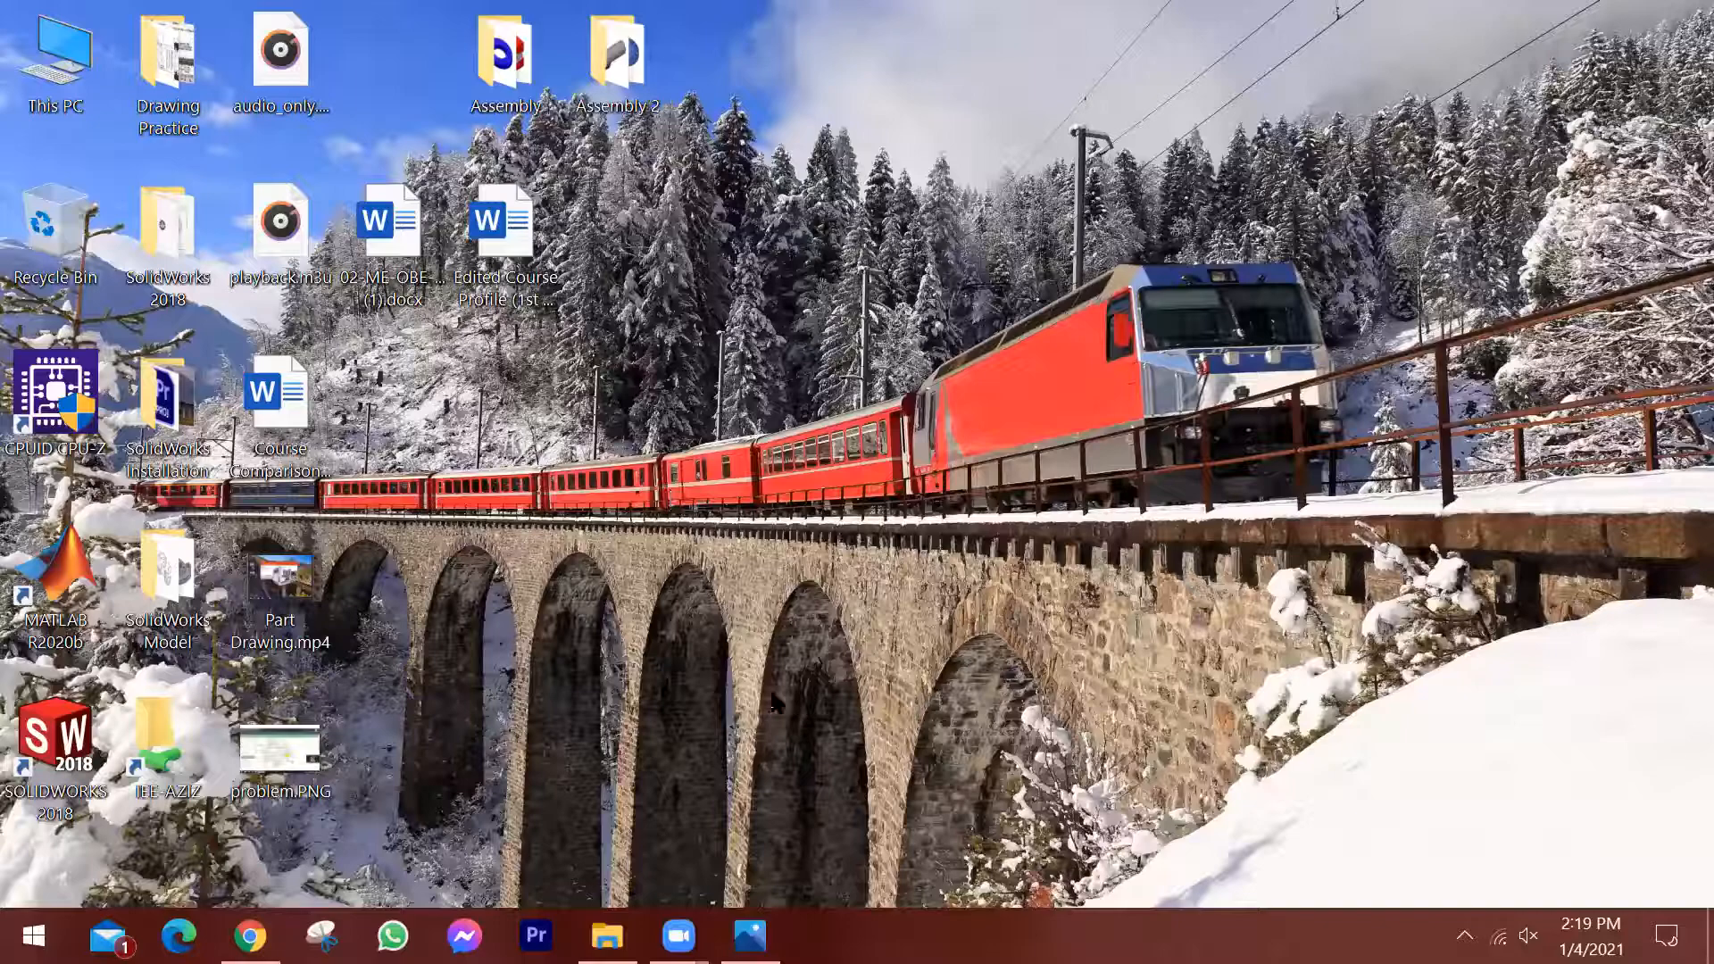
Review the housing's dimensioned reference drawing in Photos, and open 28-12.SLDPRT from the SolidWorks Model folder in SOLIDWORKS.
{"action": "left_click", "coordinate": [750, 936]}
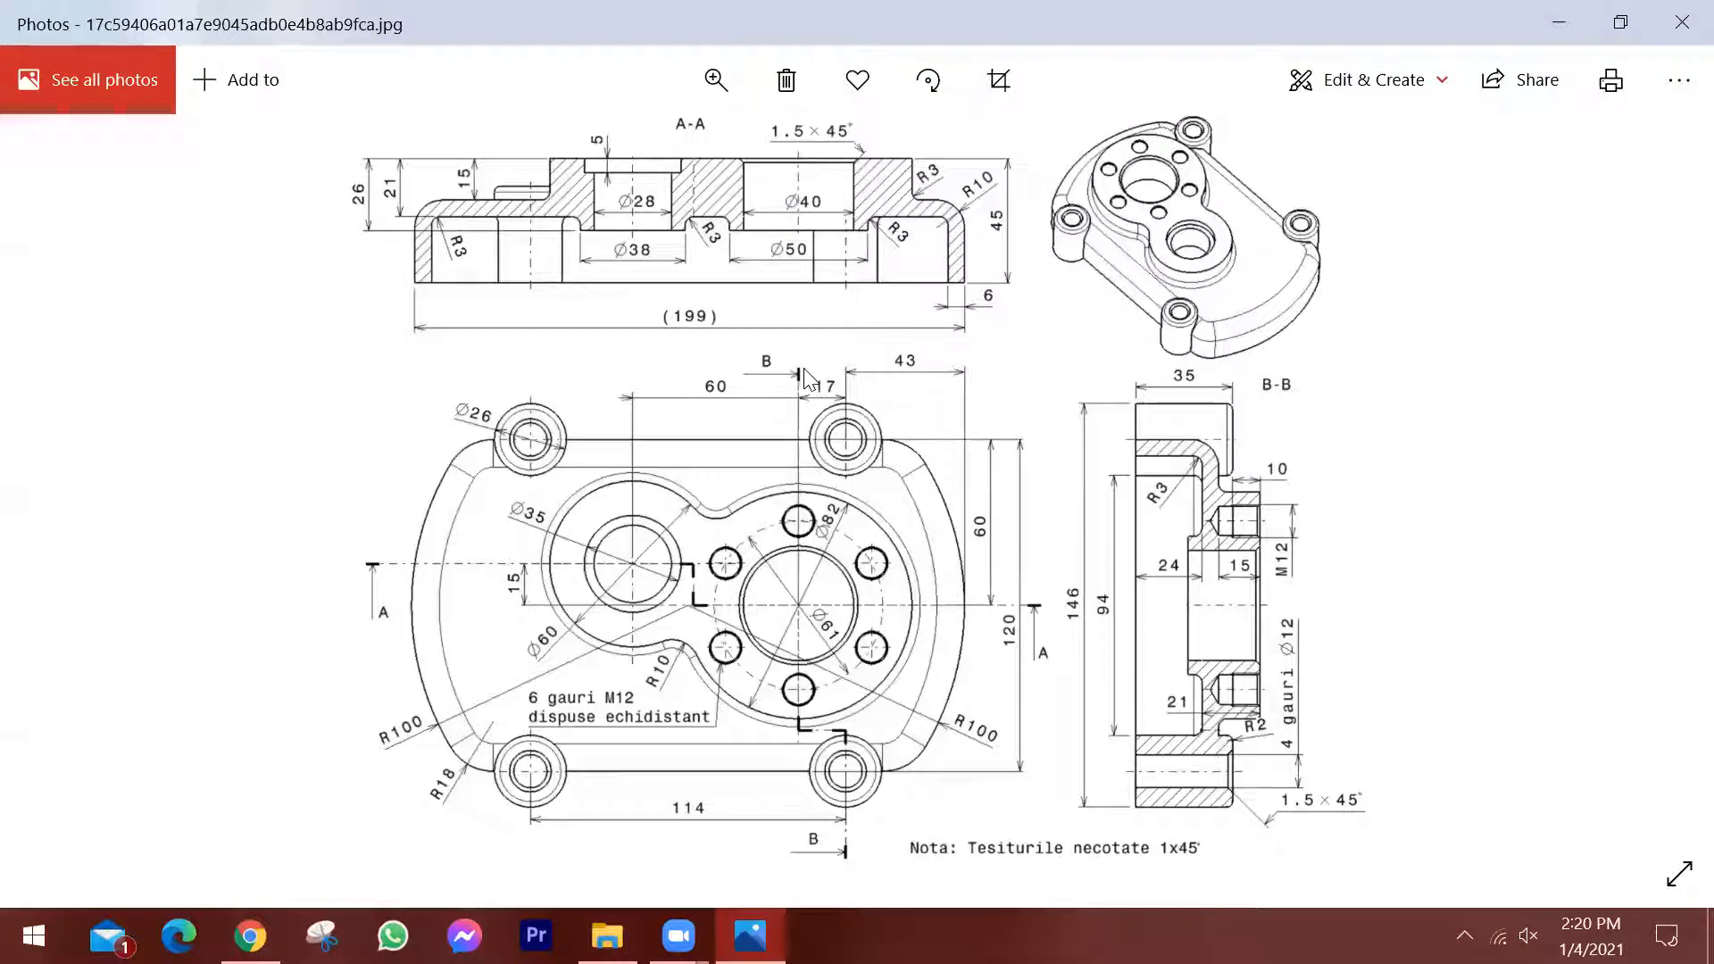
{"action": "left_click", "coordinate": [1586, 25]}
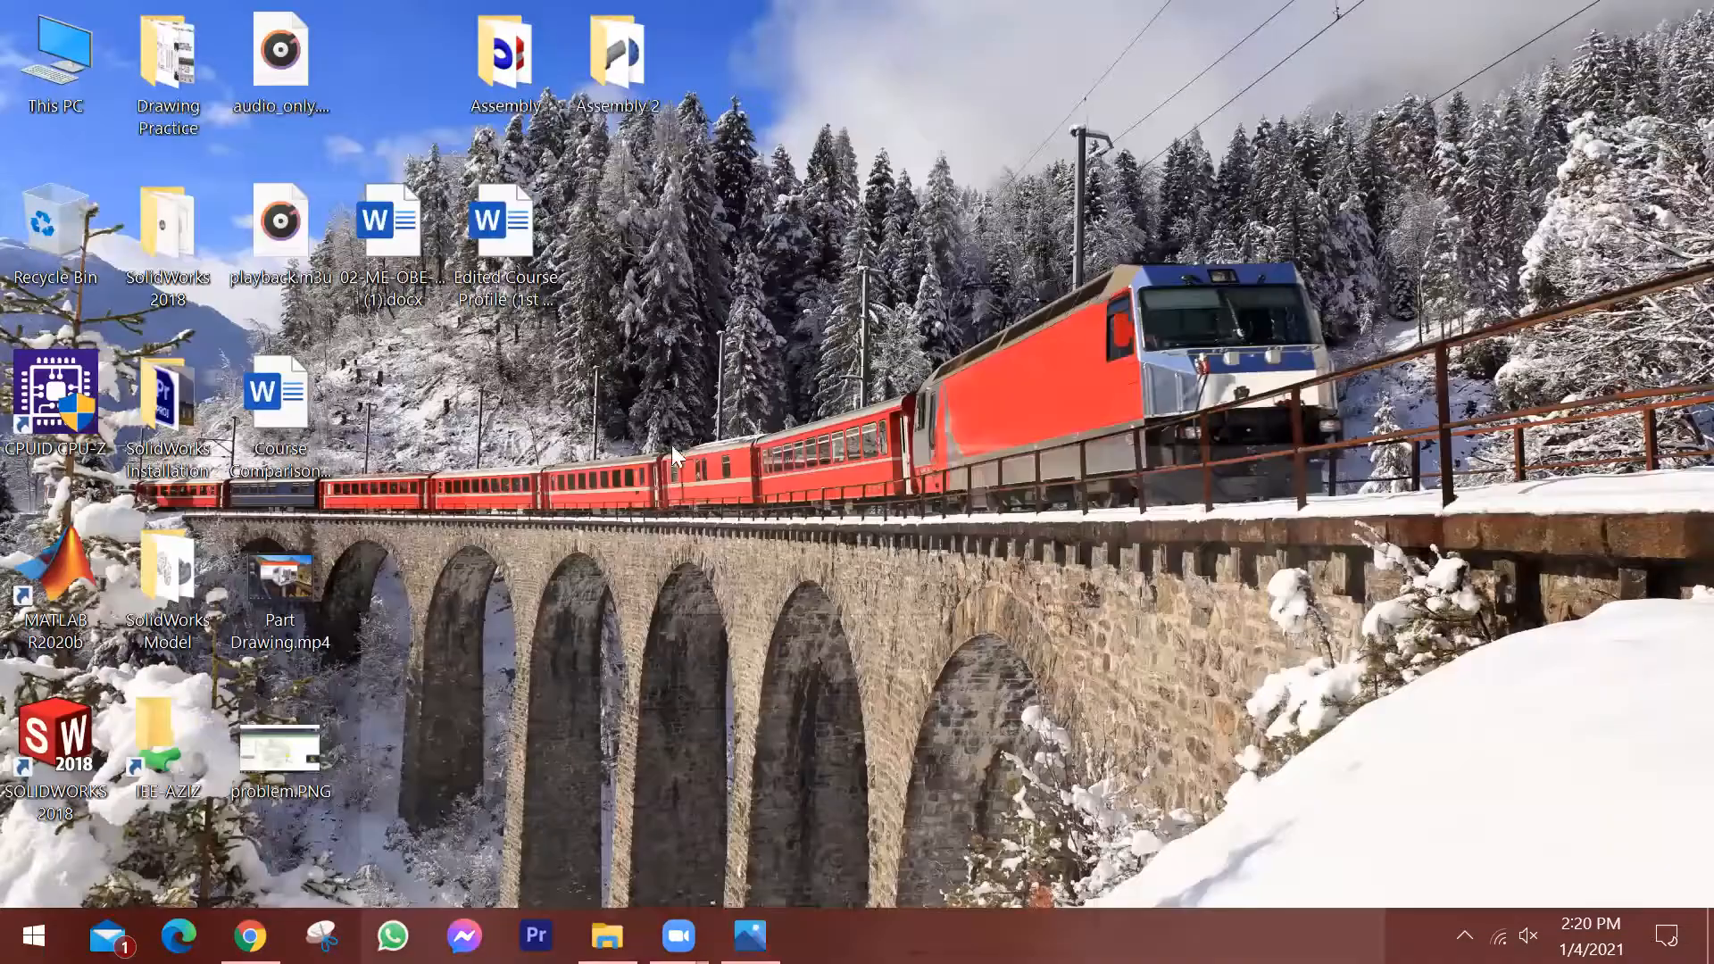
{"action": "double_click", "coordinate": [163, 223]}
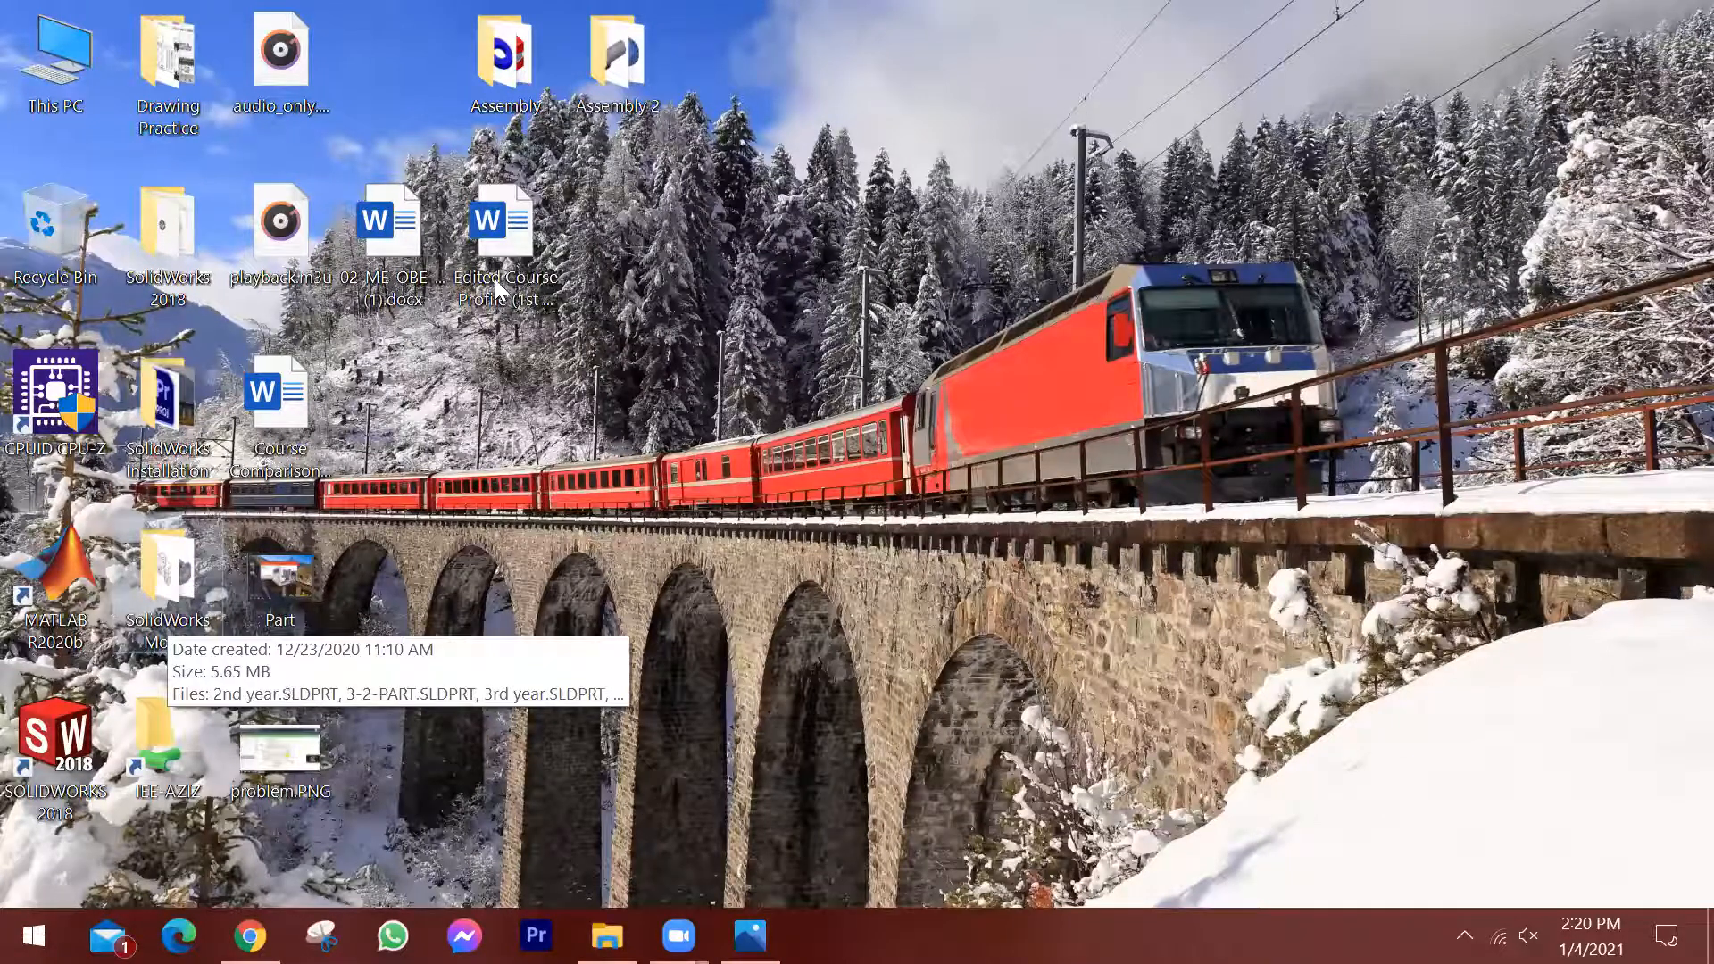
{"action": "double_click", "coordinate": [166, 575]}
{"action": "left_click", "coordinate": [384, 273]}
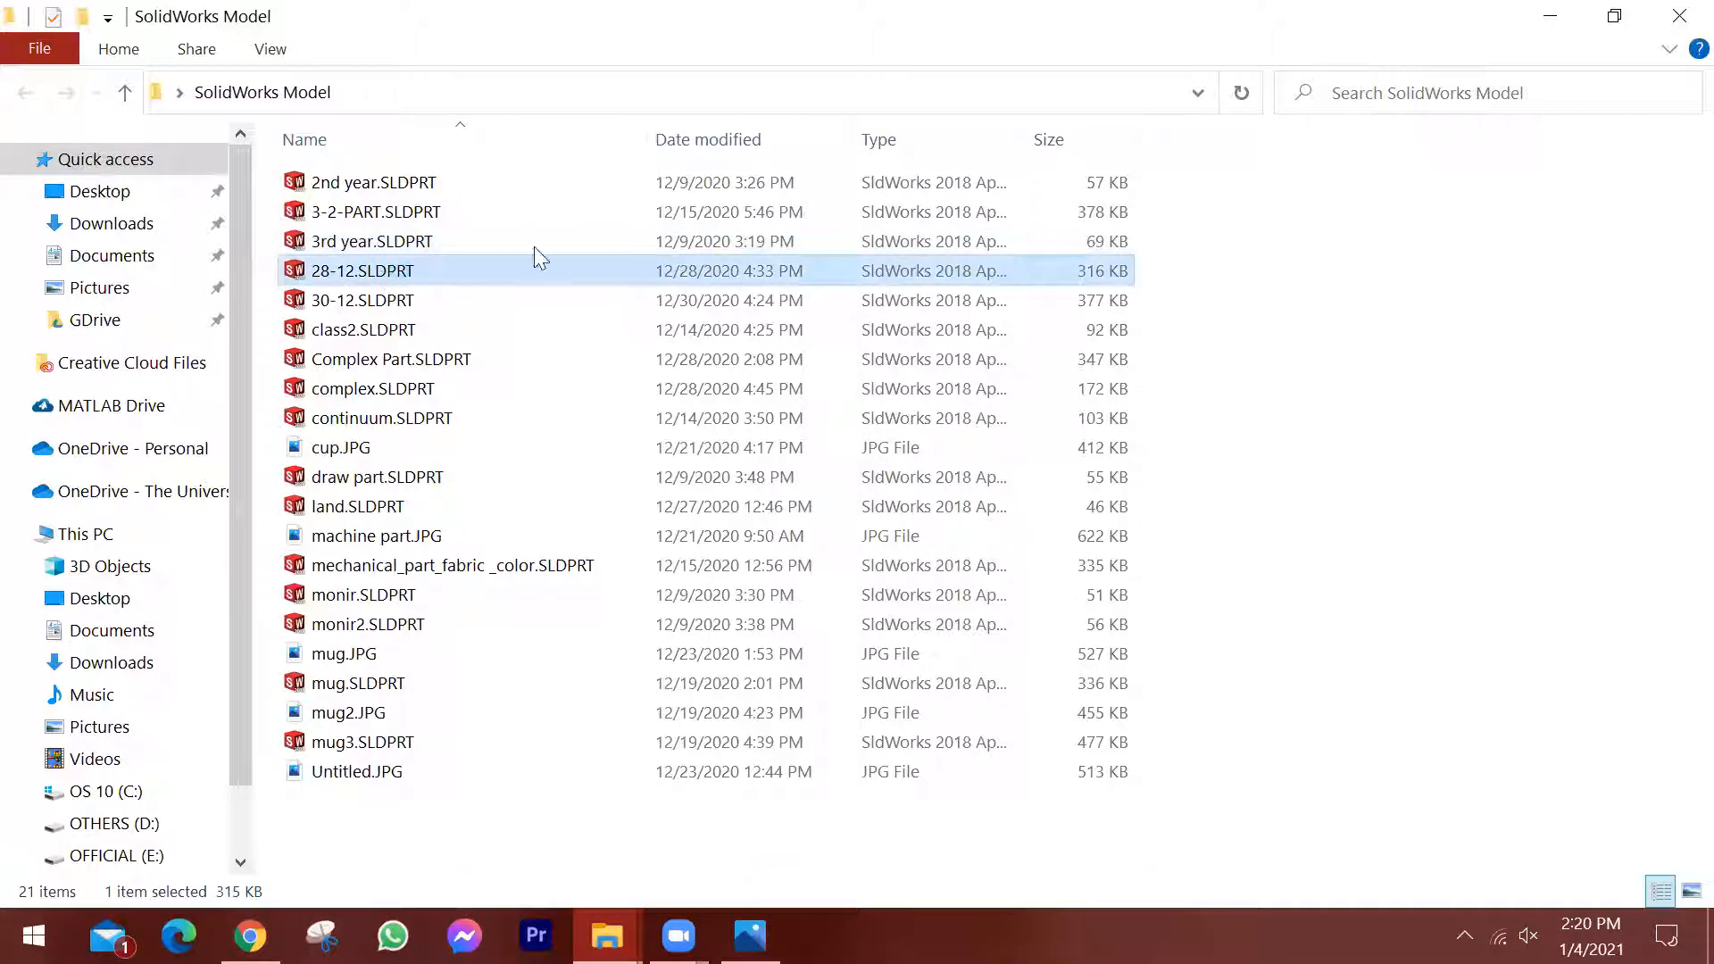
{"action": "left_click", "coordinate": [1678, 17]}
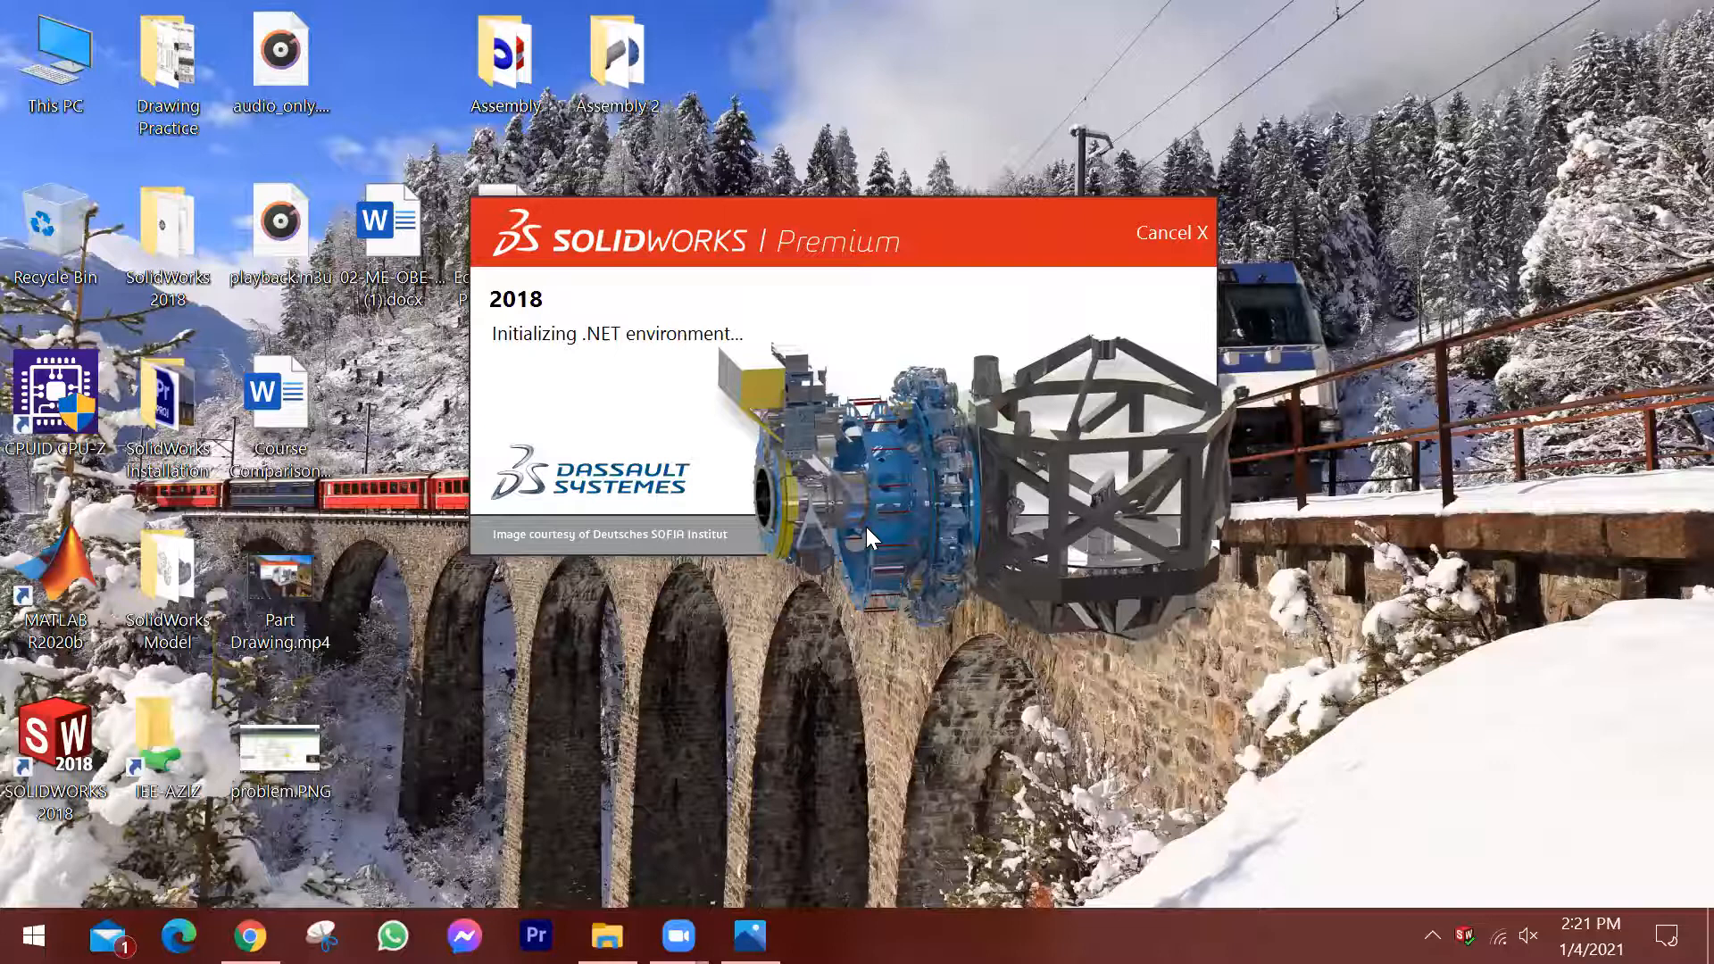
Consult the reference drawing in Photos again and return to SOLIDWORKS.
{"action": "left_click", "coordinate": [750, 936]}
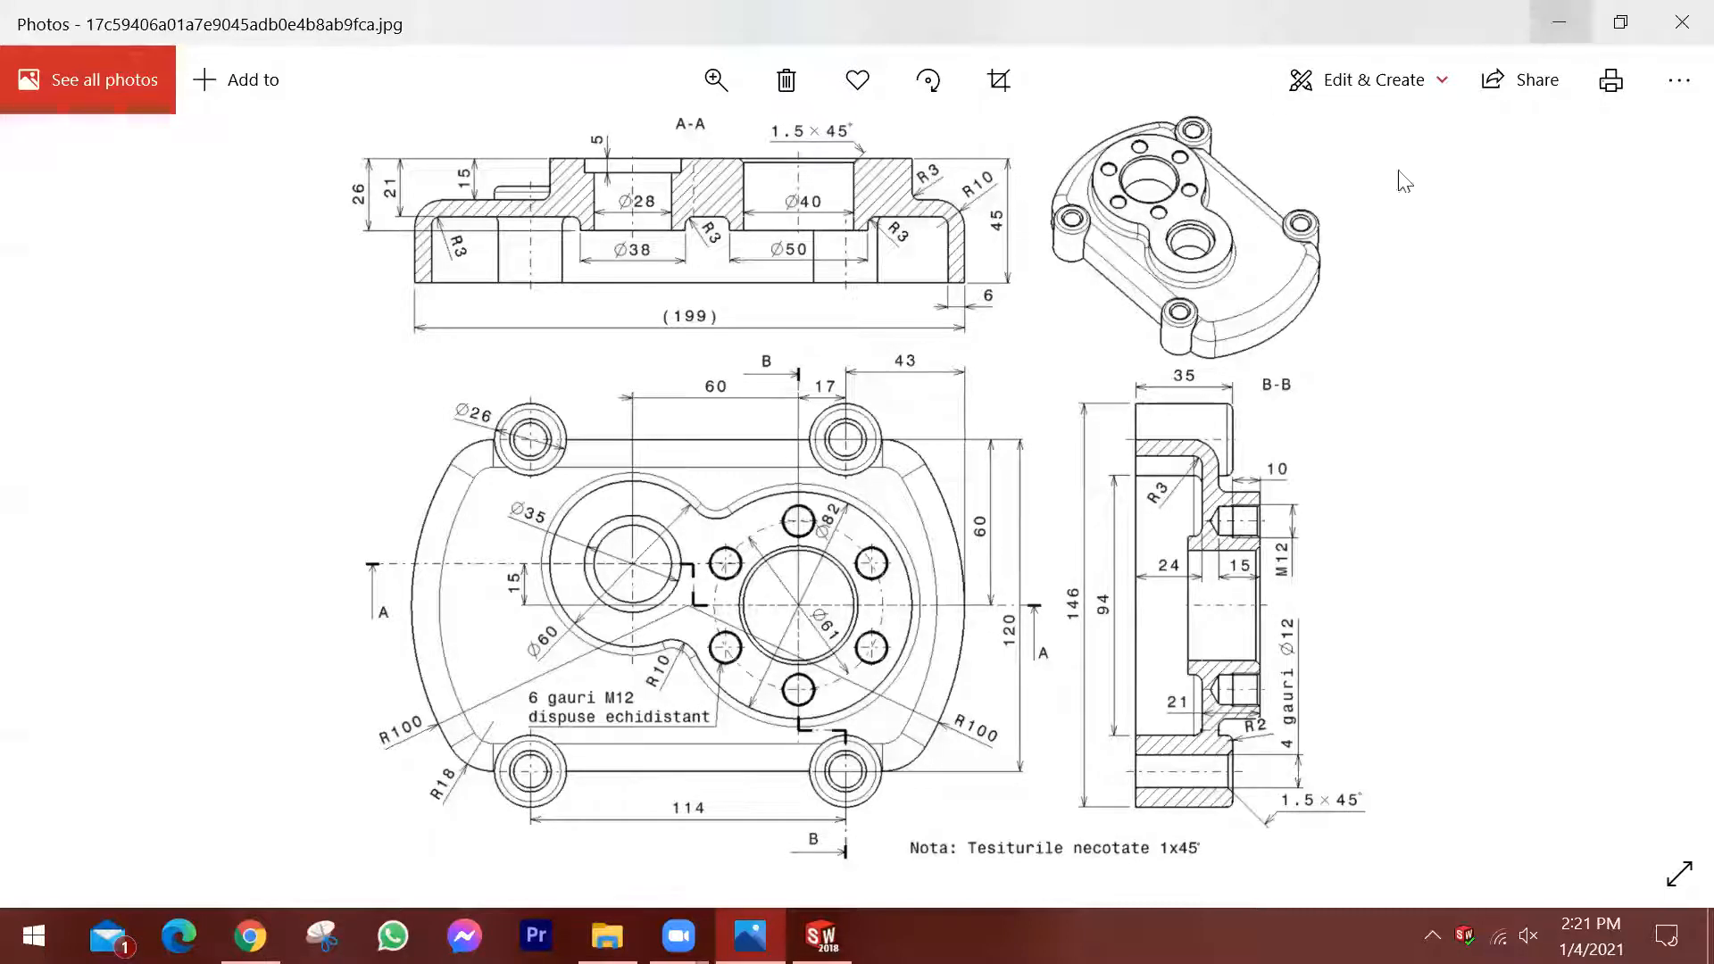
{"action": "left_click", "coordinate": [1562, 22]}
{"action": "left_click", "coordinate": [525, 407]}
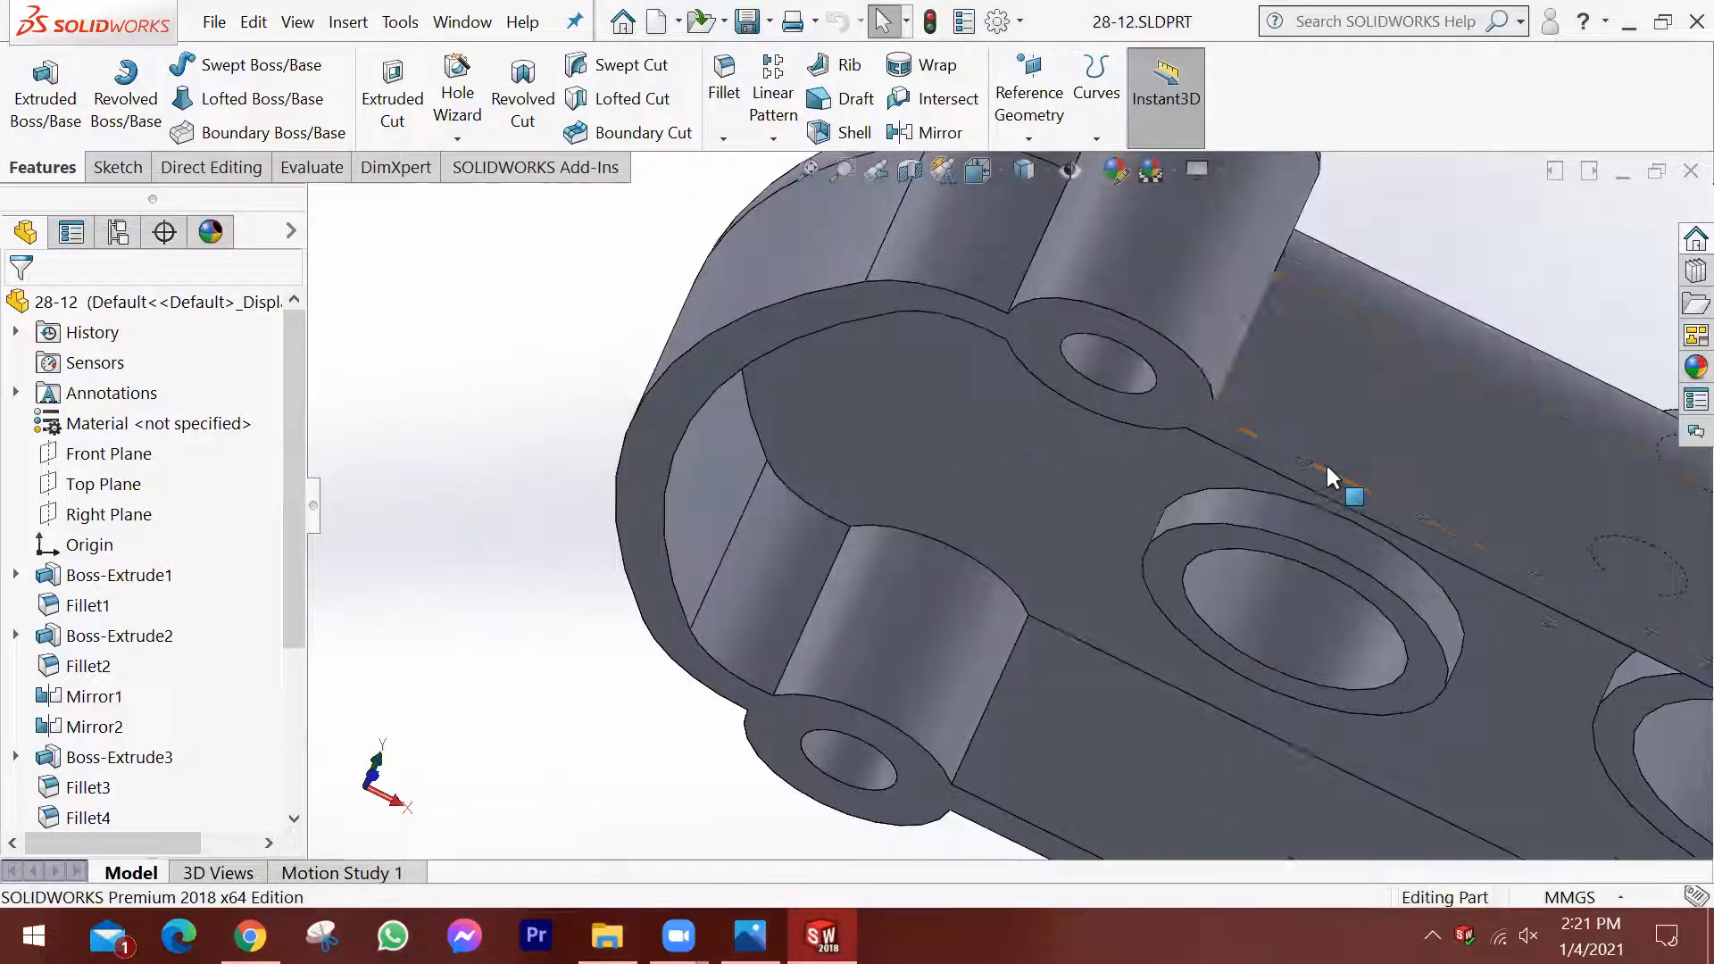
Create a planar section view of the housing along the Front Plane.
{"action": "scroll", "coordinate": [1326, 463], "scroll_direction": "up", "scroll_amount": 7}
{"action": "scroll", "coordinate": [1410, 620], "scroll_direction": "down", "scroll_amount": 3}
{"action": "middle_click_drag", "start_coordinate": [1330, 629], "coordinate": [970, 375]}
{"action": "scroll", "coordinate": [1009, 424], "scroll_direction": "up", "scroll_amount": 2}
{"action": "scroll", "coordinate": [1014, 424], "scroll_direction": "down", "scroll_amount": 2}
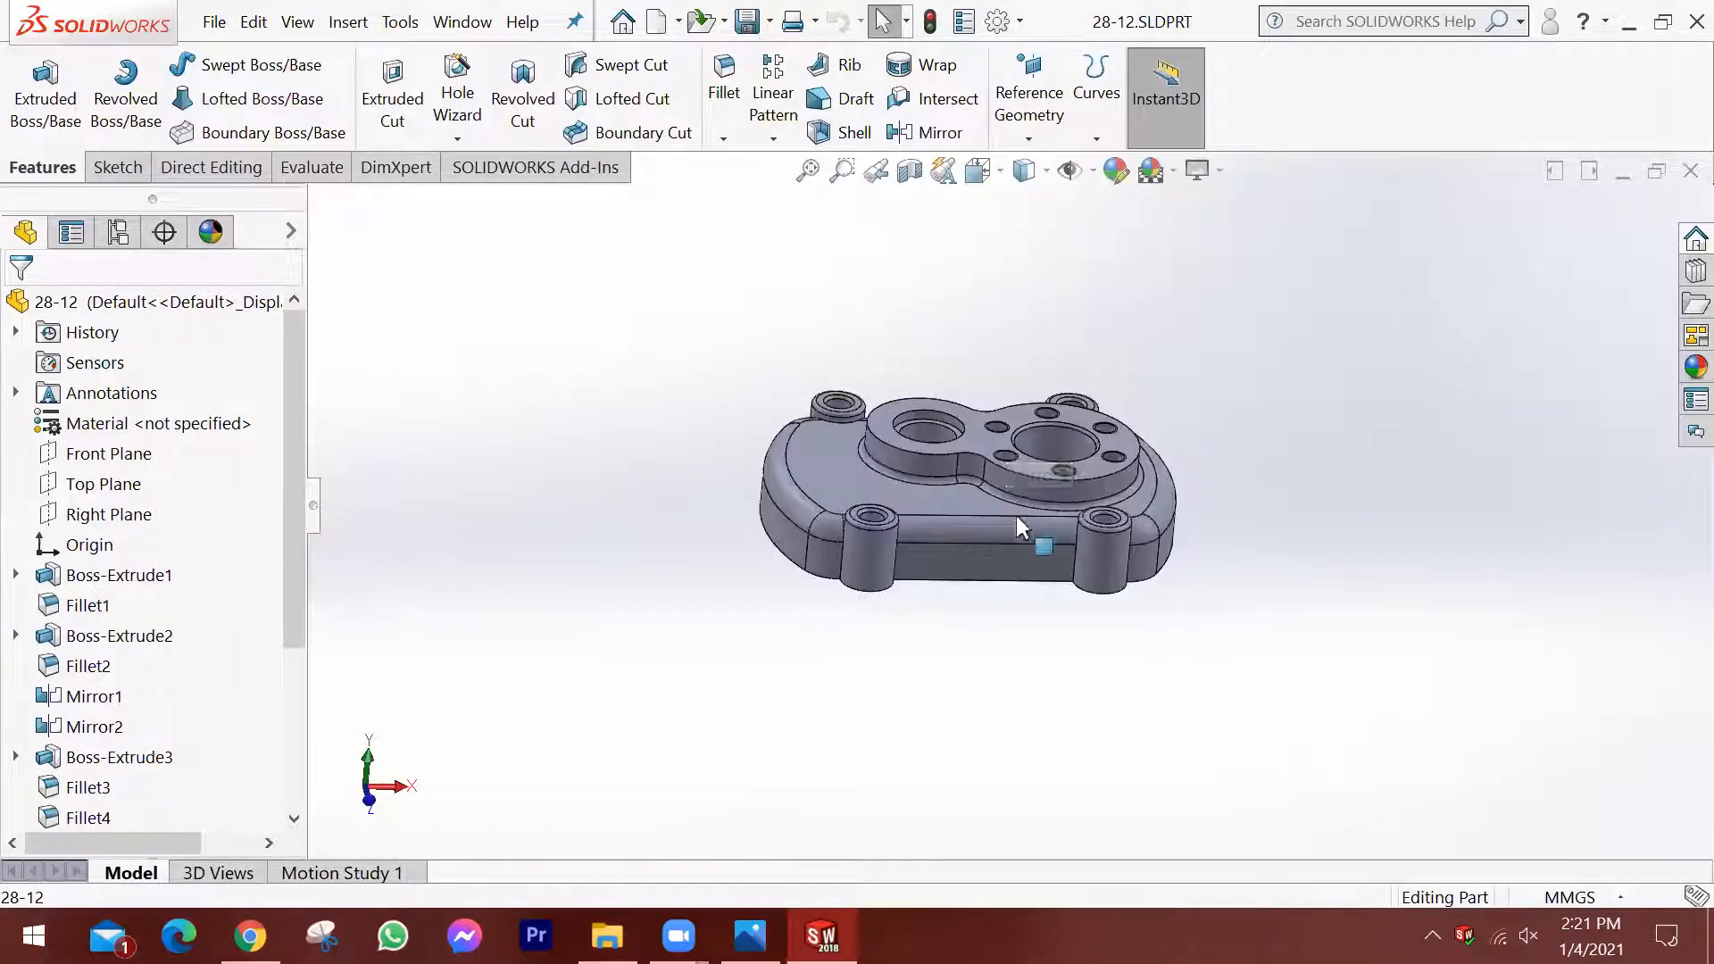
{"action": "left_click", "coordinate": [913, 174]}
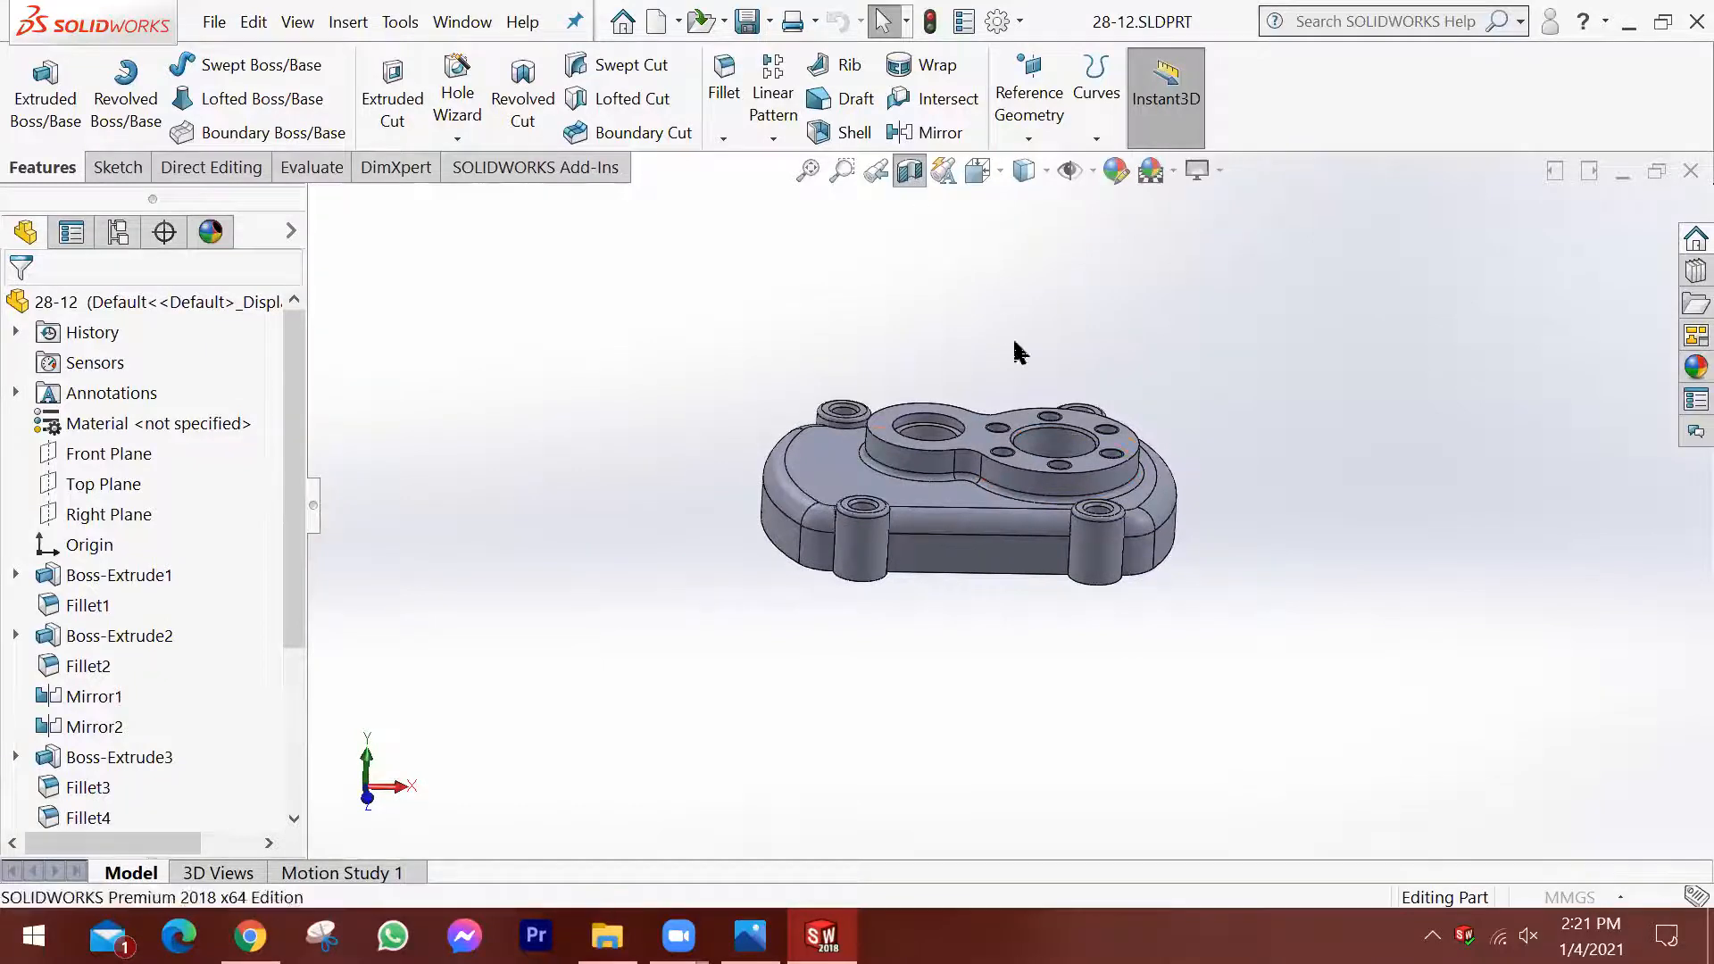
{"action": "left_click_drag", "start_coordinate": [982, 545], "coordinate": [998, 529]}
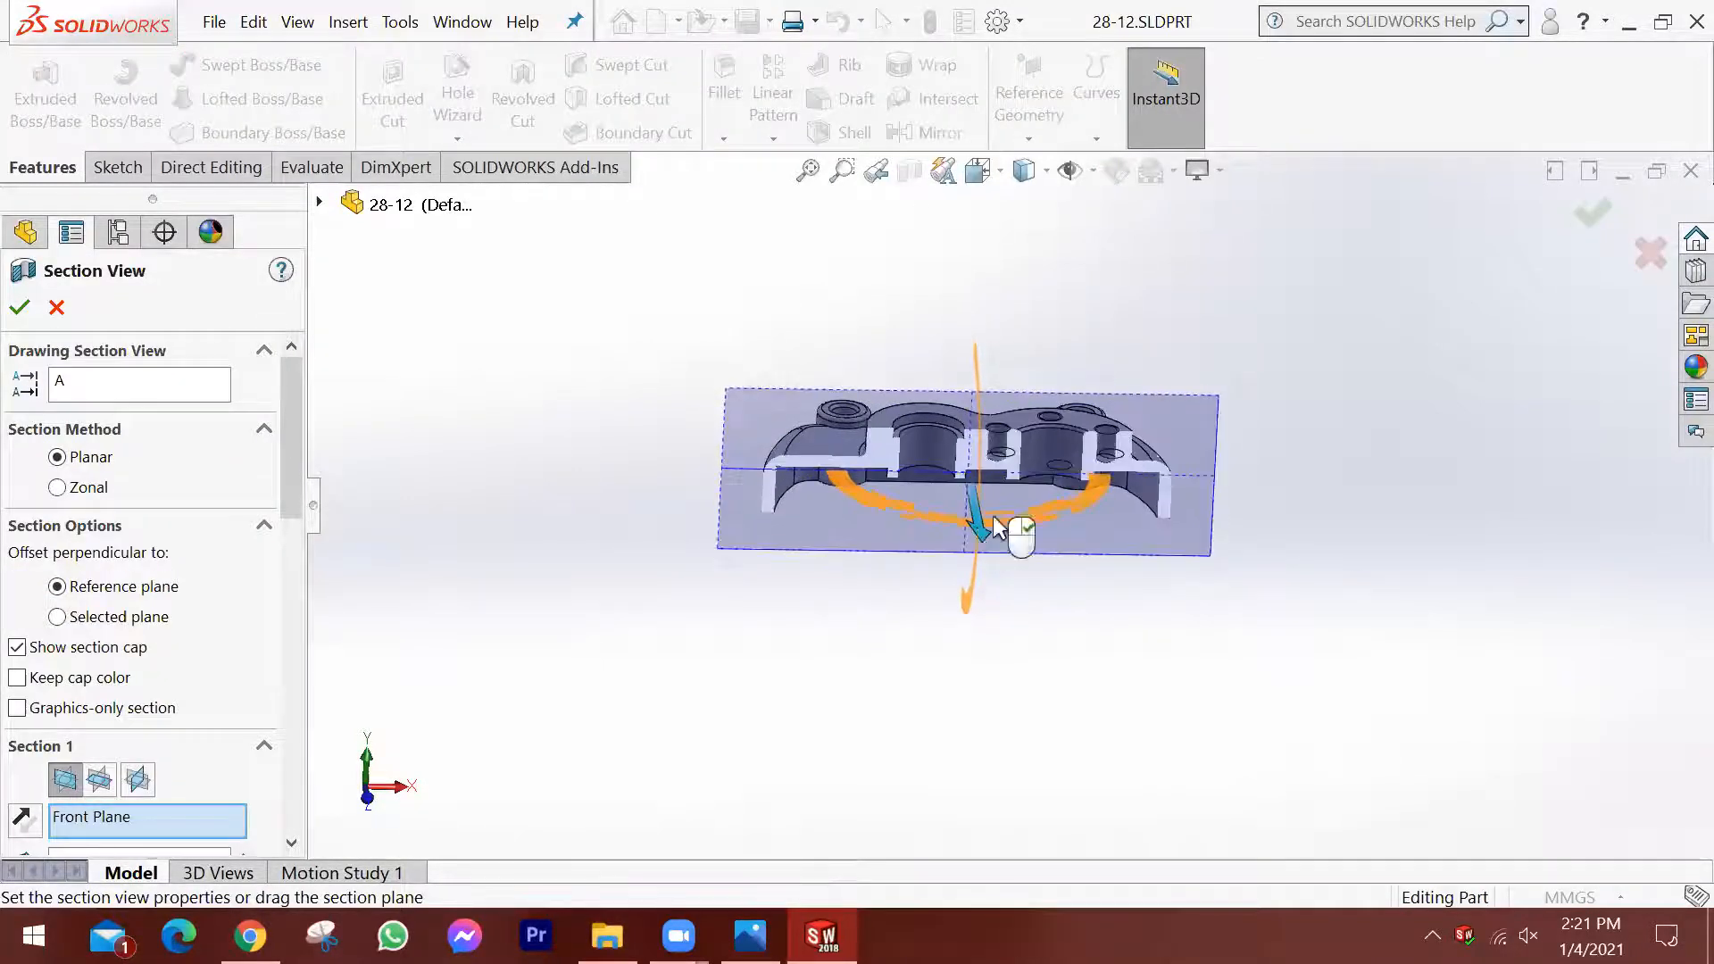
{"action": "left_click", "coordinate": [1592, 211]}
{"action": "scroll", "coordinate": [848, 473], "scroll_direction": "down", "scroll_amount": 2}
{"action": "middle_click_drag", "start_coordinate": [1047, 497], "coordinate": [1048, 398]}
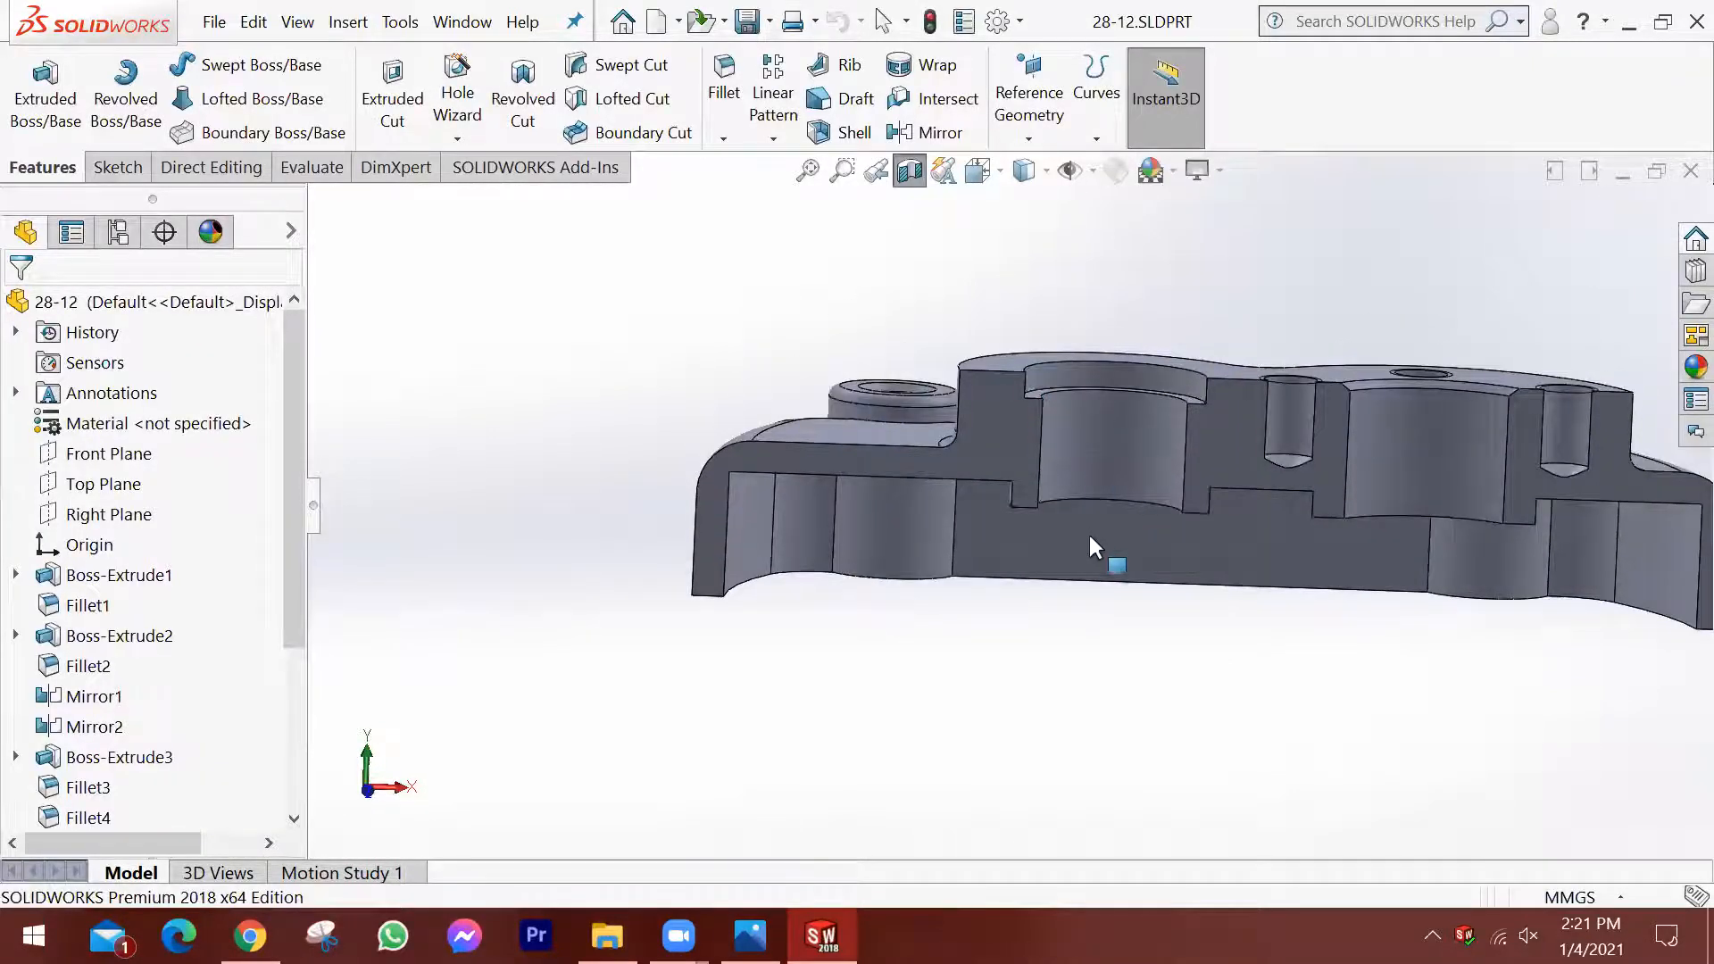
Orient the view normal to the inner pocket wall face of the sectioned housing.
{"action": "scroll", "coordinate": [1107, 536], "scroll_direction": "up", "scroll_amount": 3}
{"action": "left_click", "coordinate": [1119, 539]}
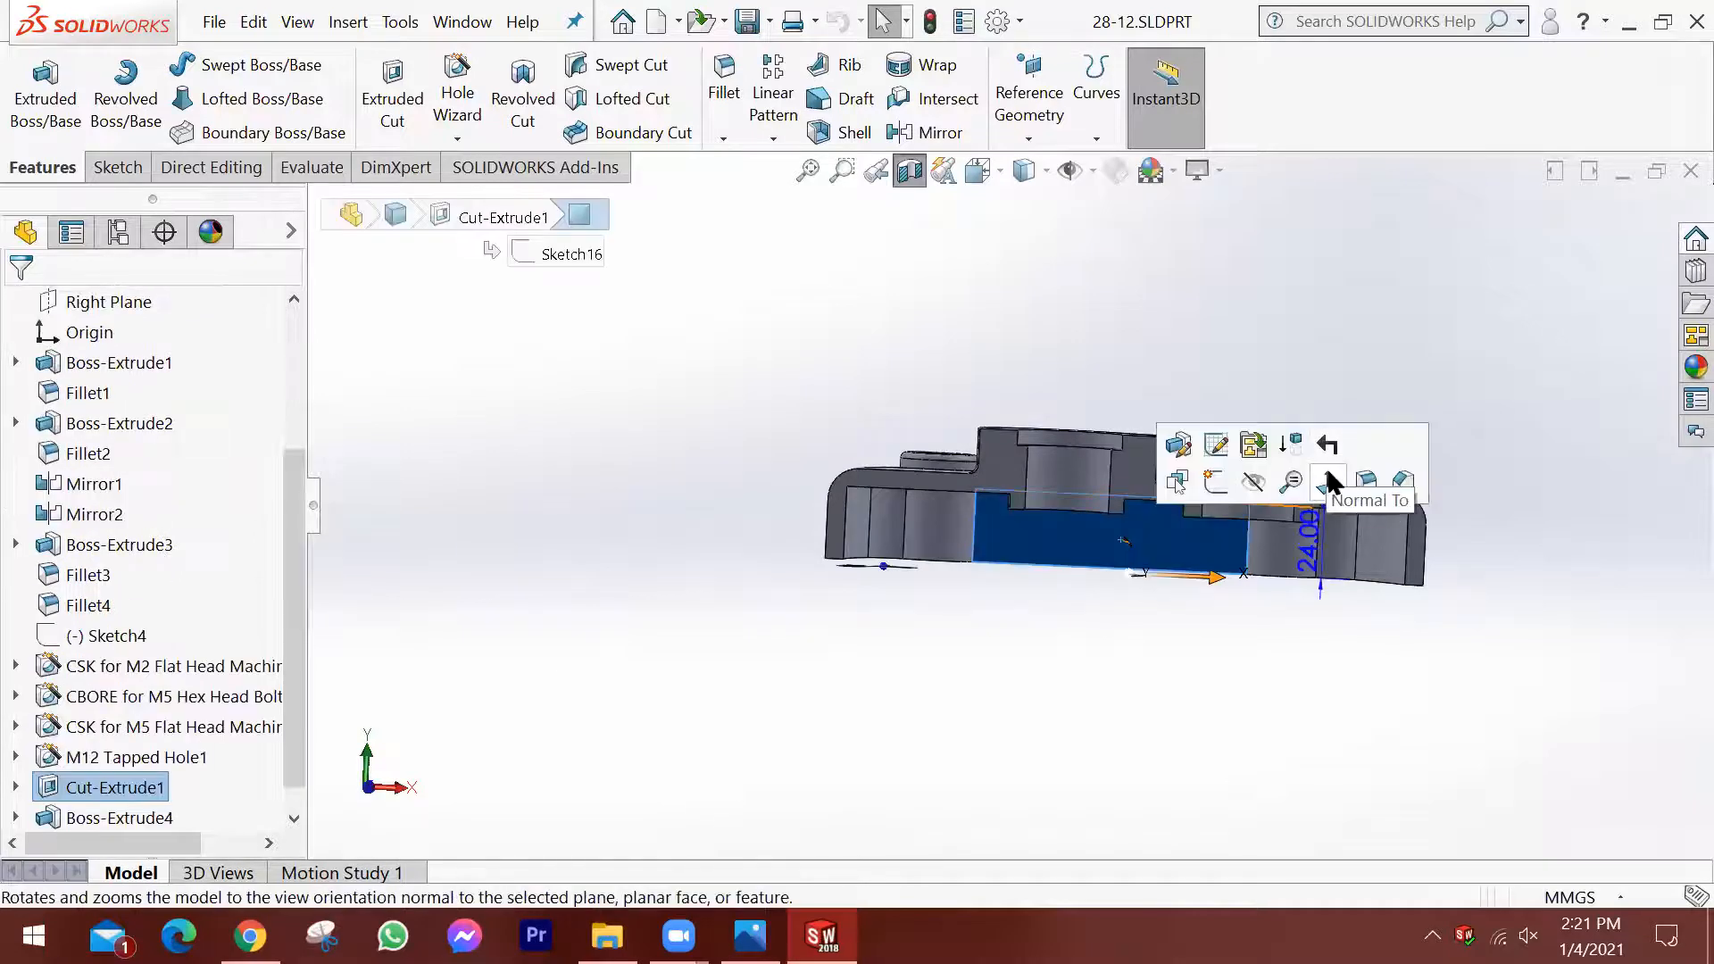
{"action": "left_click", "coordinate": [1326, 482]}
{"action": "left_click", "coordinate": [995, 618]}
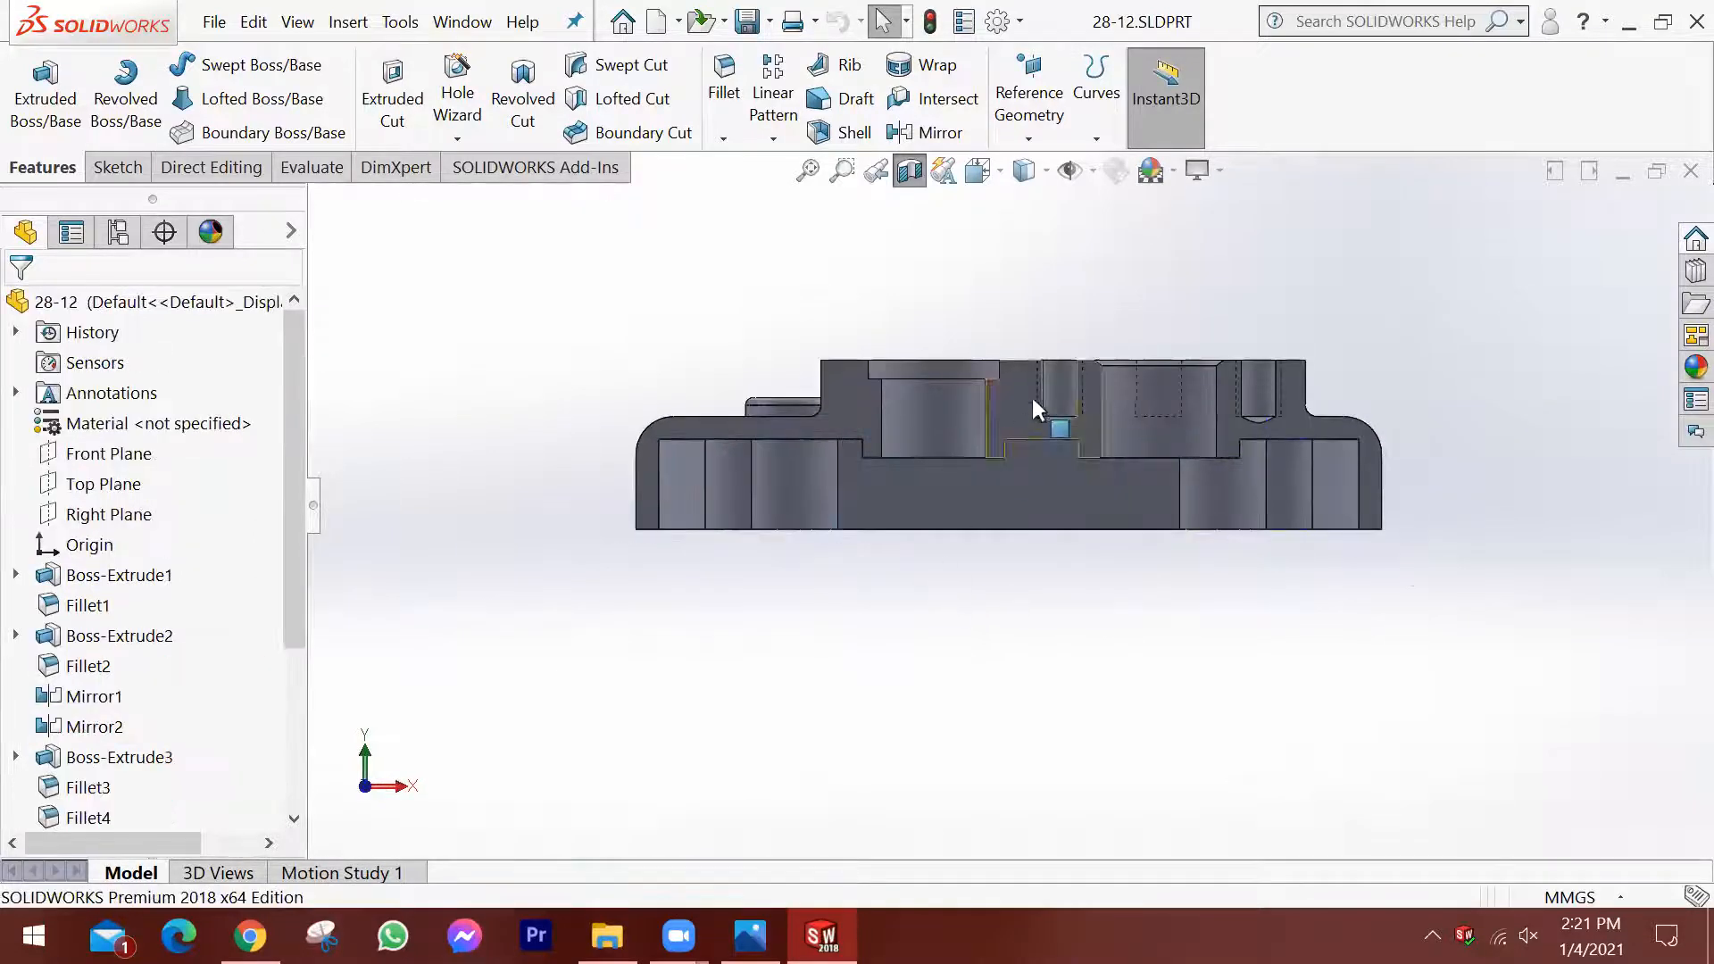
Switch the display style to Hidden Lines Removed and examine the sectioned profile of the walls, bores and inner pocket corners.
{"action": "left_click", "coordinate": [1024, 169]}
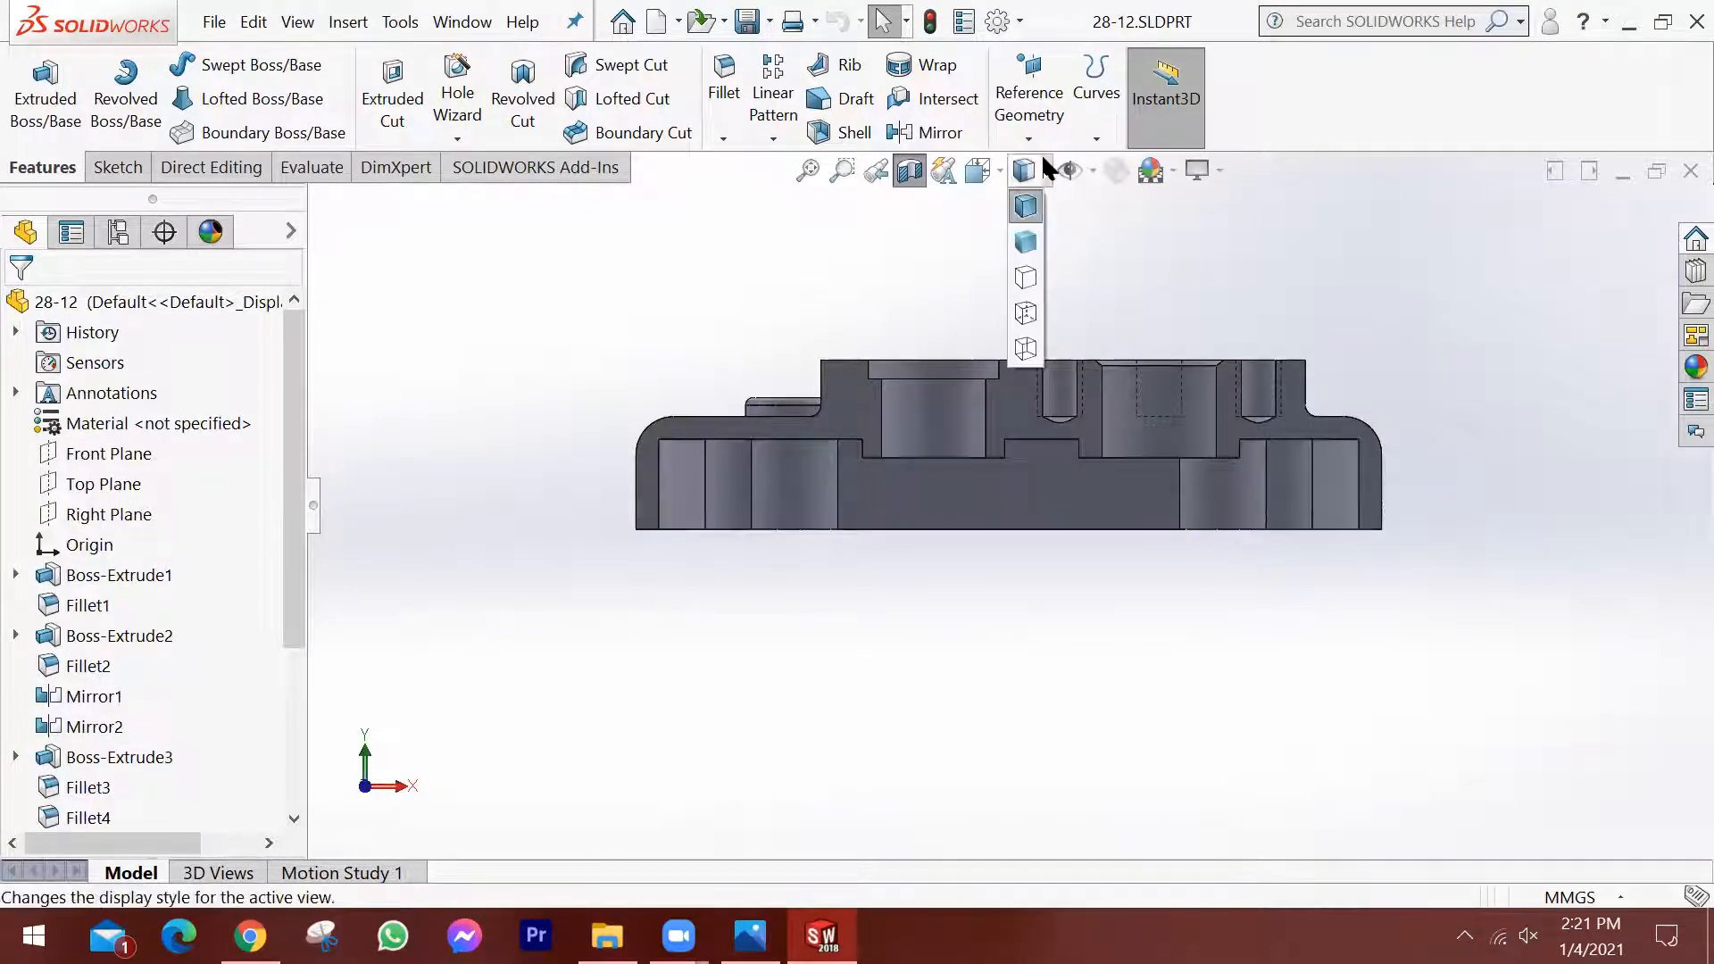
{"action": "left_click", "coordinate": [1026, 278]}
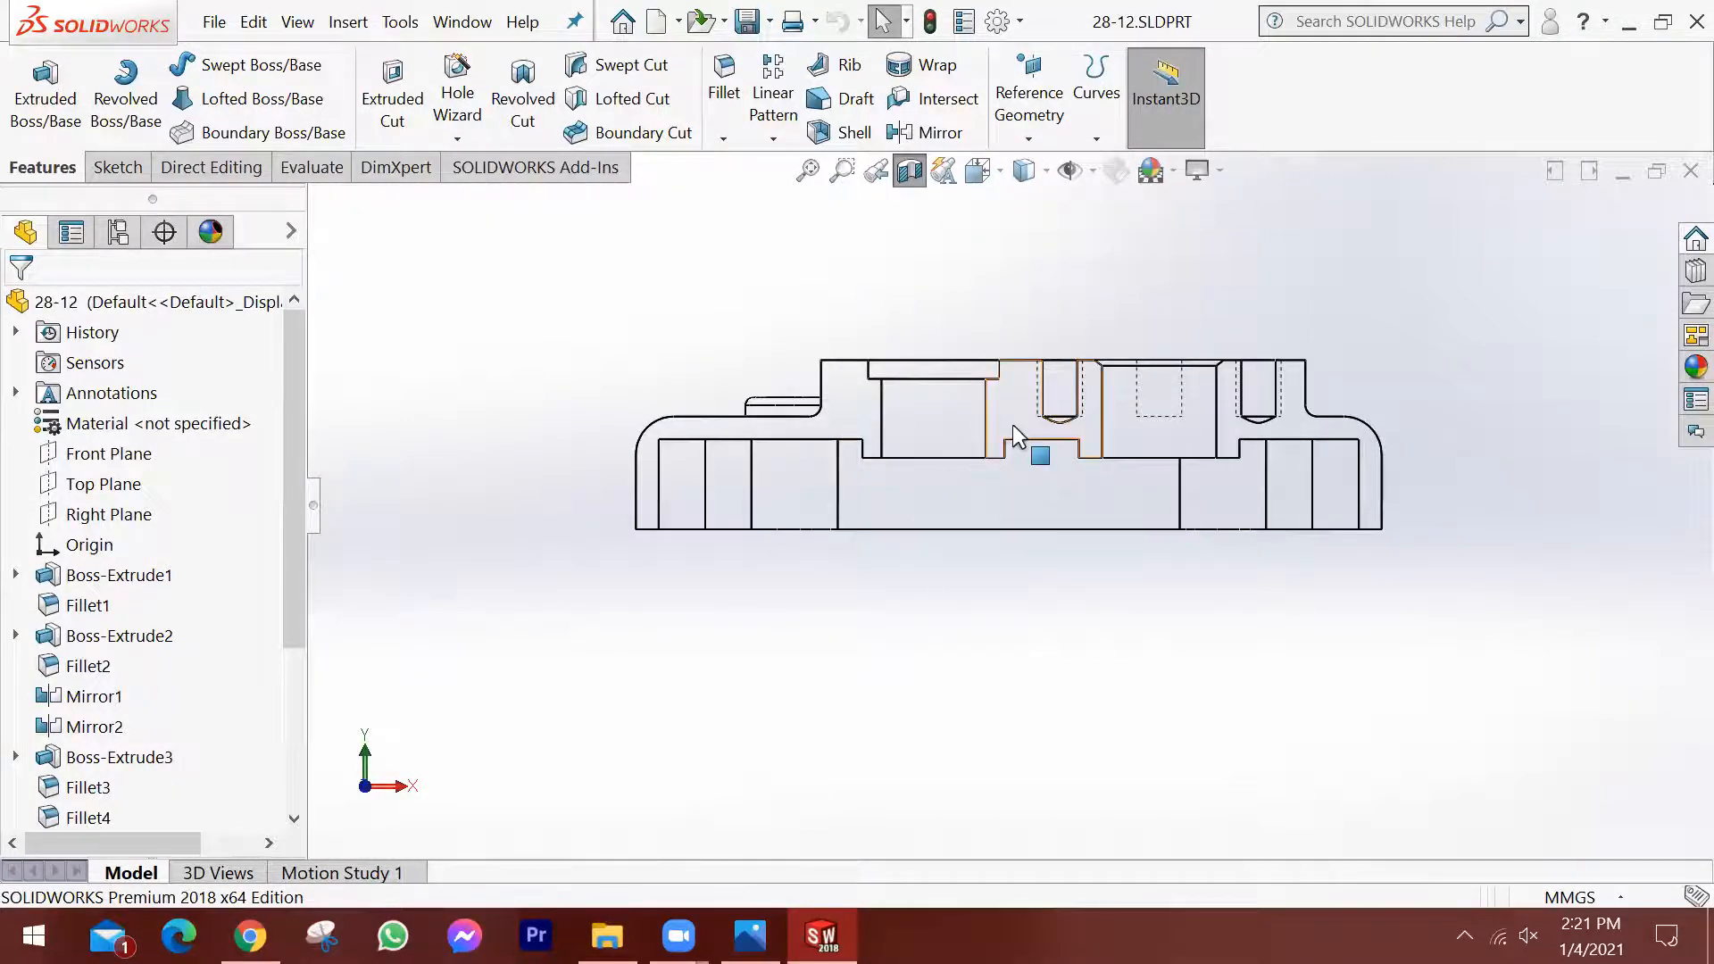
{"action": "scroll", "coordinate": [1012, 424], "scroll_direction": "down", "scroll_amount": 1}
{"action": "scroll", "coordinate": [1339, 419], "scroll_direction": "down", "scroll_amount": 1}
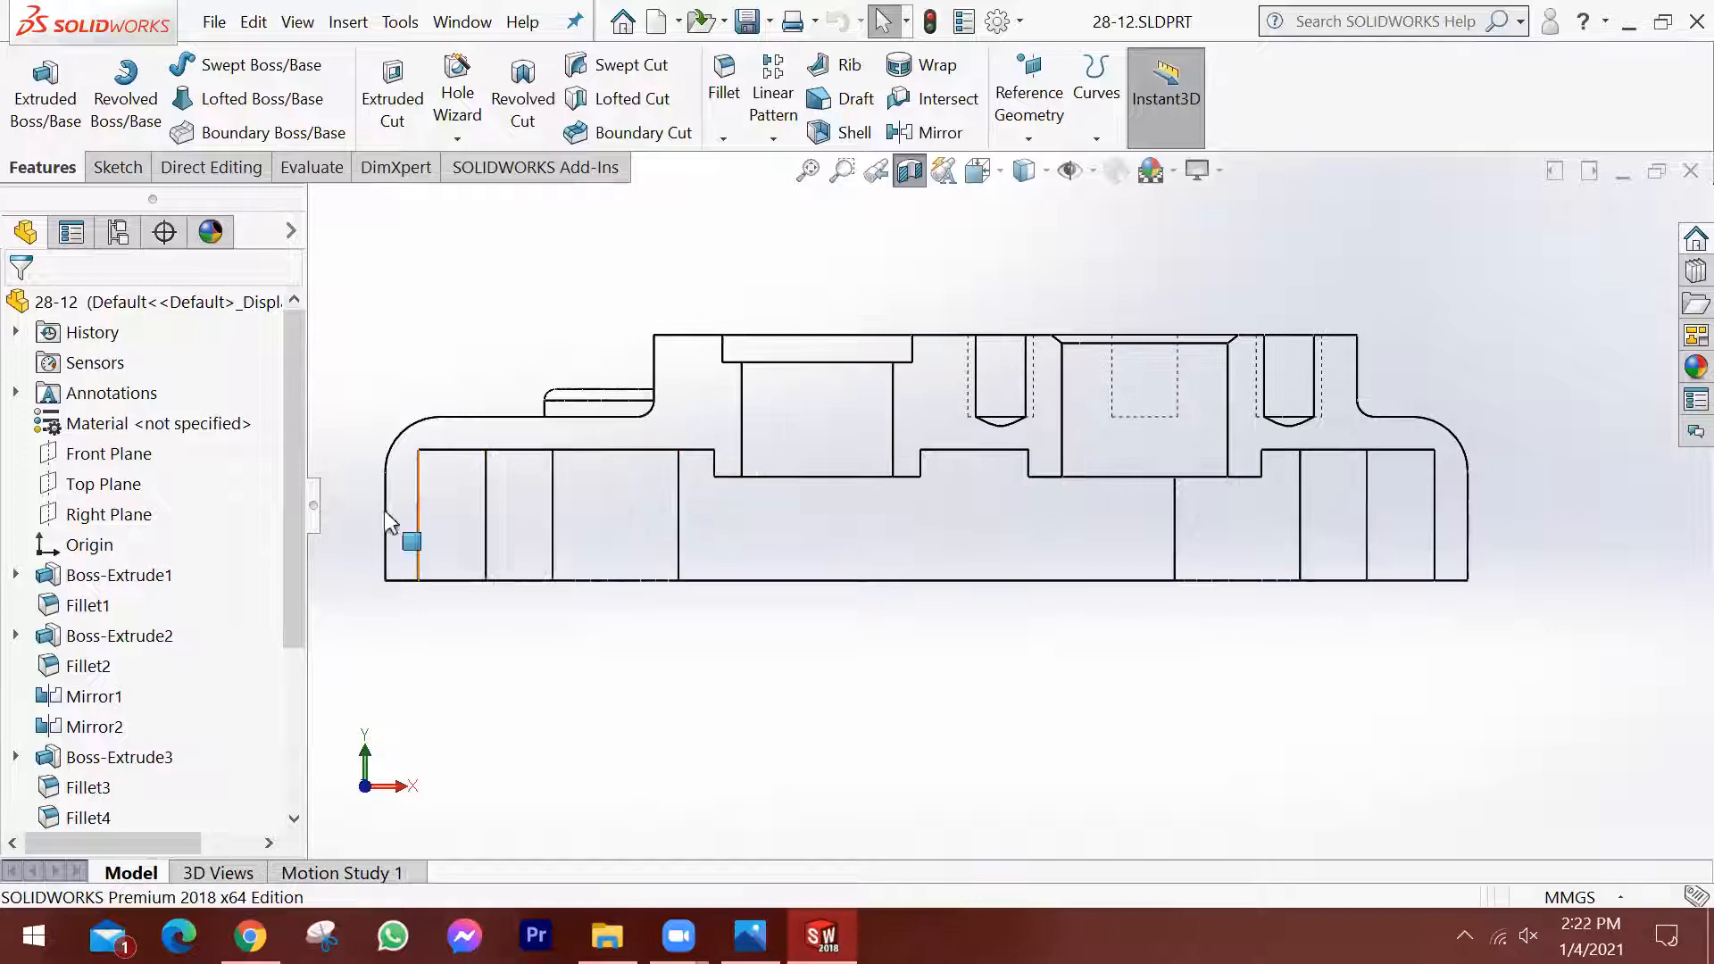
{"action": "scroll", "coordinate": [375, 440], "scroll_direction": "down", "scroll_amount": 1}
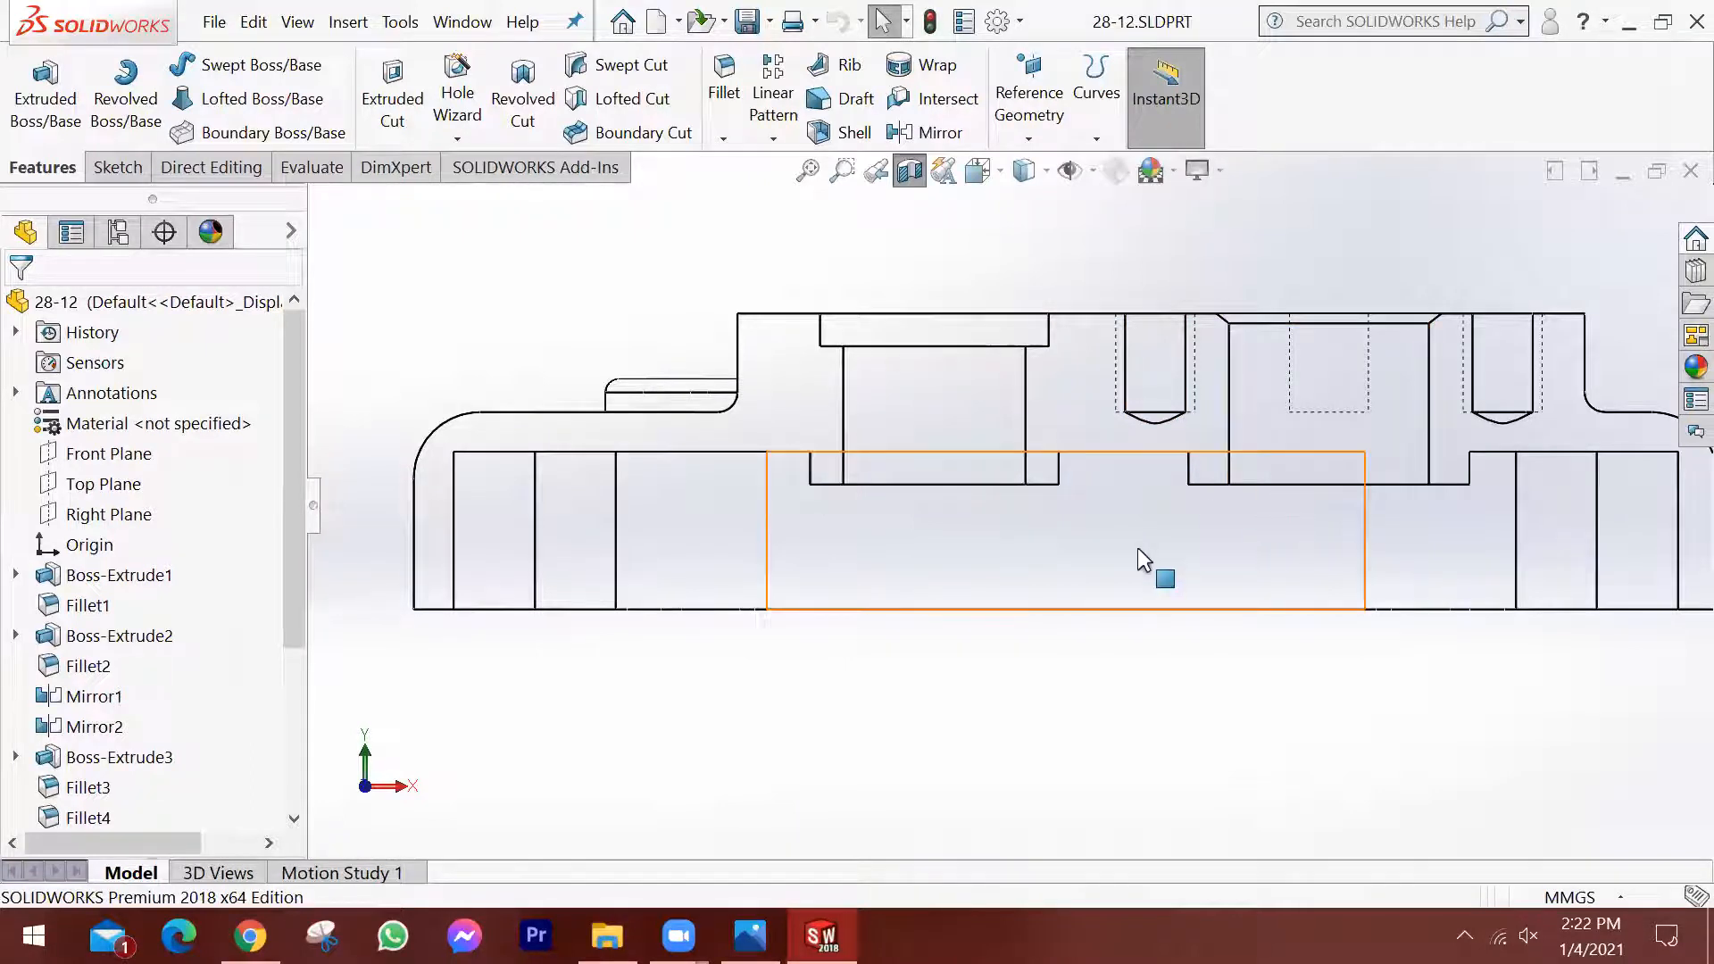
{"action": "scroll", "coordinate": [1418, 564], "scroll_direction": "up", "scroll_amount": 1}
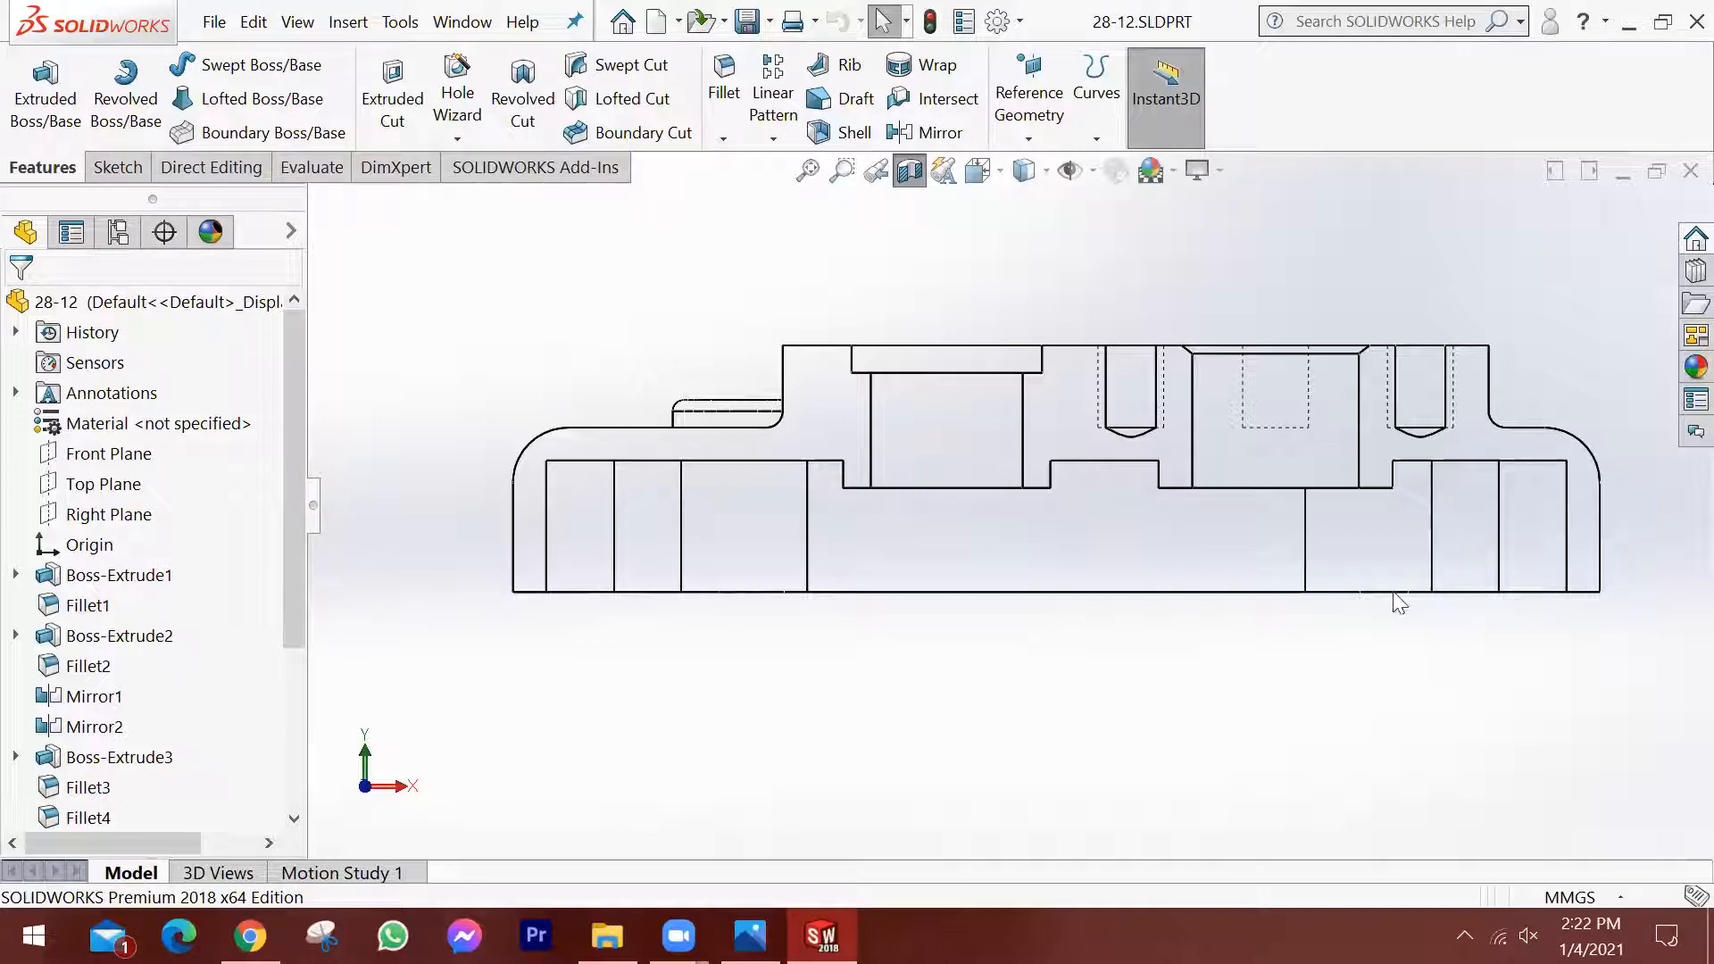
{"action": "scroll", "coordinate": [1427, 600], "scroll_direction": "up", "scroll_amount": 2}
{"action": "middle_click_drag", "start_coordinate": [1148, 518], "coordinate": [1160, 570]}
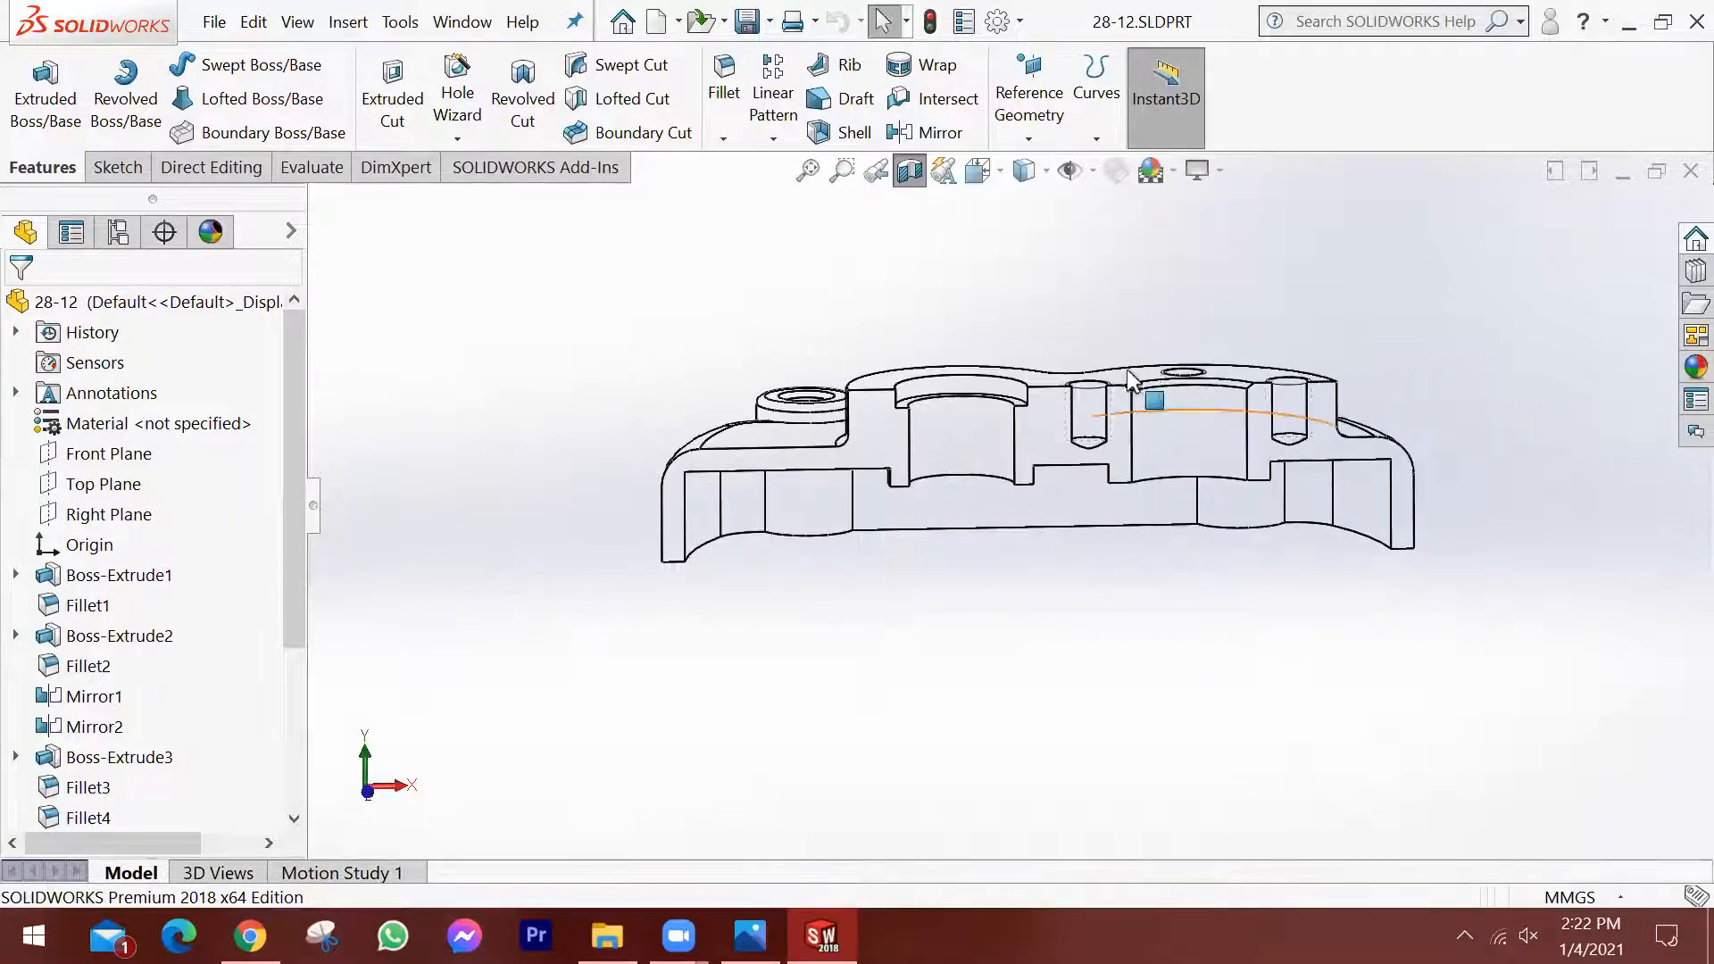
Turn off the section view and restore the Shaded With Edges display style.
{"action": "left_click", "coordinate": [910, 171]}
{"action": "left_click", "coordinate": [1043, 171]}
{"action": "left_click", "coordinate": [1026, 206]}
Examine the housing's underside, focusing on the pocket floor edges around the screw bosses and bores.
{"action": "scroll", "coordinate": [1101, 478], "scroll_direction": "up", "scroll_amount": 2}
{"action": "middle_click_drag", "start_coordinate": [1152, 504], "coordinate": [1180, 565]}
{"action": "scroll", "coordinate": [1180, 565], "scroll_direction": "down", "scroll_amount": 3}
{"action": "middle_click_drag", "start_coordinate": [1057, 522], "coordinate": [993, 314]}
{"action": "scroll", "coordinate": [1039, 511], "scroll_direction": "up", "scroll_amount": 1}
{"action": "middle_click_drag", "start_coordinate": [994, 517], "coordinate": [944, 253]}
{"action": "scroll", "coordinate": [942, 478], "scroll_direction": "down", "scroll_amount": 3}
{"action": "scroll", "coordinate": [957, 441], "scroll_direction": "up", "scroll_amount": 3}
{"action": "scroll", "coordinate": [943, 252], "scroll_direction": "down", "scroll_amount": 4}
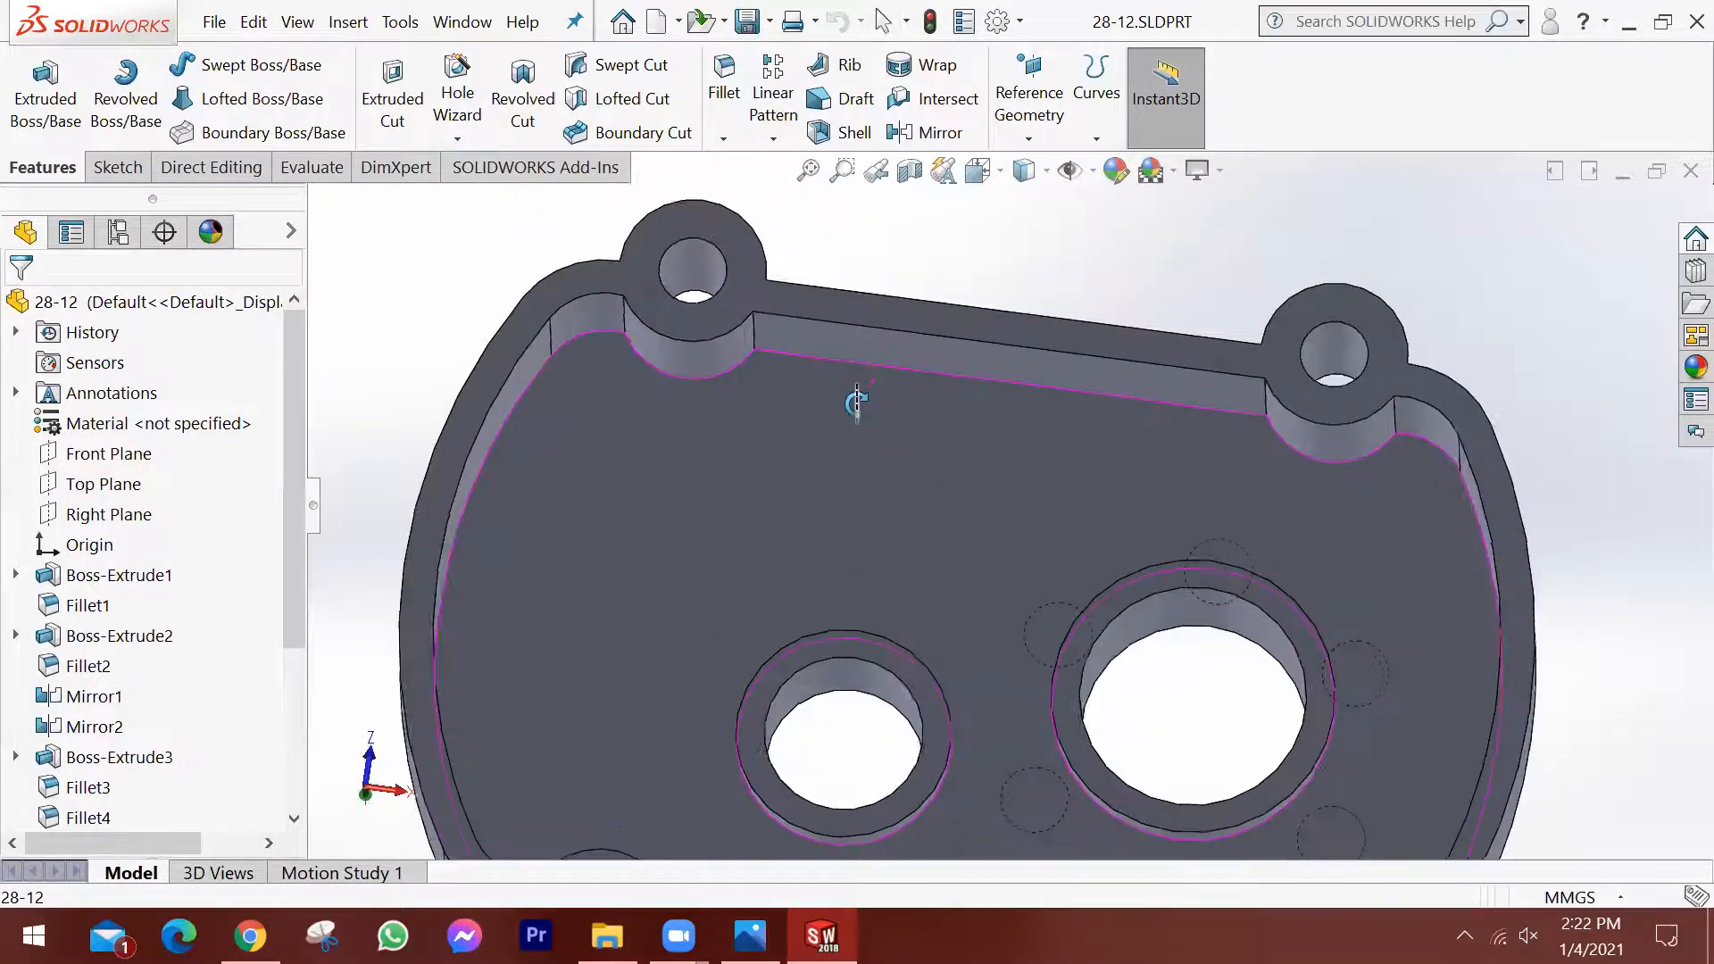
{"action": "scroll", "coordinate": [891, 372], "scroll_direction": "down", "scroll_amount": 1}
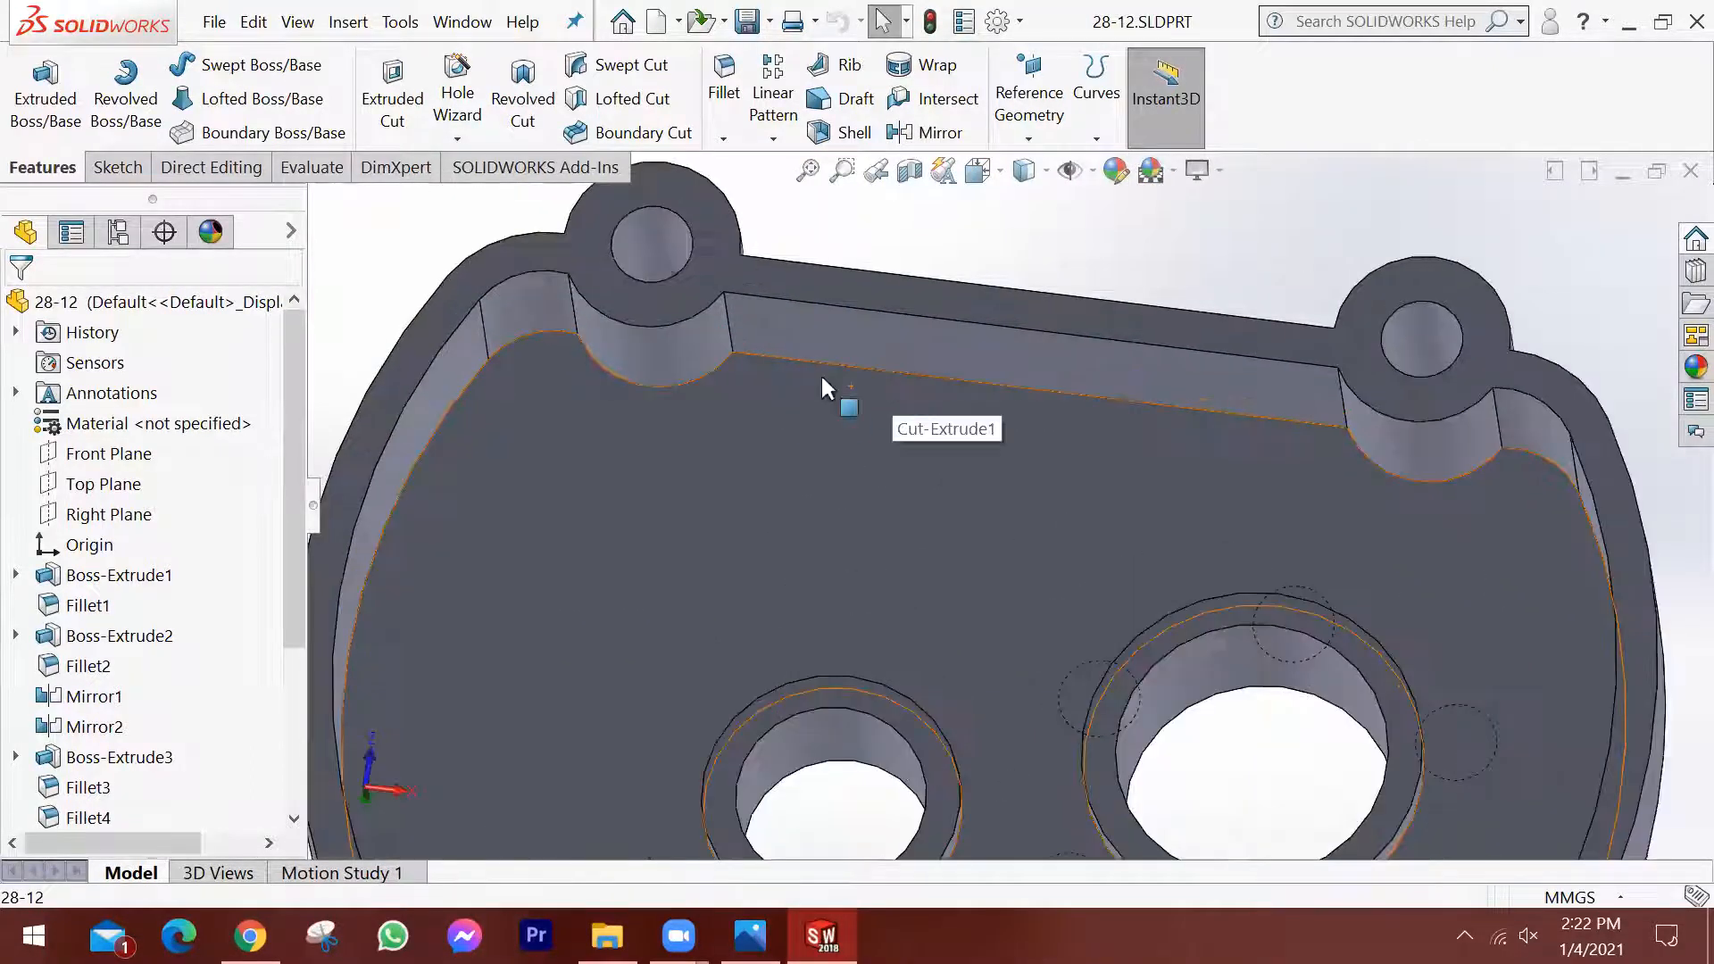
{"action": "scroll", "coordinate": [704, 421], "scroll_direction": "up", "scroll_amount": 2}
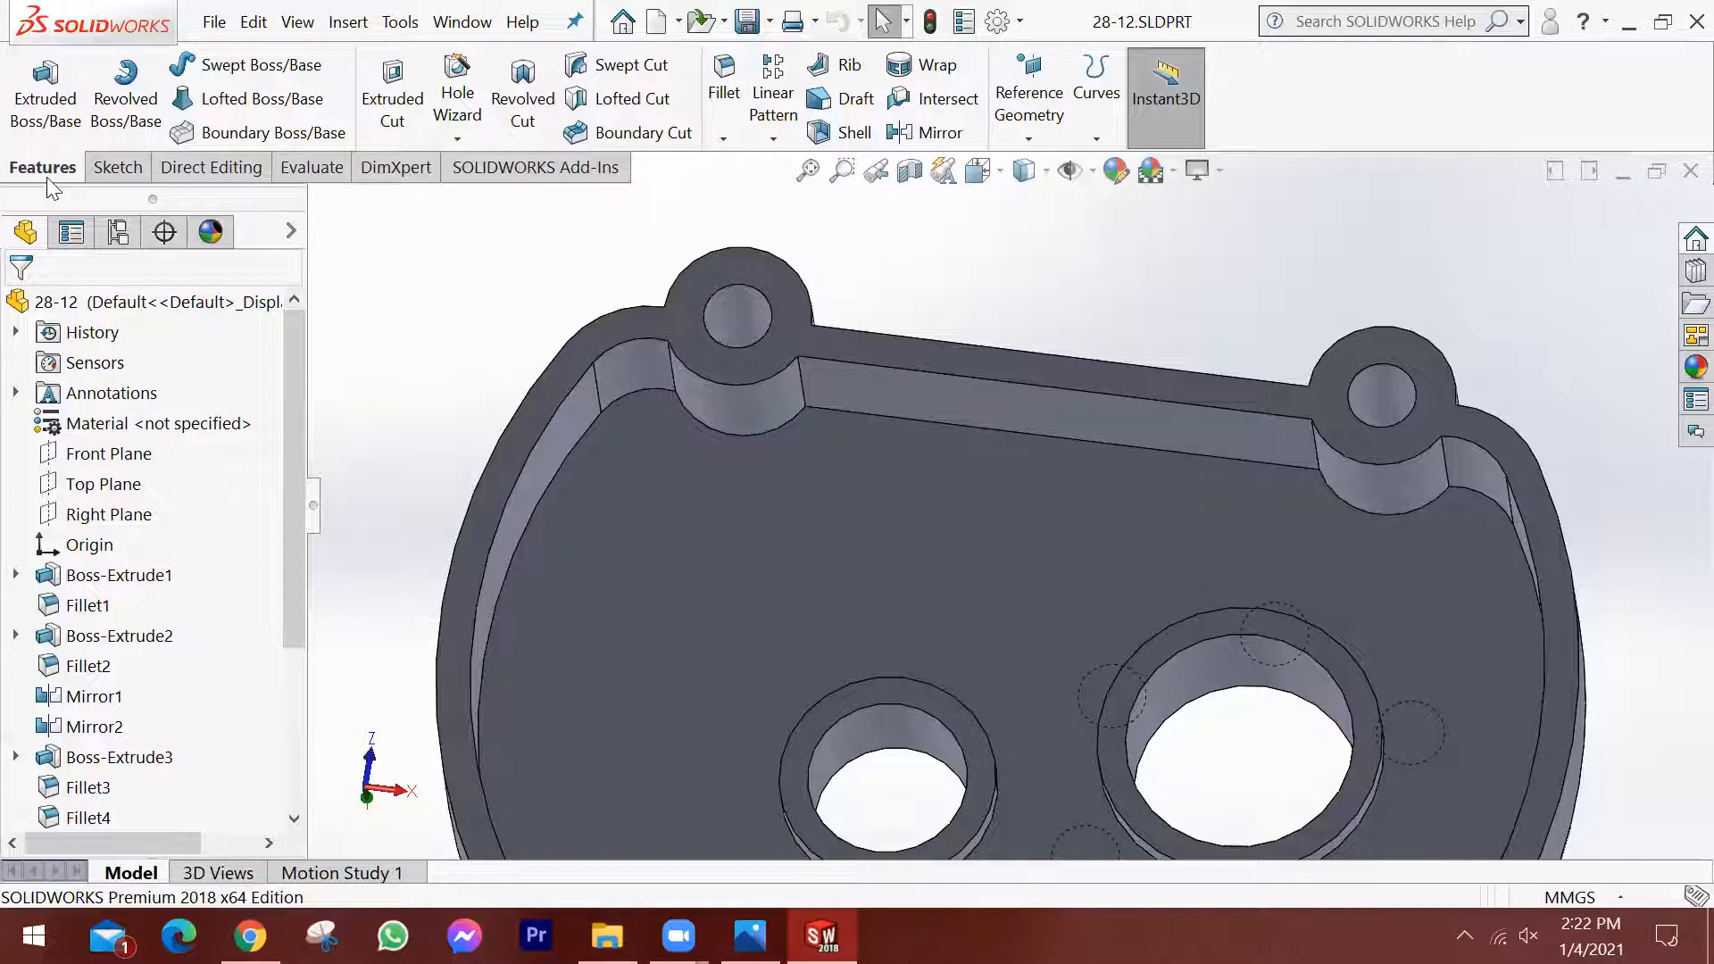
Set up a 3 mm symmetric fillet on the pocket floor's straight edge, the adjoining boss arc and the neighbouring corner edge.
{"action": "left_click", "coordinate": [730, 79]}
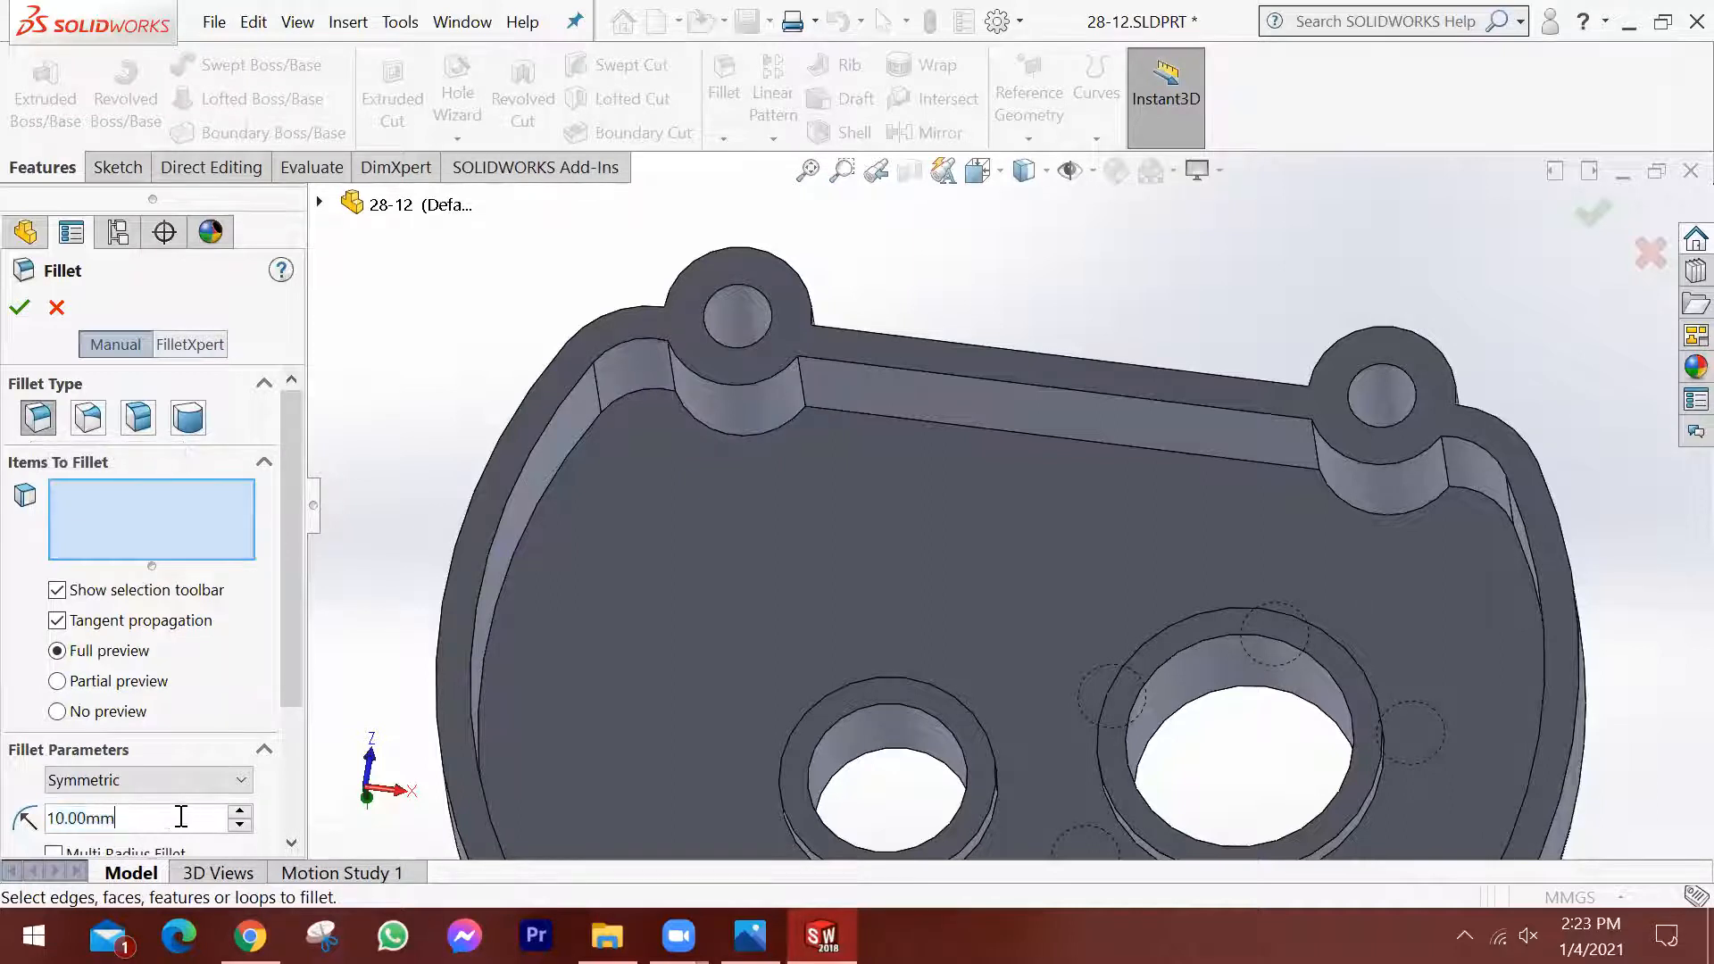
{"action": "type", "text": "3"}
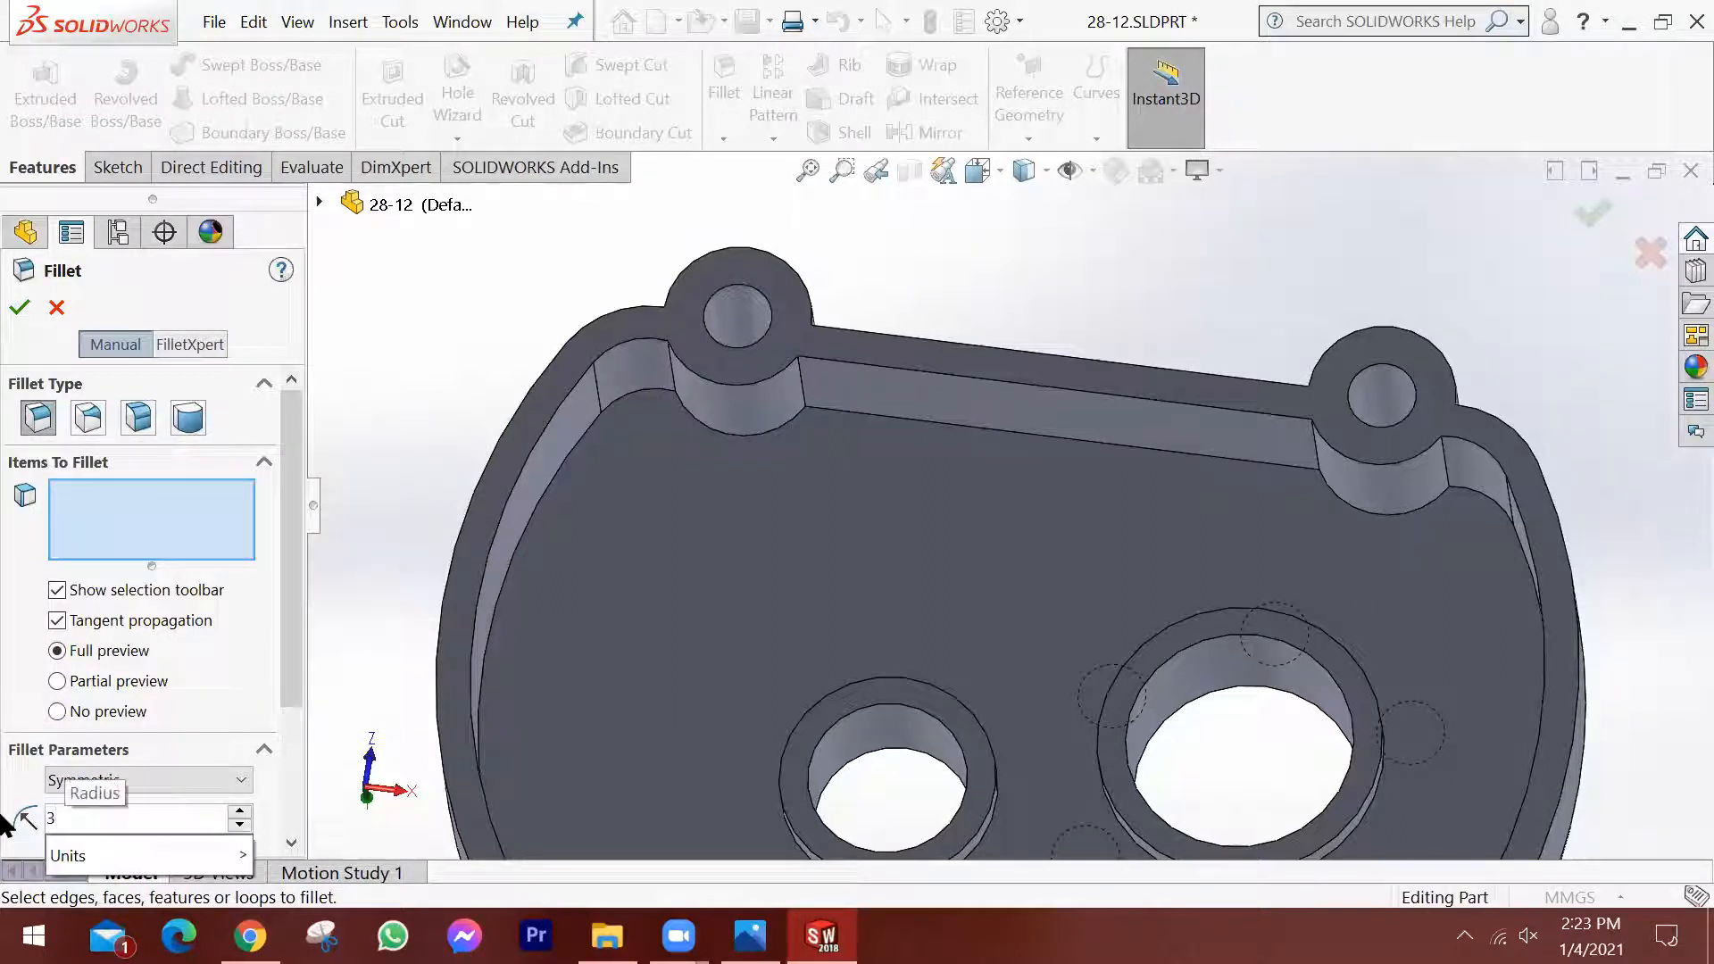
{"action": "key", "text": "Tab"}
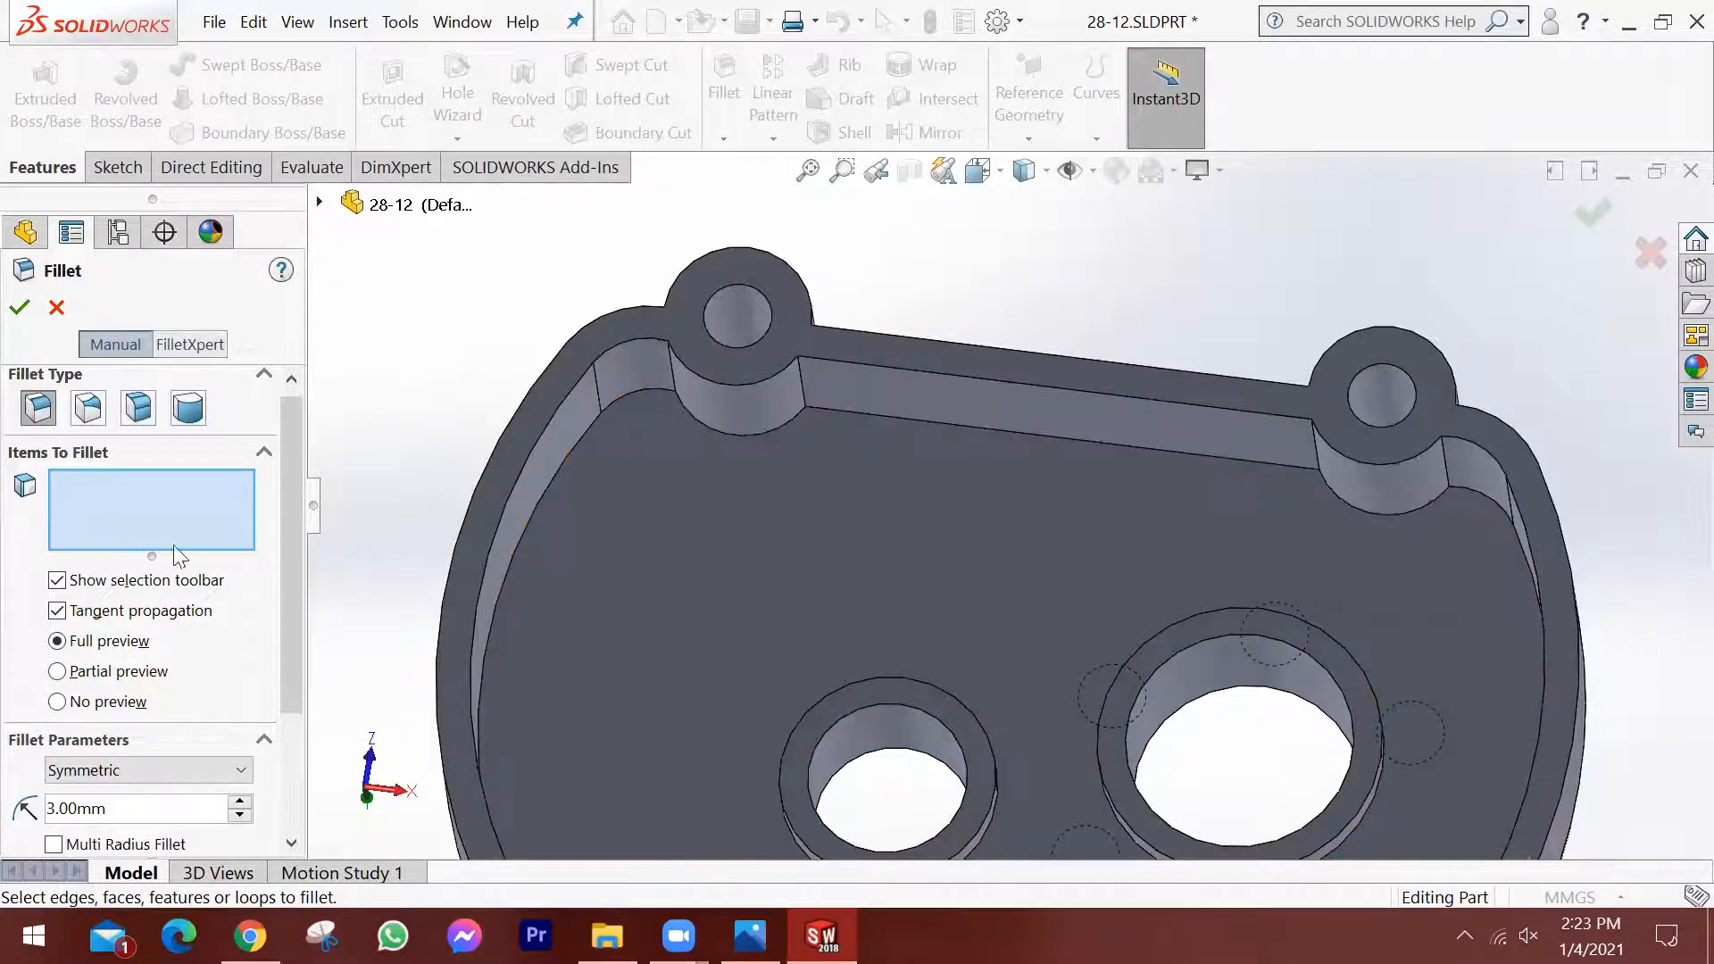
{"action": "left_click", "coordinate": [930, 419]}
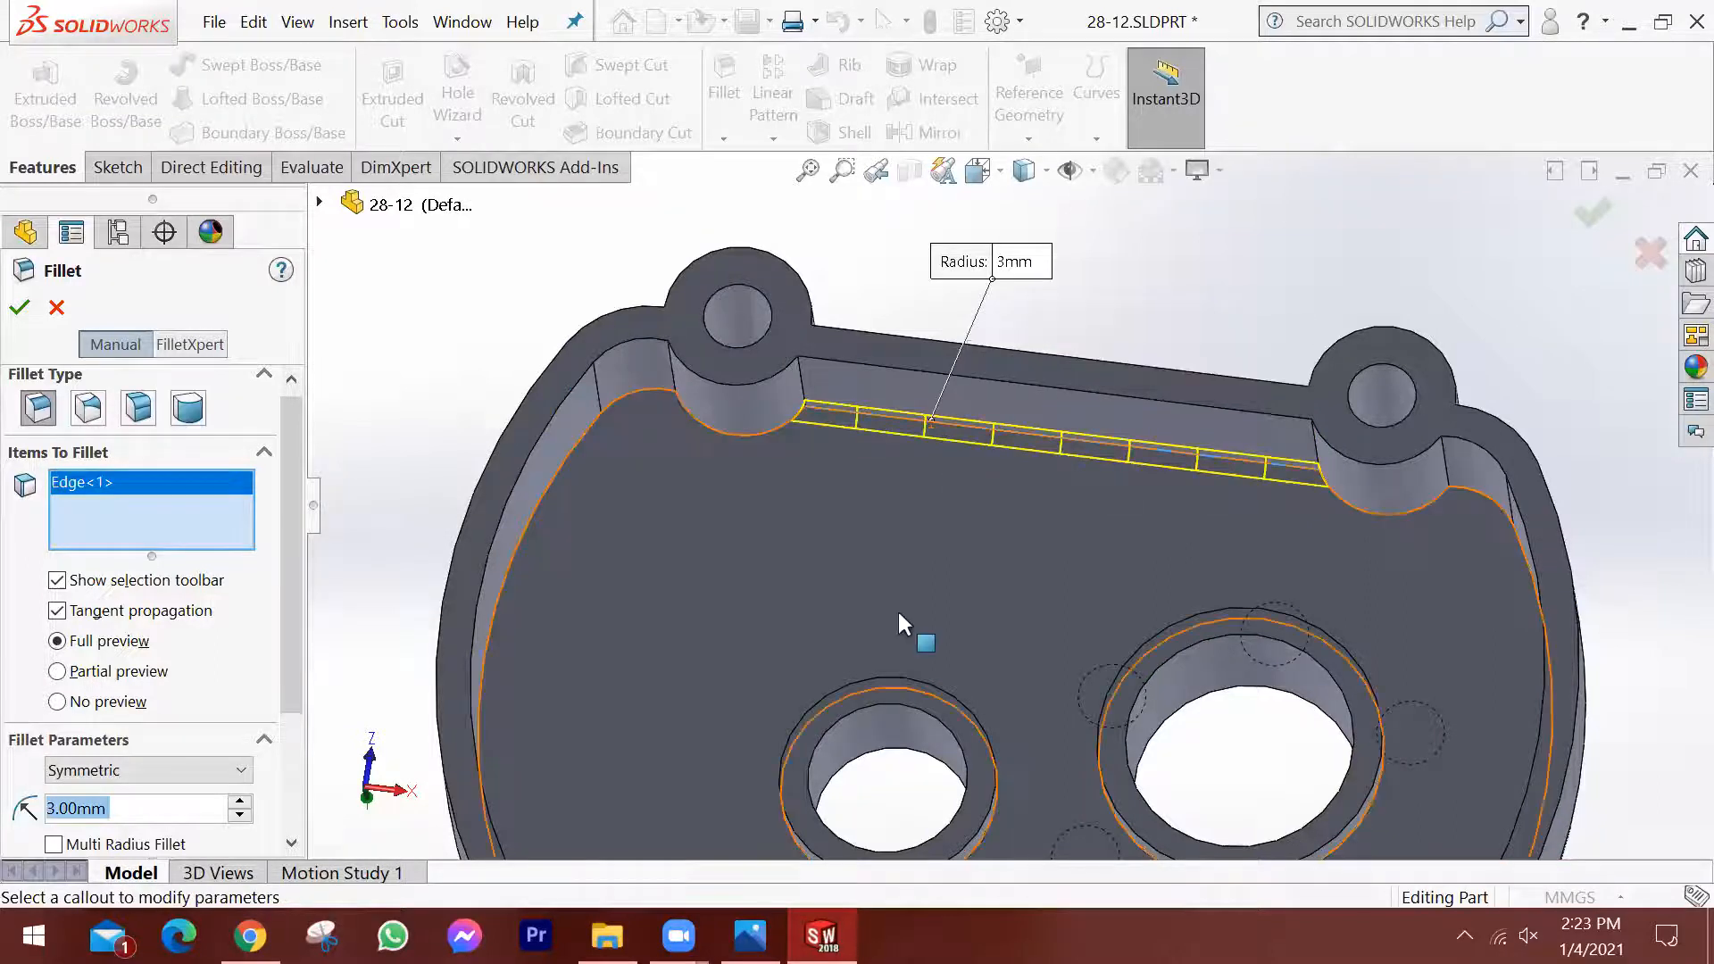
{"action": "left_click", "coordinate": [740, 433]}
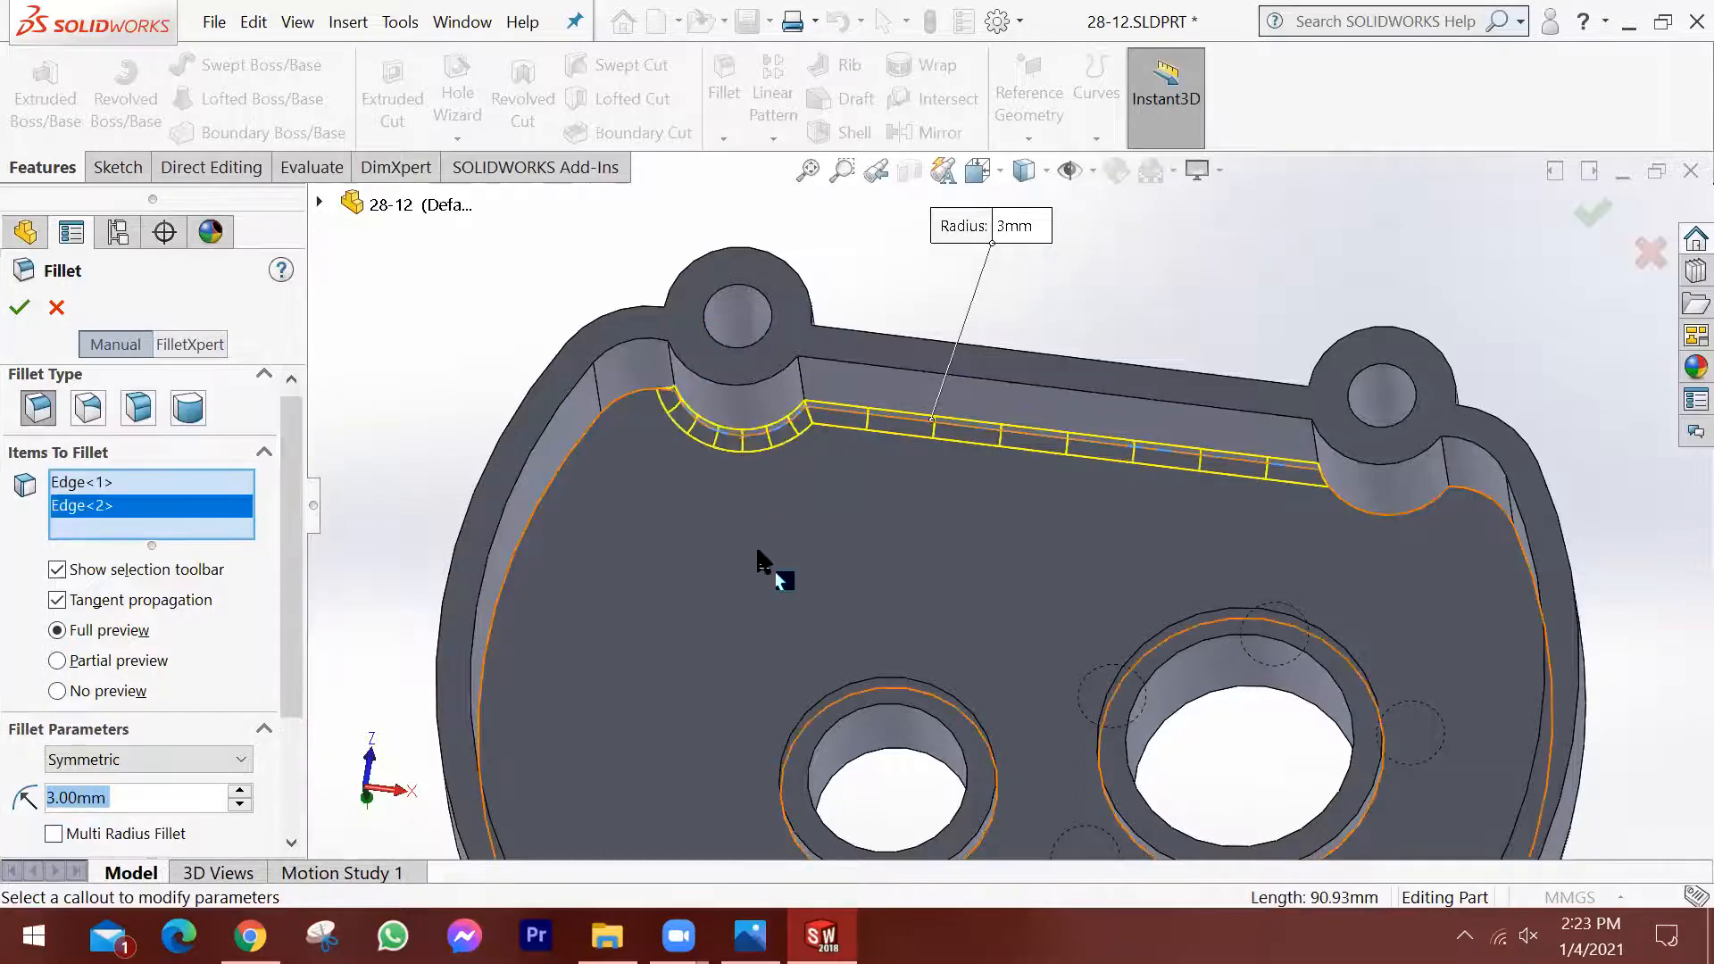
{"action": "left_click", "coordinate": [634, 390]}
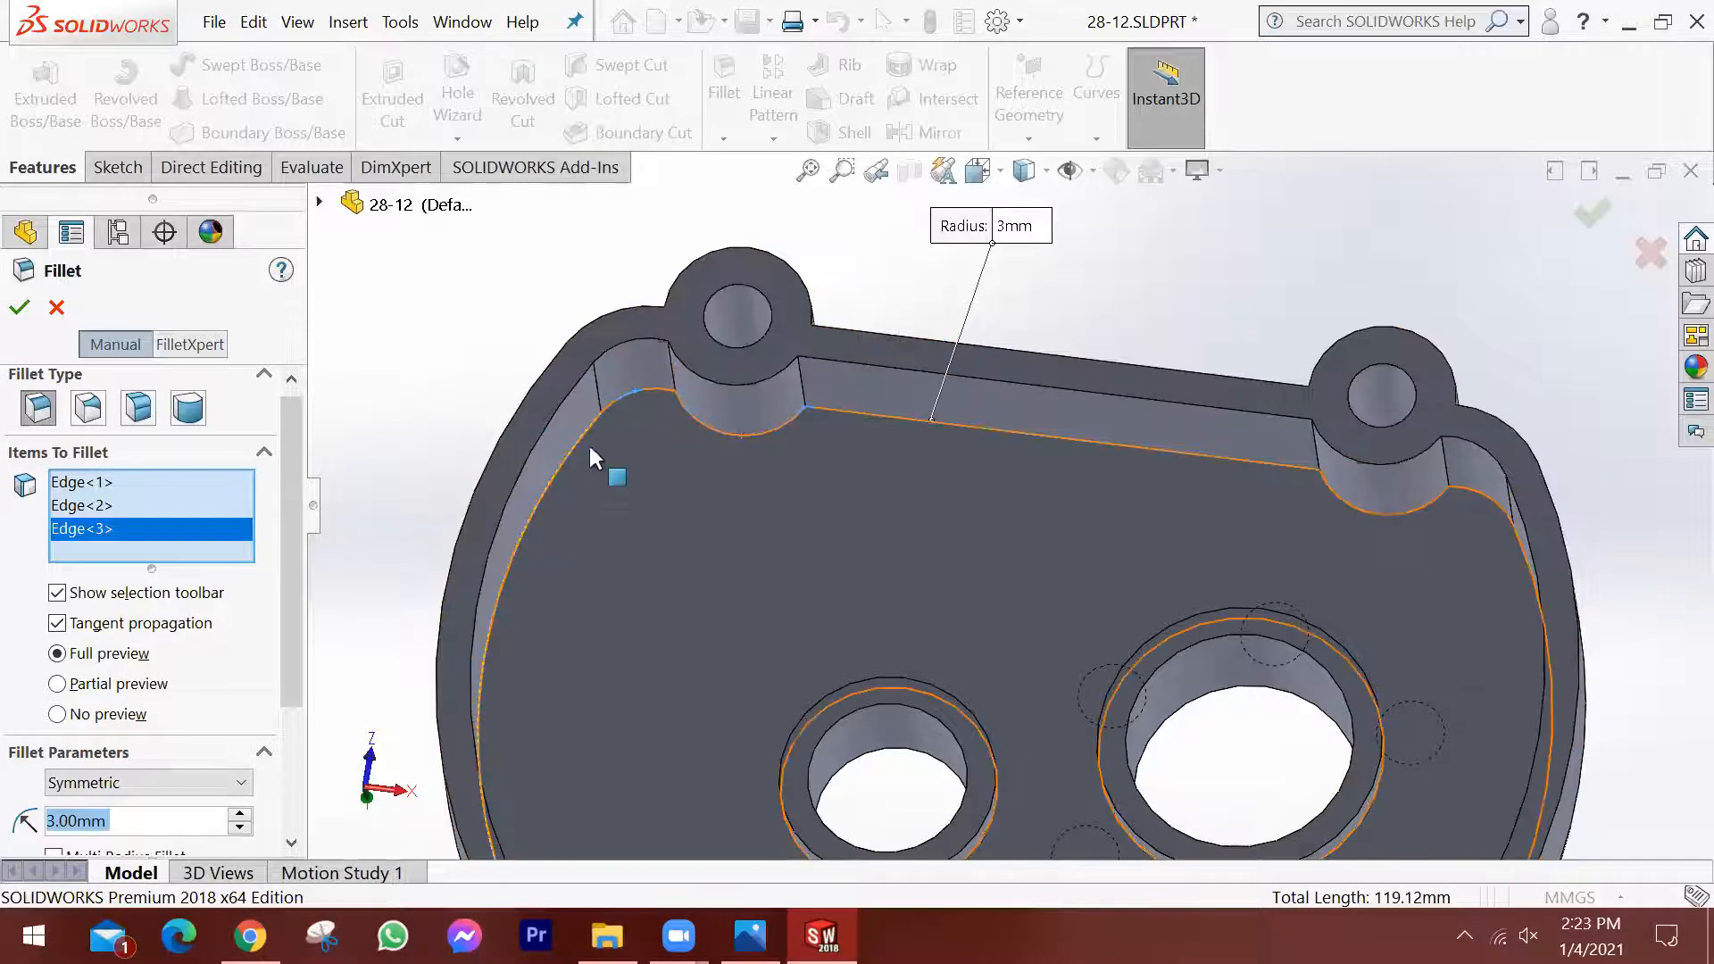
Examine the pocket floor edges around the two screw bosses, the corner arcs and the curved end walls.
{"action": "scroll", "coordinate": [640, 371], "scroll_direction": "down", "scroll_amount": 8}
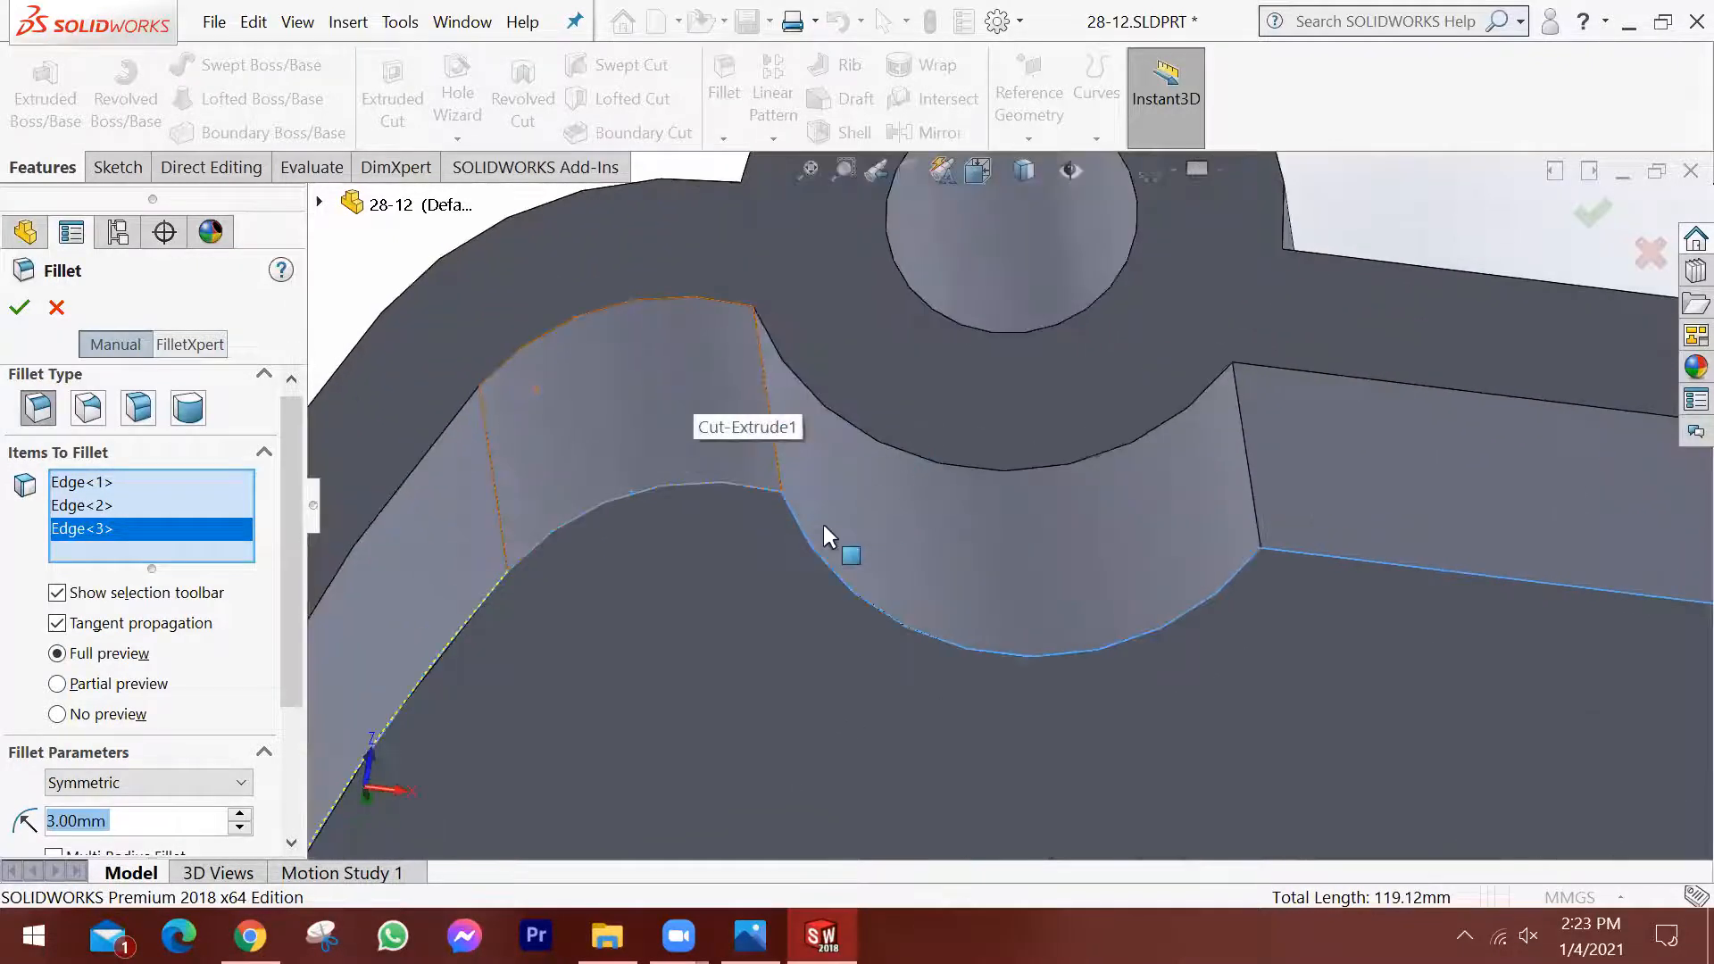
{"action": "scroll", "coordinate": [759, 531], "scroll_direction": "up", "scroll_amount": 6}
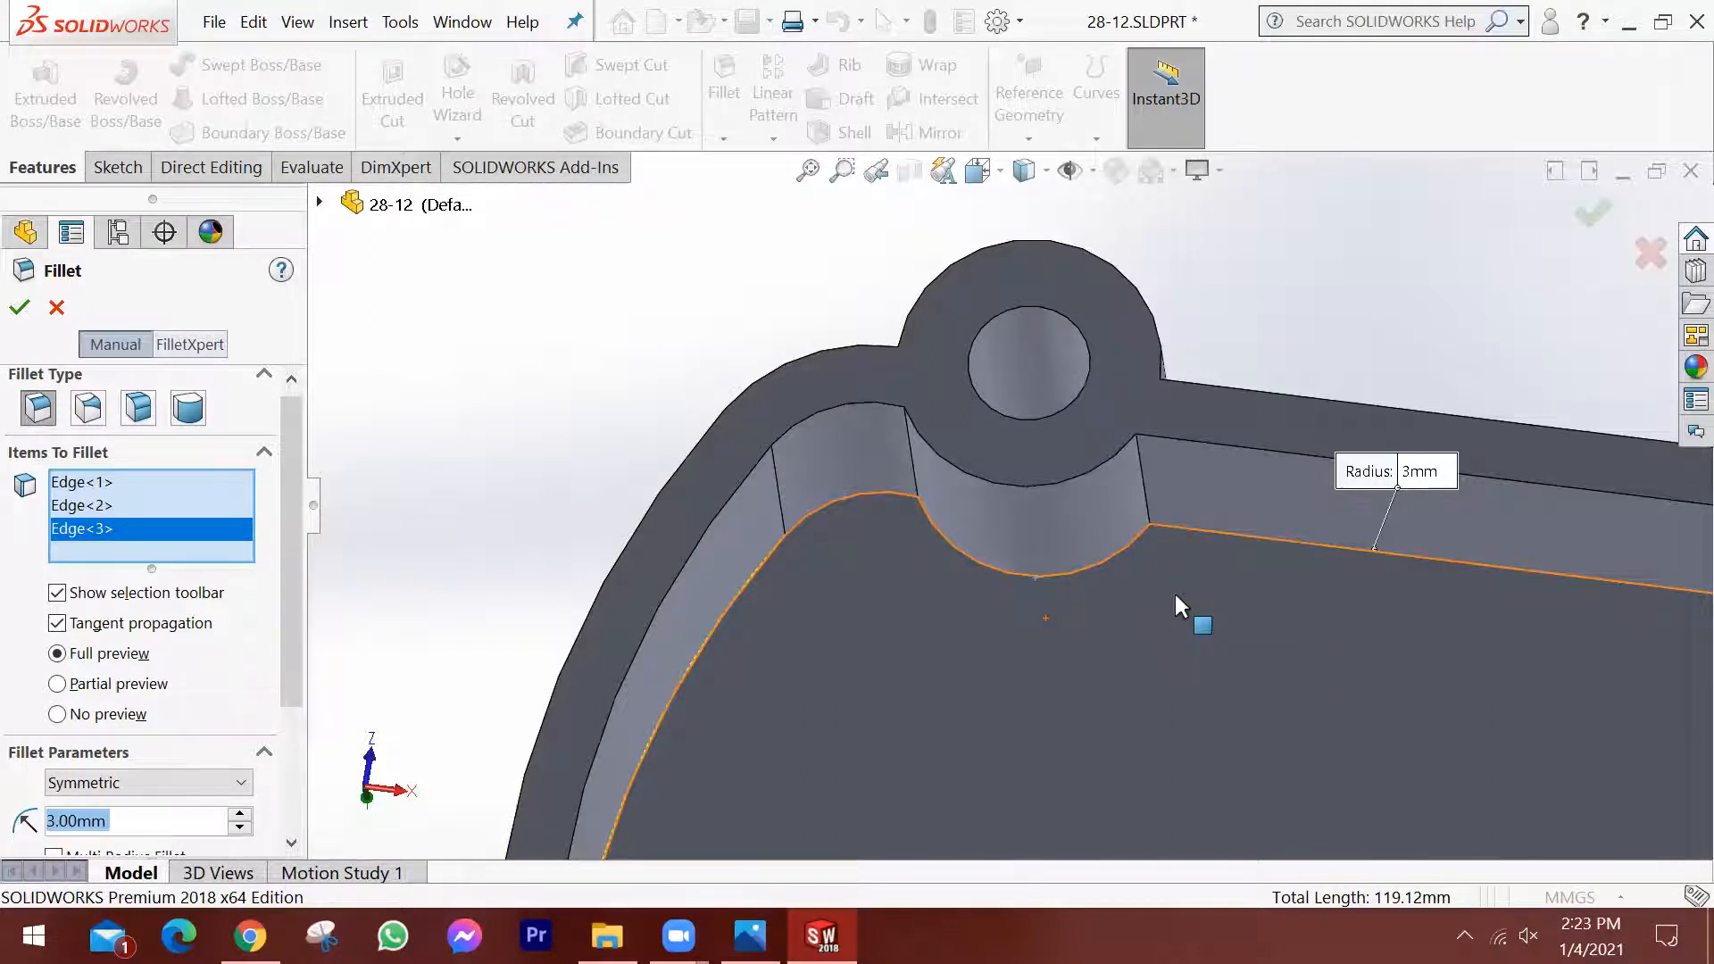
{"action": "scroll", "coordinate": [1129, 585], "scroll_direction": "up", "scroll_amount": 1}
{"action": "scroll", "coordinate": [1196, 661], "scroll_direction": "up", "scroll_amount": 2}
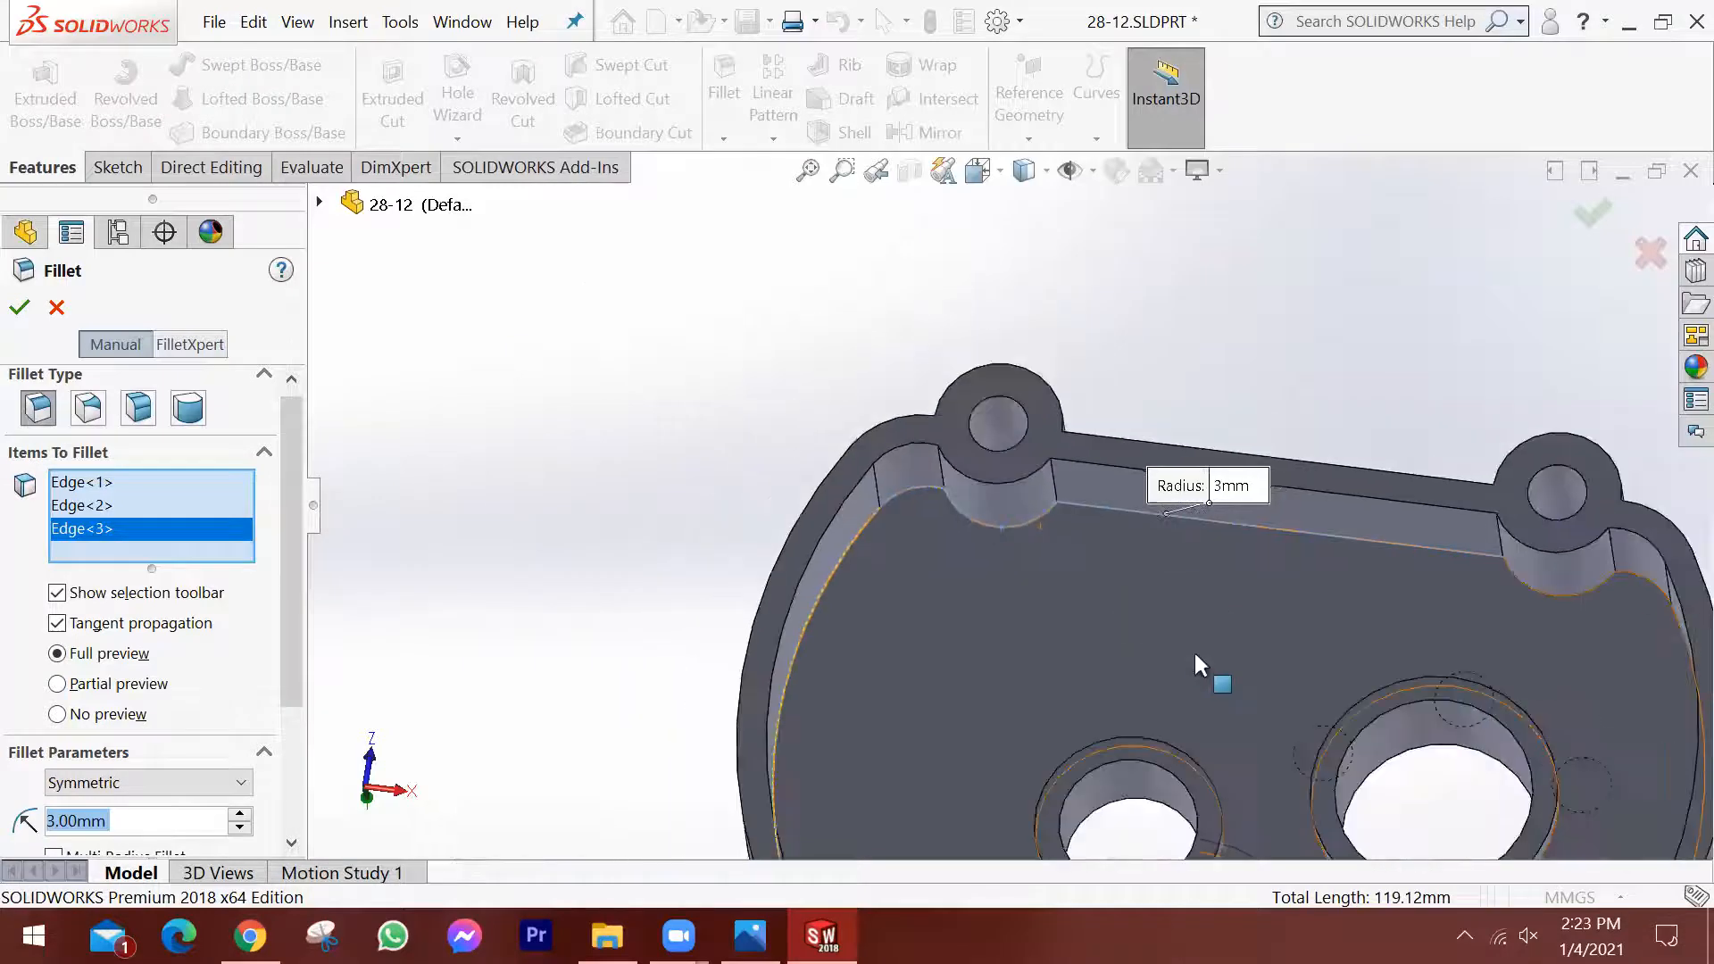
{"action": "scroll", "coordinate": [1497, 682], "scroll_direction": "down", "scroll_amount": 2}
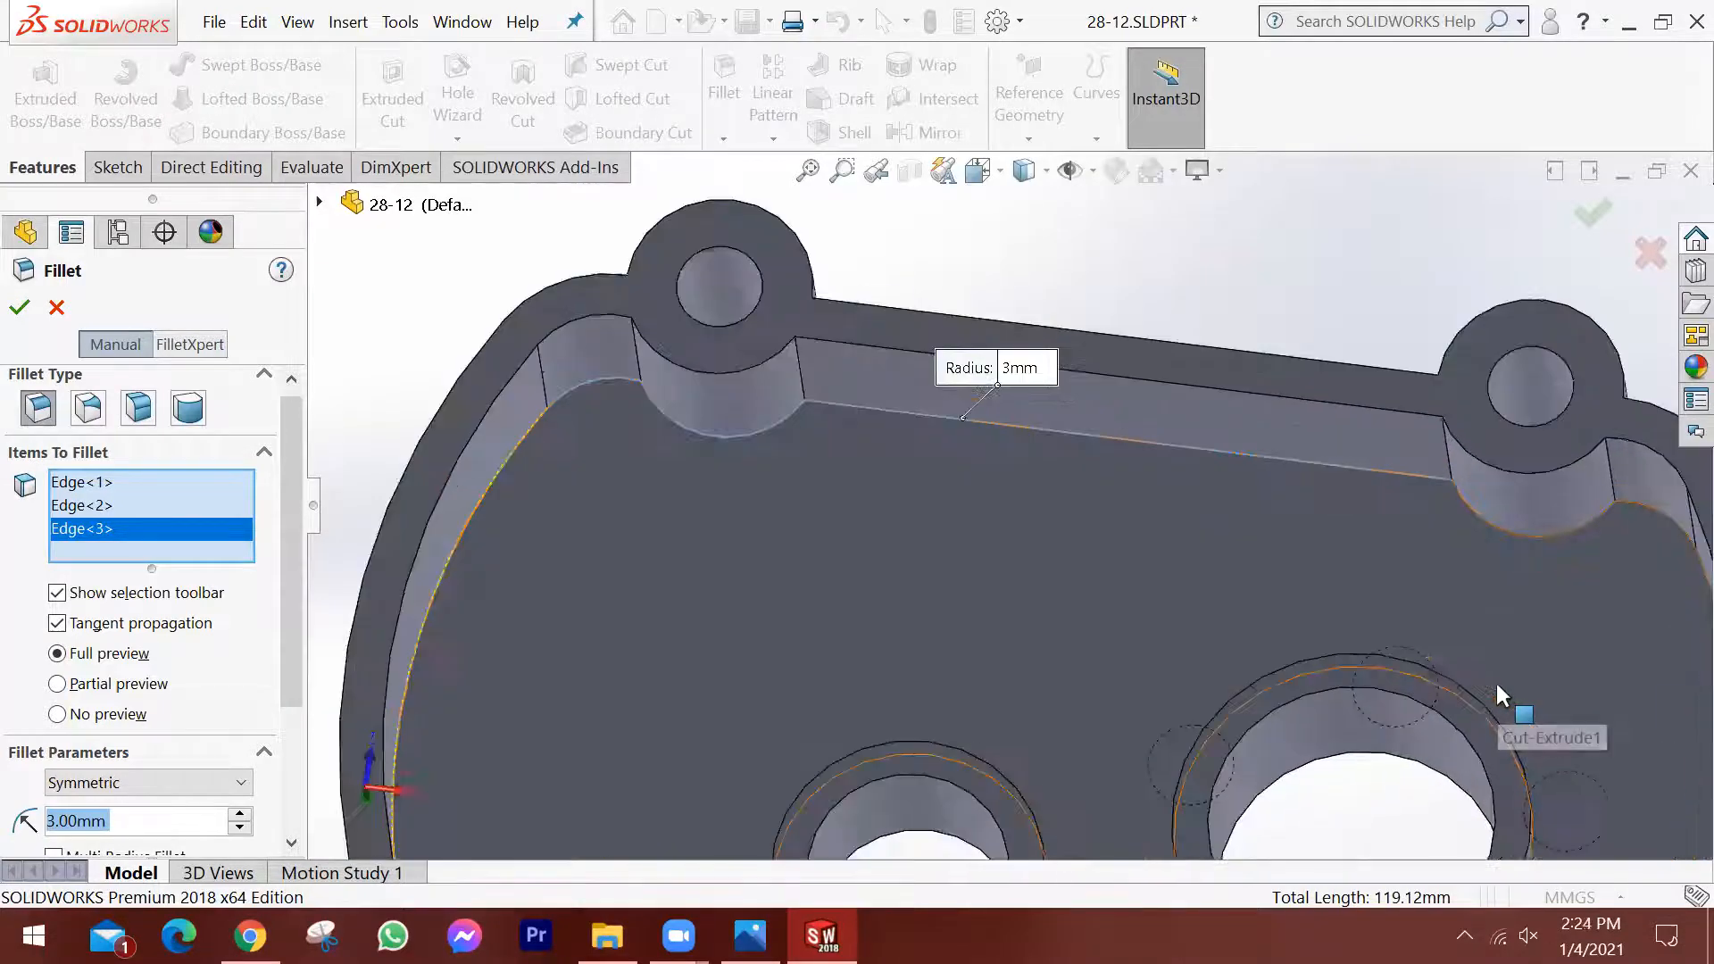
{"action": "scroll", "coordinate": [1495, 682], "scroll_direction": "up", "scroll_amount": 2}
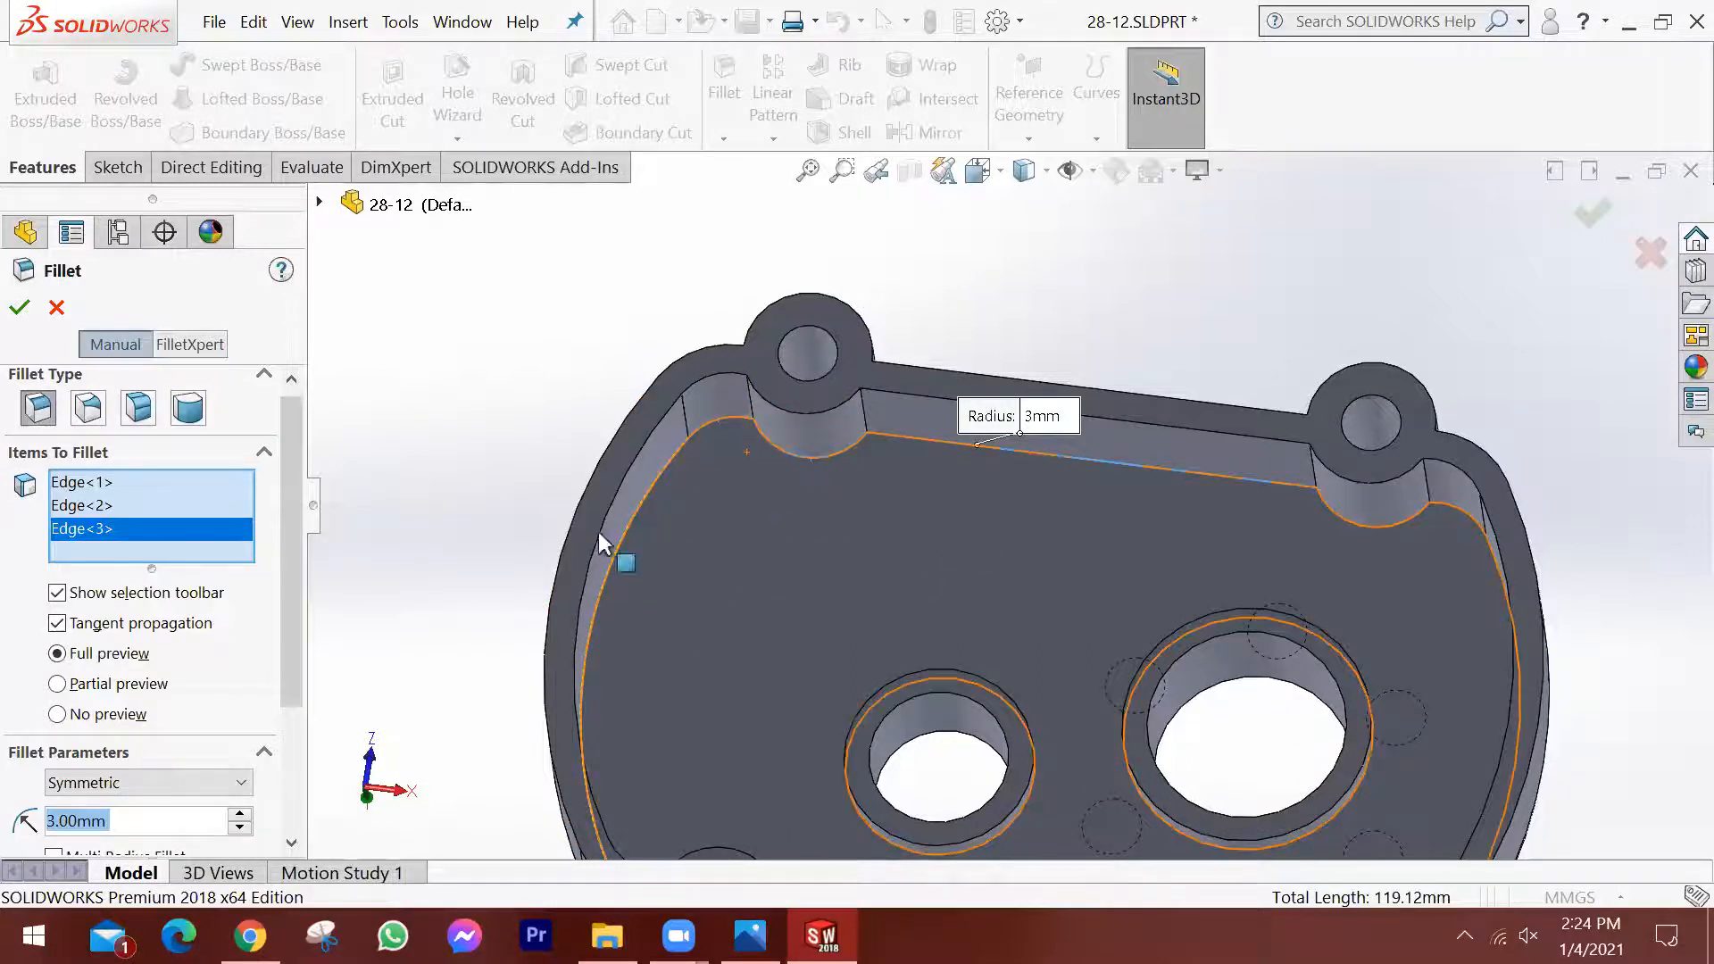
{"action": "scroll", "coordinate": [1008, 495], "scroll_direction": "down", "scroll_amount": 1}
{"action": "scroll", "coordinate": [1009, 494], "scroll_direction": "down", "scroll_amount": 1}
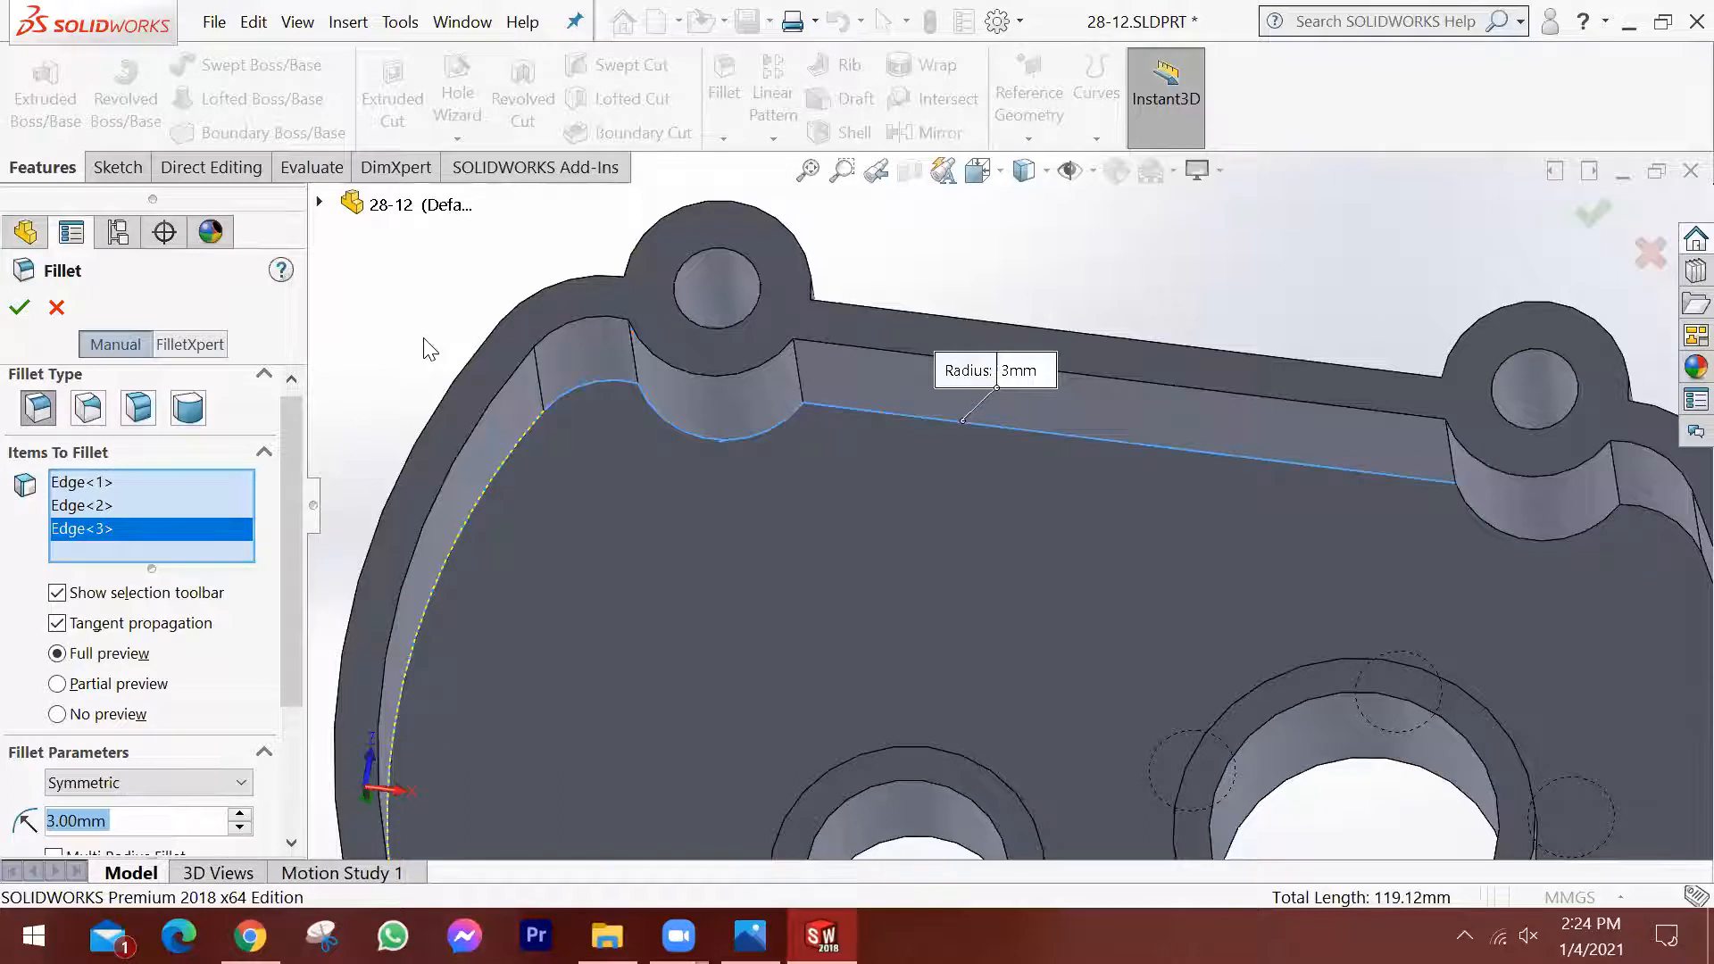
{"action": "scroll", "coordinate": [1637, 579], "scroll_direction": "down", "scroll_amount": 2}
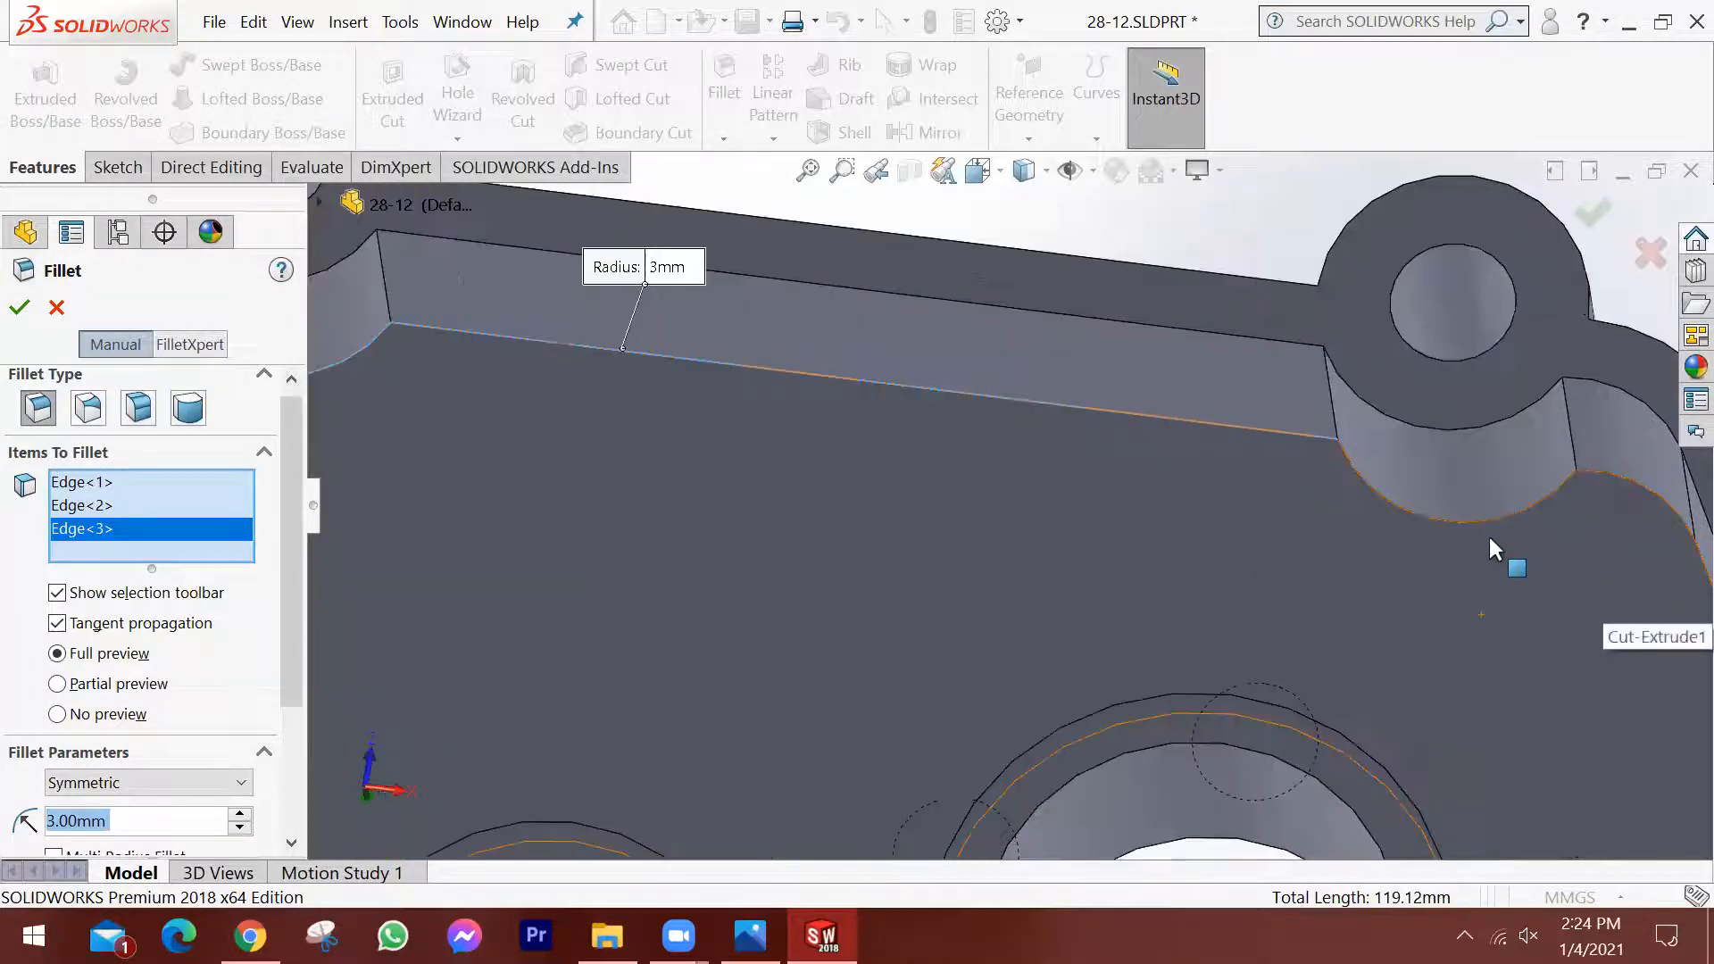
{"action": "scroll", "coordinate": [1491, 538], "scroll_direction": "up", "scroll_amount": 2}
{"action": "scroll", "coordinate": [765, 544], "scroll_direction": "up", "scroll_amount": 2}
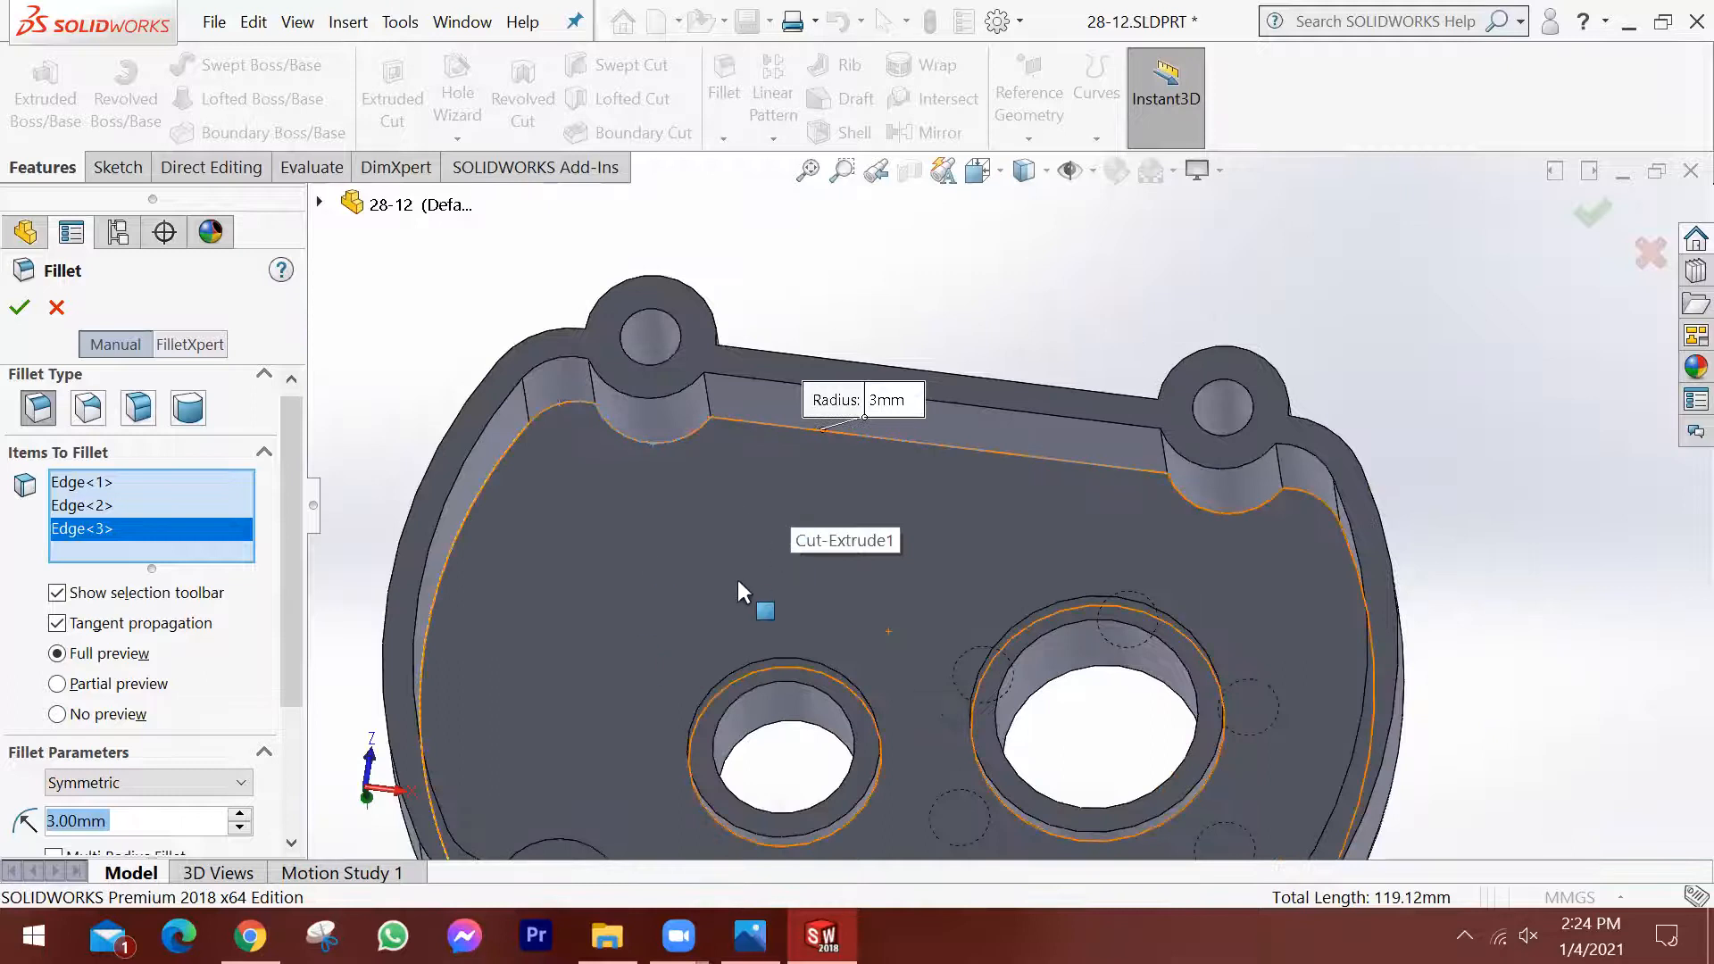
Add the remaining pocket floor edges to the 3 mm fillet: the other boss arcs, the adjoining corner edge and the opposite straight edge.
{"action": "left_click", "coordinate": [1259, 513]}
{"action": "left_click", "coordinate": [1154, 662]}
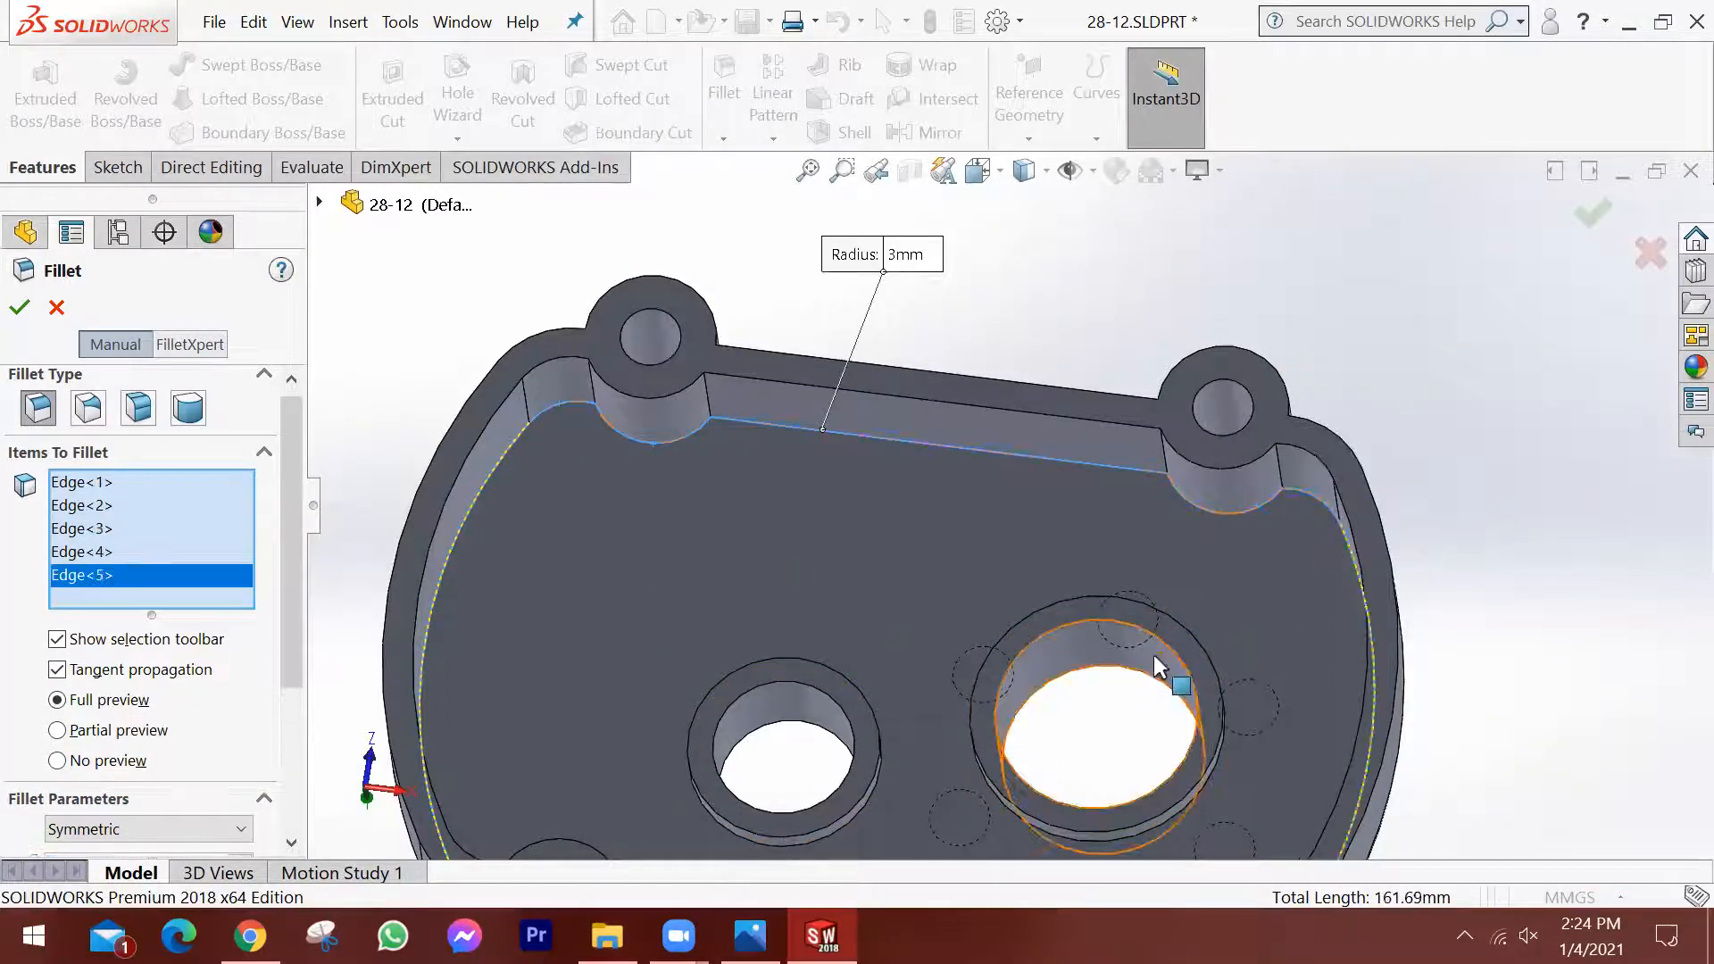
{"action": "scroll", "coordinate": [1084, 679], "scroll_direction": "up", "scroll_amount": 3}
{"action": "scroll", "coordinate": [1091, 745], "scroll_direction": "down", "scroll_amount": 2}
{"action": "middle_click_drag", "start_coordinate": [1091, 750], "coordinate": [1125, 773]}
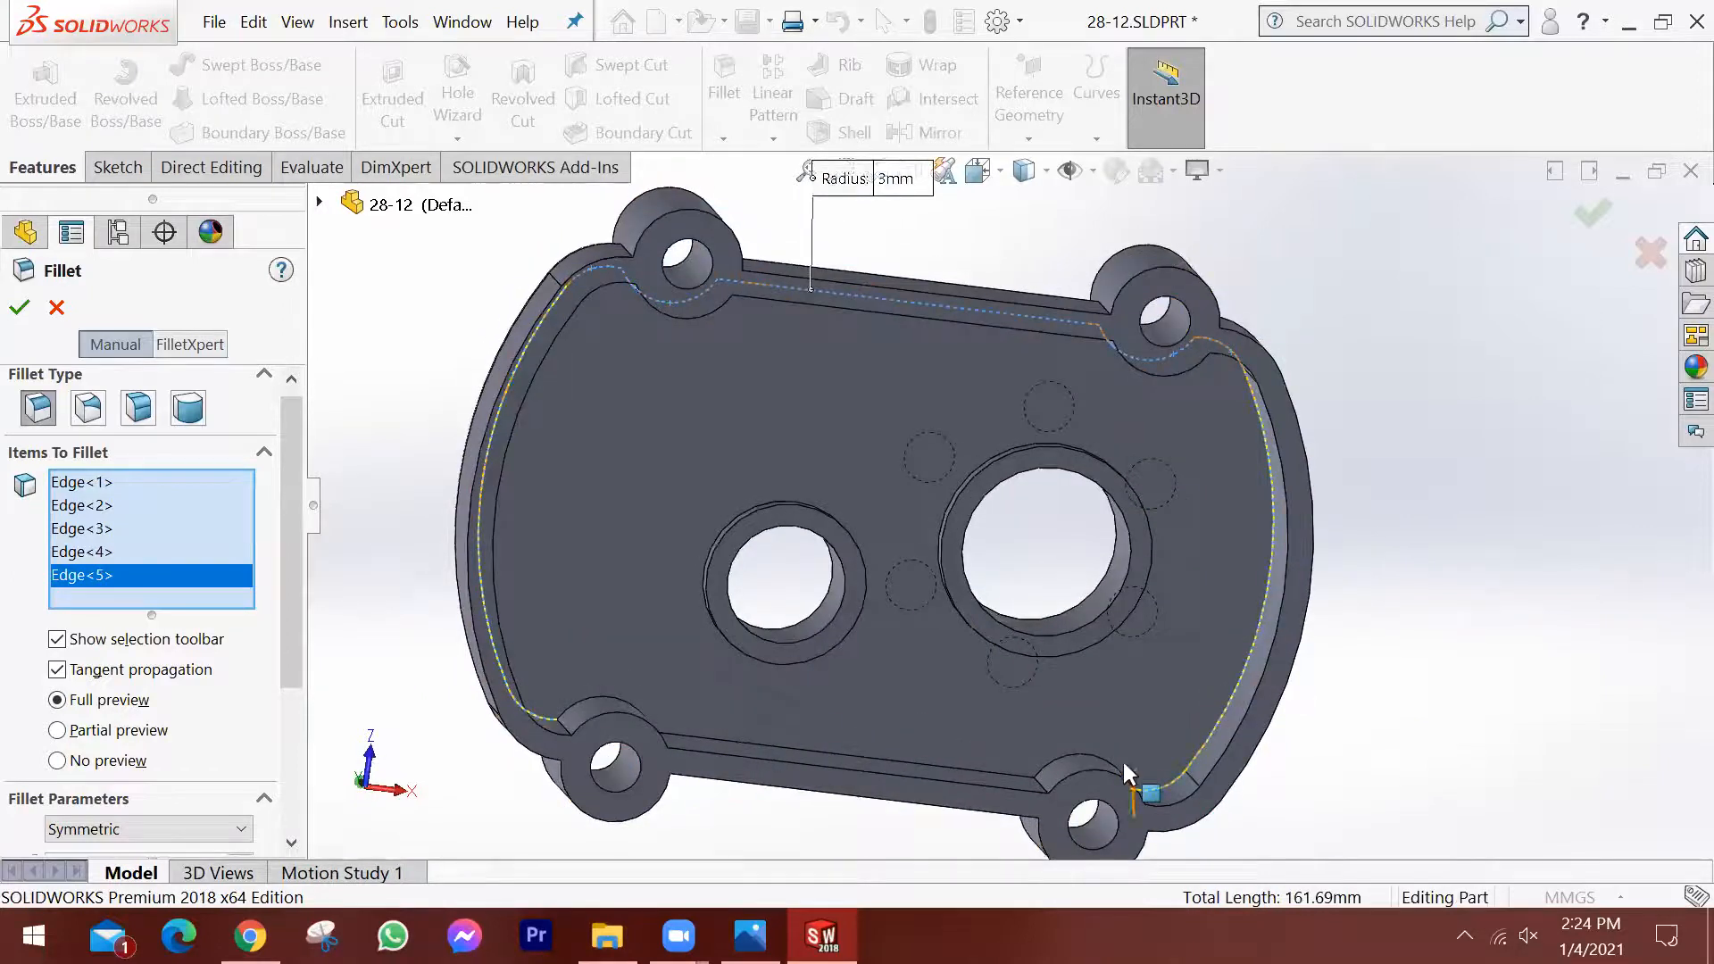
{"action": "scroll", "coordinate": [1126, 773], "scroll_direction": "down", "scroll_amount": 4}
{"action": "left_click", "coordinate": [1031, 703]}
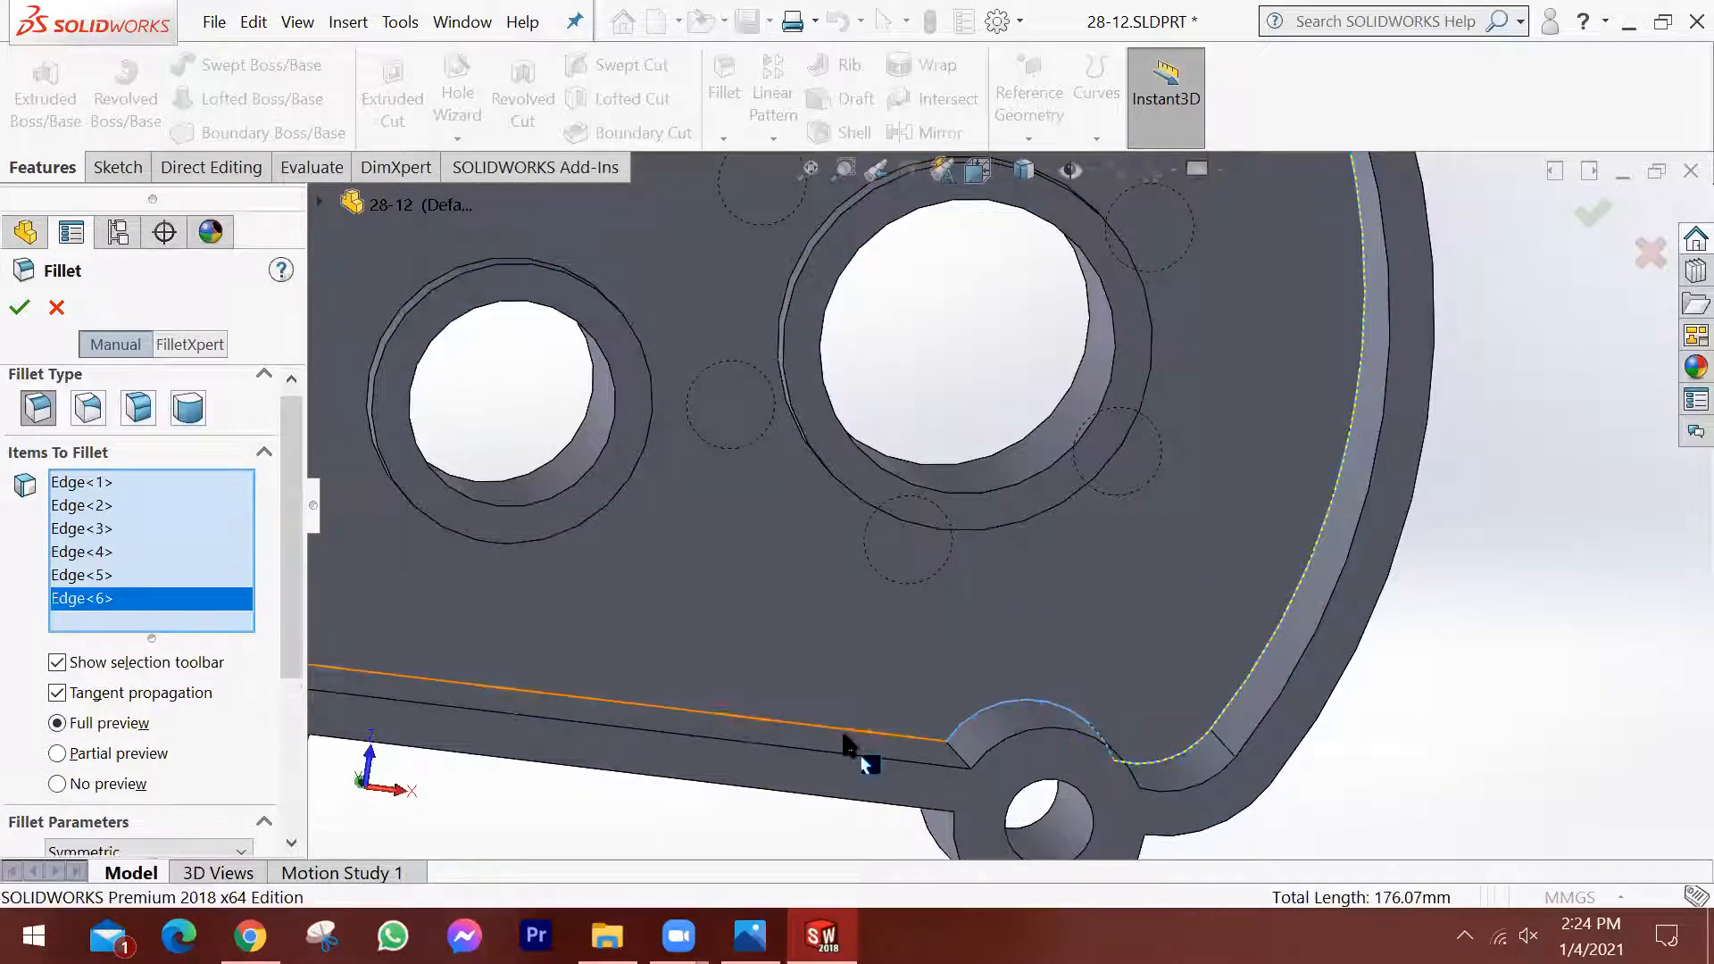
{"action": "left_click", "coordinate": [816, 726]}
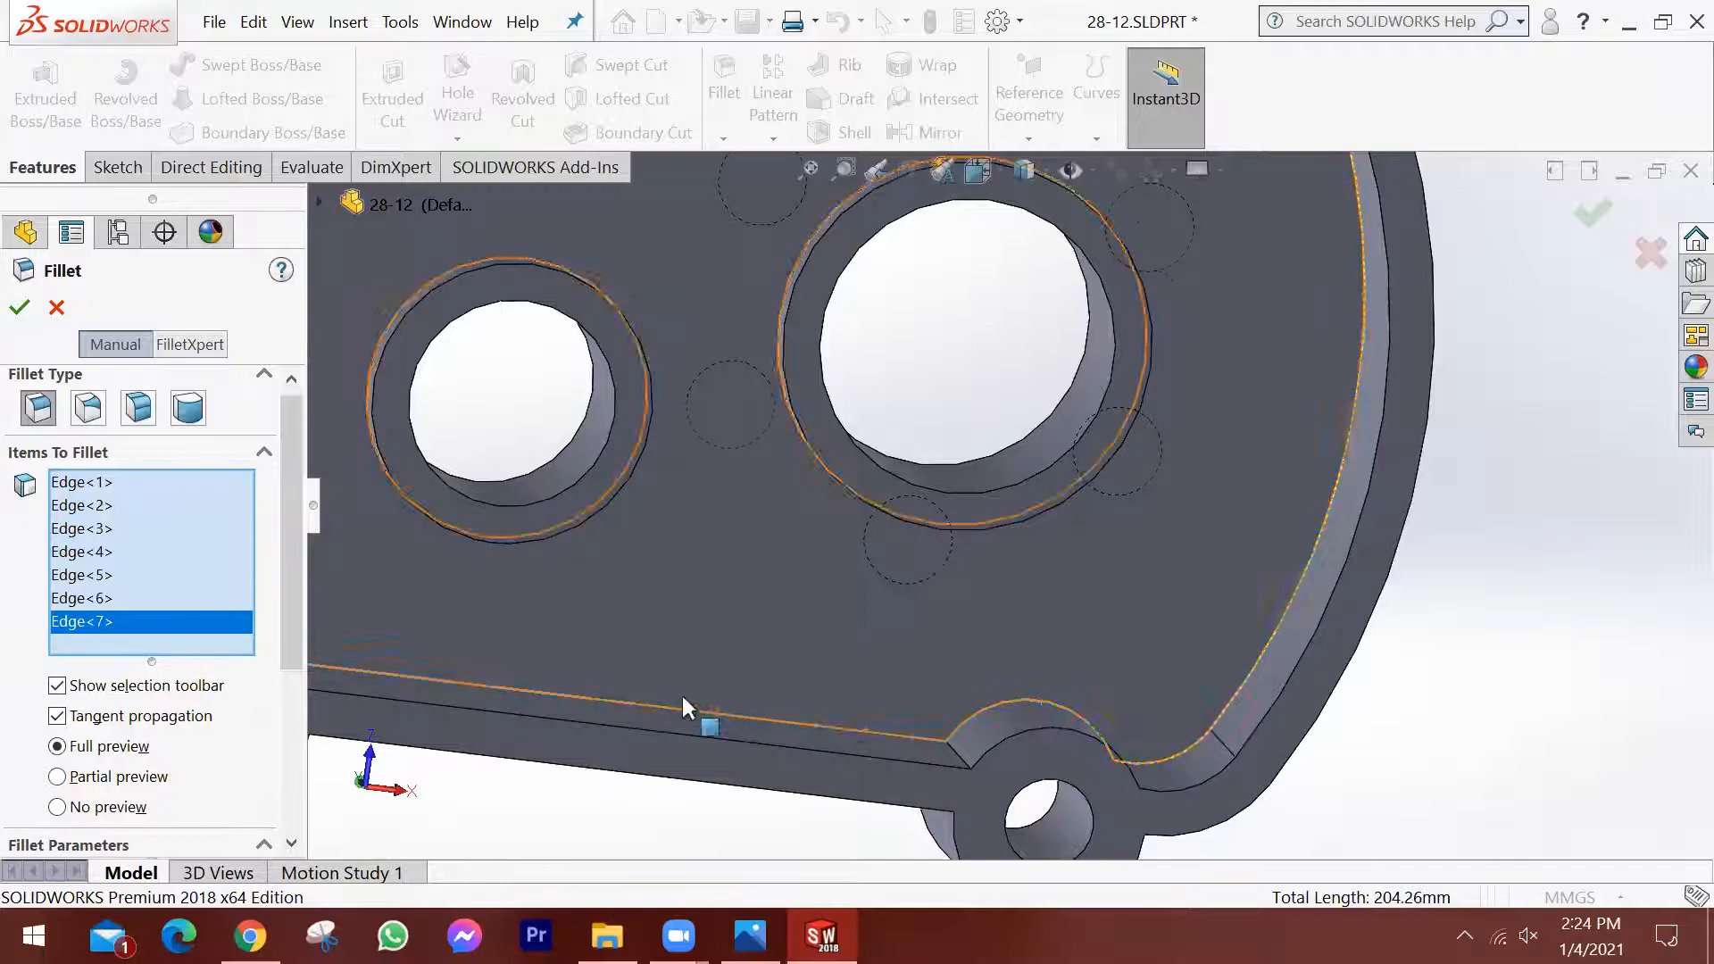
{"action": "scroll", "coordinate": [682, 693], "scroll_direction": "up", "scroll_amount": 5}
{"action": "scroll", "coordinate": [627, 581], "scroll_direction": "down", "scroll_amount": 3}
{"action": "left_click", "coordinate": [660, 538]}
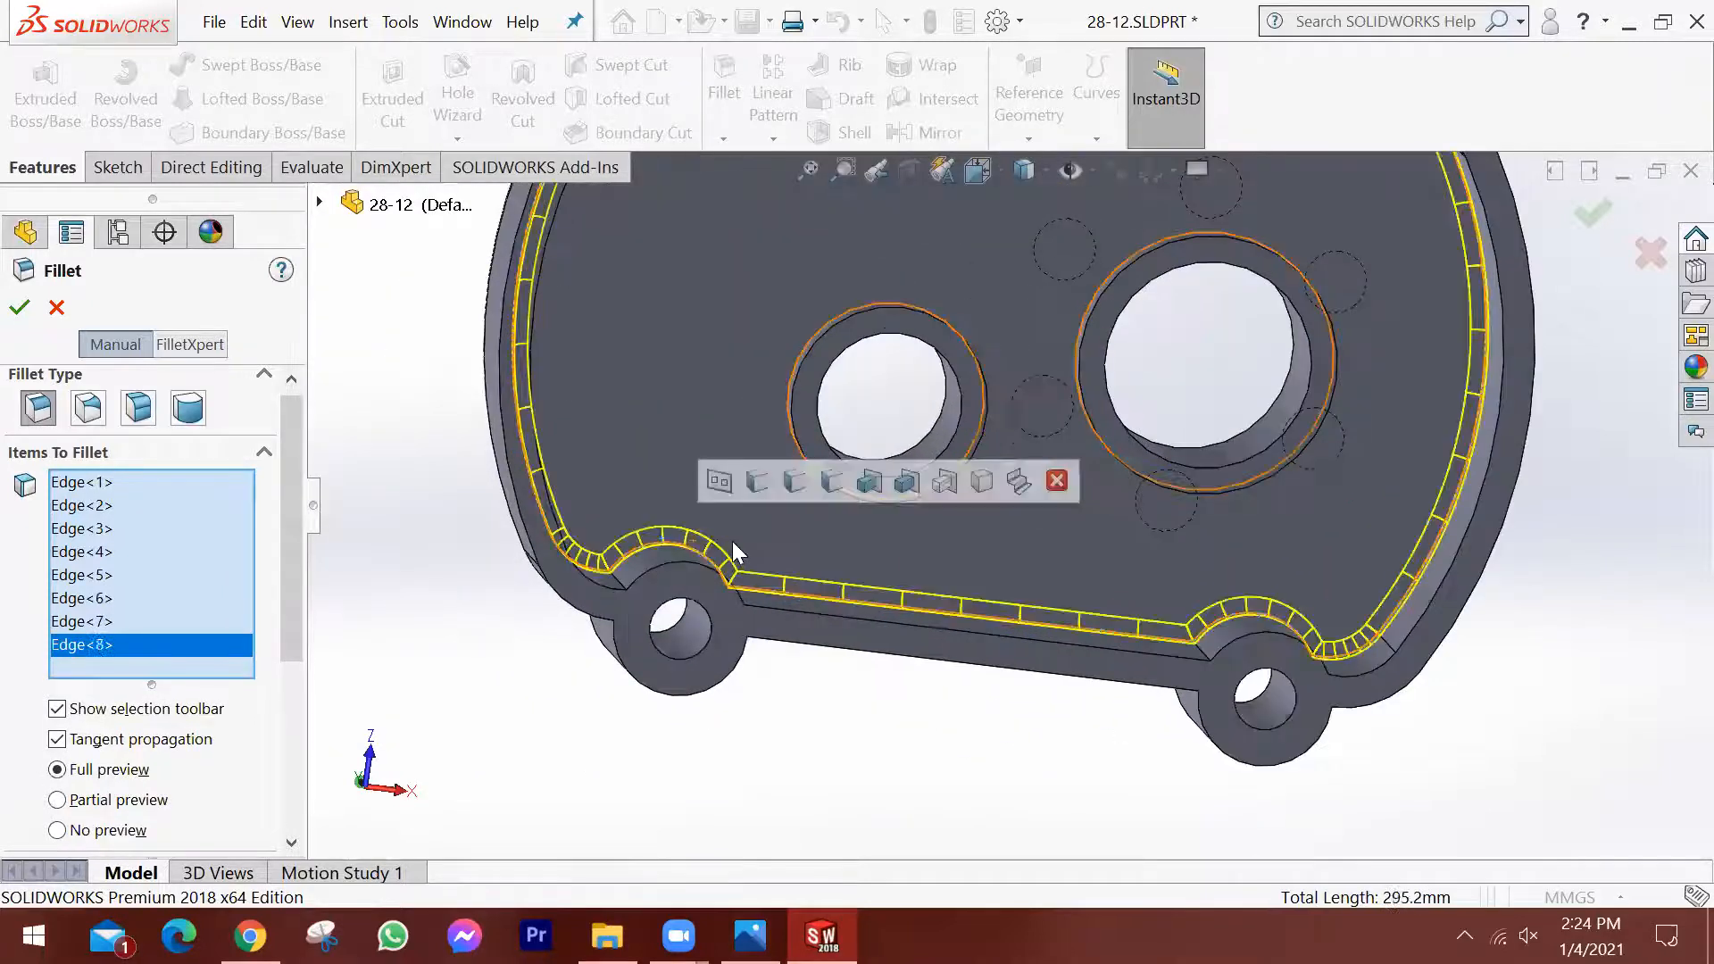
Inspect the 3 mm fillet preview around the full pocket perimeter and beside the two bores.
{"action": "scroll", "coordinate": [927, 555], "scroll_direction": "up", "scroll_amount": 3}
{"action": "middle_click_drag", "start_coordinate": [1168, 468], "coordinate": [1144, 377]}
{"action": "scroll", "coordinate": [1144, 377], "scroll_direction": "down", "scroll_amount": 3}
{"action": "middle_click_drag", "start_coordinate": [1000, 454], "coordinate": [1004, 337]}
{"action": "scroll", "coordinate": [1009, 391], "scroll_direction": "up", "scroll_amount": 3}
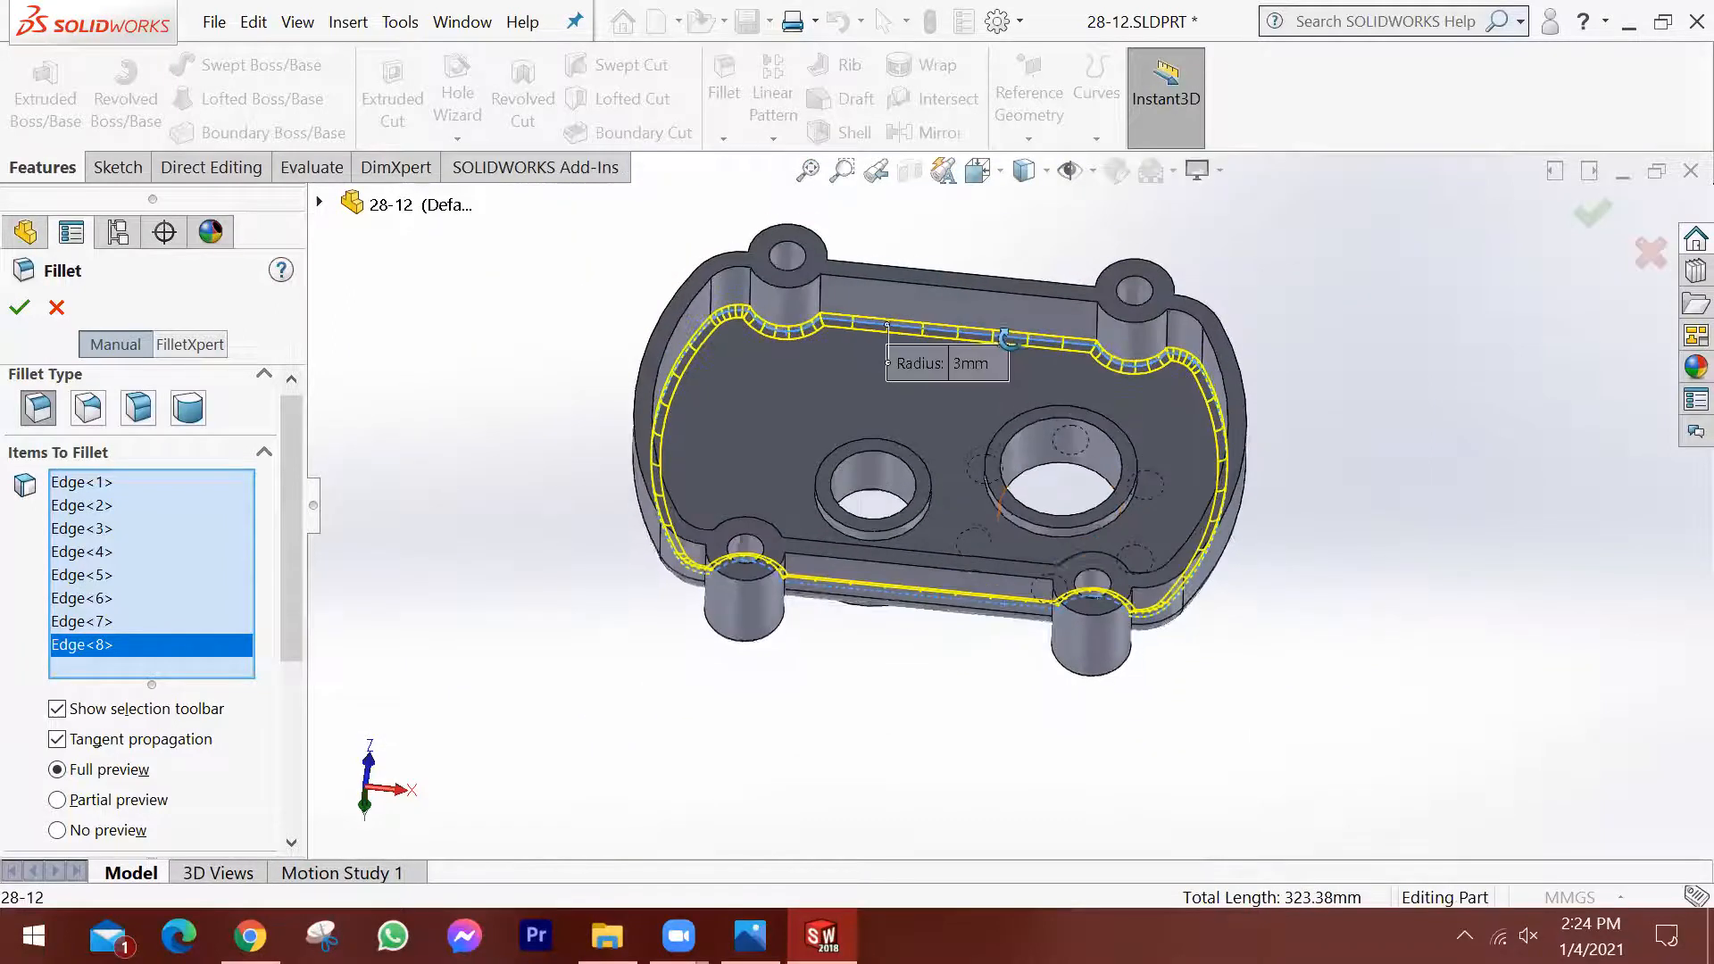
{"action": "scroll", "coordinate": [1072, 383], "scroll_direction": "down", "scroll_amount": 4}
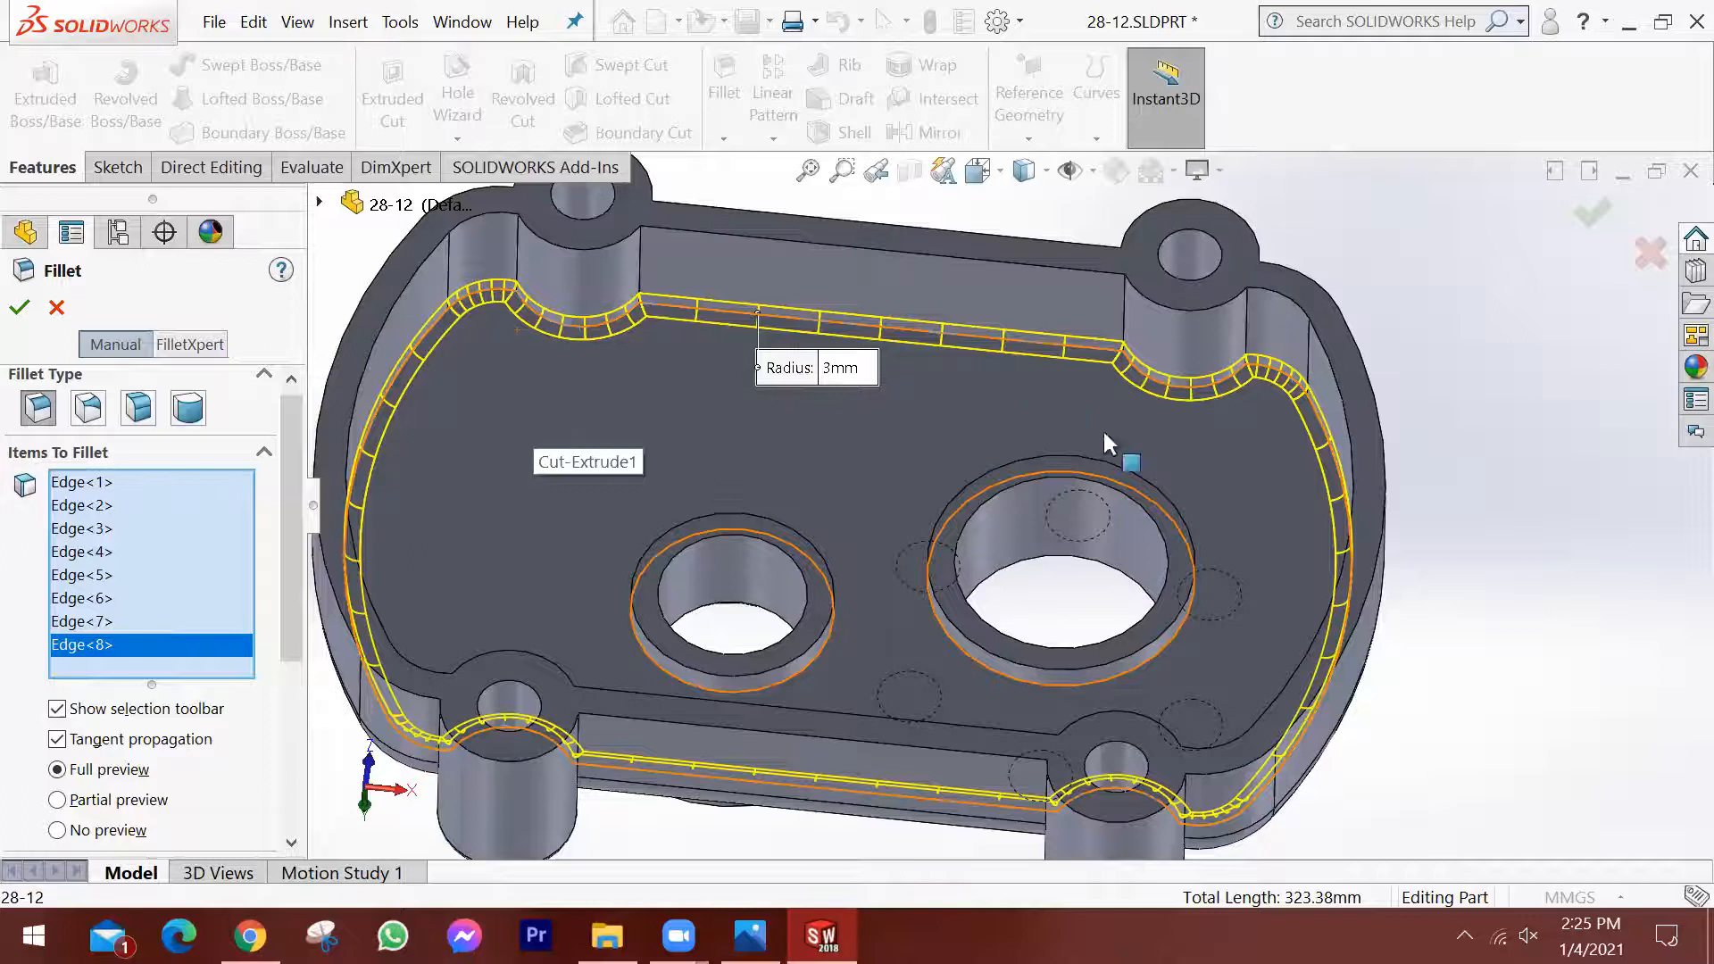
{"action": "scroll", "coordinate": [874, 587], "scroll_direction": "up", "scroll_amount": 2}
{"action": "middle_click_drag", "start_coordinate": [875, 587], "coordinate": [876, 491]}
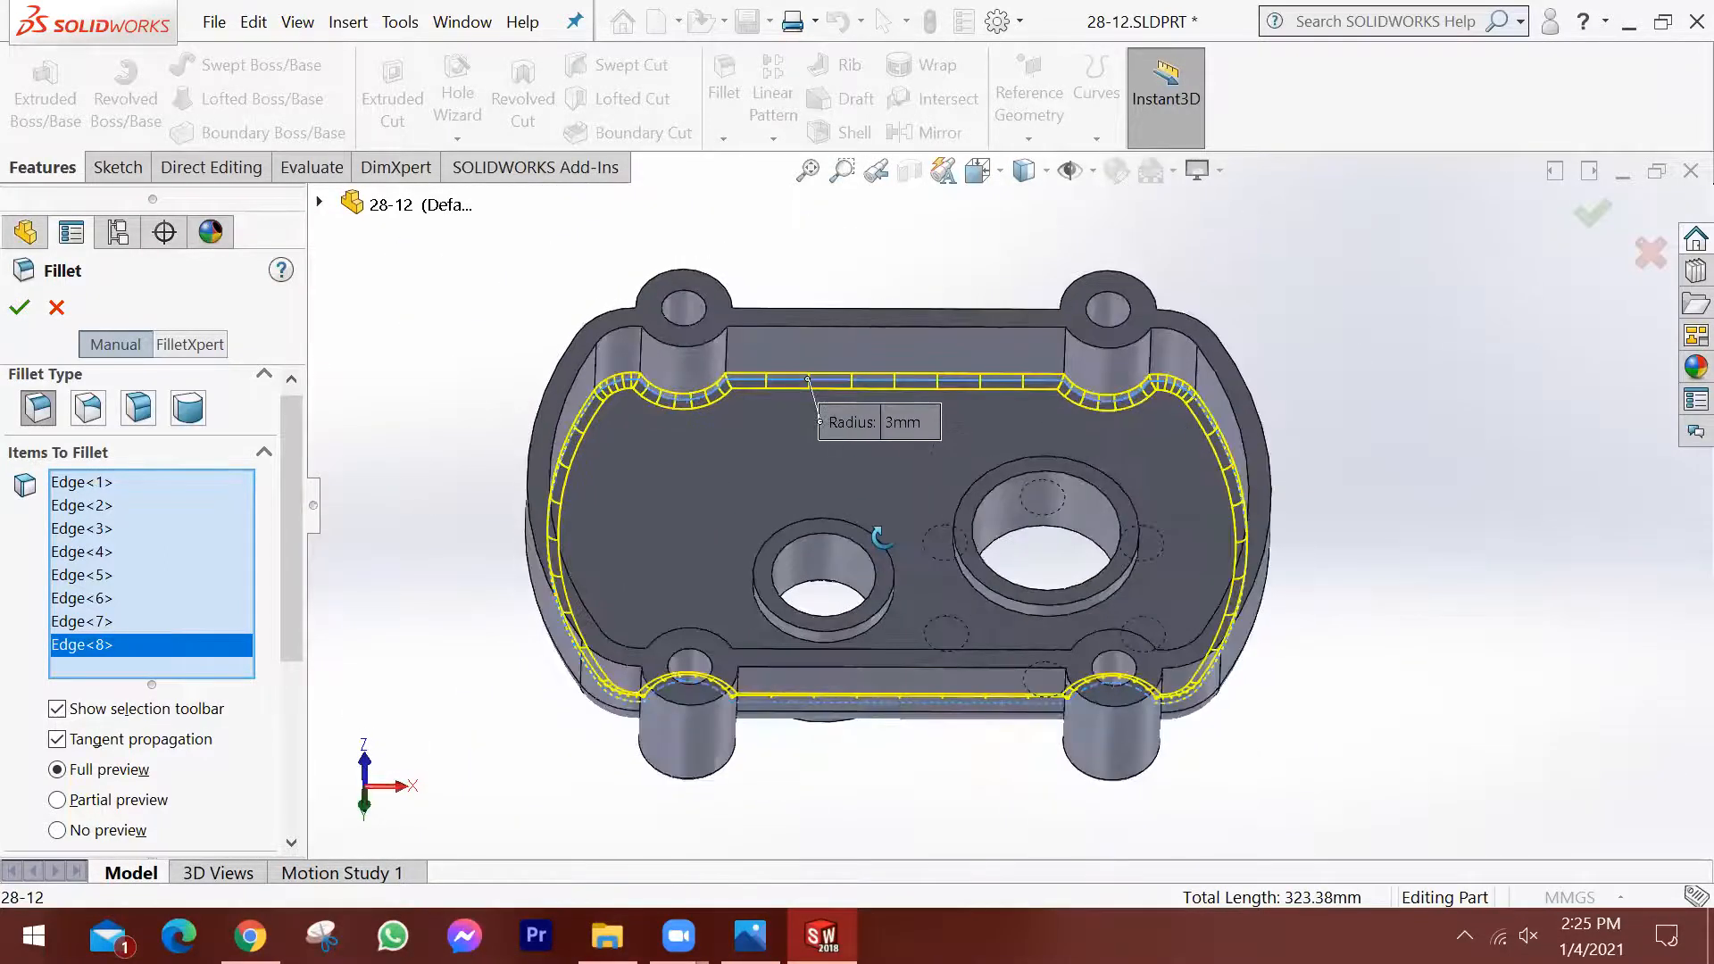
Remove the last boss arc from the fillet selection and select that same floor edge again.
{"action": "left_click", "coordinate": [107, 641]}
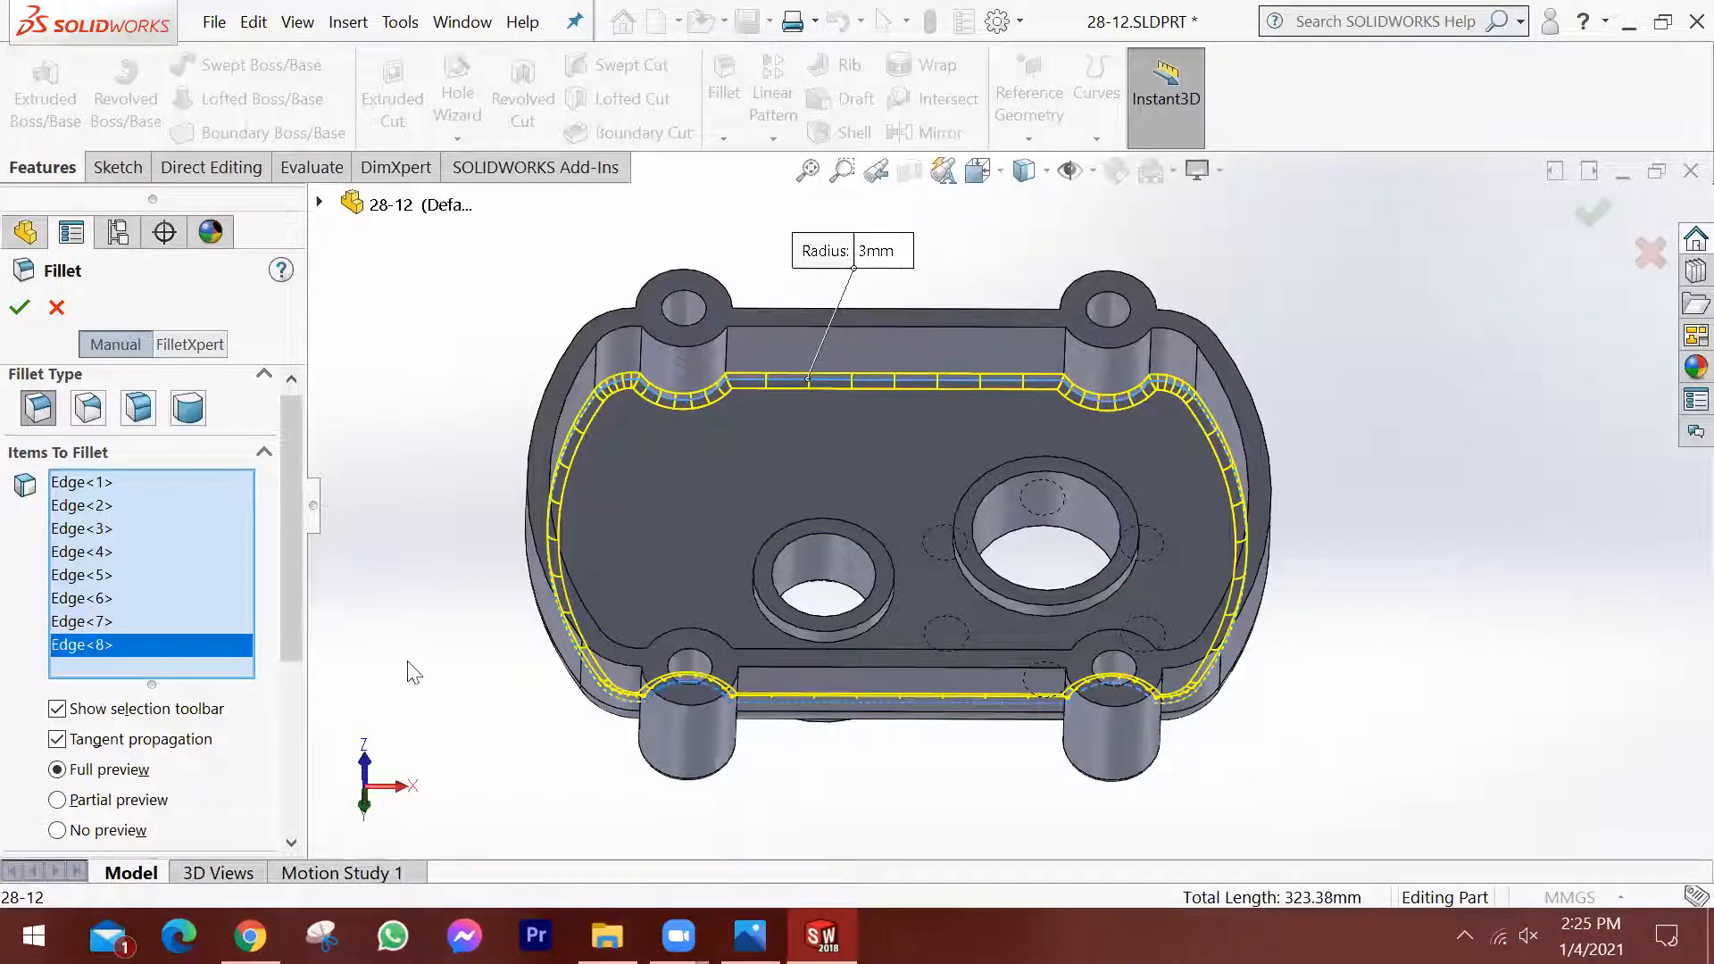
{"action": "key", "text": "Delete"}
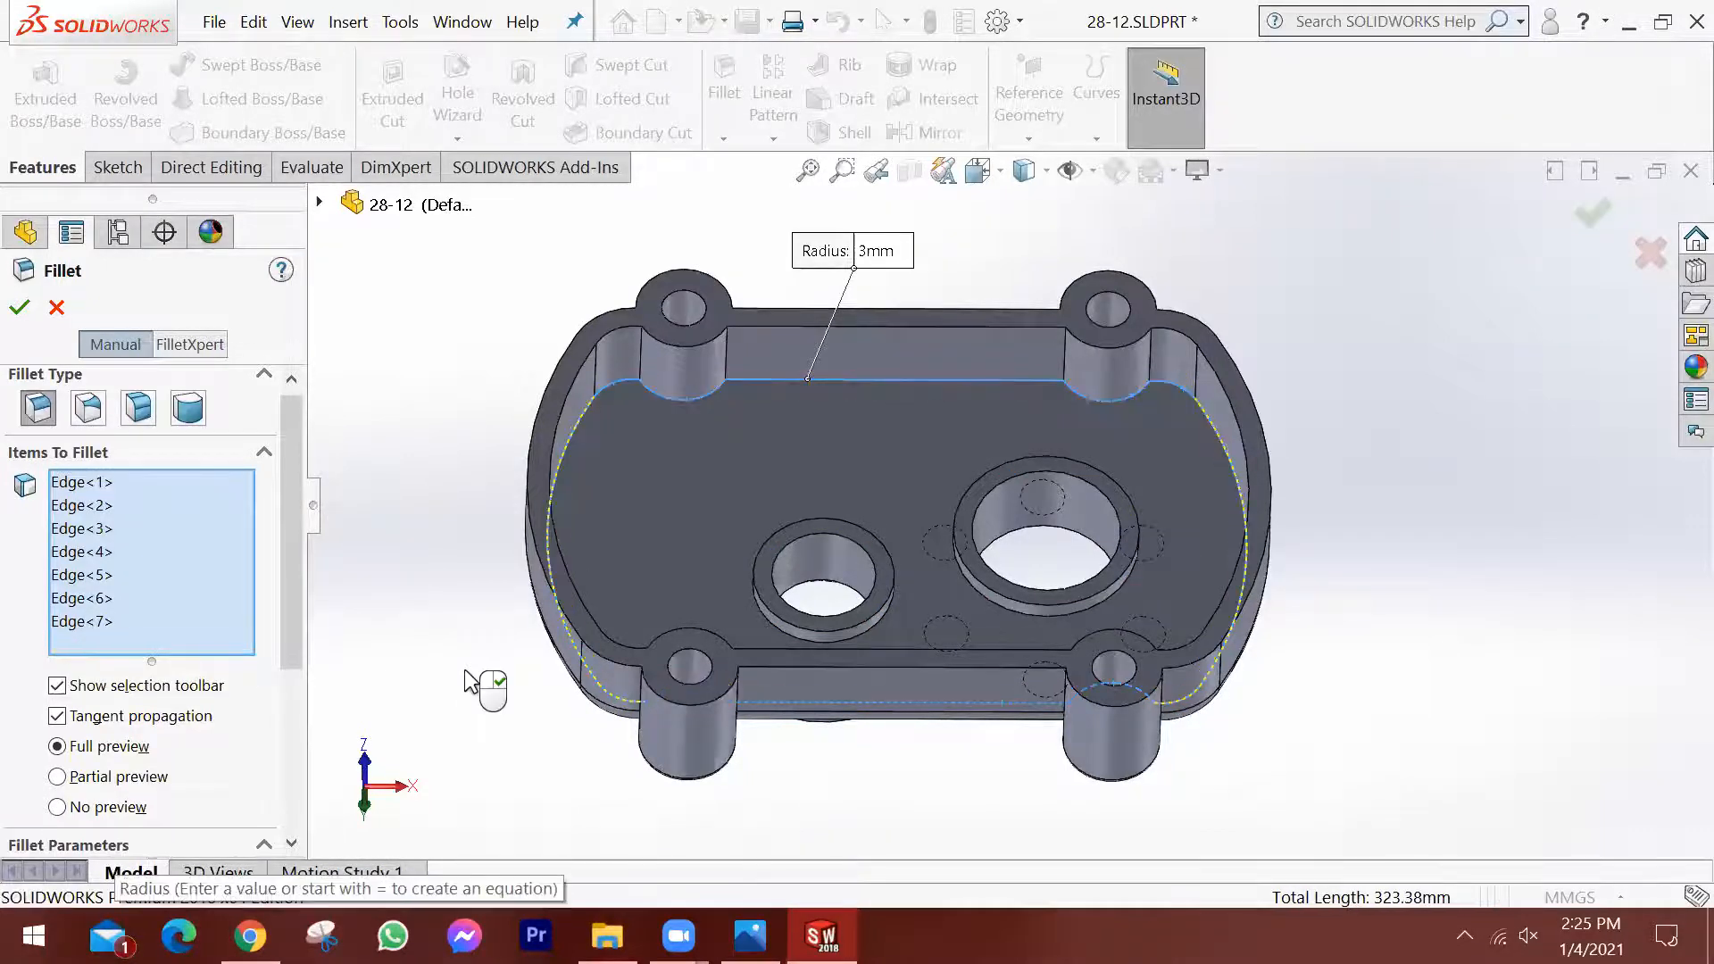
{"action": "middle_click_drag", "start_coordinate": [823, 480], "coordinate": [859, 741]}
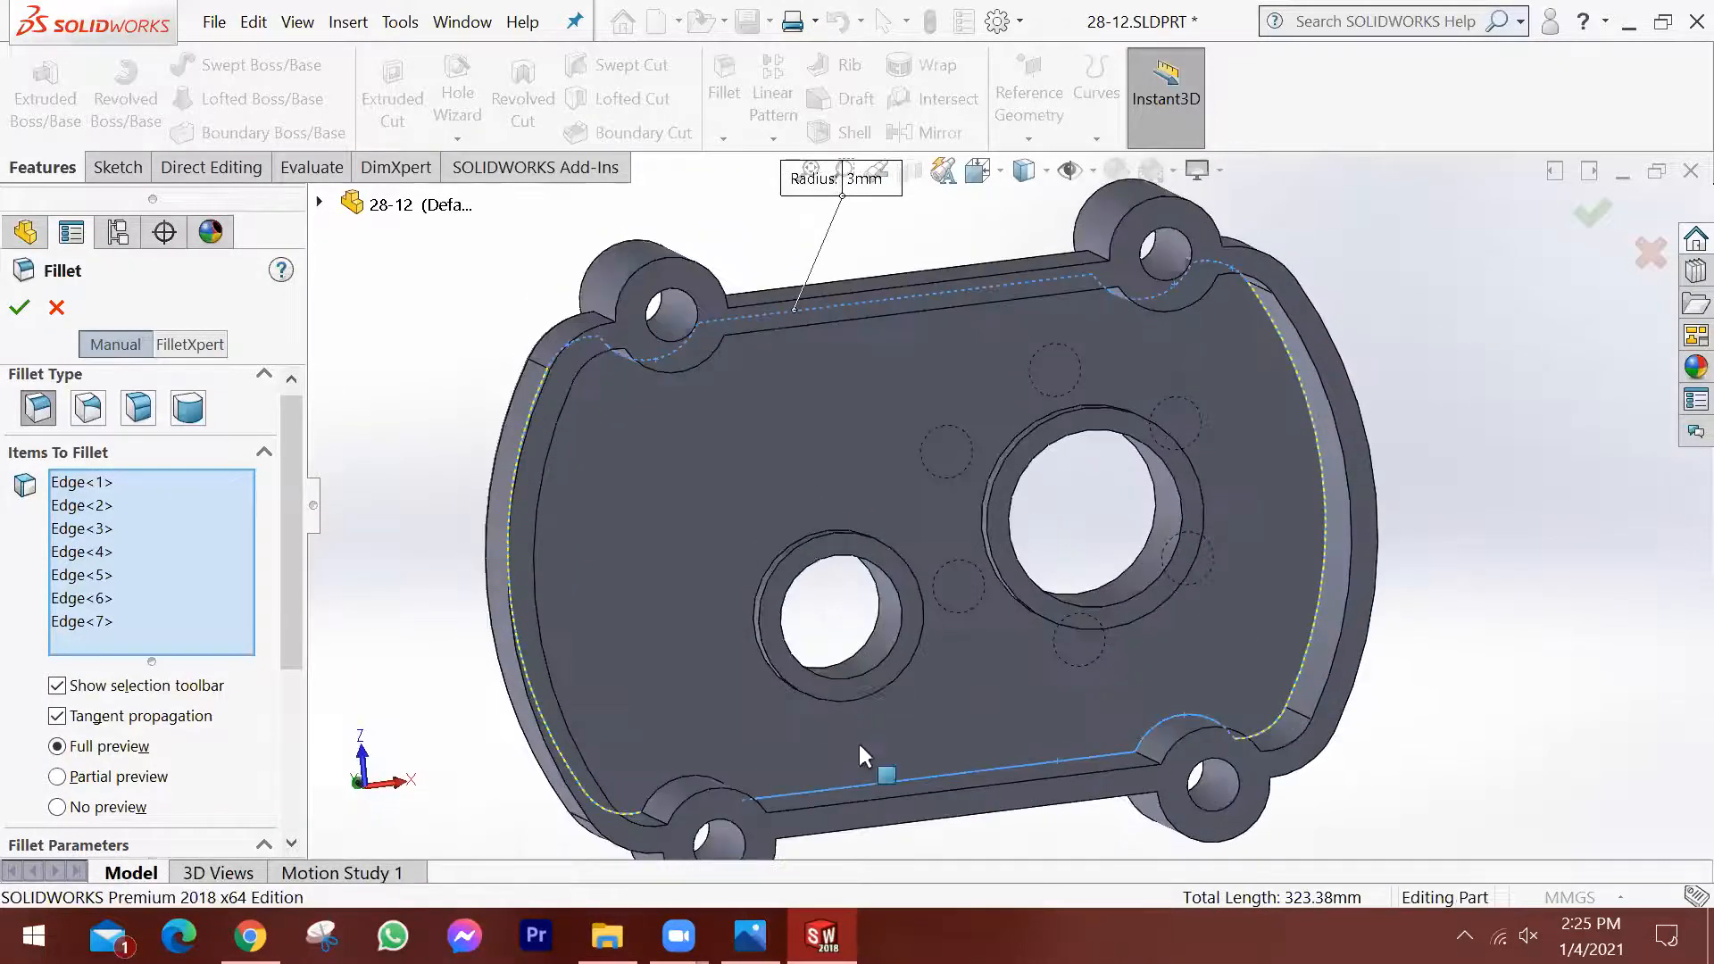
{"action": "left_click", "coordinate": [686, 777]}
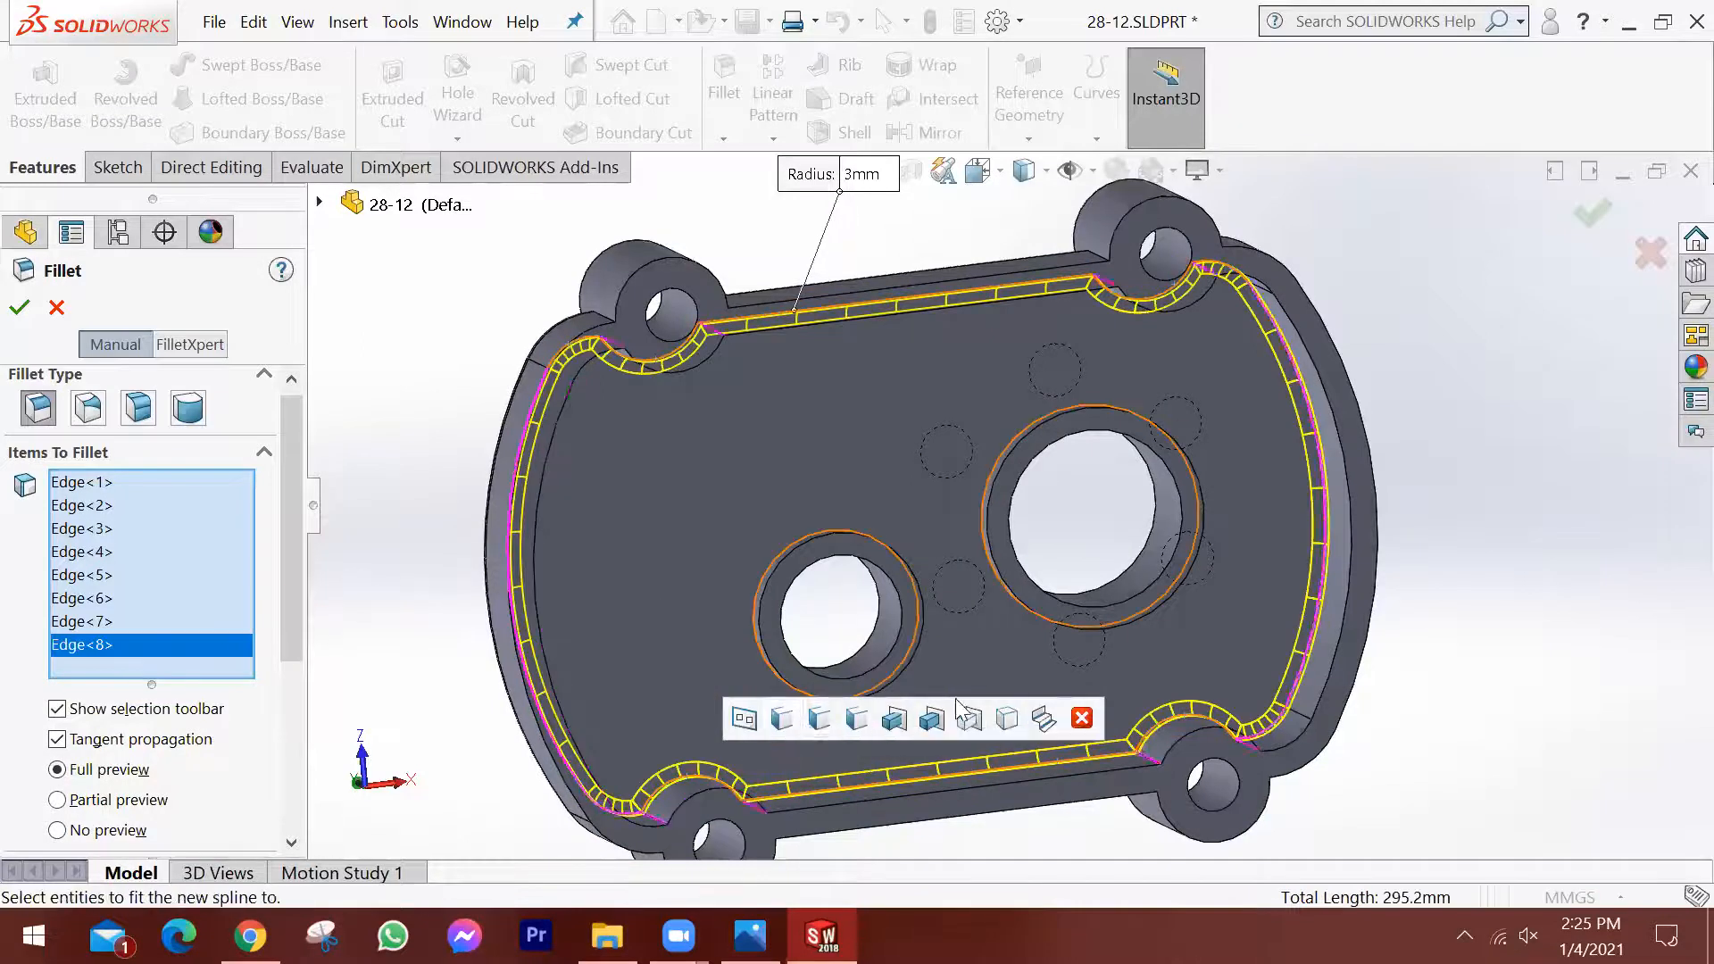
Check the edge-based fillet preview around the pocket floor and cancel the fillet.
{"action": "middle_click_drag", "start_coordinate": [1042, 672], "coordinate": [1053, 320]}
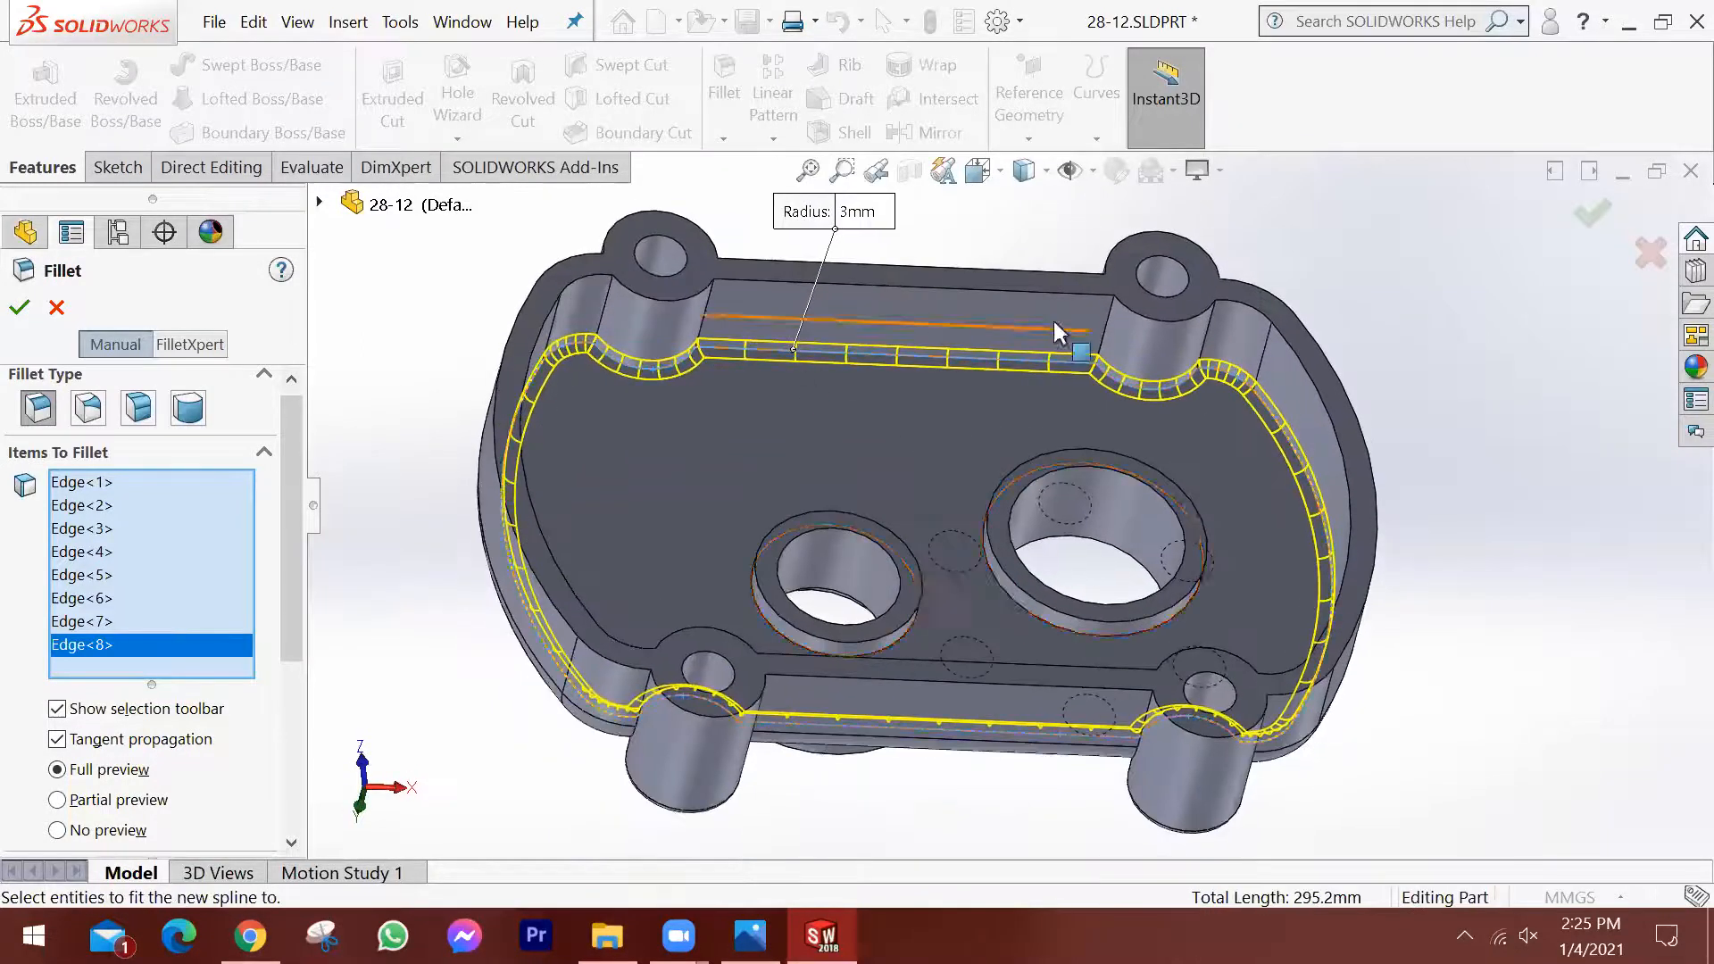
{"action": "scroll", "coordinate": [1015, 500], "scroll_direction": "down", "scroll_amount": 2}
{"action": "middle_click_drag", "start_coordinate": [1015, 500], "coordinate": [987, 487]}
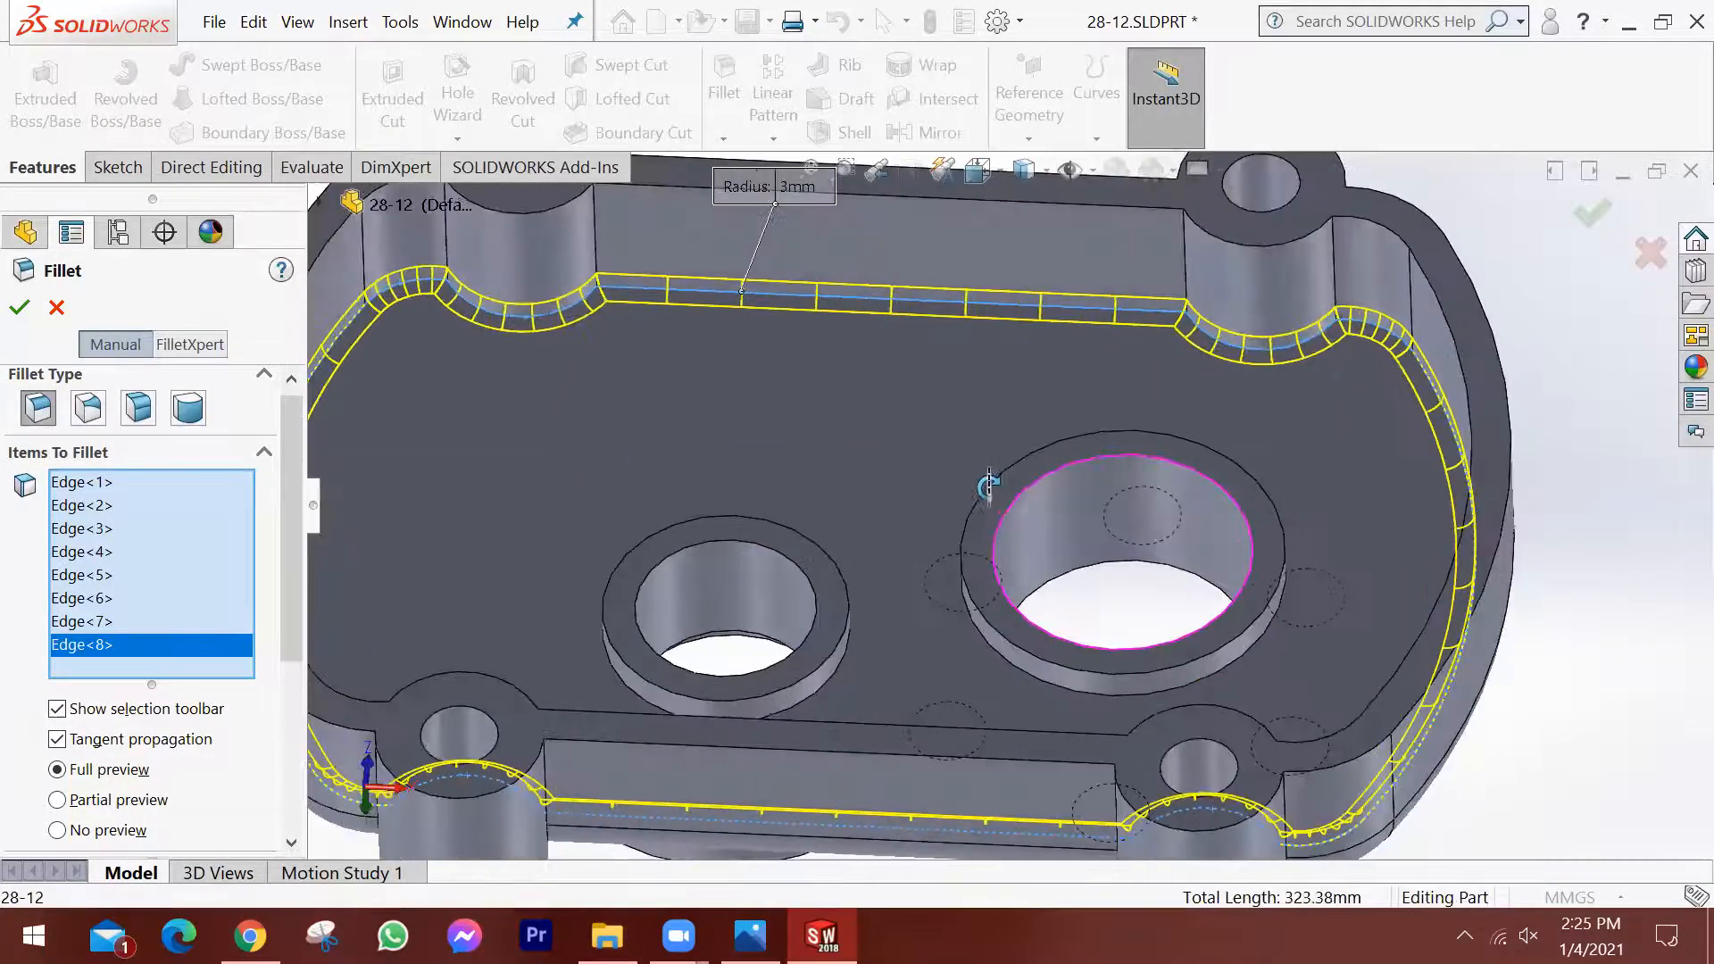
{"action": "scroll", "coordinate": [959, 496], "scroll_direction": "up", "scroll_amount": 2}
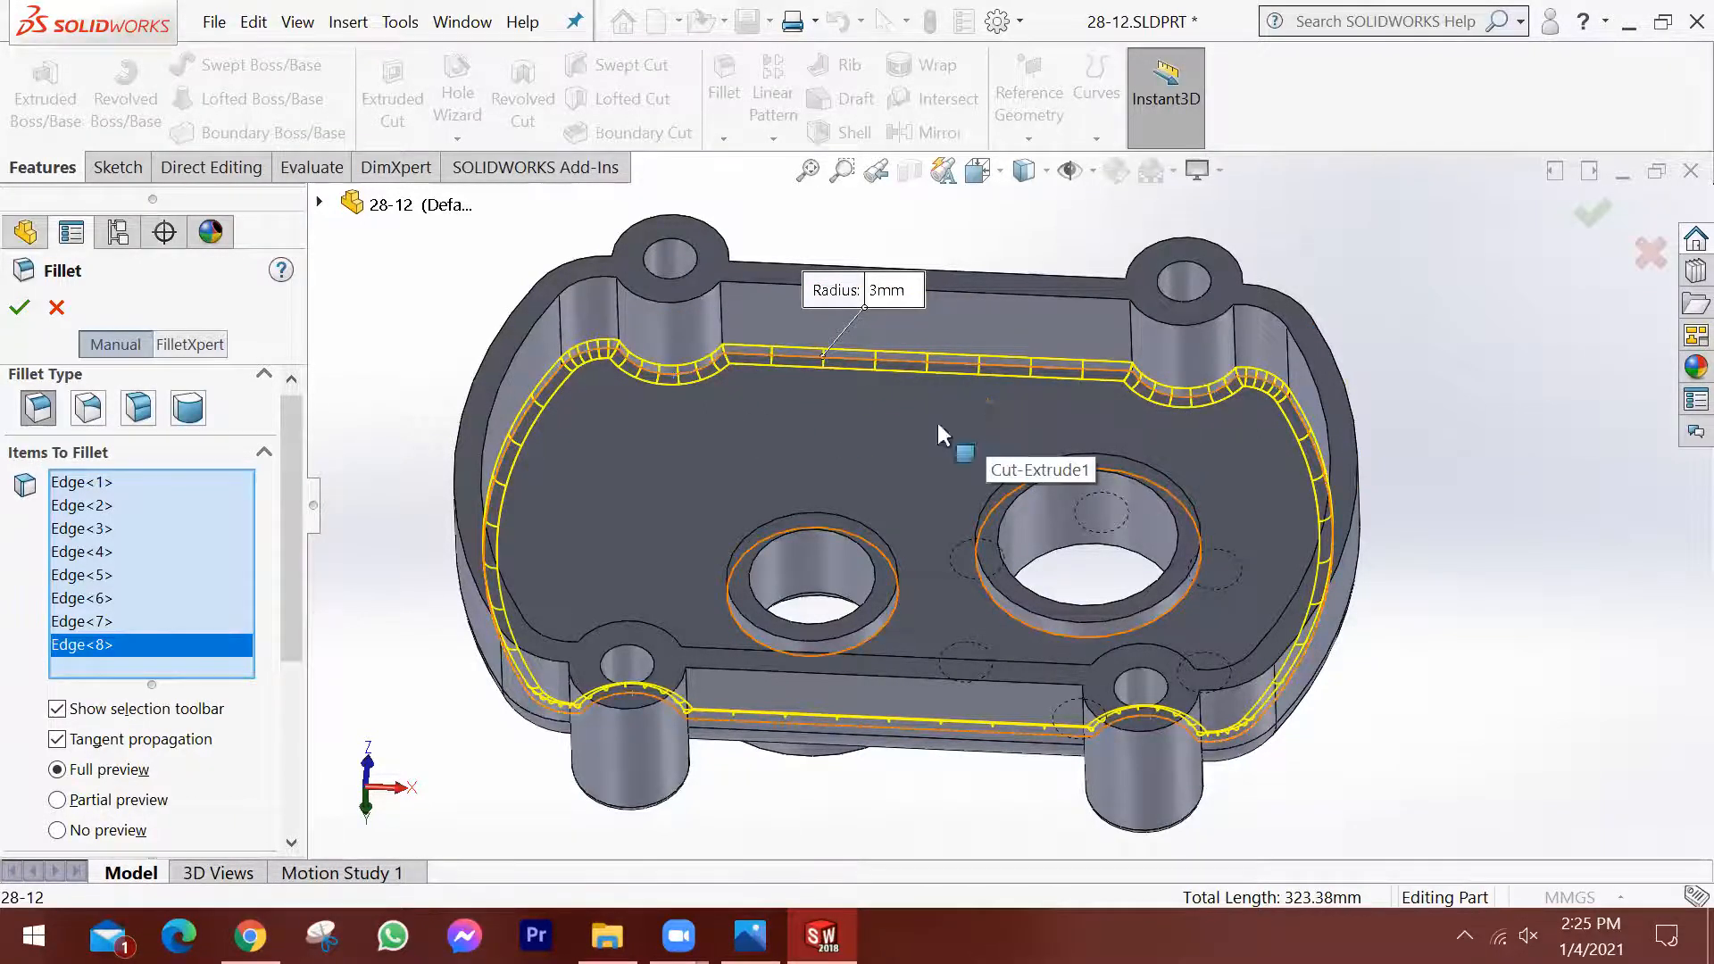
{"action": "middle_click_drag", "start_coordinate": [1455, 468], "coordinate": [1476, 535]}
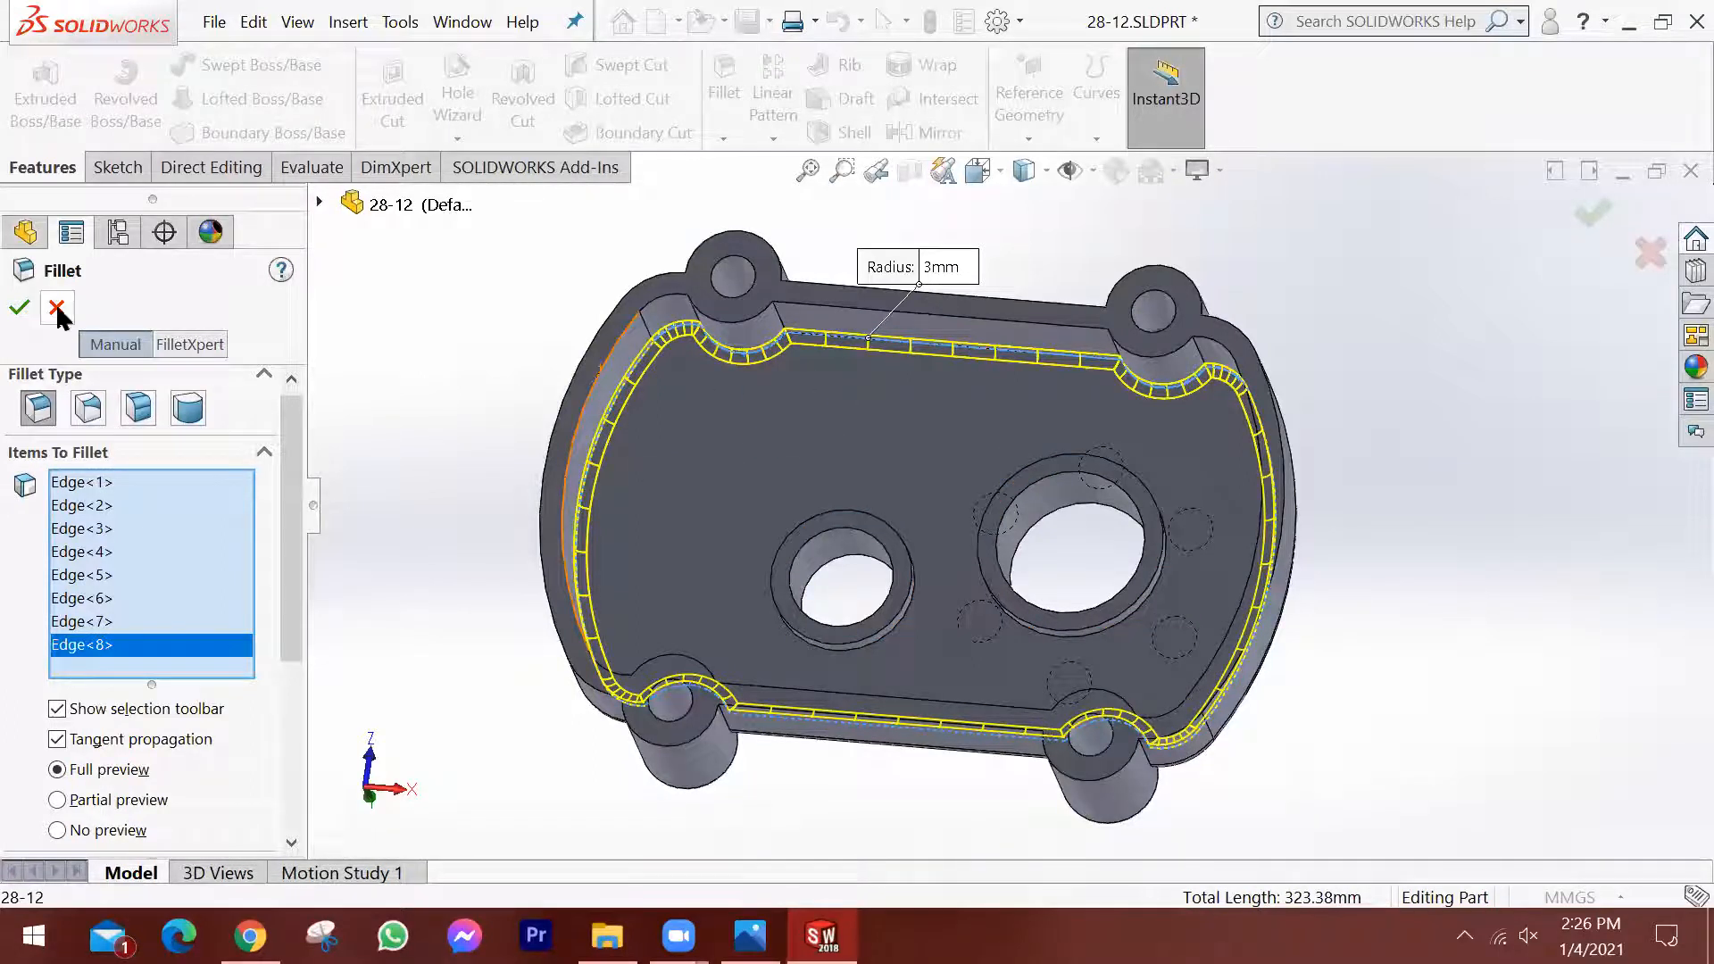
{"action": "left_click", "coordinate": [1650, 253]}
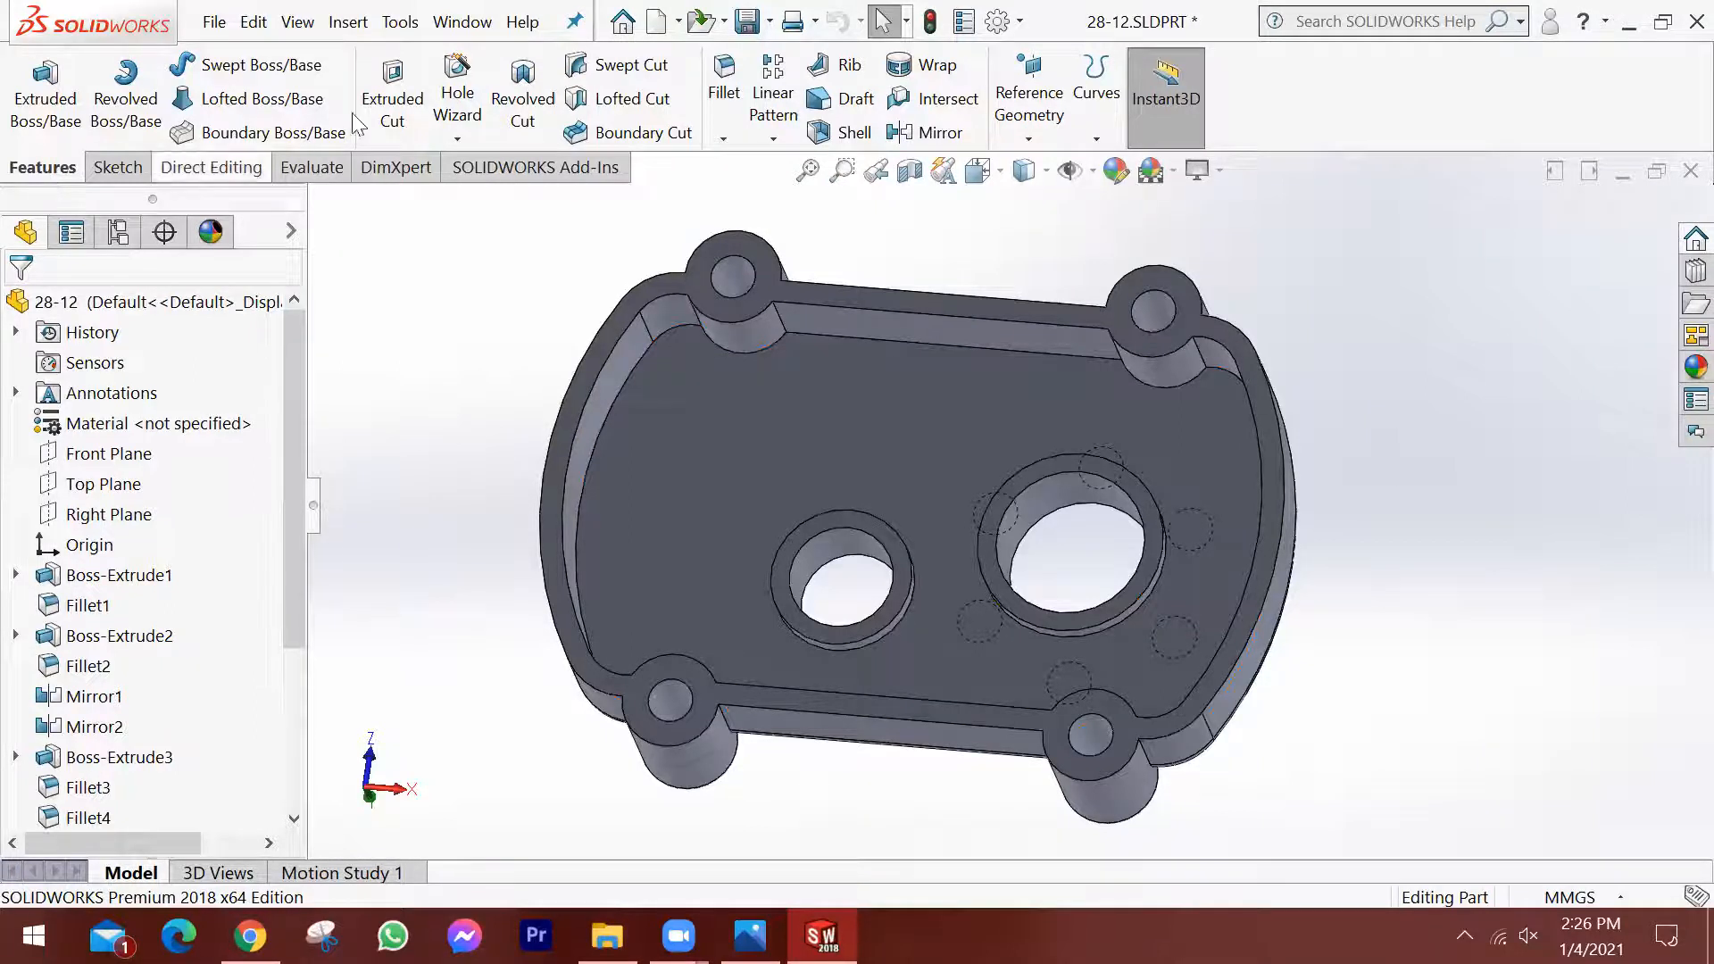
Fillet the whole pocket floor face with a 3 mm radius, covering its perimeter and both bore collars.
{"action": "left_click", "coordinate": [725, 79]}
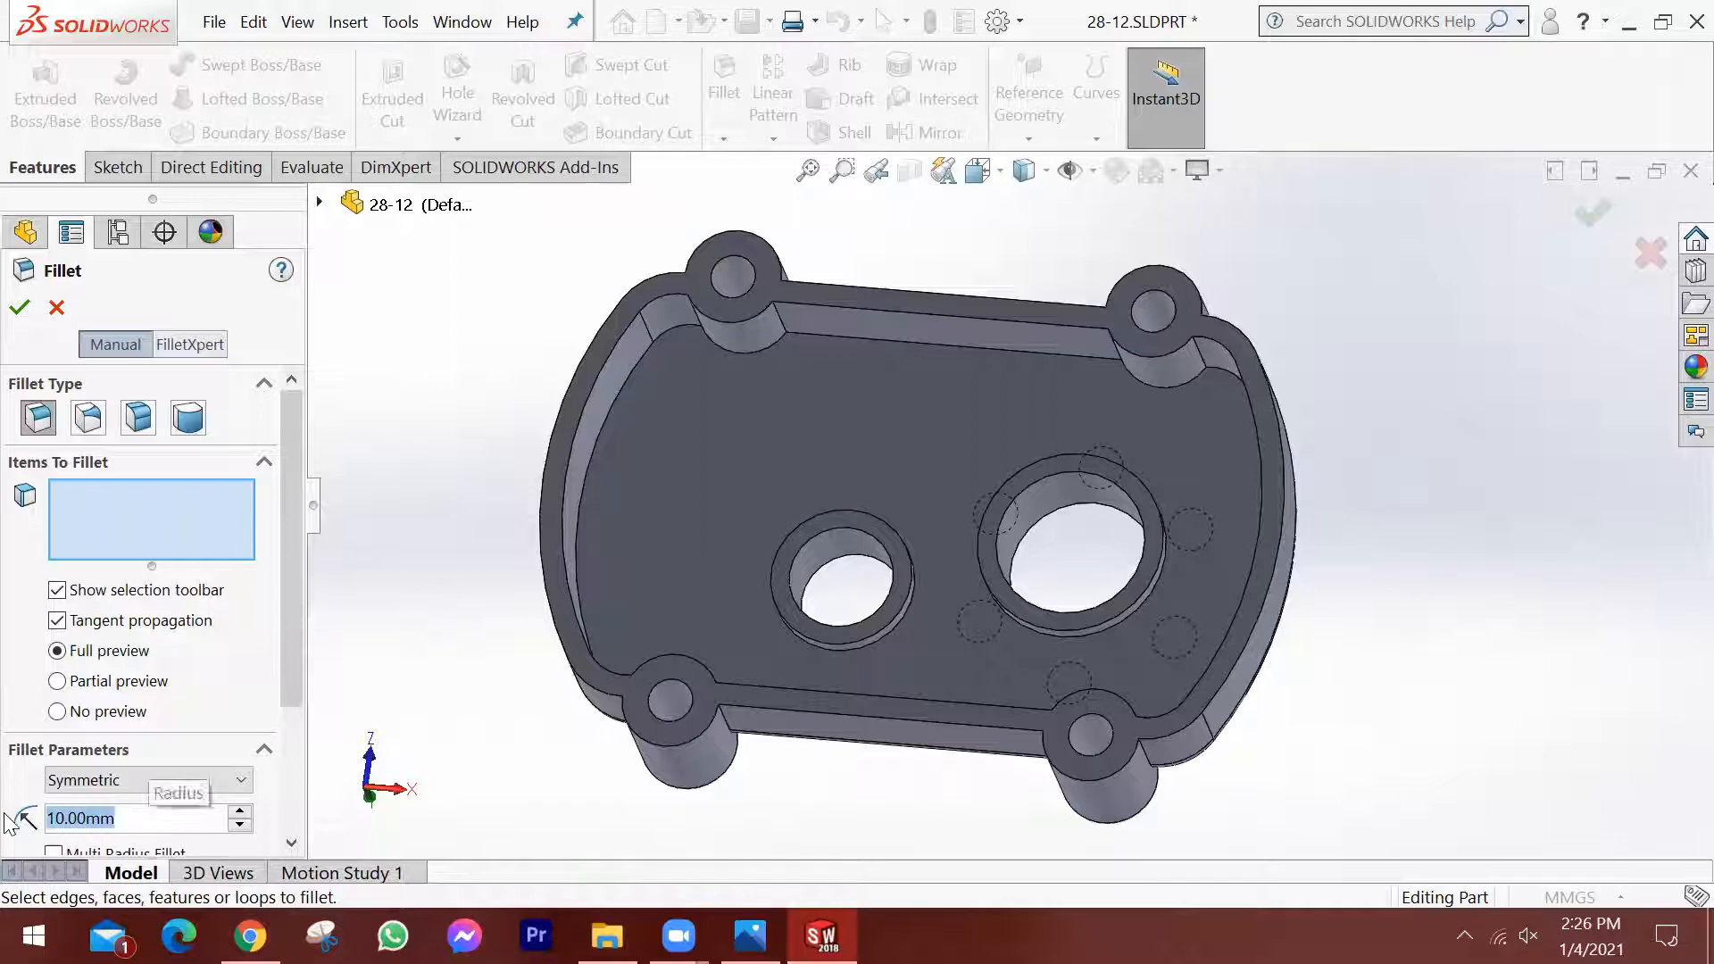
{"action": "type", "text": "3"}
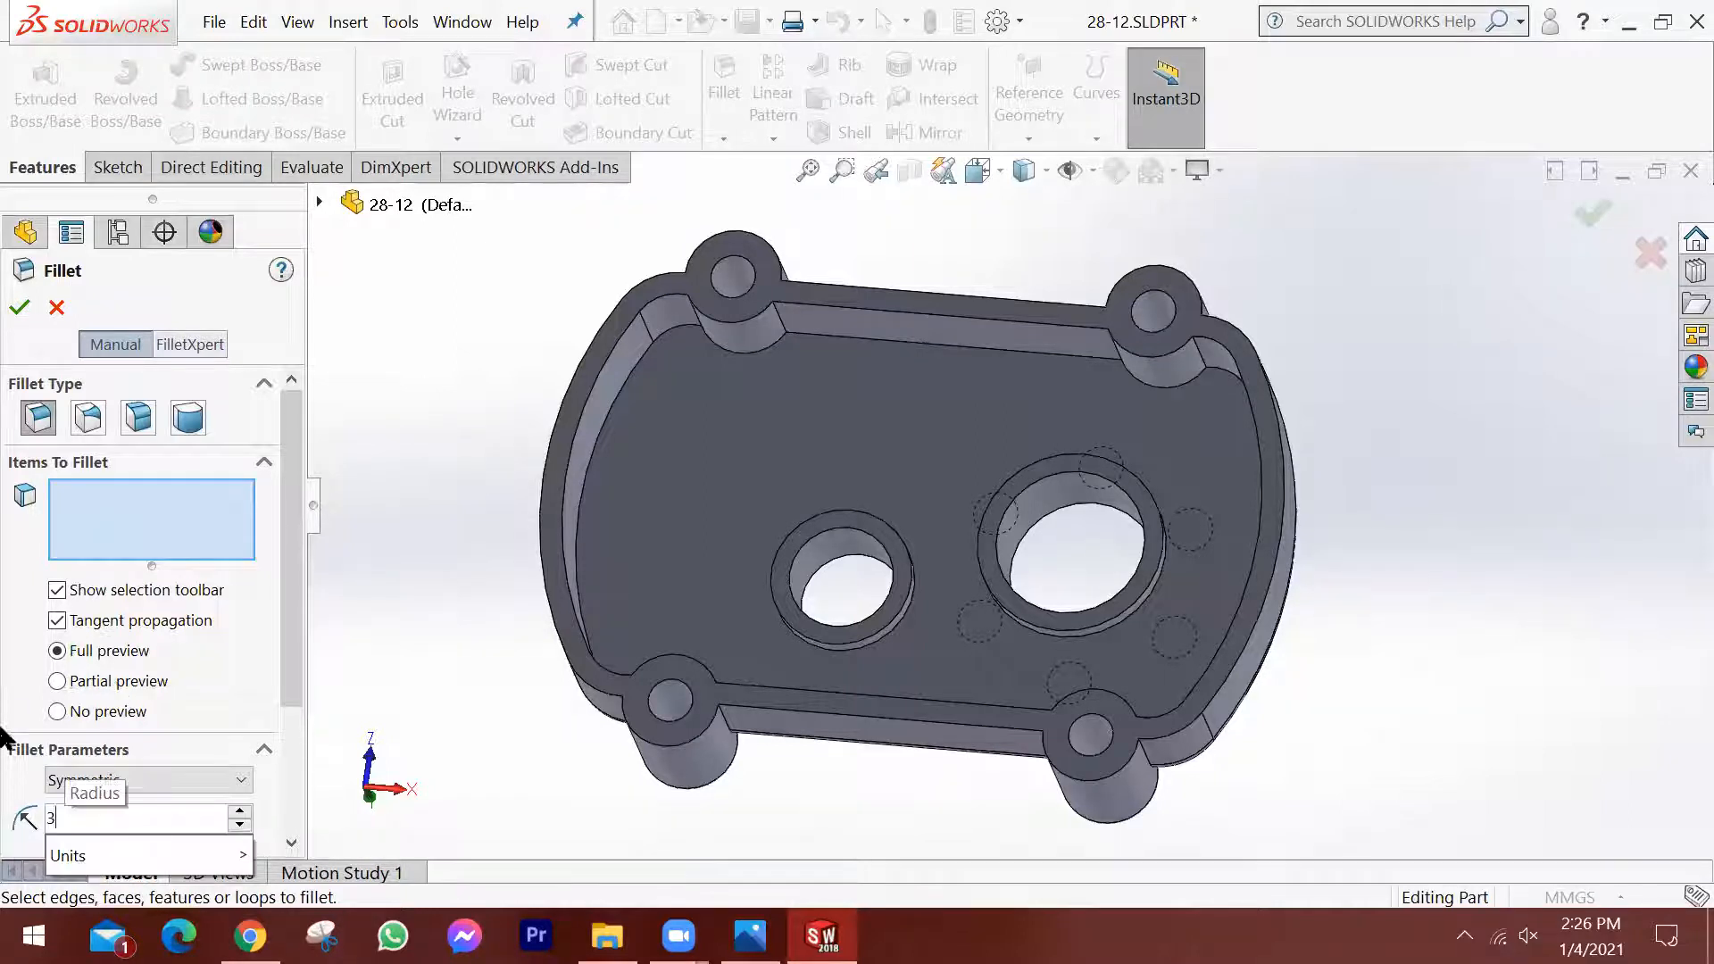
{"action": "key", "text": "Tab"}
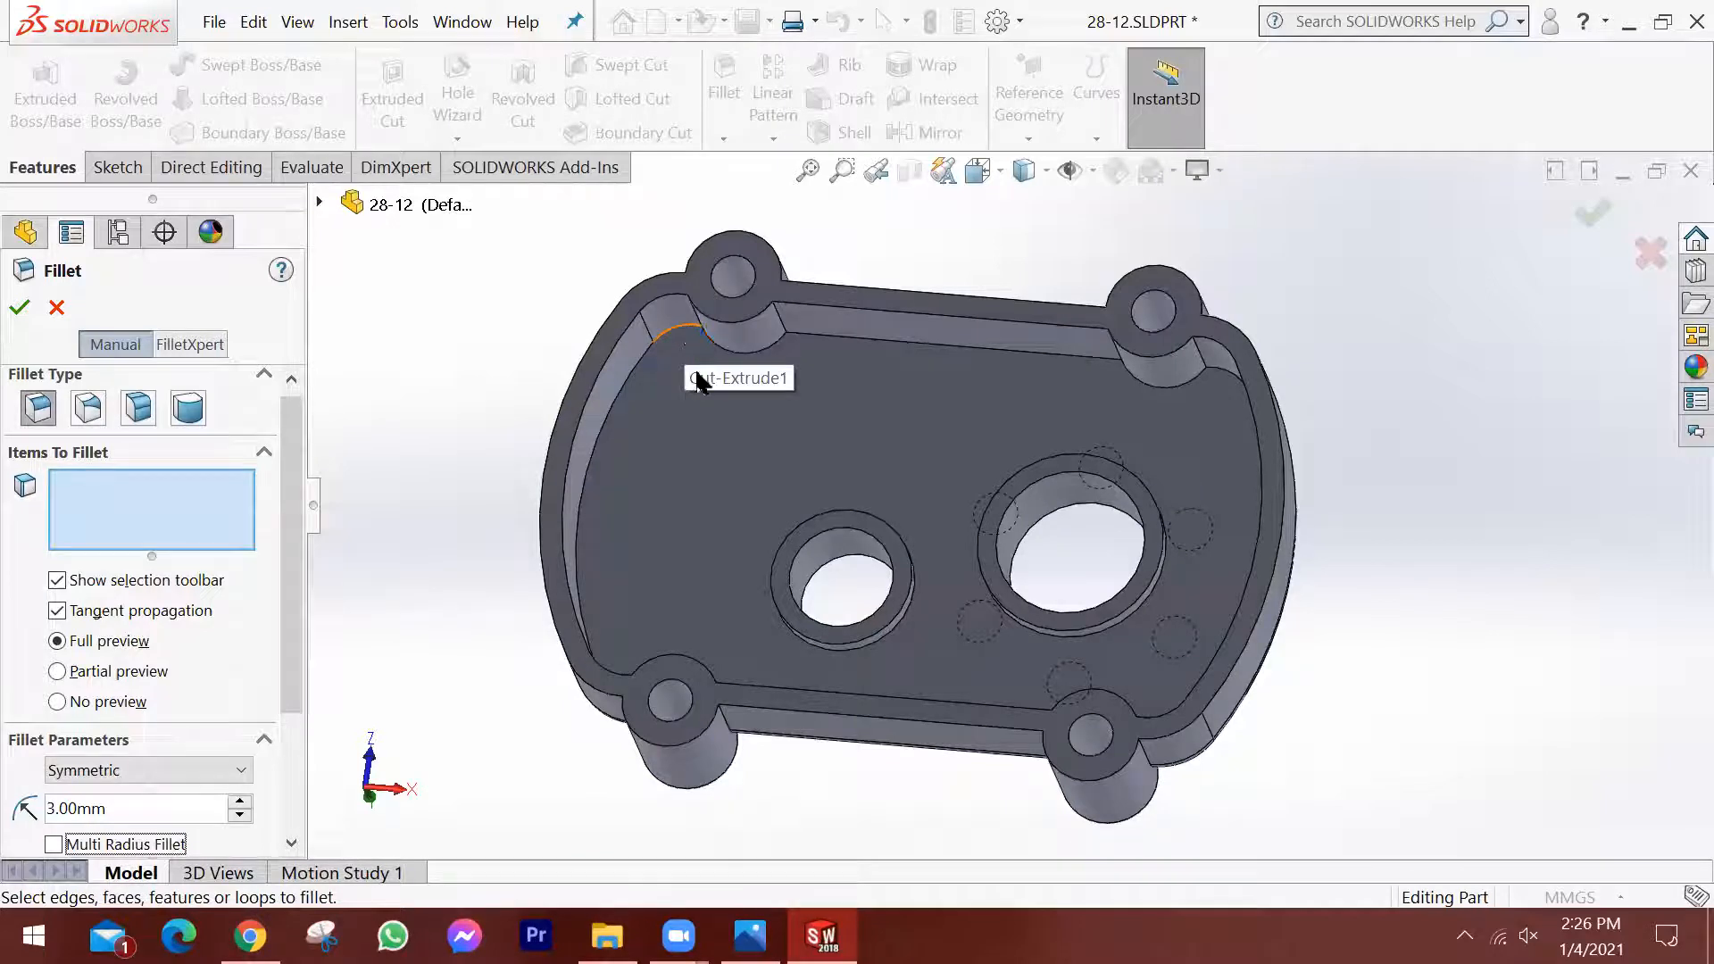
{"action": "left_click", "coordinate": [721, 466]}
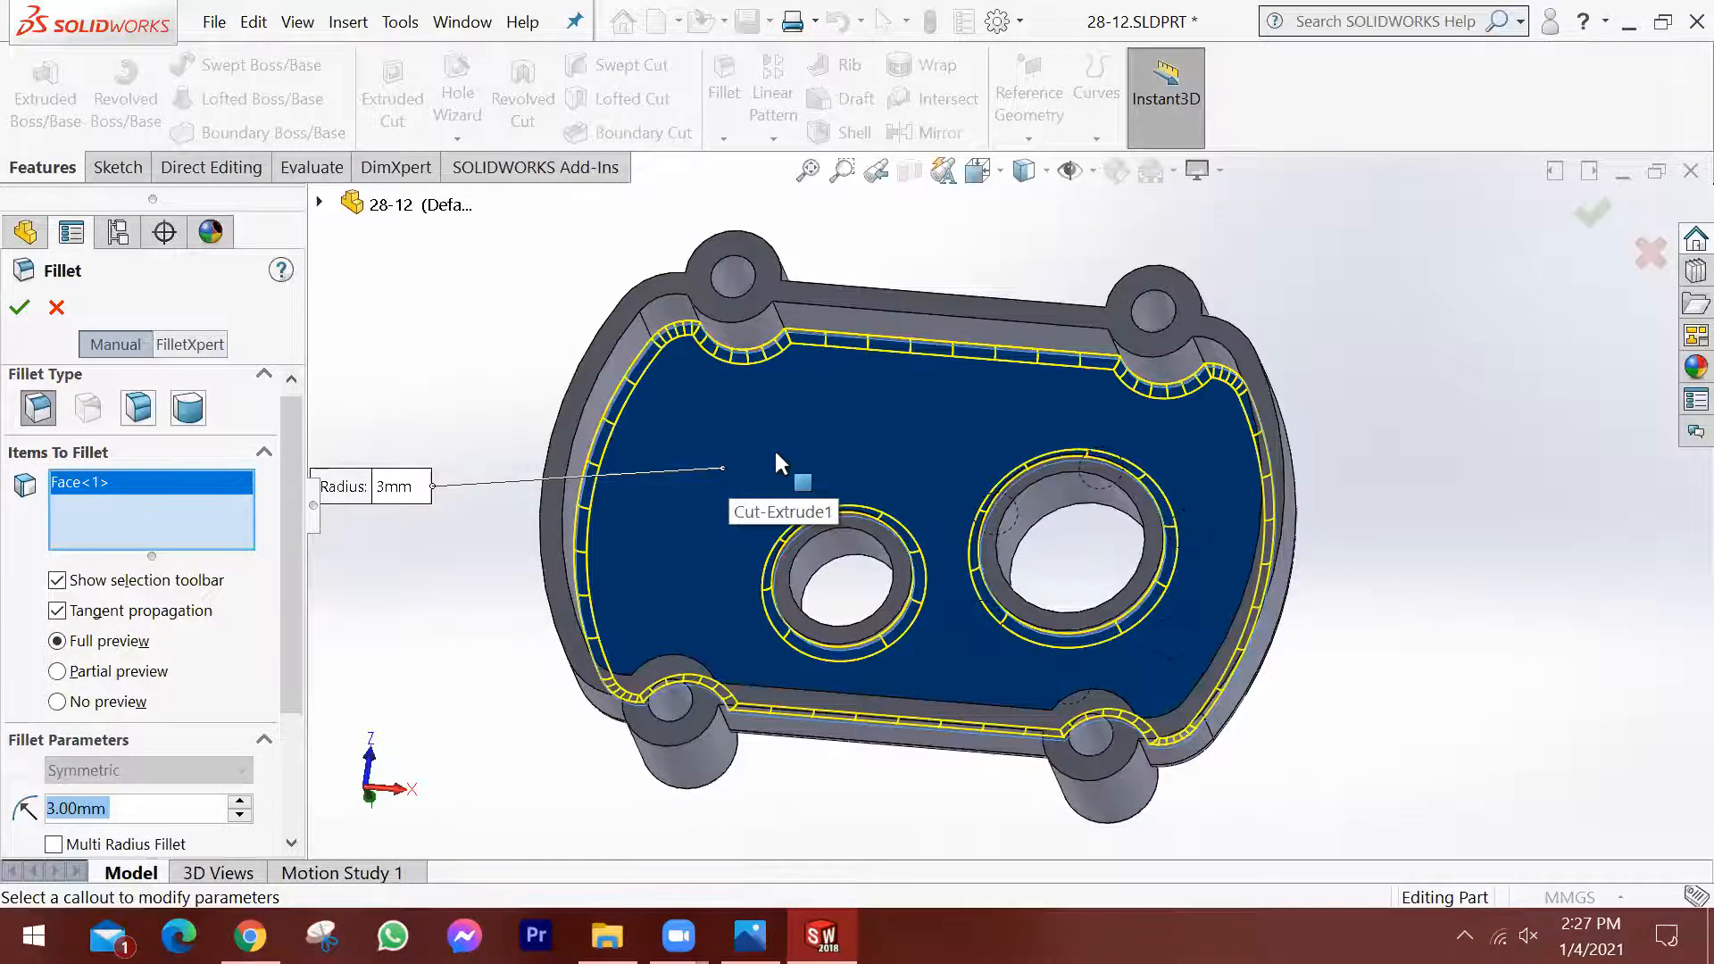
{"action": "scroll", "coordinate": [777, 455], "scroll_direction": "up", "scroll_amount": 2}
{"action": "scroll", "coordinate": [843, 459], "scroll_direction": "down", "scroll_amount": 2}
{"action": "middle_click_drag", "start_coordinate": [864, 459], "coordinate": [888, 431]}
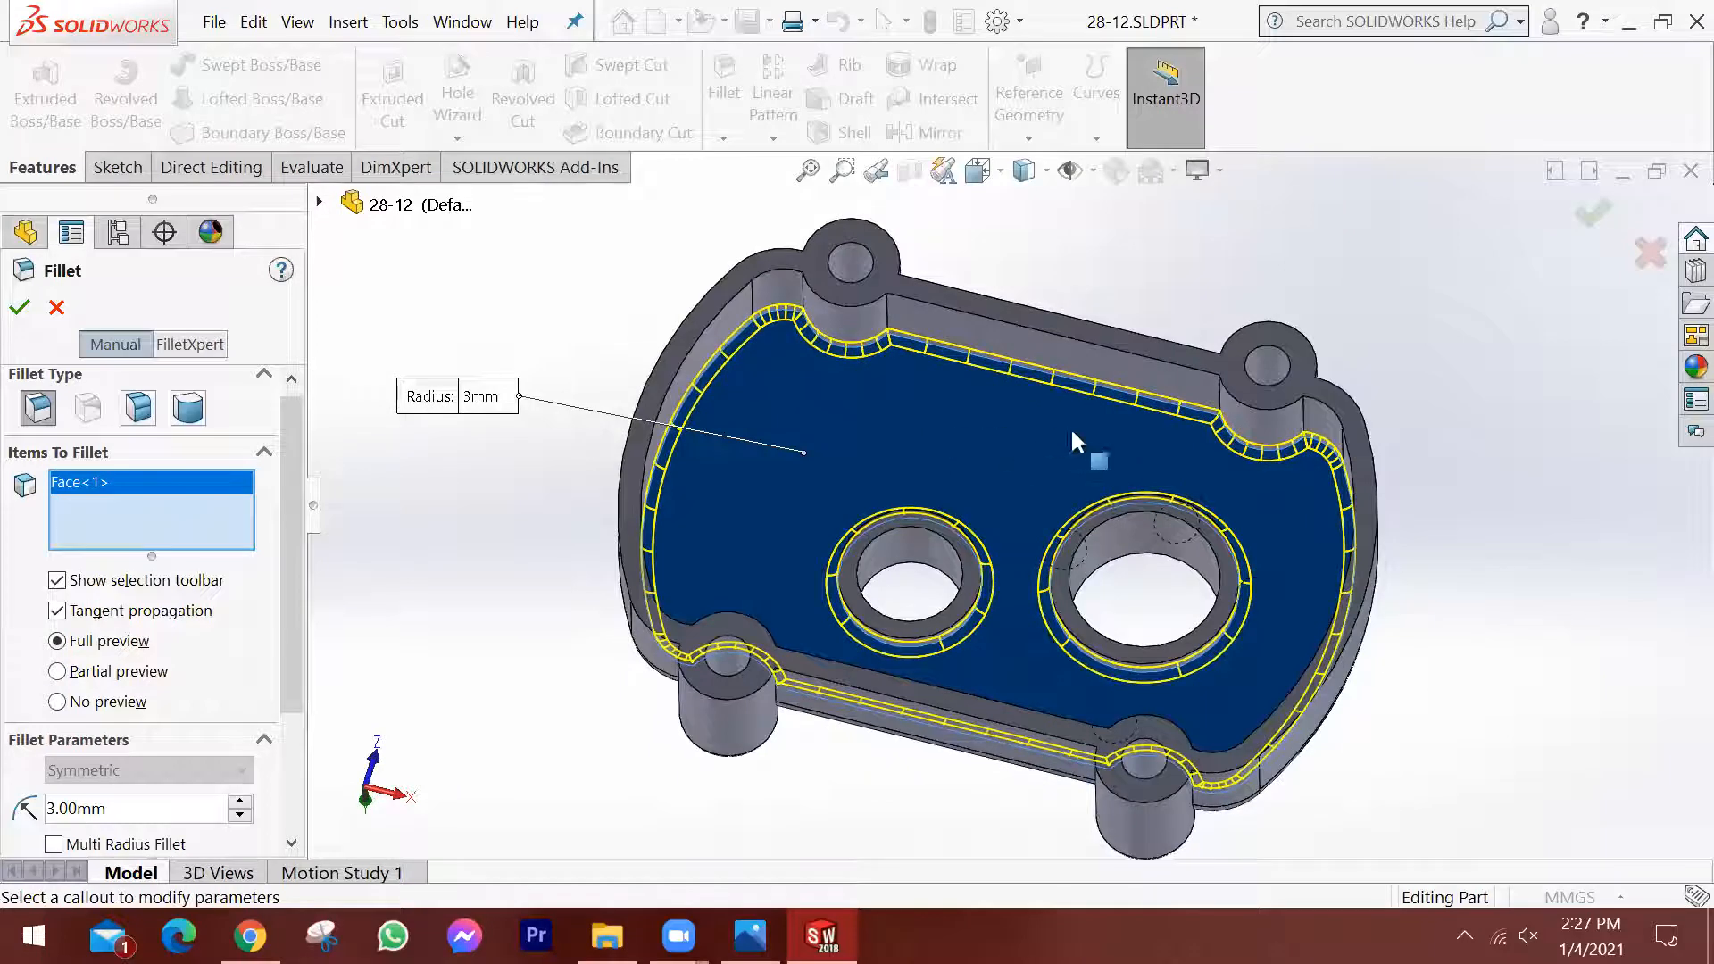
{"action": "scroll", "coordinate": [1149, 456], "scroll_direction": "down", "scroll_amount": 2}
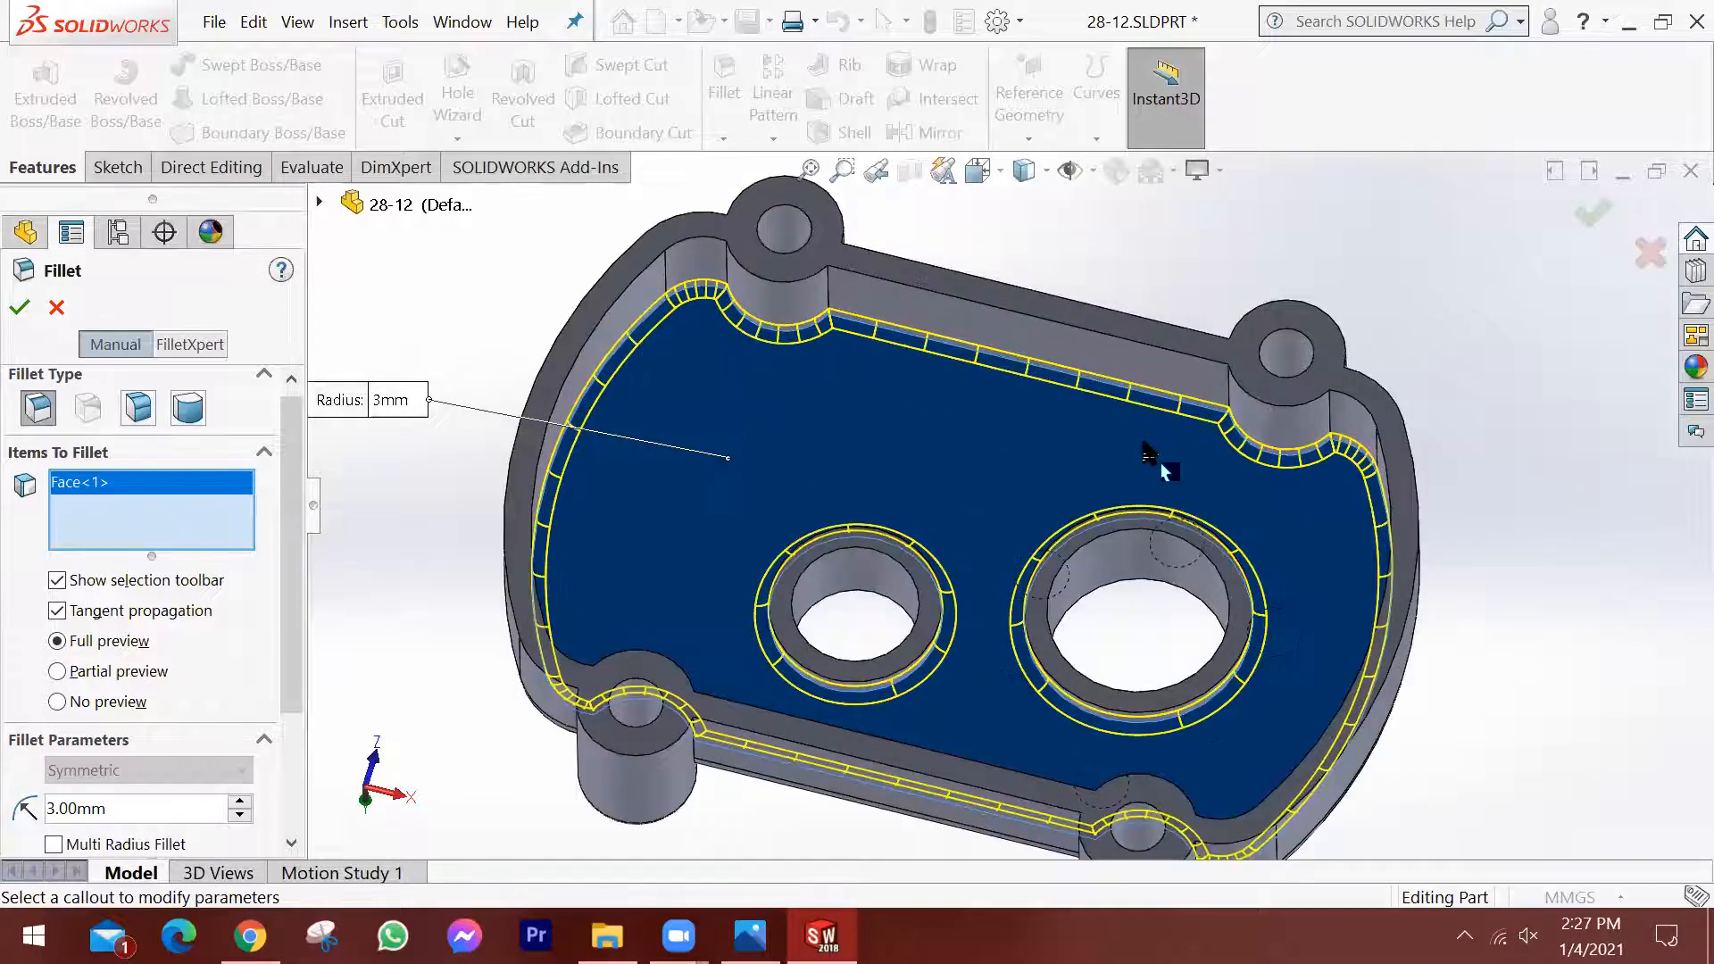
{"action": "left_click", "coordinate": [1591, 220]}
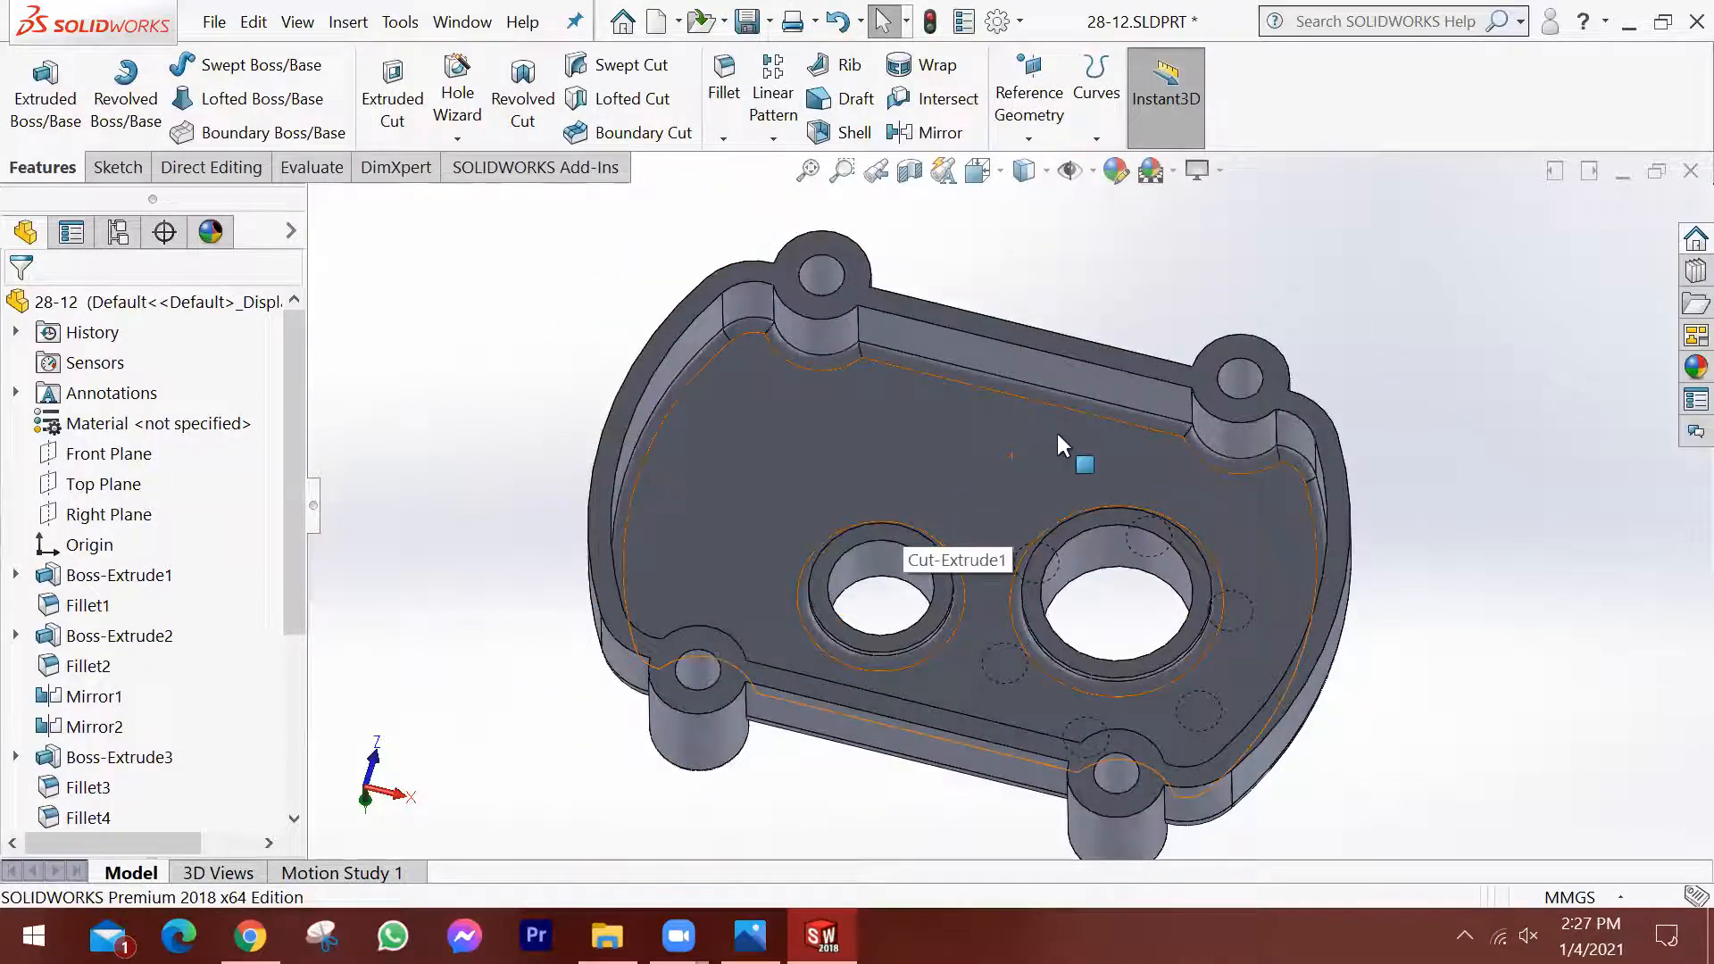
Section the housing along the Front Plane to expose the bores and the filleted pocket floor.
{"action": "middle_click_drag", "start_coordinate": [929, 371], "coordinate": [1111, 456]}
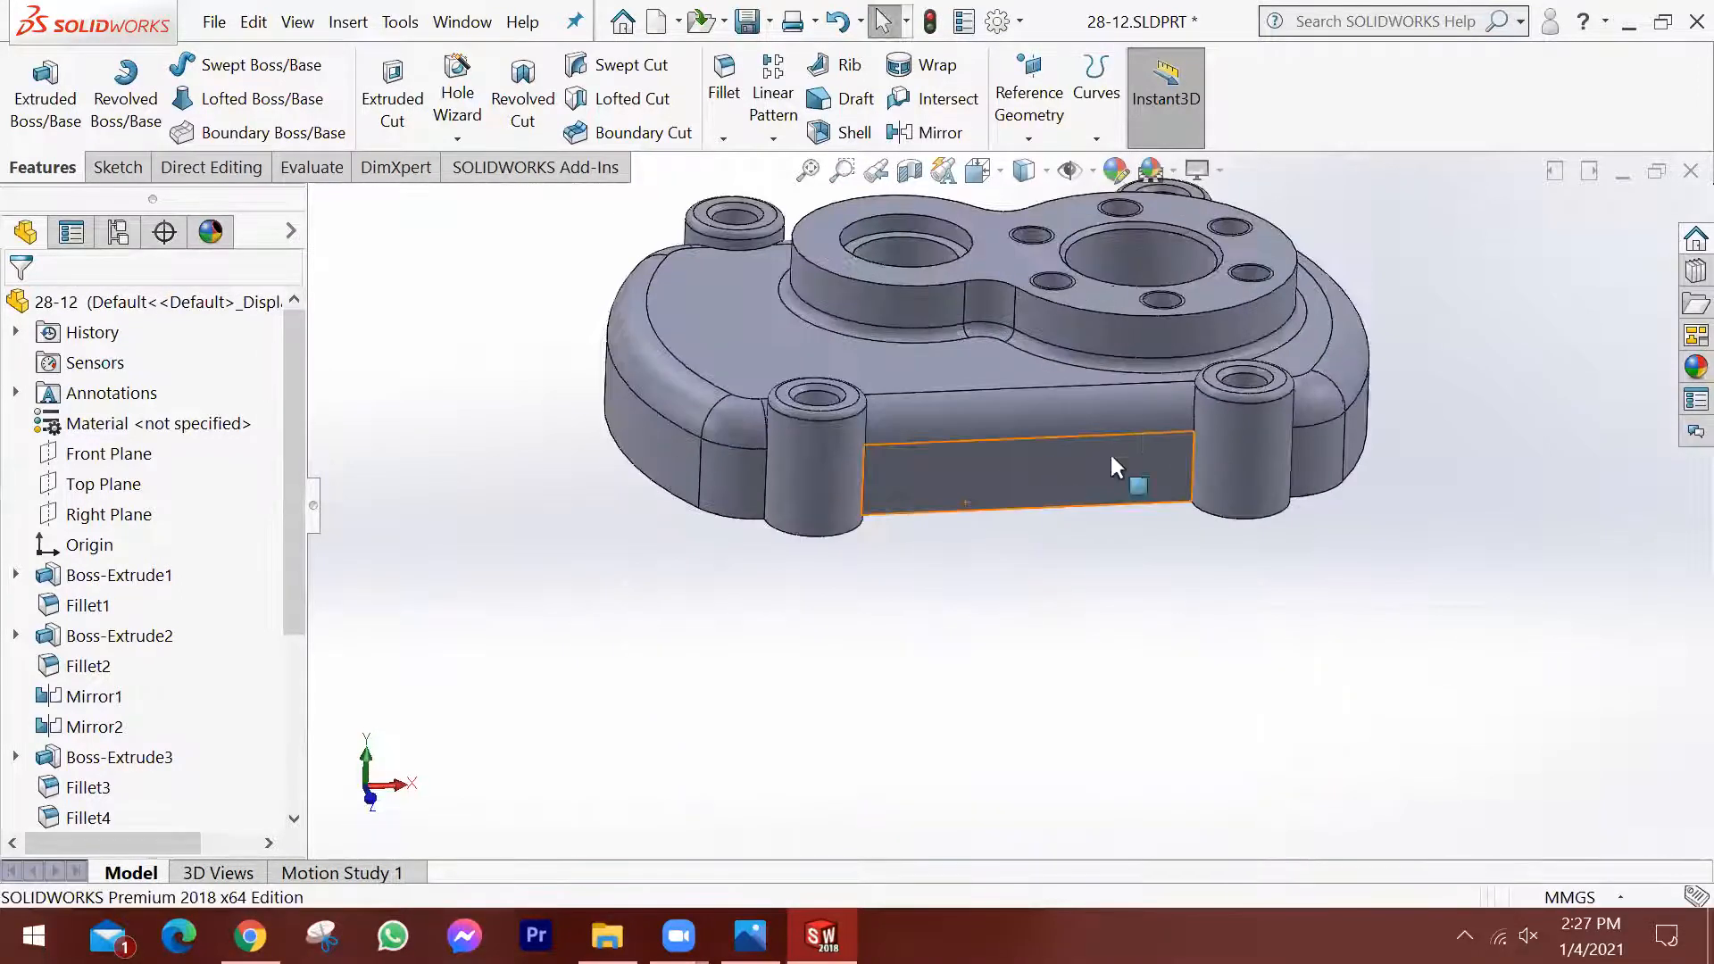
{"action": "scroll", "coordinate": [1127, 455], "scroll_direction": "up", "scroll_amount": 2}
{"action": "middle_click_drag", "start_coordinate": [1057, 525], "coordinate": [1048, 503]}
{"action": "scroll", "coordinate": [1207, 368], "scroll_direction": "down", "scroll_amount": 1}
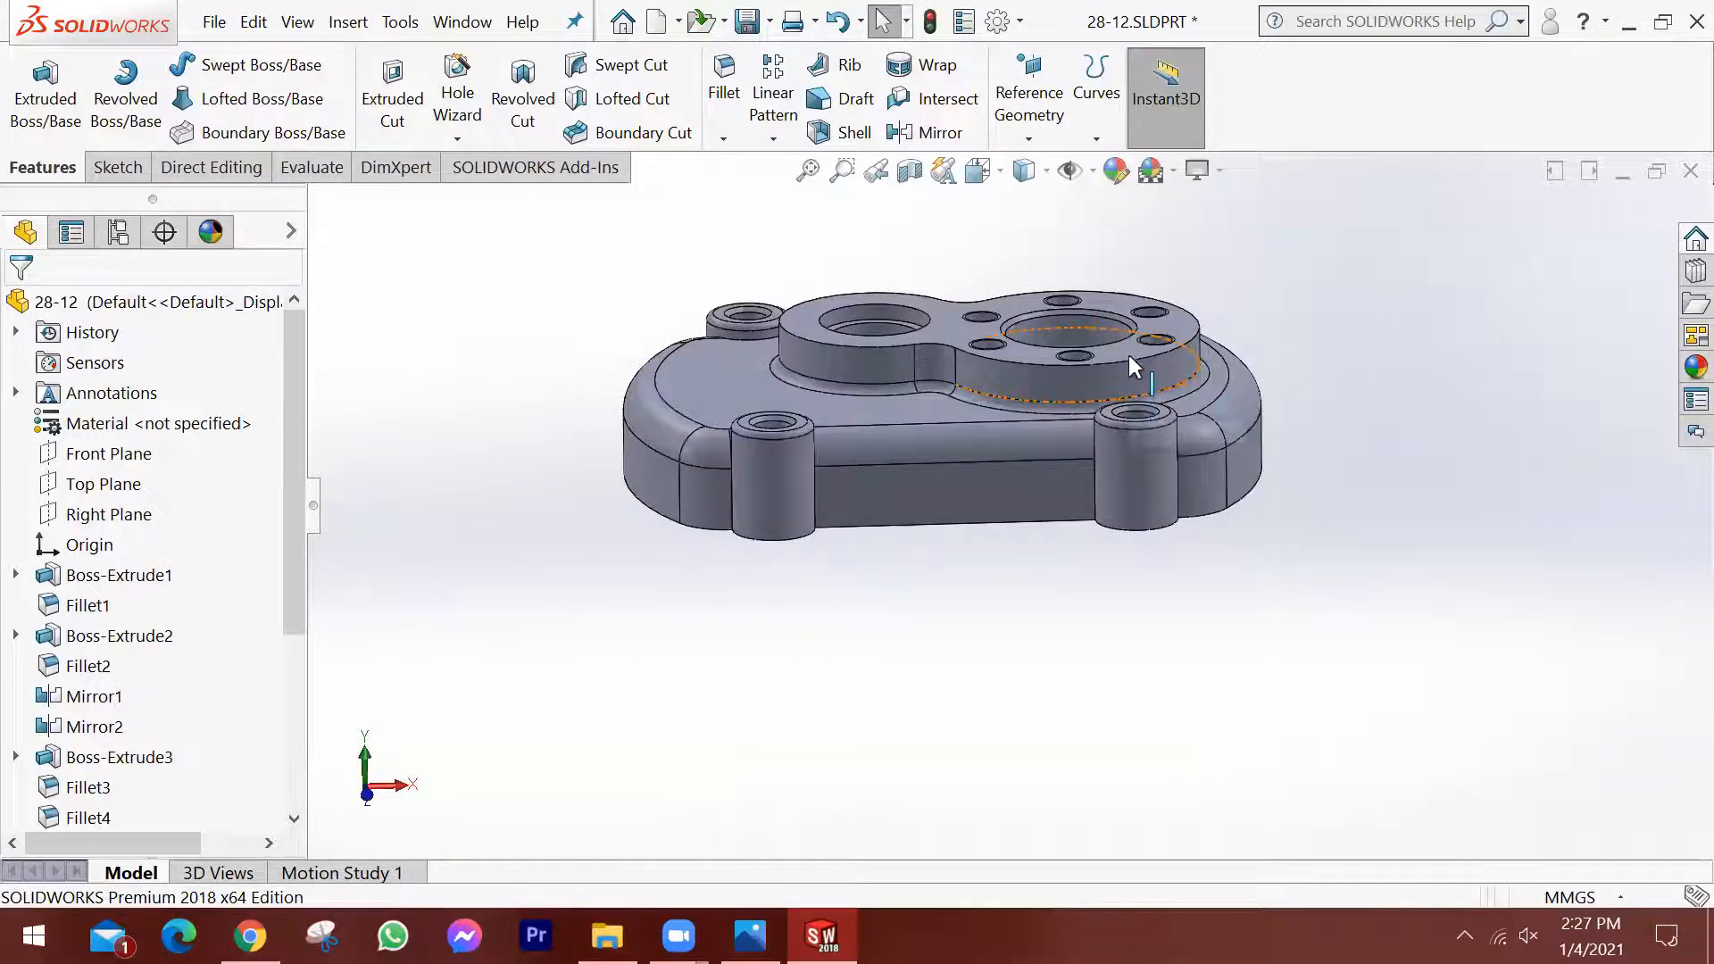
{"action": "left_click", "coordinate": [910, 171]}
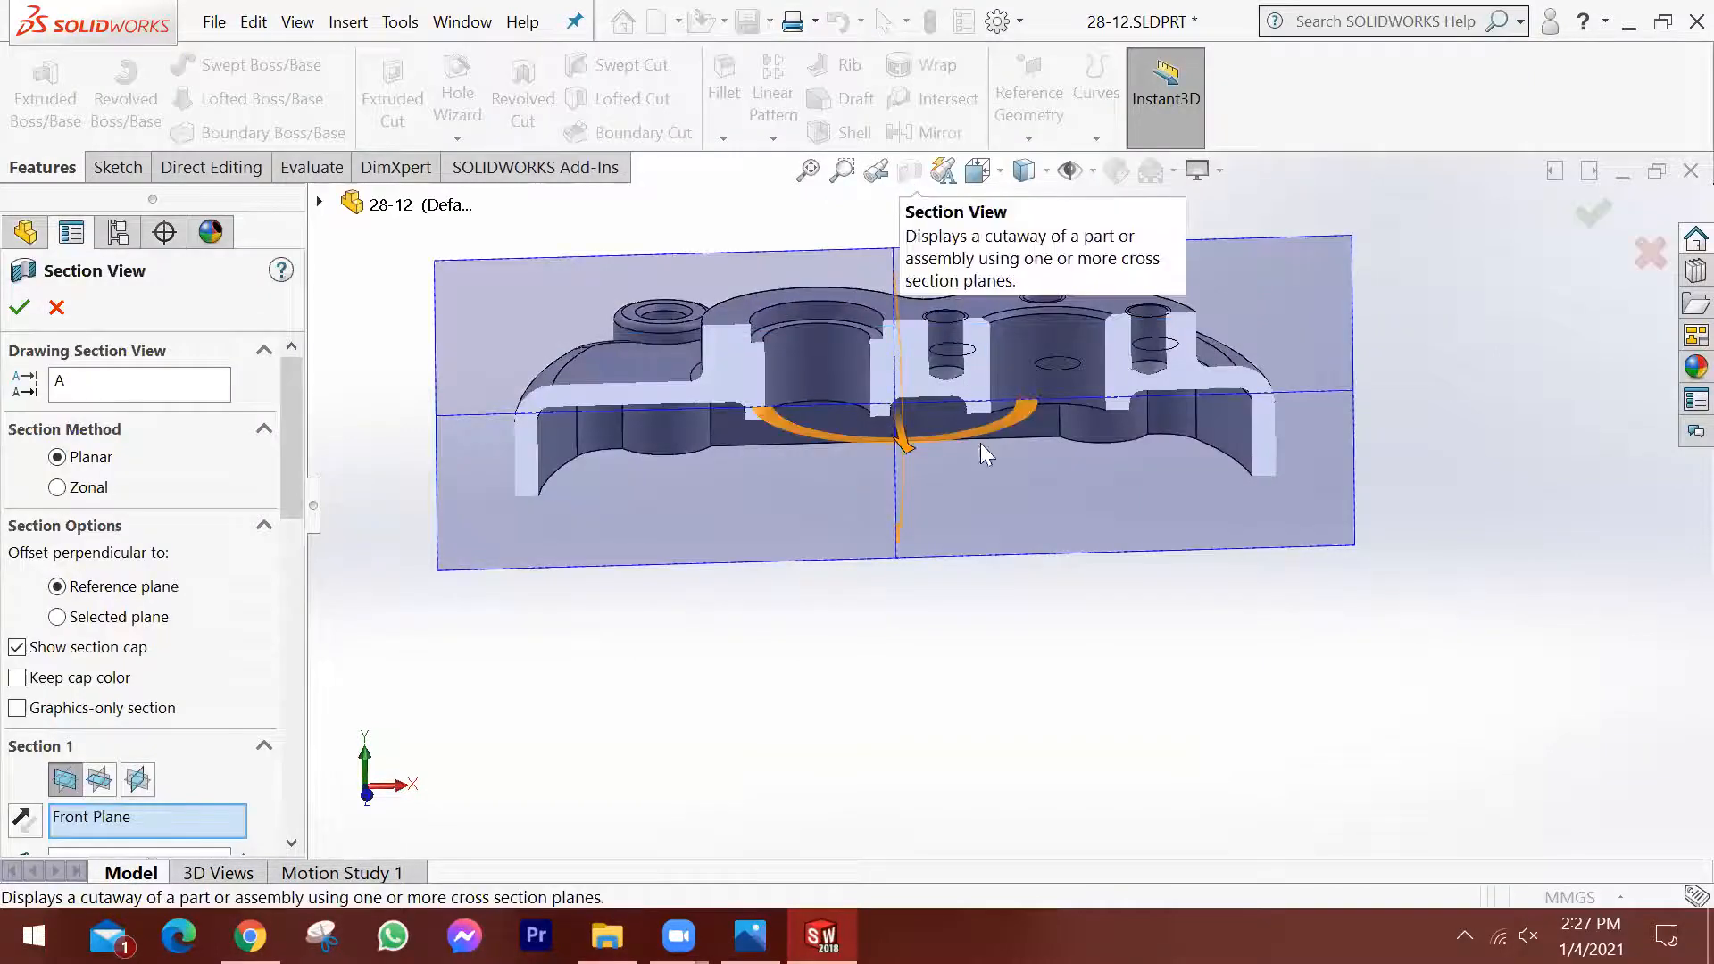
{"action": "left_click", "coordinate": [1580, 218]}
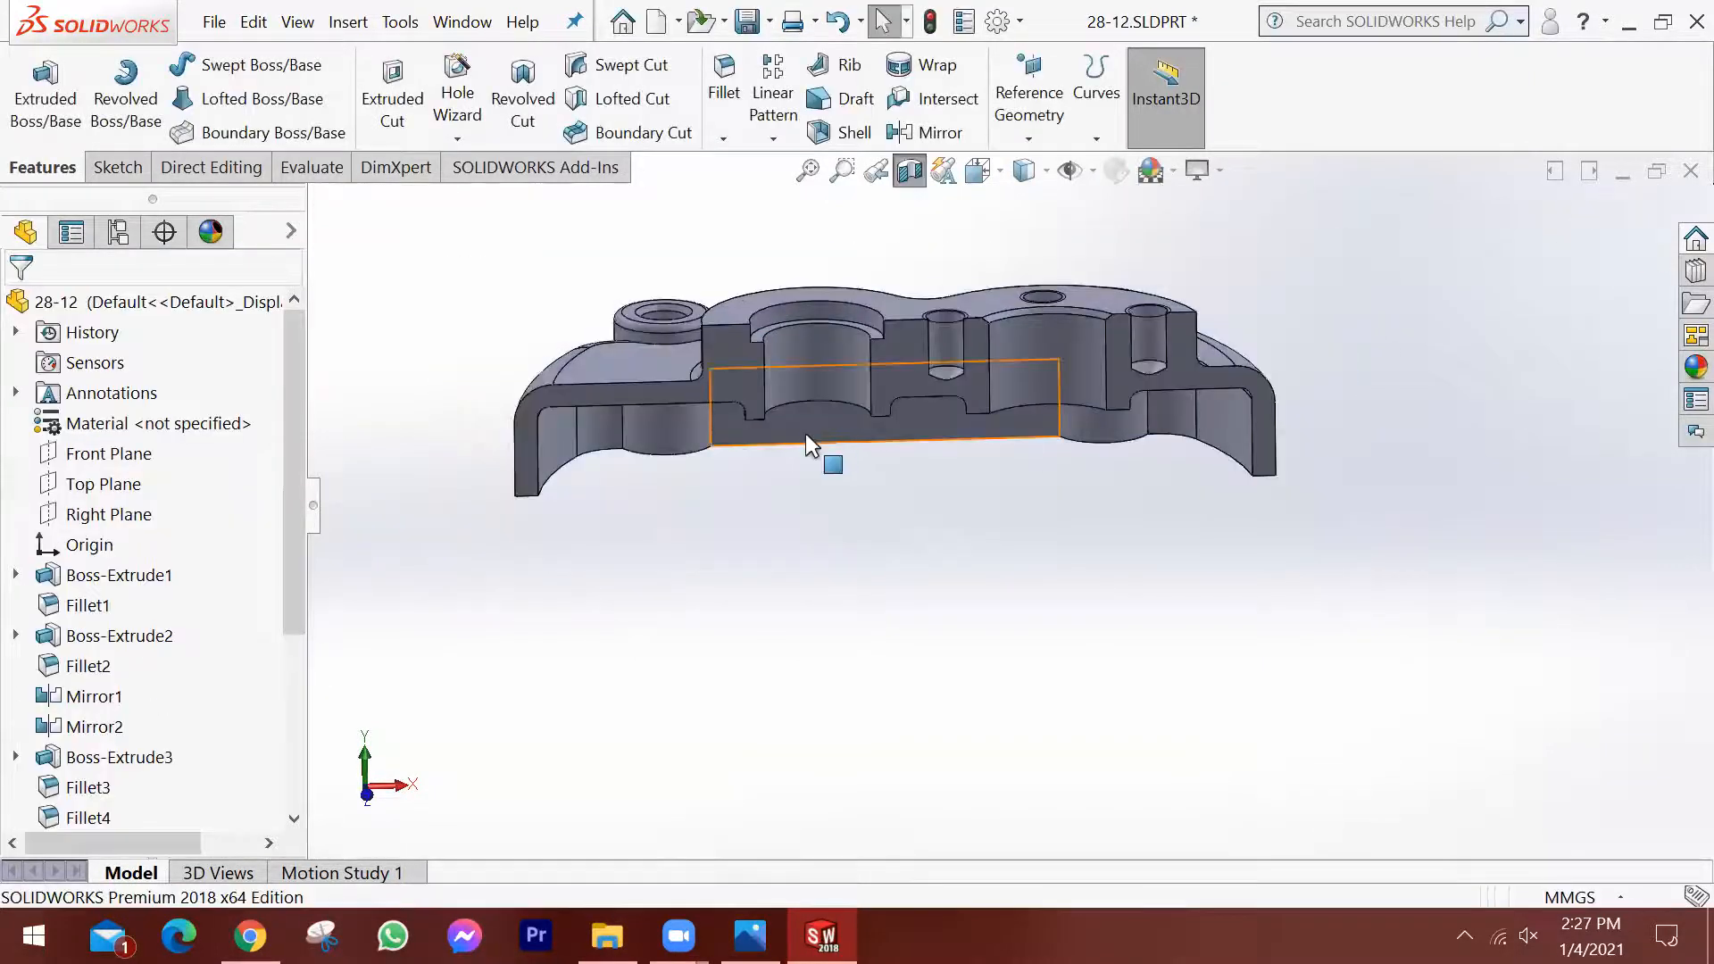
Orient the sectioned housing normal to the inner side wall face and display it with hidden lines removed.
{"action": "left_click", "coordinate": [809, 438]}
{"action": "left_click", "coordinate": [1031, 375]}
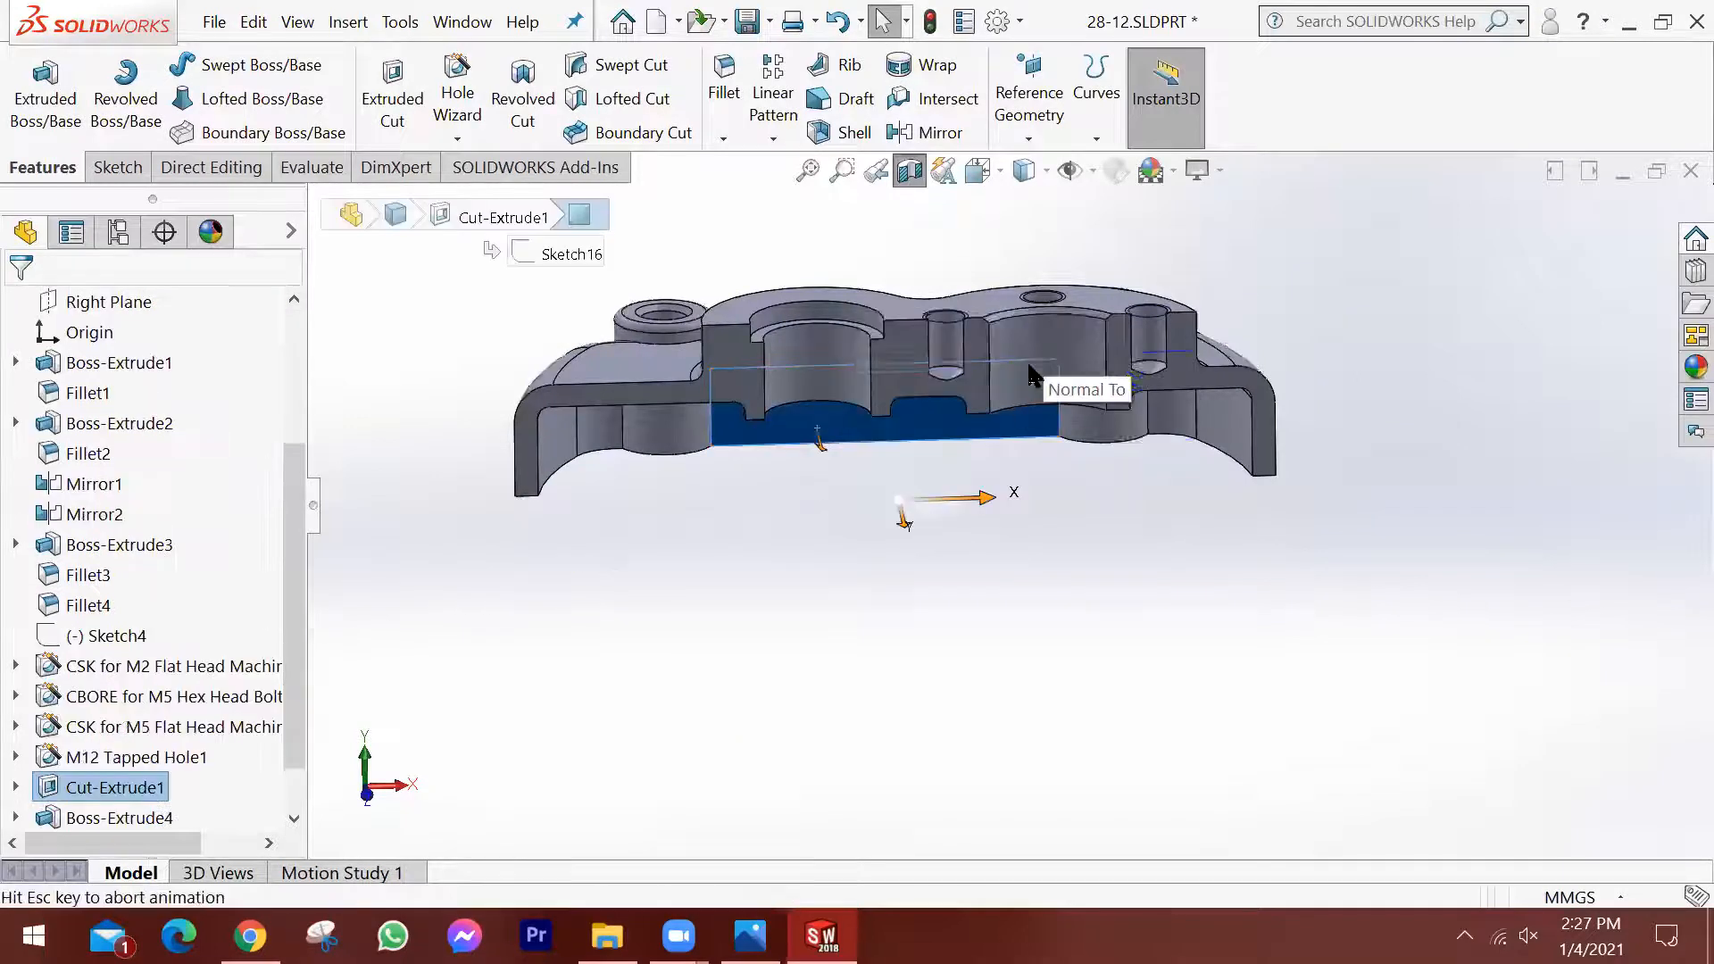
{"action": "left_click", "coordinate": [1219, 632]}
{"action": "scroll", "coordinate": [1181, 464], "scroll_direction": "down", "scroll_amount": 2}
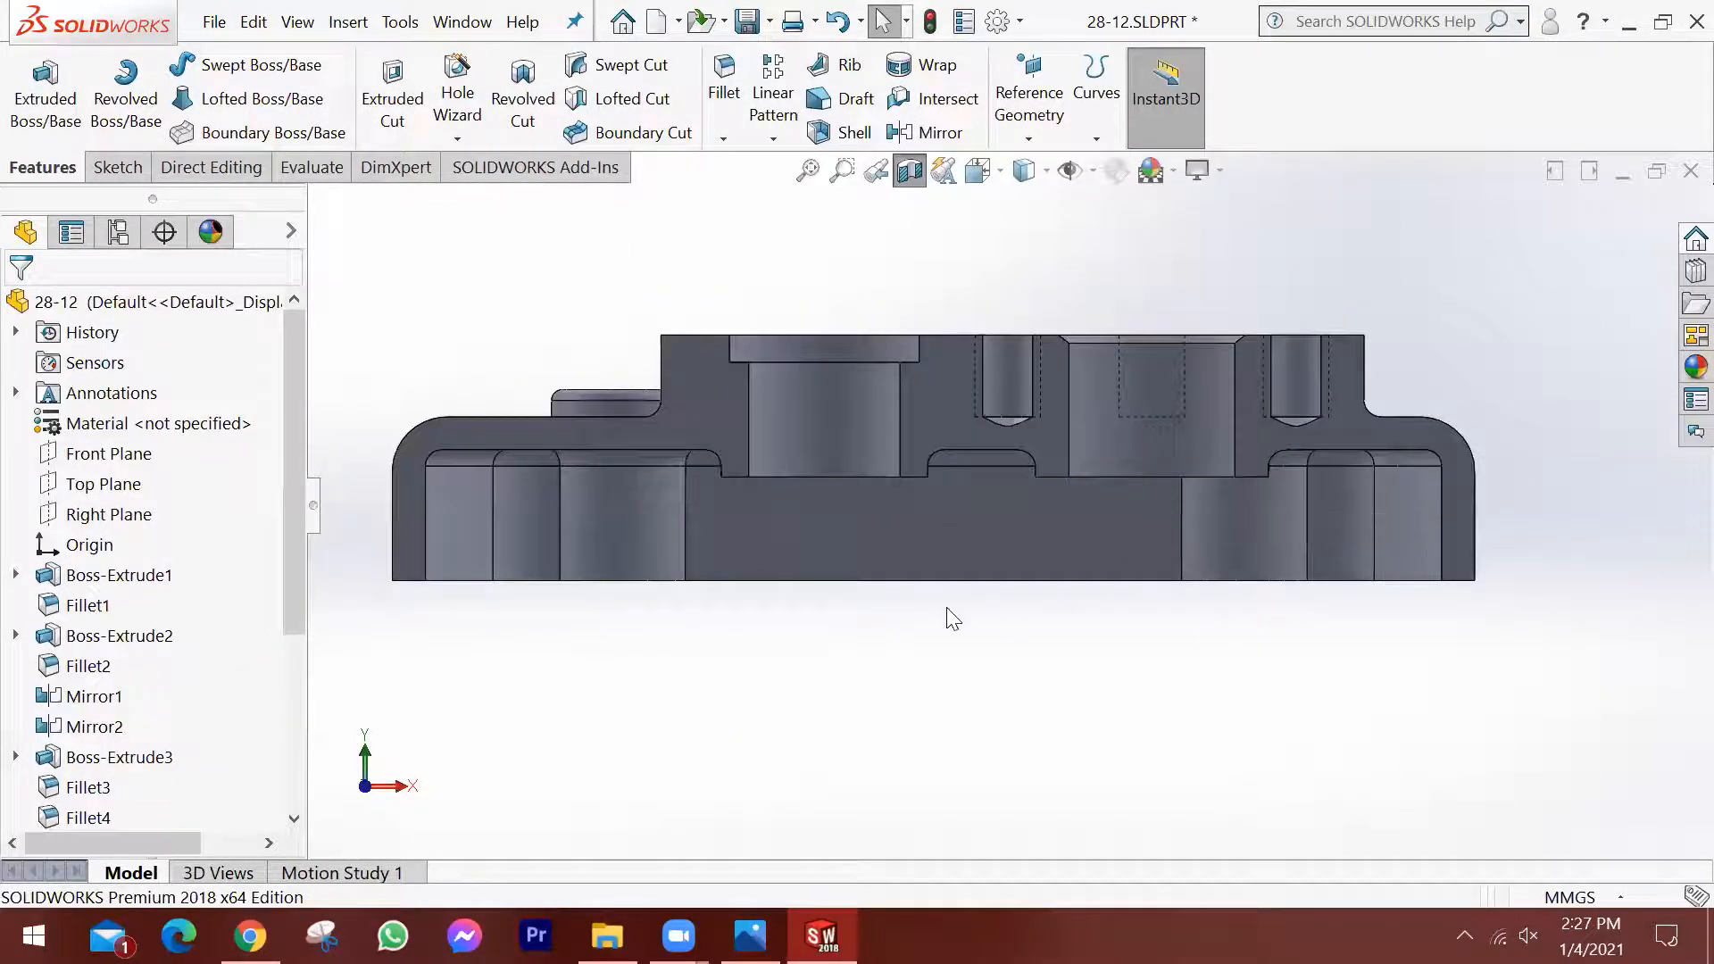
{"action": "left_click", "coordinate": [1040, 173]}
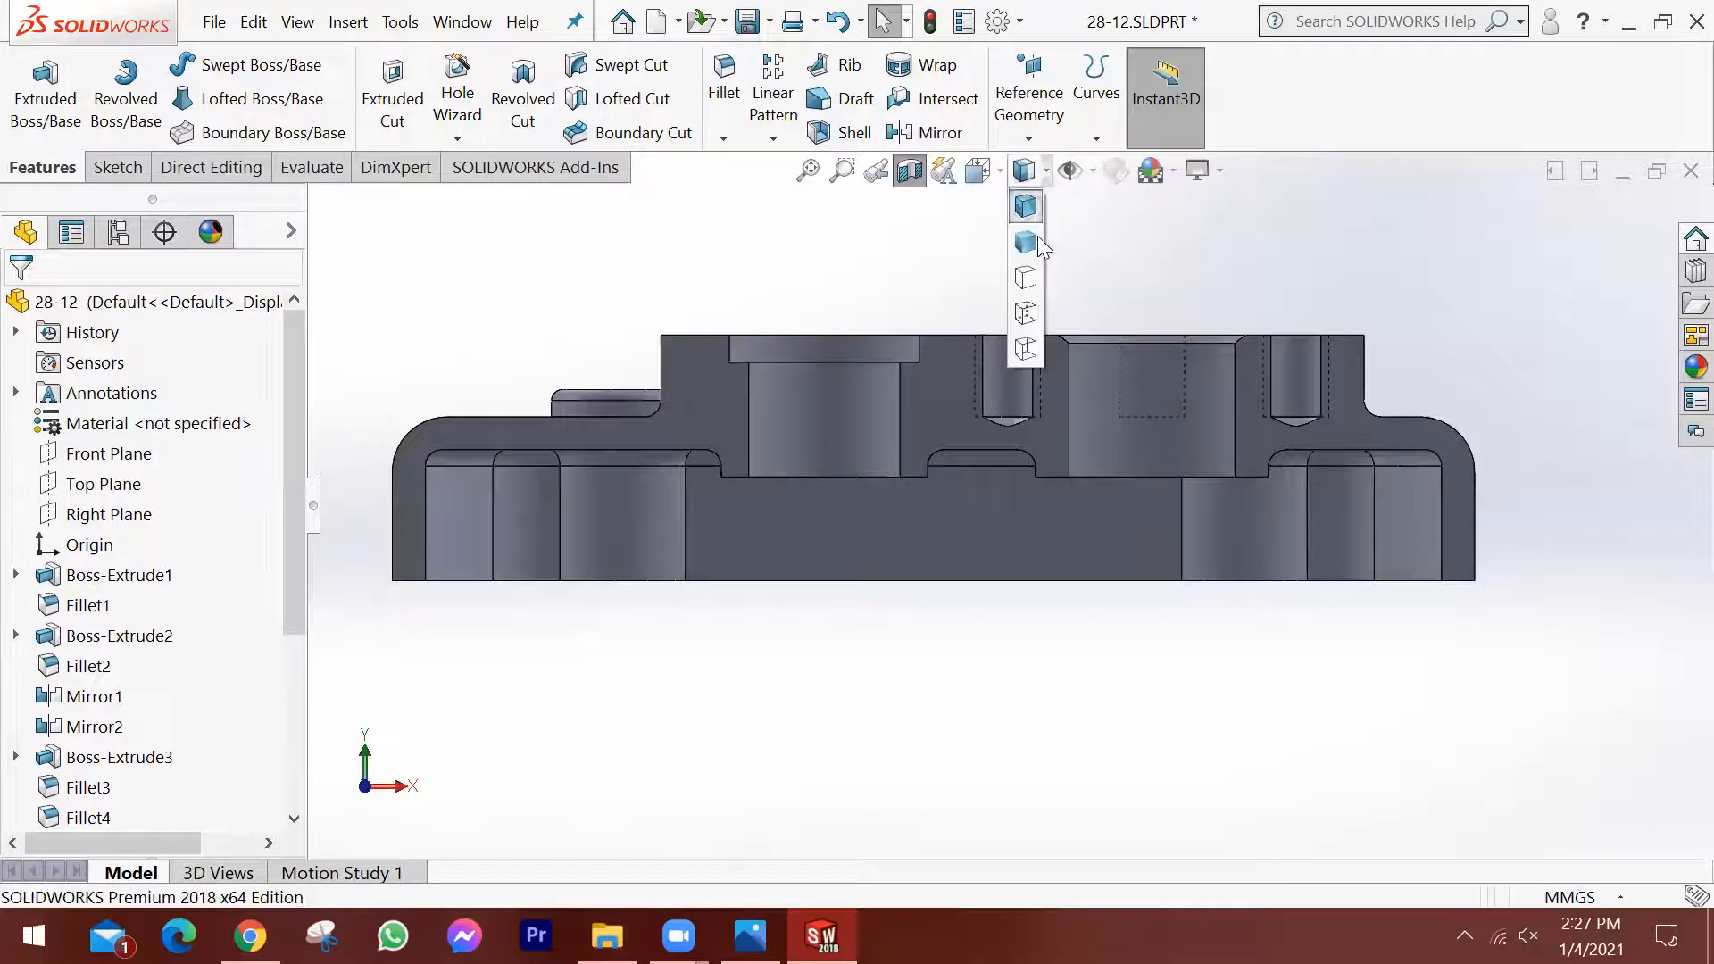
{"action": "left_click", "coordinate": [1026, 278]}
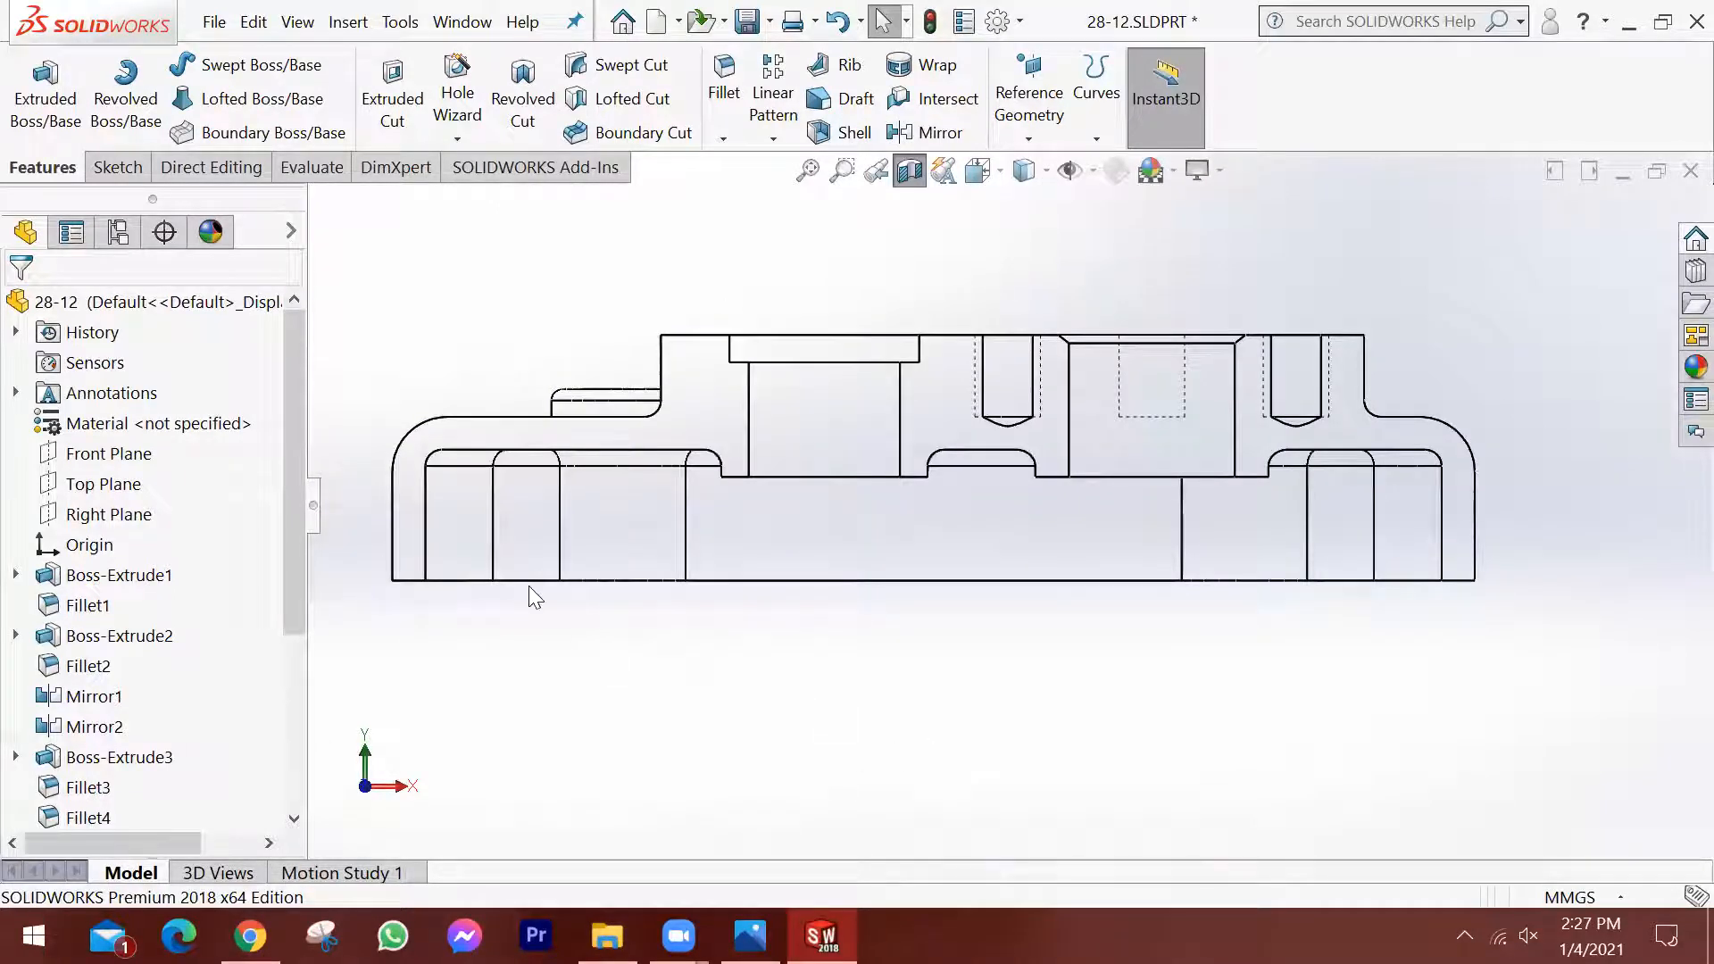
{"action": "scroll", "coordinate": [527, 583], "scroll_direction": "down", "scroll_amount": 2}
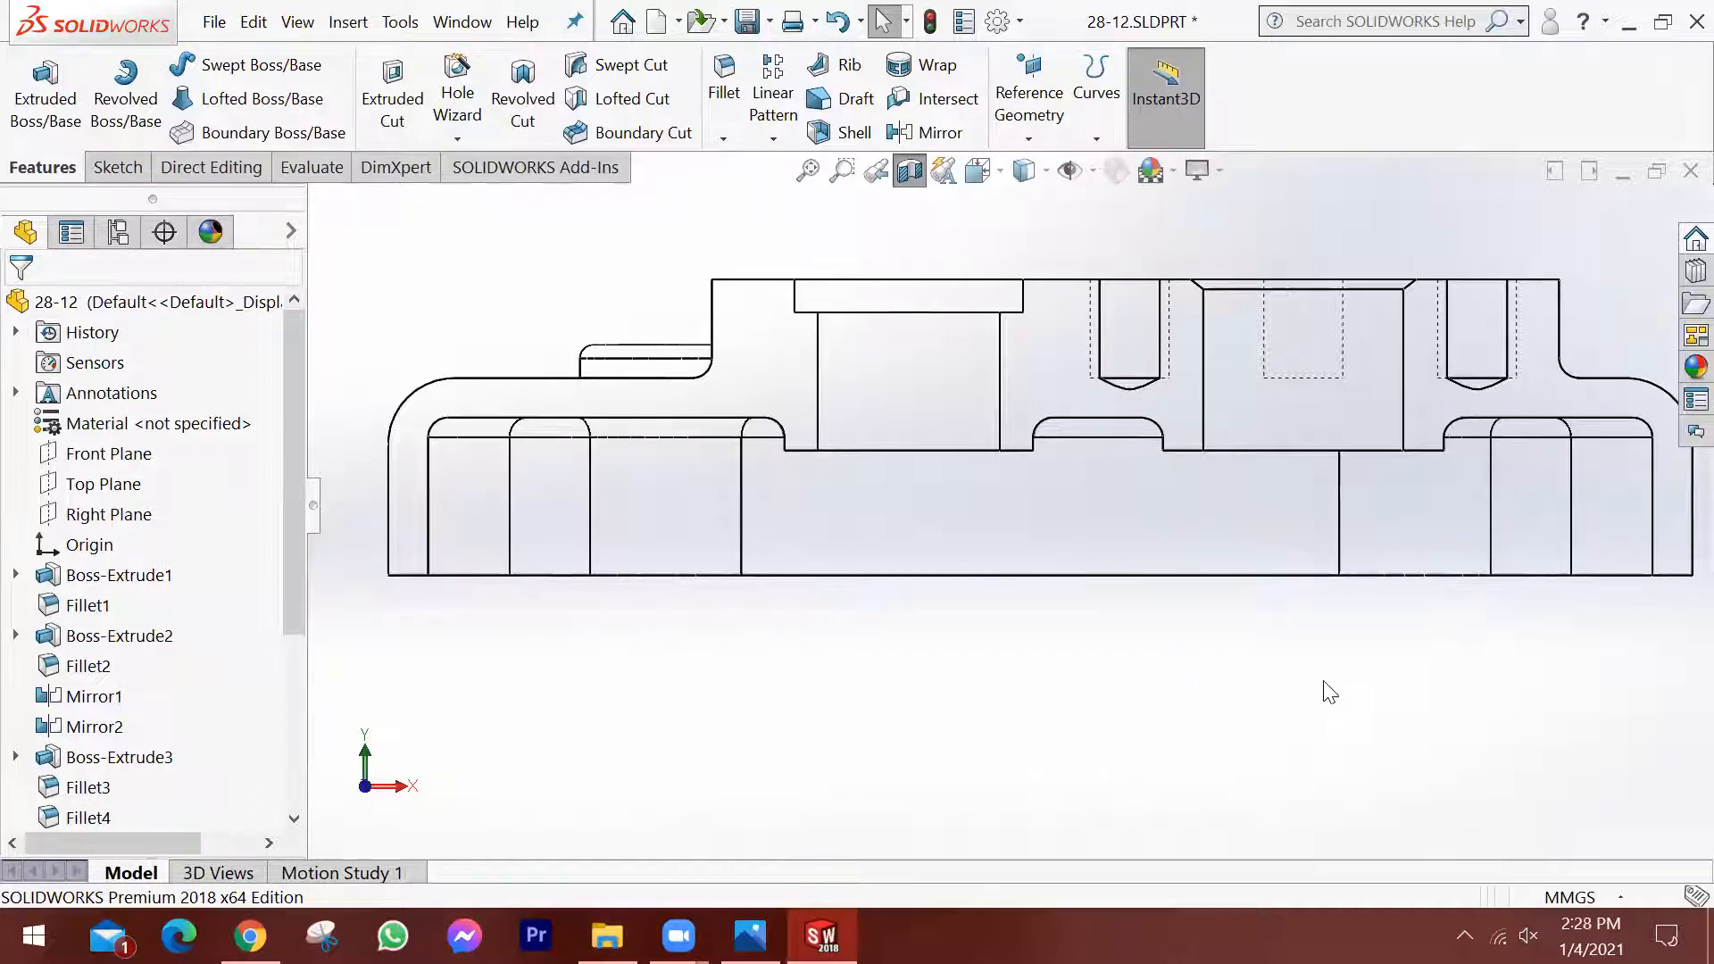
Turn off the section view and return the housing to shaded display with edges.
{"action": "scroll", "coordinate": [1330, 693], "scroll_direction": "up", "scroll_amount": 3}
{"action": "middle_click_drag", "start_coordinate": [1293, 654], "coordinate": [1213, 610]}
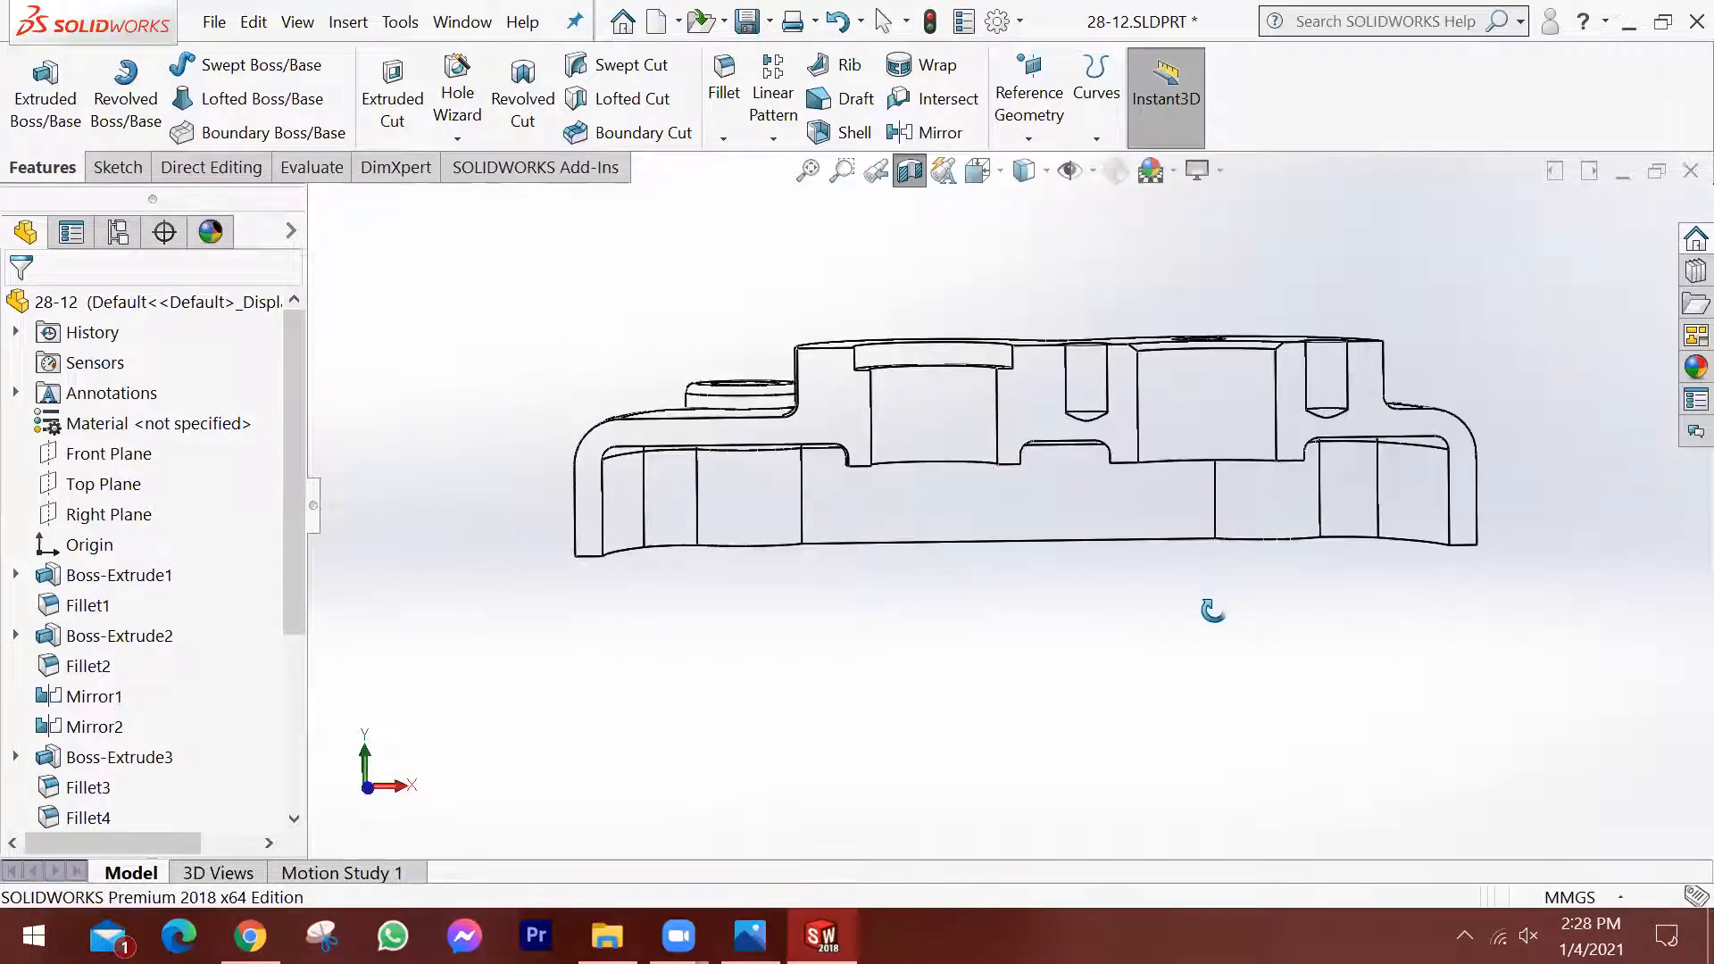
{"action": "left_click", "coordinate": [914, 173]}
{"action": "left_click", "coordinate": [1047, 172]}
{"action": "left_click", "coordinate": [1029, 207]}
{"action": "scroll", "coordinate": [1010, 478], "scroll_direction": "up", "scroll_amount": 2}
{"action": "middle_click_drag", "start_coordinate": [1181, 463], "coordinate": [1206, 576]}
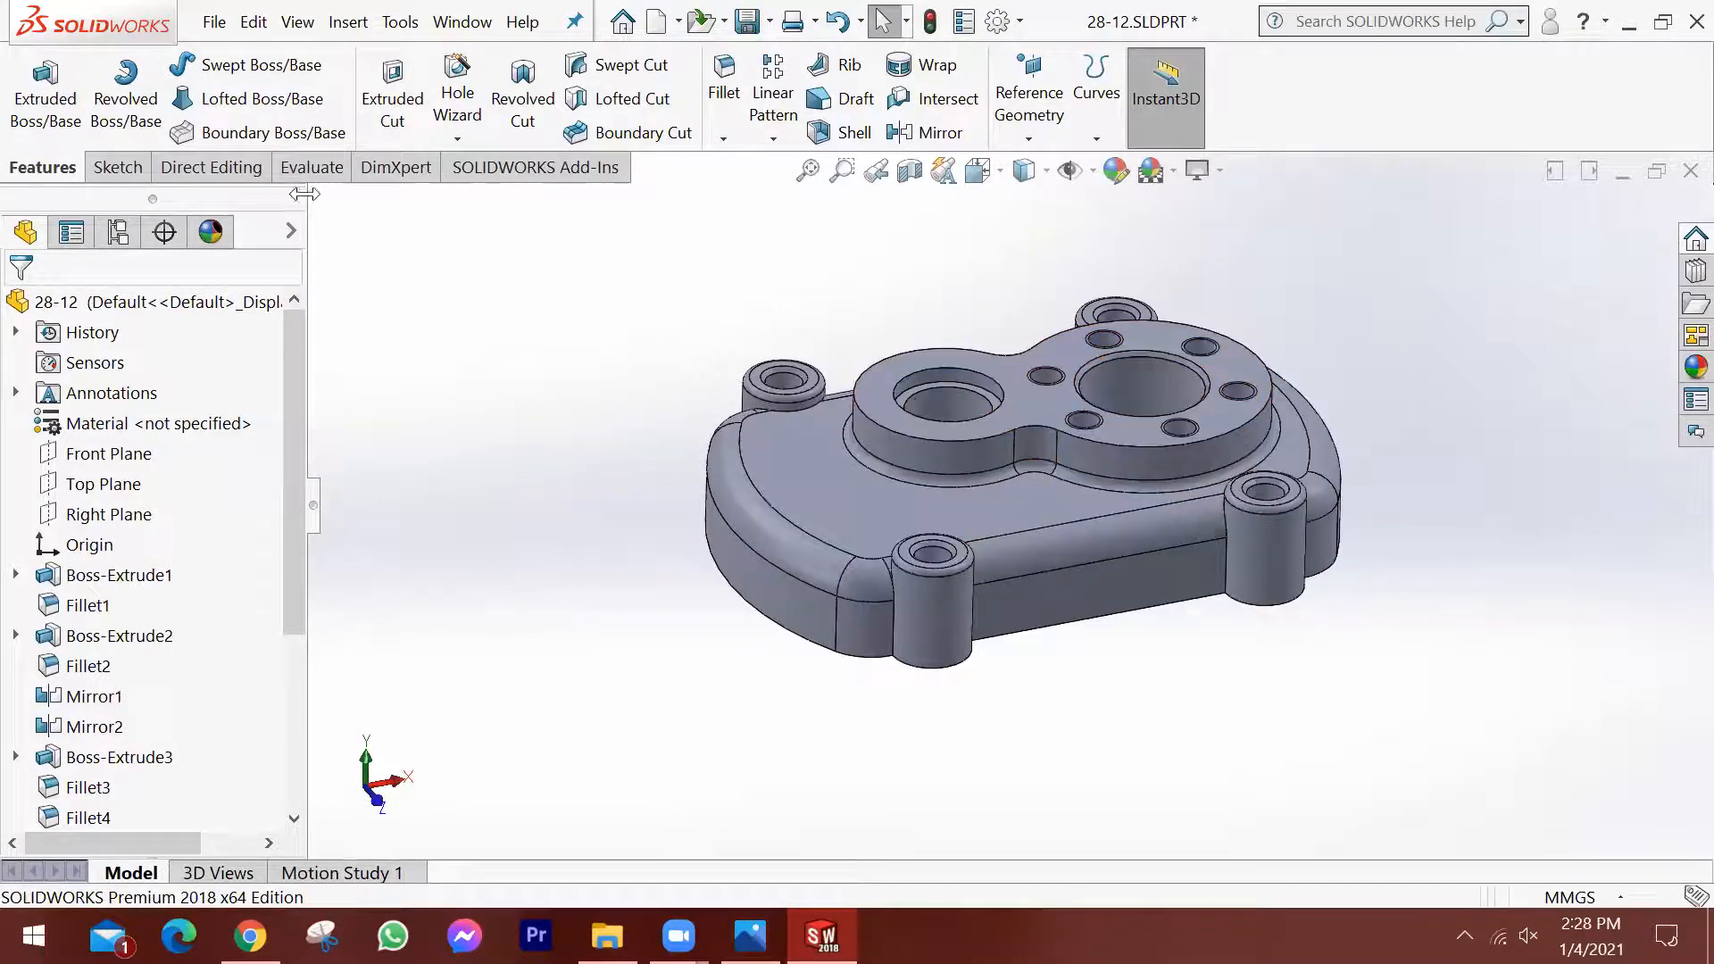
Save the finished 28-12 part under its existing file name.
{"action": "left_click", "coordinate": [215, 21]}
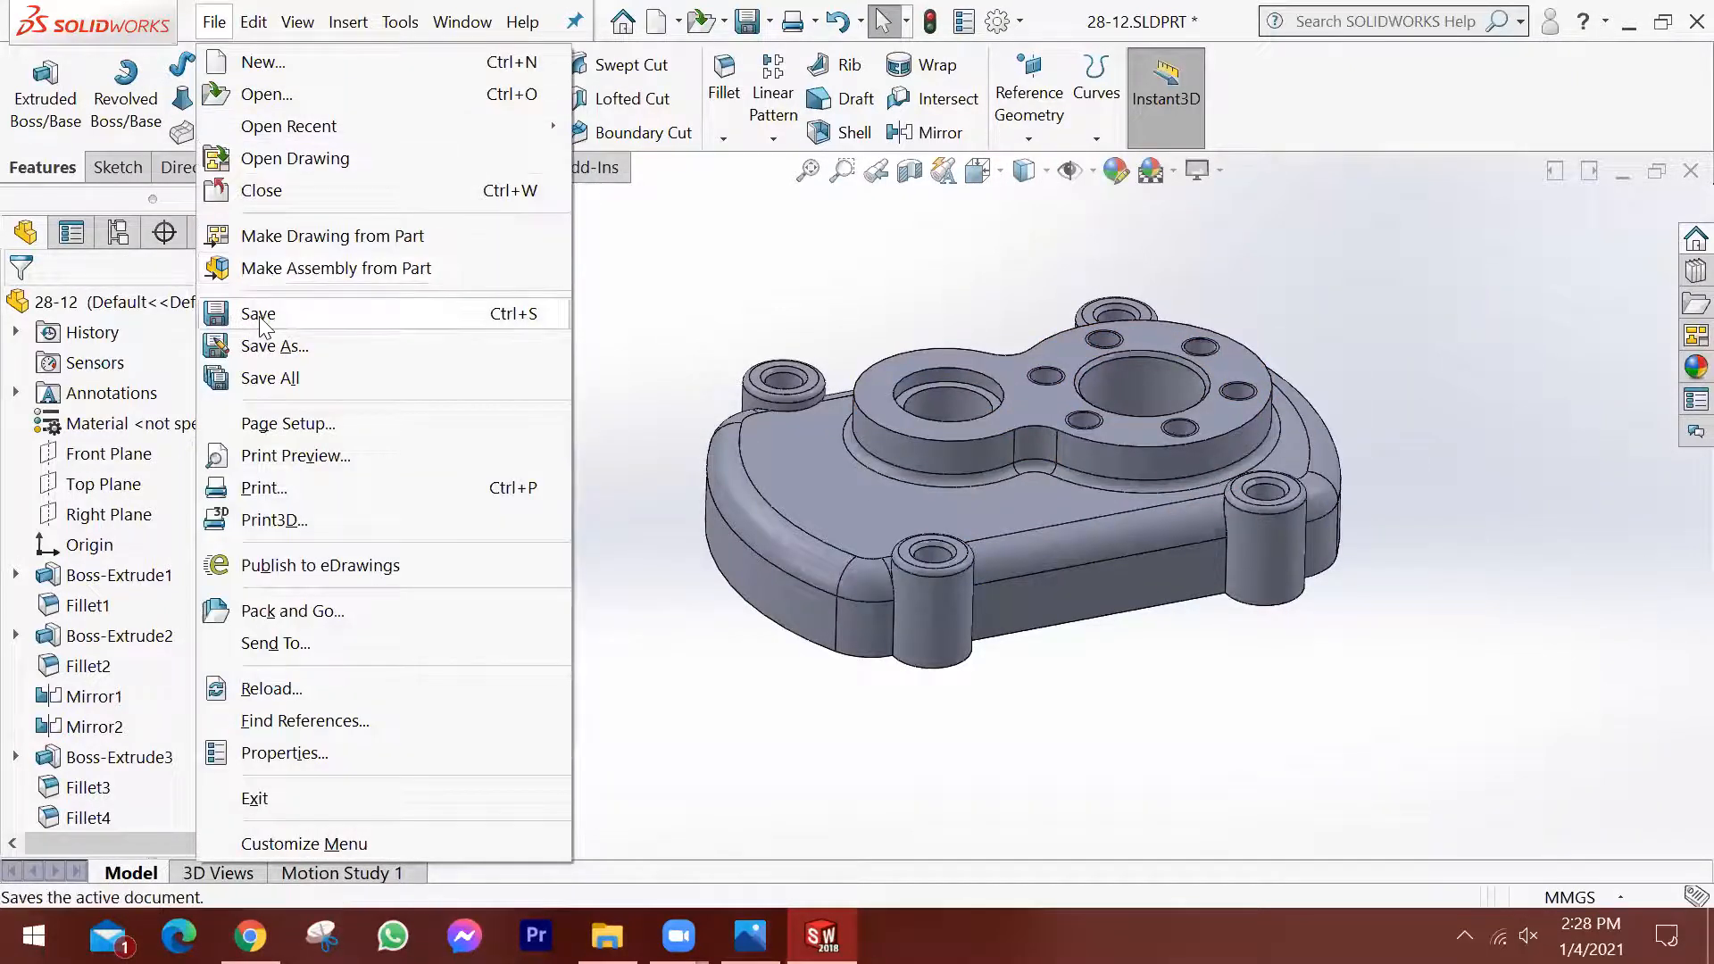
{"action": "left_click", "coordinate": [258, 314]}
{"action": "scroll", "coordinate": [1355, 498], "scroll_direction": "down", "scroll_amount": 1}
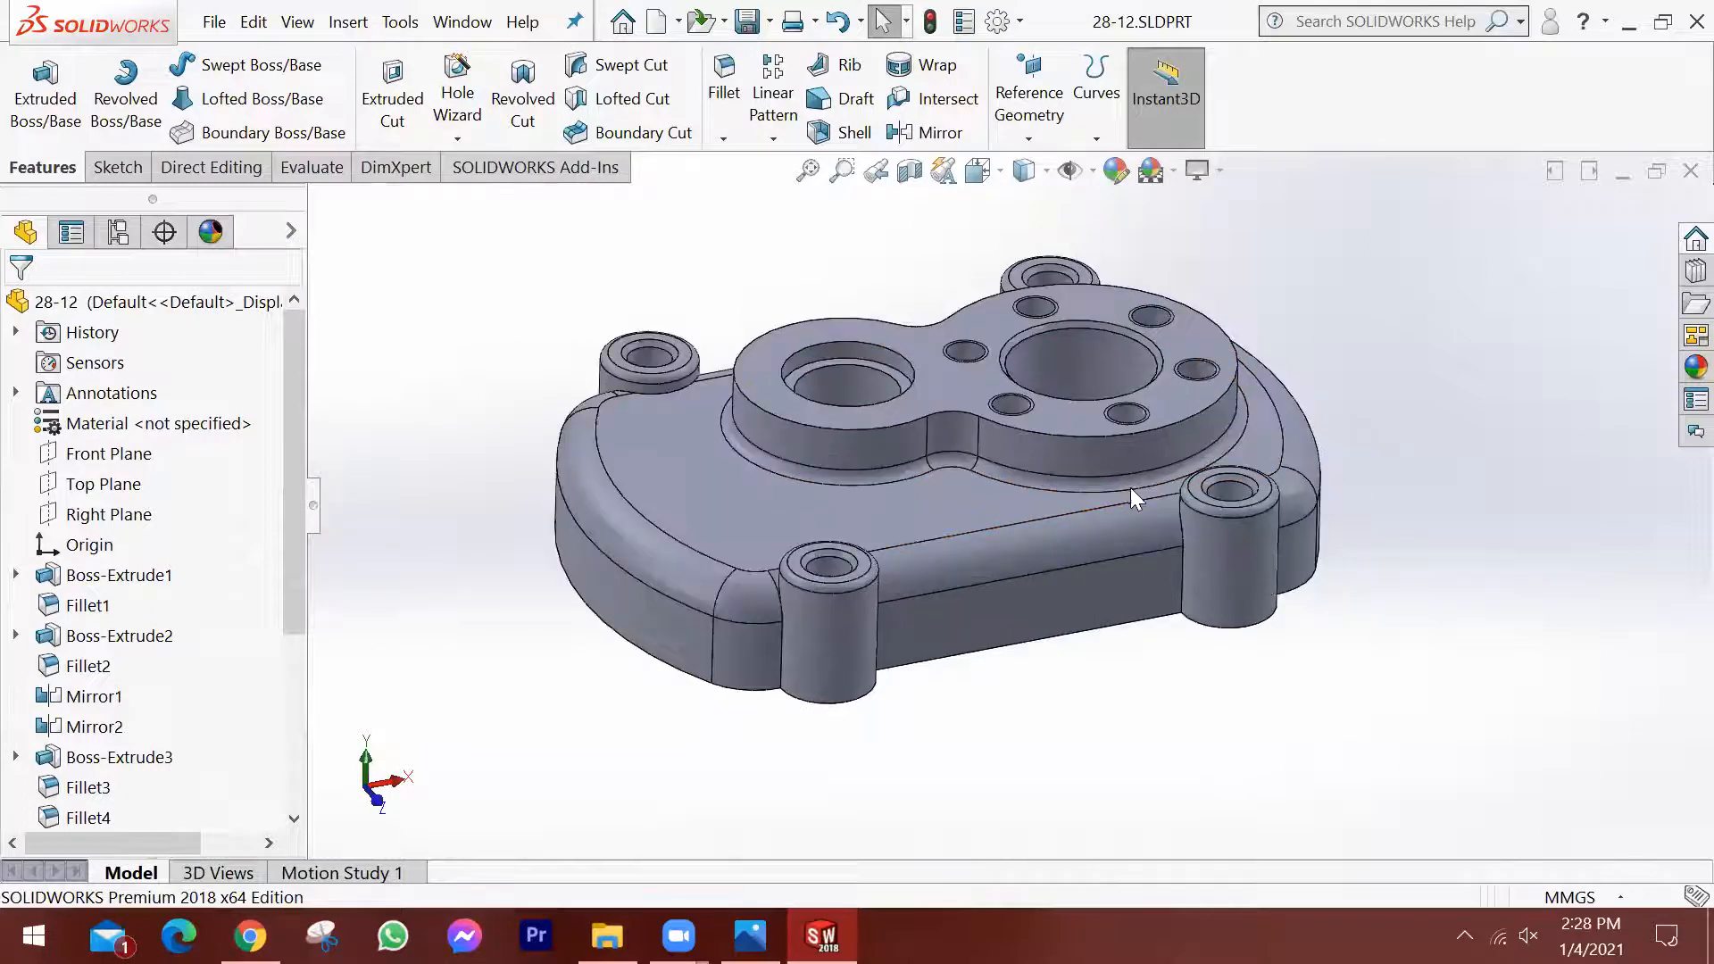
{"action": "scroll", "coordinate": [1002, 496], "scroll_direction": "up", "scroll_amount": 1}
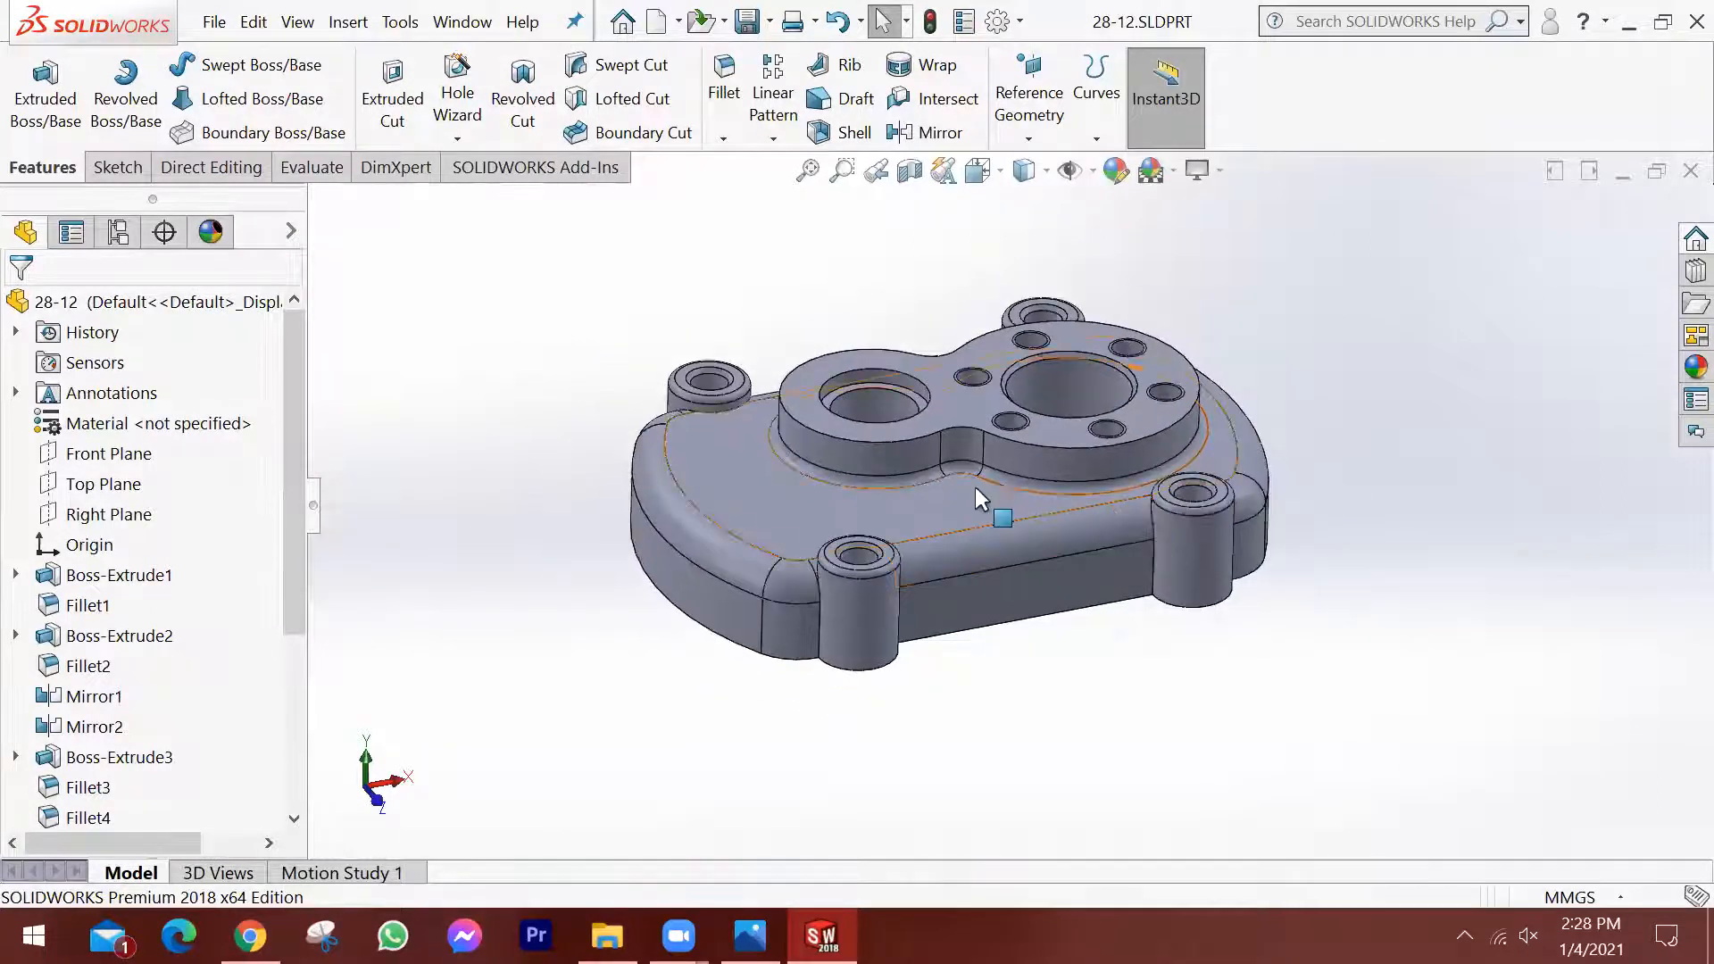
{"action": "mouse_move", "coordinate": [1050, 607]}
{"action": "middle_mouse_down"}
{"action": "mouse_move", "coordinate": [1021, 568]}
{"action": "mouse_move", "coordinate": [1037, 589]}
{"action": "middle_mouse_up"}
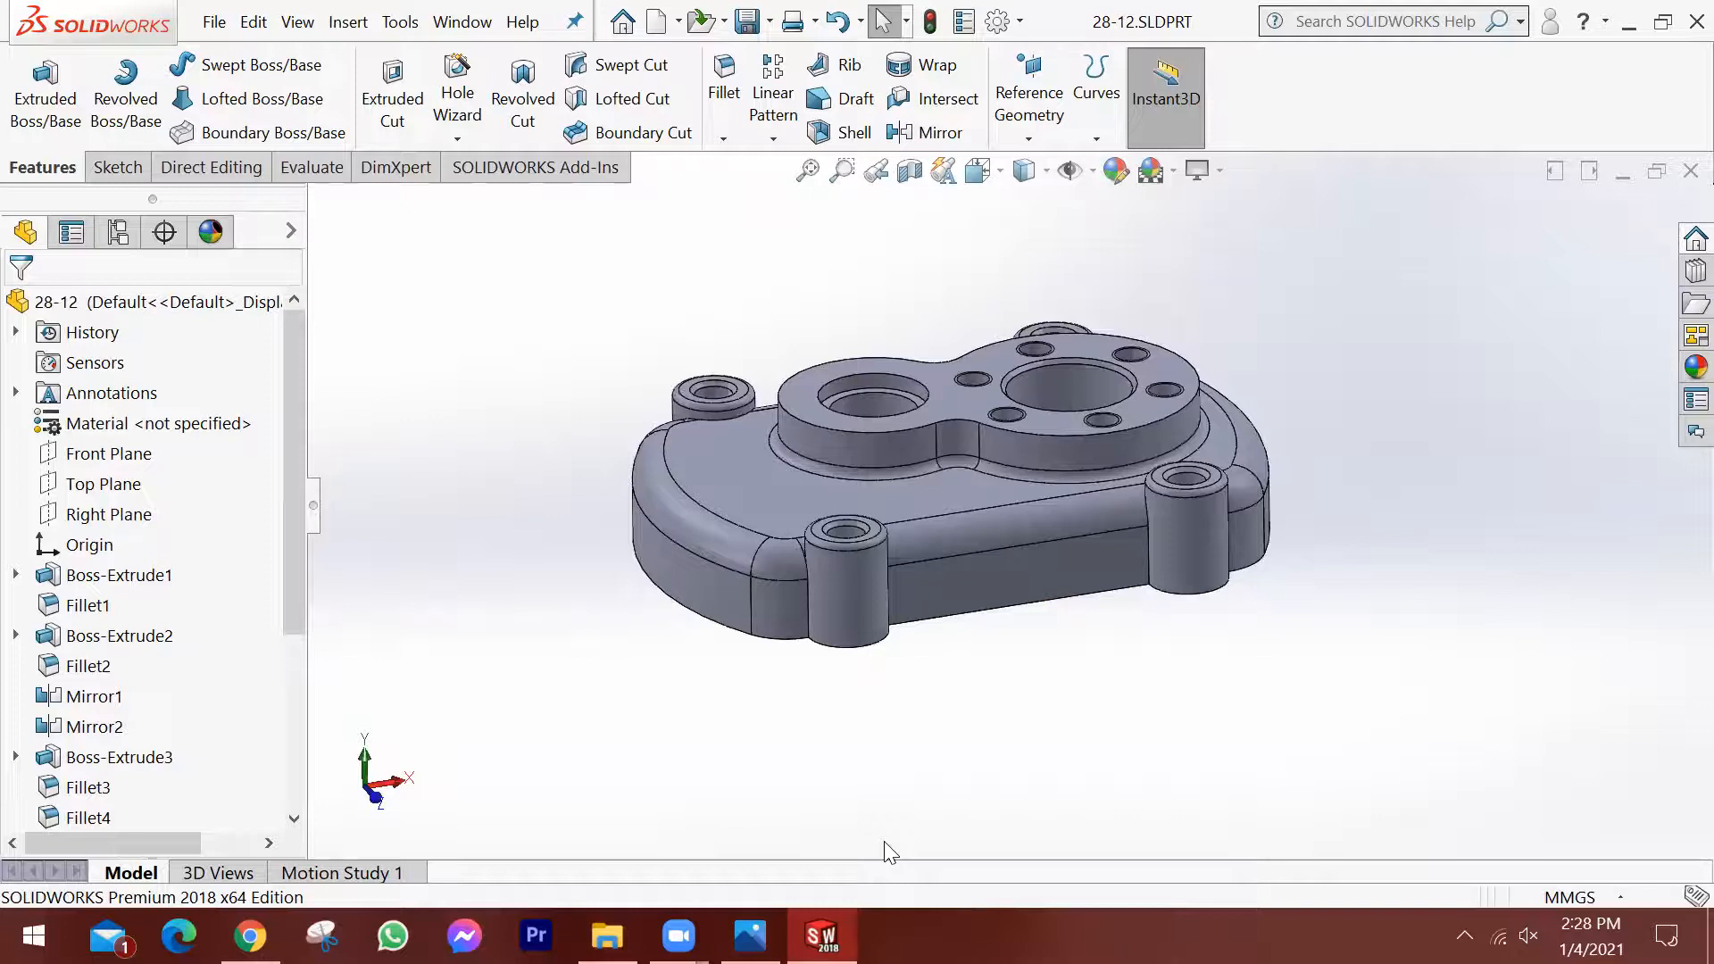
Check the reference drawing image in Photos against the housing and return to the model in SOLIDWORKS.
{"action": "left_click", "coordinate": [750, 936]}
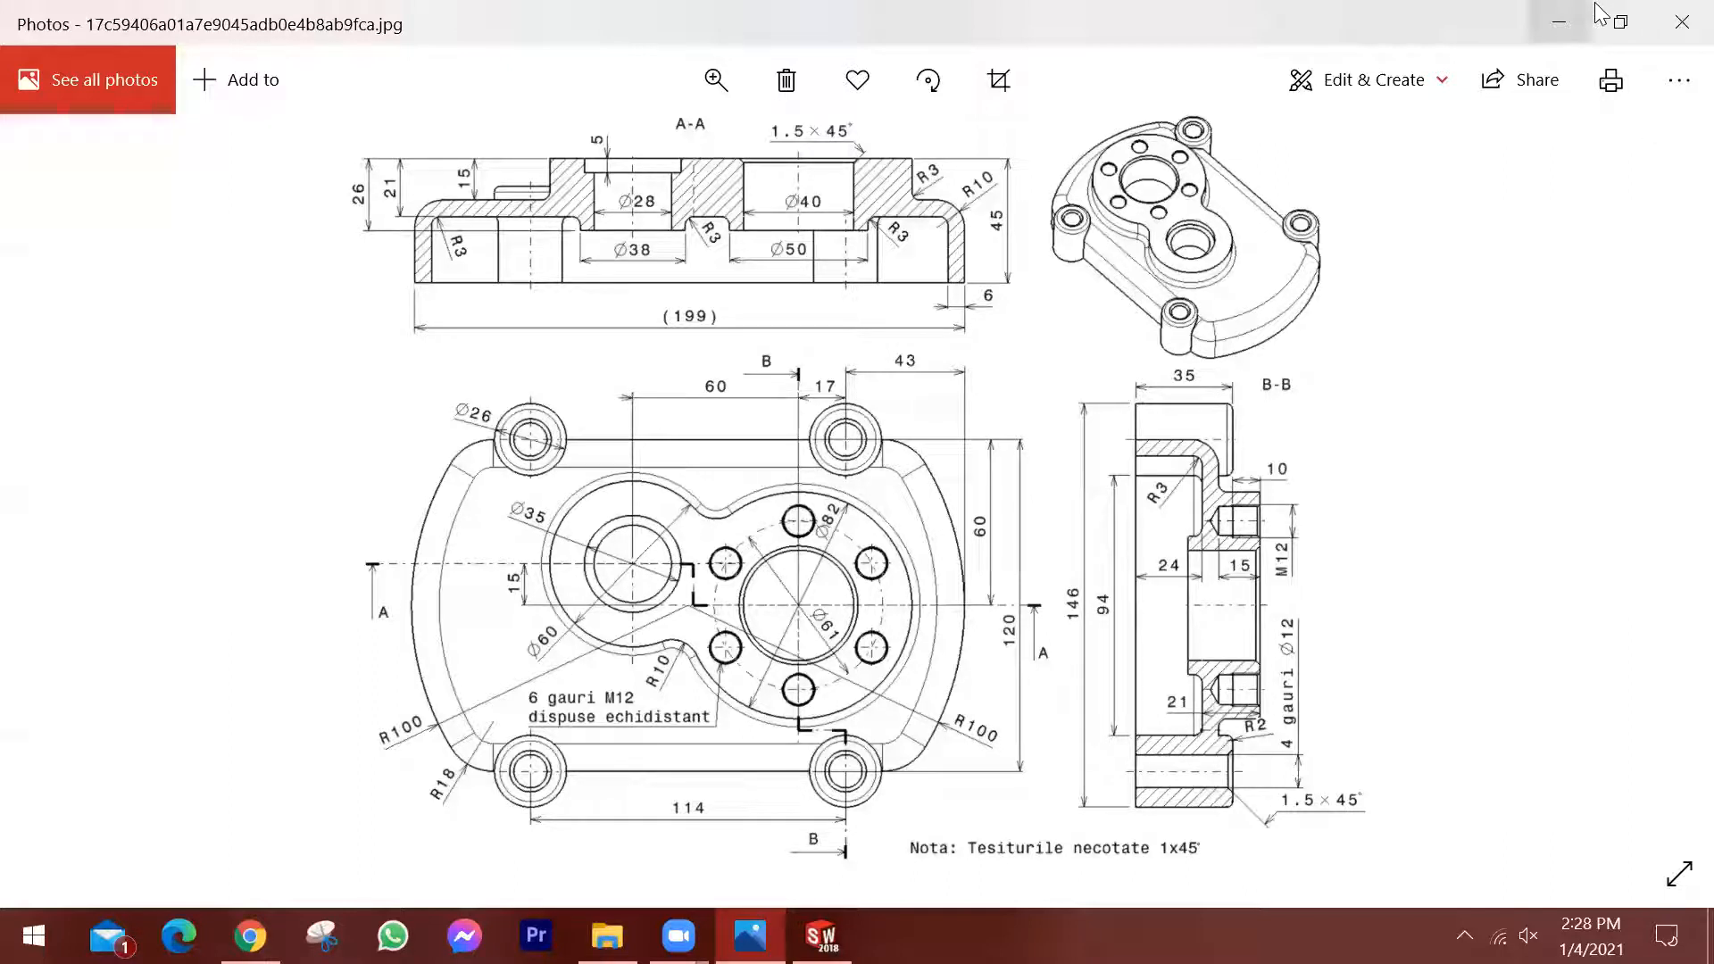
{"action": "left_click", "coordinate": [1558, 22]}
{"action": "scroll", "coordinate": [1089, 493], "scroll_direction": "up", "scroll_amount": 1}
{"action": "middle_click_drag", "start_coordinate": [1087, 491], "coordinate": [1087, 550]}
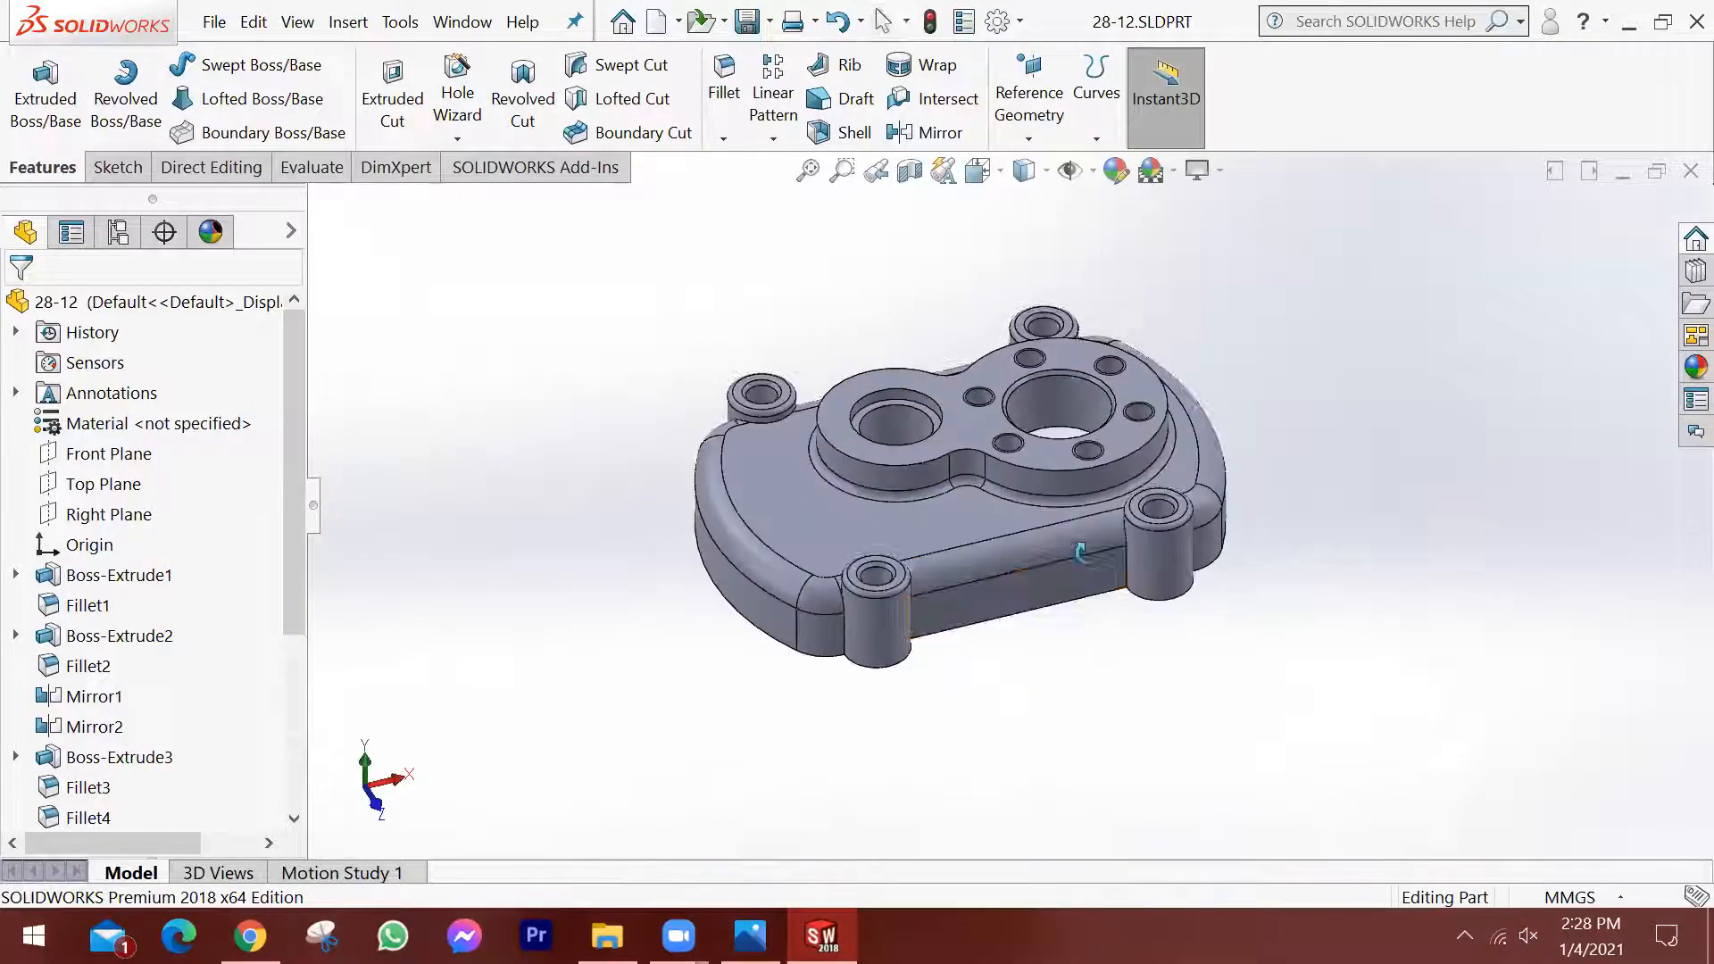
{"action": "scroll", "coordinate": [1033, 494], "scroll_direction": "down", "scroll_amount": 2}
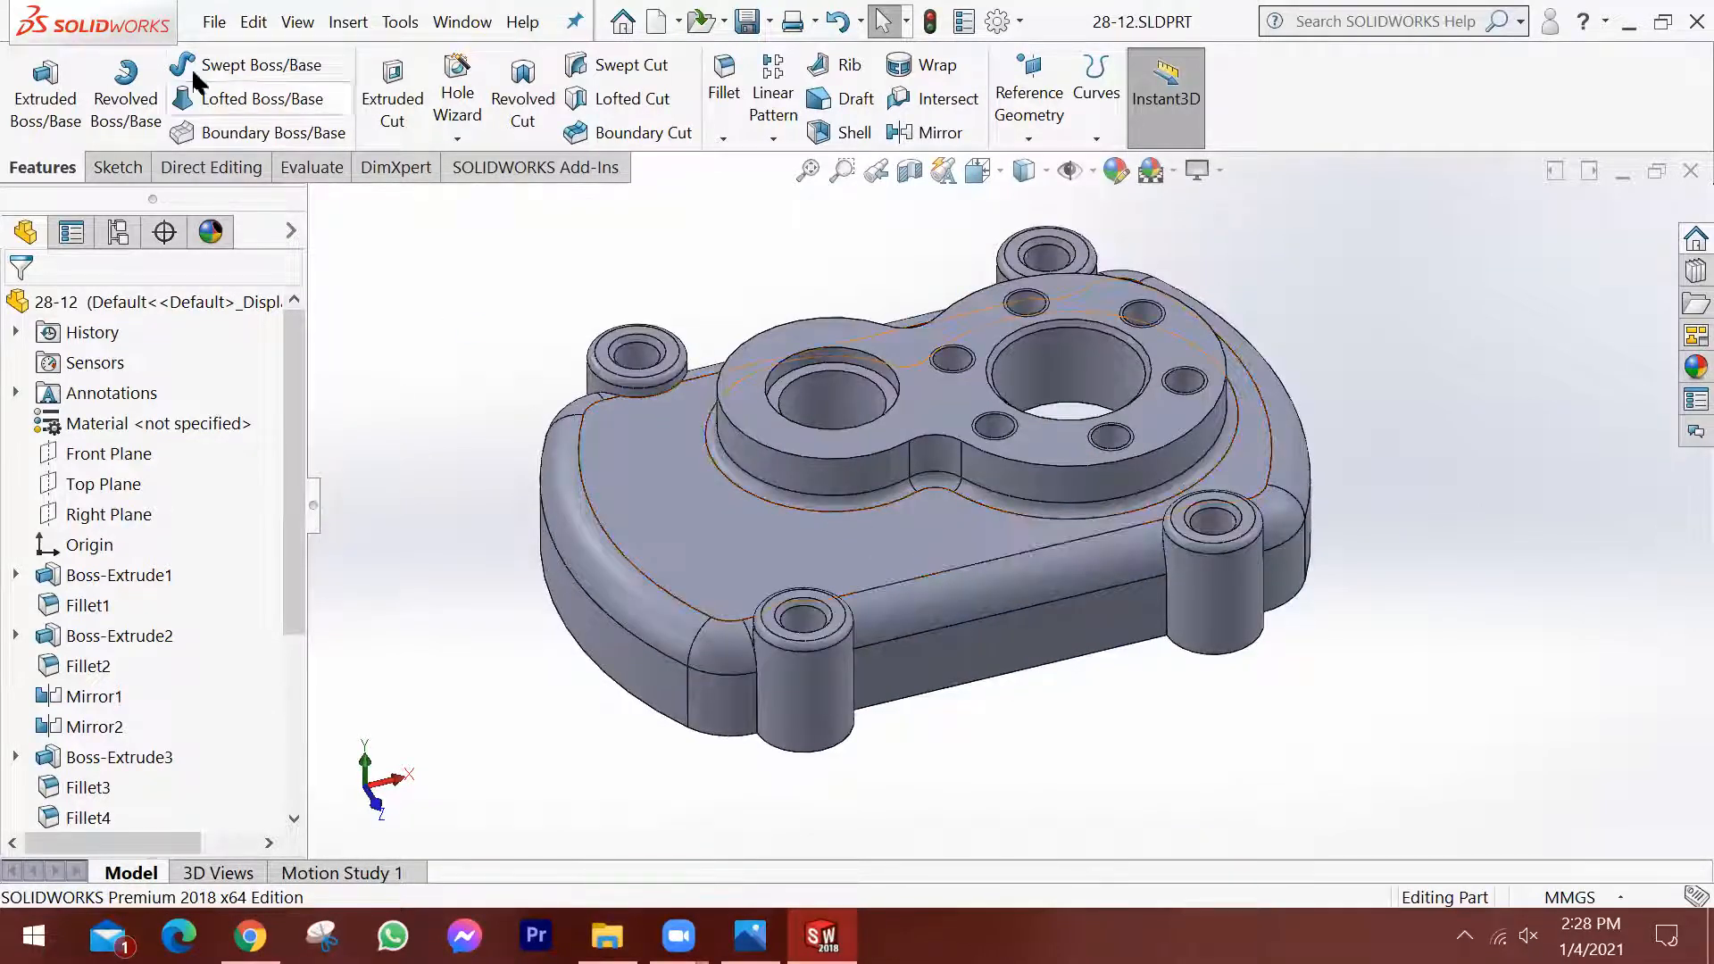
Review the file types available for saving a copy of the part, and cancel without saving.
{"action": "left_click", "coordinate": [214, 22]}
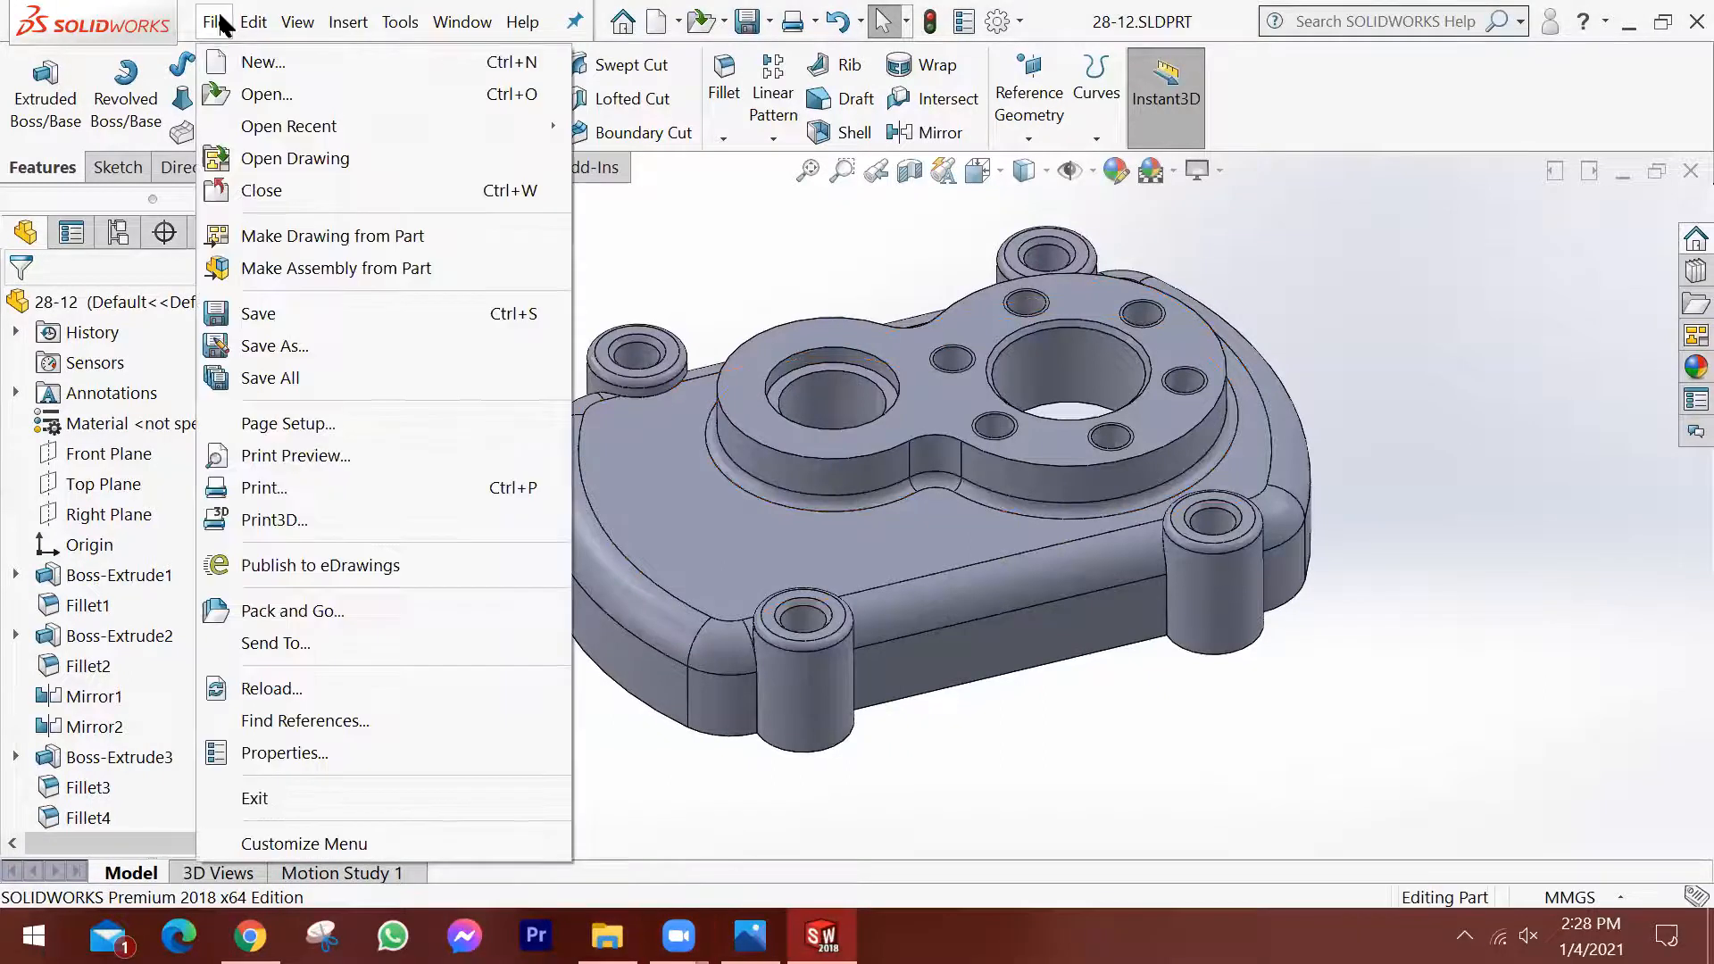
{"action": "left_click", "coordinate": [261, 348]}
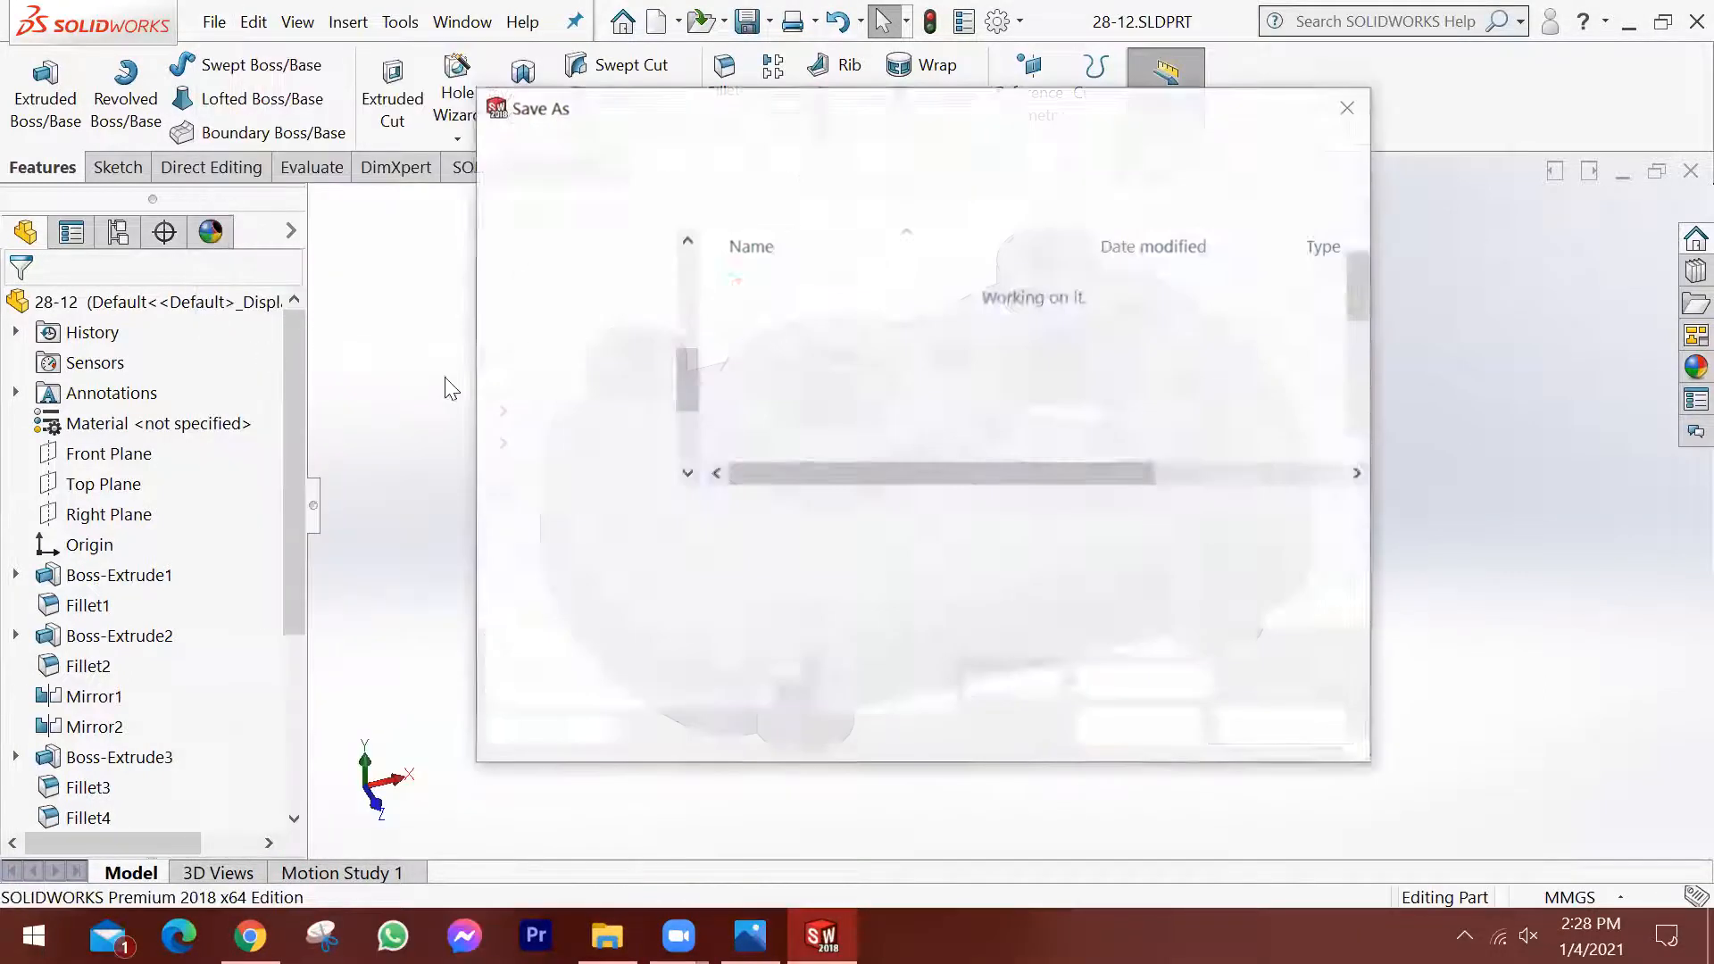
{"action": "left_click", "coordinate": [853, 545]}
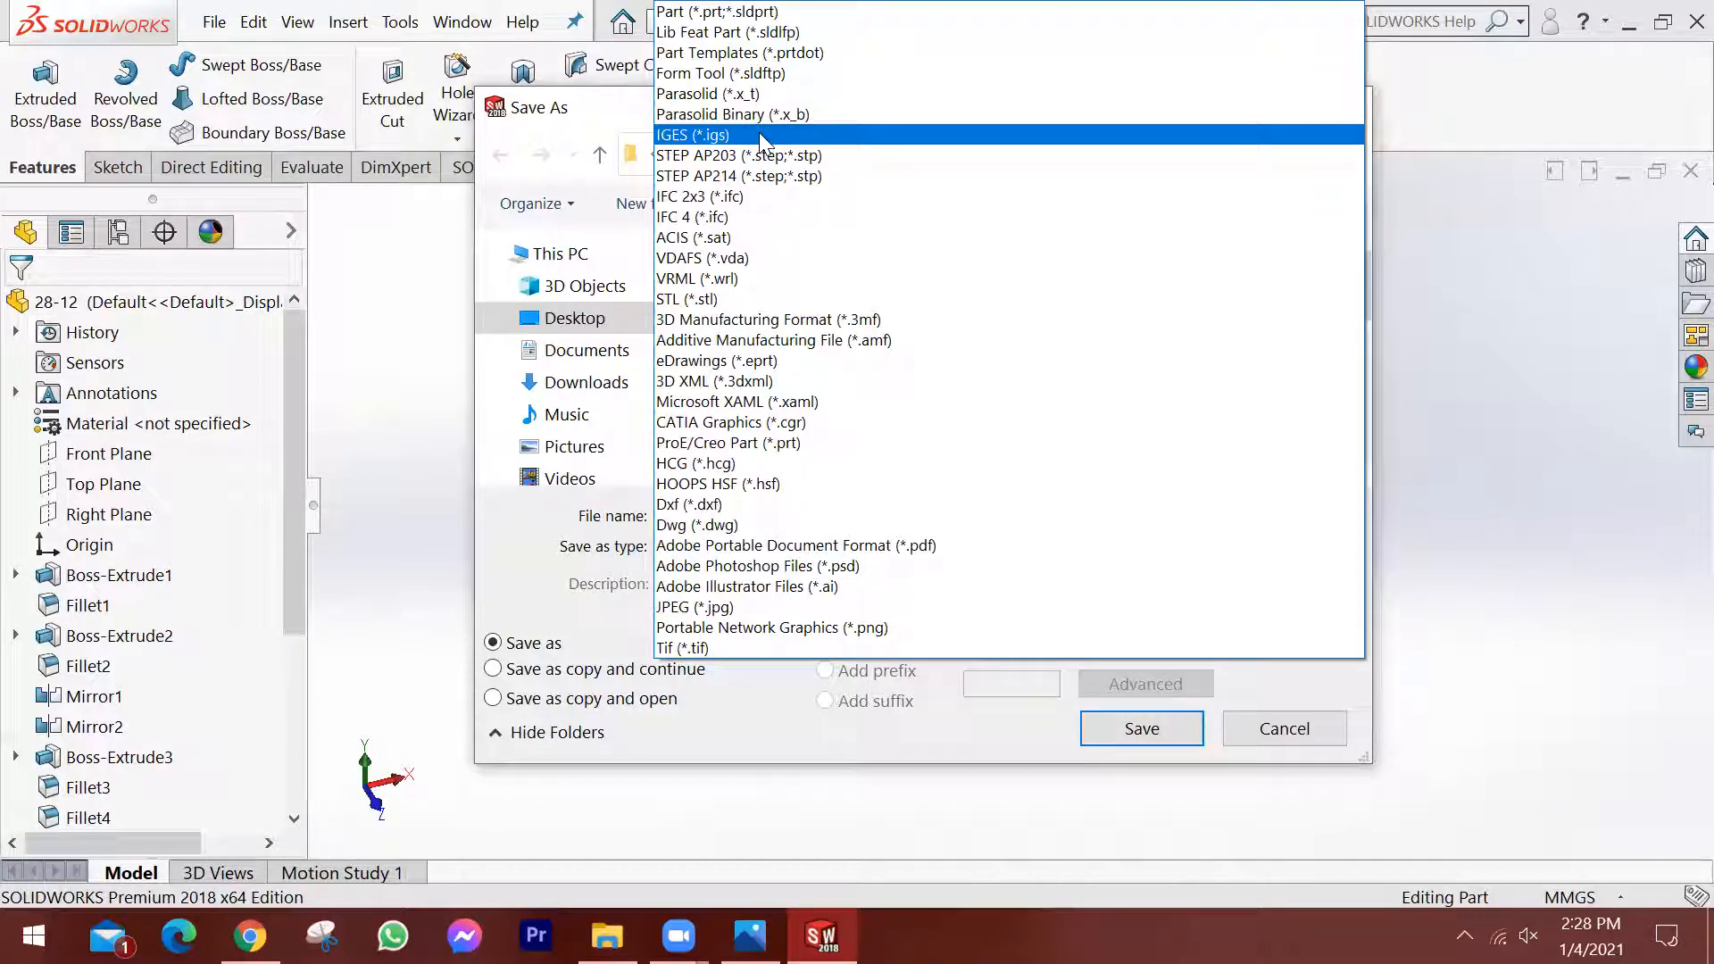
{"action": "key", "text": "Escape"}
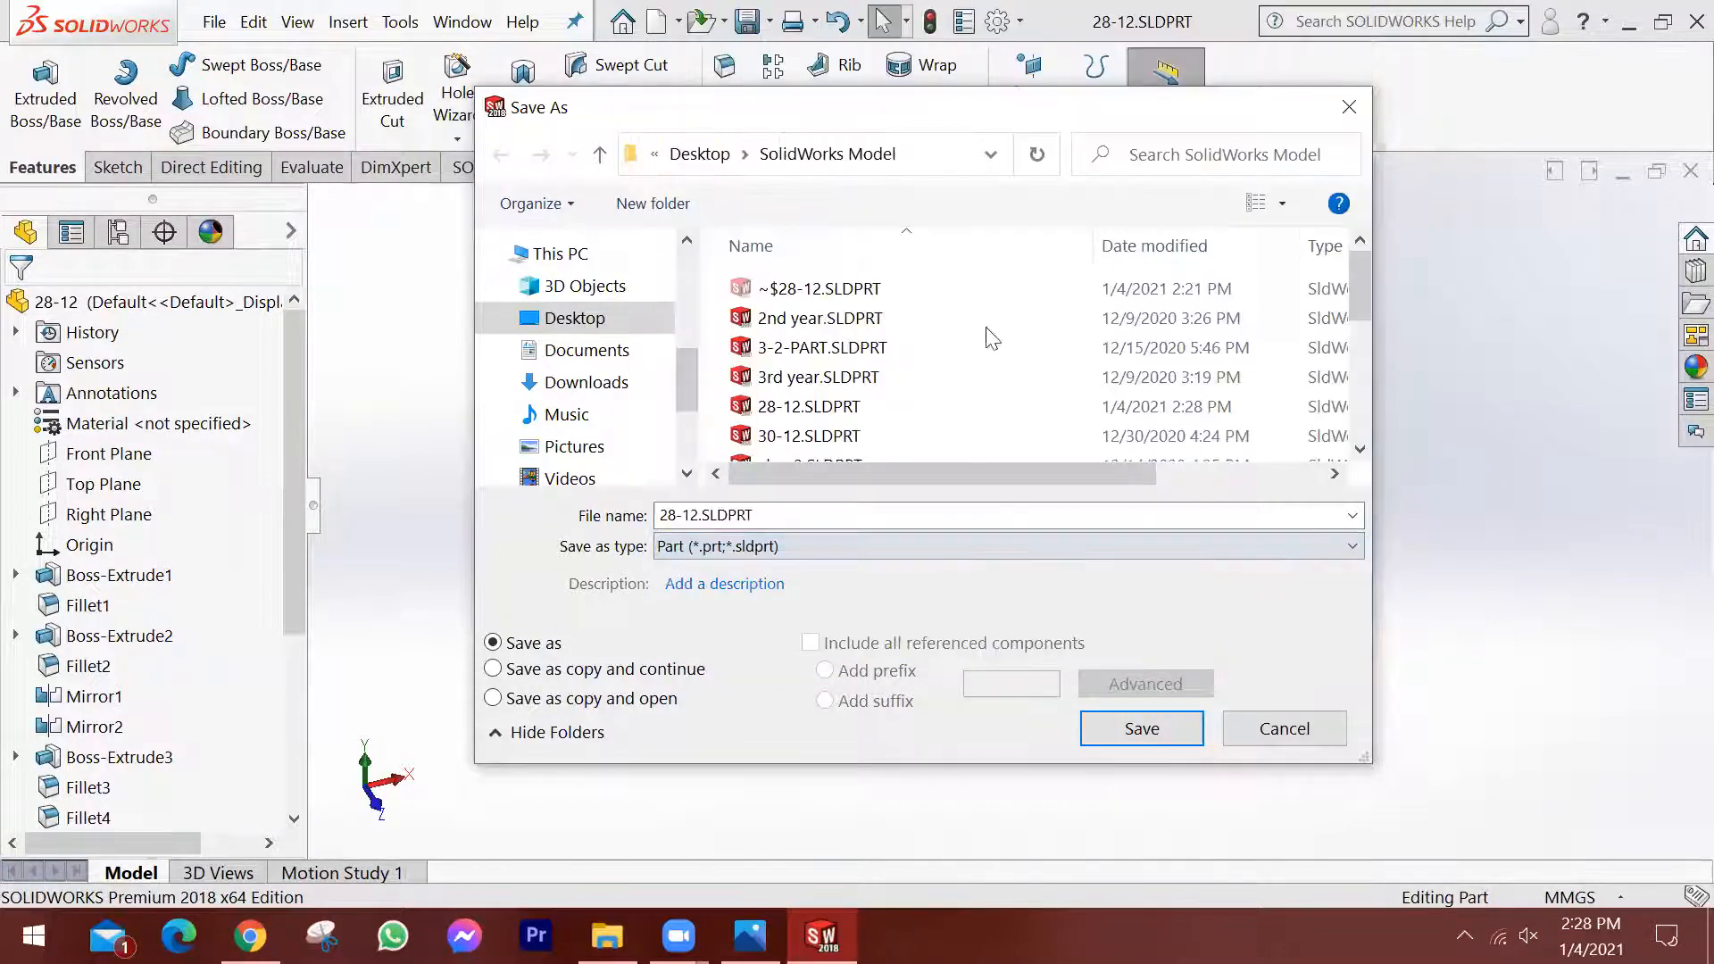
{"action": "left_click", "coordinate": [1299, 733]}
Examine the finished housing's corner bosses, bores and outer fillets from several angles.
{"action": "scroll", "coordinate": [934, 427], "scroll_direction": "down", "scroll_amount": 2}
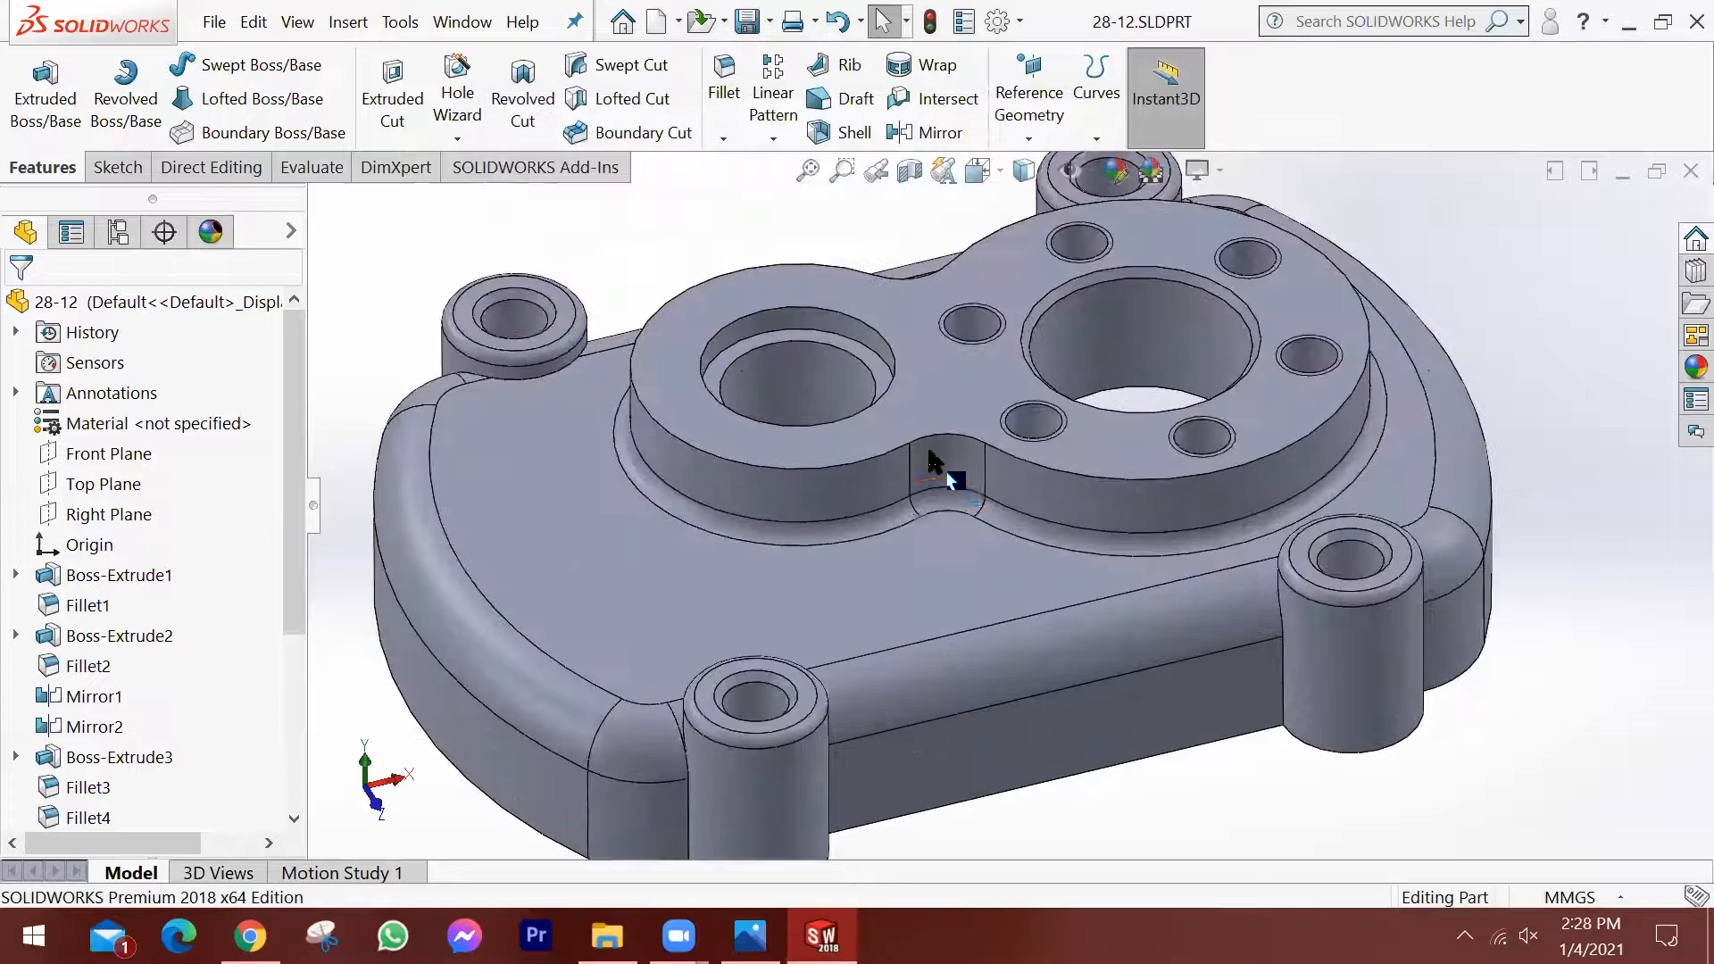
{"action": "scroll", "coordinate": [936, 453], "scroll_direction": "up", "scroll_amount": 3}
{"action": "scroll", "coordinate": [989, 692], "scroll_direction": "down", "scroll_amount": 2}
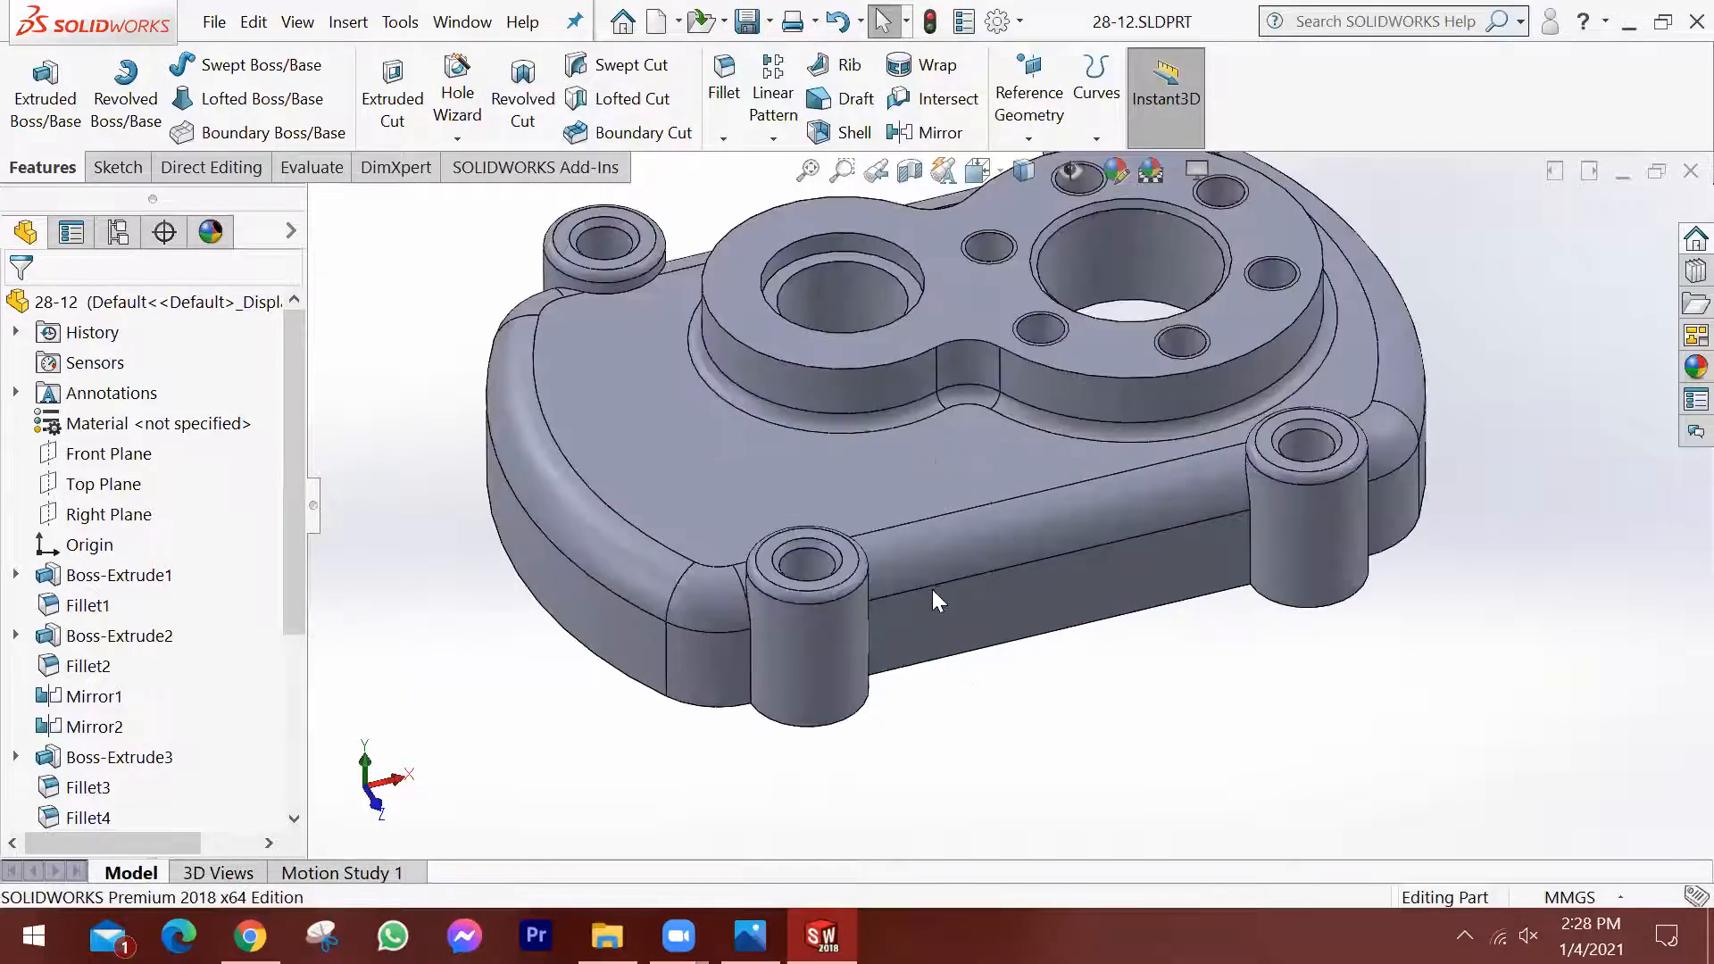
{"action": "scroll", "coordinate": [1050, 617], "scroll_direction": "up", "scroll_amount": 3}
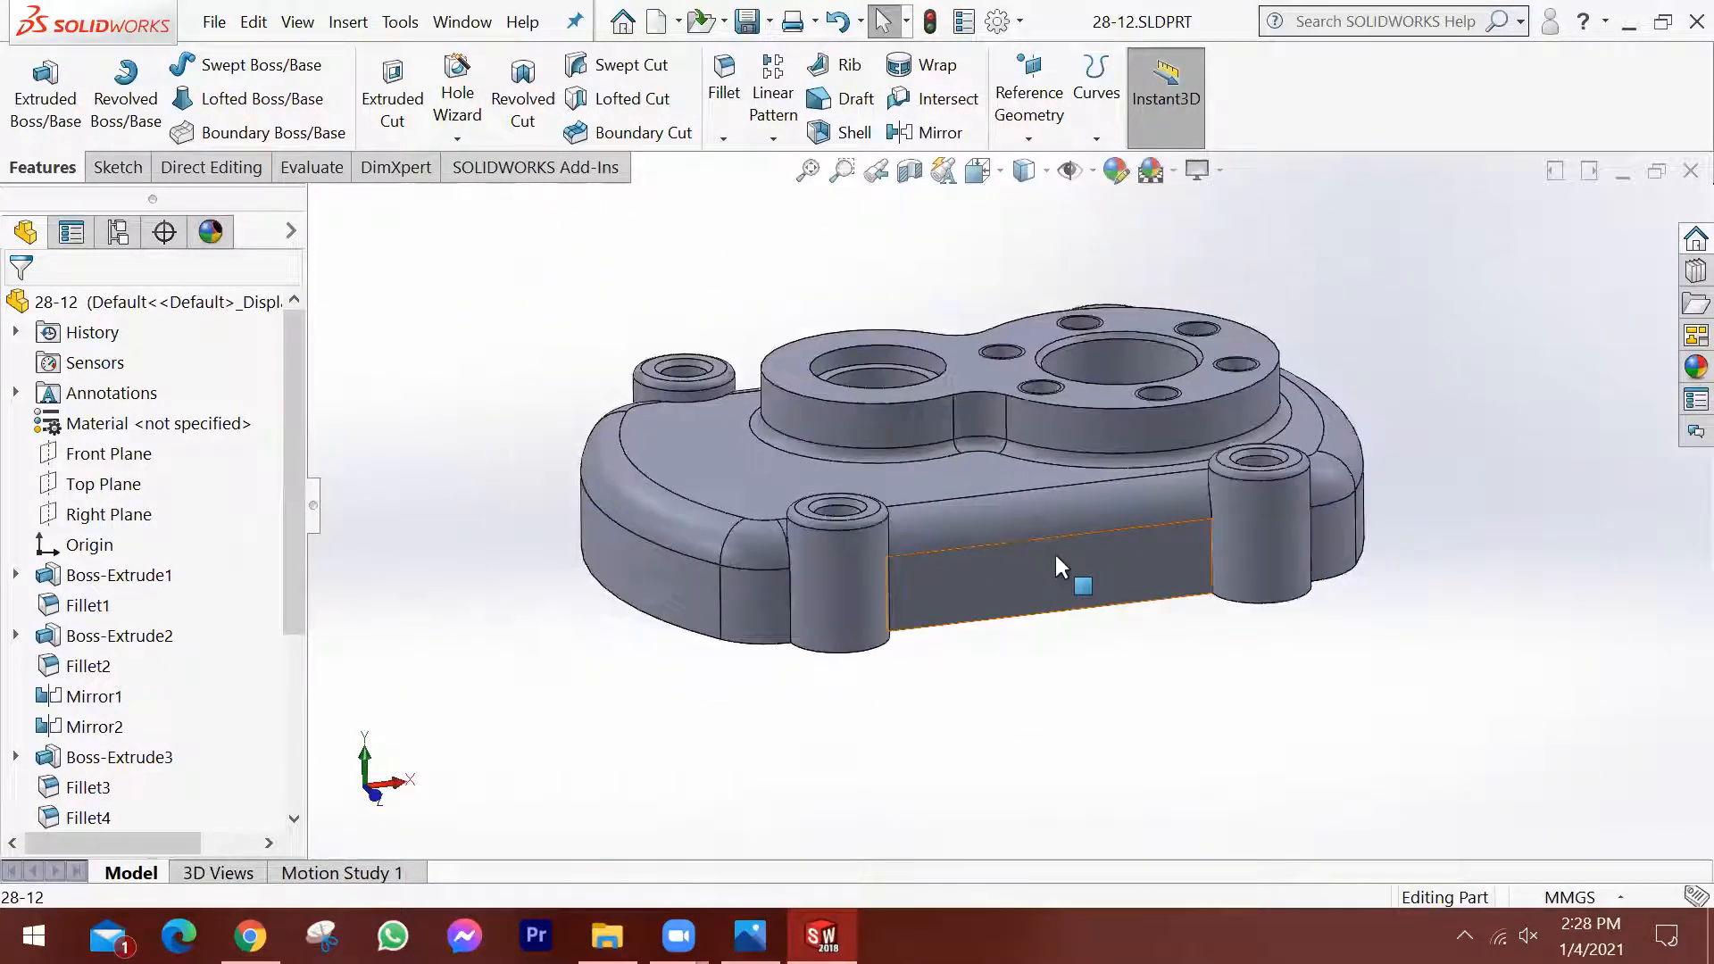
{"action": "scroll", "coordinate": [1071, 569], "scroll_direction": "up", "scroll_amount": 2}
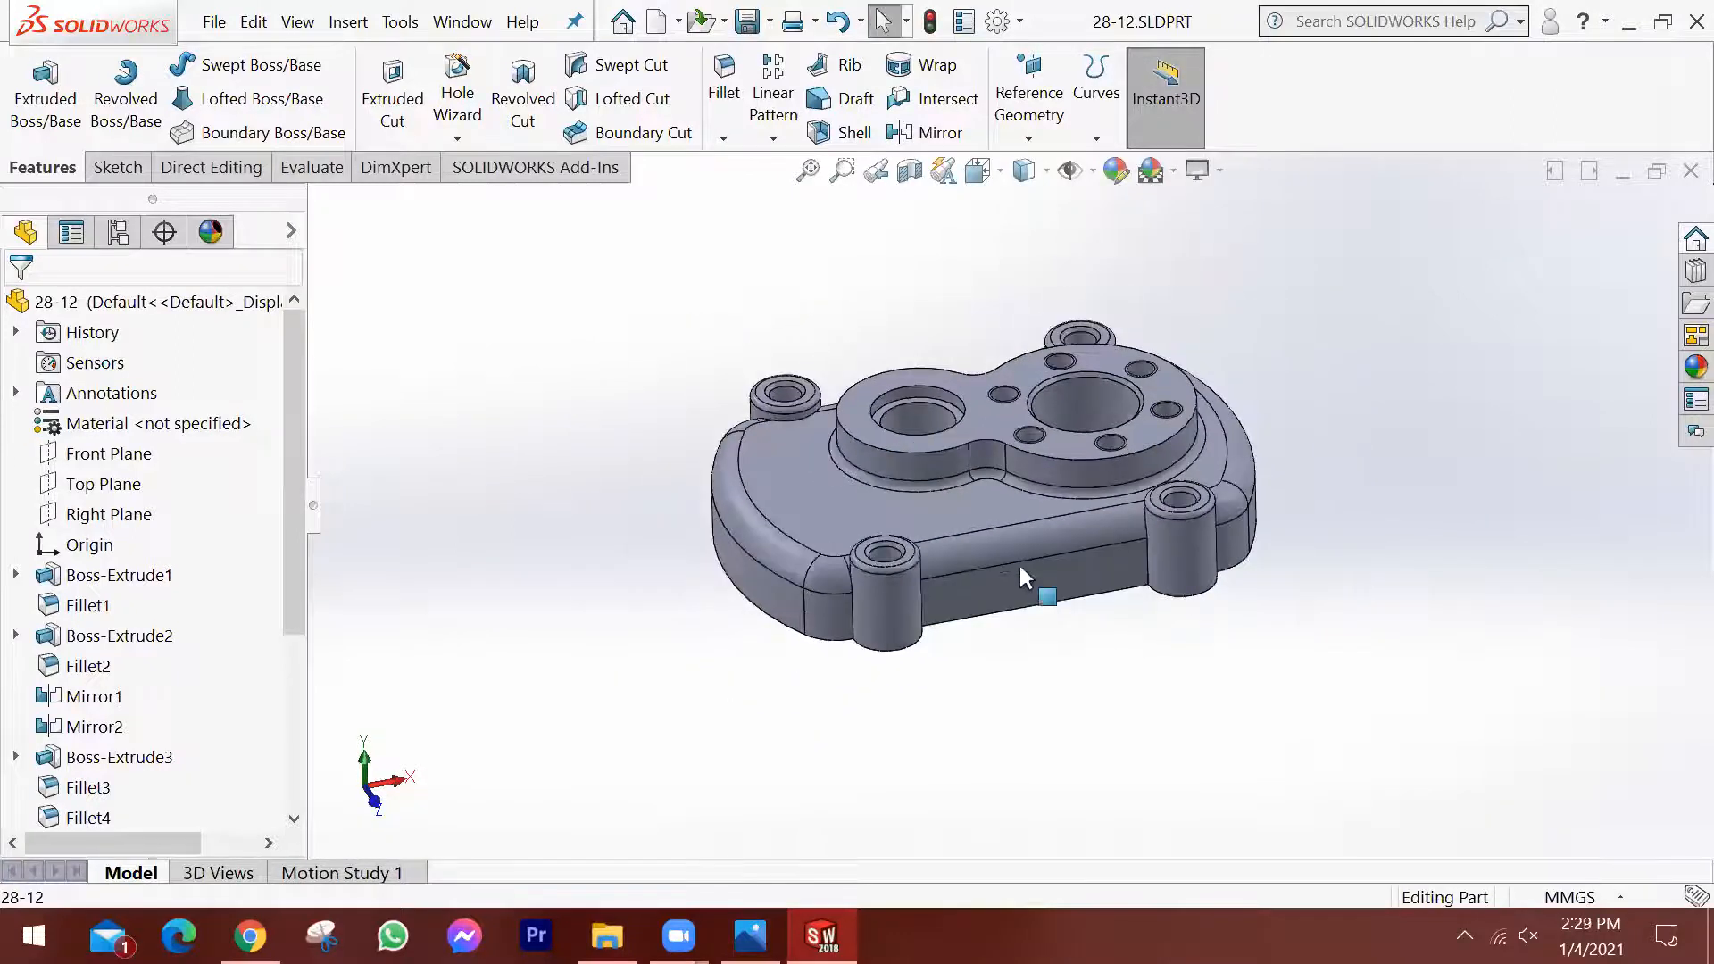
{"action": "scroll", "coordinate": [1000, 576], "scroll_direction": "down", "scroll_amount": 3}
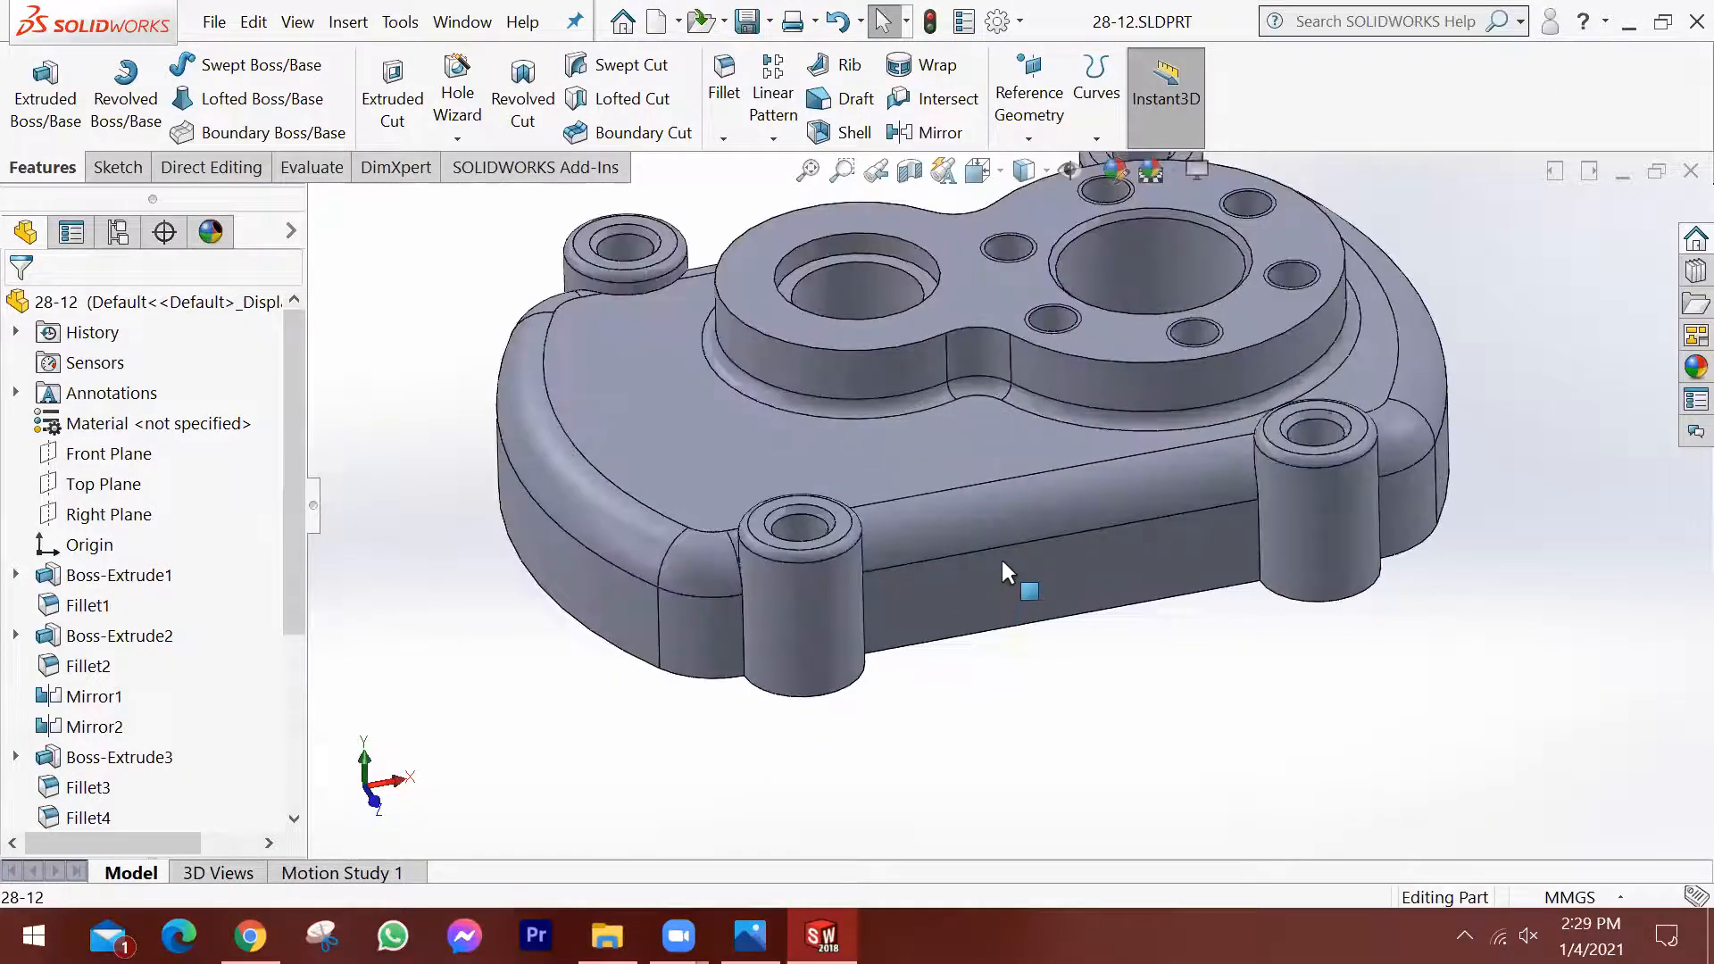
{"action": "scroll", "coordinate": [1011, 536], "scroll_direction": "up", "scroll_amount": 3}
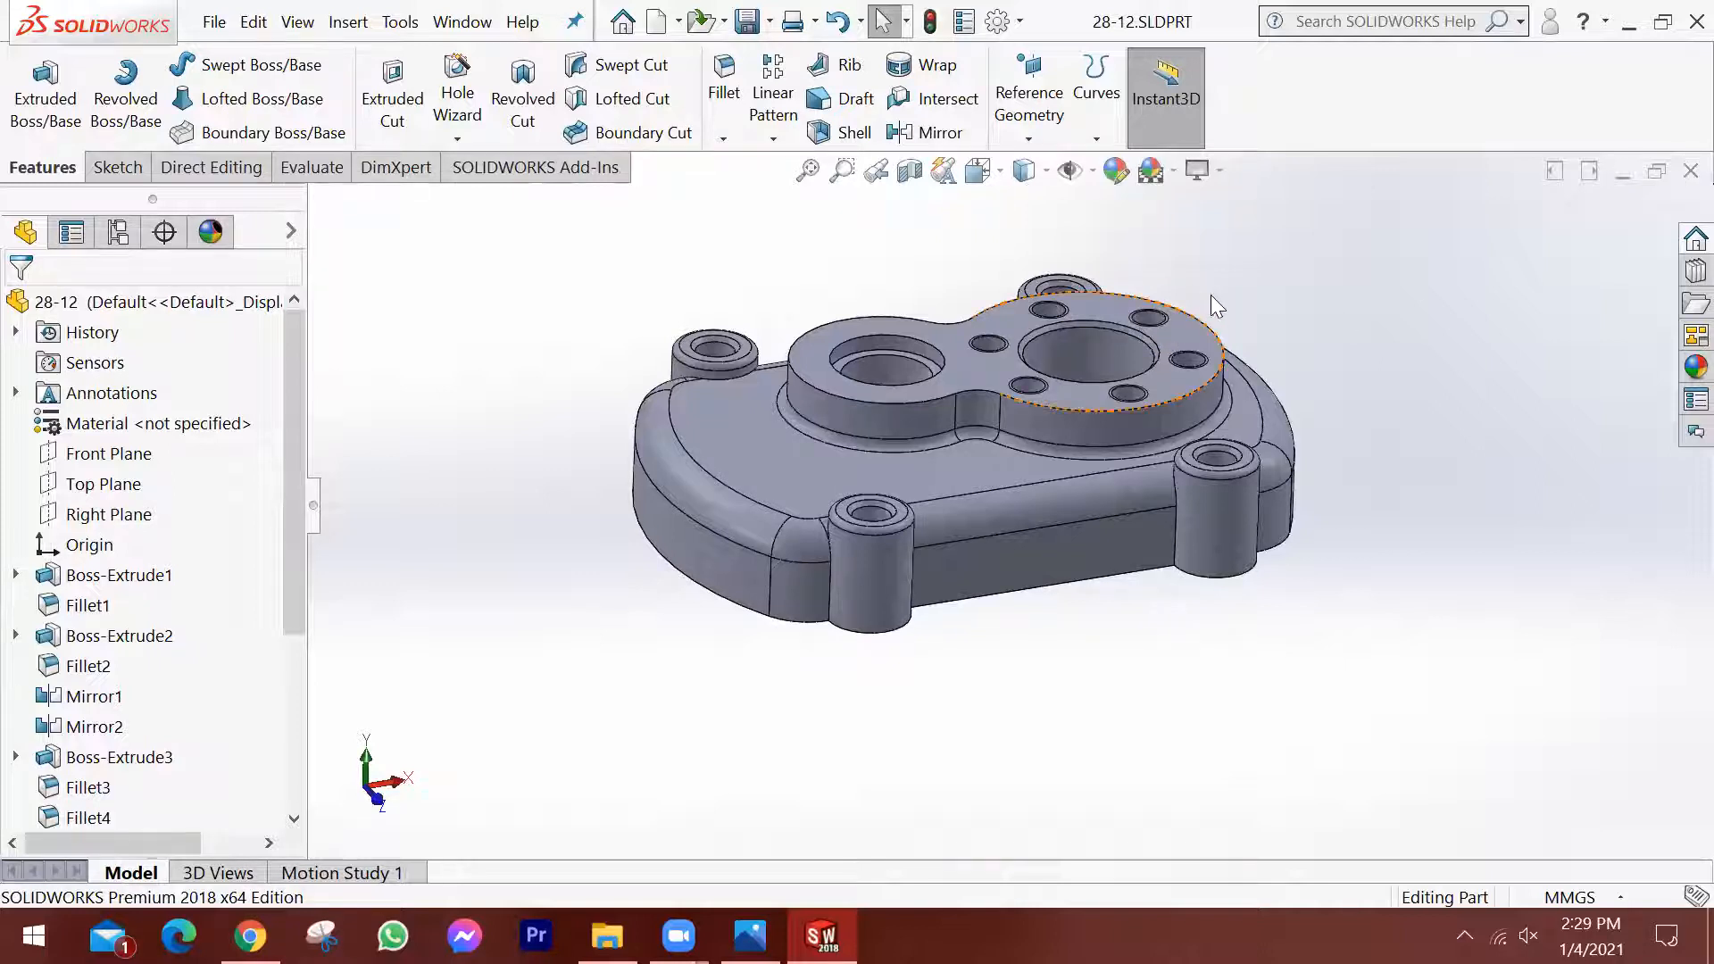
{"action": "middle_click_drag", "start_coordinate": [1221, 284], "coordinate": [1298, 373]}
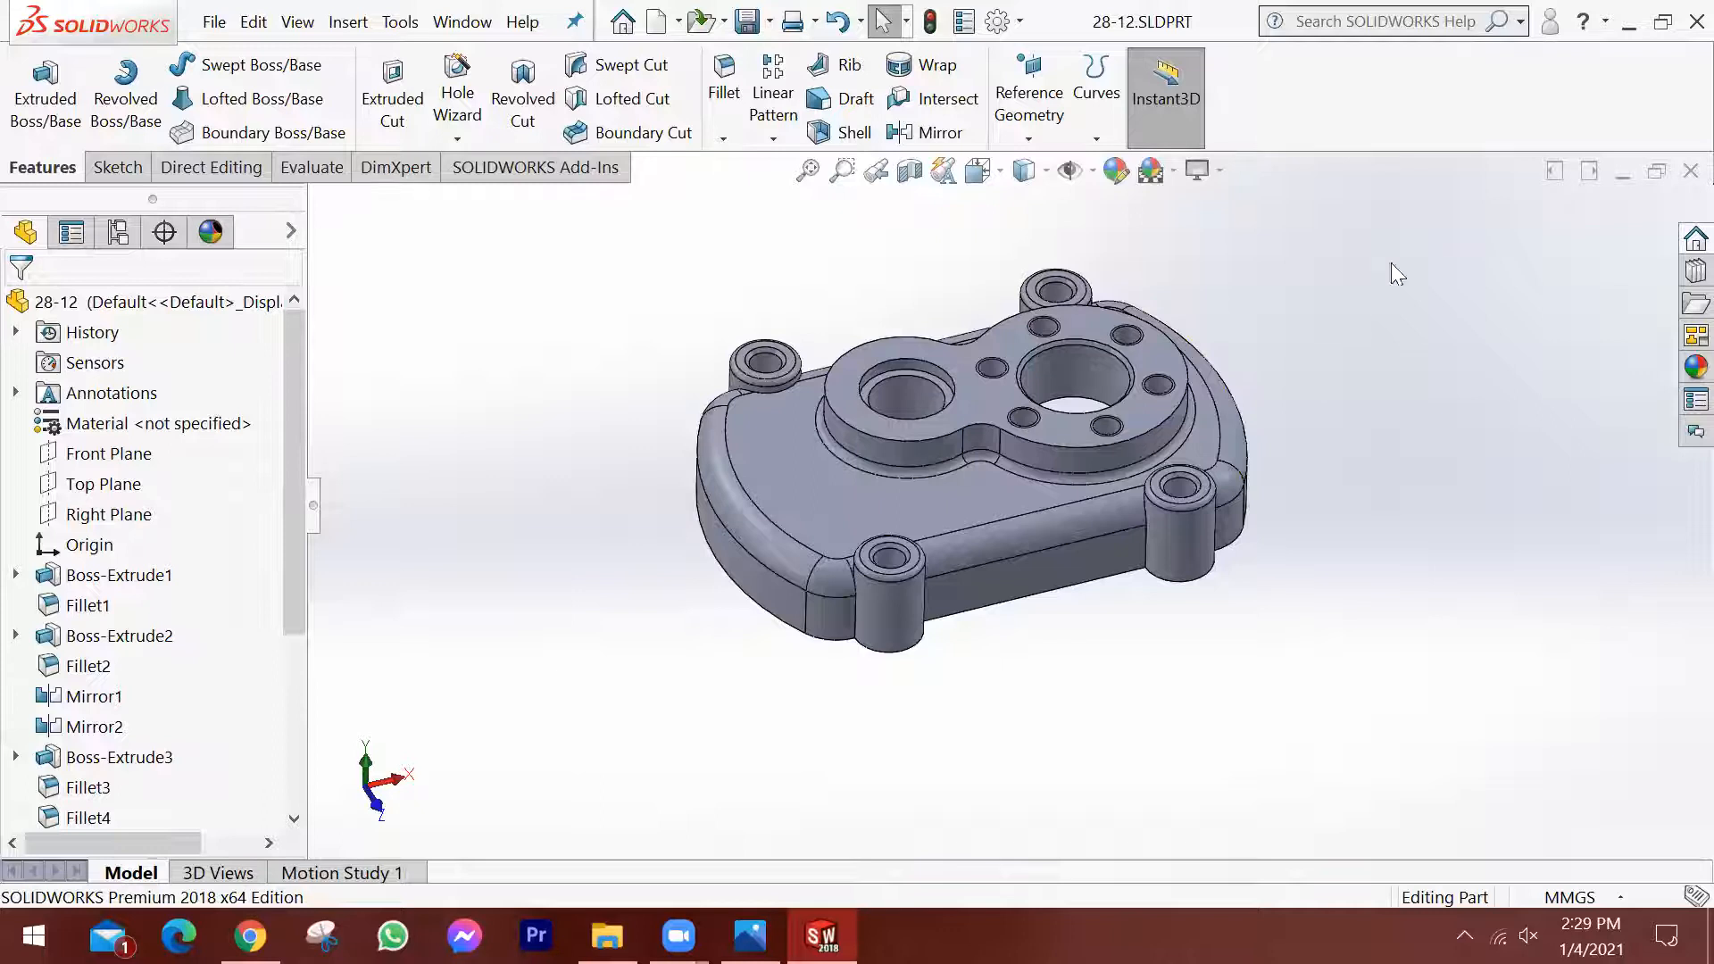
Close the 28-12 part and create a new Drawing document.
{"action": "left_click", "coordinate": [1690, 171]}
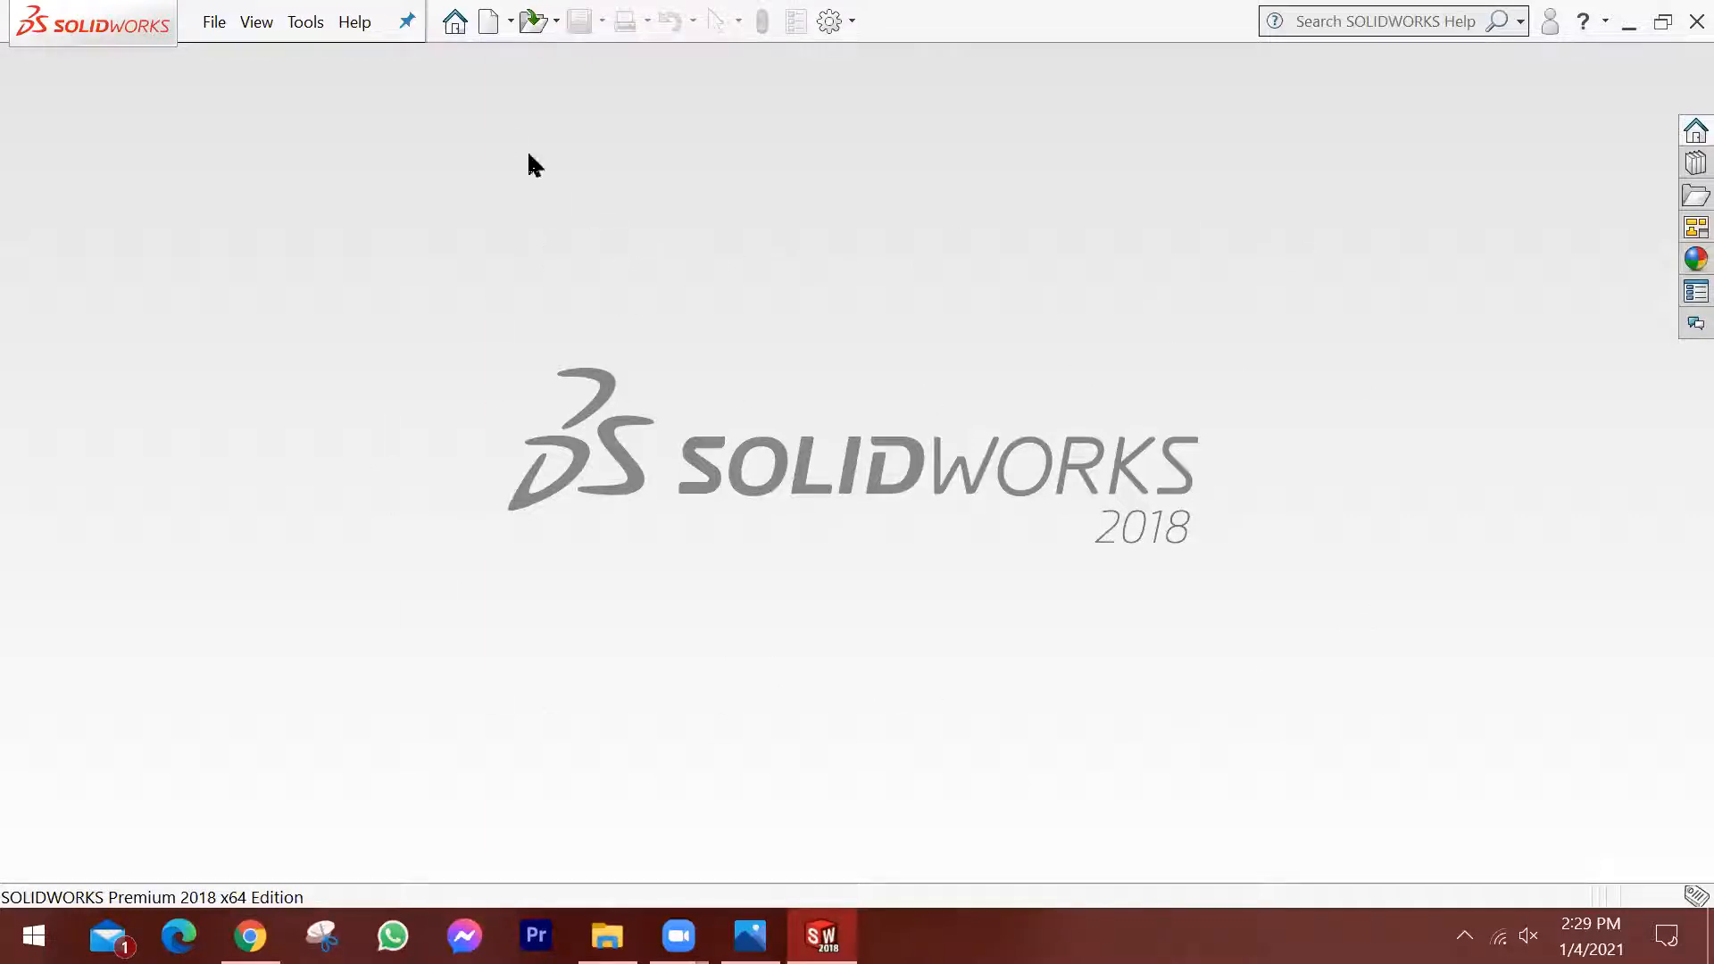
{"action": "left_click", "coordinate": [489, 48]}
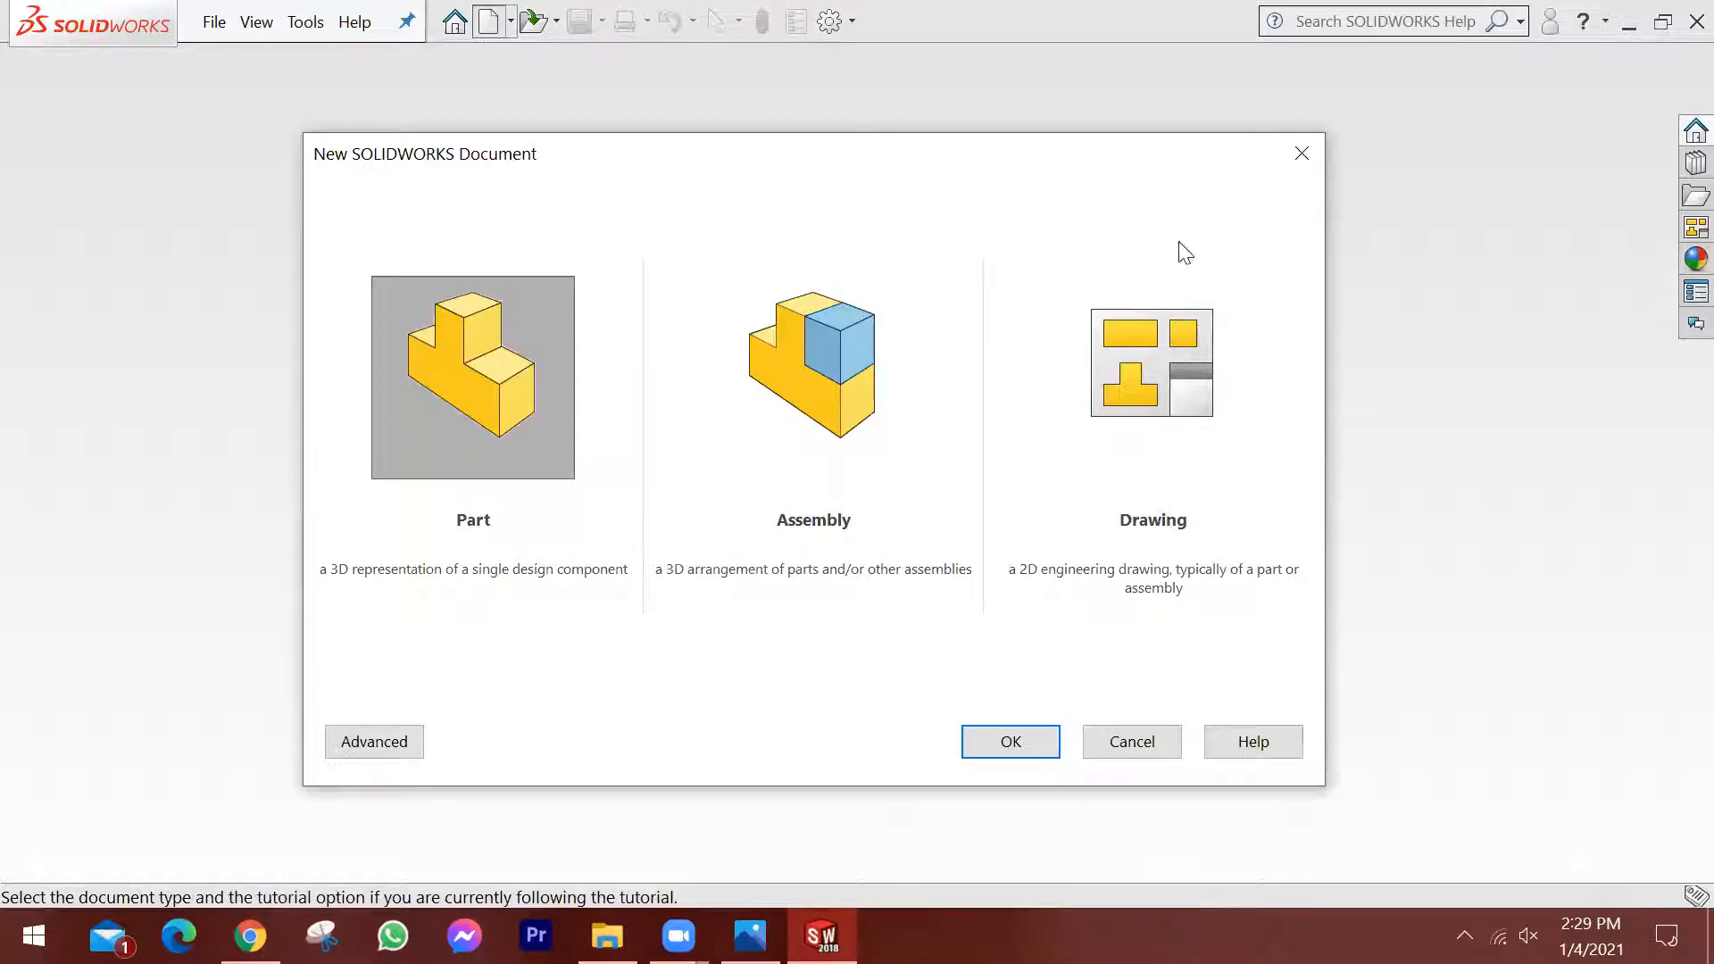
{"action": "left_click", "coordinate": [845, 342]}
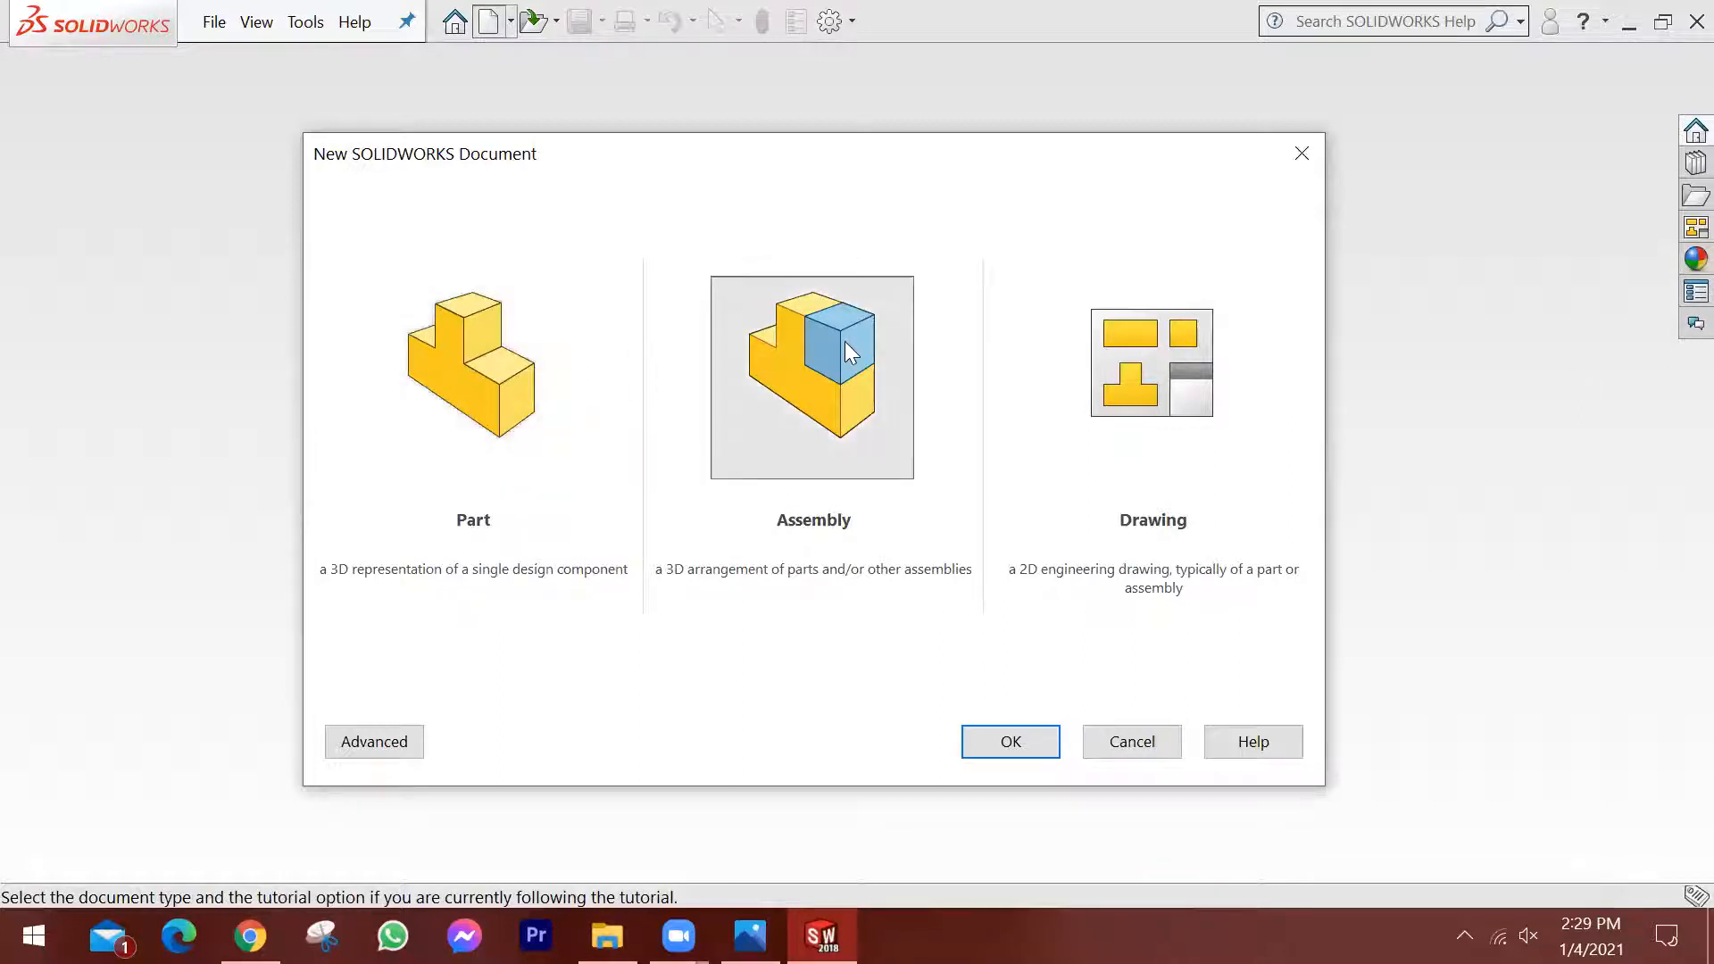
{"action": "left_click", "coordinate": [1201, 382]}
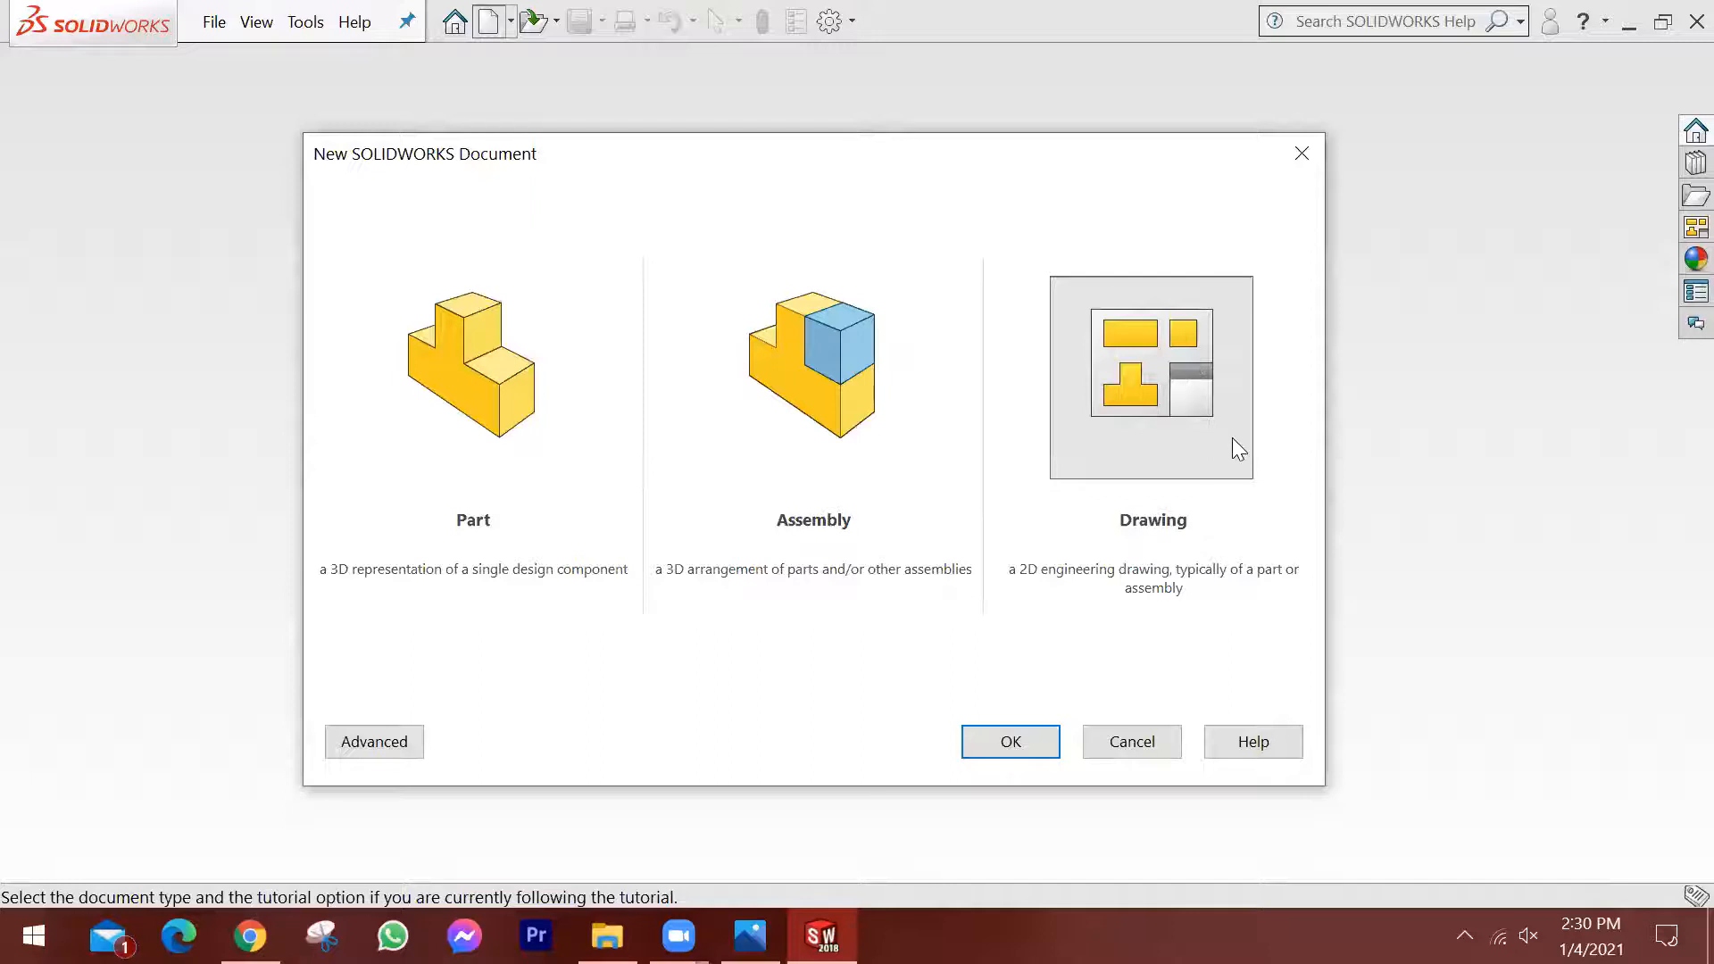
{"action": "left_click", "coordinate": [1011, 742]}
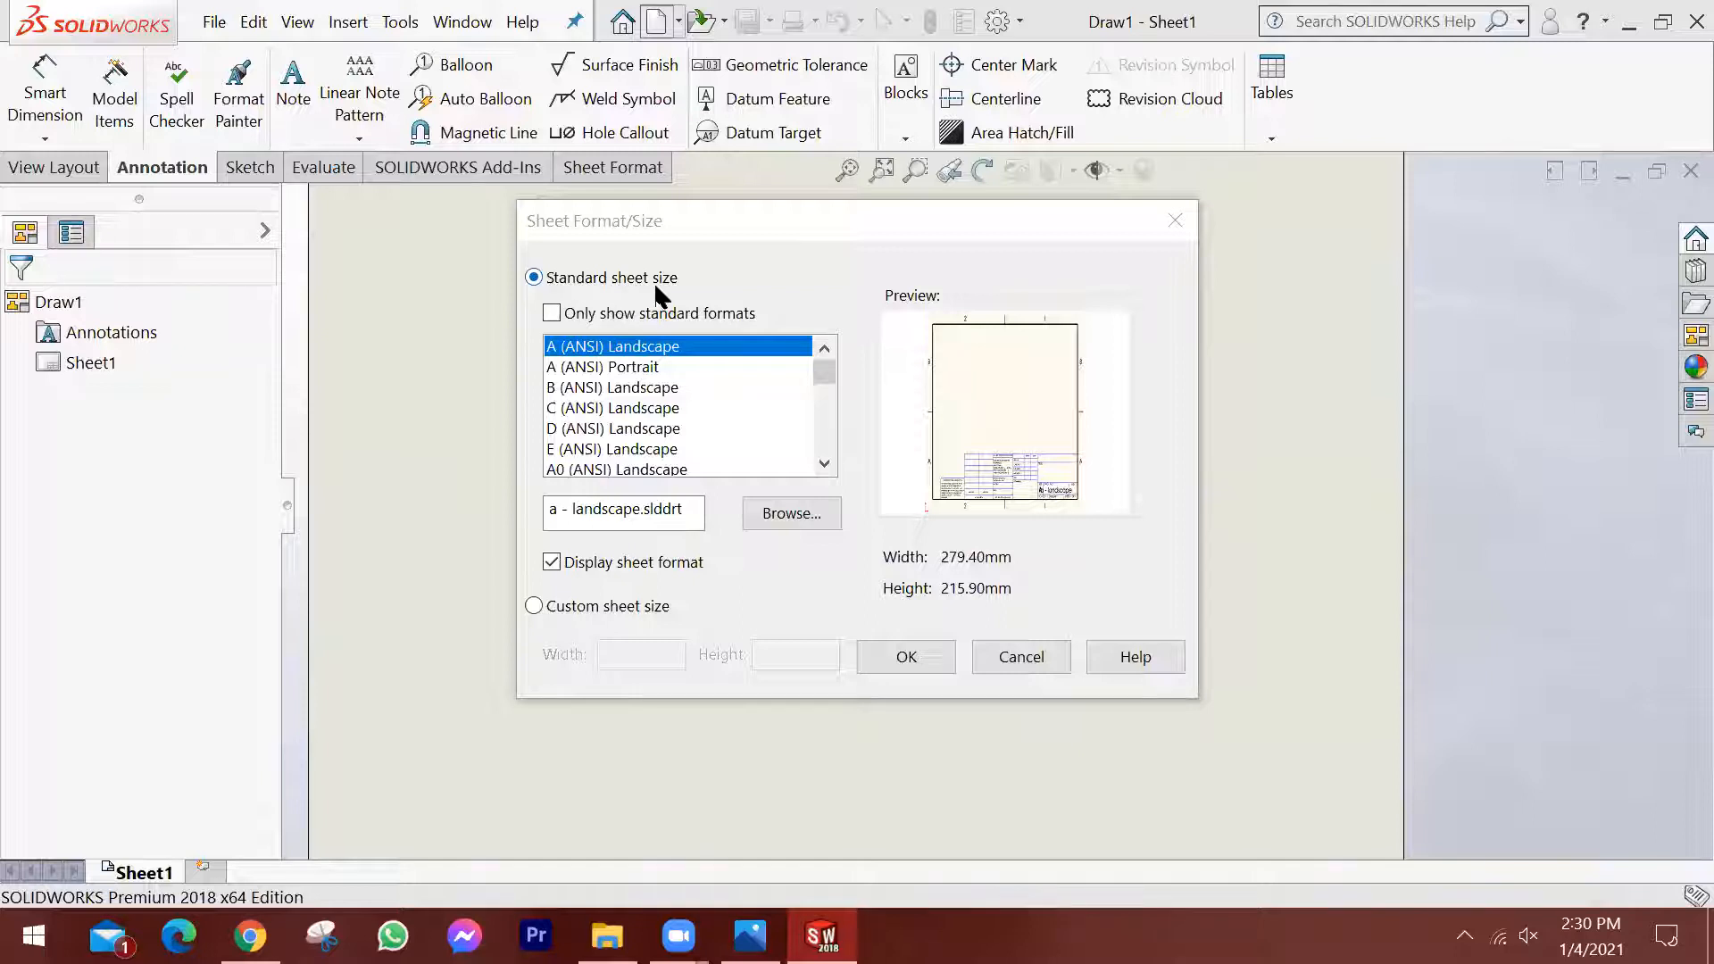
Compare the standard-only and full sheet format lists, previewing A (ANSI) Landscape, A (ANSI) Portrait and C (ANSI) Landscape.
{"action": "left_click", "coordinate": [551, 313]}
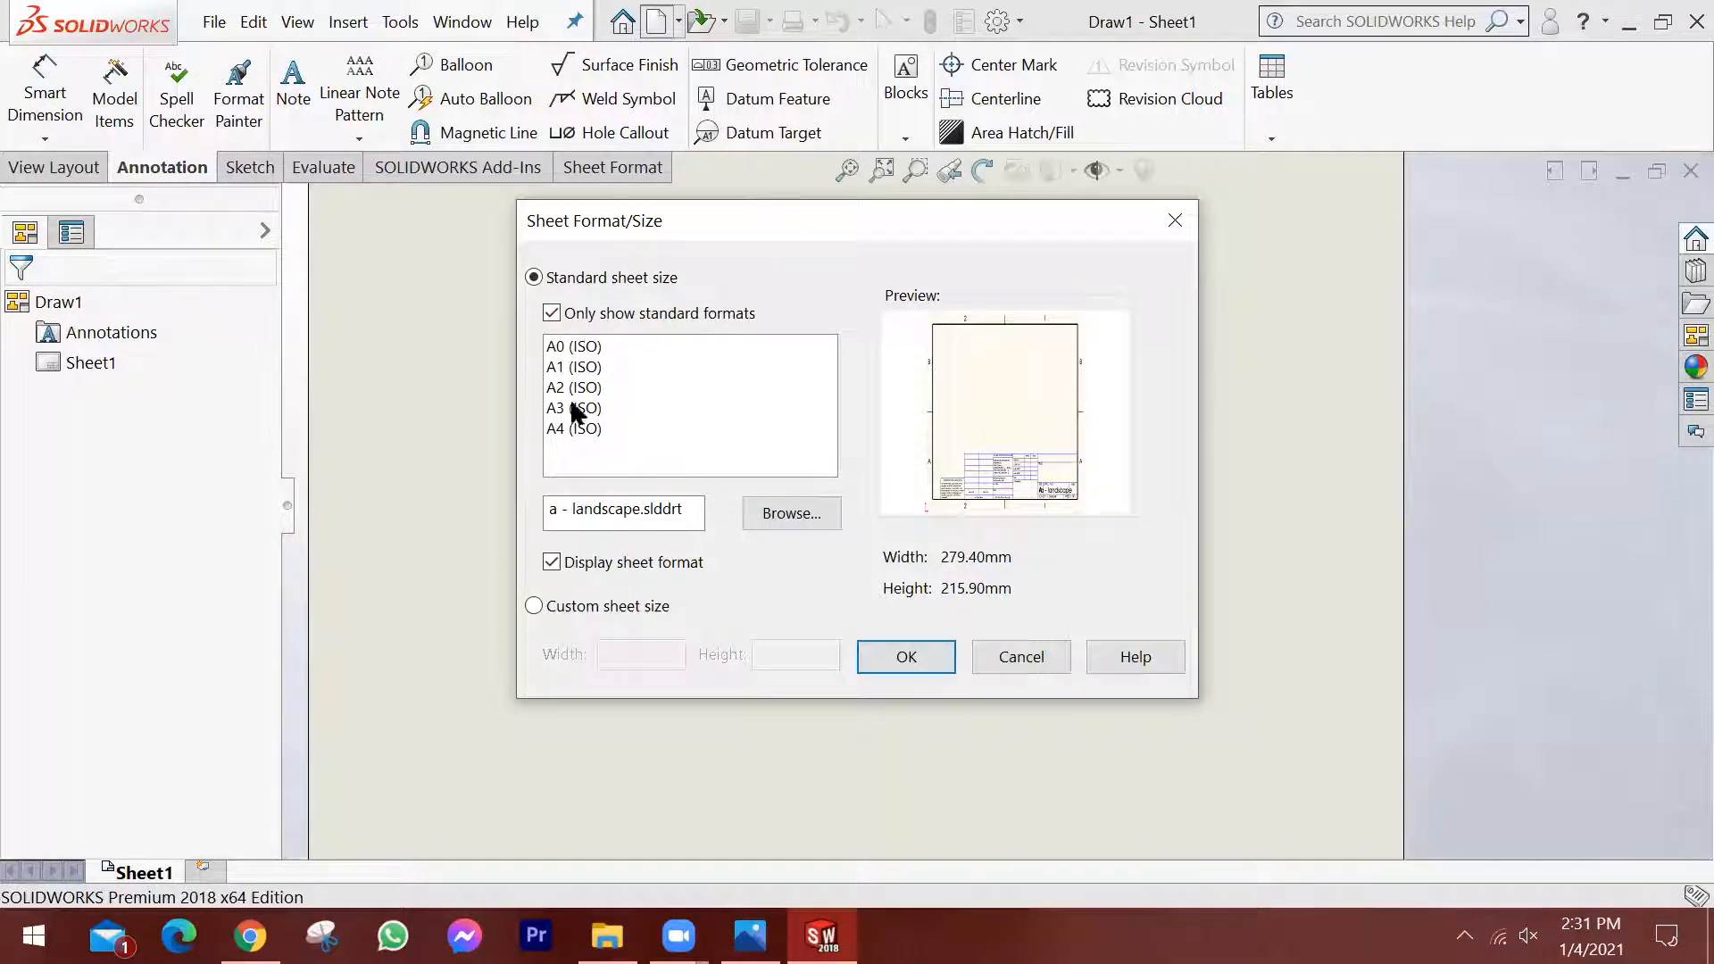
{"action": "left_click", "coordinate": [554, 316]}
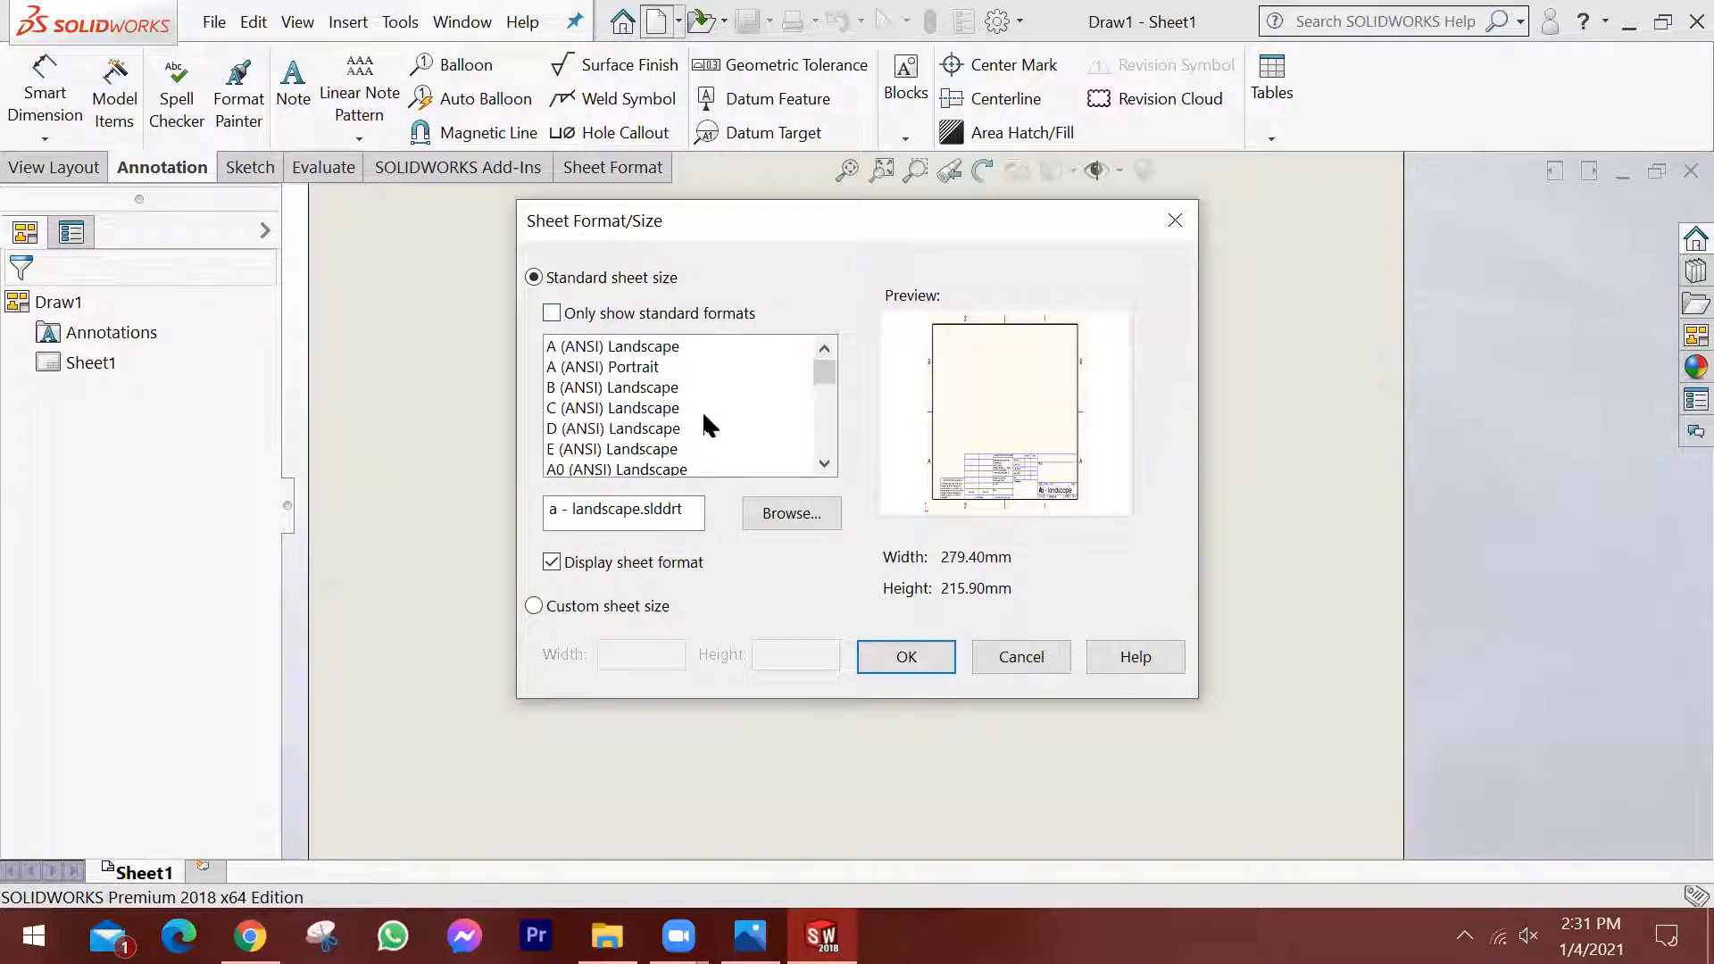
{"action": "left_click", "coordinate": [630, 350]}
{"action": "left_click", "coordinate": [637, 368]}
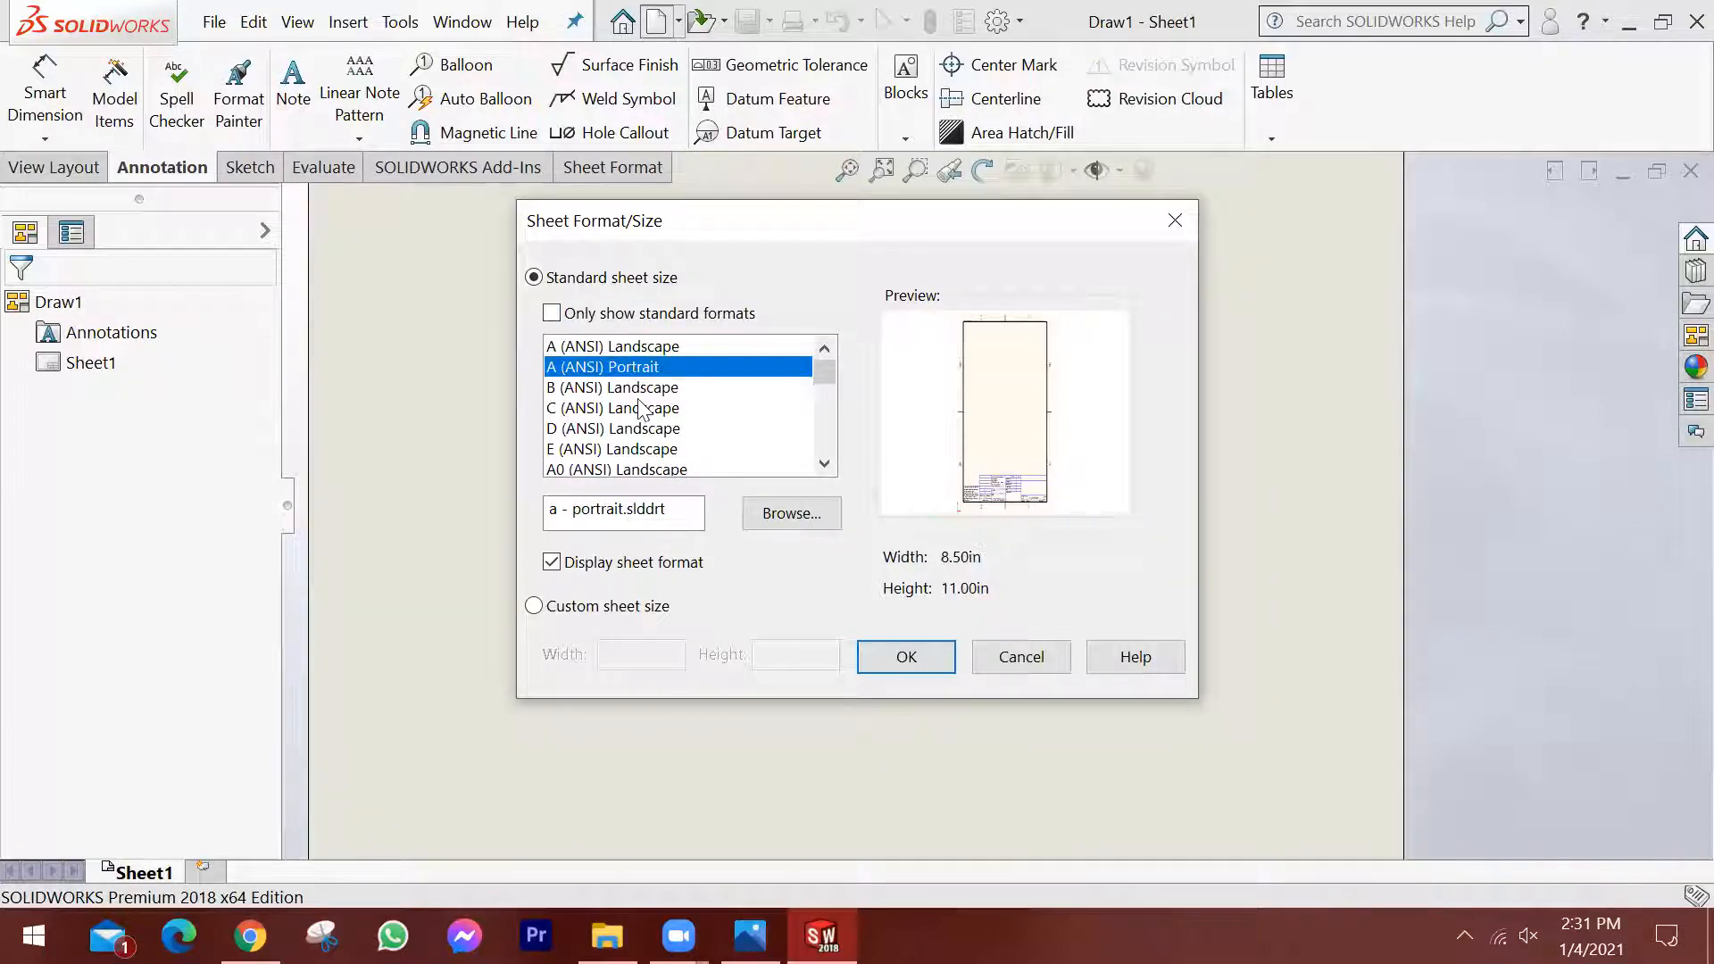
{"action": "left_click", "coordinate": [641, 408]}
Choose the A4 (ANSI) Landscape standard sheet size with its sheet format displayed, and create the sheet.
{"action": "left_click", "coordinate": [830, 470]}
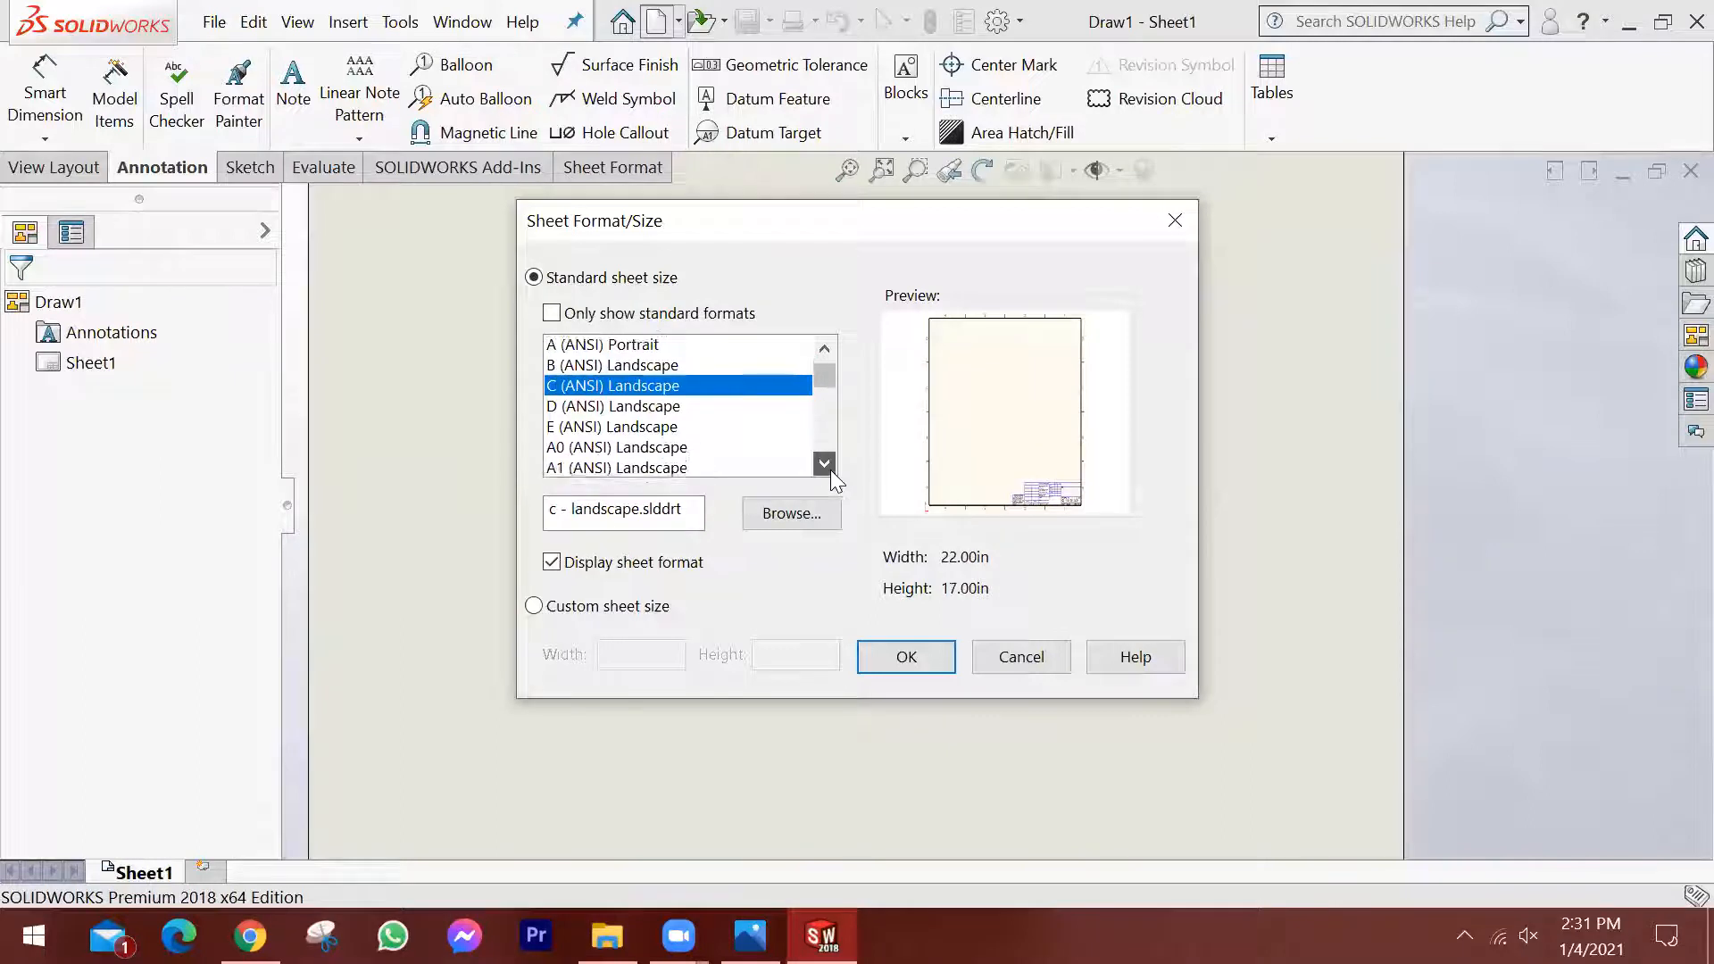
{"action": "left_click", "coordinate": [830, 471]}
{"action": "left_click", "coordinate": [831, 471]}
{"action": "left_click", "coordinate": [831, 470]}
{"action": "left_click", "coordinate": [607, 430]}
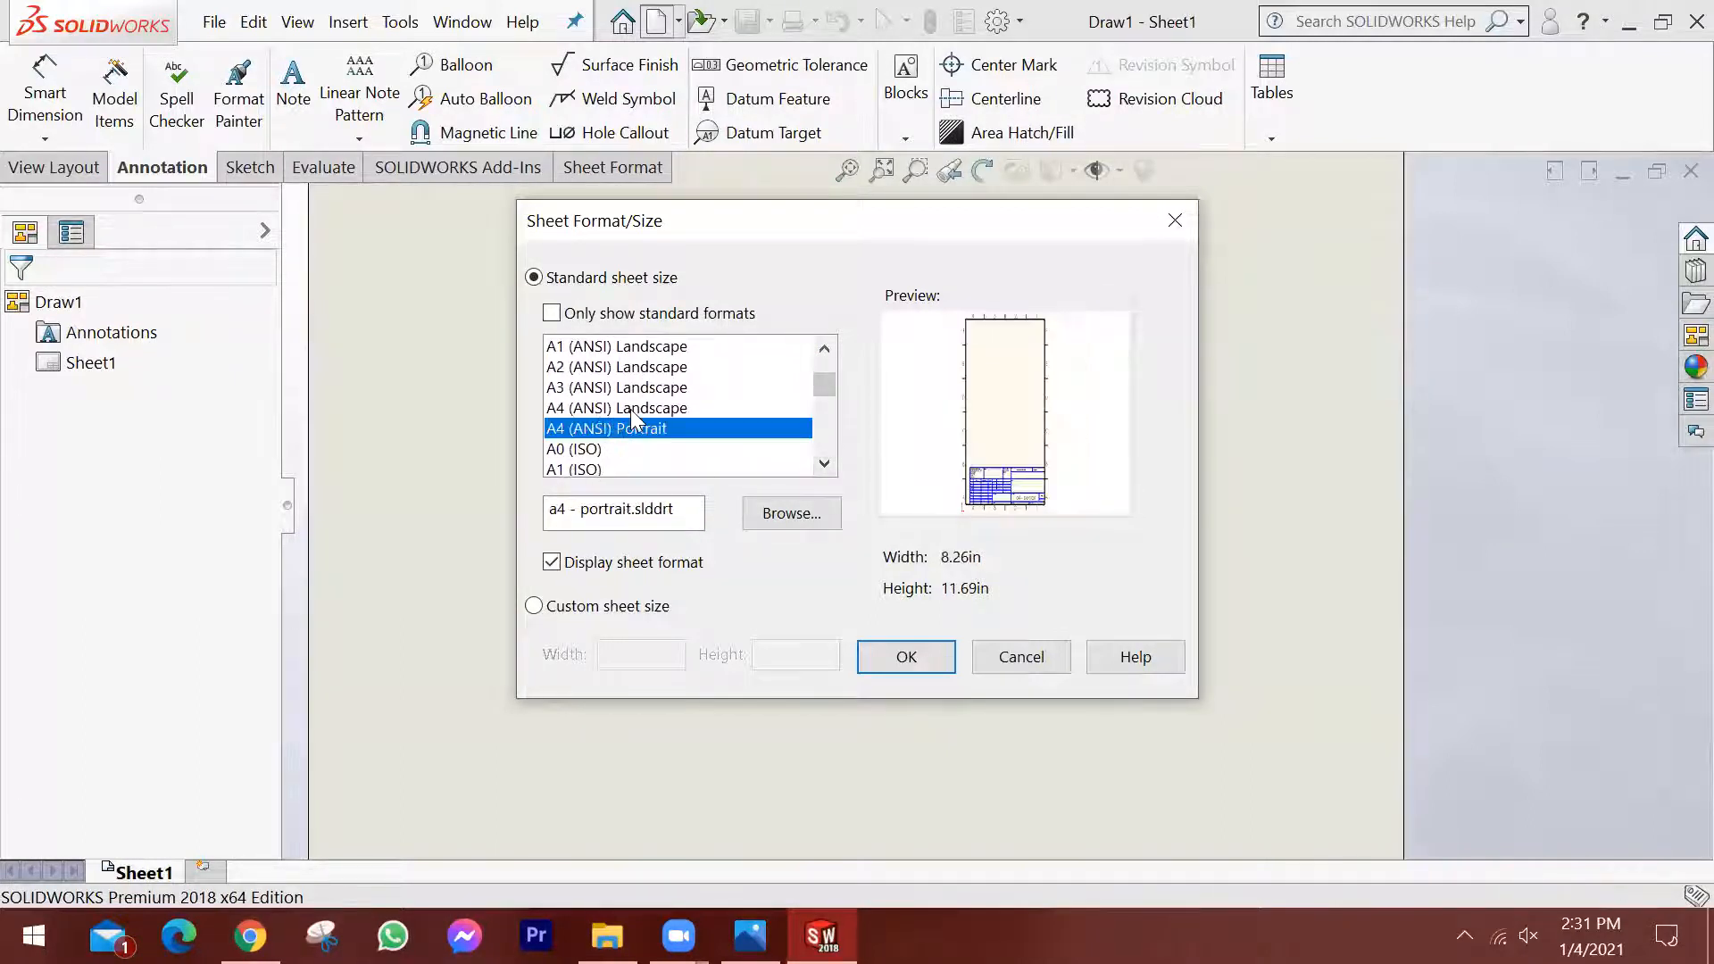
{"action": "left_click", "coordinate": [768, 410]}
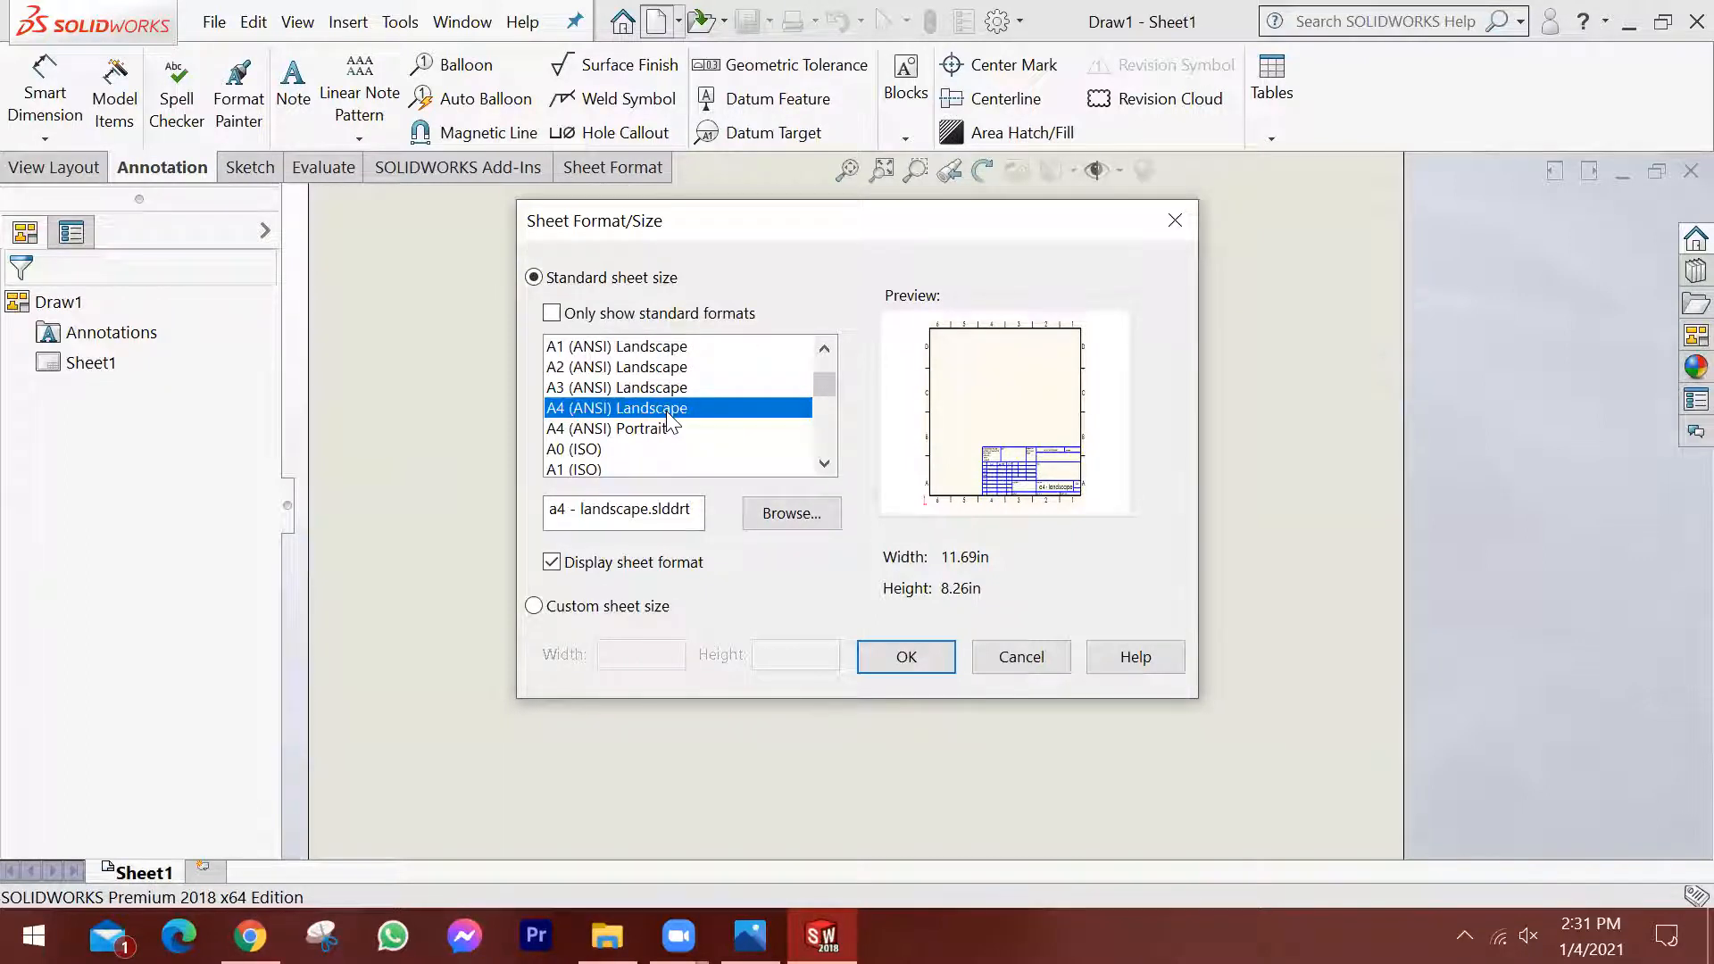
{"action": "left_click", "coordinate": [920, 659]}
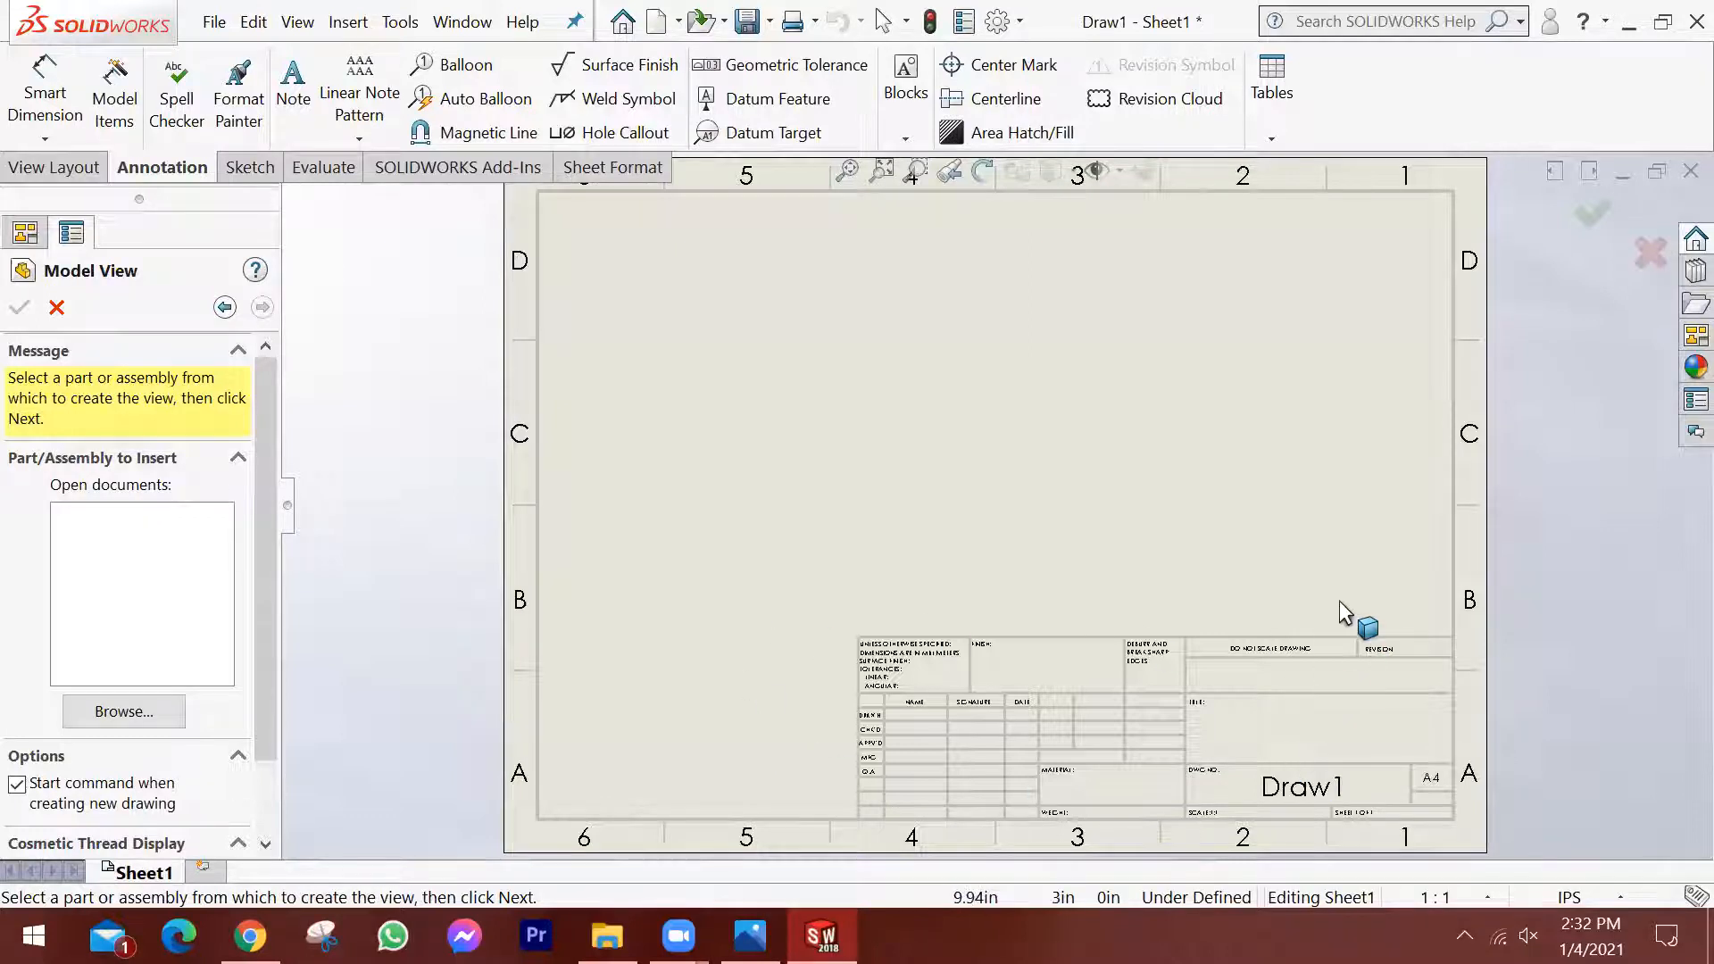
Examine the empty A4 sheet's border zones and title block up close and as a whole.
{"action": "key", "text": "f"}
{"action": "scroll", "coordinate": [755, 297], "scroll_direction": "down", "scroll_amount": 1}
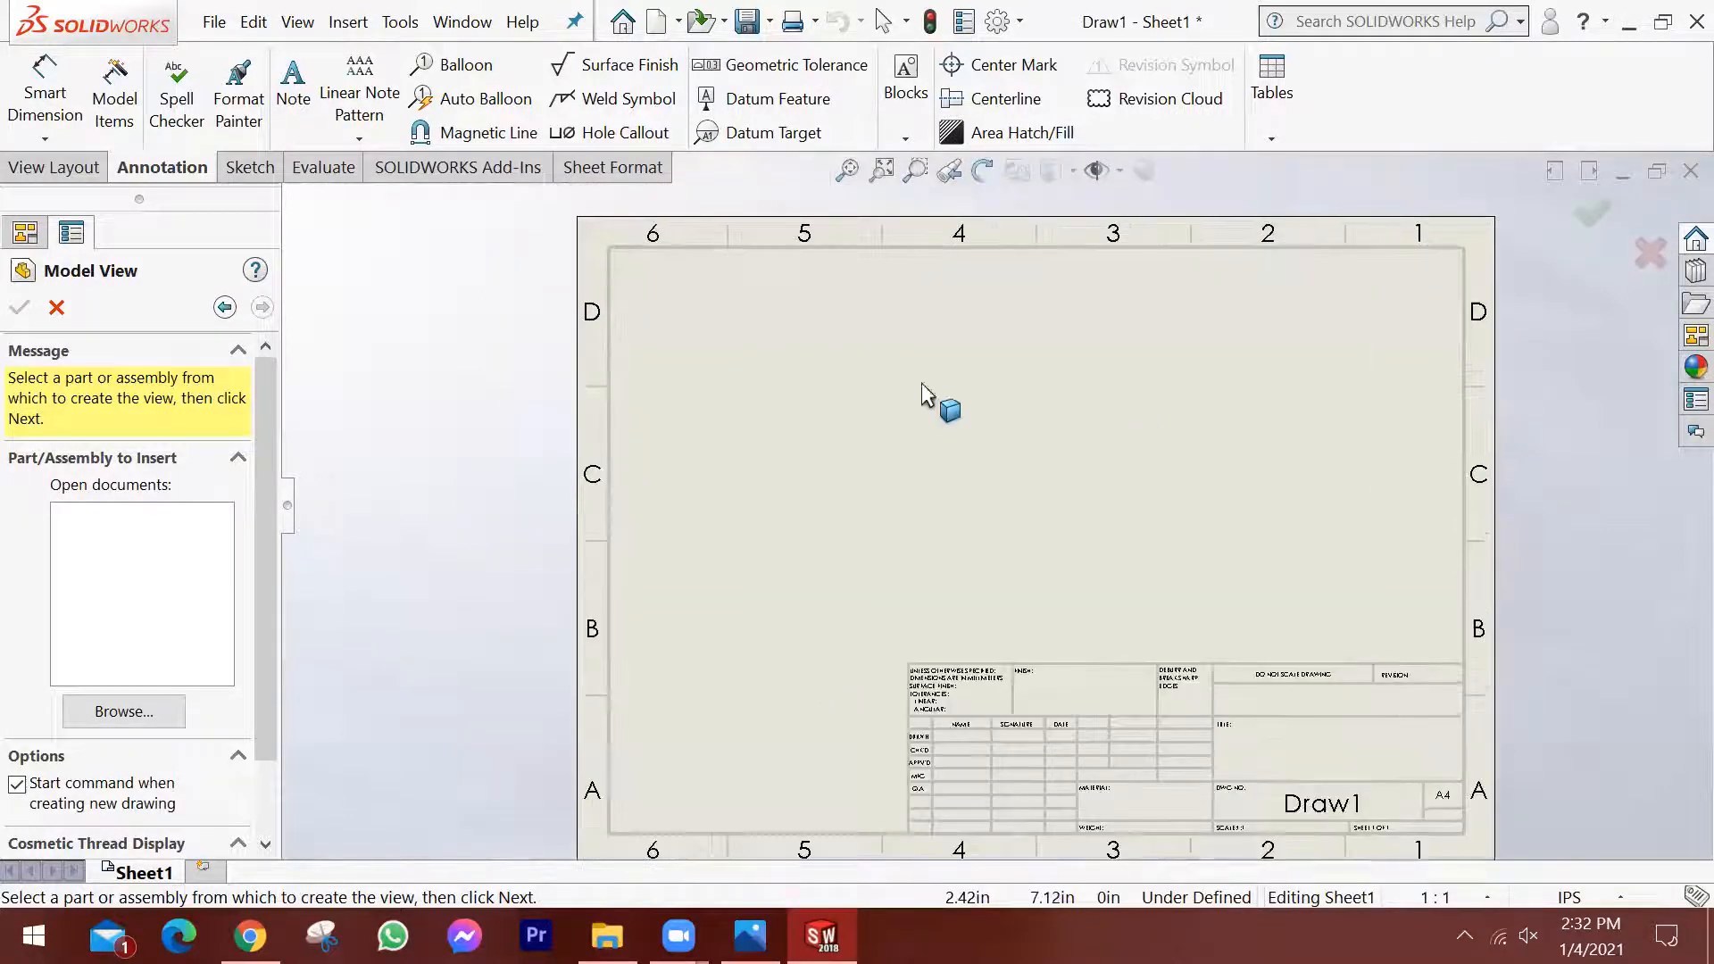
{"action": "scroll", "coordinate": [1476, 694], "scroll_direction": "up", "scroll_amount": 1}
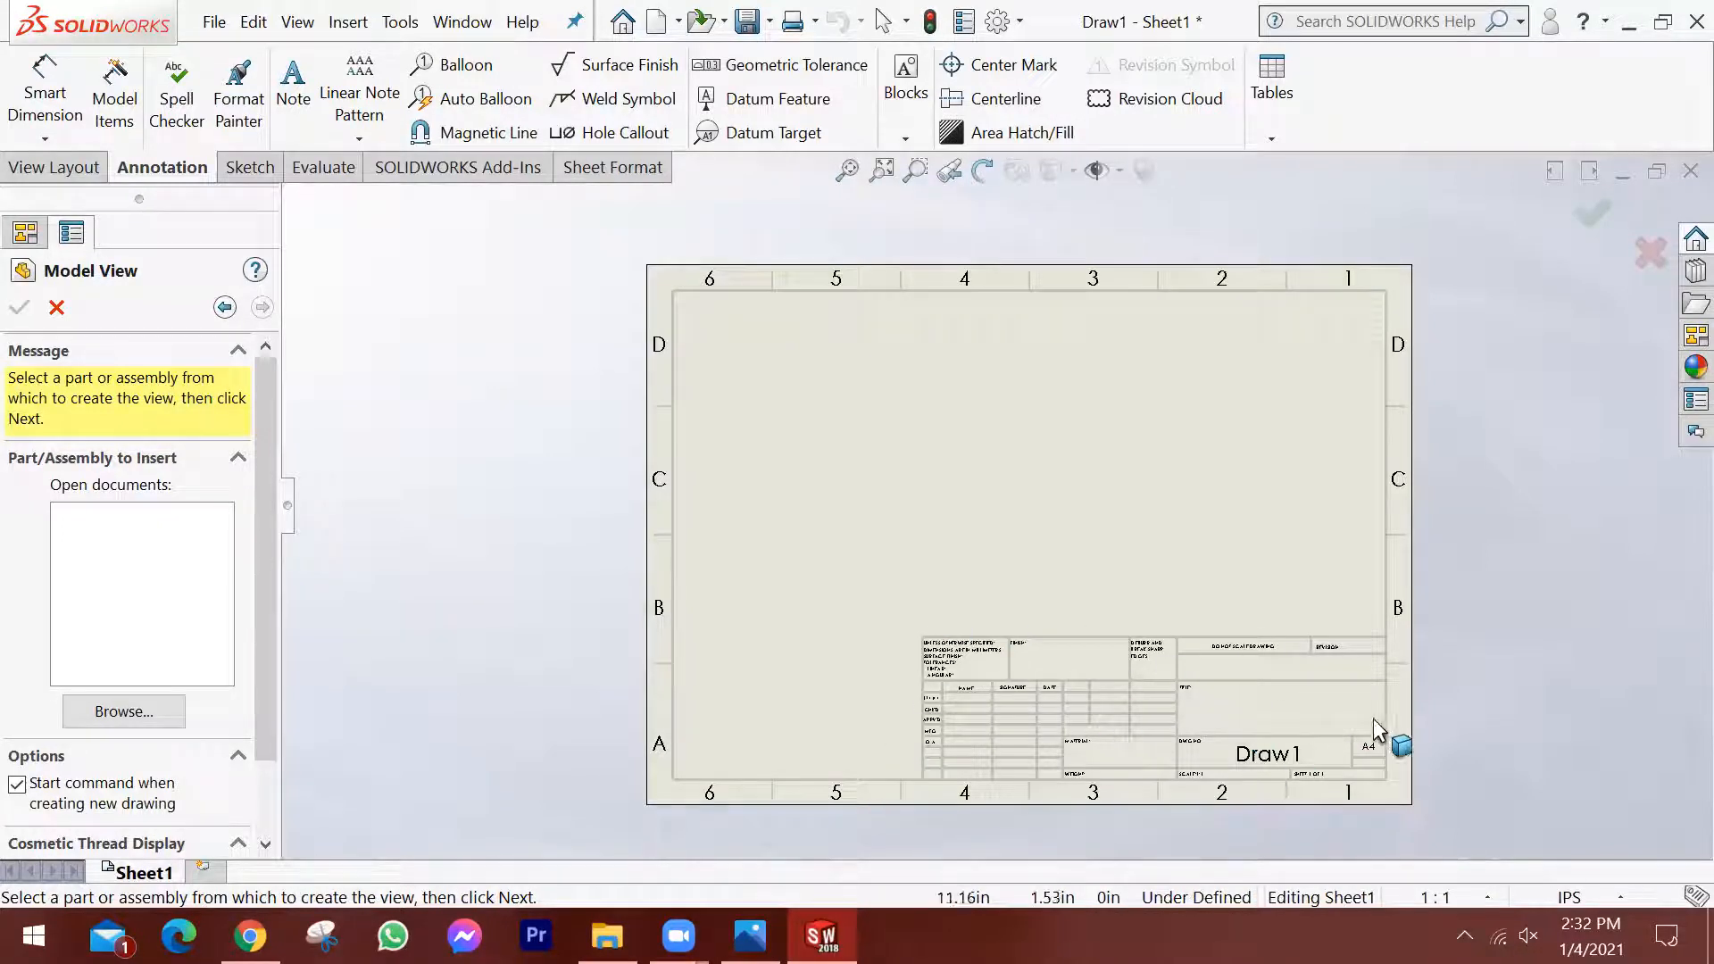
{"action": "scroll", "coordinate": [1291, 725], "scroll_direction": "down", "scroll_amount": 2}
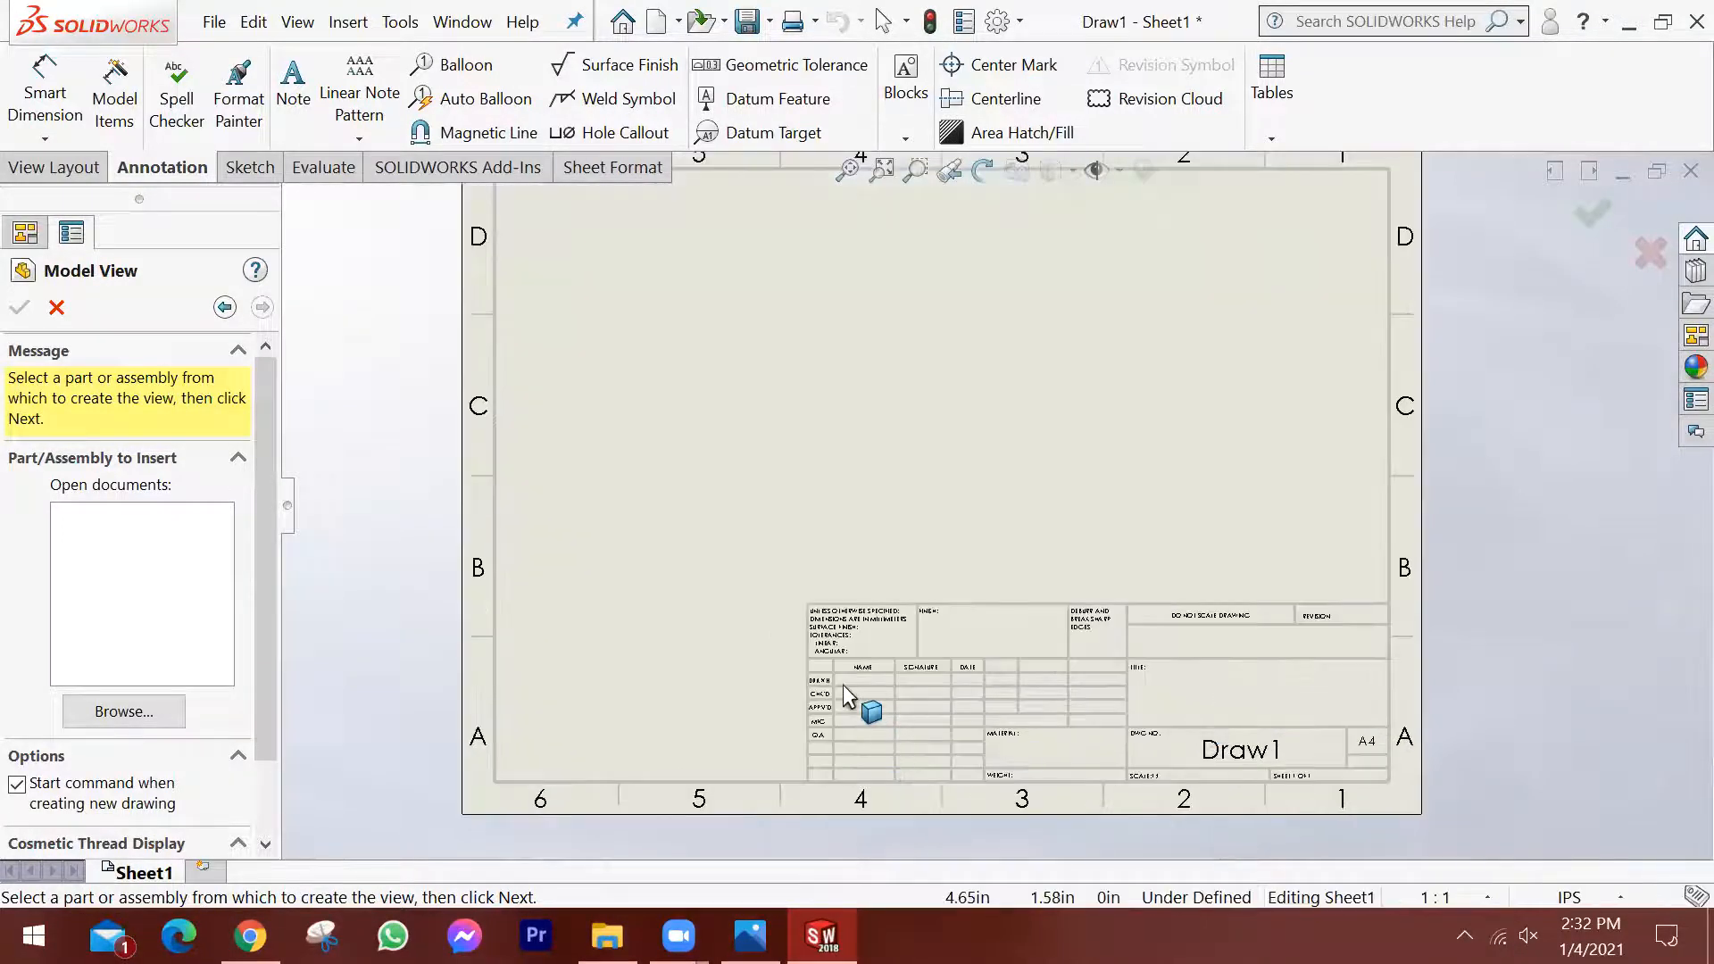
{"action": "scroll", "coordinate": [843, 684], "scroll_direction": "down", "scroll_amount": 1}
{"action": "scroll", "coordinate": [1053, 643], "scroll_direction": "up", "scroll_amount": 3}
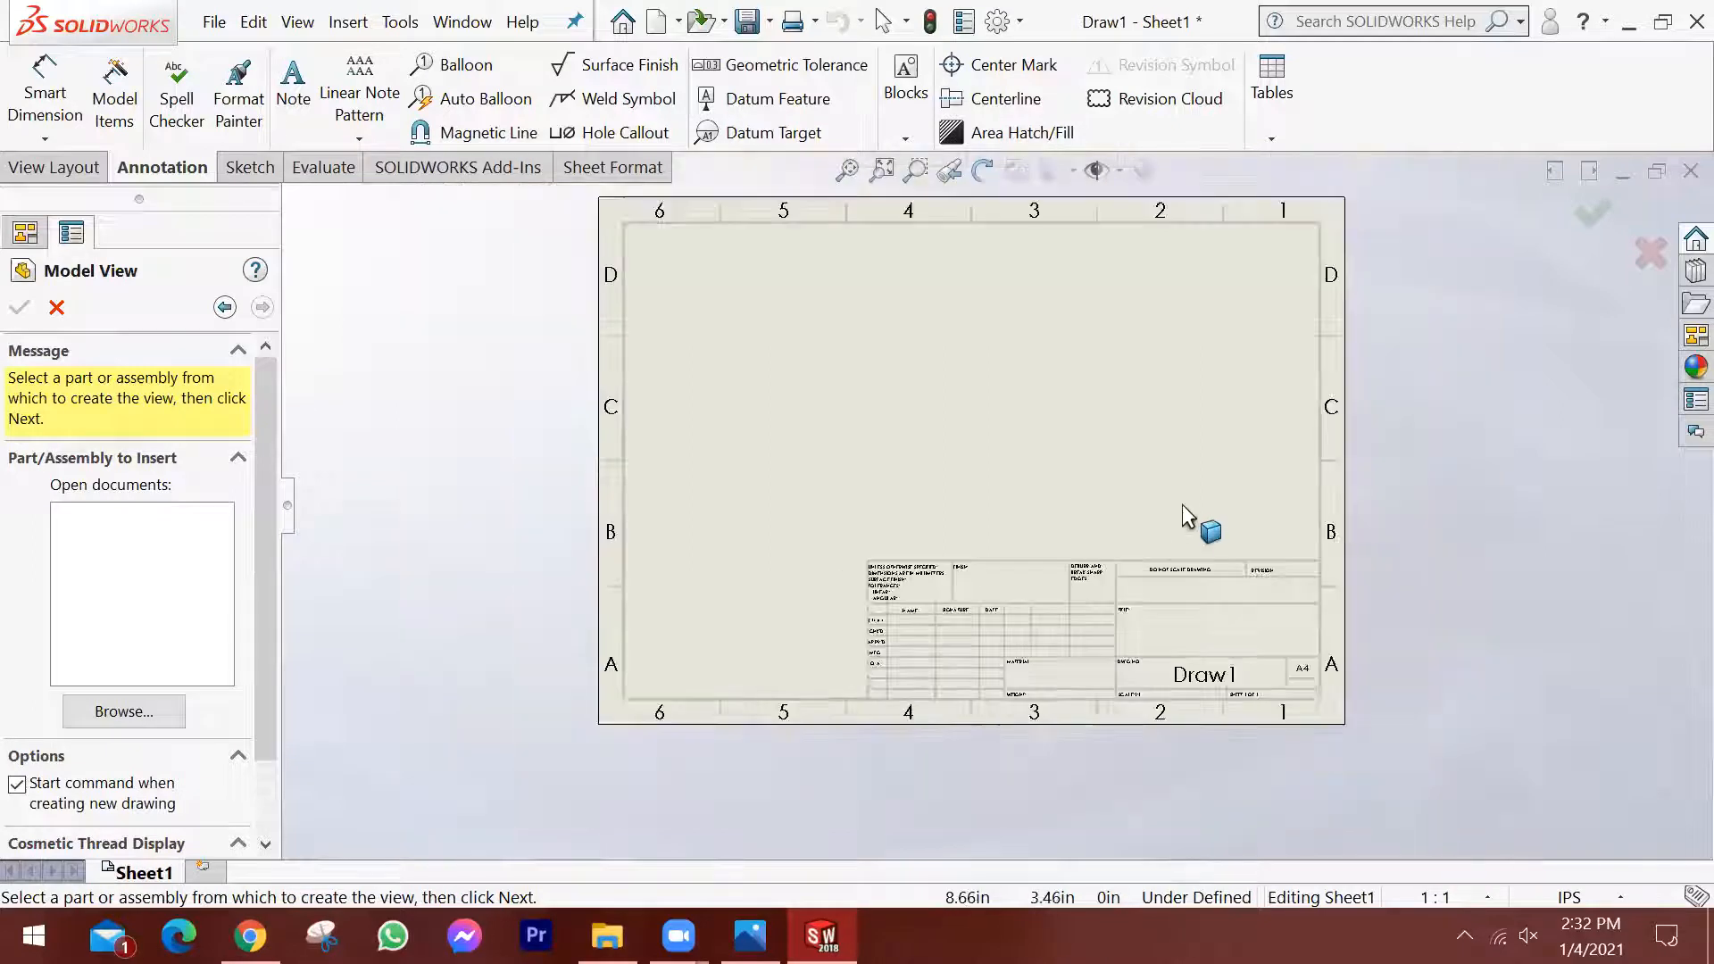
{"action": "scroll", "coordinate": [1198, 420], "scroll_direction": "down", "scroll_amount": 1}
{"action": "scroll", "coordinate": [1198, 420], "scroll_direction": "up", "scroll_amount": 1}
{"action": "scroll", "coordinate": [1198, 420], "scroll_direction": "down", "scroll_amount": 1}
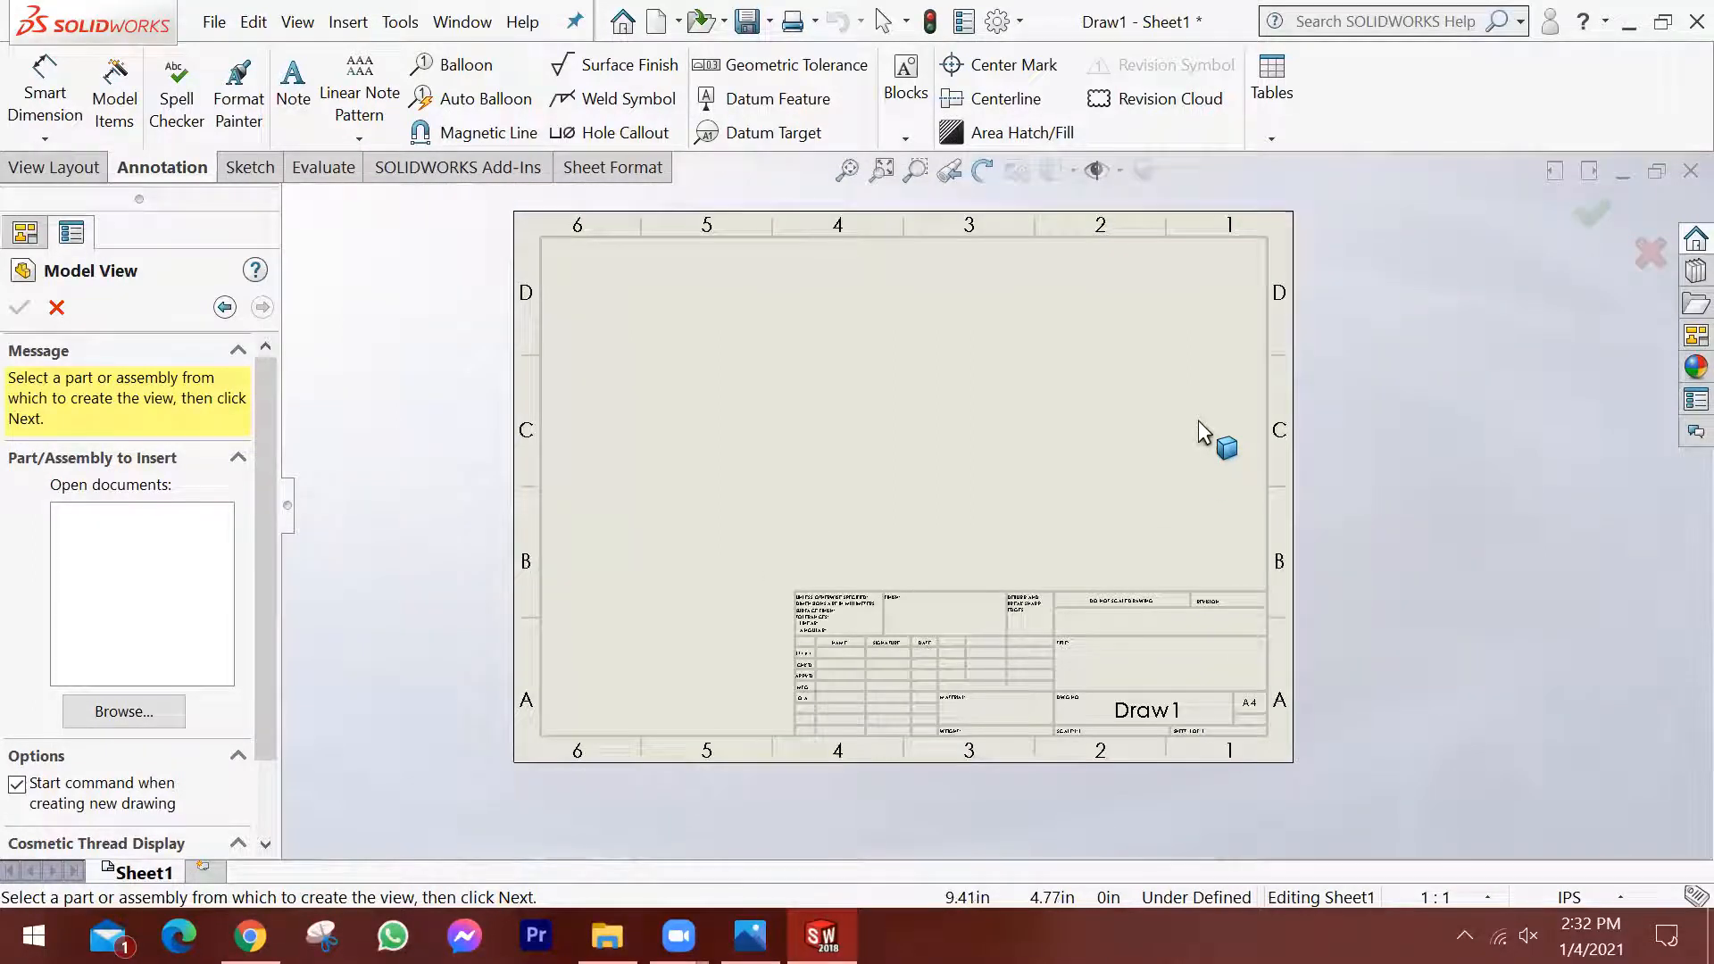
{"action": "scroll", "coordinate": [1198, 420], "scroll_direction": "up", "scroll_amount": 1}
{"action": "scroll", "coordinate": [1206, 448], "scroll_direction": "down", "scroll_amount": 1}
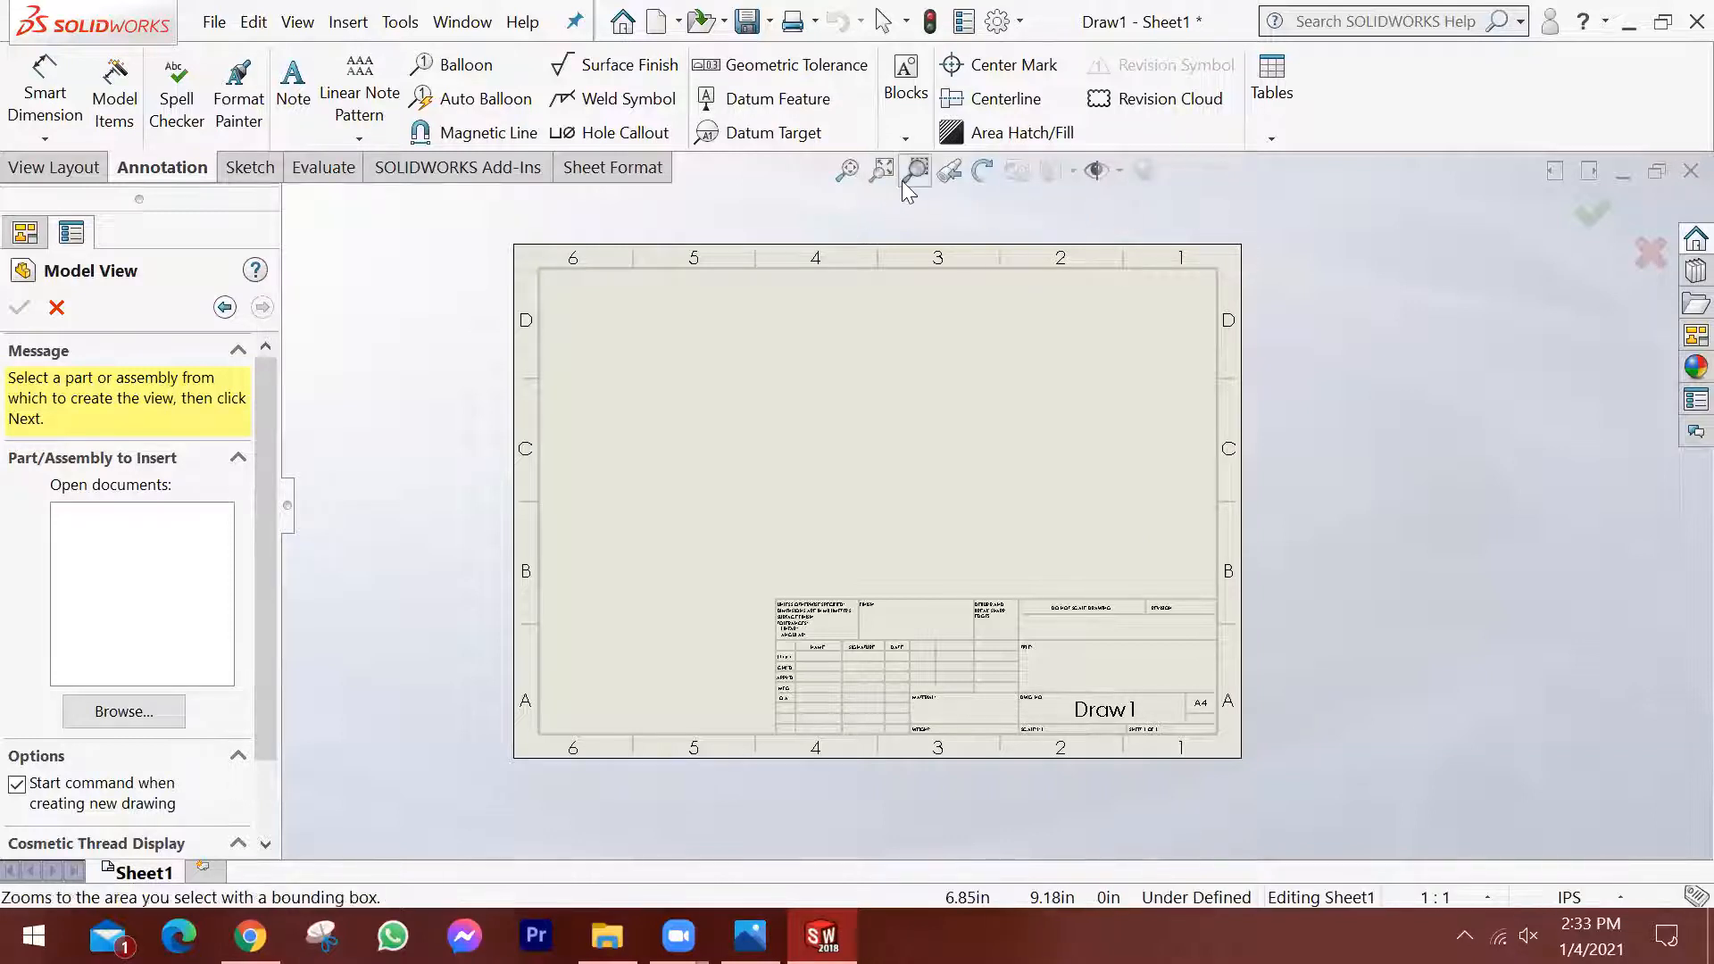
{"action": "left_click", "coordinate": [848, 170]}
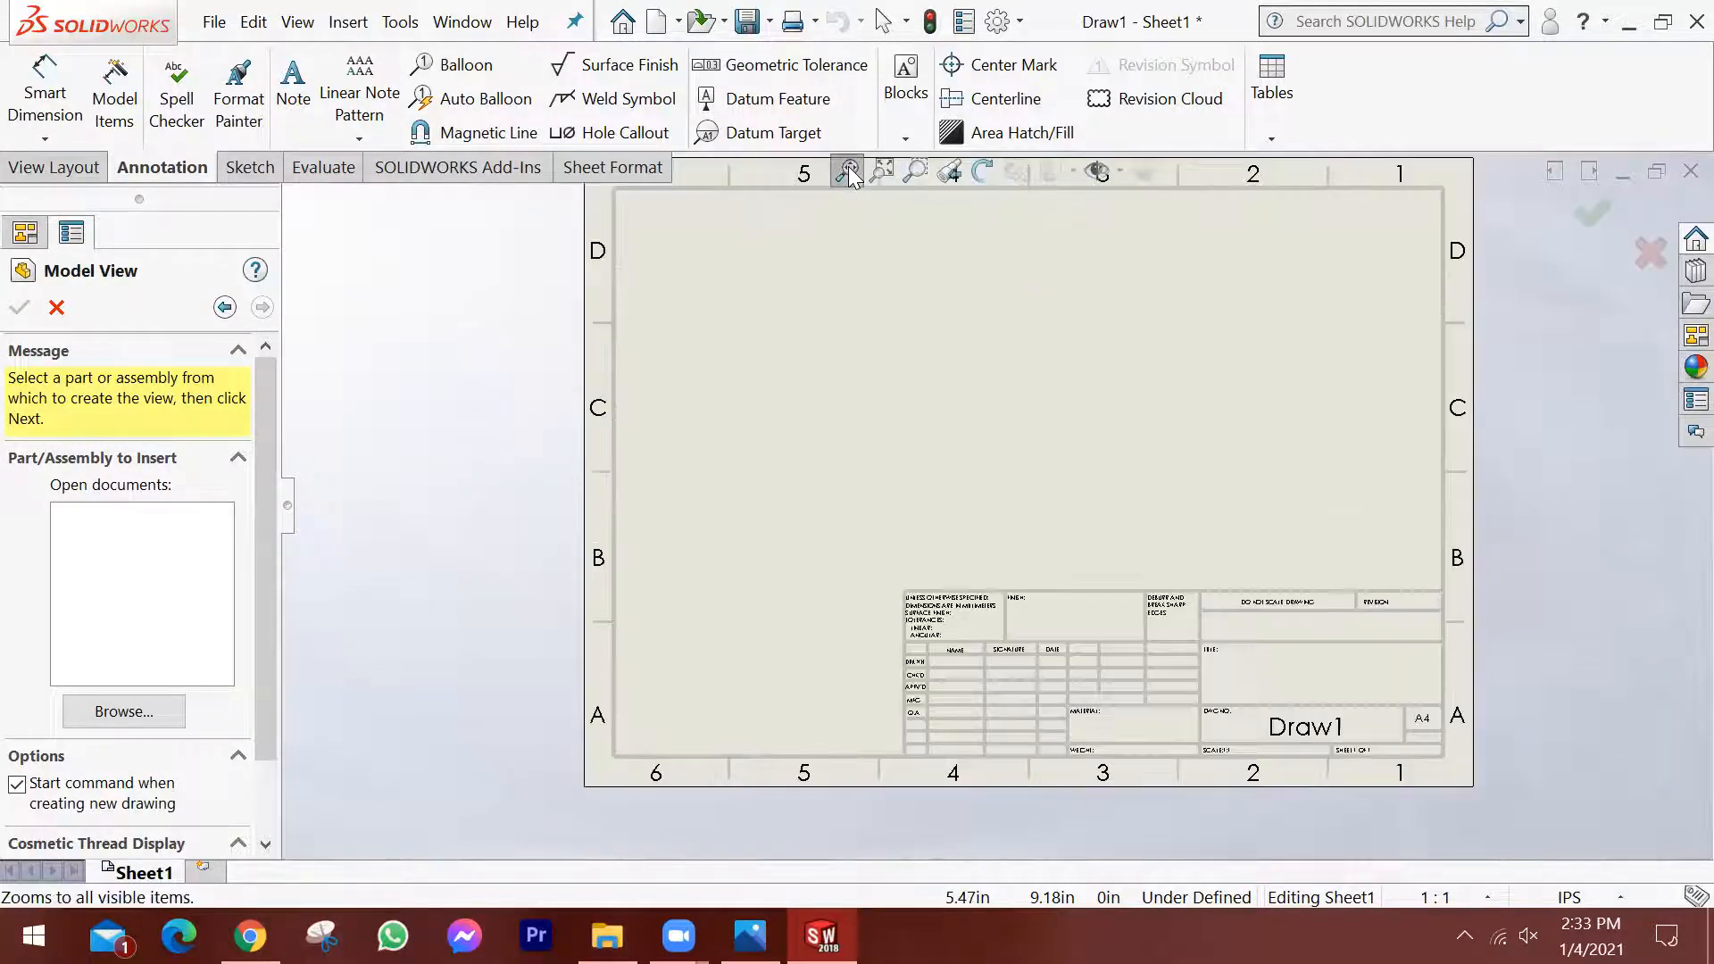
{"action": "scroll", "coordinate": [899, 280], "scroll_direction": "up", "scroll_amount": 1}
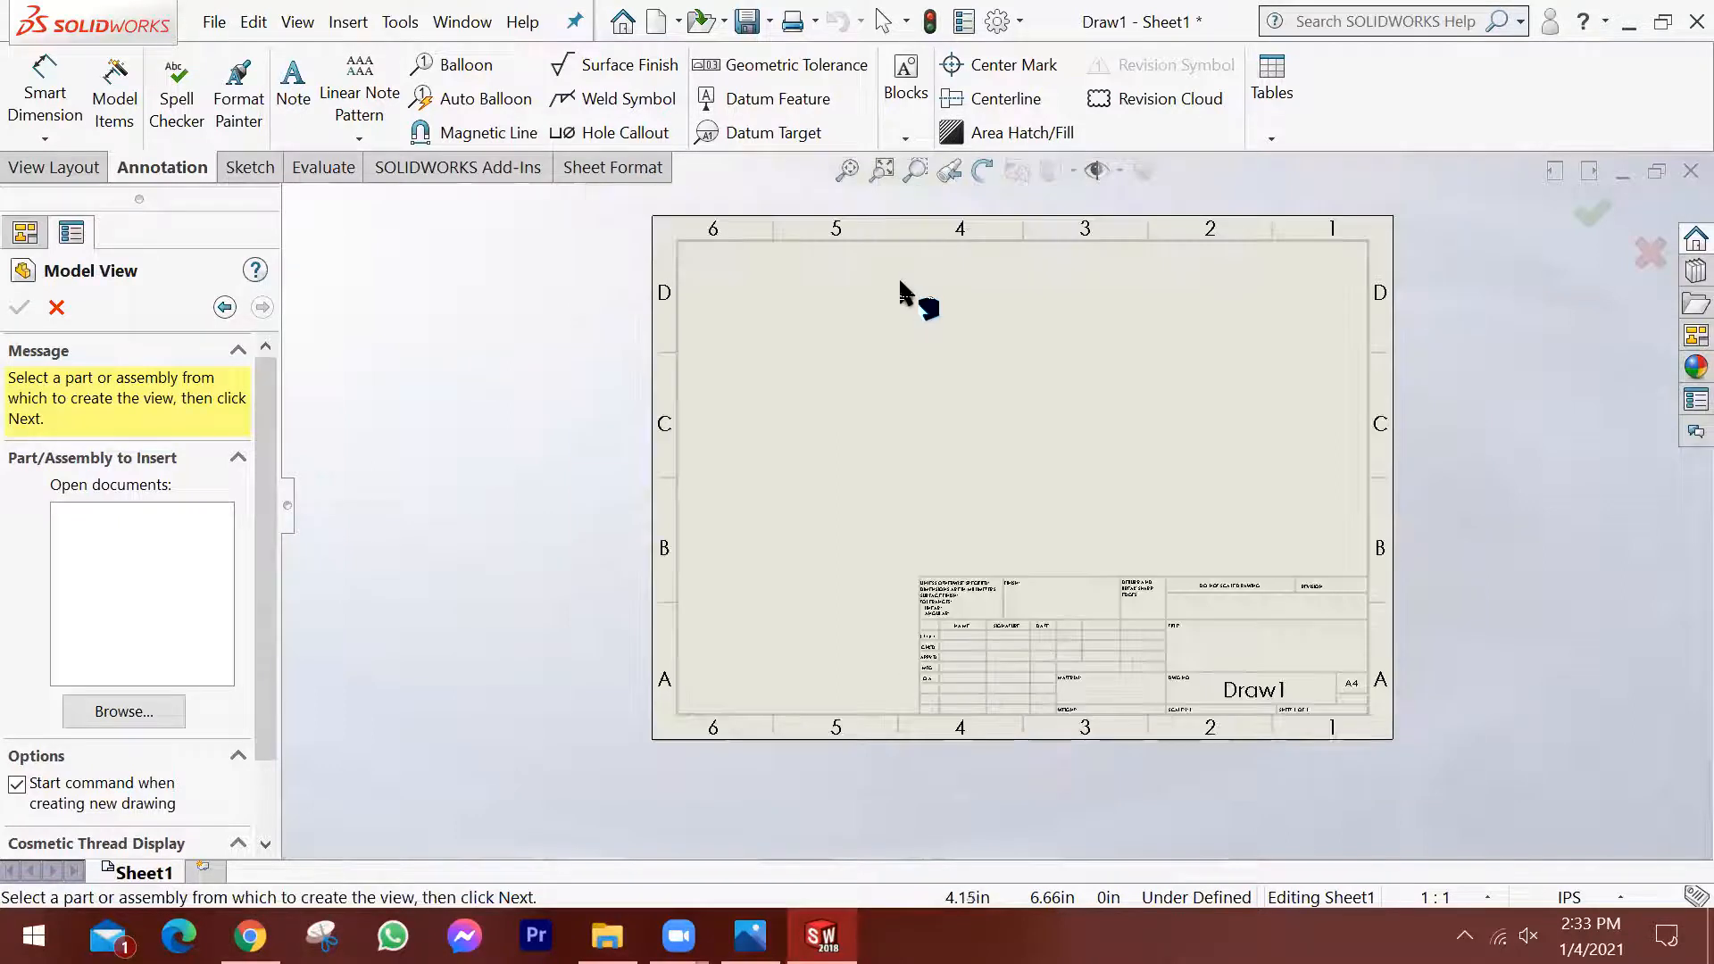
{"action": "left_click", "coordinate": [849, 168]}
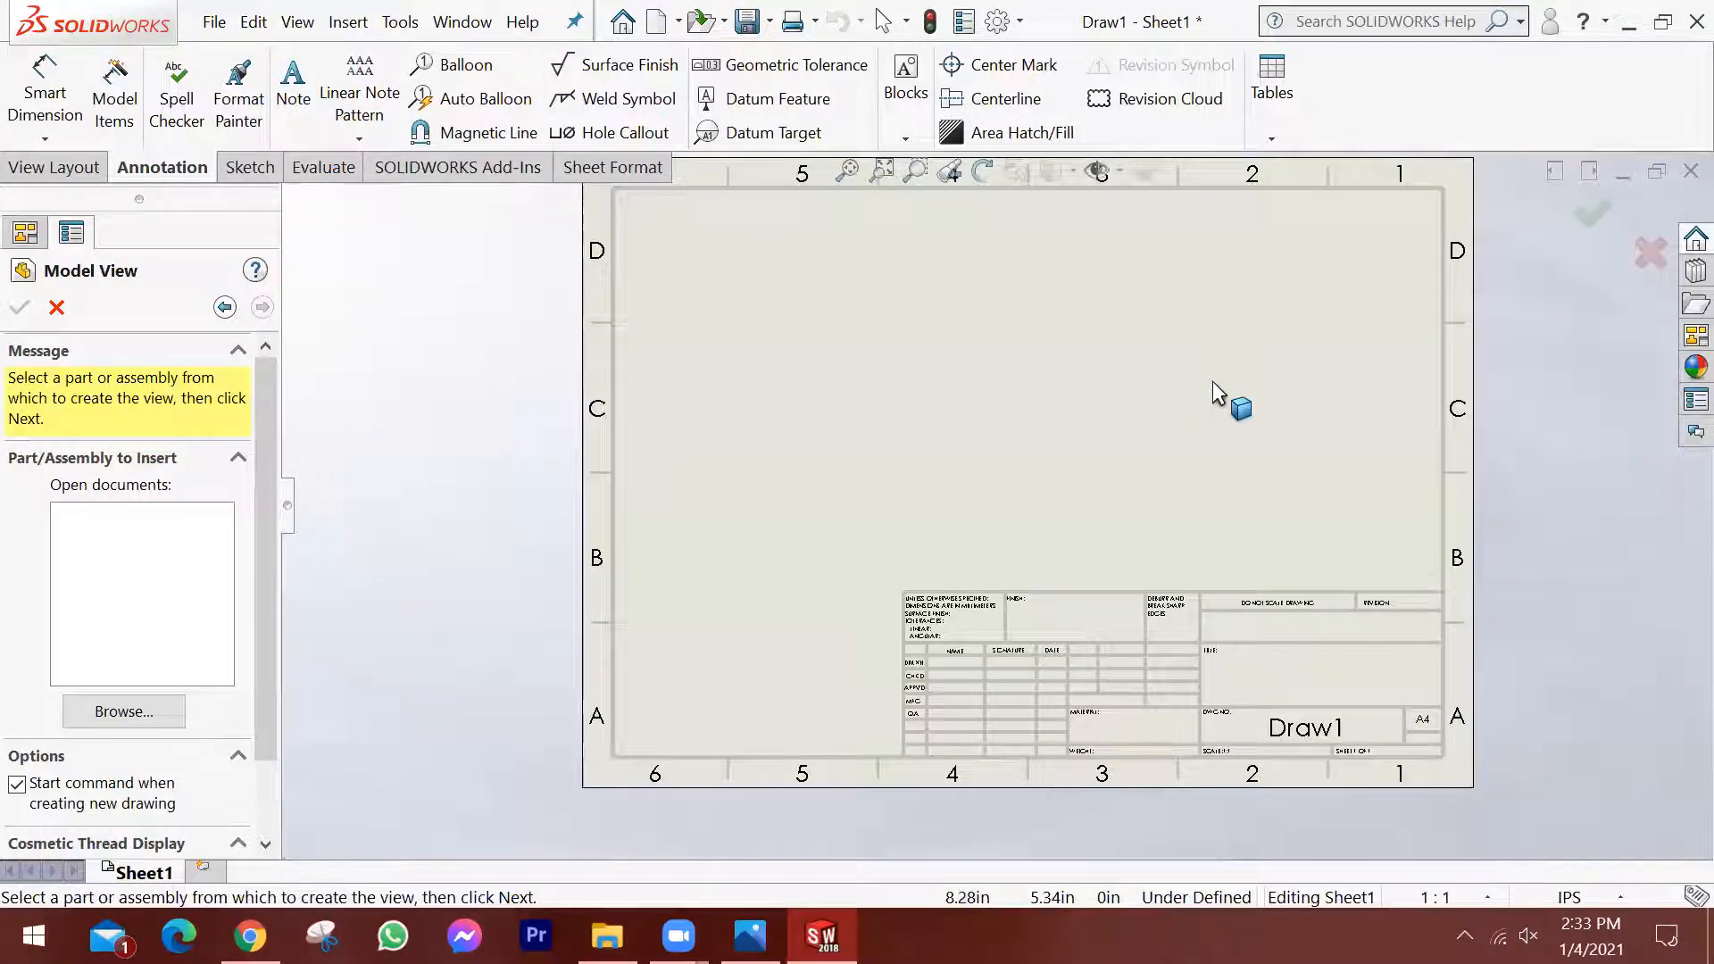
Set the drawing's unit system to MMGS (millimeter, gram, second).
{"action": "left_click", "coordinate": [1612, 893]}
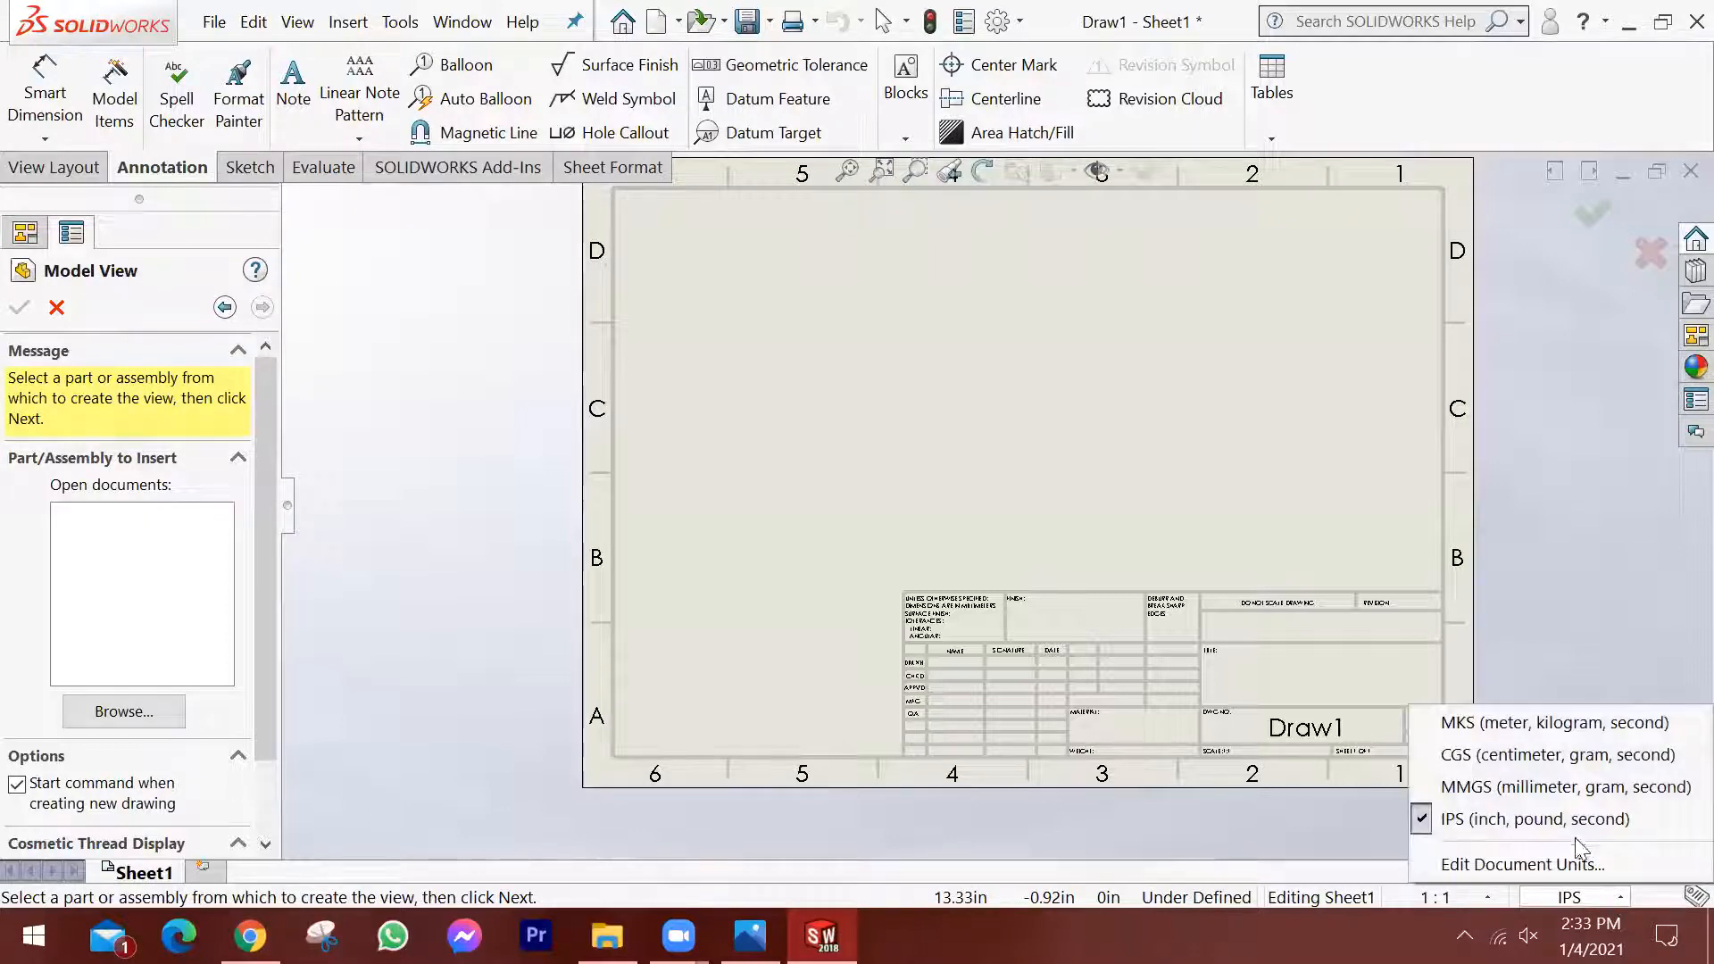
{"action": "left_click", "coordinate": [1529, 790]}
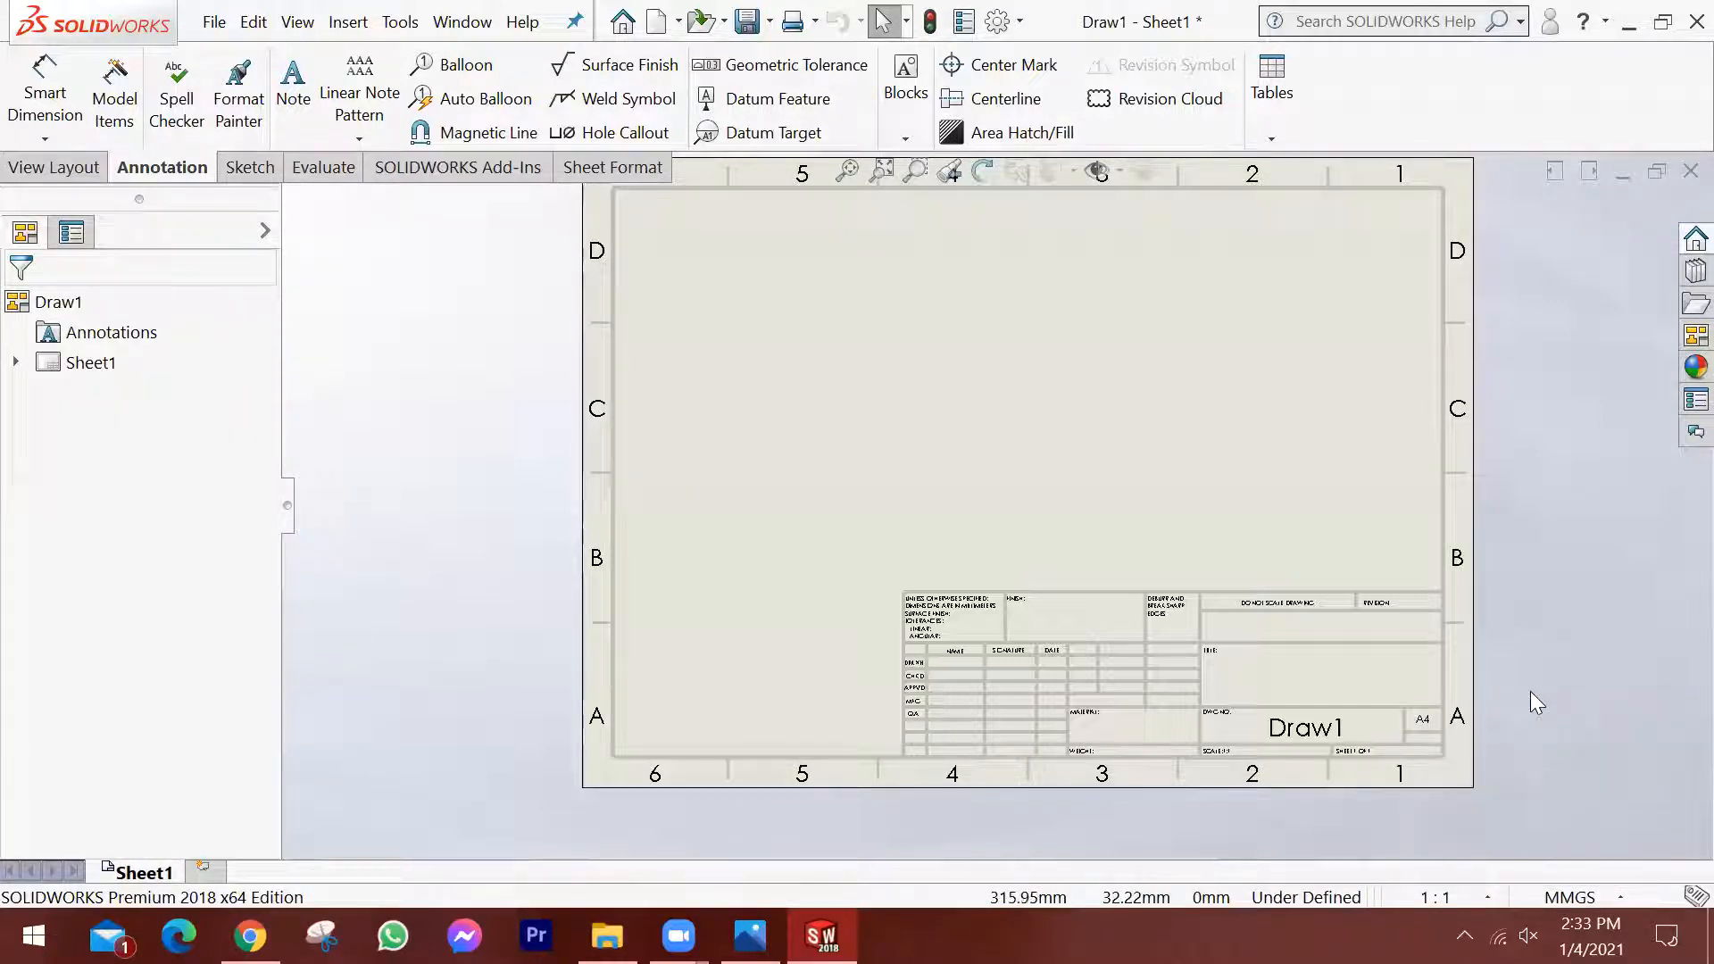
{"action": "key", "text": "f"}
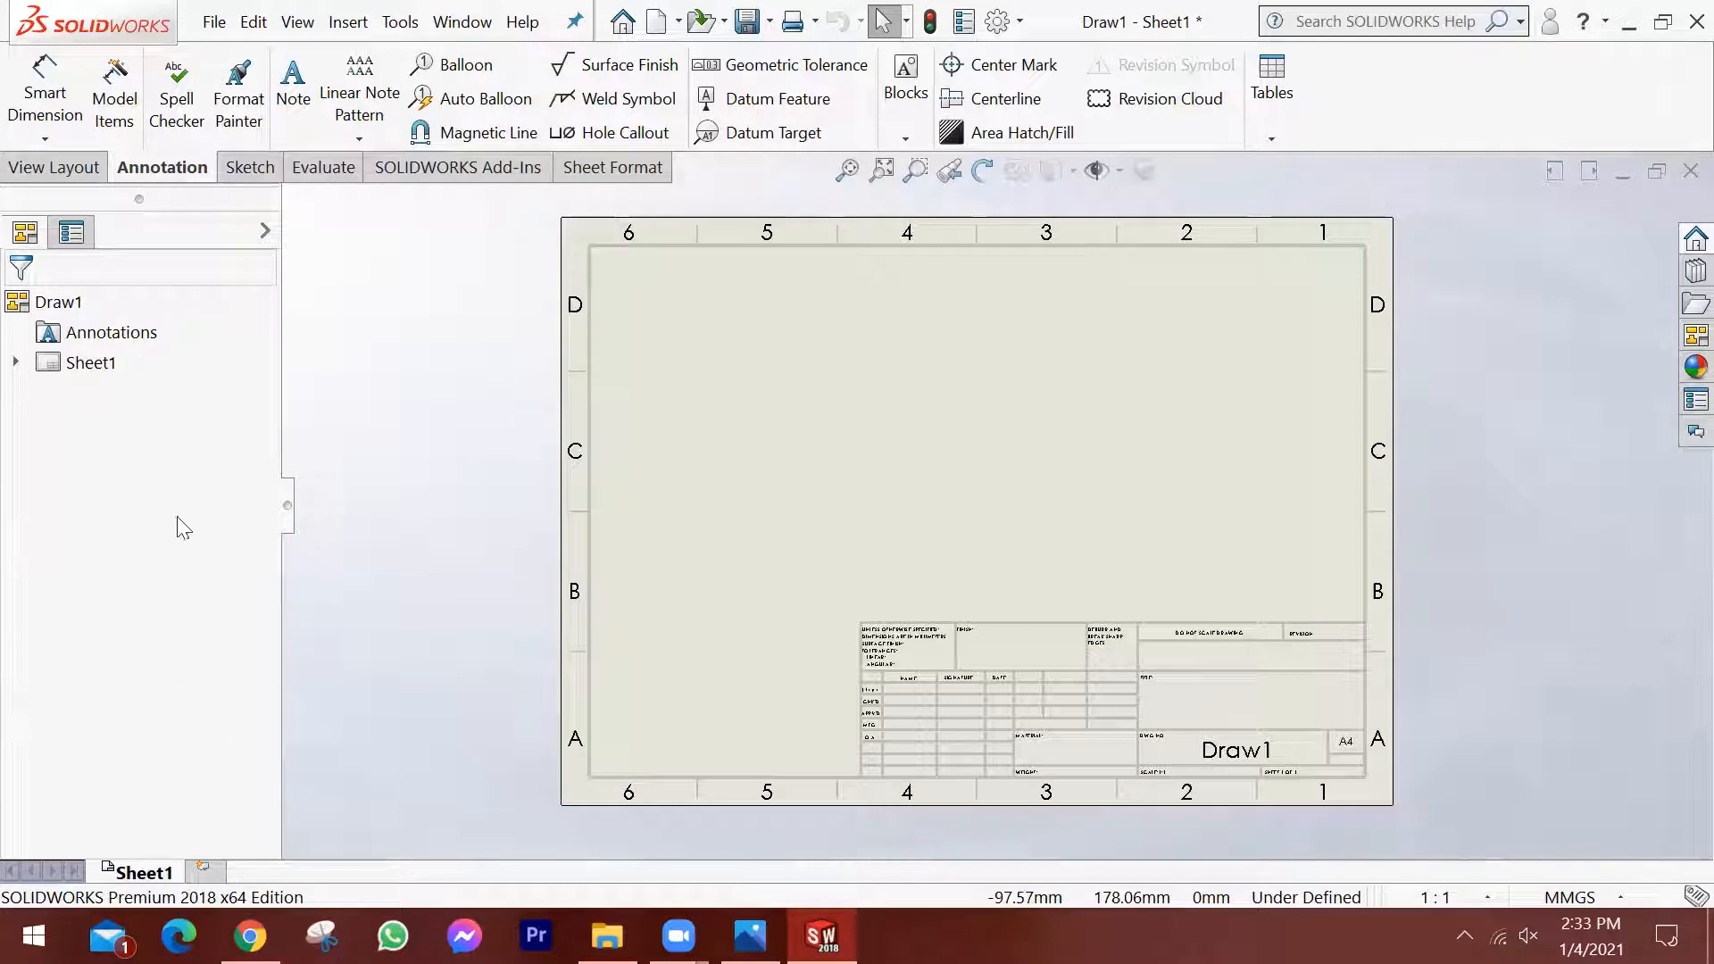
Review the Draw1 document's available options, its Annotations folder and Sheet1 in the drawing tree.
{"action": "left_click", "coordinate": [55, 306]}
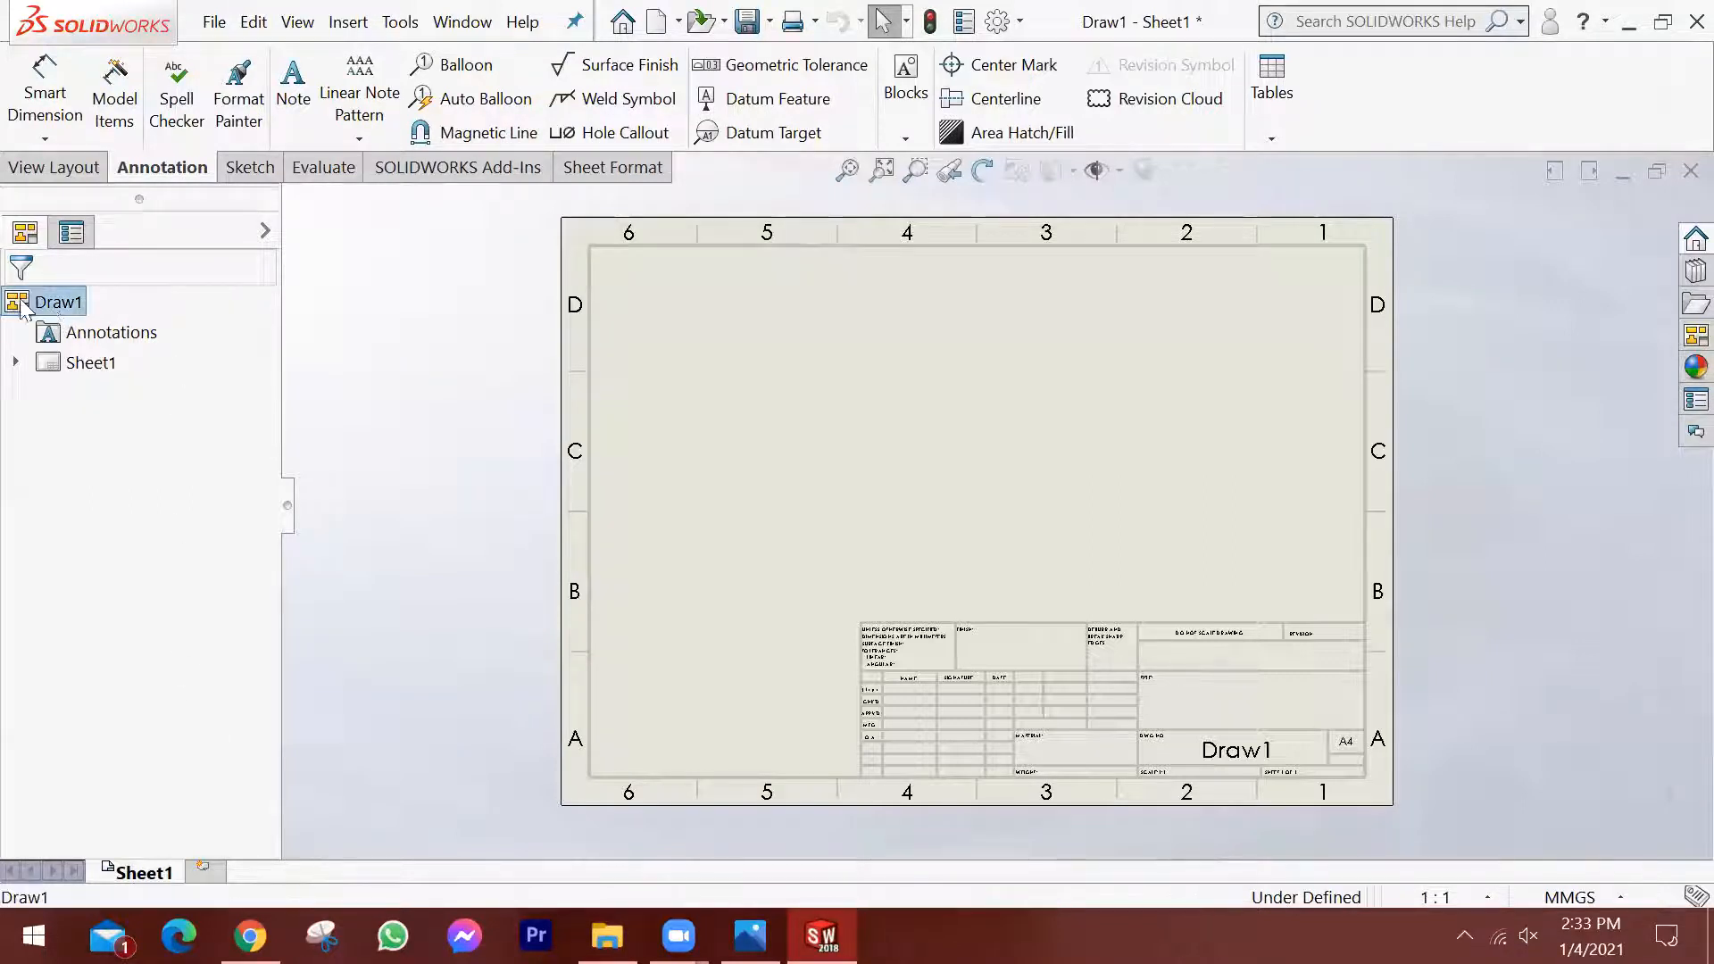
{"action": "right_click", "coordinate": [71, 312]}
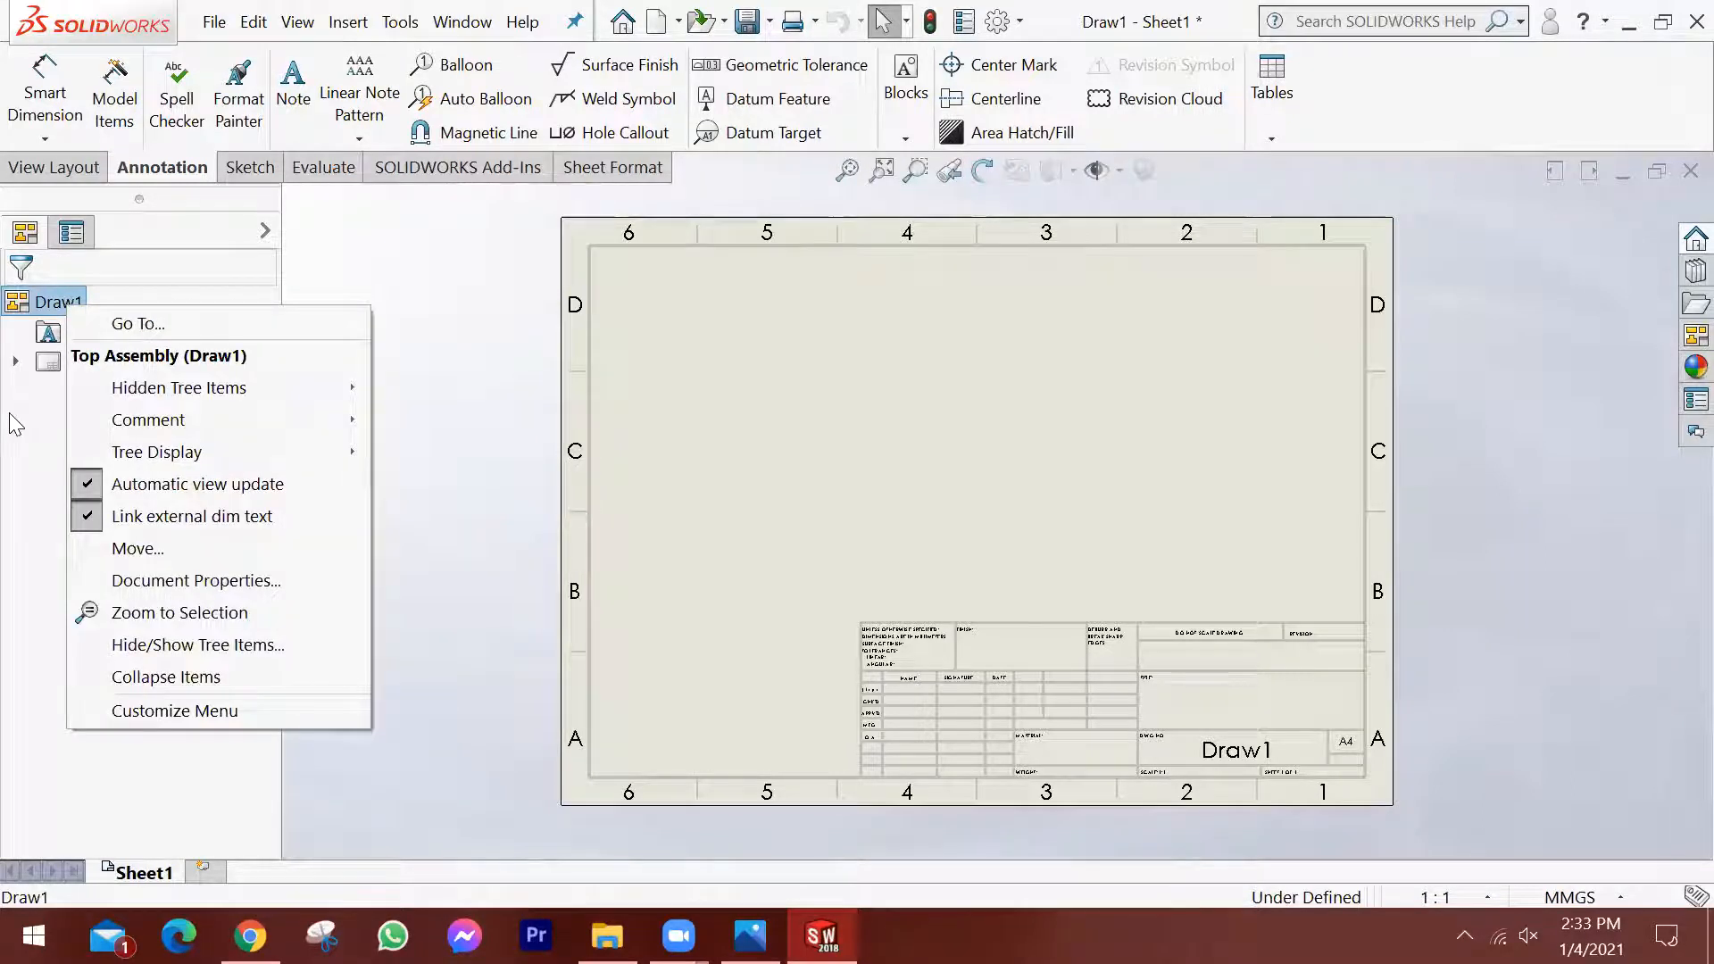
{"action": "left_click", "coordinate": [78, 300]}
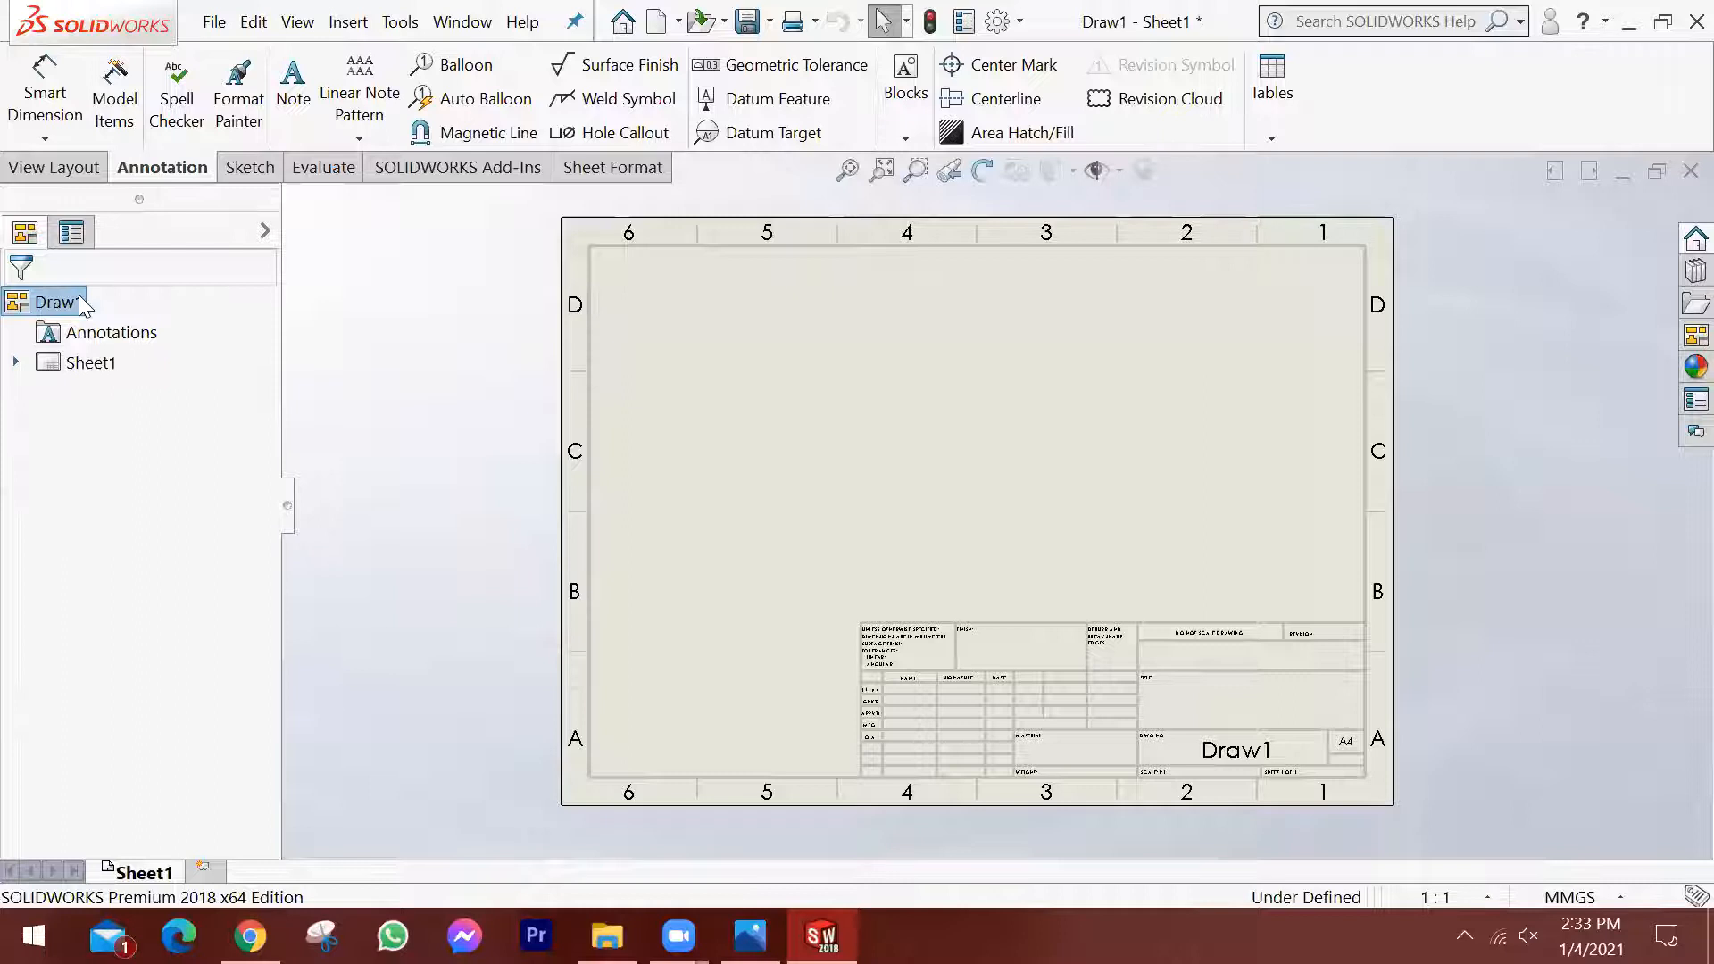
{"action": "left_click", "coordinate": [98, 332]}
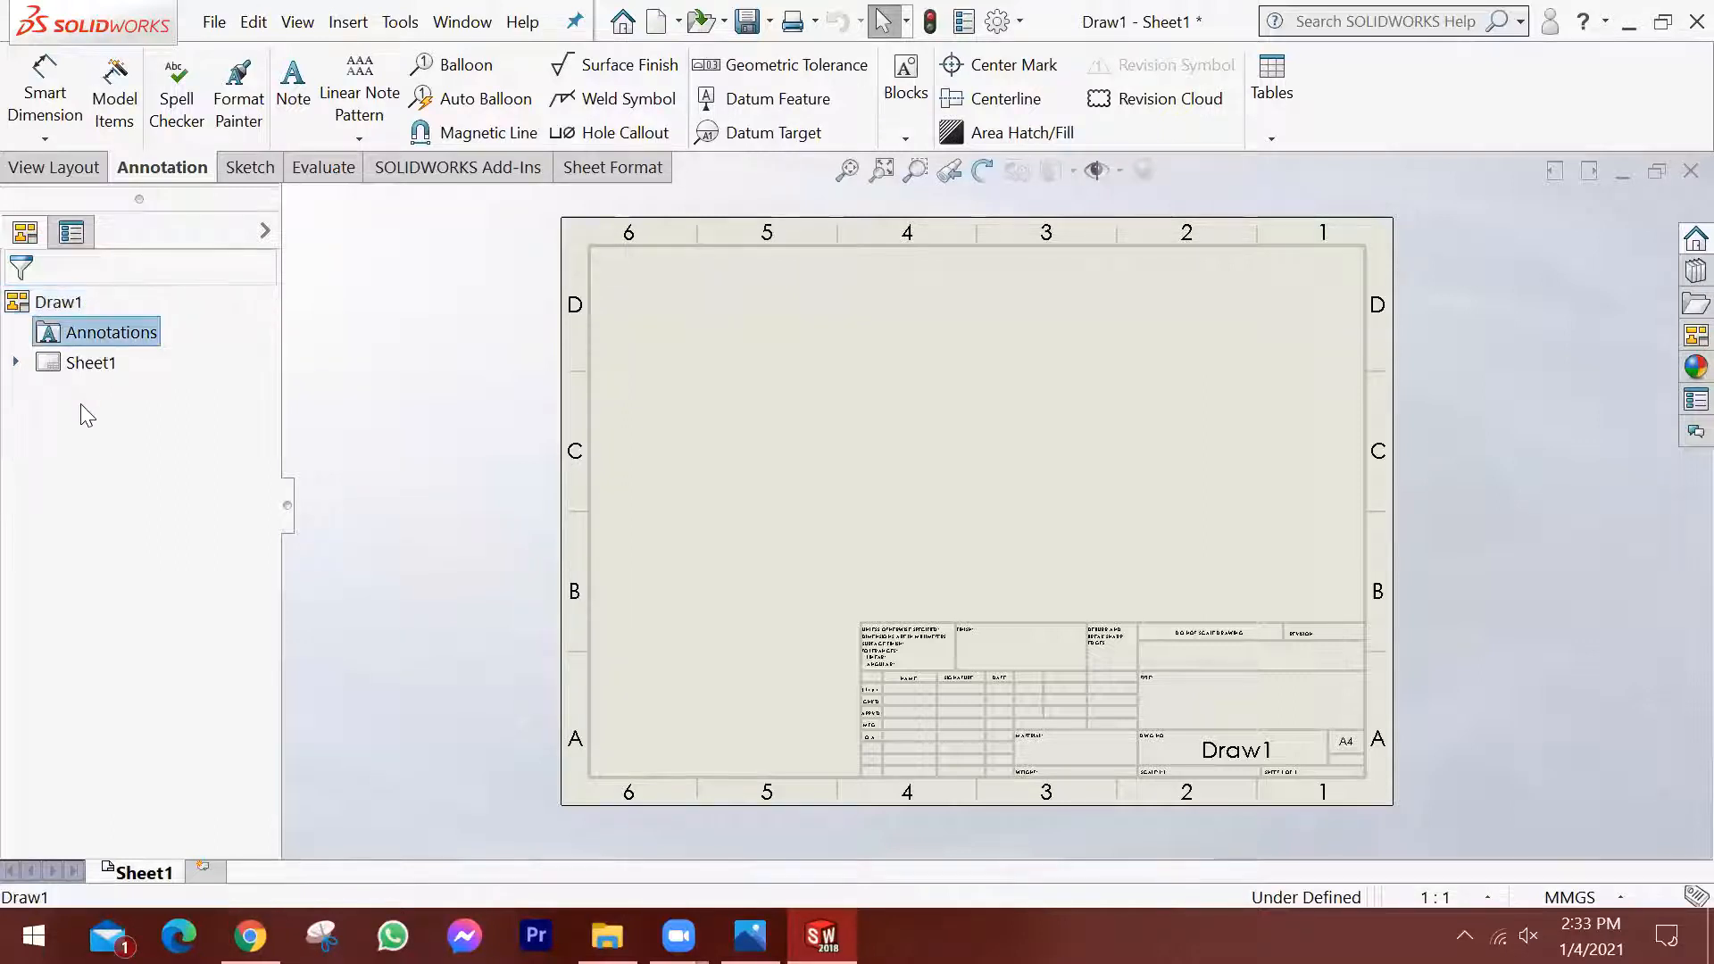
{"action": "left_click", "coordinate": [81, 363]}
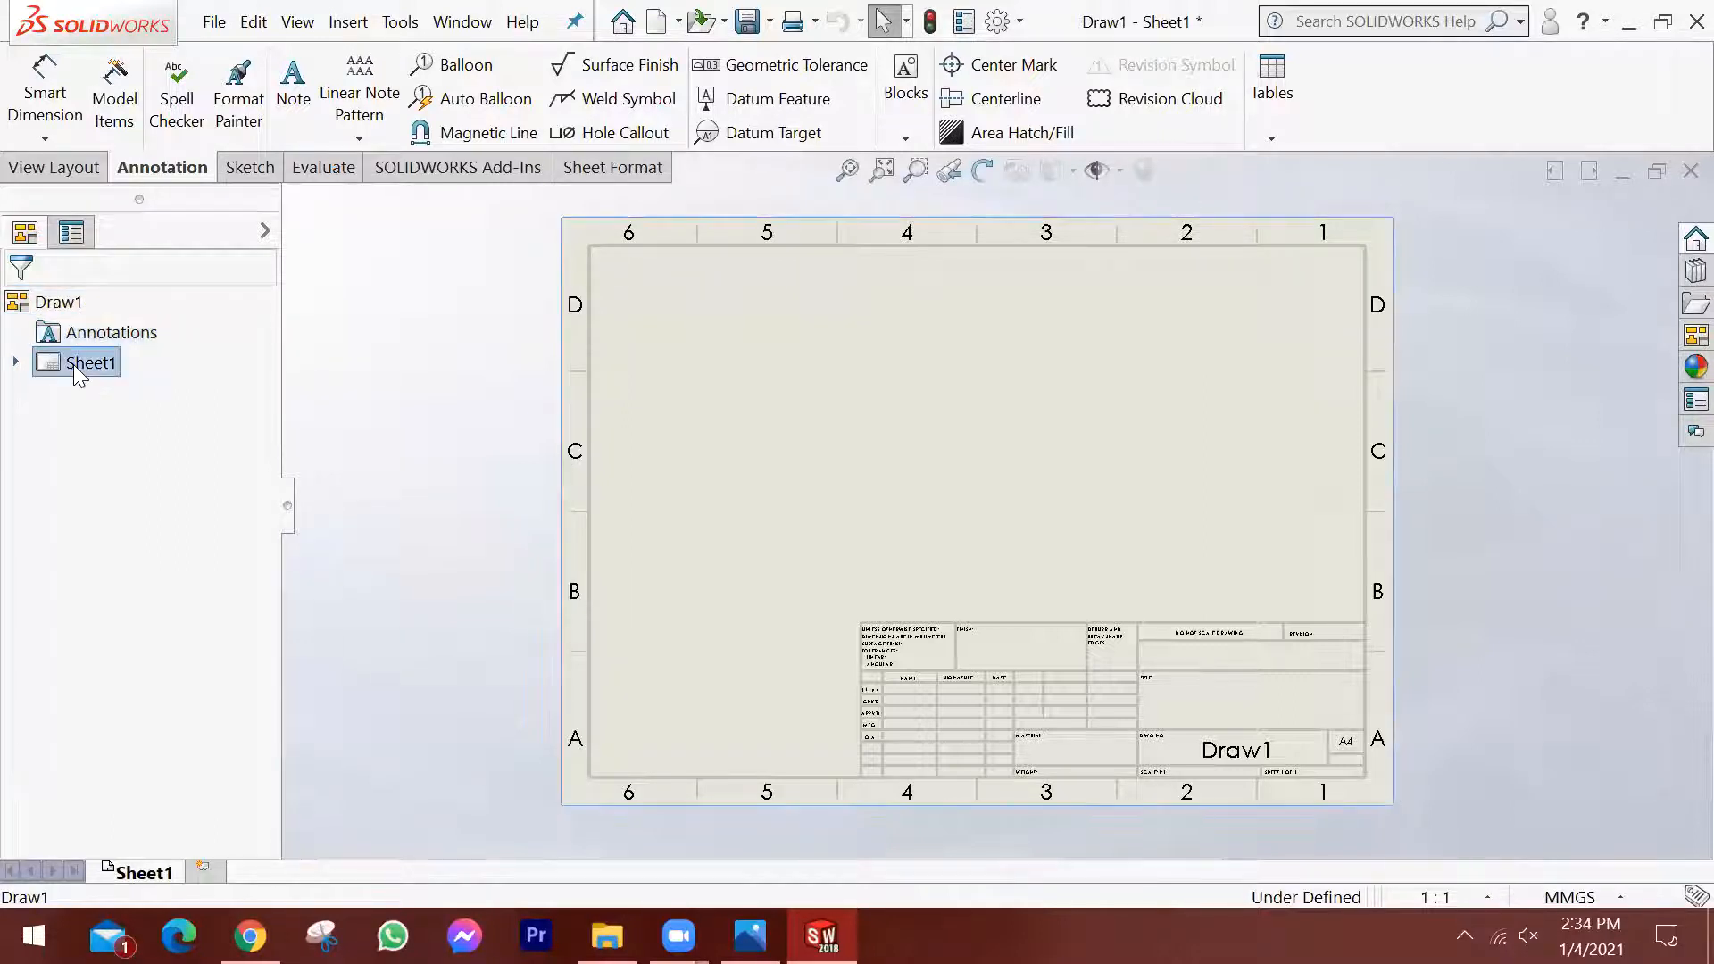
Expand Sheet1 and its sheet format, and inspect the table anchors and border they contain.
{"action": "left_click", "coordinate": [15, 363]}
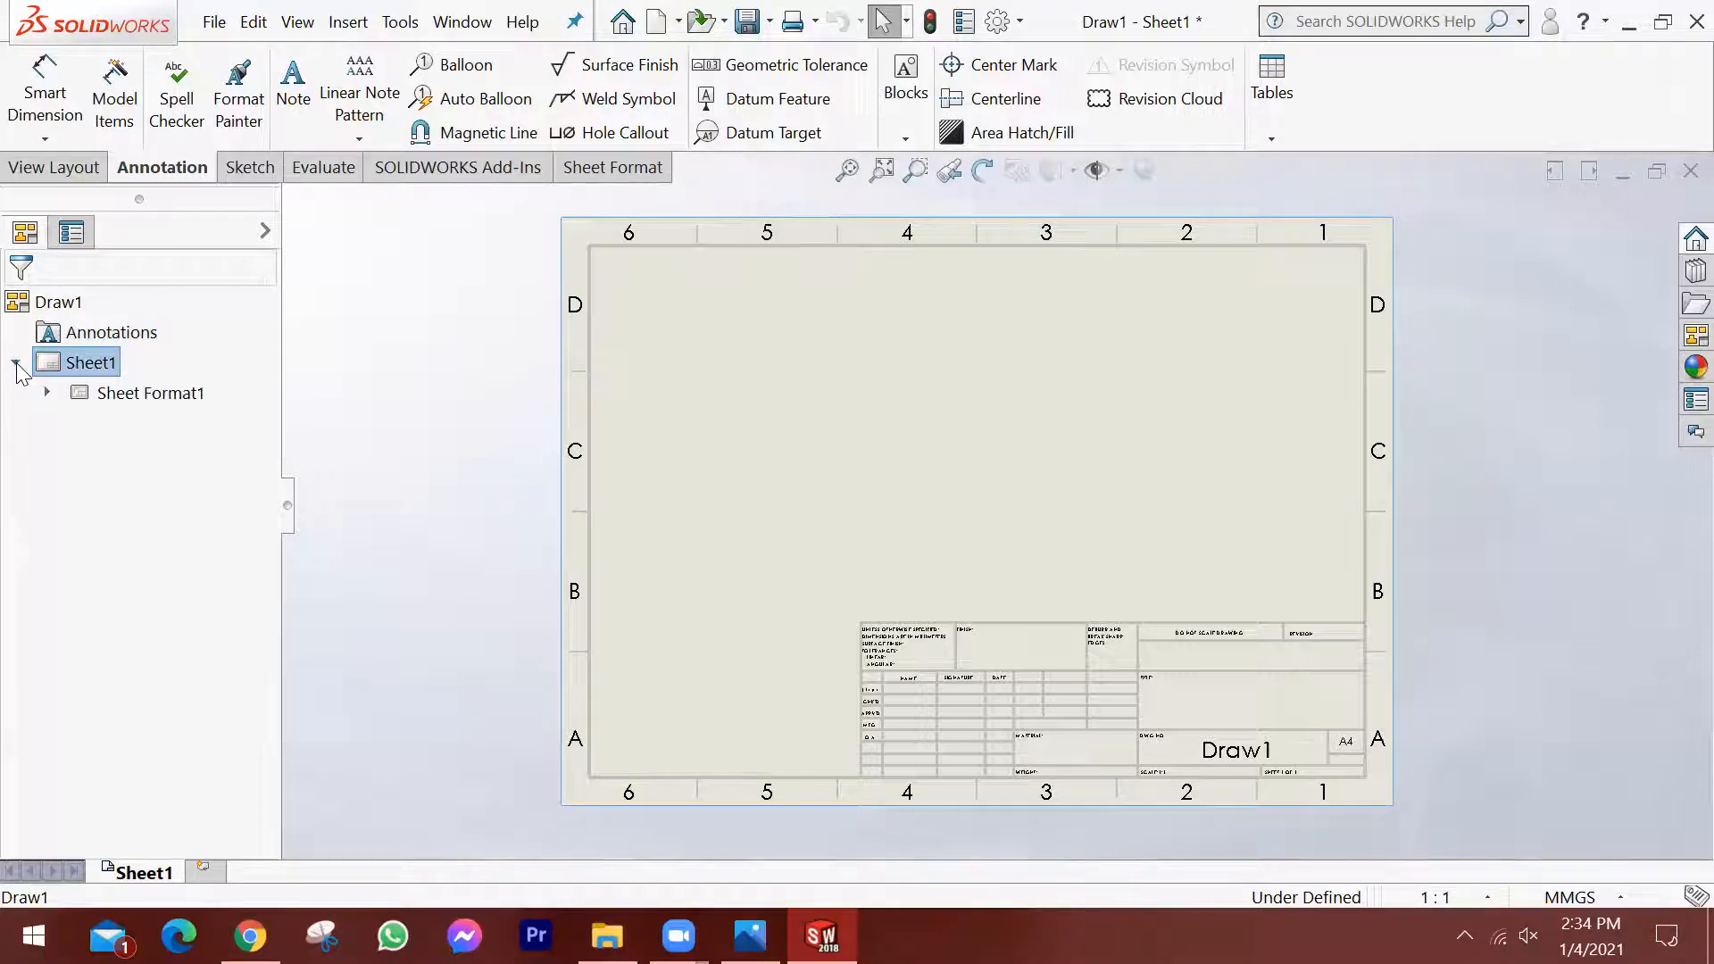
{"action": "left_click", "coordinate": [100, 393]}
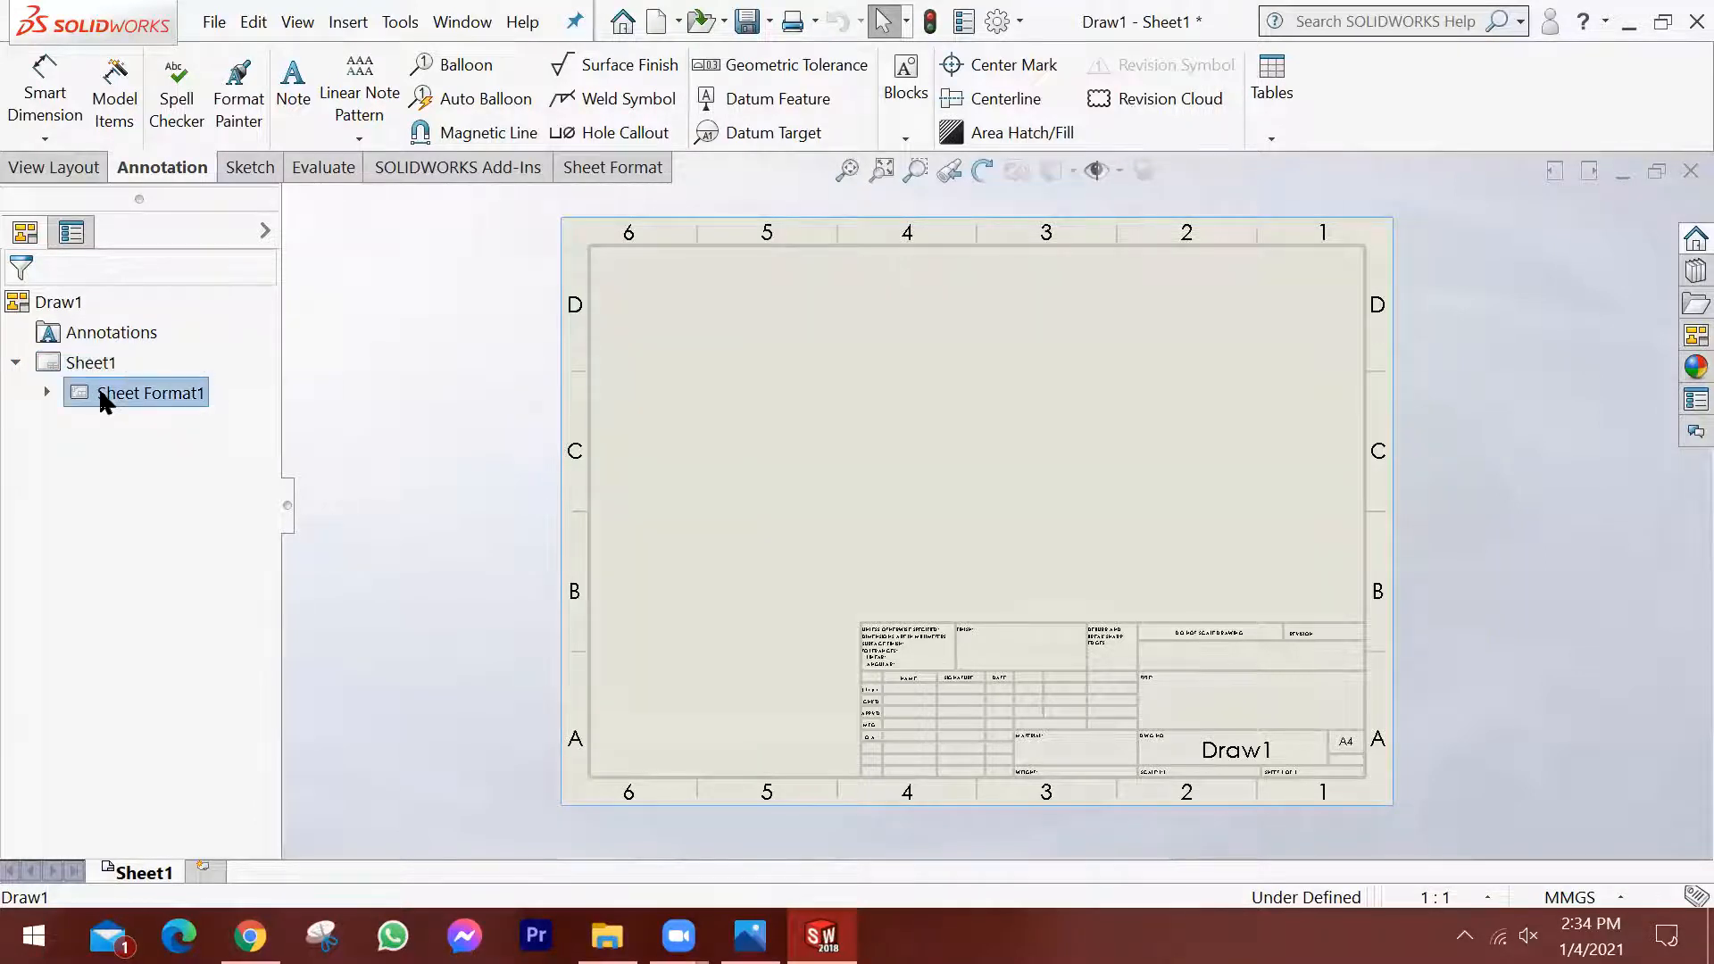
{"action": "left_click", "coordinate": [46, 393]}
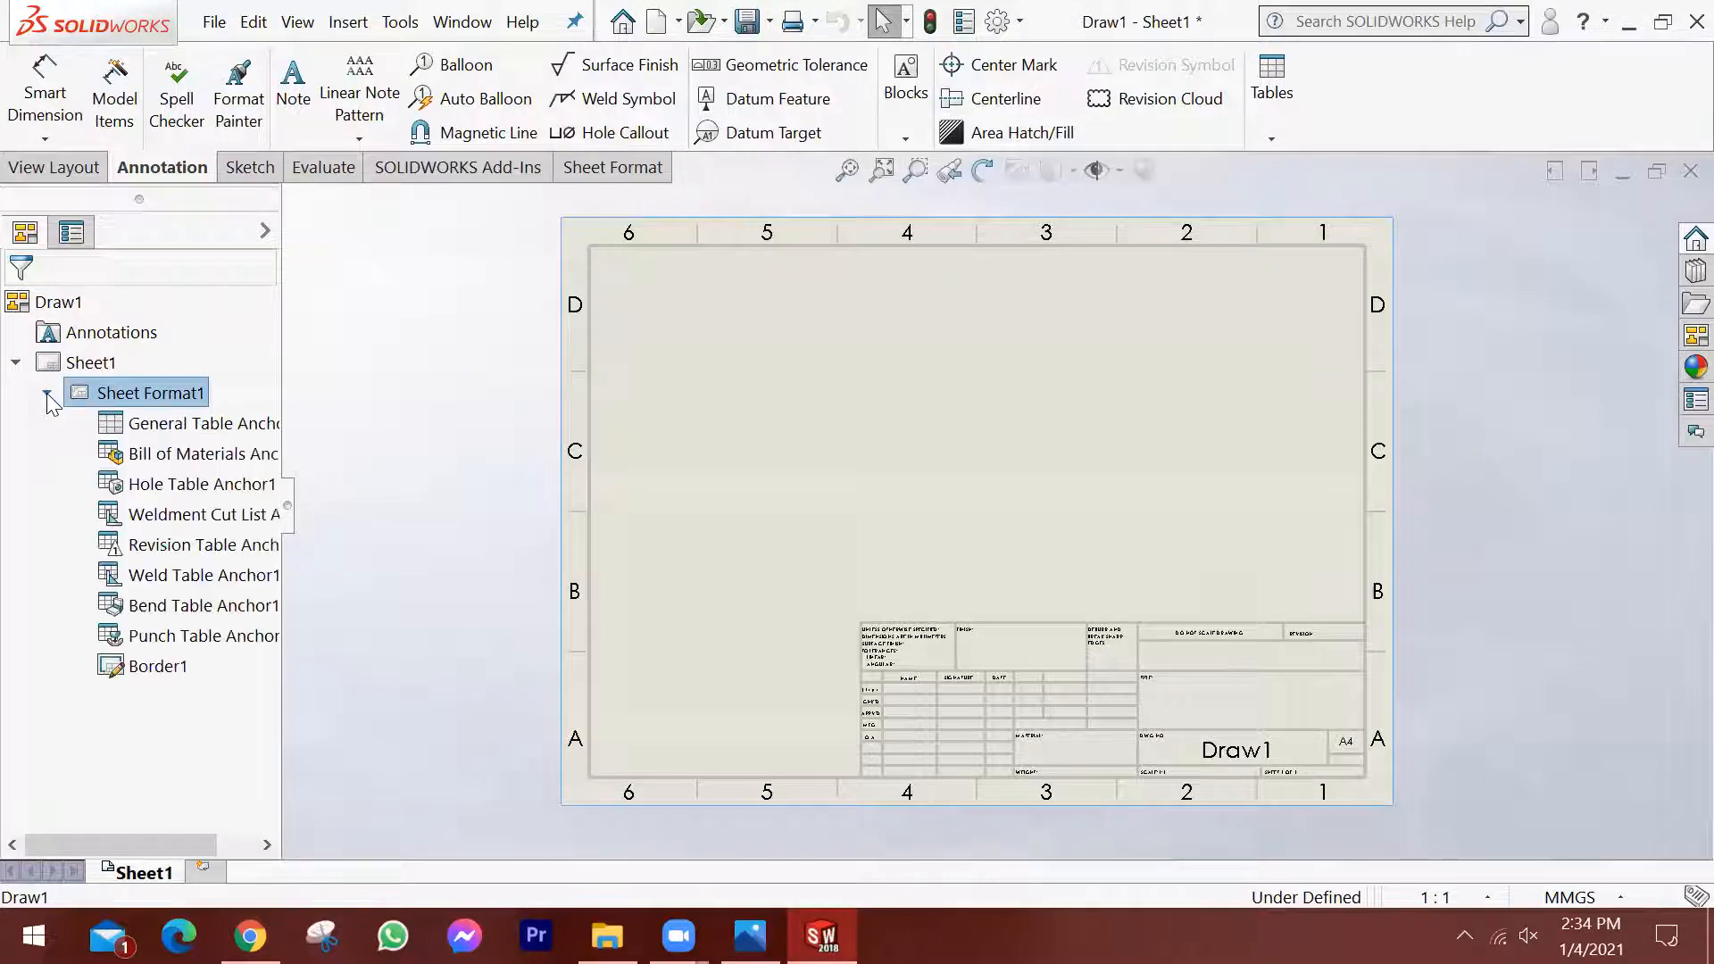
{"action": "left_click", "coordinate": [202, 430]}
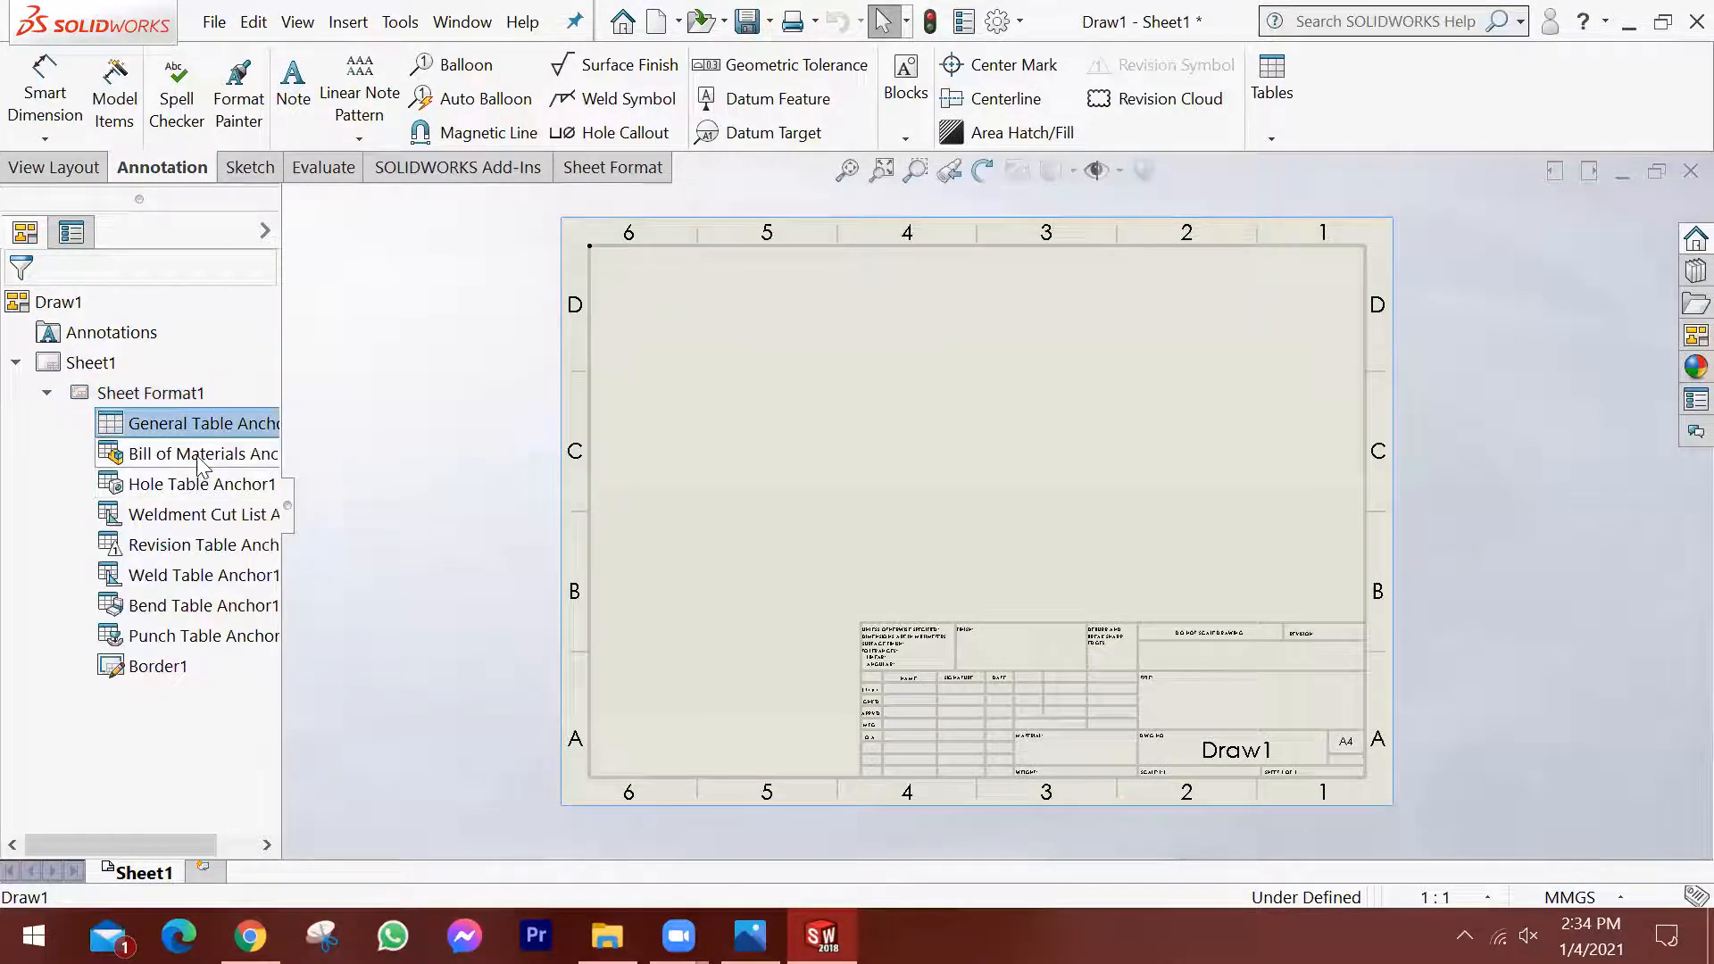
{"action": "left_click", "coordinate": [201, 455]}
{"action": "left_click", "coordinate": [198, 484]}
{"action": "left_click", "coordinate": [198, 516]}
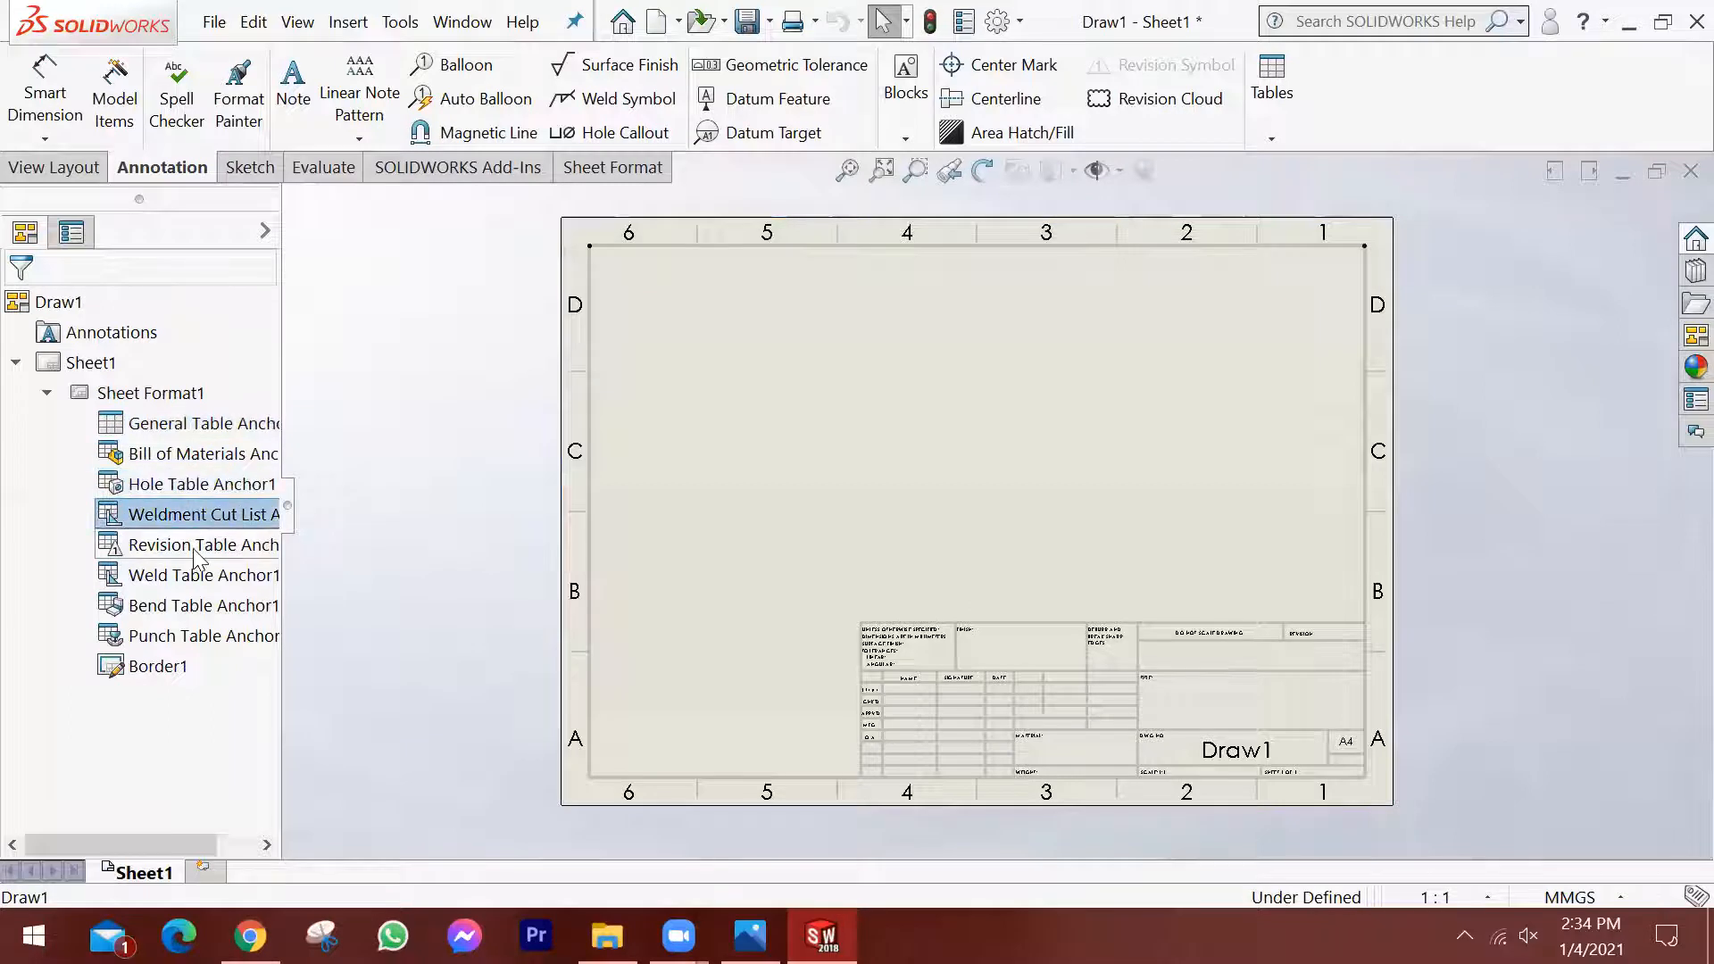
{"action": "left_click", "coordinate": [192, 606]}
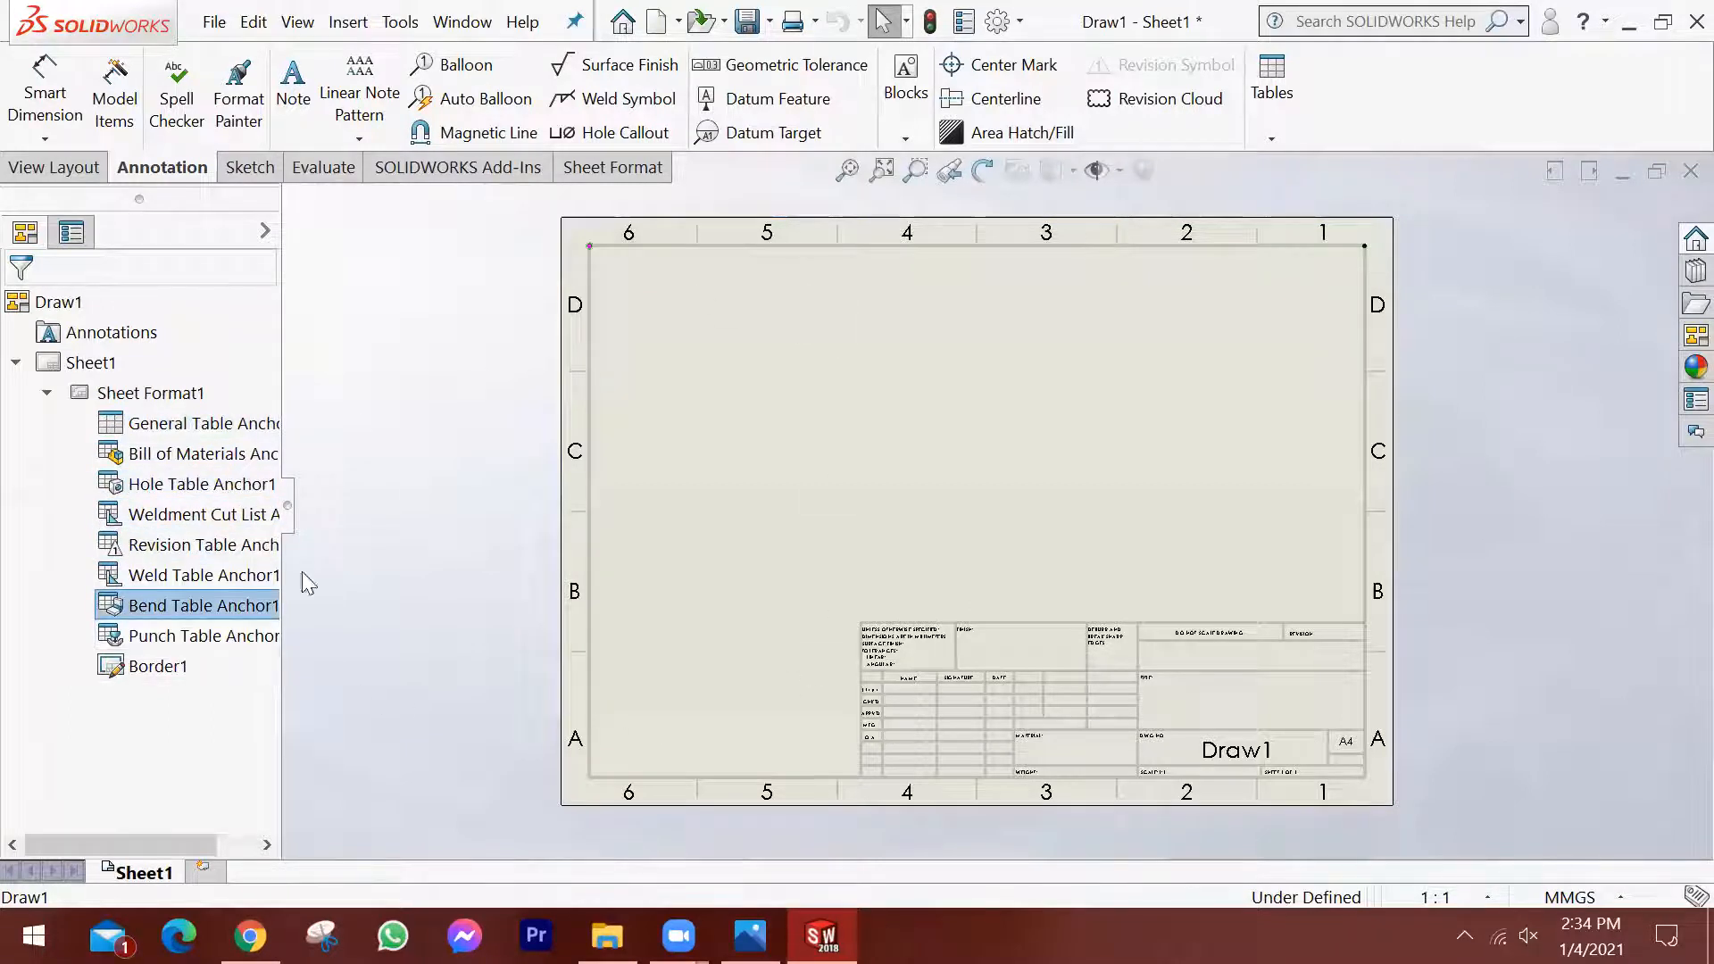
{"action": "left_click", "coordinate": [175, 668]}
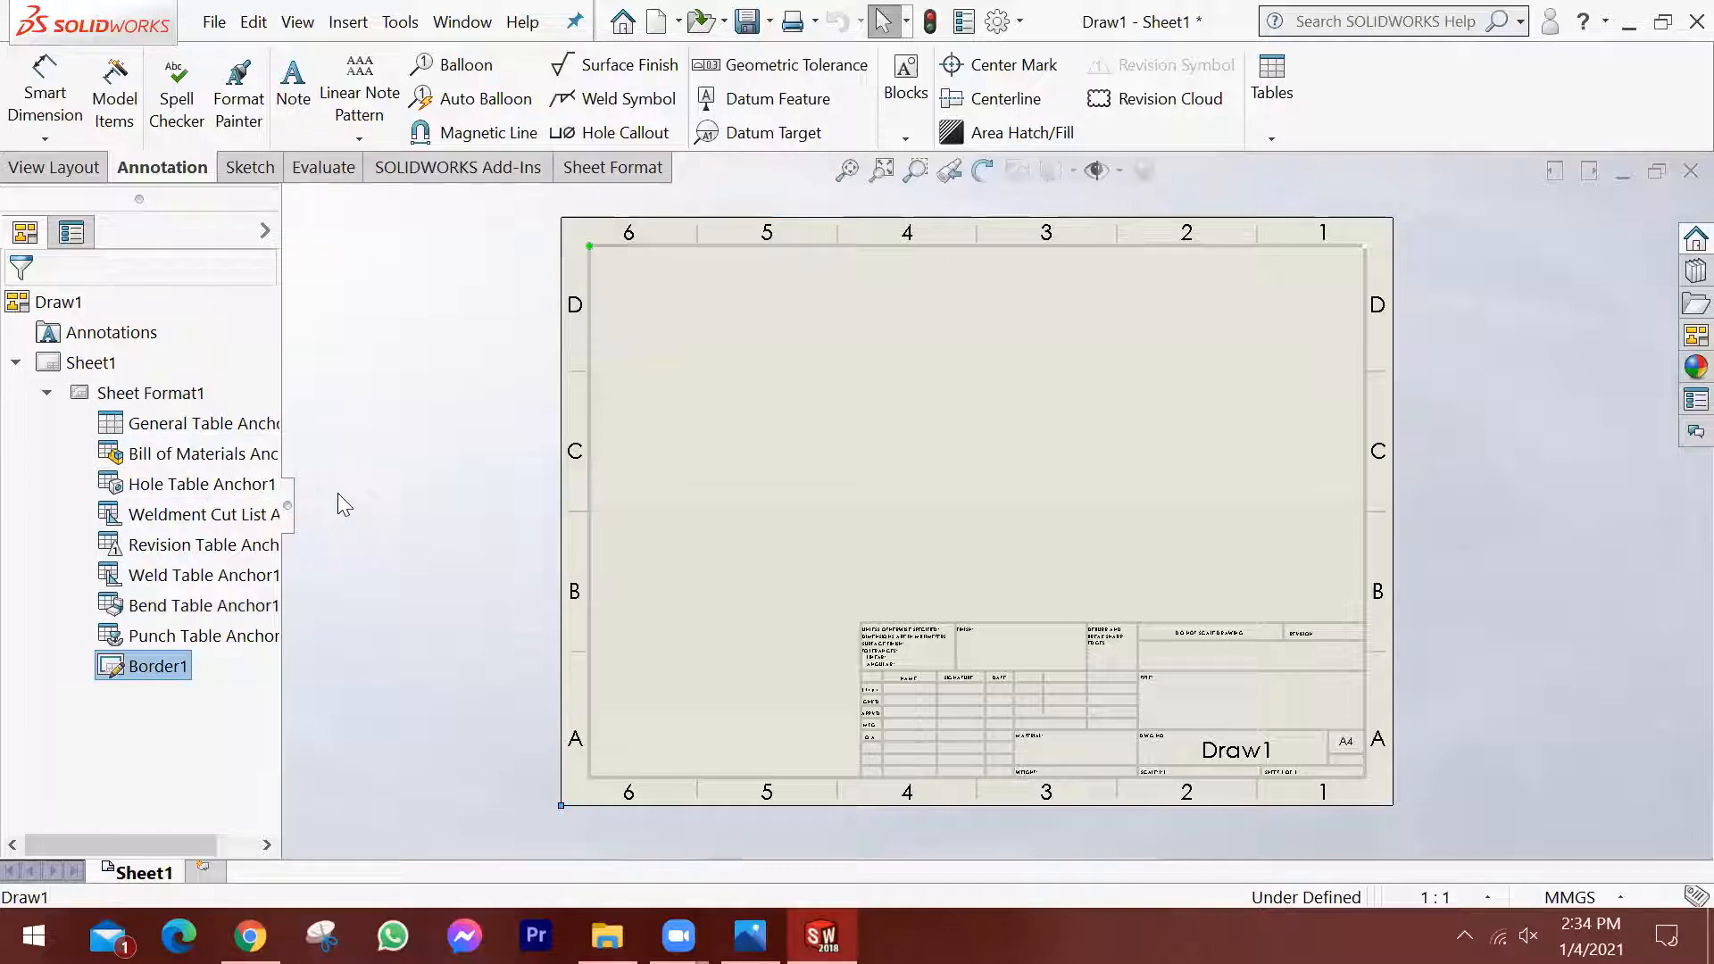
Delete Sheet Format1 from Sheet1, removing its border and title block, and confirm the deletion.
{"action": "left_click", "coordinate": [148, 393]}
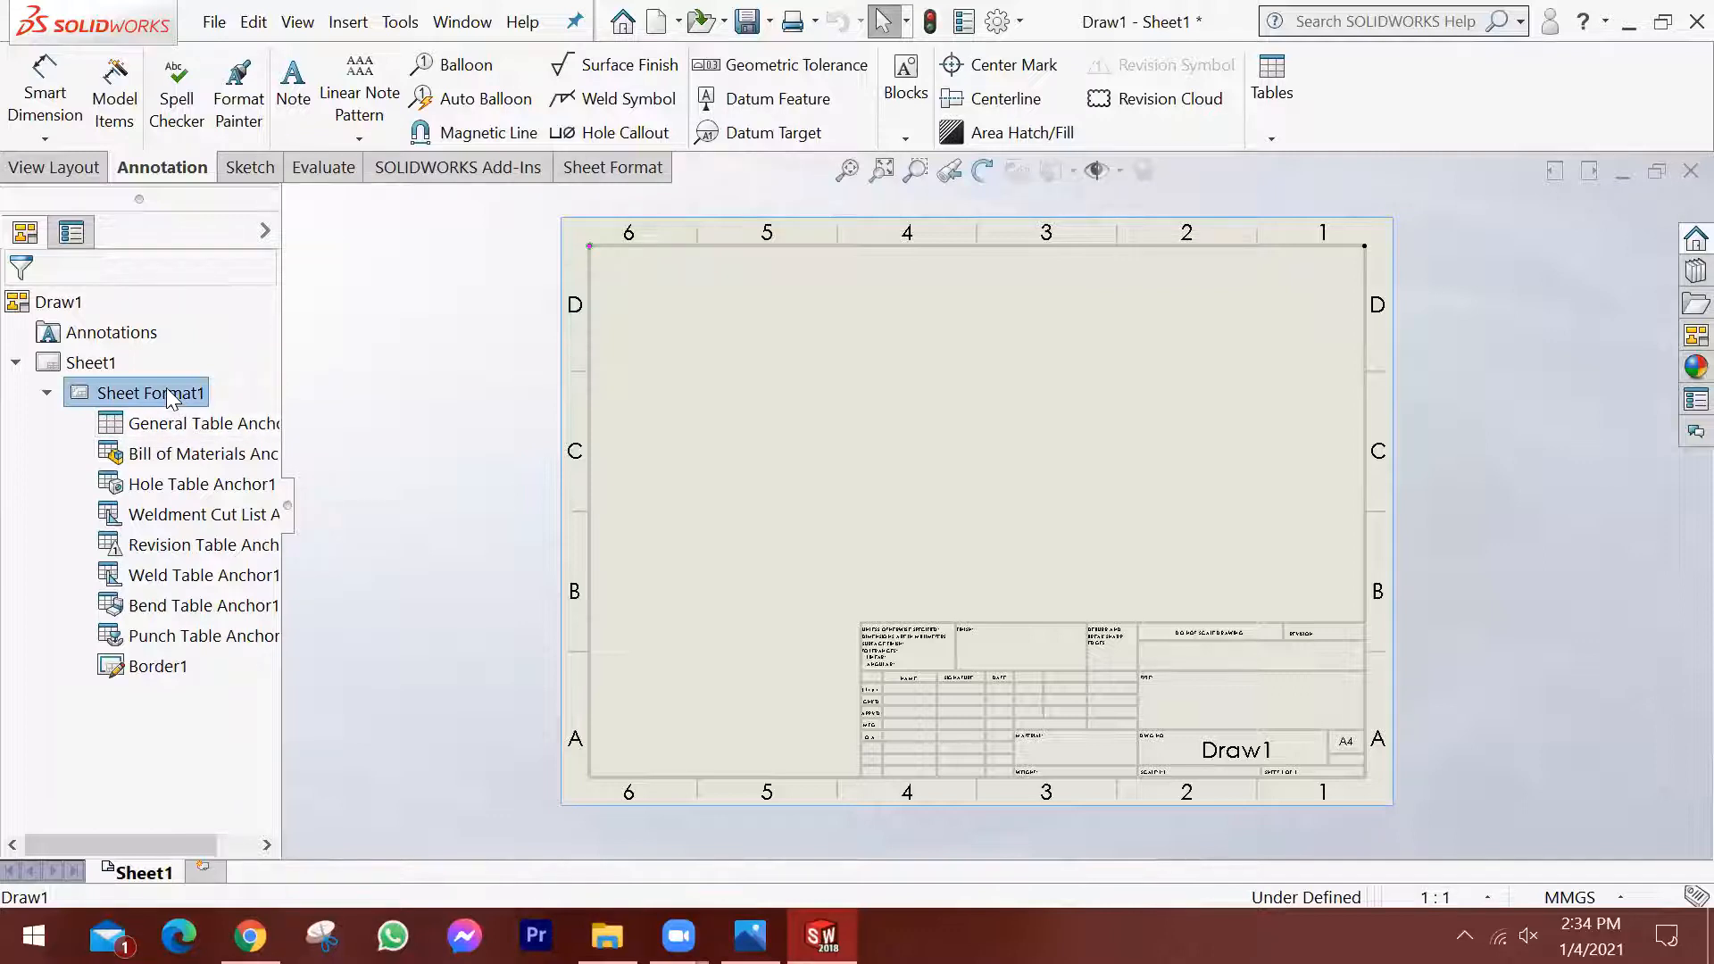
{"action": "right_click", "coordinate": [129, 389]}
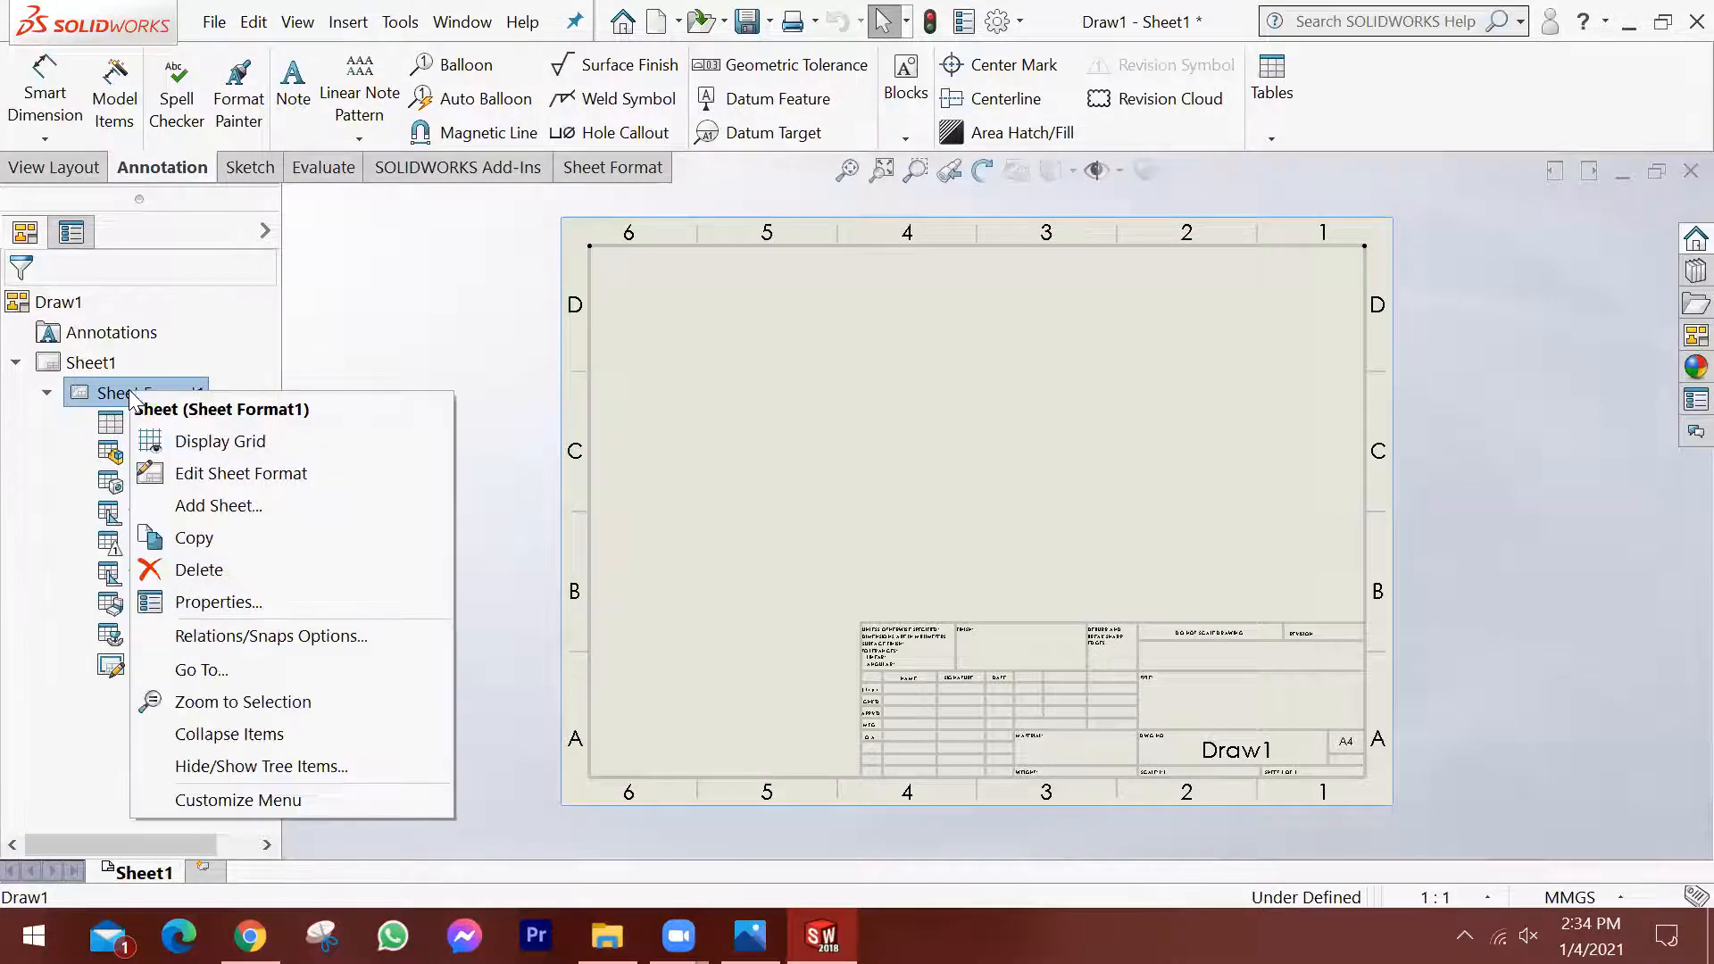
{"action": "left_click", "coordinate": [200, 571]}
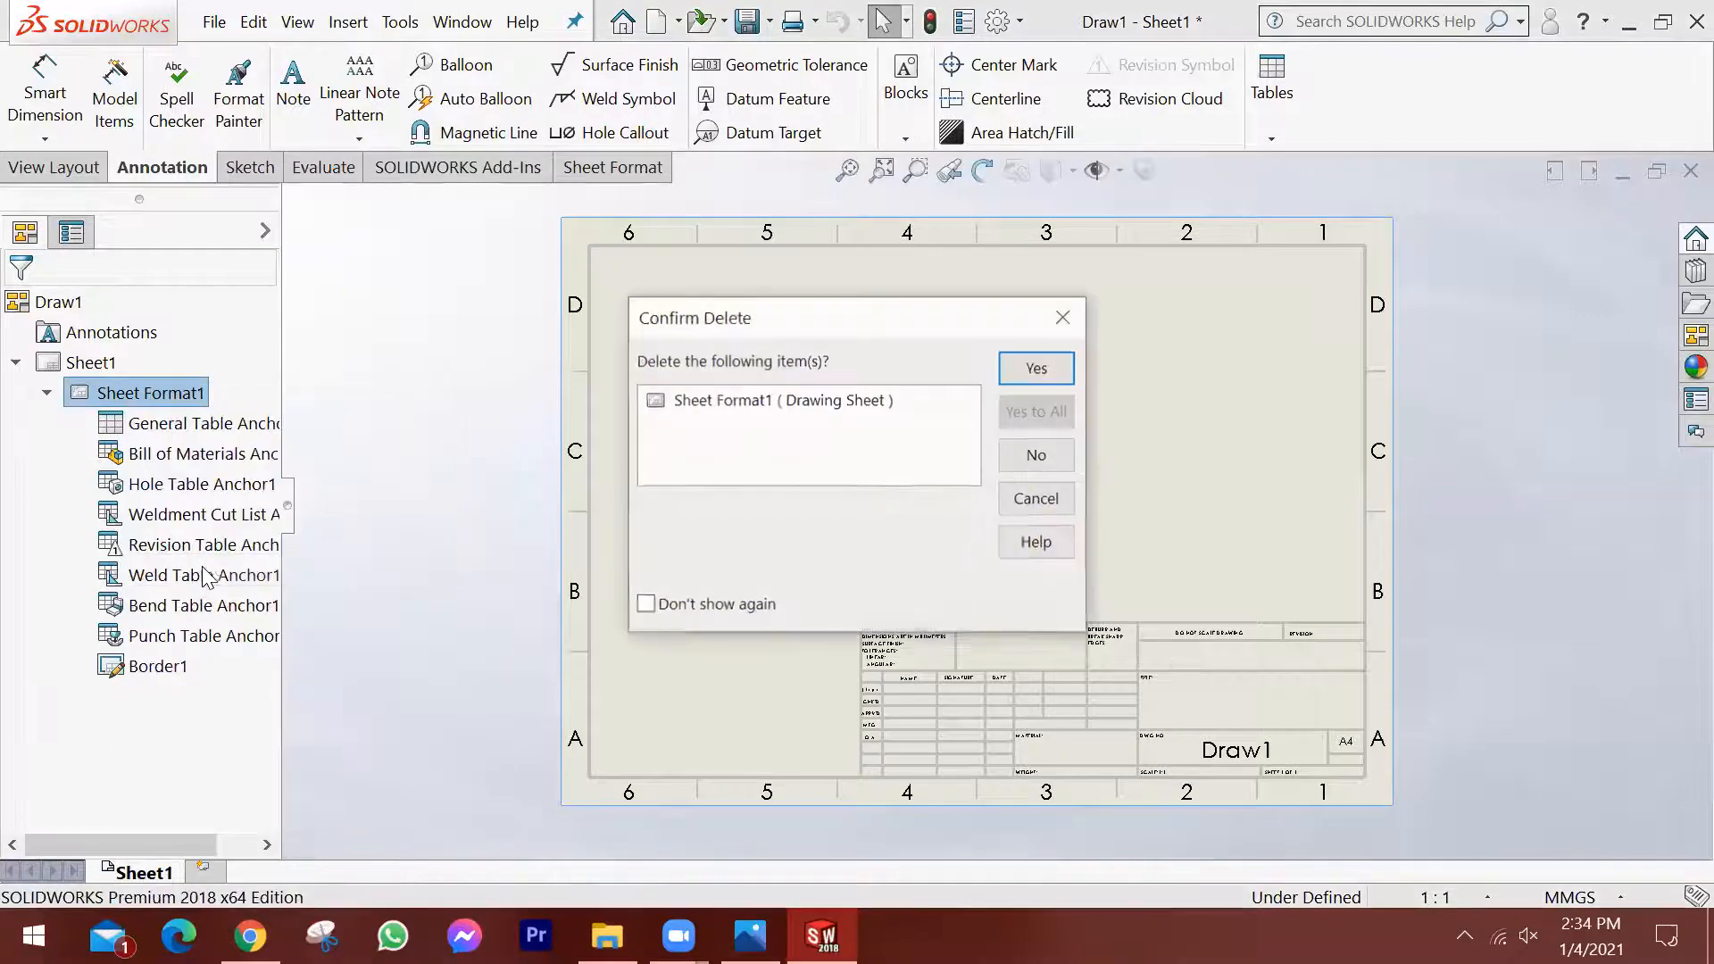
{"action": "left_click", "coordinate": [1036, 371]}
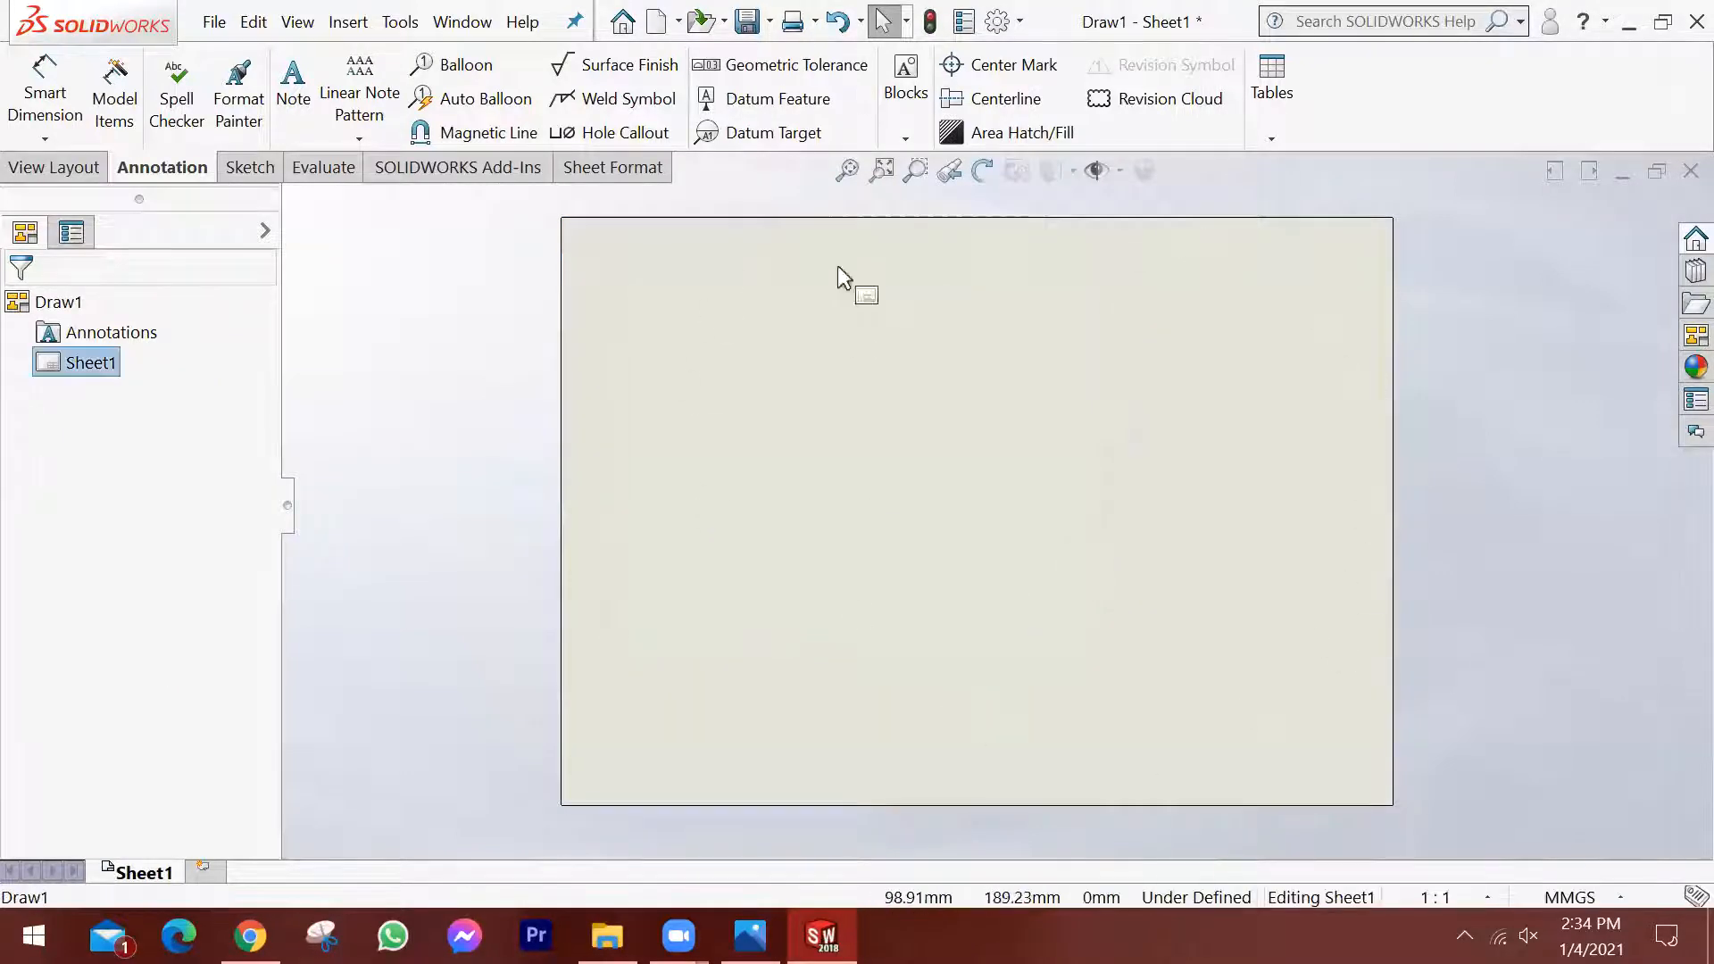
Review the drawing command sets for view layout, annotation, sketching, evaluation, add-ins and sheet format.
{"action": "left_click", "coordinate": [851, 170]}
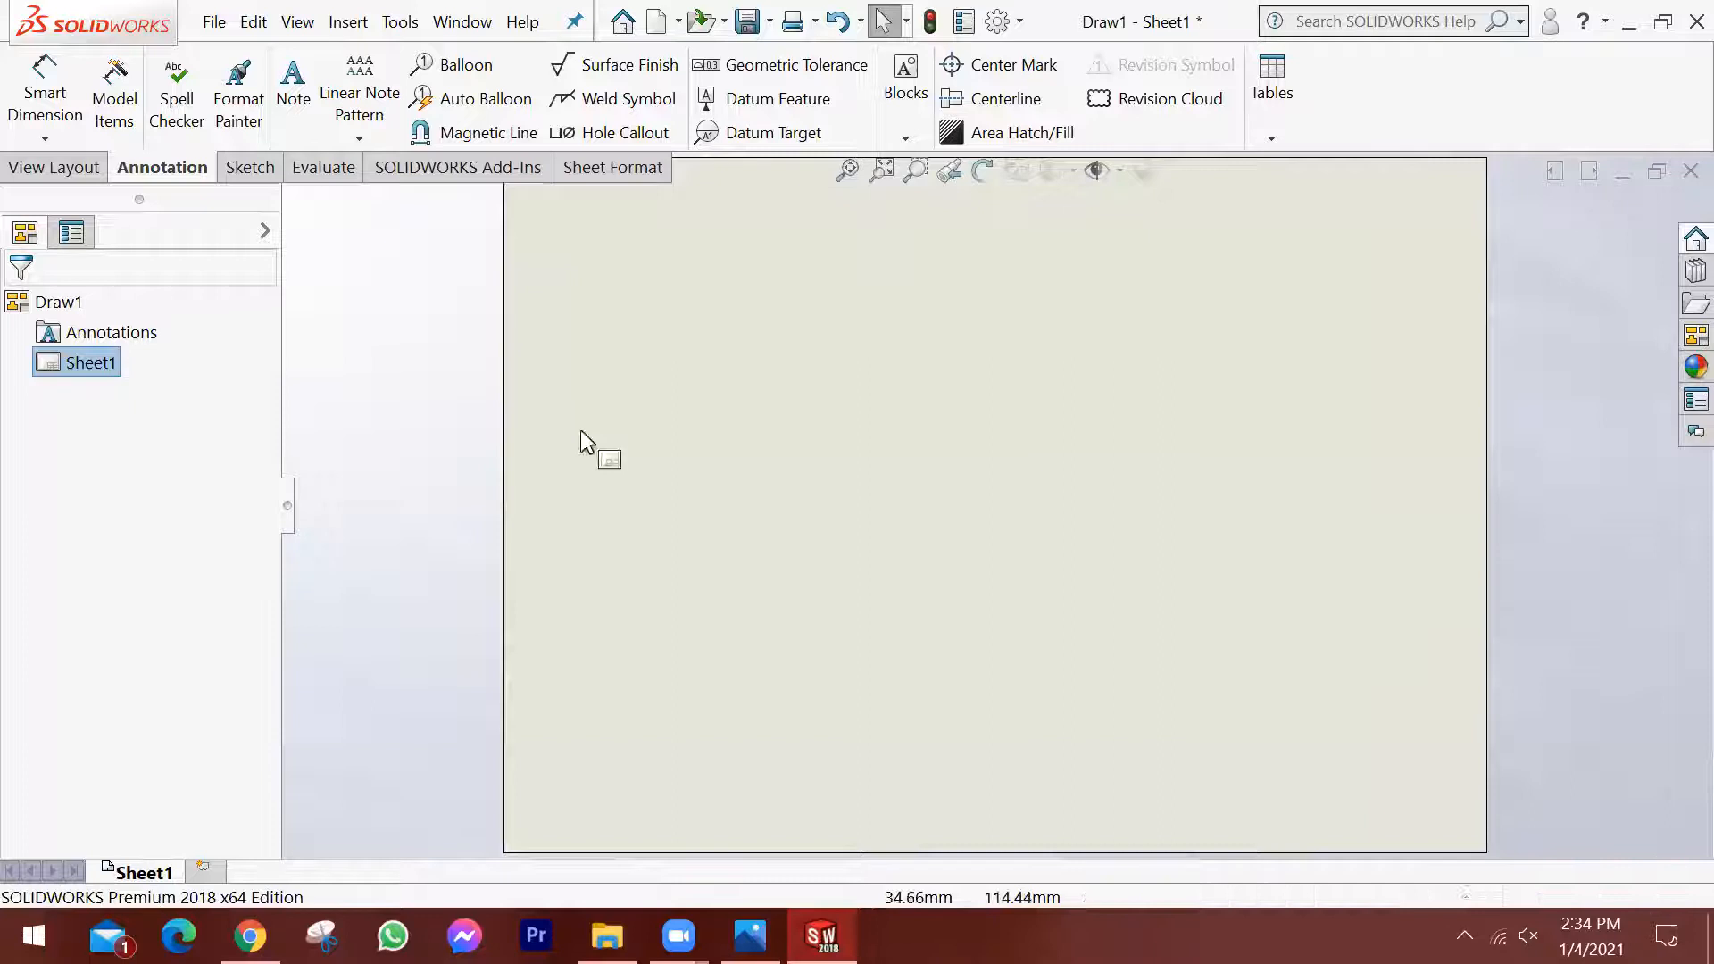
{"action": "scroll", "coordinate": [1123, 464], "scroll_direction": "up", "scroll_amount": 1}
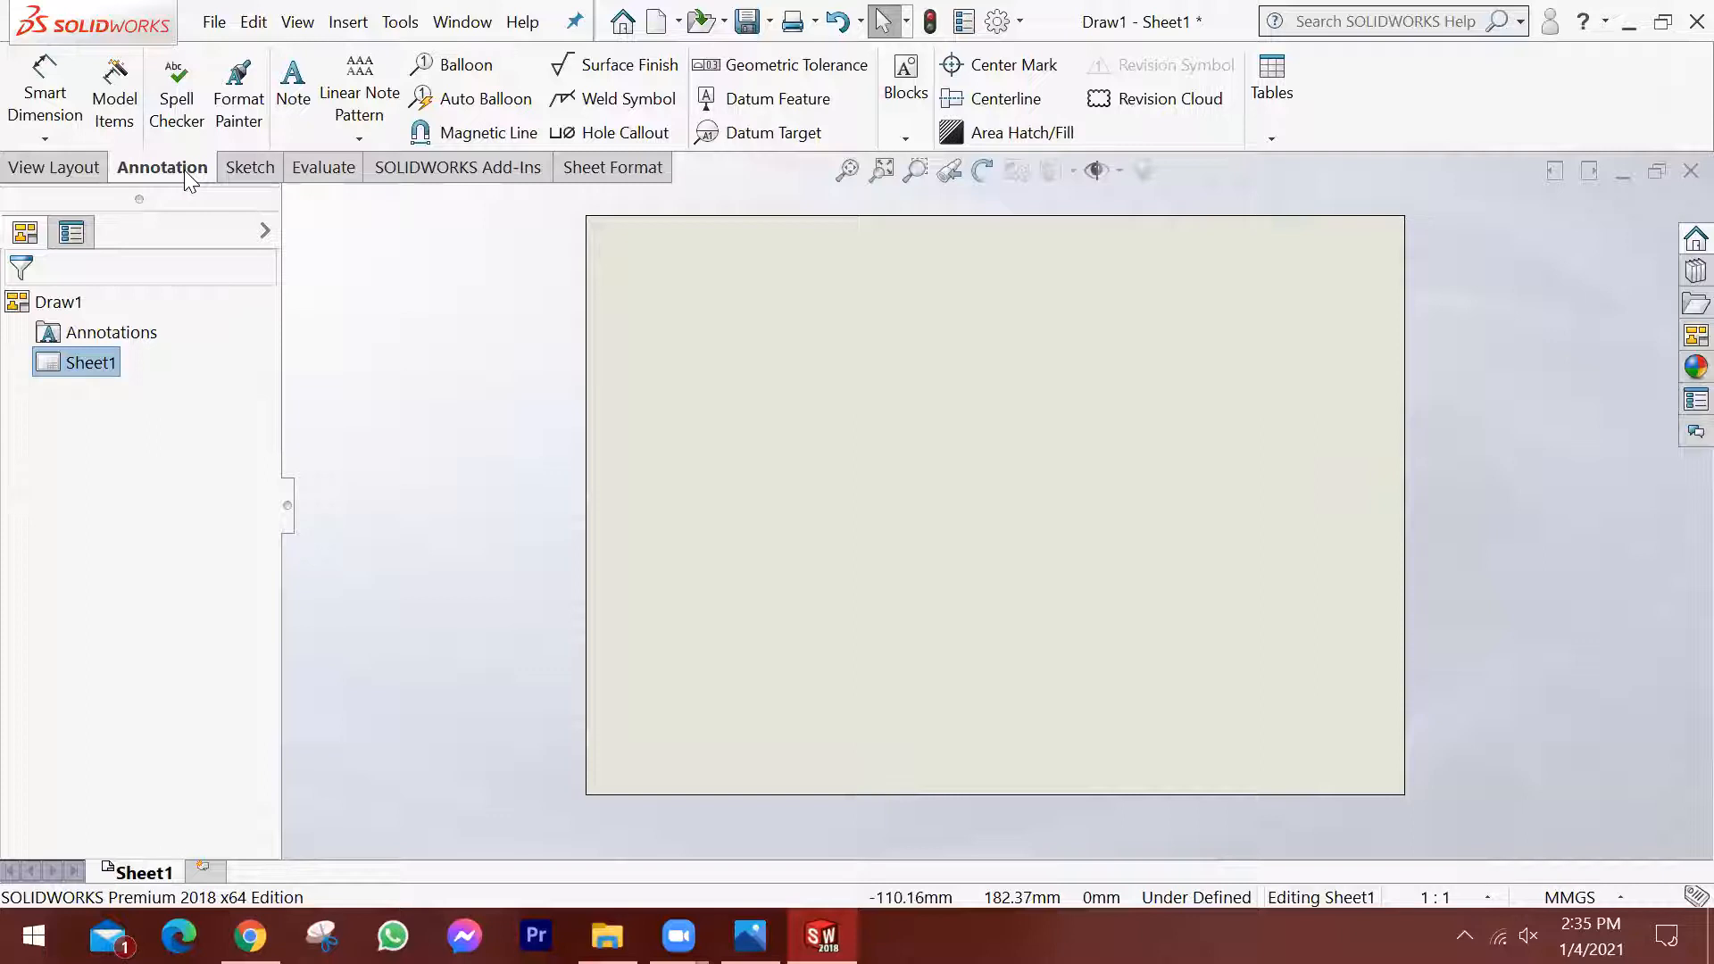
{"action": "left_click", "coordinate": [62, 168]}
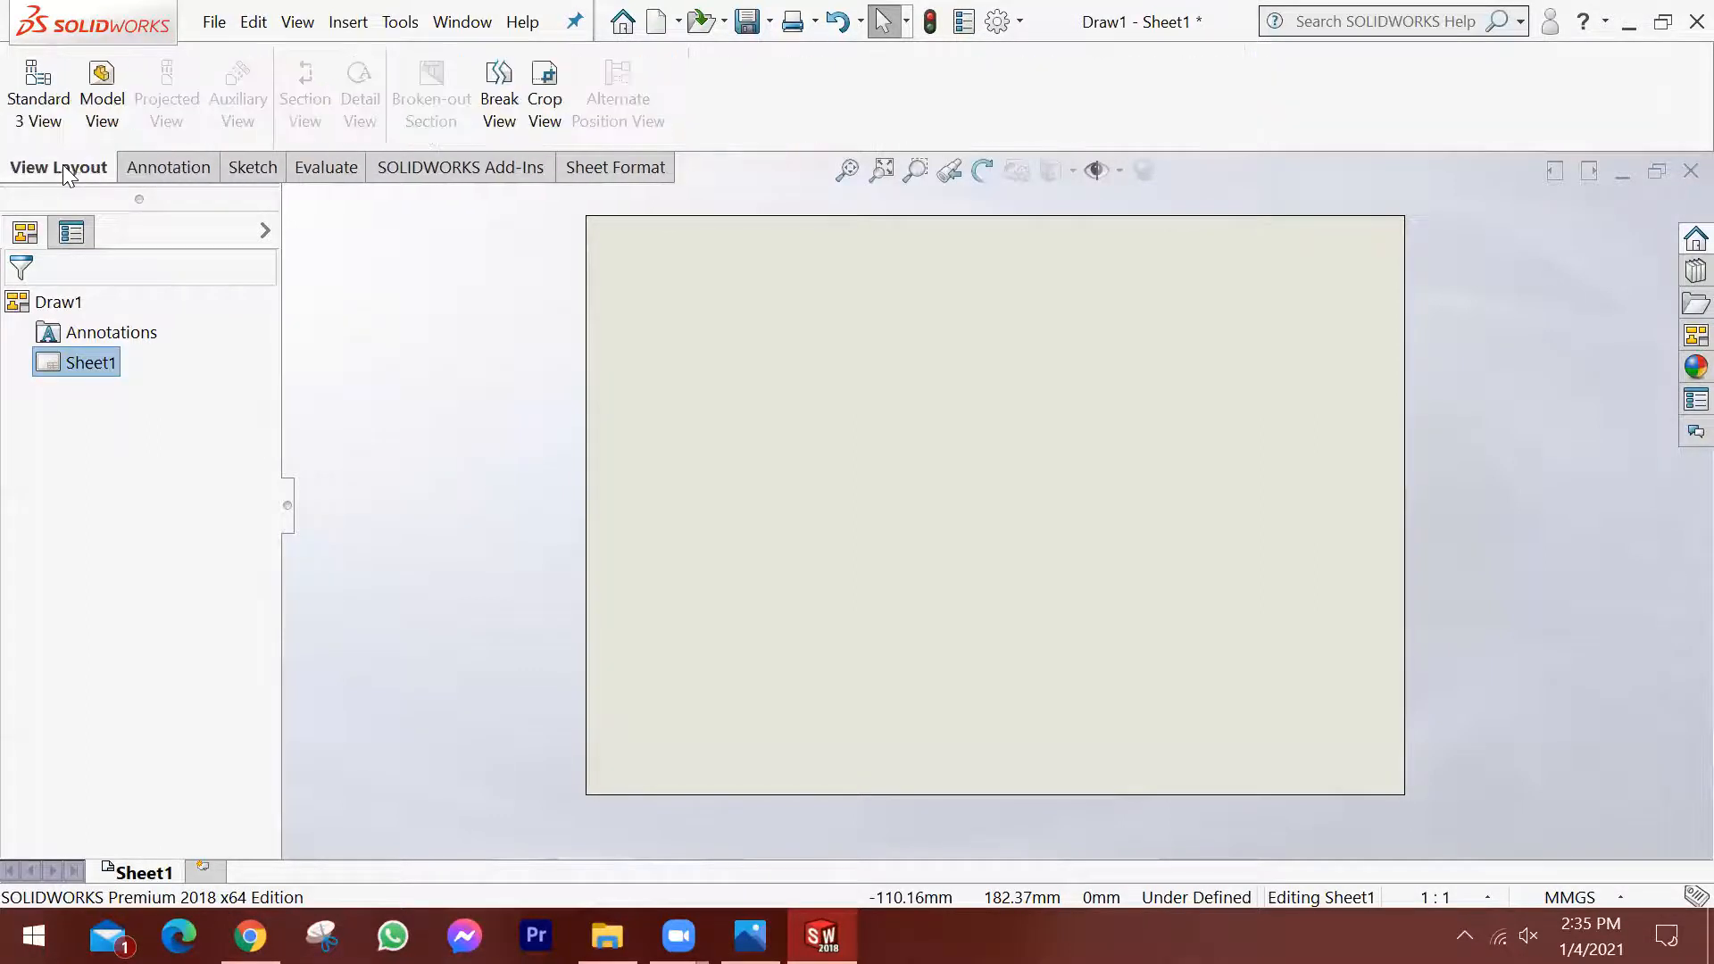
{"action": "left_click", "coordinate": [190, 174]}
{"action": "left_click", "coordinate": [245, 174]}
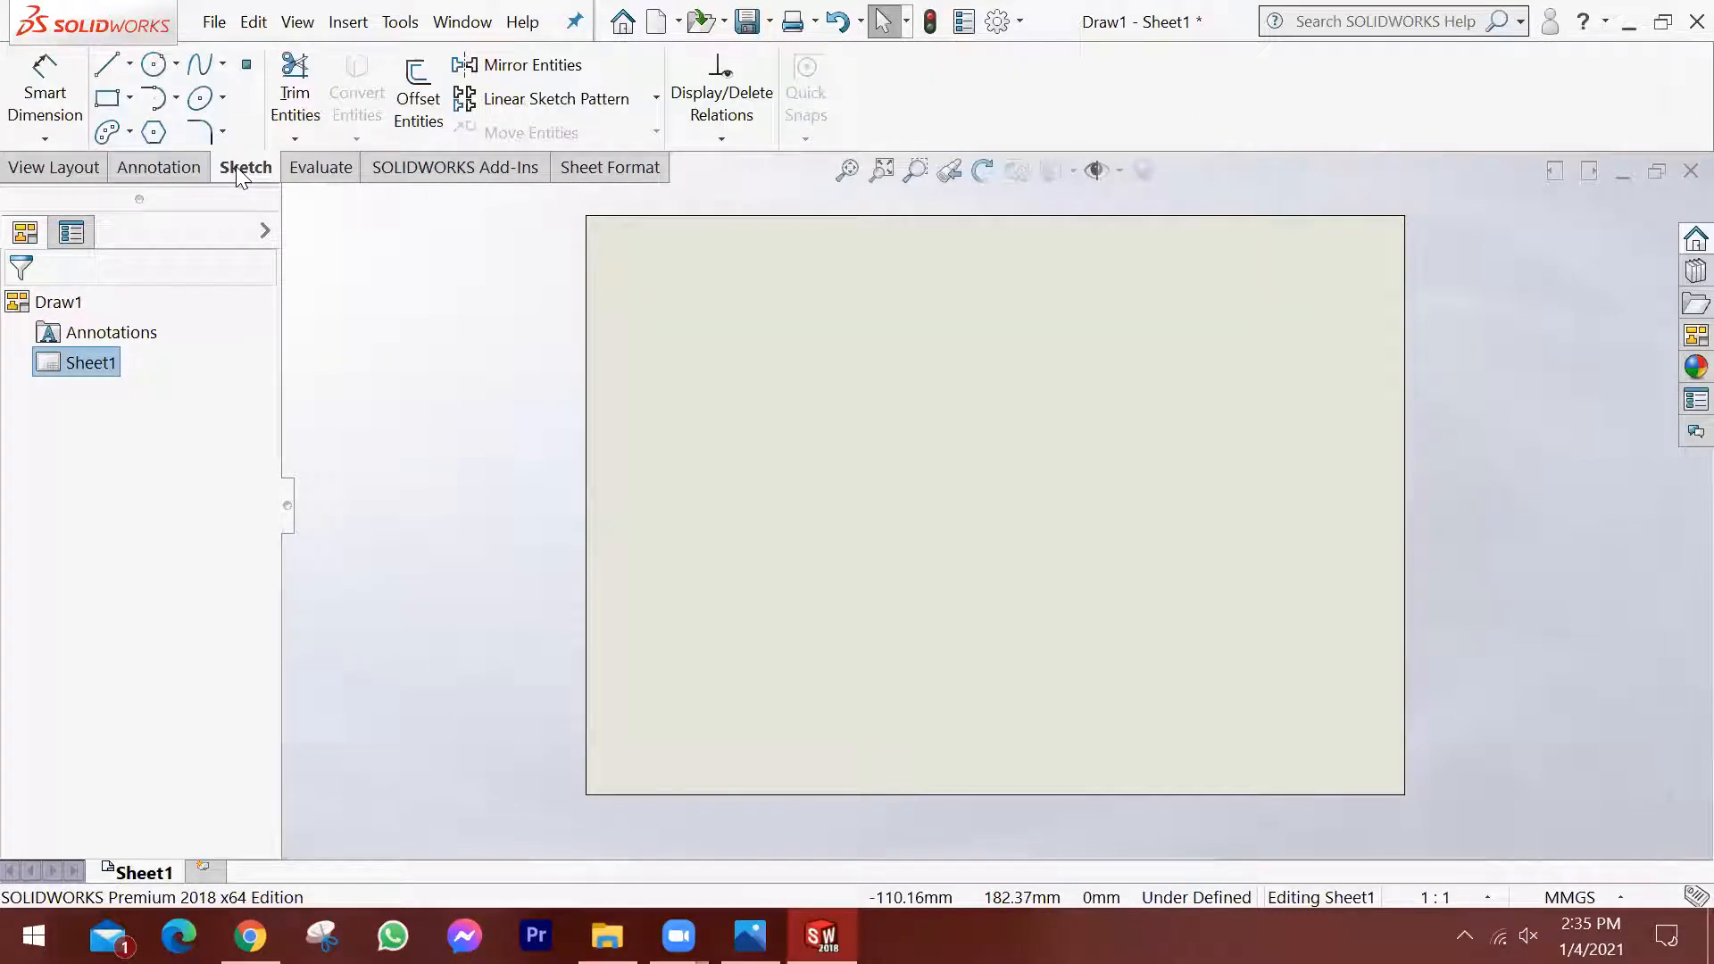
{"action": "left_click", "coordinate": [321, 168]}
{"action": "left_click", "coordinate": [442, 169]}
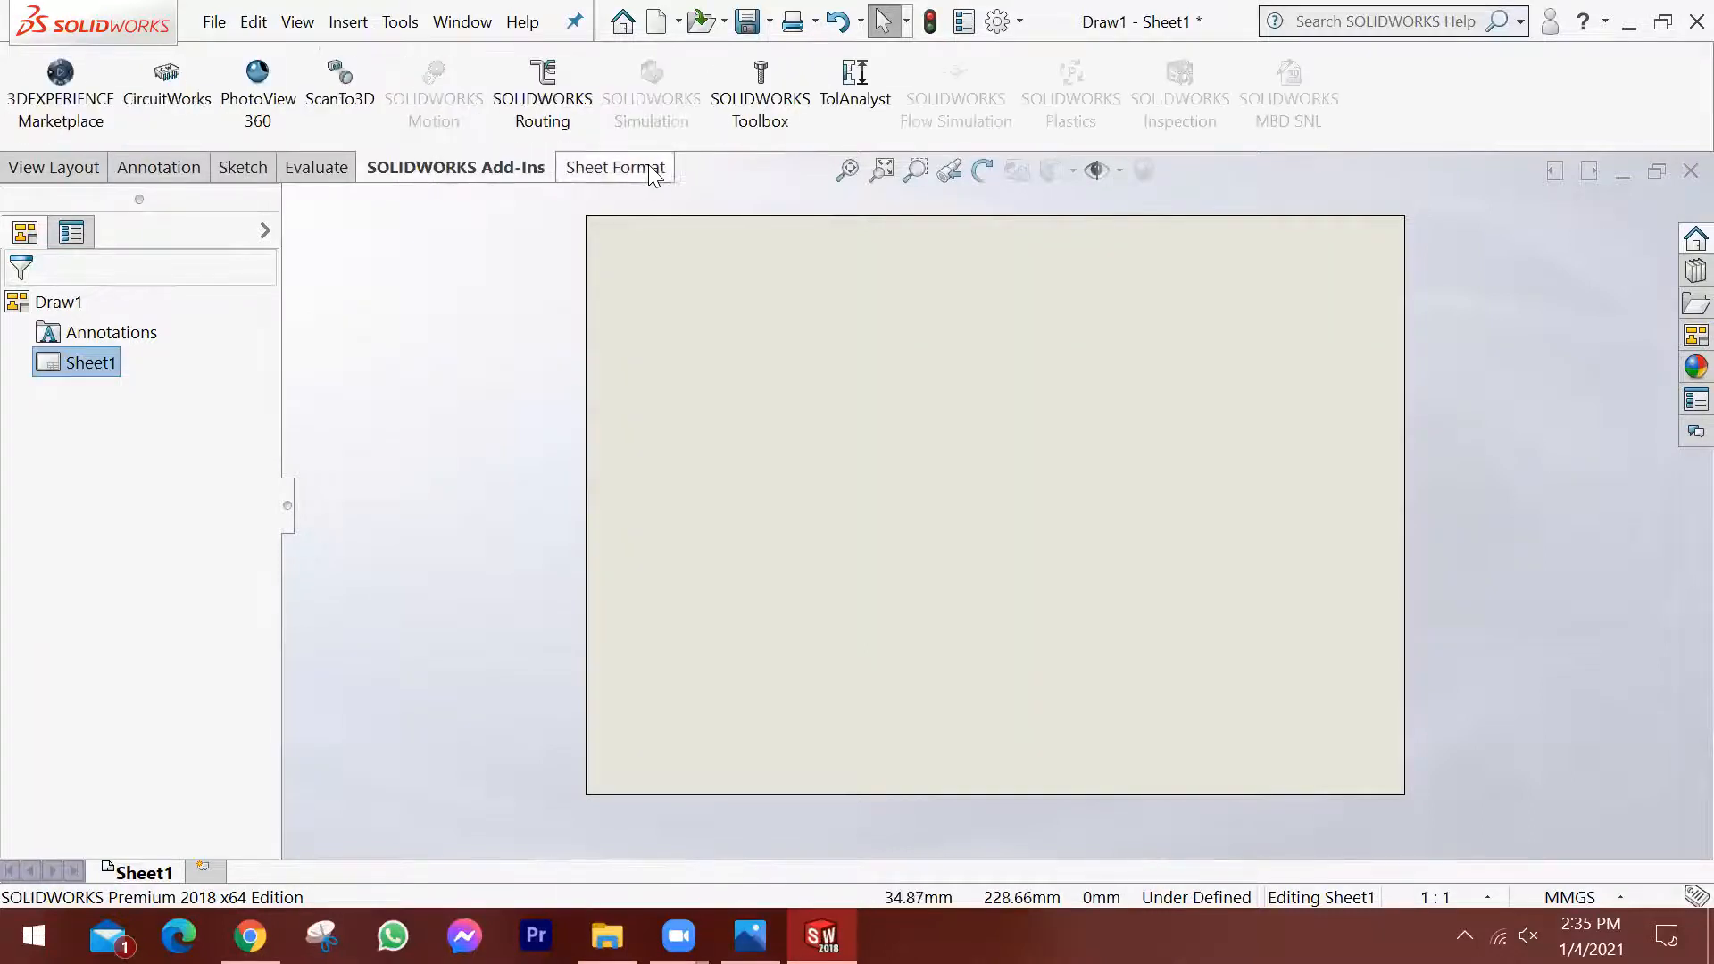
{"action": "left_click", "coordinate": [644, 170]}
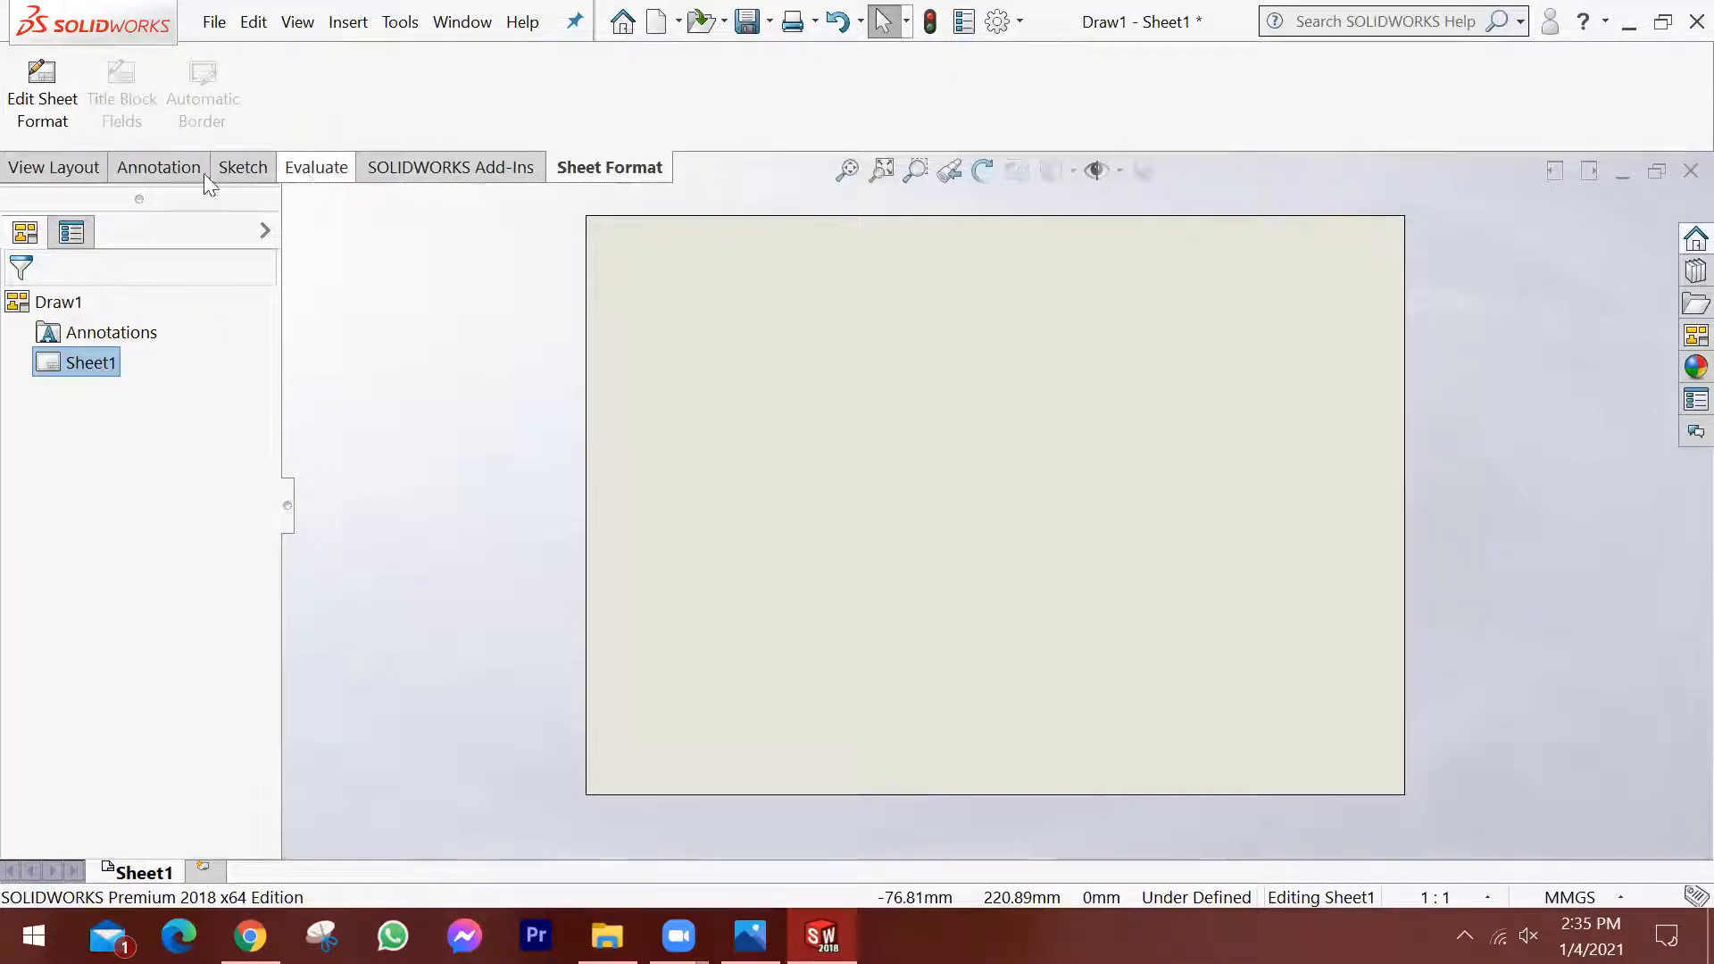
Start a Model View and load the part file 28-12.SLDPRT as its source.
{"action": "left_click", "coordinate": [44, 169]}
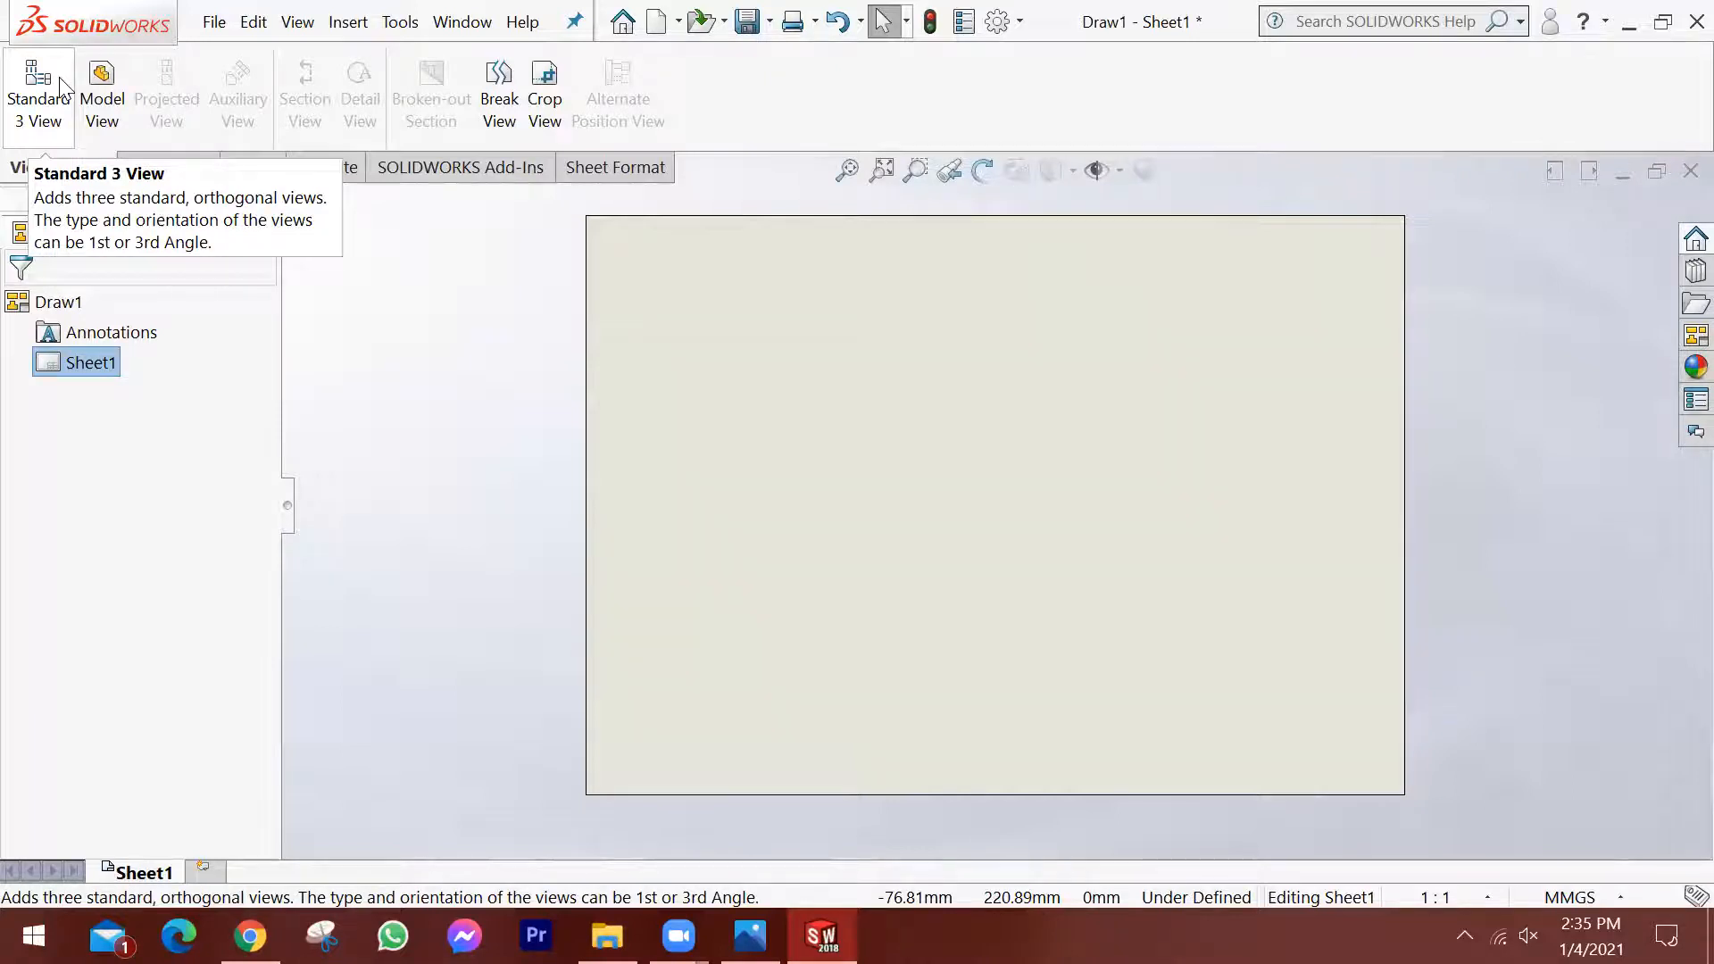
{"action": "left_click", "coordinate": [105, 98]}
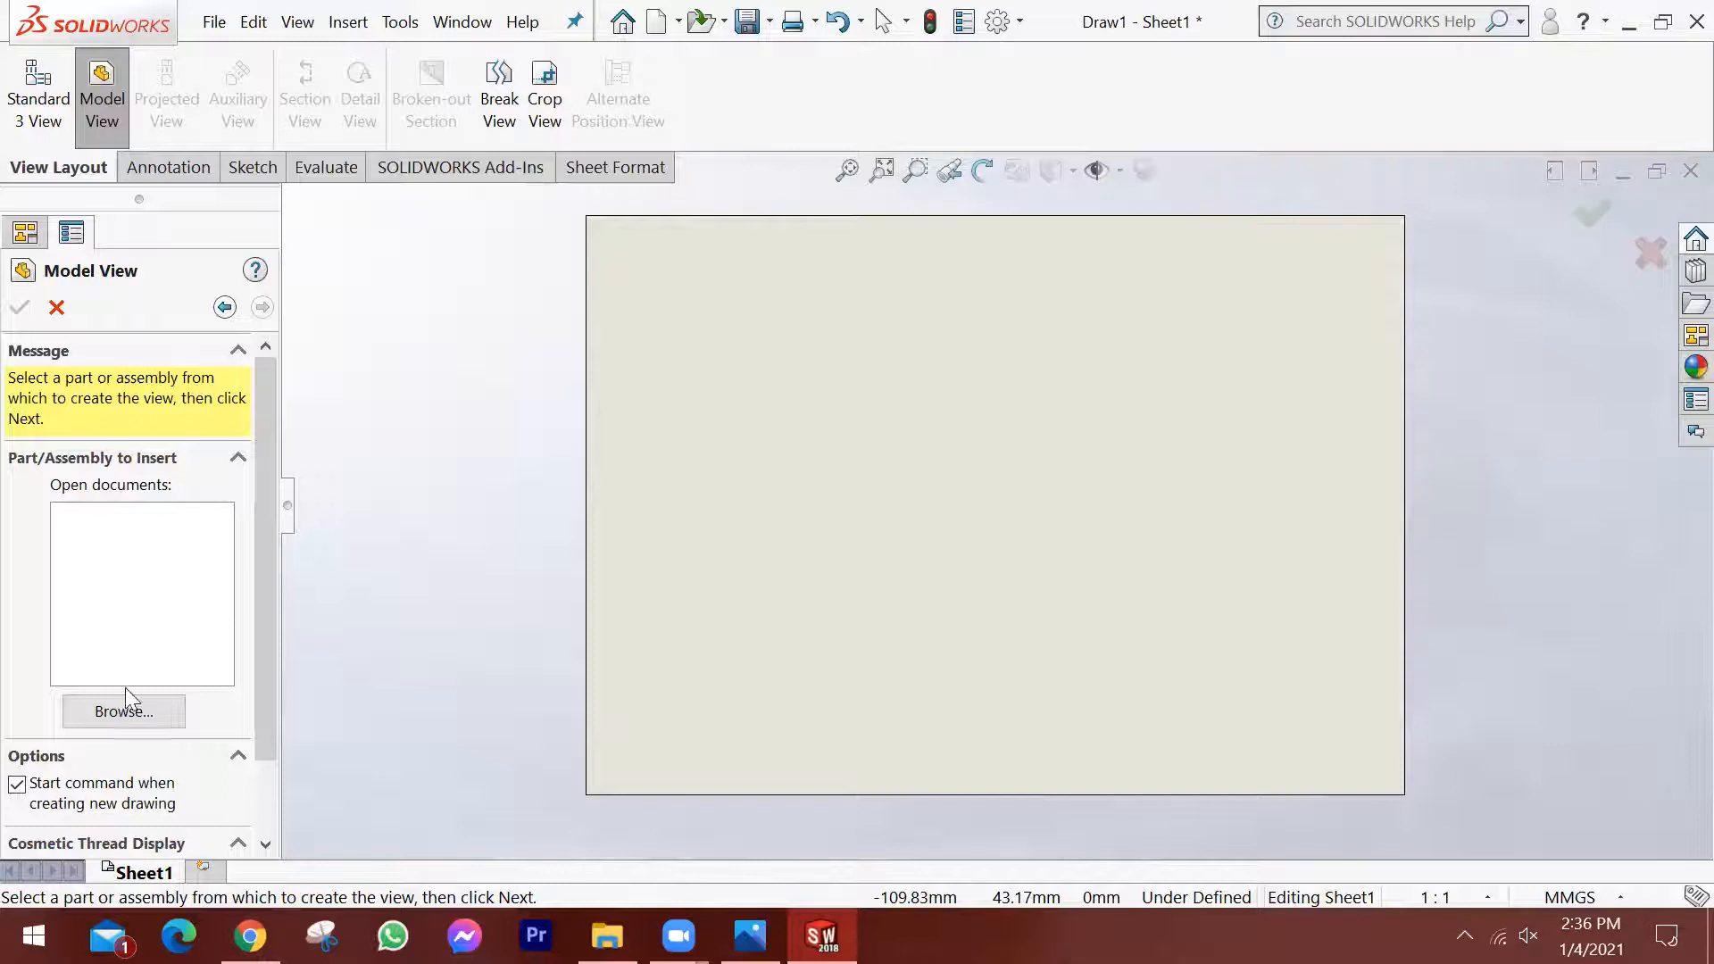
{"action": "left_click", "coordinate": [140, 710]}
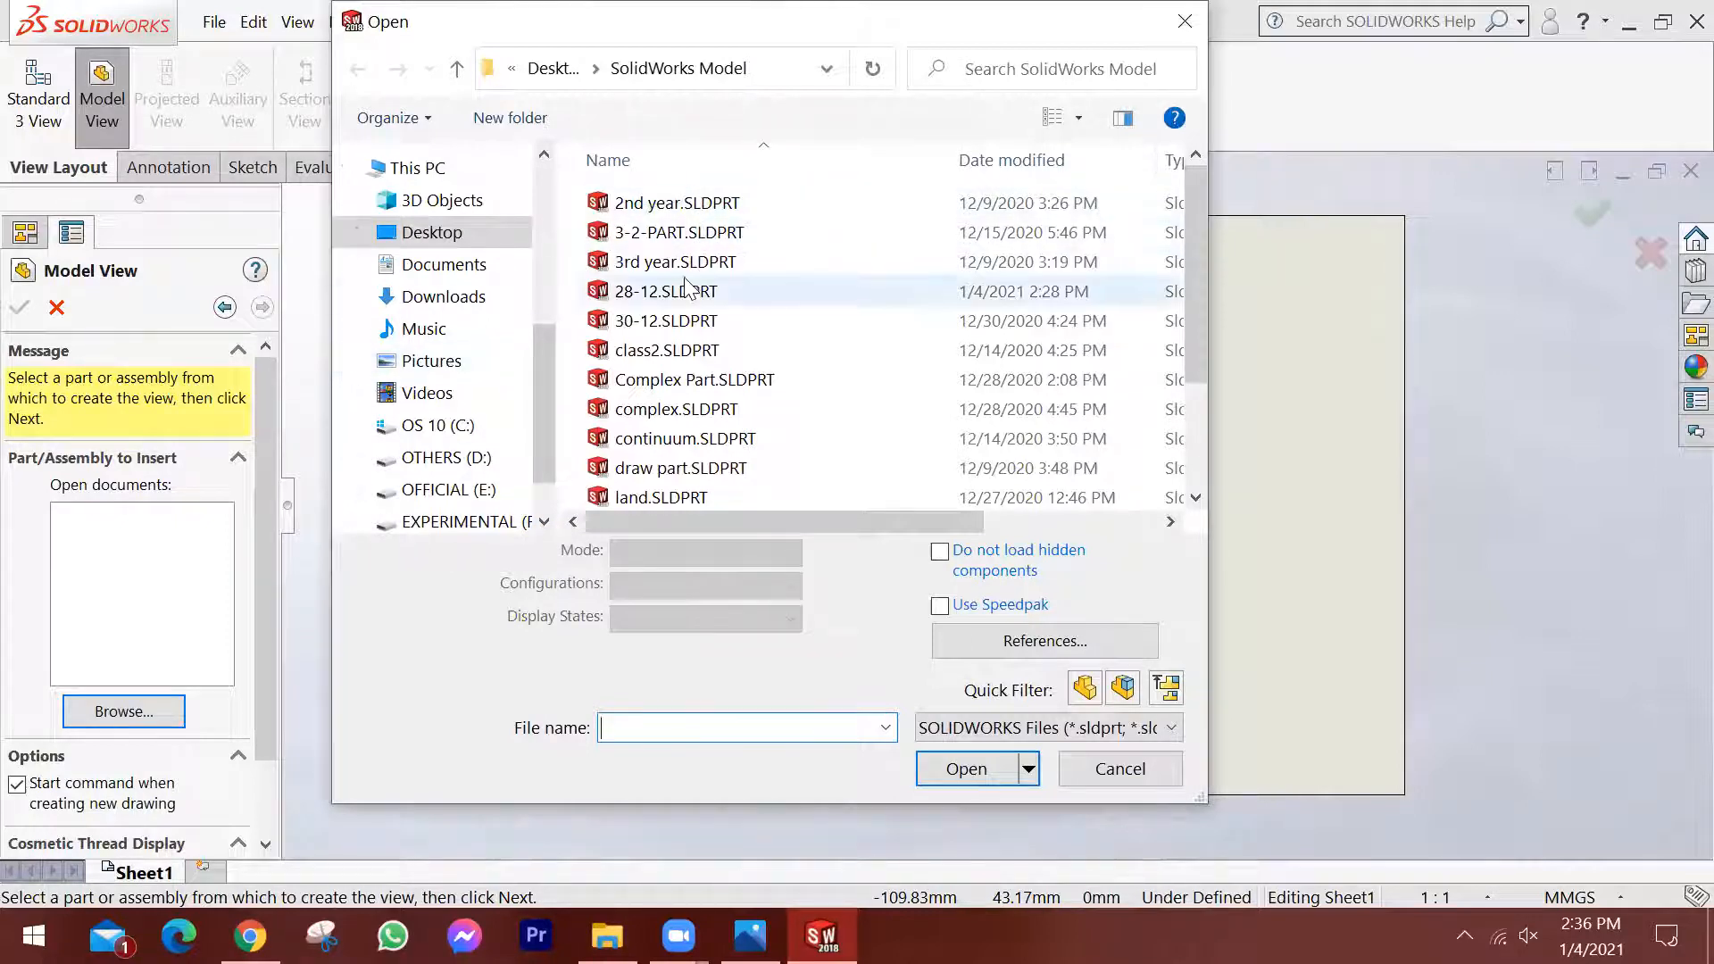
{"action": "left_click", "coordinate": [641, 301]}
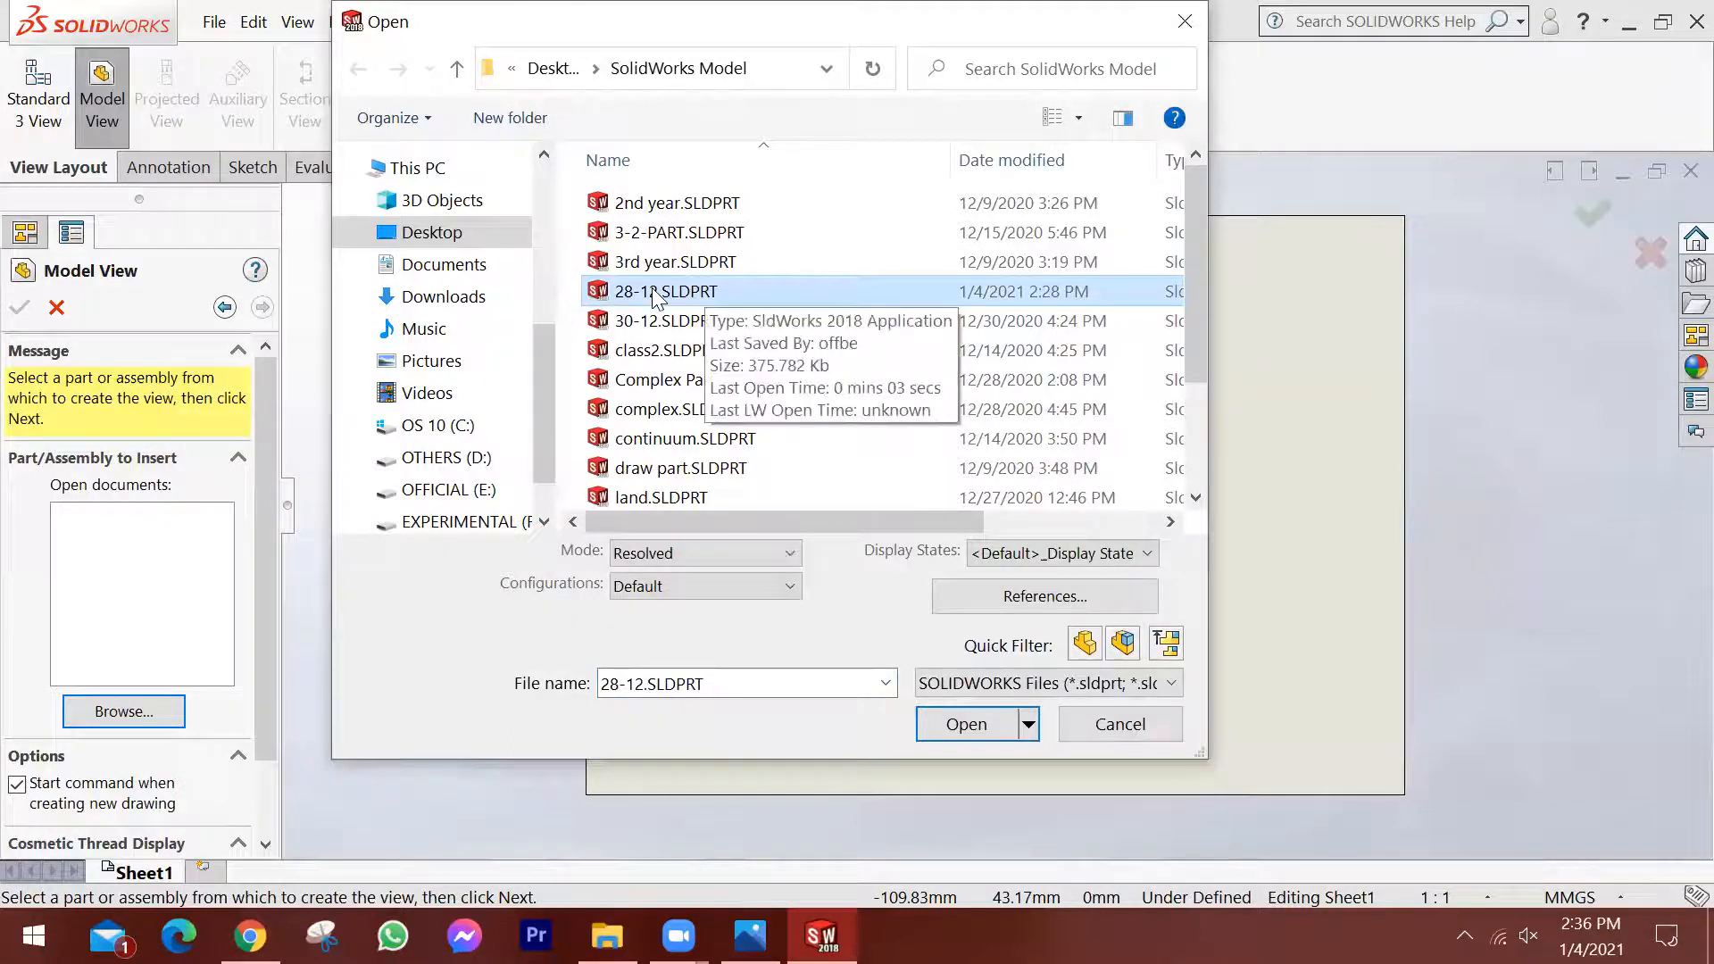
{"action": "left_click", "coordinate": [977, 729]}
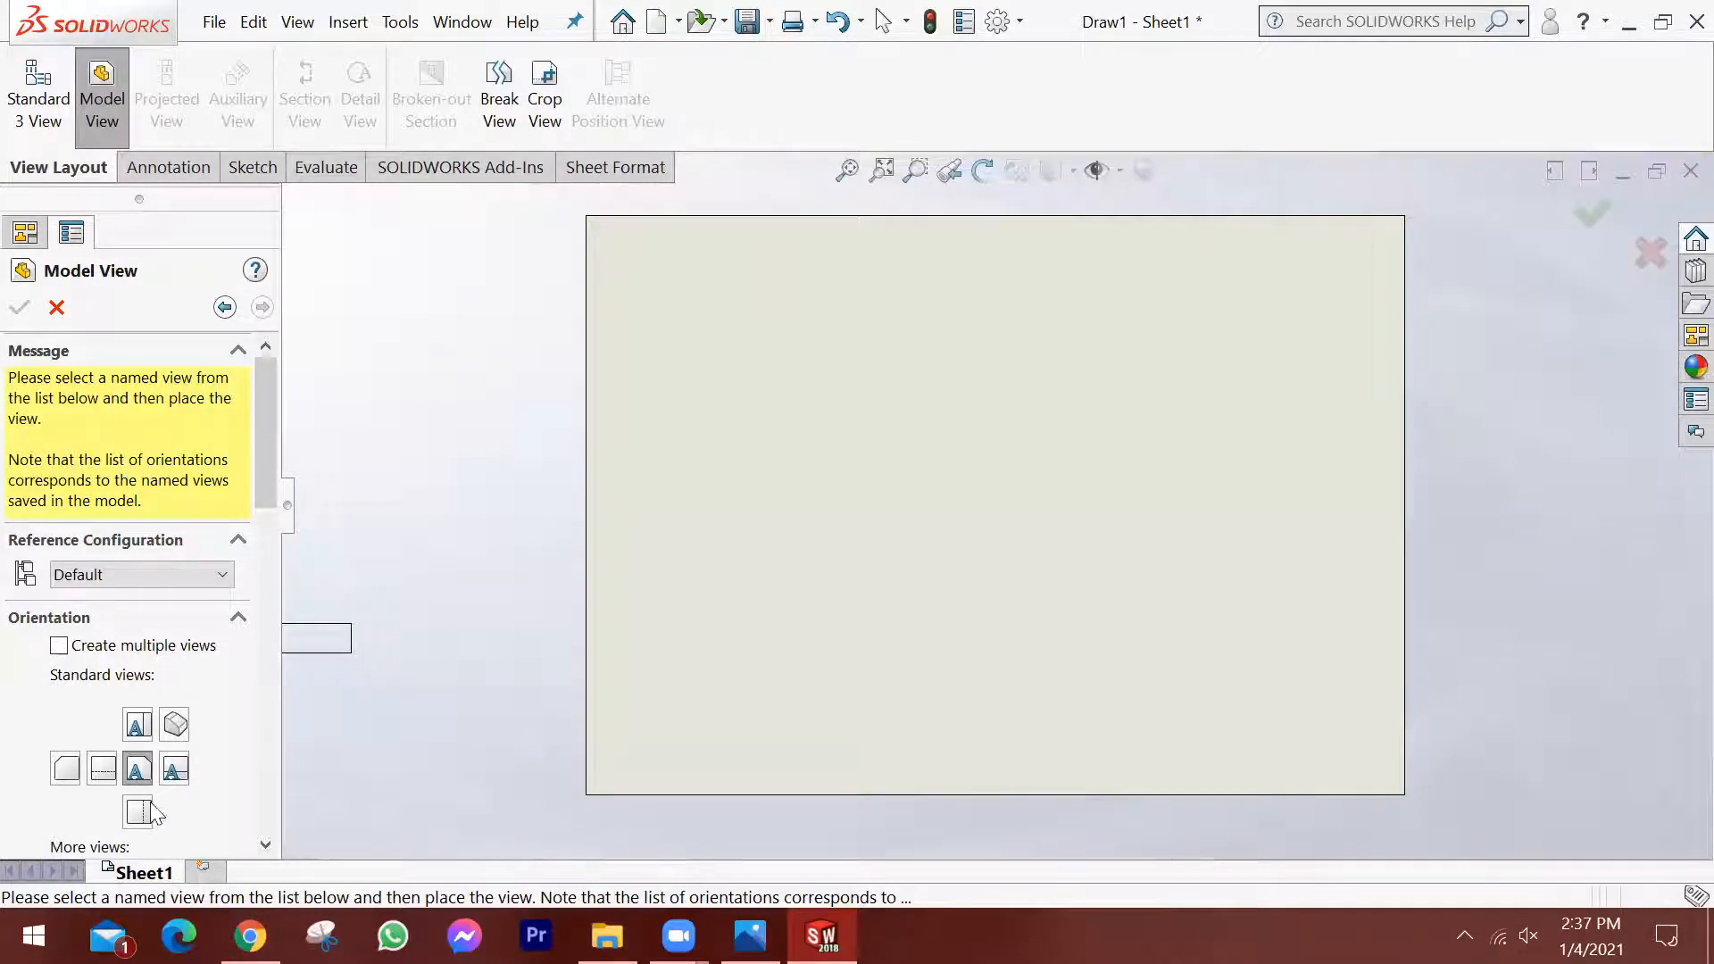
Place the part's front view in the left half of the sheet and finish without adding projected views.
{"action": "scroll", "coordinate": [162, 696], "scroll_direction": "down", "scroll_amount": 3}
{"action": "scroll", "coordinate": [163, 645], "scroll_direction": "up", "scroll_amount": 3}
{"action": "scroll", "coordinate": [187, 537], "scroll_direction": "down", "scroll_amount": 3}
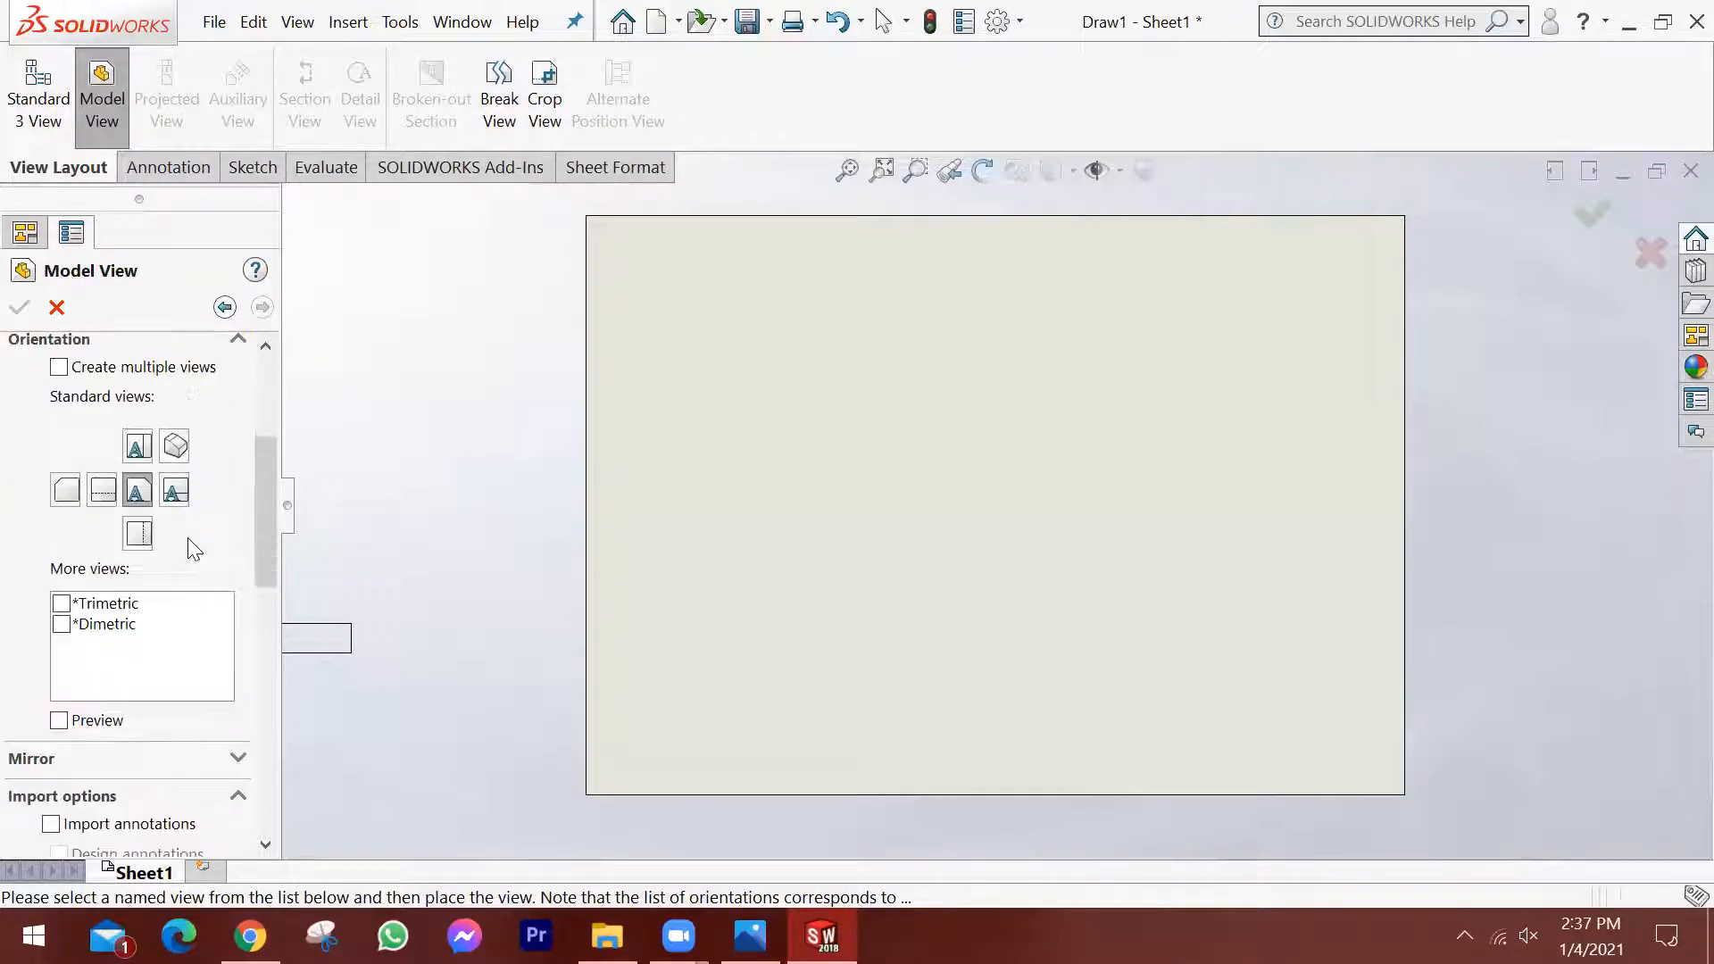
{"action": "scroll", "coordinate": [194, 549], "scroll_direction": "down", "scroll_amount": 2}
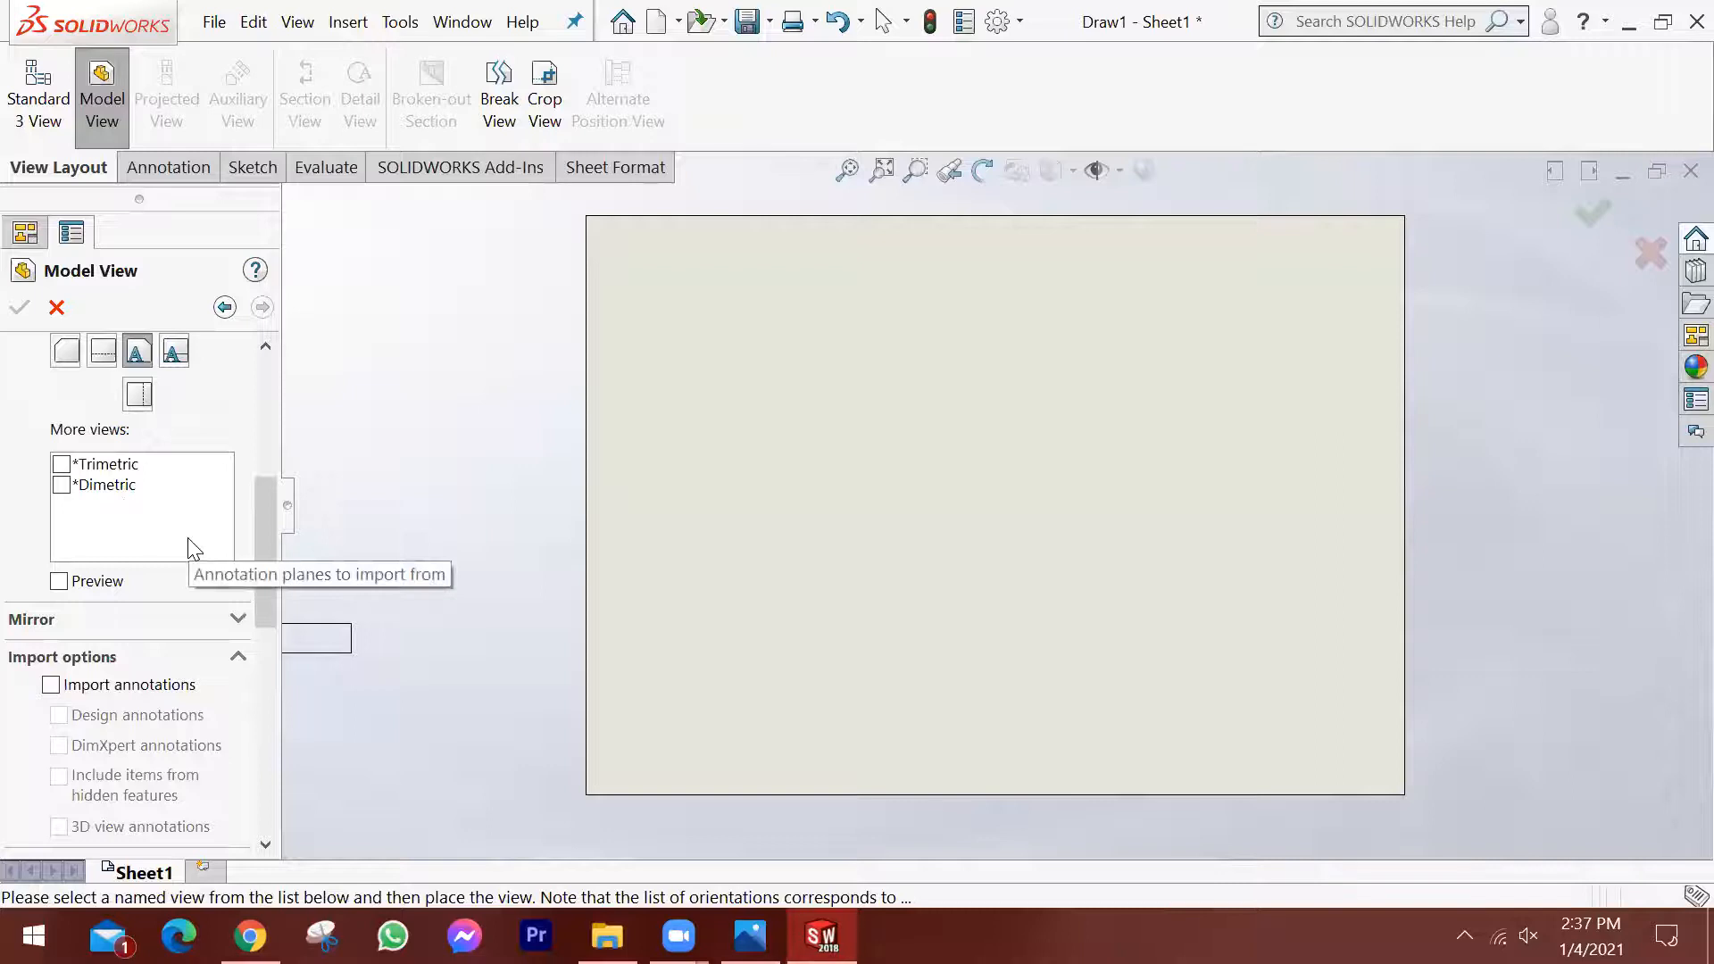
{"action": "scroll", "coordinate": [195, 548], "scroll_direction": "up", "scroll_amount": 5}
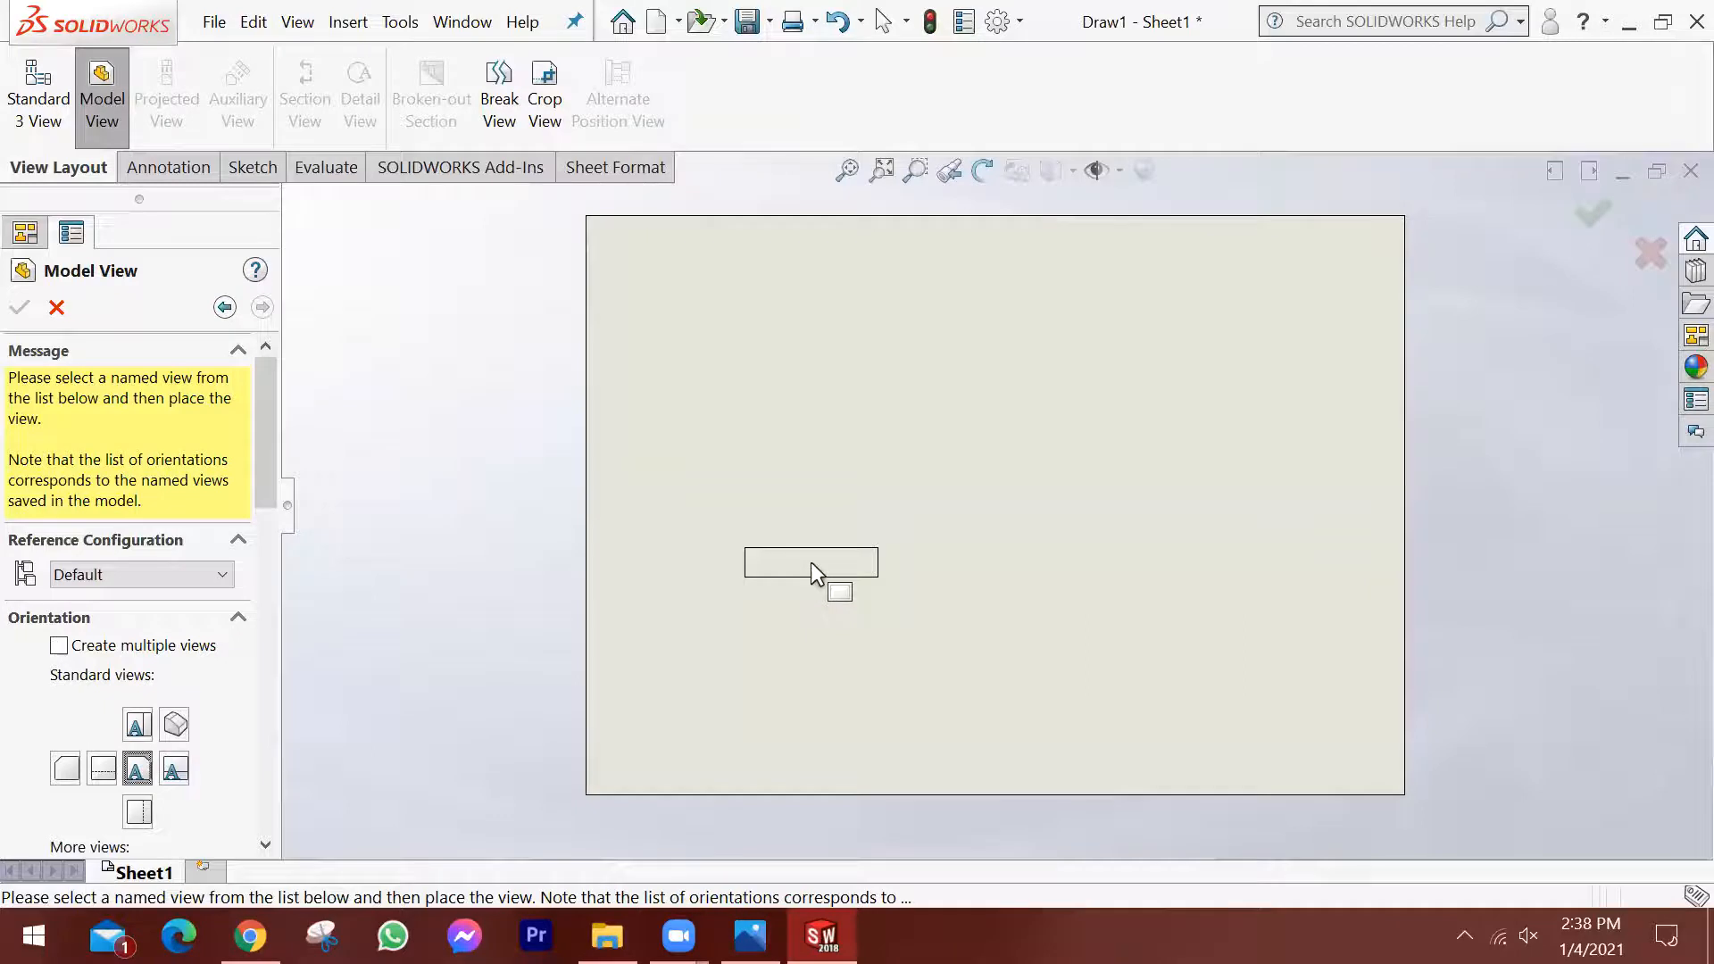
{"action": "left_click", "coordinate": [811, 561]}
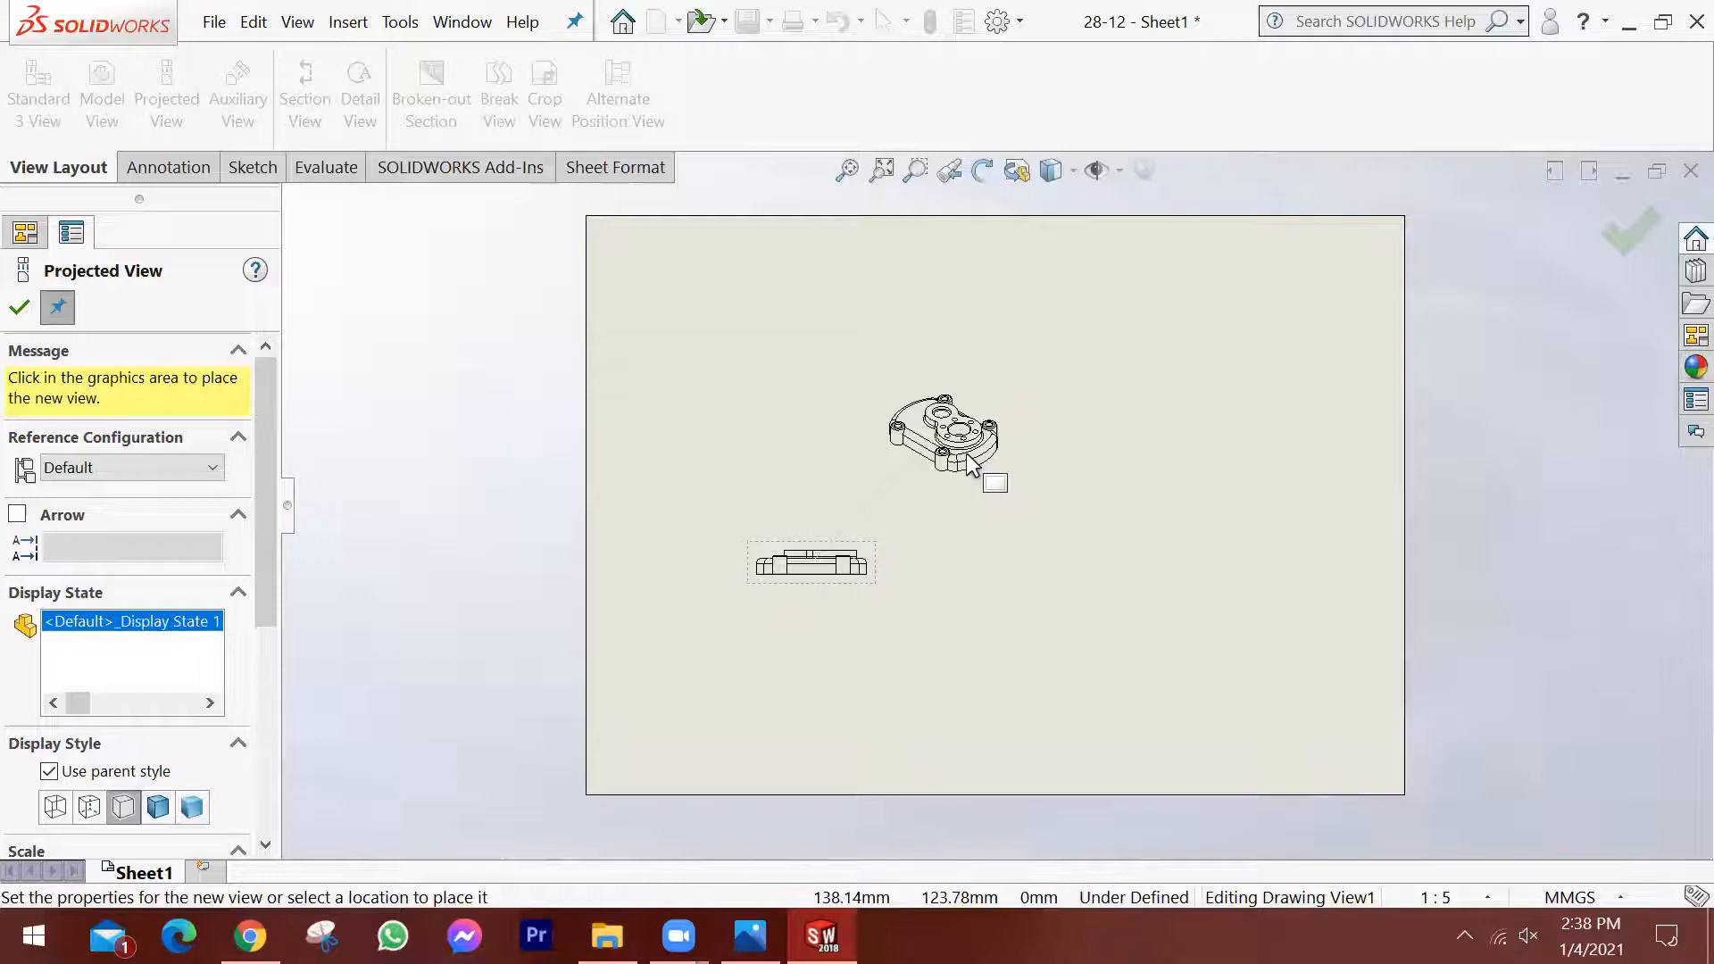
{"action": "scroll", "coordinate": [970, 462], "scroll_direction": "down", "scroll_amount": 5}
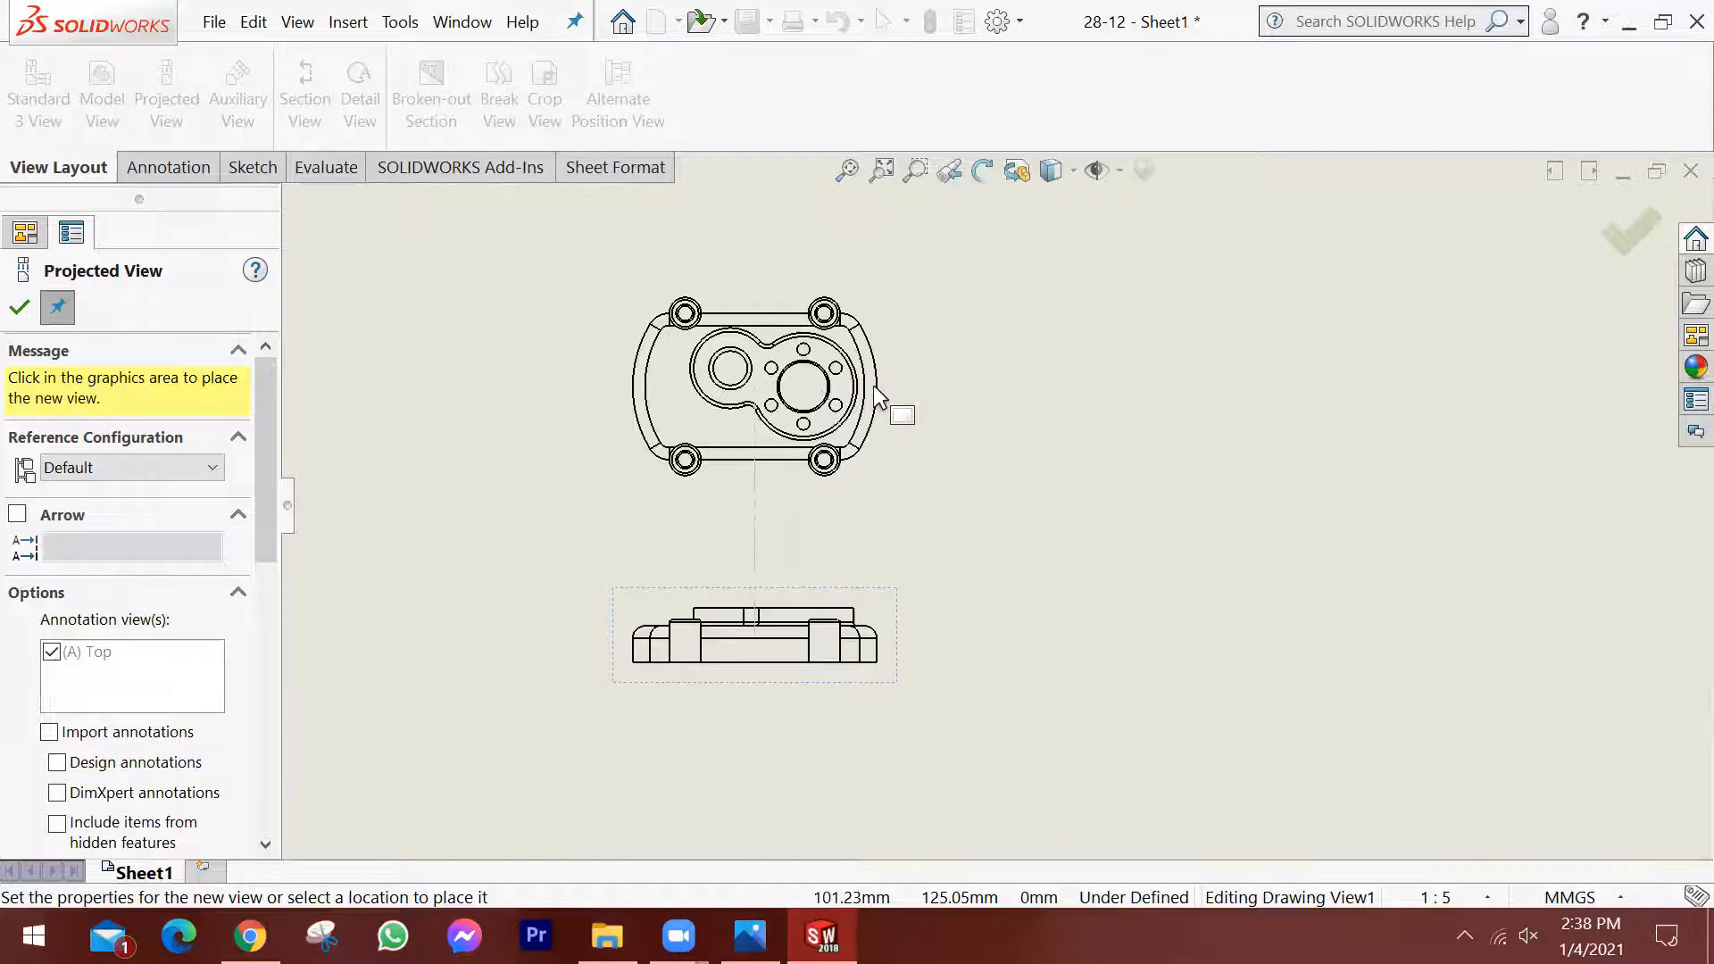
{"action": "key", "text": "Escape"}
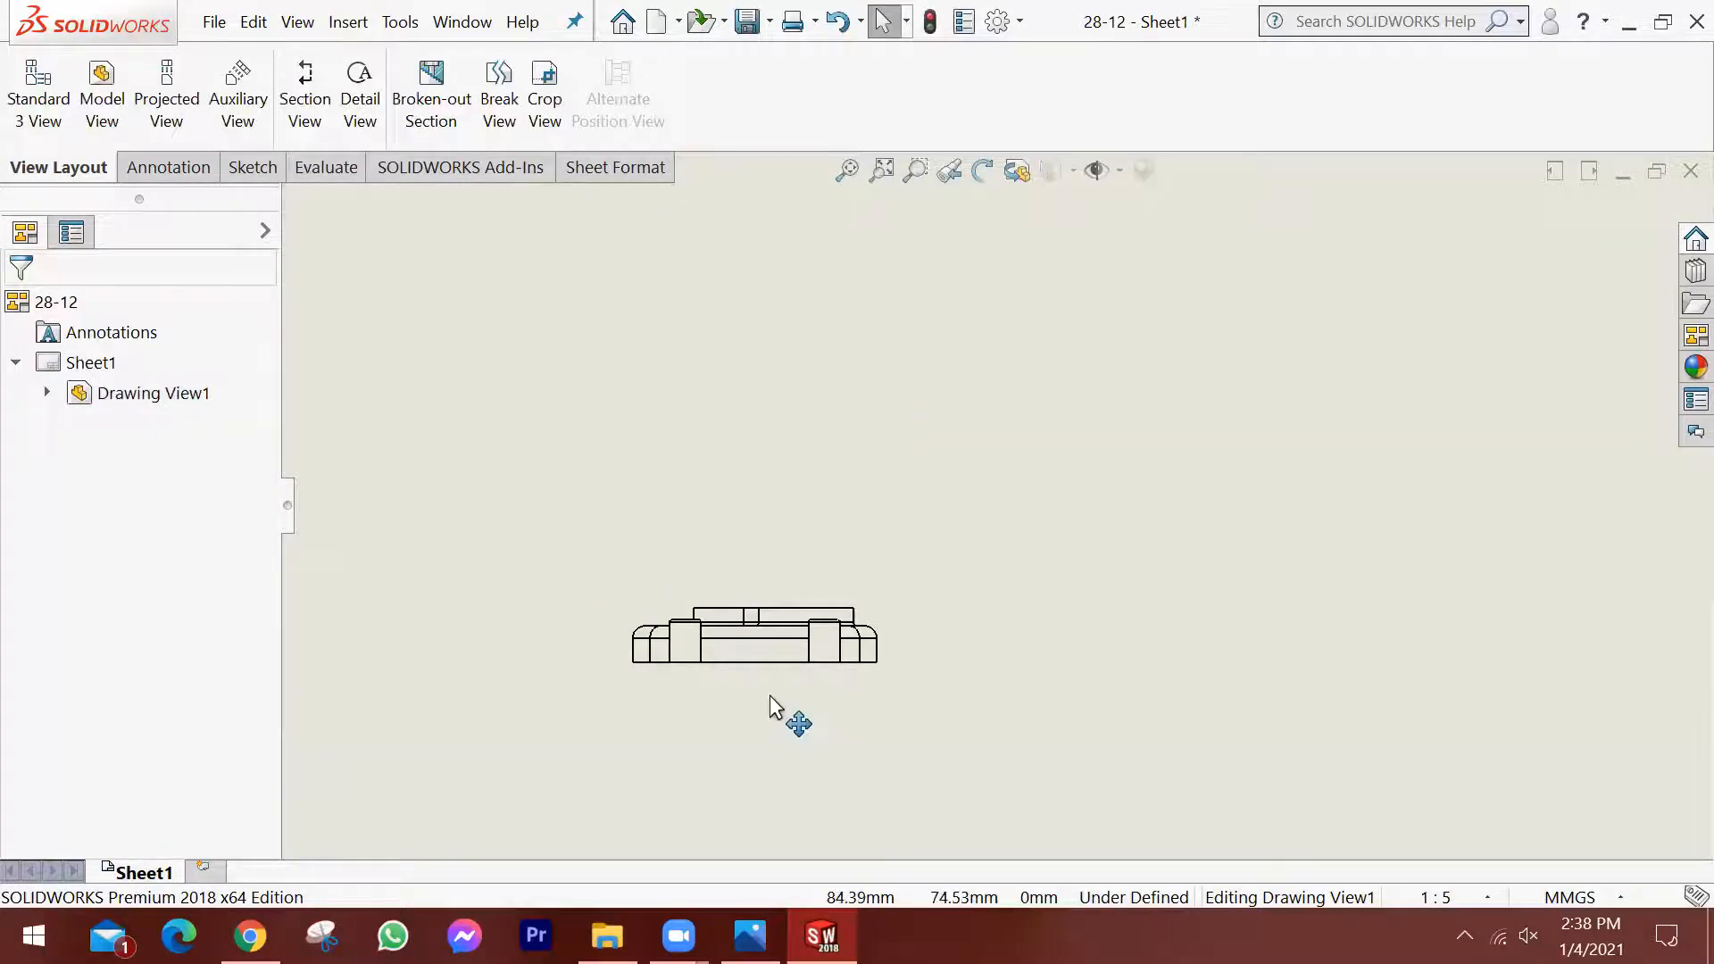
Try the top and right orientations on the placed drawing view, and return it to the front orientation.
{"action": "left_click", "coordinate": [890, 636]}
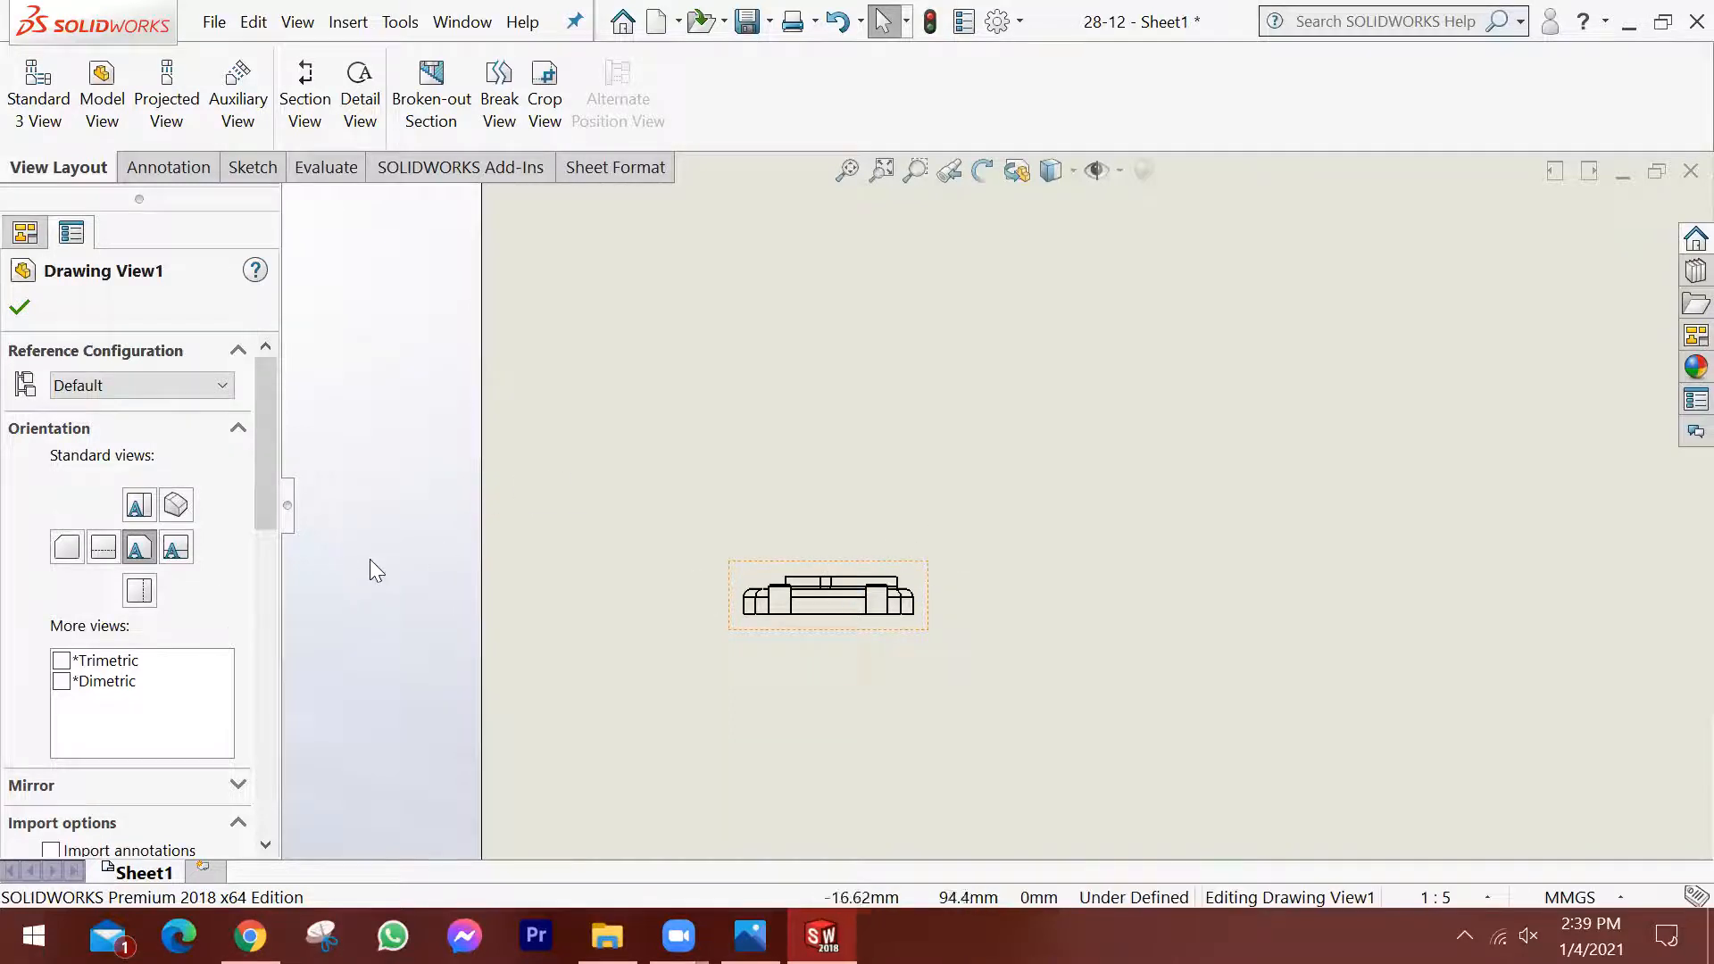
{"action": "left_click", "coordinate": [145, 515]}
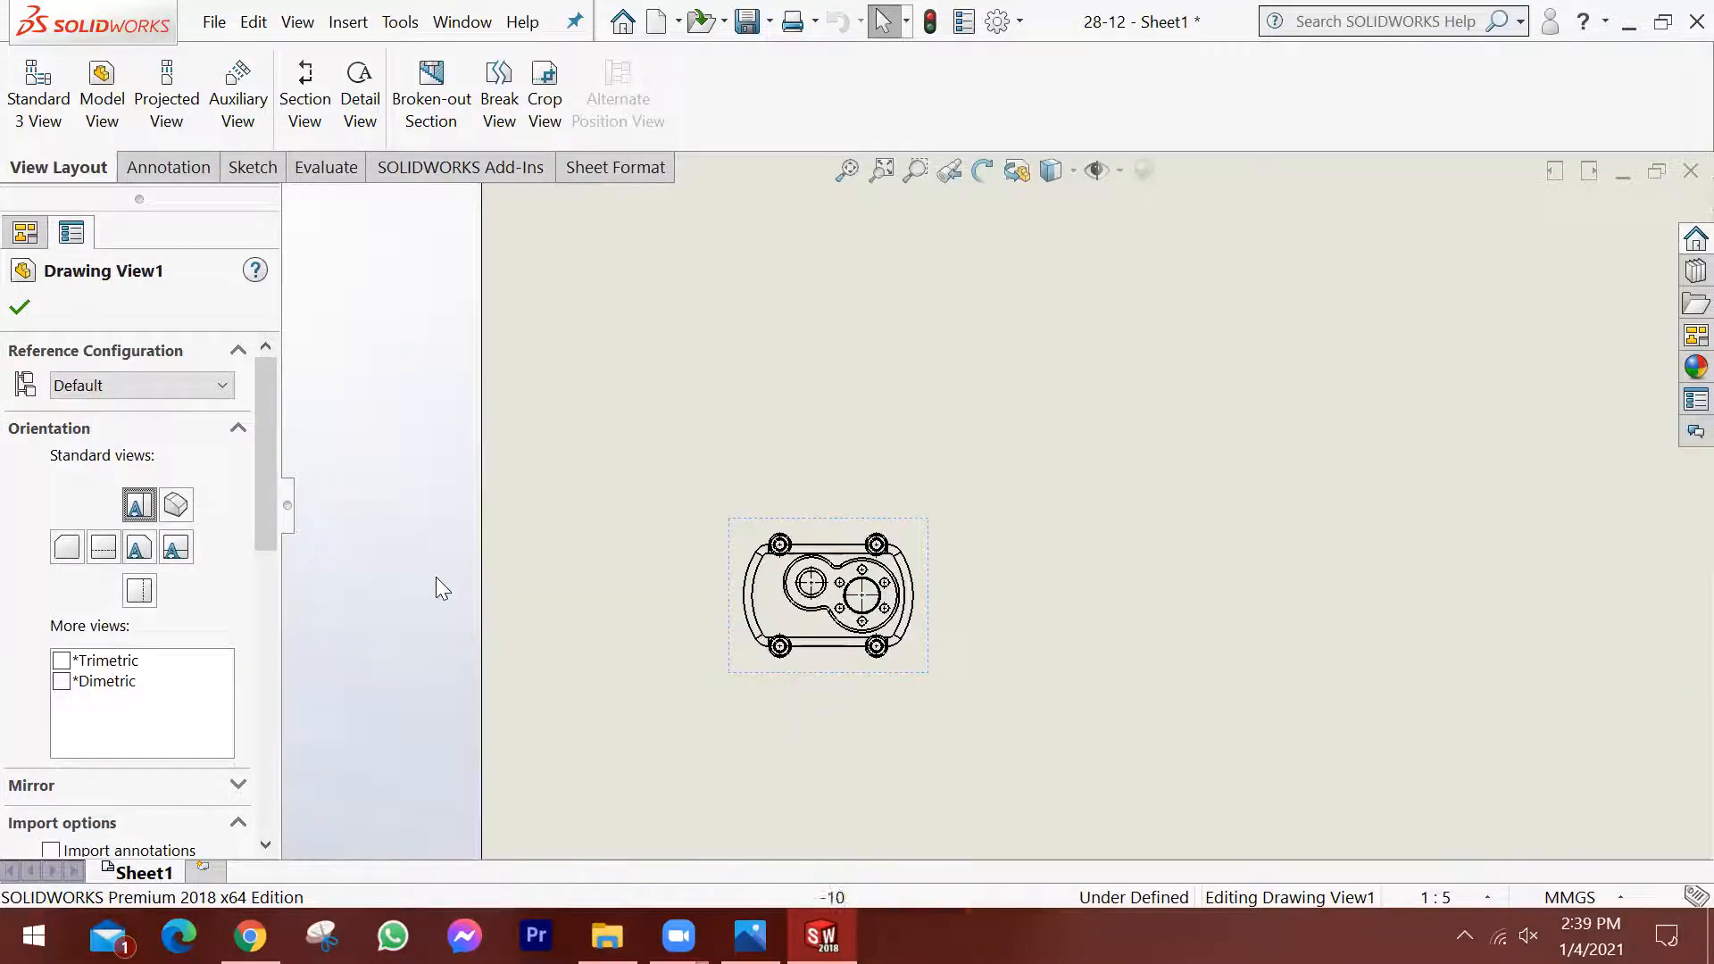
{"action": "left_click", "coordinate": [834, 670]}
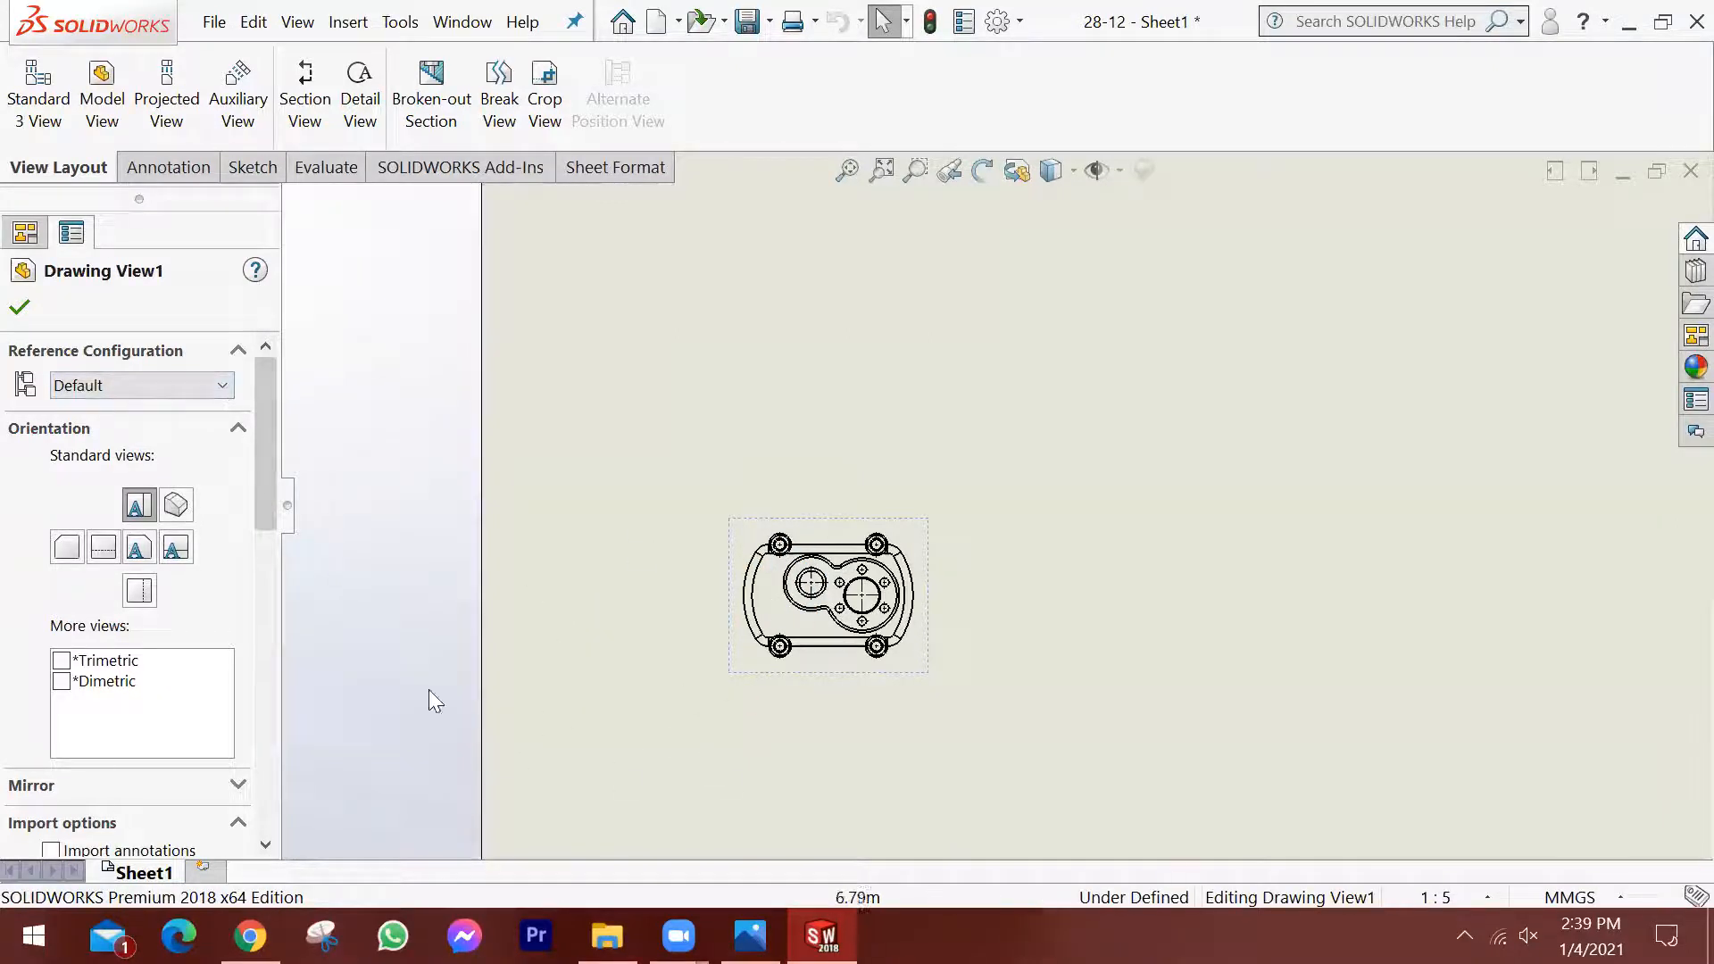
{"action": "left_click", "coordinate": [137, 548]}
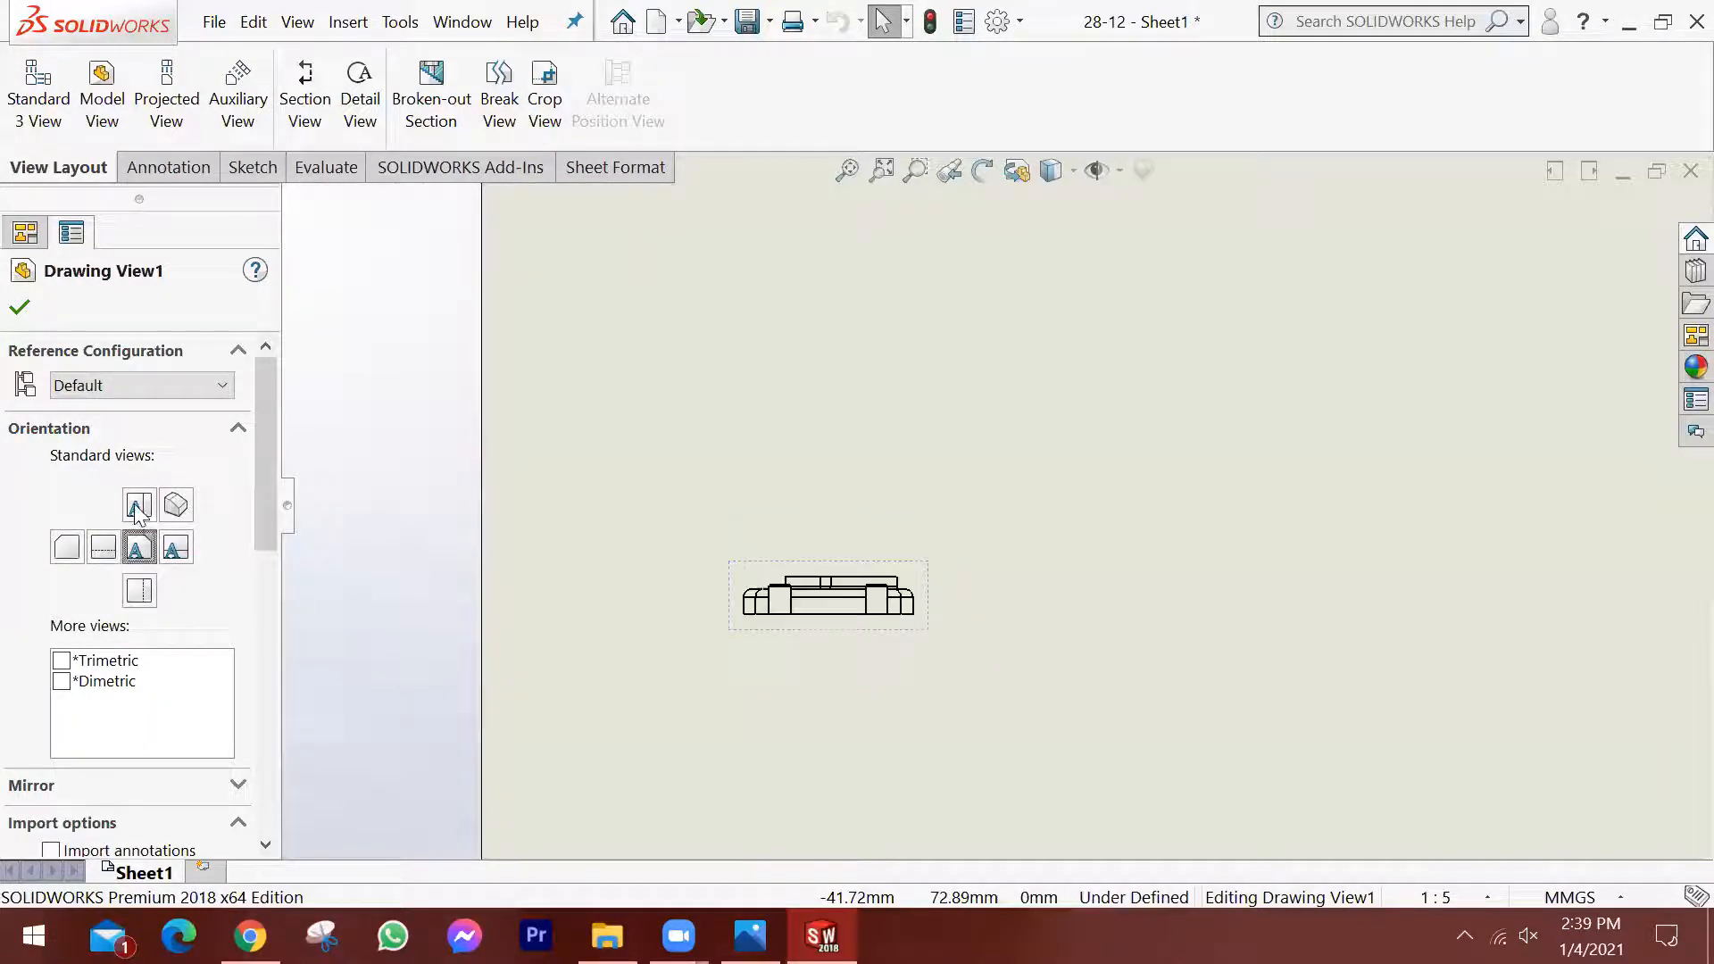
{"action": "left_click", "coordinate": [187, 554]}
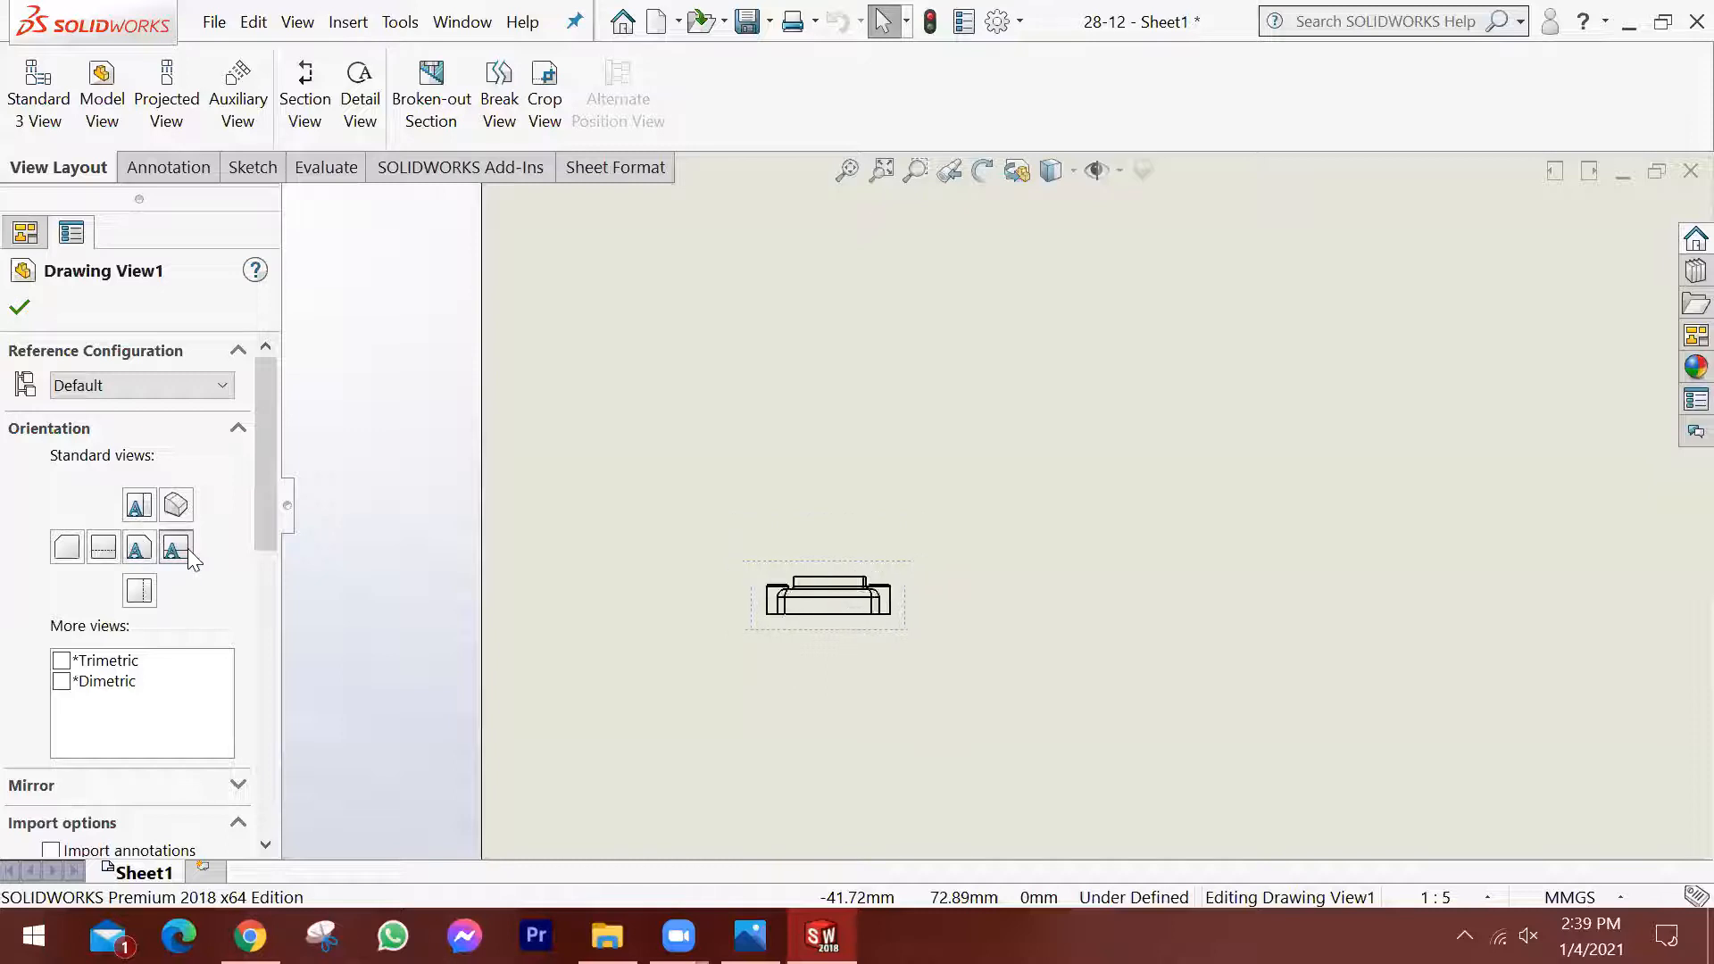
{"action": "left_click", "coordinate": [139, 549]}
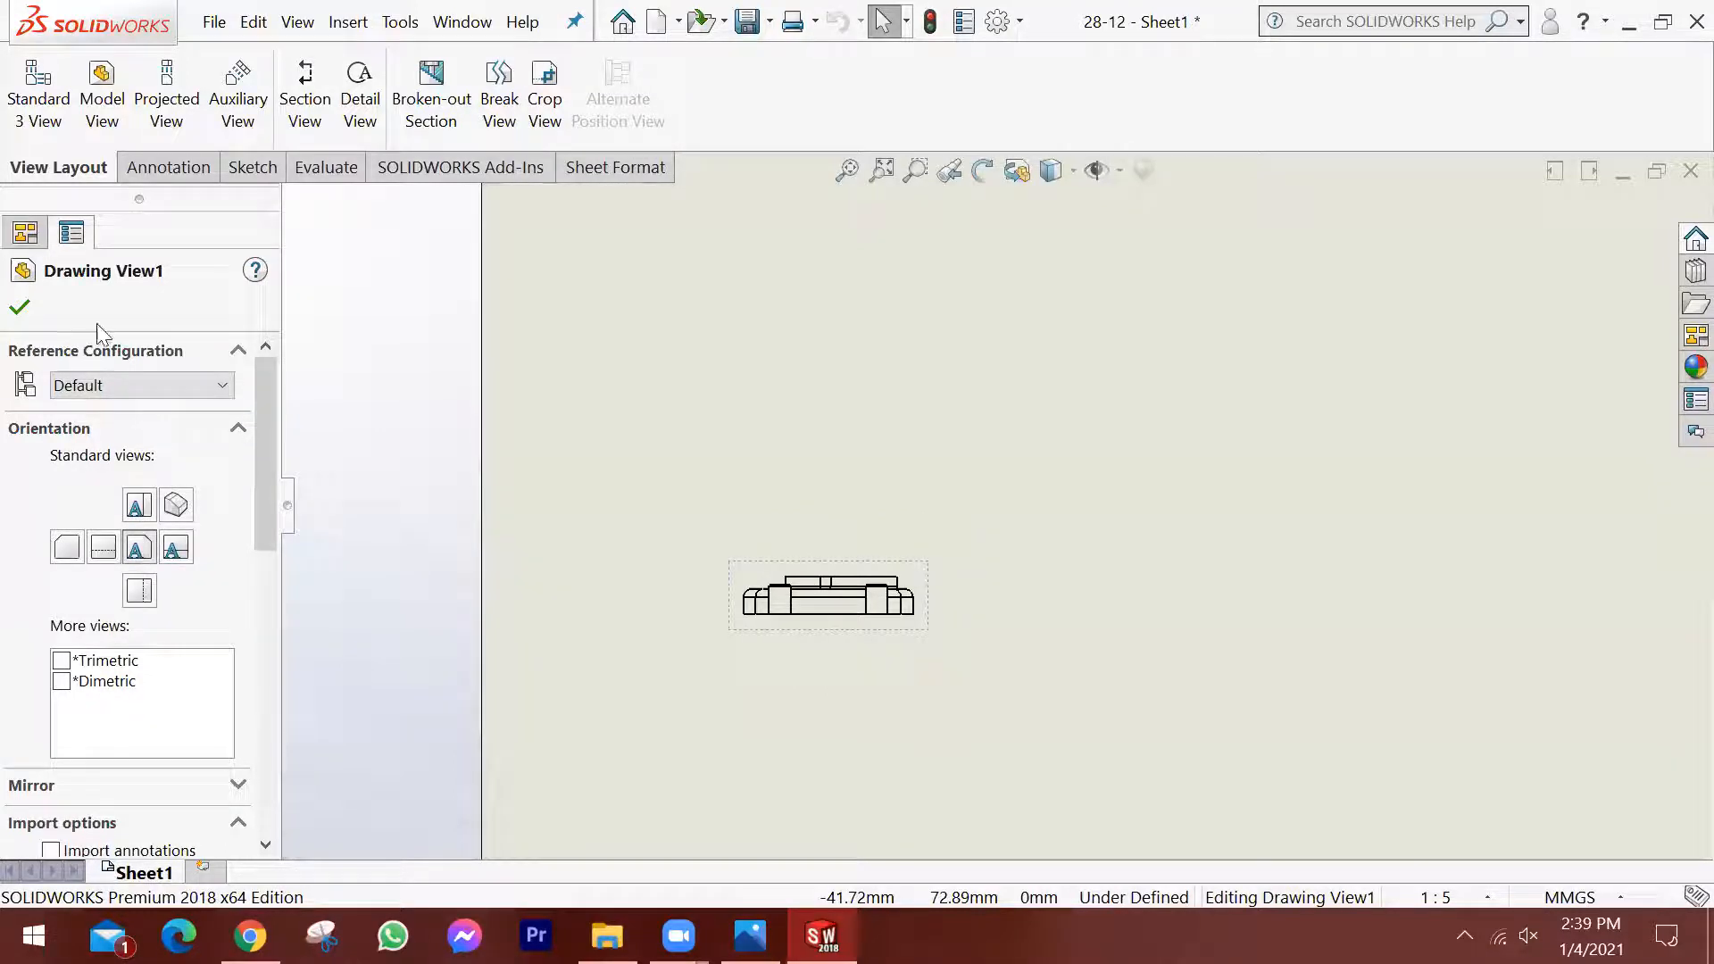
Project a top view above the front view, a right view beside it, and an isometric view diagonally from it.
{"action": "left_click", "coordinate": [168, 89]}
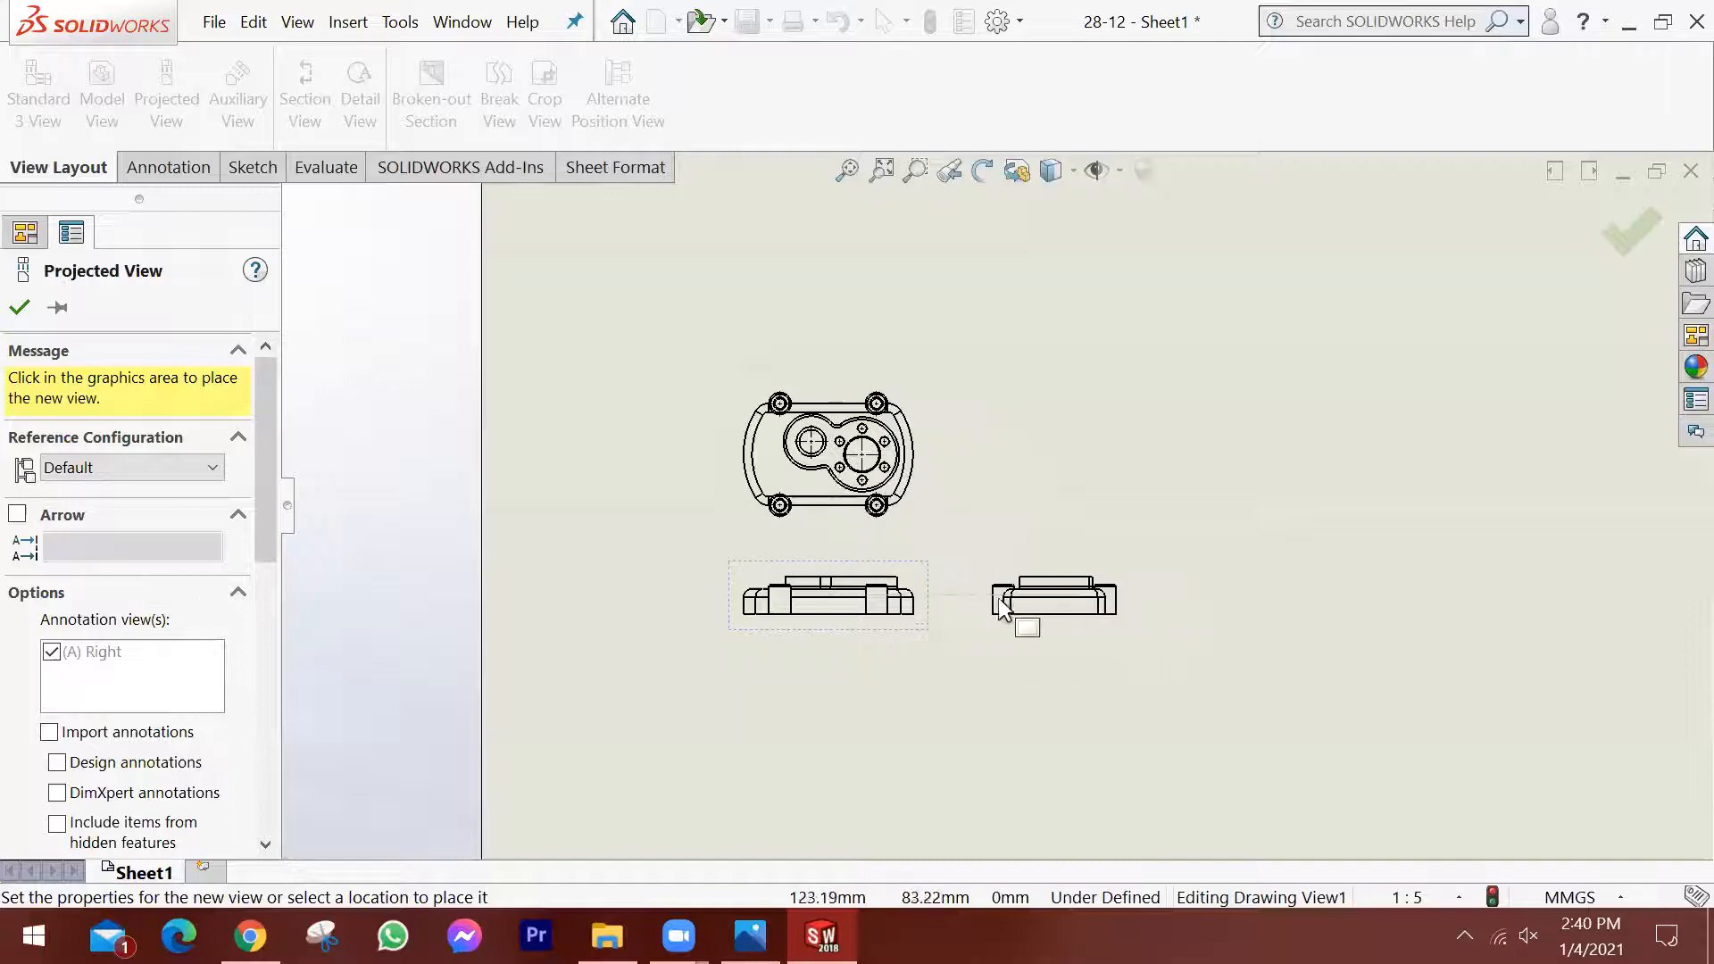
{"action": "left_click", "coordinate": [1059, 593]}
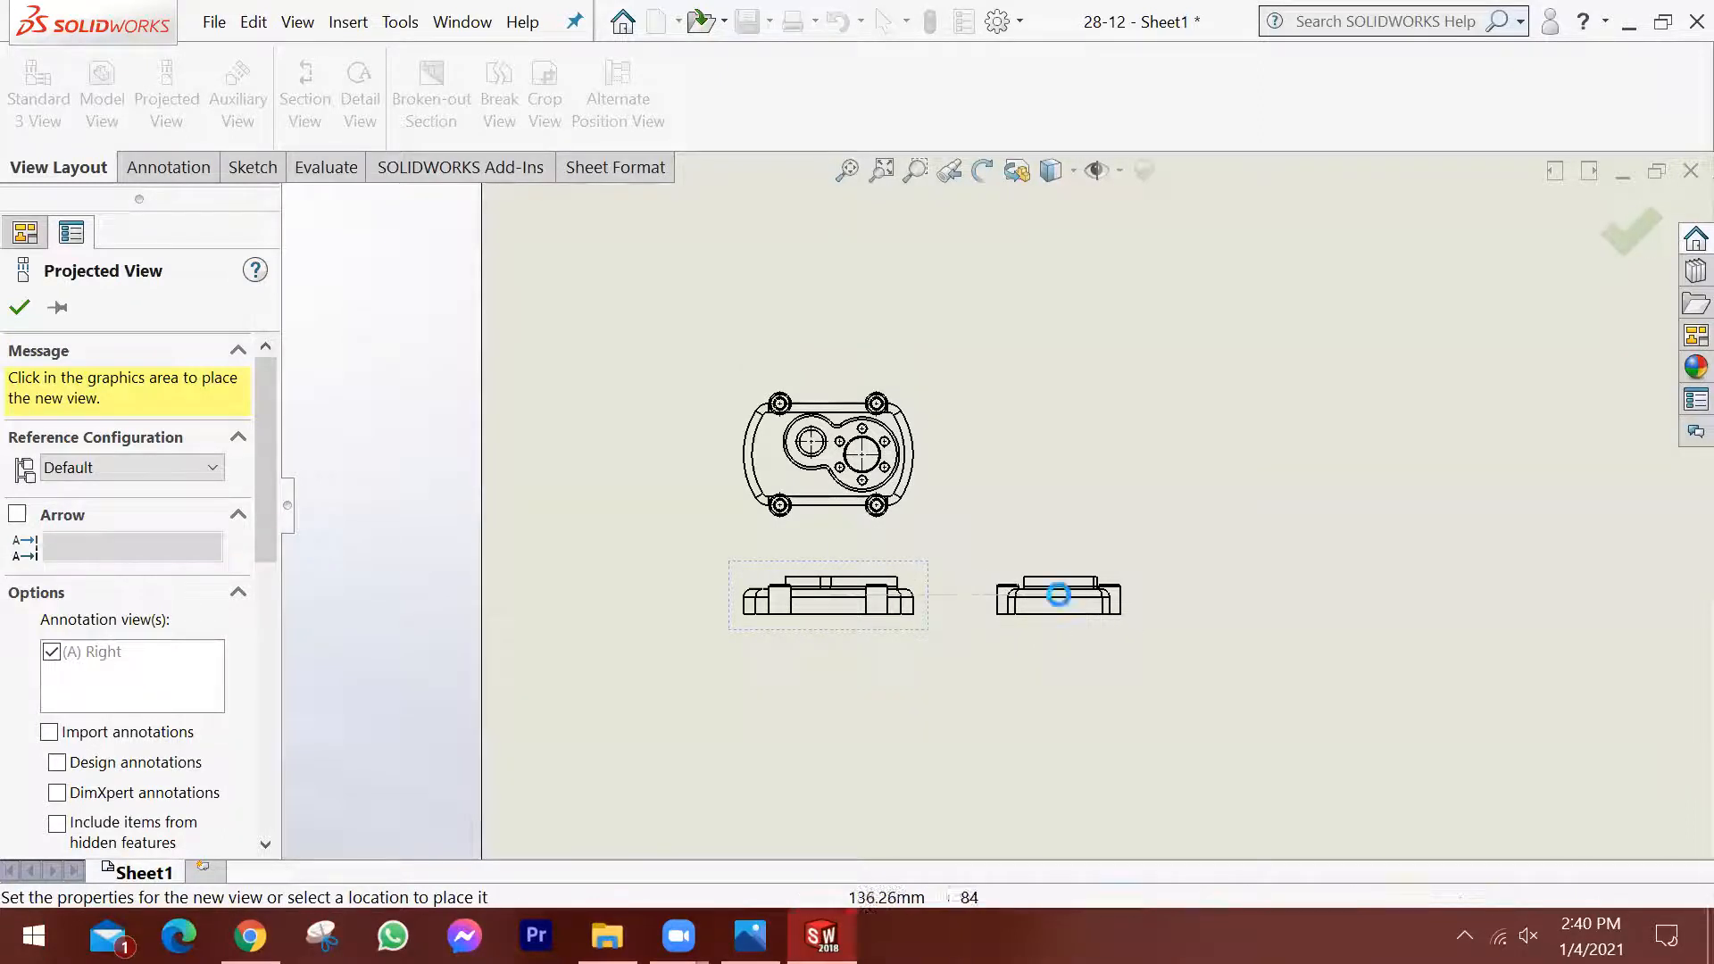
{"action": "left_click", "coordinate": [1116, 417]}
{"action": "key", "text": "Escape"}
Examine the layout and alignment of the front, top, right and isometric views on the sheet, including the top view's properties.
{"action": "scroll", "coordinate": [1045, 370], "scroll_direction": "down", "scroll_amount": 3}
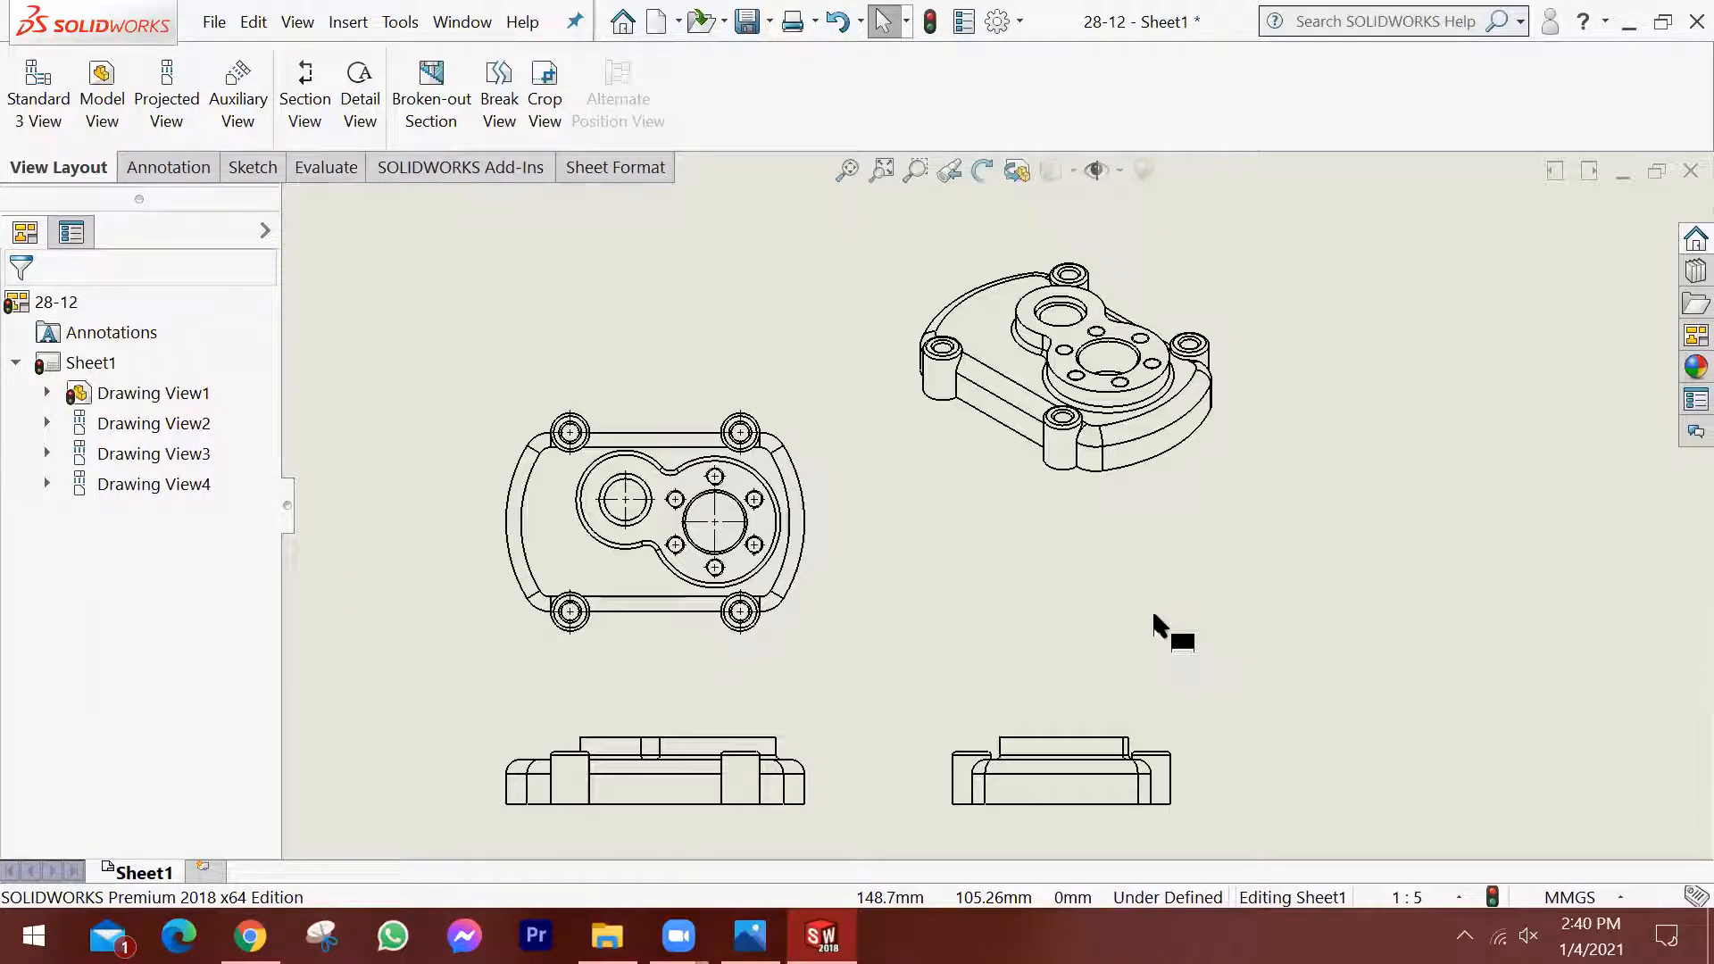
{"action": "scroll", "coordinate": [1119, 571], "scroll_direction": "up", "scroll_amount": 2}
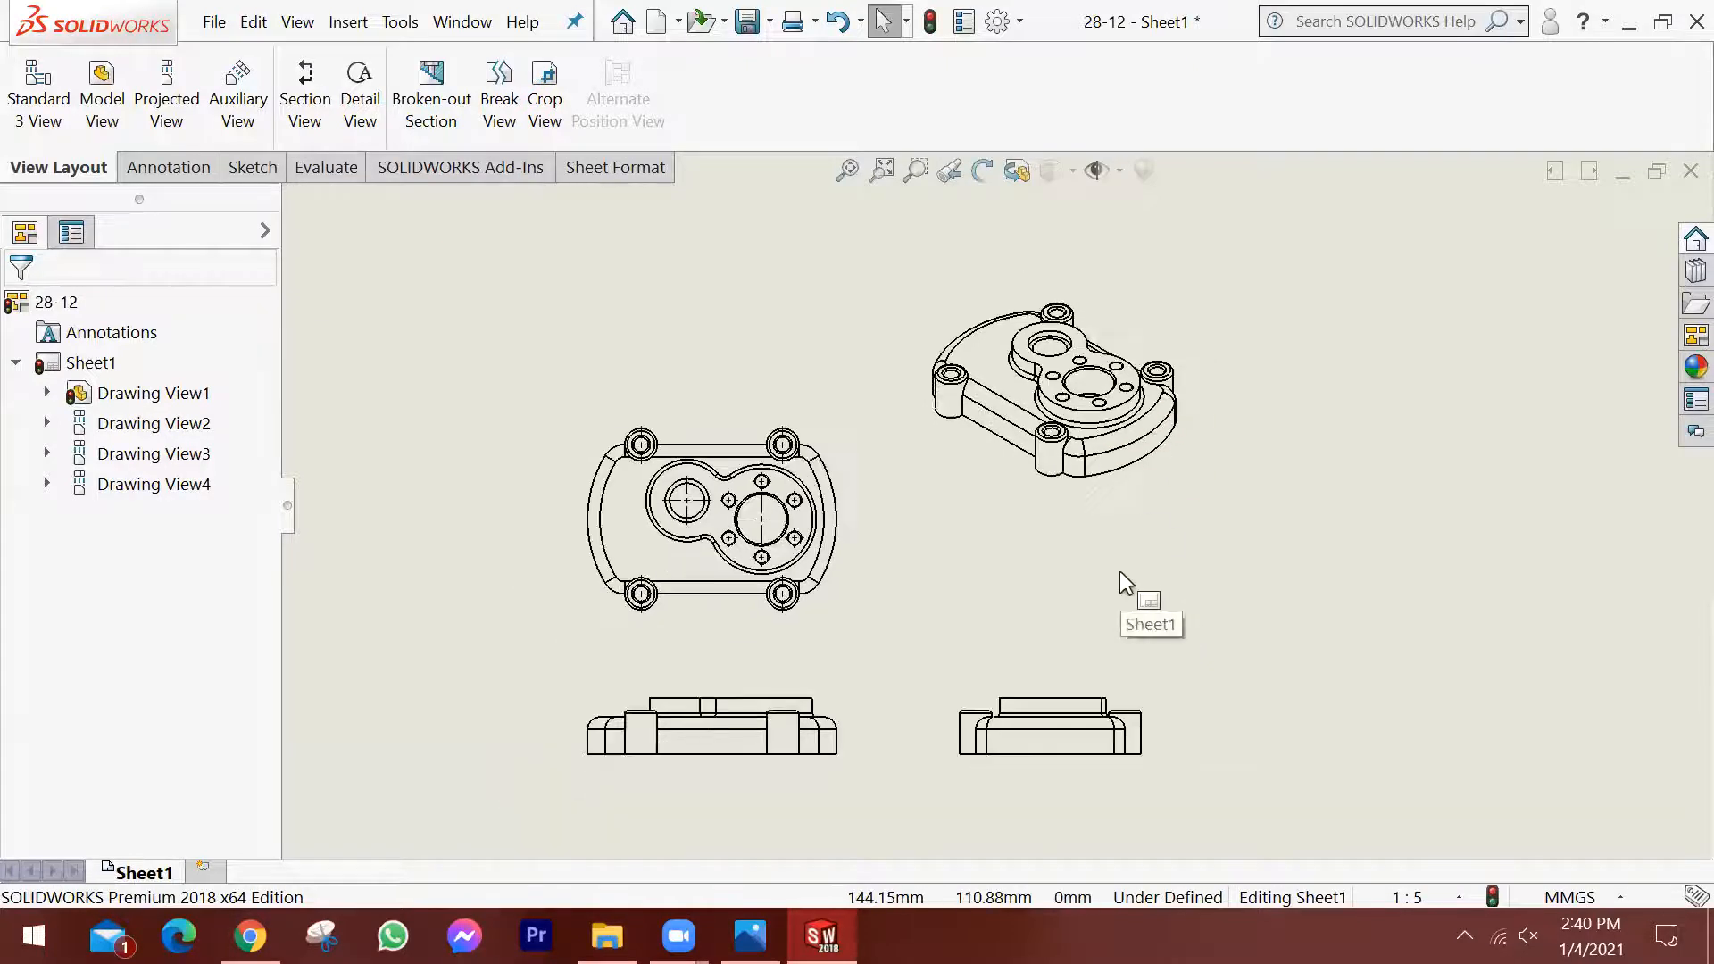
{"action": "scroll", "coordinate": [1124, 726], "scroll_direction": "down", "scroll_amount": 1}
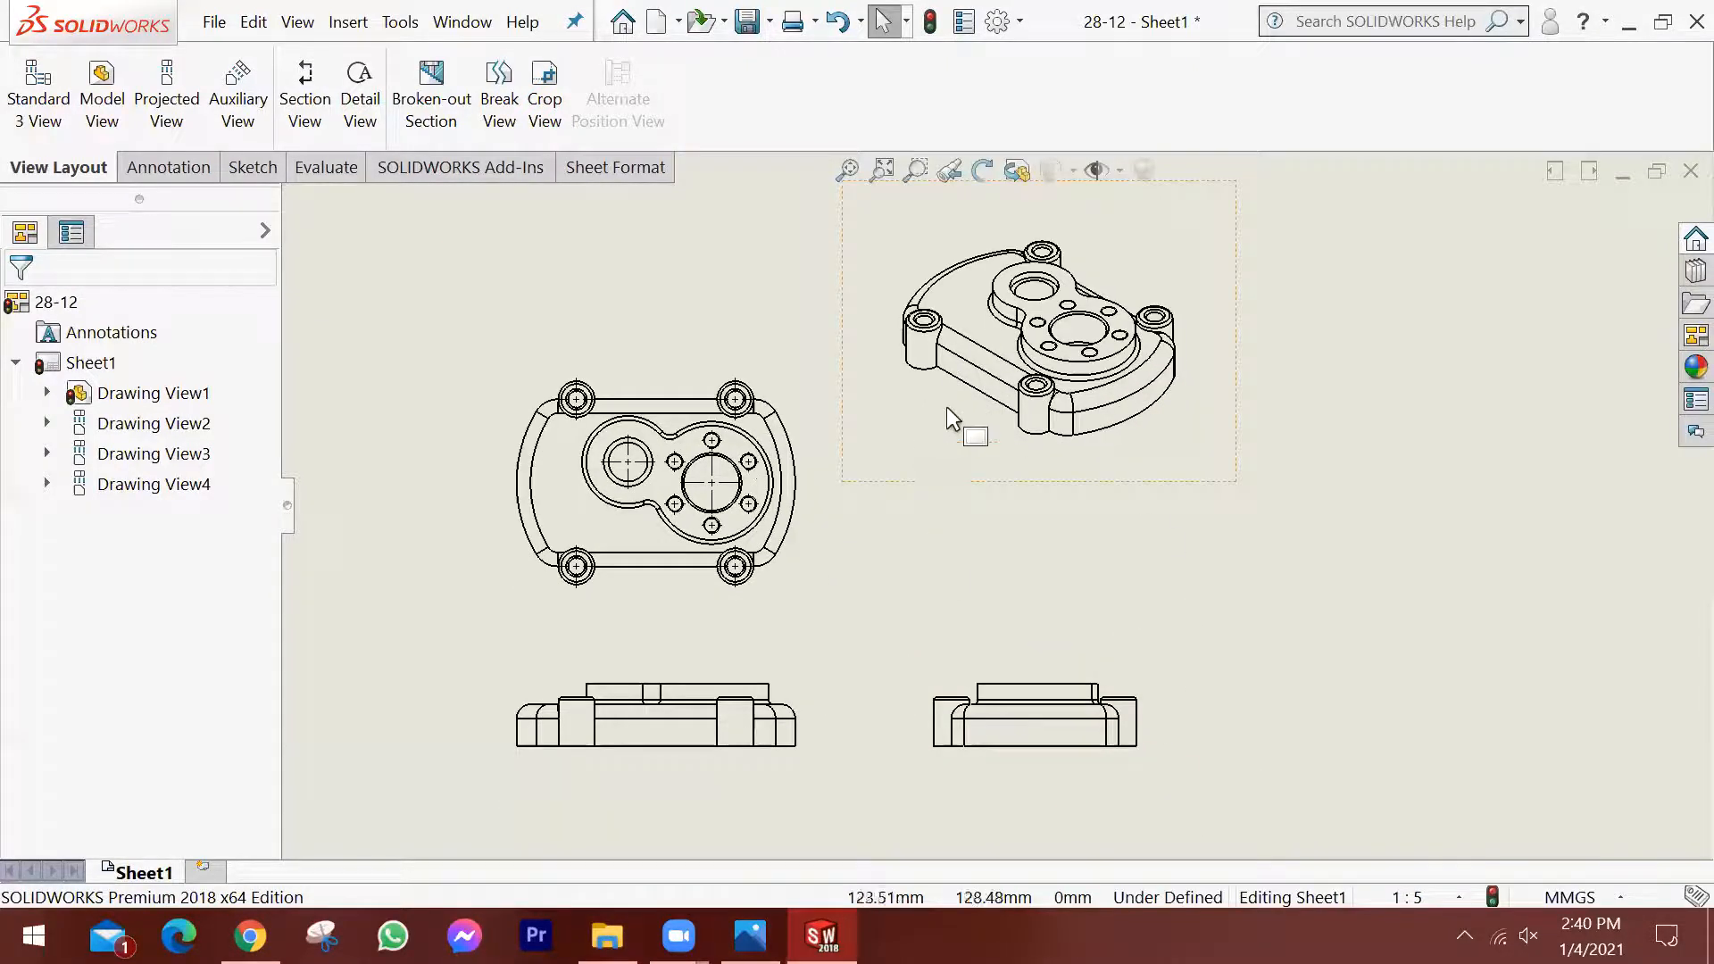
{"action": "scroll", "coordinate": [863, 613], "scroll_direction": "up", "scroll_amount": 1}
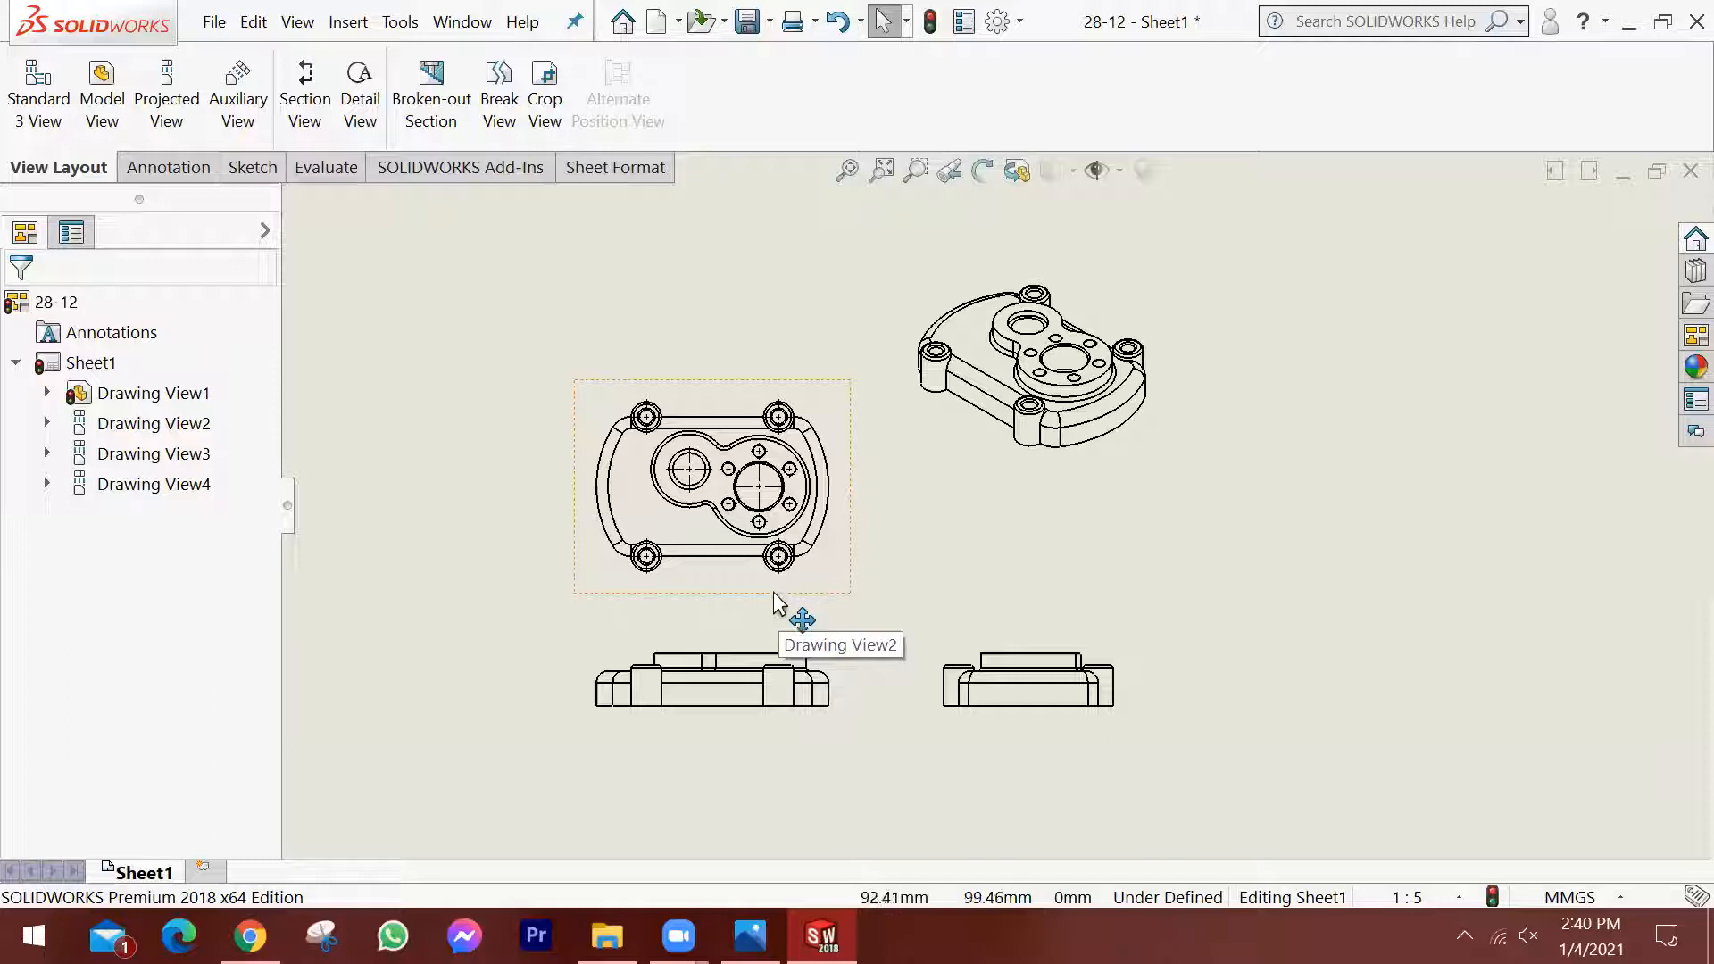
{"action": "scroll", "coordinate": [1026, 513], "scroll_direction": "up", "scroll_amount": 3}
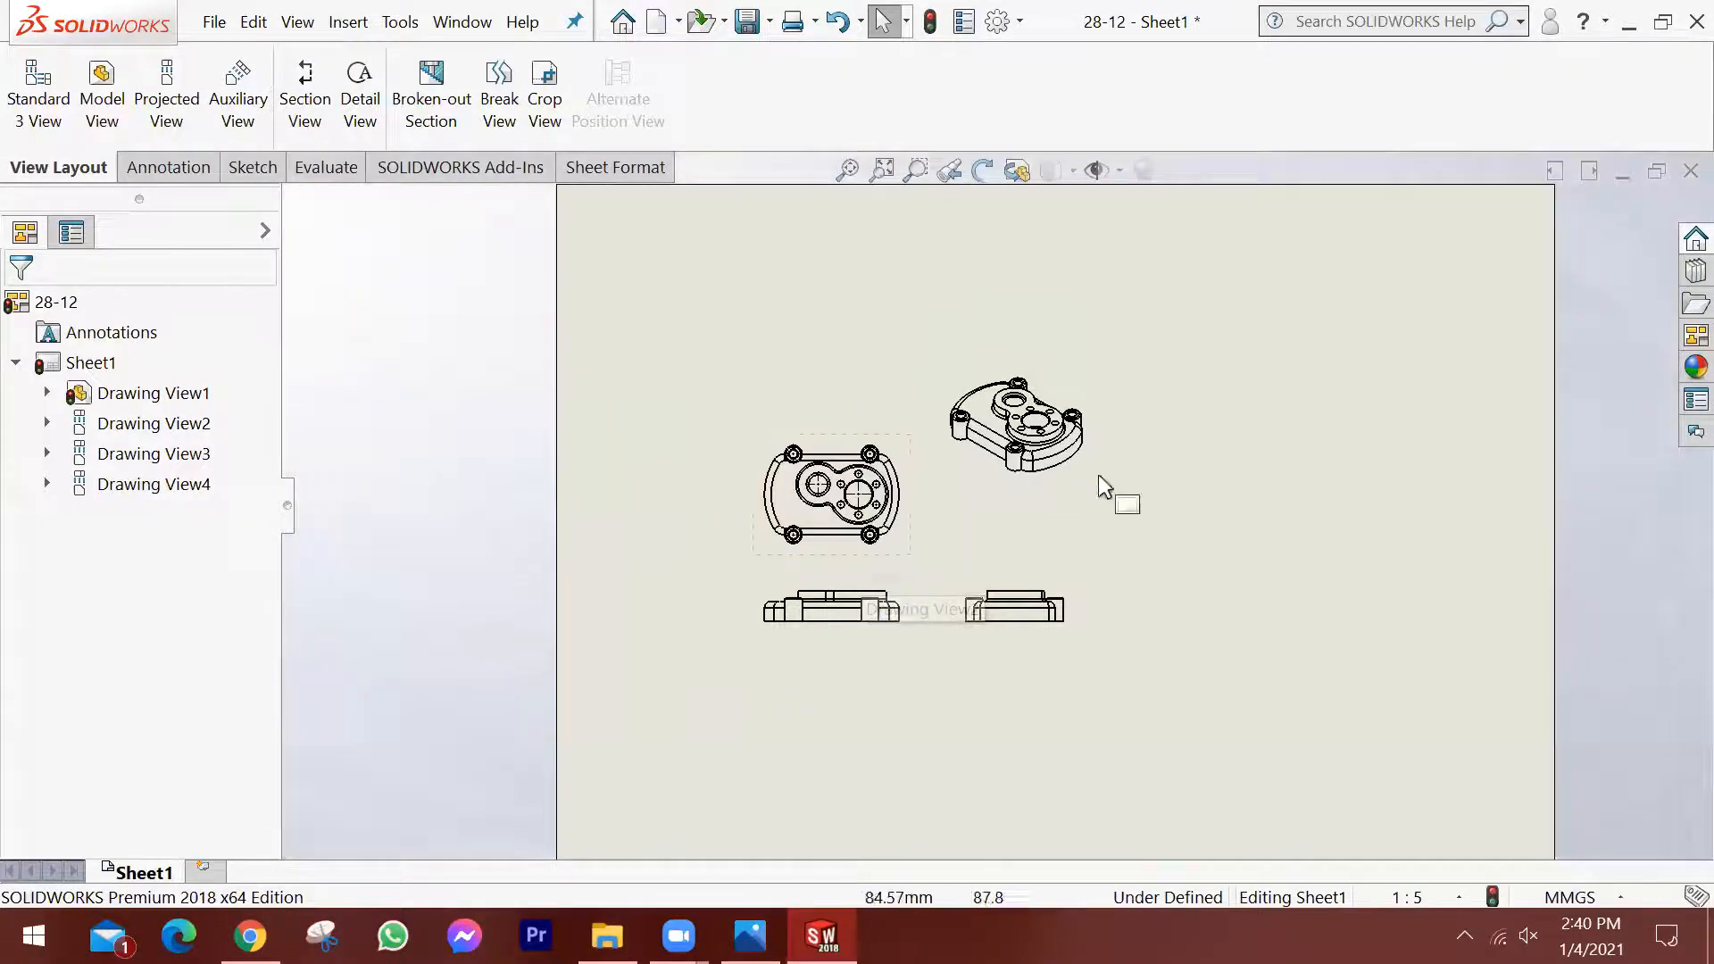
{"action": "scroll", "coordinate": [1175, 575], "scroll_direction": "down", "scroll_amount": 1}
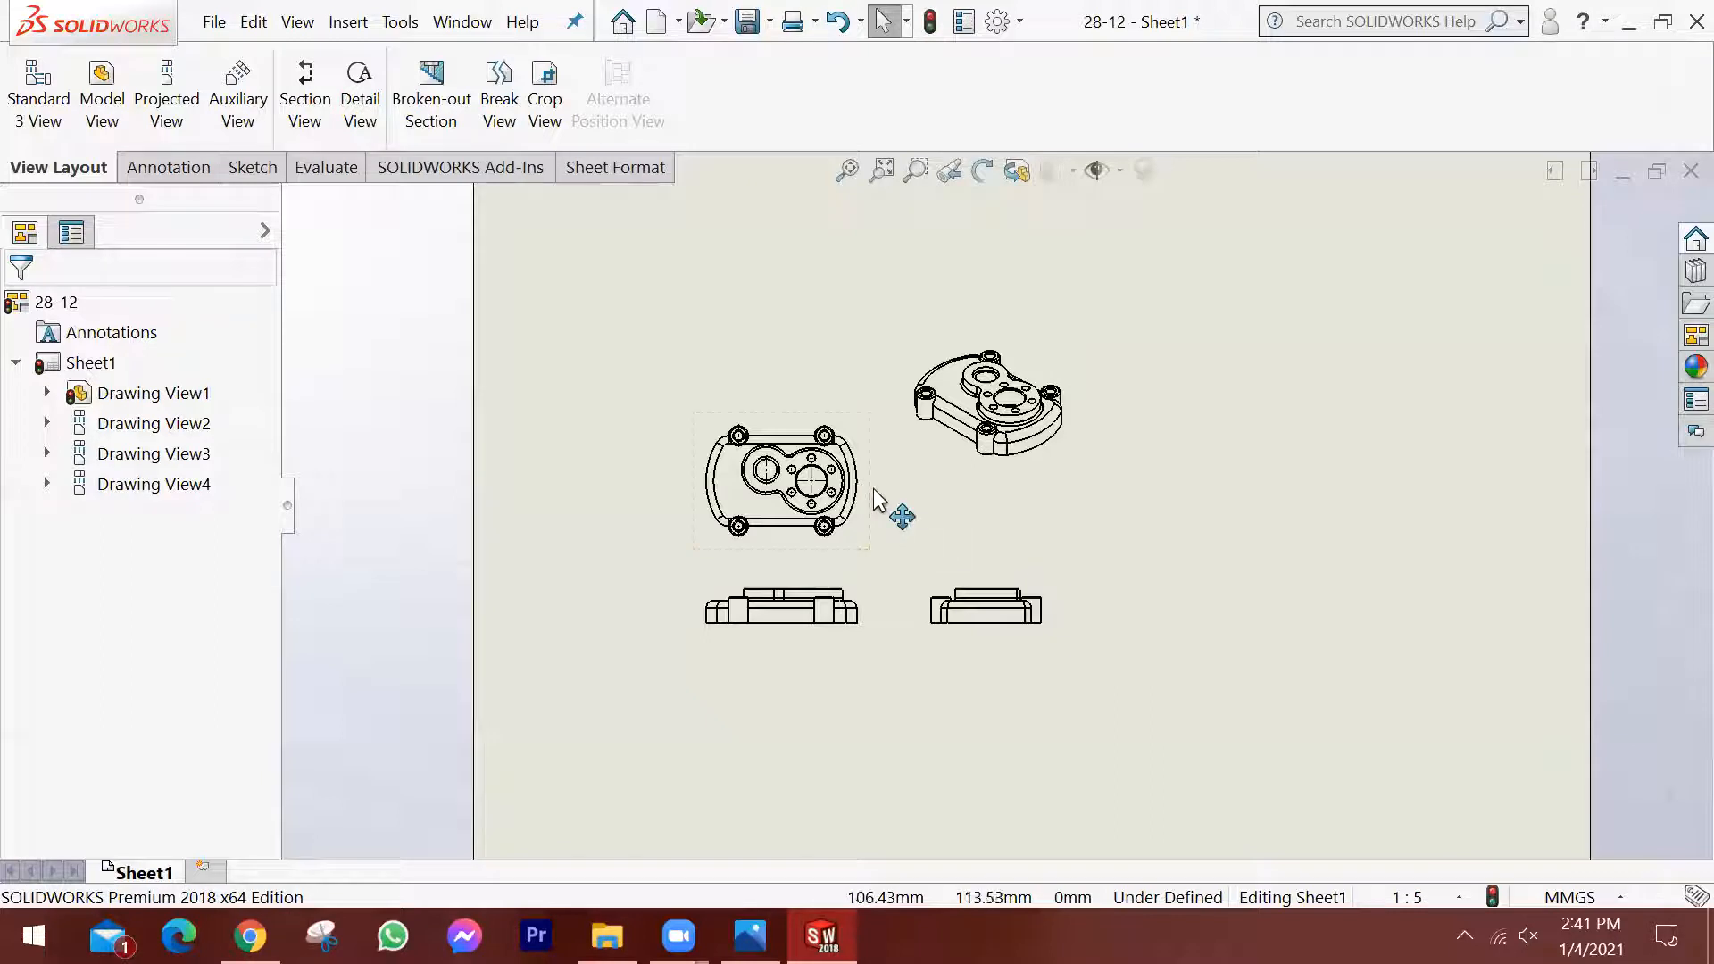
{"action": "scroll", "coordinate": [839, 536], "scroll_direction": "up", "scroll_amount": 1}
{"action": "scroll", "coordinate": [973, 486], "scroll_direction": "up", "scroll_amount": 1}
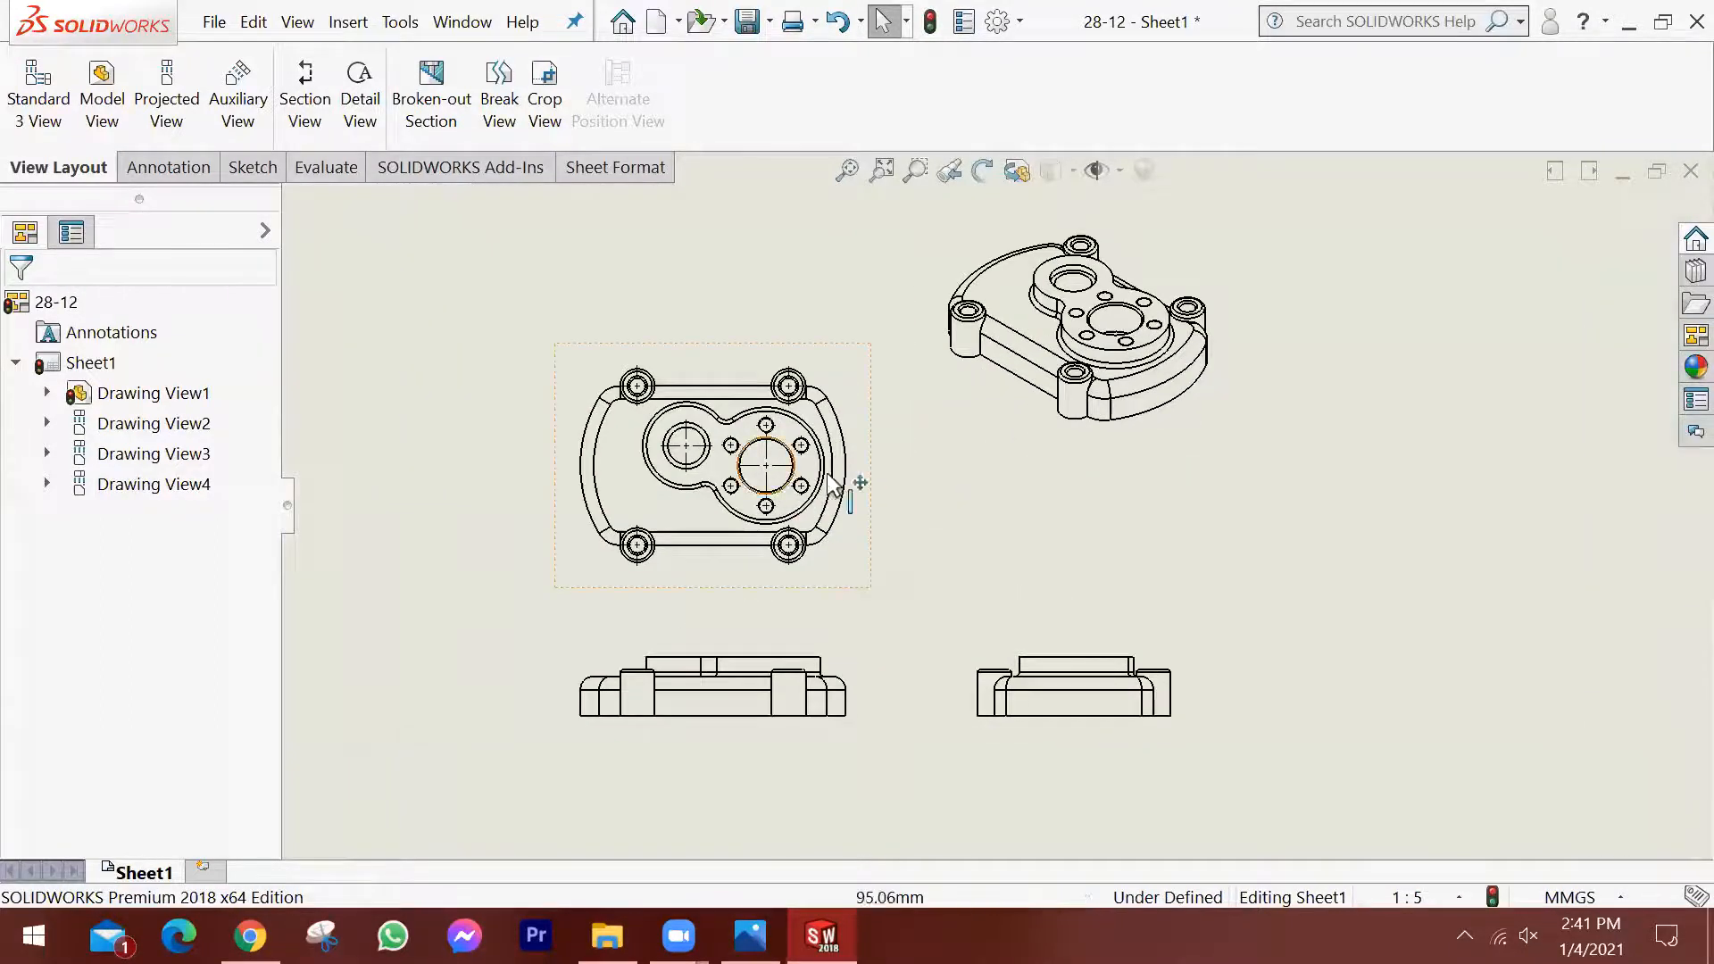
{"action": "left_click", "coordinate": [832, 587]}
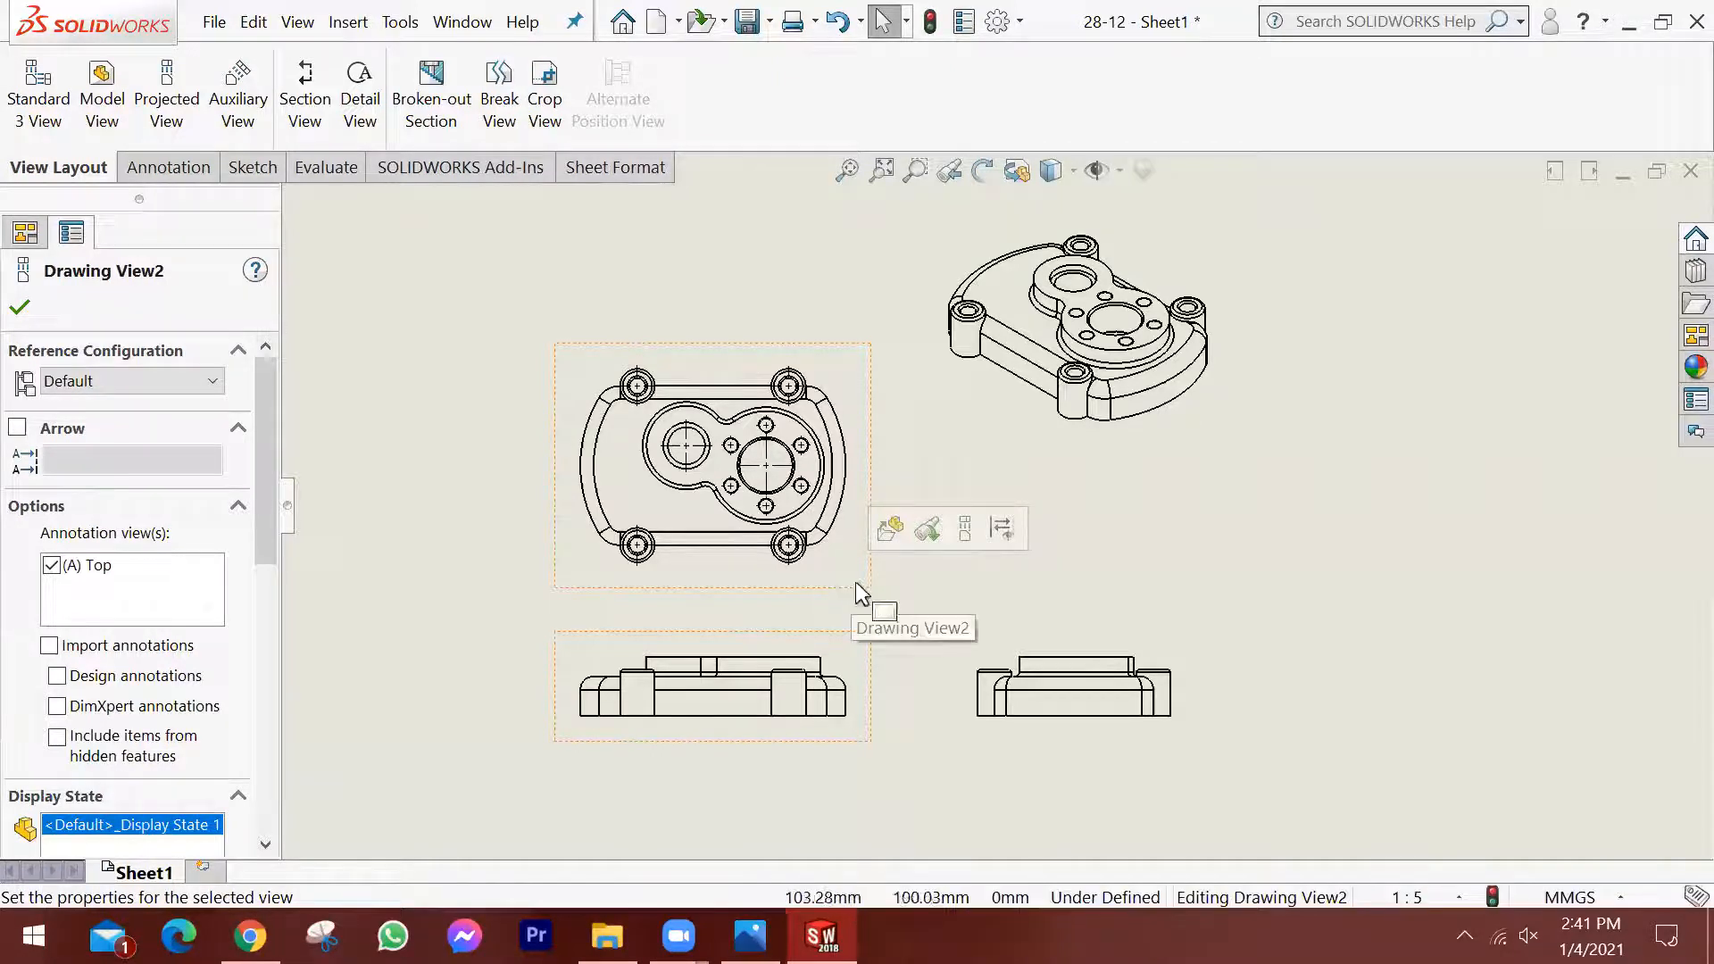
{"action": "left_click", "coordinate": [1241, 573]}
{"action": "scroll", "coordinate": [929, 497], "scroll_direction": "up", "scroll_amount": 3}
{"action": "scroll", "coordinate": [1172, 516], "scroll_direction": "down", "scroll_amount": 1}
{"action": "scroll", "coordinate": [966, 402], "scroll_direction": "up", "scroll_amount": 2}
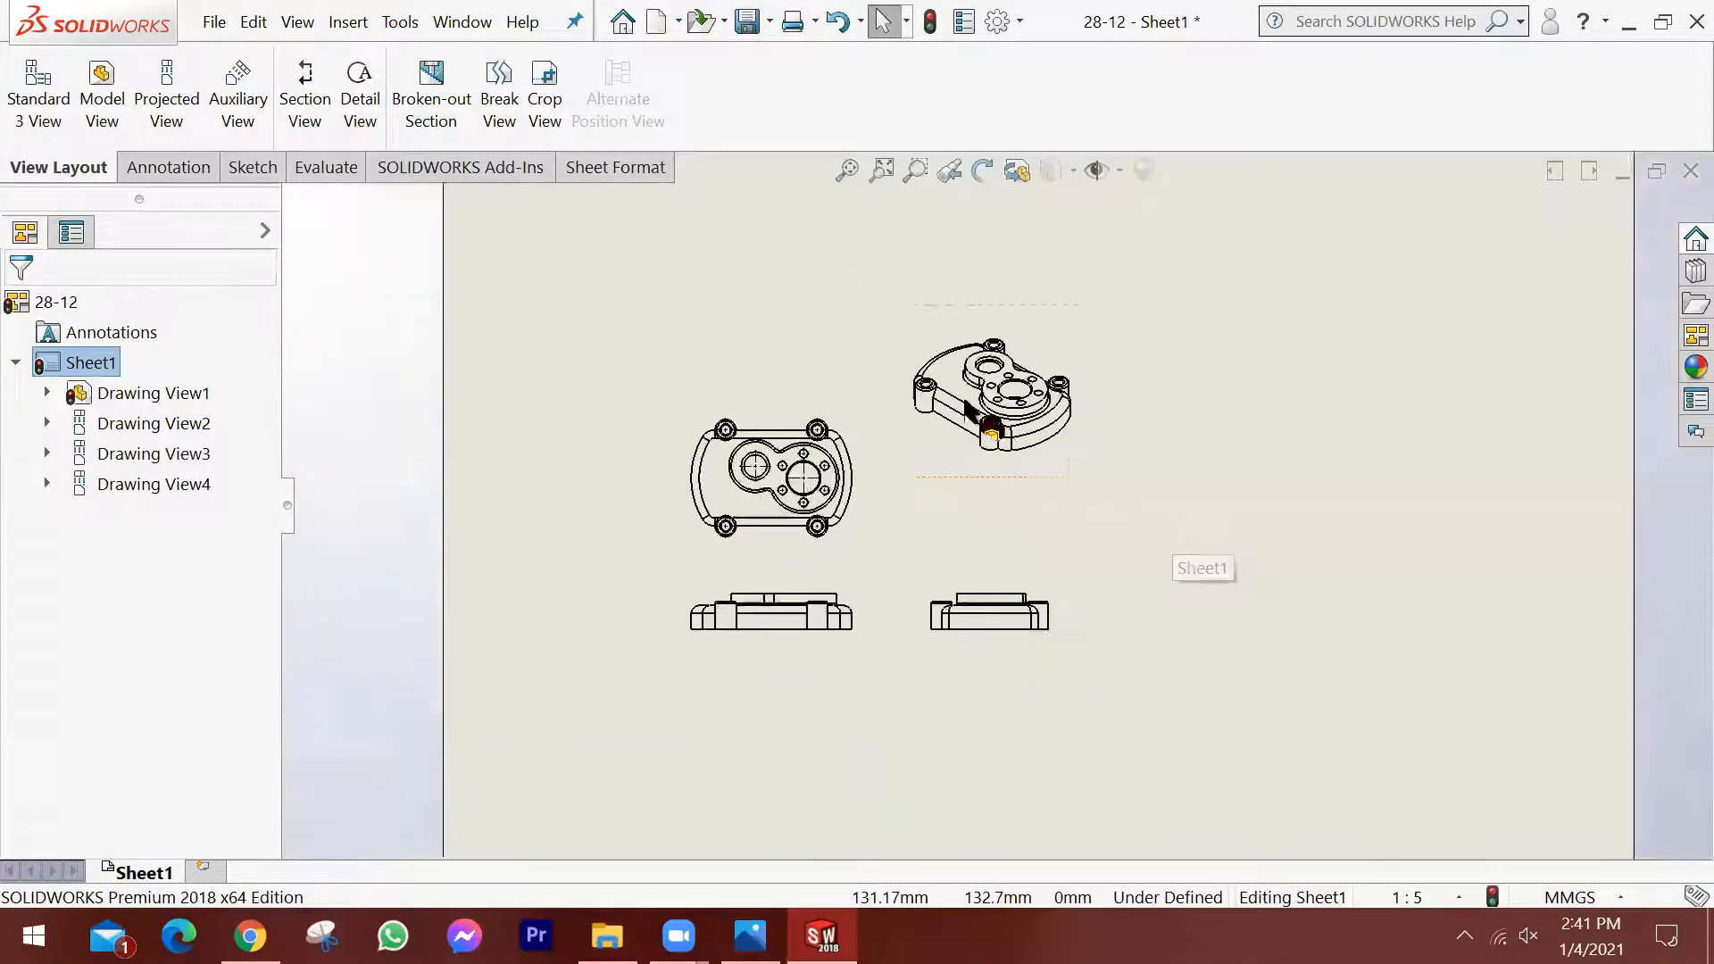
{"action": "scroll", "coordinate": [1052, 362], "scroll_direction": "down", "scroll_amount": 1}
{"action": "scroll", "coordinate": [919, 535], "scroll_direction": "up", "scroll_amount": 1}
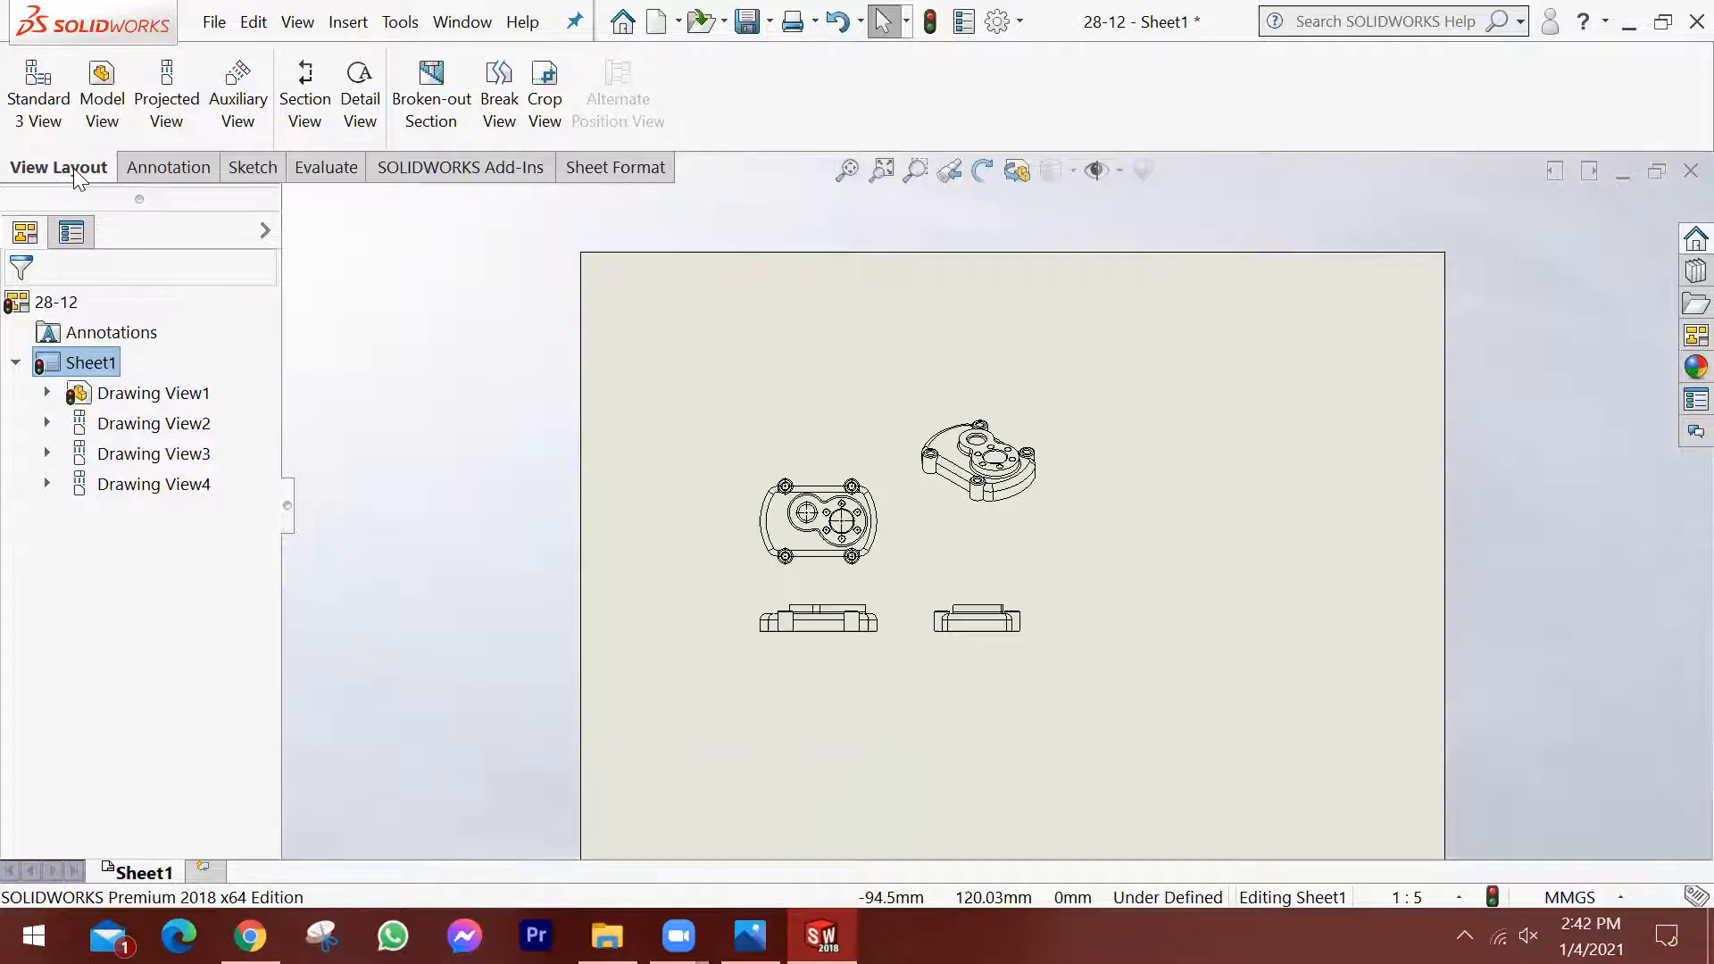
Insert a left view of part 28-12 in the right half of the sheet, and finish without adding projected views.
{"action": "left_click", "coordinate": [115, 96]}
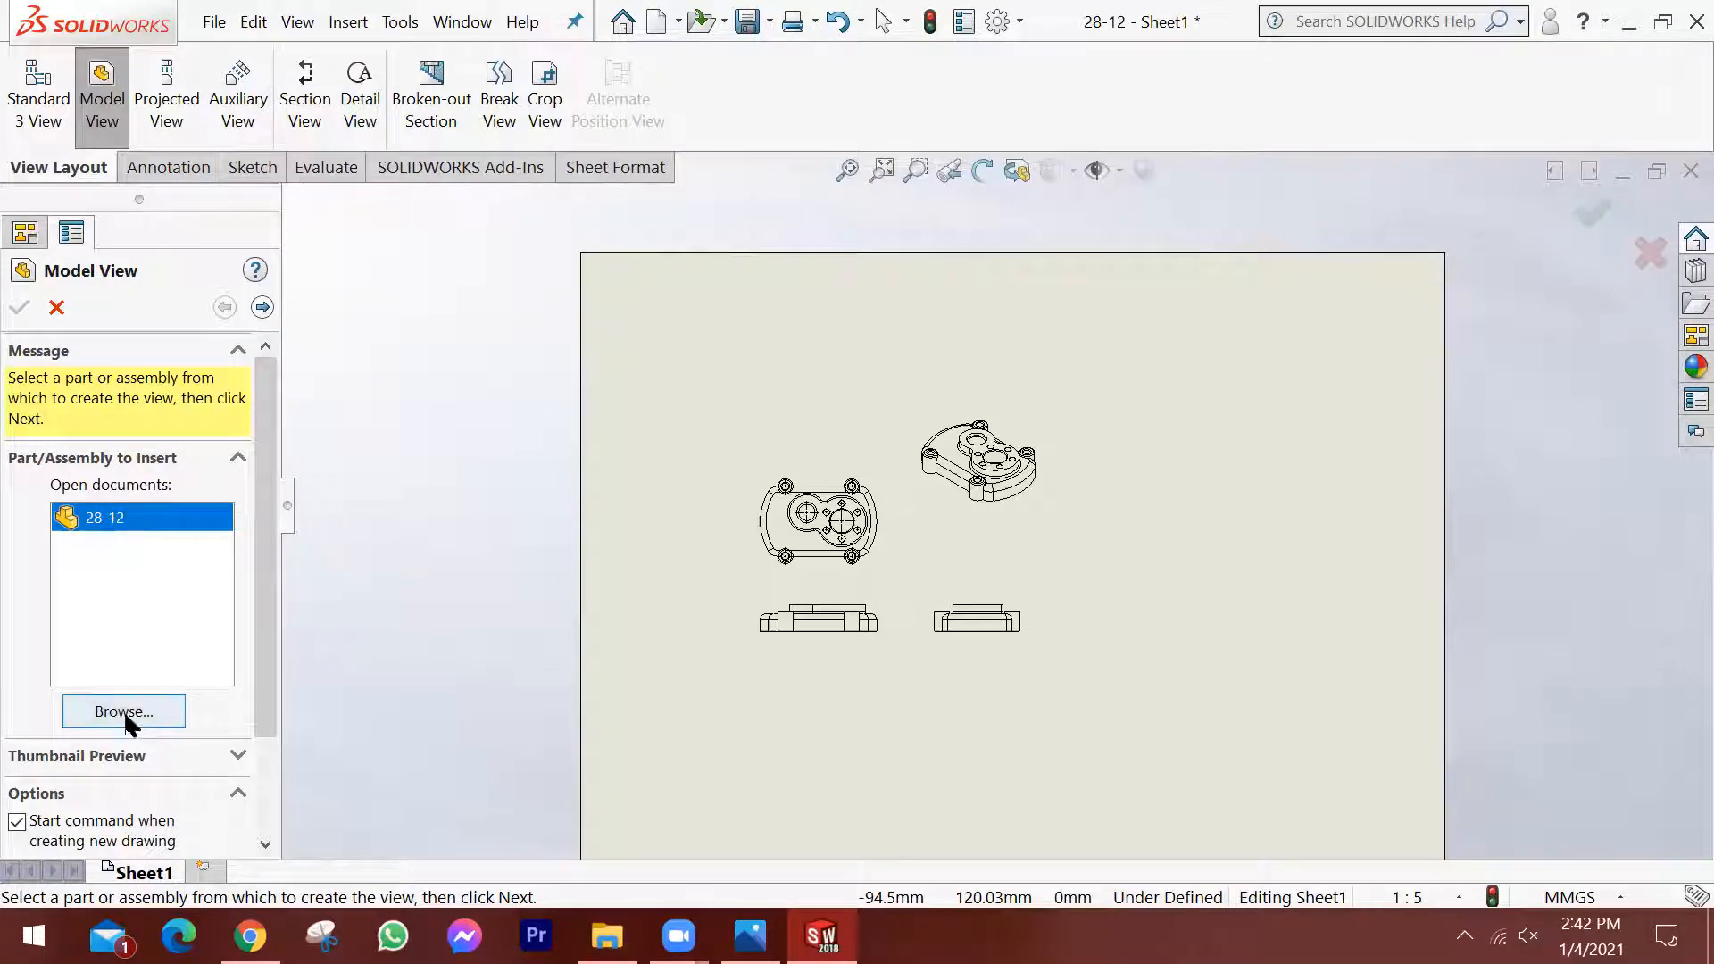
{"action": "double_click", "coordinate": [98, 520]}
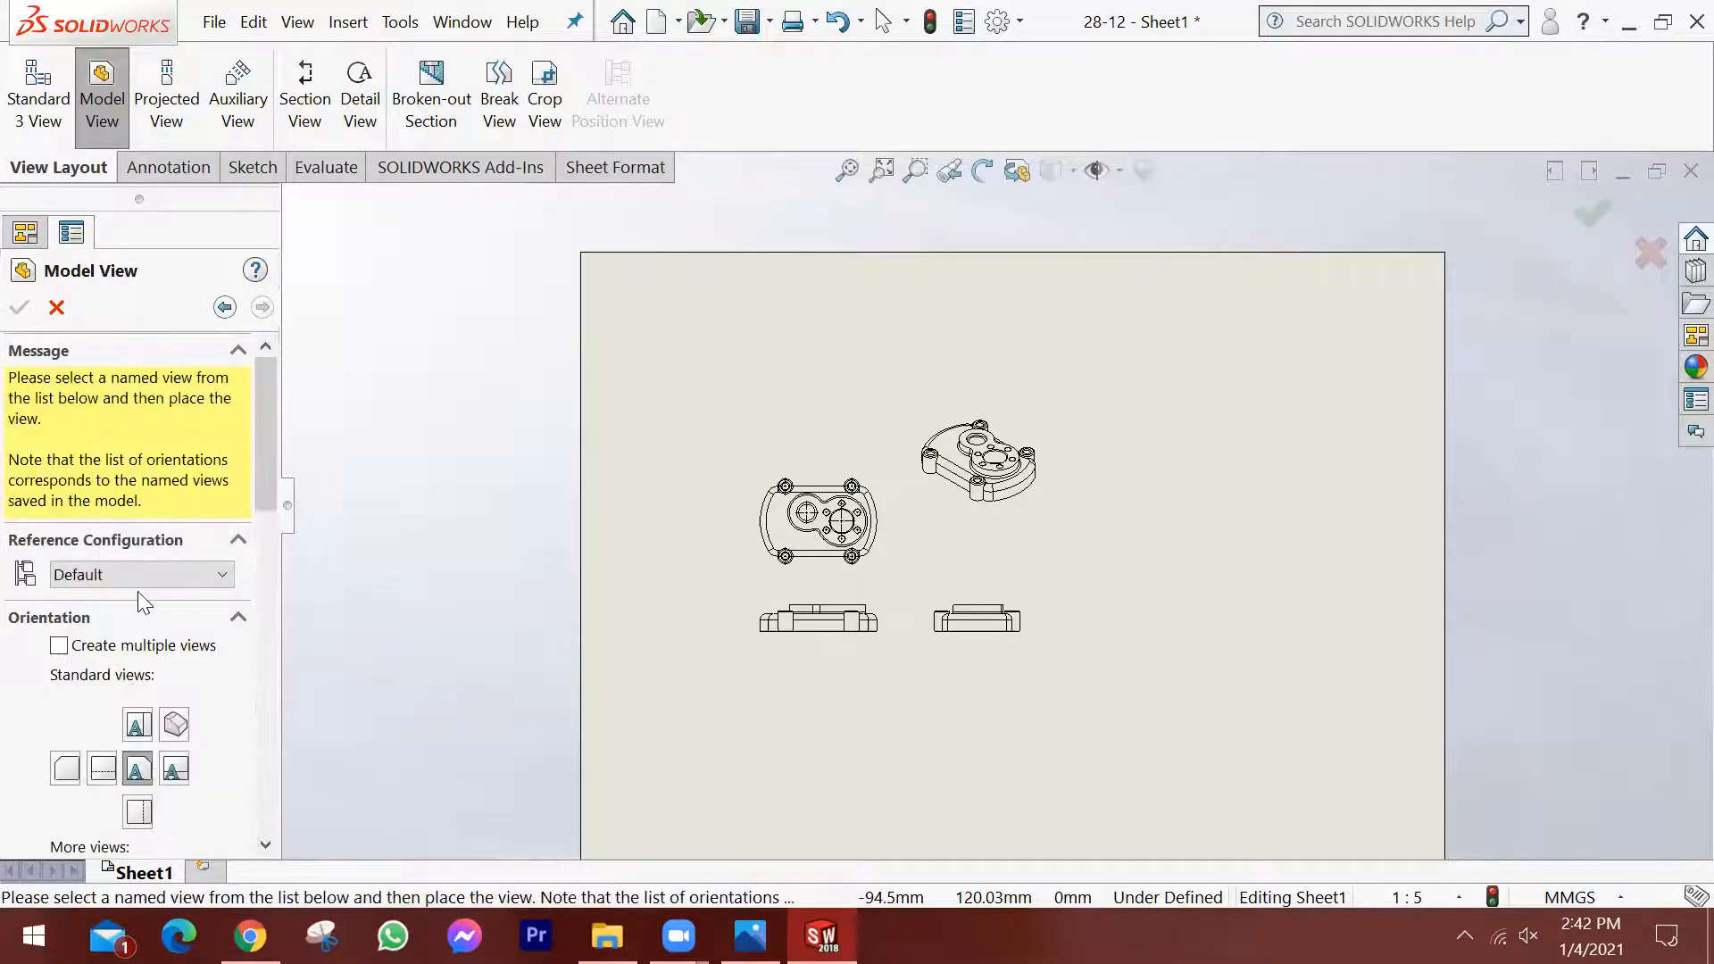
{"action": "left_click_drag", "start_coordinate": [273, 457], "coordinate": [273, 522]}
{"action": "scroll", "coordinate": [1260, 479], "scroll_direction": "up", "scroll_amount": 3}
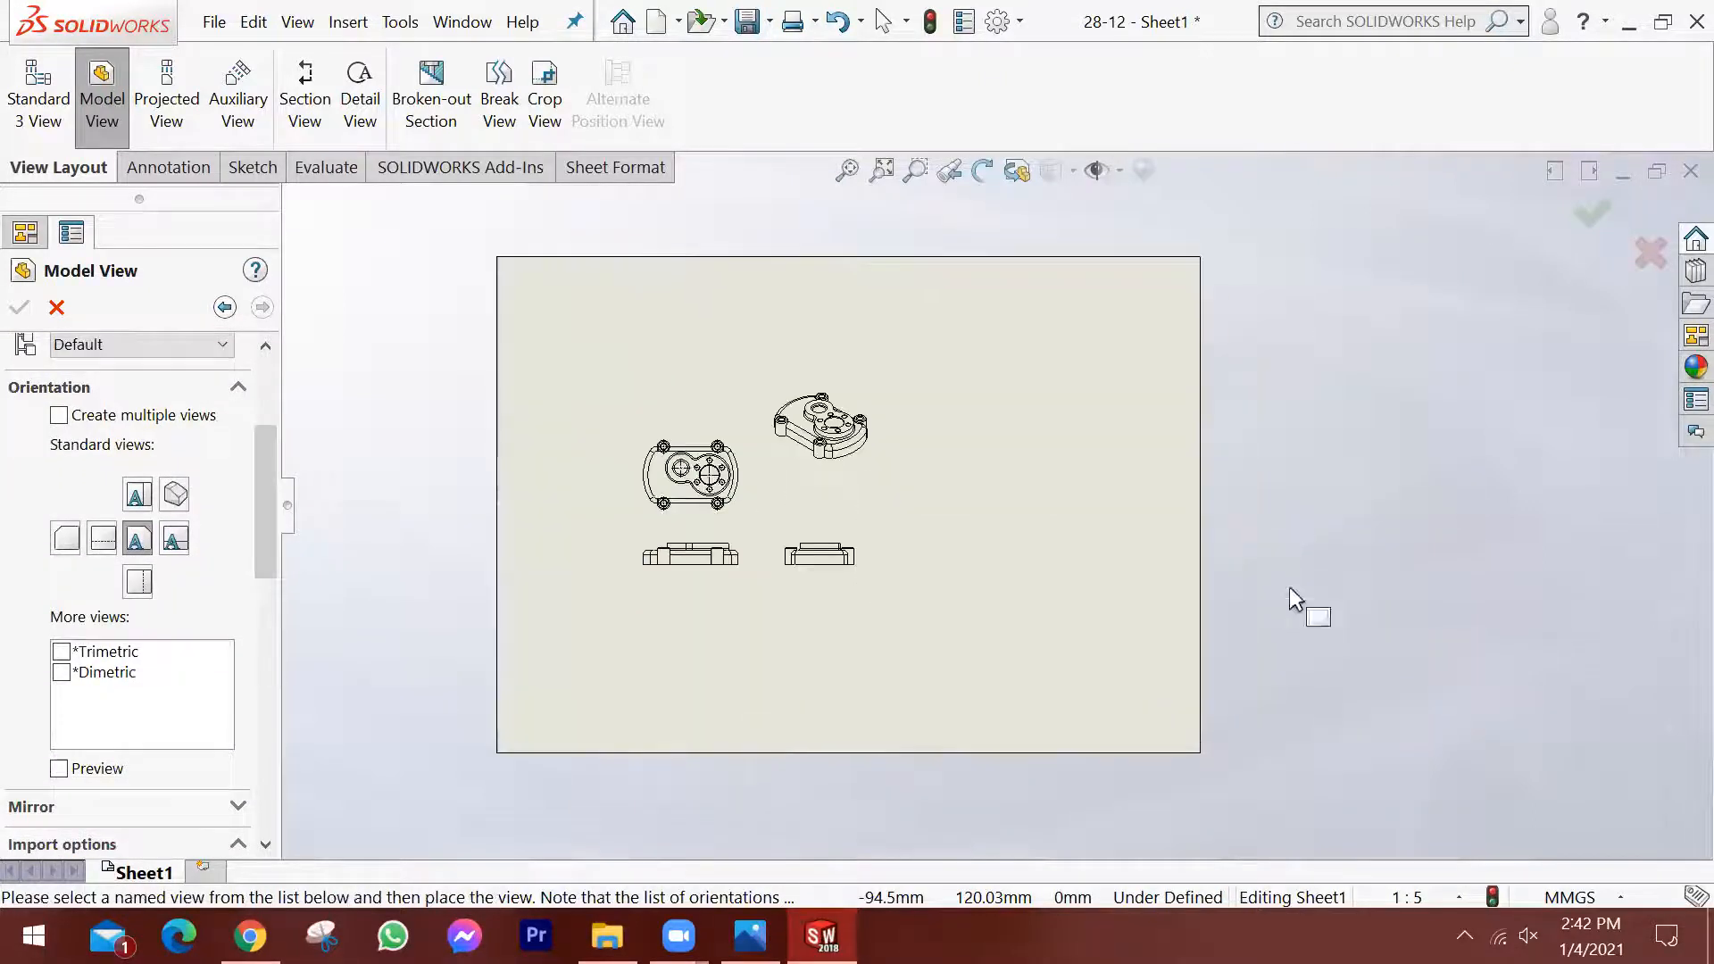
{"action": "scroll", "coordinate": [160, 527], "scroll_direction": "down", "scroll_amount": 3}
{"action": "scroll", "coordinate": [158, 525], "scroll_direction": "up", "scroll_amount": 2}
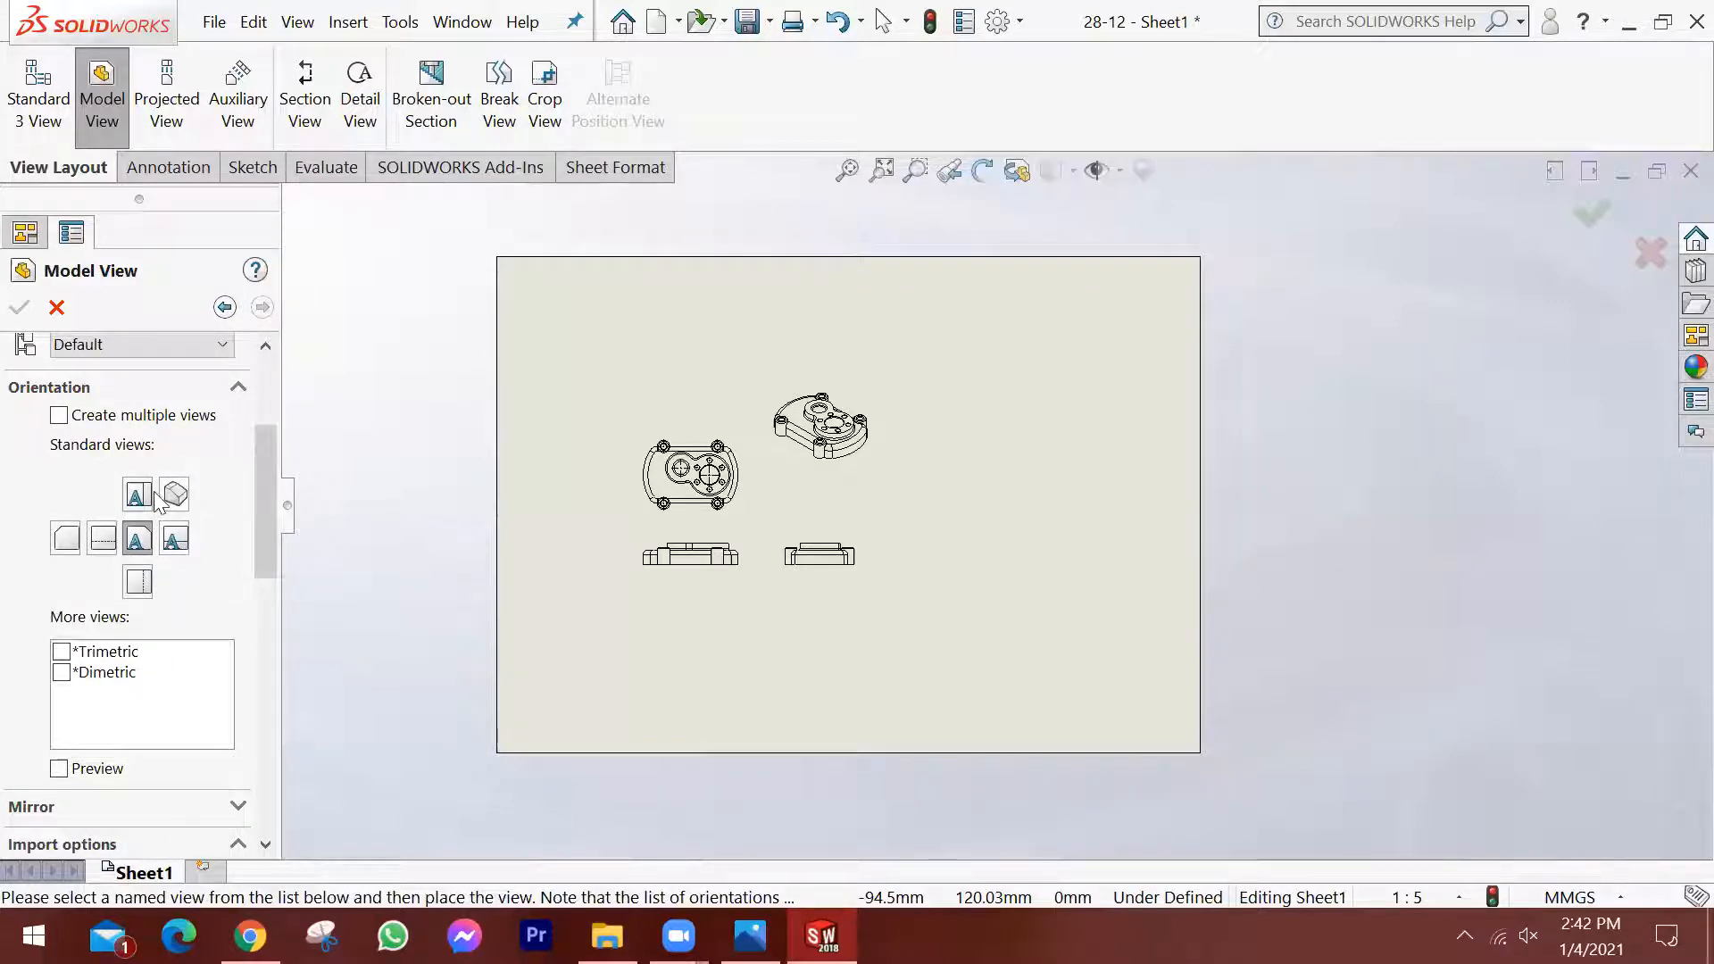
{"action": "left_click", "coordinate": [102, 540]}
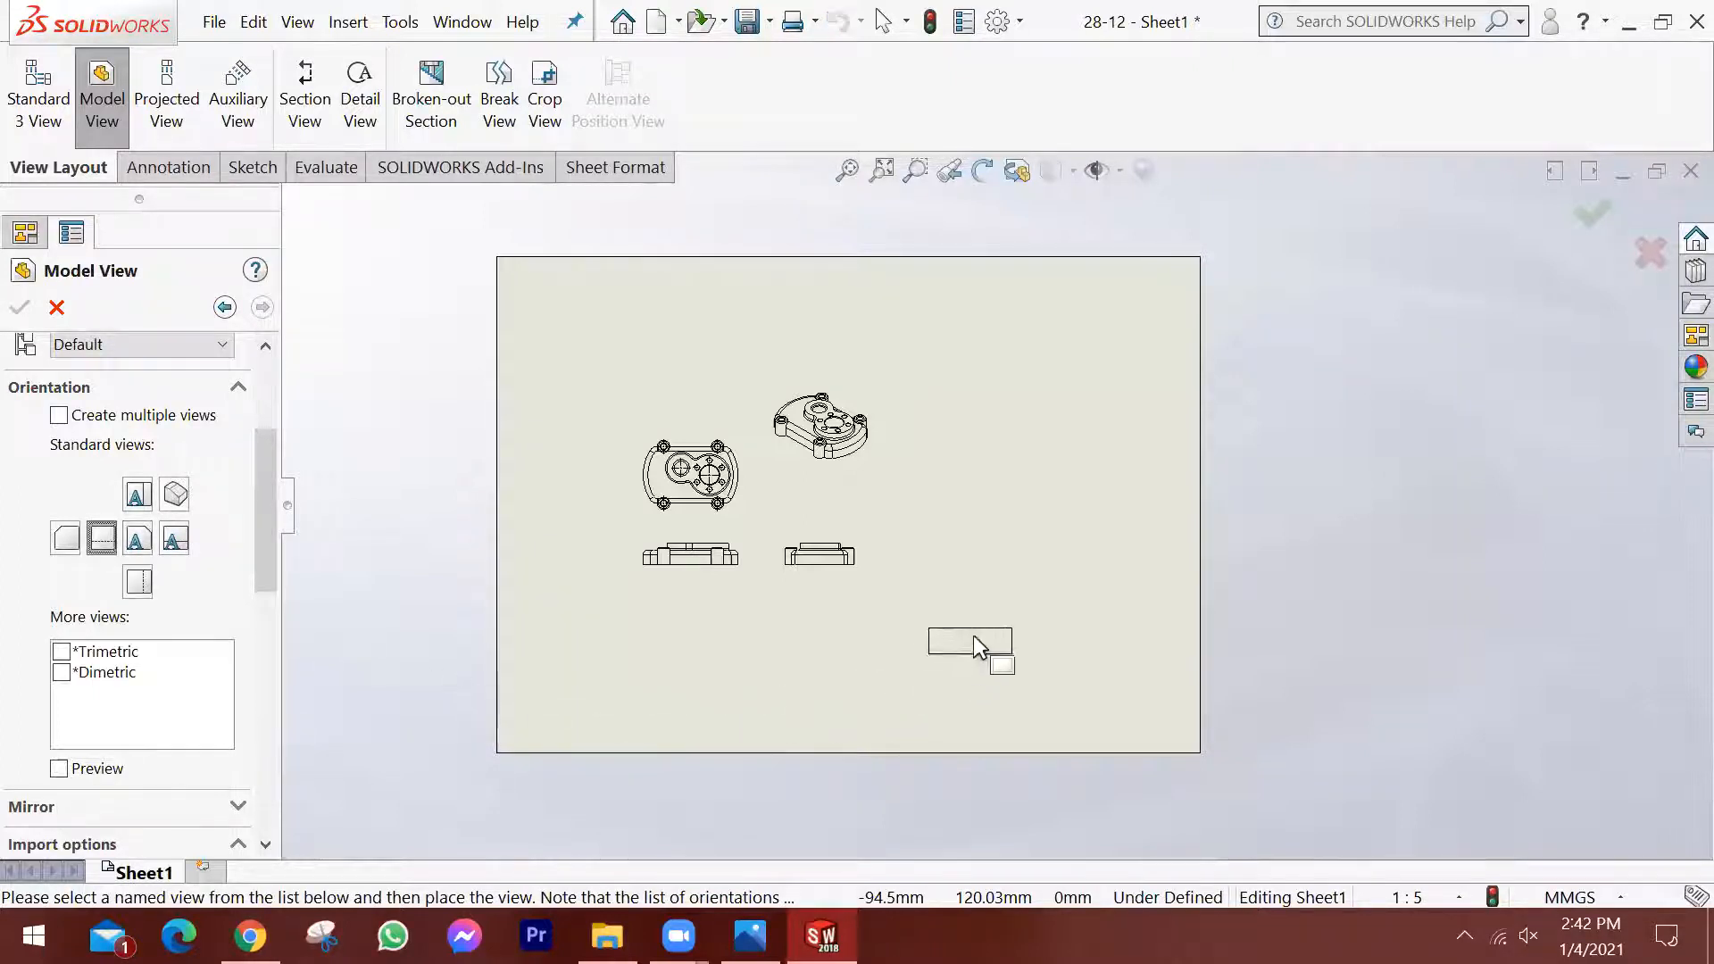
{"action": "left_click", "coordinate": [1012, 489]}
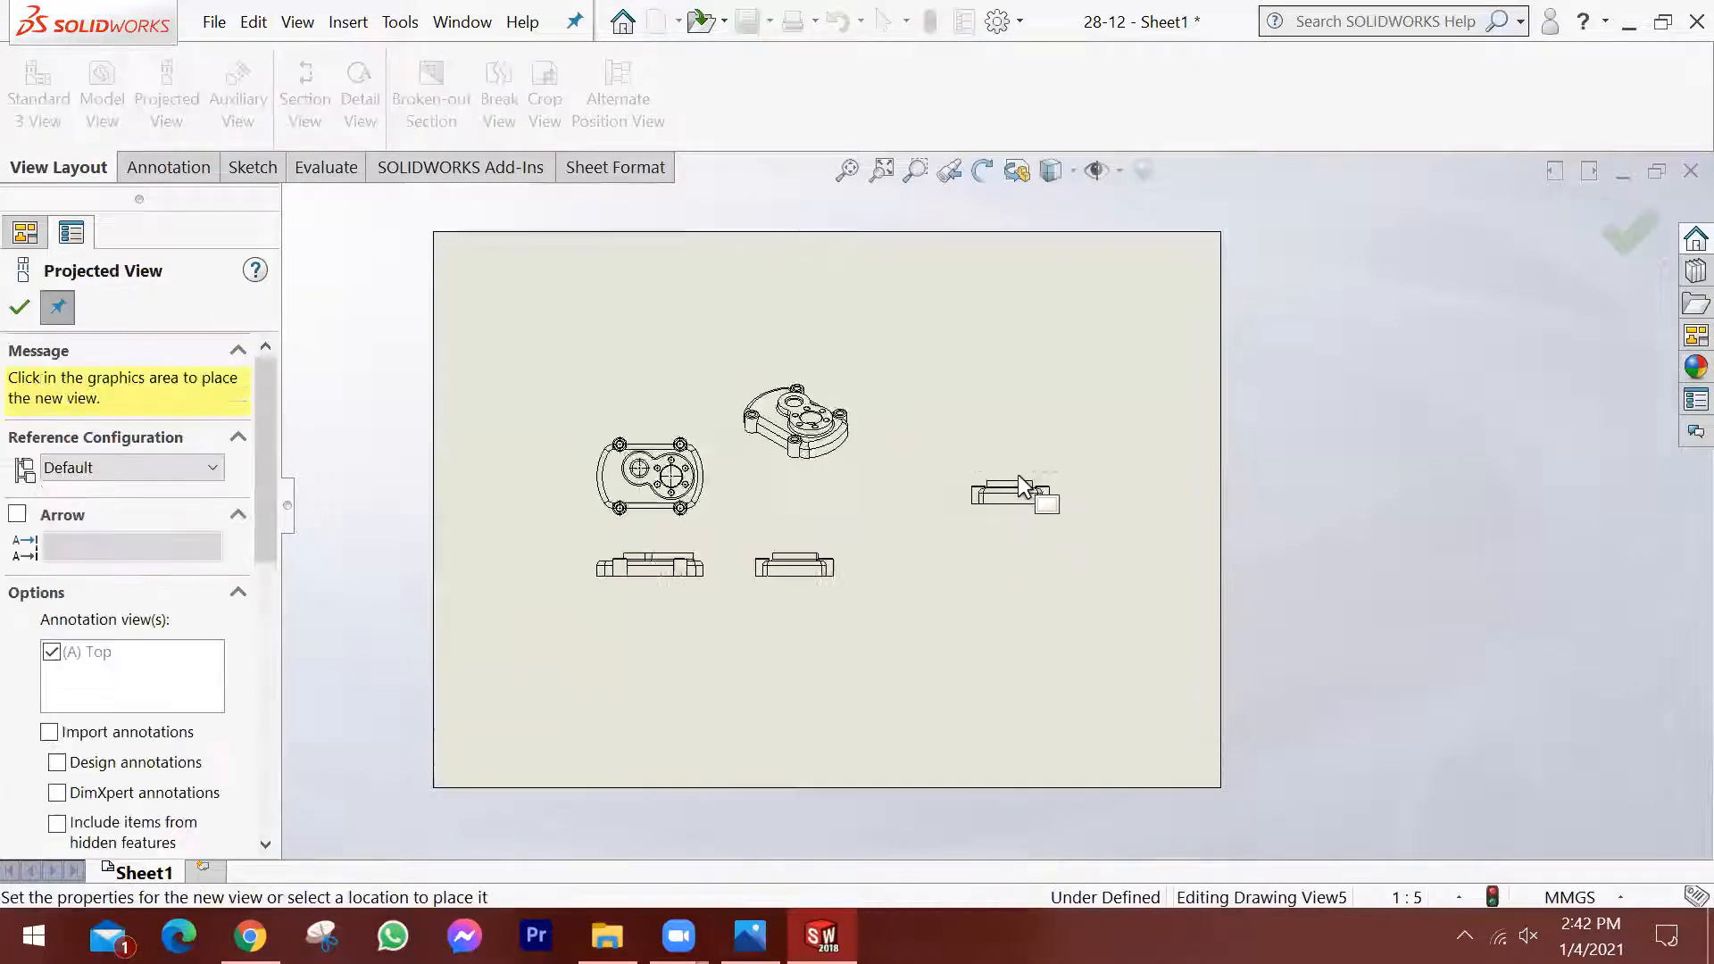
{"action": "scroll", "coordinate": [1017, 482], "scroll_direction": "down", "scroll_amount": 6}
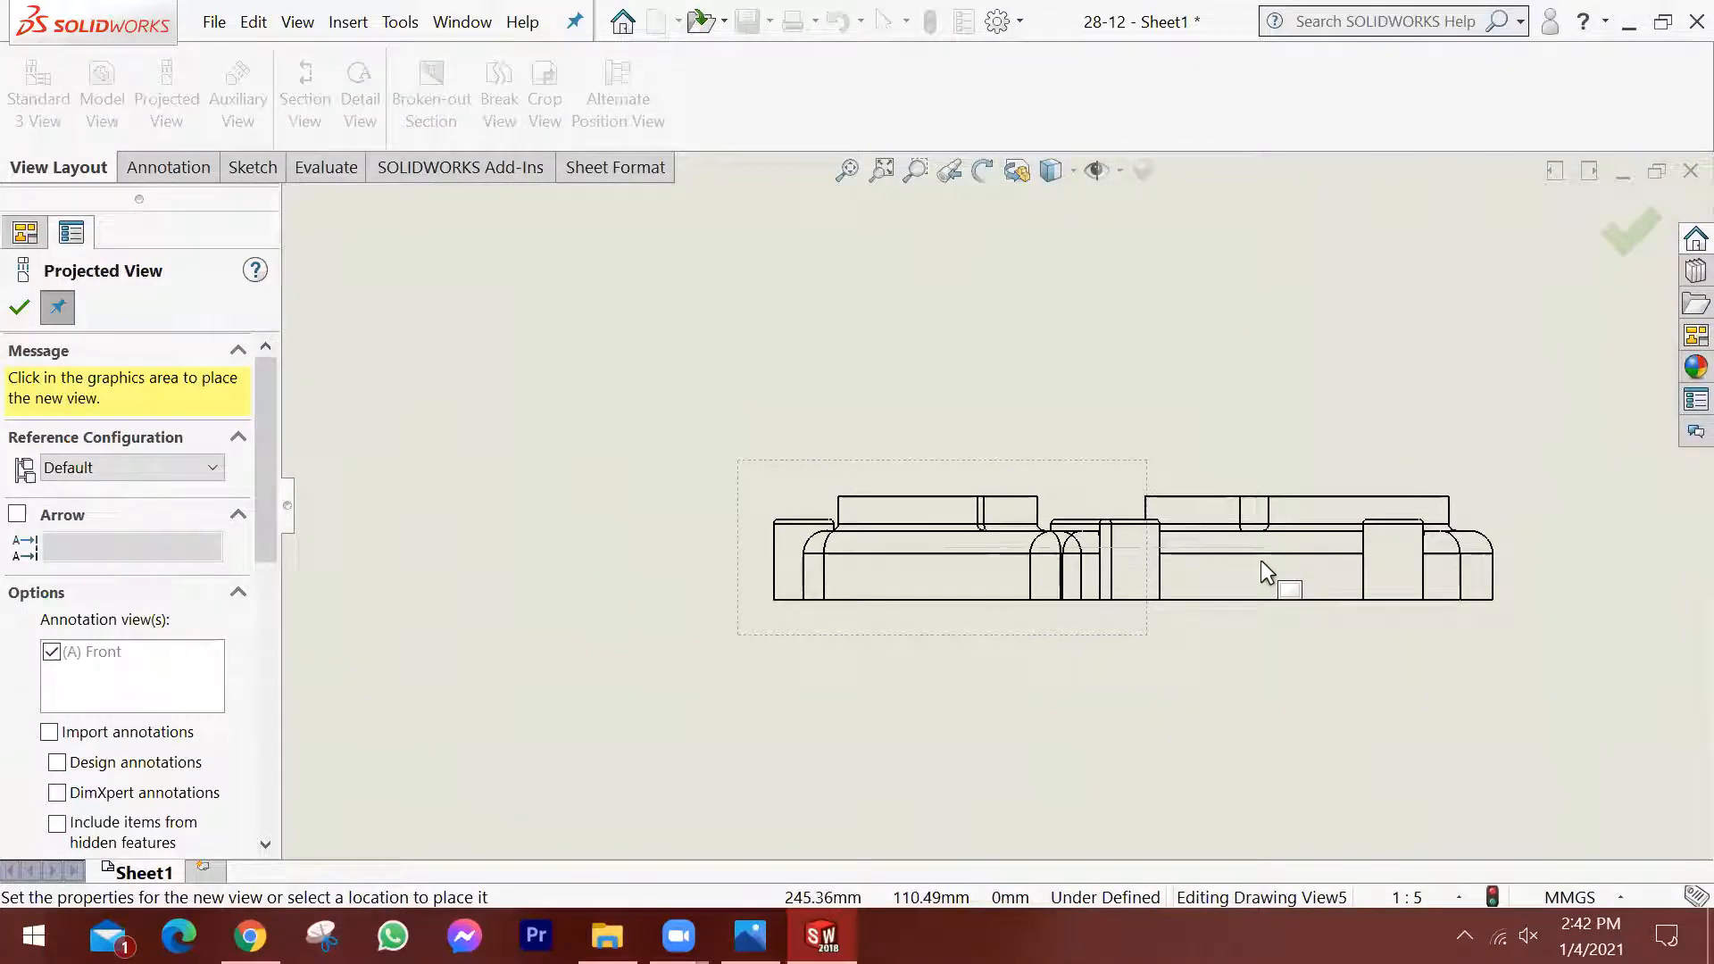
{"action": "scroll", "coordinate": [1260, 560], "scroll_direction": "up", "scroll_amount": 4}
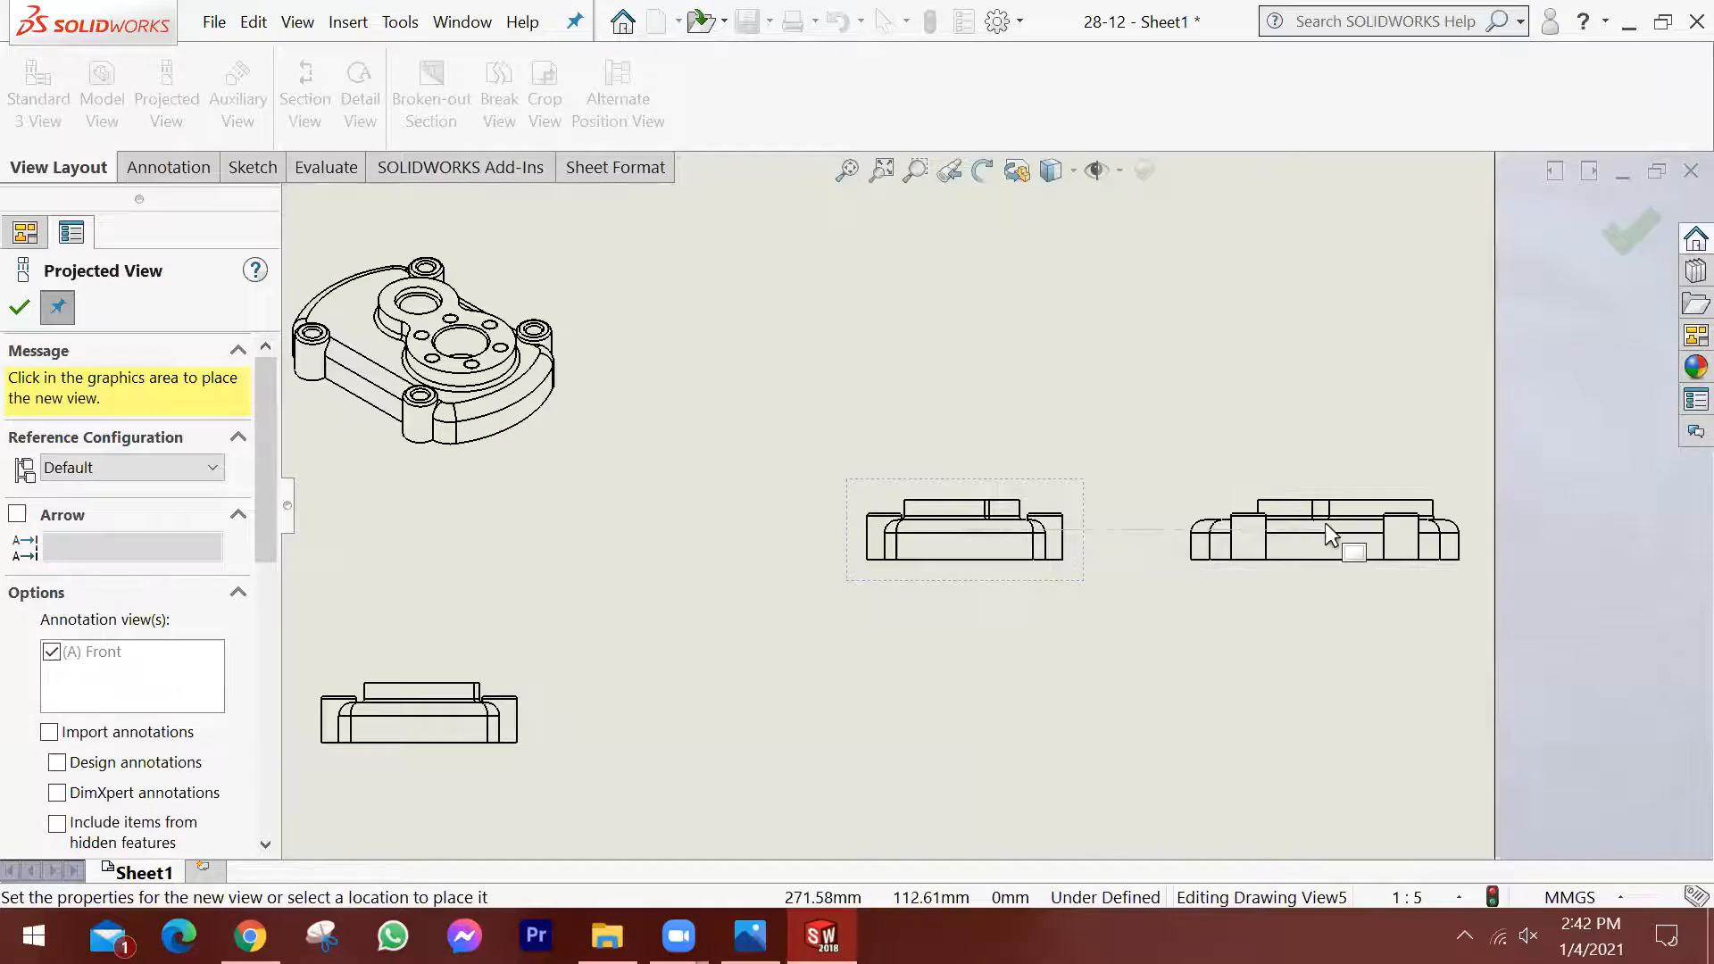
{"action": "scroll", "coordinate": [965, 299], "scroll_direction": "up", "scroll_amount": 3}
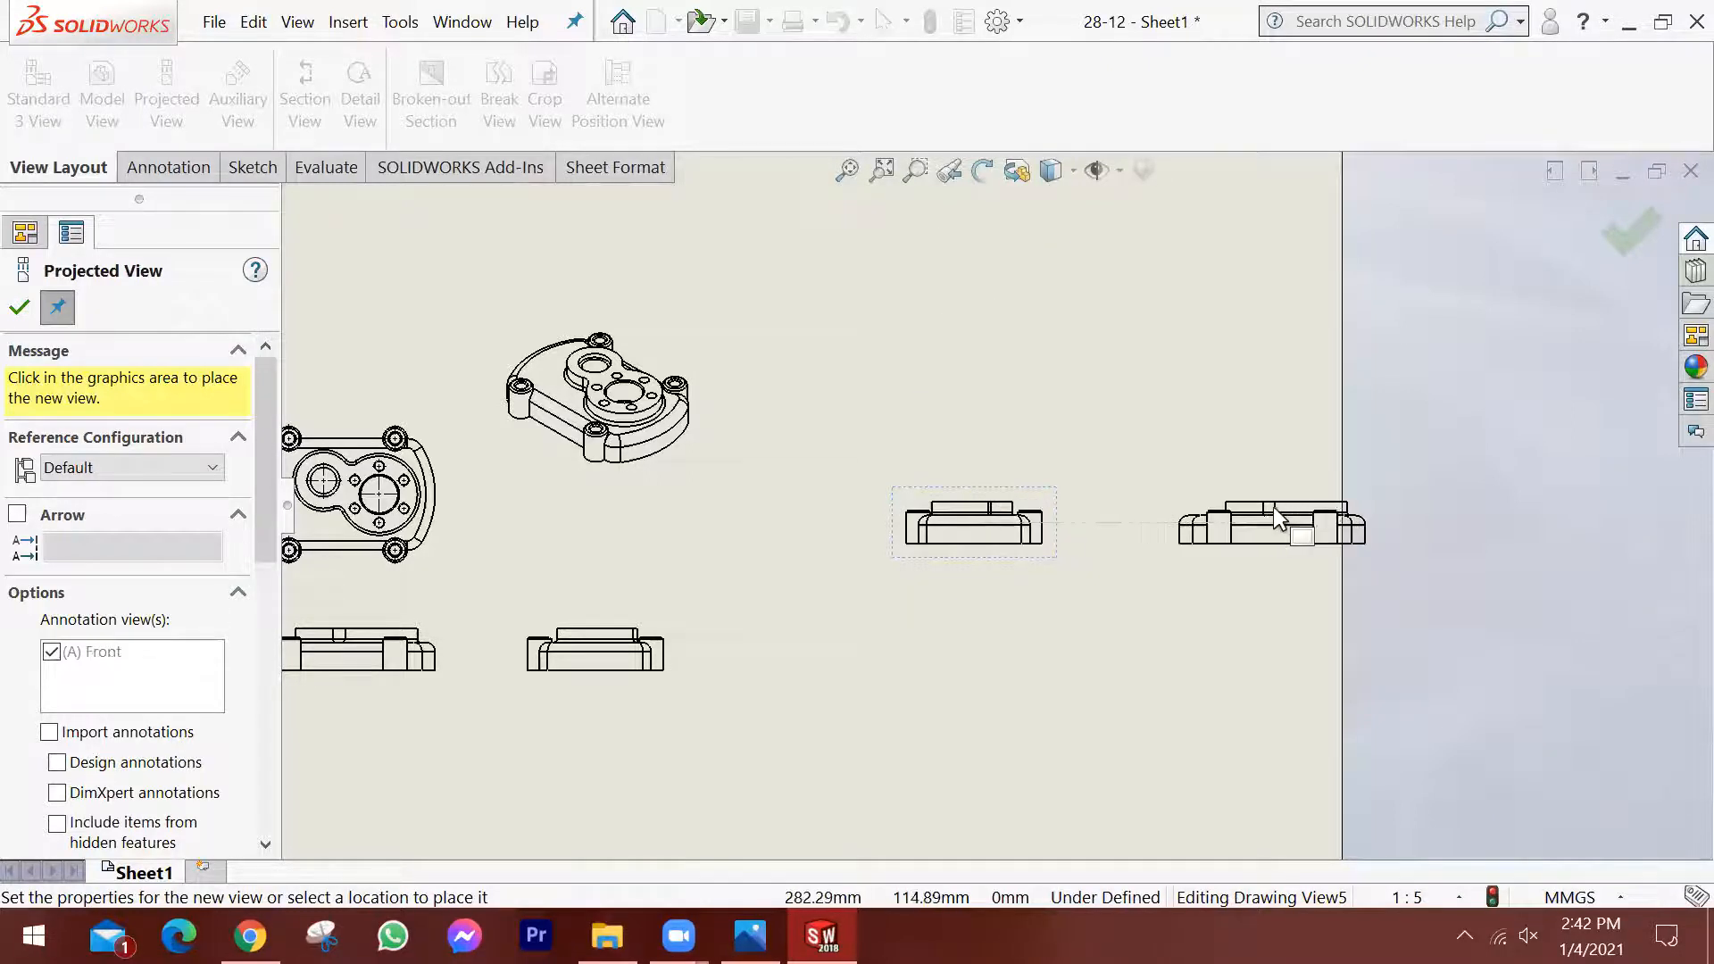
{"action": "left_click", "coordinate": [919, 522]}
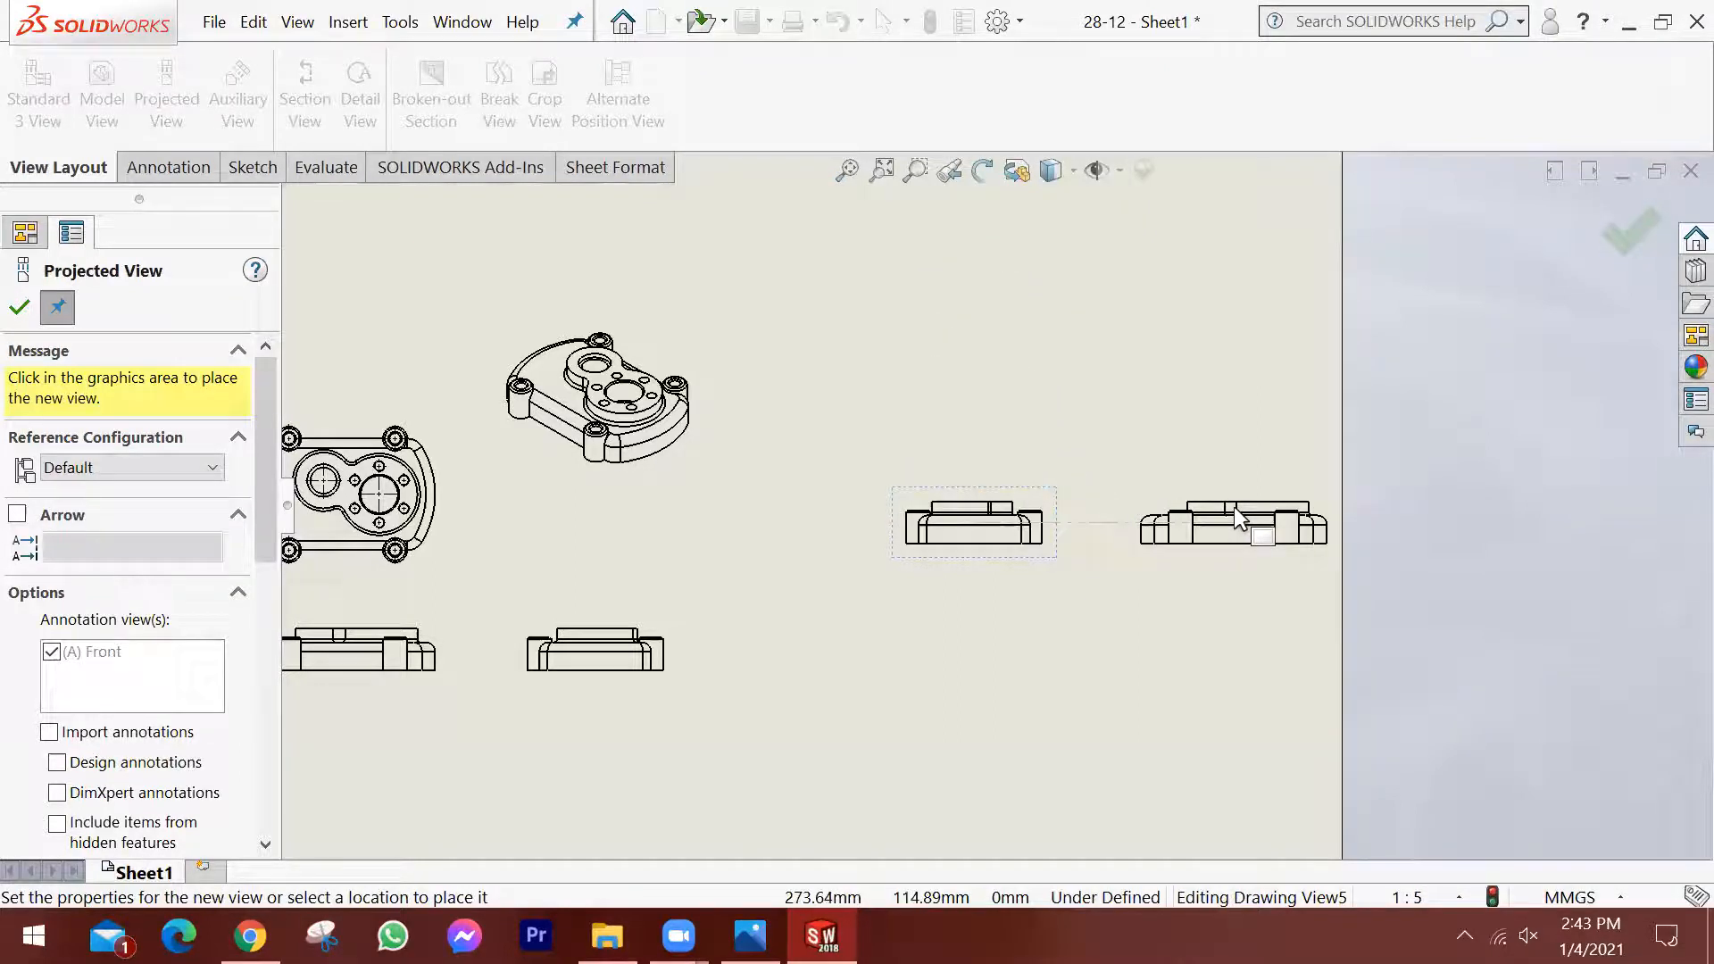
{"action": "key", "text": "Escape"}
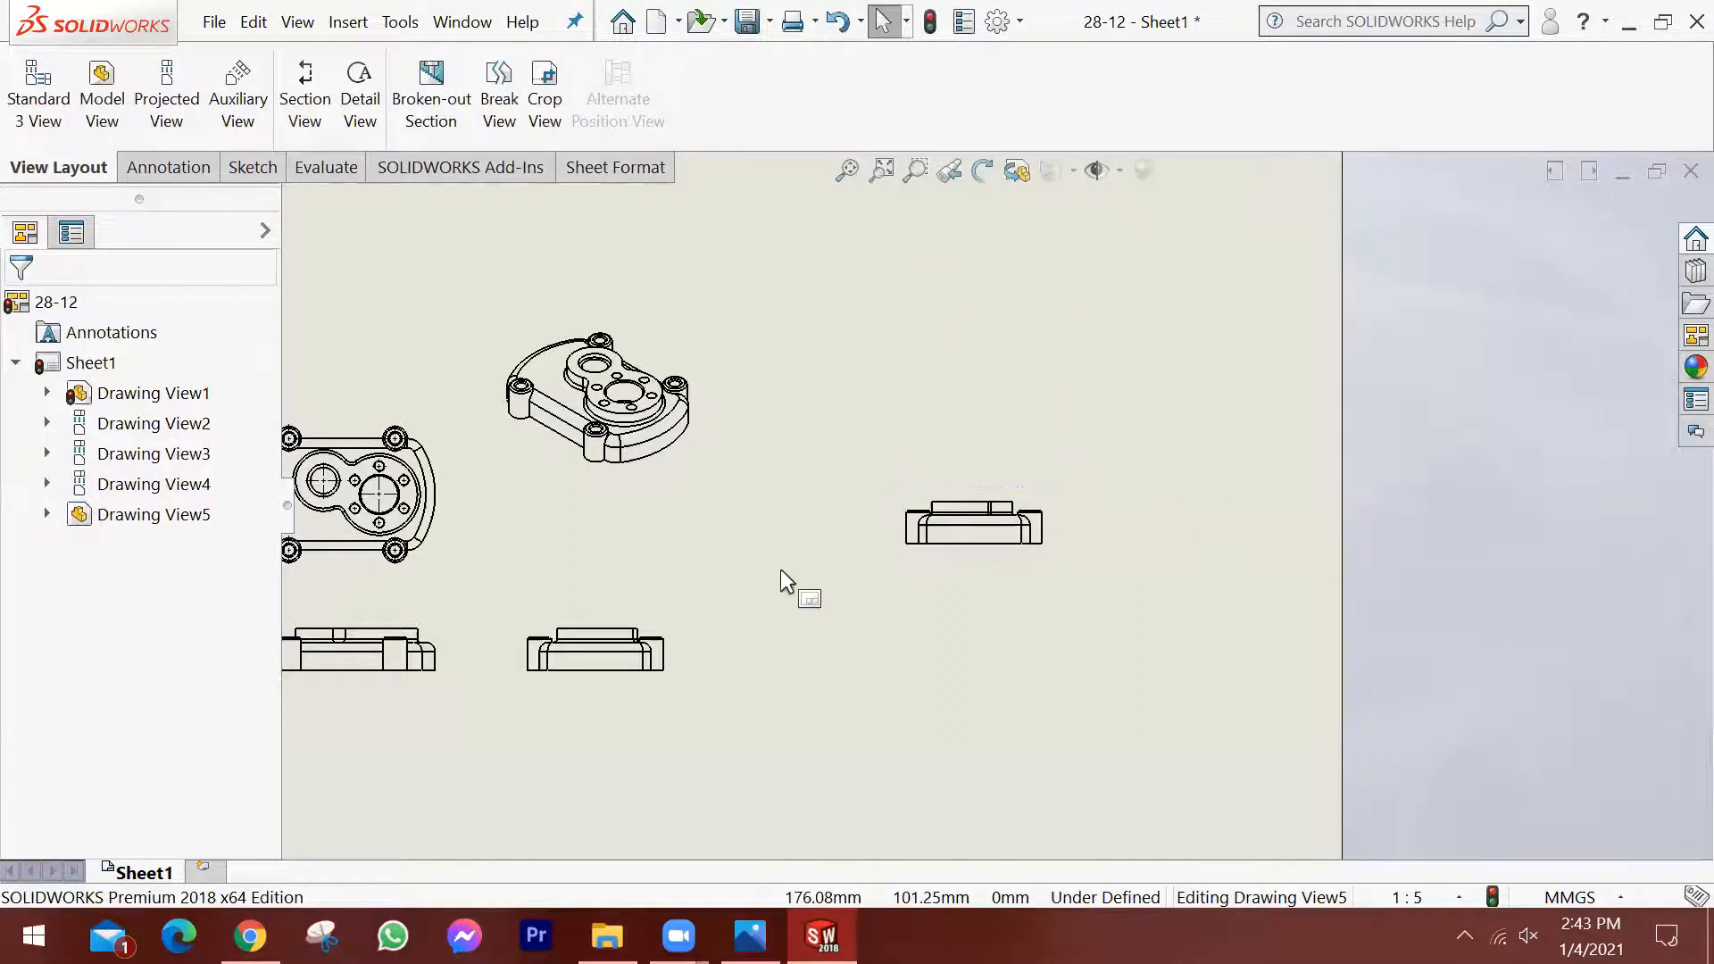
Try to select all the drawing views together with one selection window, and clear the selection.
{"action": "key", "text": "z"}
{"action": "key", "text": "z"}
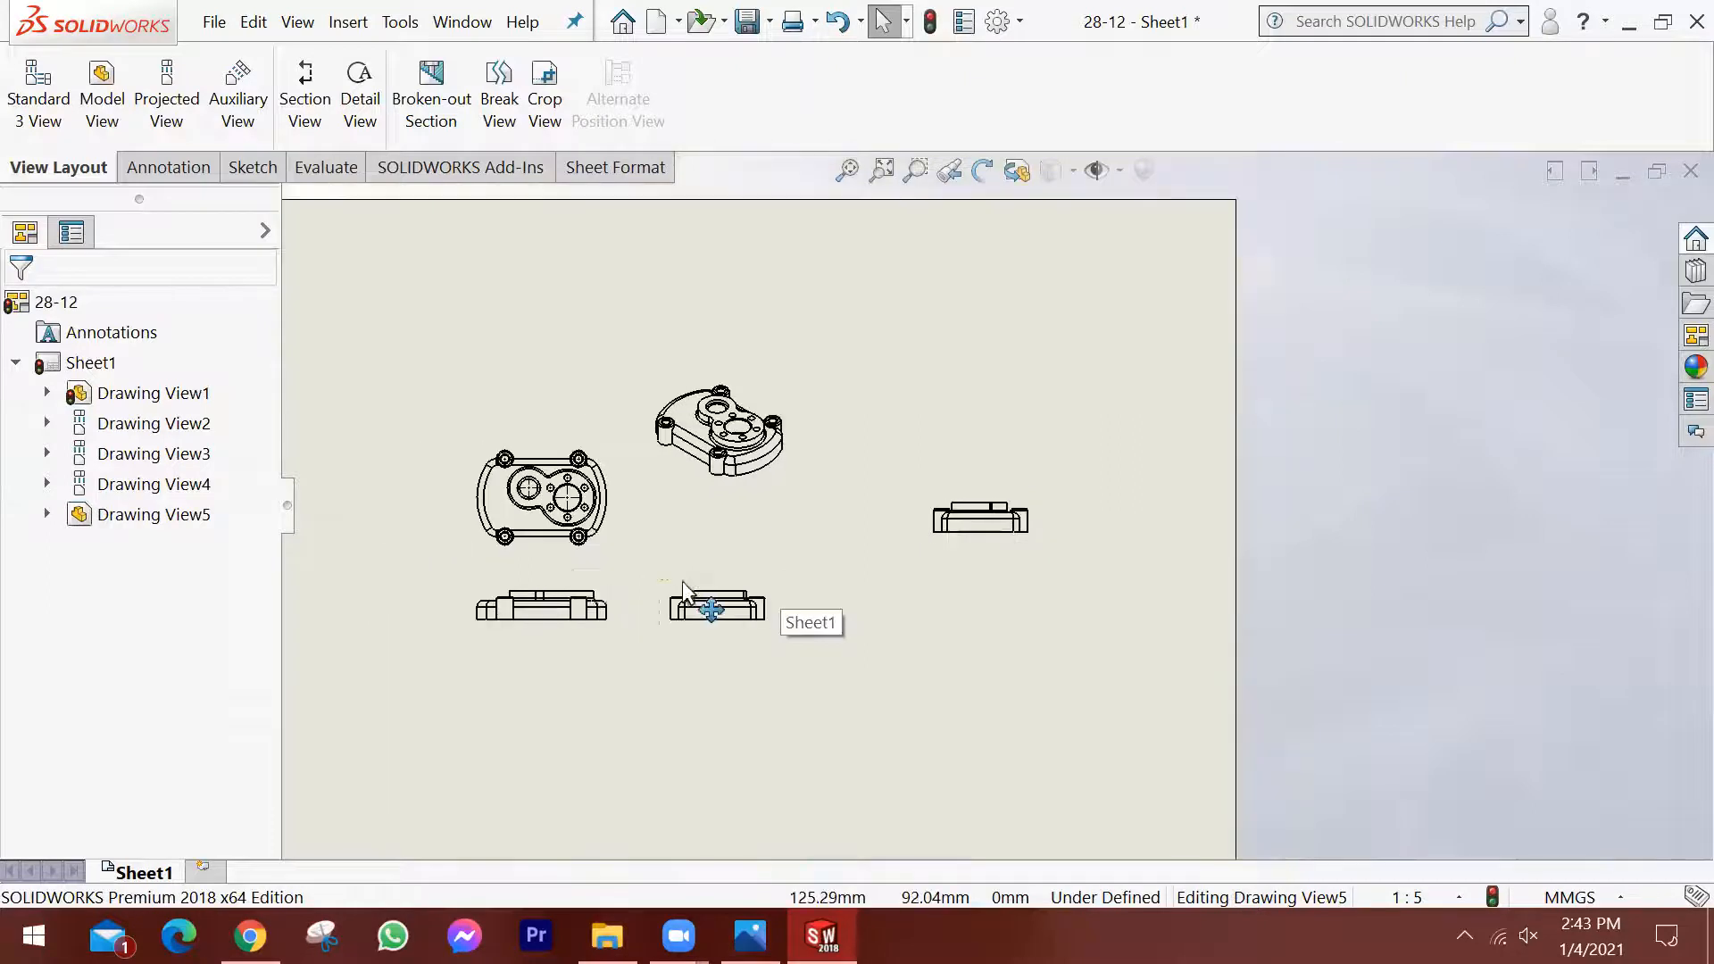
{"action": "scroll", "coordinate": [682, 582], "scroll_direction": "up", "scroll_amount": 2}
{"action": "scroll", "coordinate": [725, 537], "scroll_direction": "down", "scroll_amount": 1}
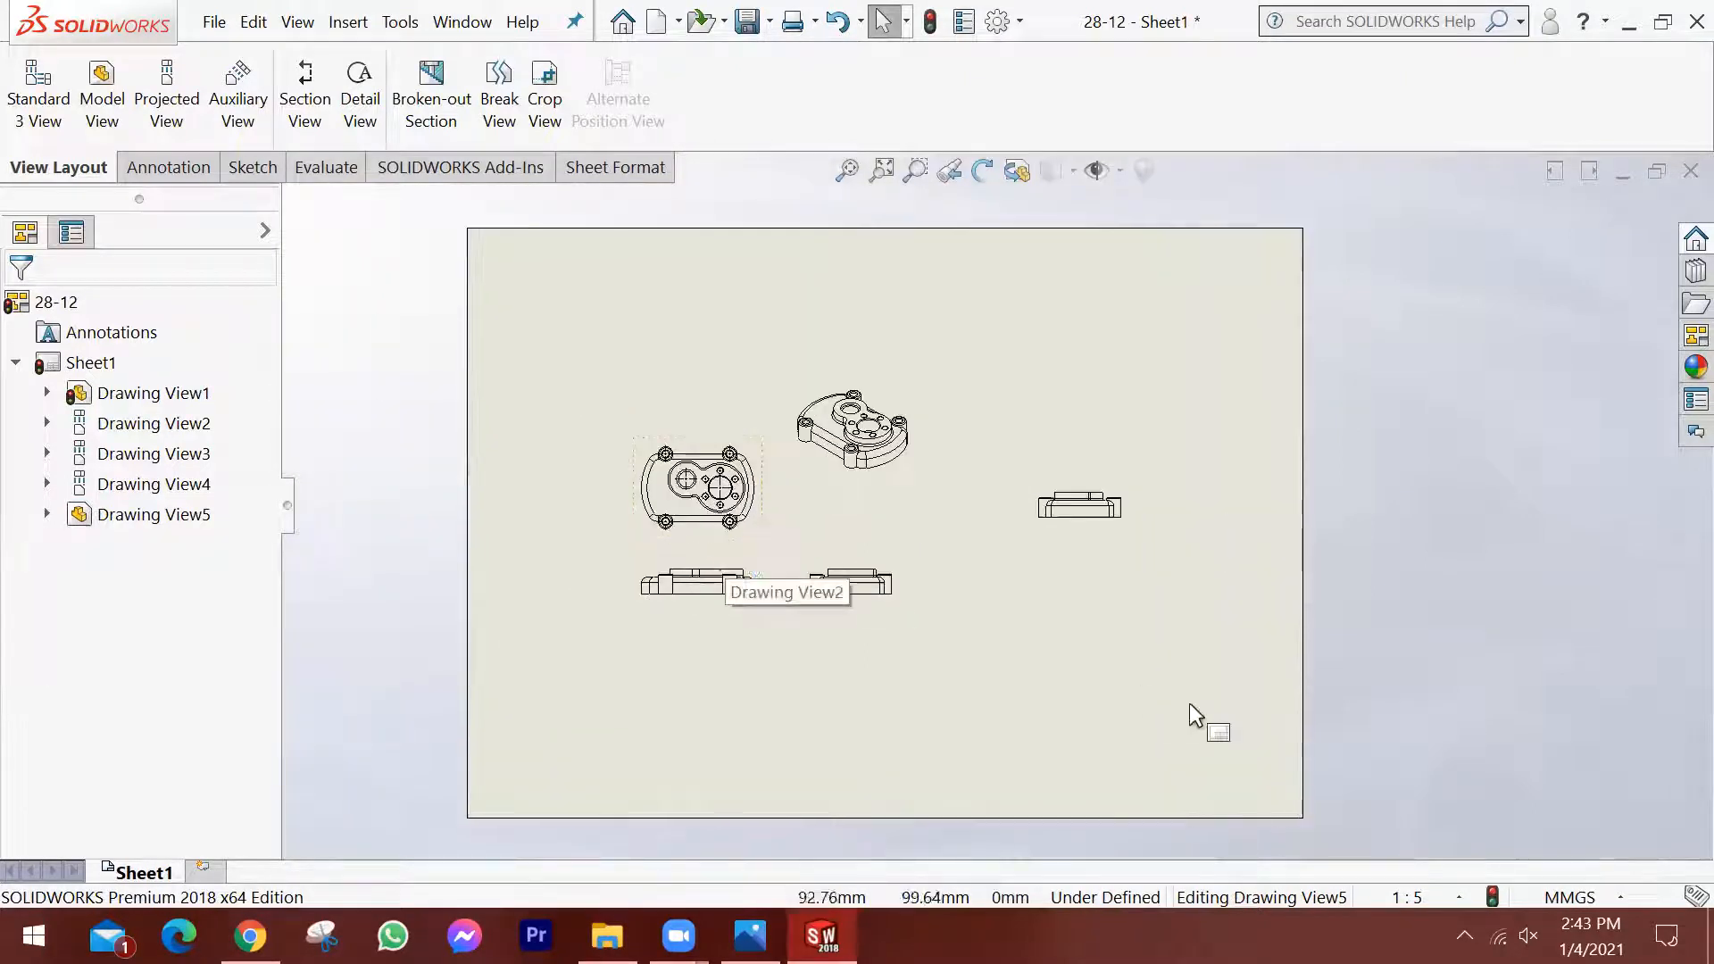
{"action": "mouse_move", "coordinate": [1218, 710]}
{"action": "left_mouse_down"}
{"action": "mouse_move", "coordinate": [708, 458]}
{"action": "mouse_move", "coordinate": [556, 337]}
{"action": "left_mouse_up"}
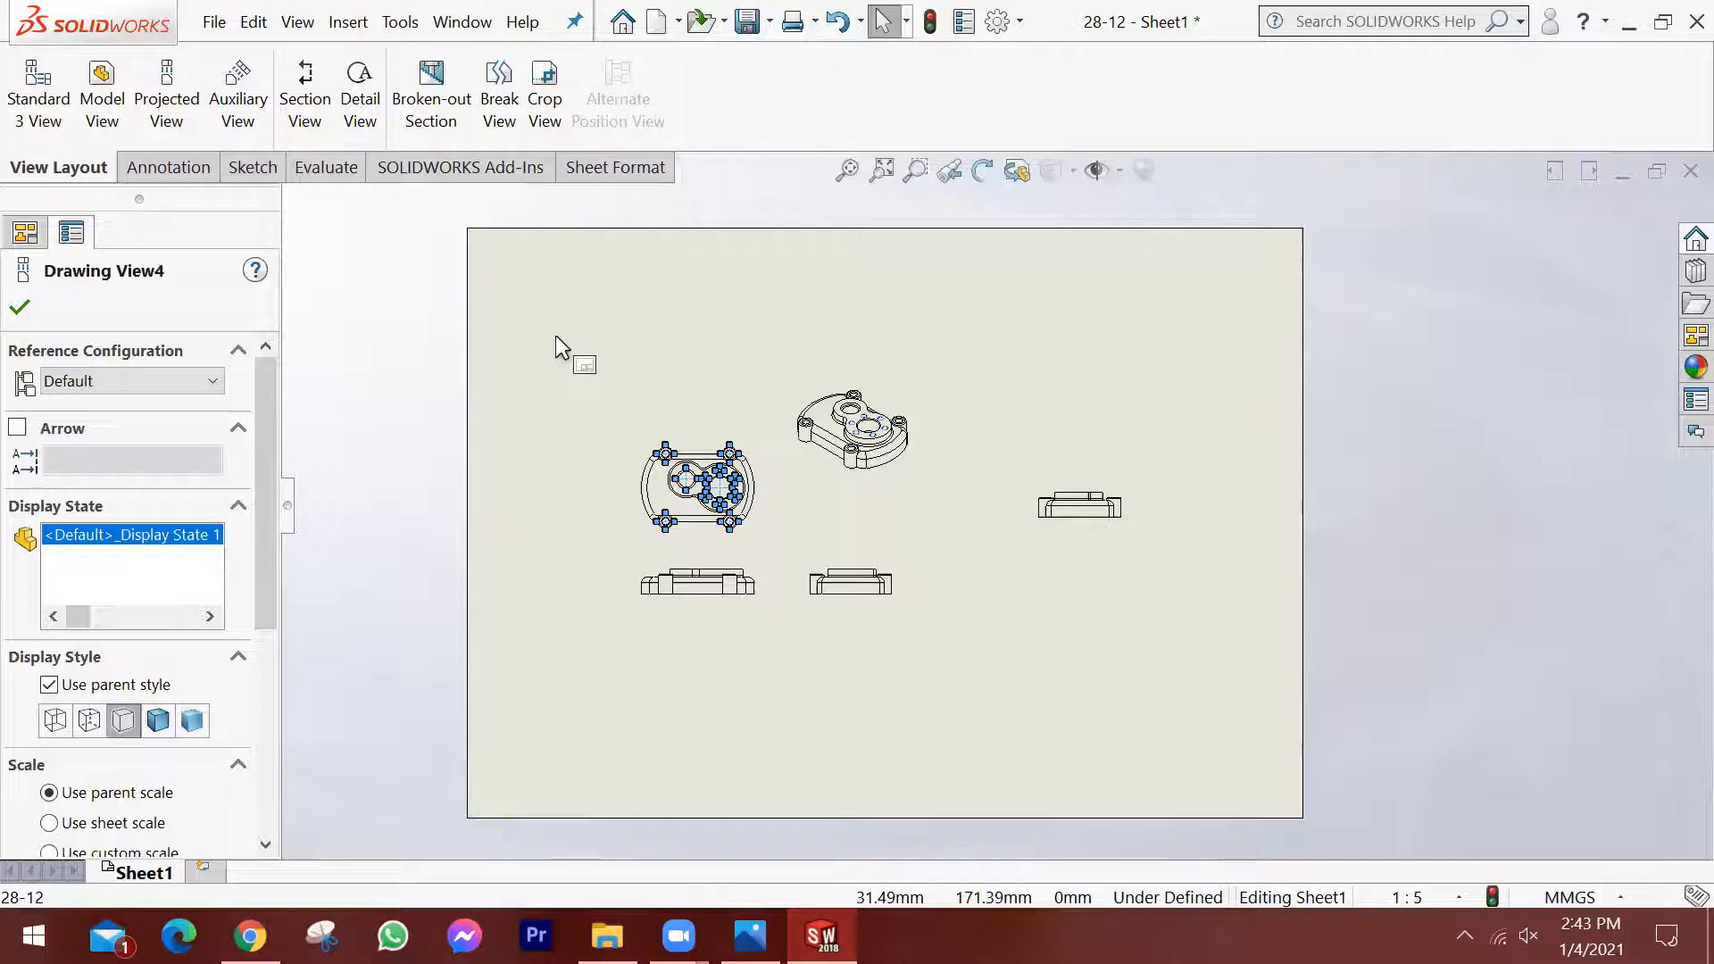
{"action": "left_click", "coordinate": [1110, 795]}
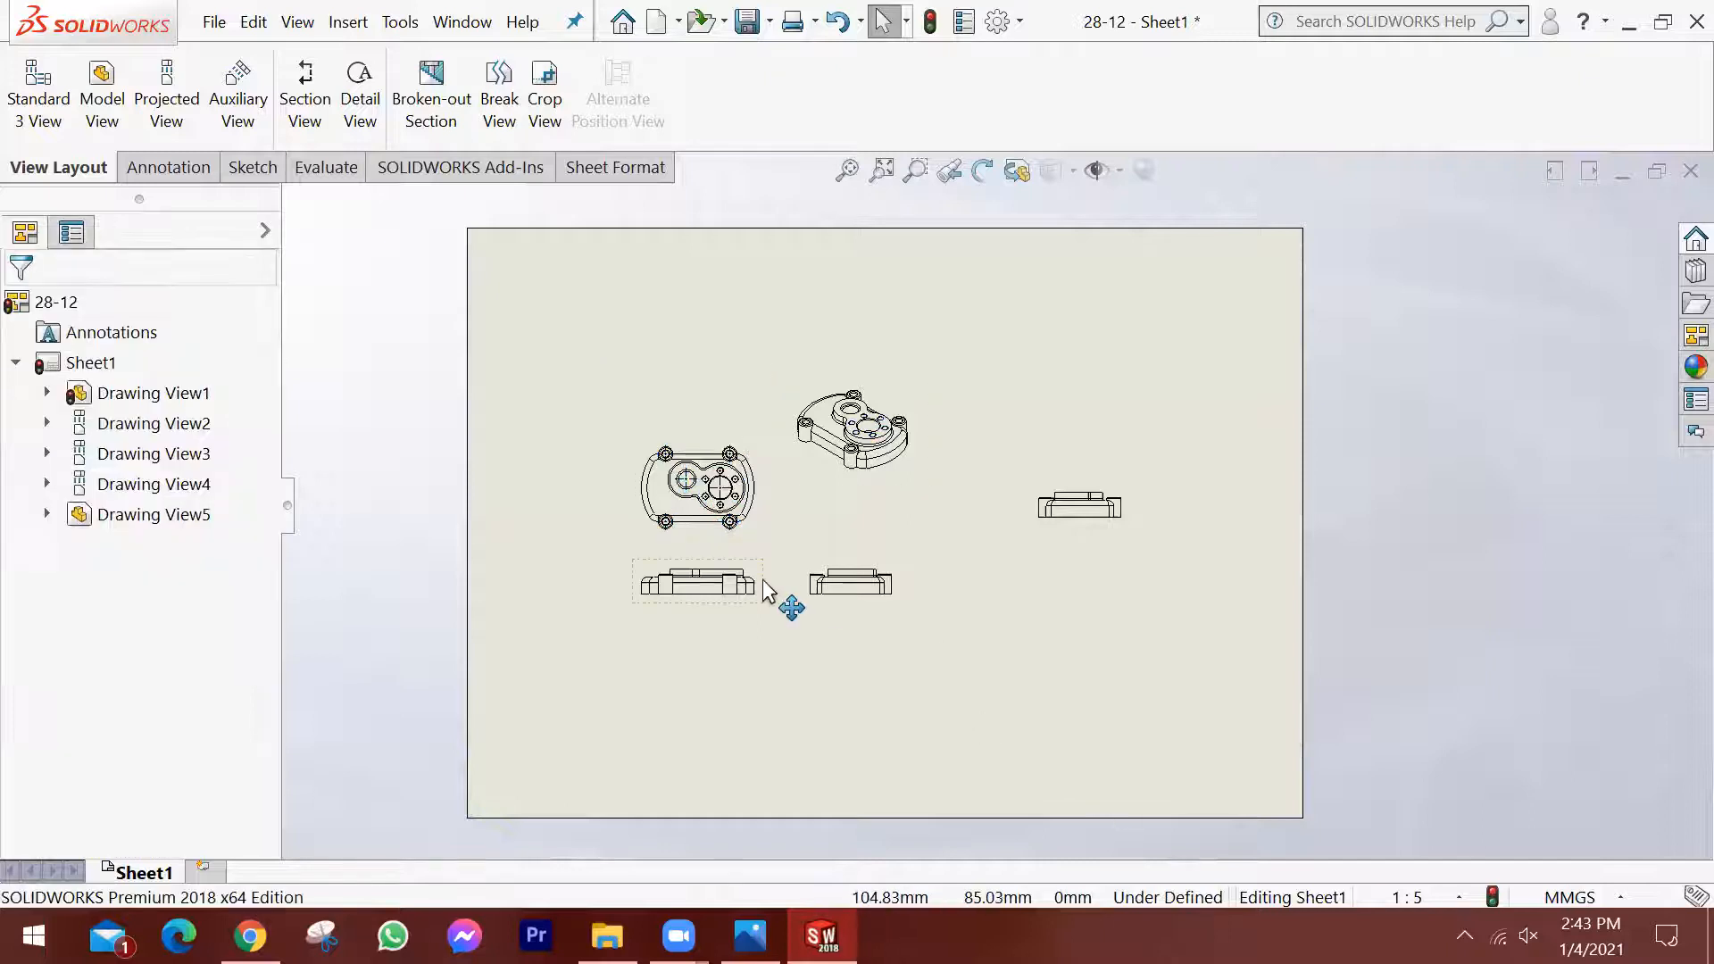
Delete the top view above the front view from the sheet.
{"action": "left_click", "coordinate": [751, 533]}
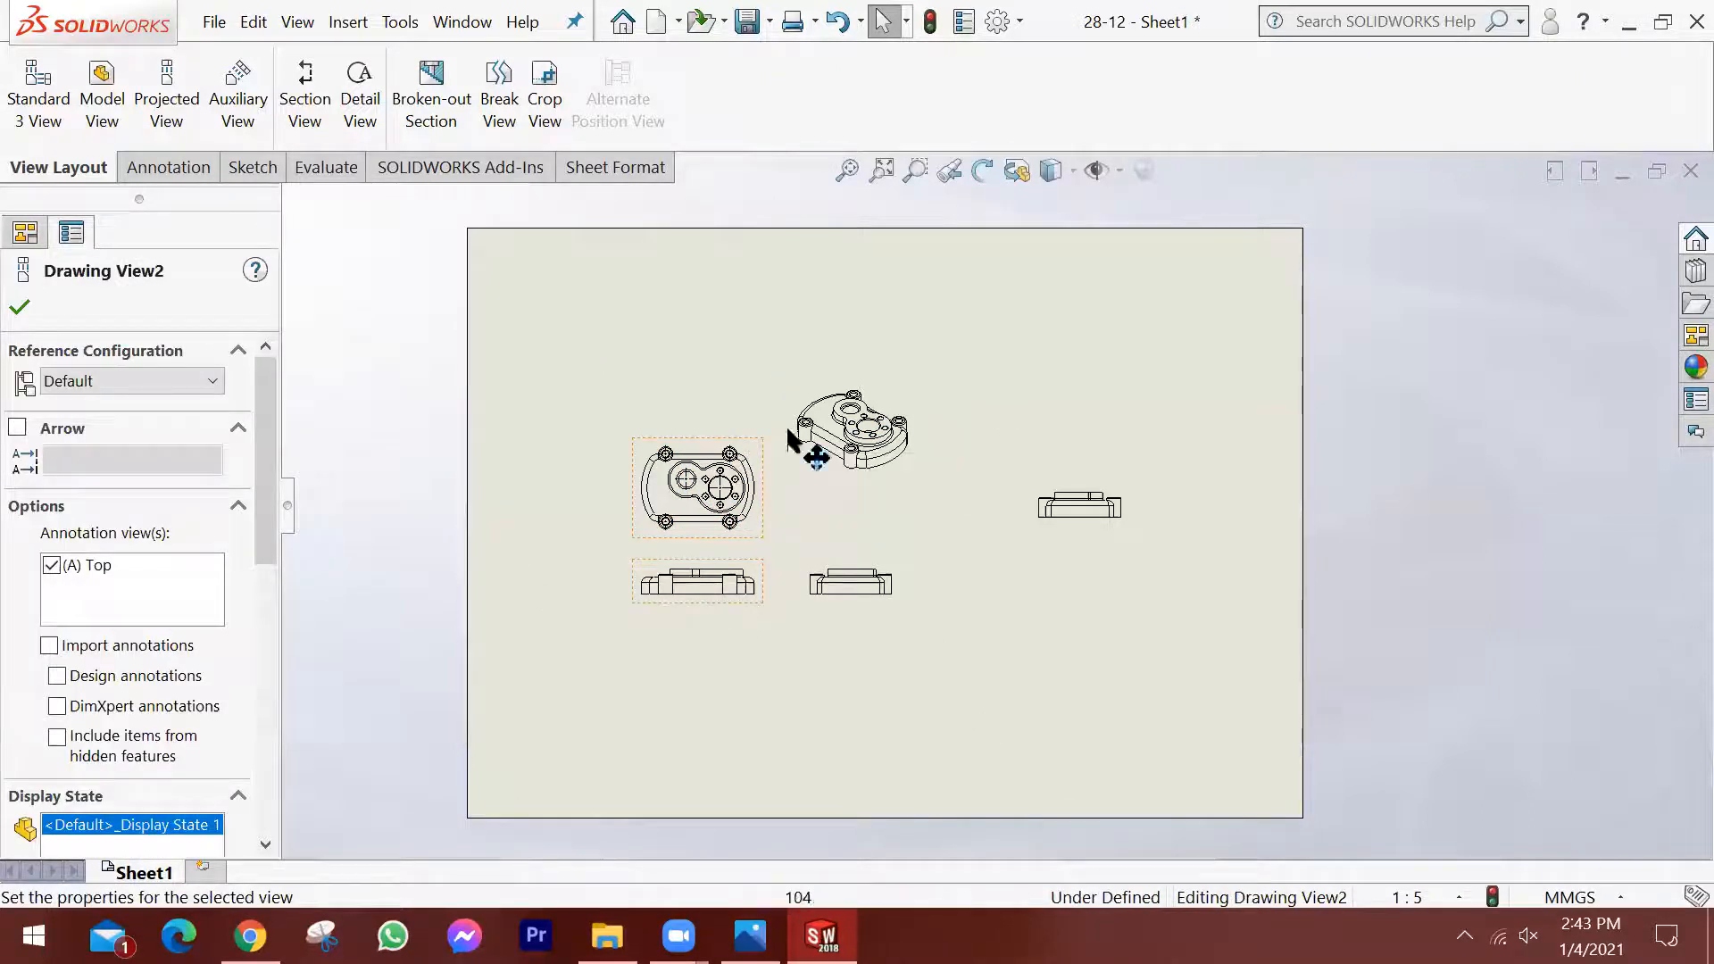
{"action": "left_click", "coordinate": [762, 637]}
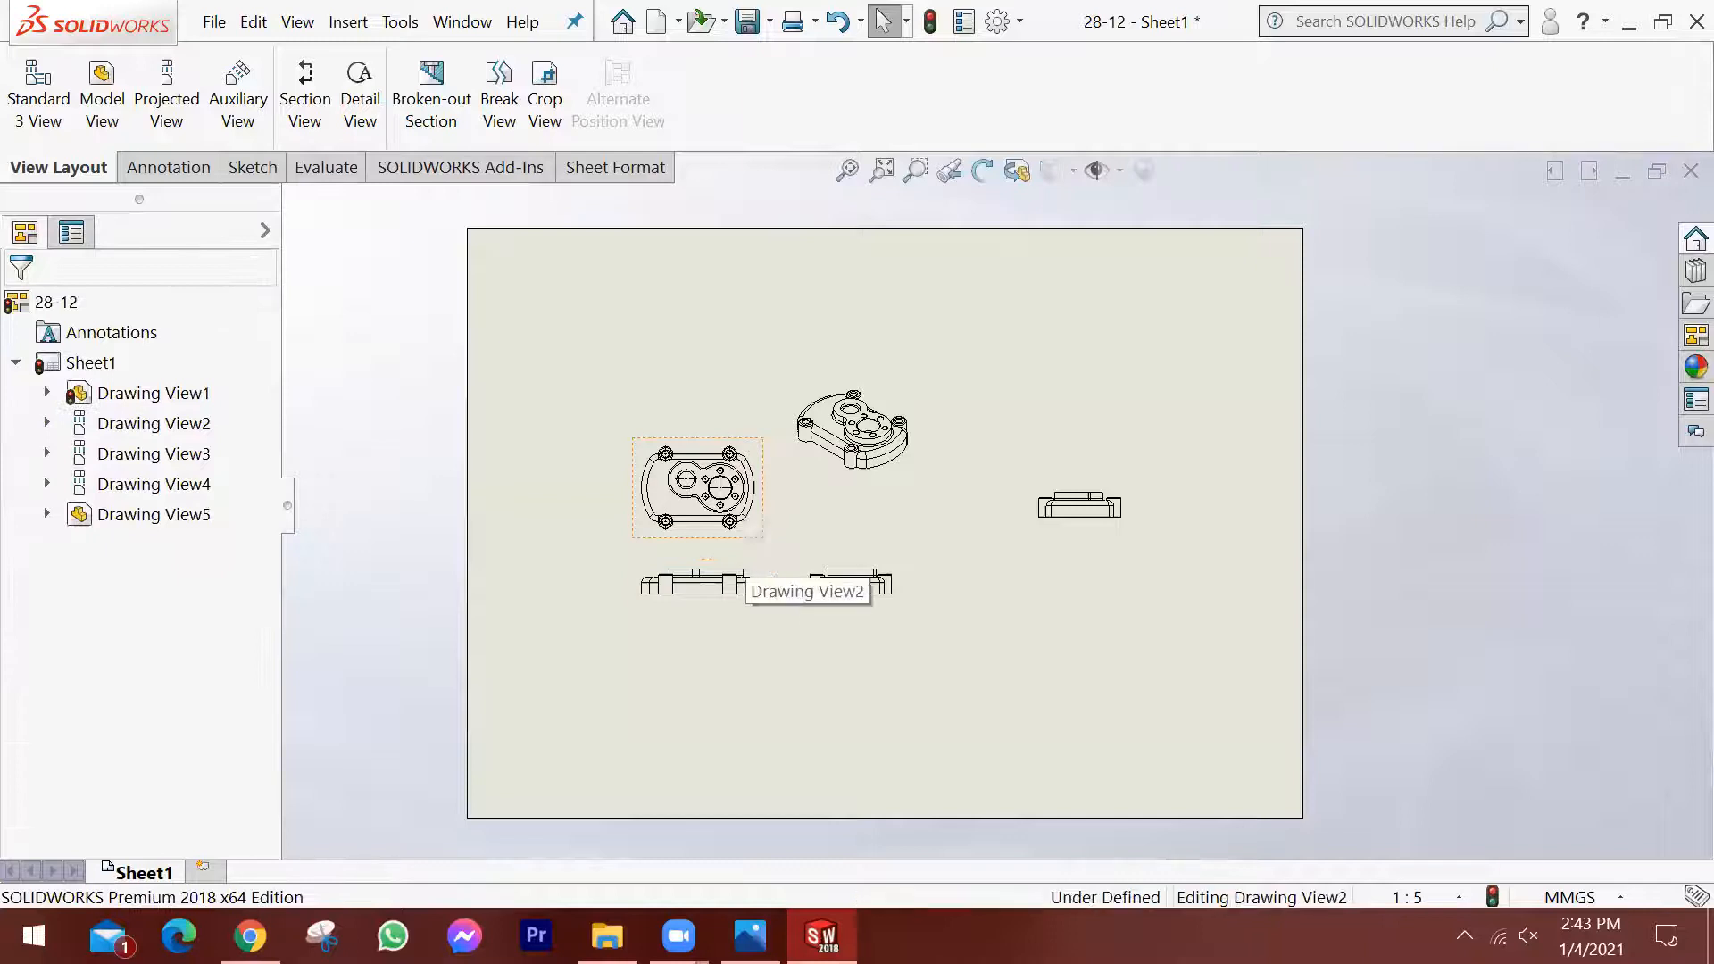
{"action": "left_click", "coordinate": [747, 550]}
{"action": "key", "text": "Delete"}
{"action": "left_click", "coordinate": [1033, 369]}
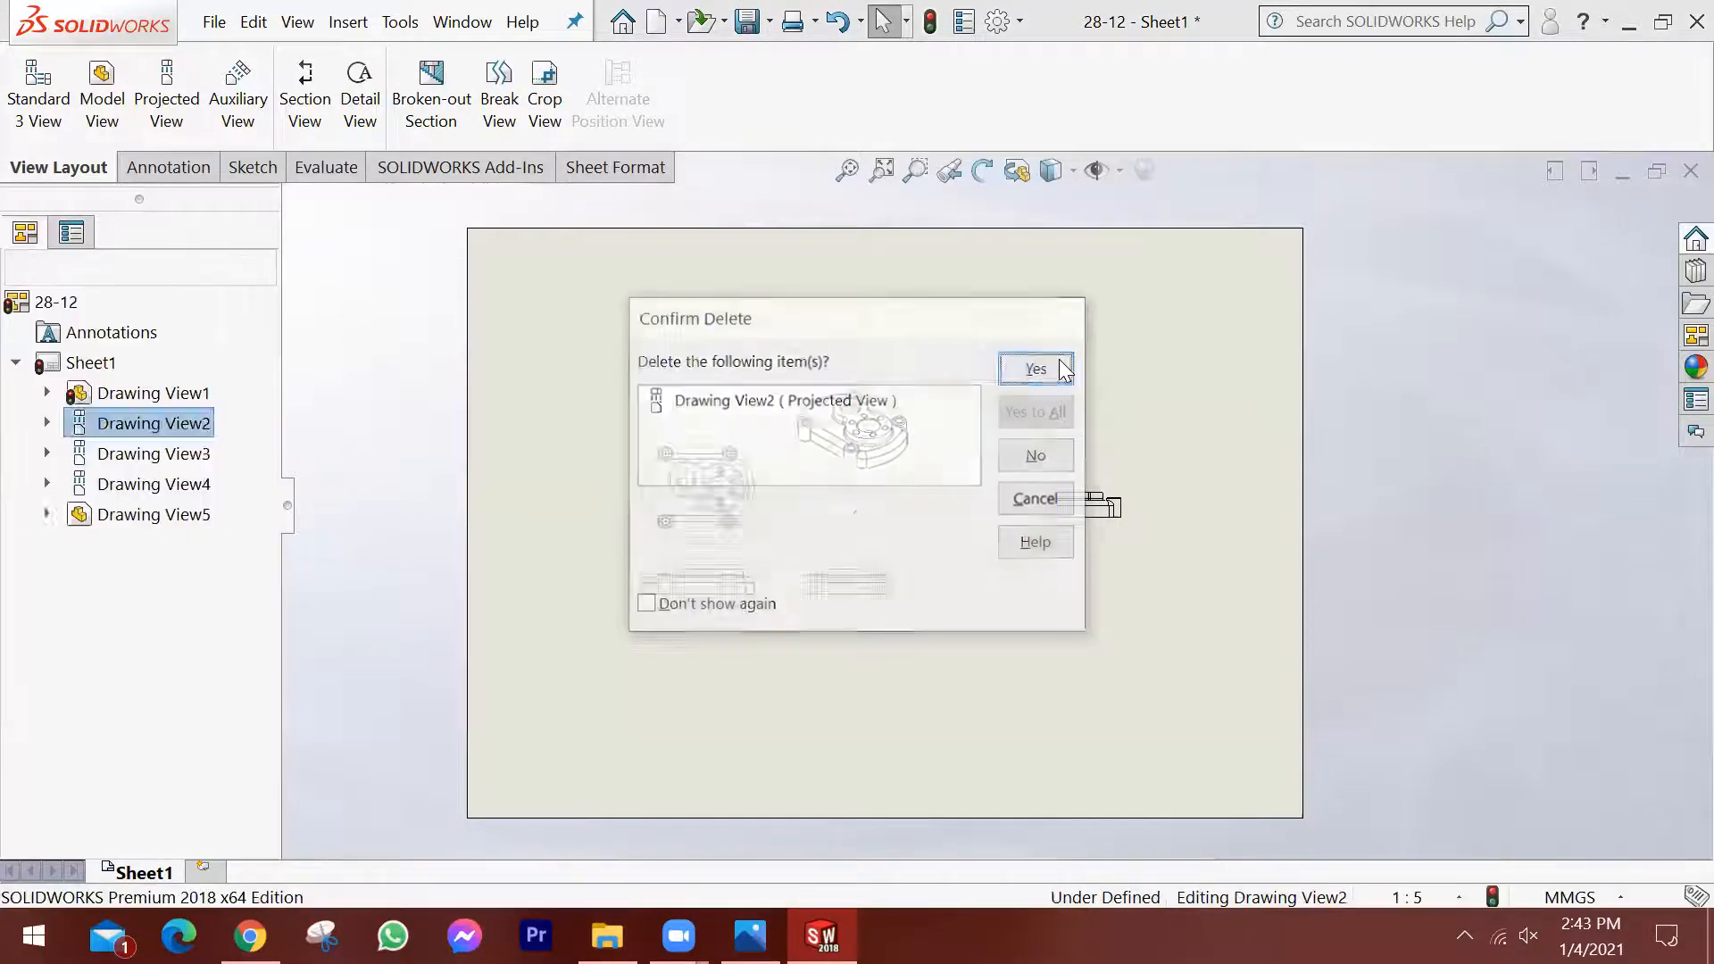
Delete the isometric view and the front view from the sheet.
{"action": "left_click", "coordinate": [879, 482]}
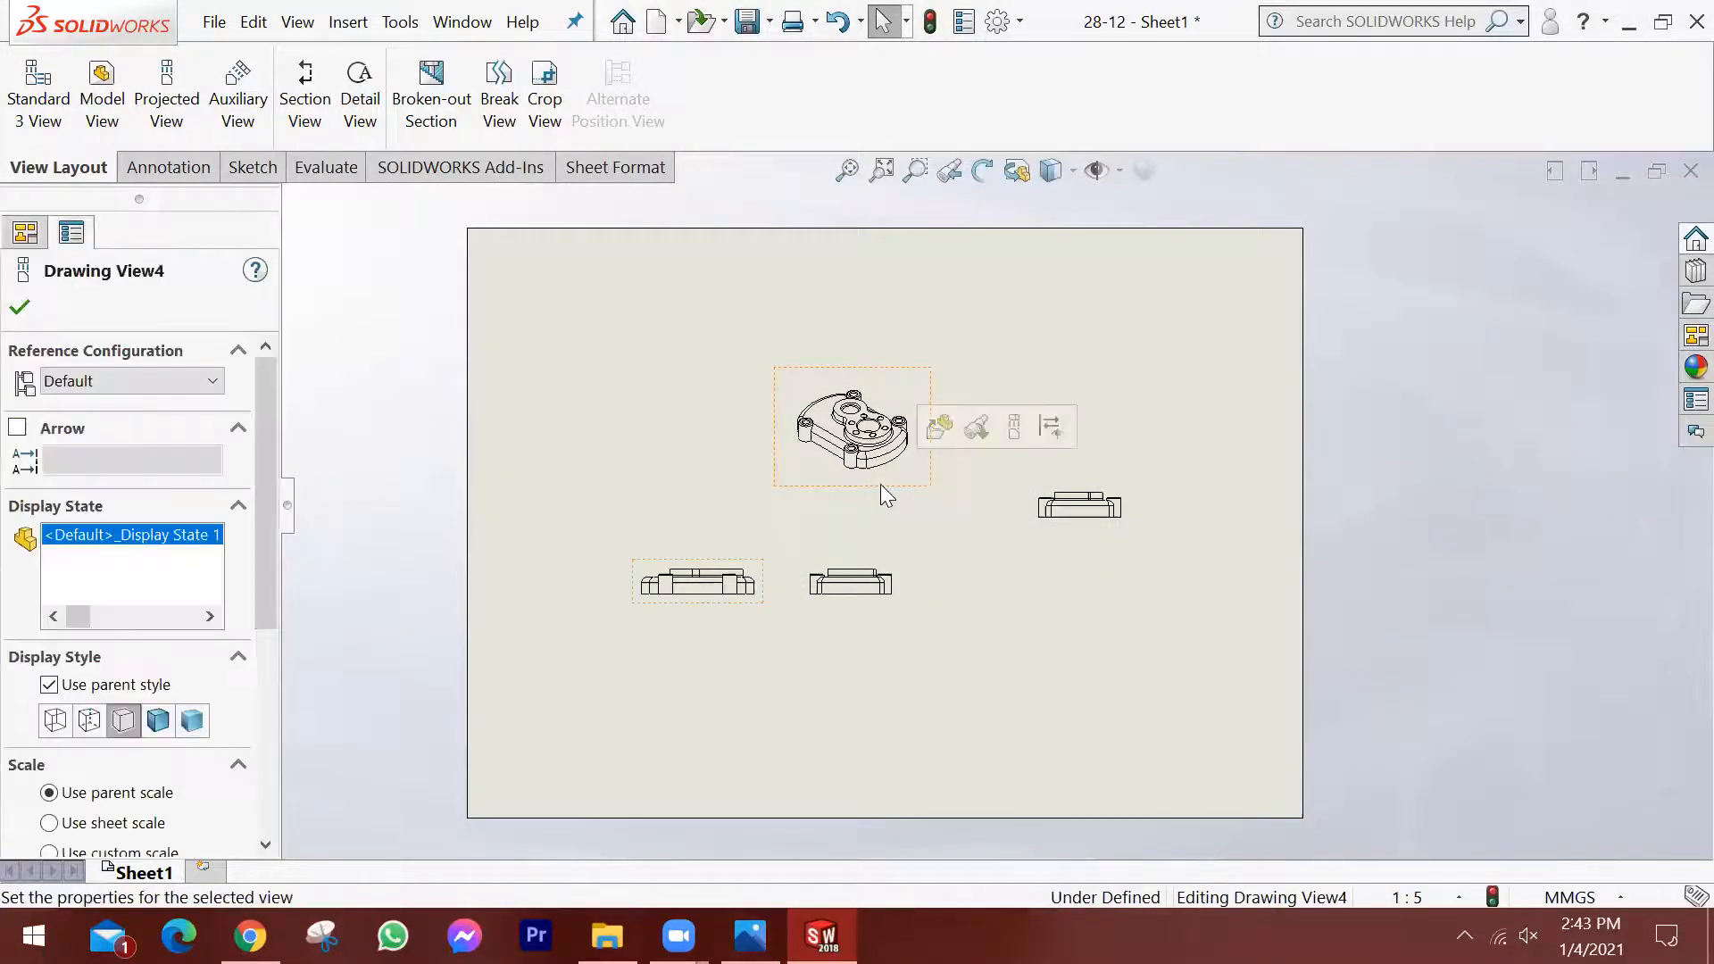
{"action": "key", "text": "Delete"}
{"action": "left_click", "coordinate": [1043, 367]}
{"action": "left_click", "coordinate": [757, 597]}
{"action": "key", "text": "Delete"}
{"action": "left_click", "coordinate": [1036, 368]}
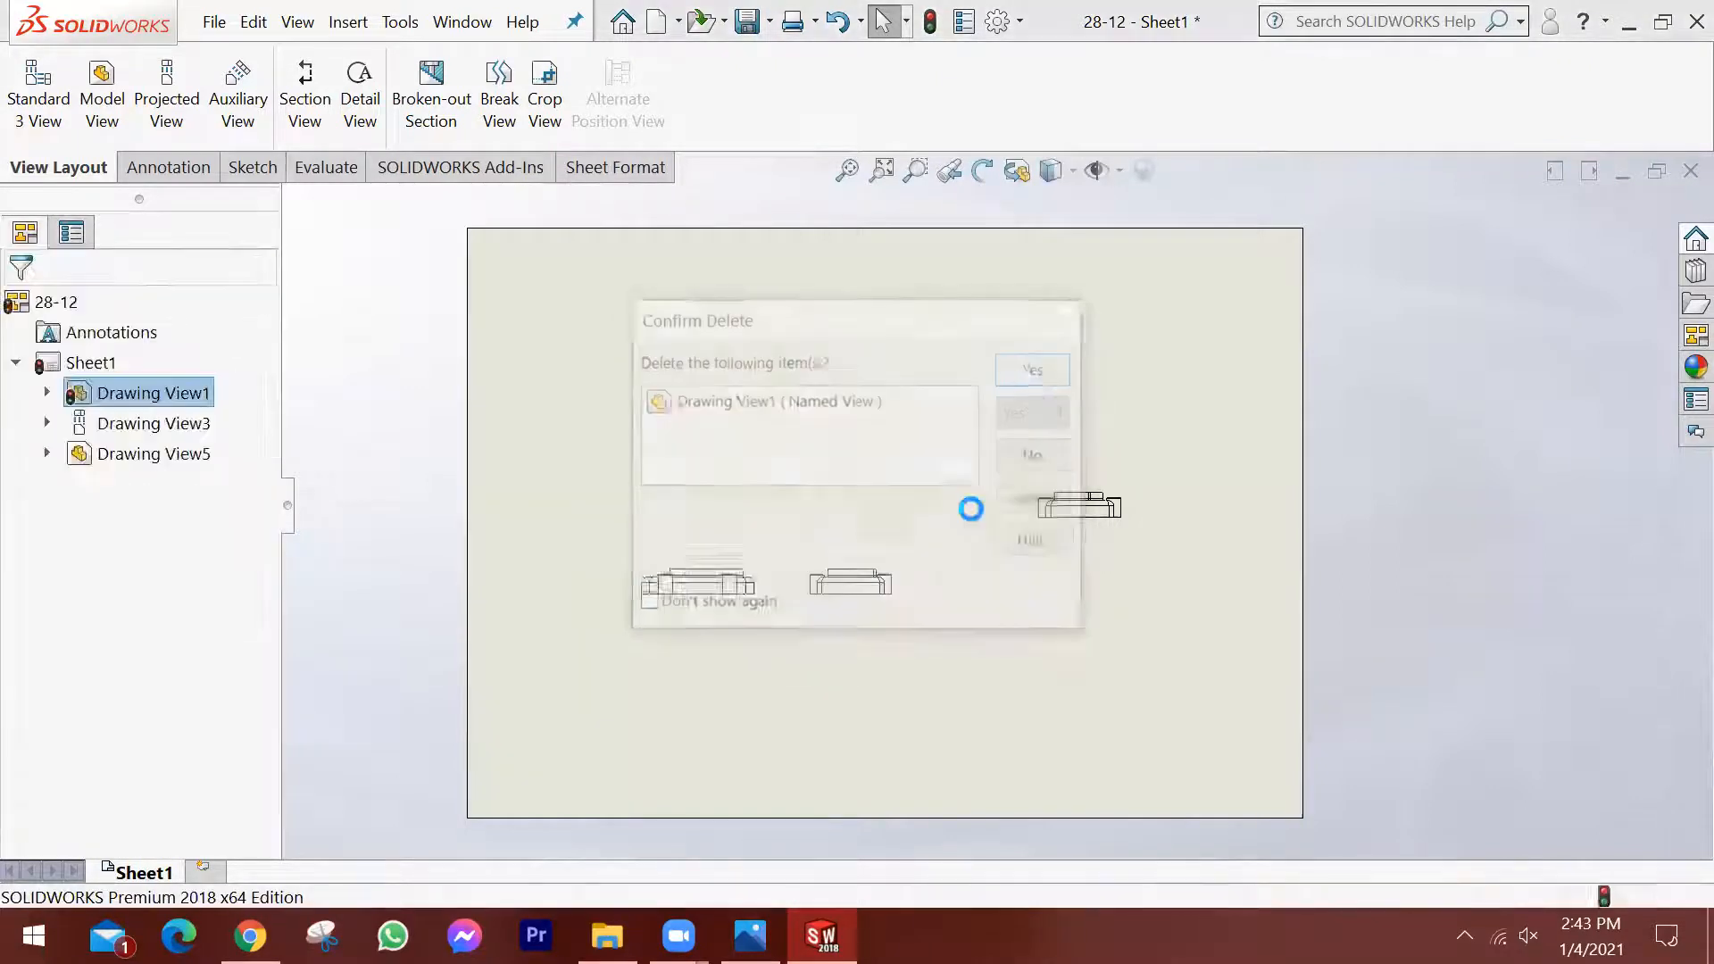
Delete the projected right view and the separately placed left view, leaving the sheet empty.
{"action": "left_click", "coordinate": [900, 601]}
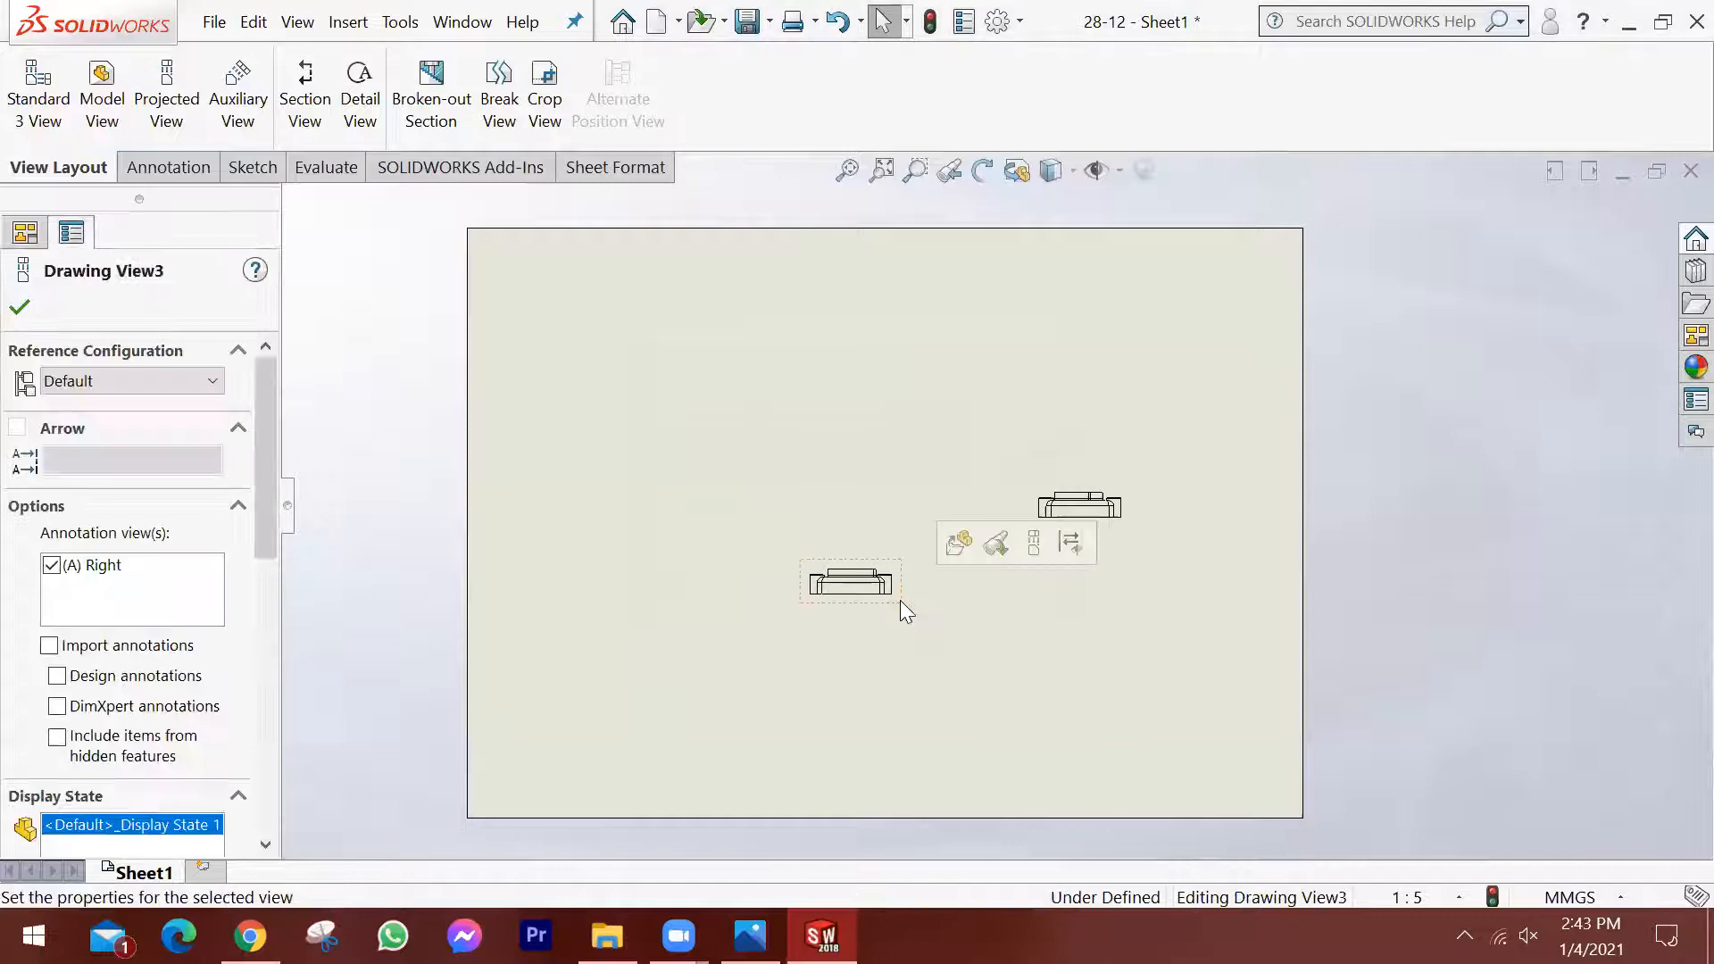
{"action": "key", "text": "Delete"}
{"action": "key", "text": "Return"}
{"action": "left_click", "coordinate": [1125, 527]}
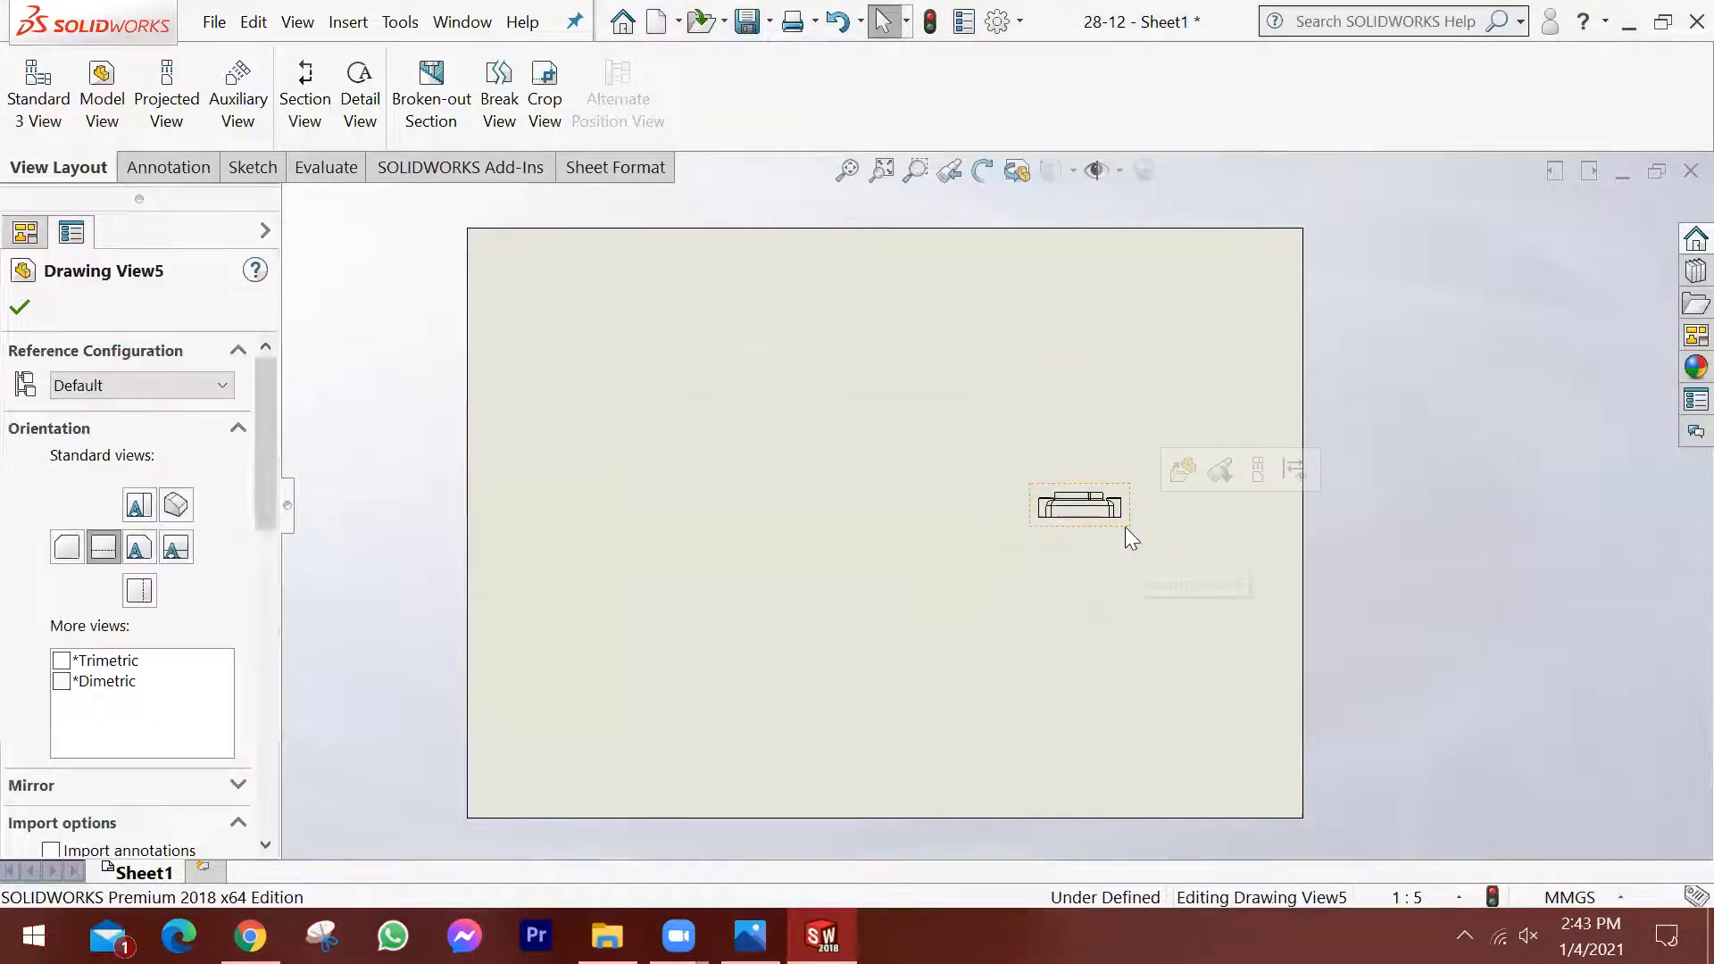
{"action": "key", "text": "Delete"}
{"action": "left_click", "coordinate": [1035, 368]}
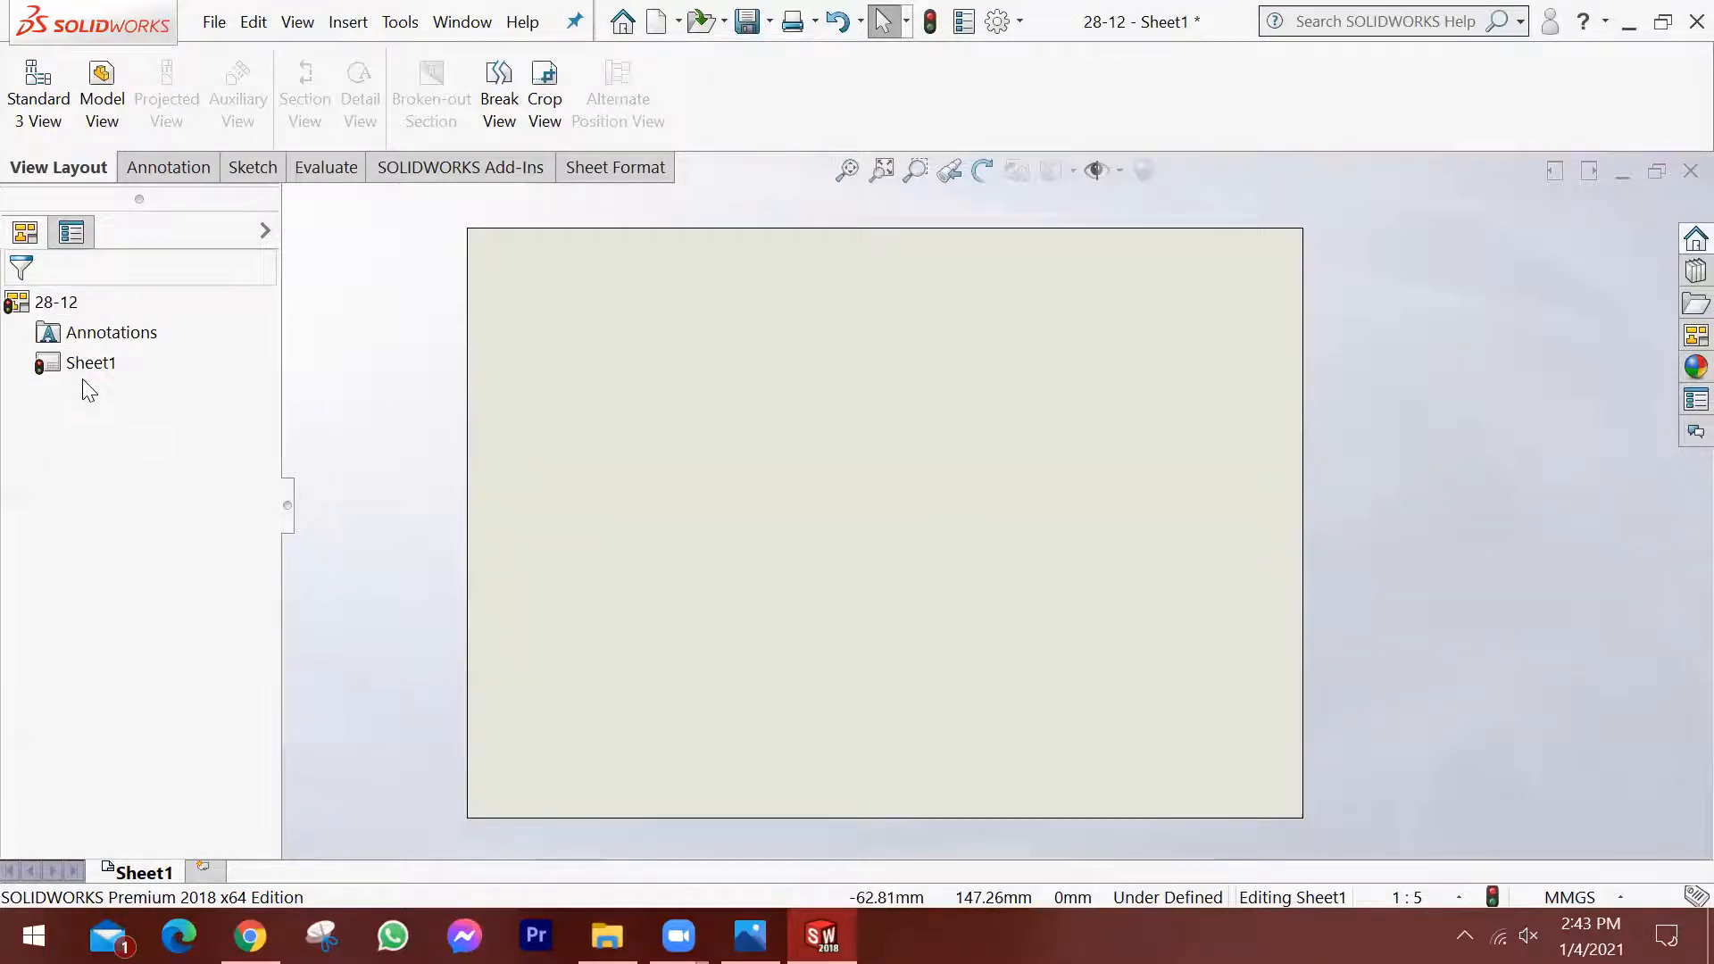
Start a new model view on the empty sheet from the part file 28-12.SLDPRT.
{"action": "left_click", "coordinate": [104, 109]}
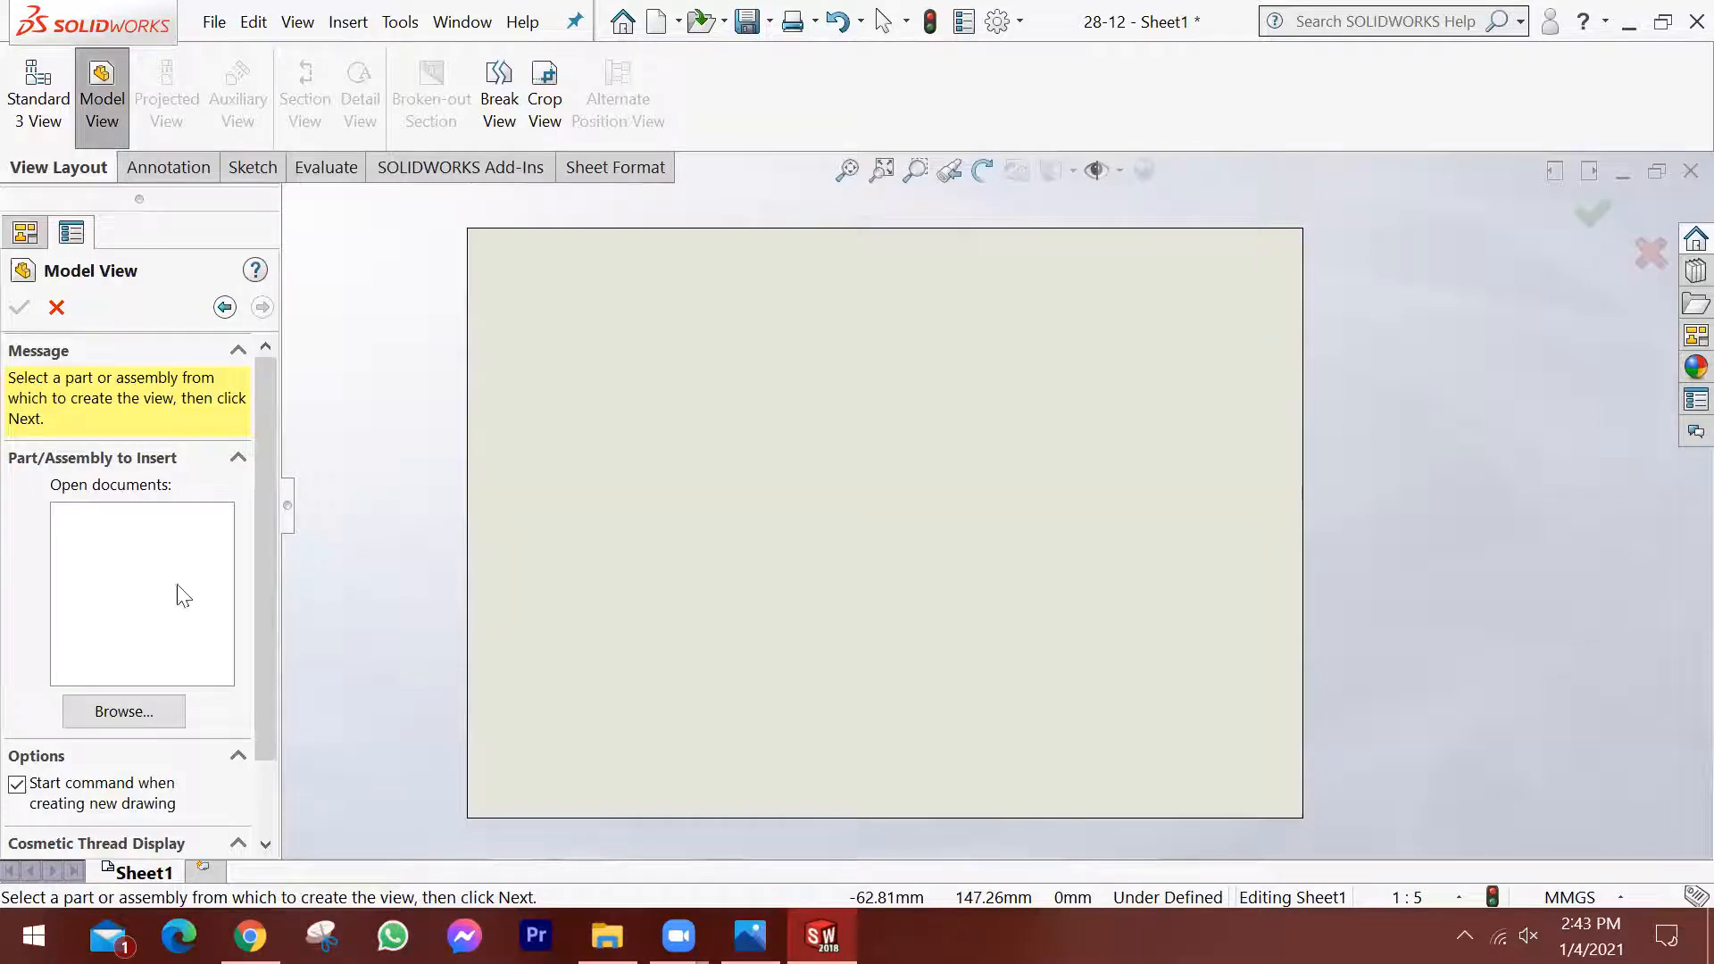
{"action": "left_click", "coordinate": [126, 712]}
{"action": "left_click", "coordinate": [664, 321]}
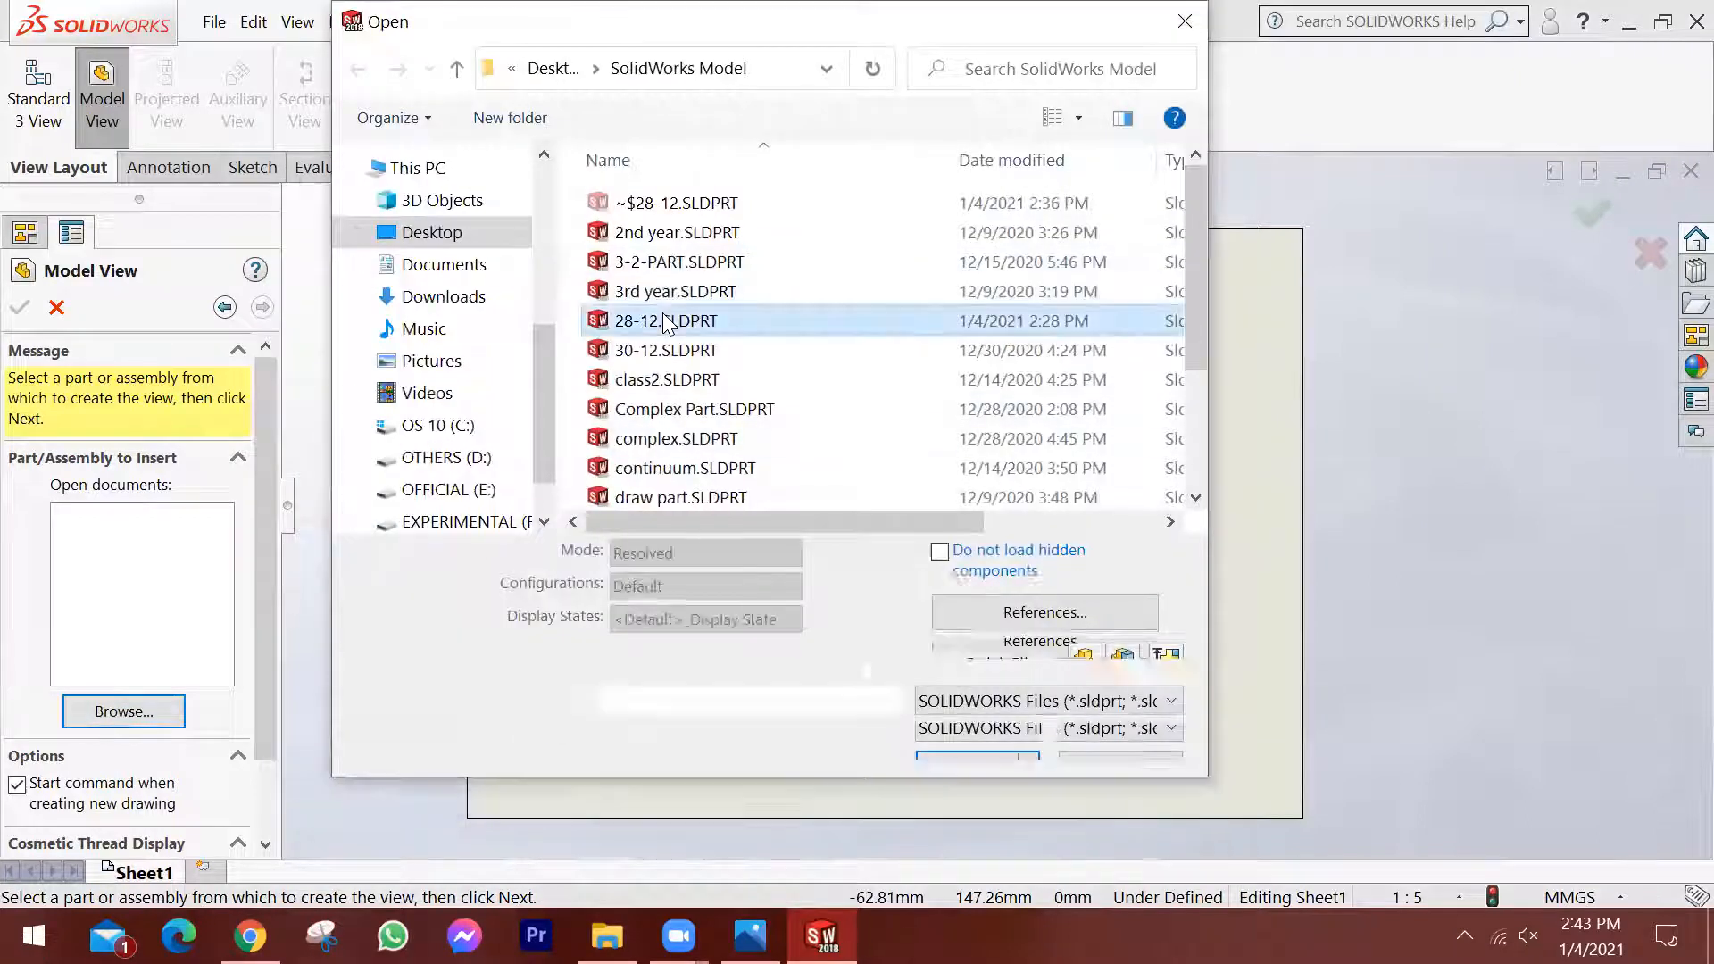
{"action": "left_click", "coordinate": [977, 727]}
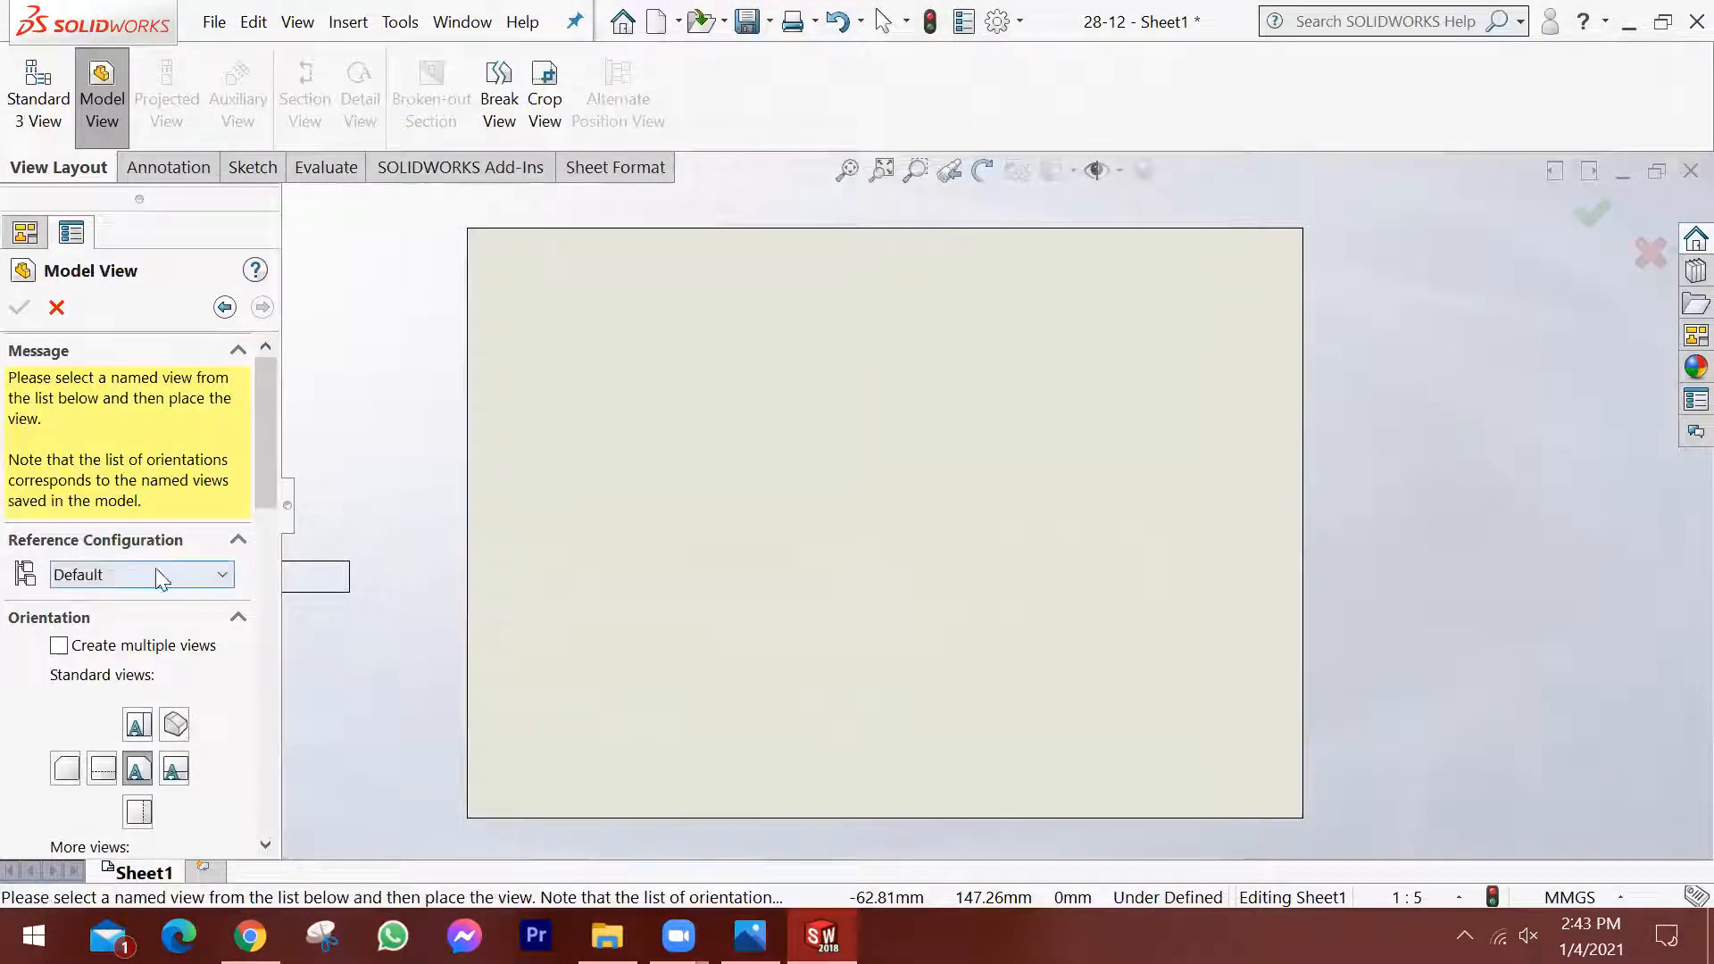
{"action": "left_click_drag", "start_coordinate": [270, 404], "coordinate": [268, 448]}
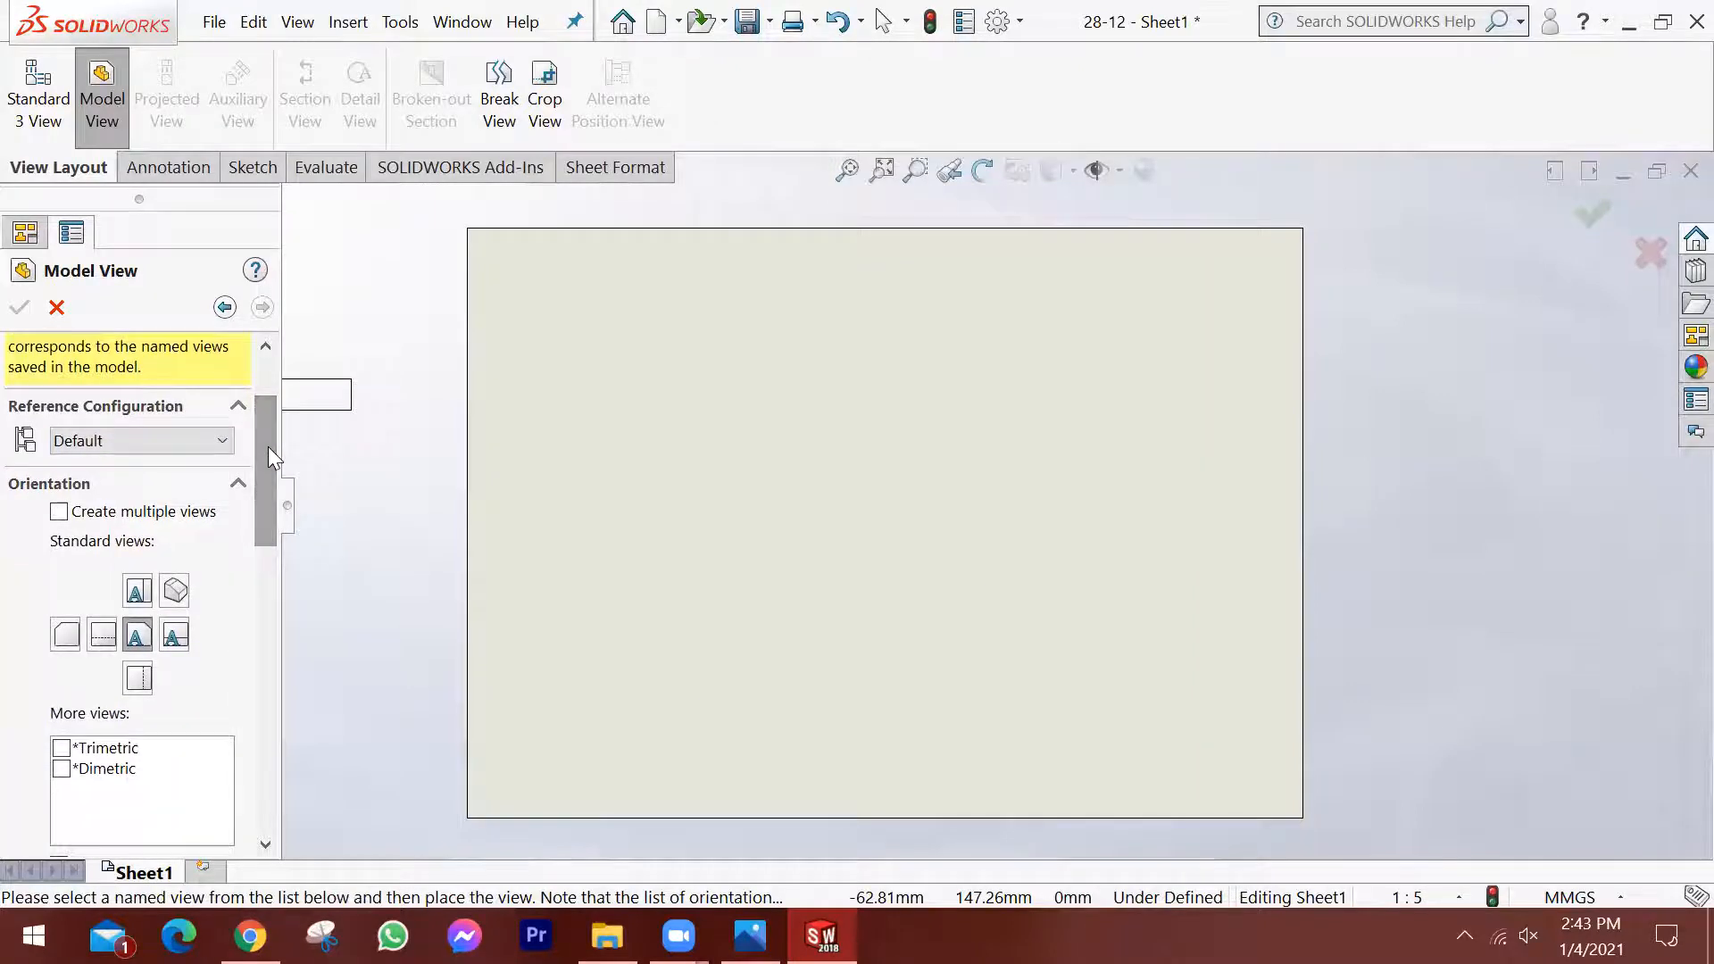
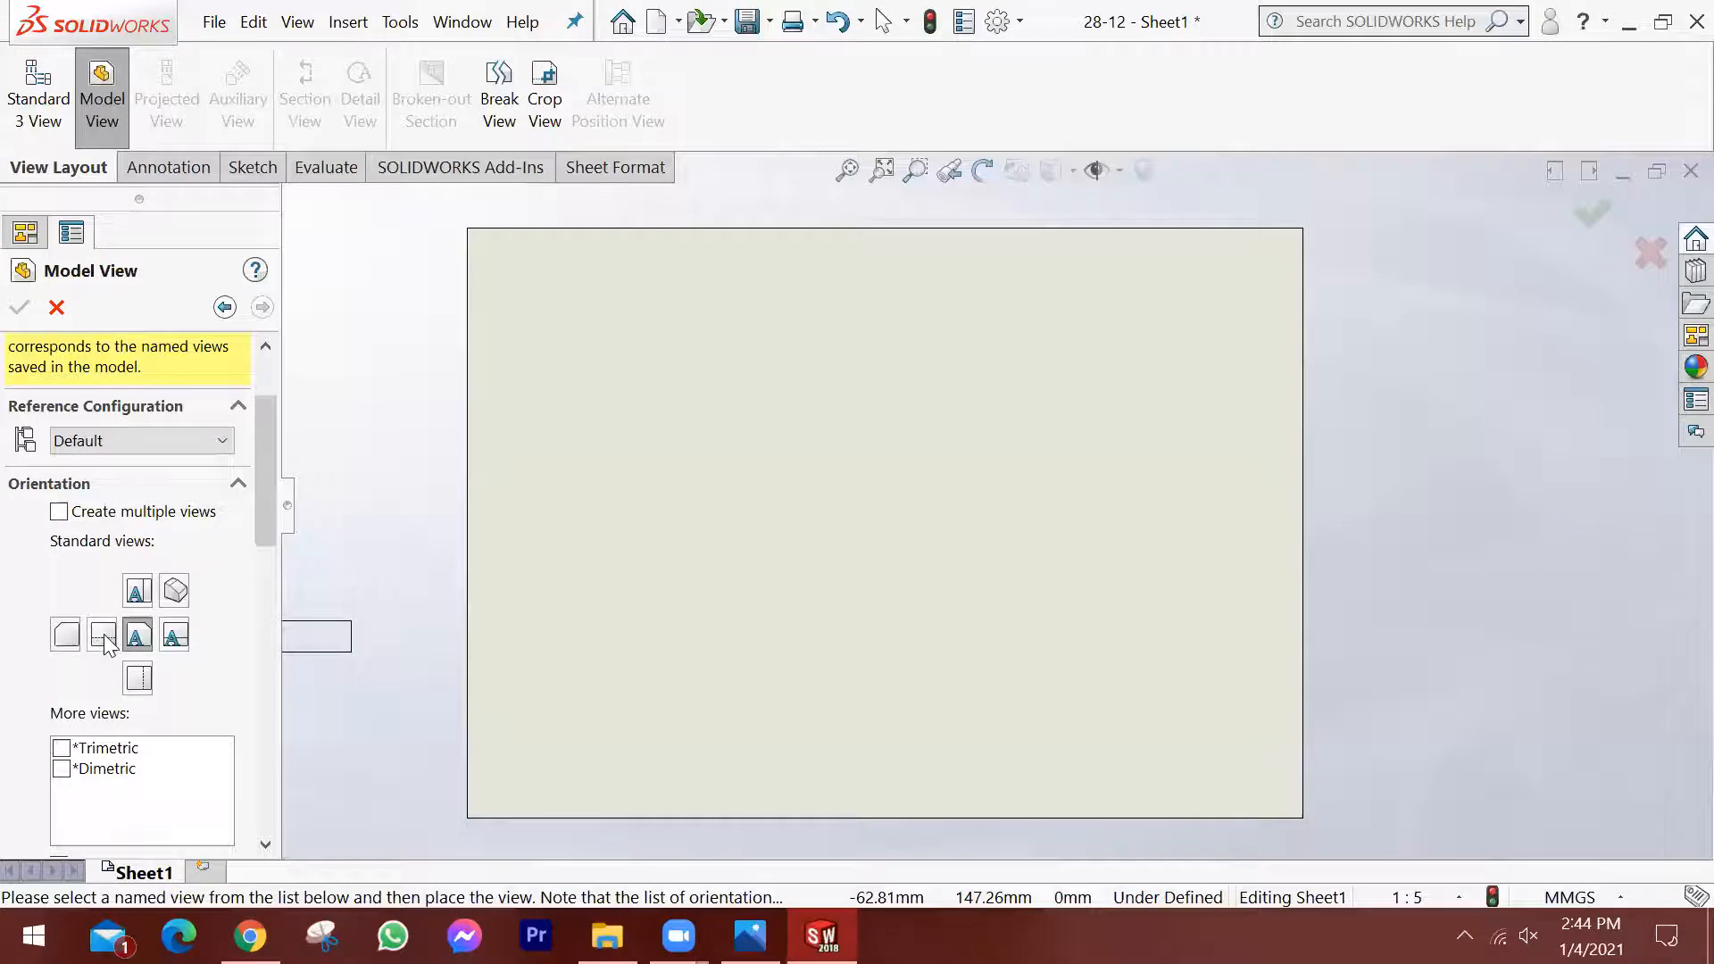
Place the right view on the sheet as the base view and project views above it and to both sides.
{"action": "left_click", "coordinate": [175, 636]}
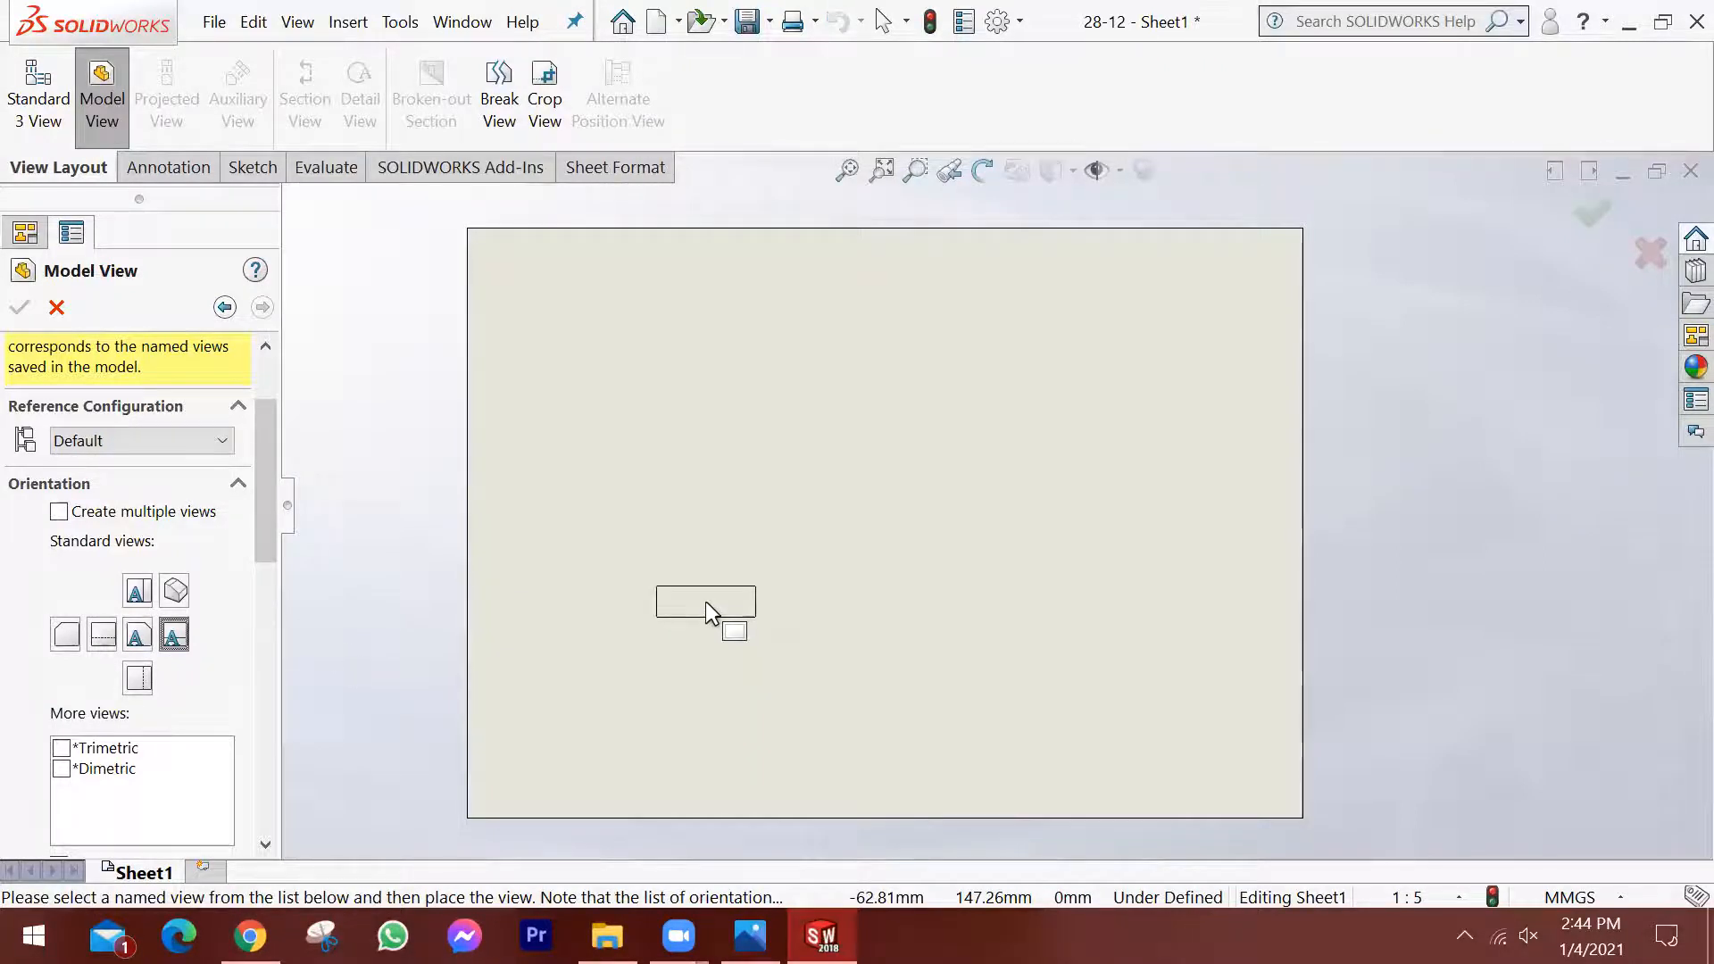
{"action": "scroll", "coordinate": [705, 601], "scroll_direction": "down", "scroll_amount": 5}
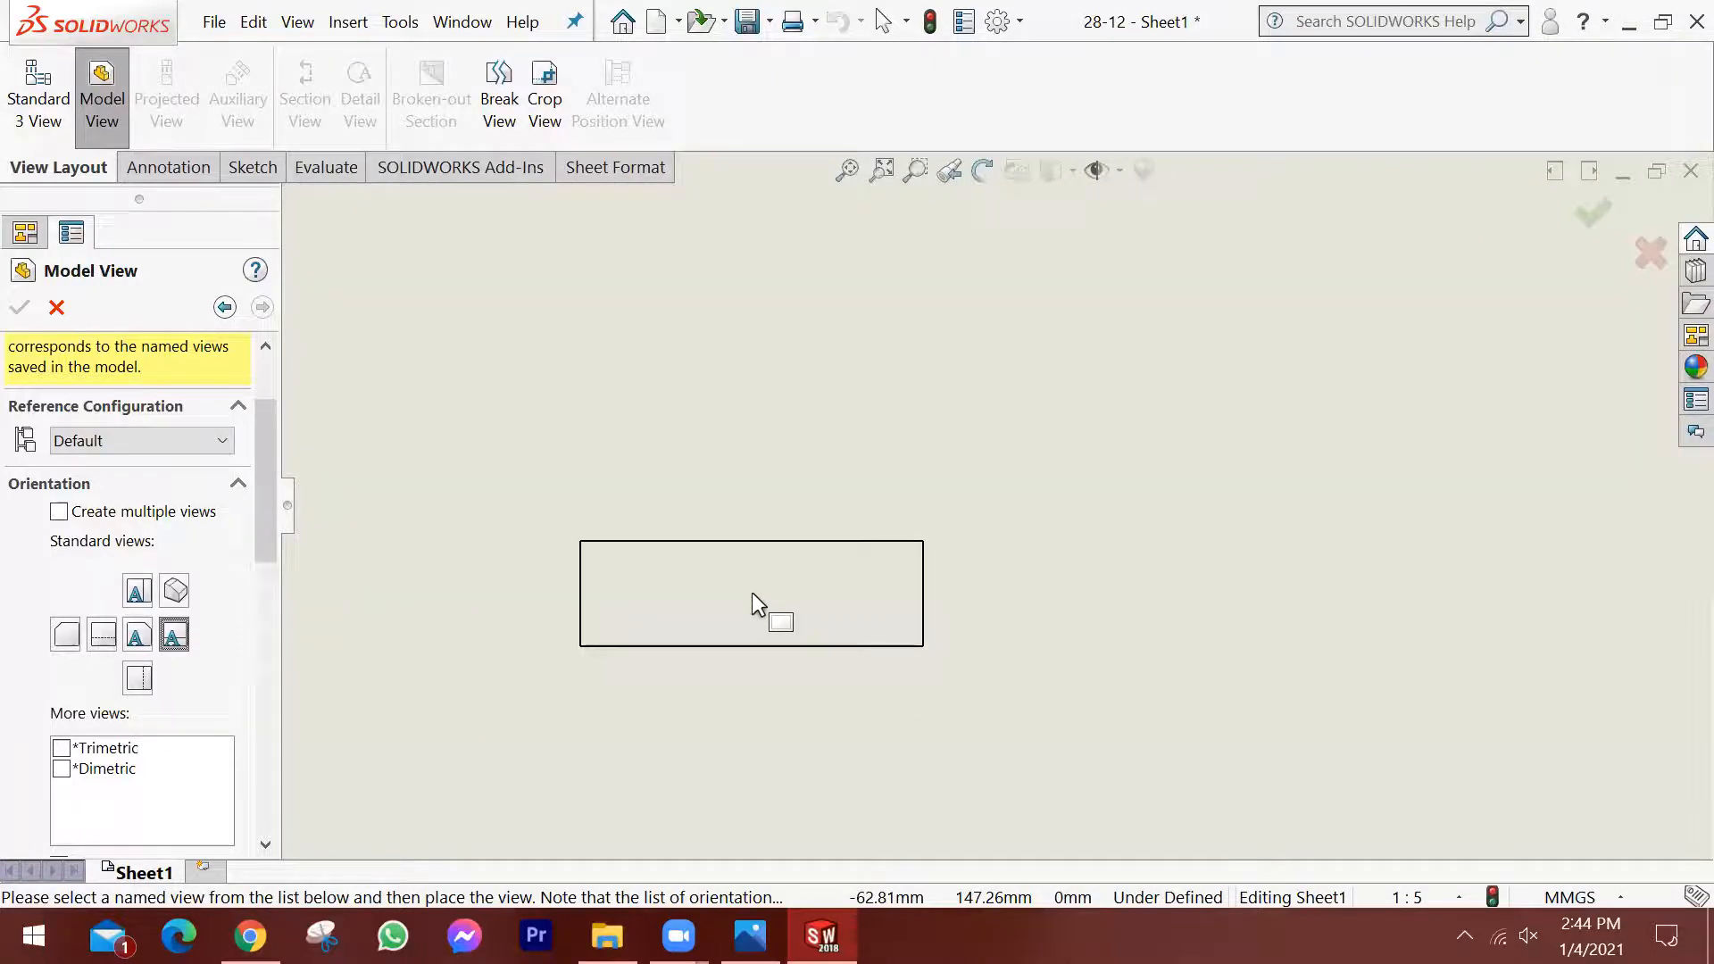
{"action": "left_click", "coordinate": [752, 594]}
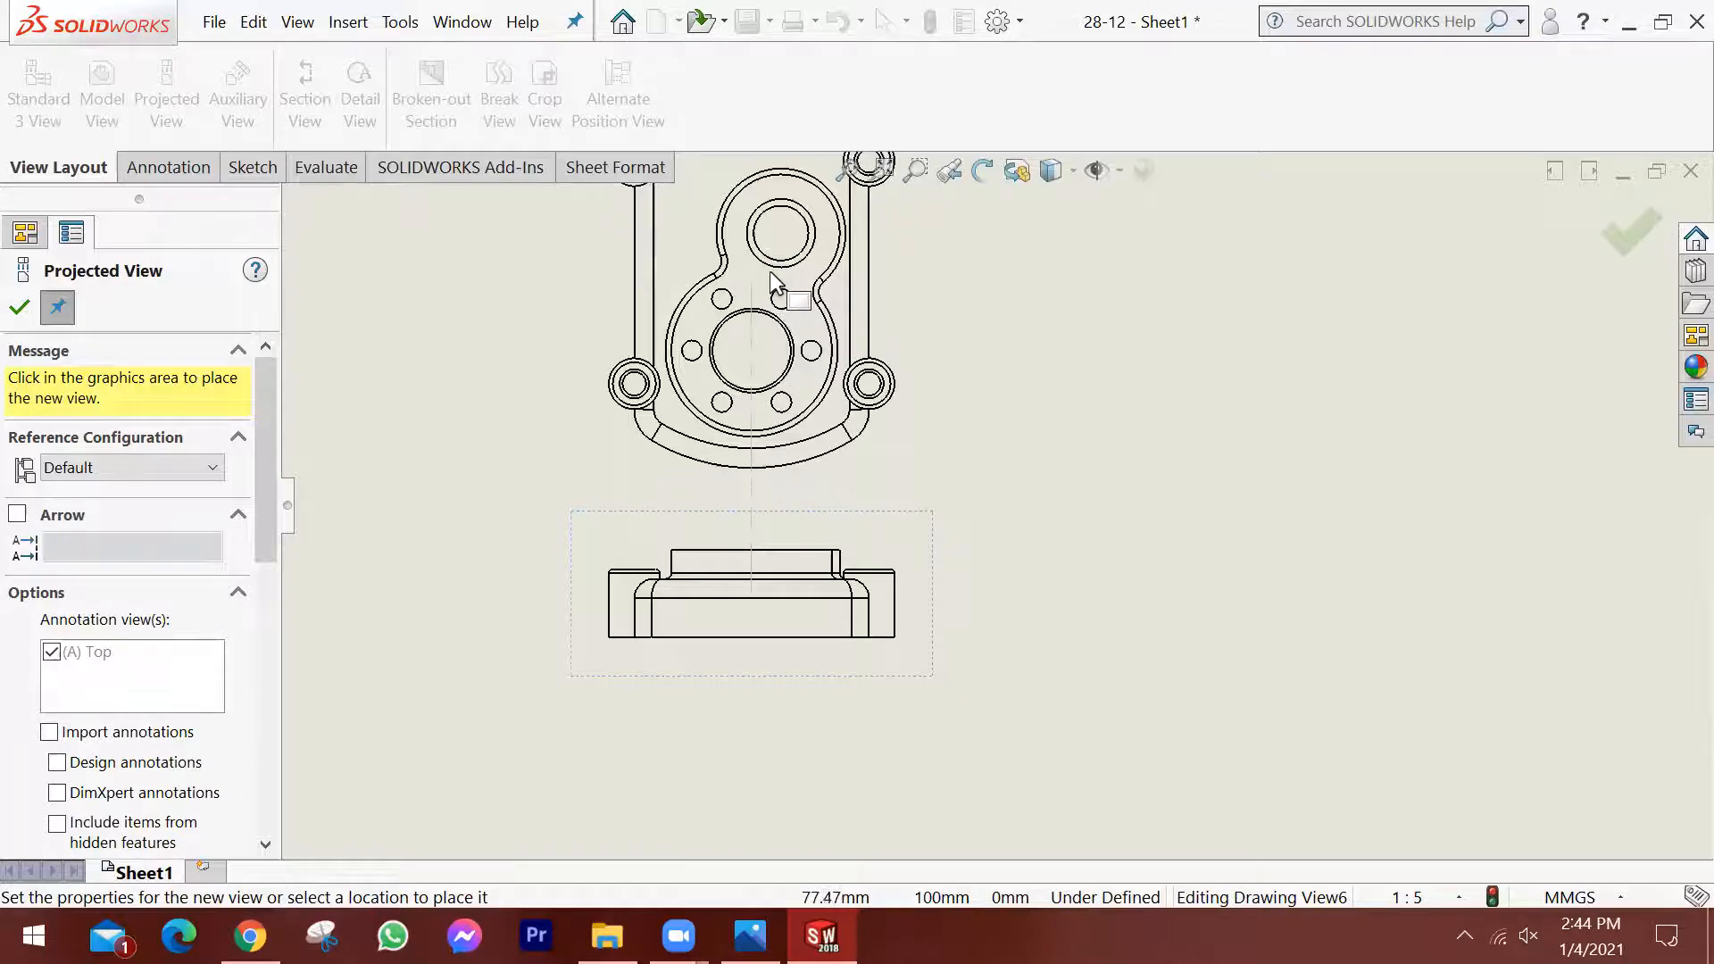
{"action": "left_click", "coordinate": [774, 282]}
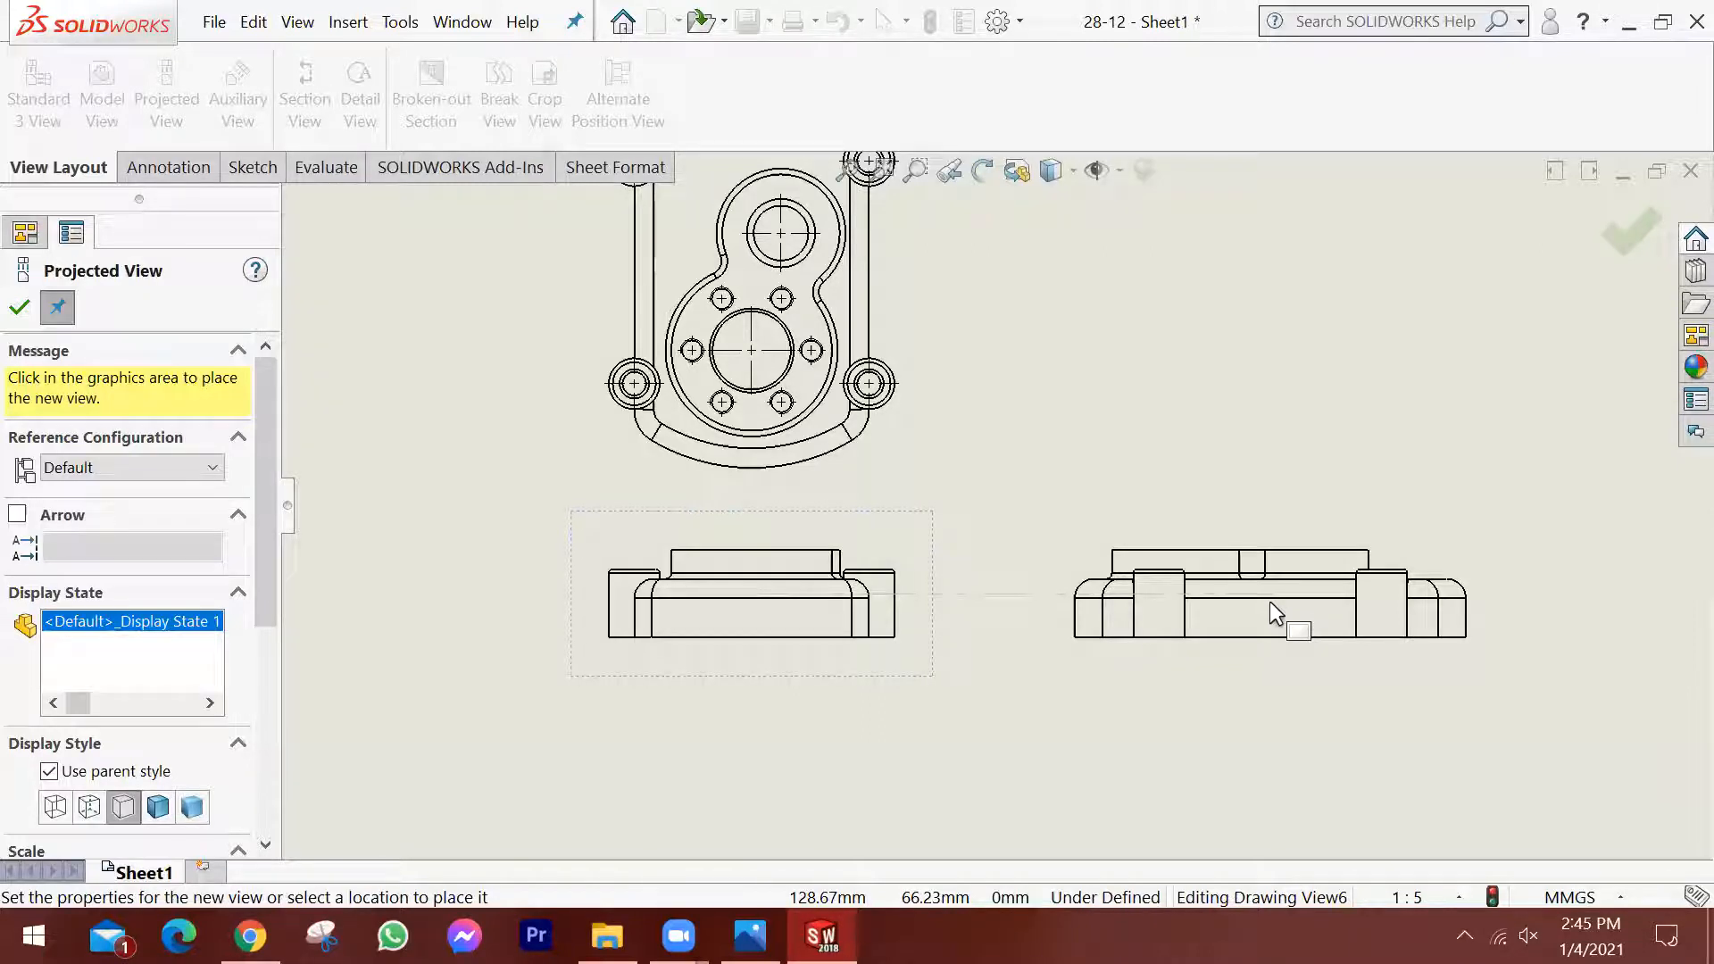
{"action": "left_click", "coordinate": [1232, 601]}
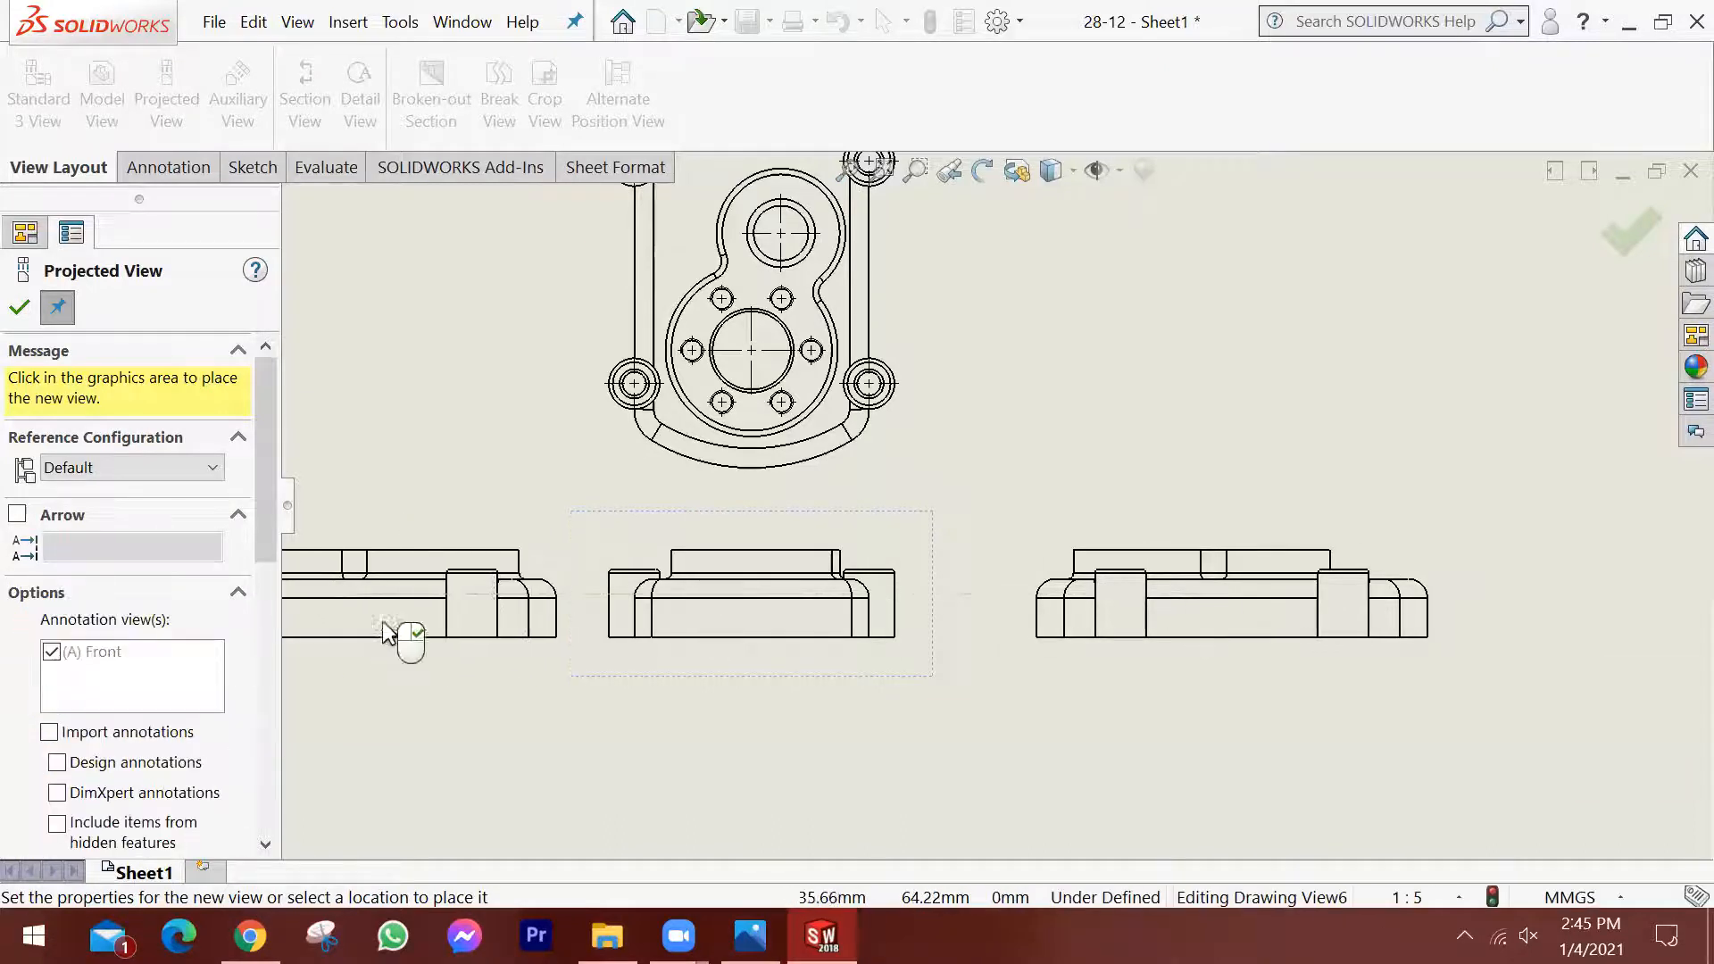
Project a view below the base view and pictorial views toward its four diagonal corners, and end the projection.
{"action": "scroll", "coordinate": [620, 659], "scroll_direction": "up", "scroll_amount": 3}
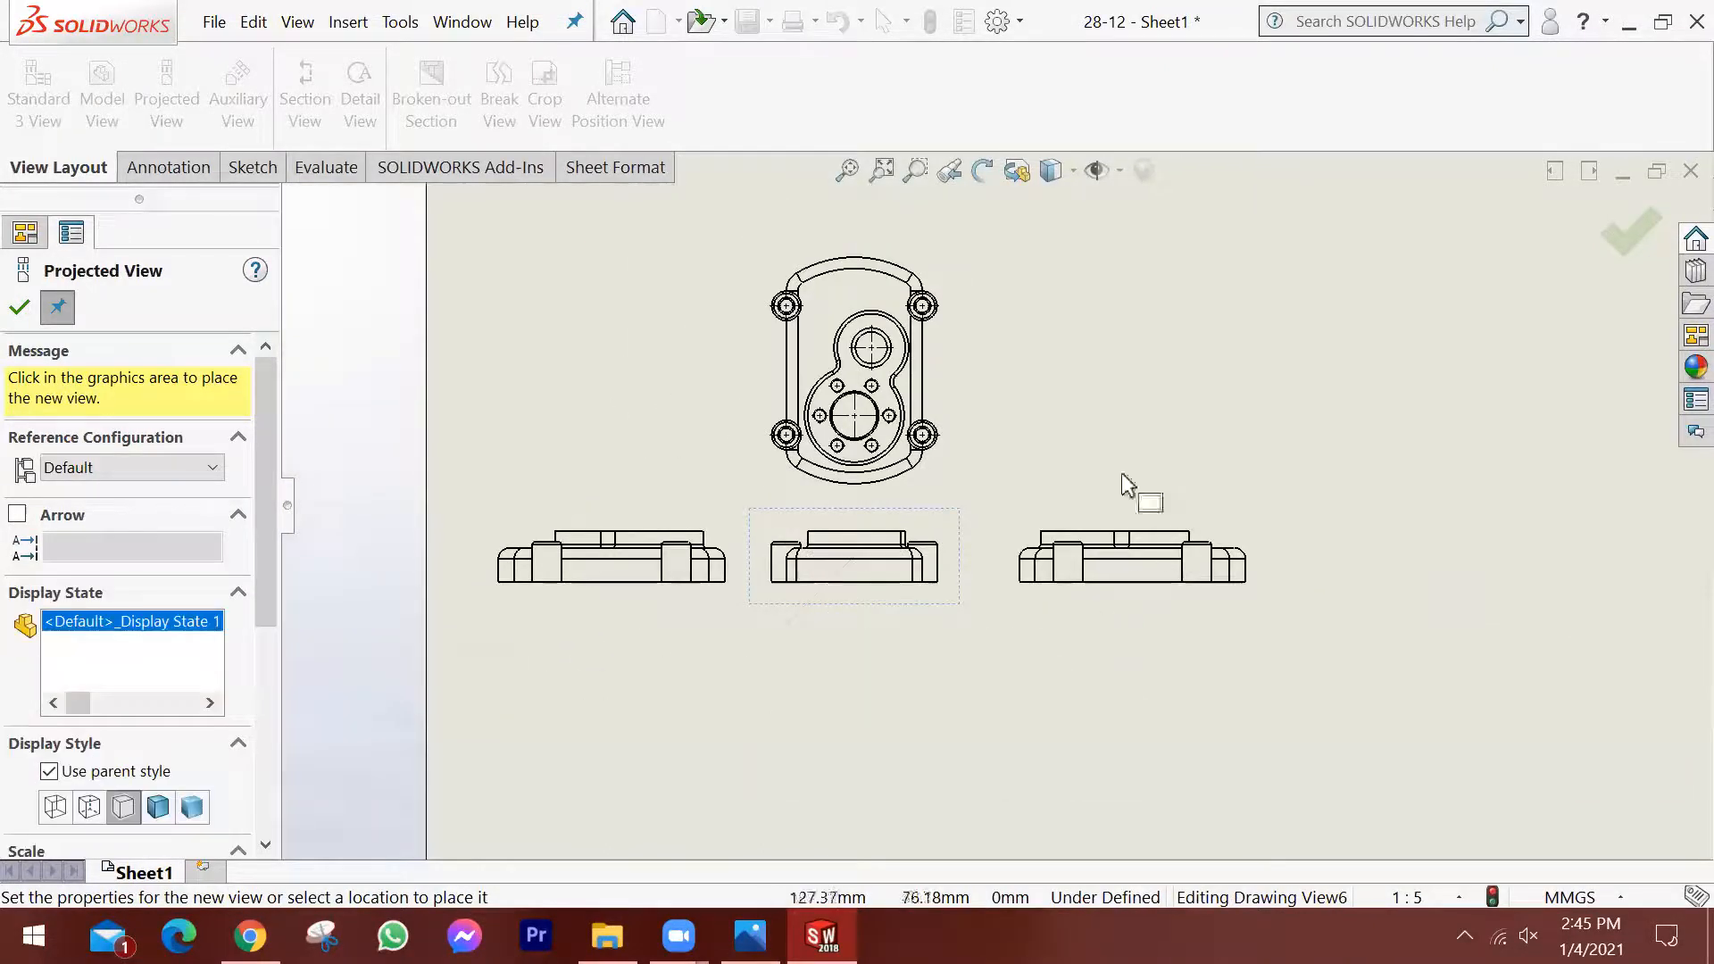
{"action": "left_click", "coordinate": [831, 770]}
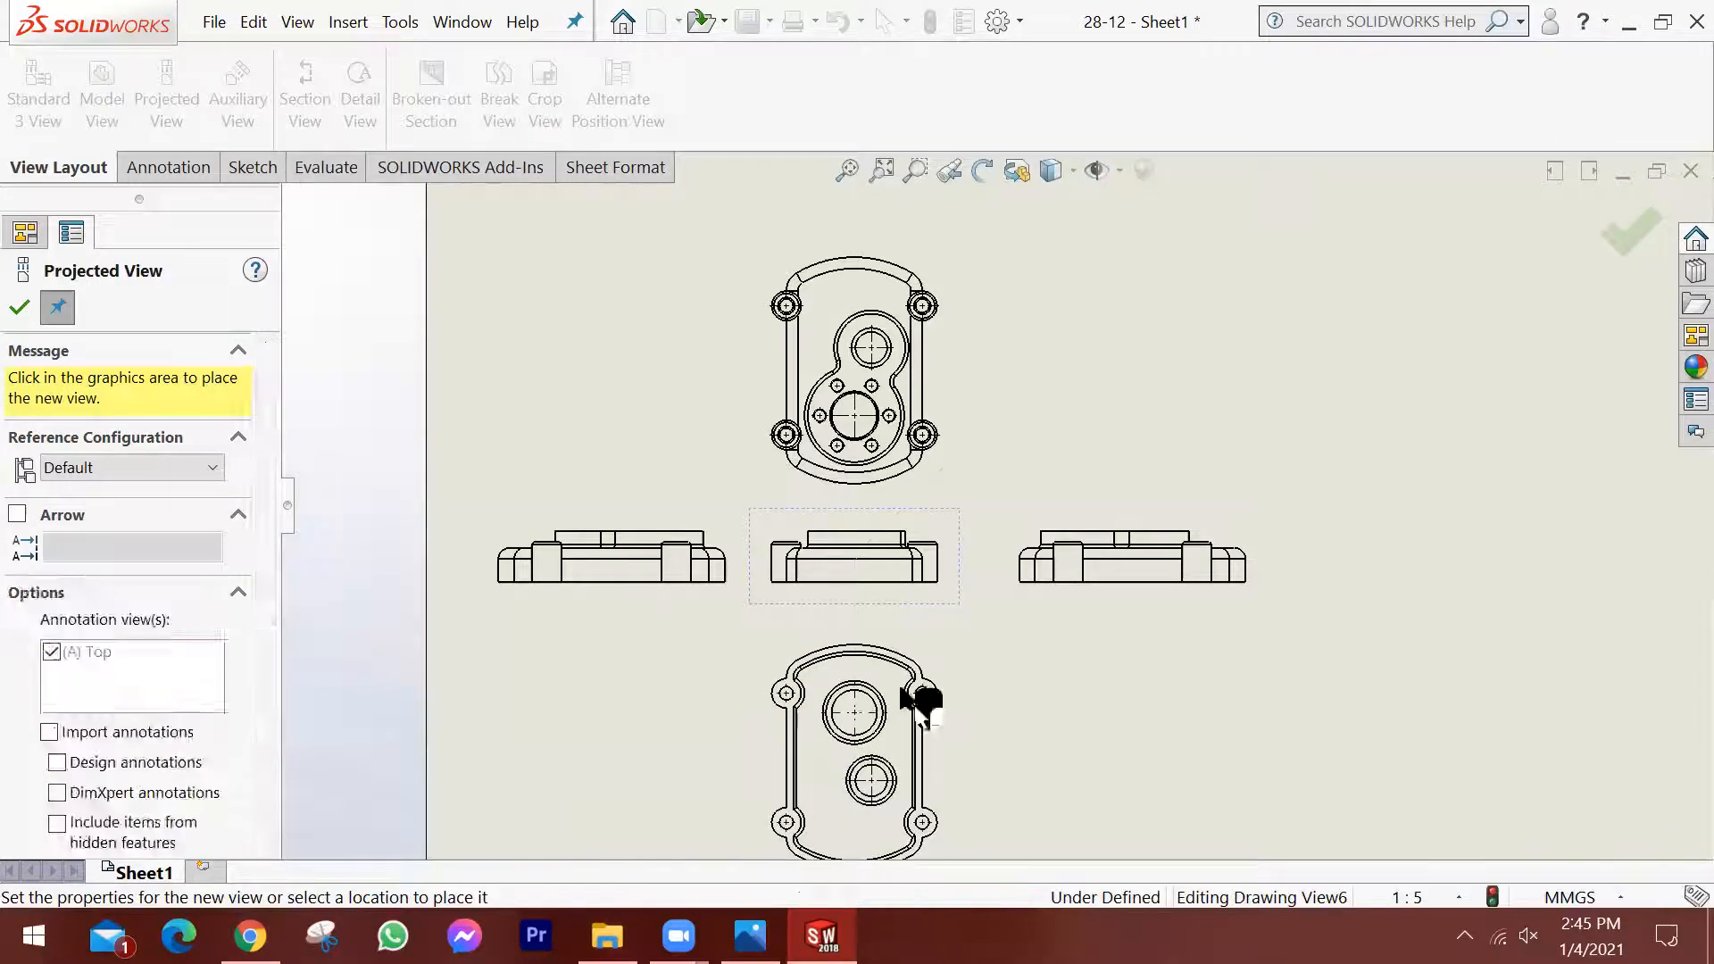
{"action": "left_click", "coordinate": [1098, 762]}
{"action": "left_click", "coordinate": [1203, 329]}
{"action": "left_click", "coordinate": [525, 250]}
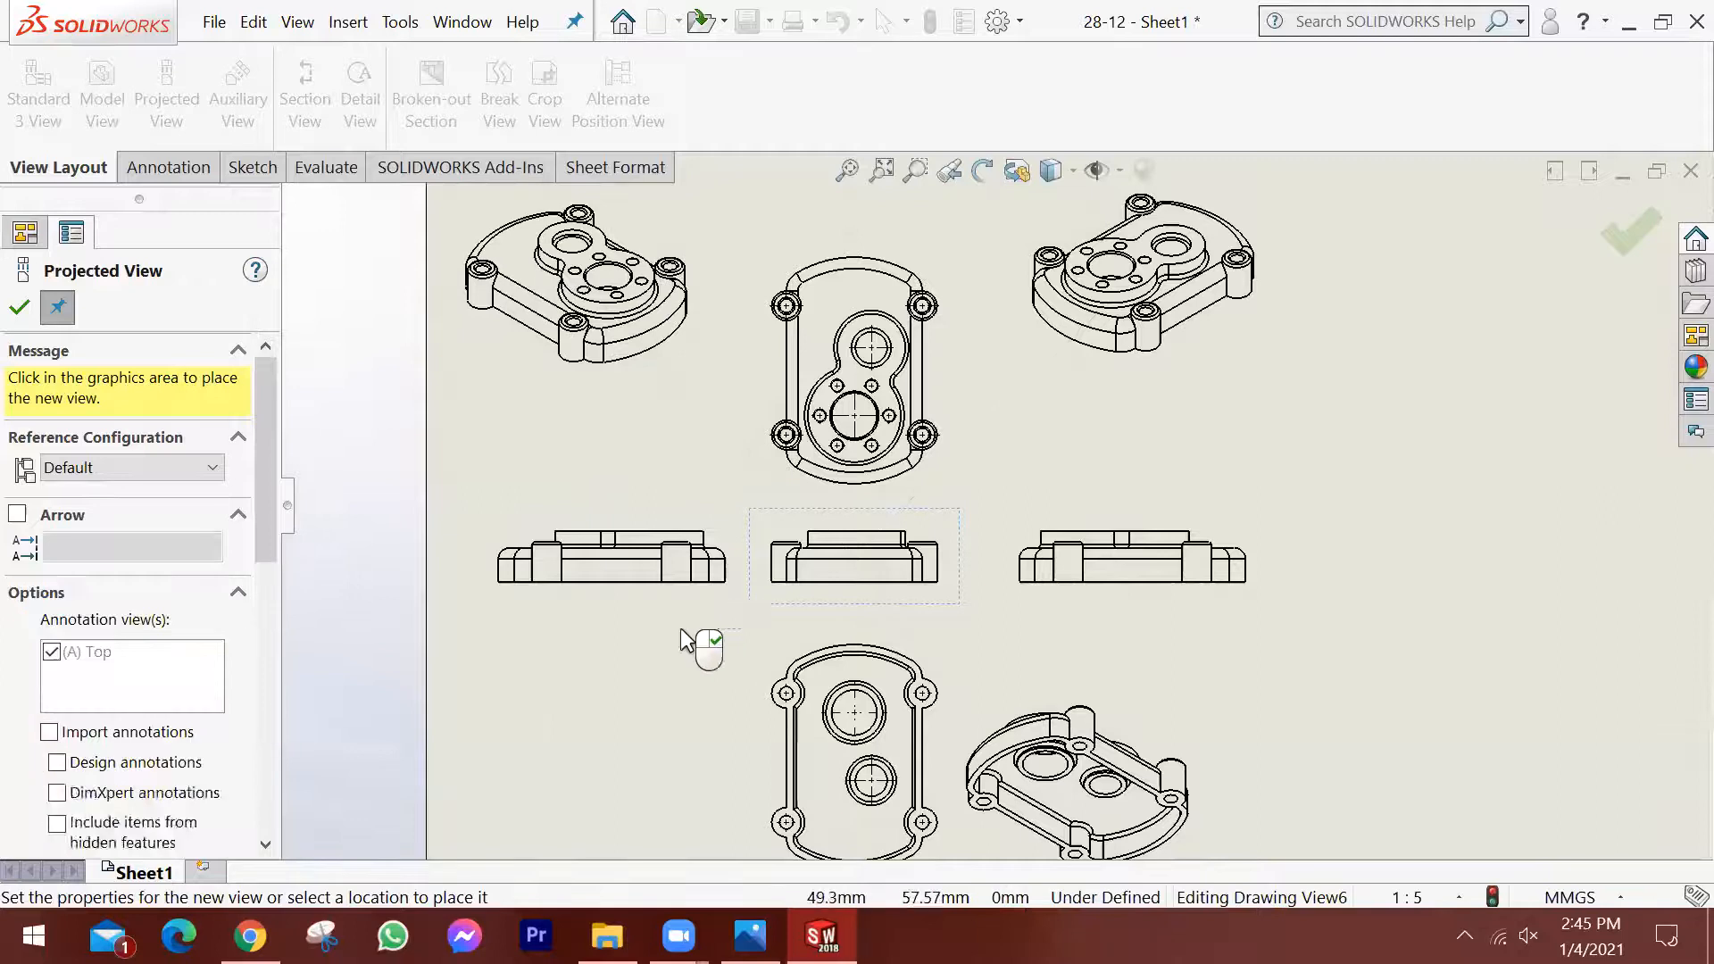
{"action": "left_click", "coordinate": [571, 741]}
{"action": "scroll", "coordinate": [848, 689], "scroll_direction": "up", "scroll_amount": 3}
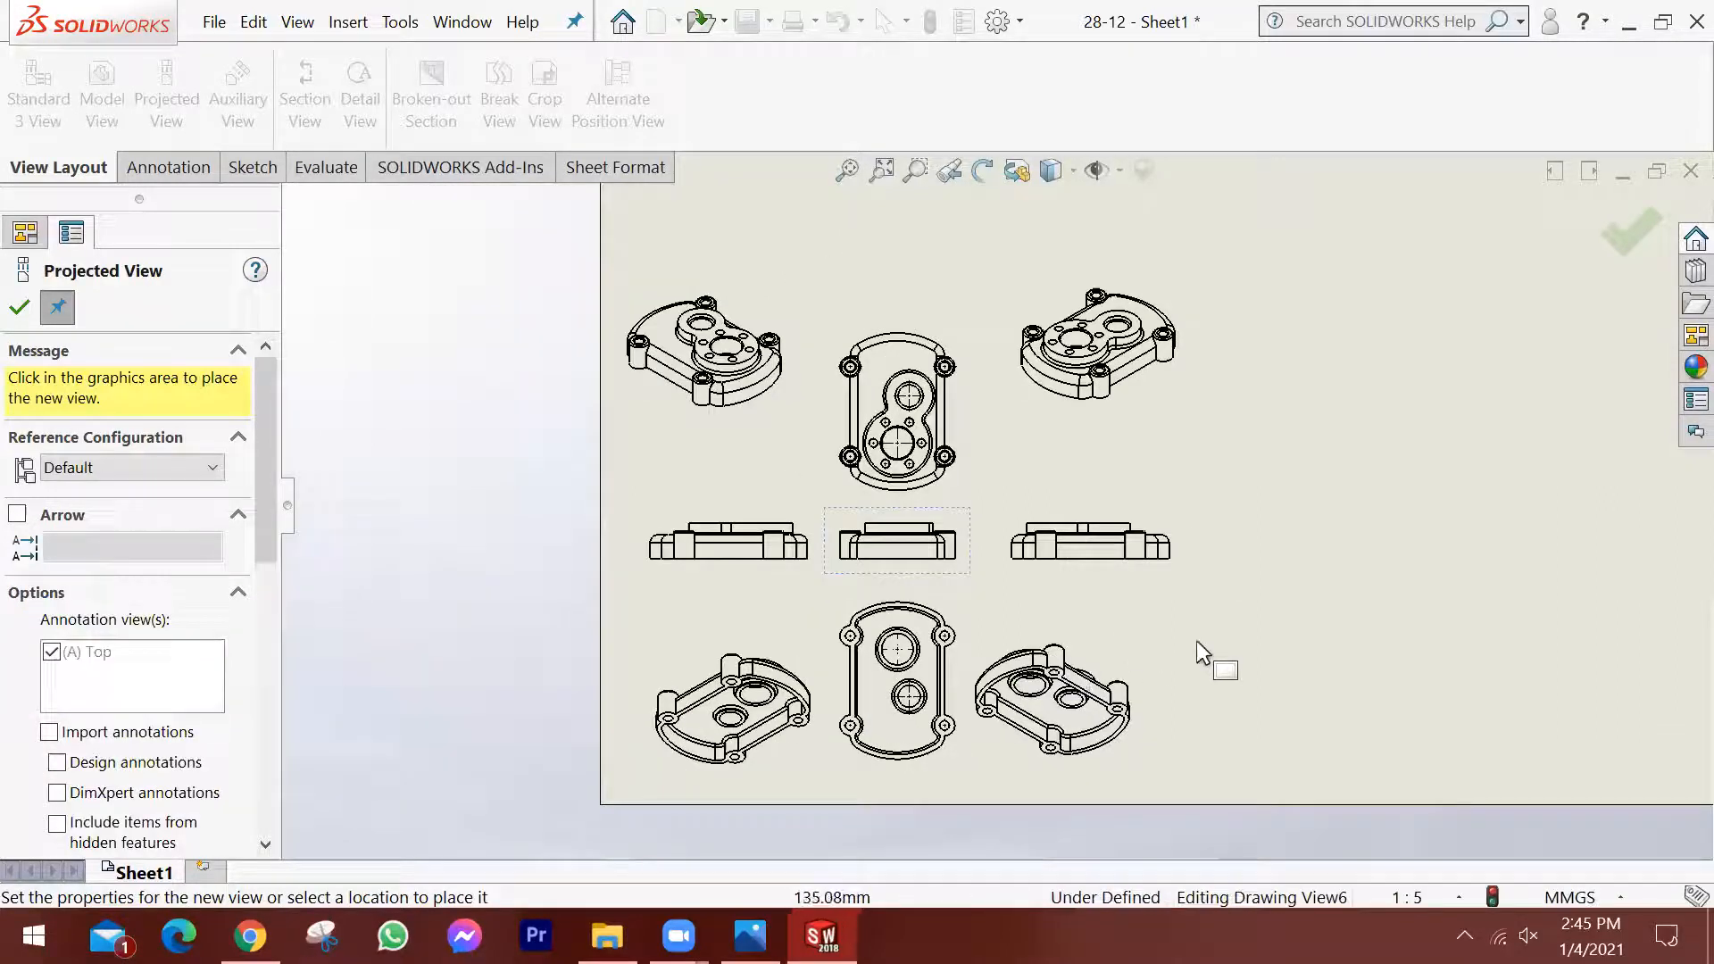
{"action": "scroll", "coordinate": [1235, 653], "scroll_direction": "down", "scroll_amount": 1}
{"action": "scroll", "coordinate": [1128, 537], "scroll_direction": "up", "scroll_amount": 2}
{"action": "left_click", "coordinate": [1130, 550]}
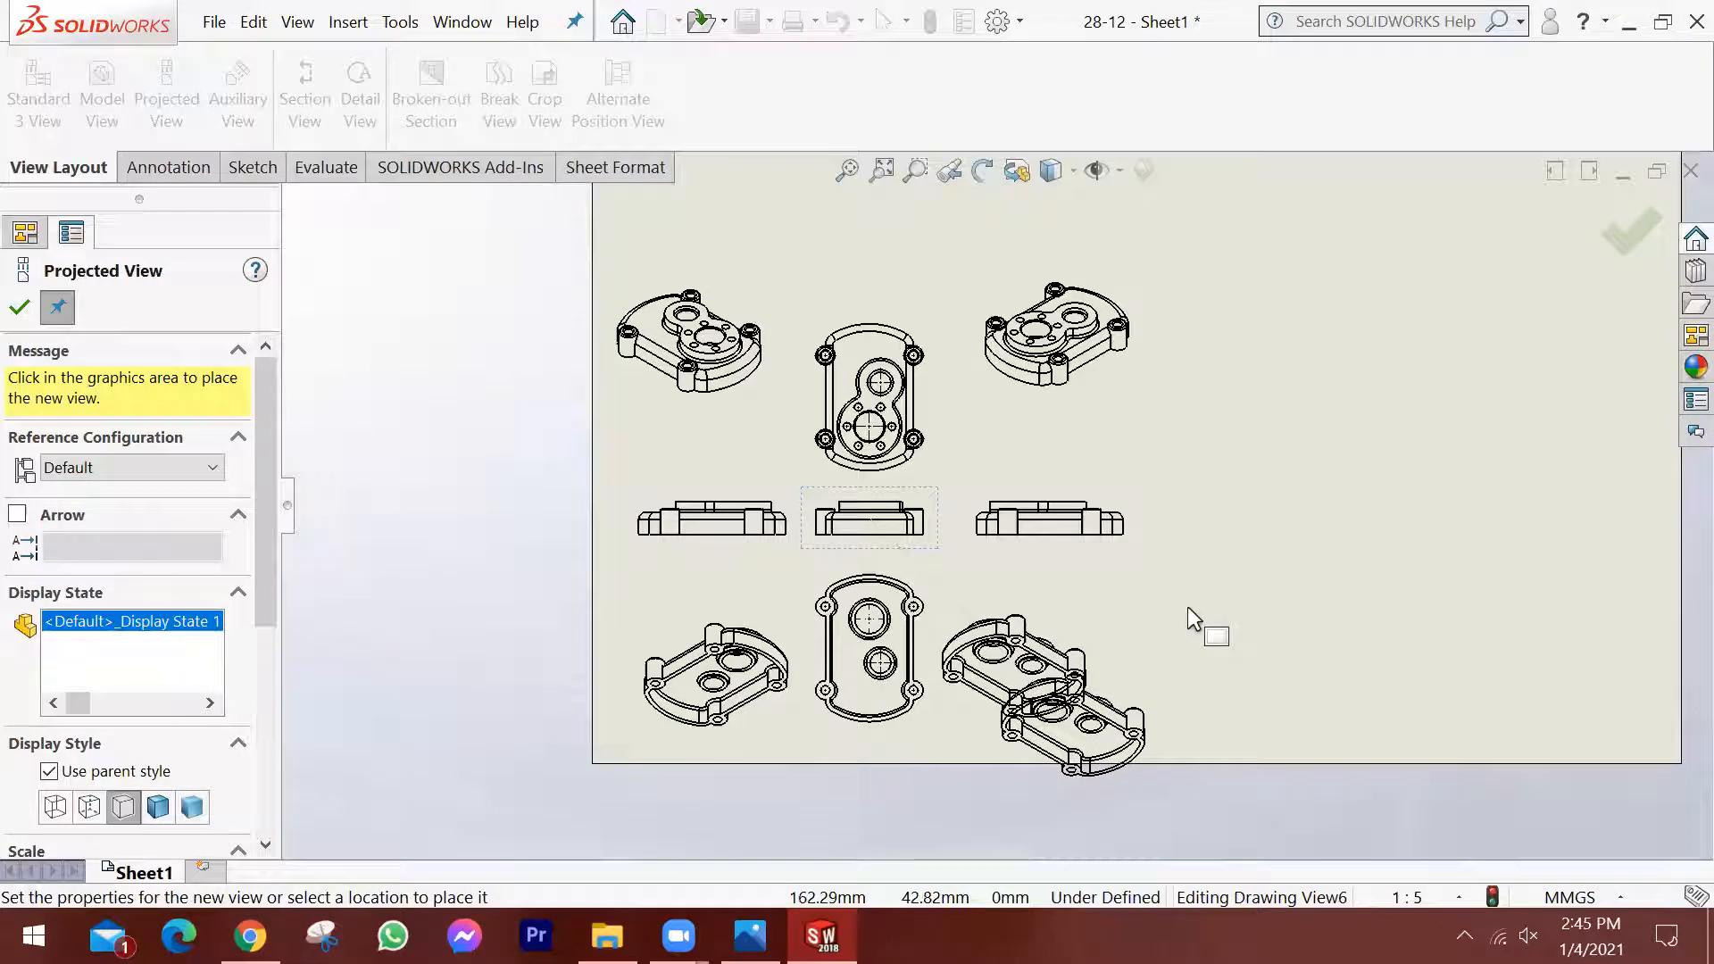
{"action": "key", "text": "Escape"}
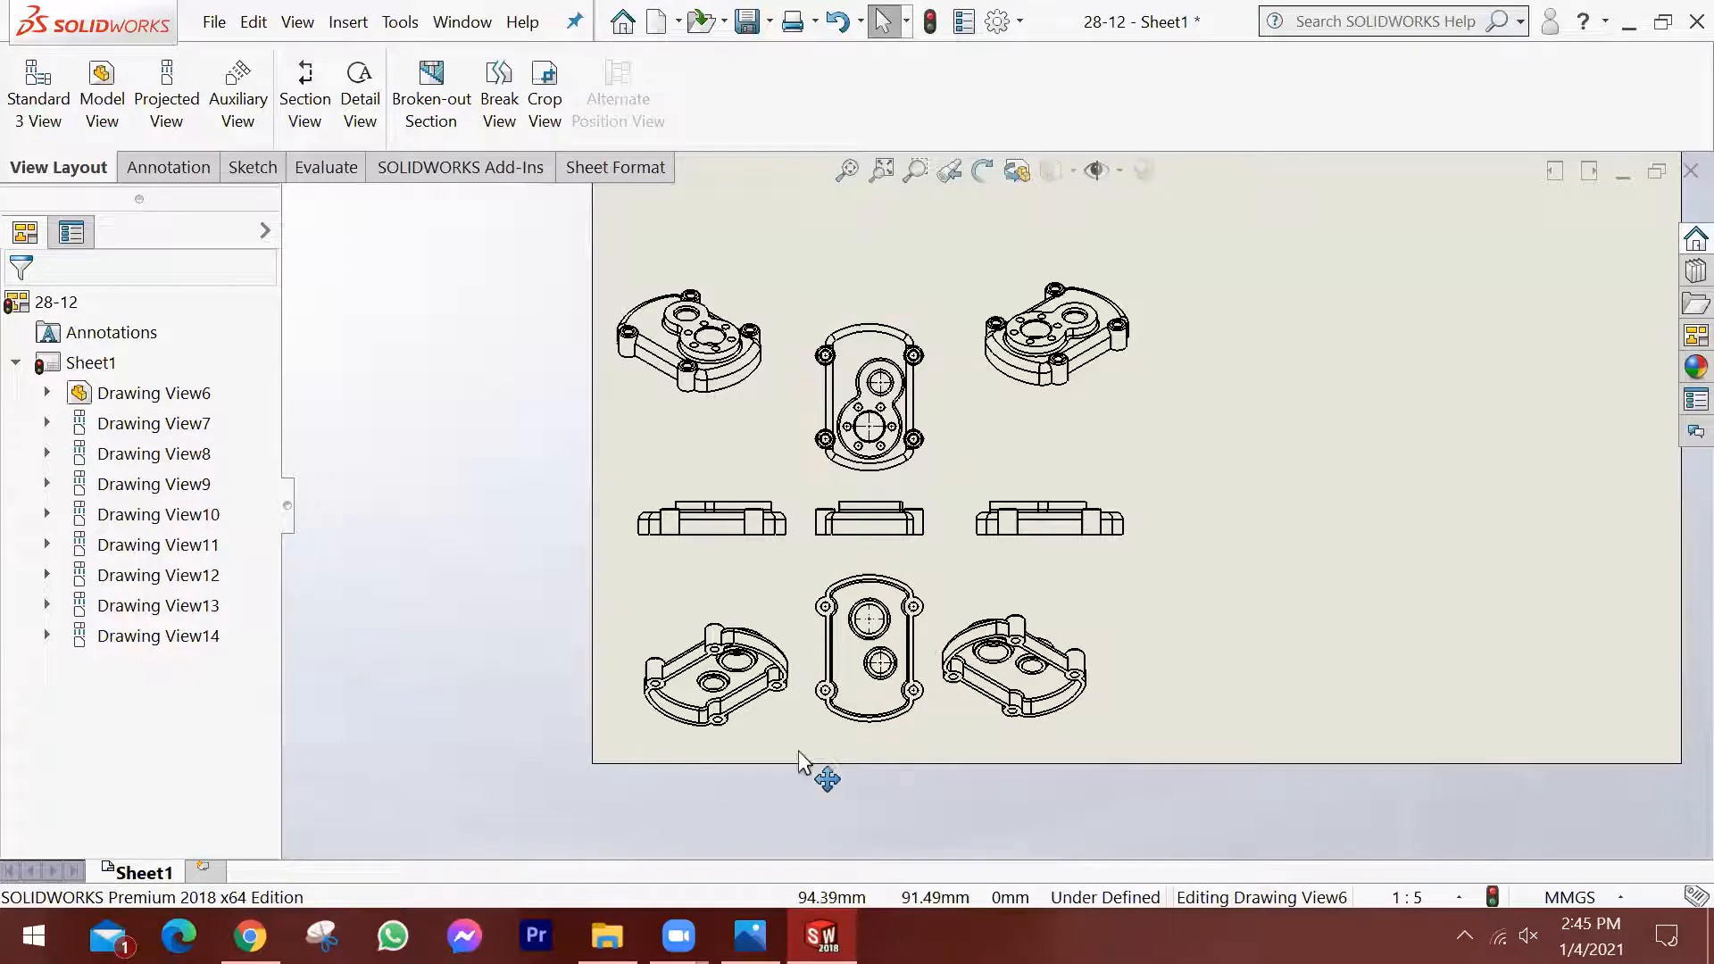
Delete the base view and all its projected views from Sheet1 together.
{"action": "left_click", "coordinate": [170, 636]}
{"action": "left_click", "coordinate": [166, 393], "text": "shift"}
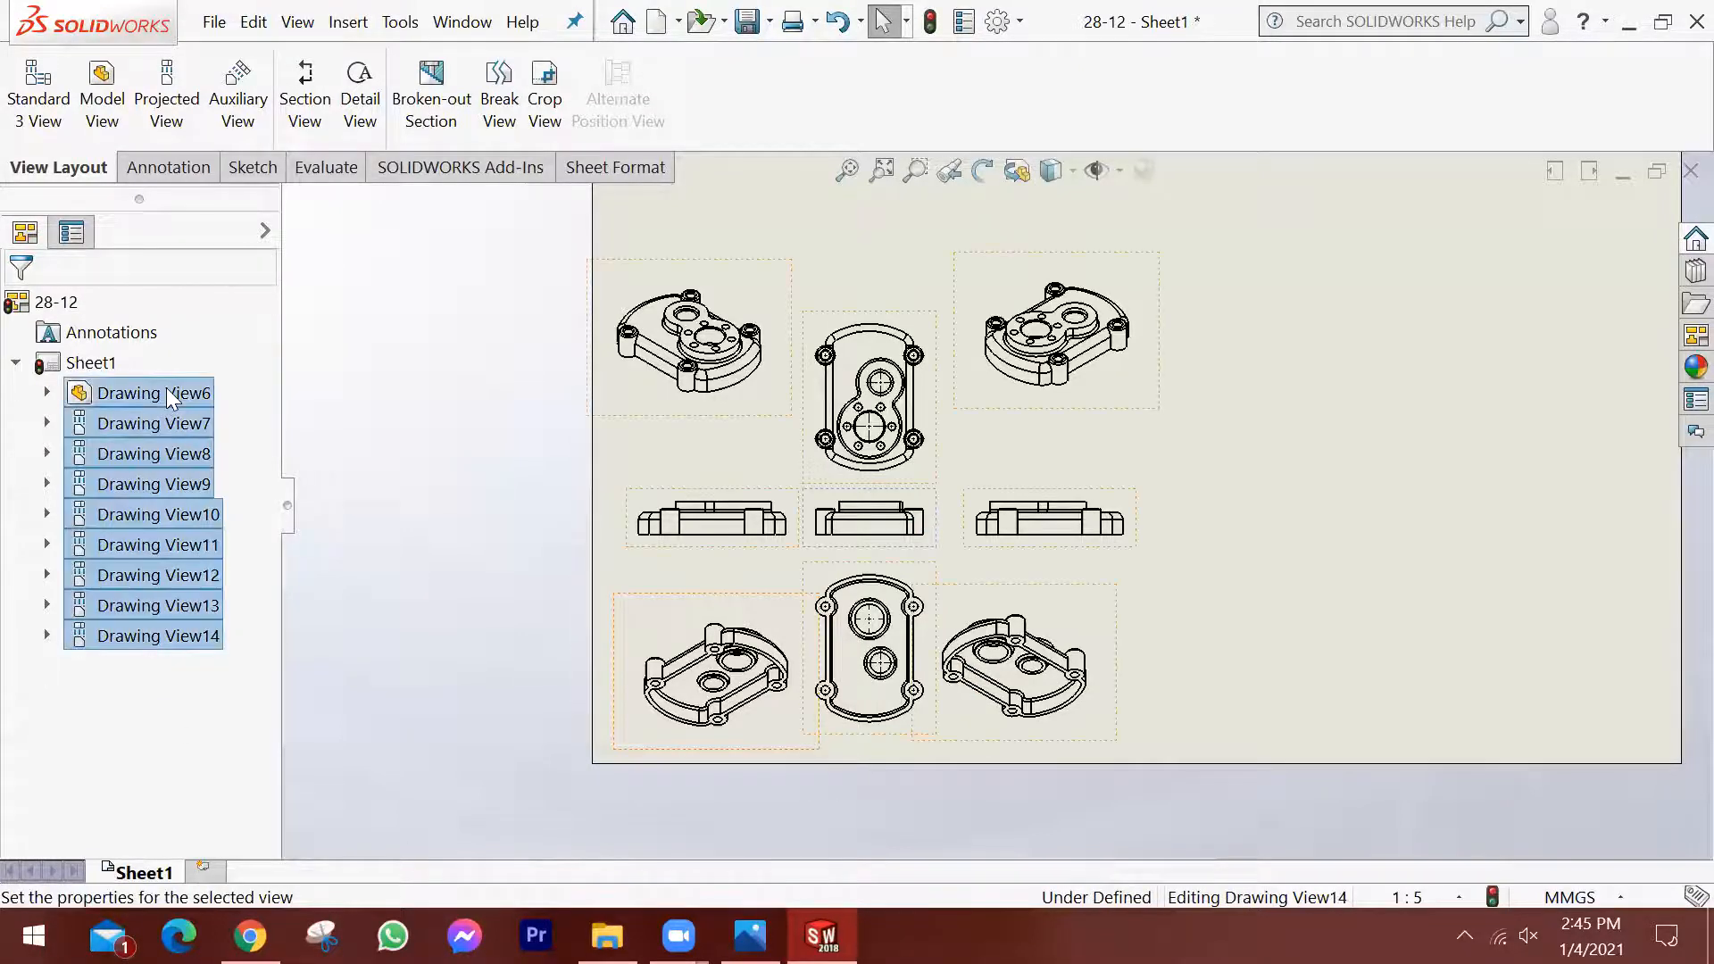
{"action": "key", "text": "Delete"}
{"action": "left_click", "coordinate": [1037, 368]}
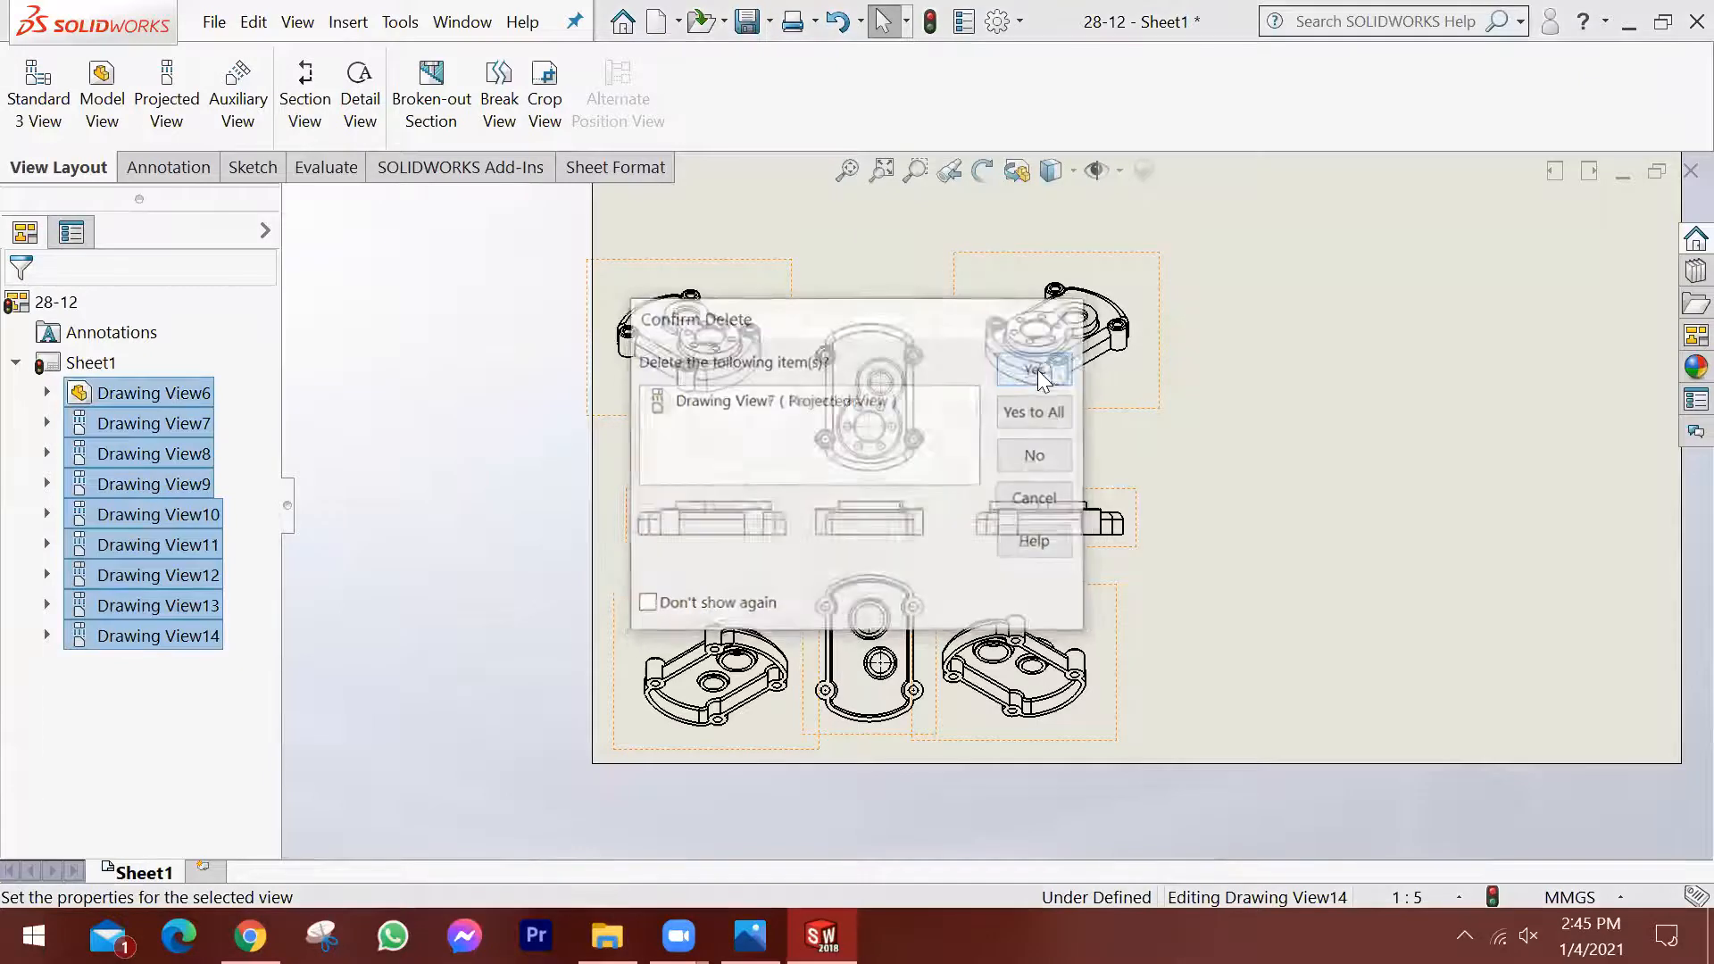
{"action": "left_click", "coordinate": [1034, 413]}
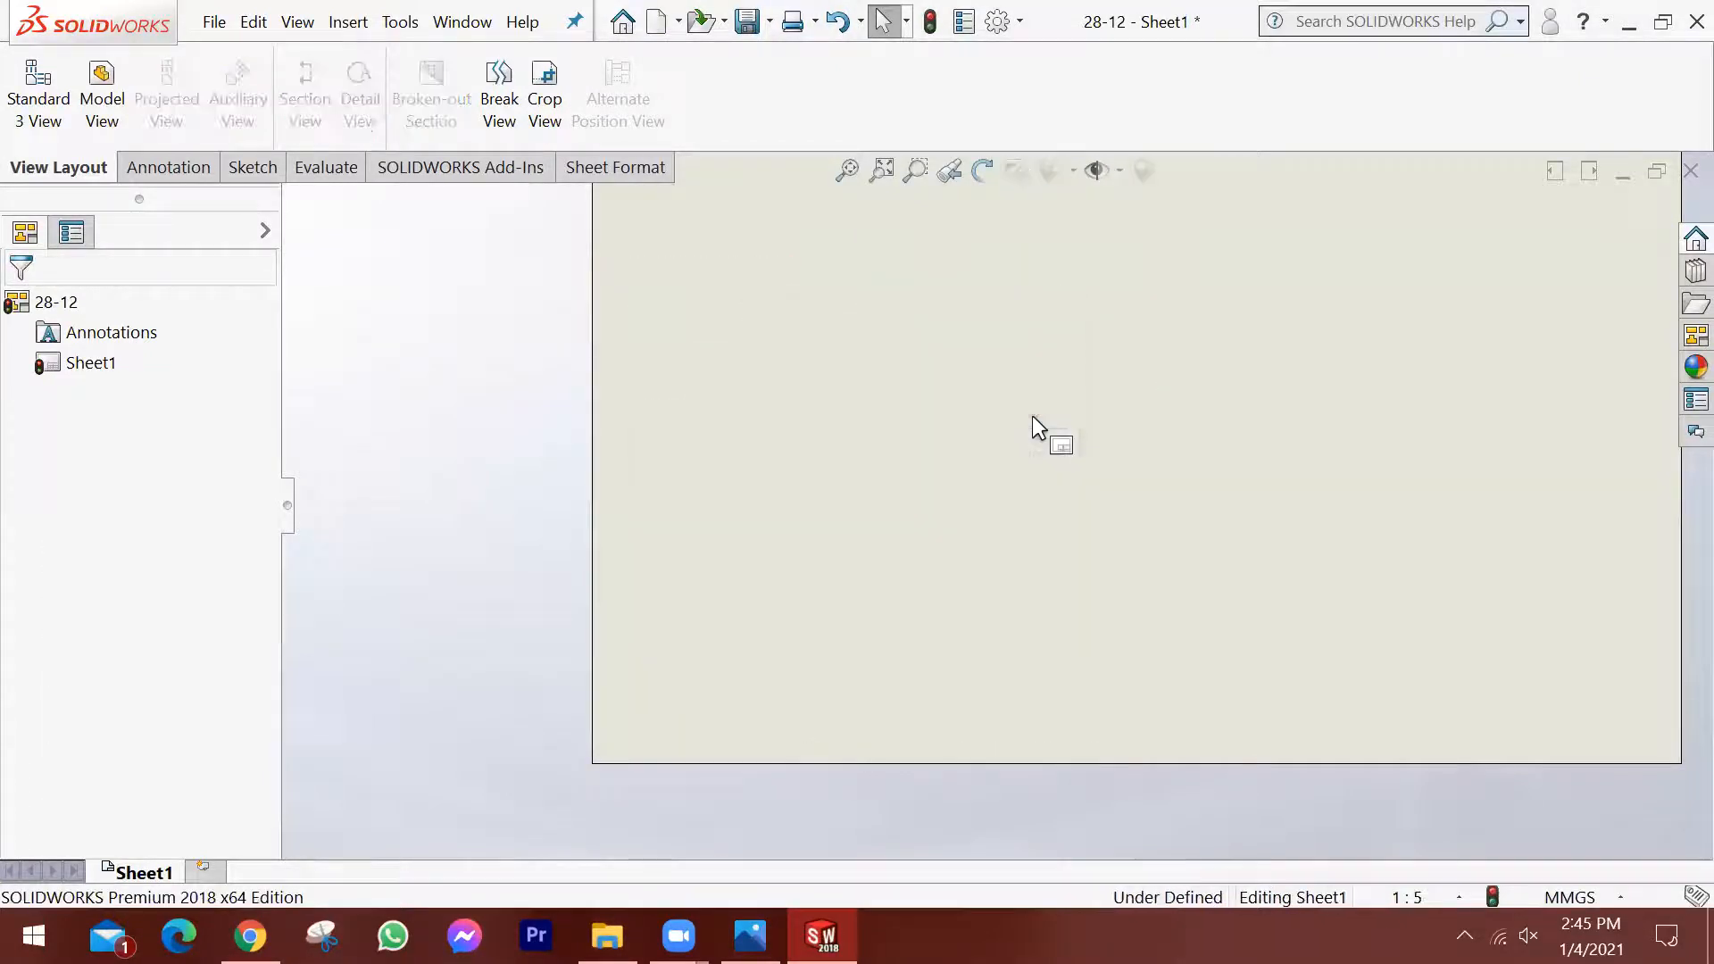
Start a new model view on the empty sheet from the part file 28-12.SLDPRT.
{"action": "left_click", "coordinate": [881, 169]}
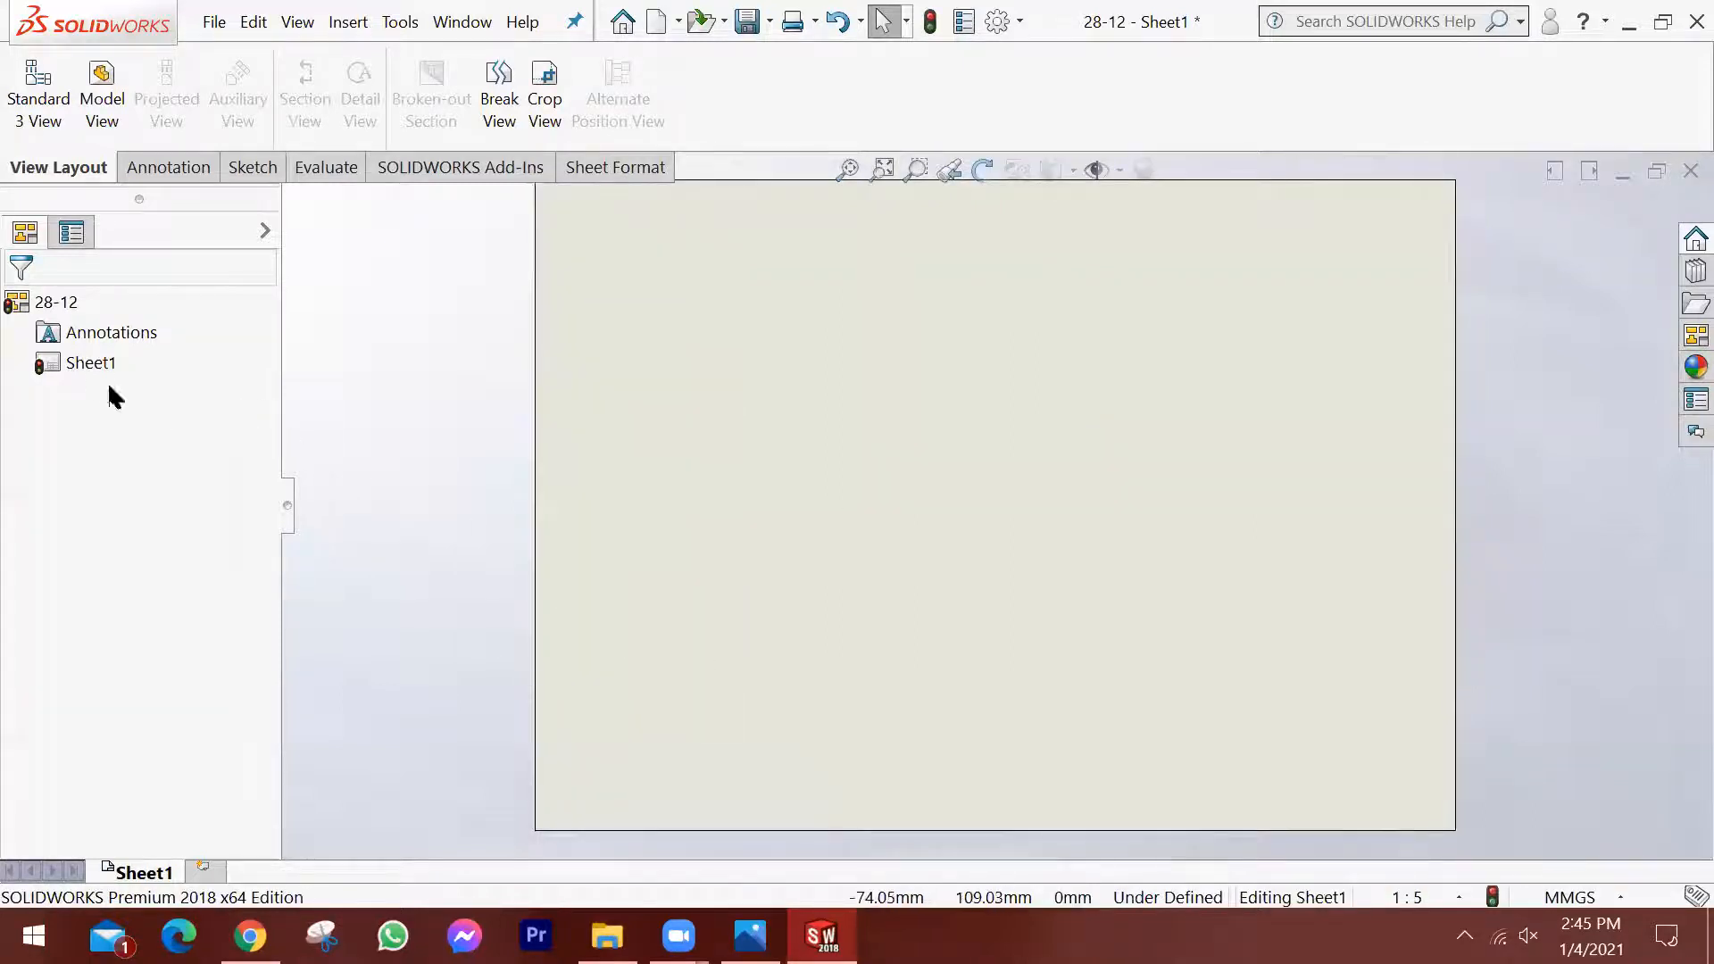
{"action": "left_click", "coordinate": [102, 100]}
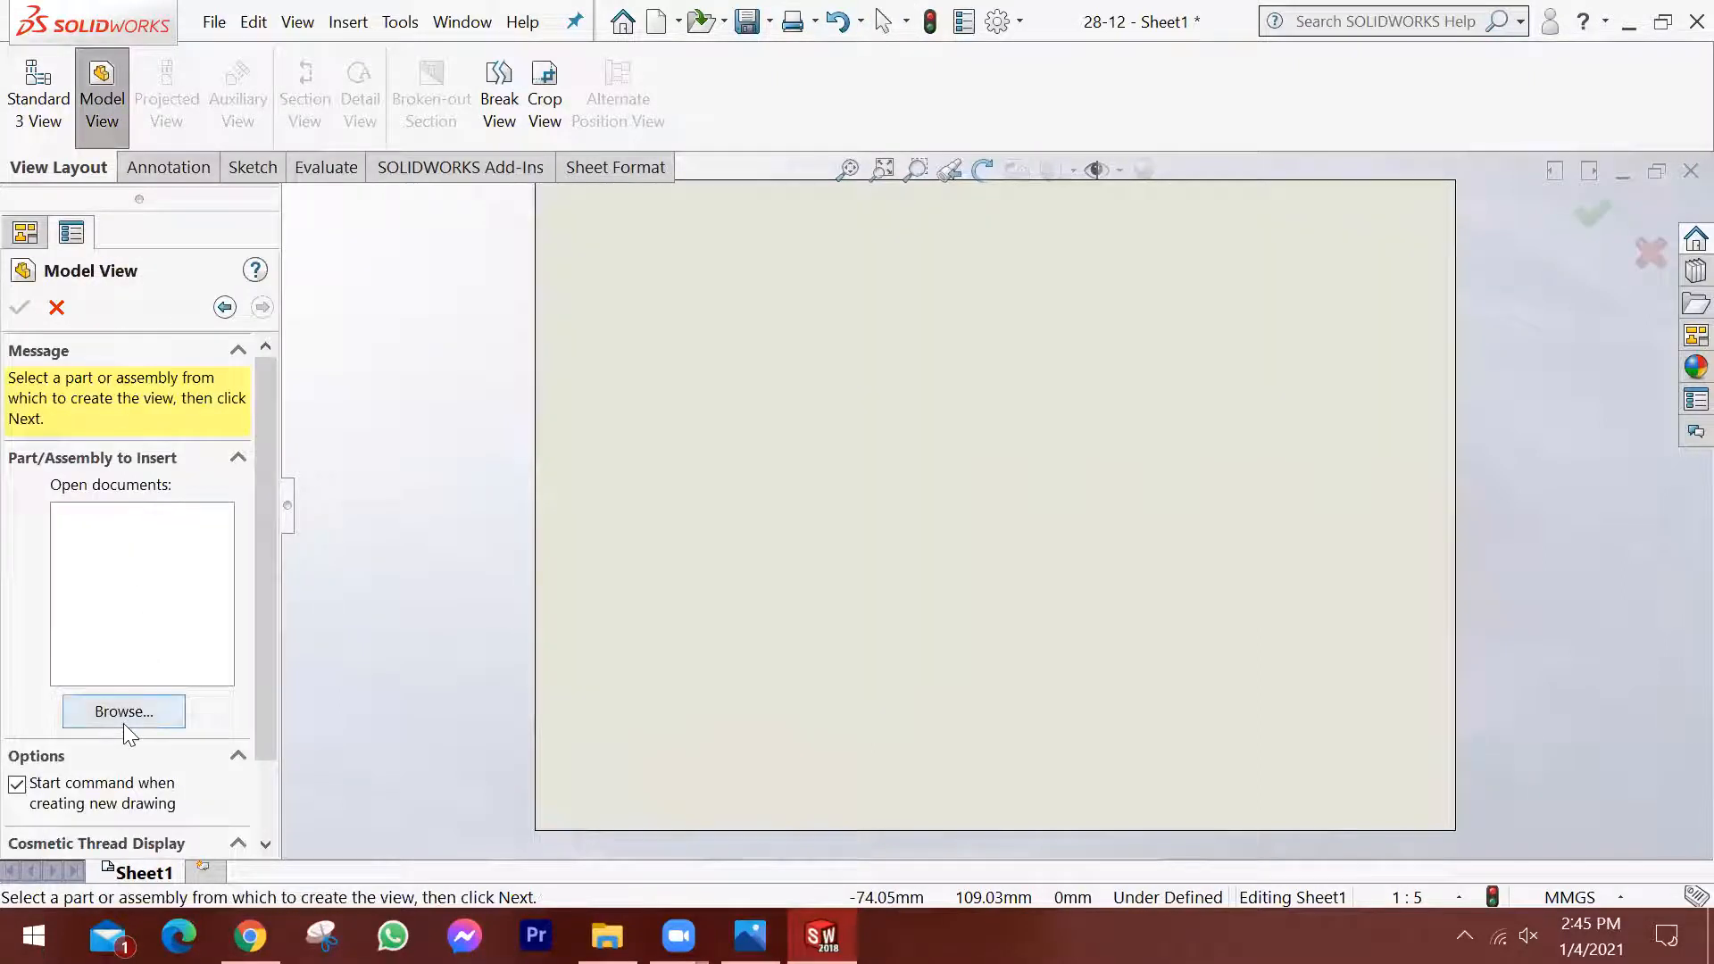
{"action": "left_click", "coordinate": [148, 709]}
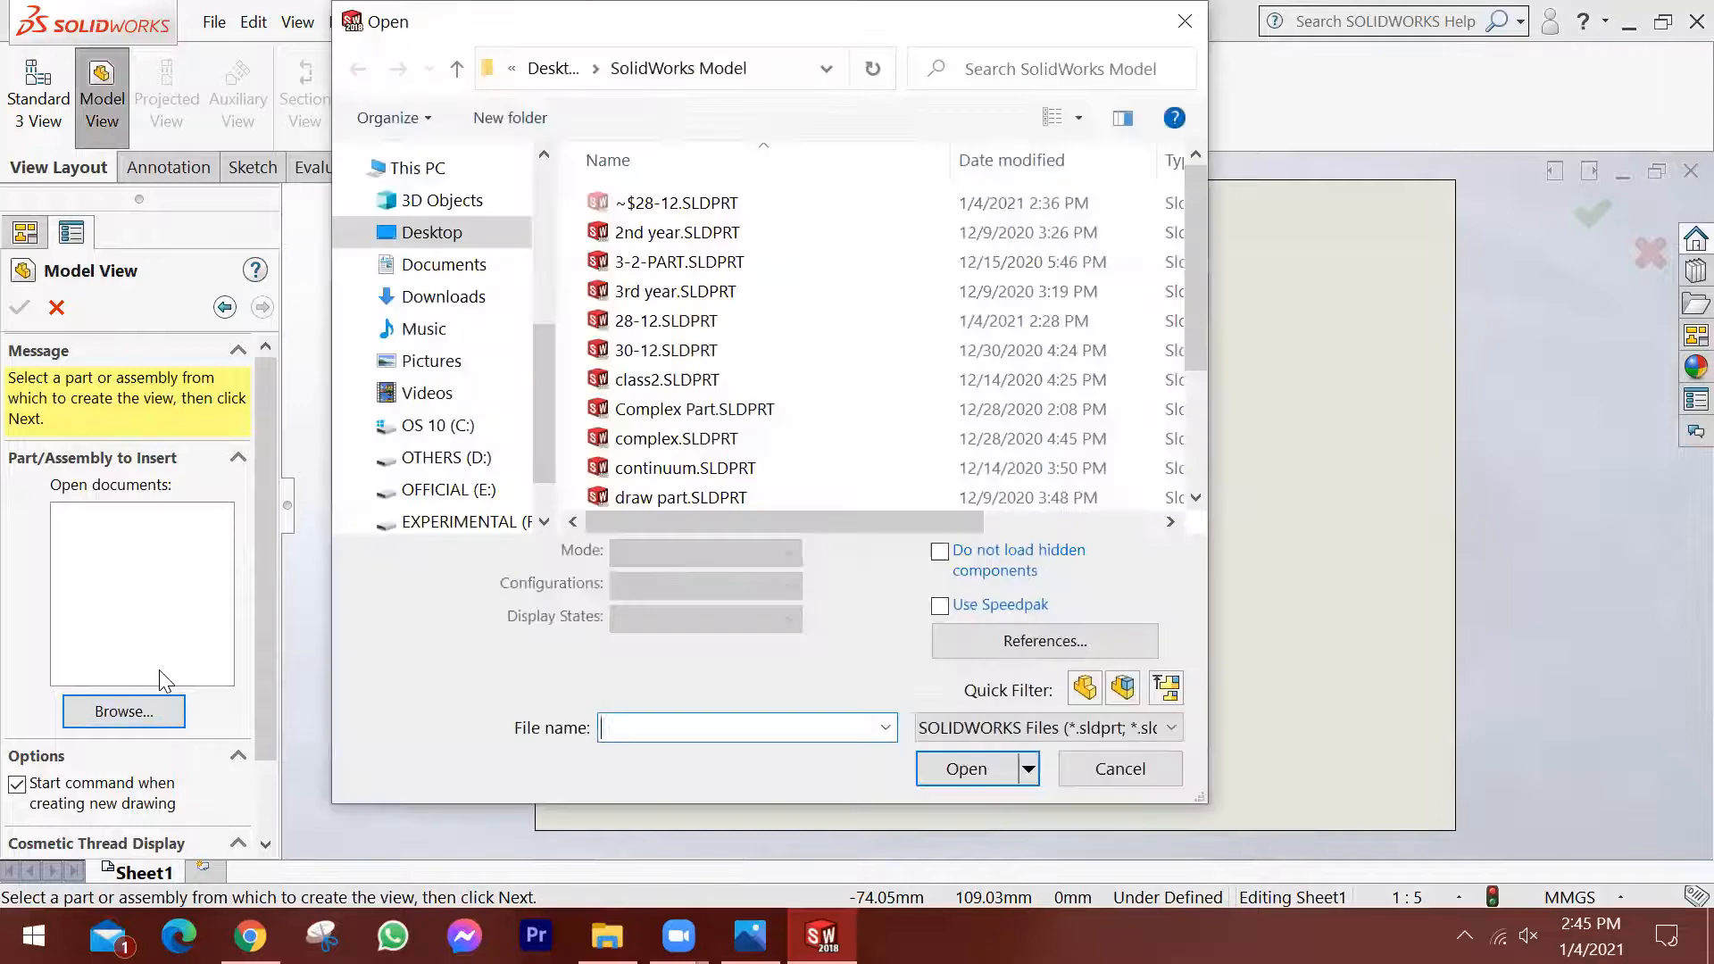
{"action": "left_click", "coordinate": [665, 321]}
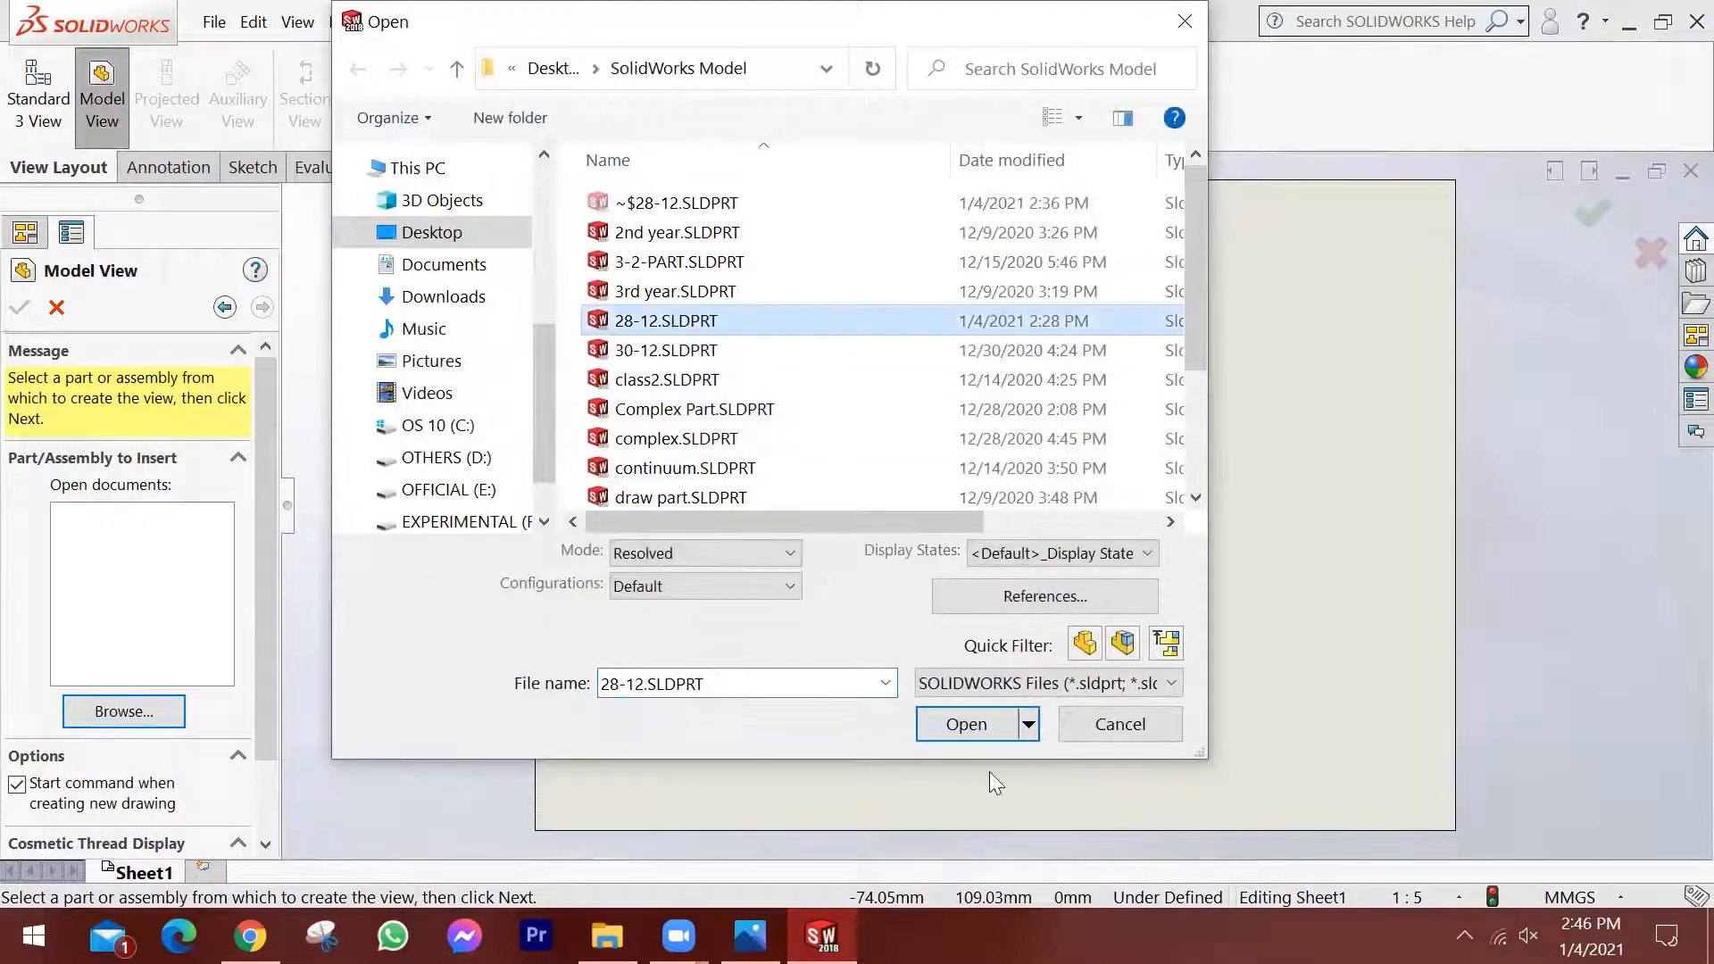
{"action": "left_click", "coordinate": [975, 724]}
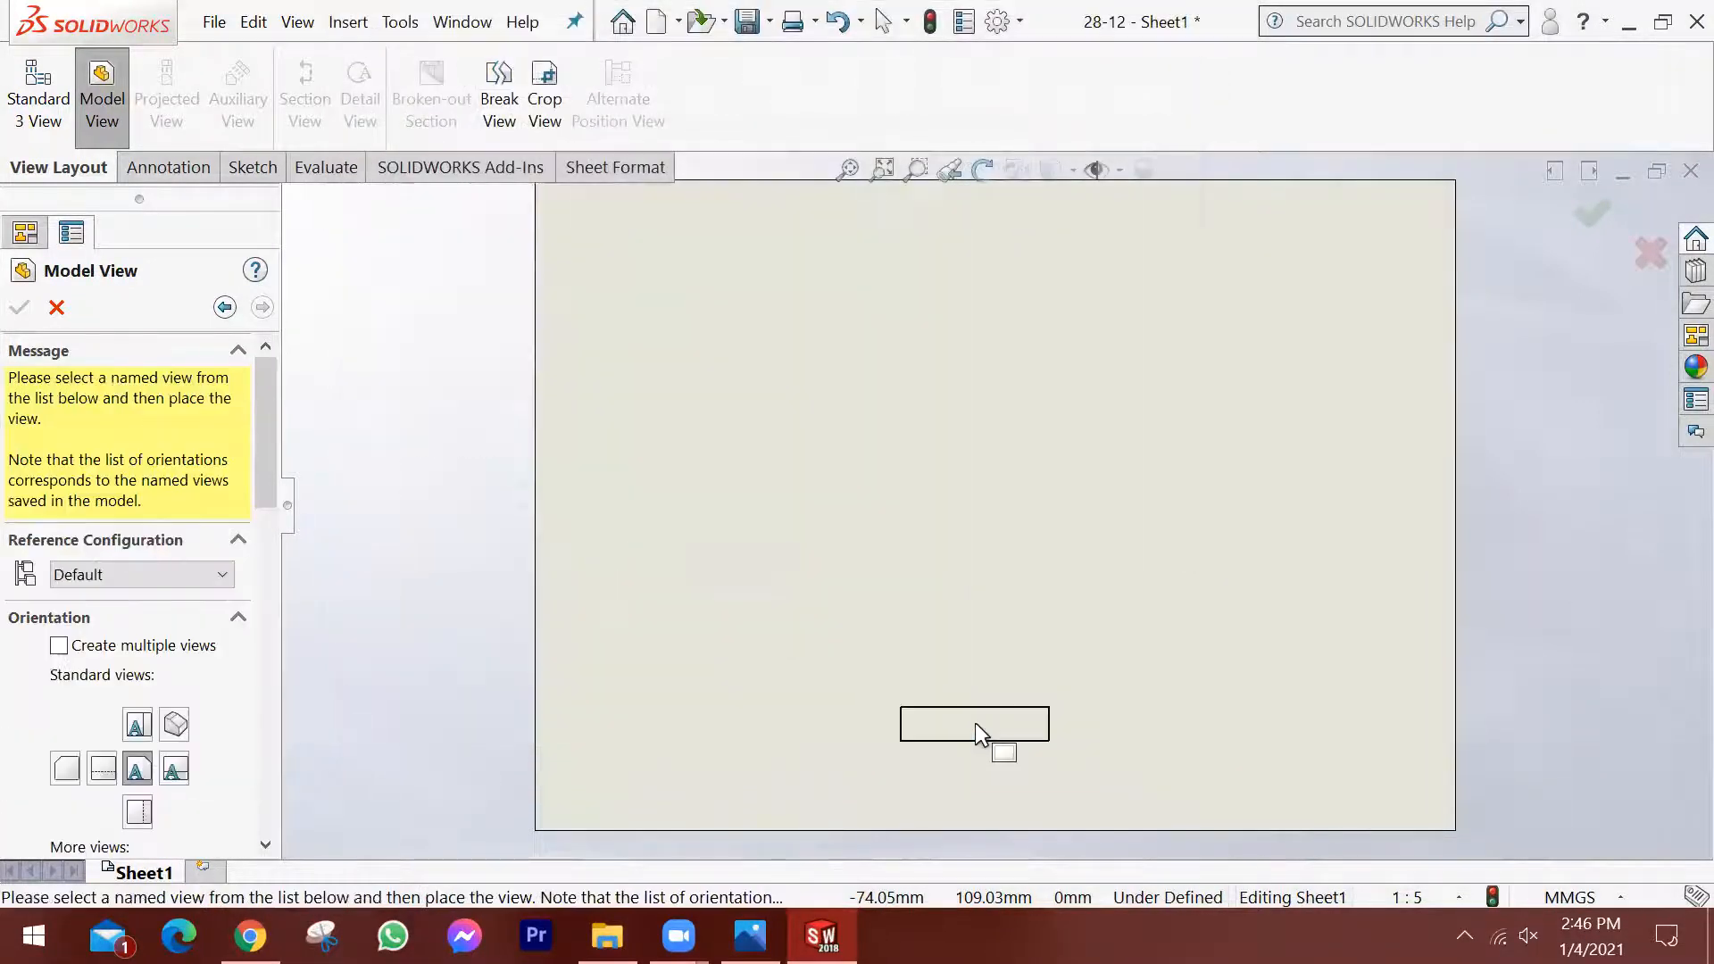
Place only the part's top view in the left half of the sheet, without adding projected views.
{"action": "left_click", "coordinate": [138, 726]}
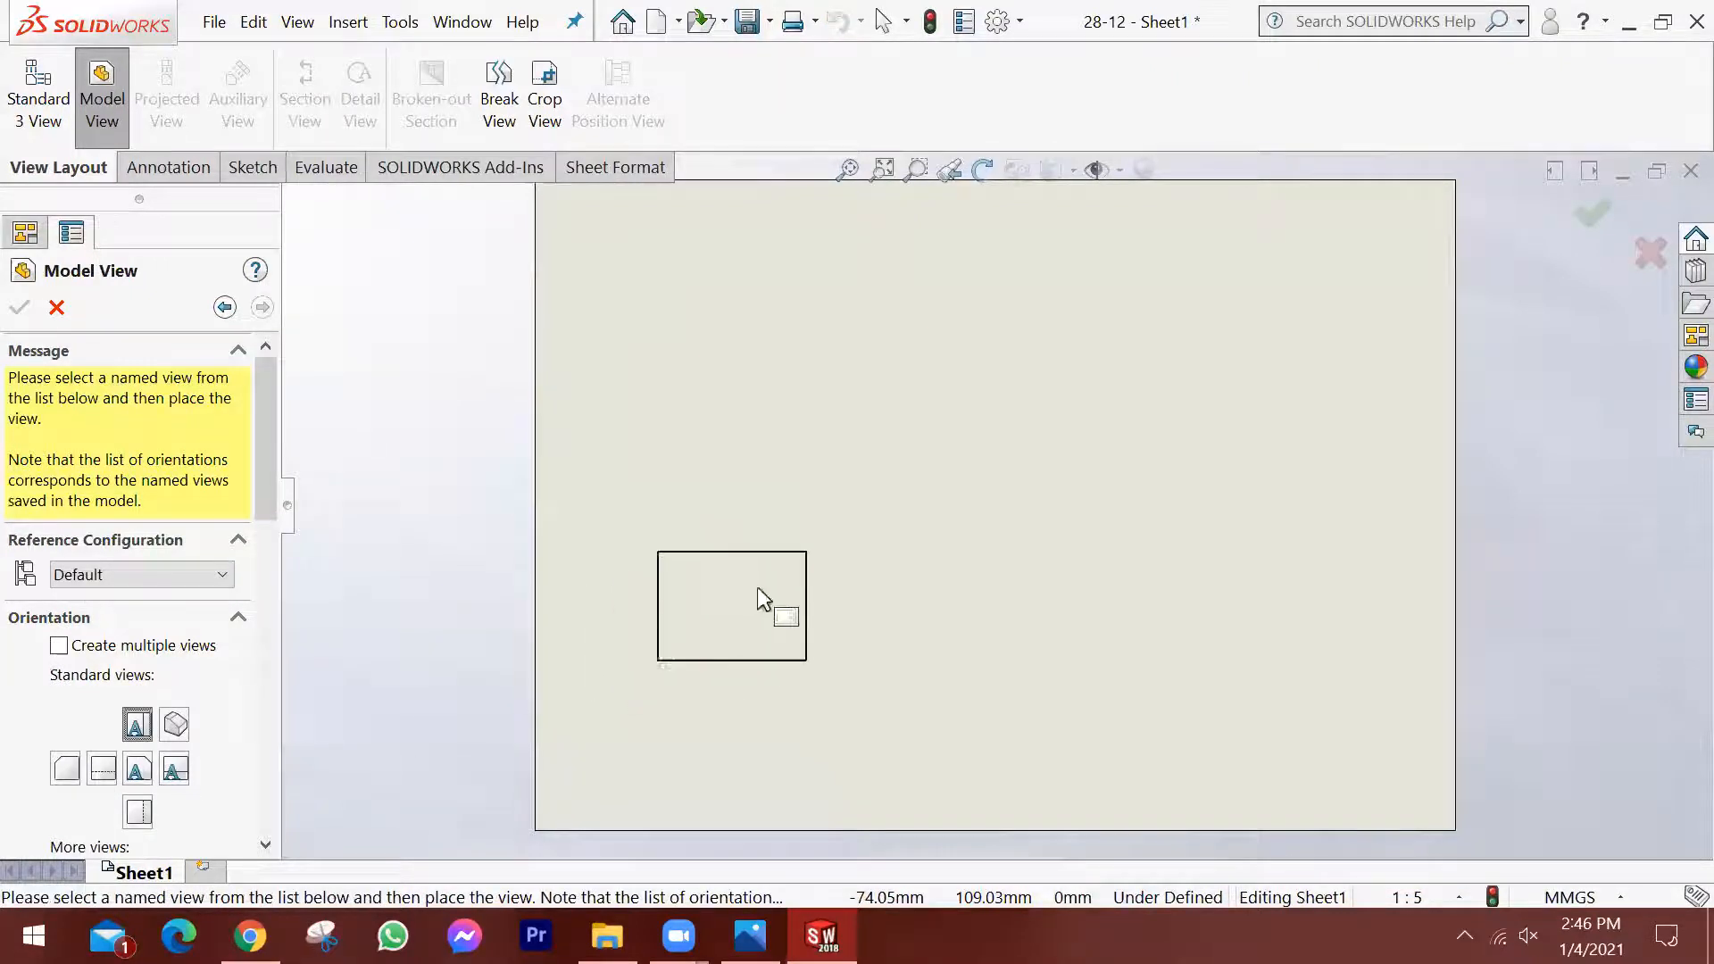
{"action": "scroll", "coordinate": [768, 505], "scroll_direction": "up", "scroll_amount": 1}
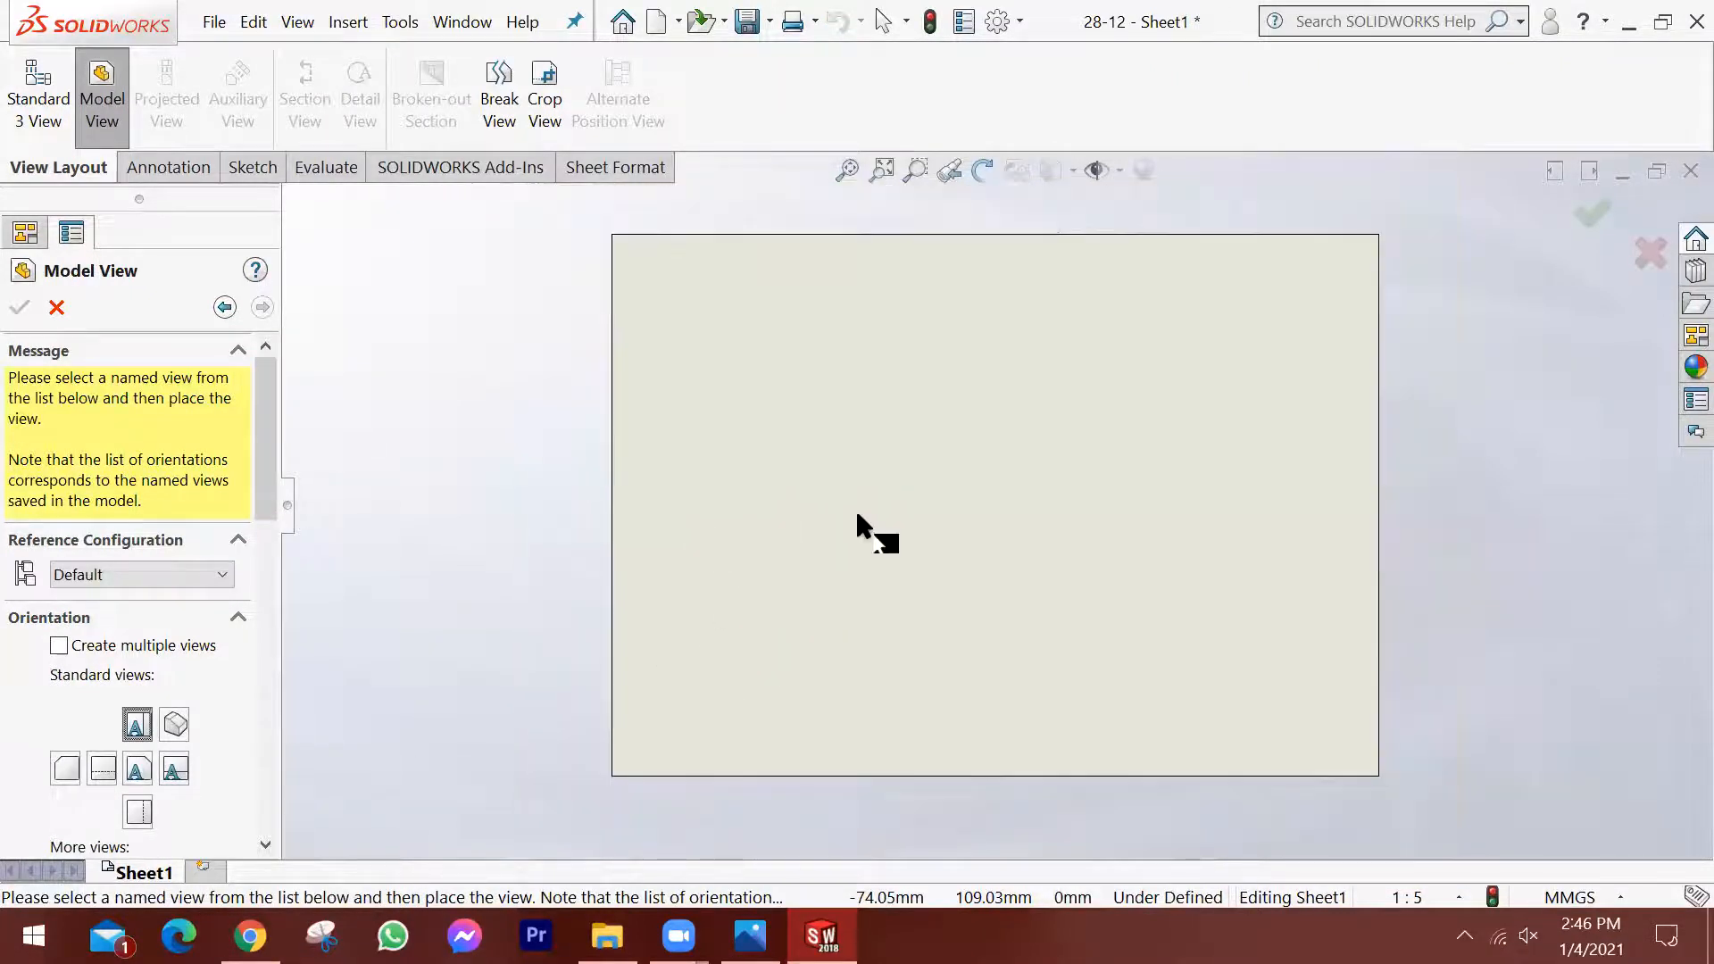
{"action": "scroll", "coordinate": [848, 523], "scroll_direction": "down", "scroll_amount": 3}
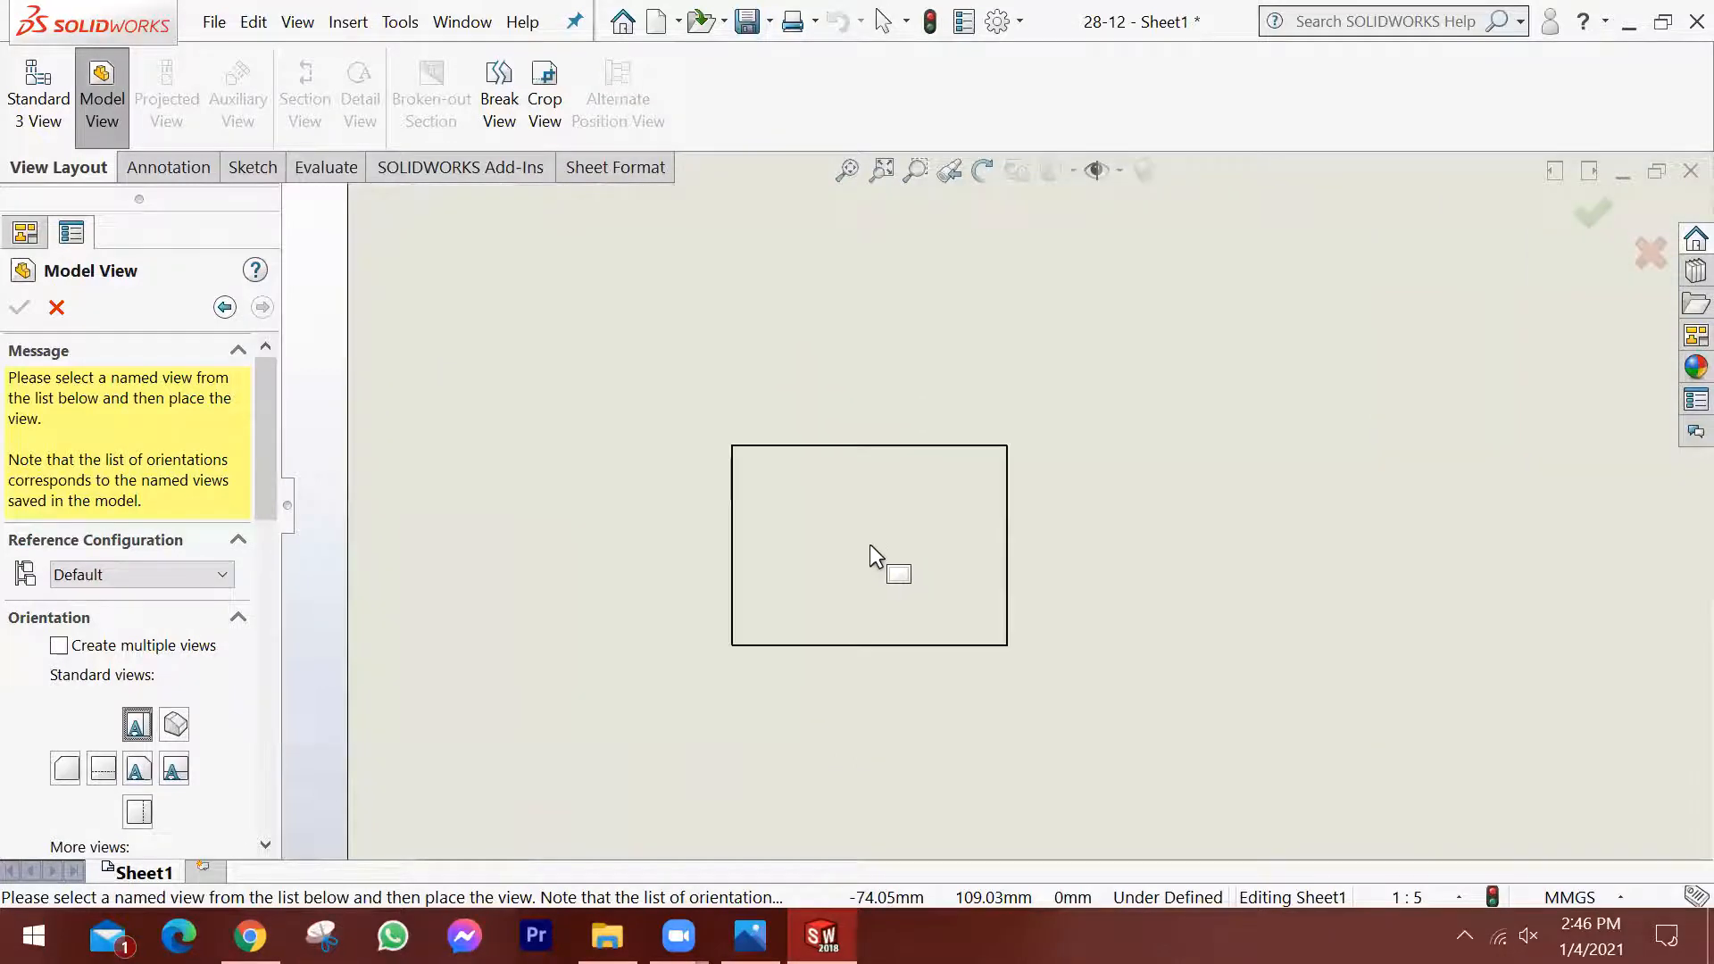
{"action": "left_click", "coordinate": [723, 619]}
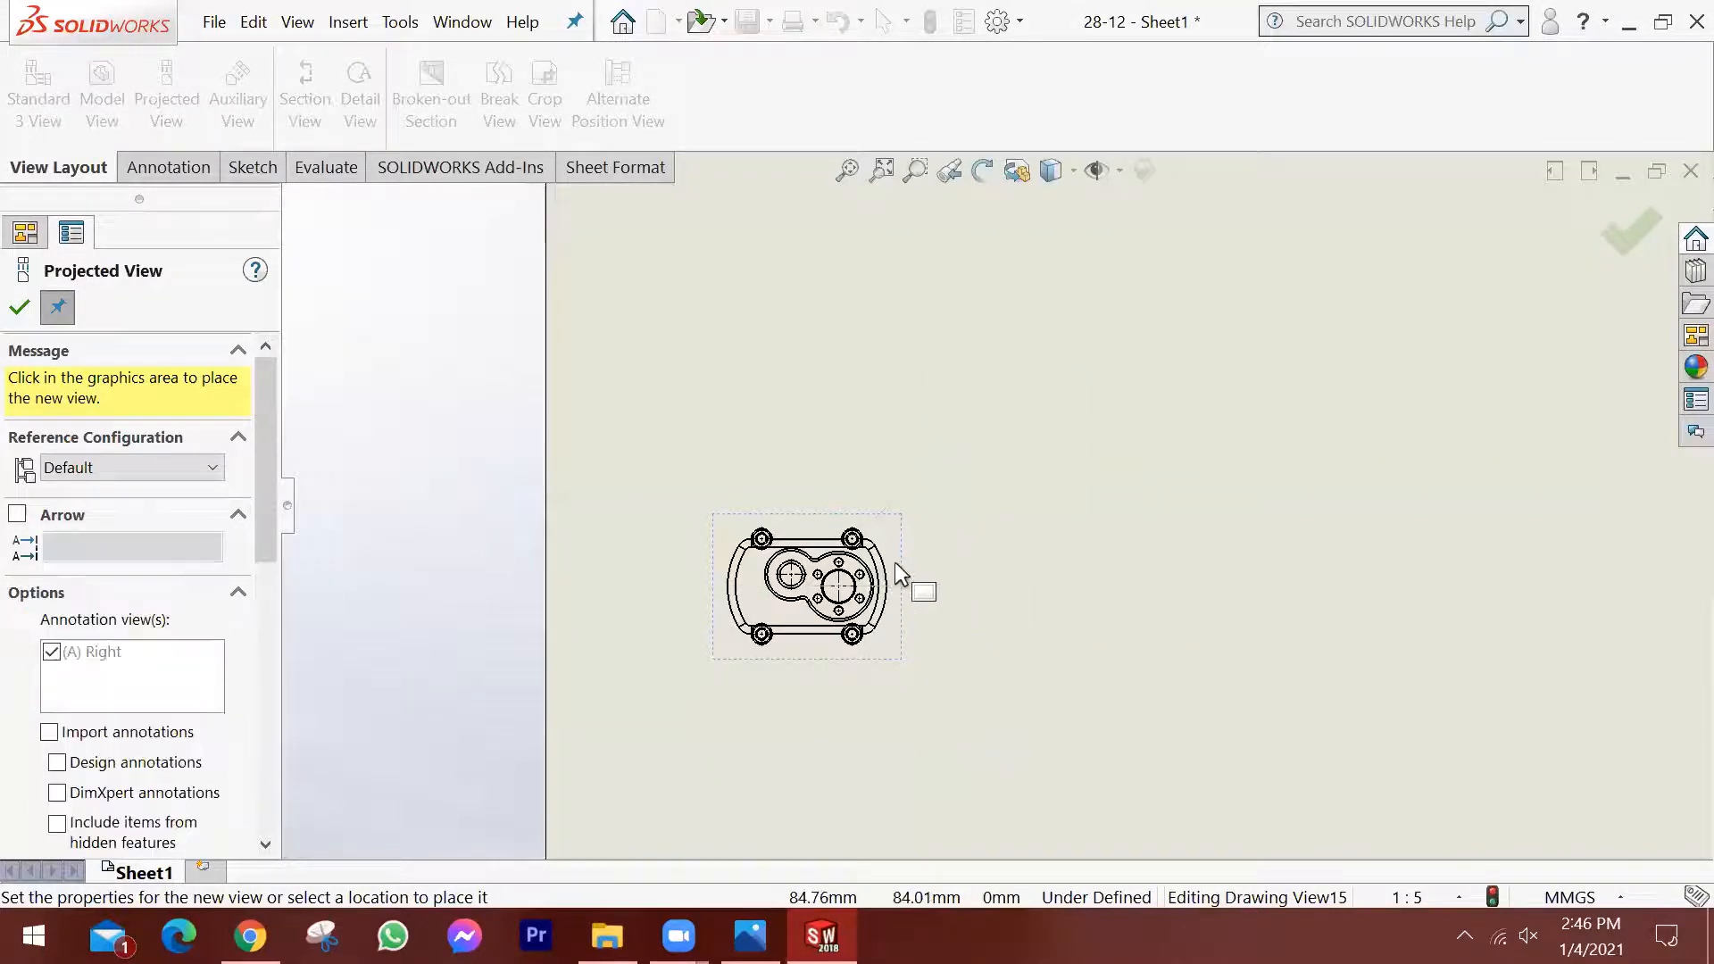
{"action": "key", "text": "Escape"}
{"action": "key", "text": "f"}
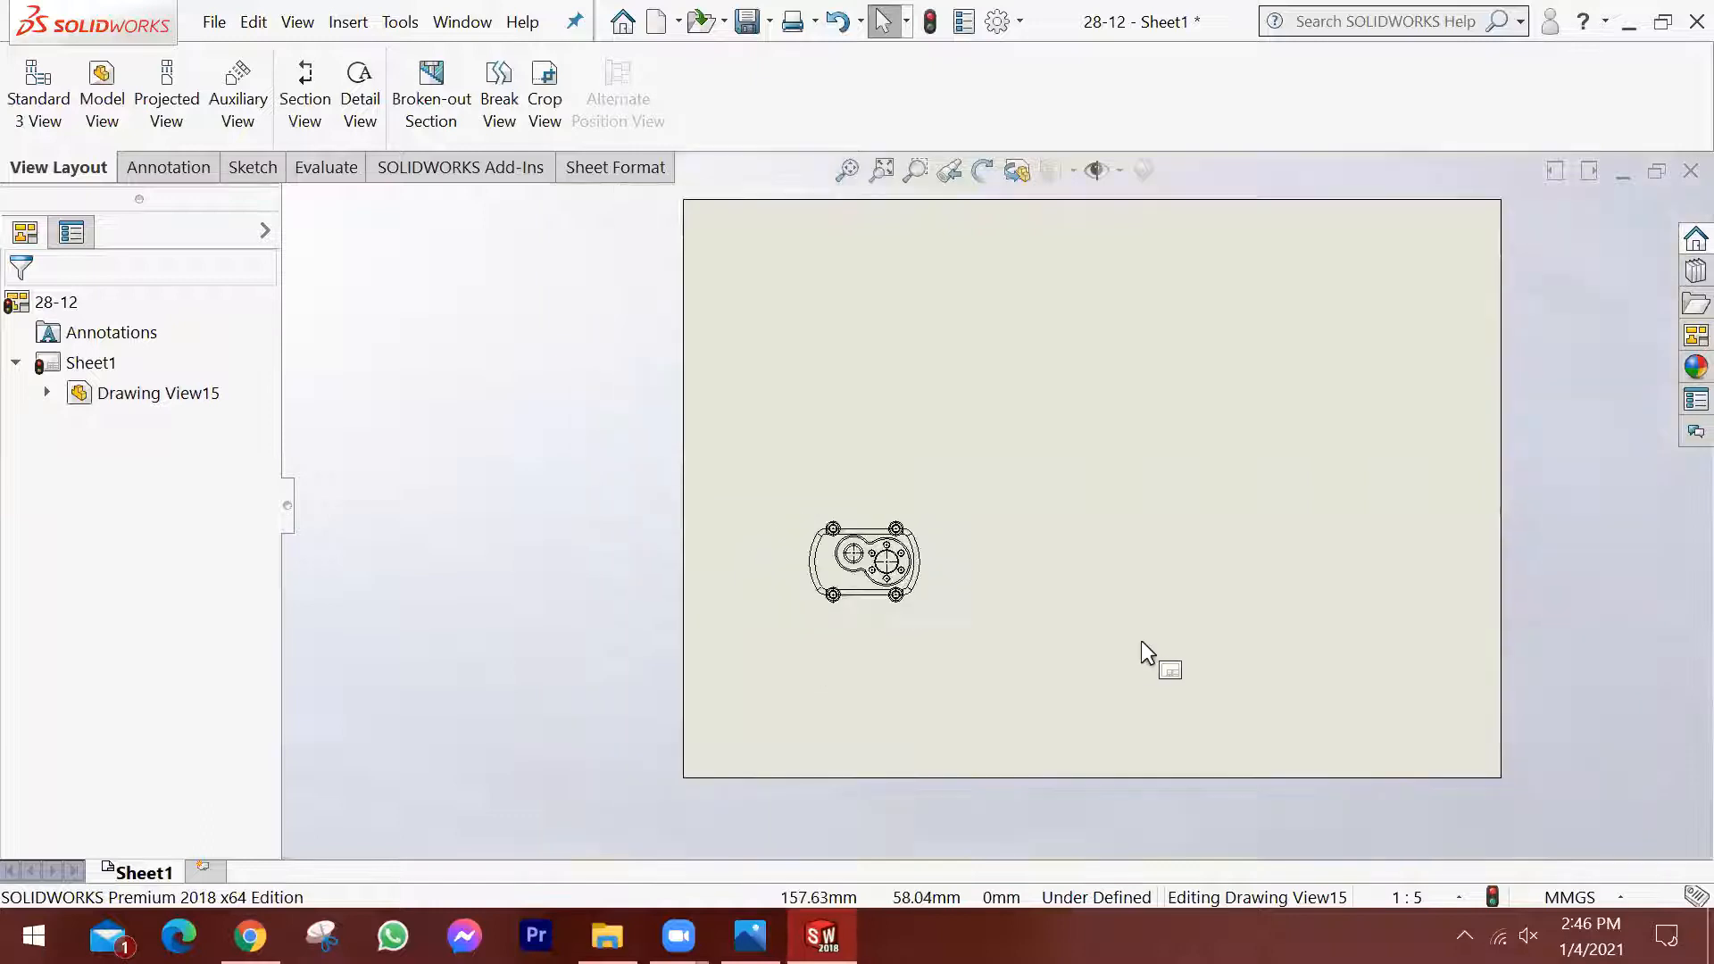
Set the sheet scale to 1:2.
{"action": "scroll", "coordinate": [1173, 546], "scroll_direction": "up", "scroll_amount": 1}
{"action": "scroll", "coordinate": [1244, 541], "scroll_direction": "down", "scroll_amount": 1}
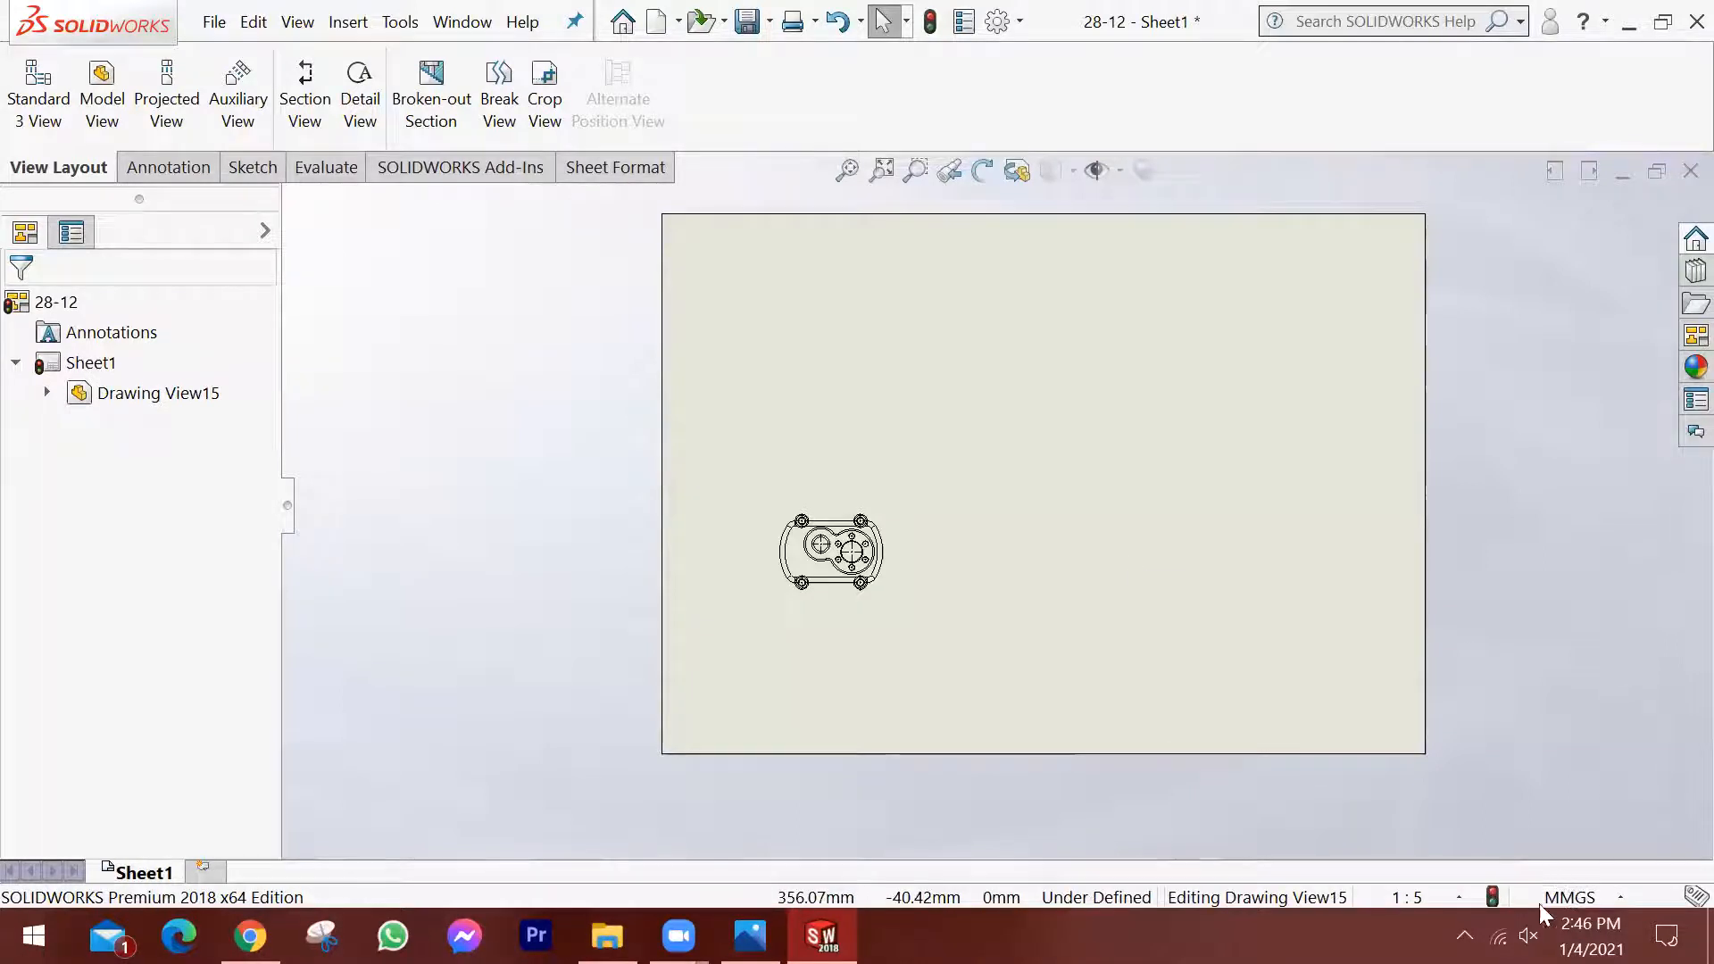
{"action": "left_click", "coordinate": [1452, 897]}
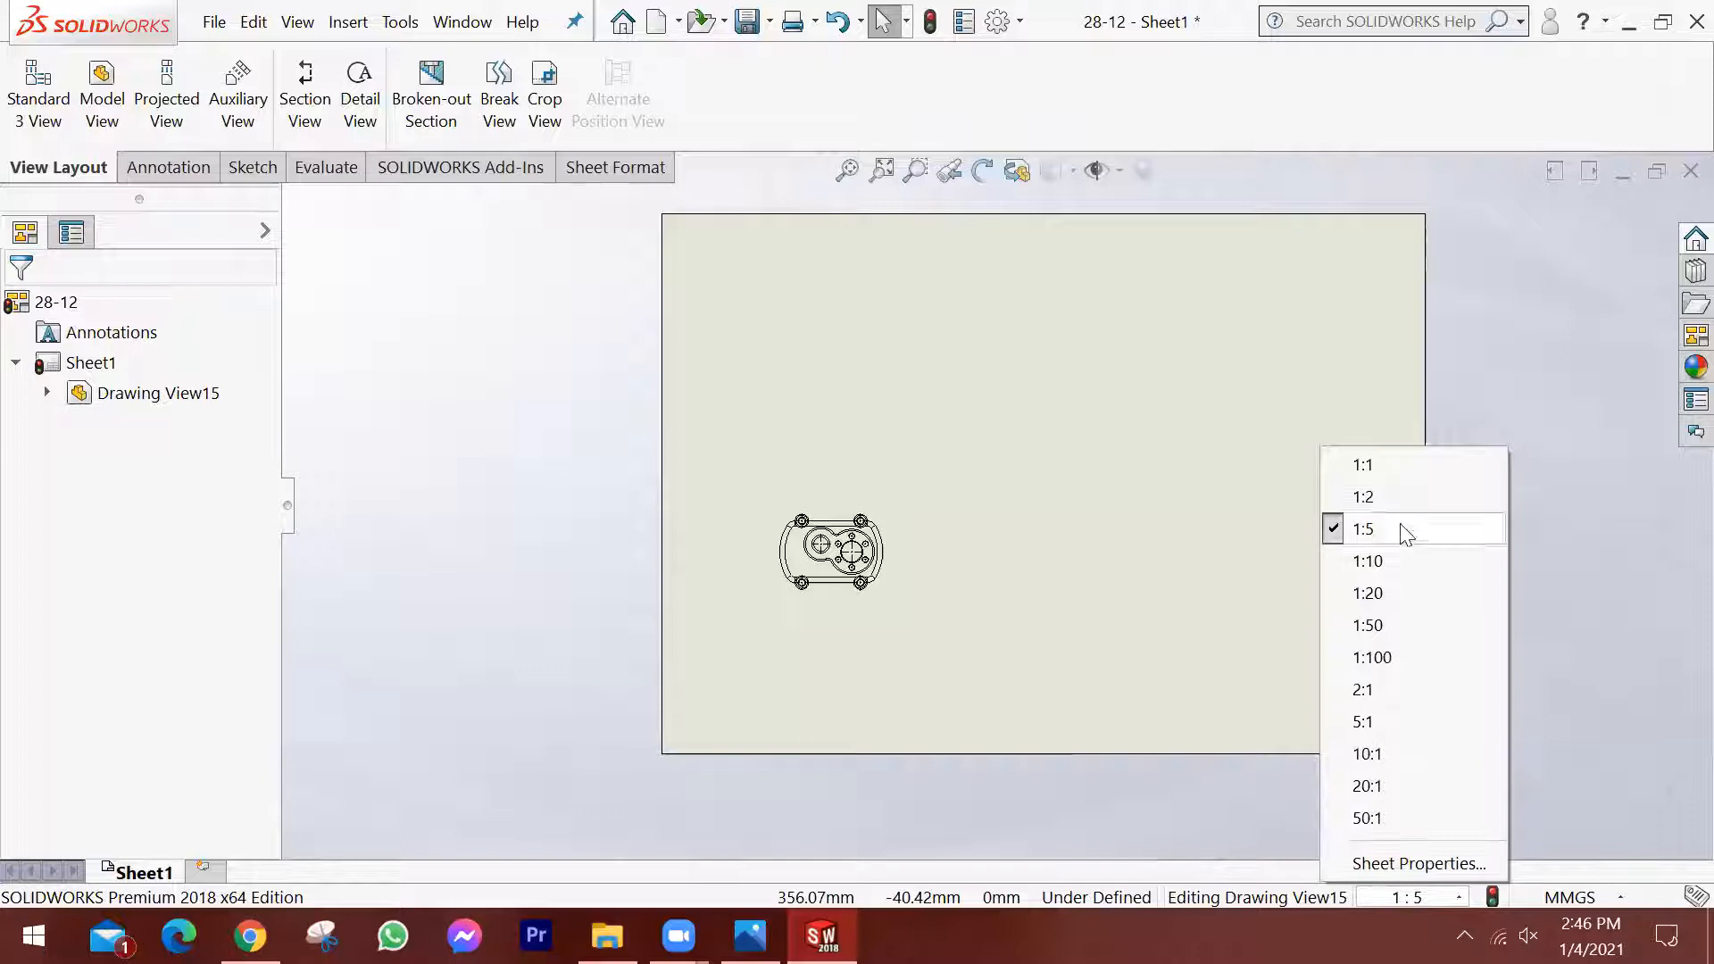
{"action": "left_click", "coordinate": [1400, 498]}
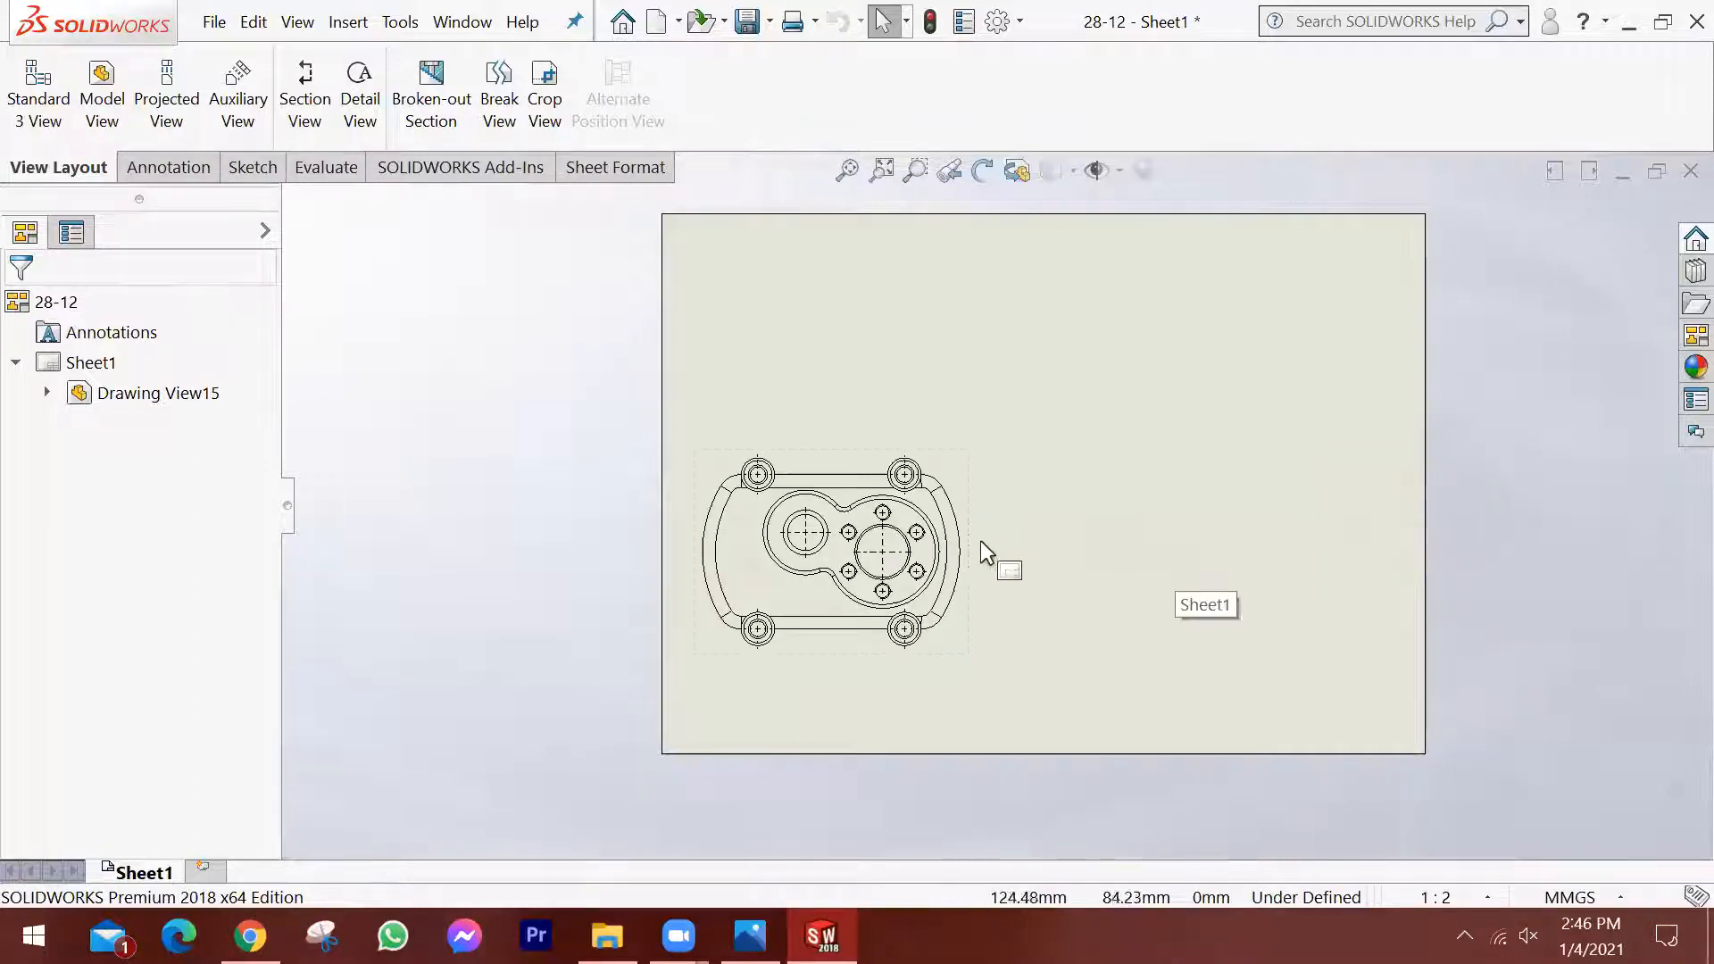
Set a custom sheet scale of 1:2.5 in the sheet properties.
{"action": "left_click", "coordinate": [1489, 896]}
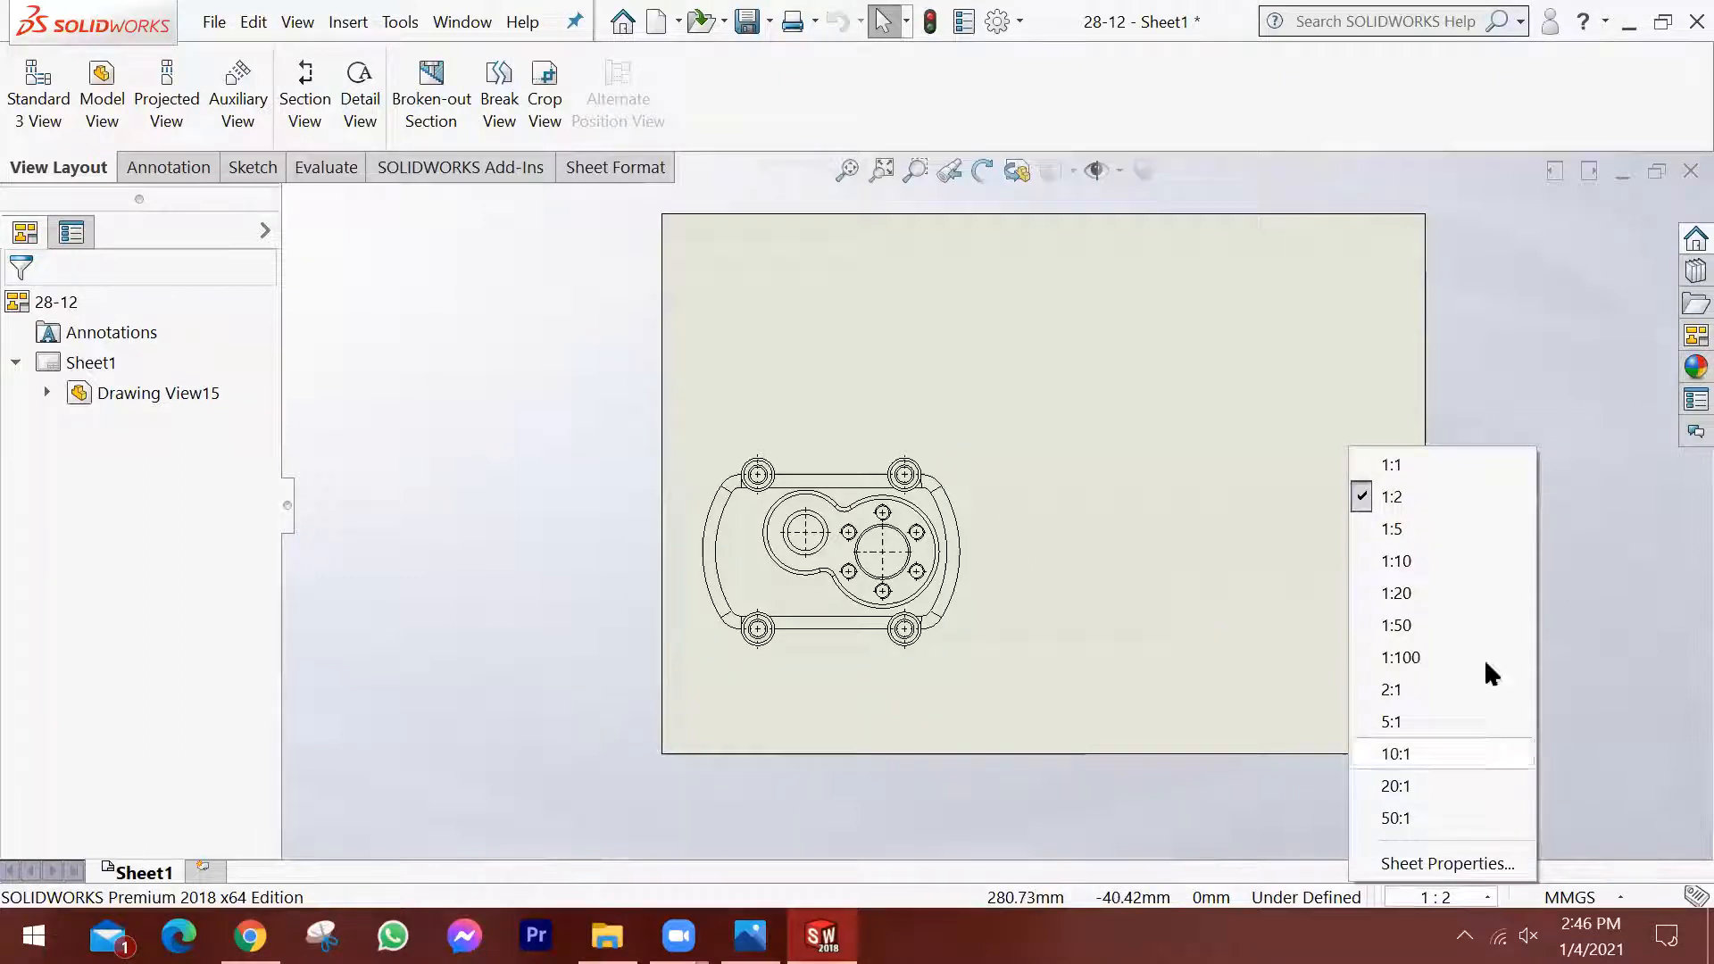
{"action": "left_click", "coordinate": [1434, 864]}
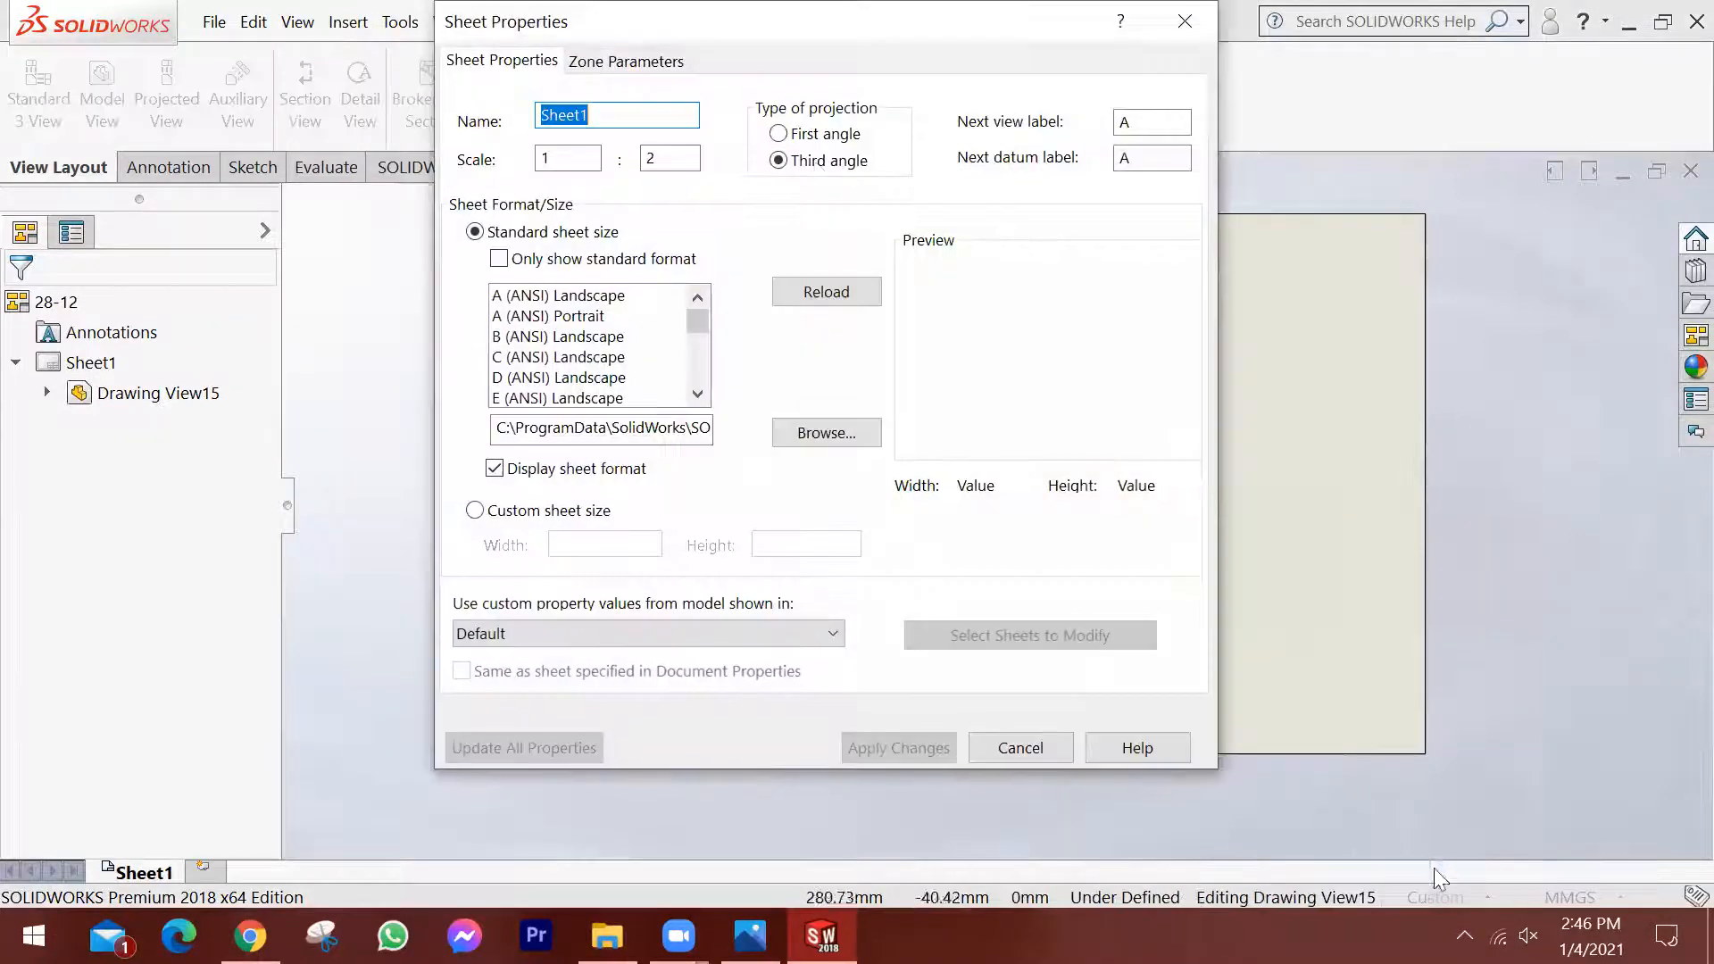
{"action": "left_click", "coordinate": [662, 159]}
{"action": "type", "text": ".5"}
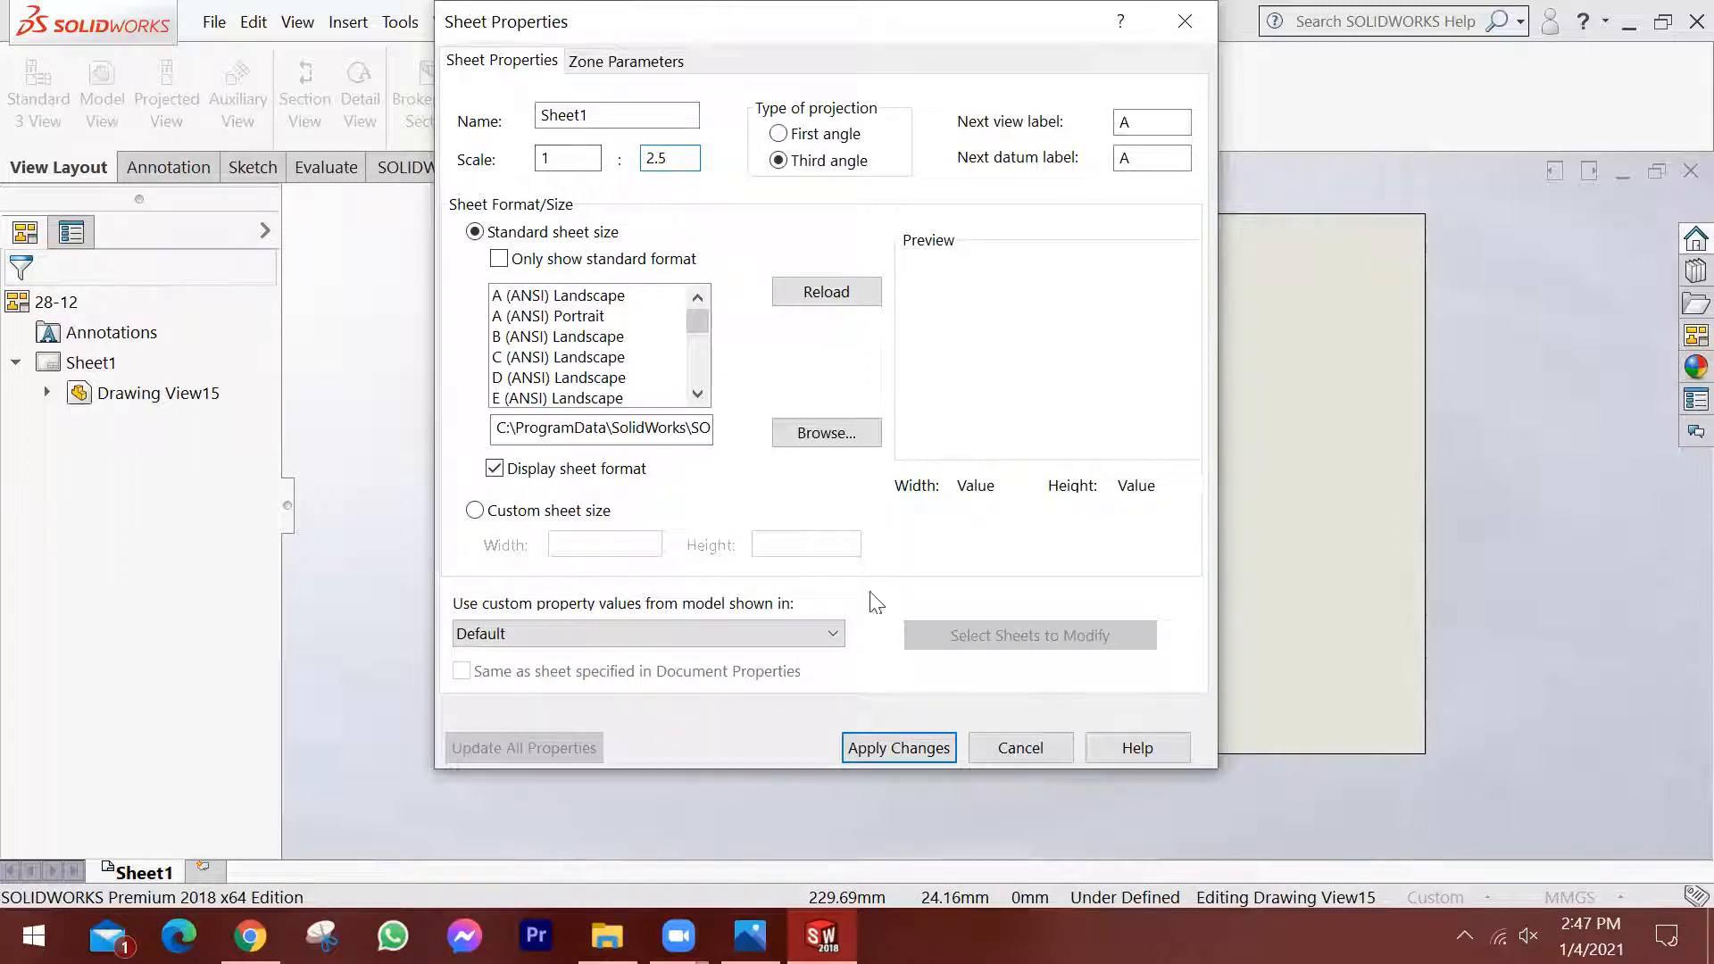
{"action": "left_click", "coordinate": [899, 748]}
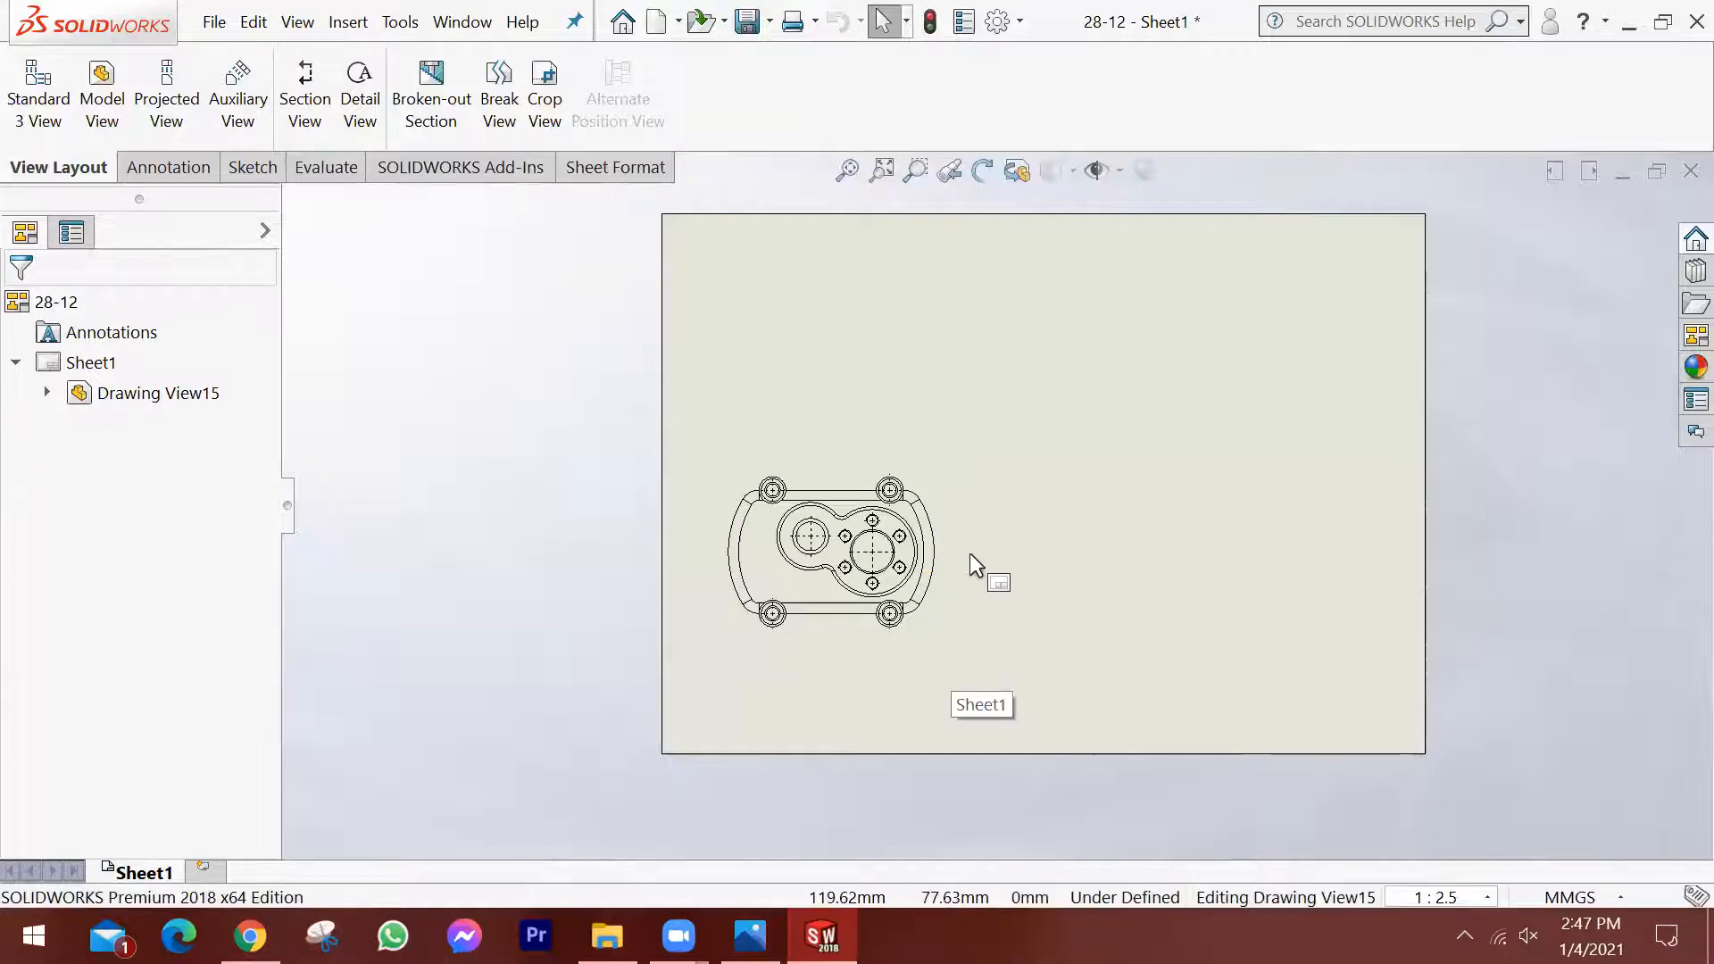
Set a custom sheet scale of 1:1.5 in the sheet properties.
{"action": "scroll", "coordinate": [964, 562], "scroll_direction": "down", "scroll_amount": 1}
{"action": "scroll", "coordinate": [884, 586], "scroll_direction": "up", "scroll_amount": 2}
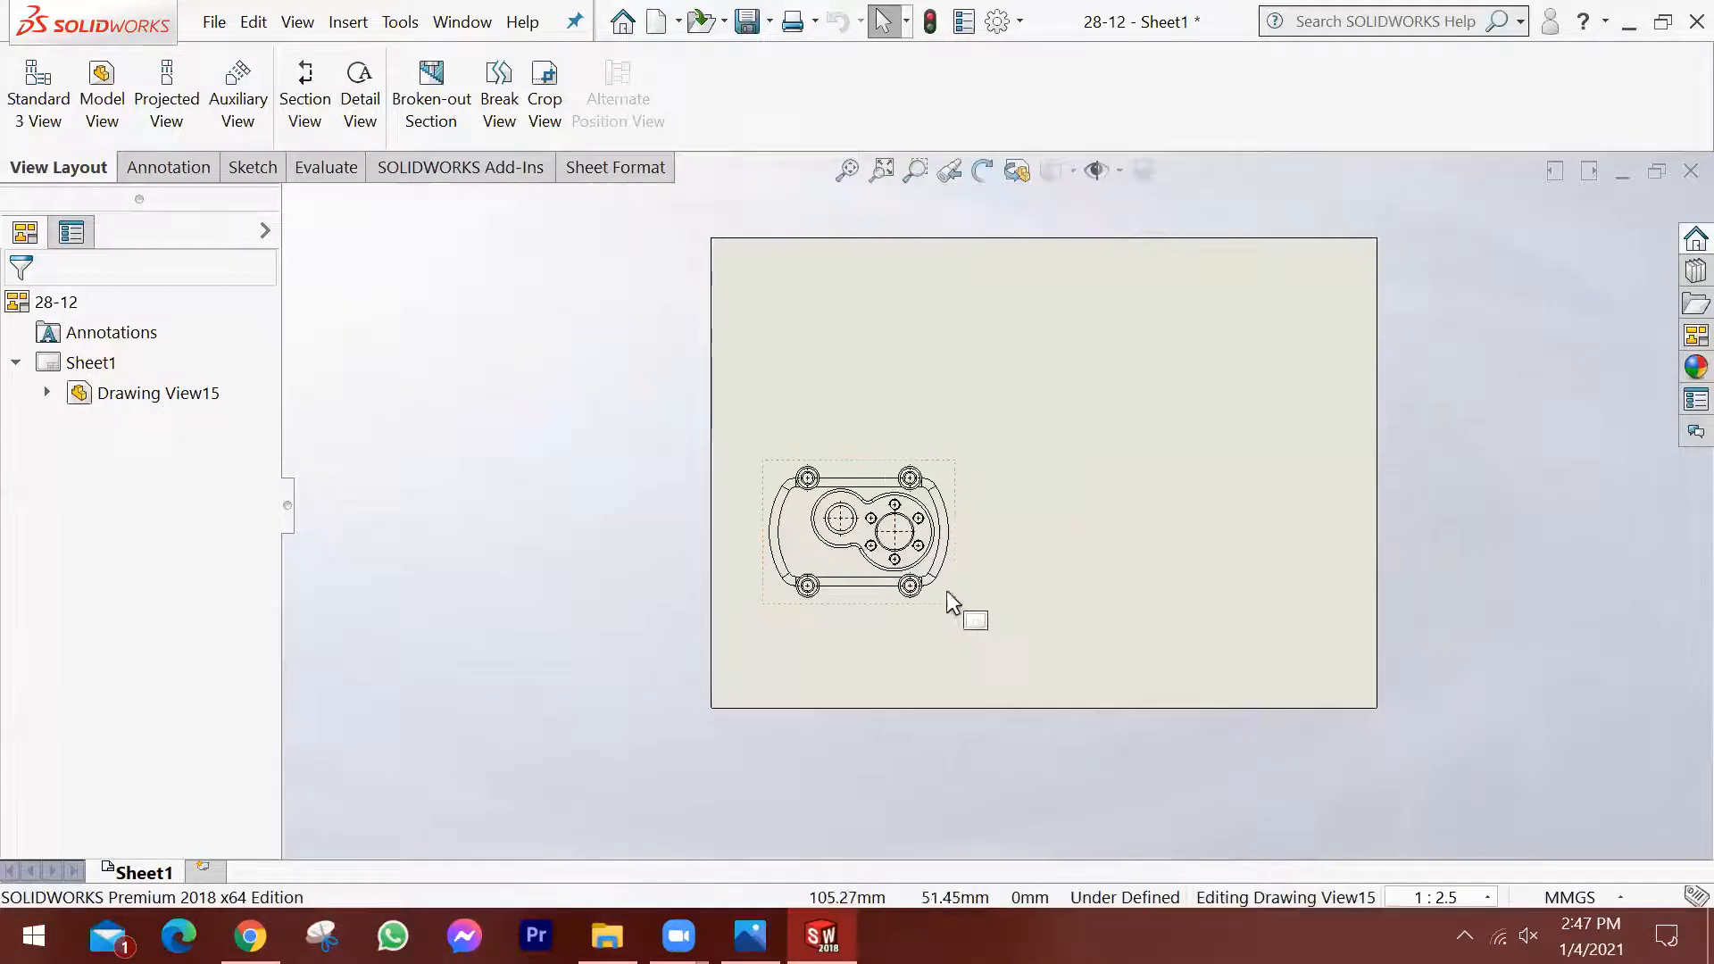
{"action": "scroll", "coordinate": [954, 581], "scroll_direction": "down", "scroll_amount": 1}
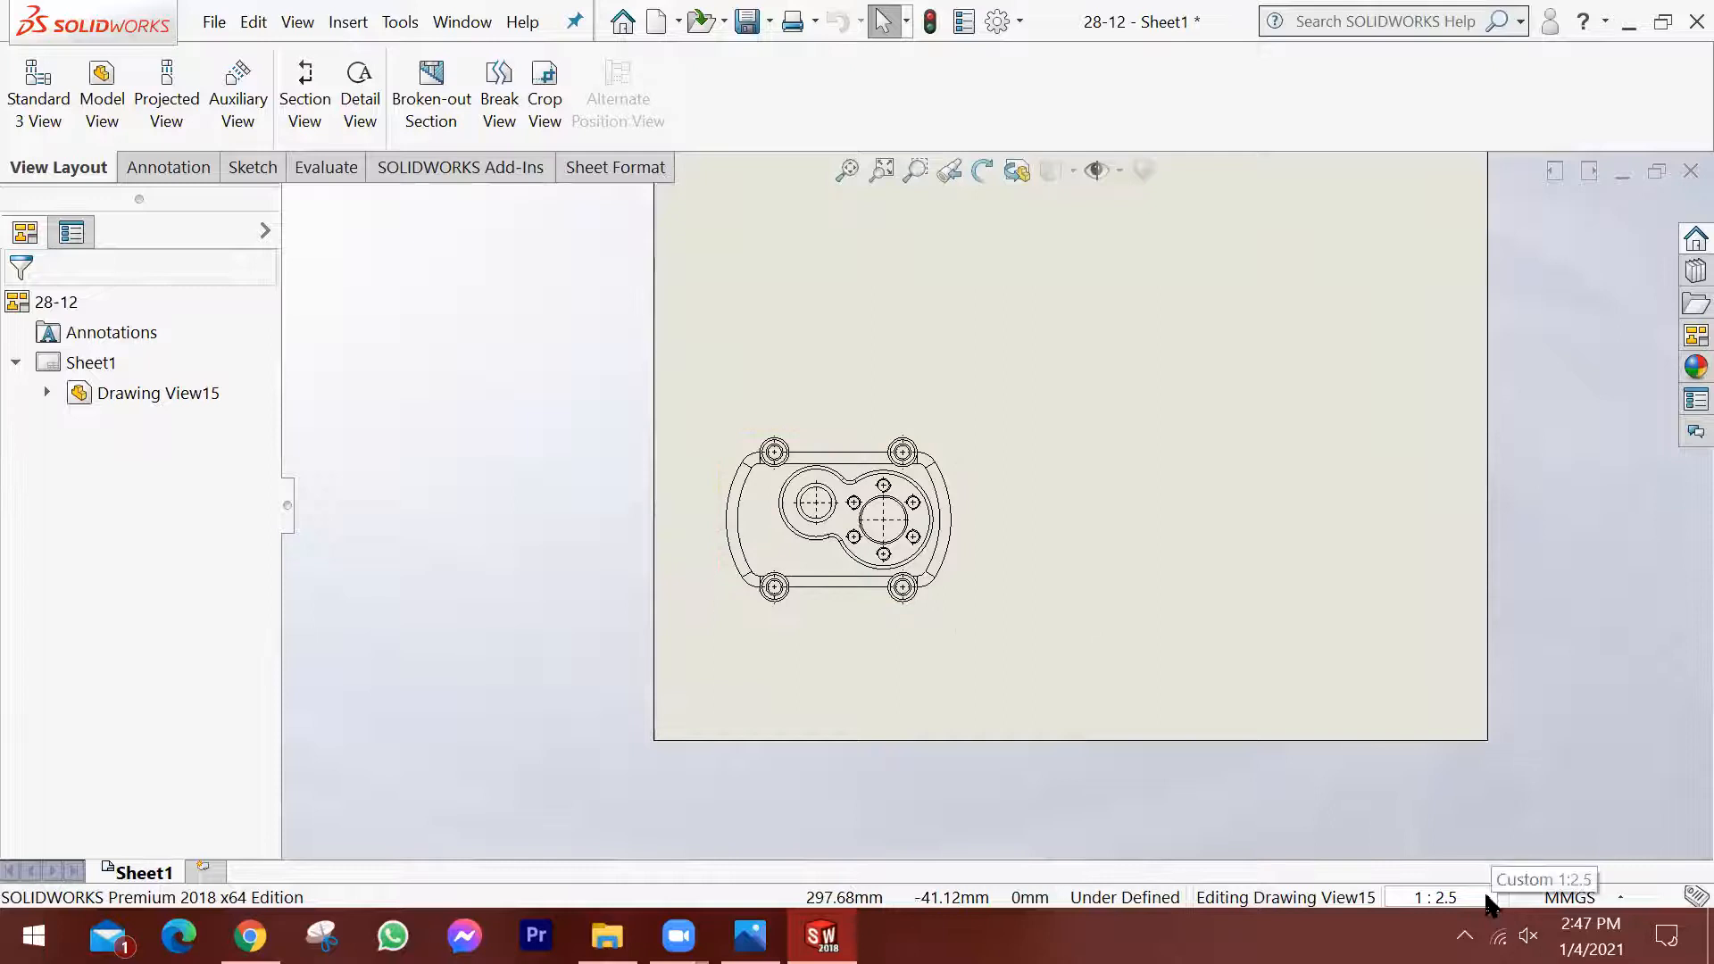
{"action": "left_click", "coordinate": [1455, 892]}
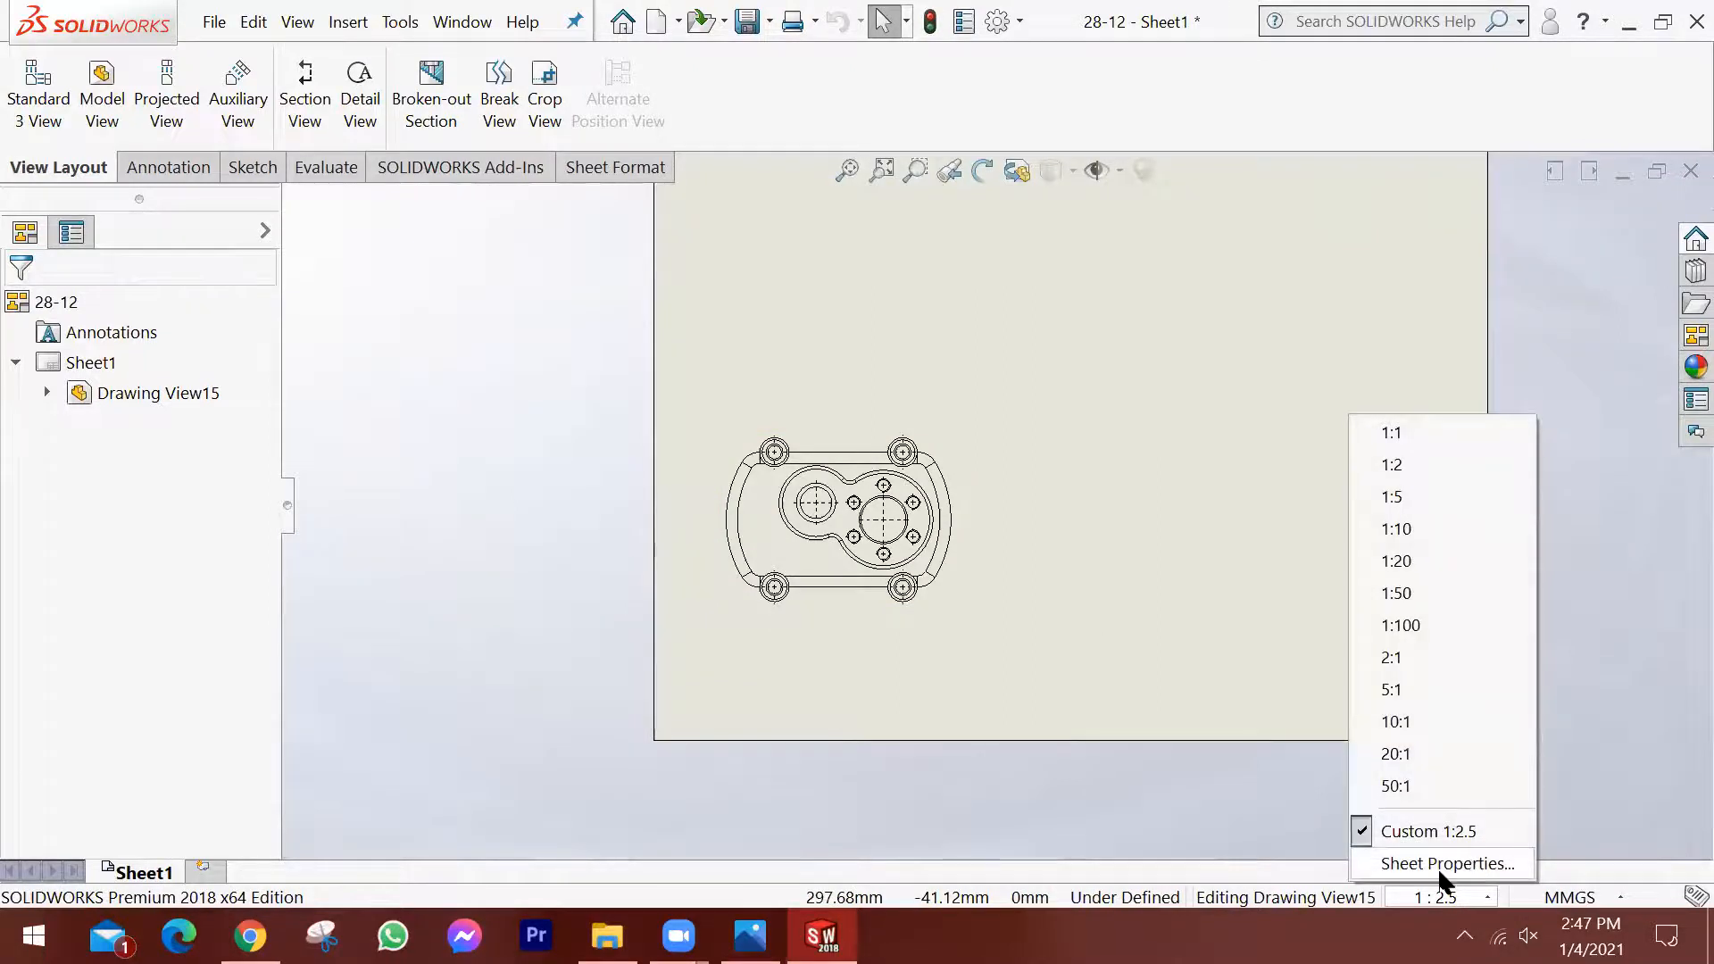
{"action": "left_click", "coordinate": [1447, 864]}
{"action": "key", "text": "Tab"}
{"action": "key", "text": "Tab"}
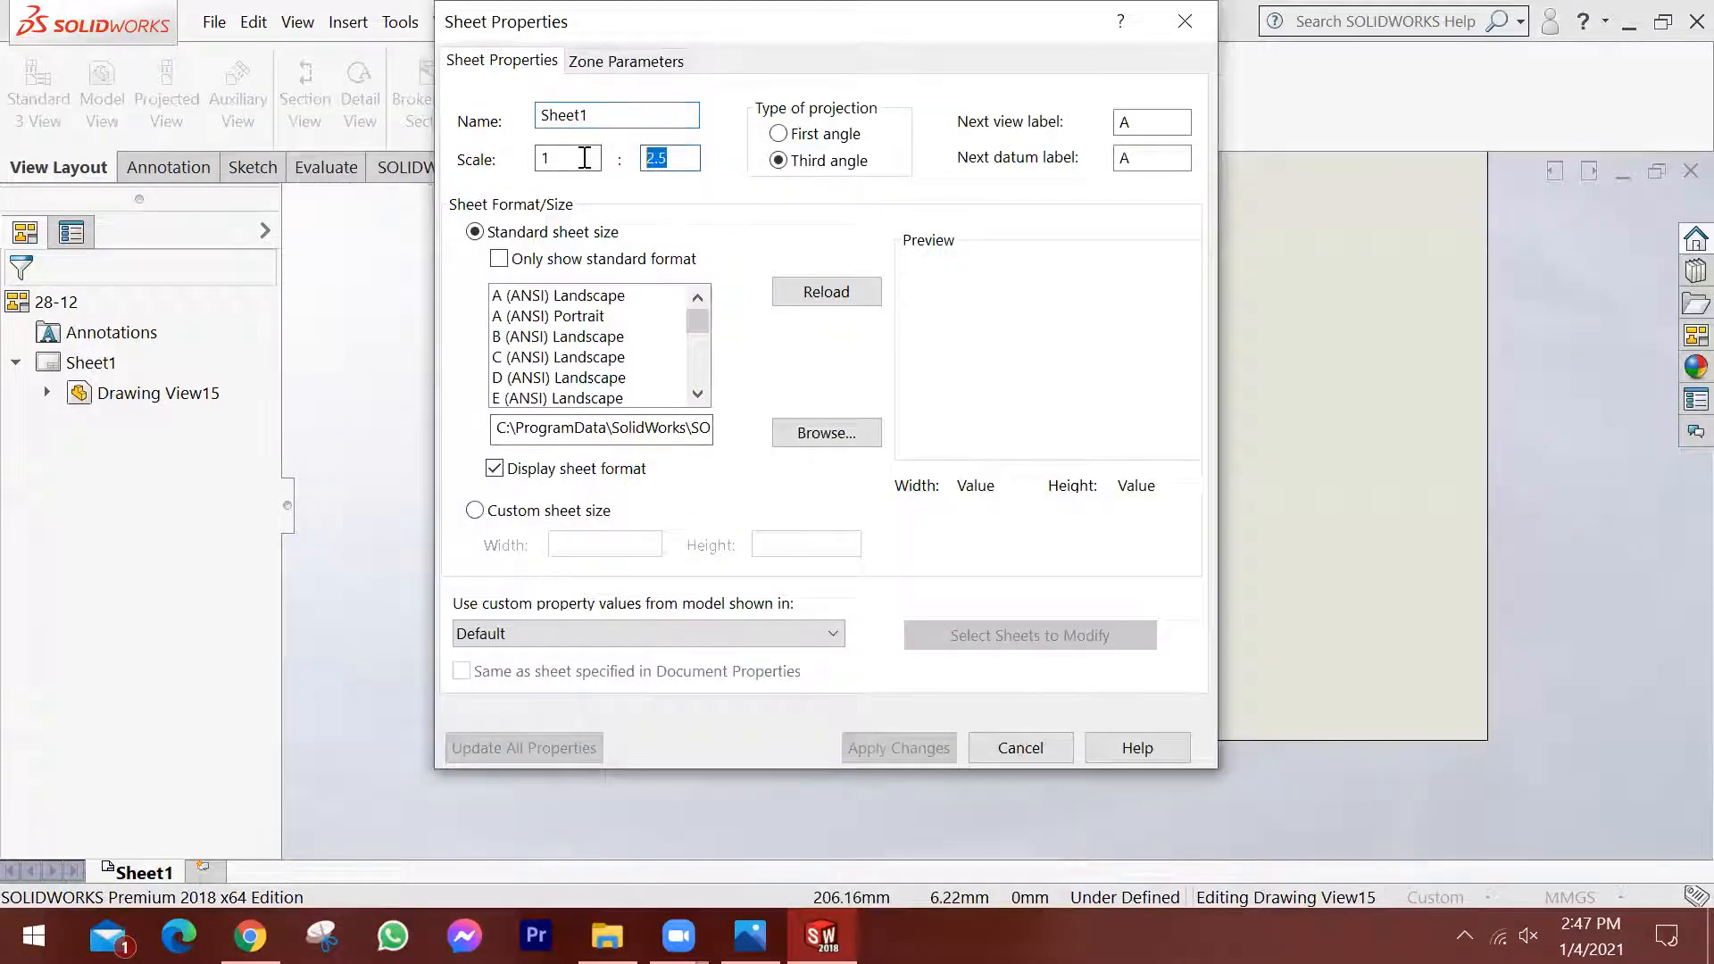
{"action": "type", "text": "1"}
{"action": "key", "text": "BackSpace"}
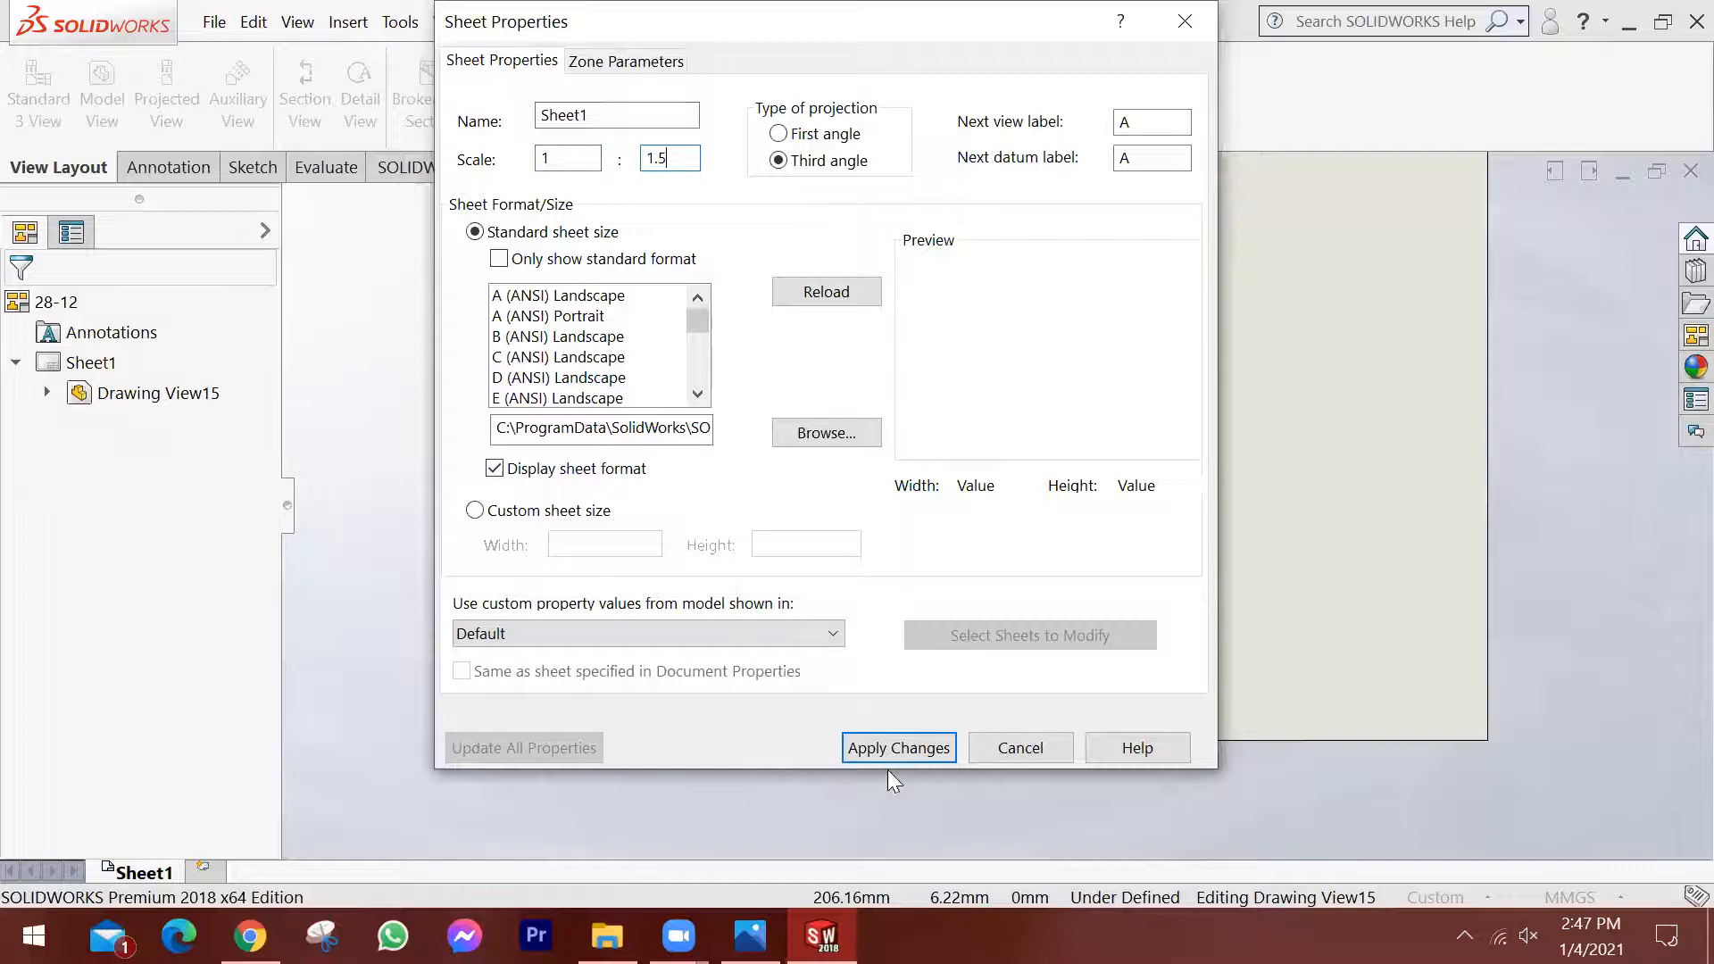
{"action": "left_click", "coordinate": [903, 748]}
Move the part's top view down into the lower-left area of the sheet.
{"action": "scroll", "coordinate": [947, 511], "scroll_direction": "up", "scroll_amount": 3}
{"action": "scroll", "coordinate": [1190, 495], "scroll_direction": "down", "scroll_amount": 2}
{"action": "mouse_move", "coordinate": [939, 645]}
{"action": "left_mouse_down"}
{"action": "mouse_move", "coordinate": [1000, 682]}
{"action": "mouse_move", "coordinate": [970, 703]}
{"action": "left_mouse_up"}
{"action": "scroll", "coordinate": [1091, 540], "scroll_direction": "down", "scroll_amount": 3}
{"action": "scroll", "coordinate": [1102, 446], "scroll_direction": "up", "scroll_amount": 3}
{"action": "scroll", "coordinate": [1111, 446], "scroll_direction": "down", "scroll_amount": 1}
{"action": "scroll", "coordinate": [1129, 466], "scroll_direction": "up", "scroll_amount": 1}
{"action": "scroll", "coordinate": [1134, 464], "scroll_direction": "down", "scroll_amount": 1}
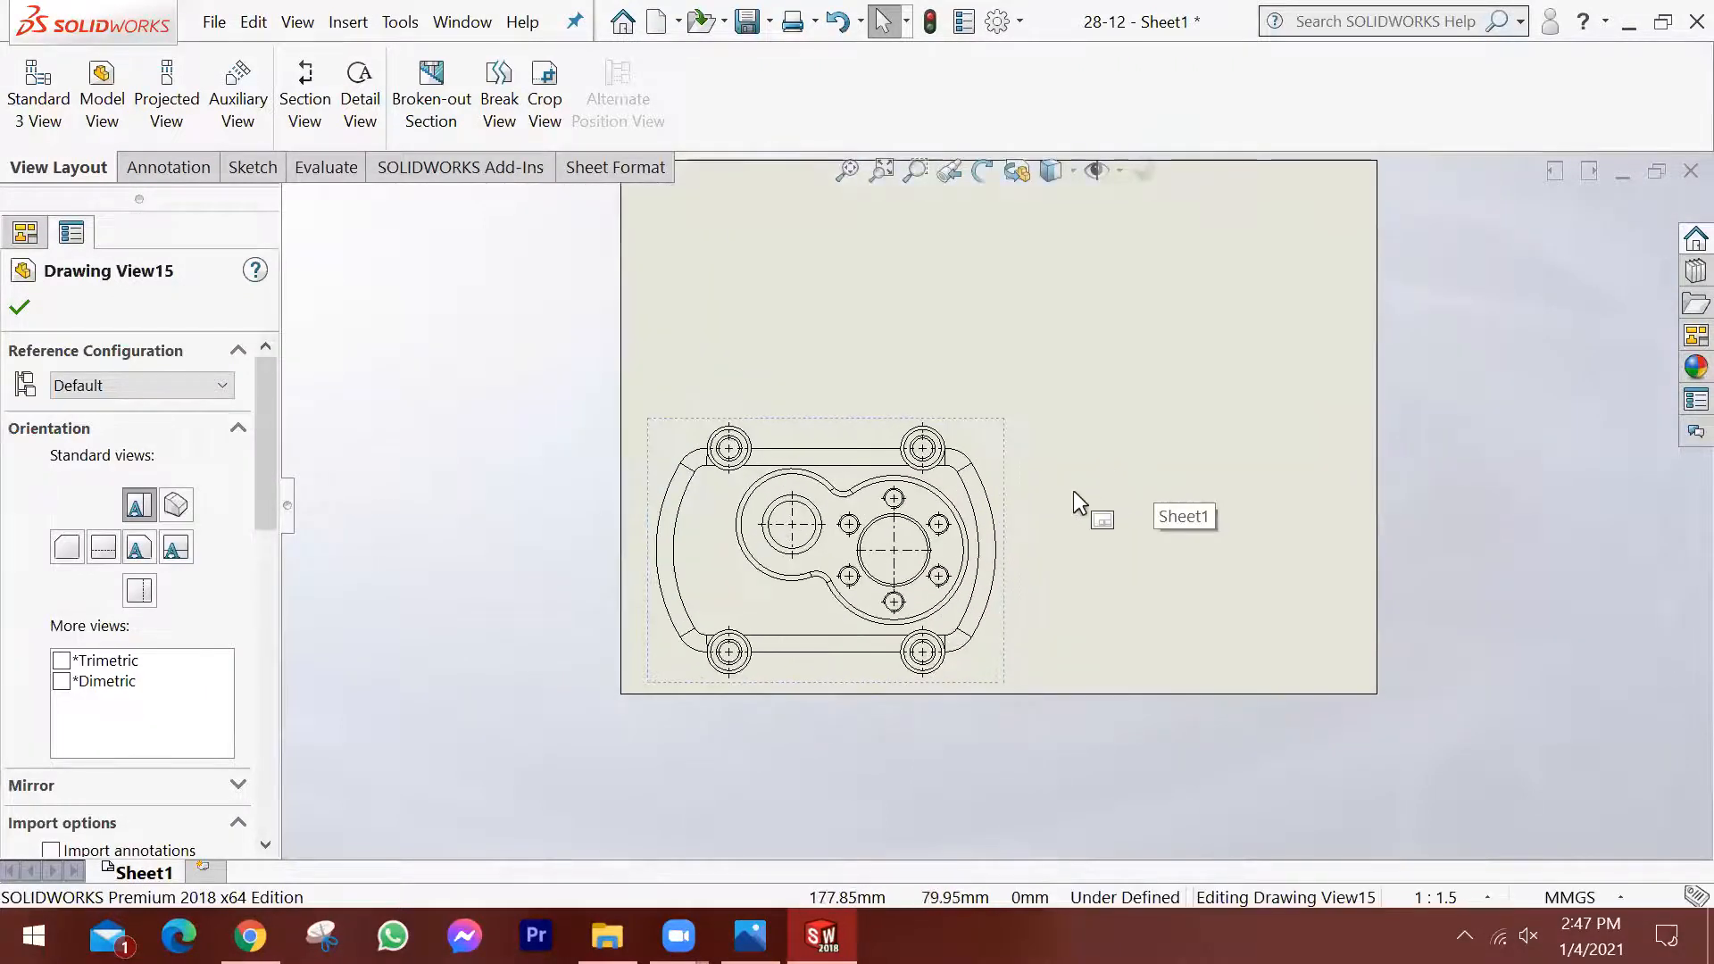
{"action": "scroll", "coordinate": [1073, 490], "scroll_direction": "up", "scroll_amount": 1}
{"action": "left_click", "coordinate": [17, 304]}
{"action": "left_click", "coordinate": [1152, 531]}
{"action": "scroll", "coordinate": [1075, 513], "scroll_direction": "up", "scroll_amount": 1}
{"action": "scroll", "coordinate": [1230, 505], "scroll_direction": "down", "scroll_amount": 1}
{"action": "scroll", "coordinate": [1164, 489], "scroll_direction": "up", "scroll_amount": 1}
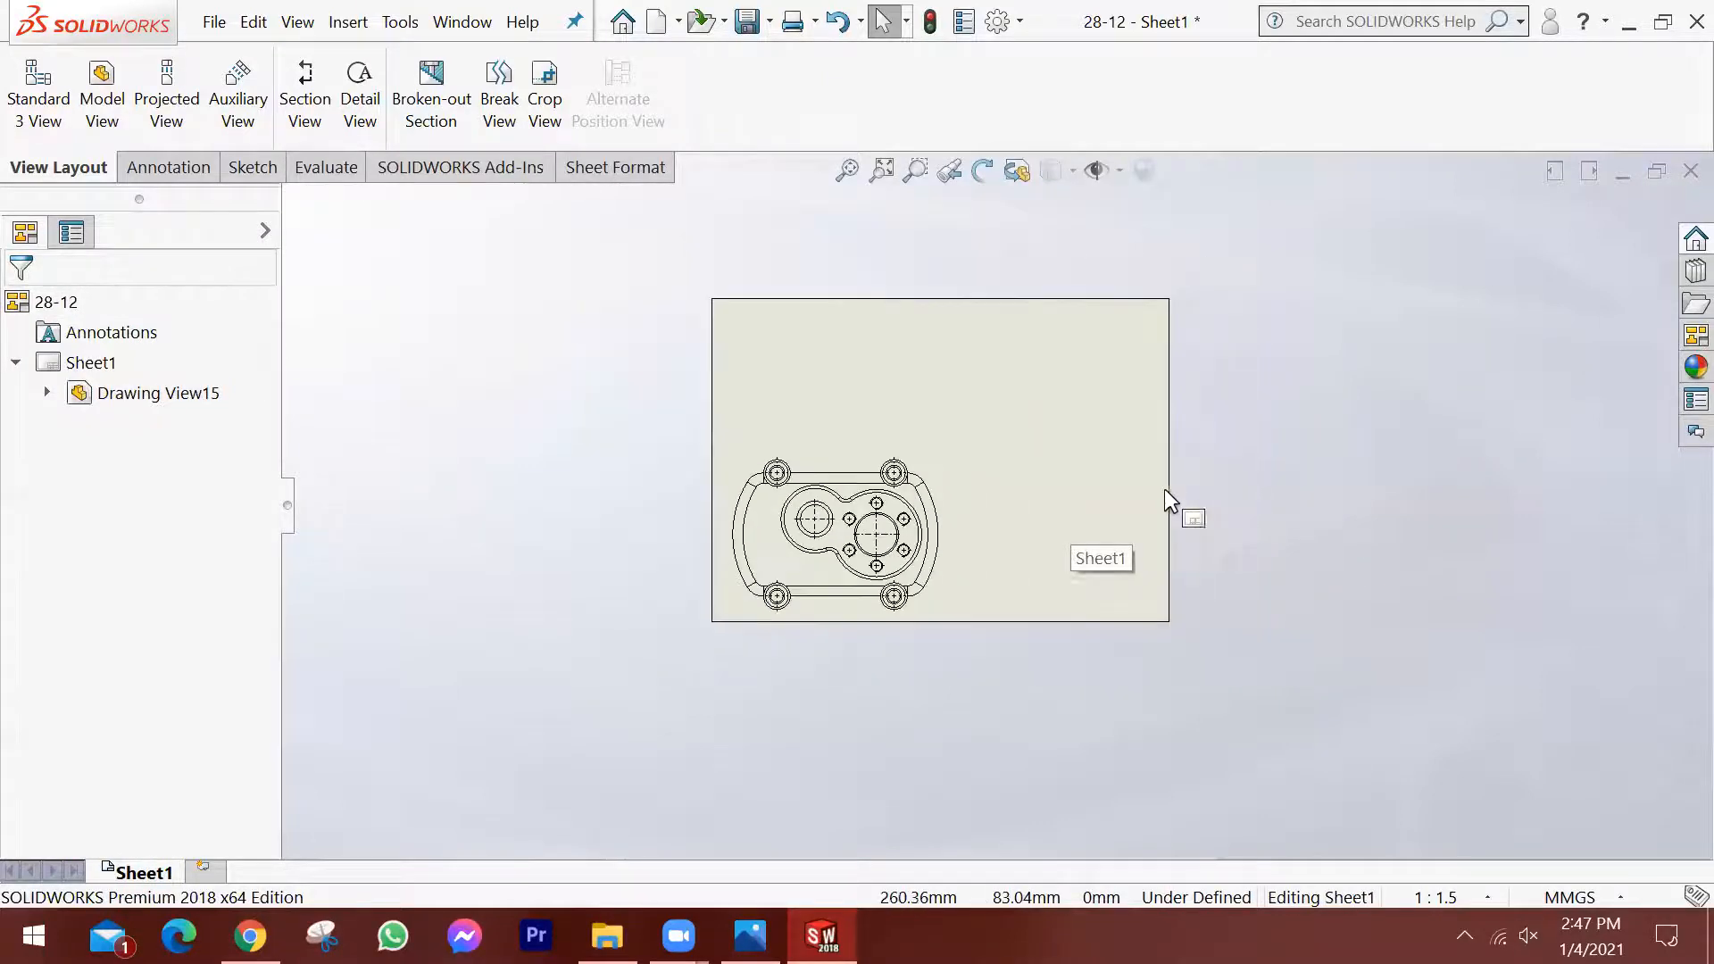
{"action": "scroll", "coordinate": [1167, 470], "scroll_direction": "down", "scroll_amount": 1}
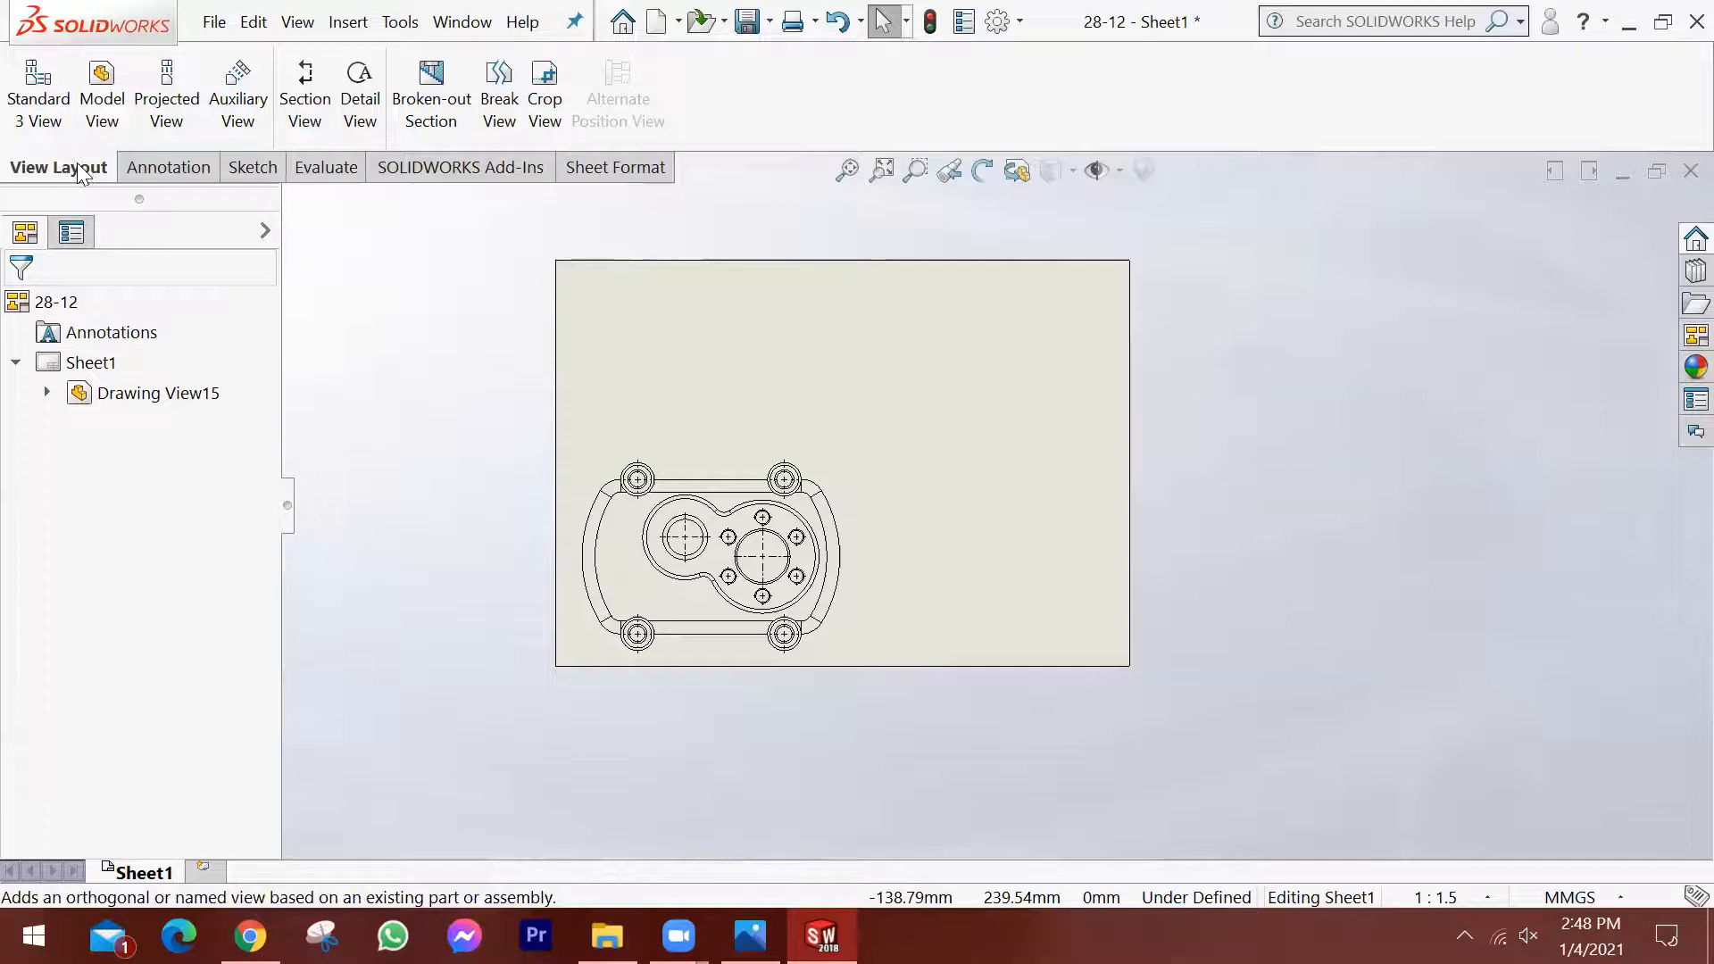
Insert an isometric model view of part 28-12 in the upper-right area of the sheet.
{"action": "left_click", "coordinate": [115, 82]}
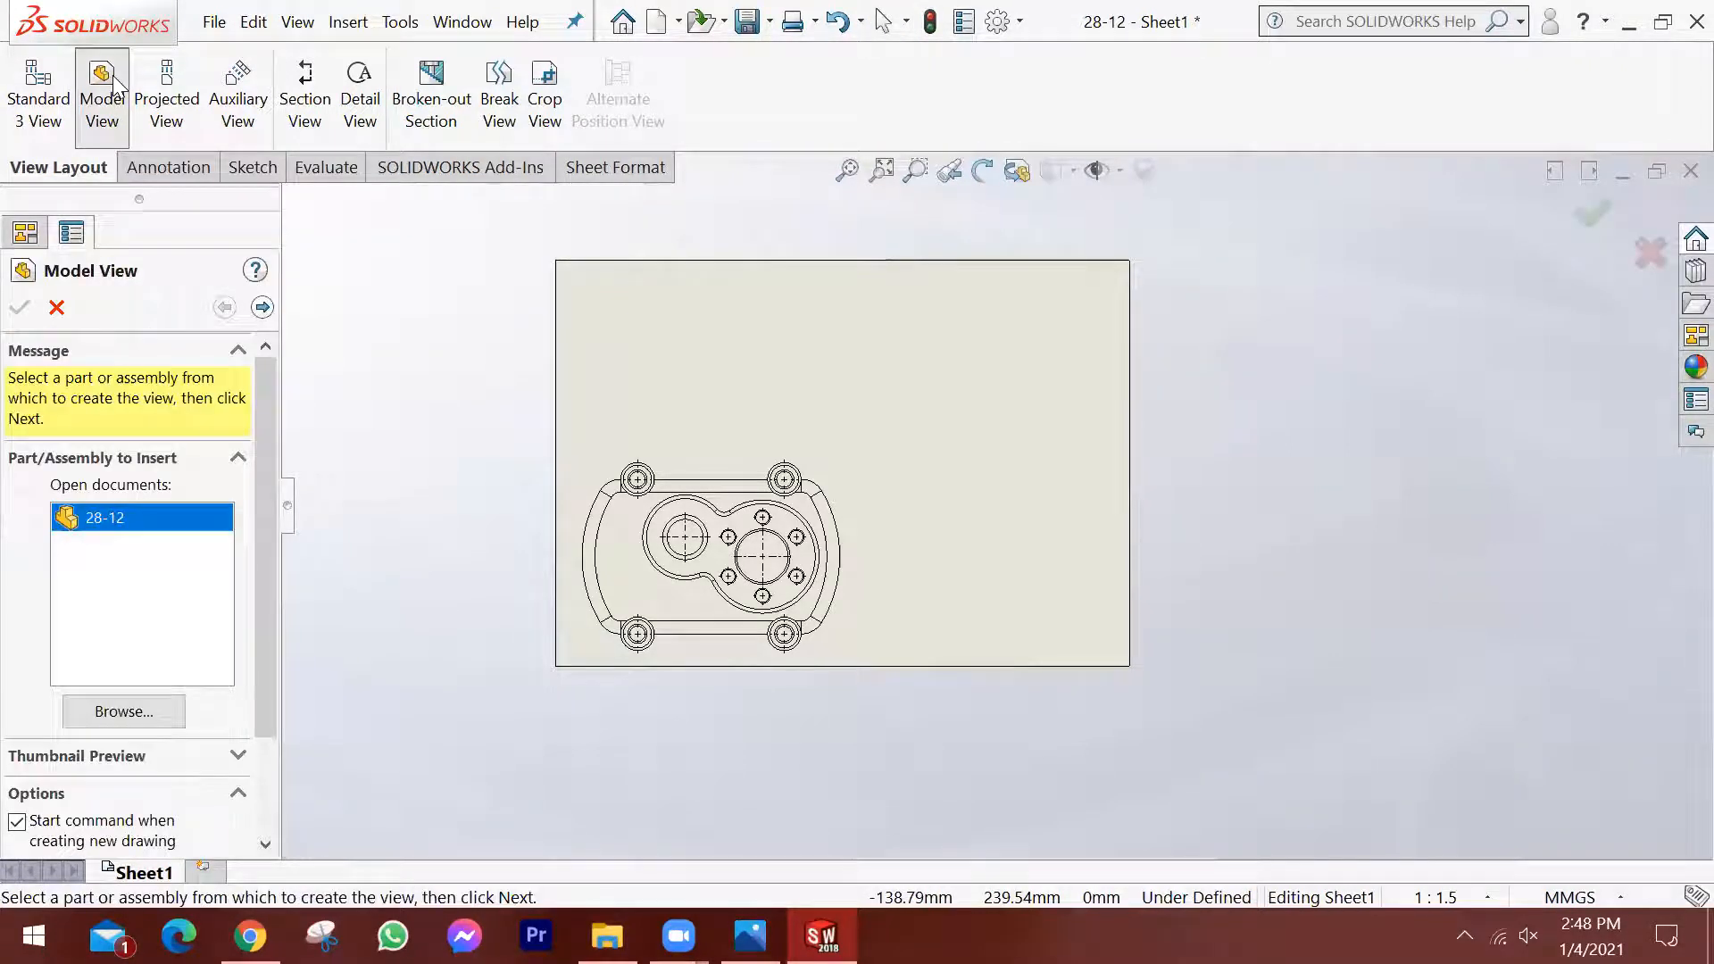
{"action": "double_click", "coordinate": [134, 518]}
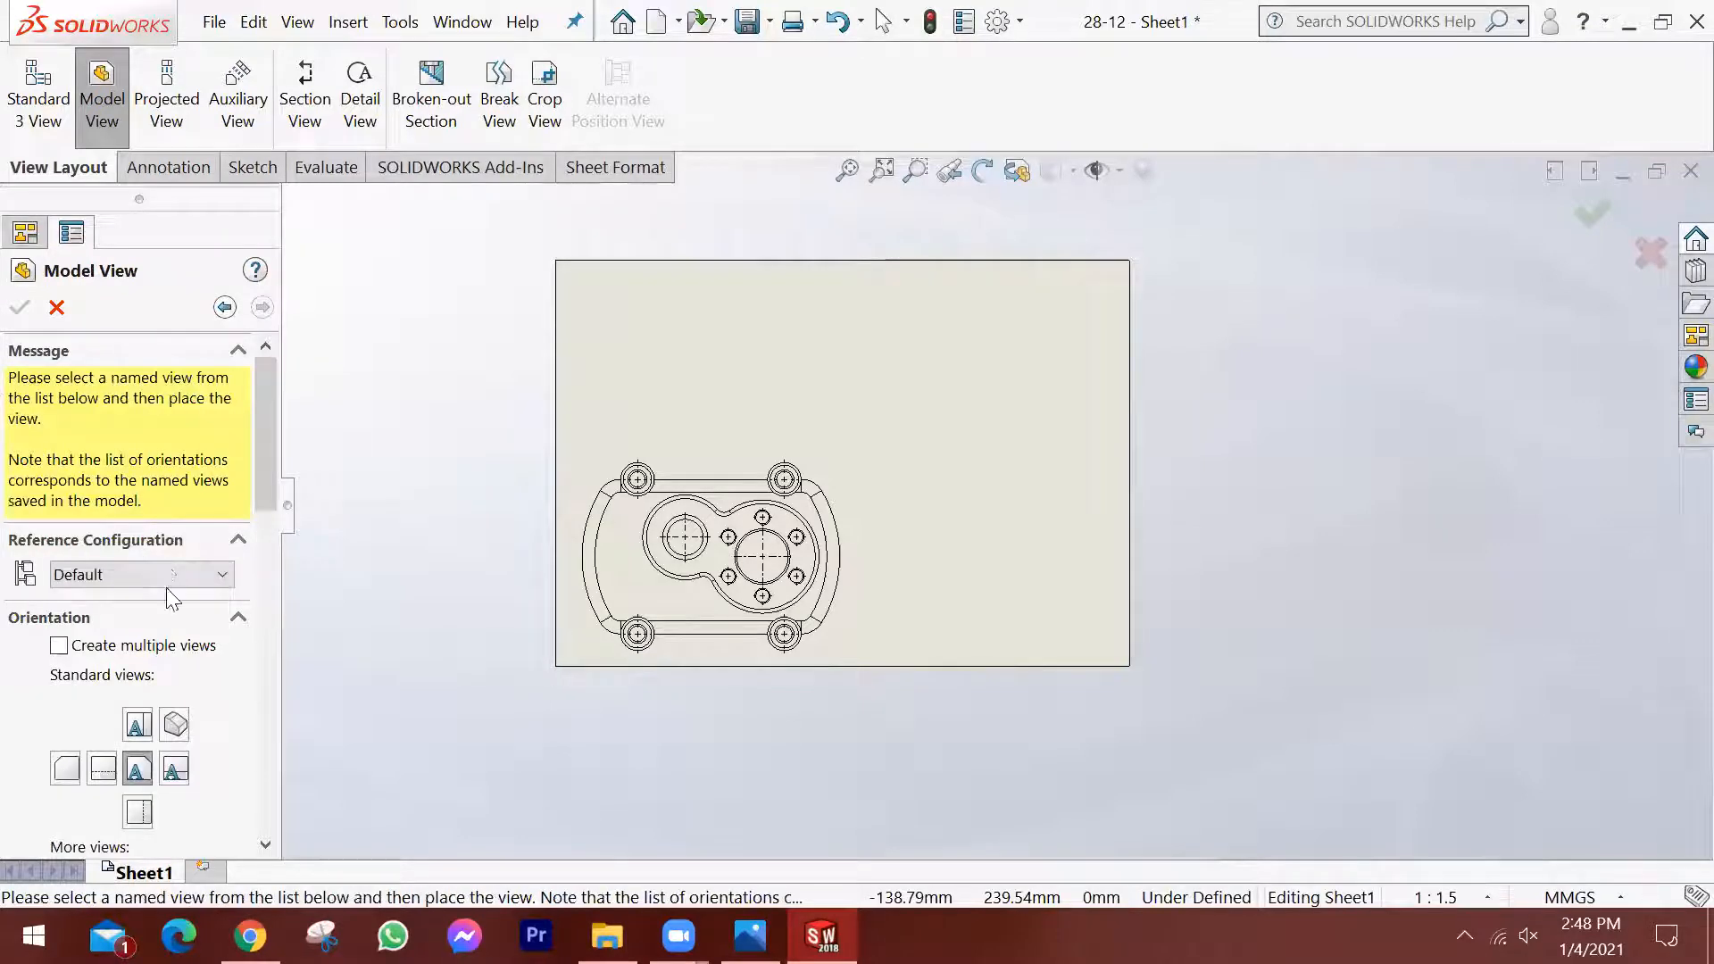
{"action": "scroll", "coordinate": [183, 757], "scroll_direction": "down", "scroll_amount": 3}
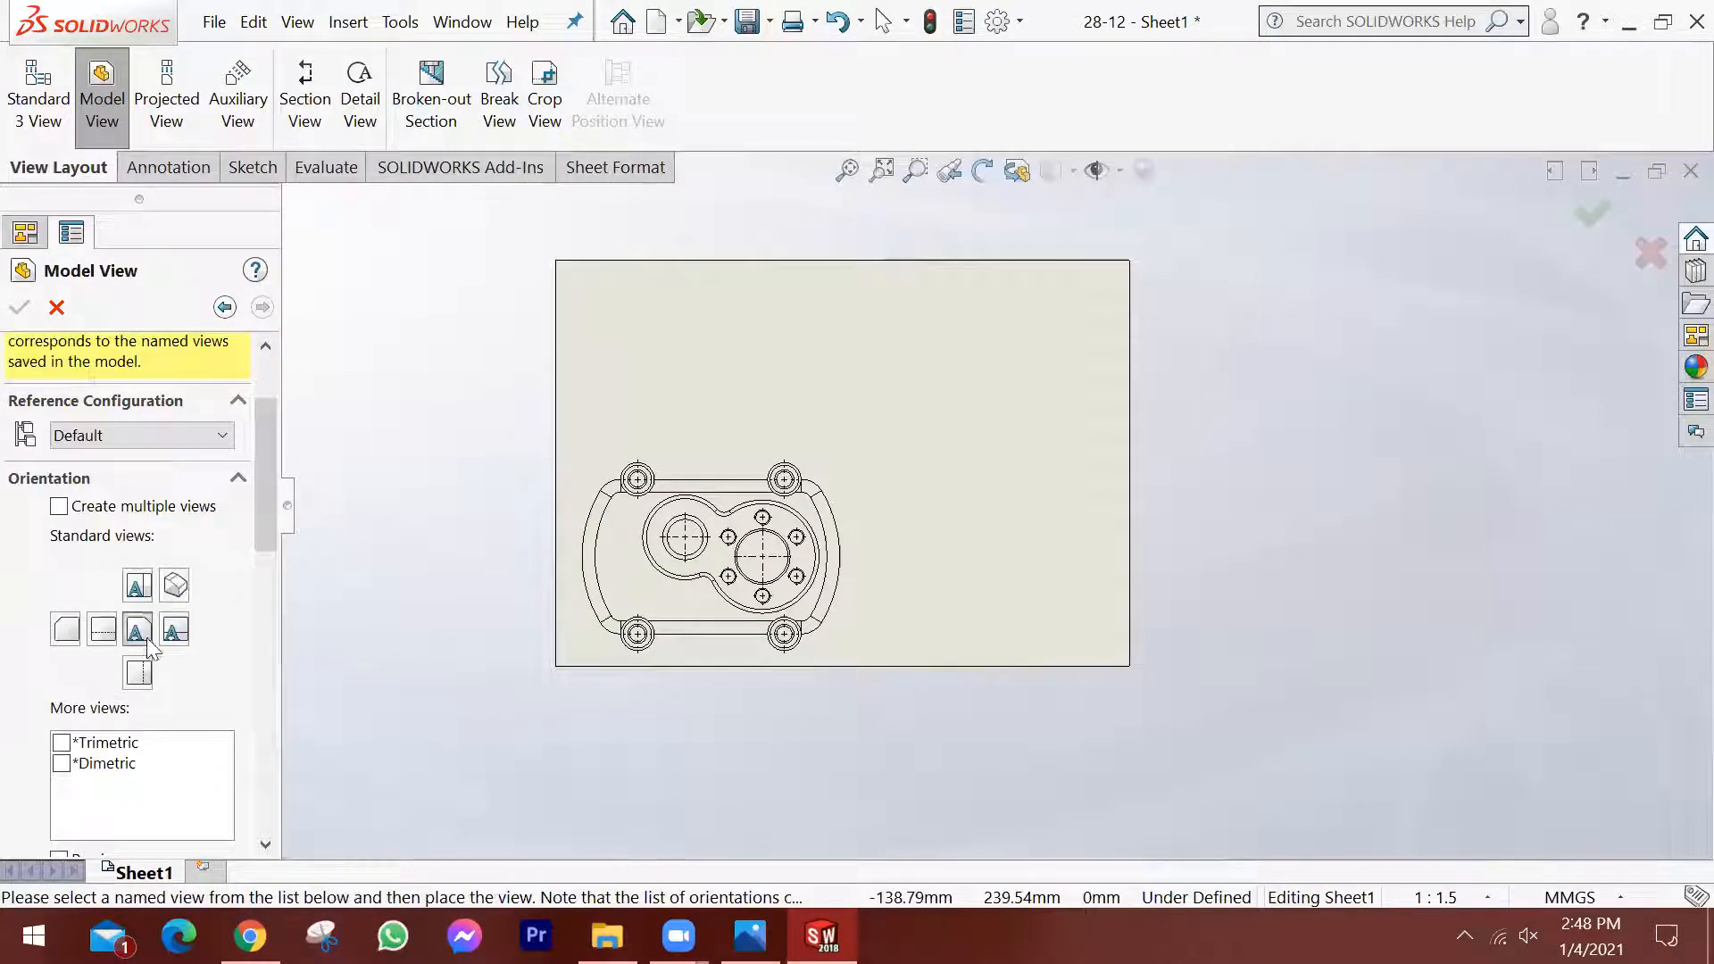
{"action": "left_click", "coordinate": [176, 589]}
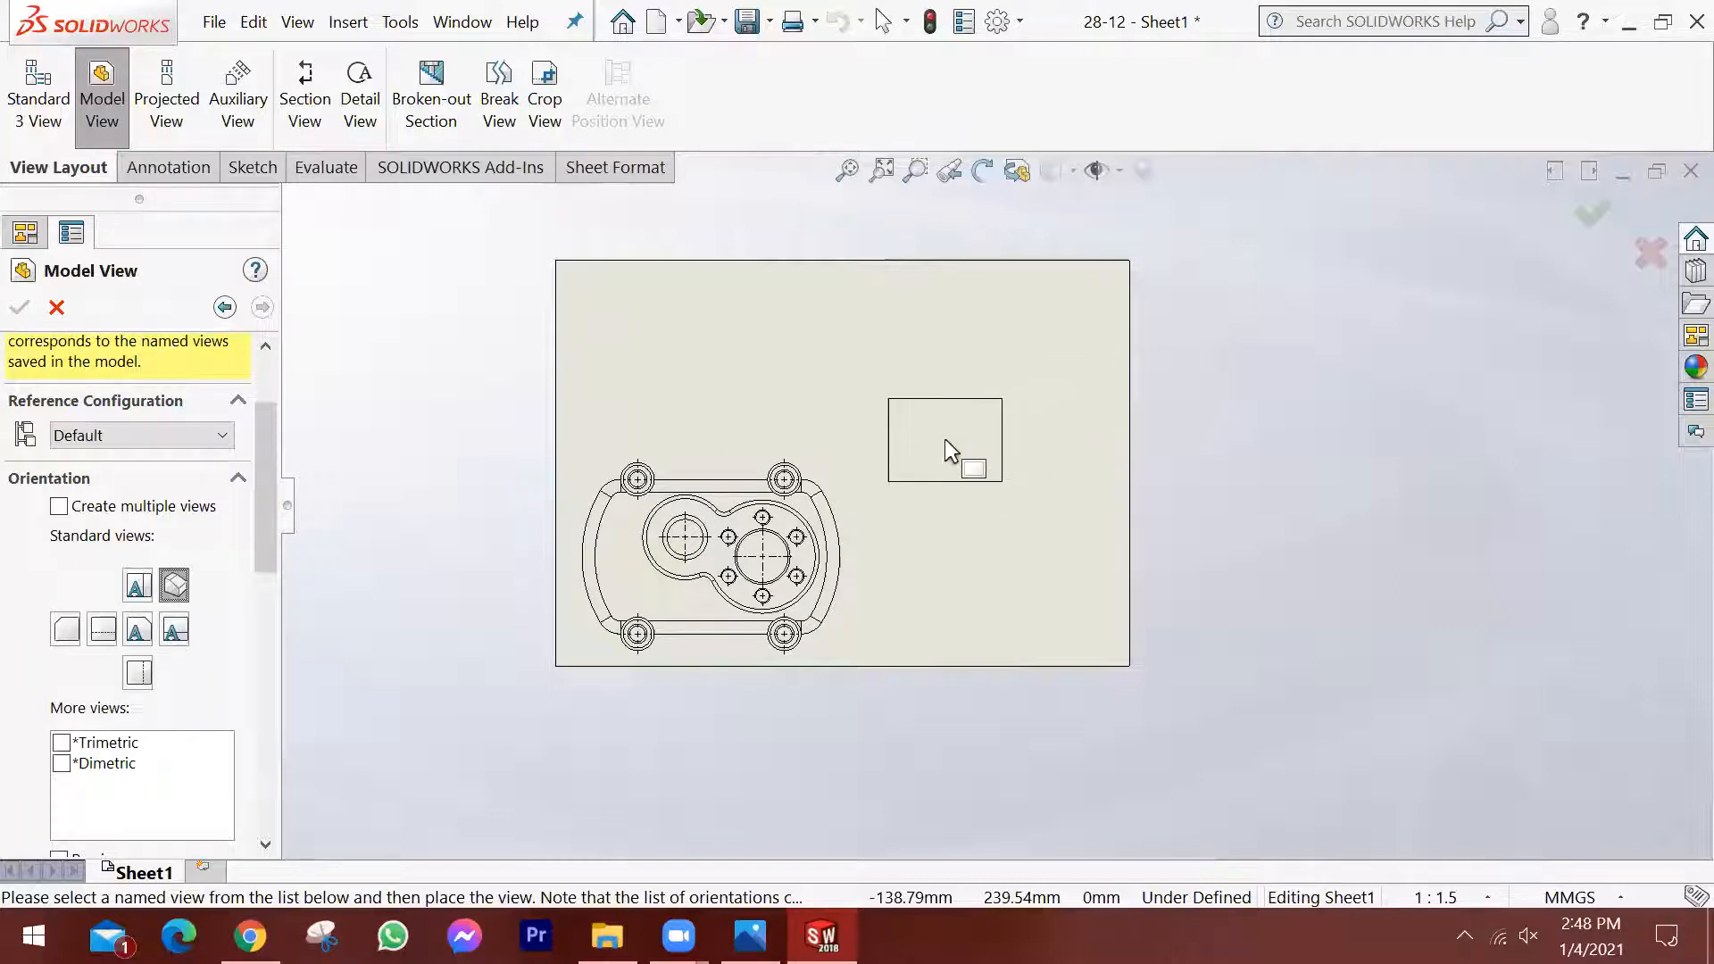
{"action": "left_click", "coordinate": [1021, 370]}
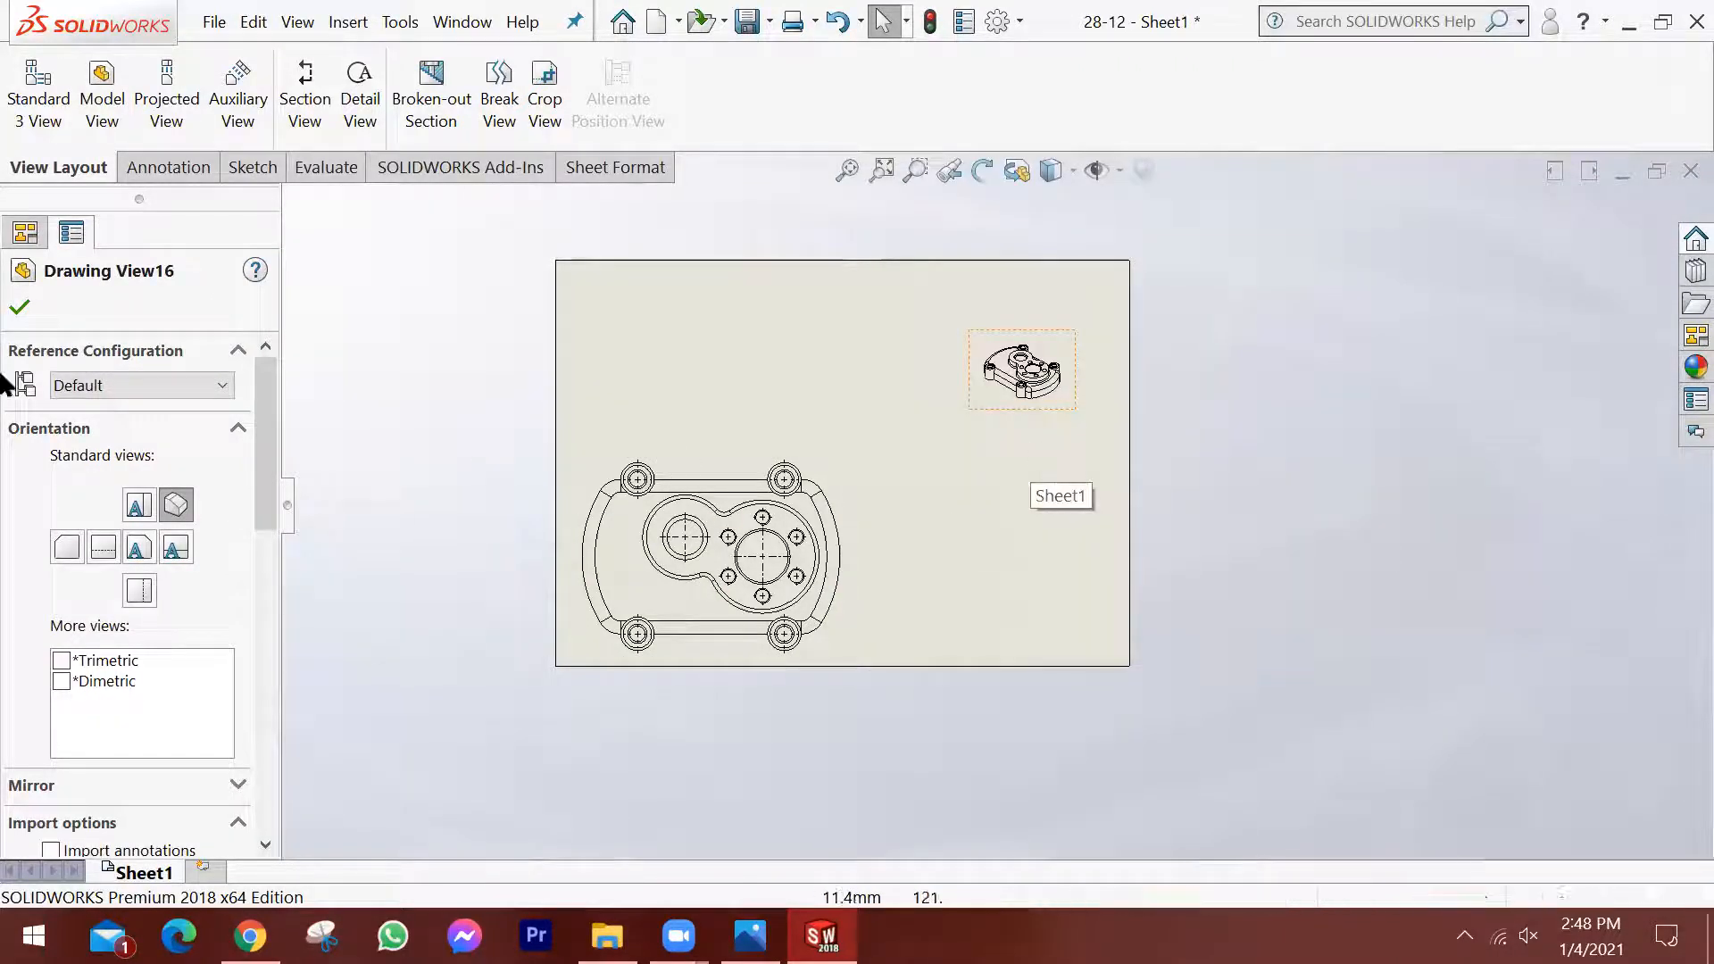
{"action": "left_click", "coordinate": [19, 307]}
{"action": "scroll", "coordinate": [1022, 357], "scroll_direction": "down", "scroll_amount": 4}
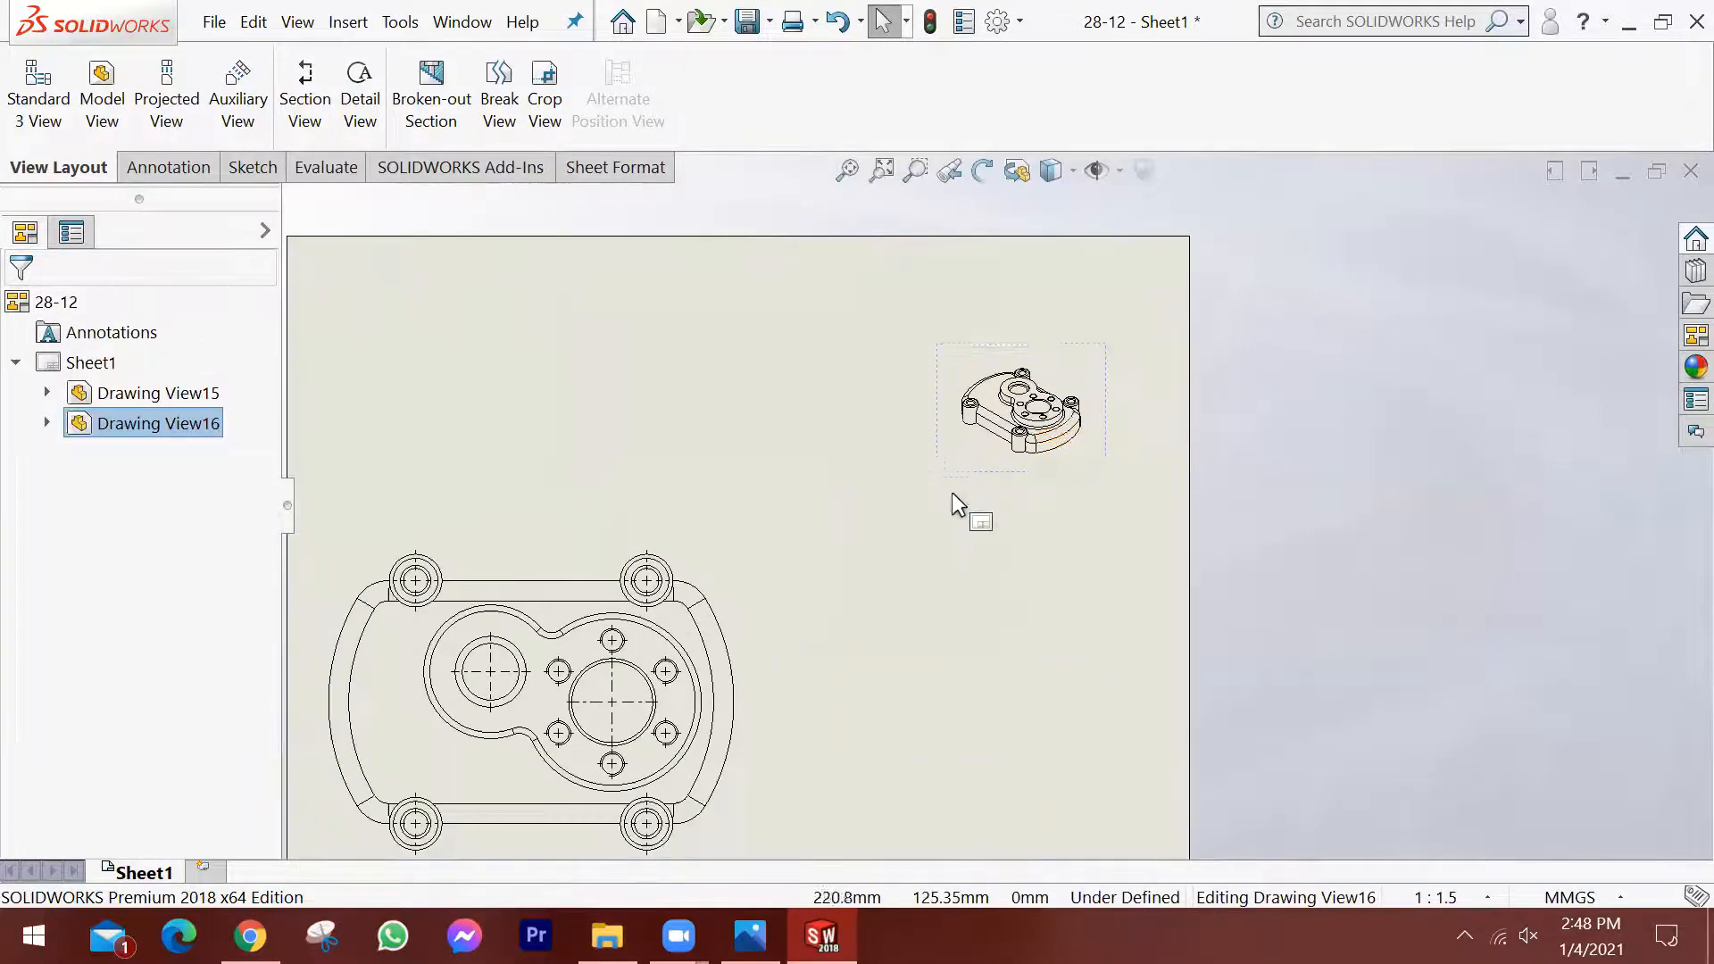
{"action": "scroll", "coordinate": [952, 491], "scroll_direction": "up", "scroll_amount": 1}
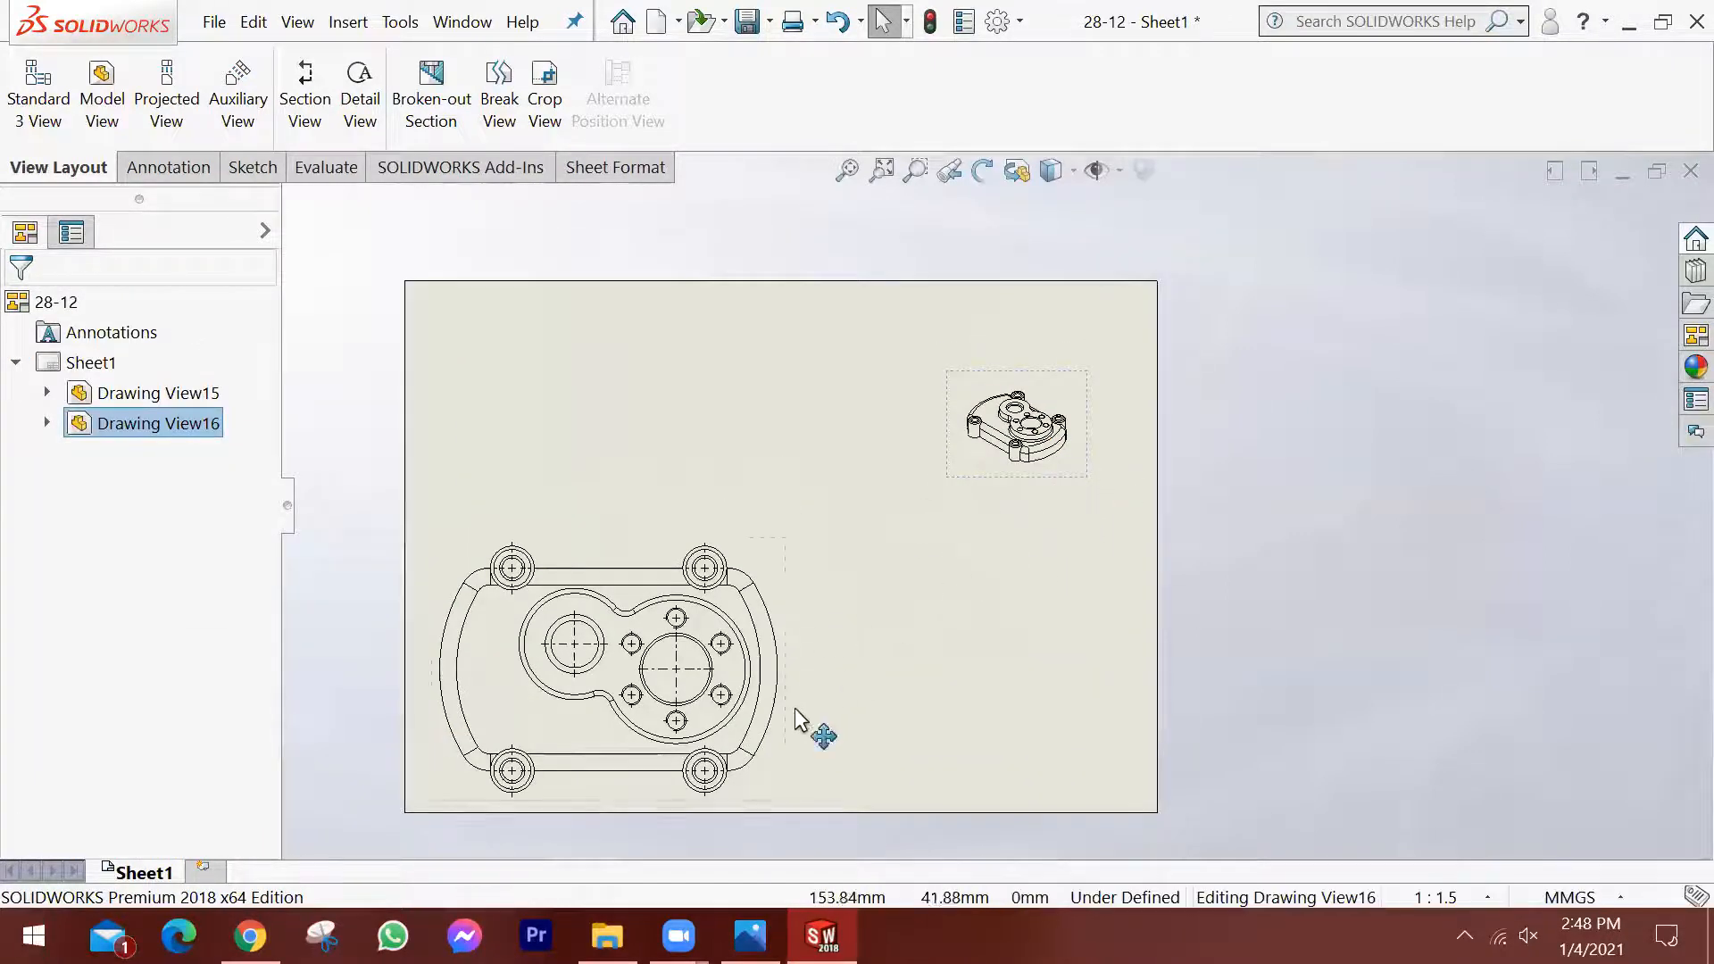
{"action": "scroll", "coordinate": [679, 730], "scroll_direction": "down", "scroll_amount": 2}
{"action": "scroll", "coordinate": [956, 670], "scroll_direction": "up", "scroll_amount": 2}
{"action": "scroll", "coordinate": [891, 669], "scroll_direction": "down", "scroll_amount": 1}
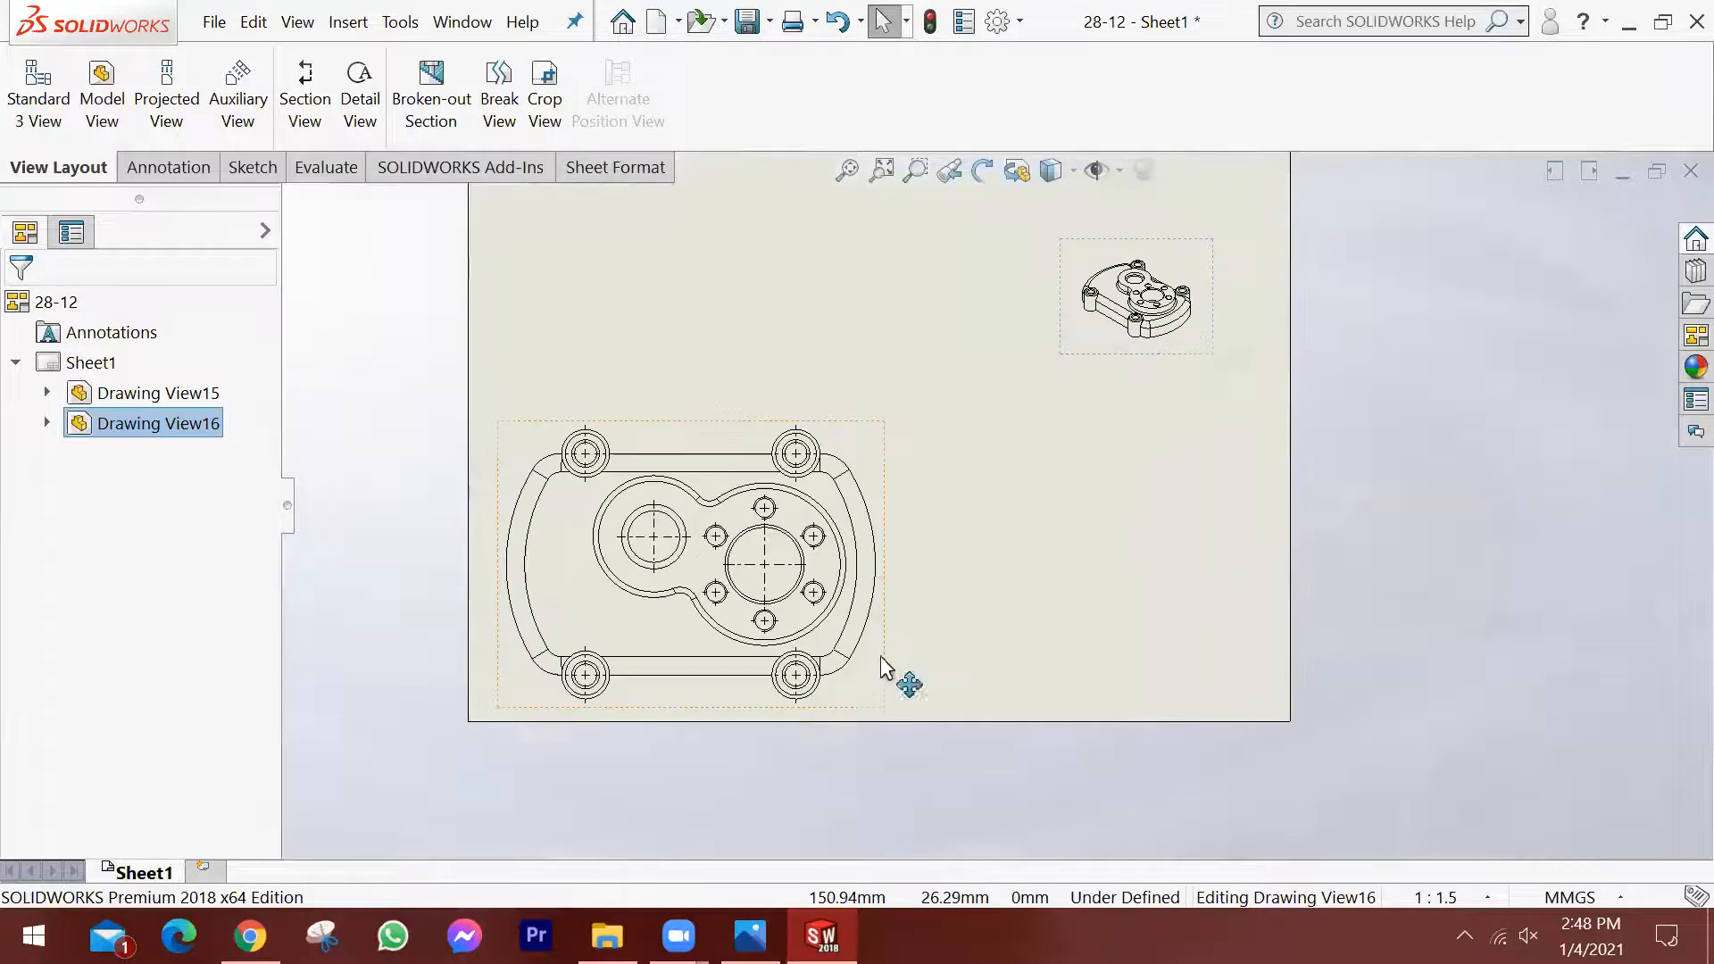
{"action": "left_click", "coordinate": [1096, 411]}
{"action": "scroll", "coordinate": [1096, 410], "scroll_direction": "up", "scroll_amount": 1}
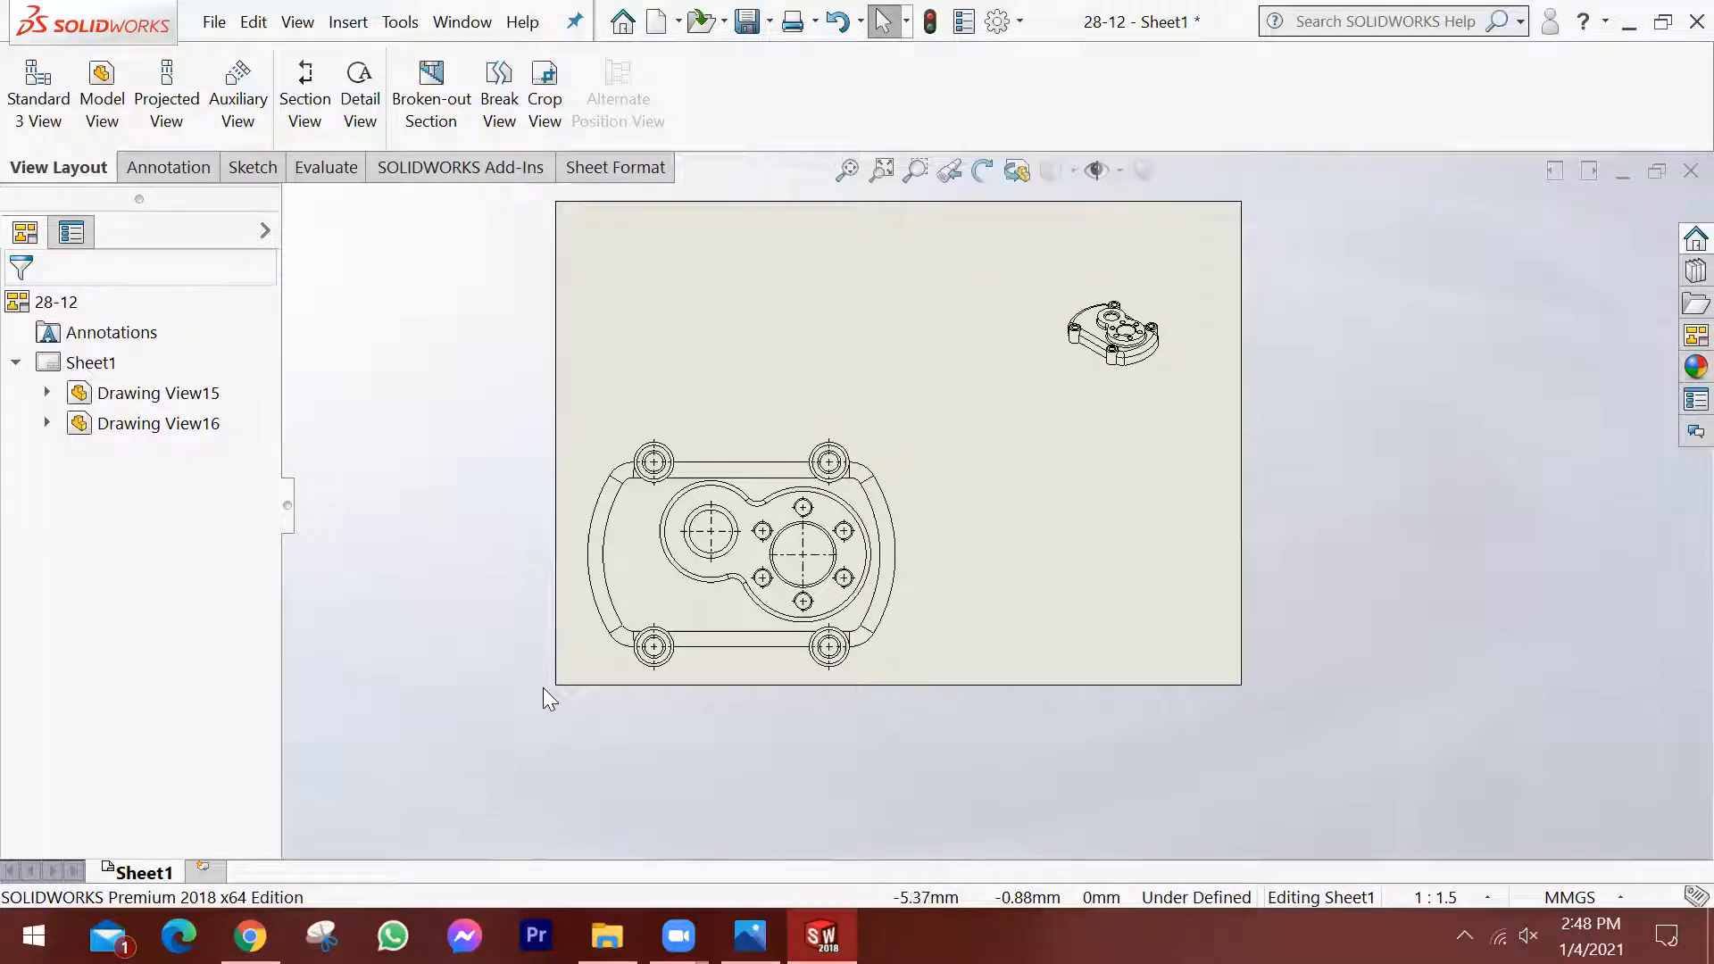
Try several other standard orientations on the isometric view and return it to isometric.
{"action": "left_click", "coordinate": [1092, 373]}
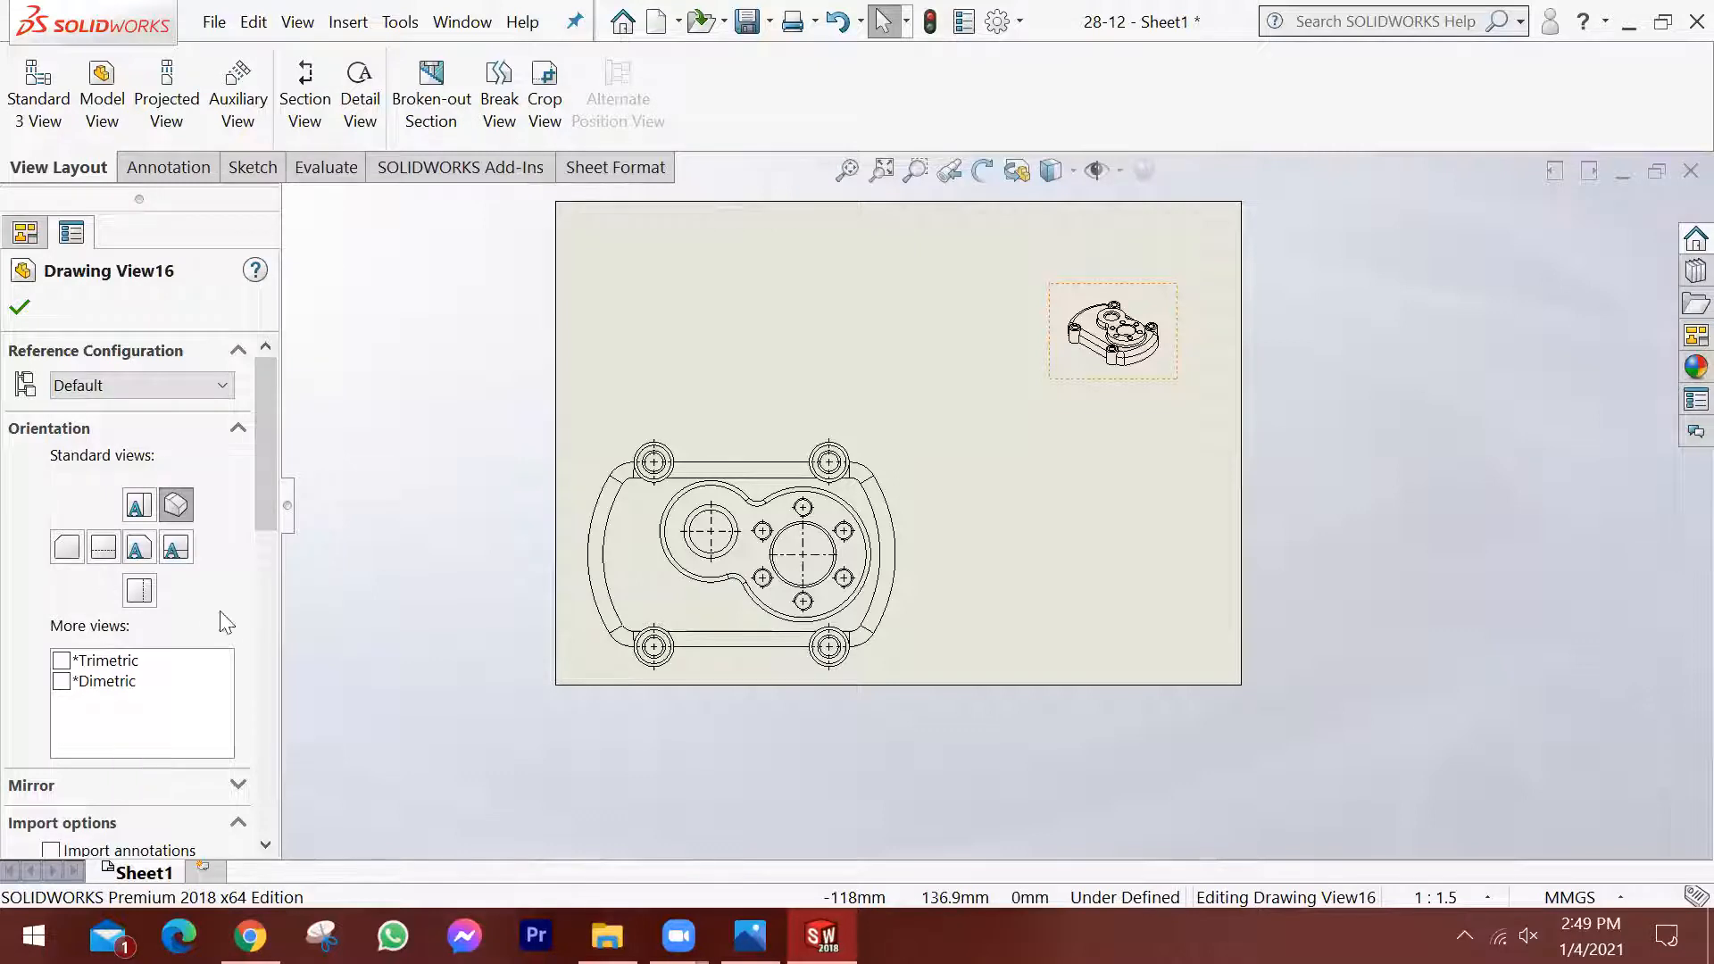
{"action": "left_click", "coordinate": [140, 547]}
{"action": "left_click", "coordinate": [104, 547]}
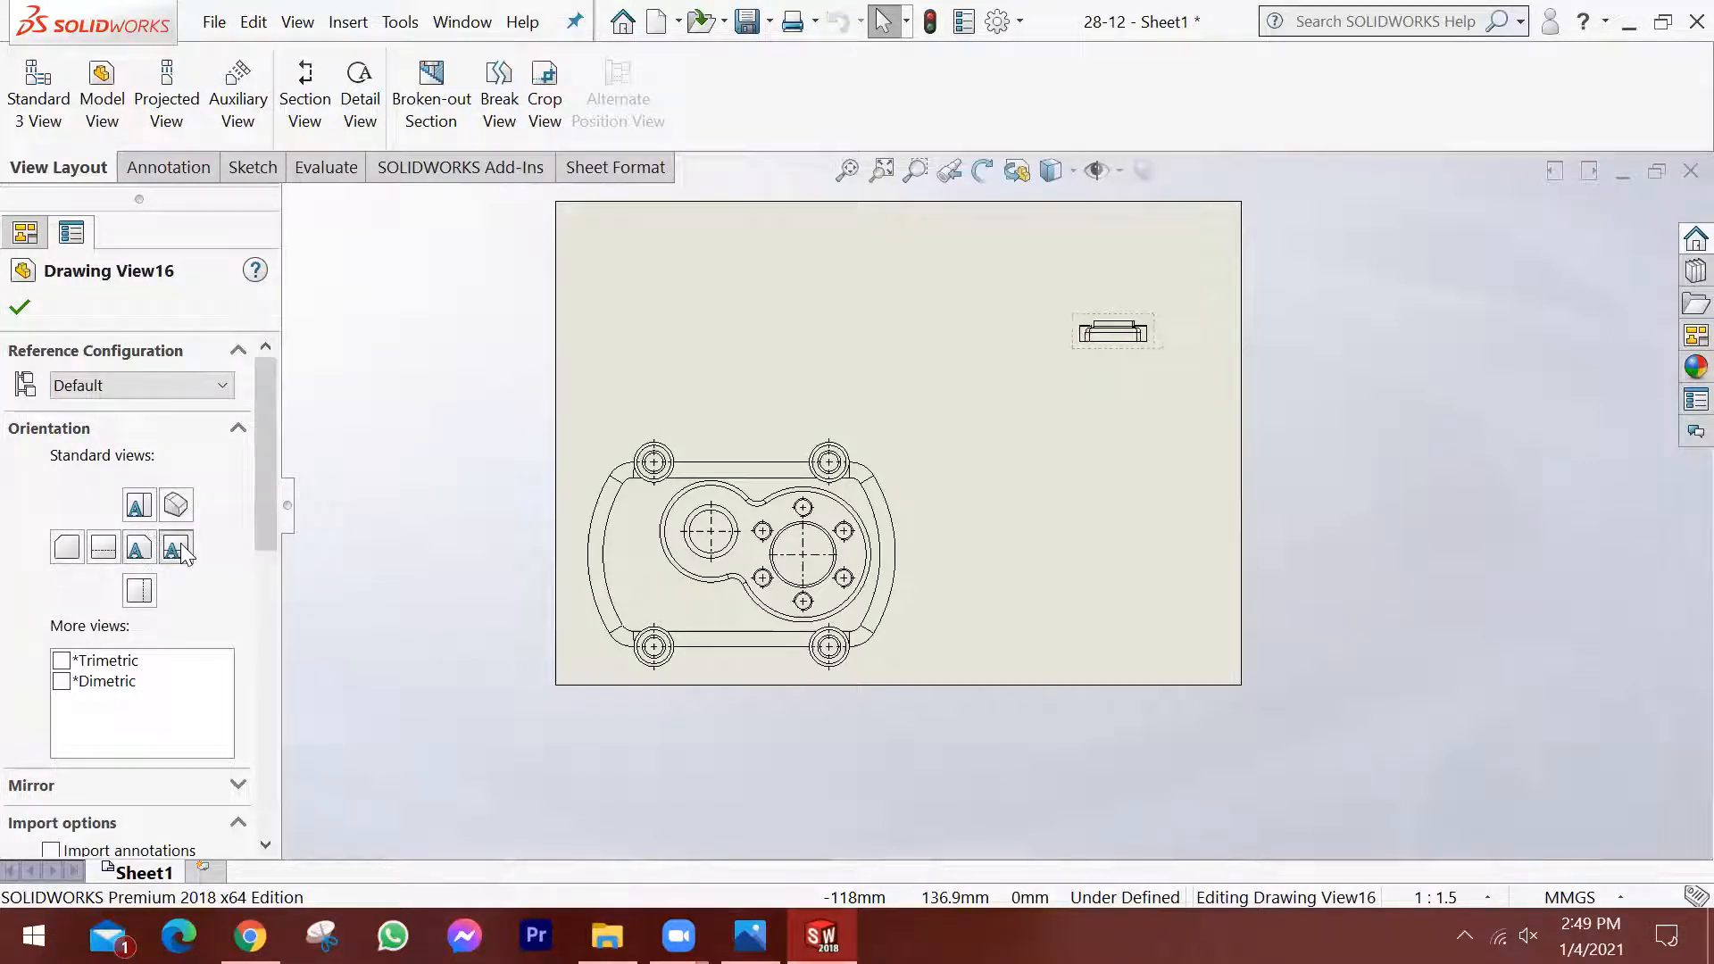
{"action": "left_click", "coordinate": [66, 548]}
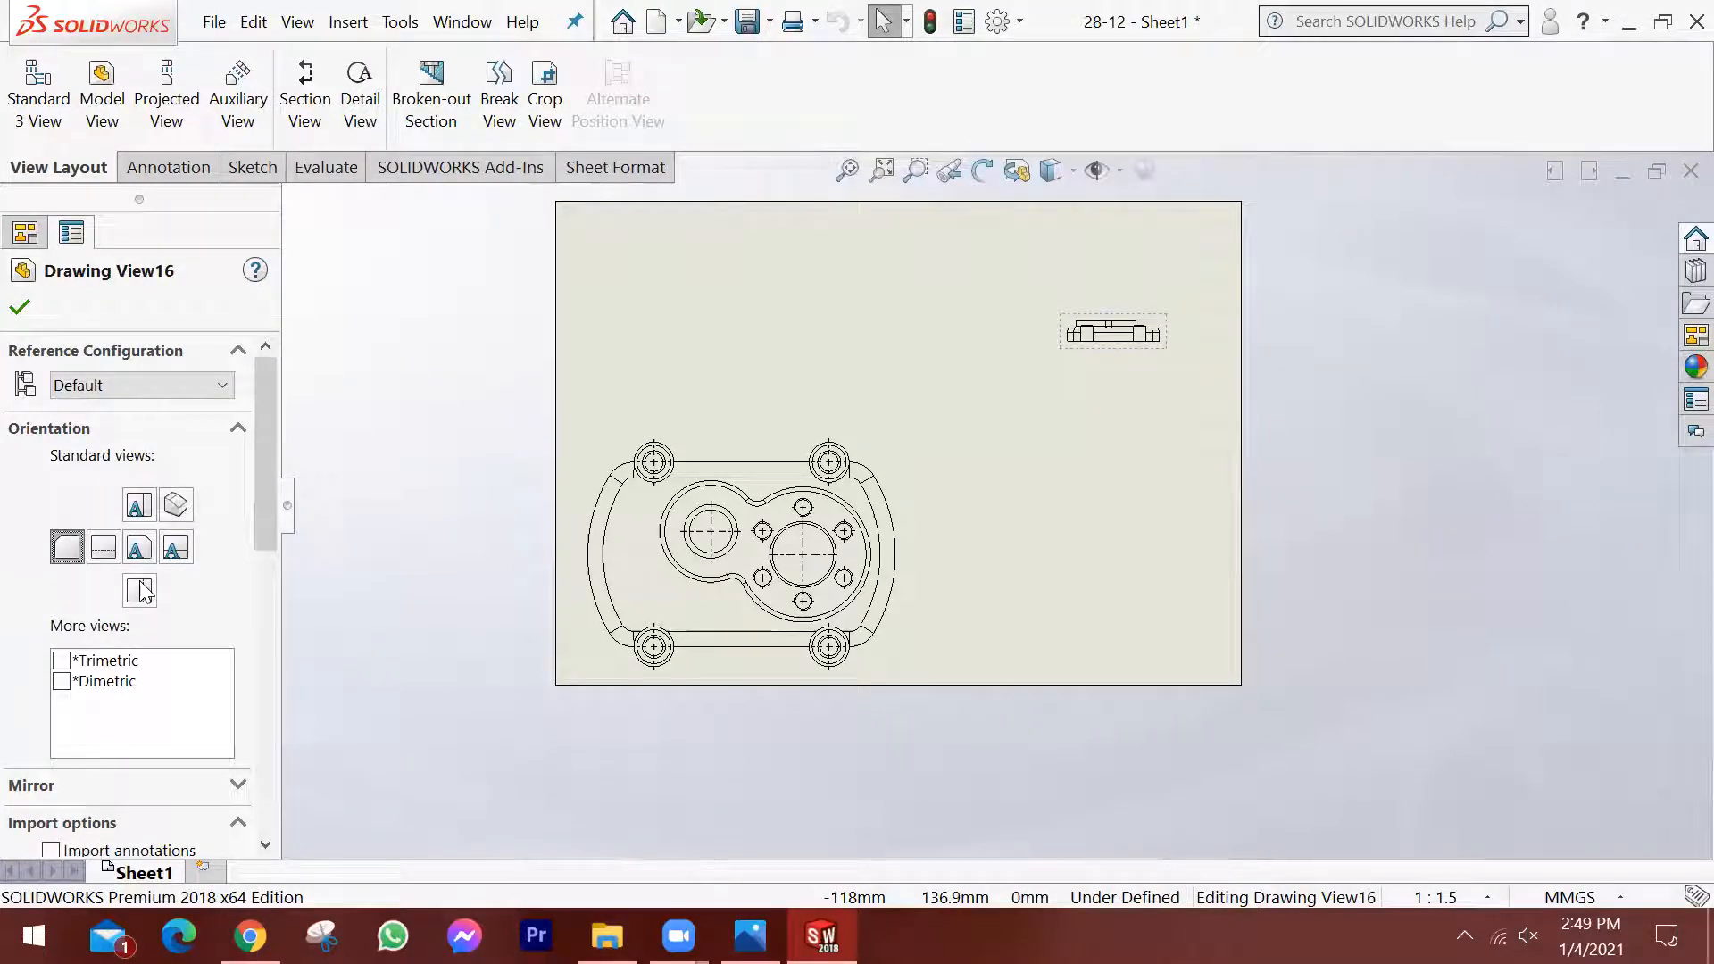
{"action": "left_click", "coordinate": [140, 591]}
{"action": "left_click", "coordinate": [175, 506]}
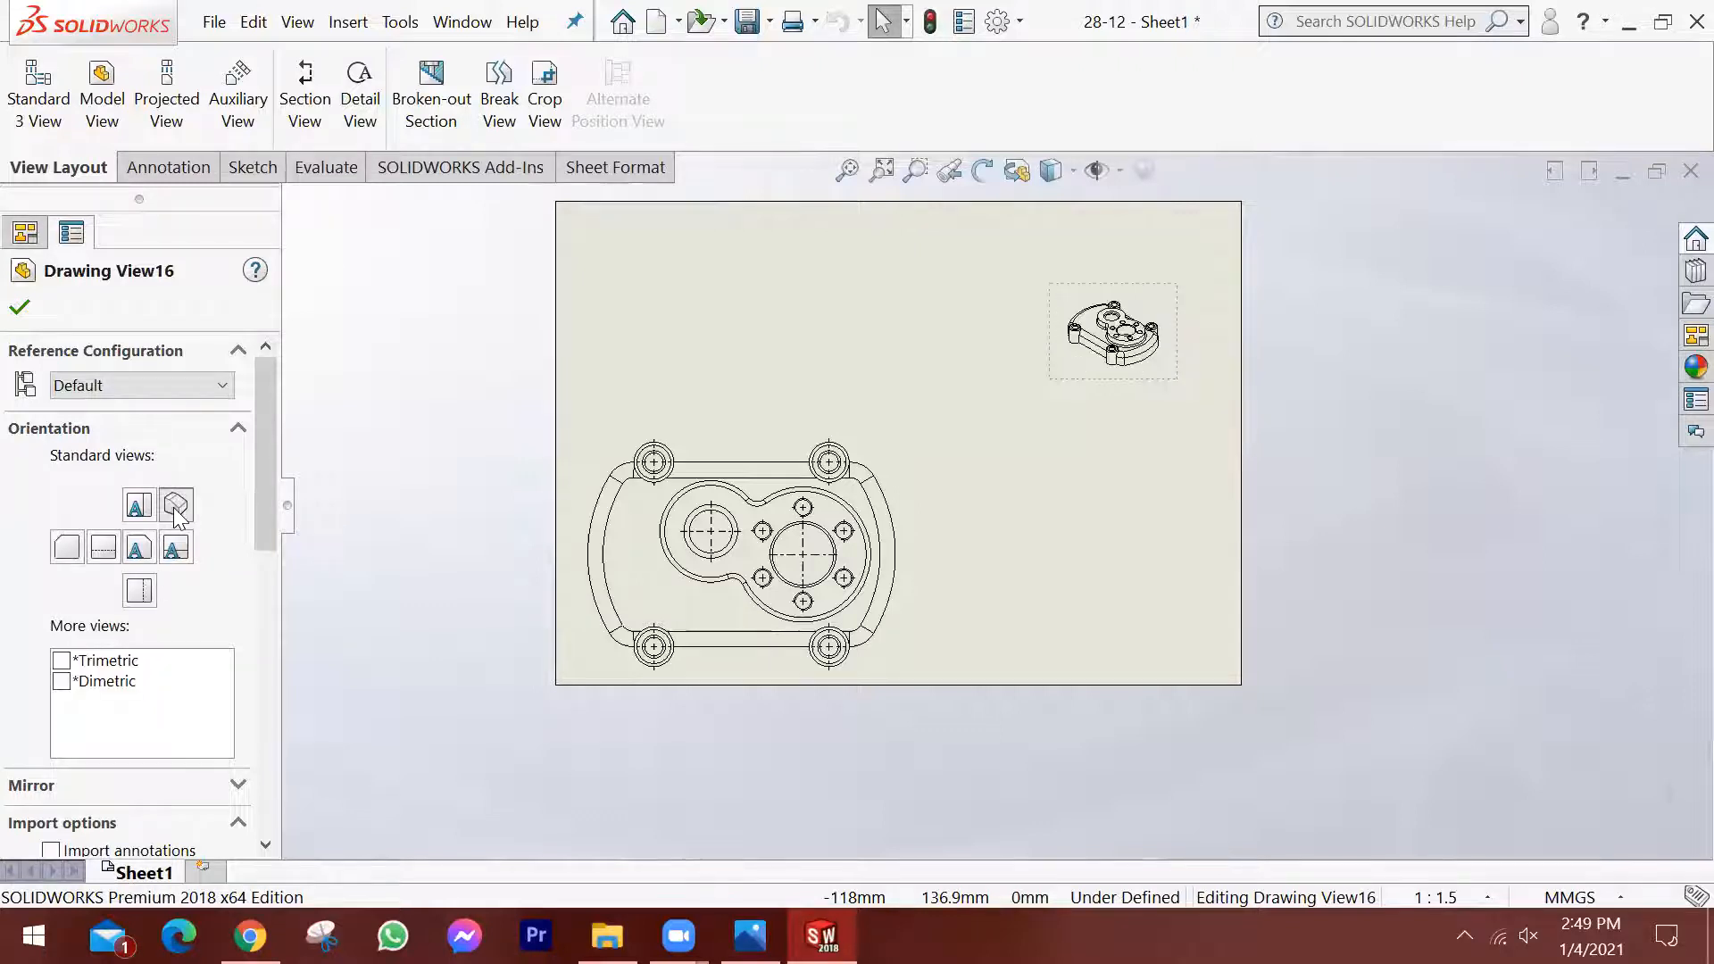
Make the isometric view use the sheet scale instead of its custom scale.
{"action": "left_click_drag", "start_coordinate": [259, 509], "coordinate": [253, 616]}
{"action": "left_click_drag", "start_coordinate": [249, 652], "coordinate": [246, 706]}
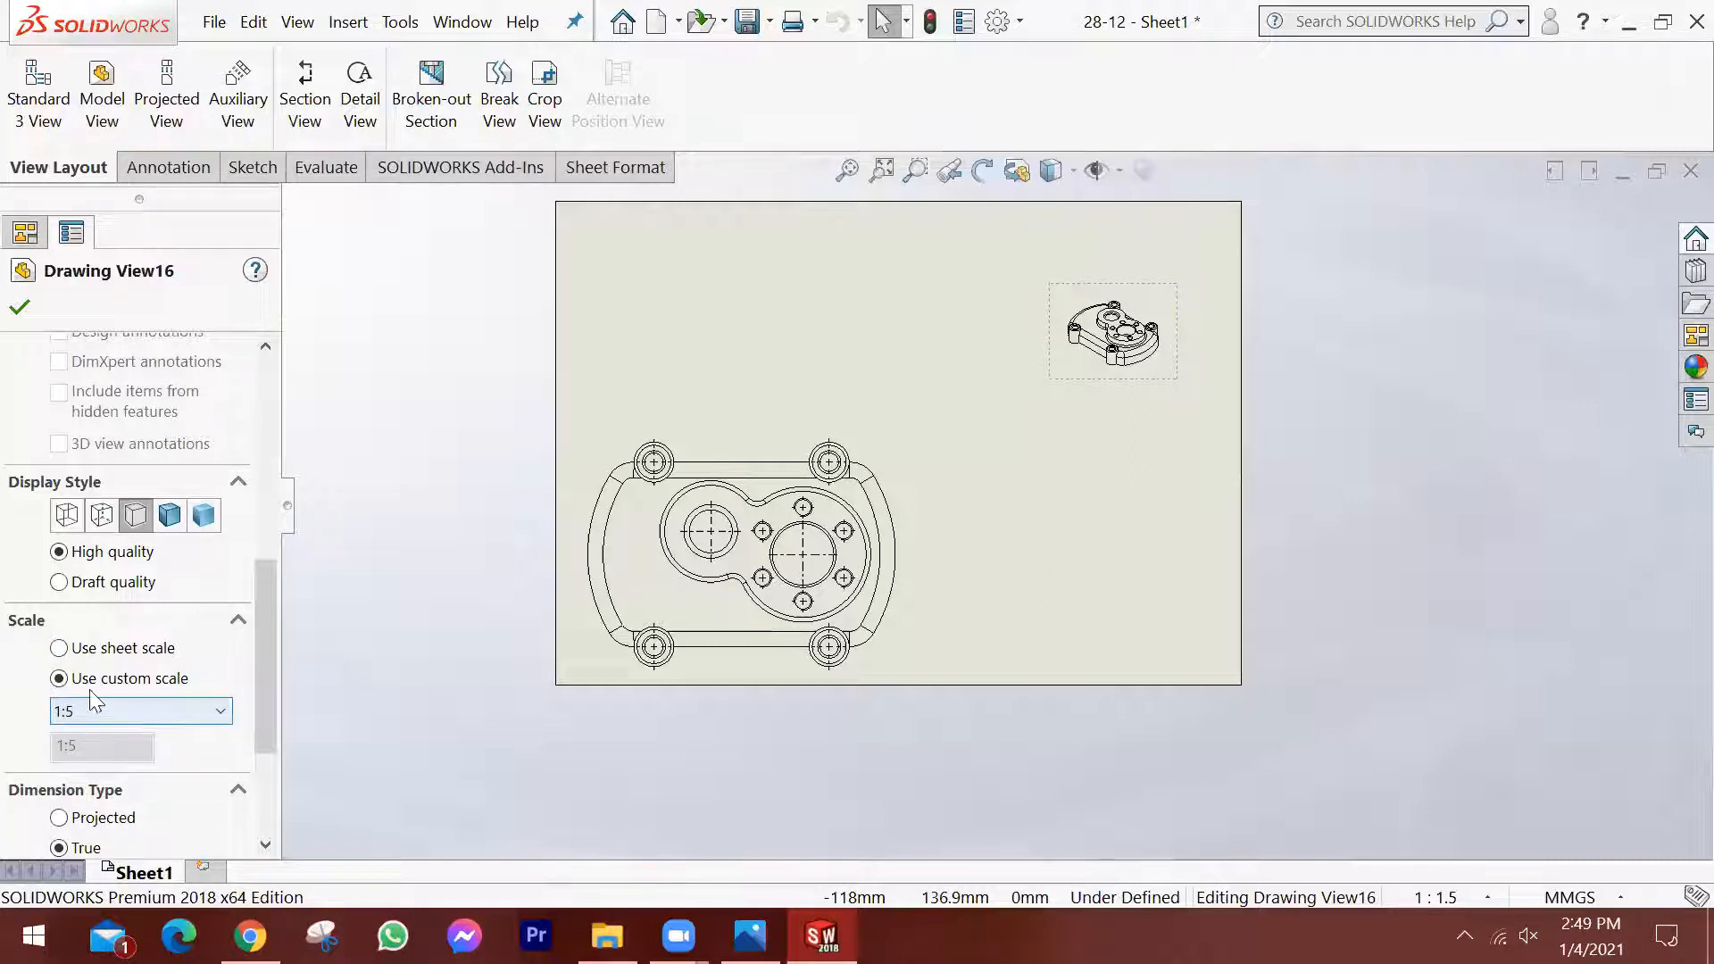
{"action": "left_click", "coordinate": [59, 649]}
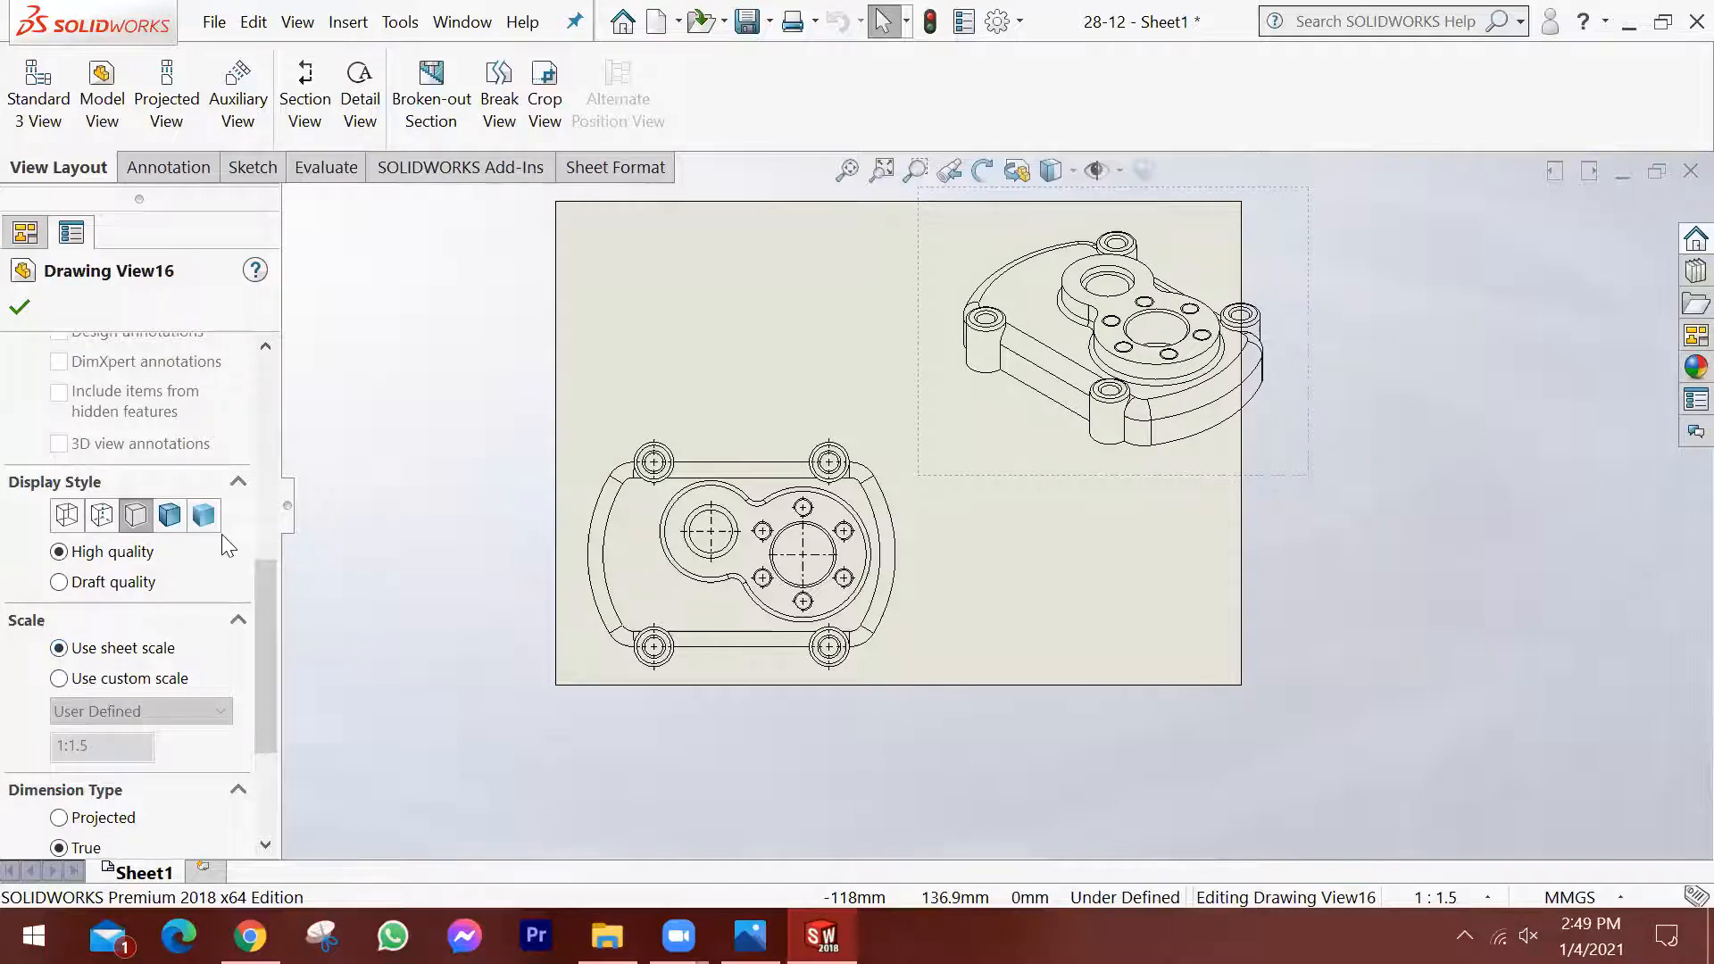
{"action": "left_click", "coordinate": [19, 307]}
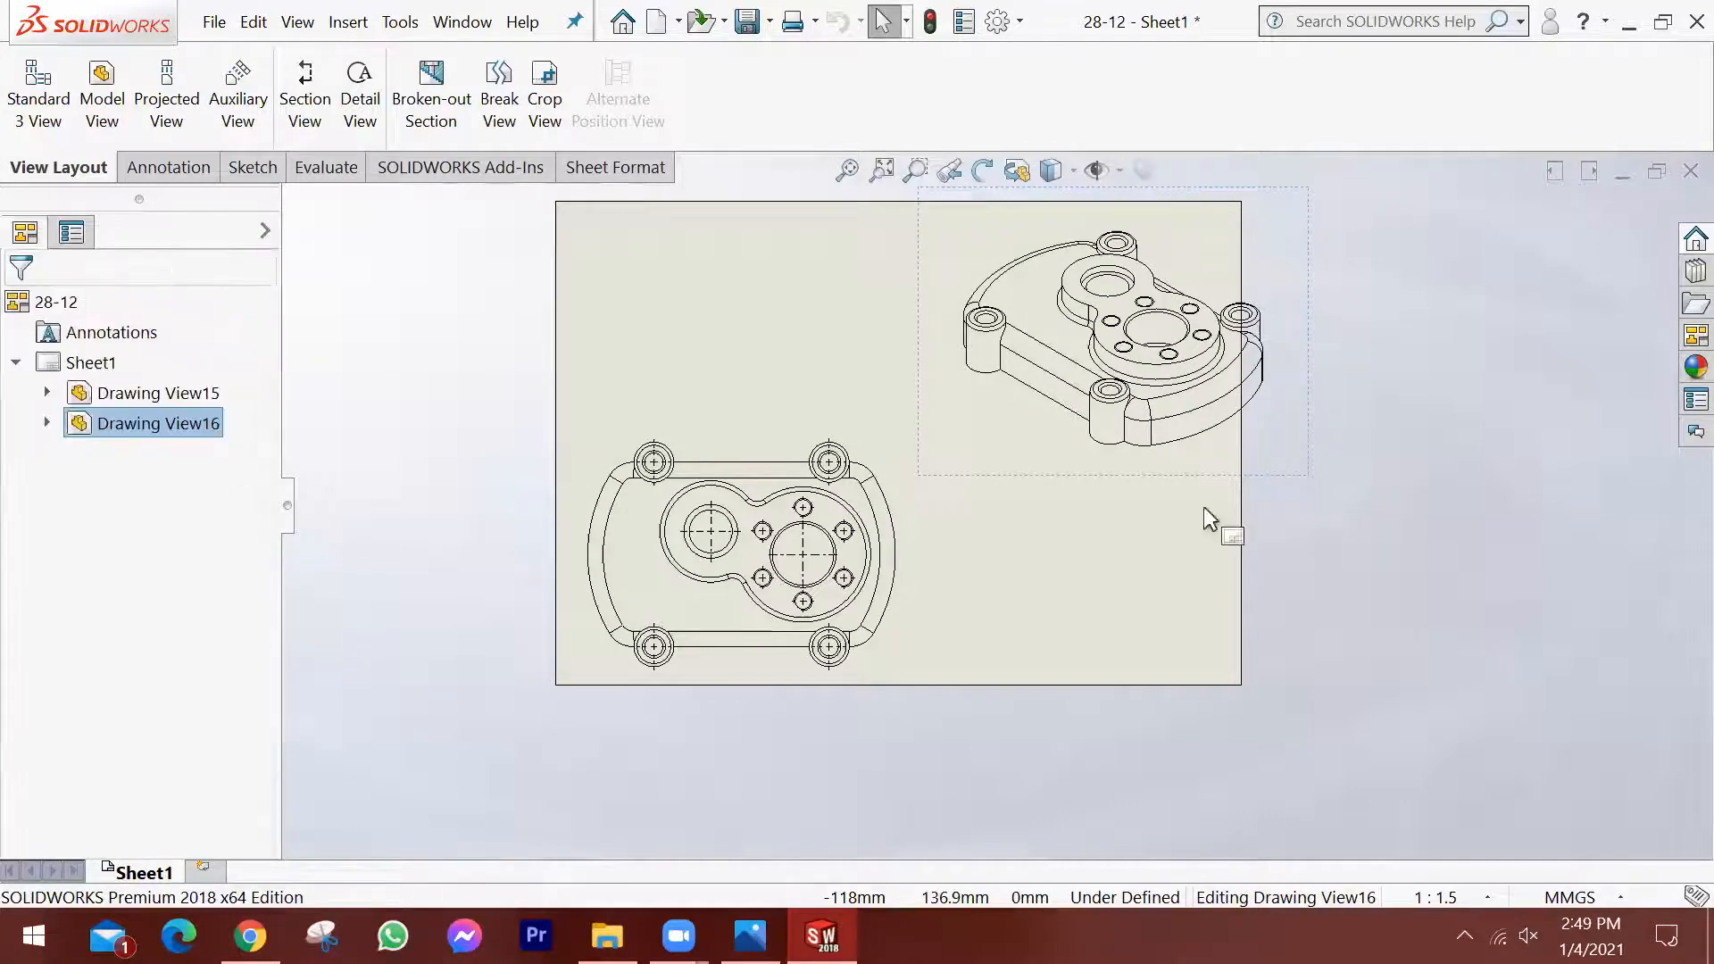
Move the isometric view so that it fits inside the sheet's upper-right corner.
{"action": "scroll", "coordinate": [1162, 517], "scroll_direction": "up", "scroll_amount": 2}
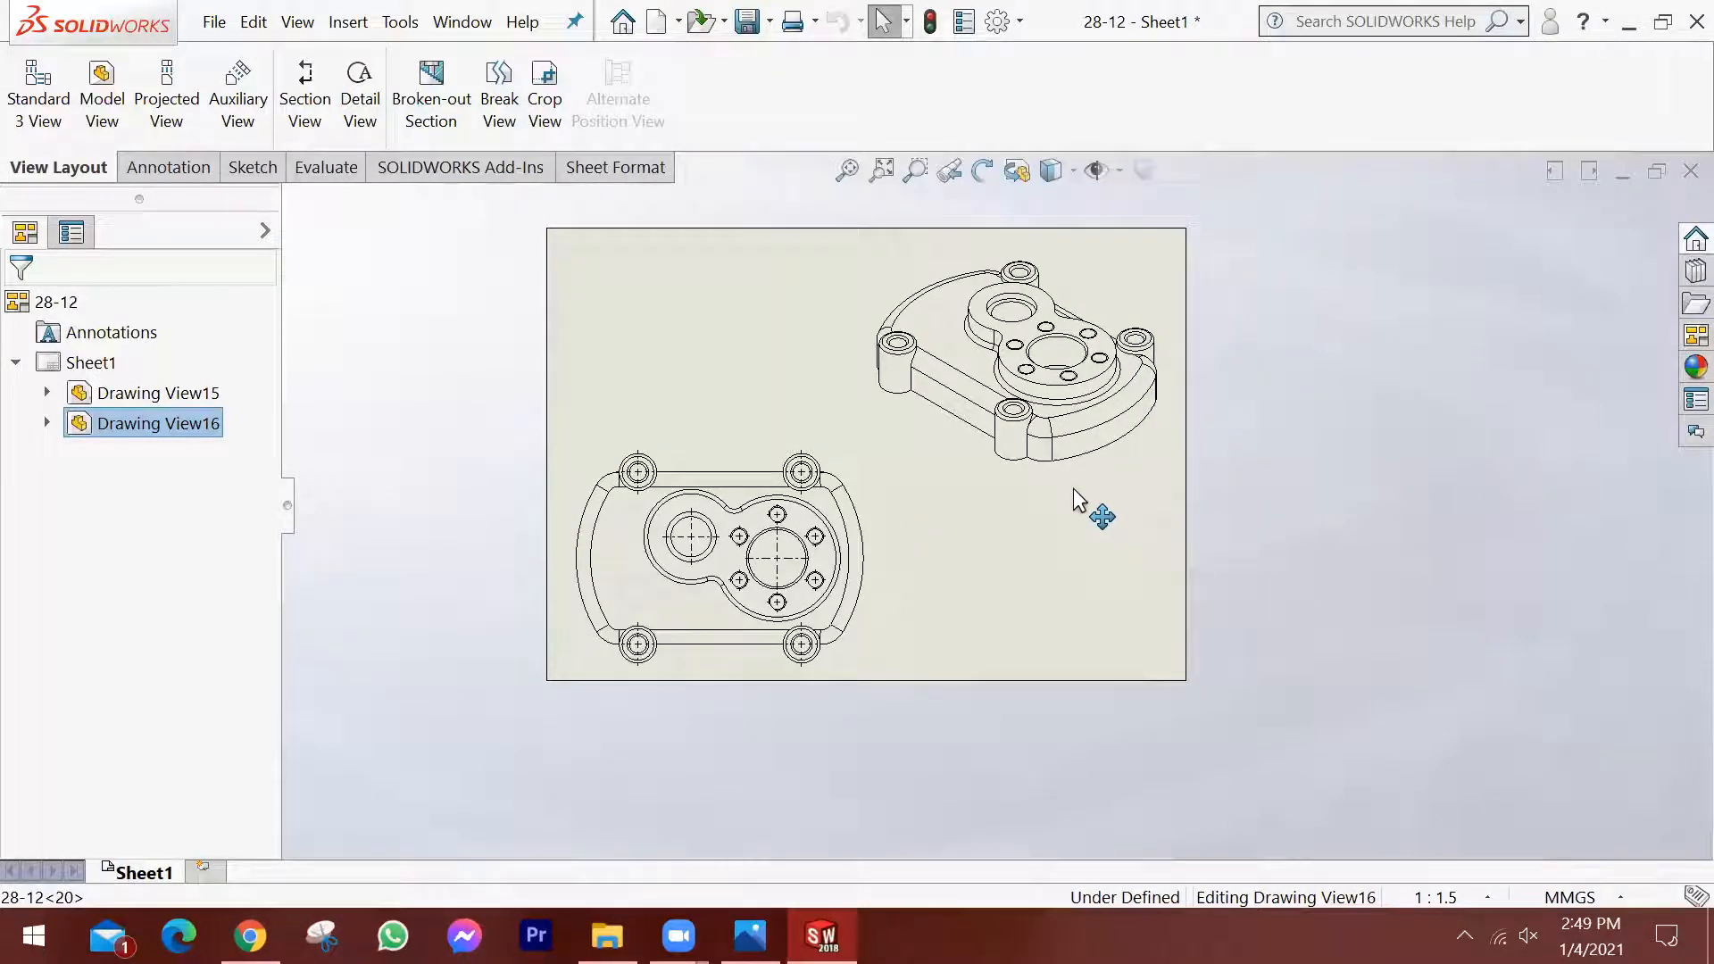
{"action": "mouse_move", "coordinate": [1079, 489]}
{"action": "left_mouse_down"}
{"action": "mouse_move", "coordinate": [1082, 591]}
{"action": "mouse_move", "coordinate": [1095, 463]}
{"action": "left_mouse_up"}
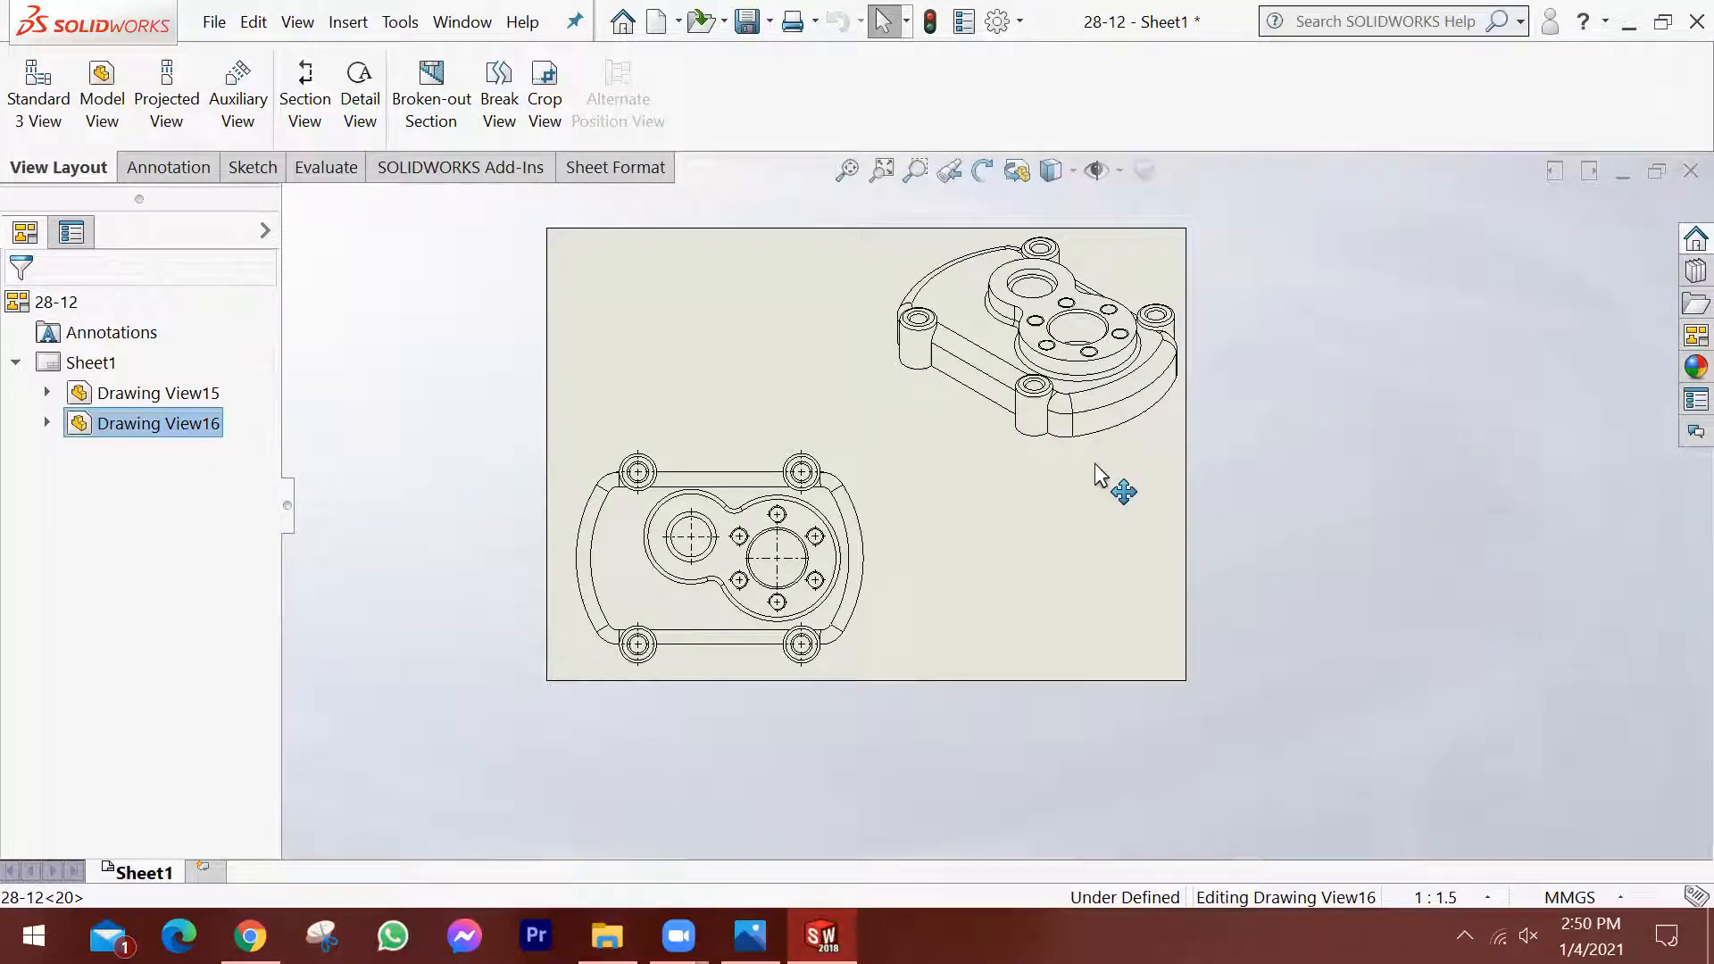
{"action": "left_click", "coordinate": [1164, 532]}
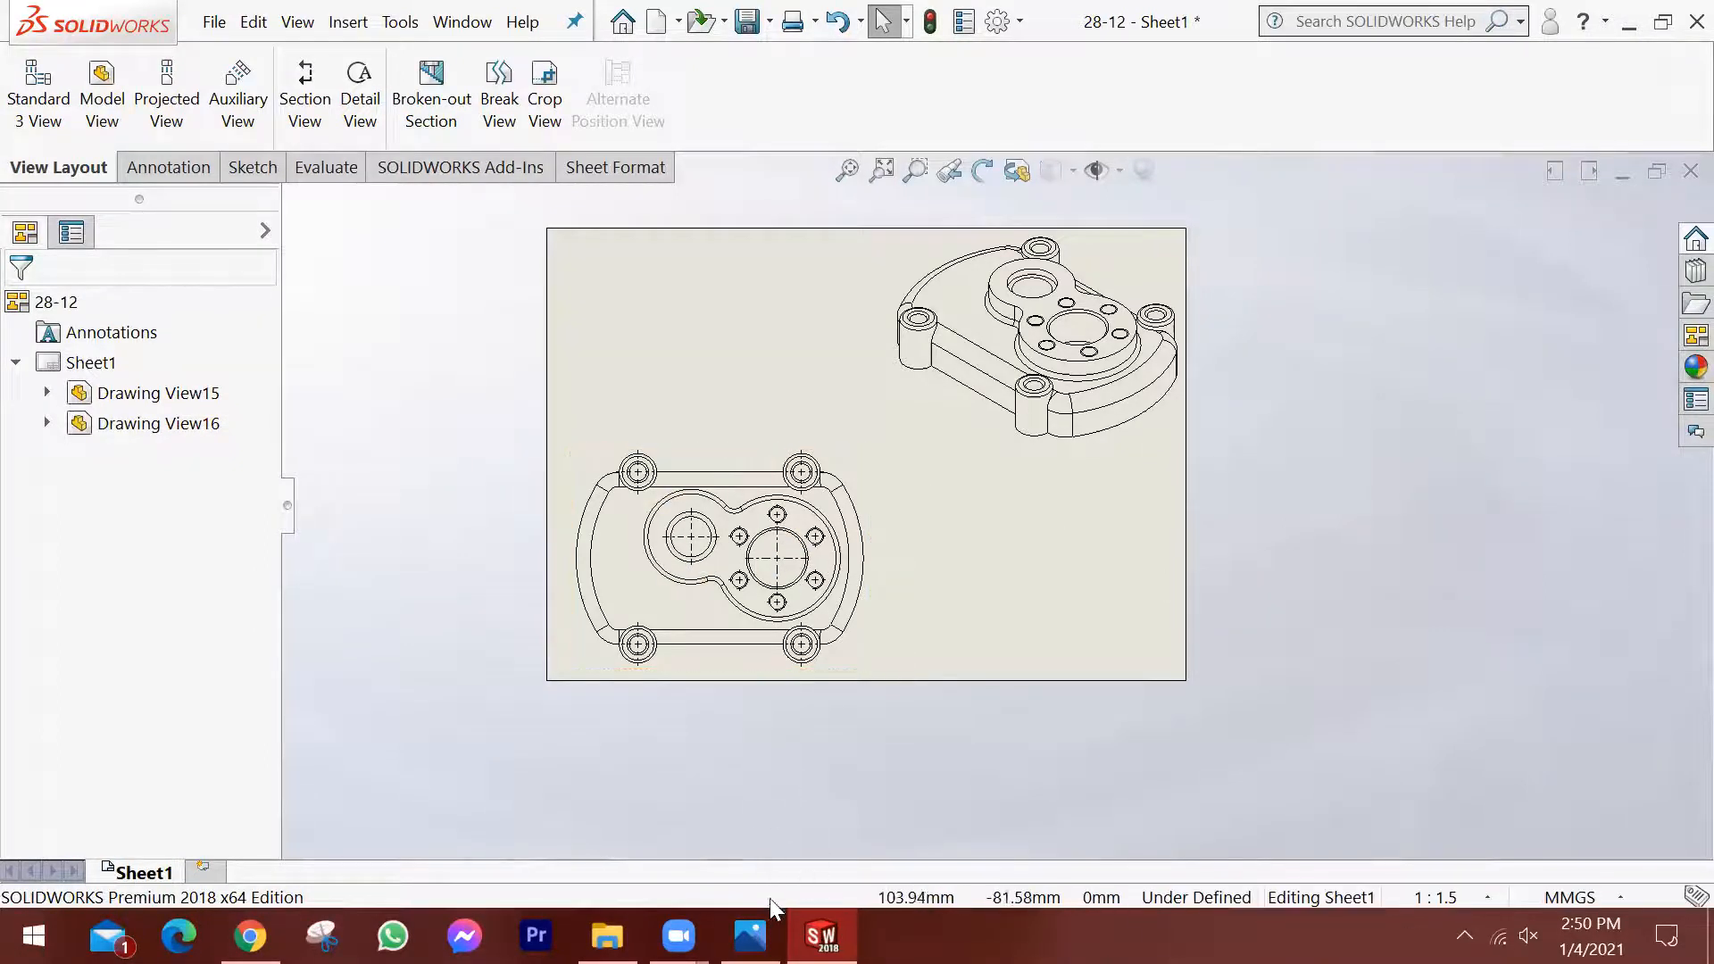
Examine the reference drawing image in Photos, then return to SOLIDWORKS and inspect the two placed views.
{"action": "left_click", "coordinate": [750, 936]}
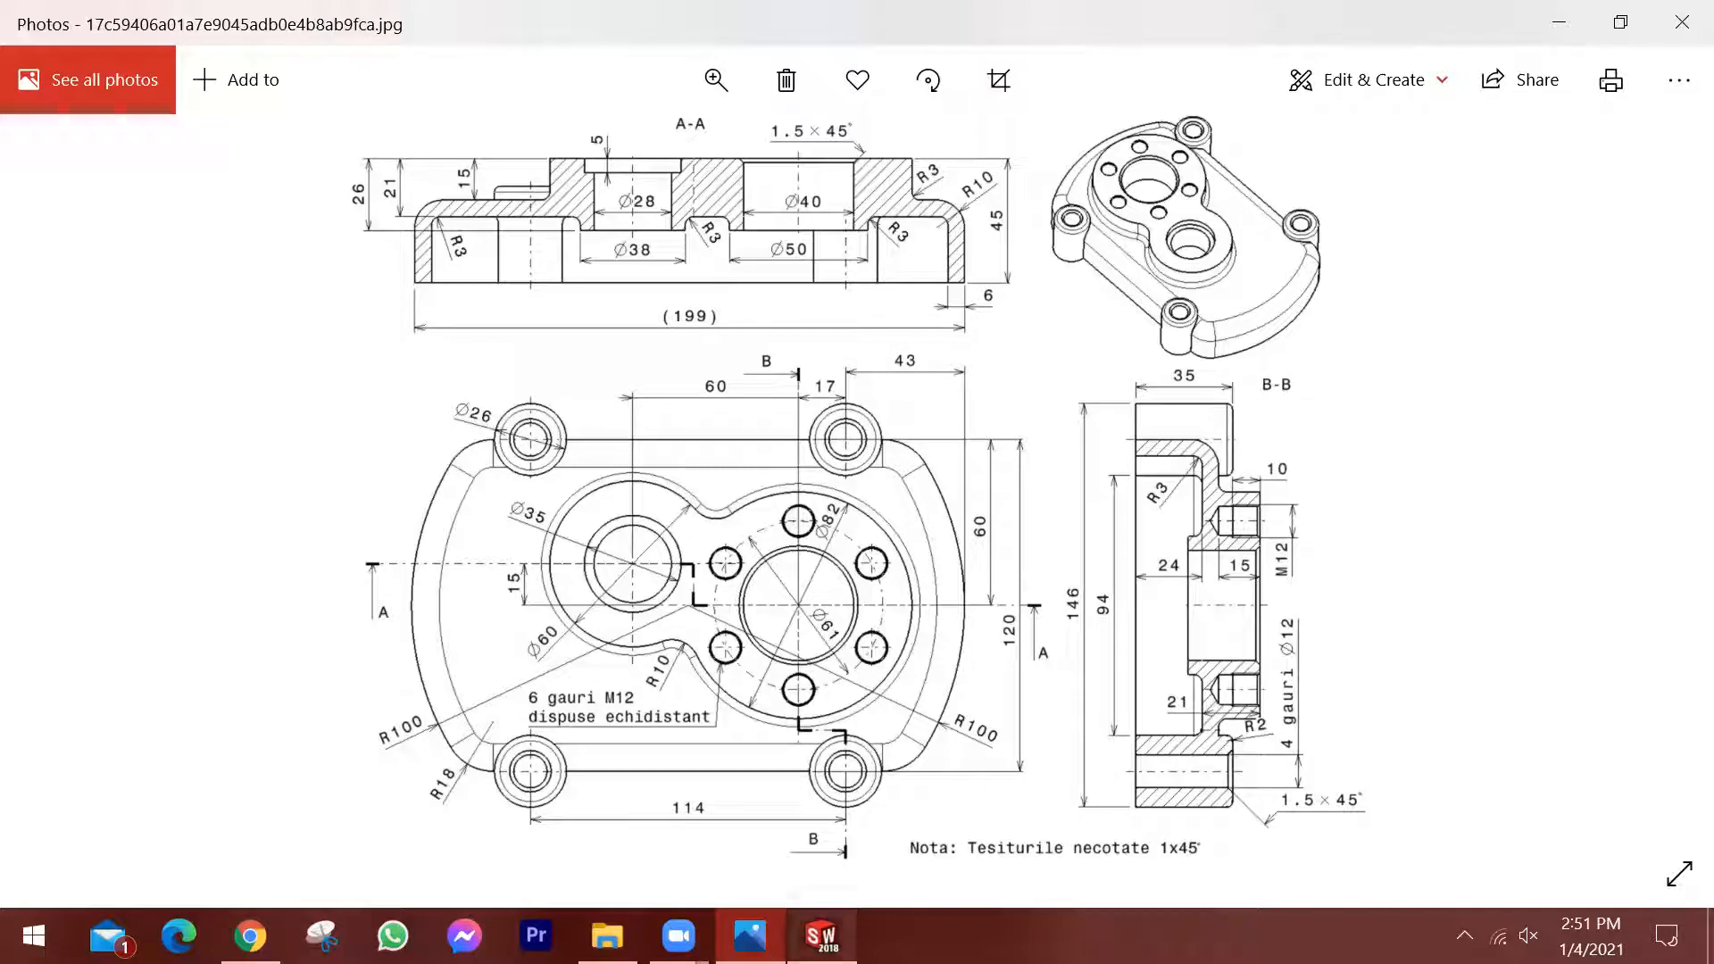
{"action": "left_click", "coordinate": [821, 936]}
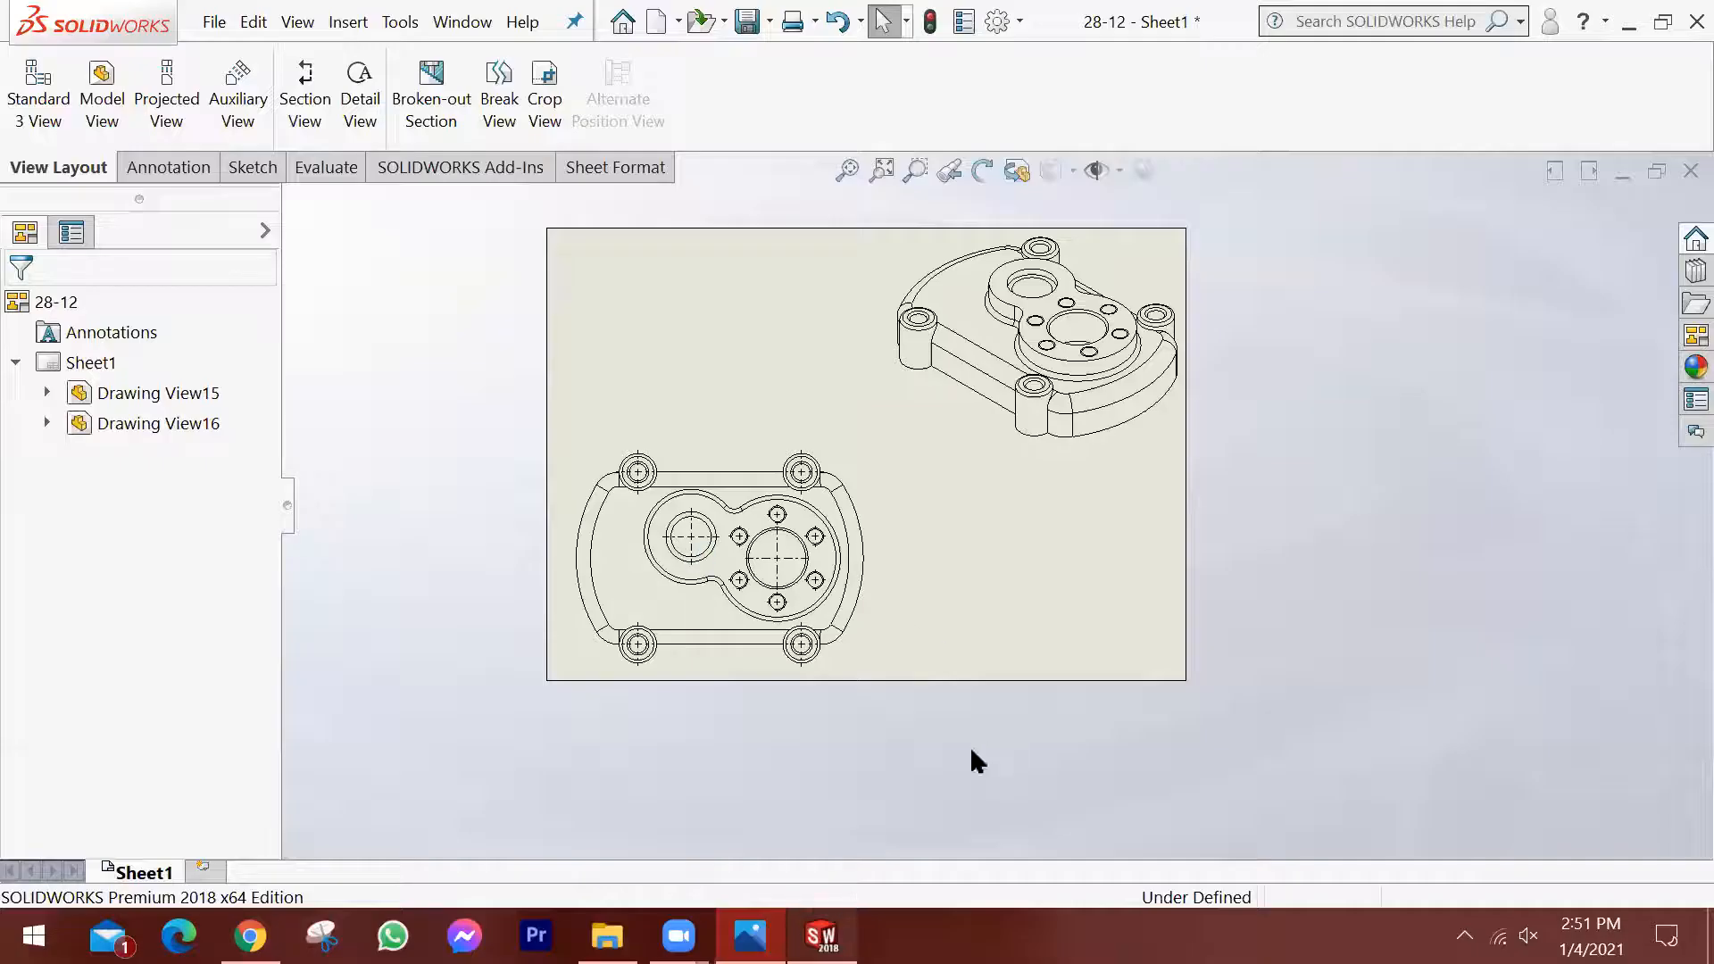
{"action": "scroll", "coordinate": [773, 473], "scroll_direction": "down", "scroll_amount": 2}
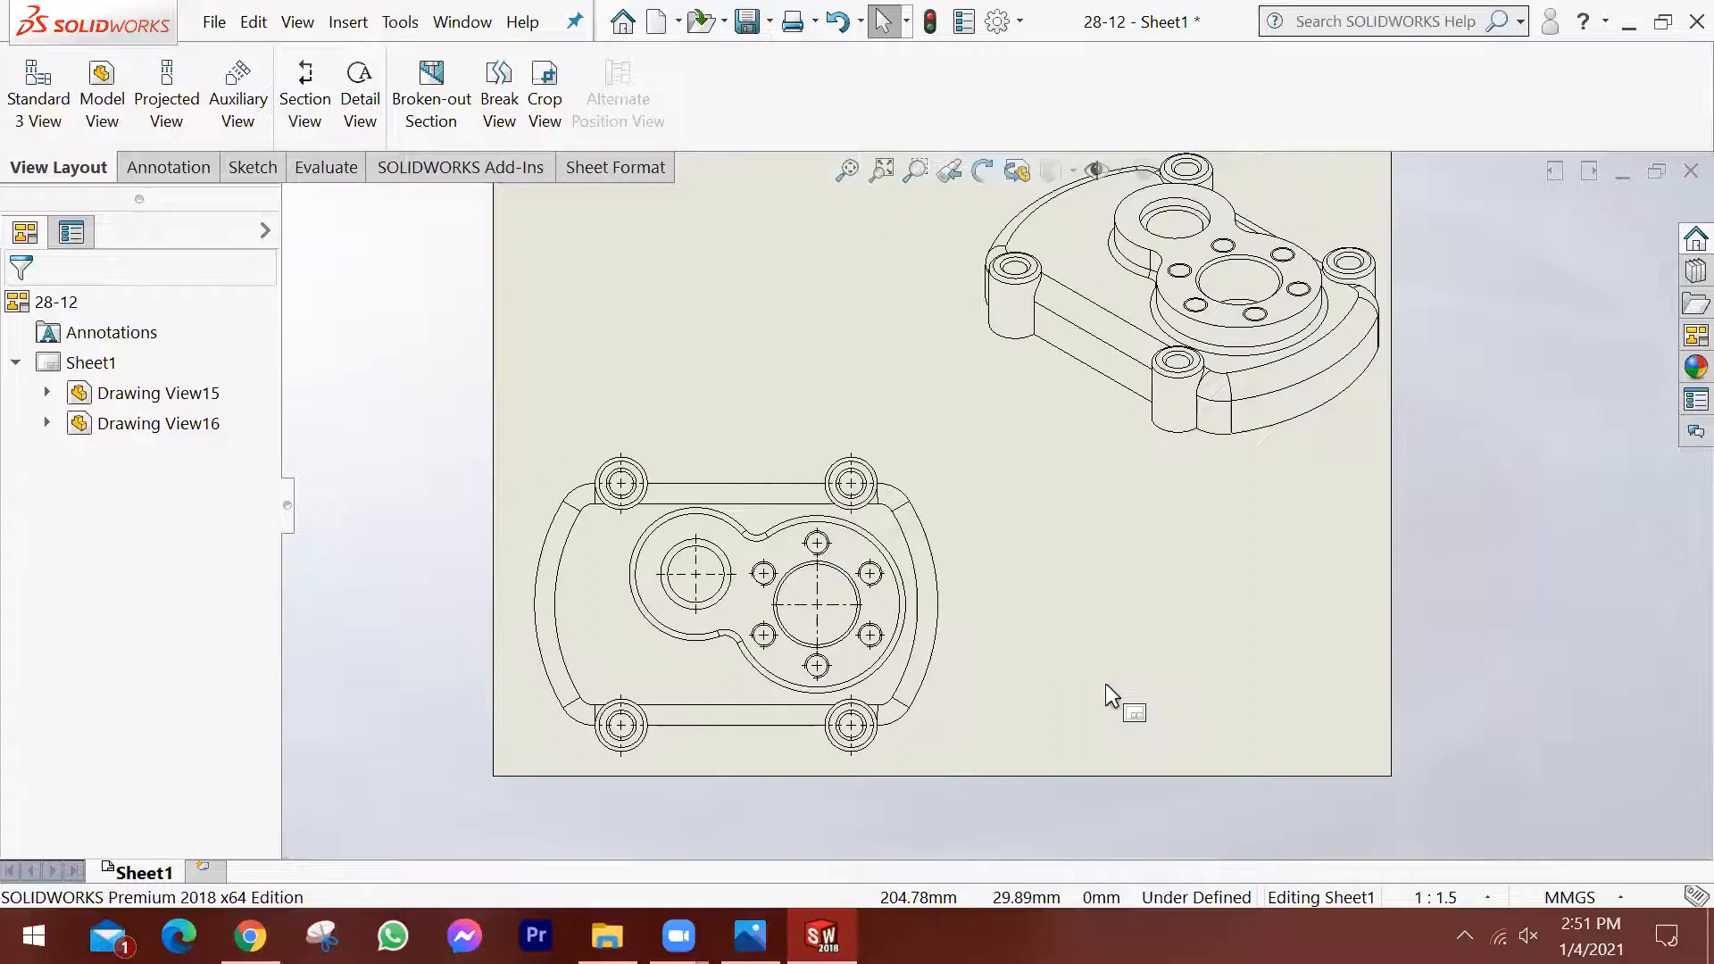
{"action": "scroll", "coordinate": [536, 581], "scroll_direction": "down", "scroll_amount": 1}
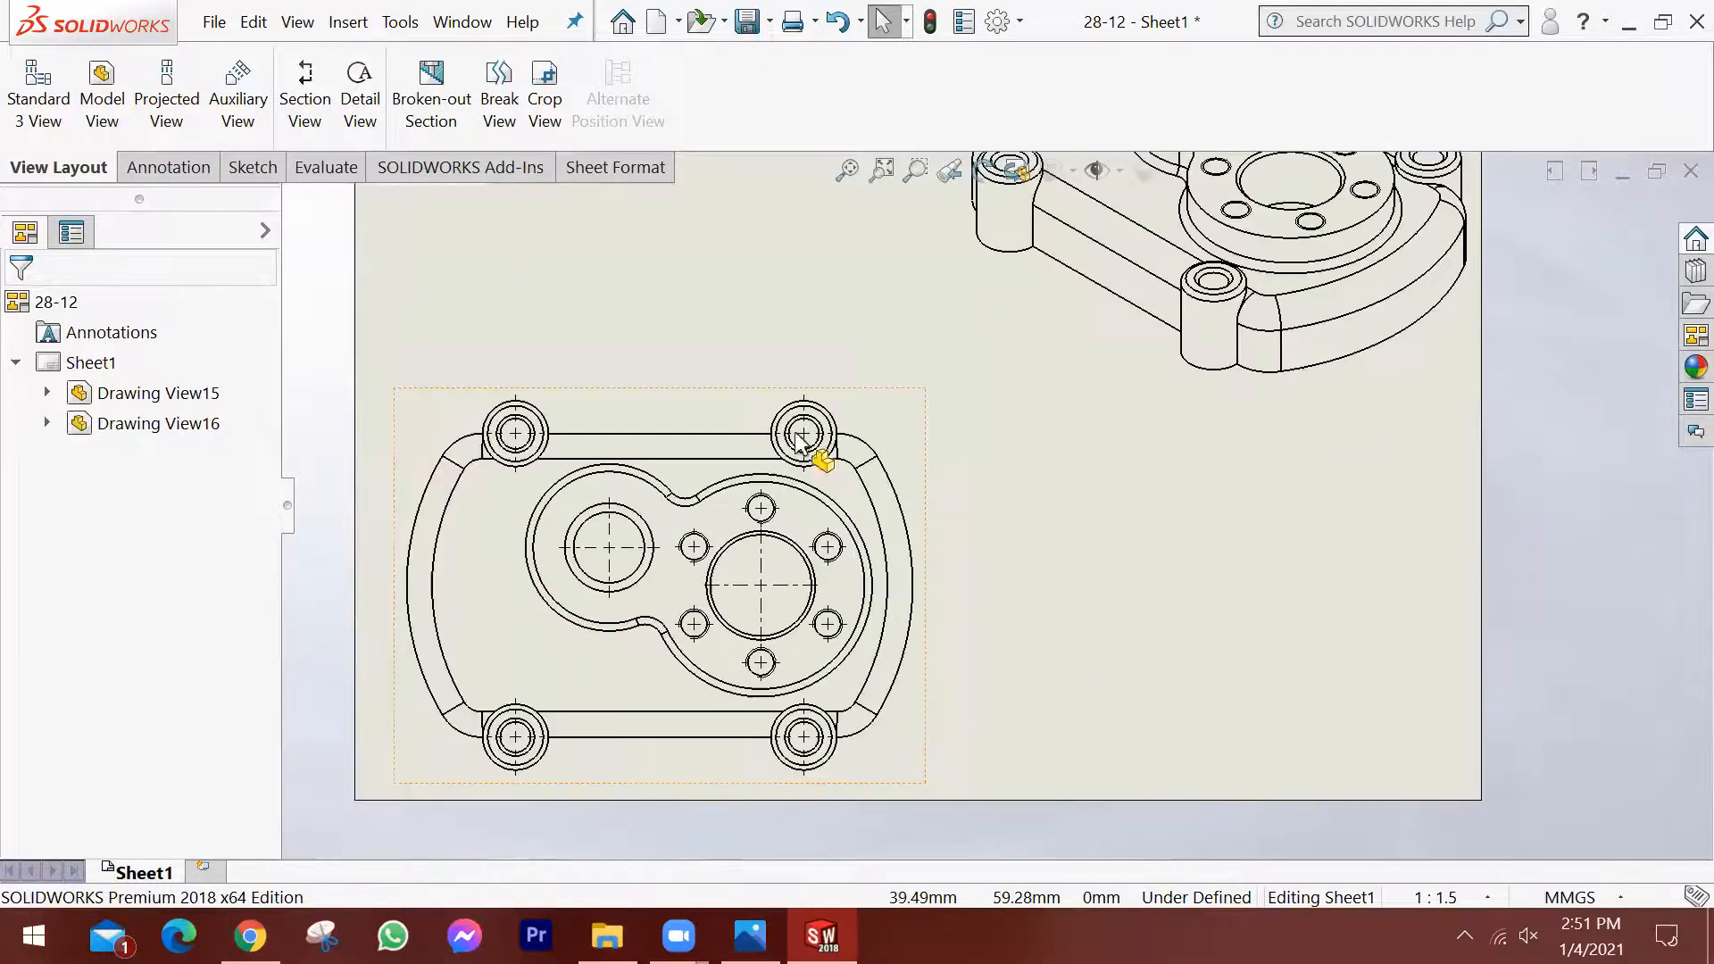
{"action": "scroll", "coordinate": [1120, 520], "scroll_direction": "up", "scroll_amount": 2}
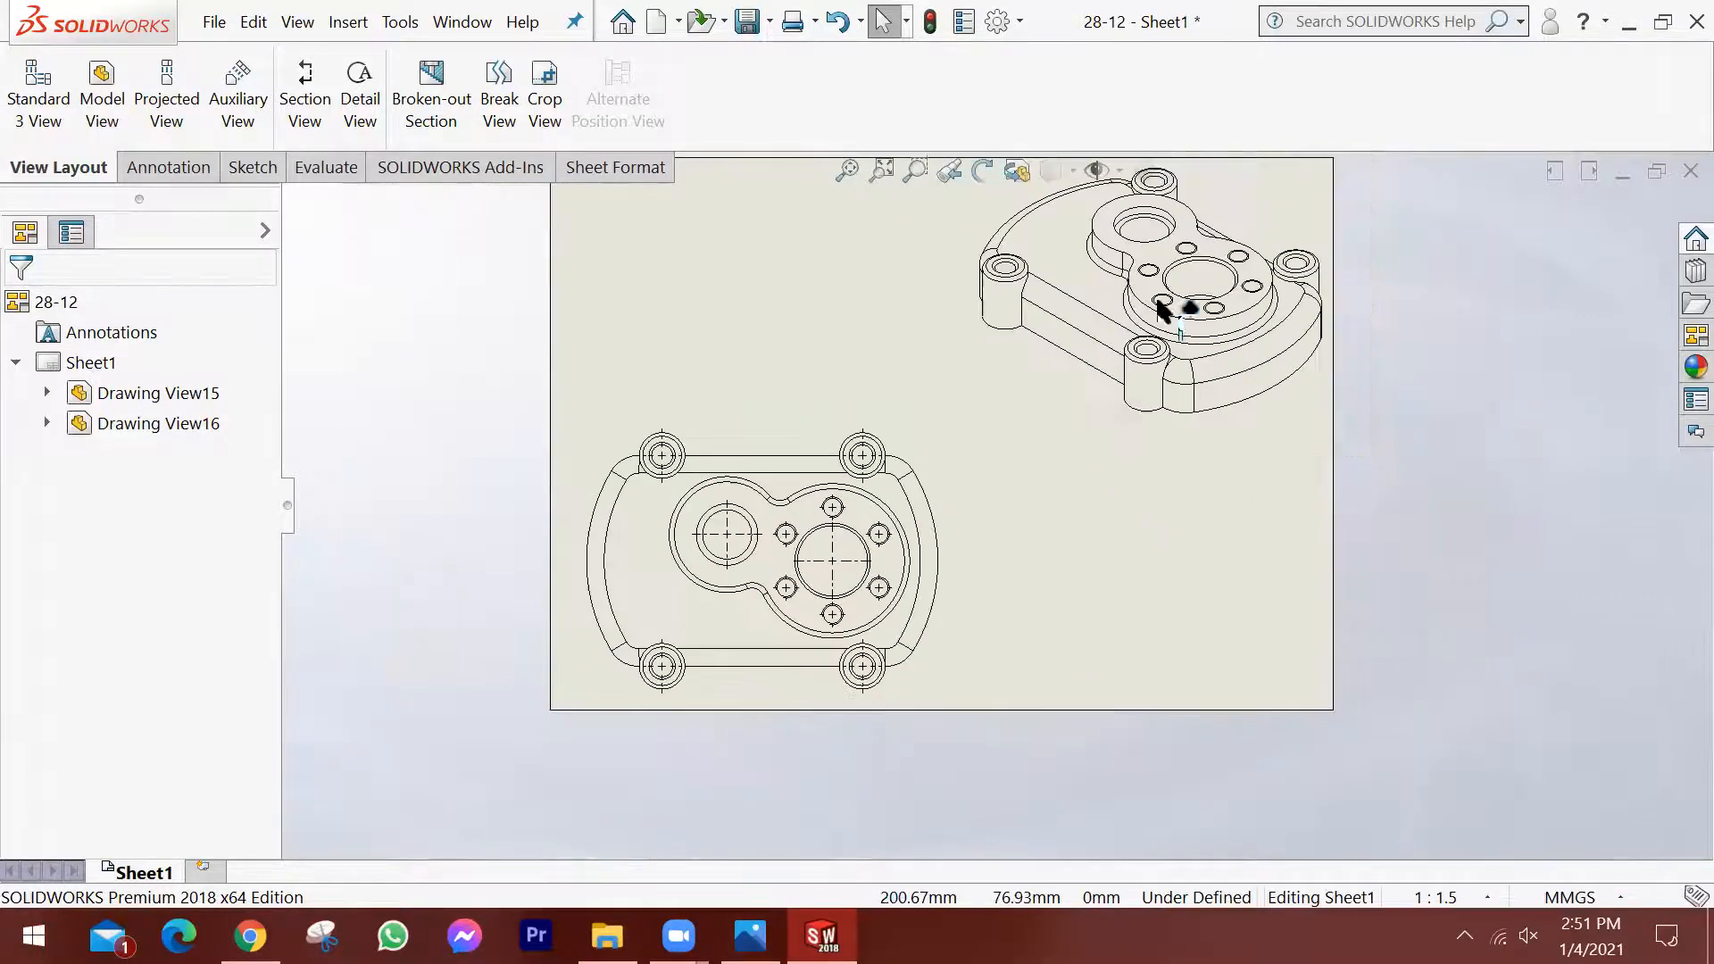
{"action": "scroll", "coordinate": [1239, 422], "scroll_direction": "up", "scroll_amount": 1}
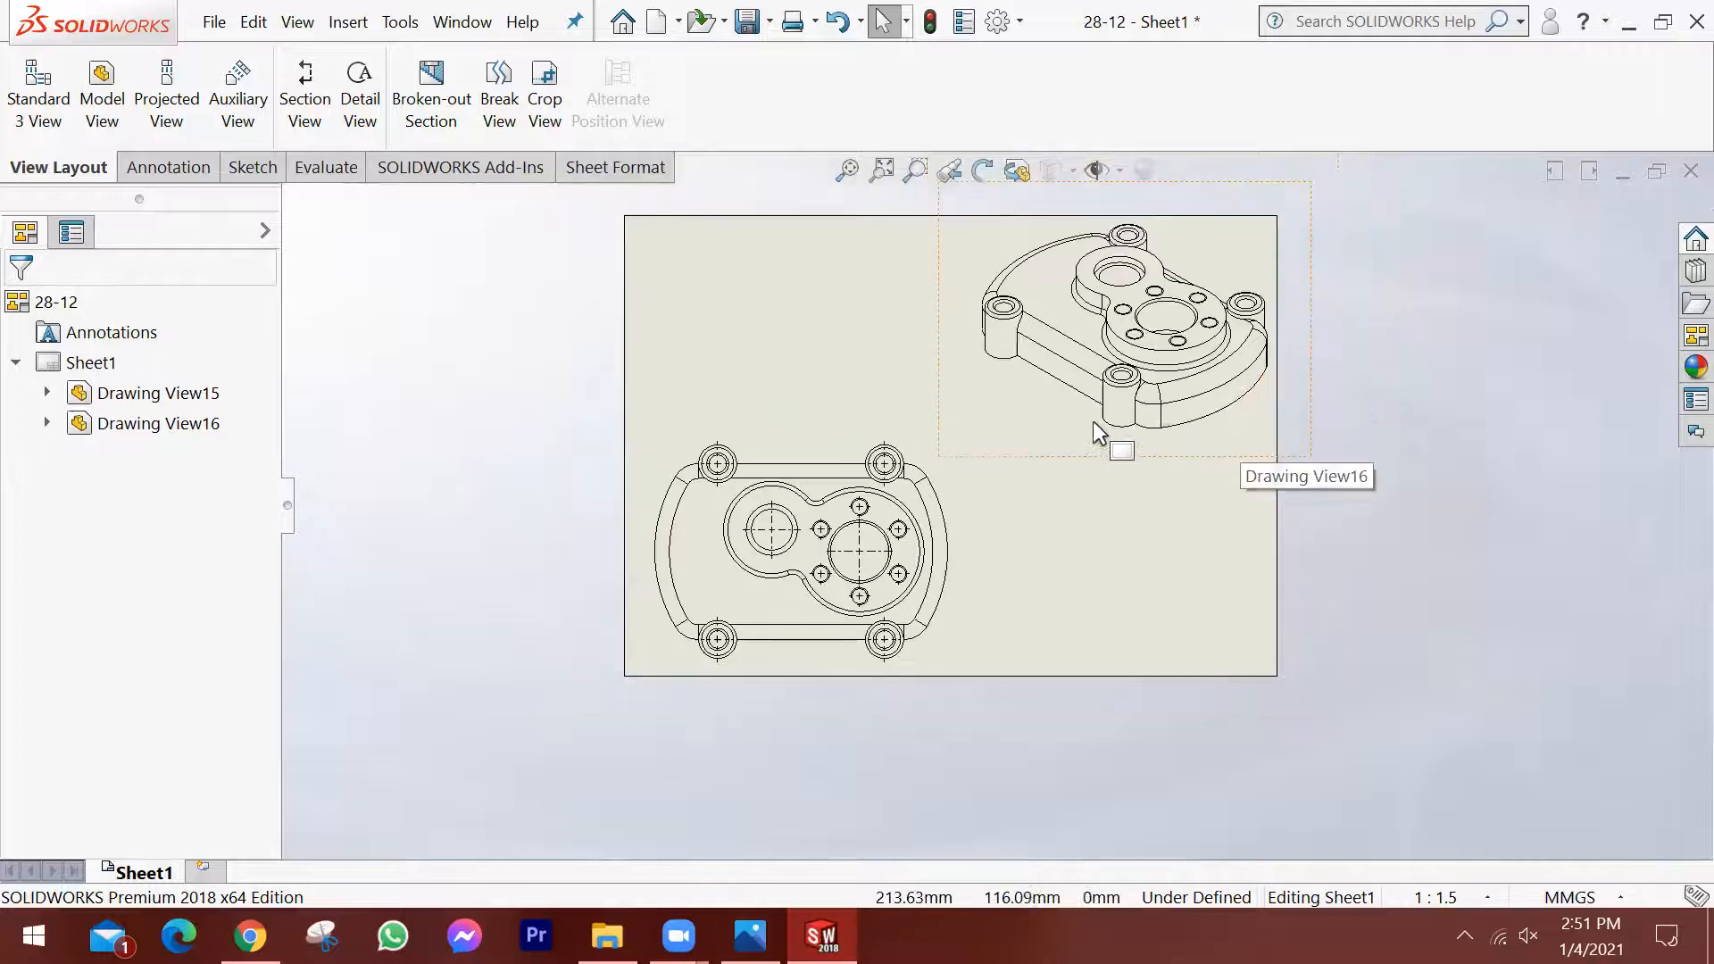
{"action": "scroll", "coordinate": [1092, 420], "scroll_direction": "down", "scroll_amount": 2}
{"action": "scroll", "coordinate": [945, 609], "scroll_direction": "down", "scroll_amount": 1}
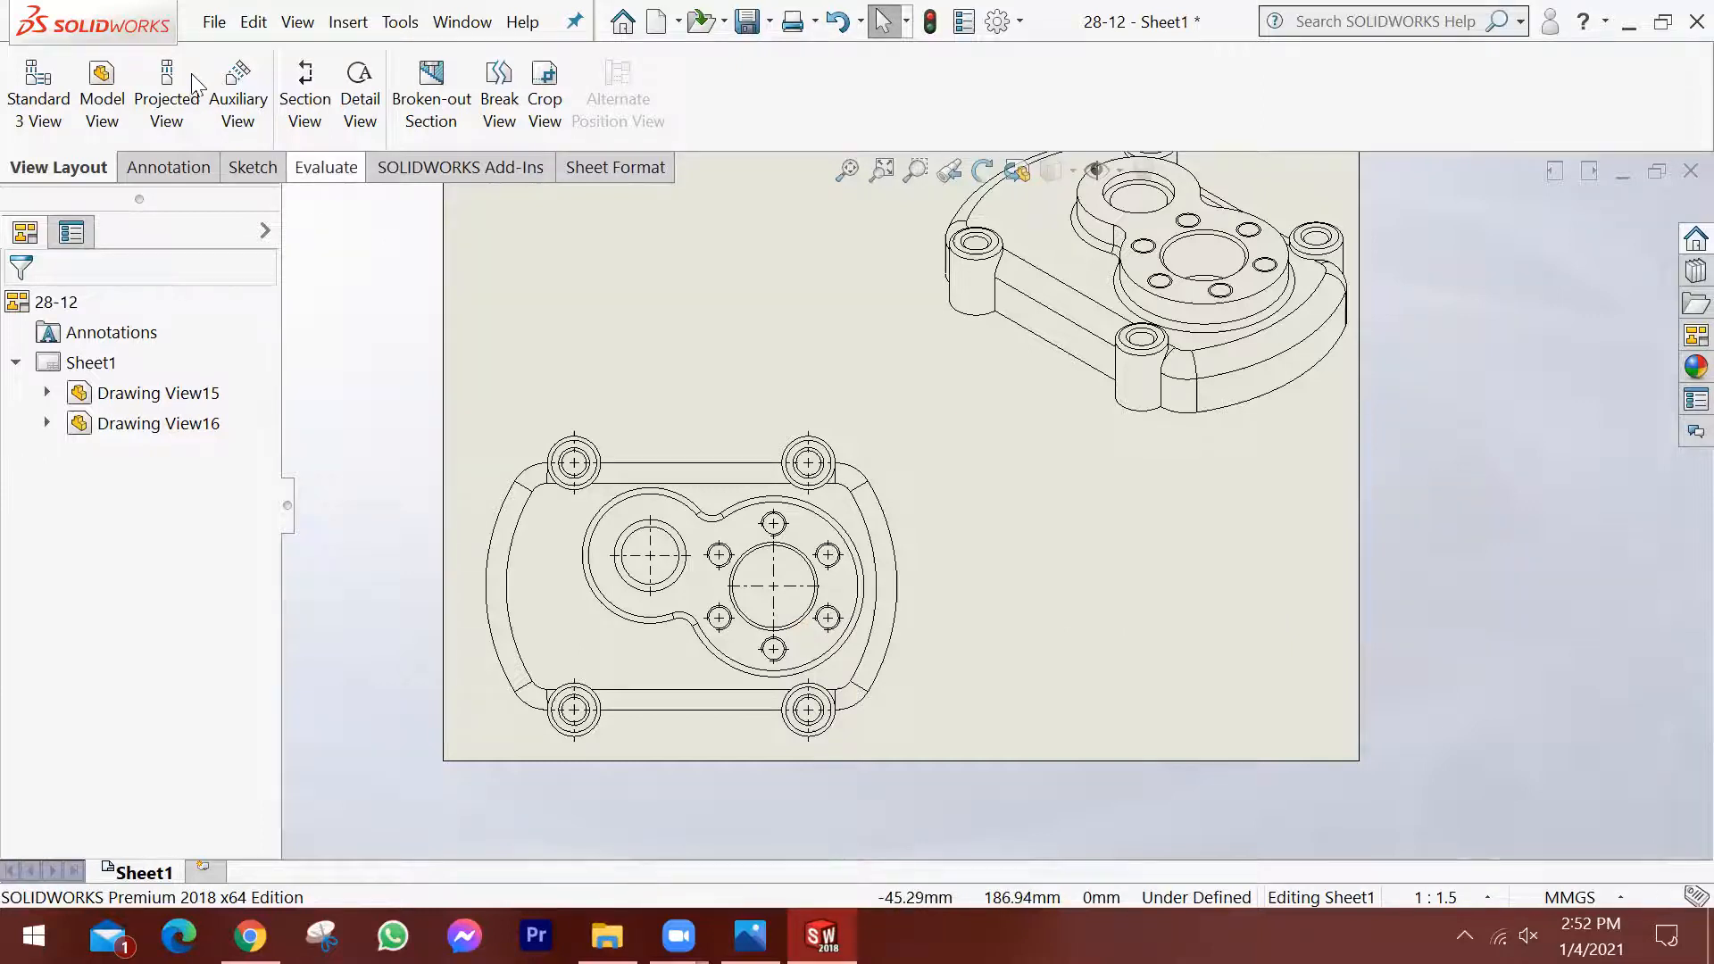
{"action": "left_click", "coordinate": [166, 85]}
{"action": "left_click", "coordinate": [757, 444]}
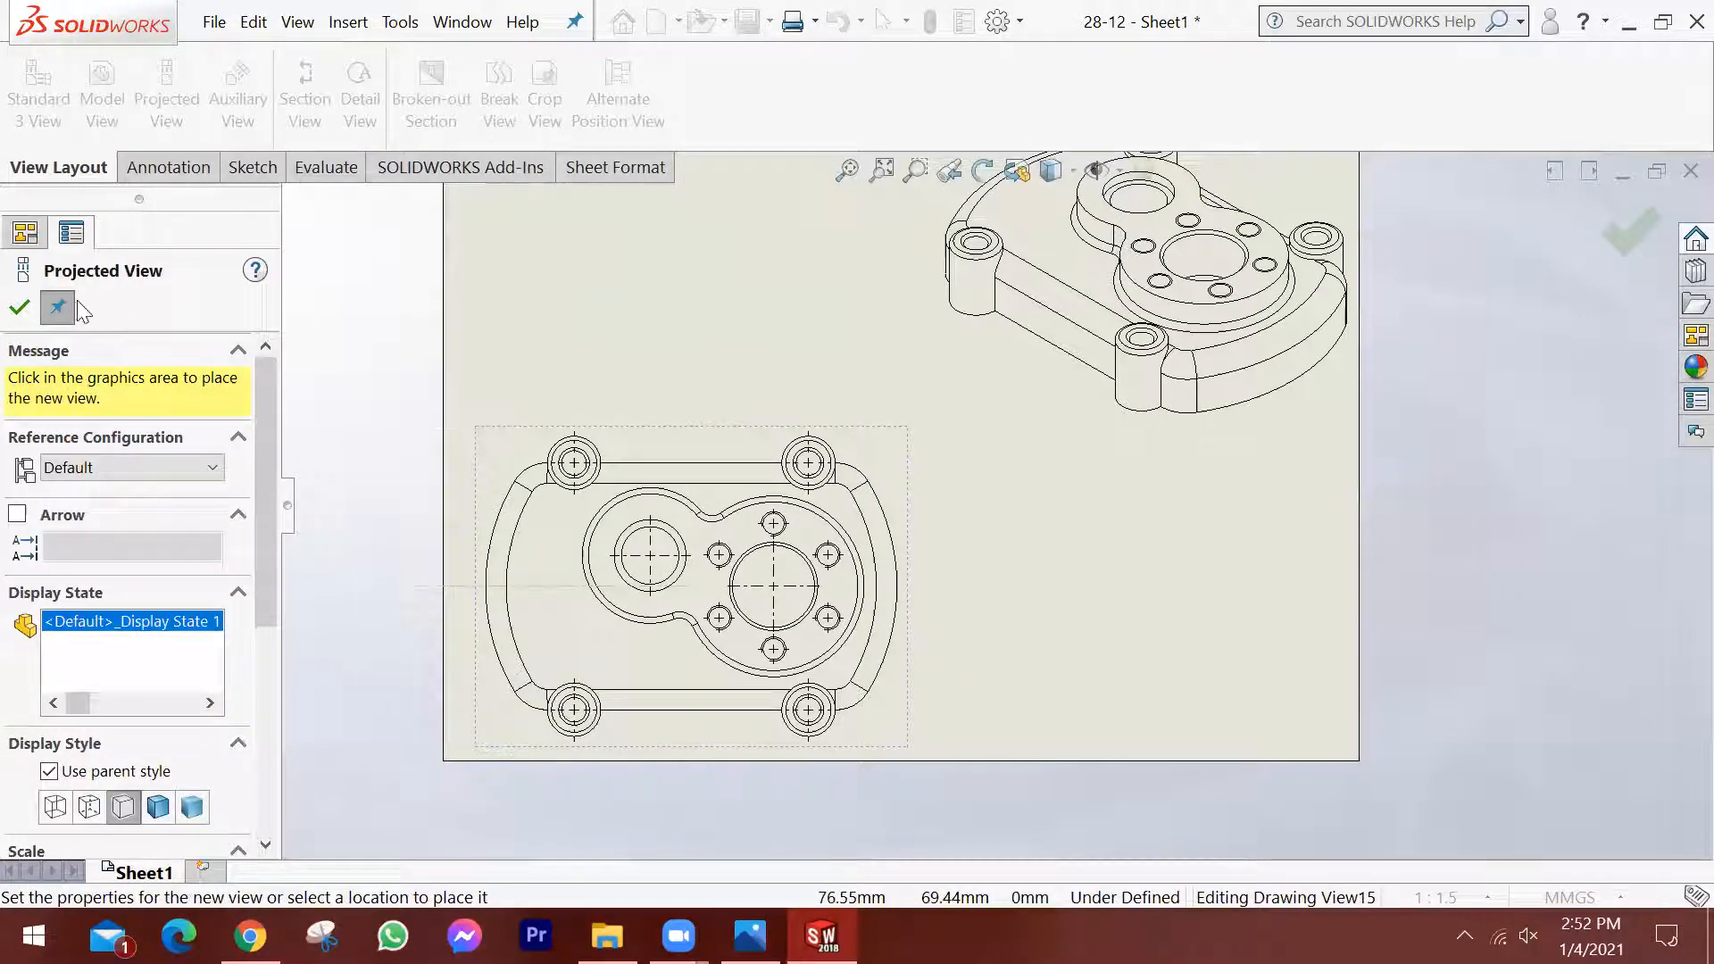
{"action": "key", "text": "Escape"}
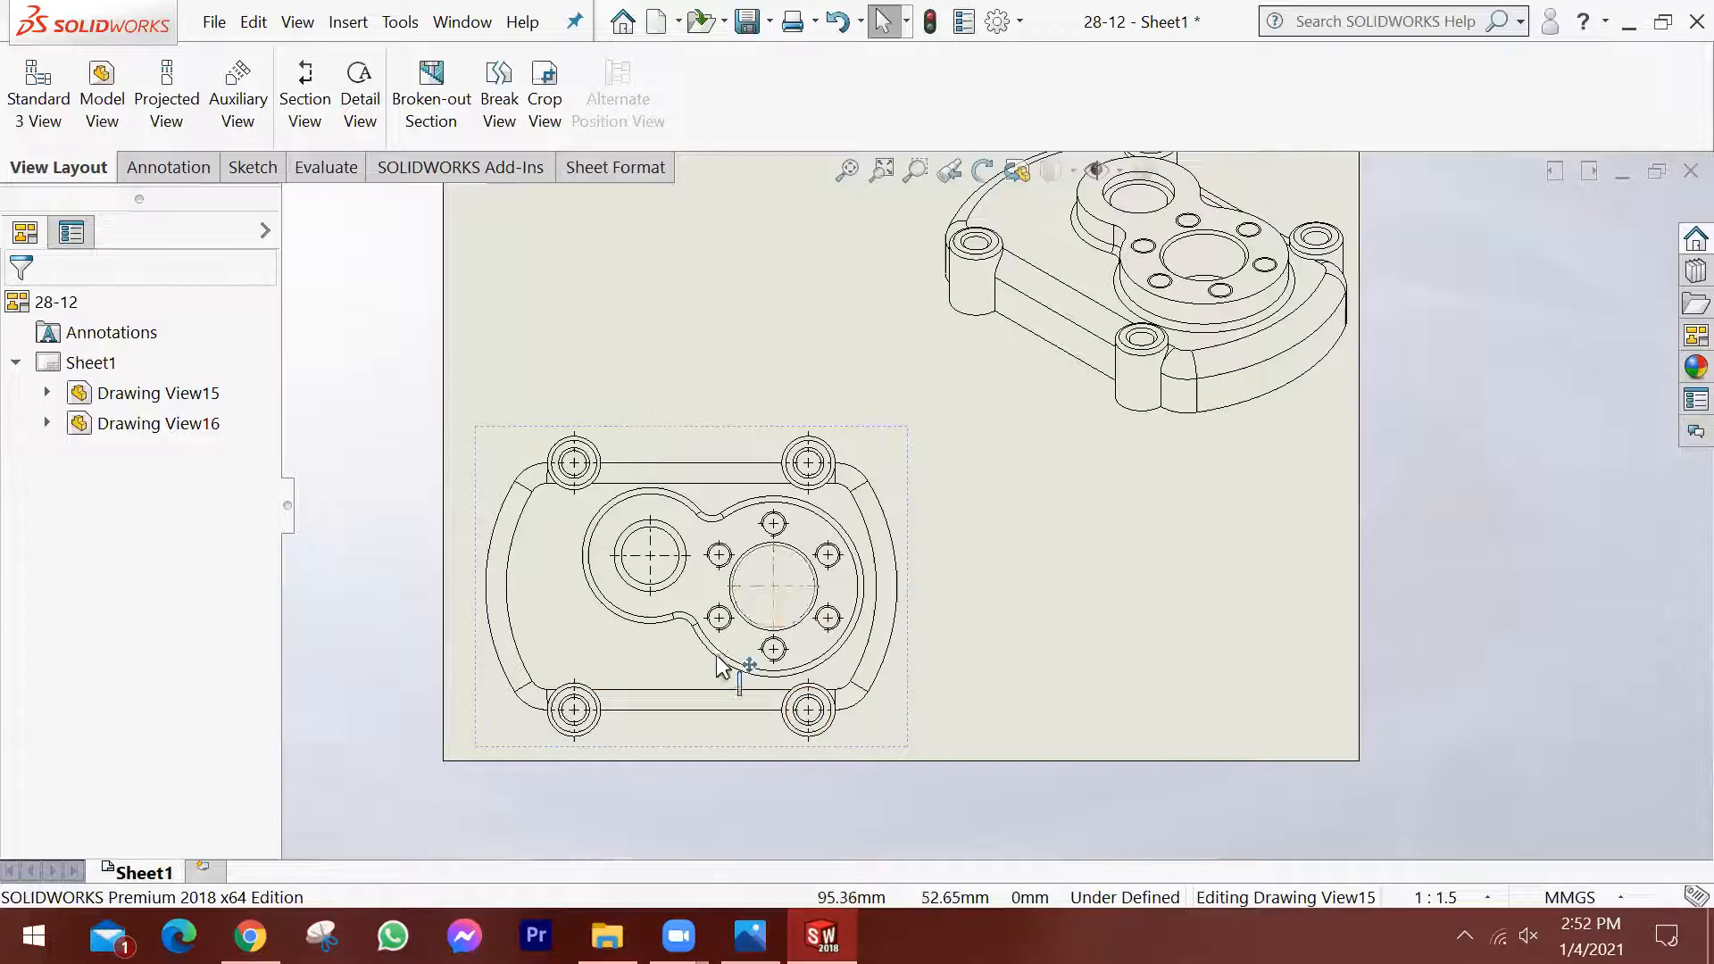
{"action": "scroll", "coordinate": [716, 661], "scroll_direction": "down", "scroll_amount": 1}
{"action": "left_click", "coordinate": [1153, 657]}
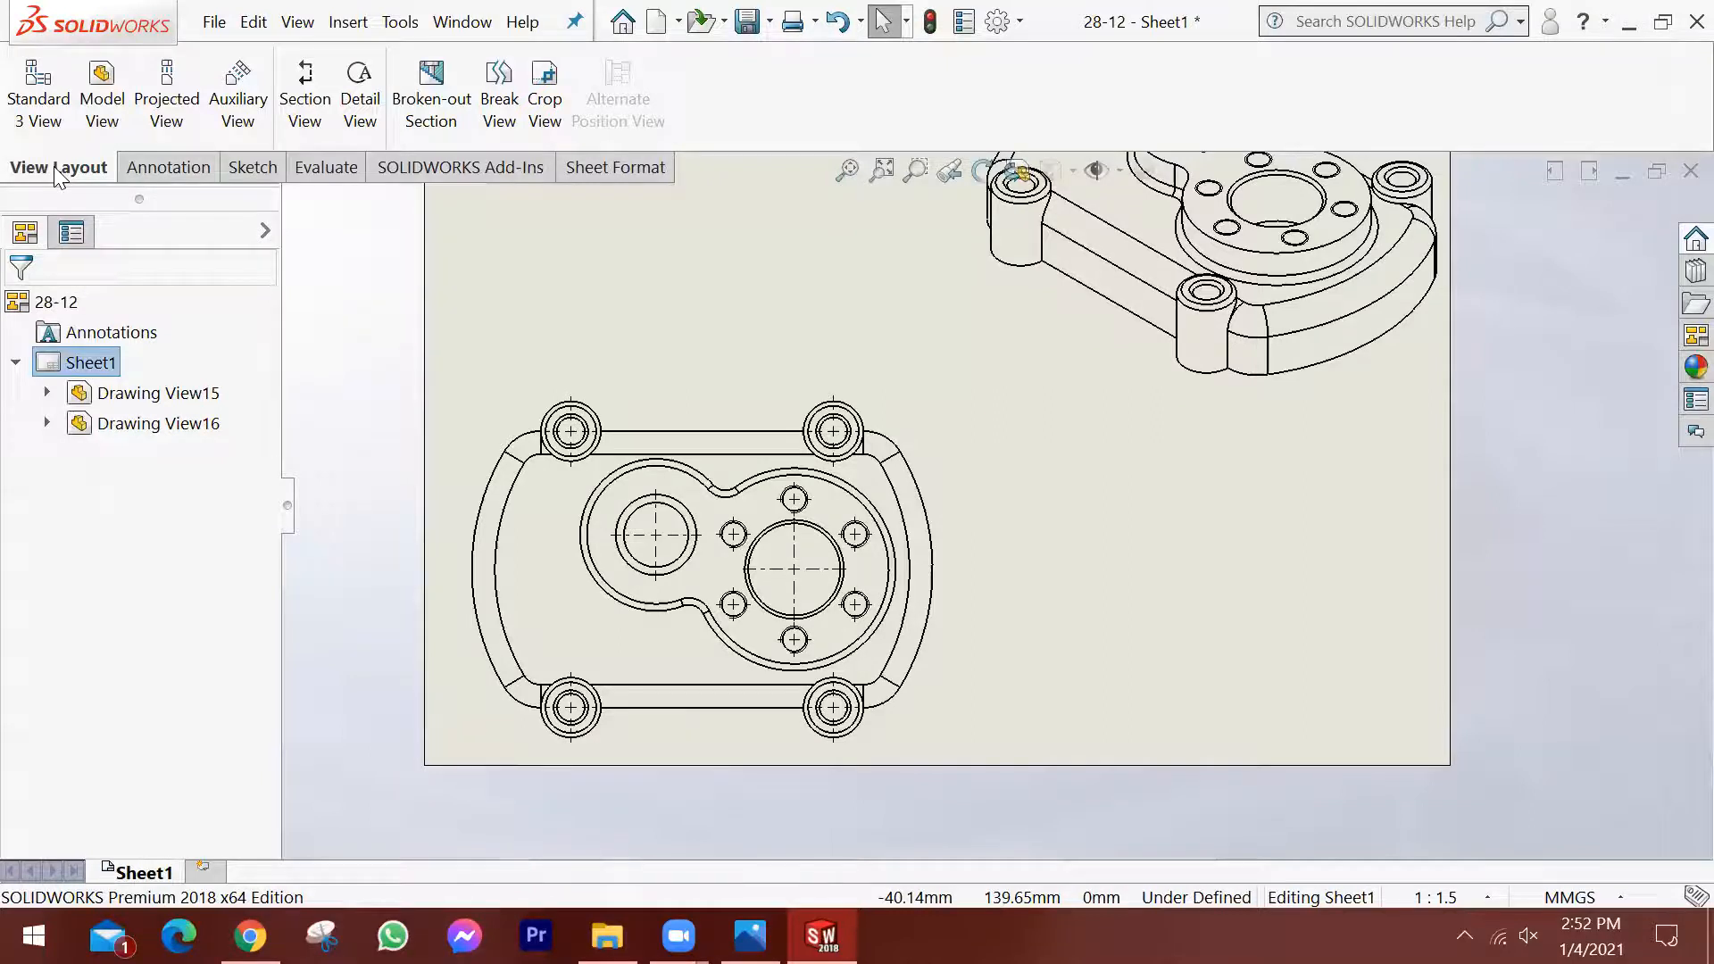
Try a horizontal section cutting line through the centre of the smaller bore in the top view.
{"action": "left_click", "coordinate": [311, 78]}
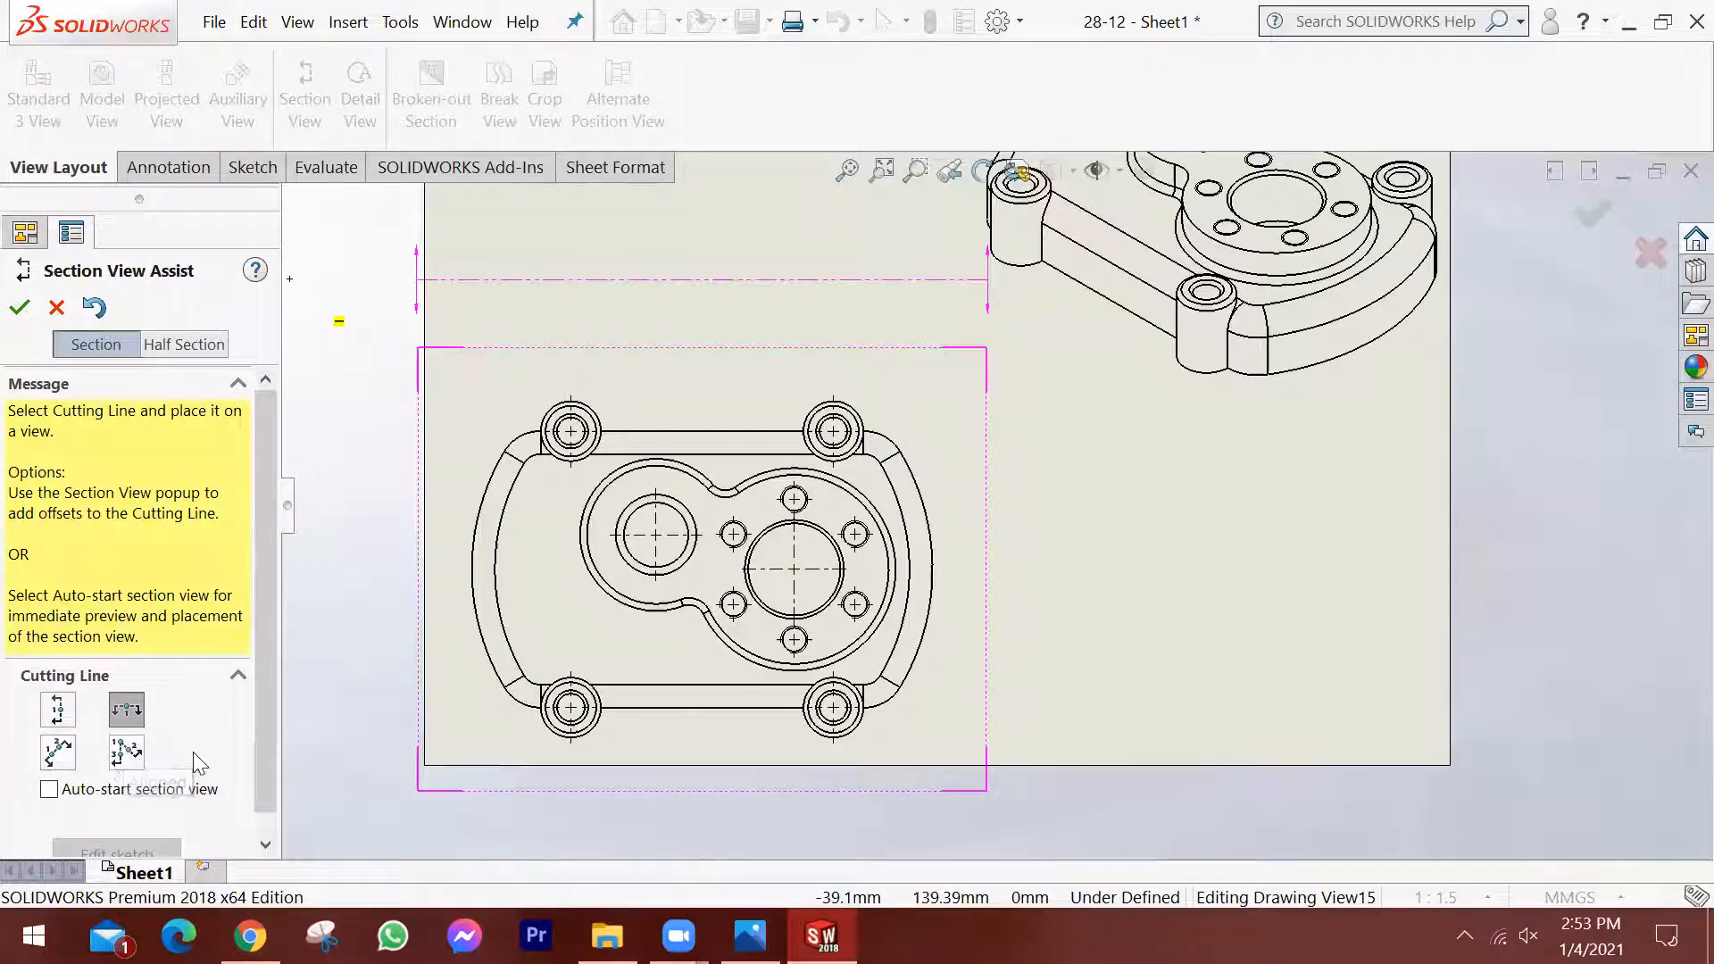
{"action": "left_click", "coordinate": [148, 707]}
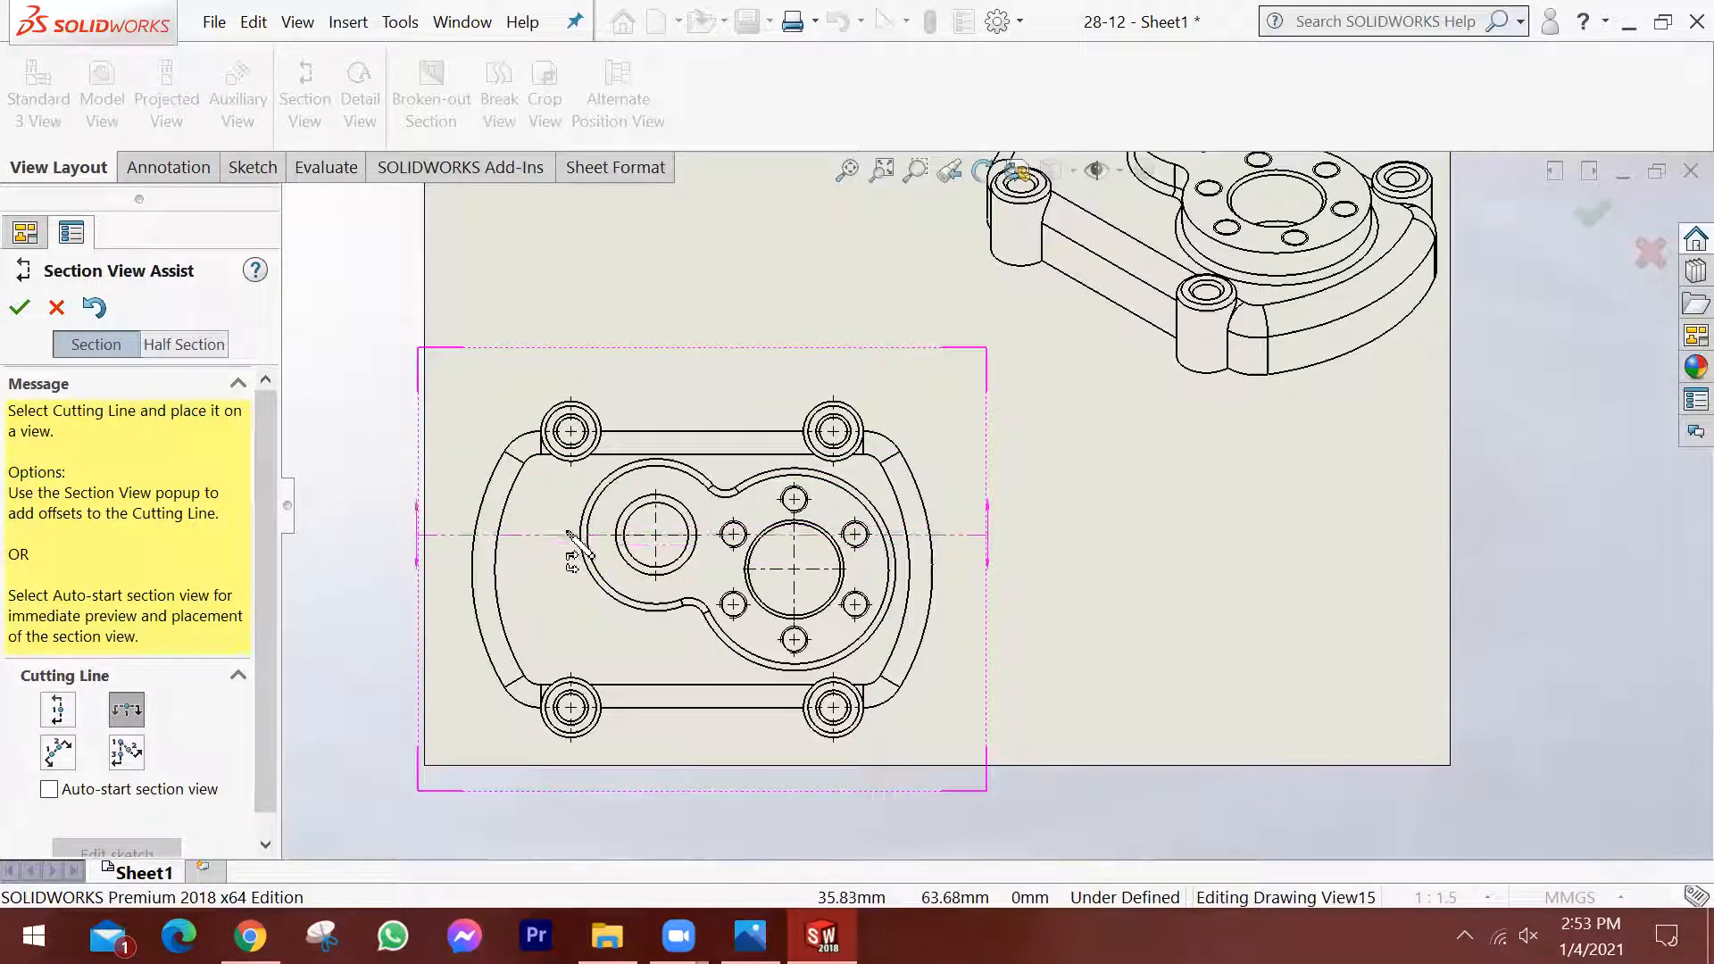
{"action": "scroll", "coordinate": [572, 545], "scroll_direction": "down", "scroll_amount": 1}
{"action": "scroll", "coordinate": [656, 572], "scroll_direction": "up", "scroll_amount": 2}
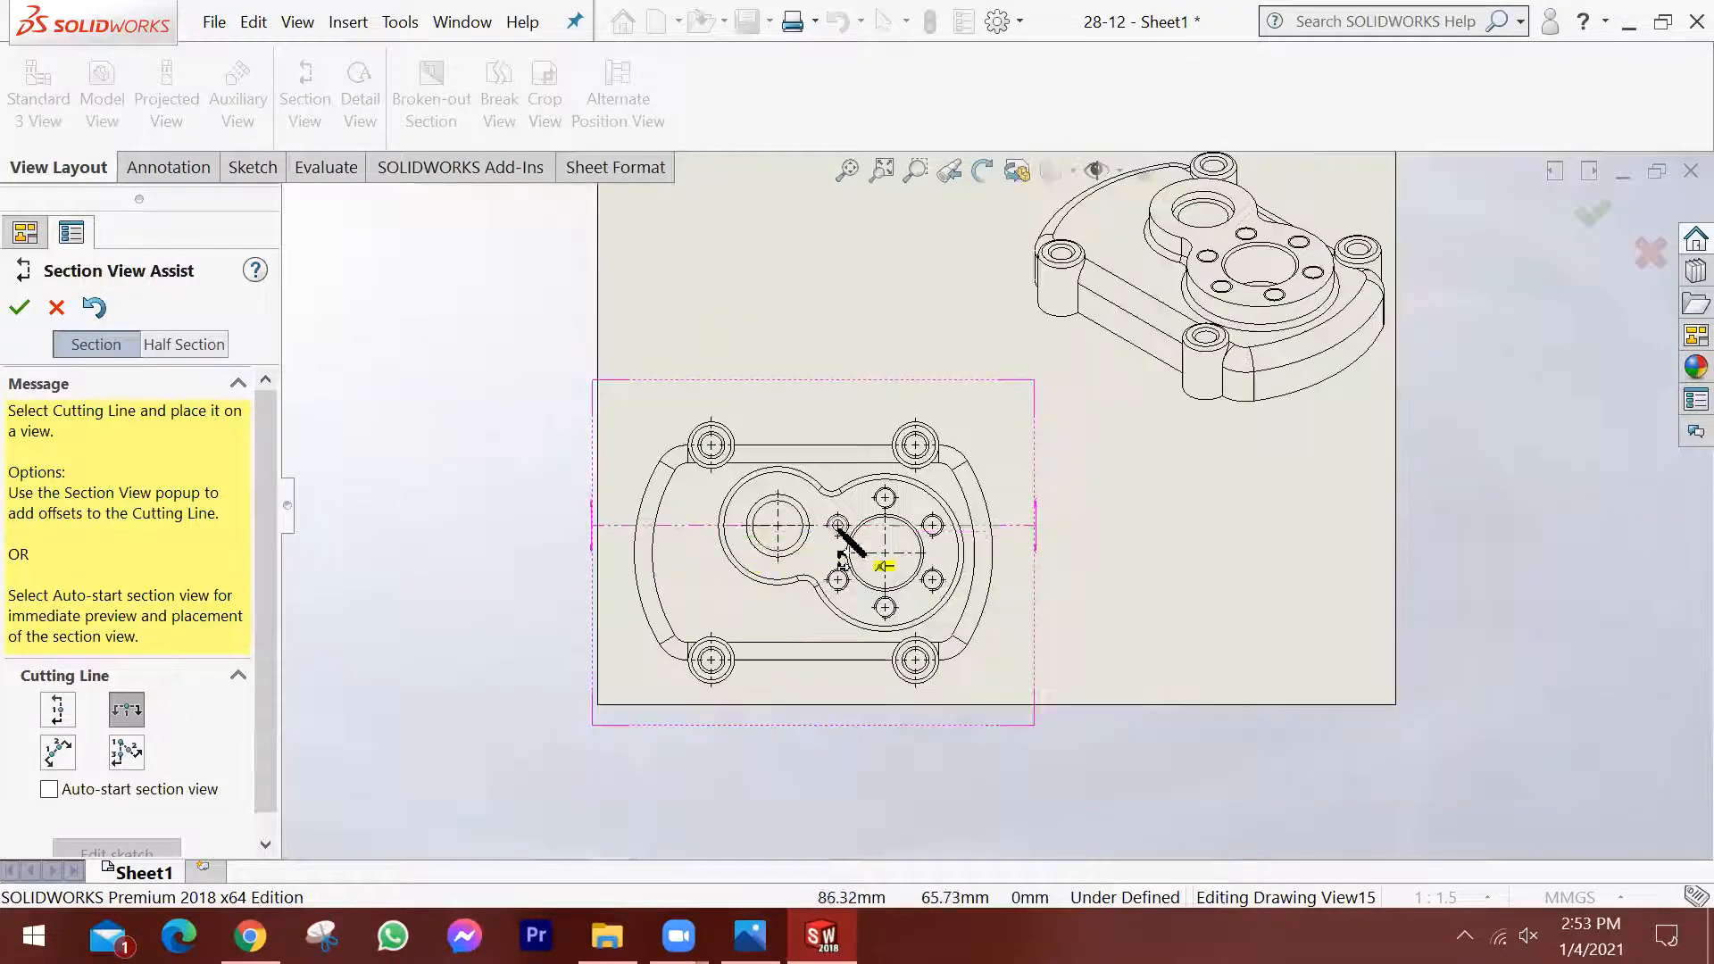
{"action": "scroll", "coordinate": [960, 549], "scroll_direction": "down", "scroll_amount": 1}
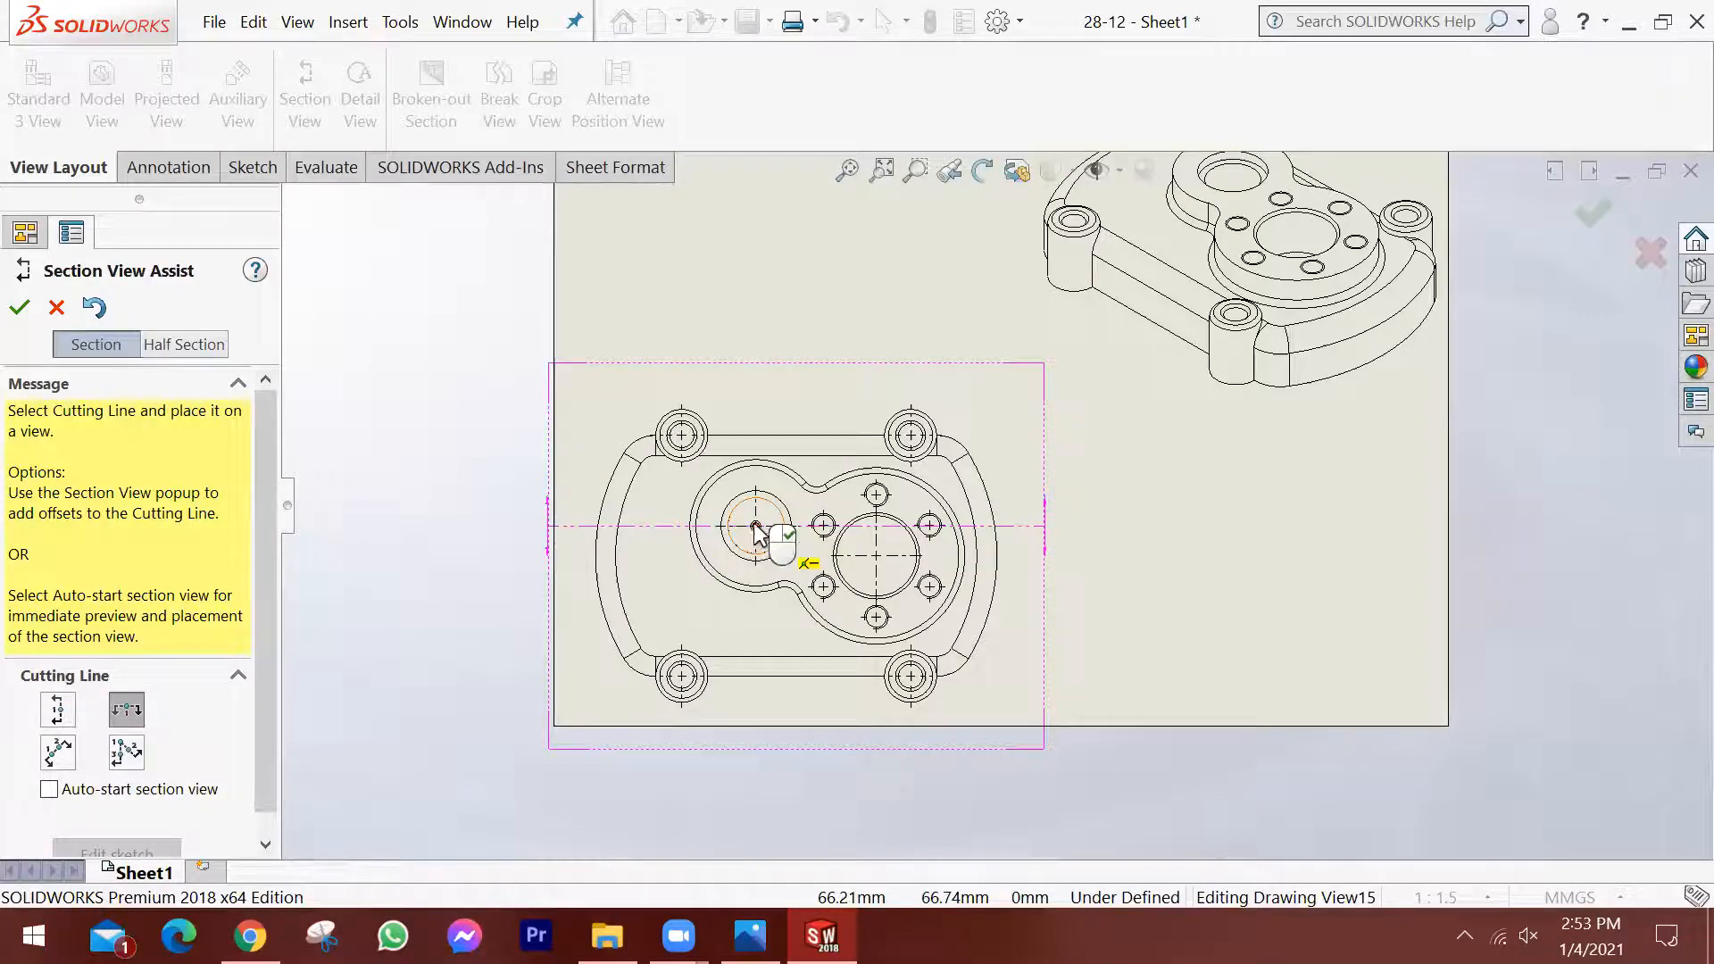
{"action": "left_click", "coordinate": [756, 527]}
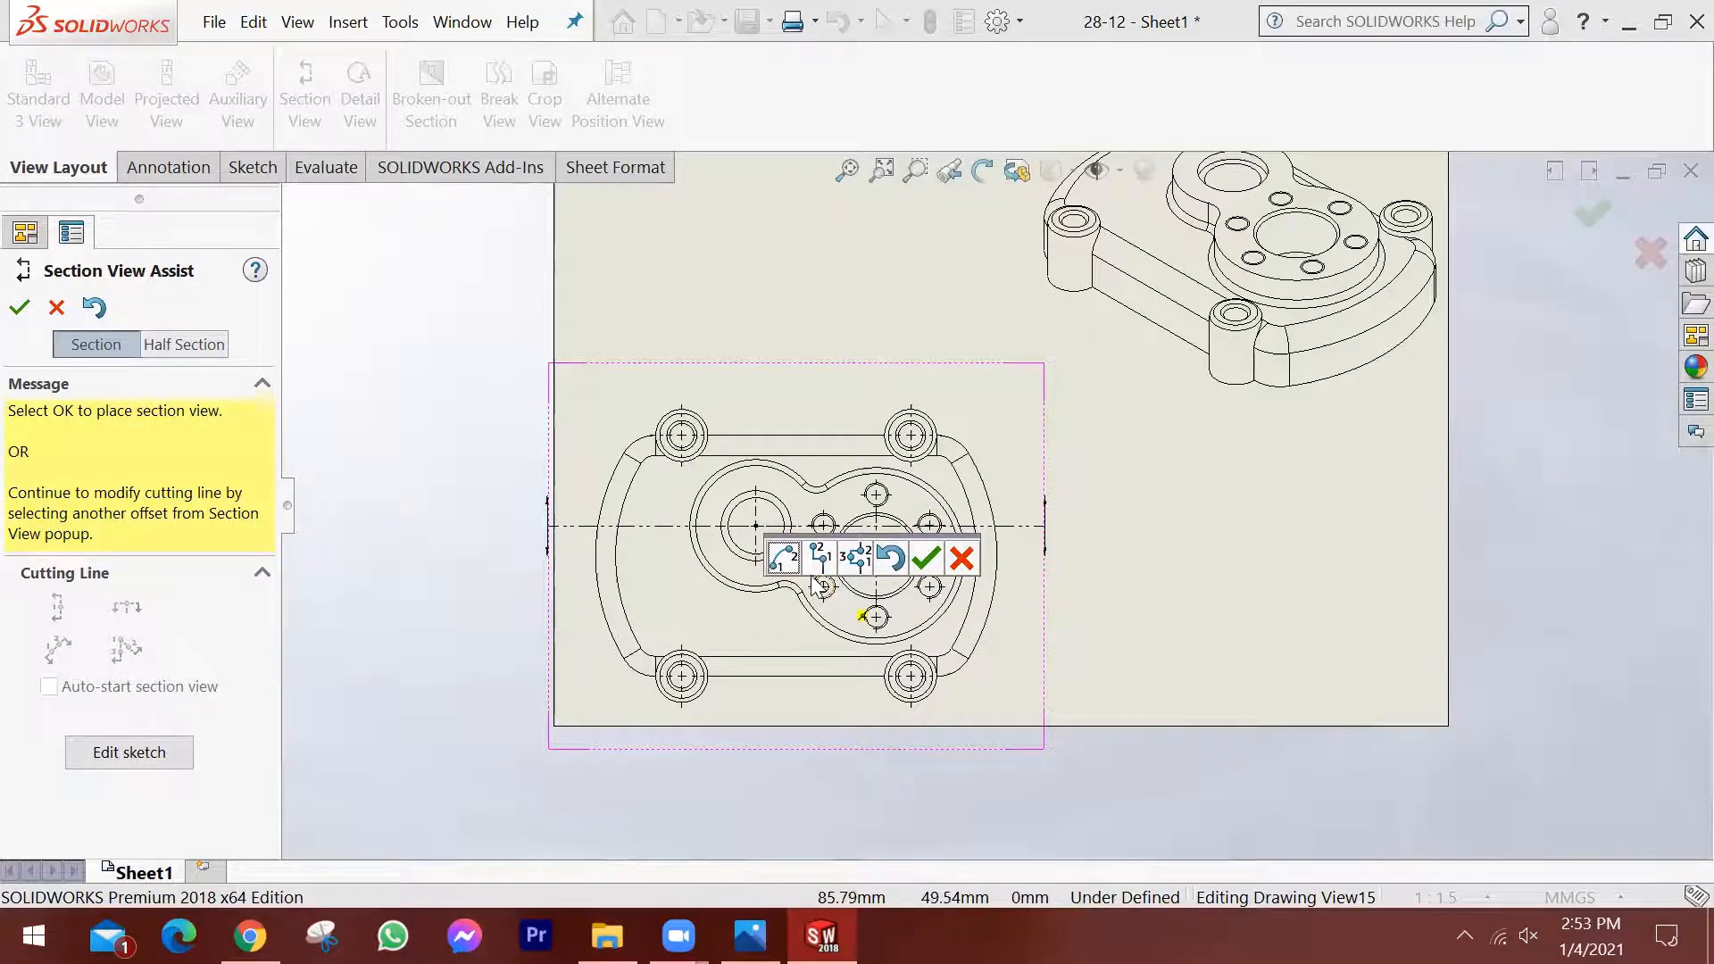
{"action": "left_click", "coordinate": [926, 561]}
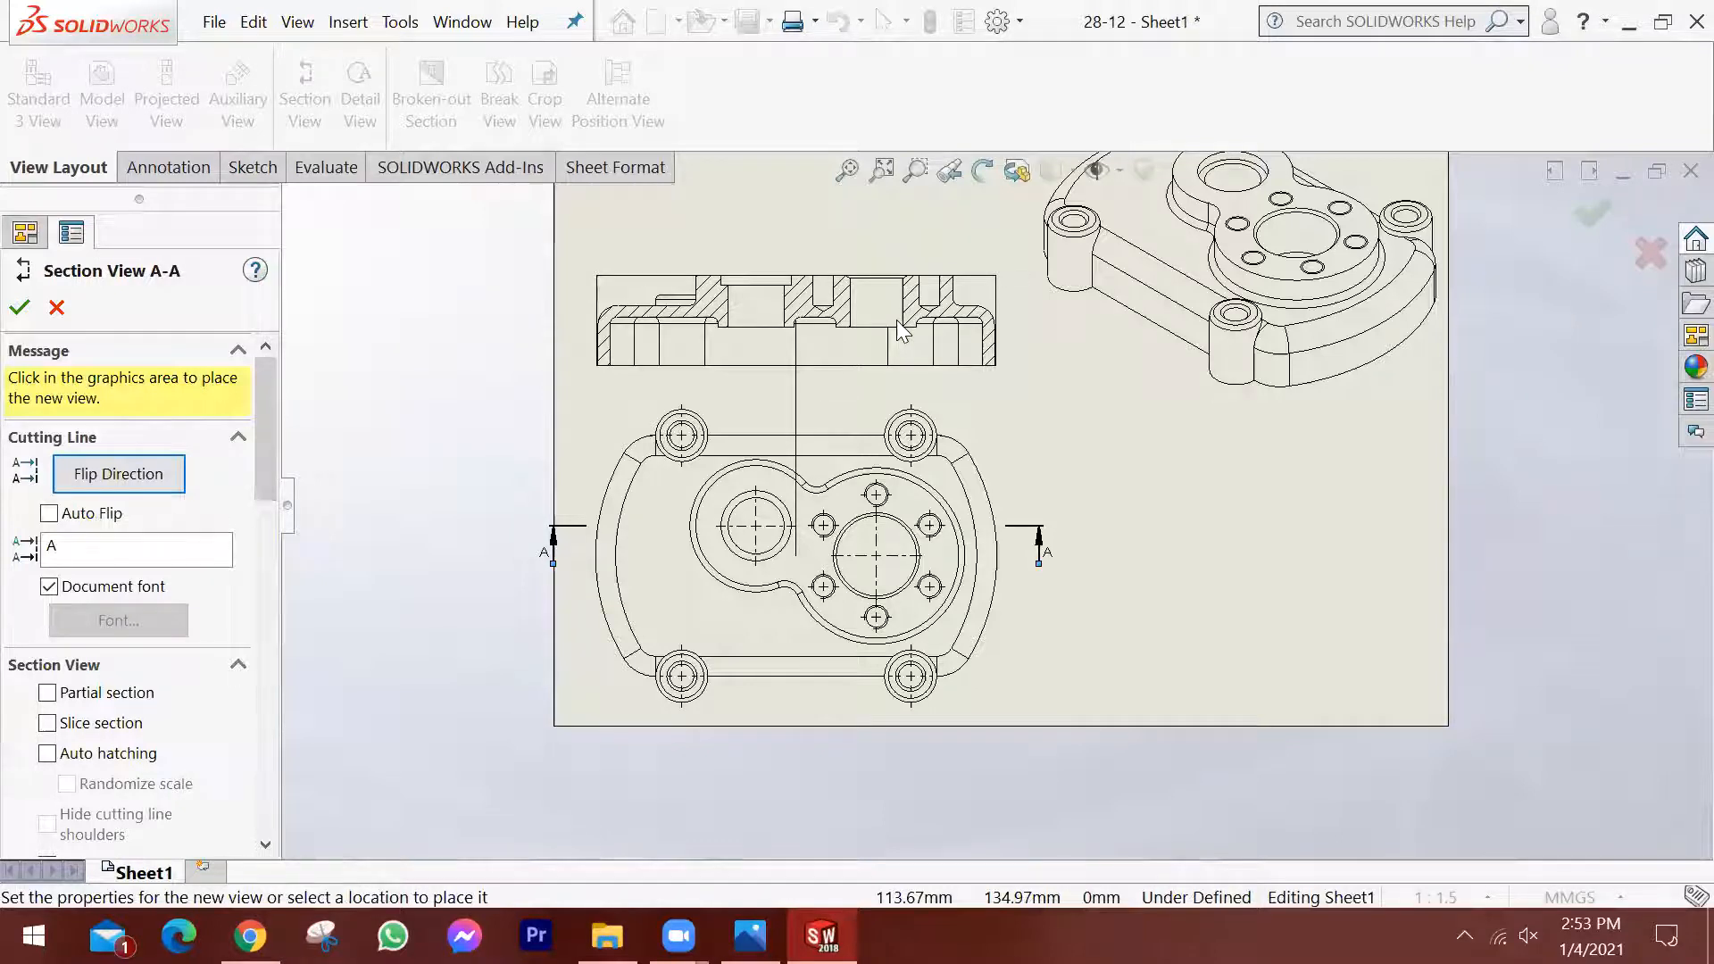
Check the A-A section in the reference drawing in Photos, then return to SOLIDWORKS and place section view A-A above the top view.
{"action": "scroll", "coordinate": [898, 330], "scroll_direction": "down", "scroll_amount": 1}
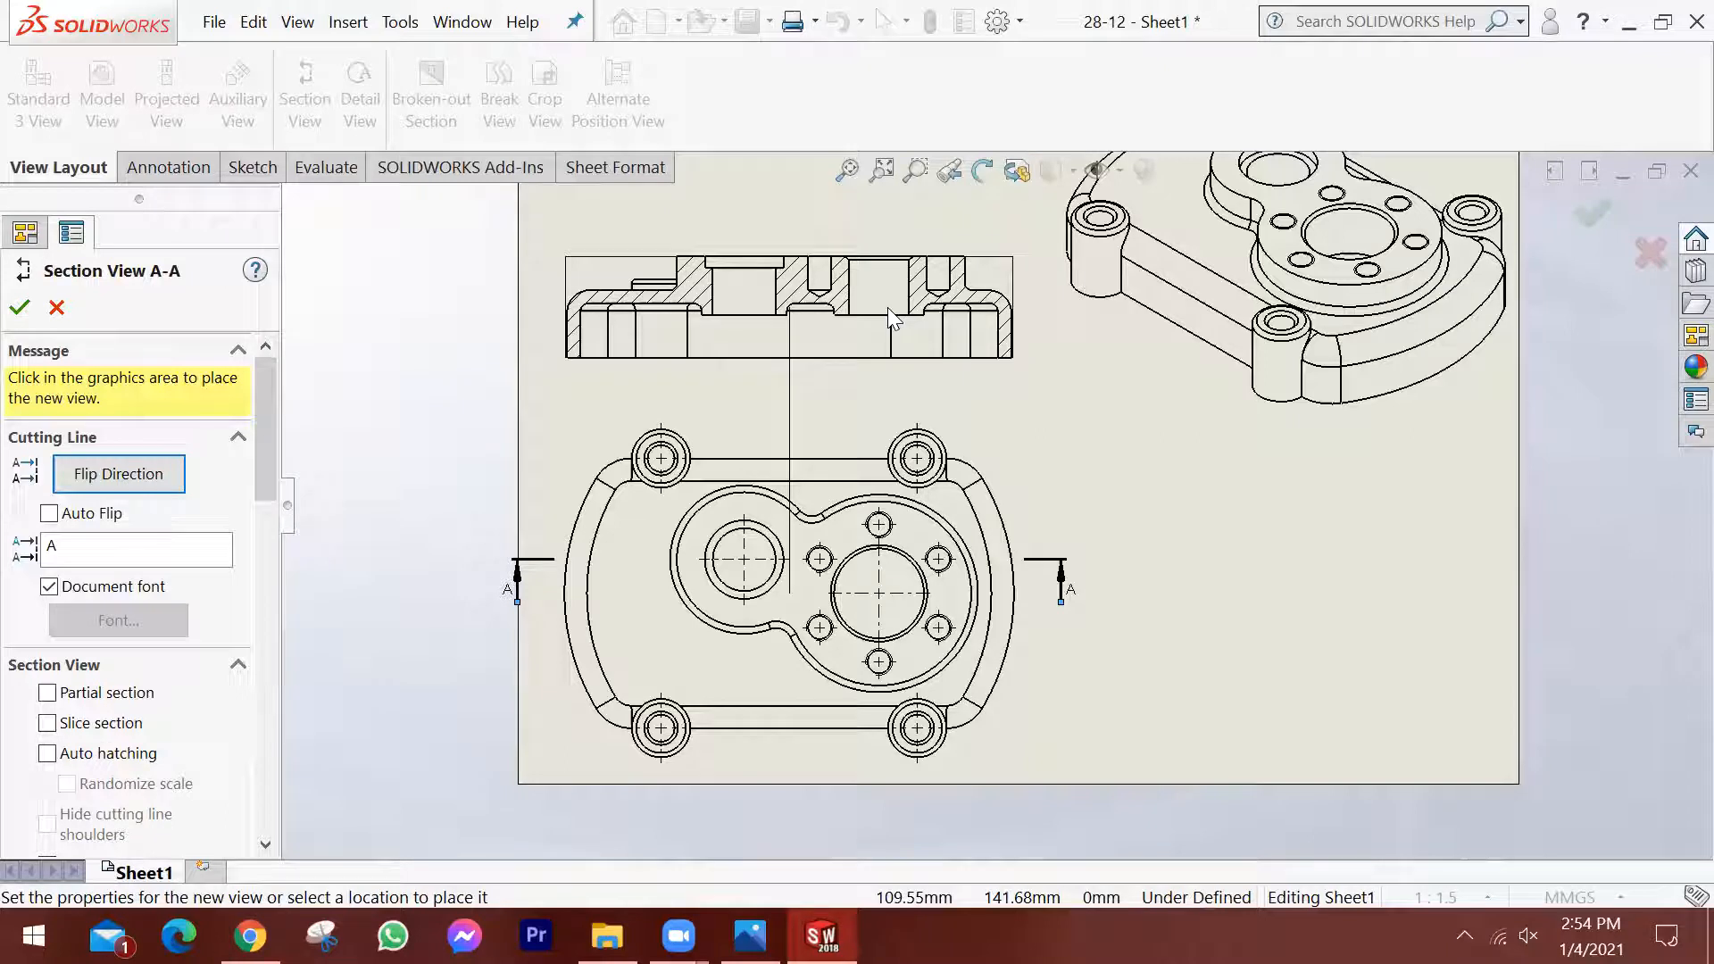
{"action": "left_click", "coordinate": [750, 935]}
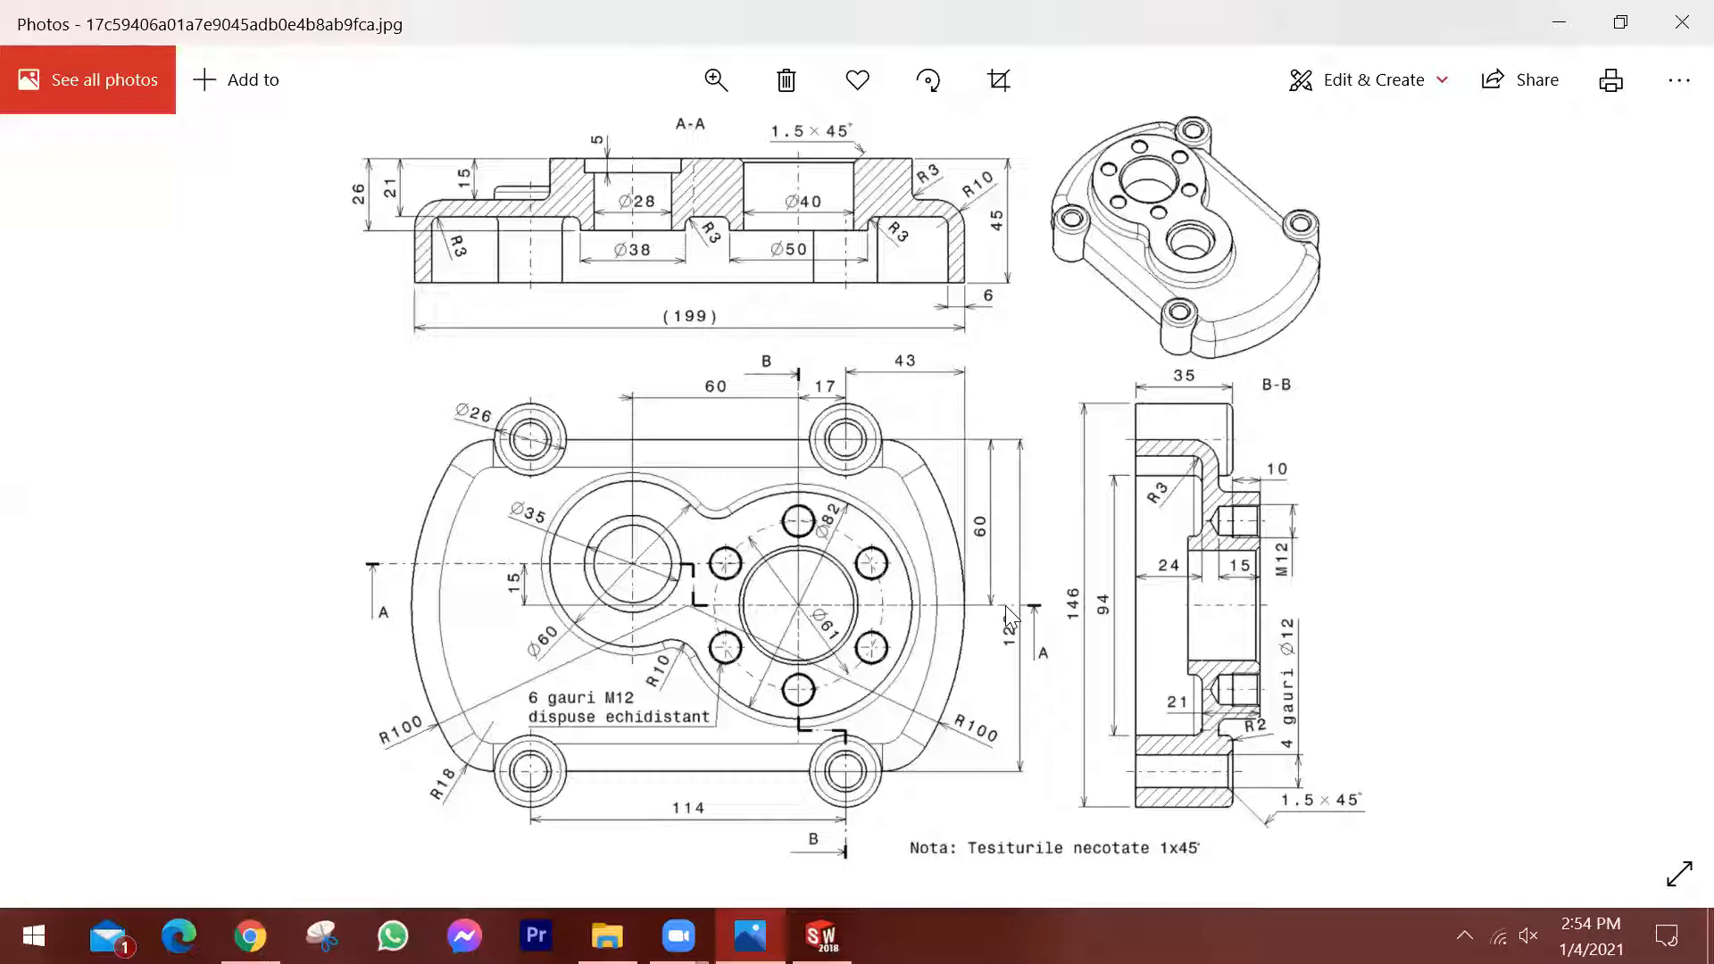
{"action": "left_click", "coordinate": [821, 936]}
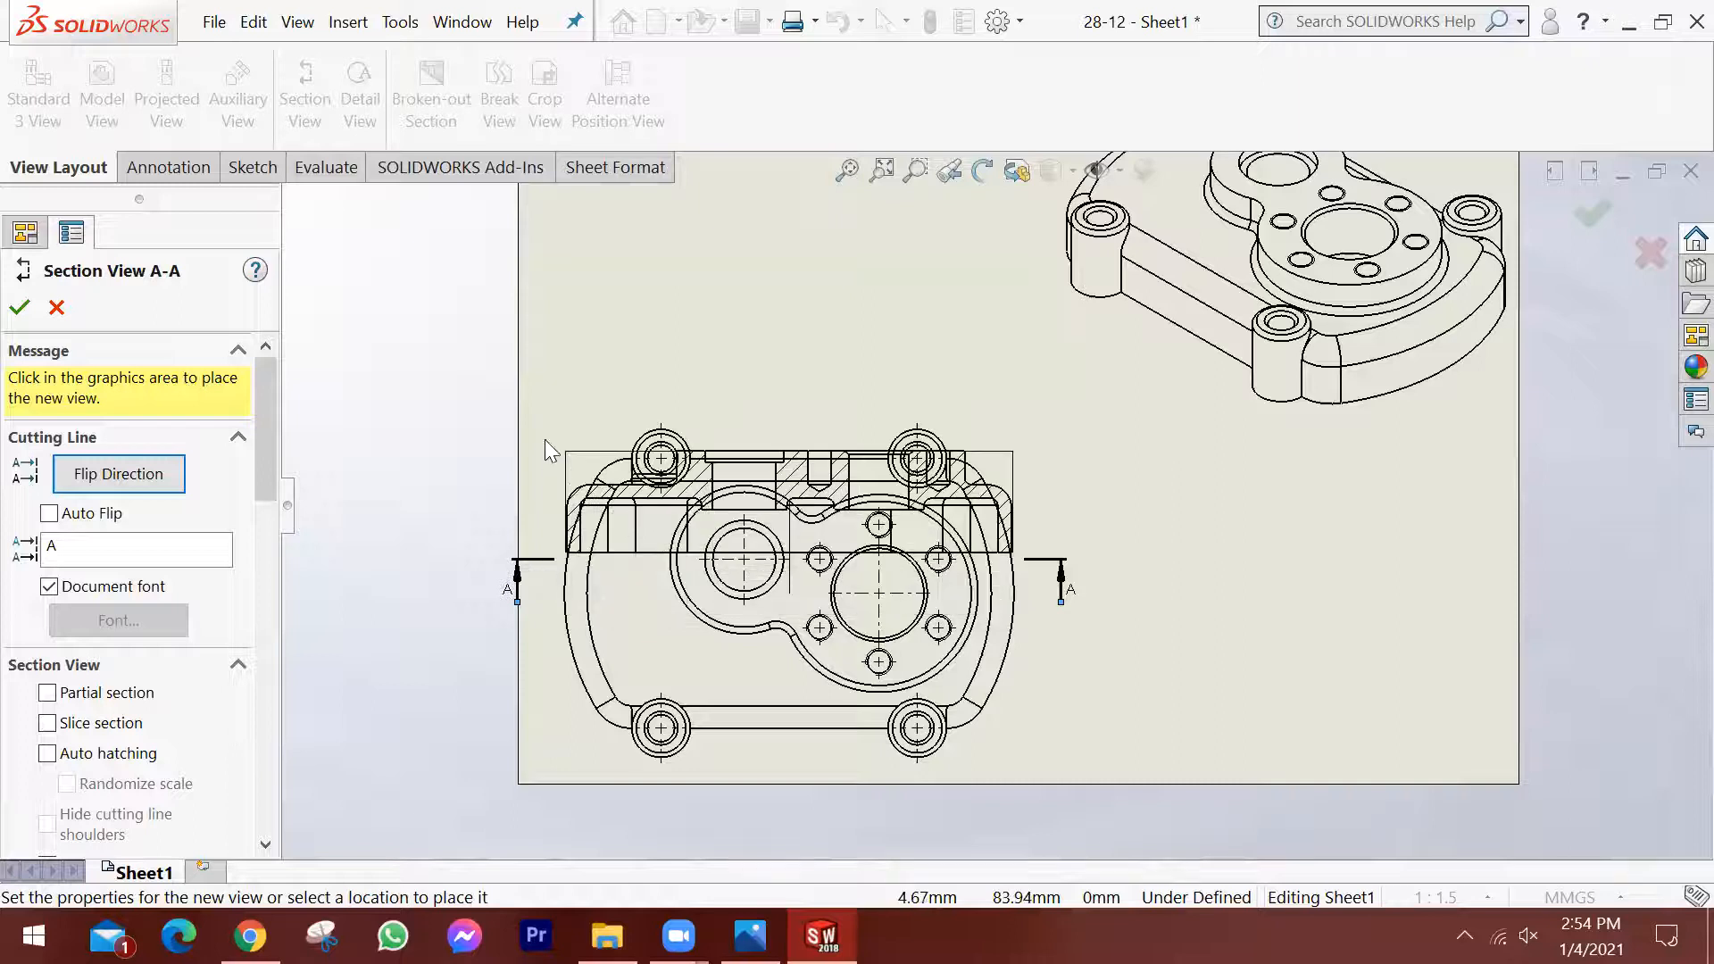
{"action": "left_click", "coordinate": [784, 318]}
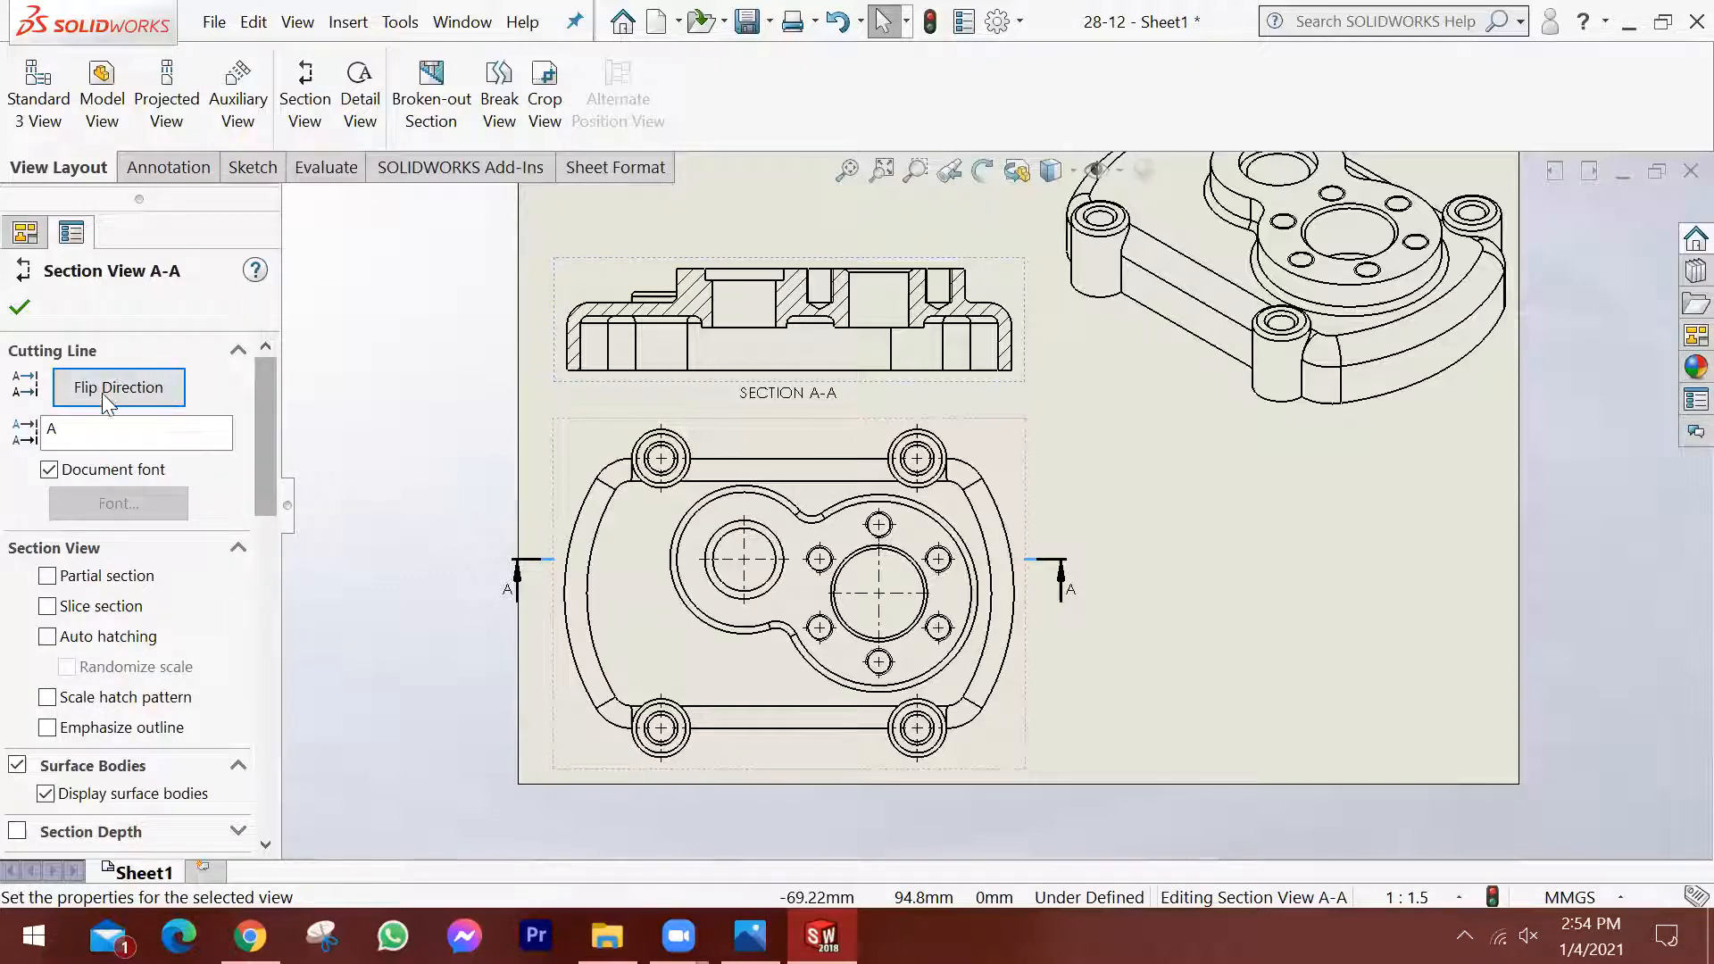
Try flipping the cutting direction of section view A-A, flip it back and inspect the sectioned holes.
{"action": "left_click", "coordinate": [164, 391]}
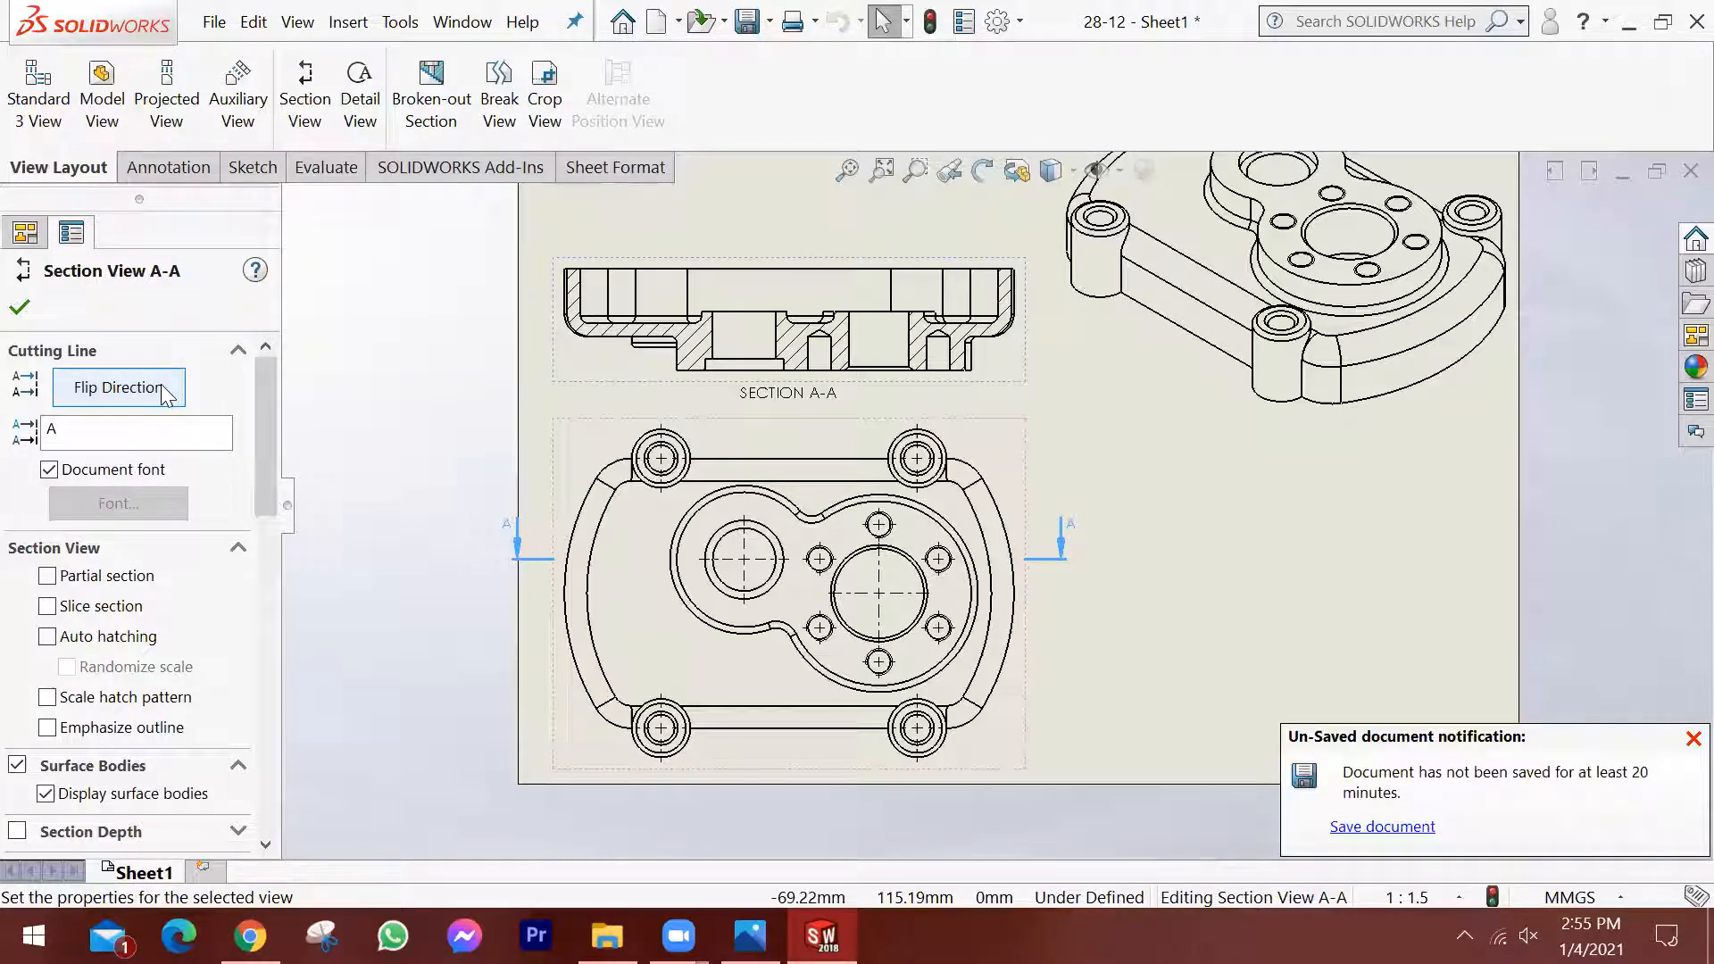
{"action": "left_click", "coordinate": [162, 387]}
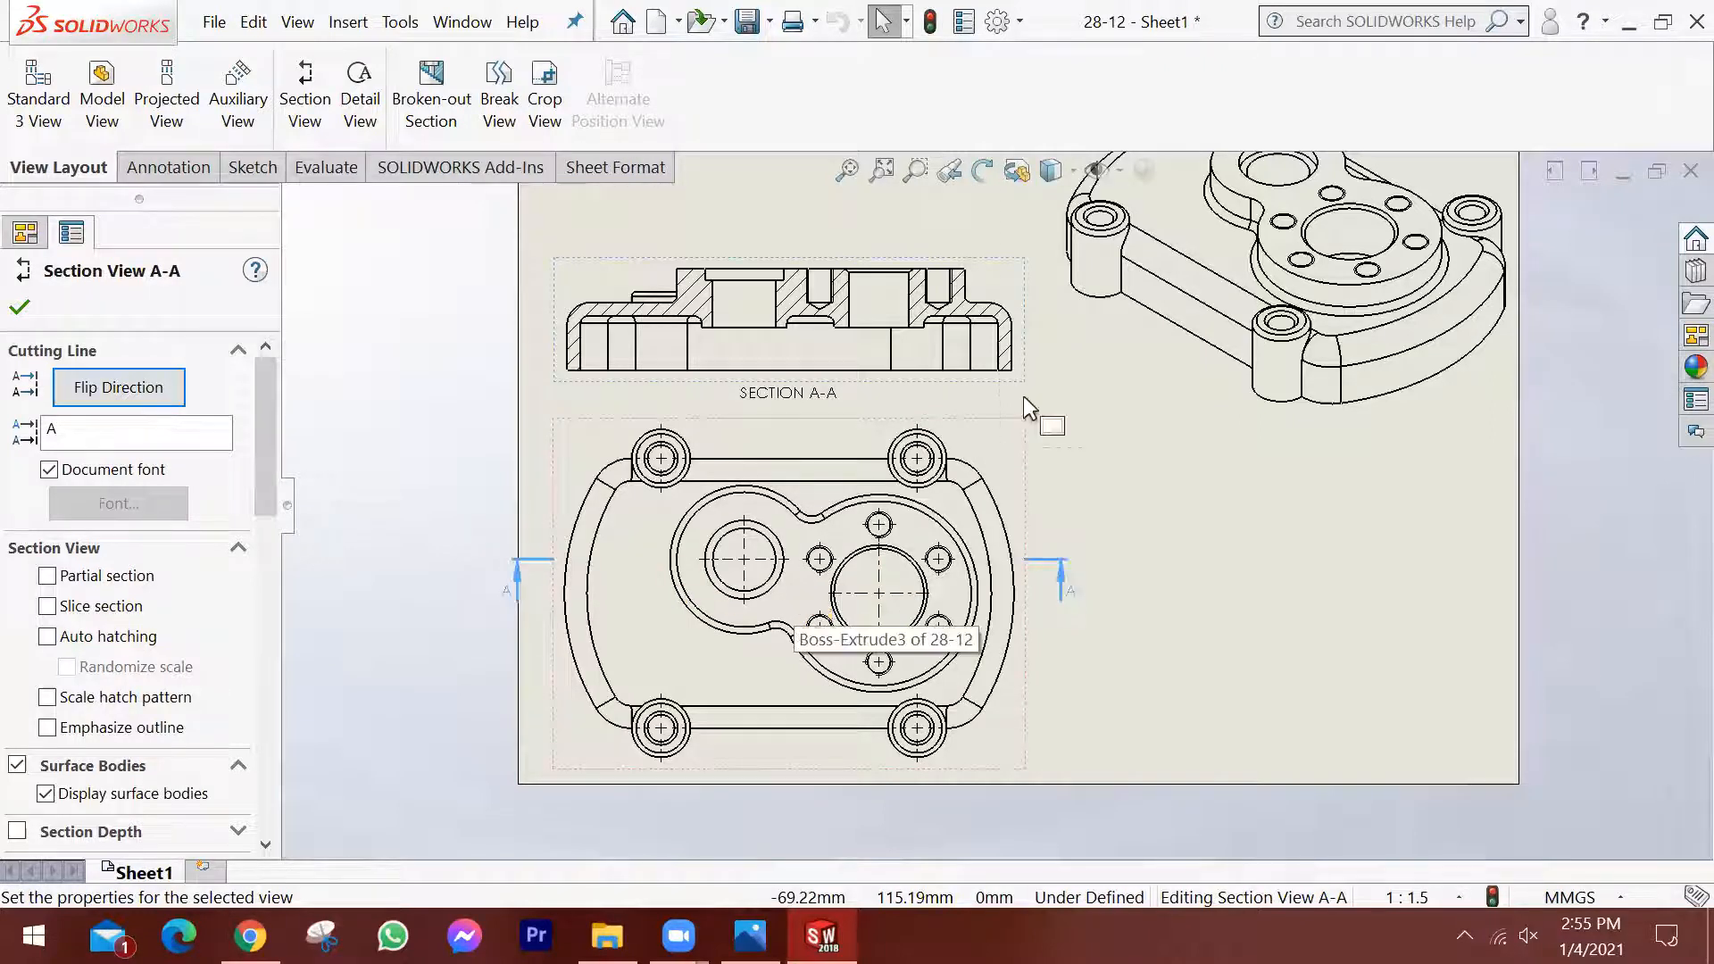
{"action": "scroll", "coordinate": [814, 313], "scroll_direction": "down", "scroll_amount": 1}
{"action": "scroll", "coordinate": [887, 497], "scroll_direction": "down", "scroll_amount": 1}
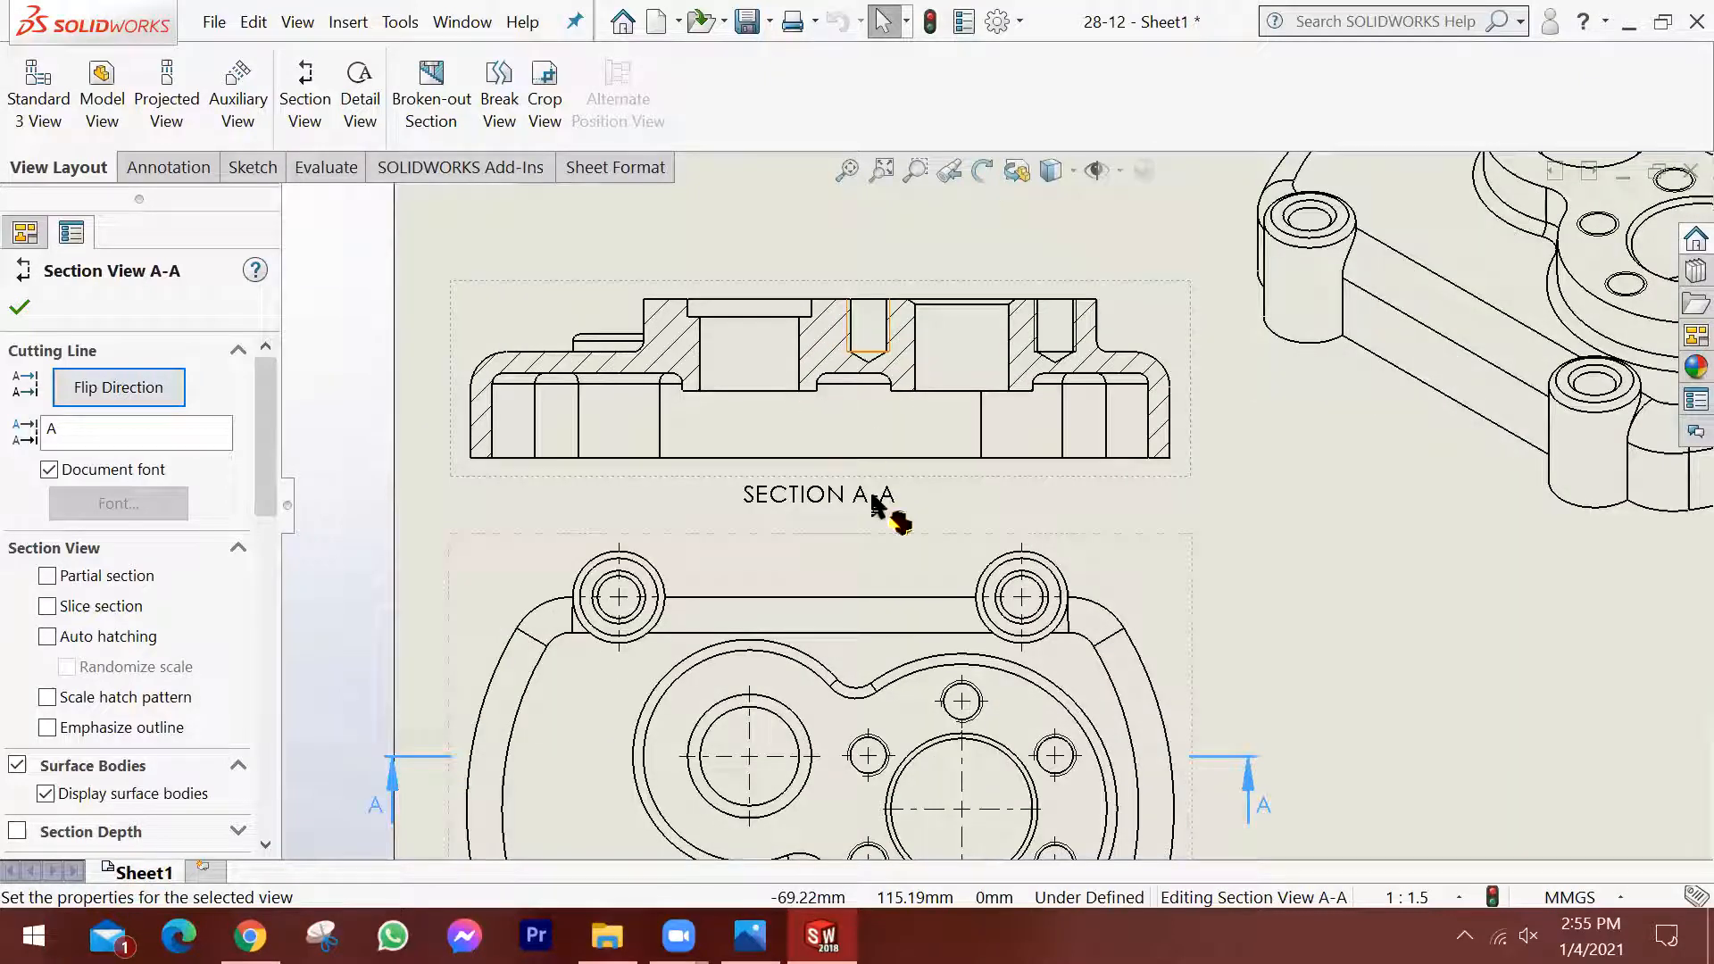
{"action": "scroll", "coordinate": [1003, 498], "scroll_direction": "down", "scroll_amount": 1}
{"action": "scroll", "coordinate": [1107, 549], "scroll_direction": "up", "scroll_amount": 1}
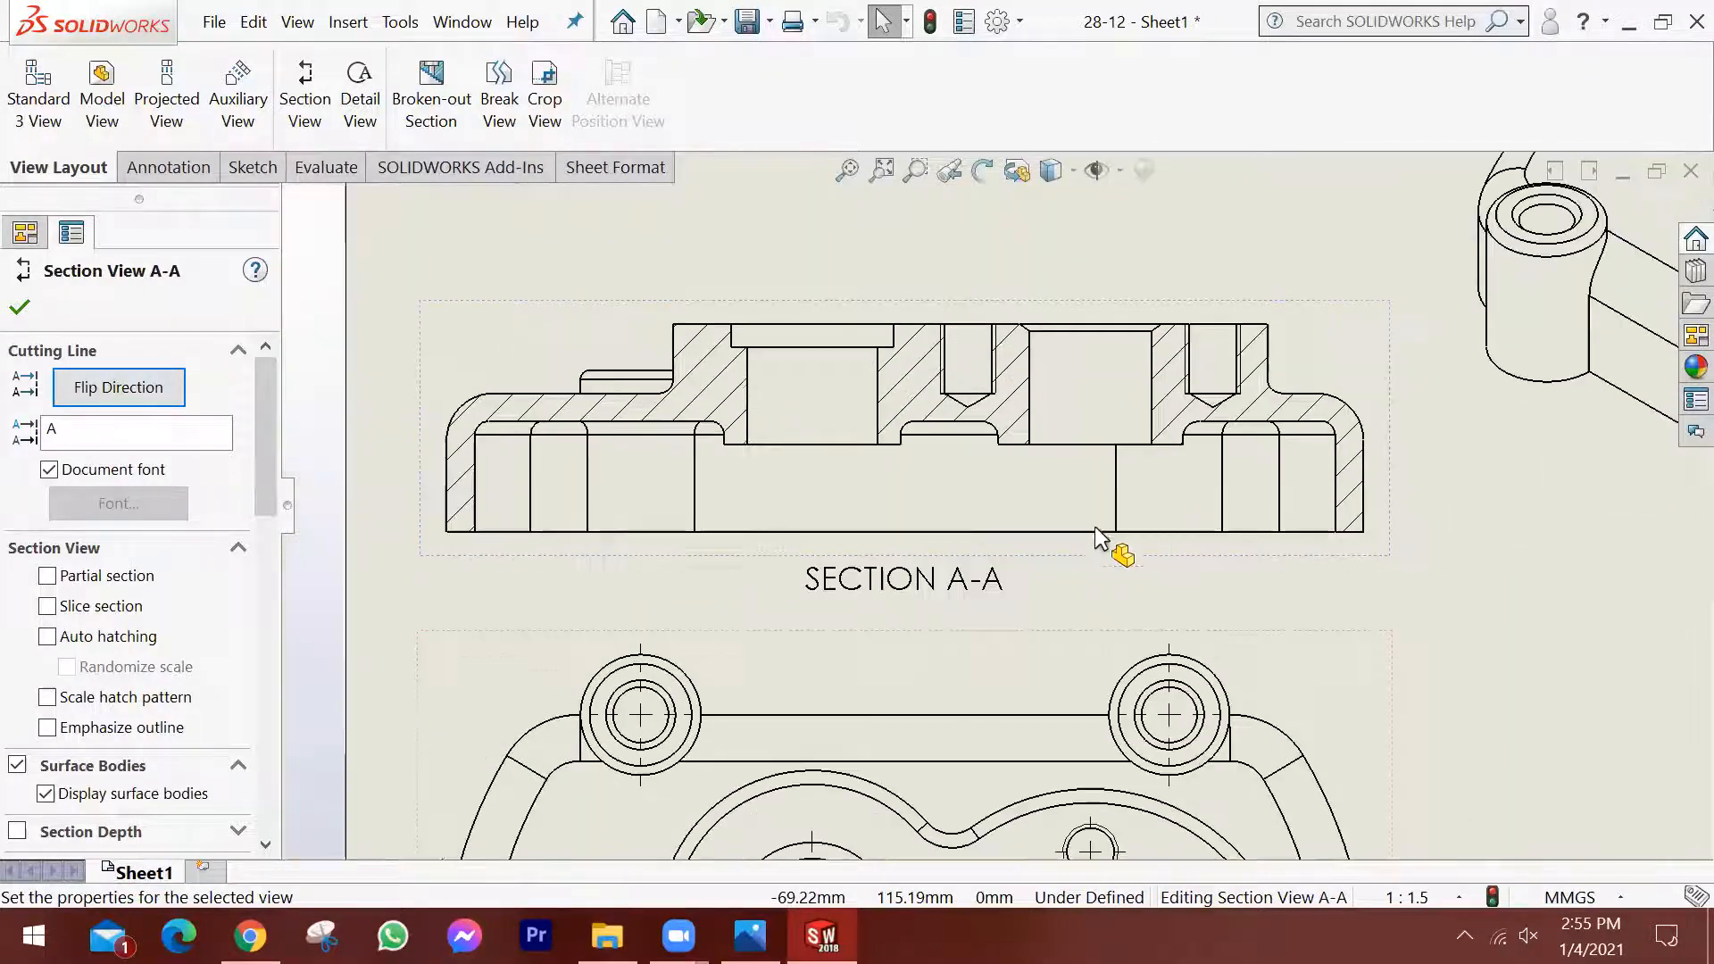
{"action": "scroll", "coordinate": [1091, 579], "scroll_direction": "up", "scroll_amount": 1}
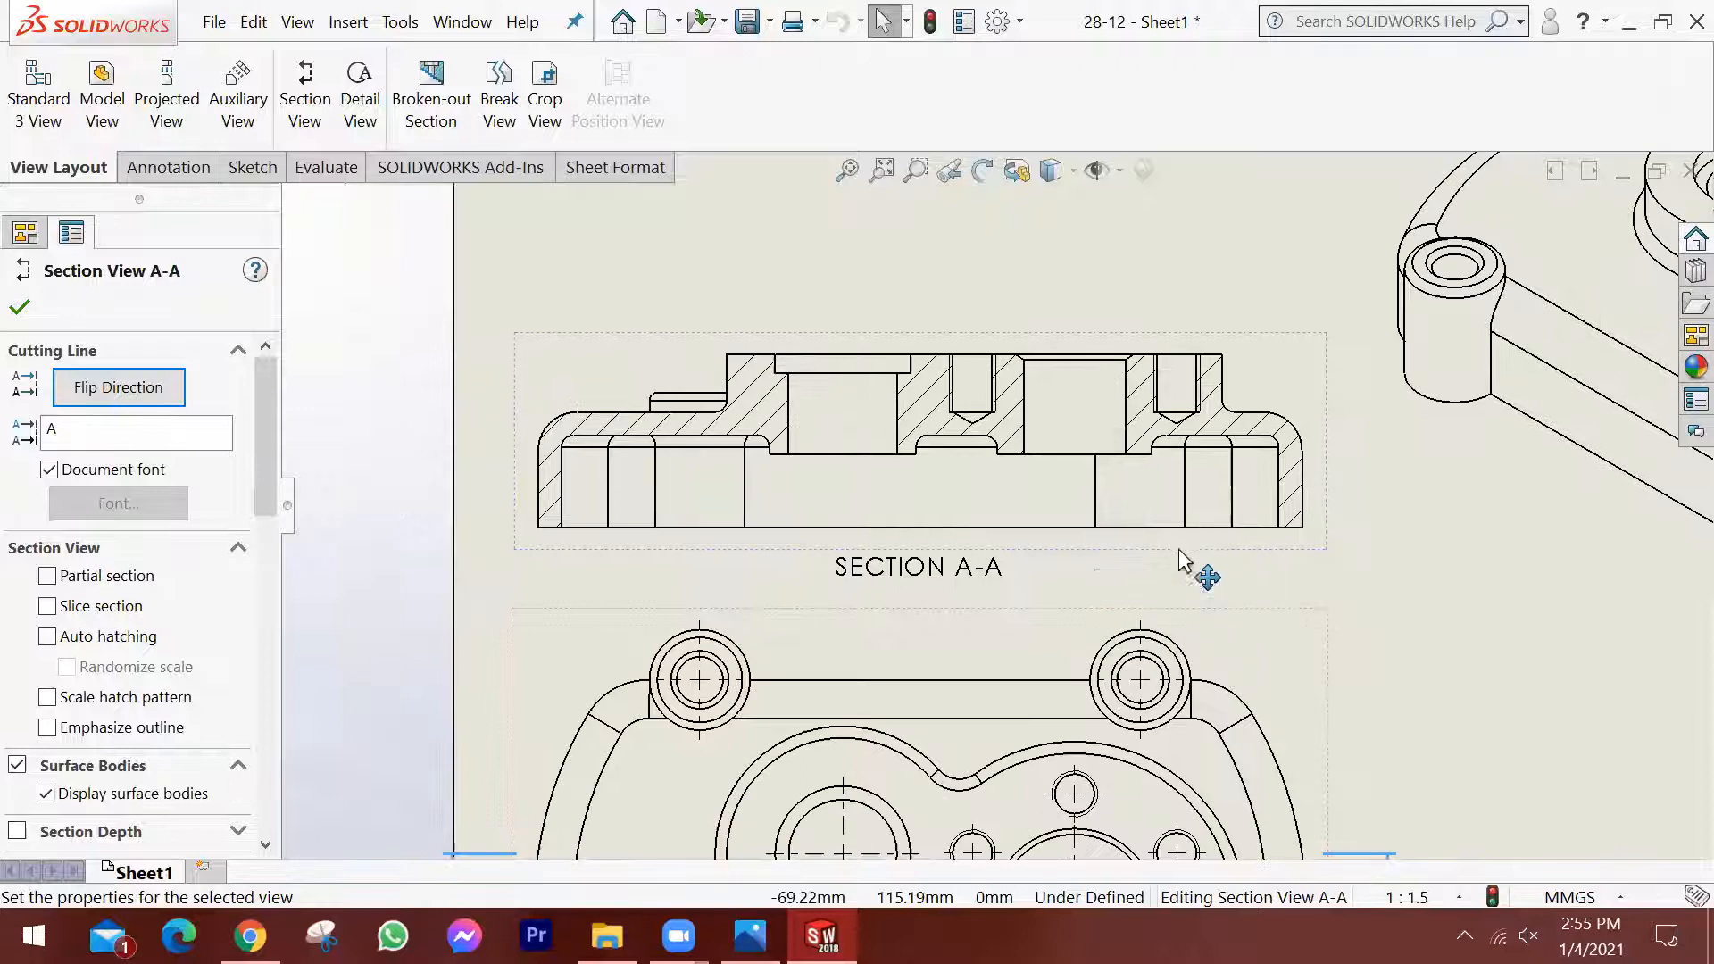
{"action": "scroll", "coordinate": [1175, 576], "scroll_direction": "up", "scroll_amount": 2}
{"action": "scroll", "coordinate": [1175, 581], "scroll_direction": "up", "scroll_amount": 1}
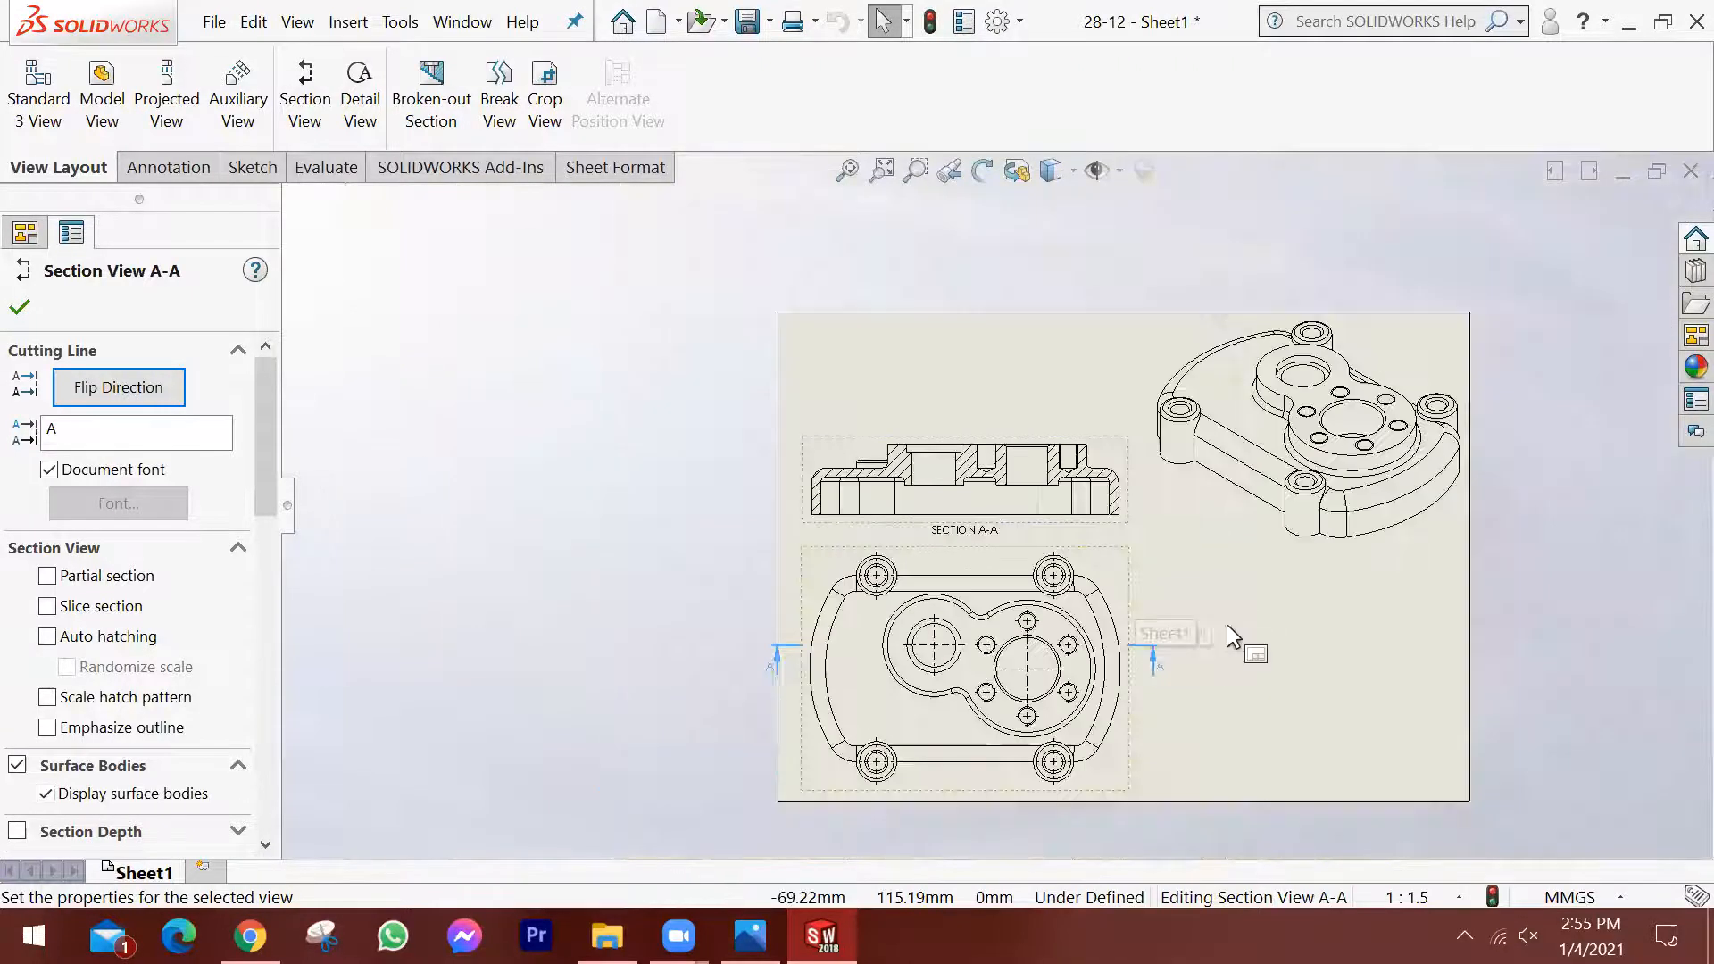
{"action": "key", "text": "Escape"}
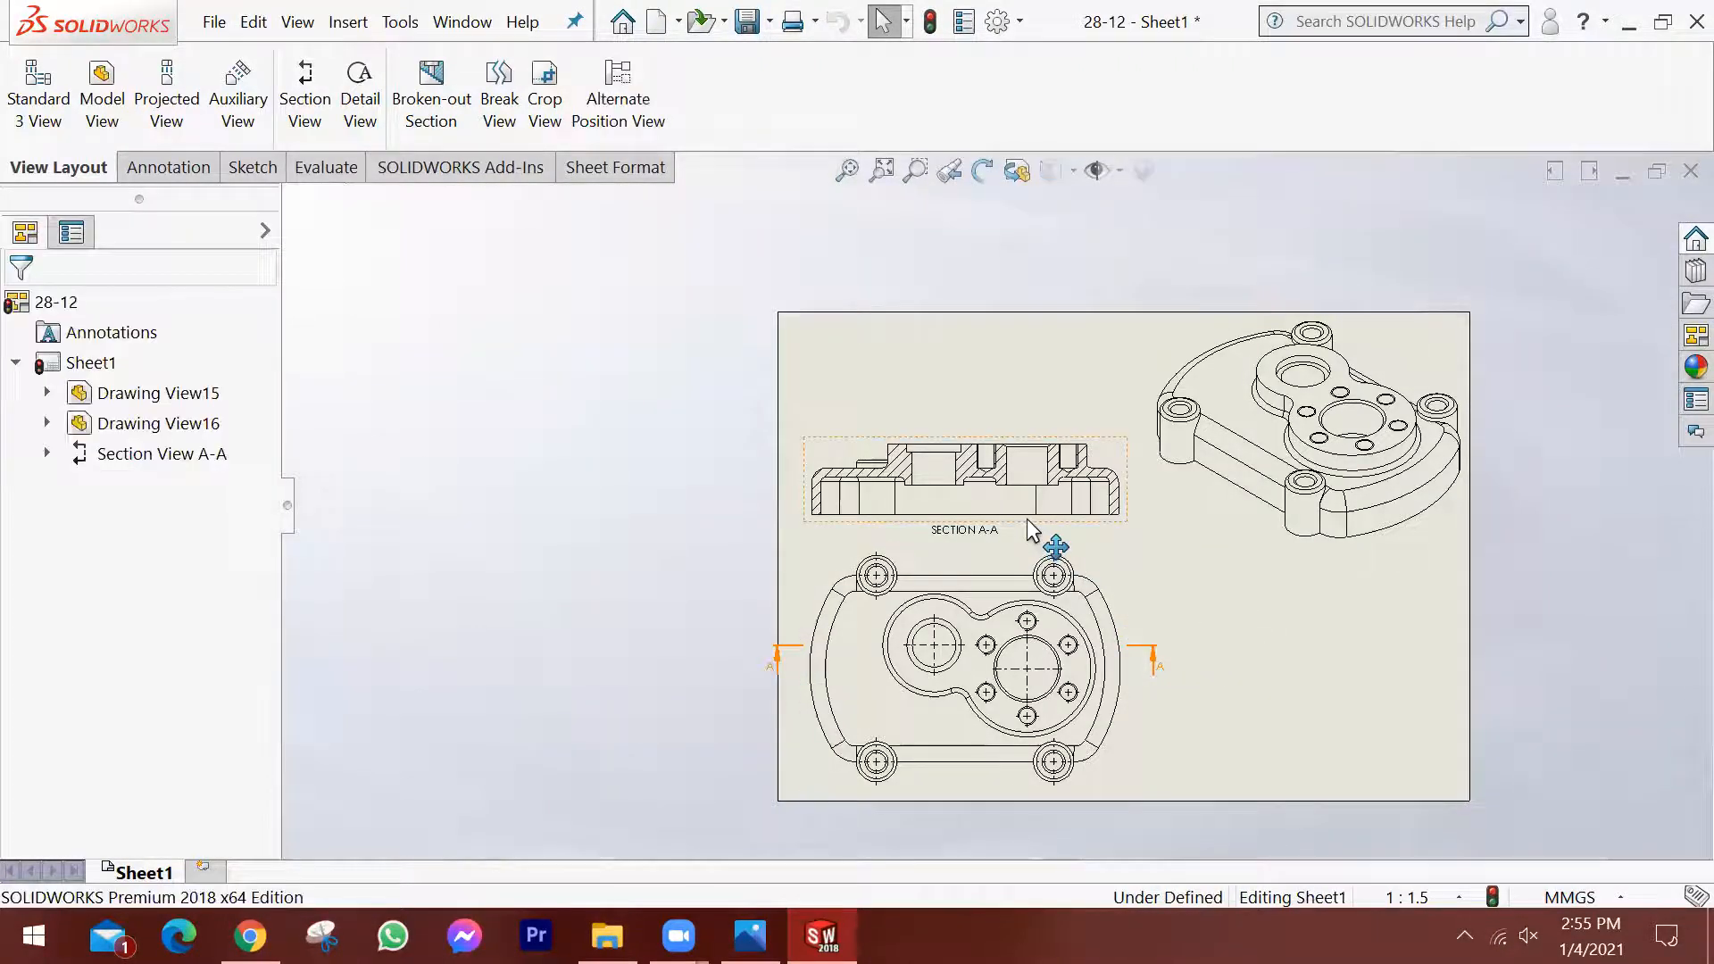
Delete section view A-A together with its cutting line and section sketch.
{"action": "left_click", "coordinate": [1179, 537]}
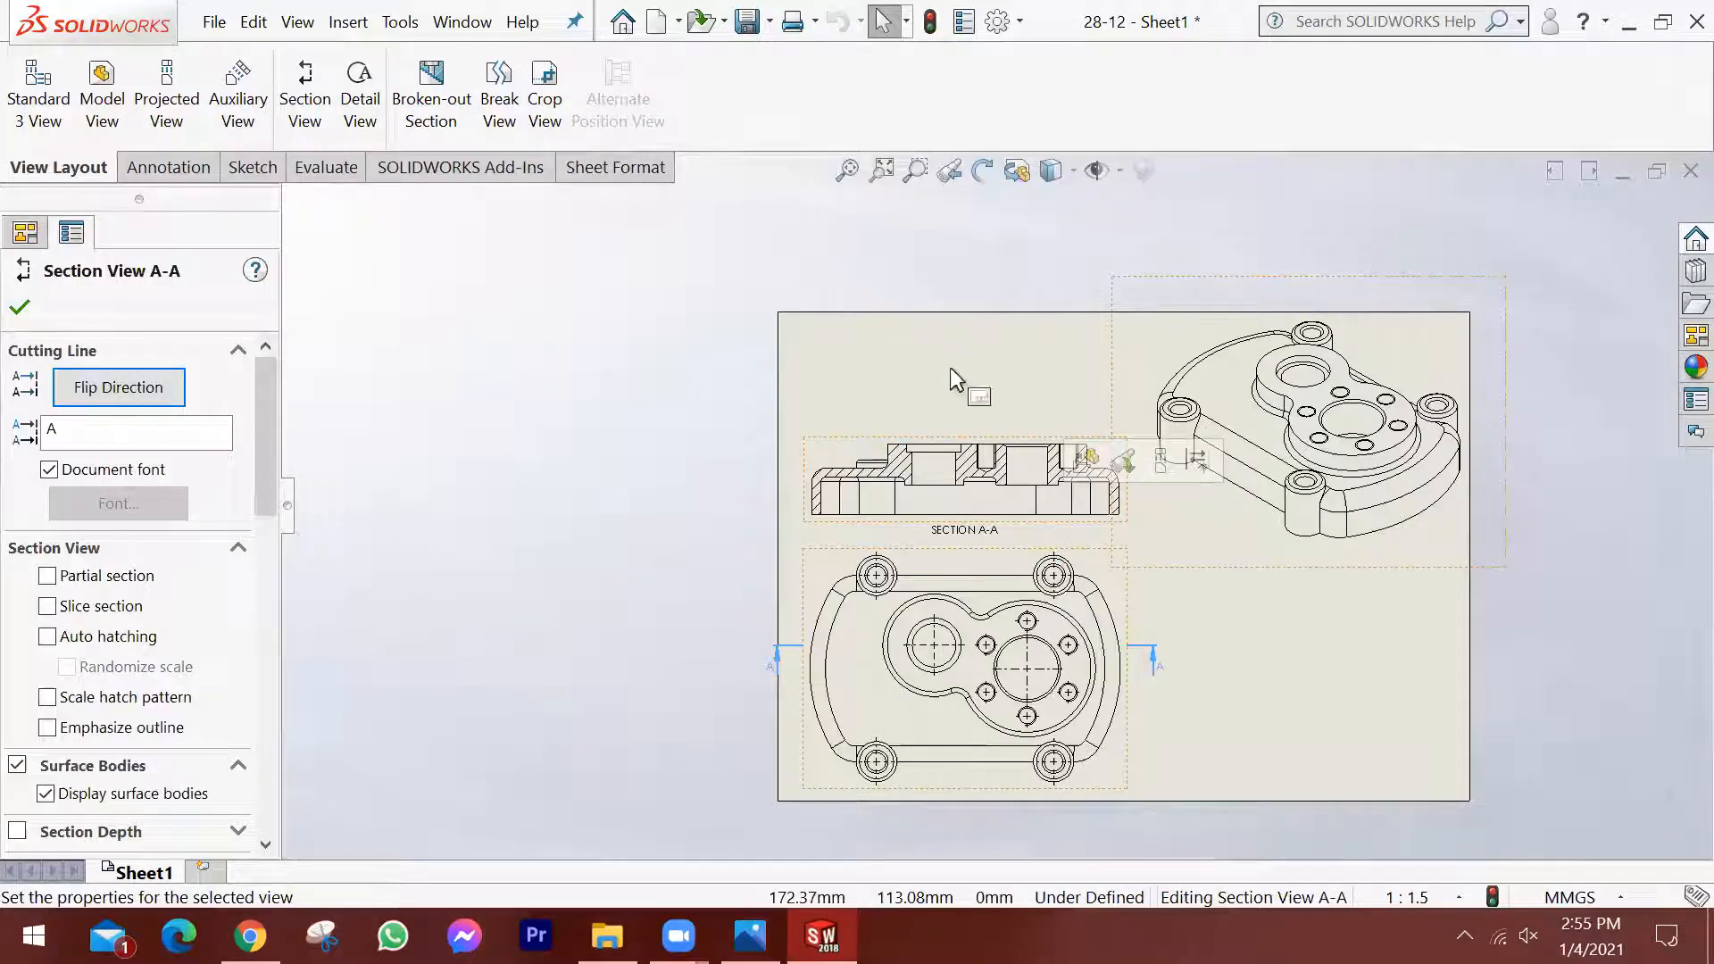
{"action": "left_click", "coordinate": [959, 441]}
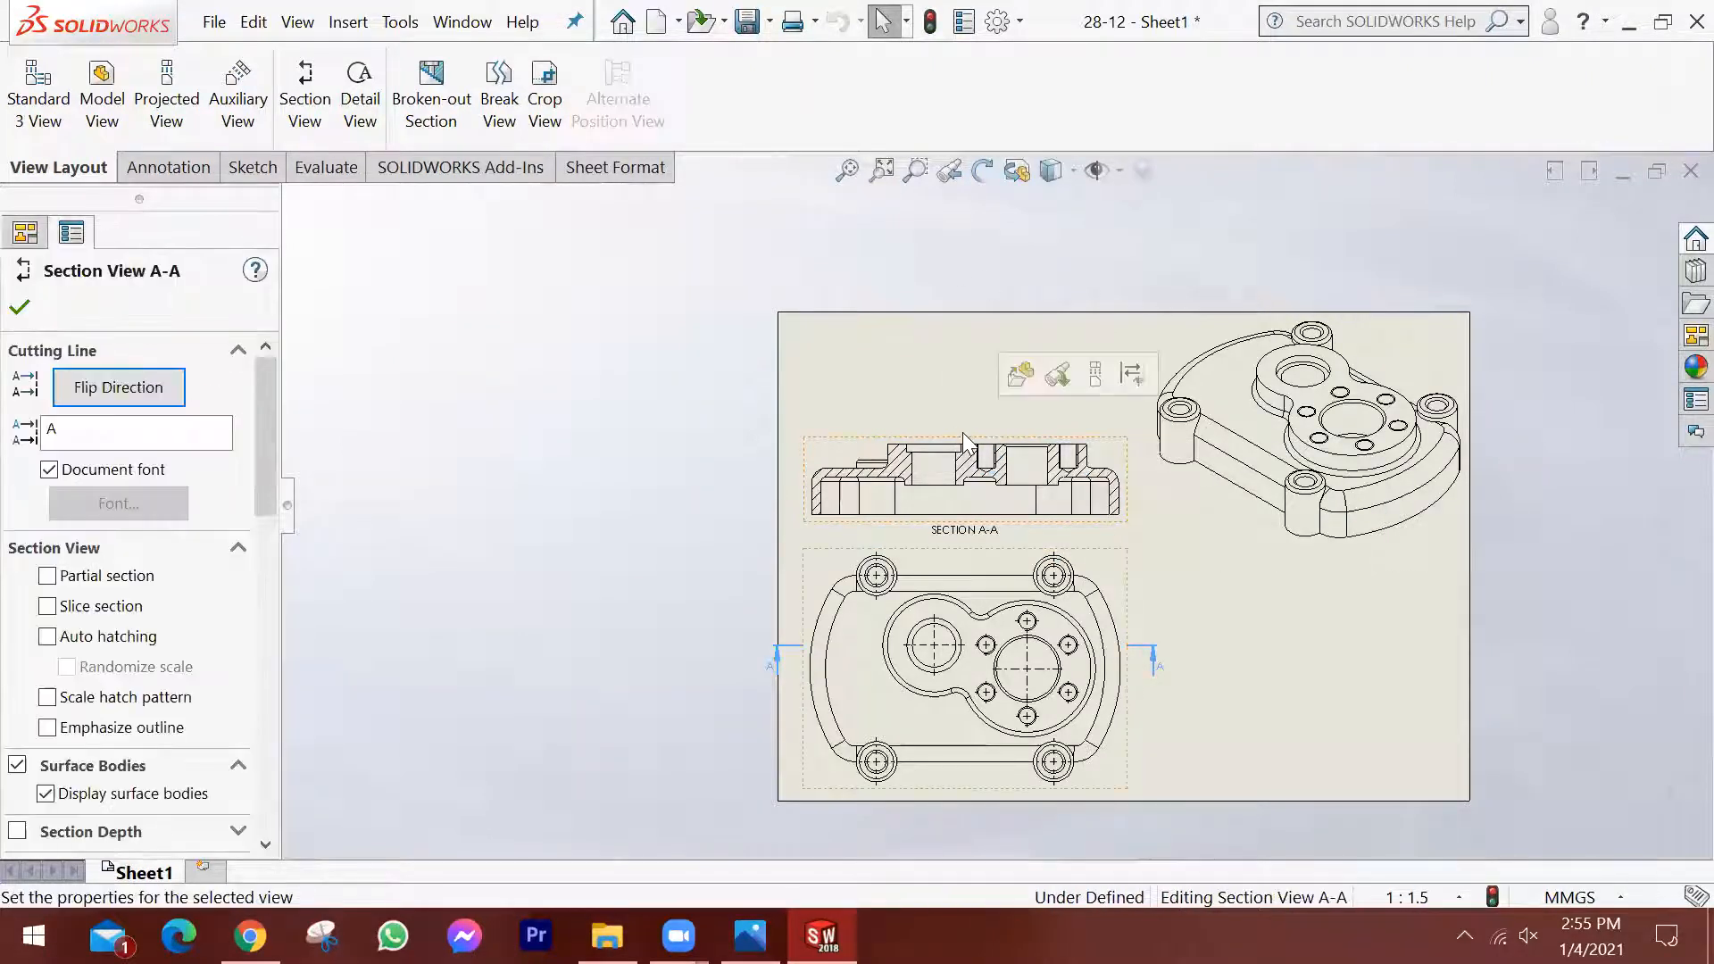
{"action": "key", "text": "Delete"}
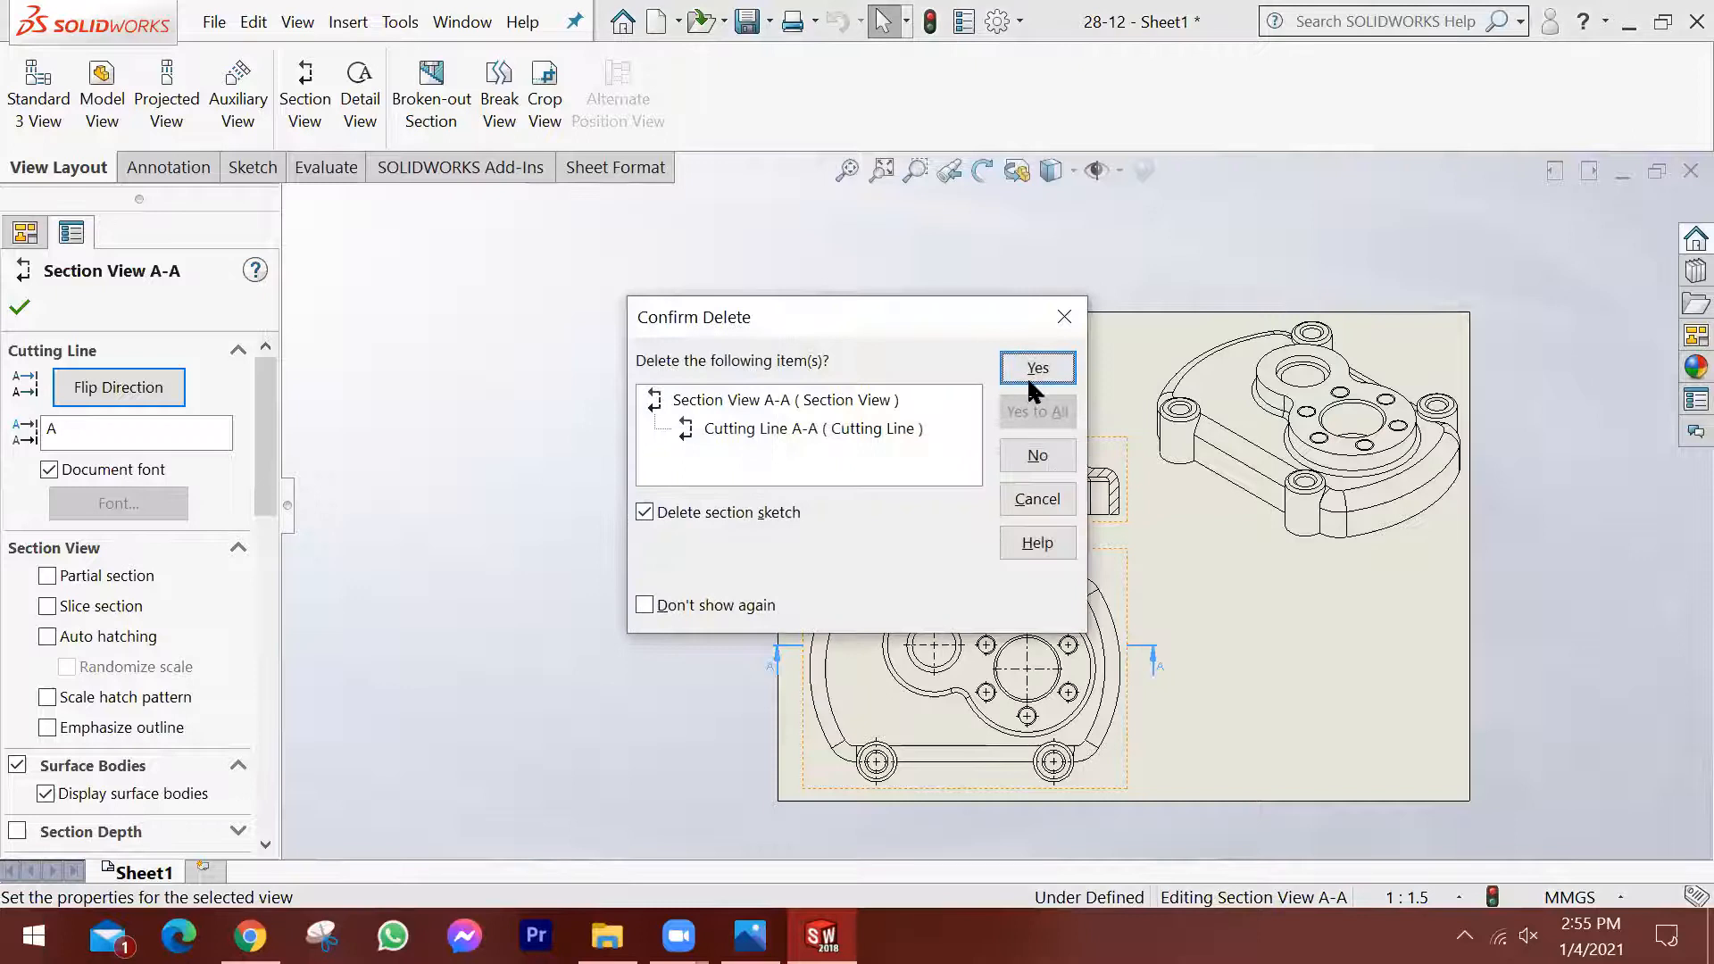
{"action": "left_click", "coordinate": [1035, 368]}
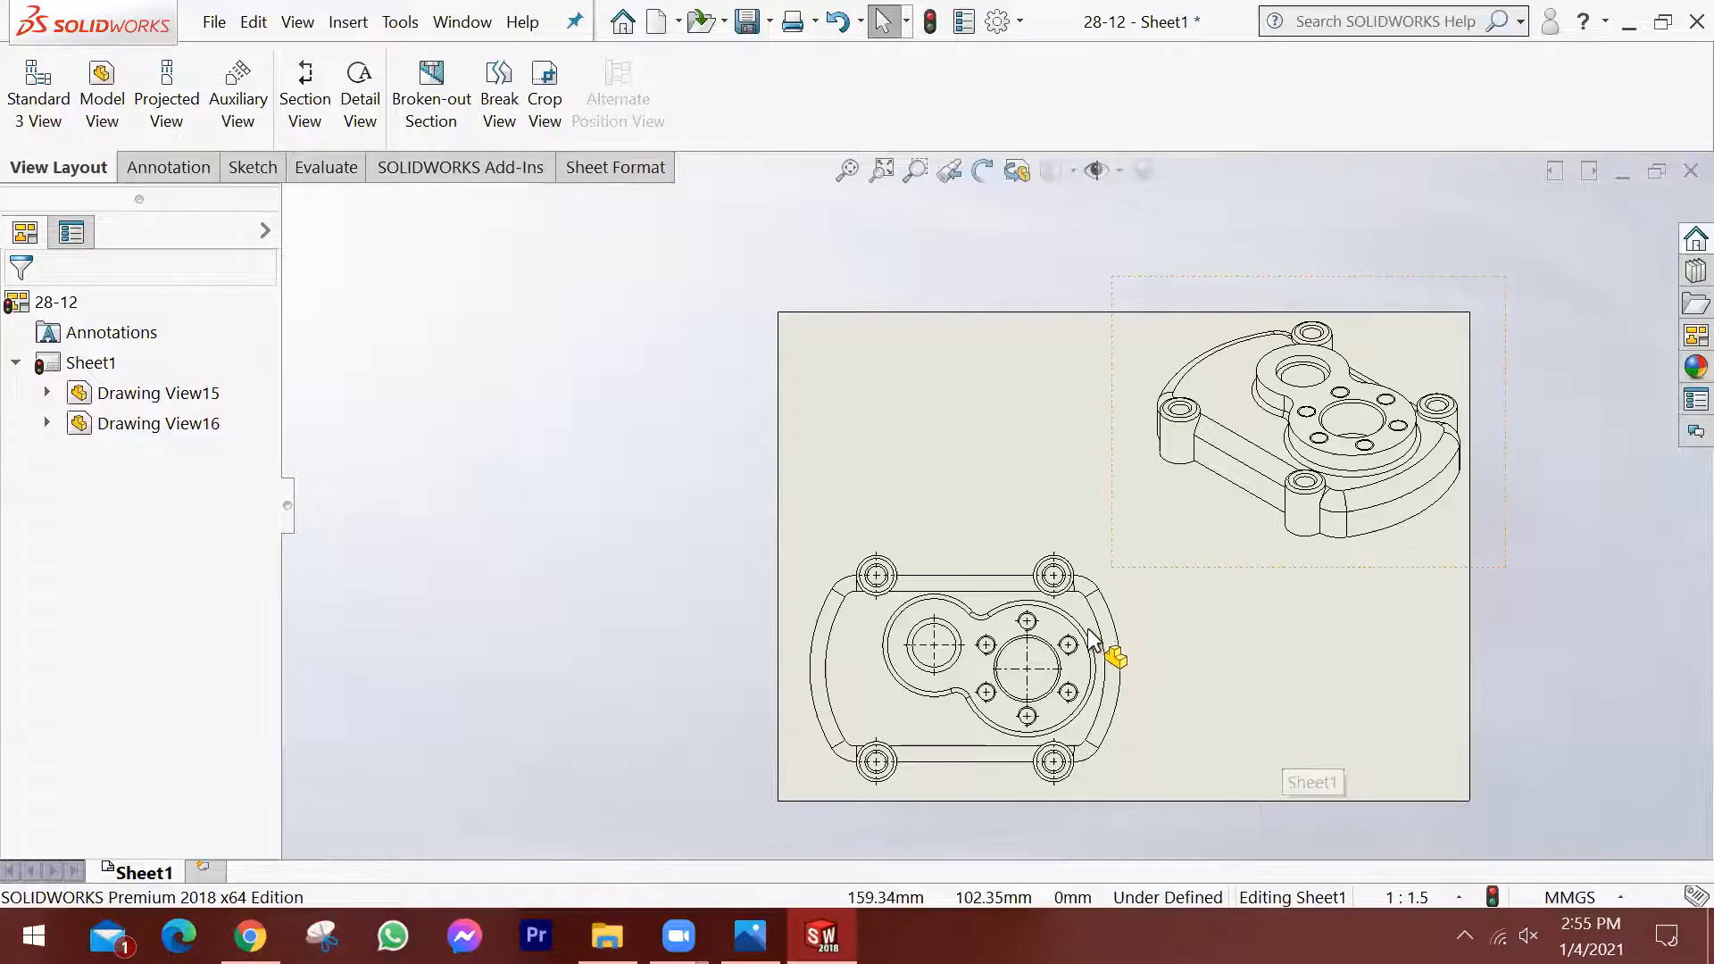
Examine the positions of the two bores and the surrounding bolt holes in the top view.
{"action": "scroll", "coordinate": [1152, 683], "scroll_direction": "down", "scroll_amount": 1}
{"action": "scroll", "coordinate": [1135, 694], "scroll_direction": "down", "scroll_amount": 2}
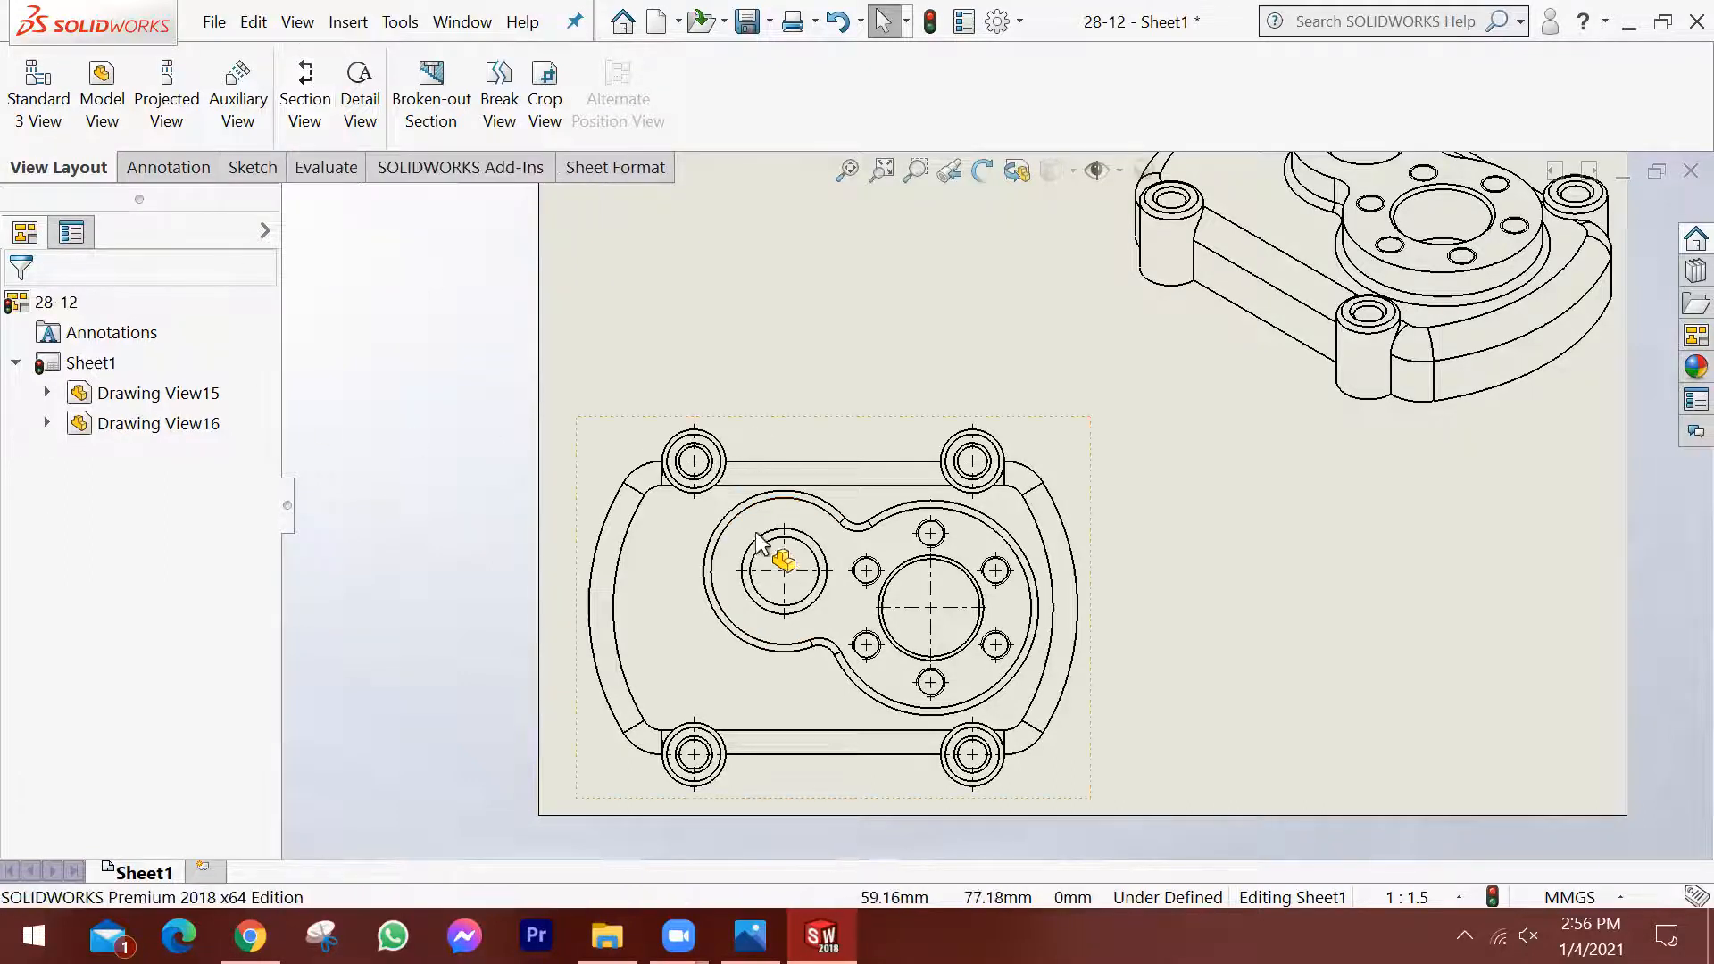
{"action": "scroll", "coordinate": [1152, 700], "scroll_direction": "down", "scroll_amount": 2}
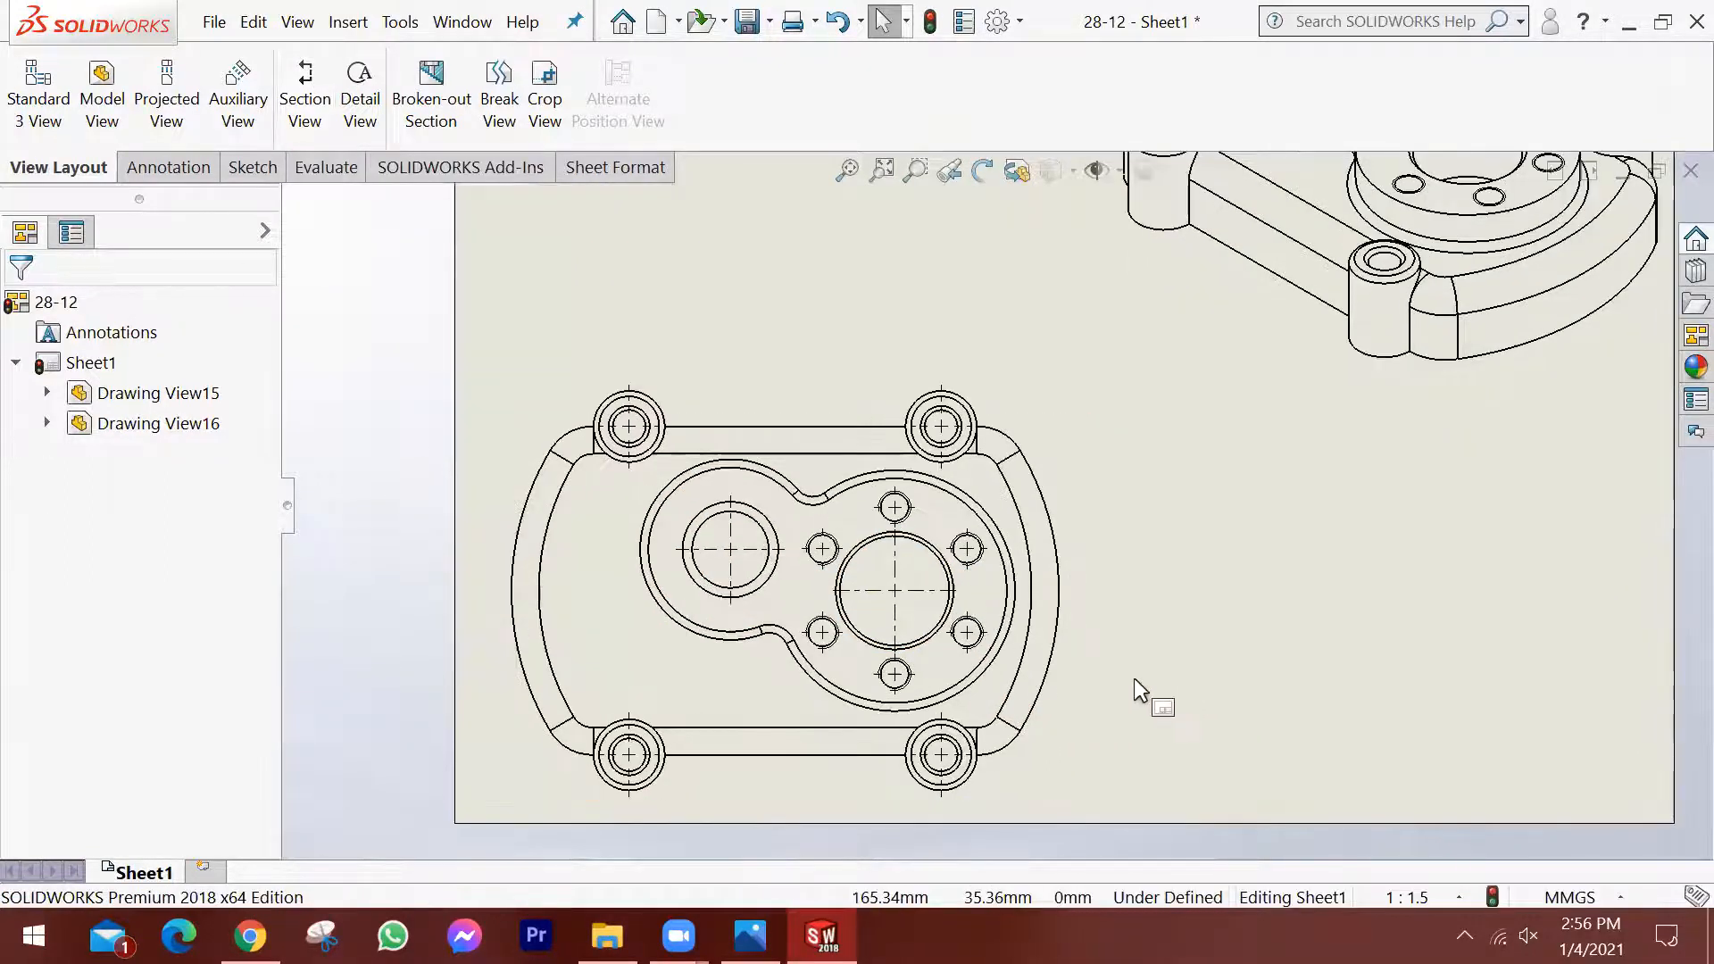
{"action": "scroll", "coordinate": [1116, 549], "scroll_direction": "down", "scroll_amount": 1}
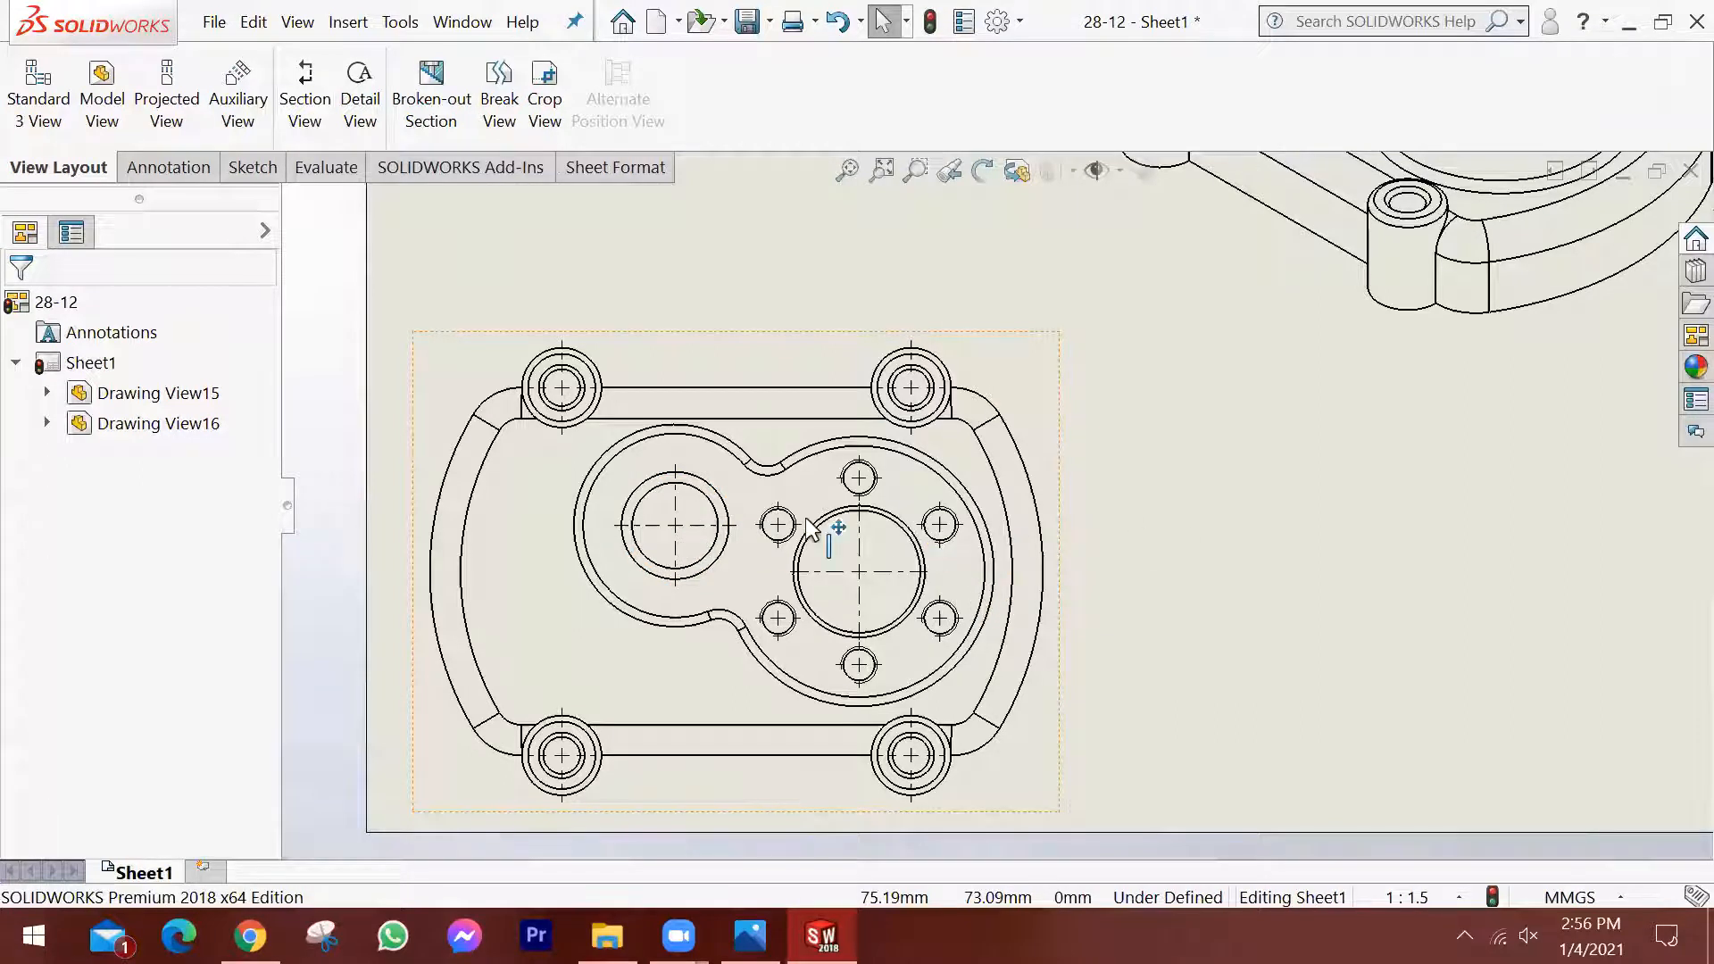
{"action": "scroll", "coordinate": [807, 518], "scroll_direction": "up", "scroll_amount": 1}
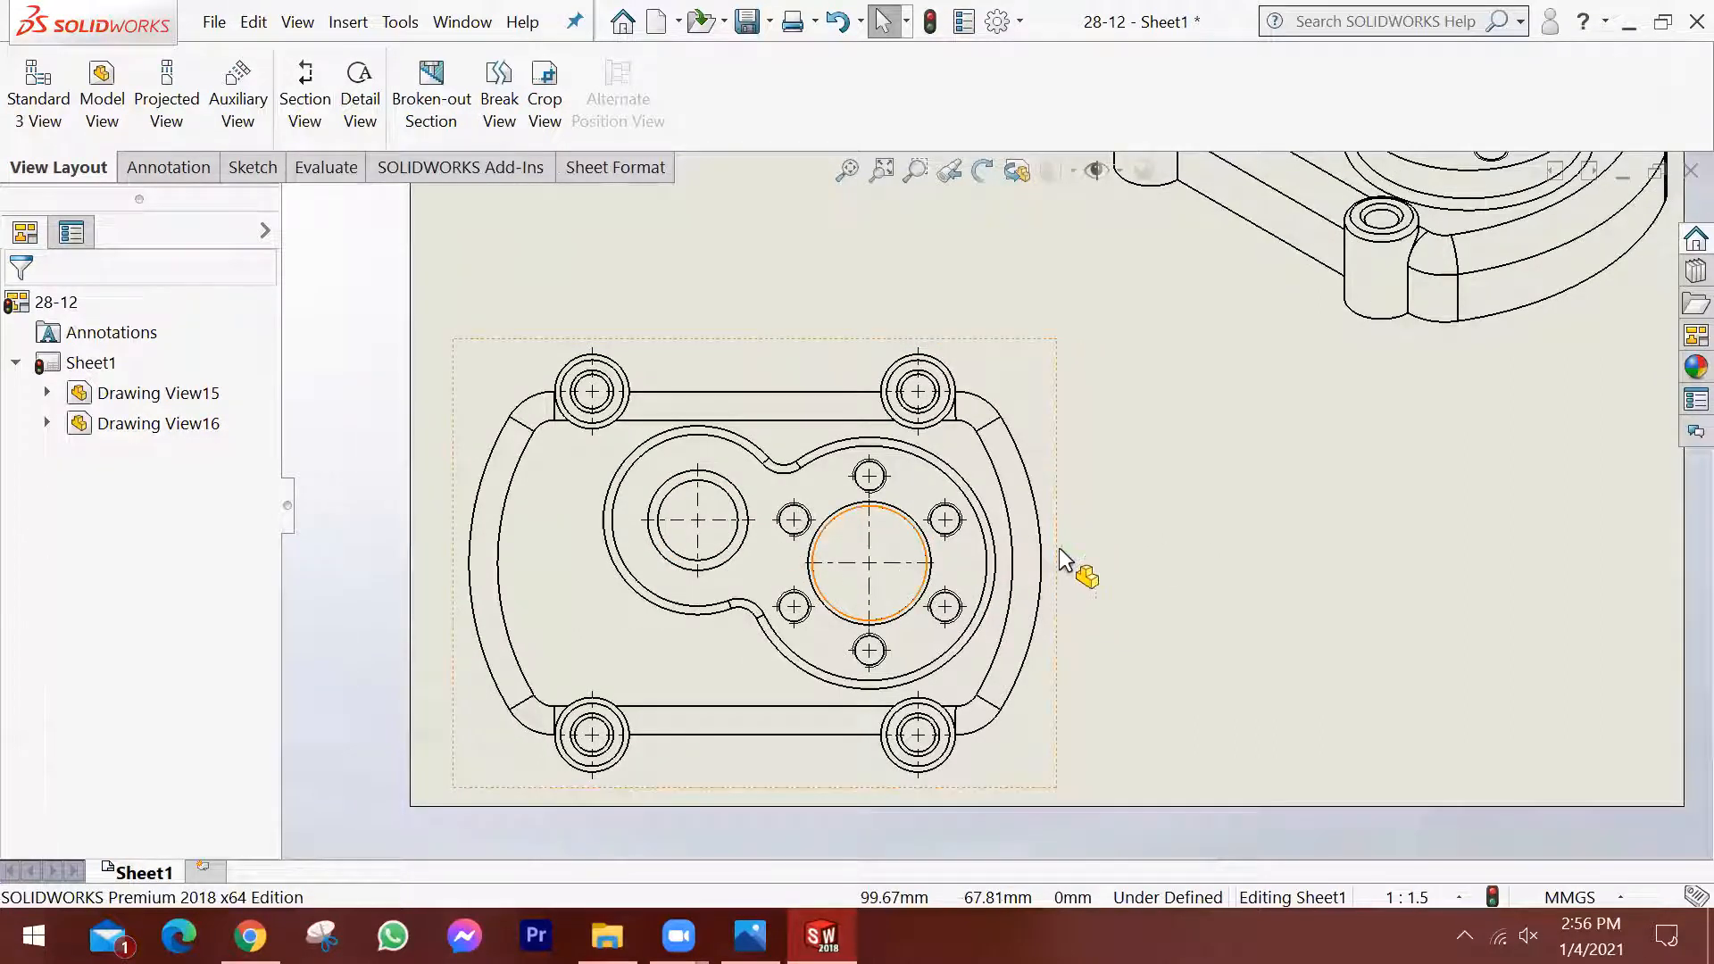
{"action": "scroll", "coordinate": [1095, 501], "scroll_direction": "down", "scroll_amount": 1}
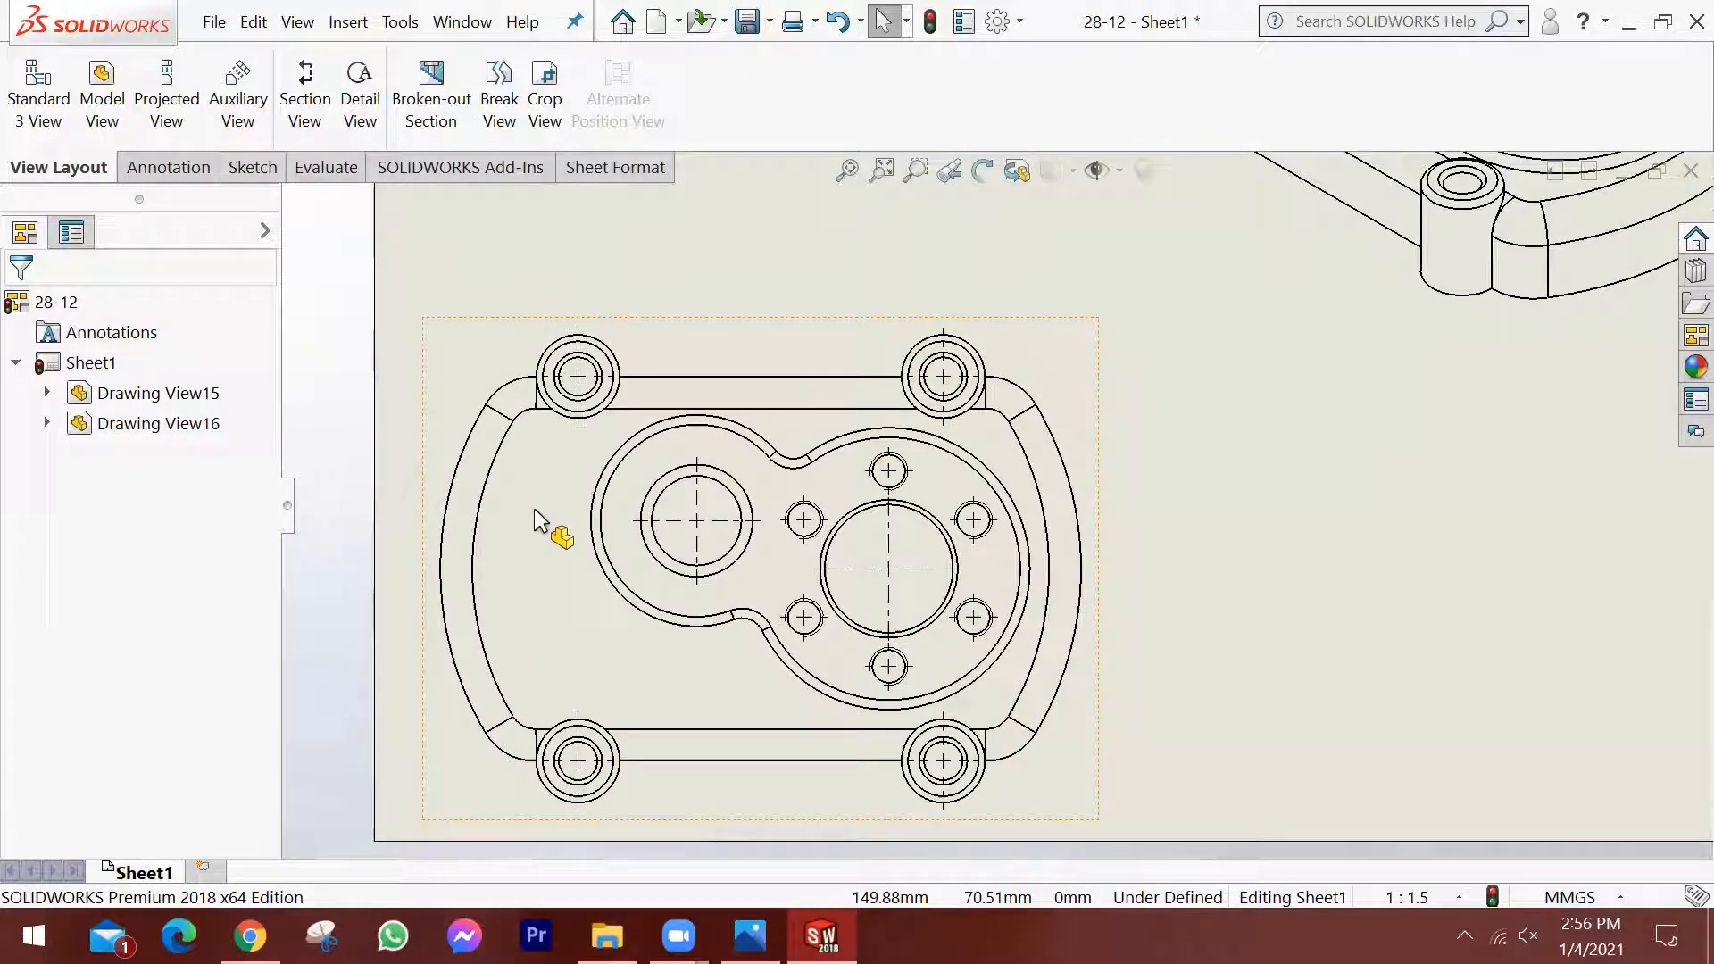
{"action": "scroll", "coordinate": [1116, 678], "scroll_direction": "up", "scroll_amount": 1}
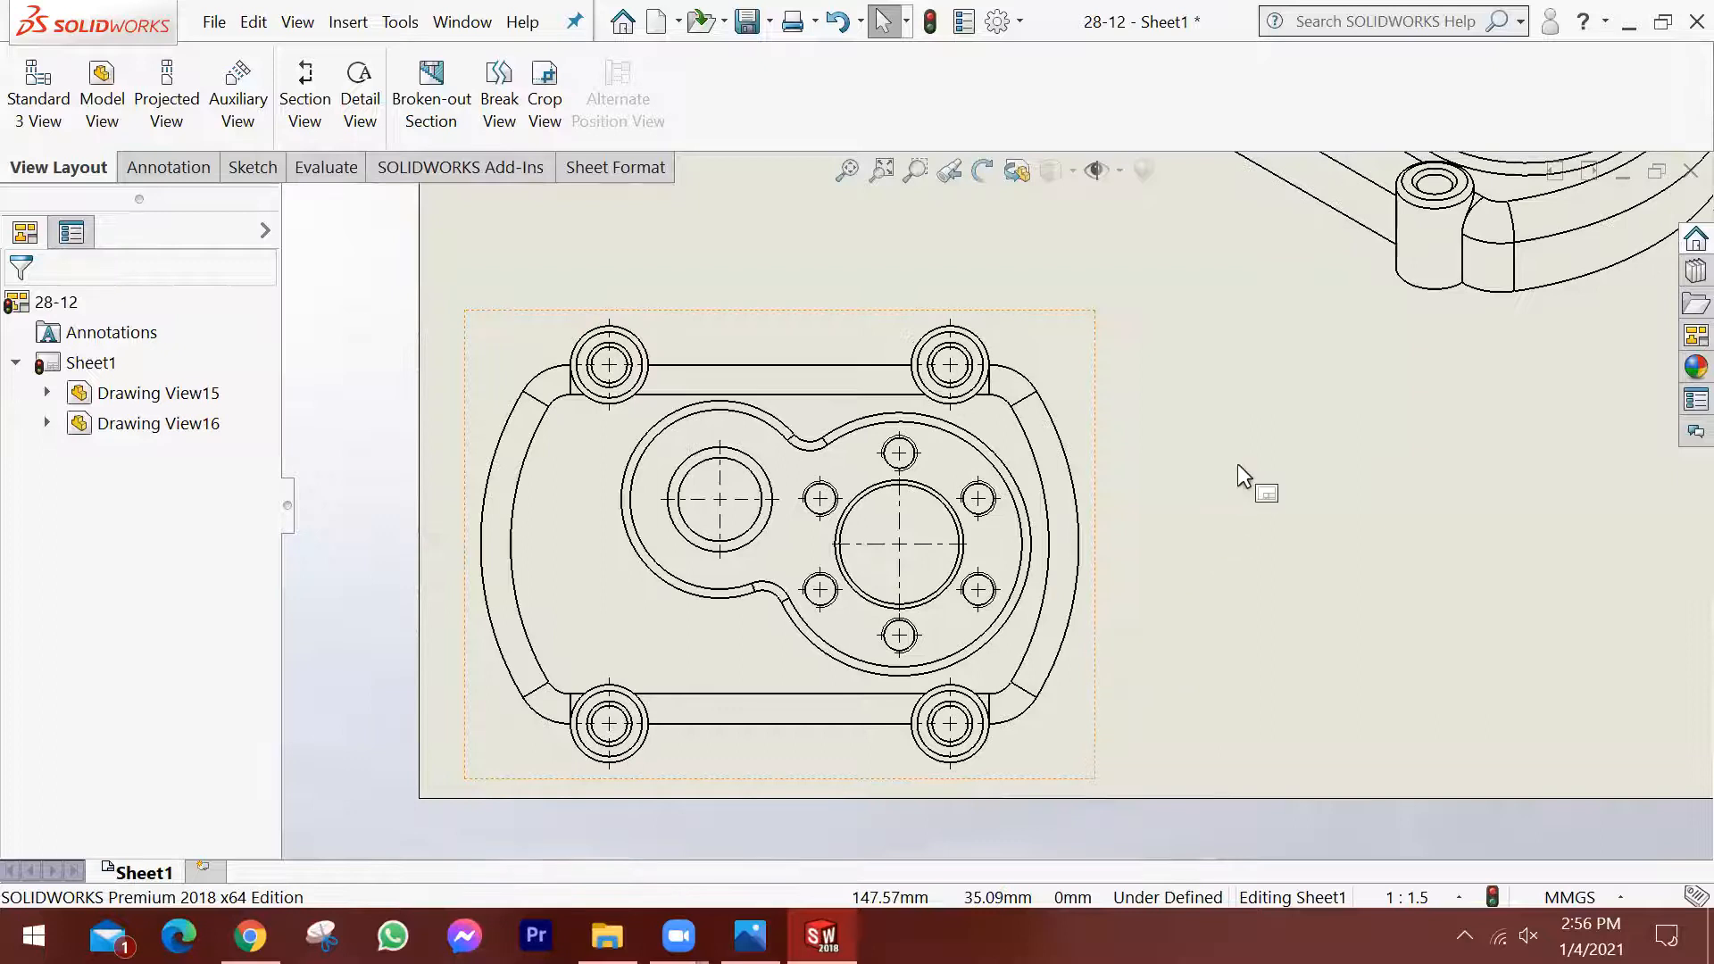
{"action": "scroll", "coordinate": [434, 405], "scroll_direction": "up", "scroll_amount": 1}
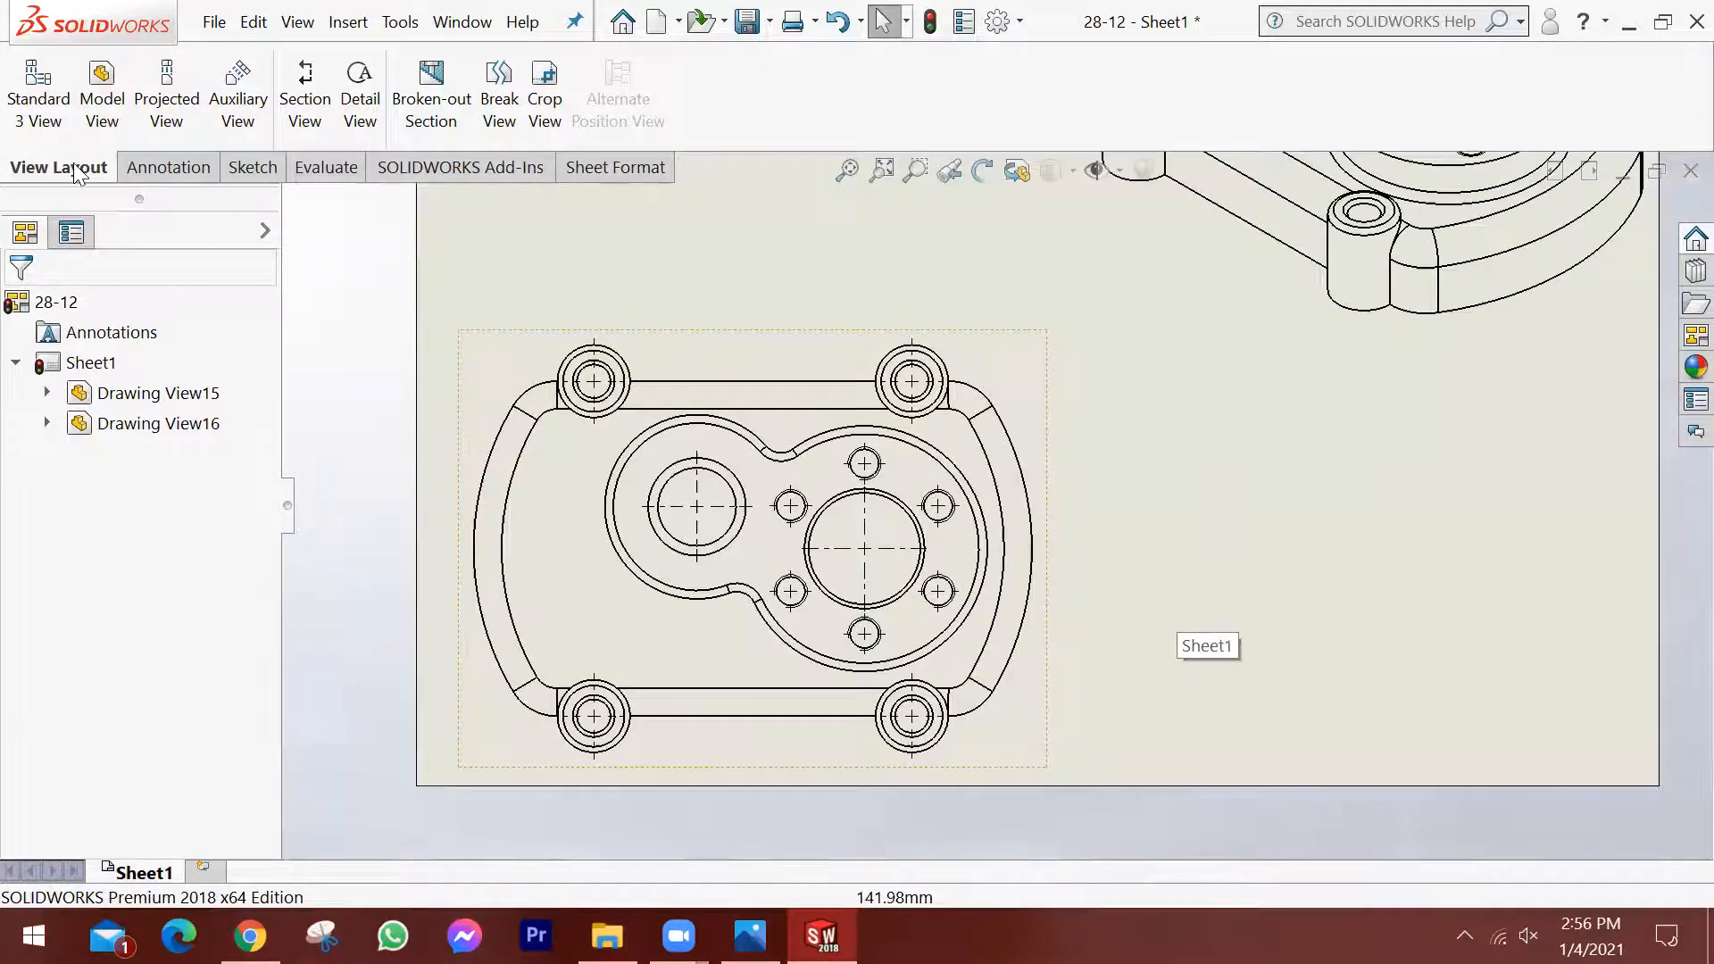
Place a horizontal section cutting line through the smaller bore's centre in the top view and open its sketch for editing.
{"action": "left_click", "coordinate": [303, 85]}
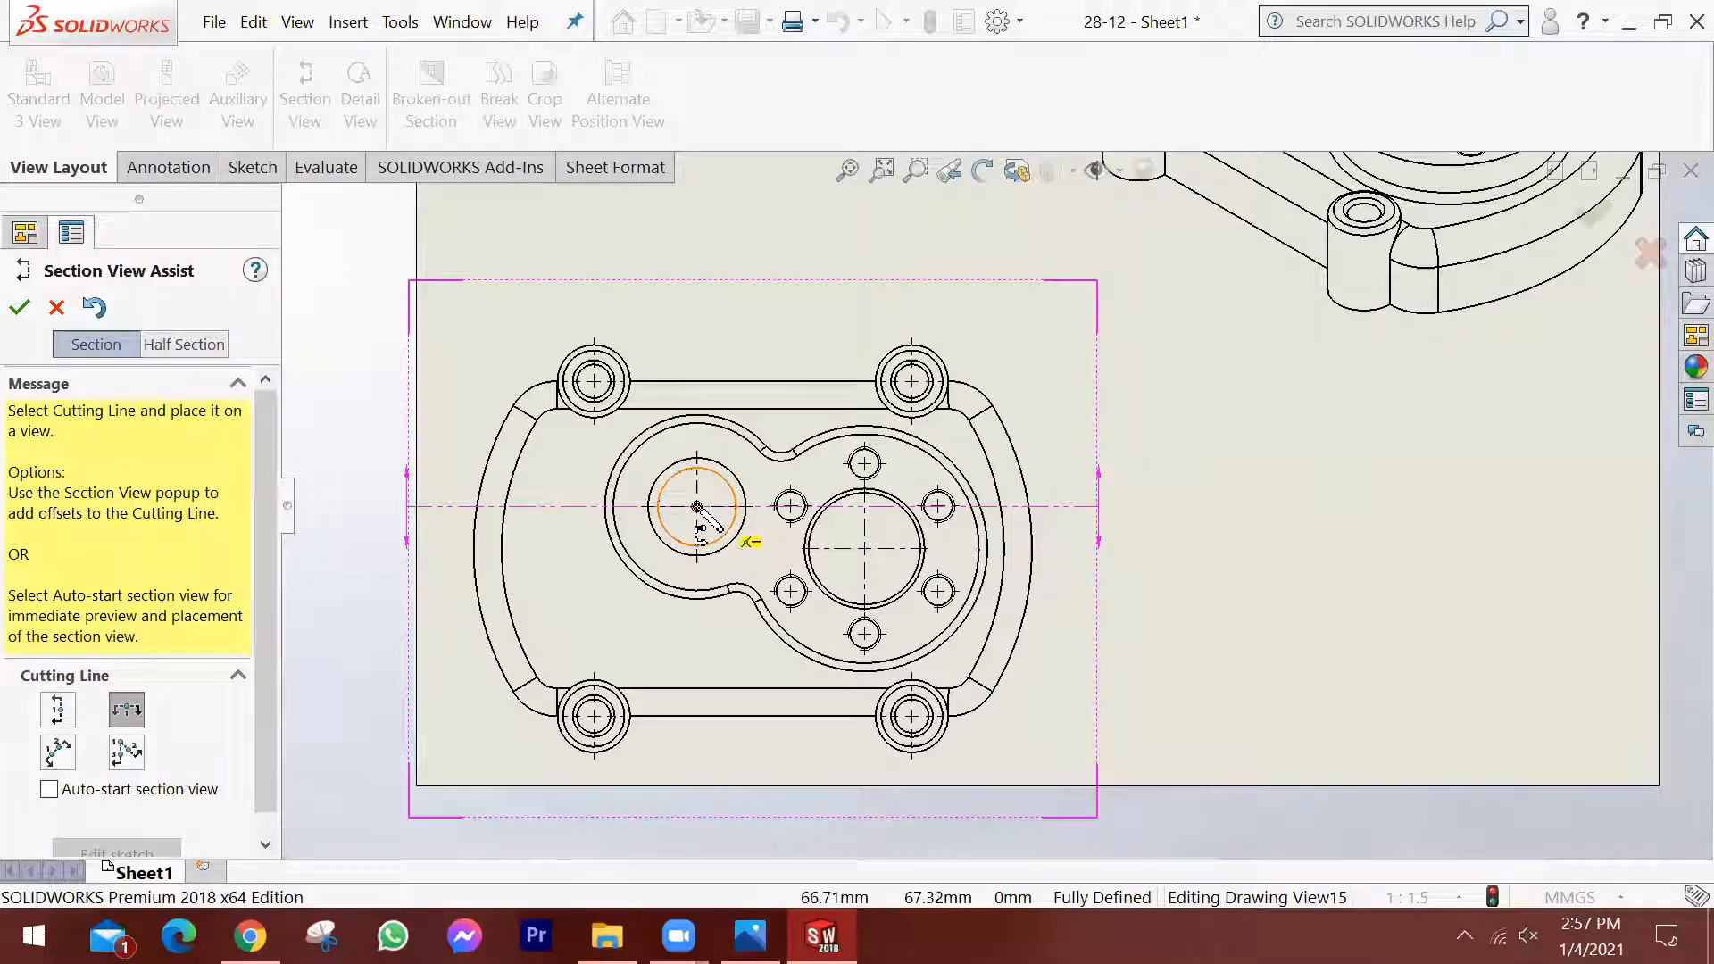
{"action": "left_click", "coordinate": [698, 506]}
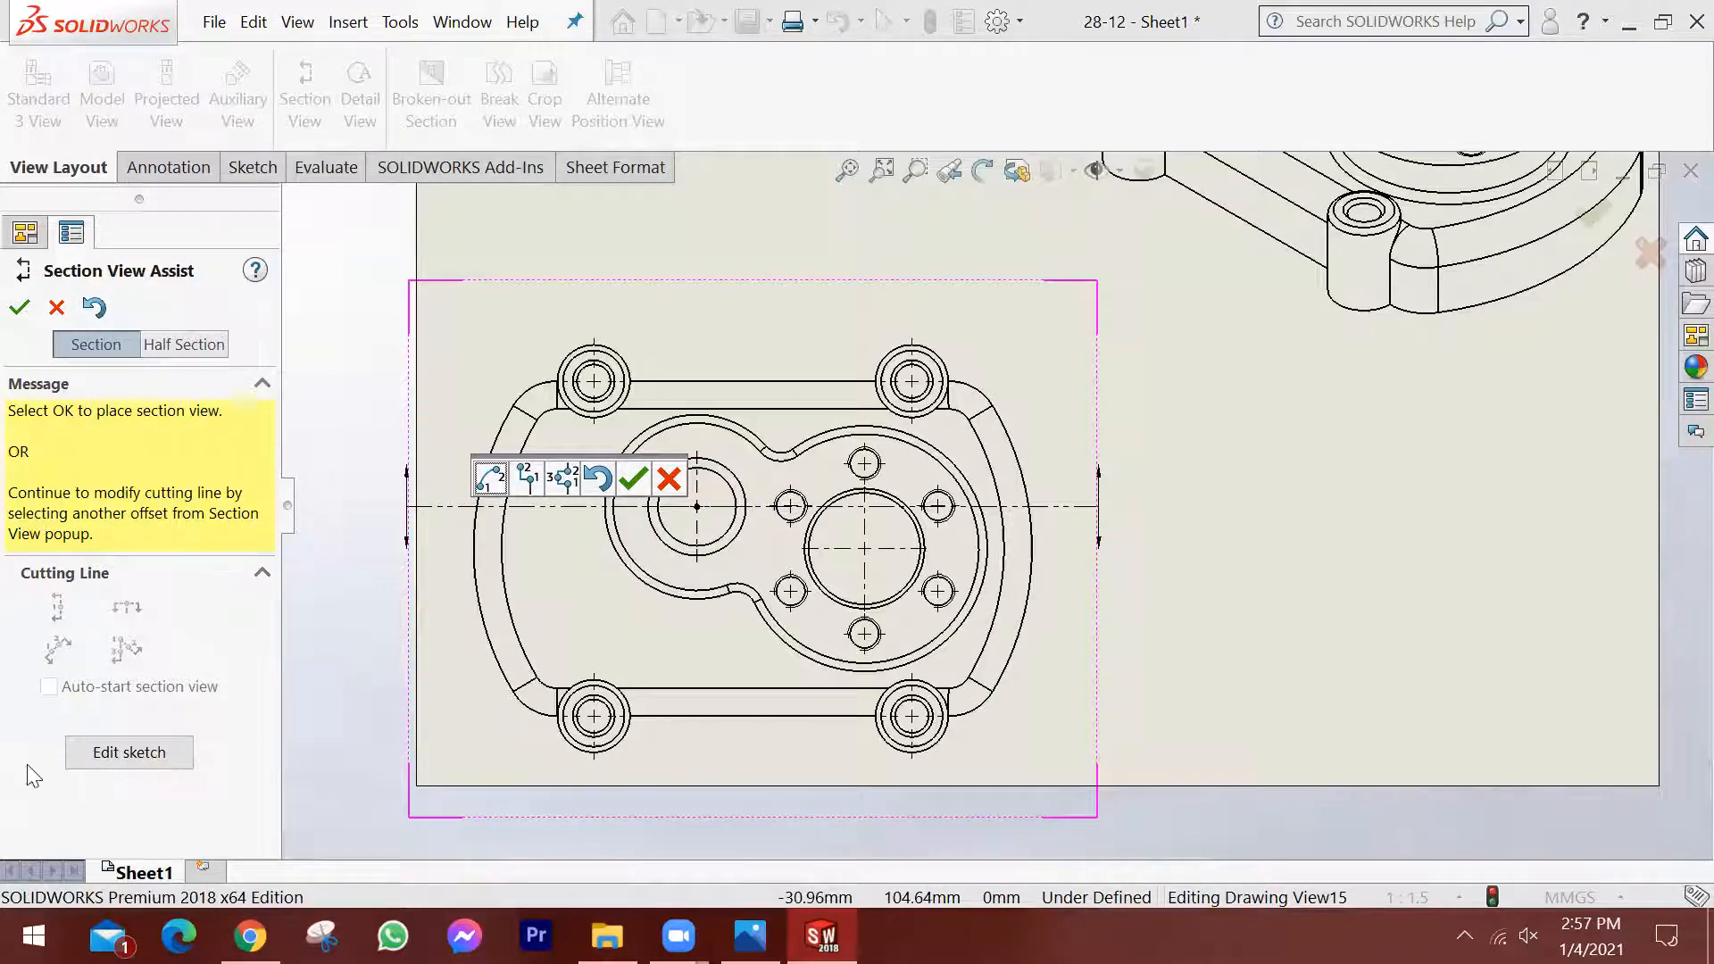
{"action": "left_click", "coordinate": [142, 756]}
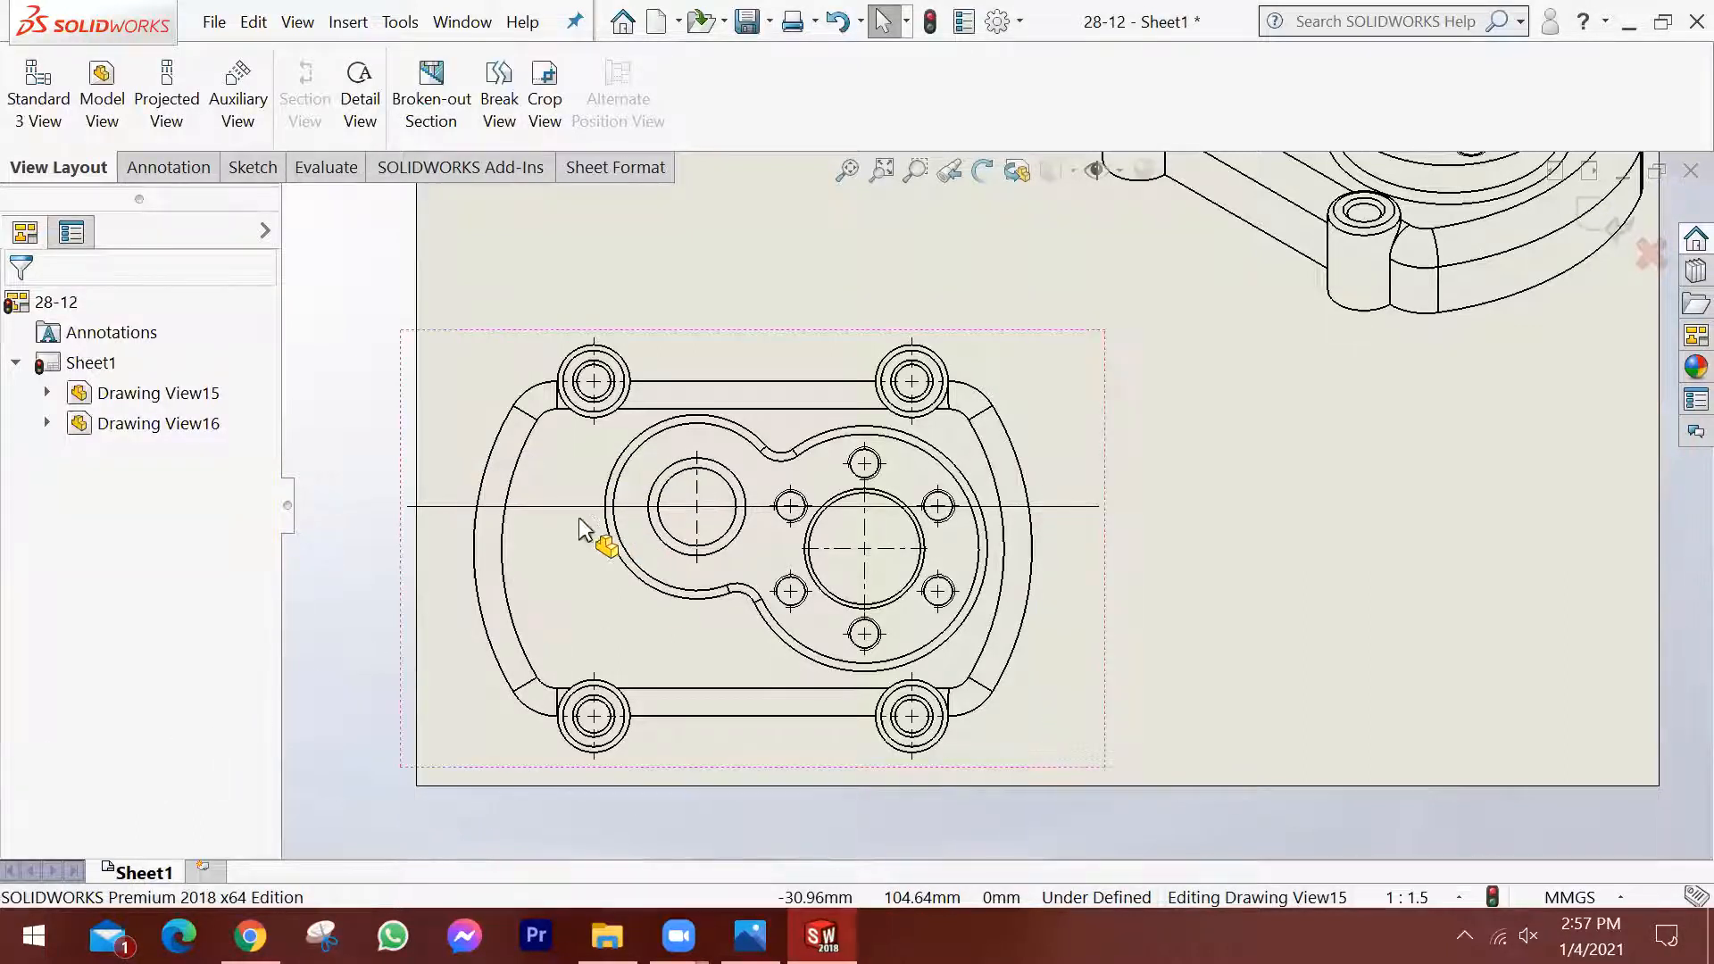
{"action": "scroll", "coordinate": [579, 517], "scroll_direction": "down", "scroll_amount": 1}
{"action": "scroll", "coordinate": [559, 492], "scroll_direction": "up", "scroll_amount": 1}
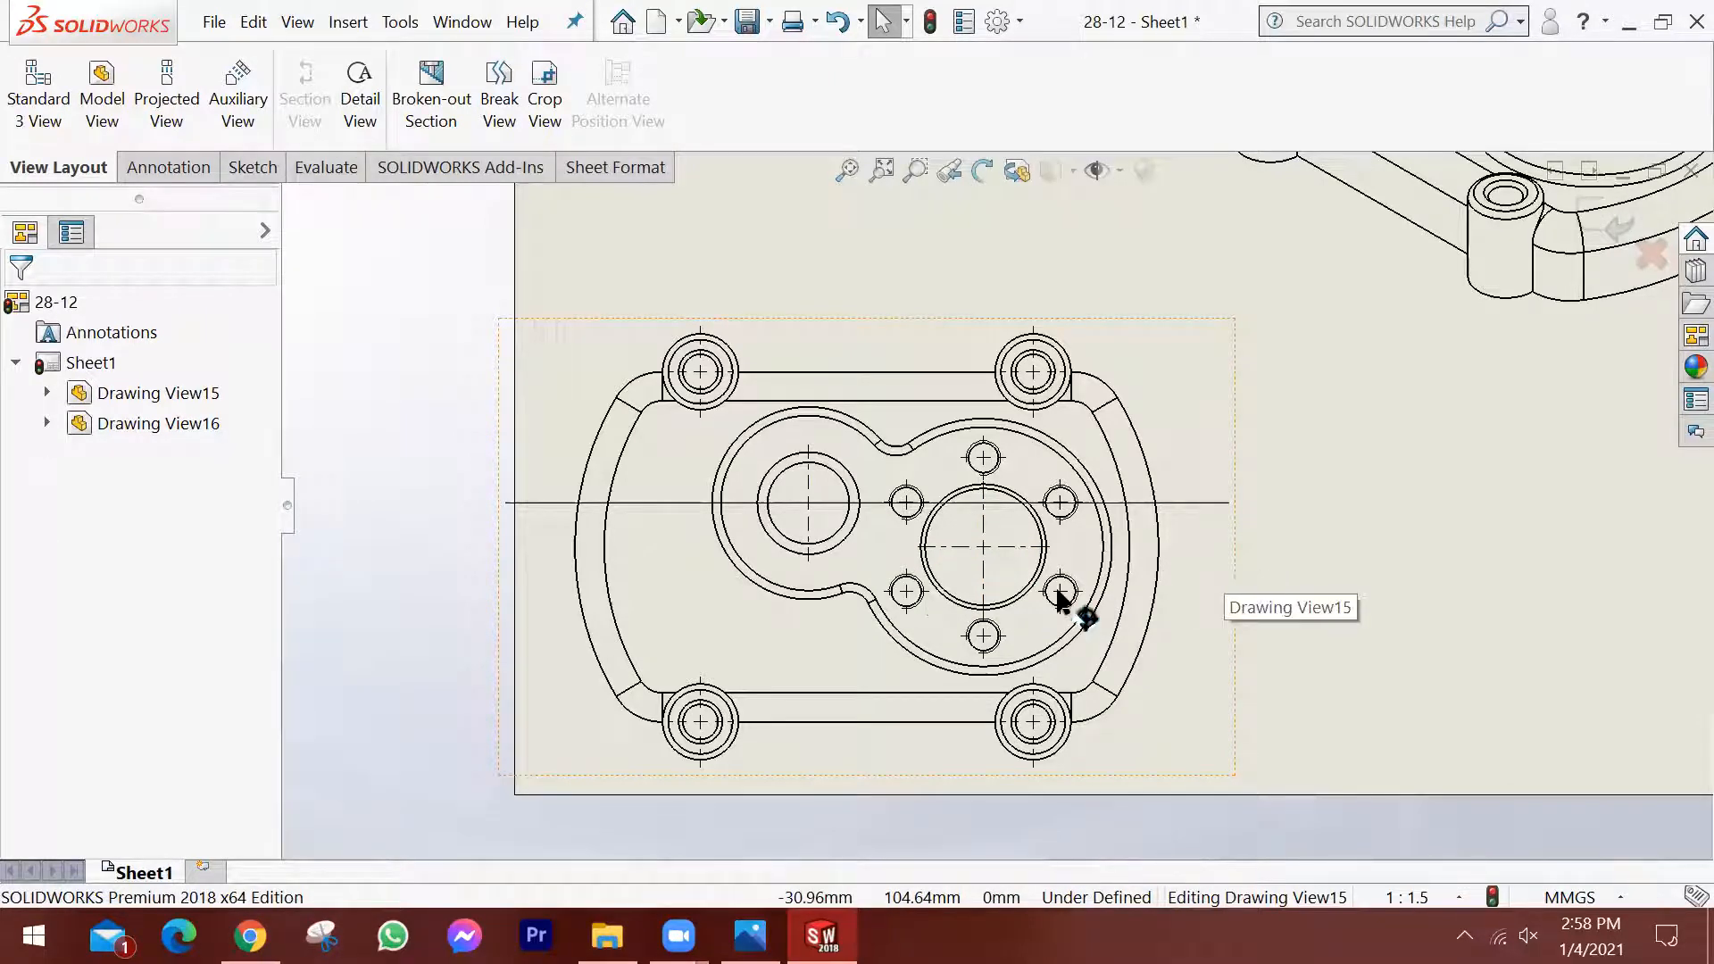
Sketch an about 15 mm vertical jog down from the cutting line between the bores, continued by an about 121 mm horizontal line through the larger bore's centre.
{"action": "scroll", "coordinate": [957, 554], "scroll_direction": "down", "scroll_amount": 1}
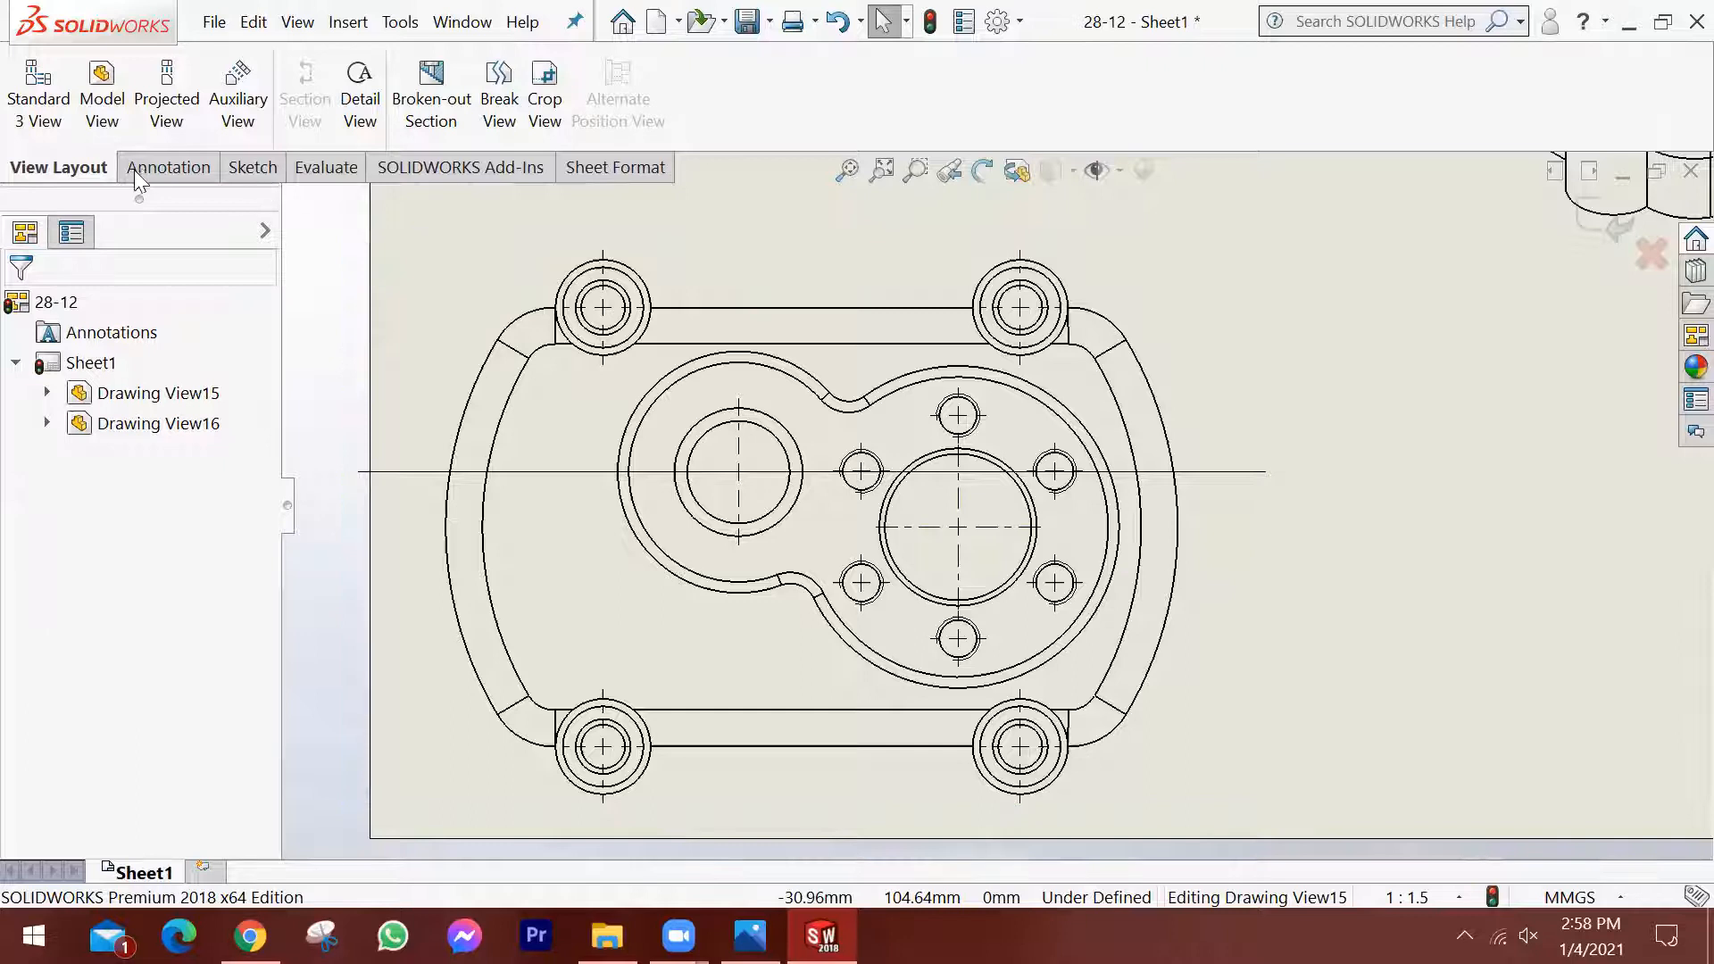
{"action": "left_click", "coordinate": [246, 167]}
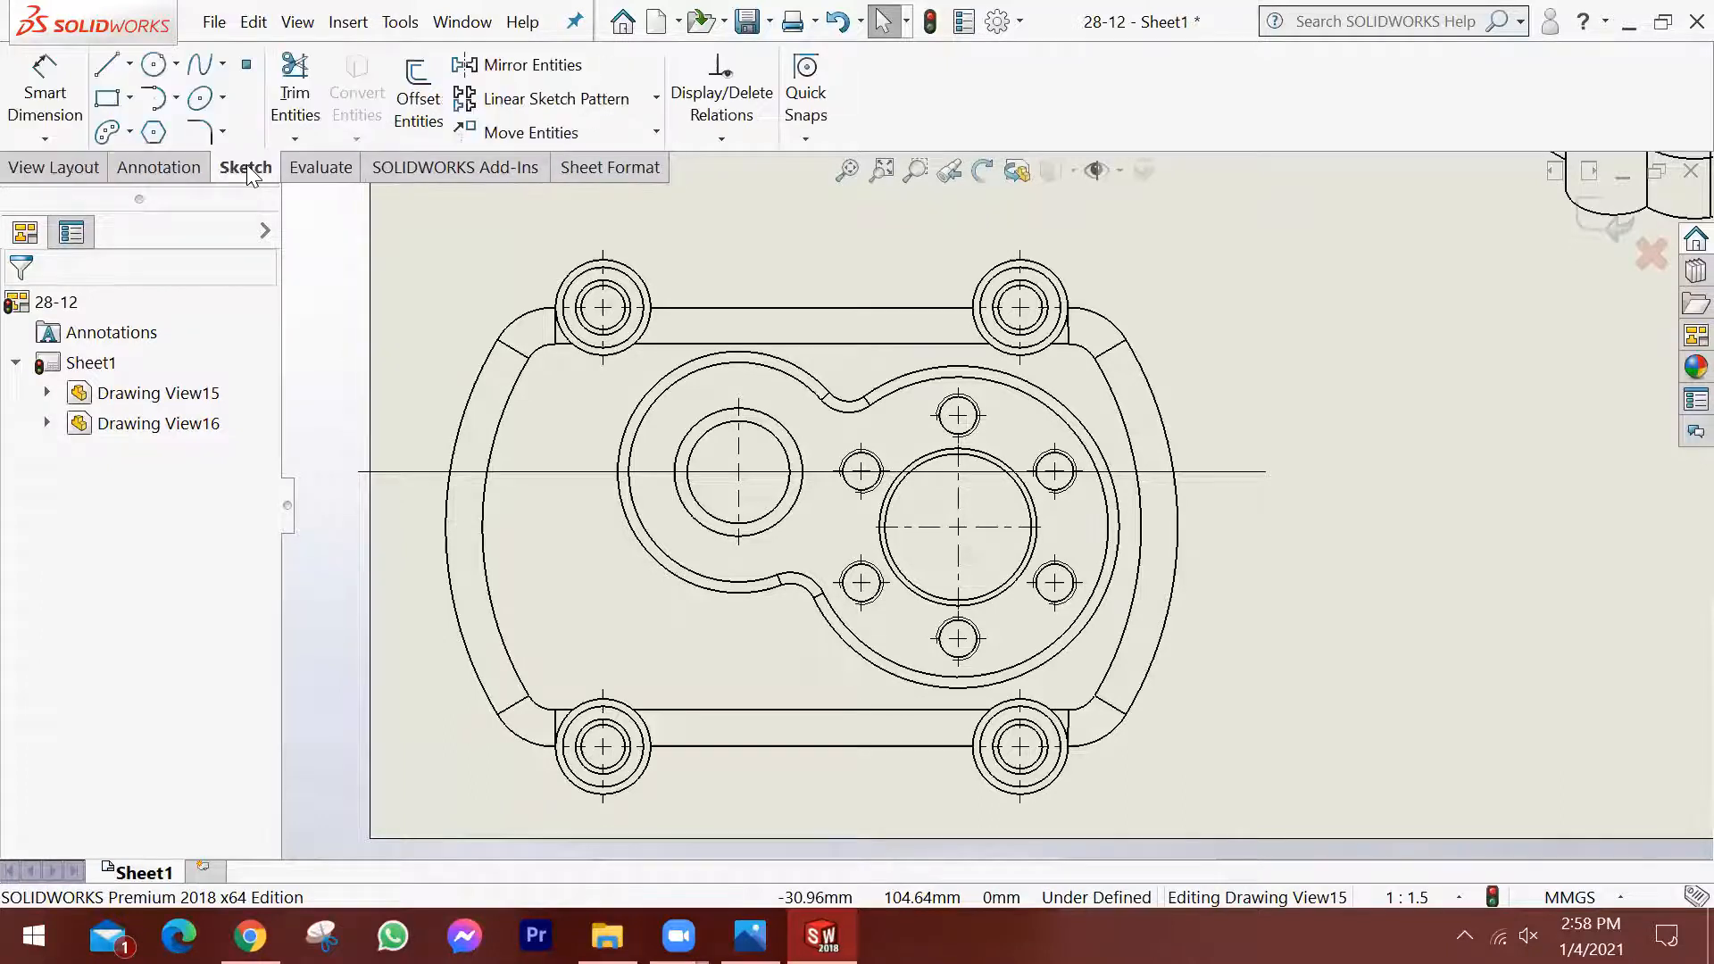
{"action": "left_click", "coordinate": [107, 68]}
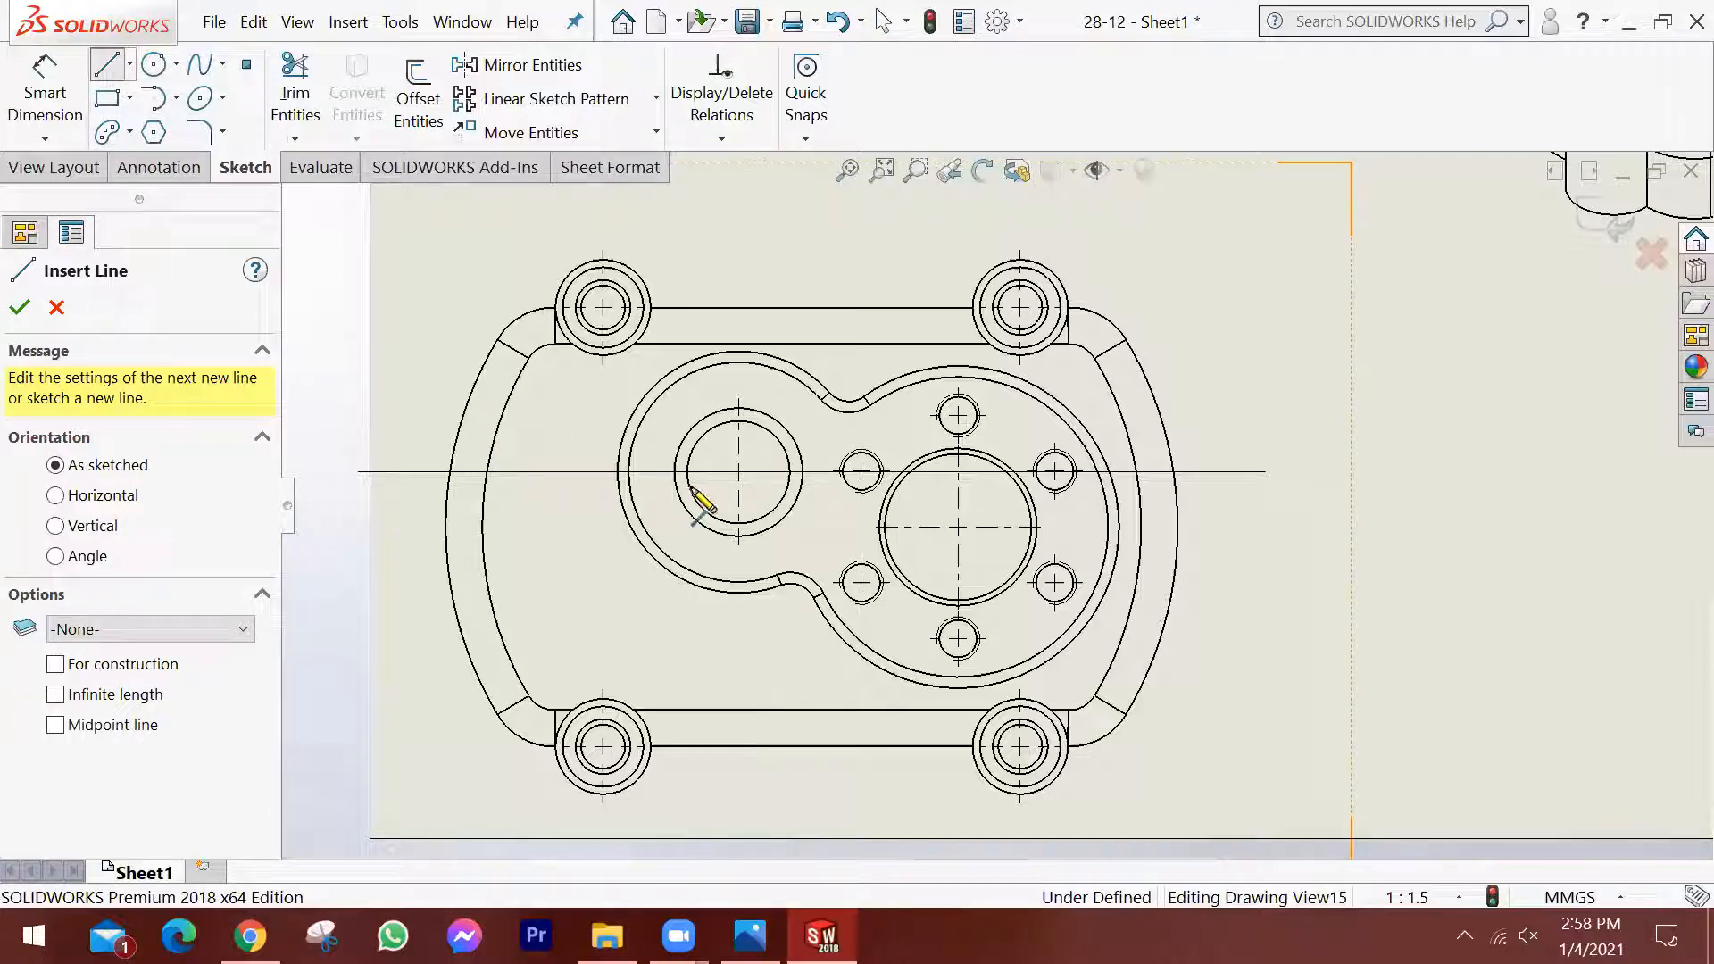
{"action": "left_click", "coordinate": [812, 471]}
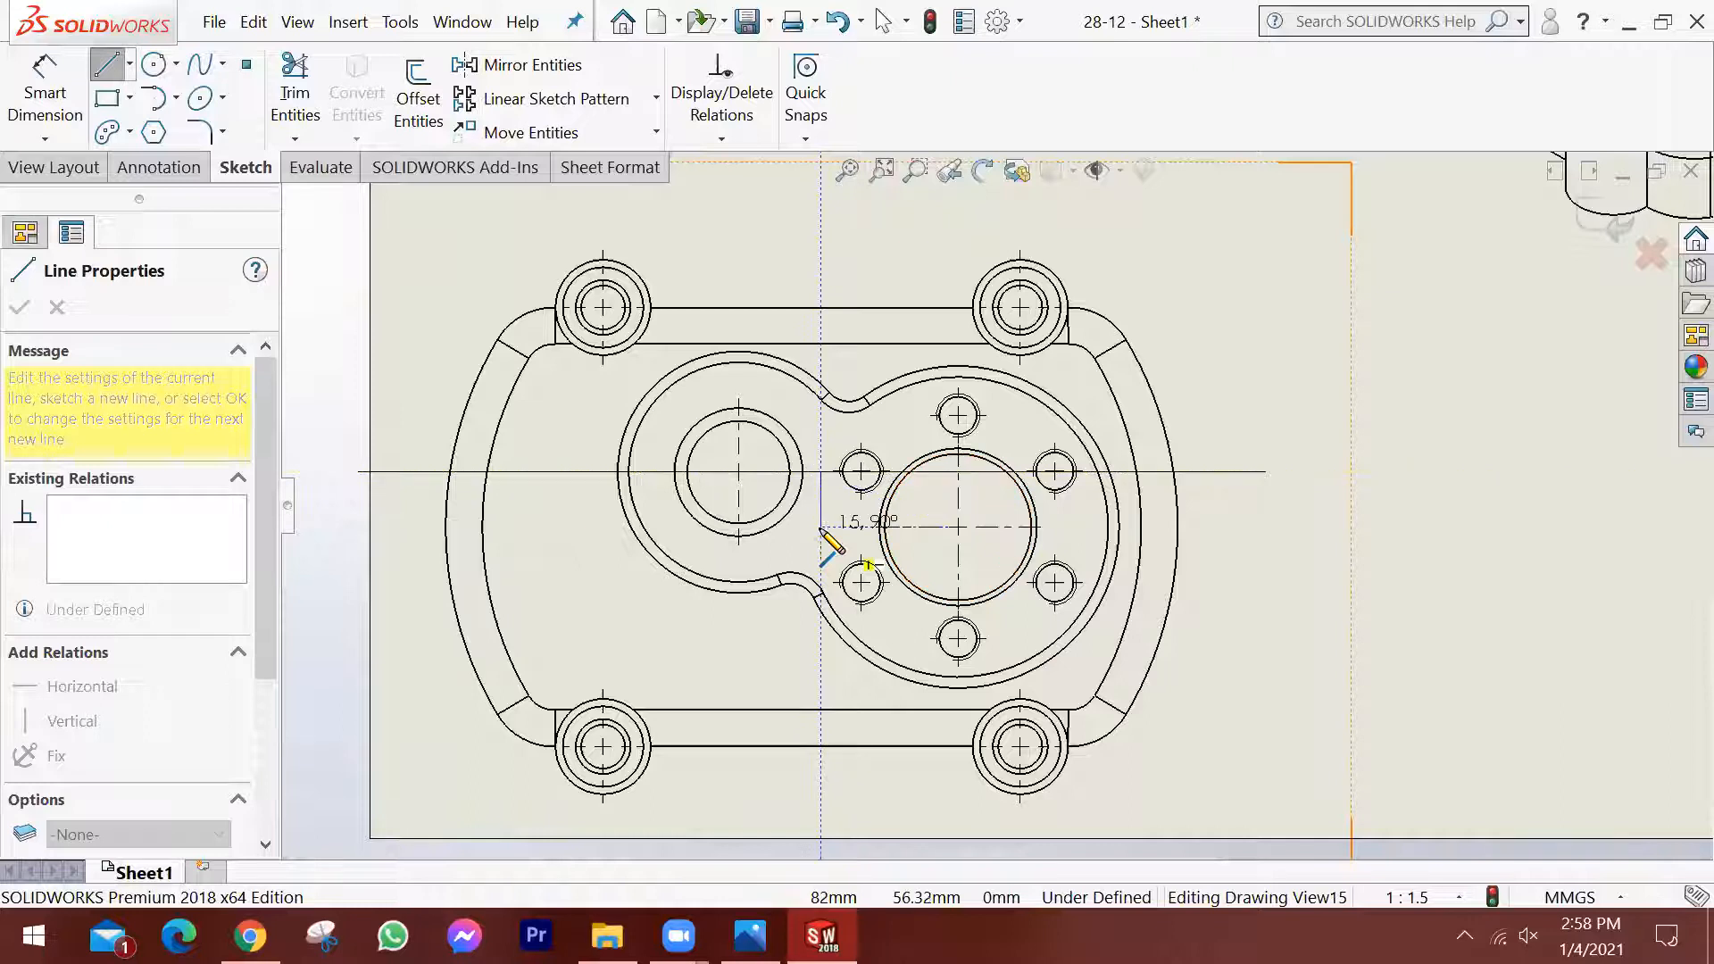
{"action": "left_click", "coordinate": [821, 527]}
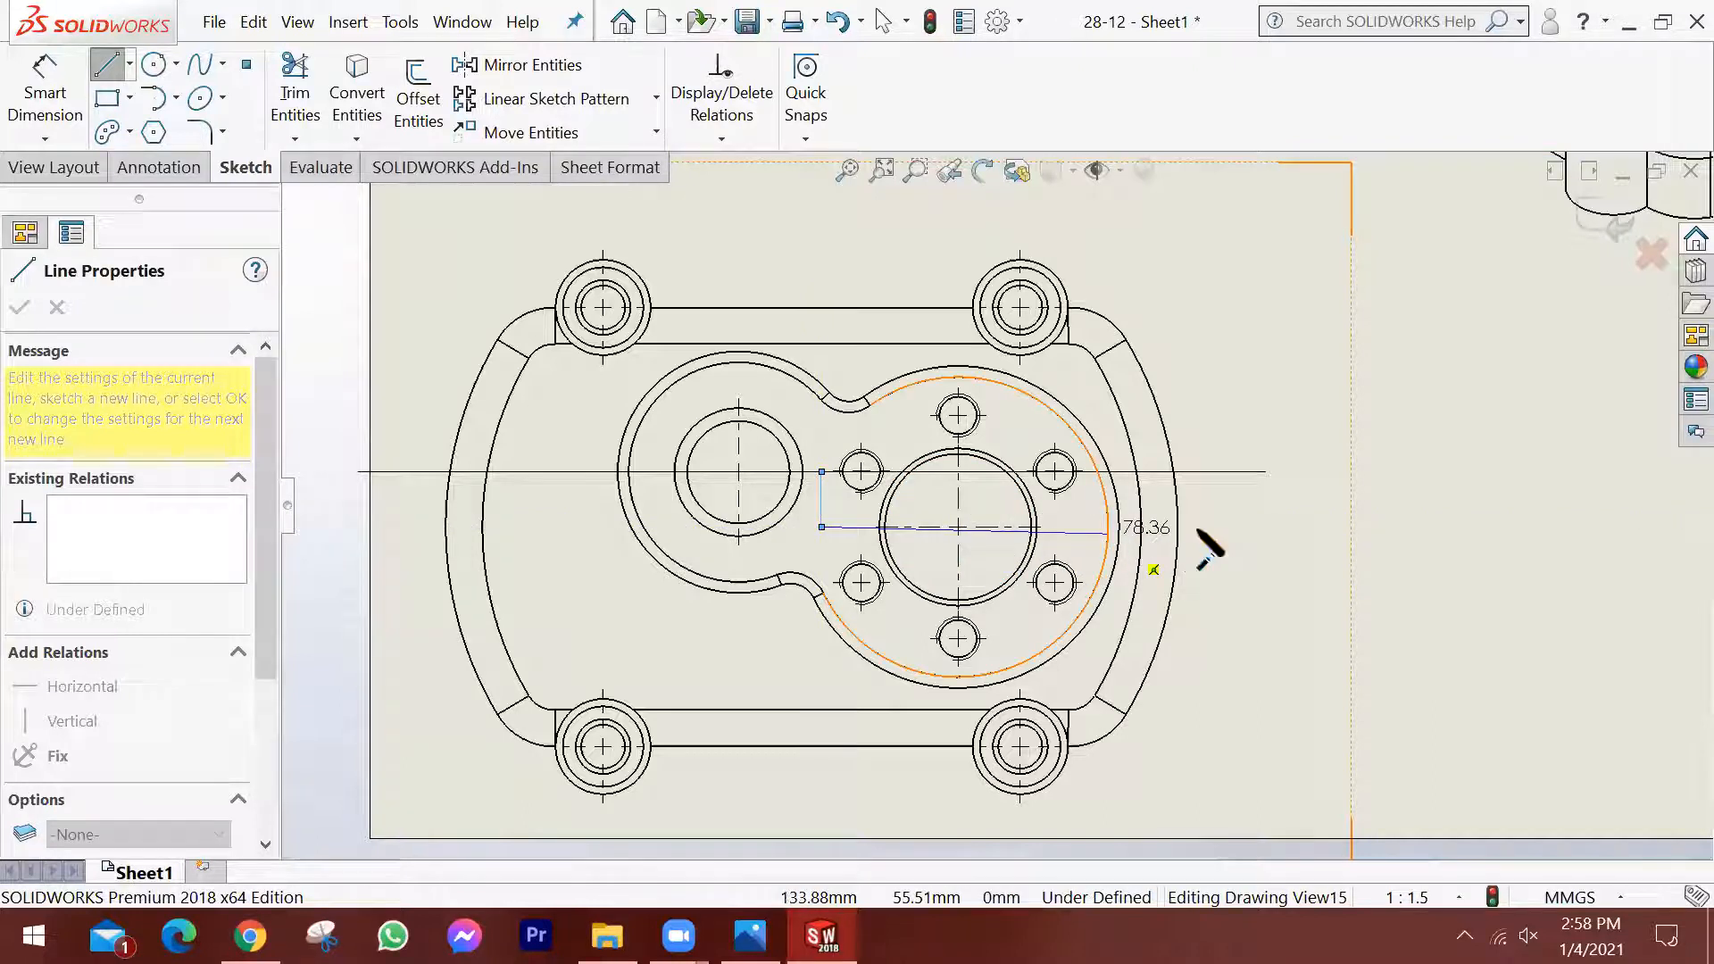
{"action": "left_click", "coordinate": [1265, 527]}
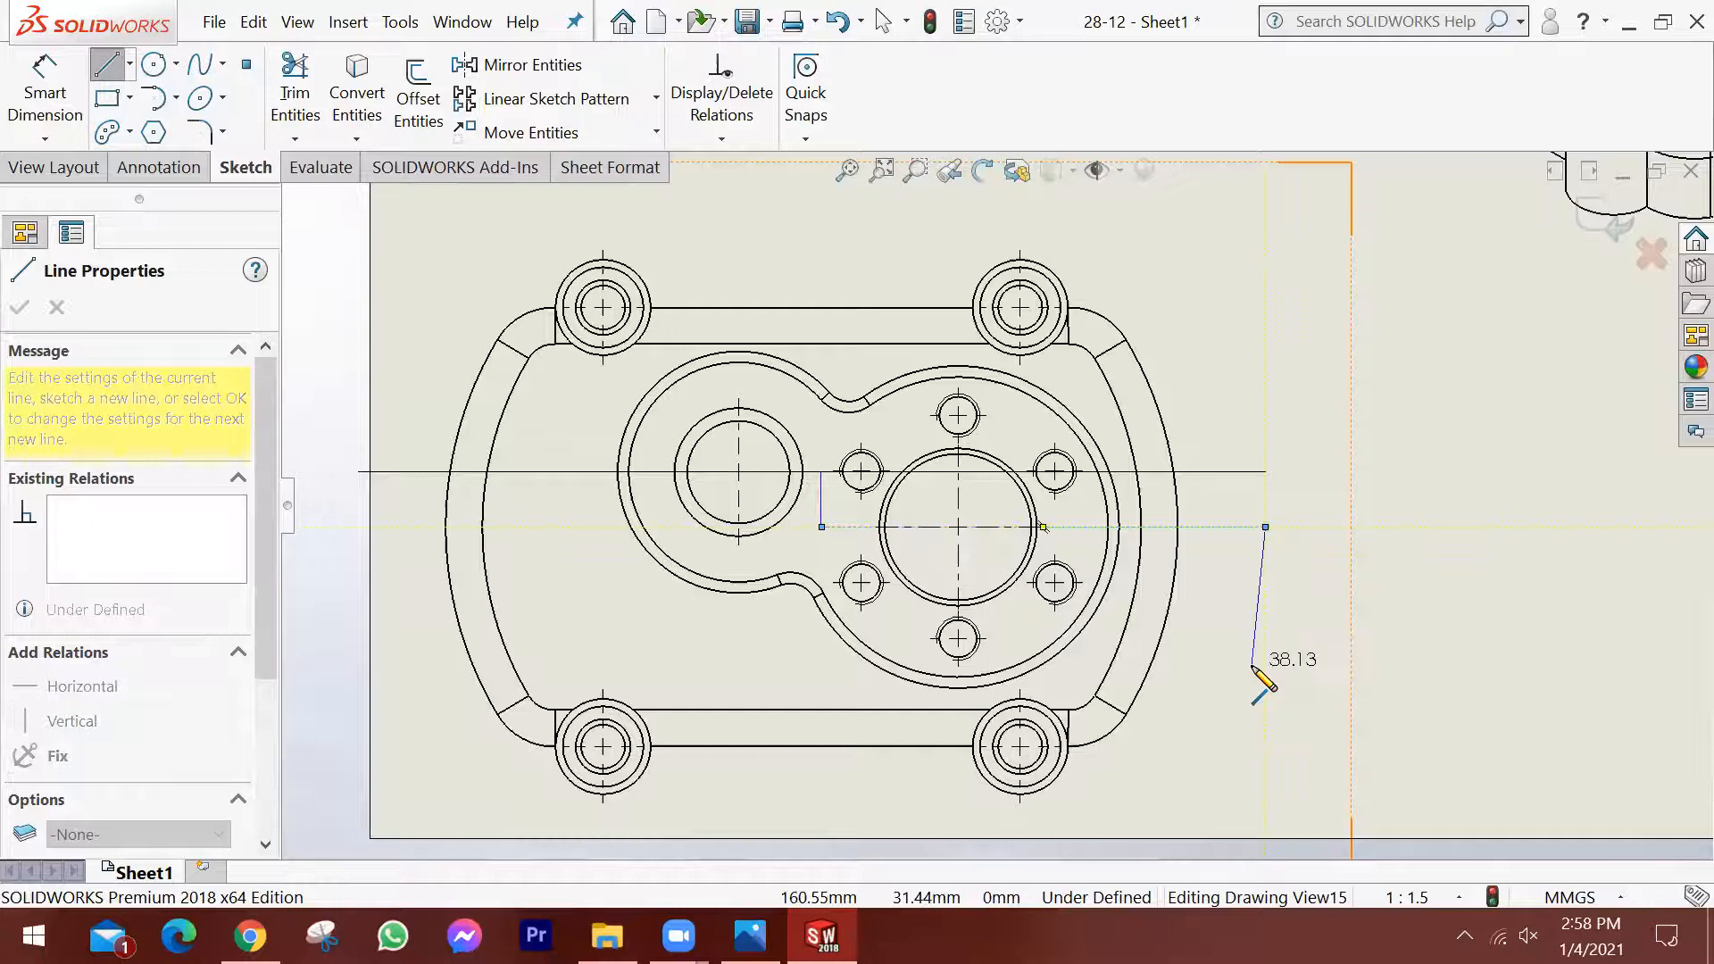
{"action": "key", "text": "Escape"}
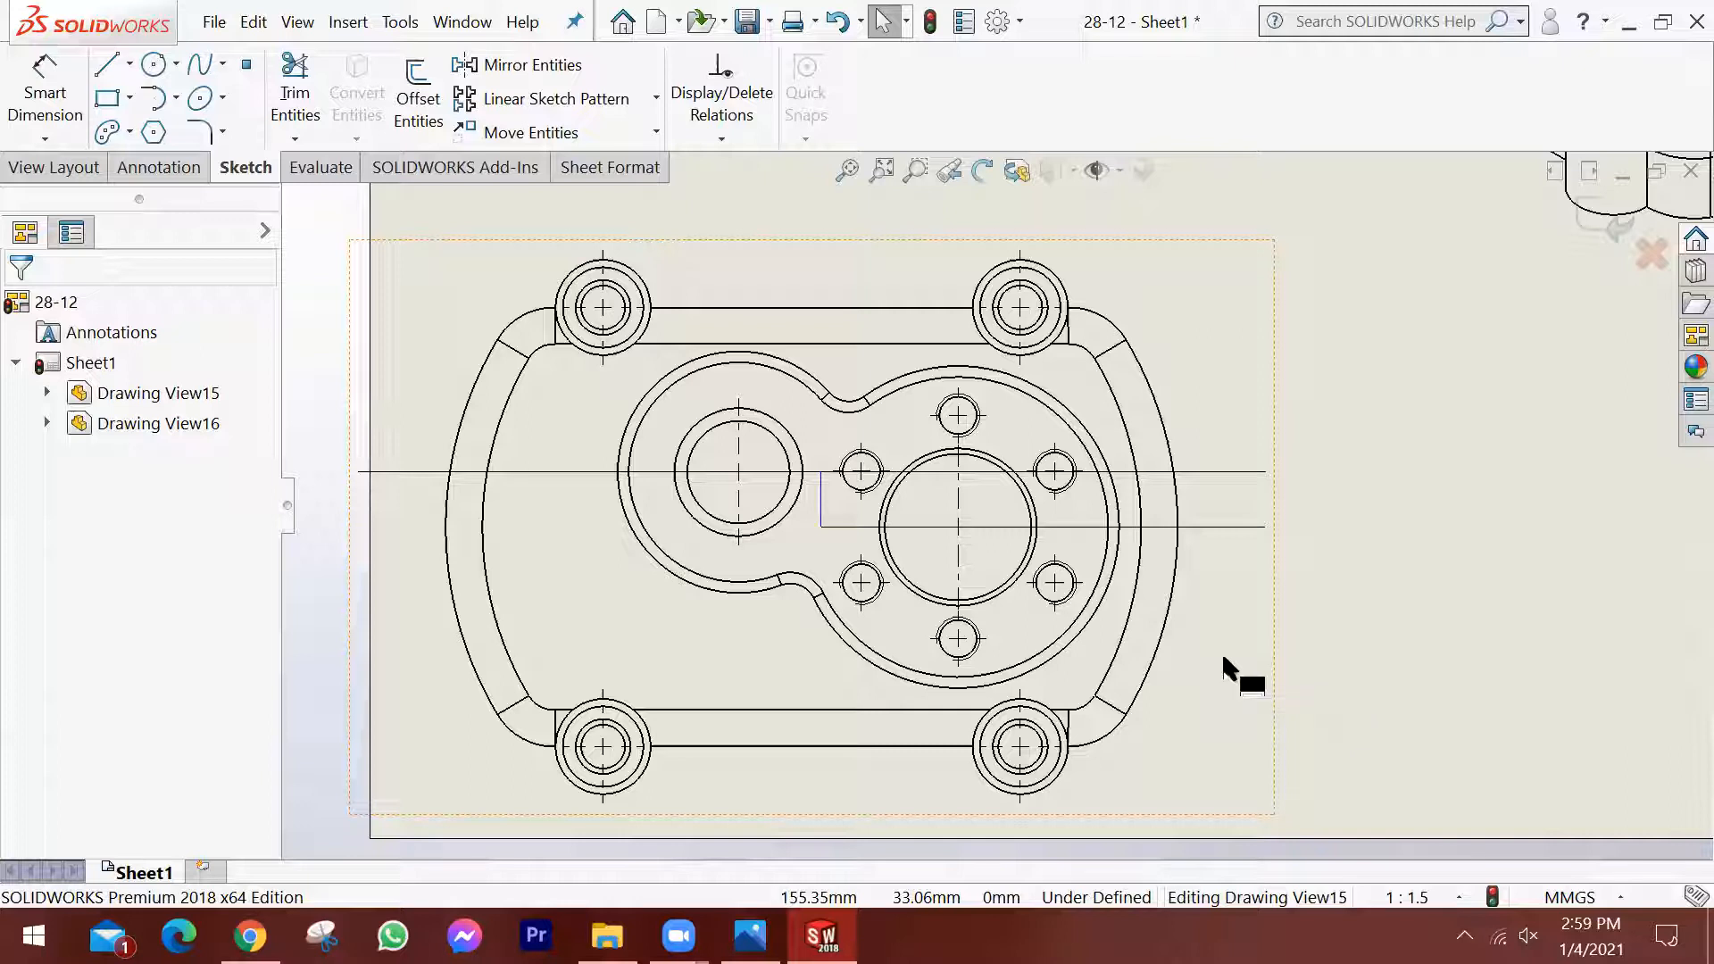
Trim away the part of the original cutting line that runs past the vertical jog on the larger bore's side.
{"action": "scroll", "coordinate": [1217, 601], "scroll_direction": "down", "scroll_amount": 1}
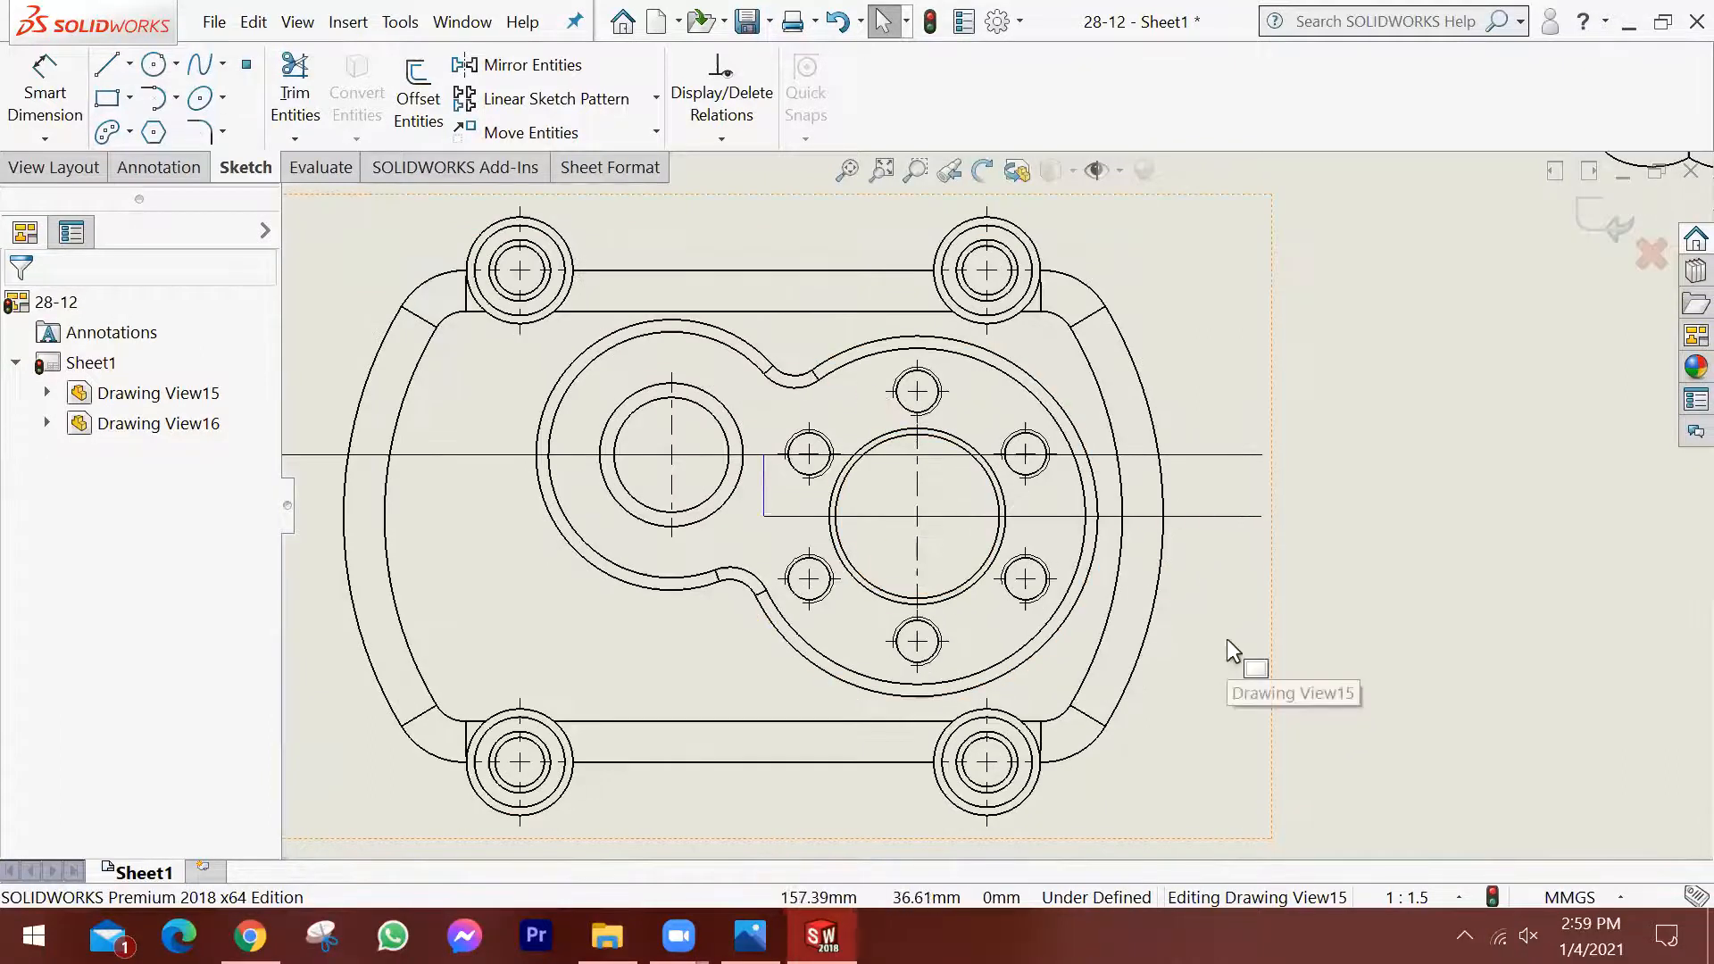
{"action": "scroll", "coordinate": [1027, 572], "scroll_direction": "up", "scroll_amount": 1}
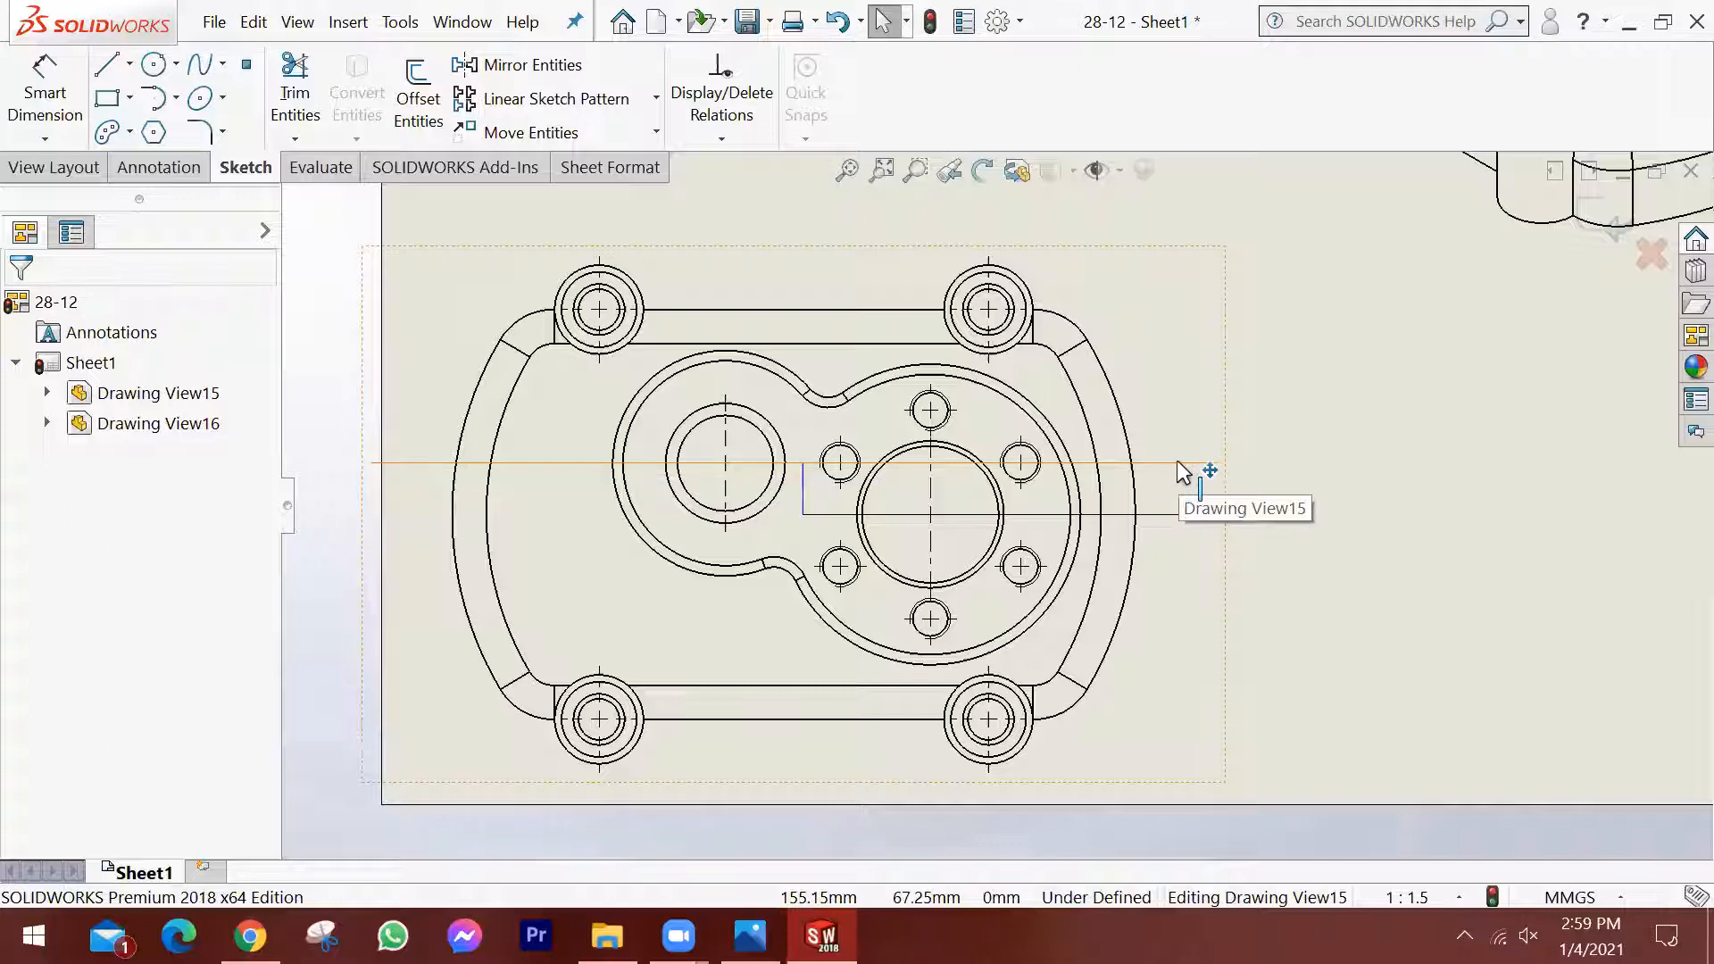
{"action": "left_click", "coordinate": [294, 89]}
{"action": "left_click_drag", "start_coordinate": [1173, 452], "coordinate": [1162, 480]}
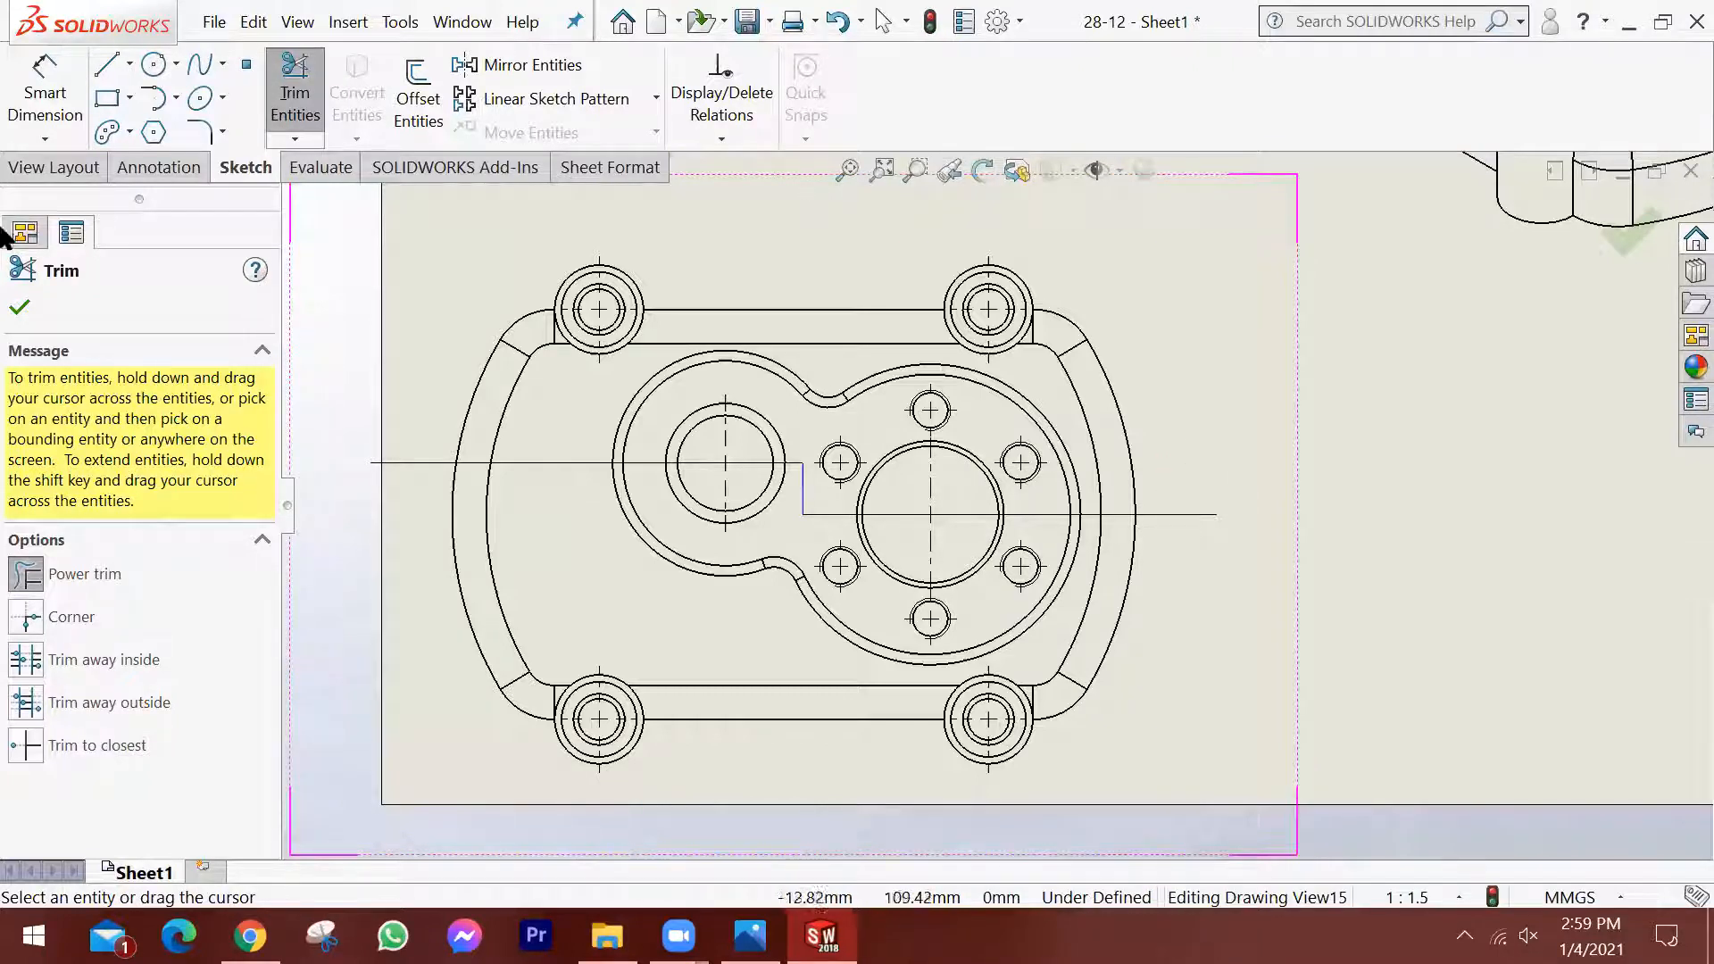
{"action": "left_click", "coordinate": [20, 307]}
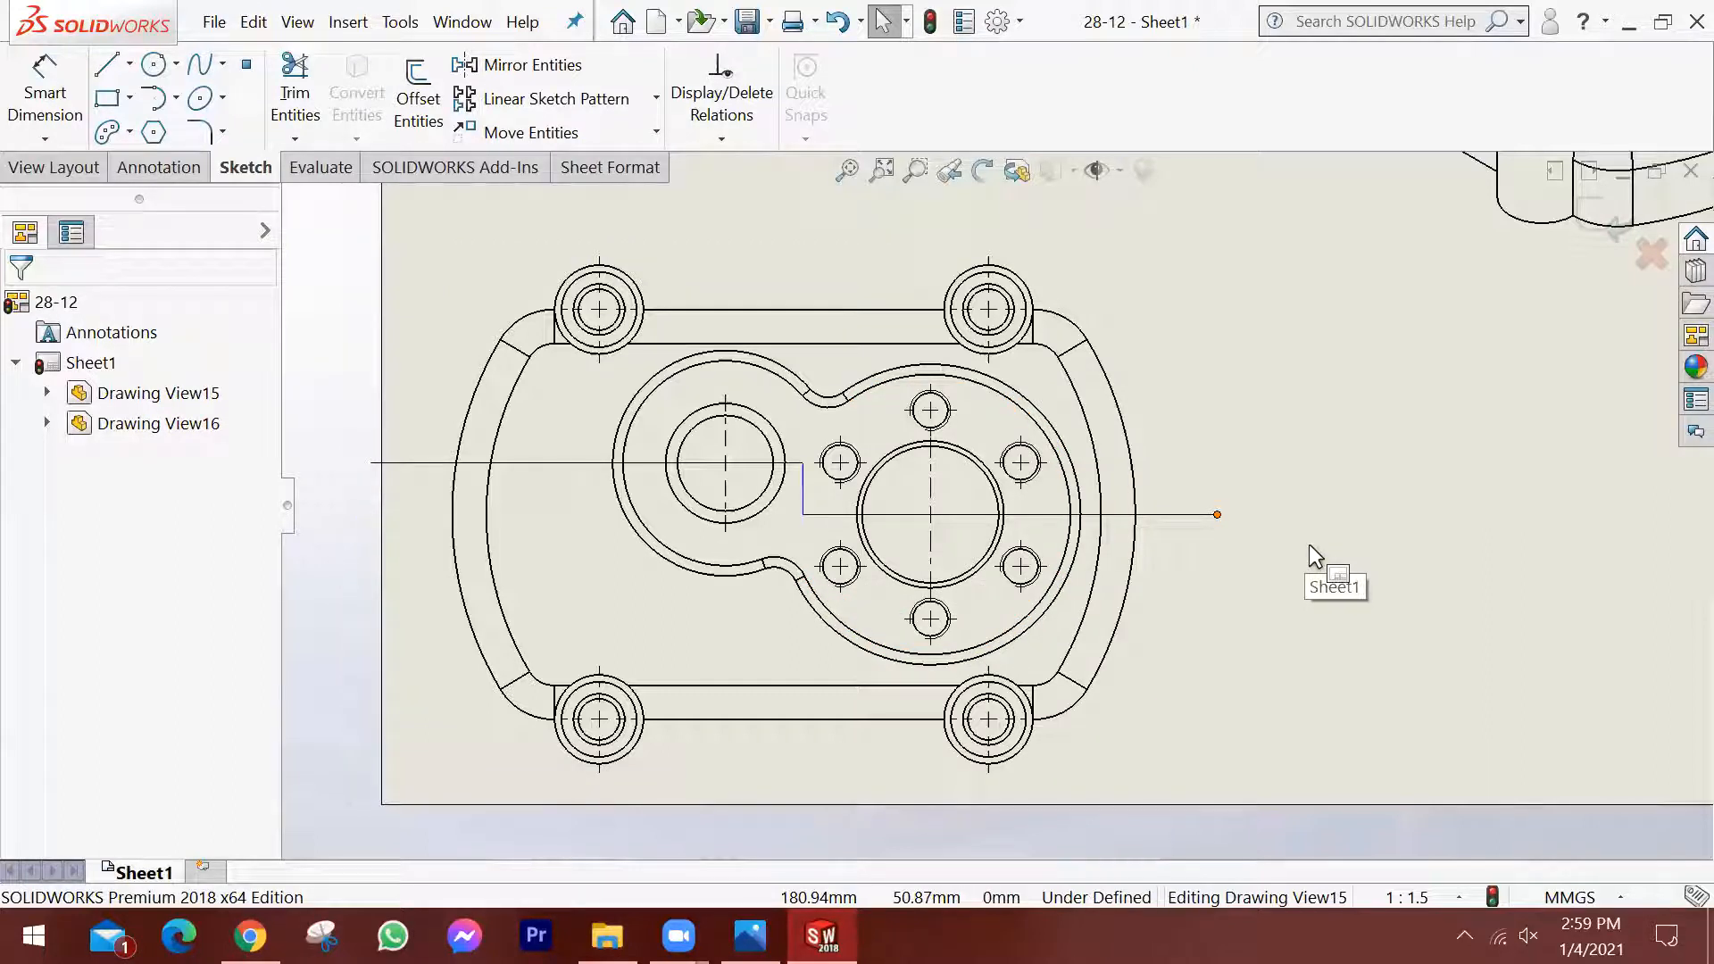
Finish the stepped cutting-line sketch, create a legacy foreshortened section view from it and place the view above the top view.
{"action": "scroll", "coordinate": [1325, 406], "scroll_direction": "up", "scroll_amount": 1}
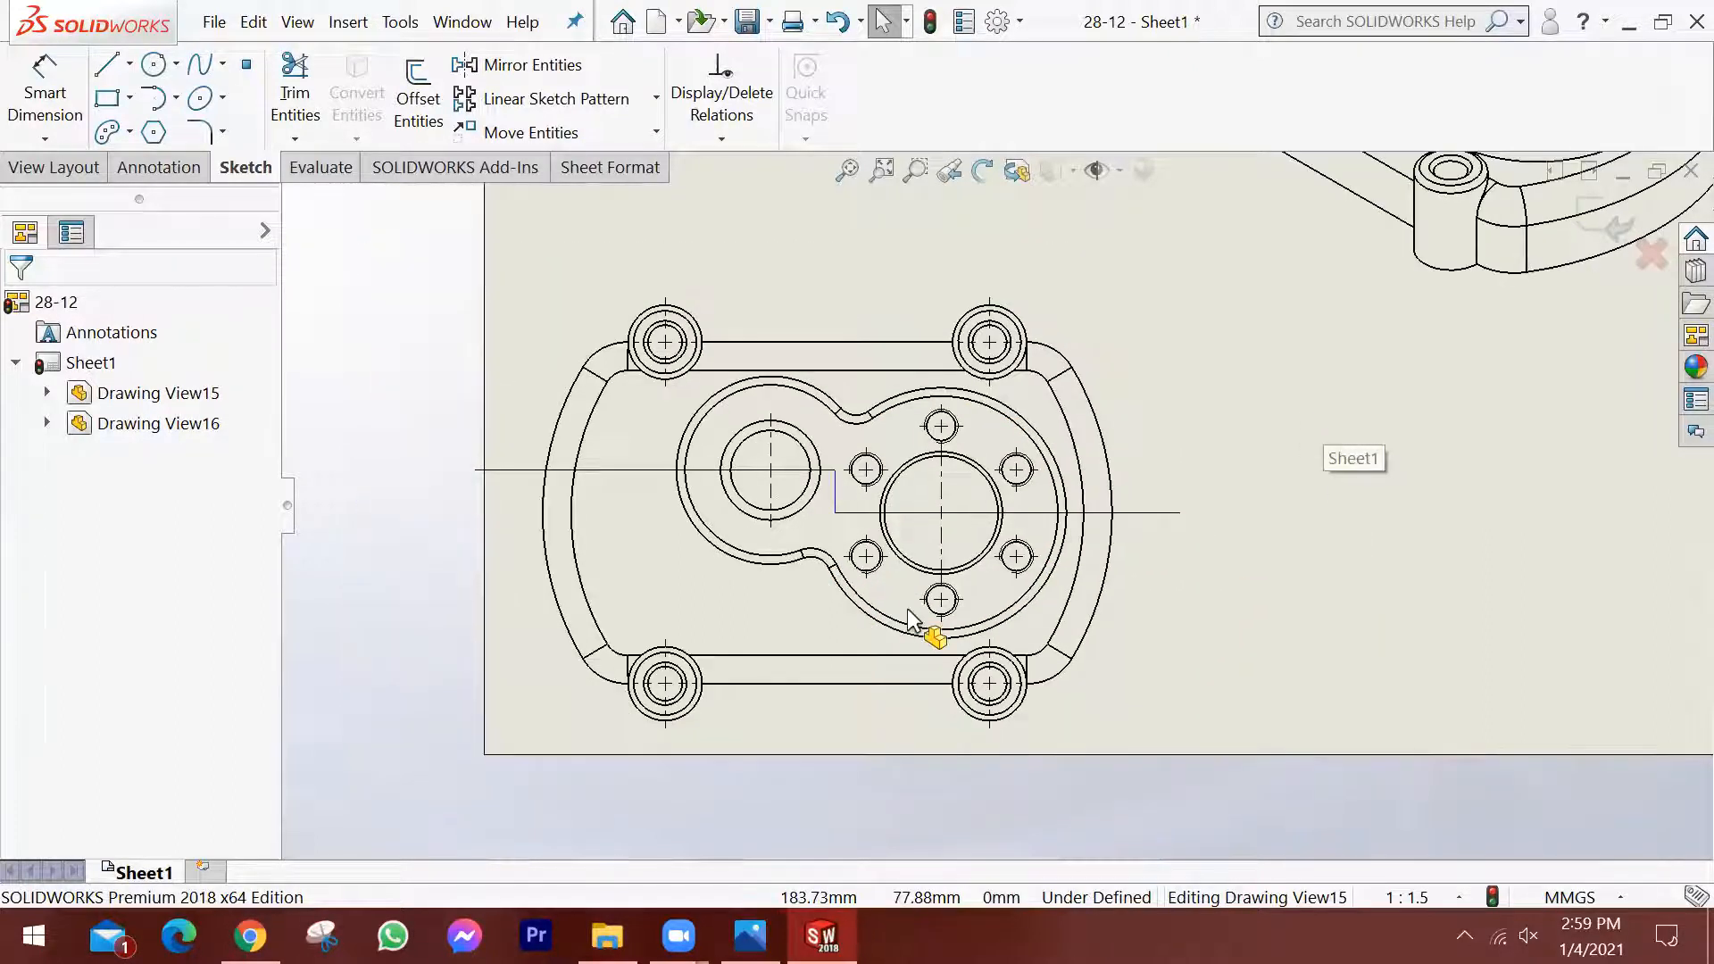
{"action": "scroll", "coordinate": [912, 618], "scroll_direction": "down", "scroll_amount": 1}
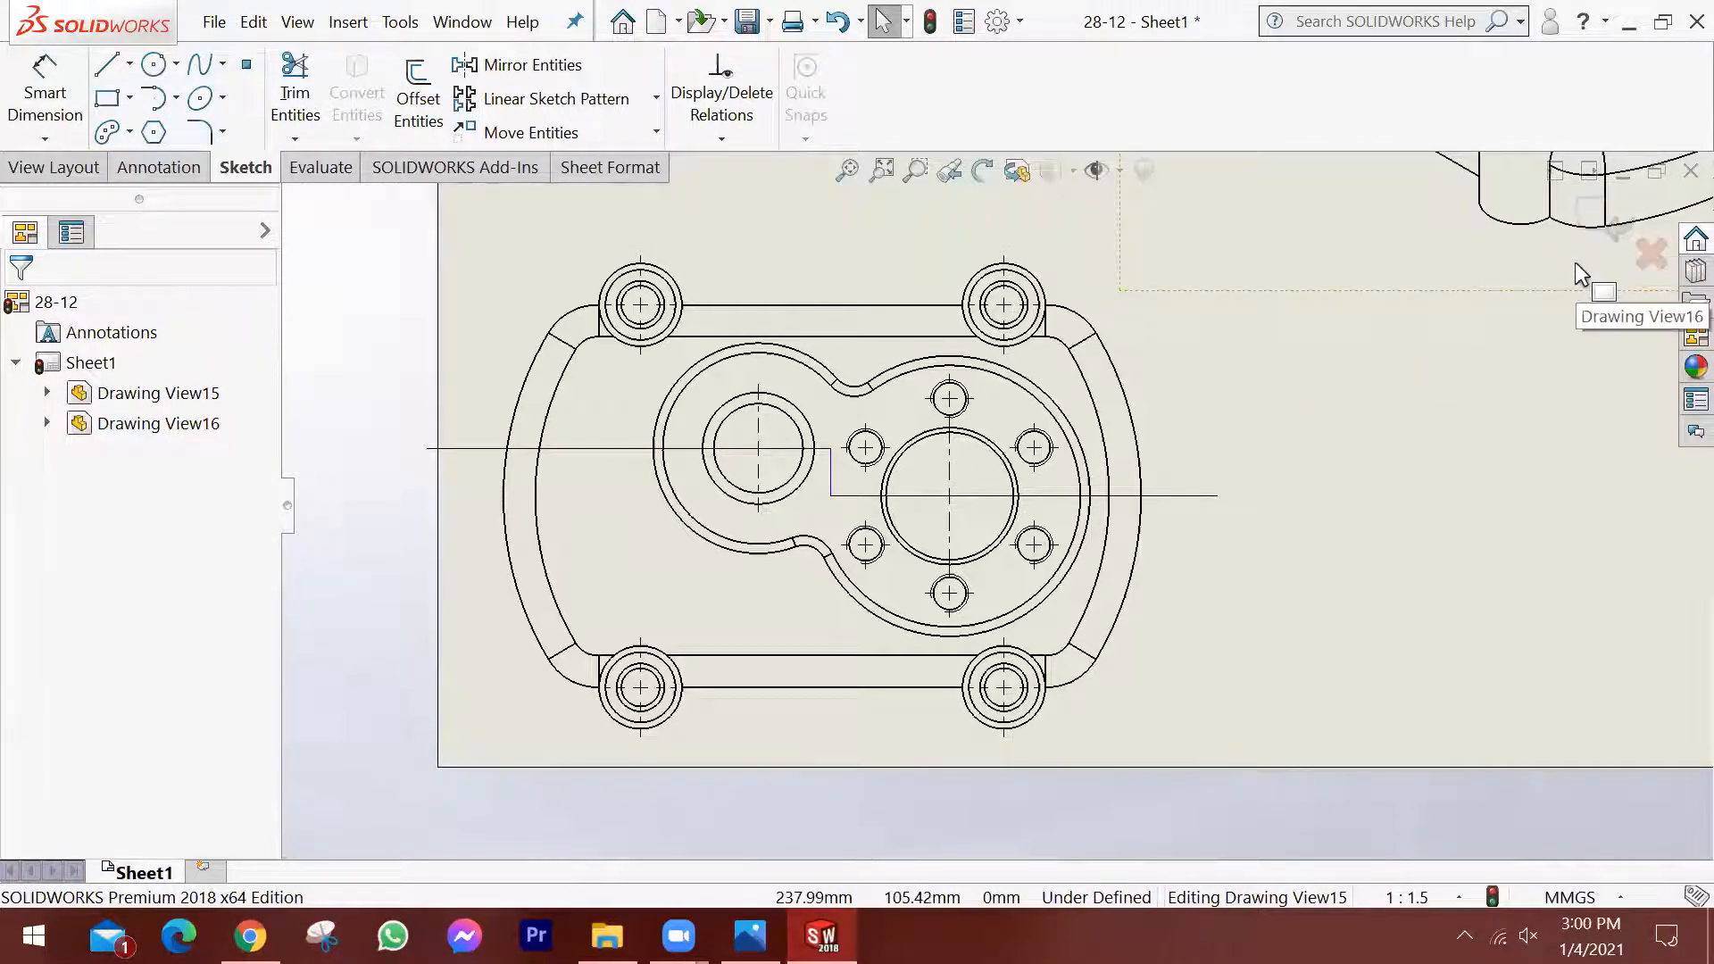
{"action": "scroll", "coordinate": [1575, 263], "scroll_direction": "up", "scroll_amount": 1}
{"action": "scroll", "coordinate": [1580, 270], "scroll_direction": "down", "scroll_amount": 1}
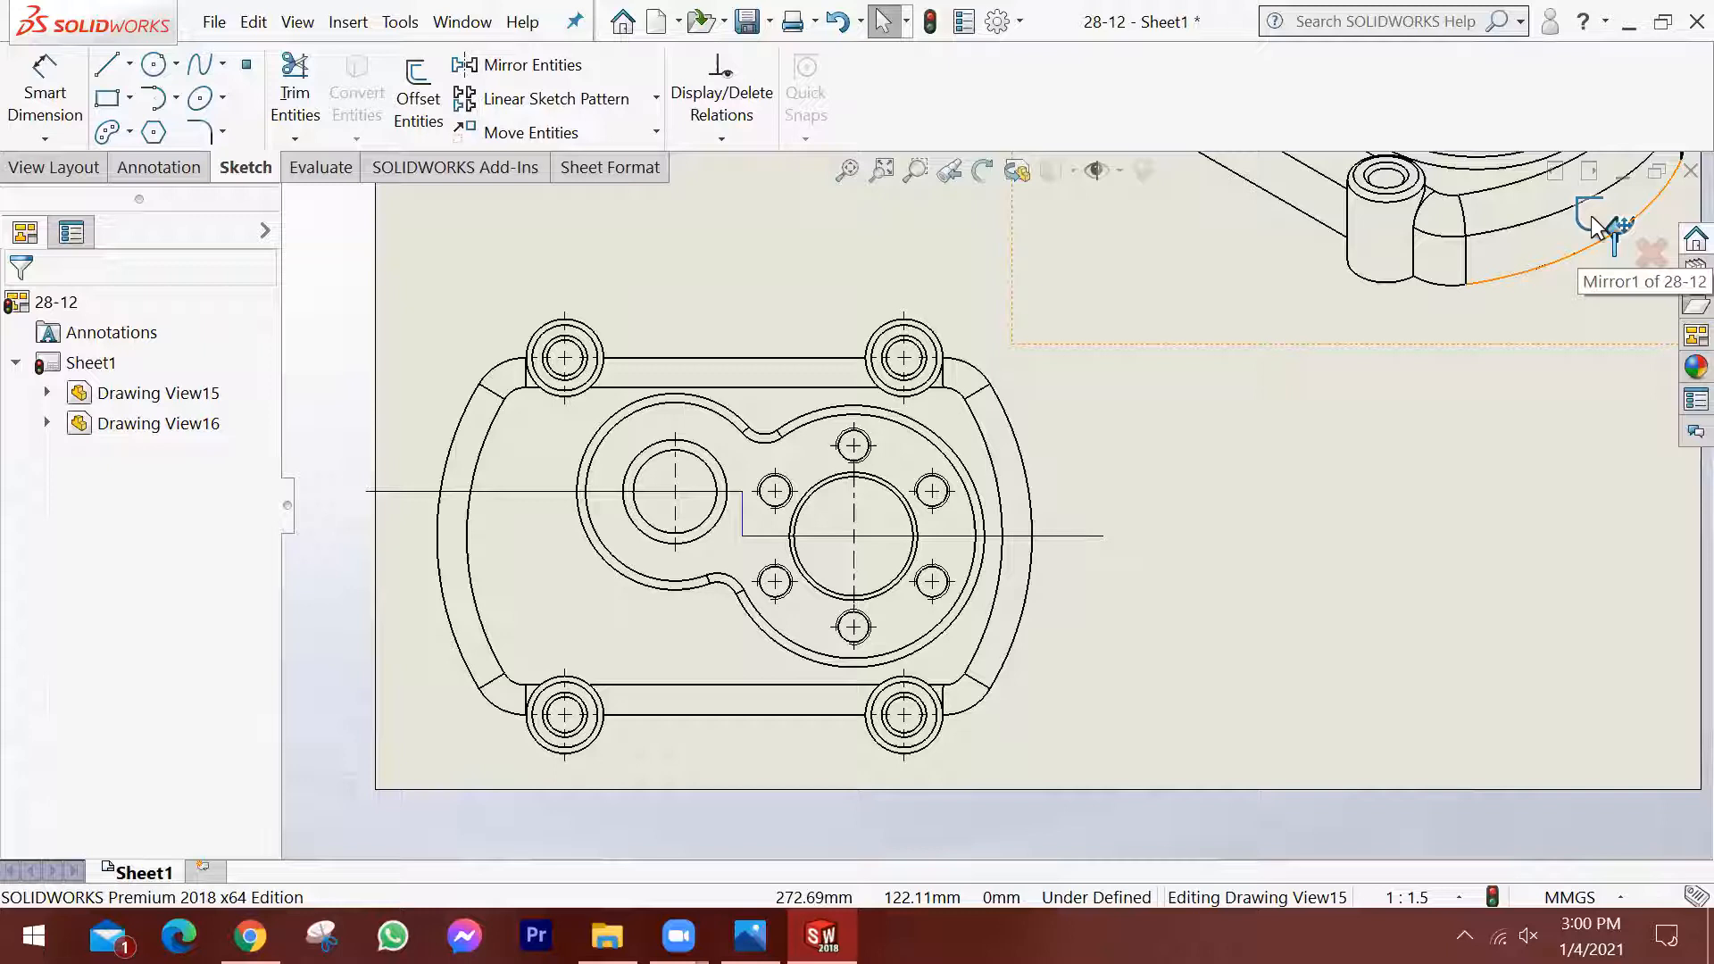
{"action": "left_click", "coordinate": [1591, 216]}
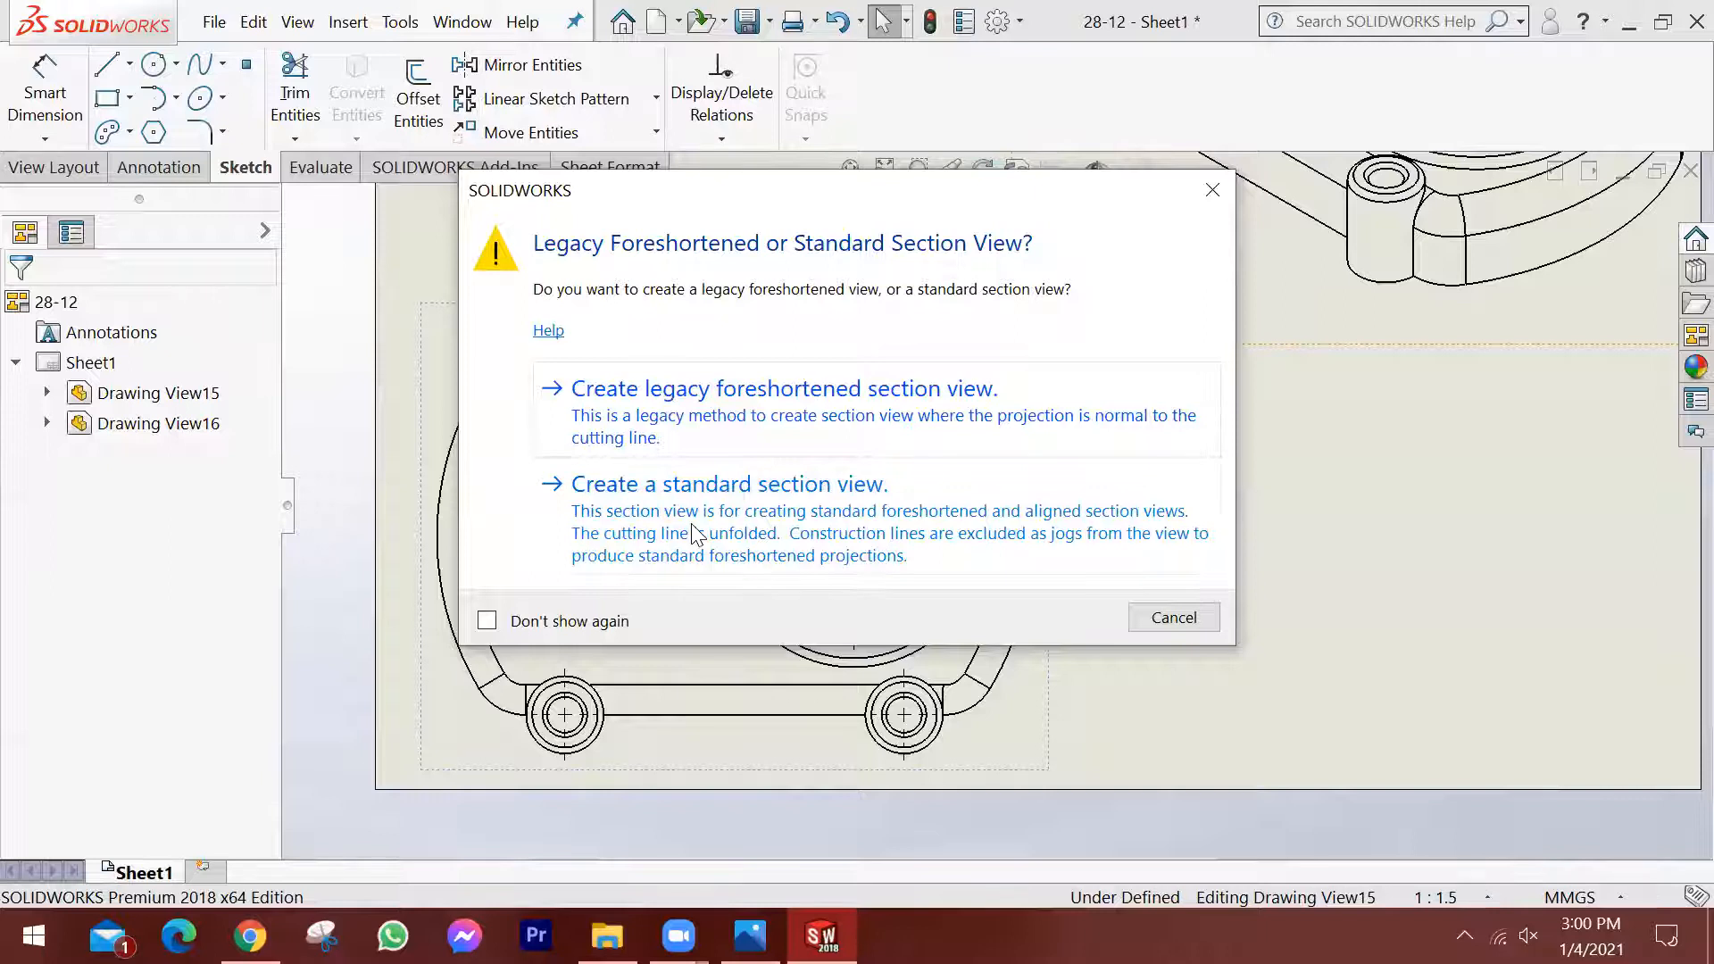
{"action": "left_click", "coordinate": [675, 408]}
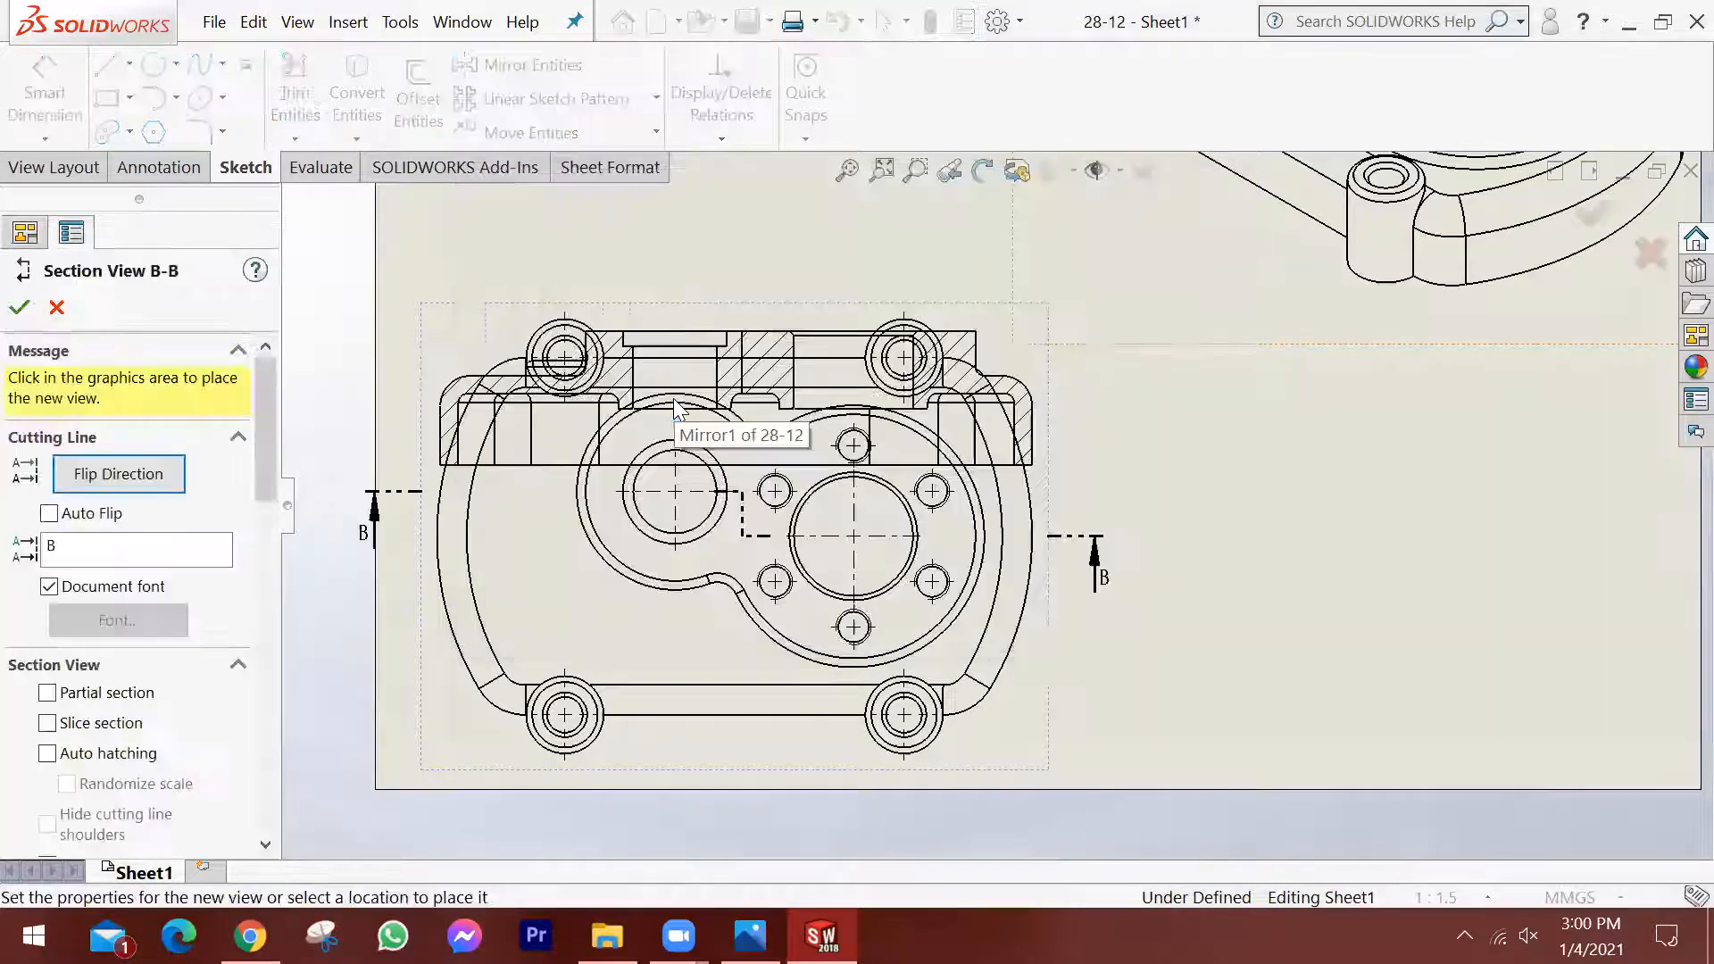
{"action": "scroll", "coordinate": [997, 506], "scroll_direction": "up", "scroll_amount": 3}
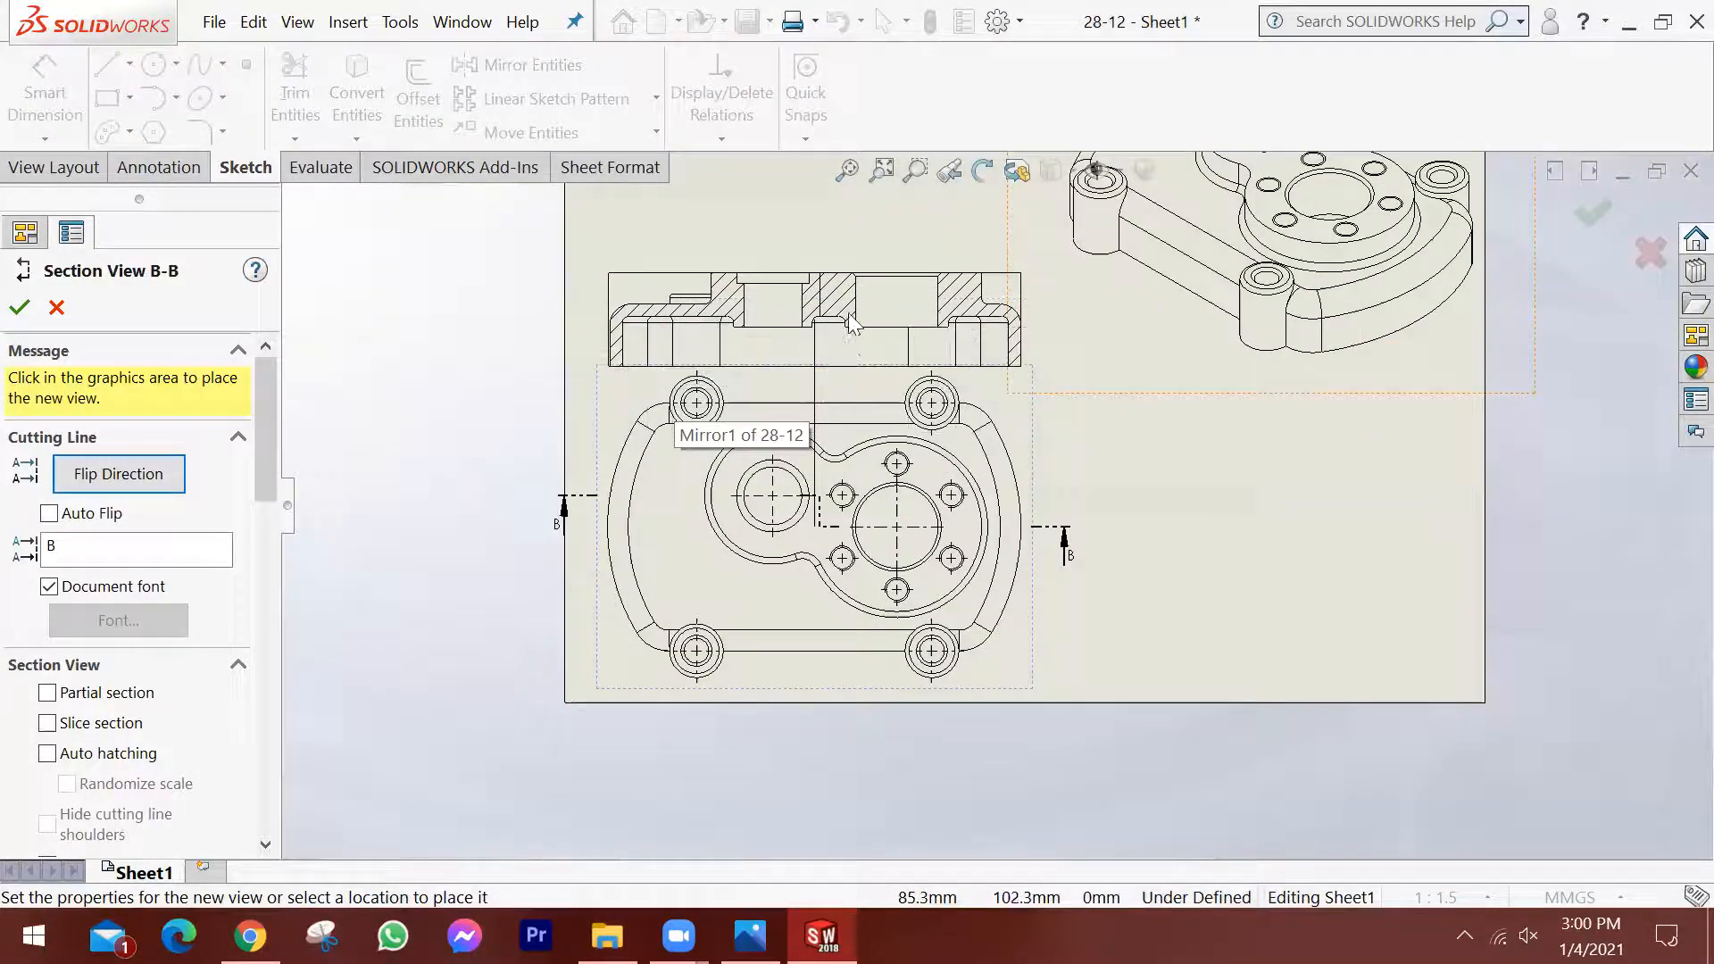
{"action": "scroll", "coordinate": [896, 308], "scroll_direction": "up", "scroll_amount": 2}
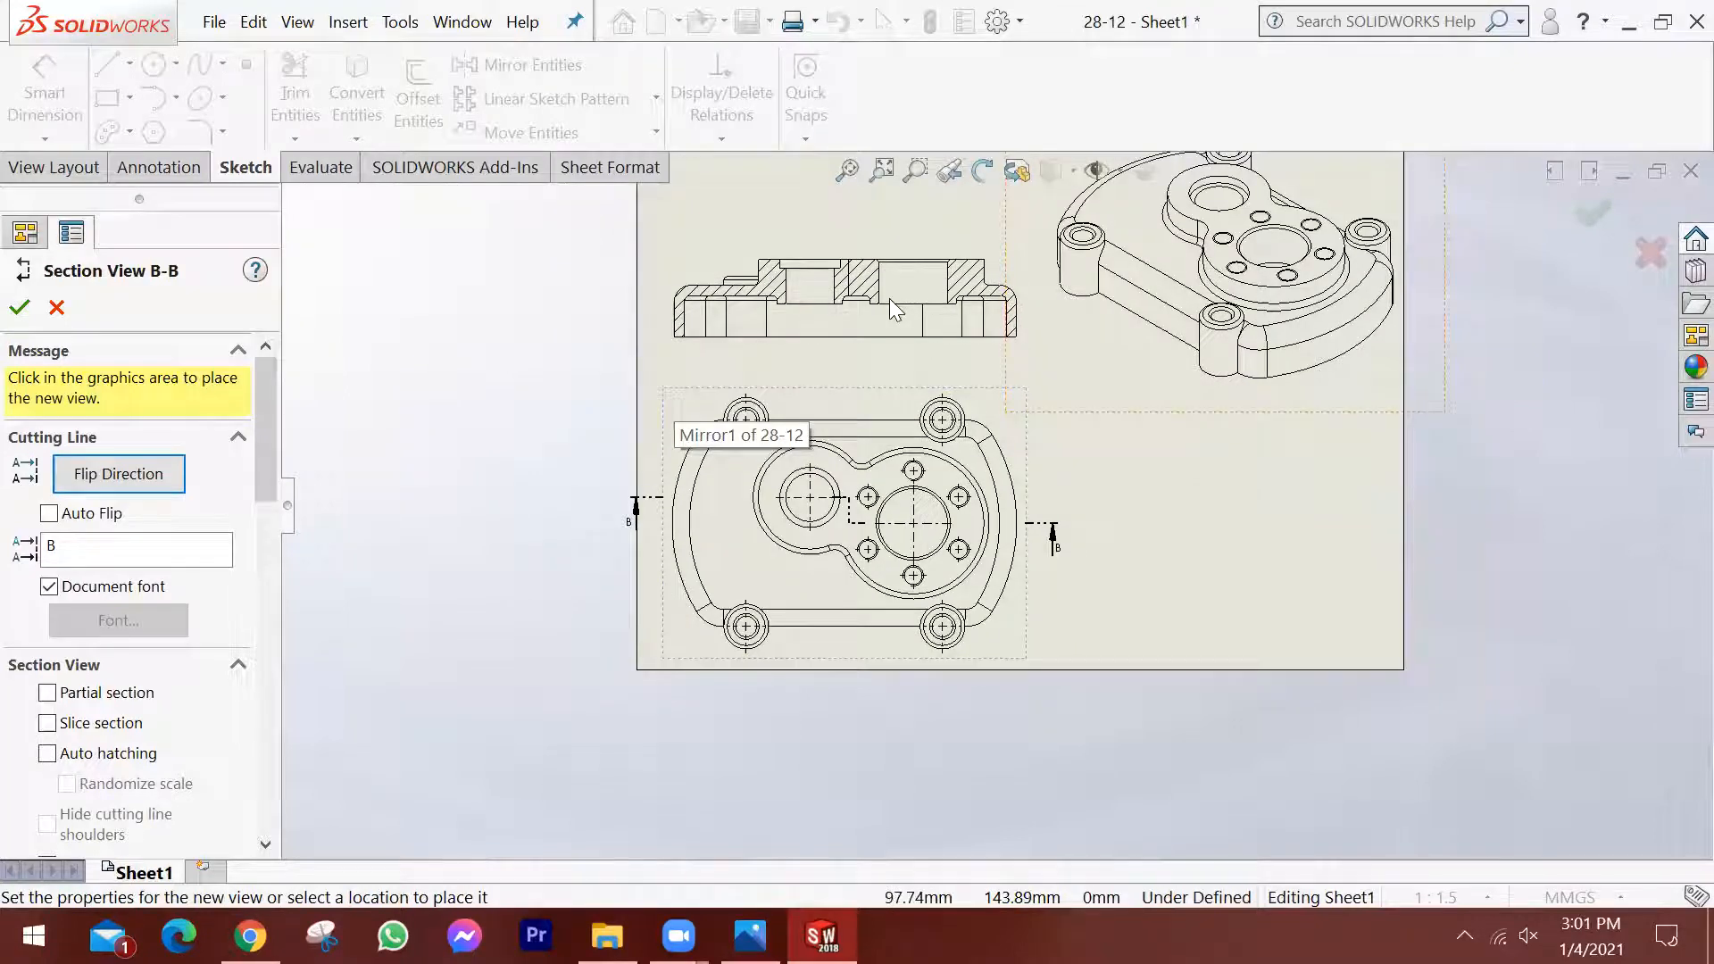
{"action": "scroll", "coordinate": [884, 357], "scroll_direction": "up", "scroll_amount": 2}
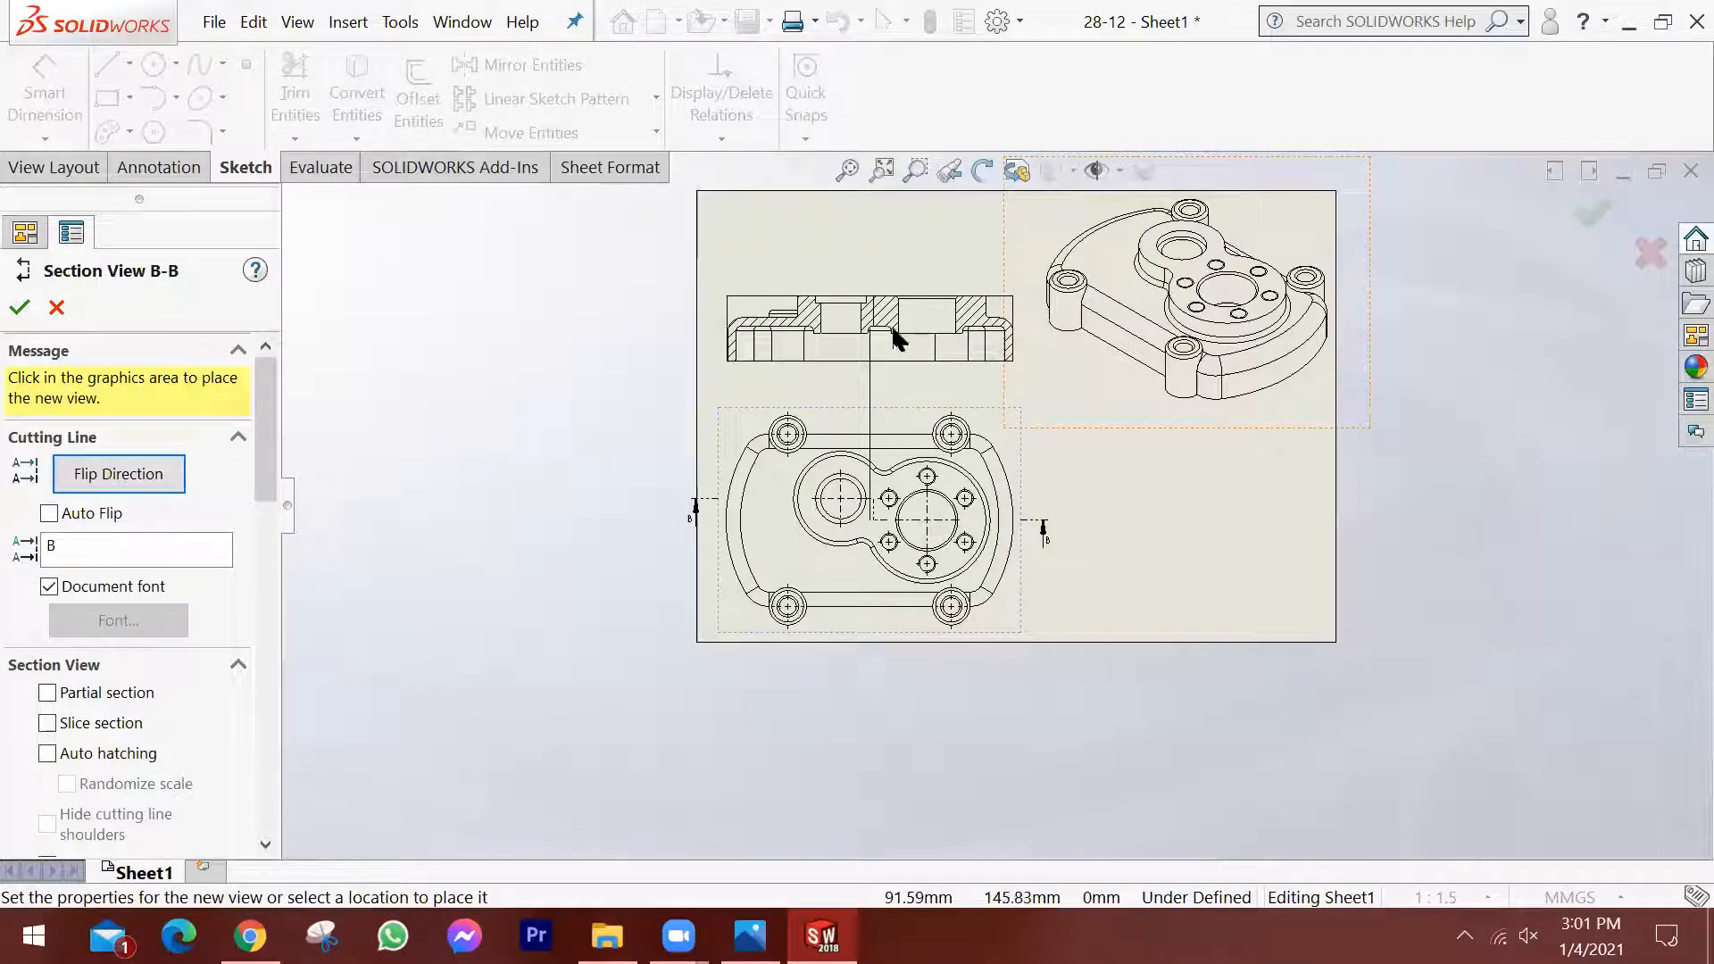
{"action": "left_click", "coordinate": [900, 329]}
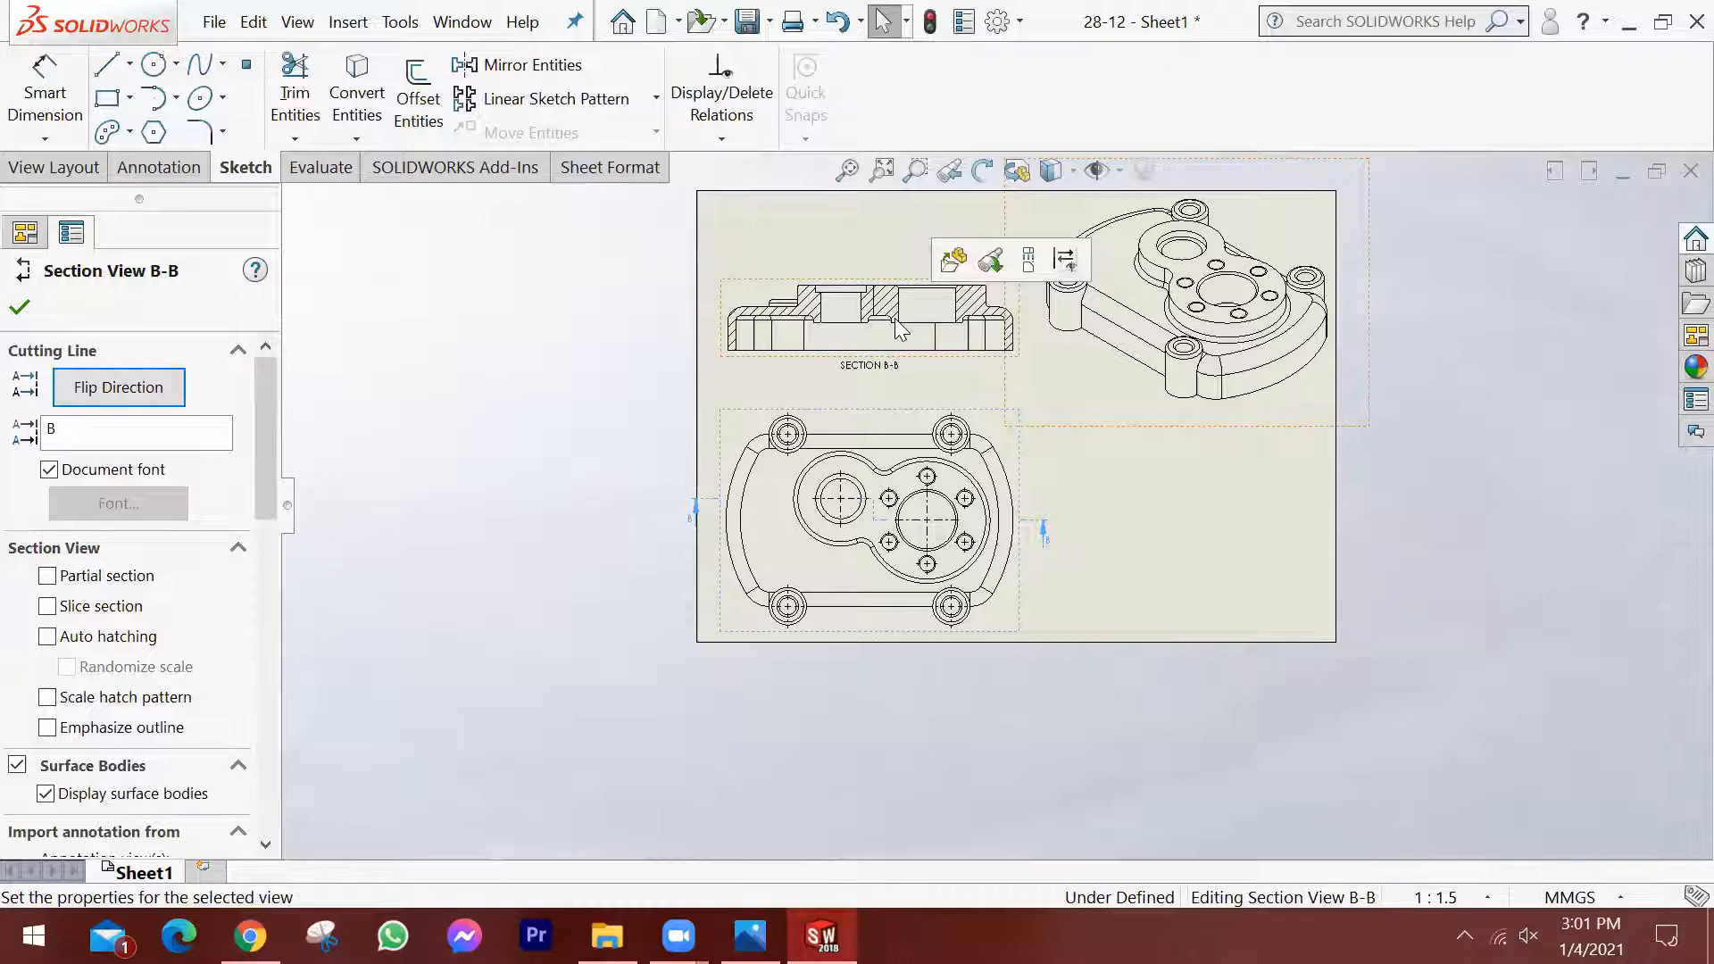
Change the new section view's cutting-line label to A and accept its properties.
{"action": "scroll", "coordinate": [962, 332], "scroll_direction": "down", "scroll_amount": 2}
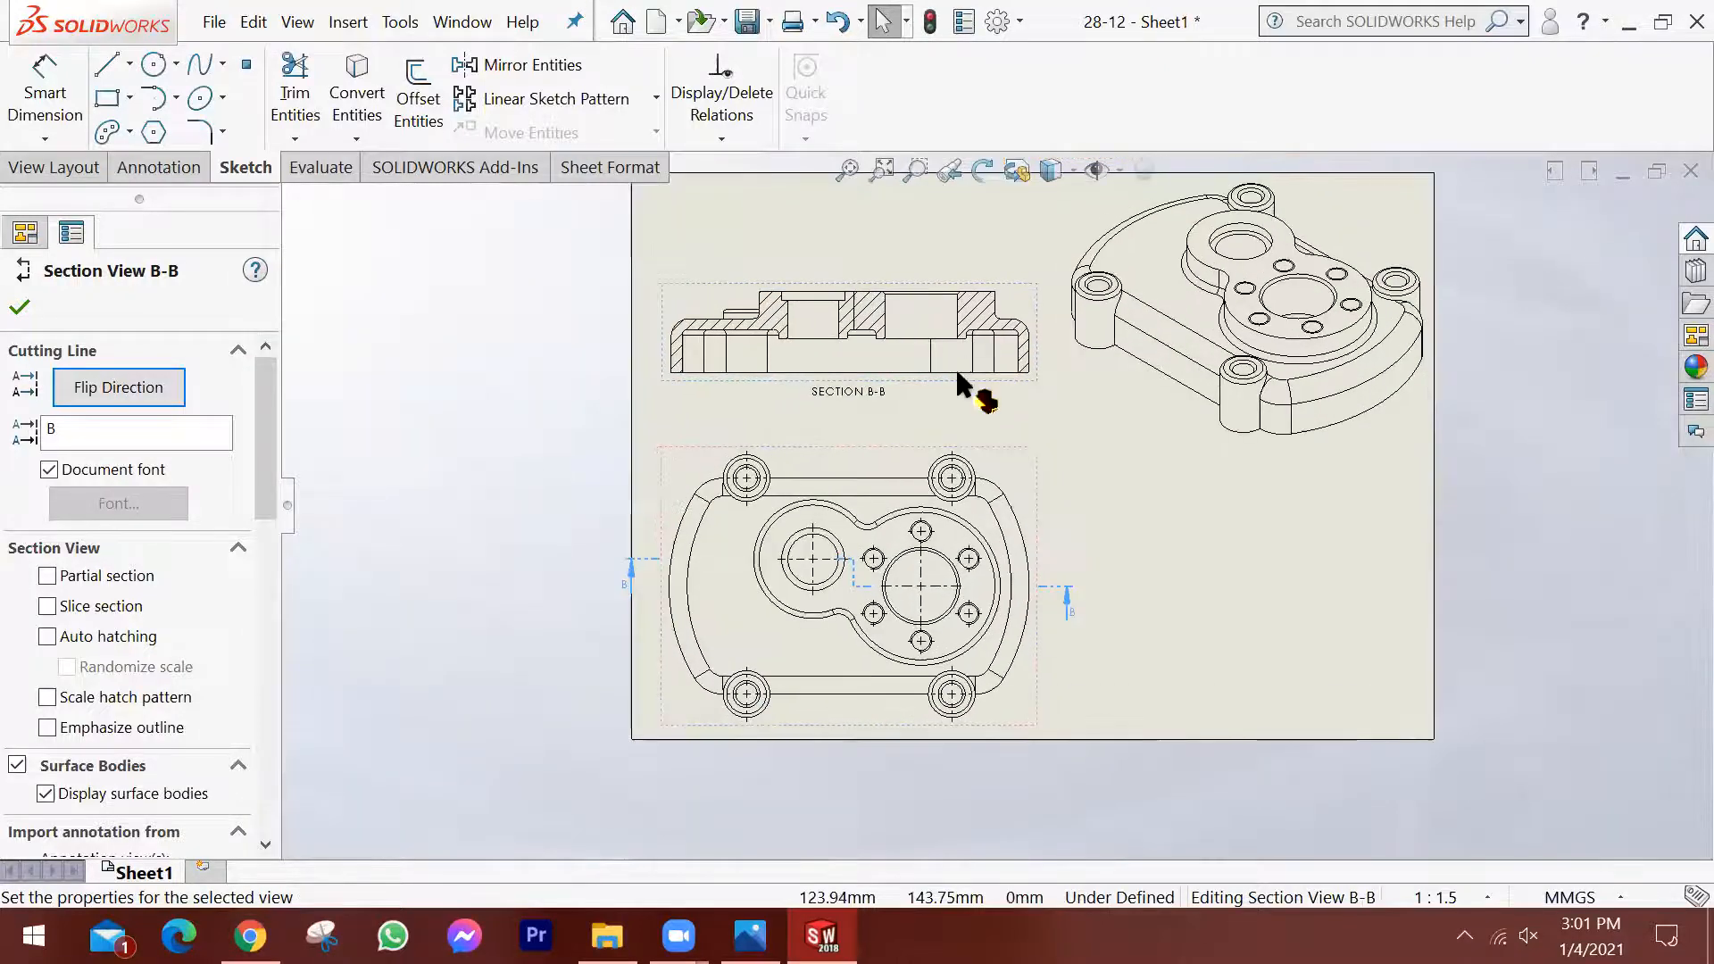
{"action": "scroll", "coordinate": [973, 541], "scroll_direction": "down", "scroll_amount": 1}
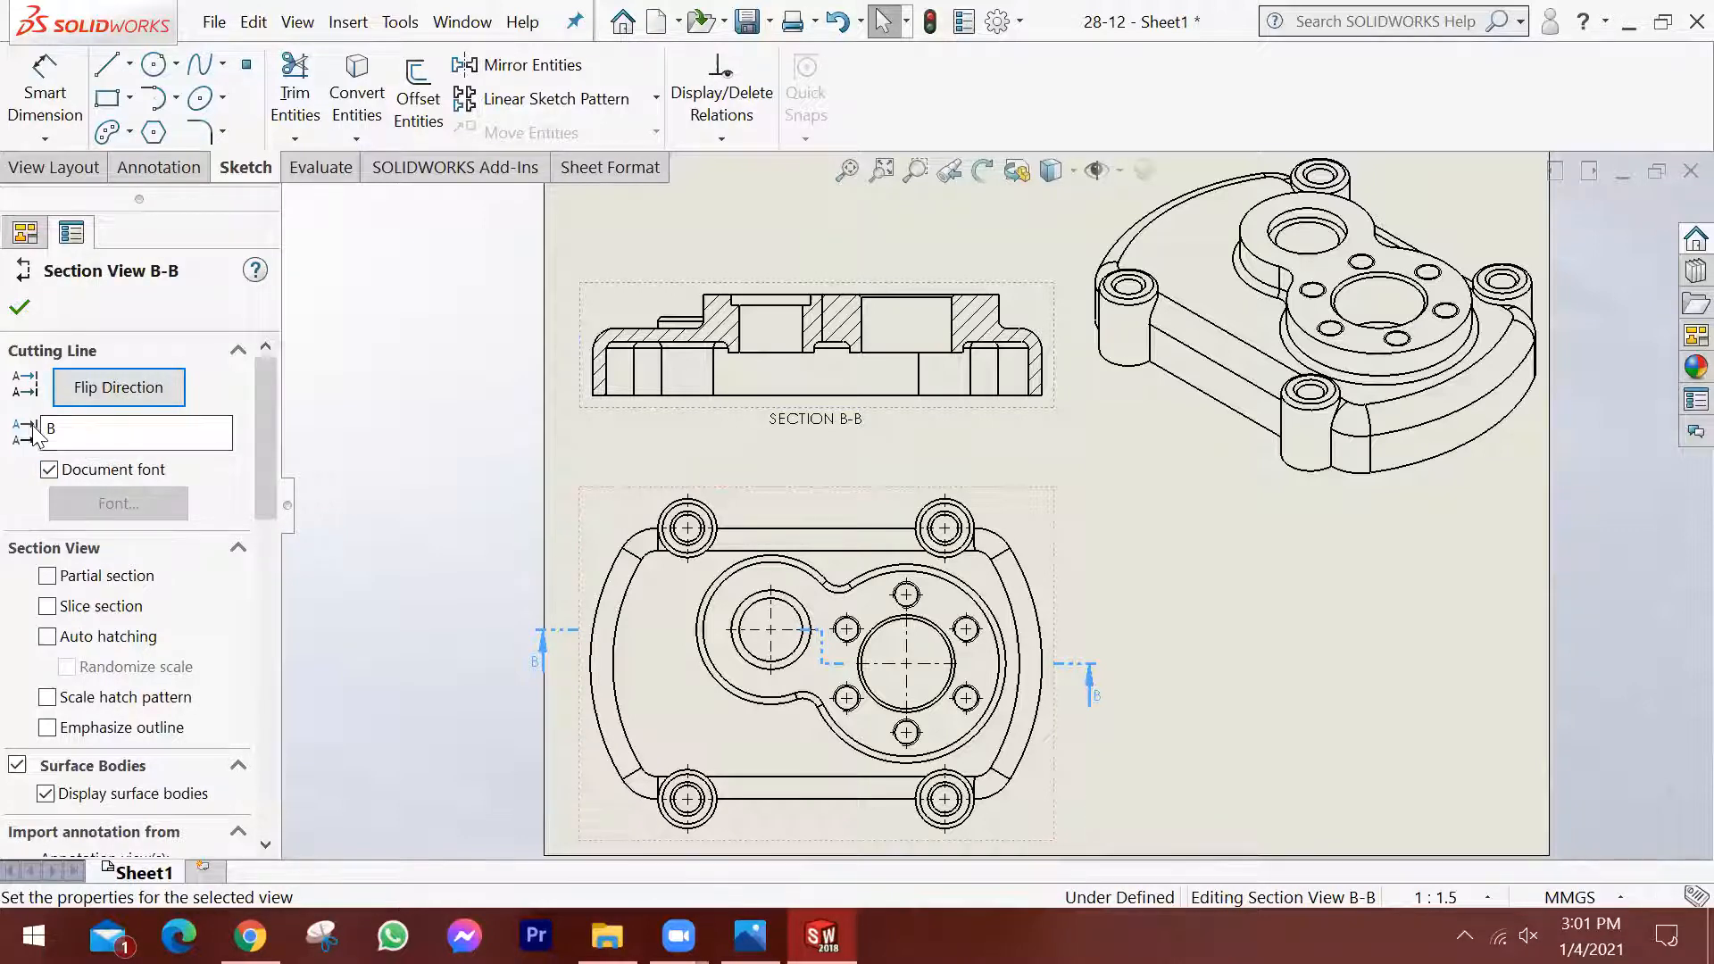
{"action": "left_click", "coordinate": [67, 428]}
{"action": "key", "text": "BackSpace"}
{"action": "type", "text": "A"}
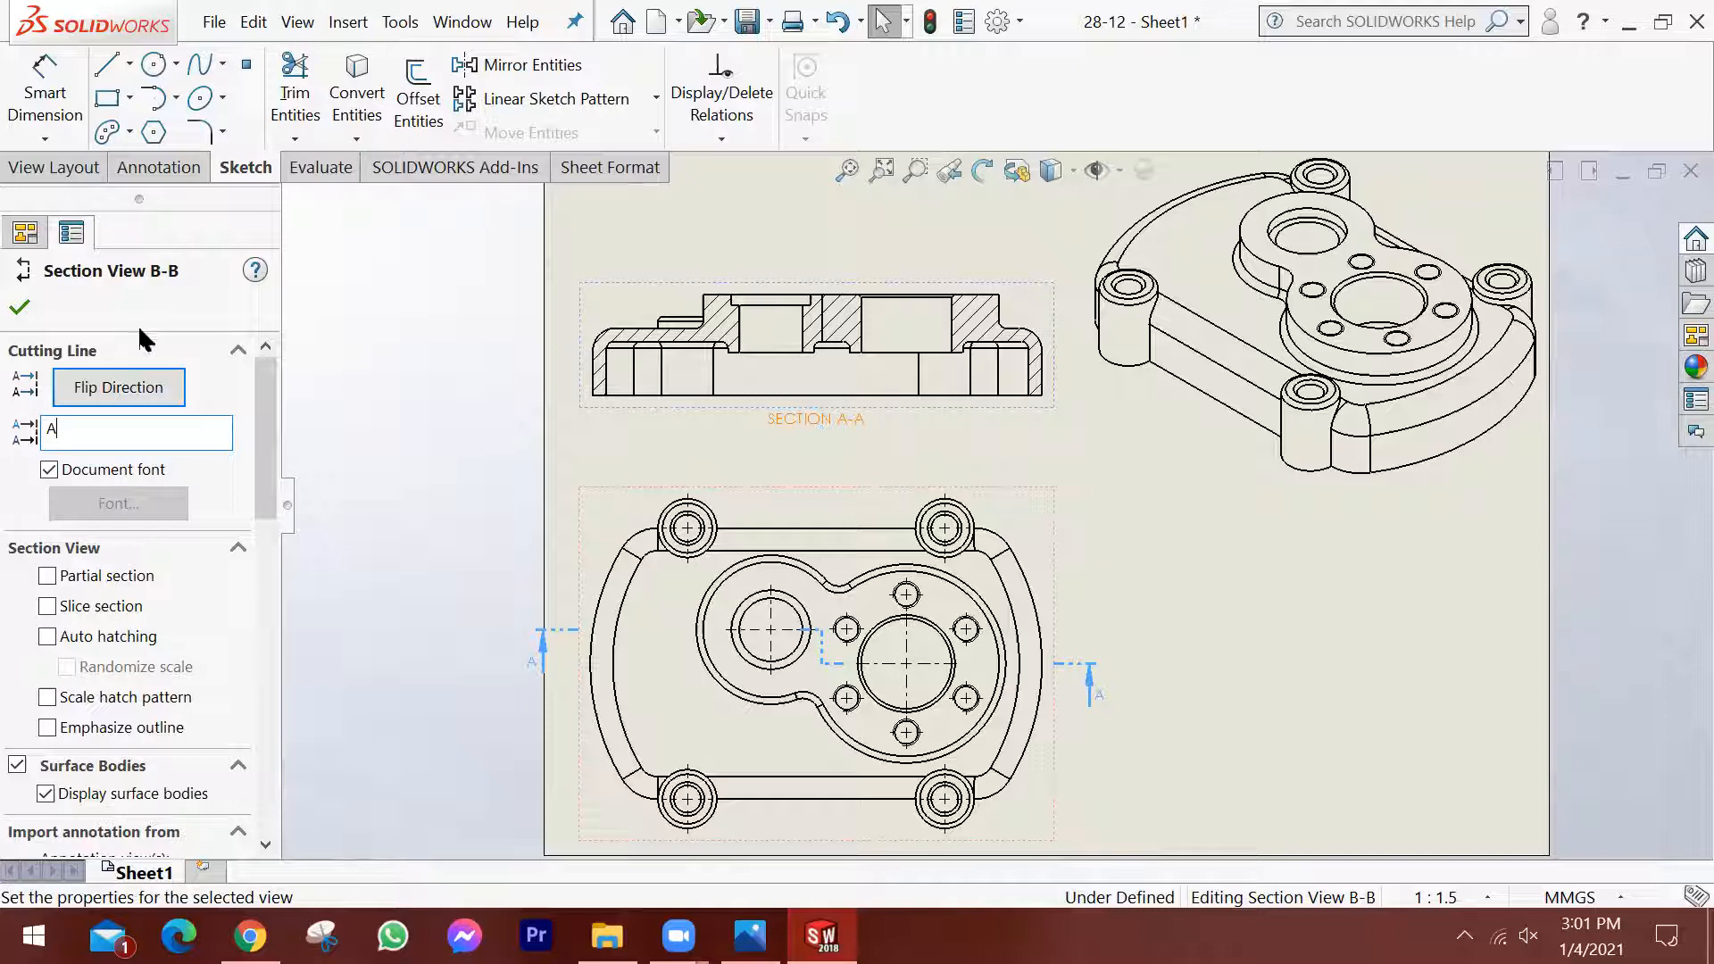
{"action": "left_click", "coordinate": [20, 309]}
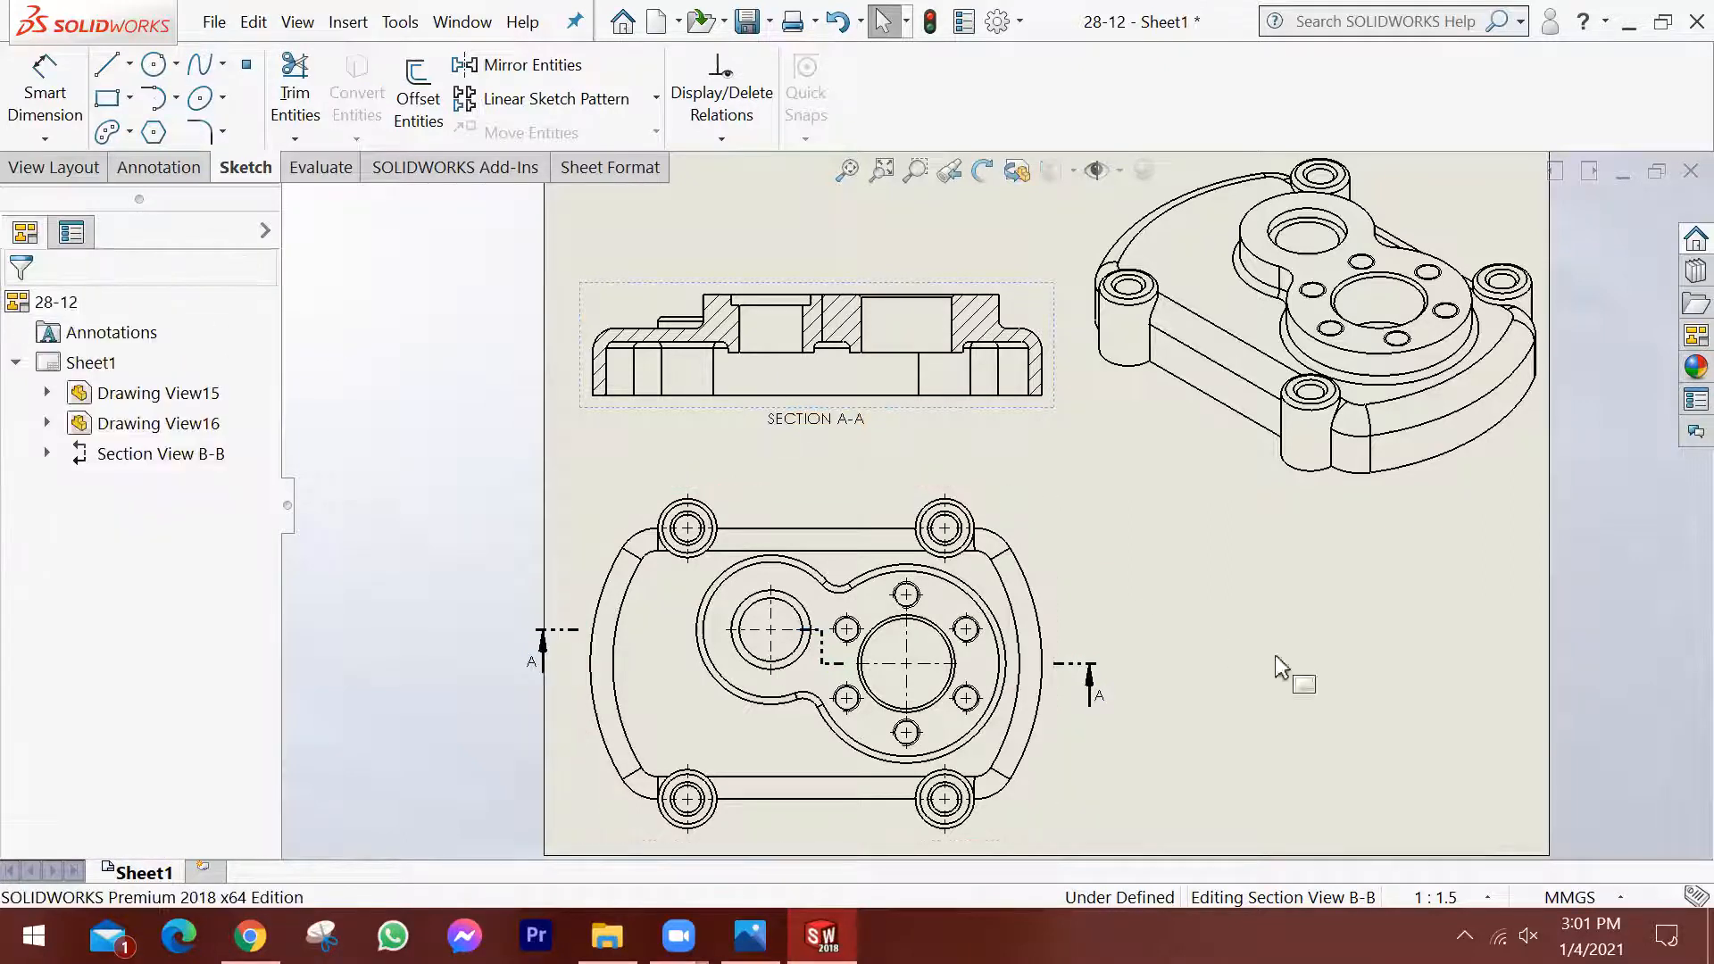
{"action": "left_click", "coordinate": [1037, 490]}
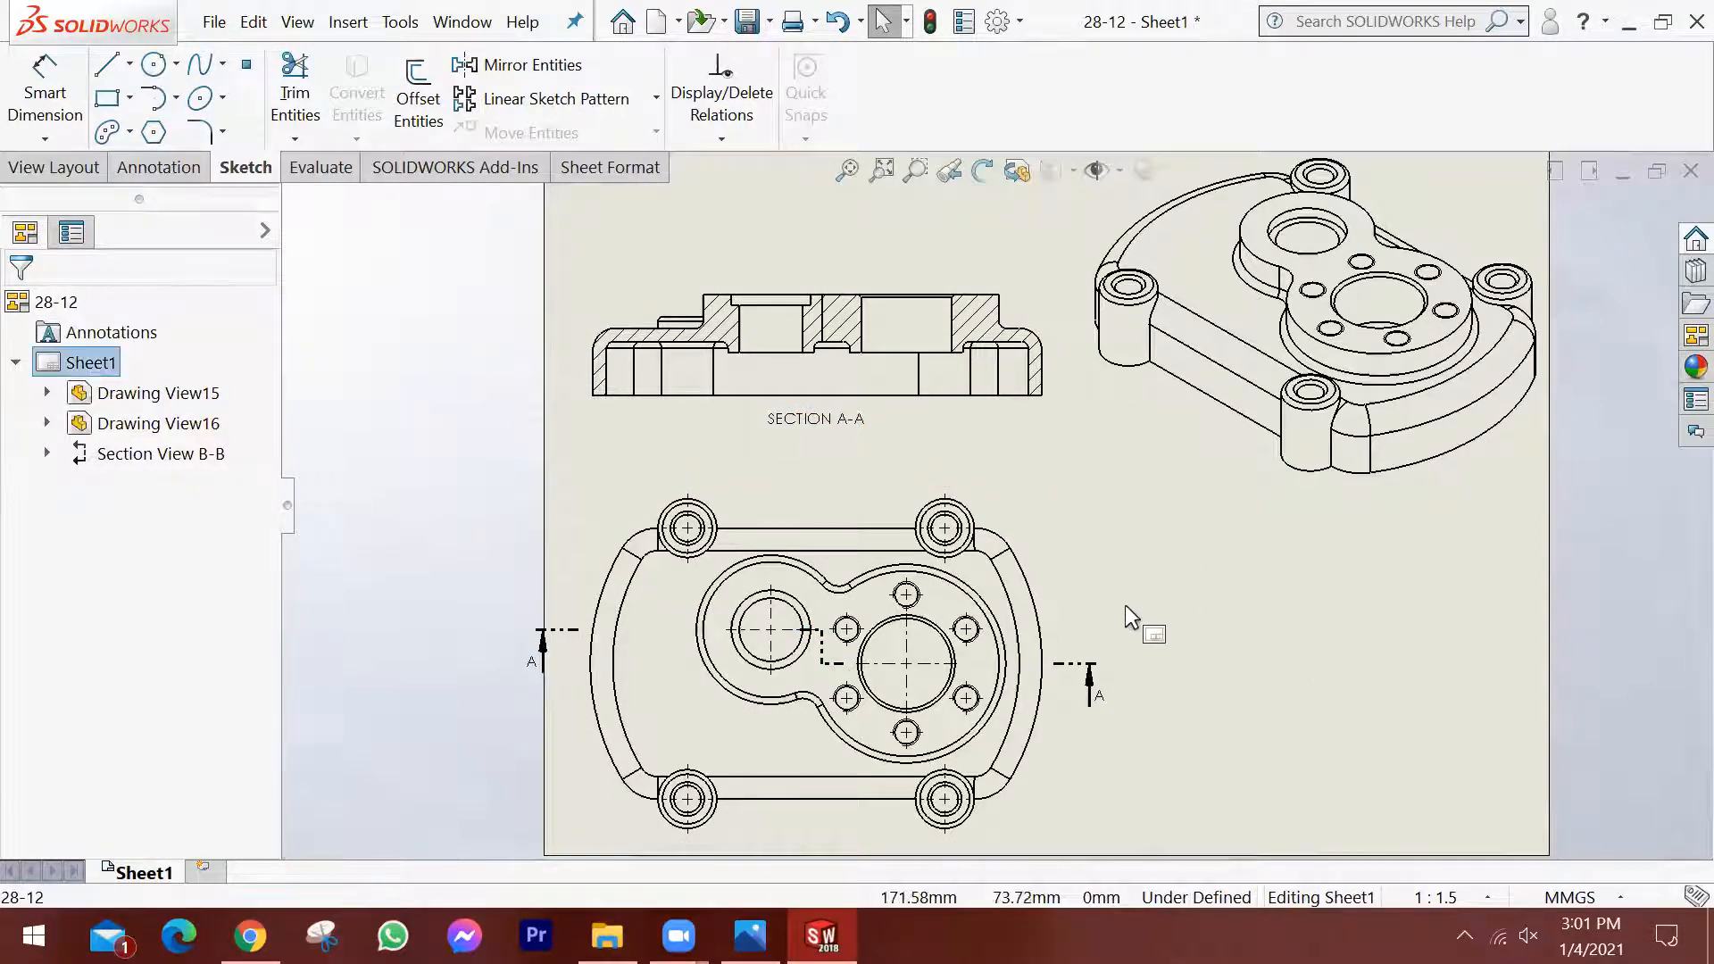
Move section view A-A slightly upward, away from the top view.
{"action": "left_click", "coordinate": [910, 399]}
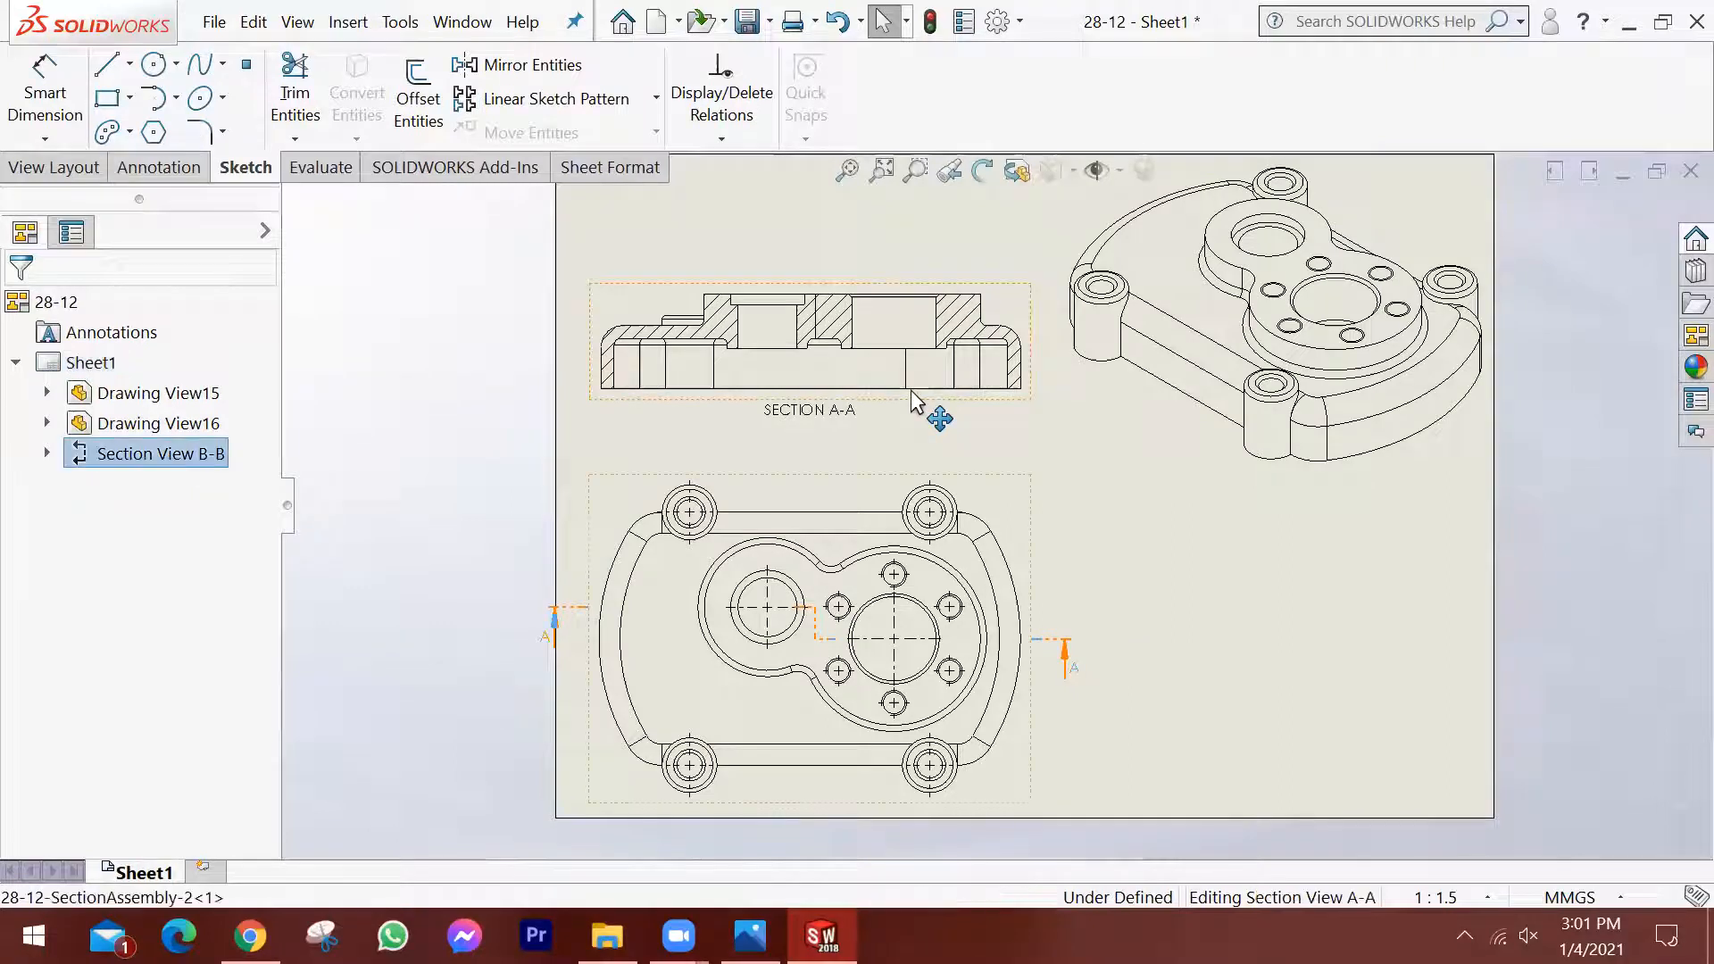
{"action": "mouse_move", "coordinate": [947, 404]}
{"action": "left_mouse_down"}
{"action": "mouse_move", "coordinate": [946, 373]}
{"action": "mouse_move", "coordinate": [946, 389]}
{"action": "left_mouse_up"}
{"action": "scroll", "coordinate": [901, 631], "scroll_direction": "up", "scroll_amount": 1}
{"action": "scroll", "coordinate": [998, 661], "scroll_direction": "down", "scroll_amount": 1}
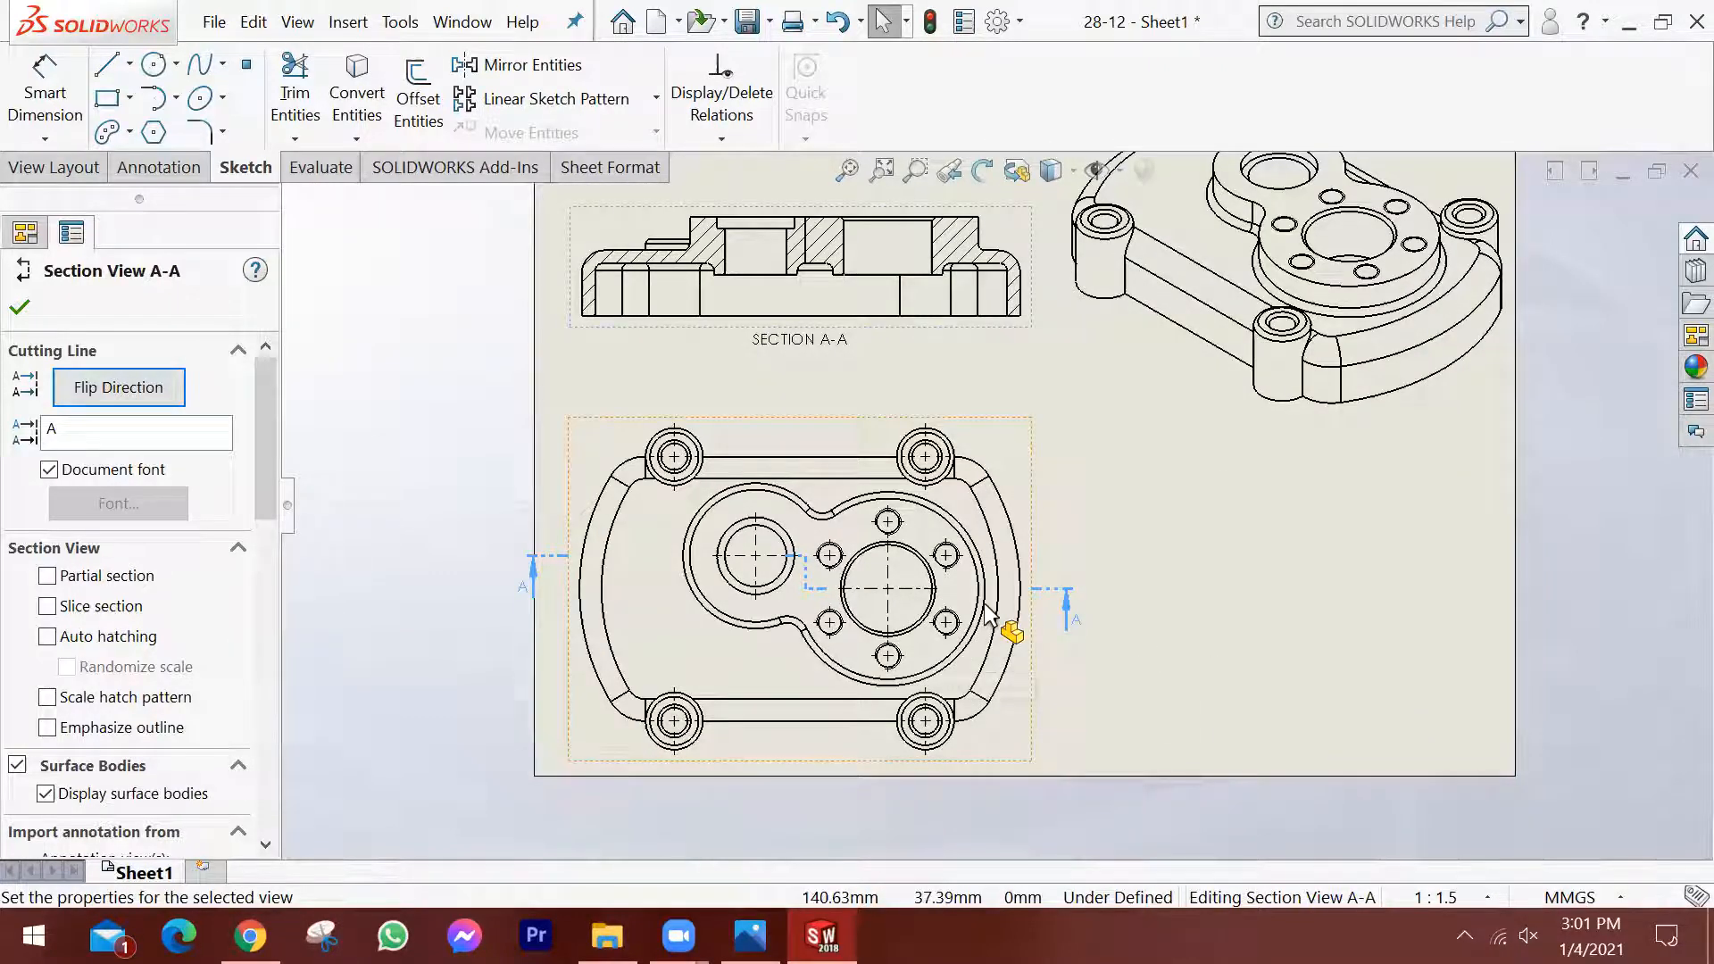
{"action": "left_click", "coordinate": [1125, 565]}
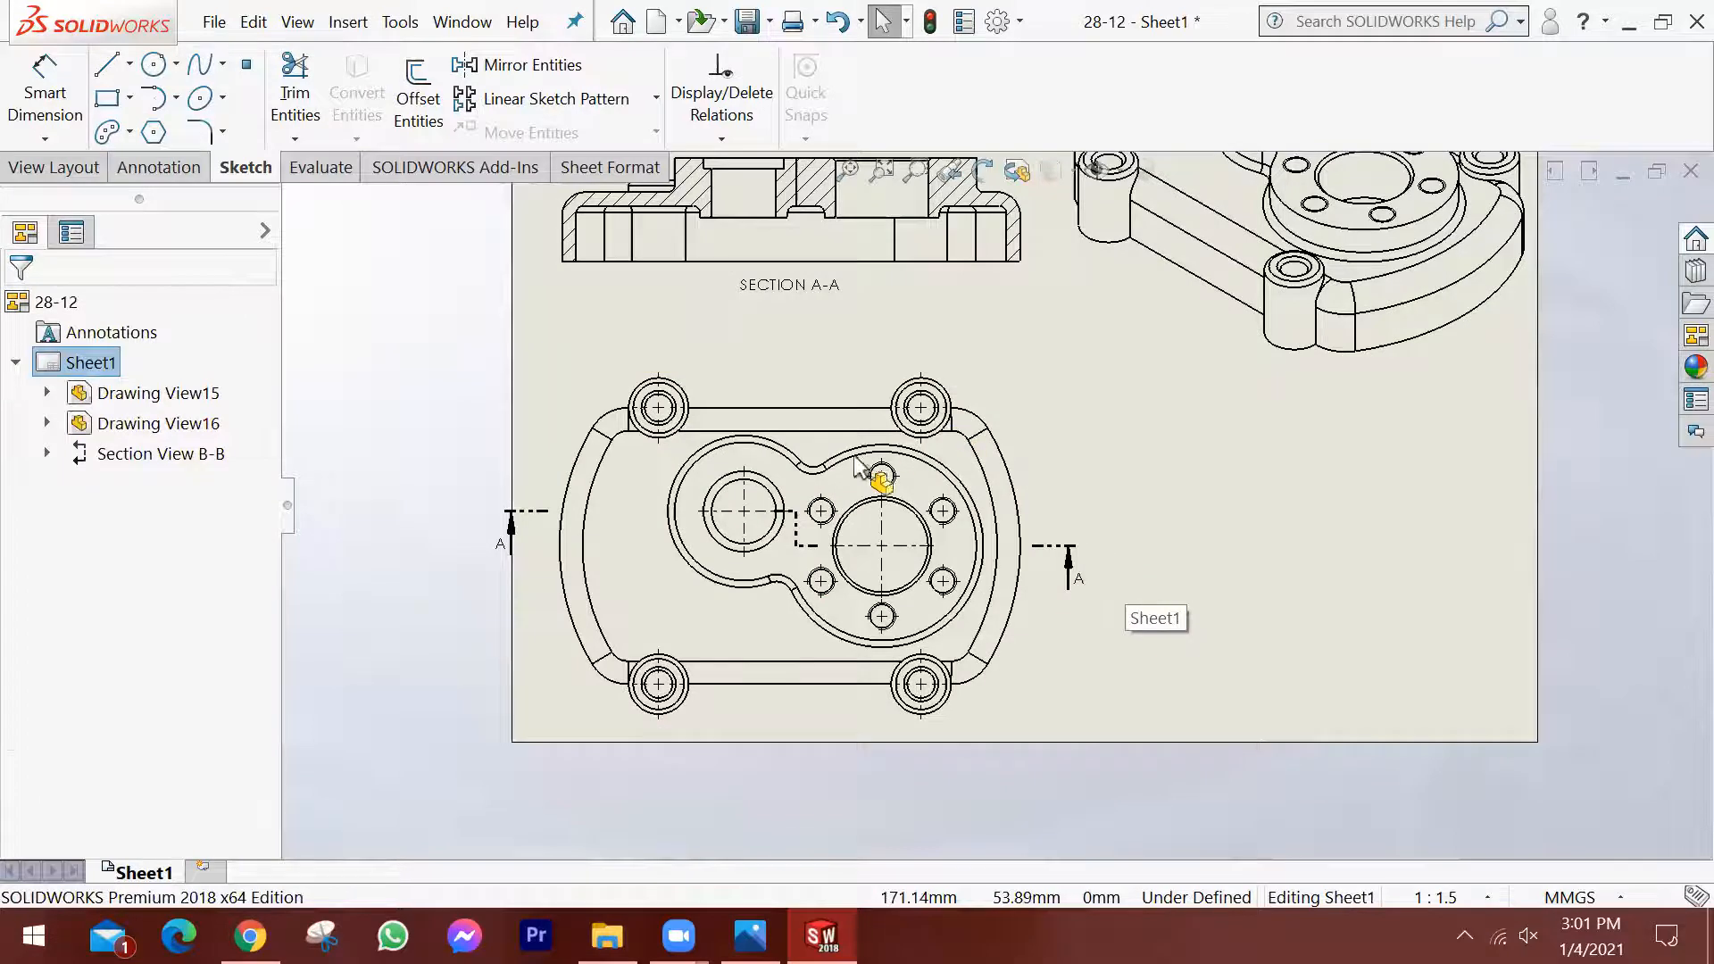
{"action": "scroll", "coordinate": [836, 516], "scroll_direction": "down", "scroll_amount": 1}
{"action": "scroll", "coordinate": [935, 553], "scroll_direction": "up", "scroll_amount": 1}
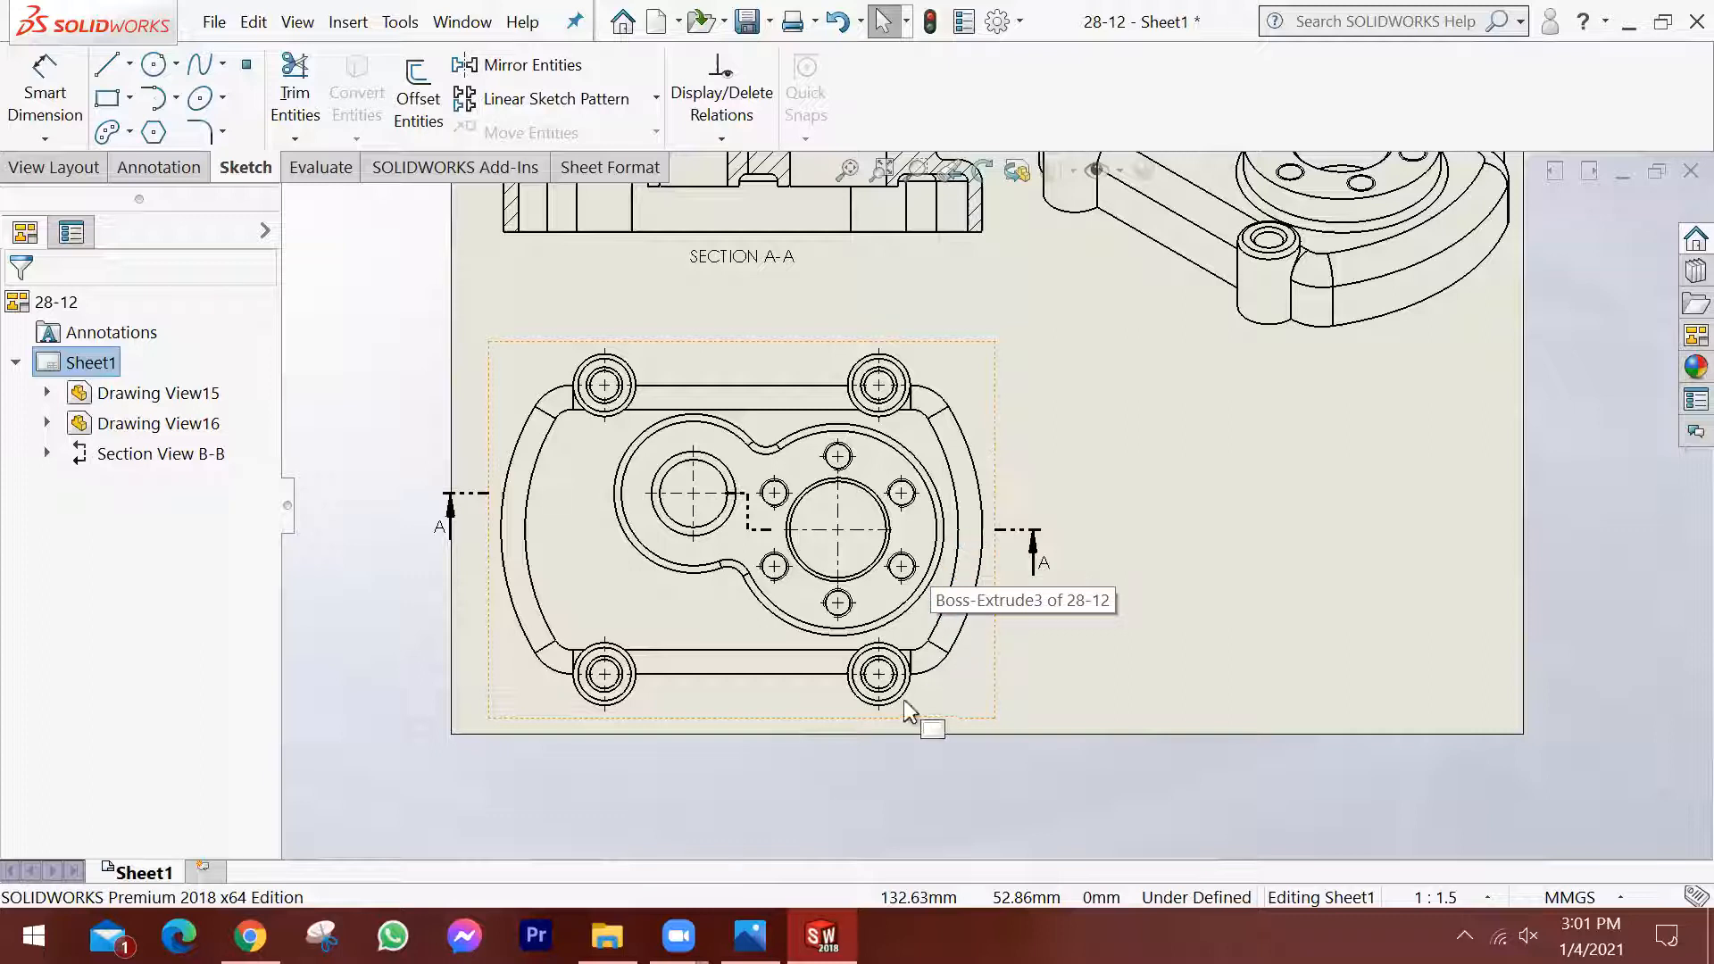
Check the section B-B path in the reference drawing and place a vertical section cutting line through the lower-right boss's centre in the top view.
{"action": "left_click", "coordinate": [750, 936]}
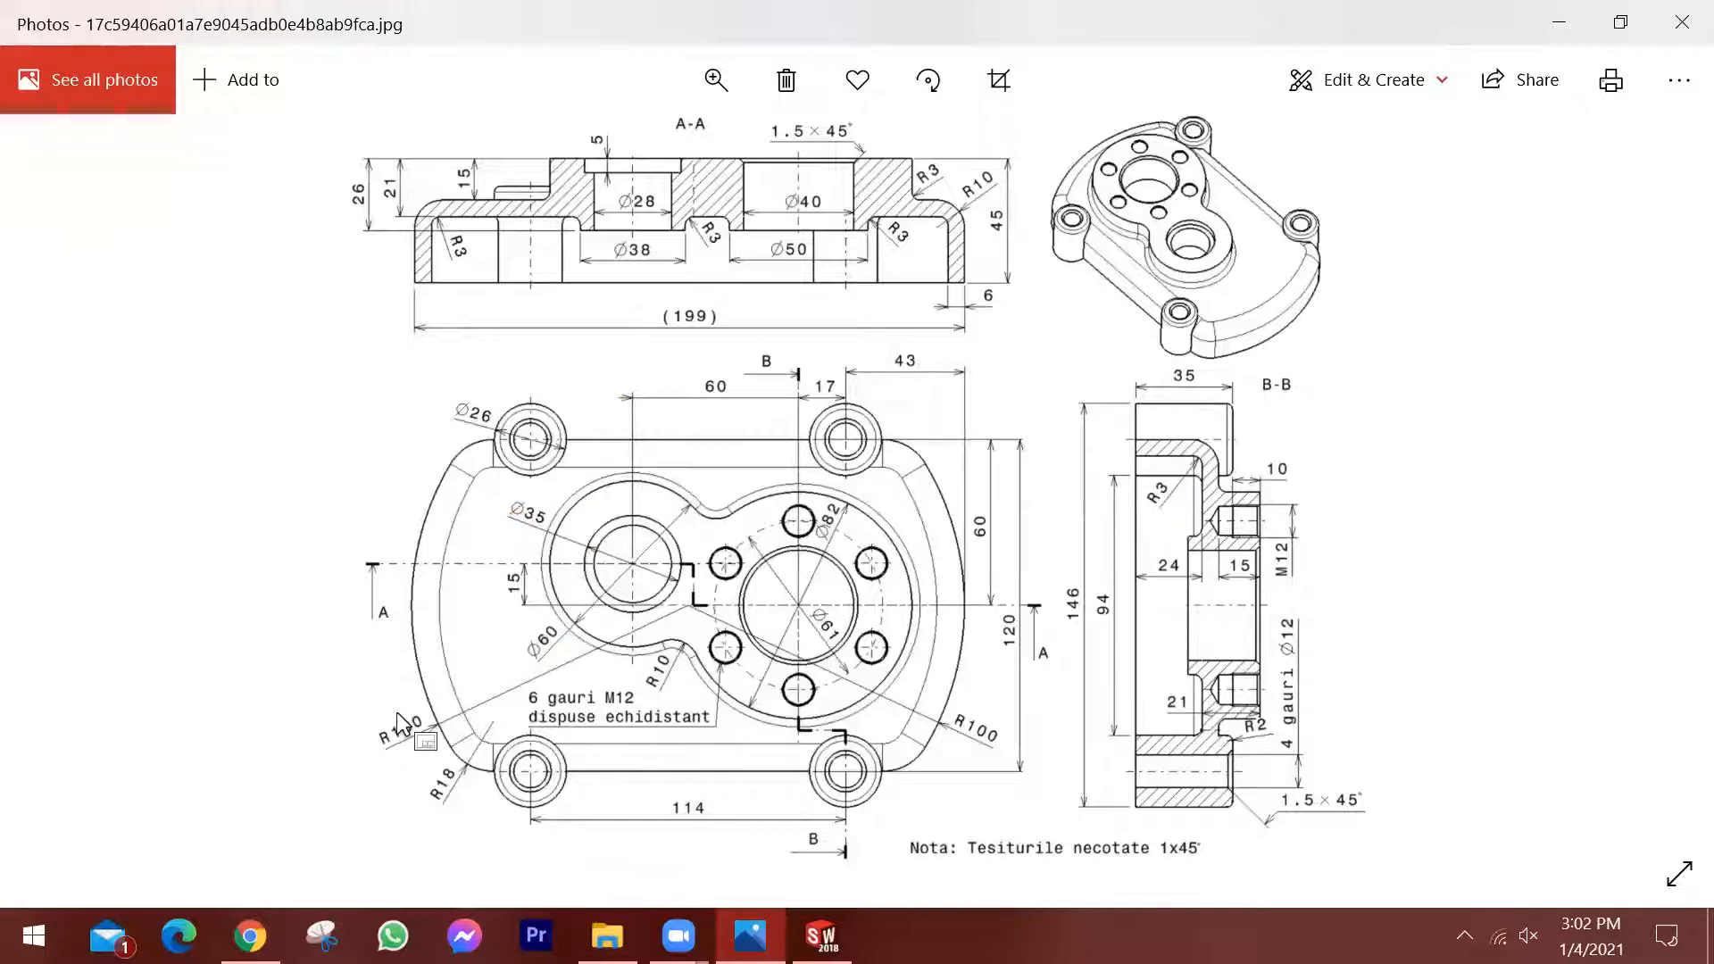
{"action": "key", "text": "alt+Tab"}
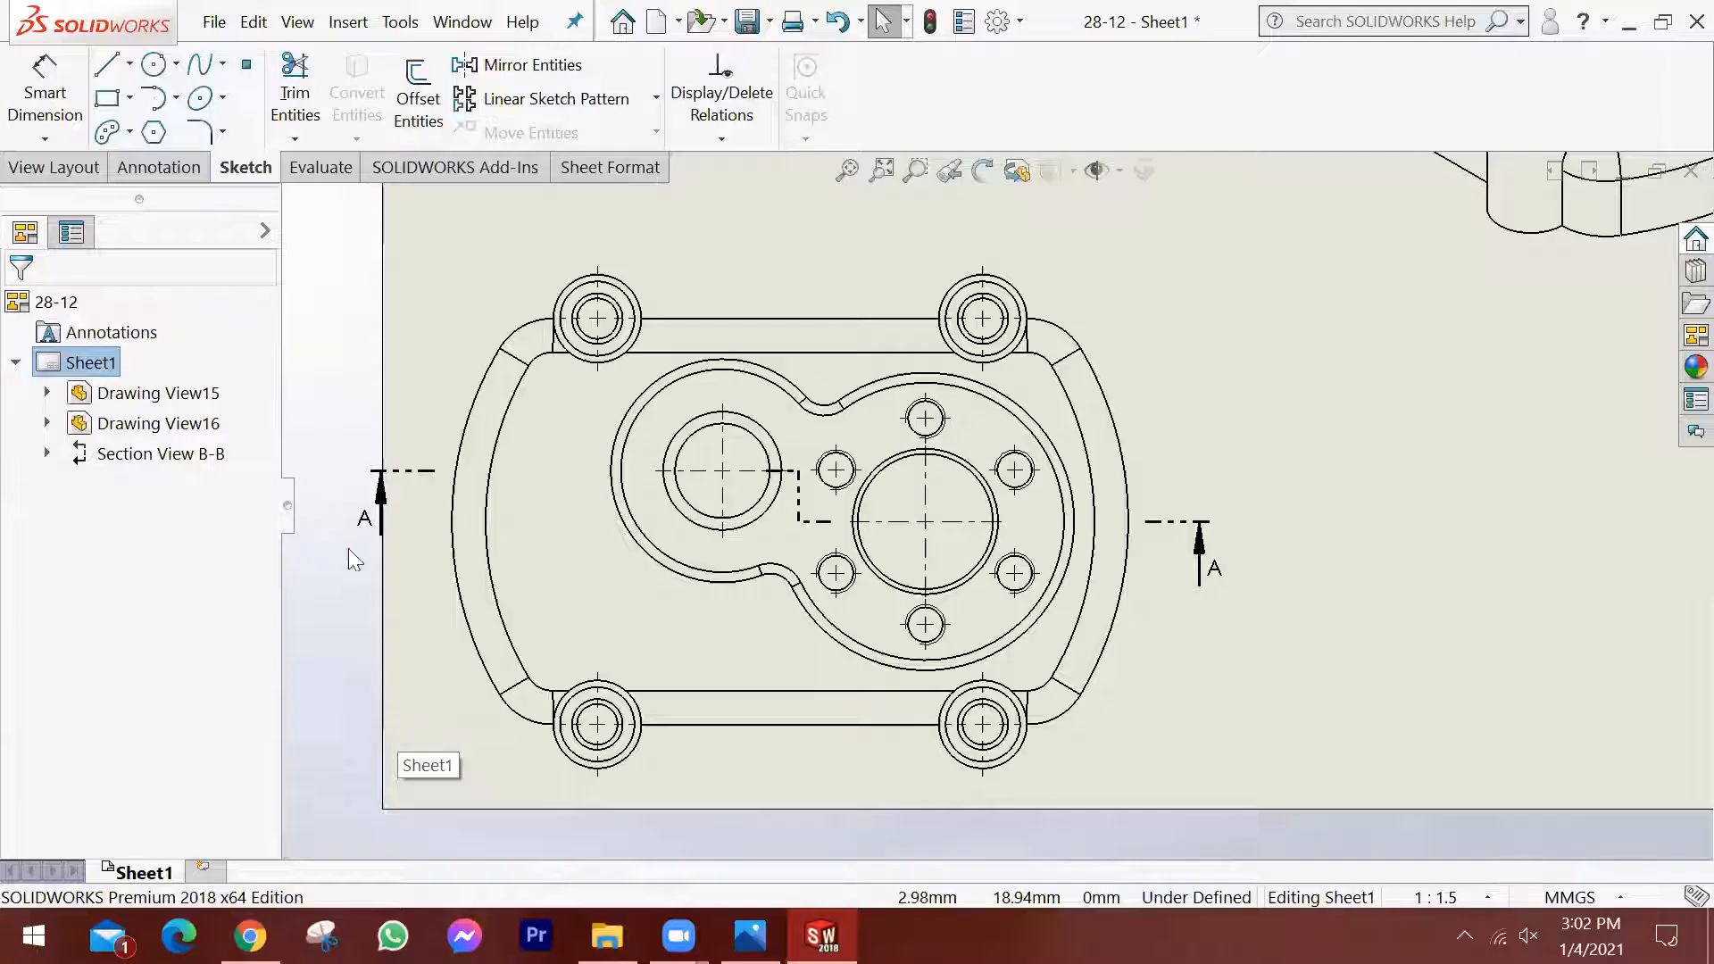
{"action": "left_click", "coordinate": [74, 163]}
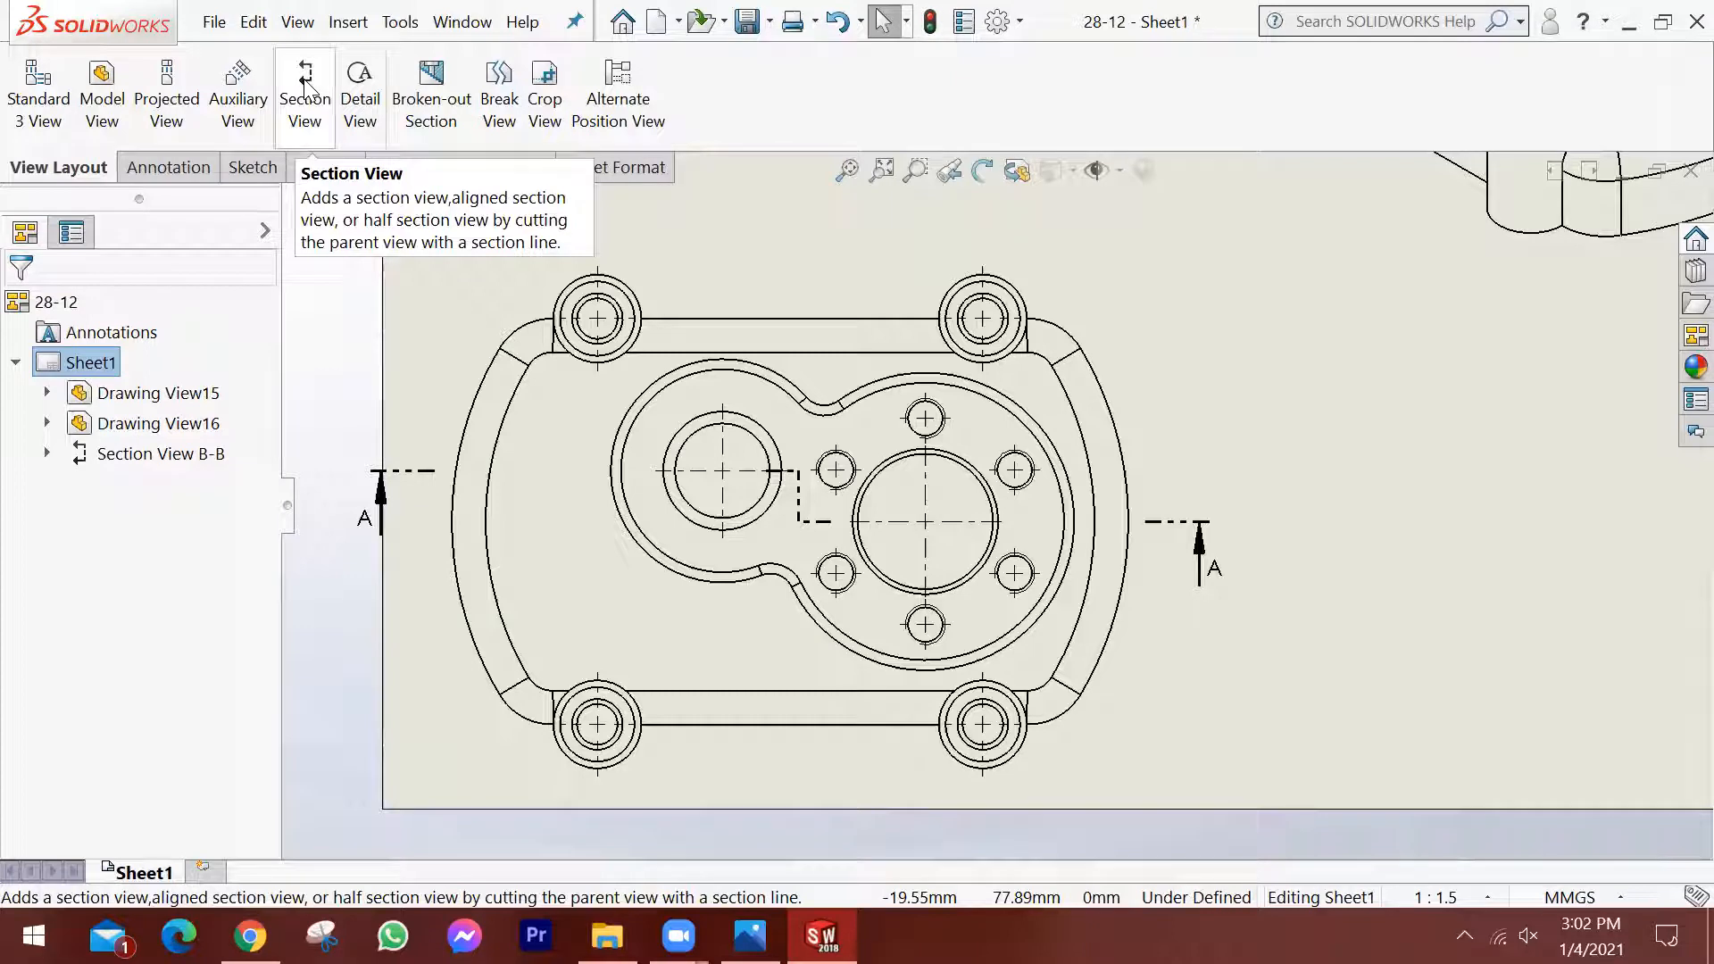
{"action": "left_click", "coordinate": [304, 86]}
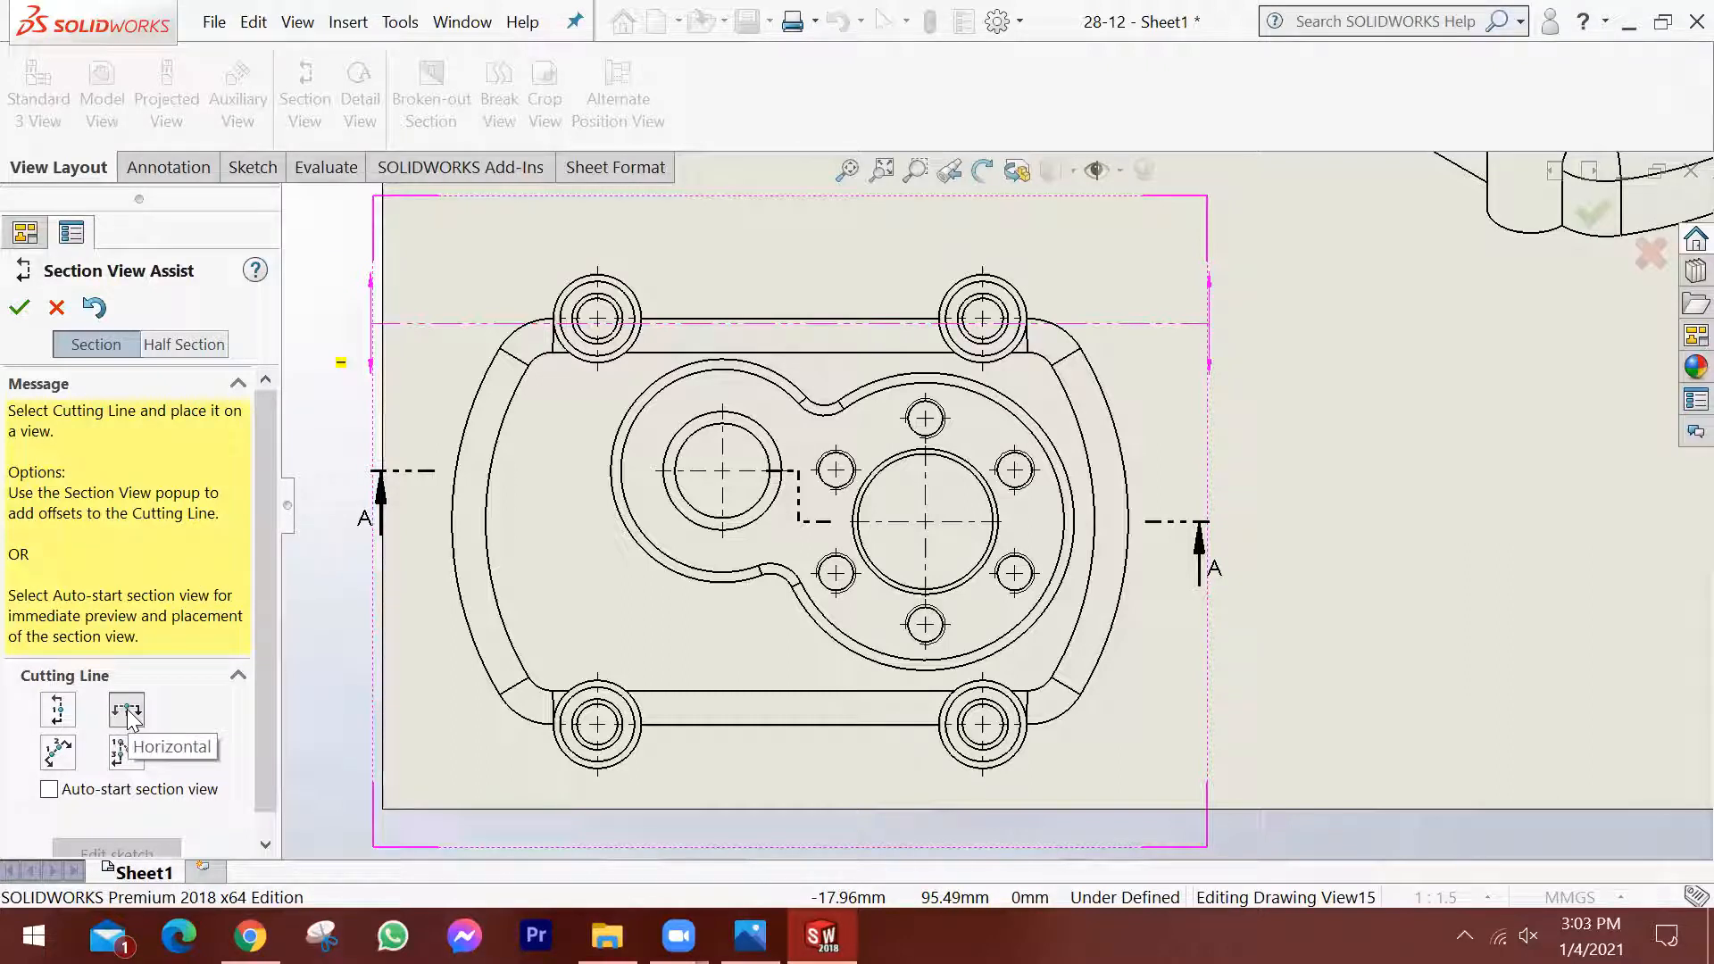
{"action": "left_click", "coordinate": [58, 711]}
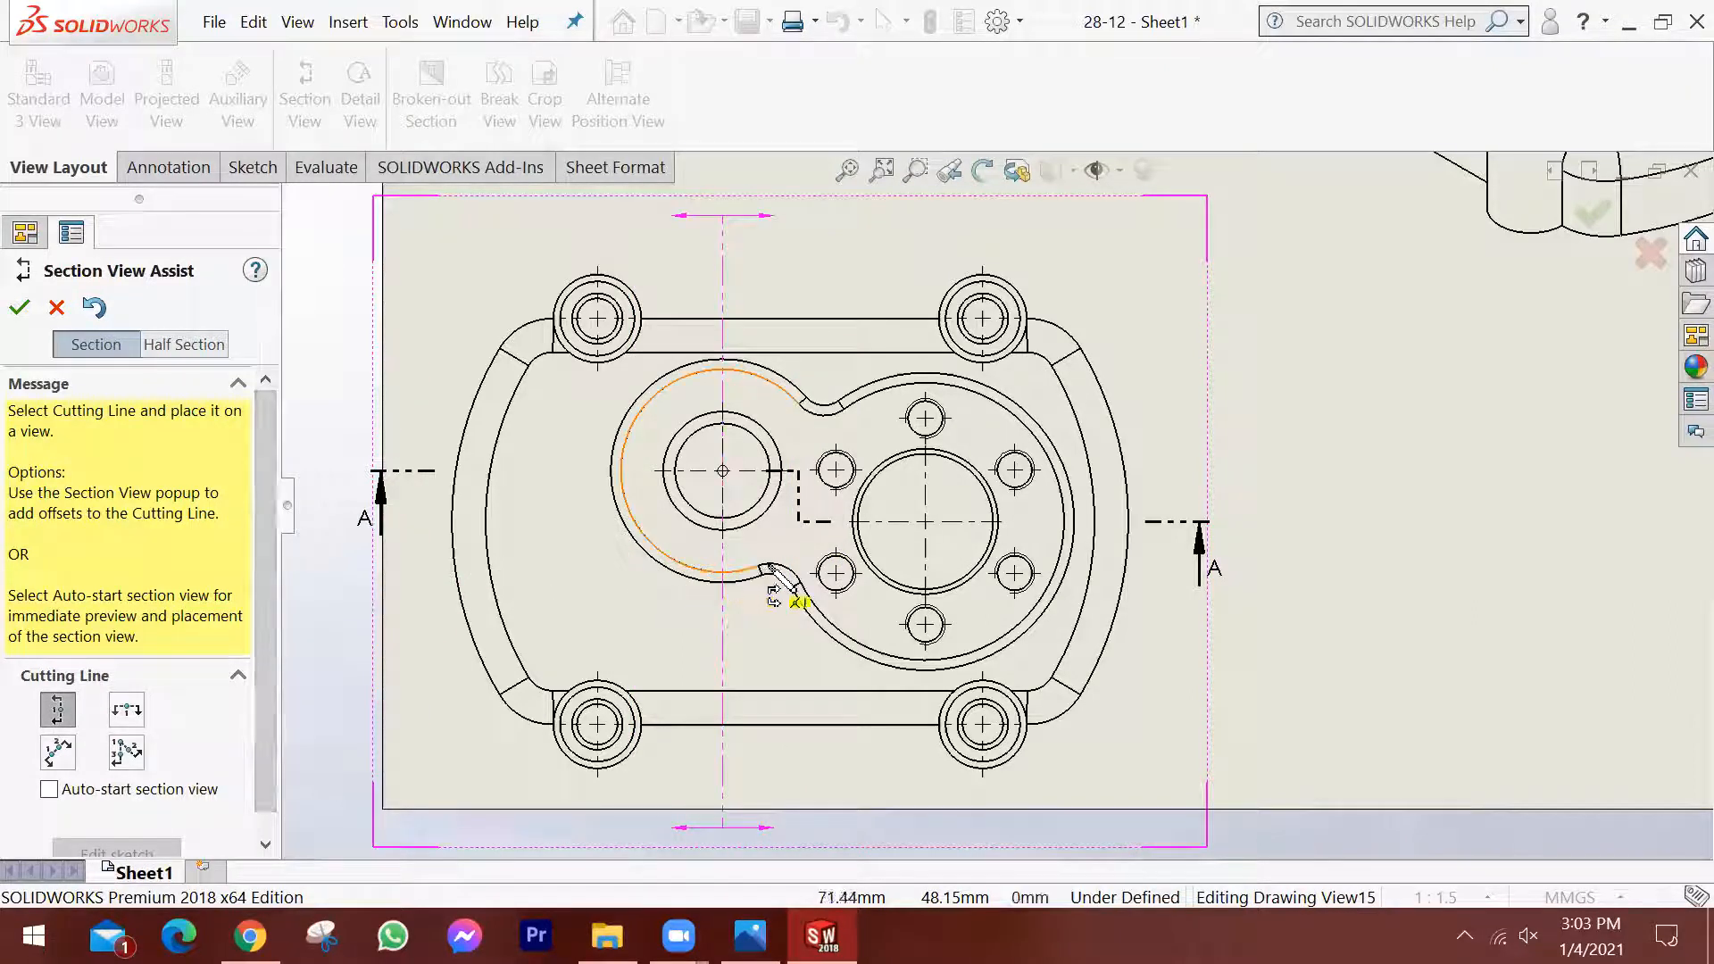
{"action": "left_click", "coordinate": [983, 725]}
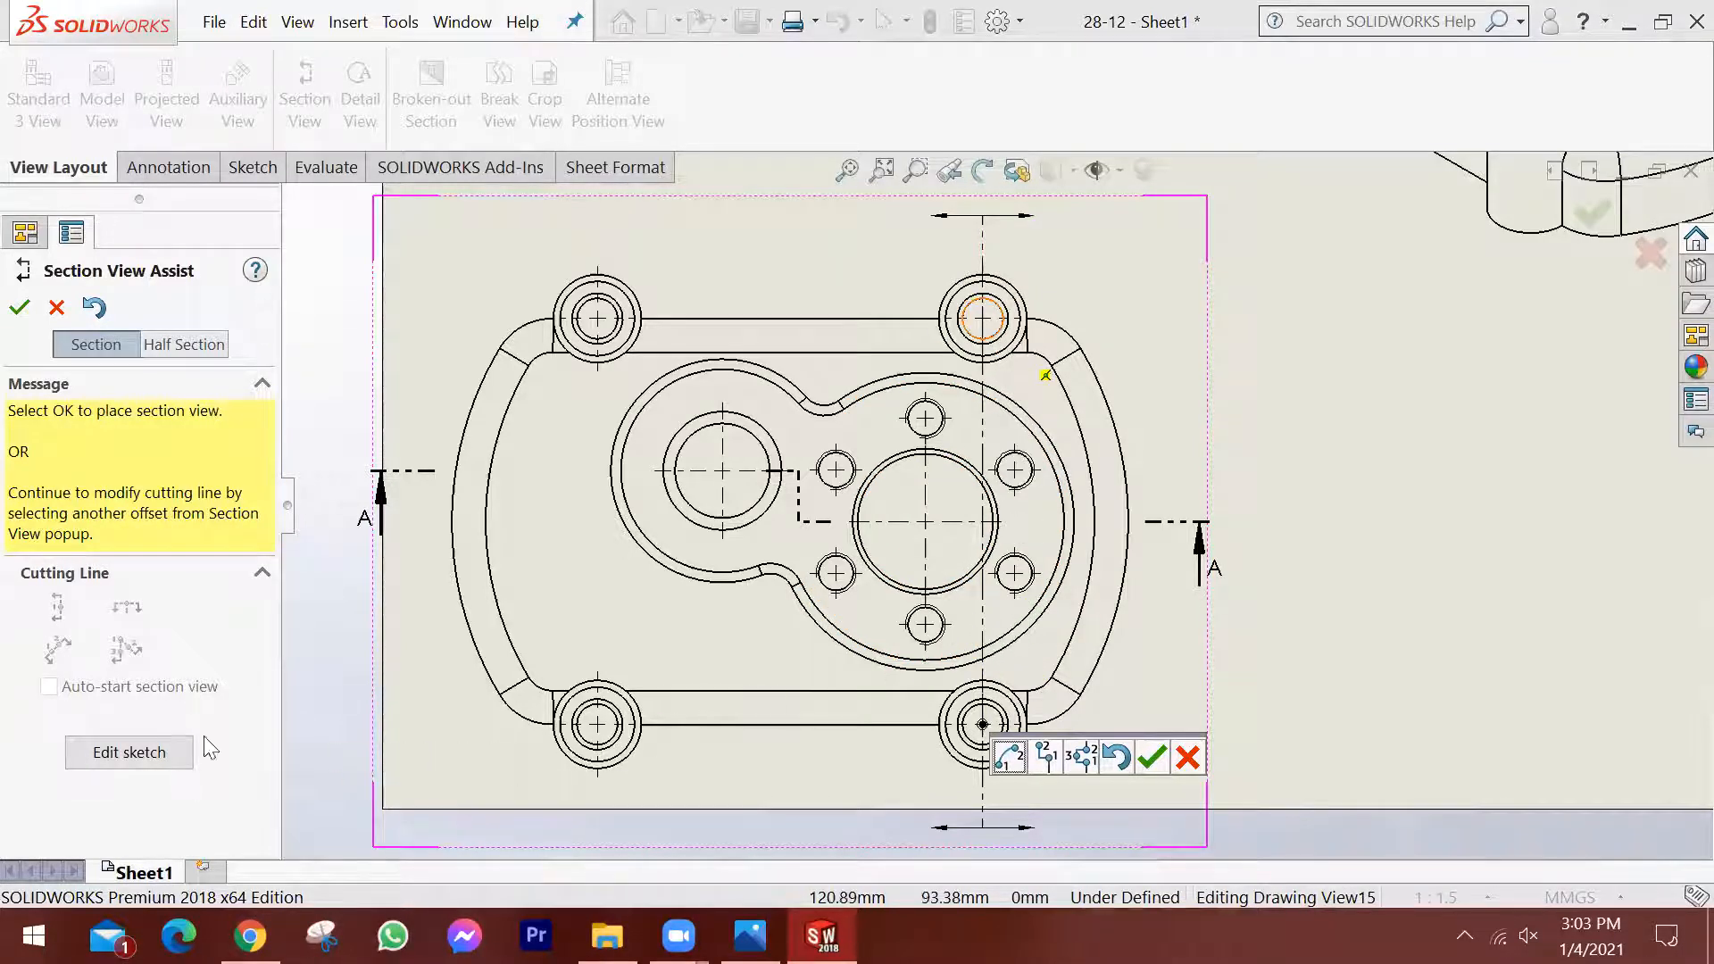
Edit the B-B cutting line's sketch and, following the reference, draw a horizontal jog above the lower-right boss to beneath the lowest M12 hole's centre.
{"action": "left_click", "coordinate": [109, 750]}
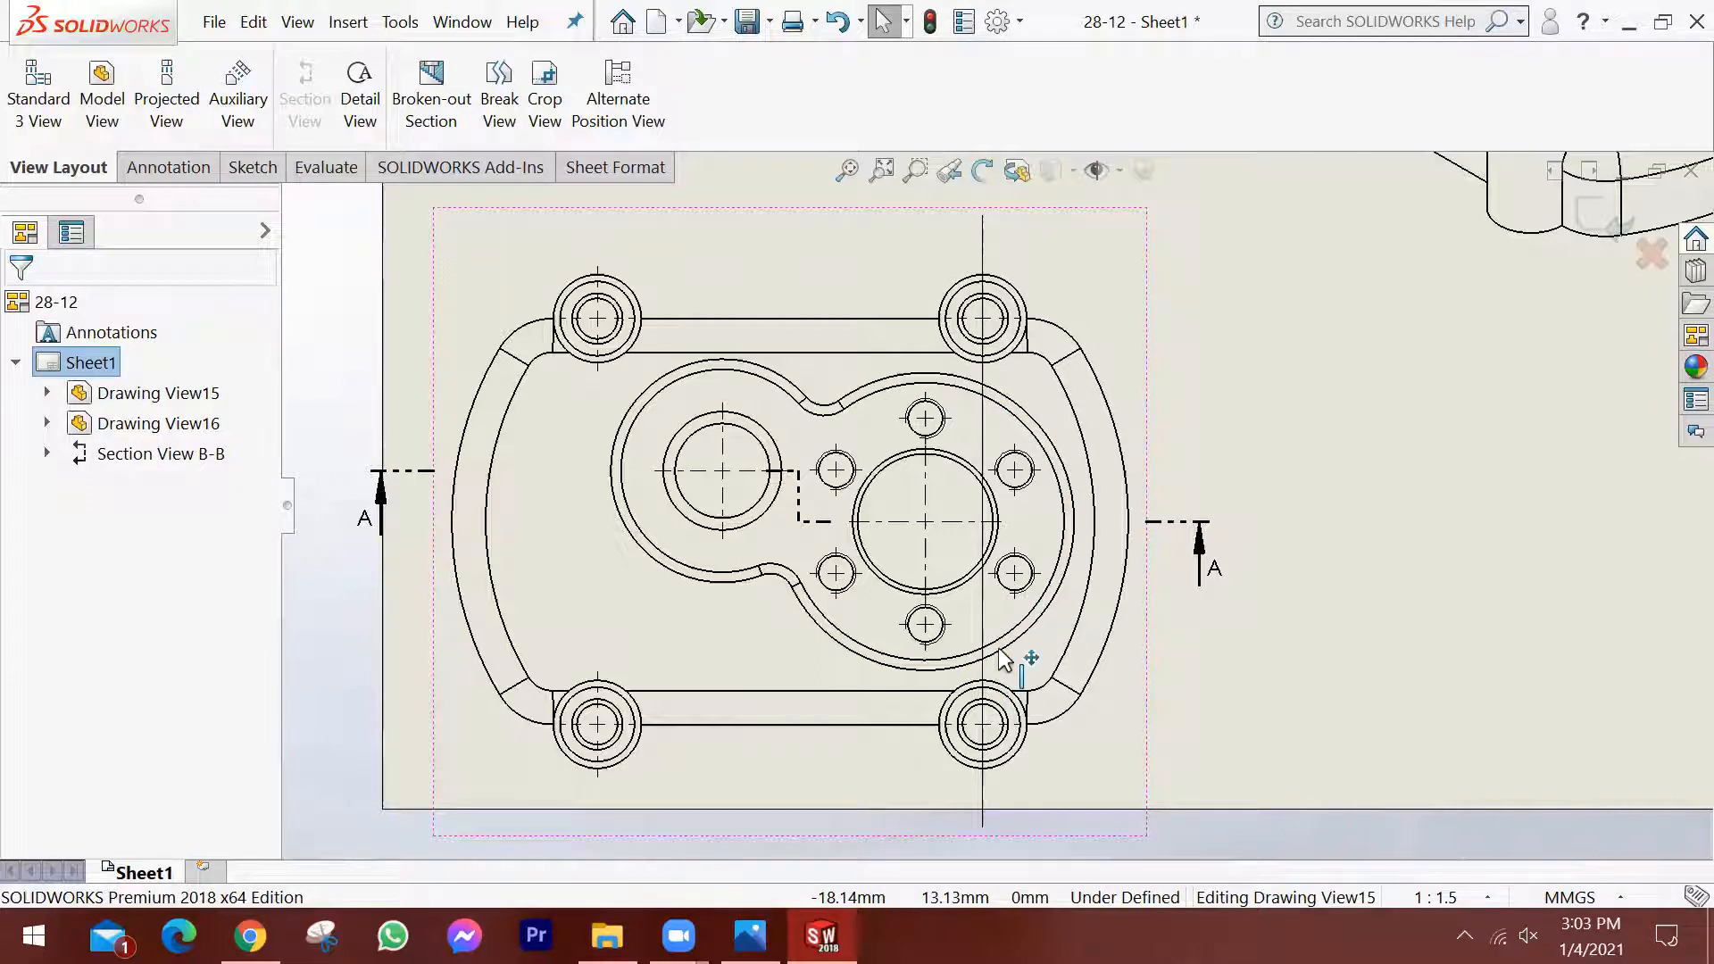
{"action": "left_click", "coordinate": [253, 168]}
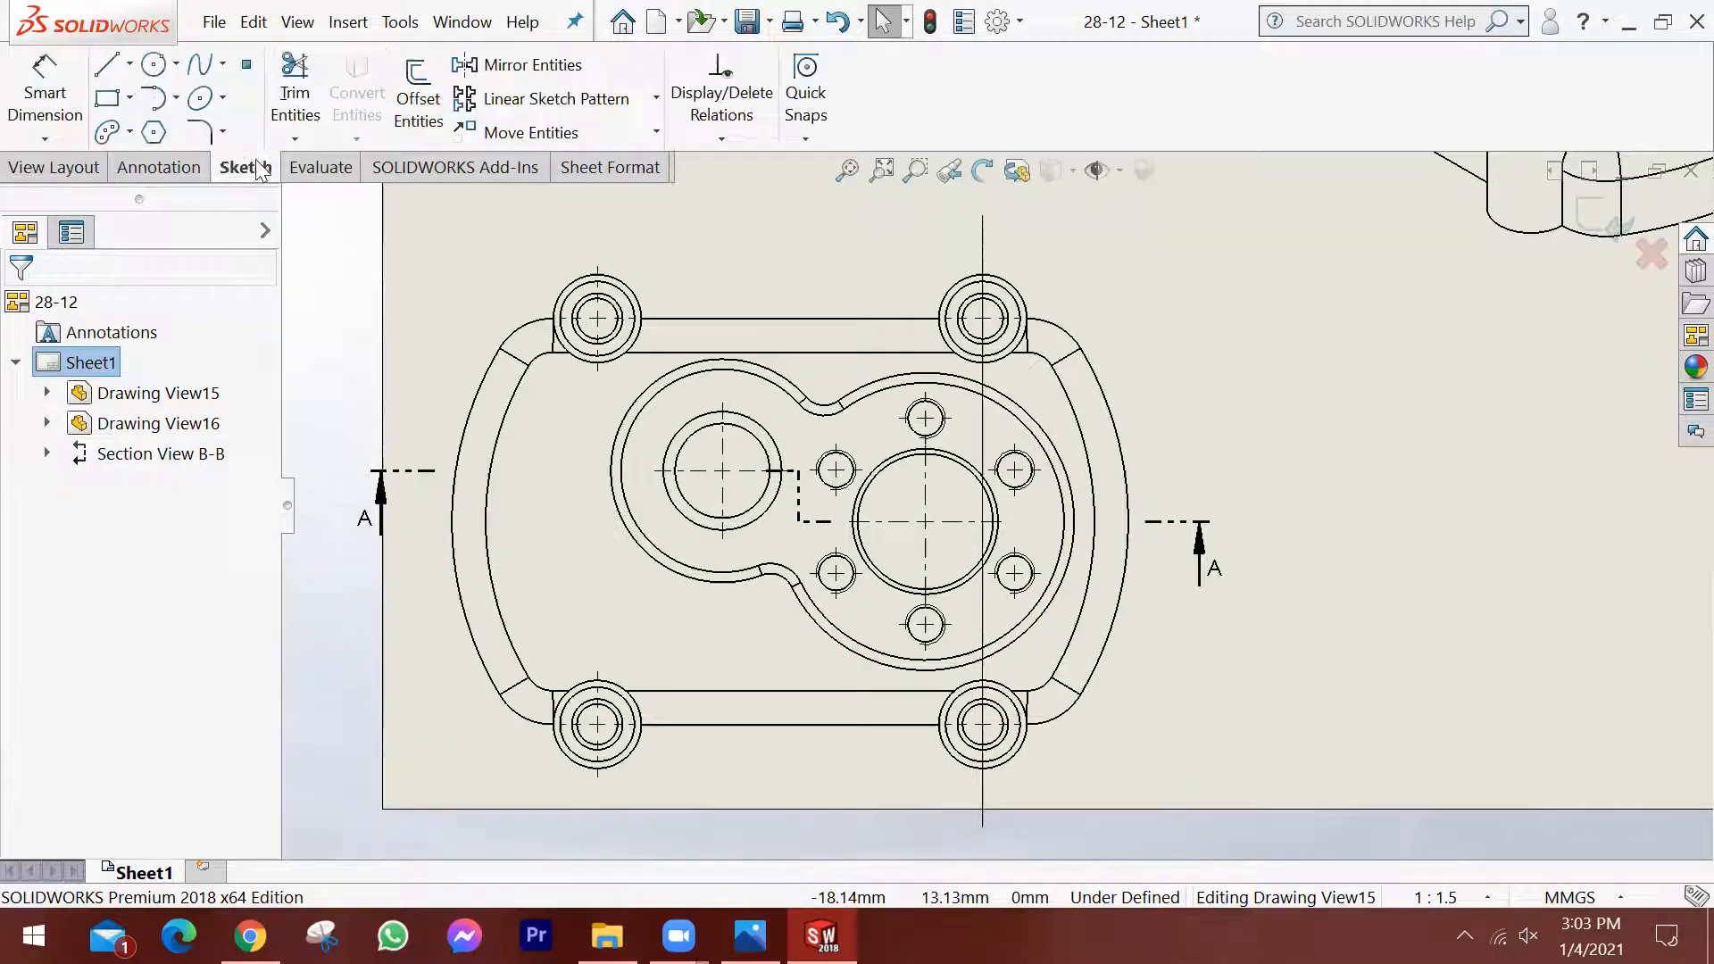
{"action": "left_click", "coordinate": [108, 66]}
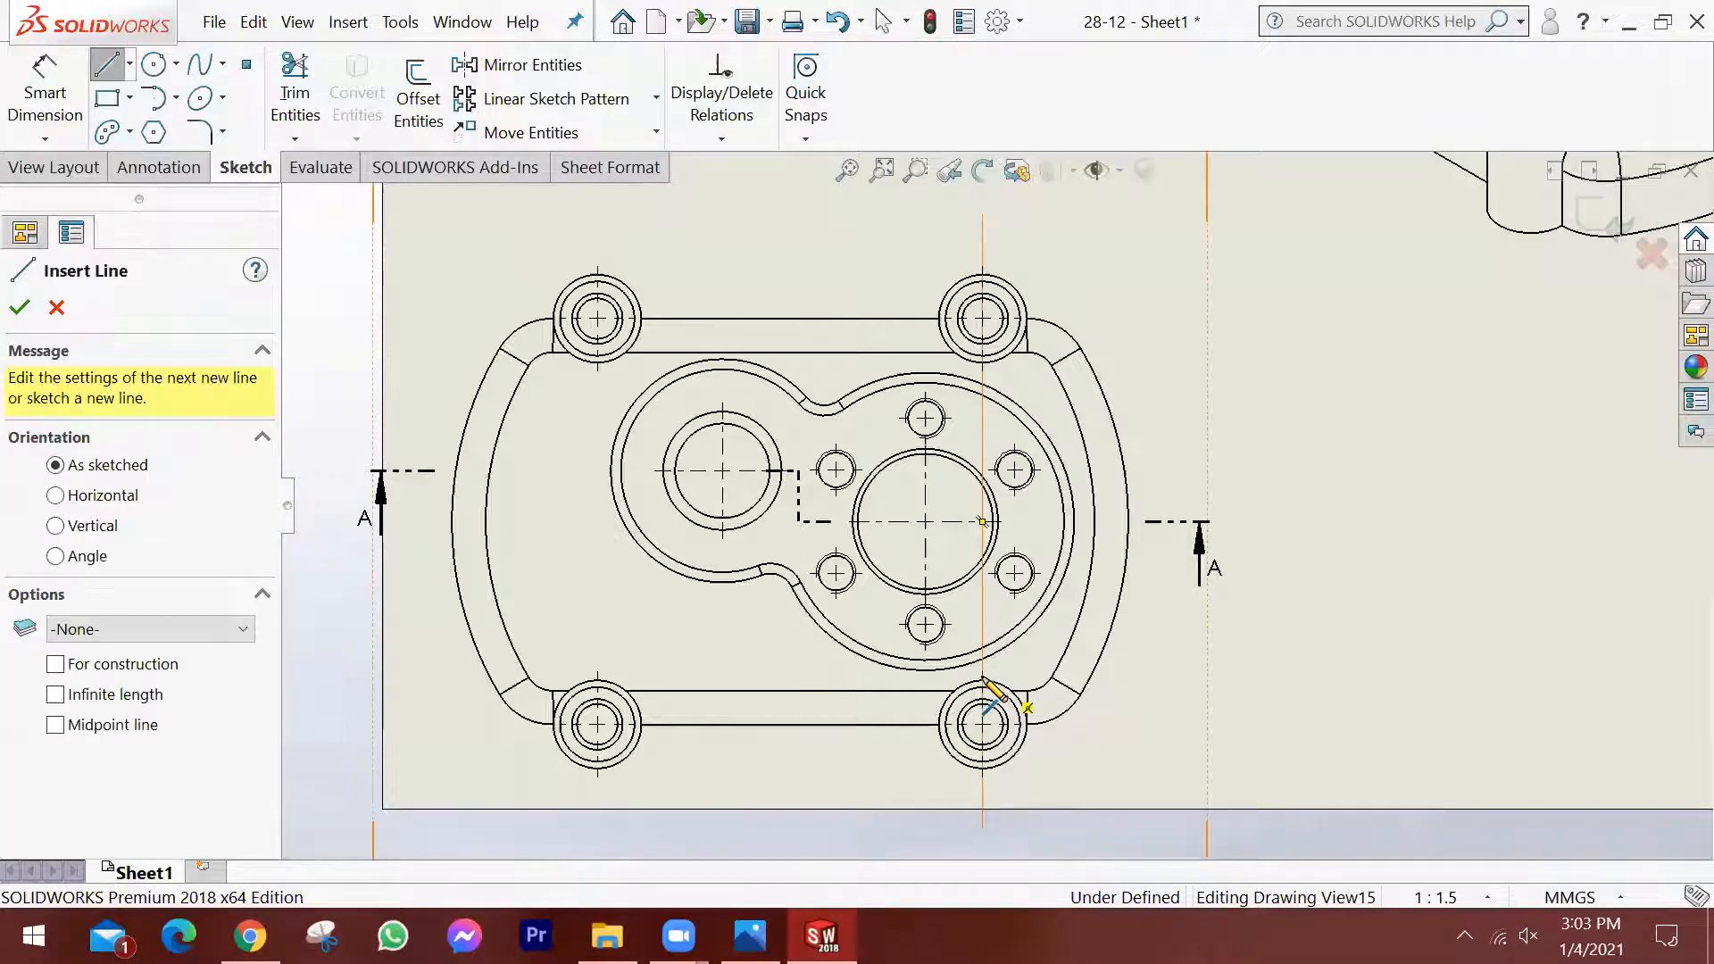
{"action": "scroll", "coordinate": [983, 678], "scroll_direction": "down", "scroll_amount": 2}
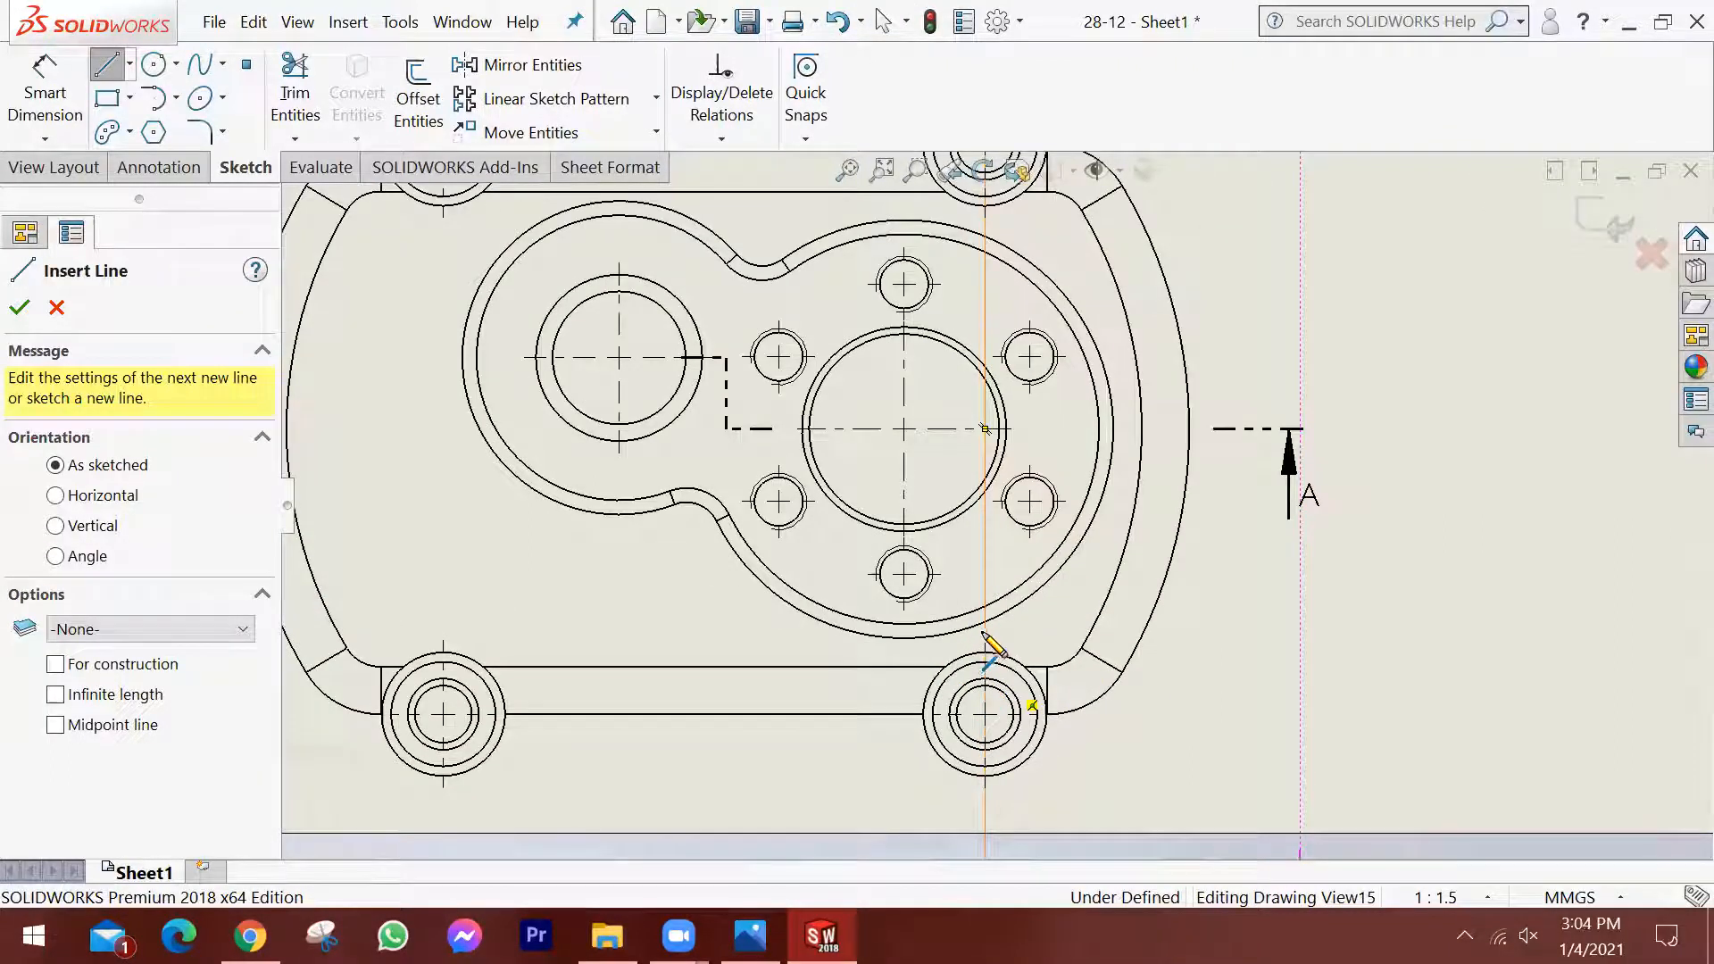
{"action": "scroll", "coordinate": [986, 634], "scroll_direction": "down", "scroll_amount": 1}
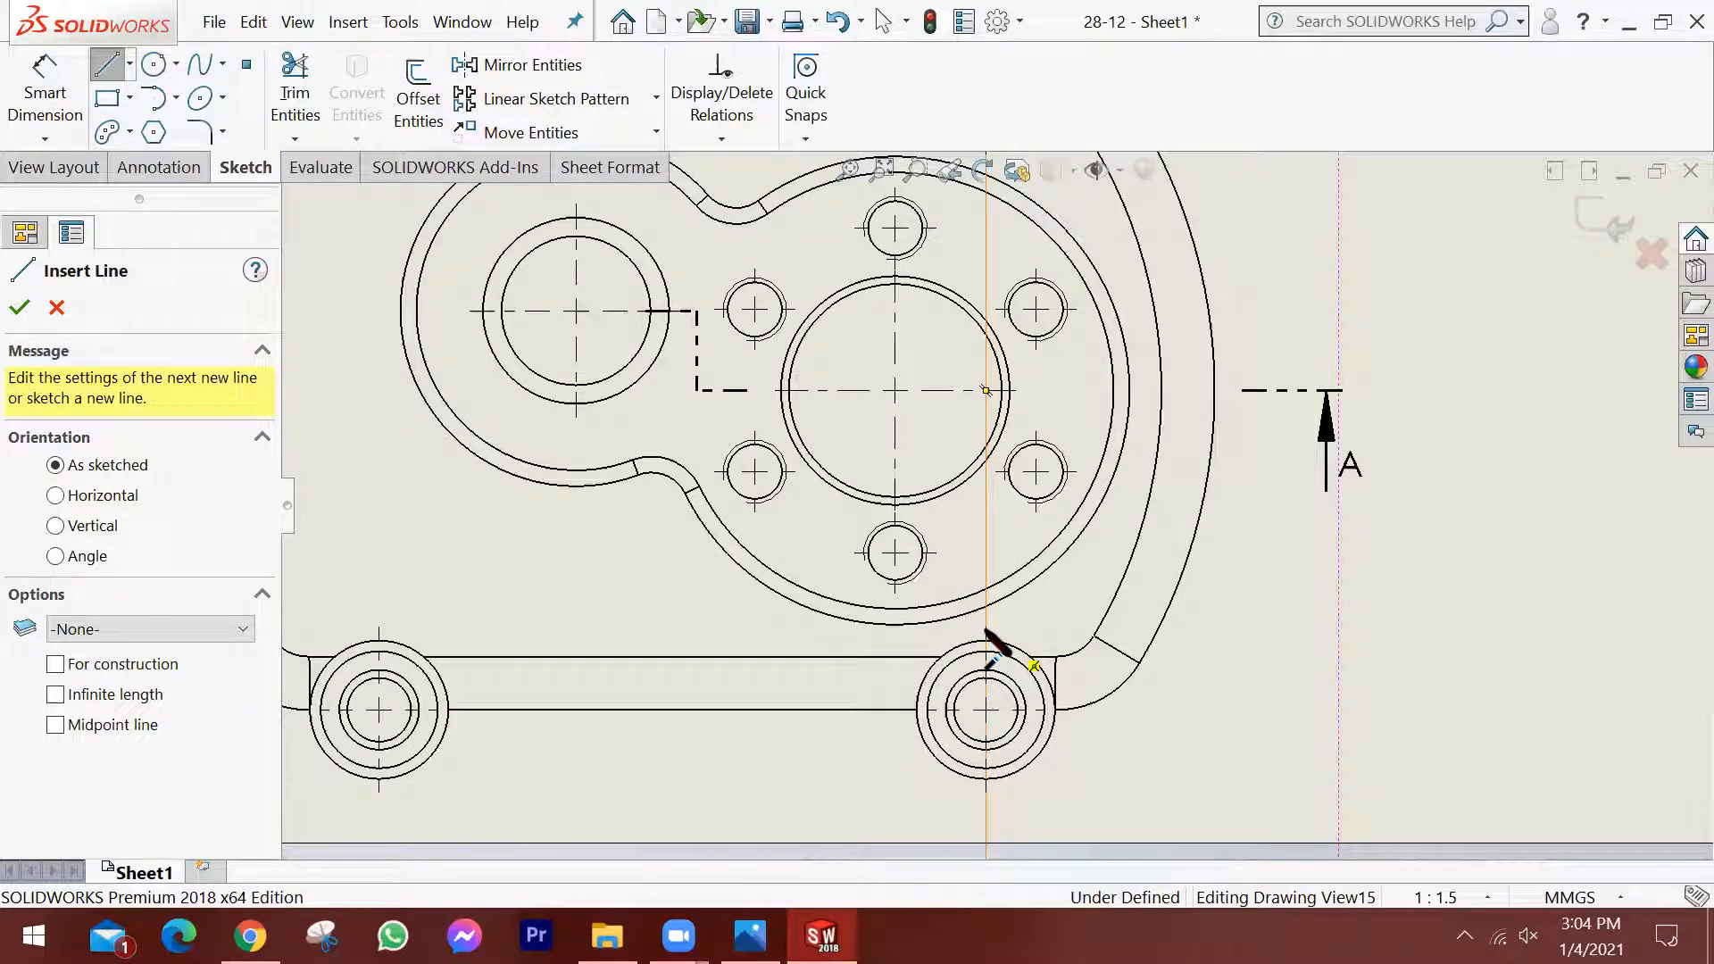
{"action": "scroll", "coordinate": [986, 633], "scroll_direction": "up", "scroll_amount": 1}
{"action": "scroll", "coordinate": [993, 656], "scroll_direction": "up", "scroll_amount": 1}
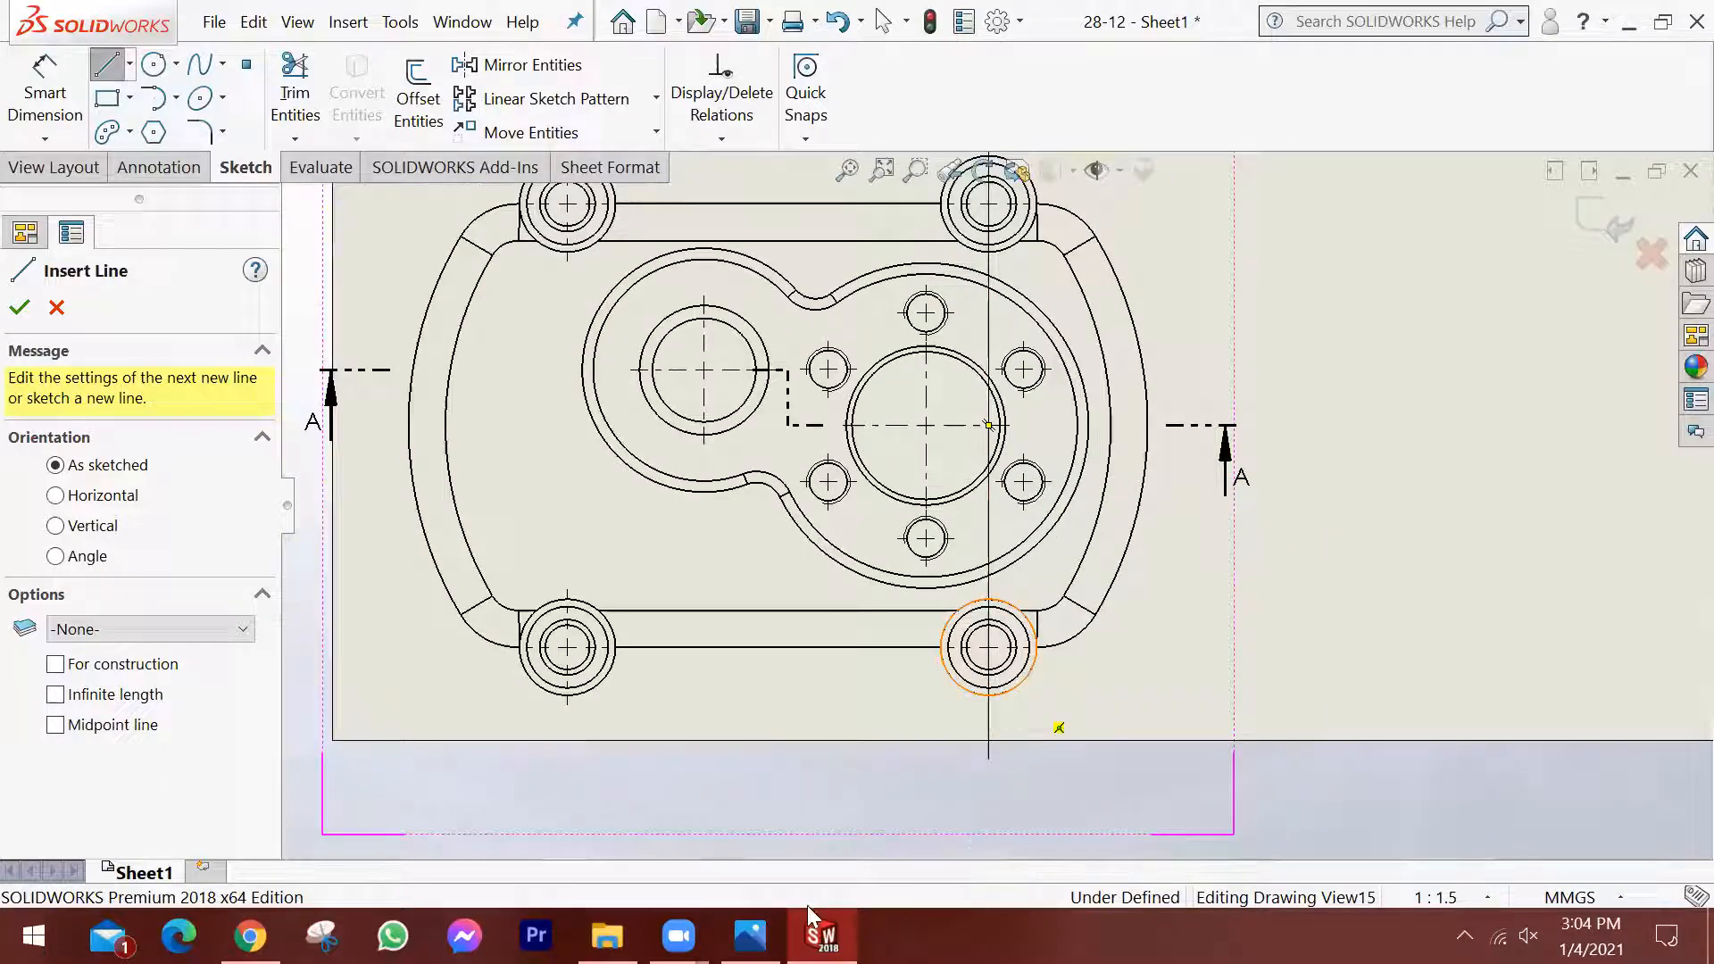
{"action": "key", "text": "alt+Tab"}
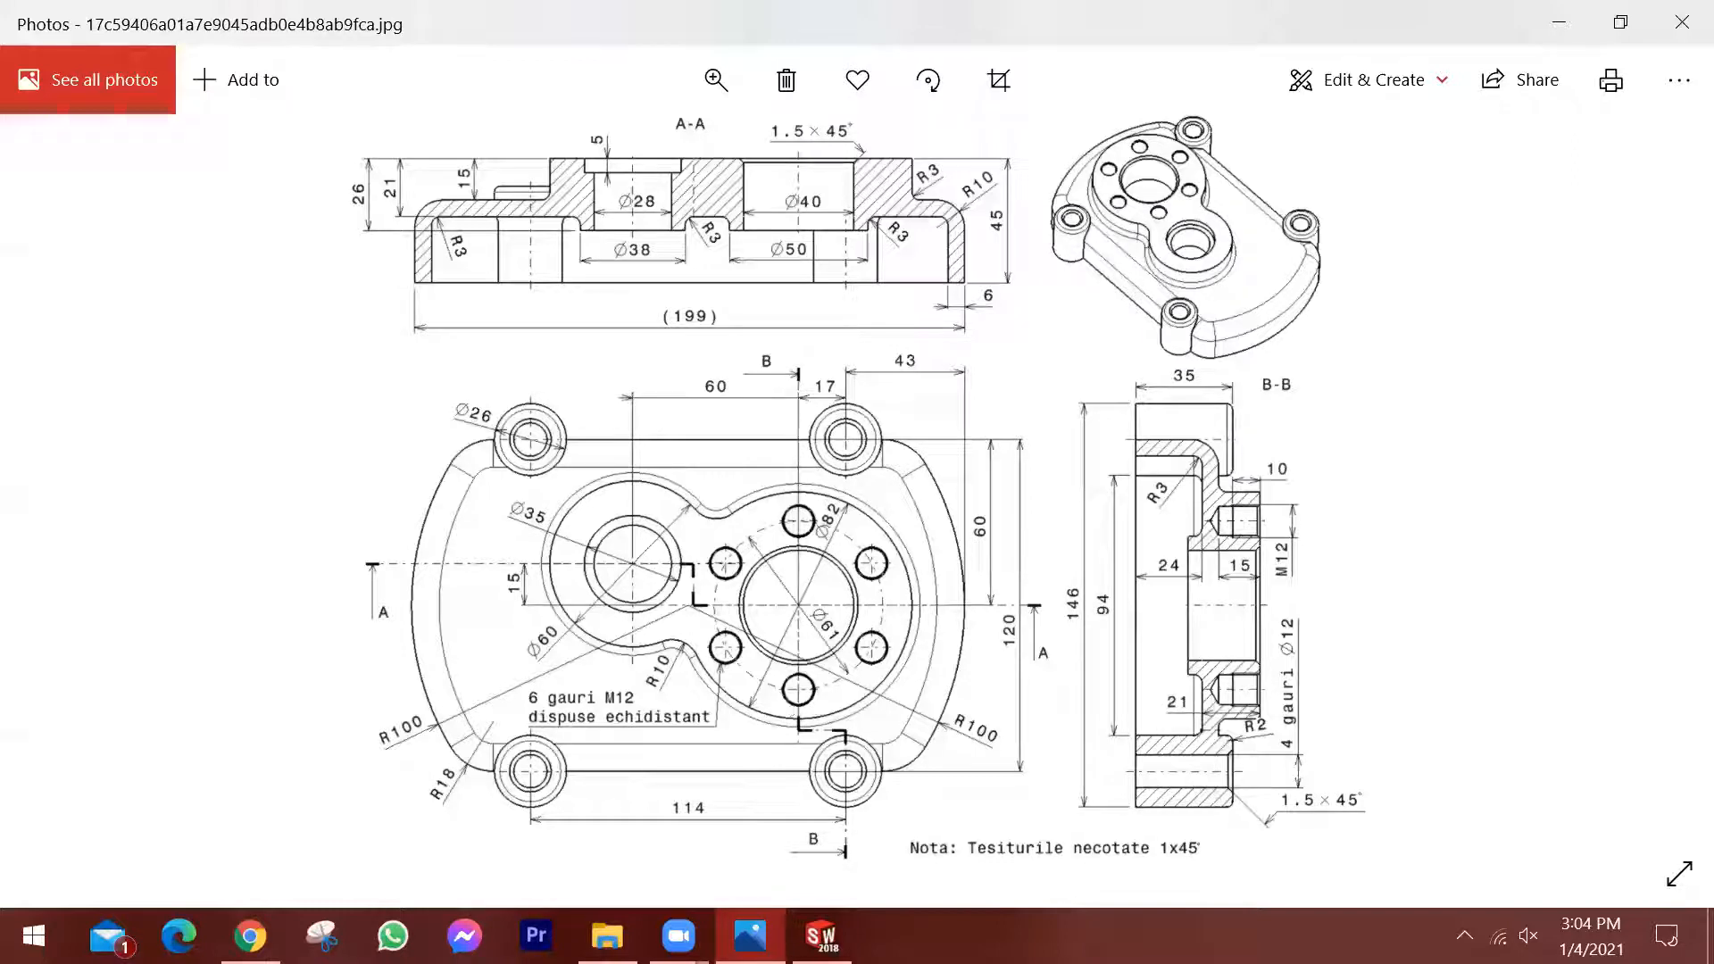
{"action": "left_click", "coordinate": [823, 936]}
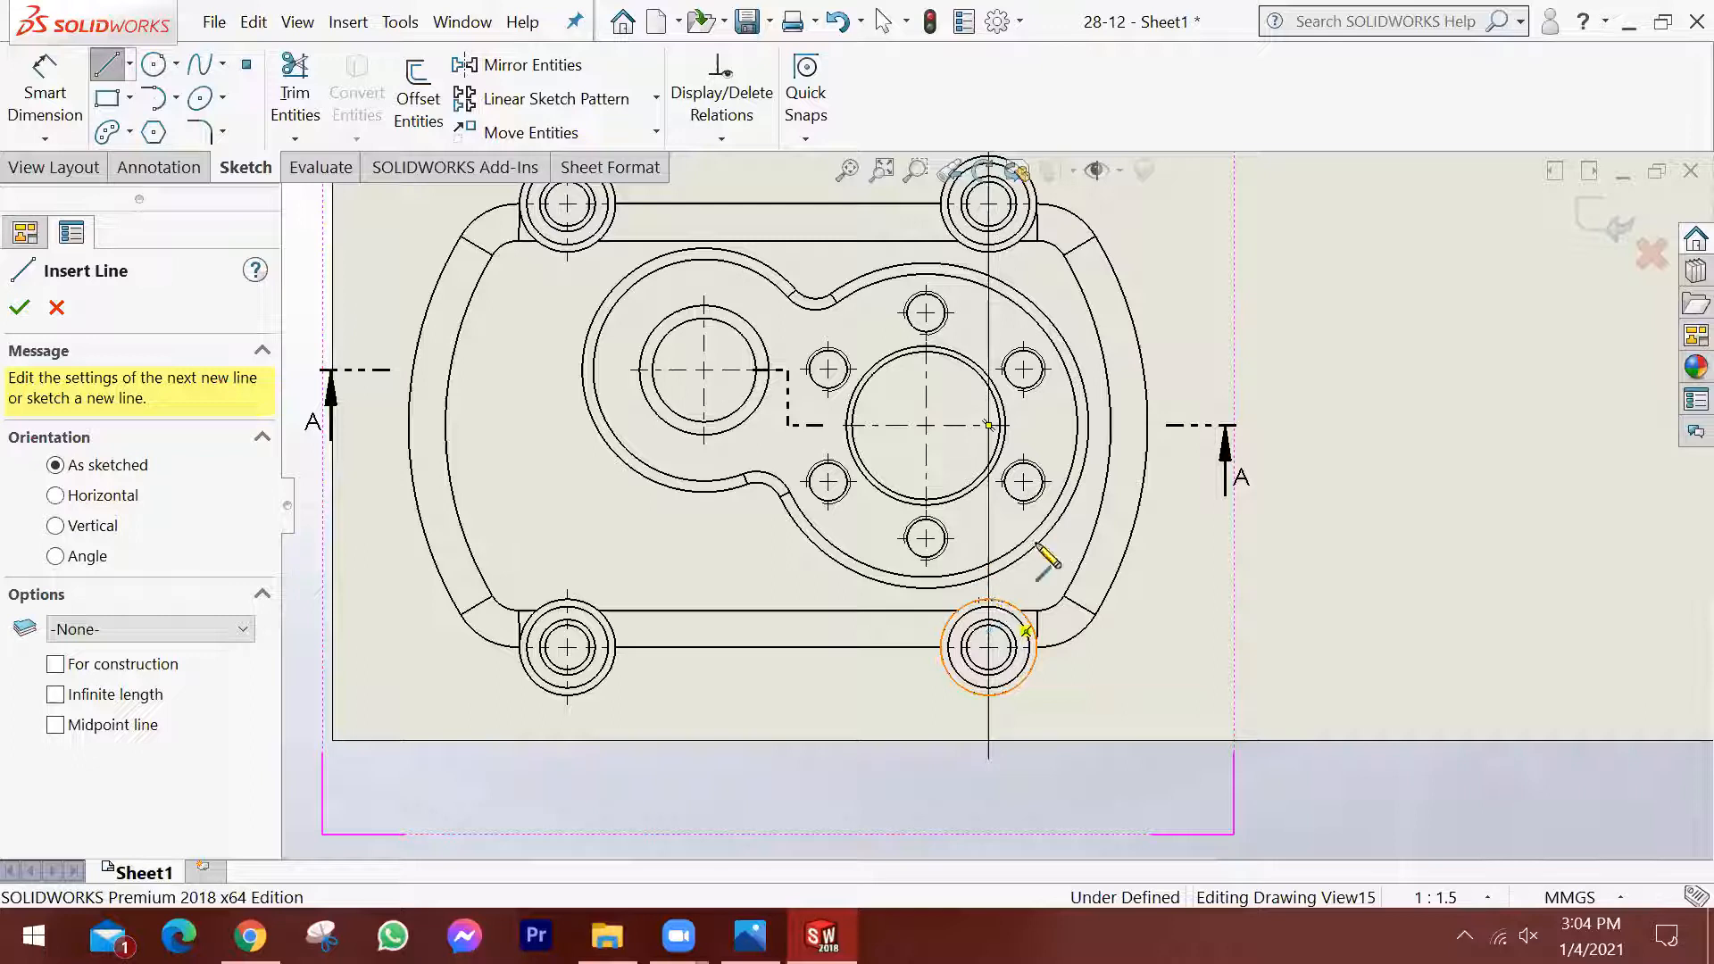
{"action": "scroll", "coordinate": [991, 552], "scroll_direction": "down", "scroll_amount": 3}
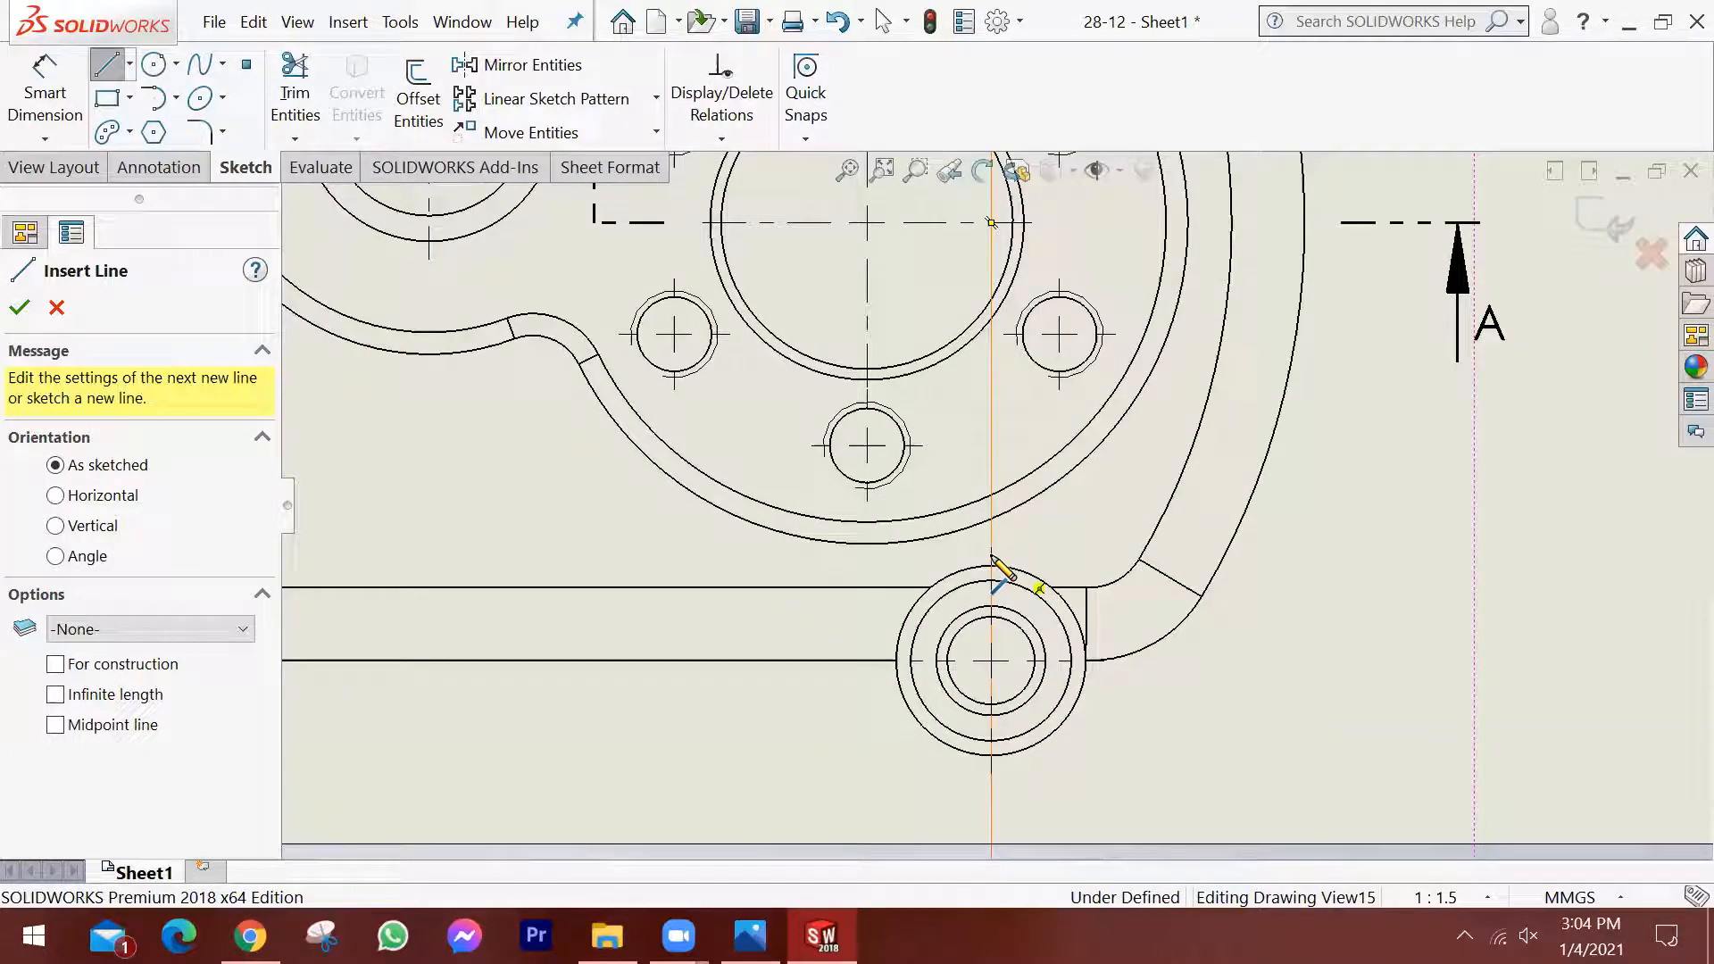
{"action": "left_click", "coordinate": [992, 556]}
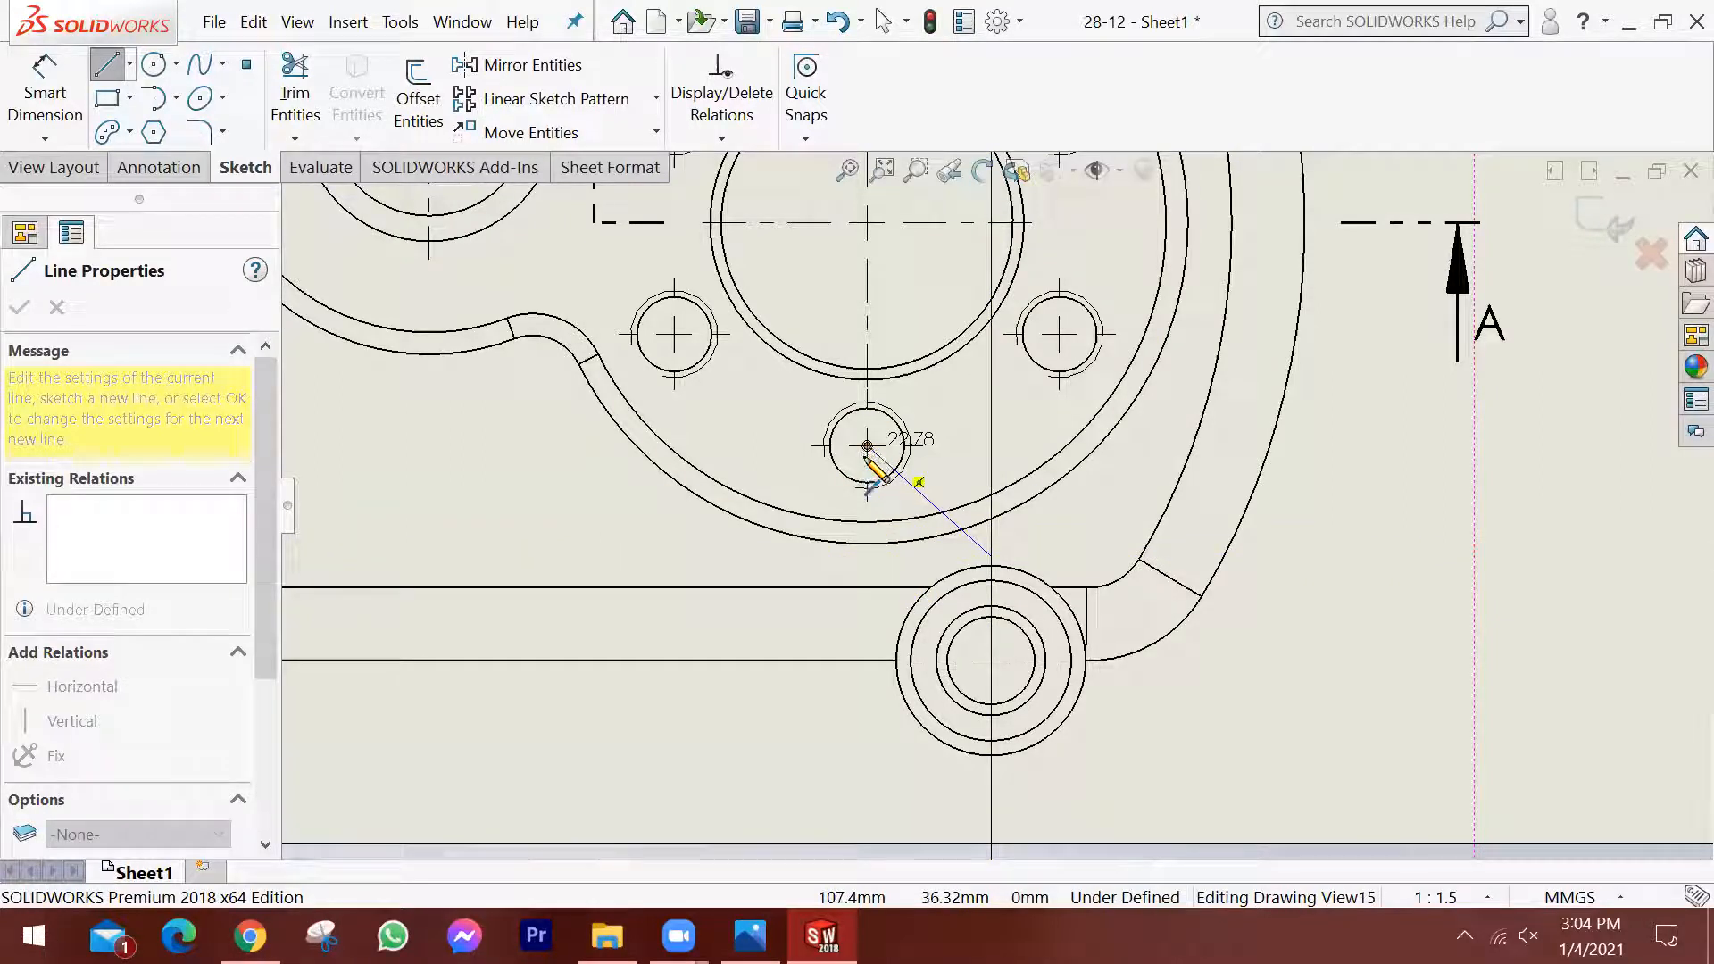
{"action": "left_click", "coordinate": [866, 556]}
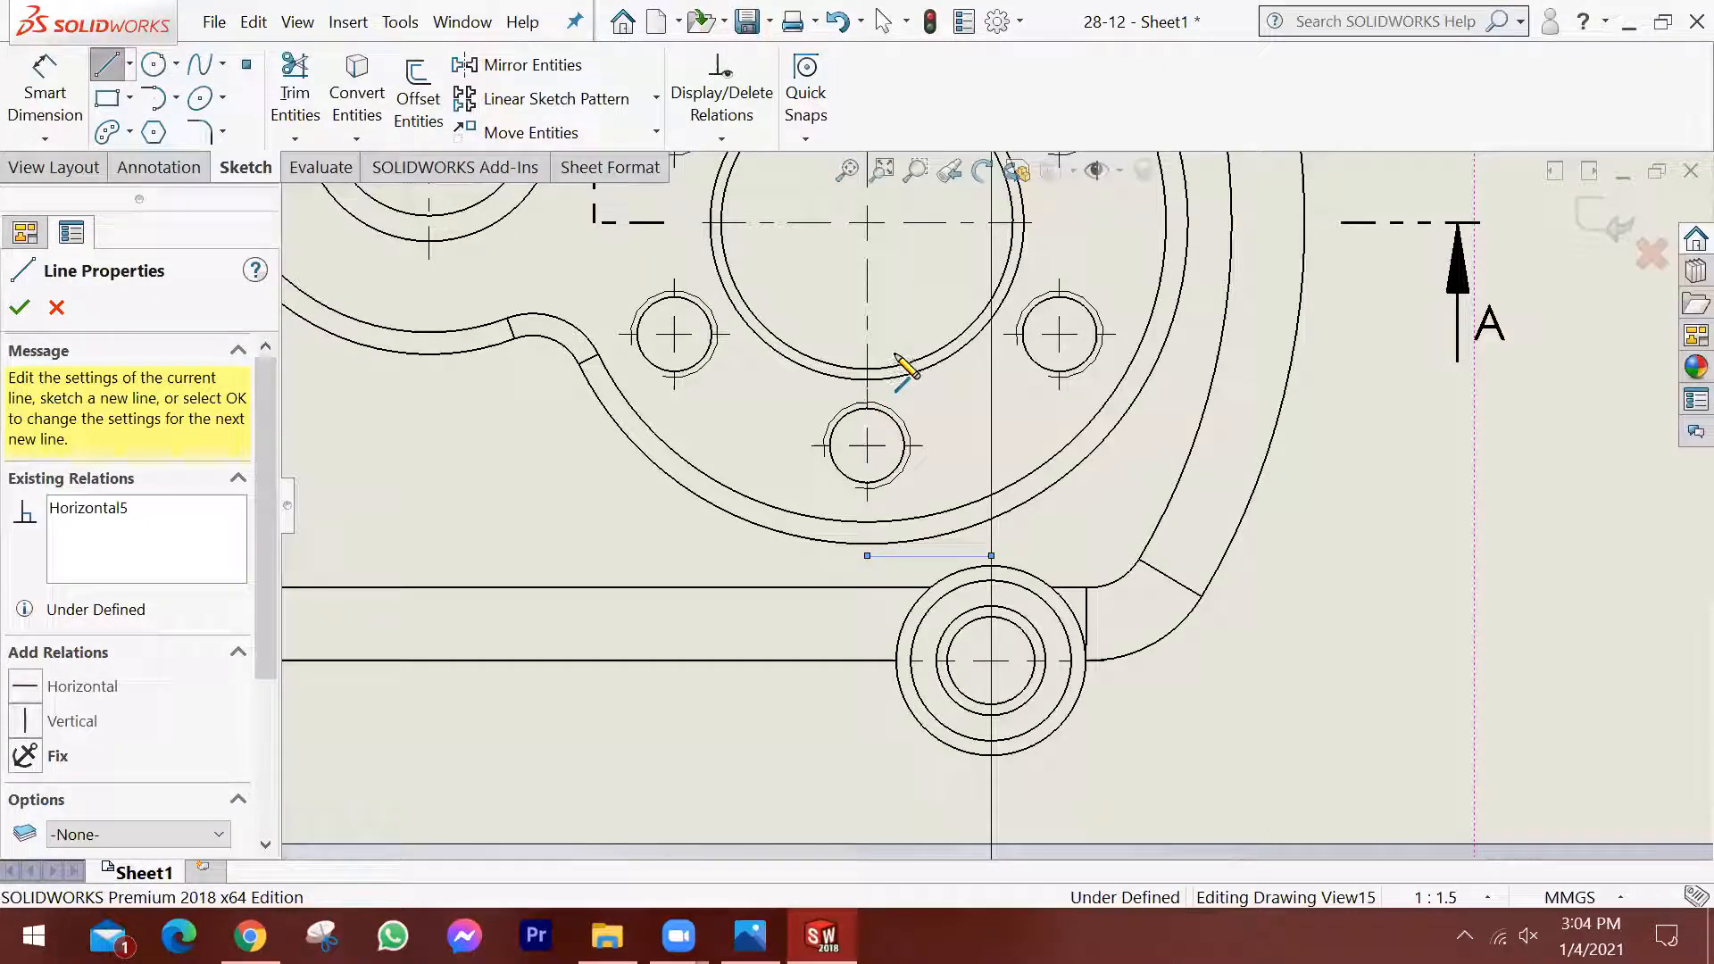
Draw a vertical line about 136 mm long from the jog's end up through the large bore's centre, beyond the top view's outline.
{"action": "scroll", "coordinate": [982, 303], "scroll_direction": "up", "scroll_amount": 4}
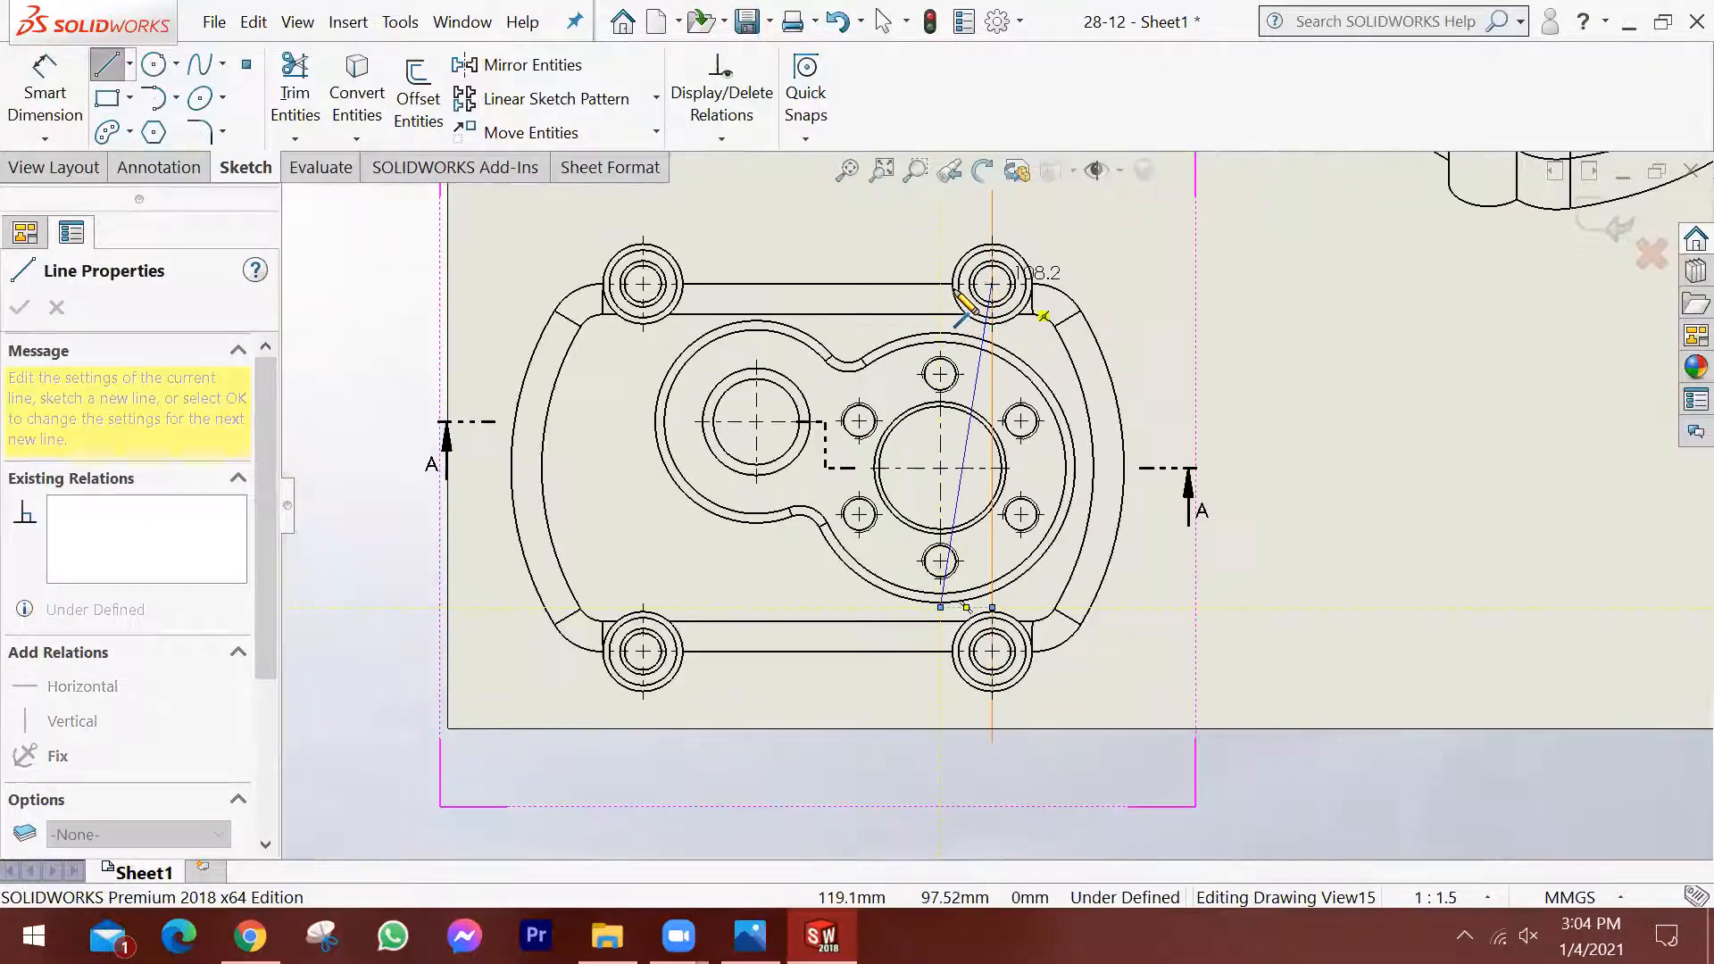
{"action": "scroll", "coordinate": [965, 303], "scroll_direction": "up", "scroll_amount": 2}
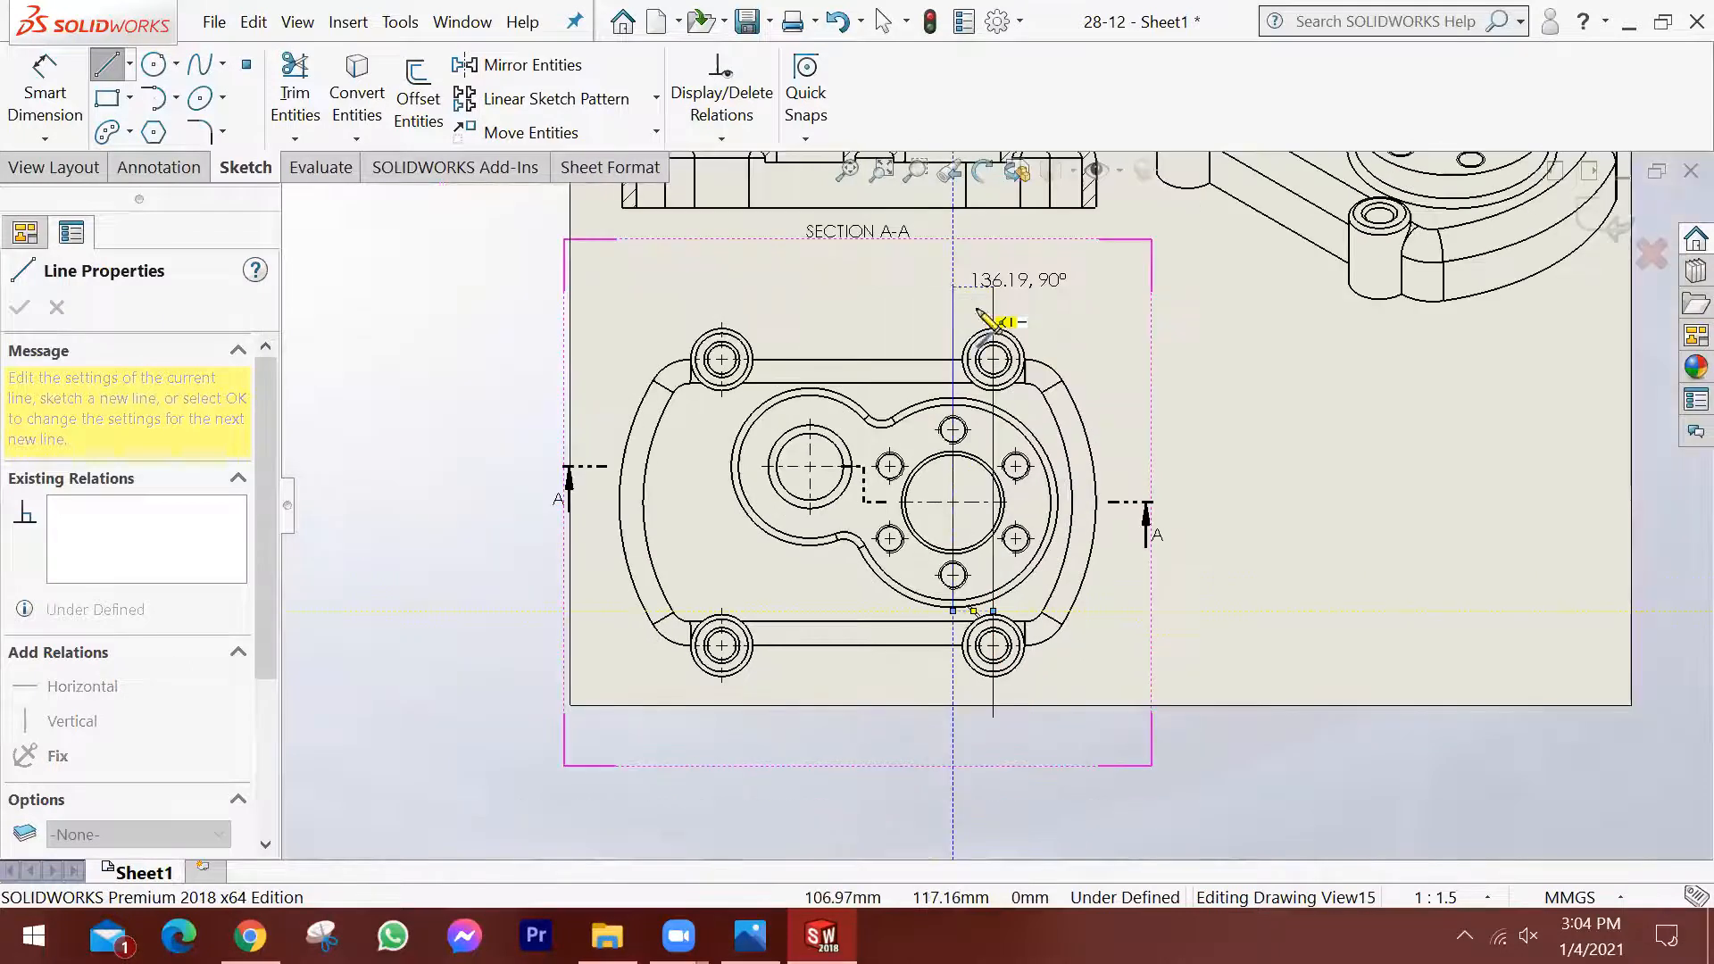
{"action": "left_click", "coordinate": [953, 287]}
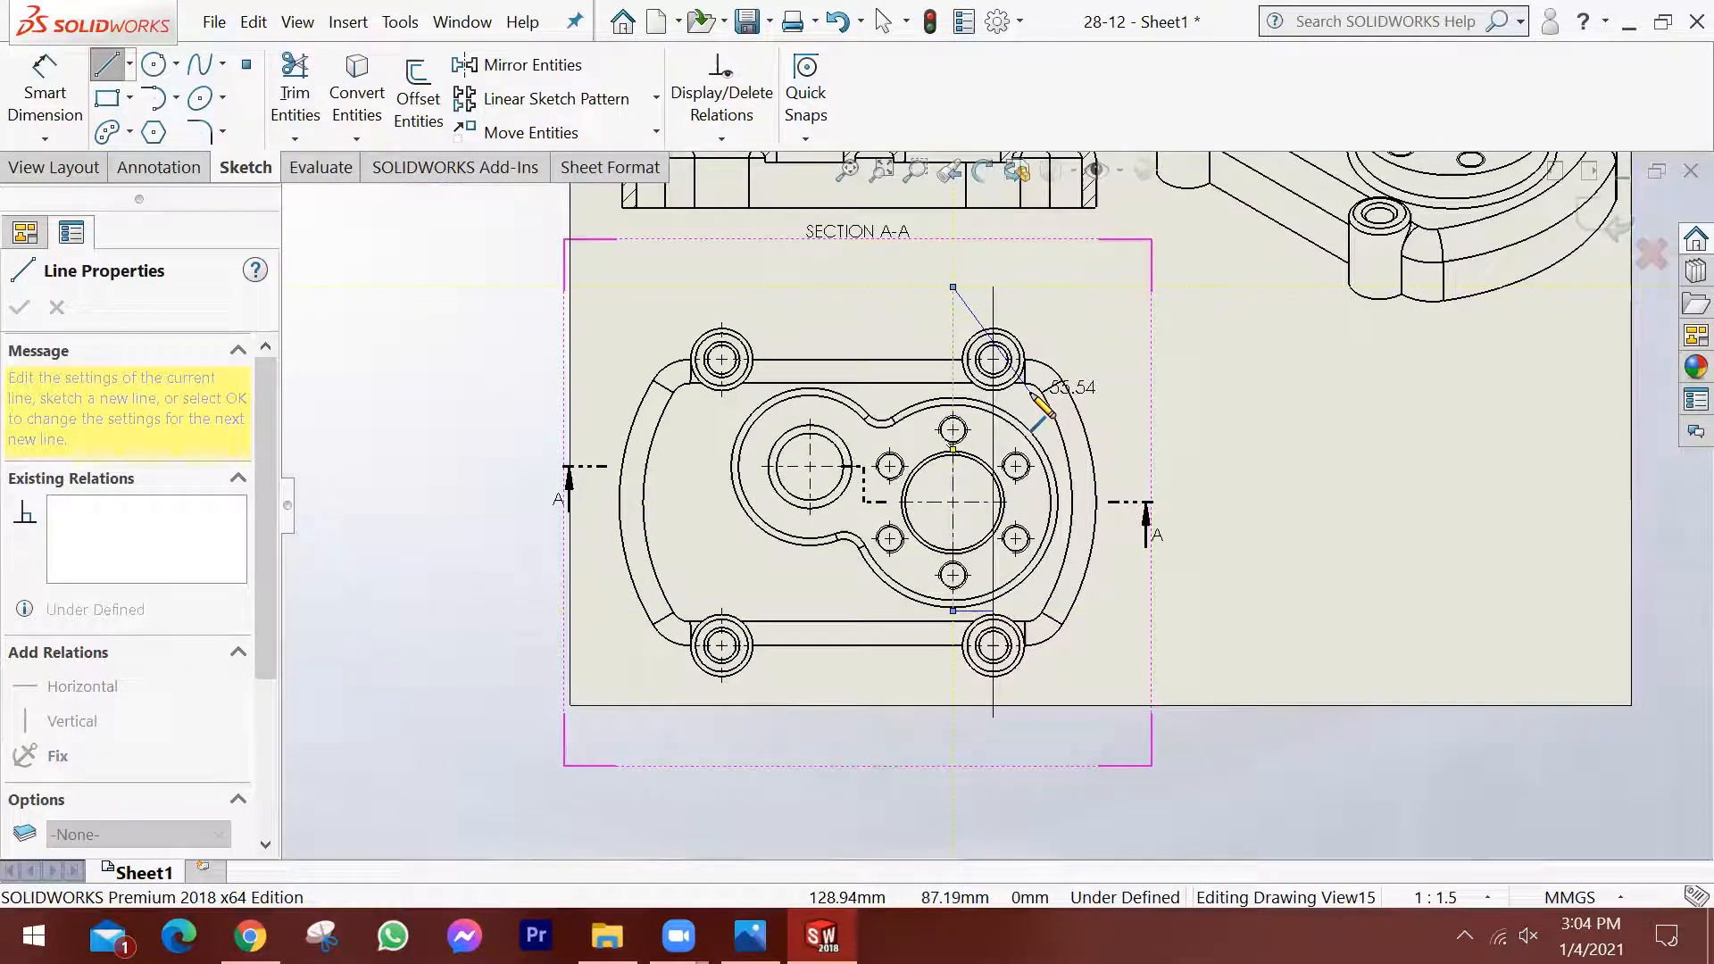
{"action": "key", "text": "Escape"}
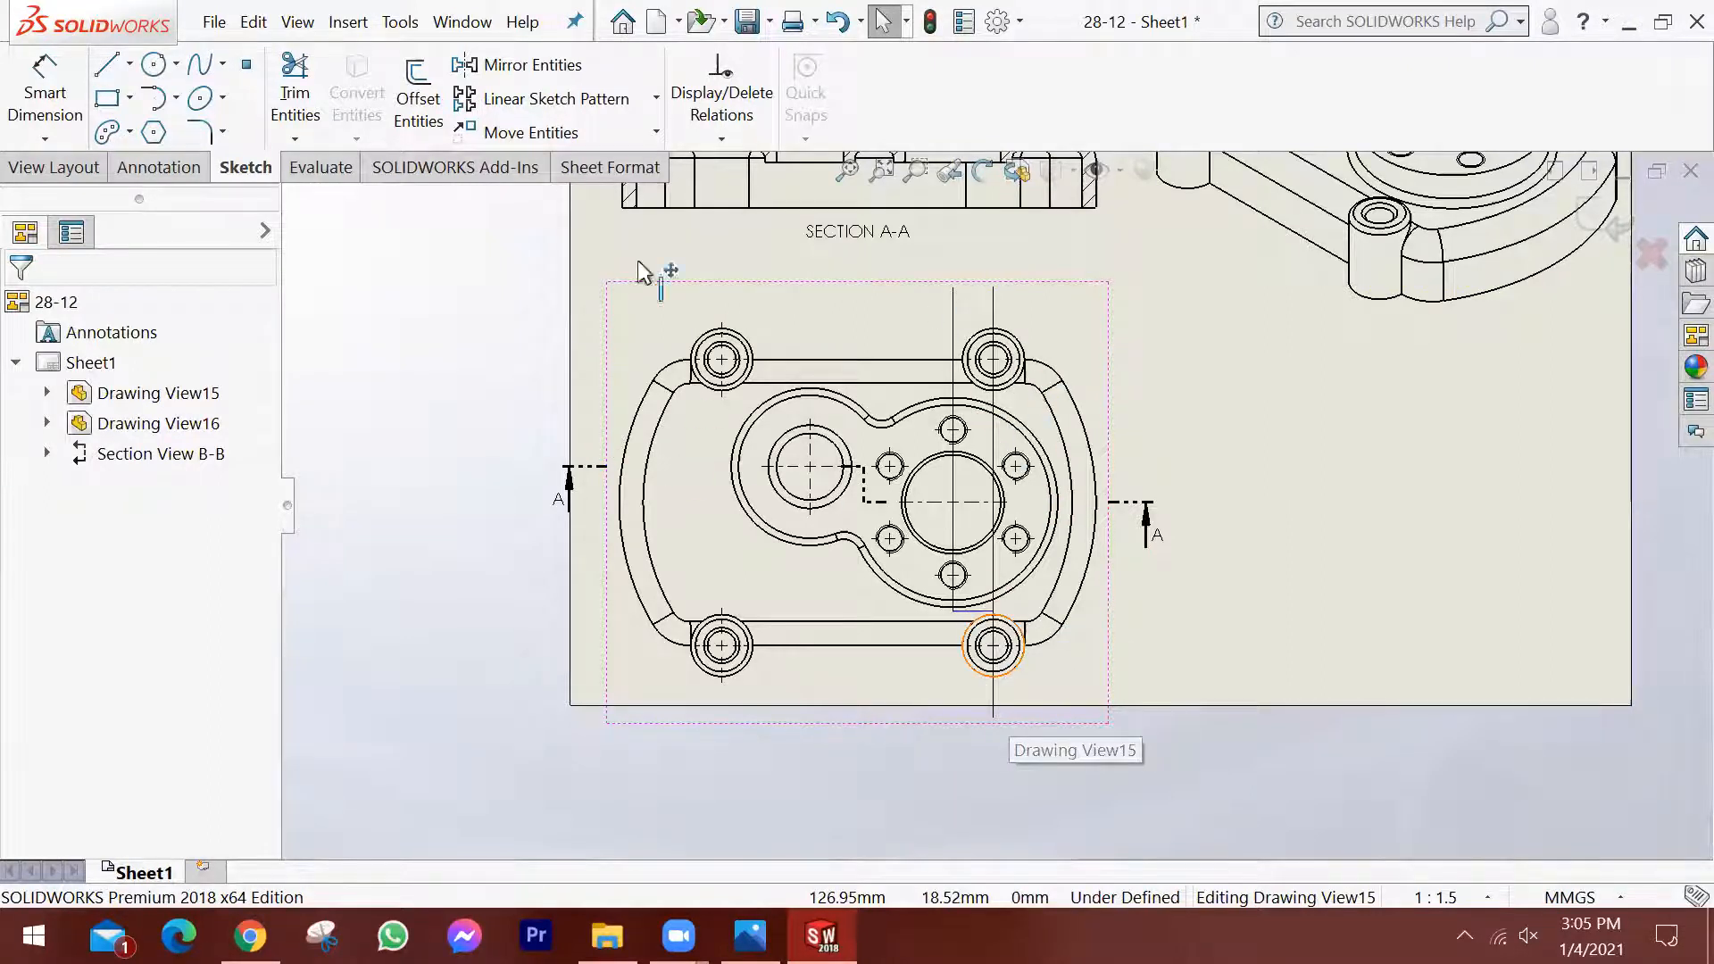
Trim away the original vertical cutting line above the jog, keeping its part through the lower-right boss.
{"action": "scroll", "coordinate": [637, 260], "scroll_direction": "down", "scroll_amount": 1}
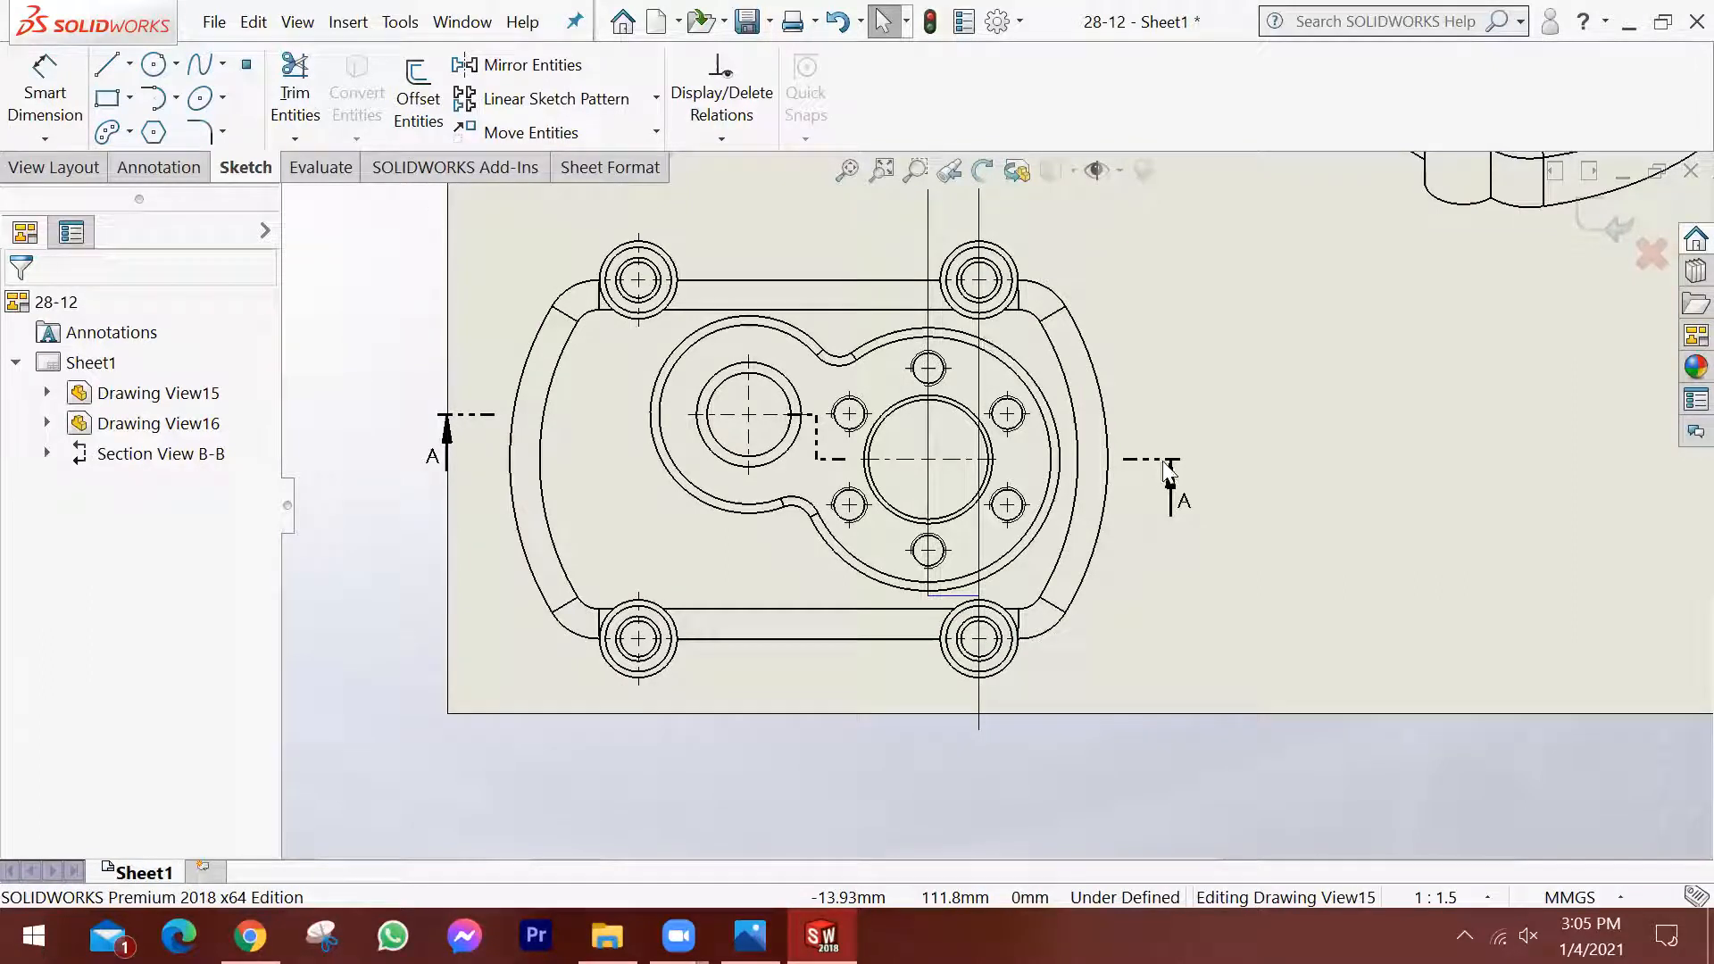
{"action": "key", "text": "t"}
{"action": "left_click", "coordinate": [977, 677]}
{"action": "scroll", "coordinate": [991, 614], "scroll_direction": "down", "scroll_amount": 2}
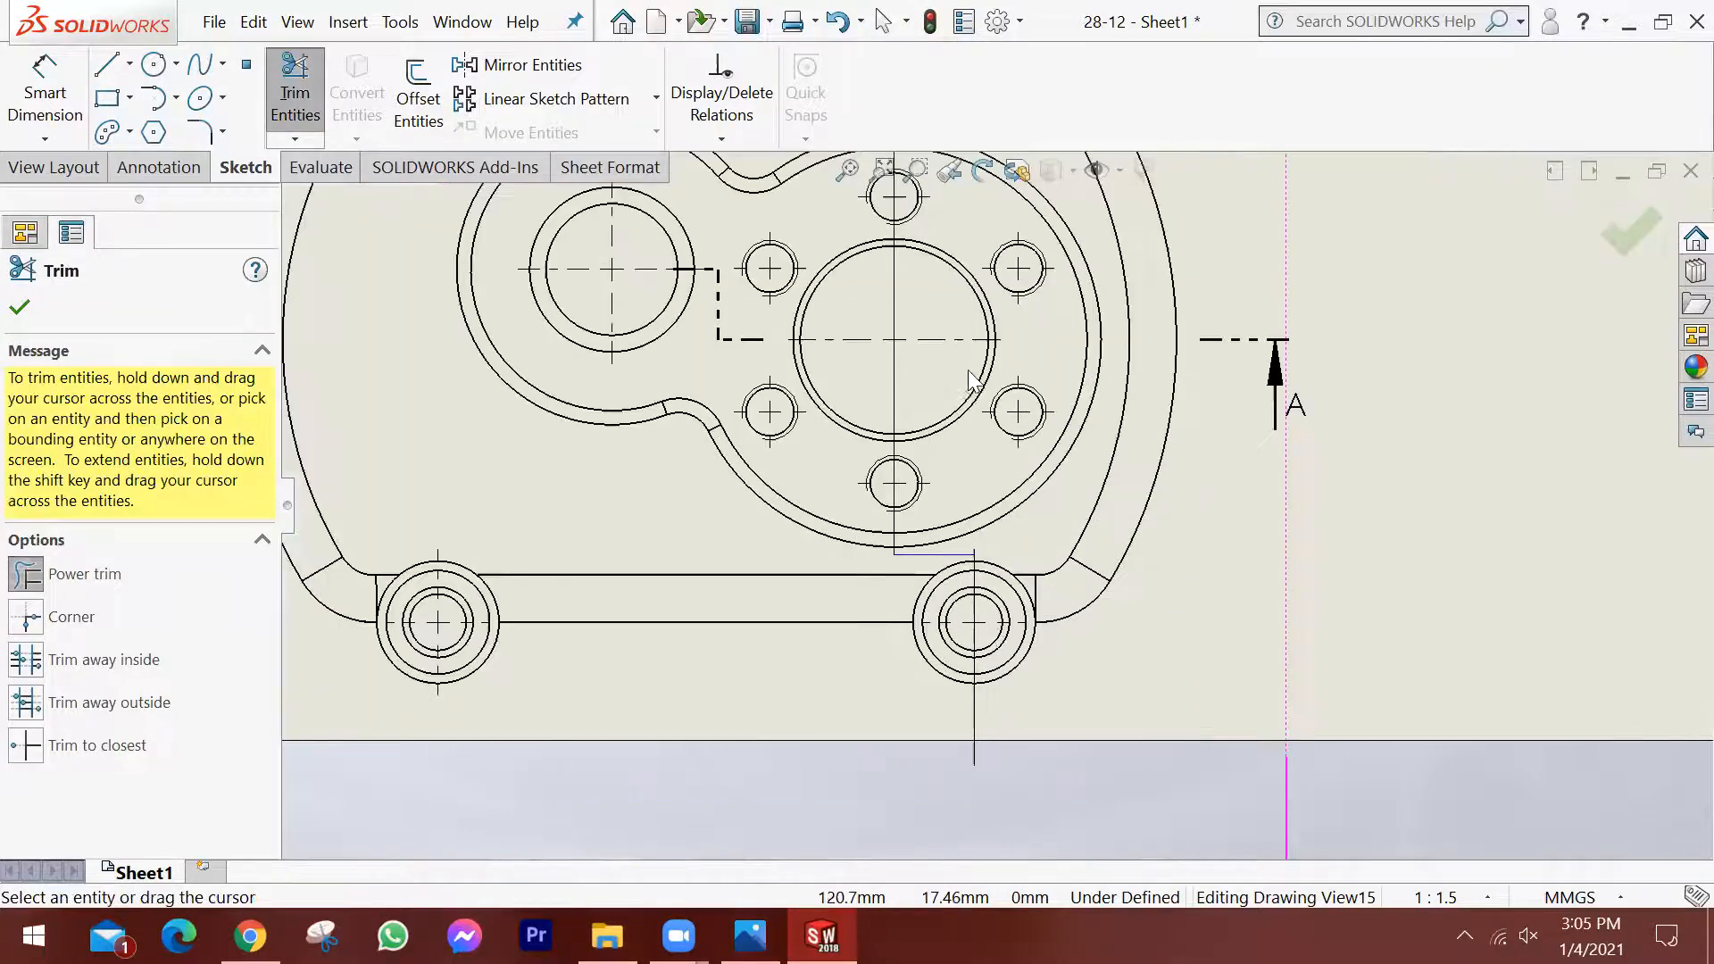
{"action": "scroll", "coordinate": [1042, 482], "scroll_direction": "up", "scroll_amount": 2}
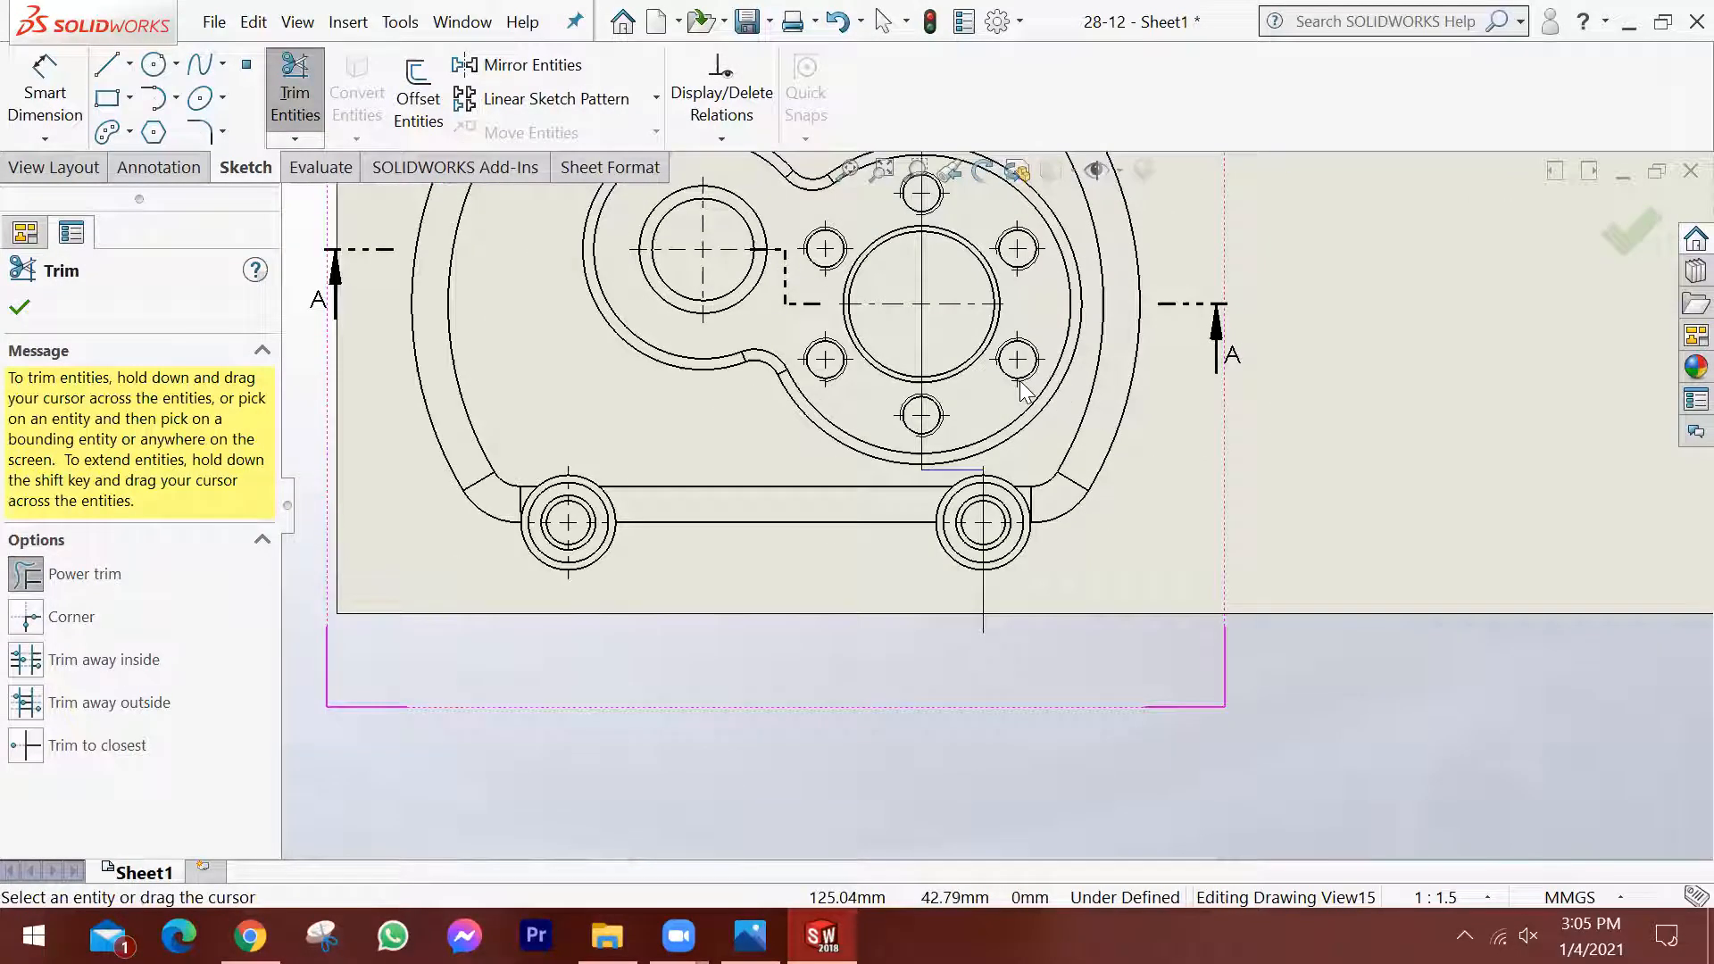
{"action": "scroll", "coordinate": [1039, 268], "scroll_direction": "up", "scroll_amount": 1}
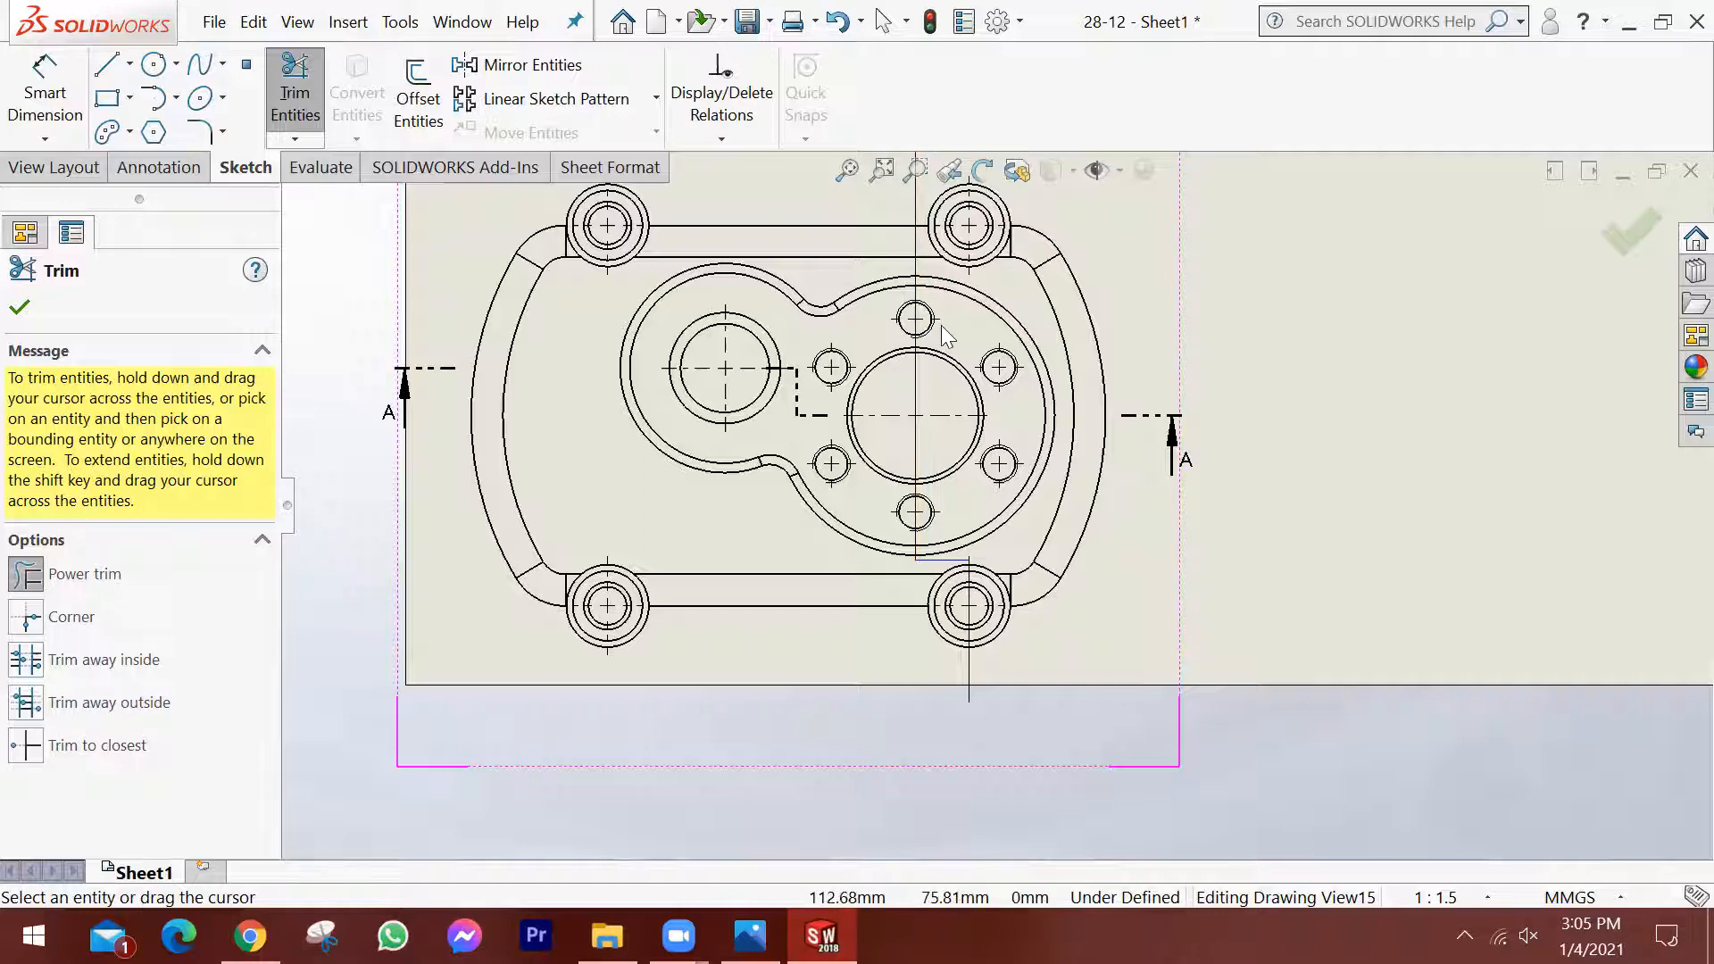
{"action": "scroll", "coordinate": [955, 384], "scroll_direction": "up", "scroll_amount": 2}
{"action": "scroll", "coordinate": [955, 384], "scroll_direction": "up", "scroll_amount": 1}
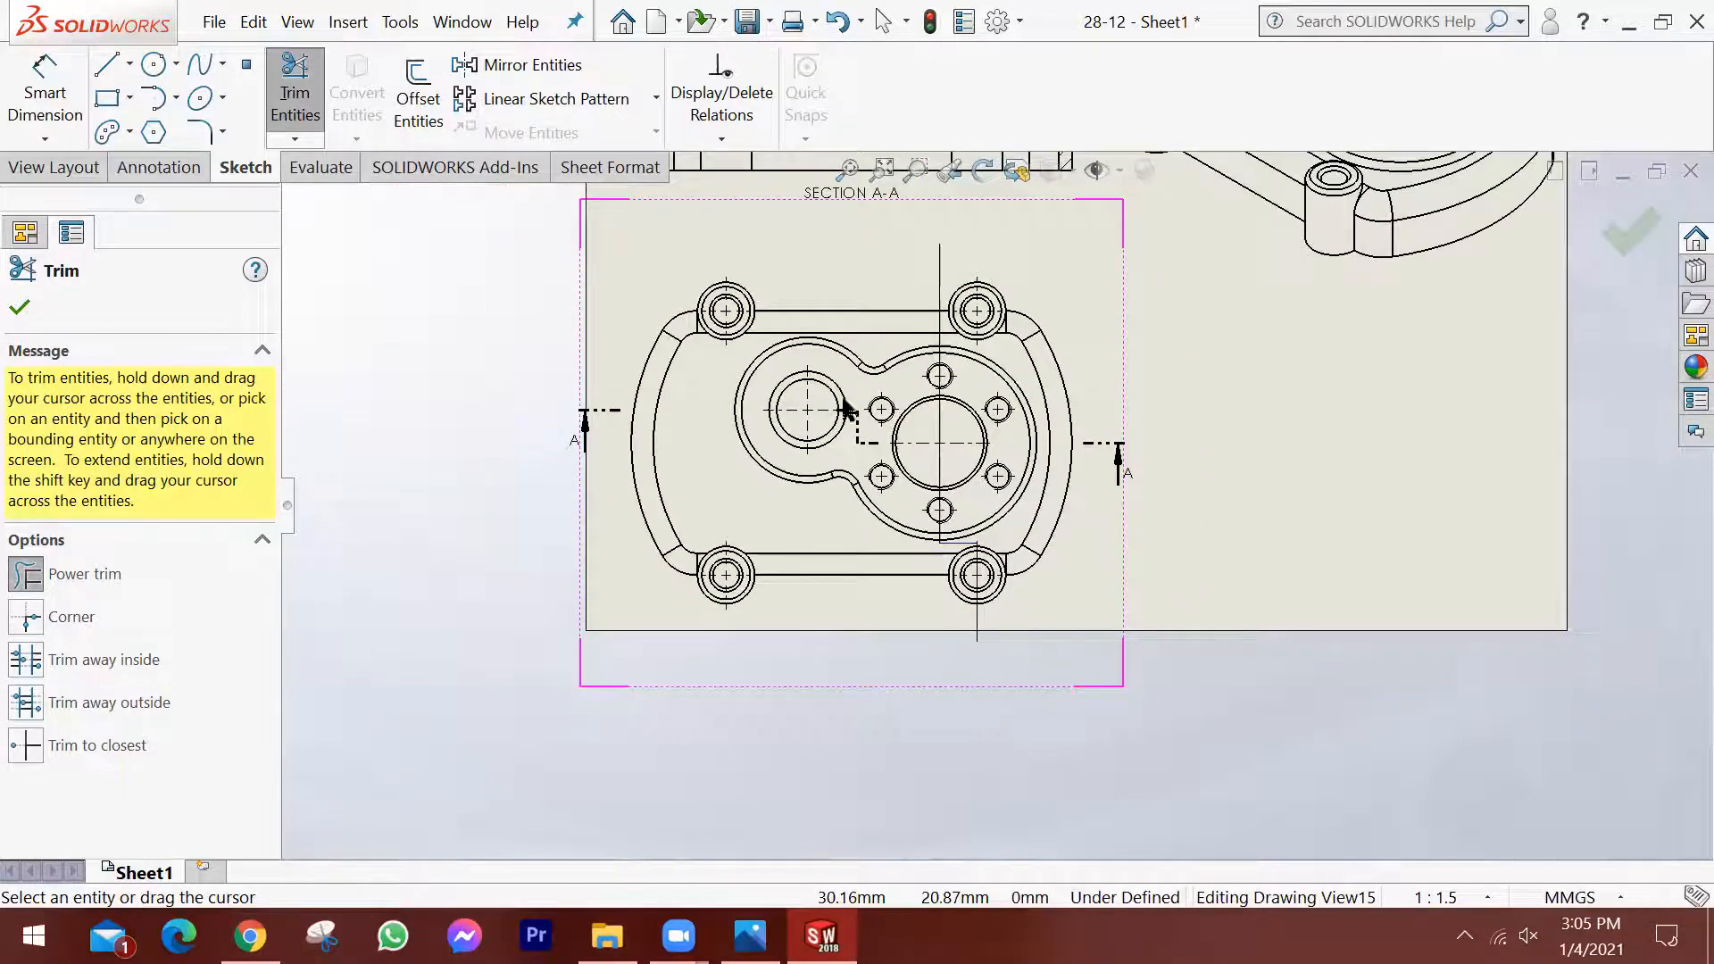
{"action": "left_click", "coordinate": [22, 310]}
Create a legacy foreshortened section view from the stepped cutting line, flip its direction and place it to the right of the top view.
{"action": "left_click", "coordinate": [1065, 490]}
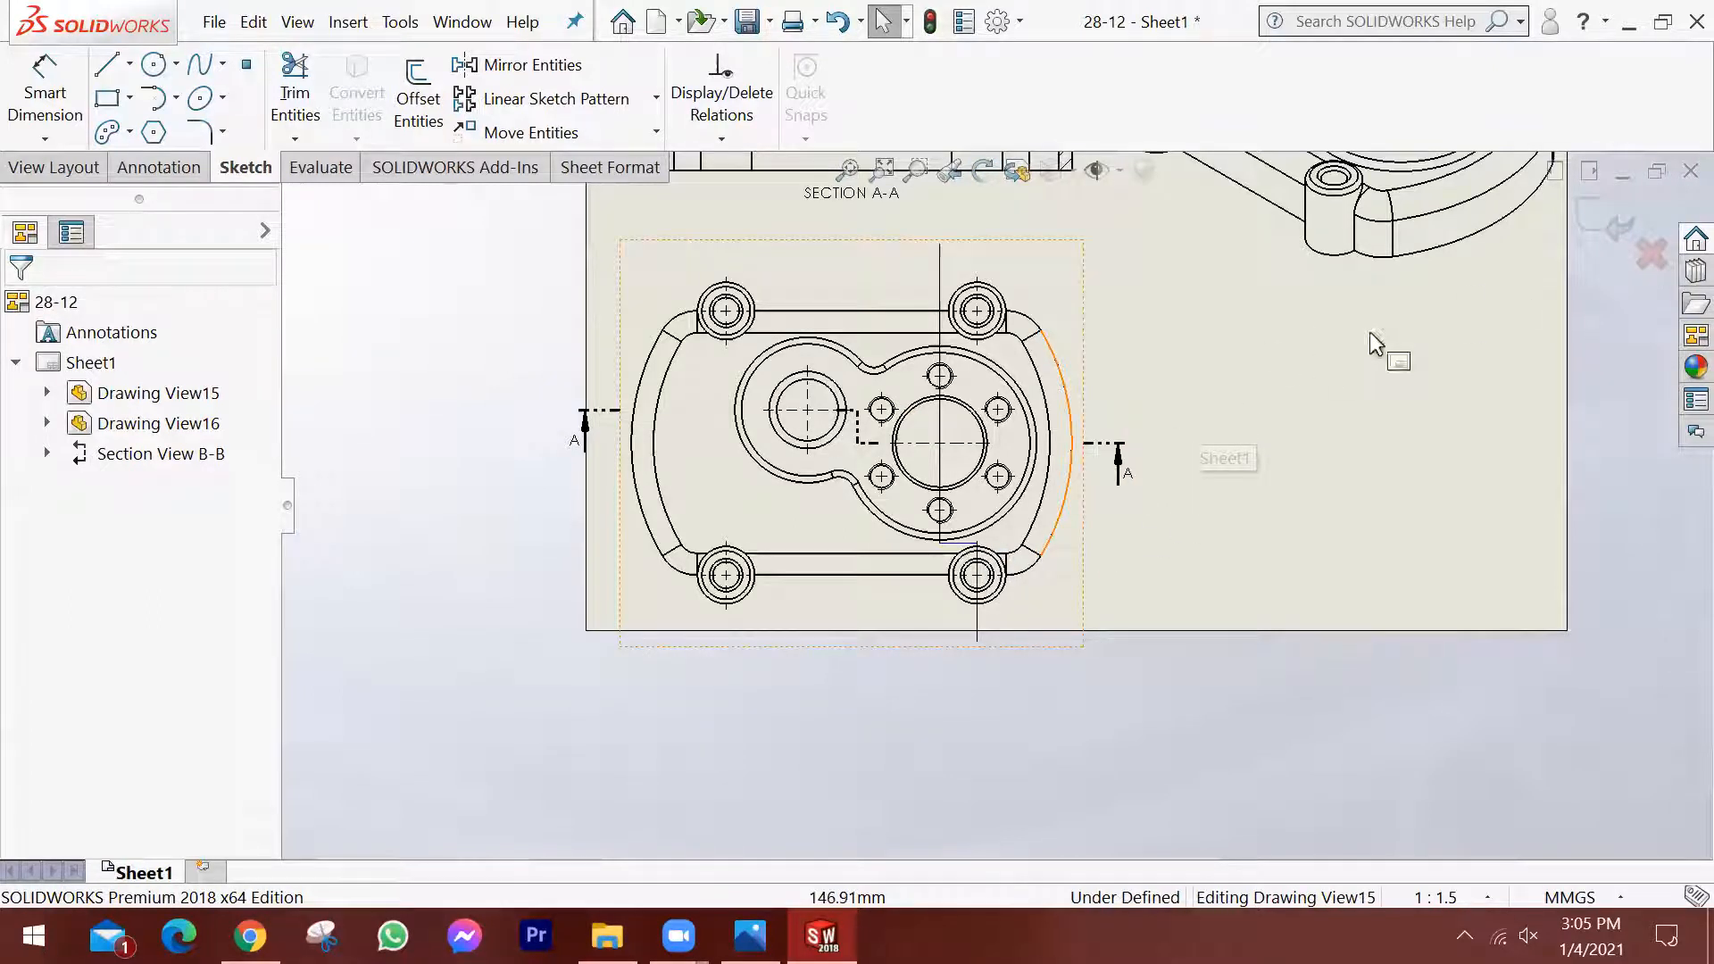
{"action": "scroll", "coordinate": [1009, 571], "scroll_direction": "up", "scroll_amount": 3}
{"action": "scroll", "coordinate": [1076, 475], "scroll_direction": "down", "scroll_amount": 3}
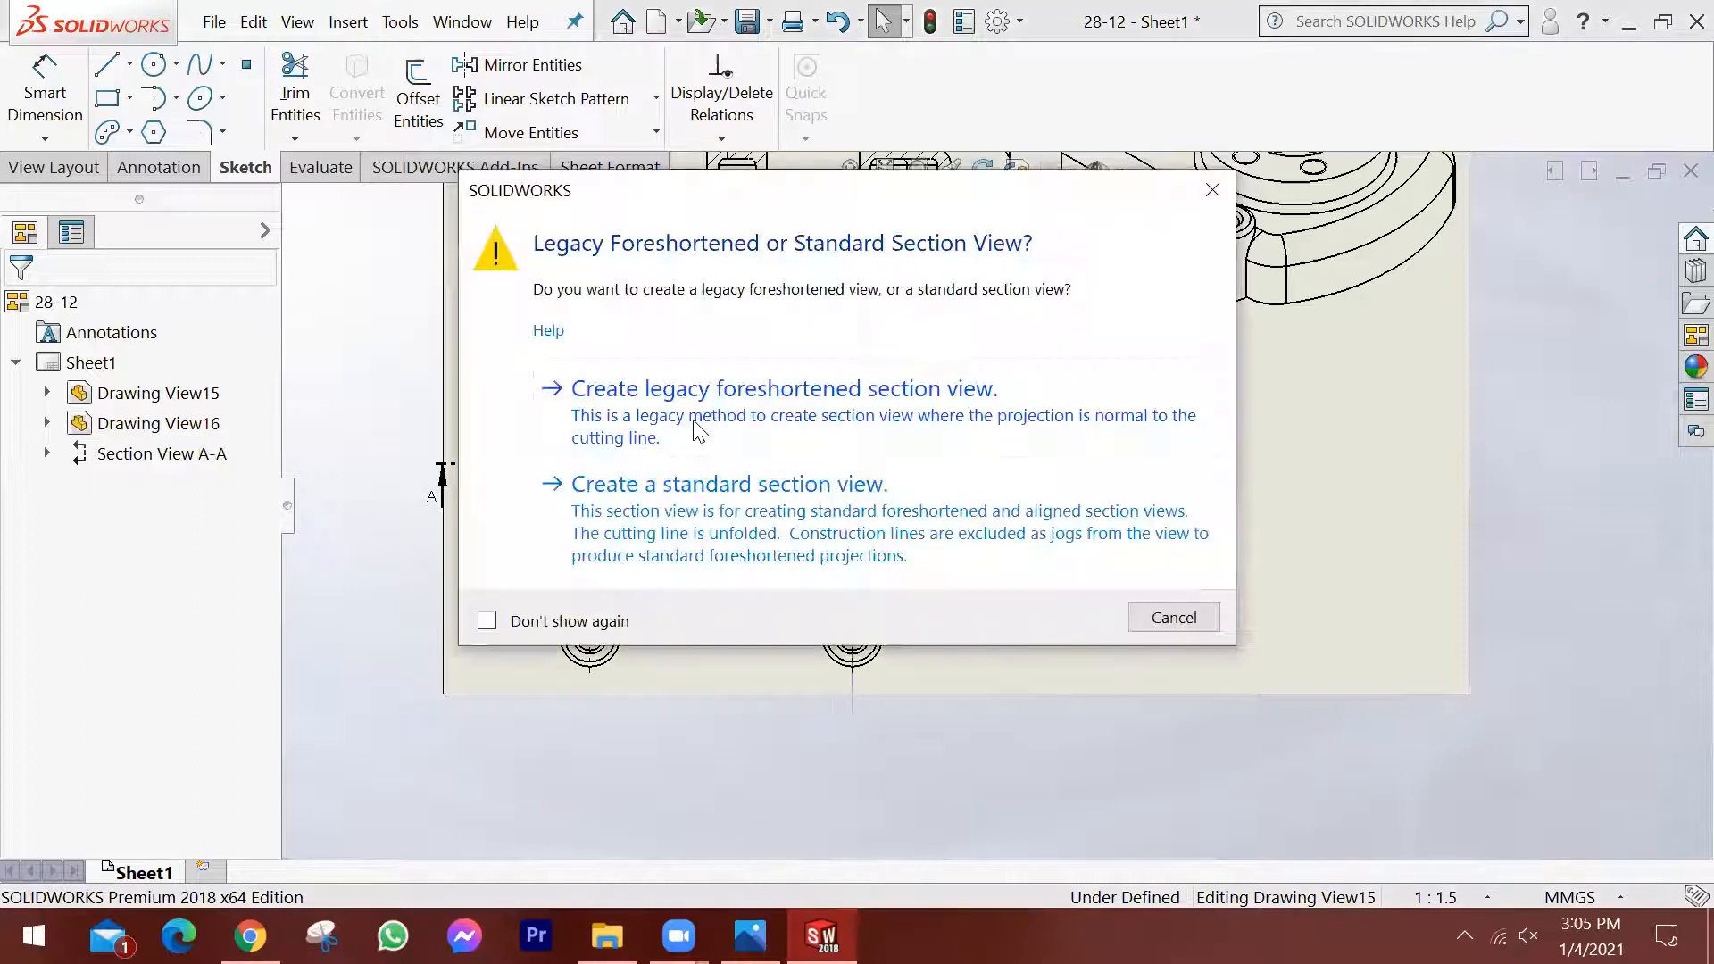
{"action": "left_click", "coordinate": [839, 413]}
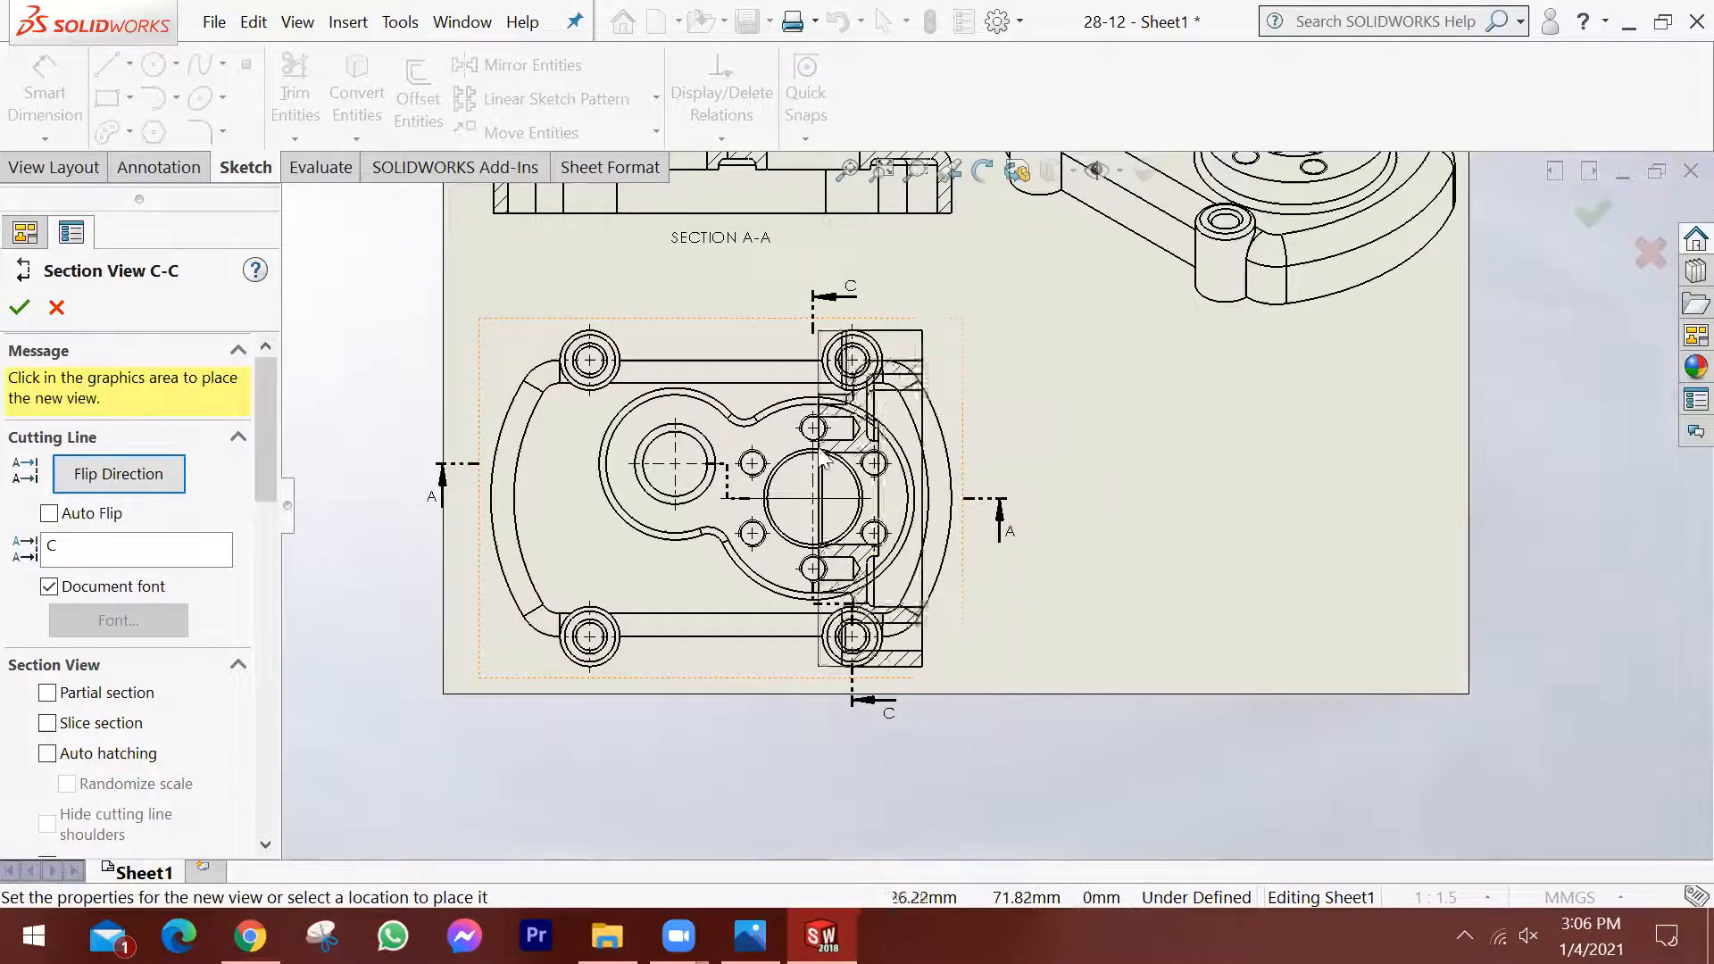
{"action": "left_click", "coordinate": [140, 476]}
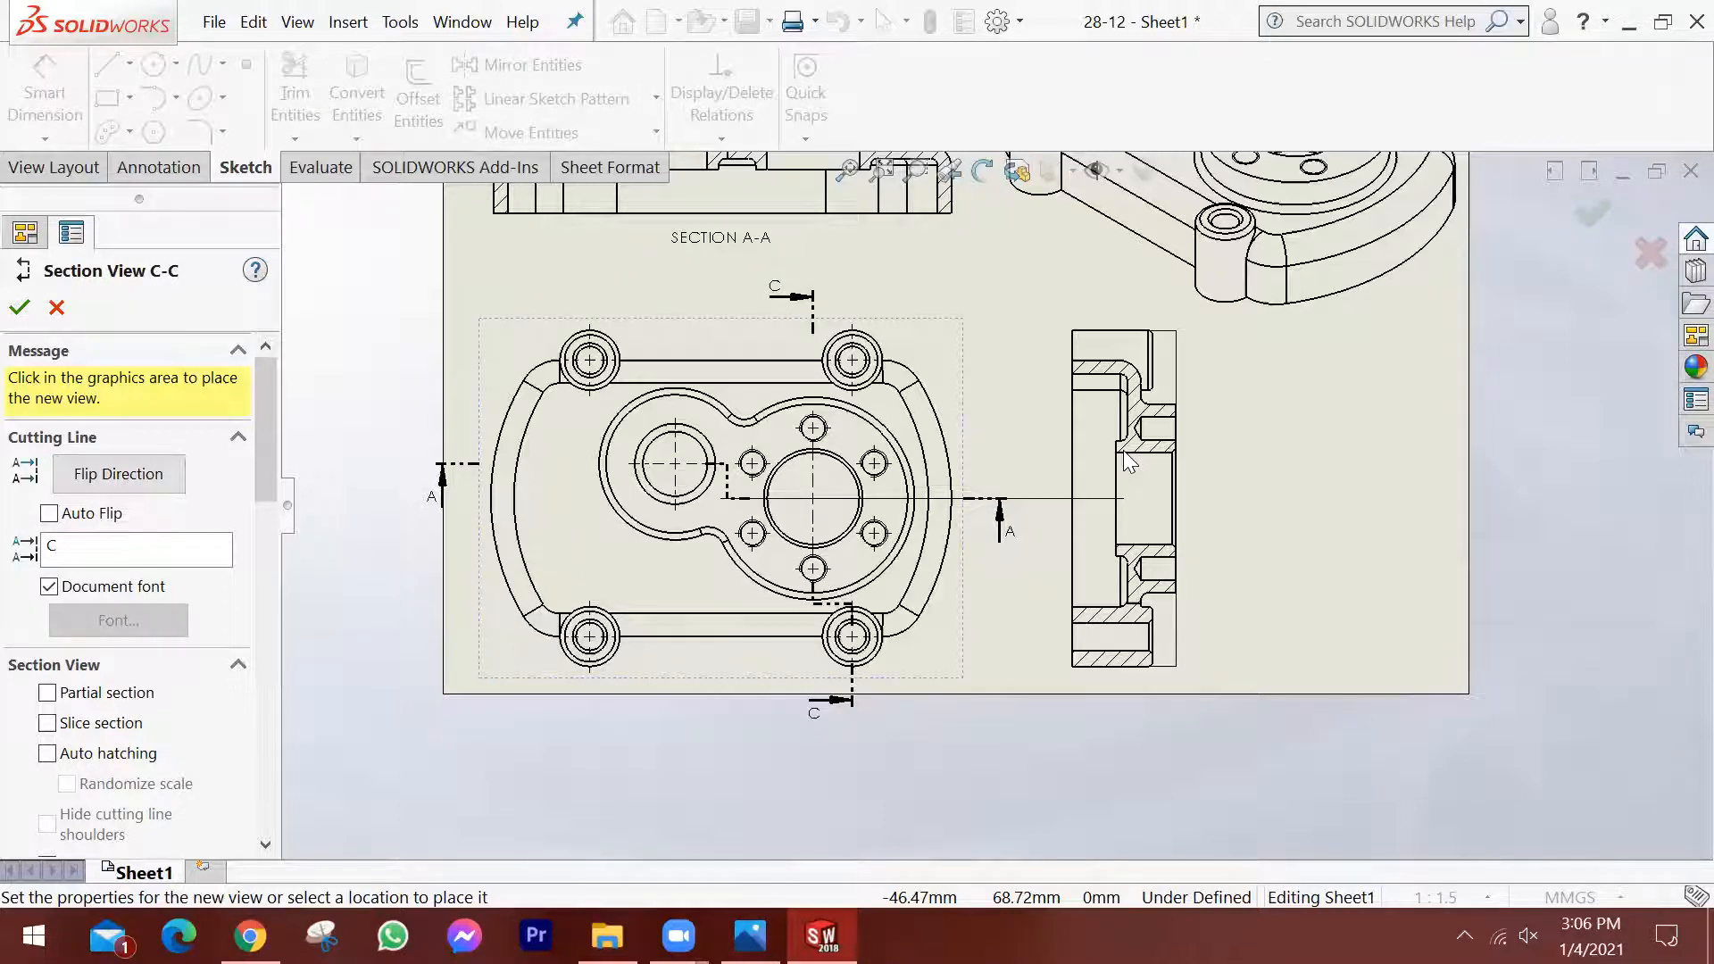
{"action": "left_click", "coordinate": [1126, 462]}
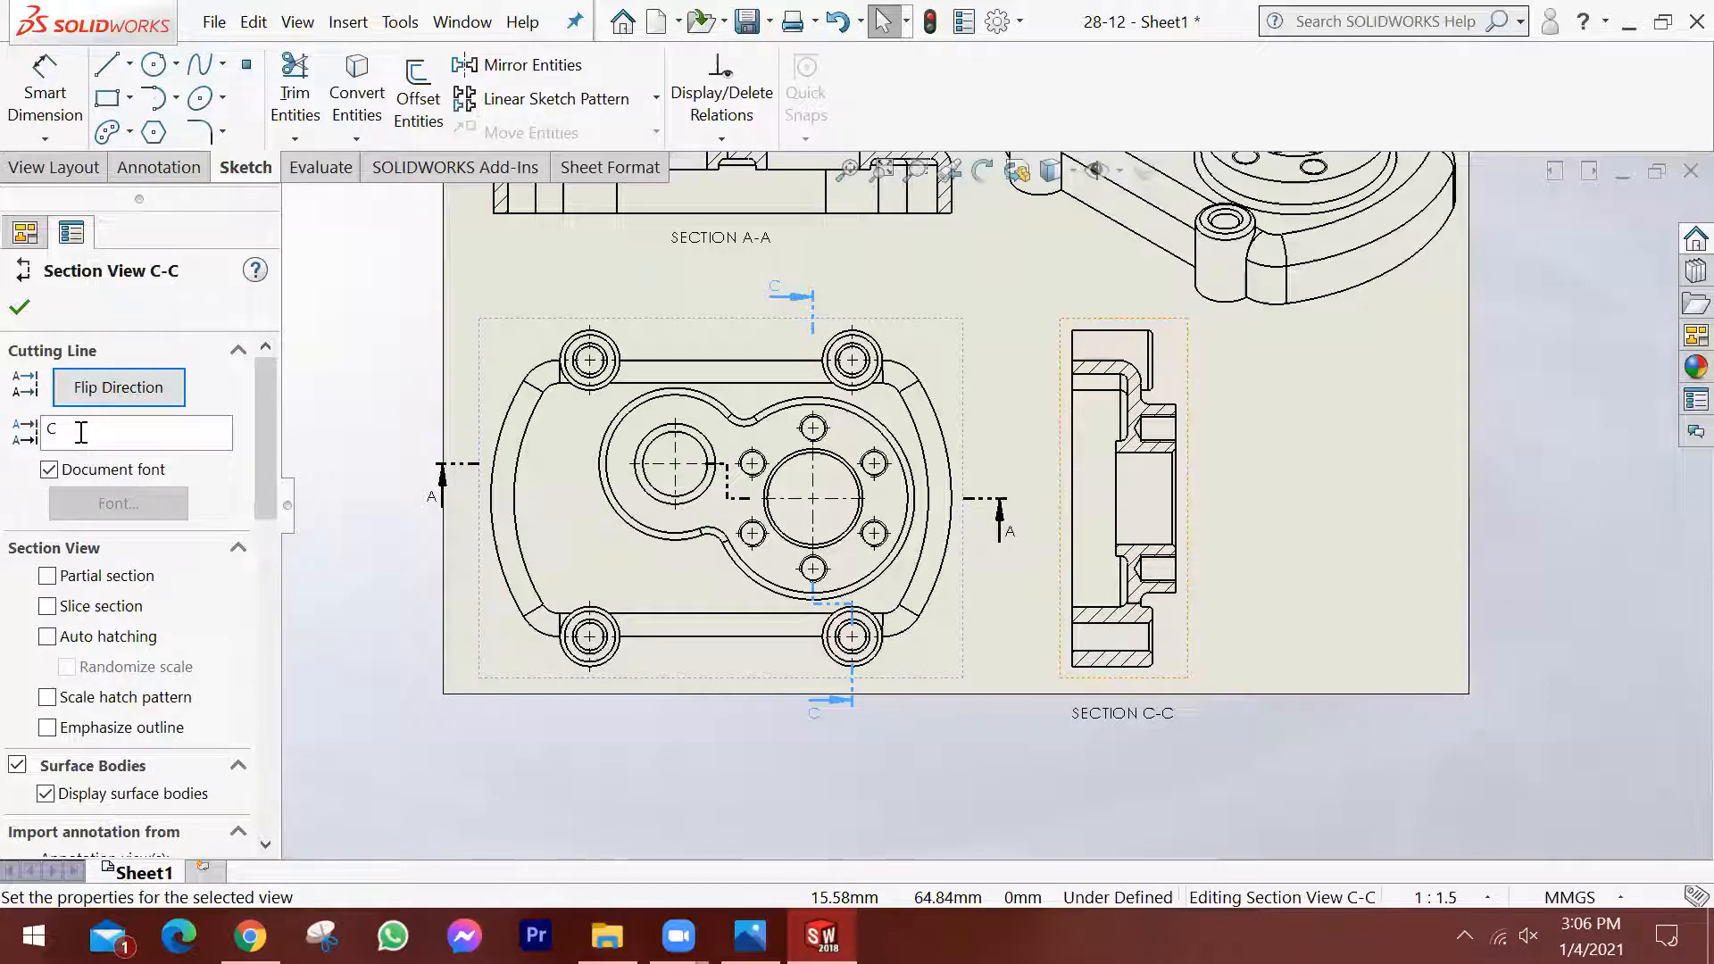
Change the new section view's cutting-line label to B and accept its properties.
{"action": "key", "text": "BackSpace"}
{"action": "type", "text": "B"}
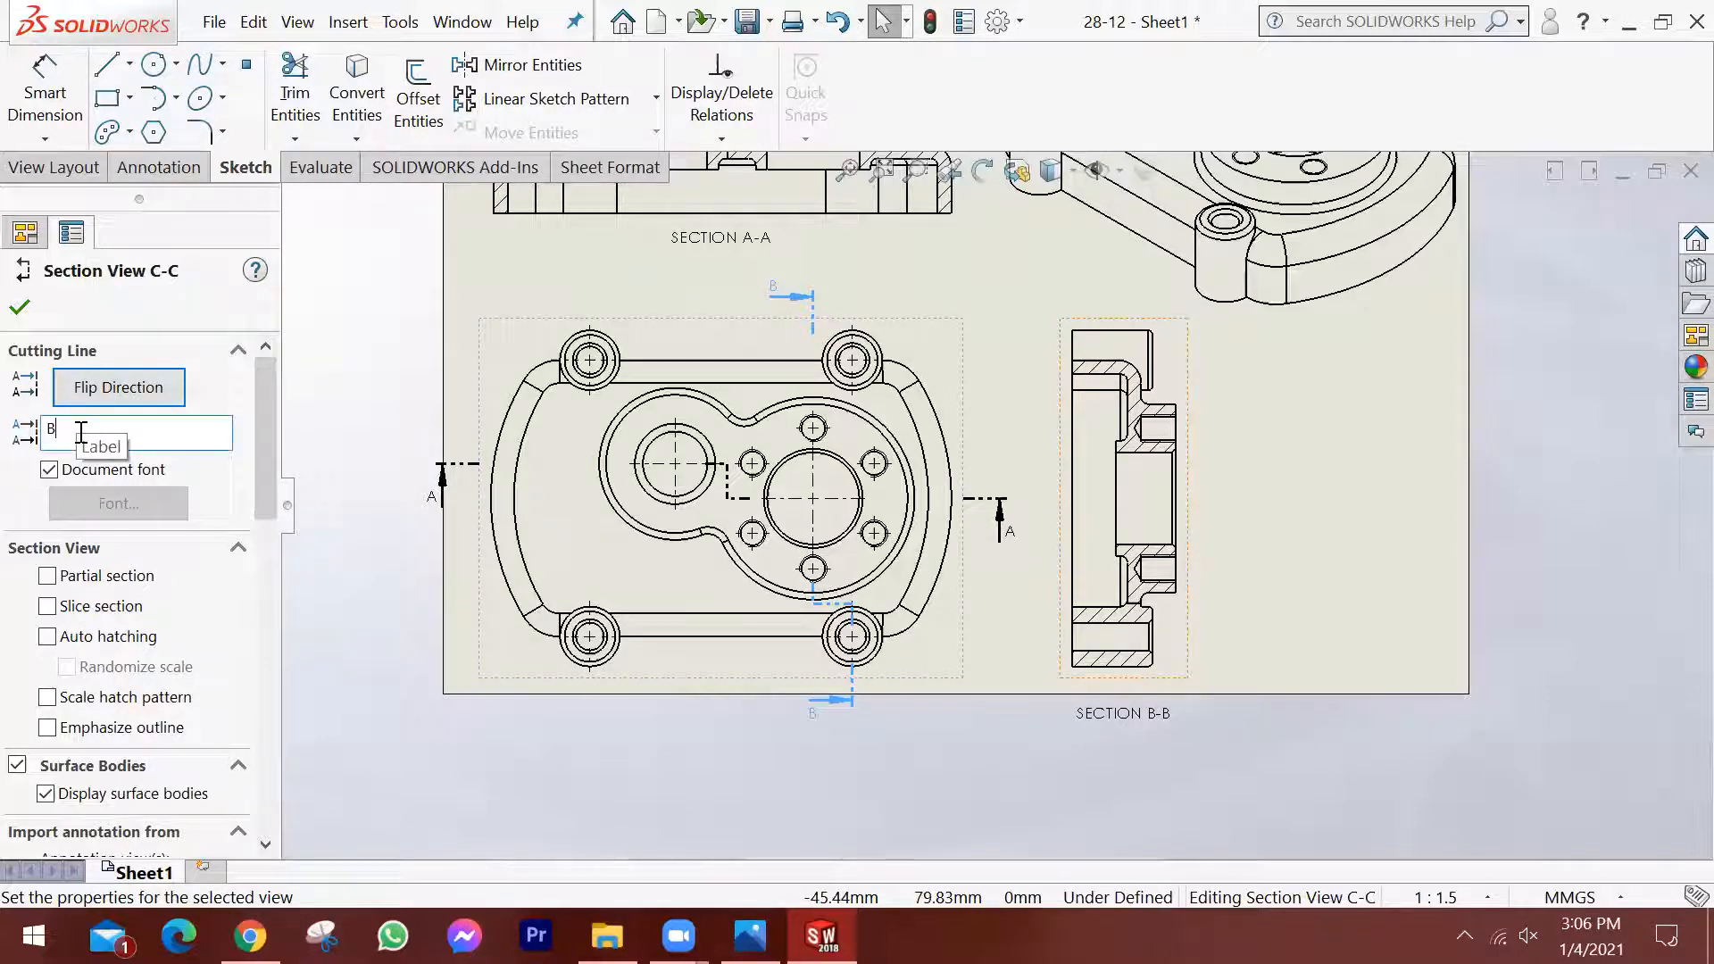
{"action": "left_click", "coordinate": [19, 308]}
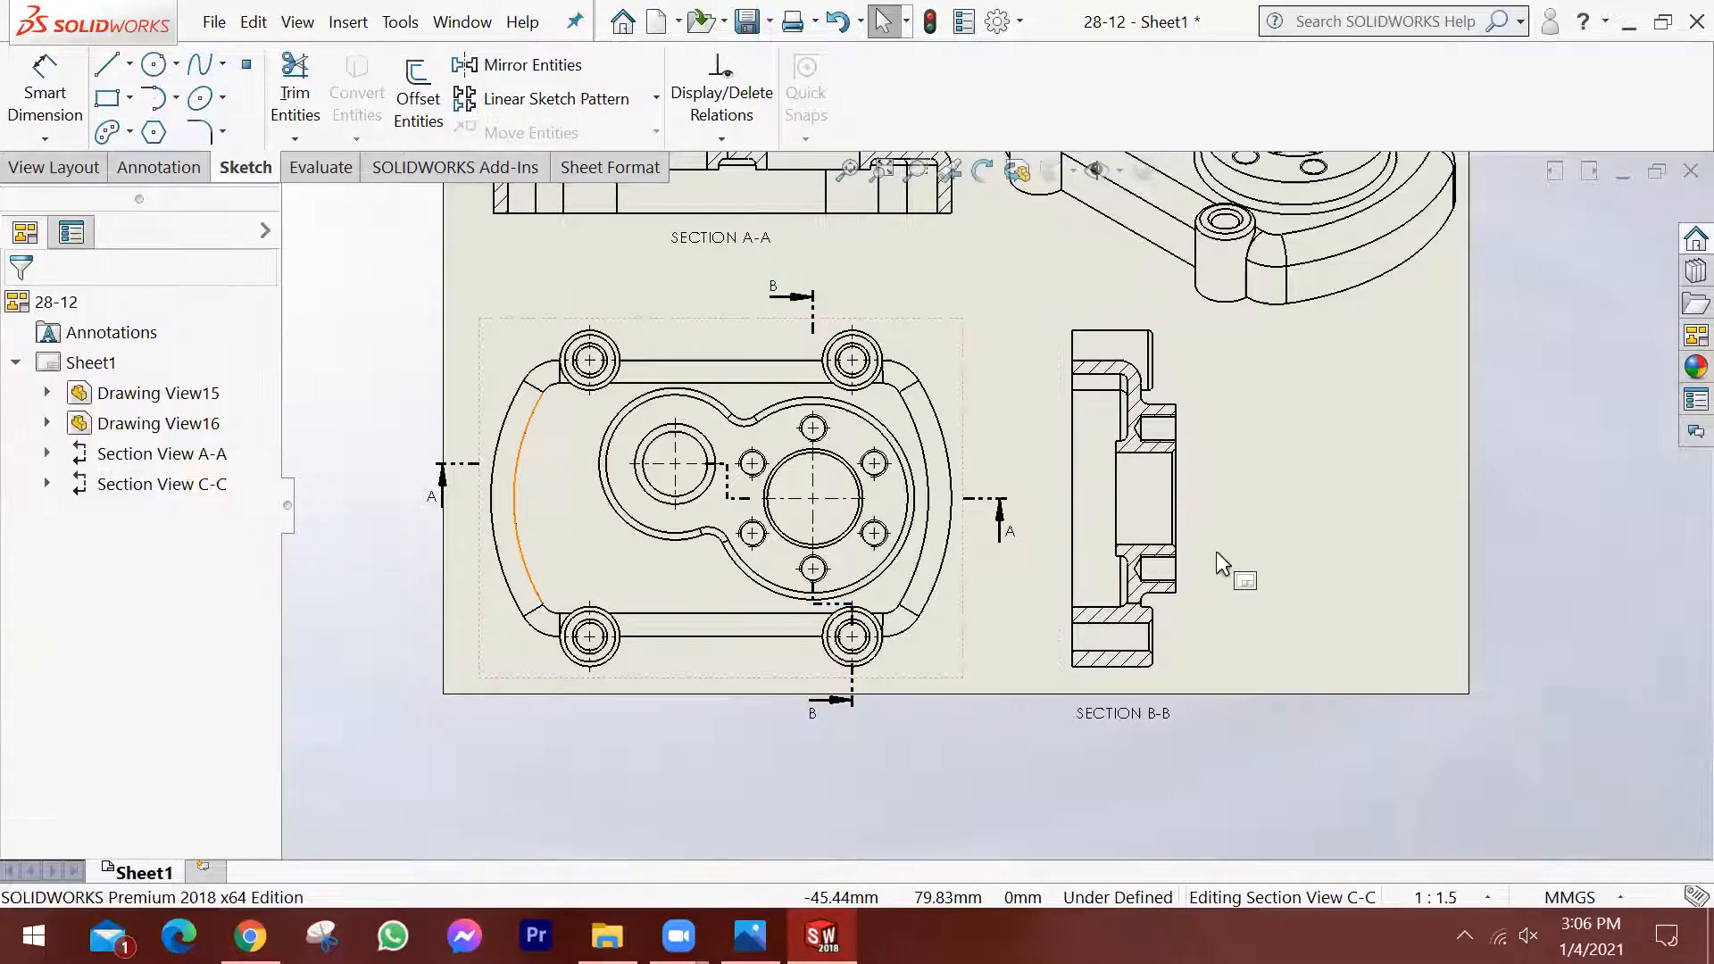
Move the top view slightly up and to the right so the views sit inside the sheet.
{"action": "left_click", "coordinate": [1269, 548]}
{"action": "scroll", "coordinate": [998, 405], "scroll_direction": "down", "scroll_amount": 3}
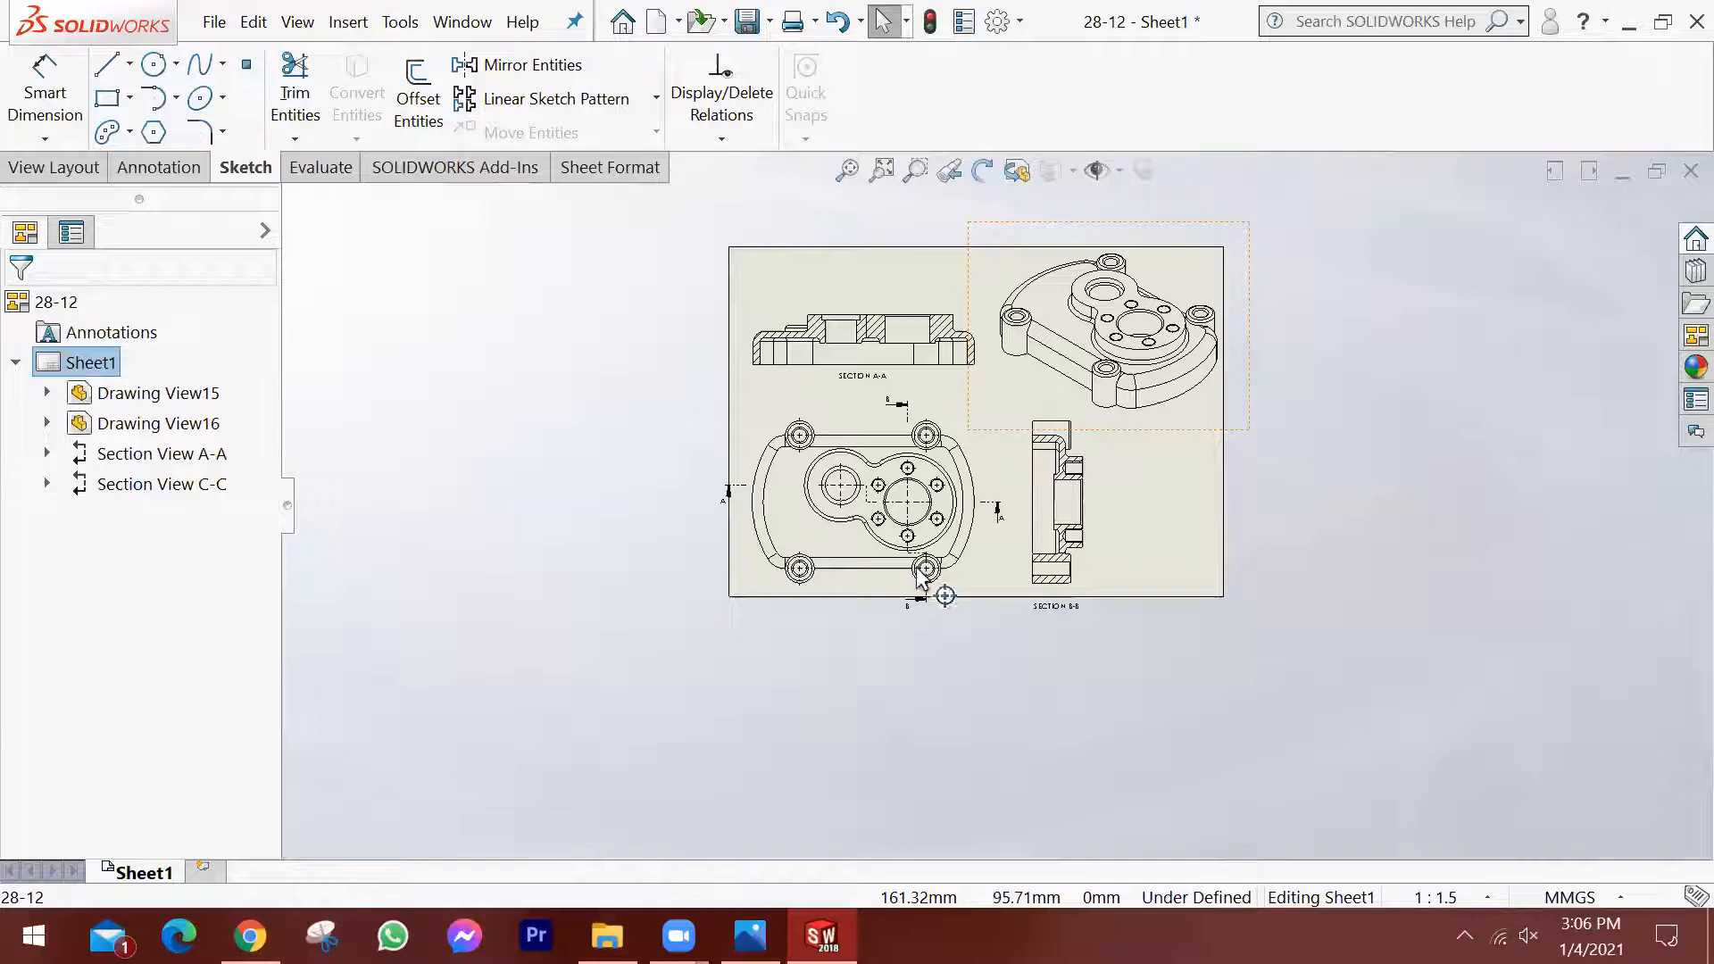
{"action": "scroll", "coordinate": [1029, 641], "scroll_direction": "up", "scroll_amount": 1}
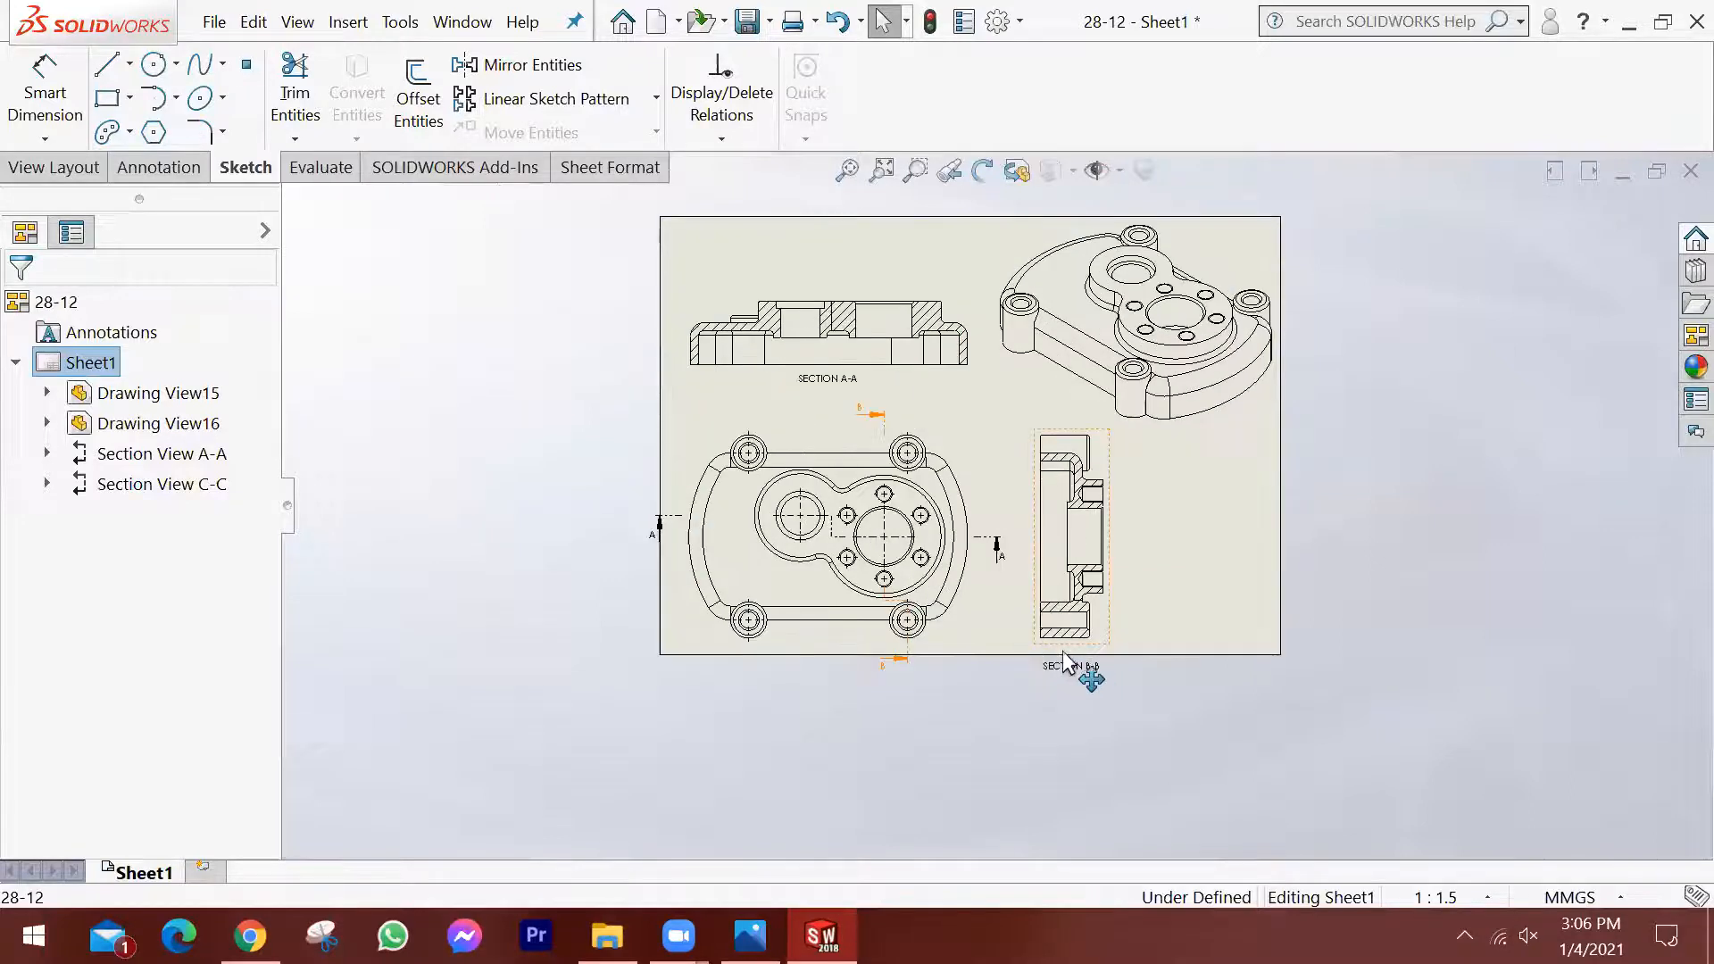
{"action": "left_click", "coordinate": [951, 432]}
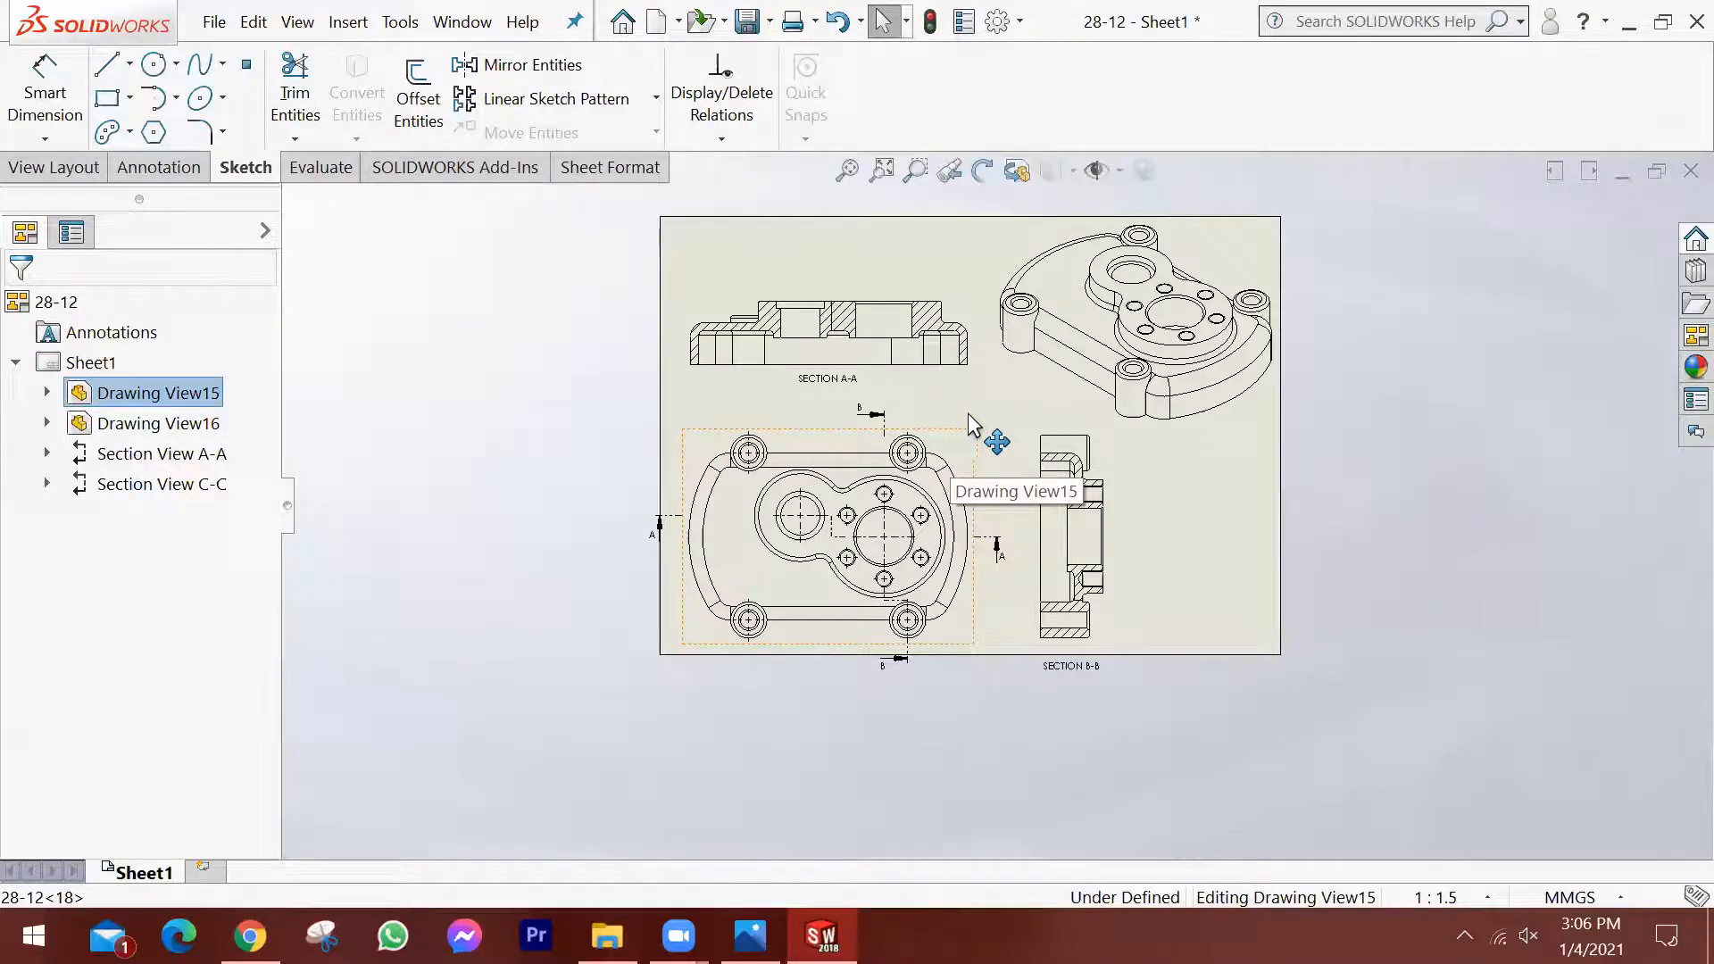
{"action": "left_click_drag", "start_coordinate": [968, 424], "coordinate": [985, 410]}
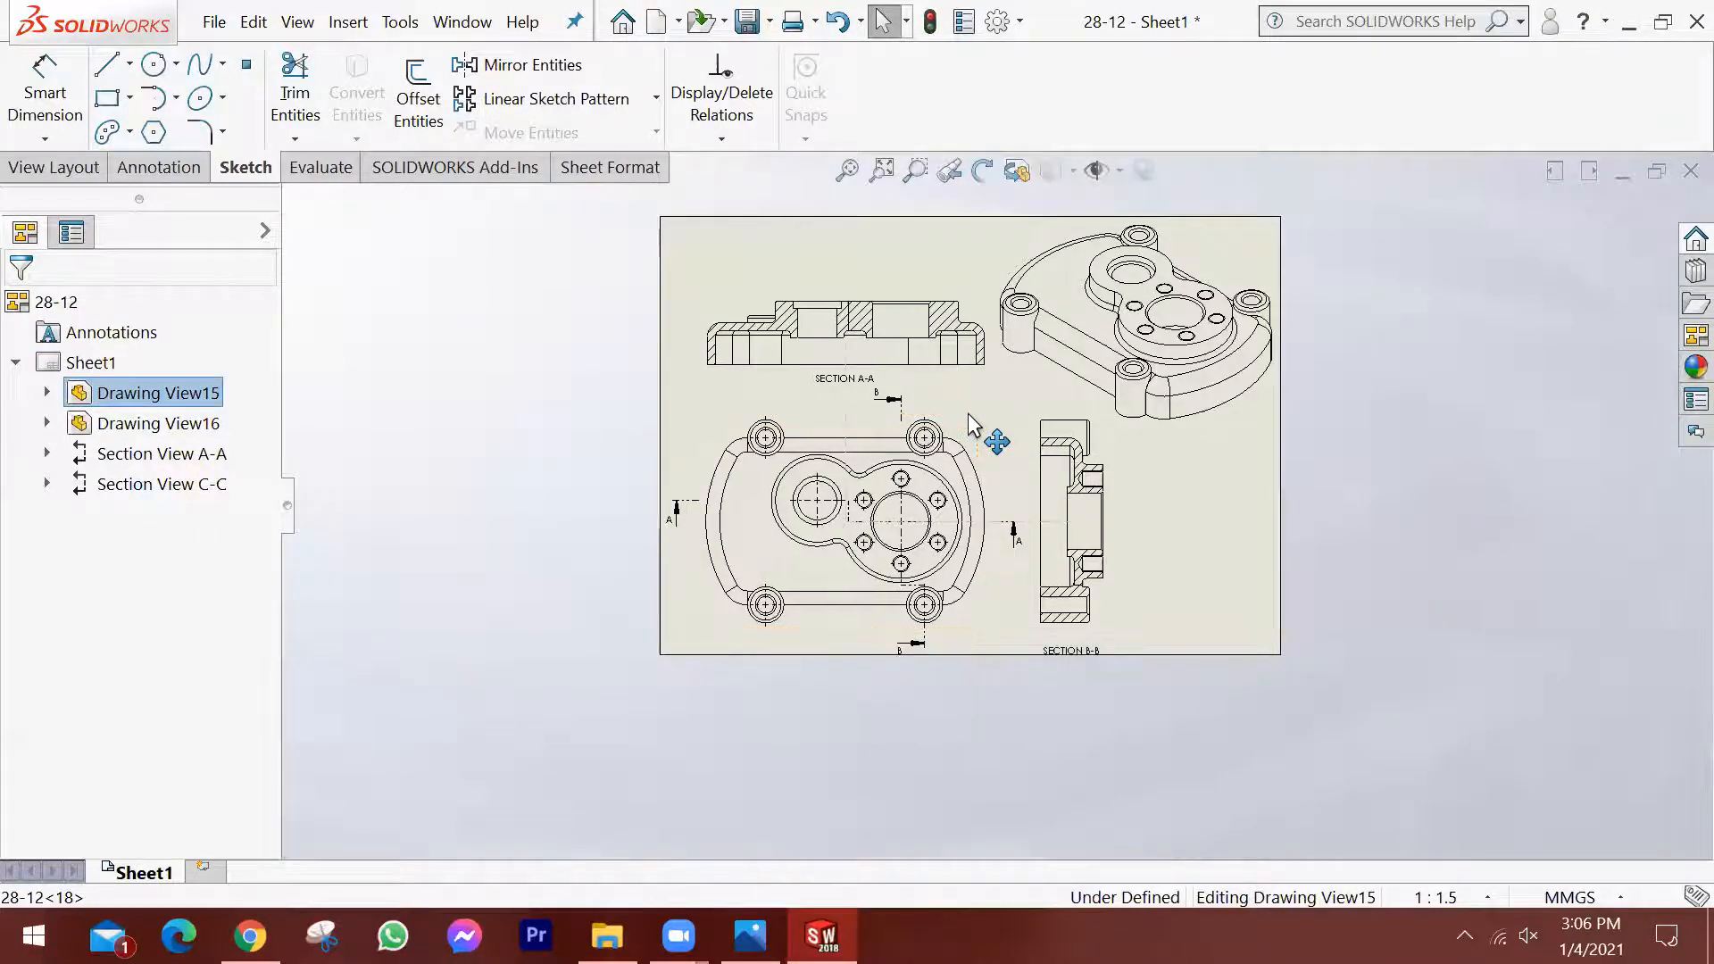
{"action": "left_click", "coordinate": [1107, 629]}
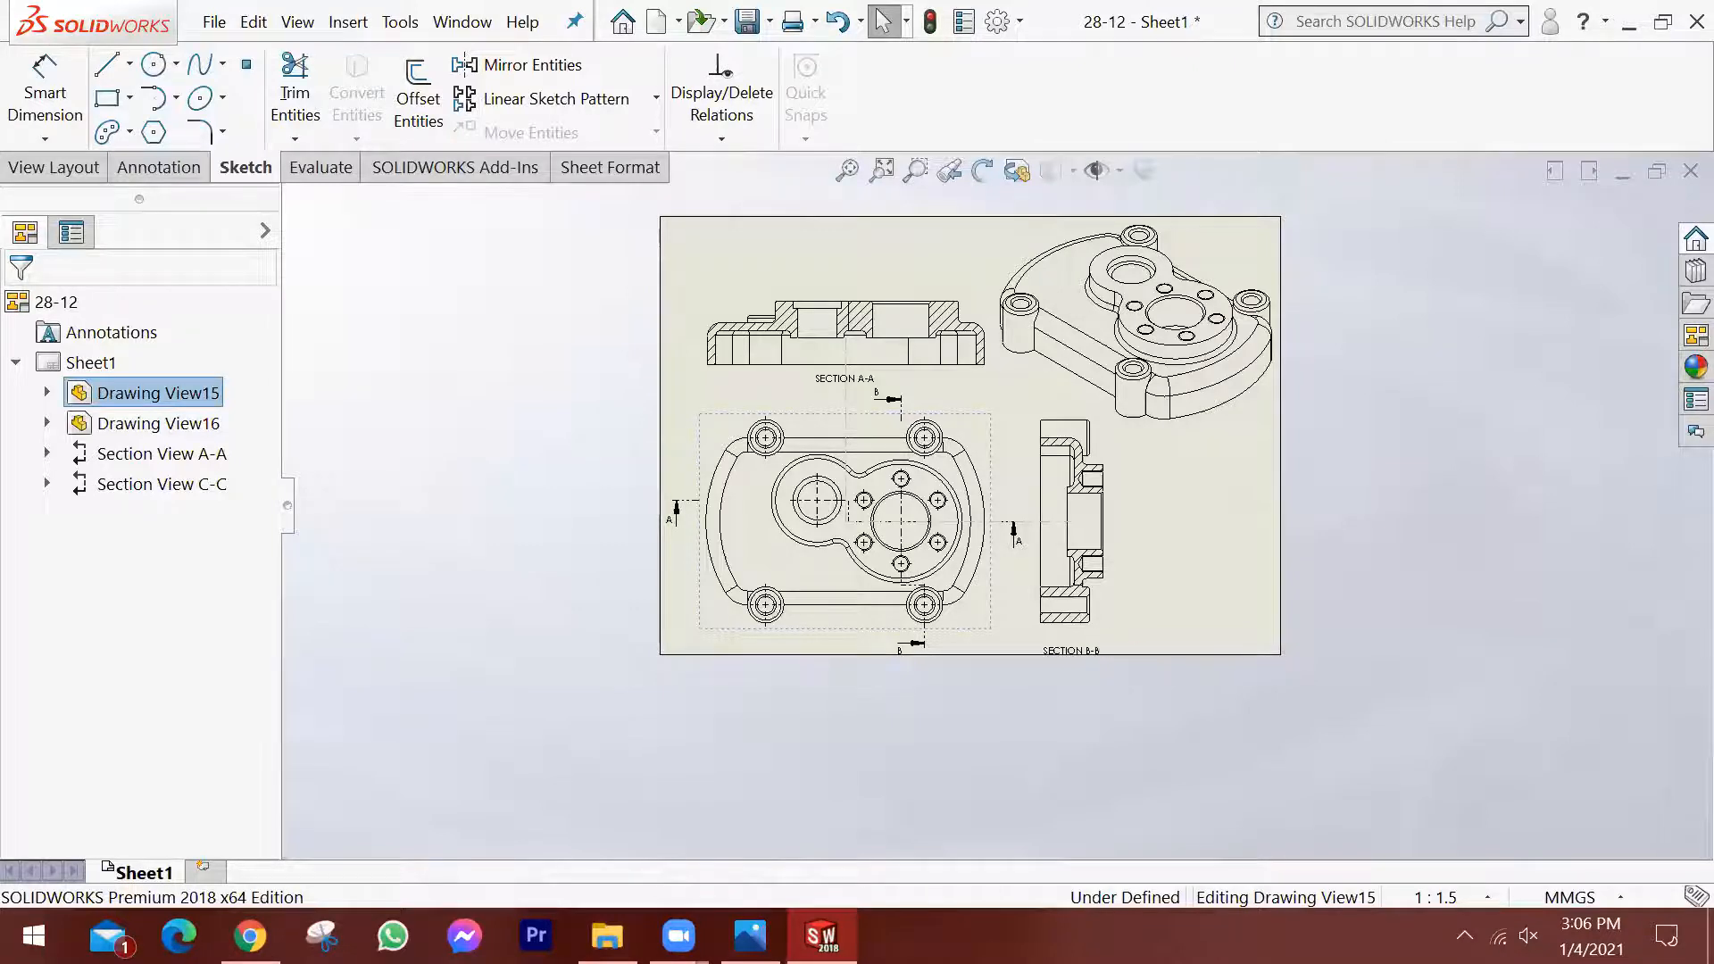
{"action": "scroll", "coordinate": [870, 381], "scroll_direction": "down", "scroll_amount": 2}
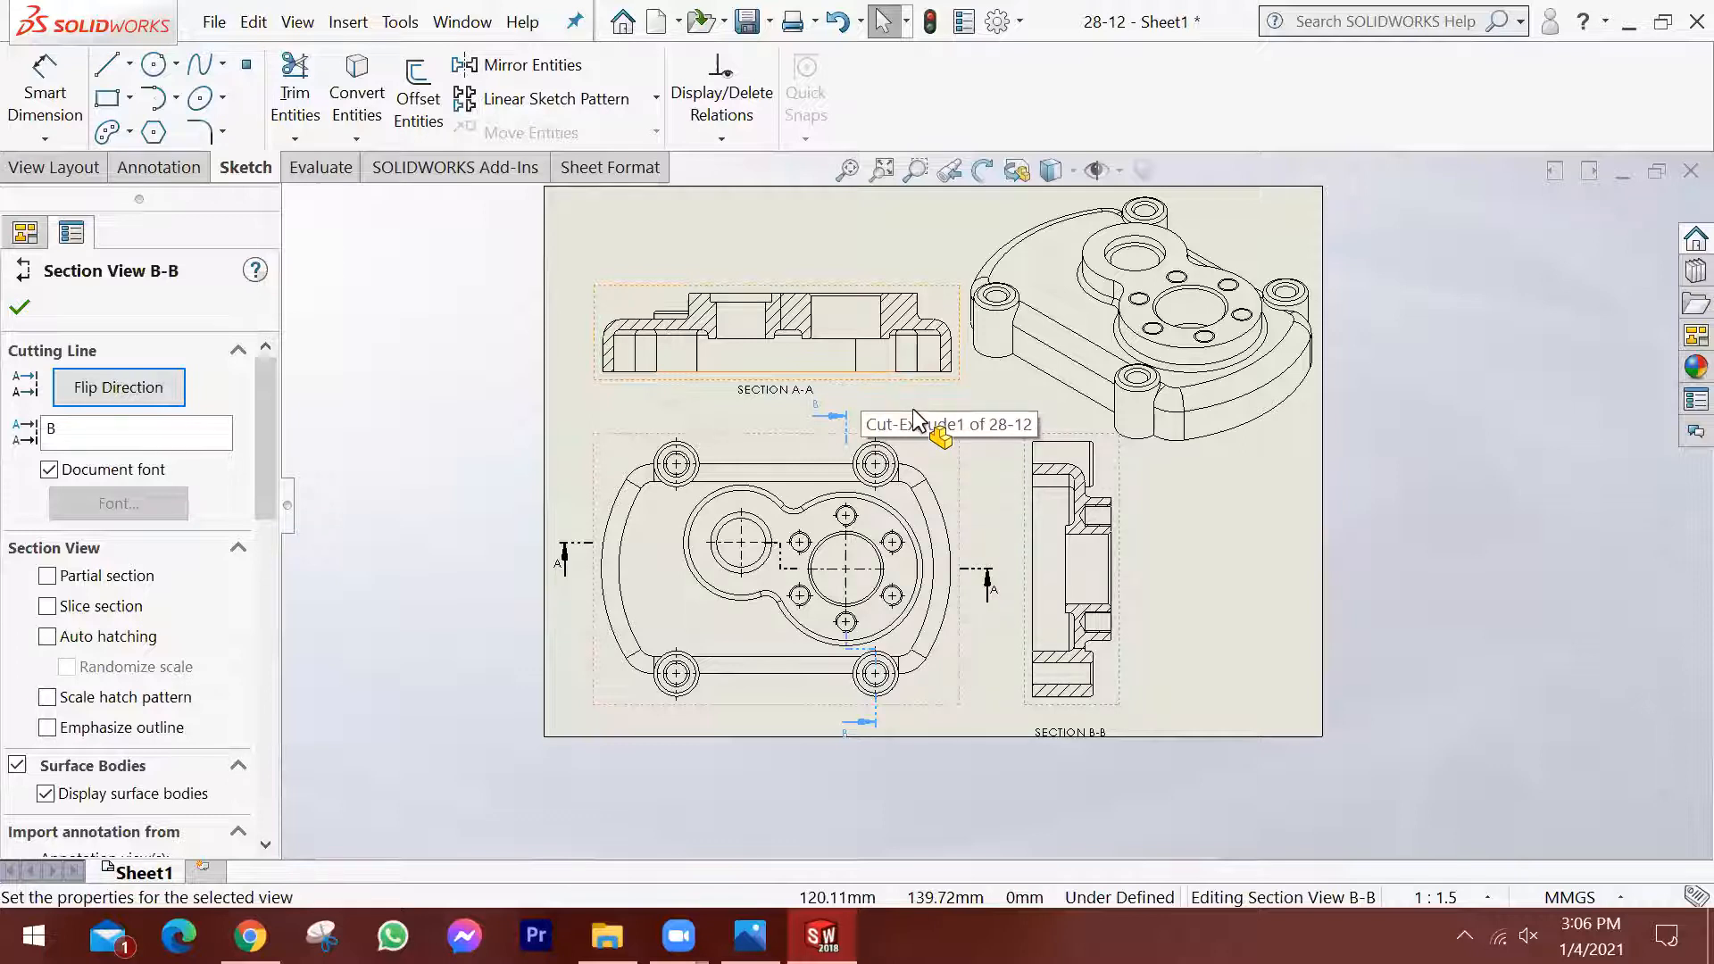
{"action": "scroll", "coordinate": [912, 412], "scroll_direction": "up", "scroll_amount": 1}
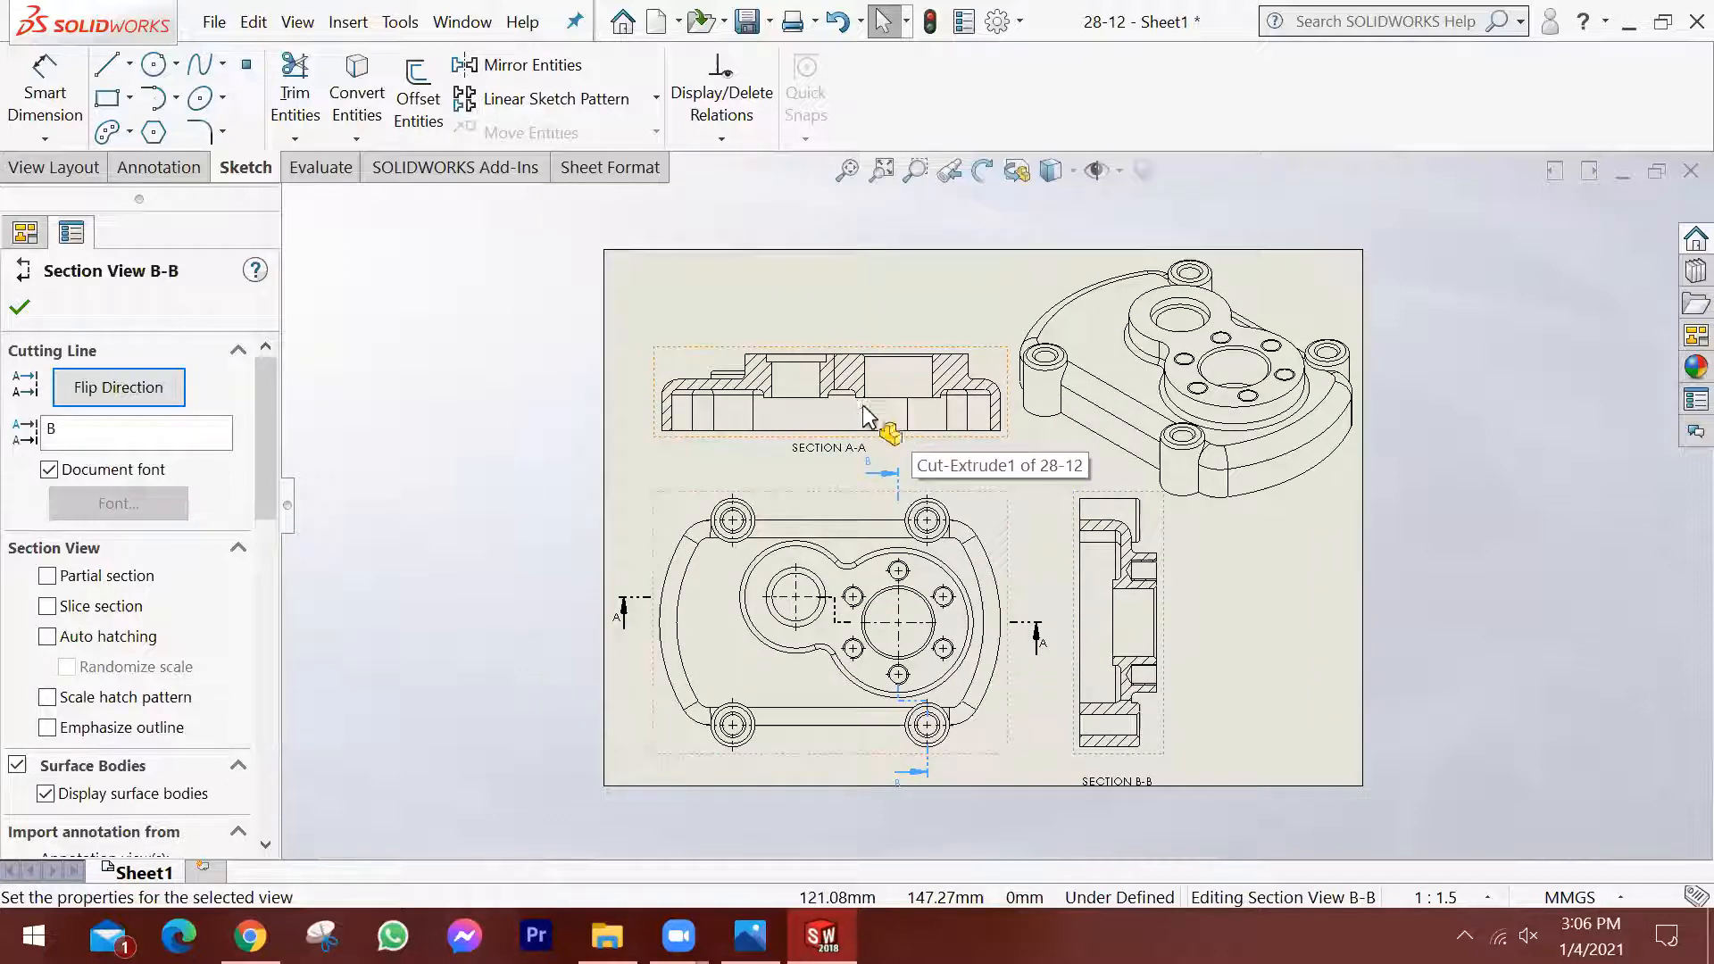
{"action": "scroll", "coordinate": [857, 305], "scroll_direction": "down", "scroll_amount": 1}
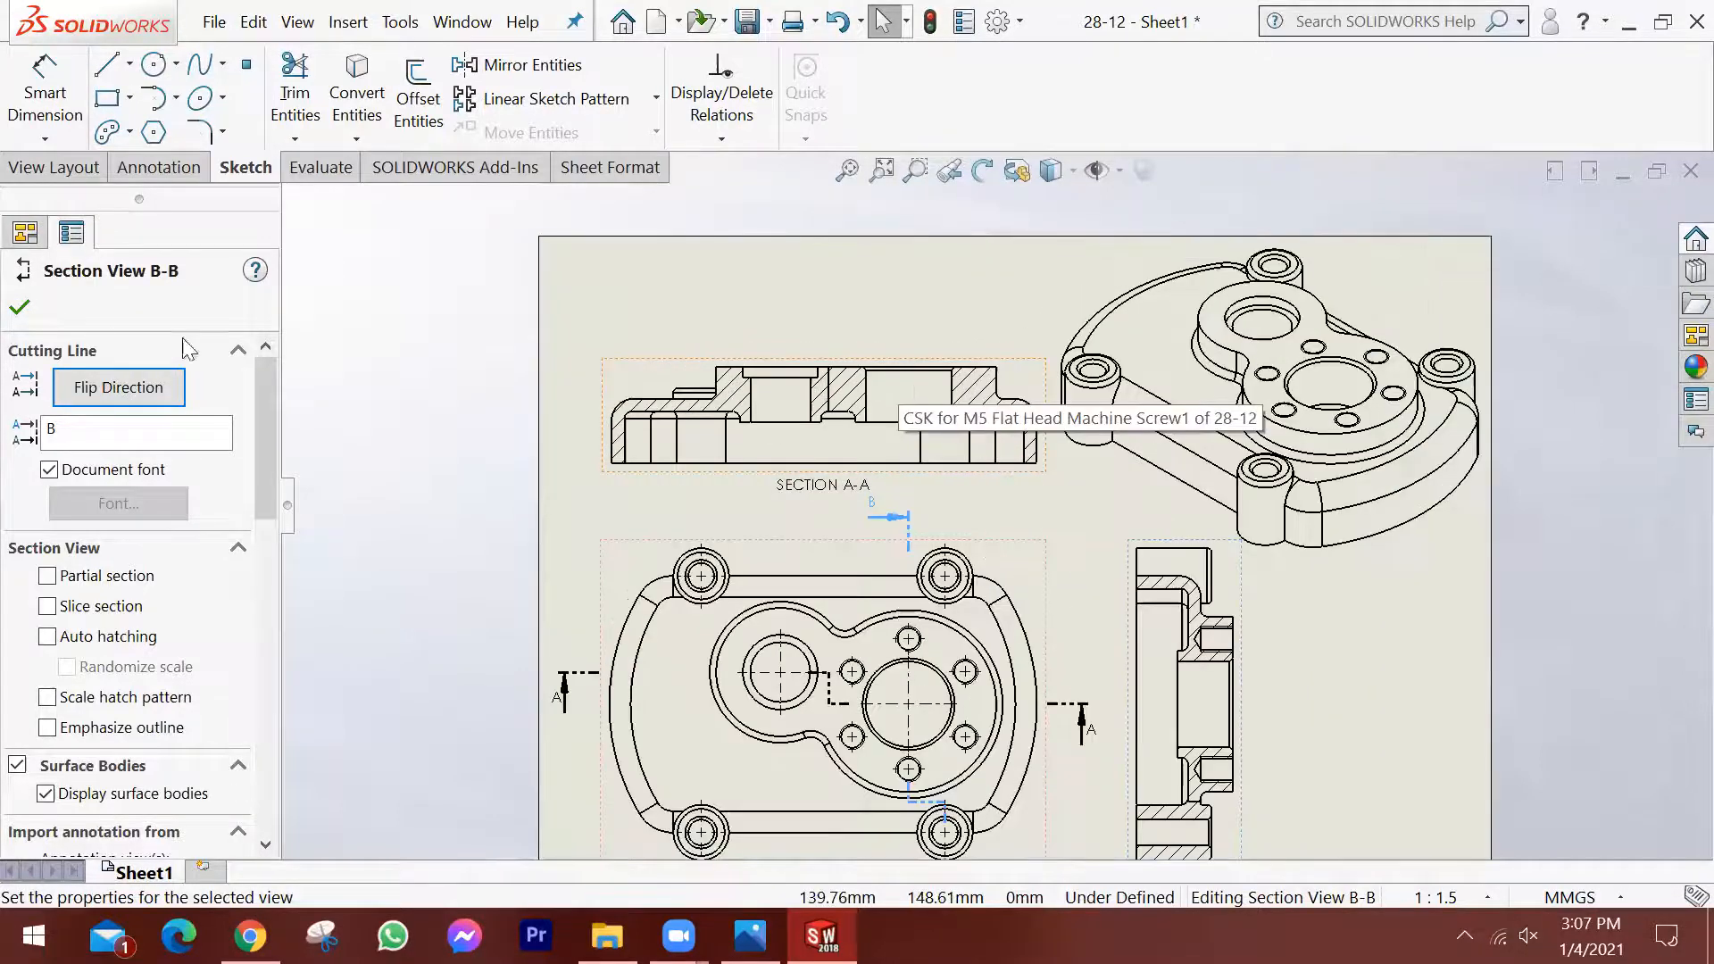
{"action": "key", "text": "Escape"}
{"action": "scroll", "coordinate": [1060, 491], "scroll_direction": "up", "scroll_amount": 1}
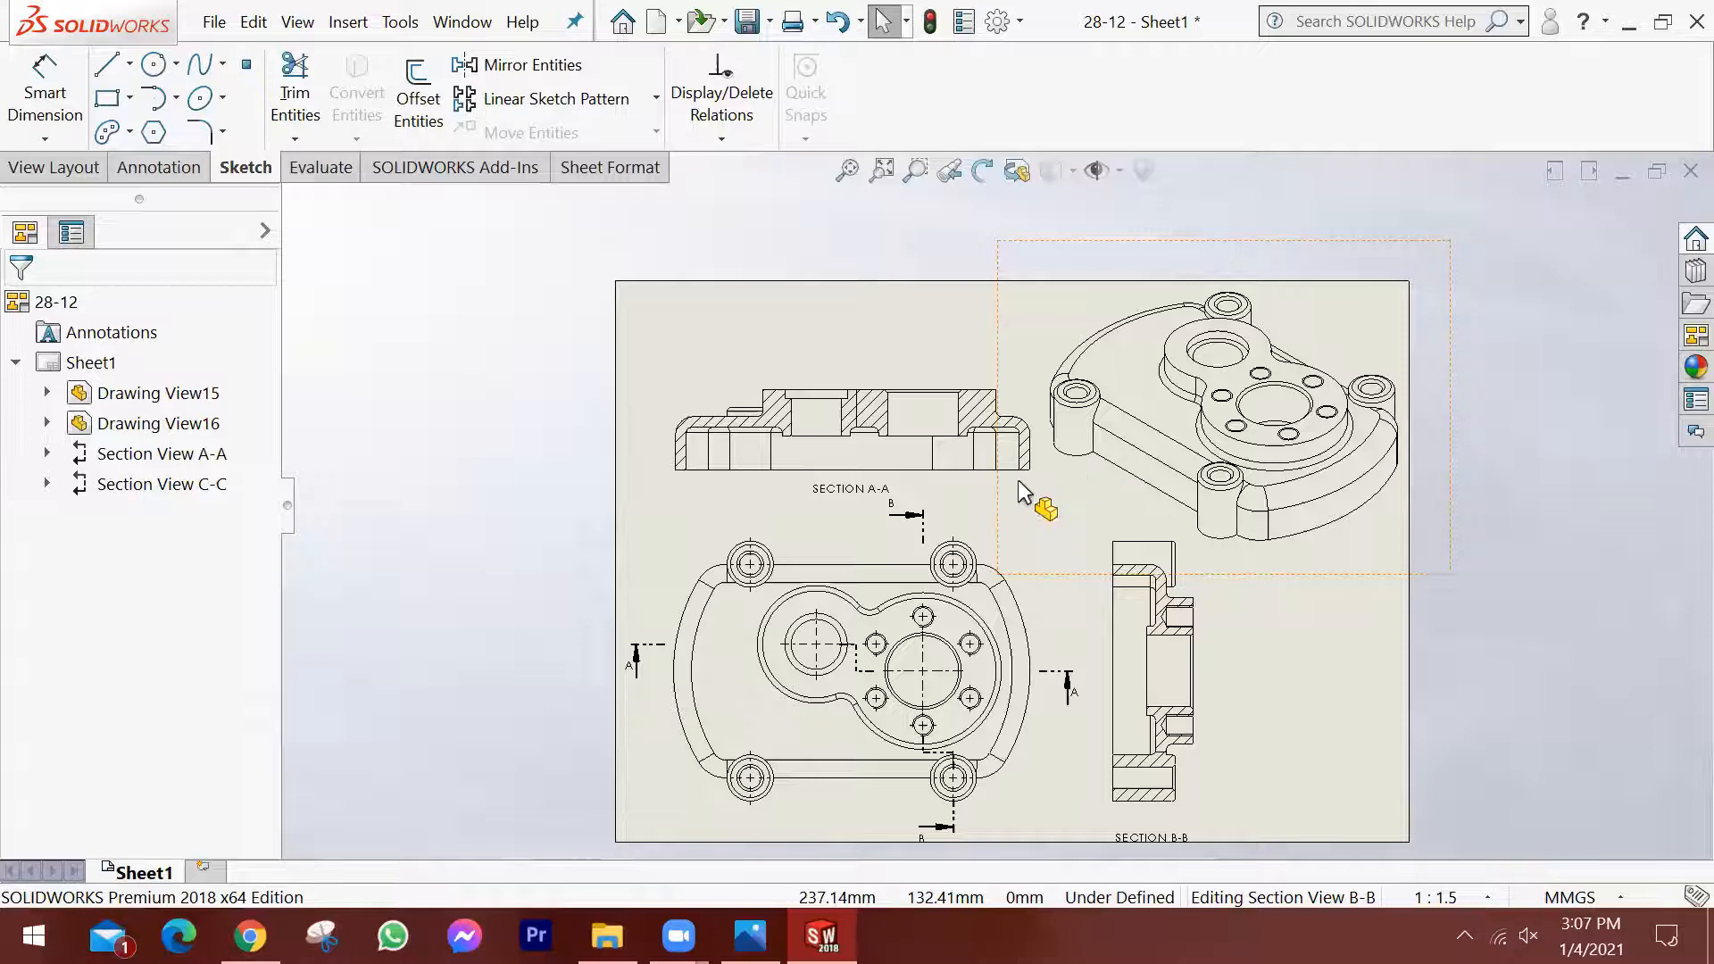
{"action": "scroll", "coordinate": [1041, 480], "scroll_direction": "up", "scroll_amount": 1}
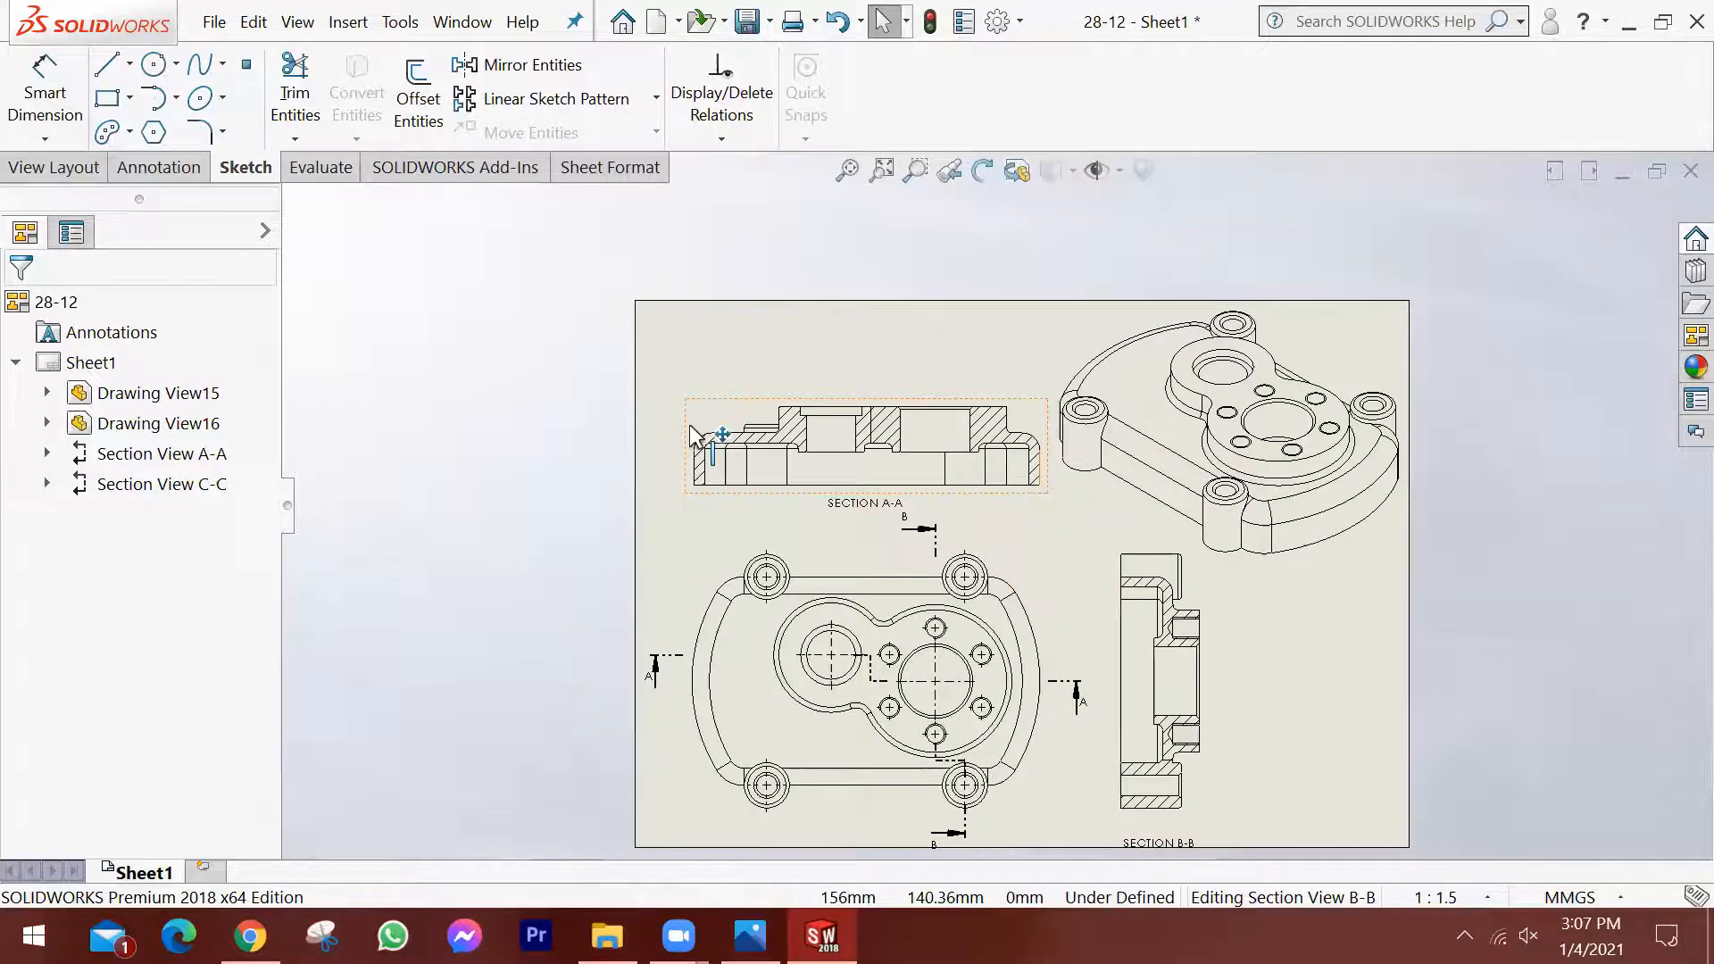
{"action": "scroll", "coordinate": [538, 319], "scroll_direction": "down", "scroll_amount": 1}
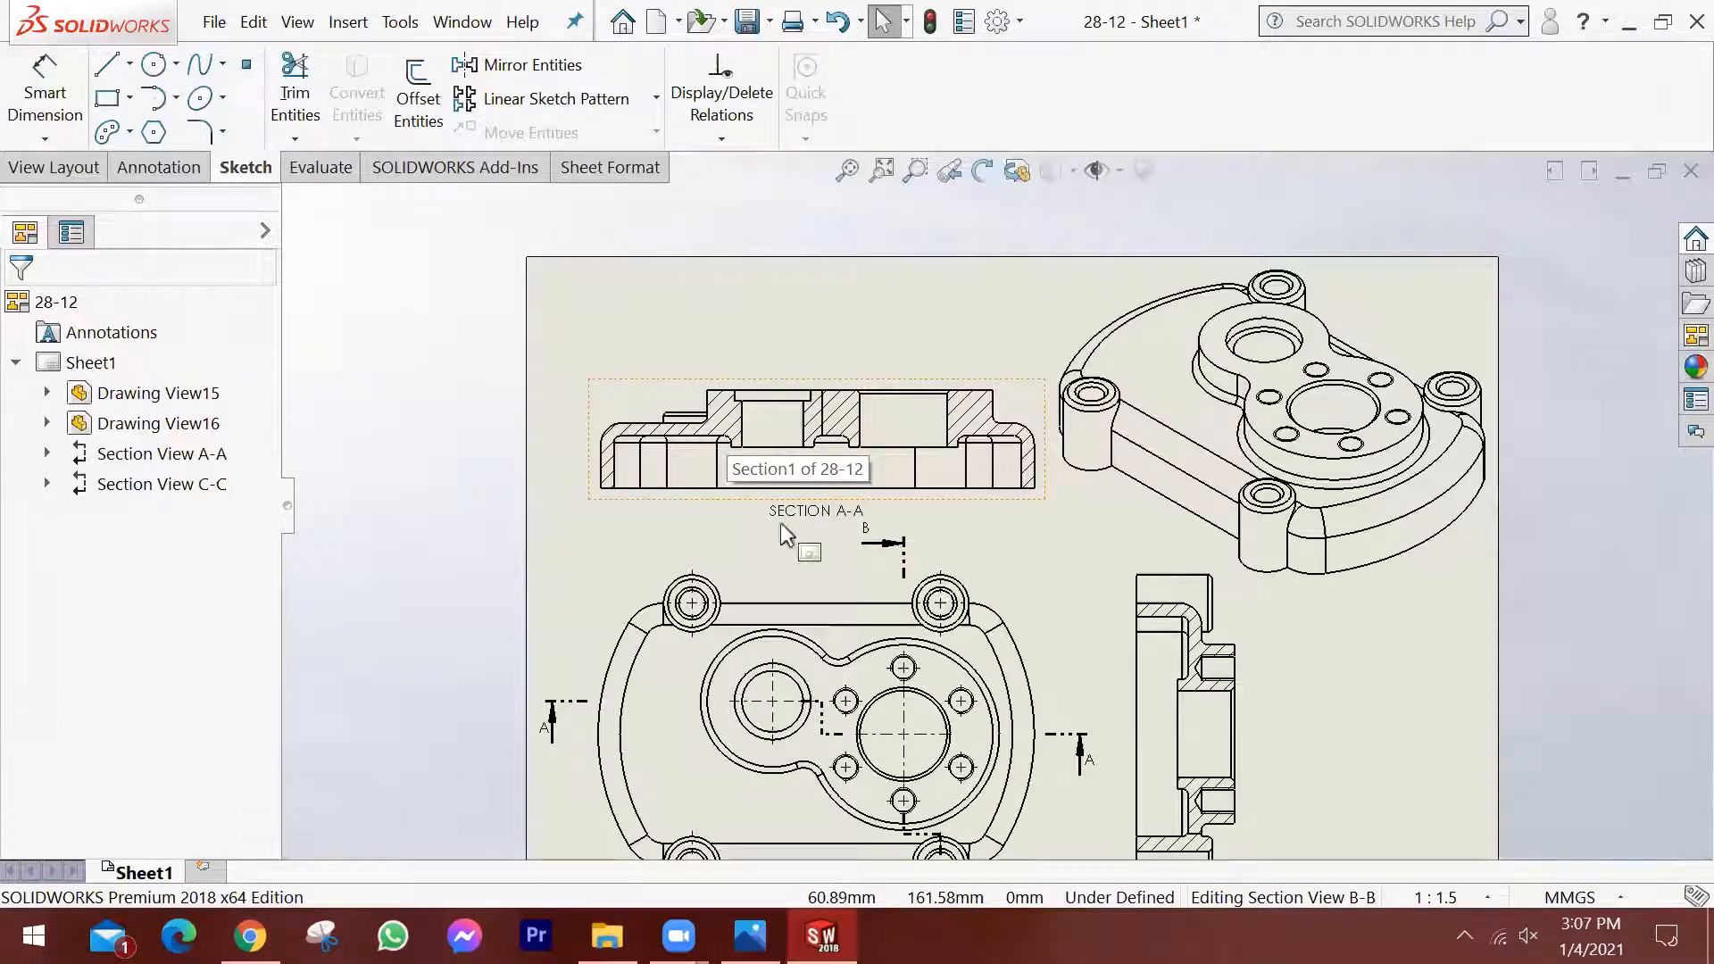
{"action": "key", "text": "f"}
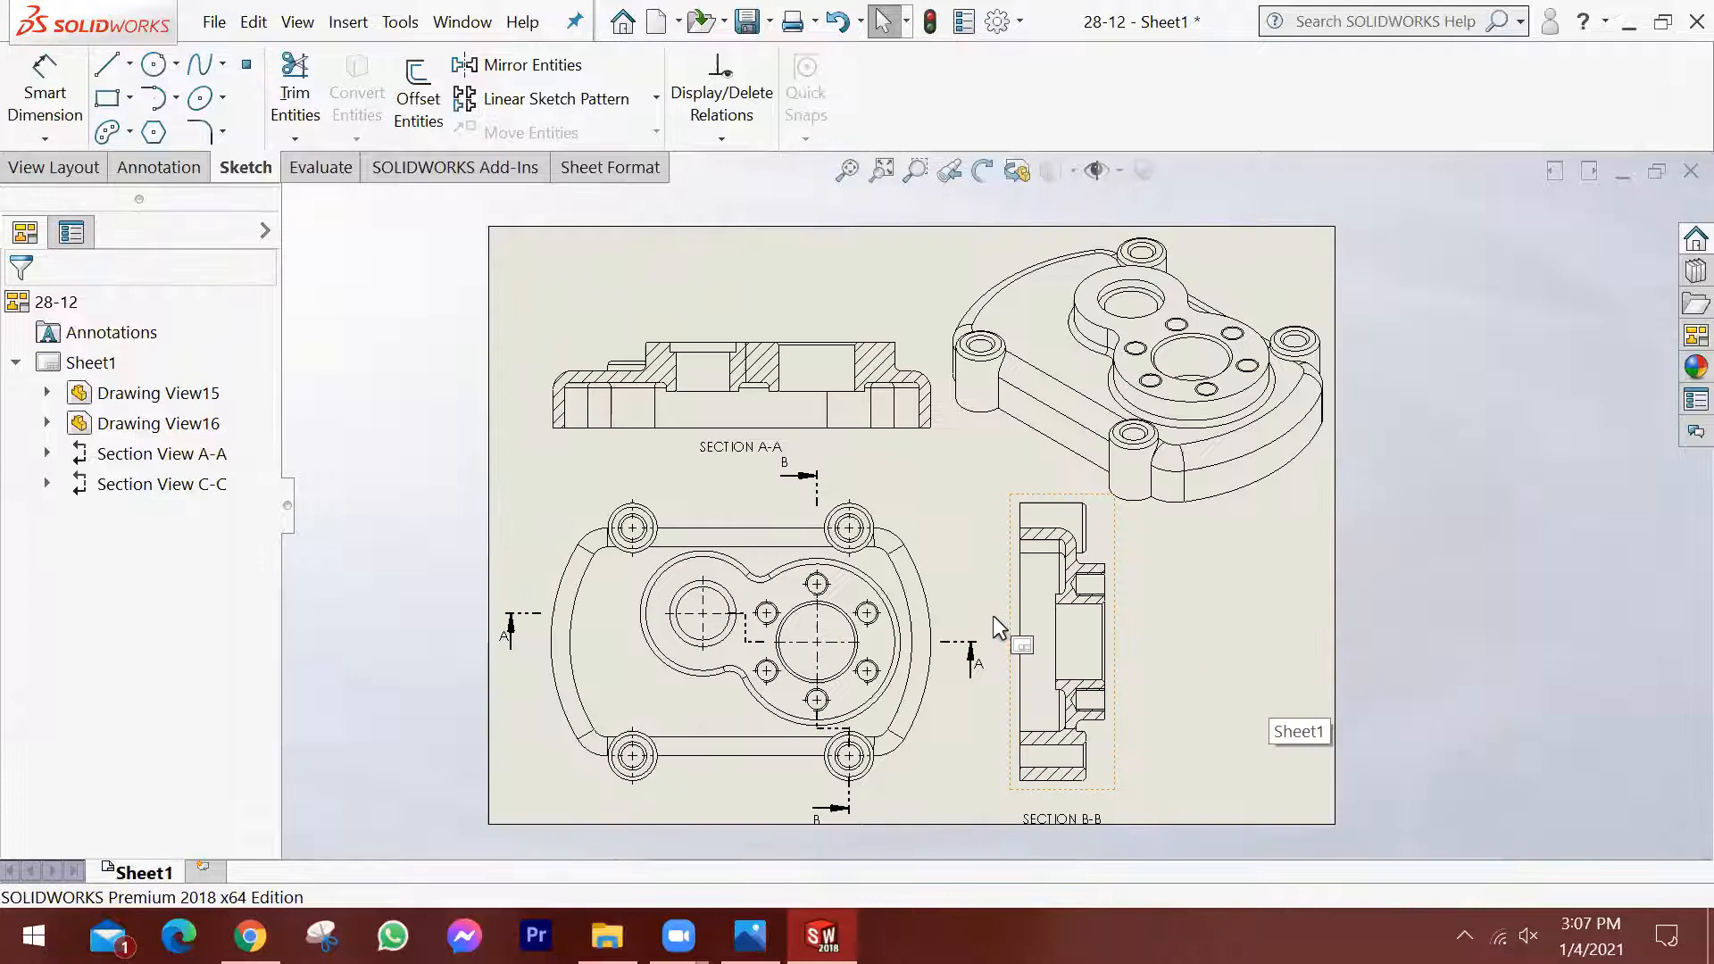
{"action": "left_click", "coordinate": [994, 617]}
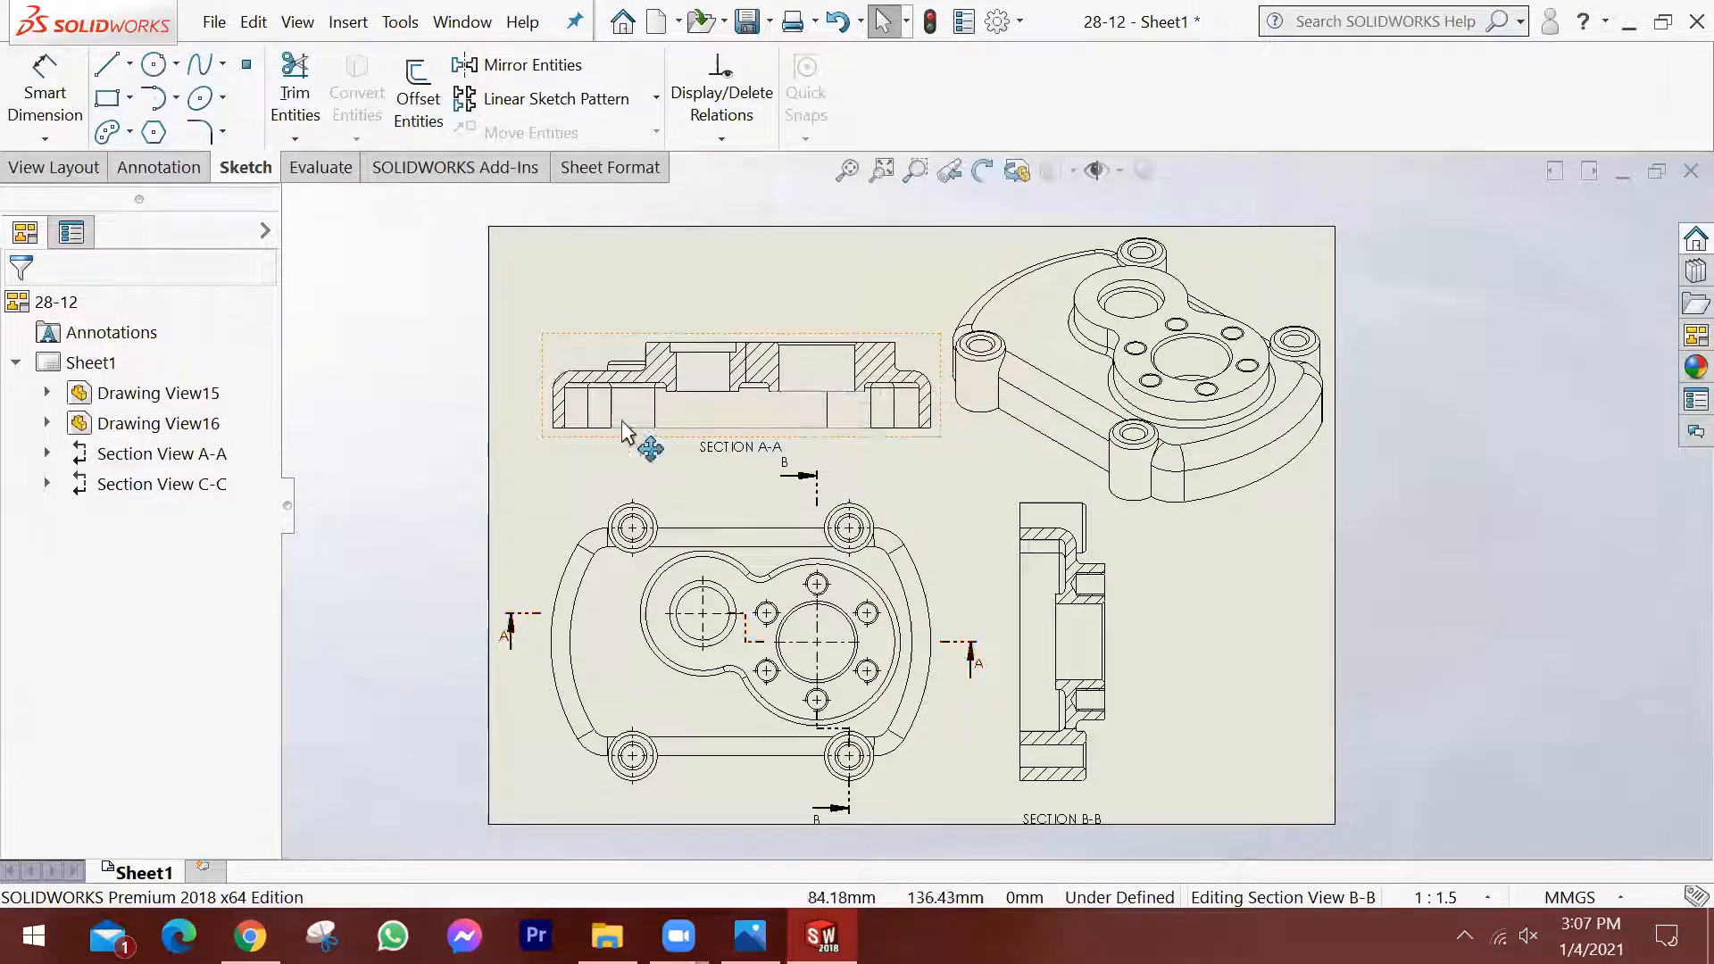
{"action": "left_click", "coordinate": [175, 174]}
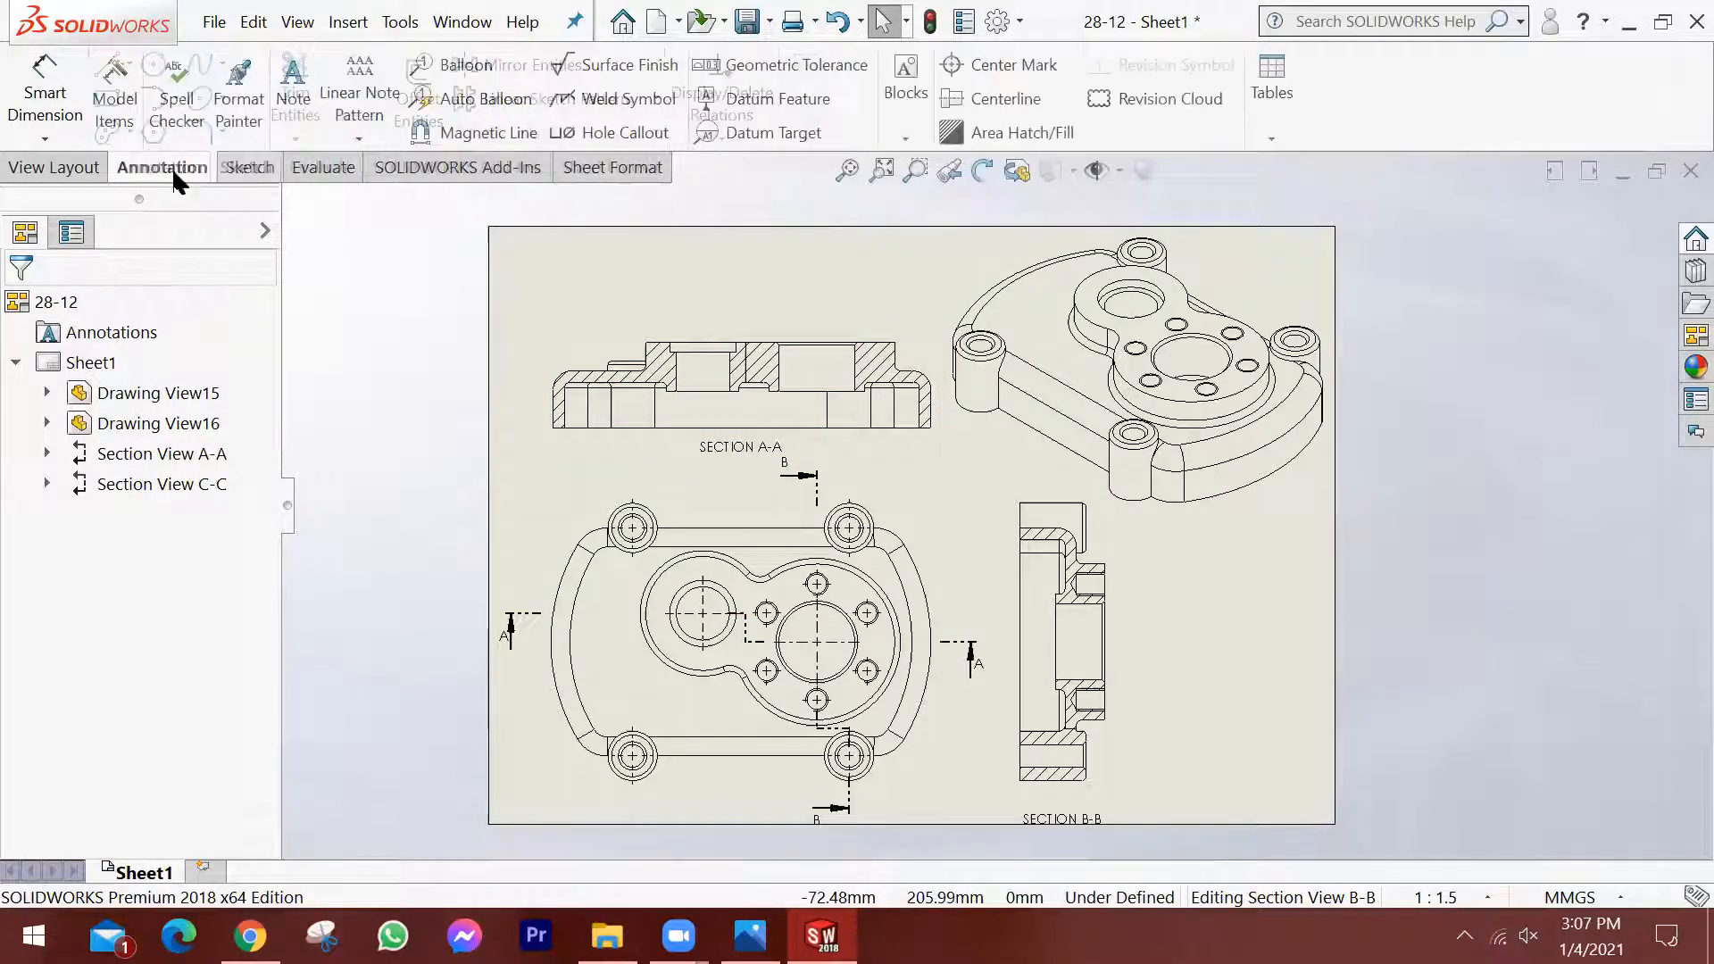
{"action": "left_click", "coordinate": [246, 169]}
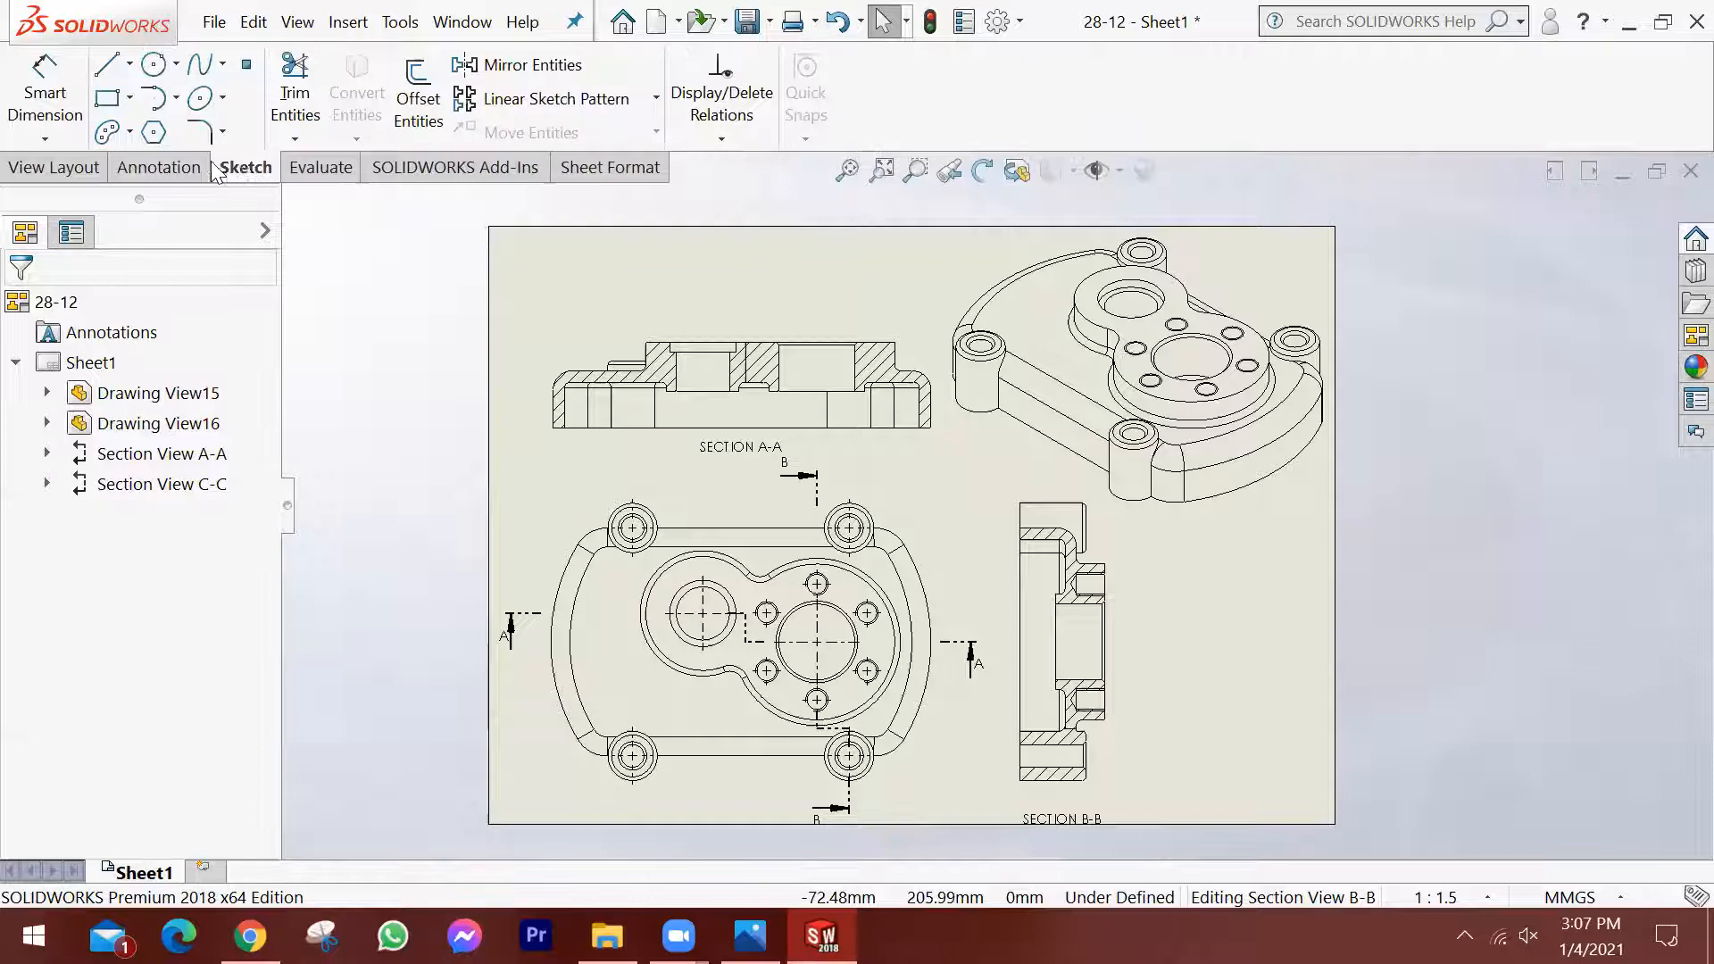
Dimension the overall height of section A-A from its base to the boss's top face, placing the dimension to the view's right.
{"action": "left_click", "coordinate": [49, 87]}
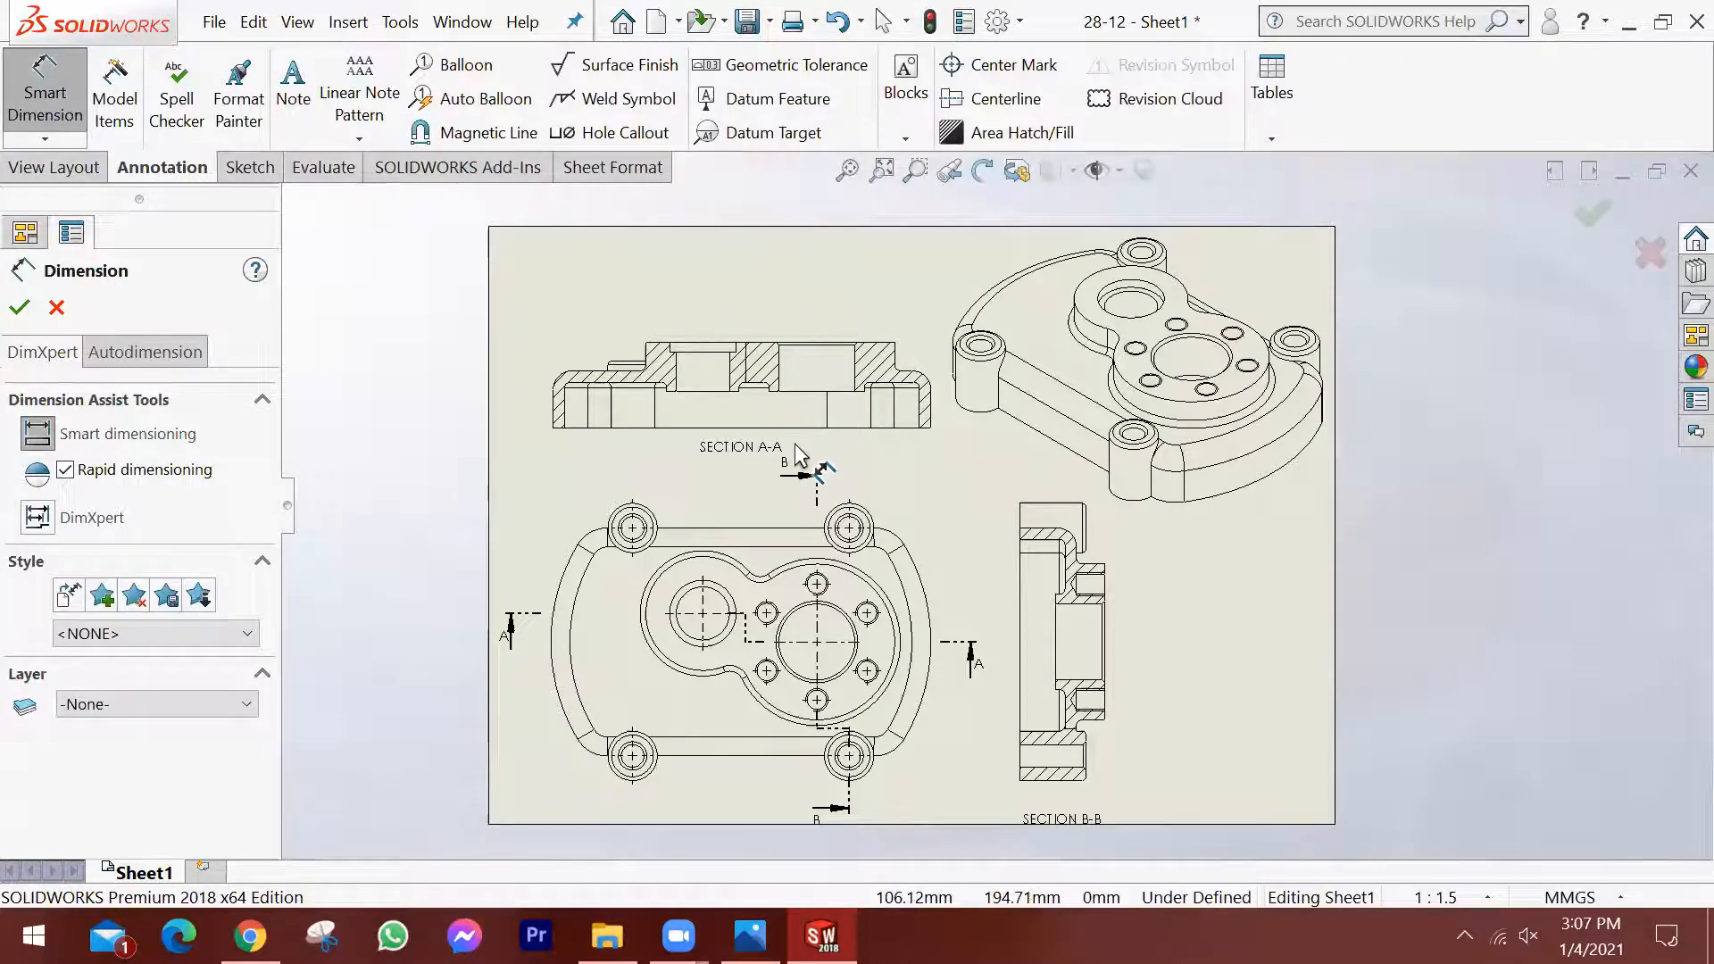
{"action": "scroll", "coordinate": [799, 455], "scroll_direction": "down", "scroll_amount": 2}
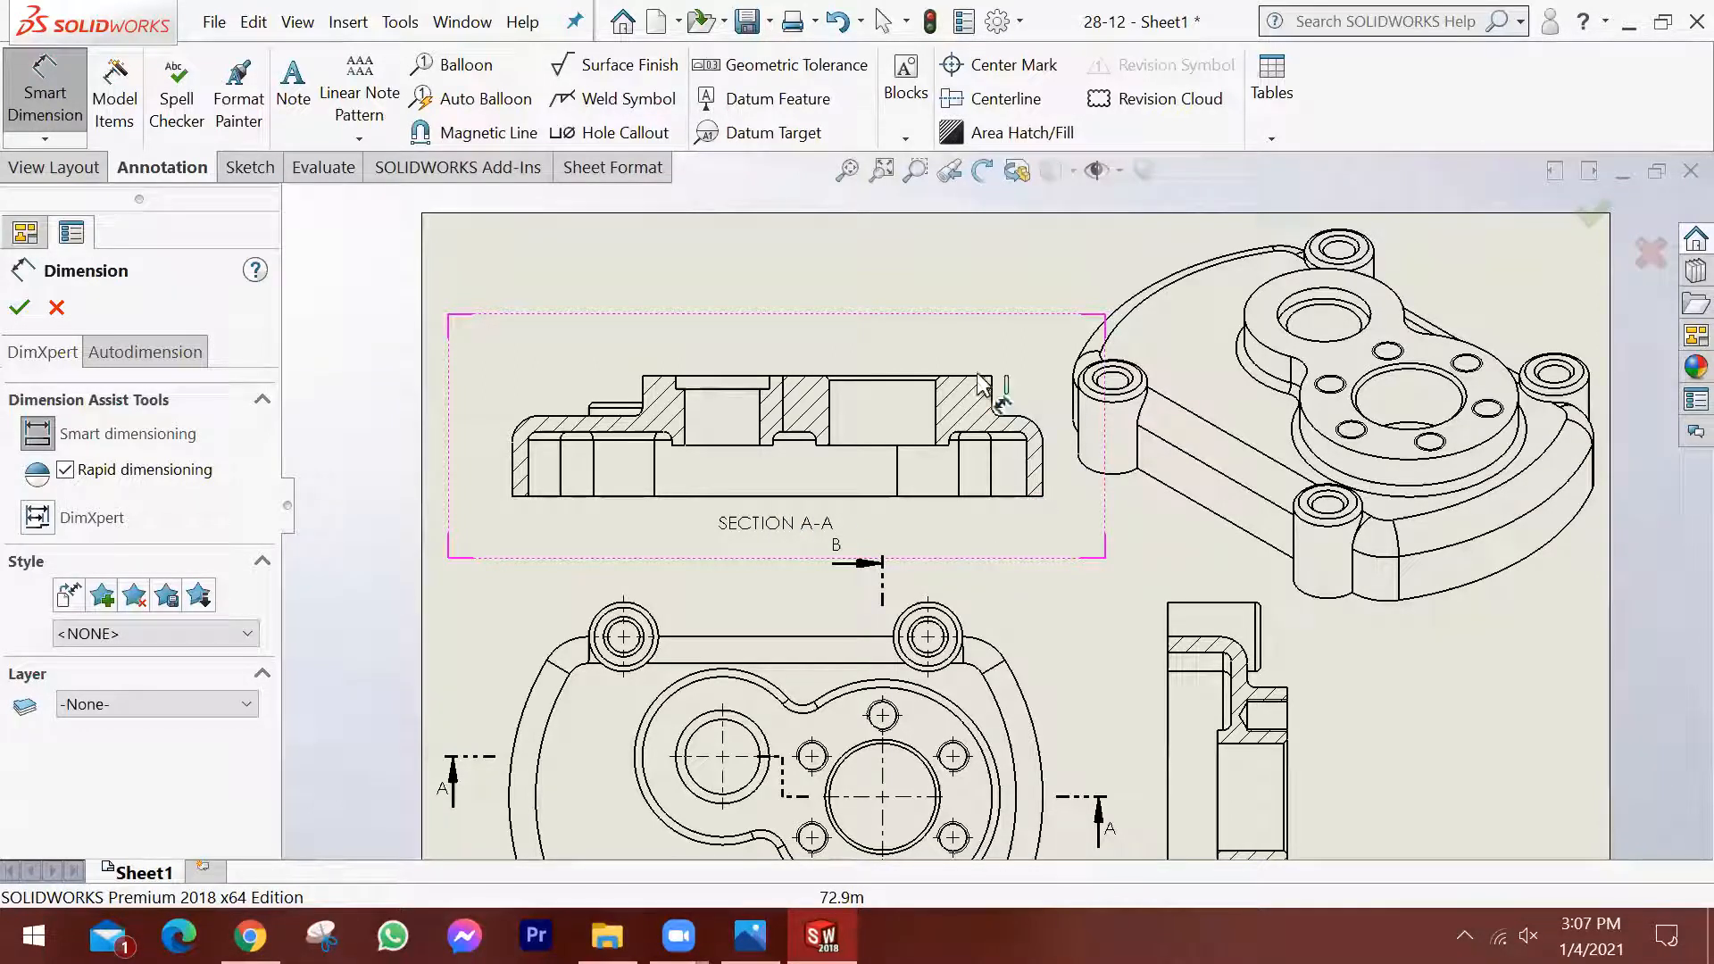
{"action": "left_click", "coordinate": [1071, 431]}
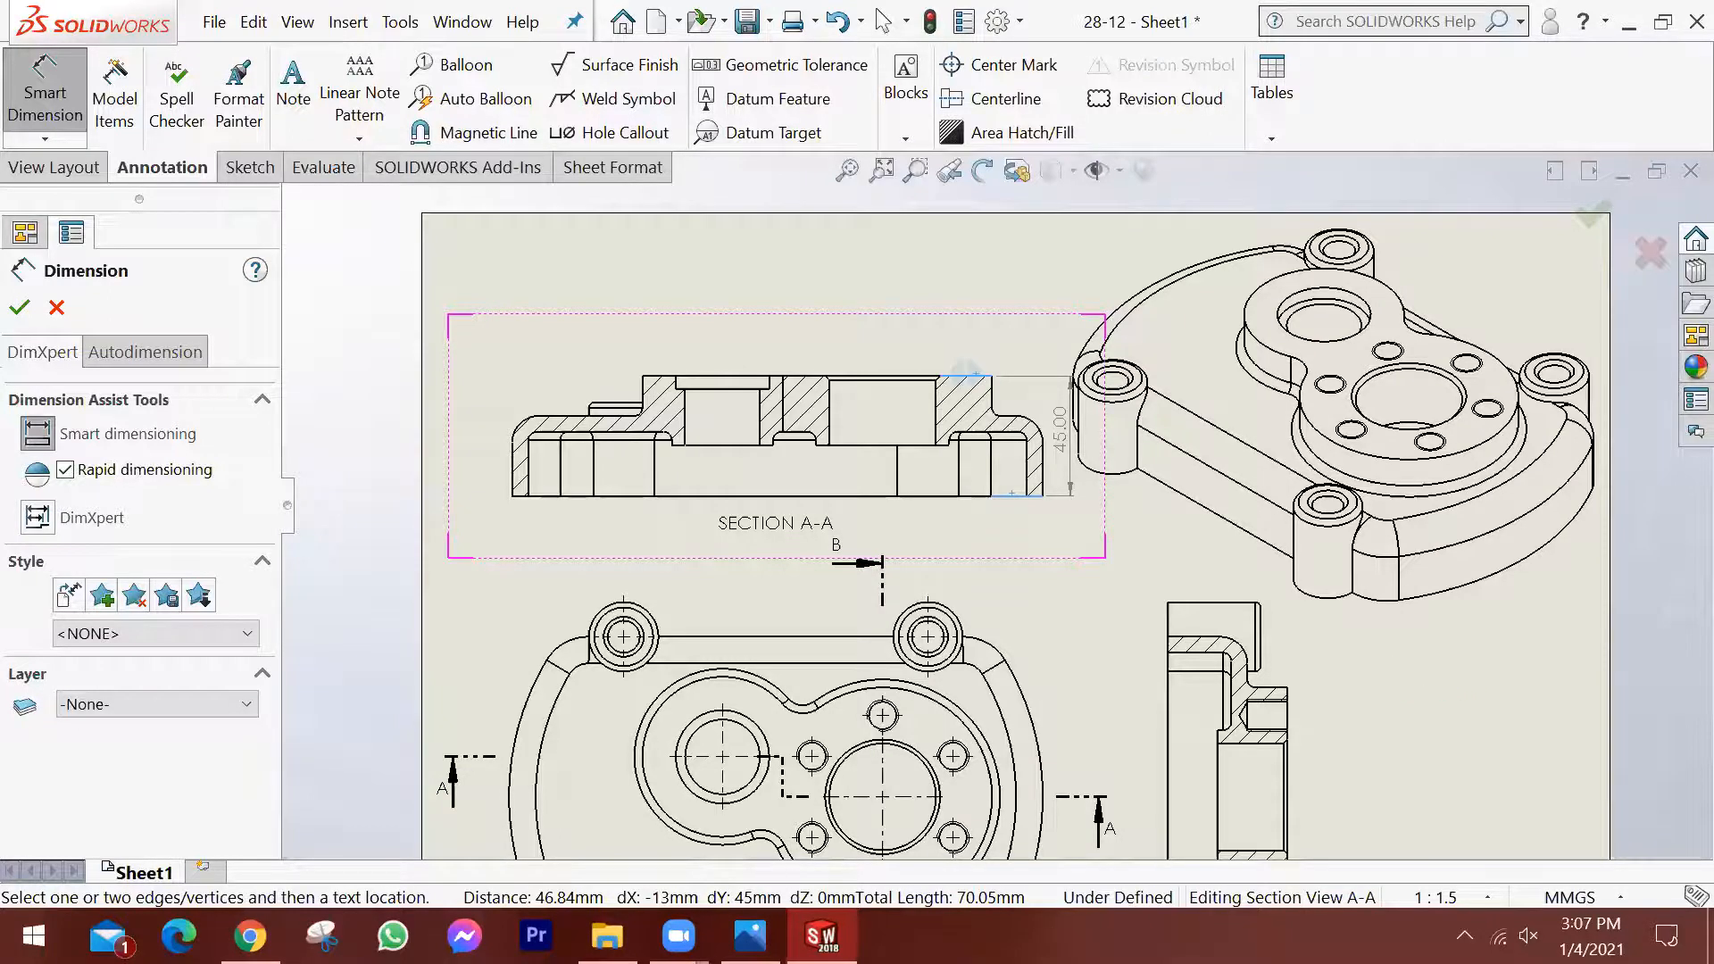
{"action": "key", "text": "Escape"}
Change the sheet scale to 1:1.7 in the sheet properties.
{"action": "left_click", "coordinate": [1282, 602]}
{"action": "scroll", "coordinate": [1282, 602], "scroll_direction": "up", "scroll_amount": 2}
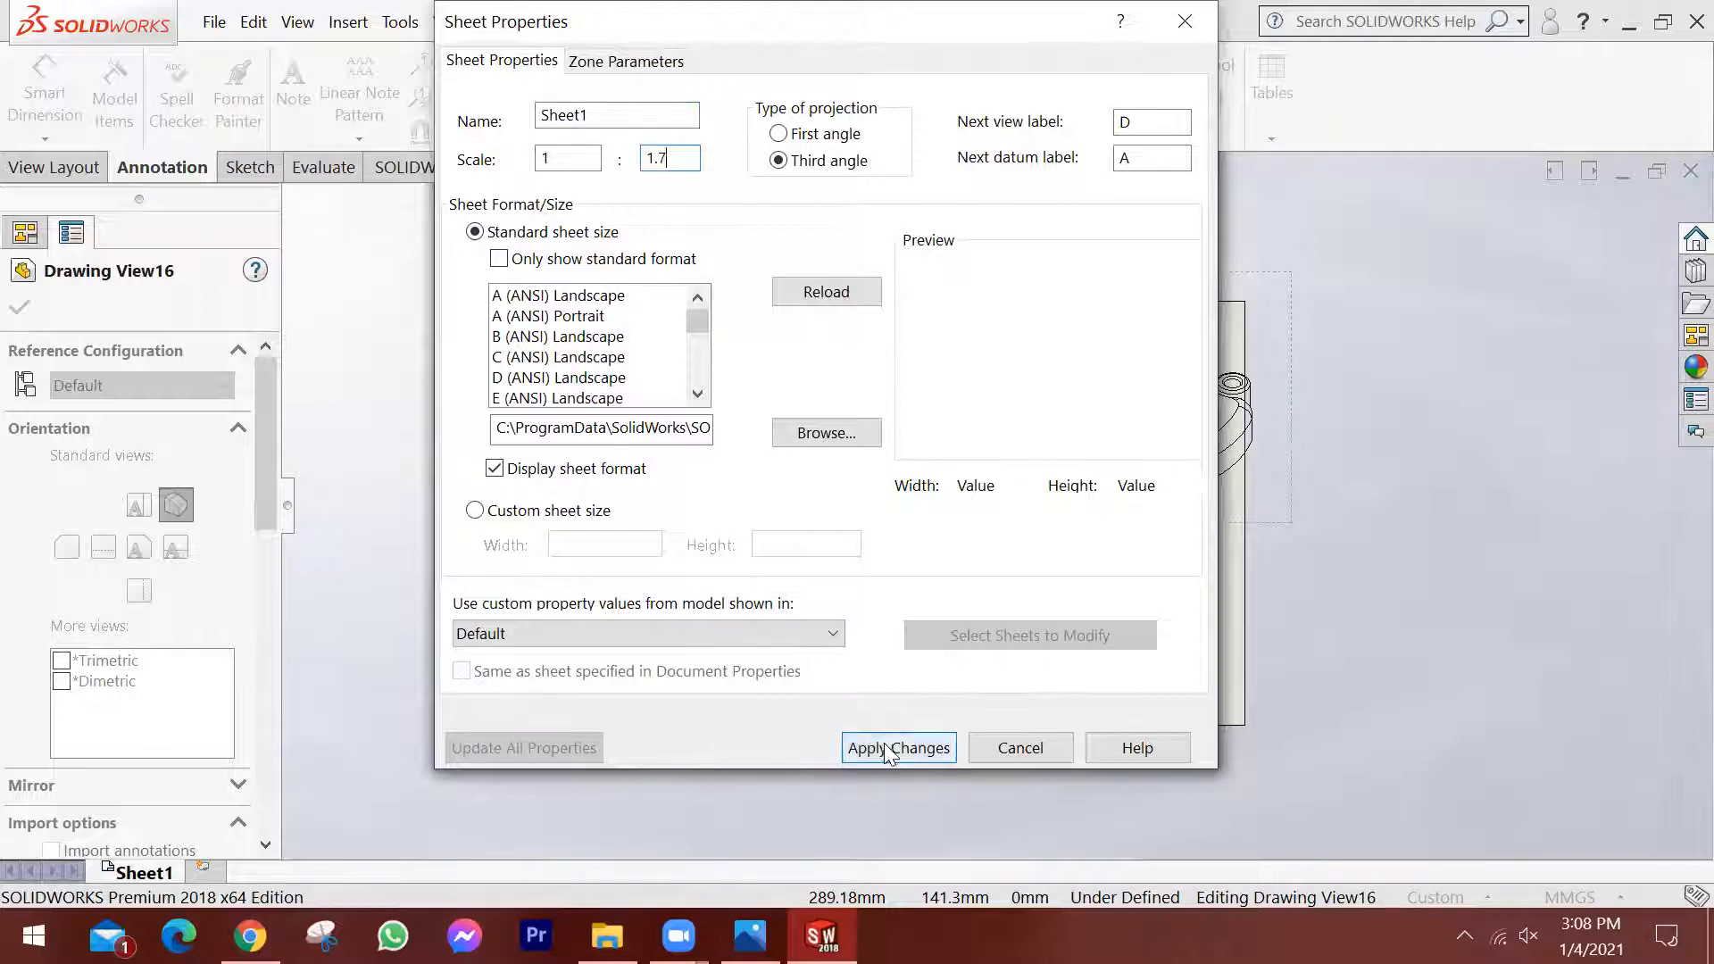
{"action": "left_click", "coordinate": [888, 752]}
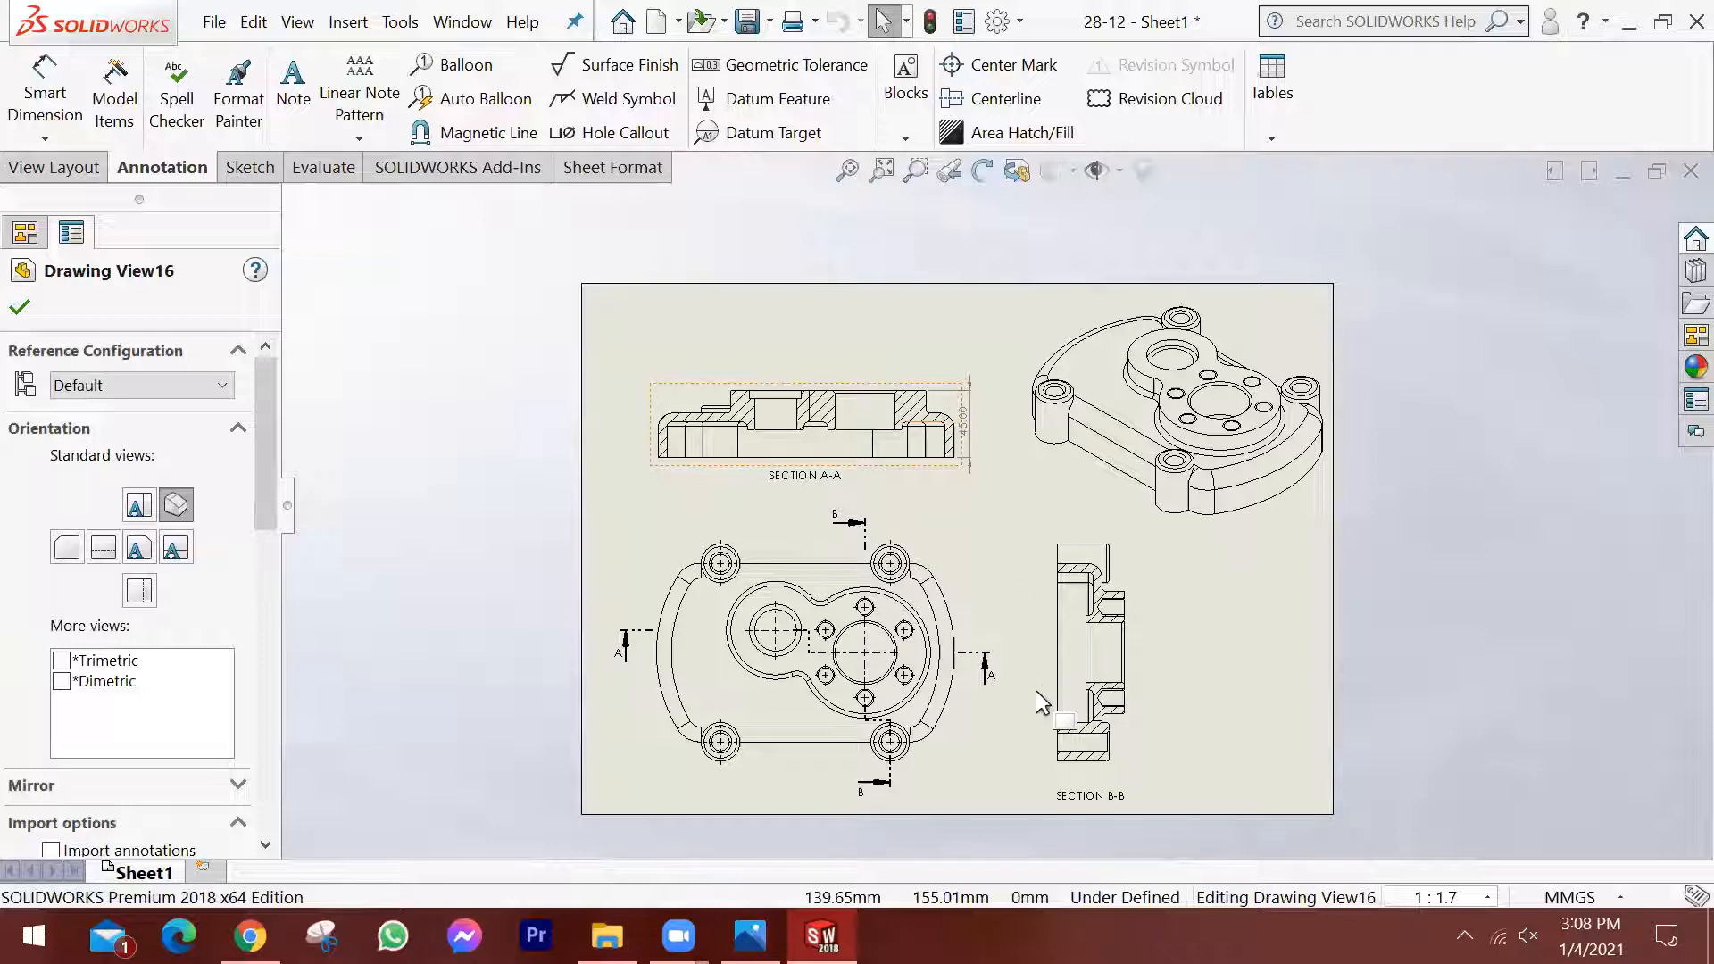
{"action": "key", "text": "f"}
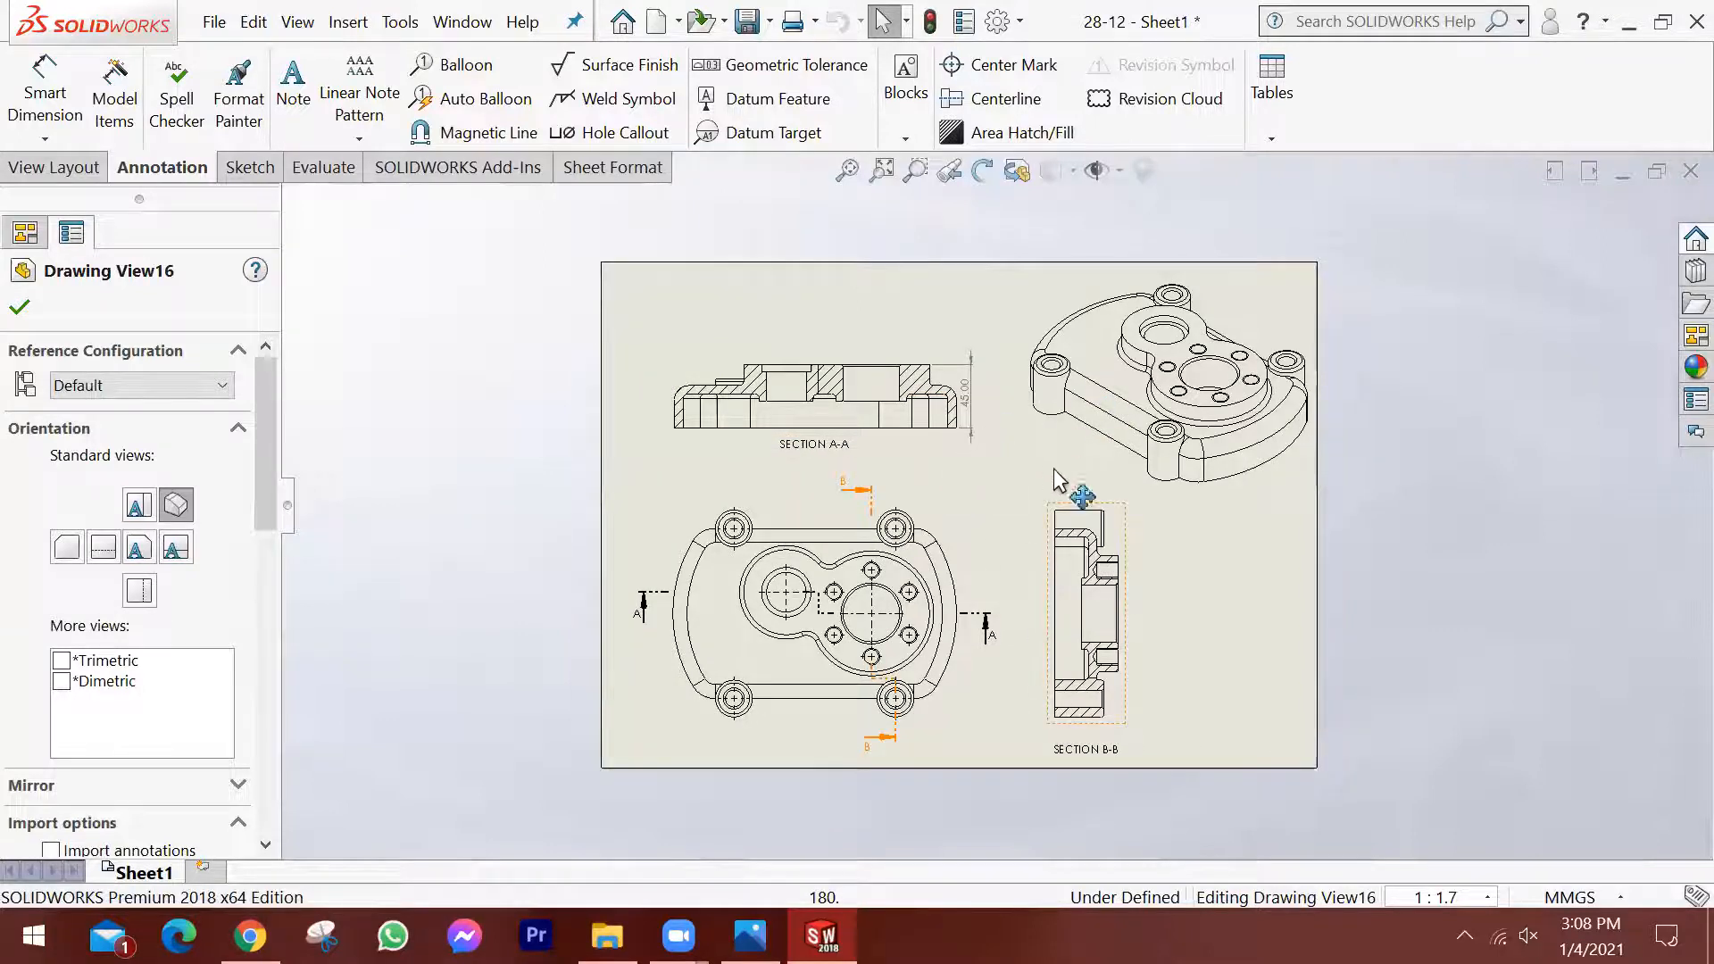
Dimension the vertical distance from the boss's top face to the outer cover surface in section A-A, placing it to the view's left.
{"action": "scroll", "coordinate": [1031, 472], "scroll_direction": "down", "scroll_amount": 3}
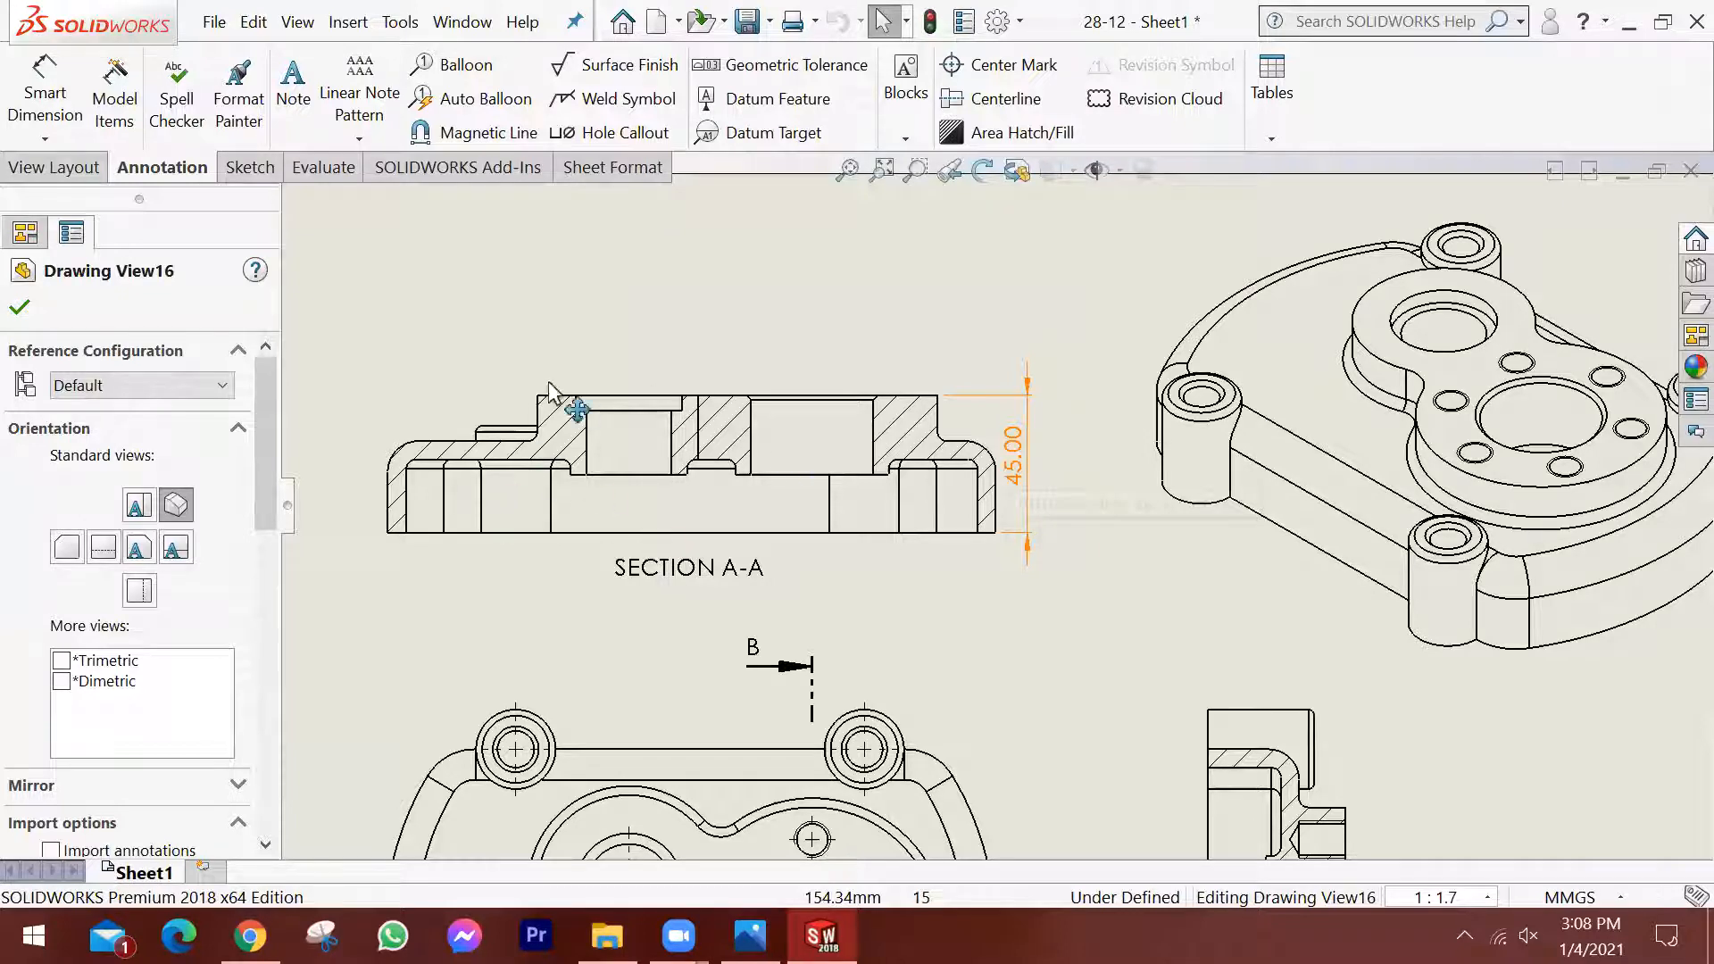
{"action": "left_click", "coordinate": [465, 446]}
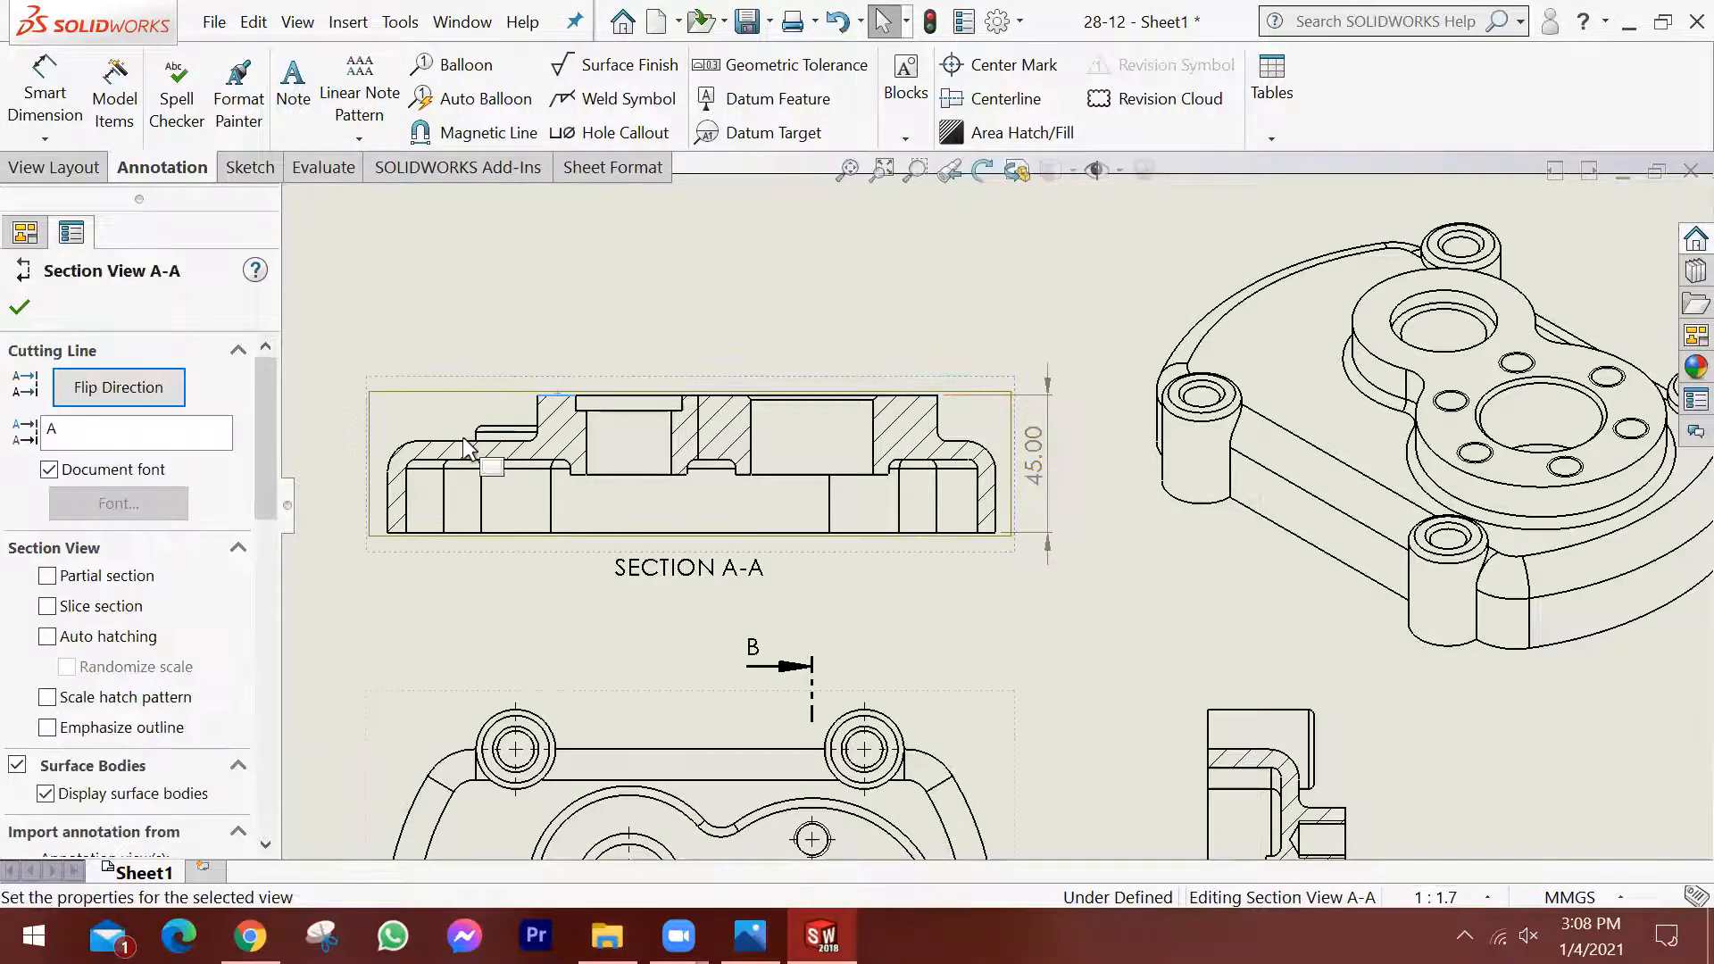
{"action": "left_click", "coordinate": [461, 438]}
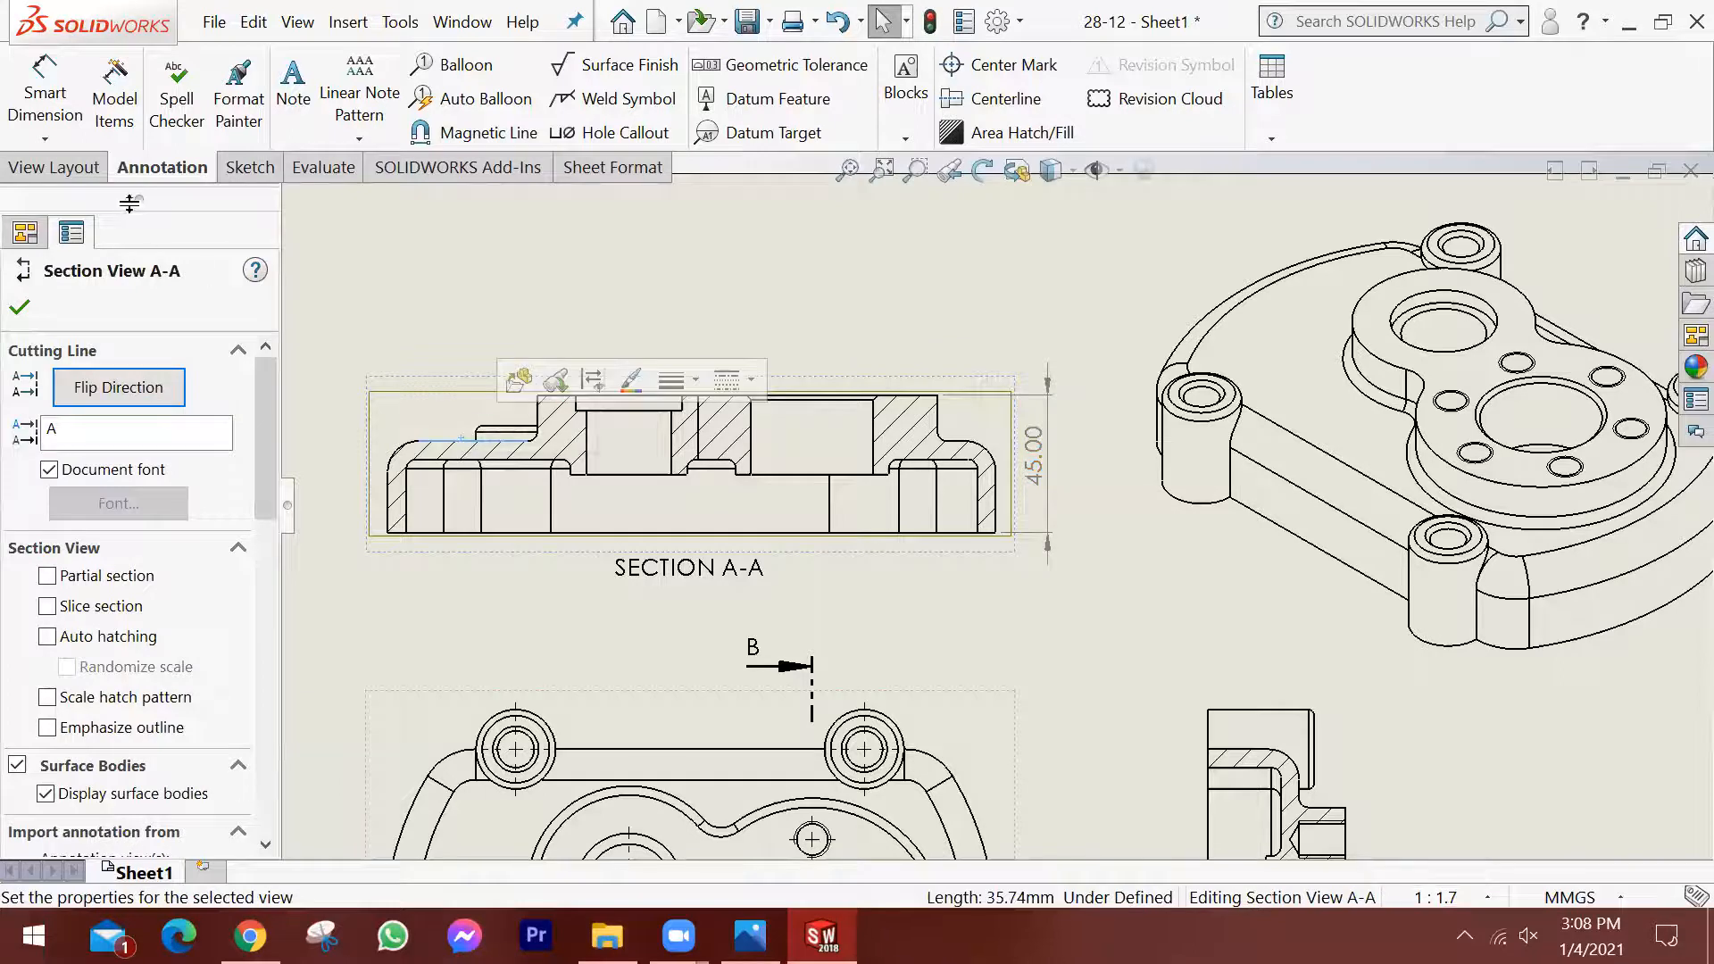
{"action": "key", "text": "Escape"}
{"action": "left_click", "coordinate": [47, 78]}
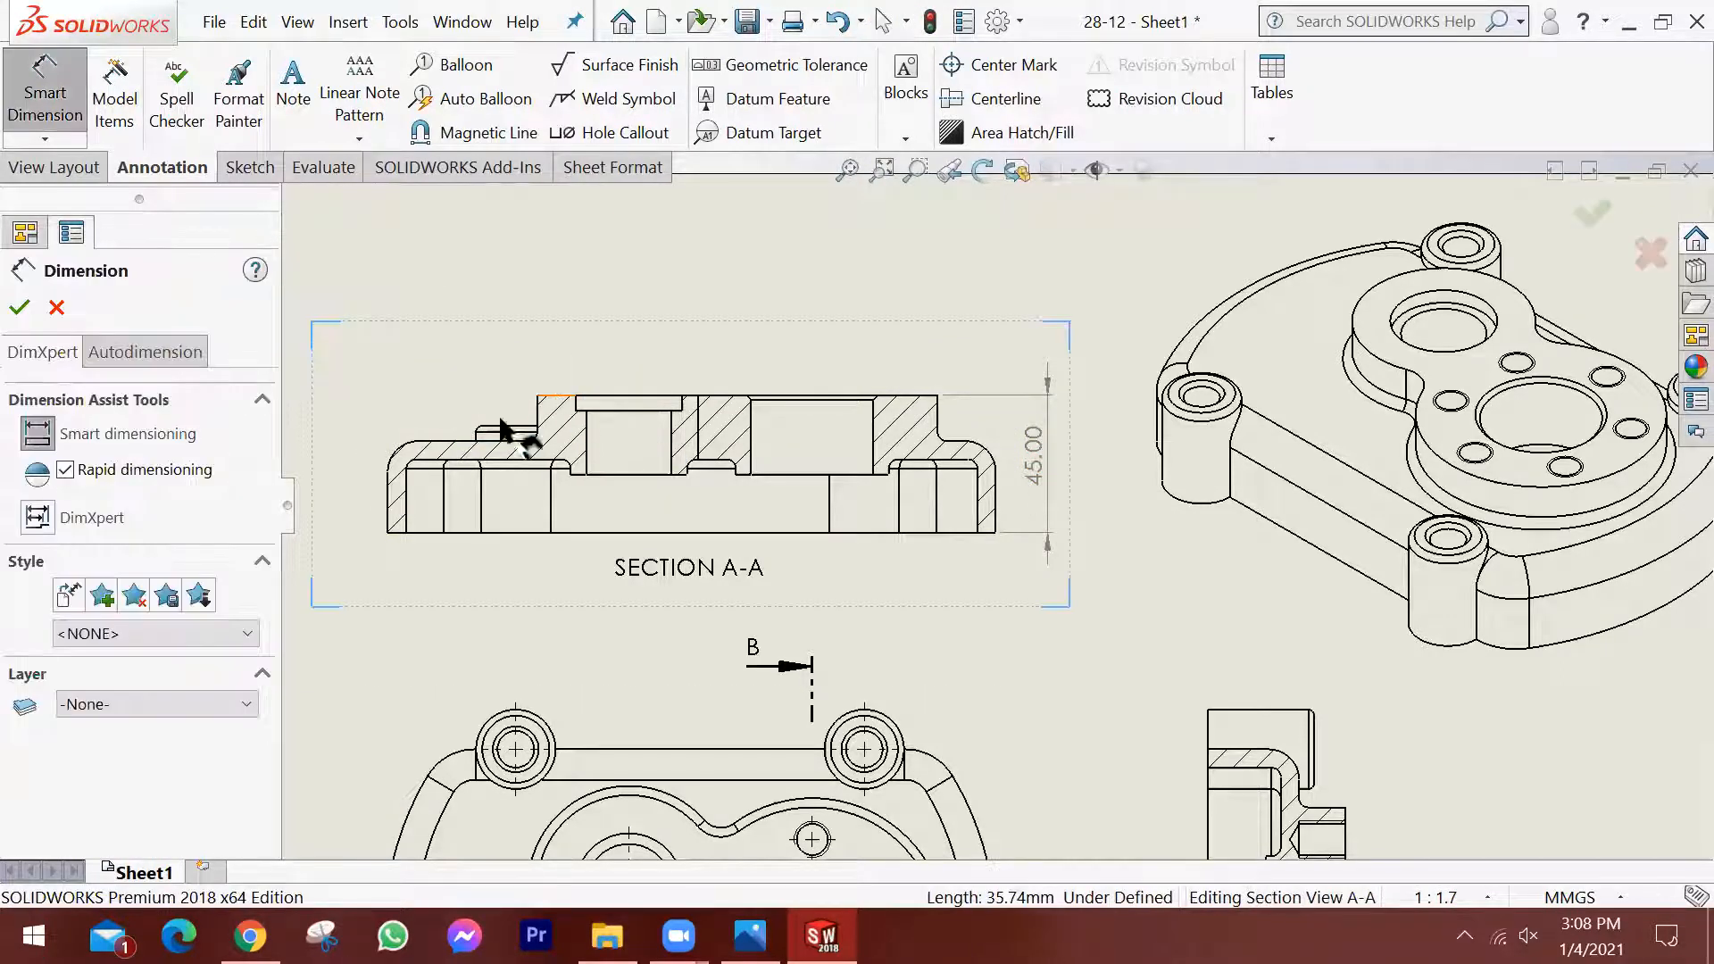
{"action": "left_click", "coordinate": [554, 396]}
{"action": "left_click", "coordinate": [462, 439]}
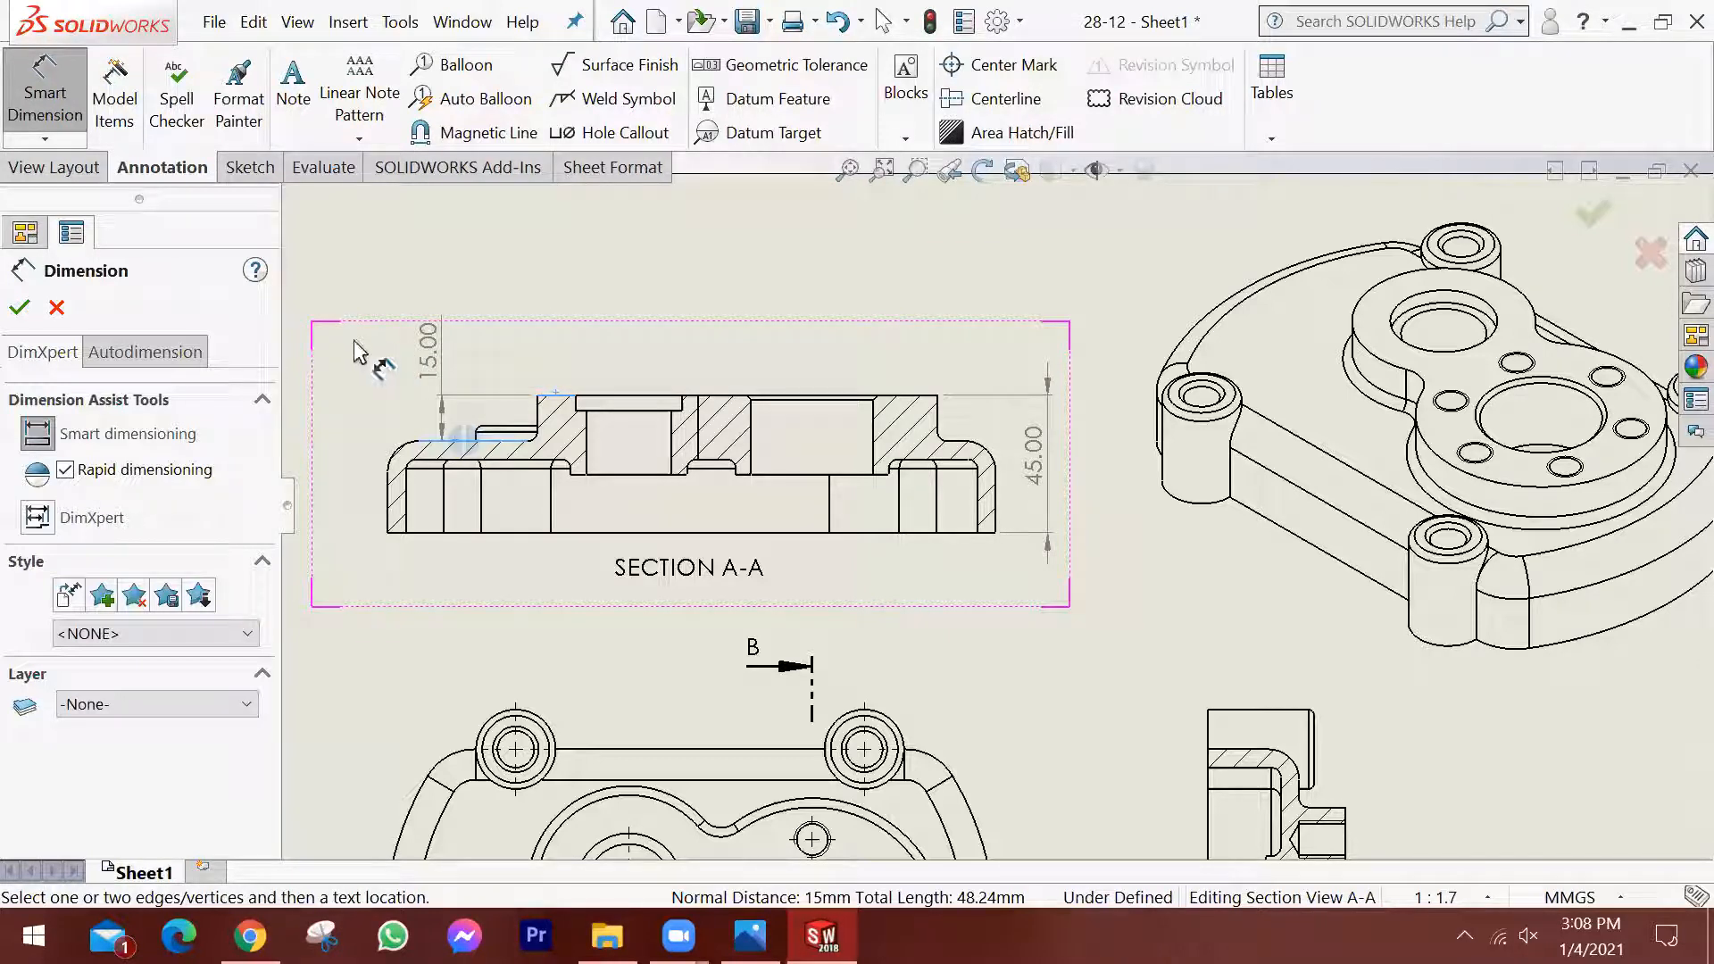
{"action": "left_click", "coordinate": [325, 350]}
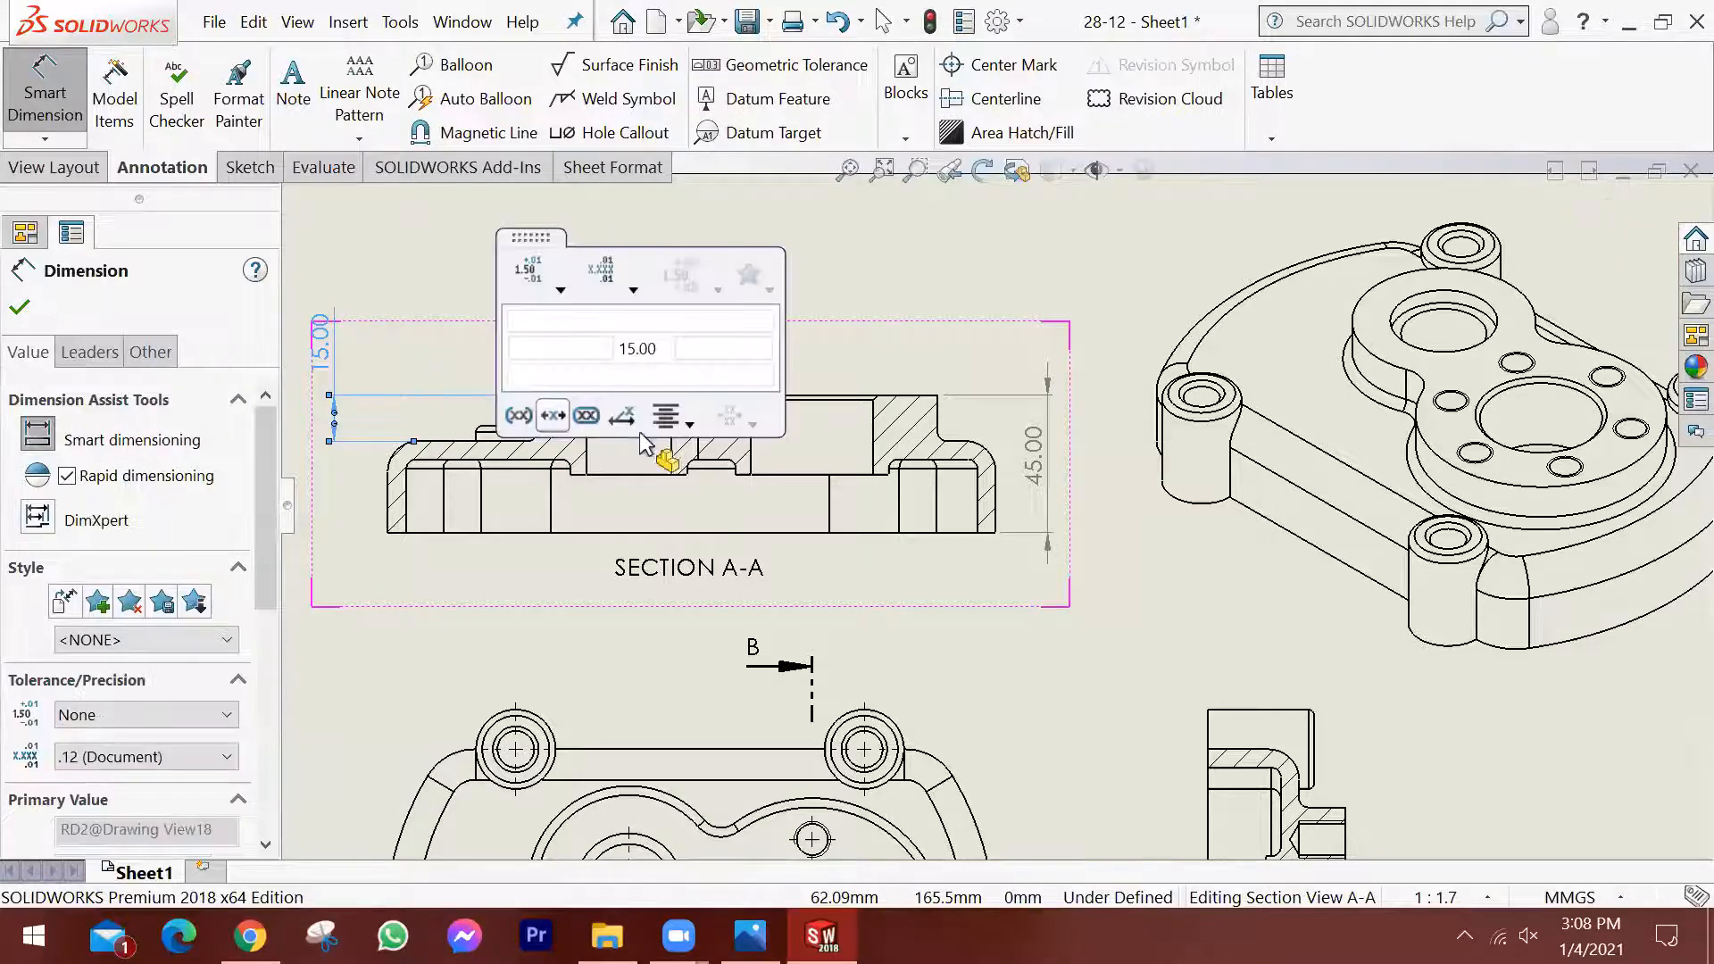
{"action": "key", "text": "Escape"}
Dimension the vertical distance from the boss's top face to the cover's inner surface in section A-A, left of the existing 15 mm dimension.
{"action": "left_click", "coordinate": [581, 404]}
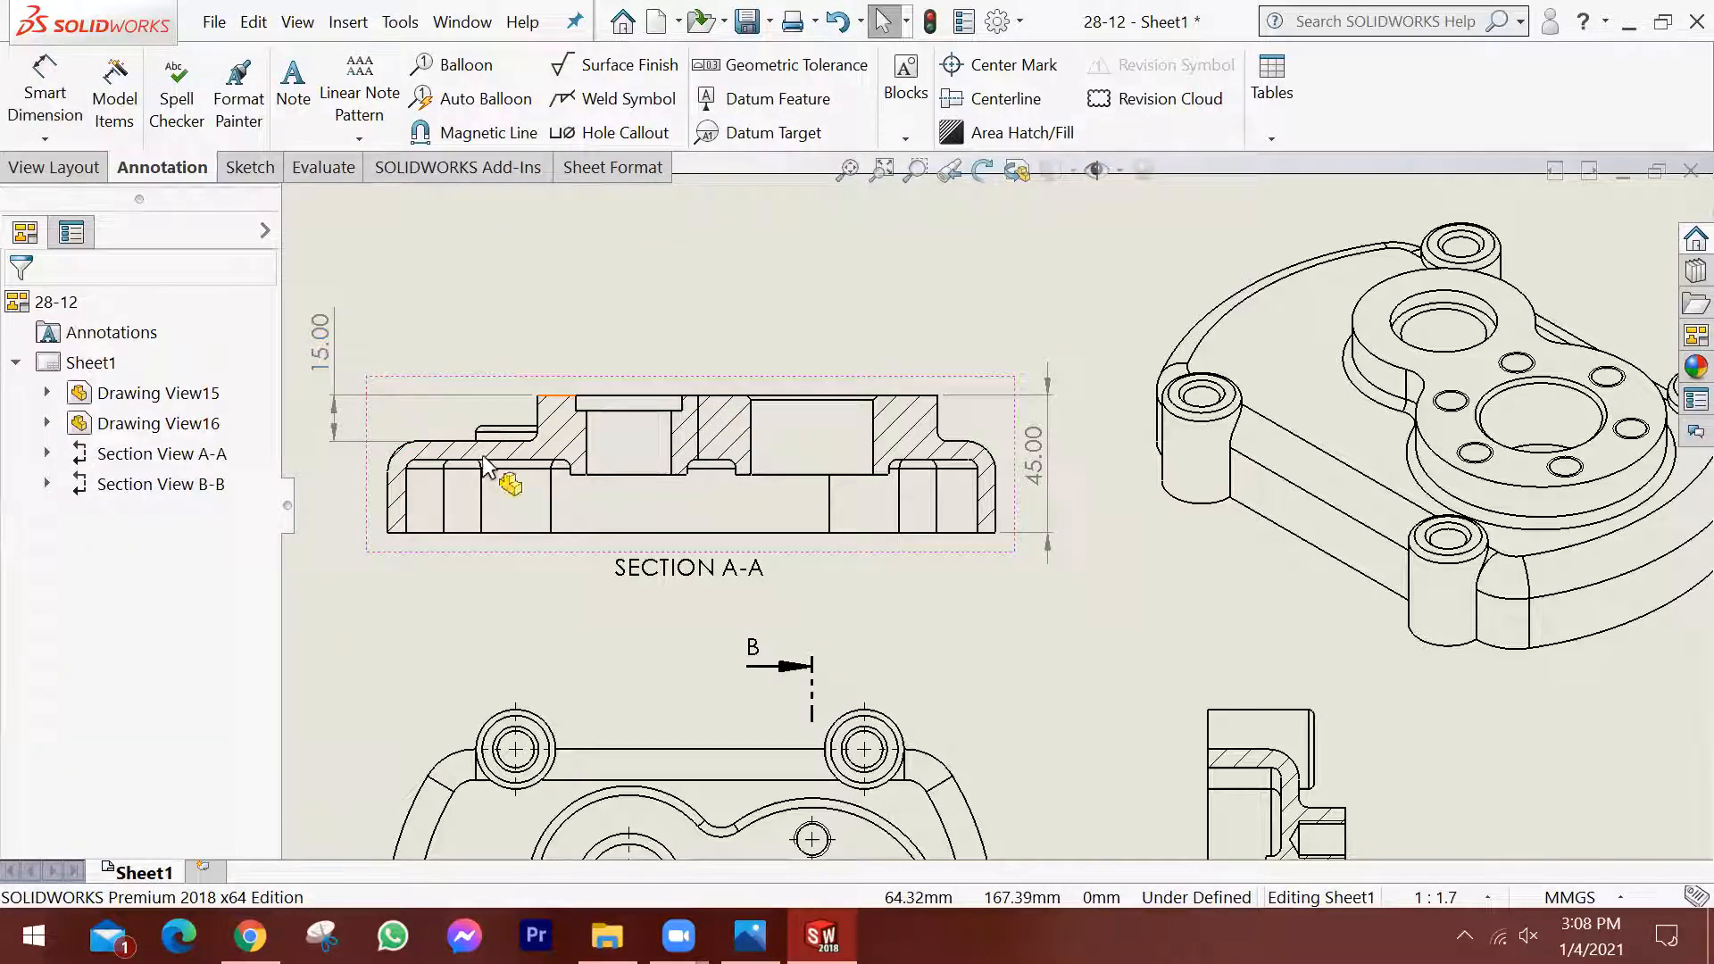
{"action": "left_click", "coordinate": [554, 394]}
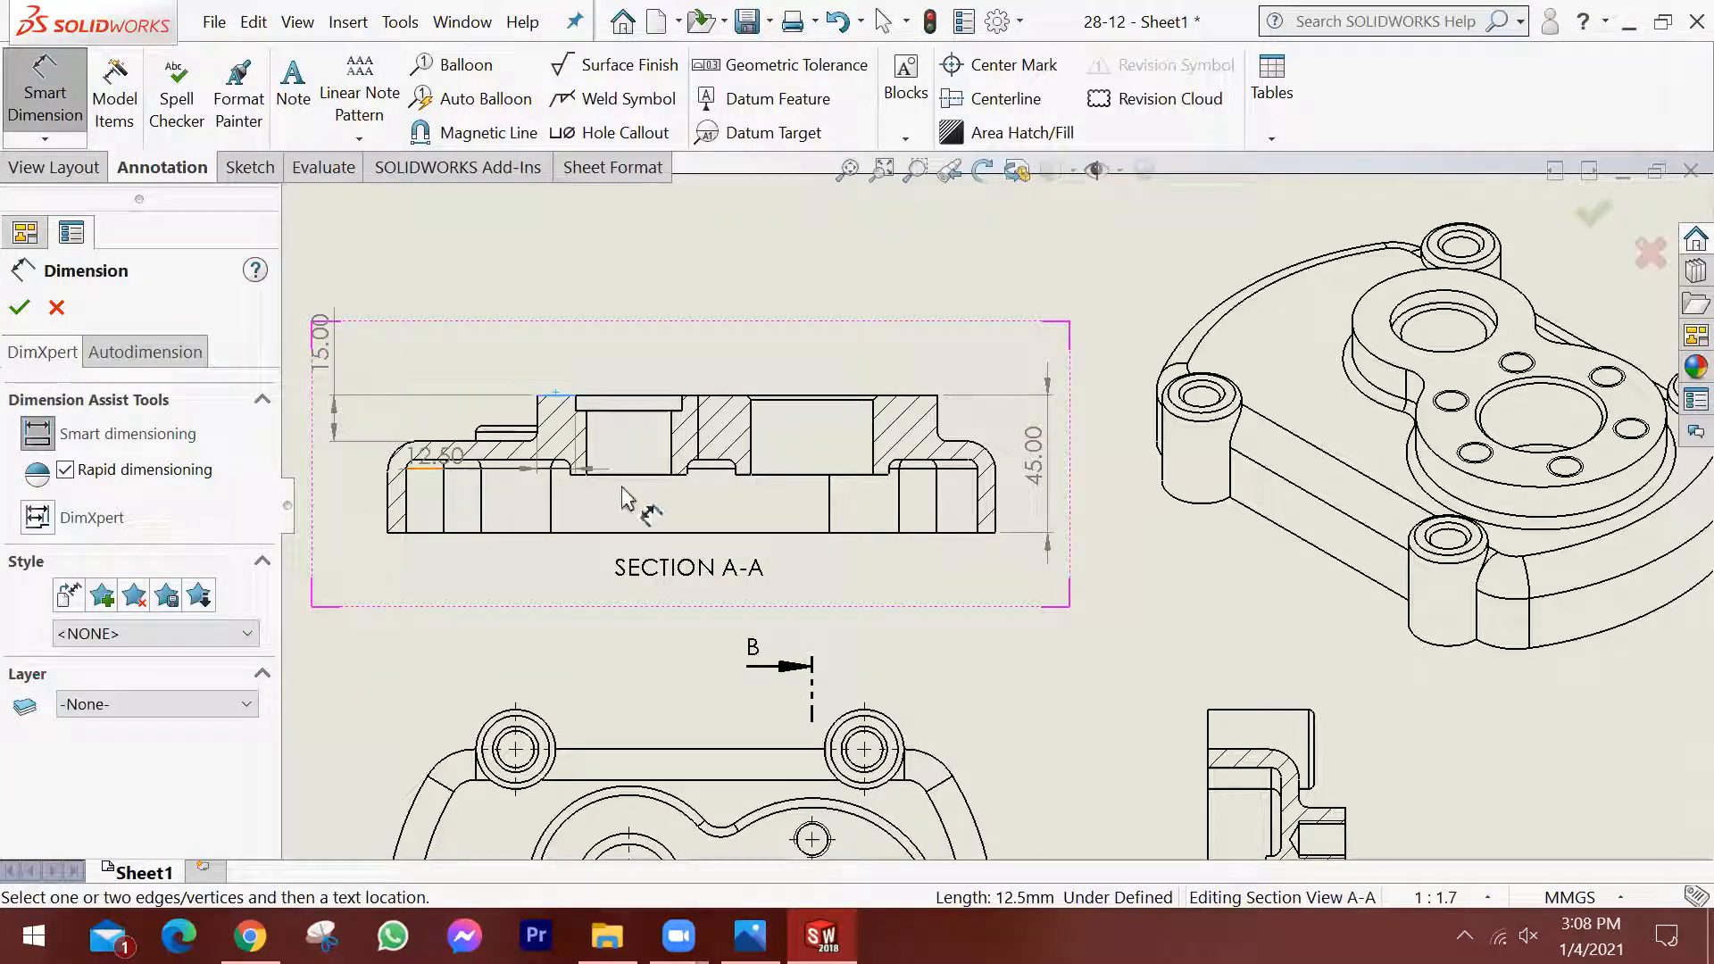
{"action": "left_click", "coordinate": [428, 461]}
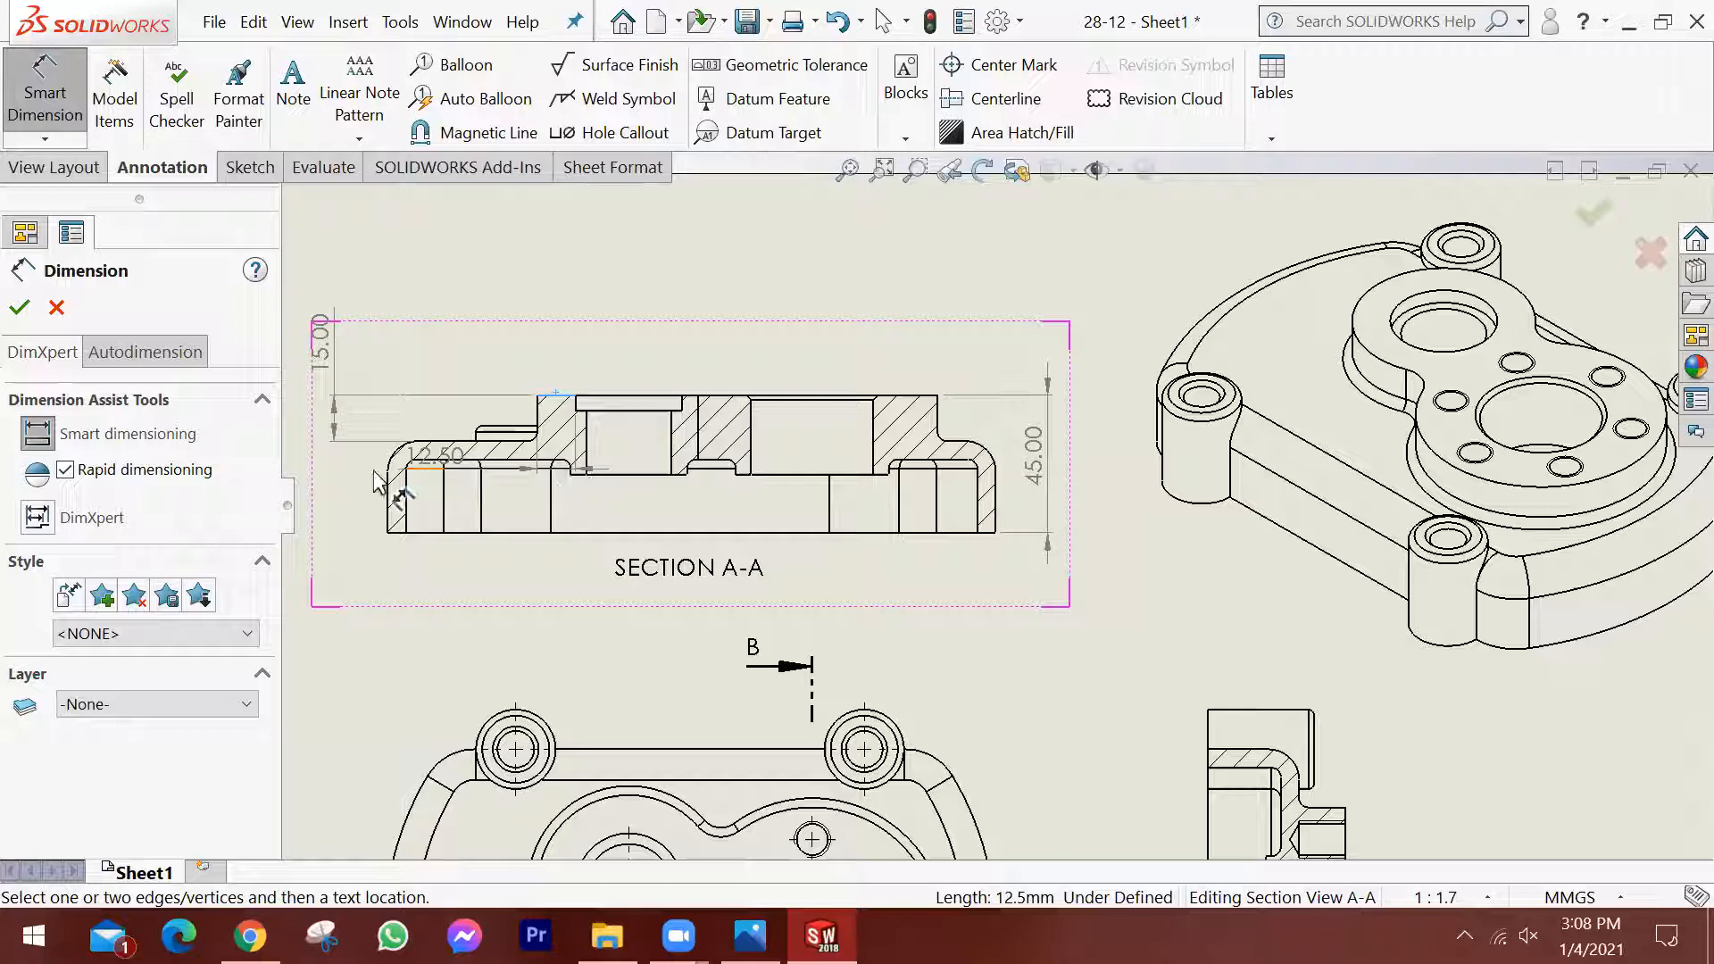
{"action": "scroll", "coordinate": [373, 471], "scroll_direction": "up", "scroll_amount": 1}
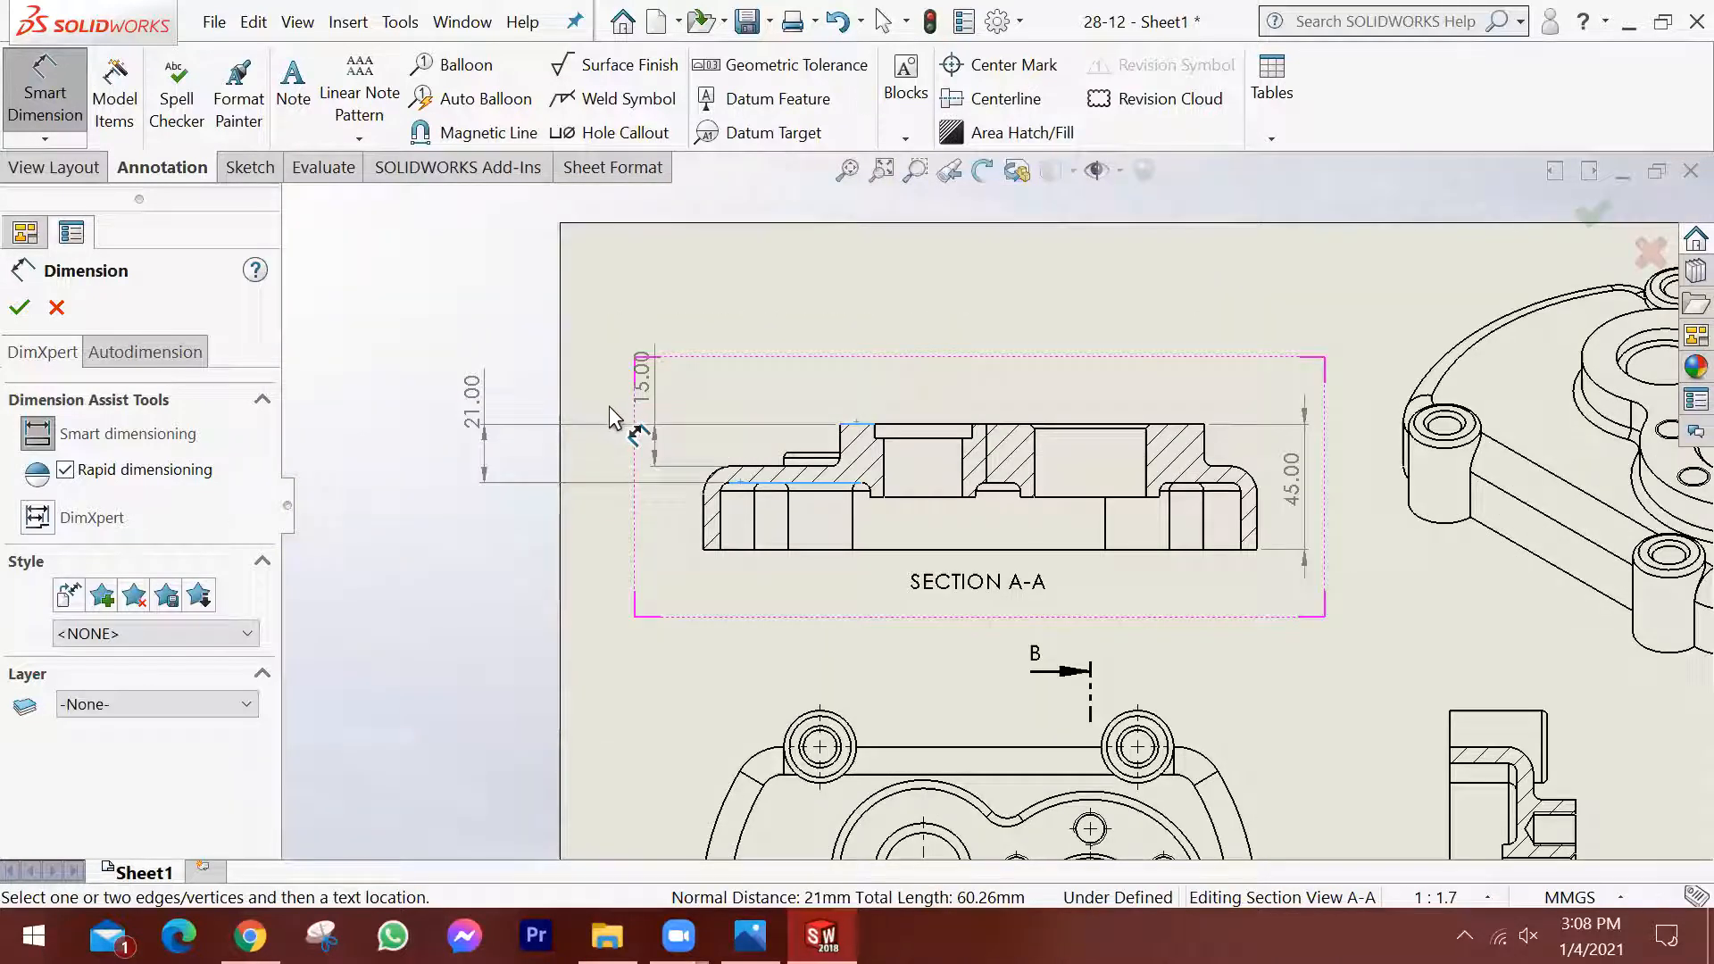
{"action": "left_click", "coordinate": [614, 370]}
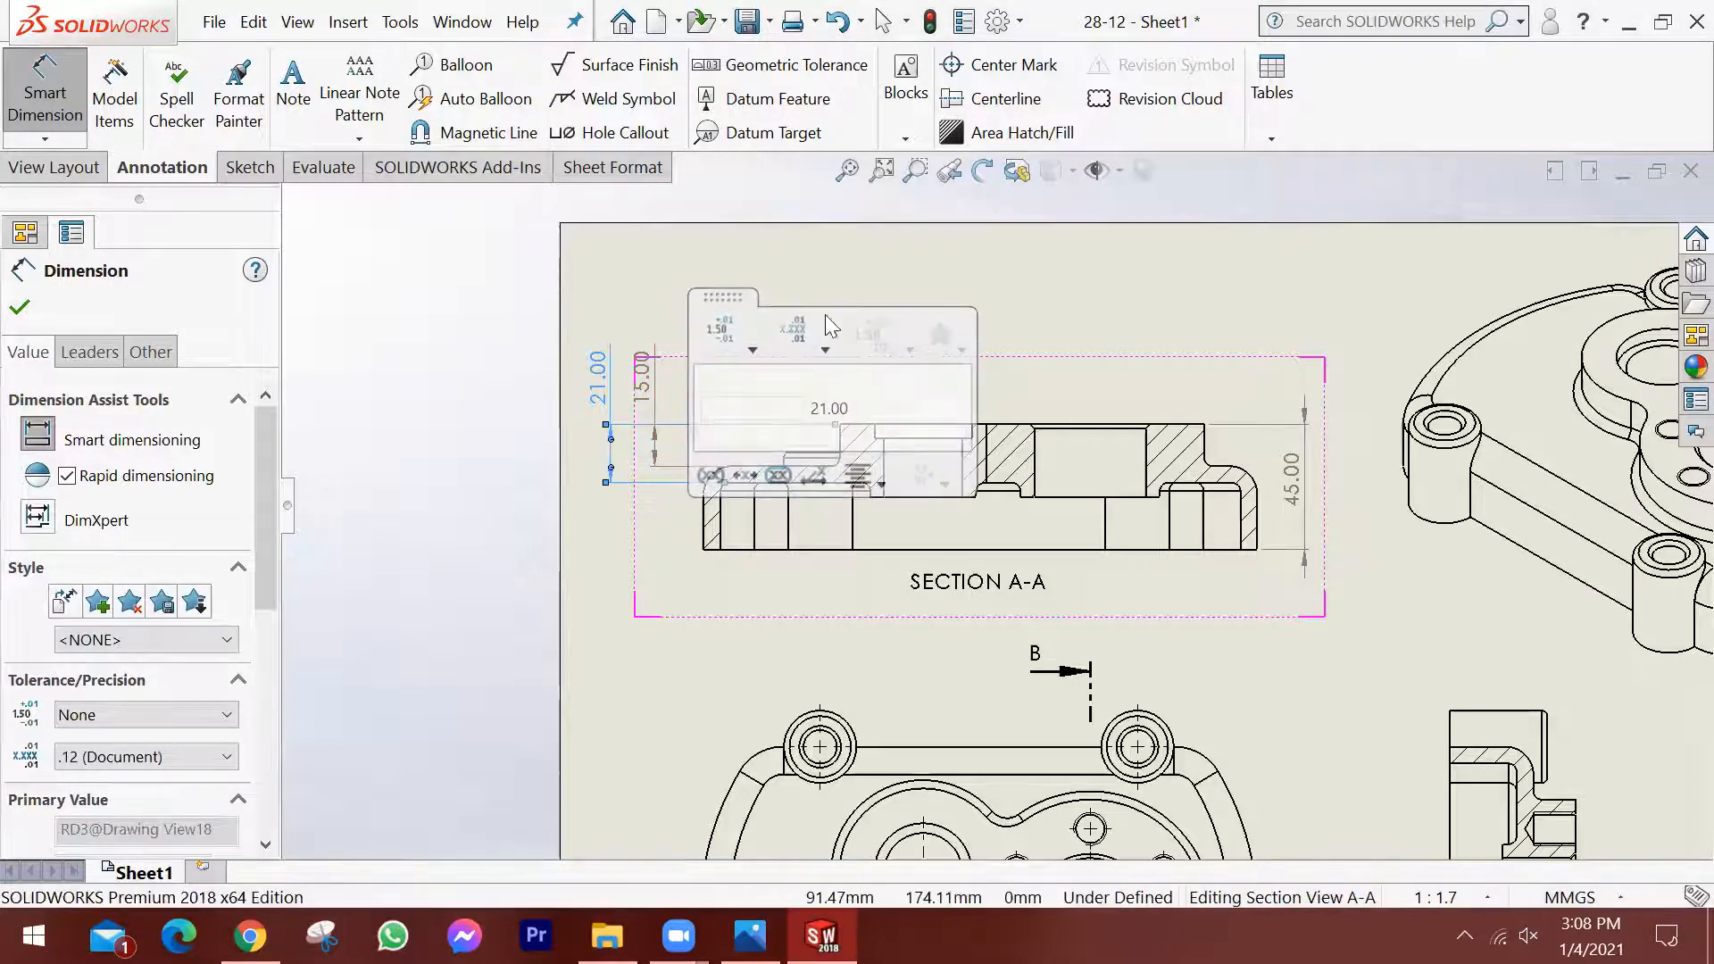
{"action": "key", "text": "Escape"}
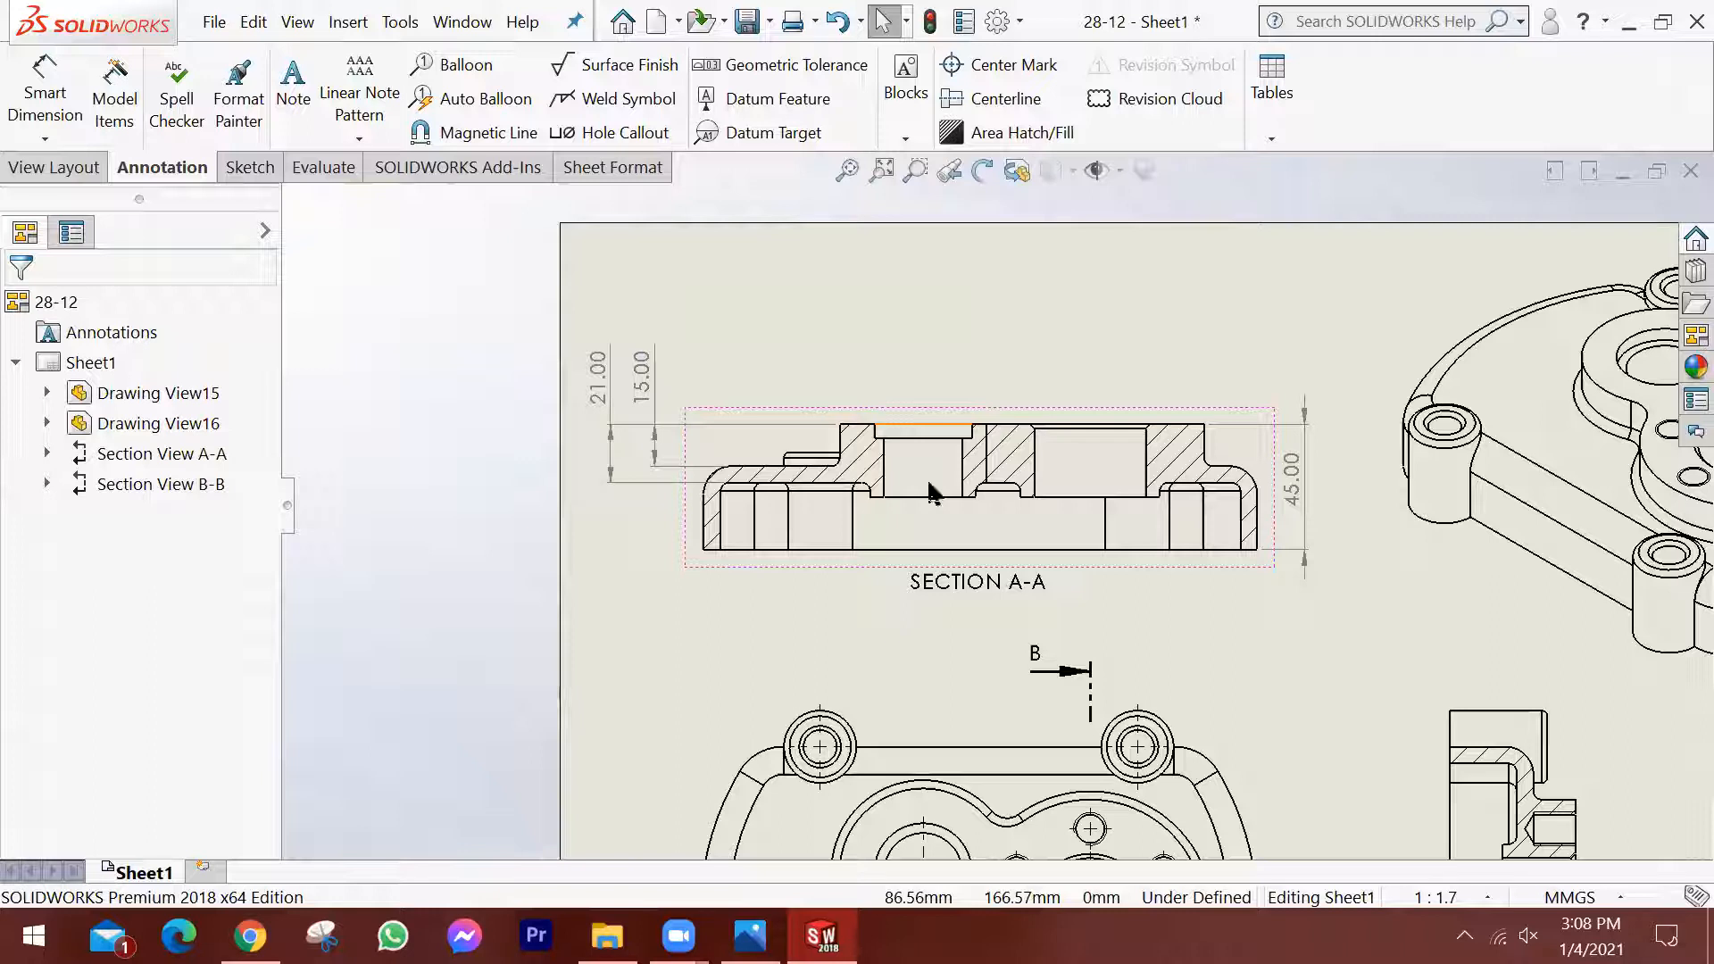
Dimension the diameters of the small left bore's inner circle and the large right bore in the top view.
{"action": "scroll", "coordinate": [1147, 522], "scroll_direction": "down", "scroll_amount": 1}
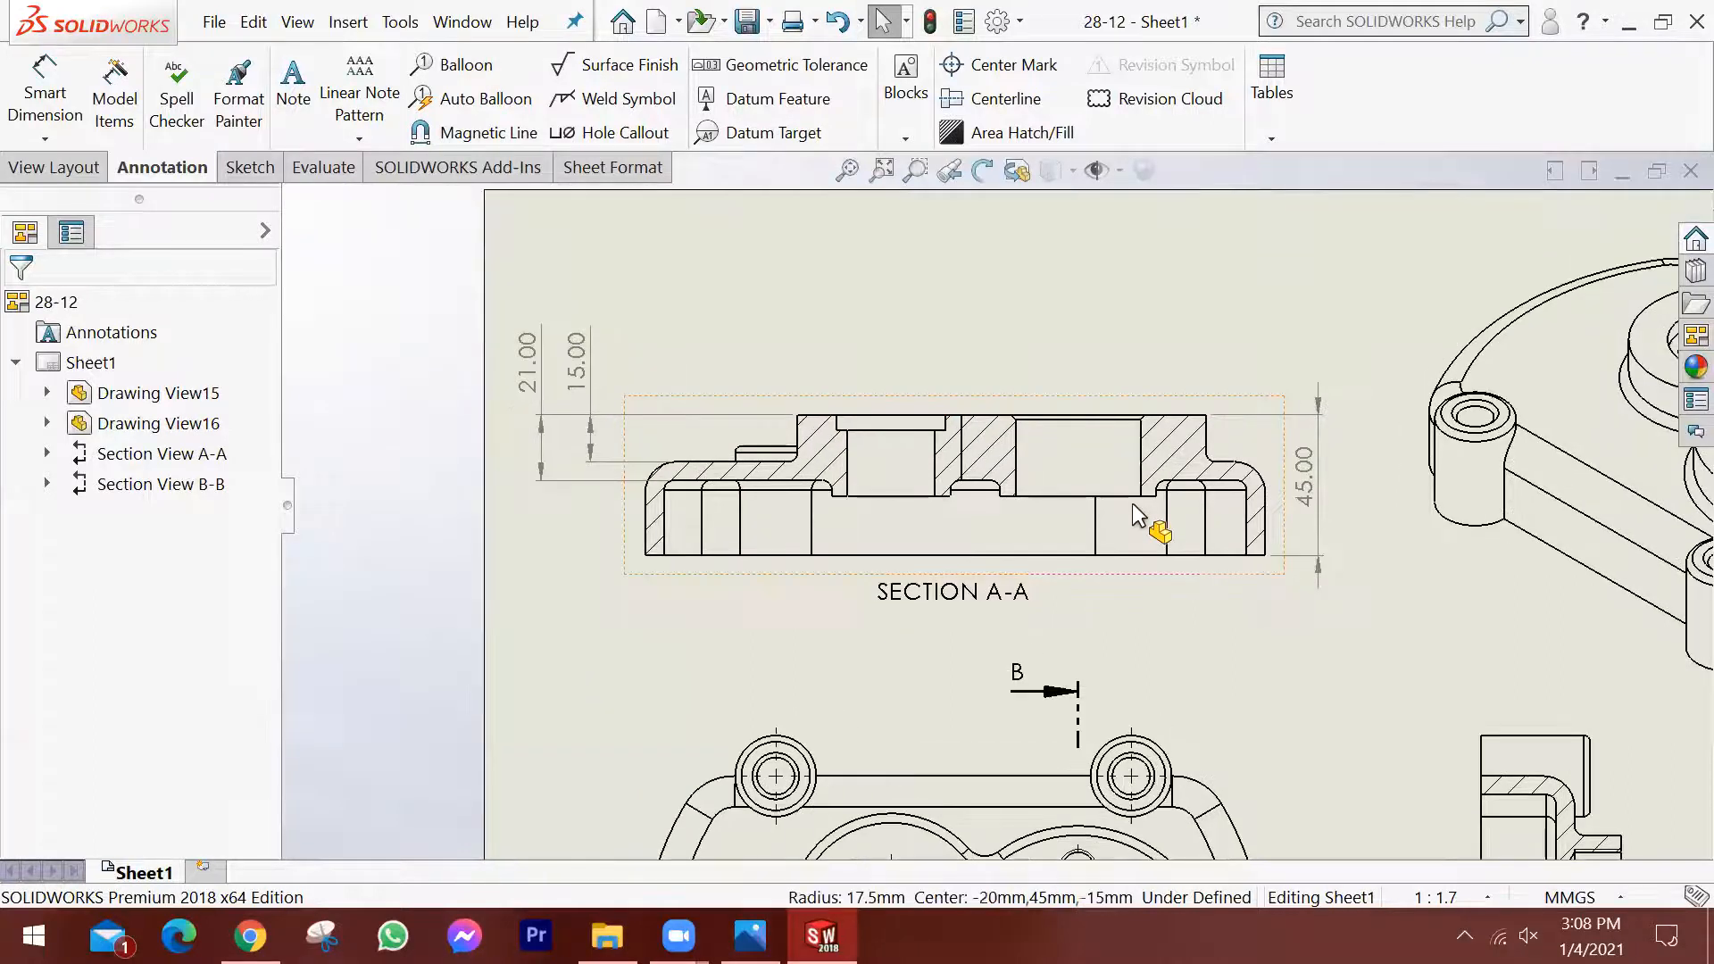
{"action": "scroll", "coordinate": [1132, 506], "scroll_direction": "up", "scroll_amount": 1}
{"action": "scroll", "coordinate": [1155, 734], "scroll_direction": "up", "scroll_amount": 1}
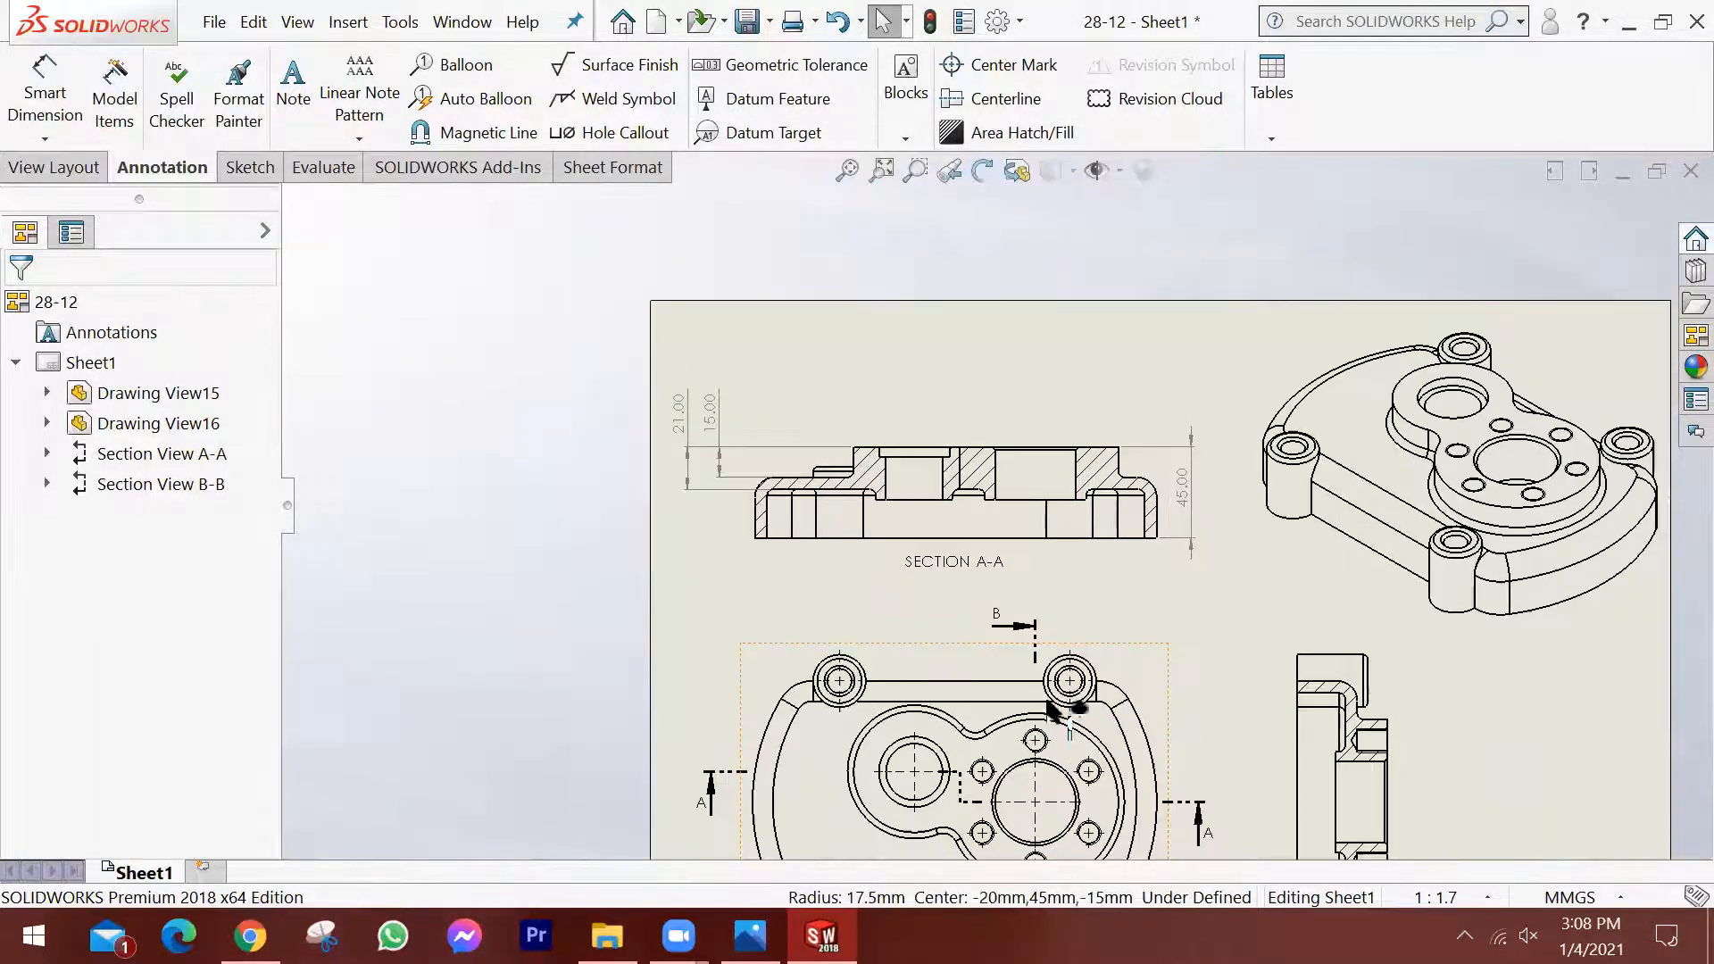
{"action": "scroll", "coordinate": [946, 634], "scroll_direction": "down", "scroll_amount": 2}
{"action": "scroll", "coordinate": [884, 580], "scroll_direction": "down", "scroll_amount": 3}
{"action": "left_click", "coordinate": [59, 88]}
{"action": "left_click", "coordinate": [904, 576]}
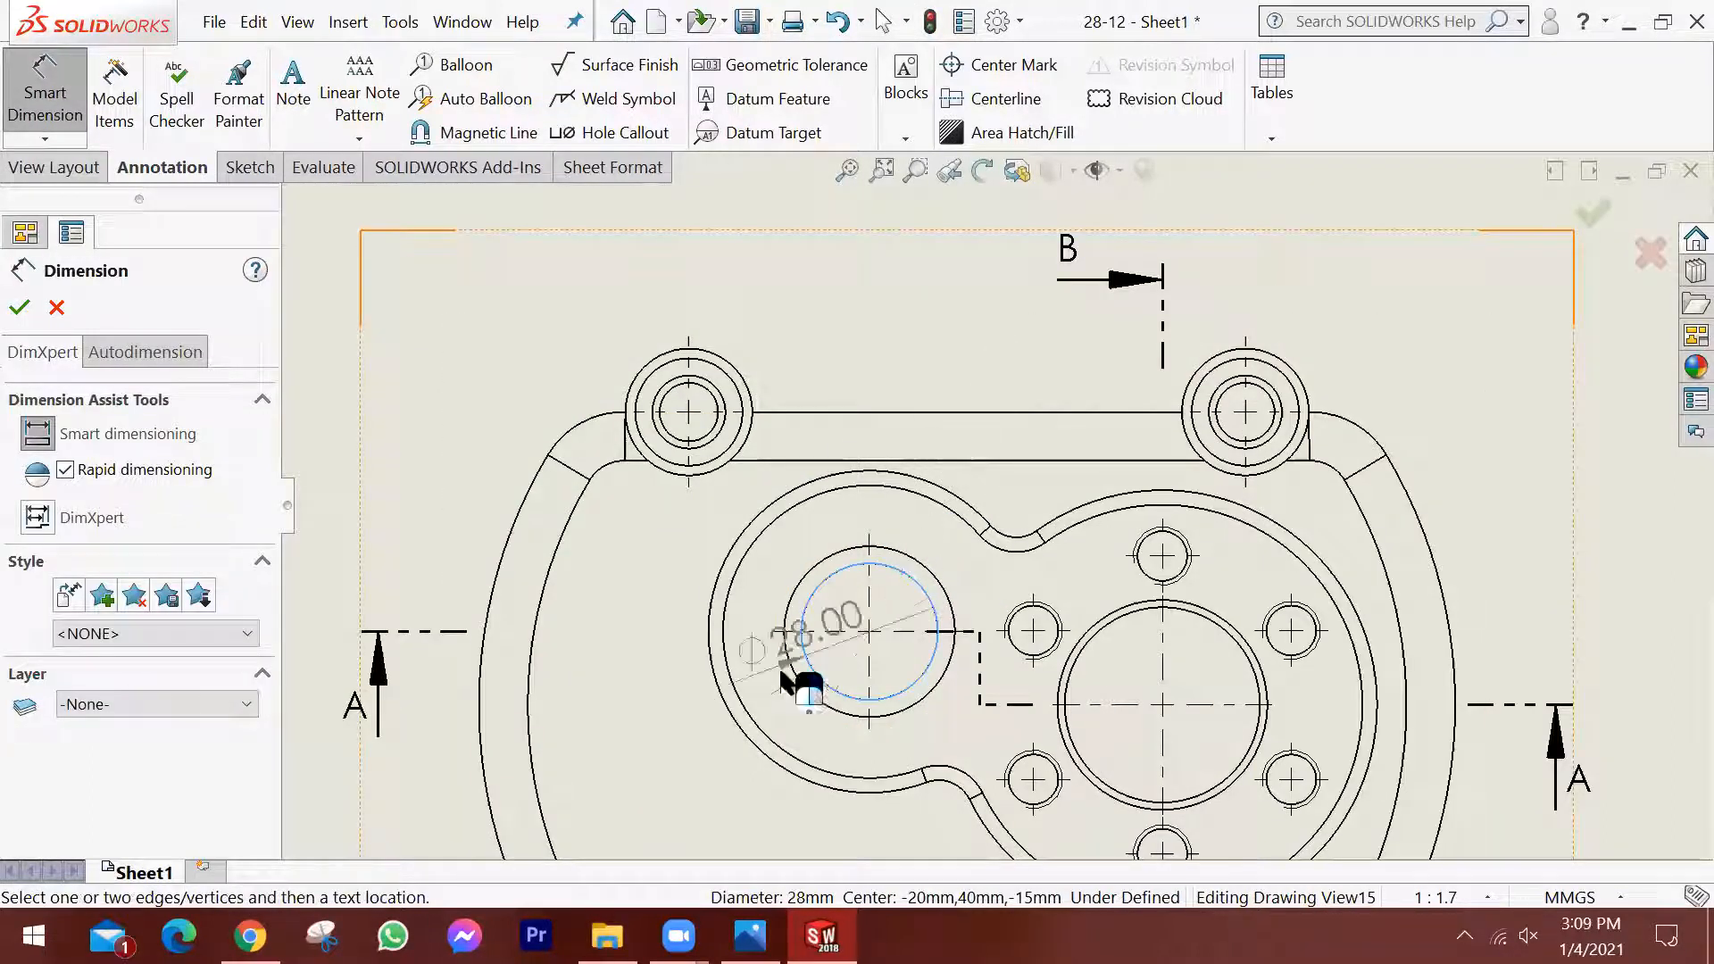
{"action": "left_click", "coordinate": [652, 759]}
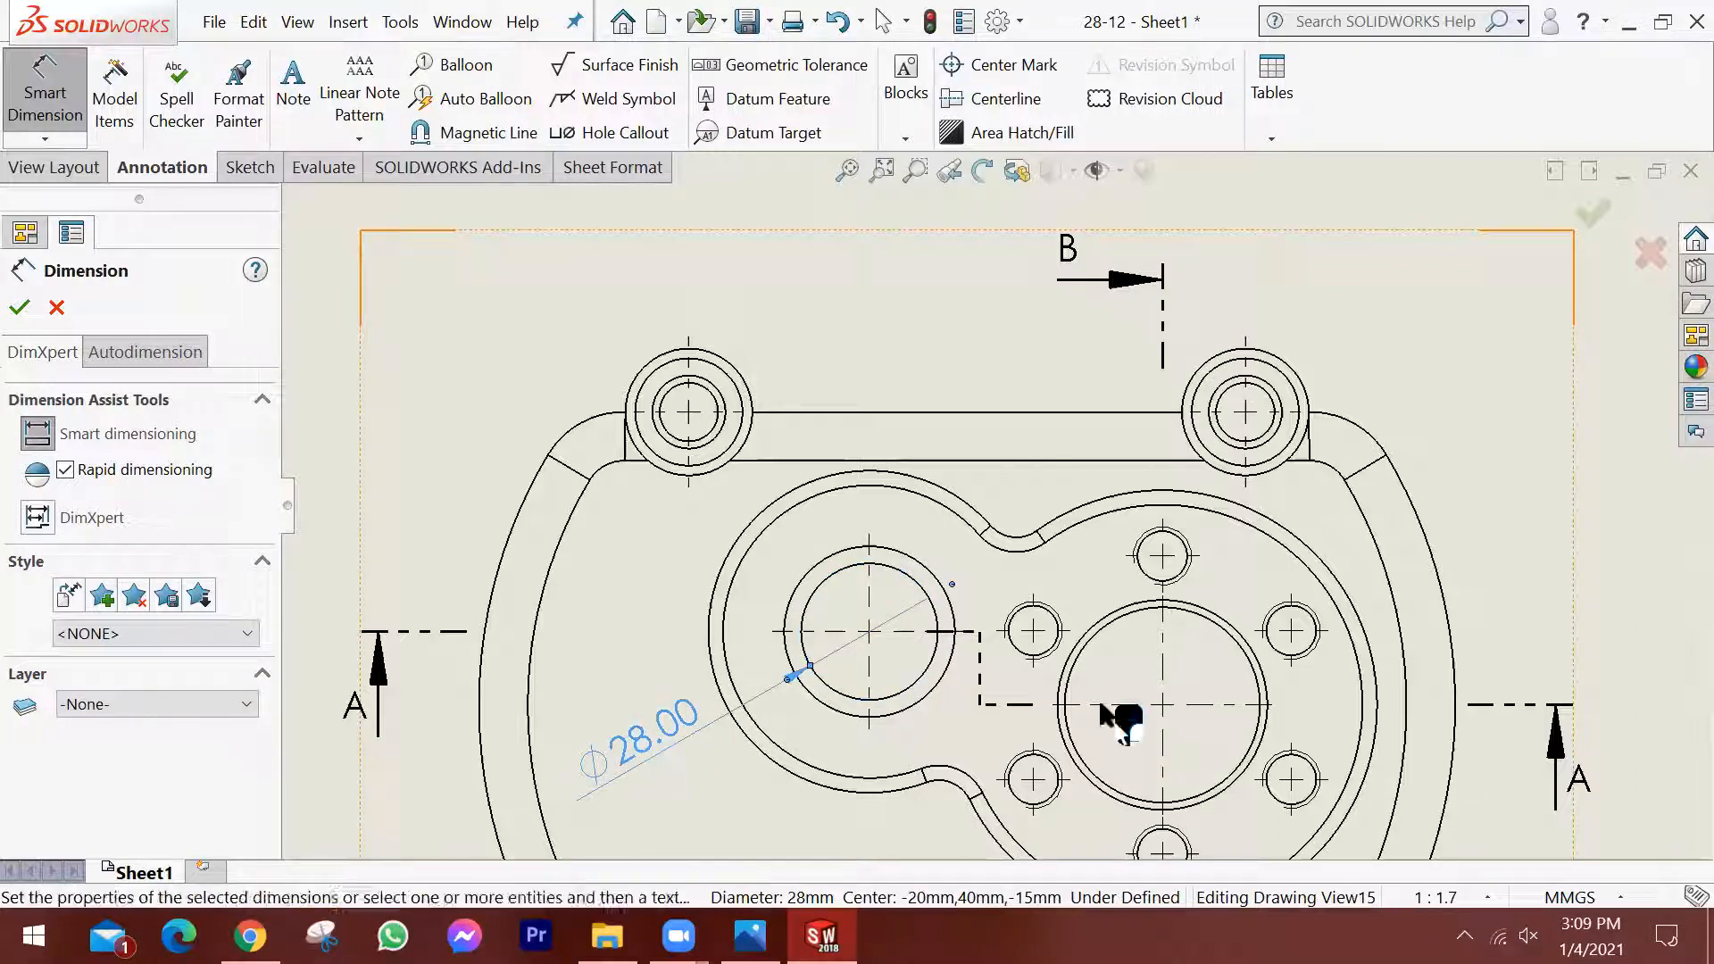
{"action": "left_click", "coordinate": [1244, 648]}
{"action": "left_click", "coordinate": [1500, 465]}
Dimension the diameter of the second-largest circle on the top view's upper-right corner boss, placing the text above and right of it.
{"action": "scroll", "coordinate": [1421, 442], "scroll_direction": "up", "scroll_amount": 2}
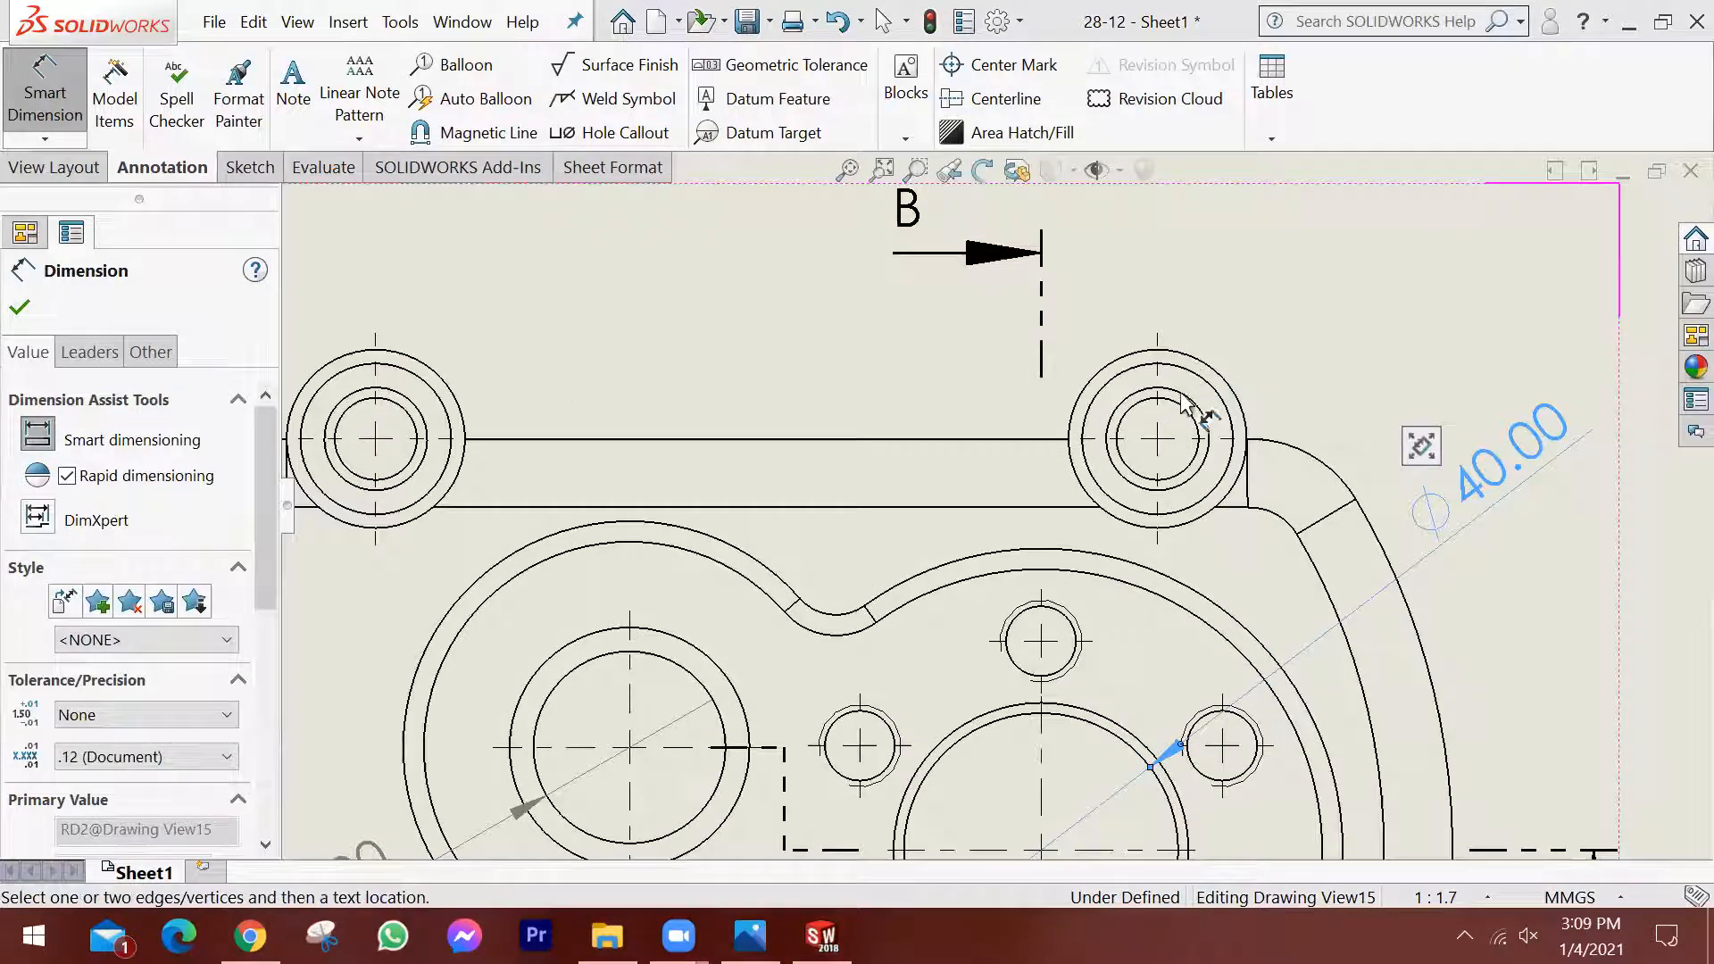
{"action": "scroll", "coordinate": [1192, 413], "scroll_direction": "up", "scroll_amount": 1}
{"action": "left_click", "coordinate": [1201, 417]}
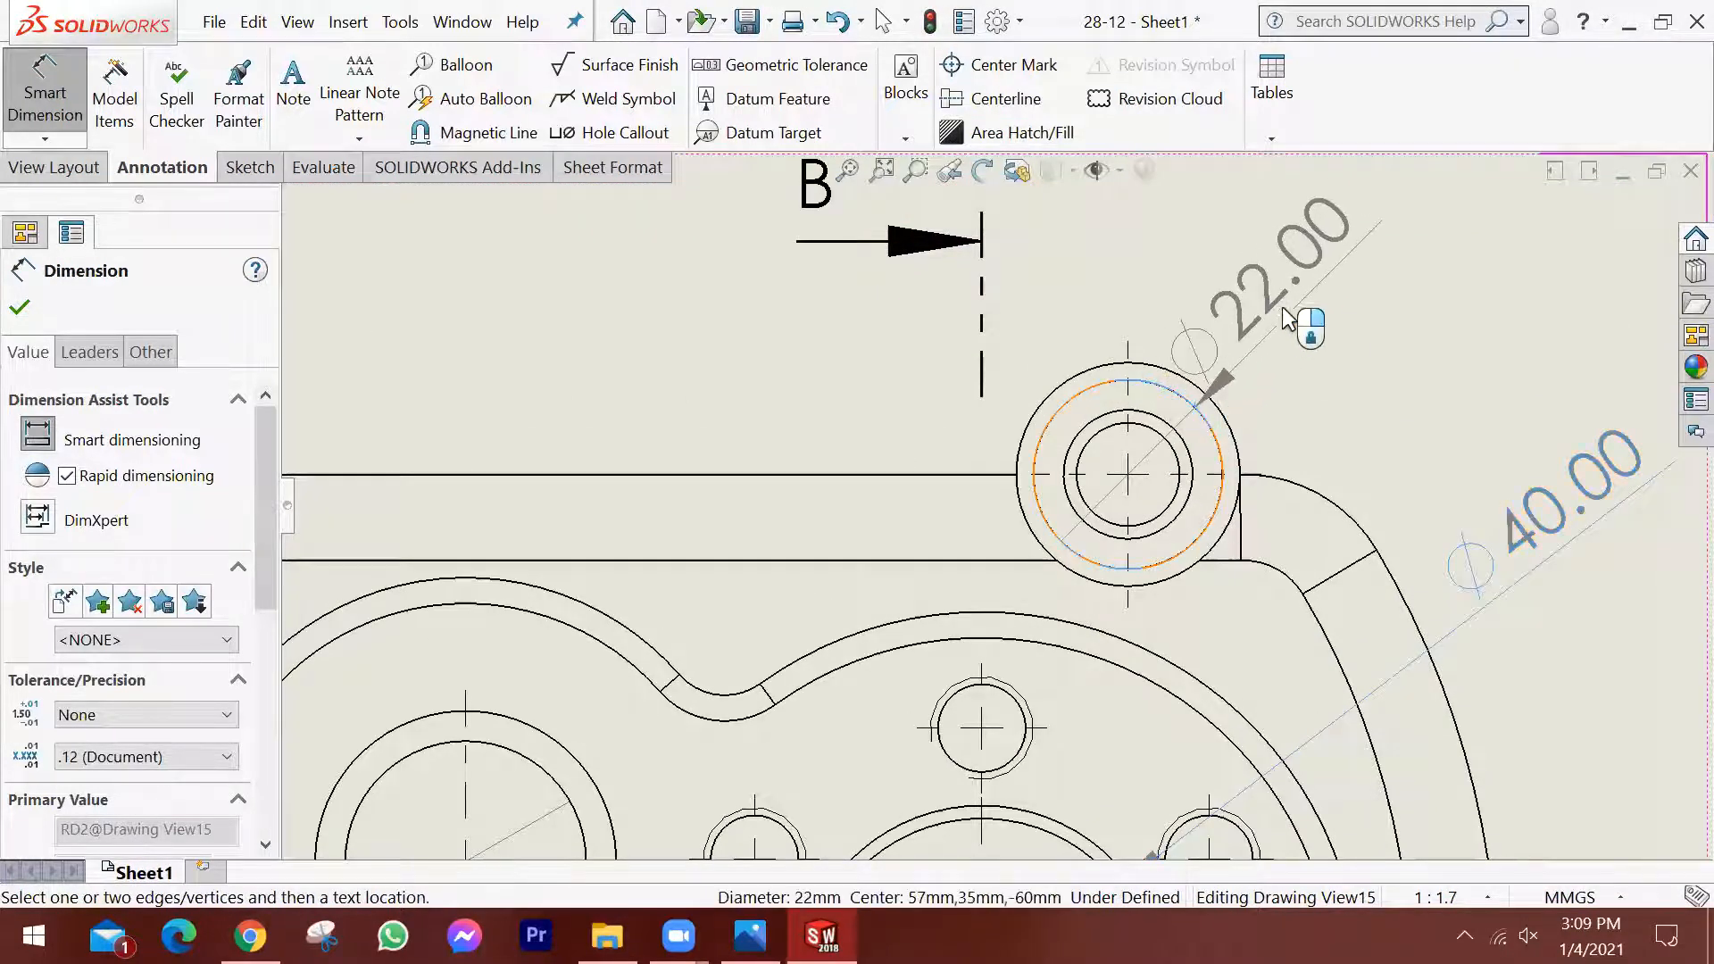
{"action": "left_click", "coordinate": [1362, 292]}
{"action": "scroll", "coordinate": [1304, 433], "scroll_direction": "down", "scroll_amount": 2}
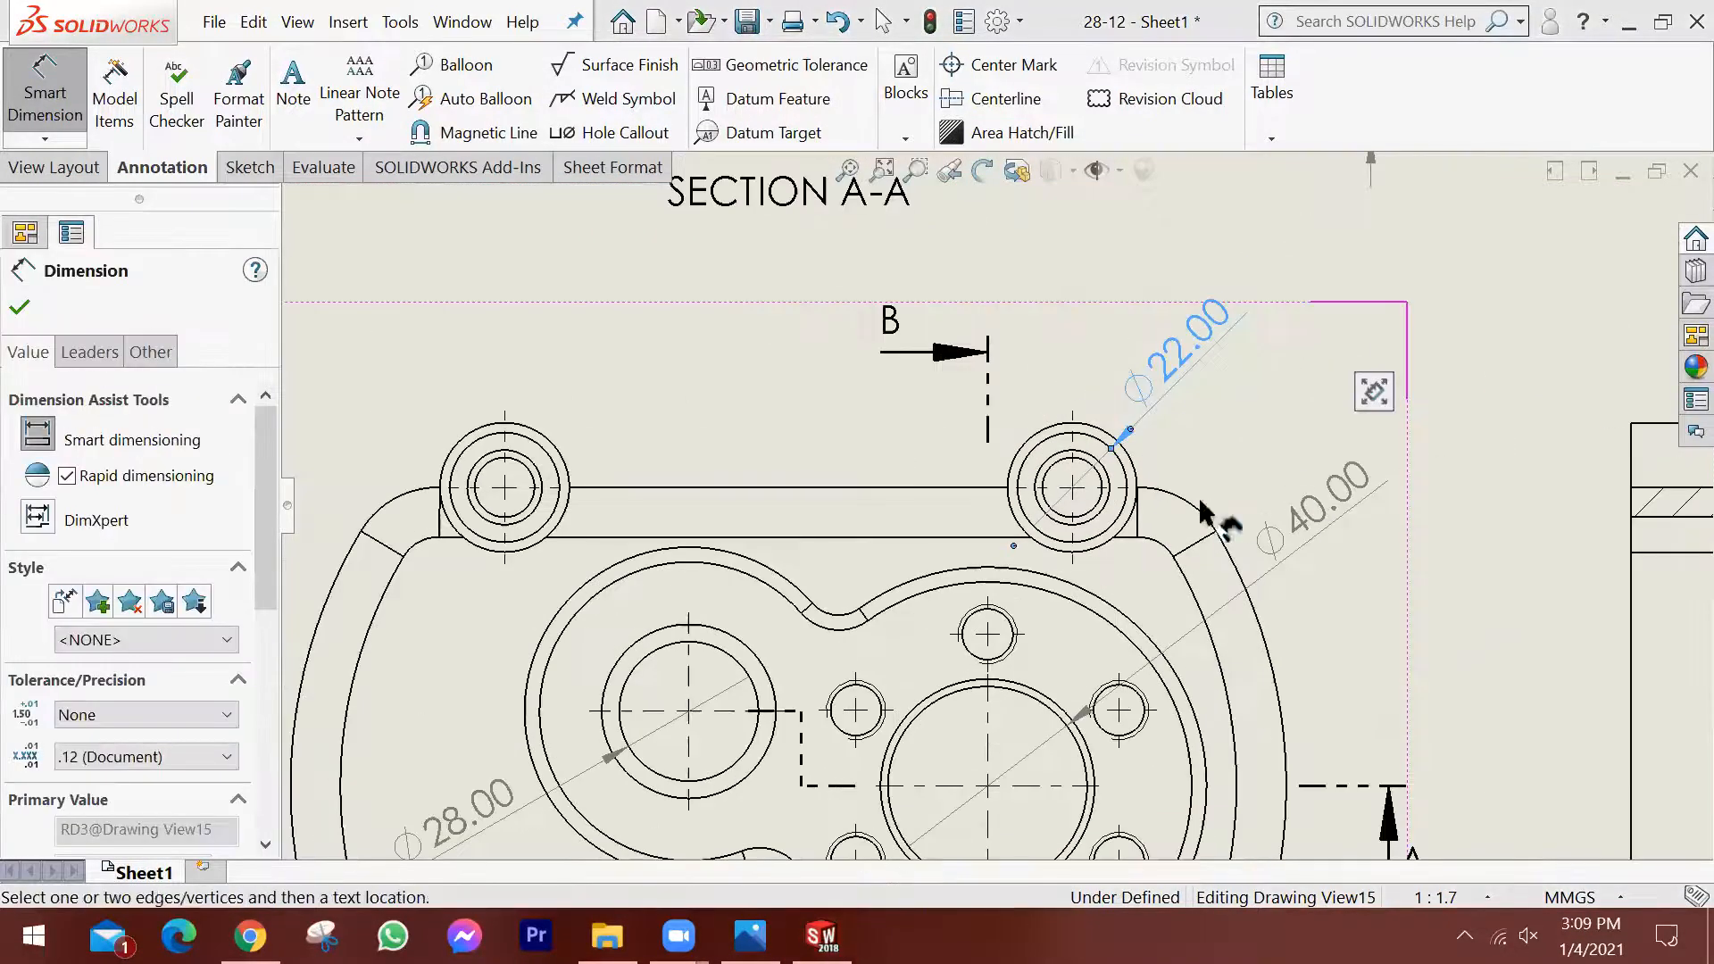
{"action": "scroll", "coordinate": [1000, 513], "scroll_direction": "down", "scroll_amount": 2}
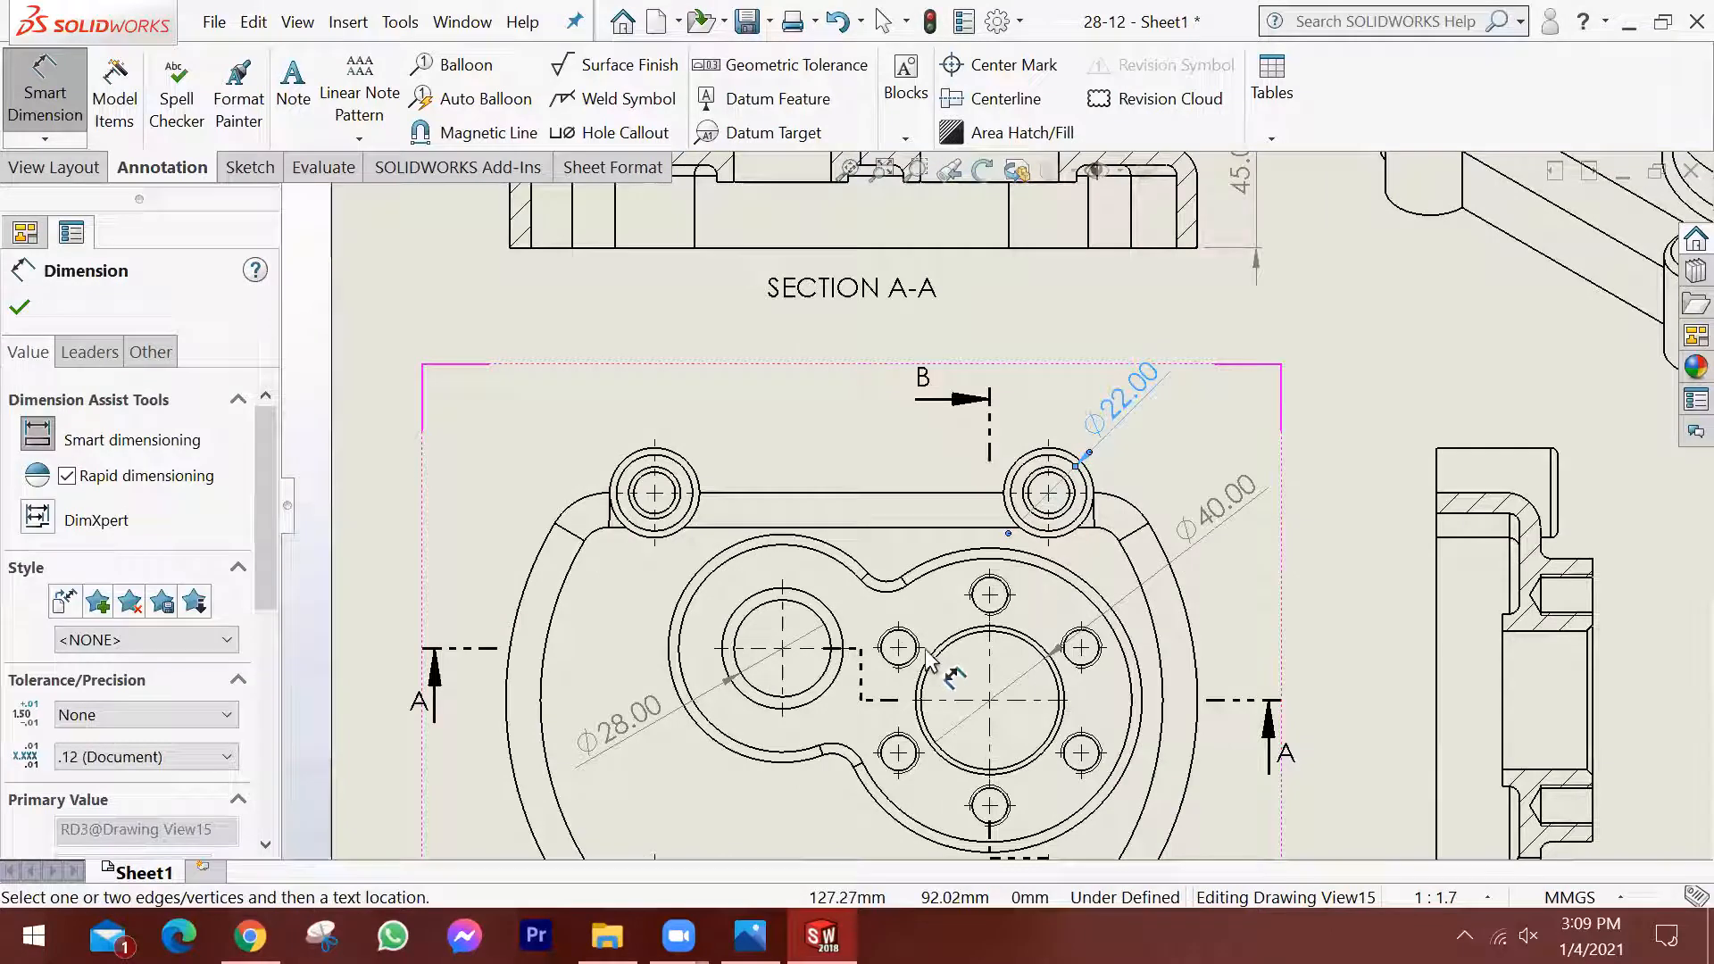
{"action": "scroll", "coordinate": [1232, 696], "scroll_direction": "down", "scroll_amount": 2}
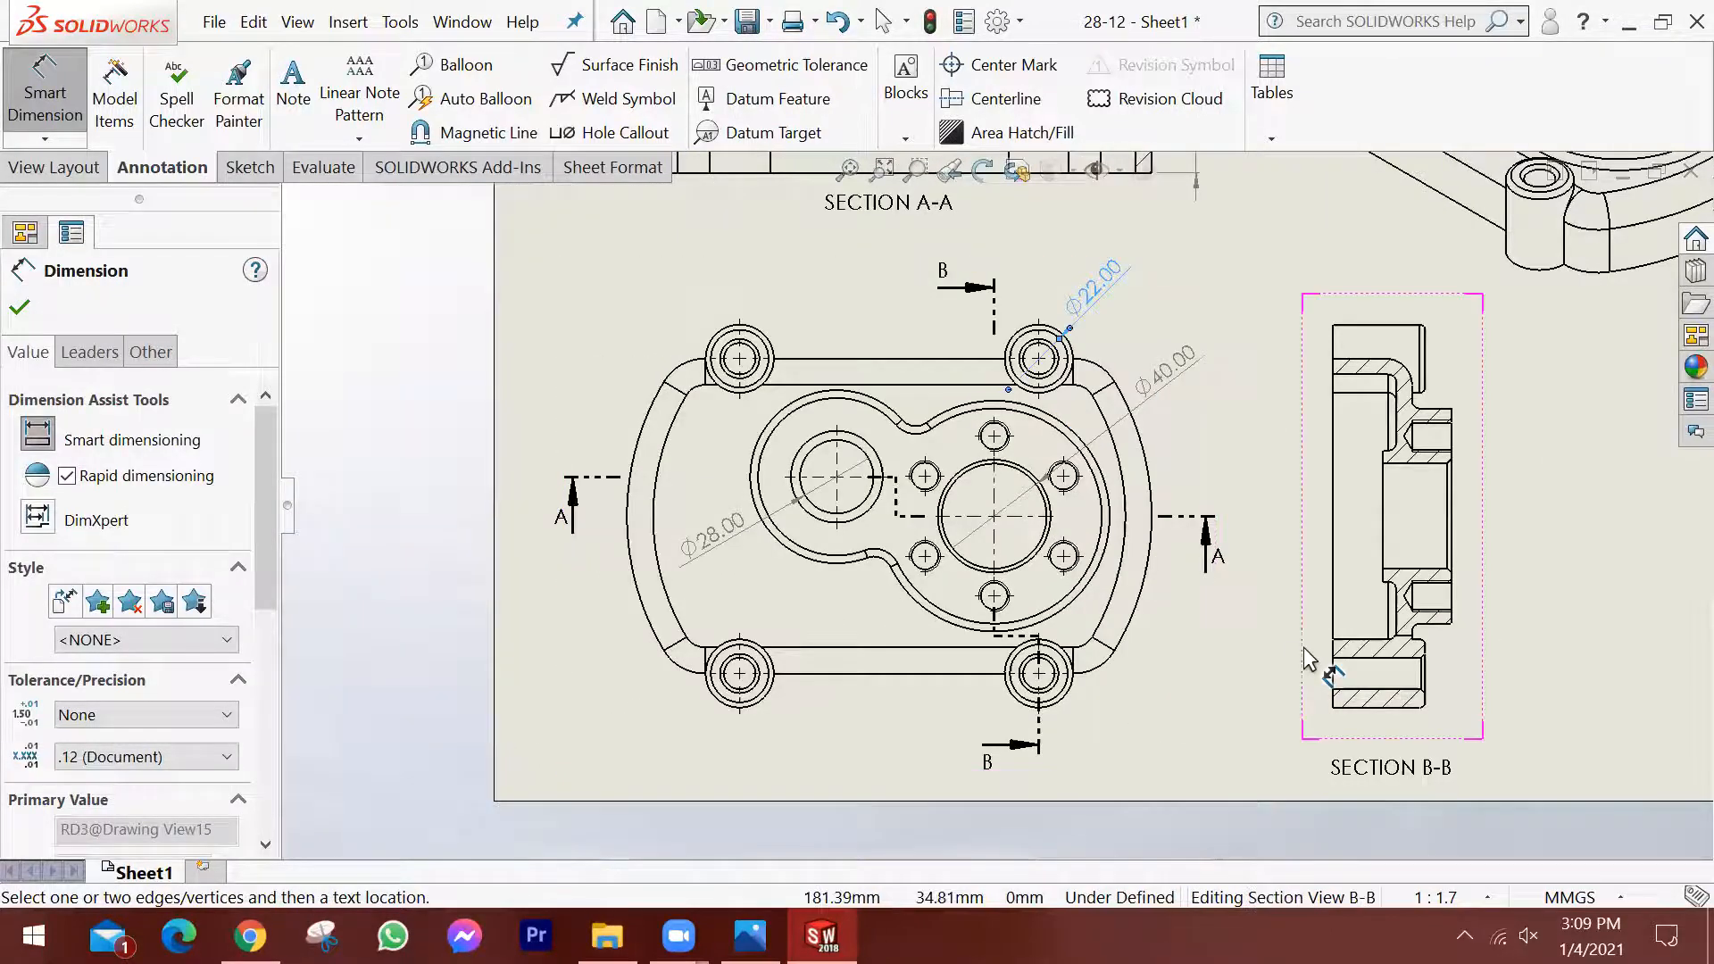
{"action": "scroll", "coordinate": [1036, 500], "scroll_direction": "down", "scroll_amount": 2}
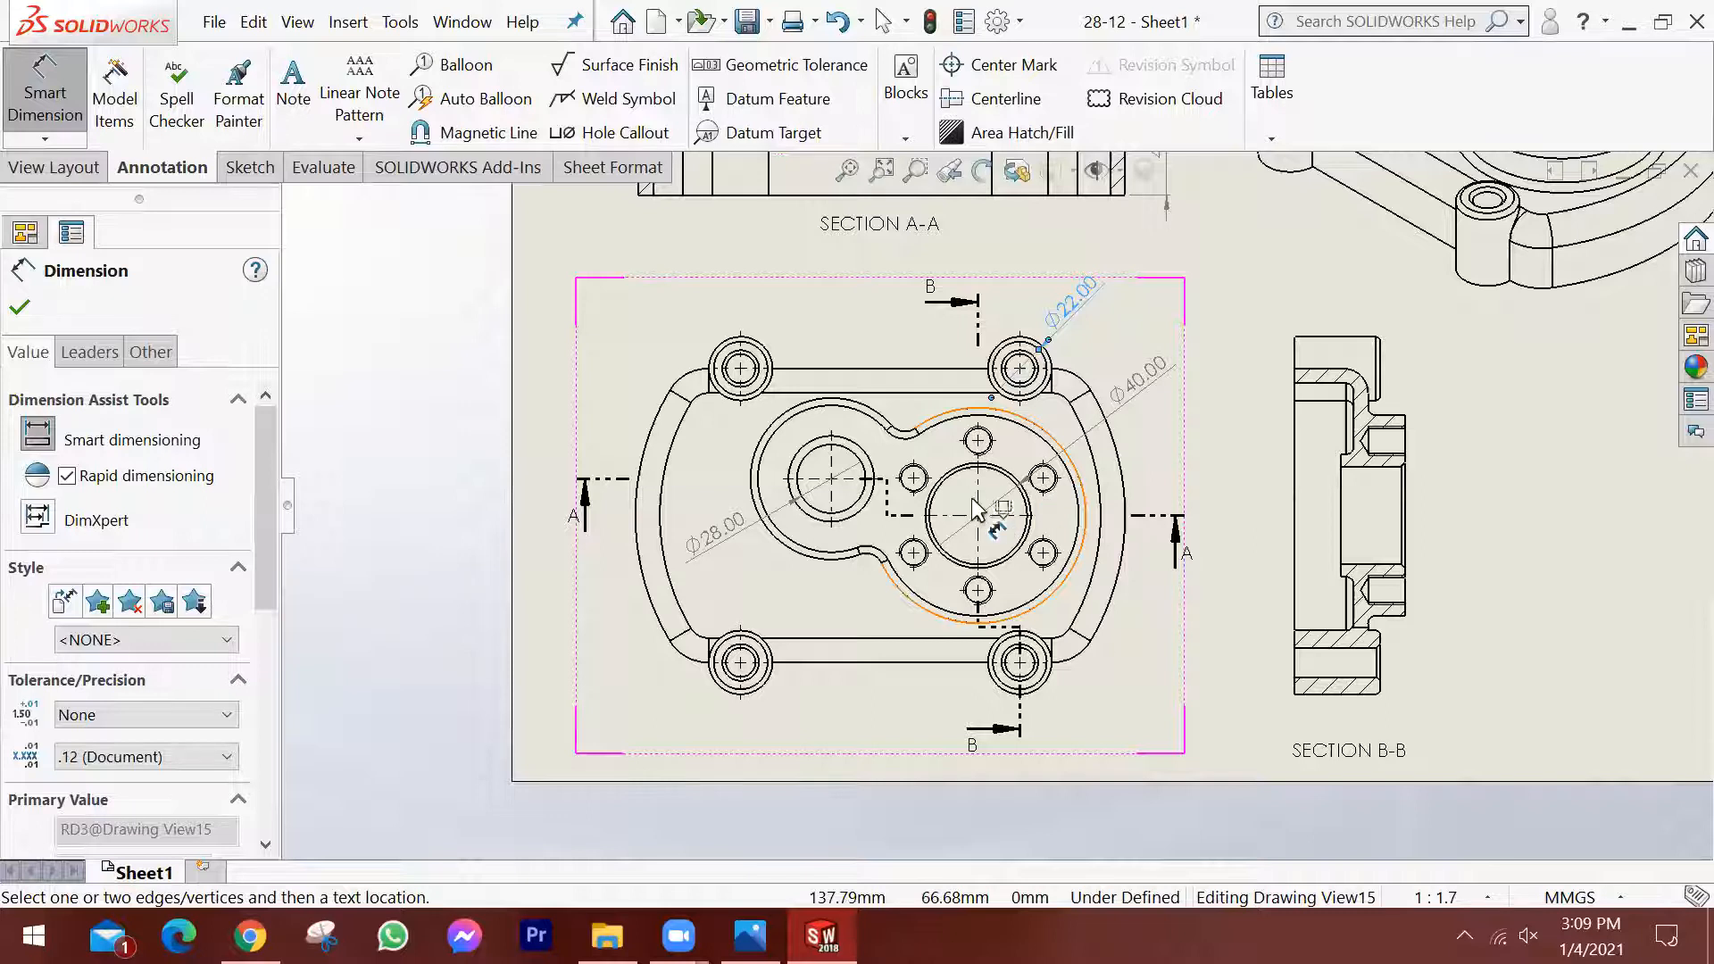
{"action": "scroll", "coordinate": [1000, 518], "scroll_direction": "up", "scroll_amount": 4}
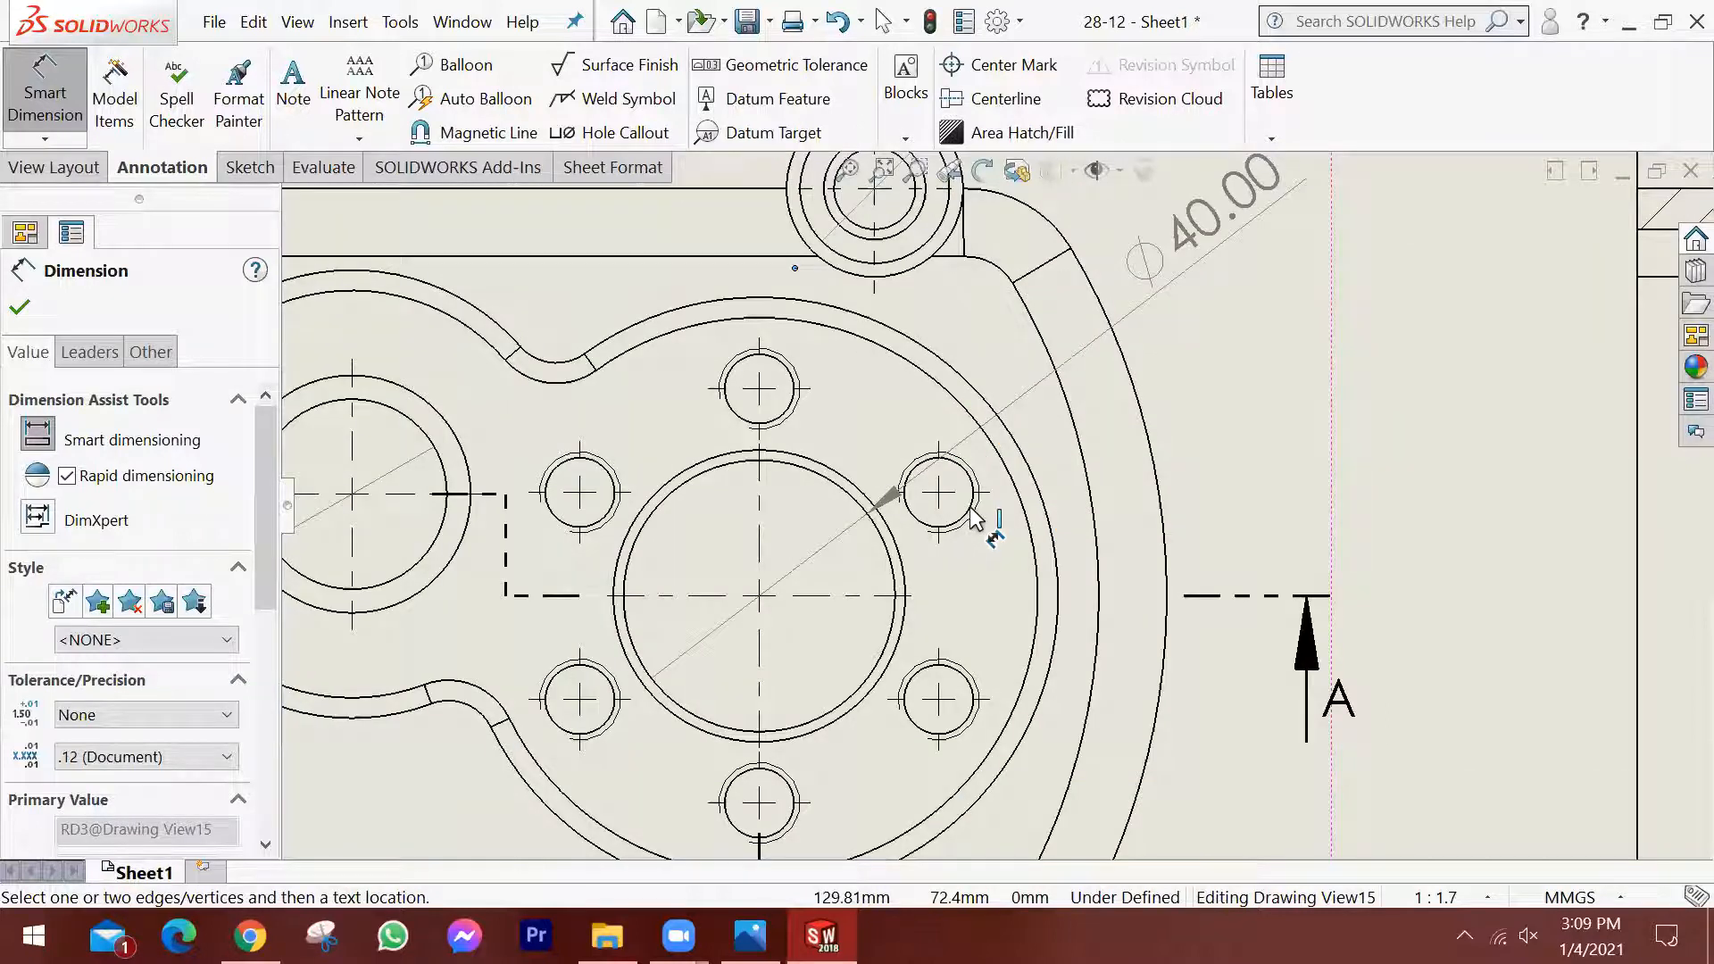
Dimension the M12 thread of the upper-right bolt hole around the large bore in the top view, placing the text outside the cover's right edge.
{"action": "left_click", "coordinate": [973, 515]}
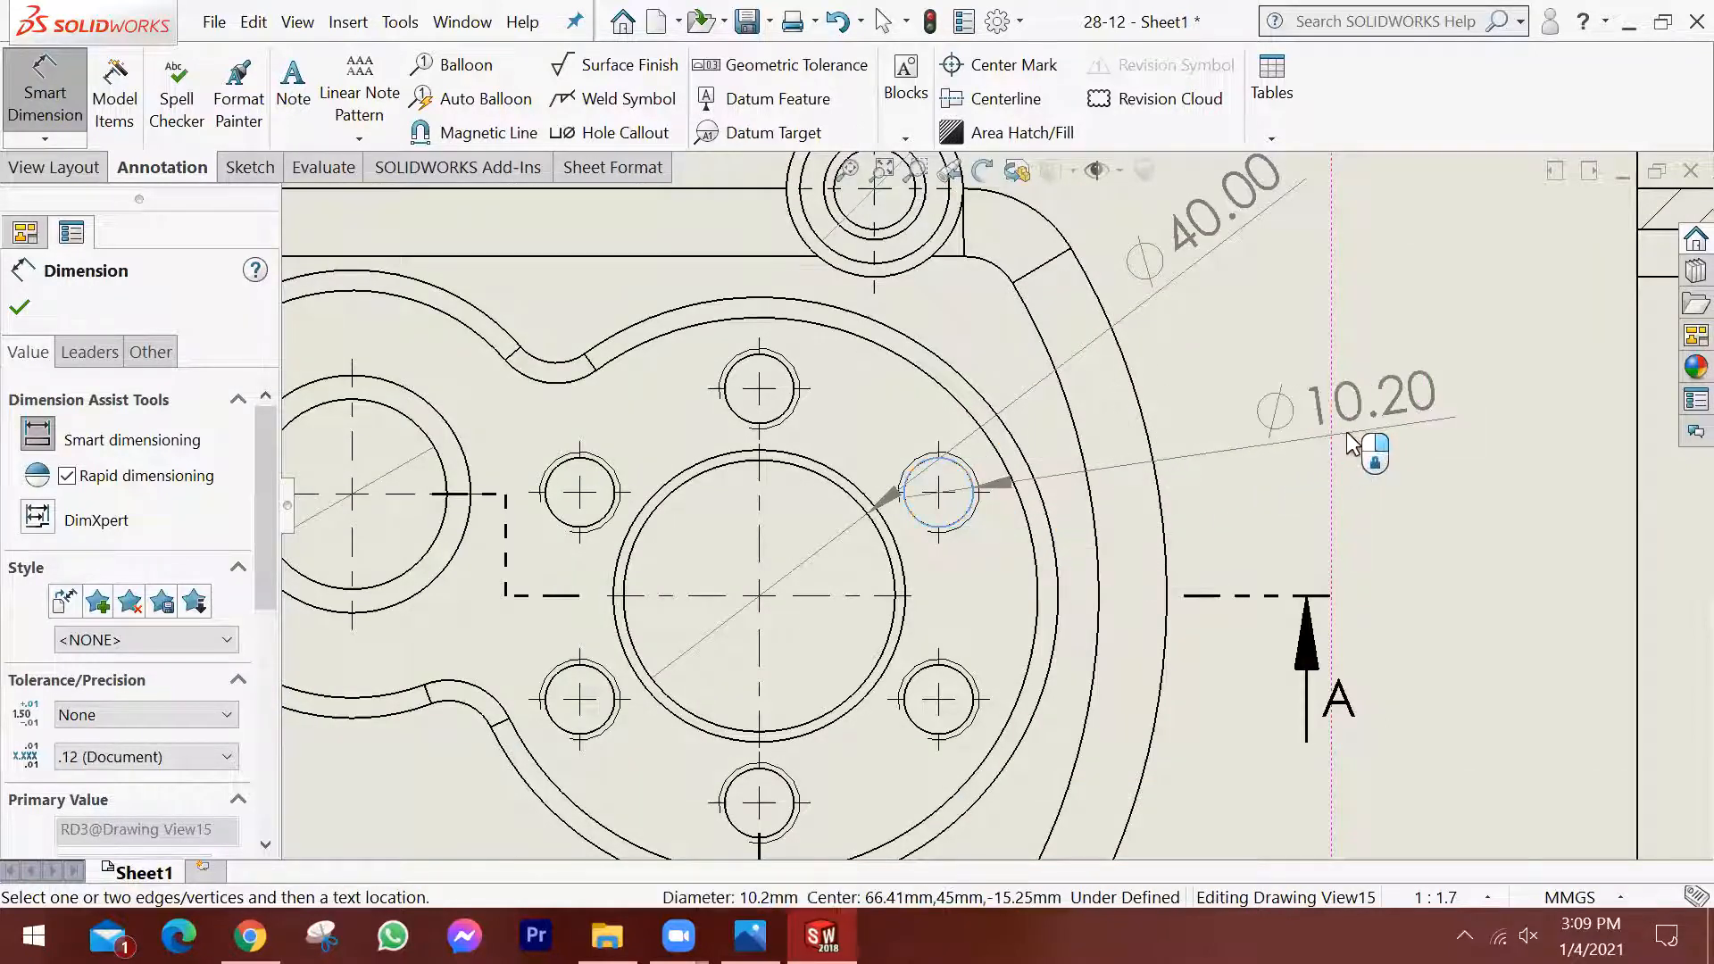
{"action": "key", "text": "Escape"}
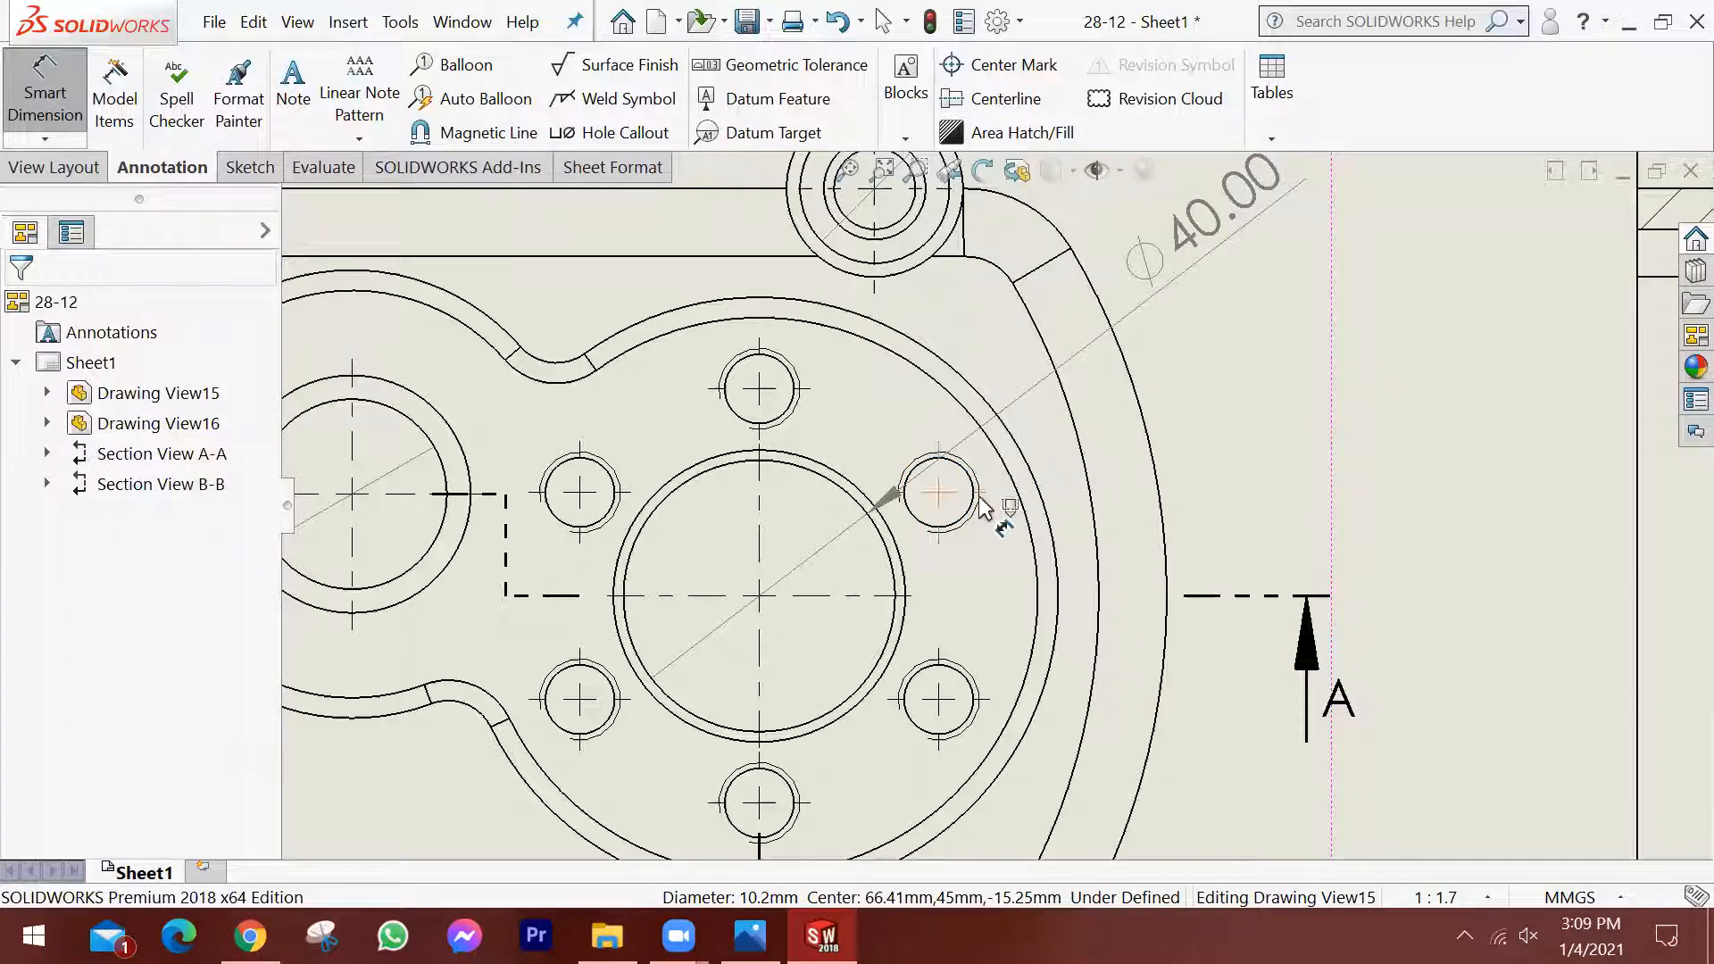
{"action": "left_click", "coordinate": [982, 511]}
{"action": "left_click", "coordinate": [1268, 424]}
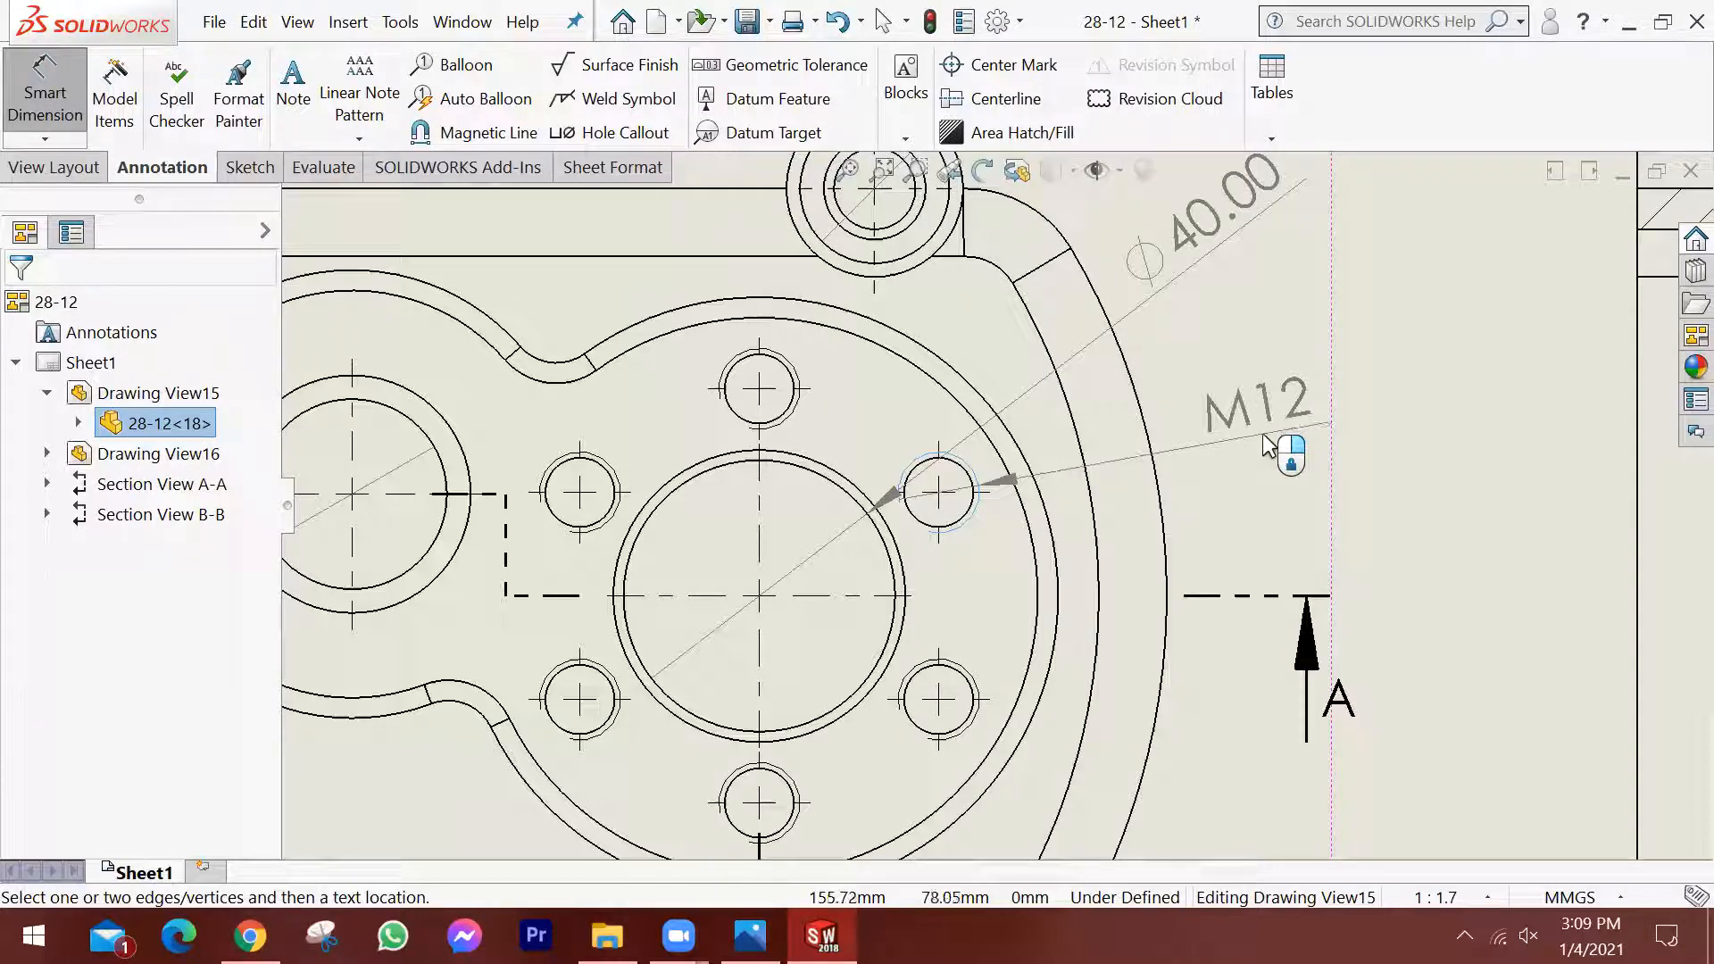
{"action": "left_click", "coordinate": [1269, 444]}
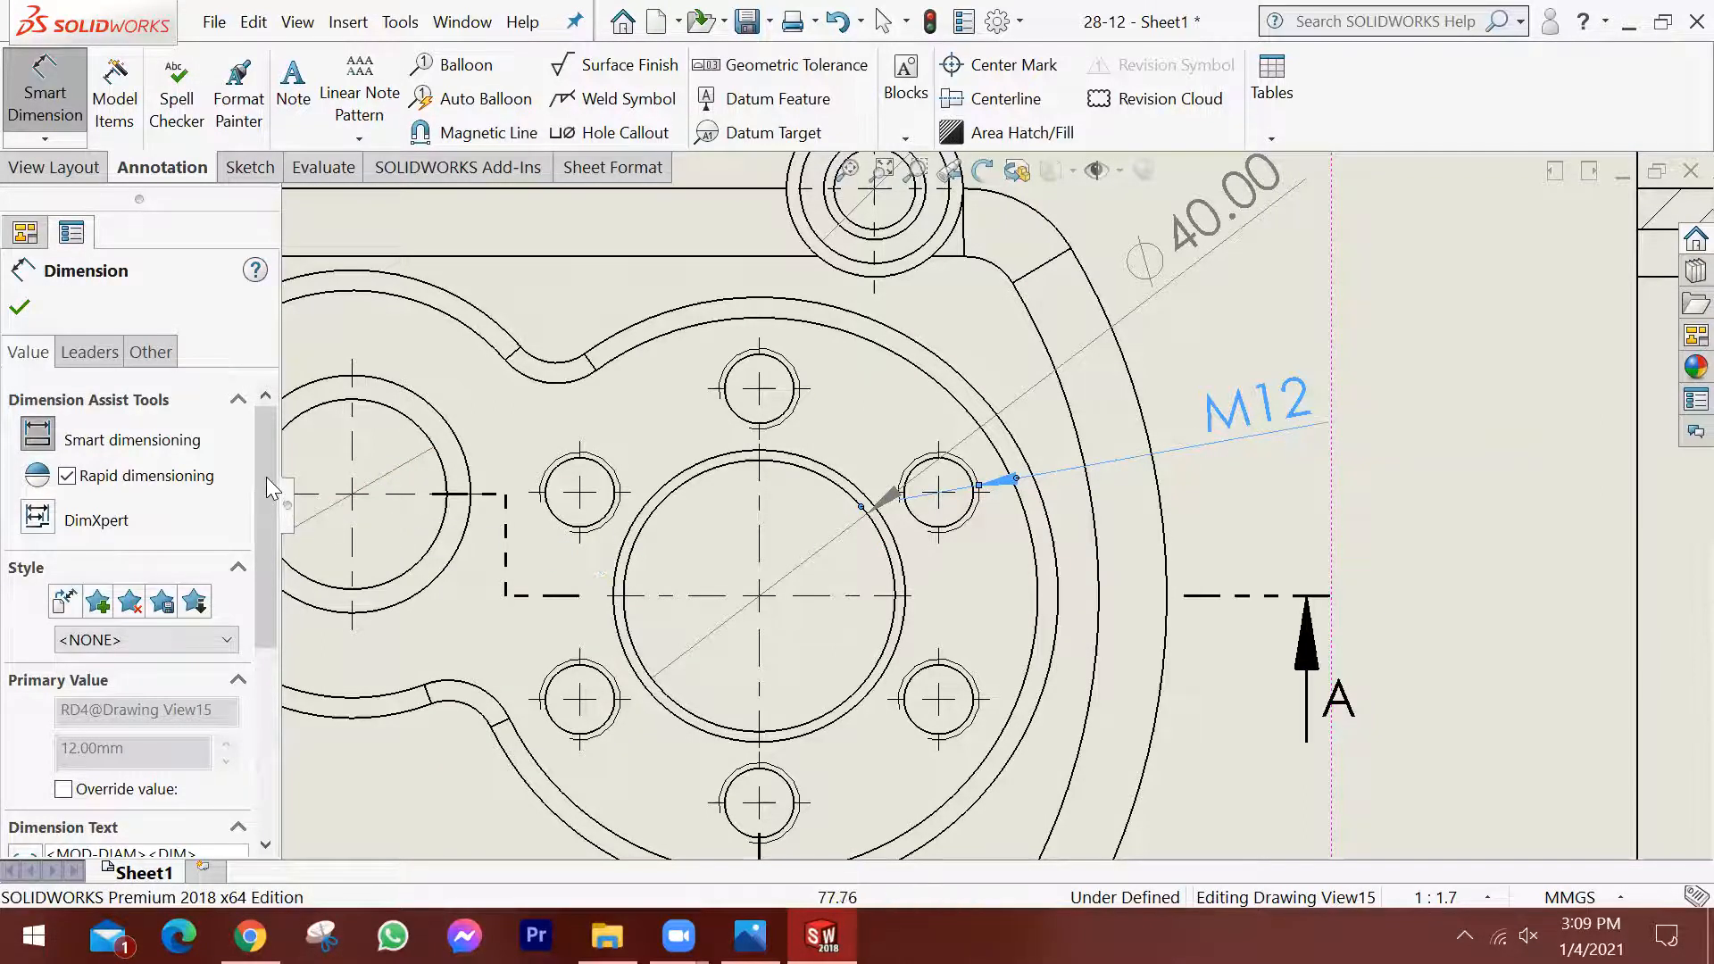
Append "x 6 Holes" to the M12 thread dimension's text and move the dimension further right of the top view.
{"action": "left_click_drag", "start_coordinate": [266, 477], "coordinate": [264, 591]}
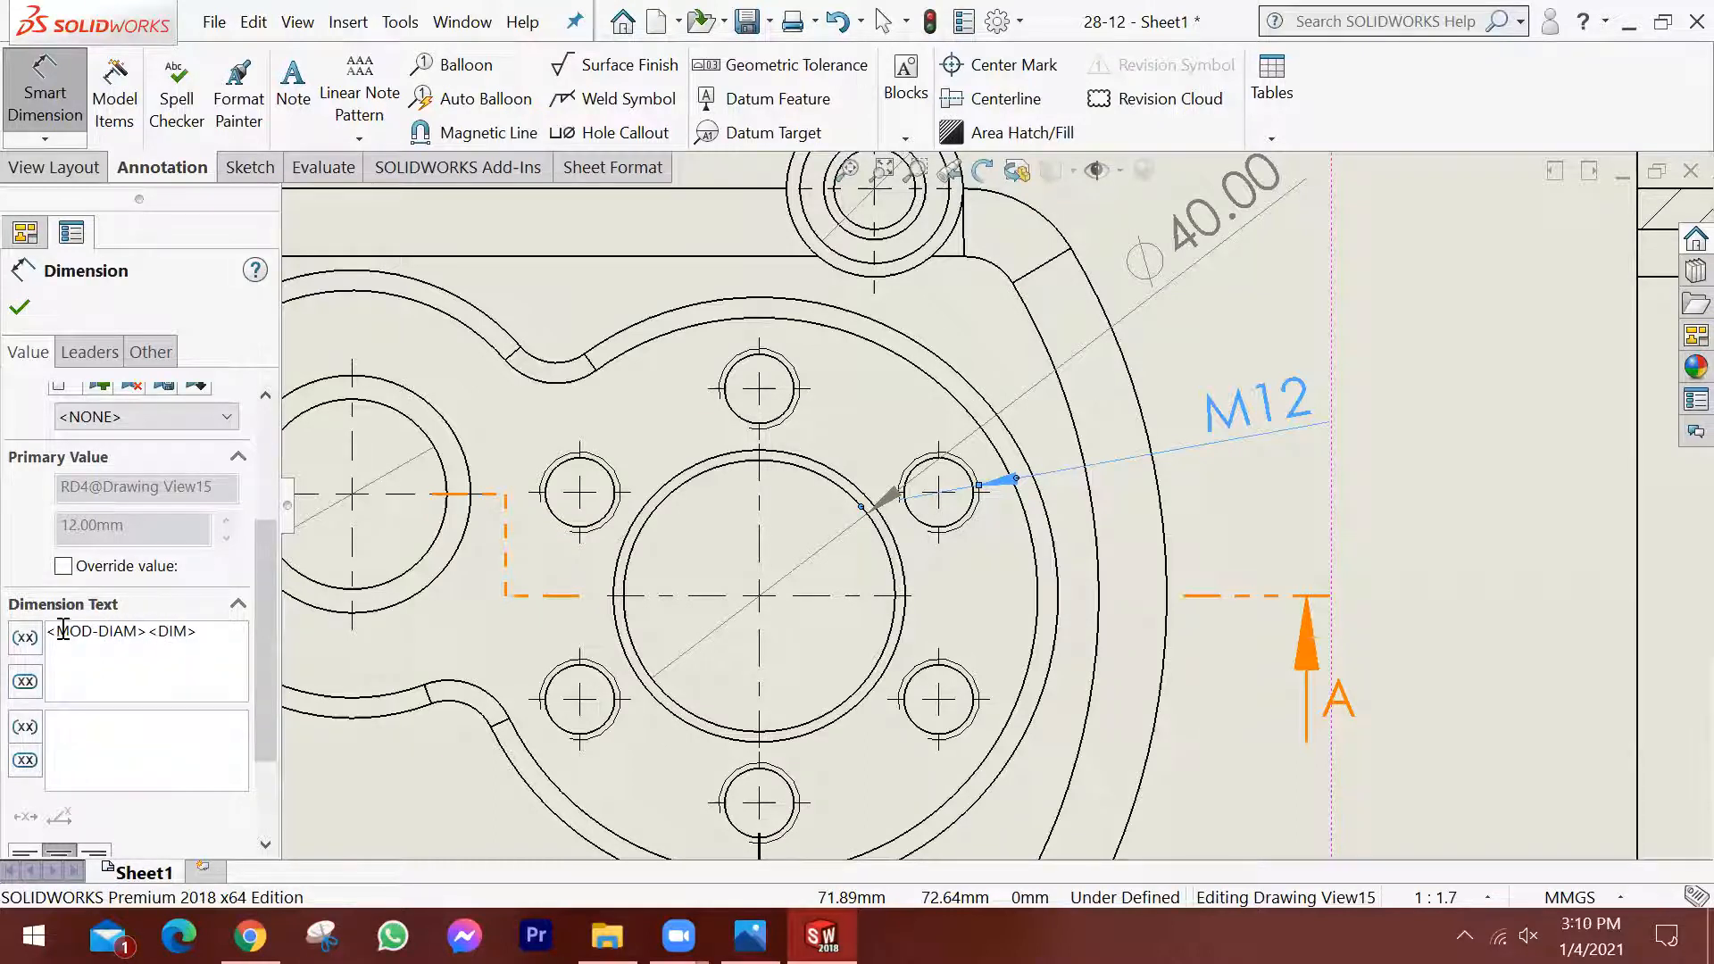
{"action": "left_click_drag", "start_coordinate": [56, 631], "coordinate": [80, 631]}
{"action": "left_click", "coordinate": [71, 631]}
{"action": "left_click_drag", "start_coordinate": [56, 631], "coordinate": [88, 630]}
{"action": "left_click", "coordinate": [74, 631]}
{"action": "left_click", "coordinate": [83, 631]}
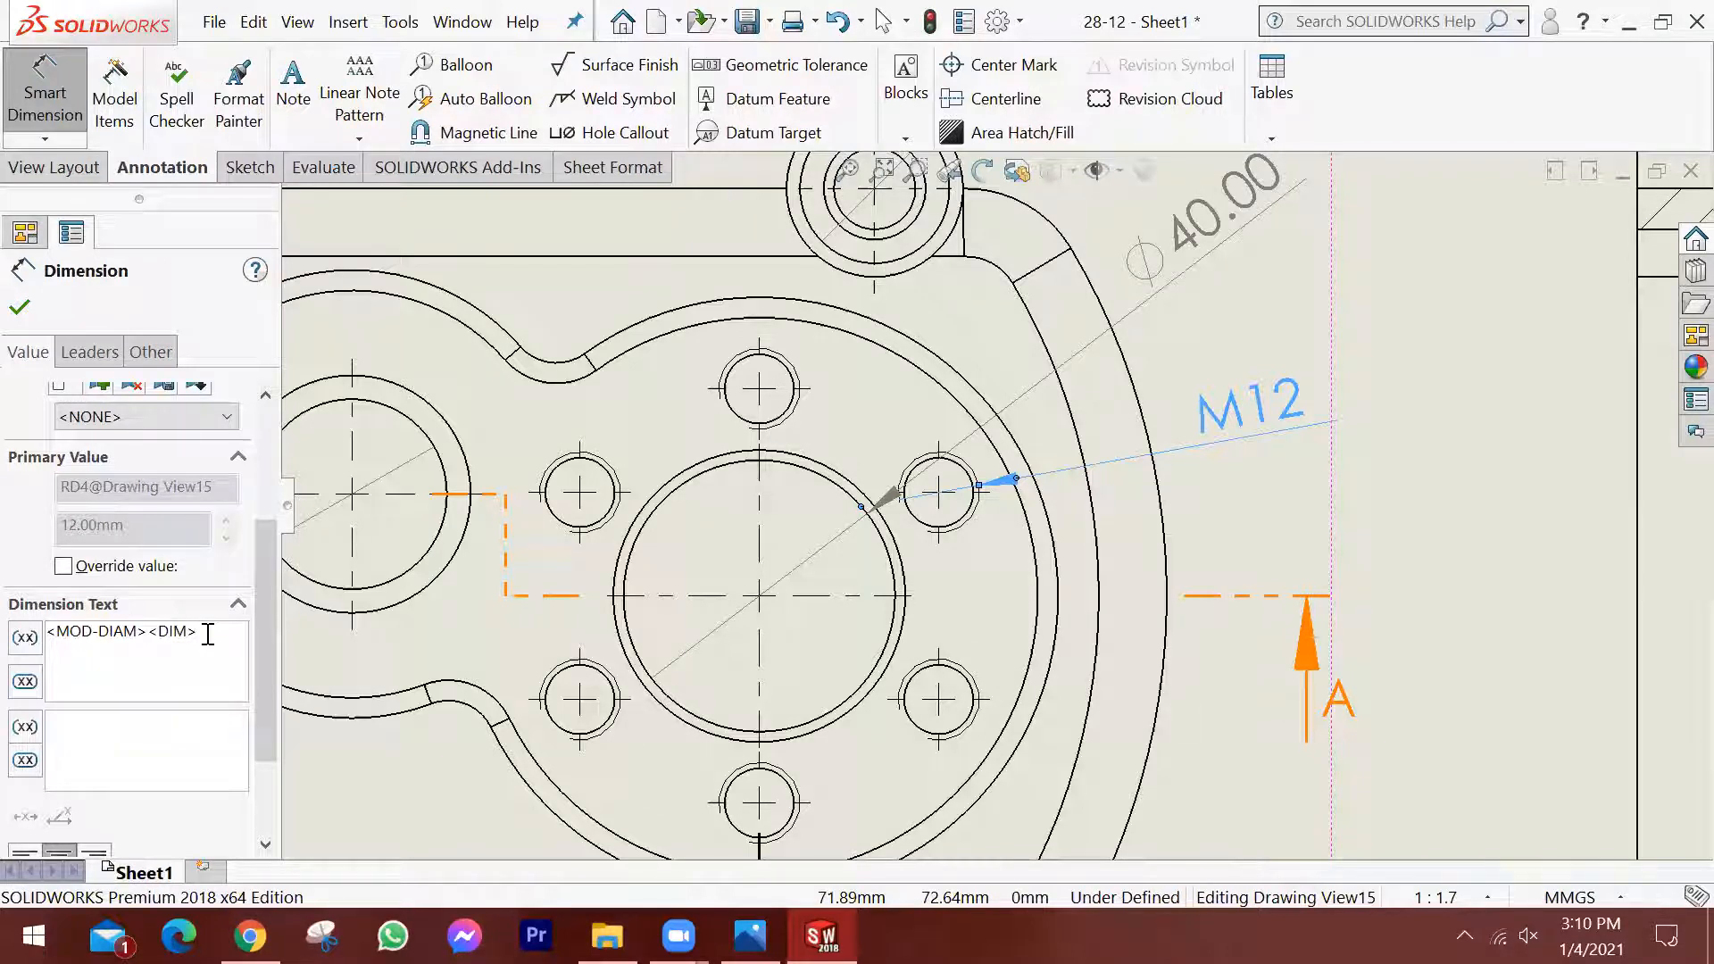
{"action": "type", "text": "x 6 Holes"}
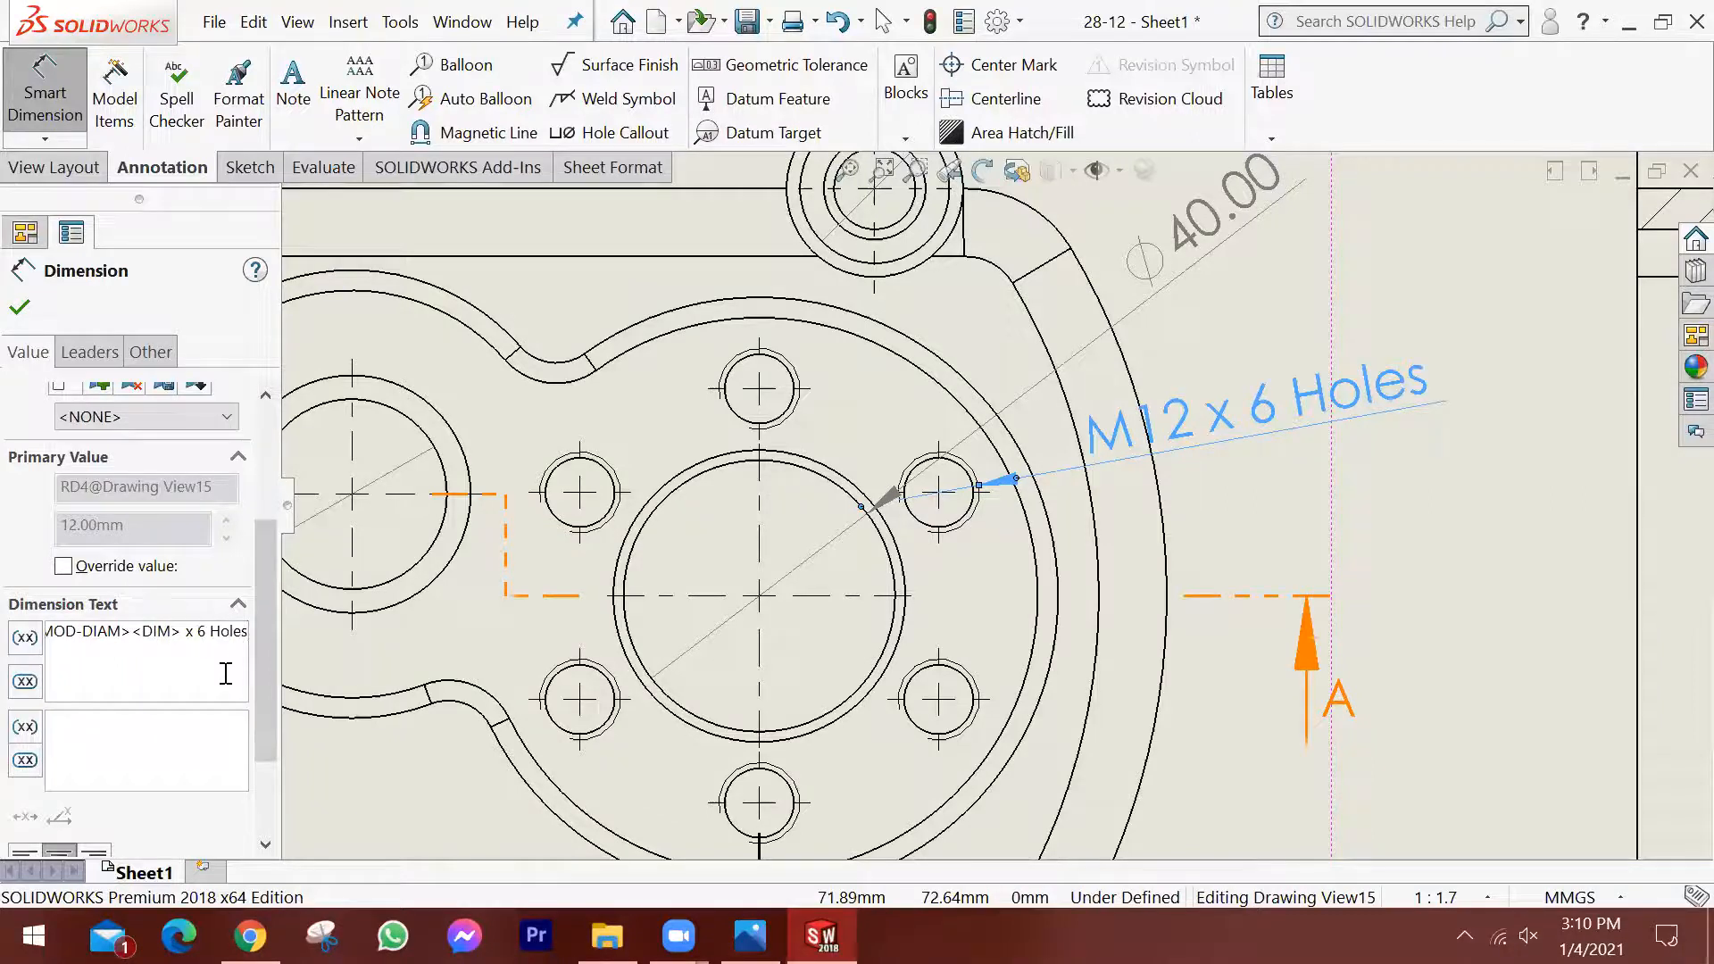
{"action": "left_click_drag", "start_coordinate": [1259, 421], "coordinate": [1351, 412]}
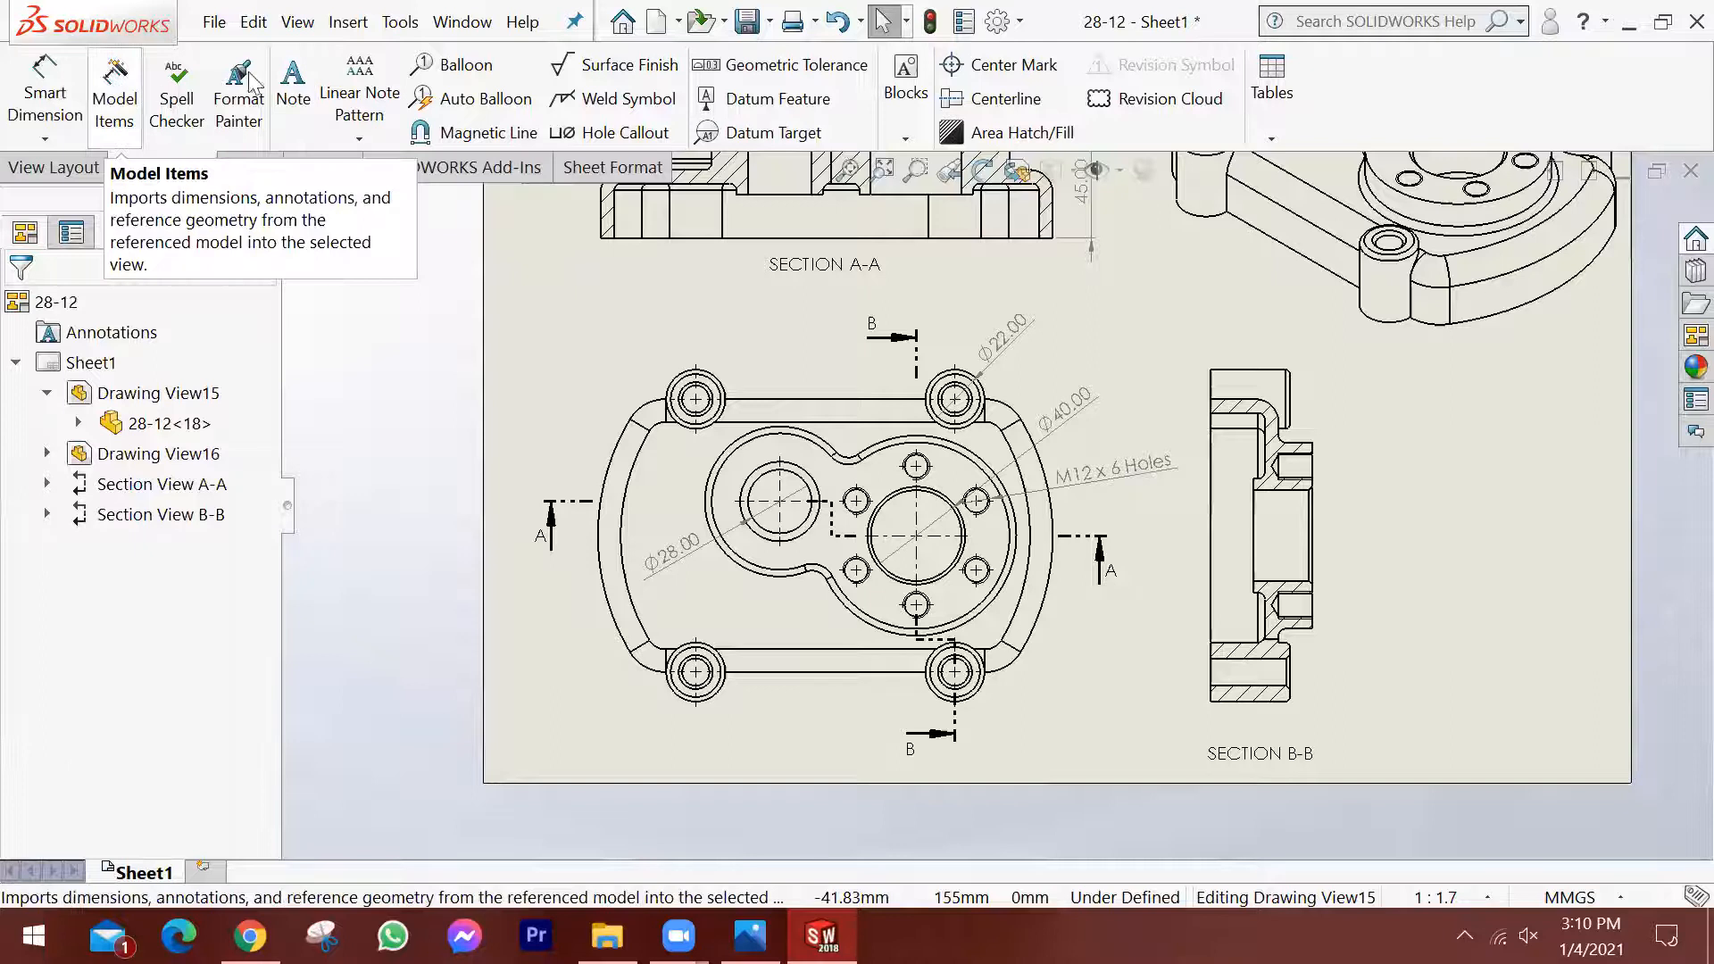
Try to attach a circular balloon to the top view's upper-left corner boss.
{"action": "left_click", "coordinate": [471, 70]}
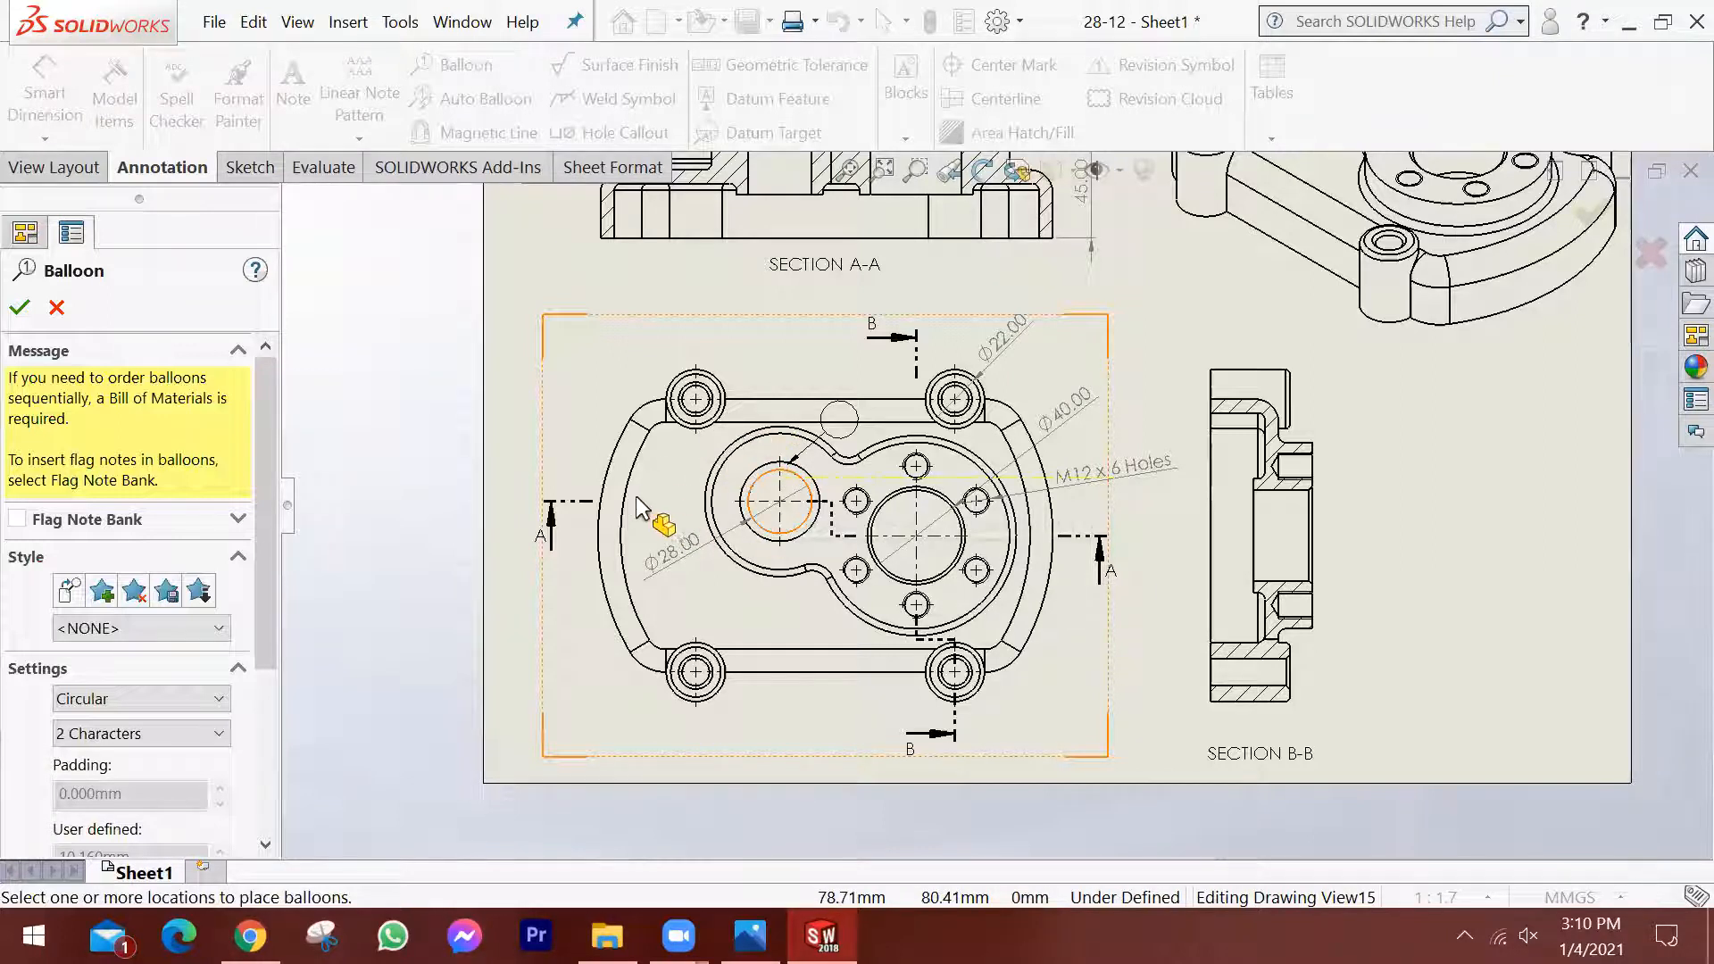
{"action": "left_click", "coordinate": [723, 380]}
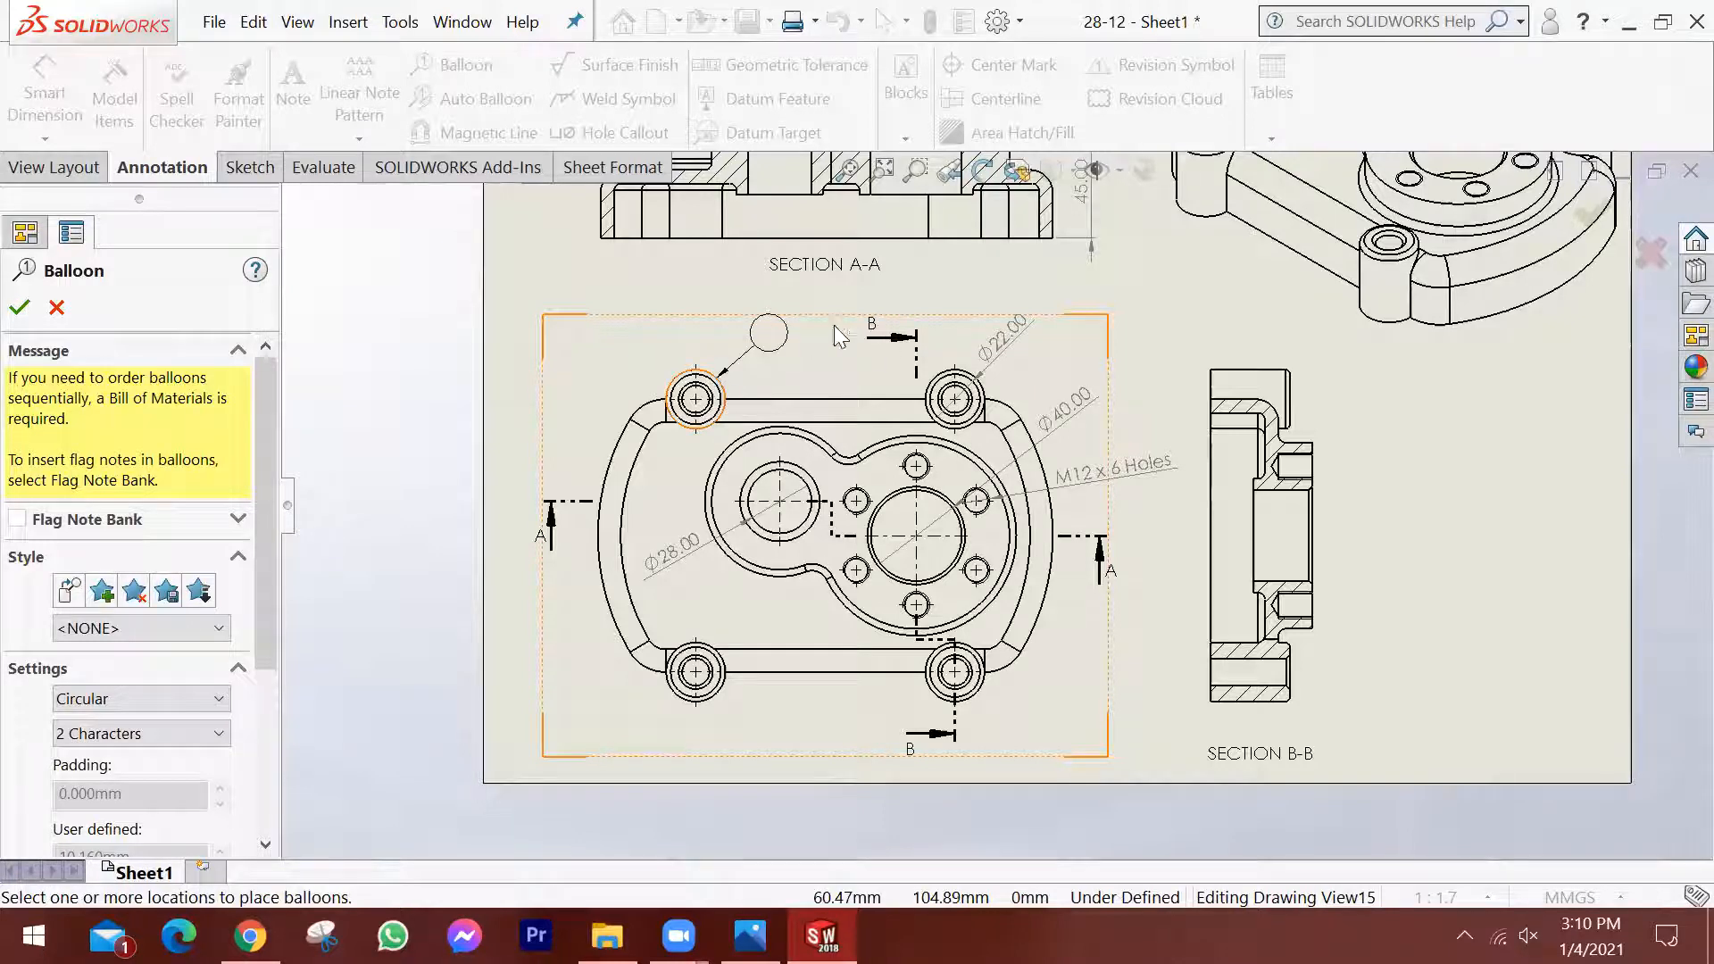
{"action": "left_click", "coordinate": [779, 352]}
{"action": "left_click", "coordinate": [598, 354]}
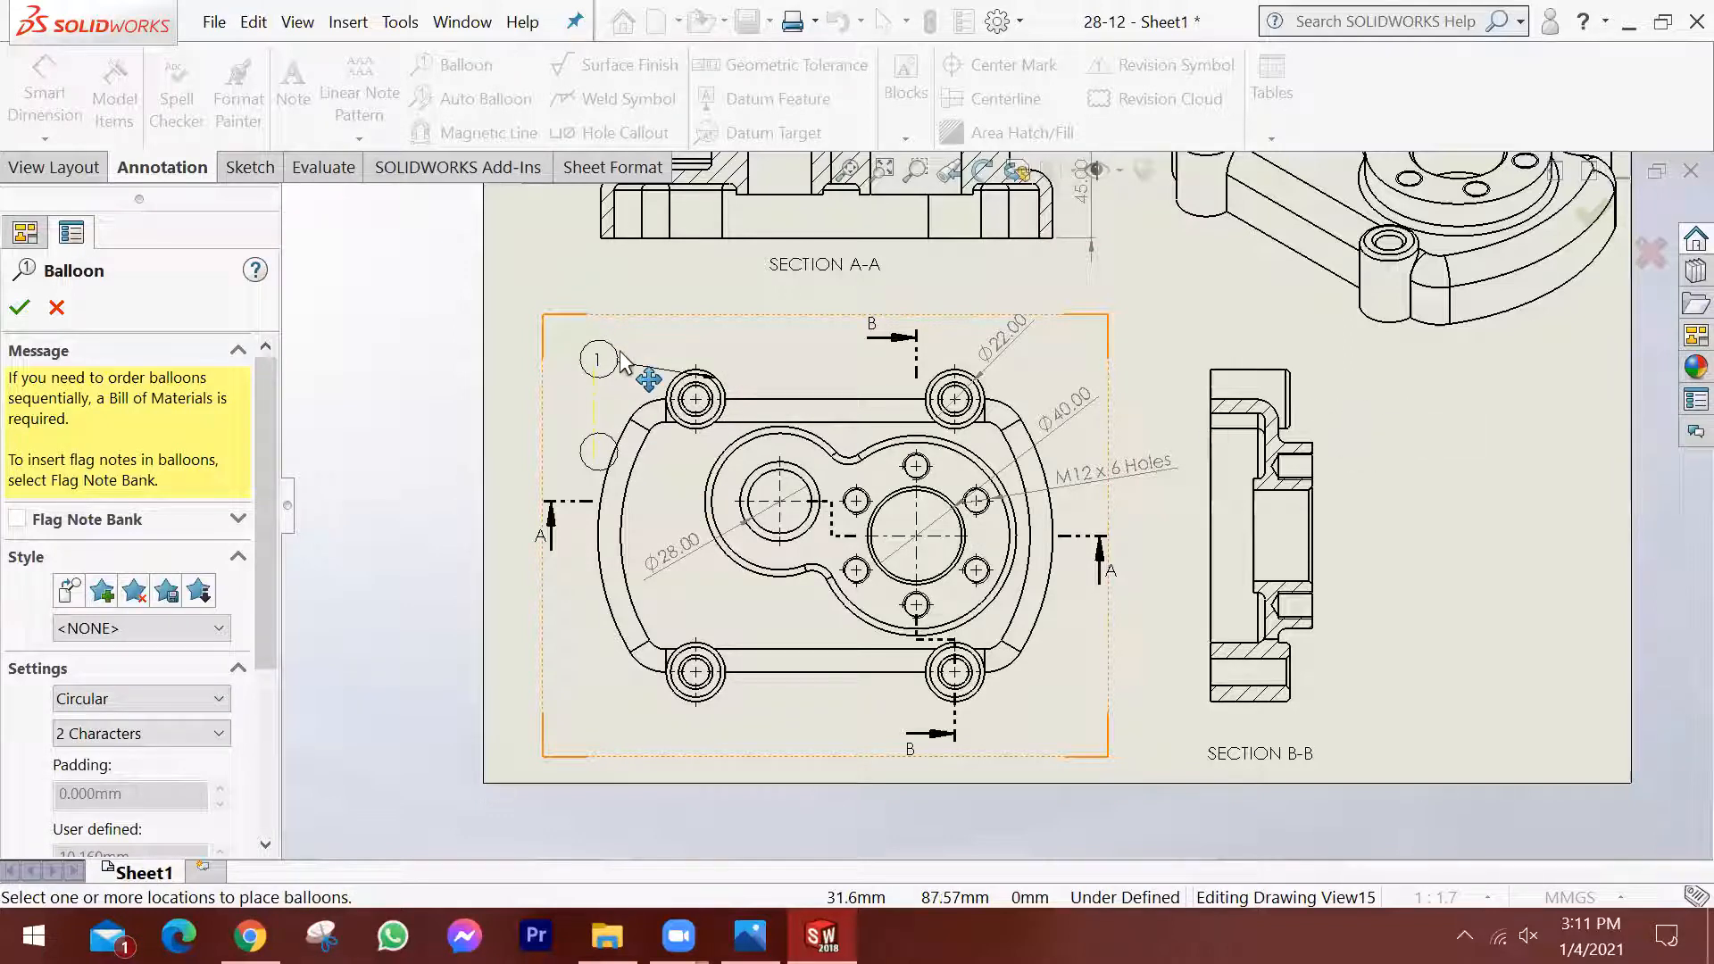
{"action": "key", "text": "Escape"}
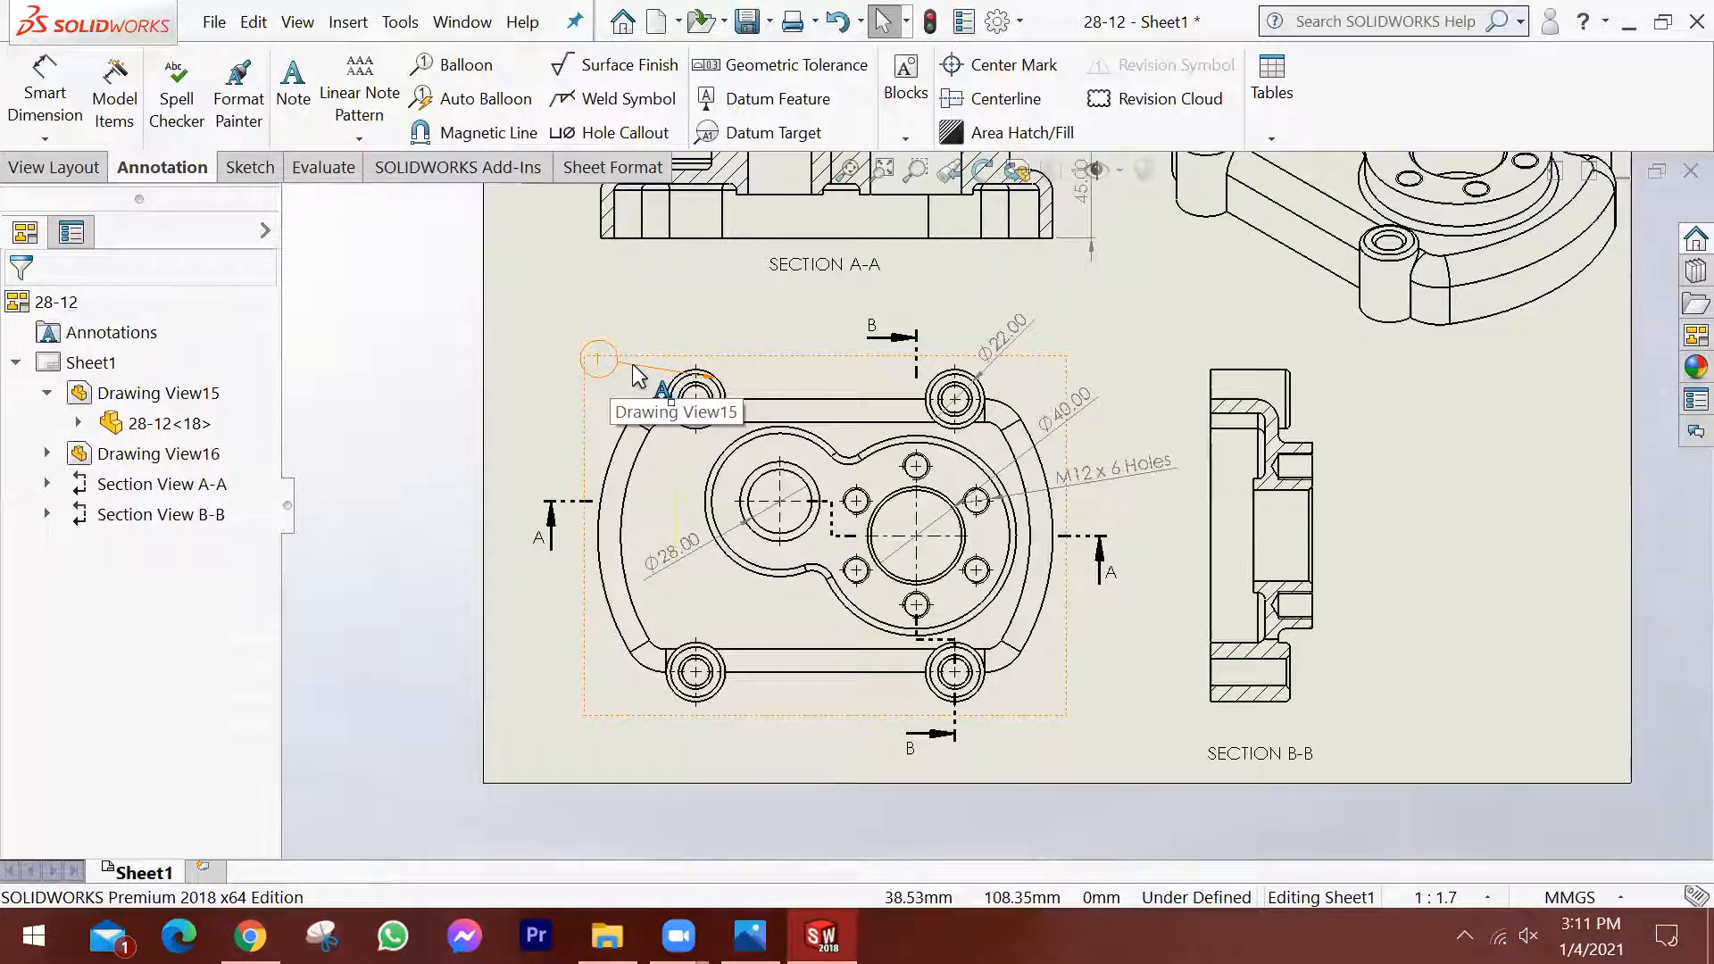
{"action": "scroll", "coordinate": [1063, 430], "scroll_direction": "down", "scroll_amount": 2}
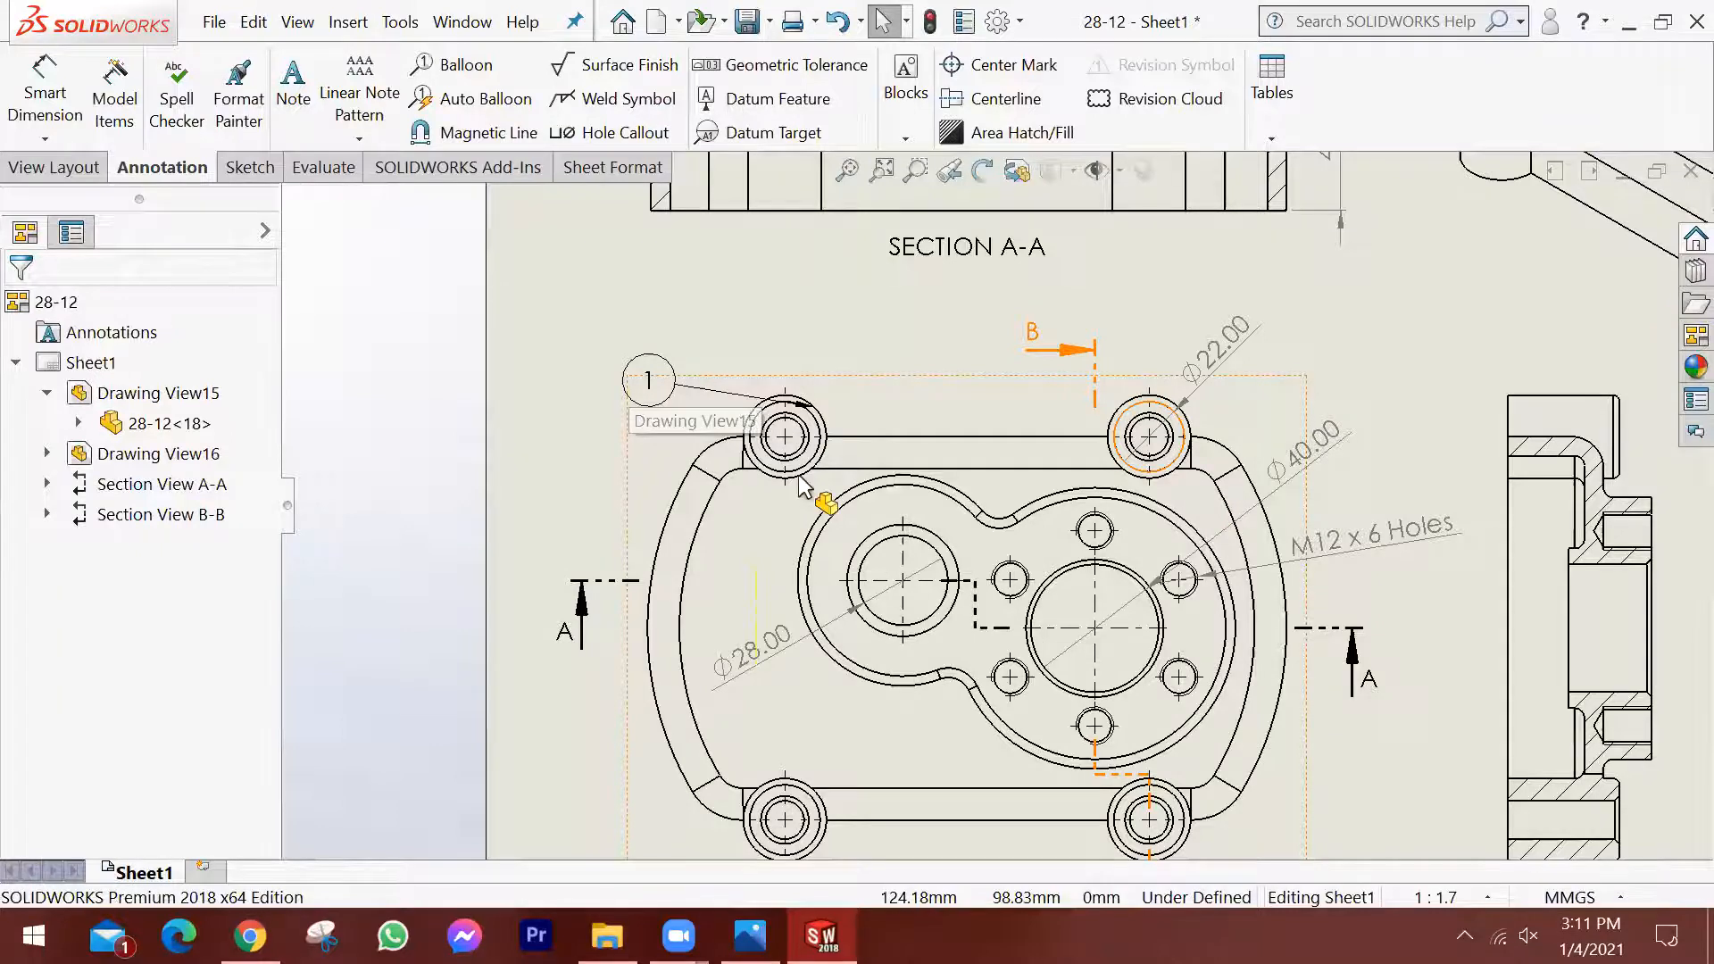
{"action": "scroll", "coordinate": [801, 482], "scroll_direction": "up", "scroll_amount": 2}
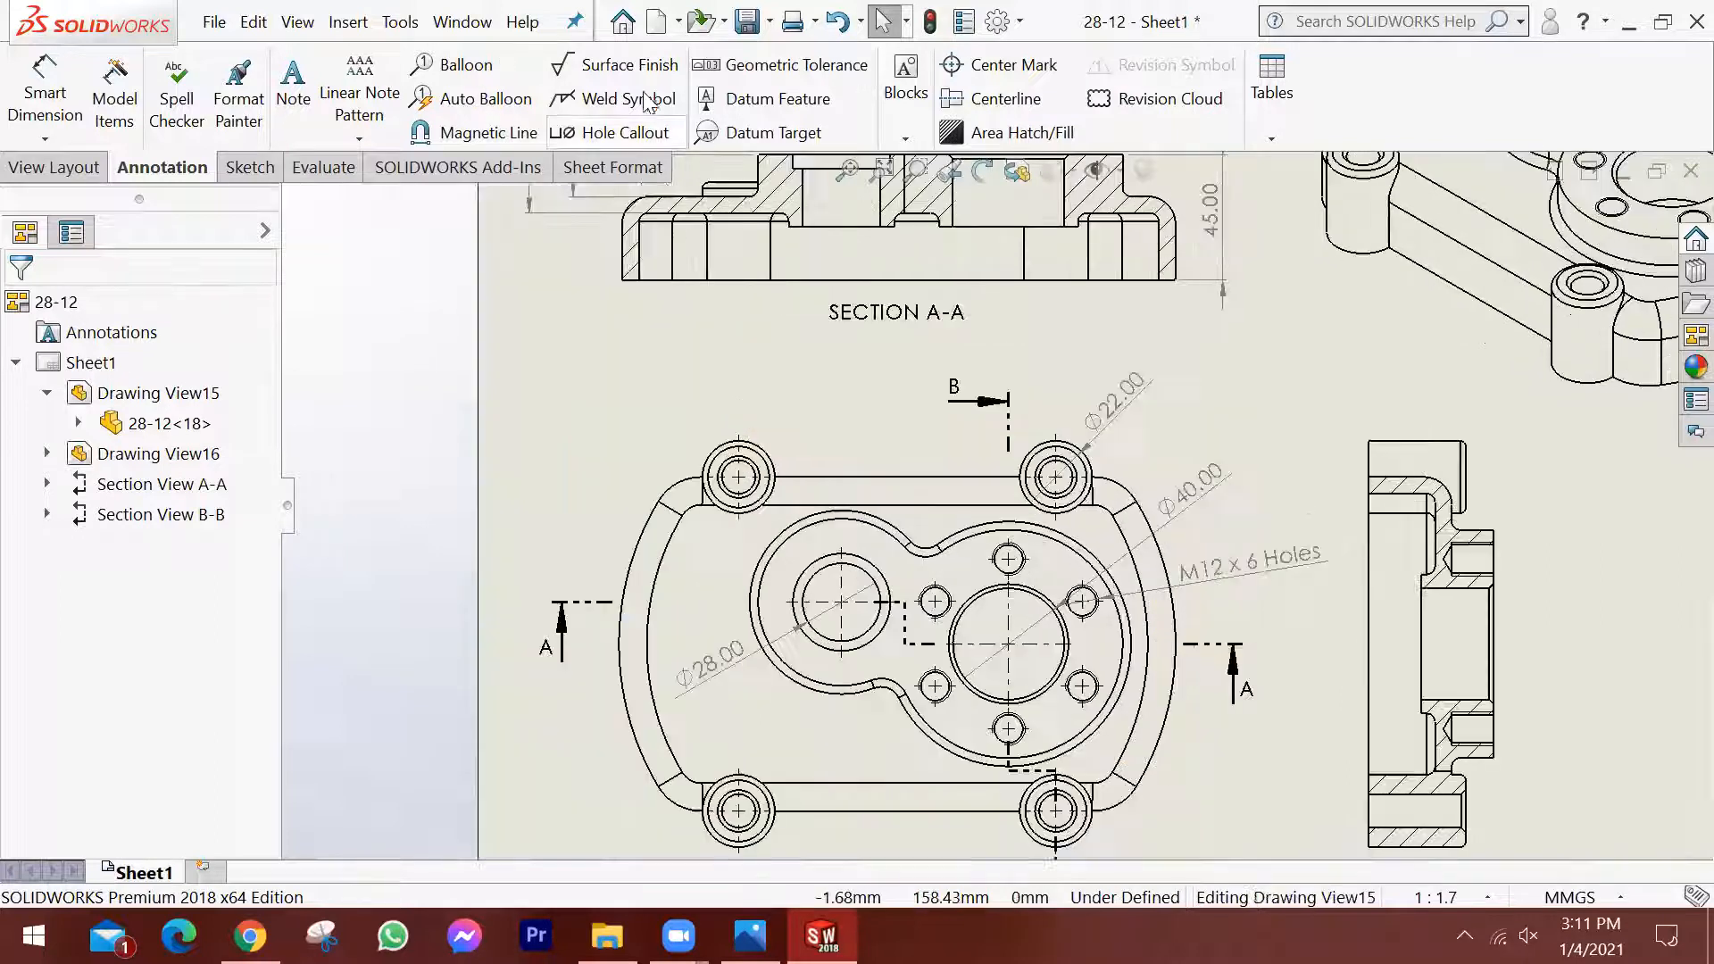
Switch to the reference drawing image in Photos to check the remaining dimensions.
{"action": "left_click", "coordinate": [801, 108]}
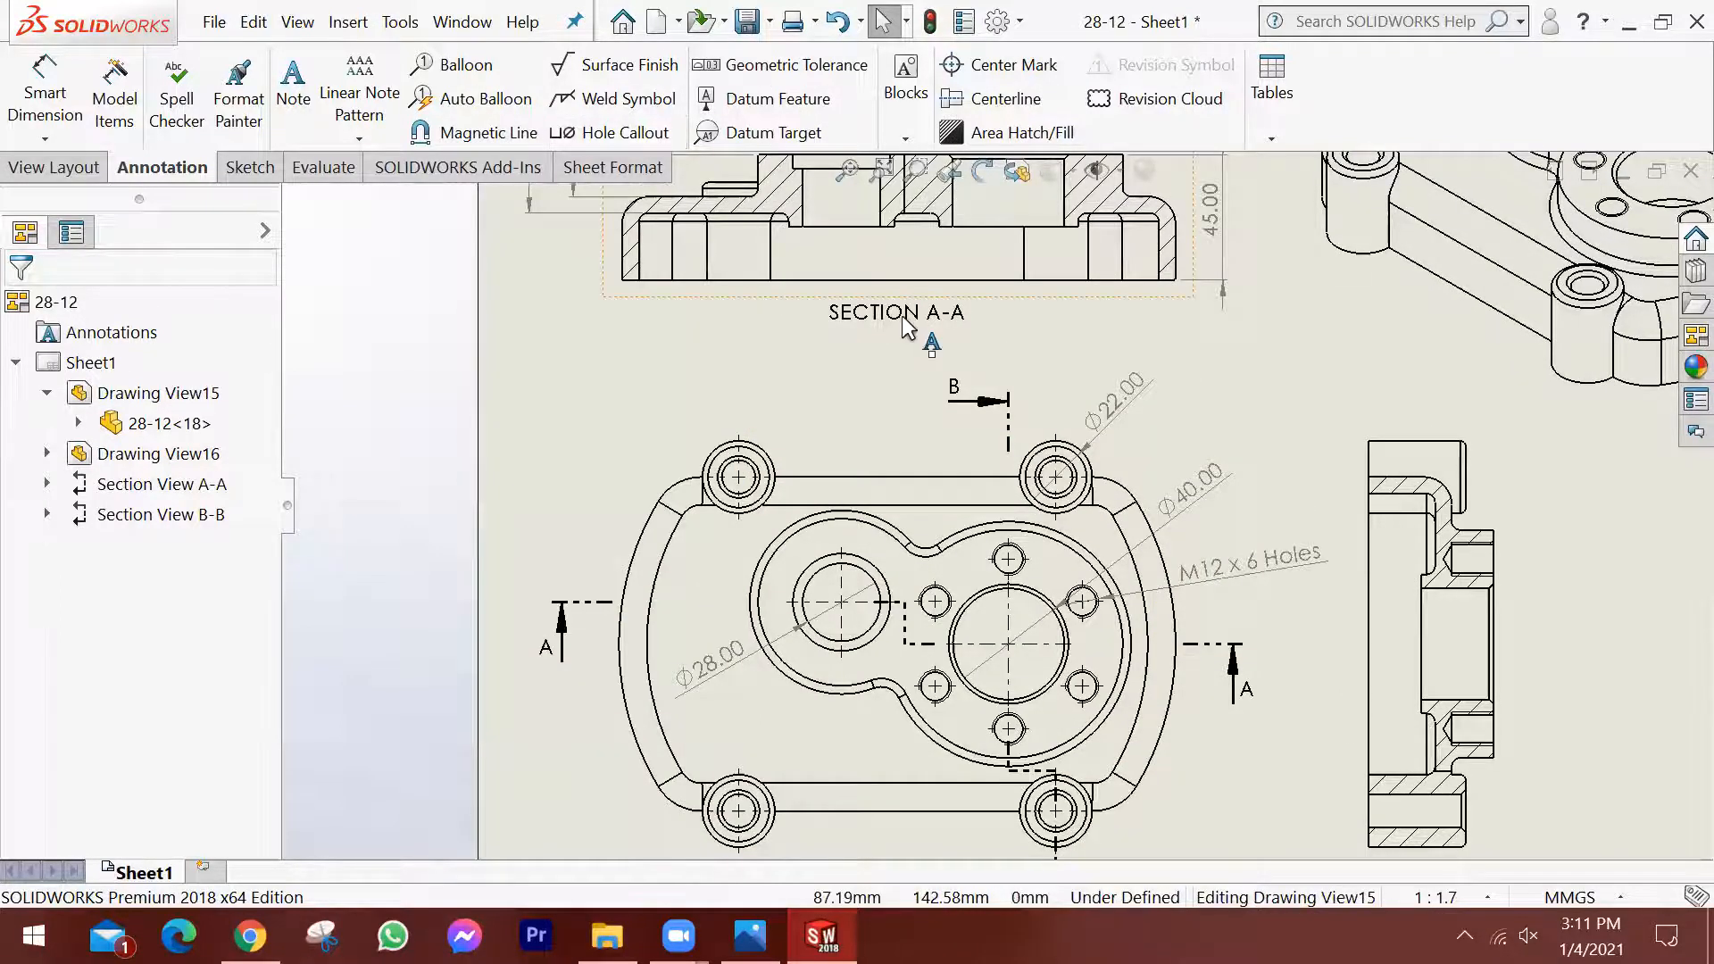
{"action": "scroll", "coordinate": [1321, 693], "scroll_direction": "up", "scroll_amount": 2}
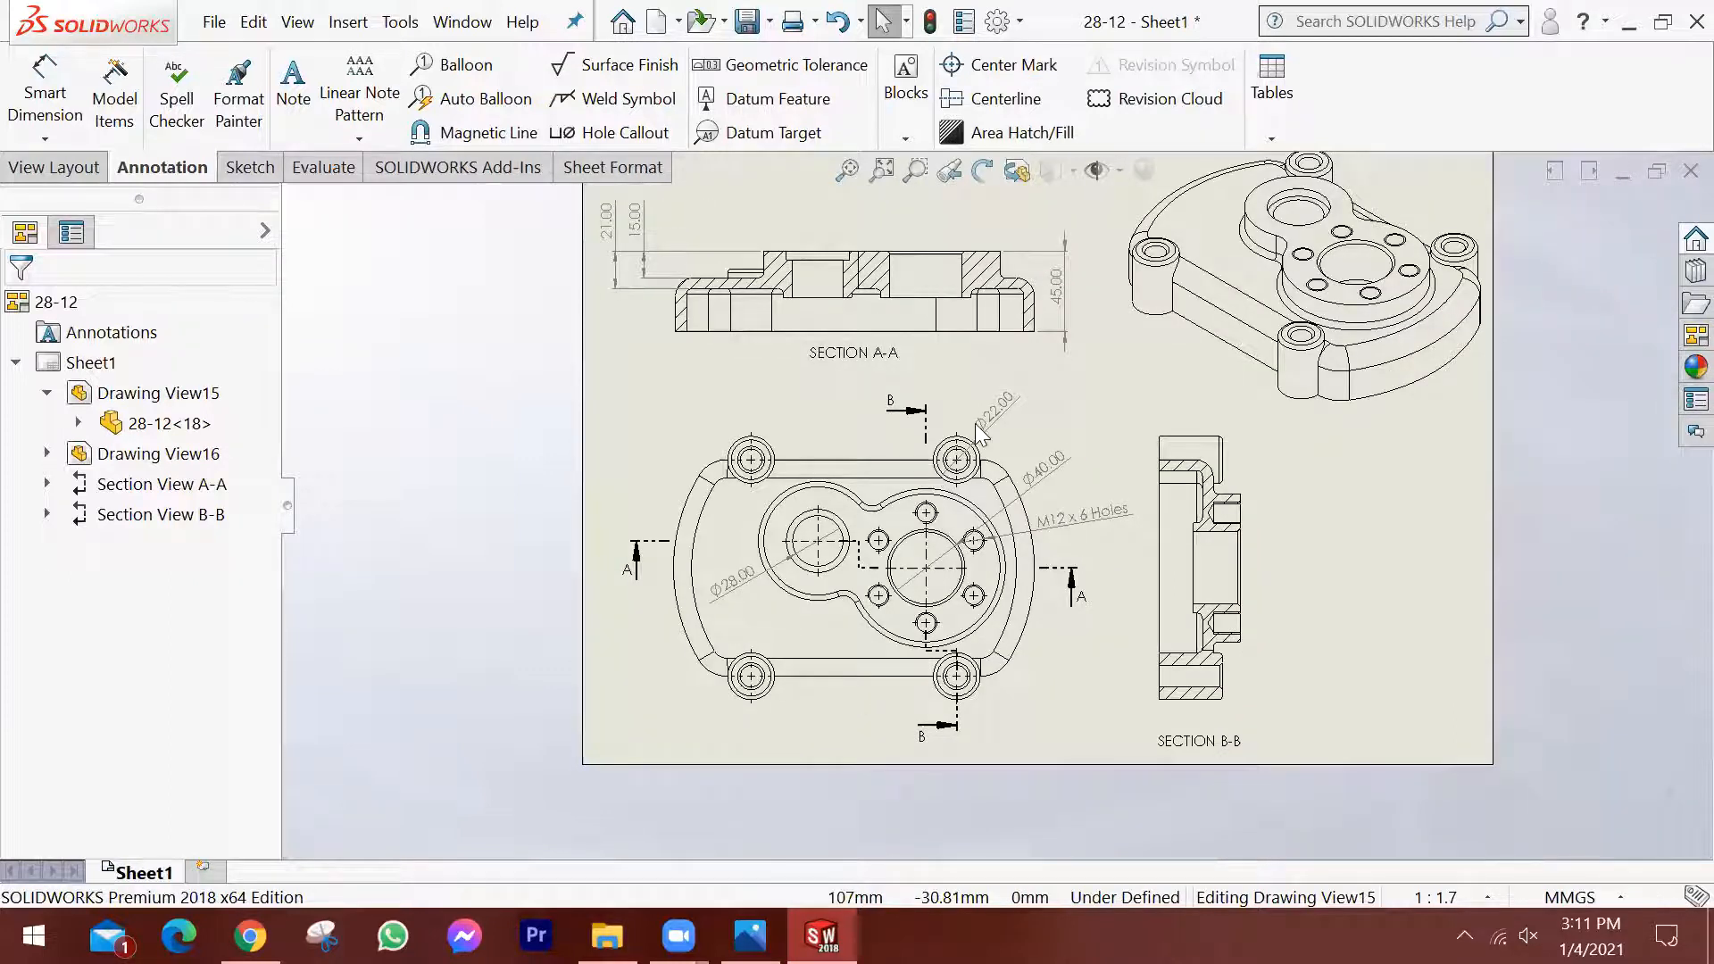
{"action": "key", "text": "alt+Tab"}
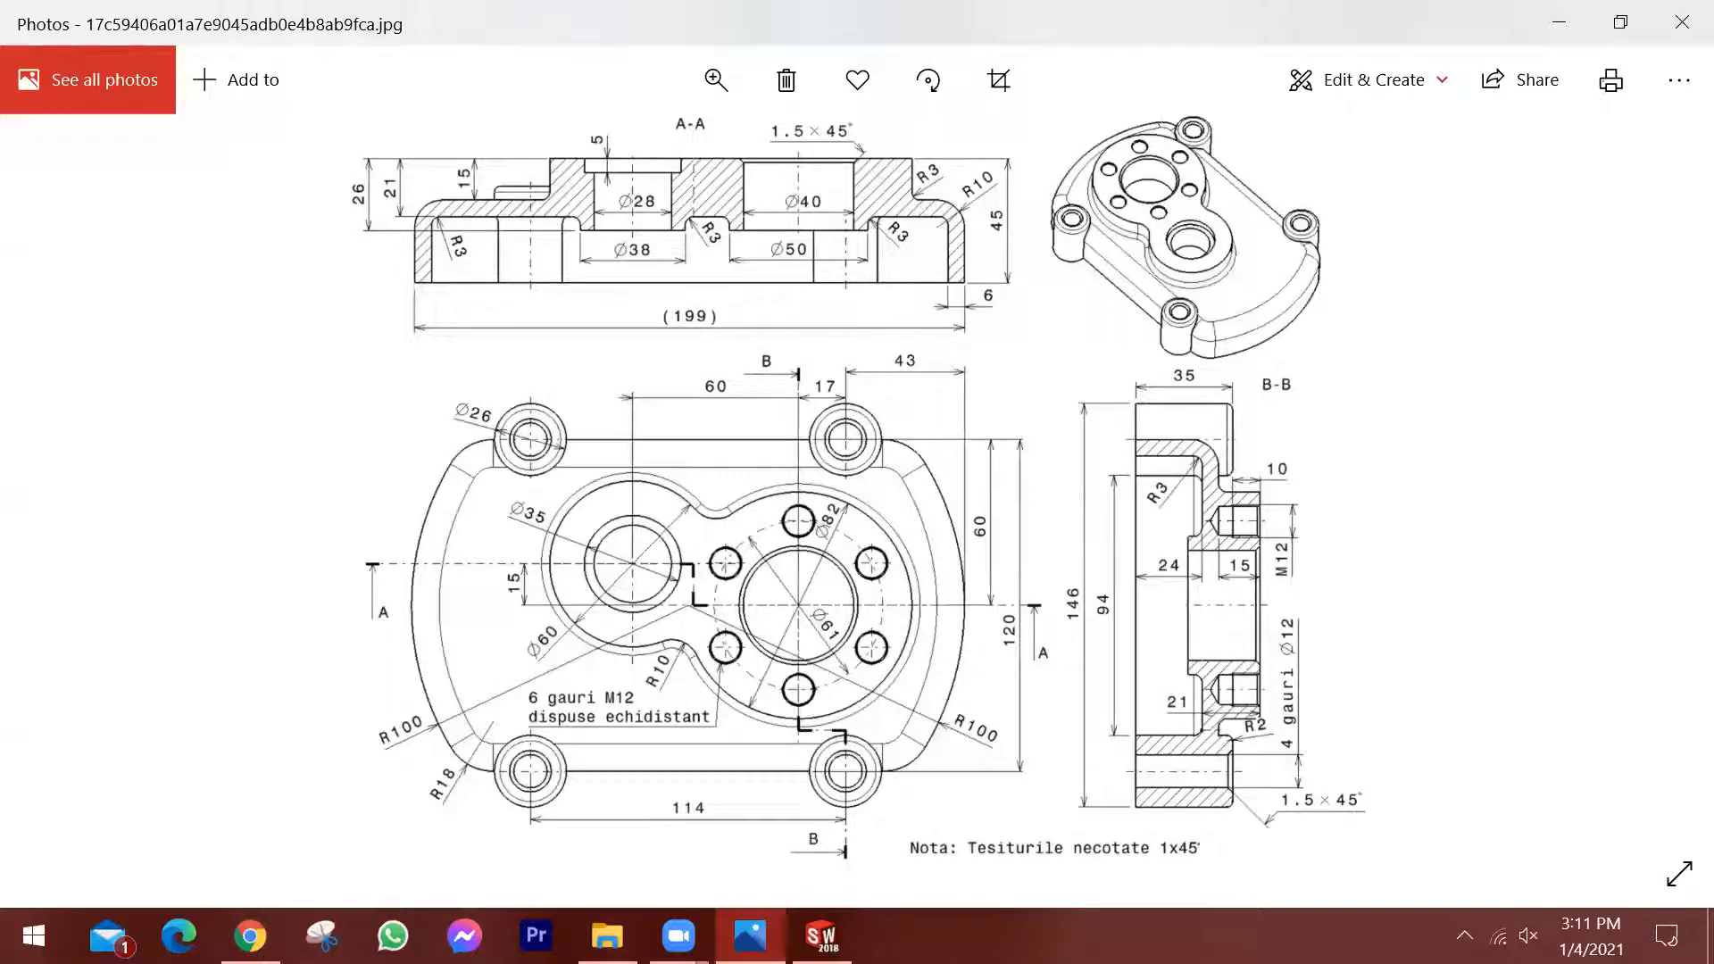
Switch back to SOLIDWORKS and look over the whole sheet with its top, isometric and section views.
{"action": "key", "text": "alt+Tab"}
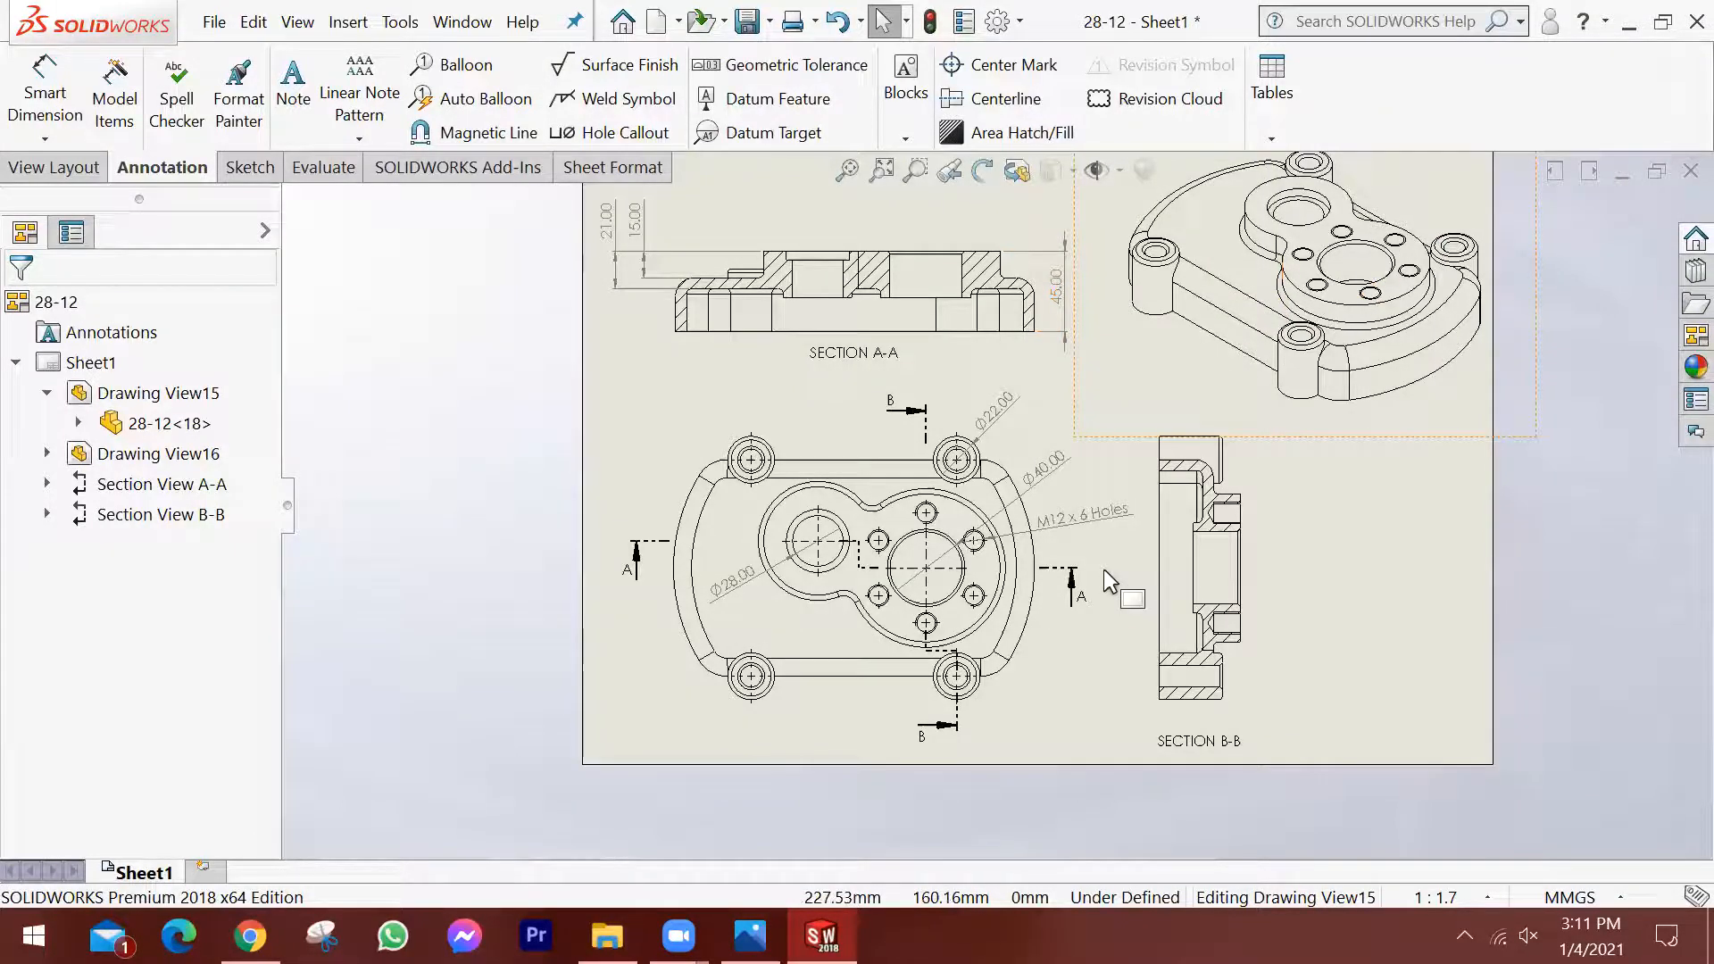
{"action": "key", "text": "f"}
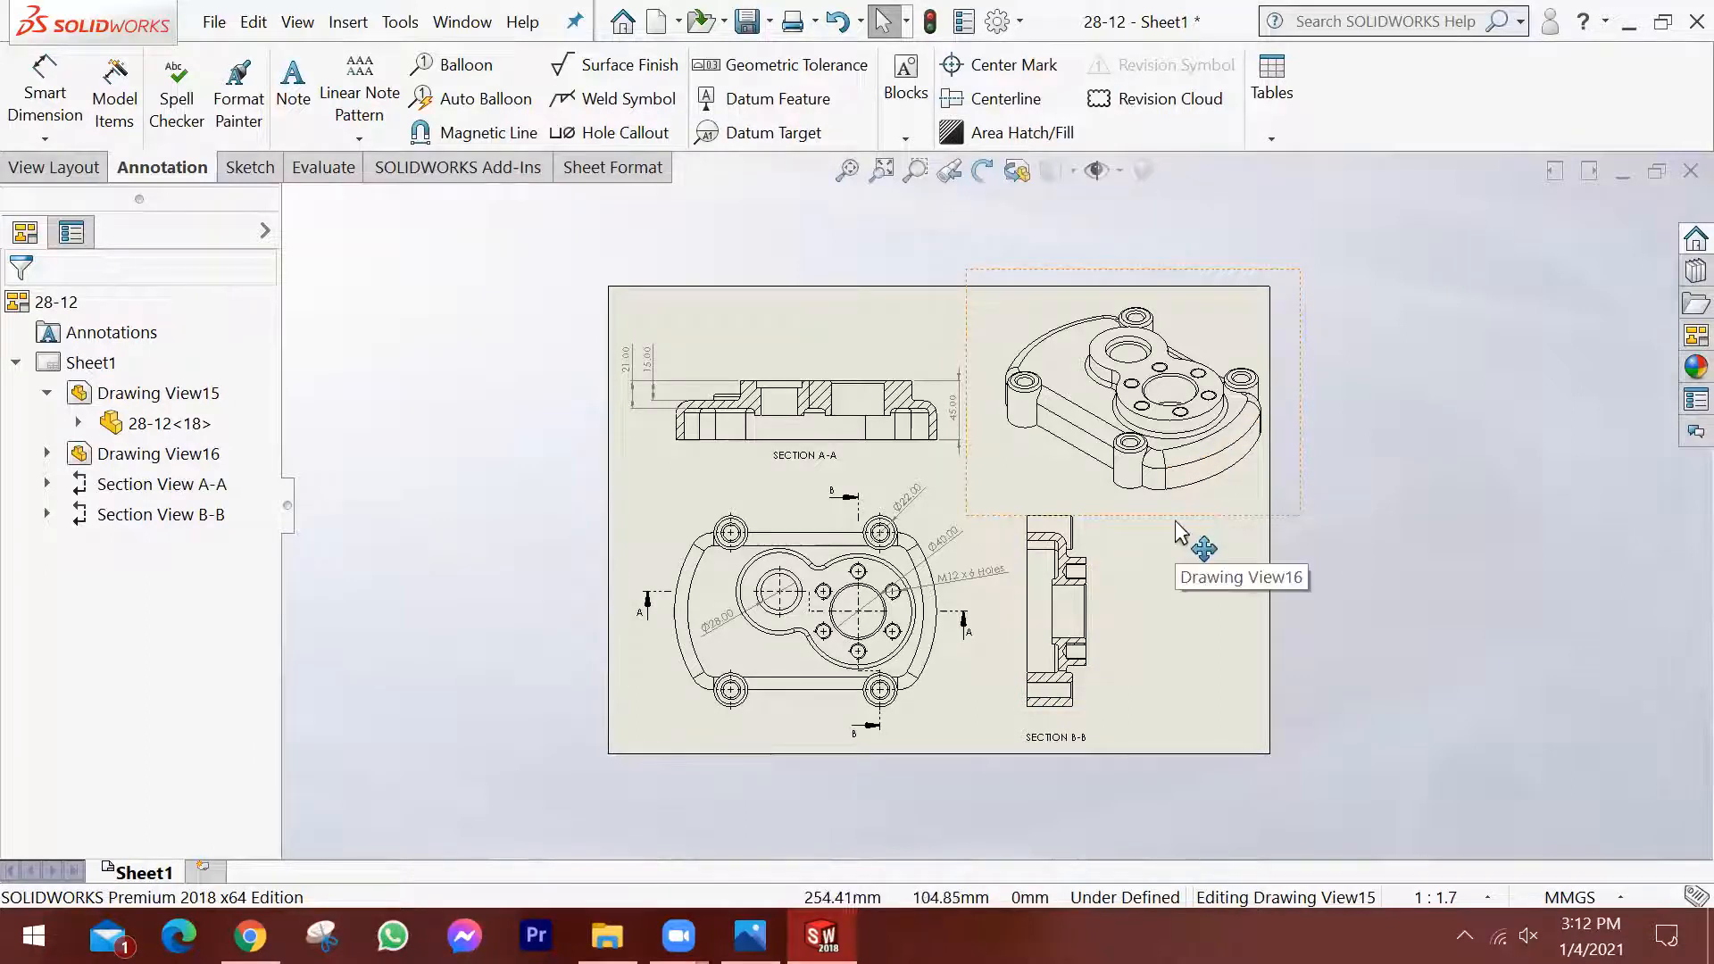
{"action": "scroll", "coordinate": [1114, 618], "scroll_direction": "down", "scroll_amount": 2}
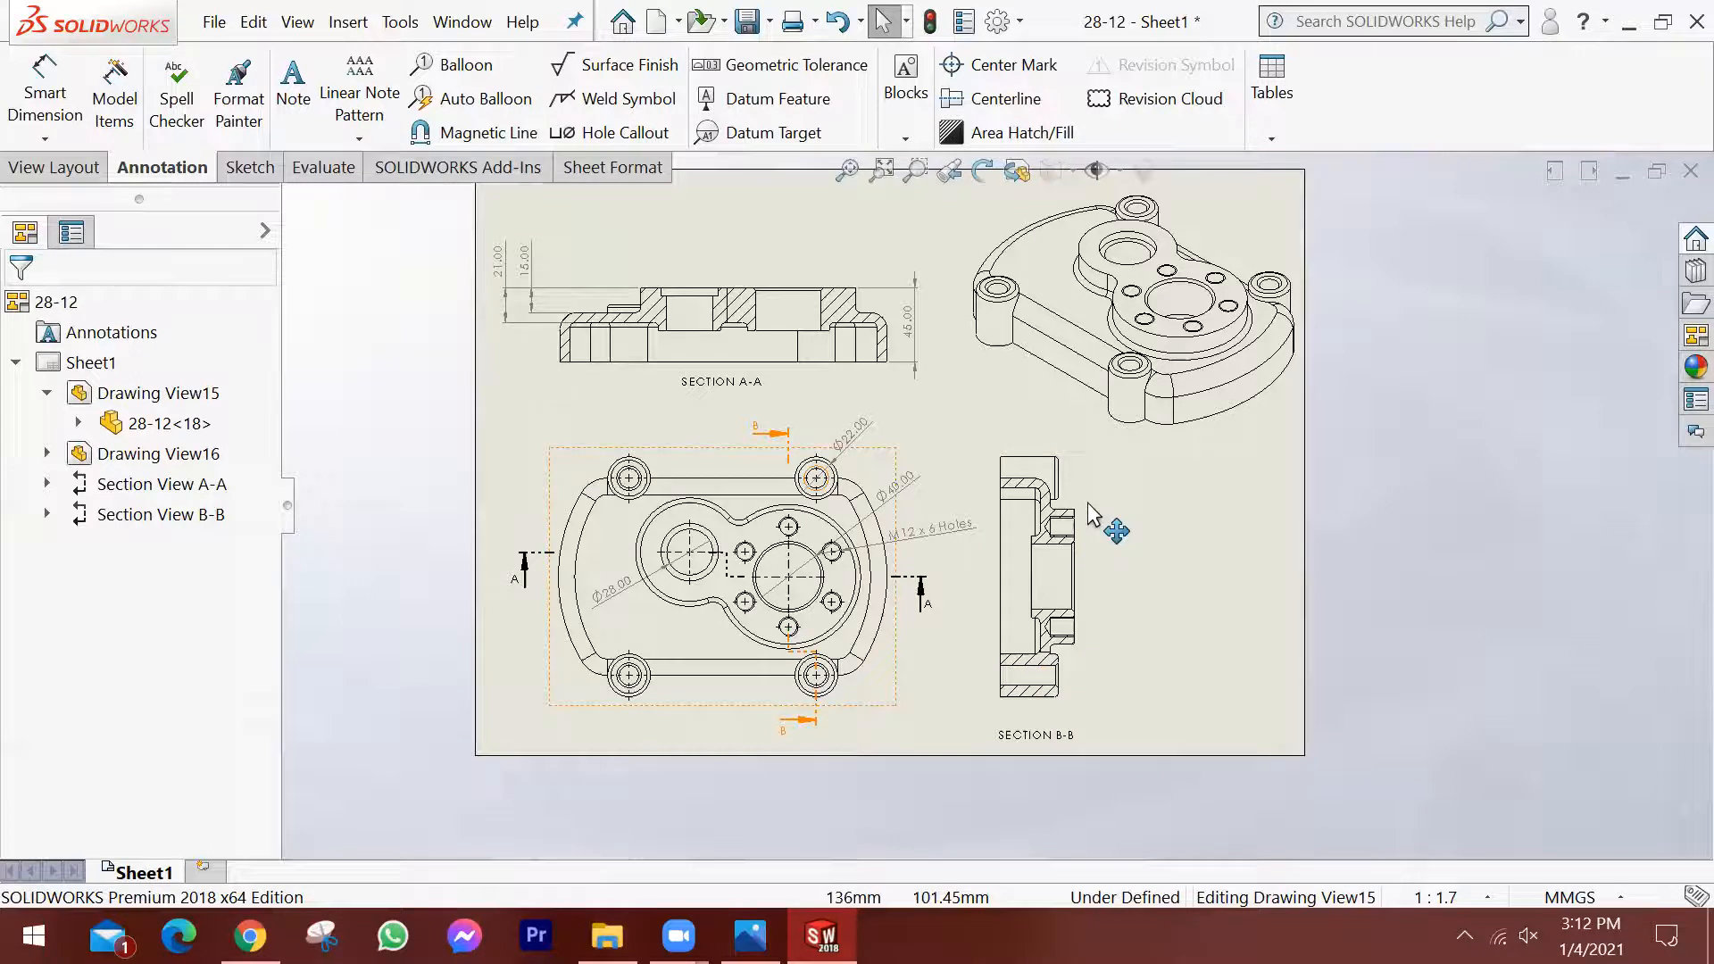
{"action": "scroll", "coordinate": [1116, 536], "scroll_direction": "up", "scroll_amount": 1}
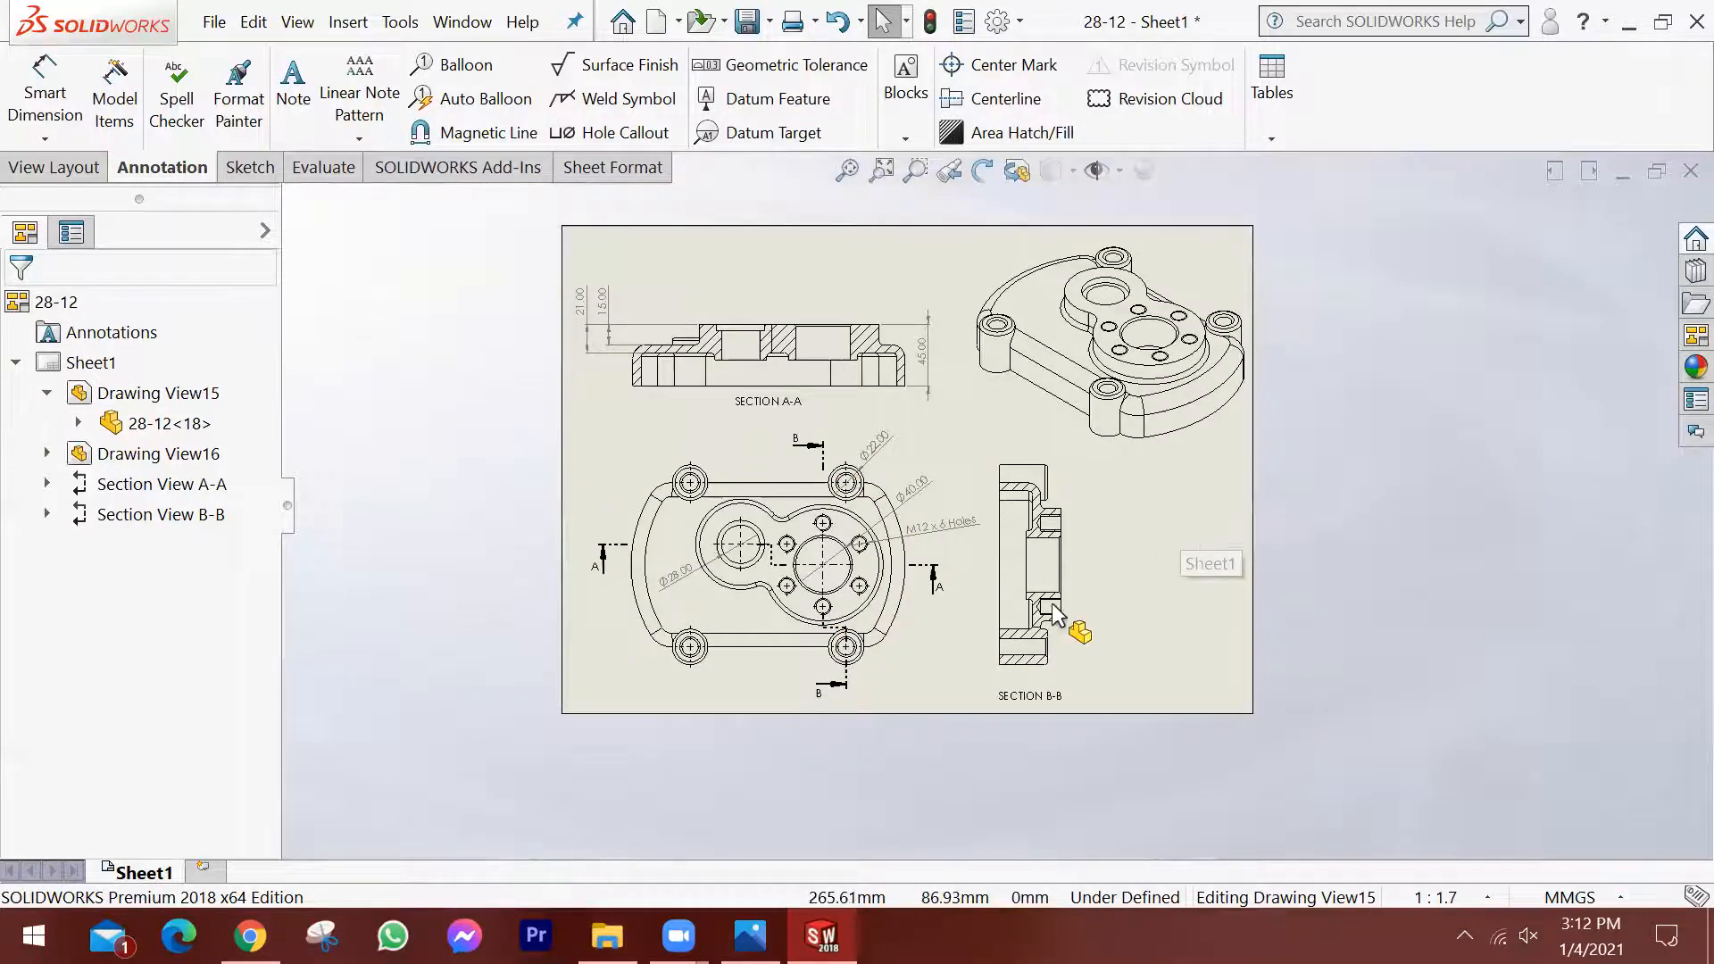
{"action": "scroll", "coordinate": [1069, 571], "scroll_direction": "down", "scroll_amount": 1}
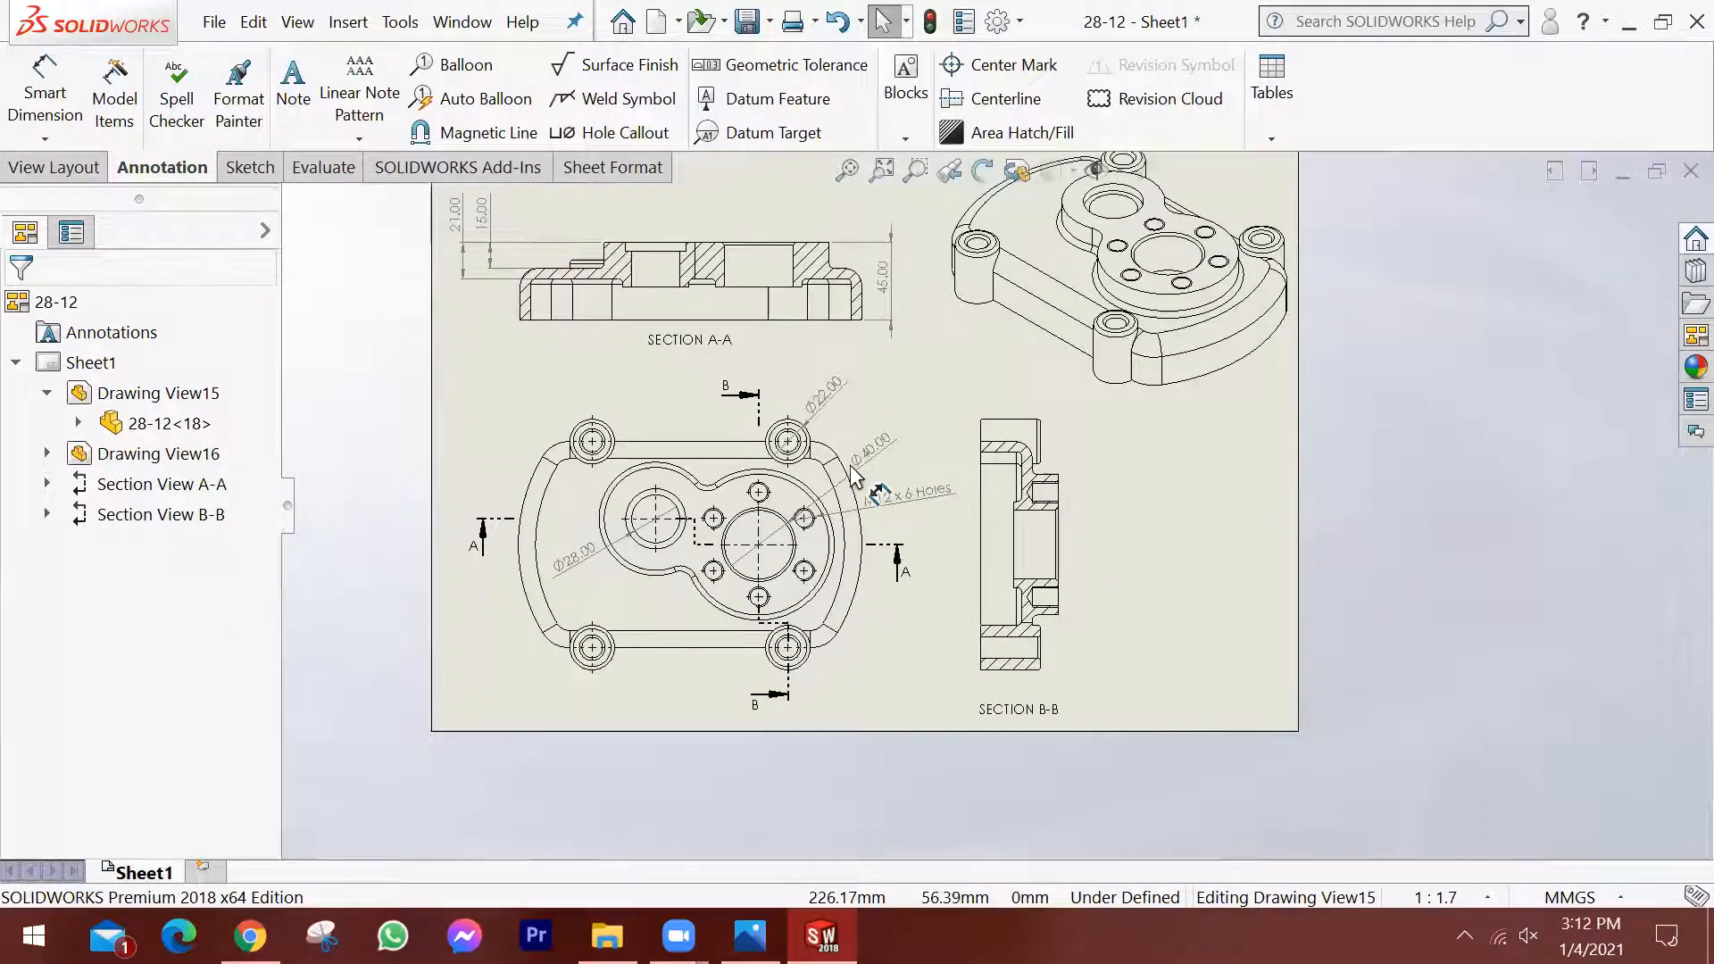
{"action": "scroll", "coordinate": [1016, 387], "scroll_direction": "up", "scroll_amount": 1}
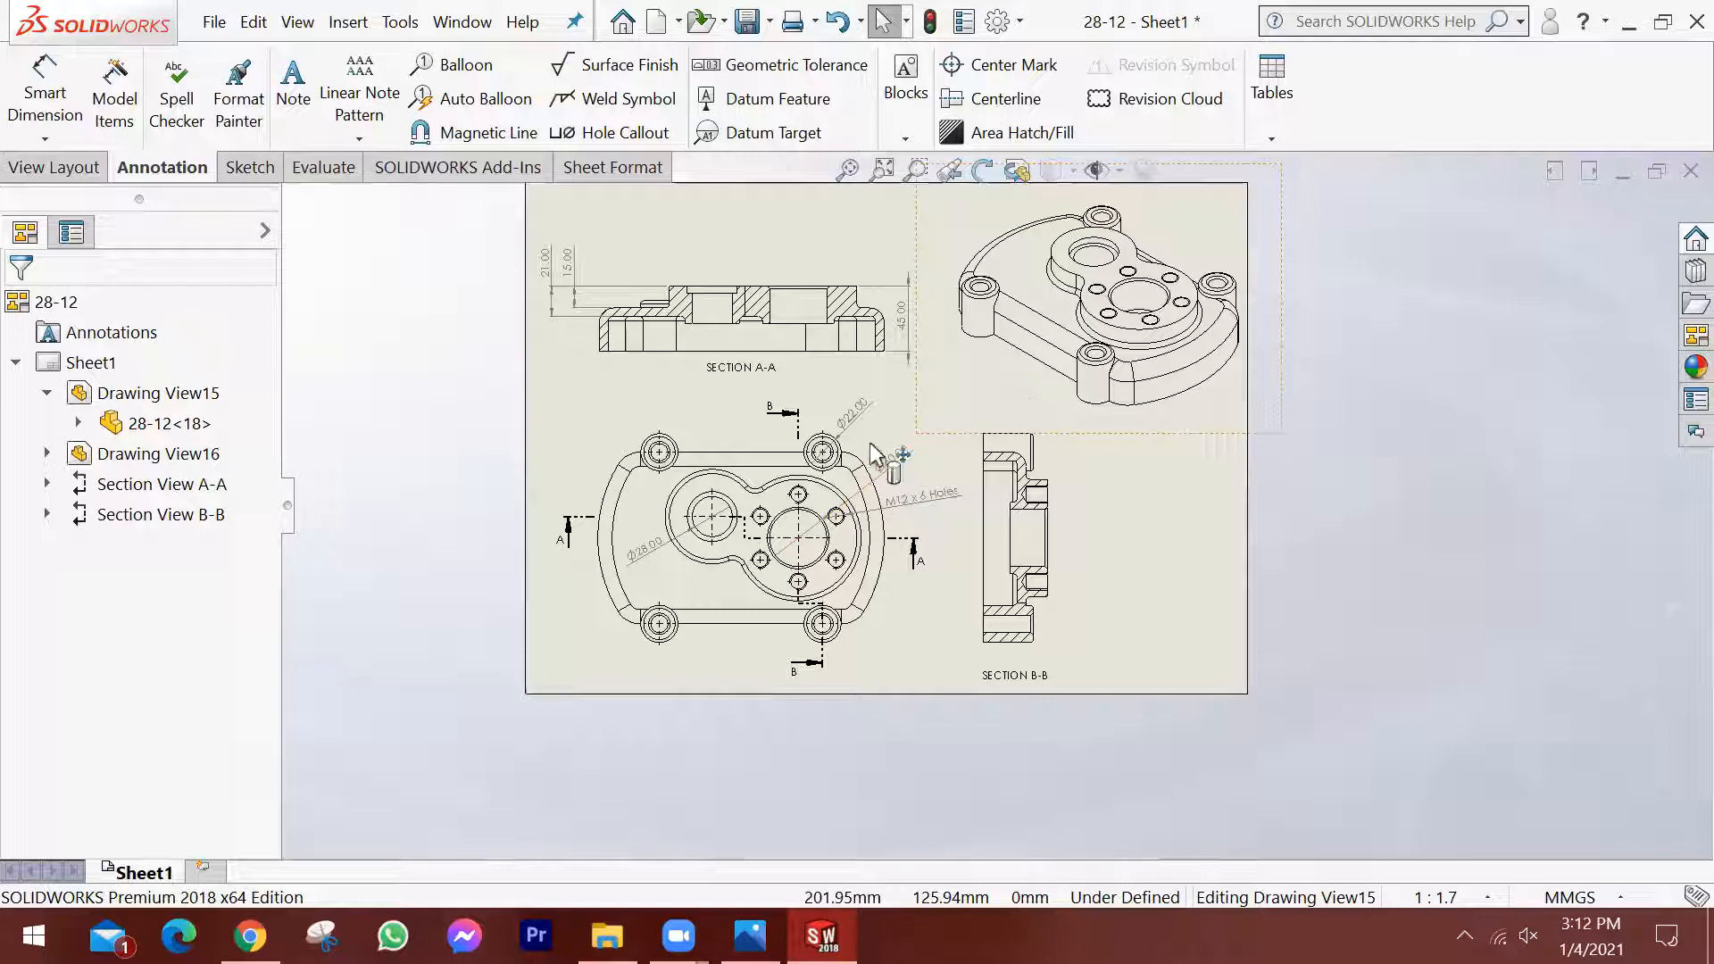
{"action": "scroll", "coordinate": [873, 451], "scroll_direction": "up", "scroll_amount": 1}
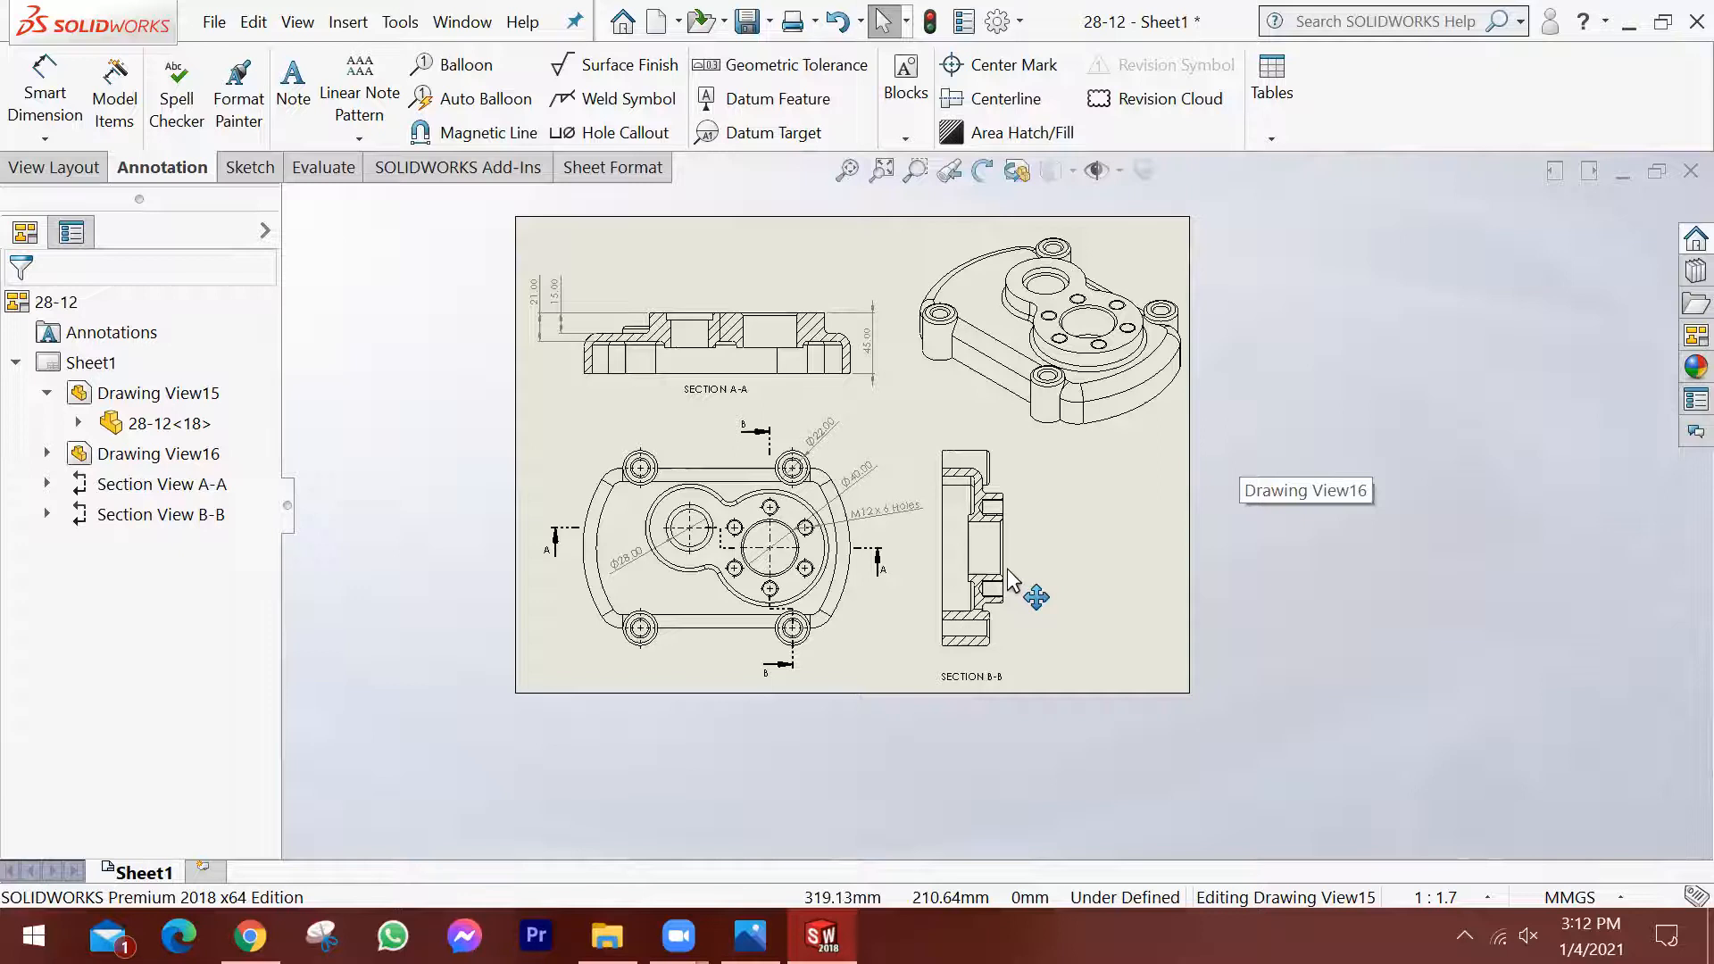
{"action": "scroll", "coordinate": [1007, 570], "scroll_direction": "down", "scroll_amount": 1}
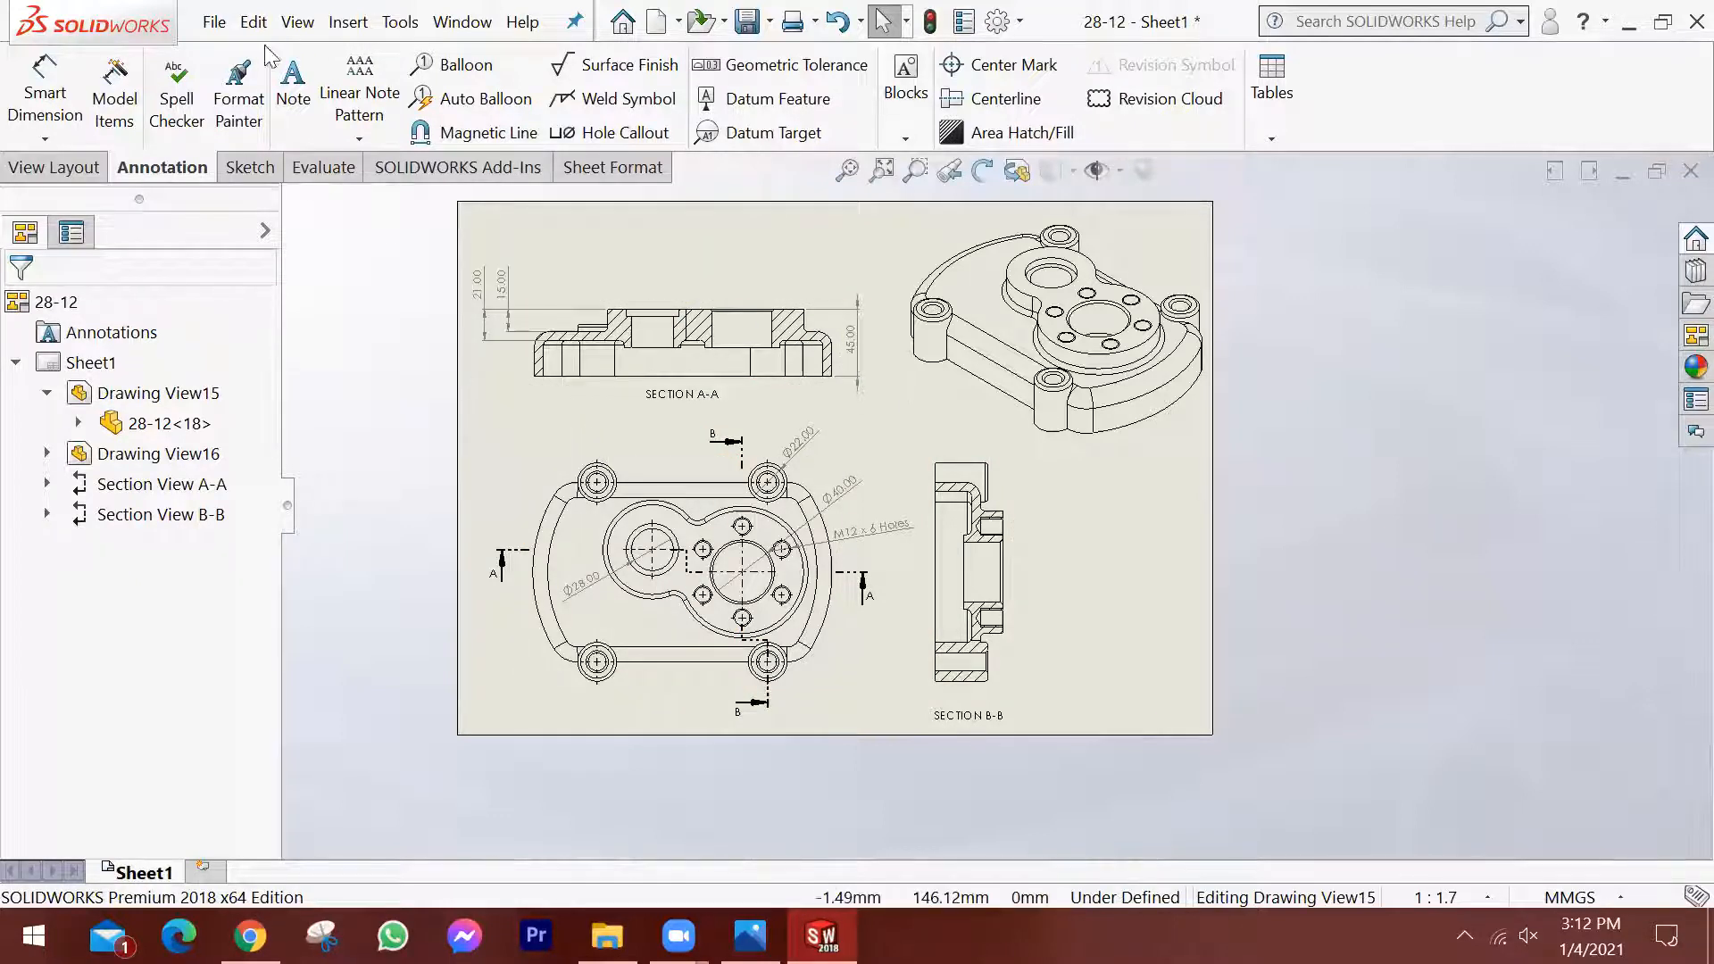
Save the drawing under the file name "04-01 Drawing" in the SolidWorks Model folder.
{"action": "left_click", "coordinate": [214, 22]}
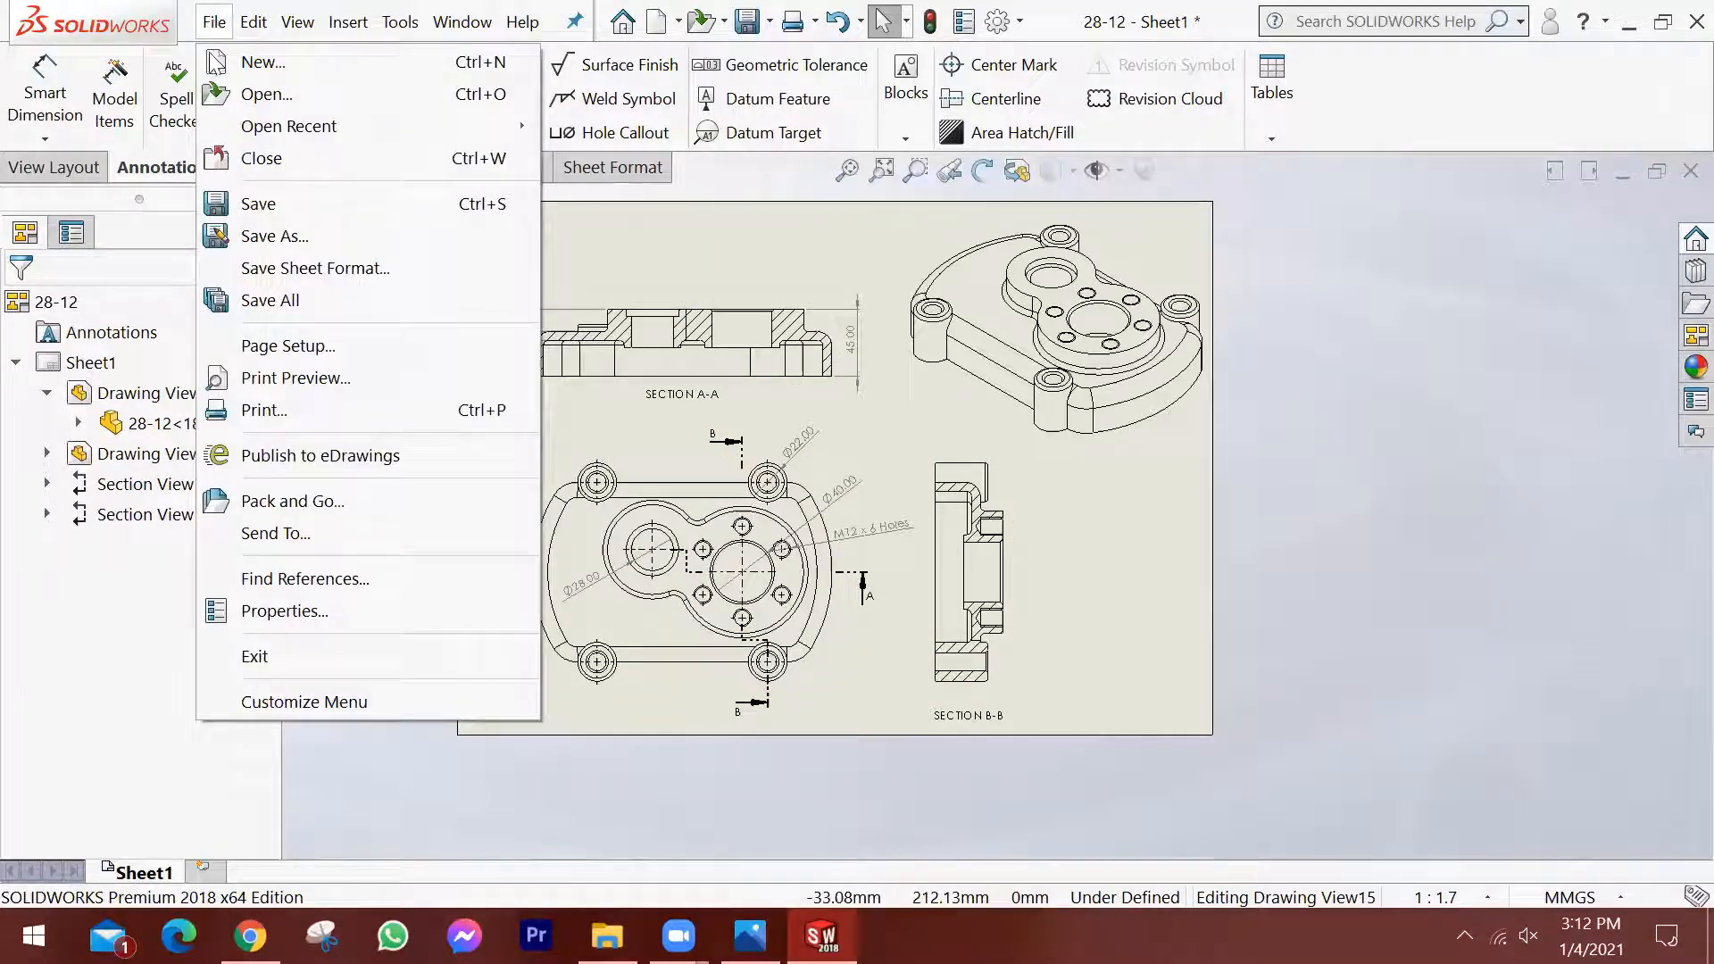
{"action": "left_click", "coordinate": [243, 206]}
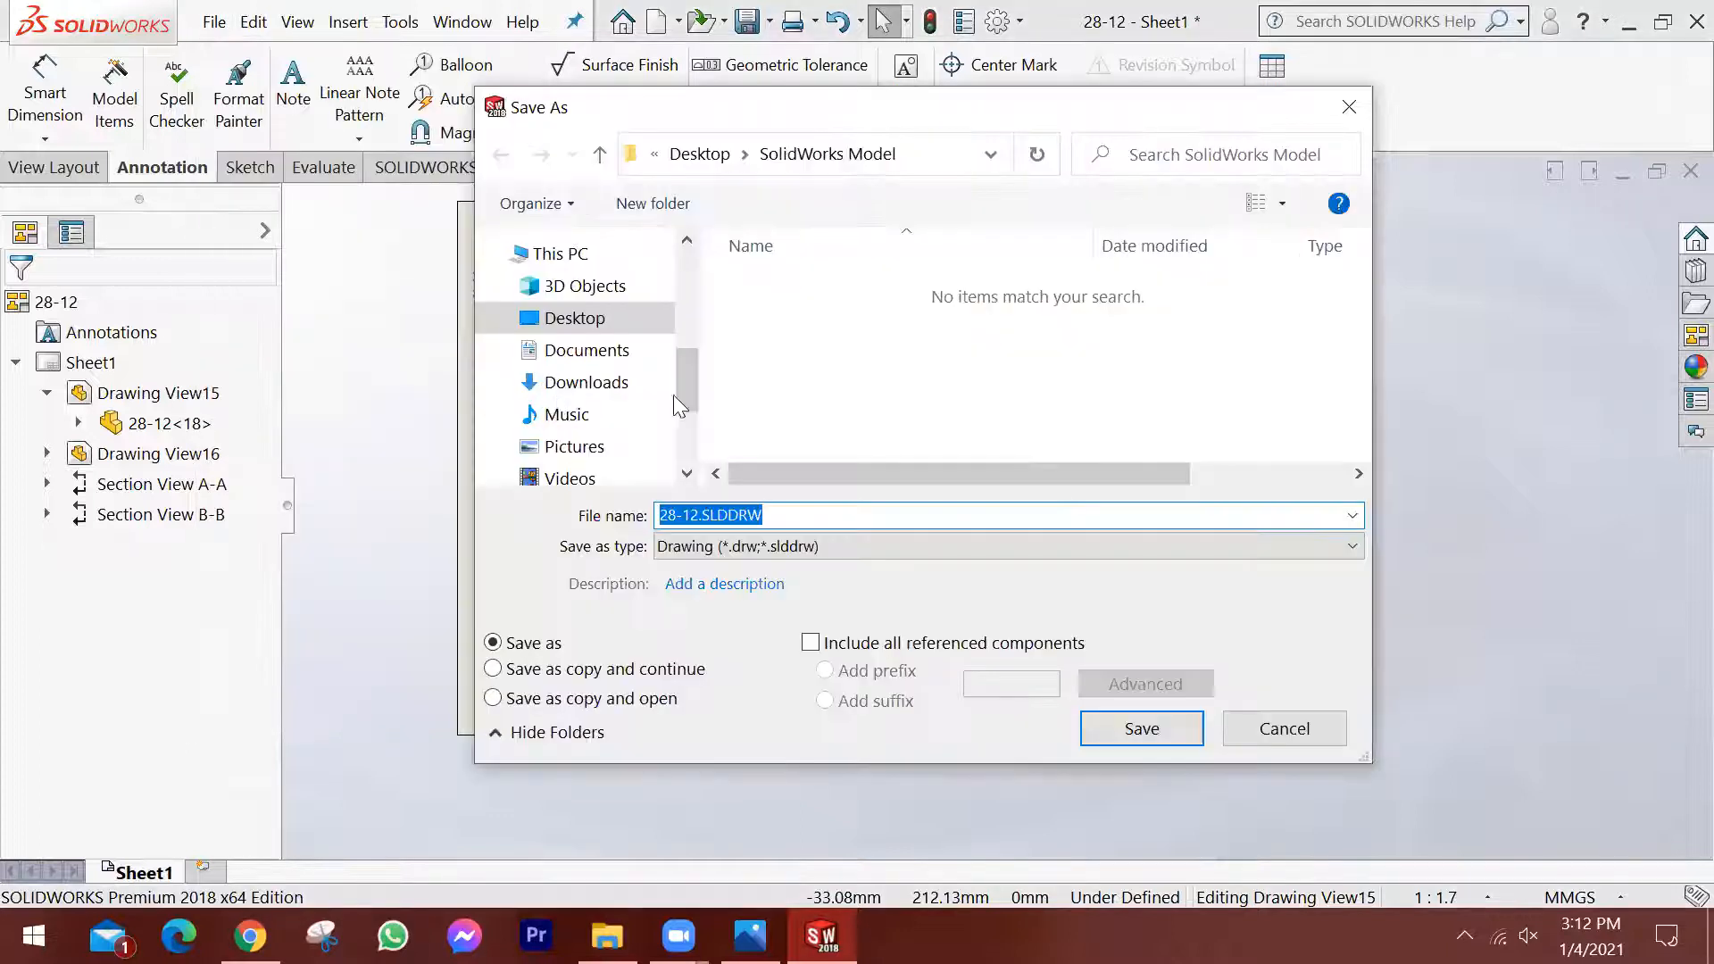
{"action": "left_click", "coordinate": [793, 516]}
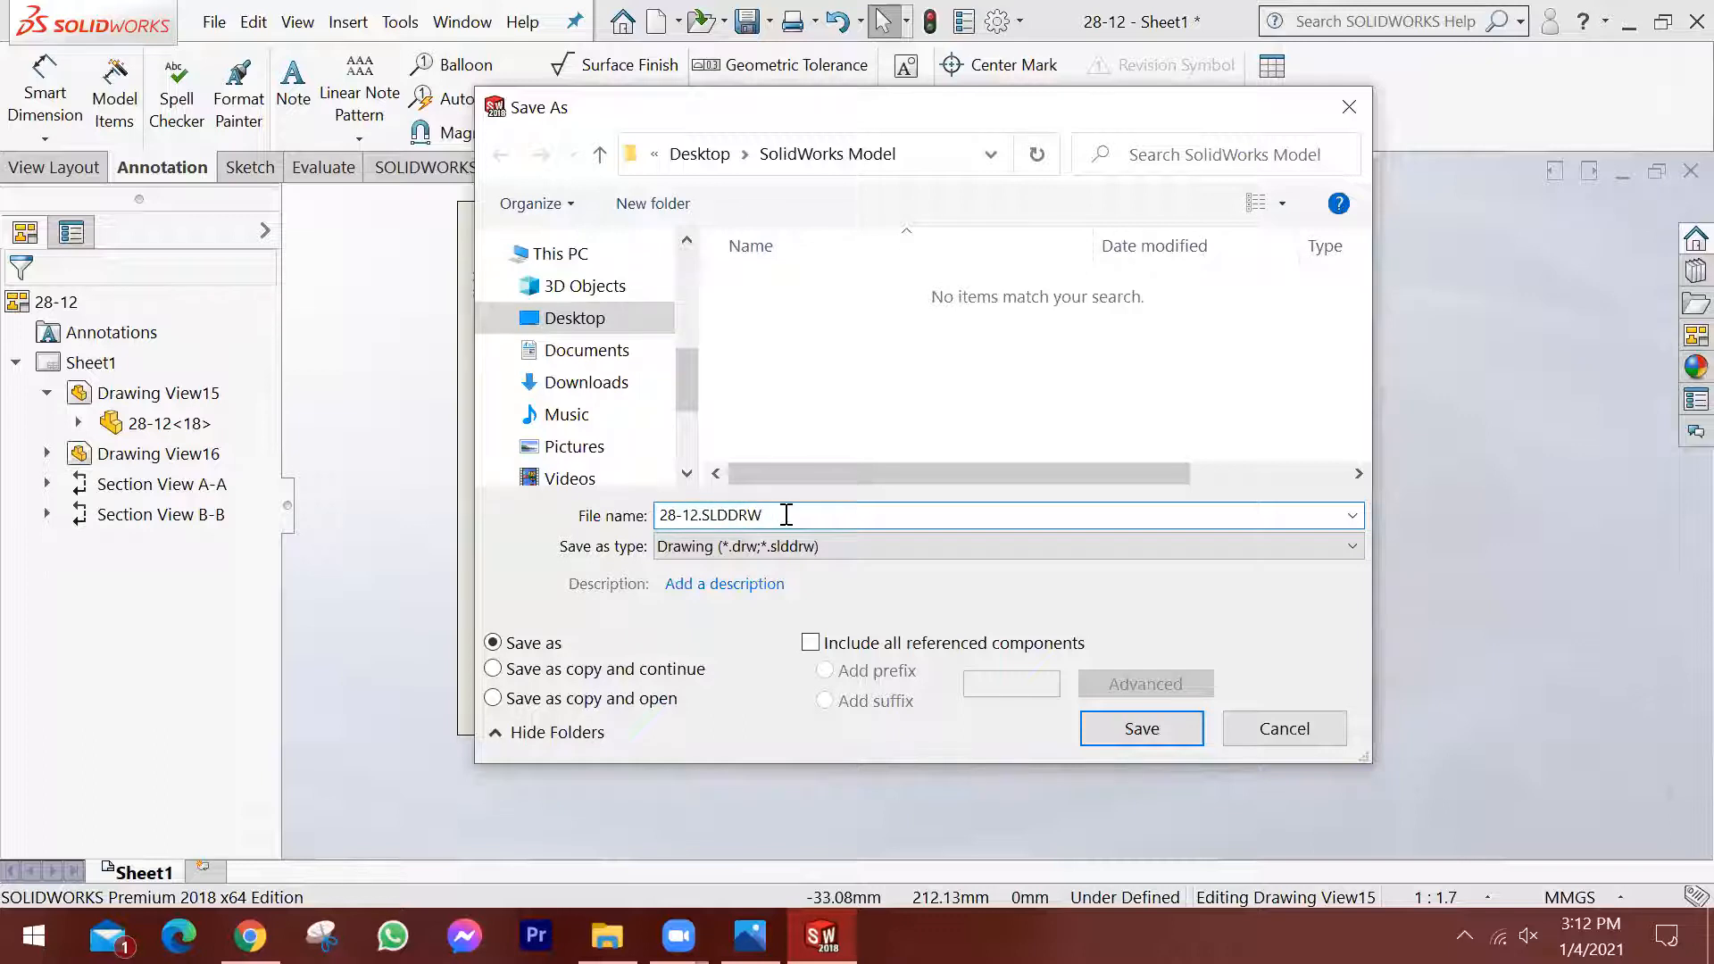
{"action": "left_click_drag", "start_coordinate": [790, 515], "coordinate": [576, 516]}
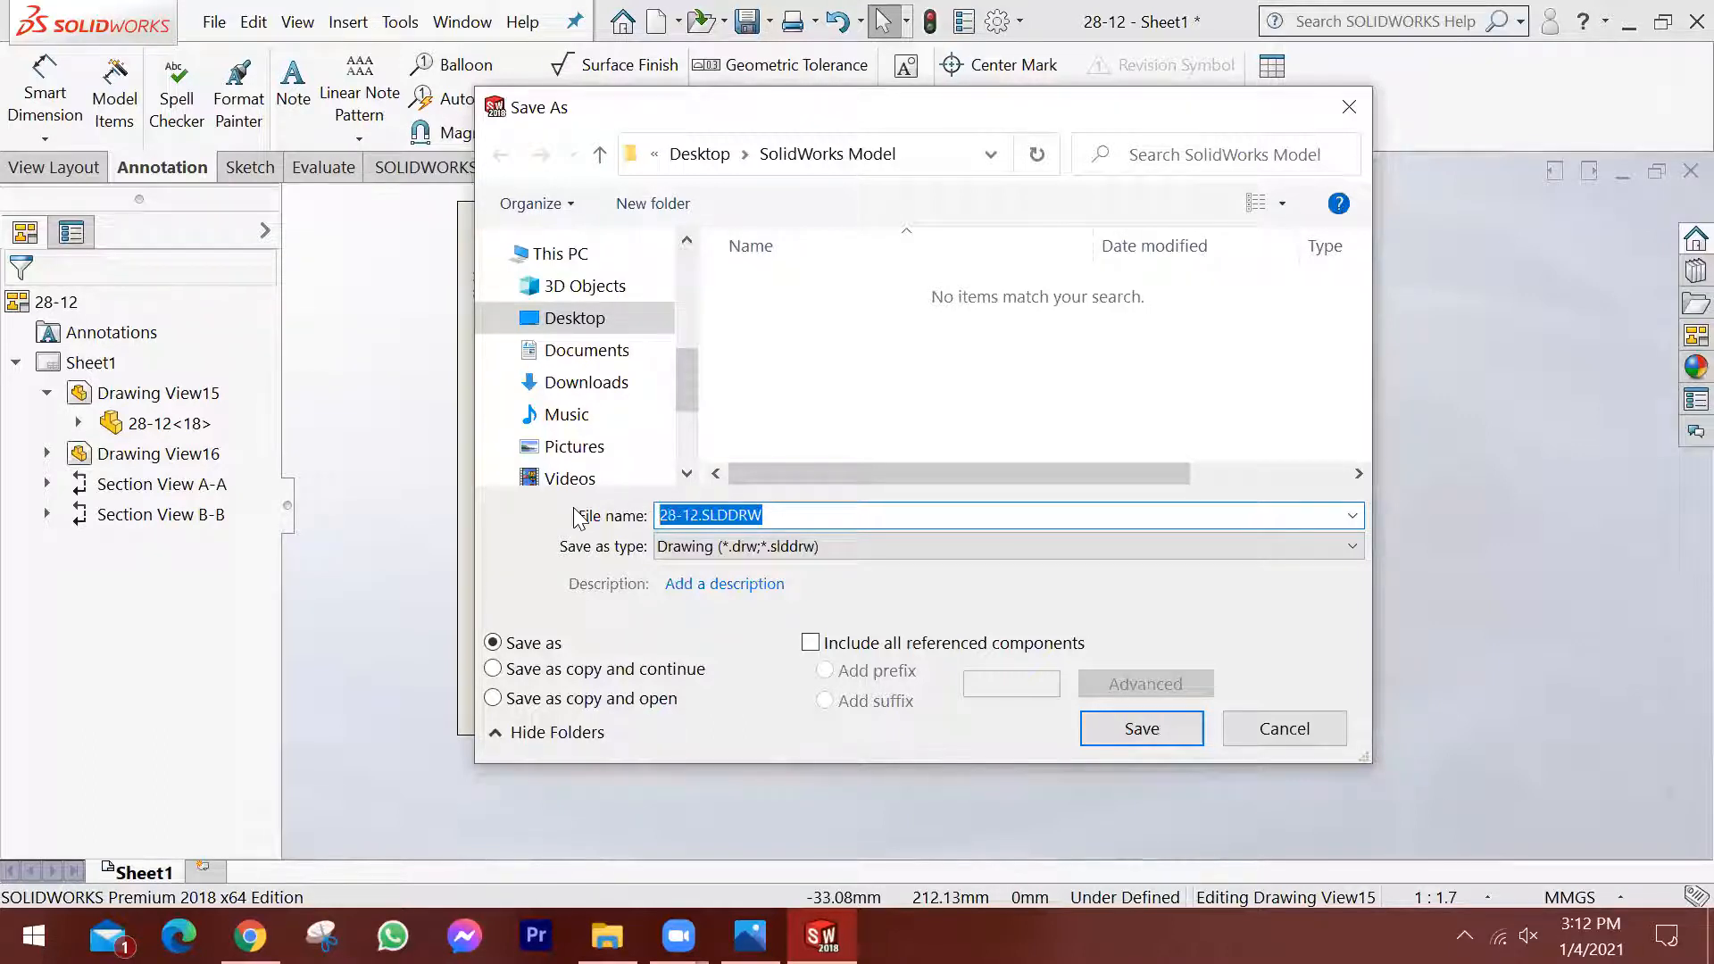
{"action": "type", "text": "01"}
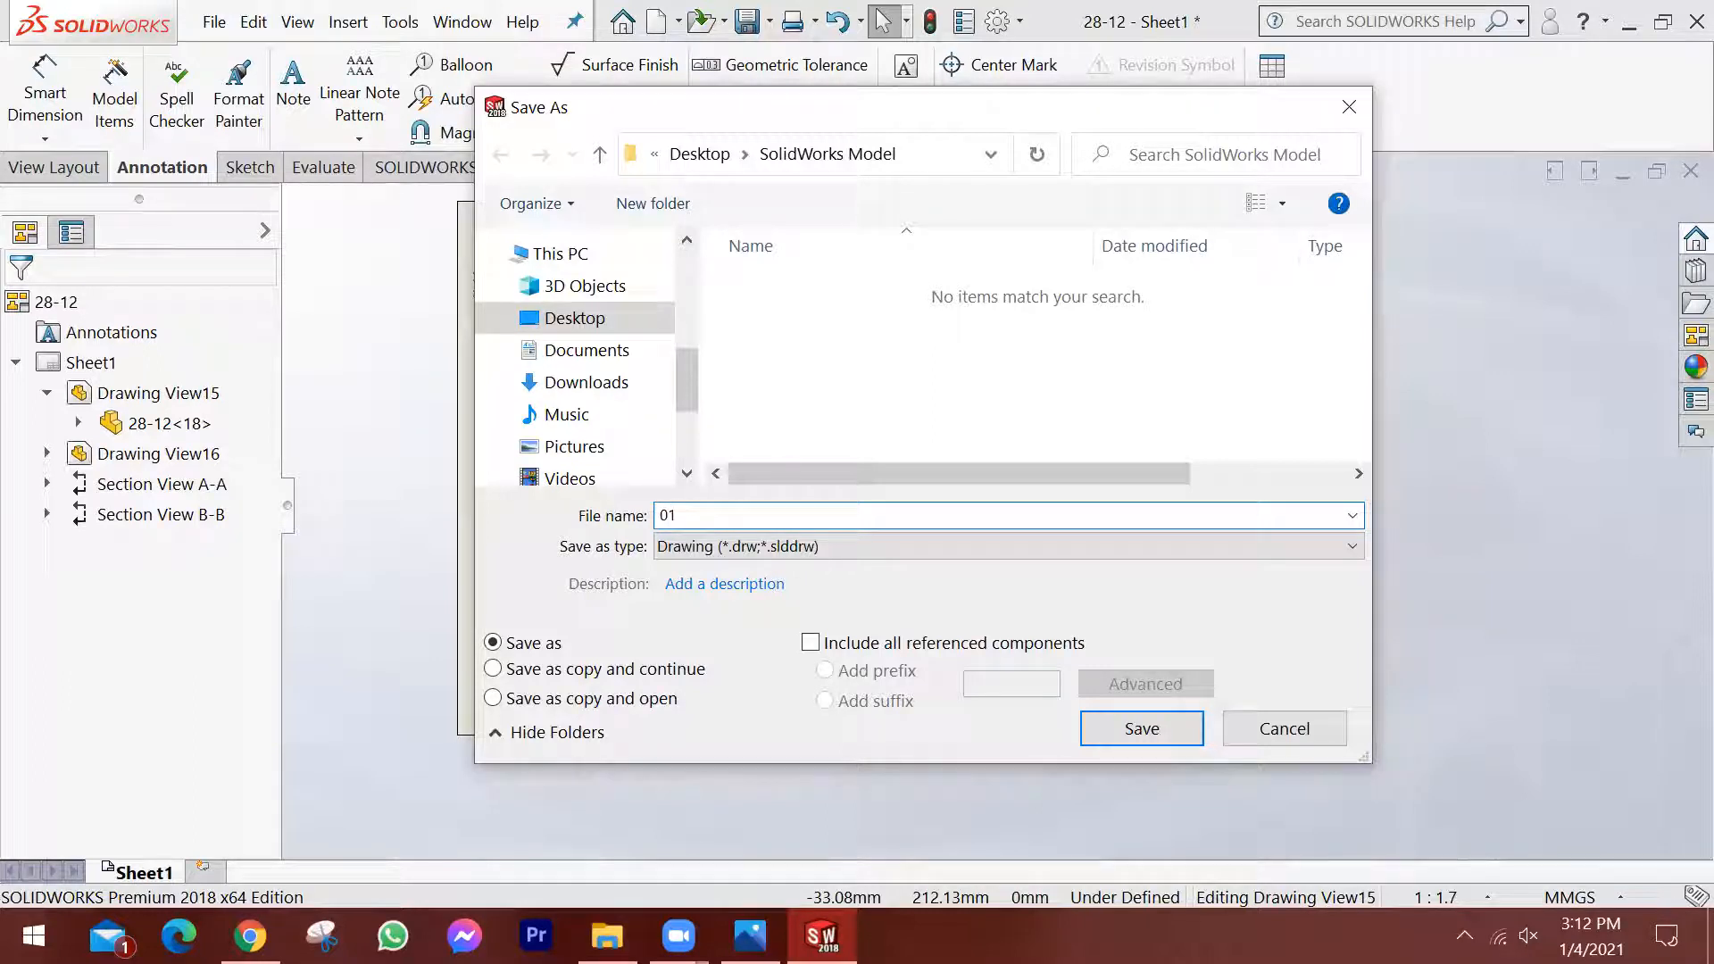
{"action": "type", "text": "4-0"}
{"action": "type", "text": "wing"}
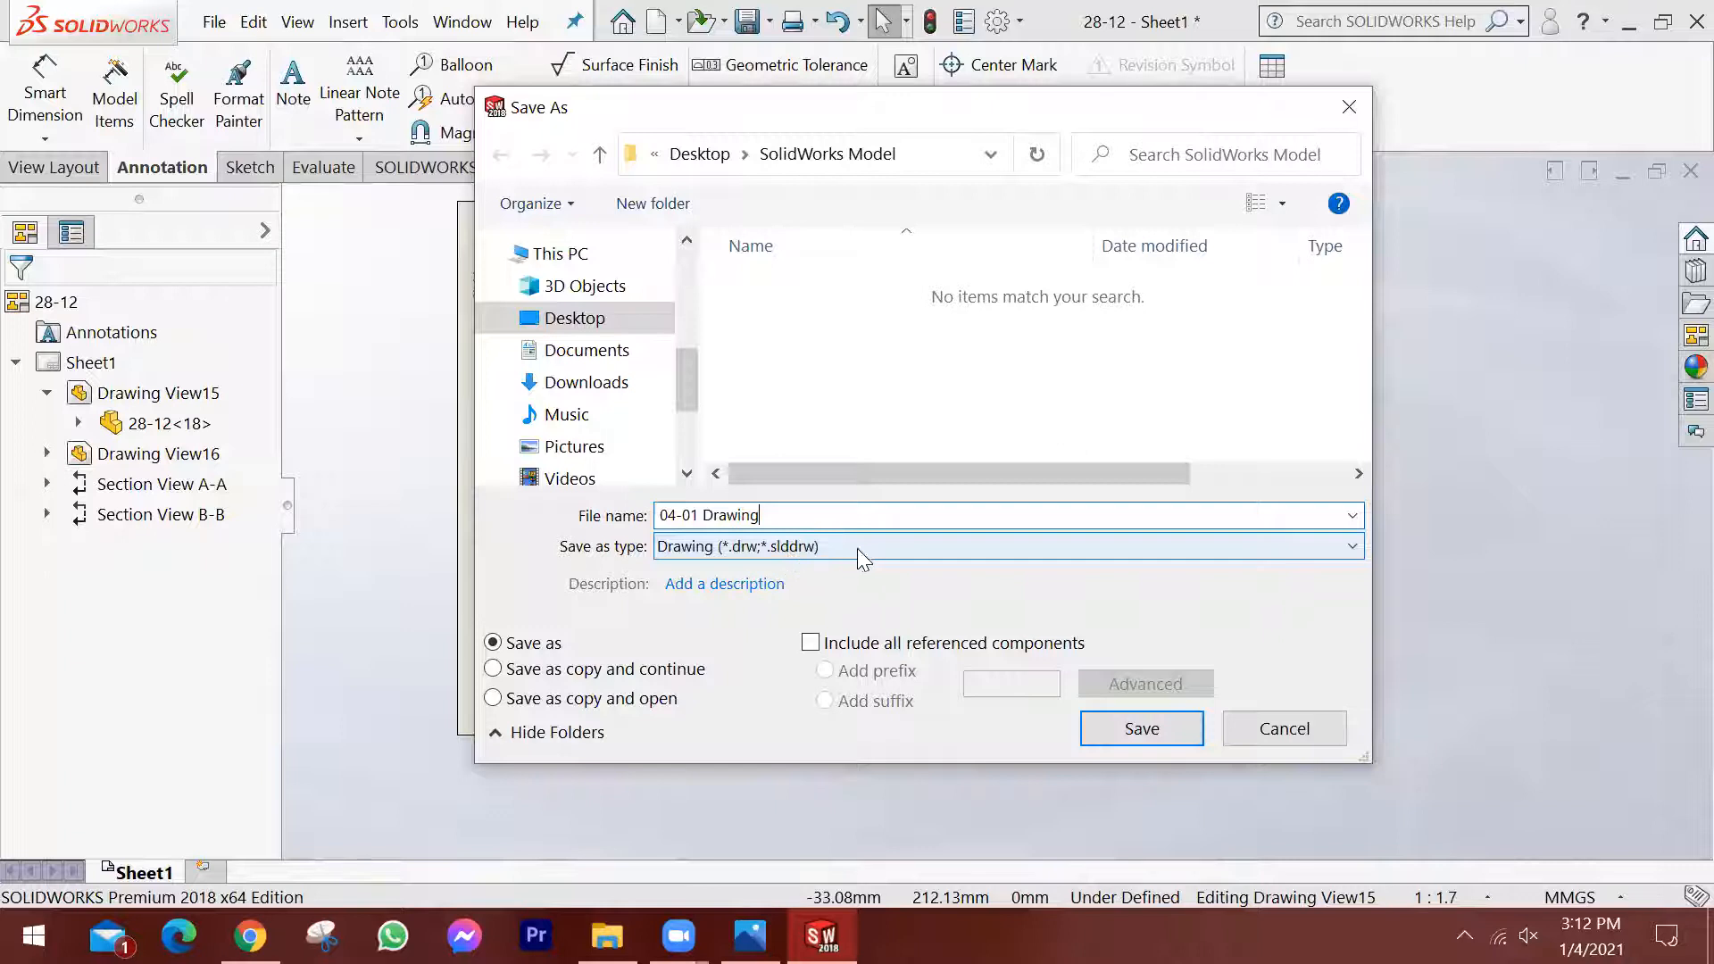
{"action": "left_click", "coordinate": [1141, 729]}
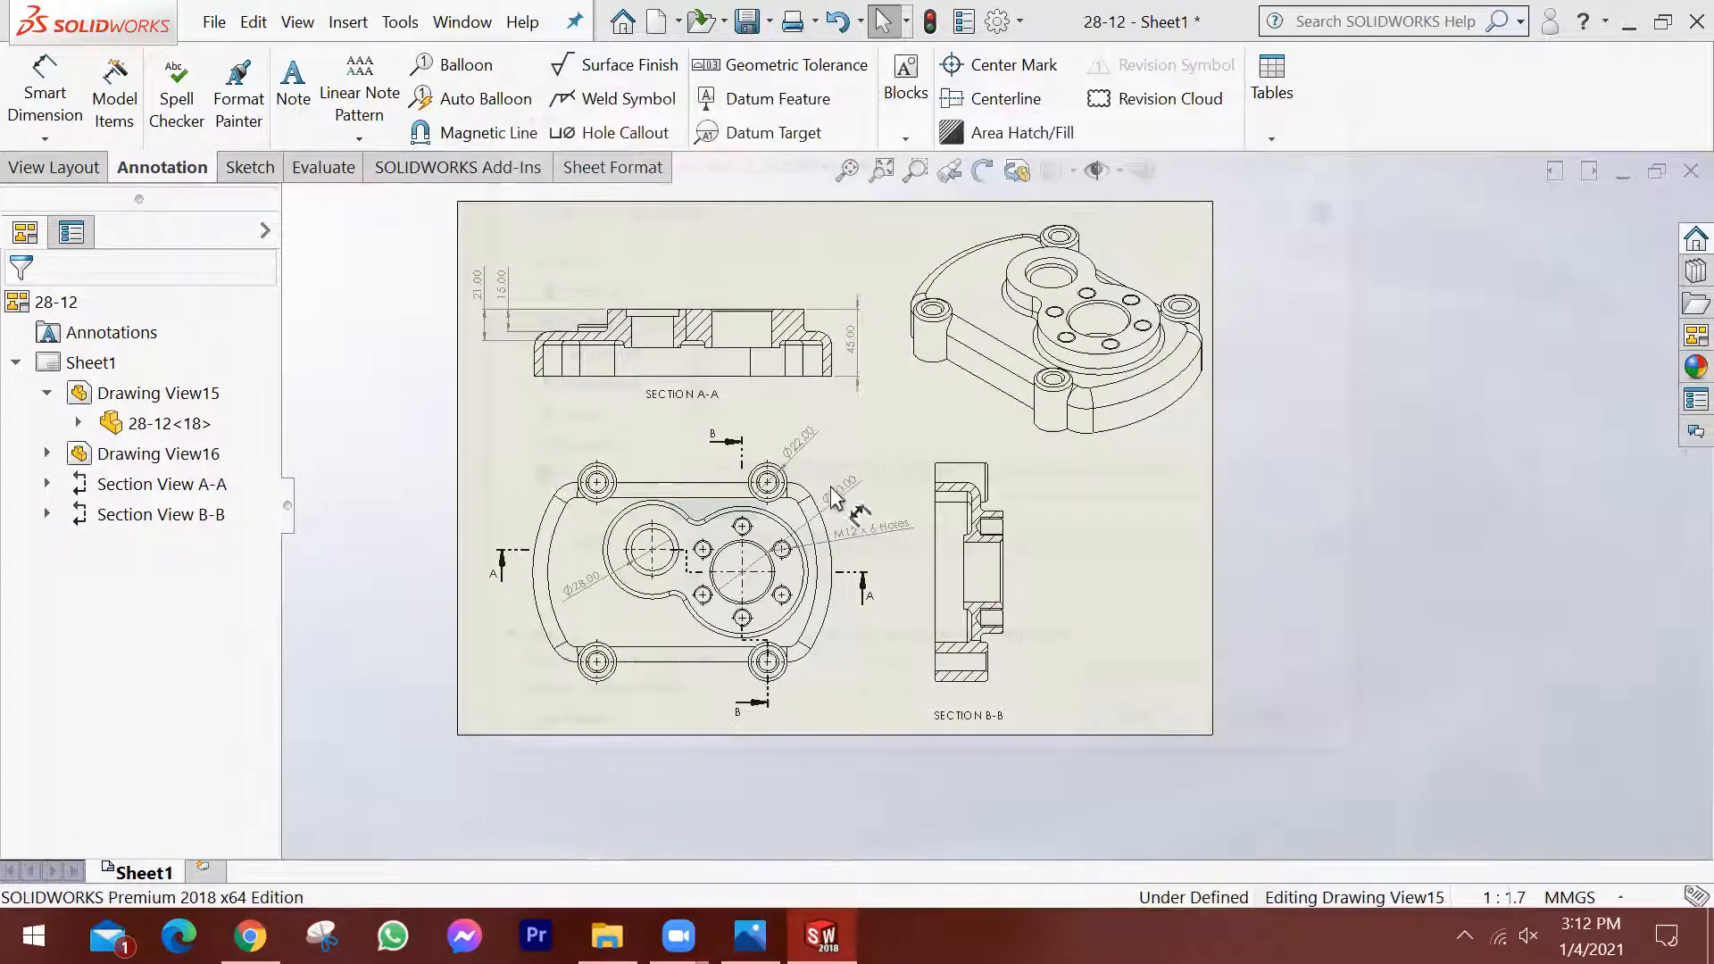
Export the drawing in Adobe Portable Document Format as "04-01 Drawing.PDF" to the SolidWorks Model folder.
{"action": "scroll", "coordinate": [789, 365], "scroll_direction": "up", "scroll_amount": 1}
{"action": "scroll", "coordinate": [808, 363], "scroll_direction": "down", "scroll_amount": 1}
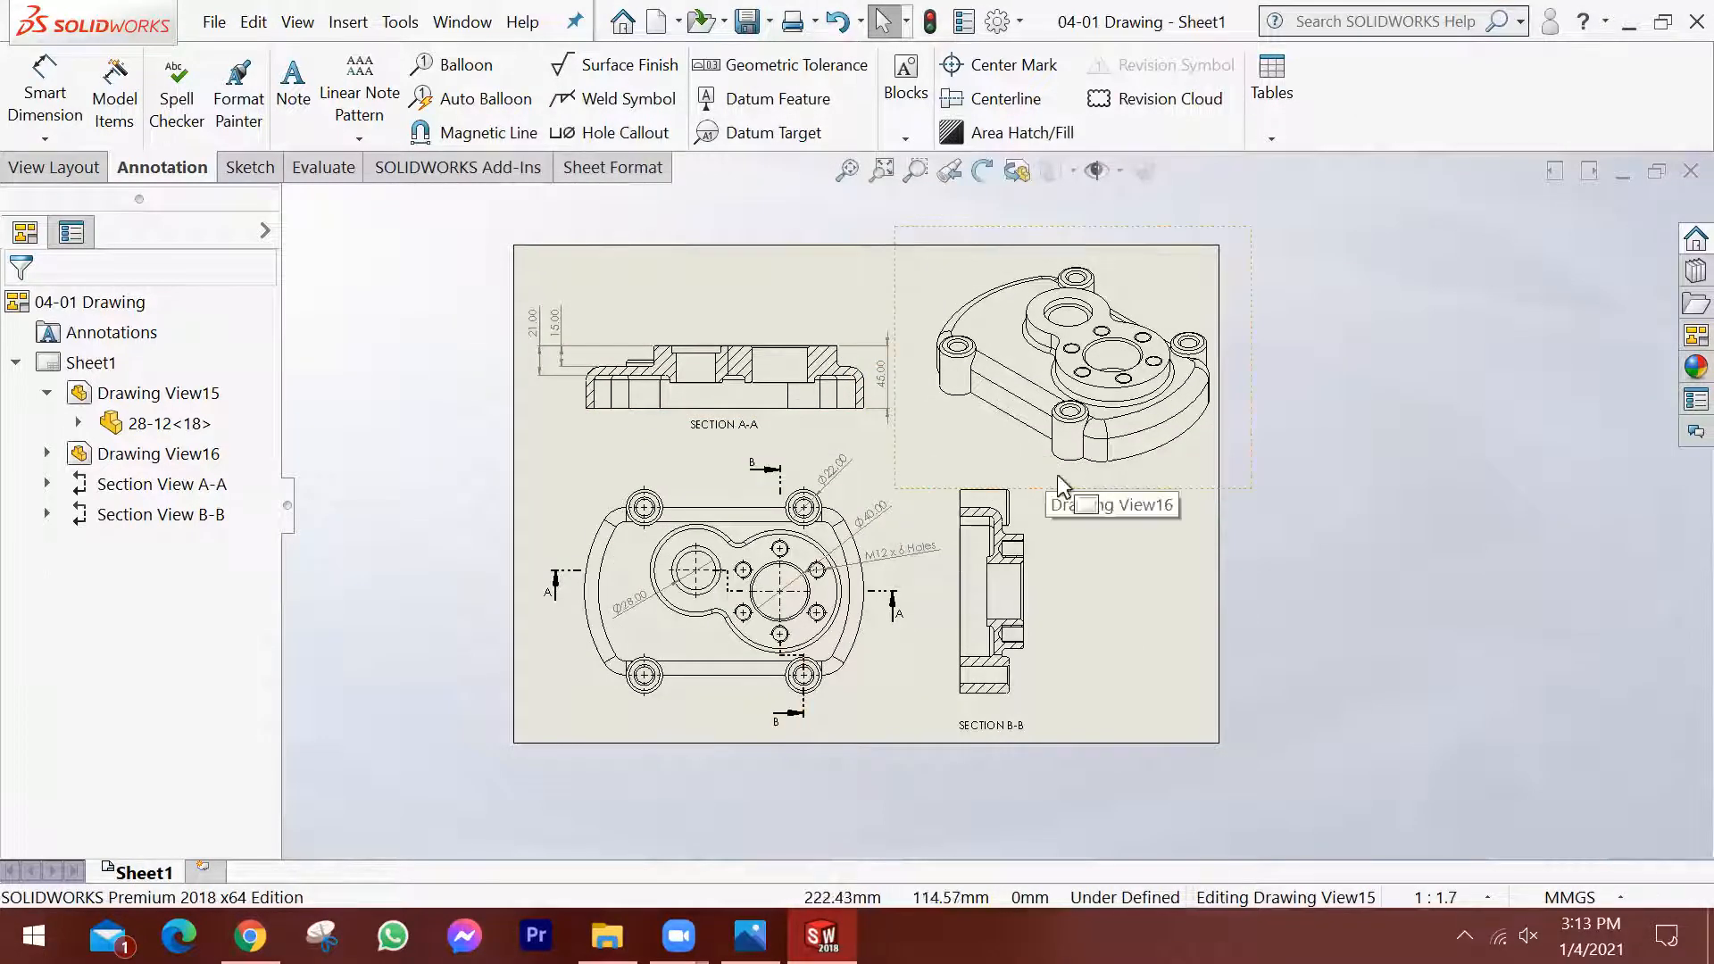
{"action": "scroll", "coordinate": [689, 487], "scroll_direction": "down", "scroll_amount": 1}
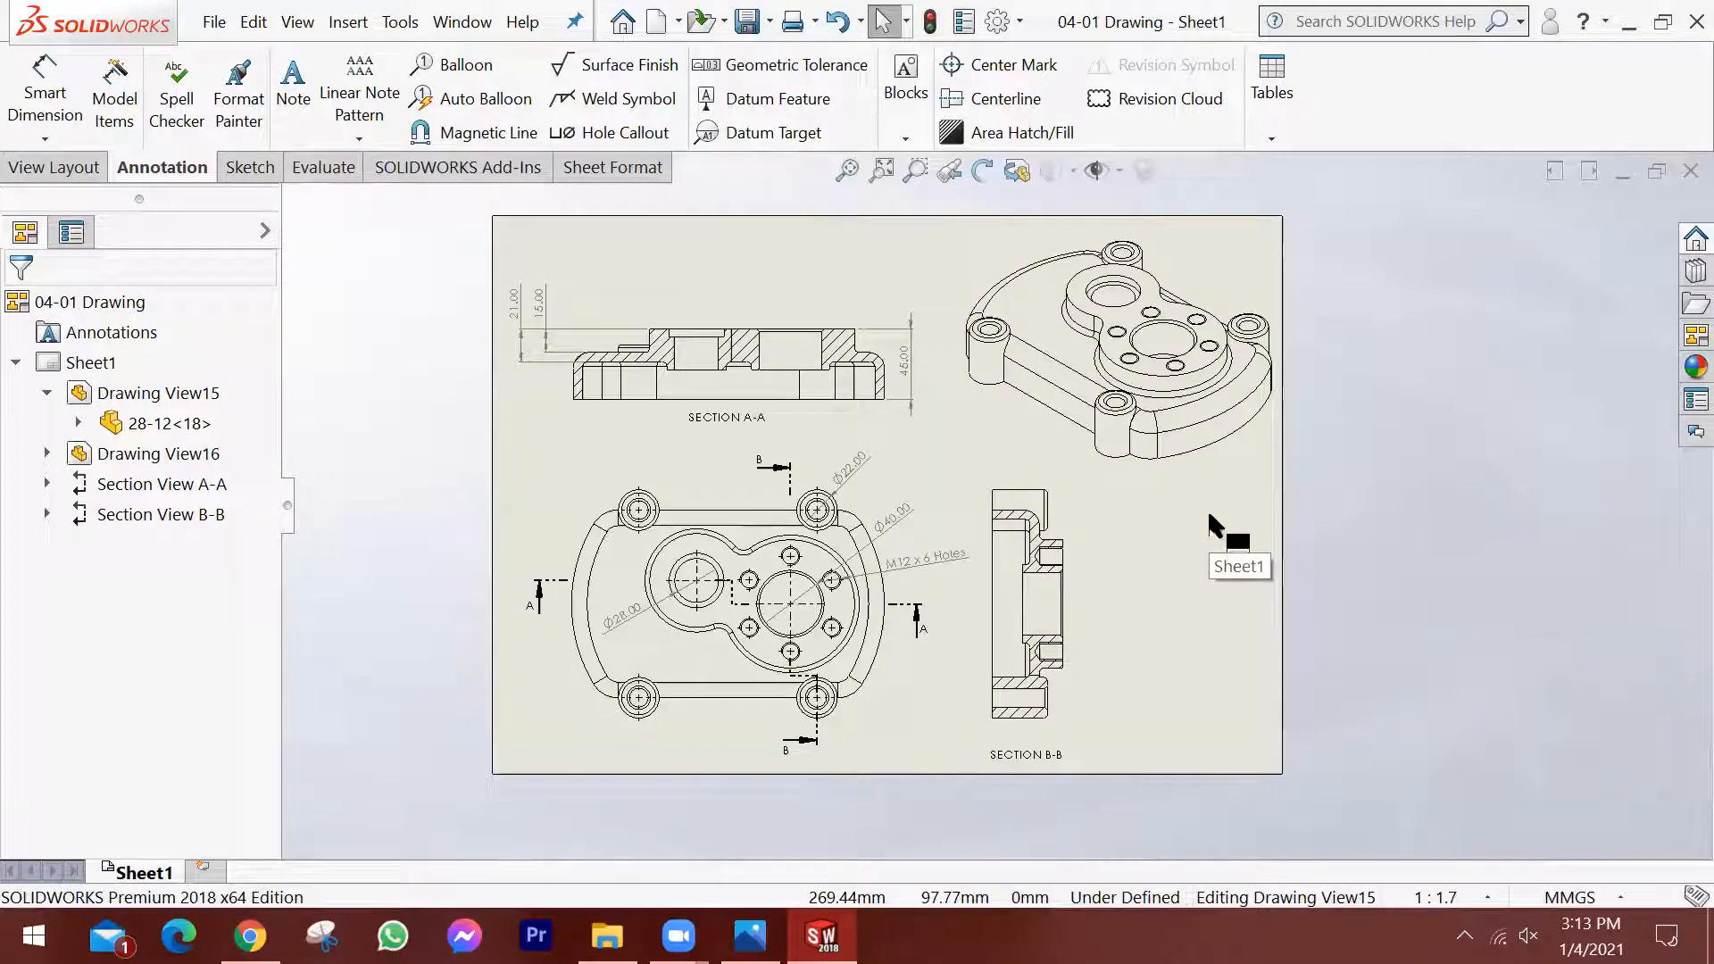
{"action": "left_click", "coordinate": [217, 22]}
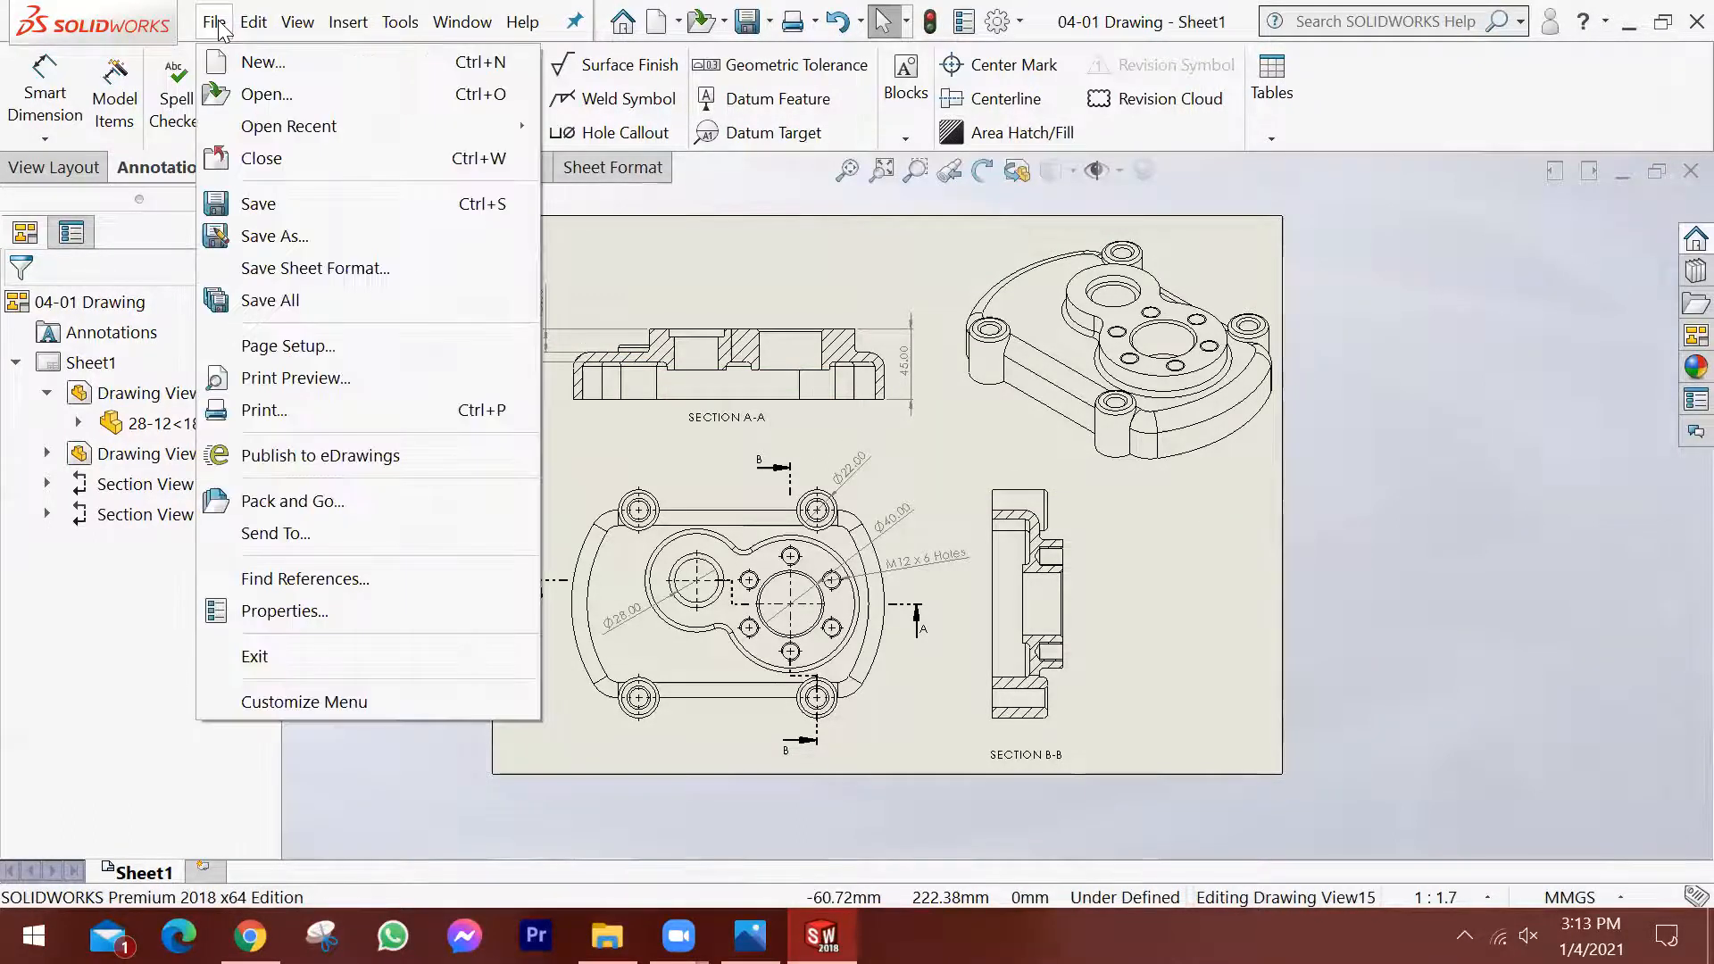
{"action": "left_click", "coordinate": [265, 237]}
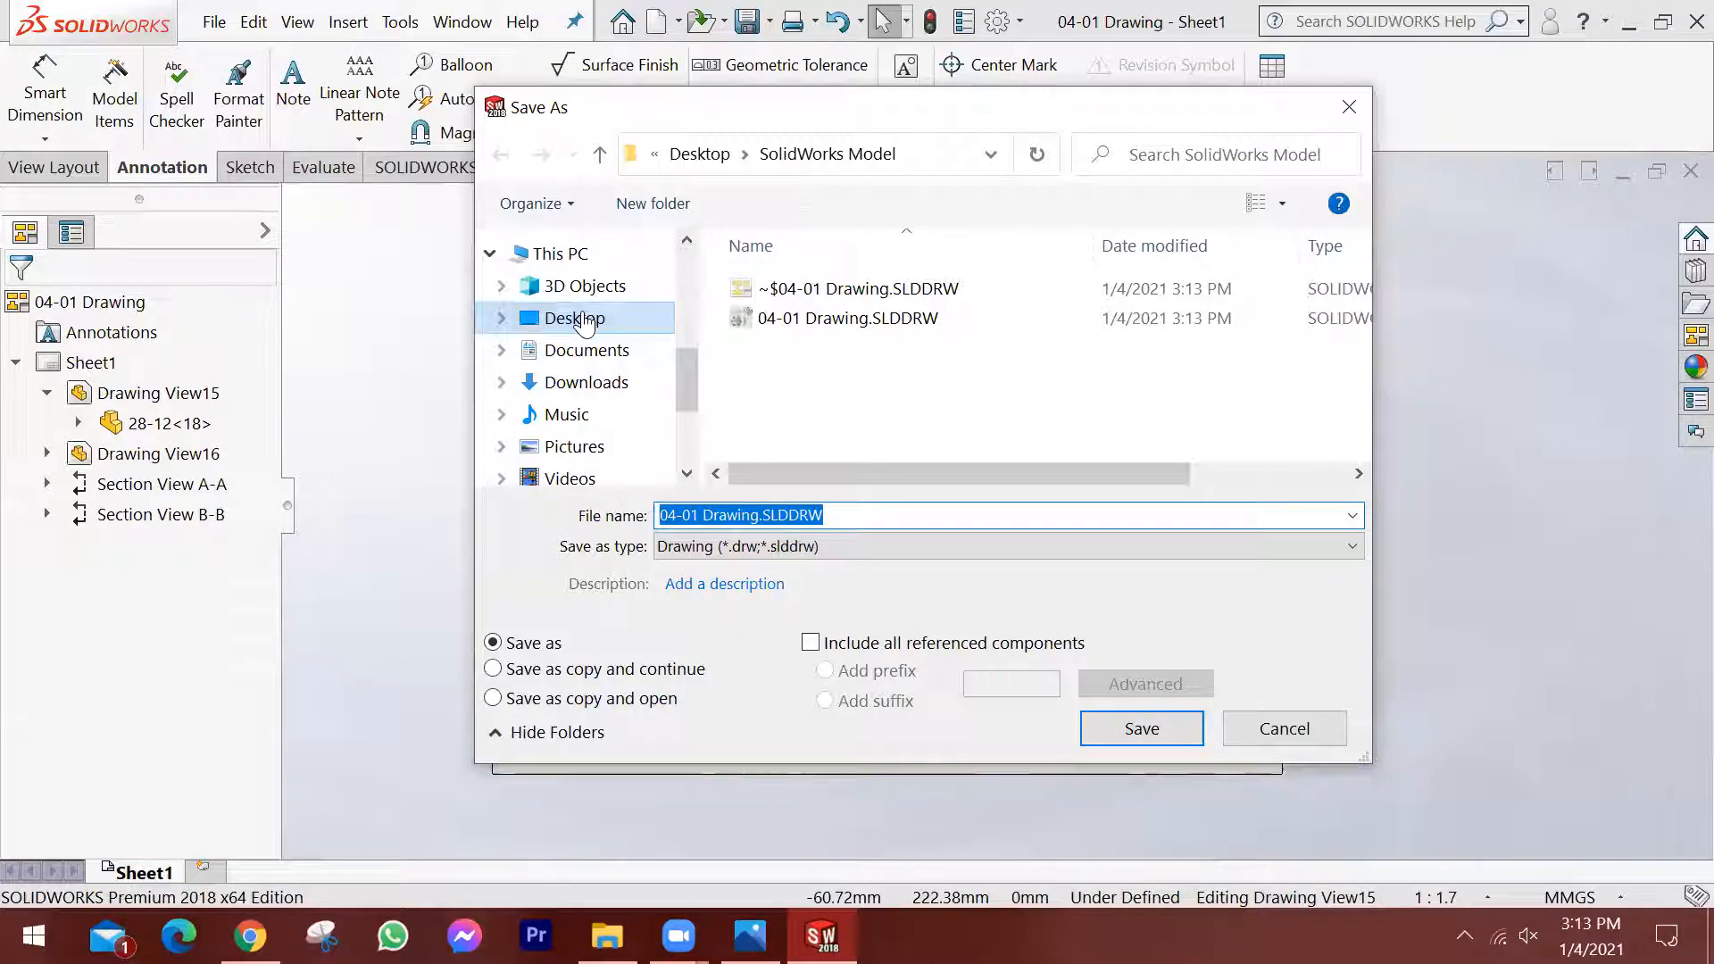
{"action": "left_click", "coordinate": [871, 550]}
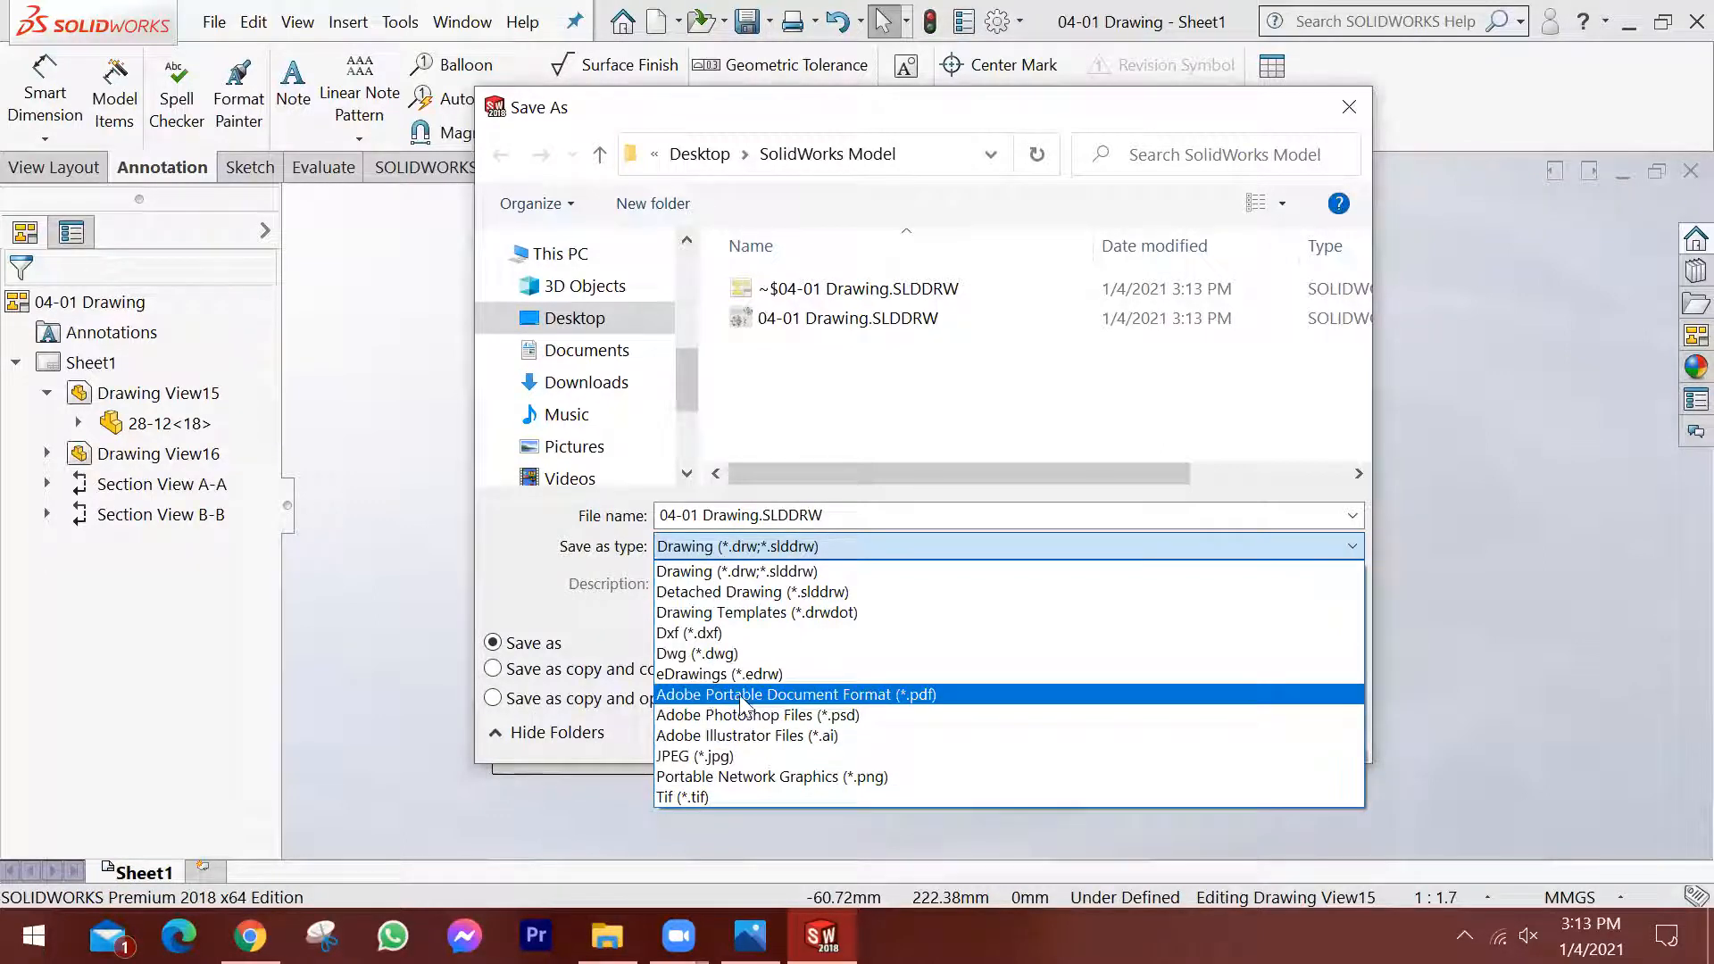
{"action": "left_click", "coordinate": [887, 695]}
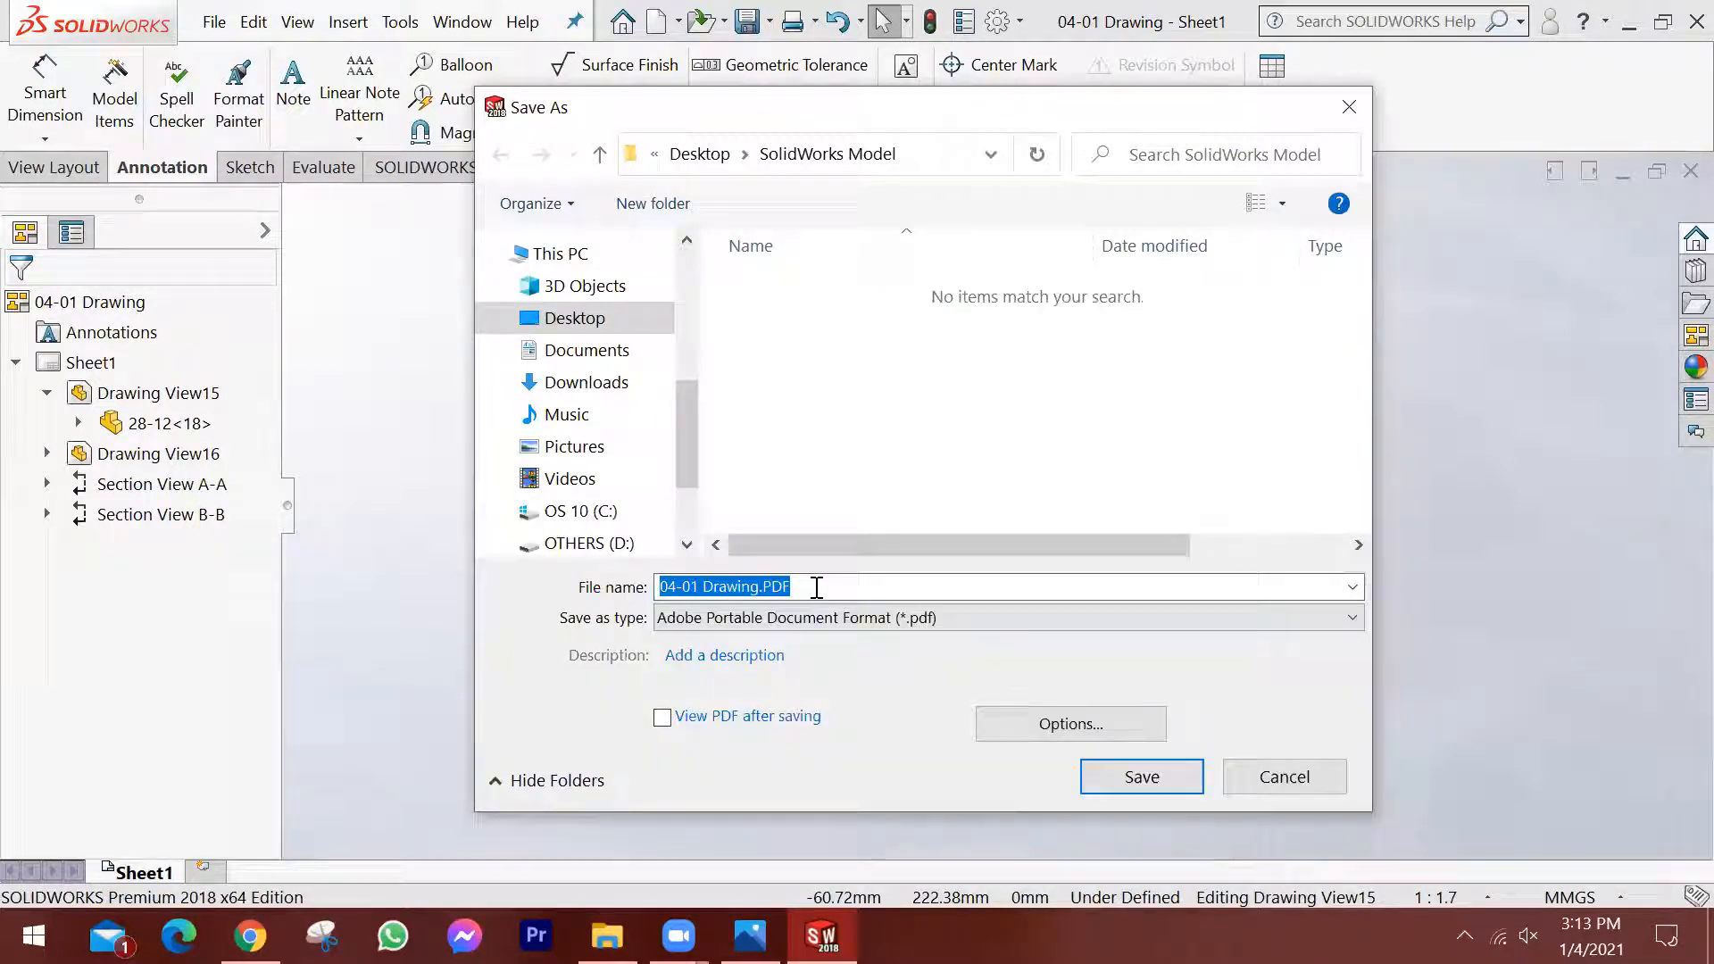
{"action": "left_click", "coordinate": [1141, 776]}
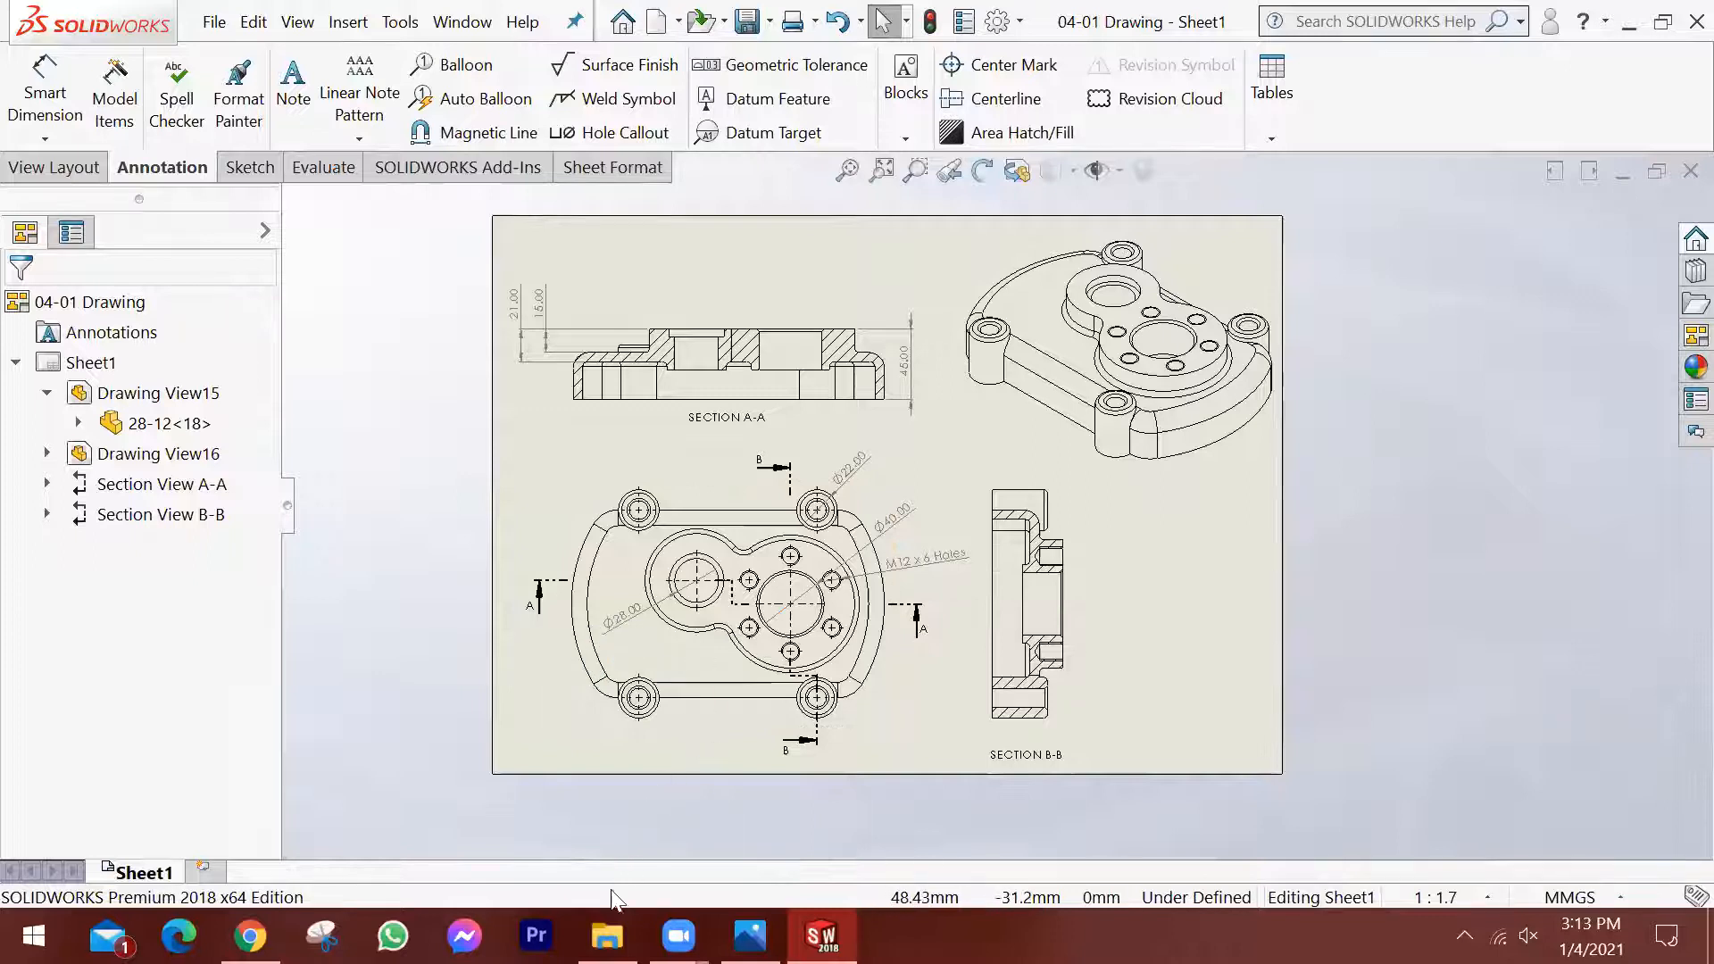
Switch to File Explorer and open "04-01 Drawing.PDF" from the SolidWorks Model folder on the Desktop.
{"action": "left_click", "coordinate": [607, 935]}
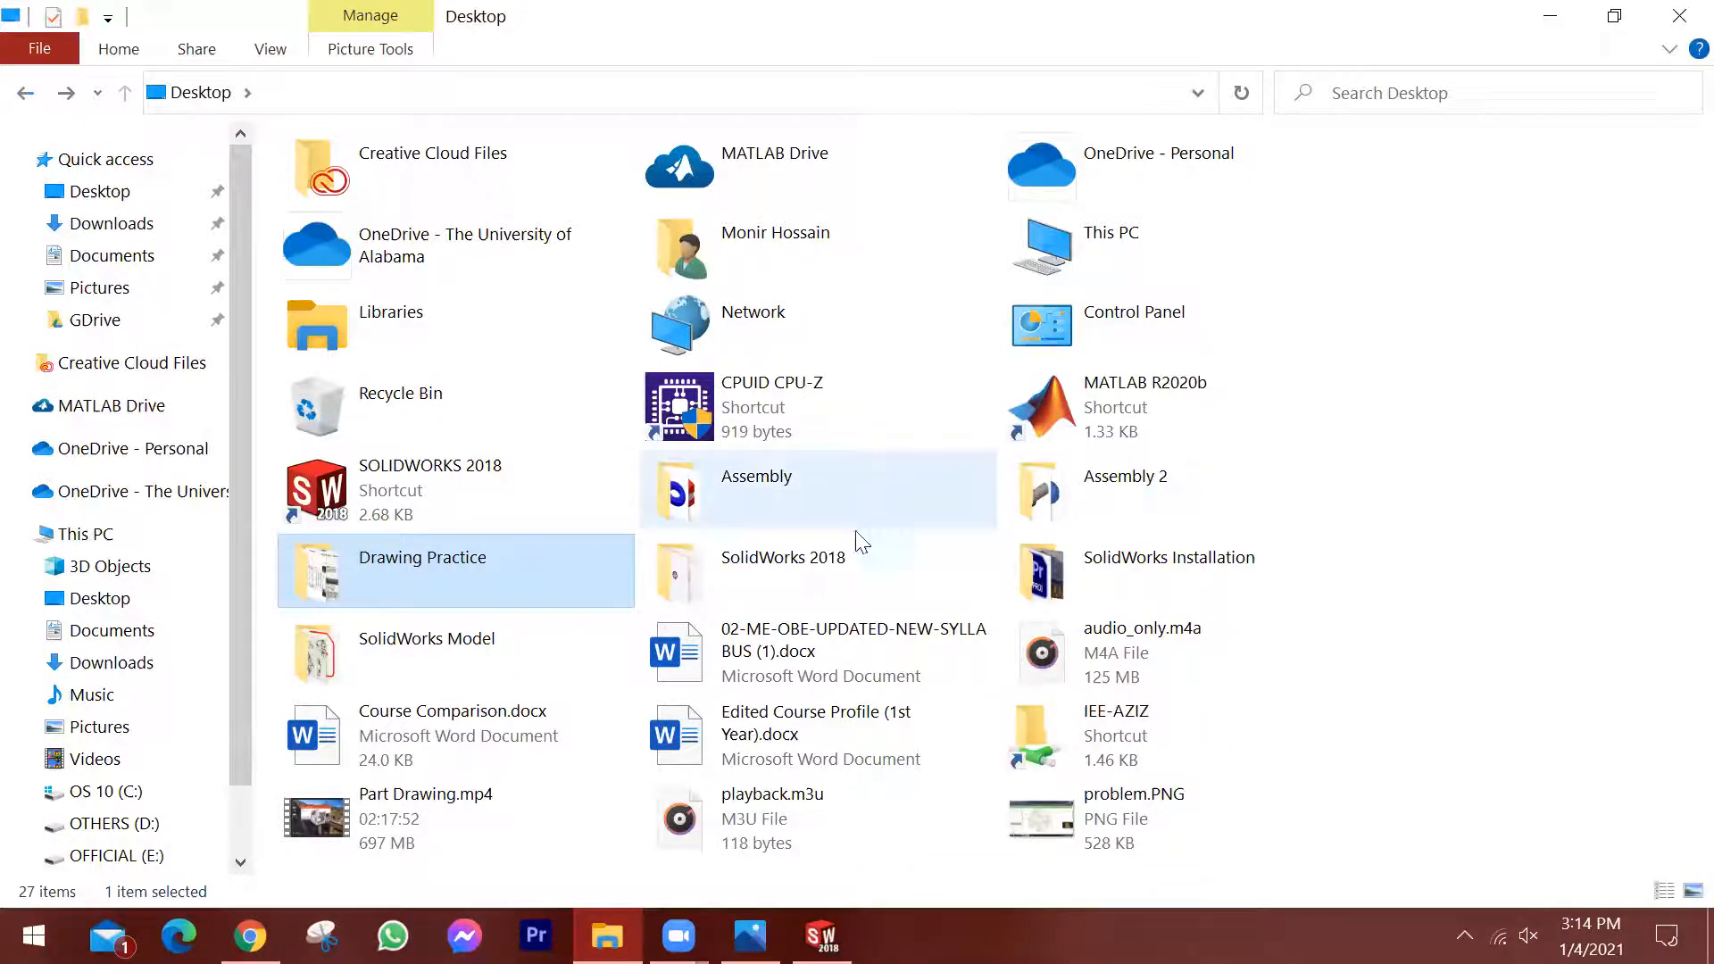
{"action": "left_click", "coordinate": [1442, 520]}
{"action": "left_click", "coordinate": [1237, 588]}
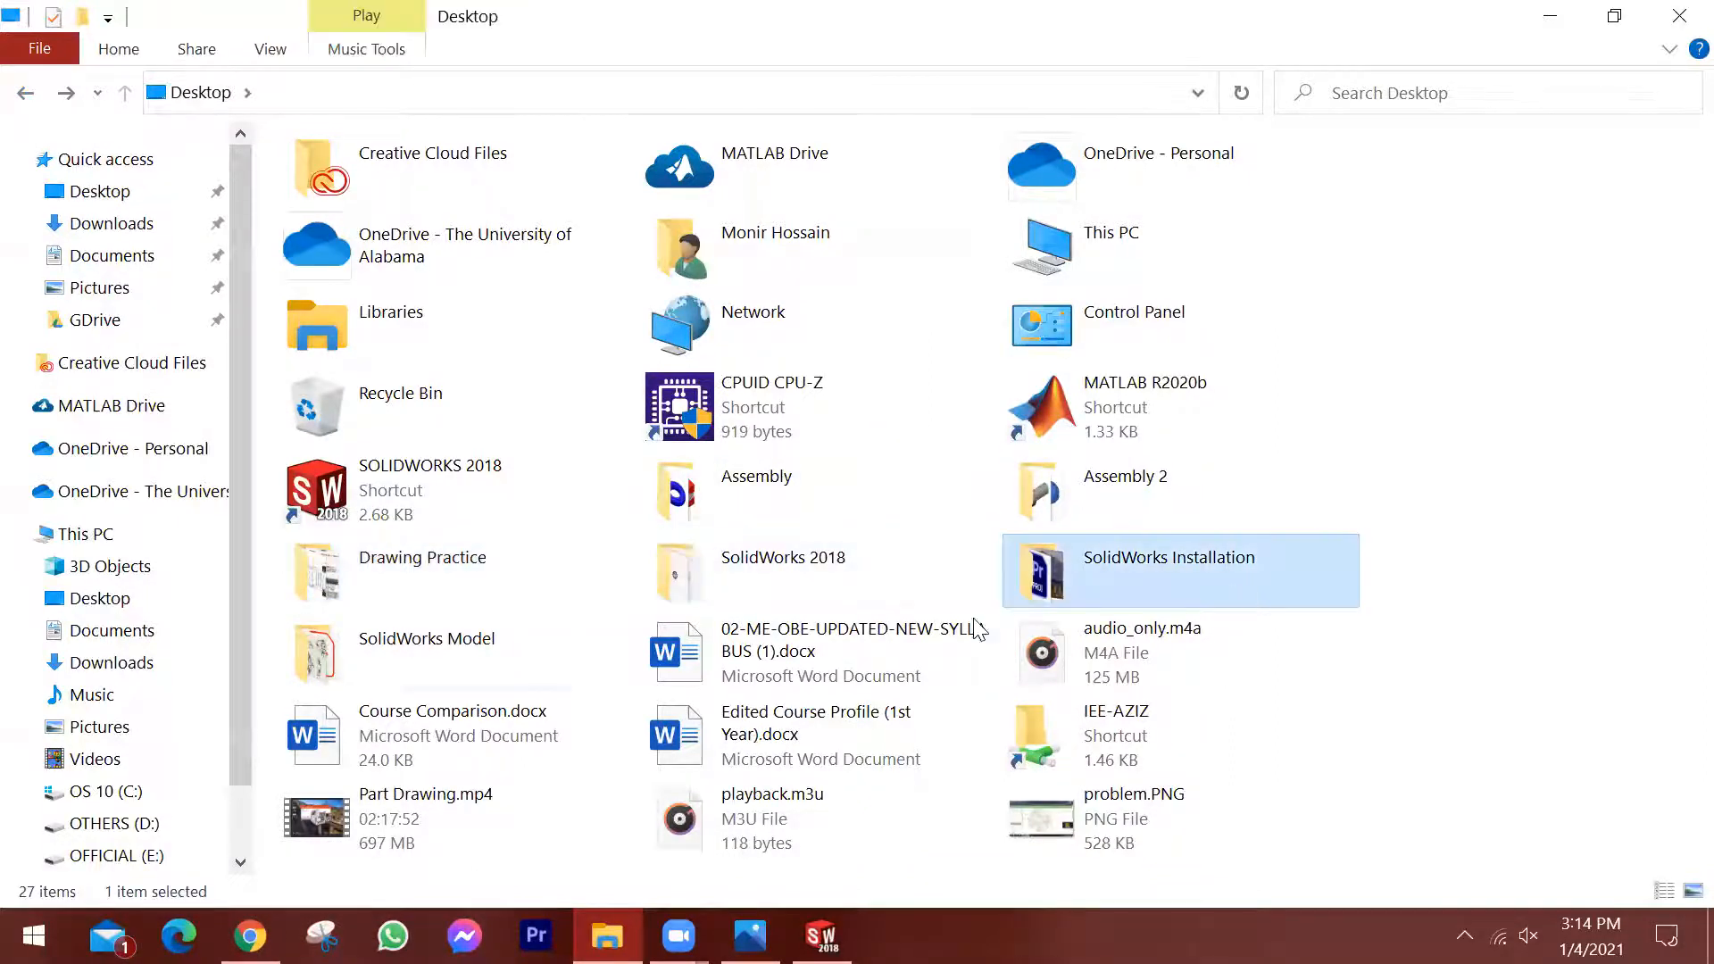
{"action": "double_click", "coordinate": [529, 615]}
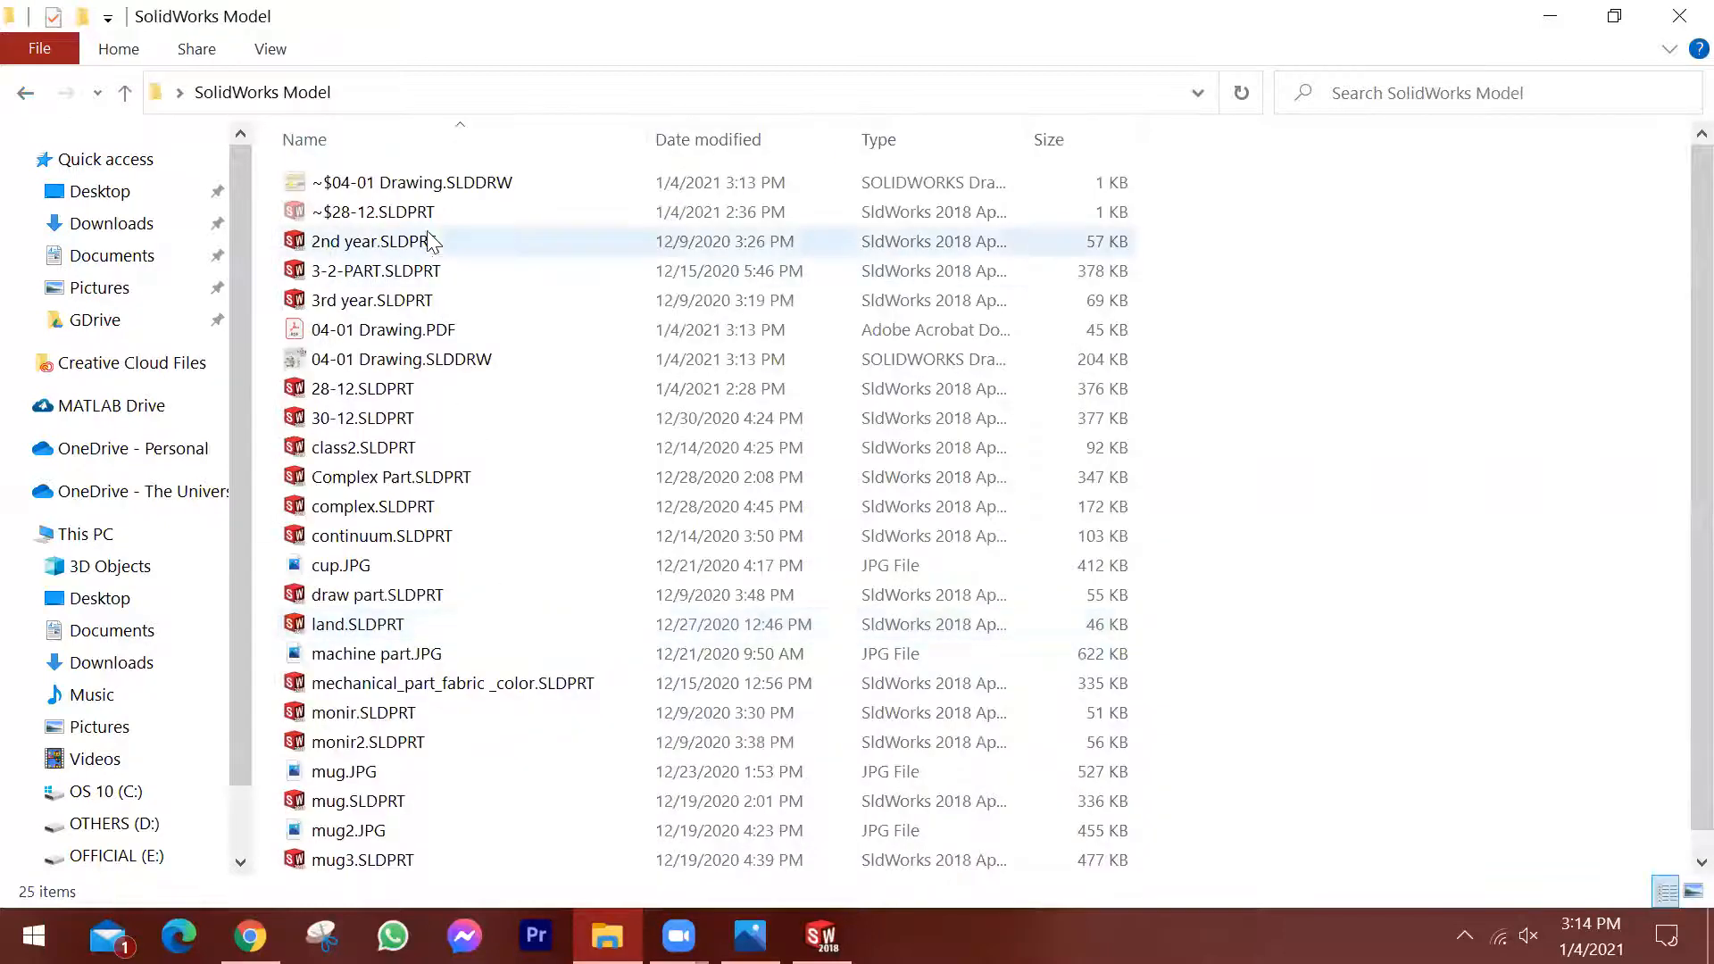
{"action": "left_click", "coordinate": [350, 332]}
{"action": "double_click", "coordinate": [349, 331]}
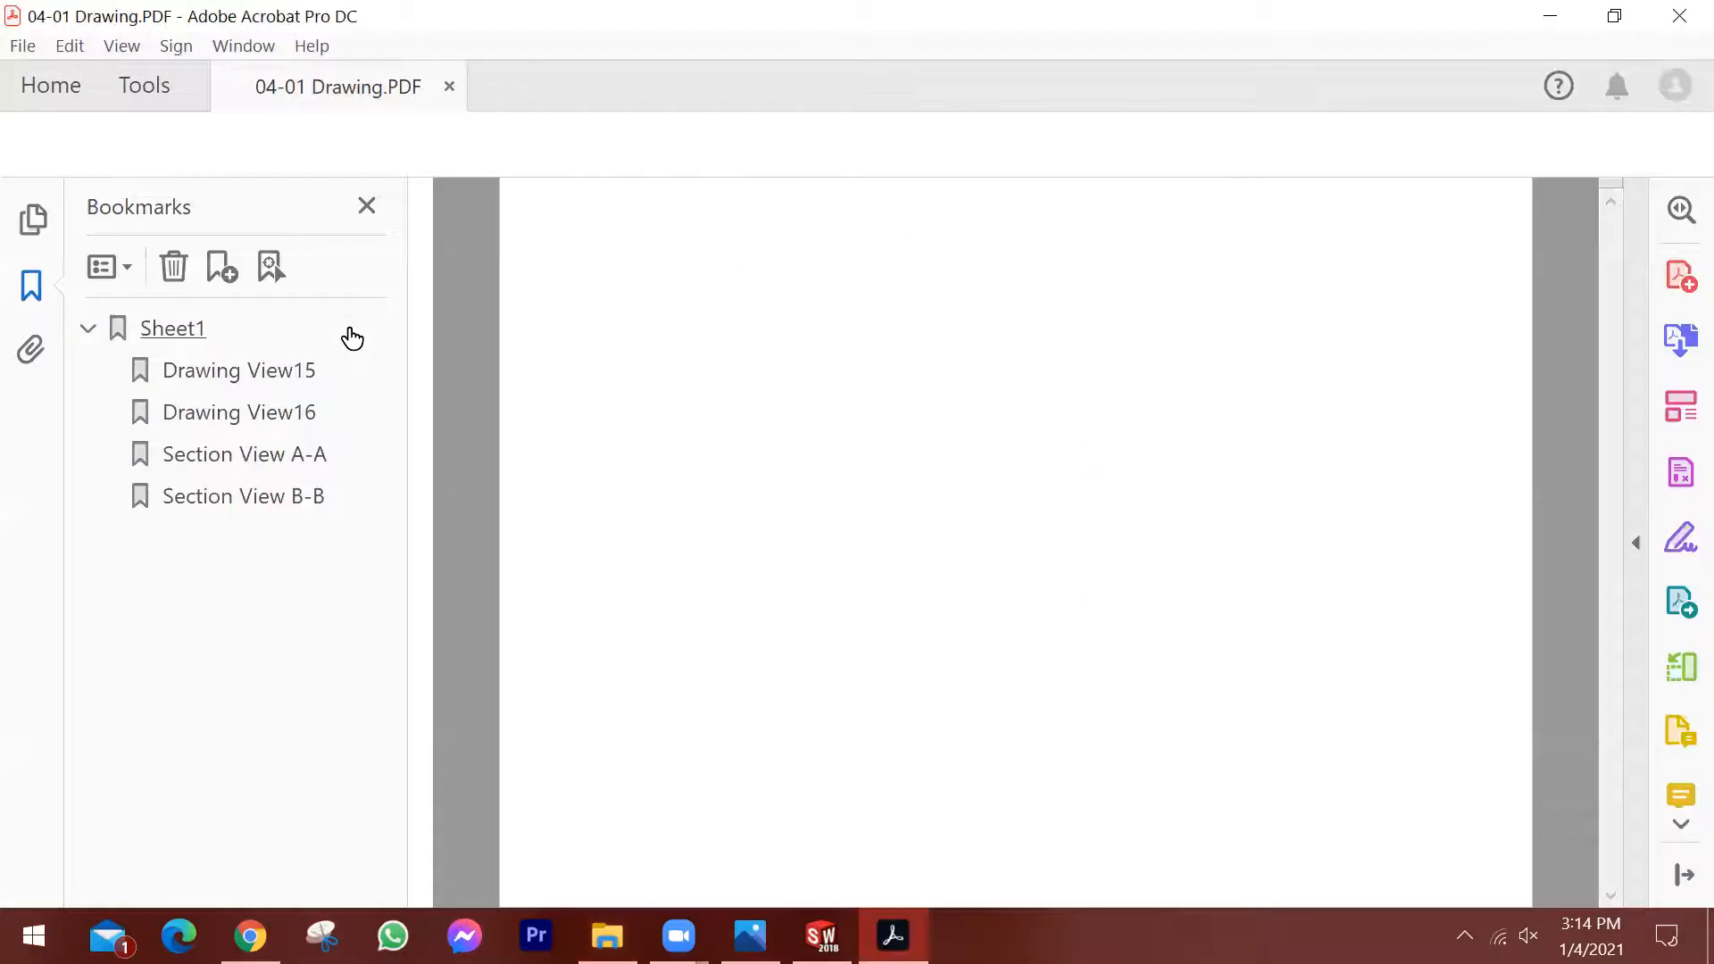
Hide the PDF's bookmarks and examine the section A-A and isometric views at 100% zoom.
{"action": "left_click", "coordinate": [367, 206]}
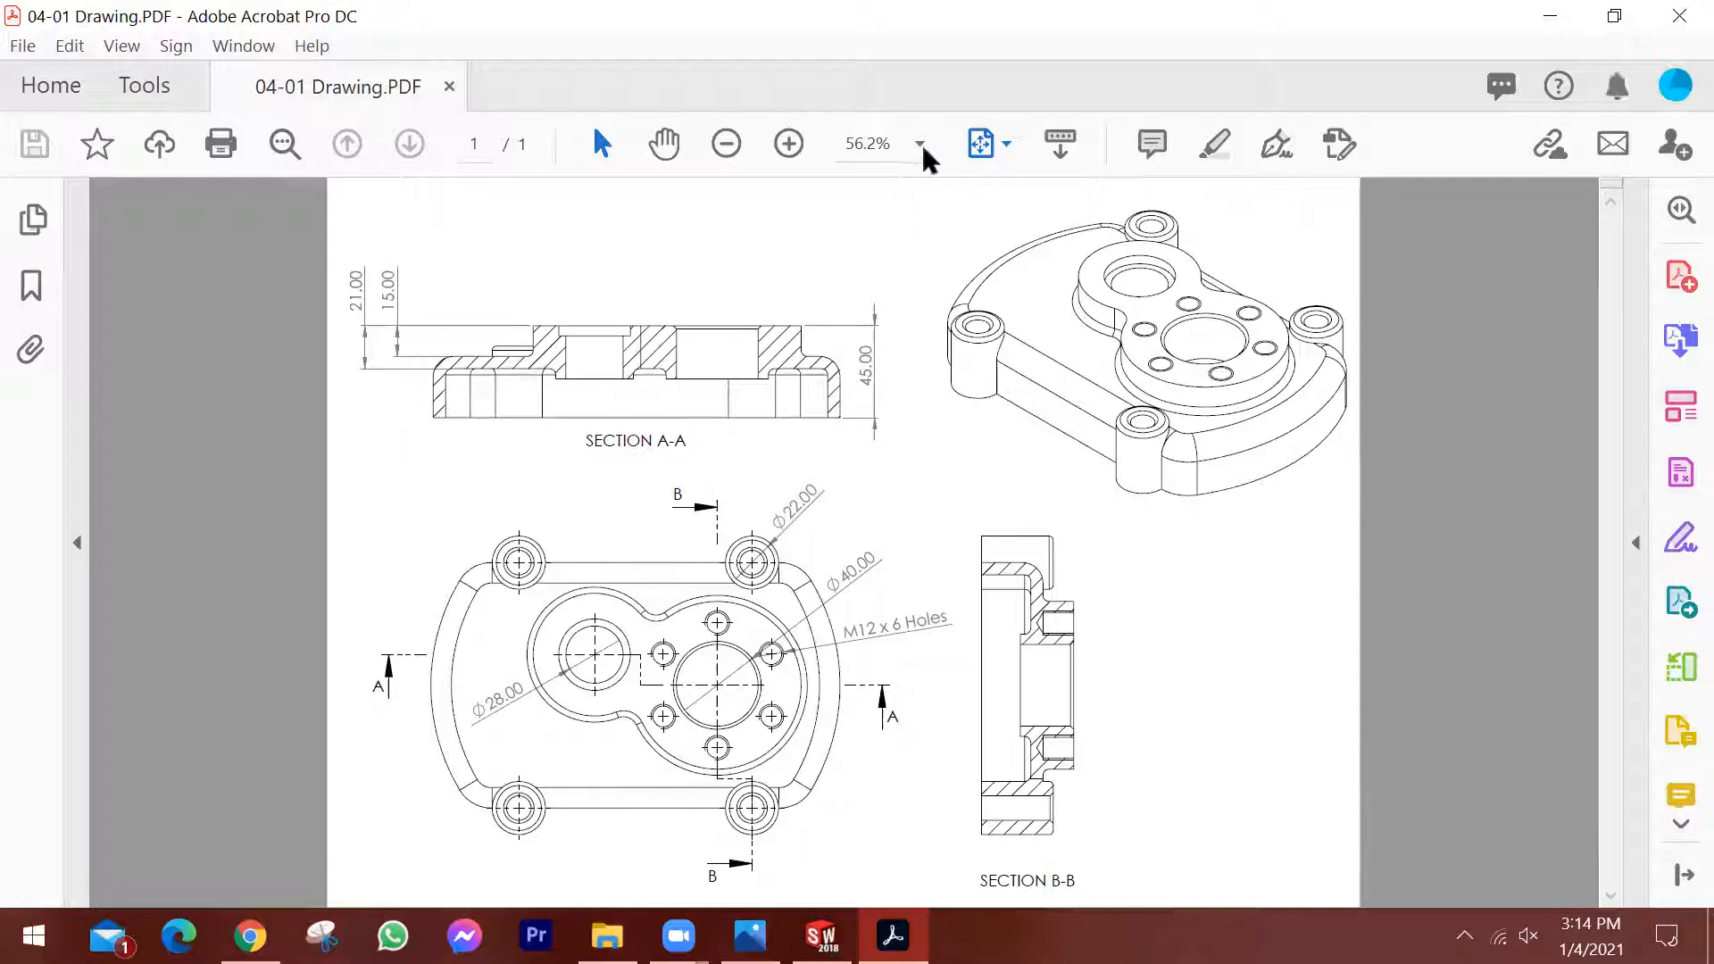
{"action": "left_click", "coordinate": [1024, 348]}
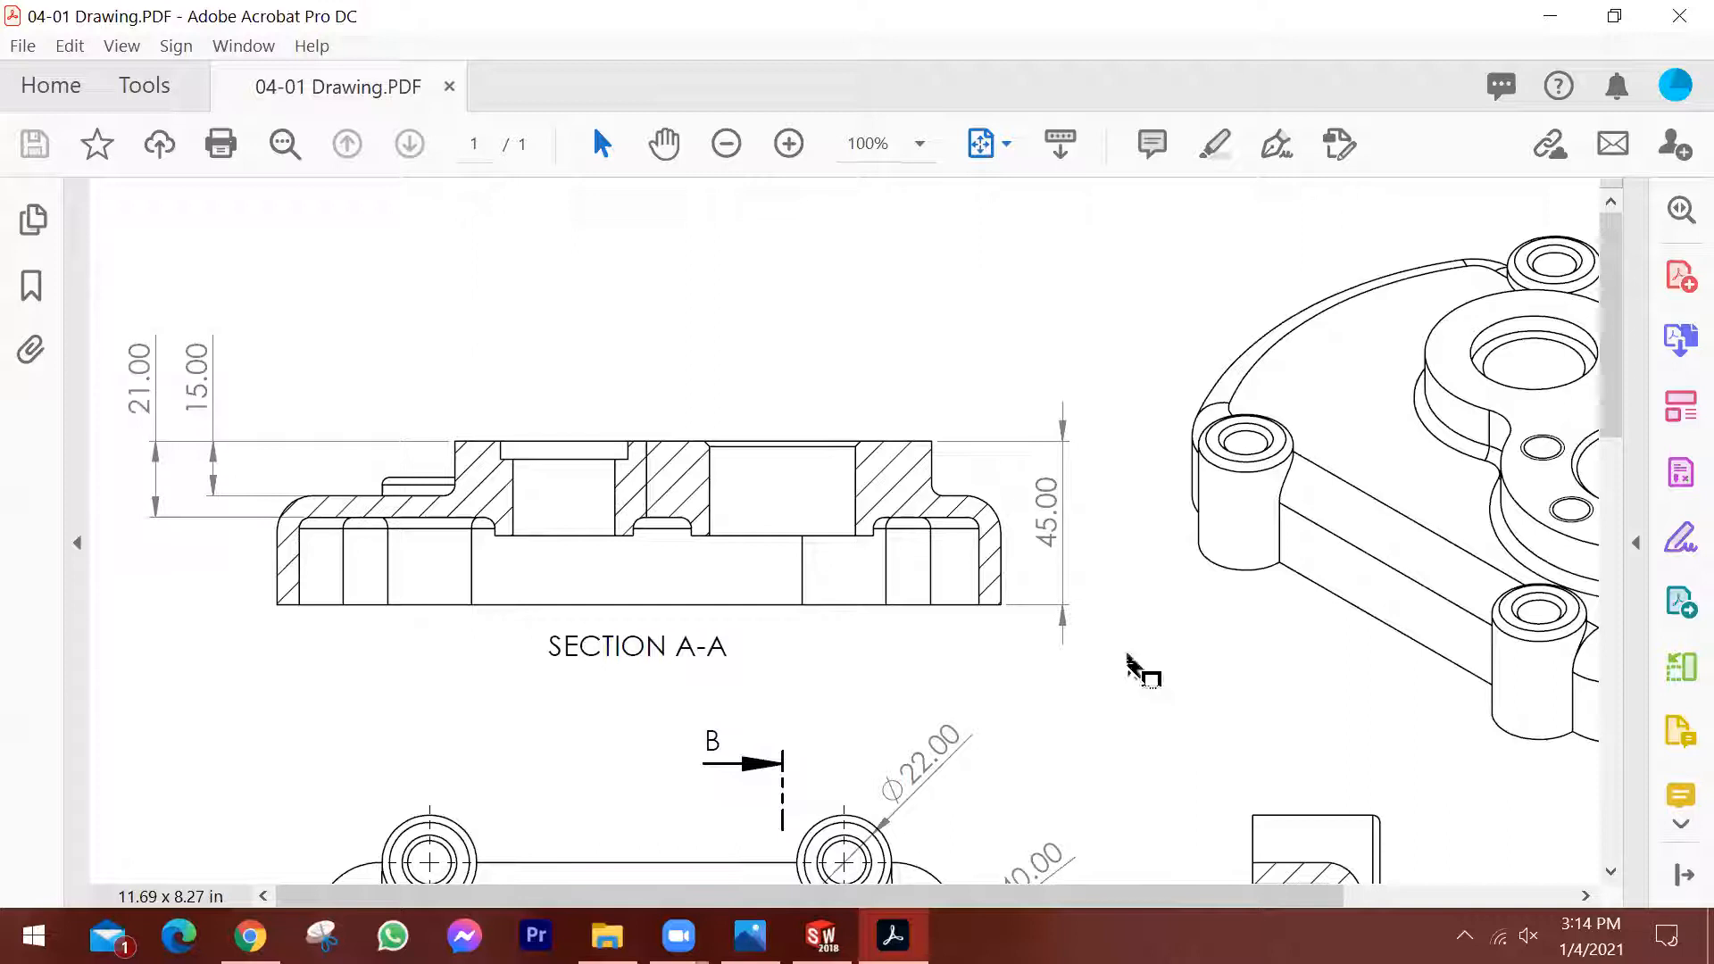
{"action": "left_click", "coordinate": [664, 143]}
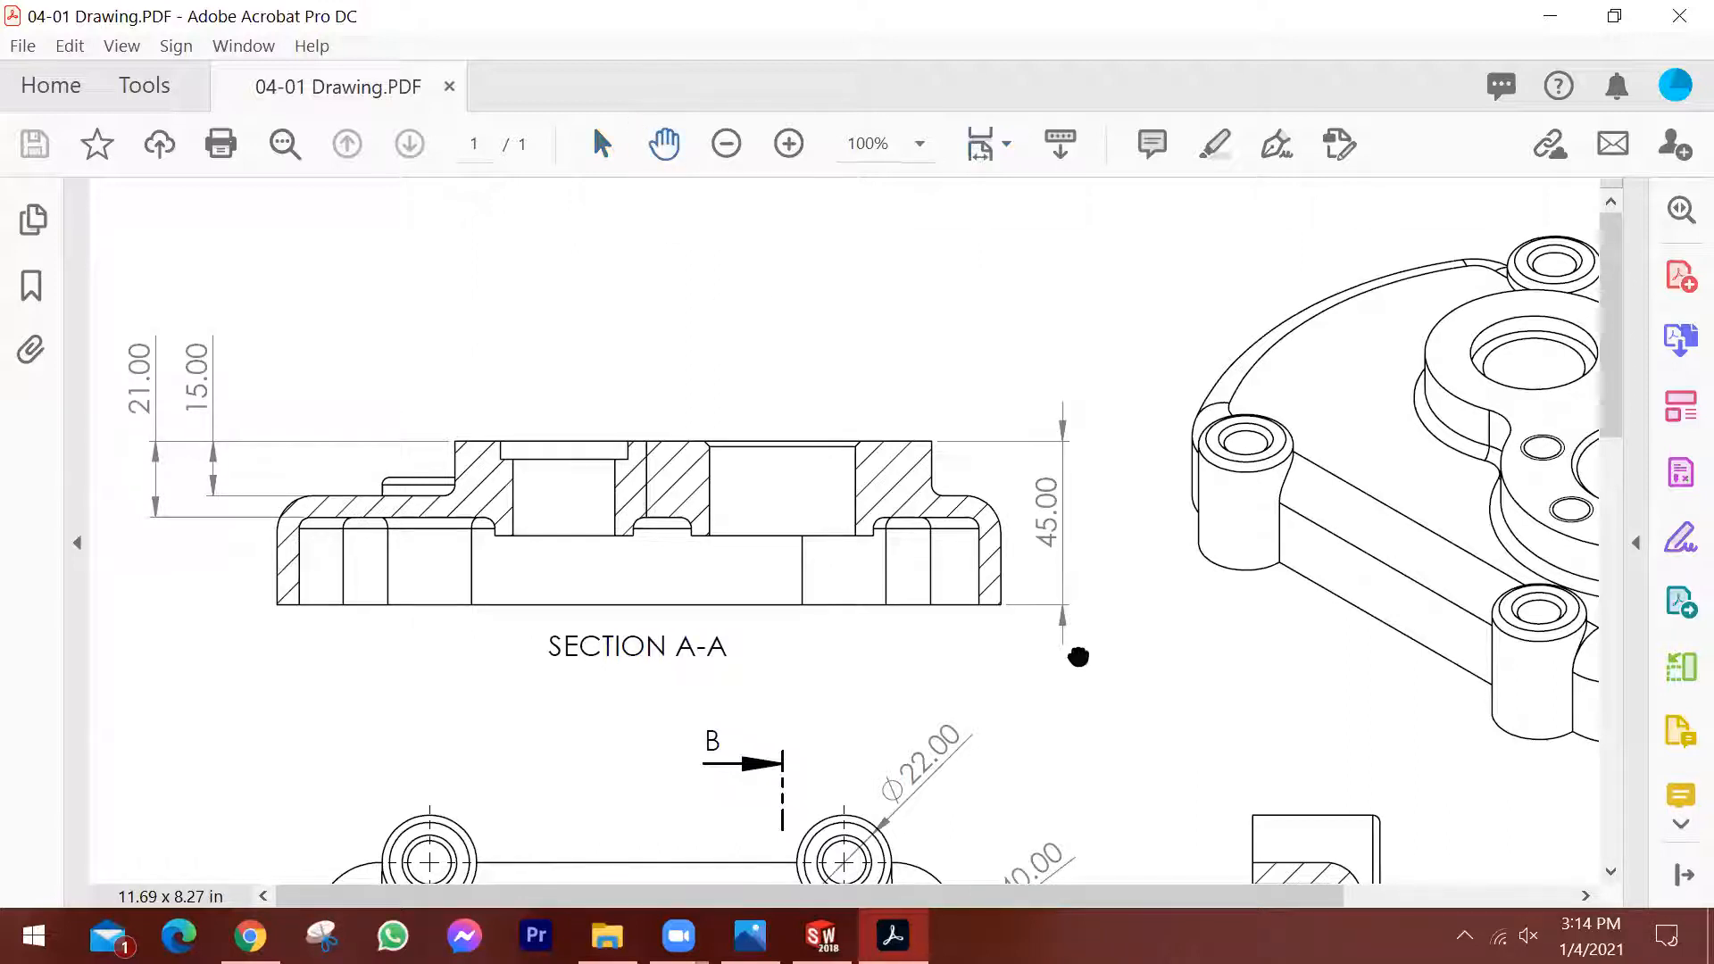
{"action": "scroll", "coordinate": [1134, 536], "scroll_direction": "down", "scroll_amount": 3}
{"action": "left_click_drag", "start_coordinate": [1125, 504], "coordinate": [798, 649]}
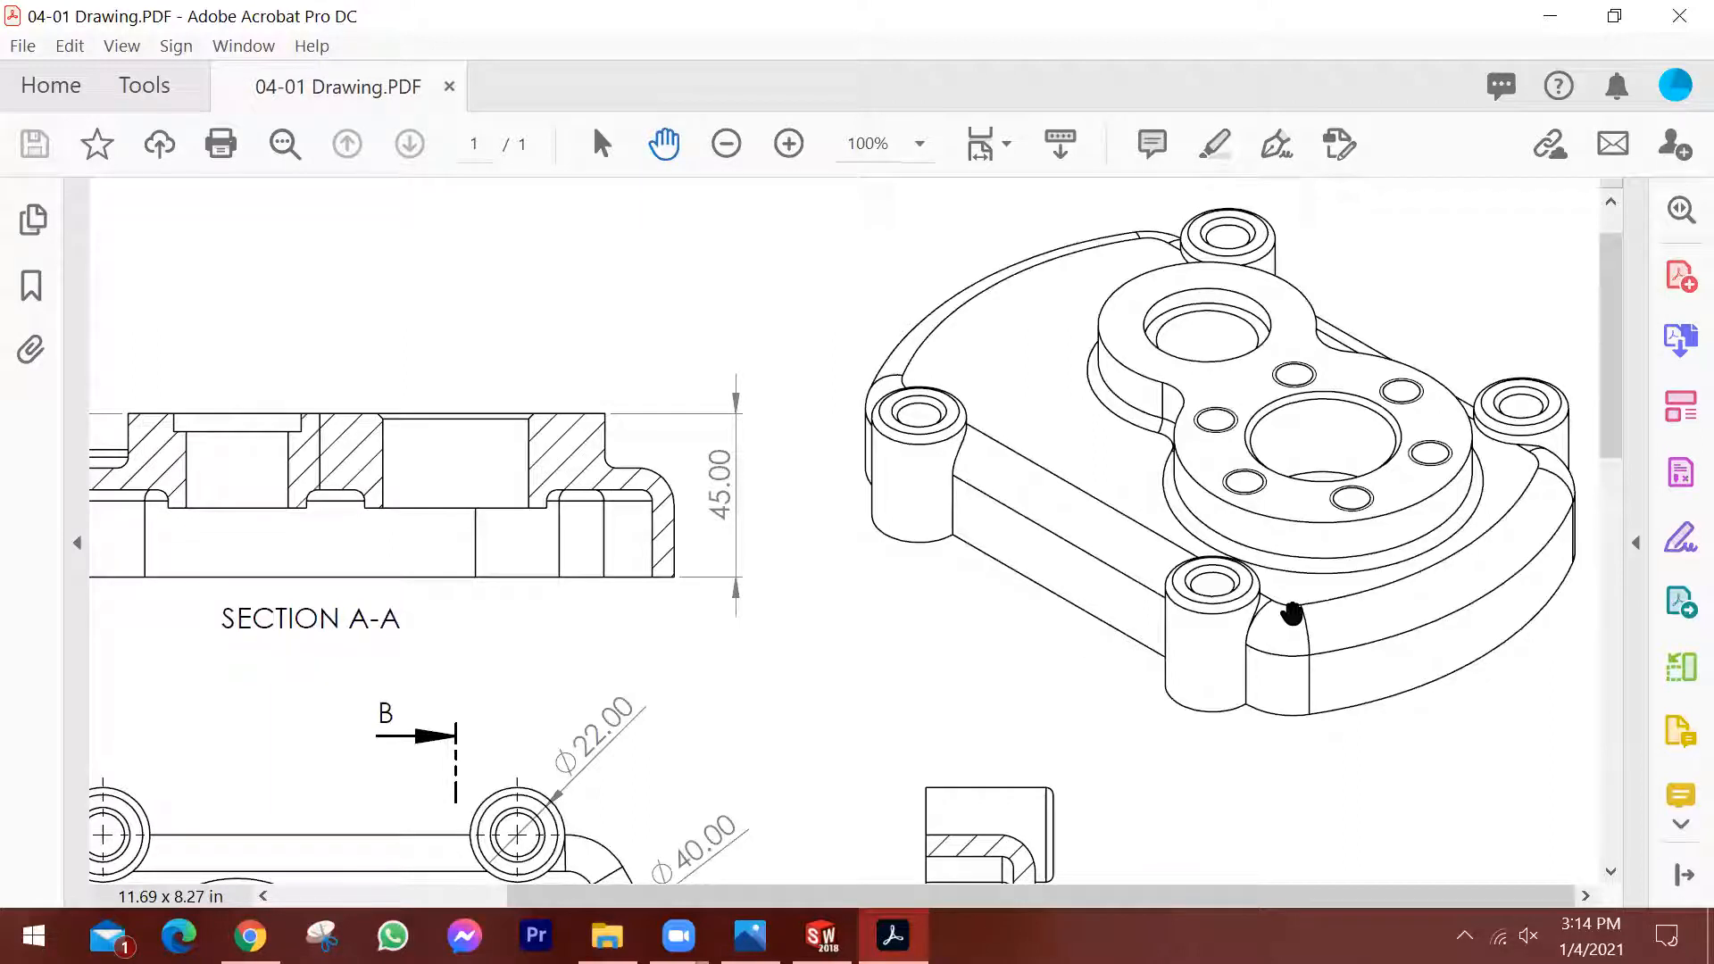
{"action": "left_click_drag", "start_coordinate": [1286, 597], "coordinate": [1287, 609]}
{"action": "left_click_drag", "start_coordinate": [1209, 738], "coordinate": [1296, 558]}
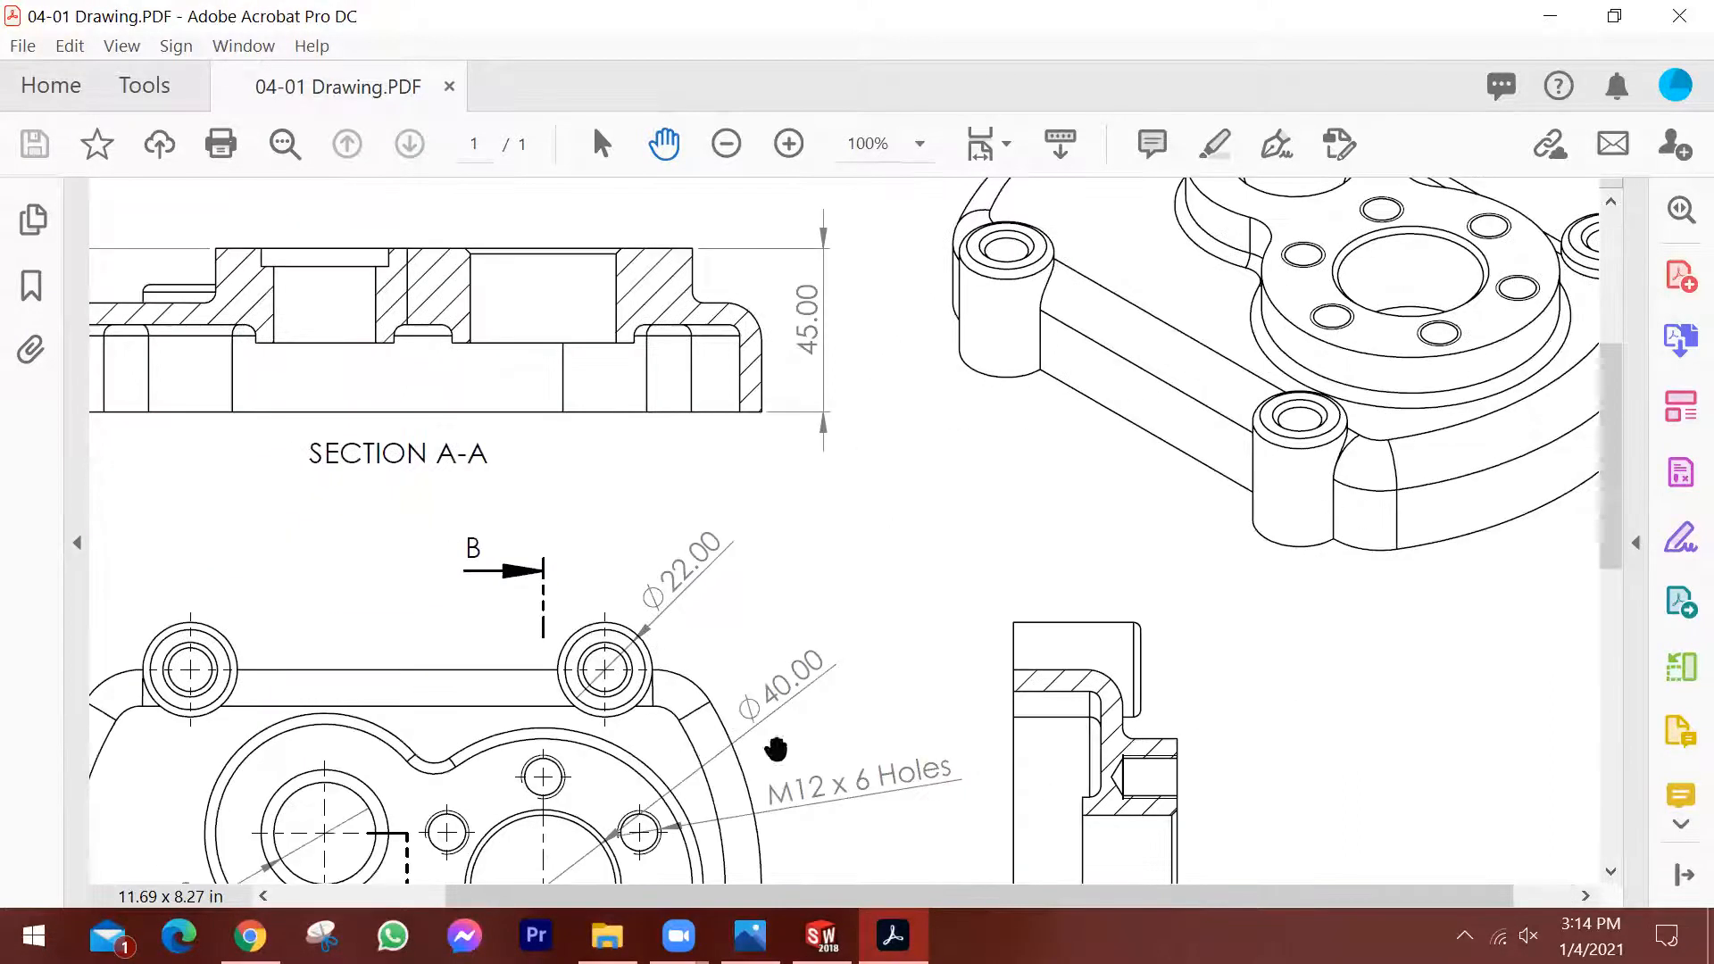
Examine the dimensioned top view and section B-B in the PDF, and view the whole page at 50% zoom.
{"action": "left_click_drag", "start_coordinate": [1033, 681], "coordinate": [927, 591]}
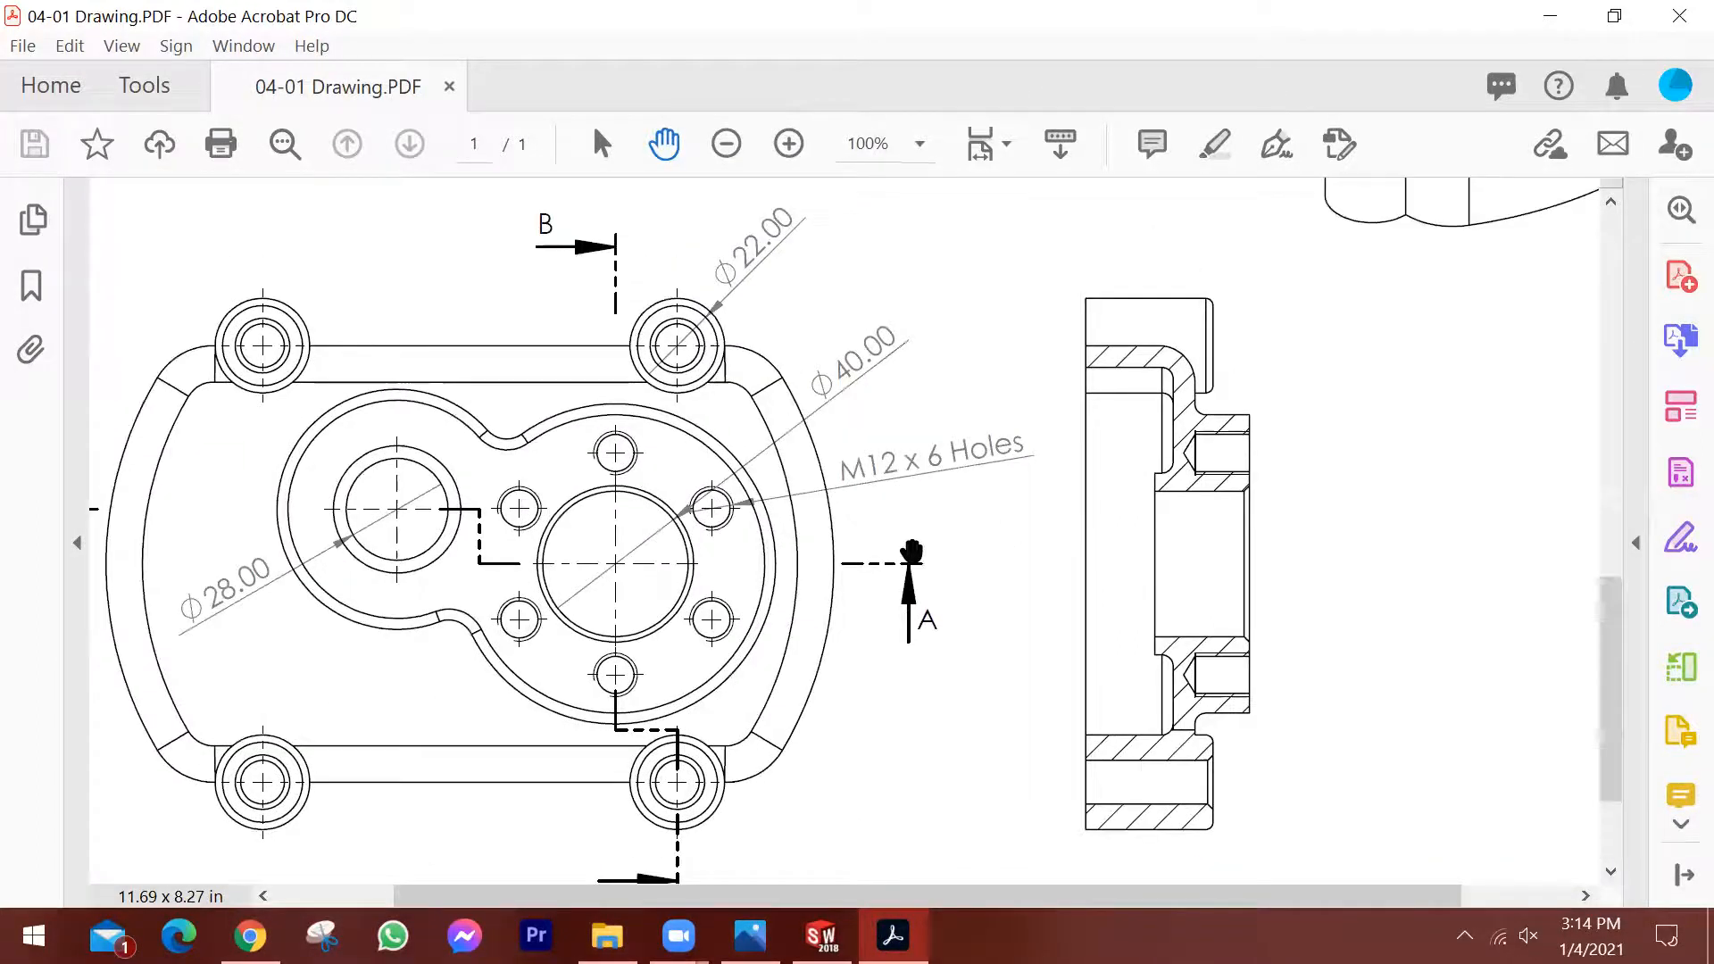
{"action": "scroll", "coordinate": [803, 517], "scroll_direction": "up", "scroll_amount": 1}
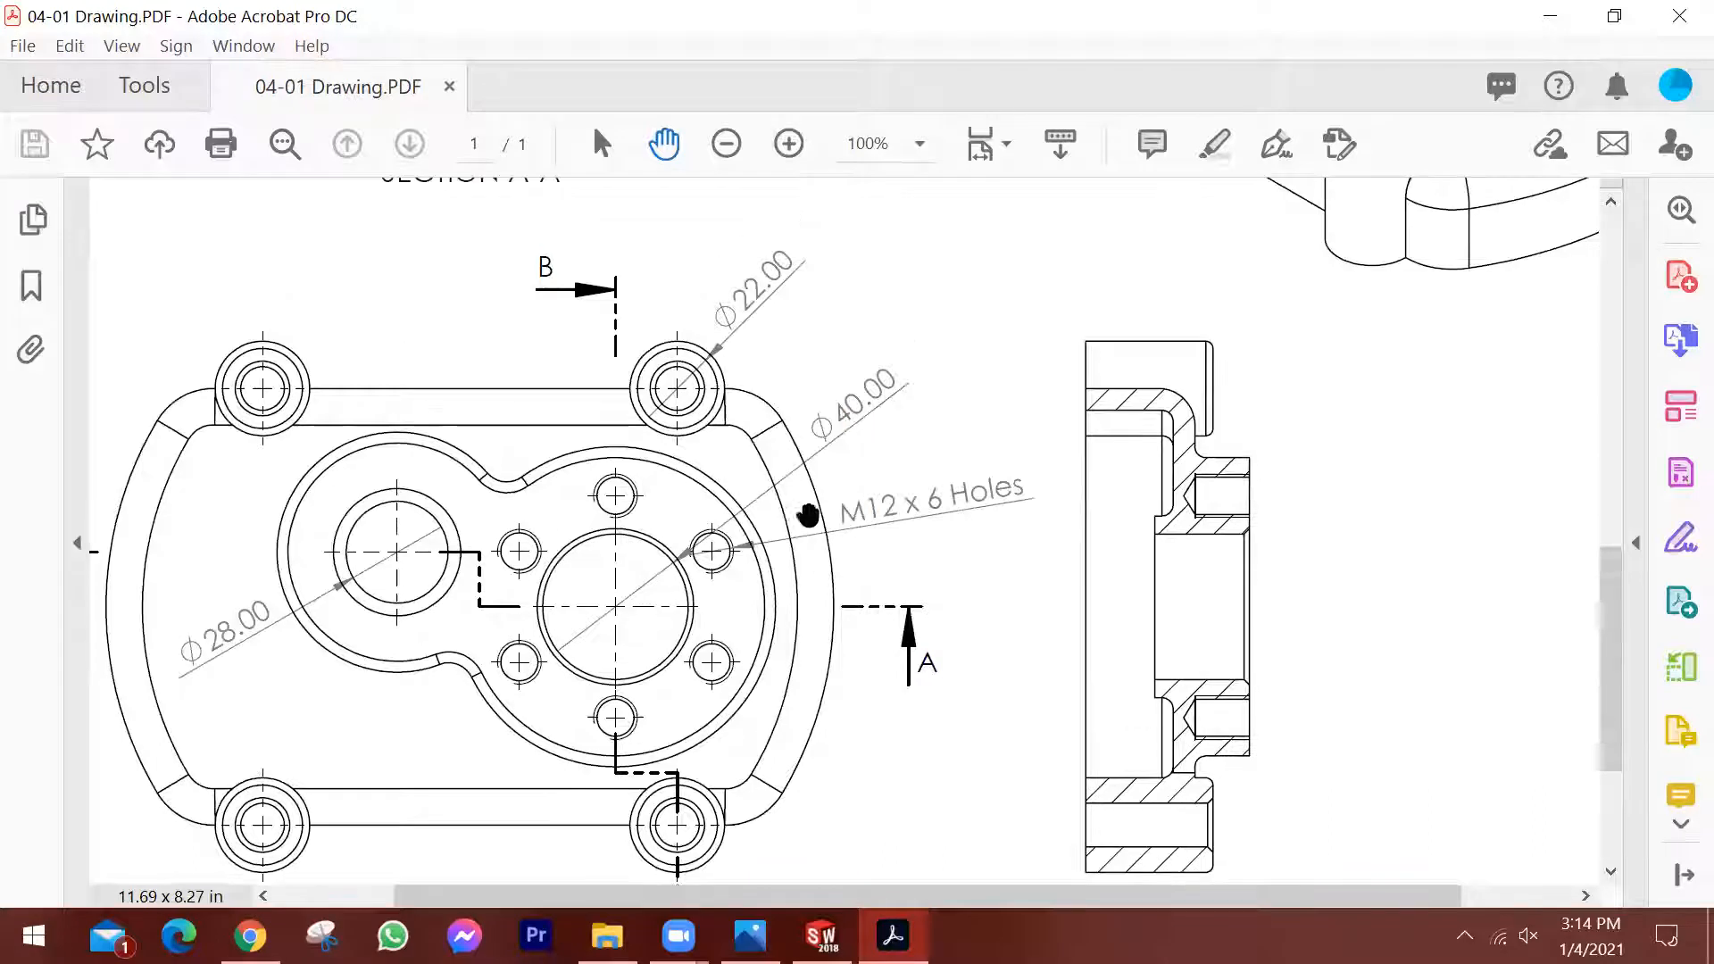
{"action": "scroll", "coordinate": [804, 479], "scroll_direction": "up", "scroll_amount": 6}
{"action": "scroll", "coordinate": [850, 517], "scroll_direction": "down", "scroll_amount": 2}
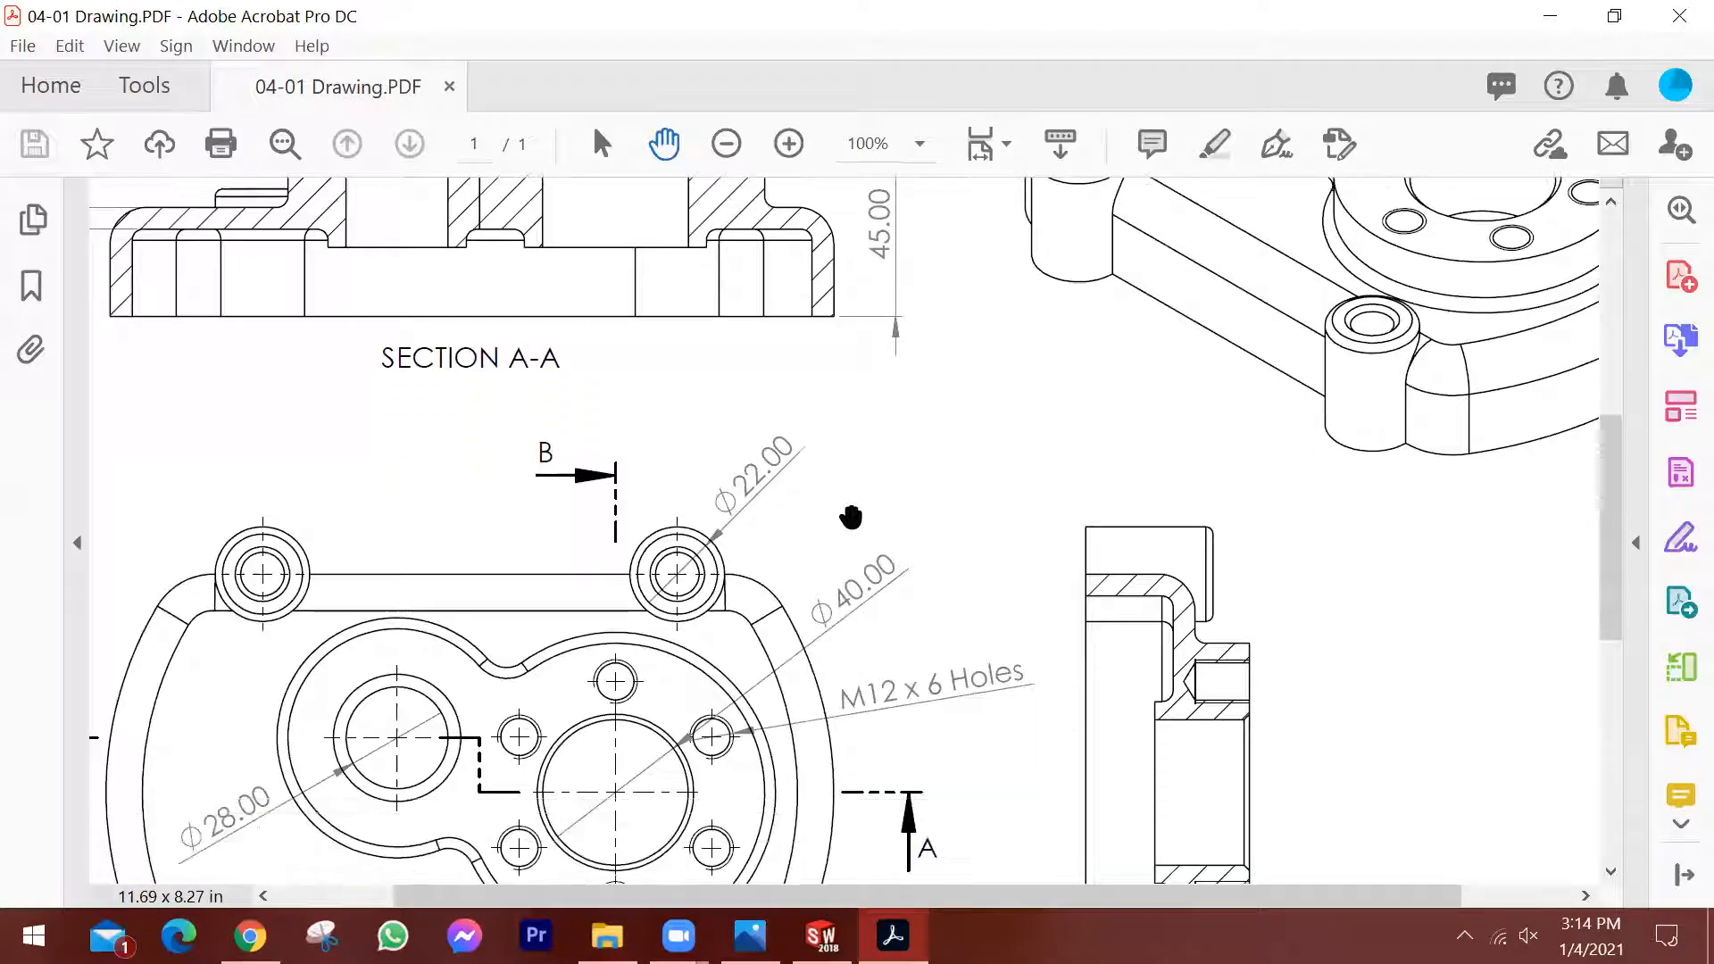
{"action": "left_click", "coordinate": [919, 145]}
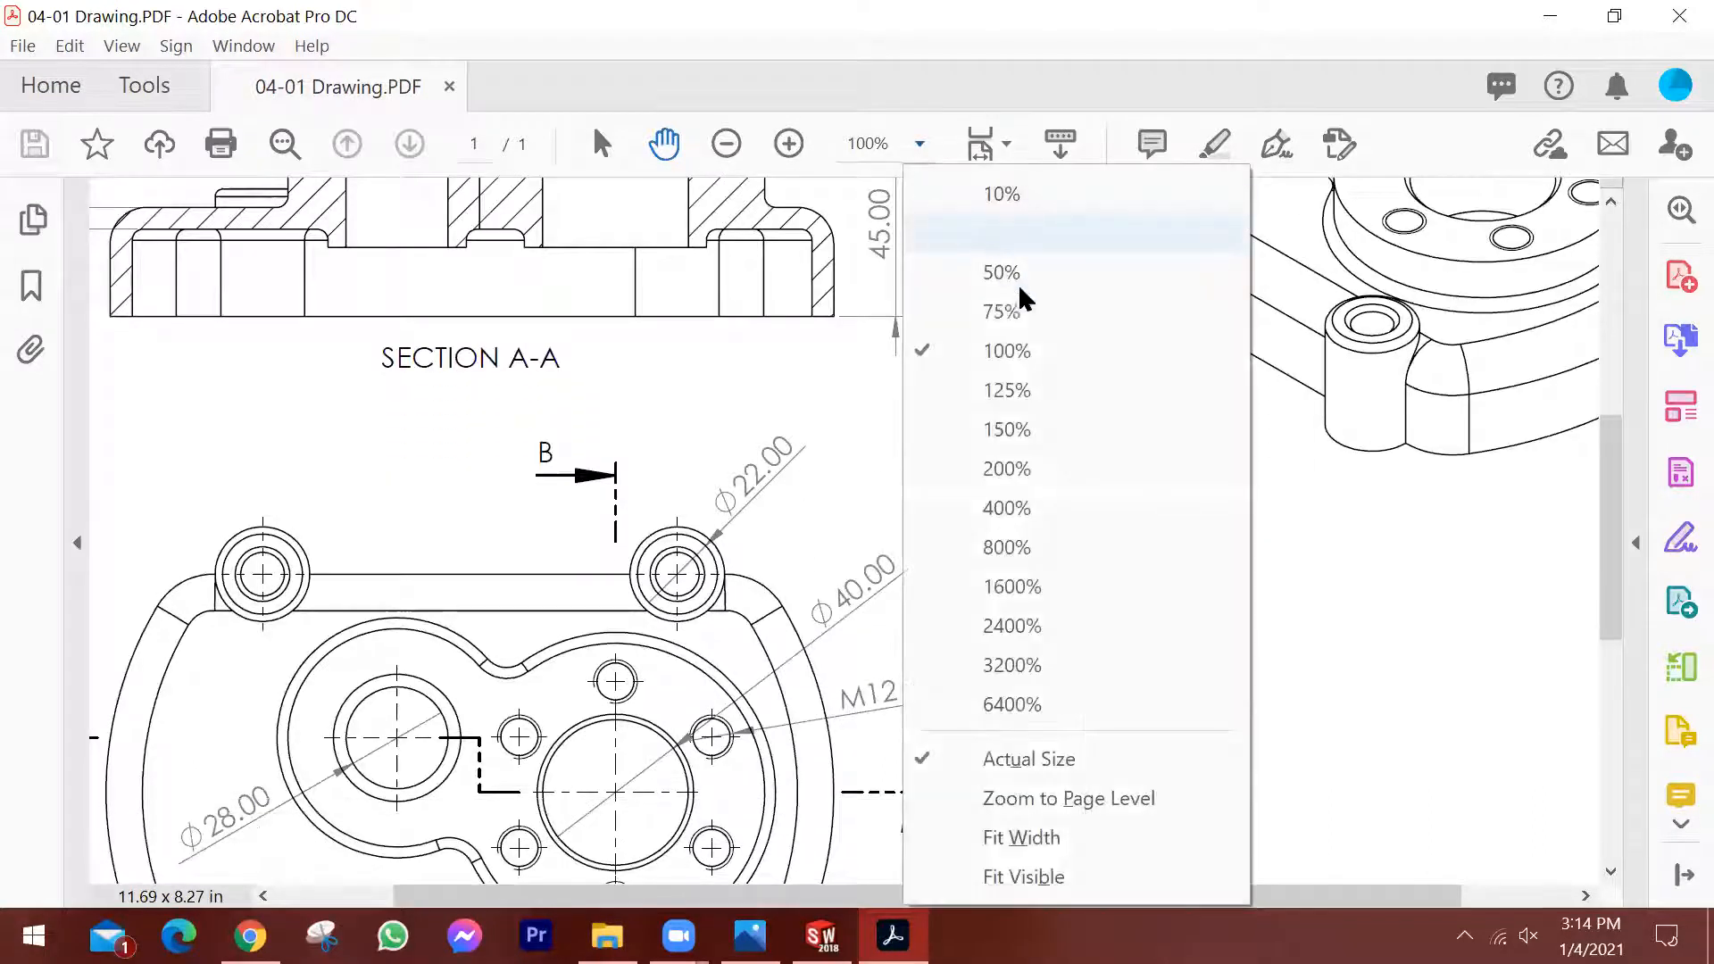
{"action": "left_click", "coordinate": [1041, 270]}
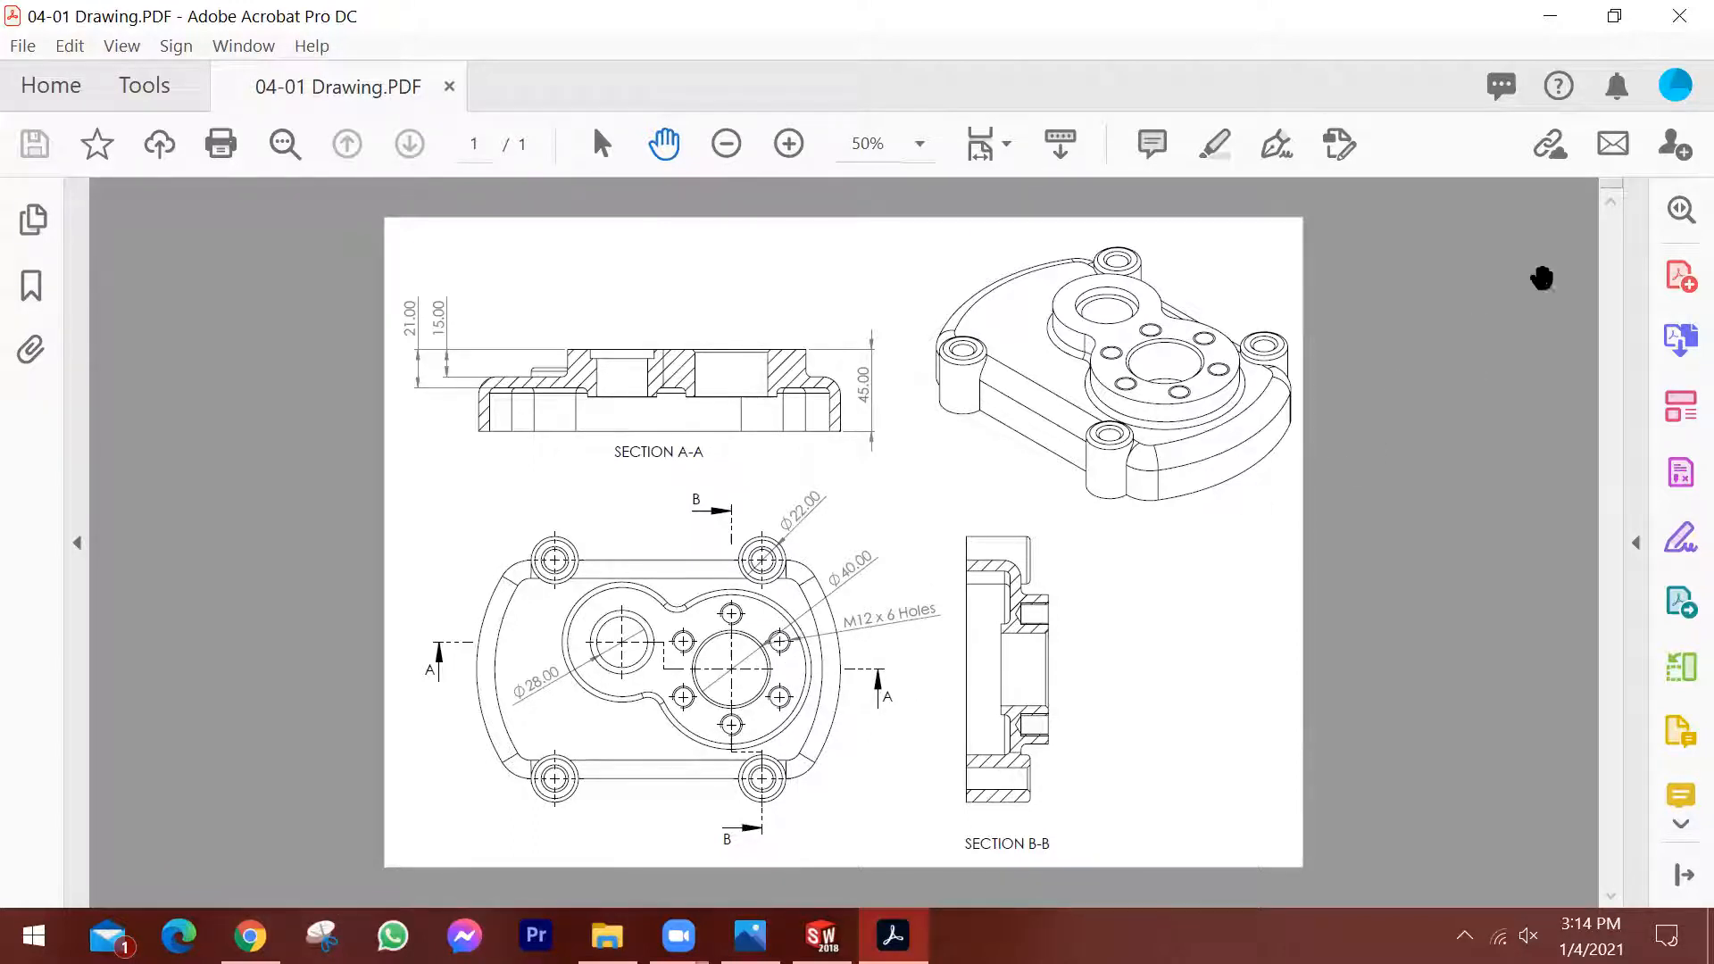
Close "04-01 Drawing.PDF" and exit Adobe Acrobat.
{"action": "left_click", "coordinate": [449, 89]}
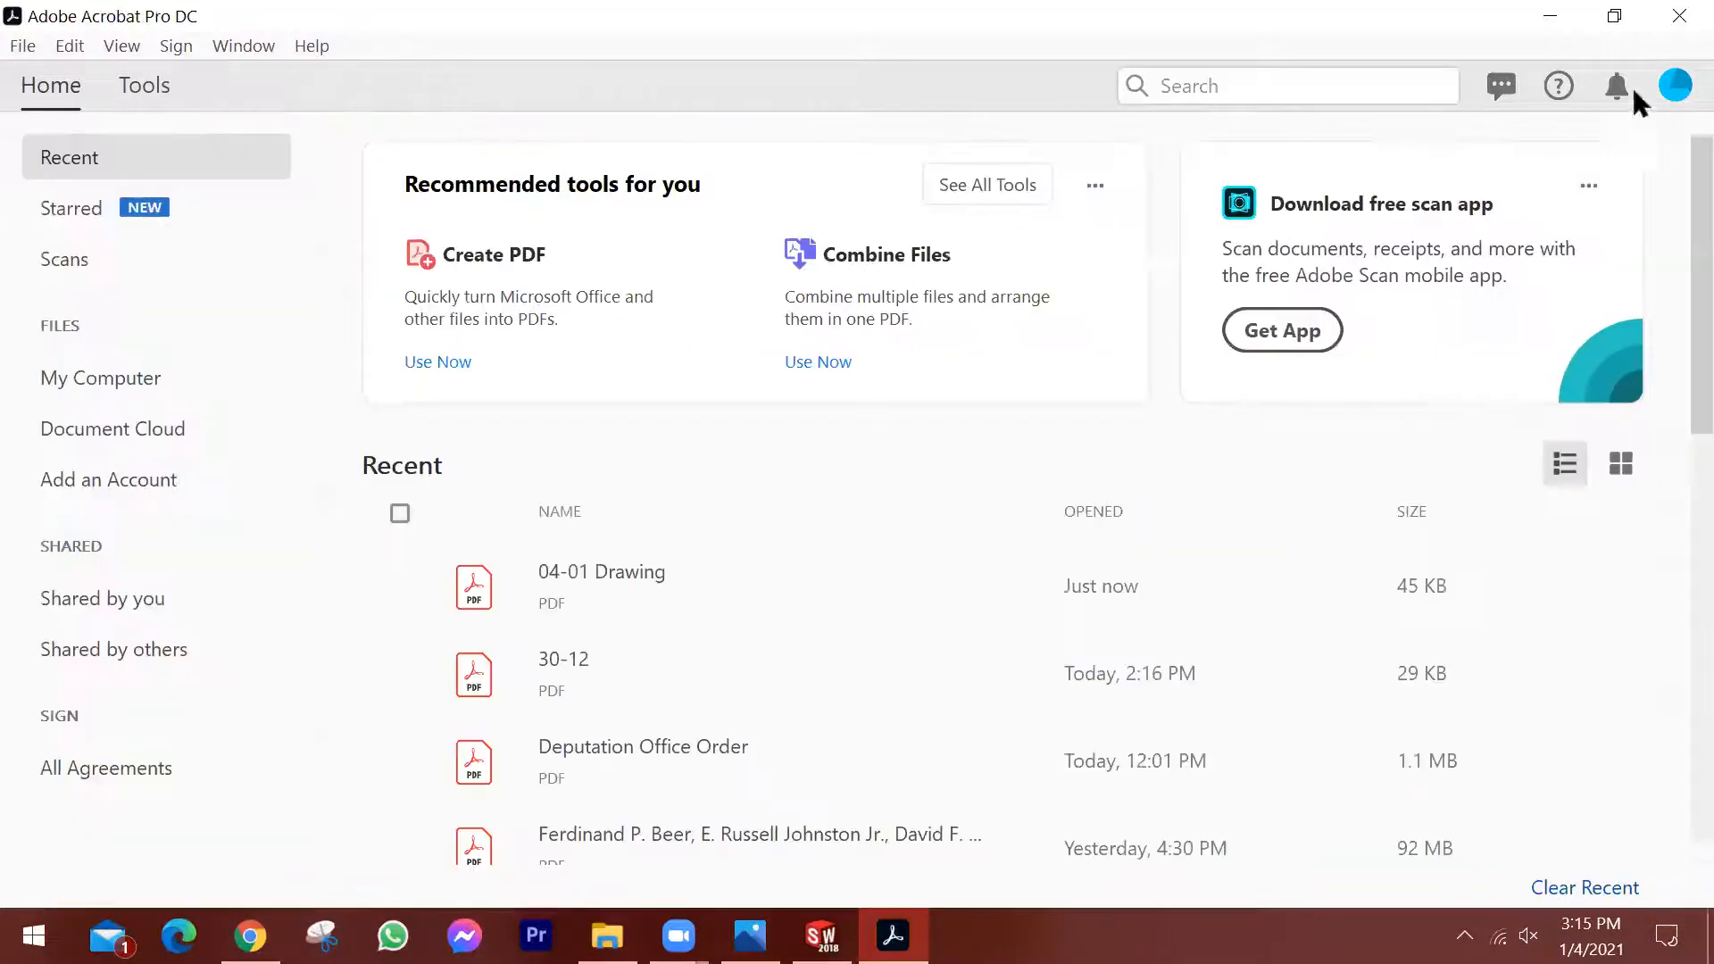
{"action": "key", "text": "alt+F4"}
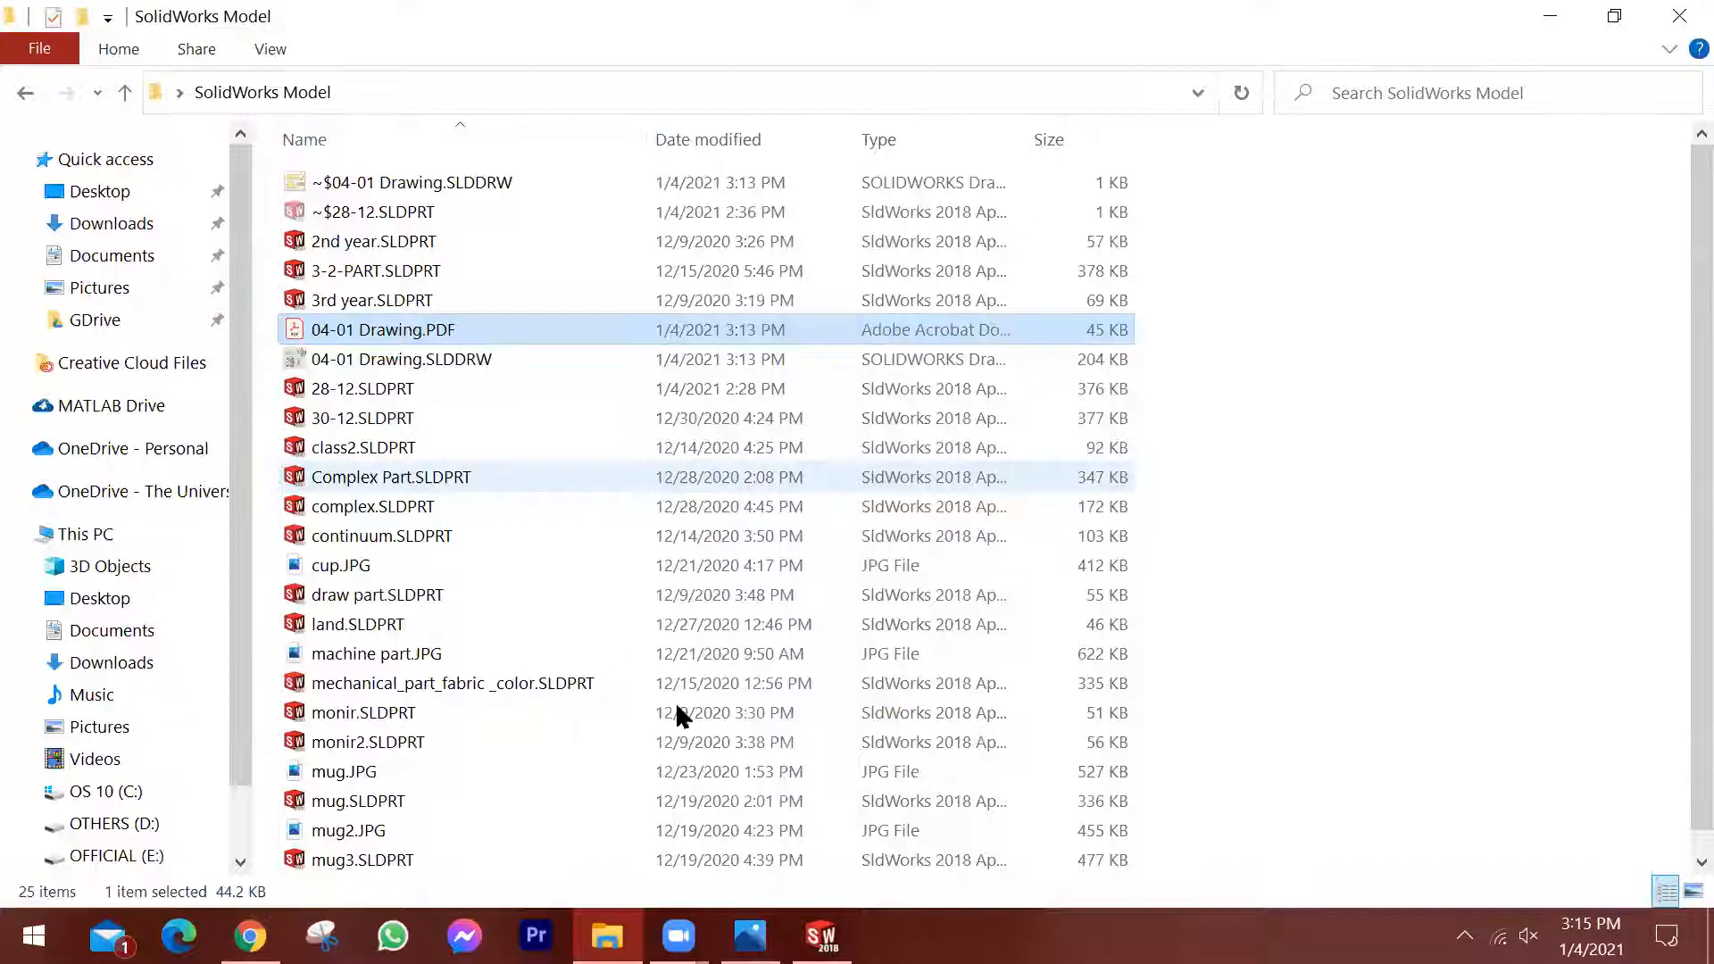
Switch to SOLIDWORKS and close the 04-01 Drawing, and close the reference drawing image in Photos.
{"action": "key", "text": "alt+Tab"}
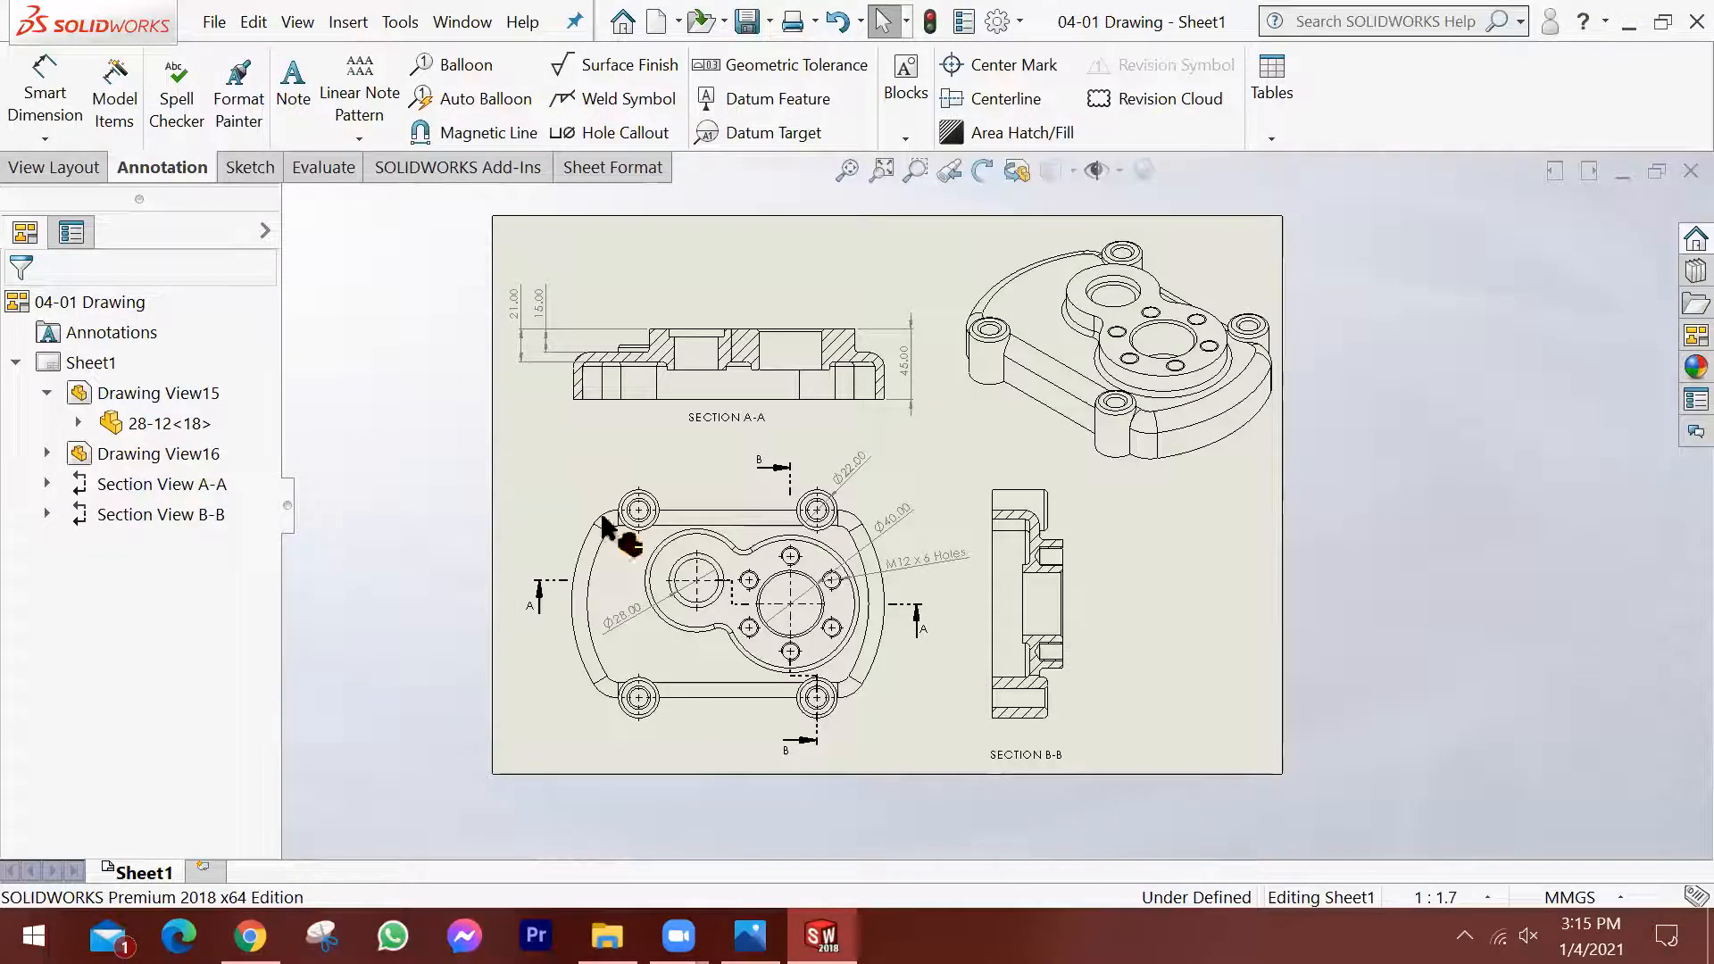
{"action": "left_click", "coordinate": [1671, 170]}
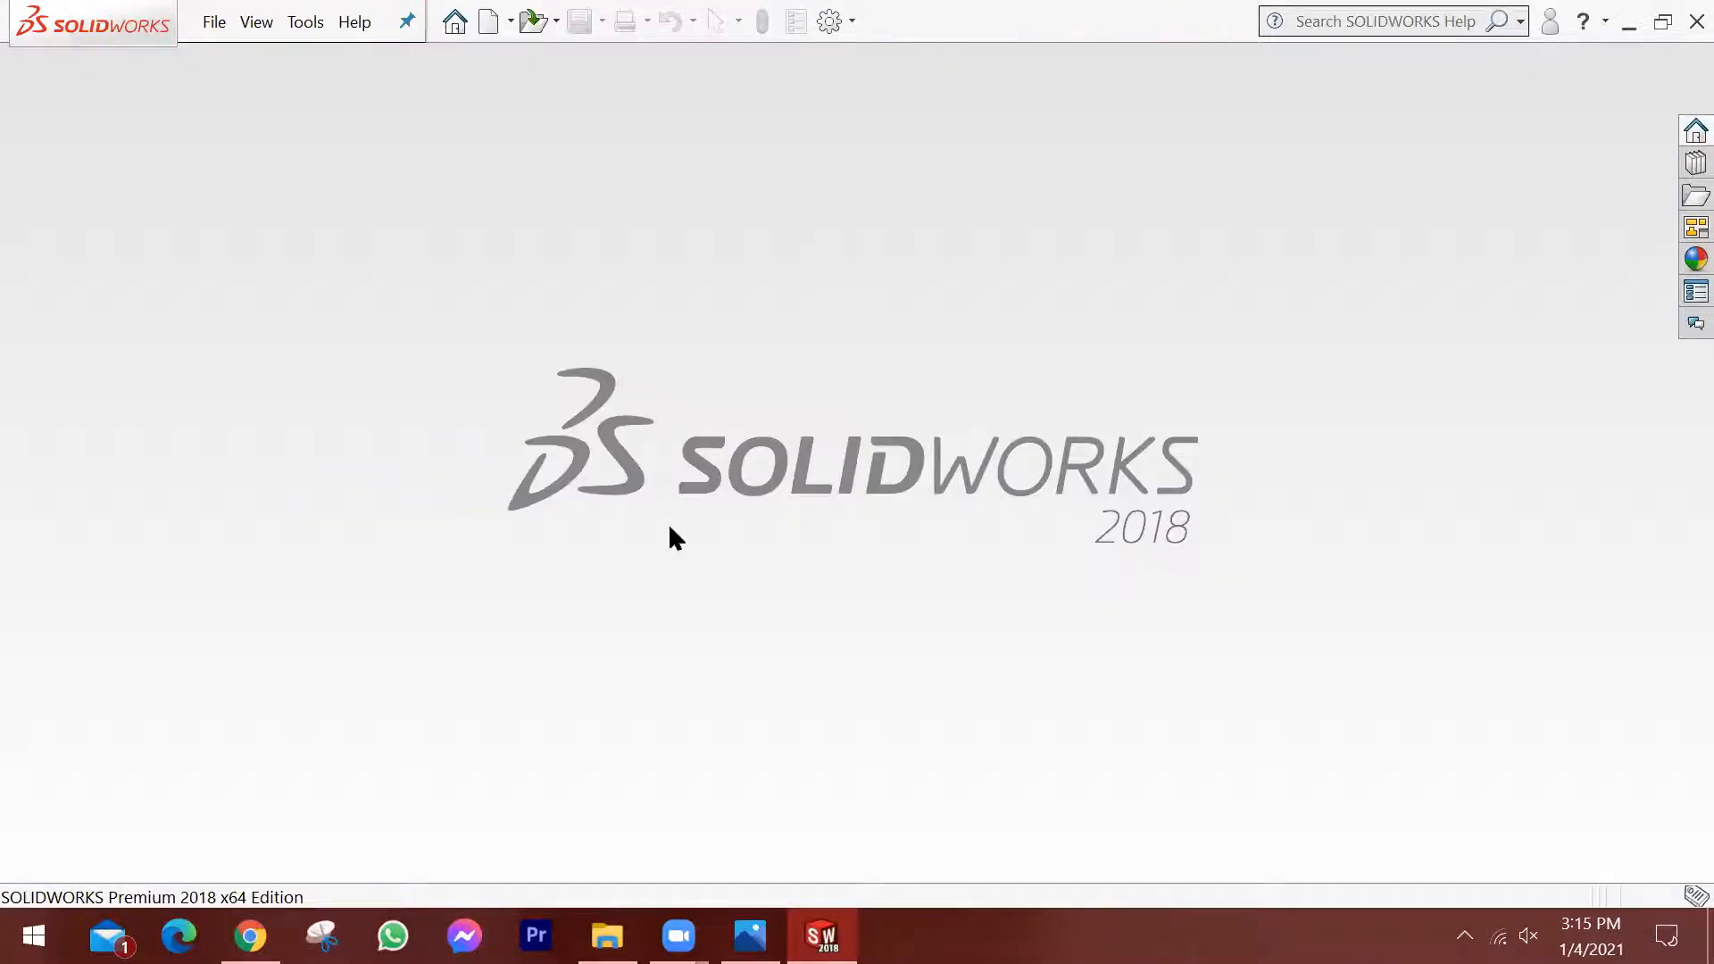
{"action": "left_click", "coordinate": [750, 936]}
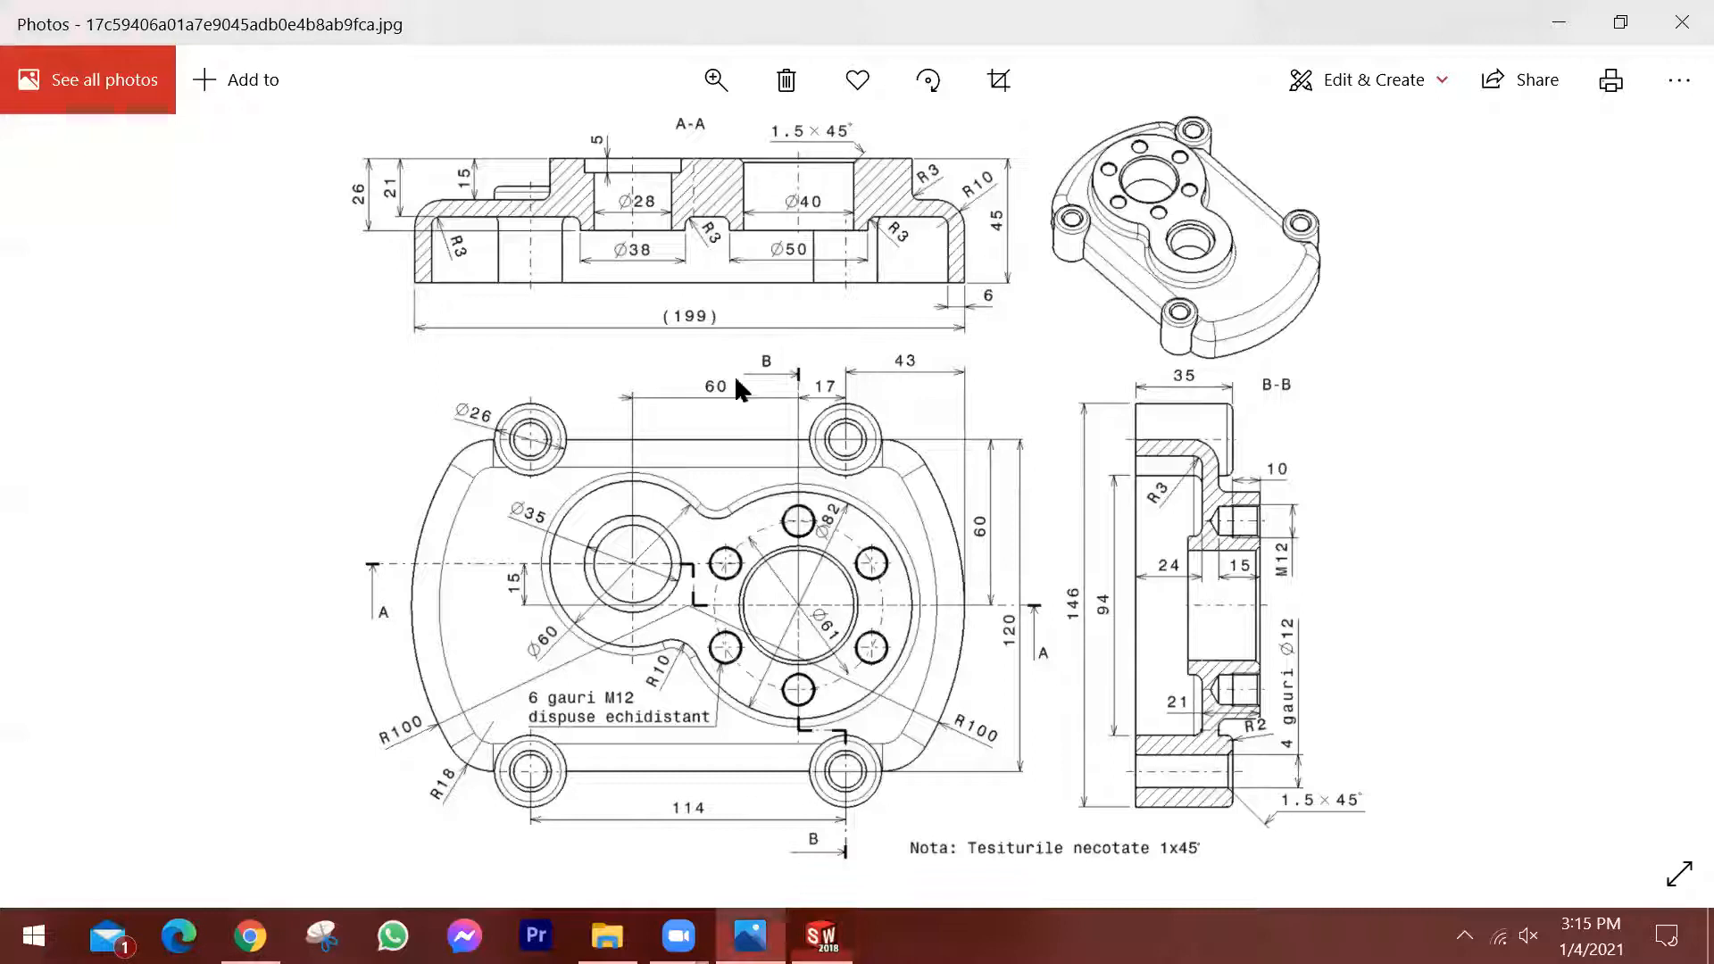
{"action": "left_click", "coordinate": [1682, 22]}
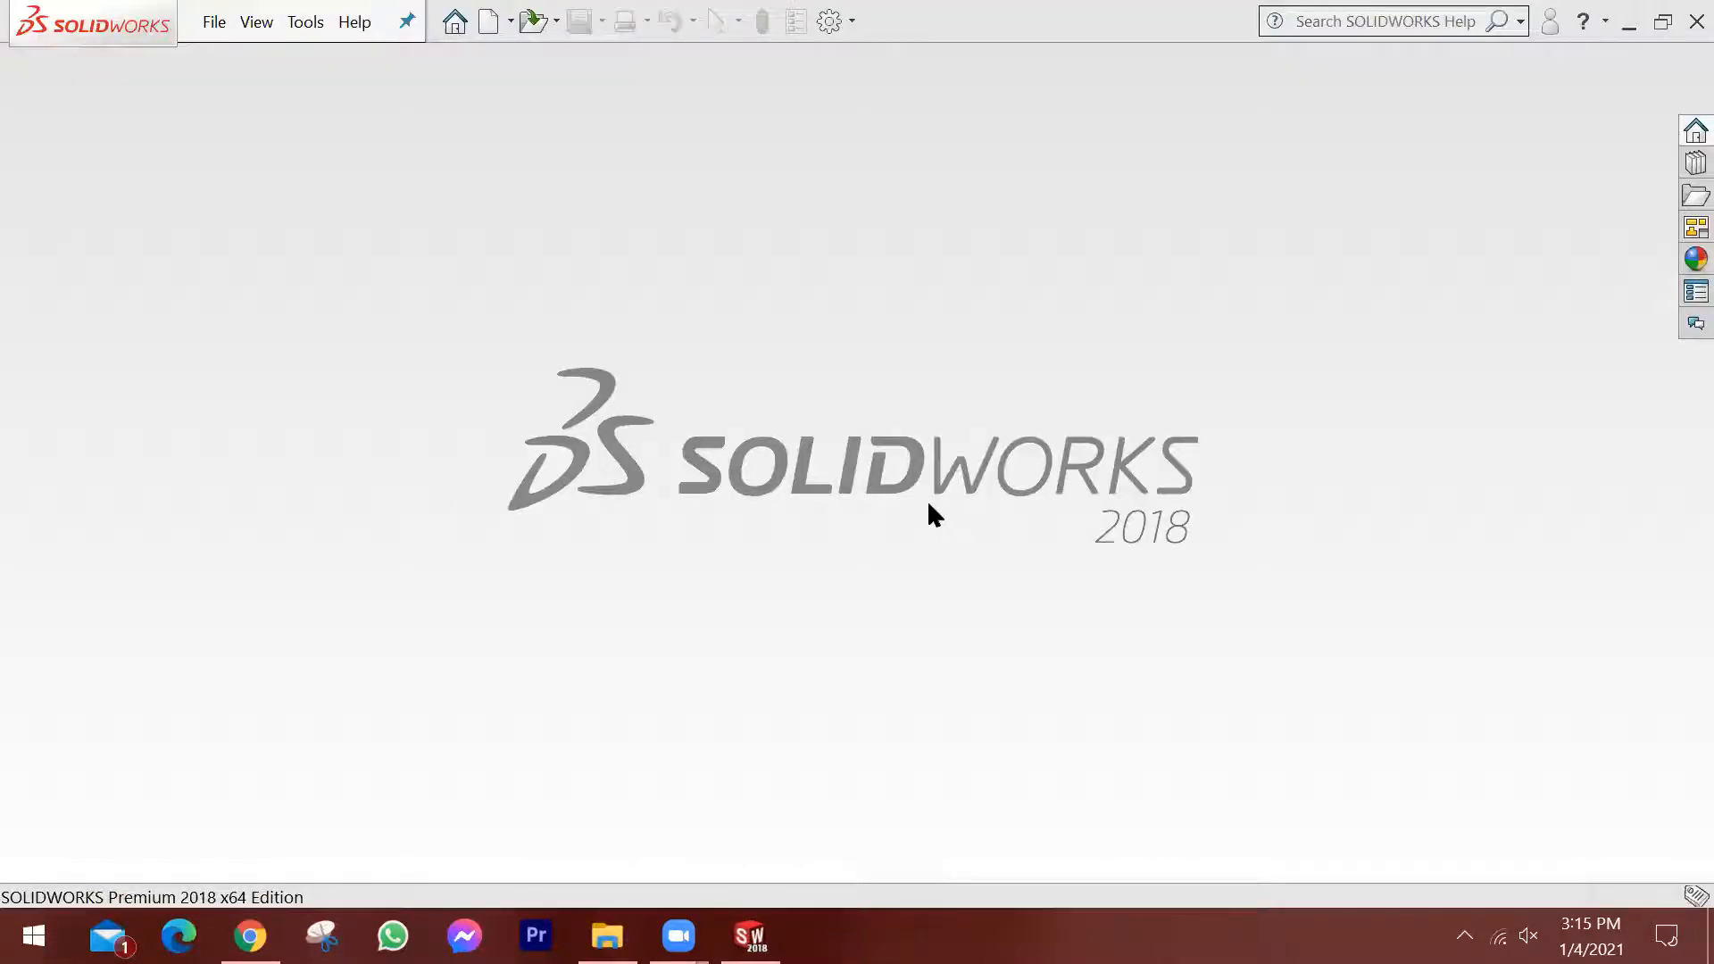
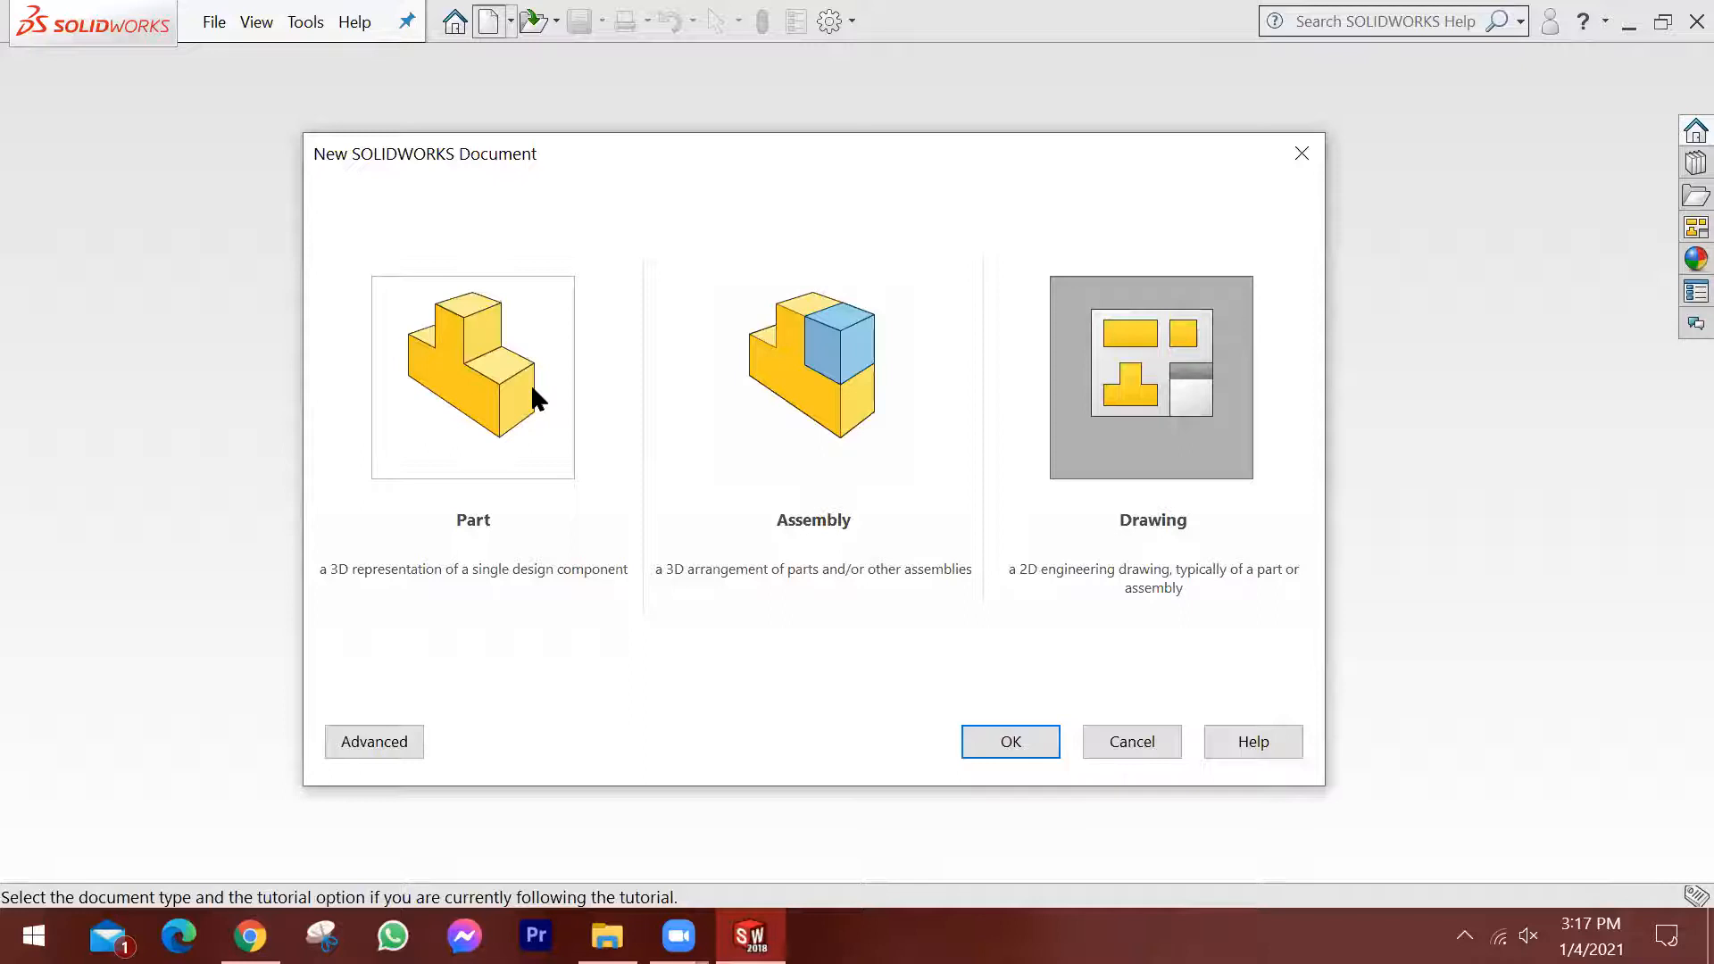
Create a new assembly document and dismiss the initial component insertion without choosing a part.
{"action": "left_click", "coordinate": [789, 391]}
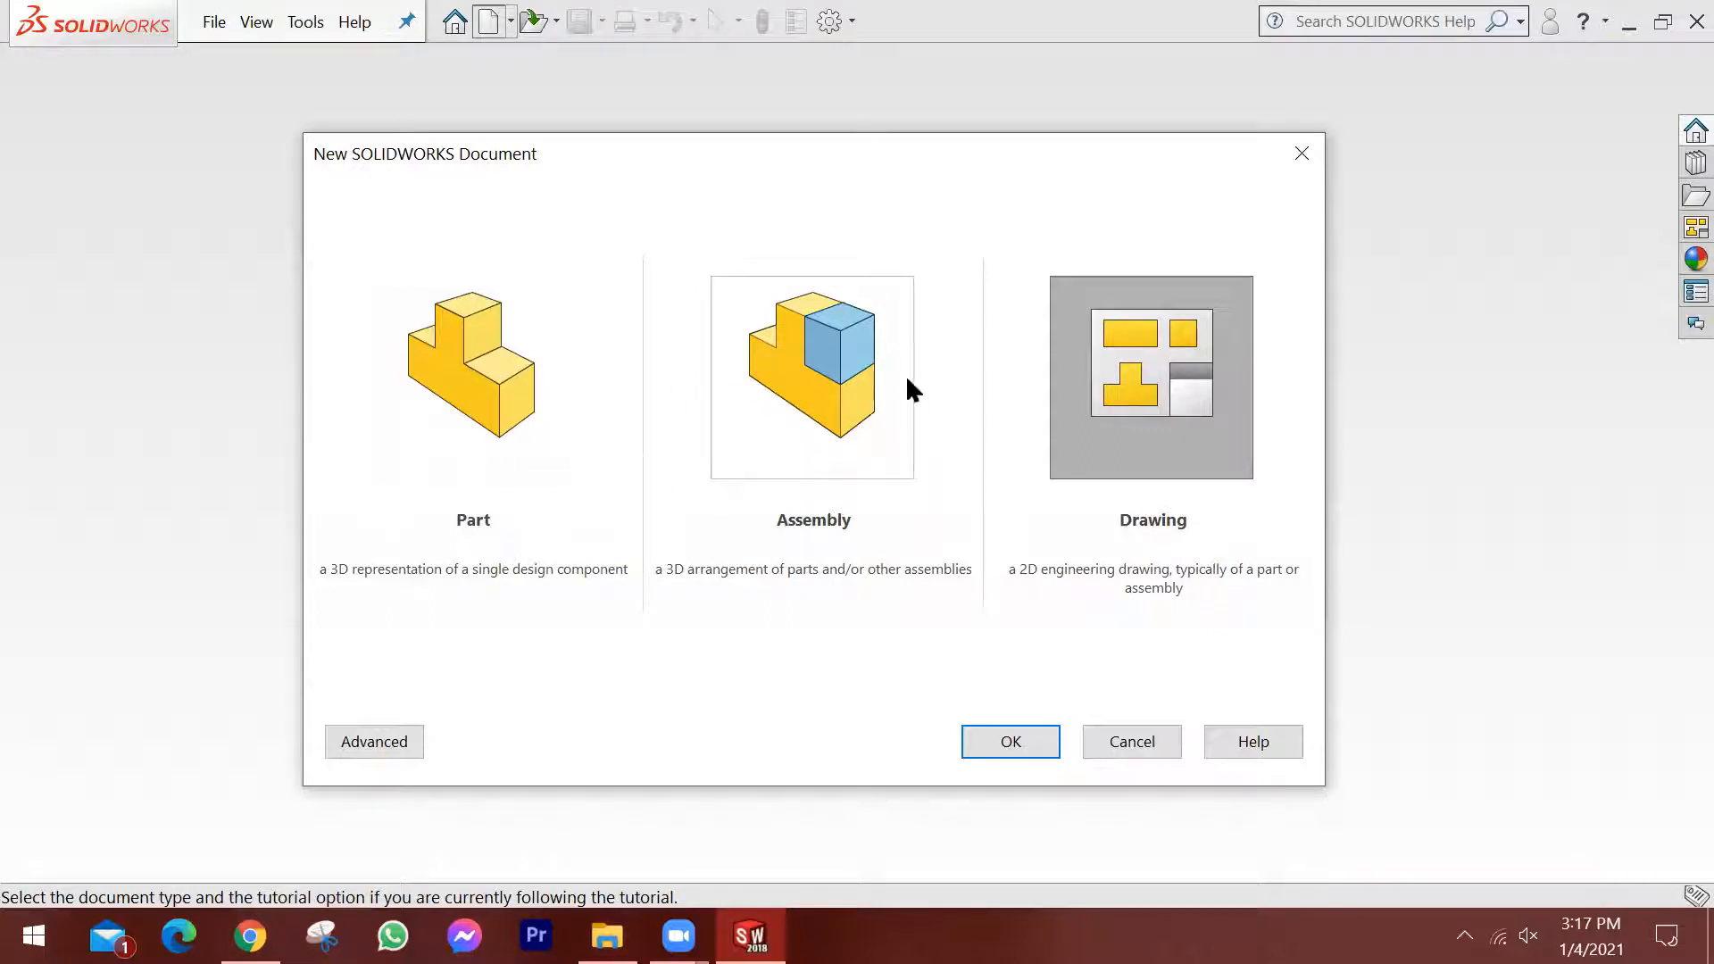
{"action": "left_click", "coordinate": [786, 366]}
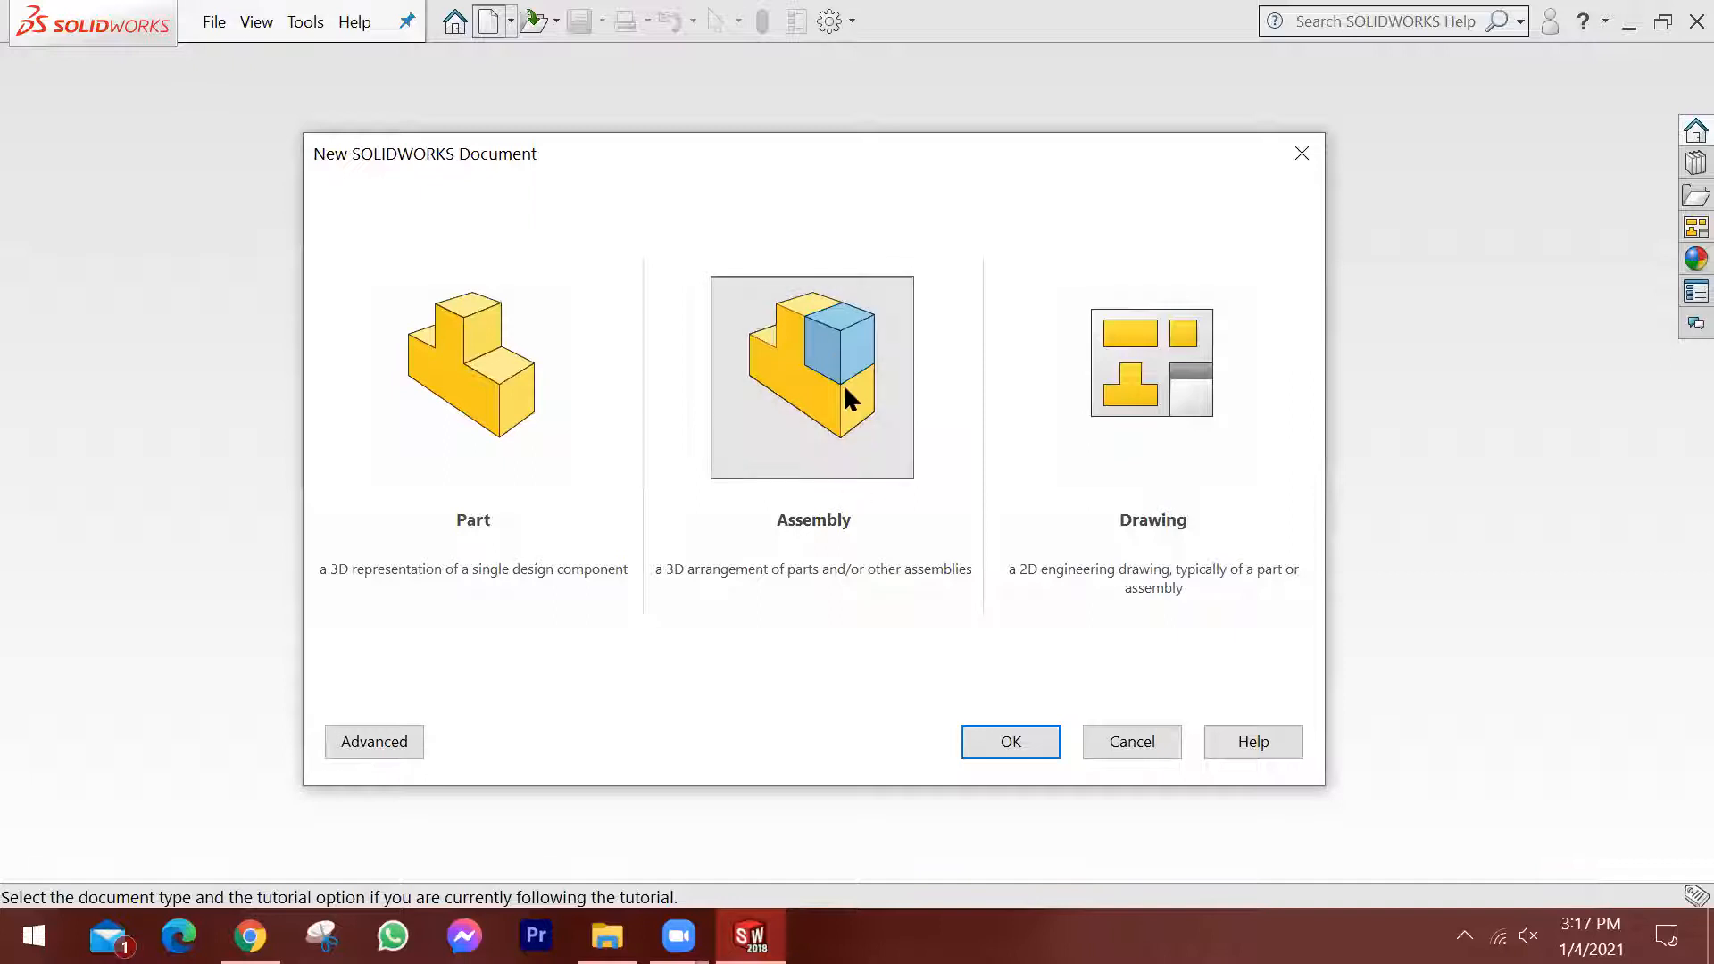
{"action": "left_click", "coordinate": [1012, 739]}
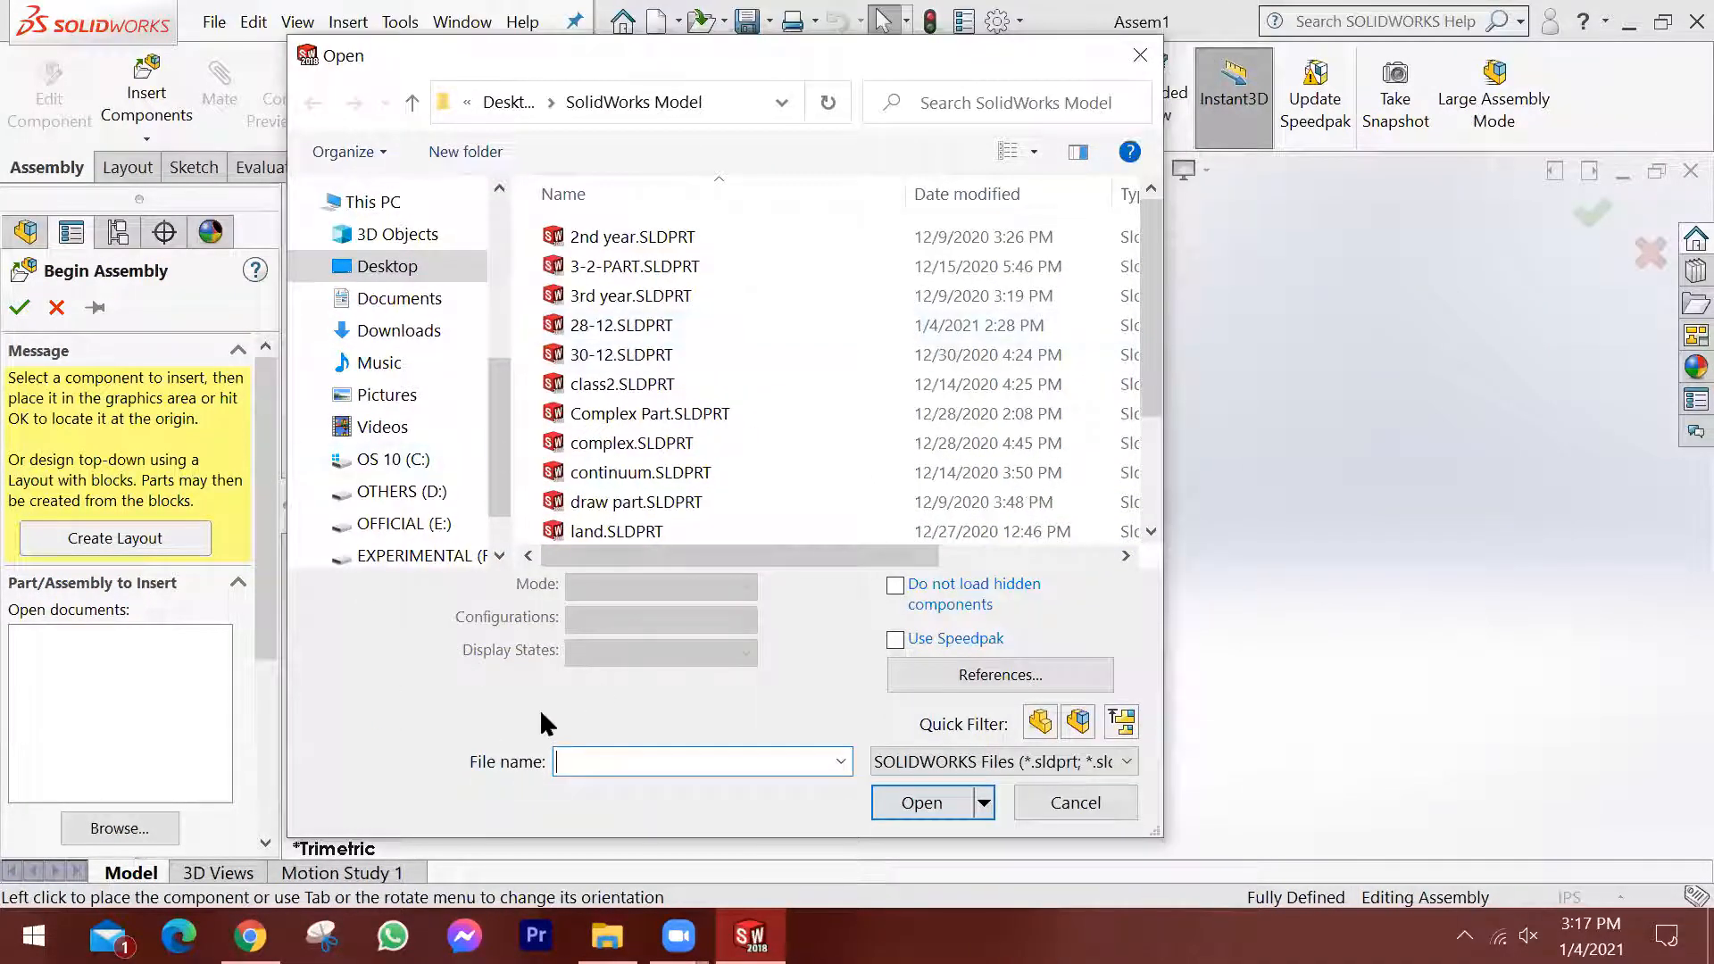
{"action": "left_click", "coordinate": [1099, 794]}
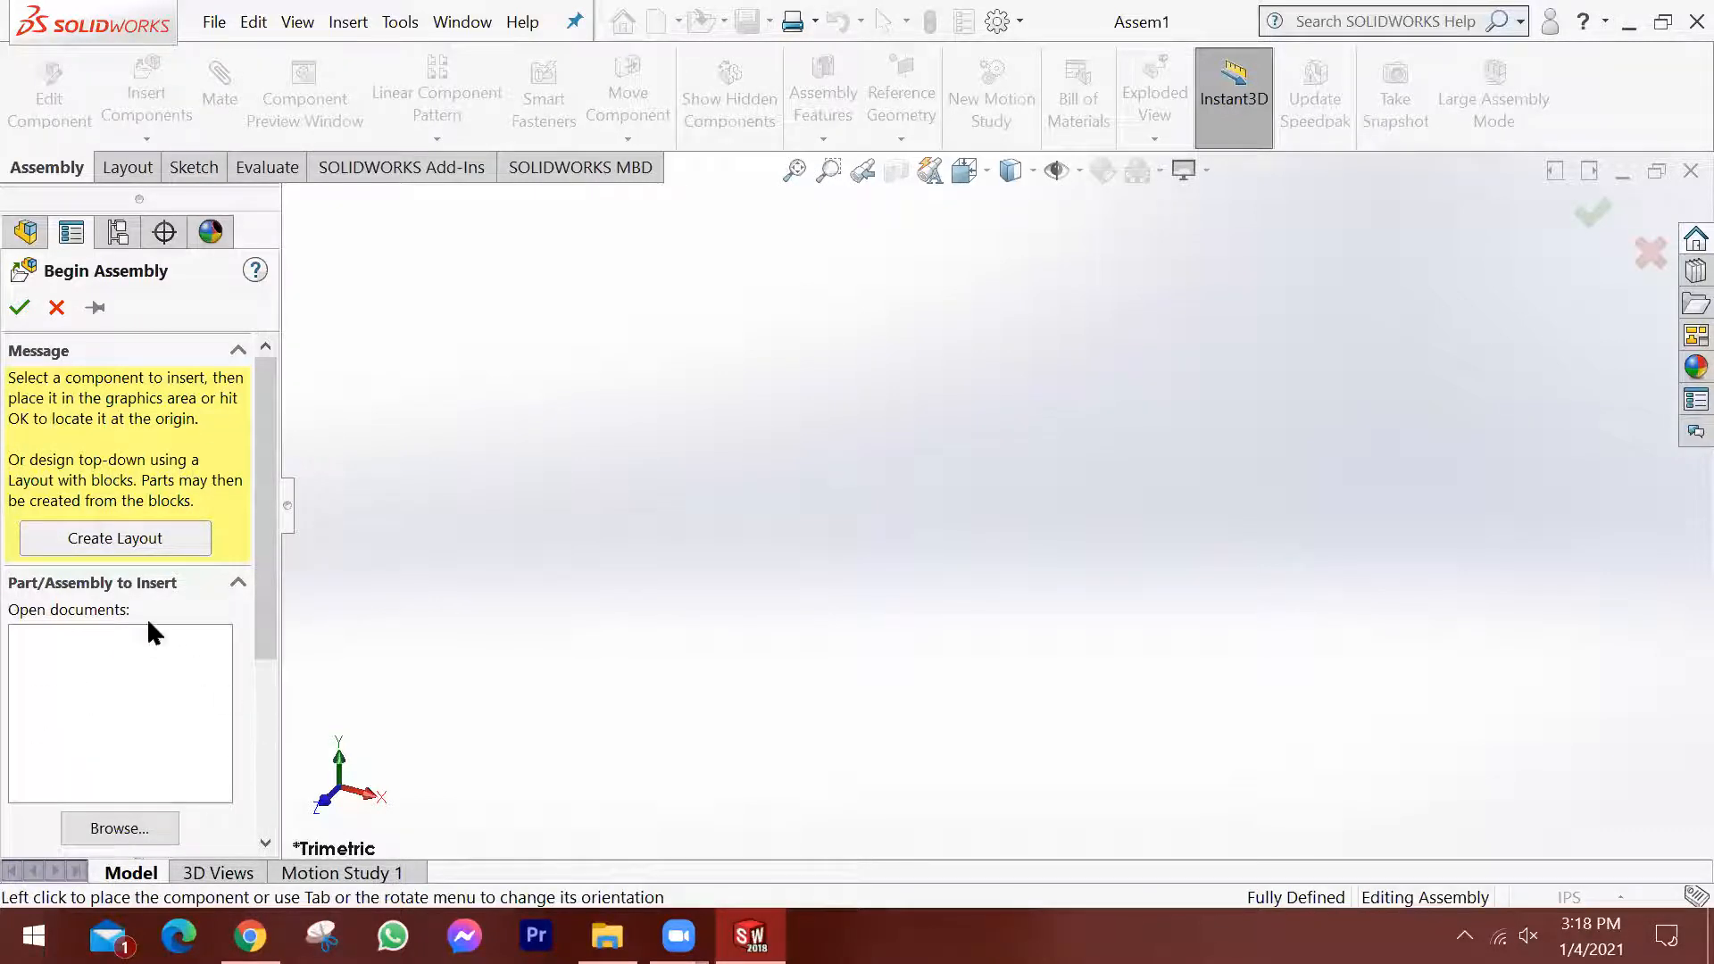
{"action": "left_click", "coordinate": [57, 307]}
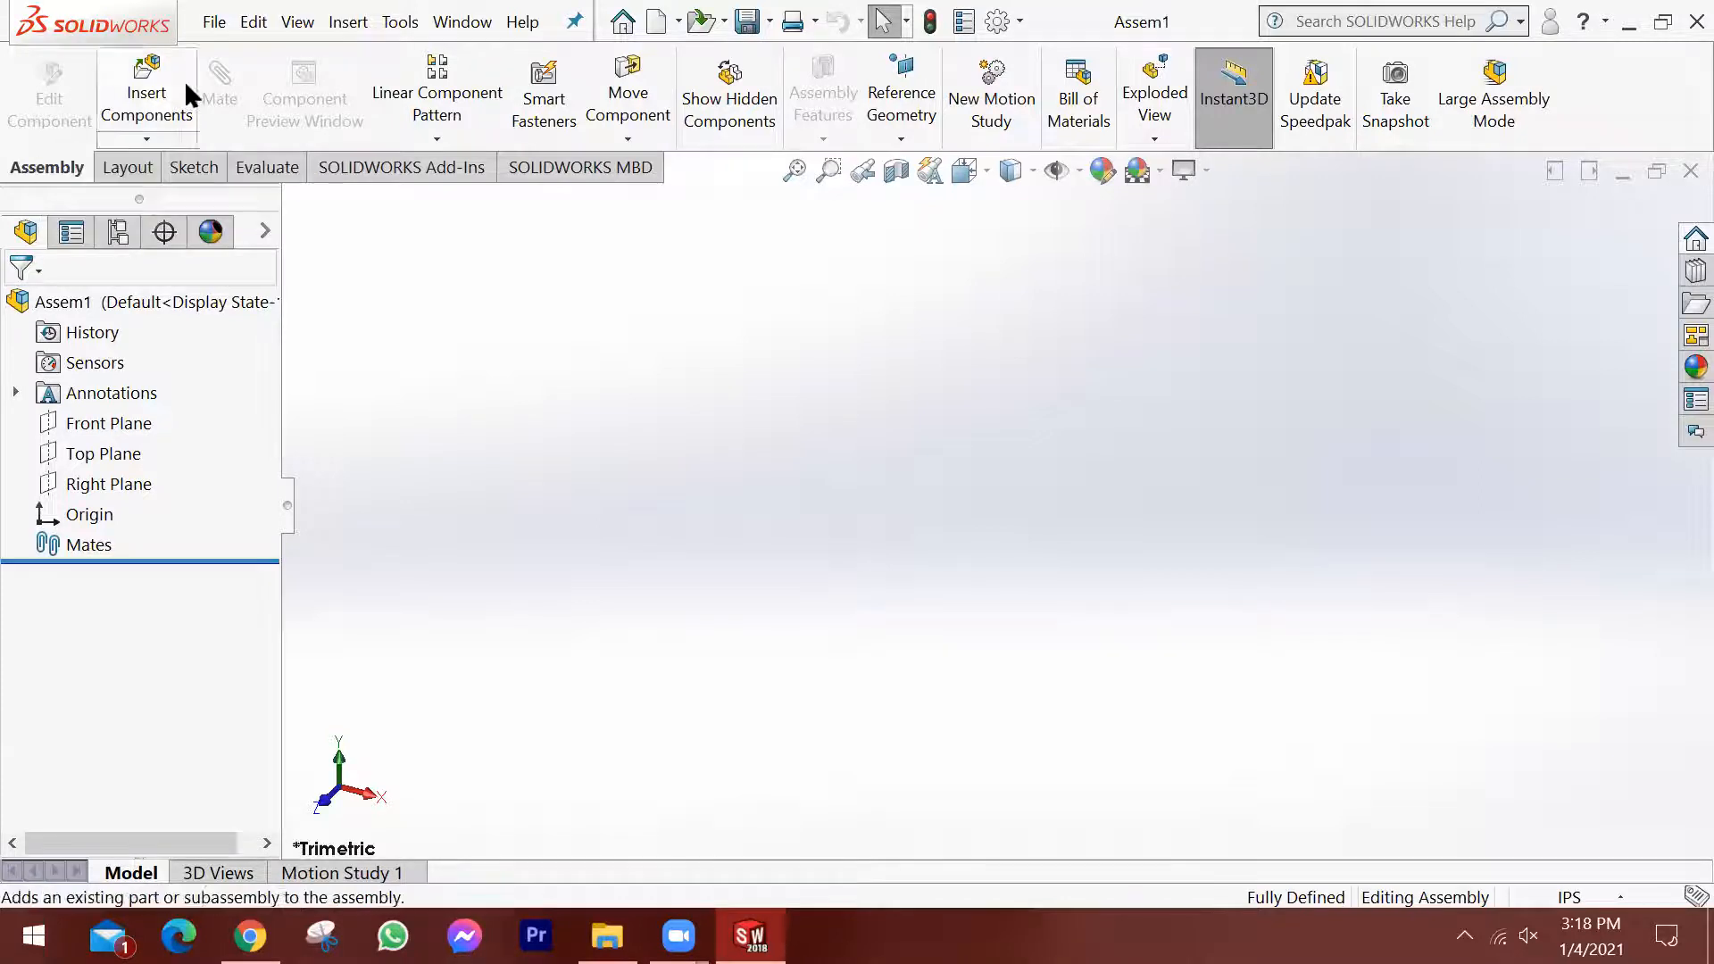
Look through the layout, MBD, add-in and assembly tools available for the new assembly.
{"action": "left_click", "coordinate": [122, 167]}
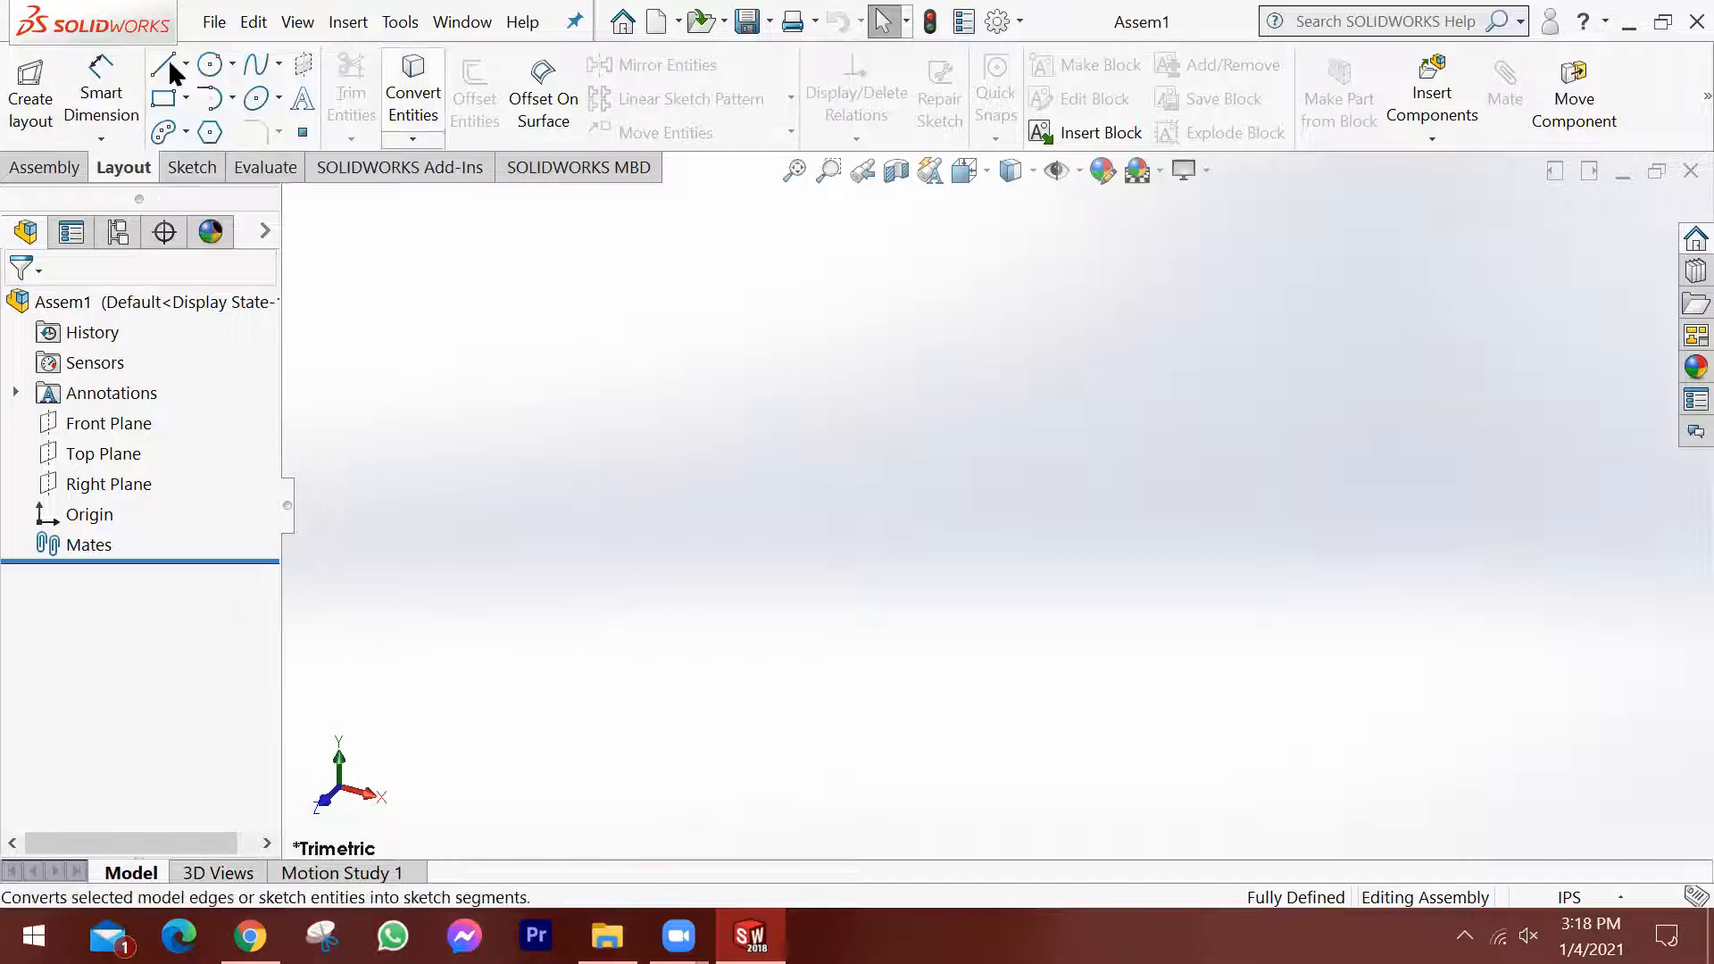
{"action": "left_click", "coordinate": [212, 167]}
{"action": "left_click", "coordinate": [127, 167]}
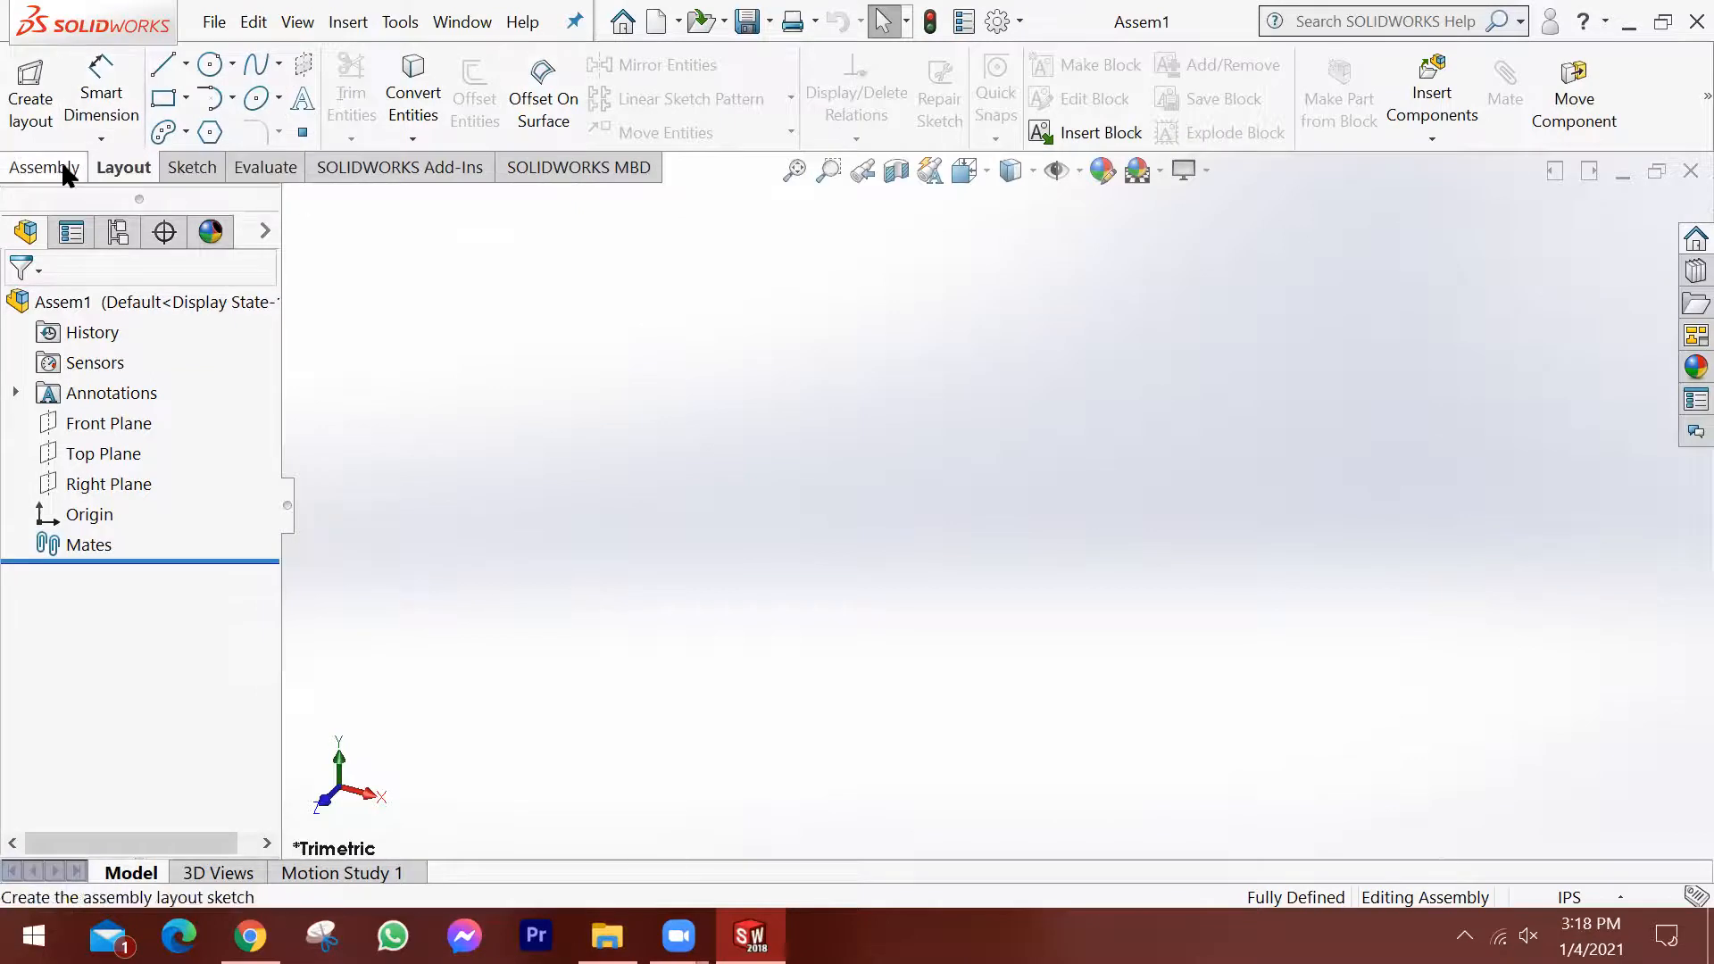
{"action": "left_click", "coordinate": [594, 168]}
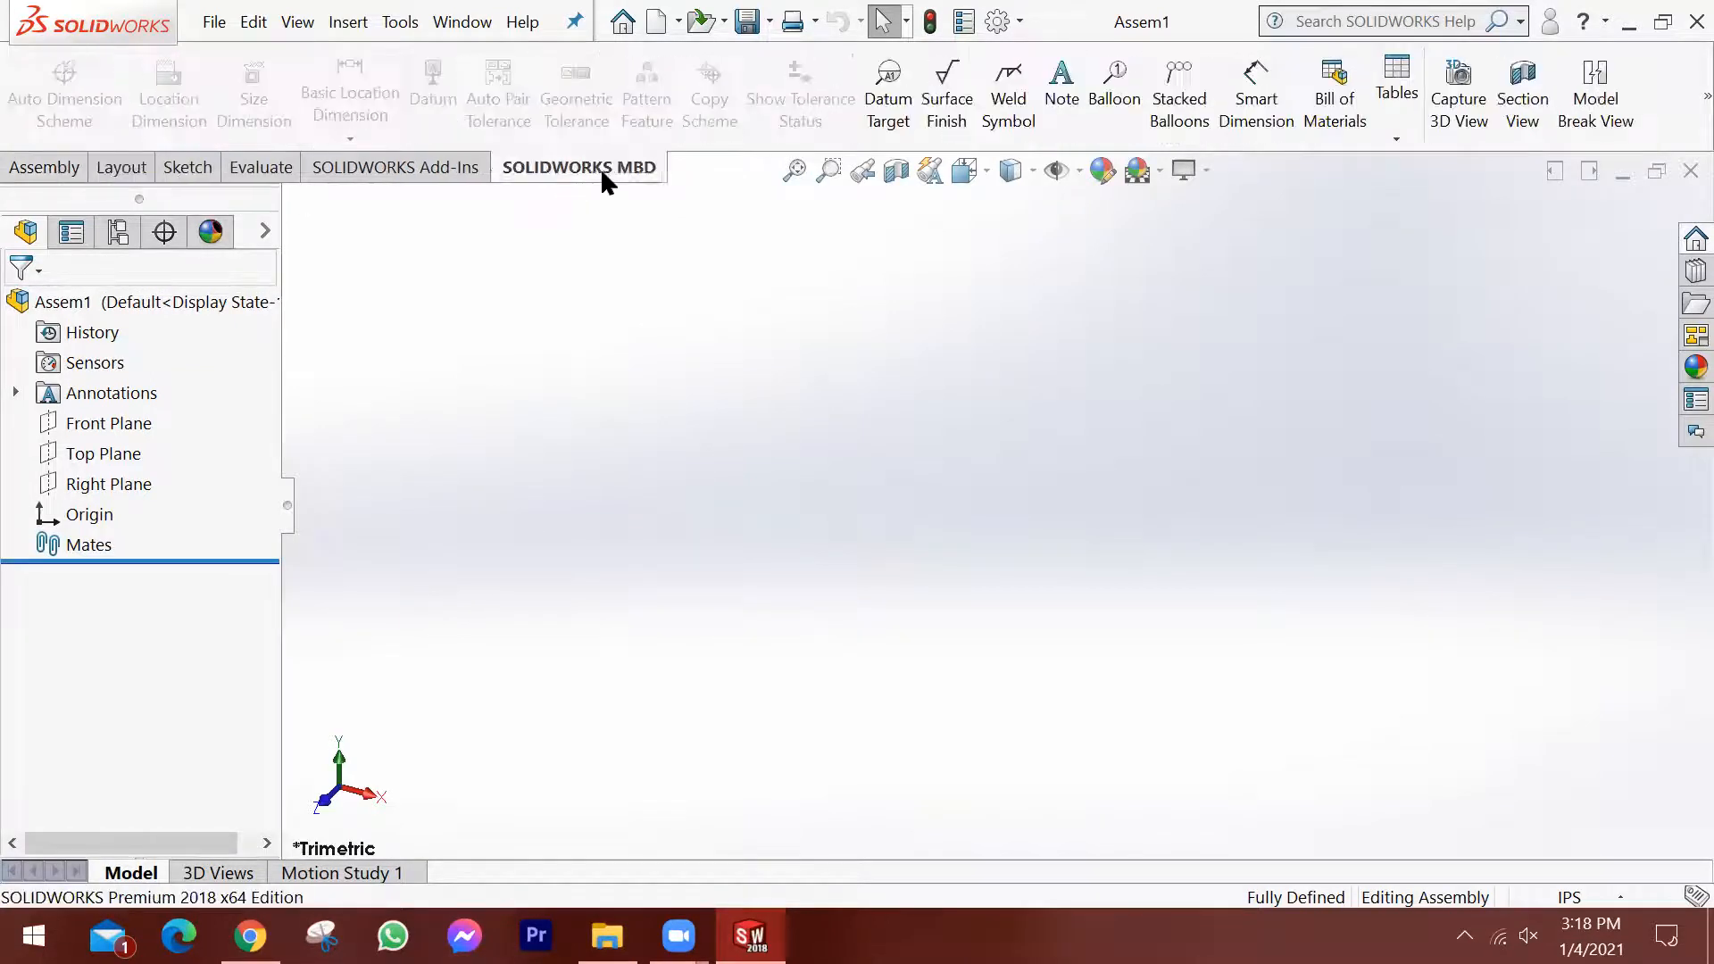
{"action": "left_click", "coordinate": [413, 169]}
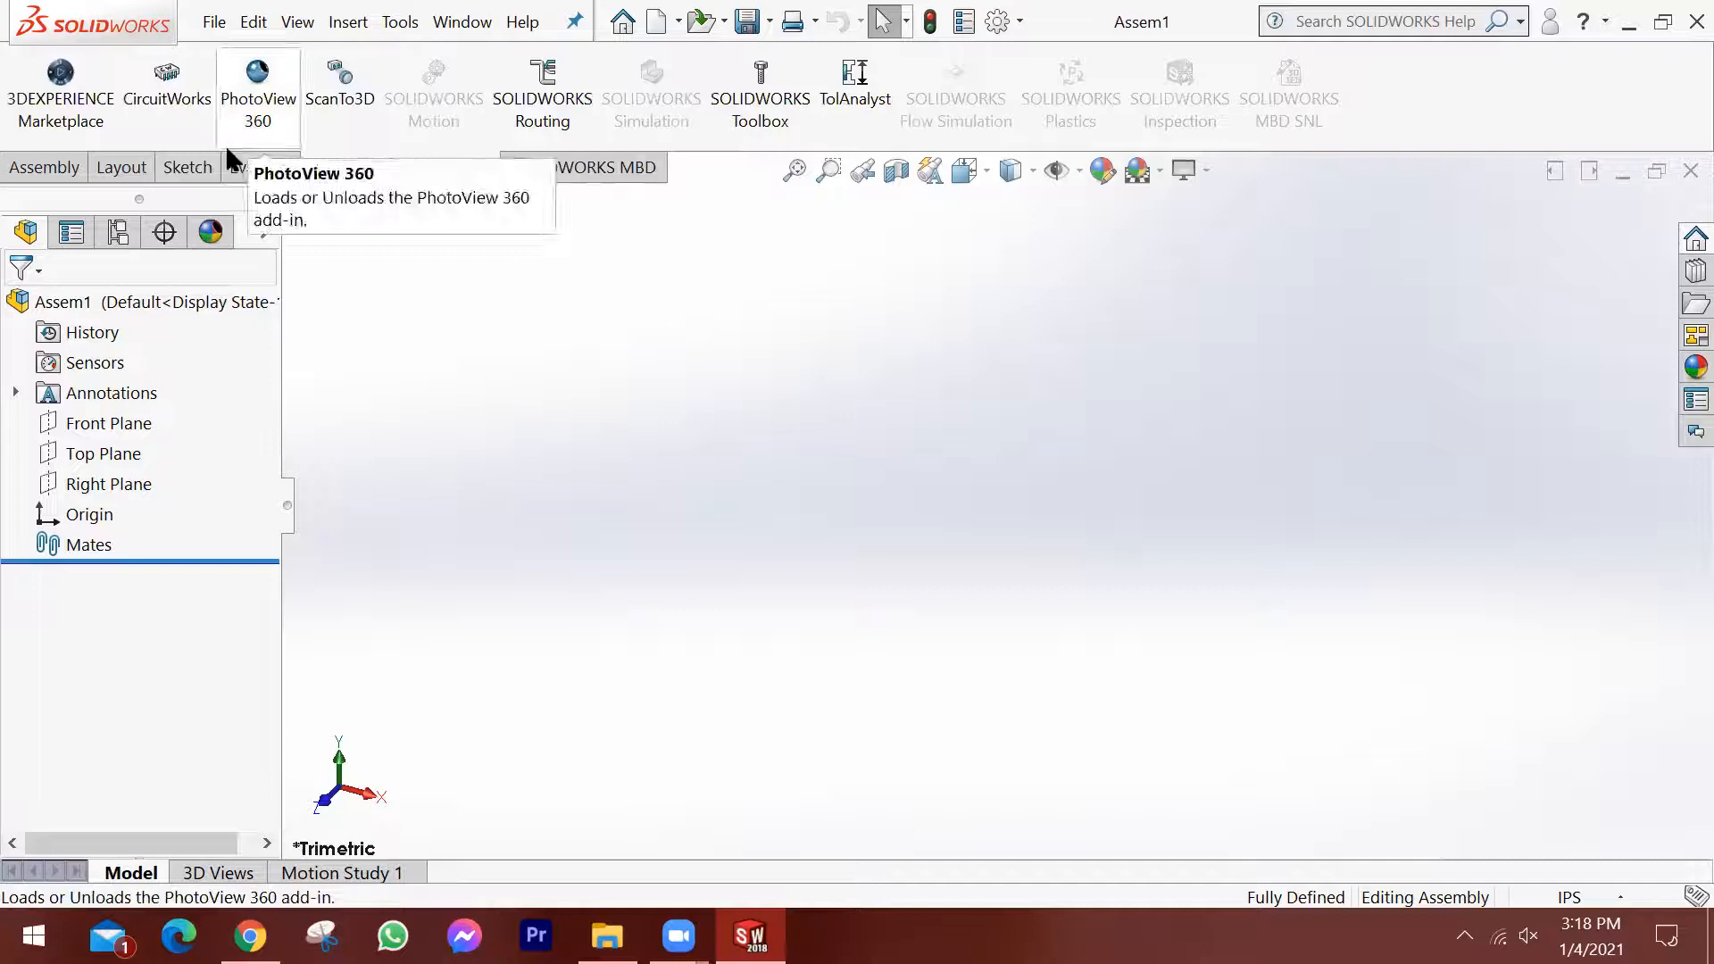
{"action": "left_click", "coordinate": [545, 171]}
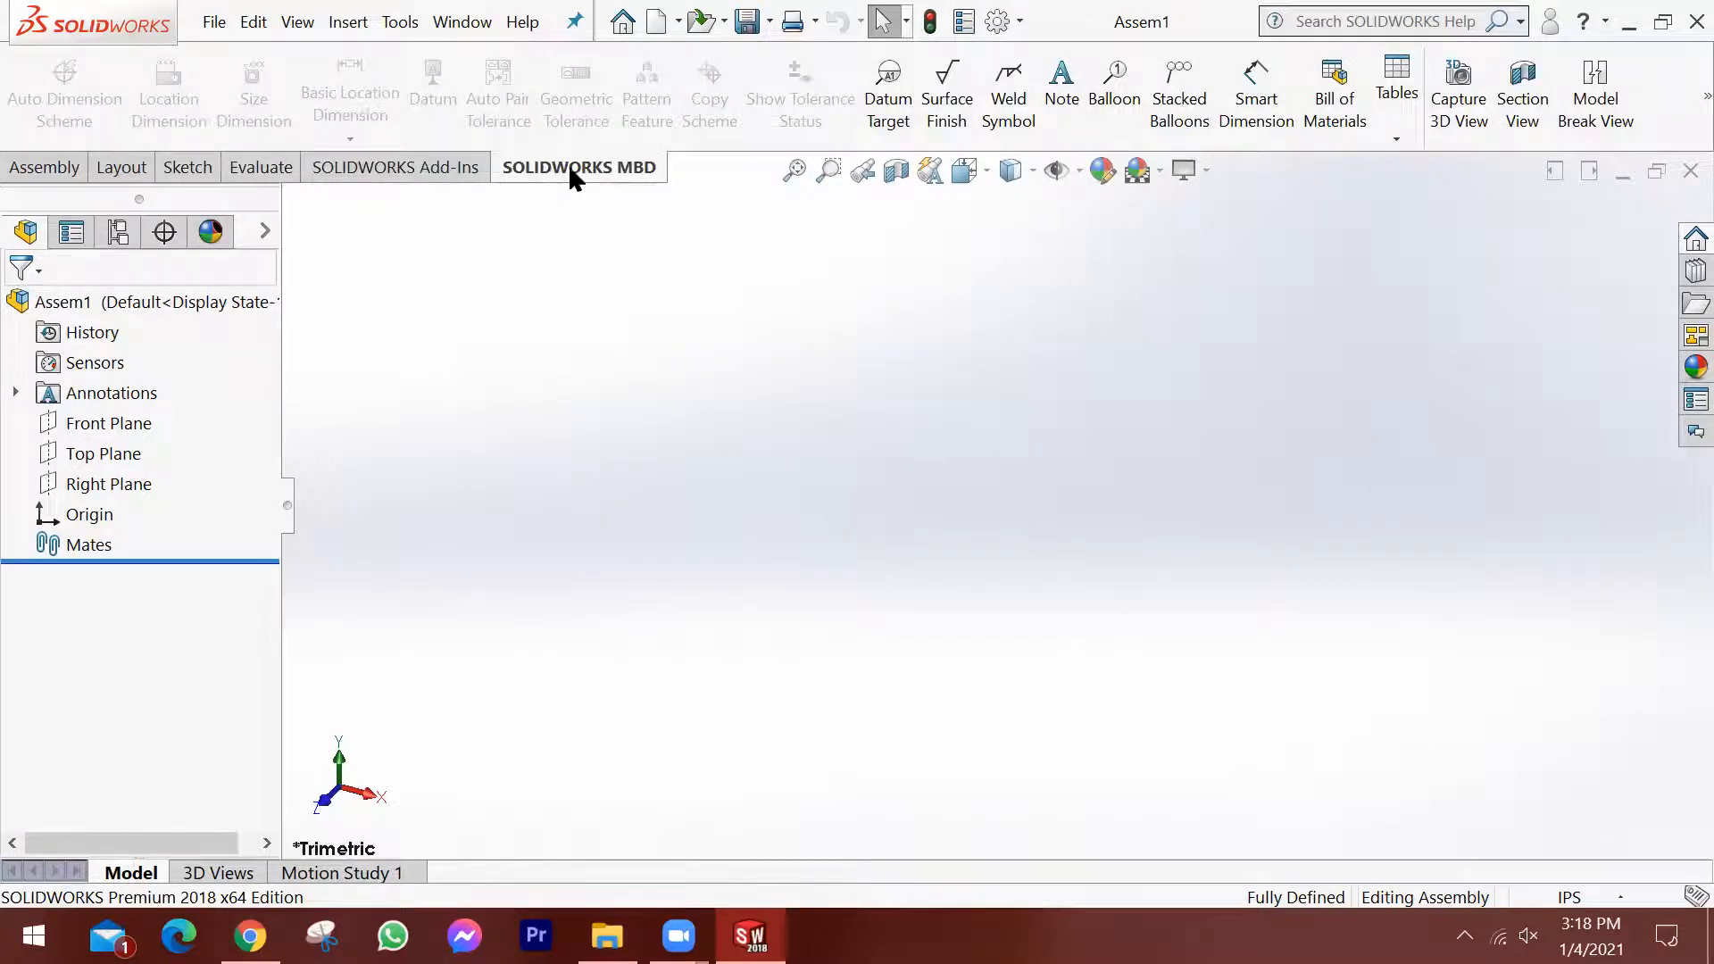
{"action": "left_click", "coordinate": [446, 163]}
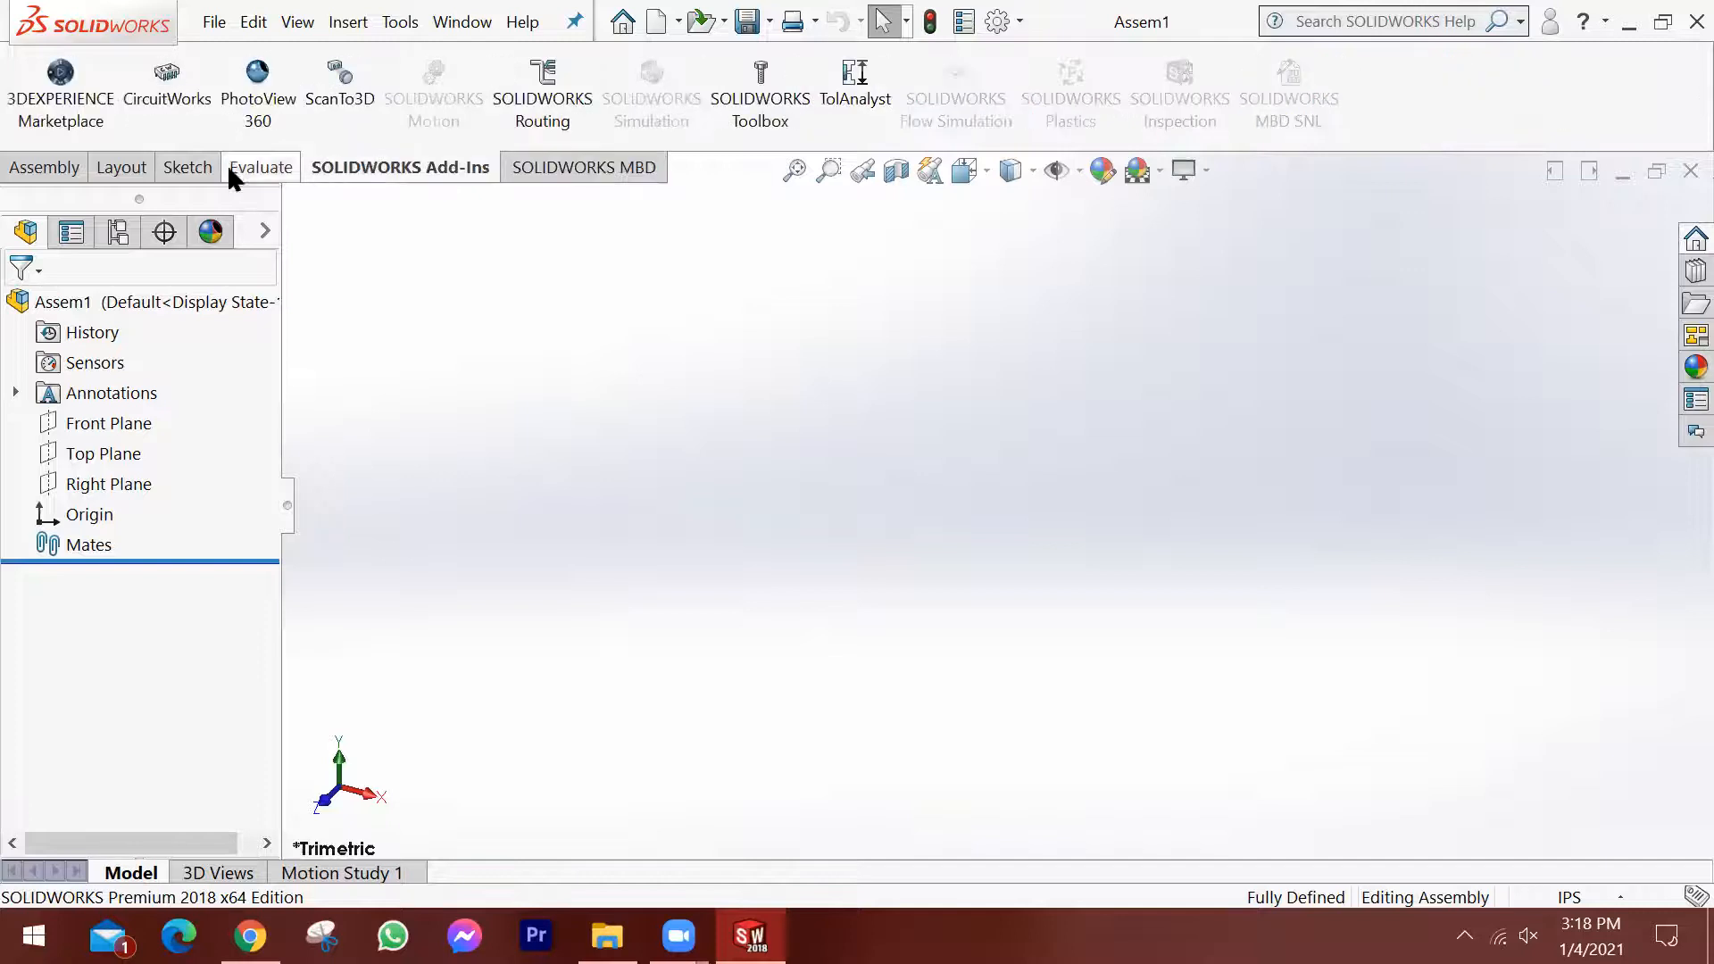
{"action": "left_click", "coordinate": [95, 170]}
{"action": "left_click", "coordinate": [54, 167]}
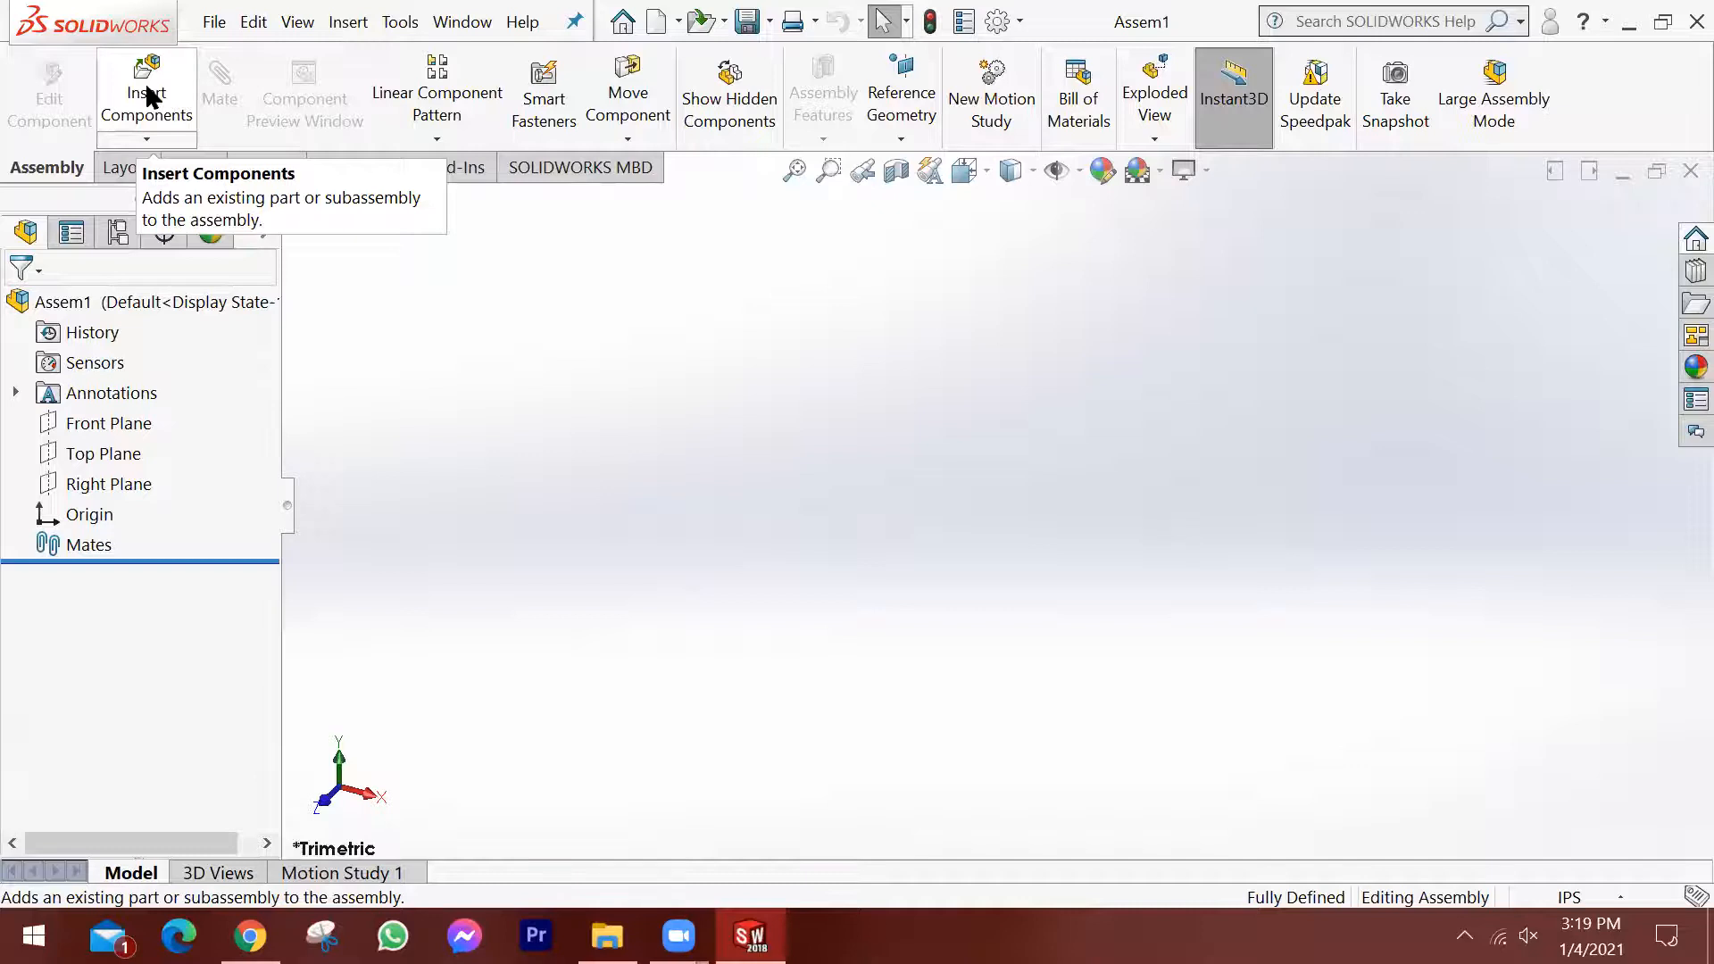
Load parts 11.1.1, 11.1.2, 11.1.3 and 11.1.4 from the Assembly folder on the Desktop for insertion as components.
{"action": "left_click", "coordinate": [146, 89]}
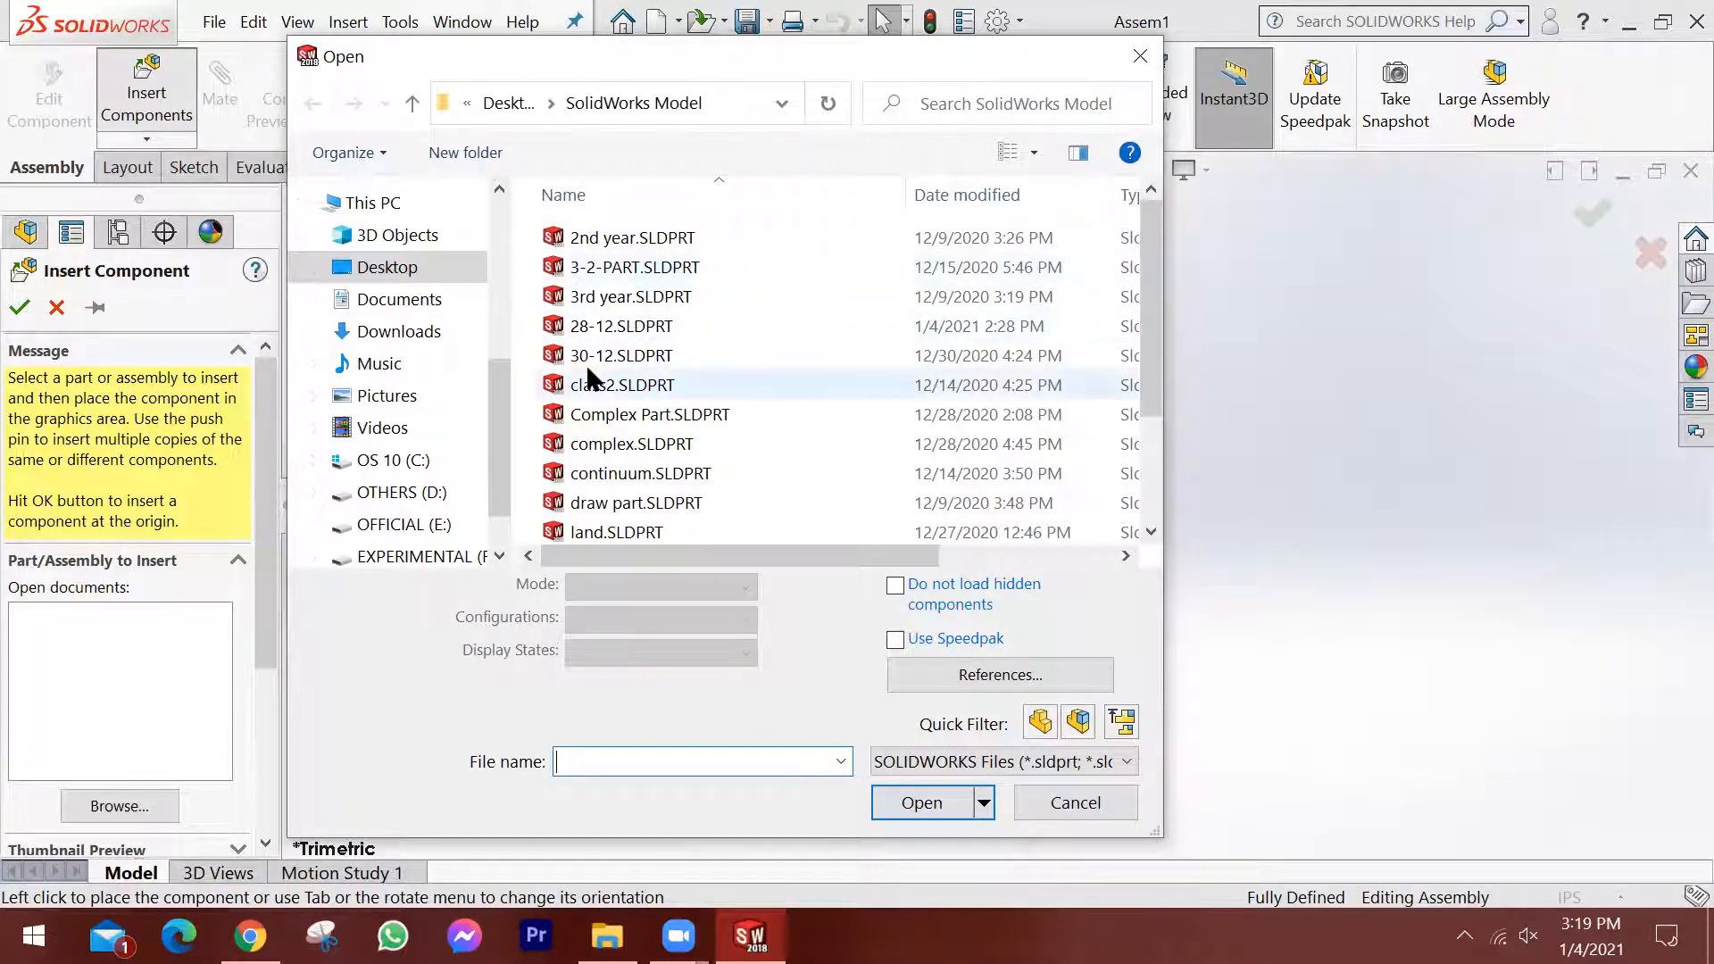
{"action": "left_click", "coordinate": [509, 104]}
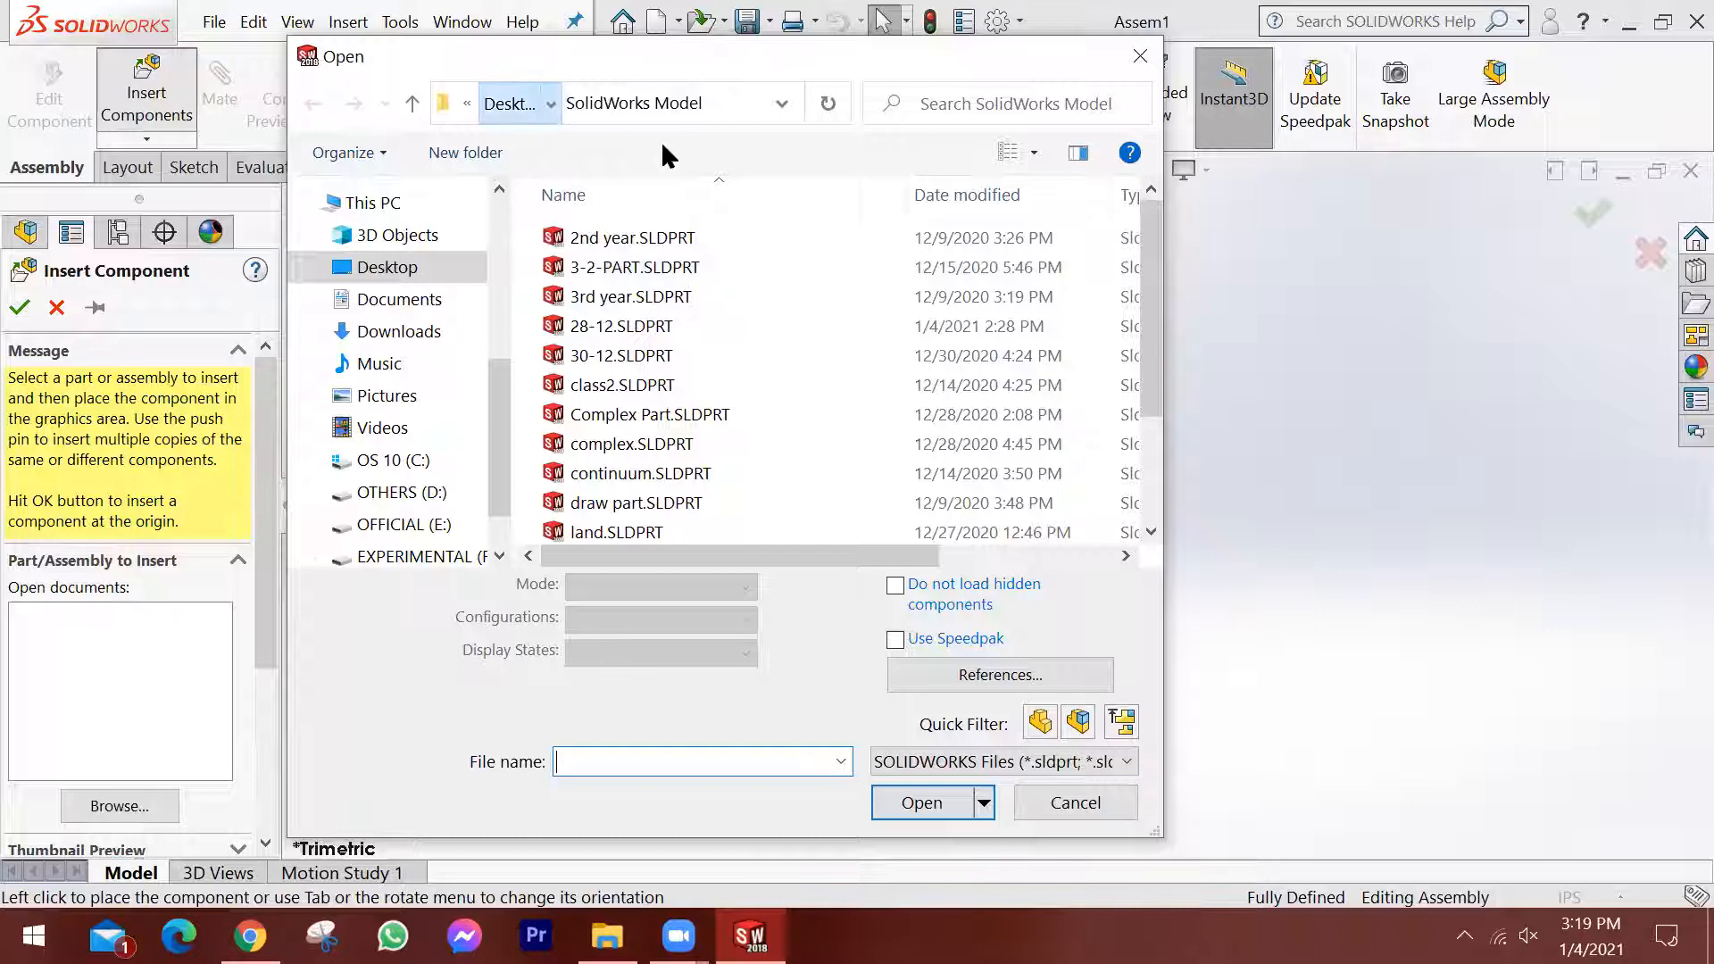
{"action": "left_click", "coordinate": [613, 266]}
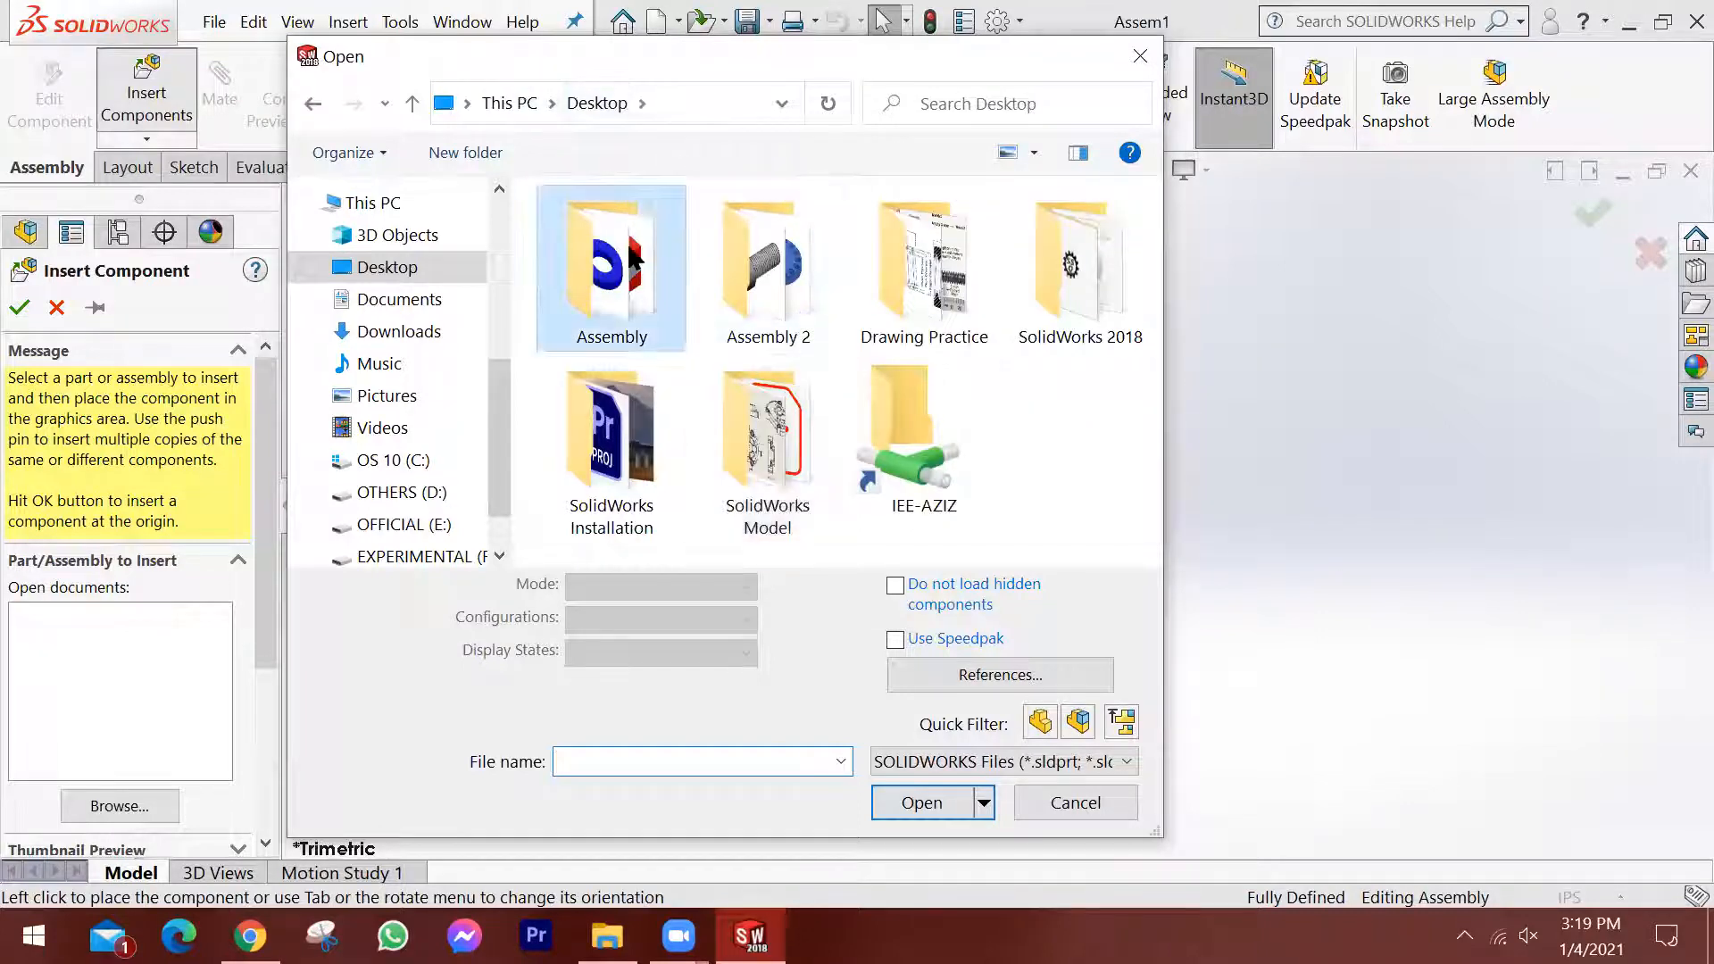
{"action": "double_click", "coordinate": [618, 271]}
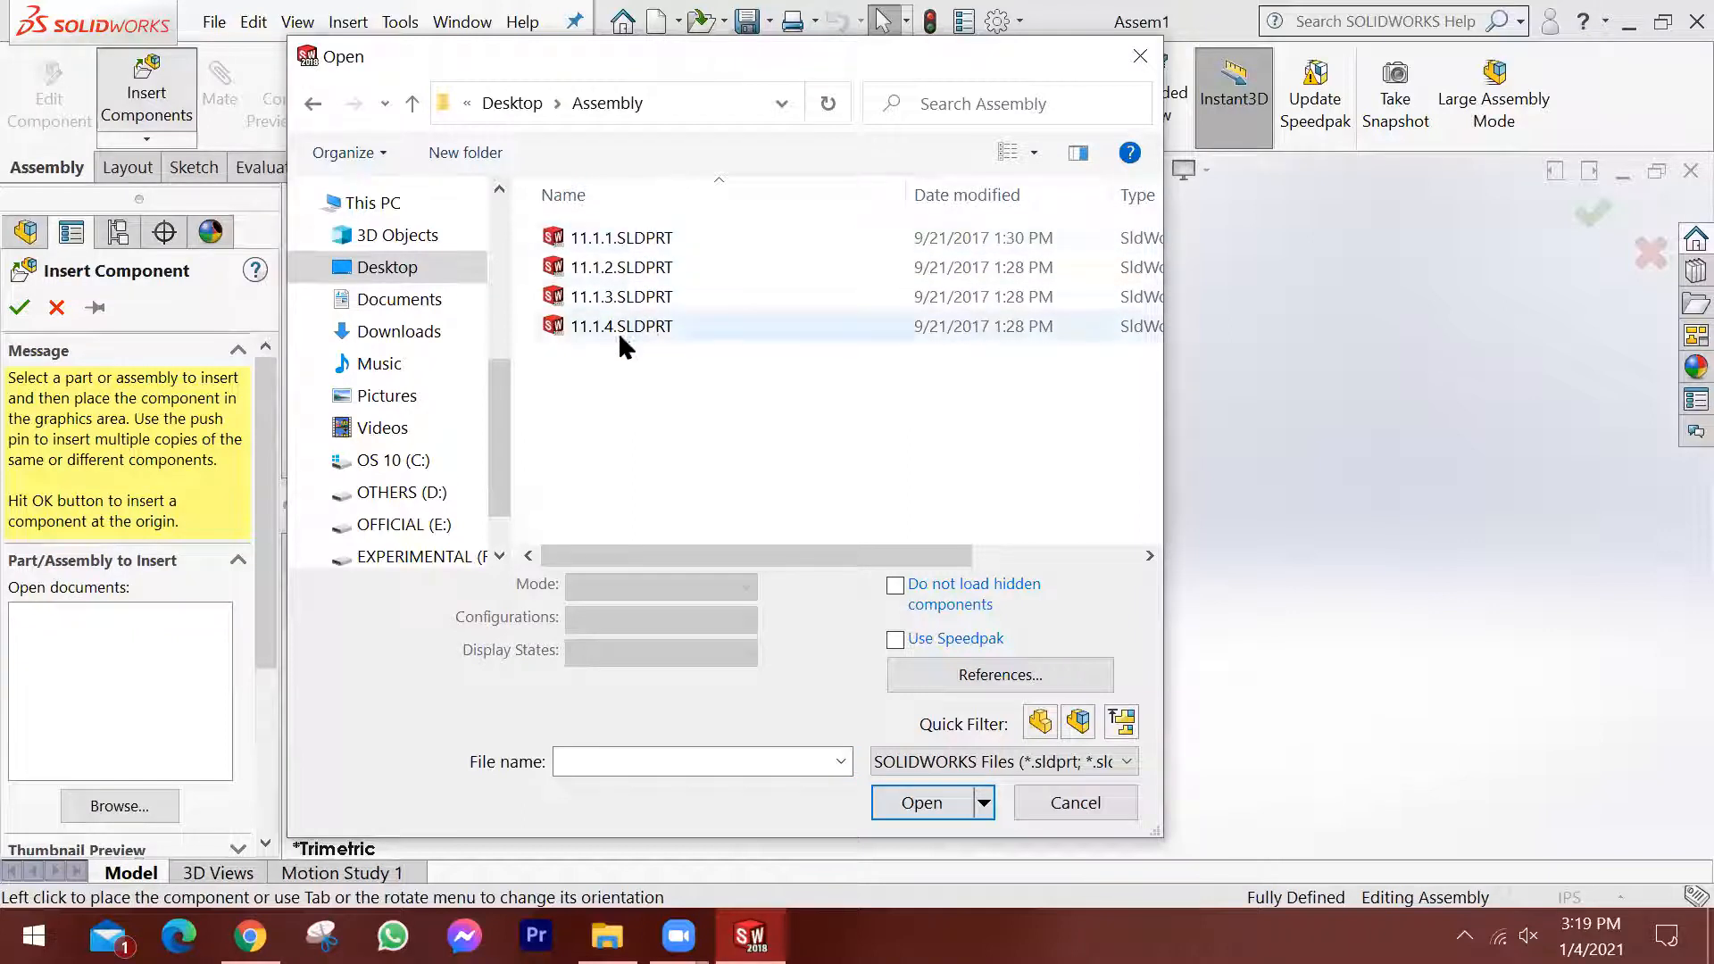
{"action": "left_click", "coordinate": [636, 236]}
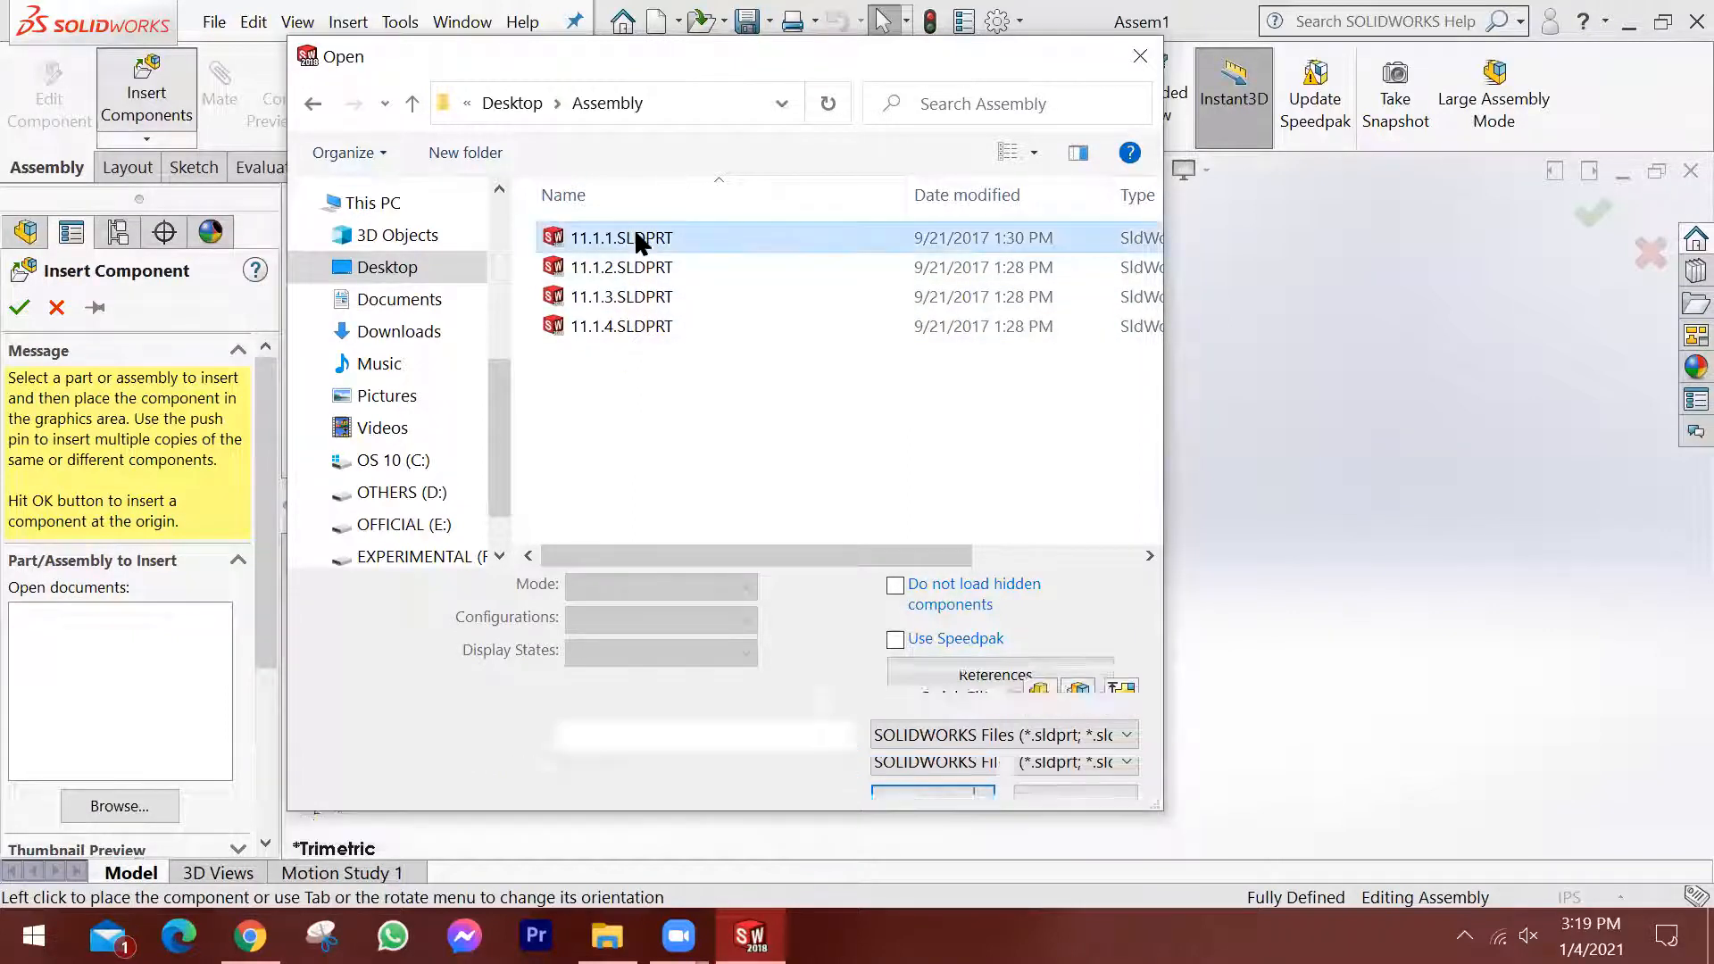
{"action": "left_click", "coordinate": [630, 266]}
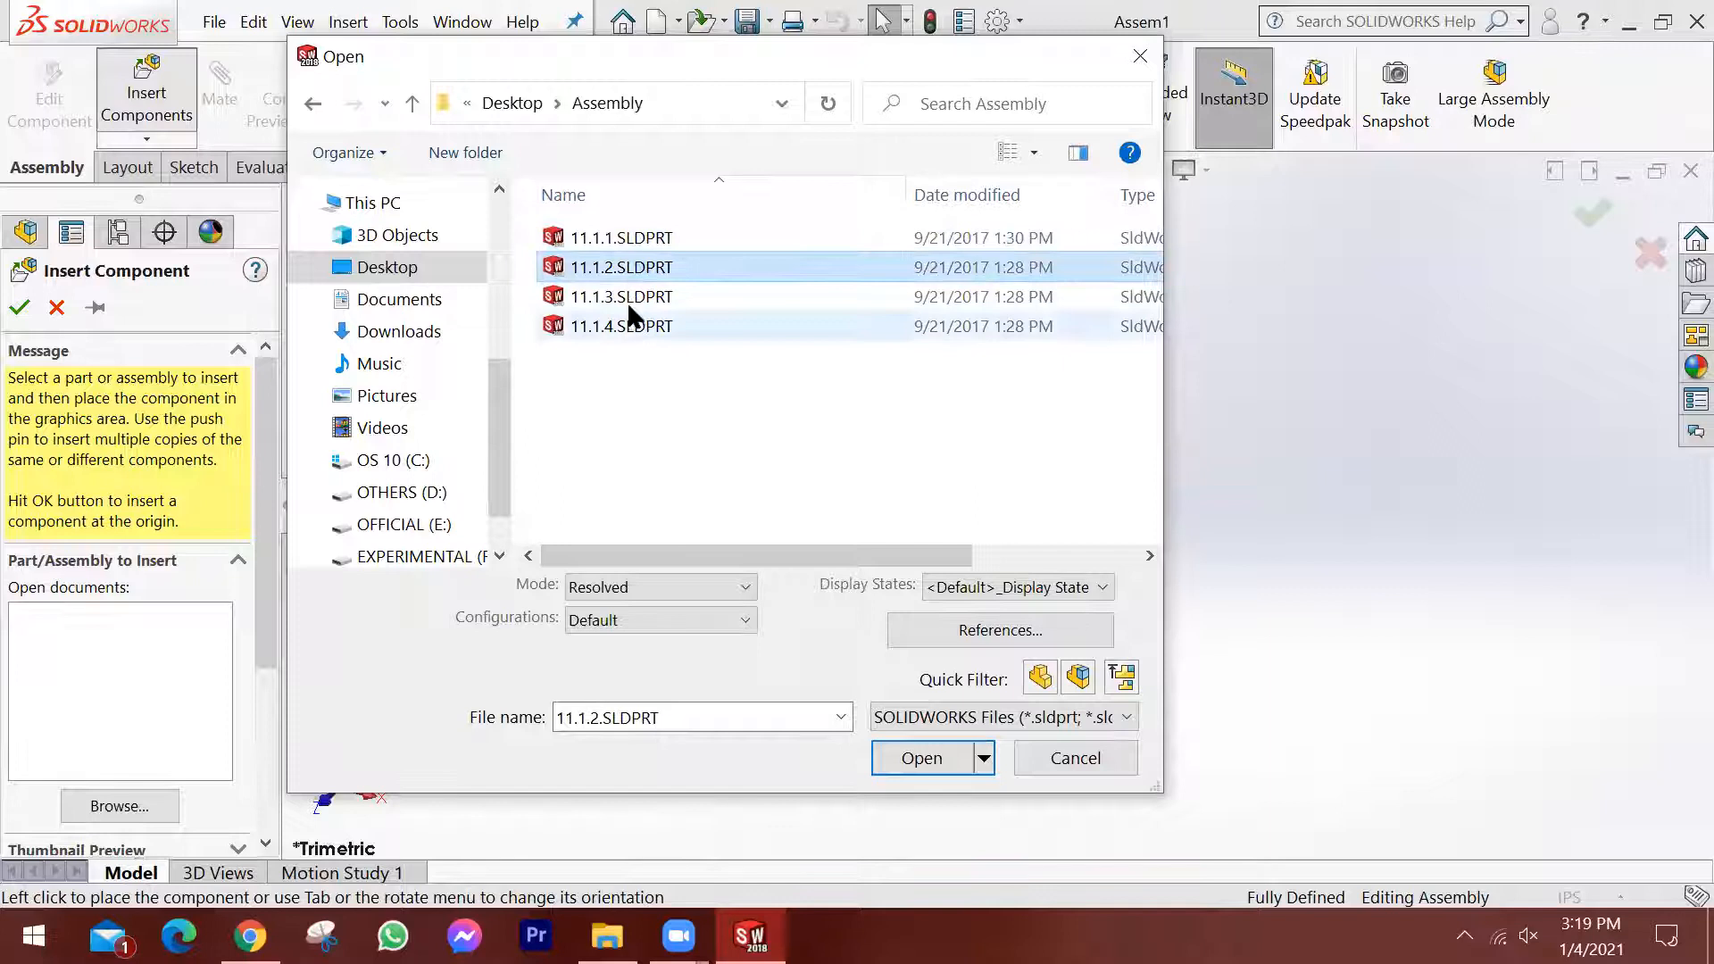
{"action": "left_click", "coordinate": [627, 298]}
{"action": "left_click", "coordinate": [629, 327]}
{"action": "left_click_drag", "start_coordinate": [625, 390], "coordinate": [578, 175]}
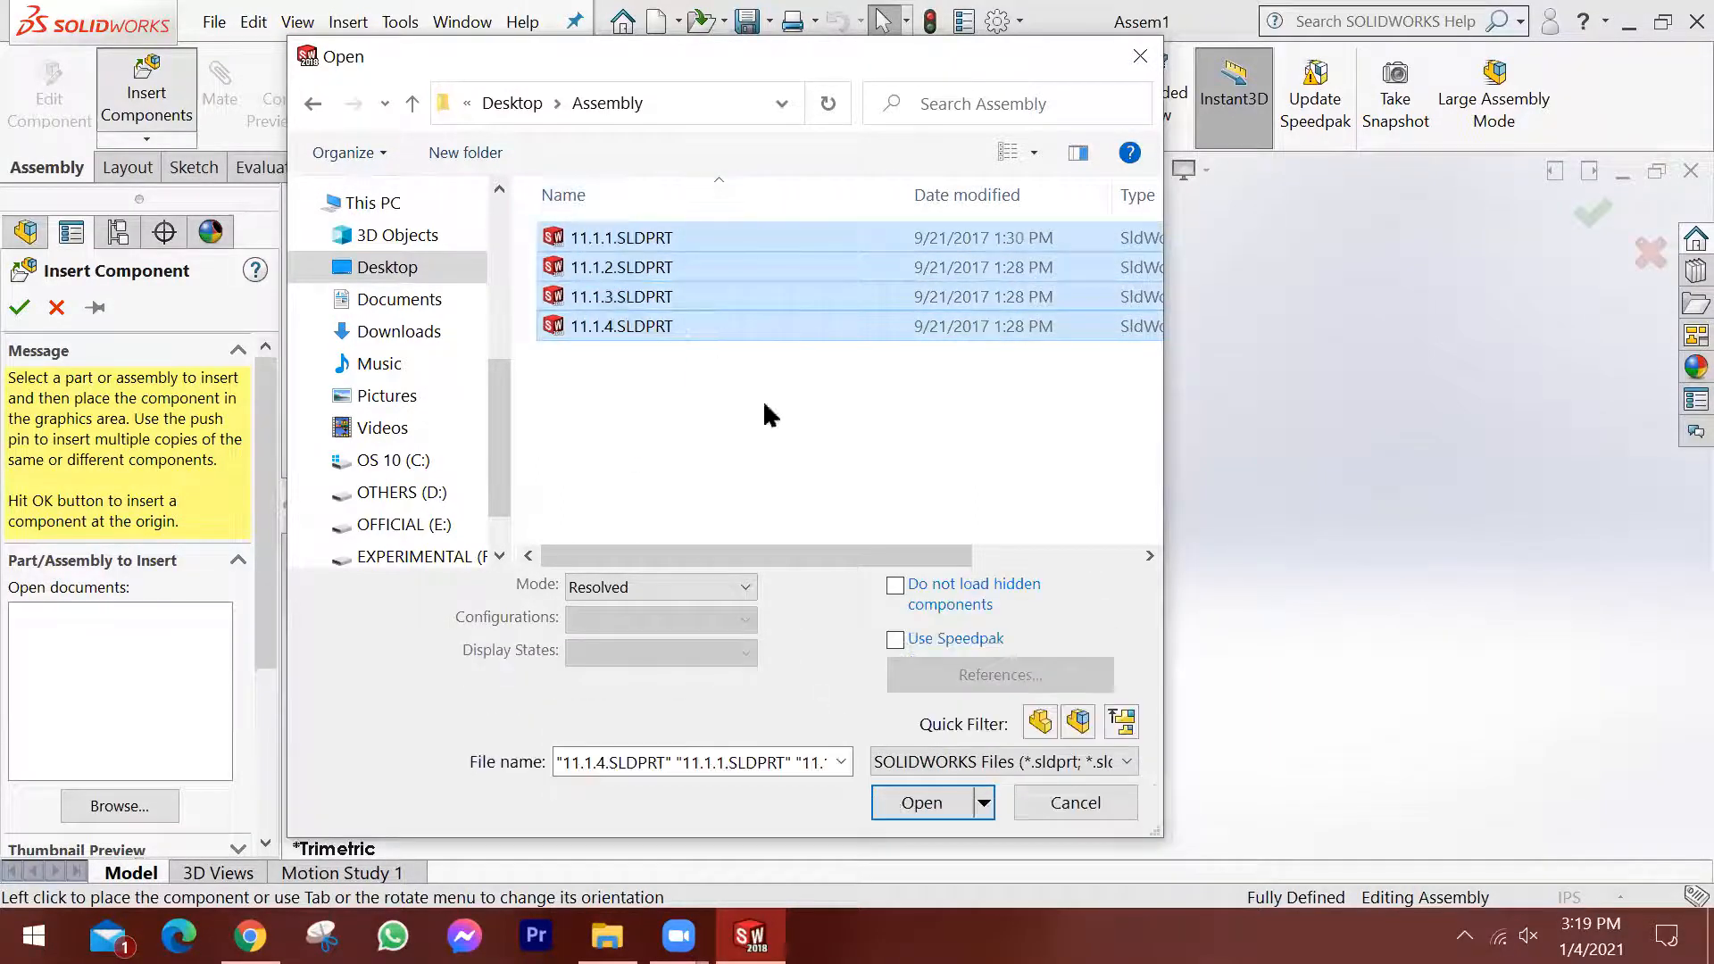
{"action": "left_click", "coordinate": [919, 803]}
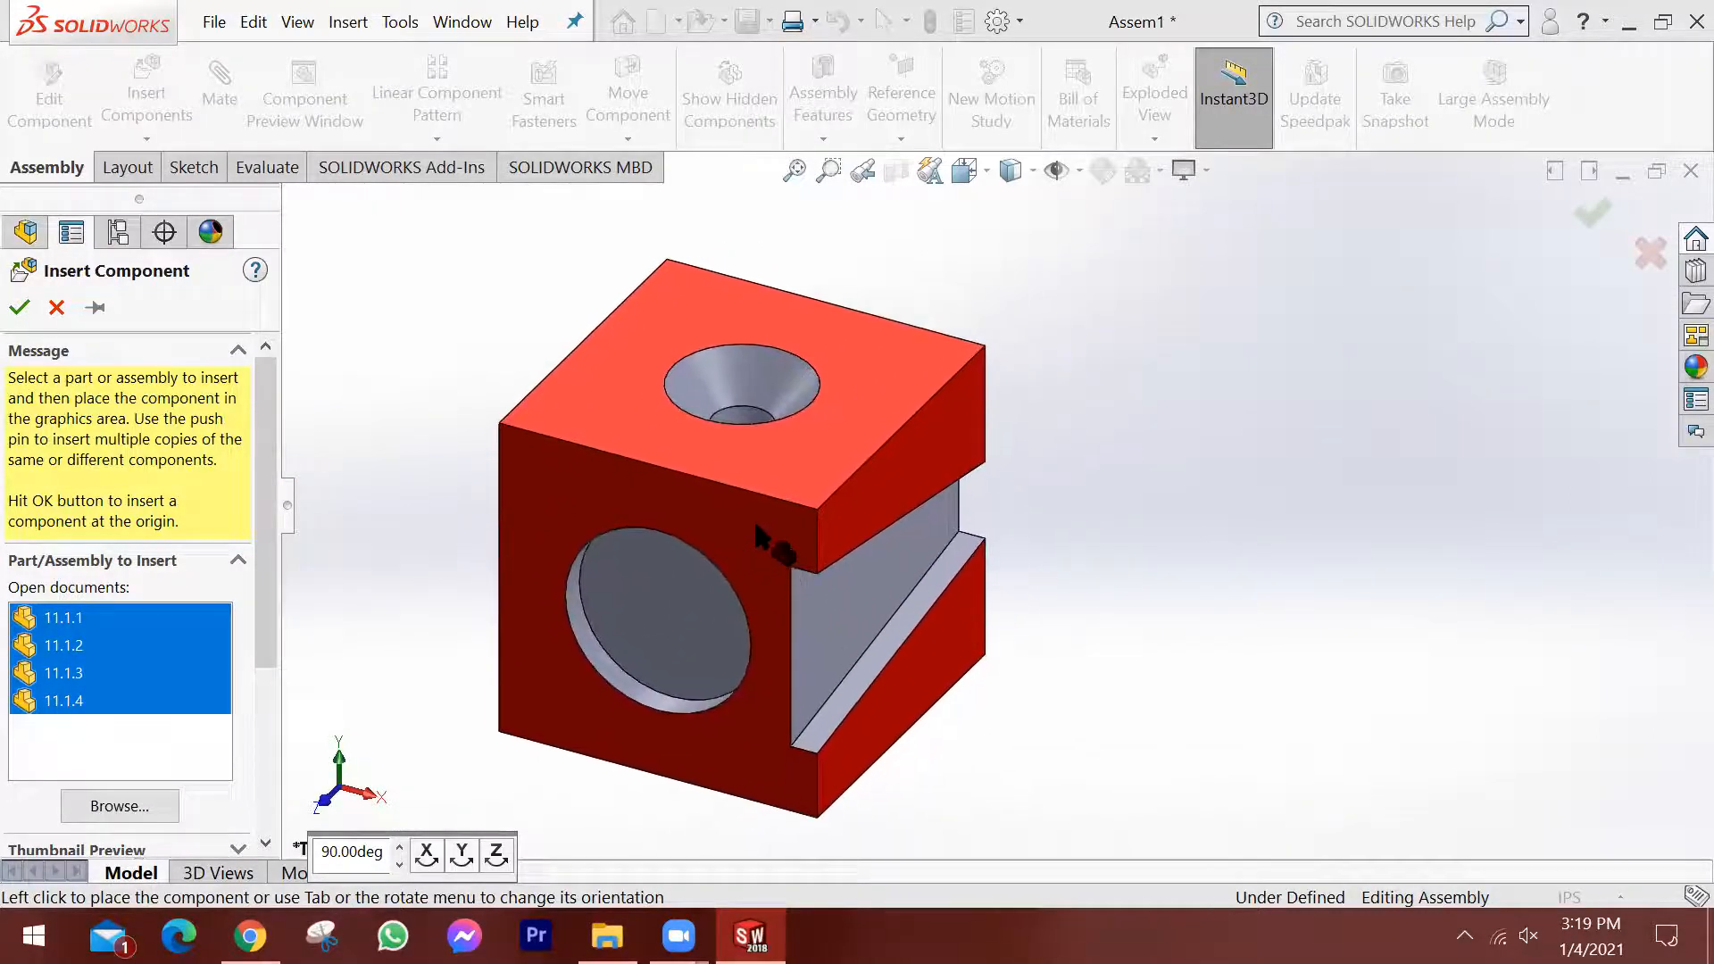
Place block 11.1.1 centrally, ring 11.1.2 and wedge 11.1.4 to its right, and countersunk pin 11.1.3 to its left.
{"action": "left_click", "coordinate": [756, 527]}
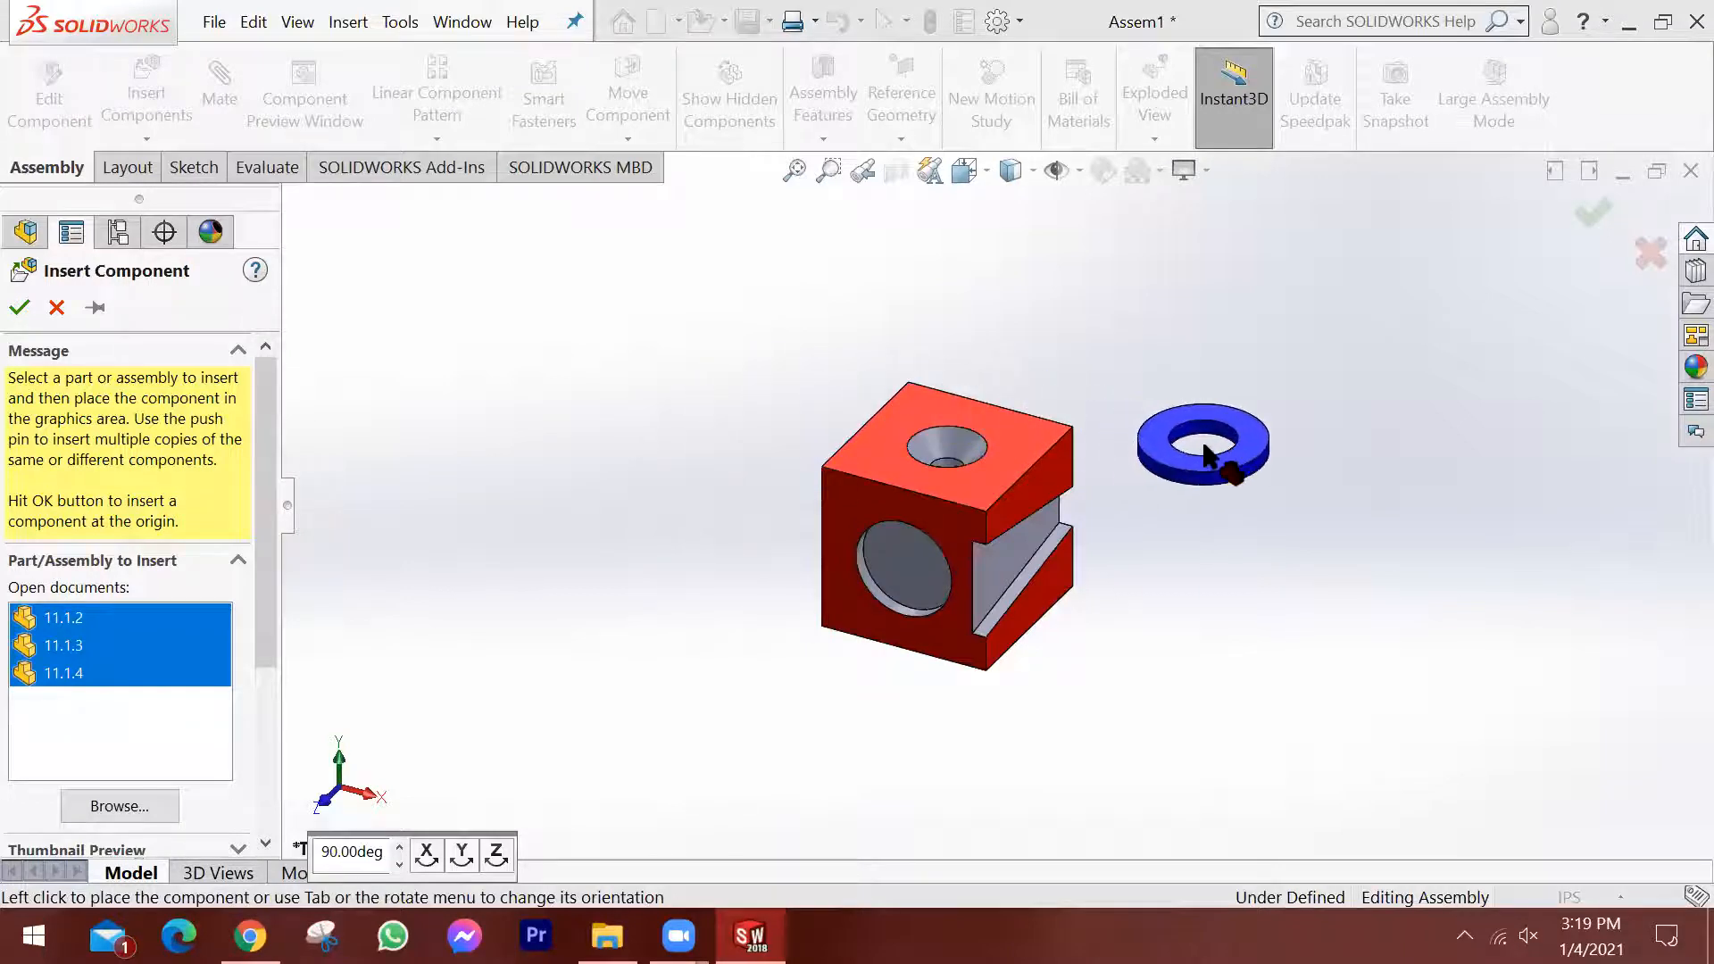
{"action": "left_click", "coordinate": [1204, 455]}
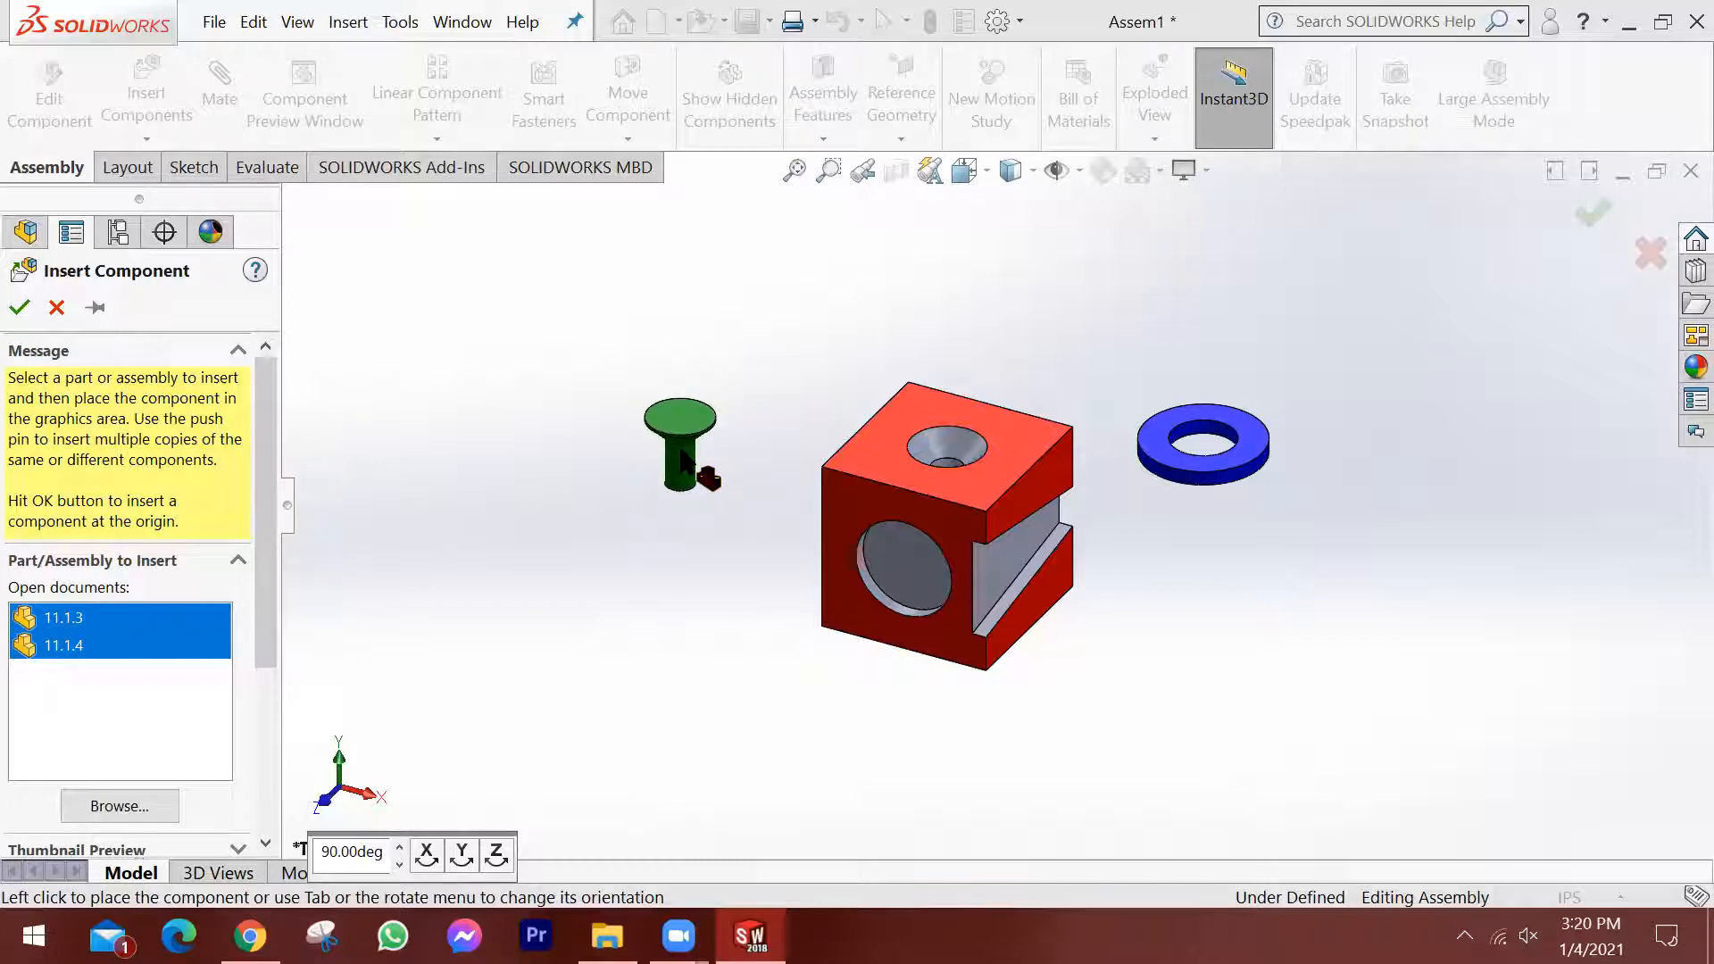
{"action": "left_click", "coordinate": [683, 459]}
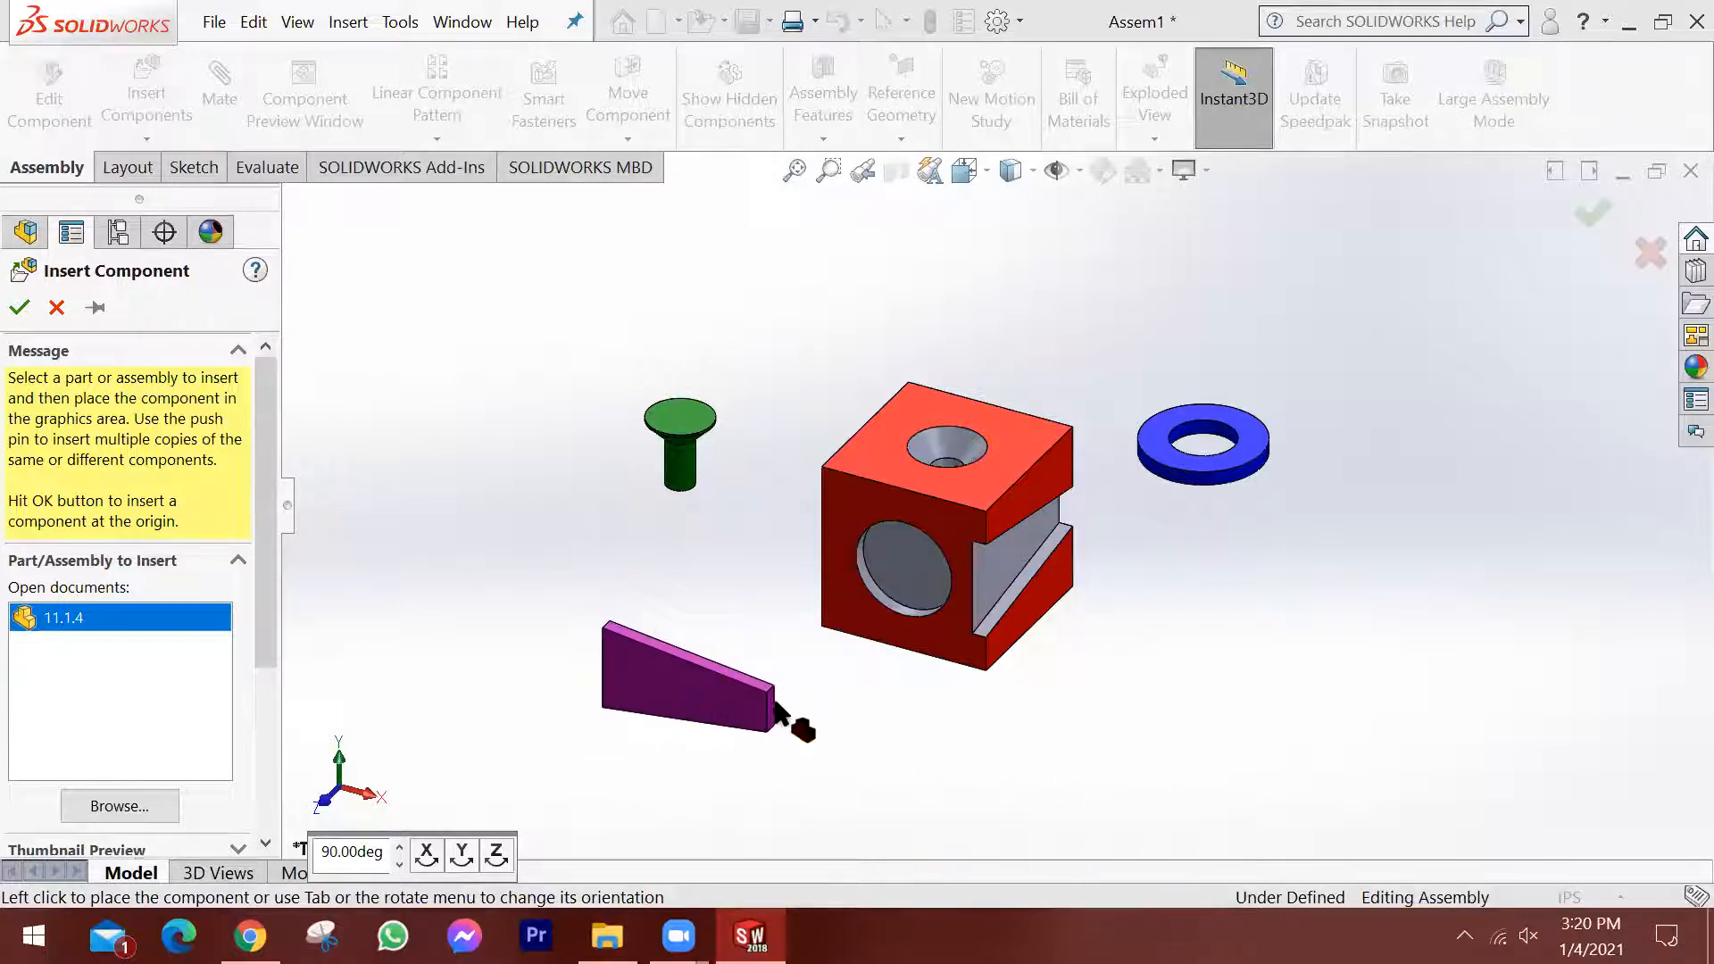
{"action": "left_click", "coordinate": [1372, 667]}
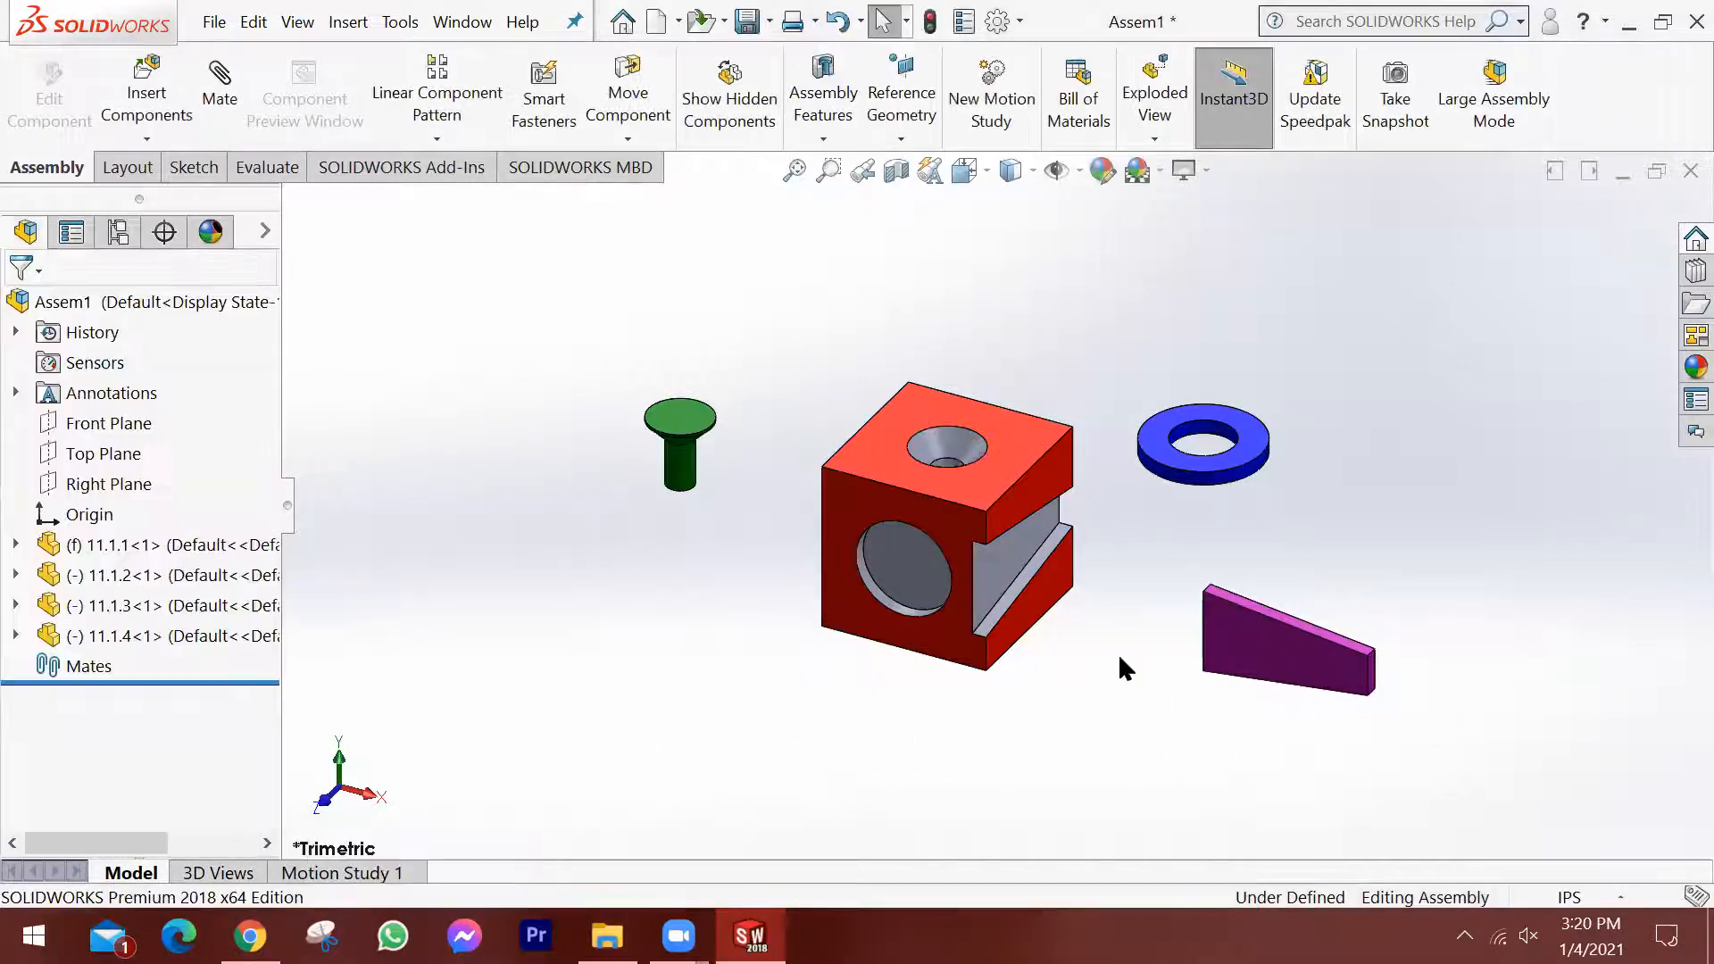
Examine the block, ring, pin and wedge up close and from slightly different angles.
{"action": "scroll", "coordinate": [1169, 491], "scroll_direction": "up", "scroll_amount": 3}
{"action": "scroll", "coordinate": [1169, 491], "scroll_direction": "down", "scroll_amount": 5}
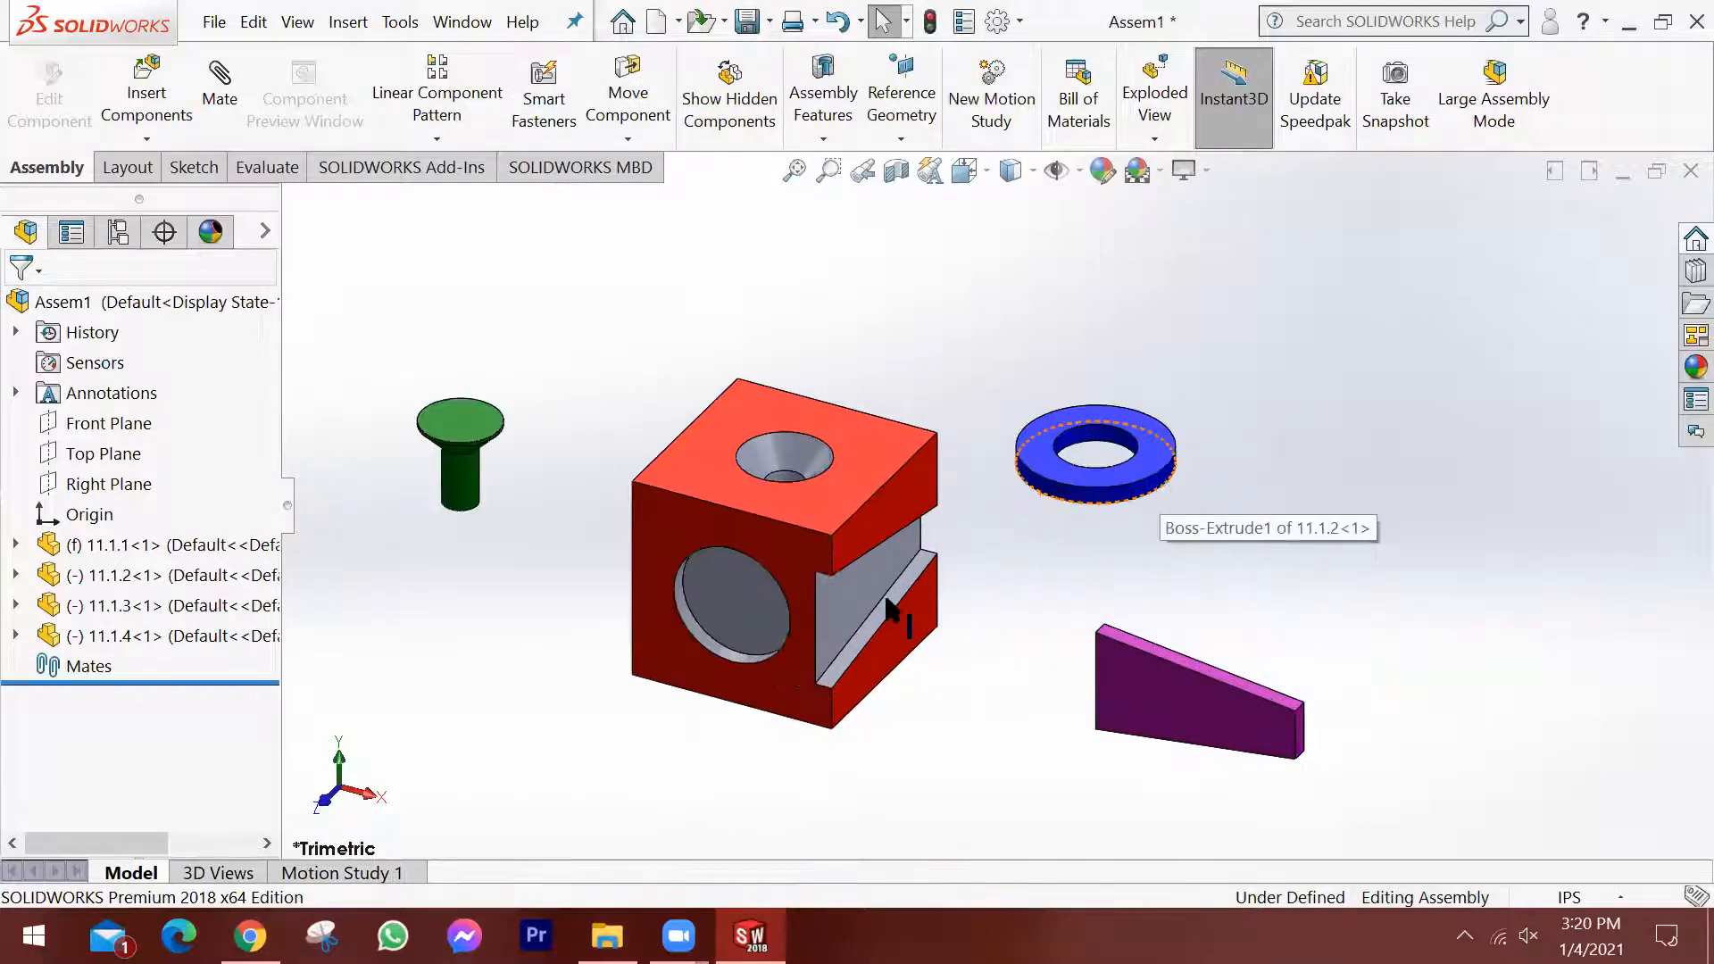
{"action": "scroll", "coordinate": [901, 638], "scroll_direction": "up", "scroll_amount": 2}
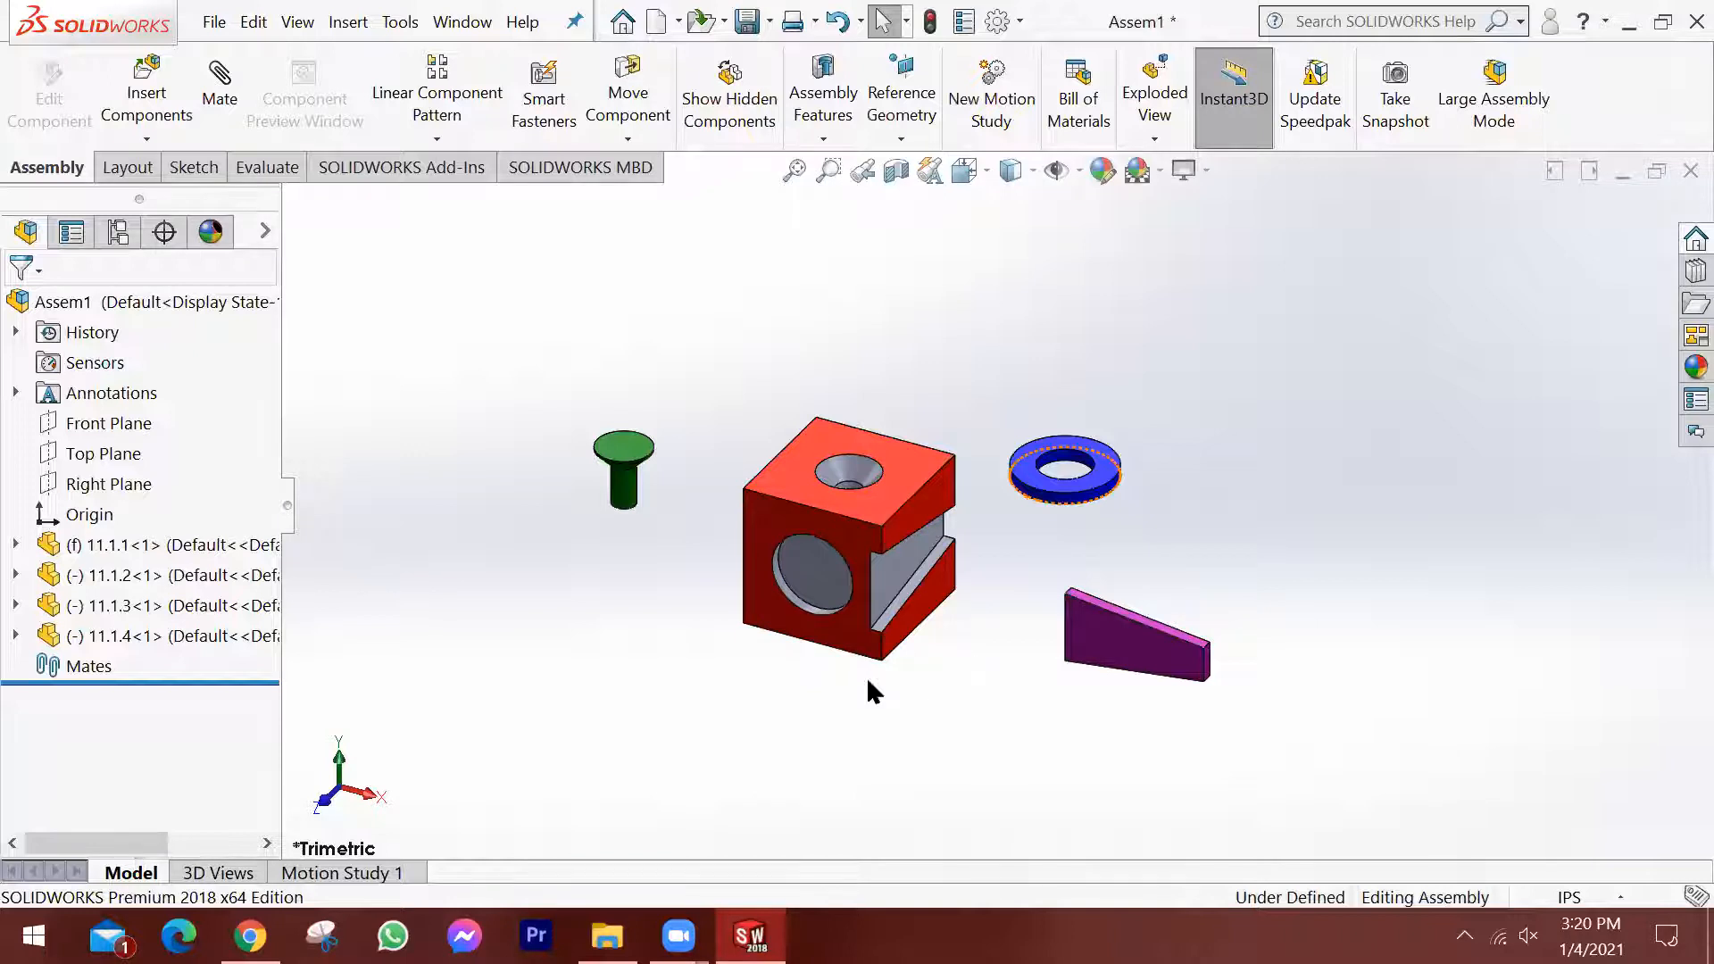
{"action": "scroll", "coordinate": [866, 677], "scroll_direction": "down", "scroll_amount": 3}
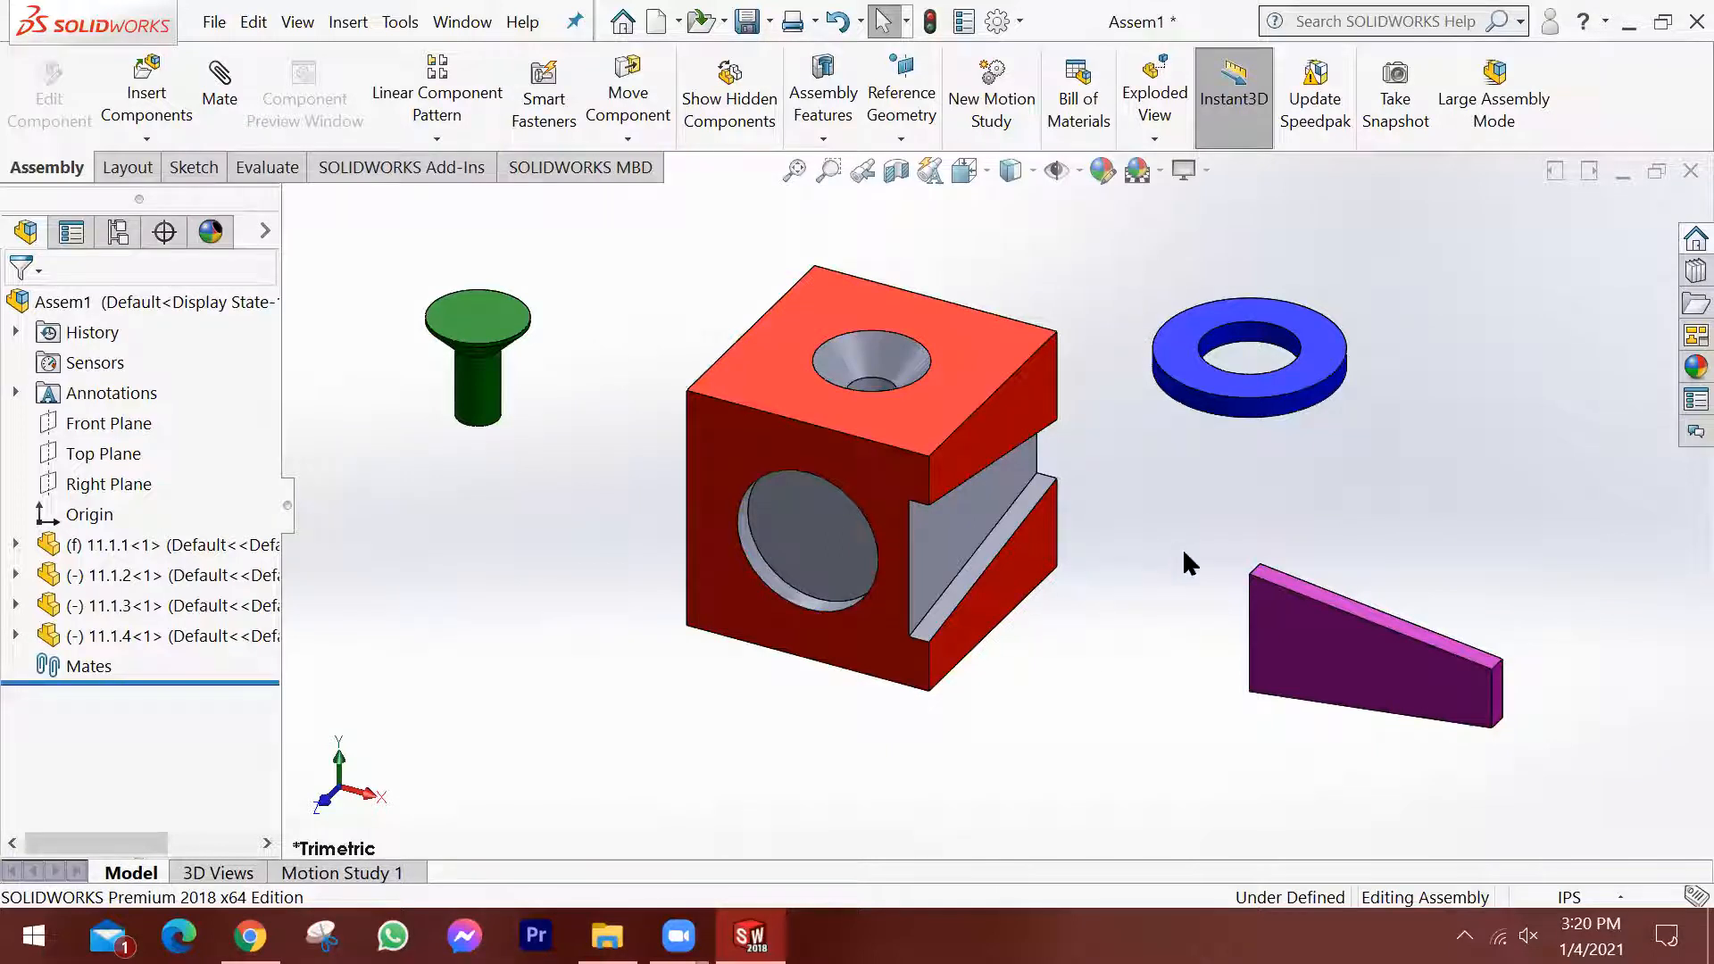
{"action": "scroll", "coordinate": [1185, 548], "scroll_direction": "up", "scroll_amount": 2}
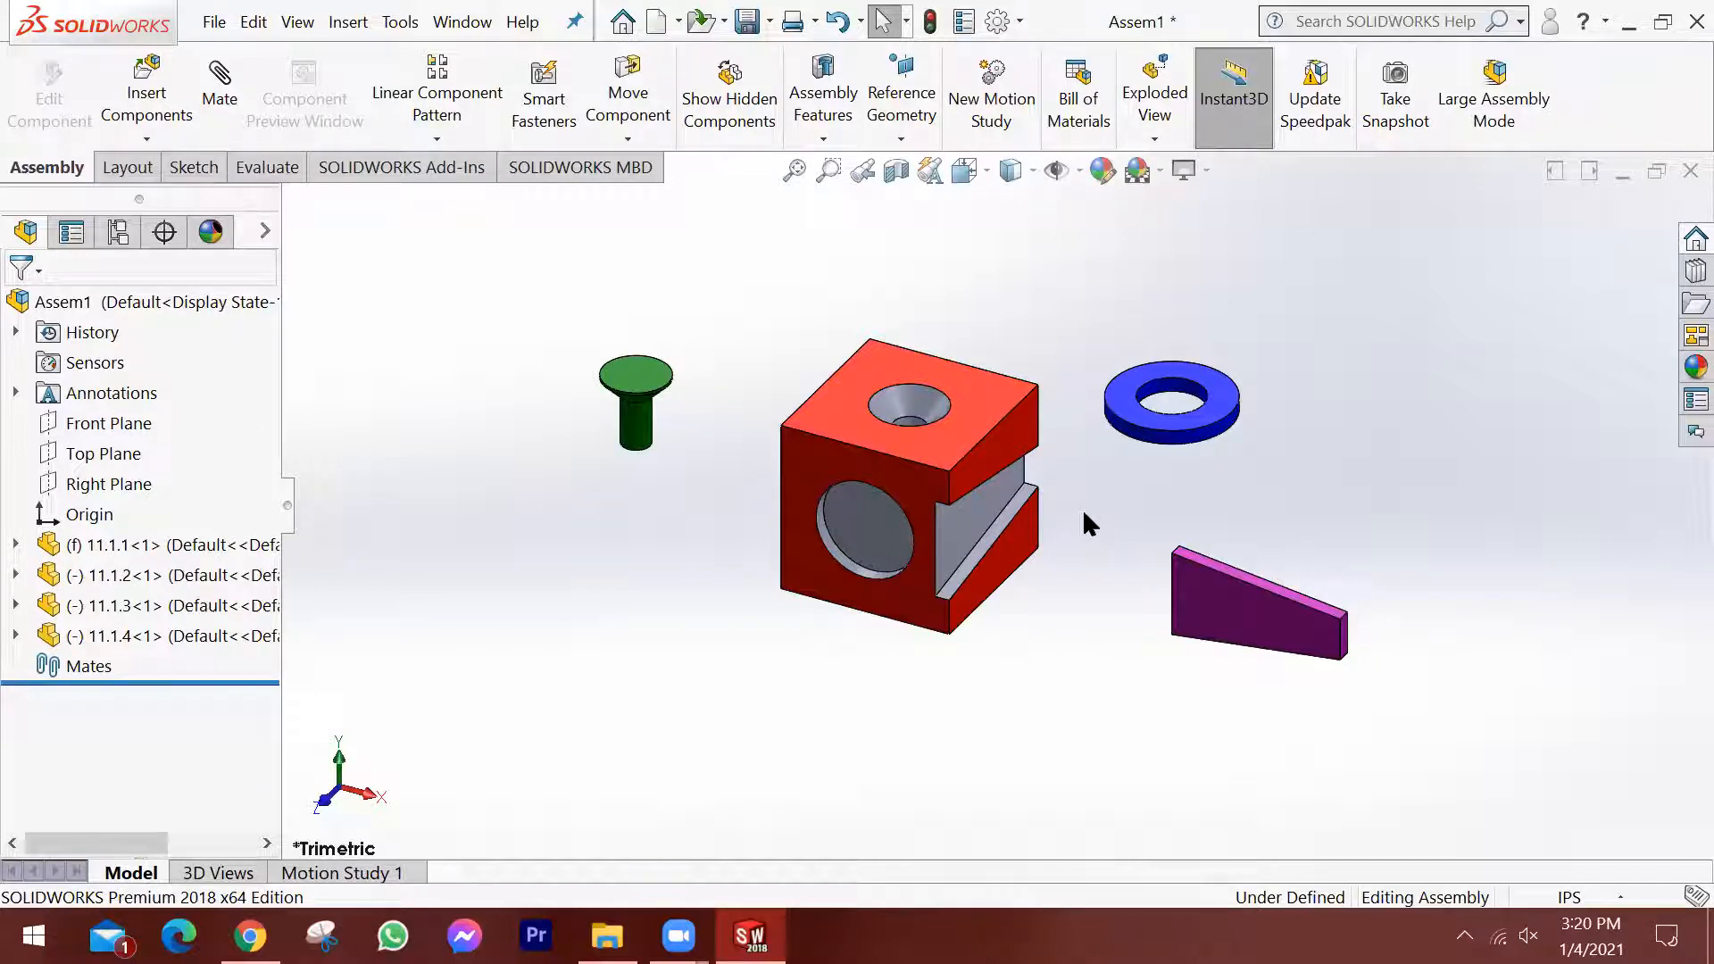
{"action": "middle_click_drag", "start_coordinate": [1075, 539], "coordinate": [1080, 497]}
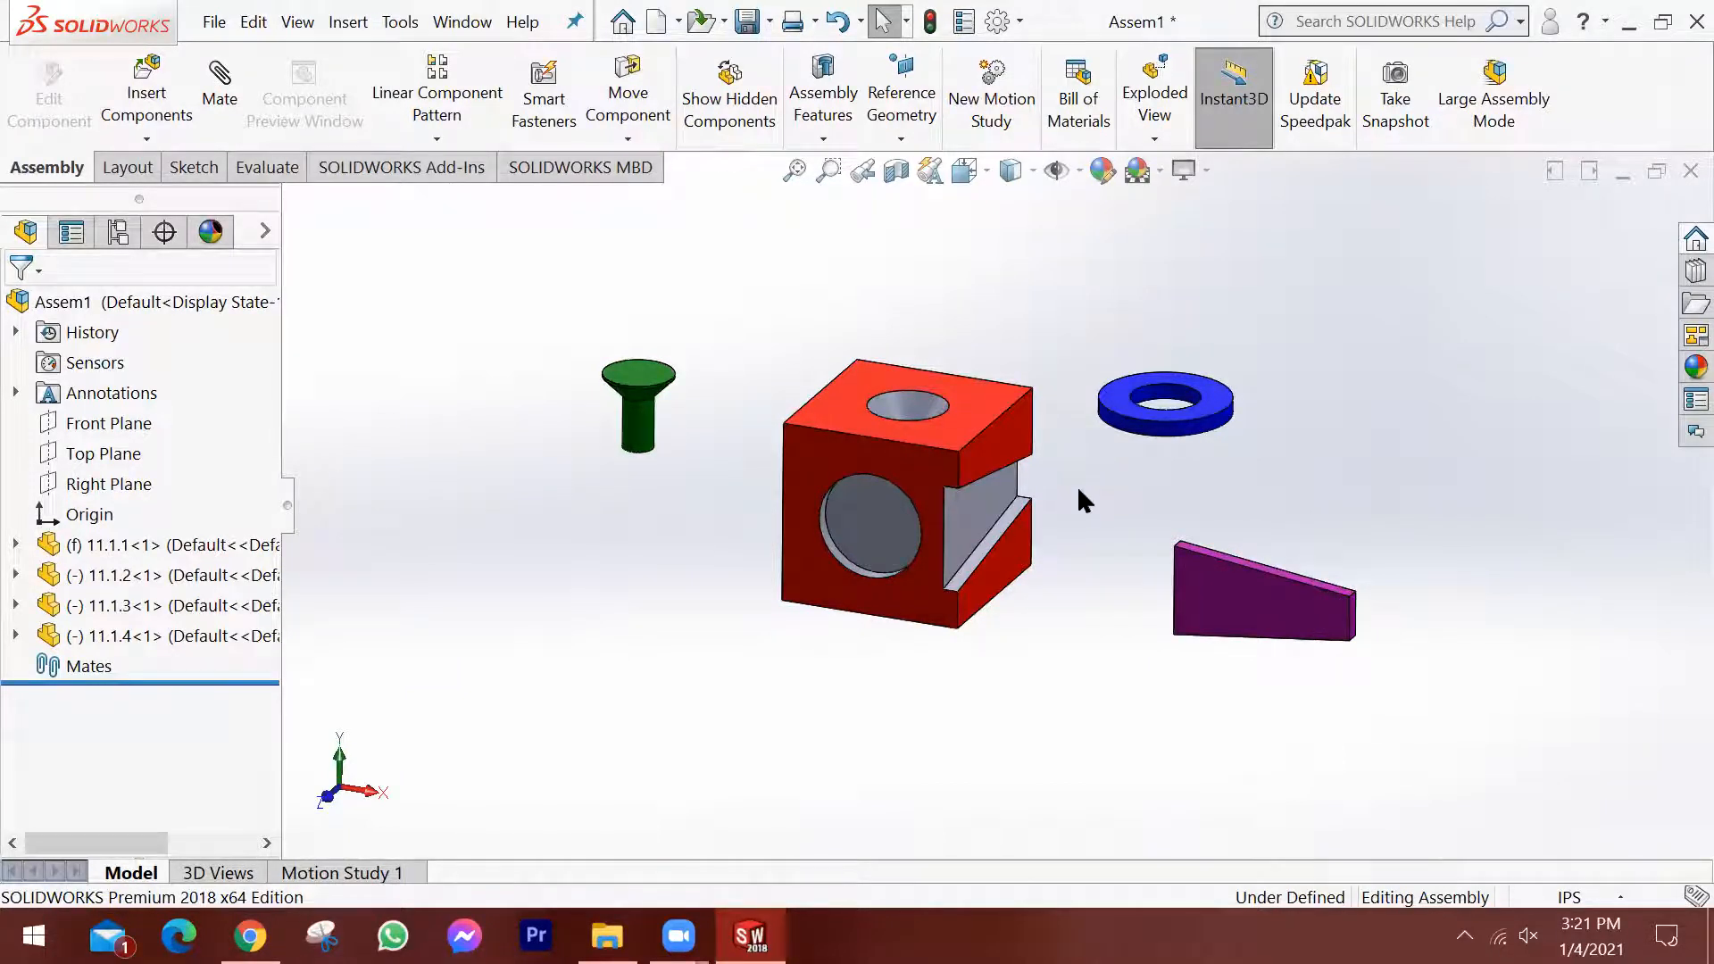
{"action": "middle_click_drag", "start_coordinate": [1013, 458], "coordinate": [1020, 519]}
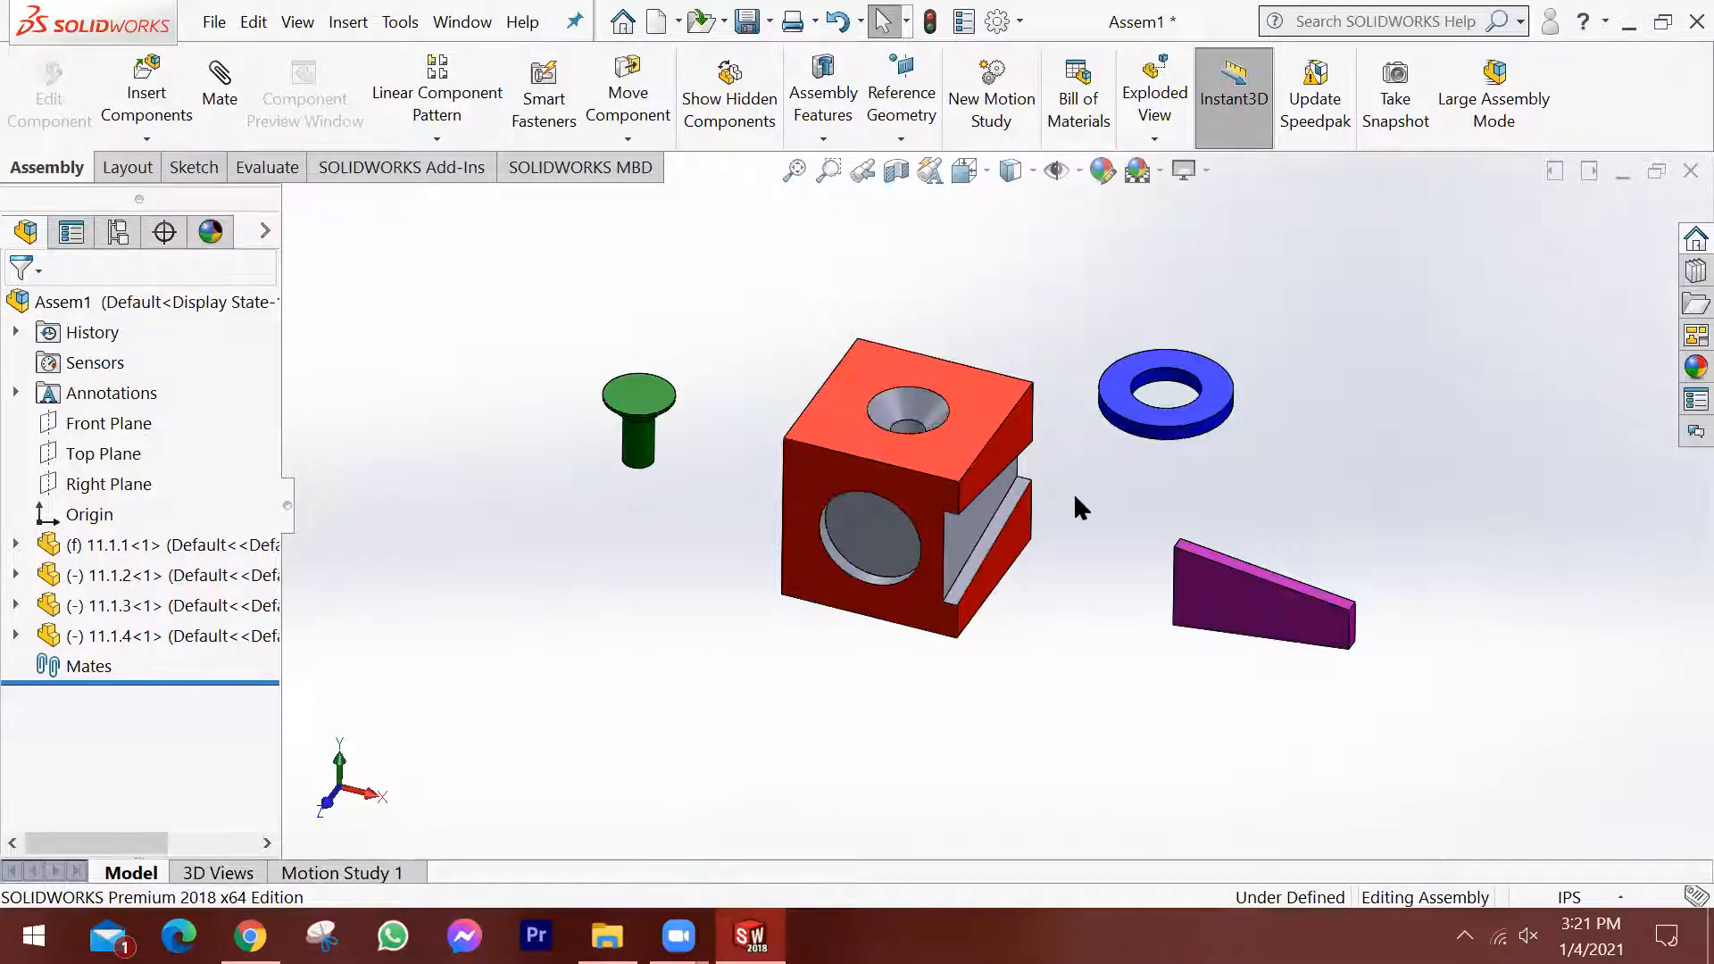
{"action": "mouse_move", "coordinate": [1071, 490]}
{"action": "middle_mouse_down", "text": "ctrl"}
{"action": "mouse_move", "coordinate": [1163, 494]}
{"action": "mouse_move", "coordinate": [983, 490]}
{"action": "mouse_move", "coordinate": [1148, 512]}
{"action": "mouse_move", "coordinate": [1067, 459]}
{"action": "mouse_move", "coordinate": [1032, 559]}
{"action": "mouse_move", "coordinate": [1075, 478]}
{"action": "middle_mouse_up", "text": "ctrl"}
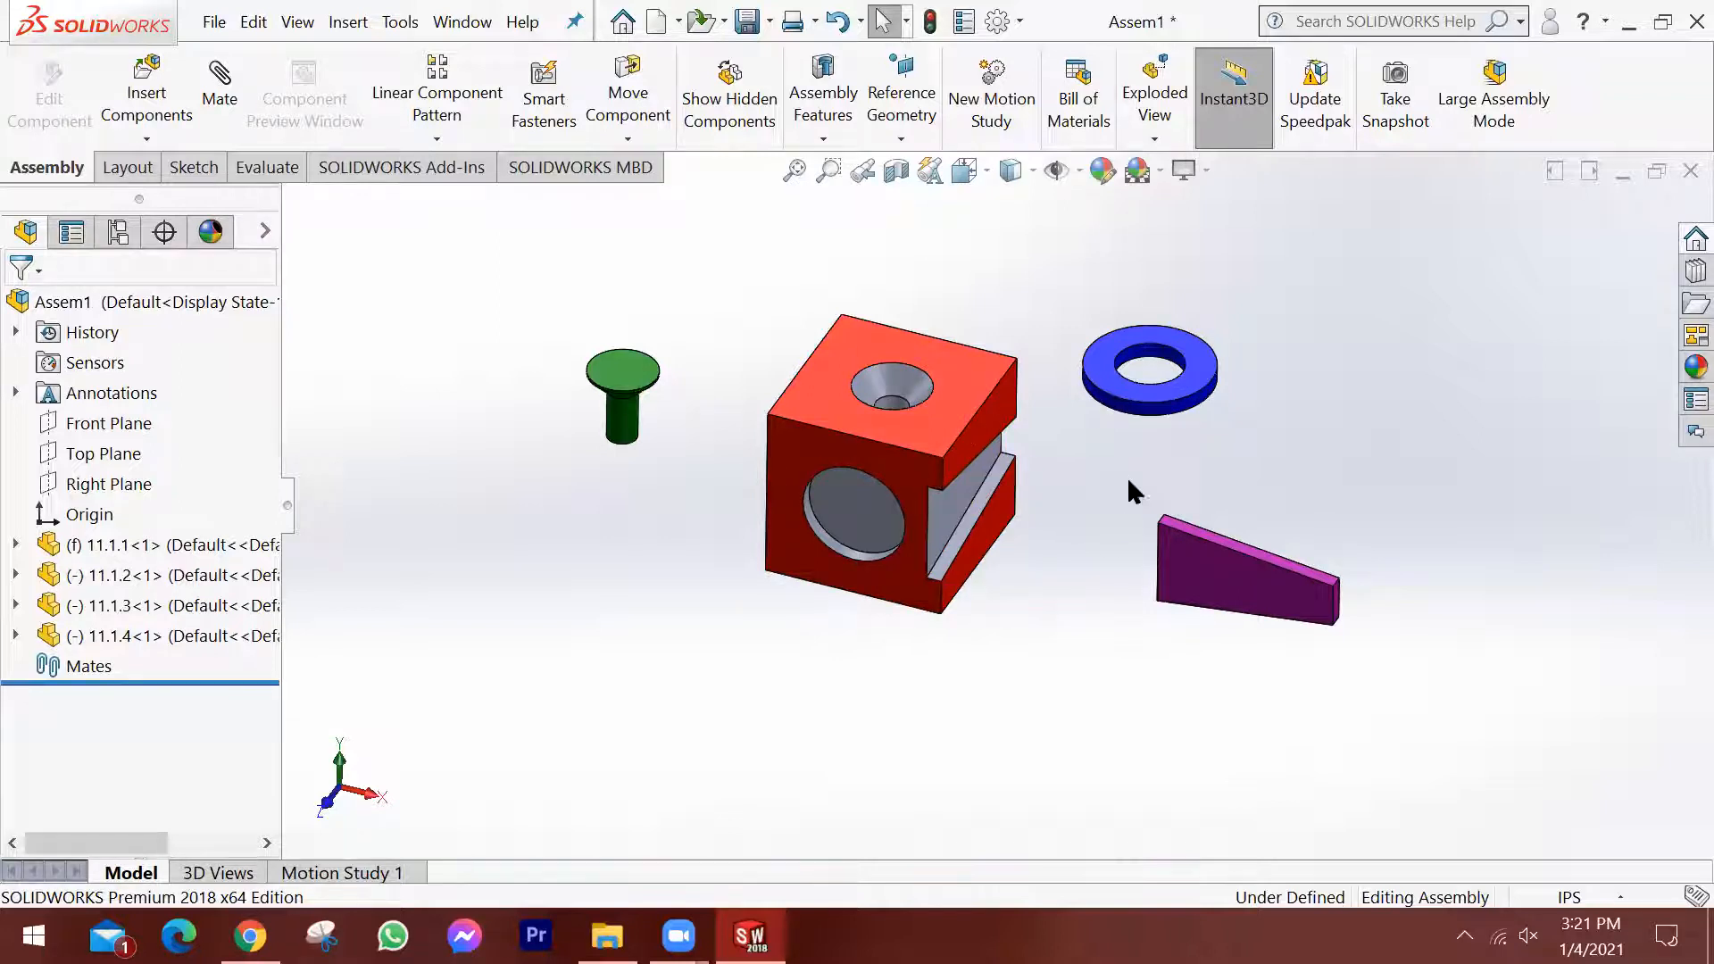
Reposition the blue ring, purple wedge and green pin slightly around the fixed red block.
{"action": "left_click", "coordinate": [1180, 399]}
{"action": "left_click_drag", "start_coordinate": [1180, 399], "coordinate": [1218, 438]}
{"action": "left_click", "coordinate": [1371, 454]}
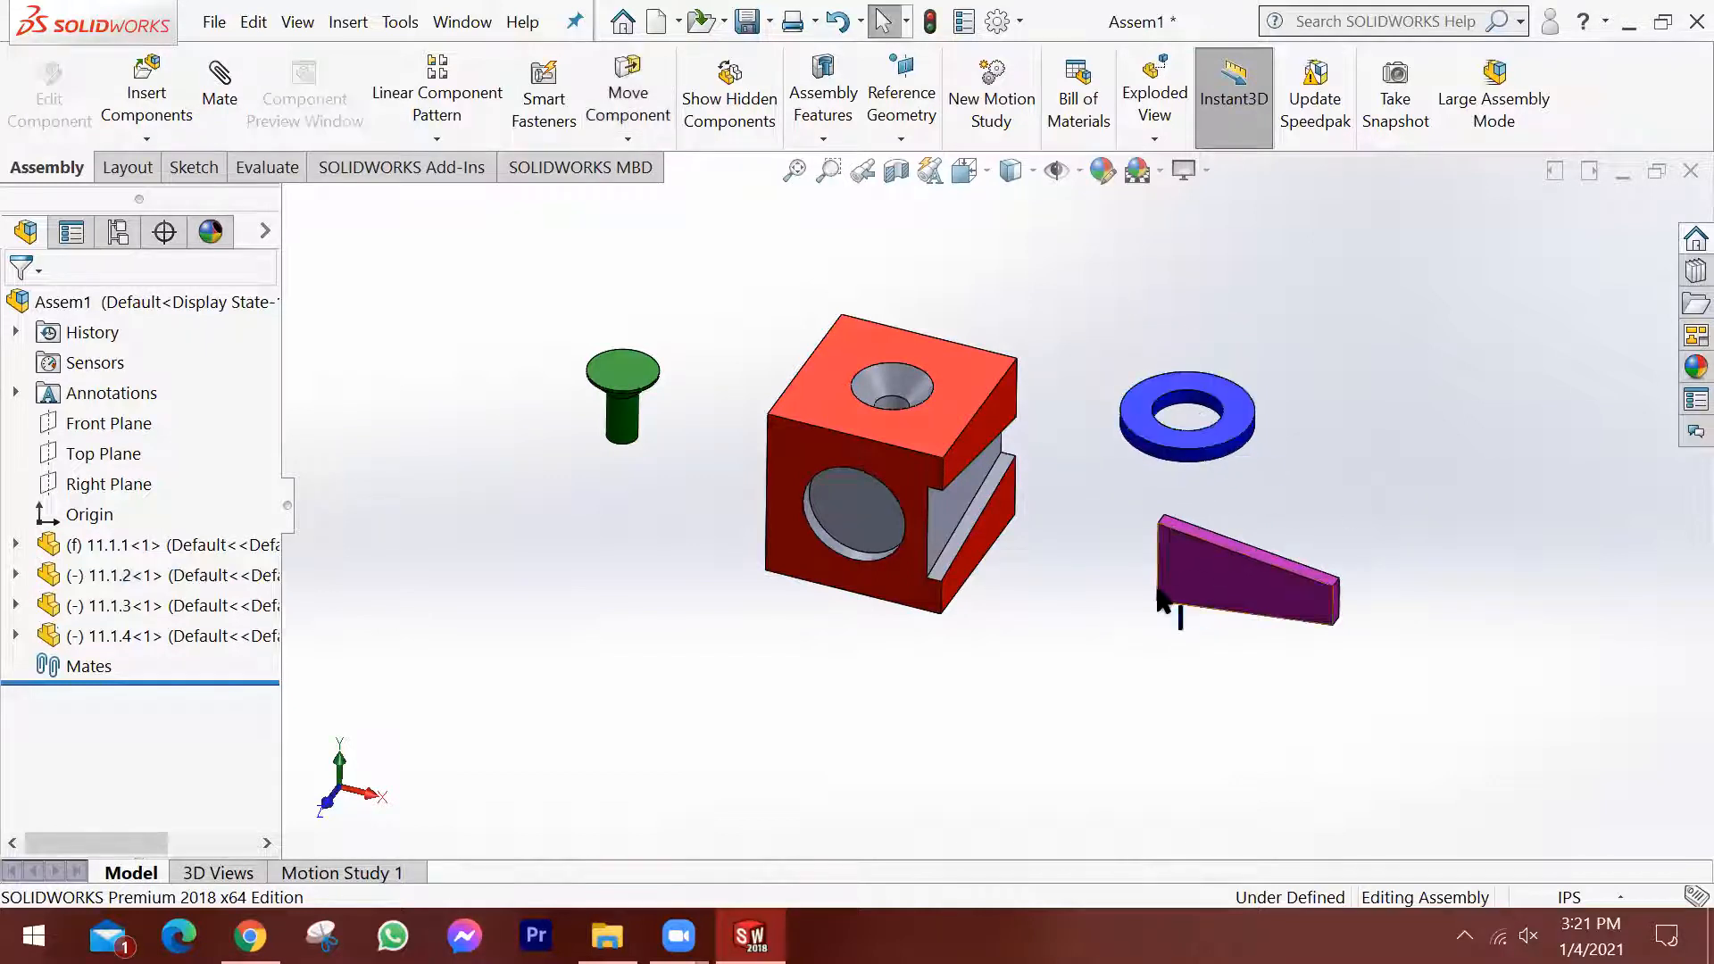
{"action": "left_click_drag", "start_coordinate": [1247, 584], "coordinate": [1184, 643]}
{"action": "left_click", "coordinate": [1457, 540]}
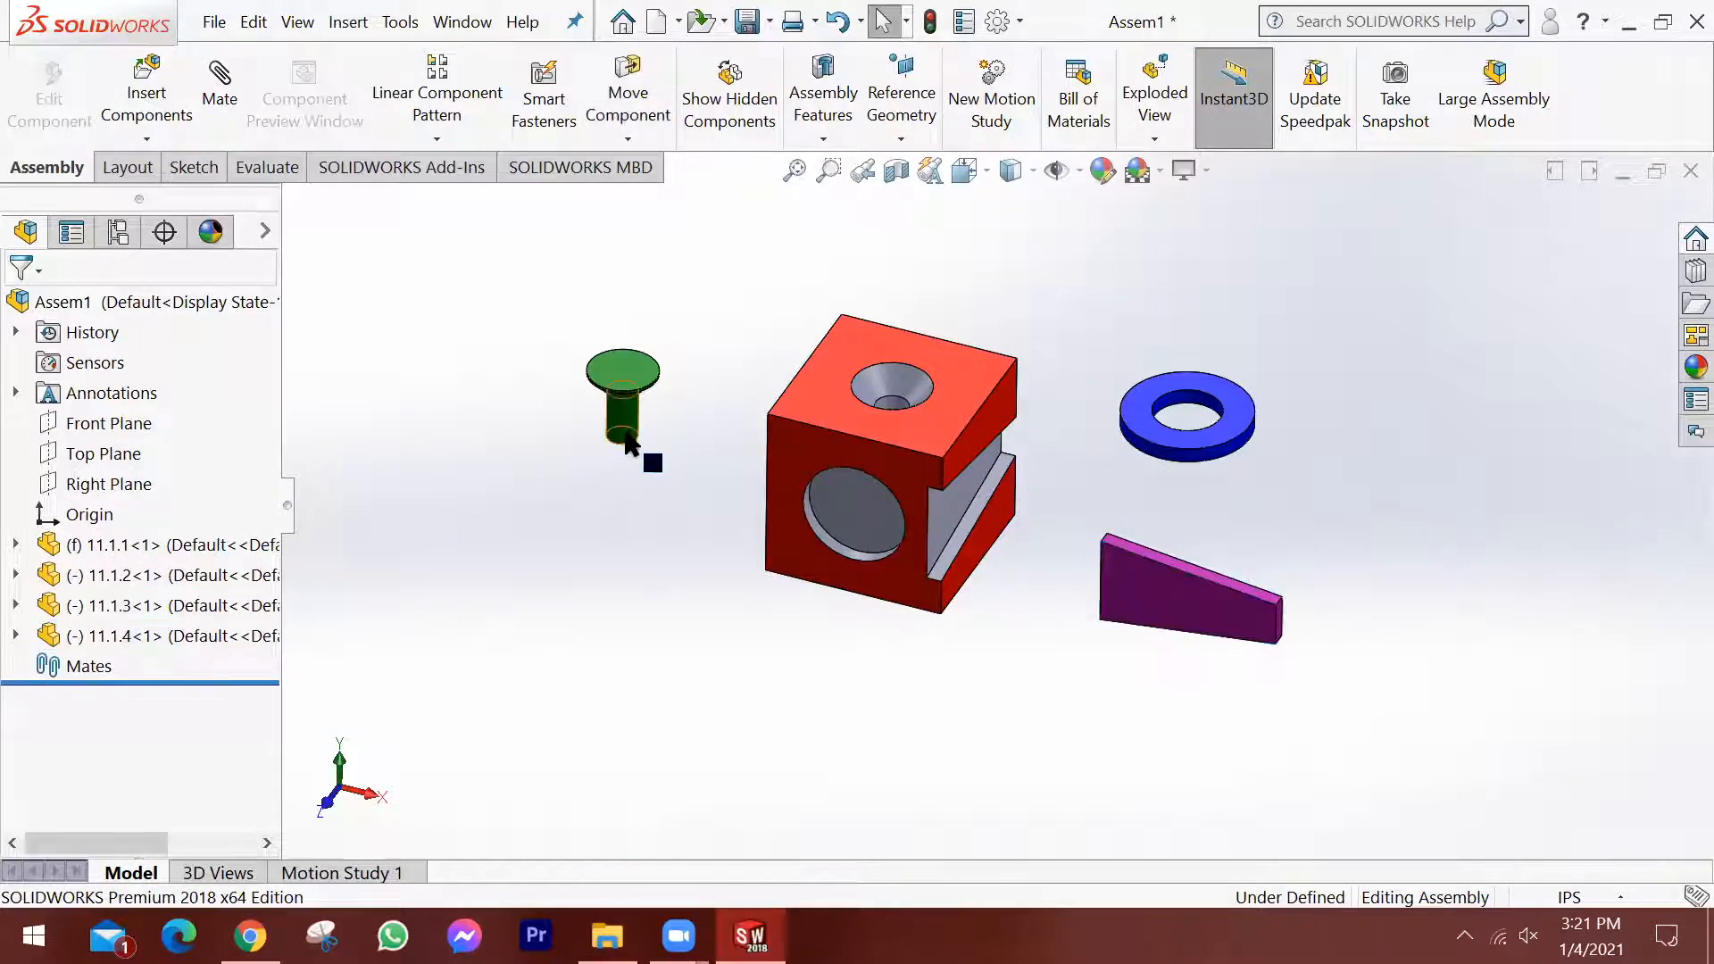
{"action": "mouse_move", "coordinate": [631, 442]}
{"action": "left_mouse_down"}
{"action": "mouse_move", "coordinate": [595, 527]}
{"action": "mouse_move", "coordinate": [717, 467]}
{"action": "mouse_move", "coordinate": [591, 471]}
{"action": "mouse_move", "coordinate": [573, 515]}
{"action": "mouse_move", "coordinate": [629, 470]}
{"action": "mouse_move", "coordinate": [640, 430]}
{"action": "left_mouse_up"}
{"action": "left_click", "coordinate": [1545, 547]}
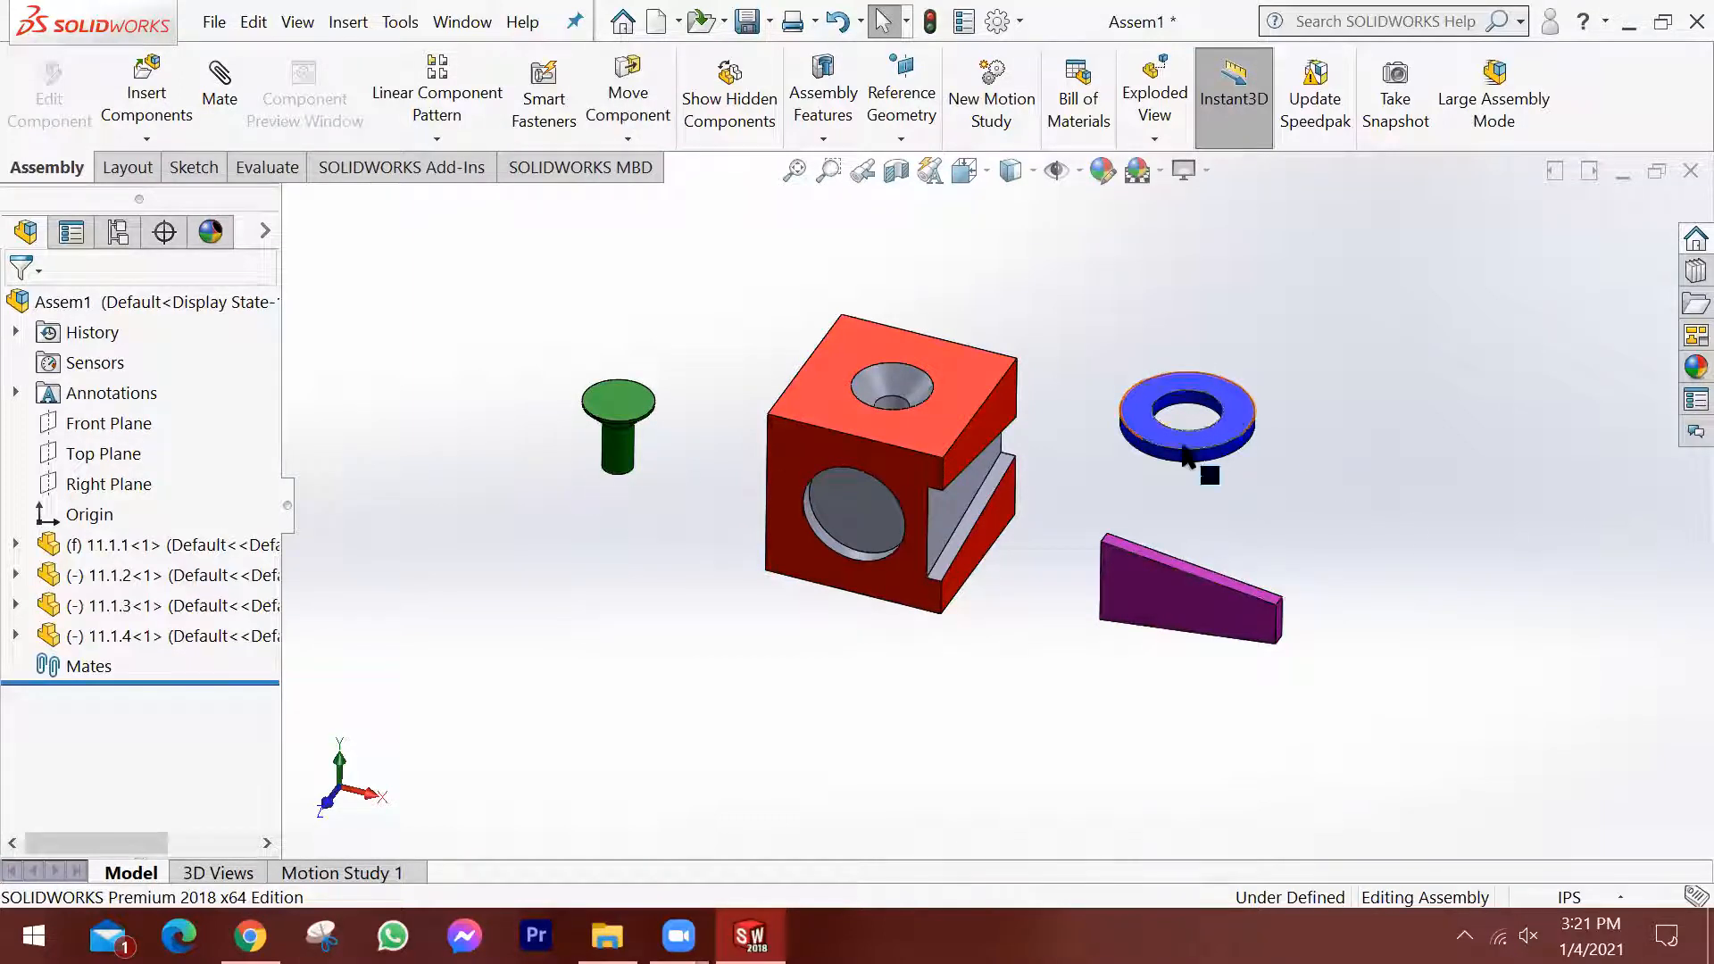
{"action": "scroll", "coordinate": [1187, 451], "scroll_direction": "down", "scroll_amount": 3}
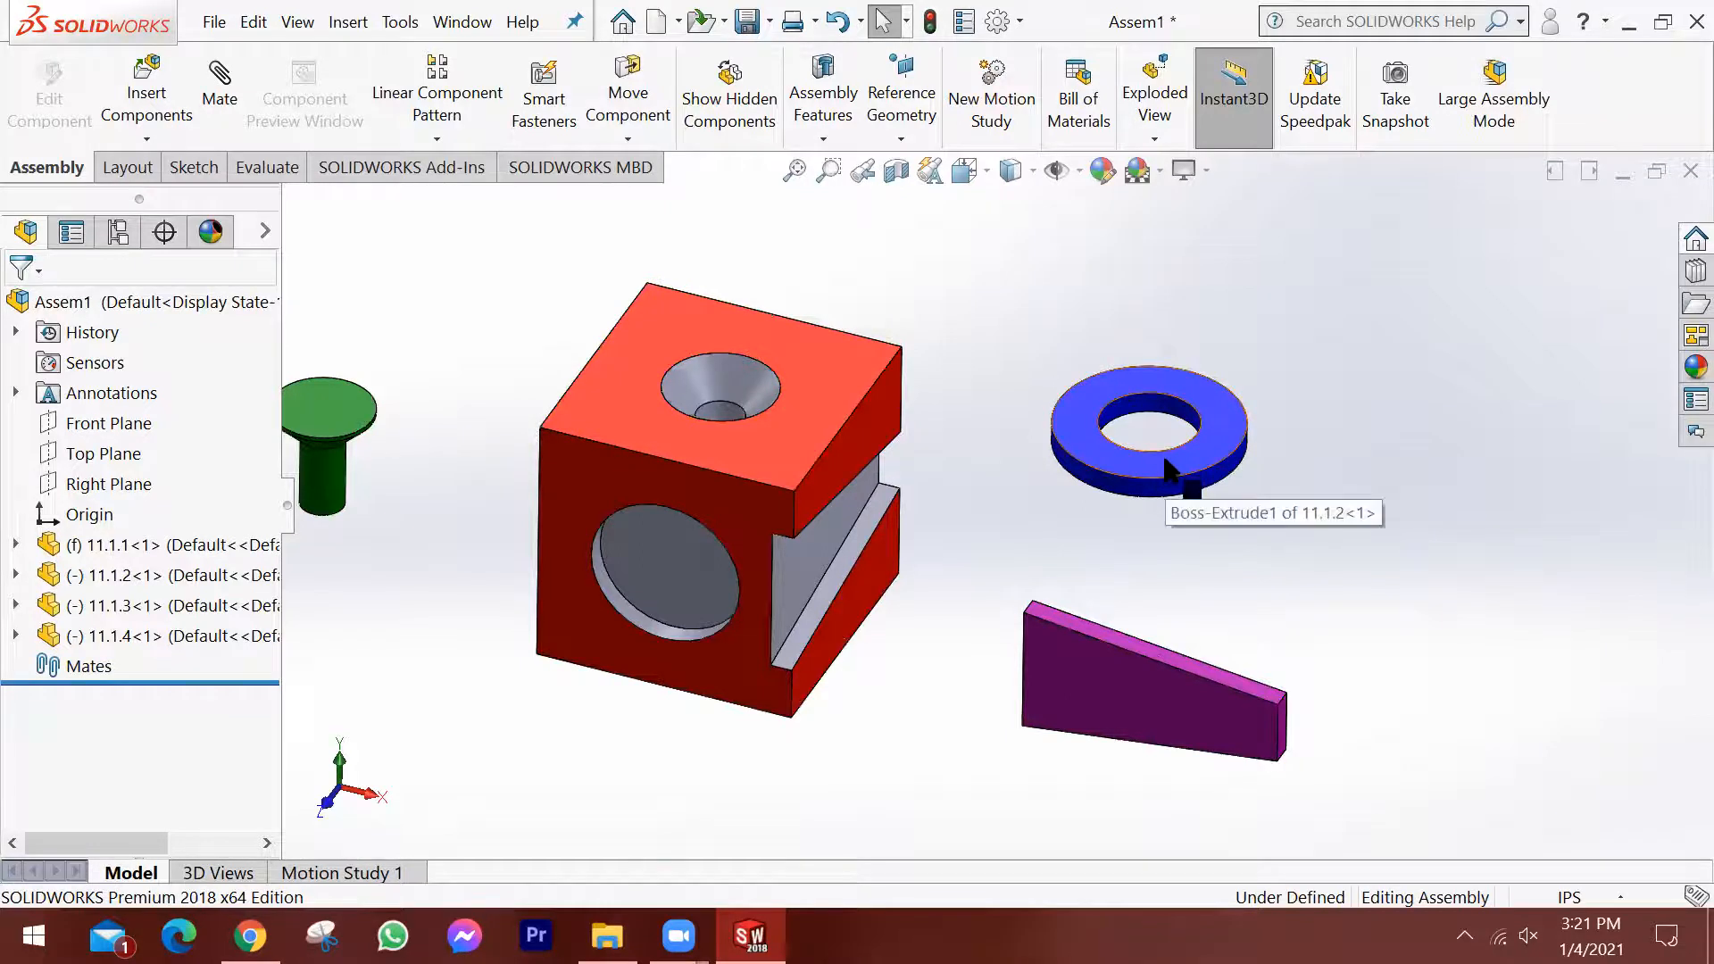
Shift the blue ring 11.1.2 slightly and rotate it into a tilted orientation.
{"action": "scroll", "coordinate": [1165, 469], "scroll_direction": "up", "scroll_amount": 2}
{"action": "scroll", "coordinate": [1098, 500], "scroll_direction": "down", "scroll_amount": 2}
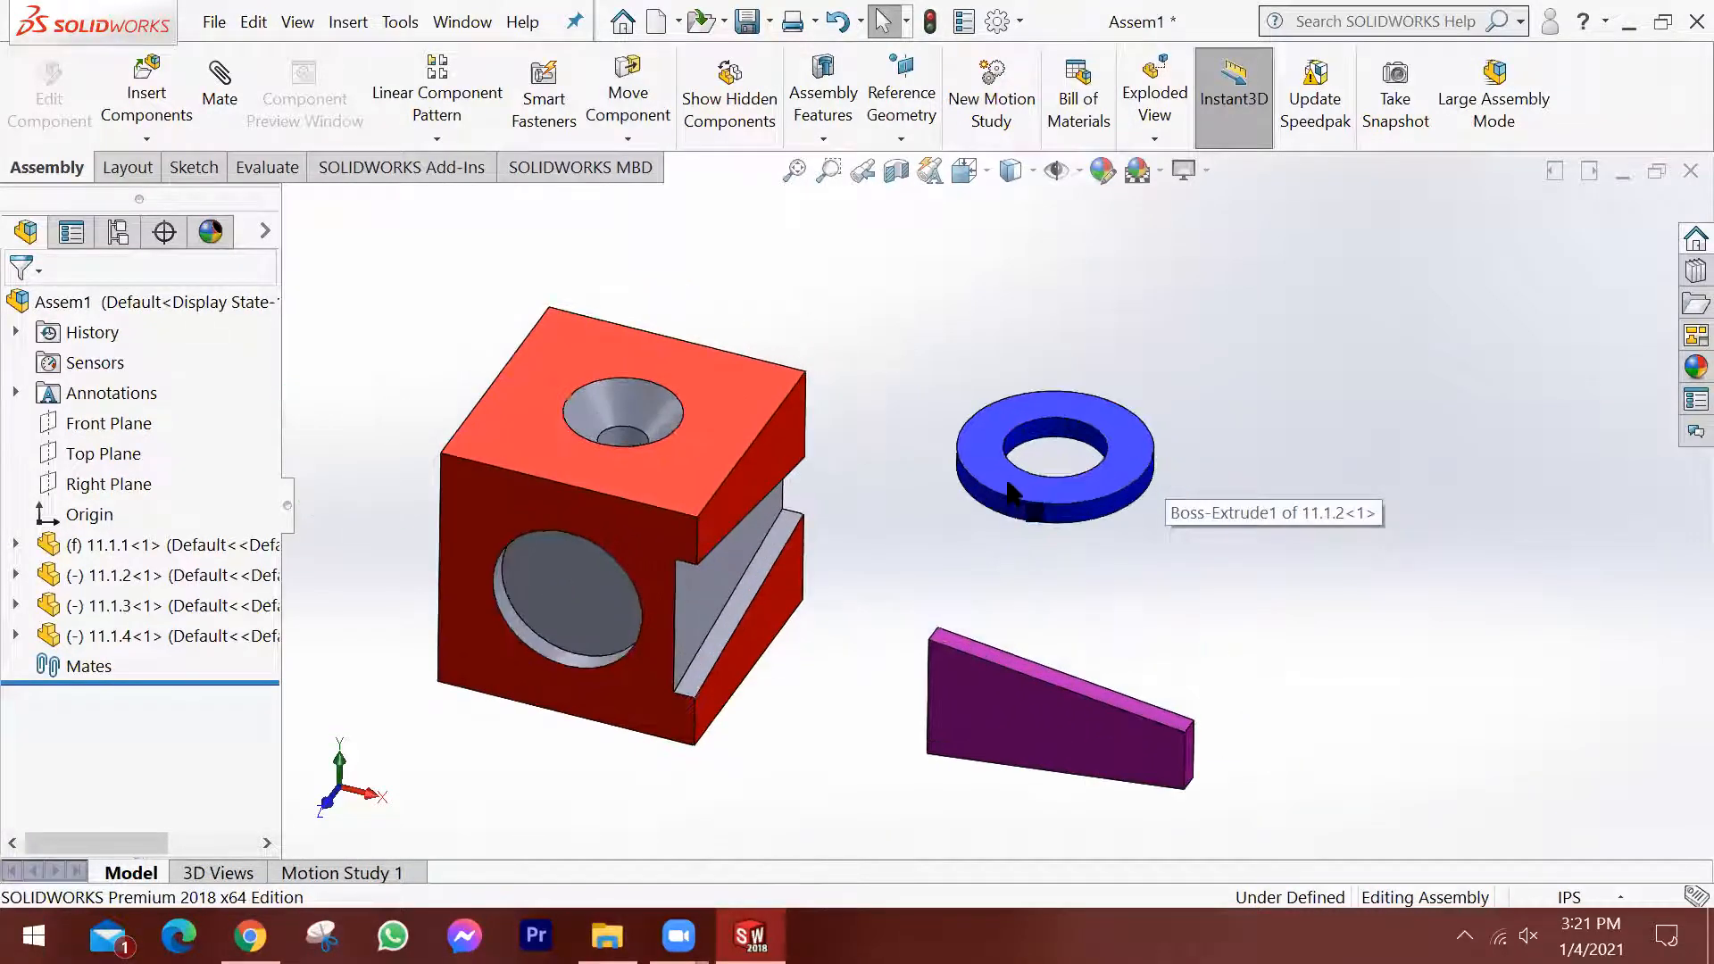
{"action": "mouse_move", "coordinate": [1096, 497]}
{"action": "left_mouse_down"}
{"action": "mouse_move", "coordinate": [1048, 471]}
{"action": "mouse_move", "coordinate": [1017, 578]}
{"action": "mouse_move", "coordinate": [1113, 467]}
{"action": "mouse_move", "coordinate": [1100, 609]}
{"action": "mouse_move", "coordinate": [1142, 432]}
{"action": "mouse_move", "coordinate": [1060, 574]}
{"action": "mouse_move", "coordinate": [1282, 474]}
{"action": "mouse_move", "coordinate": [1026, 509]}
{"action": "mouse_move", "coordinate": [1254, 554]}
{"action": "mouse_move", "coordinate": [1152, 397]}
{"action": "mouse_move", "coordinate": [1152, 482]}
{"action": "mouse_move", "coordinate": [1111, 500]}
{"action": "left_mouse_up"}
{"action": "left_click", "coordinate": [1280, 468]}
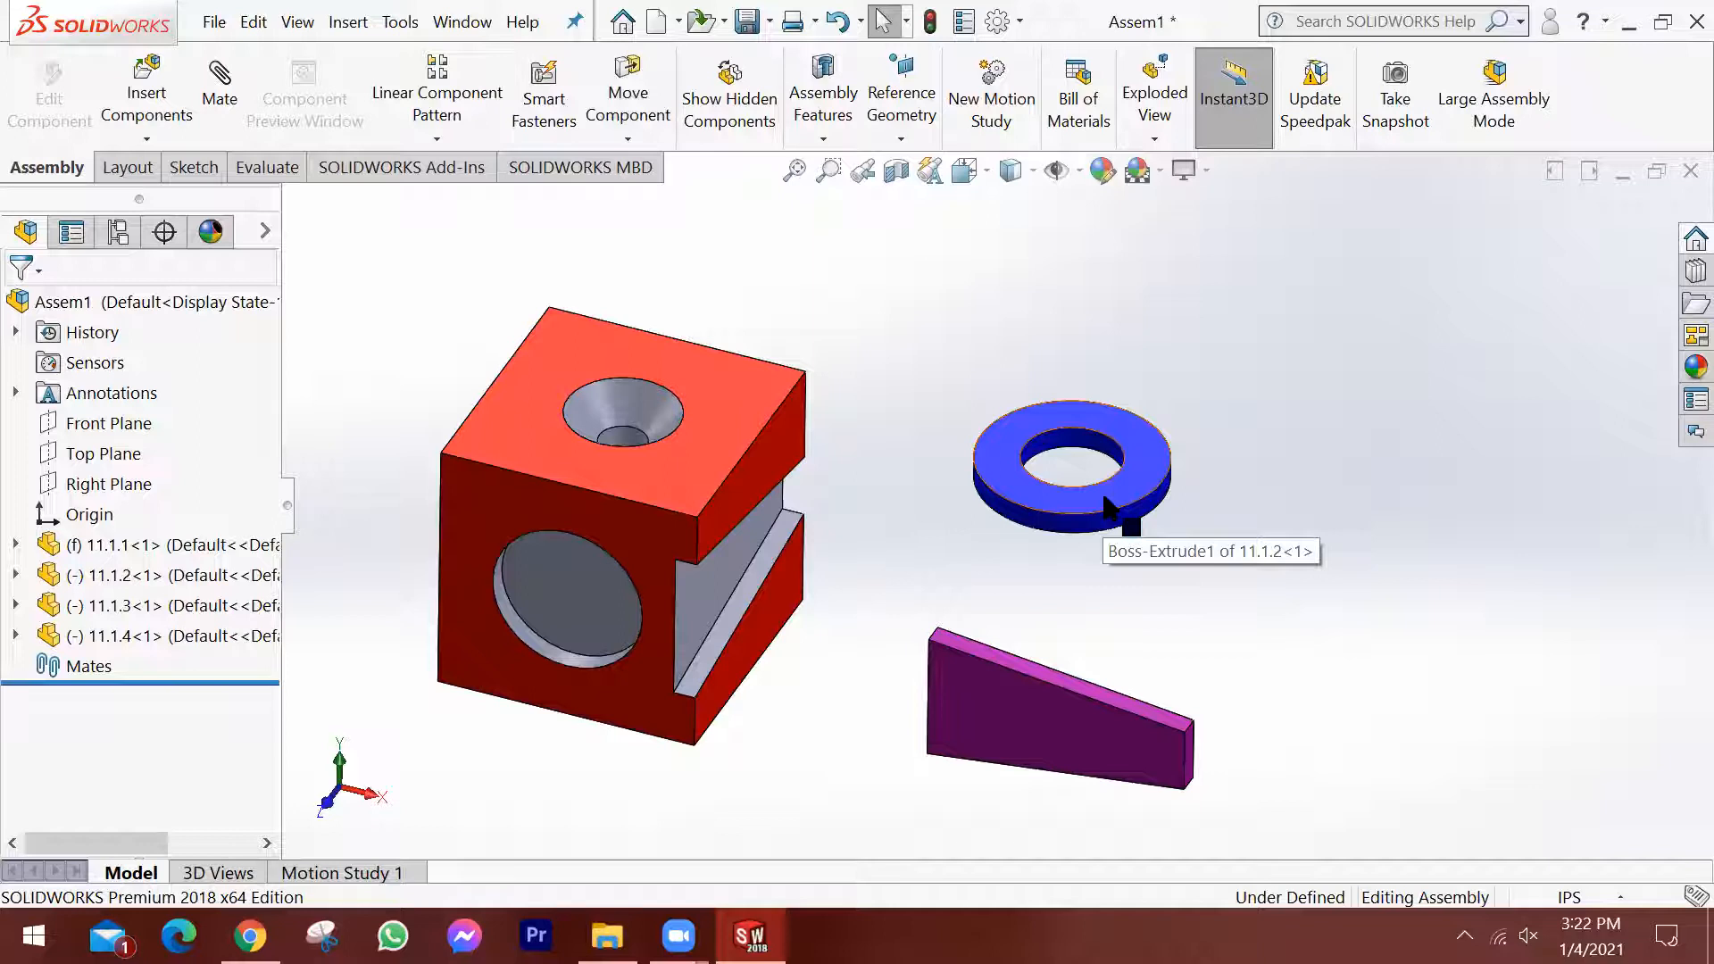
{"action": "right_click_drag", "start_coordinate": [1105, 496], "coordinate": [1144, 478]}
{"action": "key", "text": "Escape"}
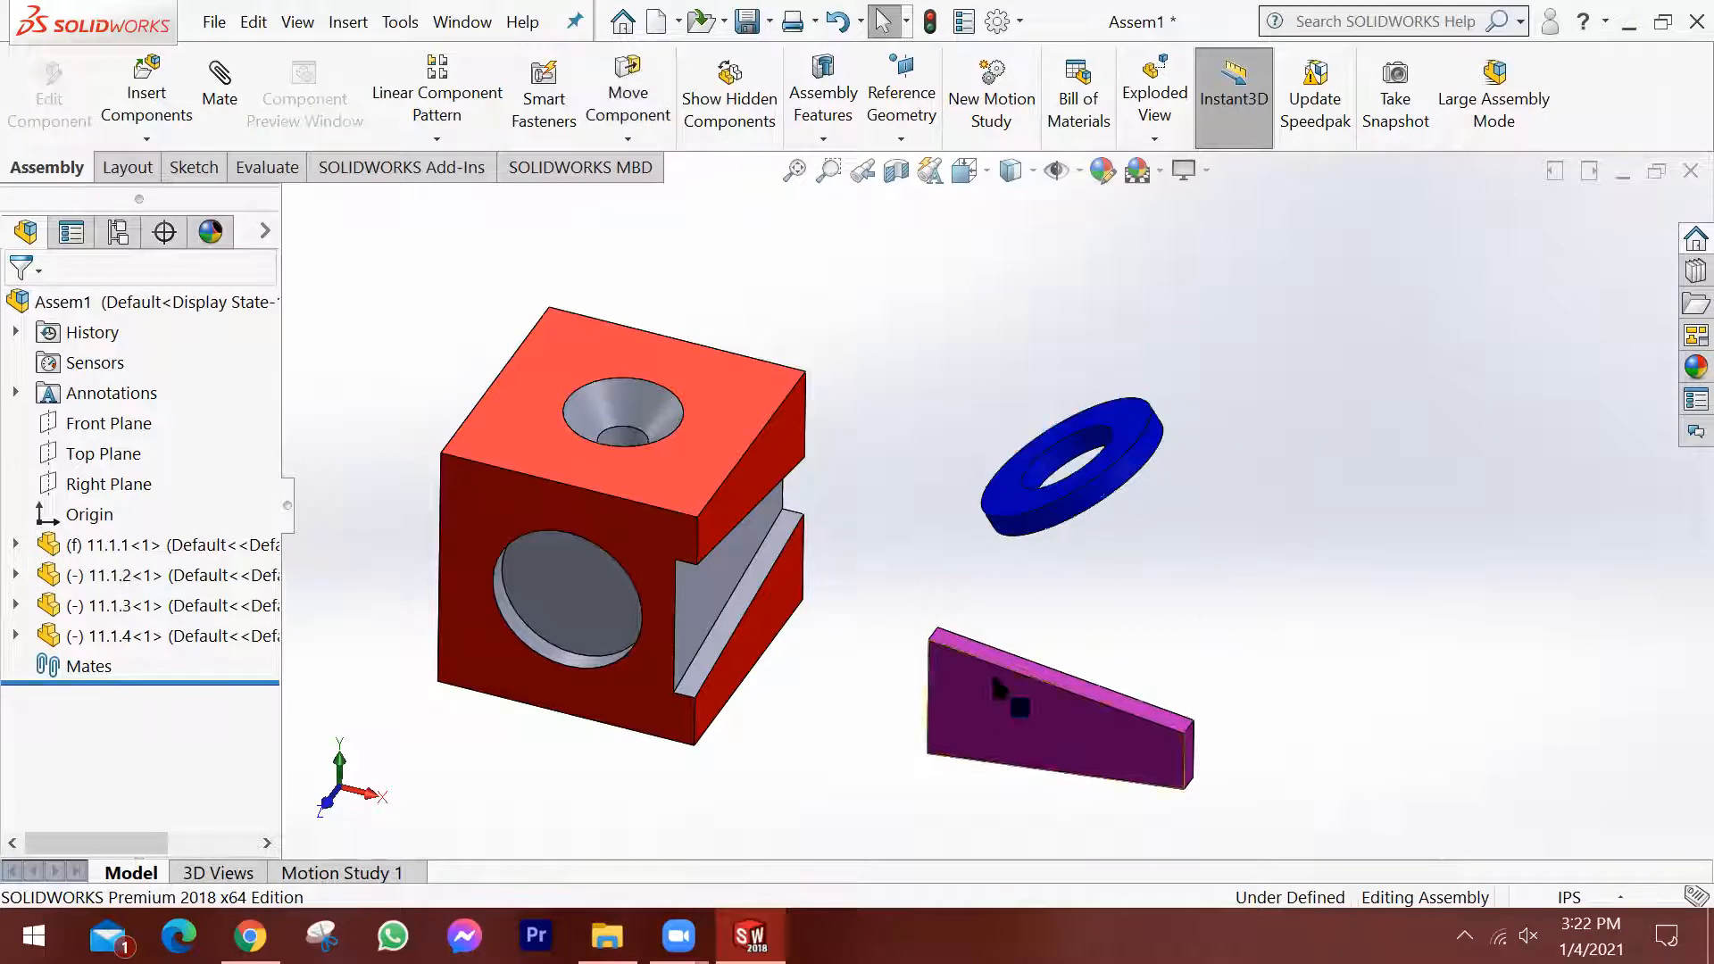
Rotate the green pin 11.1.3 slightly in place beside the block.
{"action": "scroll", "coordinate": [991, 671], "scroll_direction": "up", "scroll_amount": 3}
{"action": "scroll", "coordinate": [509, 518], "scroll_direction": "down", "scroll_amount": 4}
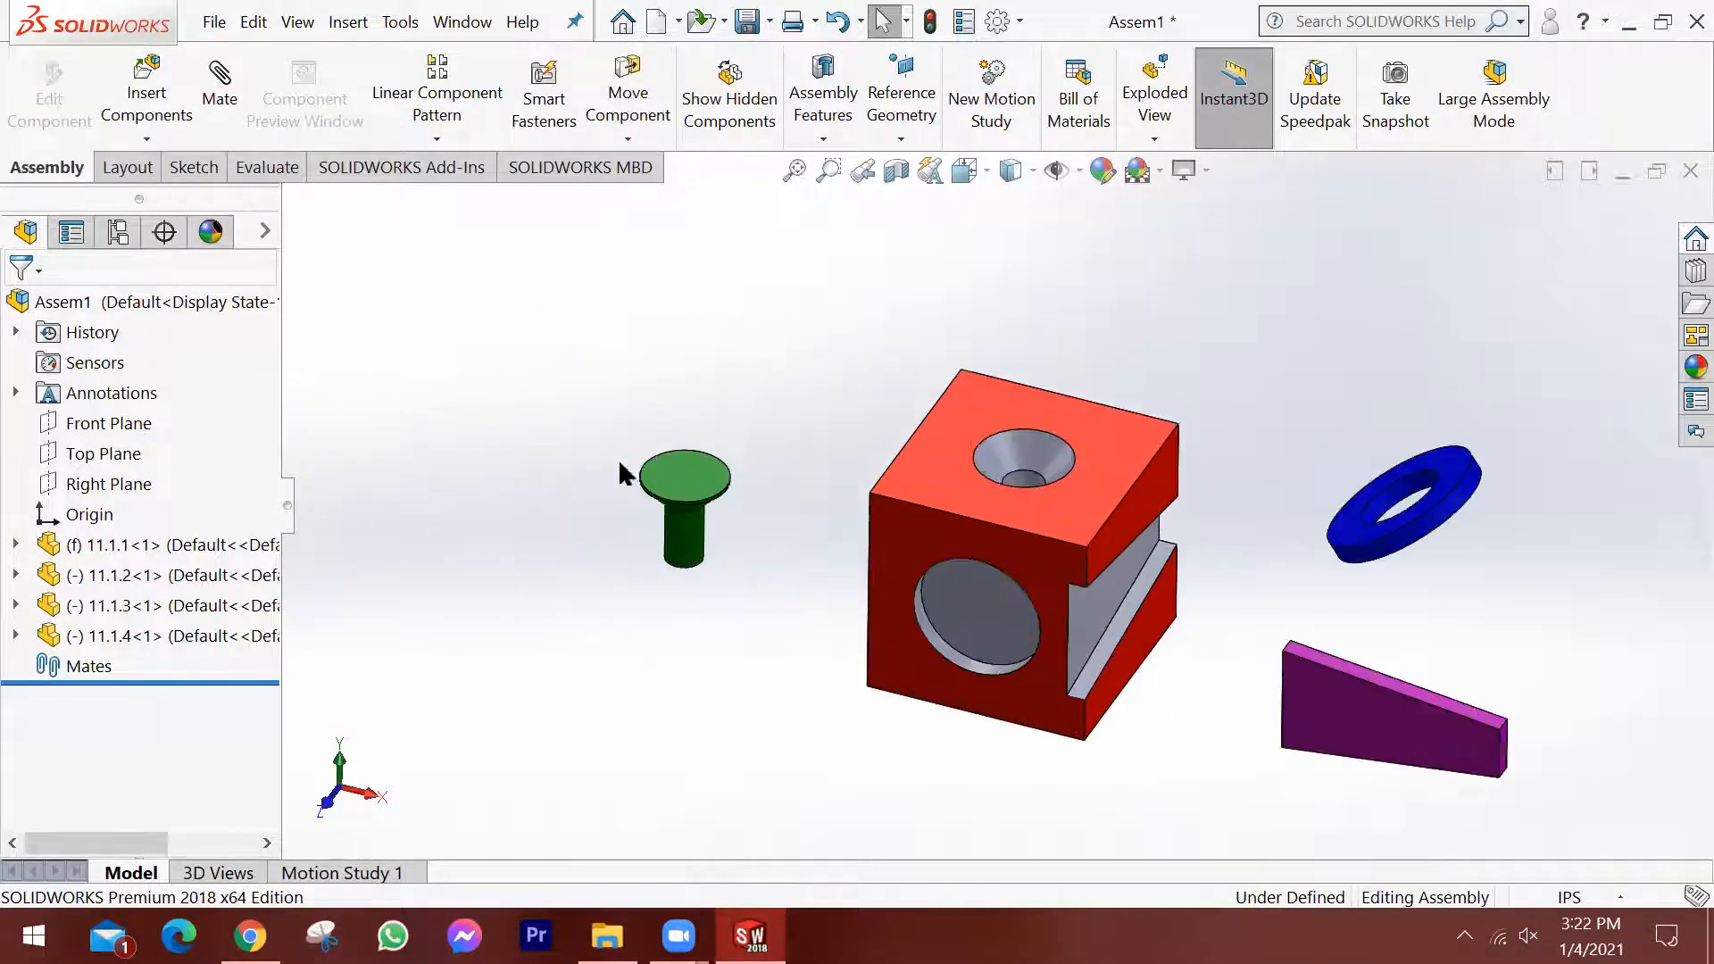
{"action": "right_click_drag", "start_coordinate": [724, 493], "coordinate": [873, 241]}
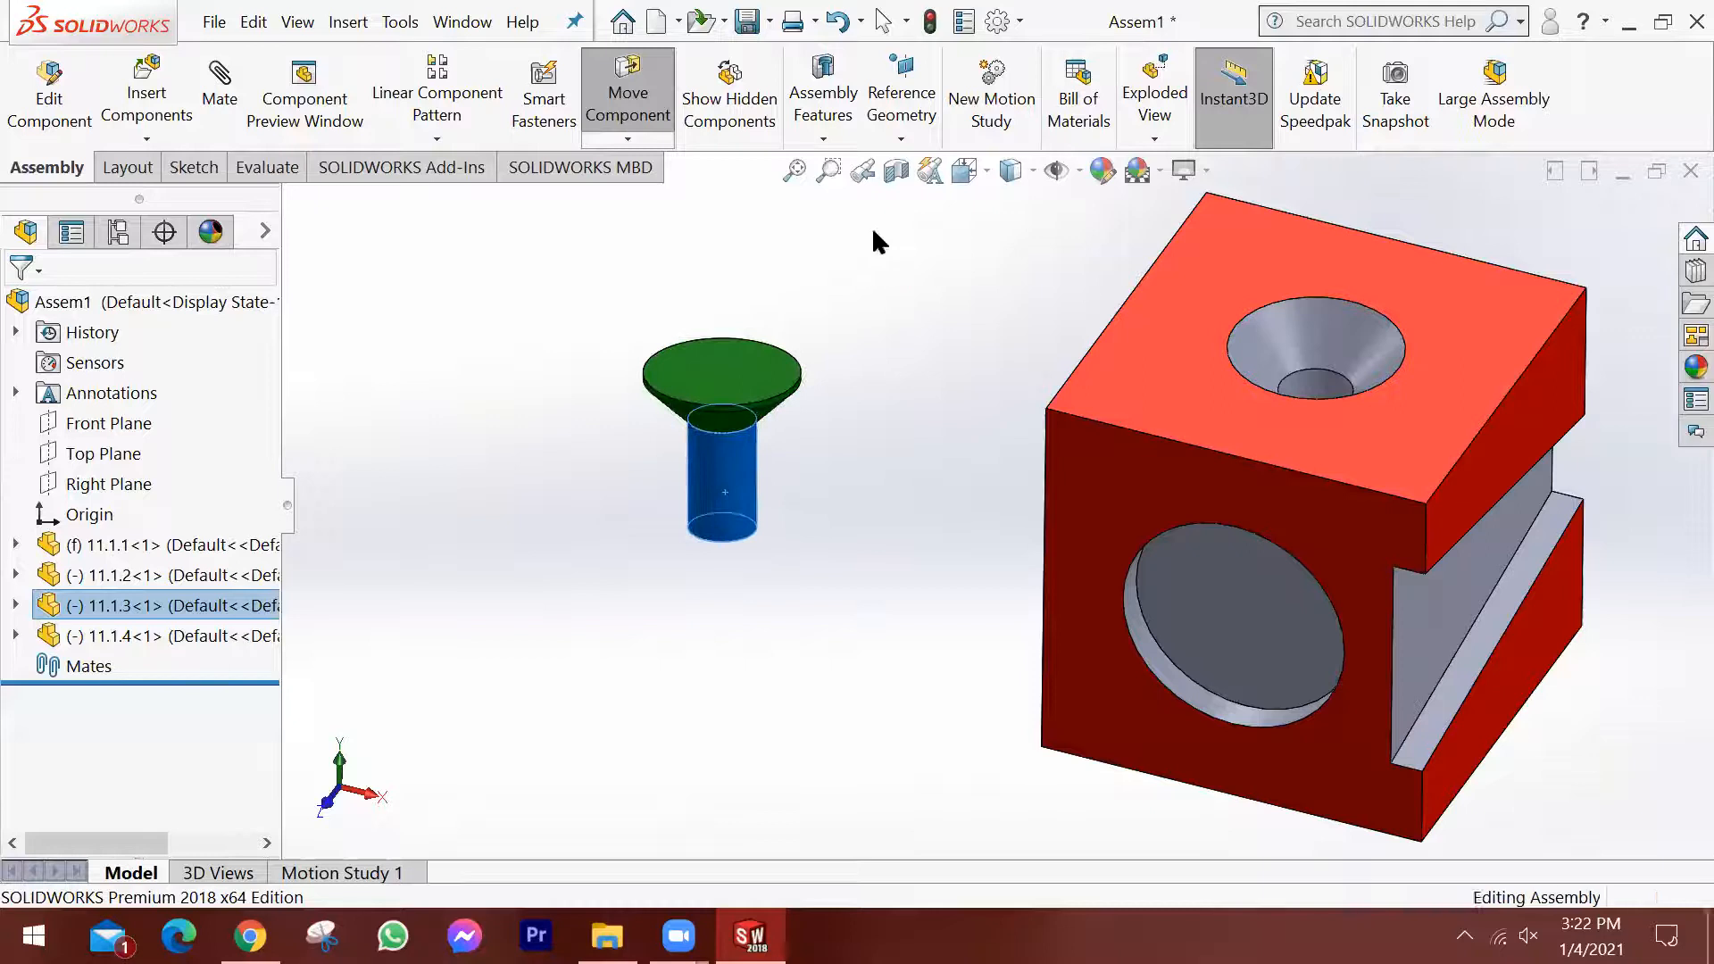
{"action": "left_click", "coordinate": [856, 523]}
{"action": "scroll", "coordinate": [1247, 477], "scroll_direction": "up", "scroll_amount": 3}
{"action": "scroll", "coordinate": [1244, 467], "scroll_direction": "up", "scroll_amount": 1}
{"action": "scroll", "coordinate": [1501, 539], "scroll_direction": "up", "scroll_amount": 2}
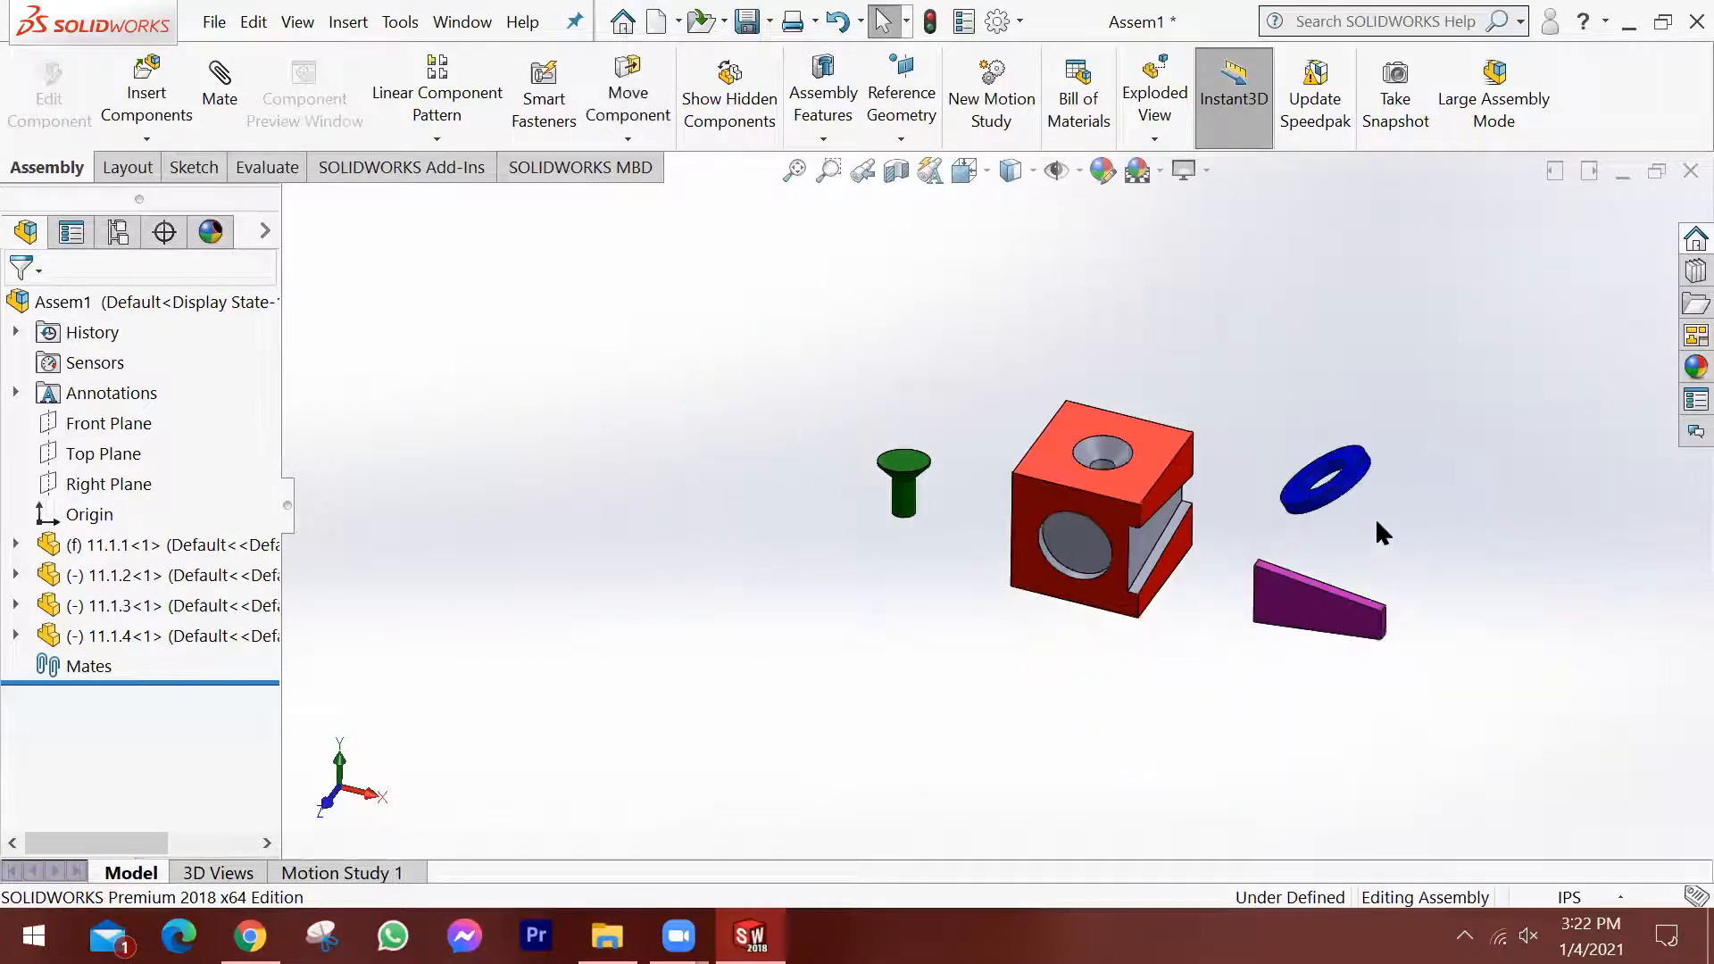
{"action": "scroll", "coordinate": [1376, 518], "scroll_direction": "down", "scroll_amount": 3}
{"action": "scroll", "coordinate": [648, 596], "scroll_direction": "up", "scroll_amount": 1}
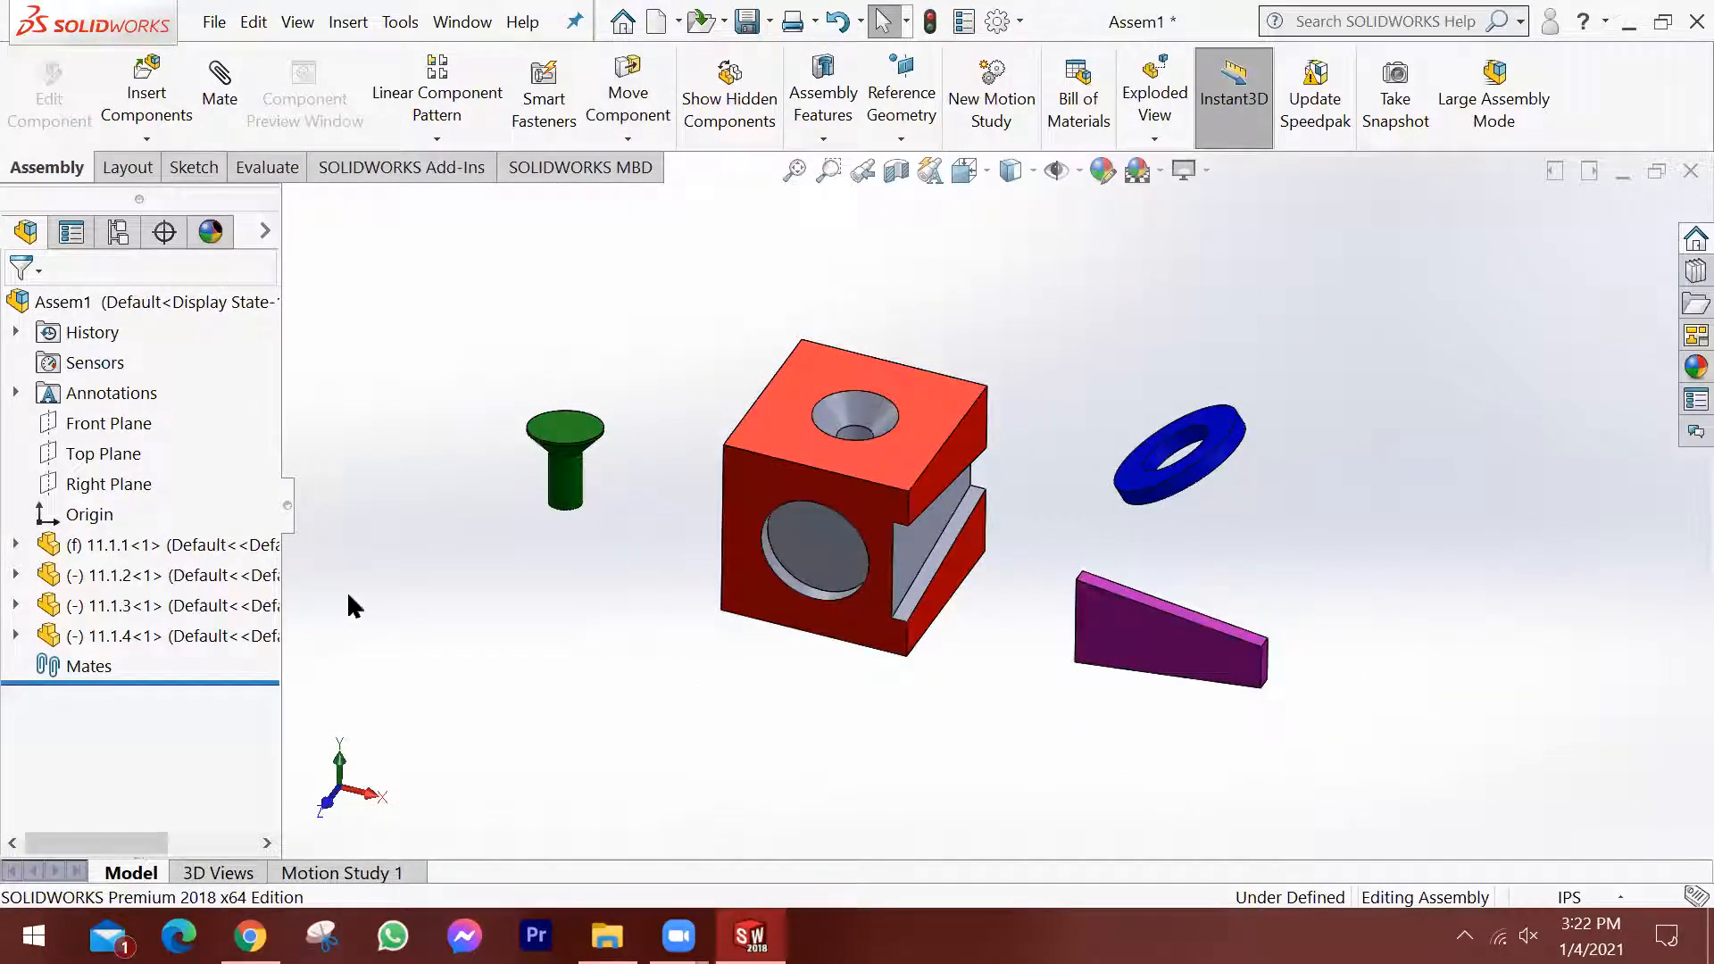
Highlight components 11.1.1, 11.1.2, 11.1.3 and 11.1.4 one after another to identify each part in the model.
{"action": "left_click", "coordinate": [151, 544]}
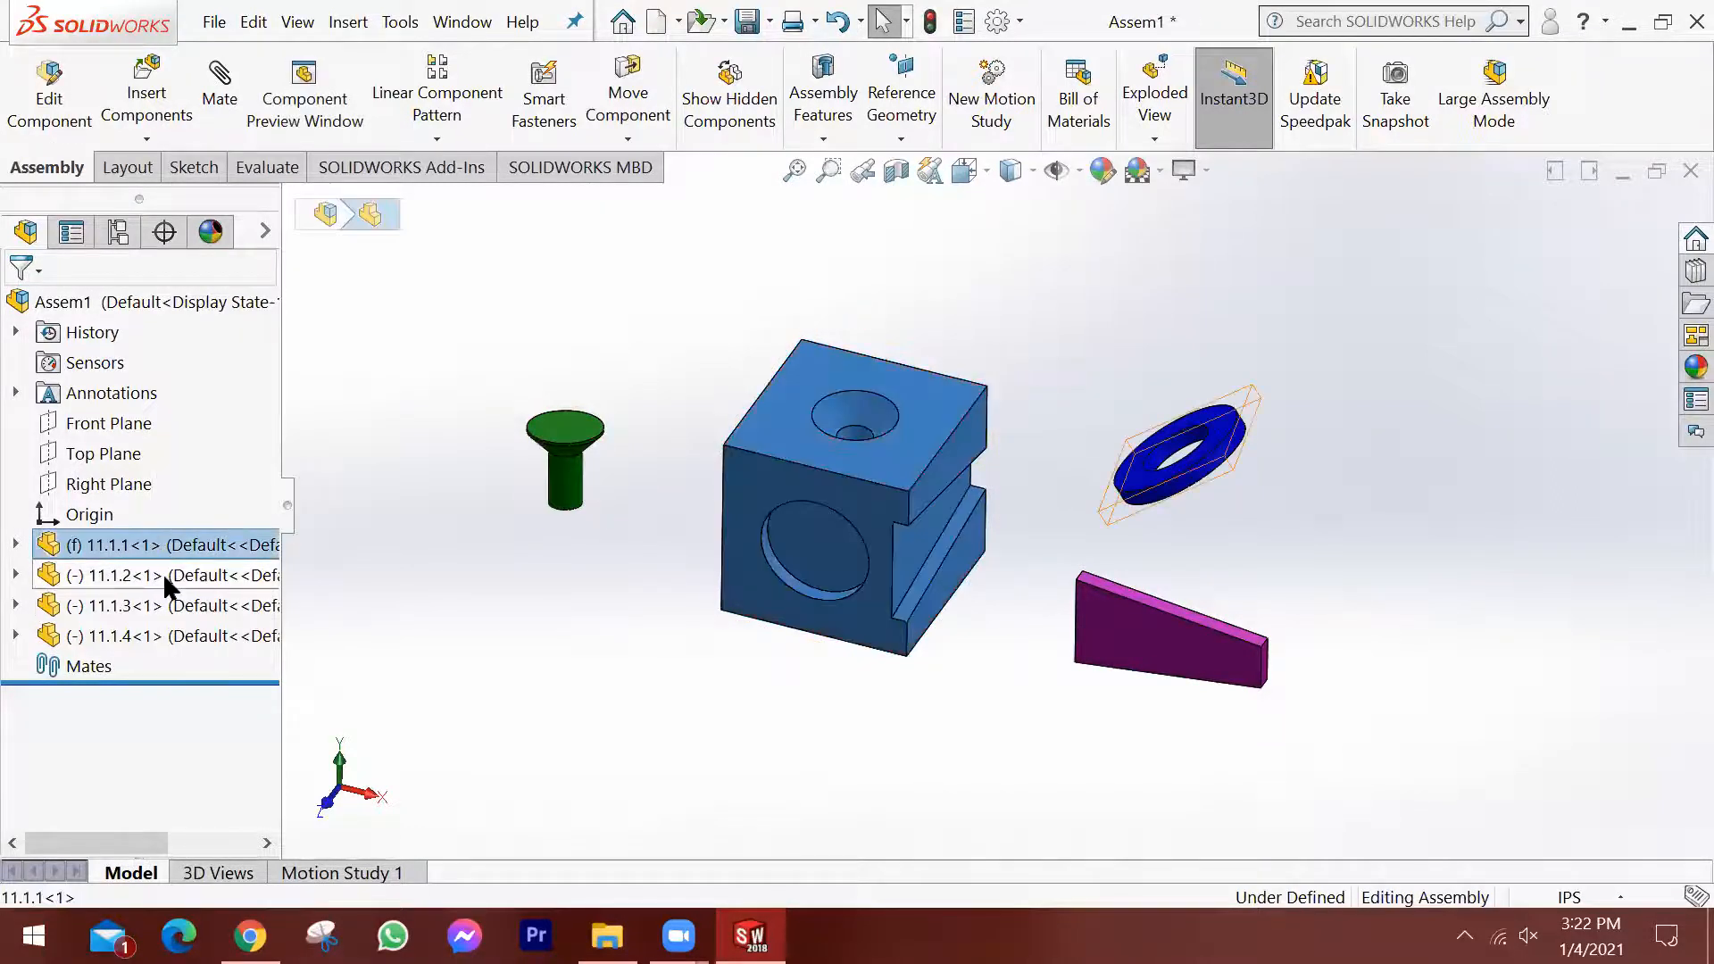
{"action": "left_click", "coordinate": [163, 573]}
{"action": "left_click", "coordinate": [158, 613]}
{"action": "left_click", "coordinate": [158, 632]}
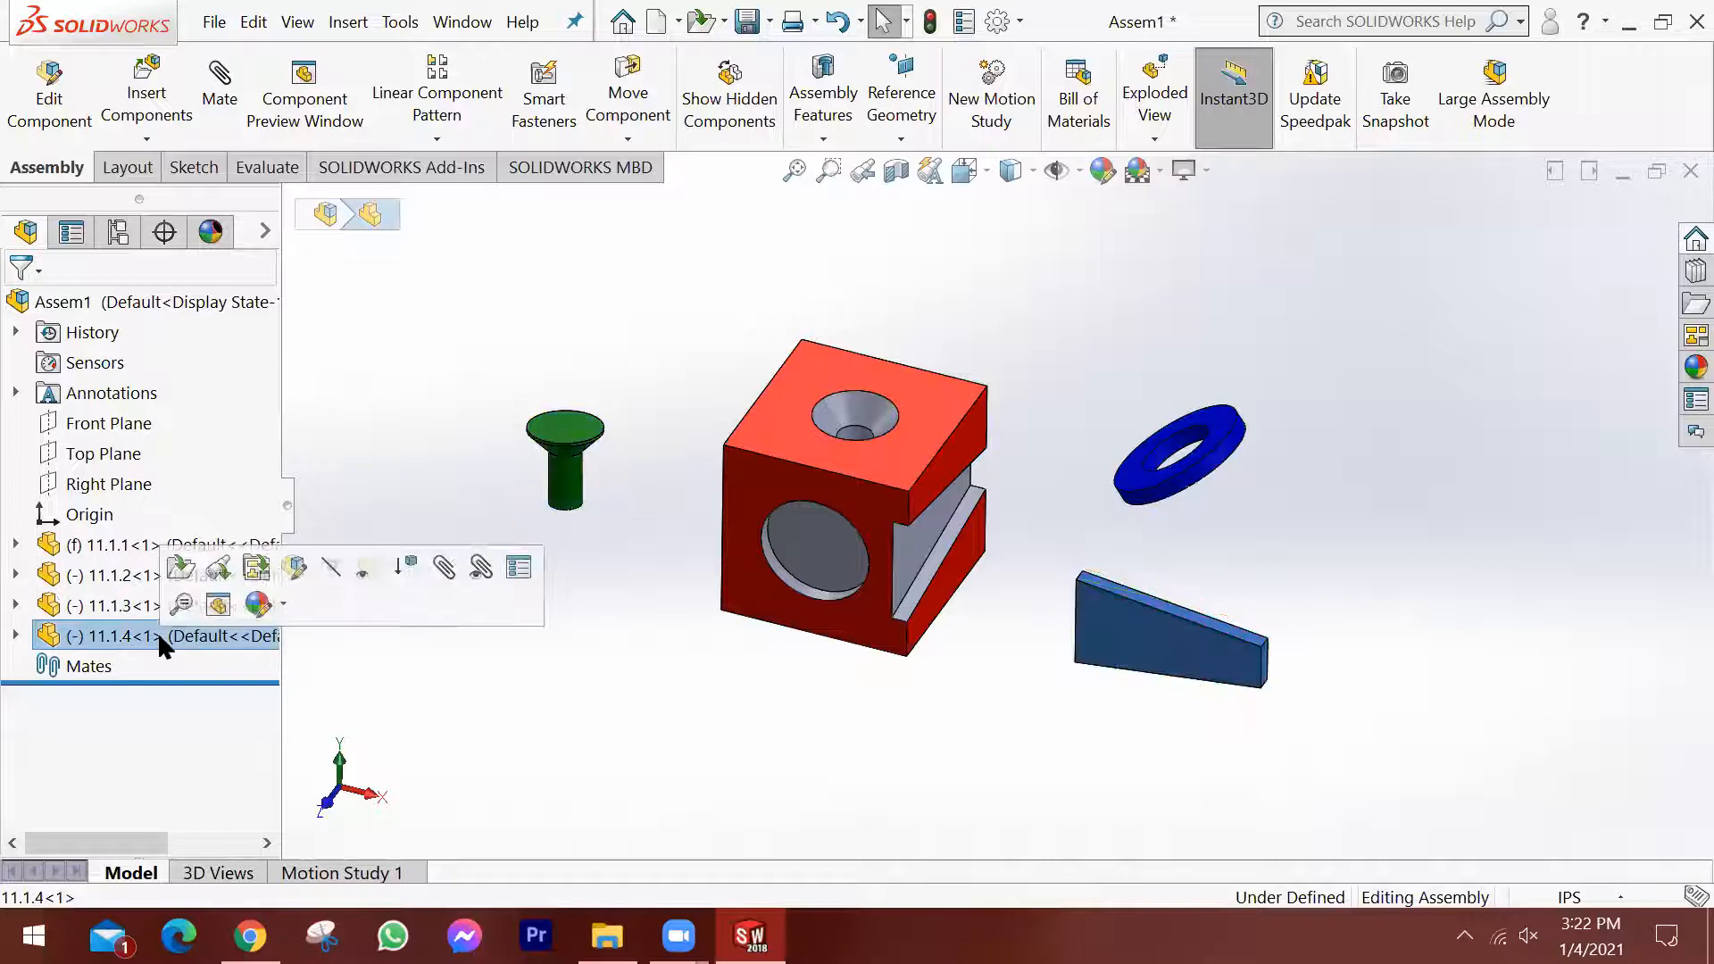
{"action": "left_click", "coordinate": [114, 547]}
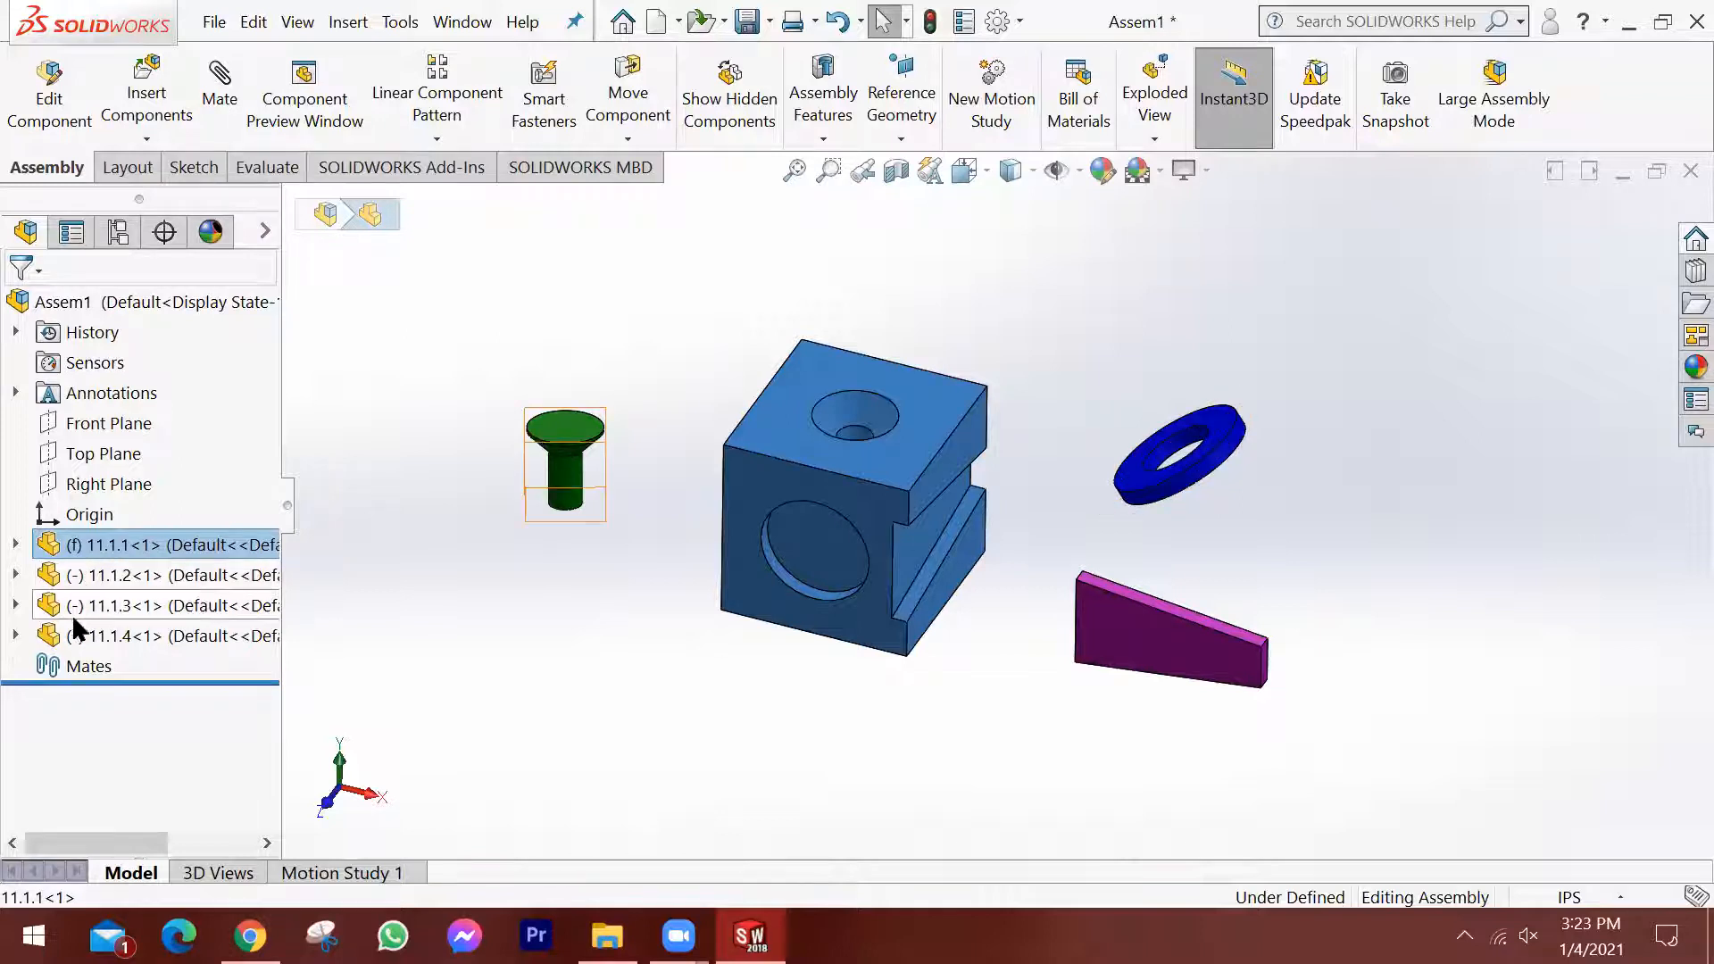
{"action": "left_click", "coordinate": [593, 630]}
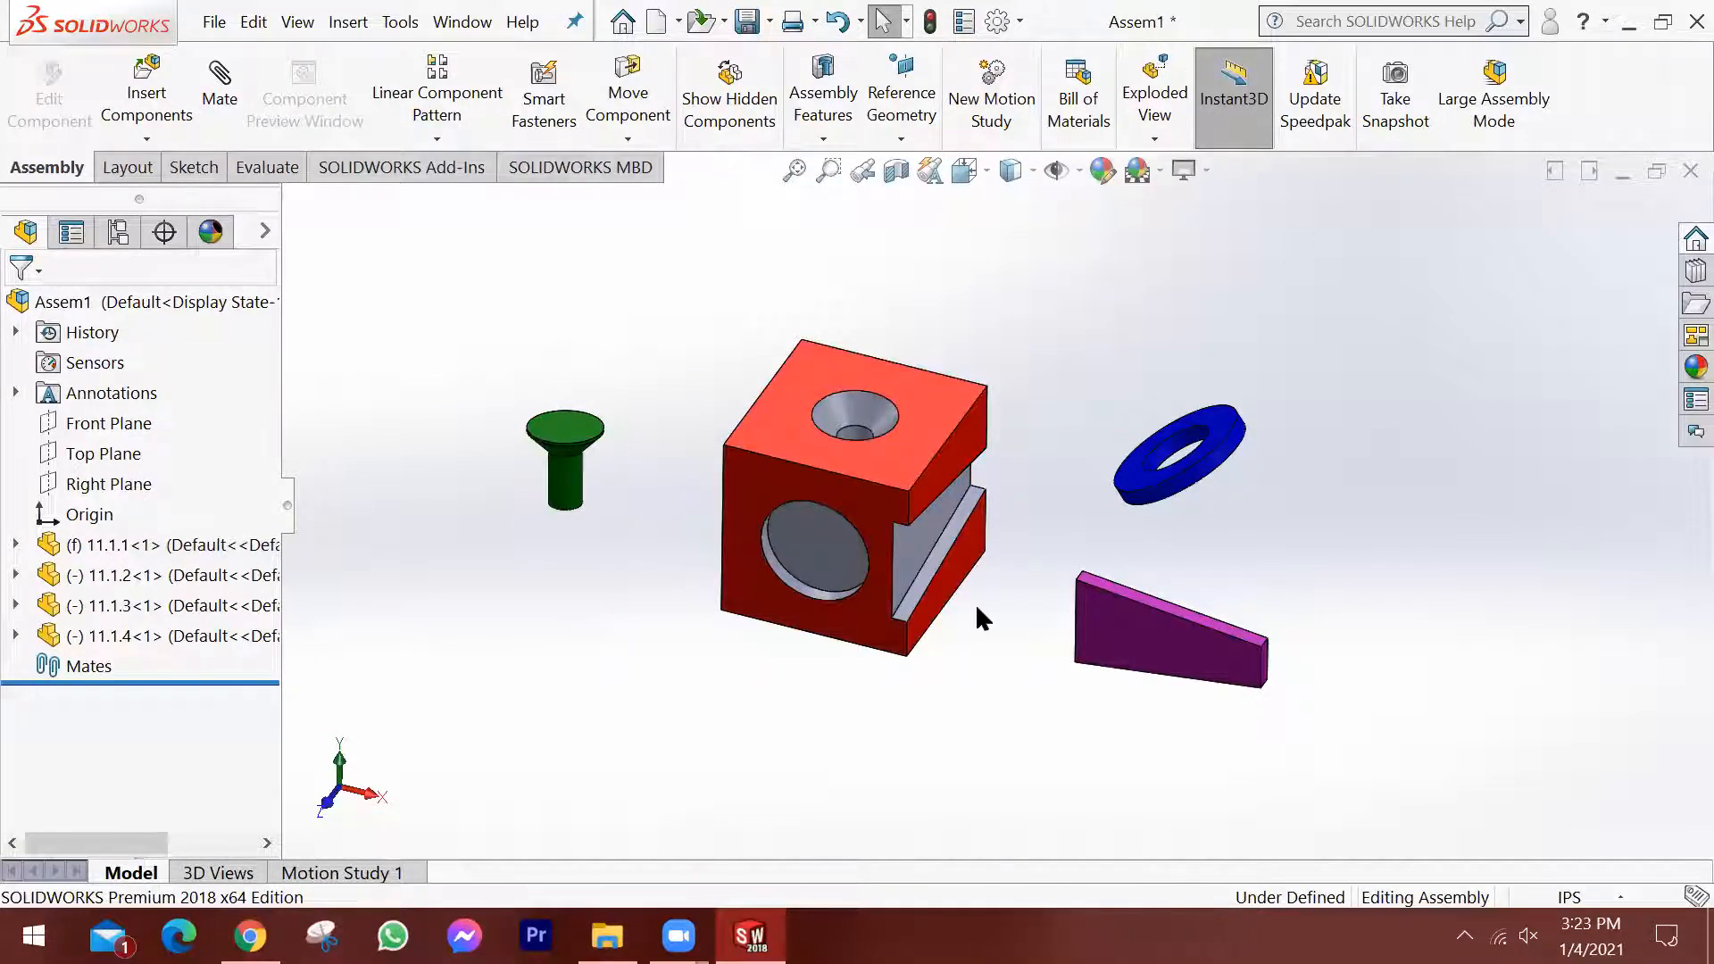
Move the green pin 11.1.3 from beside the block to above the block's countersunk hole.
{"action": "scroll", "coordinate": [937, 543], "scroll_direction": "down", "scroll_amount": 2}
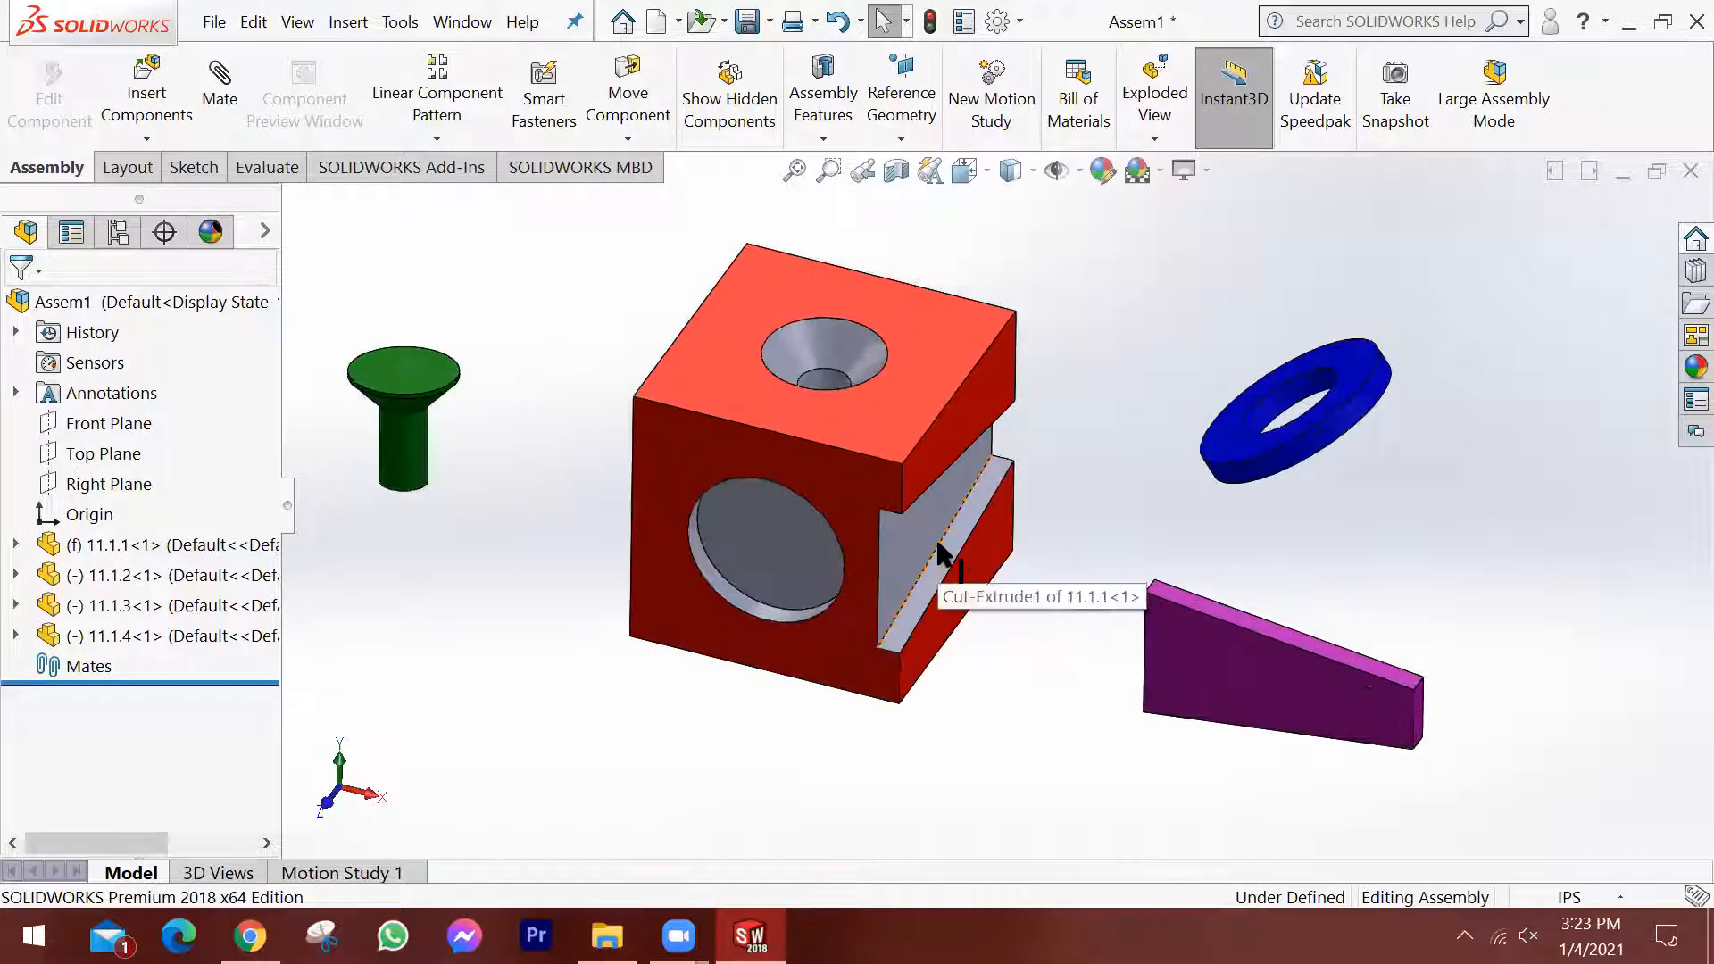
{"action": "scroll", "coordinate": [937, 542], "scroll_direction": "up", "scroll_amount": 2}
{"action": "middle_click_drag", "start_coordinate": [937, 543], "coordinate": [905, 502]}
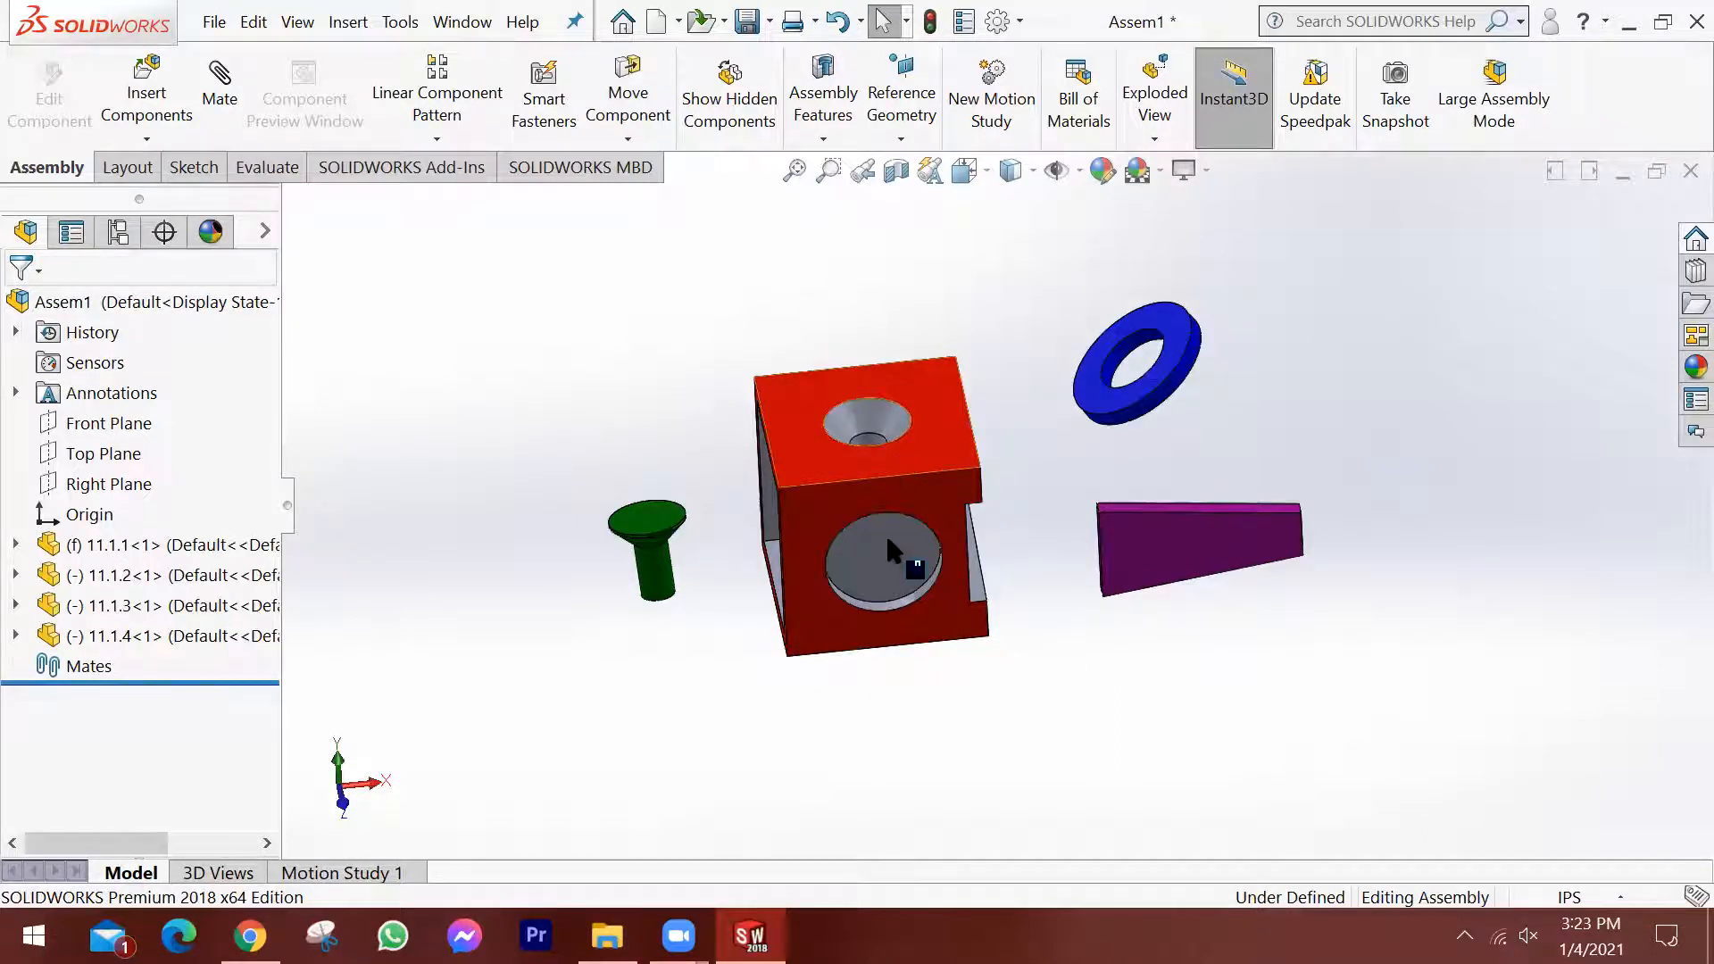
{"action": "middle_click_drag", "start_coordinate": [747, 591], "coordinate": [746, 607]}
{"action": "scroll", "coordinate": [747, 607], "scroll_direction": "up", "scroll_amount": 1}
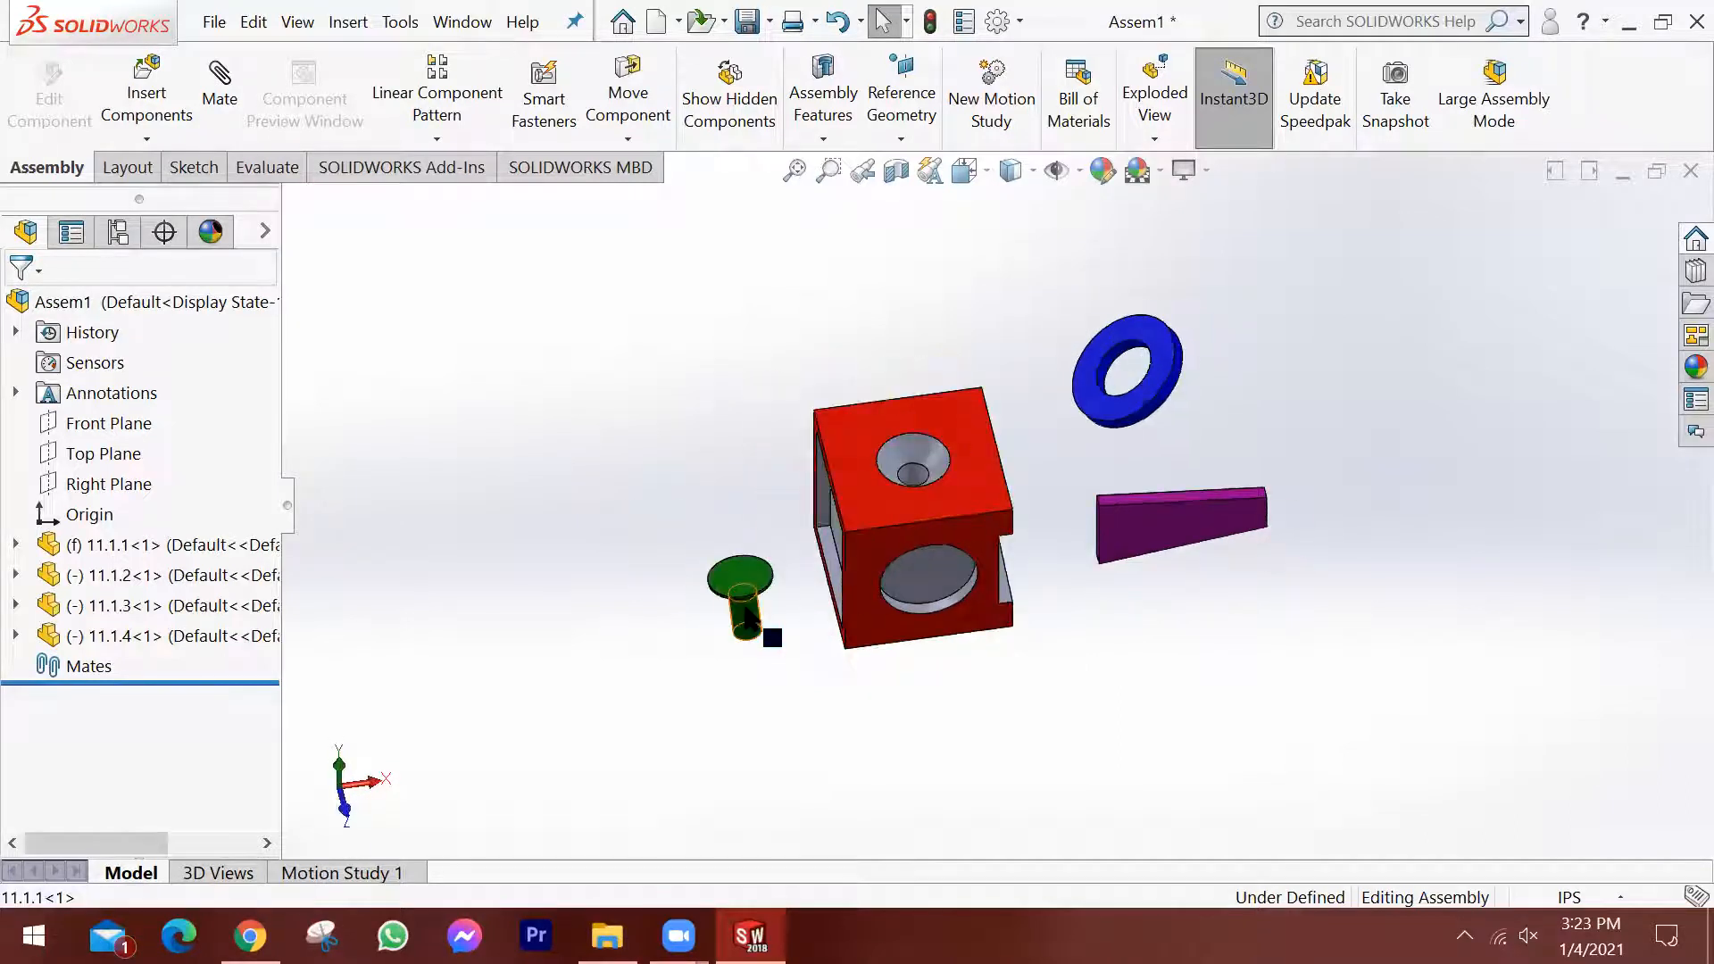
{"action": "left_click_drag", "start_coordinate": [746, 612], "coordinate": [884, 343]}
{"action": "scroll", "coordinate": [923, 421], "scroll_direction": "up", "scroll_amount": 1}
{"action": "scroll", "coordinate": [923, 421], "scroll_direction": "down", "scroll_amount": 4}
{"action": "middle_click_drag", "start_coordinate": [937, 423], "coordinate": [837, 457]}
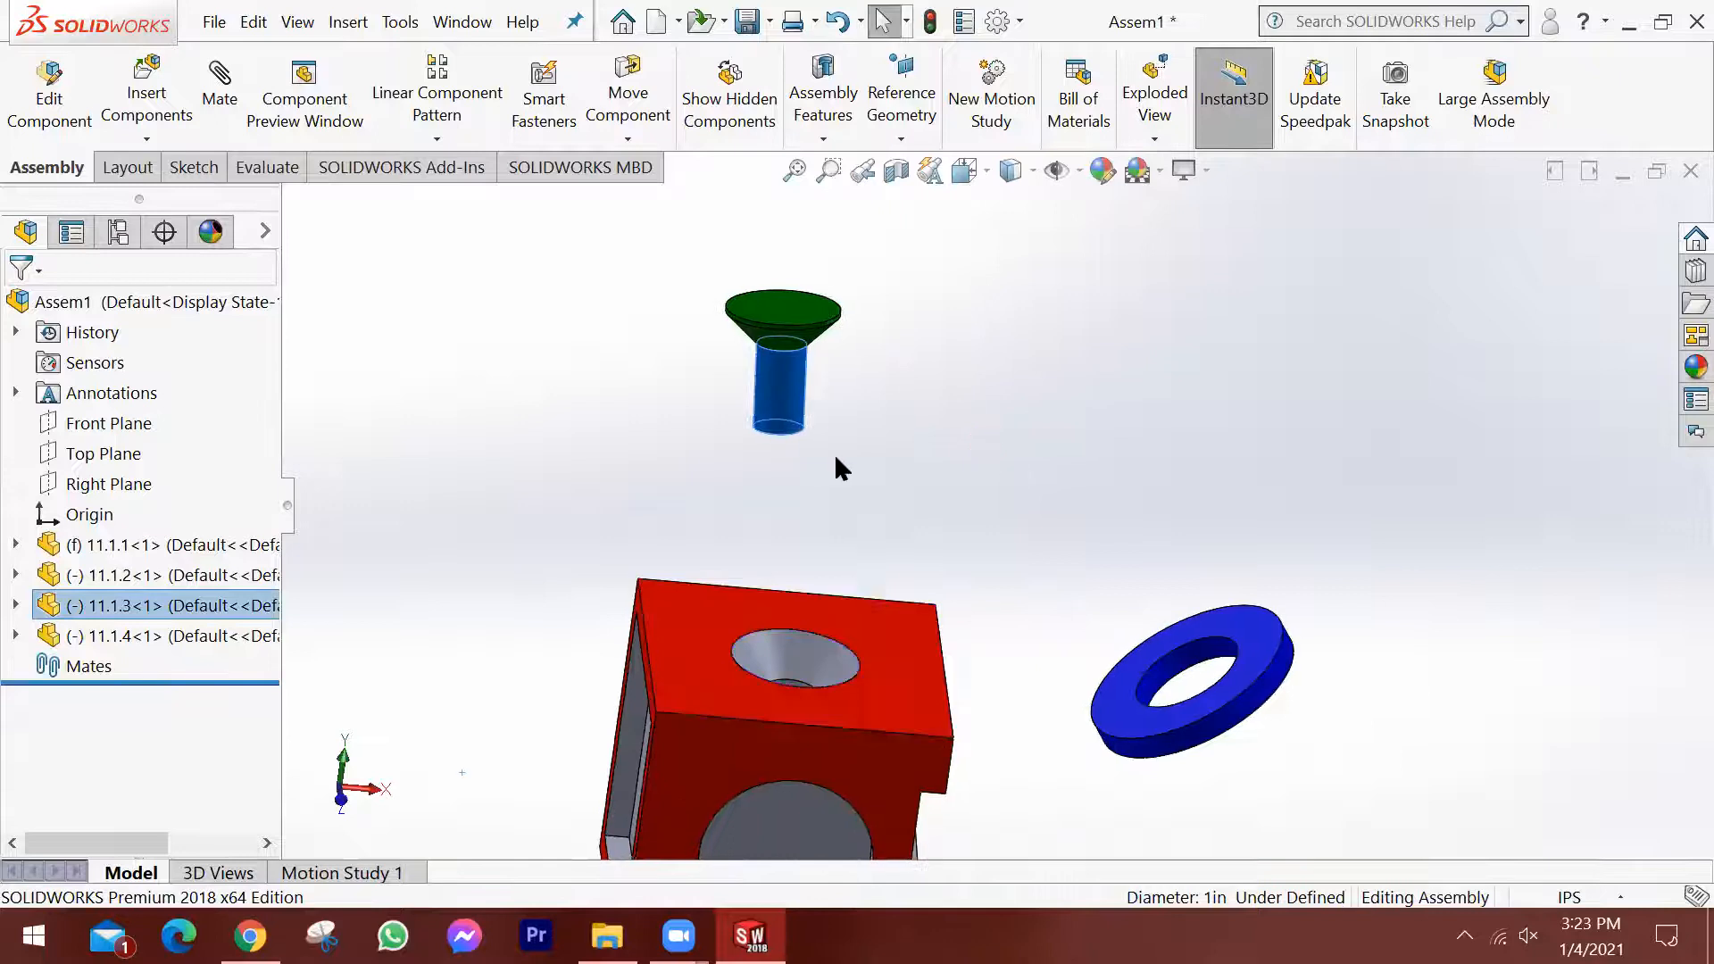
Fine-tune the pin's position over the countersunk hole, checking it from different angles.
{"action": "scroll", "coordinate": [836, 464], "scroll_direction": "up", "scroll_amount": 1}
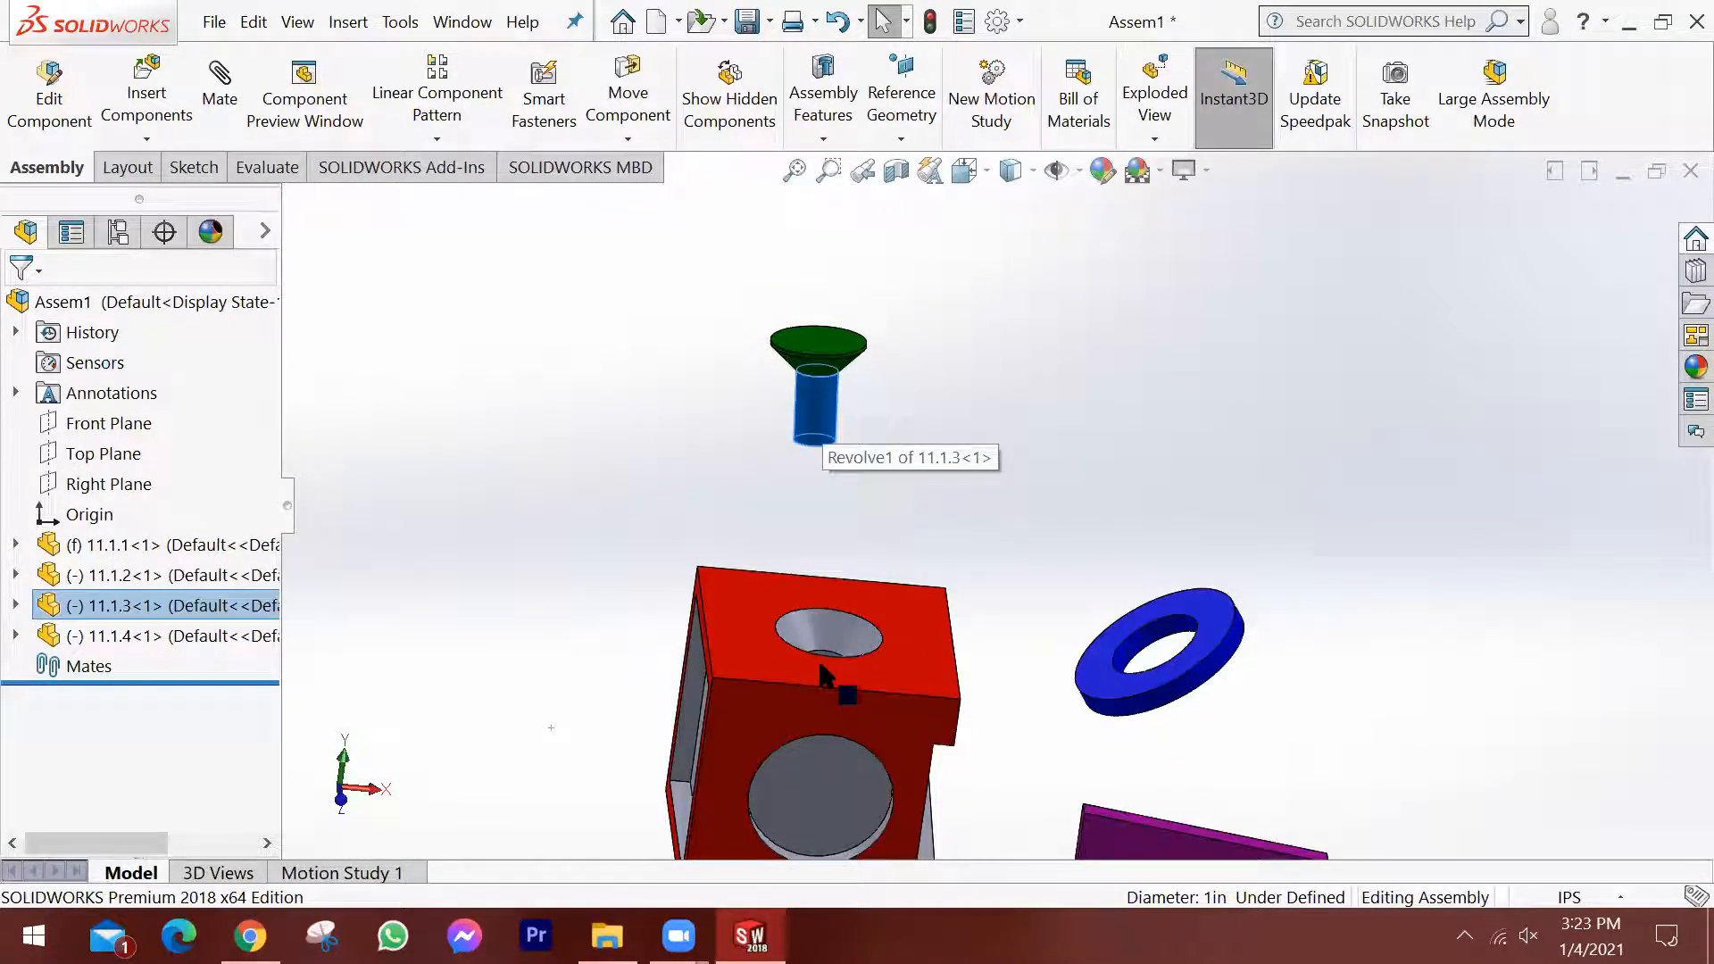
{"action": "middle_click_drag", "start_coordinate": [818, 657], "coordinate": [818, 681]}
{"action": "left_click_drag", "start_coordinate": [847, 595], "coordinate": [840, 406]}
{"action": "left_click", "coordinate": [918, 393]}
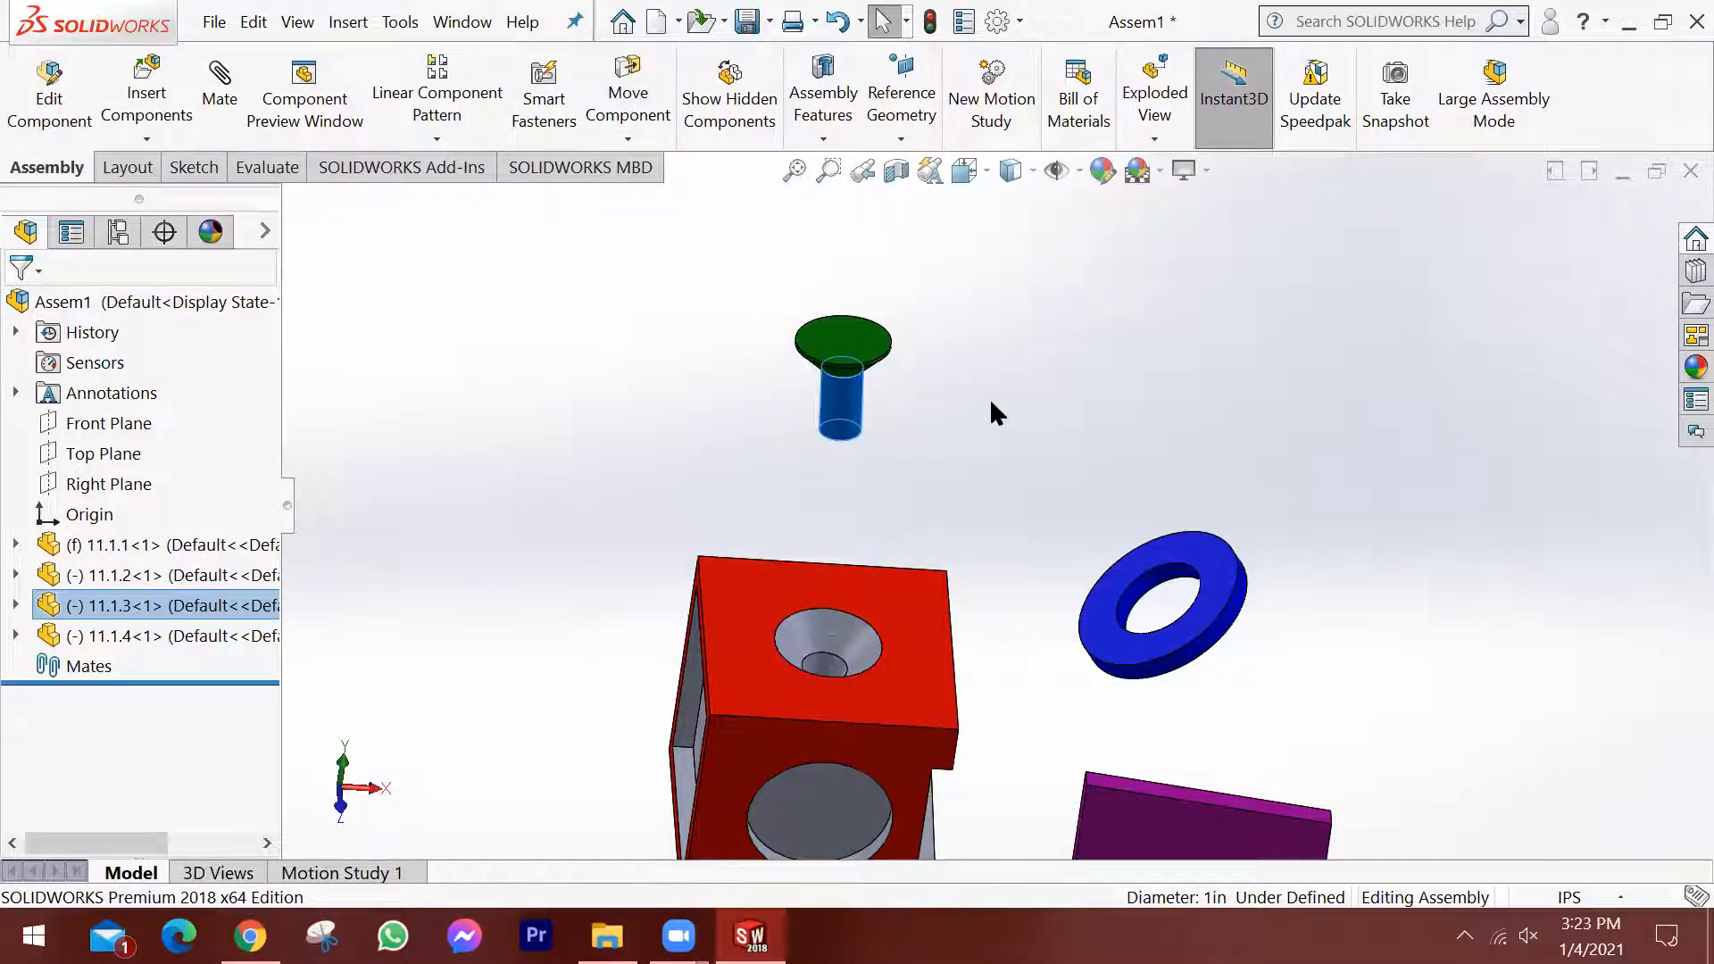
{"action": "left_click", "coordinate": [993, 630]}
{"action": "scroll", "coordinate": [992, 631], "scroll_direction": "up", "scroll_amount": 2}
{"action": "middle_click_drag", "start_coordinate": [992, 632], "coordinate": [920, 675]}
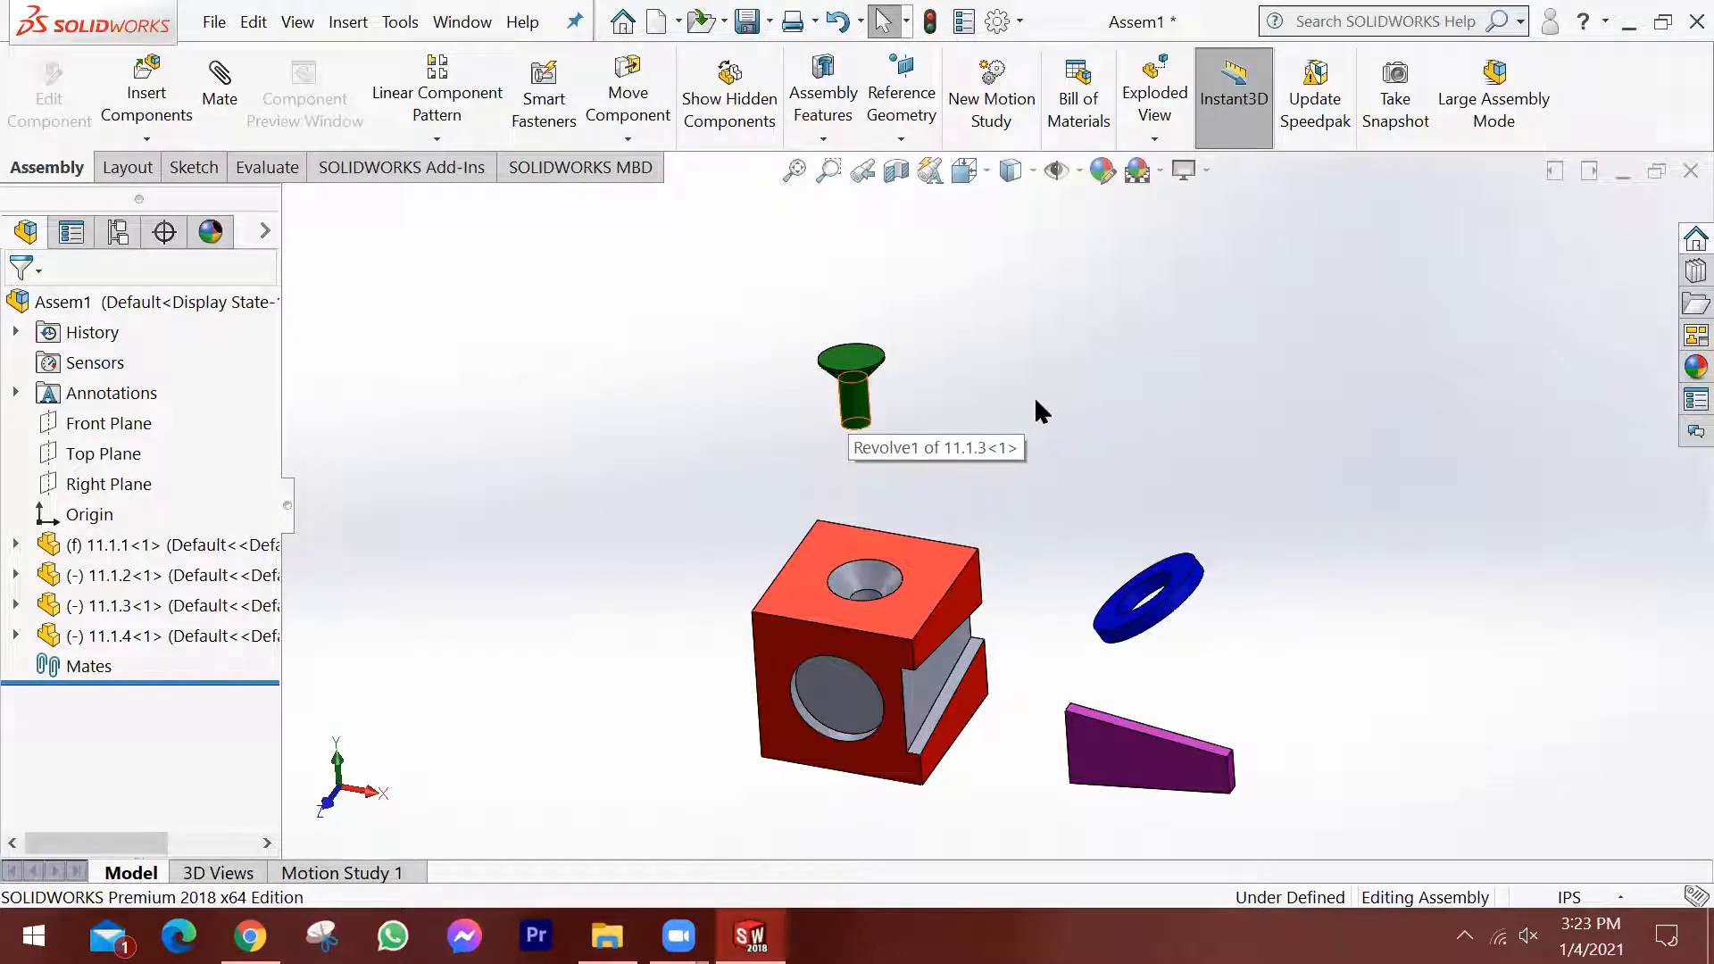
Highlight ring 11.1.2, pin 11.1.3 and wedge 11.1.4 in turn, examining the ring up close.
{"action": "left_click", "coordinate": [130, 578]}
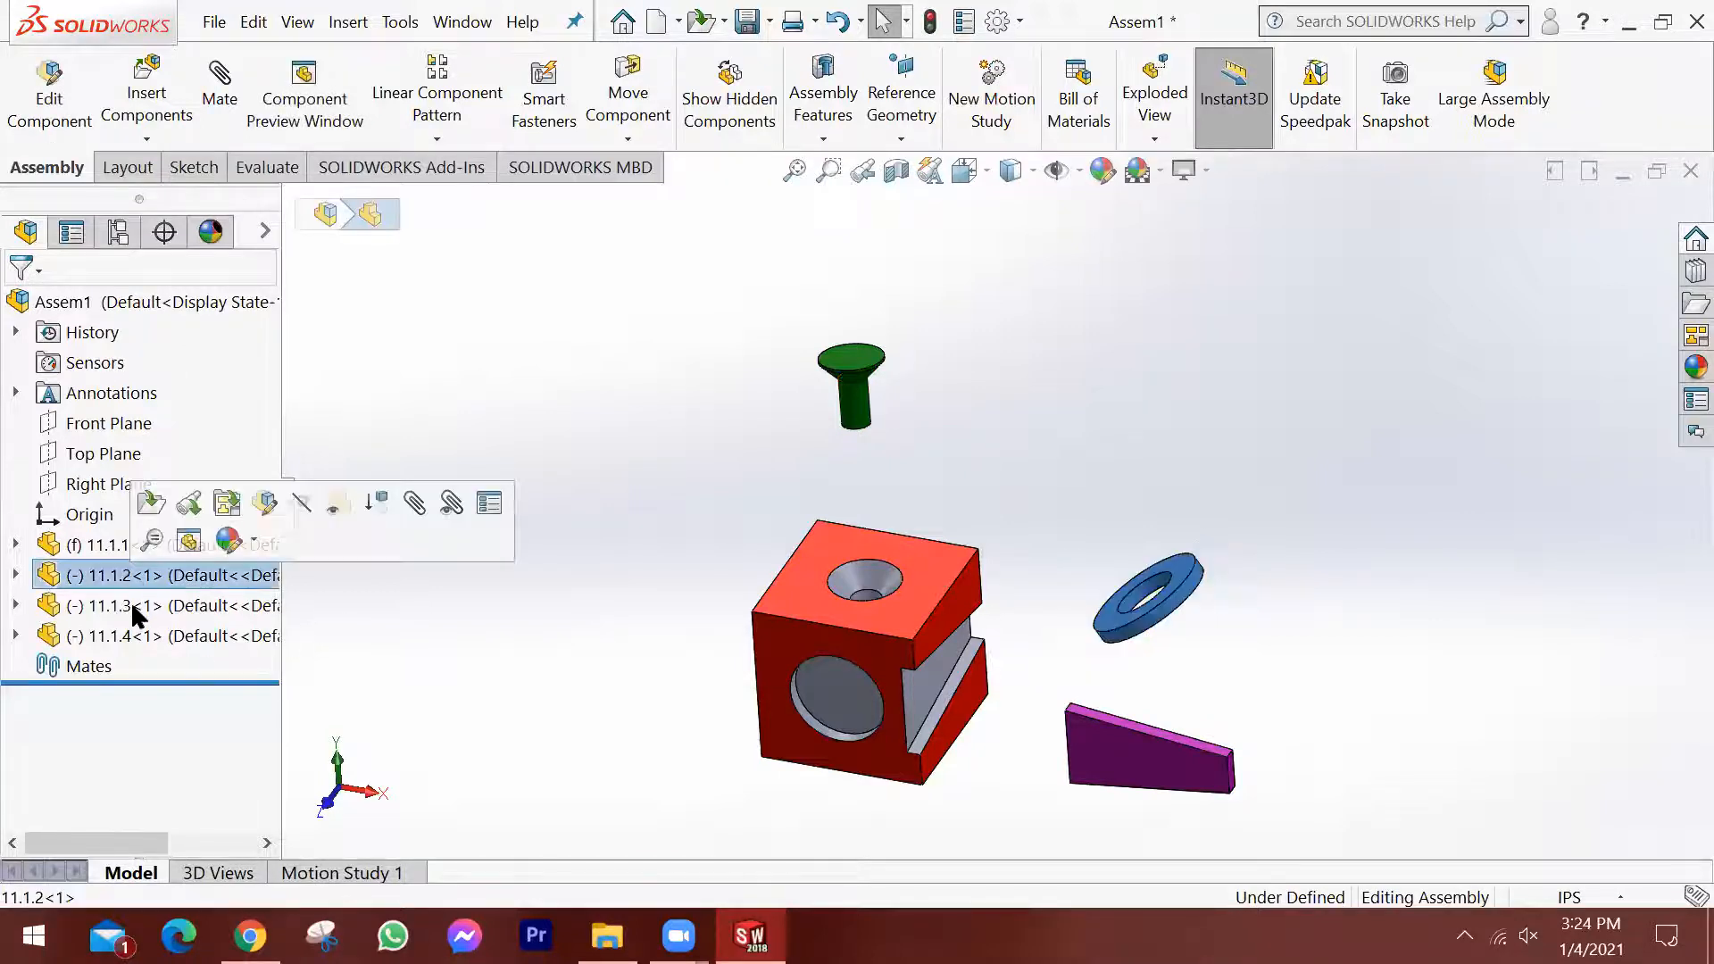
{"action": "left_click", "coordinate": [150, 609]}
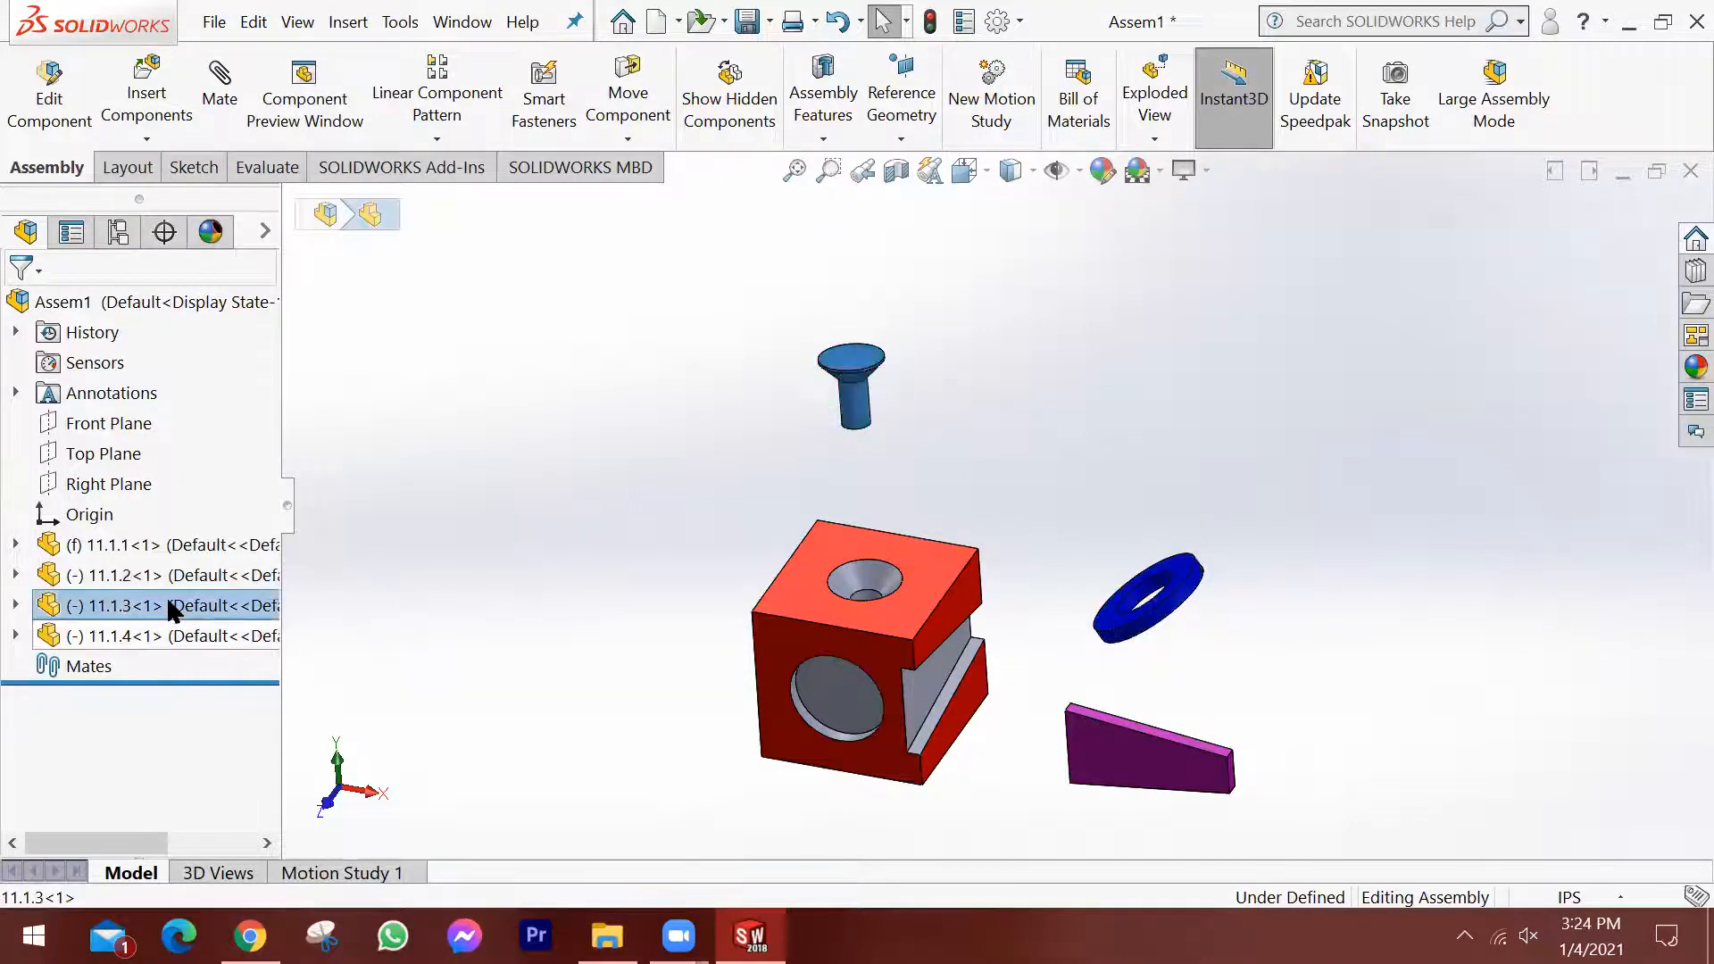
{"action": "left_click", "coordinate": [167, 574]}
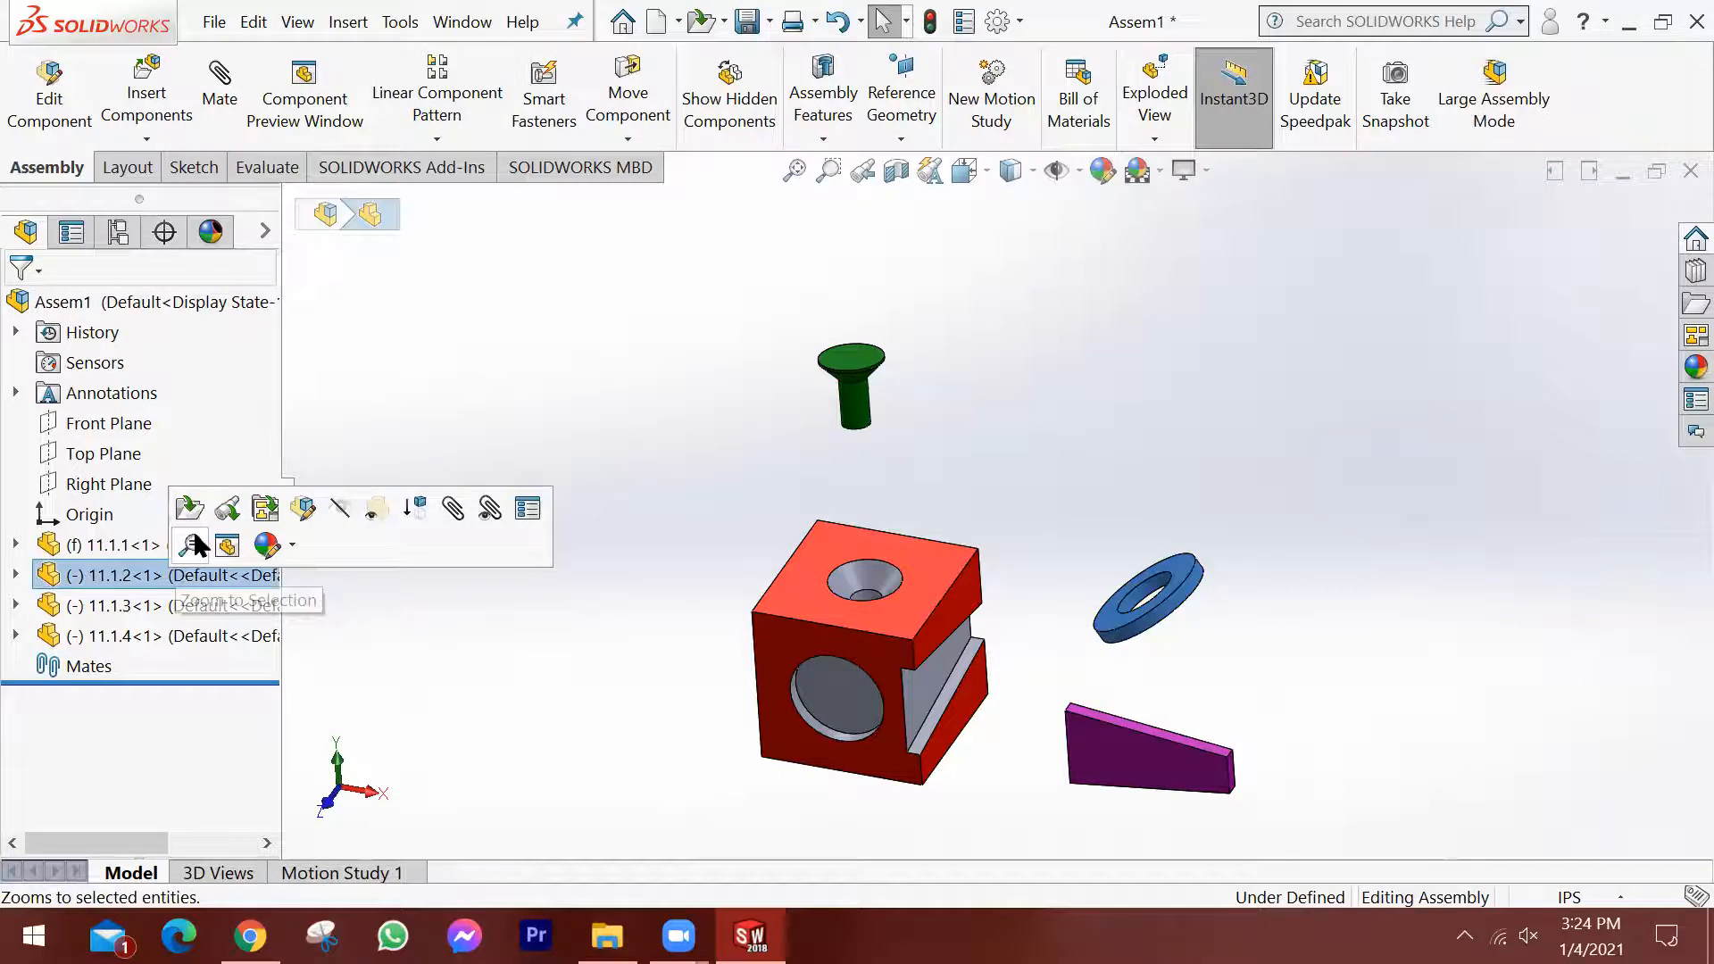
{"action": "left_click", "coordinate": [195, 536]}
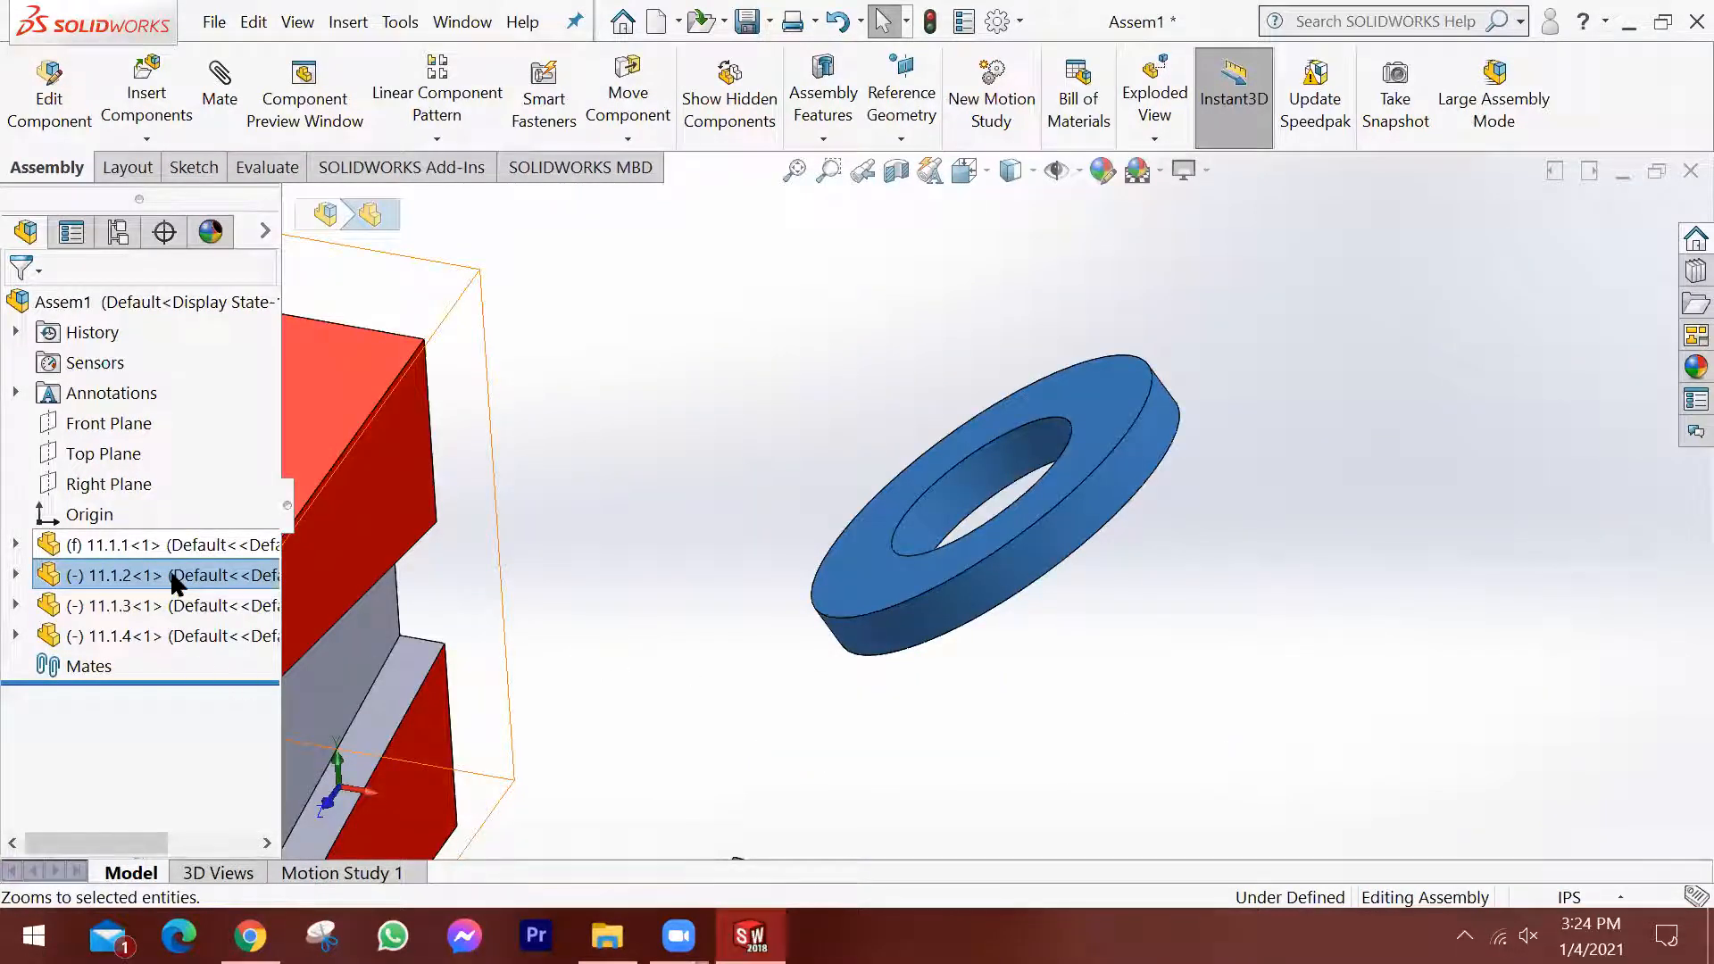
{"action": "scroll", "coordinate": [141, 642], "scroll_direction": "up", "scroll_amount": 3}
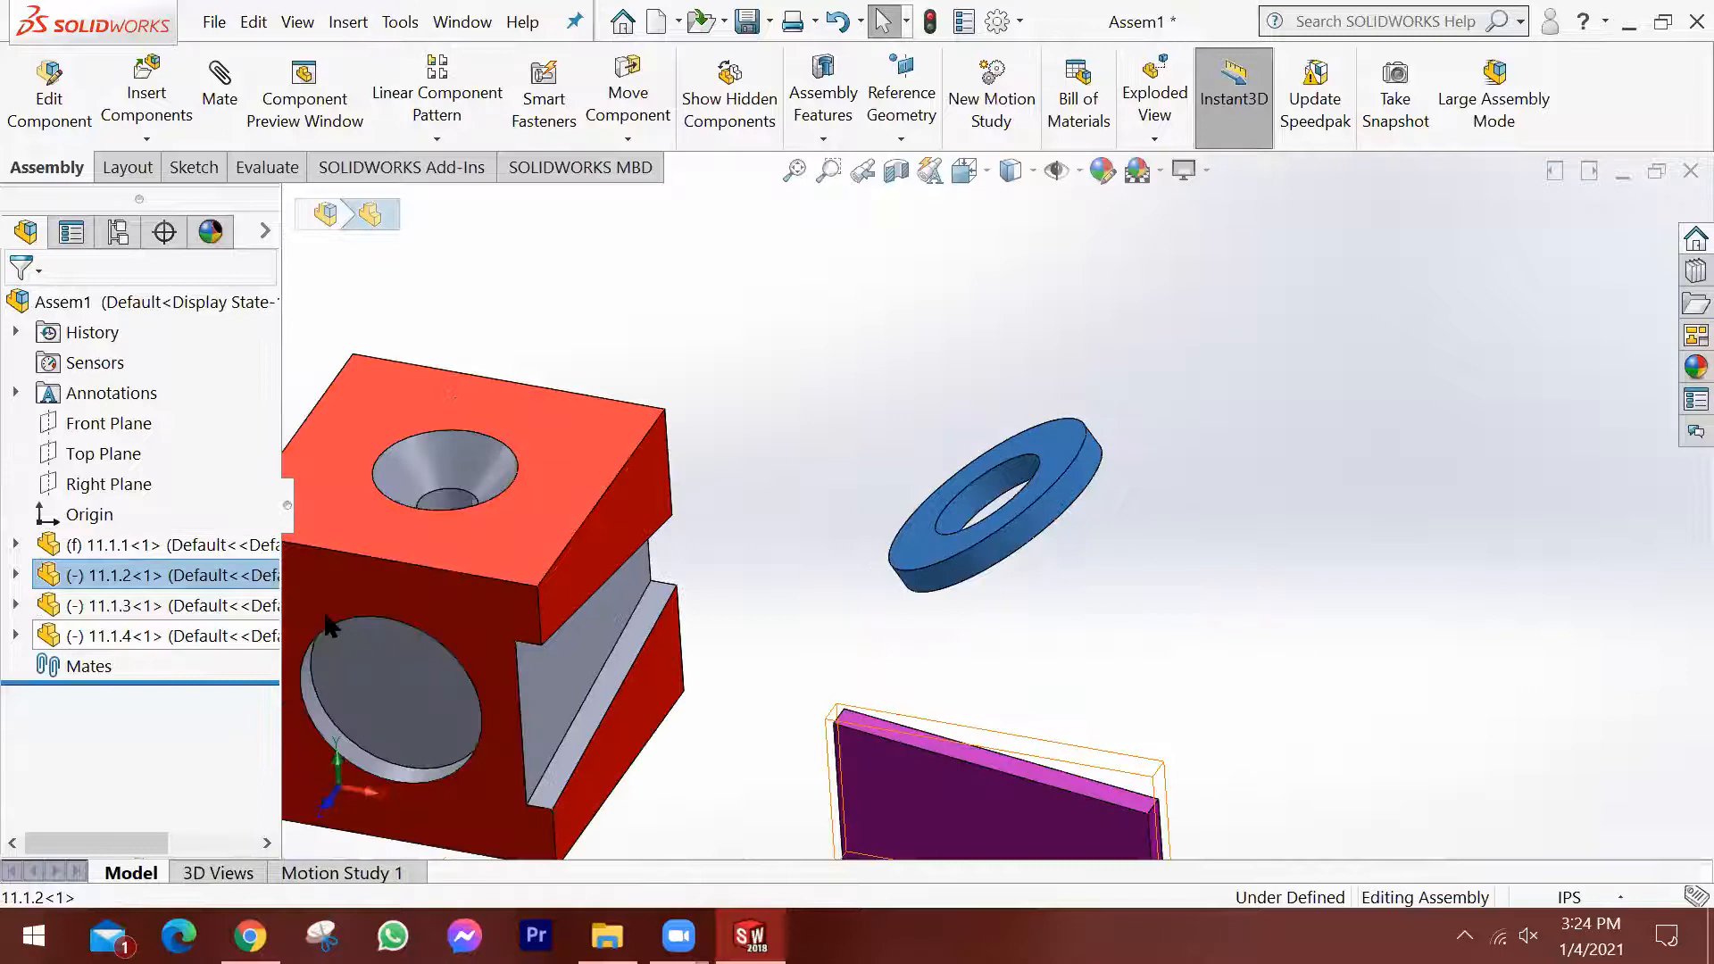
{"action": "left_click", "coordinate": [196, 635]}
{"action": "scroll", "coordinate": [330, 622], "scroll_direction": "up", "scroll_amount": 3}
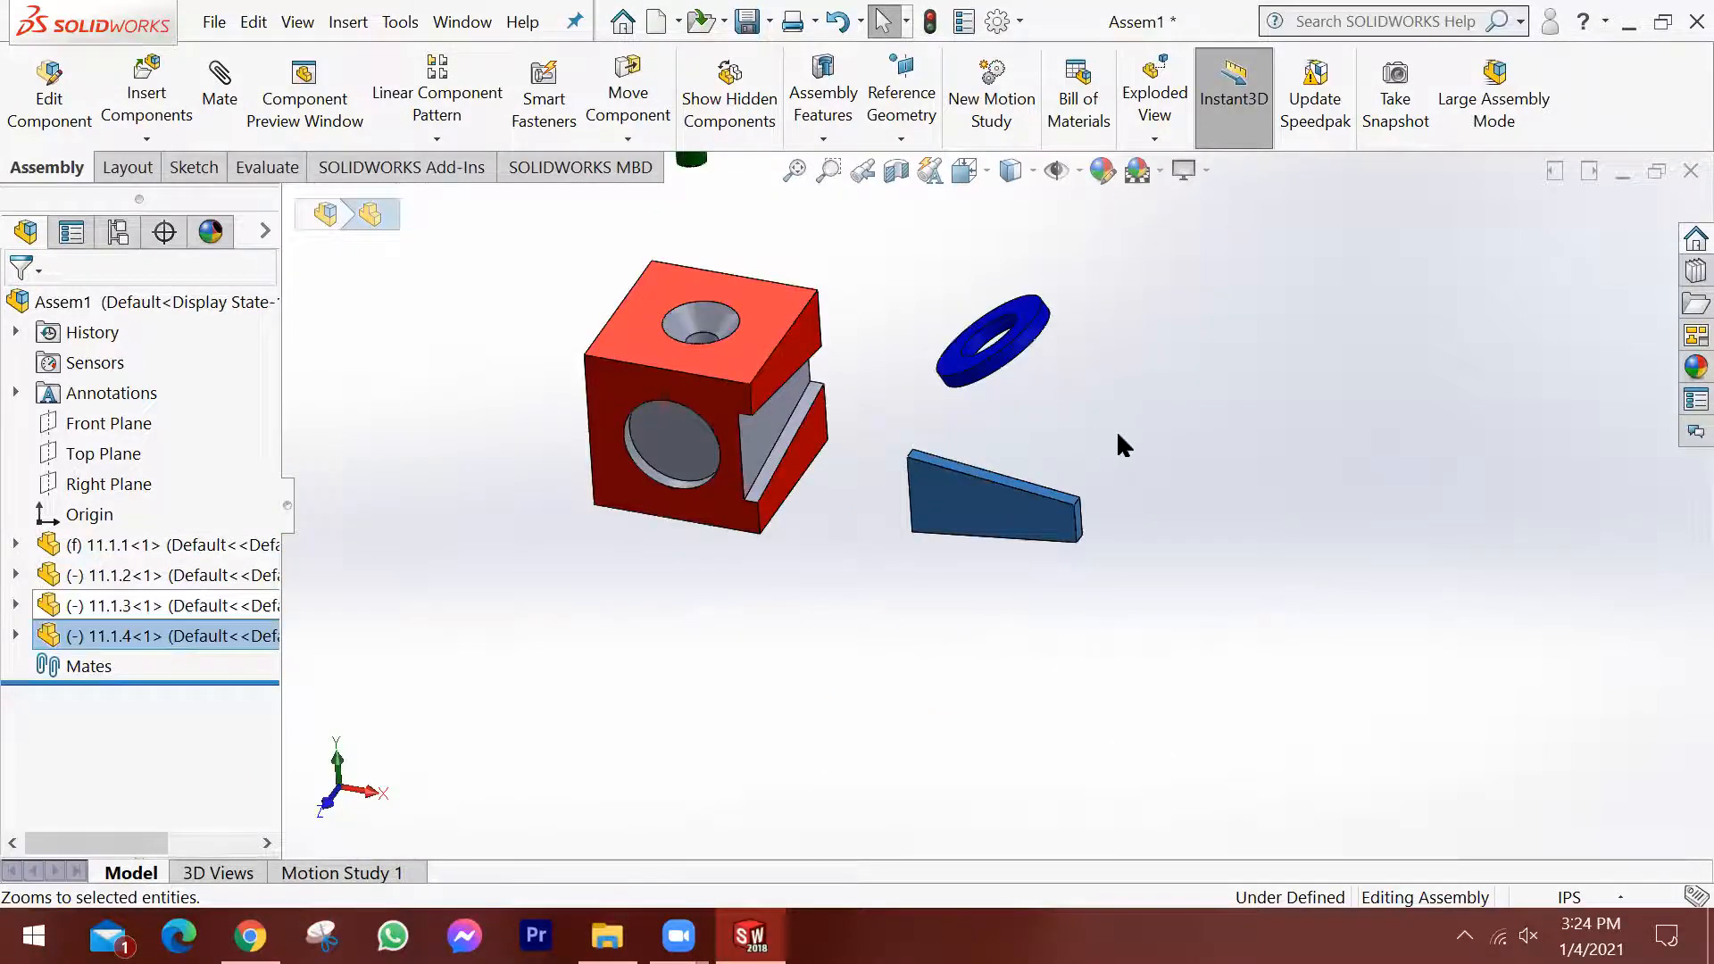
{"action": "scroll", "coordinate": [1116, 431], "scroll_direction": "up", "scroll_amount": 3}
{"action": "scroll", "coordinate": [1198, 384], "scroll_direction": "down", "scroll_amount": 3}
{"action": "scroll", "coordinate": [1032, 380], "scroll_direction": "down", "scroll_amount": 2}
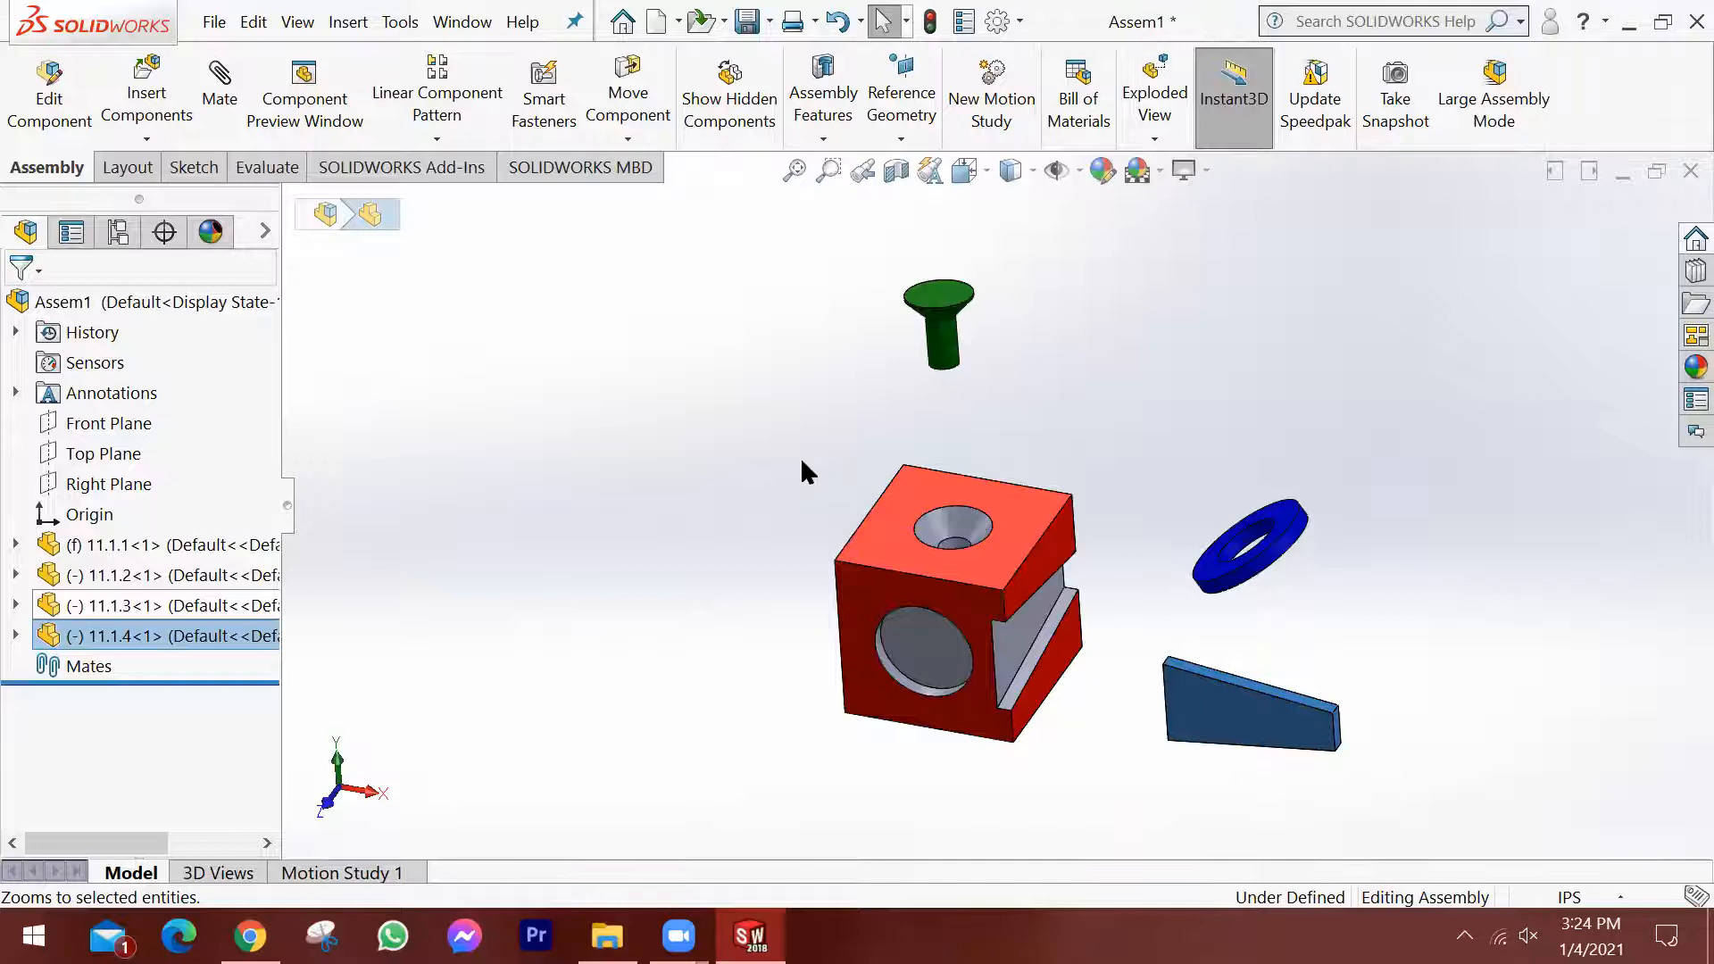
{"action": "left_click", "coordinate": [800, 457]}
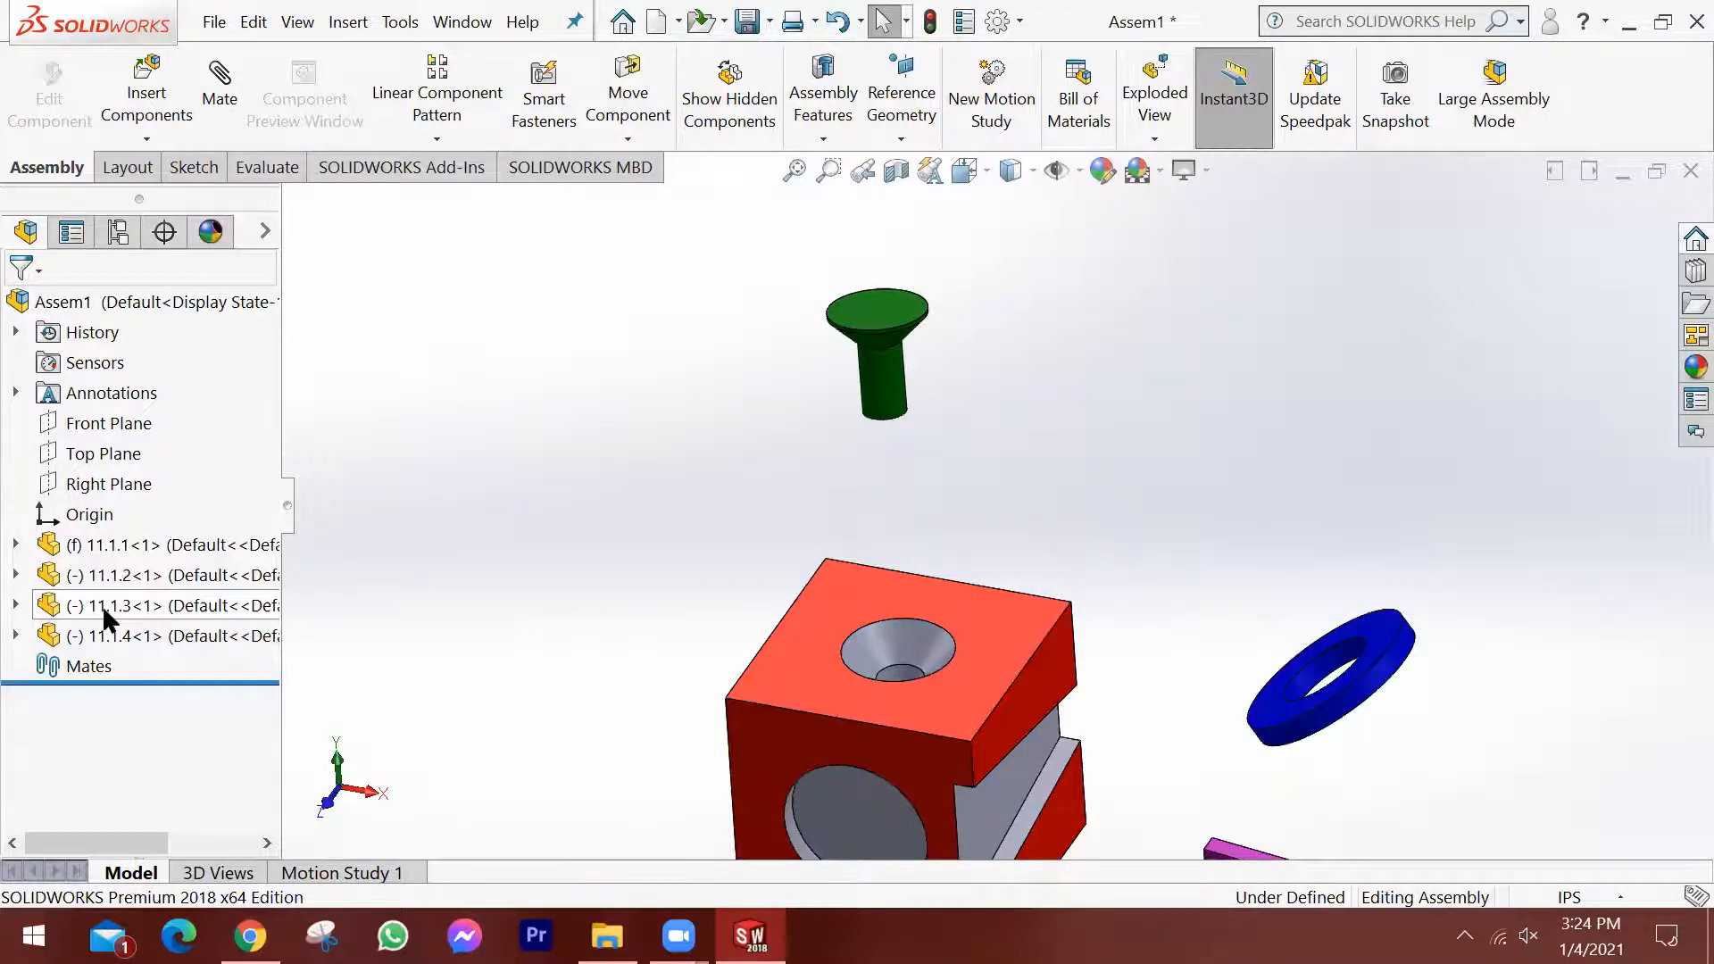
Add a second copy of pin 11.1.3 to the assembly, to the left of the original pin.
{"action": "left_click", "coordinate": [102, 605]}
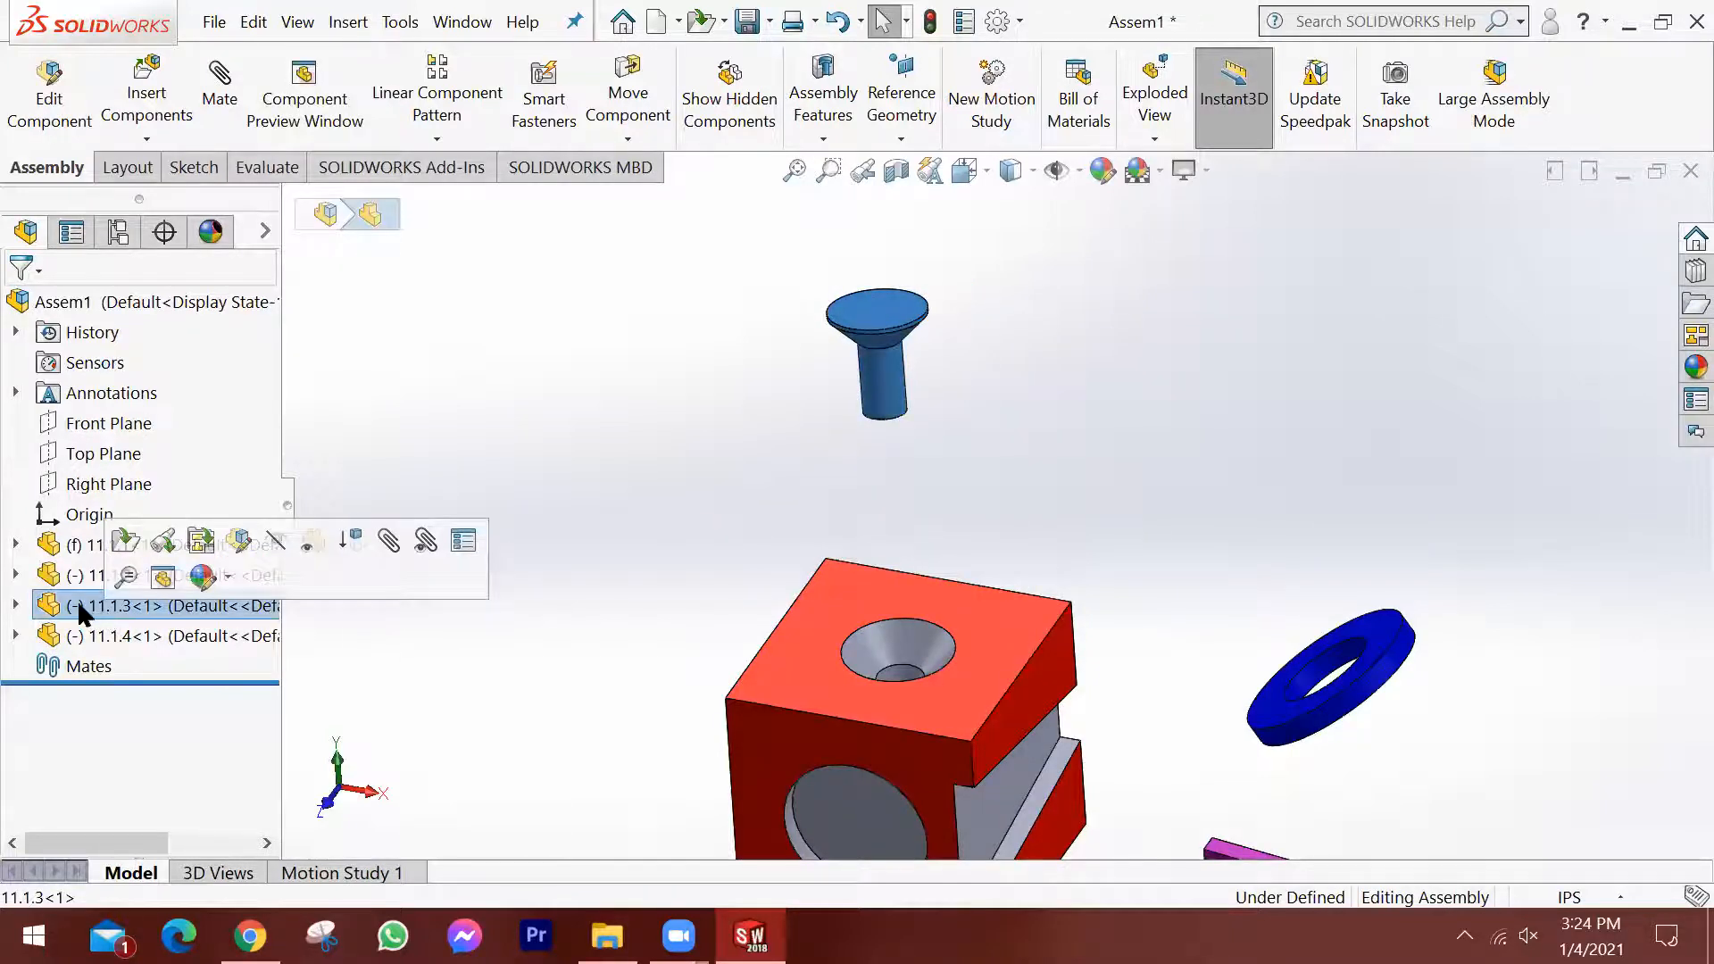
{"action": "left_click_drag", "start_coordinate": [78, 607], "coordinate": [483, 495]}
{"action": "left_click_drag", "start_coordinate": [630, 437], "coordinate": [630, 438]}
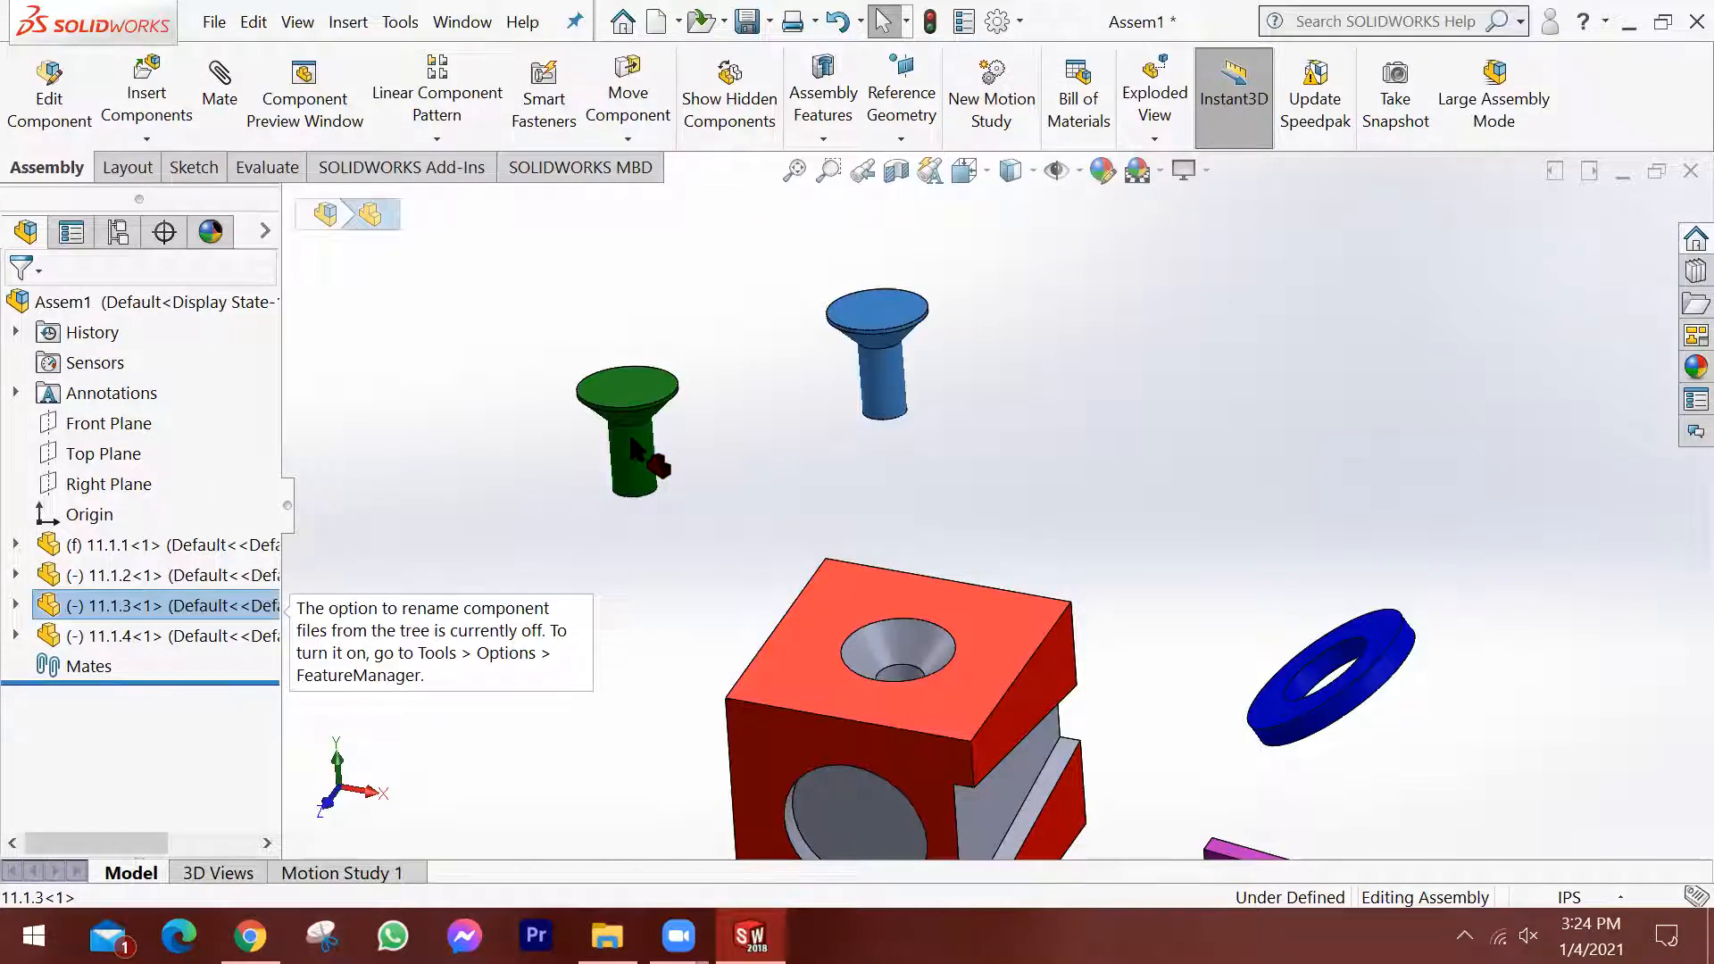
{"action": "left_click_drag", "start_coordinate": [631, 440], "coordinate": [631, 439]}
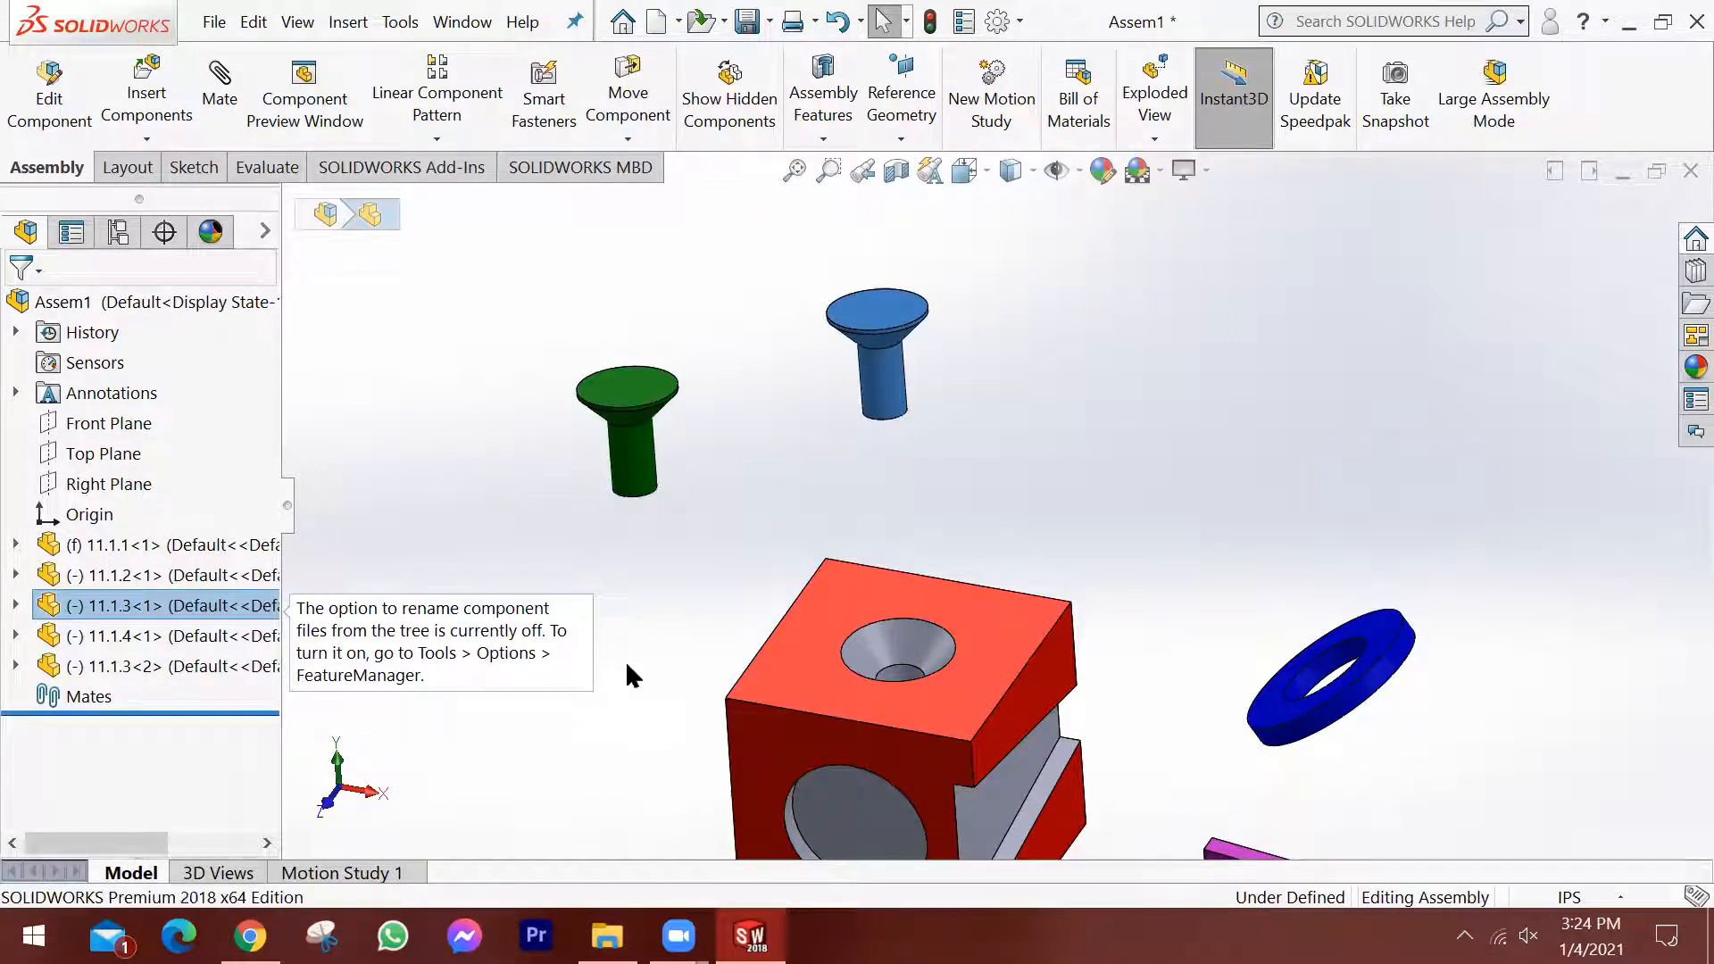
{"action": "left_click", "coordinate": [673, 631]}
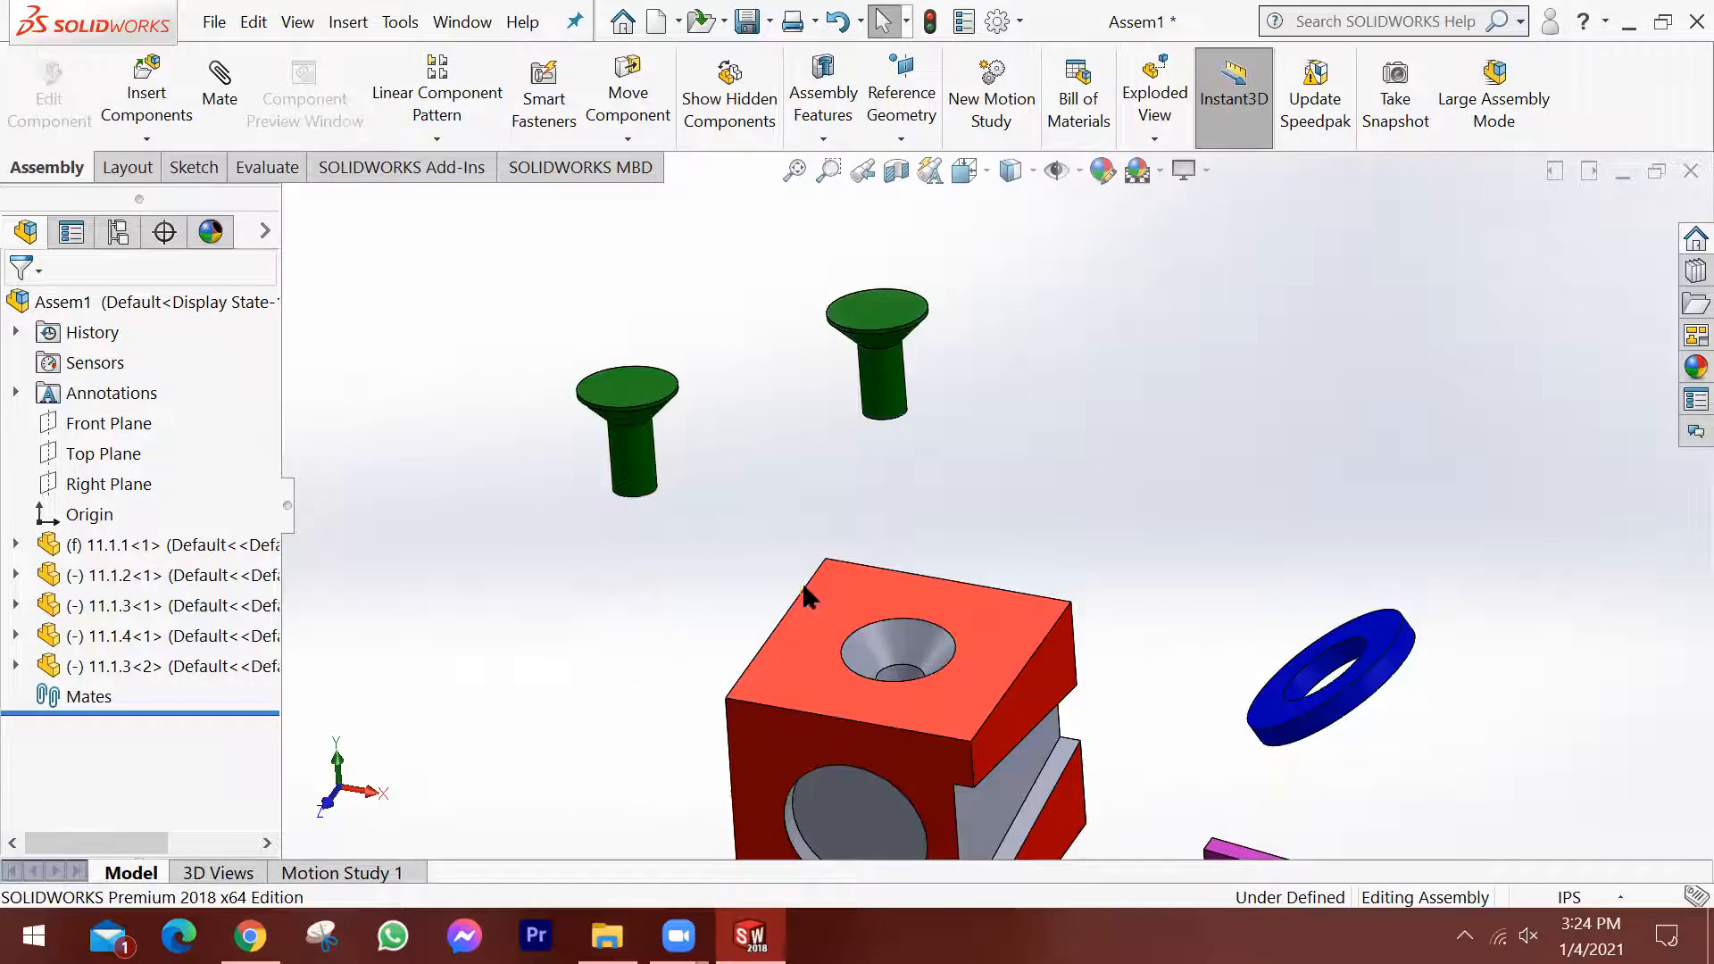
{"action": "scroll", "coordinate": [812, 581], "scroll_direction": "up", "scroll_amount": 3}
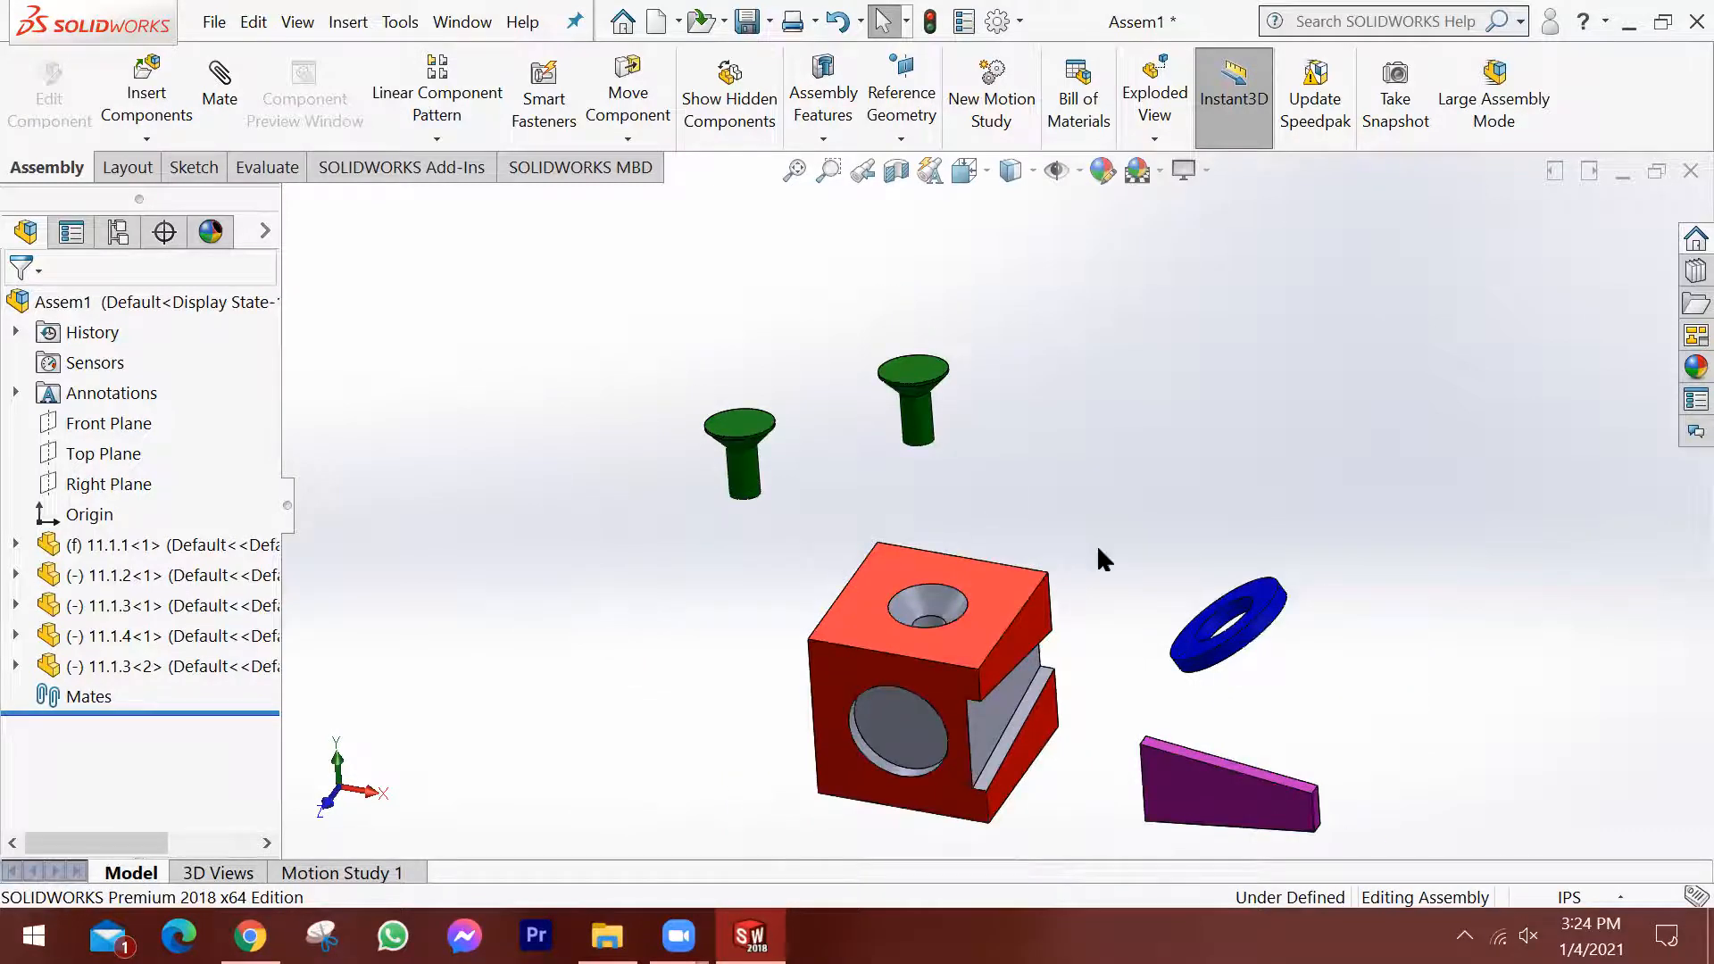
Move ring 11.1.2 slightly and place a second copy of it above and to the left of the original.
{"action": "scroll", "coordinate": [1161, 705], "scroll_direction": "down", "scroll_amount": 3}
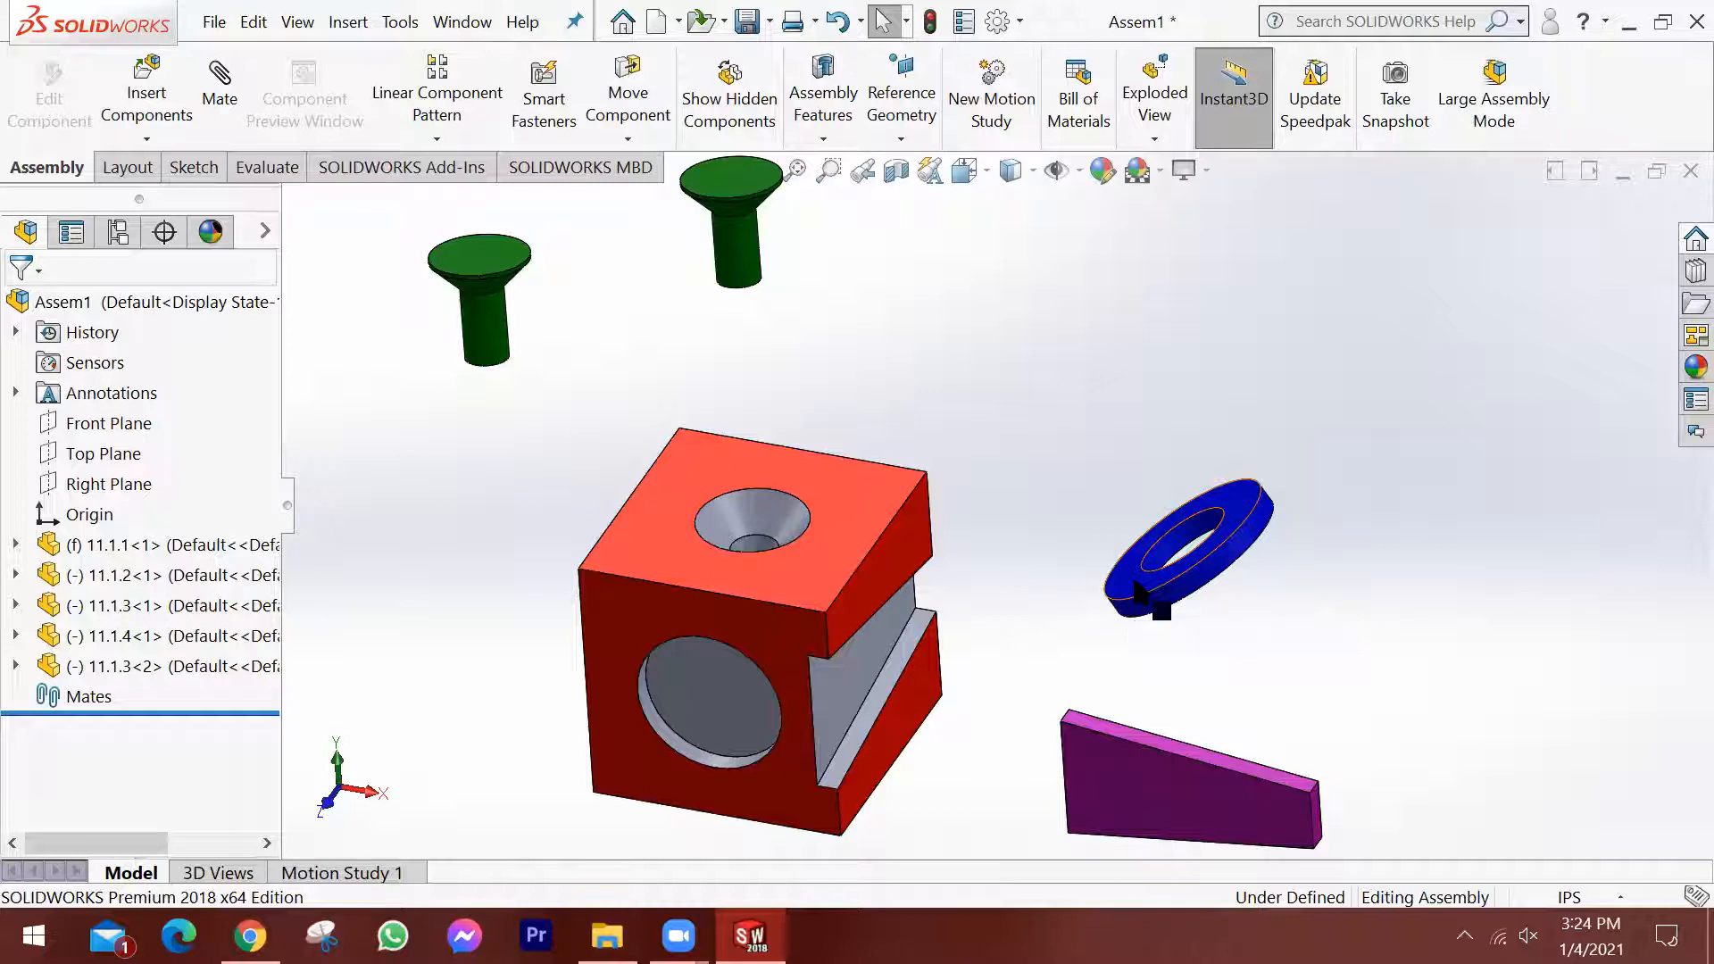
{"action": "mouse_move", "coordinate": [1134, 580]}
{"action": "left_mouse_down"}
{"action": "mouse_move", "coordinate": [1129, 700]}
{"action": "mouse_move", "coordinate": [1143, 511]}
{"action": "mouse_move", "coordinate": [1106, 524]}
{"action": "mouse_move", "coordinate": [1214, 607]}
{"action": "mouse_move", "coordinate": [1069, 553]}
{"action": "left_mouse_up"}
{"action": "left_click_drag", "start_coordinate": [1164, 471], "coordinate": [1187, 555]}
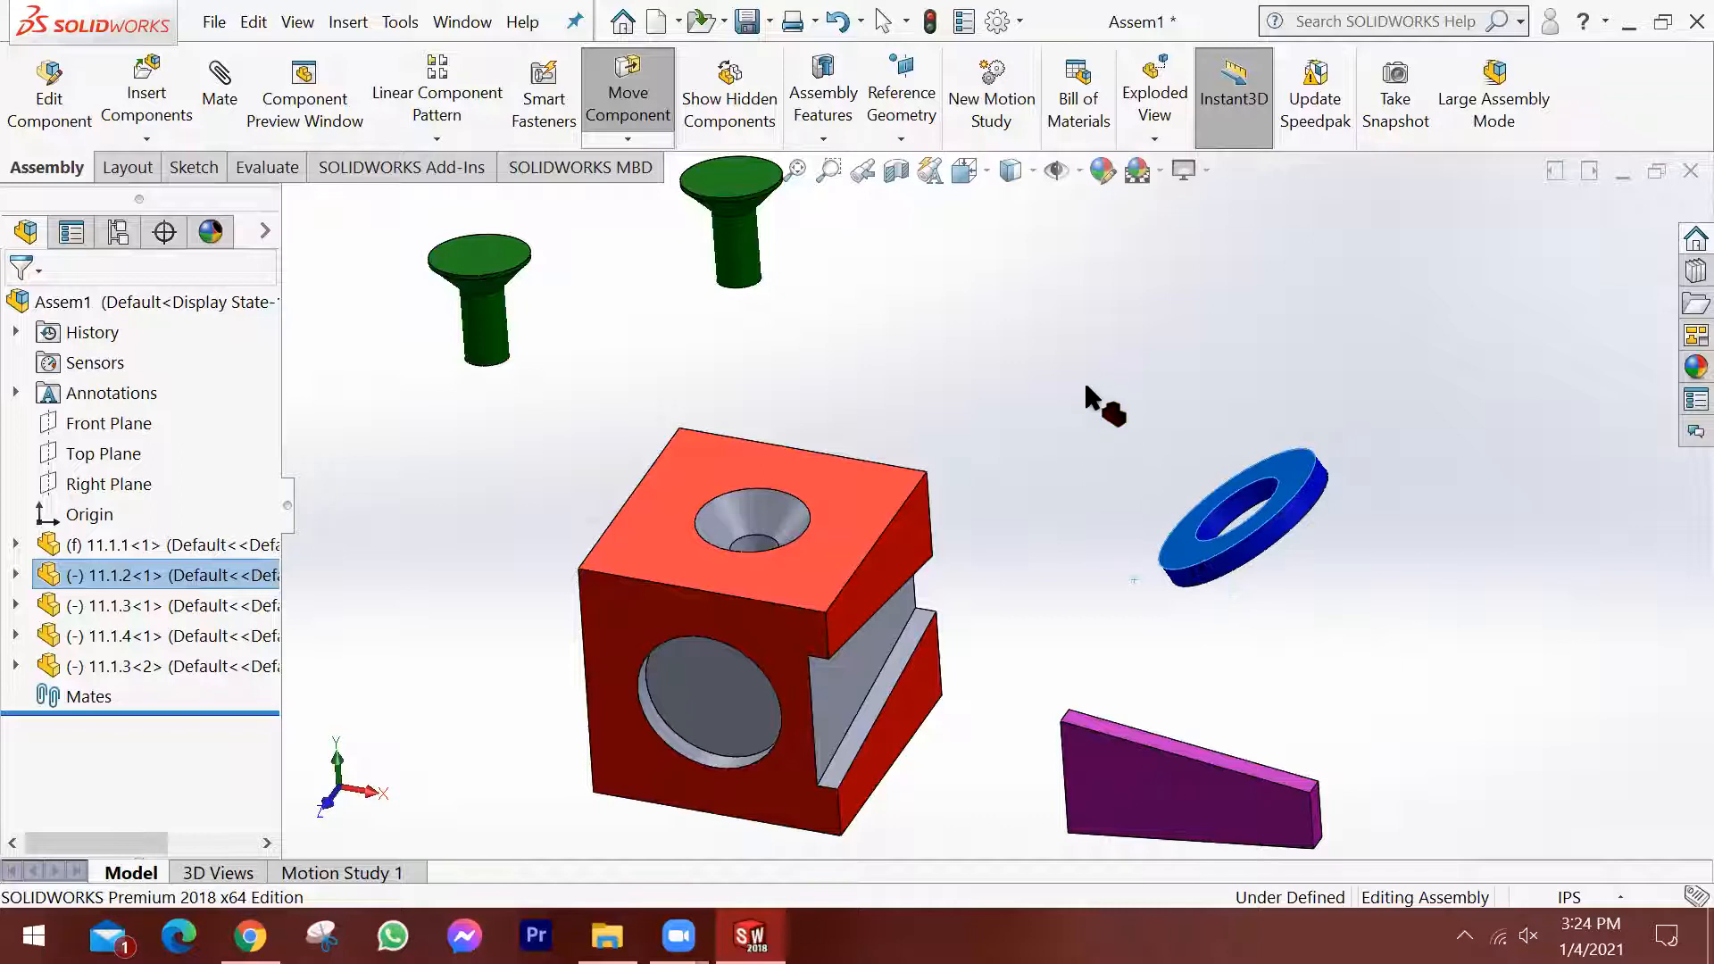
{"action": "left_click_drag", "start_coordinate": [1095, 381], "coordinate": [1094, 381], "text": "ctrl"}
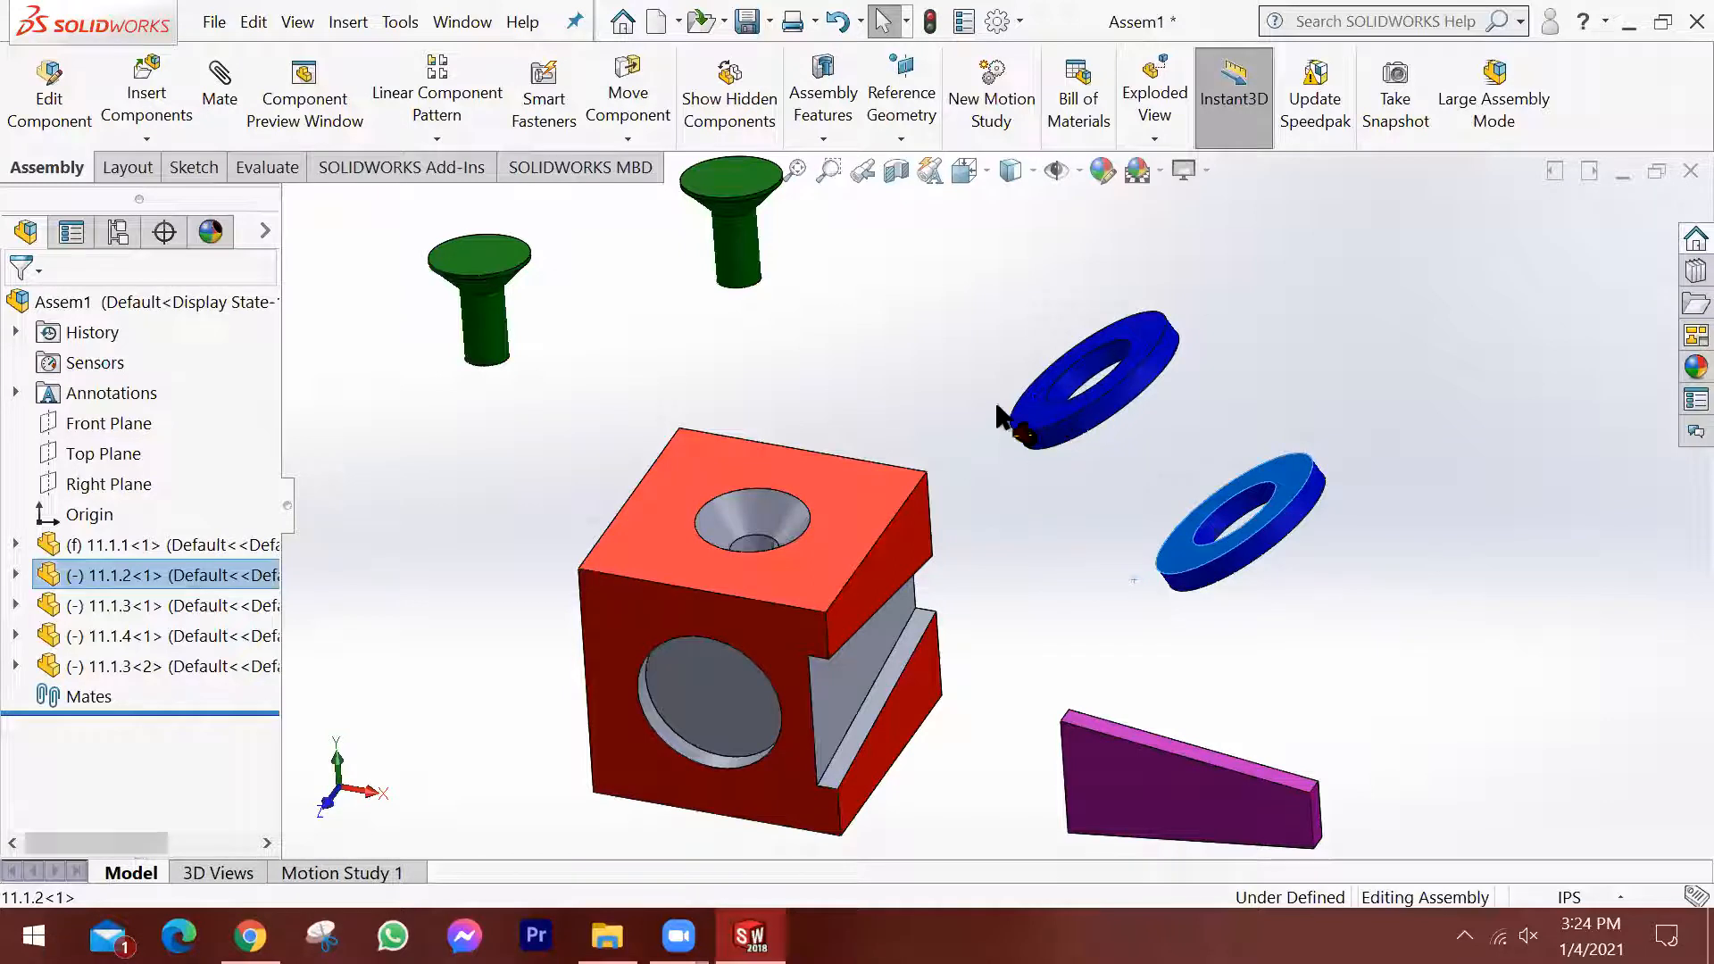
{"action": "left_click_drag", "start_coordinate": [1066, 401], "coordinate": [1144, 375]}
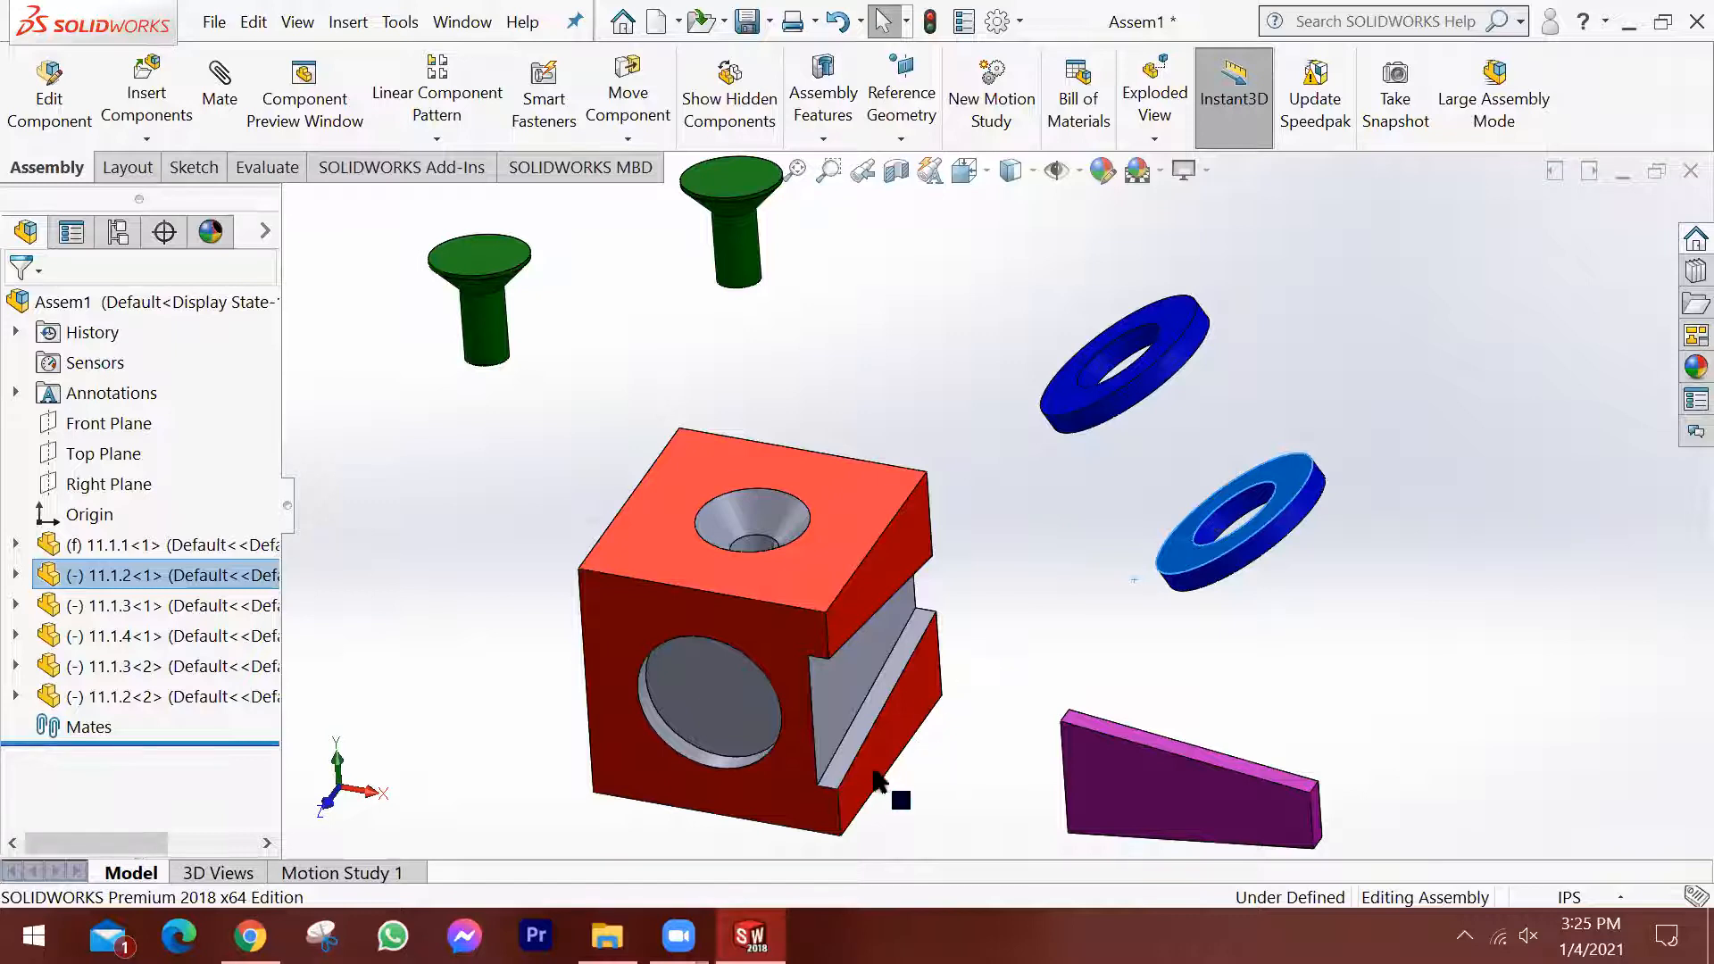
Examine the block's countersunk hole and the loose pins from several angles, and clear the ring selection.
{"action": "scroll", "coordinate": [957, 539], "scroll_direction": "up", "scroll_amount": 3}
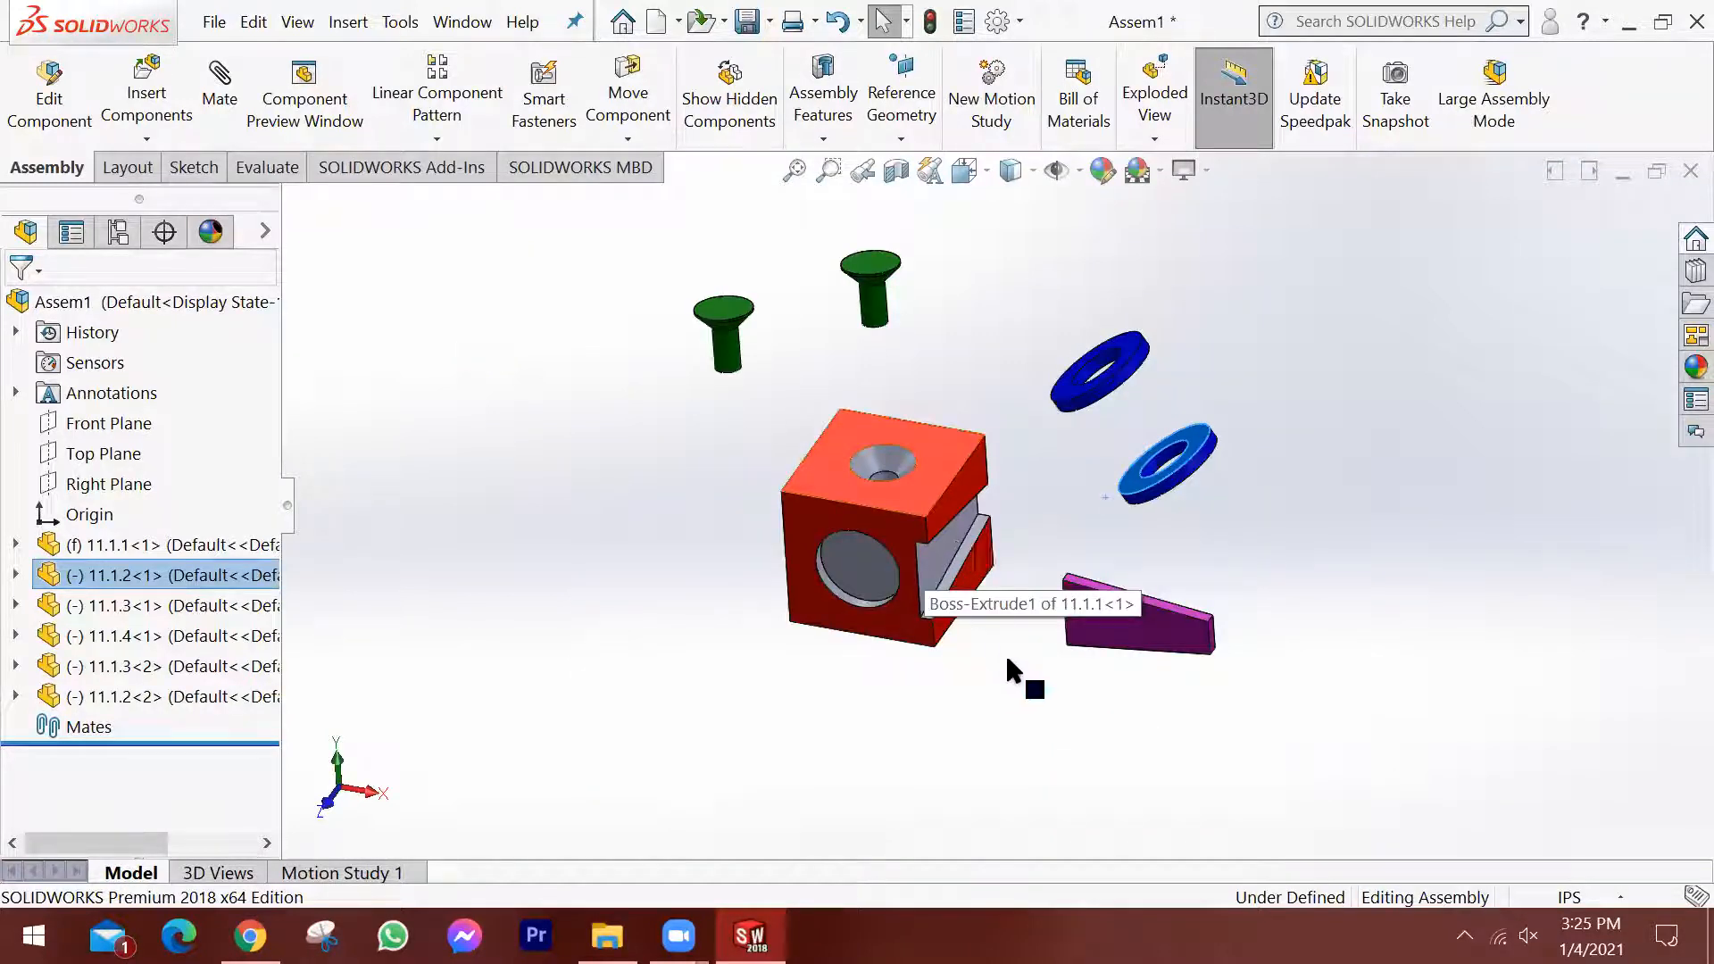
{"action": "scroll", "coordinate": [1069, 616], "scroll_direction": "down", "scroll_amount": 3}
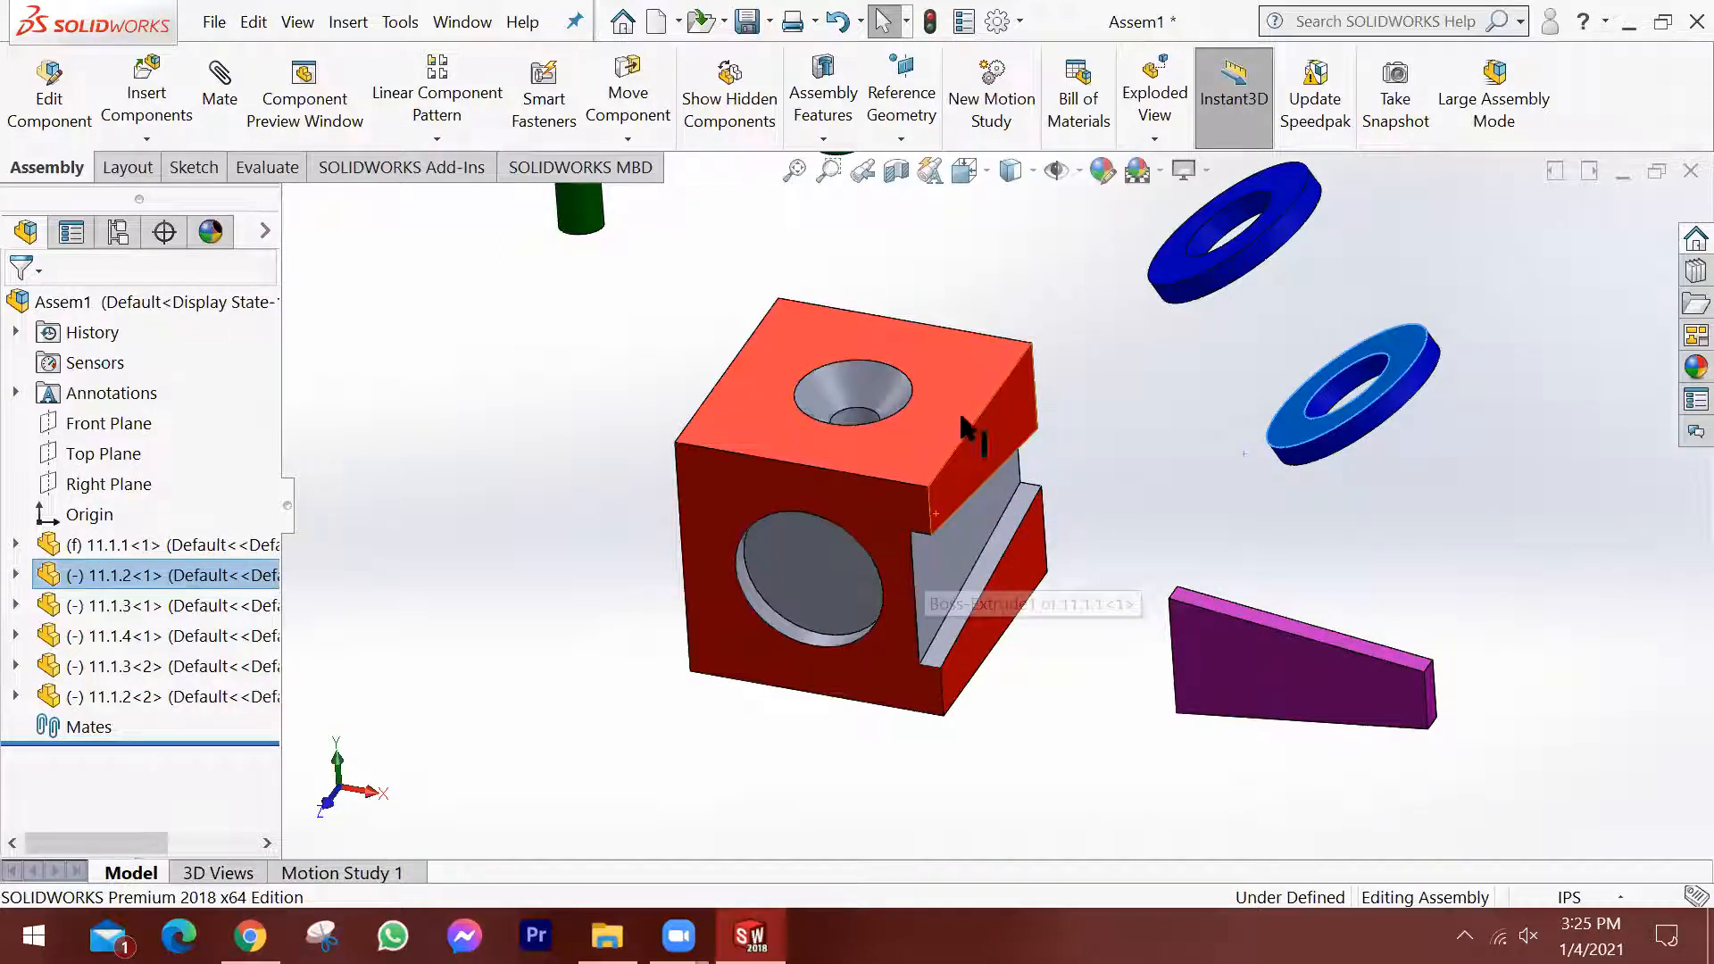
{"action": "middle_click_drag", "start_coordinate": [832, 500], "coordinate": [937, 430]}
{"action": "scroll", "coordinate": [938, 430], "scroll_direction": "down", "scroll_amount": 1}
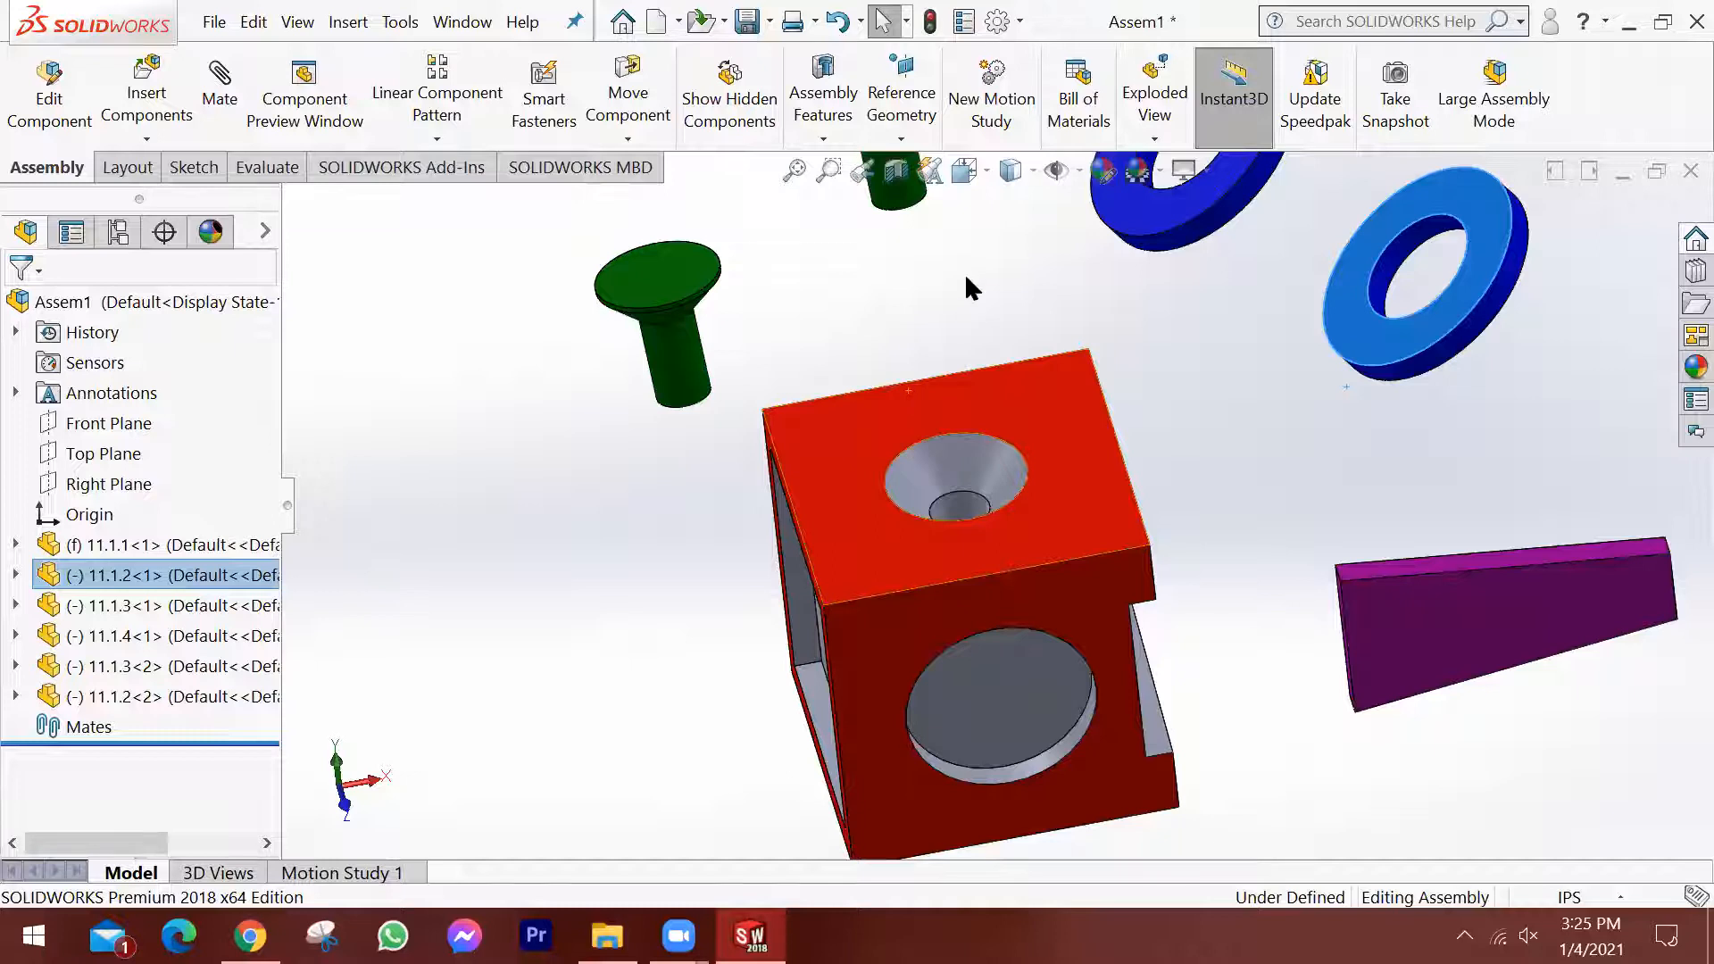
{"action": "key", "text": "f"}
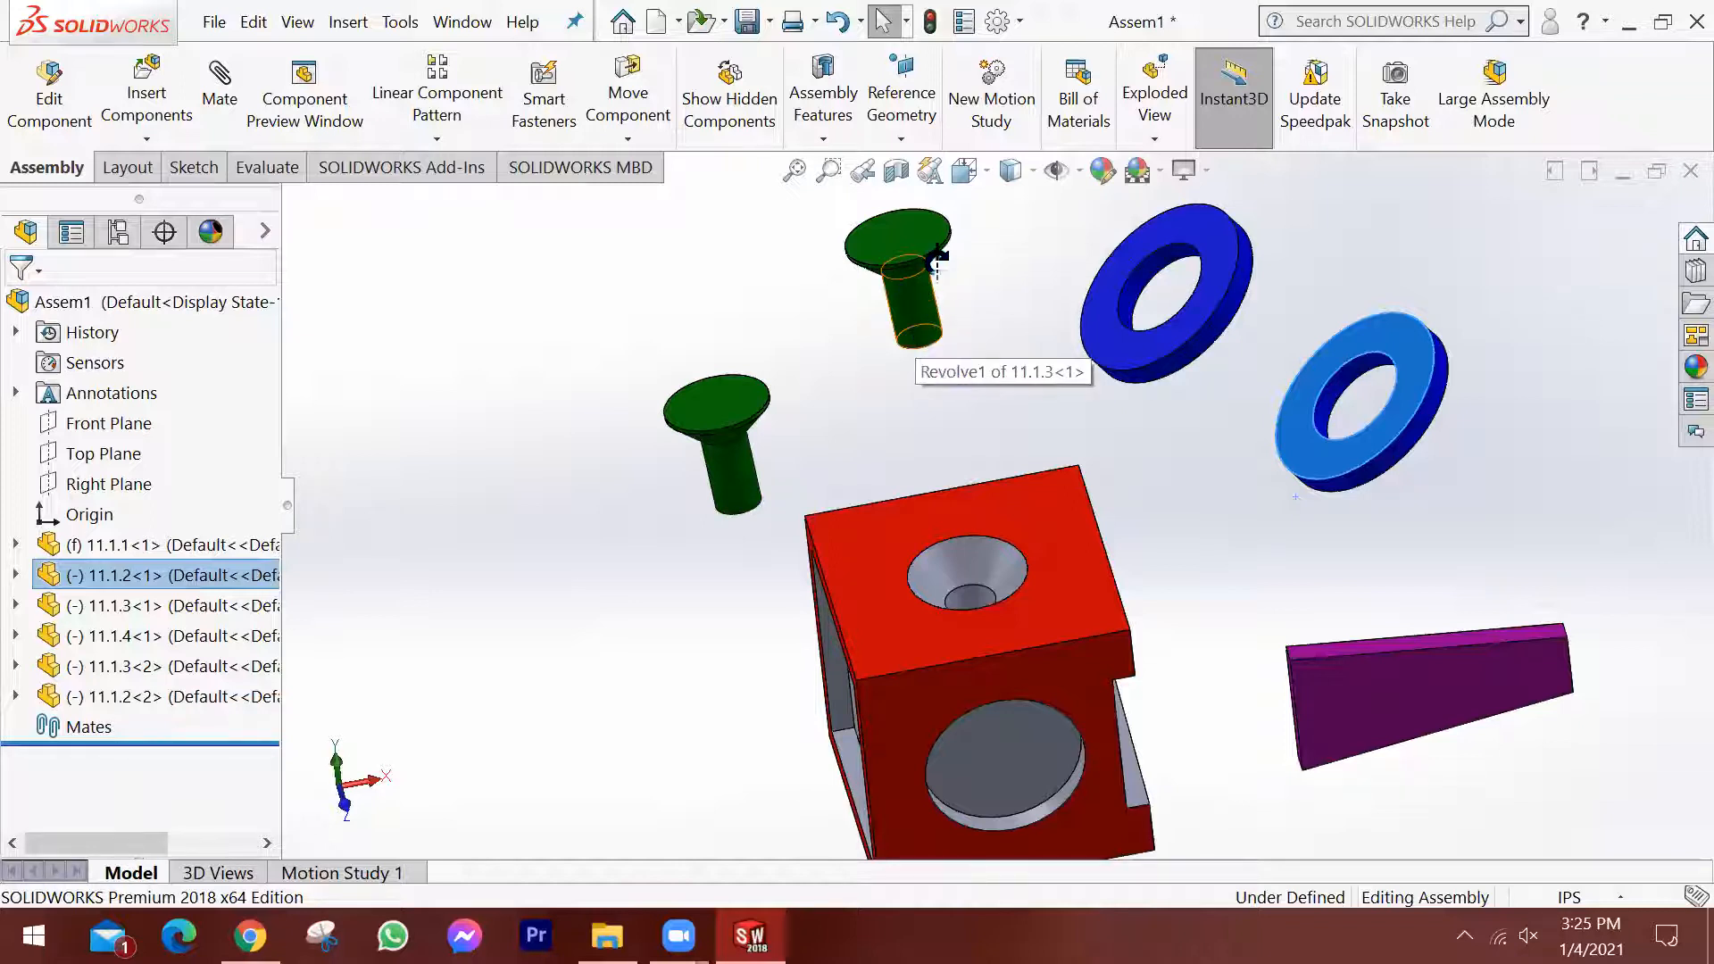
{"action": "scroll", "coordinate": [935, 366], "scroll_direction": "down", "scroll_amount": 3}
{"action": "middle_click_drag", "start_coordinate": [977, 446], "coordinate": [991, 562]}
{"action": "scroll", "coordinate": [991, 563], "scroll_direction": "up", "scroll_amount": 3}
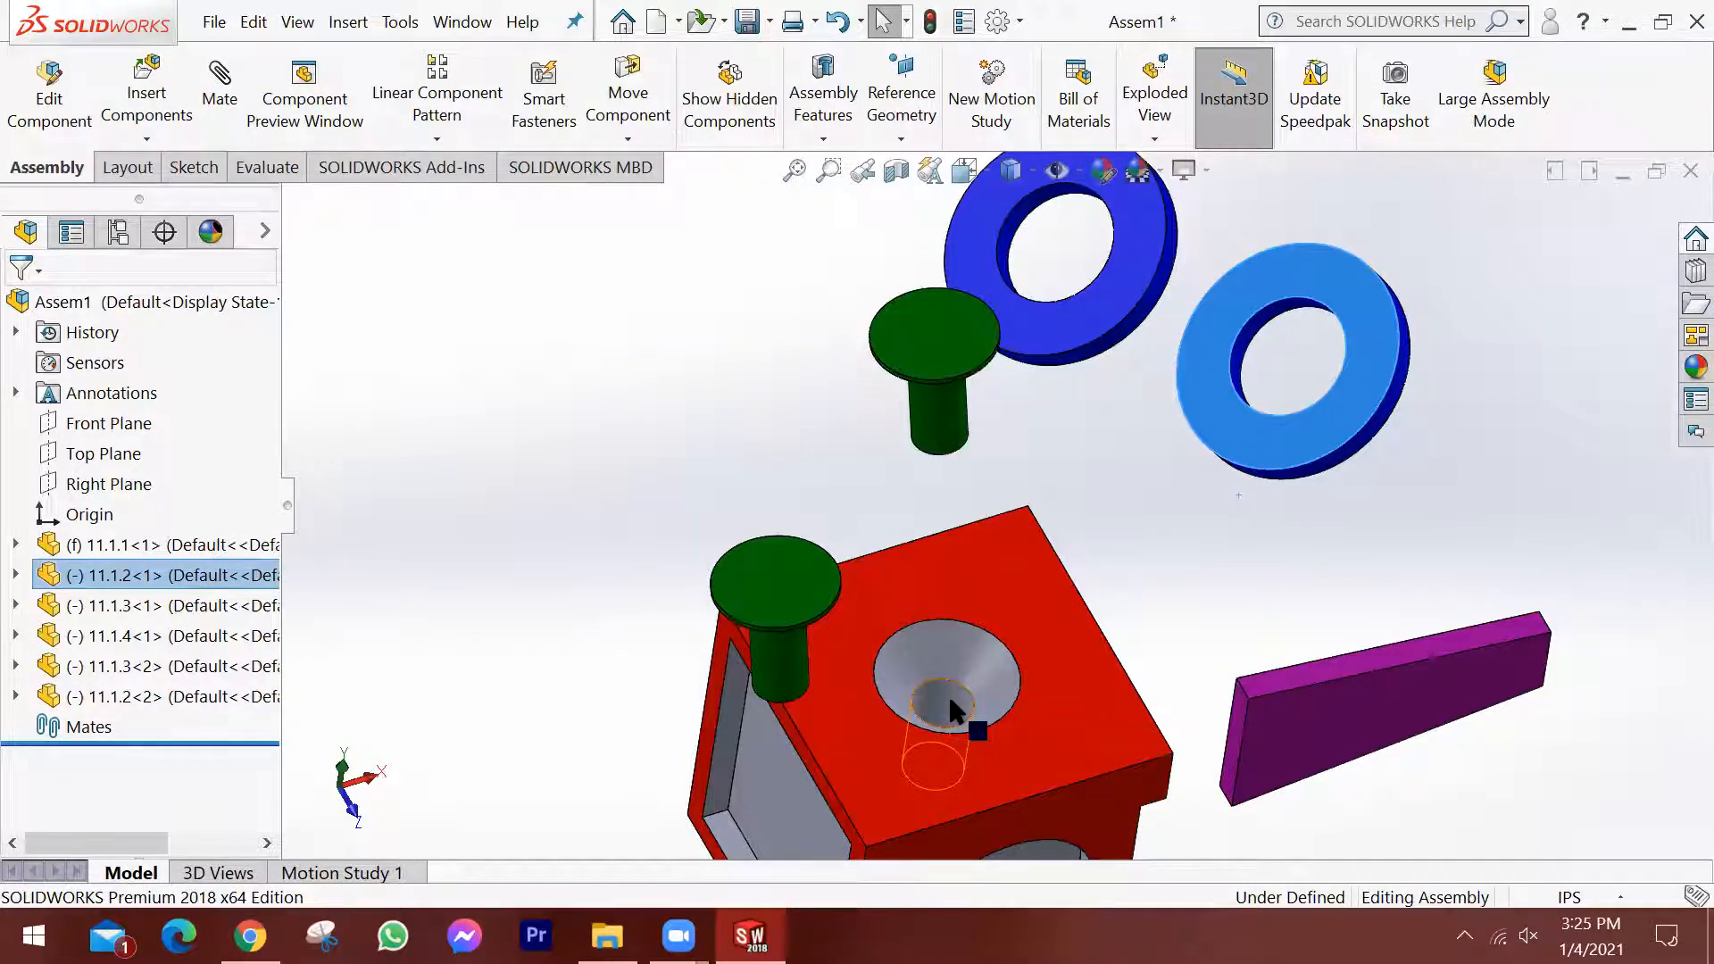
{"action": "left_click", "coordinate": [1117, 449]}
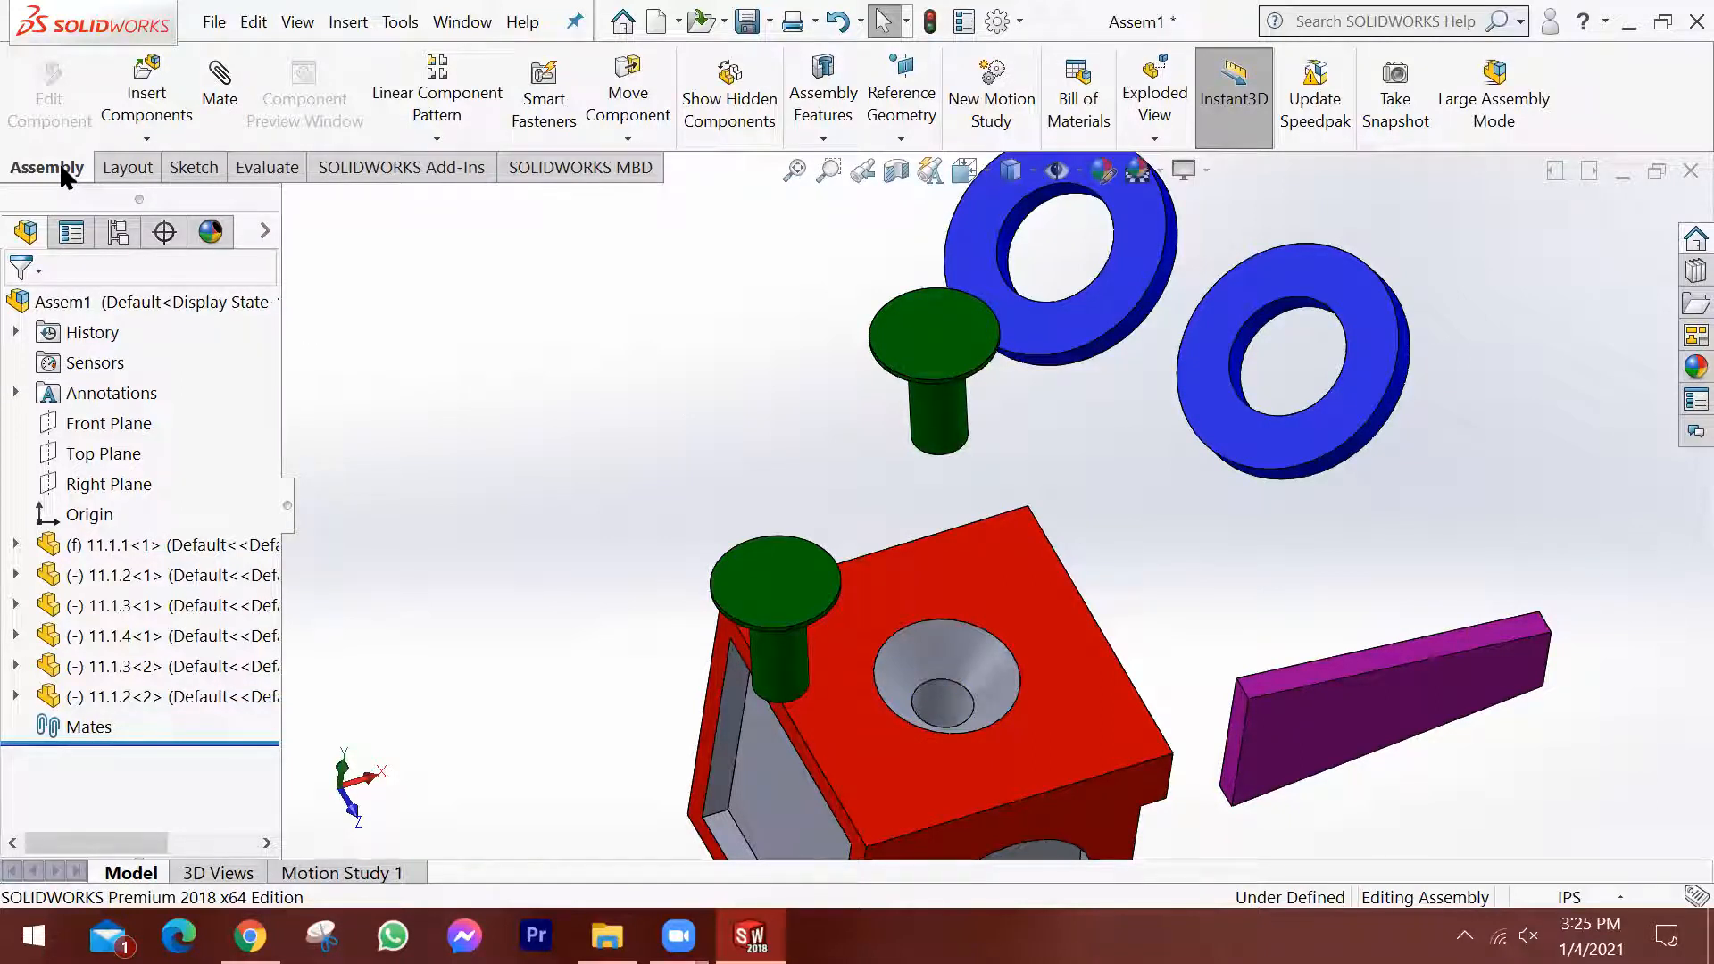
Add a concentric mate between the original pin's shank and the narrow cylindrical bore of the block's countersunk hole.
{"action": "left_click", "coordinate": [223, 104]}
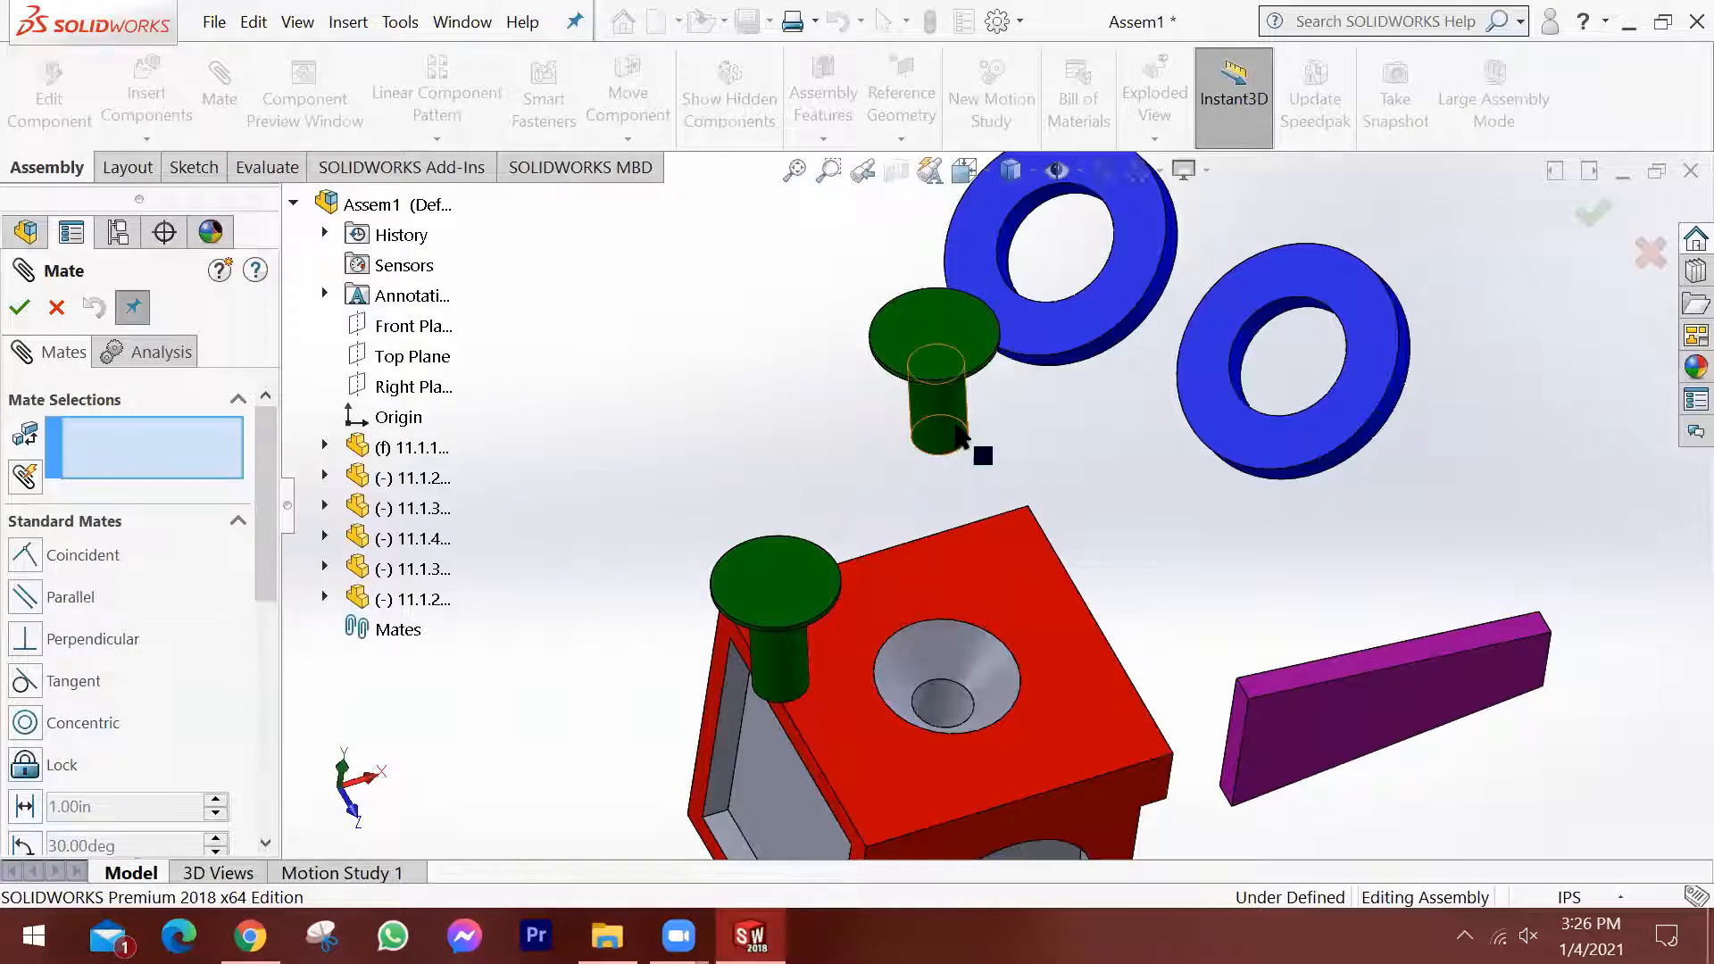
{"action": "middle_click_drag", "start_coordinate": [967, 371], "coordinate": [880, 463]}
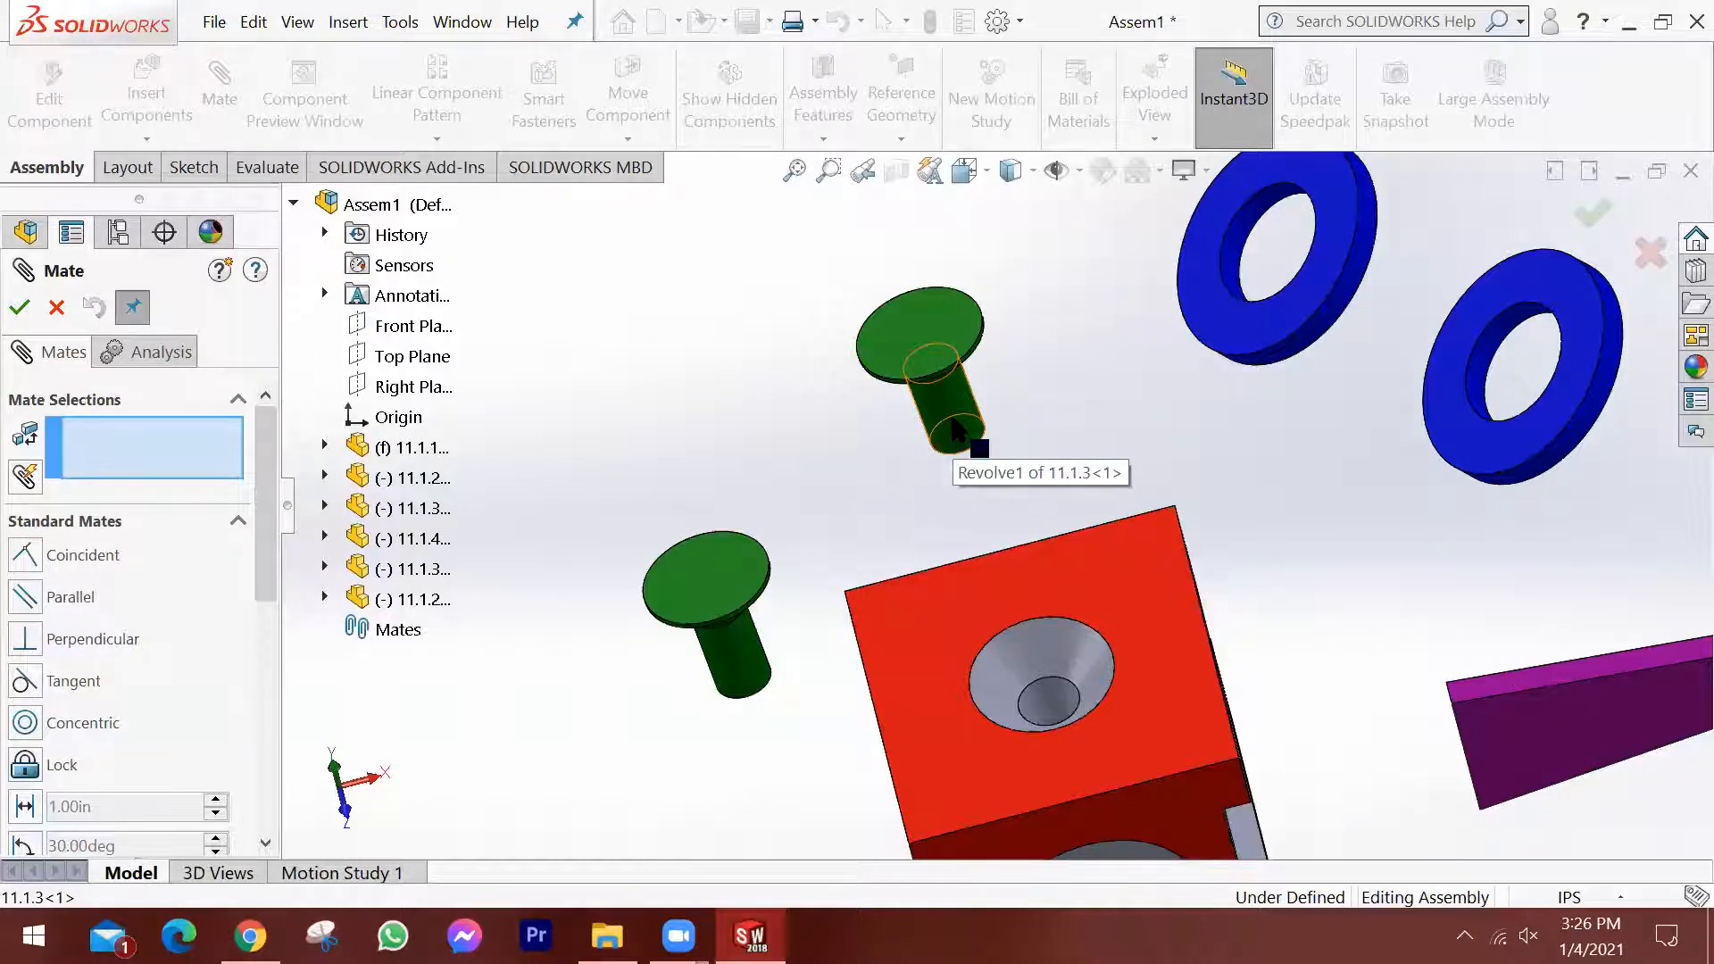
{"action": "left_click", "coordinate": [957, 433]}
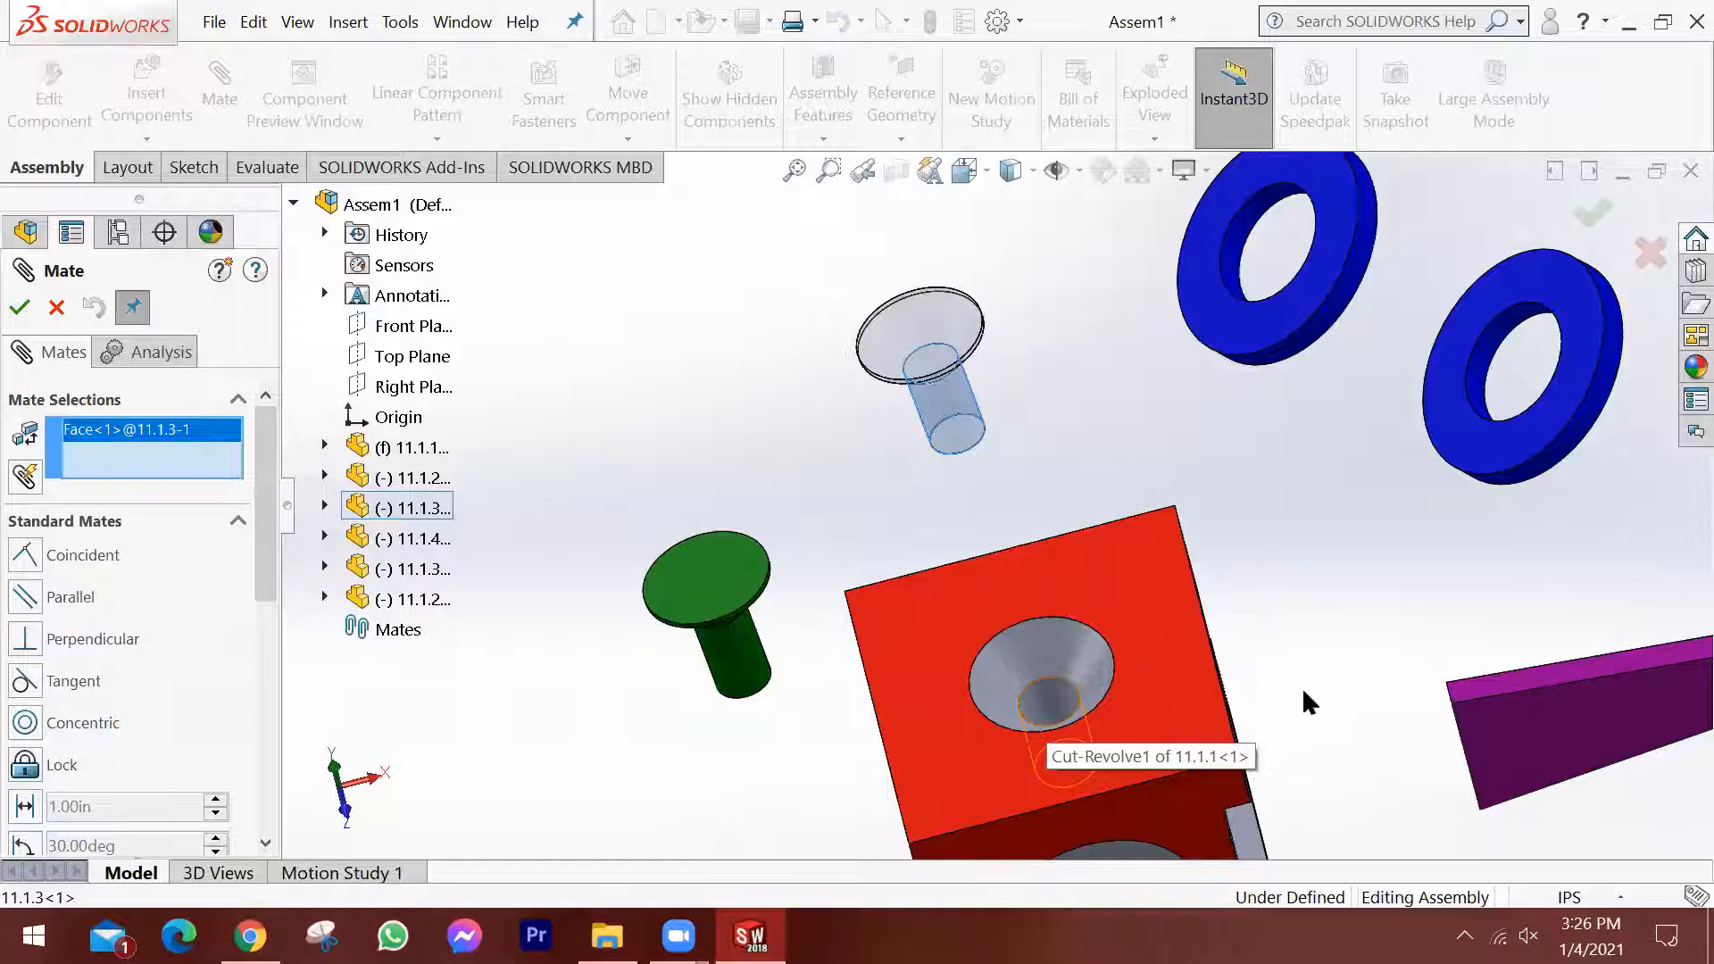
{"action": "left_click", "coordinate": [1049, 705]}
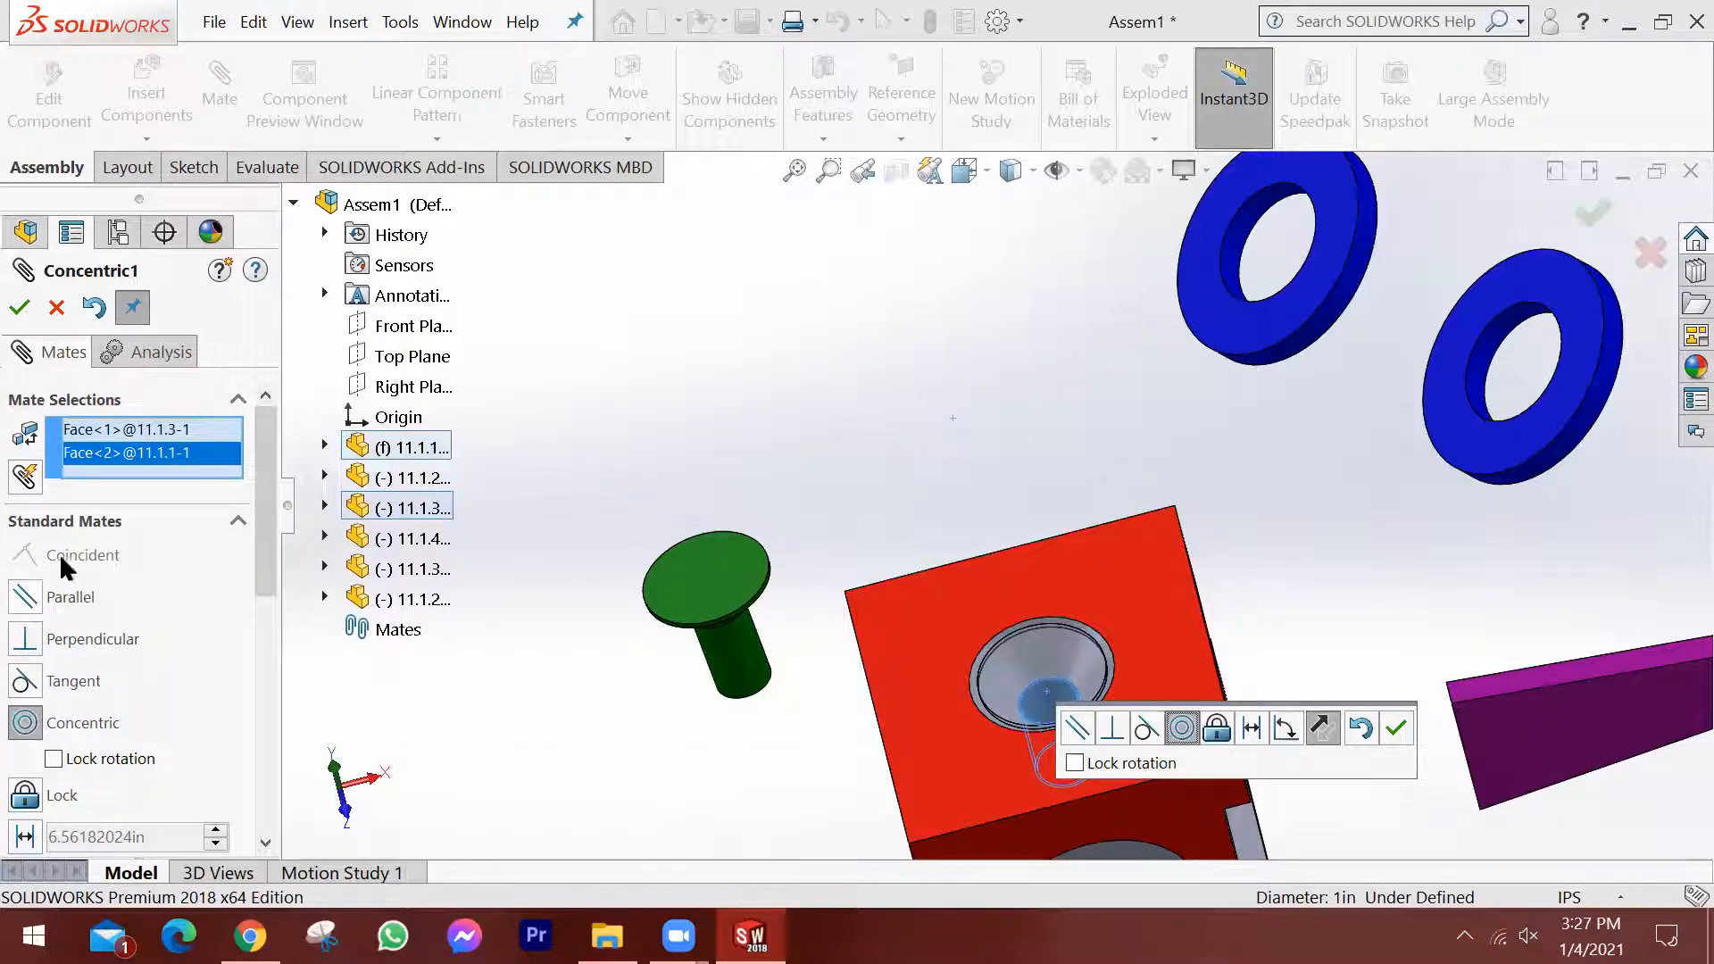
{"action": "left_click", "coordinate": [20, 309]}
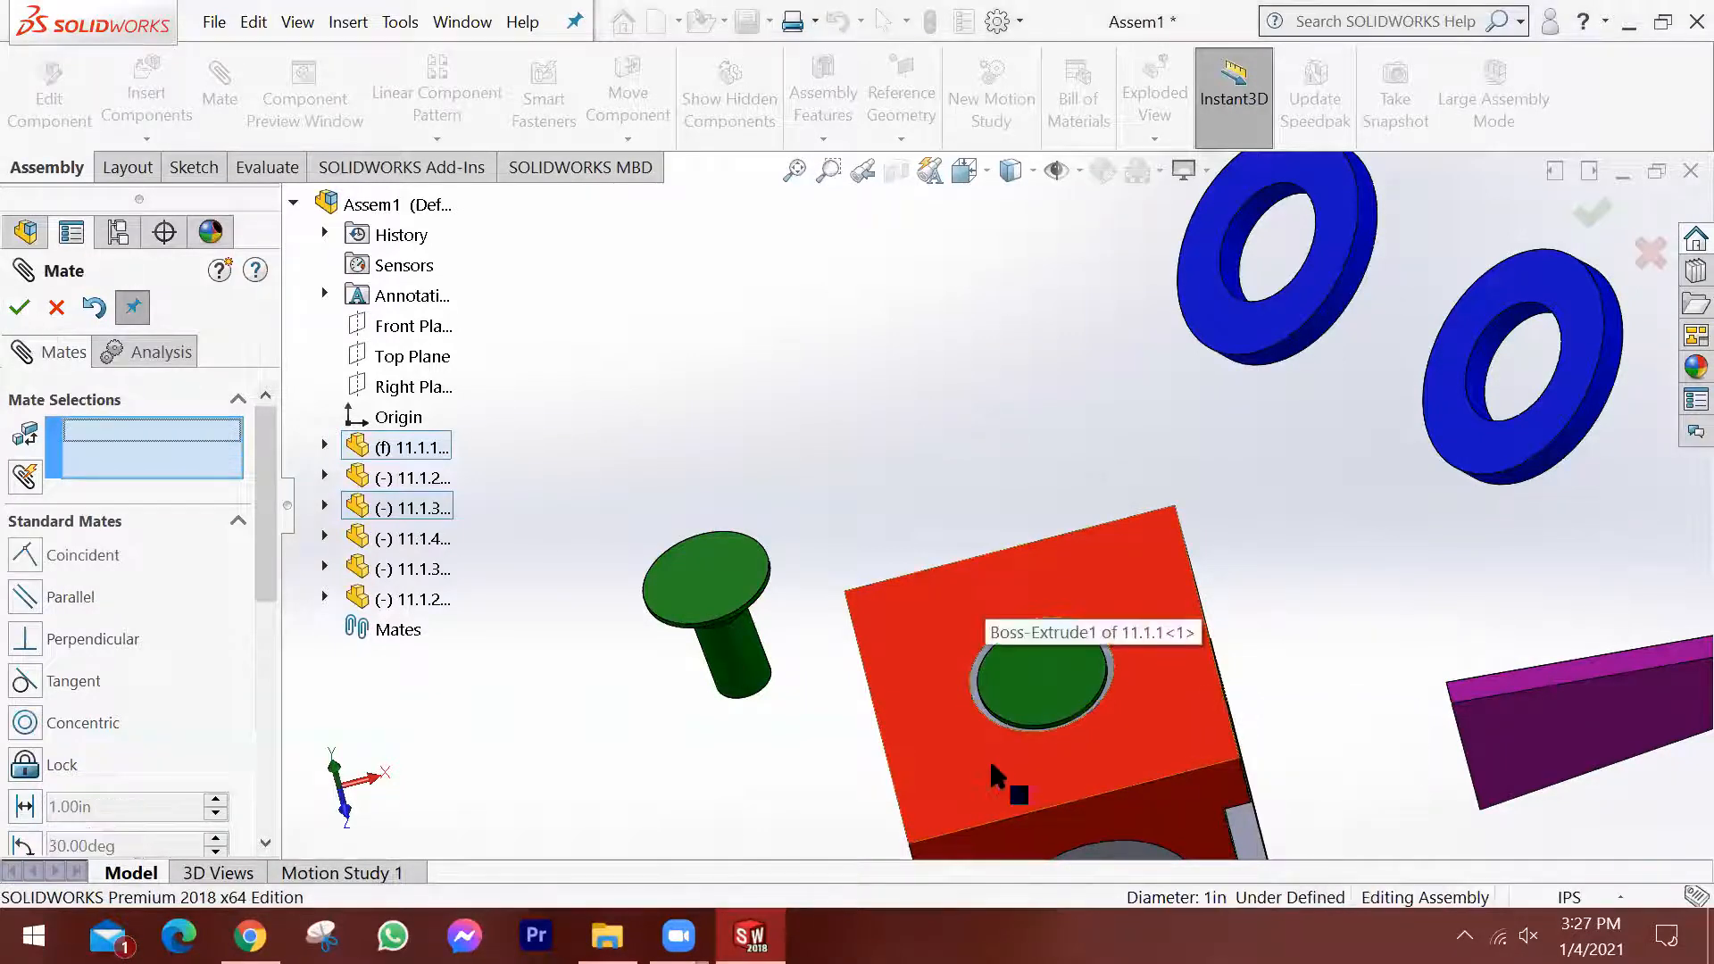
Slide the concentrically mated pin out along the hole axis until it stands clear above the block, and finish mating.
{"action": "scroll", "coordinate": [1123, 757], "scroll_direction": "up", "scroll_amount": 2}
{"action": "middle_click_drag", "start_coordinate": [1127, 759], "coordinate": [1158, 686]}
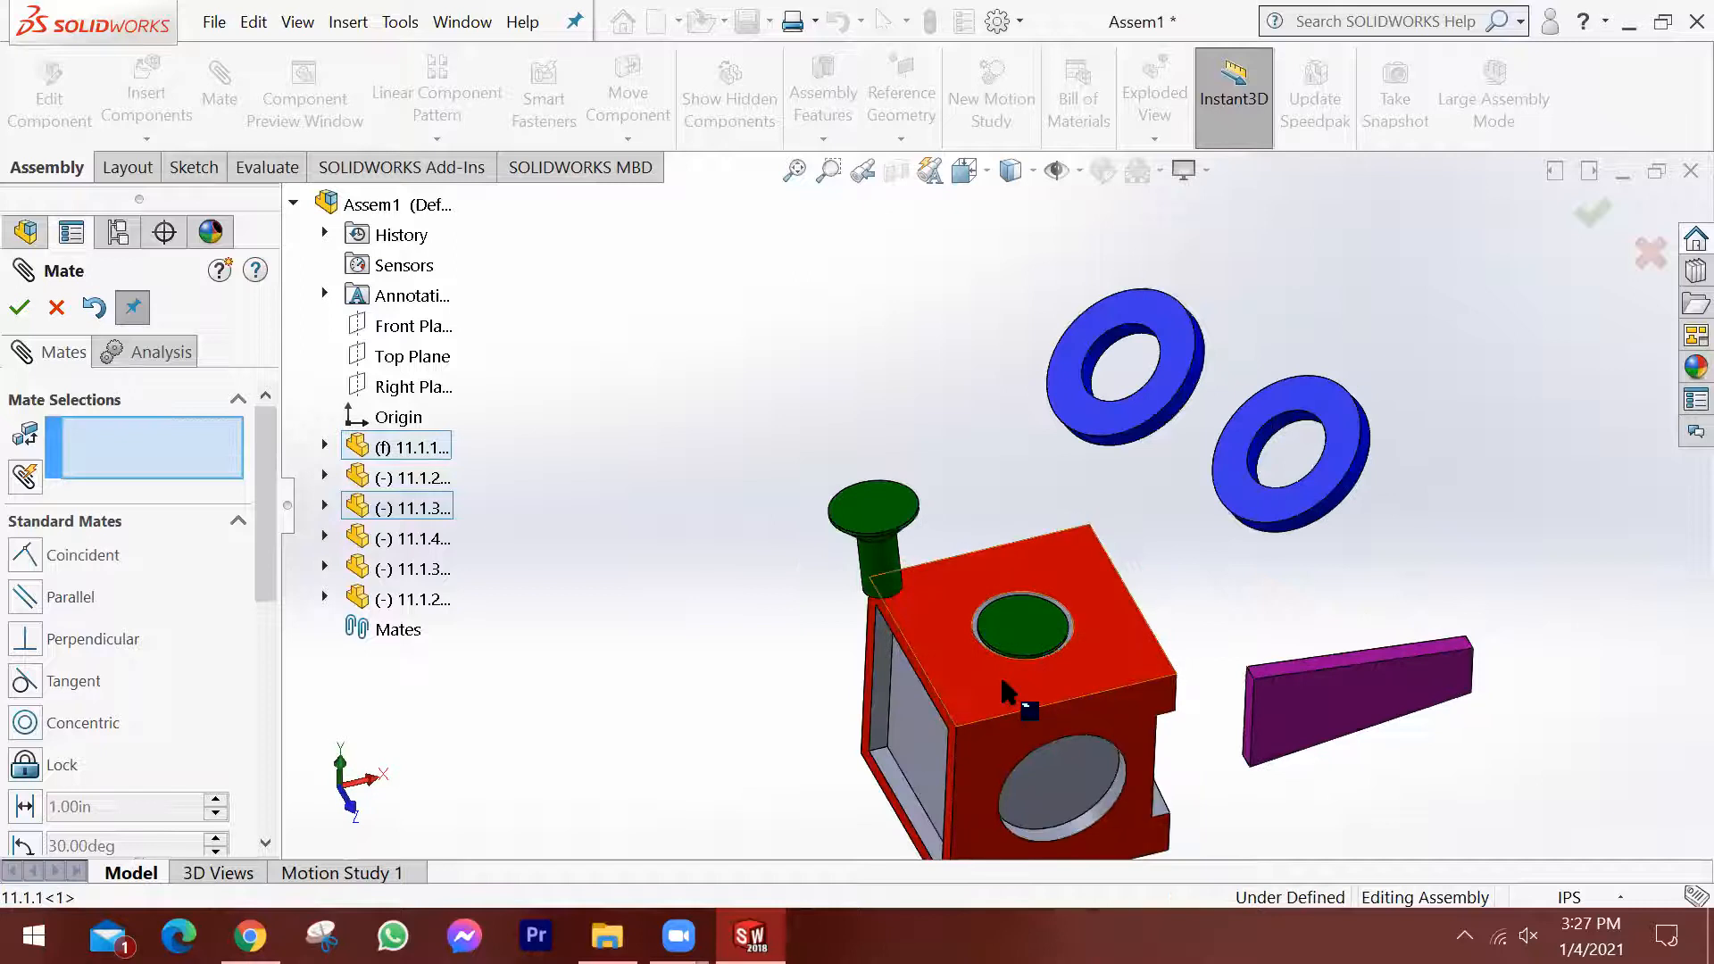
{"action": "scroll", "coordinate": [1040, 675], "scroll_direction": "down", "scroll_amount": 4}
{"action": "scroll", "coordinate": [1076, 638], "scroll_direction": "up", "scroll_amount": 1}
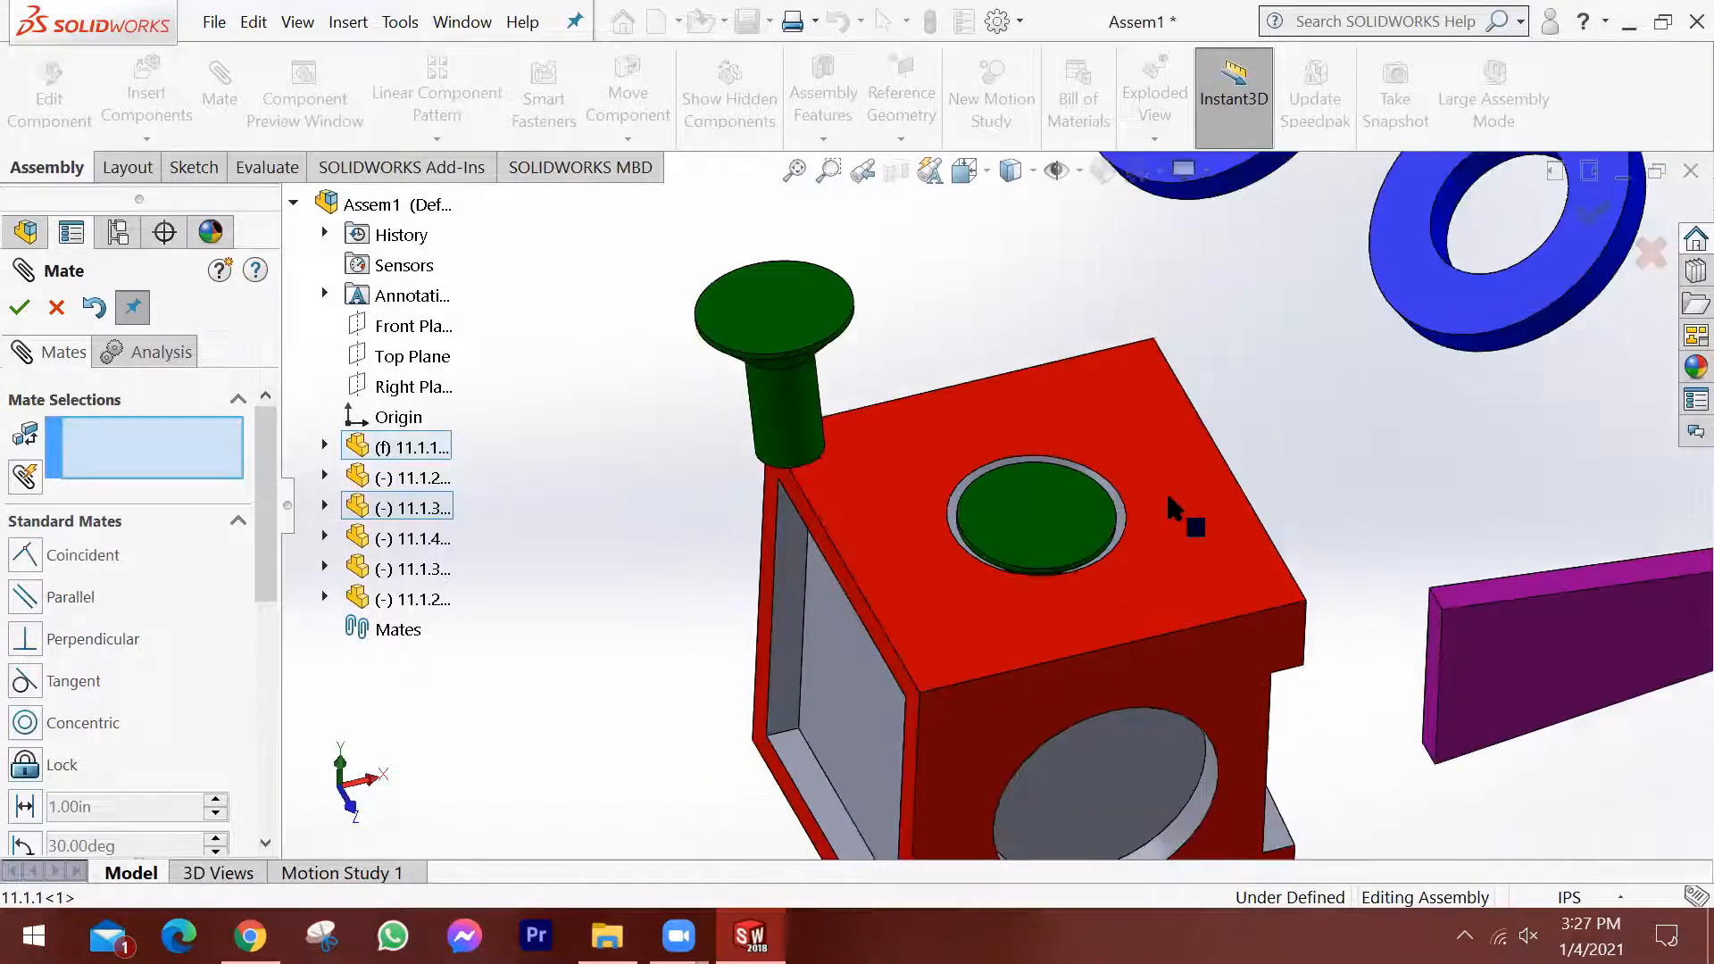
{"action": "scroll", "coordinate": [1036, 513], "scroll_direction": "up", "scroll_amount": 1}
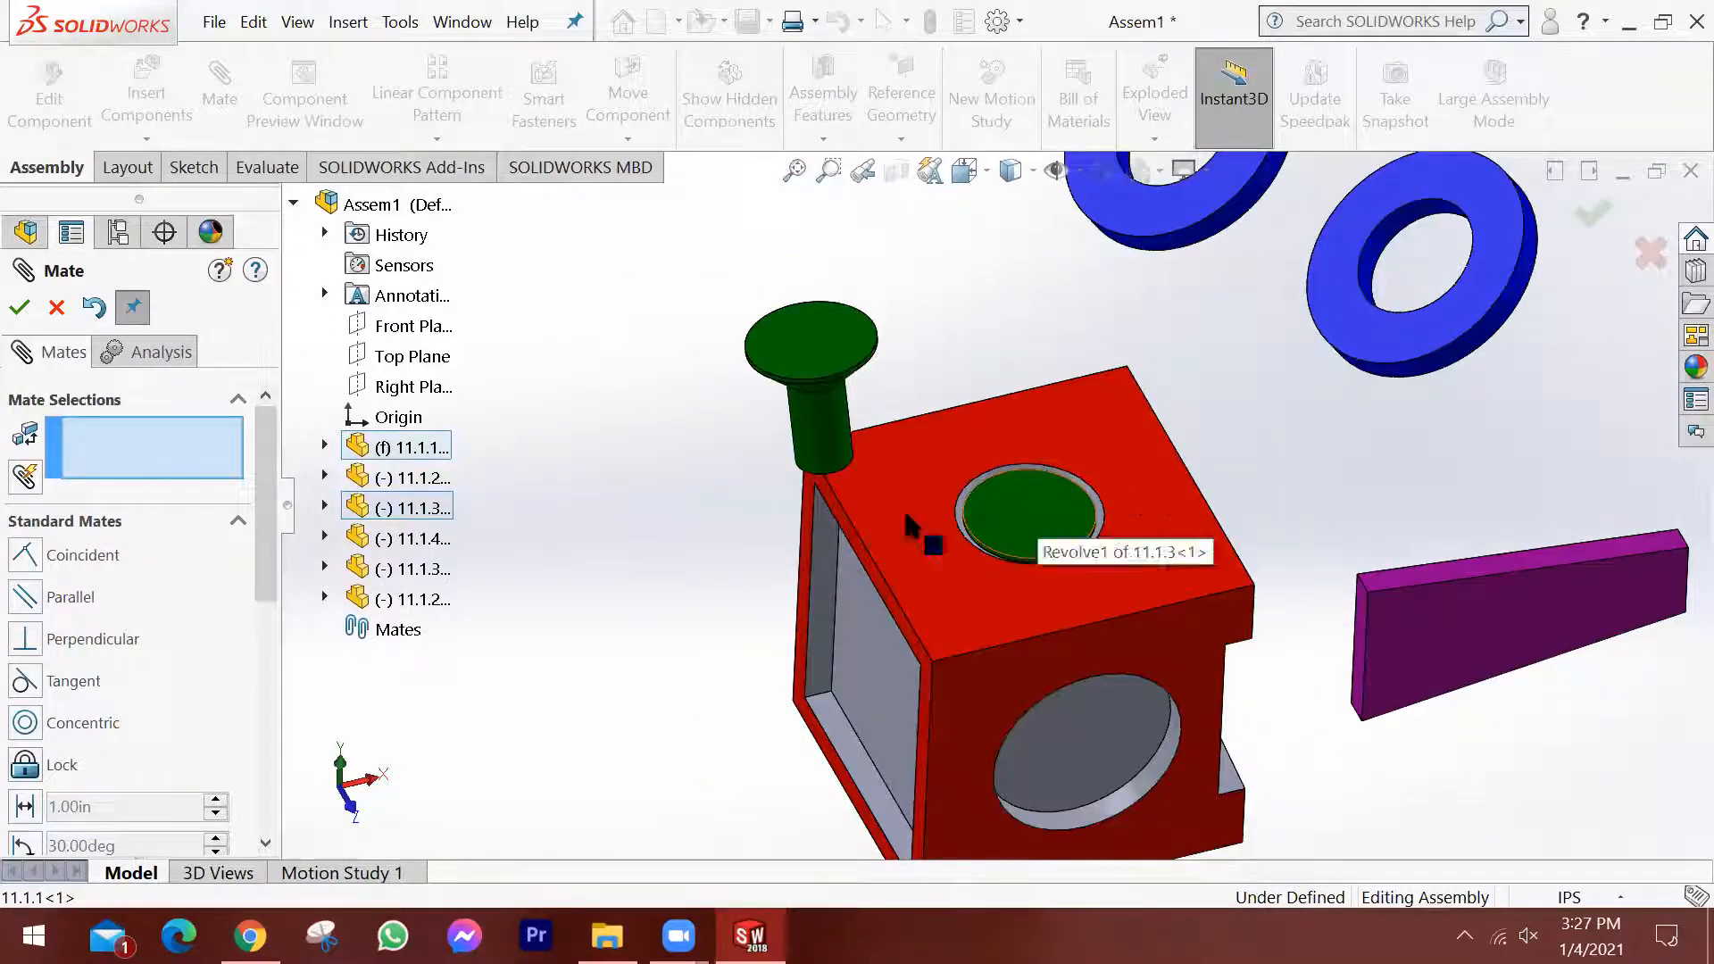
{"action": "left_click_drag", "start_coordinate": [1047, 521], "coordinate": [1068, 319]}
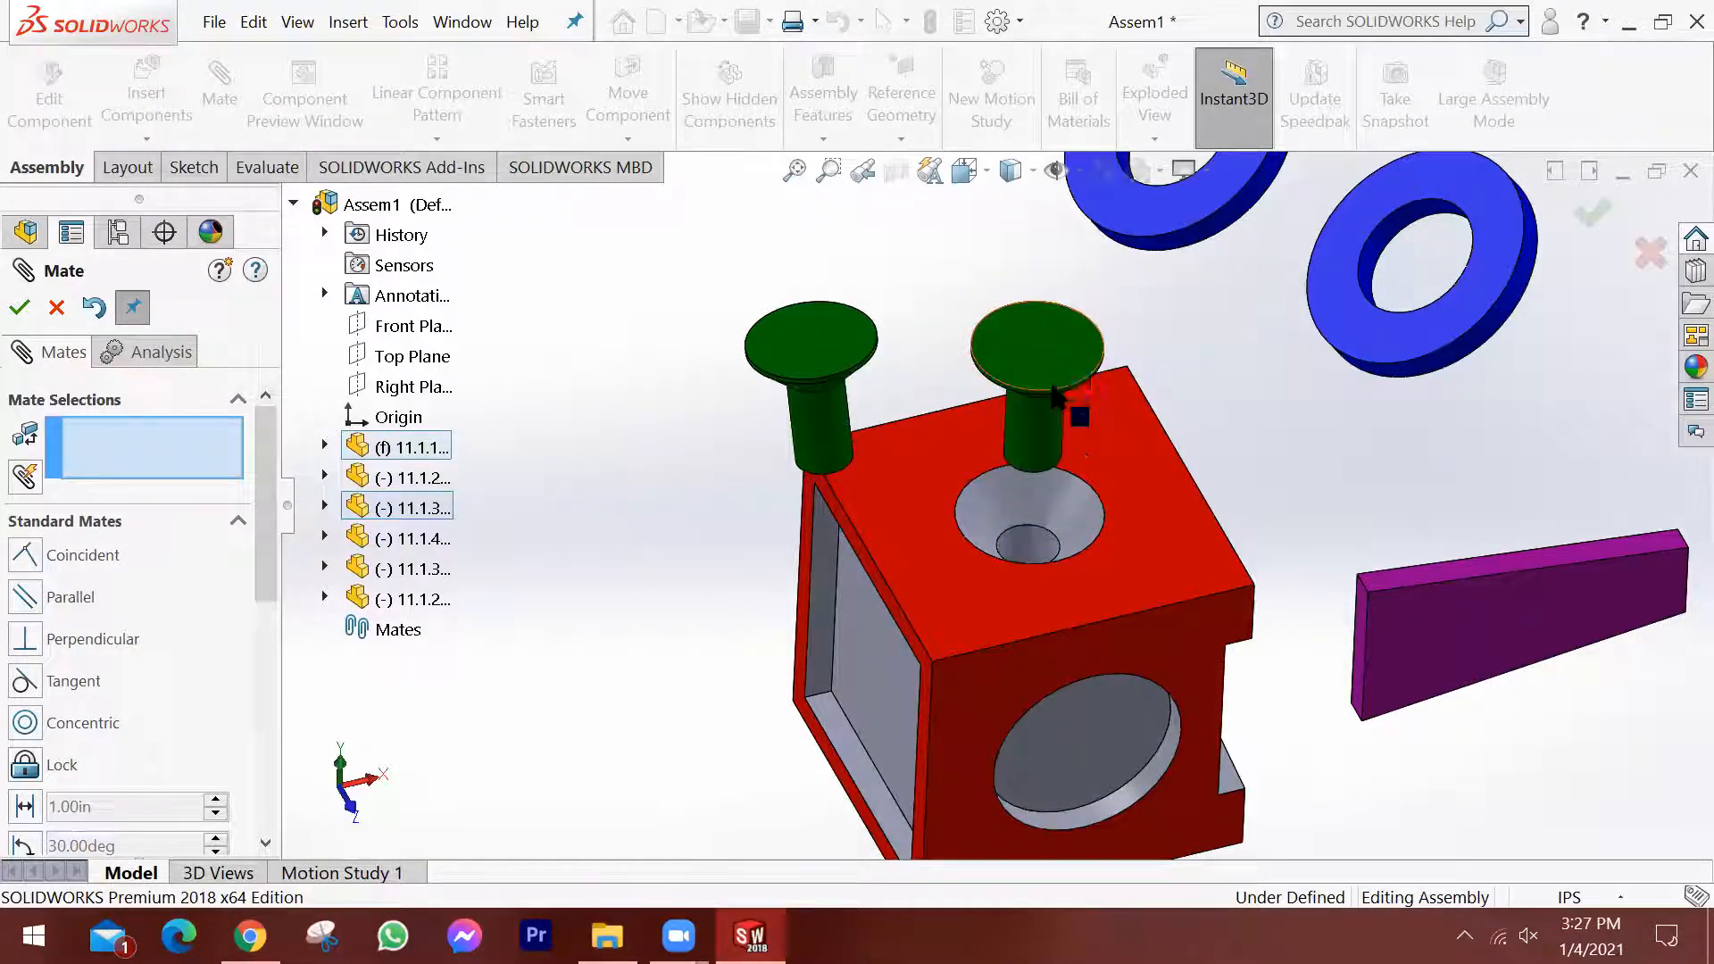
{"action": "left_click_drag", "start_coordinate": [1052, 384], "coordinate": [1054, 326]}
{"action": "middle_click_drag", "start_coordinate": [1079, 468], "coordinate": [1052, 518]}
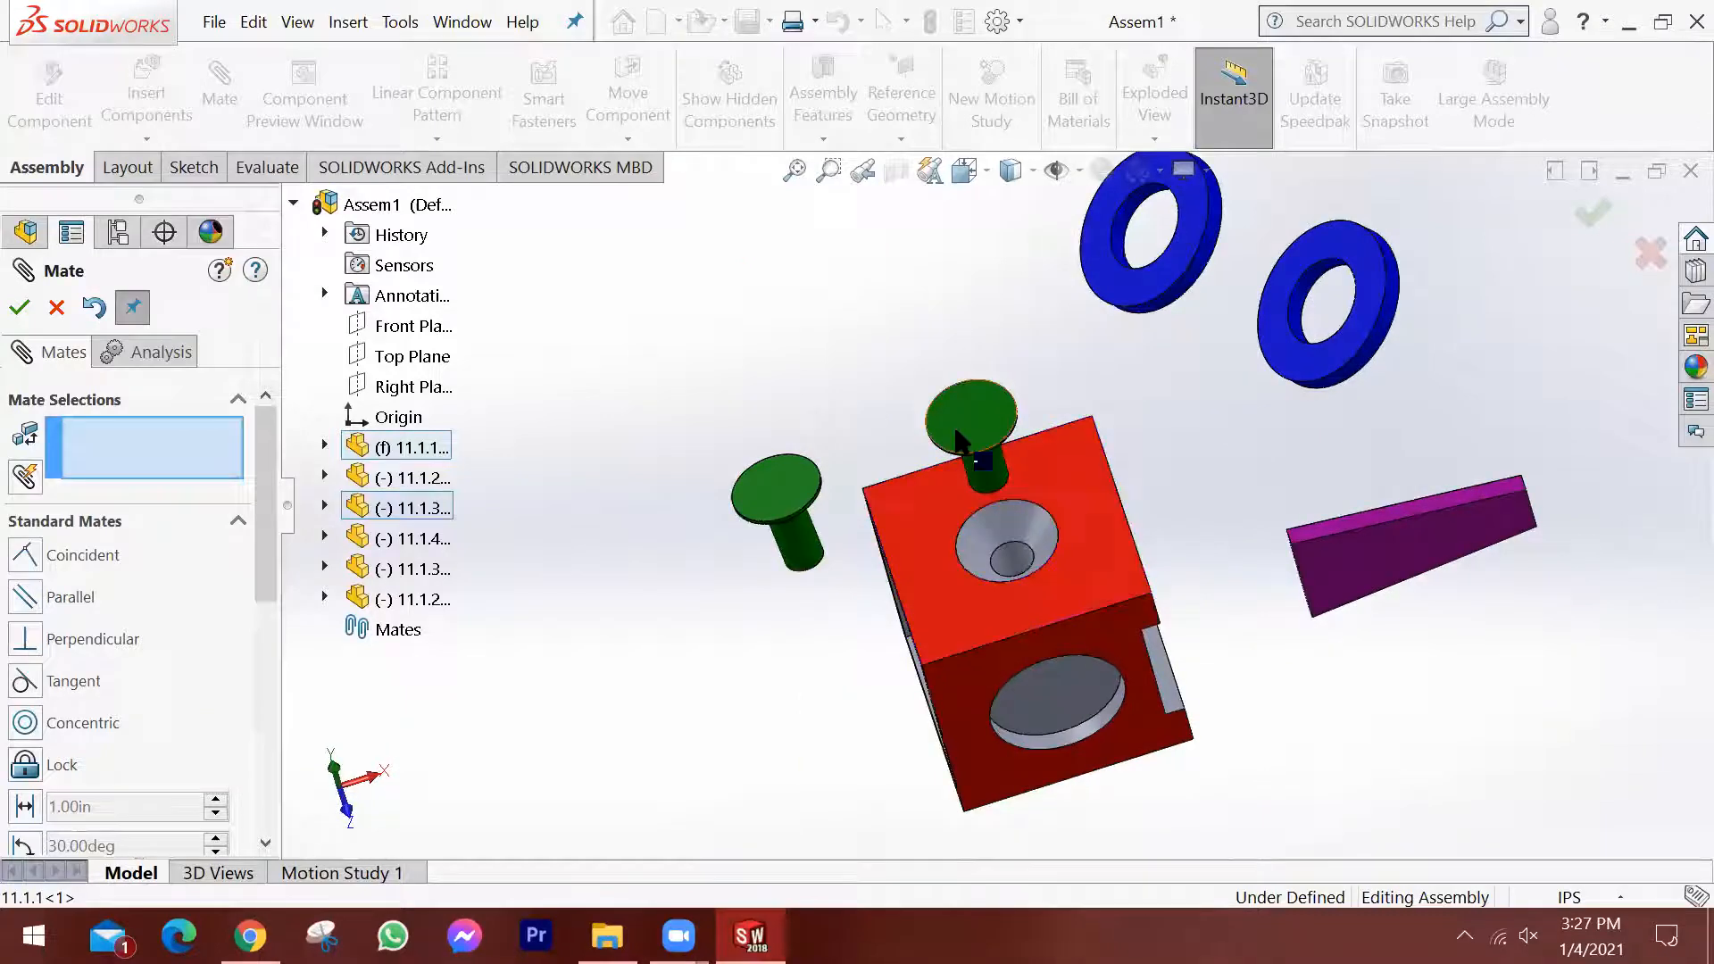
{"action": "left_click_drag", "start_coordinate": [957, 437], "coordinate": [974, 378]}
{"action": "middle_click_drag", "start_coordinate": [997, 522], "coordinate": [1031, 455]}
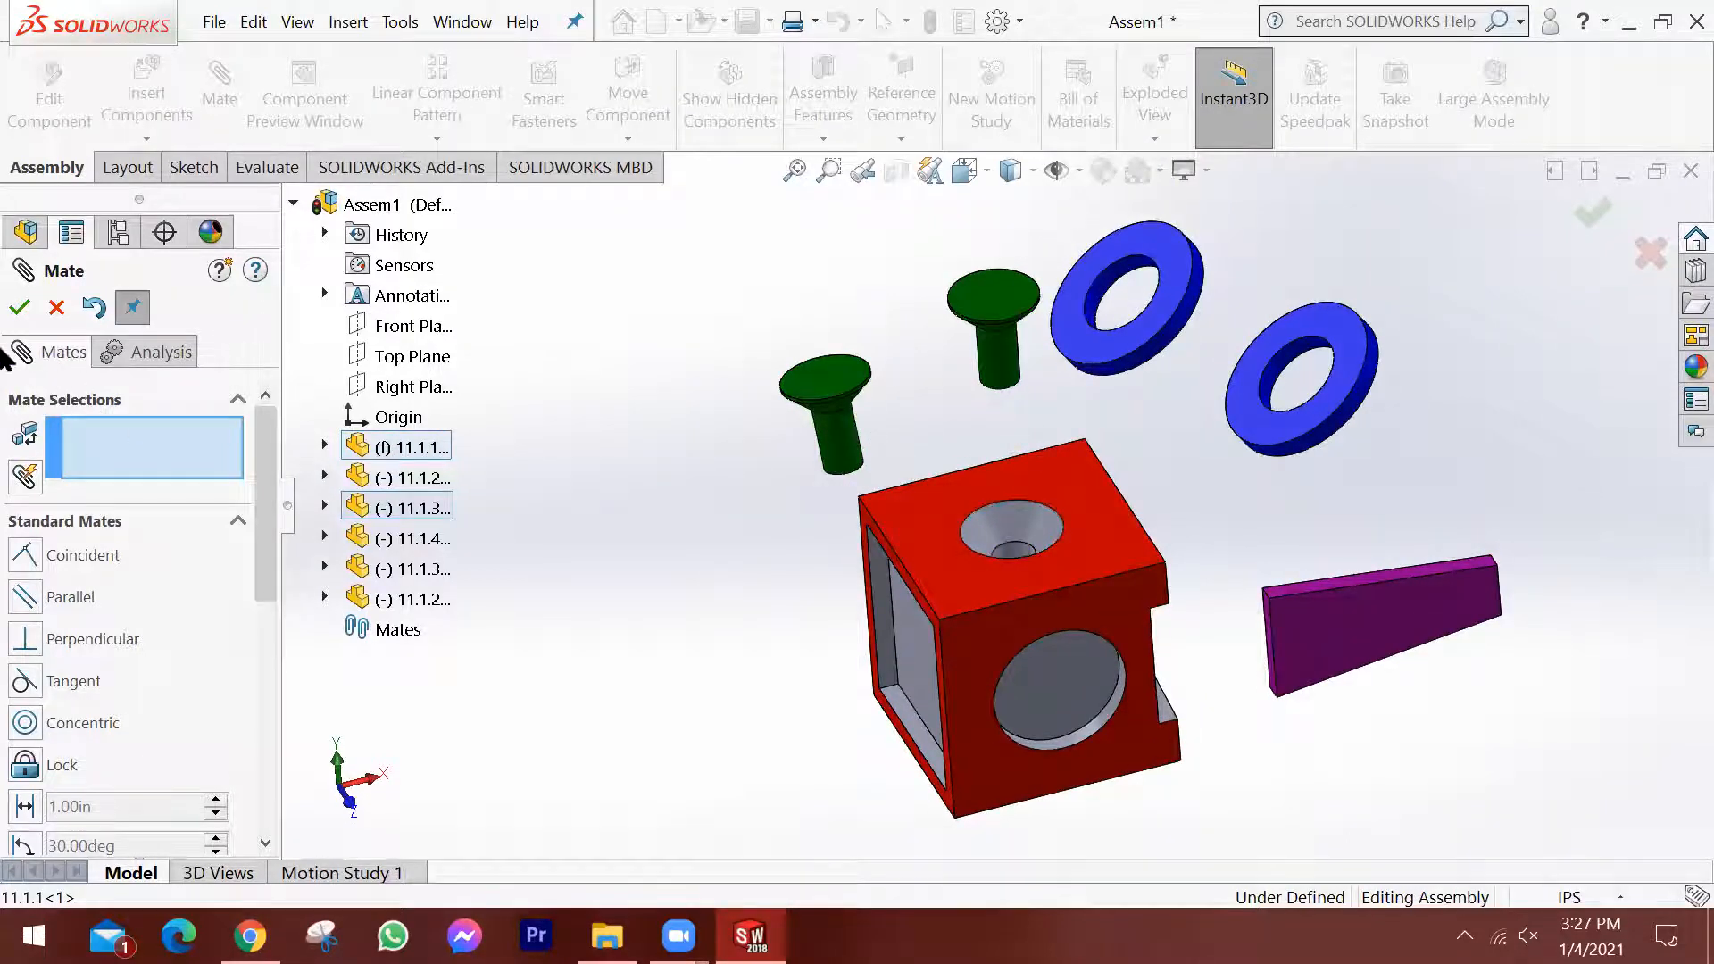
{"action": "left_click", "coordinate": [19, 308]}
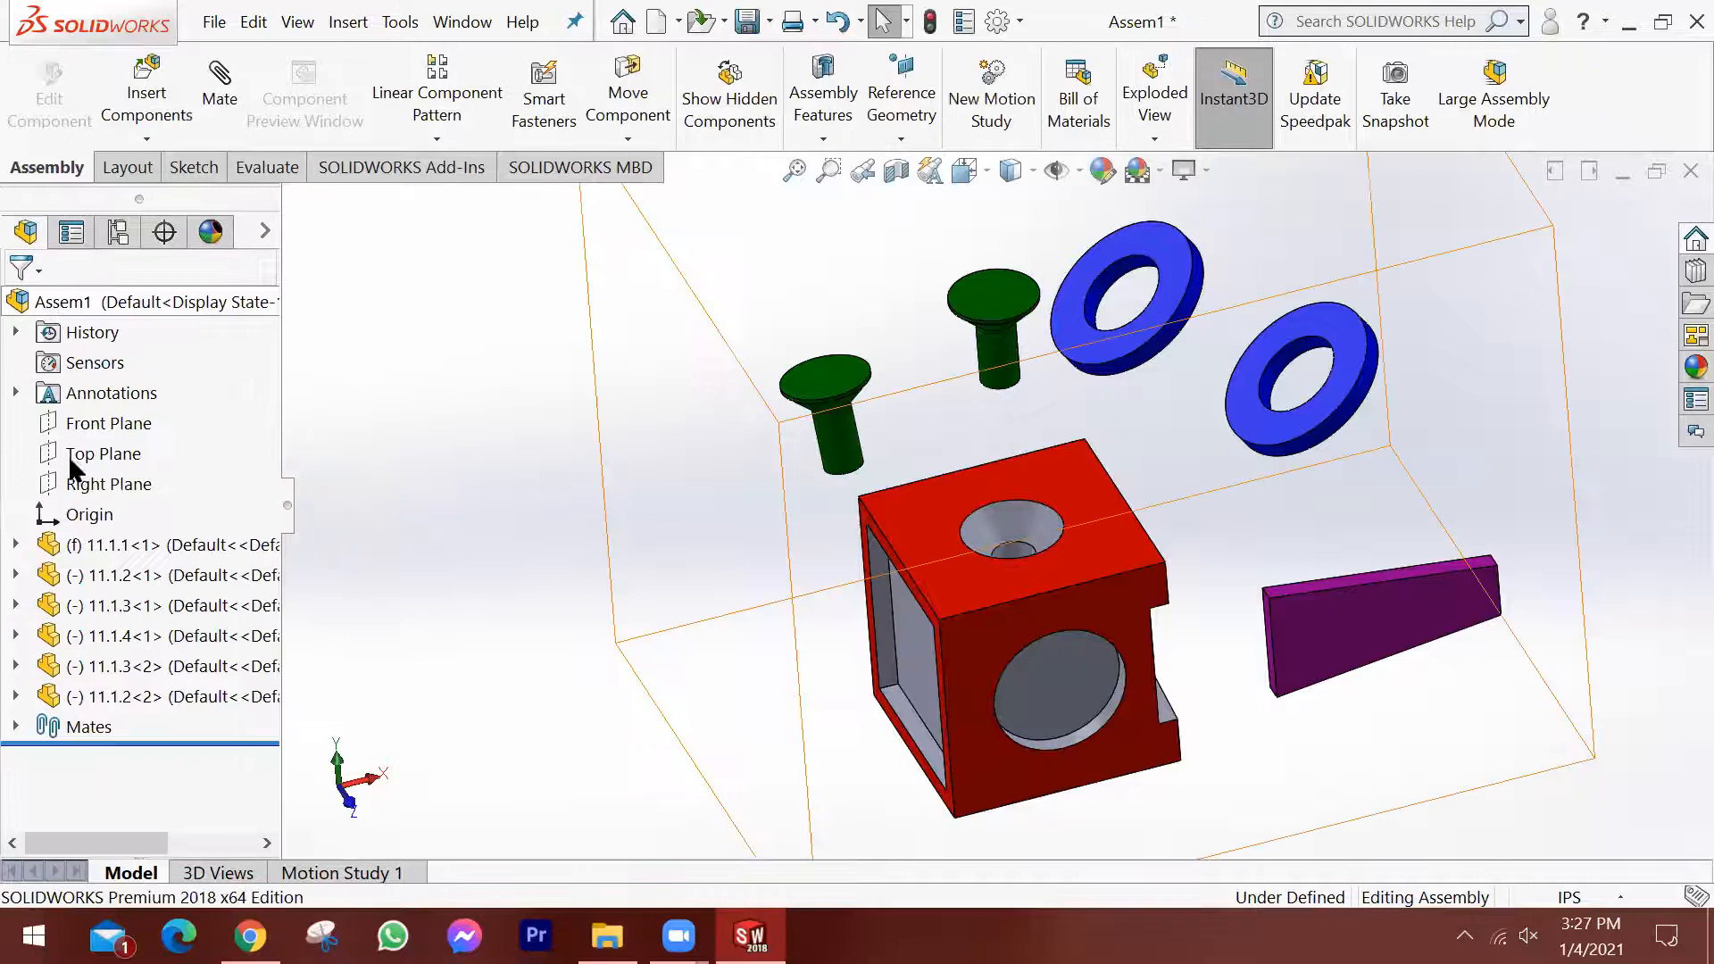
Expand the assembly's list of mates to review the pin's mate, and inspect the pin and hole from other angles.
{"action": "left_click", "coordinate": [16, 727]}
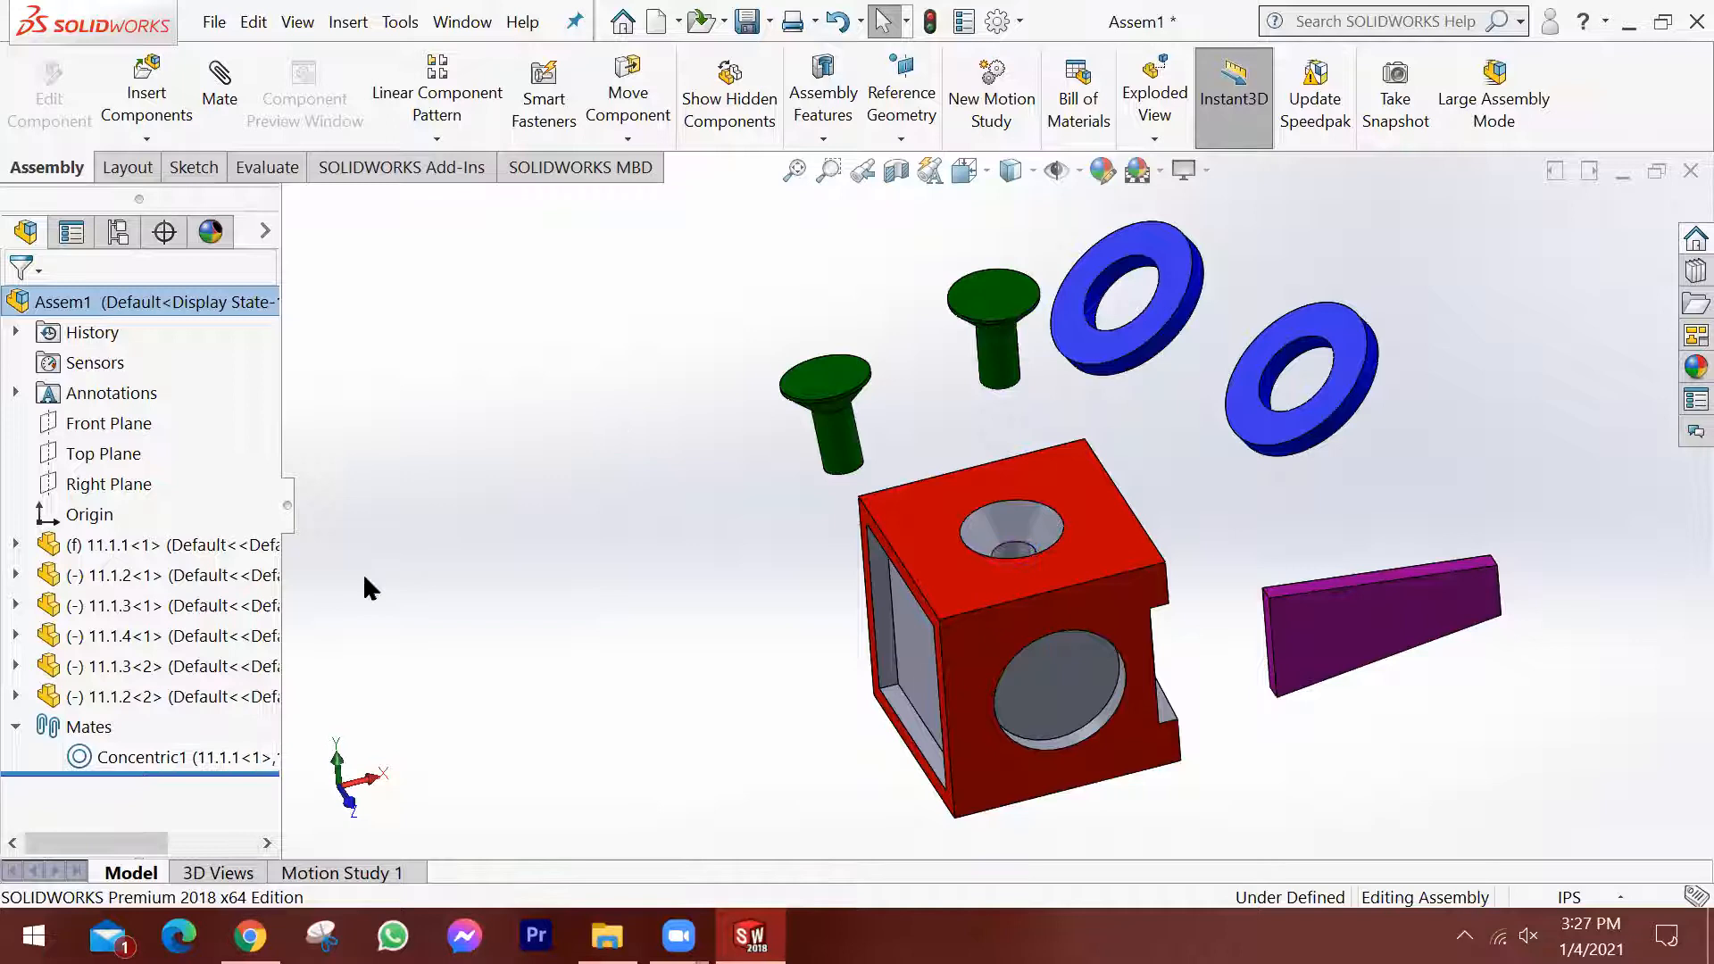
{"action": "middle_click_drag", "start_coordinate": [696, 451], "coordinate": [721, 555]}
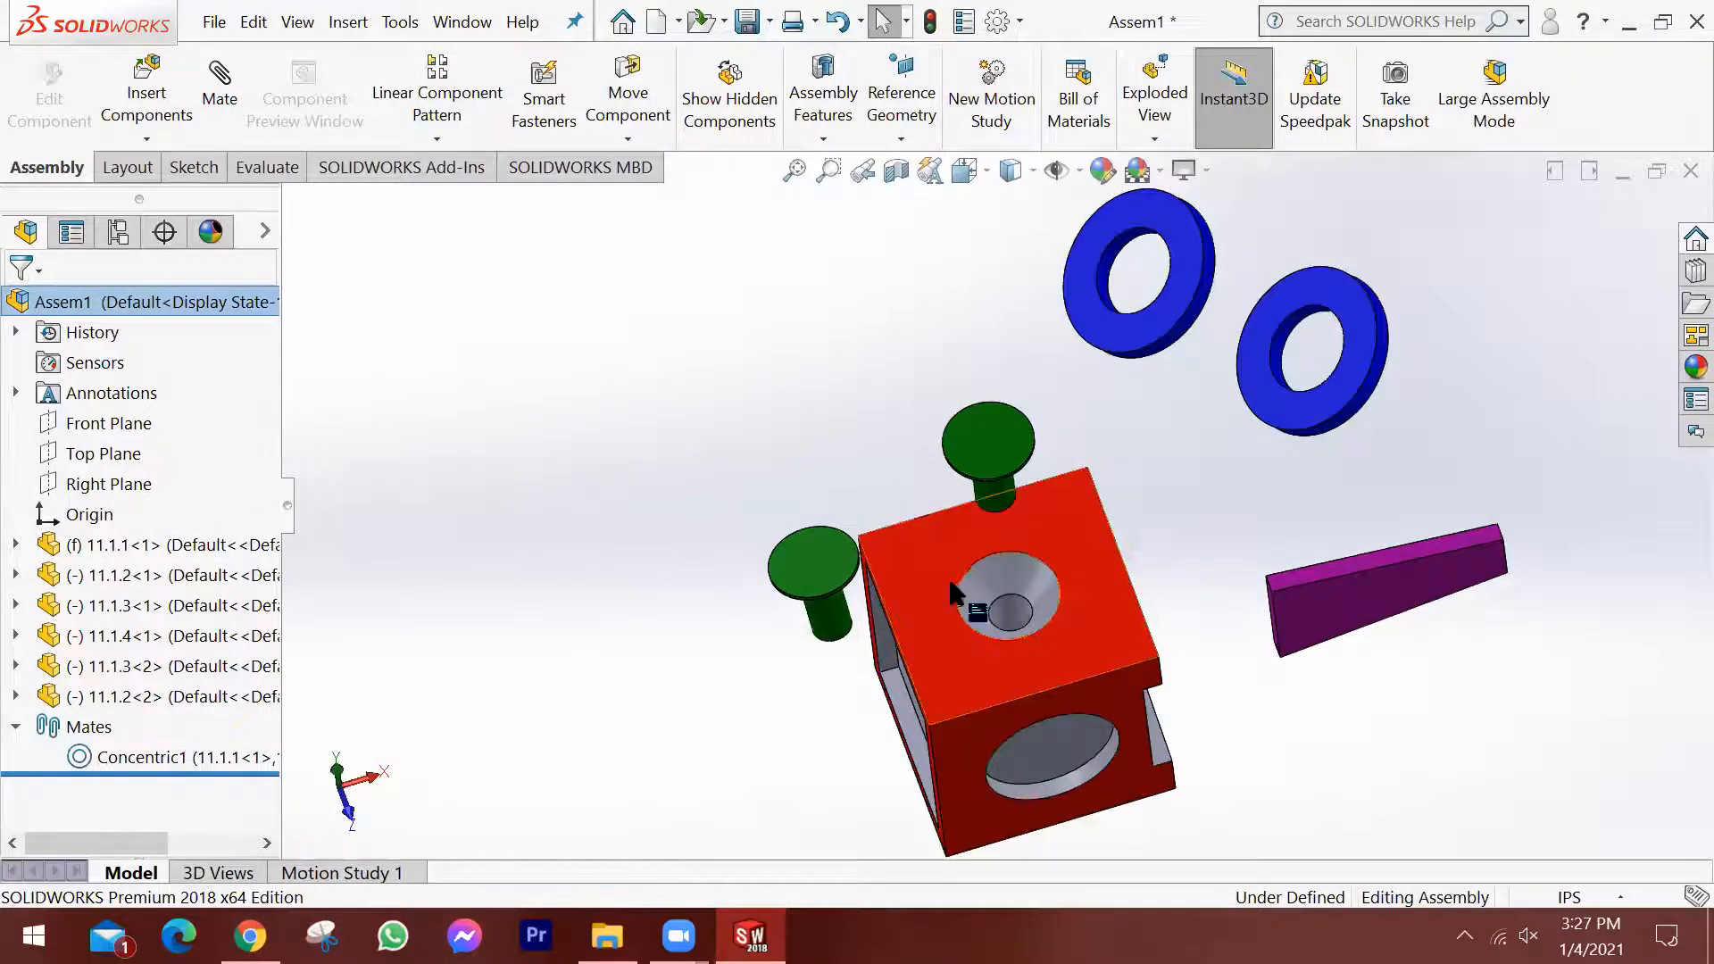
{"action": "scroll", "coordinate": [1054, 661], "scroll_direction": "up", "scroll_amount": 2}
{"action": "scroll", "coordinate": [1087, 695], "scroll_direction": "down", "scroll_amount": 3}
{"action": "scroll", "coordinate": [1015, 585], "scroll_direction": "up", "scroll_amount": 2}
{"action": "middle_click_drag", "start_coordinate": [1014, 580], "coordinate": [980, 500]}
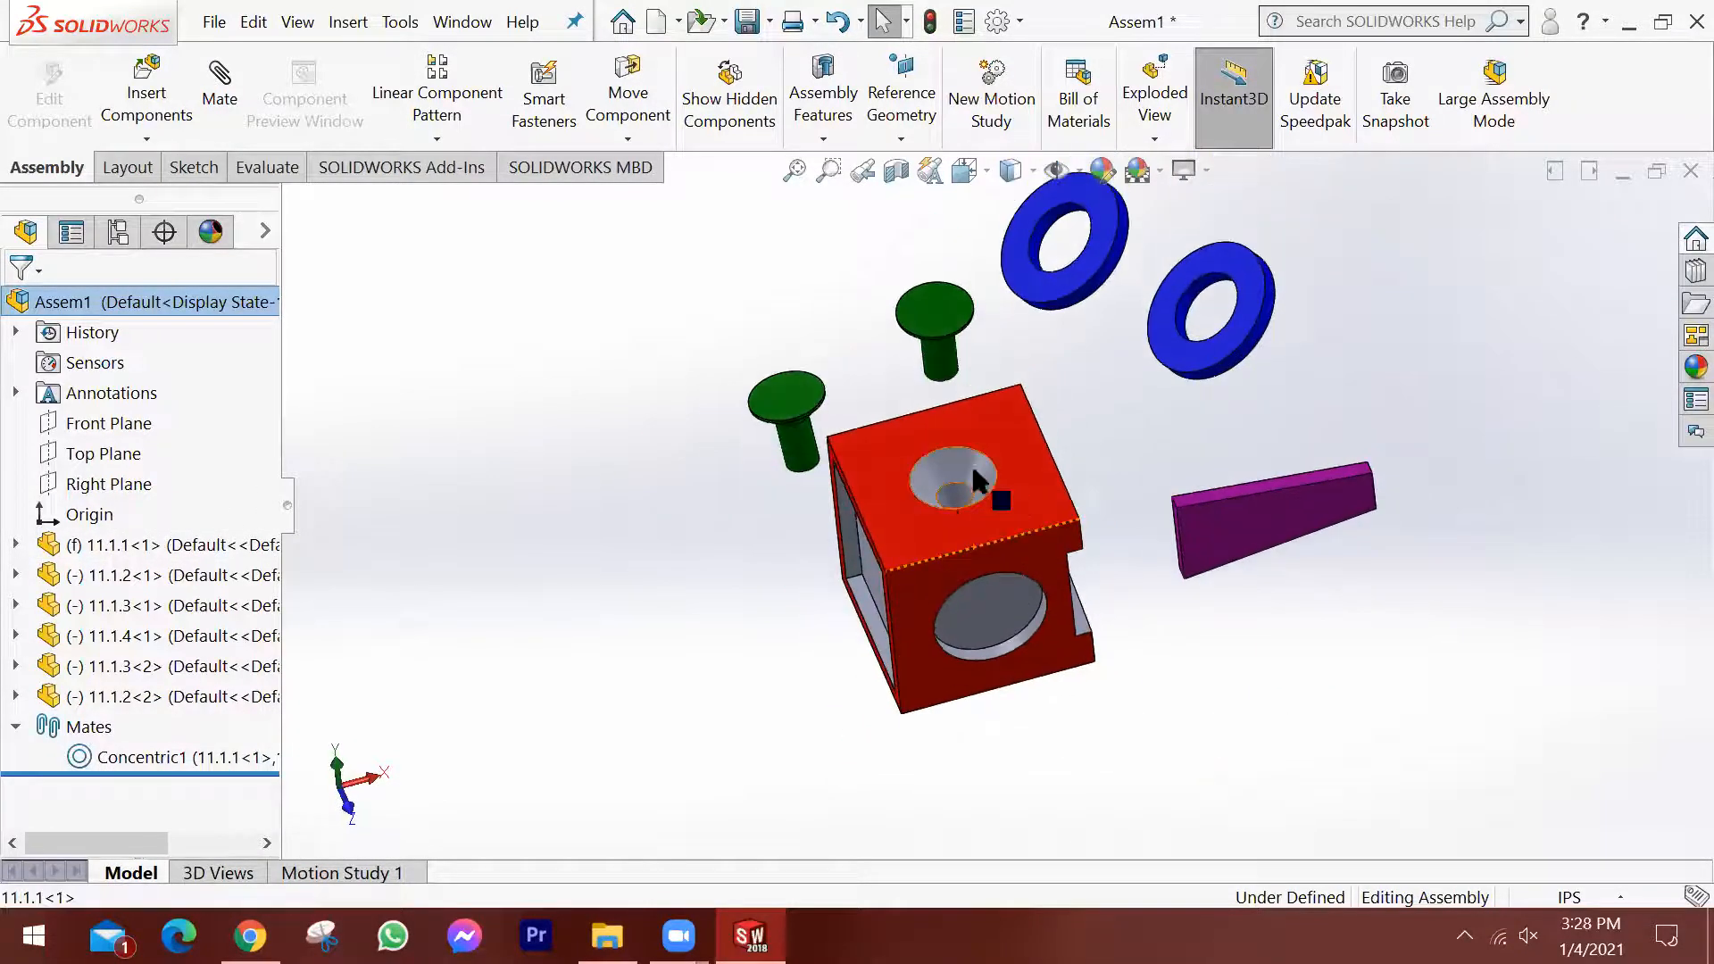
{"action": "scroll", "coordinate": [971, 421], "scroll_direction": "down", "scroll_amount": 2}
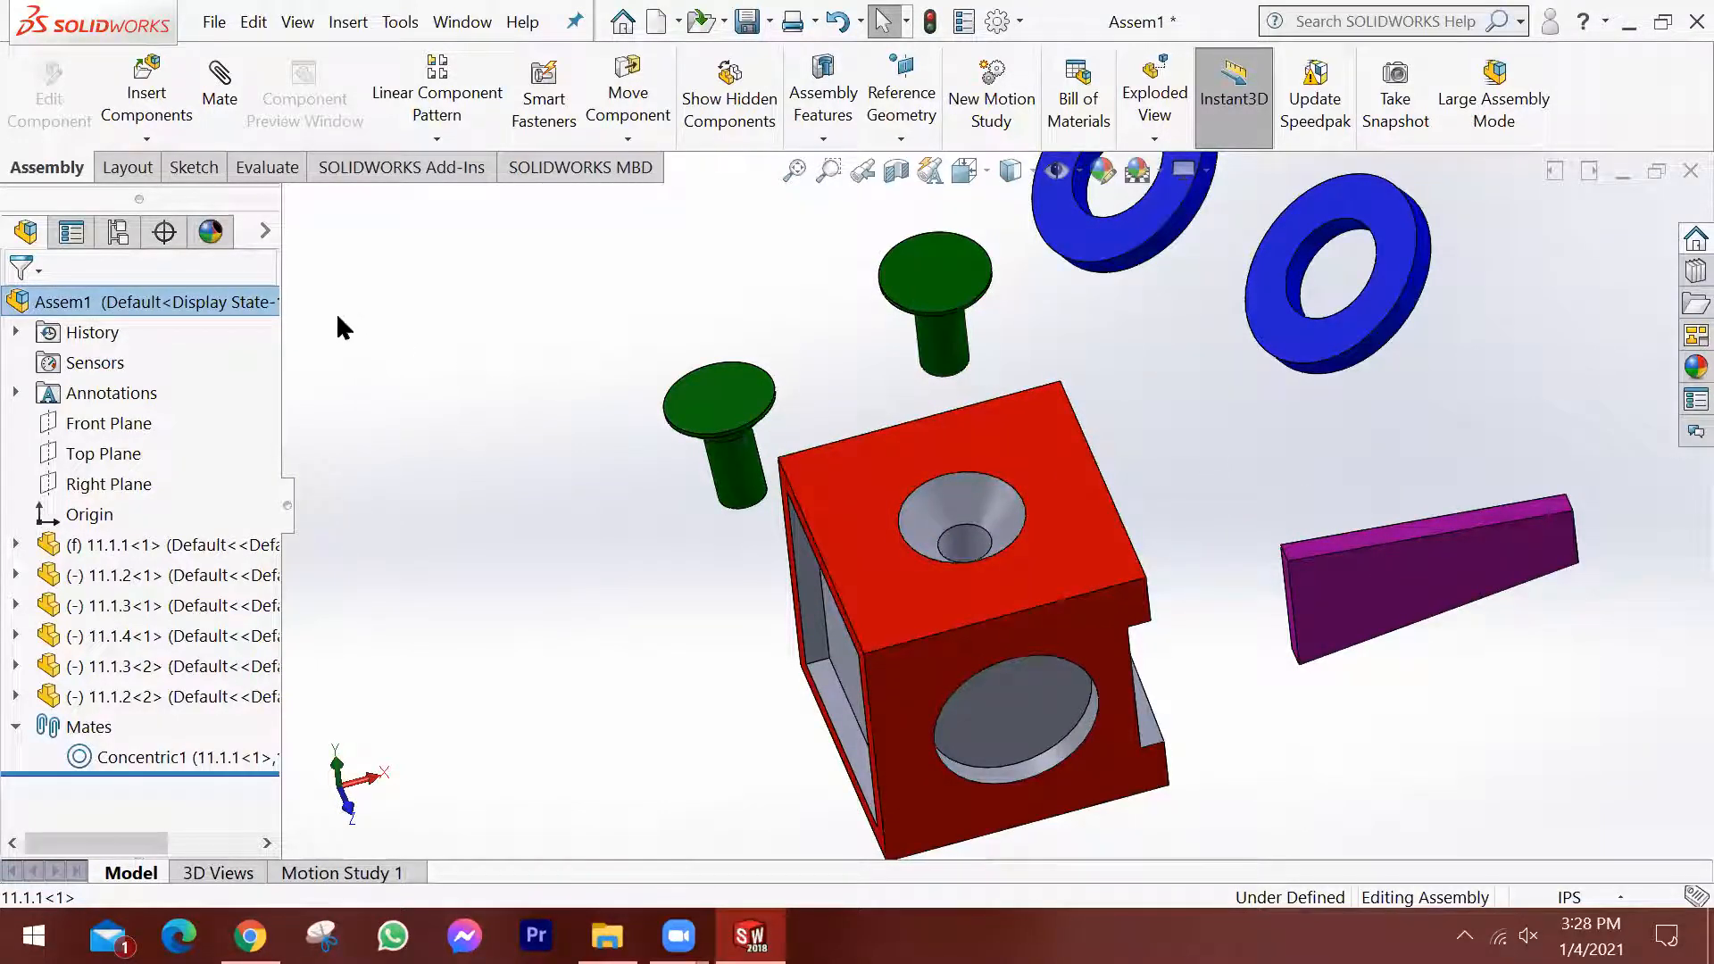
Add a coincident mate between the flat top face of the original pin's head and the block's top face.
{"action": "left_click", "coordinate": [220, 85]}
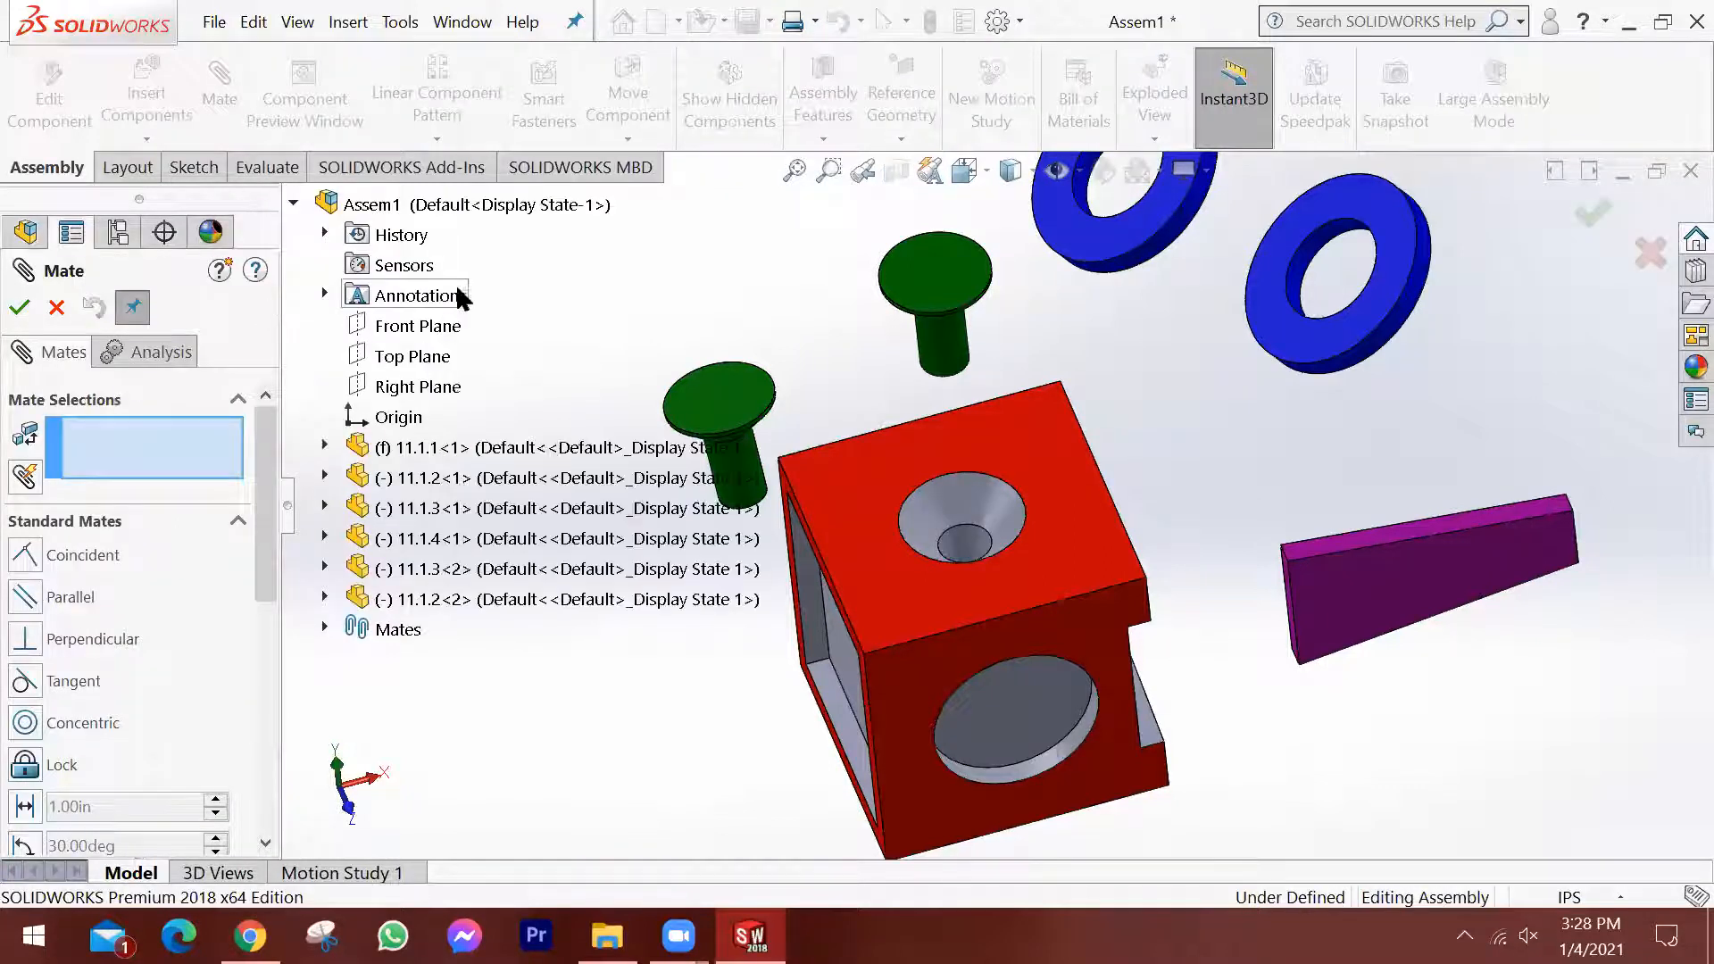
{"action": "left_click", "coordinate": [927, 263]}
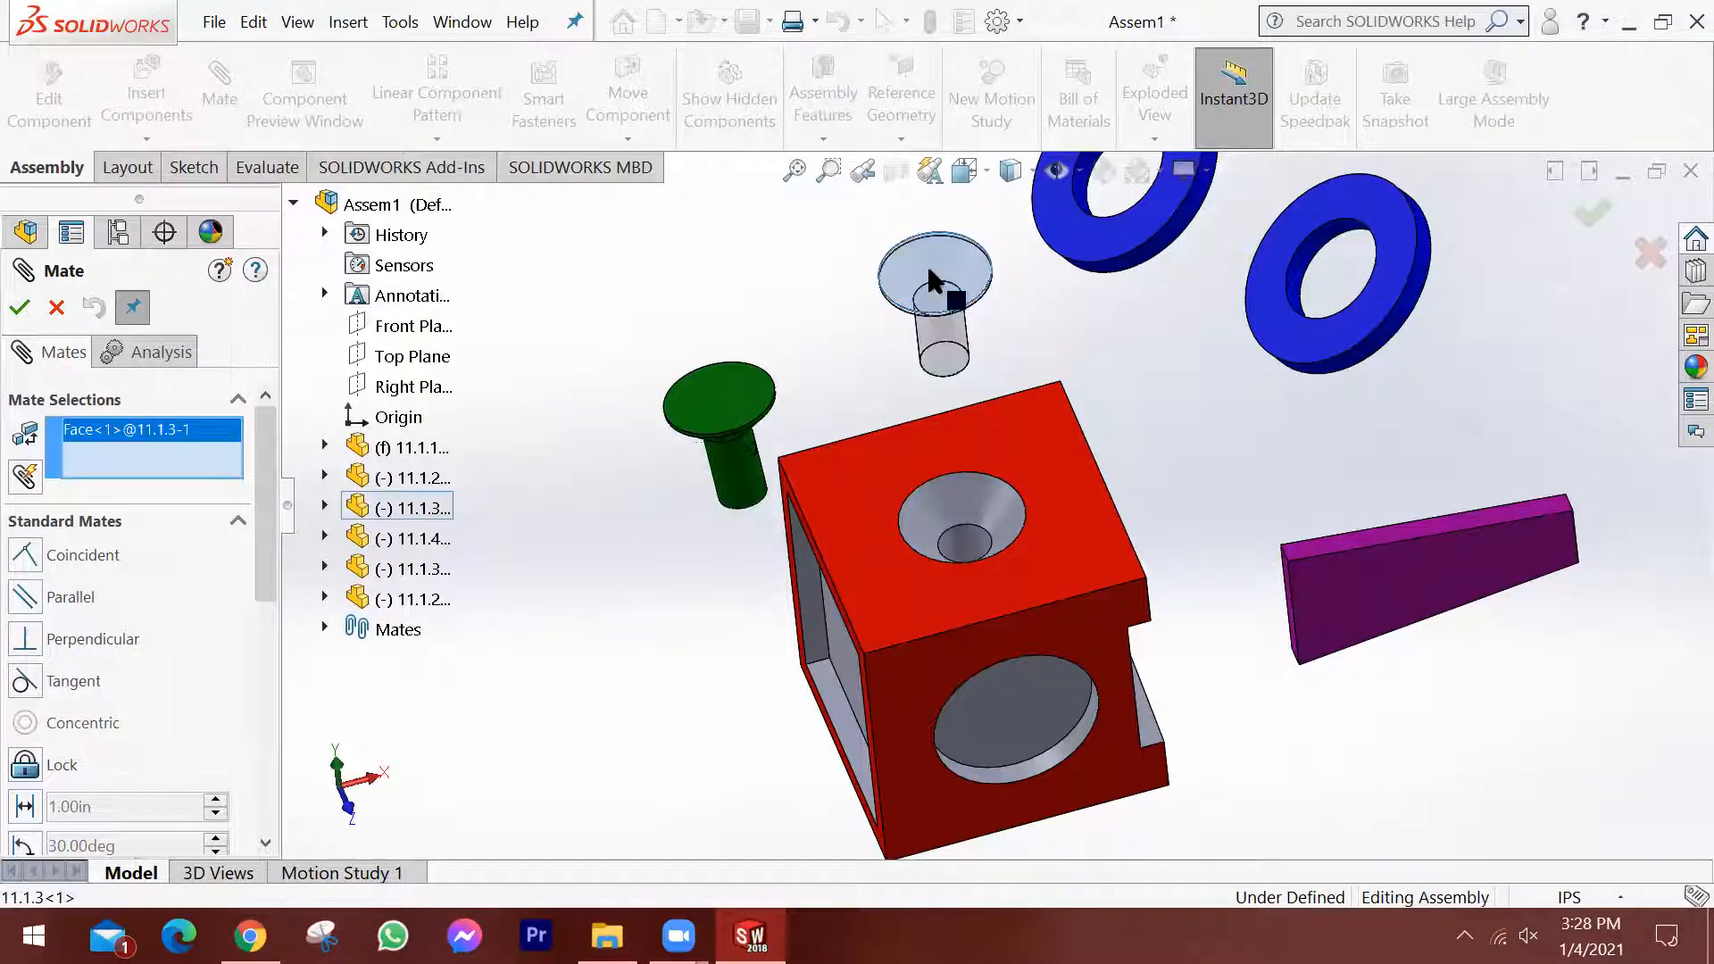
{"action": "left_click", "coordinate": [1061, 534]}
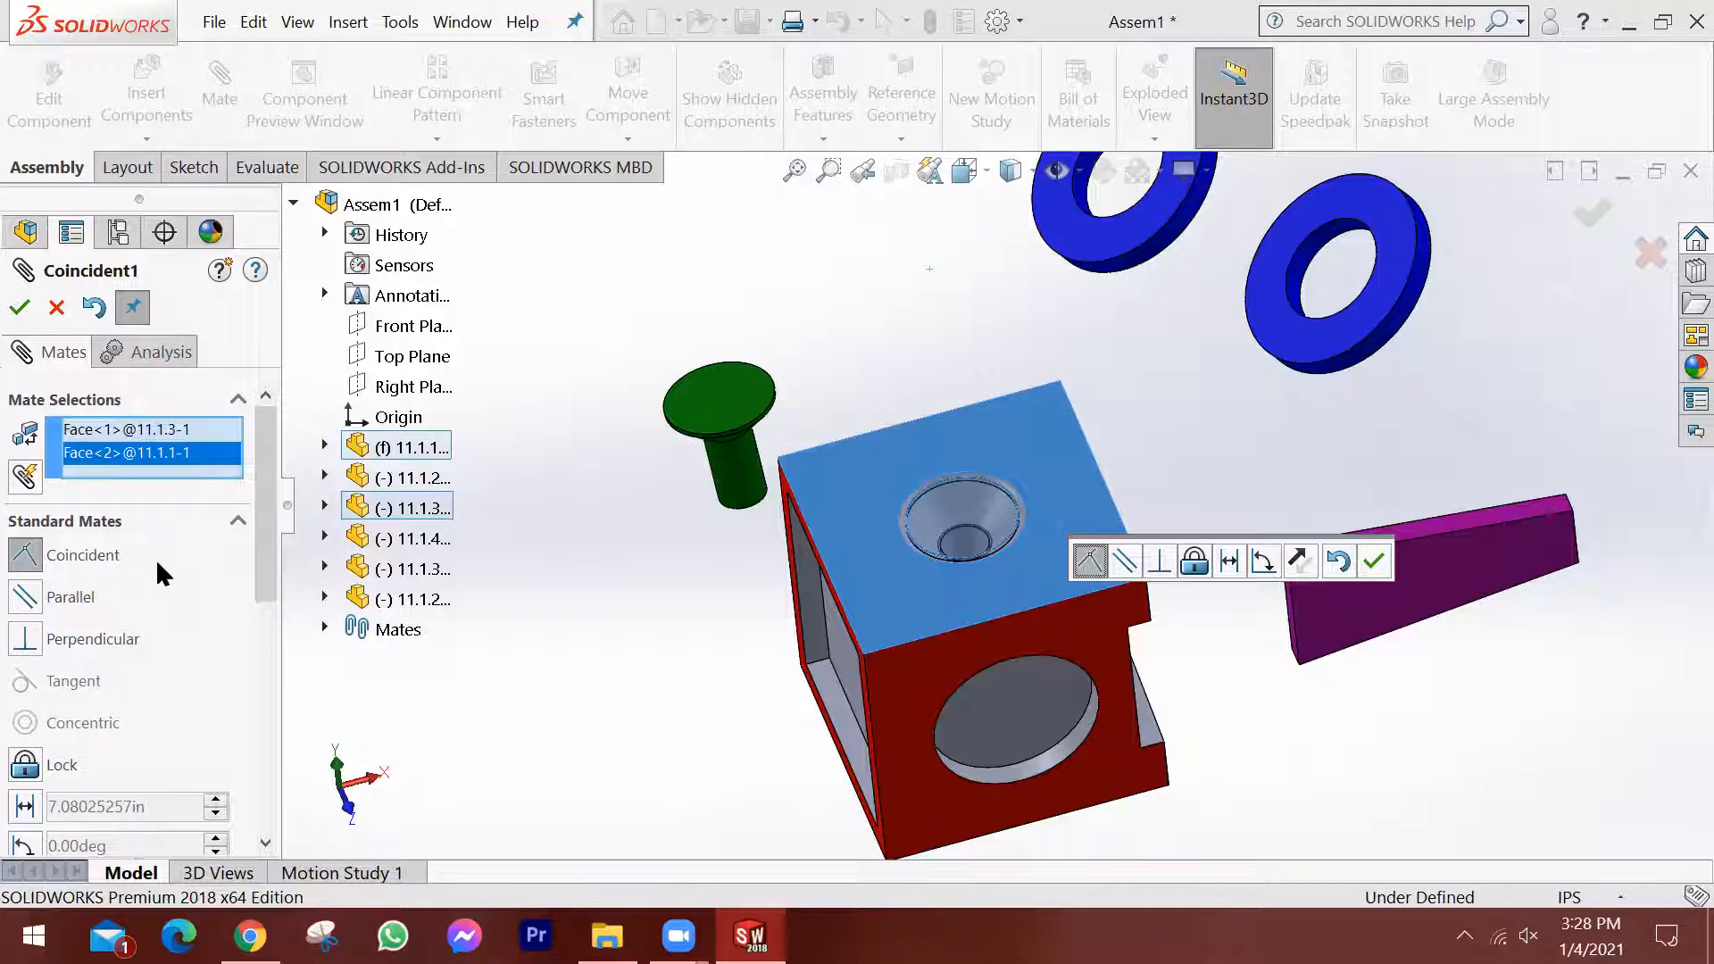
{"action": "left_click", "coordinate": [1374, 561]}
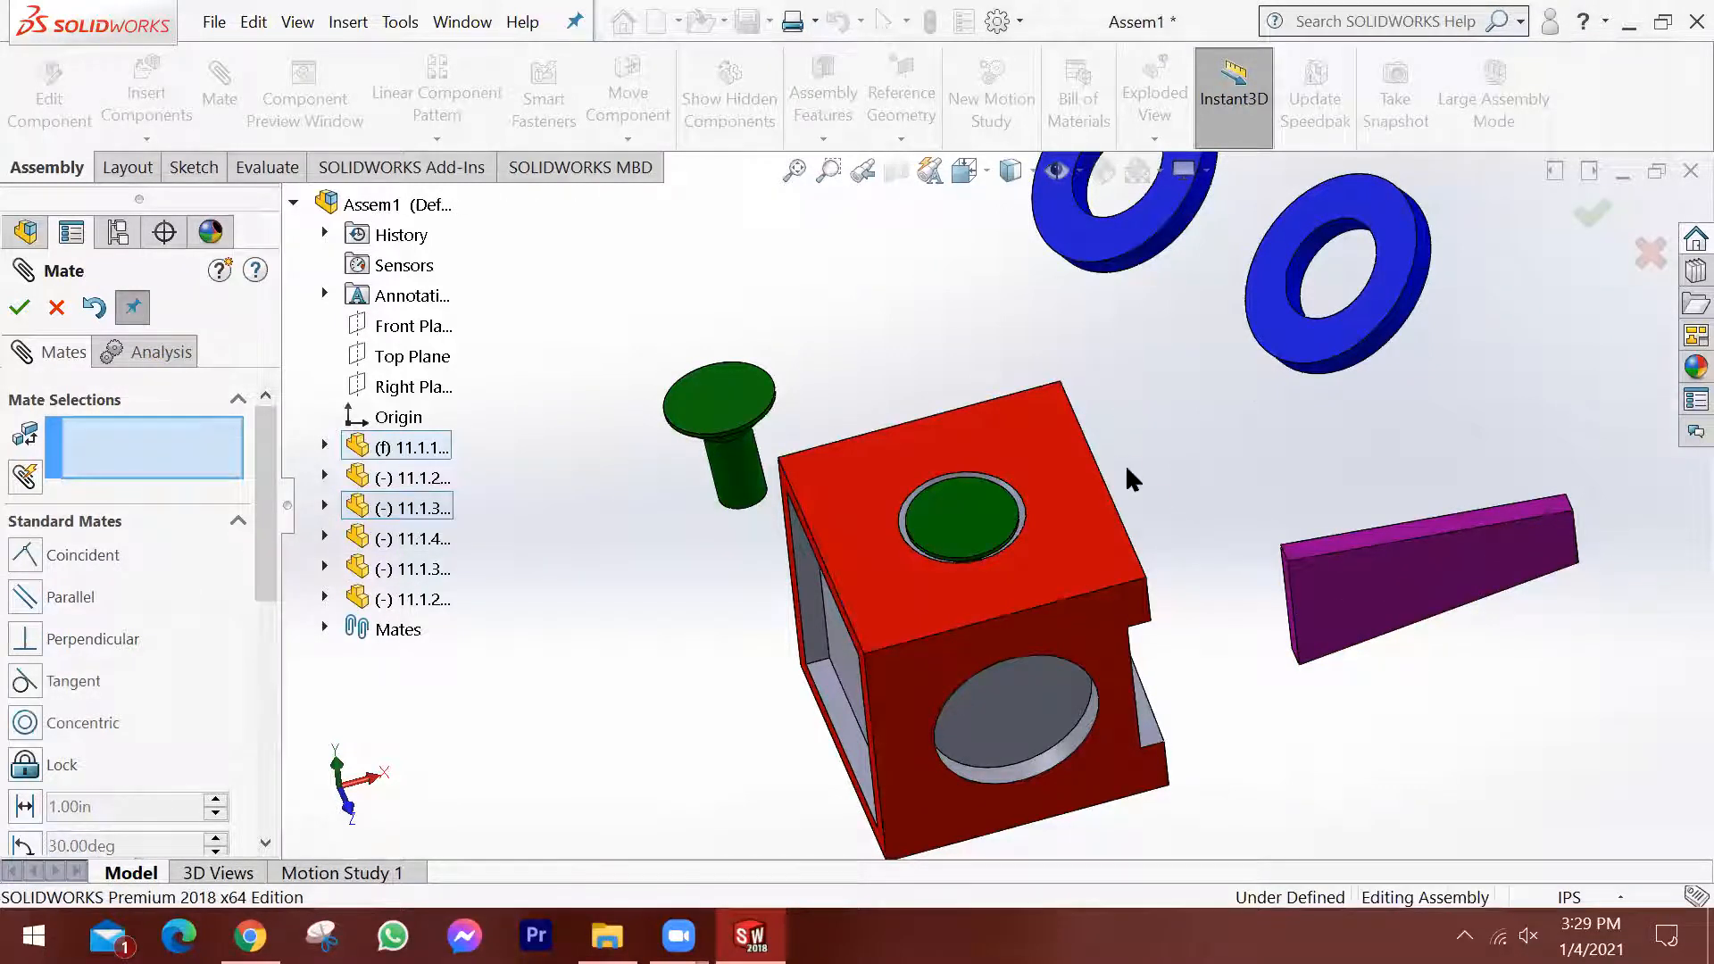
Try to pull the mated pin out of the countersunk hole, and examine how its head sits up close.
{"action": "scroll", "coordinate": [1125, 464], "scroll_direction": "up", "scroll_amount": 1}
{"action": "left_click_drag", "start_coordinate": [981, 522], "coordinate": [982, 377]}
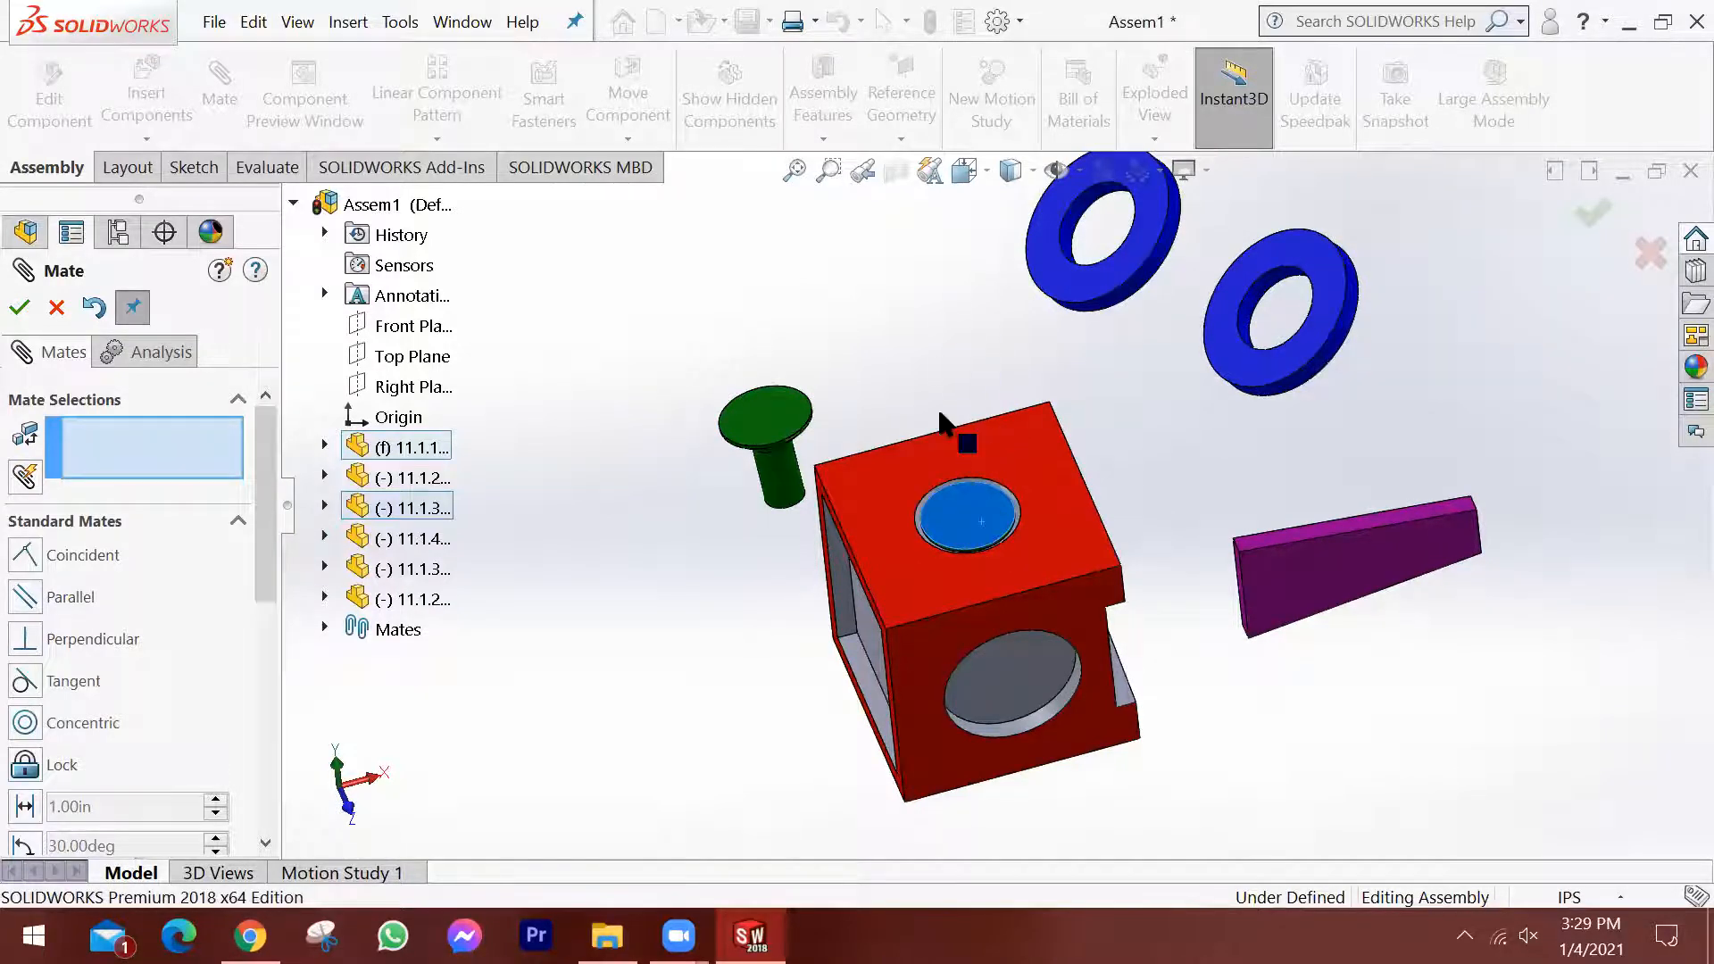
{"action": "scroll", "coordinate": [1004, 555], "scroll_direction": "down", "scroll_amount": 3}
{"action": "middle_click_drag", "start_coordinate": [1003, 555], "coordinate": [1027, 612]}
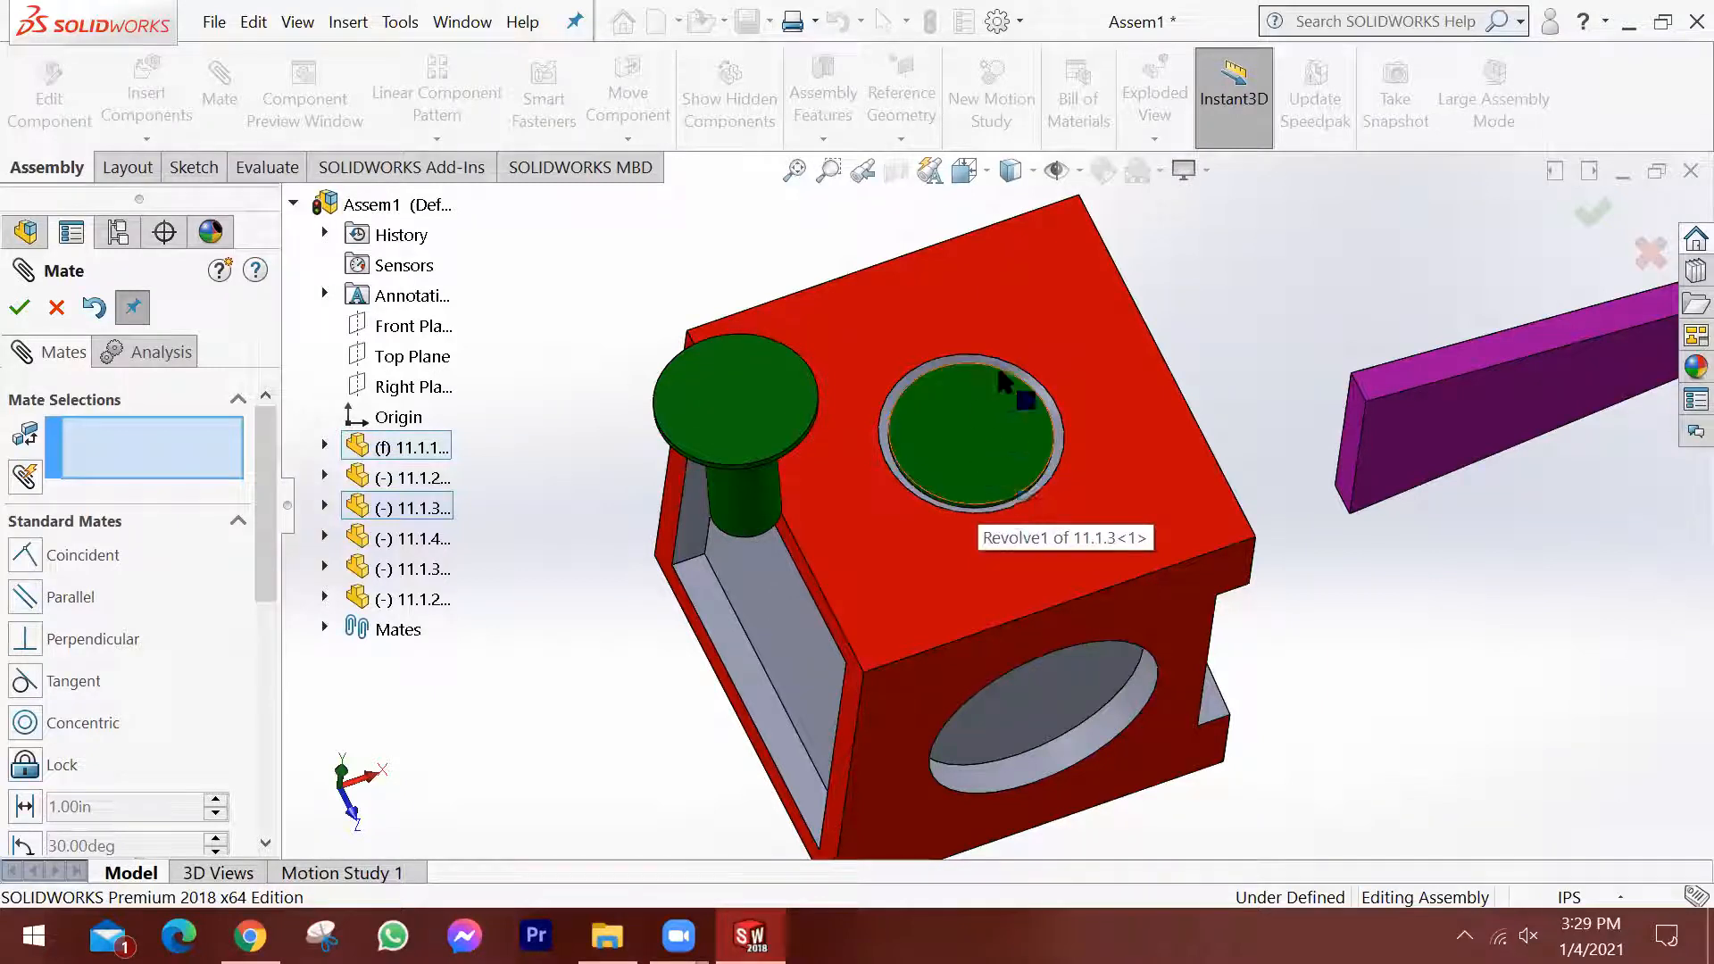
{"action": "scroll", "coordinate": [1009, 518], "scroll_direction": "down", "scroll_amount": 2}
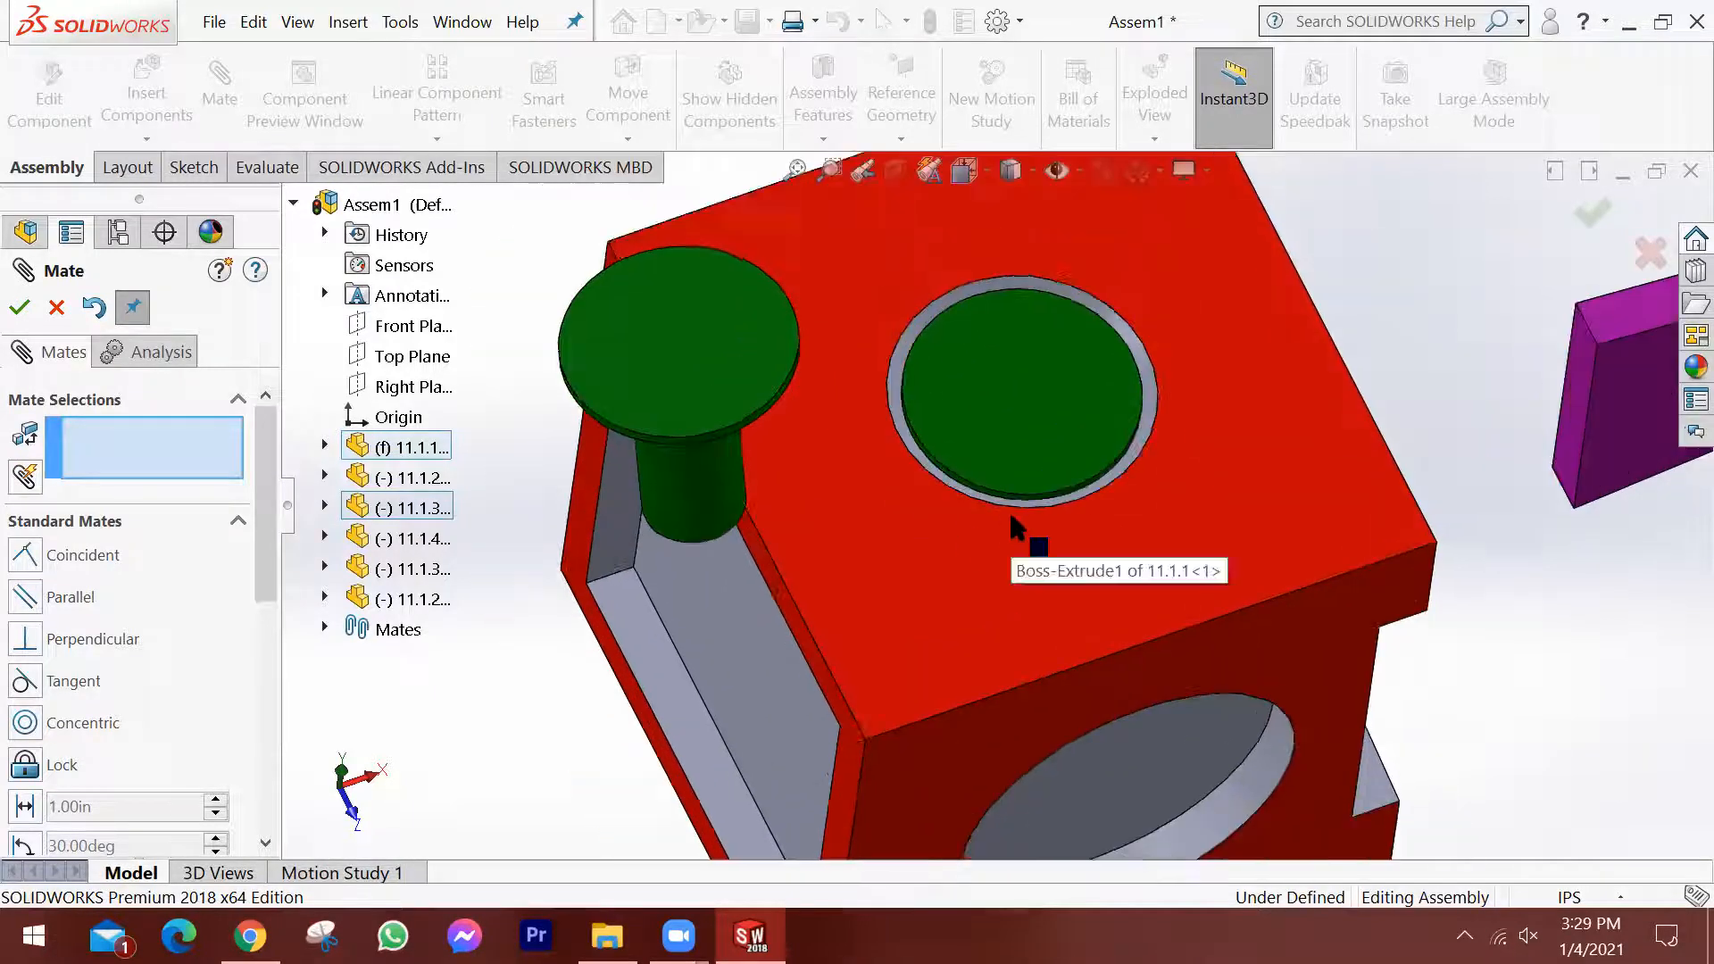
{"action": "scroll", "coordinate": [1009, 516], "scroll_direction": "up", "scroll_amount": 5}
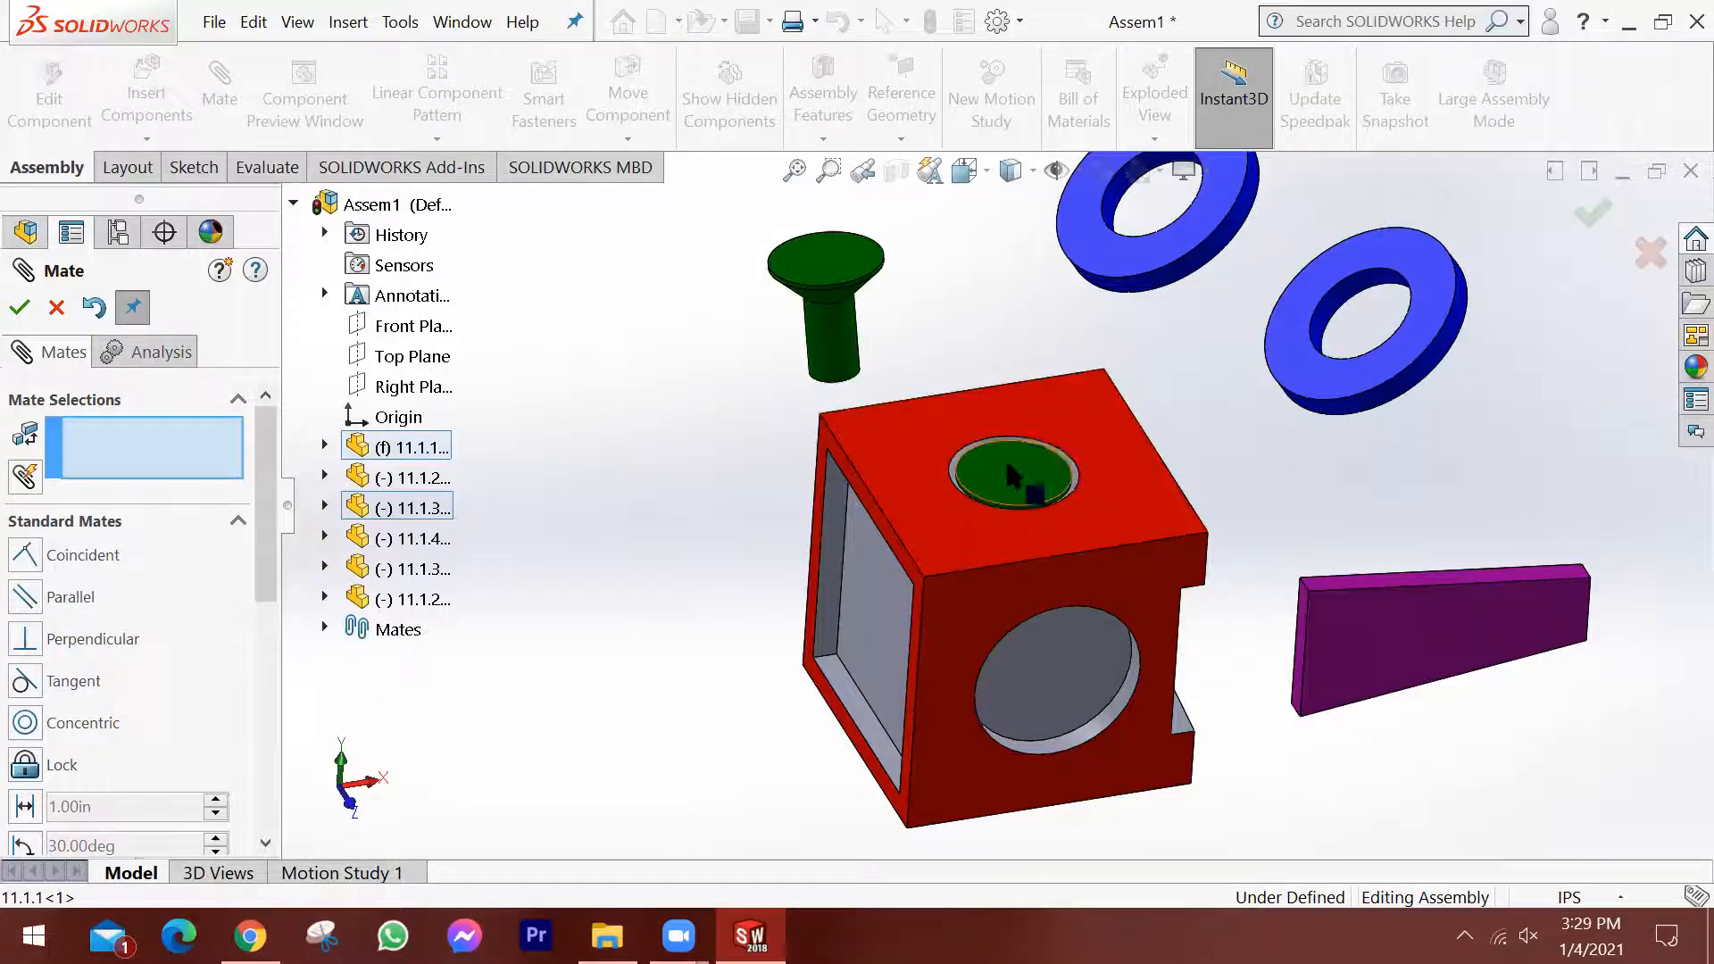
{"action": "scroll", "coordinate": [1003, 513], "scroll_direction": "down", "scroll_amount": 3}
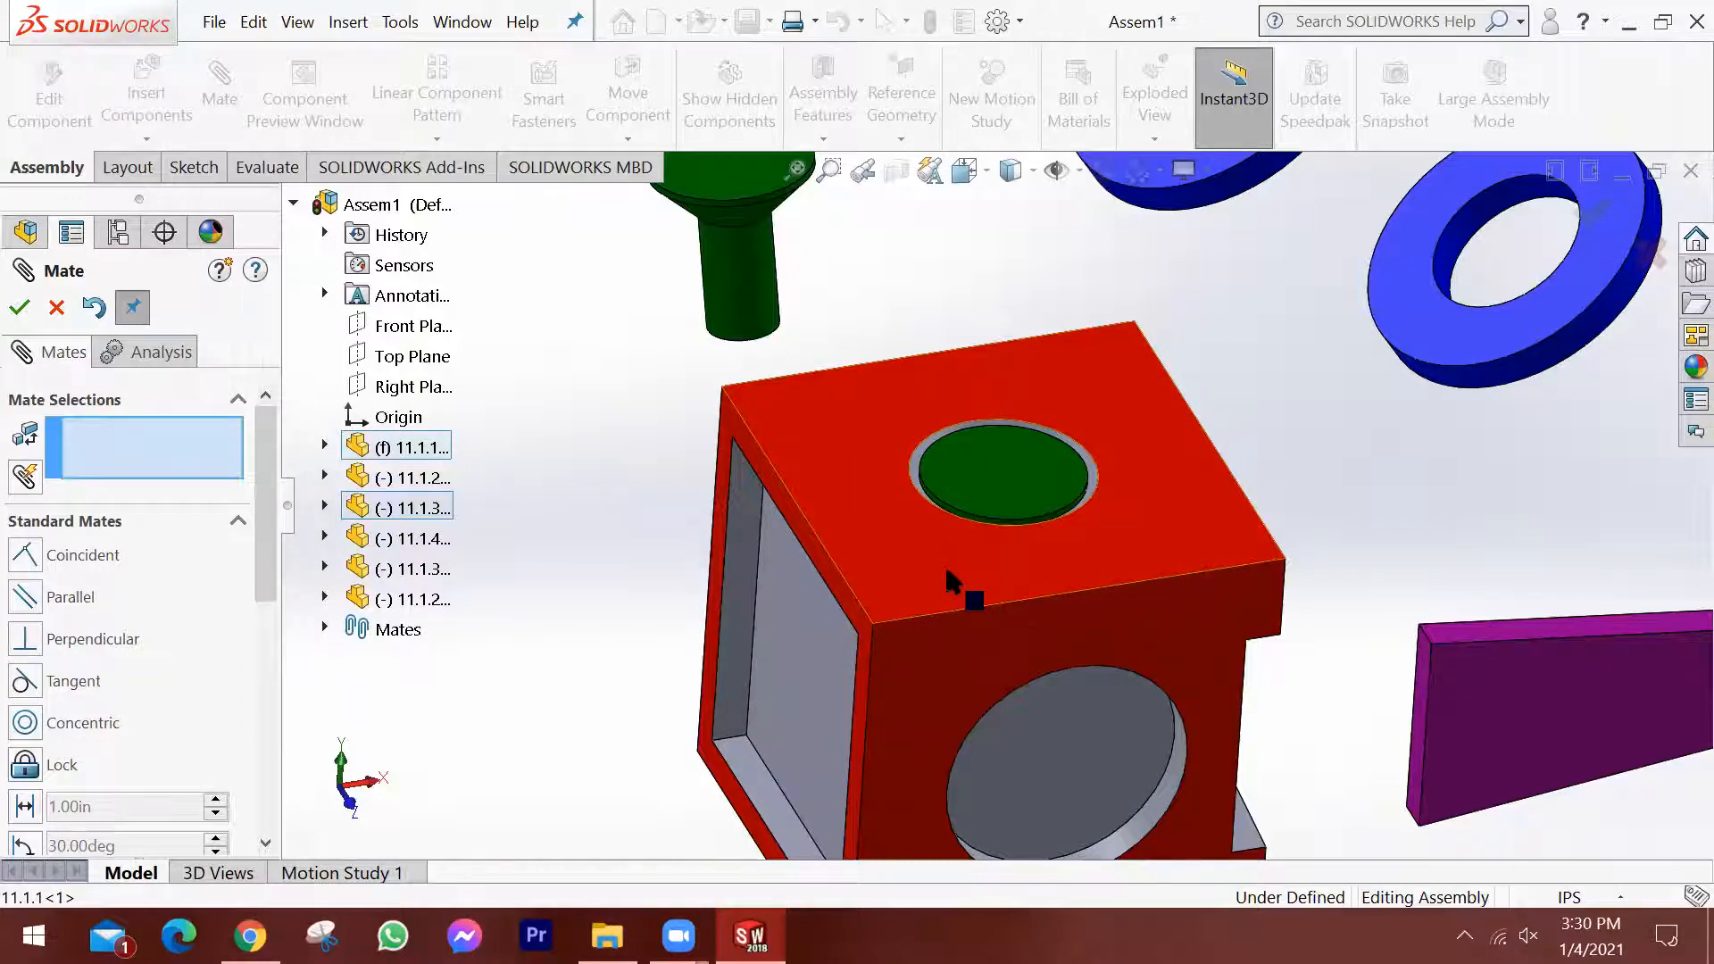
{"action": "scroll", "coordinate": [1116, 589], "scroll_direction": "up", "scroll_amount": 5}
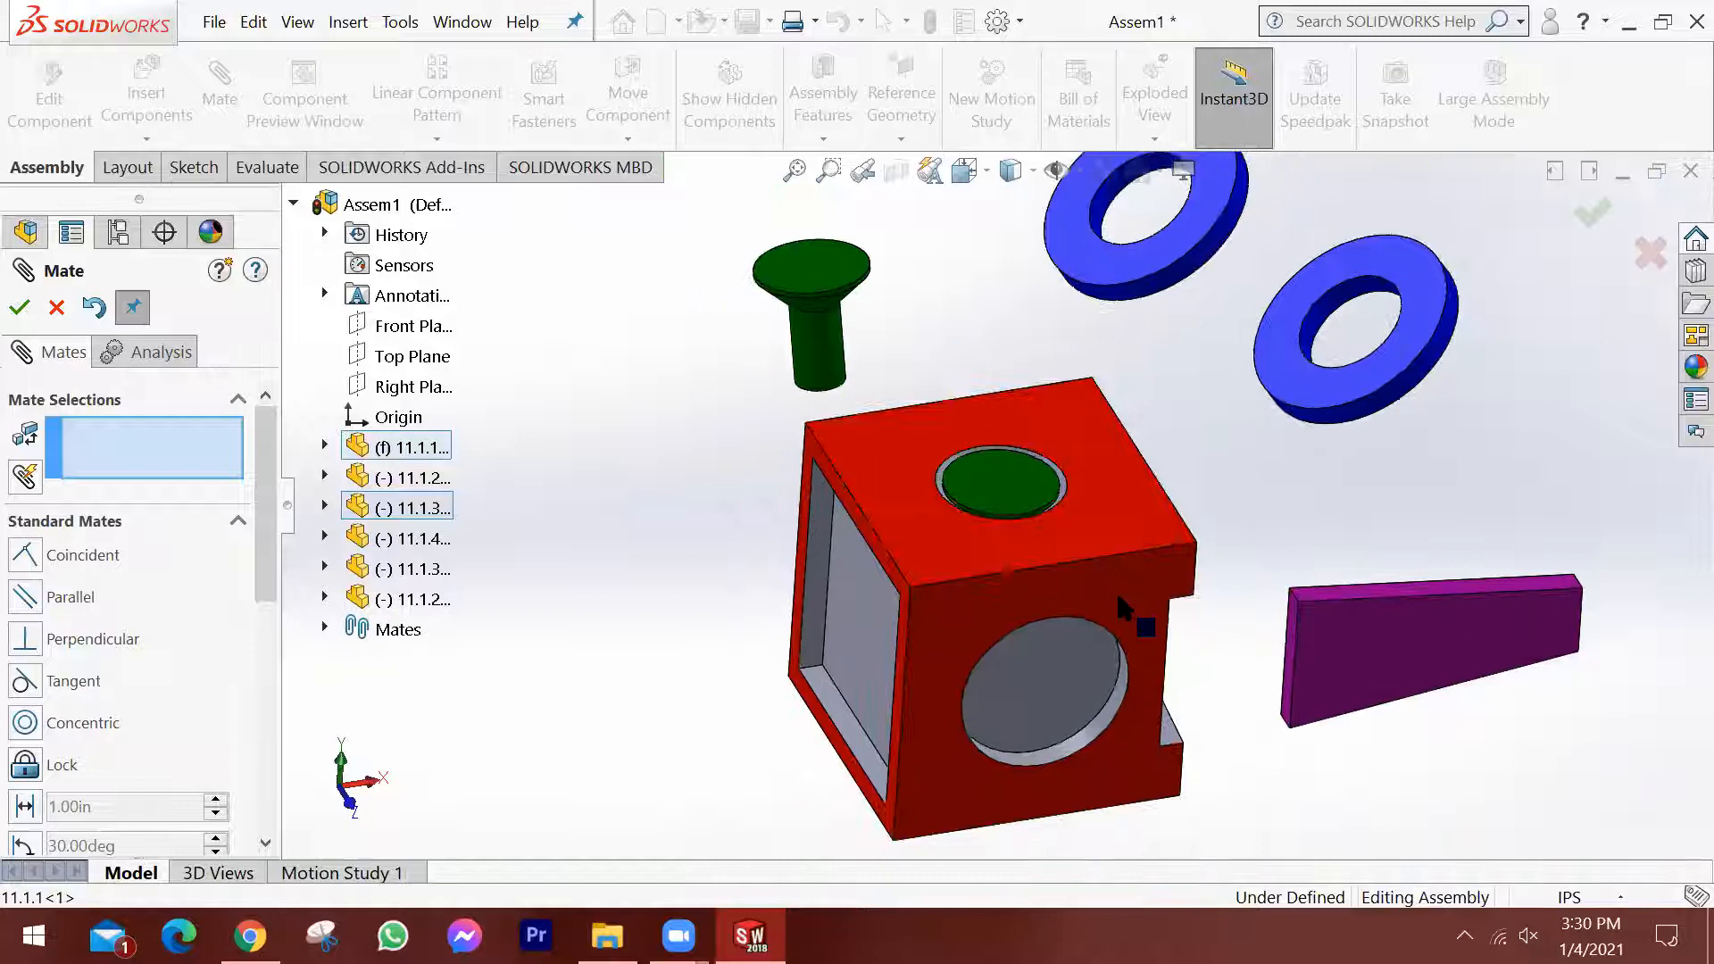
Move and rotate wedge 11.1.4 beside the block so that it faces the tapered slot in the block's side.
{"action": "middle_click_drag", "start_coordinate": [1188, 624], "coordinate": [1358, 683]}
{"action": "scroll", "coordinate": [1437, 749], "scroll_direction": "down", "scroll_amount": 2}
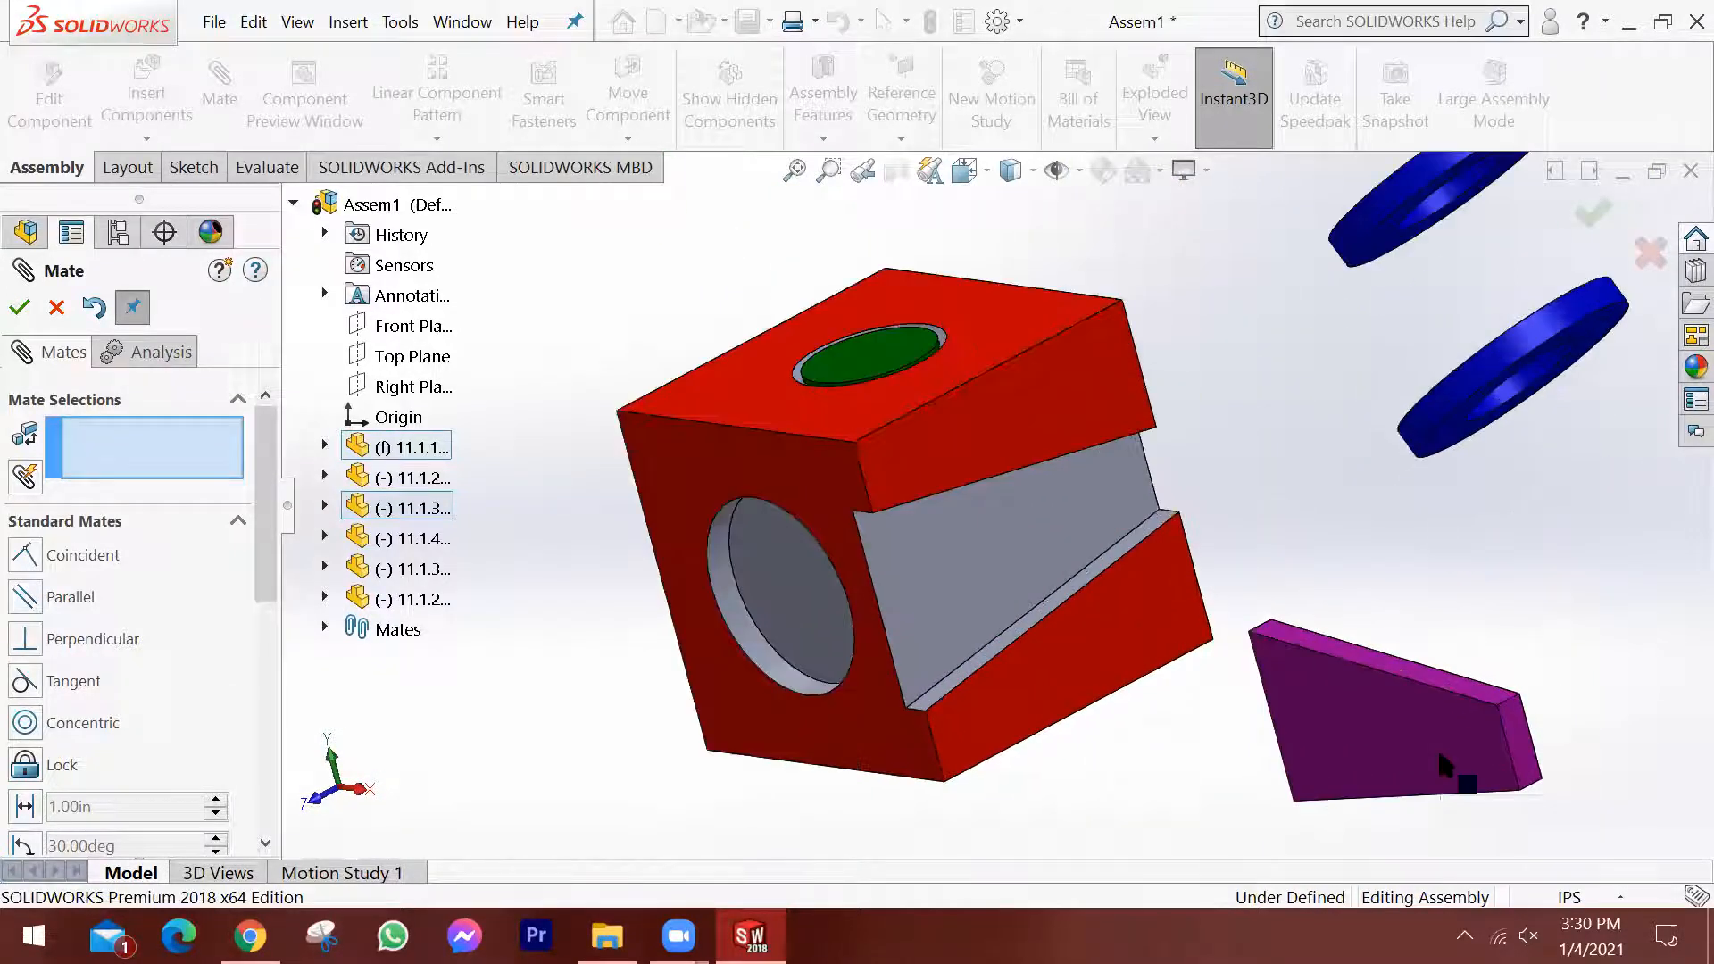
{"action": "scroll", "coordinate": [1433, 748], "scroll_direction": "up", "scroll_amount": 1}
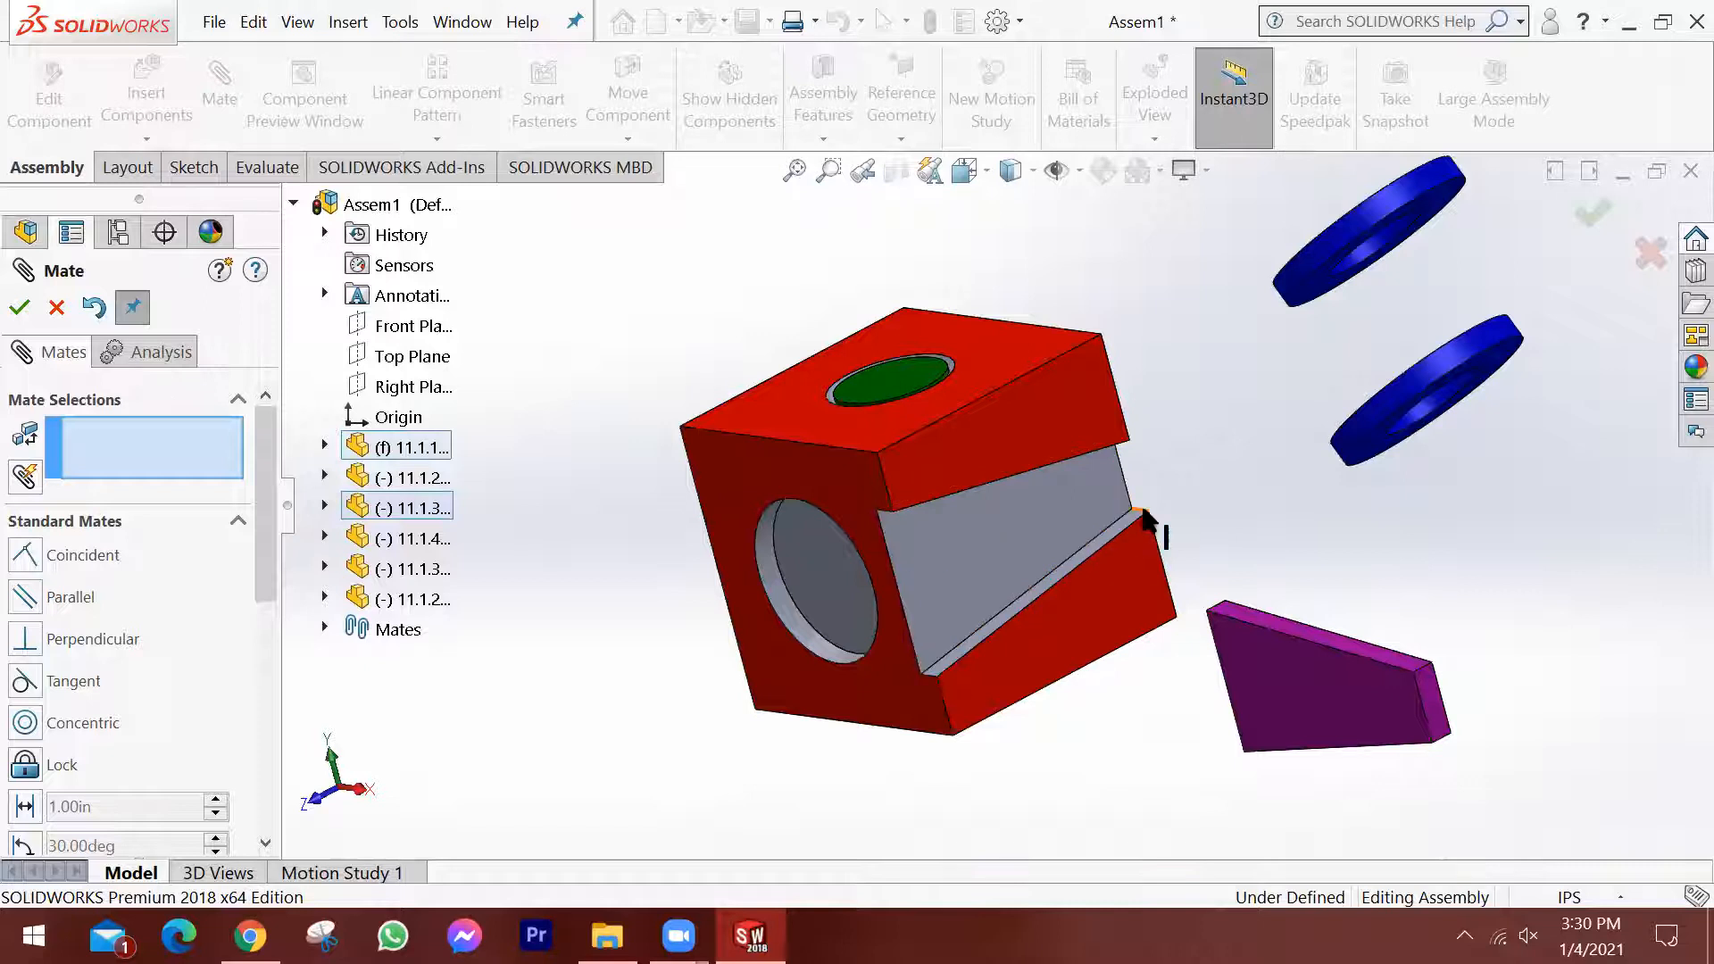
{"action": "left_click_drag", "start_coordinate": [1294, 692], "coordinate": [1353, 647]}
{"action": "mouse_move", "coordinate": [1354, 647]}
{"action": "right_mouse_down"}
{"action": "mouse_move", "coordinate": [1441, 560]}
{"action": "mouse_move", "coordinate": [1501, 636]}
{"action": "mouse_move", "coordinate": [1503, 727]}
{"action": "right_mouse_up"}
{"action": "middle_click_drag", "start_coordinate": [1292, 643], "coordinate": [1357, 698]}
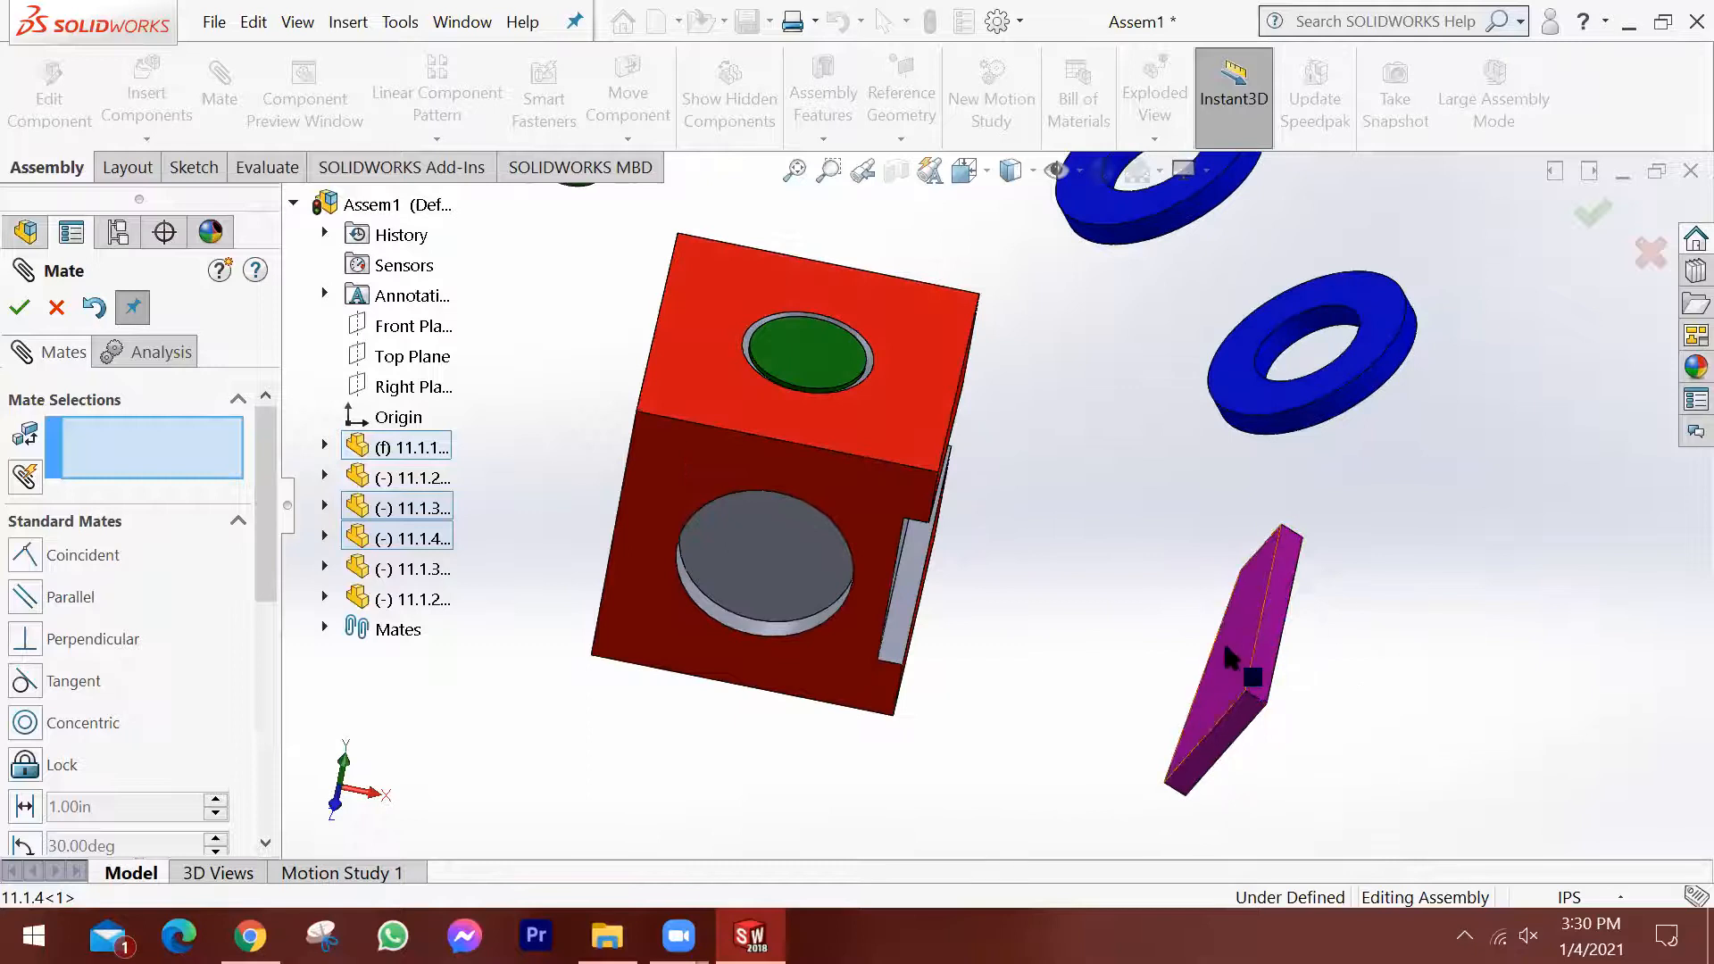
Add a coincident mate between the wedge's large flat face and the inner floor of the block's tapered slot.
{"action": "scroll", "coordinate": [1221, 652], "scroll_direction": "down", "scroll_amount": 1}
{"action": "scroll", "coordinate": [1197, 659], "scroll_direction": "up", "scroll_amount": 2}
{"action": "scroll", "coordinate": [964, 659], "scroll_direction": "down", "scroll_amount": 2}
{"action": "middle_click_drag", "start_coordinate": [1137, 612], "coordinate": [1174, 578]}
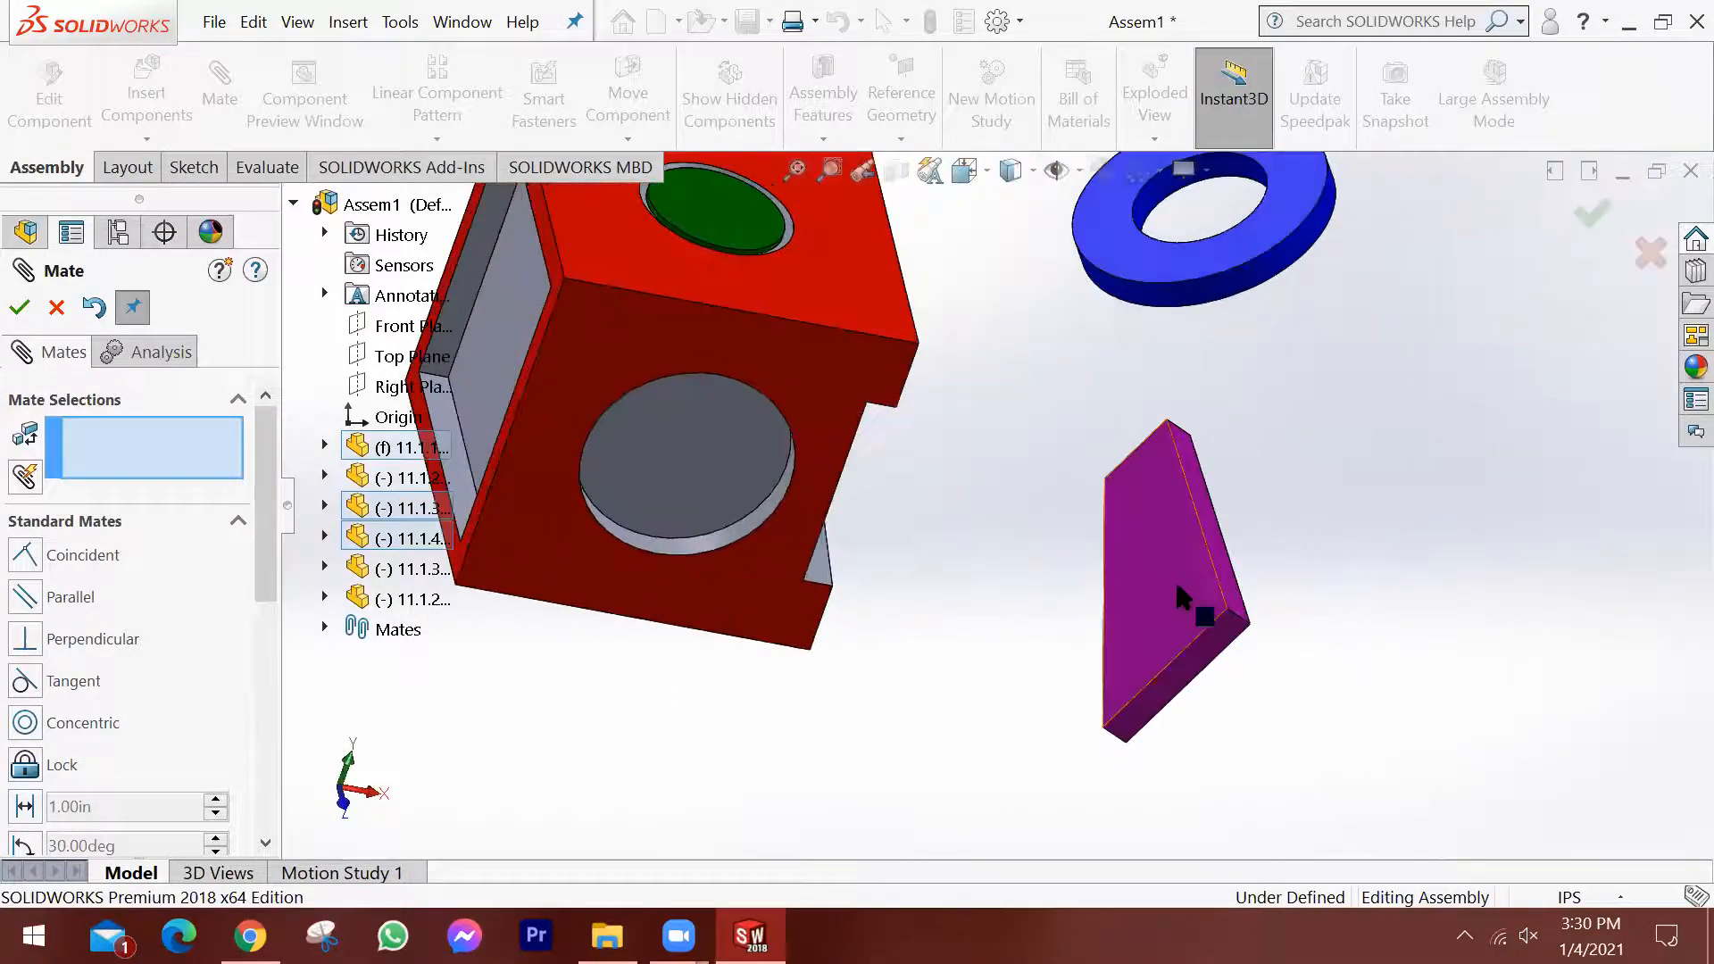
{"action": "left_click", "coordinate": [1163, 585]}
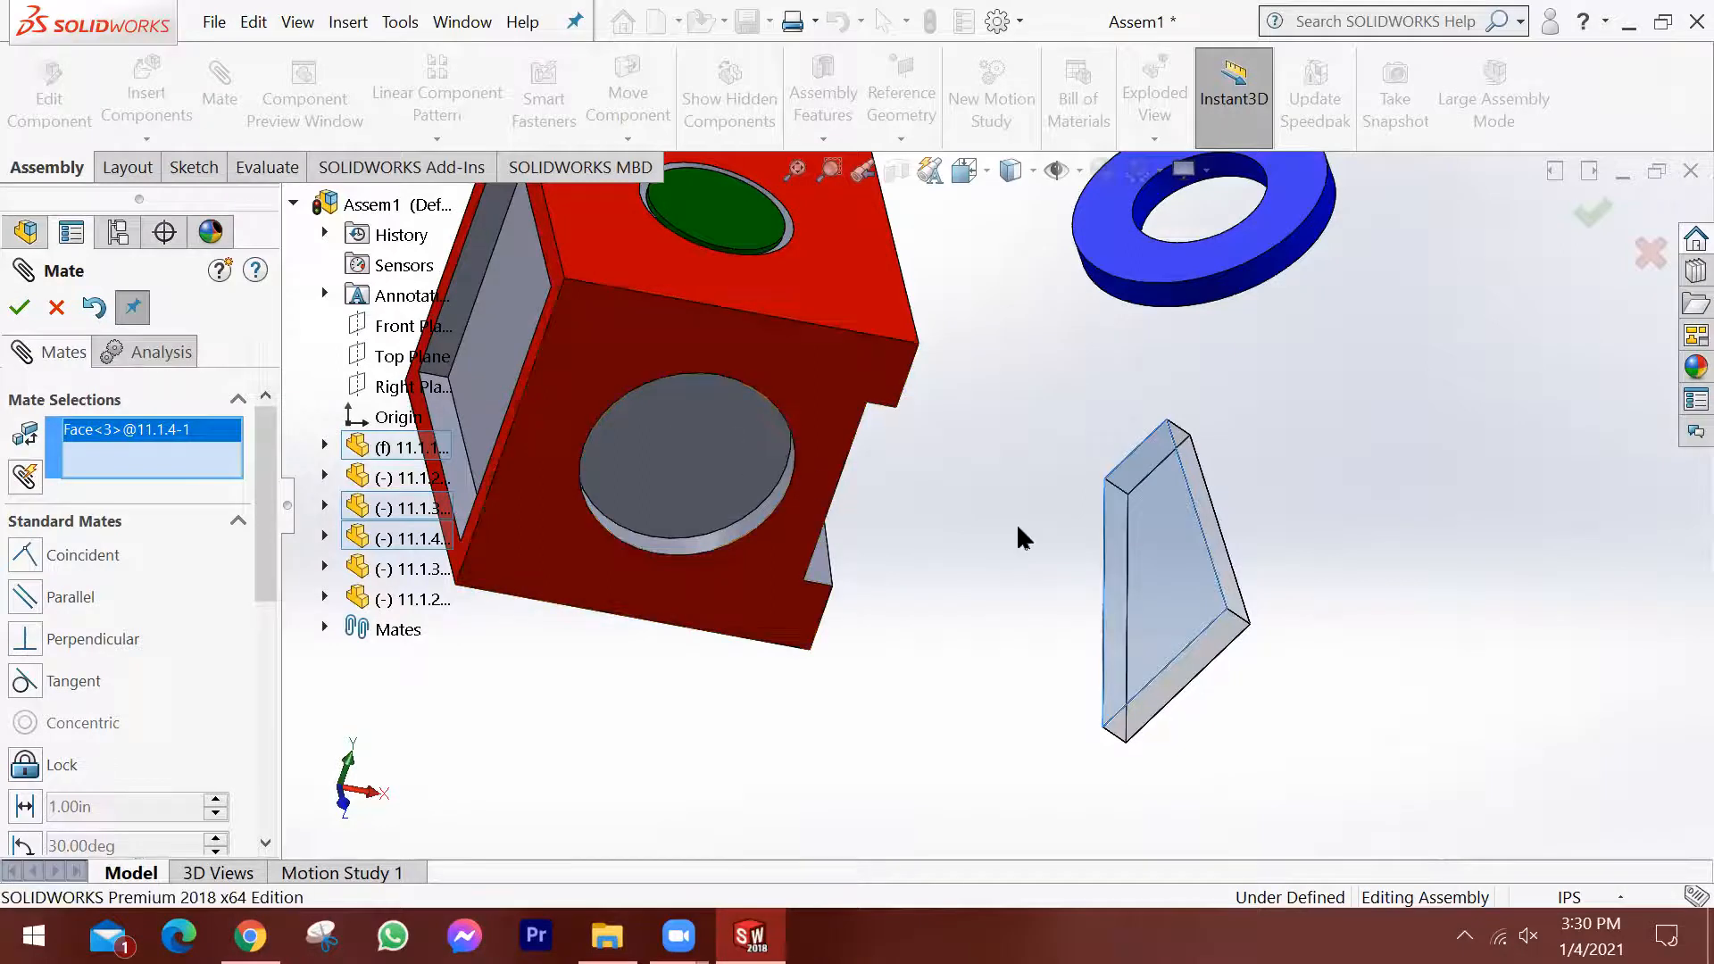
{"action": "middle_click_drag", "start_coordinate": [1014, 578], "coordinate": [895, 528]}
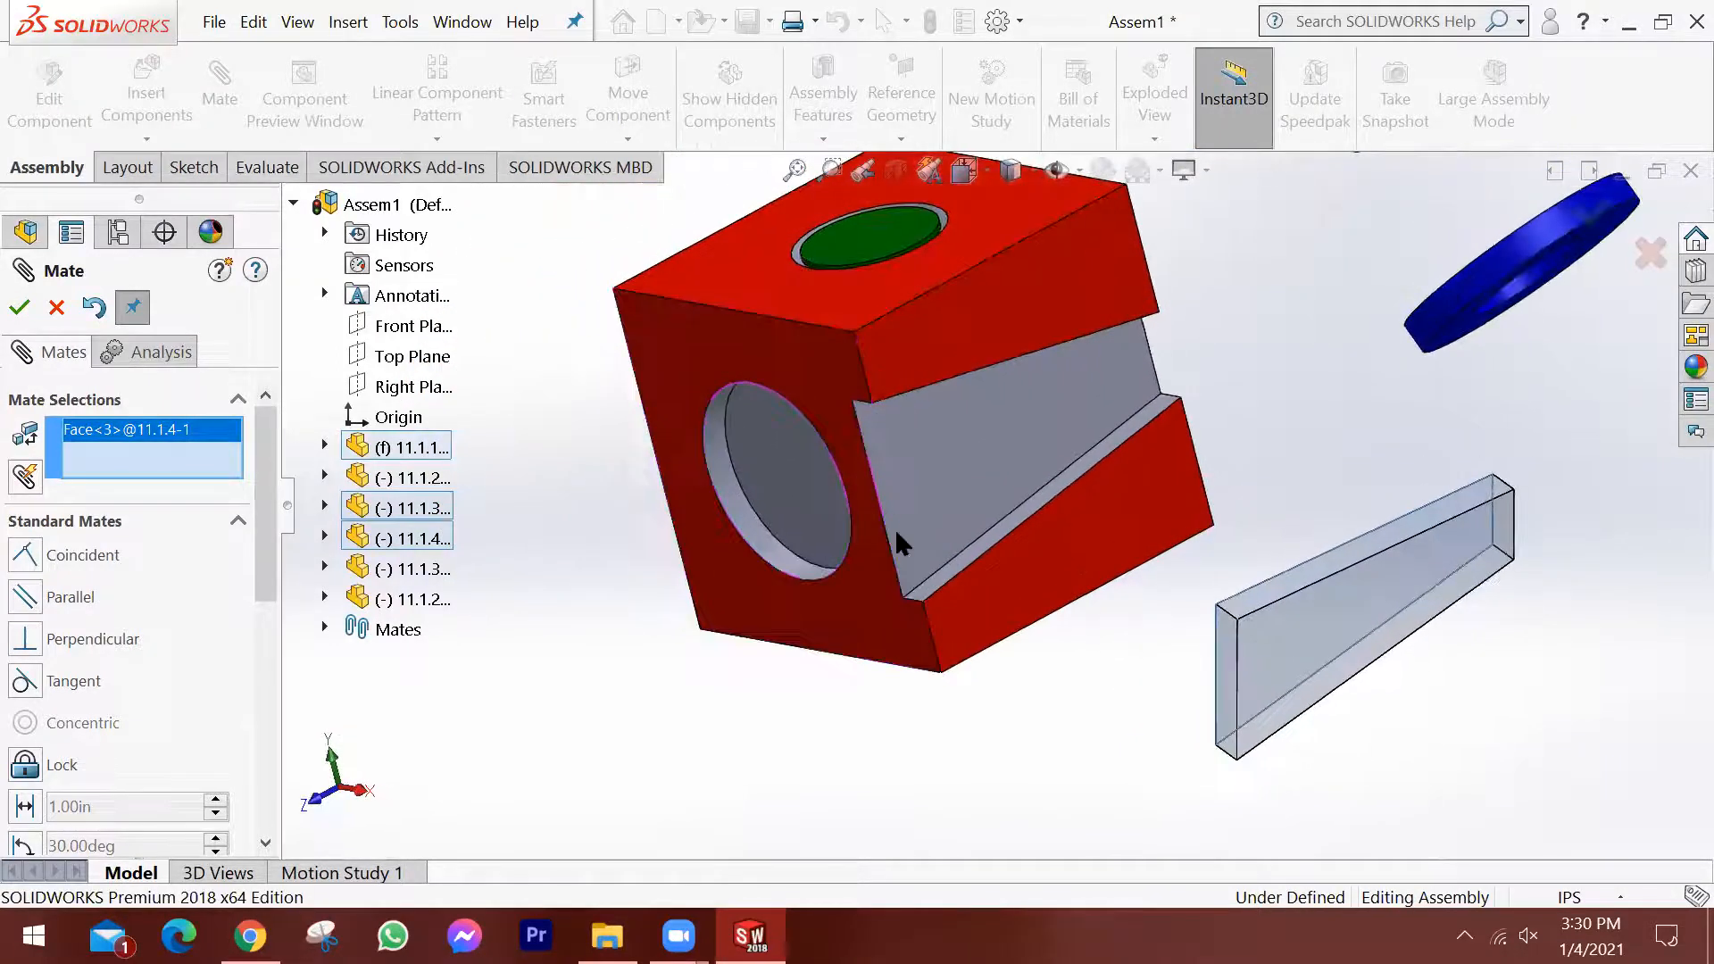
{"action": "left_click", "coordinate": [957, 478]}
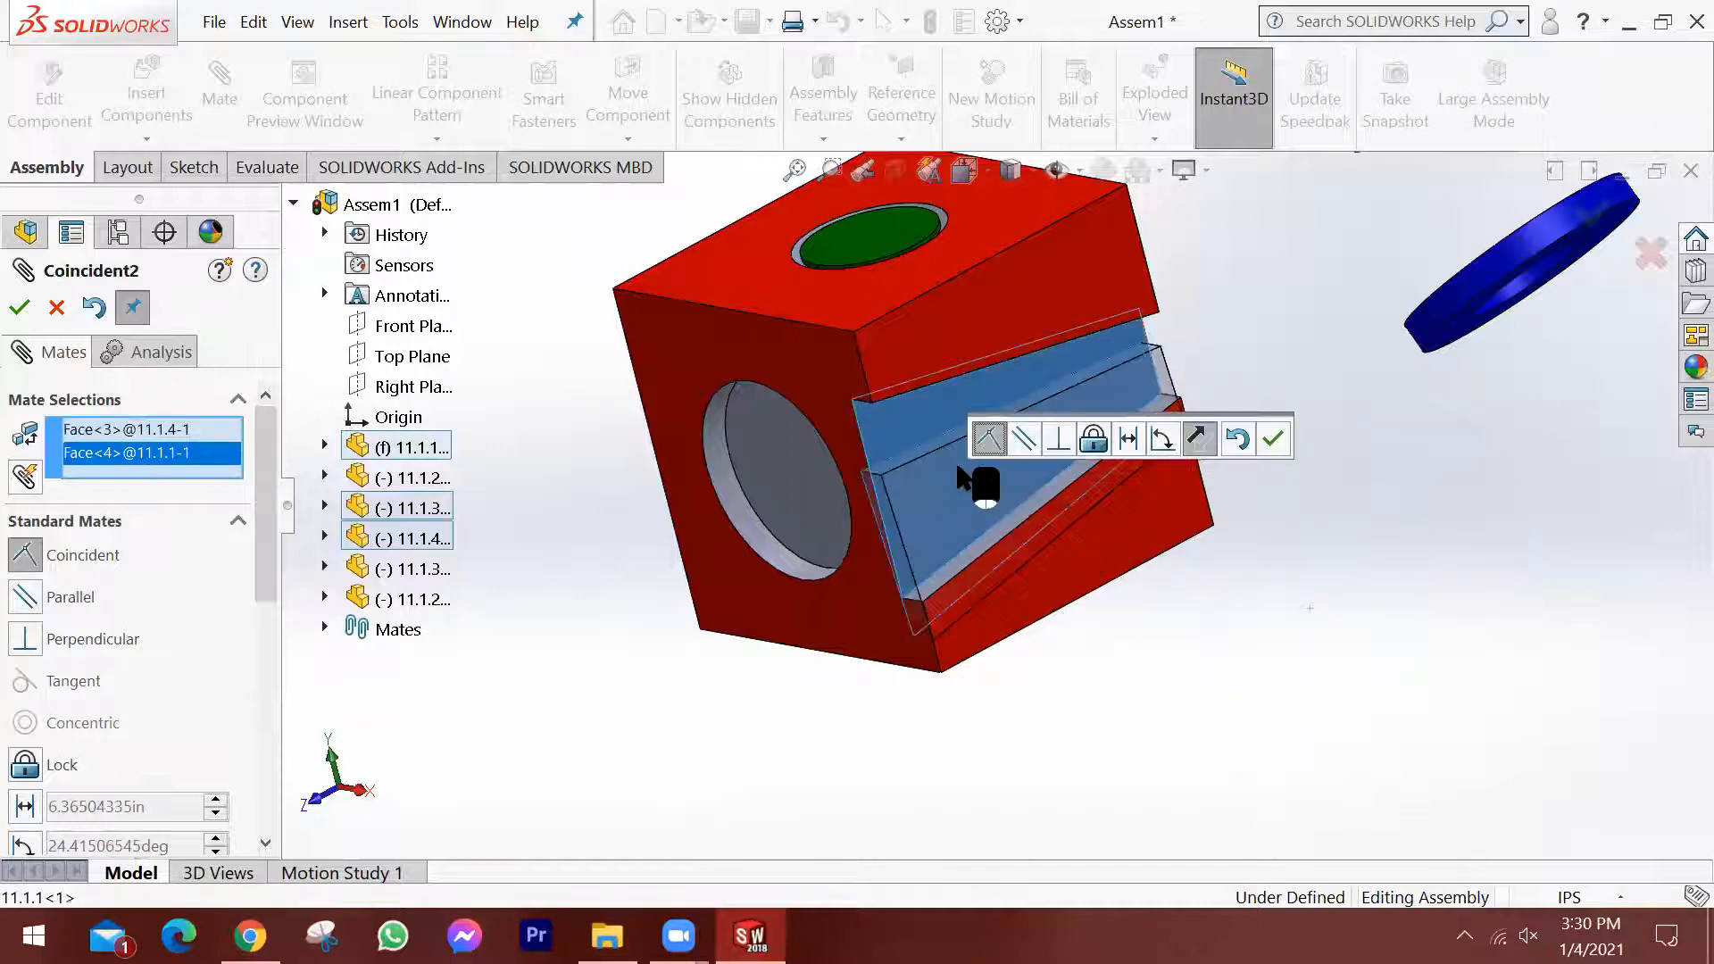
{"action": "left_click", "coordinate": [993, 431]}
{"action": "left_click", "coordinate": [1274, 438]}
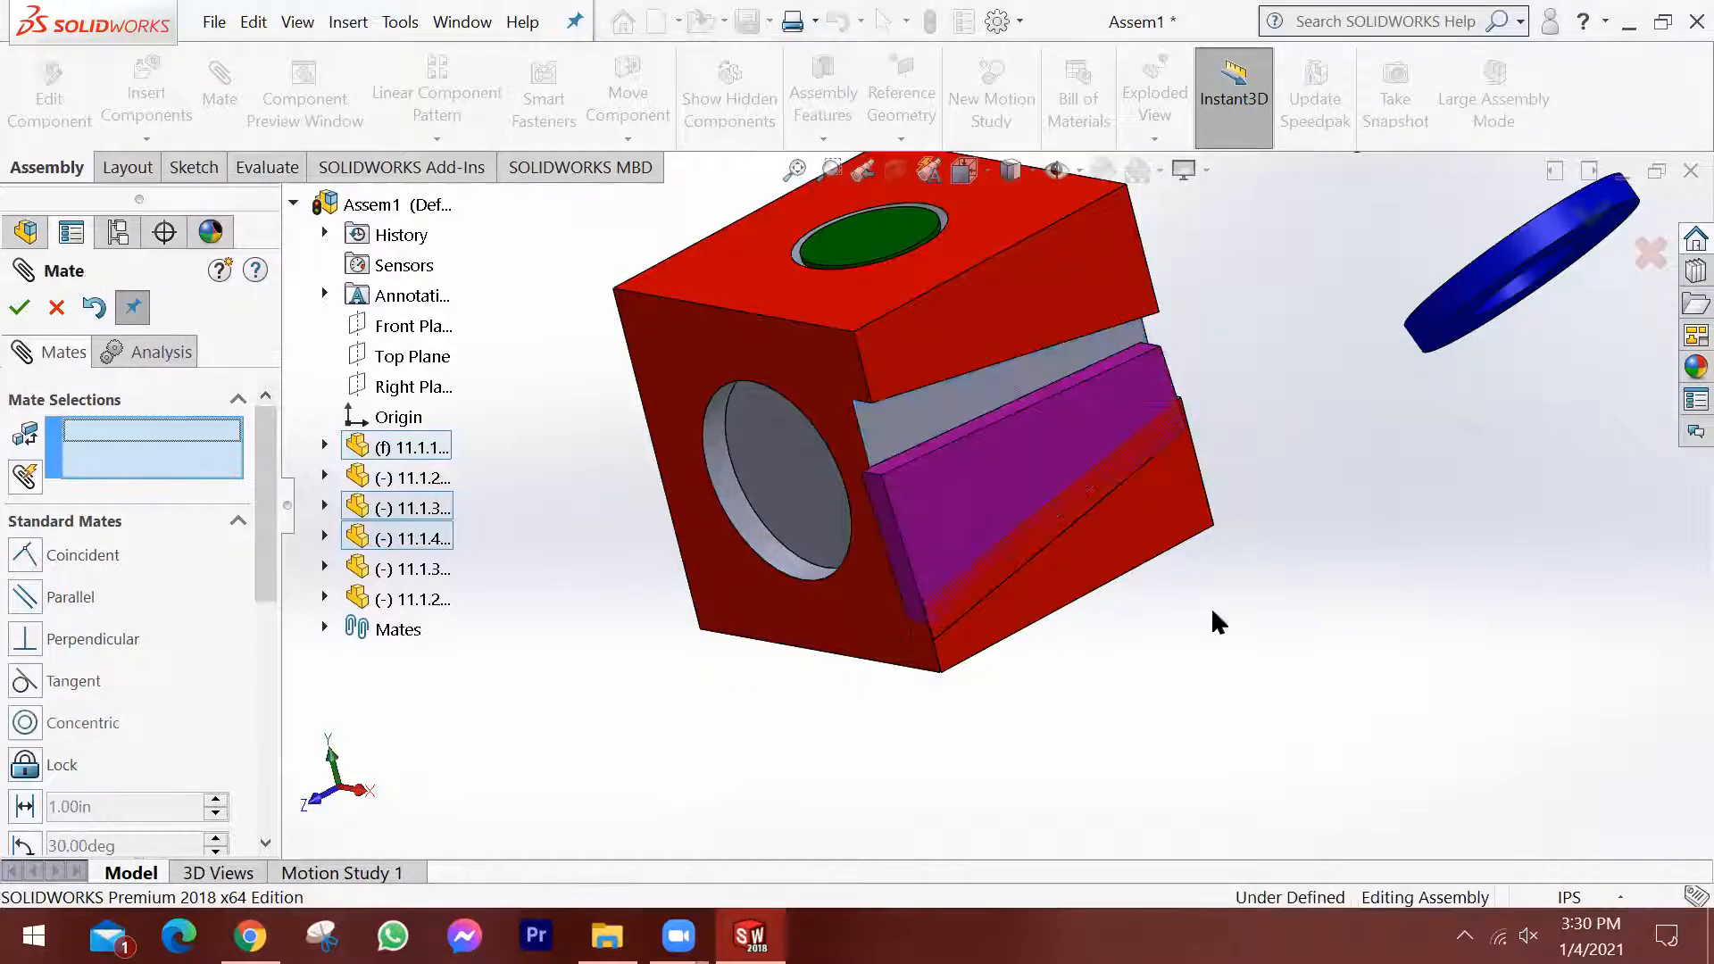
Slide the wedge against the slot floor and inspect its remaining freedom of movement from several angles.
{"action": "scroll", "coordinate": [1085, 475], "scroll_direction": "down", "scroll_amount": 3}
{"action": "scroll", "coordinate": [1009, 496], "scroll_direction": "up", "scroll_amount": 1}
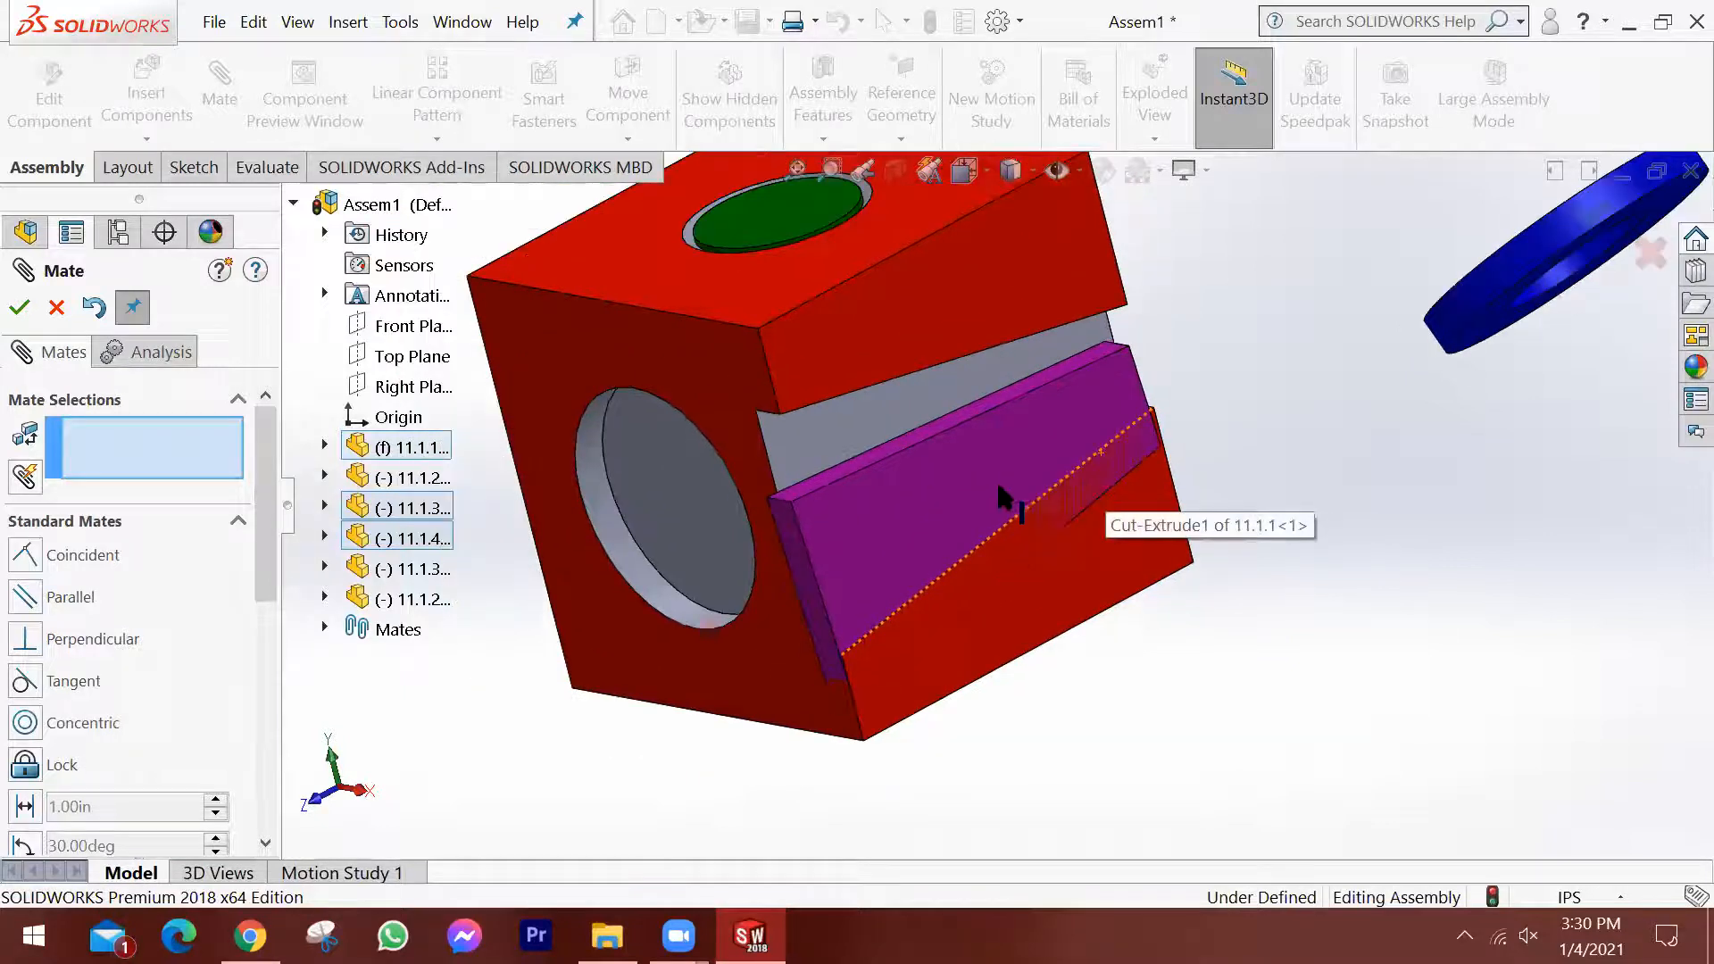
{"action": "left_click_drag", "start_coordinate": [971, 471], "coordinate": [764, 474]}
{"action": "middle_click_drag", "start_coordinate": [764, 474], "coordinate": [860, 407]}
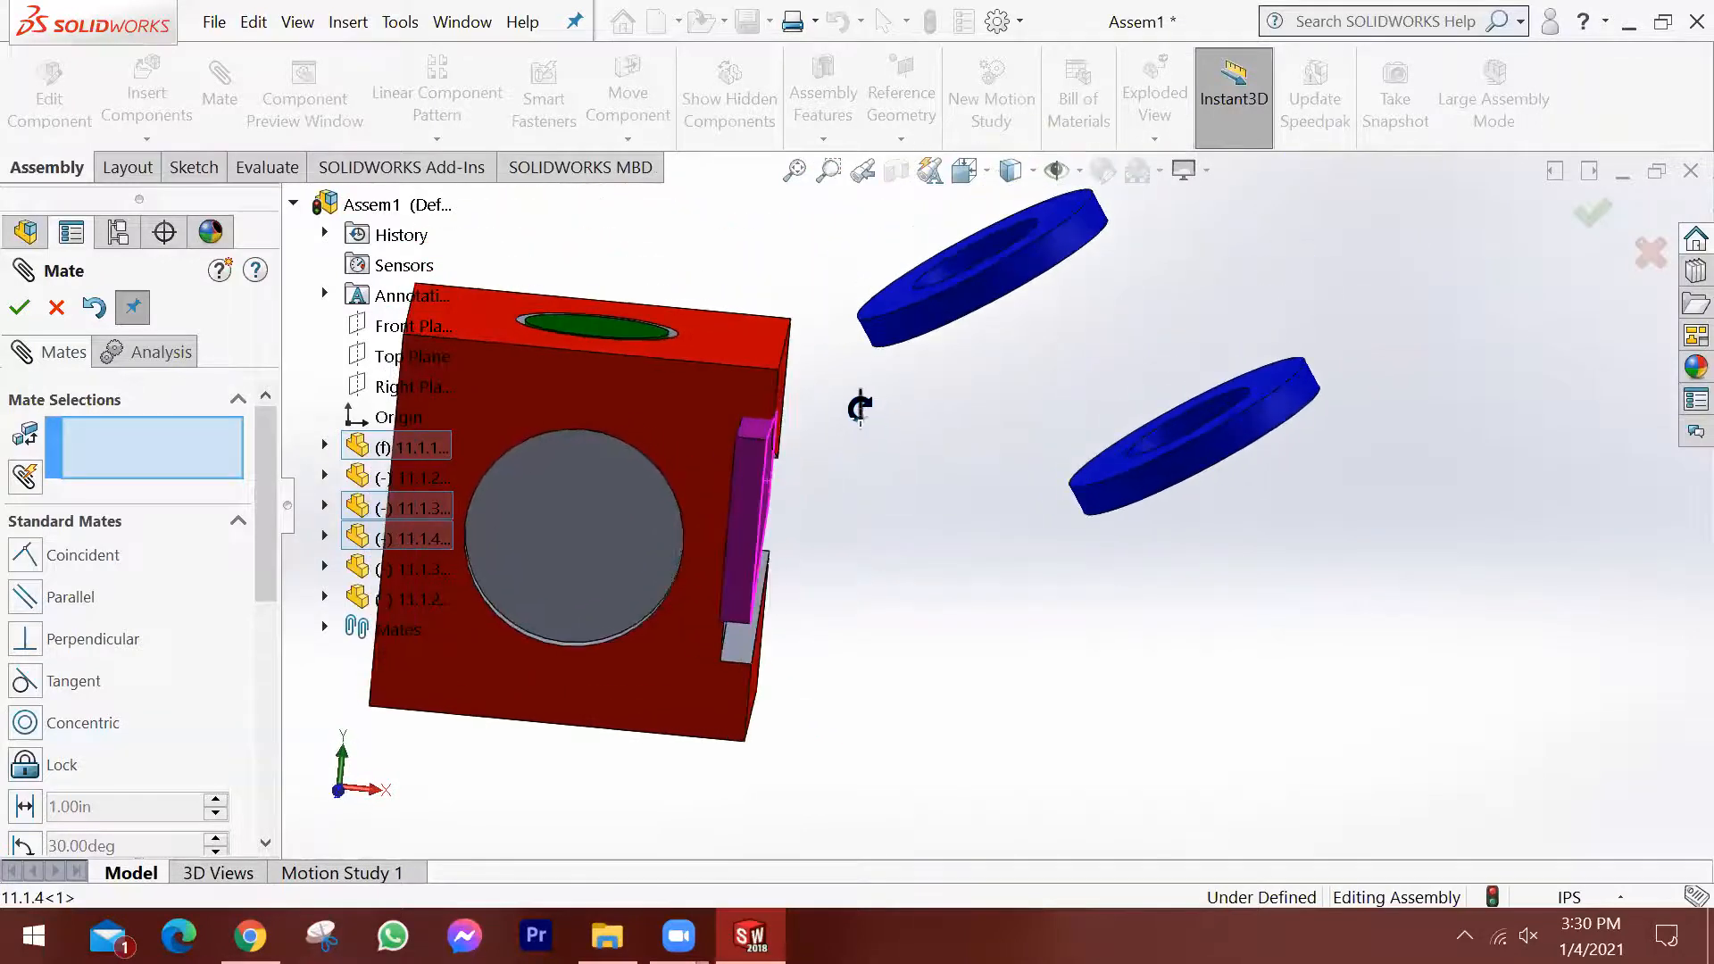
{"action": "left_click_drag", "start_coordinate": [754, 549], "coordinate": [857, 531]}
{"action": "scroll", "coordinate": [857, 531], "scroll_direction": "up", "scroll_amount": 2}
{"action": "middle_click_drag", "start_coordinate": [856, 531], "coordinate": [947, 621]}
{"action": "scroll", "coordinate": [928, 607], "scroll_direction": "up", "scroll_amount": 2}
{"action": "scroll", "coordinate": [968, 636], "scroll_direction": "up", "scroll_amount": 2}
{"action": "left_click_drag", "start_coordinate": [1181, 470], "coordinate": [740, 555]}
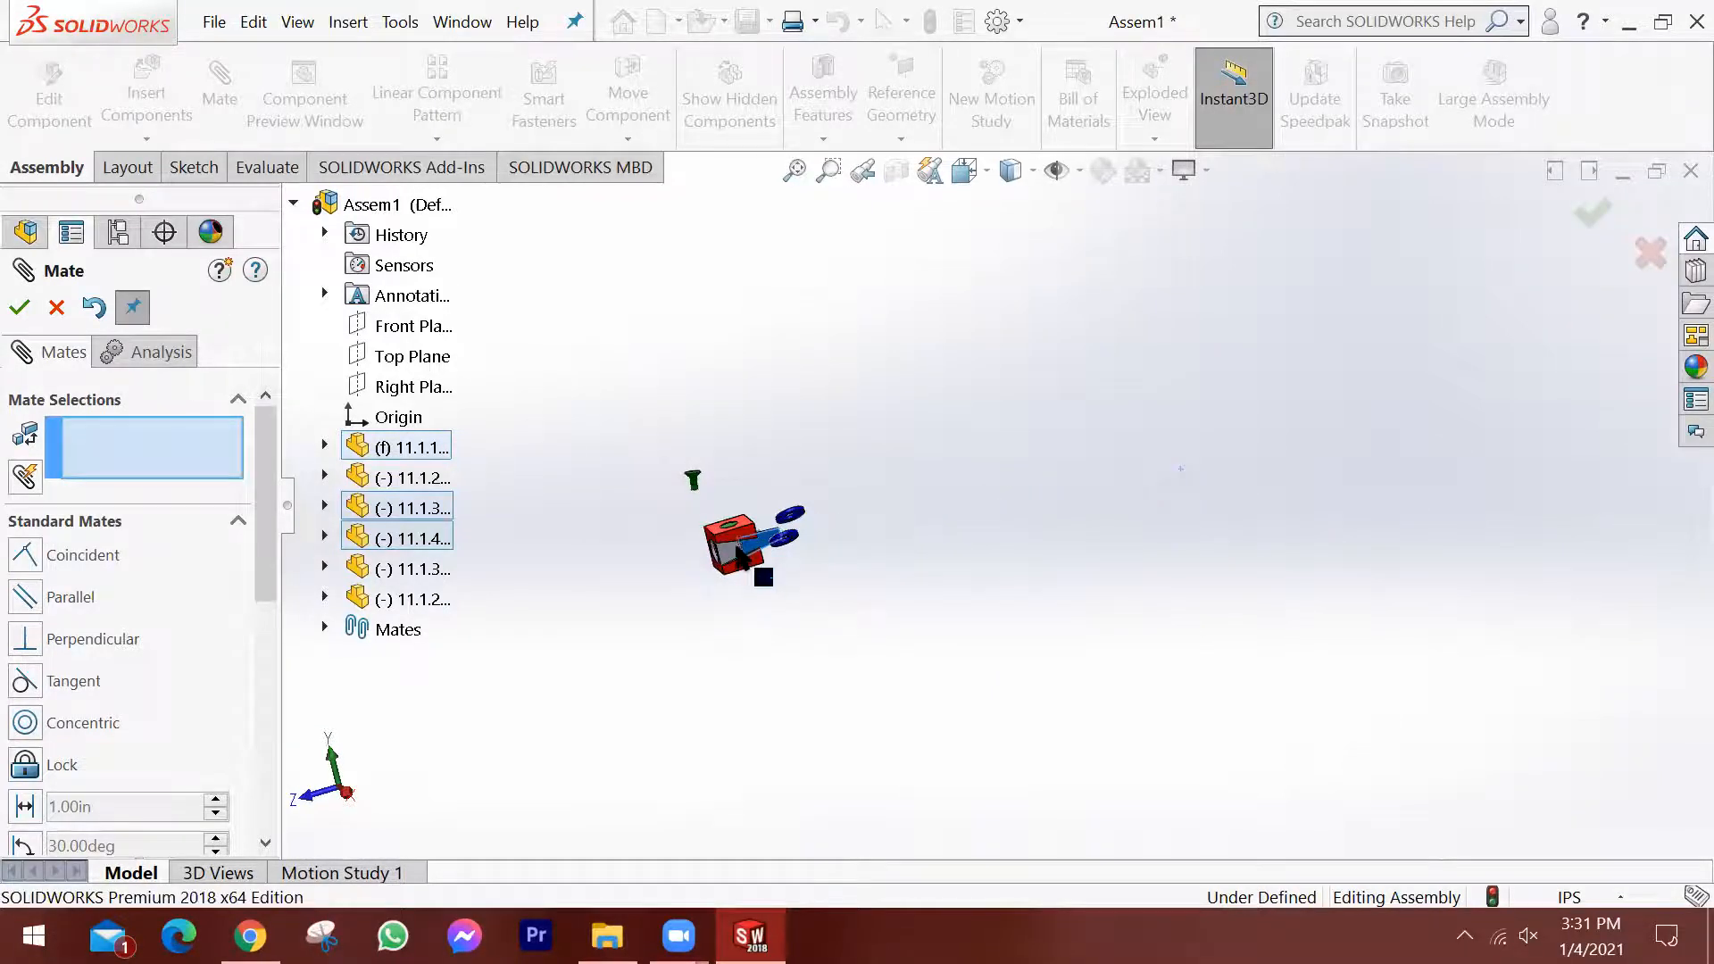
Move the wedge beyond the slot's narrow end and back, examining how it lines up with the slot floor.
{"action": "scroll", "coordinate": [764, 546], "scroll_direction": "up", "scroll_amount": 2}
{"action": "scroll", "coordinate": [800, 536], "scroll_direction": "up", "scroll_amount": 4}
{"action": "scroll", "coordinate": [893, 519], "scroll_direction": "down", "scroll_amount": 4}
{"action": "scroll", "coordinate": [946, 500], "scroll_direction": "down", "scroll_amount": 10}
{"action": "middle_click_drag", "start_coordinate": [946, 486], "coordinate": [1052, 524]}
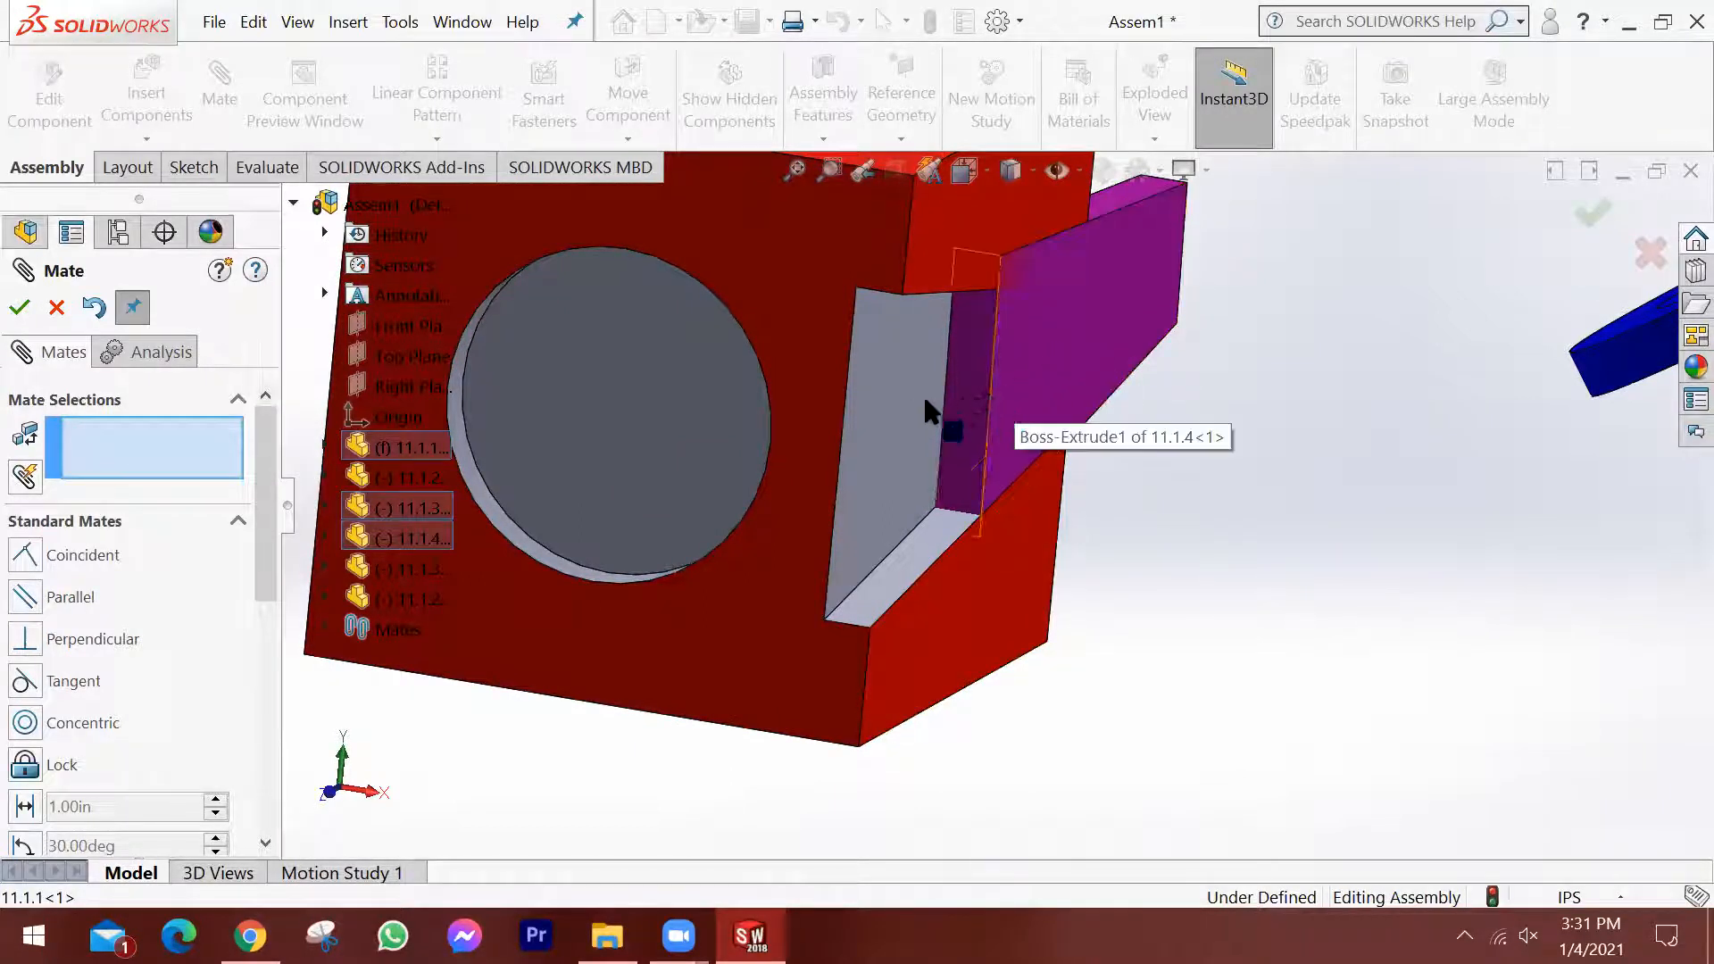
{"action": "scroll", "coordinate": [1093, 328], "scroll_direction": "up", "scroll_amount": 3}
{"action": "middle_click_drag", "start_coordinate": [1093, 330], "coordinate": [1044, 428]}
{"action": "left_click_drag", "start_coordinate": [945, 466], "coordinate": [1037, 383]}
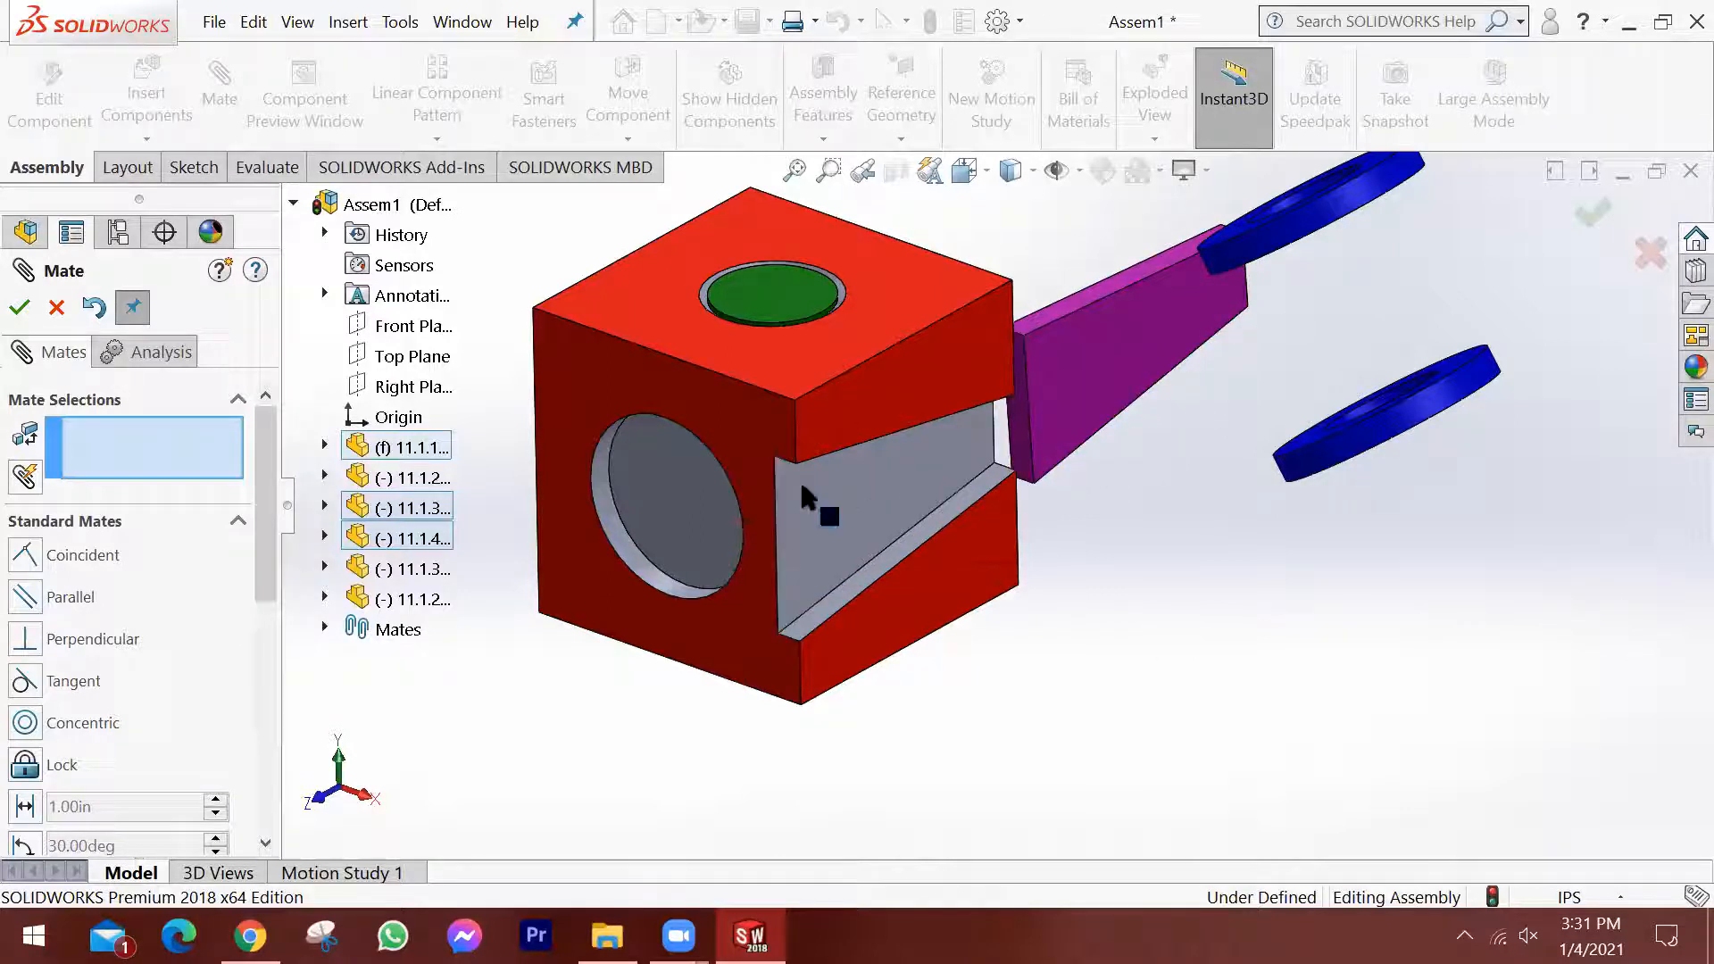
{"action": "left_click_drag", "start_coordinate": [1101, 368], "coordinate": [1119, 350]}
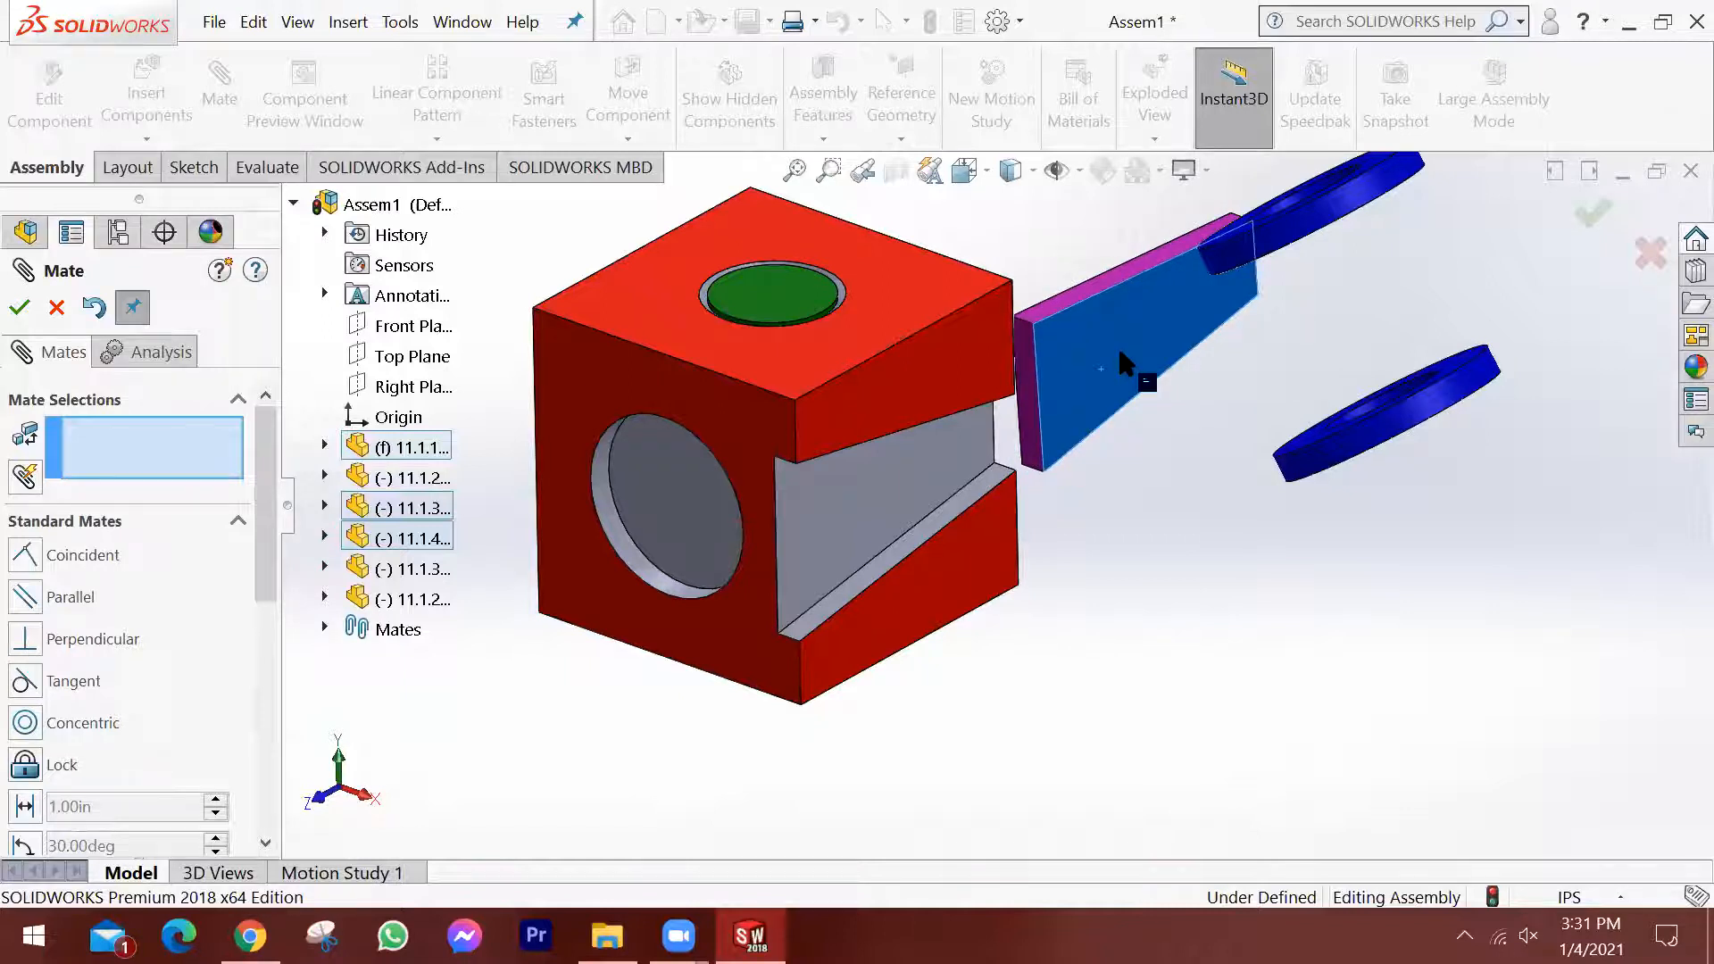
{"action": "mouse_move", "coordinate": [1096, 419]}
{"action": "middle_mouse_down"}
{"action": "mouse_move", "coordinate": [1164, 314]}
{"action": "mouse_move", "coordinate": [1167, 336]}
{"action": "mouse_move", "coordinate": [1110, 393]}
{"action": "middle_mouse_up"}
{"action": "left_click_drag", "start_coordinate": [1090, 403], "coordinate": [1127, 473]}
{"action": "middle_click_drag", "start_coordinate": [1127, 473], "coordinate": [980, 480]}
Position the wedge inside the tapered slot with a gap between its lower edge and the slot's lower wall.
{"action": "scroll", "coordinate": [973, 474], "scroll_direction": "down", "scroll_amount": 3}
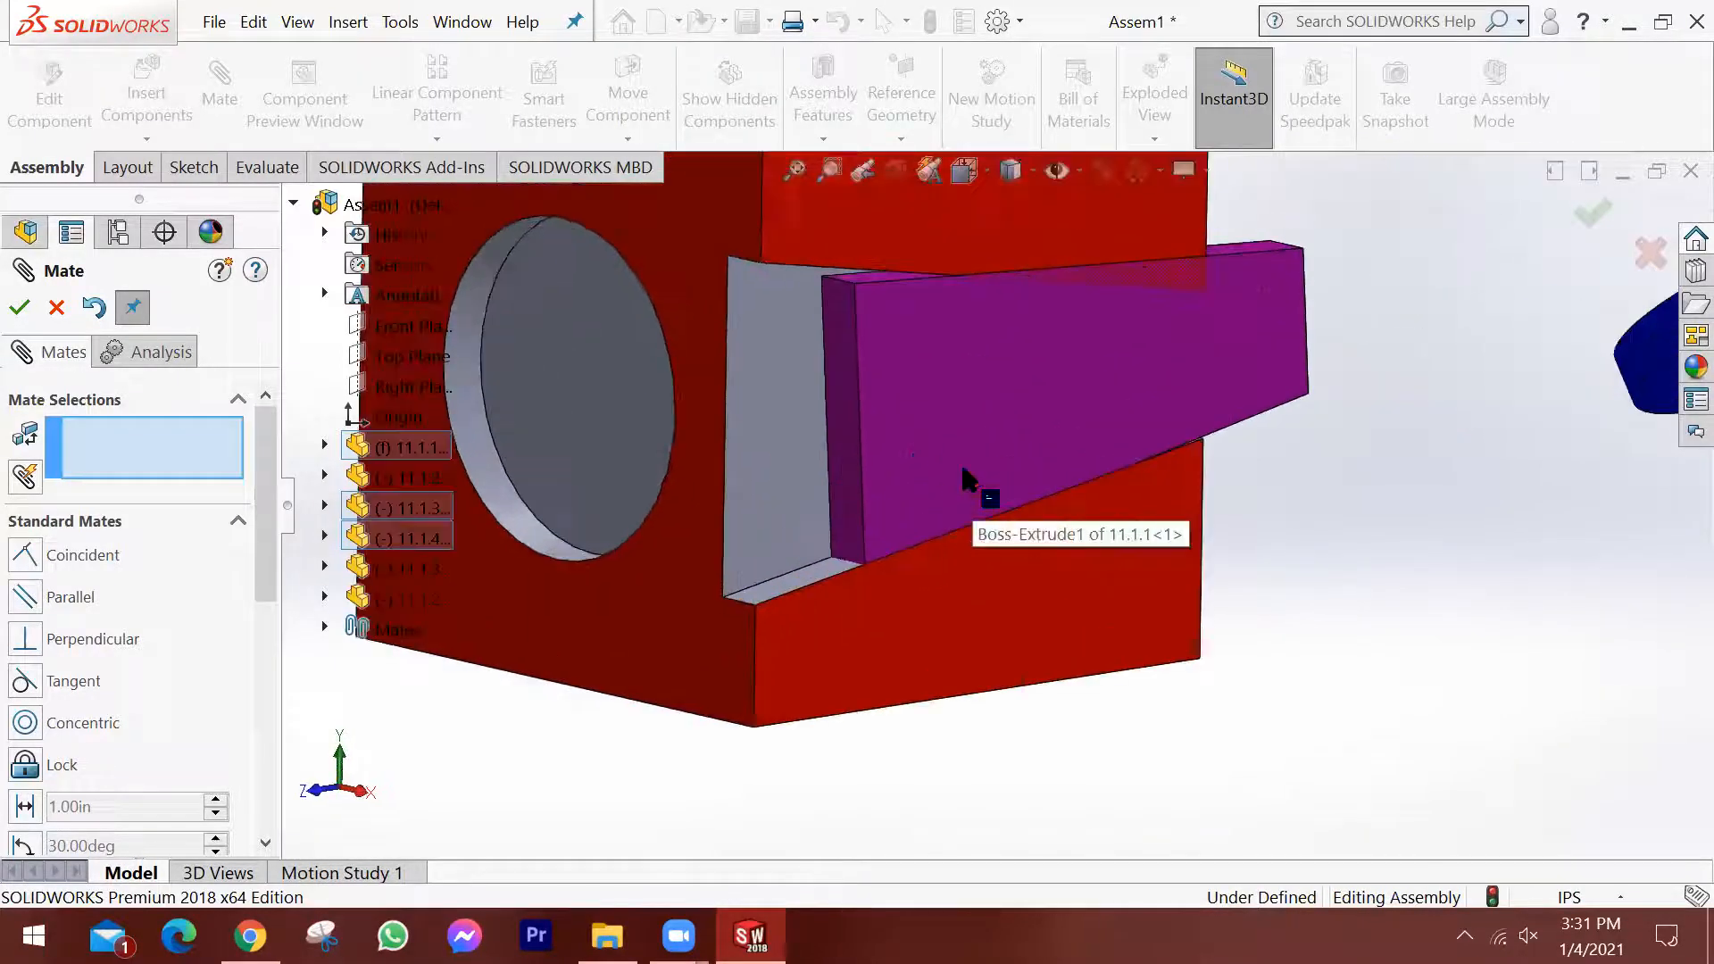
{"action": "scroll", "coordinate": [1000, 375], "scroll_direction": "up", "scroll_amount": 1}
{"action": "scroll", "coordinate": [989, 446], "scroll_direction": "down", "scroll_amount": 3}
{"action": "left_click_drag", "start_coordinate": [955, 426], "coordinate": [816, 461]}
{"action": "middle_click_drag", "start_coordinate": [945, 564], "coordinate": [872, 524]}
{"action": "left_click_drag", "start_coordinate": [971, 490], "coordinate": [931, 416]}
{"action": "scroll", "coordinate": [989, 589], "scroll_direction": "up", "scroll_amount": 2}
{"action": "middle_click_drag", "start_coordinate": [989, 589], "coordinate": [1237, 615]}
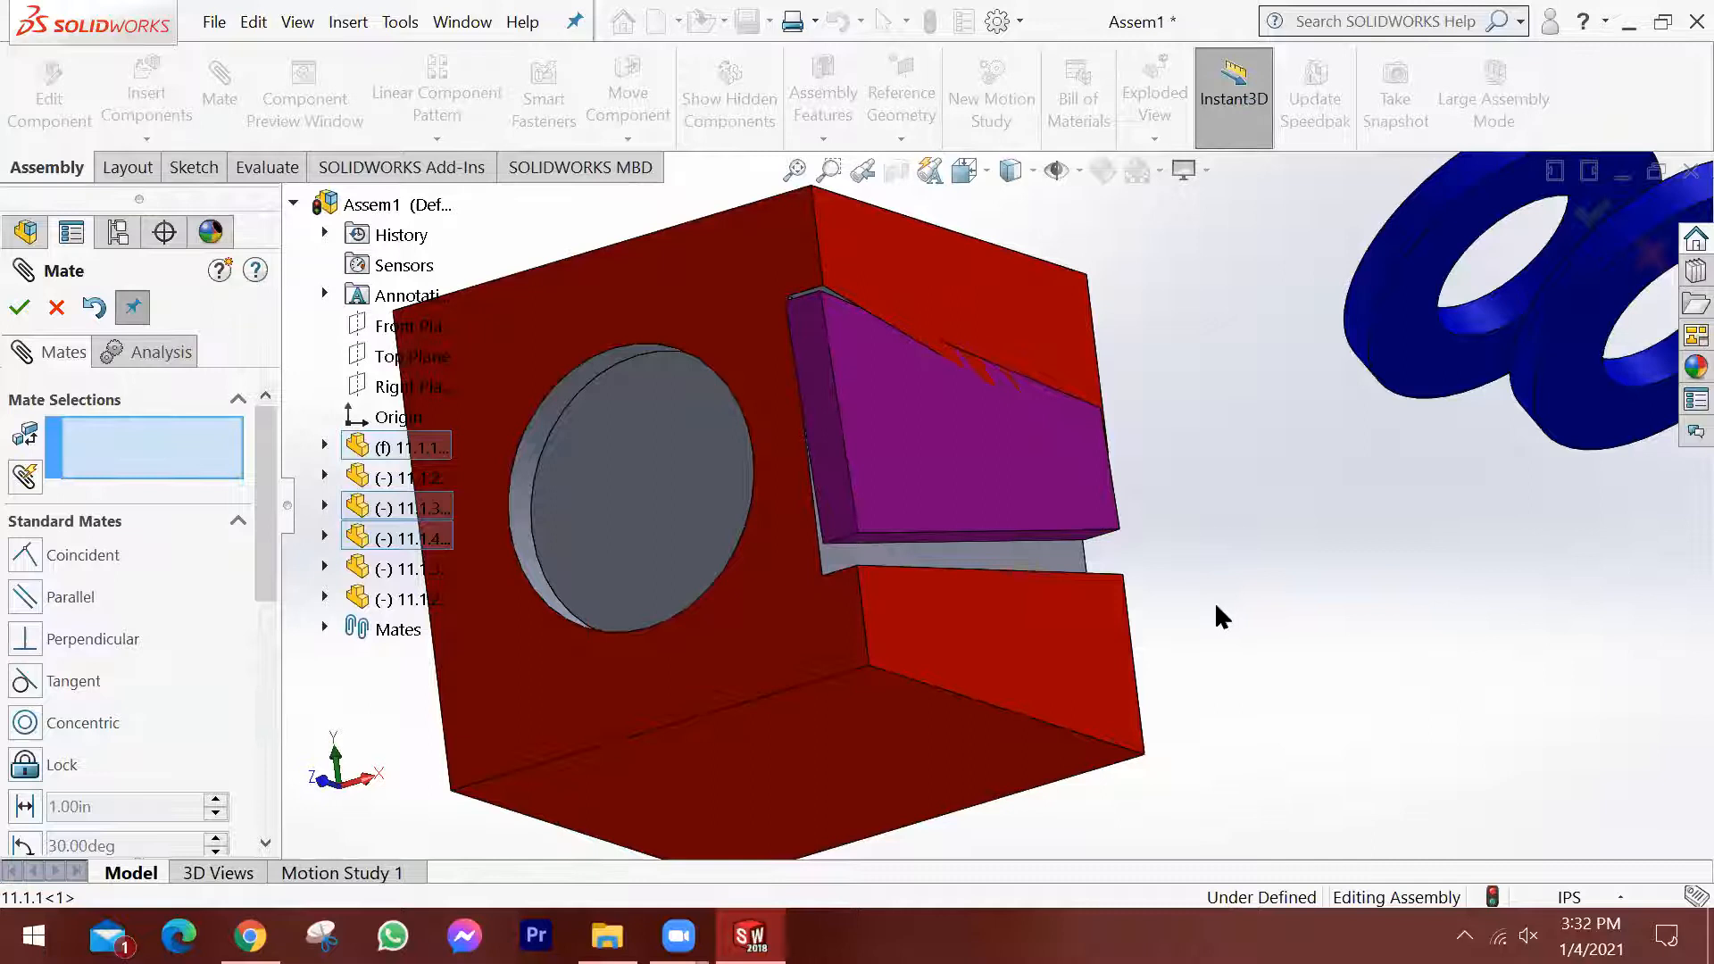
Add a coincident mate between the wedge's lower edge face and the lower wall of the tapered slot.
{"action": "middle_click_drag", "start_coordinate": [1003, 601], "coordinate": [1021, 548]}
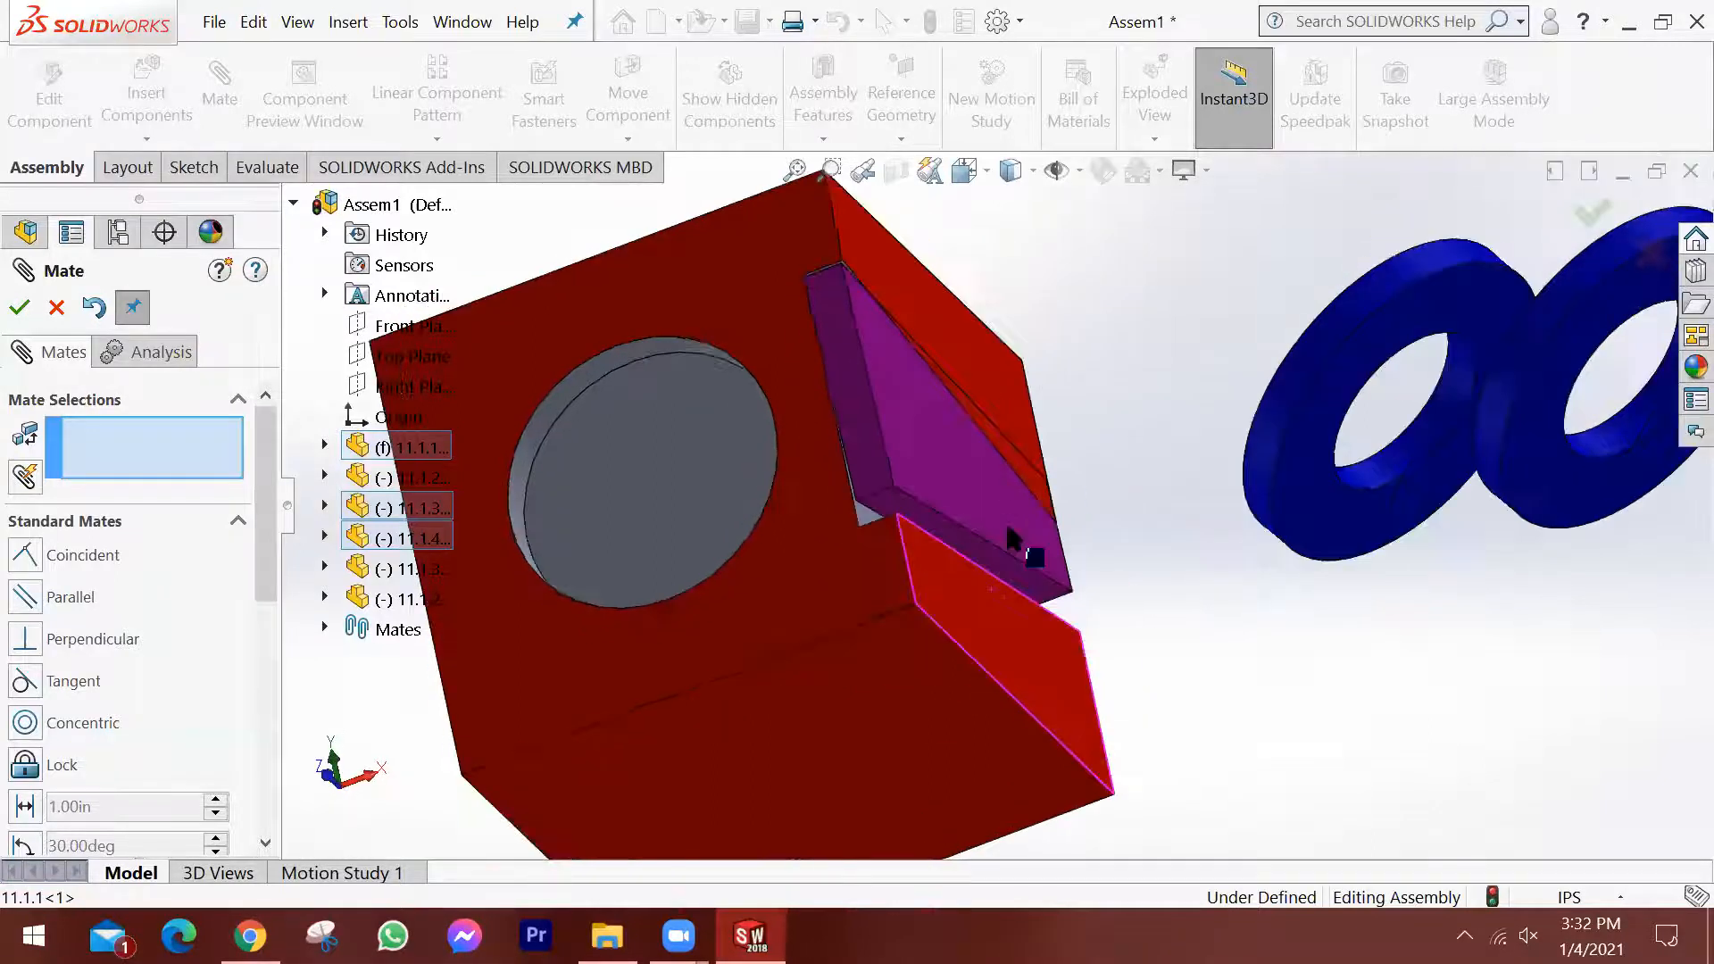
{"action": "scroll", "coordinate": [979, 582], "scroll_direction": "down", "scroll_amount": 4}
{"action": "scroll", "coordinate": [980, 582], "scroll_direction": "down", "scroll_amount": 1}
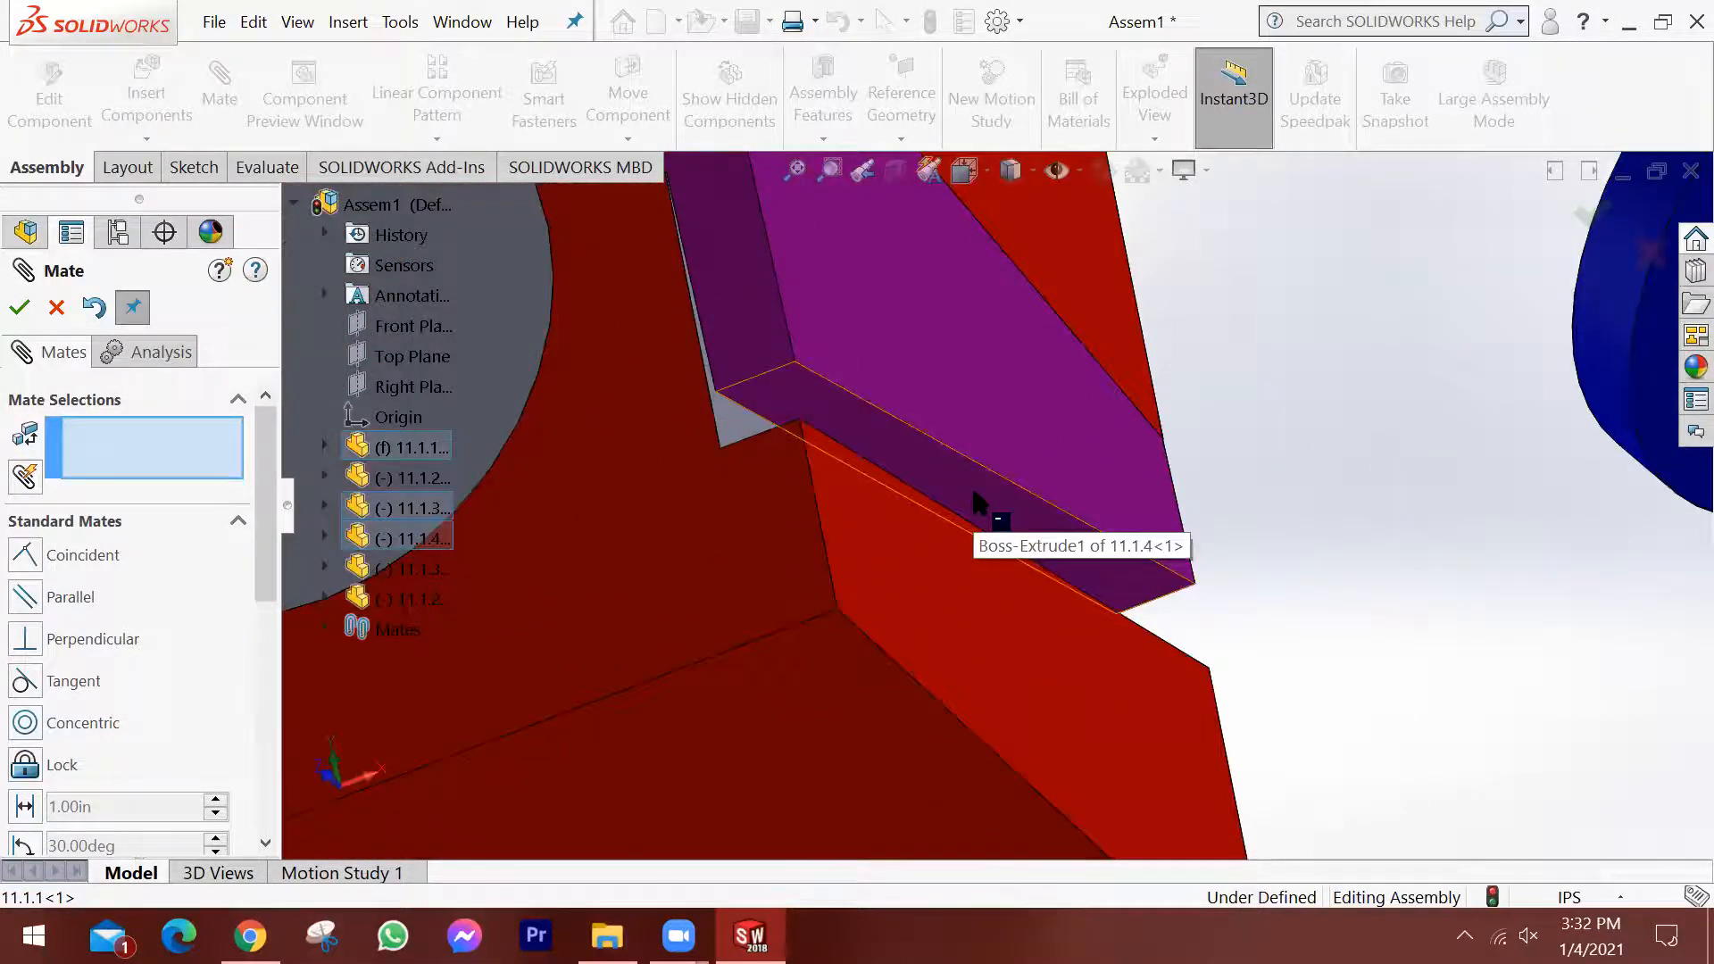
{"action": "left_click", "coordinate": [973, 491]}
{"action": "middle_click_drag", "start_coordinate": [973, 492], "coordinate": [1174, 753]}
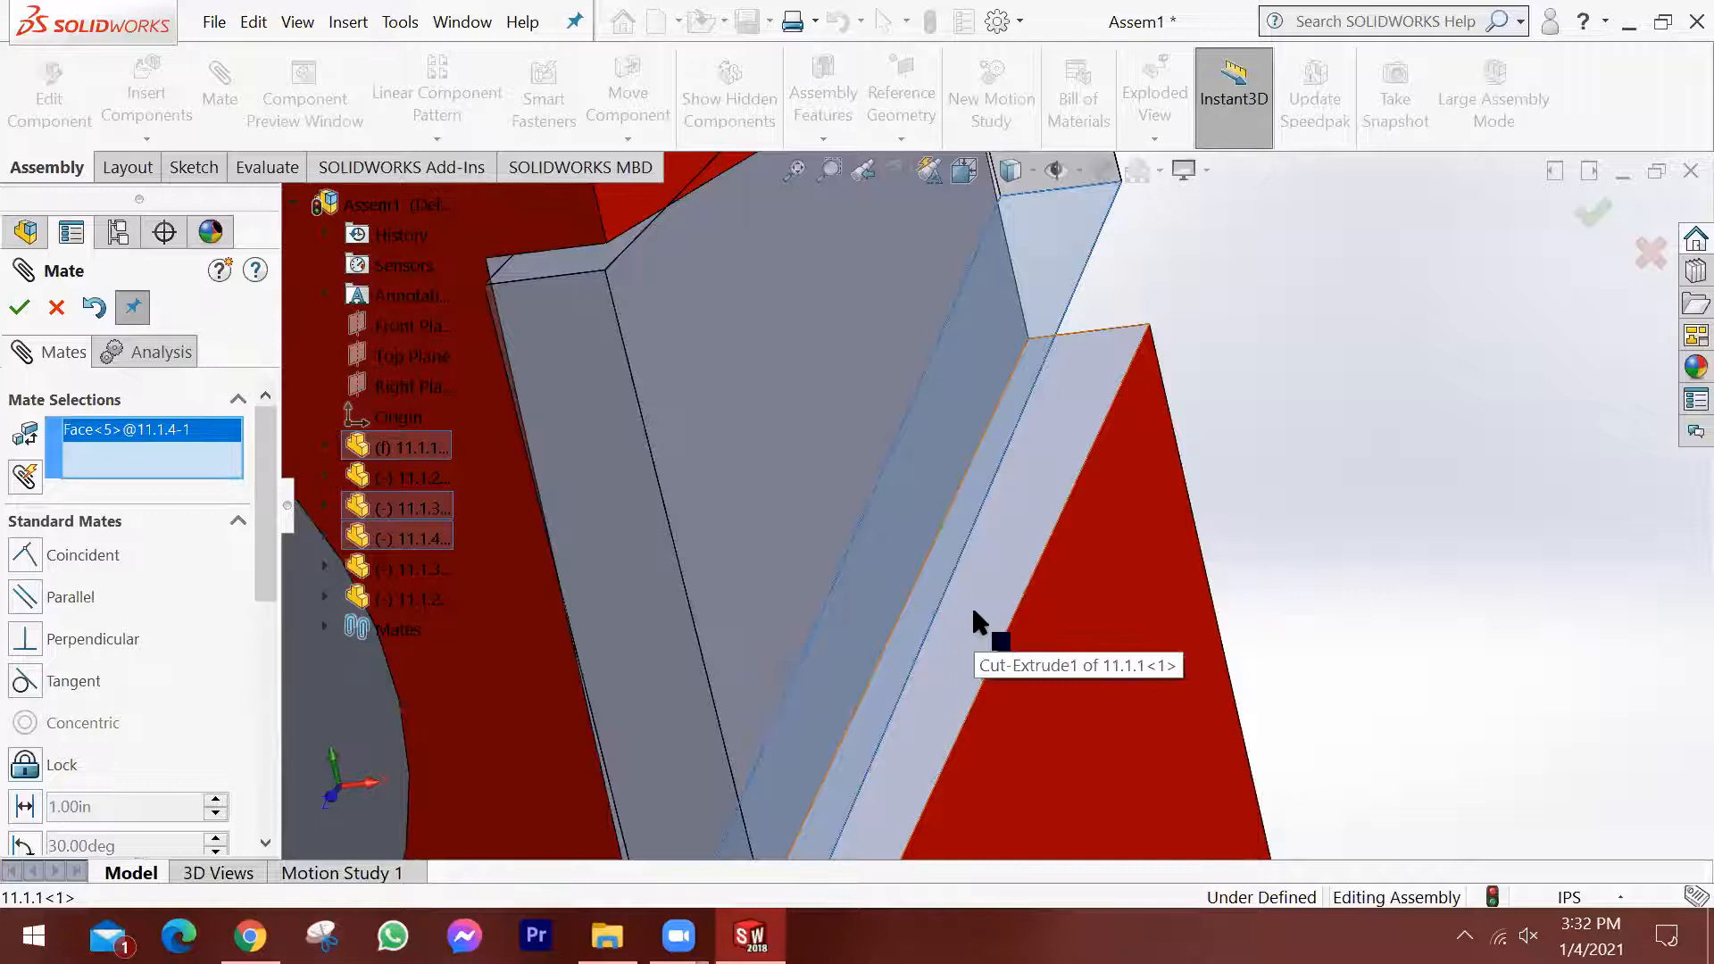
{"action": "left_click", "coordinate": [971, 603]}
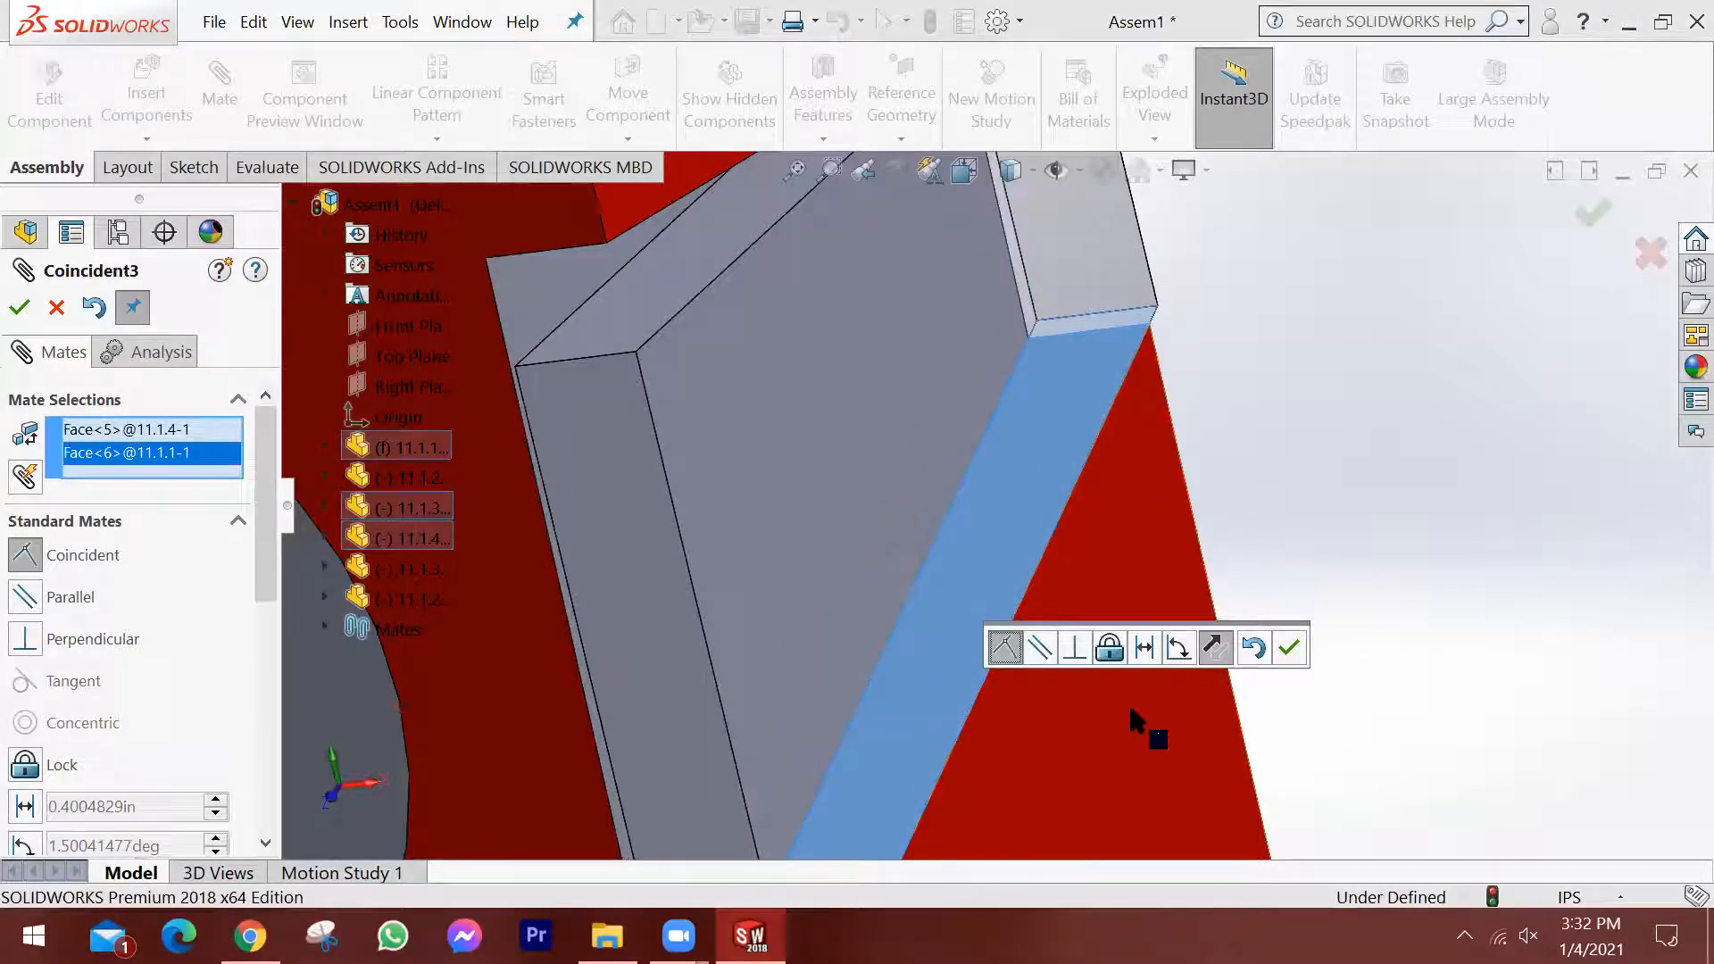
{"action": "scroll", "coordinate": [1128, 702], "scroll_direction": "up", "scroll_amount": 2}
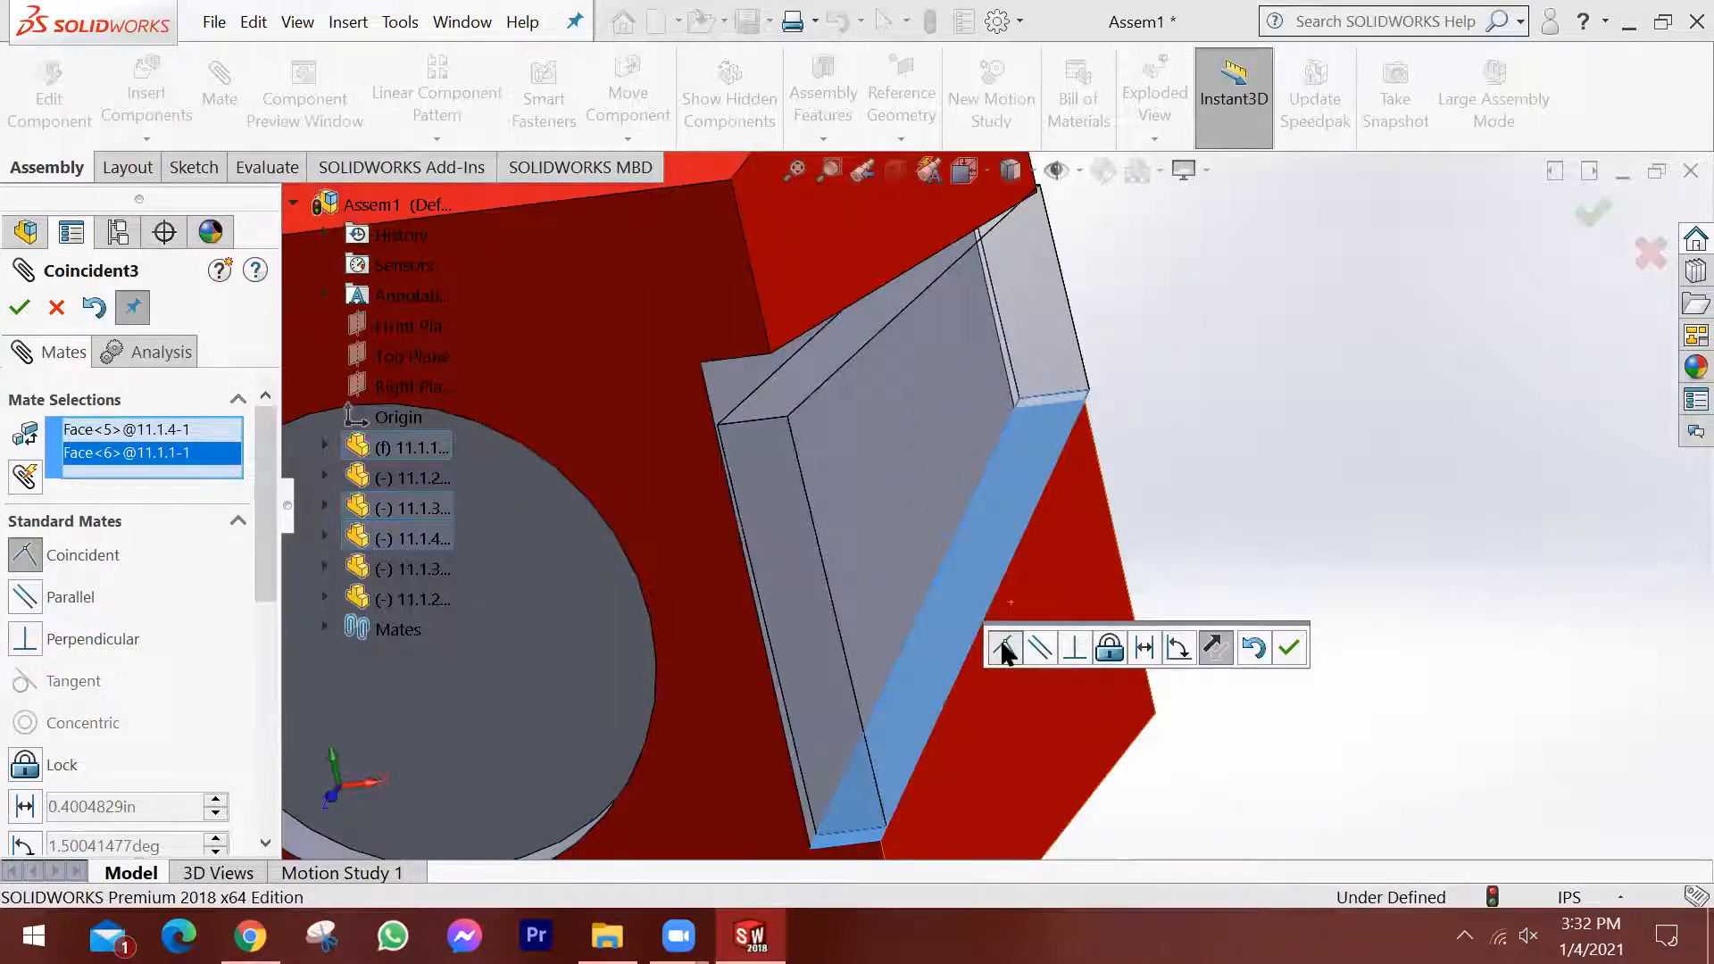
{"action": "left_click", "coordinate": [1288, 647]}
{"action": "middle_click_drag", "start_coordinate": [1069, 541], "coordinate": [989, 555]}
{"action": "scroll", "coordinate": [990, 557], "scroll_direction": "up", "scroll_amount": 2}
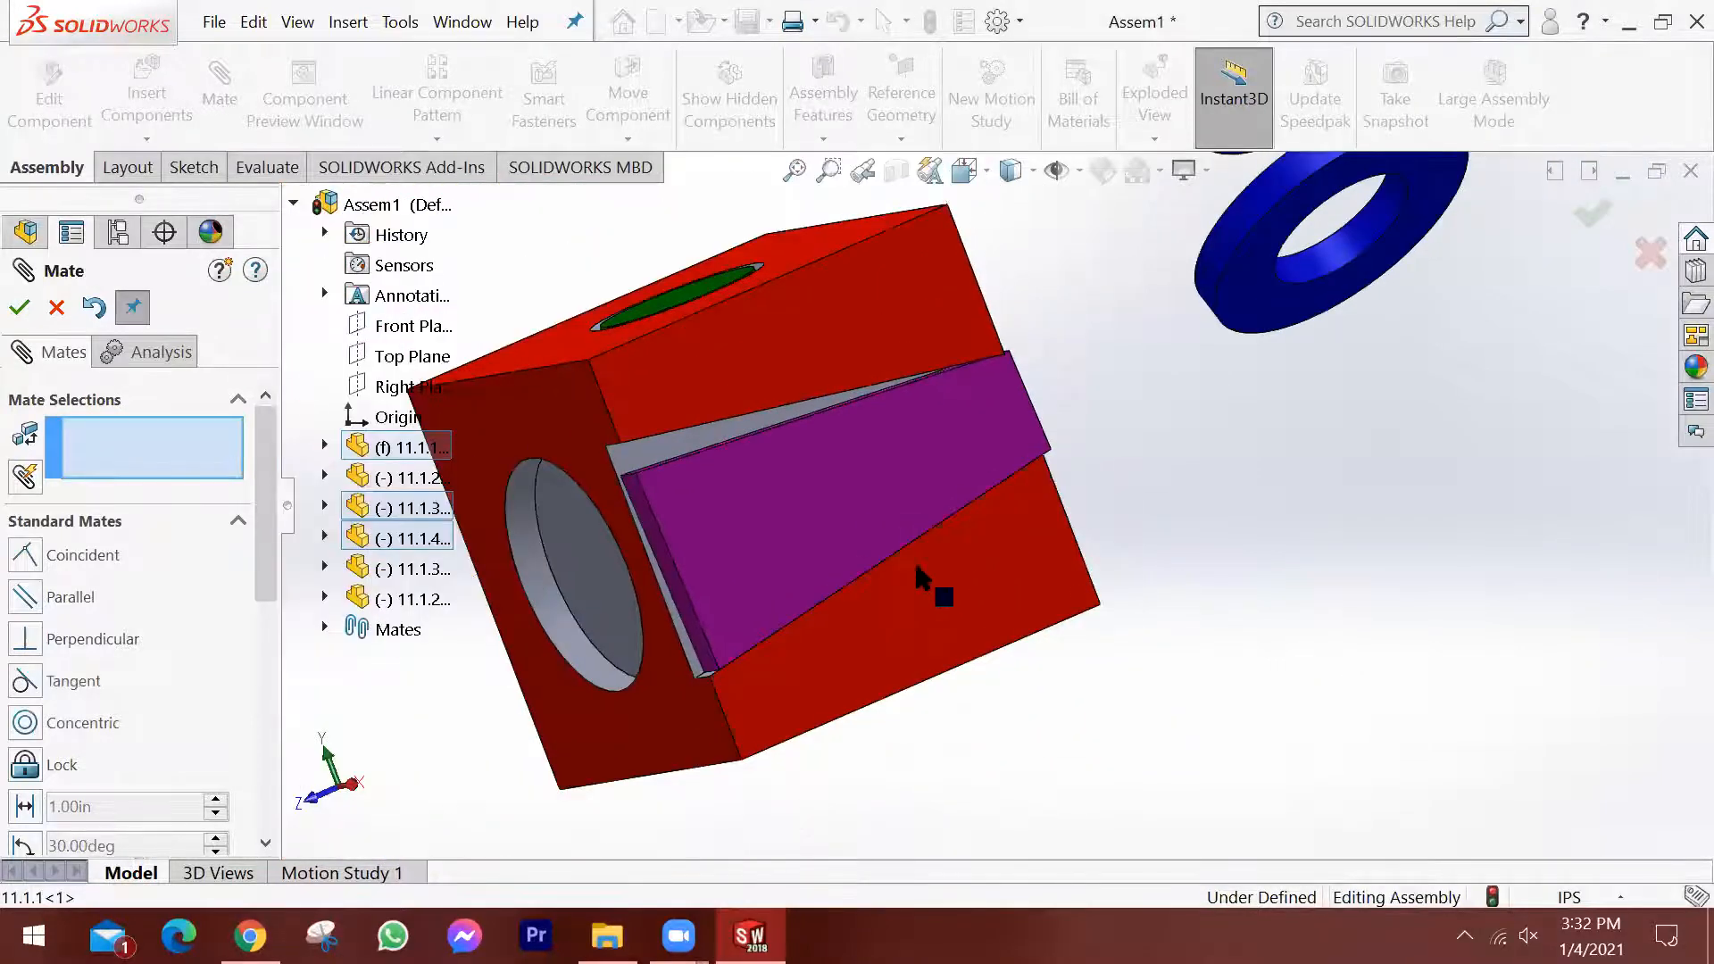
Drag the wedge along the slot's lower wall to test the movement left by its two mates.
{"action": "scroll", "coordinate": [864, 547], "scroll_direction": "up", "scroll_amount": 2}
{"action": "left_click_drag", "start_coordinate": [824, 566], "coordinate": [851, 630]}
{"action": "left_click_drag", "start_coordinate": [979, 532], "coordinate": [899, 520]}
{"action": "left_click_drag", "start_coordinate": [763, 603], "coordinate": [719, 442]}
{"action": "left_click_drag", "start_coordinate": [693, 309], "coordinate": [765, 528]}
{"action": "mouse_move", "coordinate": [765, 528]}
{"action": "middle_mouse_down"}
{"action": "mouse_move", "coordinate": [860, 547]}
{"action": "mouse_move", "coordinate": [758, 547]}
{"action": "mouse_move", "coordinate": [777, 559]}
{"action": "middle_mouse_up"}
{"action": "scroll", "coordinate": [851, 547], "scroll_direction": "up", "scroll_amount": 1}
{"action": "scroll", "coordinate": [852, 549], "scroll_direction": "down", "scroll_amount": 2}
{"action": "left_click_drag", "start_coordinate": [858, 524], "coordinate": [916, 504]}
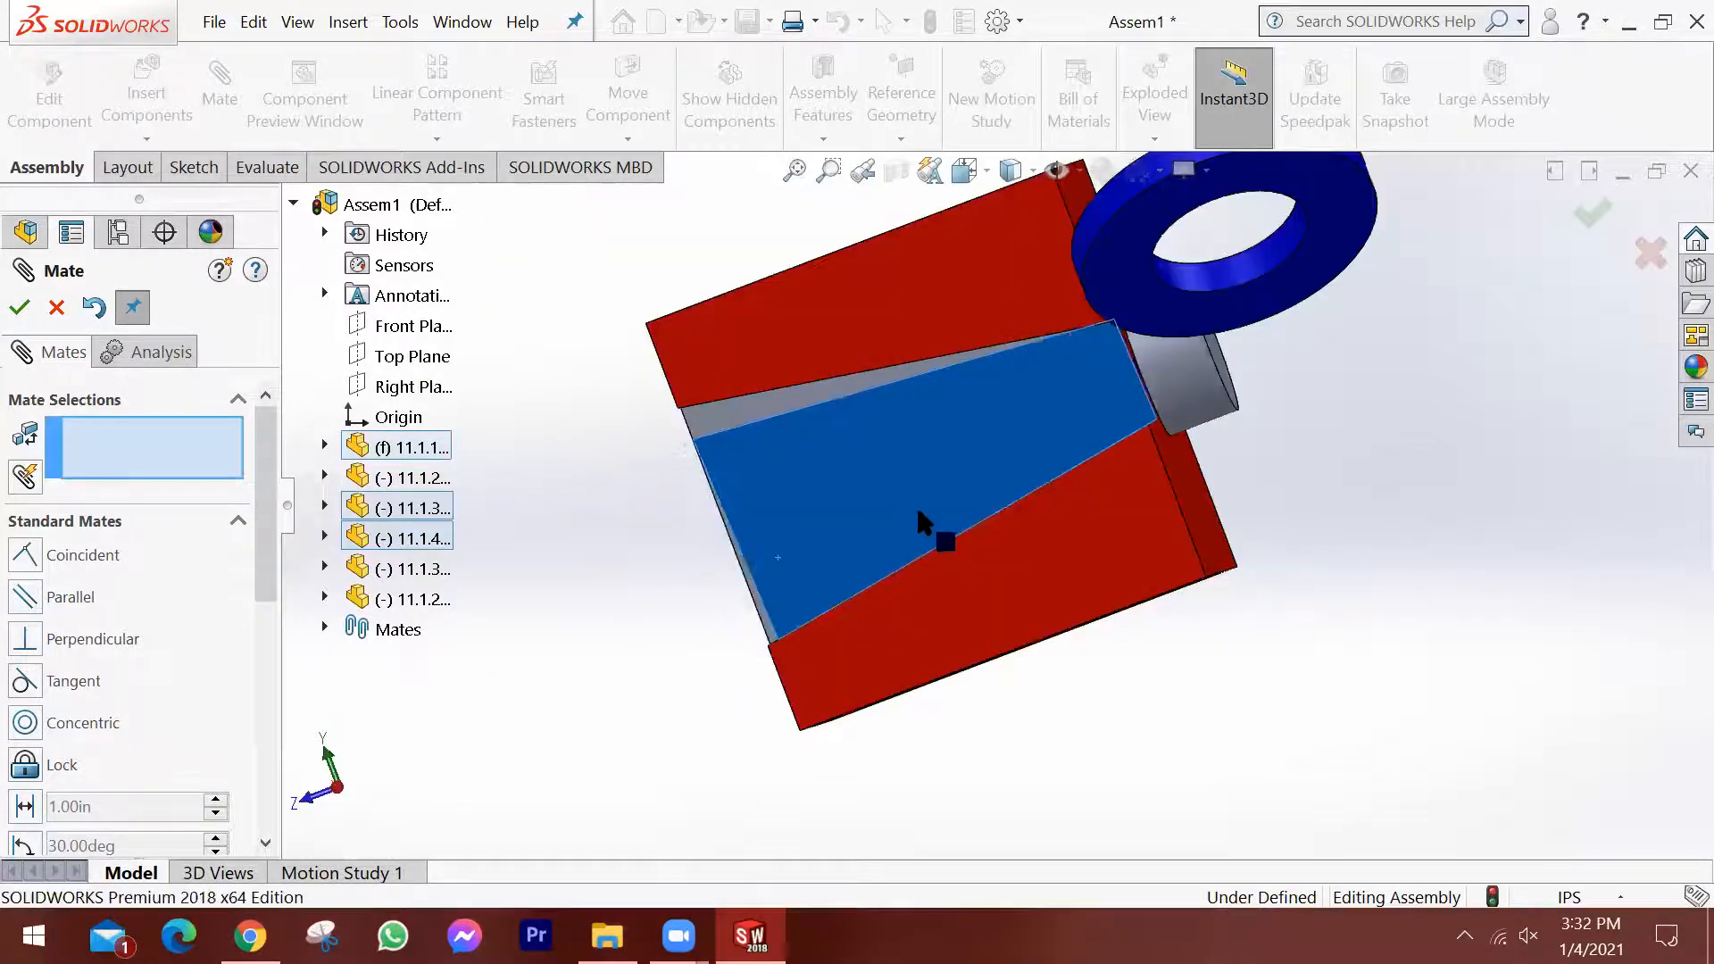
{"action": "middle_click_drag", "start_coordinate": [835, 498], "coordinate": [818, 523]}
Examine the gap between the wedge's wide end and the block's front face up close.
{"action": "scroll", "coordinate": [814, 535], "scroll_direction": "down", "scroll_amount": 5}
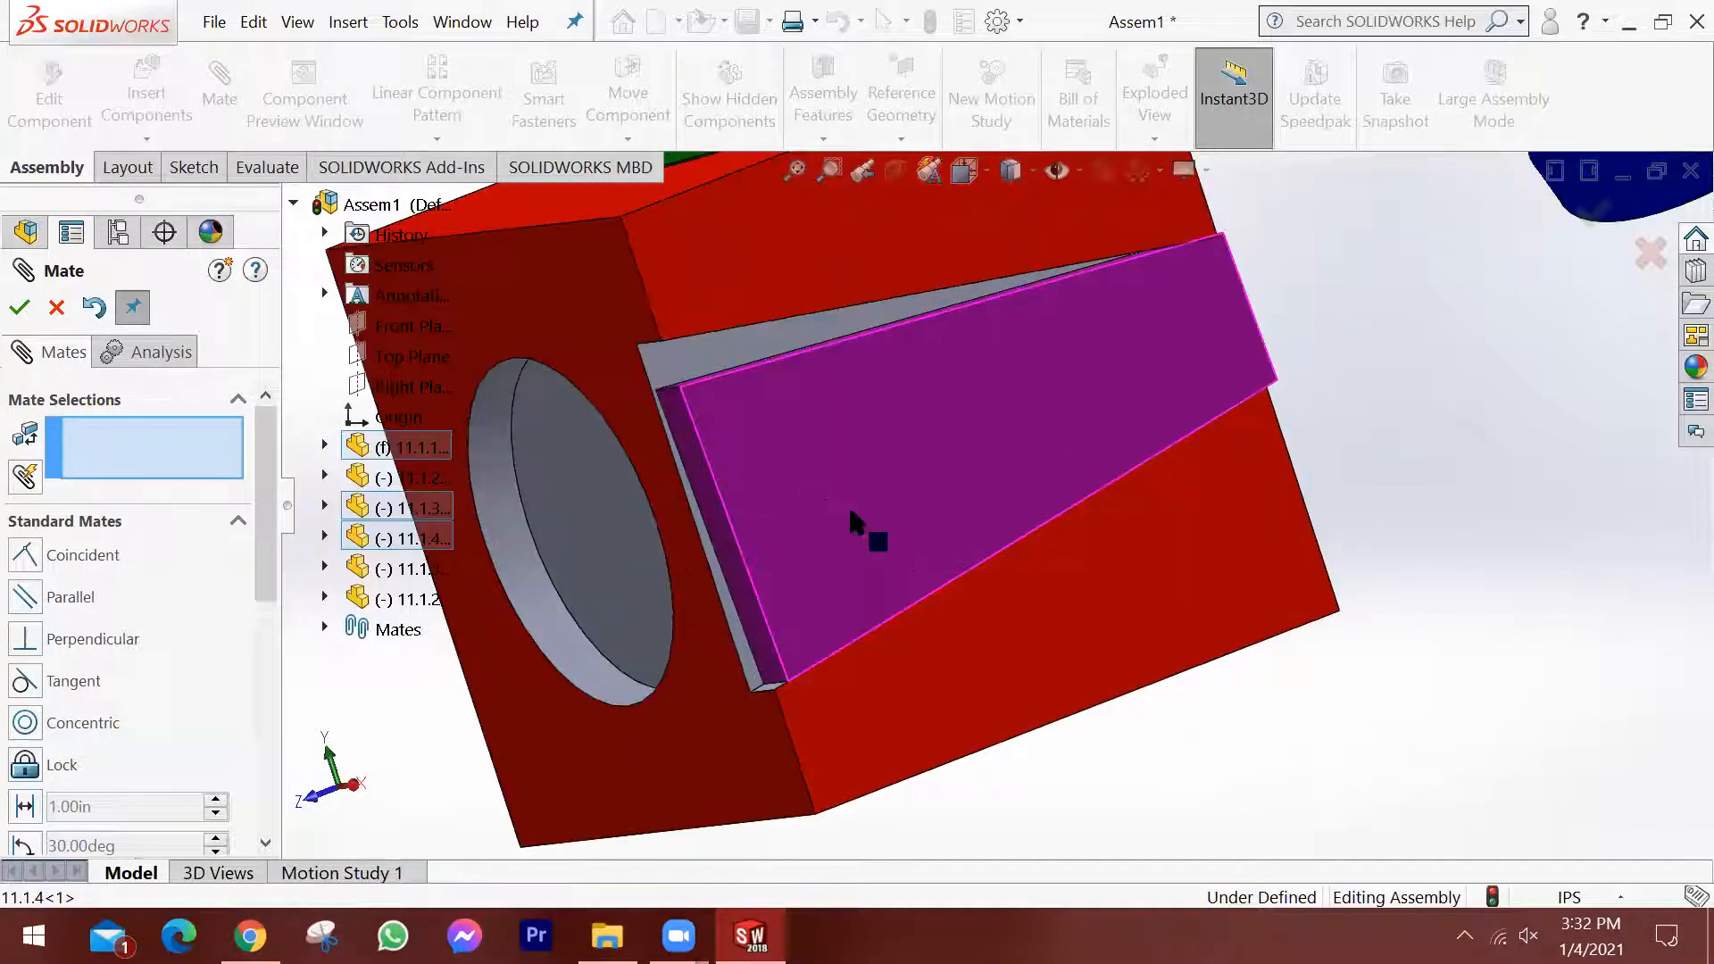
{"action": "middle_click_drag", "start_coordinate": [686, 550], "coordinate": [737, 548]}
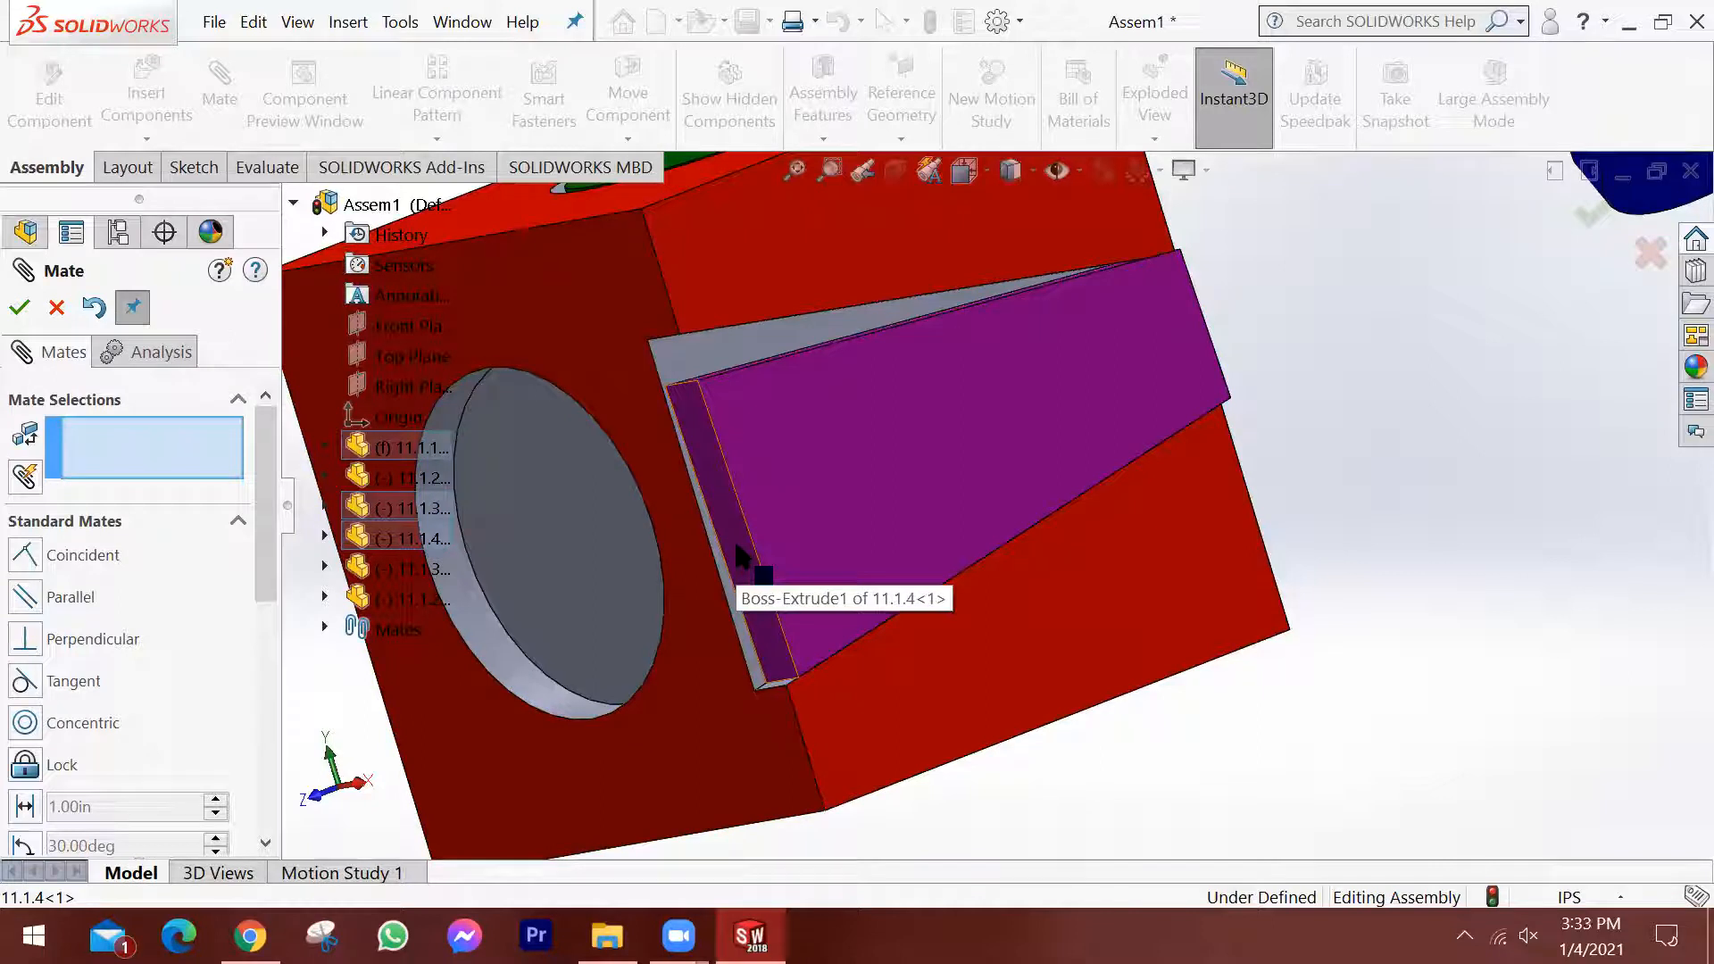
{"action": "middle_click_drag", "start_coordinate": [978, 478], "coordinate": [893, 496]}
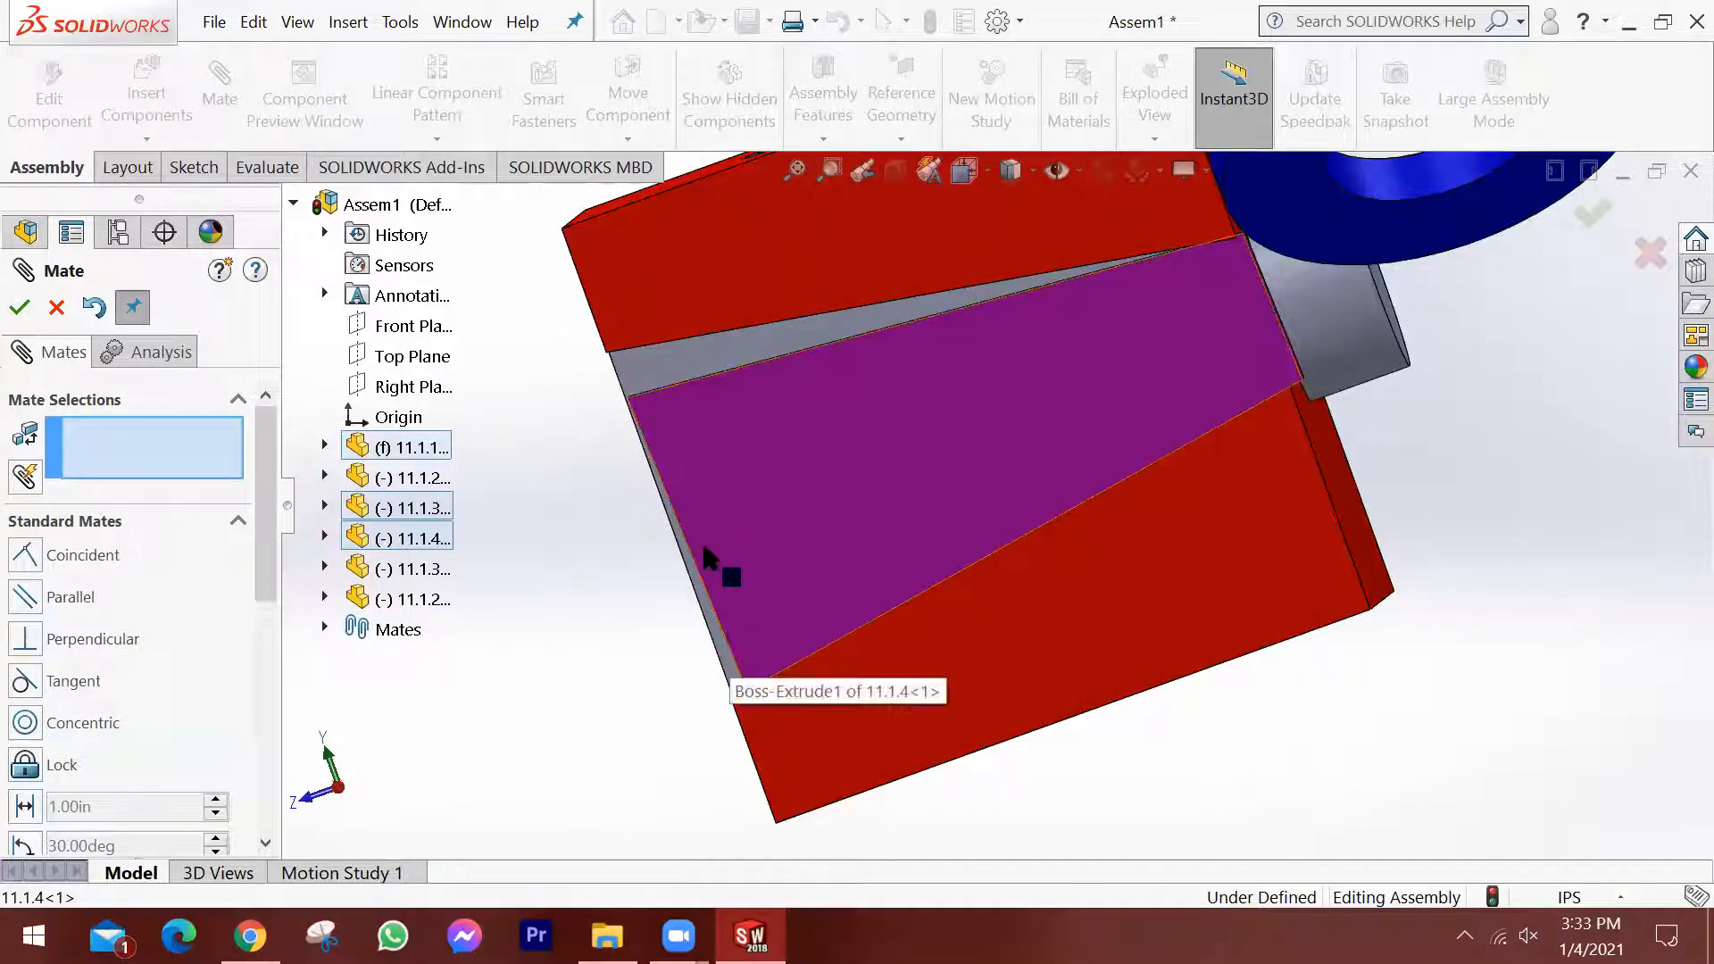
{"action": "scroll", "coordinate": [730, 631], "scroll_direction": "down", "scroll_amount": 3}
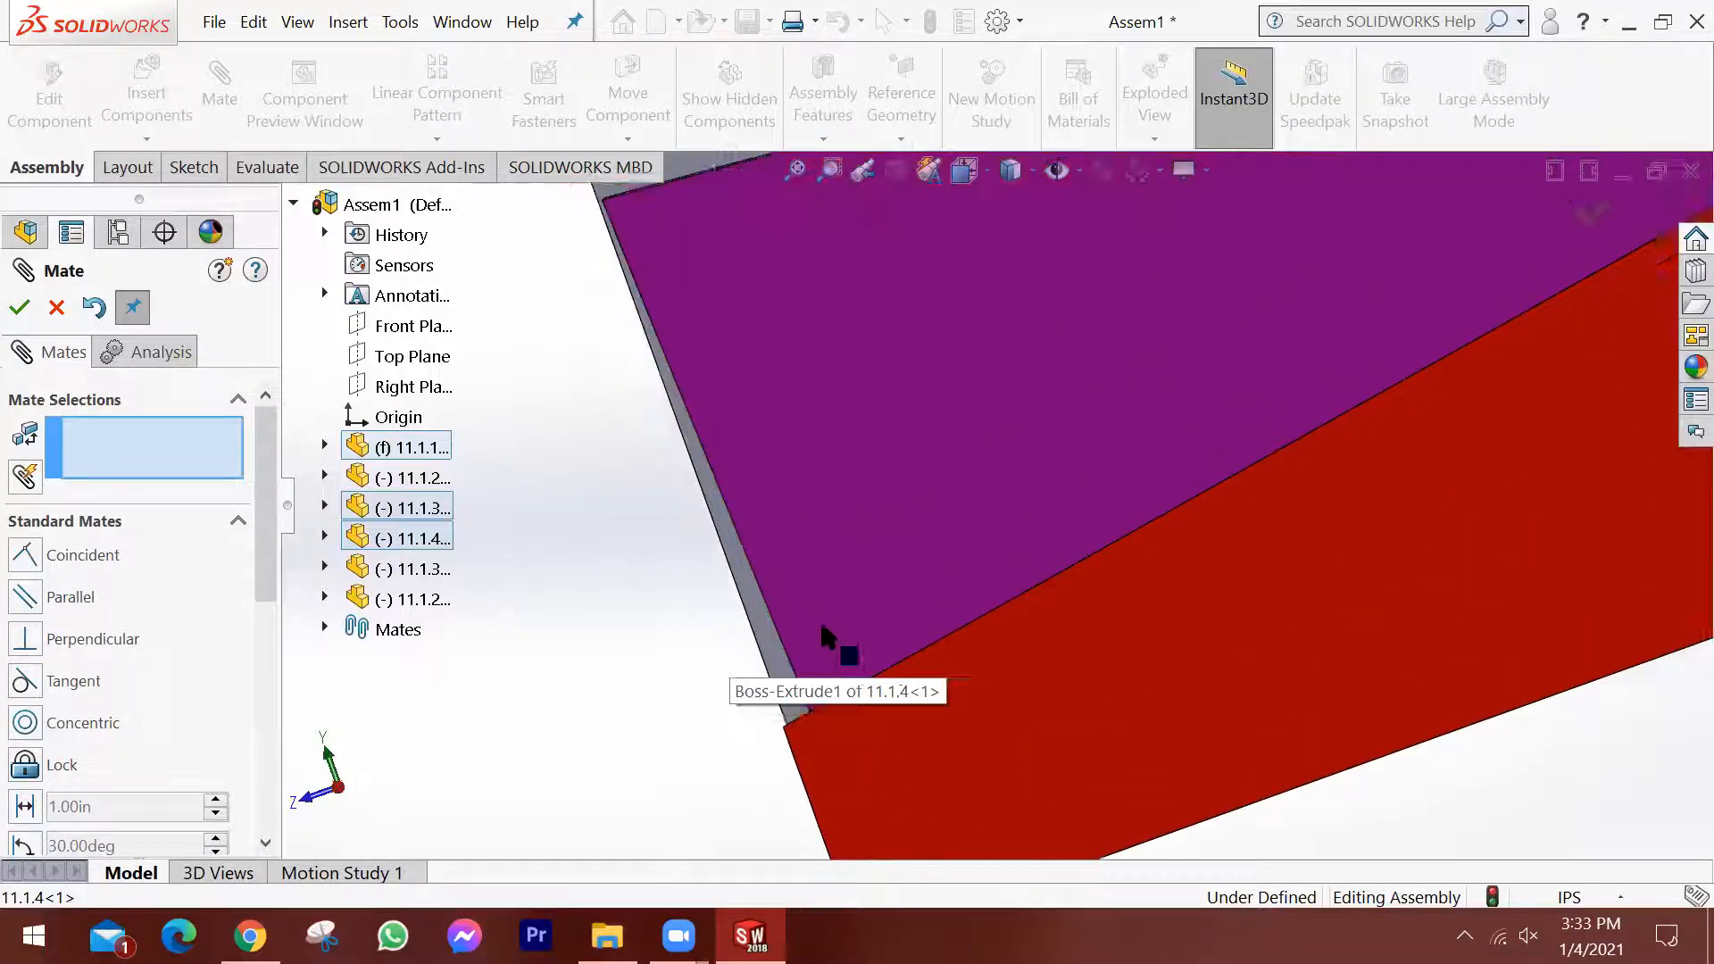
{"action": "scroll", "coordinate": [831, 616], "scroll_direction": "up", "scroll_amount": 1}
{"action": "middle_click_drag", "start_coordinate": [907, 477], "coordinate": [931, 407]}
{"action": "scroll", "coordinate": [941, 463], "scroll_direction": "up", "scroll_amount": 3}
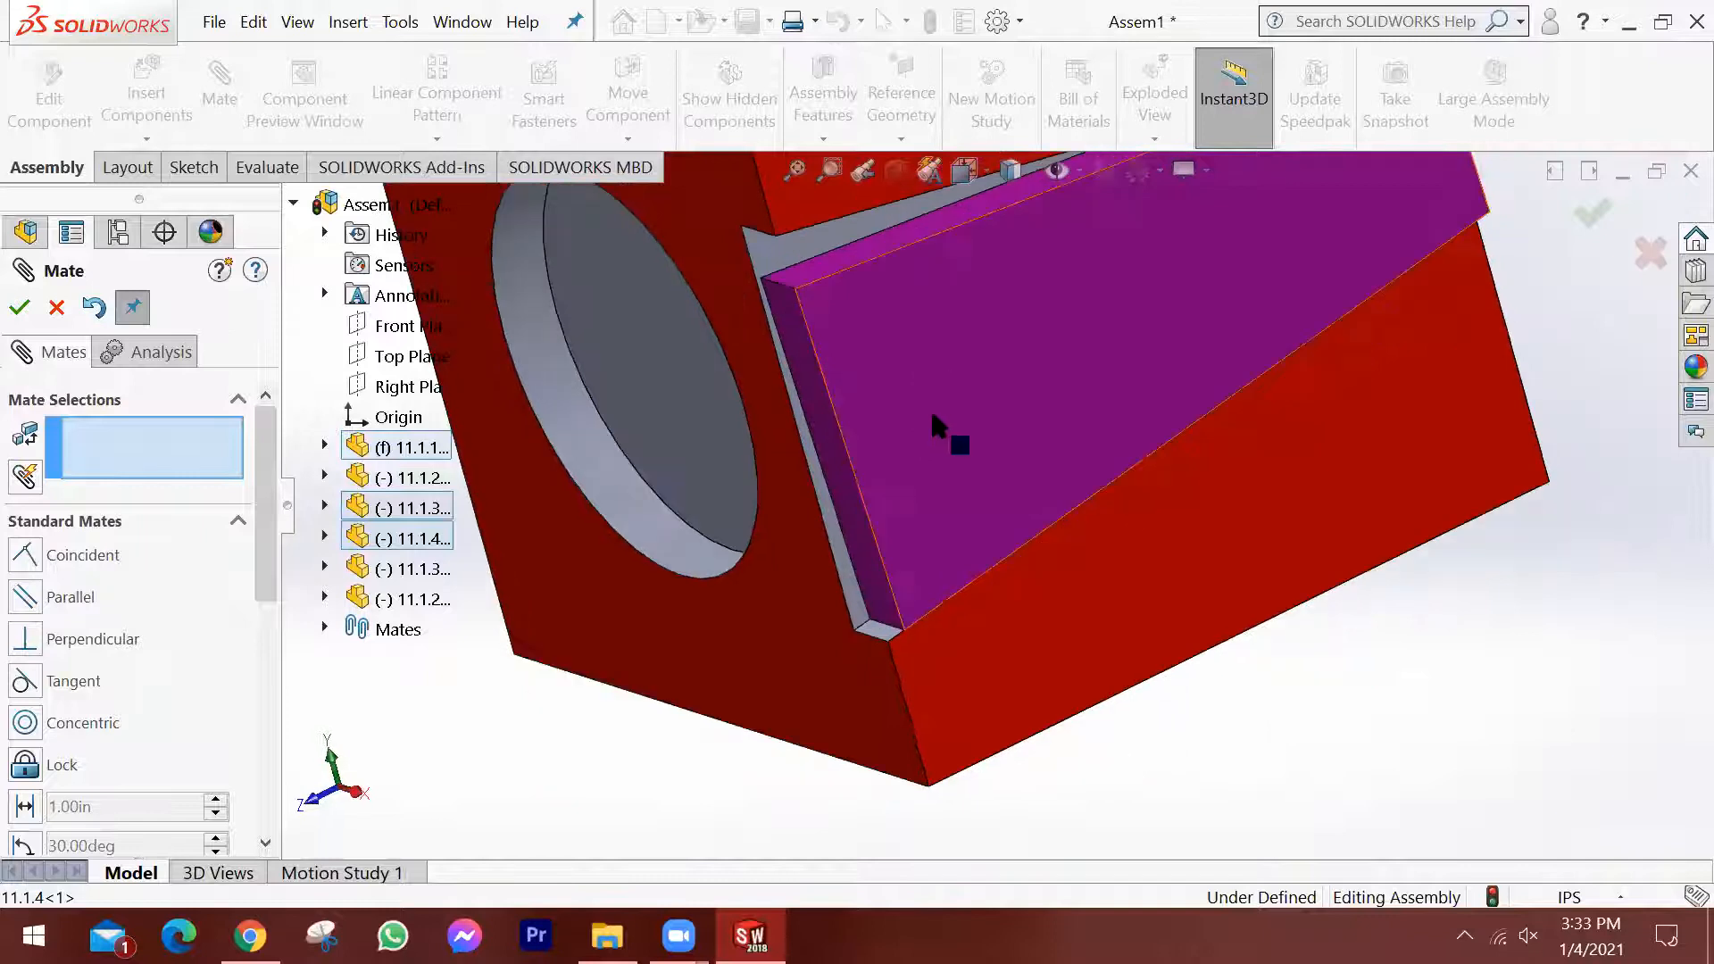
Try to add a coincident mate between the wedge's wide end face and the block's front face, and cancel it.
{"action": "scroll", "coordinate": [929, 408], "scroll_direction": "up", "scroll_amount": 1}
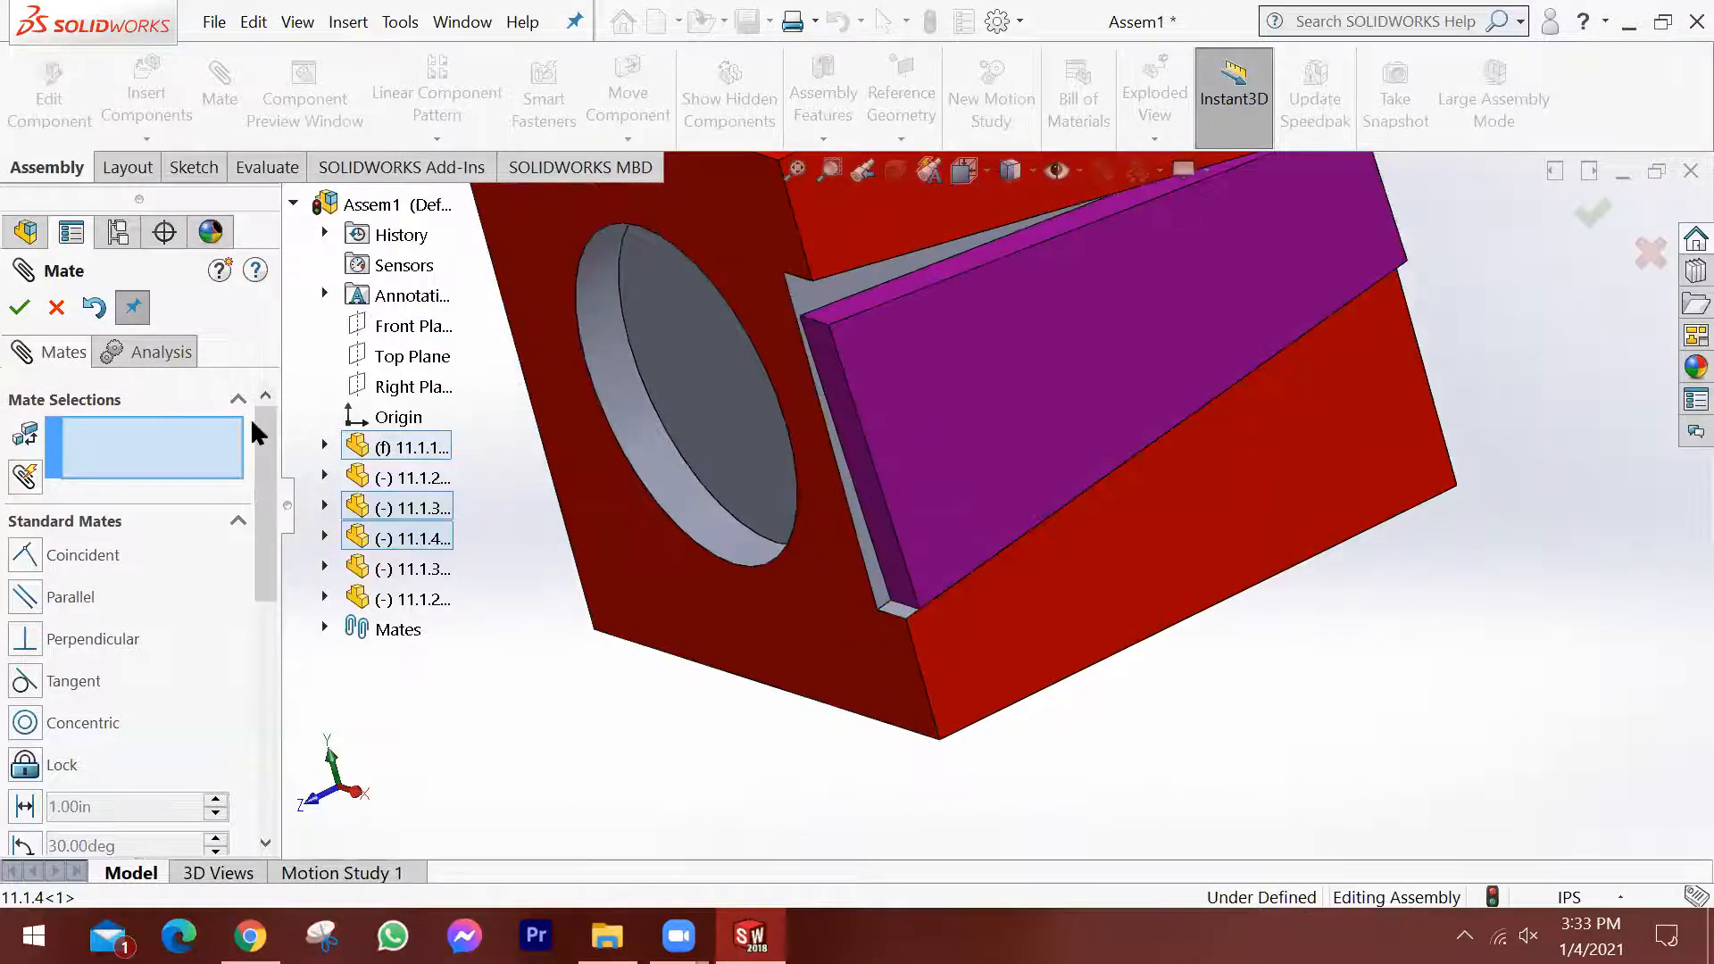
{"action": "left_click", "coordinate": [841, 533]}
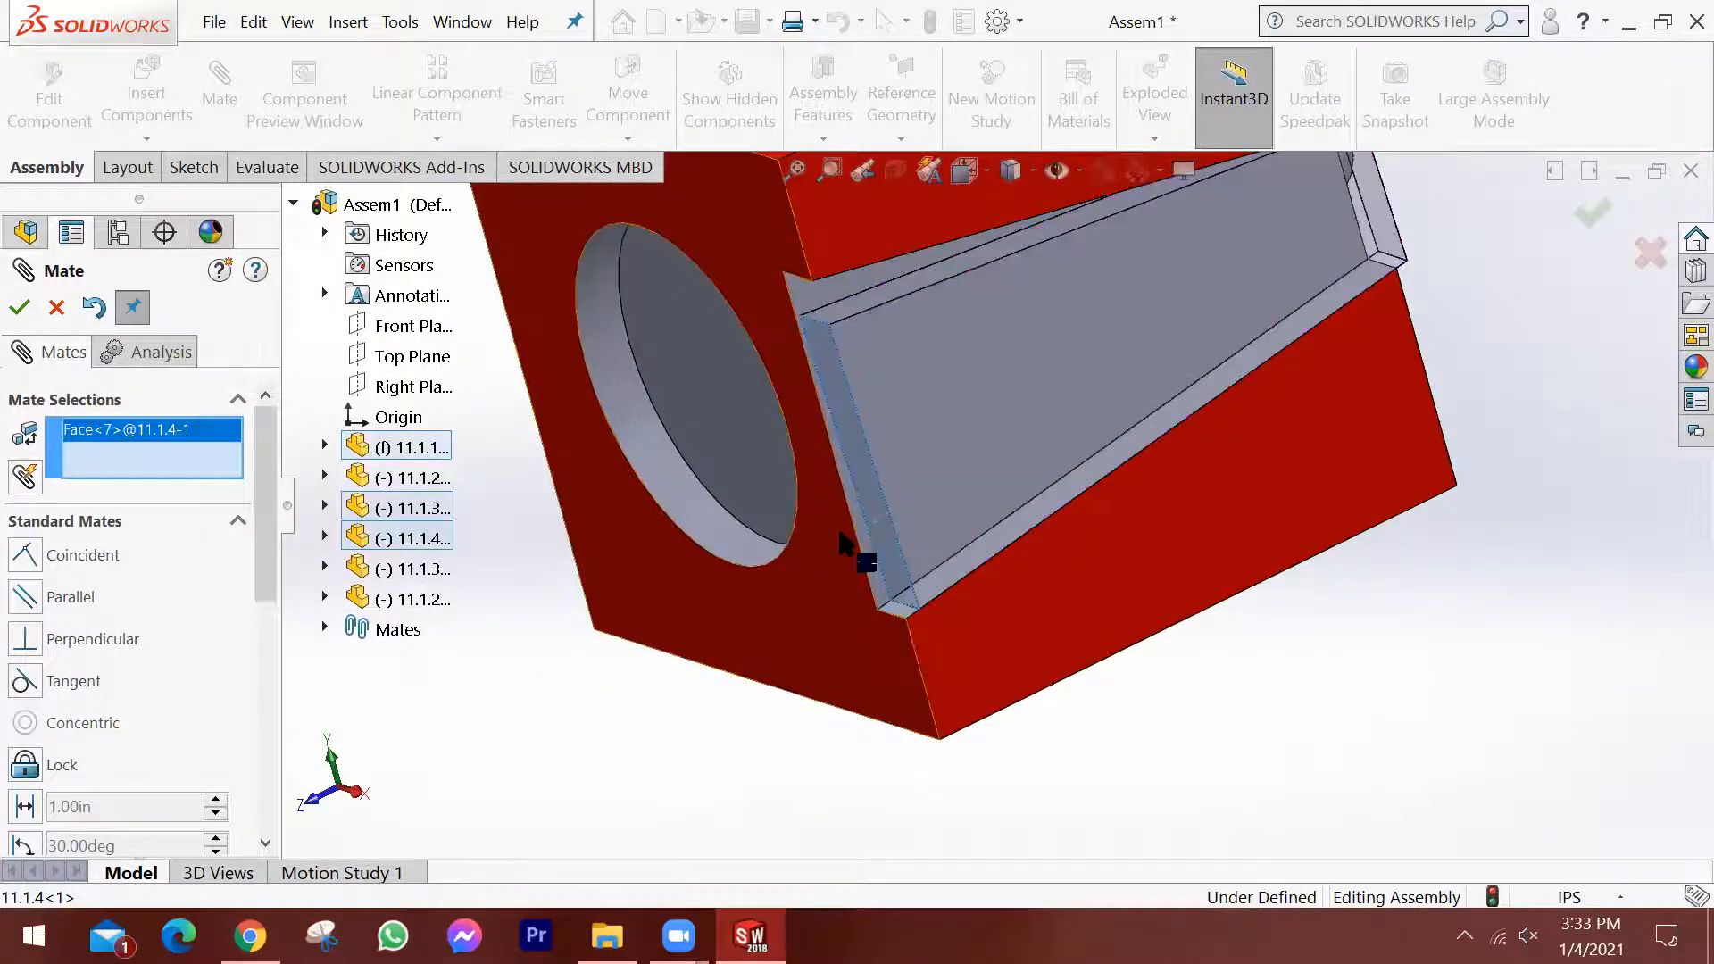
{"action": "left_click", "coordinate": [839, 535]}
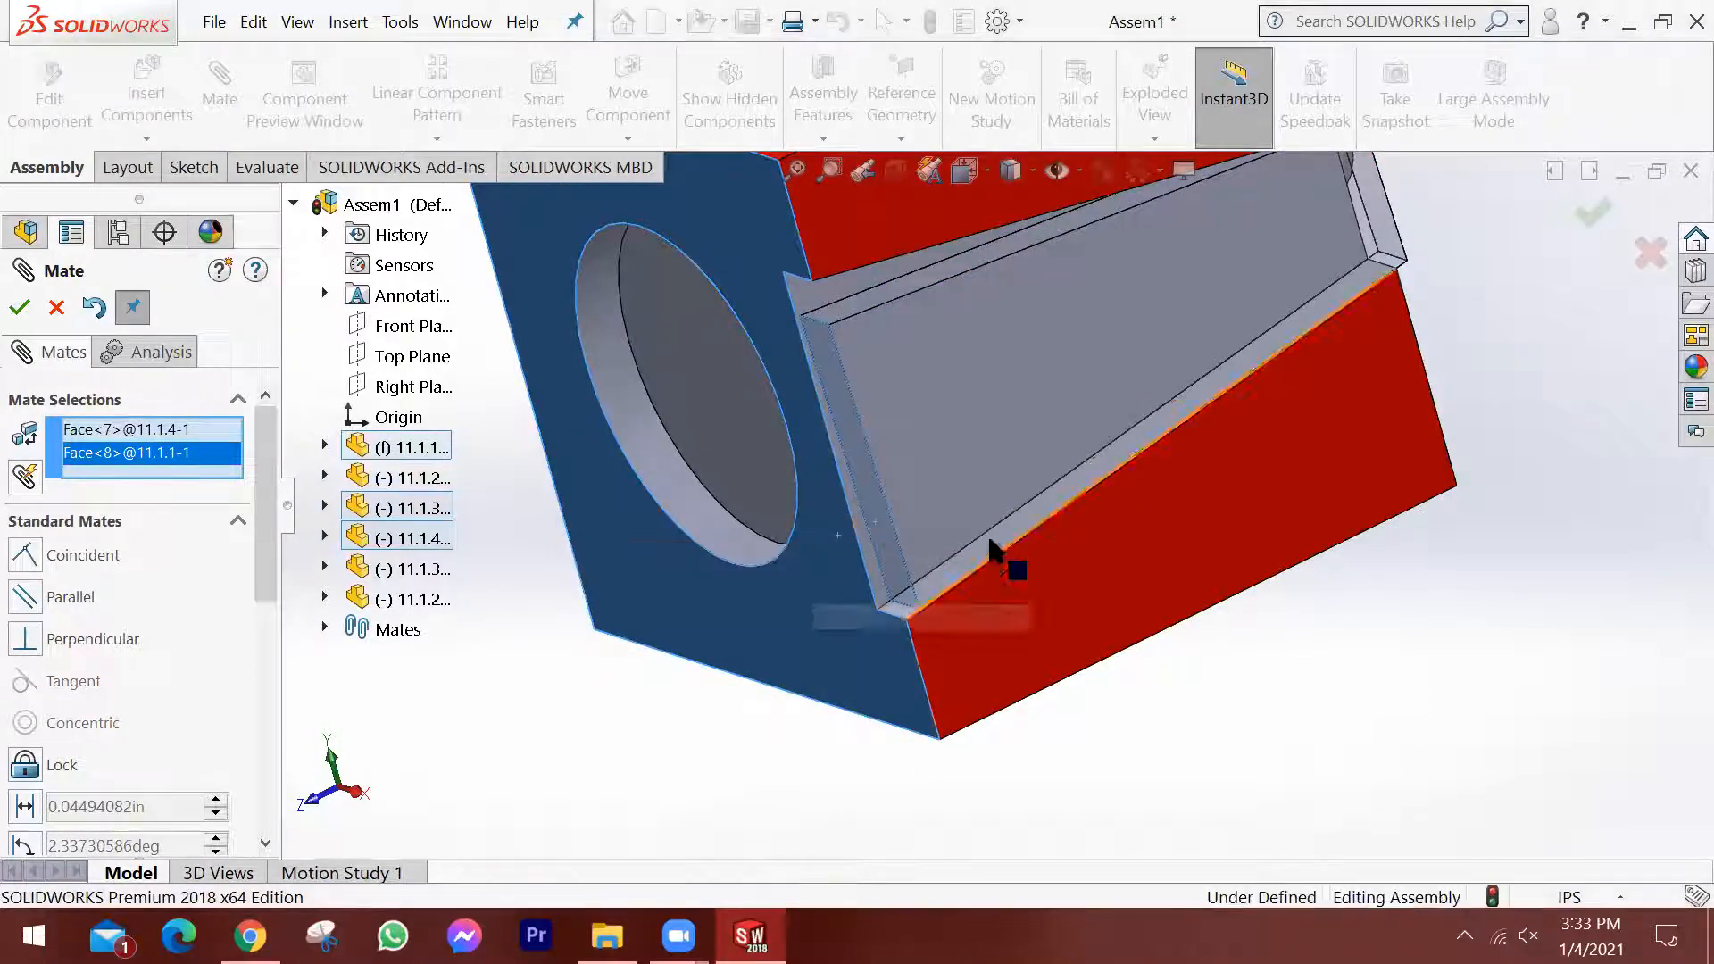
{"action": "scroll", "coordinate": [996, 544], "scroll_direction": "up", "scroll_amount": 3}
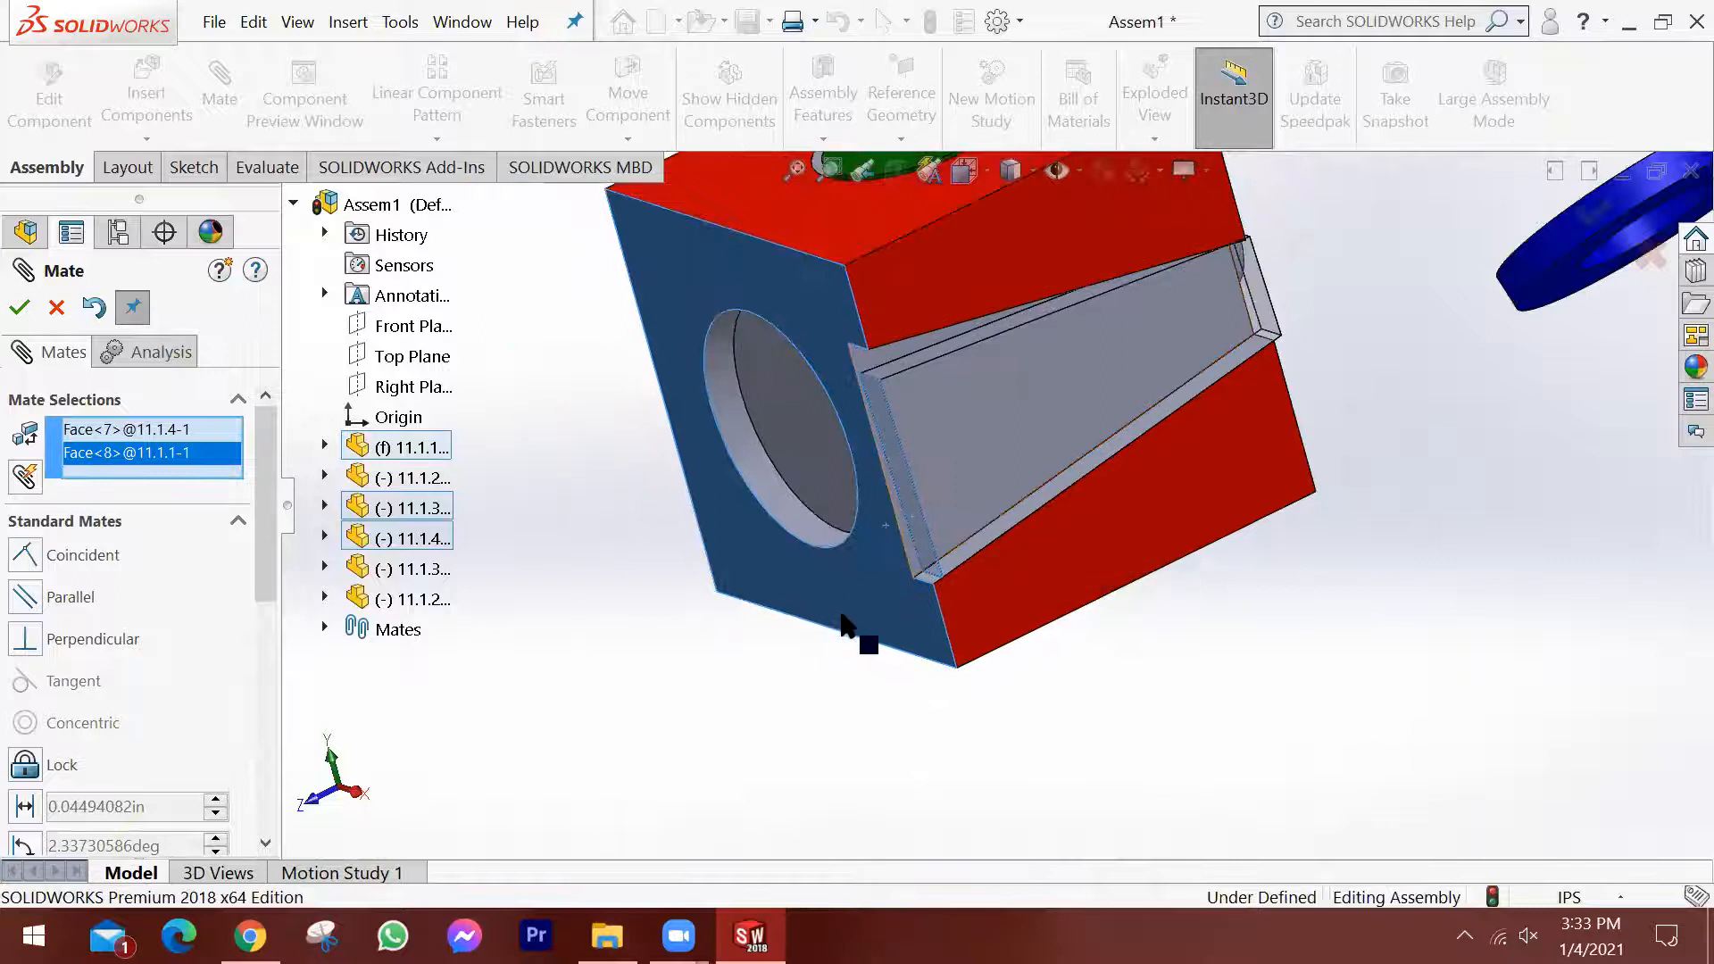
{"action": "scroll", "coordinate": [844, 611], "scroll_direction": "up", "scroll_amount": 2}
{"action": "middle_click_drag", "start_coordinate": [1024, 493], "coordinate": [983, 522]}
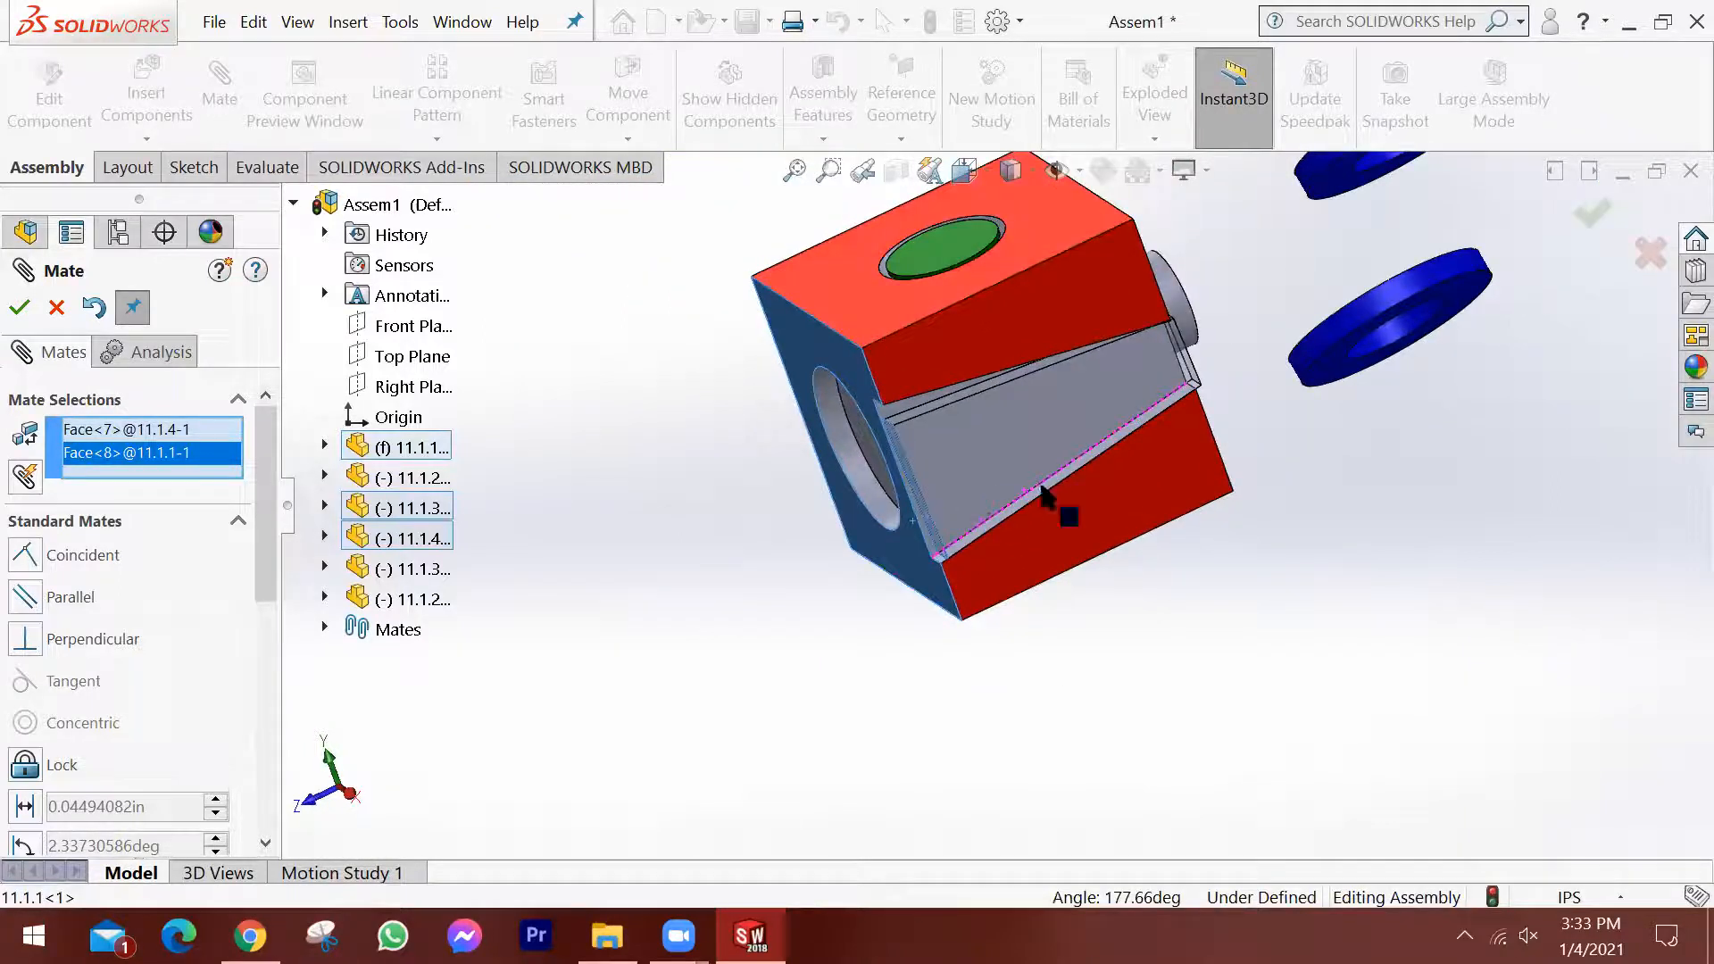
{"action": "left_click", "coordinate": [24, 309]}
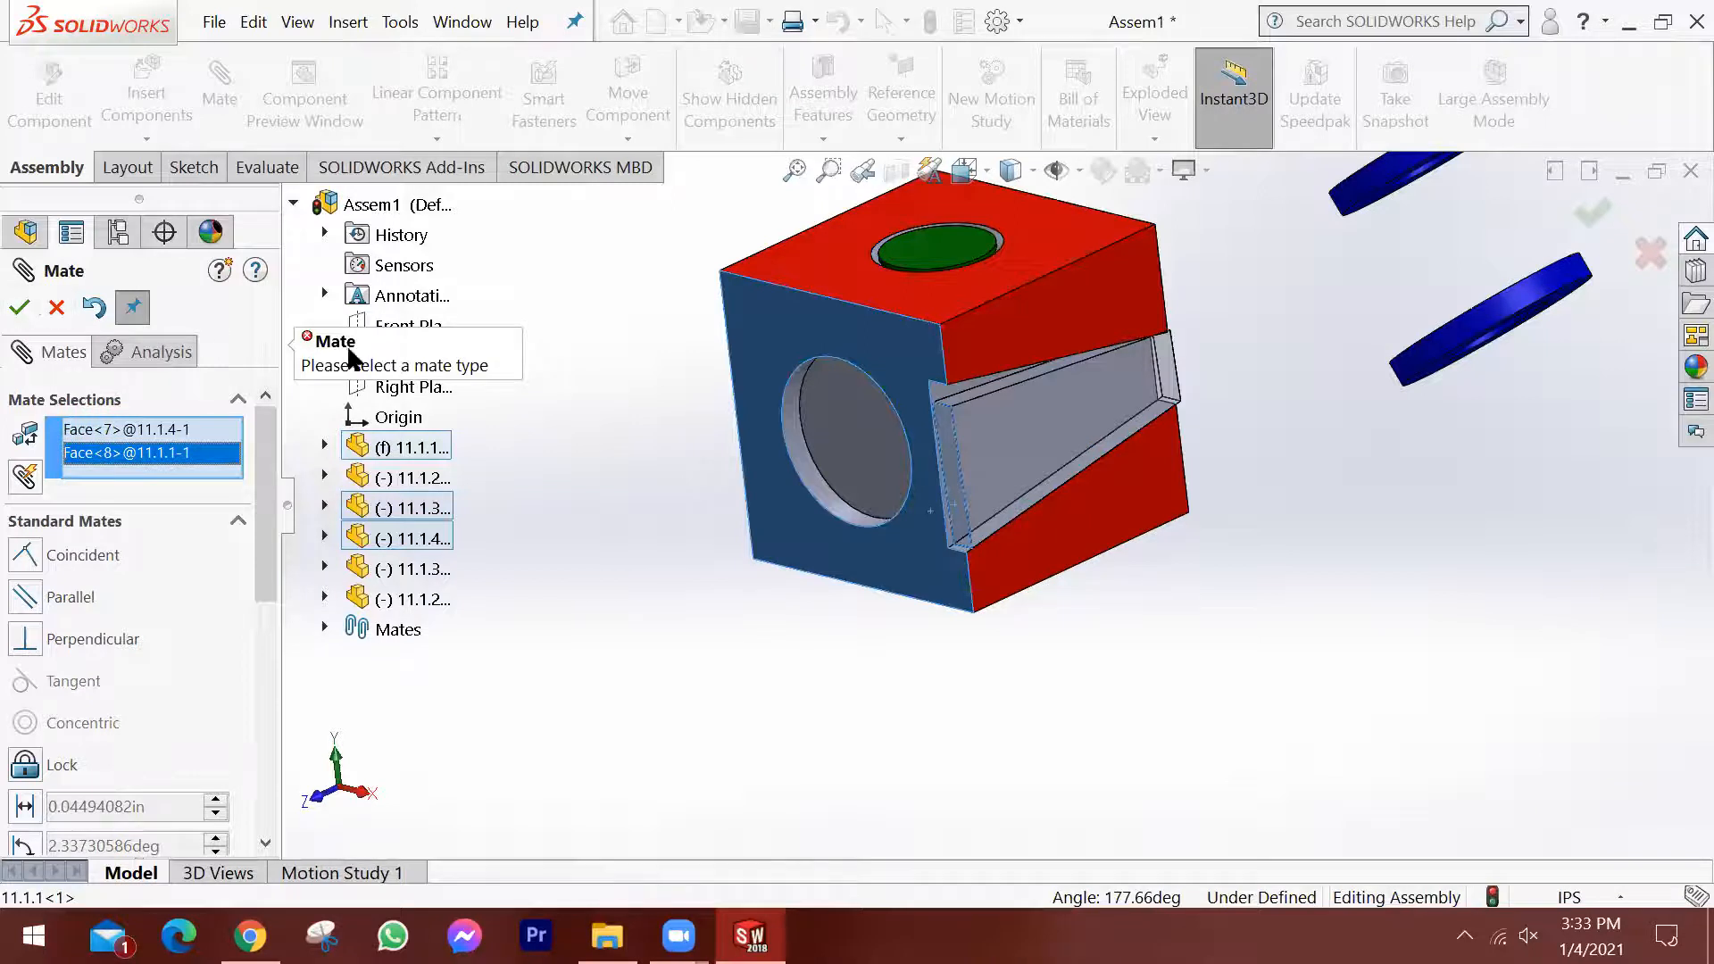
{"action": "left_click", "coordinate": [27, 557]}
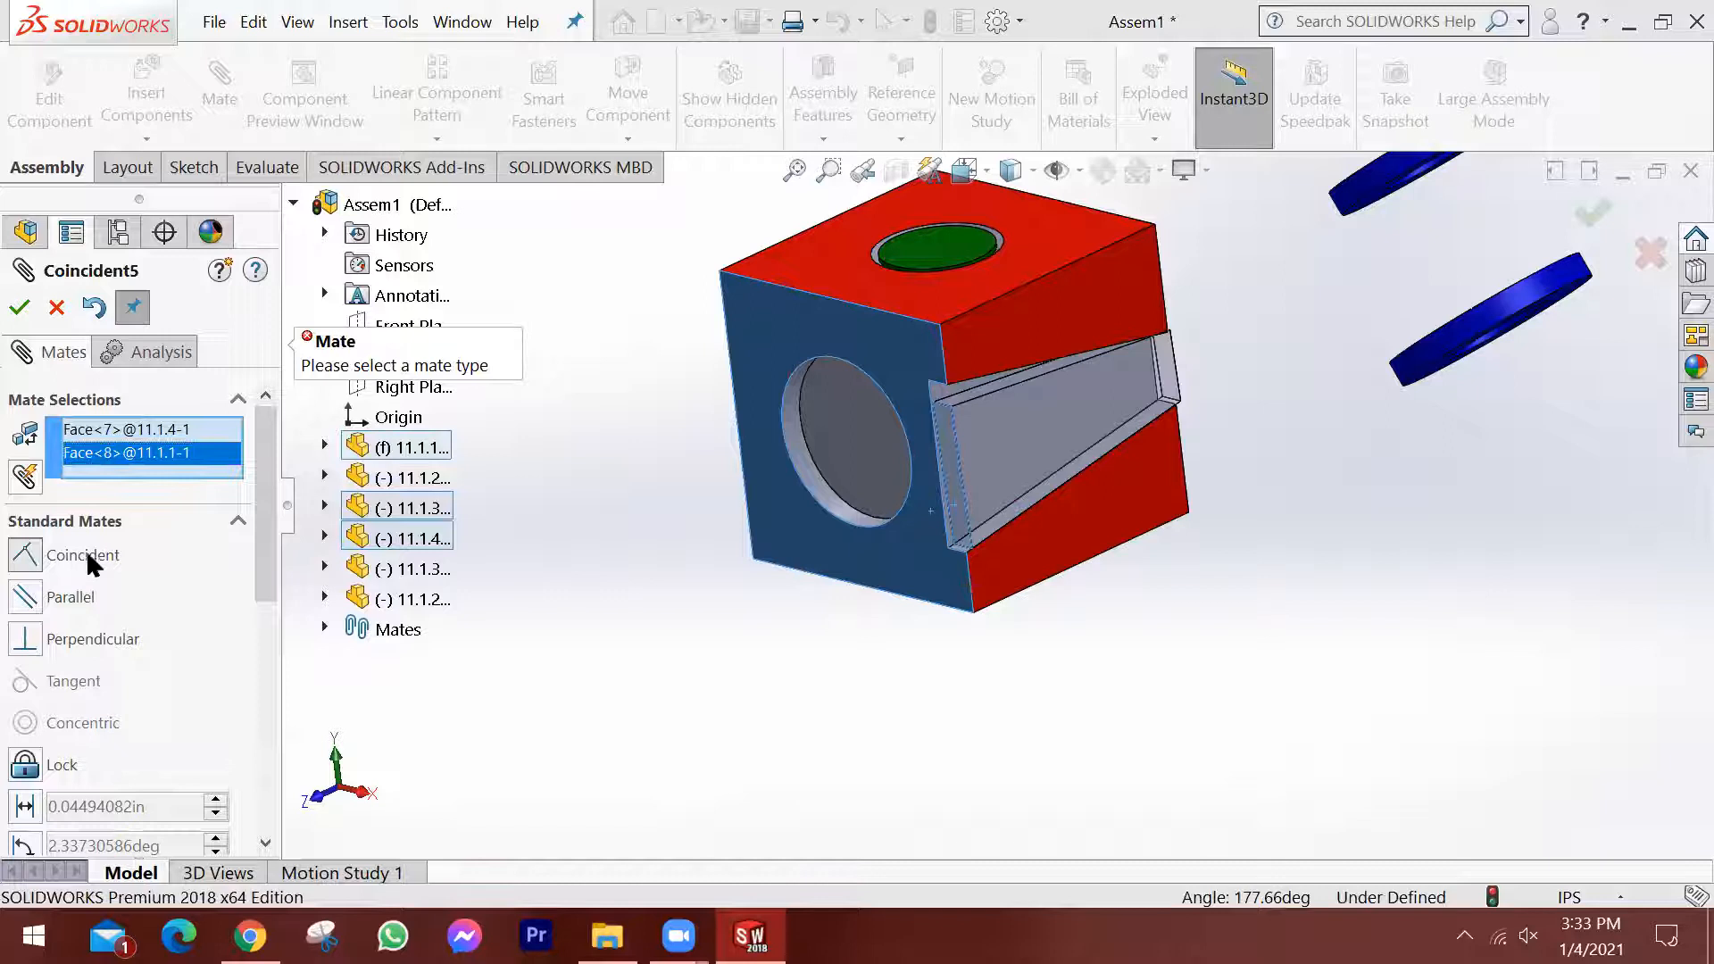
{"action": "left_click", "coordinate": [27, 558]}
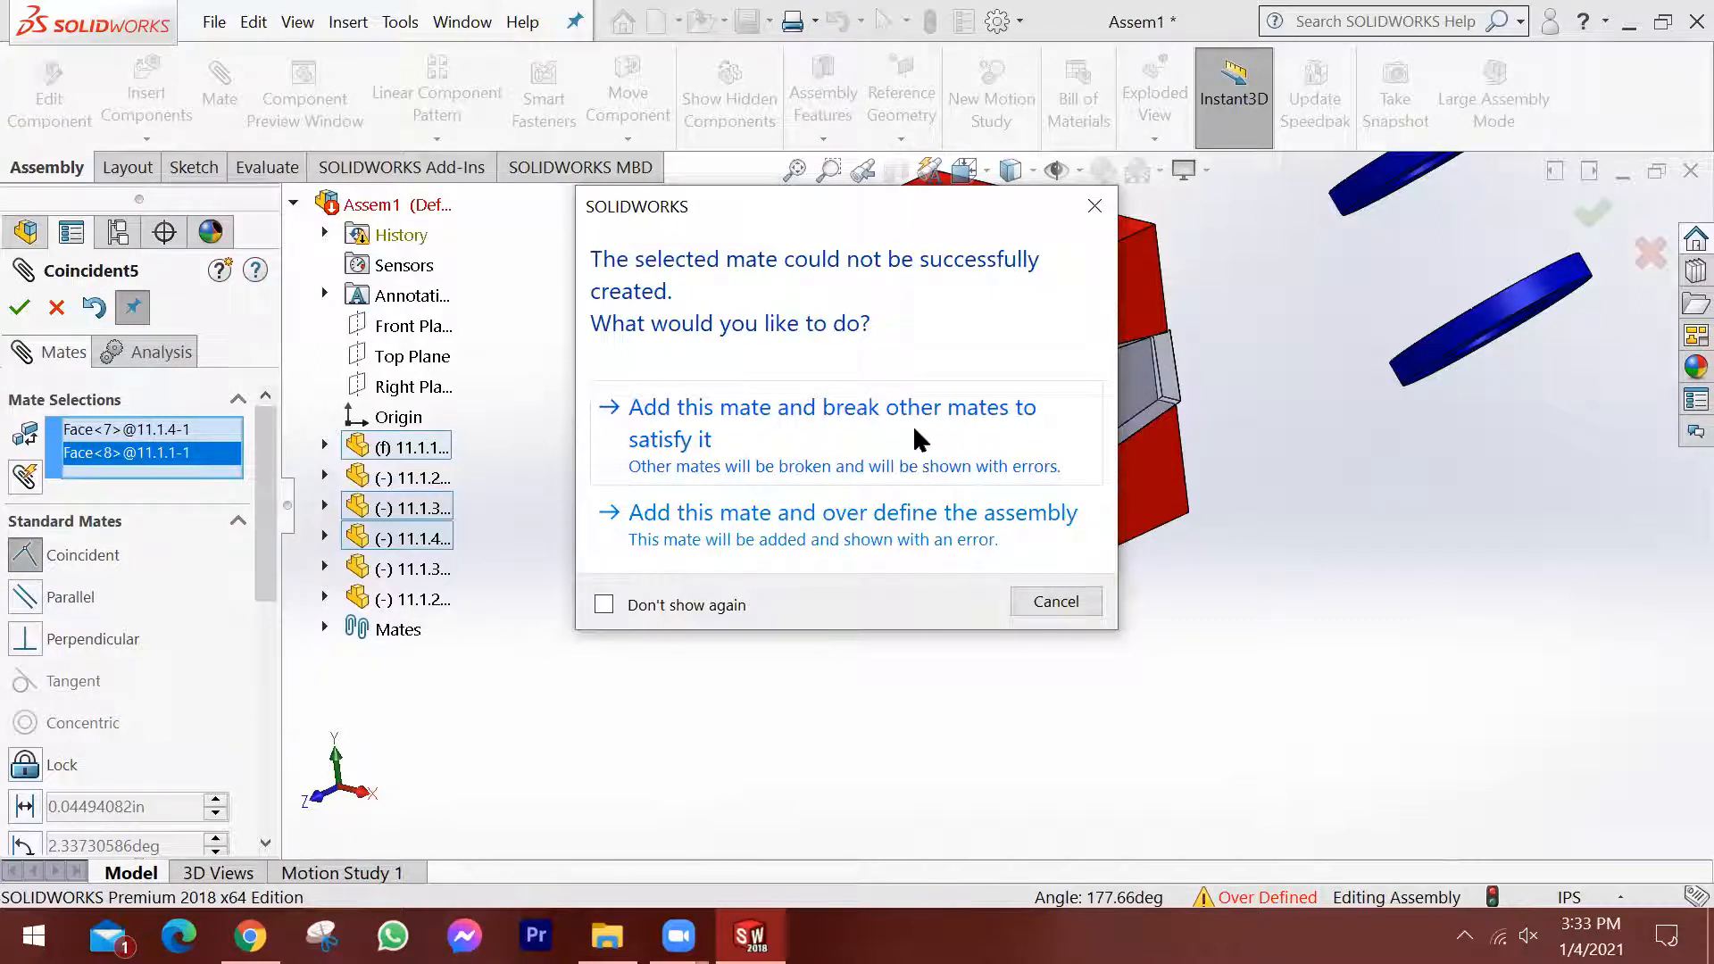
{"action": "left_click_drag", "start_coordinate": [839, 204], "coordinate": [1329, 207]}
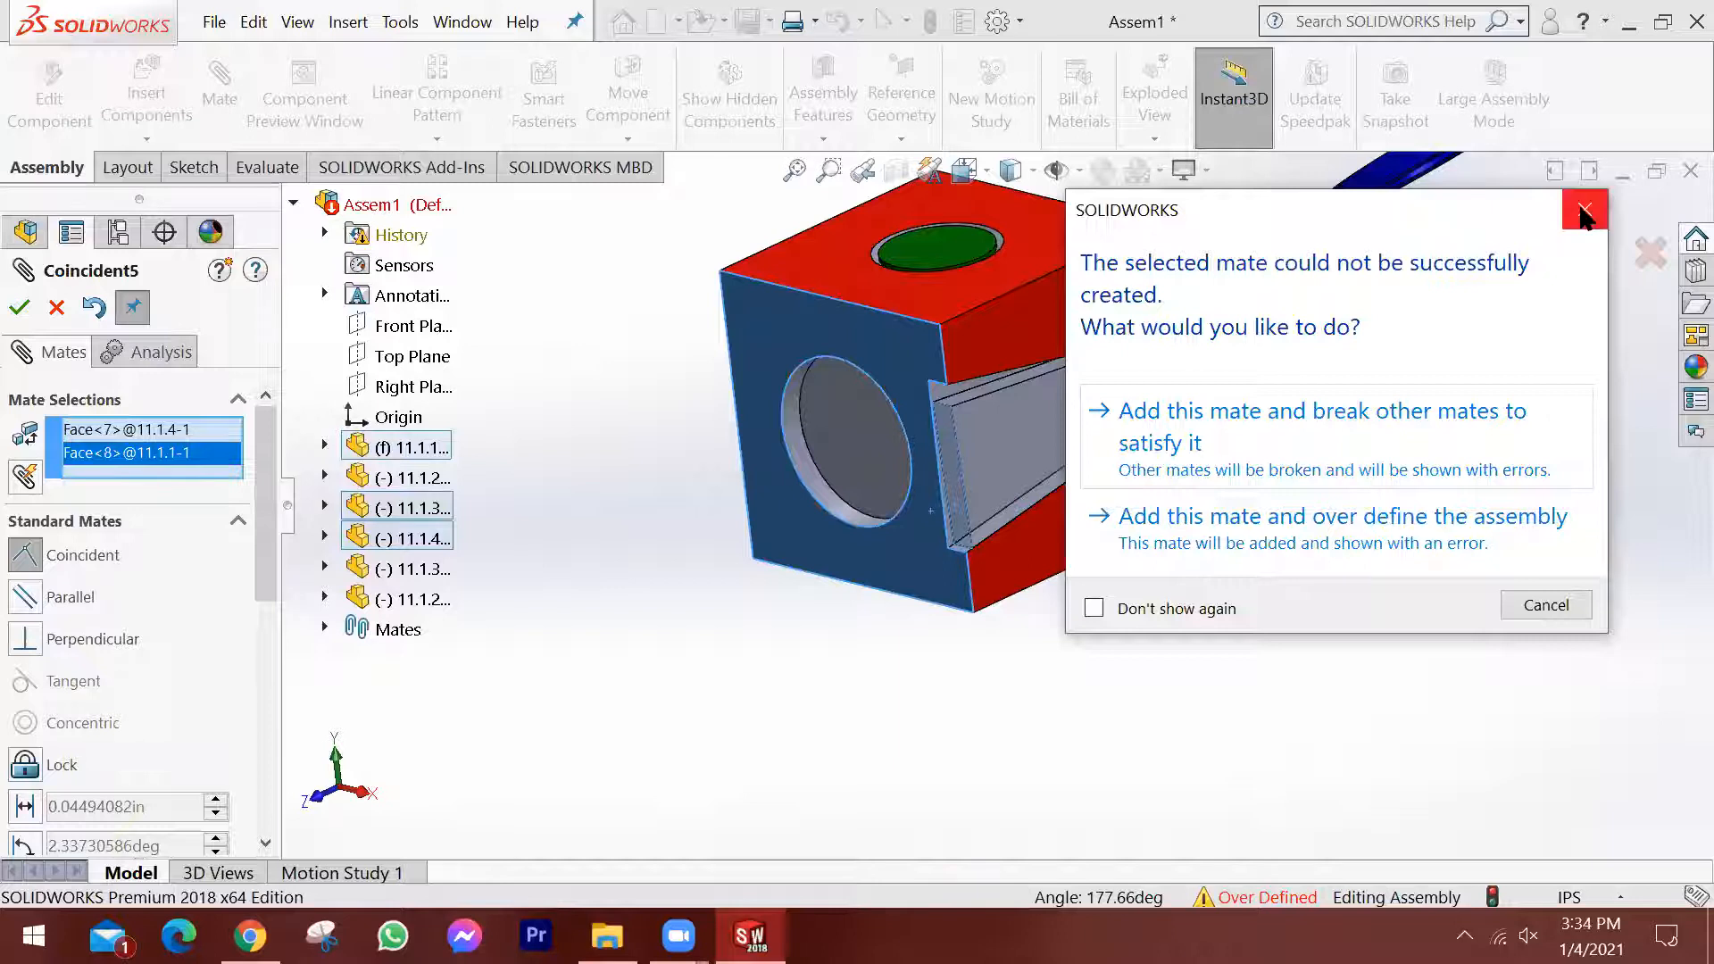
{"action": "left_click", "coordinate": [1564, 593]}
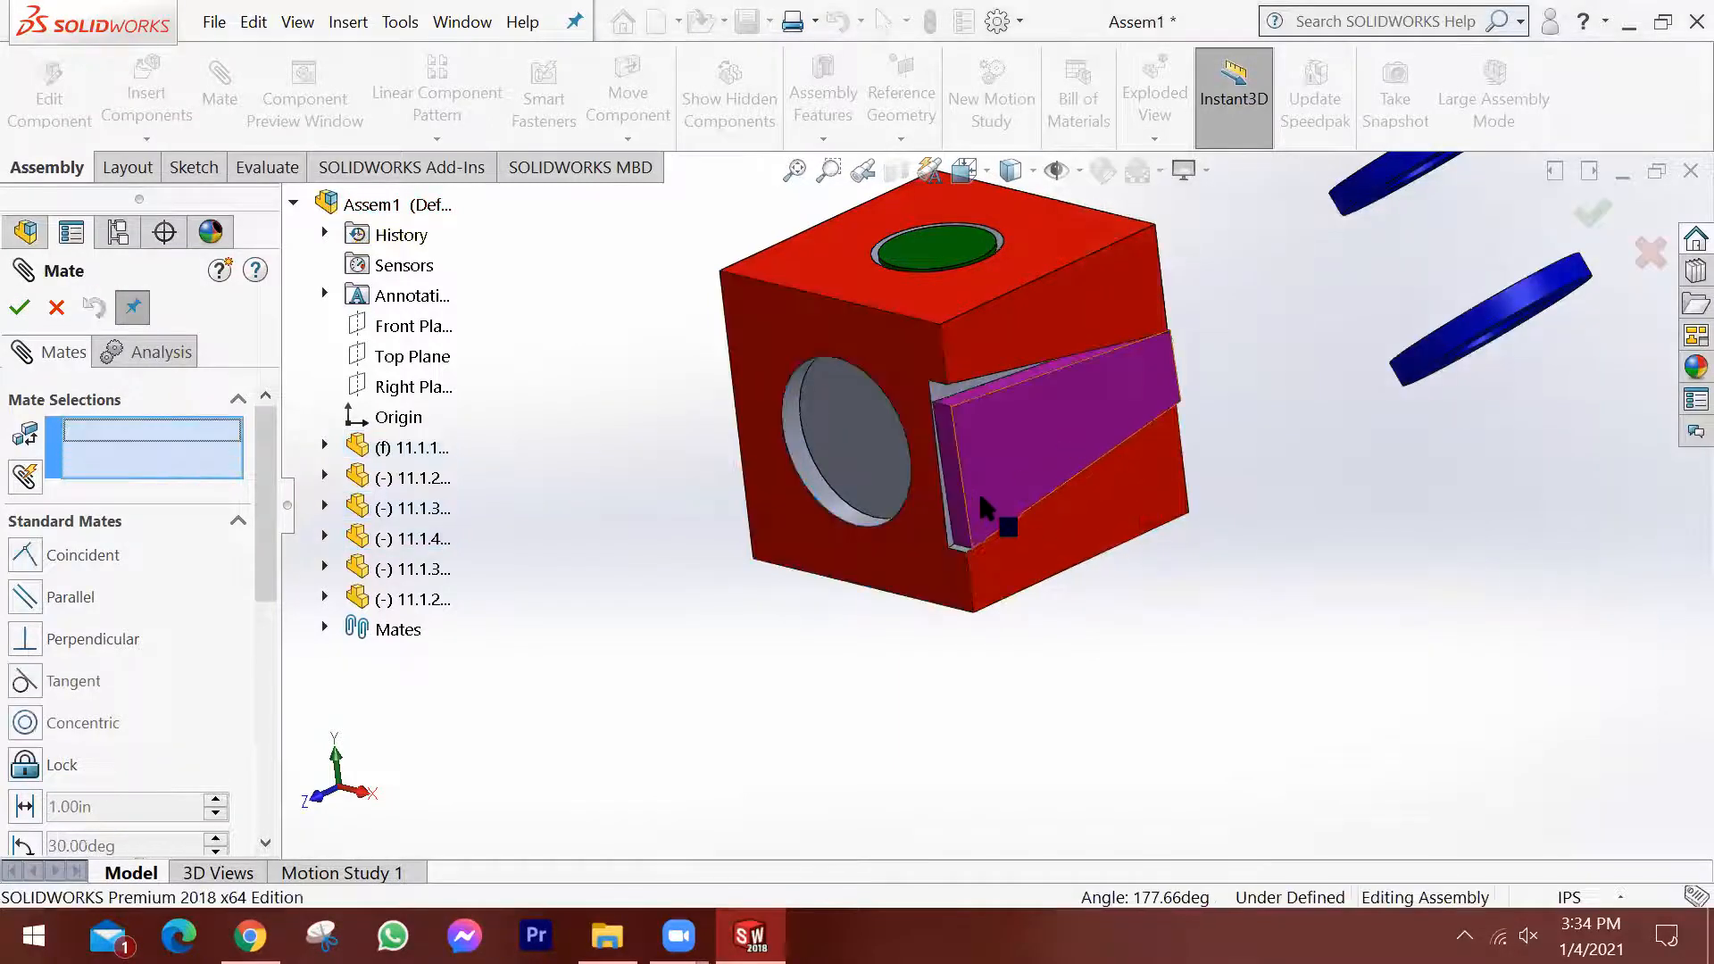
Add a coincident mate between the block's front face with the large round hole and the upper edge of the wedge's wide end.
{"action": "scroll", "coordinate": [946, 493], "scroll_direction": "down", "scroll_amount": 3}
{"action": "left_click", "coordinate": [909, 516]}
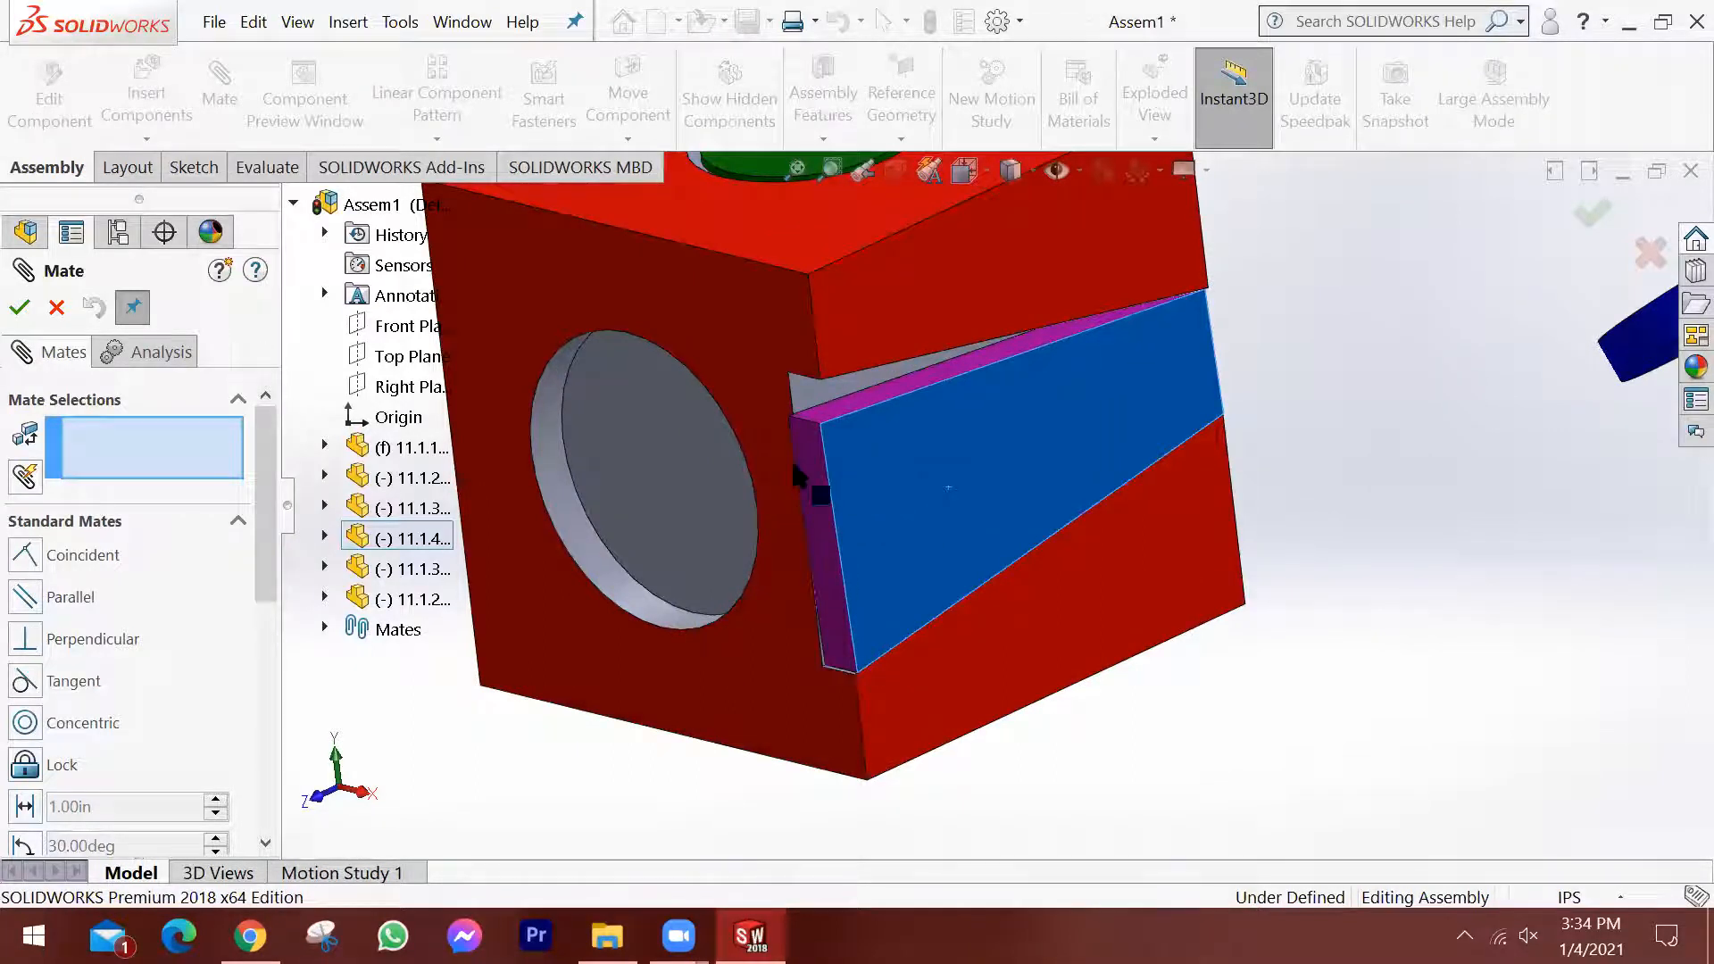
{"action": "scroll", "coordinate": [796, 456], "scroll_direction": "down", "scroll_amount": 2}
{"action": "scroll", "coordinate": [839, 441], "scroll_direction": "down", "scroll_amount": 3}
{"action": "scroll", "coordinate": [902, 442], "scroll_direction": "up", "scroll_amount": 2}
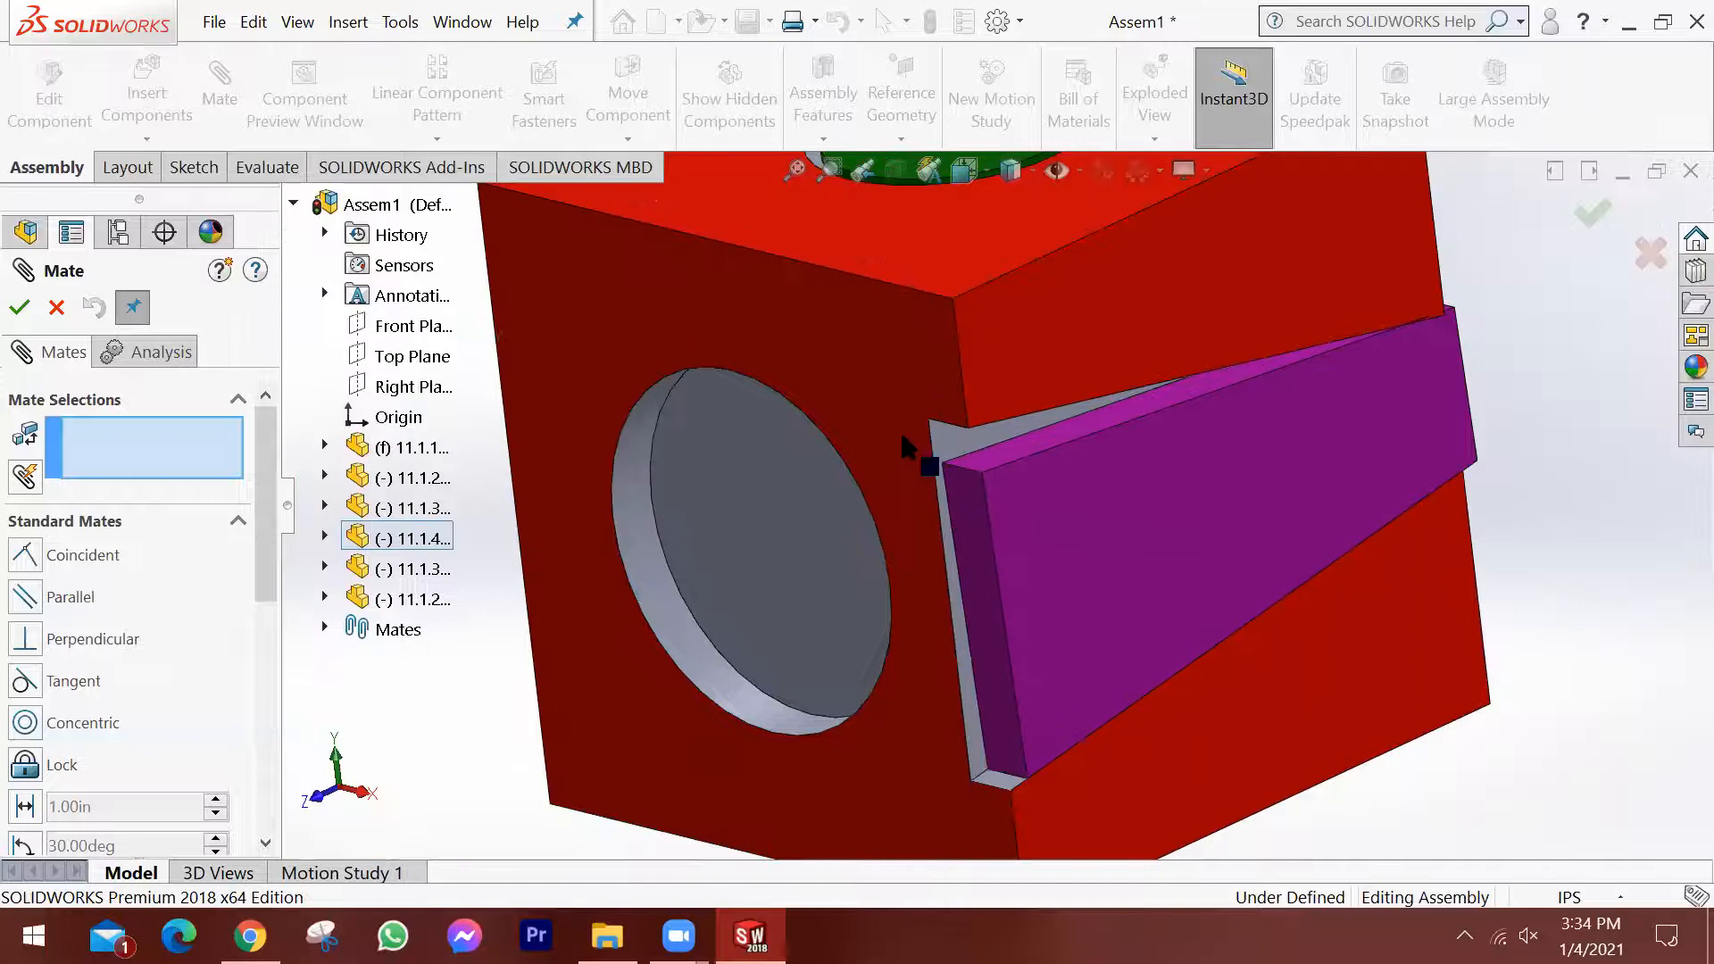
{"action": "left_click", "coordinate": [902, 437]}
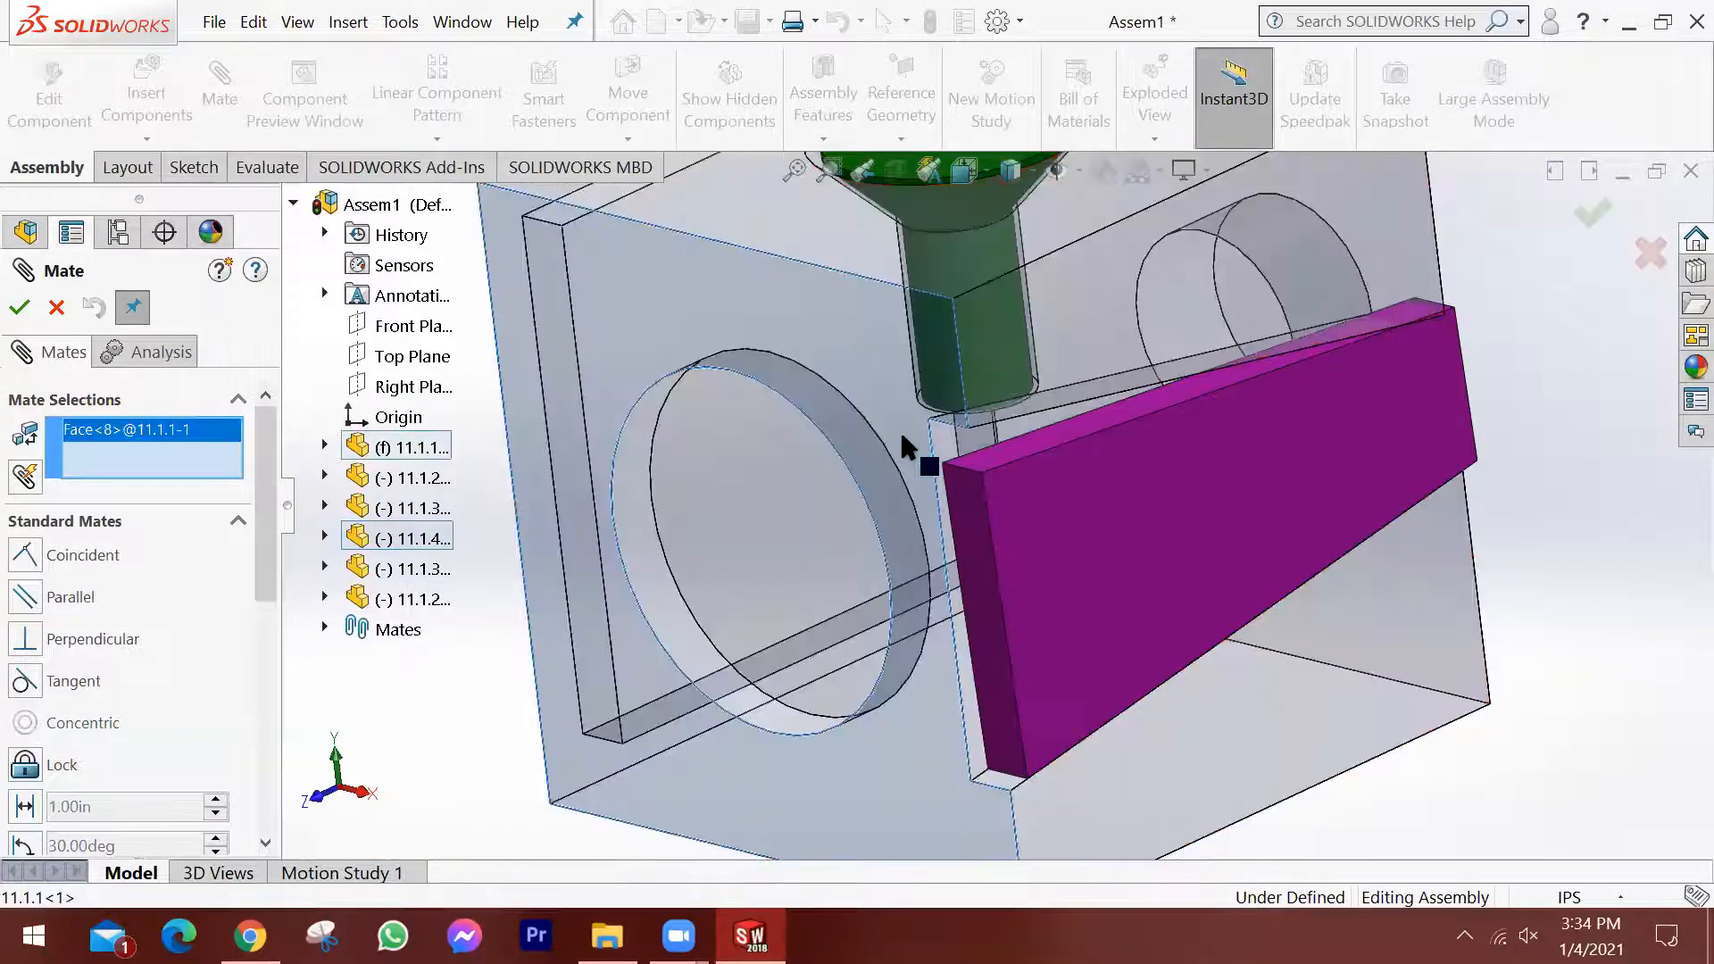
{"action": "left_click", "coordinate": [971, 473]}
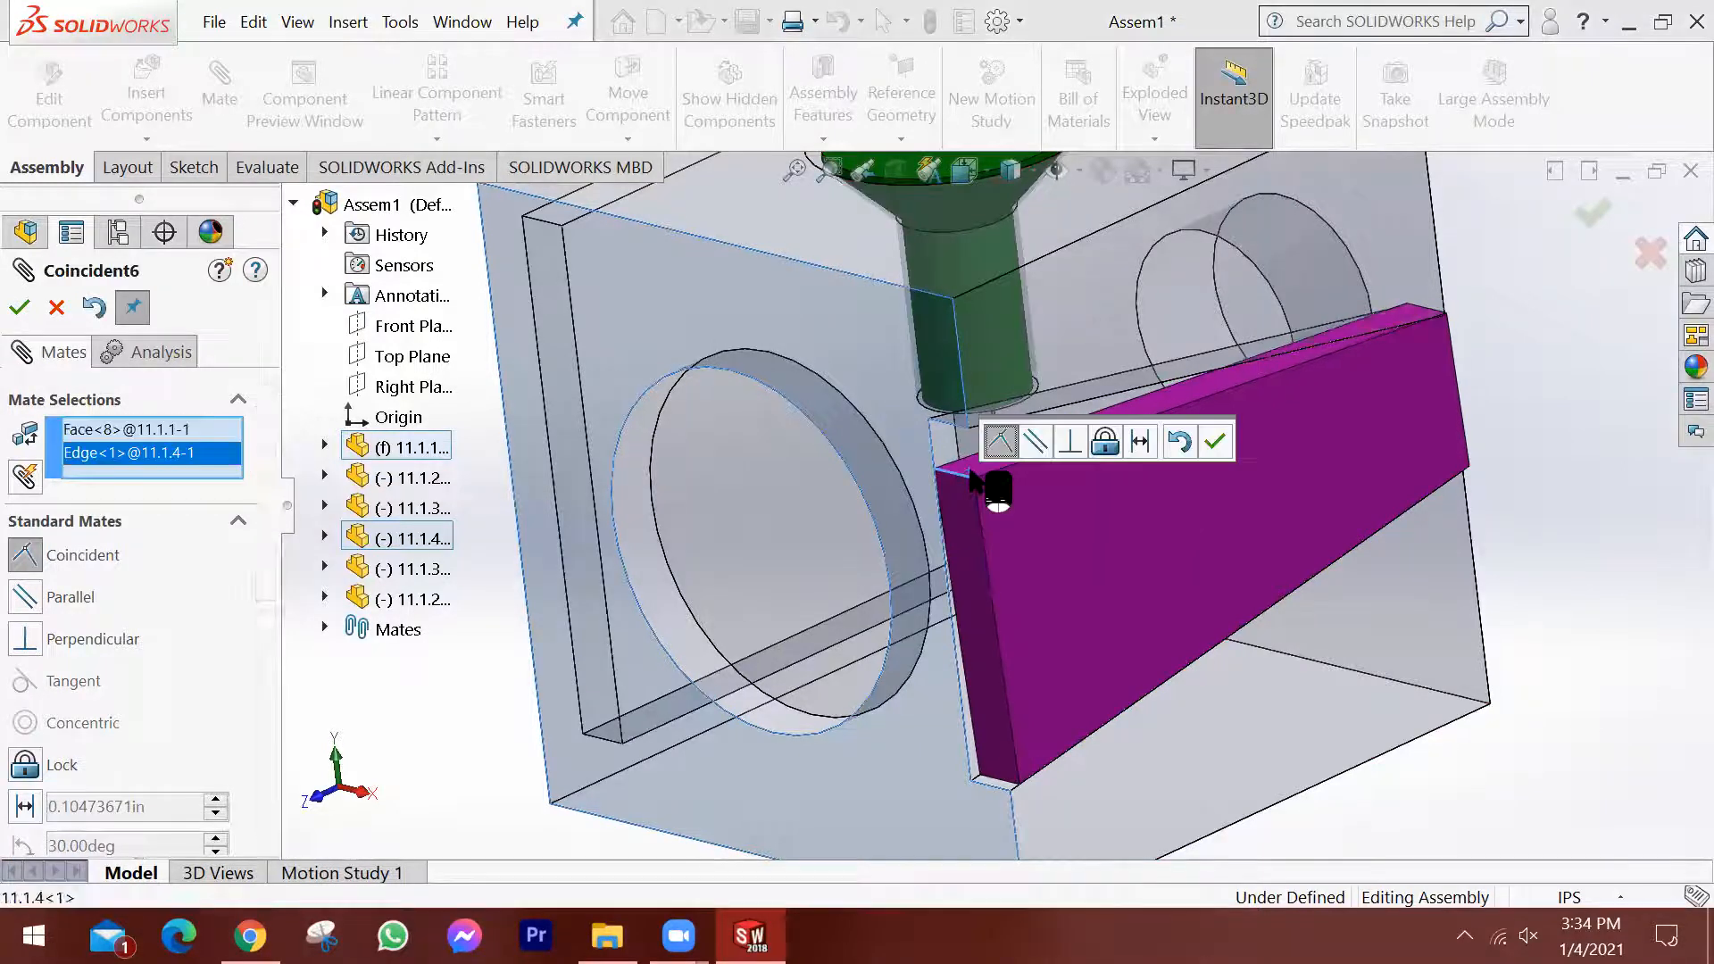
{"action": "left_click", "coordinate": [1216, 444]}
Examine the wedge's wide end up close and drag the wedge to test whether any movement is left.
{"action": "scroll", "coordinate": [1320, 554], "scroll_direction": "down", "scroll_amount": 1}
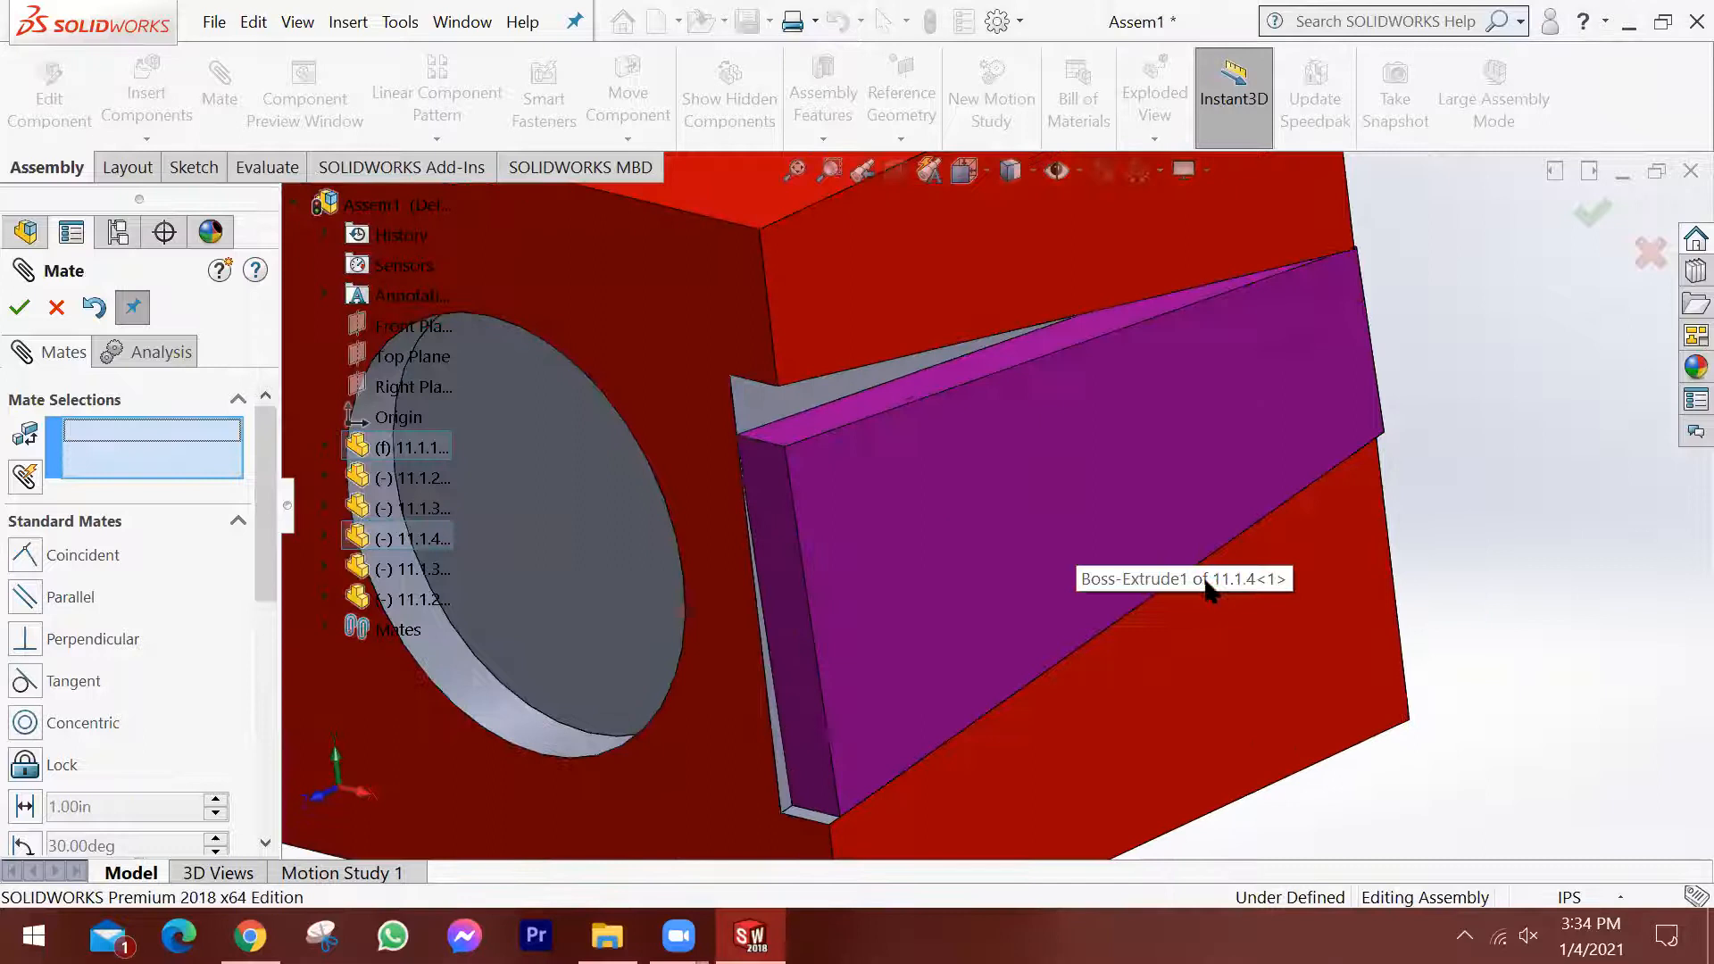
{"action": "scroll", "coordinate": [884, 594], "scroll_direction": "up", "scroll_amount": 2}
{"action": "scroll", "coordinate": [834, 469], "scroll_direction": "down", "scroll_amount": 4}
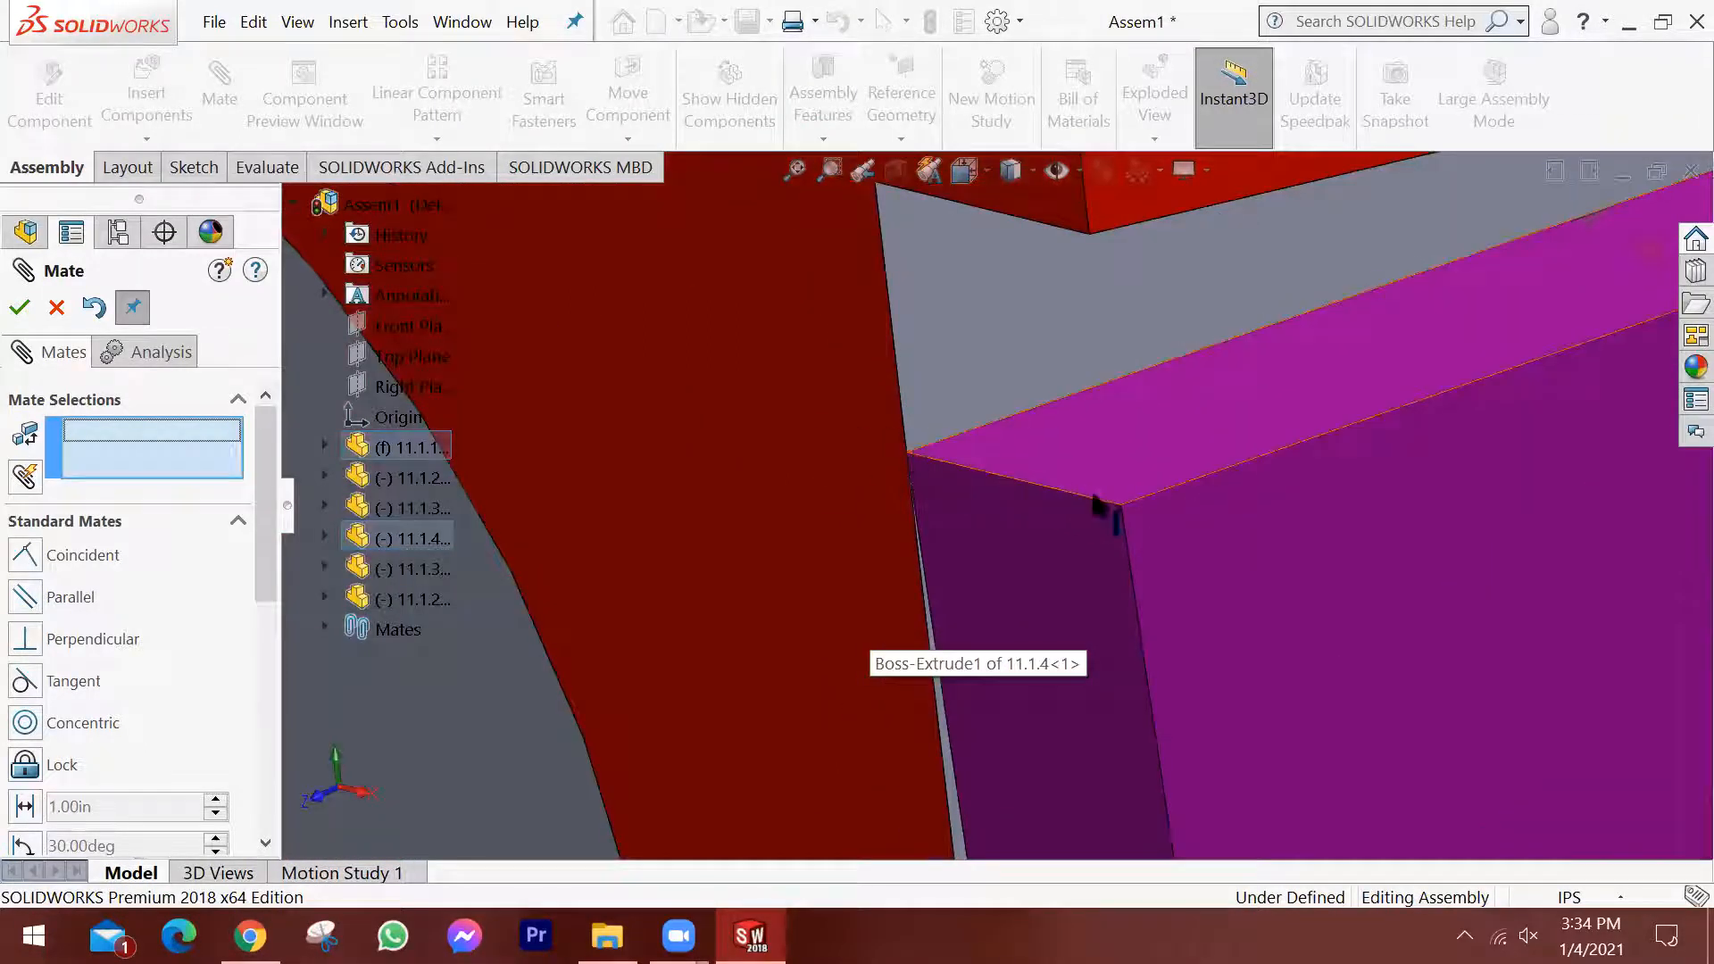
{"action": "scroll", "coordinate": [1000, 491], "scroll_direction": "up", "scroll_amount": 2}
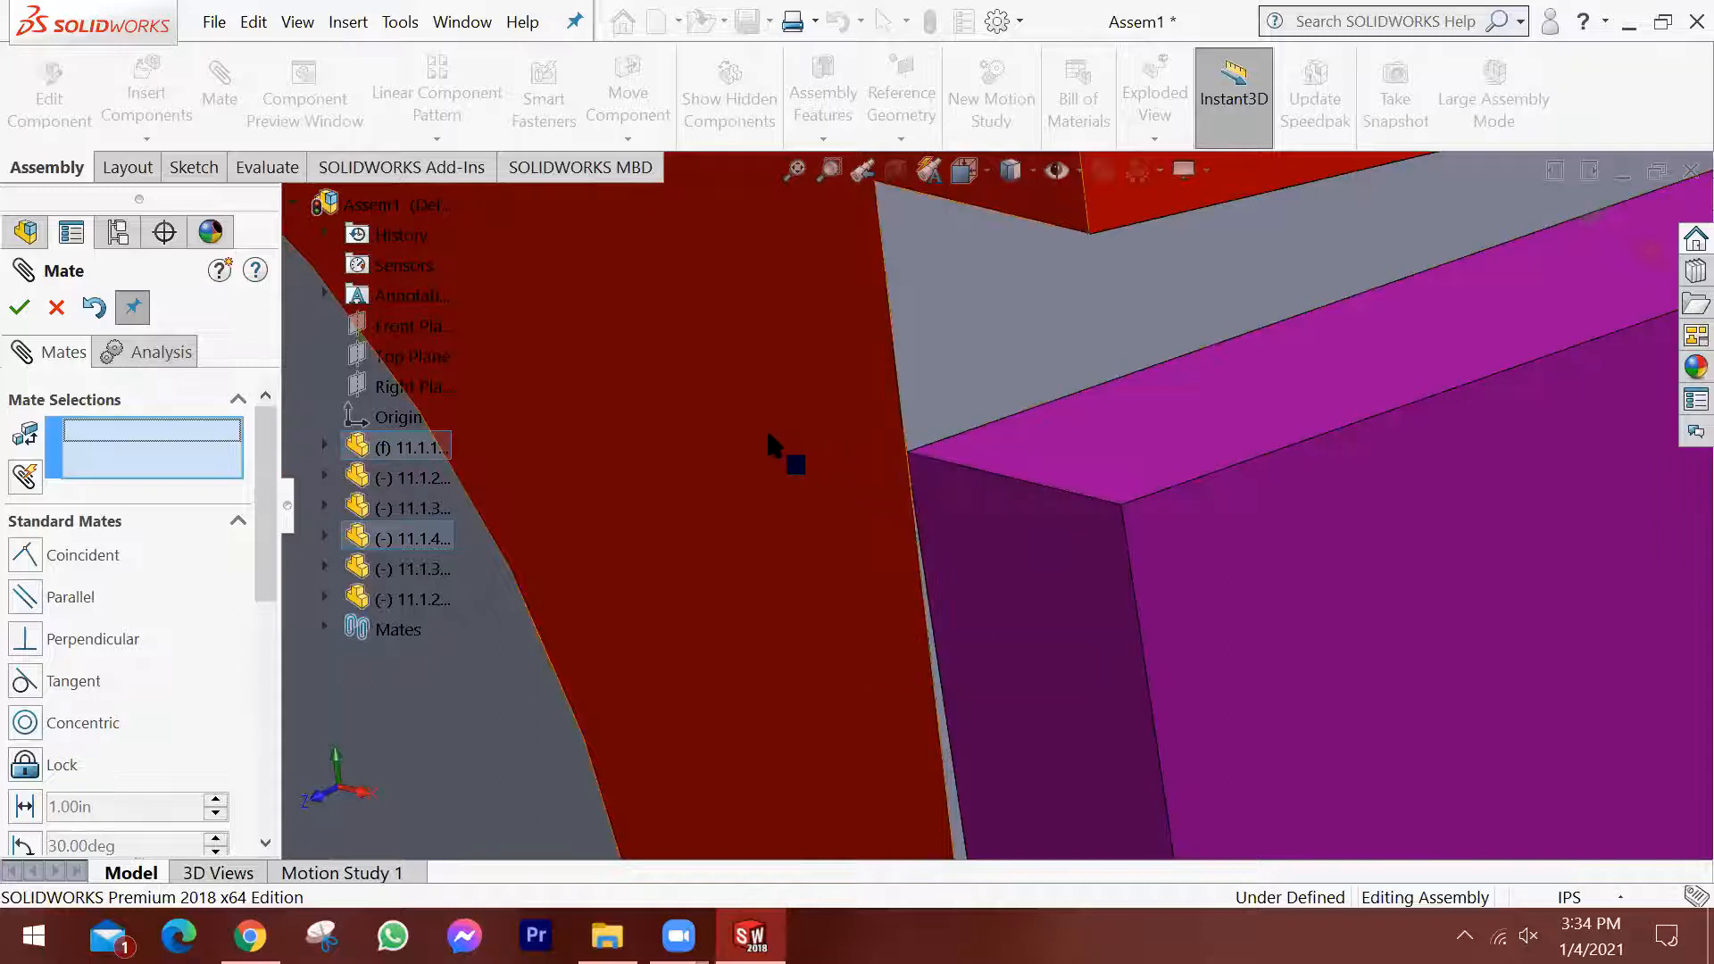
{"action": "scroll", "coordinate": [1075, 572], "scroll_direction": "up", "scroll_amount": 4}
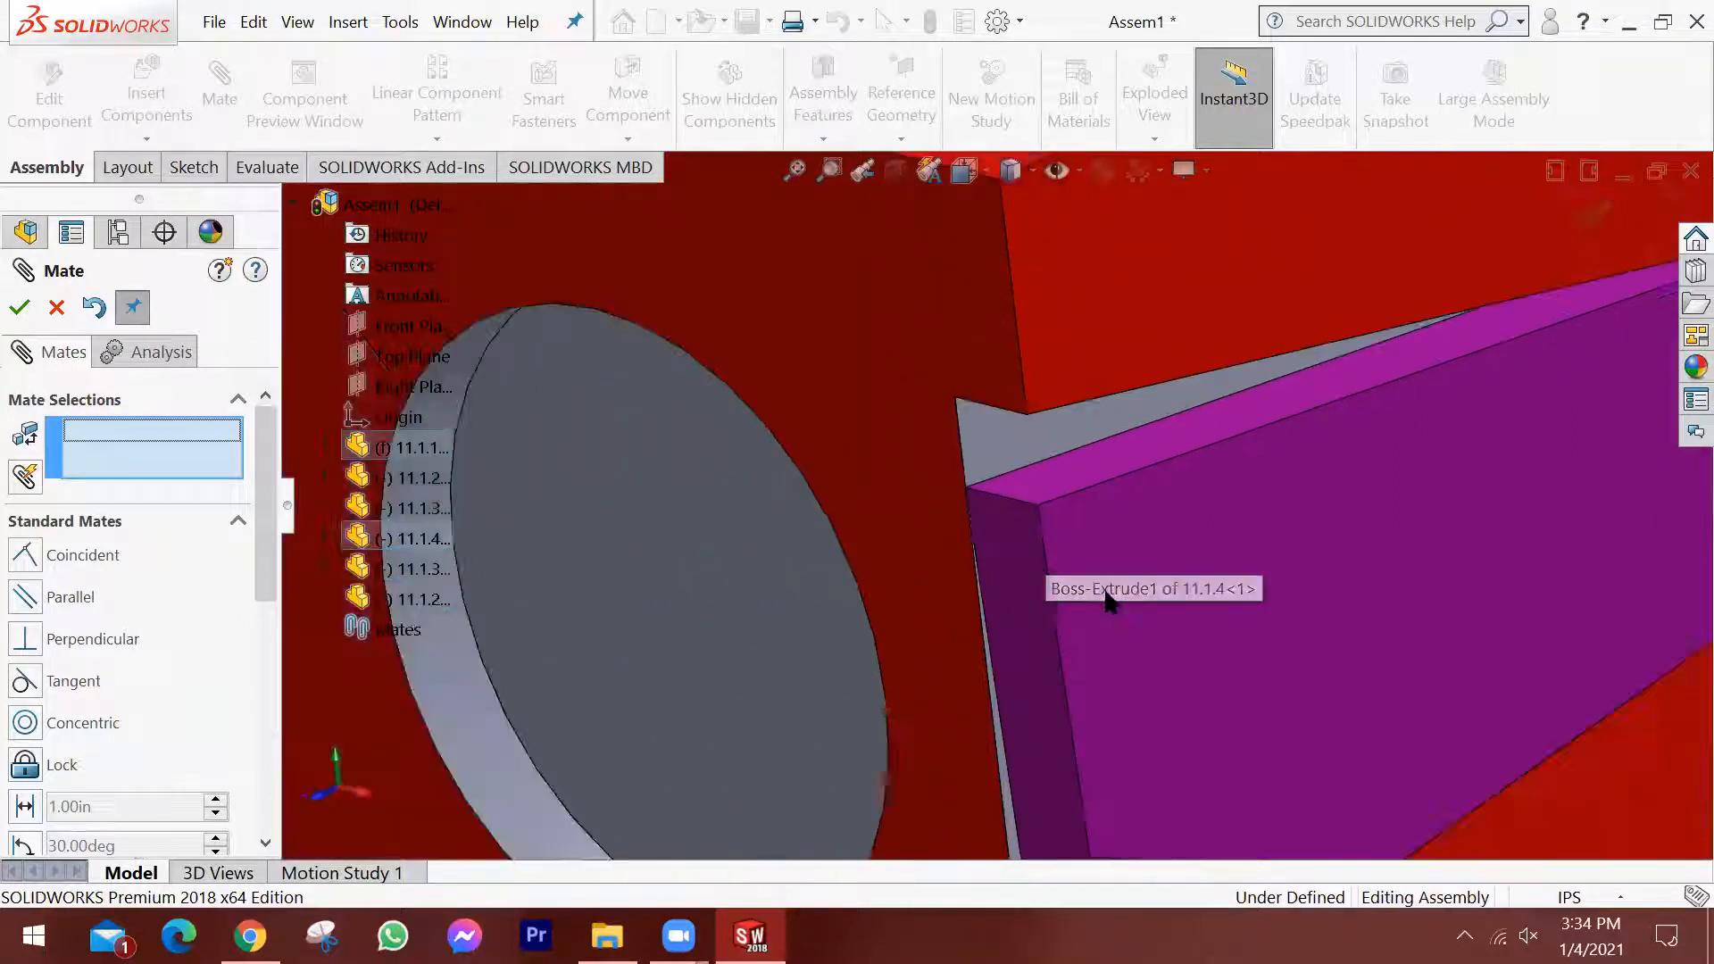
{"action": "scroll", "coordinate": [1157, 536], "scroll_direction": "up", "scroll_amount": 3}
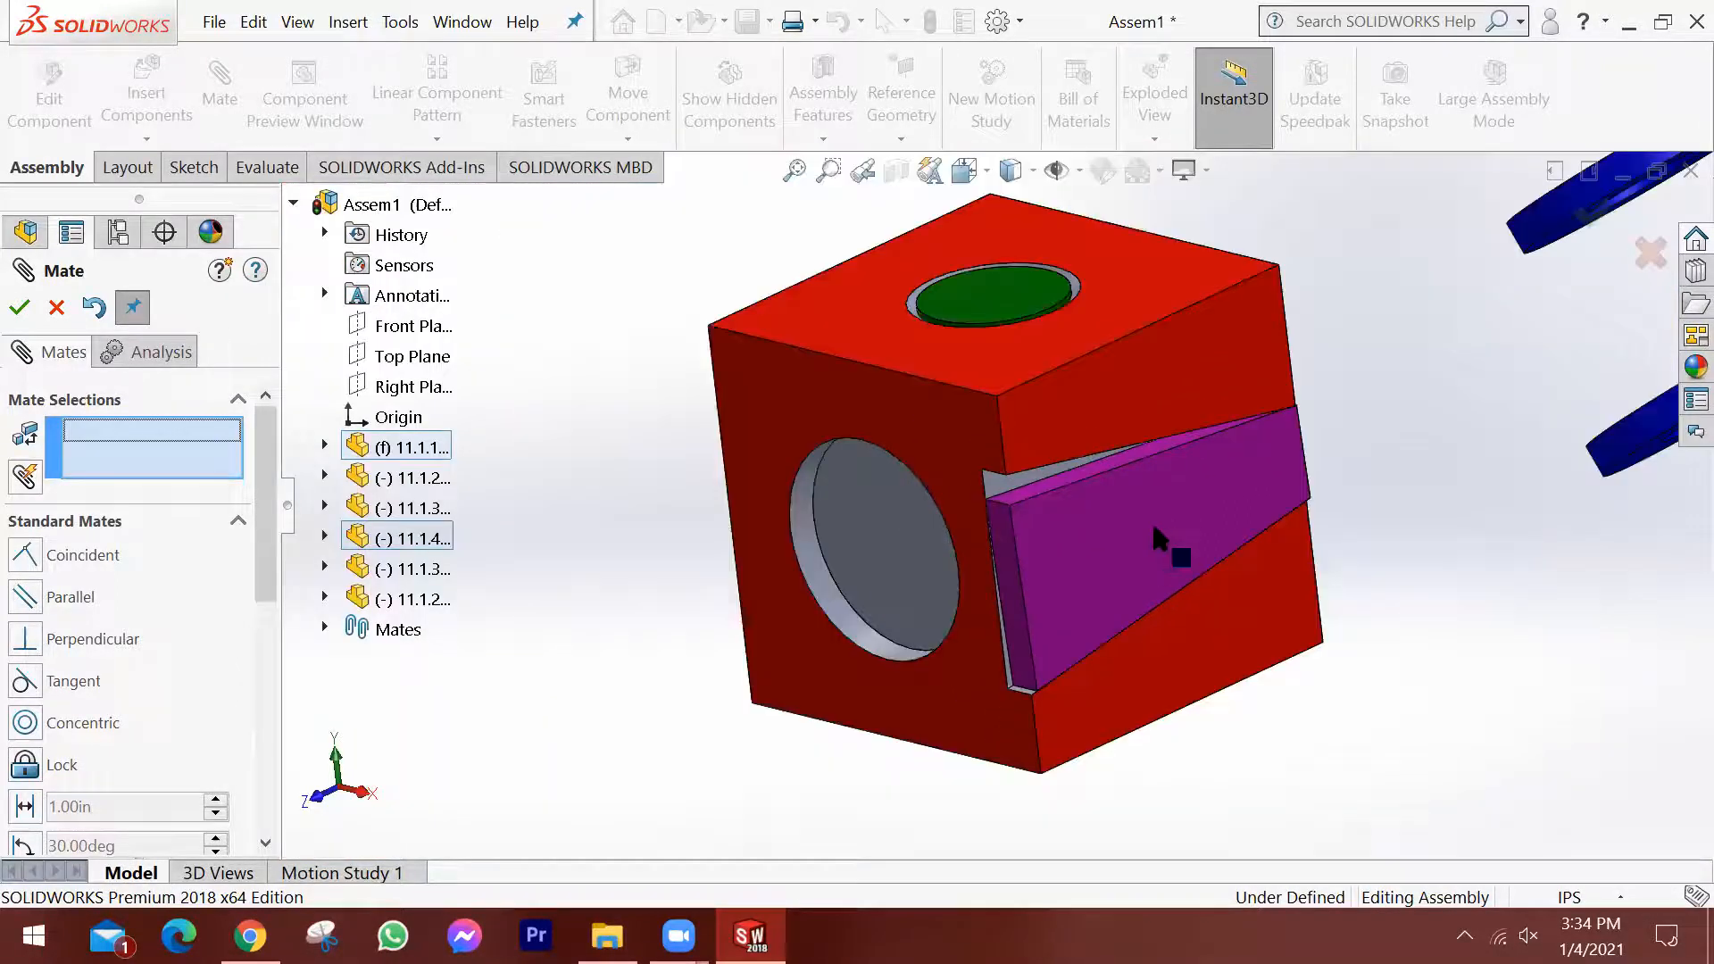
{"action": "left_click_drag", "start_coordinate": [1144, 534], "coordinate": [1166, 516]}
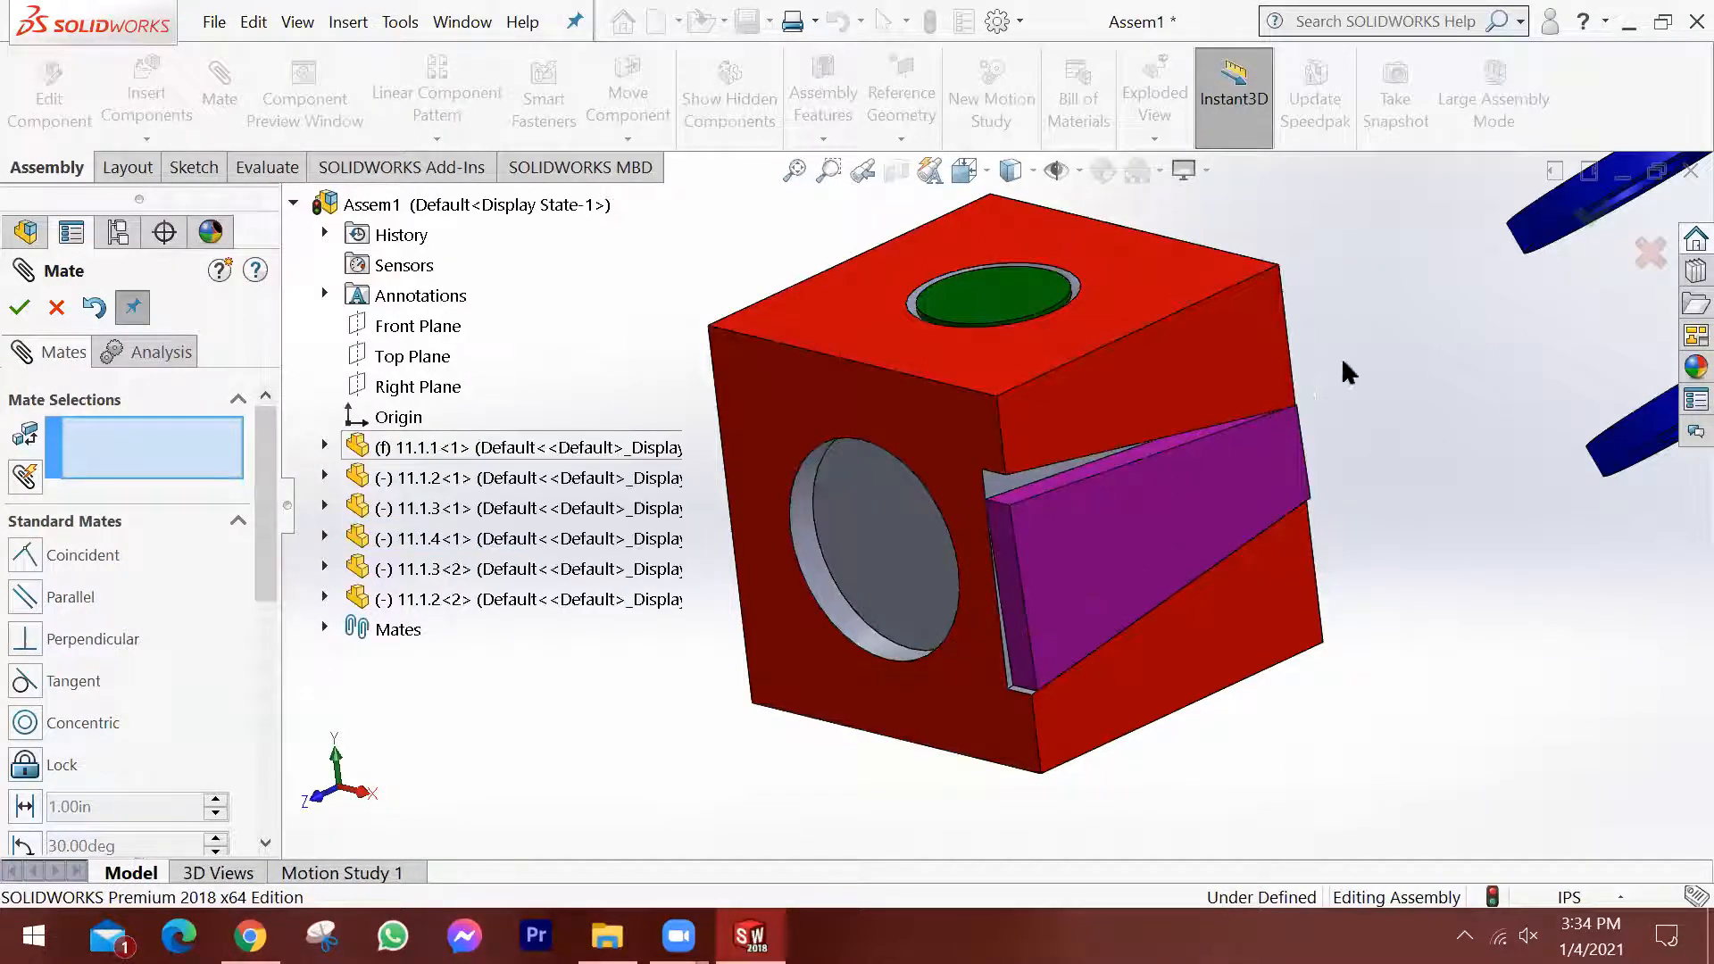
{"action": "scroll", "coordinate": [1215, 482], "scroll_direction": "up", "scroll_amount": 2}
{"action": "mouse_move", "coordinate": [1031, 513]}
{"action": "left_mouse_down"}
{"action": "mouse_move", "coordinate": [1084, 485]}
{"action": "mouse_move", "coordinate": [1020, 520]}
{"action": "left_mouse_up"}
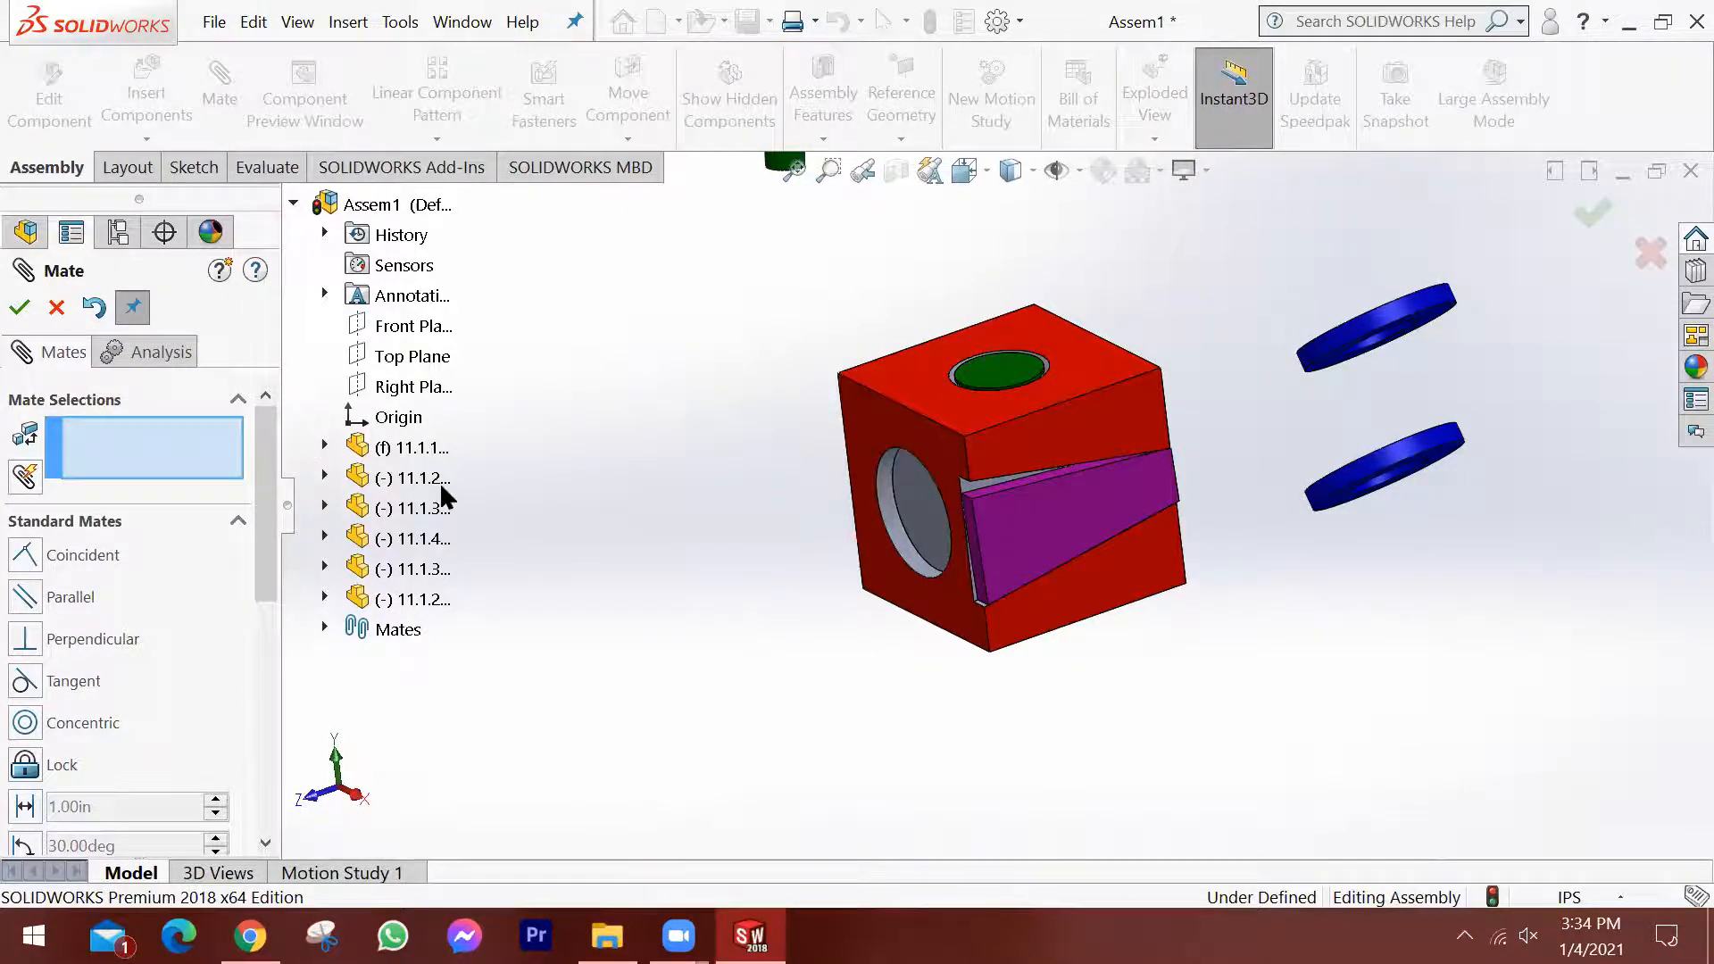
Leave the Mate command and check the constraint status of wedge part 11.1.4 in the component list.
{"action": "key", "text": "Escape"}
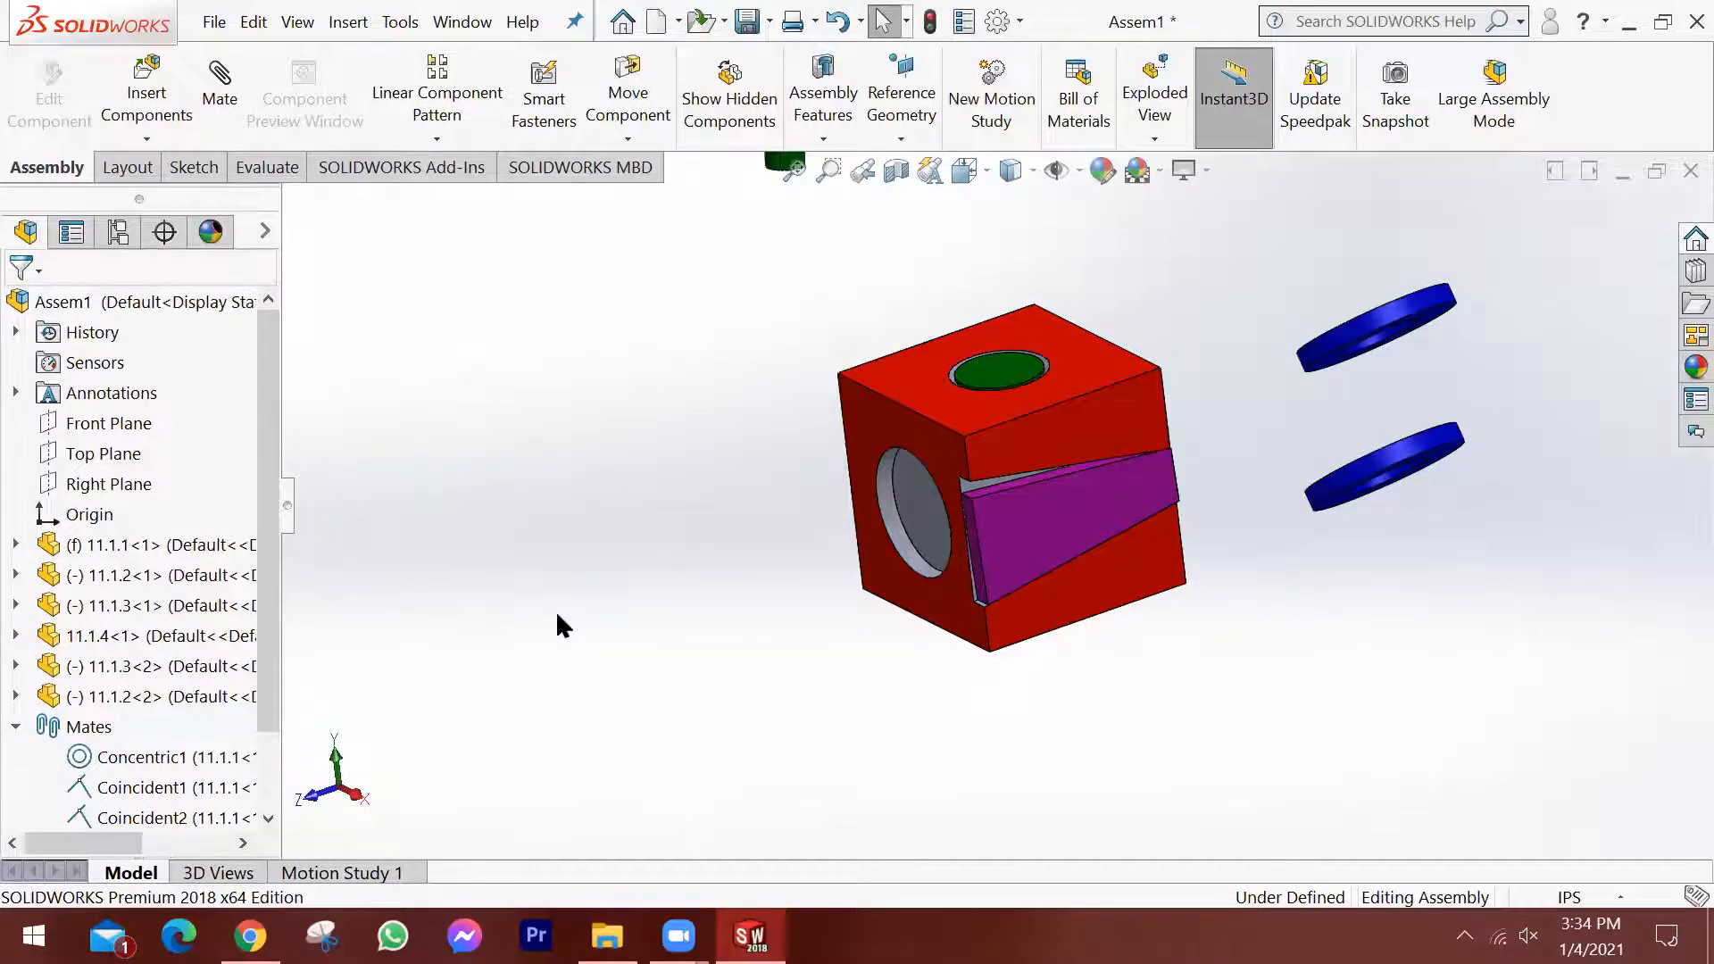
{"action": "left_click", "coordinate": [103, 638]}
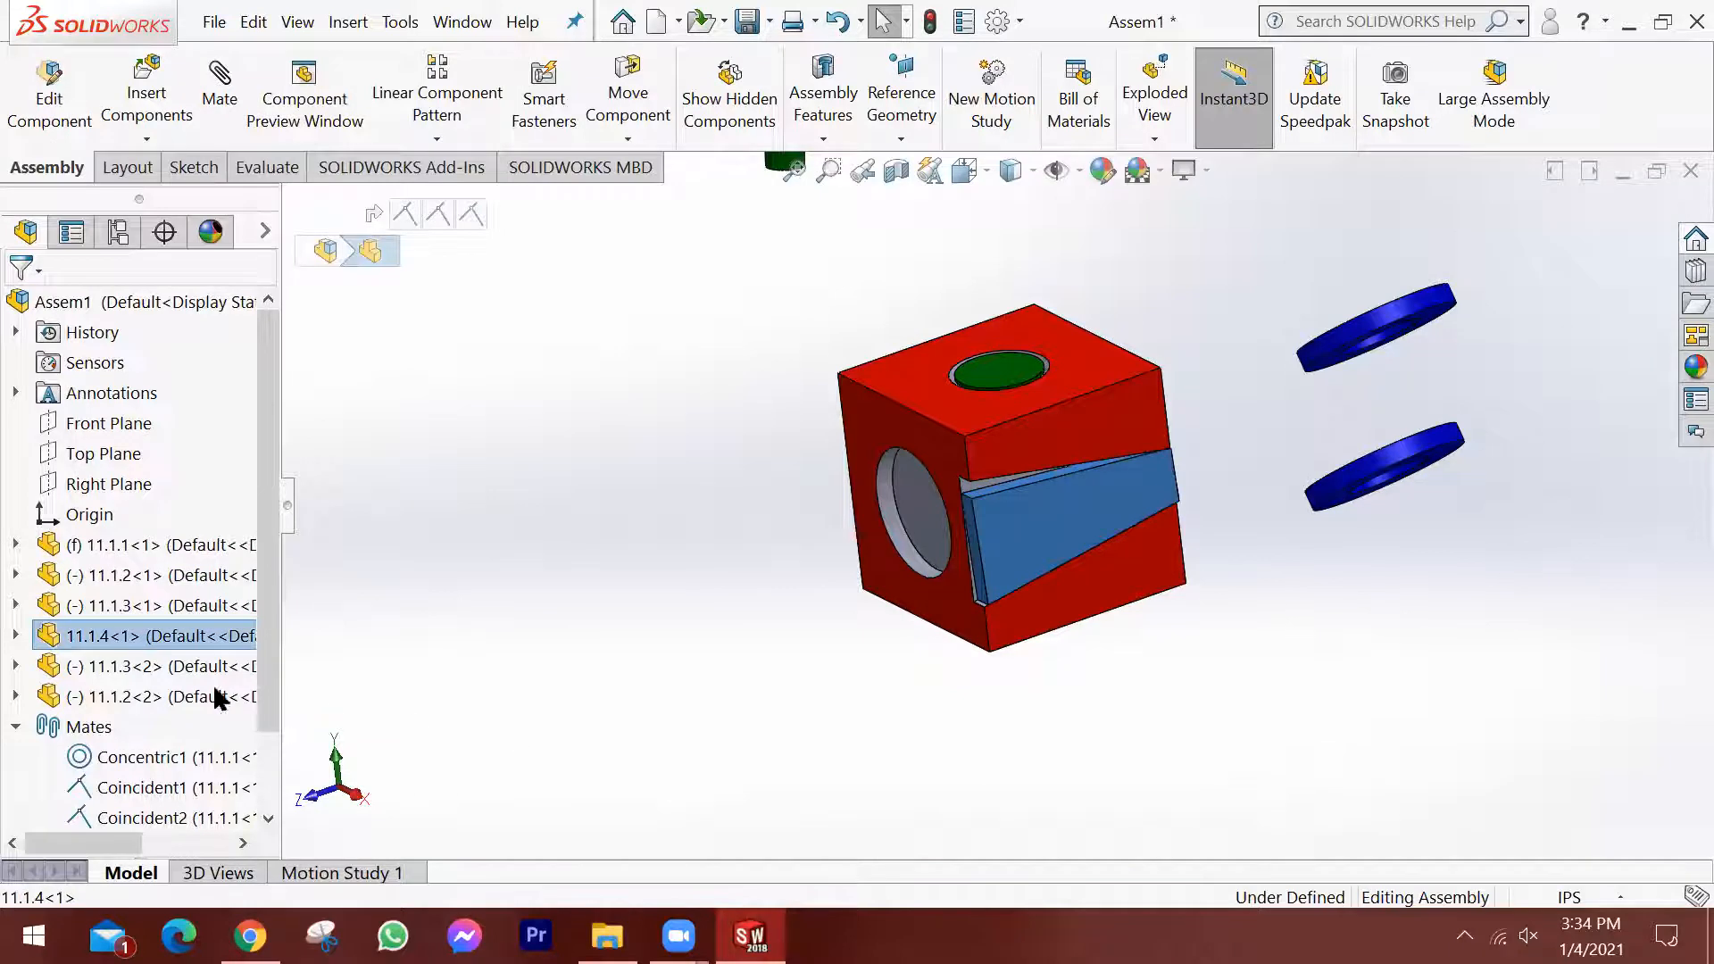
{"action": "key", "text": "Escape"}
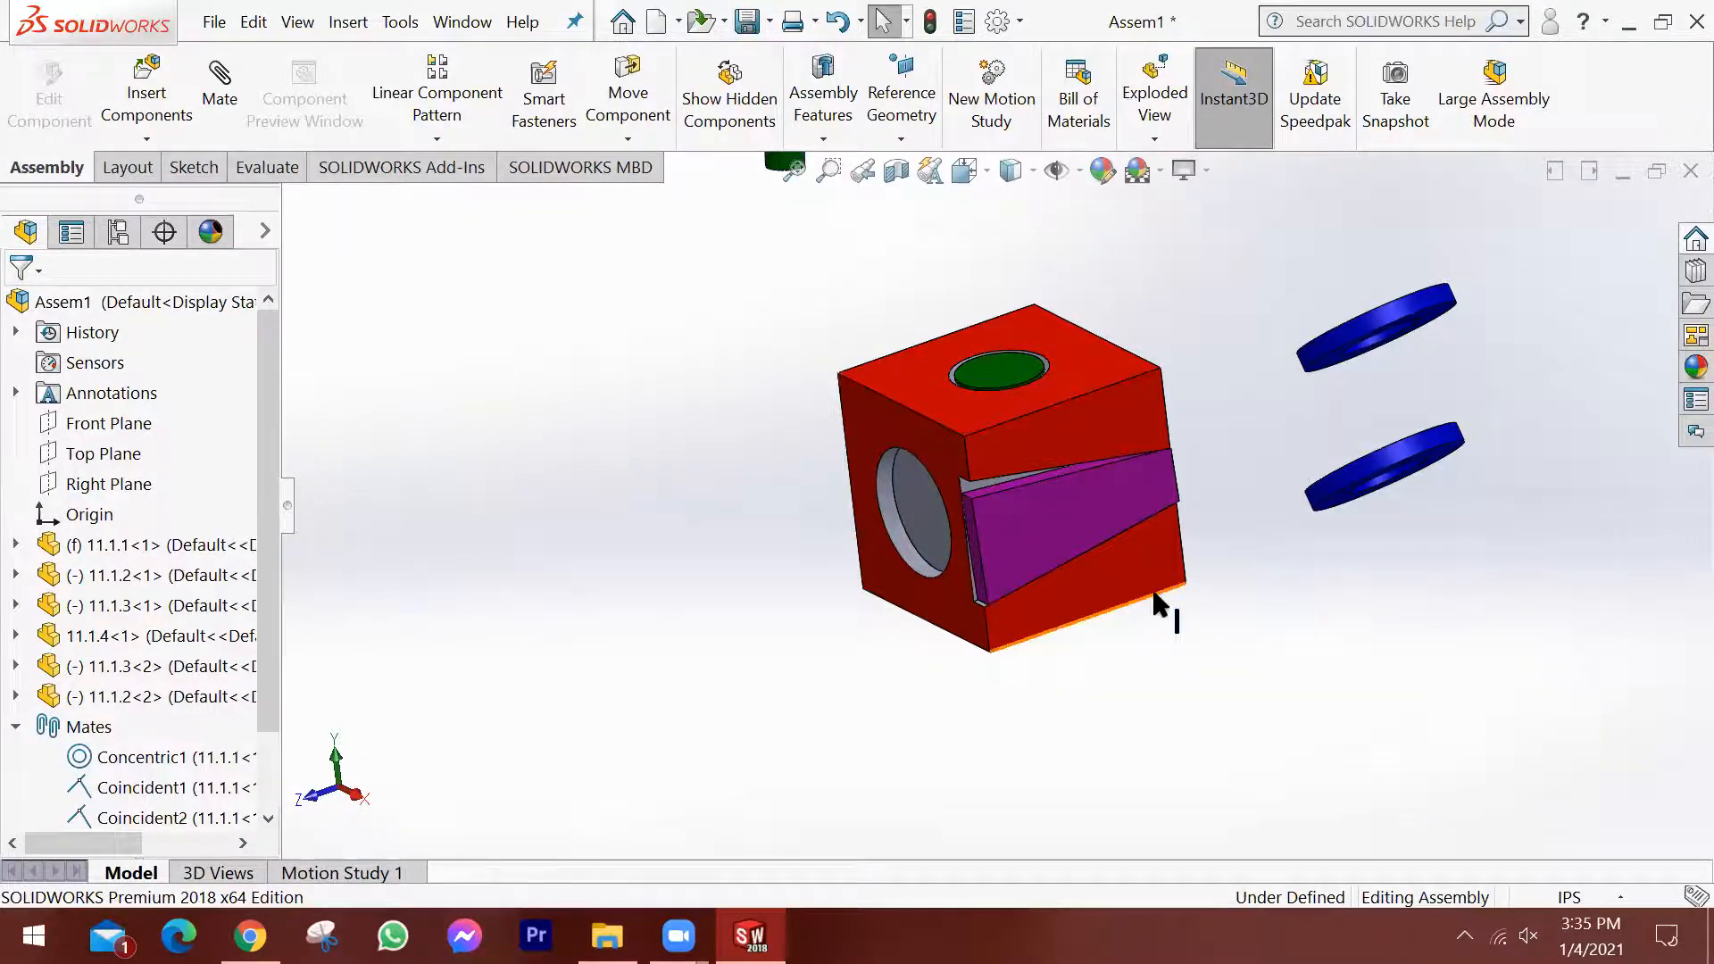
Move and rotate the second 11.1.2 ring so that its hole faces the cylindrical boss on the block's rear face.
{"action": "scroll", "coordinate": [1132, 457], "scroll_direction": "up", "scroll_amount": 1}
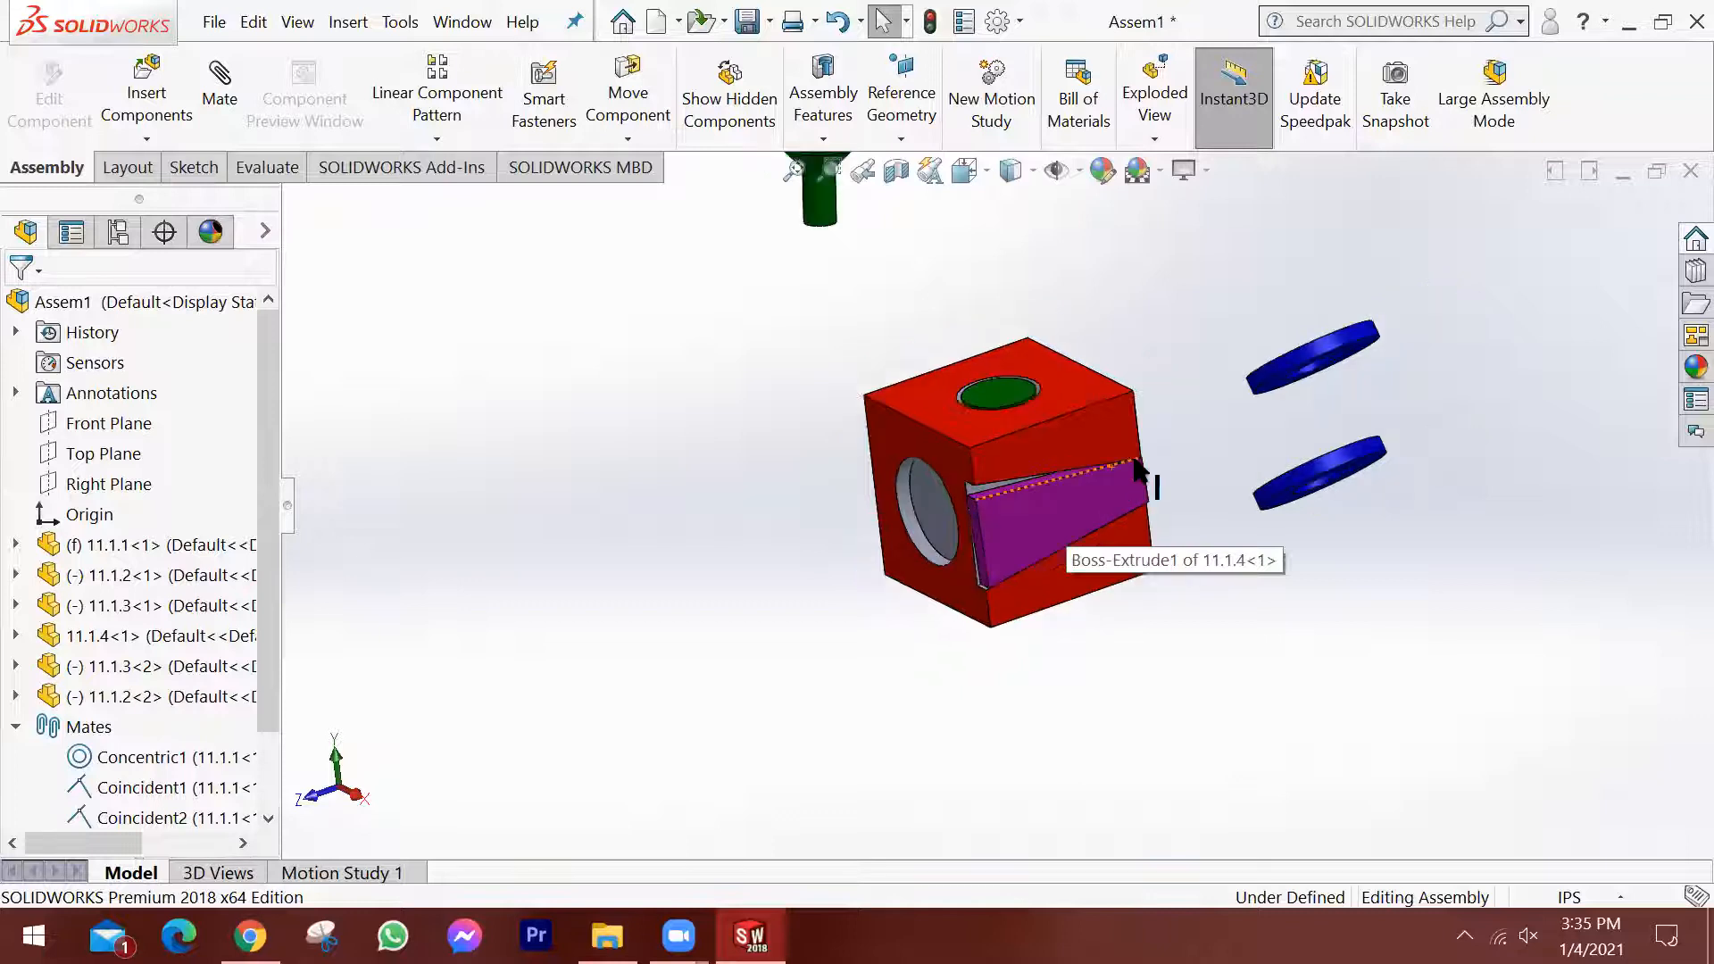
{"action": "scroll", "coordinate": [1014, 417], "scroll_direction": "down", "scroll_amount": 2}
{"action": "middle_click_drag", "start_coordinate": [1245, 520], "coordinate": [1546, 345]}
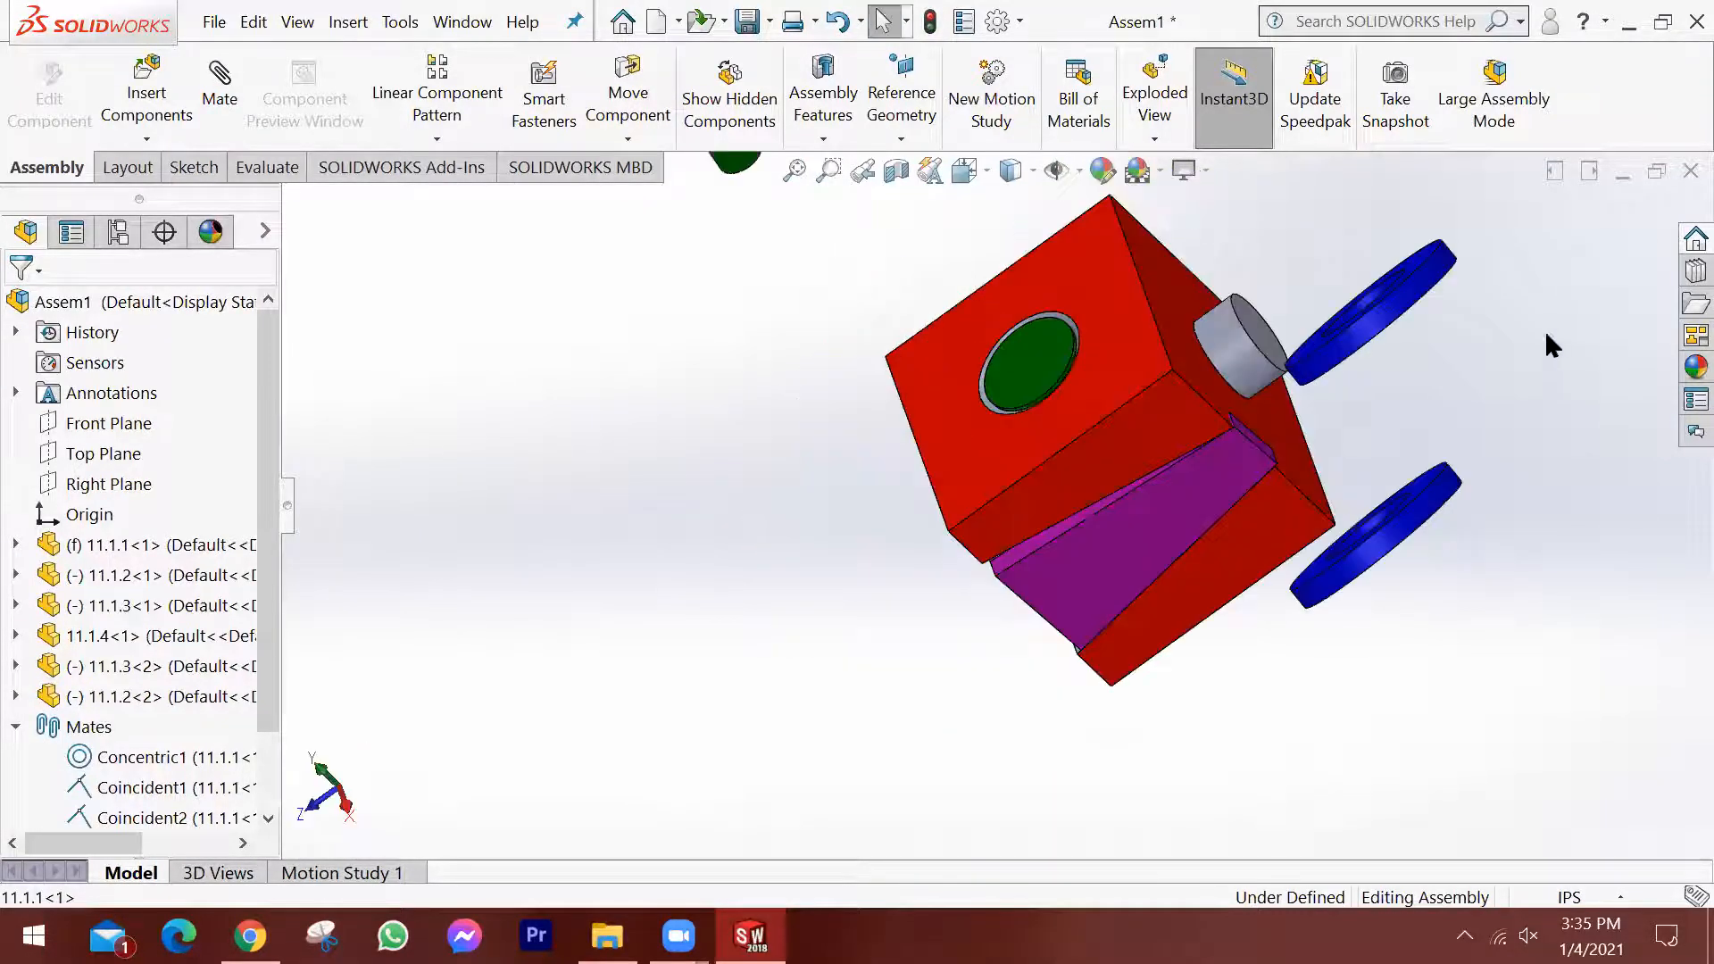
{"action": "middle_click_drag", "start_coordinate": [1512, 413], "coordinate": [1499, 330]}
{"action": "scroll", "coordinate": [1242, 357], "scroll_direction": "up", "scroll_amount": 2}
{"action": "scroll", "coordinate": [1241, 380], "scroll_direction": "down", "scroll_amount": 6}
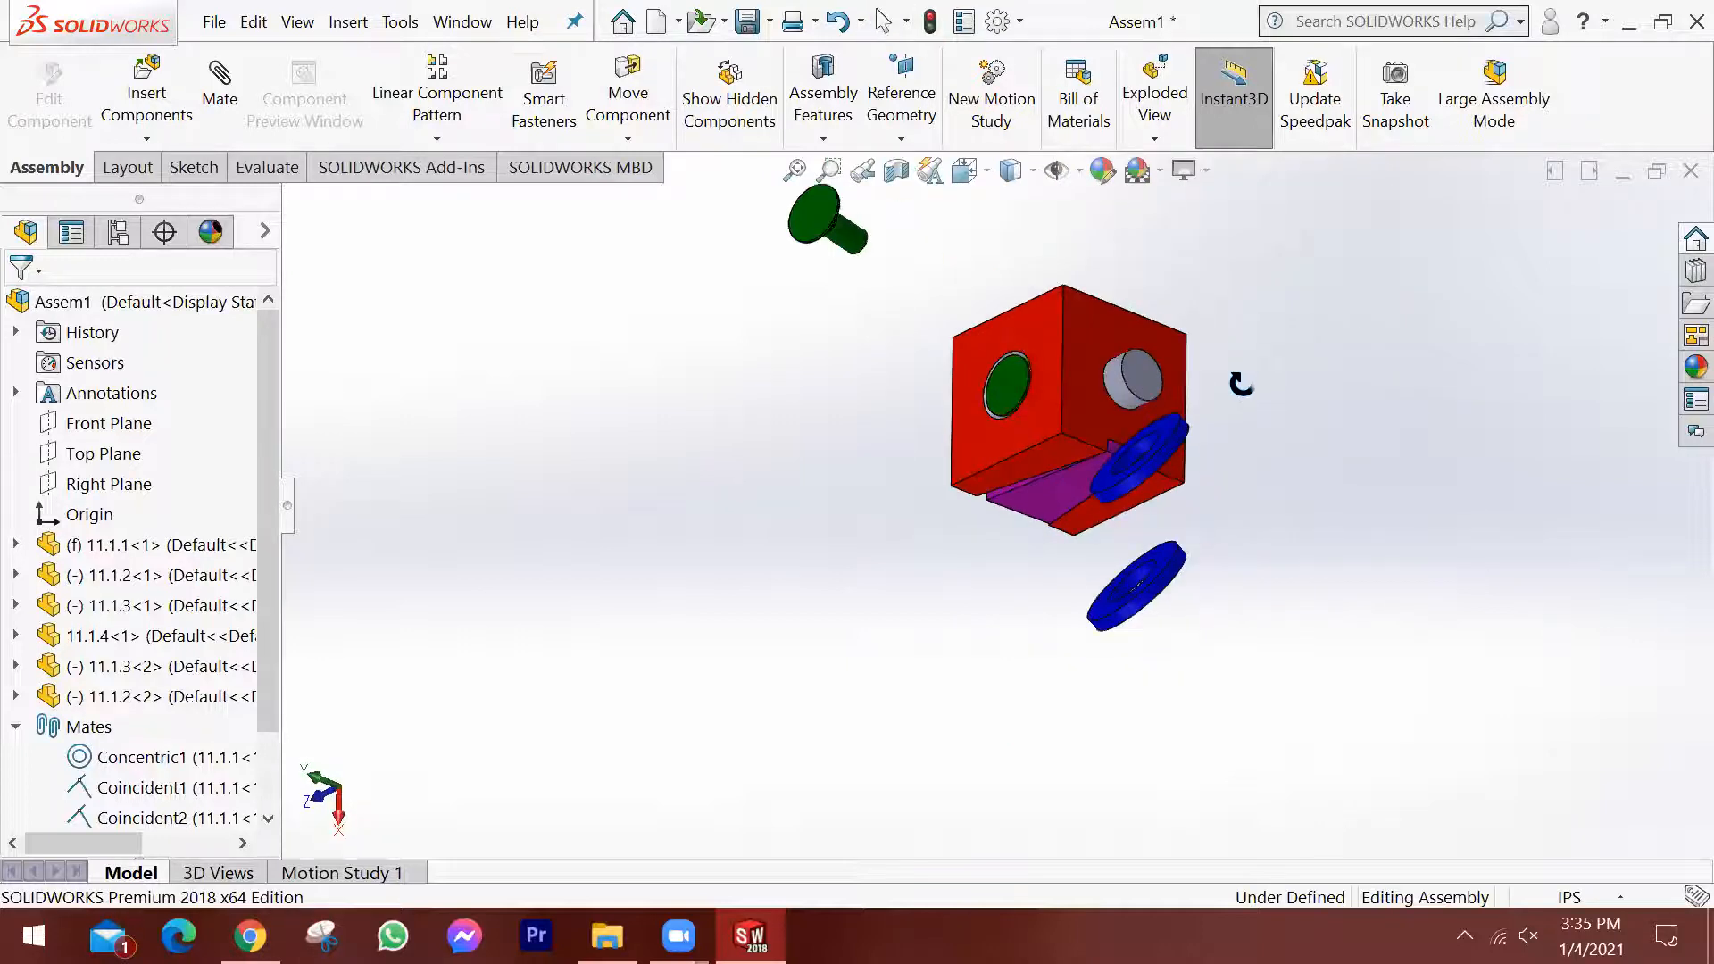
{"action": "left_click_drag", "start_coordinate": [1165, 493], "coordinate": [1357, 424]}
{"action": "middle_click_drag", "start_coordinate": [1341, 466], "coordinate": [1335, 383]}
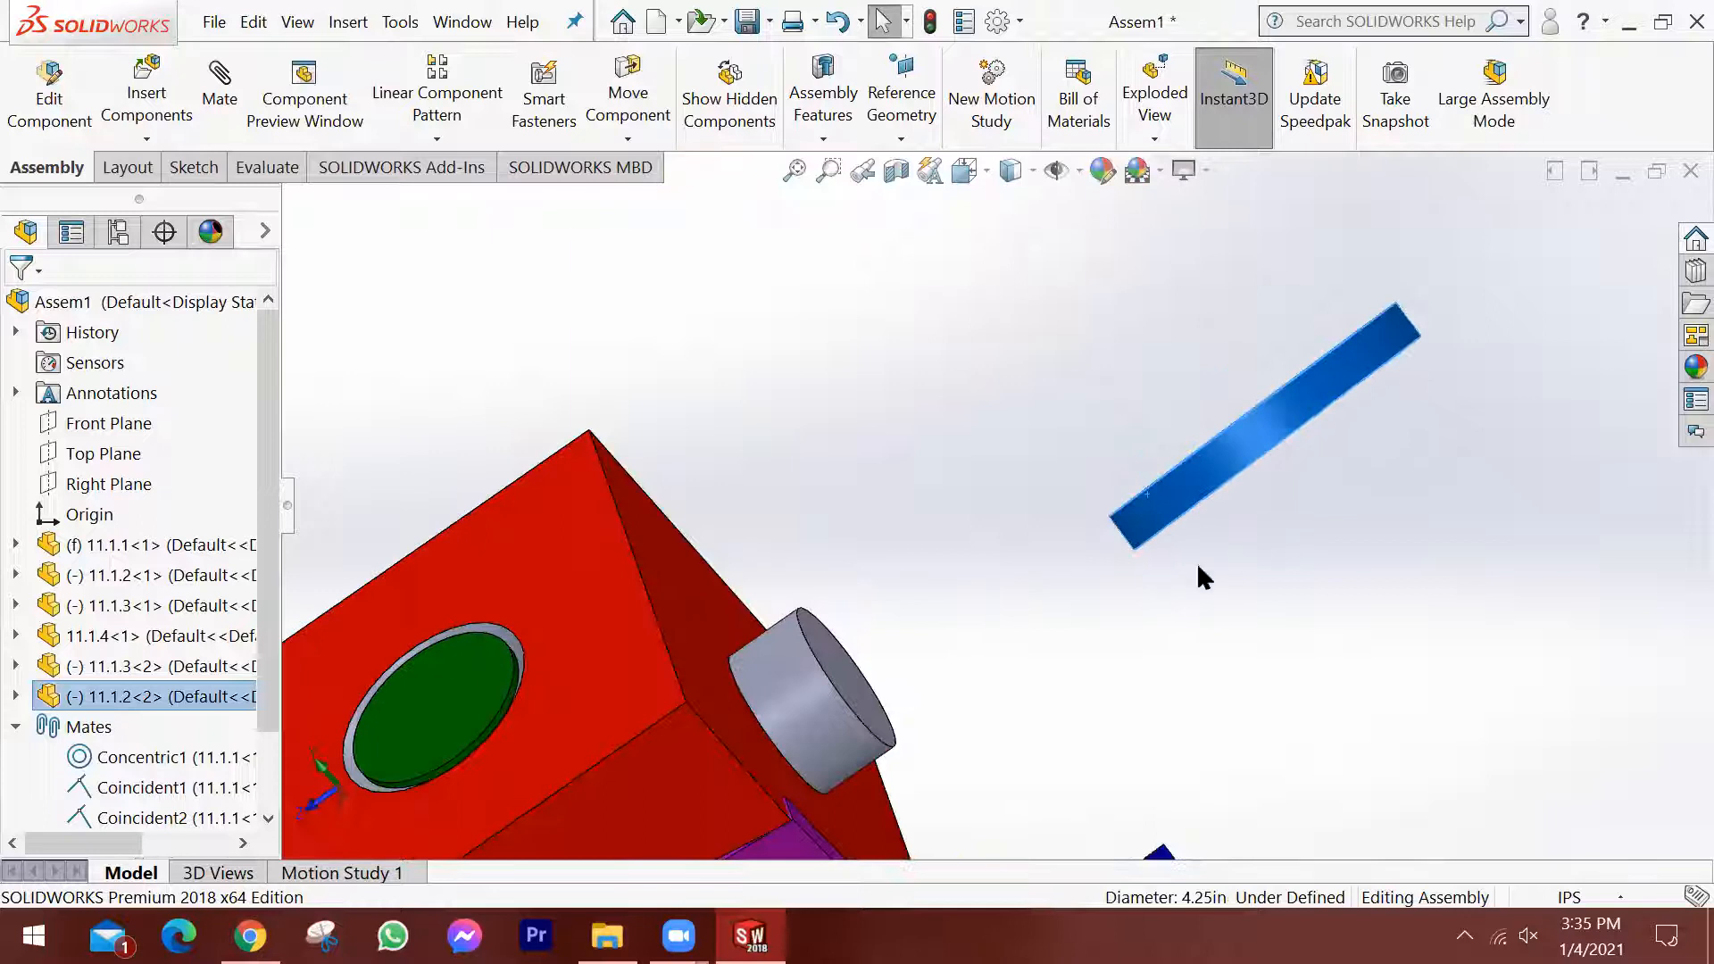
{"action": "scroll", "coordinate": [1134, 575], "scroll_direction": "up", "scroll_amount": 3}
{"action": "middle_click_drag", "start_coordinate": [1133, 575], "coordinate": [1139, 538]}
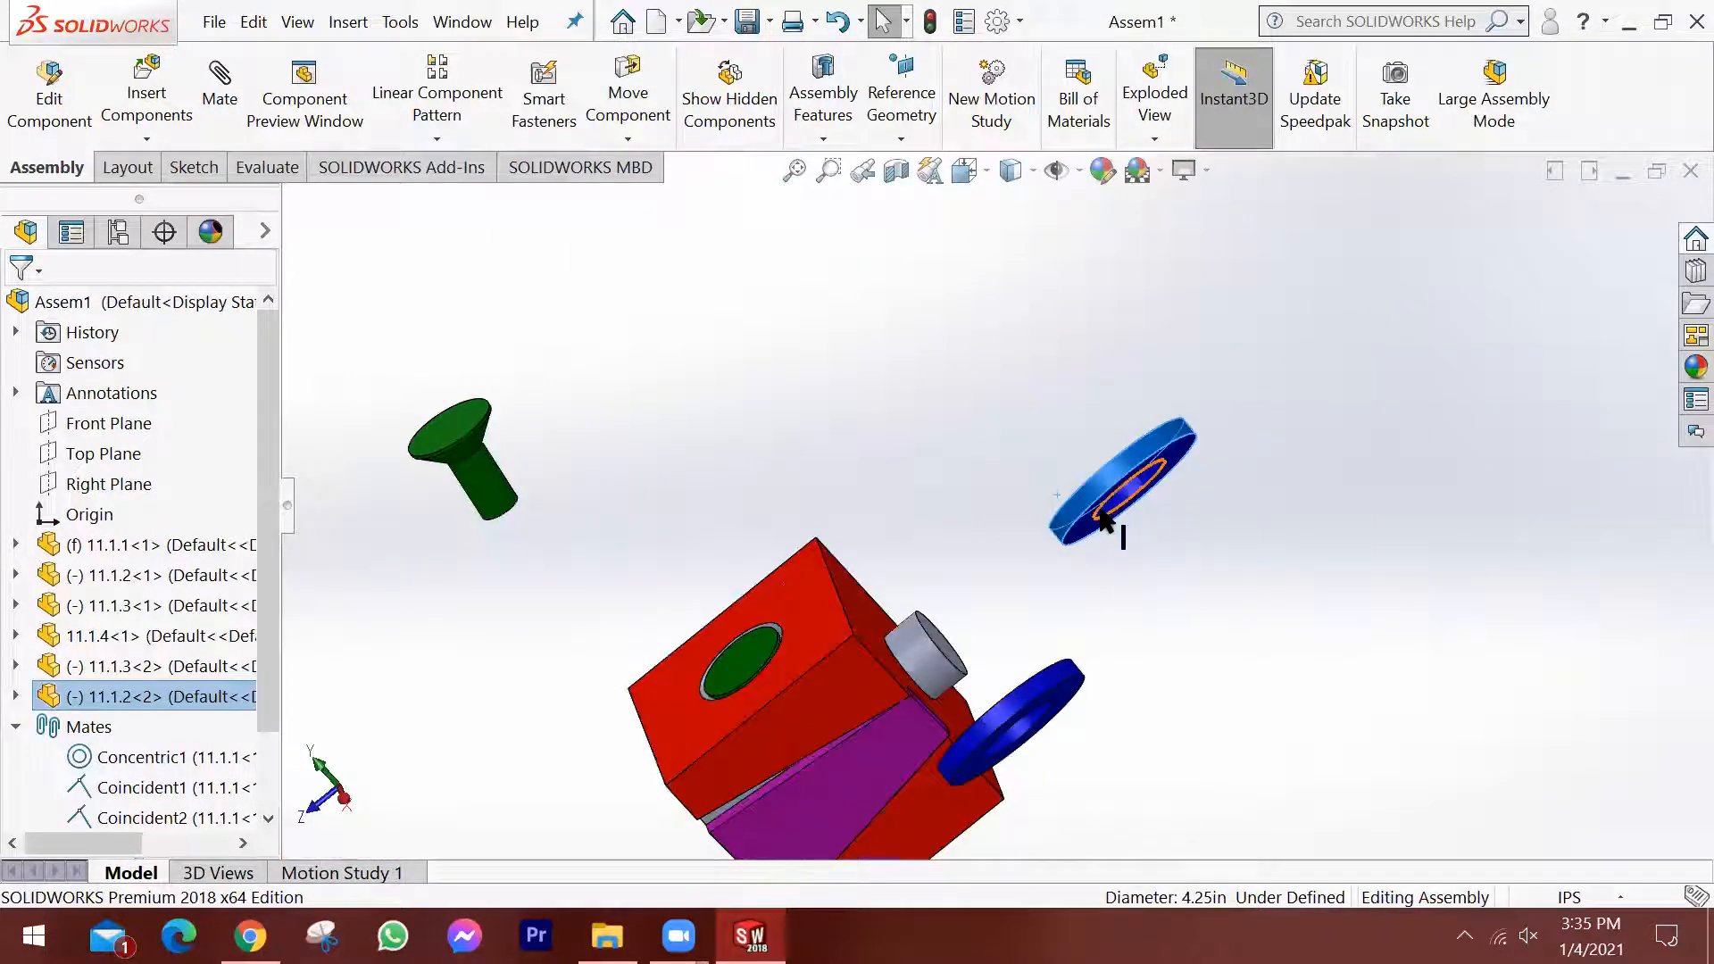
{"action": "left_click_drag", "start_coordinate": [1088, 525], "coordinate": [1074, 448]}
{"action": "right_click_drag", "start_coordinate": [1077, 452], "coordinate": [1220, 687]}
{"action": "right_click_drag", "start_coordinate": [1041, 608], "coordinate": [1041, 601]}
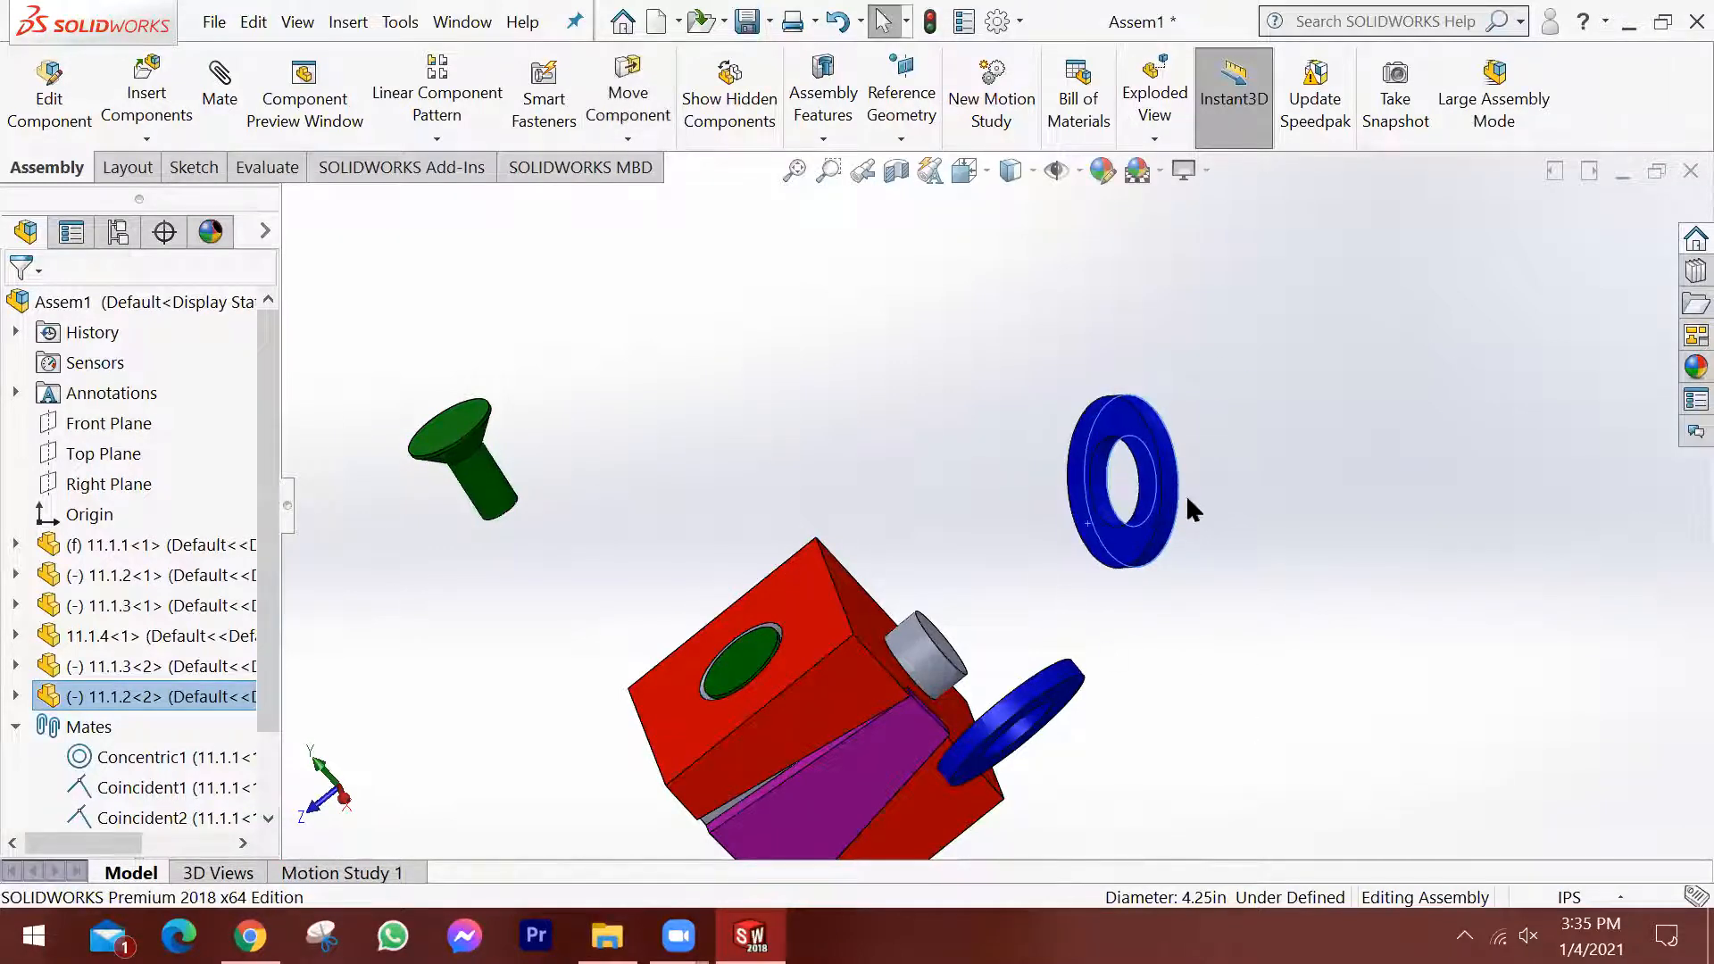
{"action": "left_click", "coordinate": [1225, 543]}
Add a concentric mate between the block's cylindrical boss and the inner bore of the second 11.1.2 ring.
{"action": "scroll", "coordinate": [1164, 598], "scroll_direction": "down", "scroll_amount": 2}
{"action": "middle_click_drag", "start_coordinate": [1129, 585], "coordinate": [1035, 687]}
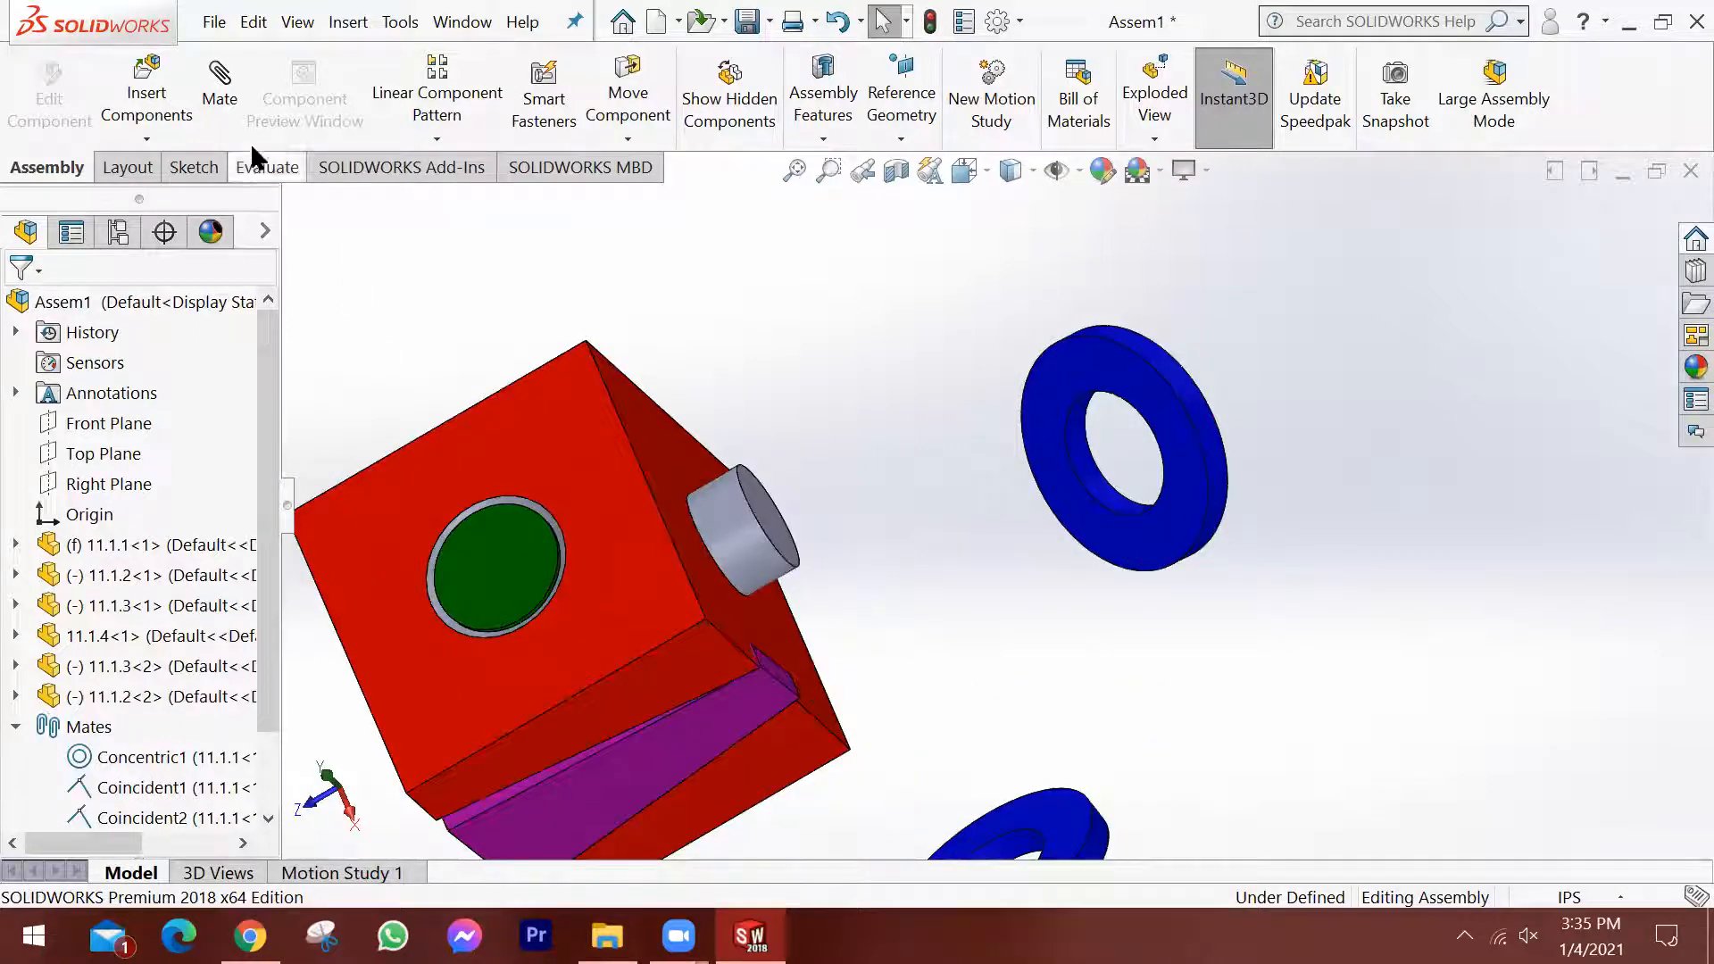
{"action": "left_click", "coordinate": [219, 79]}
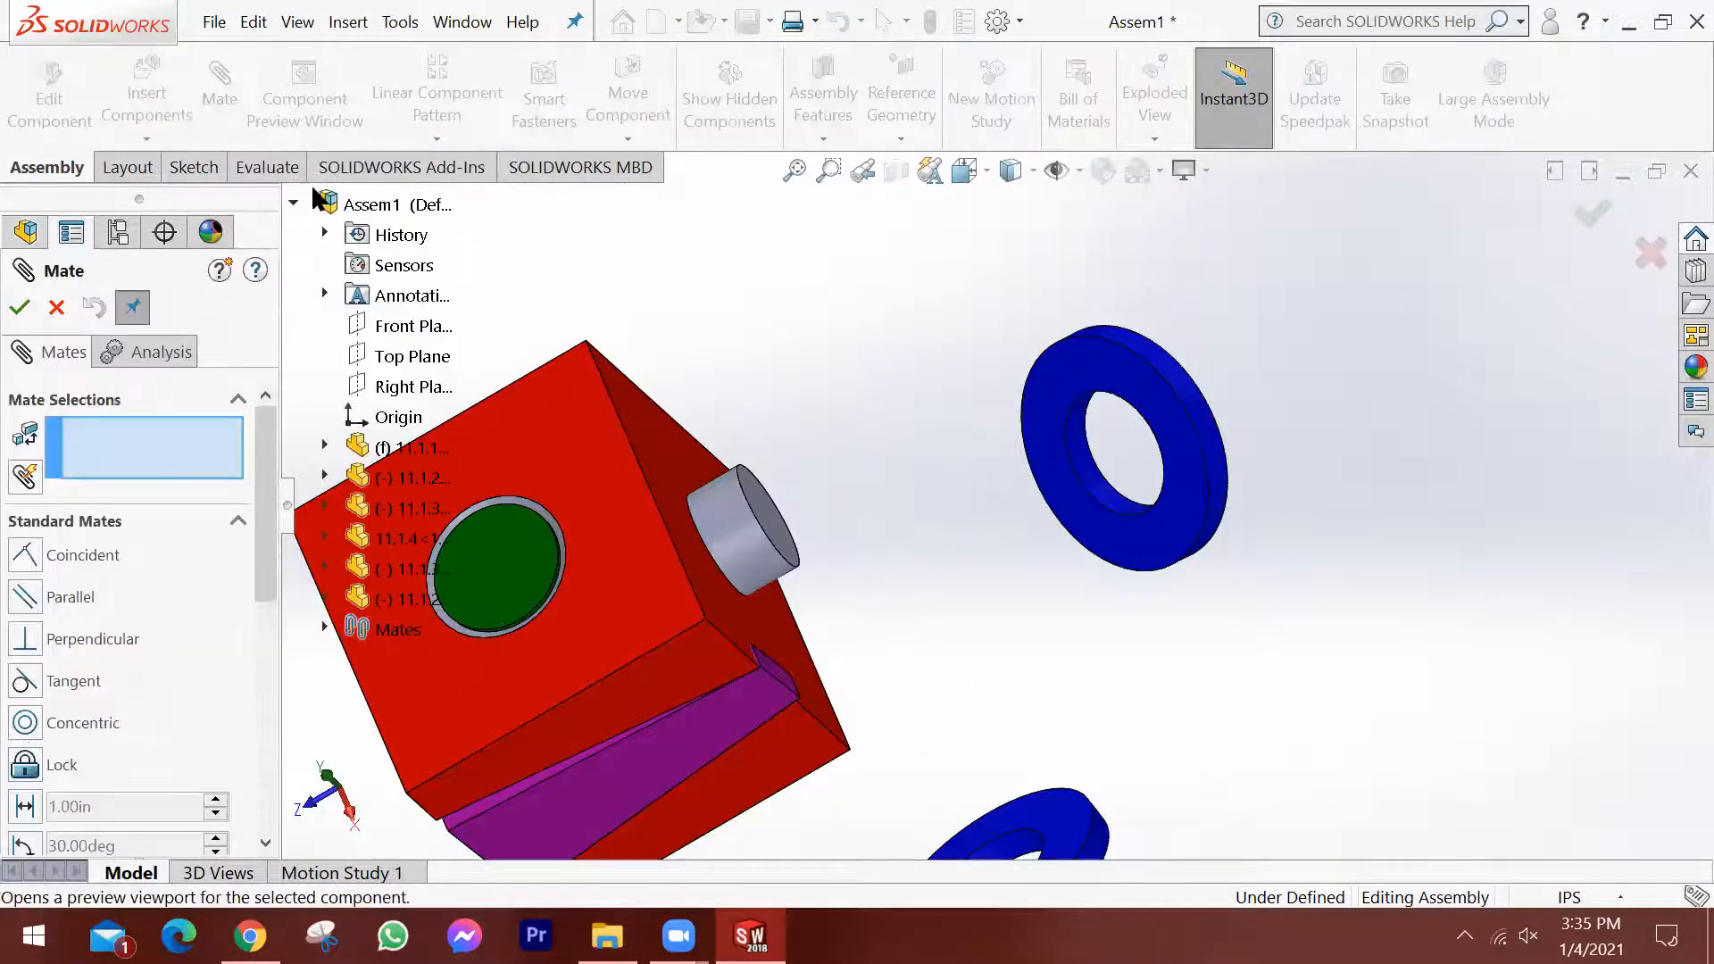
{"action": "left_click", "coordinate": [752, 555]}
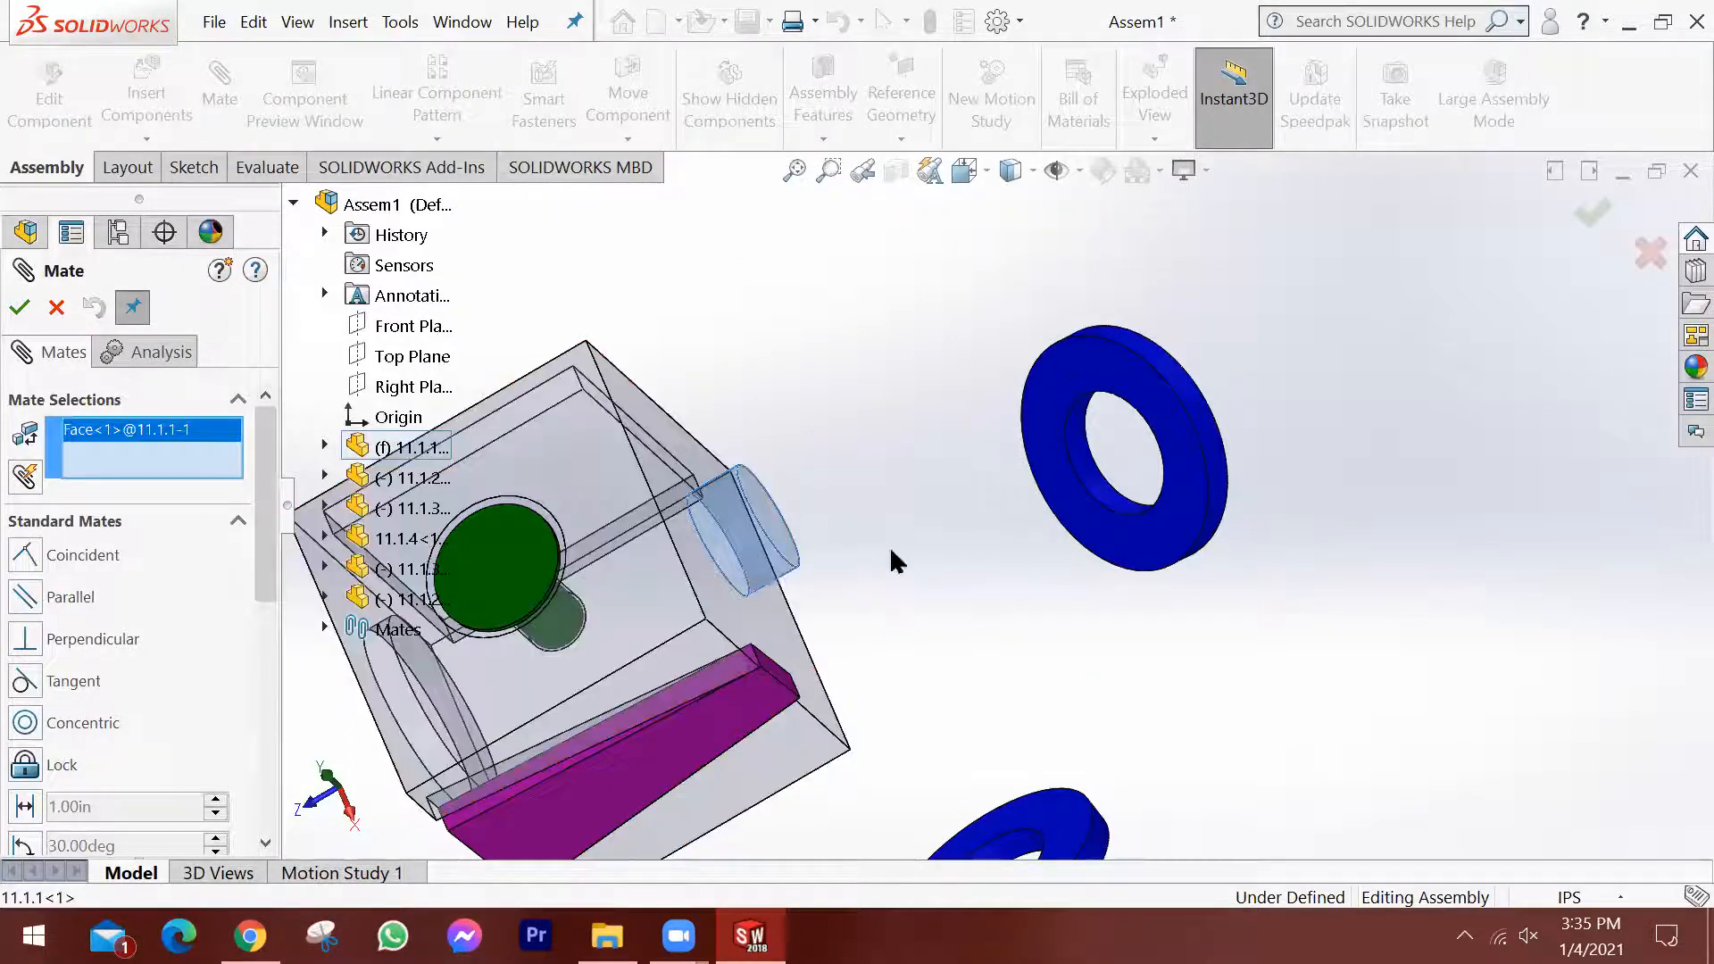
{"action": "left_click", "coordinate": [1118, 507]}
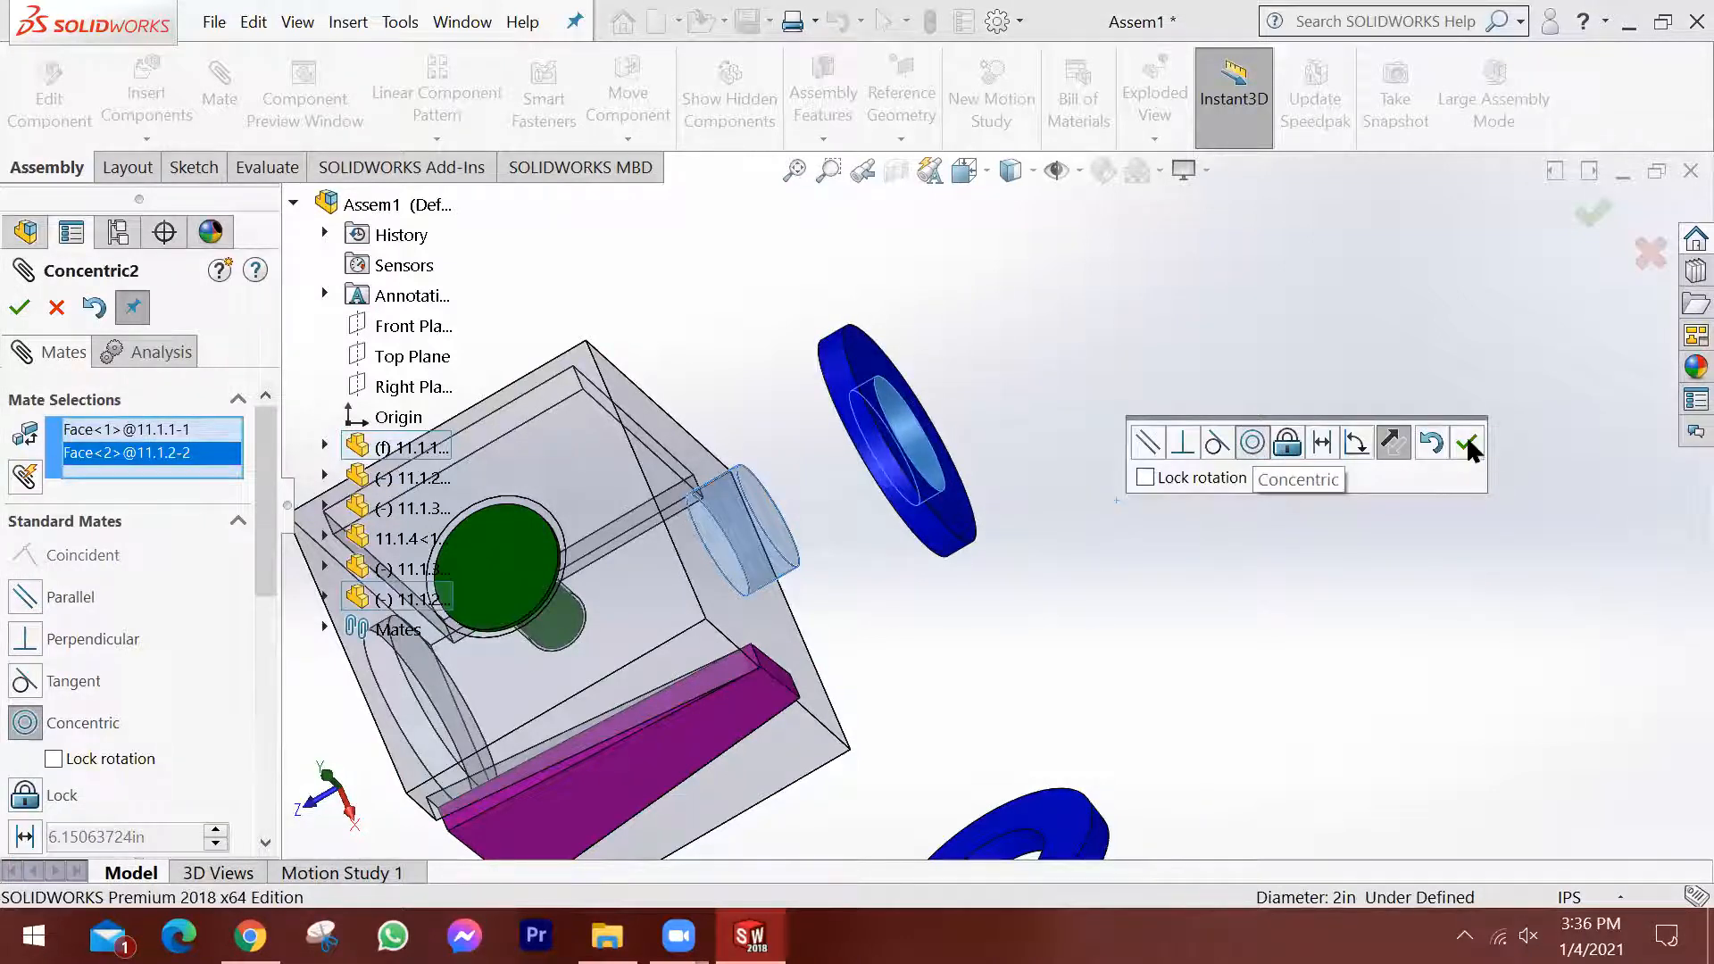
{"action": "key", "text": "Return"}
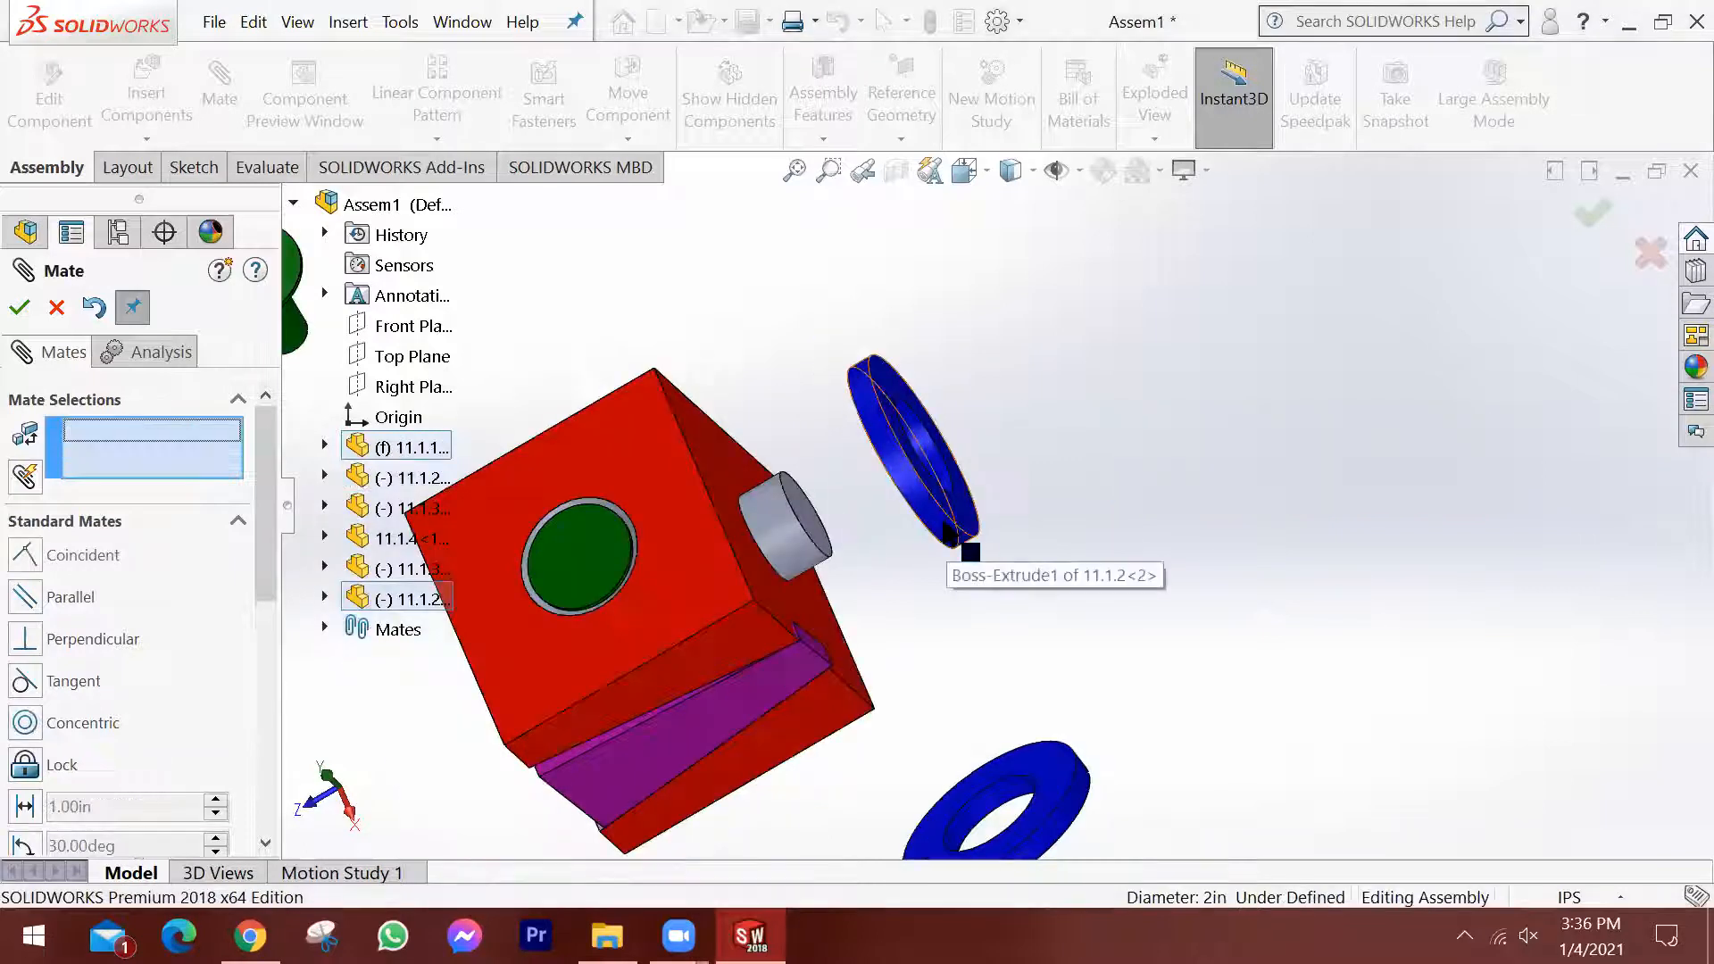
Drag the ring along the boss's axis to test the movement left by the concentric mate.
{"action": "middle_click_drag", "start_coordinate": [891, 494], "coordinate": [837, 597]}
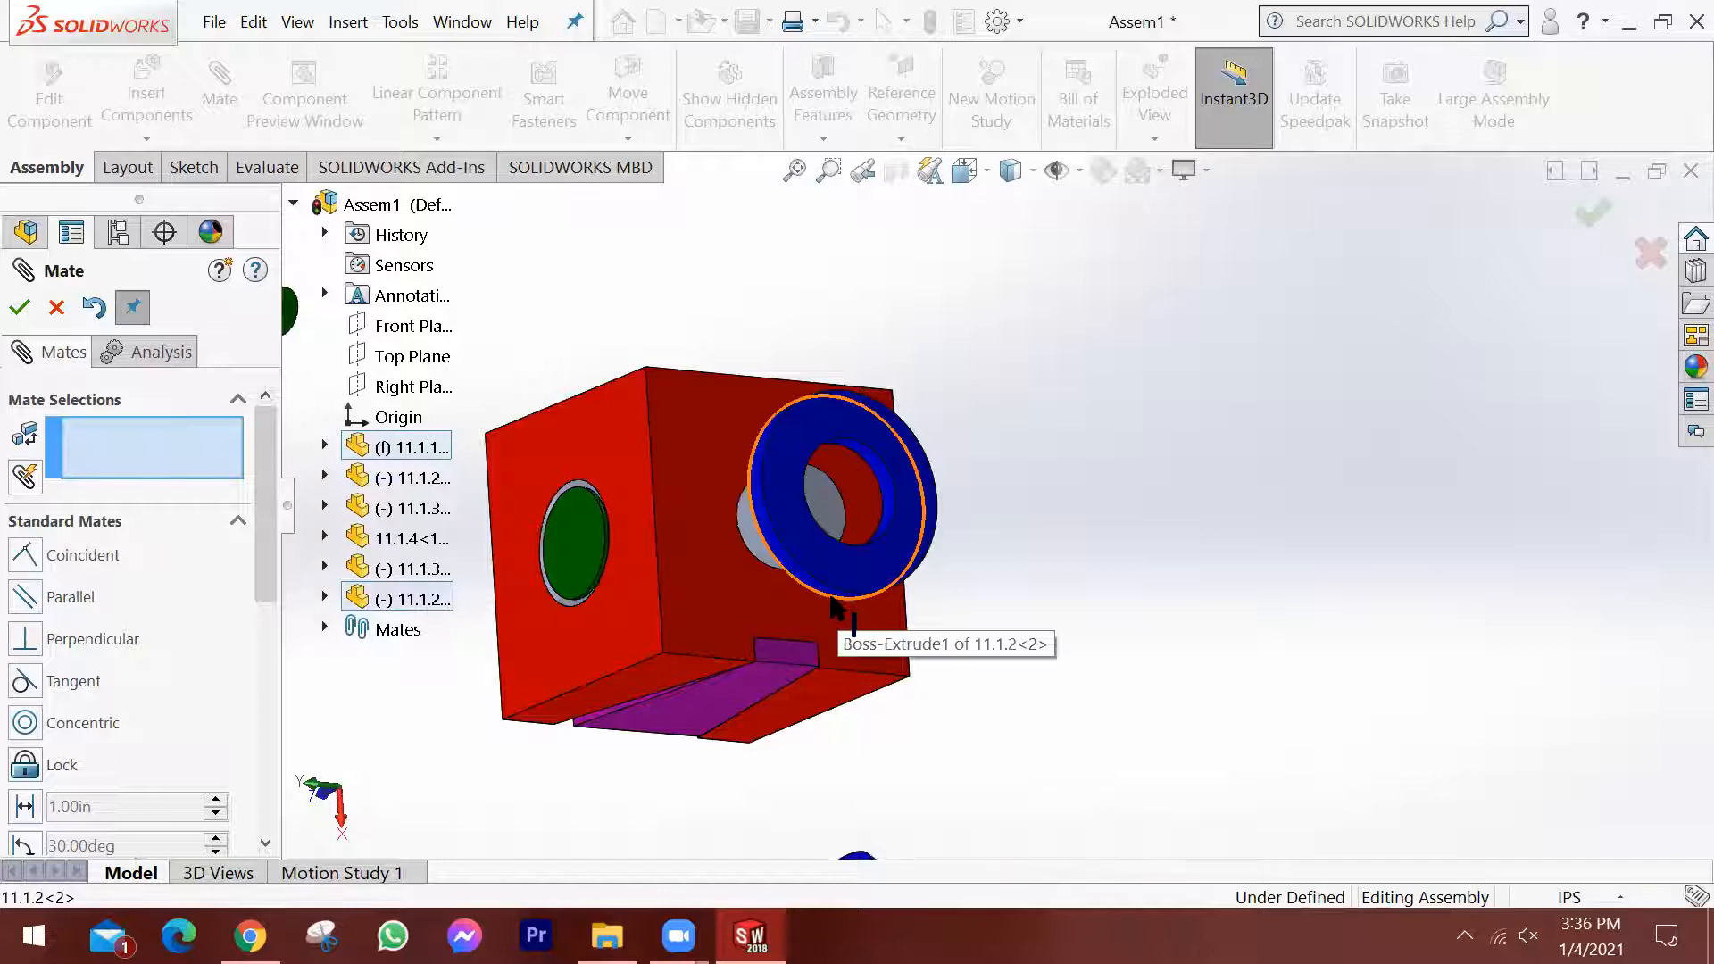
{"action": "left_click_drag", "start_coordinate": [831, 595], "coordinate": [739, 651]}
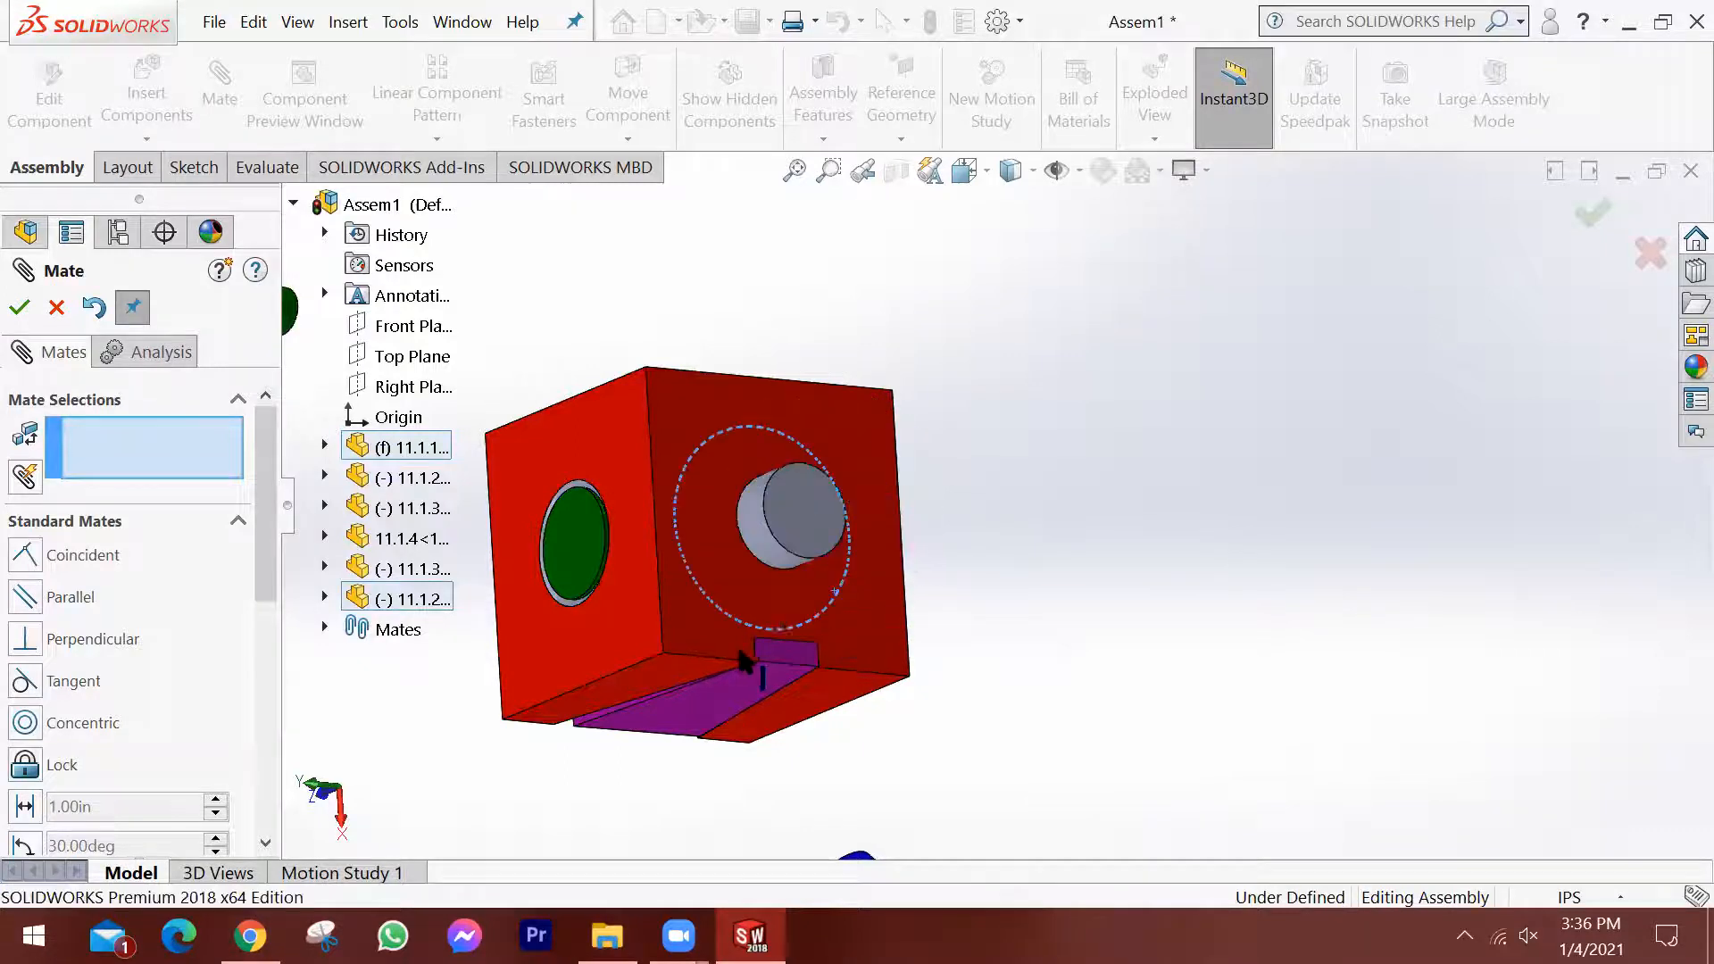
{"action": "middle_click_drag", "start_coordinate": [892, 375], "coordinate": [928, 487]}
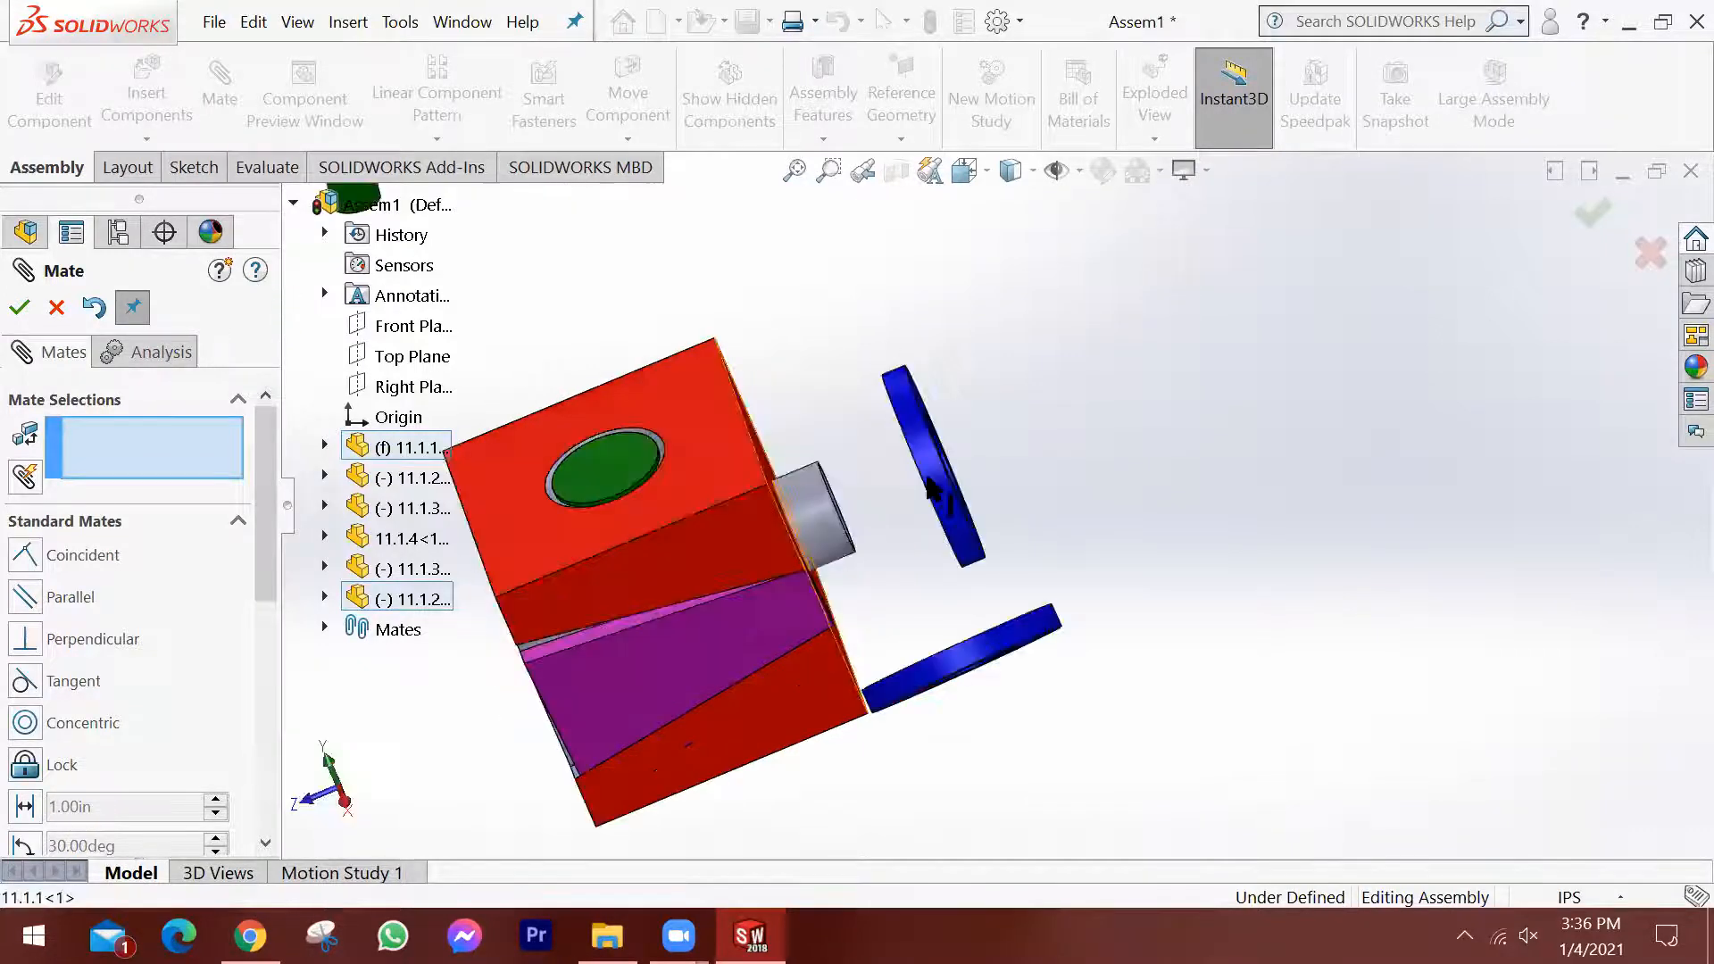
{"action": "left_click_drag", "start_coordinate": [958, 520], "coordinate": [884, 489]}
{"action": "middle_click_drag", "start_coordinate": [882, 480], "coordinate": [834, 566]}
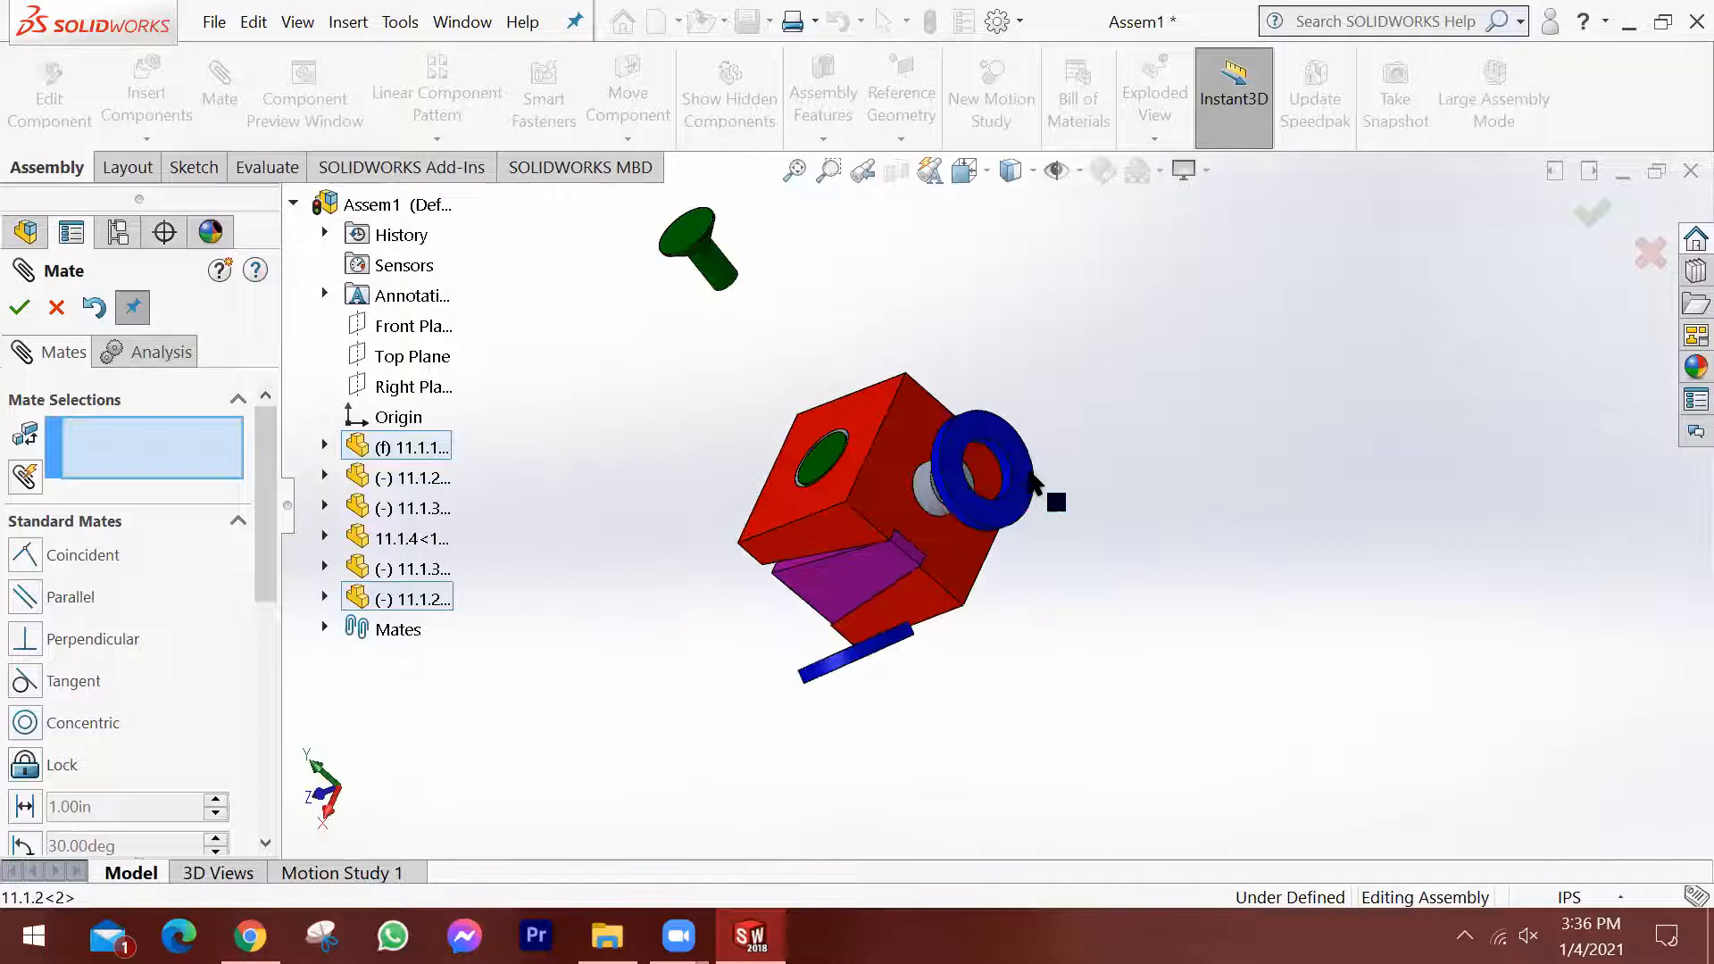
Add a coincident mate between the ring's flat face towards the block and the block's face around the boss.
{"action": "scroll", "coordinate": [1018, 473], "scroll_direction": "down", "scroll_amount": 5}
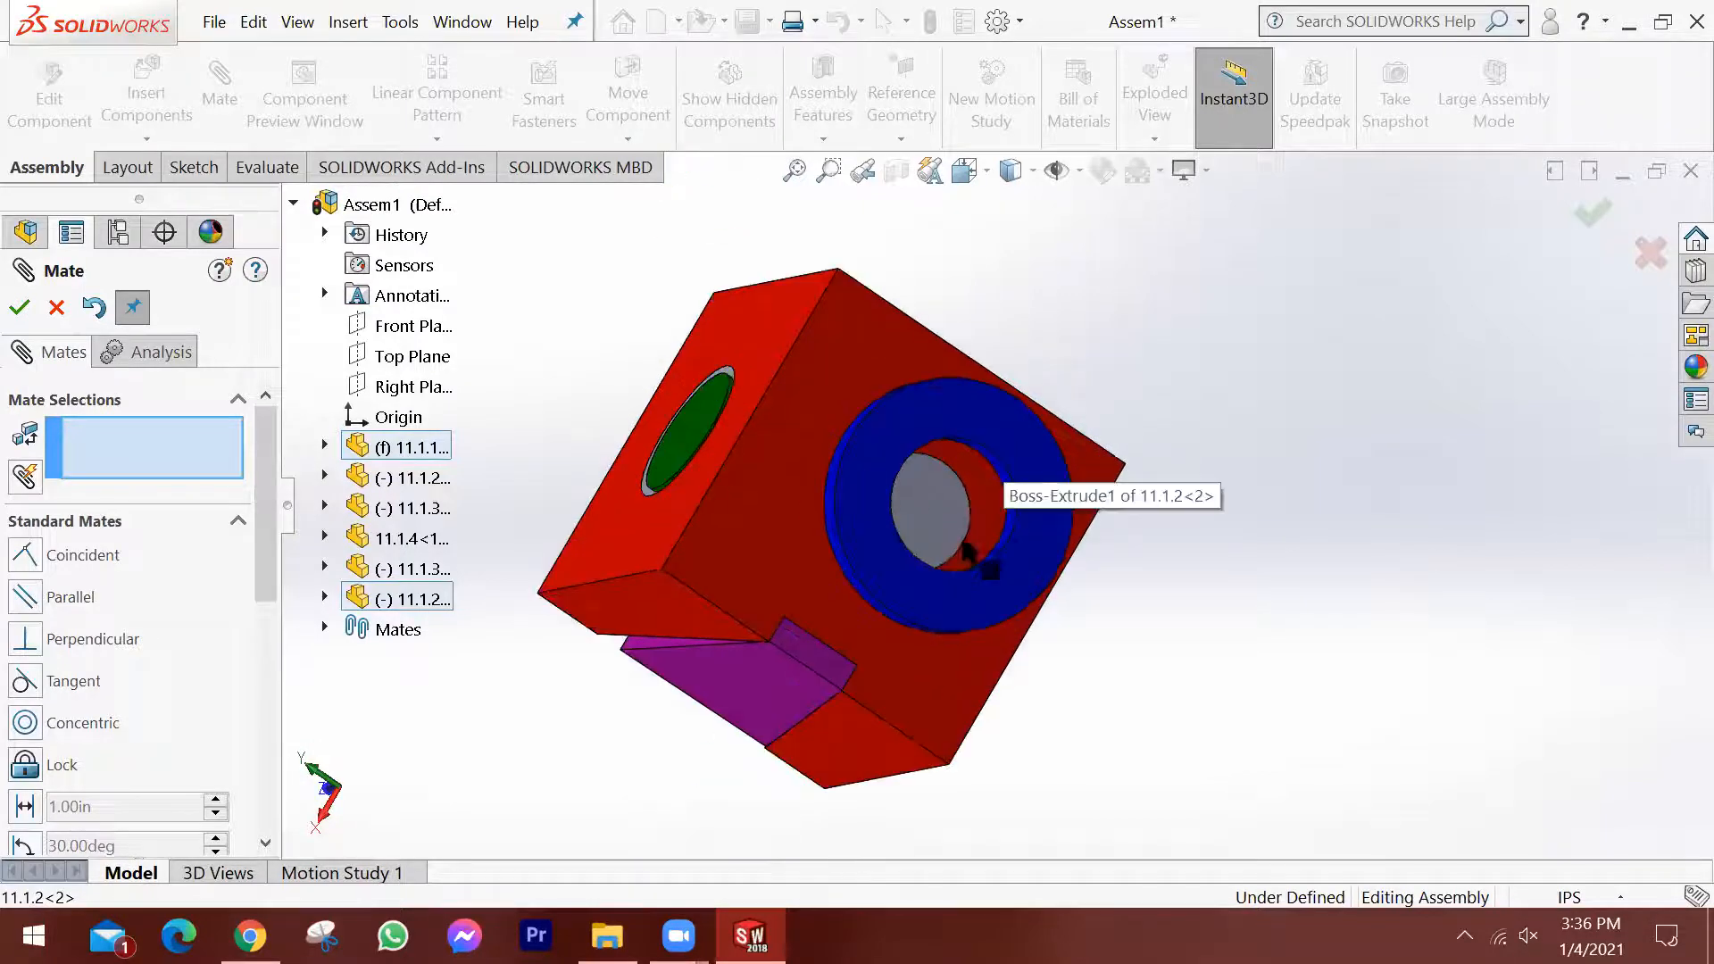
{"action": "middle_click_drag", "start_coordinate": [987, 410], "coordinate": [1107, 572]}
{"action": "left_click", "coordinate": [1036, 540]}
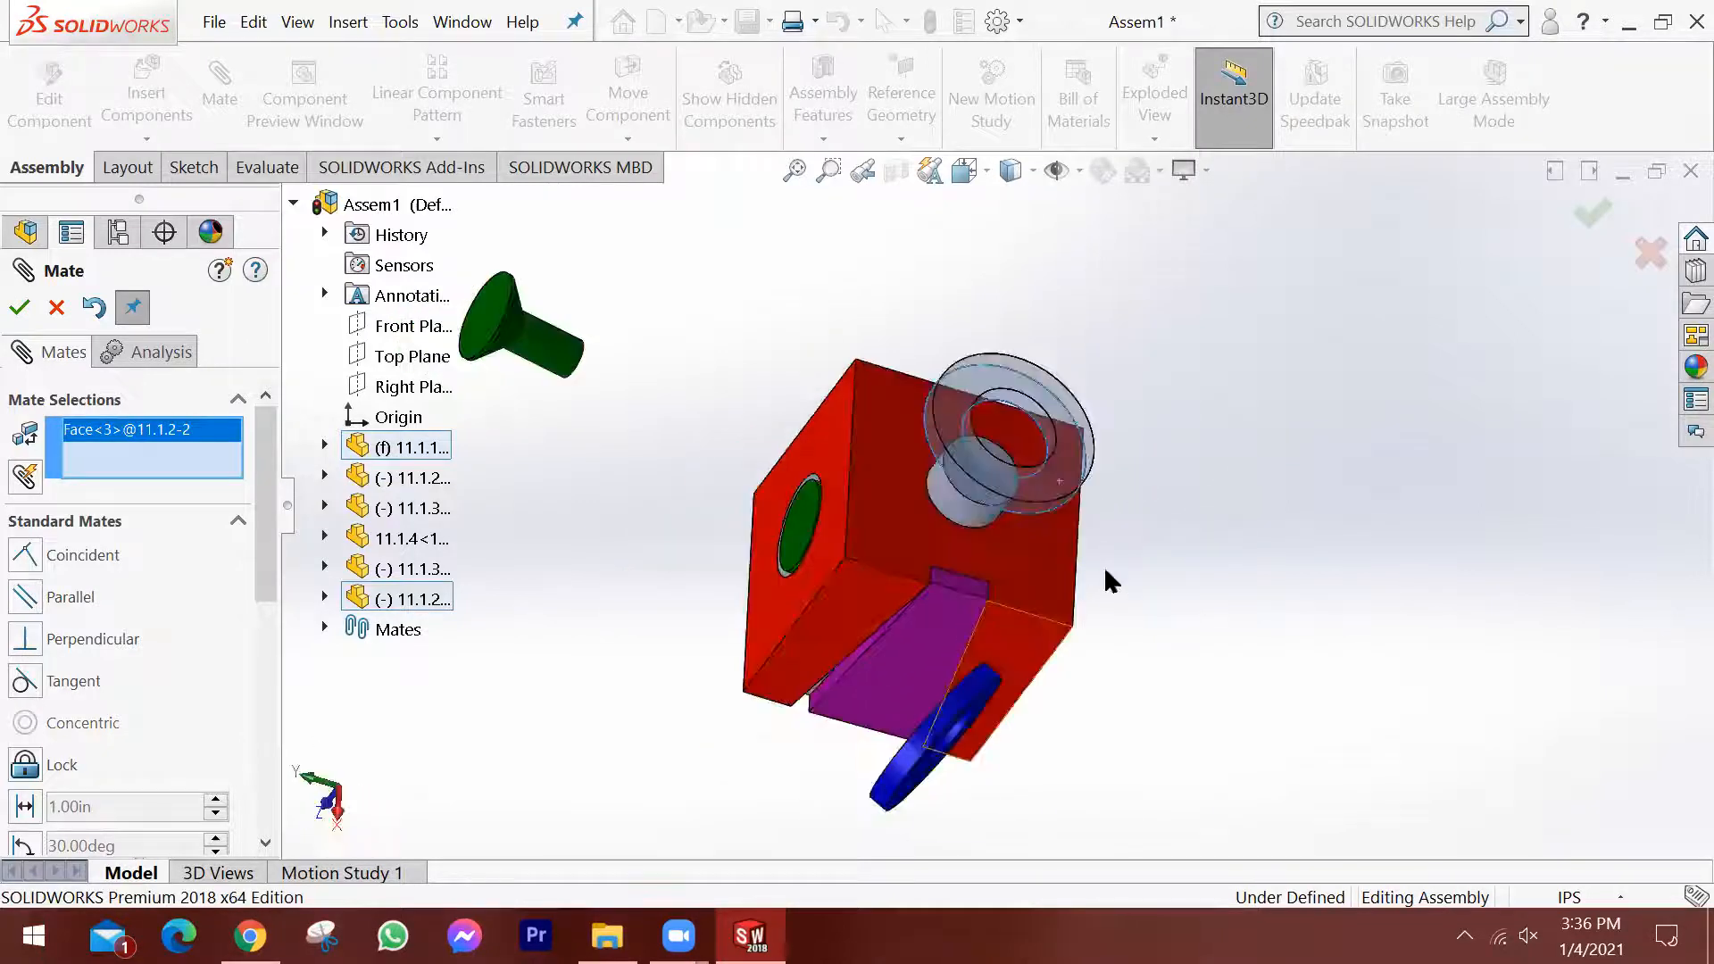
{"action": "scroll", "coordinate": [905, 506], "scroll_direction": "down", "scroll_amount": 5}
{"action": "left_click", "coordinate": [905, 506]}
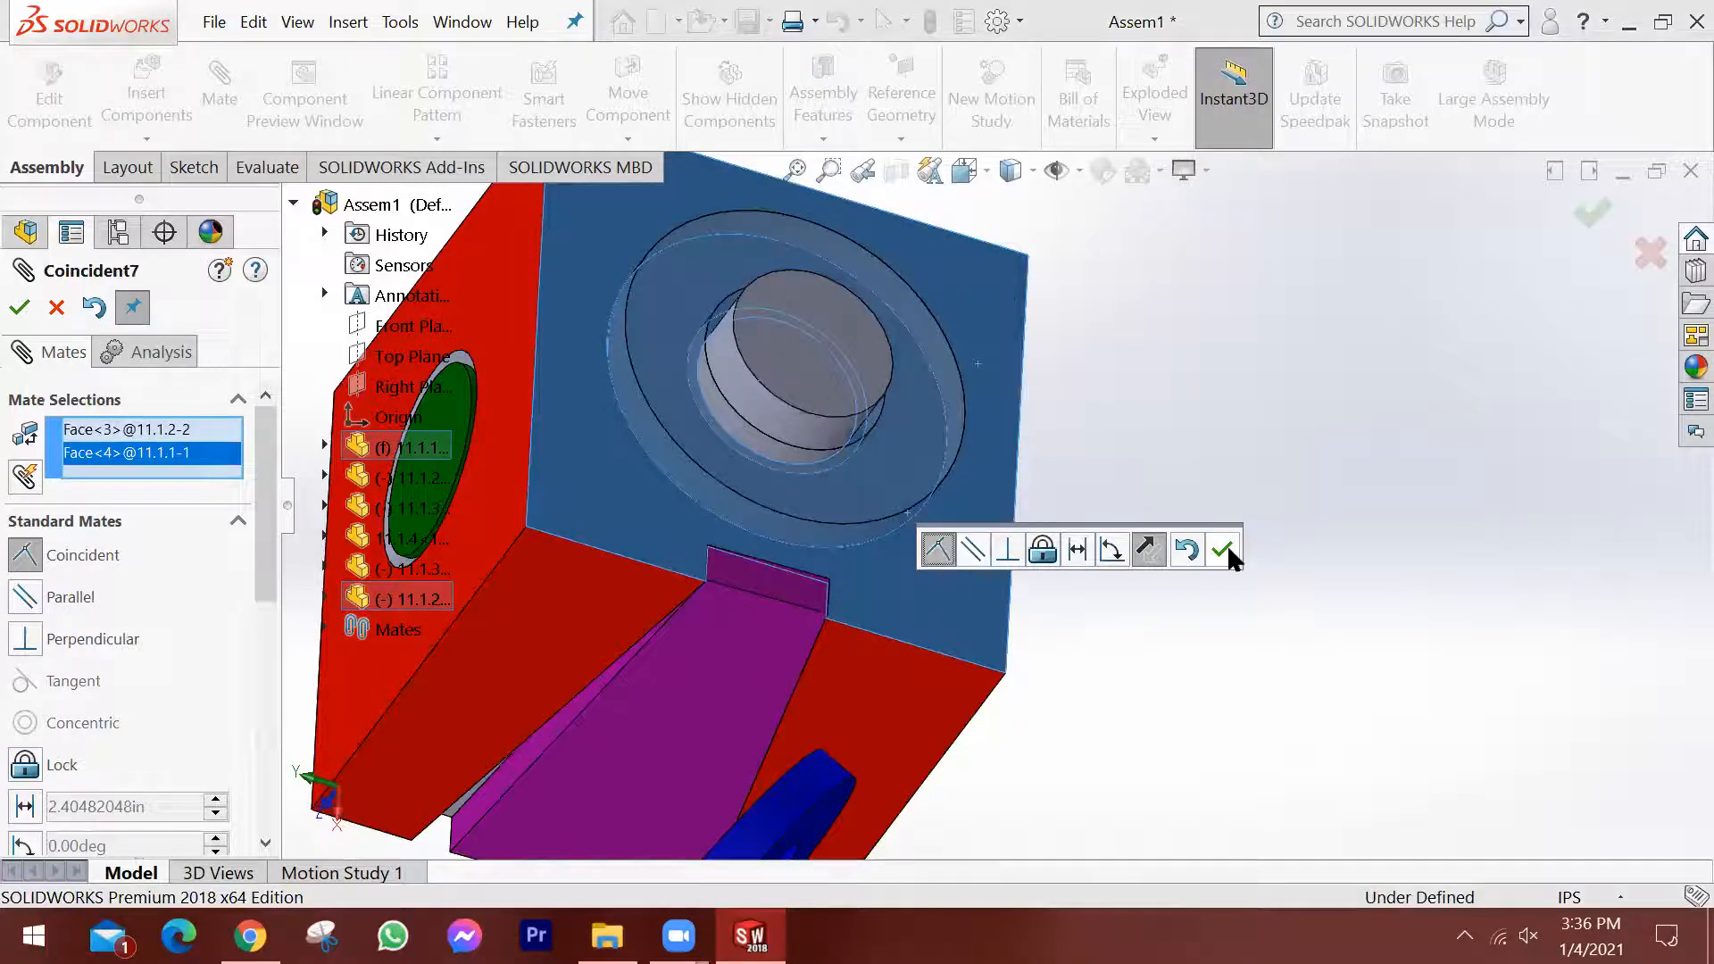
{"action": "left_click", "coordinate": [1225, 550]}
Examine the fit of the seated ring around the block's boss from several angles and up close.
{"action": "scroll", "coordinate": [1161, 446], "scroll_direction": "up", "scroll_amount": 4}
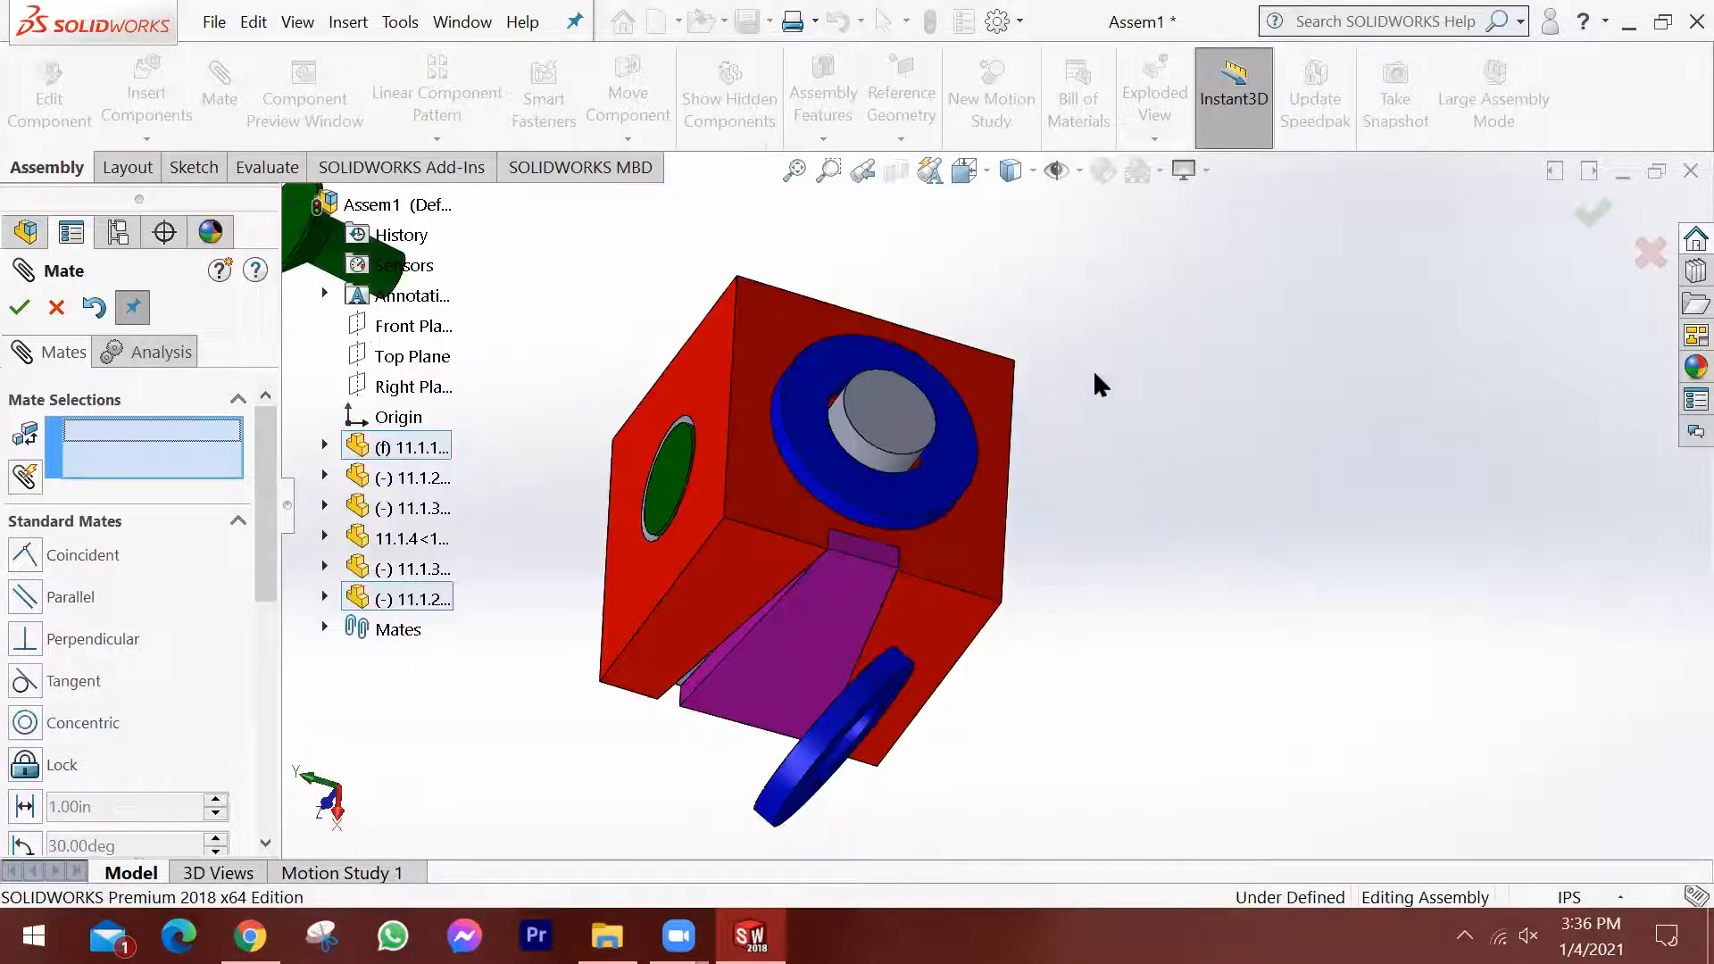
{"action": "middle_click_drag", "start_coordinate": [1076, 292], "coordinate": [1027, 375]}
{"action": "middle_click_drag", "start_coordinate": [948, 321], "coordinate": [972, 271]}
{"action": "middle_click_drag", "start_coordinate": [1042, 328], "coordinate": [1017, 362]}
{"action": "scroll", "coordinate": [1018, 362], "scroll_direction": "down", "scroll_amount": 2}
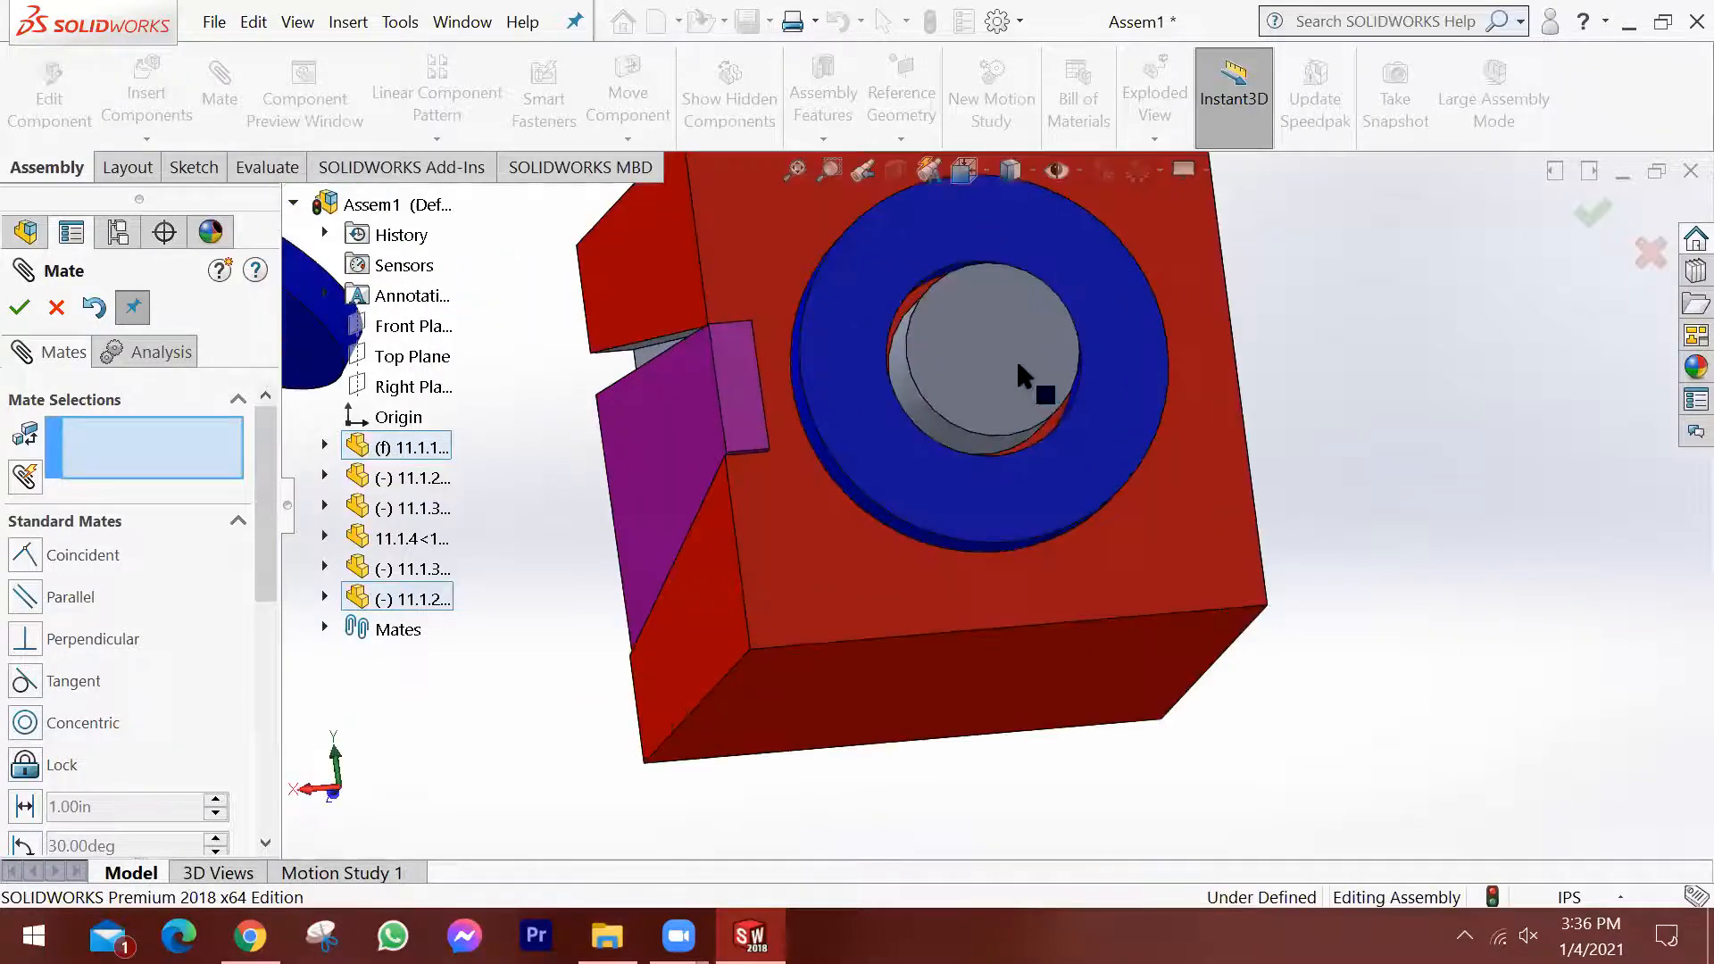
{"action": "scroll", "coordinate": [1045, 373], "scroll_direction": "down", "scroll_amount": 2}
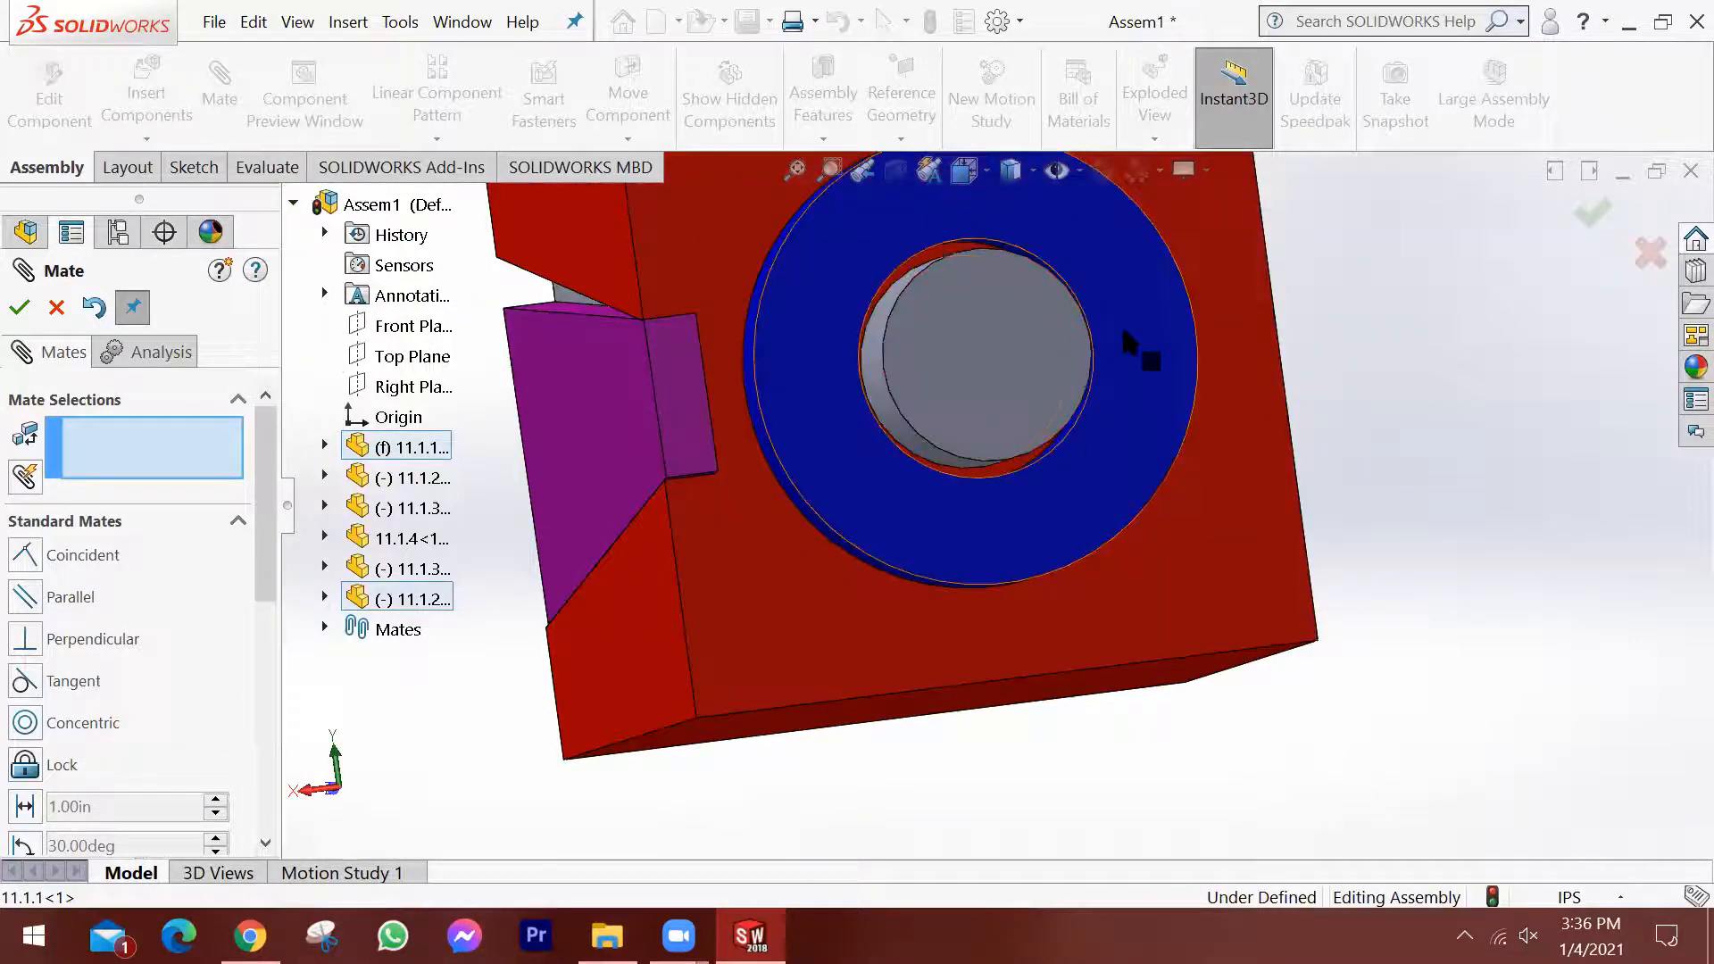
{"action": "scroll", "coordinate": [1103, 343], "scroll_direction": "up", "scroll_amount": 2}
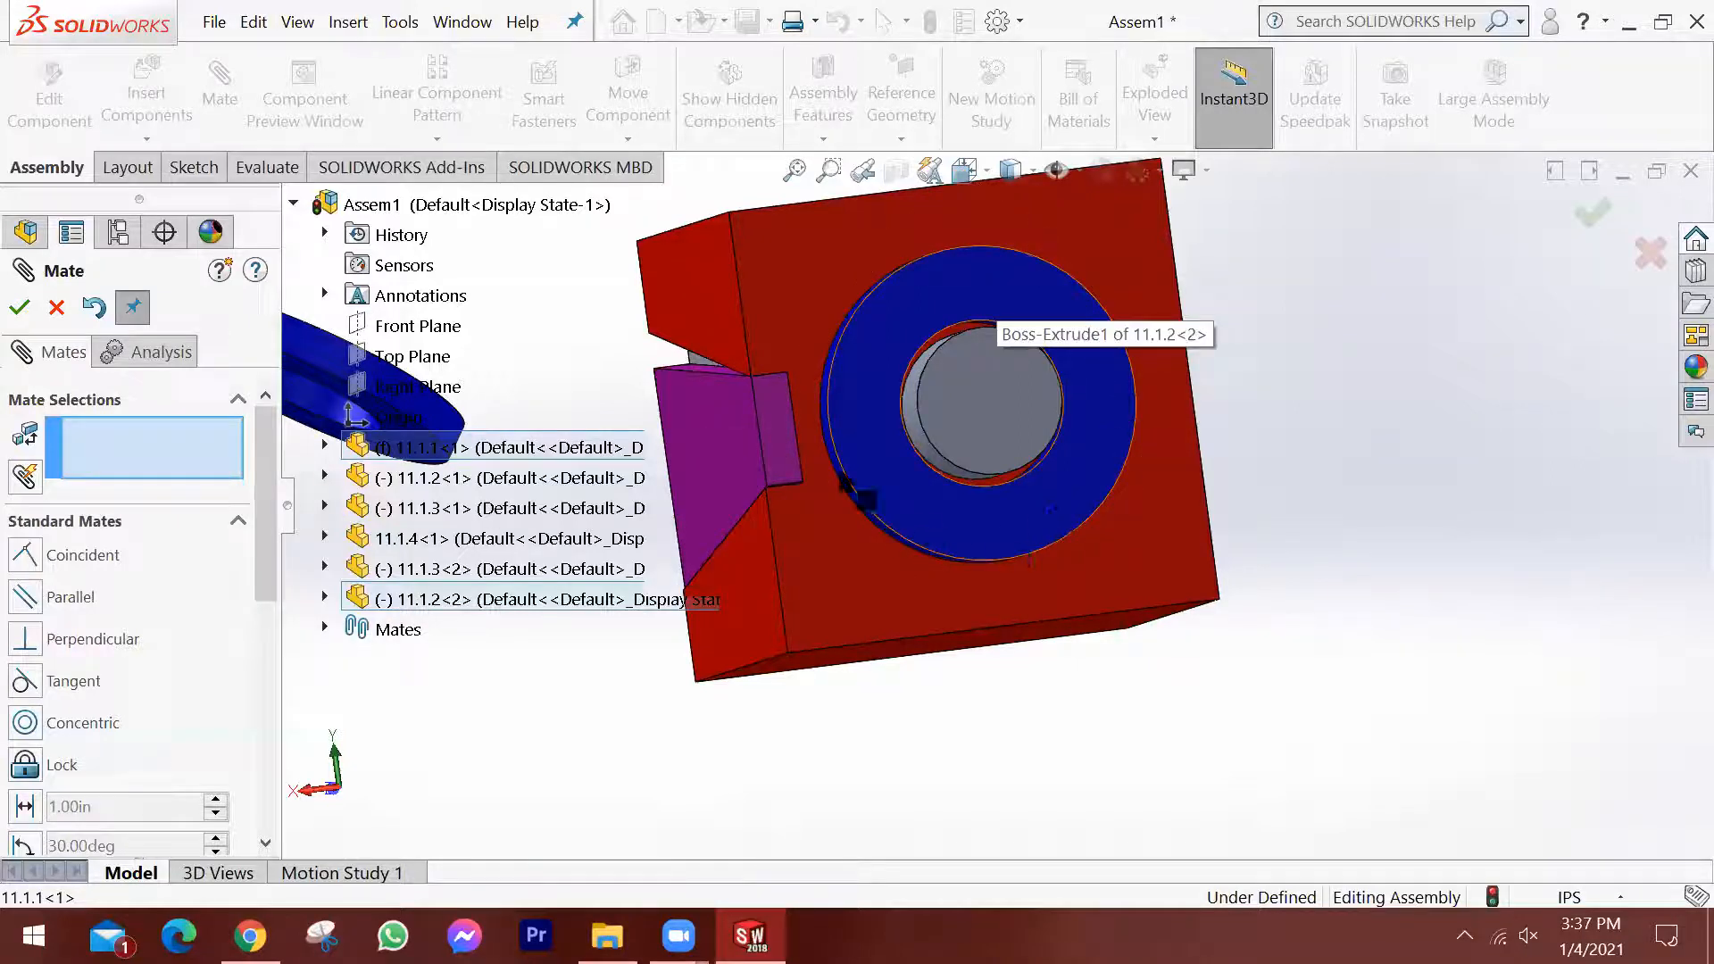
{"action": "left_click", "coordinate": [324, 599]}
{"action": "scroll", "coordinate": [474, 639], "scroll_direction": "down", "scroll_amount": 1}
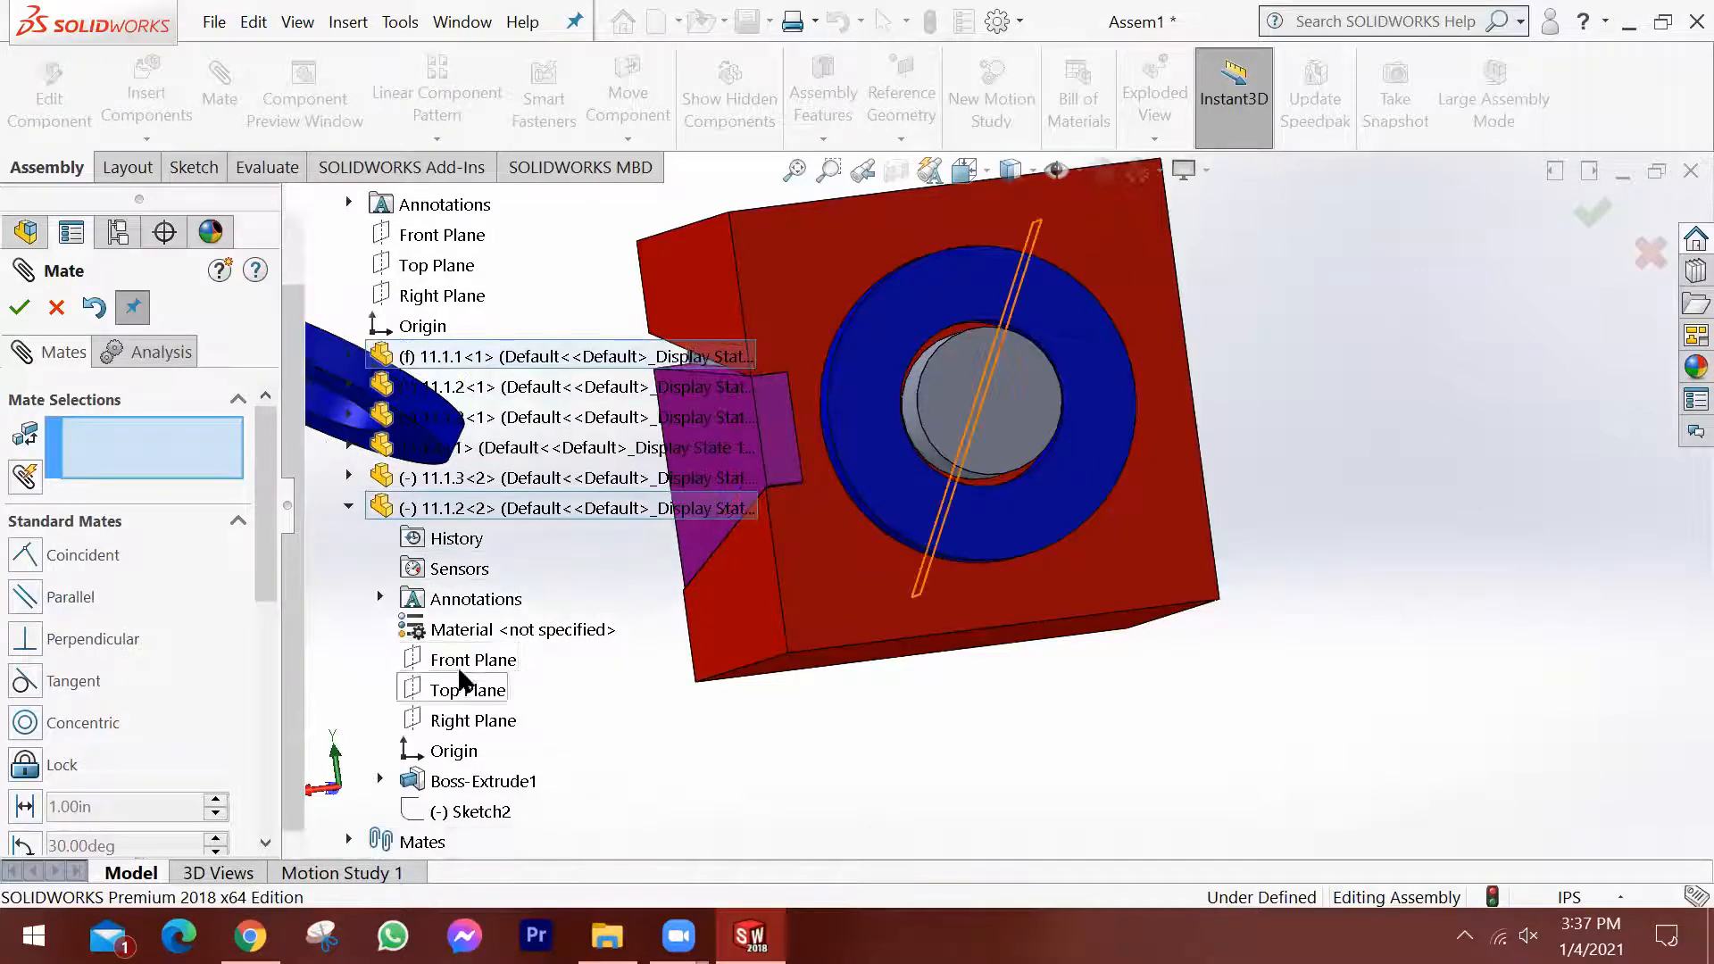
{"action": "left_click", "coordinate": [466, 662]}
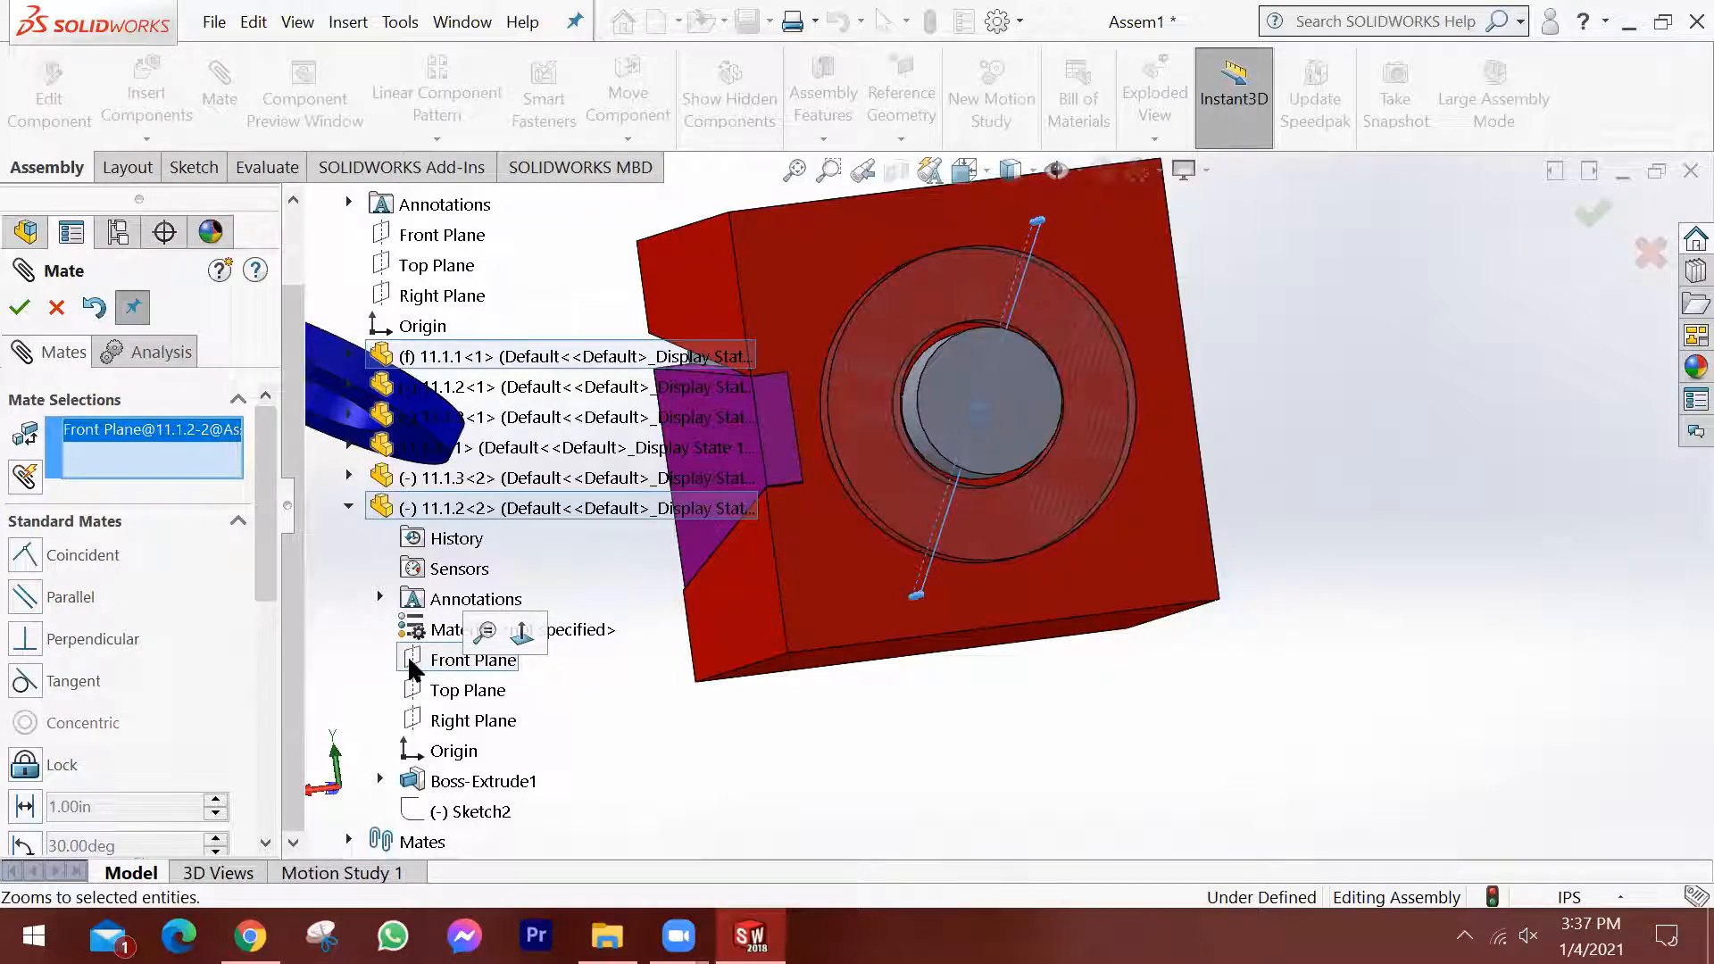
{"action": "left_click", "coordinate": [63, 310]}
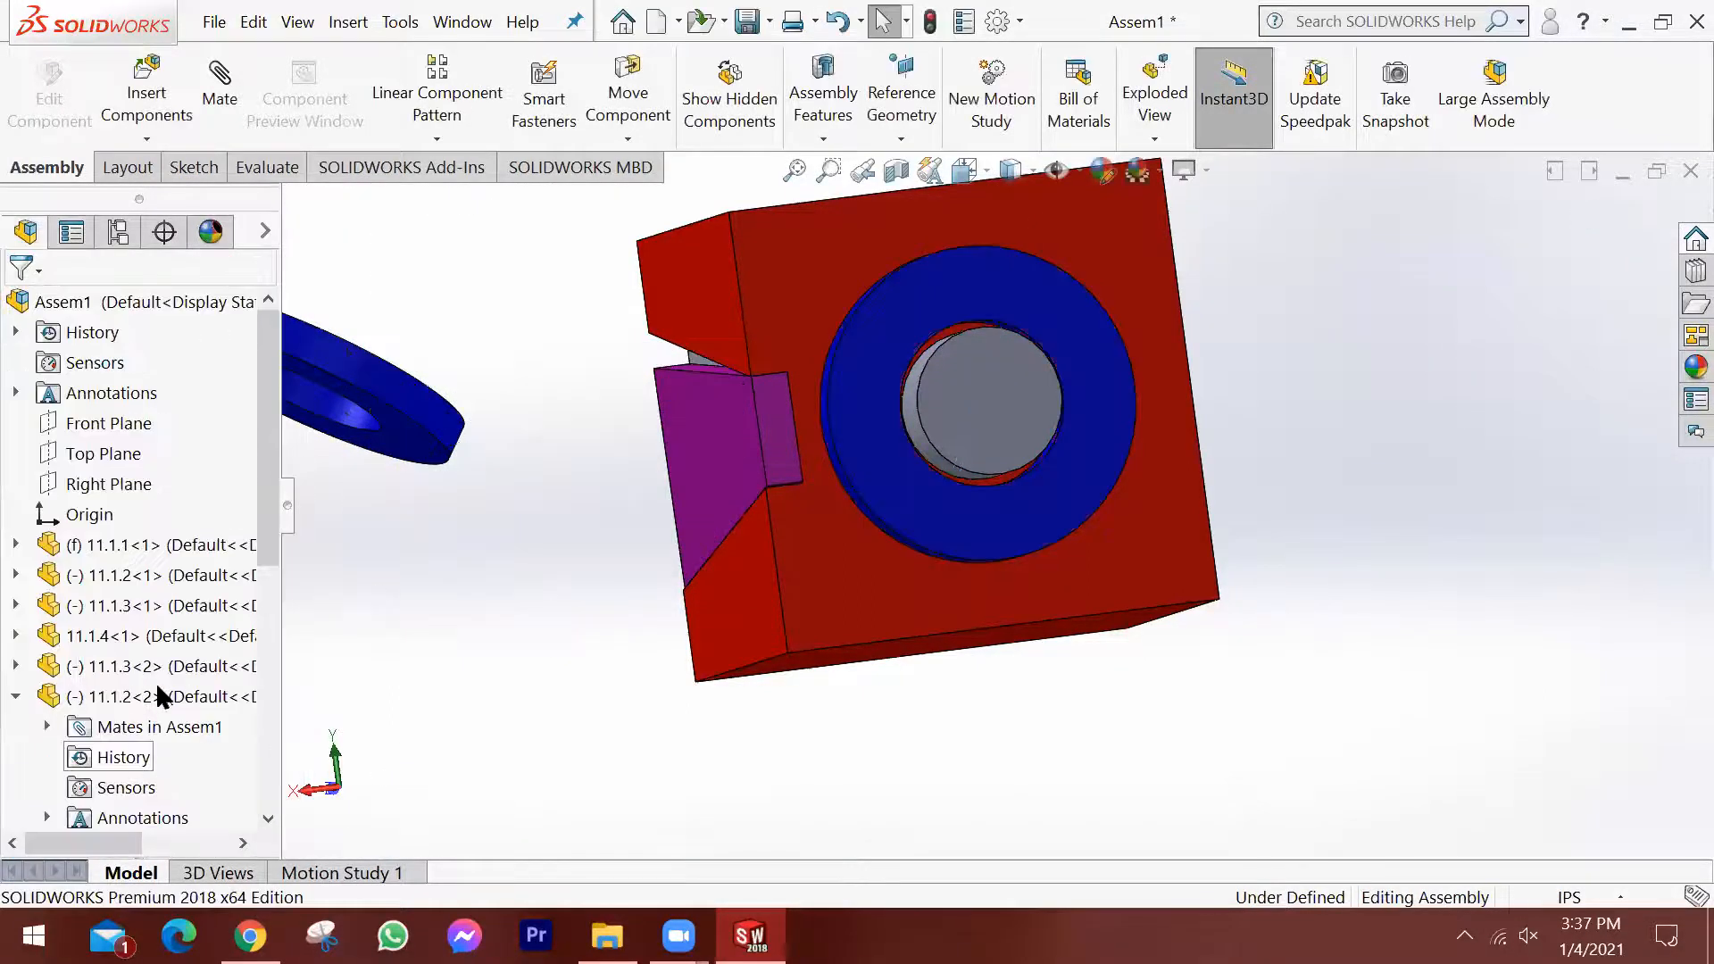
Highlight the Front Plane of the second 11.1.2 ring and drag the ring to check its remaining rotation about the boss.
{"action": "scroll", "coordinate": [108, 625], "scroll_direction": "down", "scroll_amount": 3}
{"action": "left_click", "coordinate": [96, 603]}
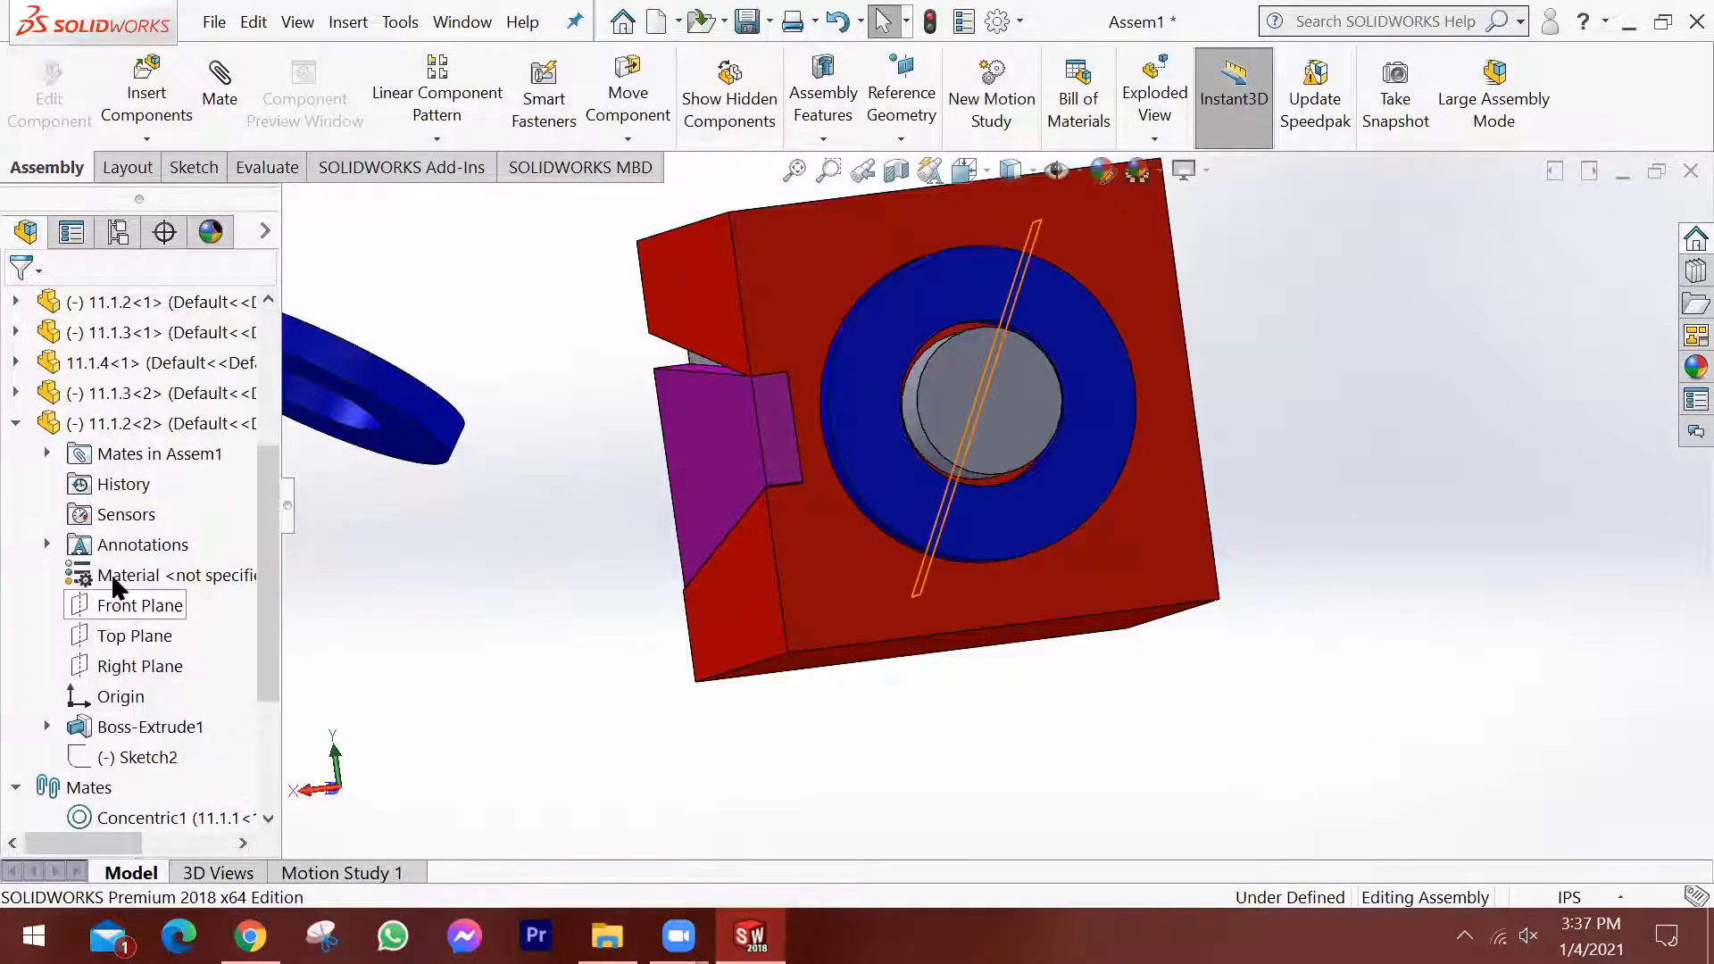
{"action": "left_click", "coordinate": [159, 579]}
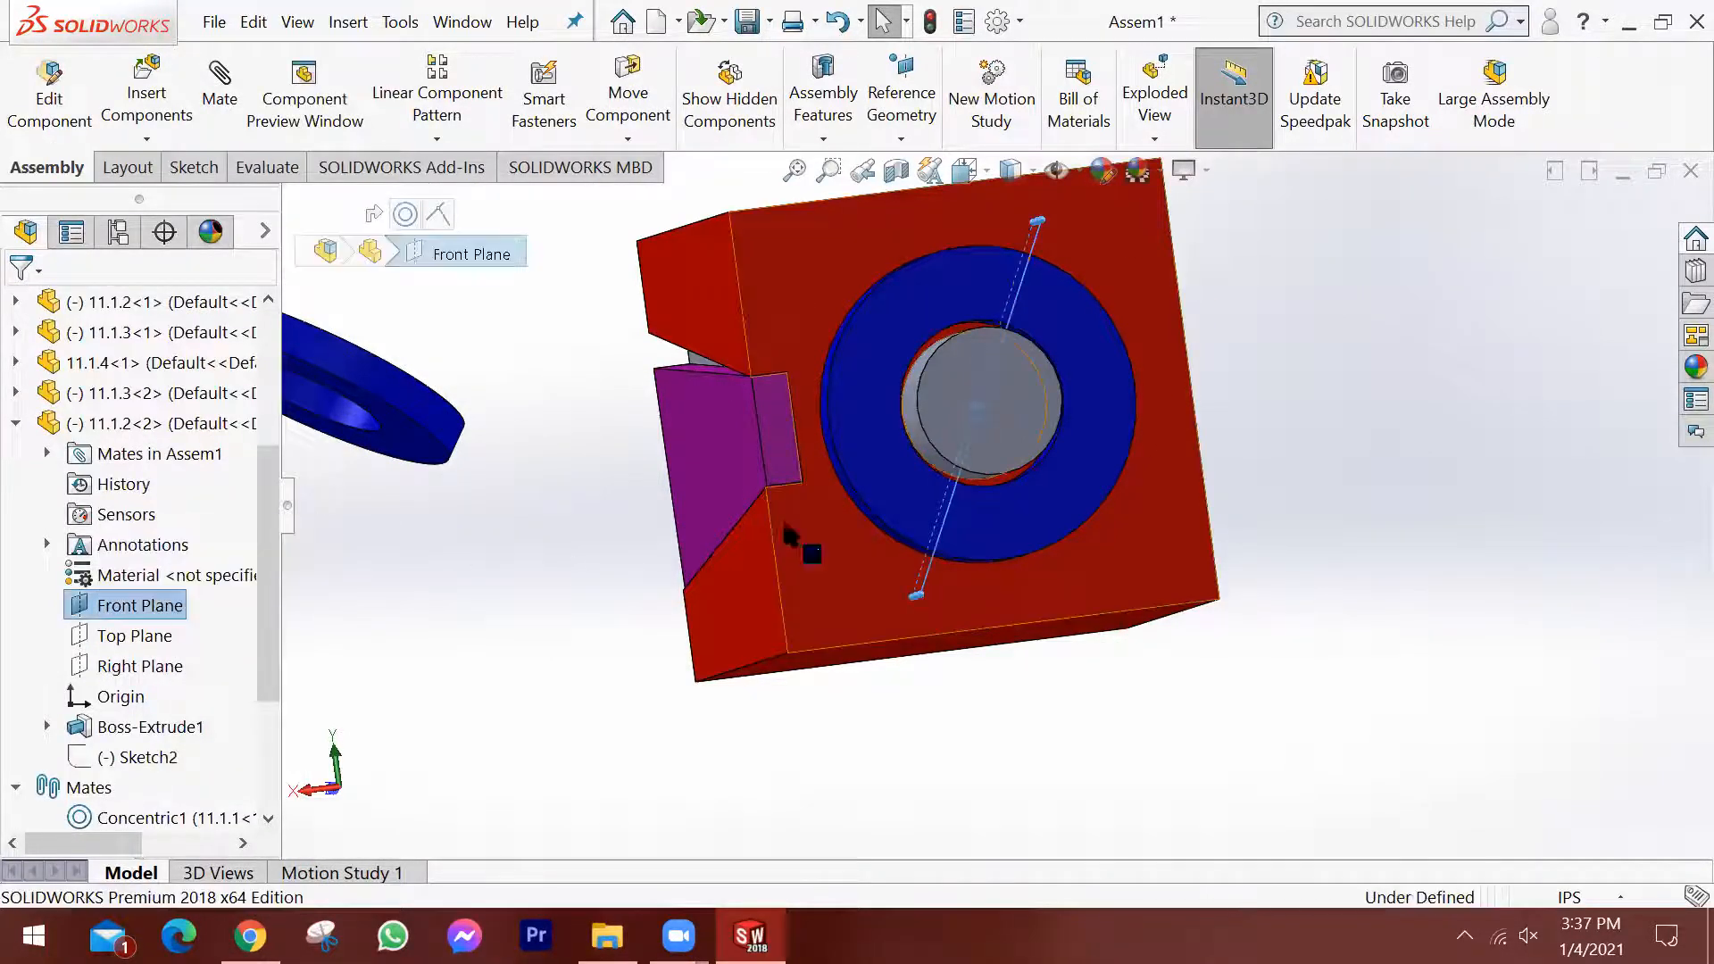
{"action": "middle_click_drag", "start_coordinate": [1102, 445], "coordinate": [1086, 452]}
{"action": "scroll", "coordinate": [1085, 451], "scroll_direction": "up", "scroll_amount": 2}
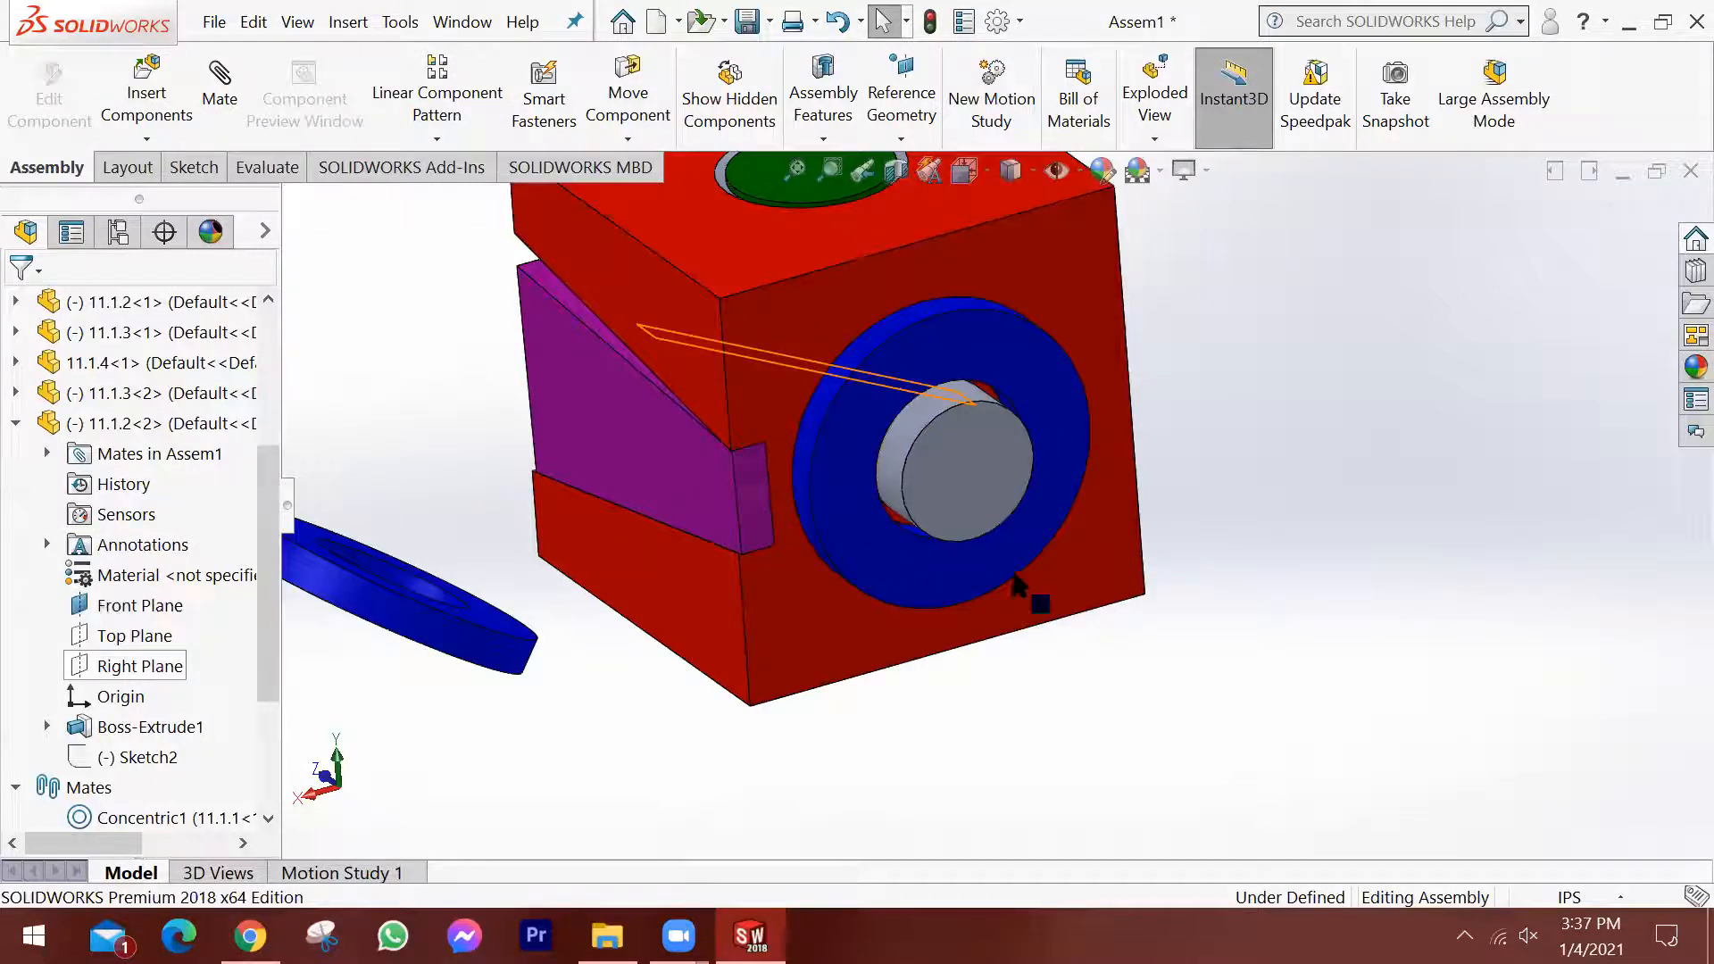
{"action": "left_click", "coordinate": [859, 553]}
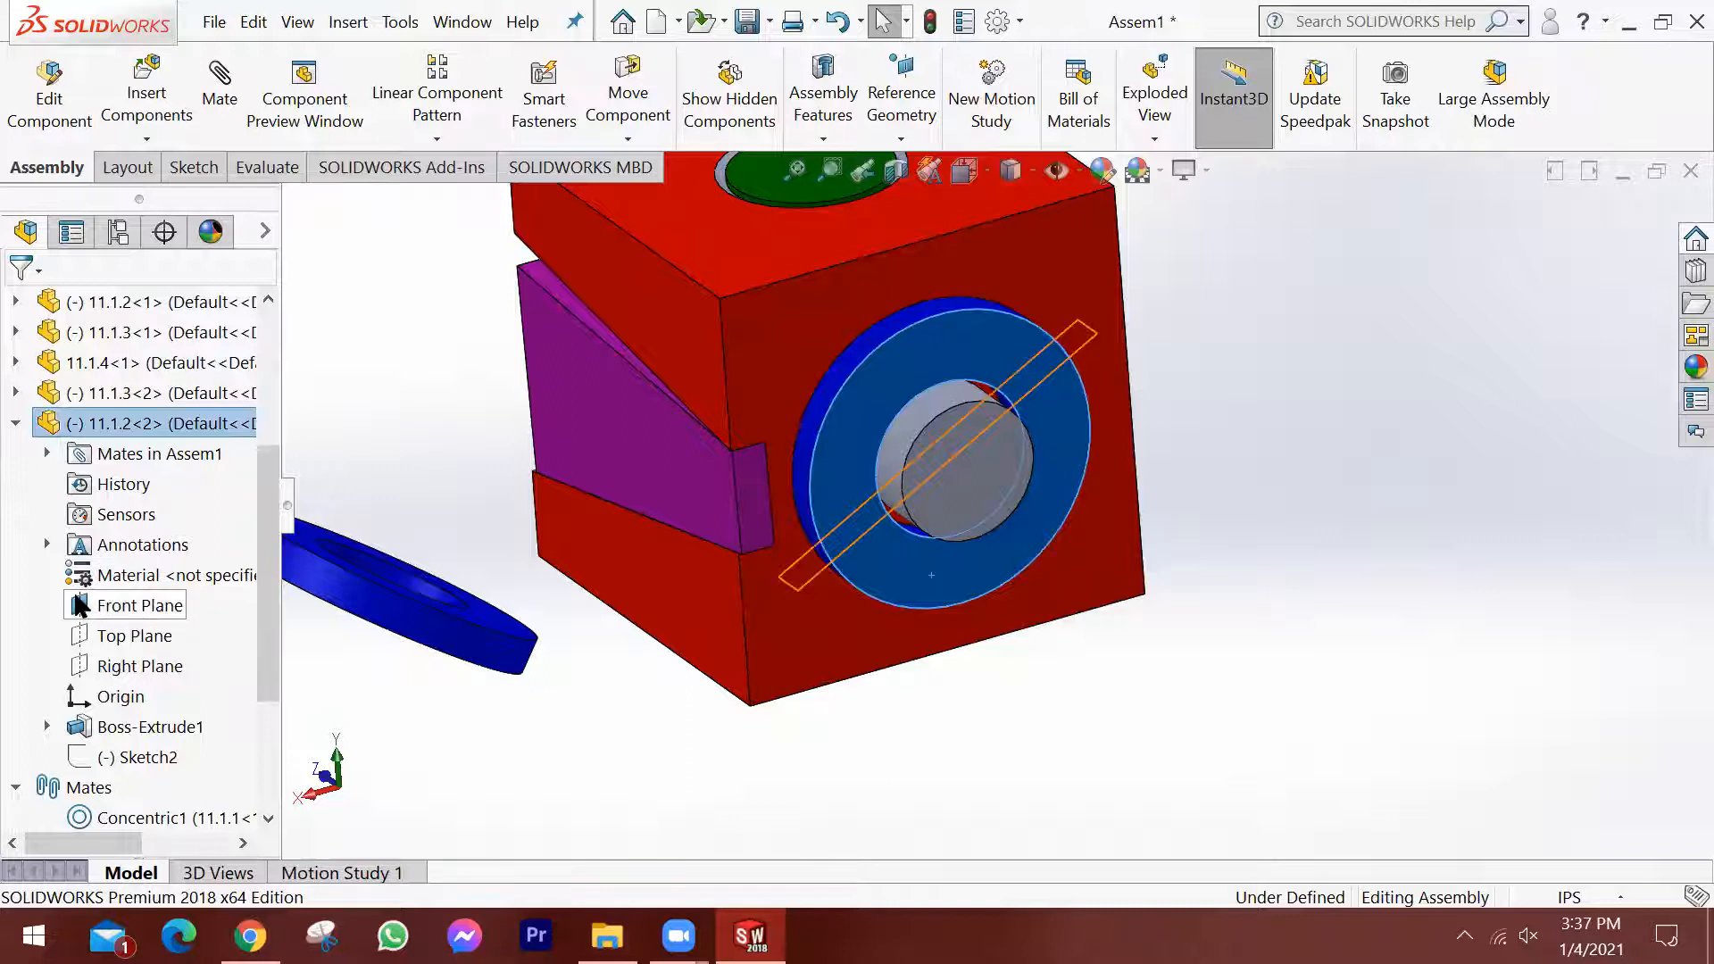
{"action": "left_click_drag", "start_coordinate": [81, 607], "coordinate": [916, 427]}
{"action": "scroll", "coordinate": [916, 427], "scroll_direction": "up", "scroll_amount": 3}
{"action": "left_click_drag", "start_coordinate": [81, 612], "coordinate": [880, 415]}
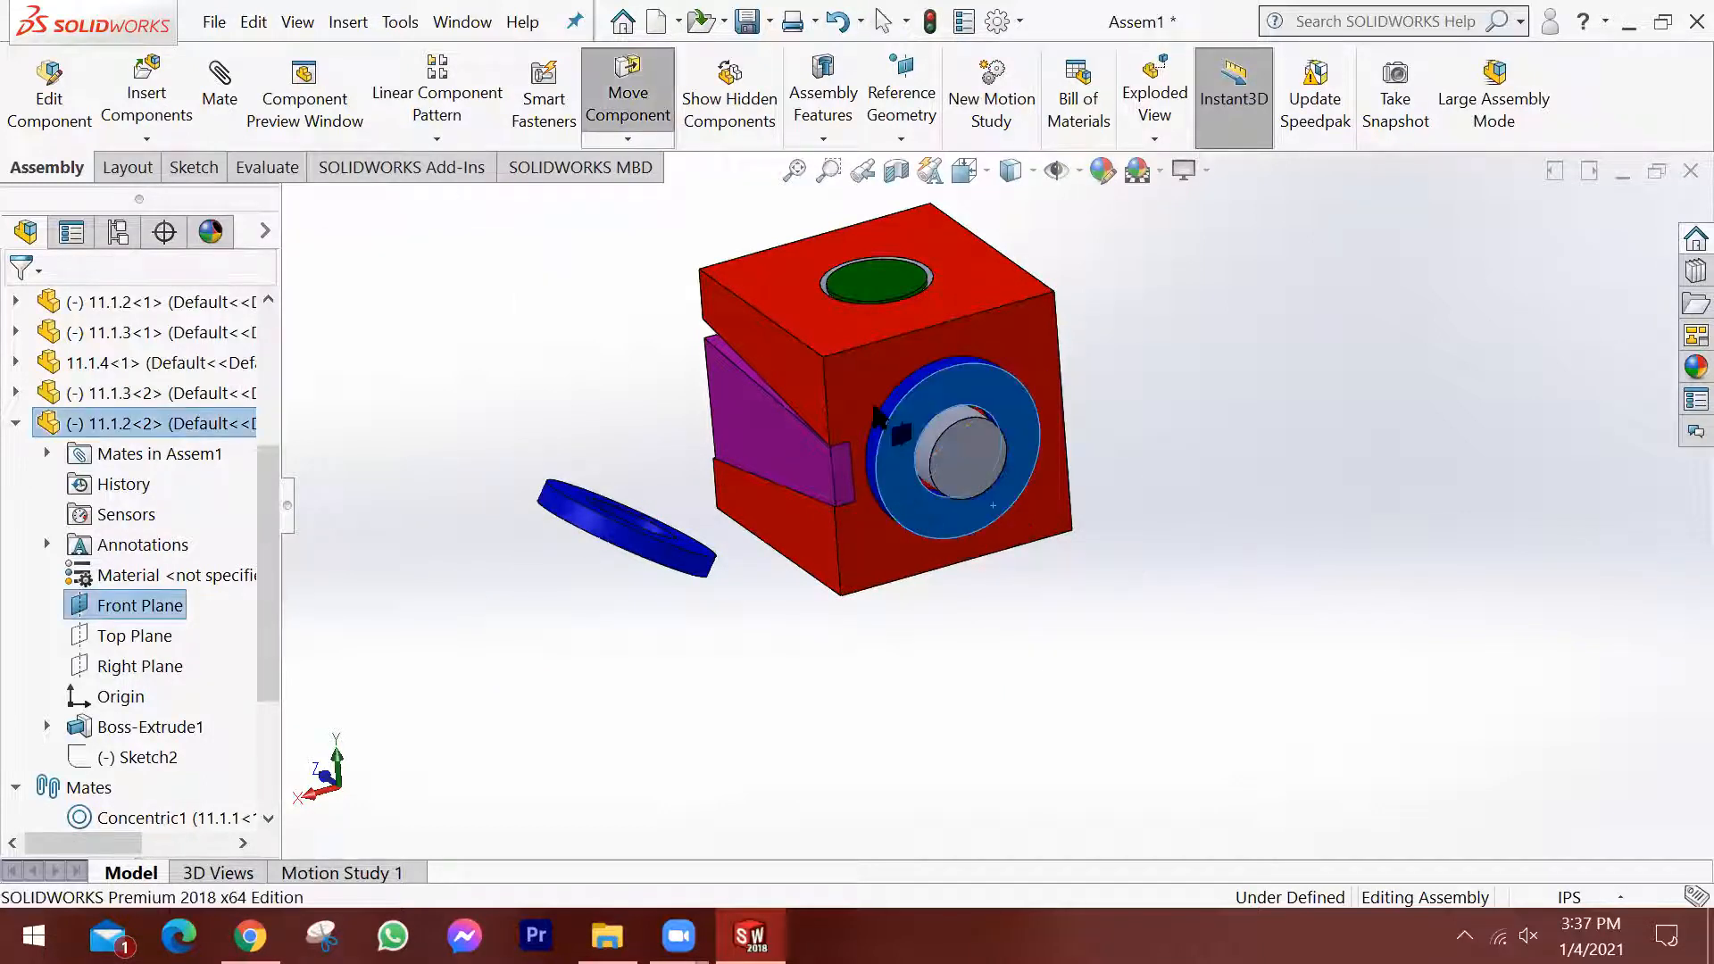
{"action": "left_click", "coordinate": [79, 612]}
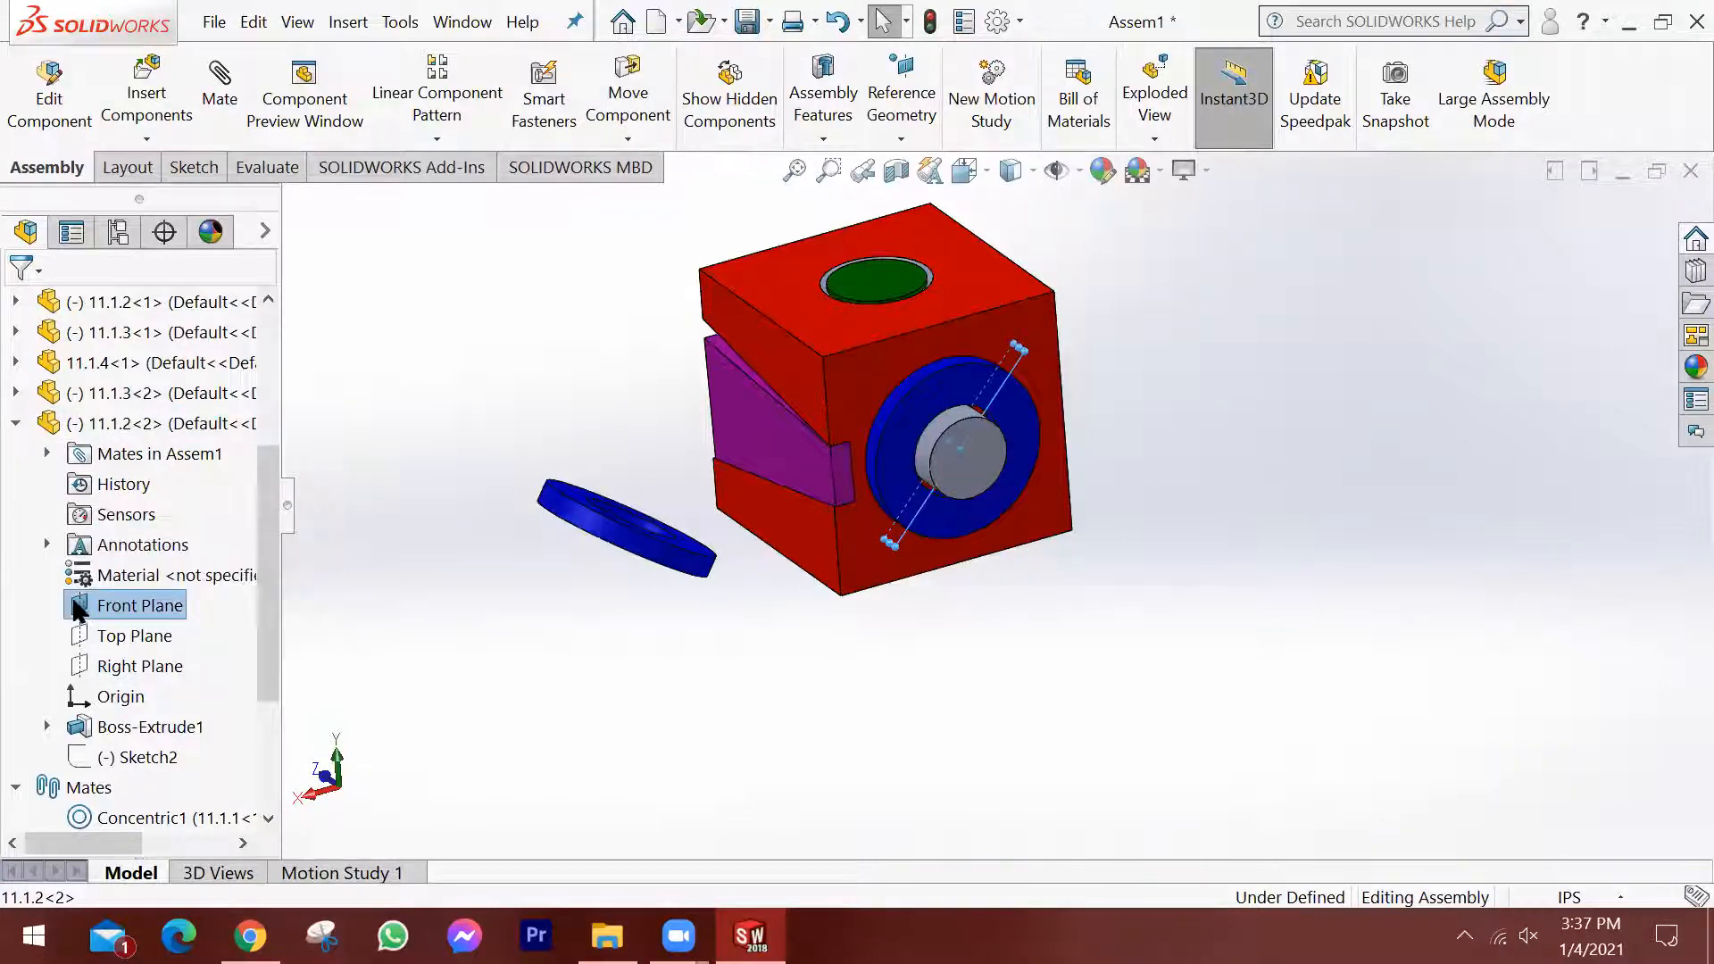
{"action": "key", "text": "Escape"}
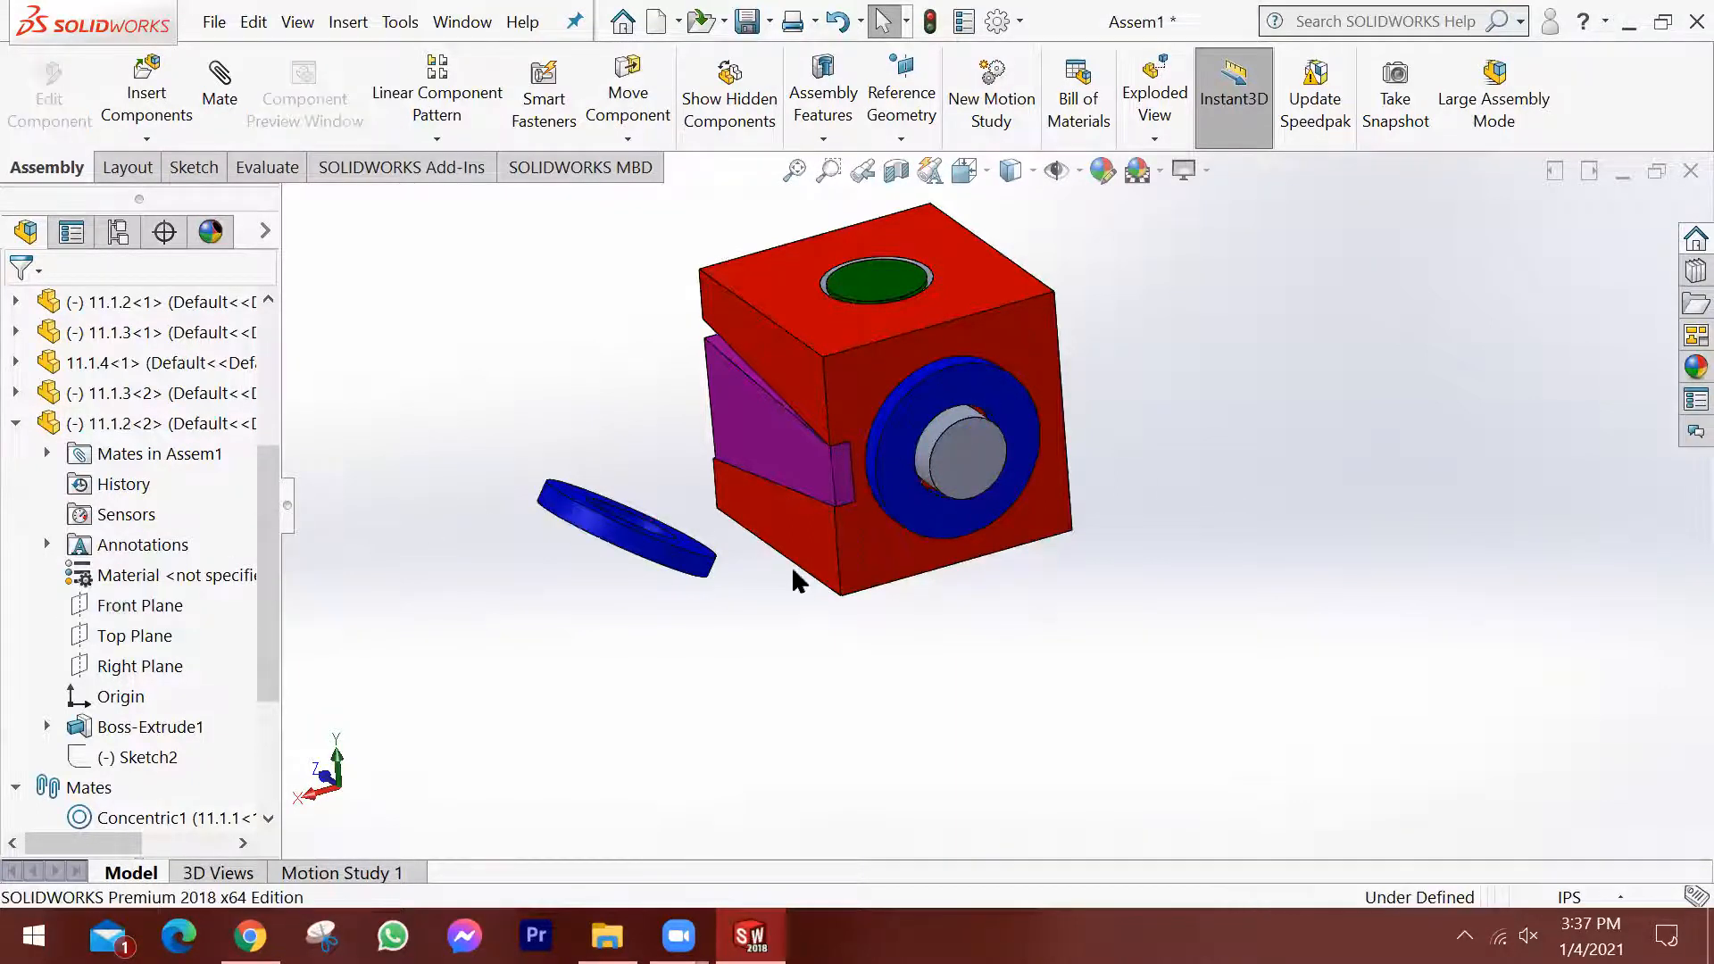
Collapse the ring's feature list, test its rotation around the boss again, and dismiss the unsaved document notification.
{"action": "scroll", "coordinate": [932, 464], "scroll_direction": "up", "scroll_amount": 3}
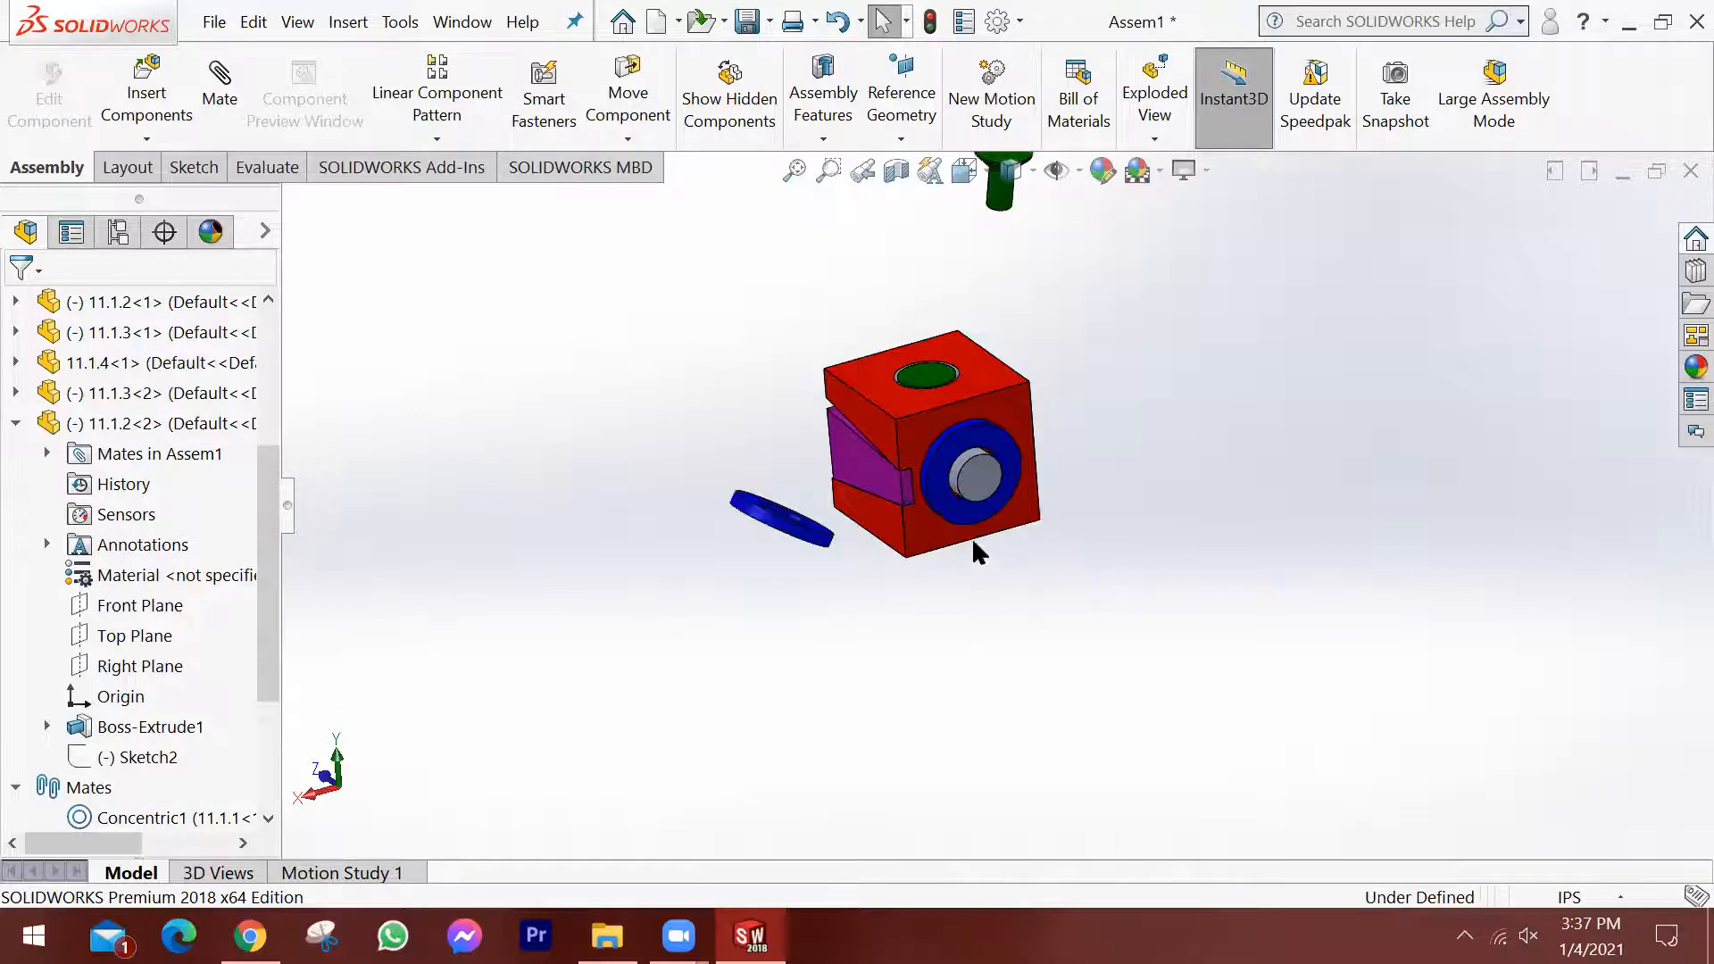
{"action": "scroll", "coordinate": [928, 670], "scroll_direction": "down", "scroll_amount": 3}
{"action": "left_click", "coordinate": [15, 425]}
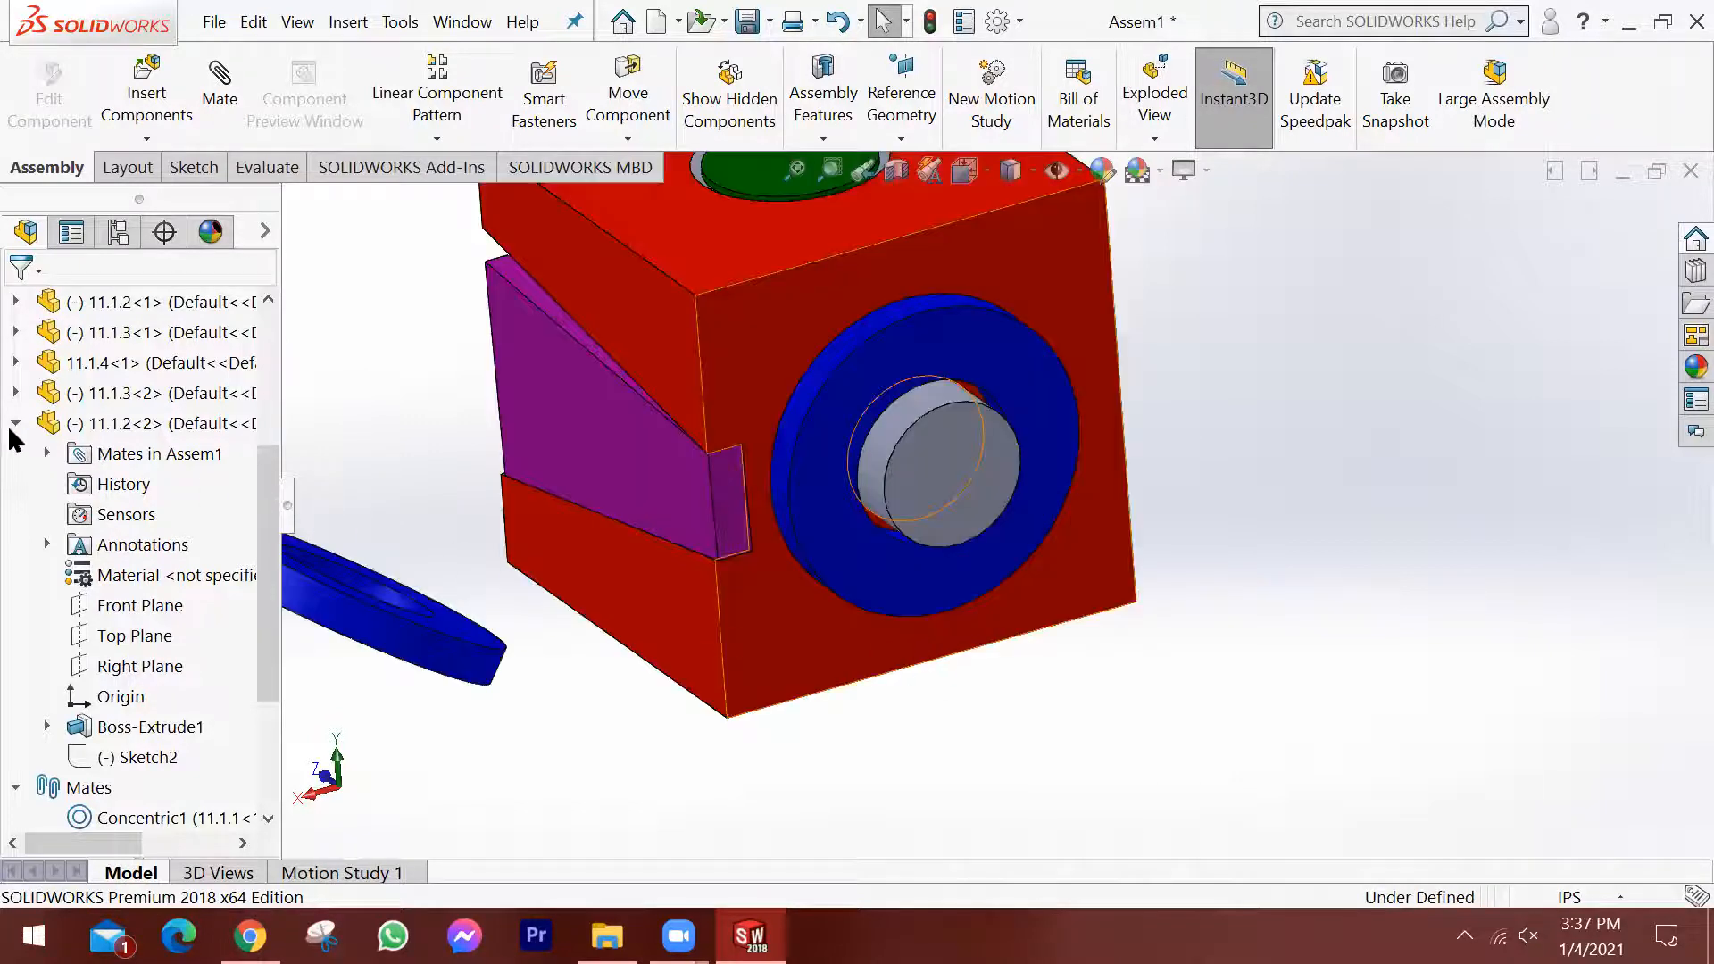
{"action": "scroll", "coordinate": [964, 389], "scroll_direction": "up", "scroll_amount": 1}
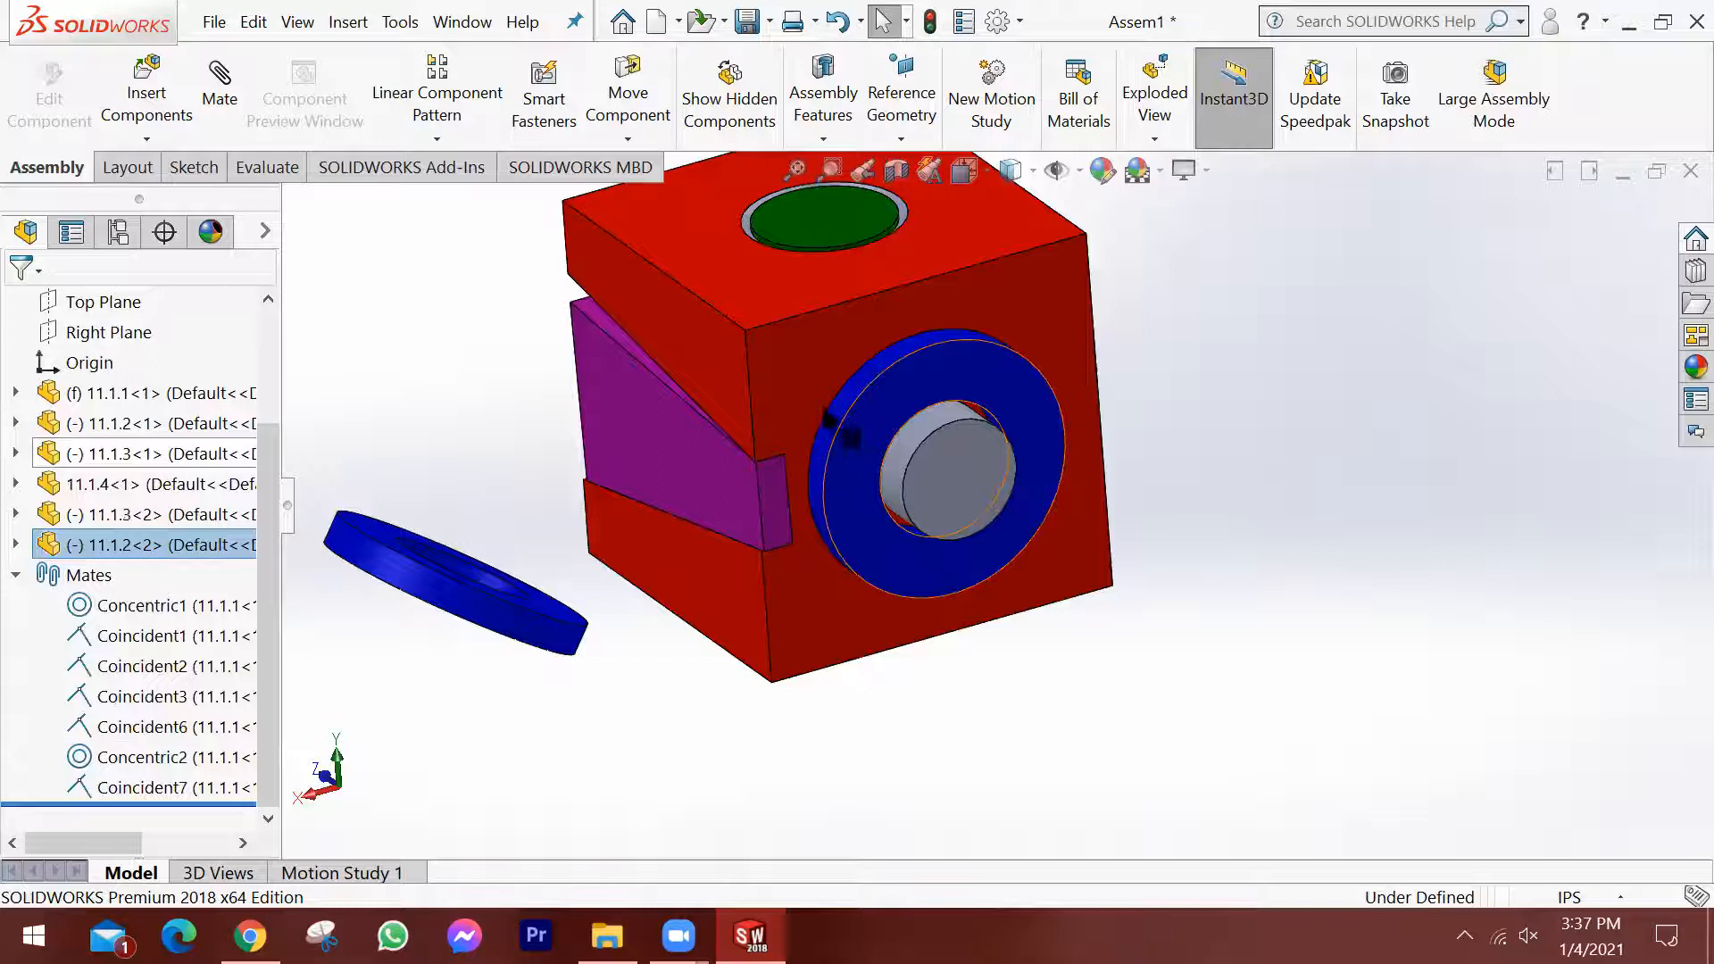
{"action": "left_click", "coordinate": [956, 491]}
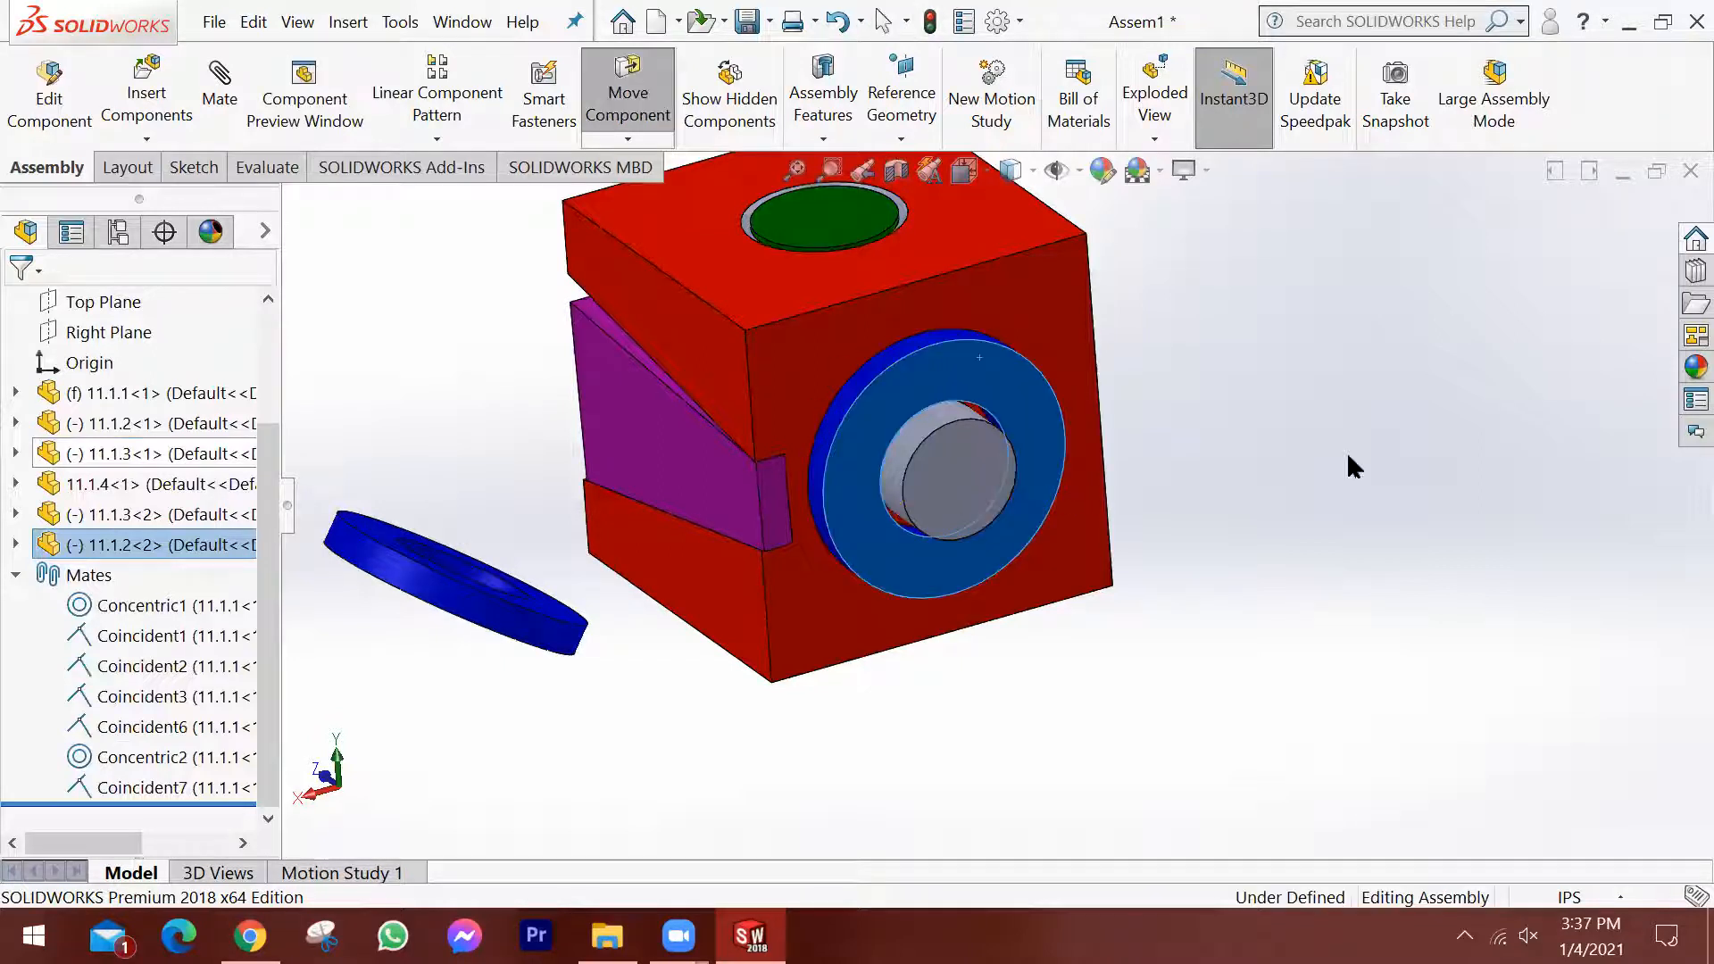
{"action": "key", "text": "Escape"}
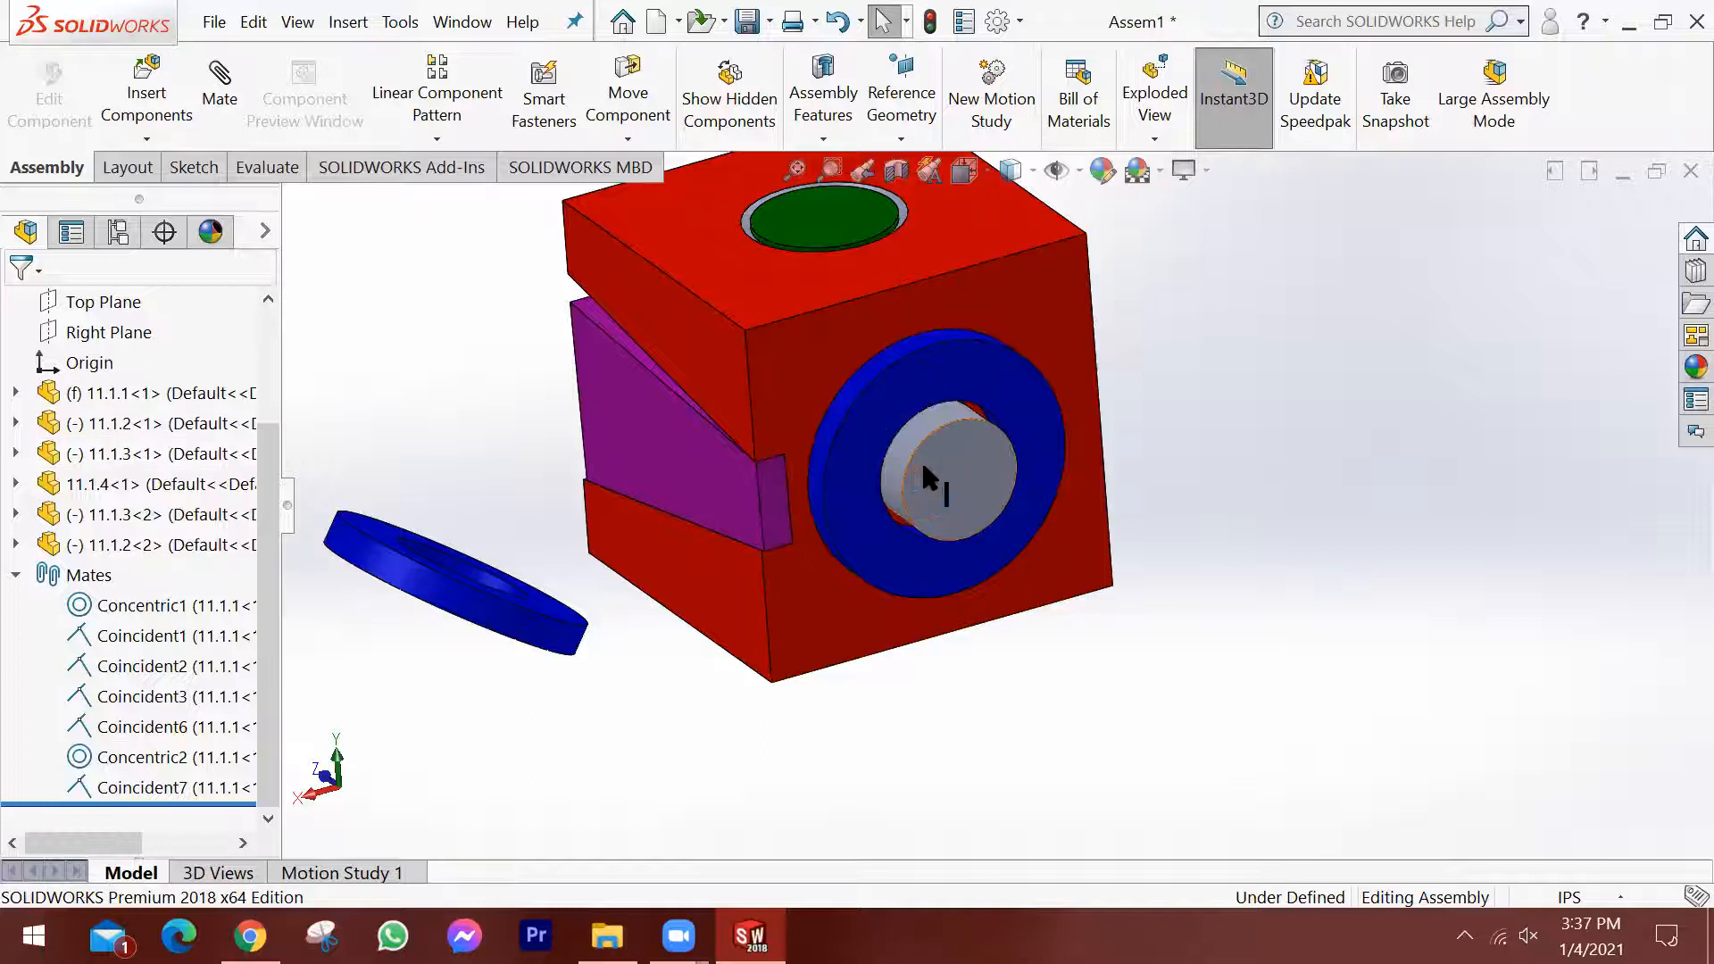
{"action": "scroll", "coordinate": [384, 420], "scroll_direction": "up", "scroll_amount": 1}
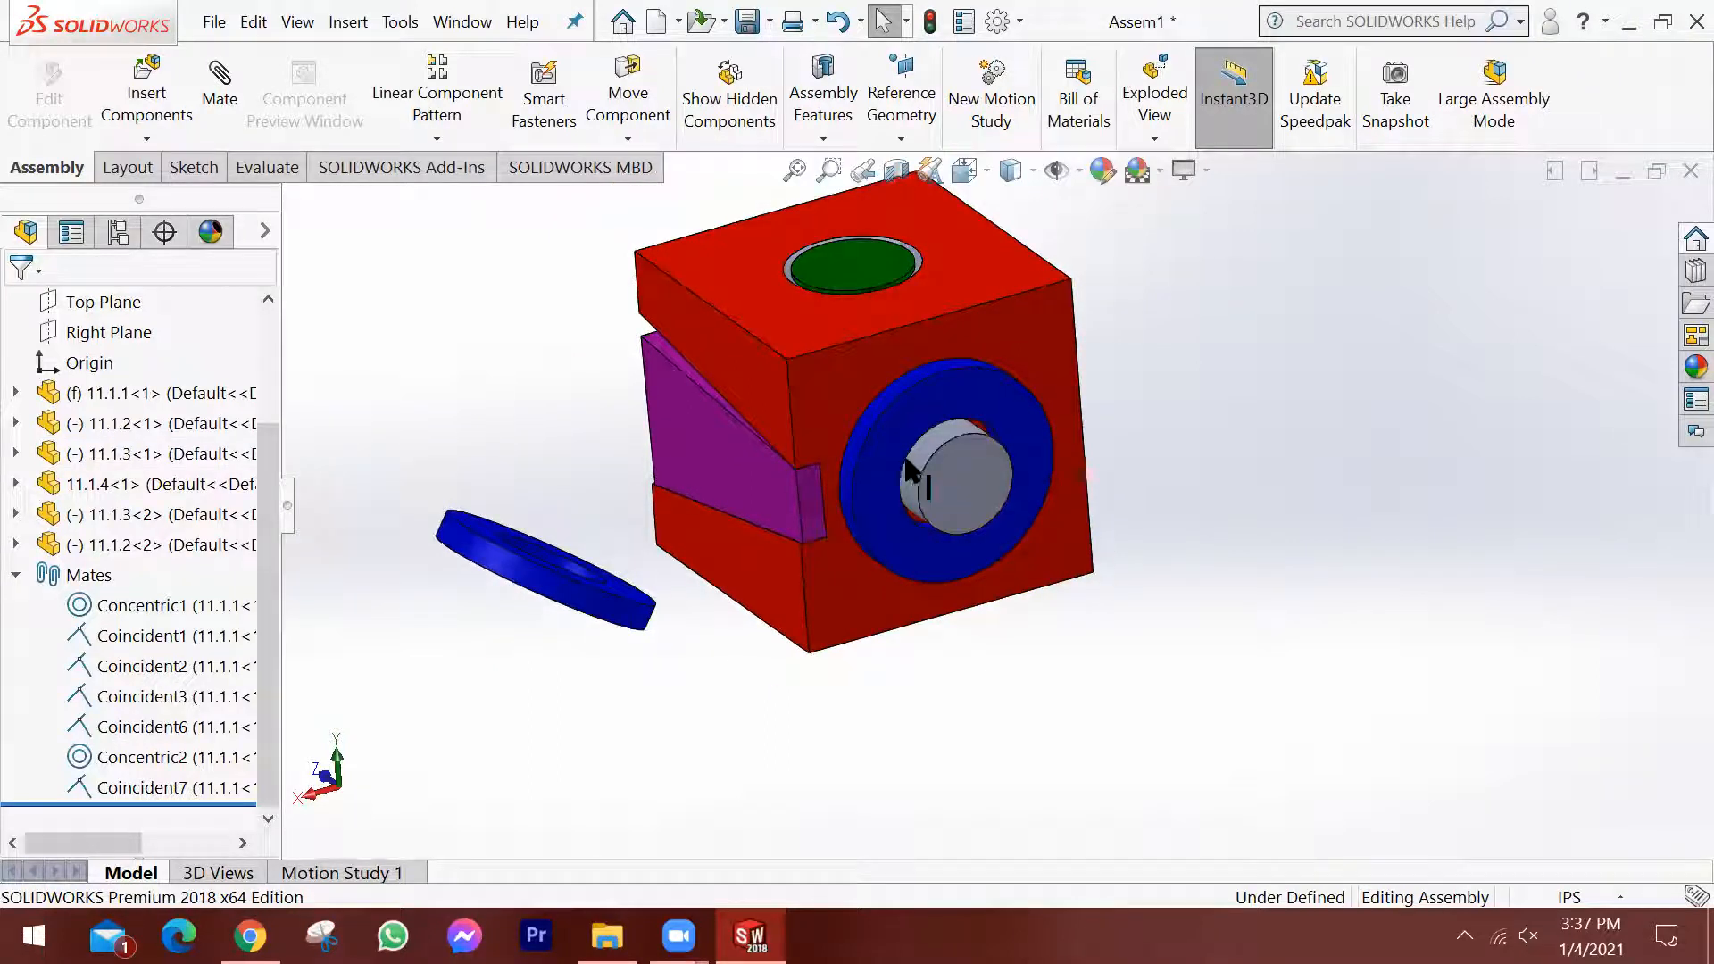
{"action": "left_click", "coordinate": [95, 553]}
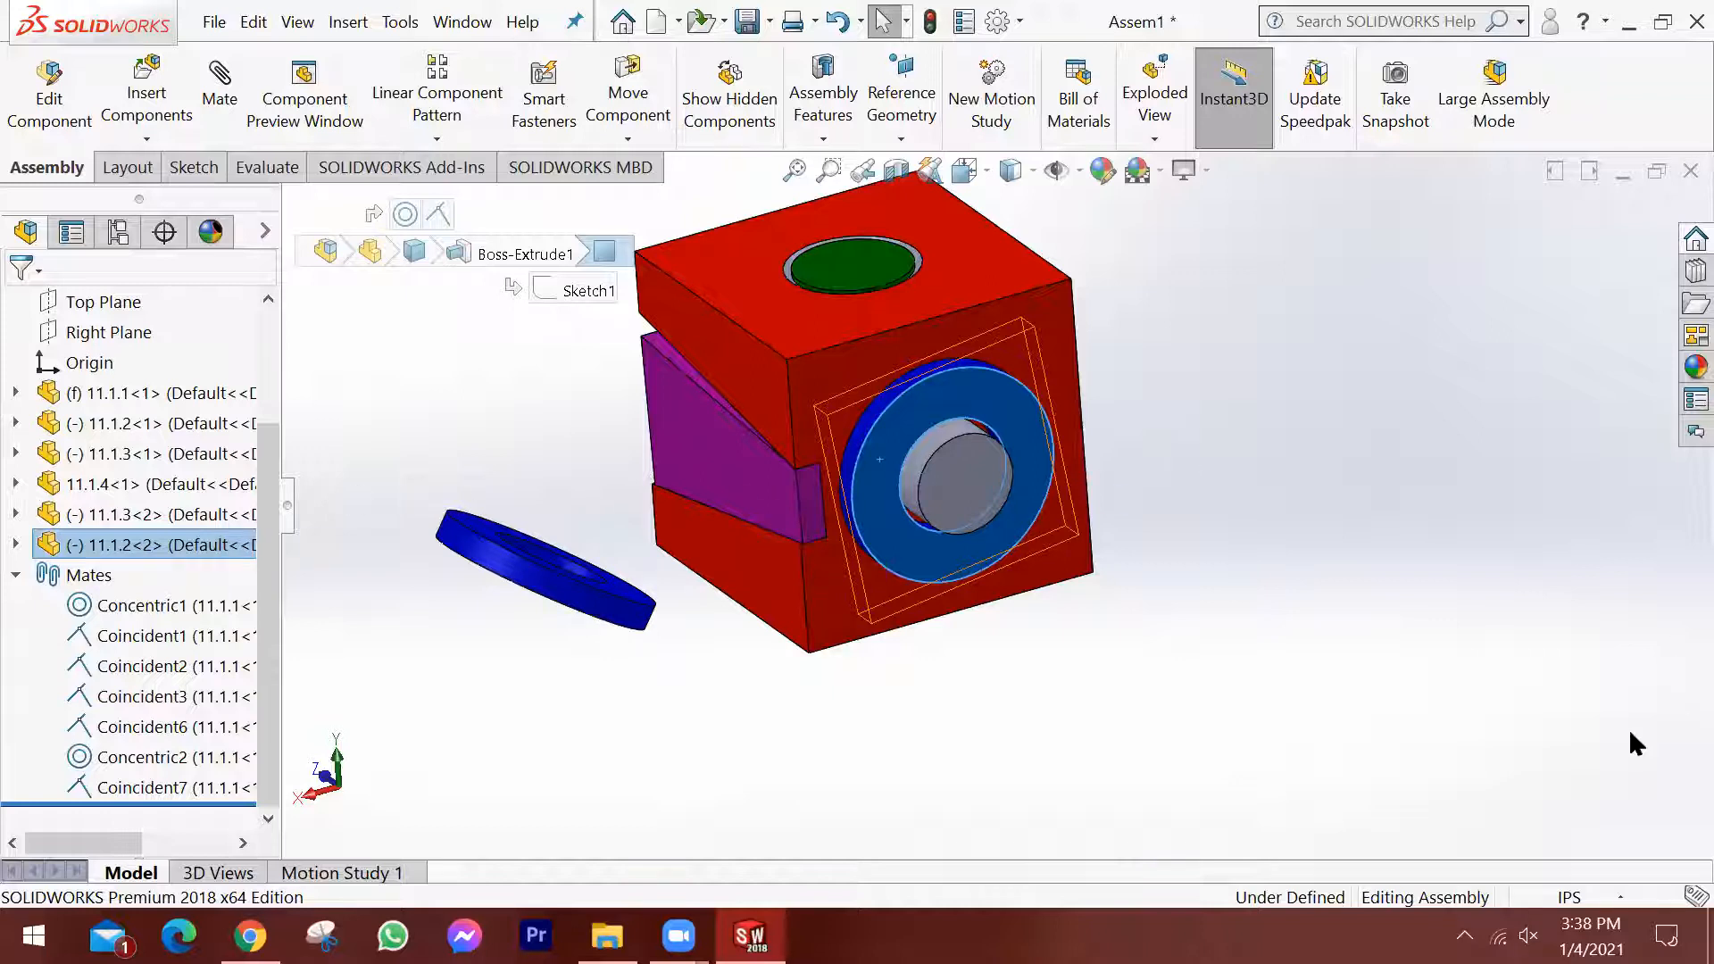
{"action": "left_click", "coordinate": [1672, 741]}
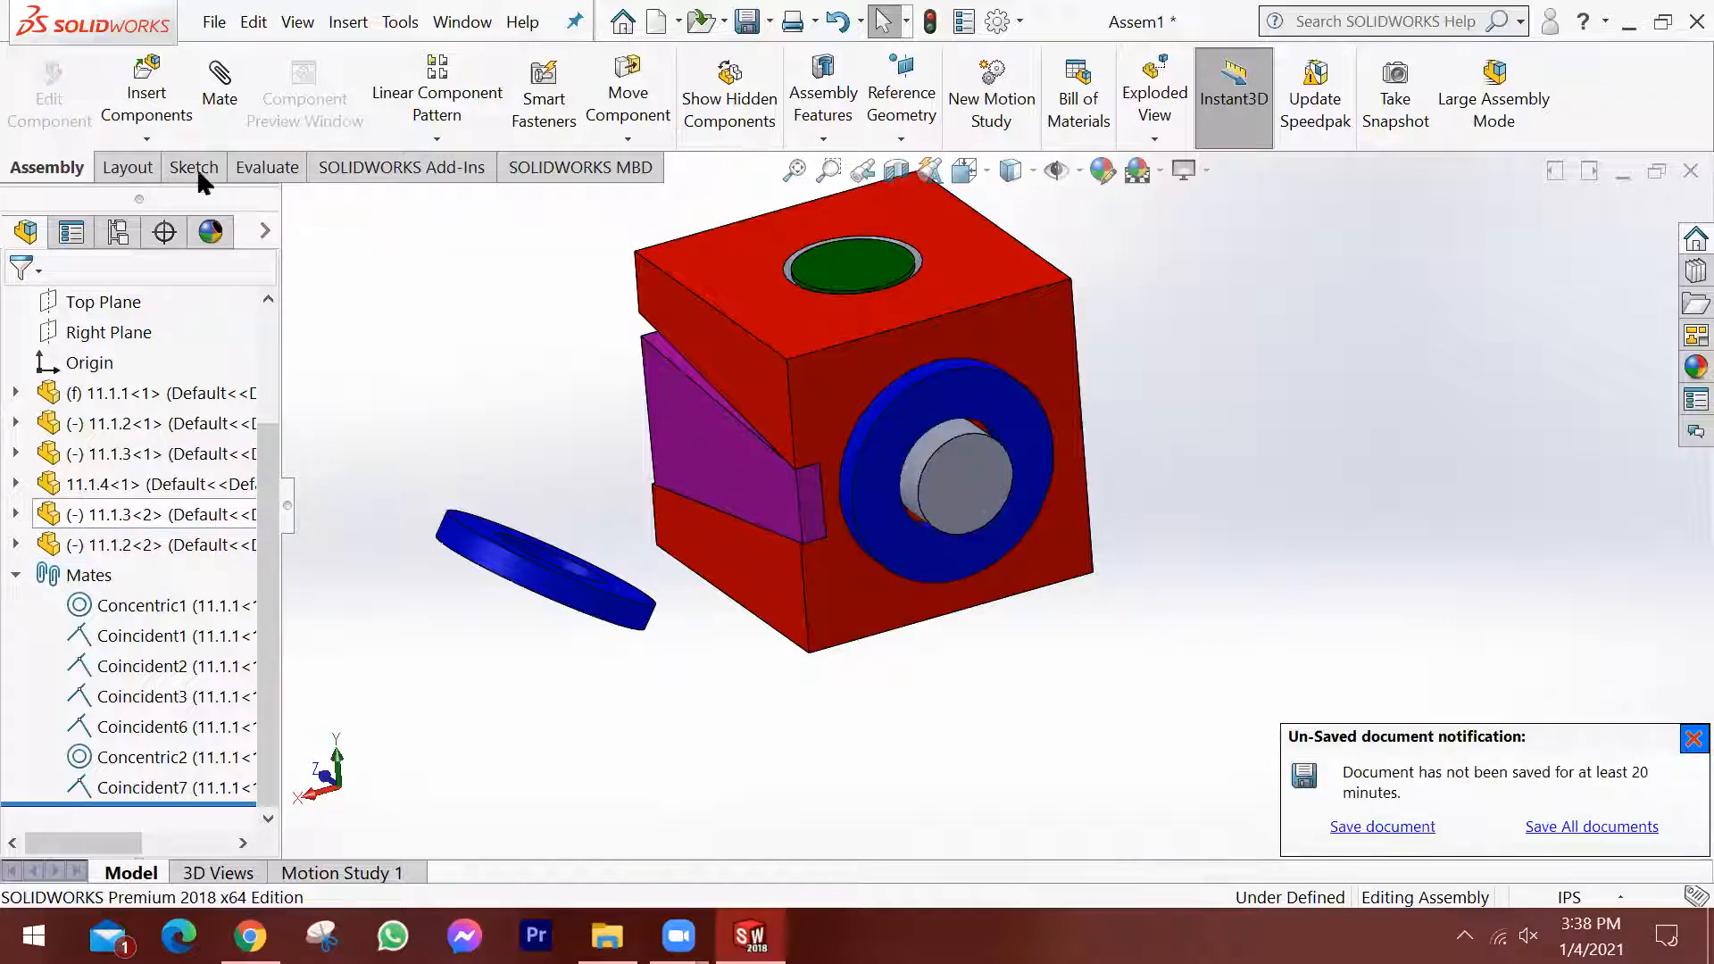
Add a parallel mate between the second 11.1.2 ring's Front Plane and the assembly's Right Plane.
{"action": "left_click", "coordinate": [223, 94]}
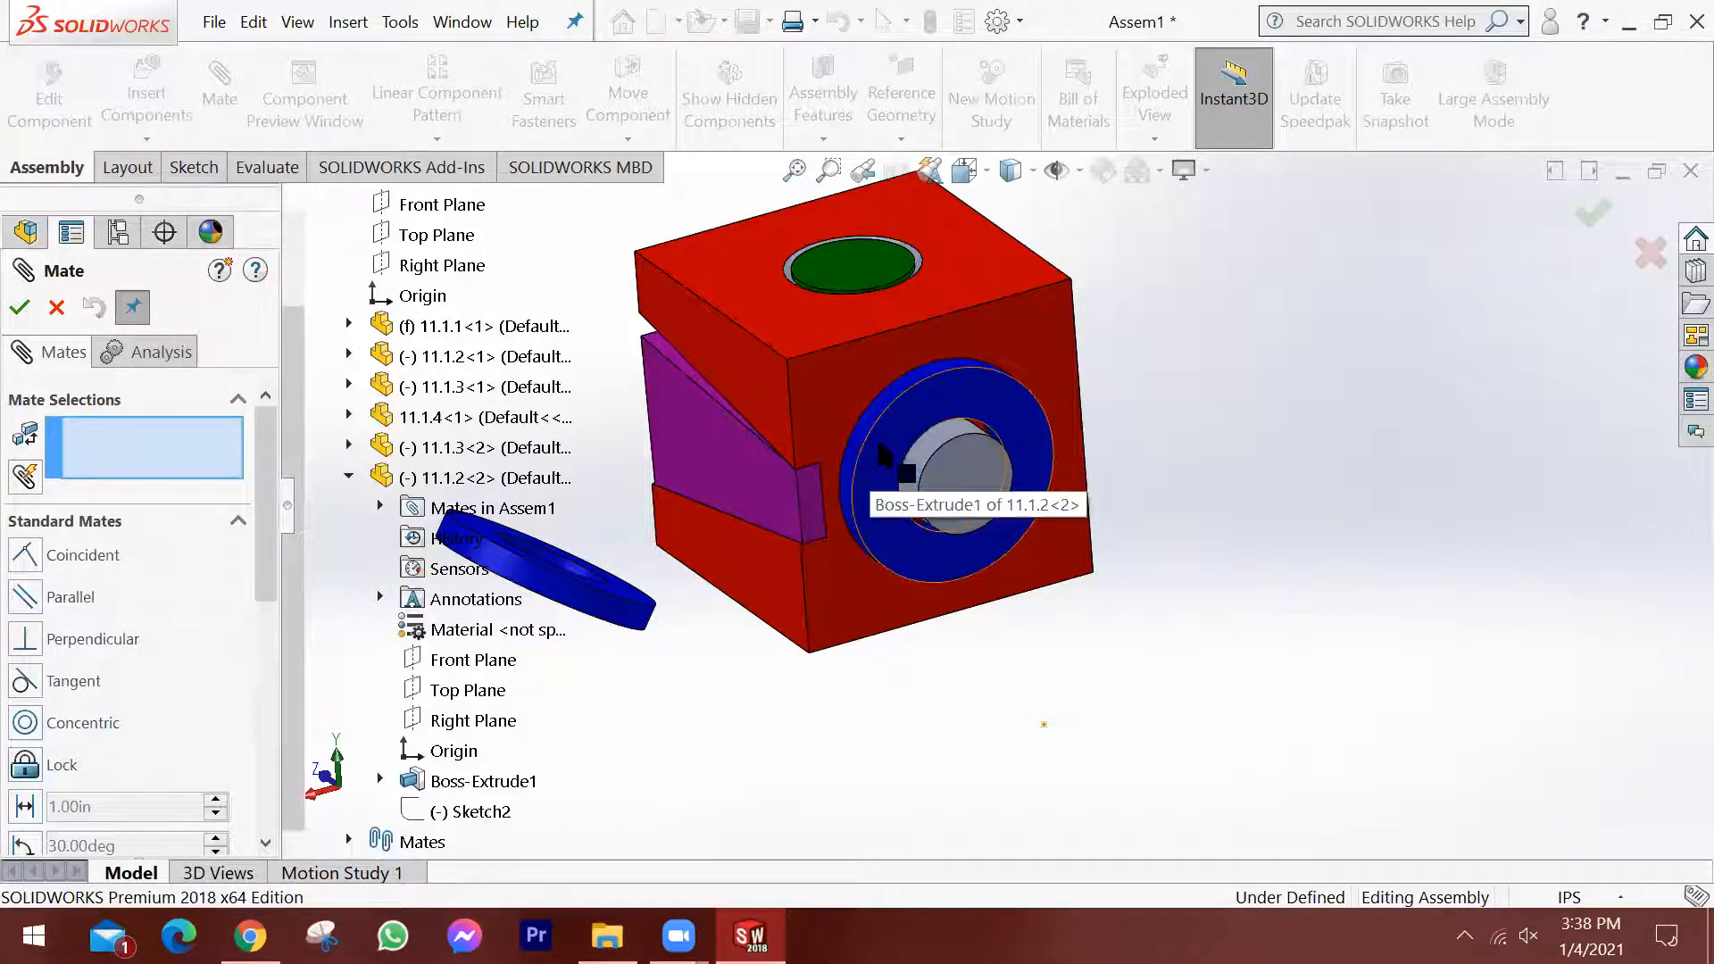
{"action": "left_click", "coordinate": [471, 662]}
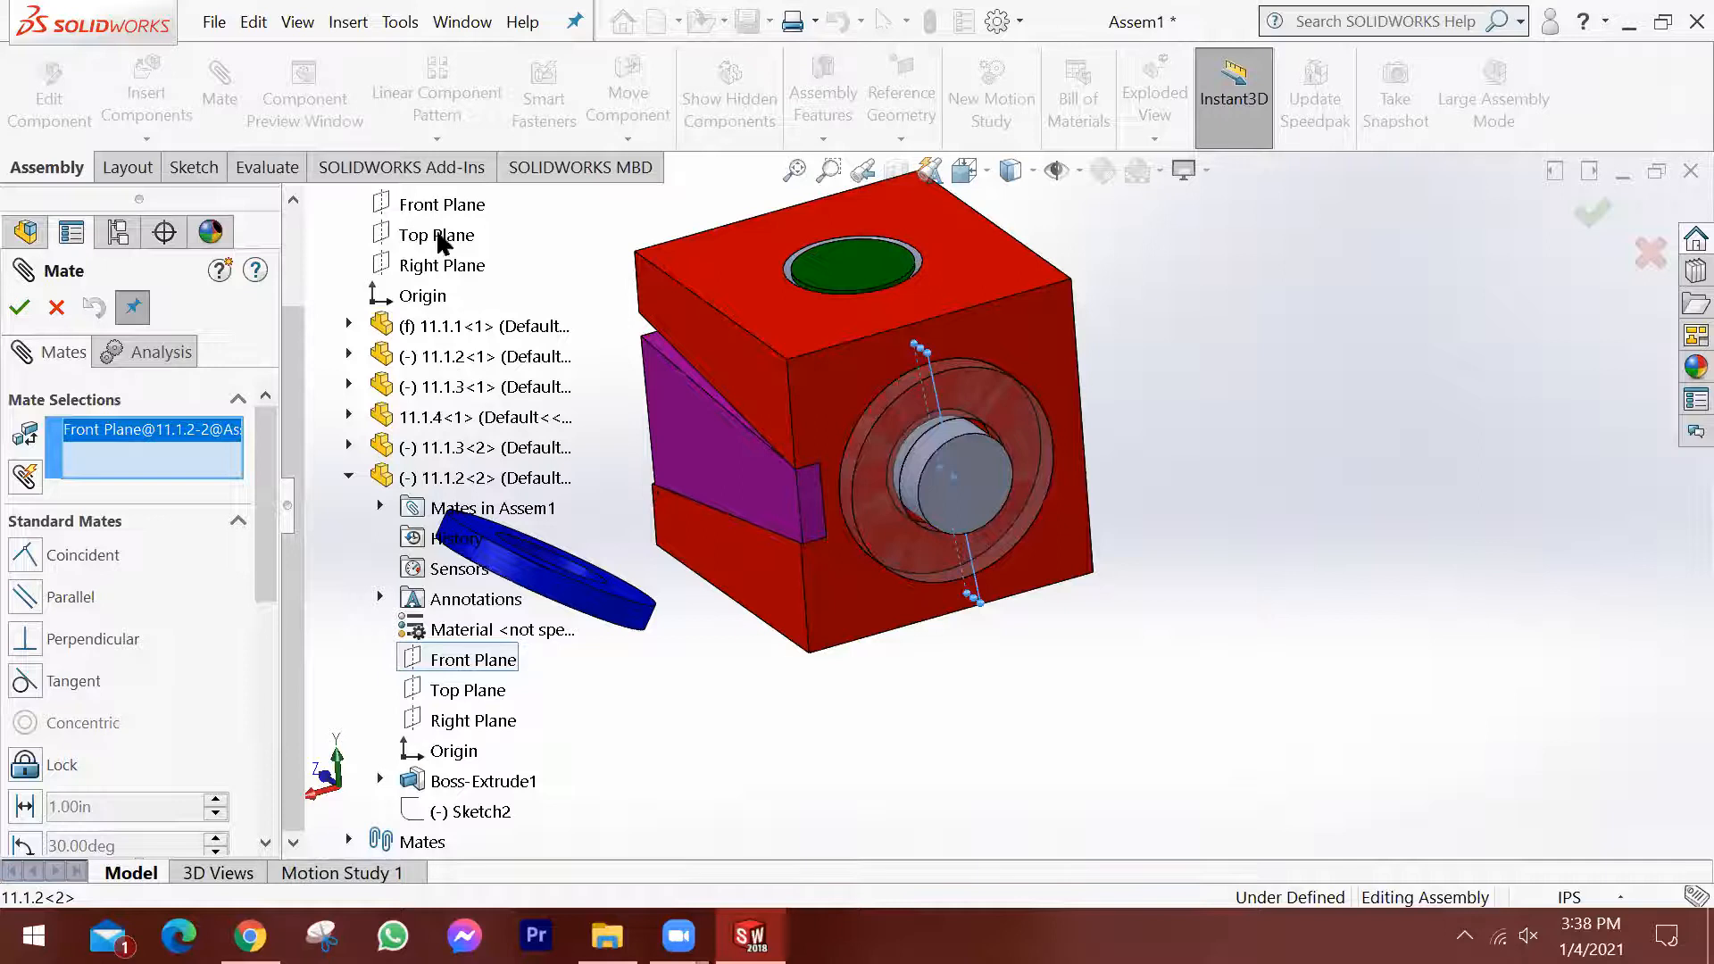
{"action": "scroll", "coordinate": [428, 374], "scroll_direction": "up", "scroll_amount": 2}
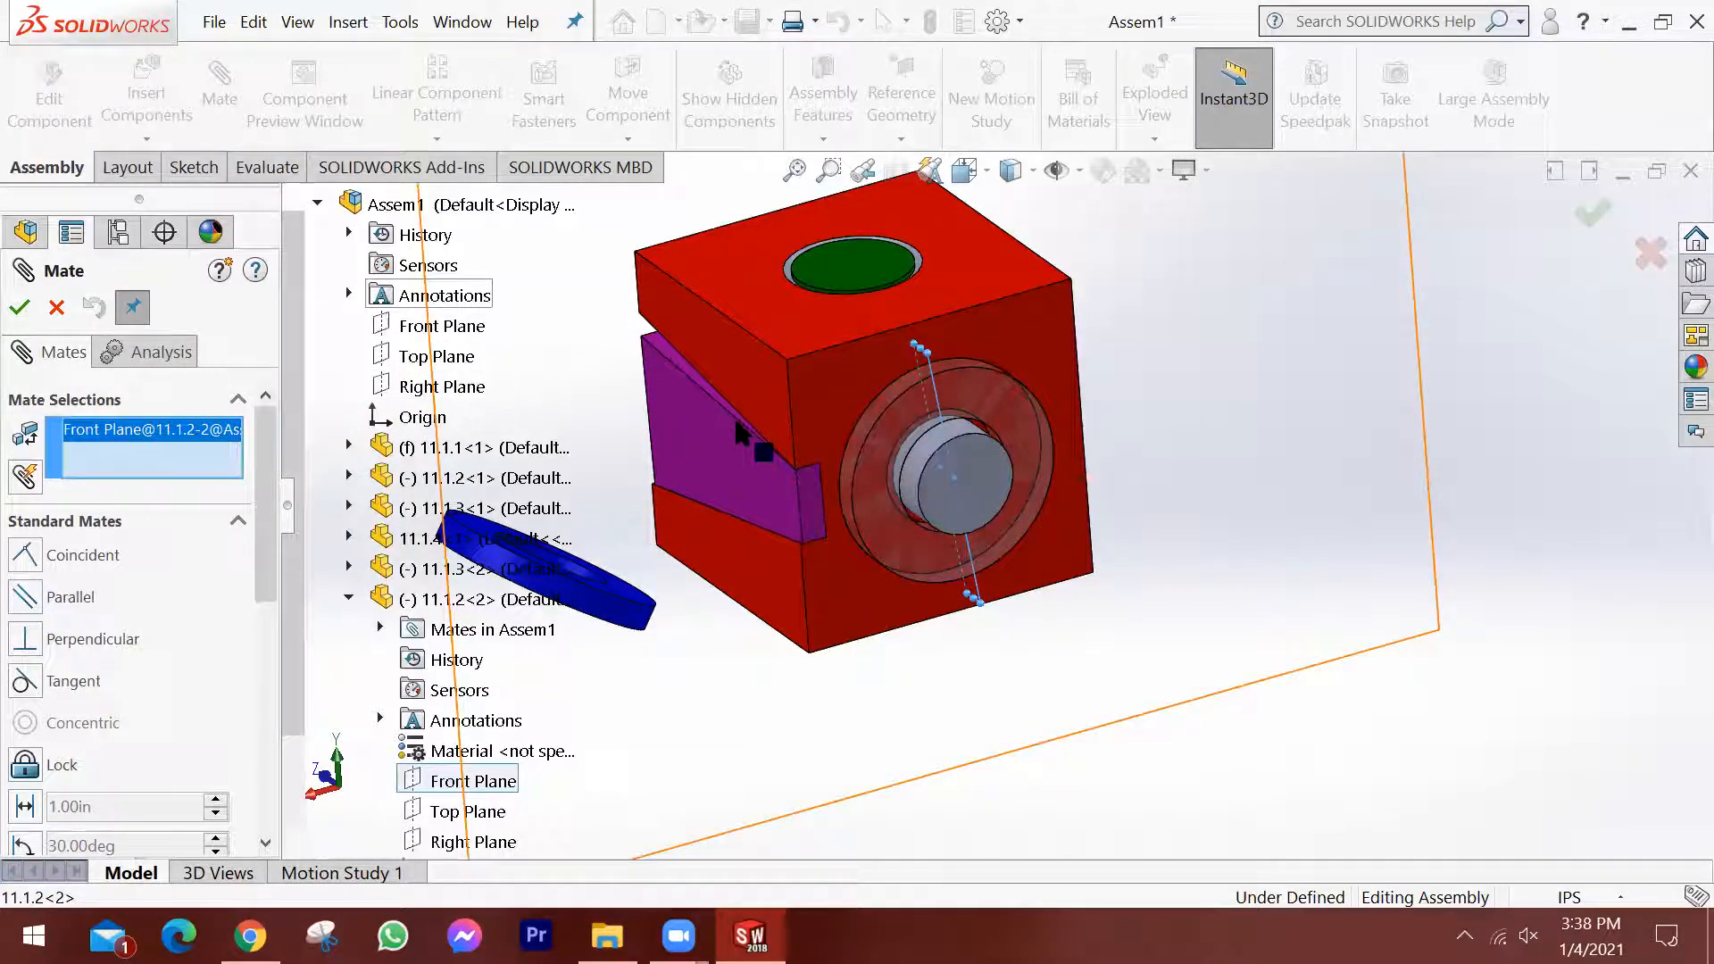
{"action": "scroll", "coordinate": [892, 465], "scroll_direction": "up", "scroll_amount": 3}
{"action": "middle_click_drag", "start_coordinate": [866, 493], "coordinate": [897, 520]}
{"action": "scroll", "coordinate": [884, 518], "scroll_direction": "up", "scroll_amount": 3}
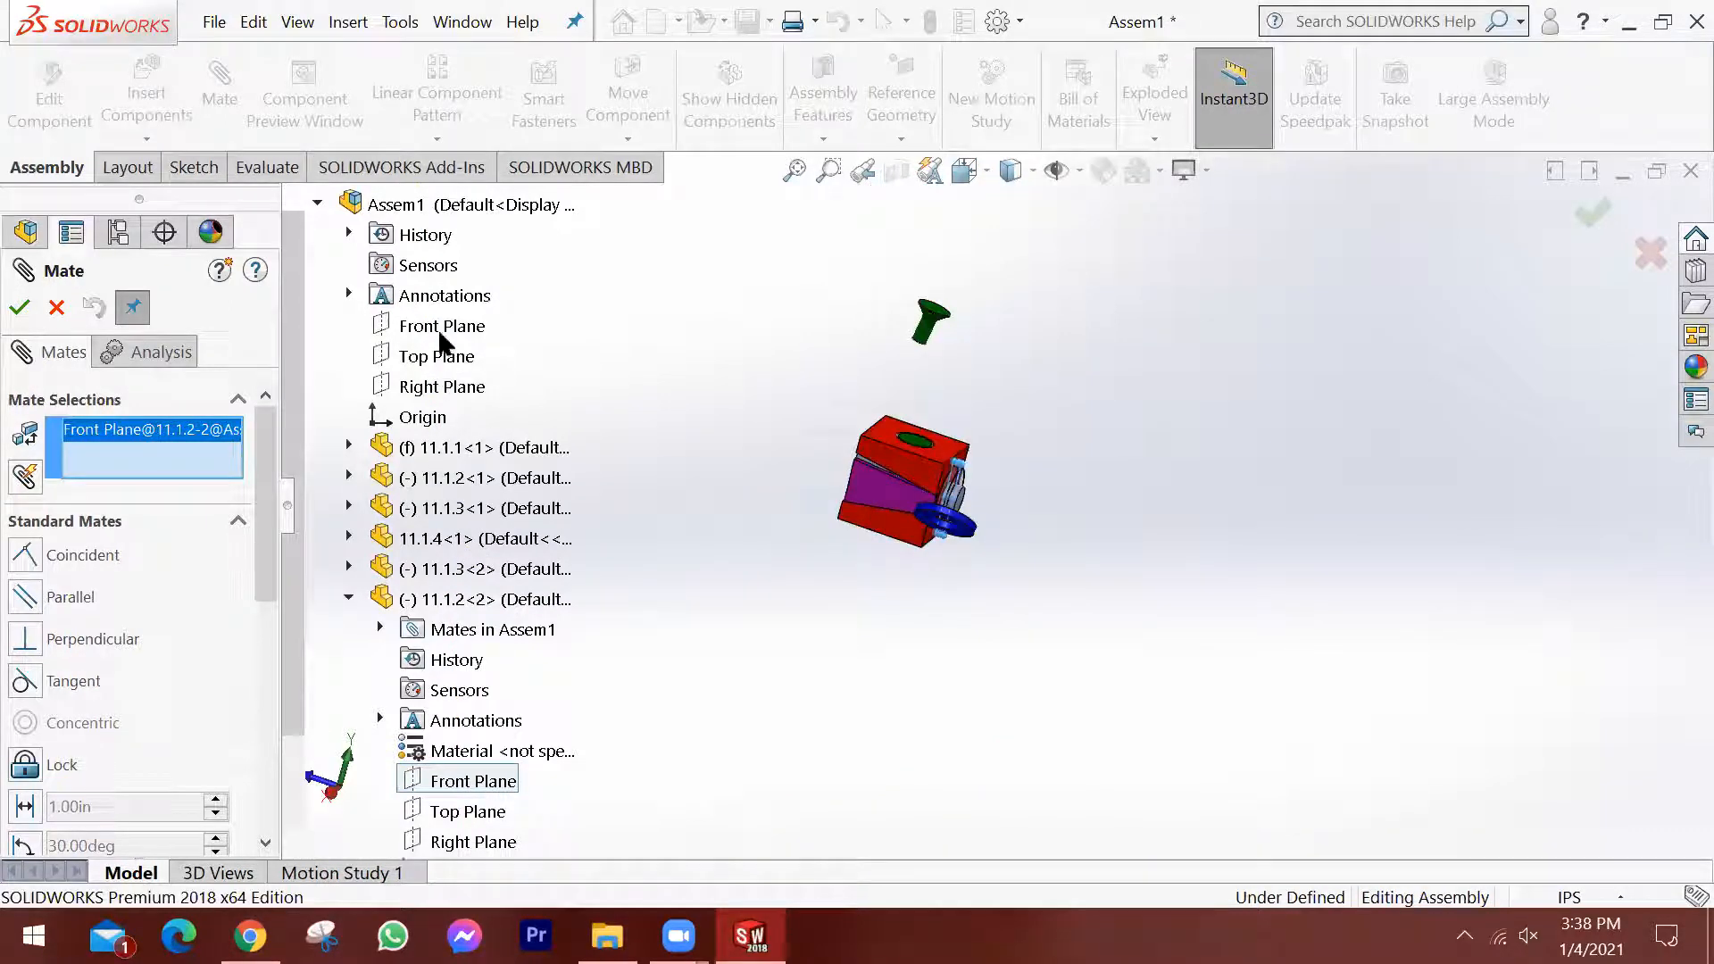
{"action": "left_click", "coordinate": [434, 384]}
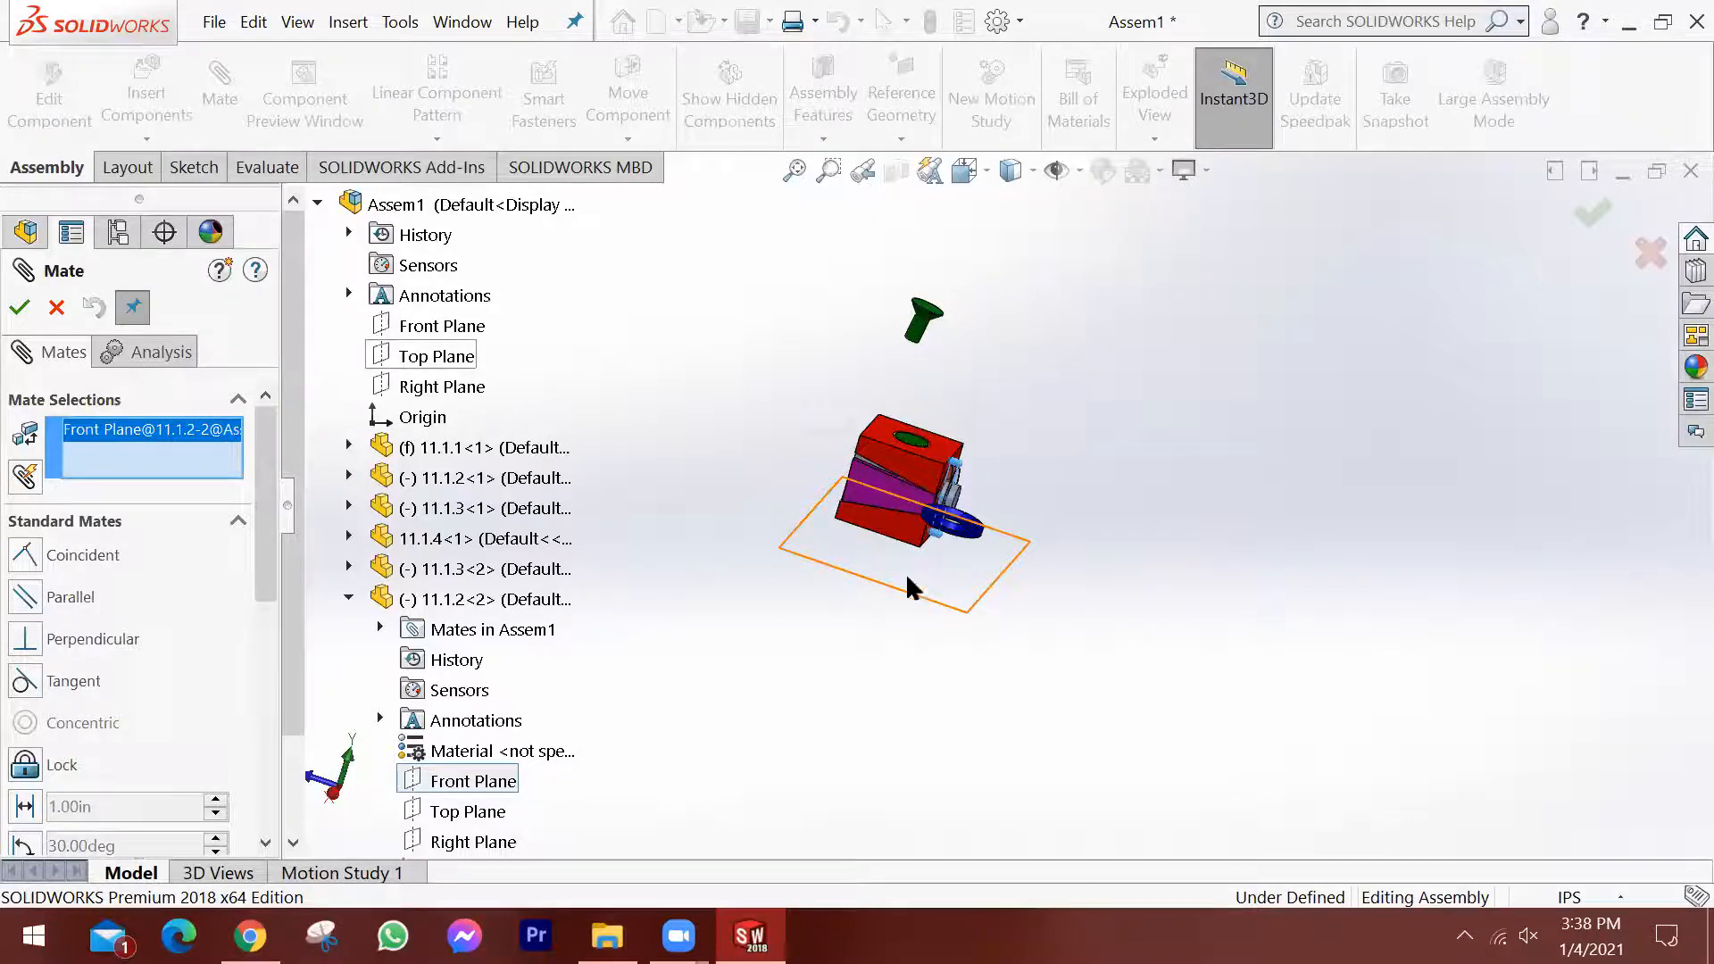
{"action": "middle_click_drag", "start_coordinate": [845, 584], "coordinate": [1063, 463]}
{"action": "scroll", "coordinate": [1063, 462], "scroll_direction": "down", "scroll_amount": 5}
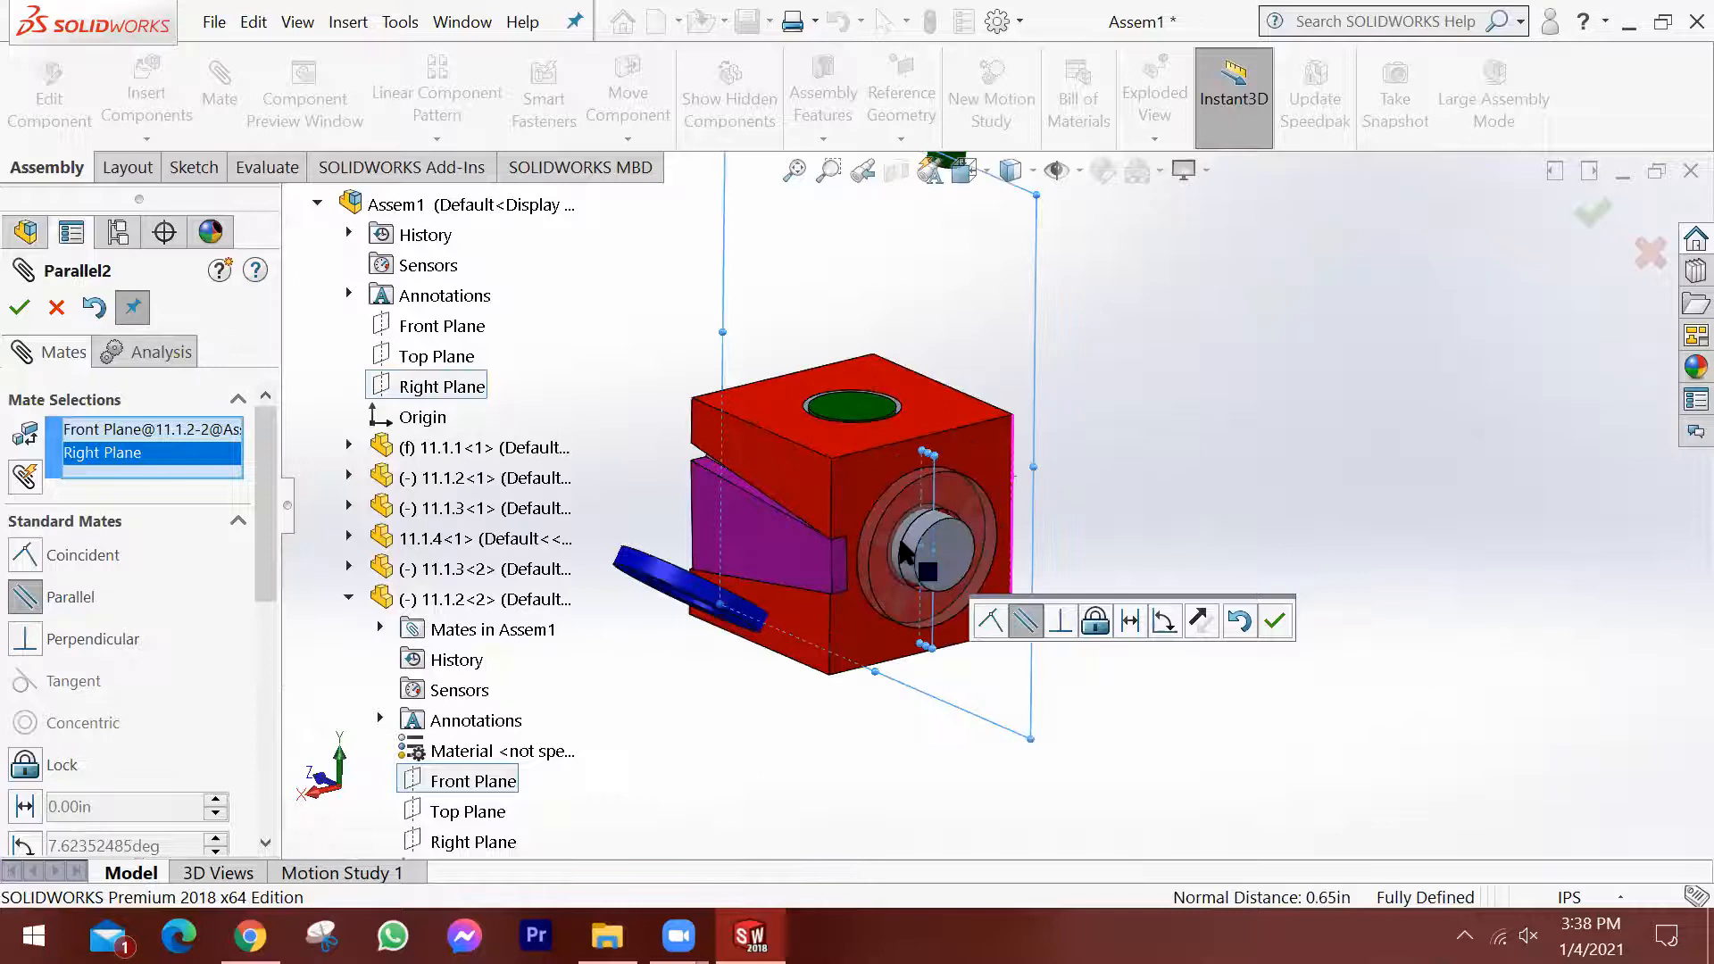
{"action": "scroll", "coordinate": [880, 549], "scroll_direction": "down", "scroll_amount": 3}
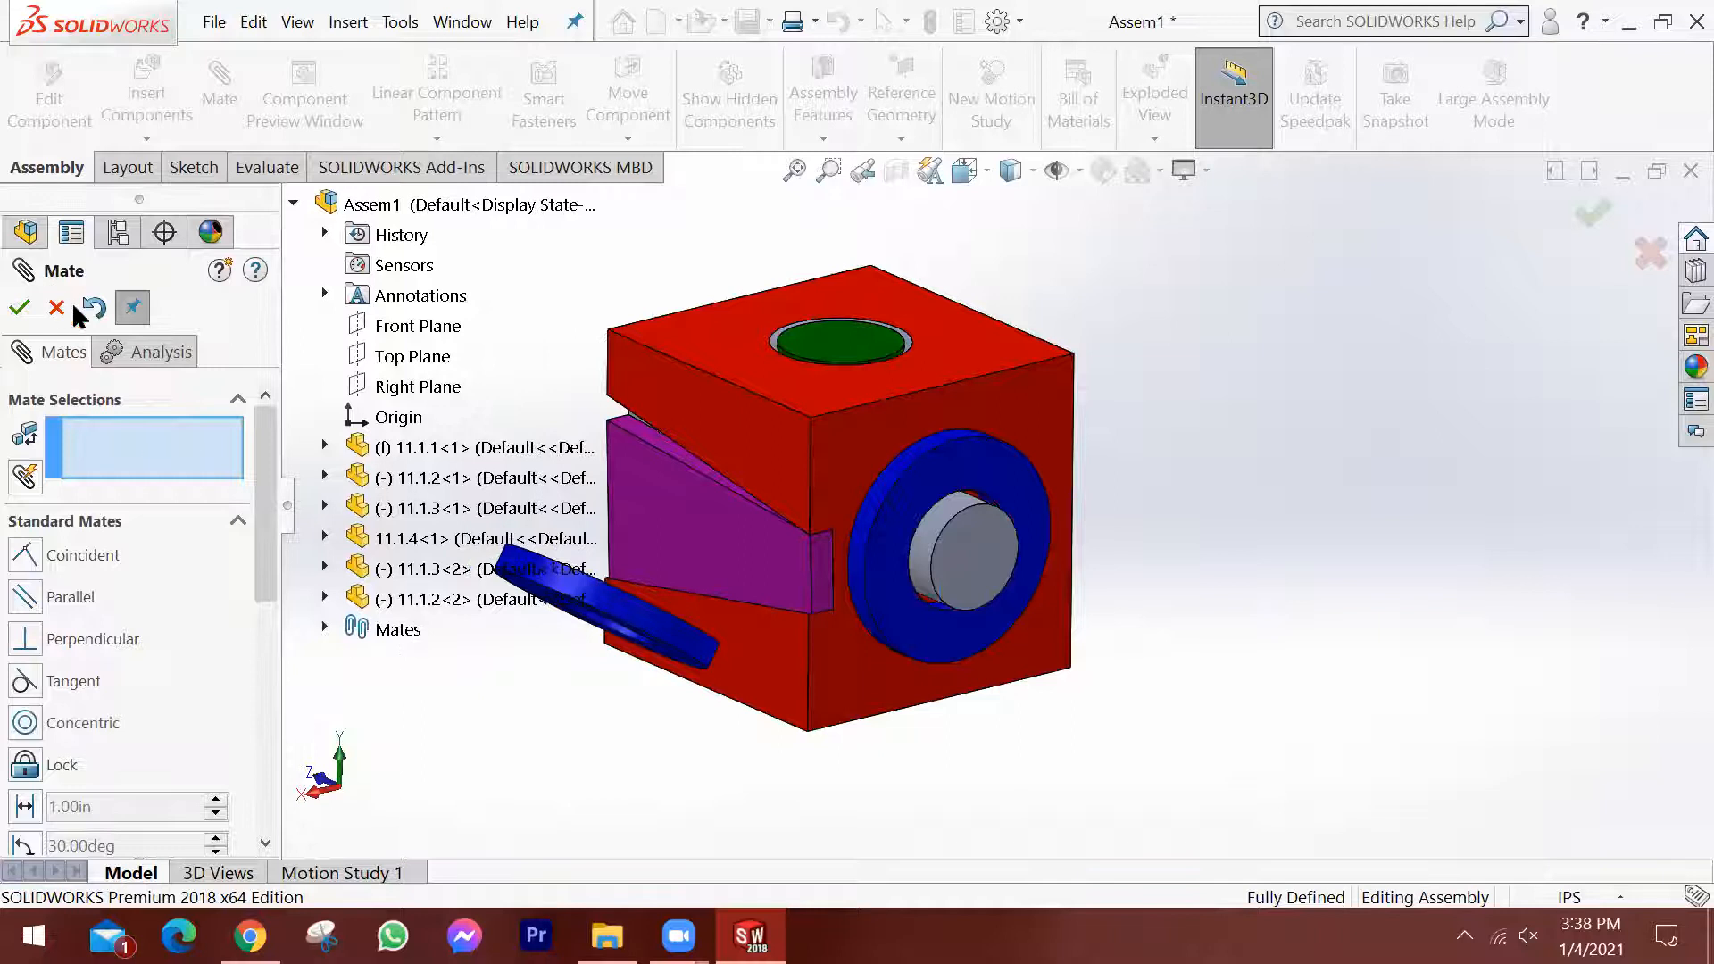
{"action": "left_click", "coordinate": [22, 312]}
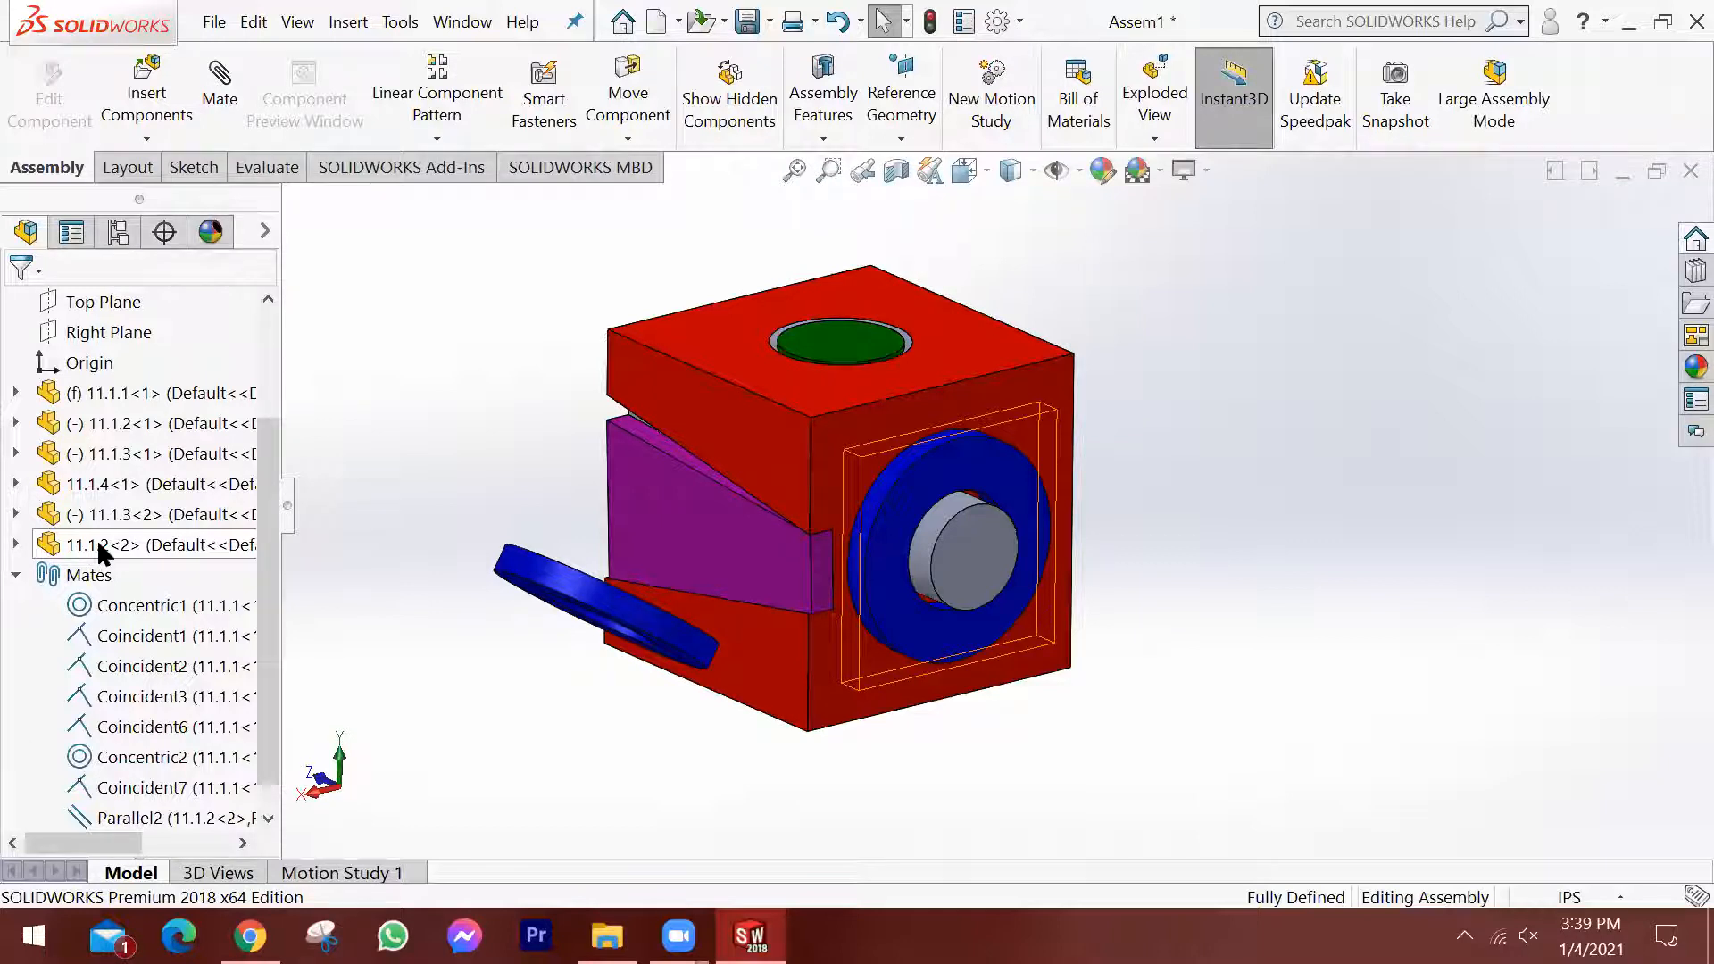
Try to drag the mated ring, and examine the block, wedge, pin and rings from several sides.
{"action": "left_click_drag", "start_coordinate": [871, 534], "coordinate": [1132, 591]}
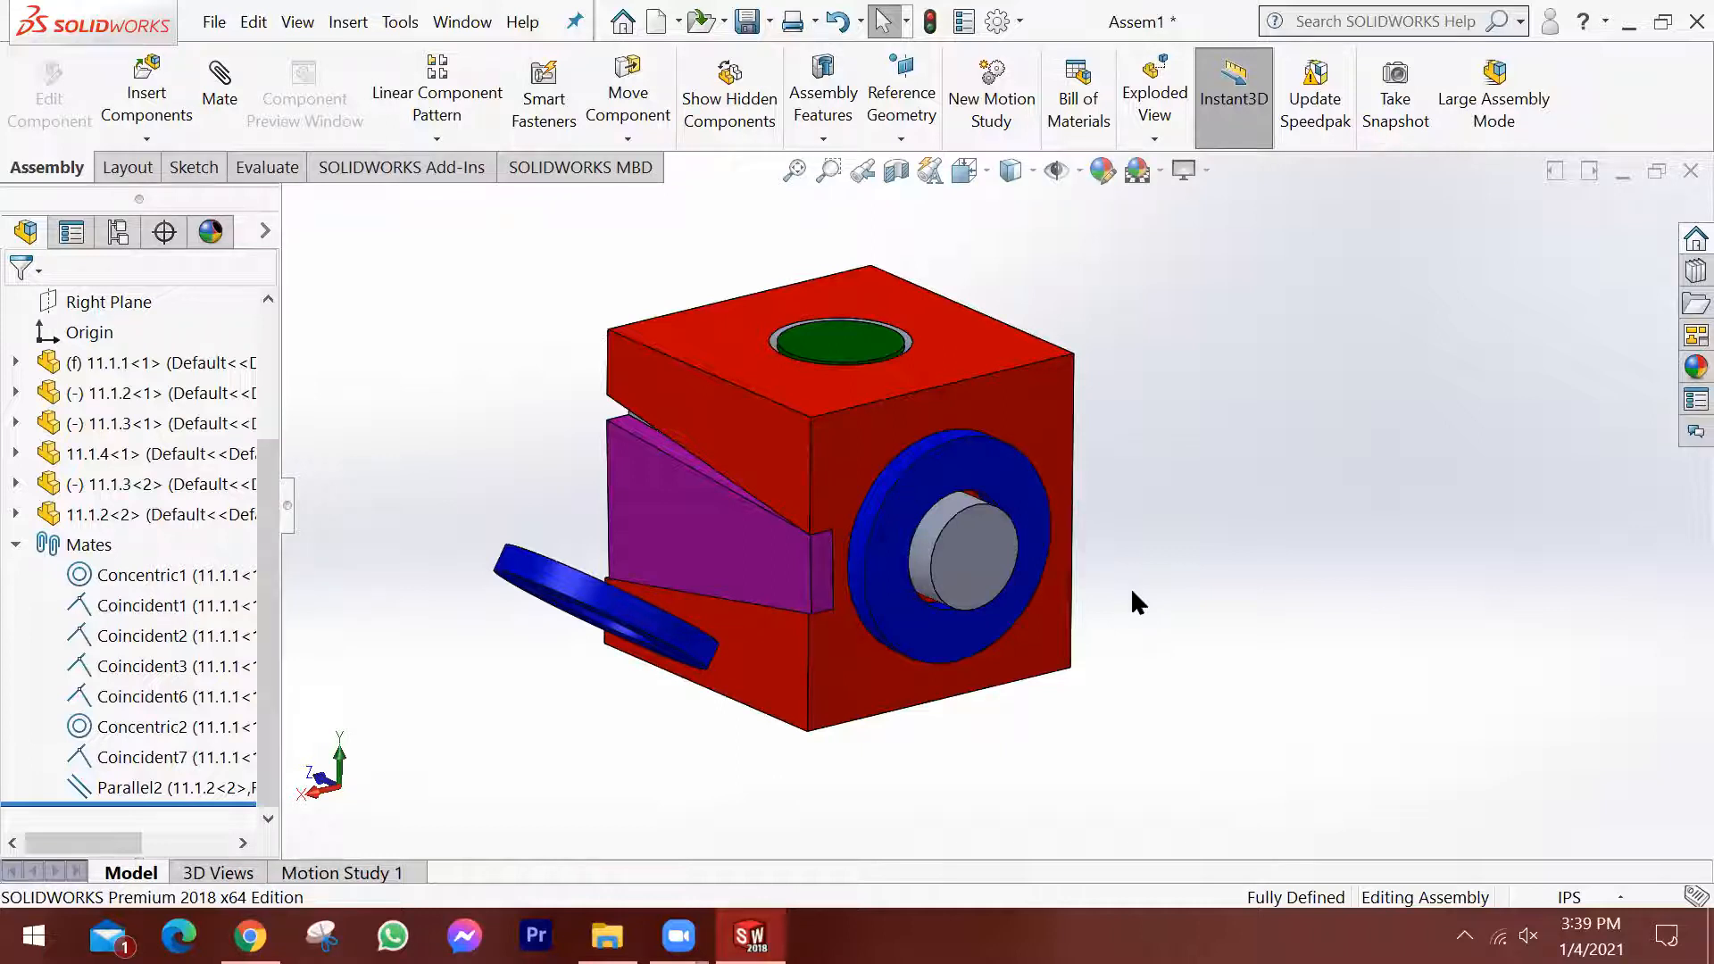
{"action": "scroll", "coordinate": [766, 517], "scroll_direction": "up", "scroll_amount": 3}
{"action": "scroll", "coordinate": [998, 641], "scroll_direction": "down", "scroll_amount": 4}
{"action": "scroll", "coordinate": [1116, 392], "scroll_direction": "up", "scroll_amount": 3}
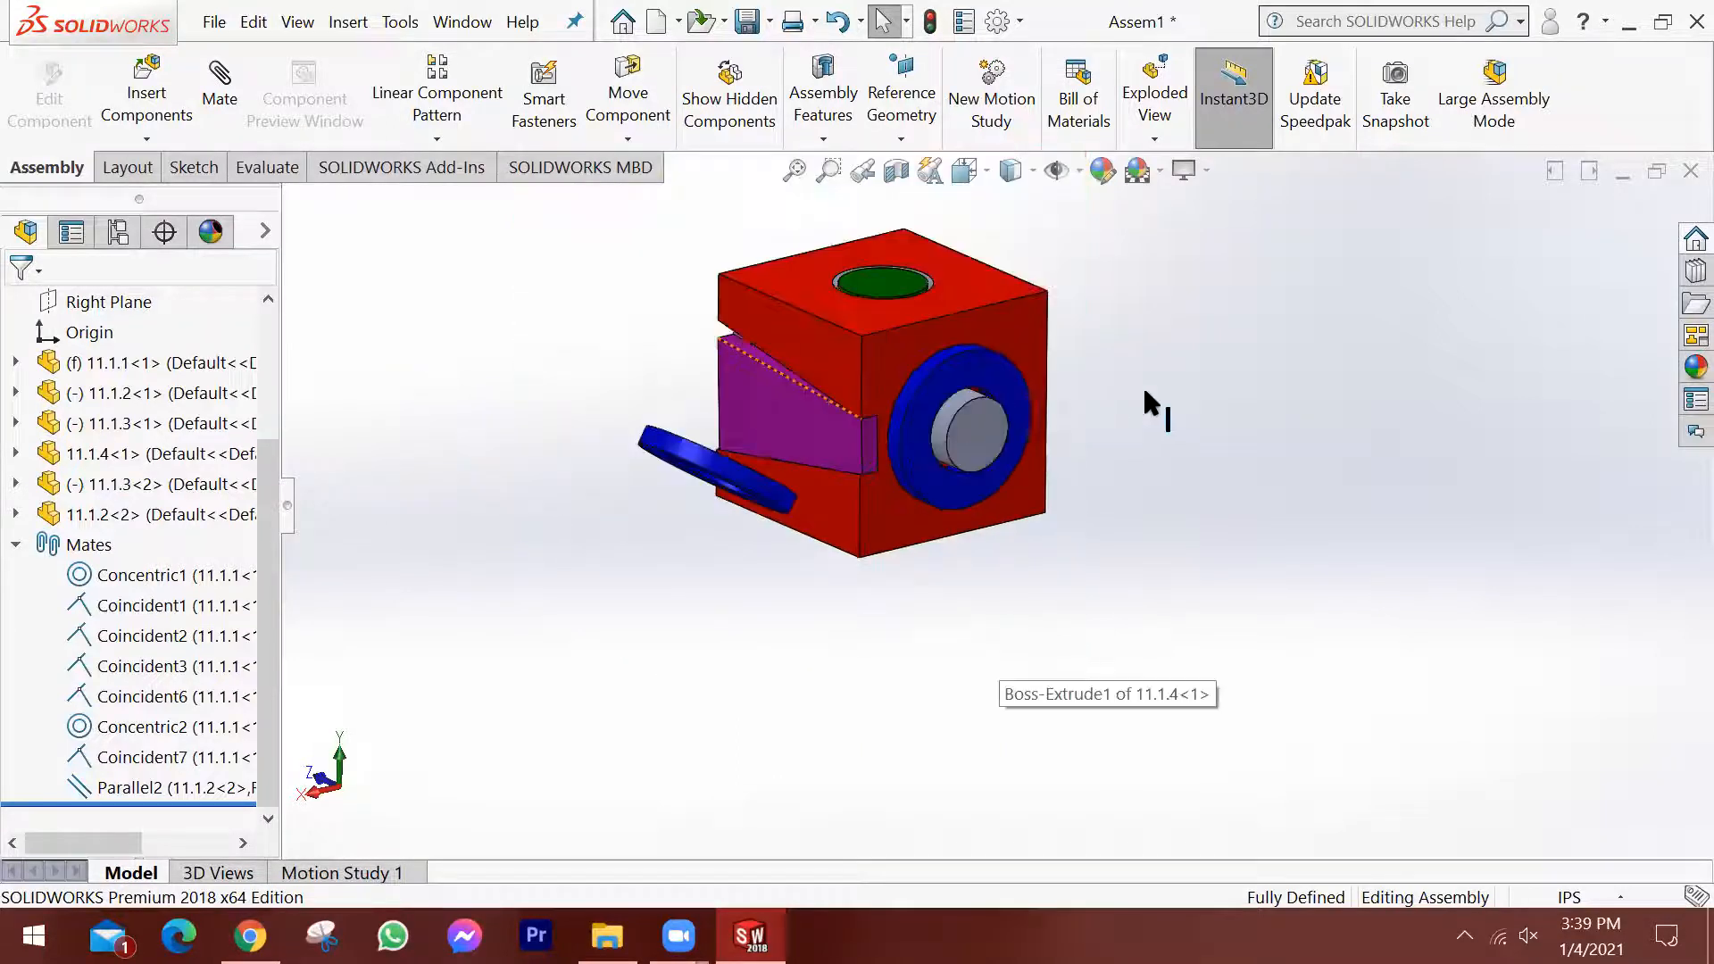
{"action": "scroll", "coordinate": [996, 343], "scroll_direction": "down", "scroll_amount": 3}
{"action": "middle_click_drag", "start_coordinate": [1024, 418], "coordinate": [1014, 522]}
{"action": "scroll", "coordinate": [922, 525], "scroll_direction": "up", "scroll_amount": 3}
{"action": "middle_click_drag", "start_coordinate": [870, 463], "coordinate": [943, 420]}
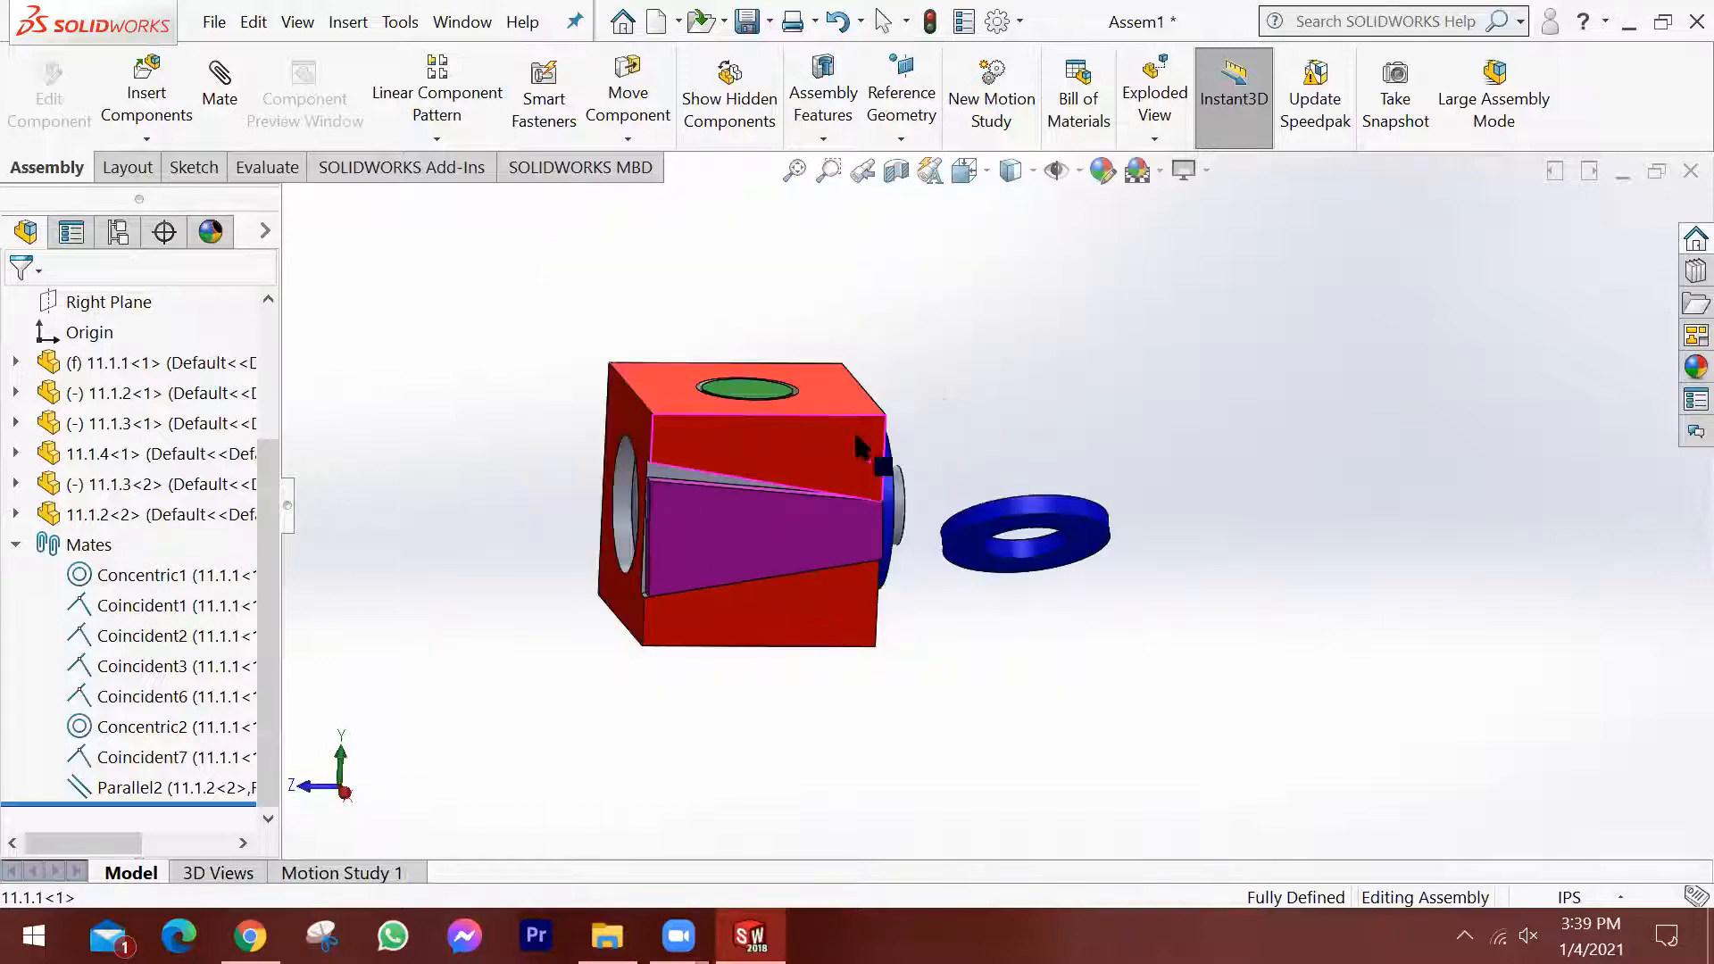
{"action": "middle_click_drag", "start_coordinate": [754, 450], "coordinate": [498, 552]}
{"action": "middle_click_drag", "start_coordinate": [702, 541], "coordinate": [702, 560]}
{"action": "scroll", "coordinate": [701, 559], "scroll_direction": "up", "scroll_amount": 1}
{"action": "scroll", "coordinate": [707, 500], "scroll_direction": "down", "scroll_amount": 3}
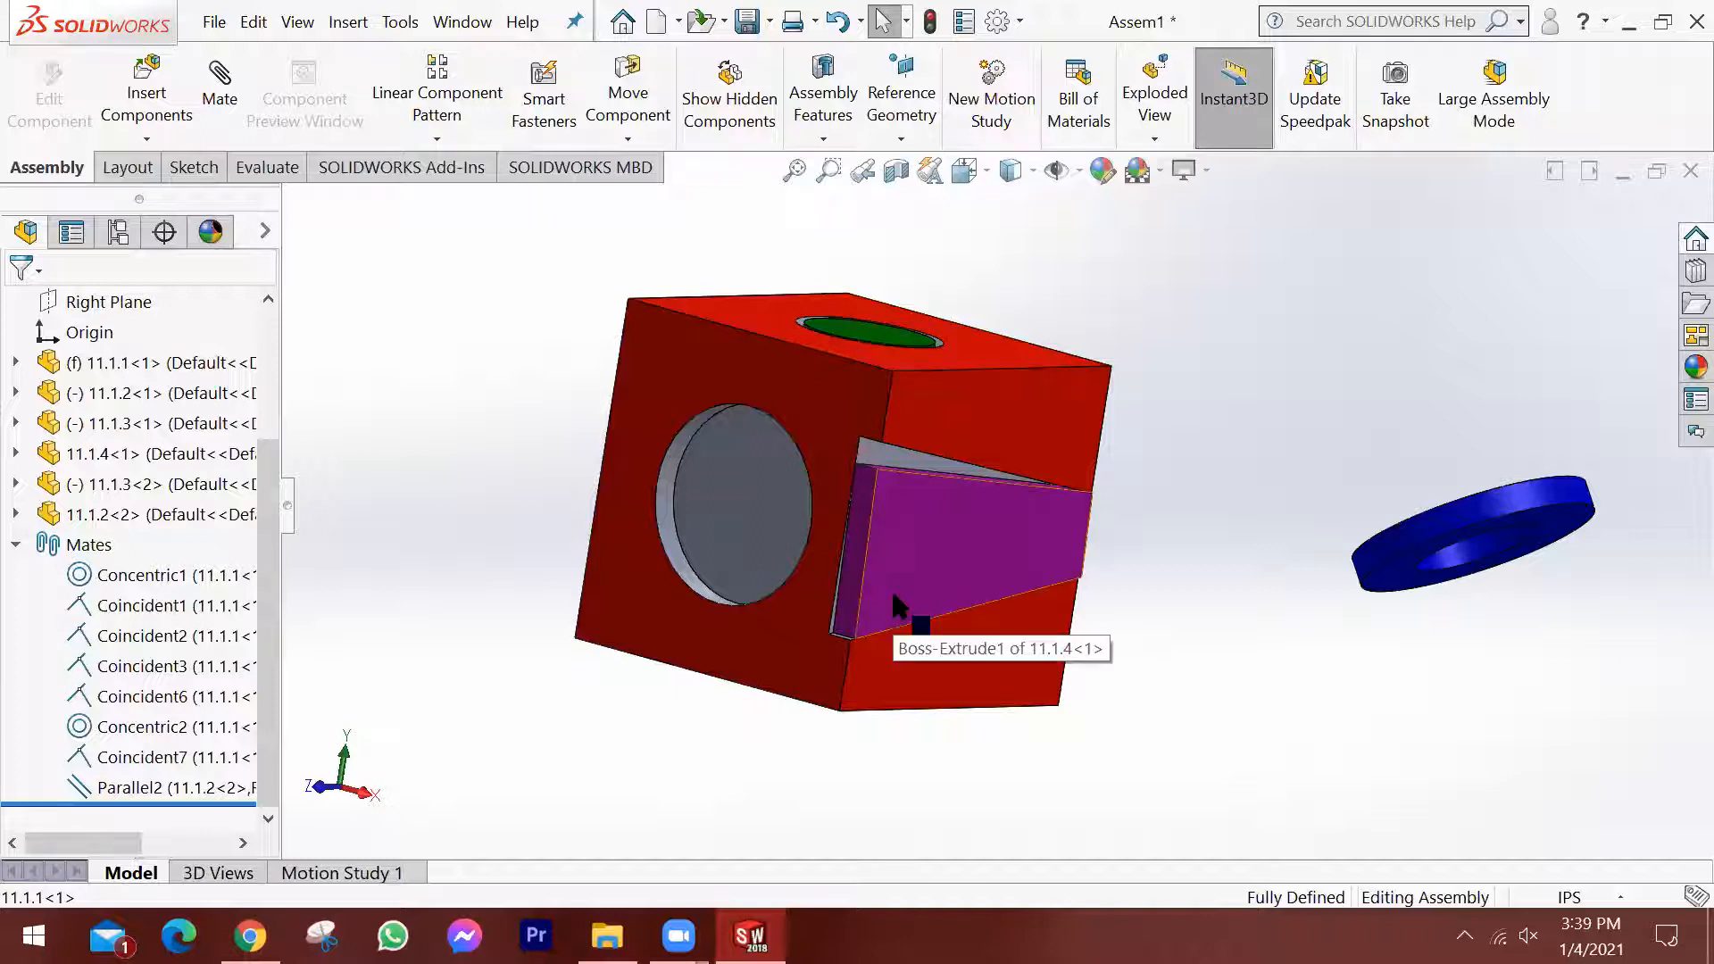
{"action": "middle_click_drag", "start_coordinate": [1167, 457], "coordinate": [1113, 479]}
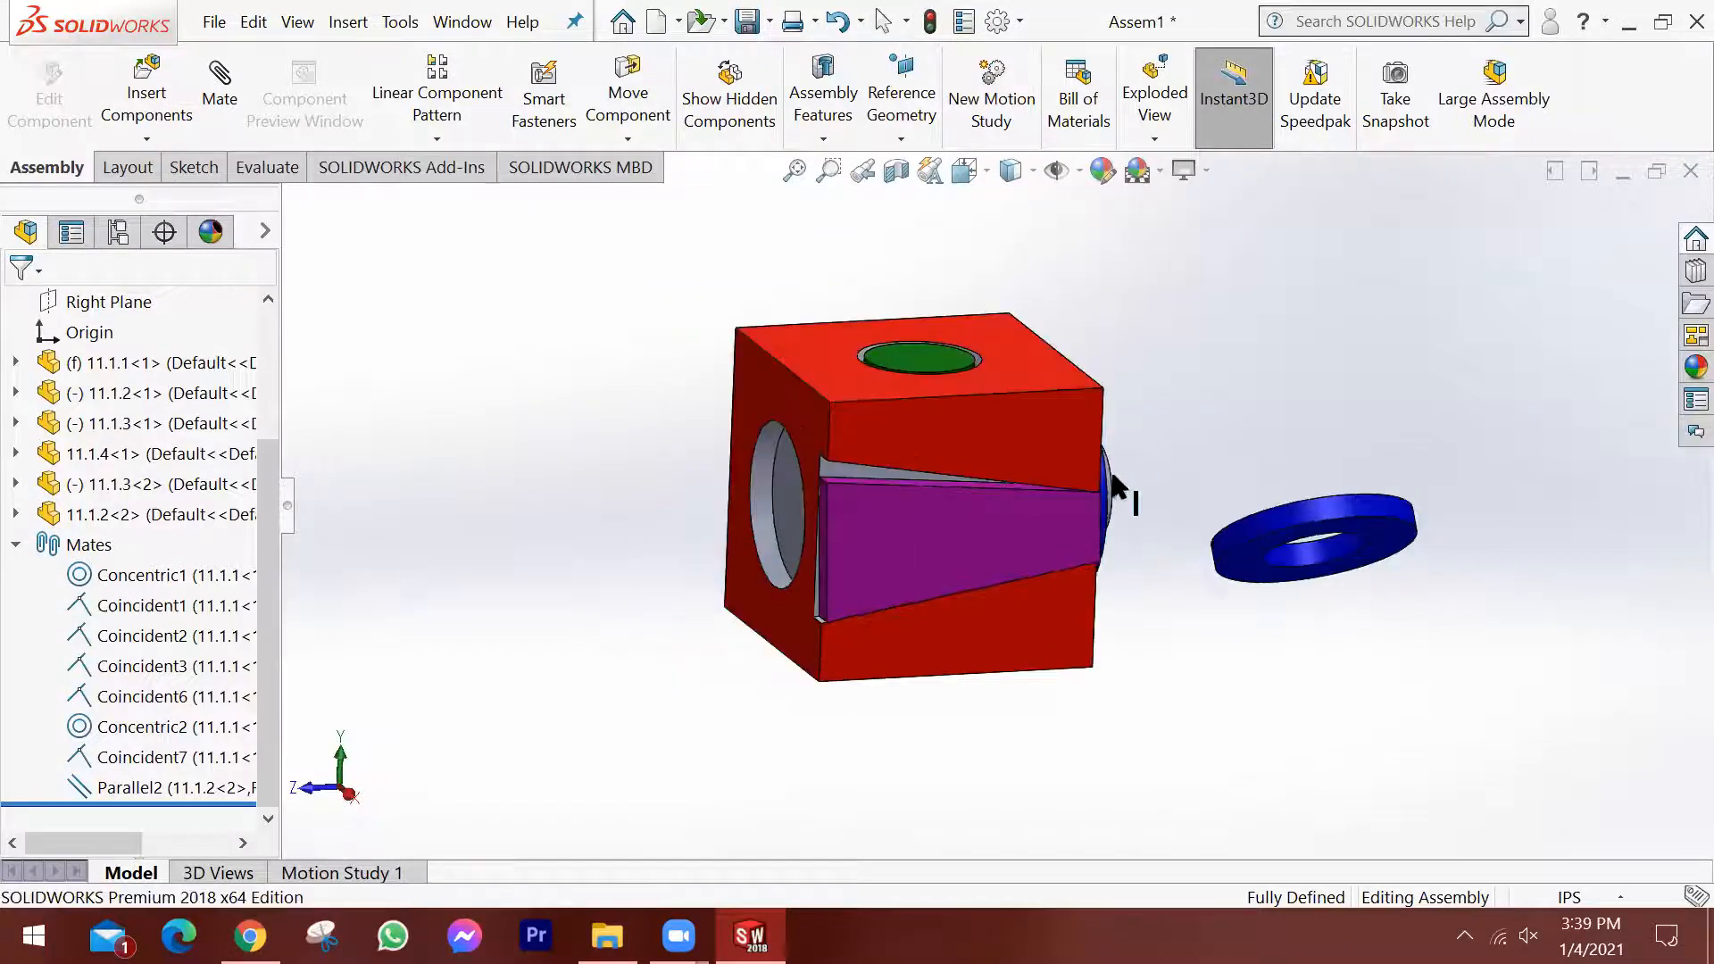
{"action": "scroll", "coordinate": [1077, 523], "scroll_direction": "down", "scroll_amount": 1}
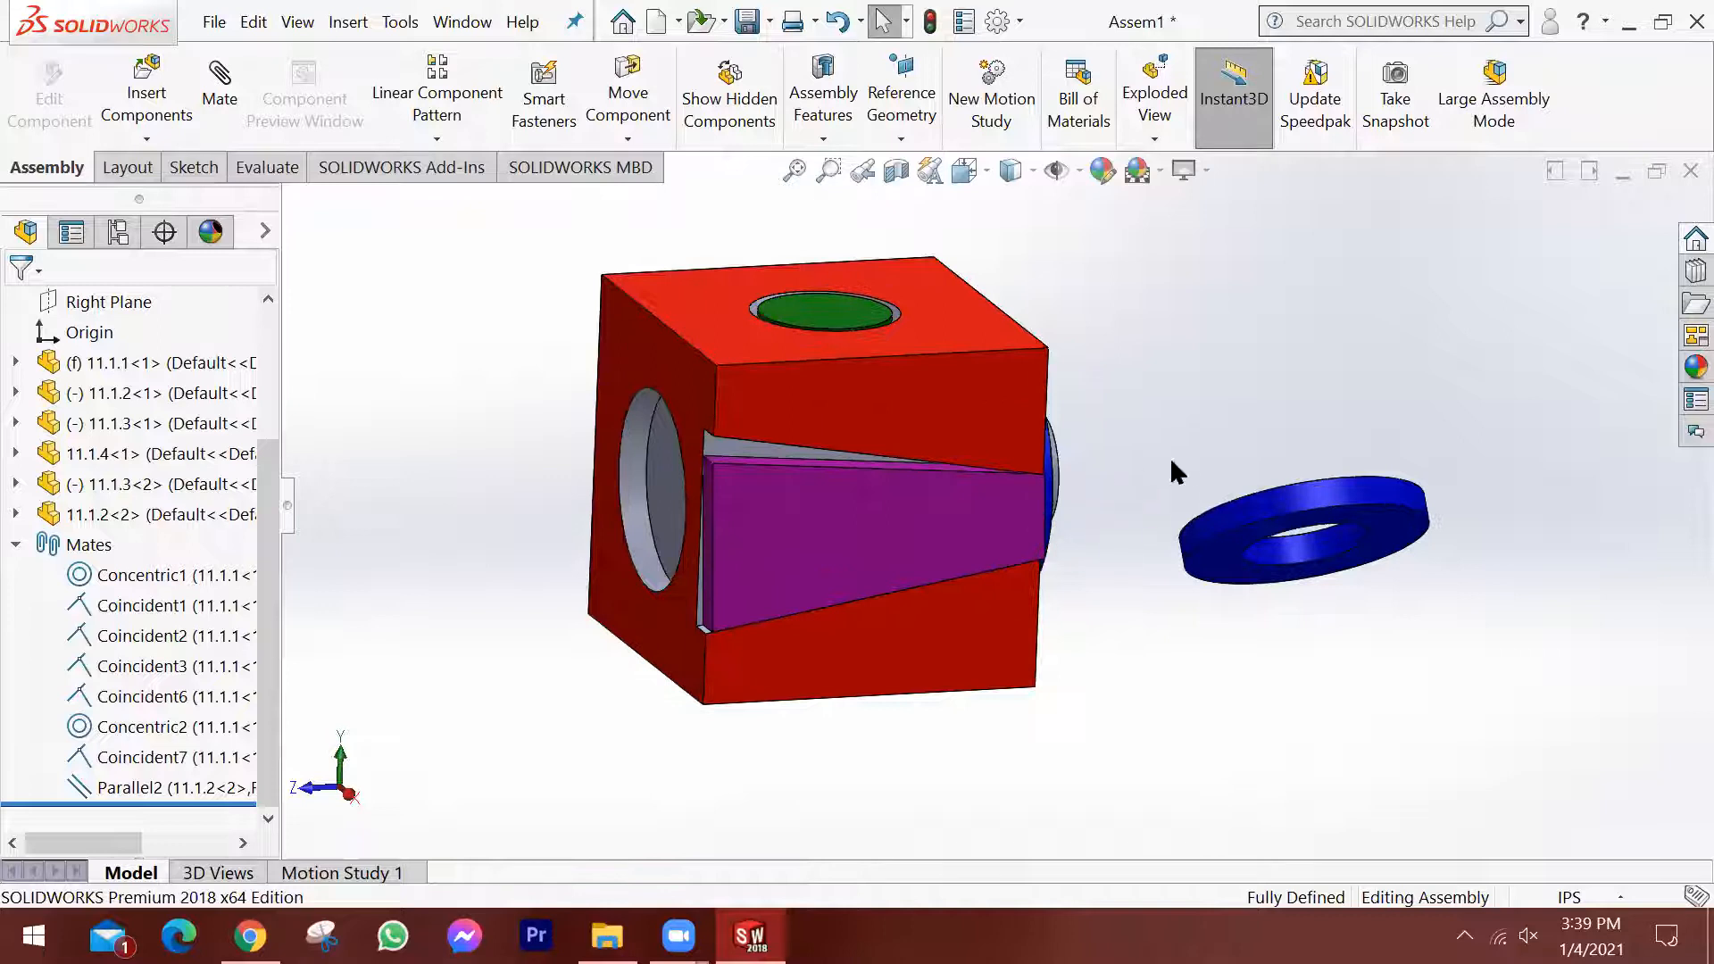
{"action": "middle_click_drag", "start_coordinate": [1207, 443], "coordinate": [1453, 314]}
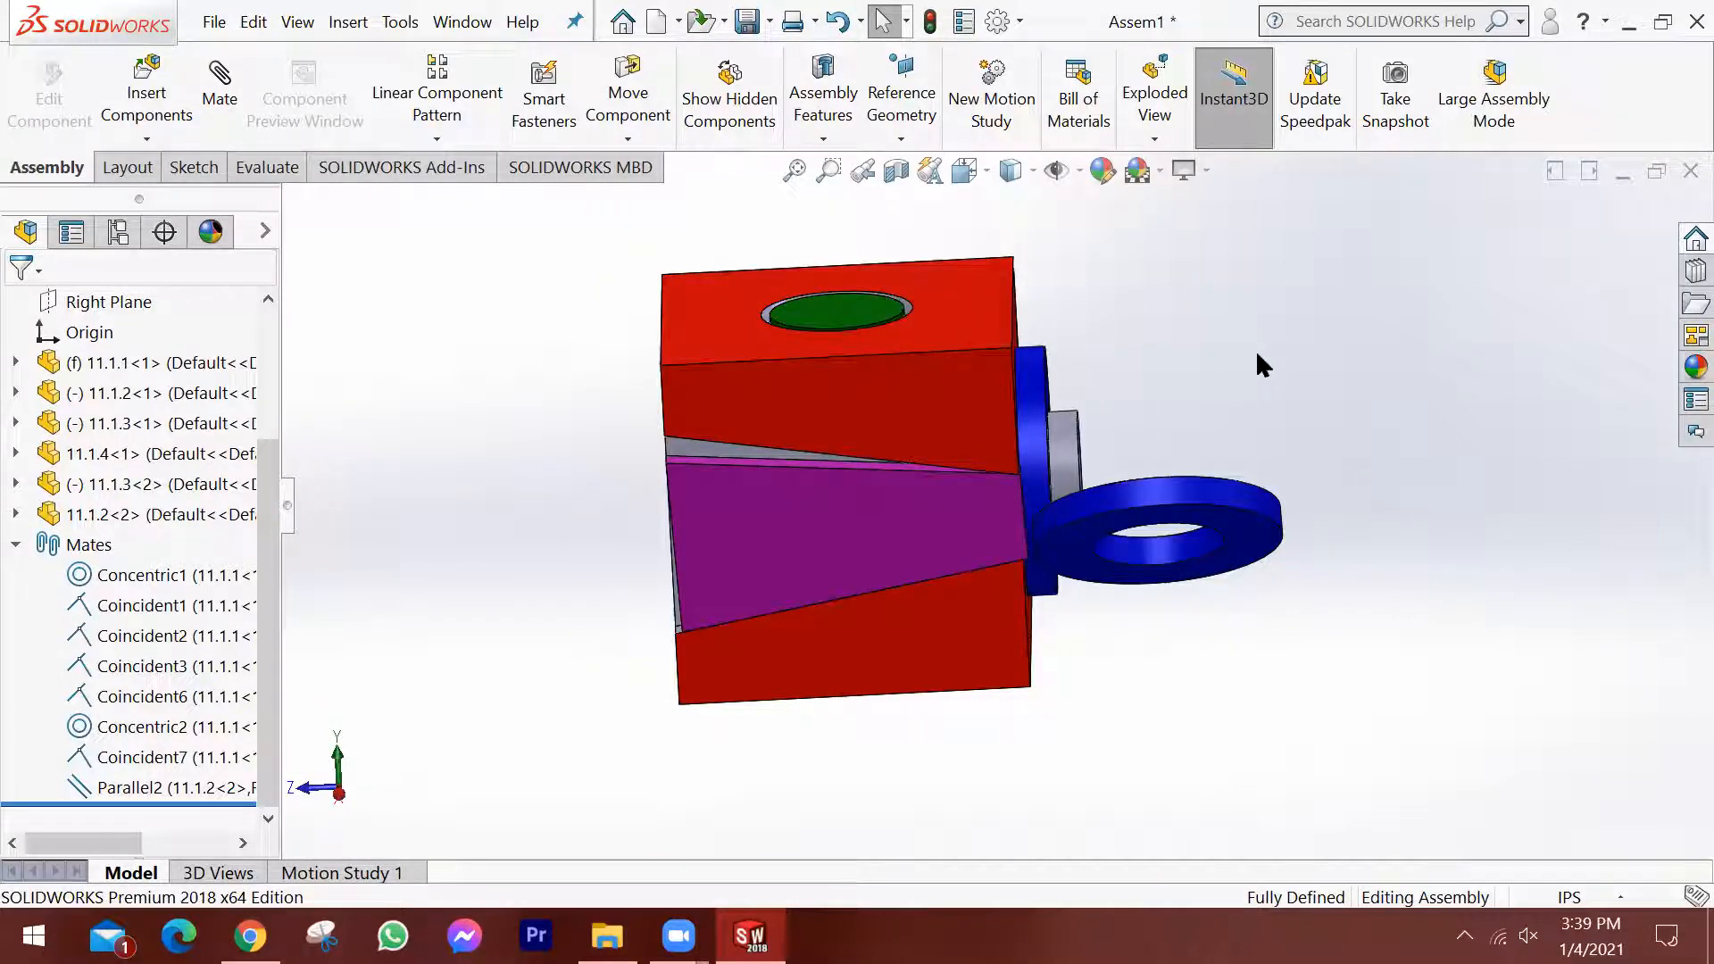
Close the assembly without saving the modified documents.
{"action": "left_click", "coordinate": [1689, 170]}
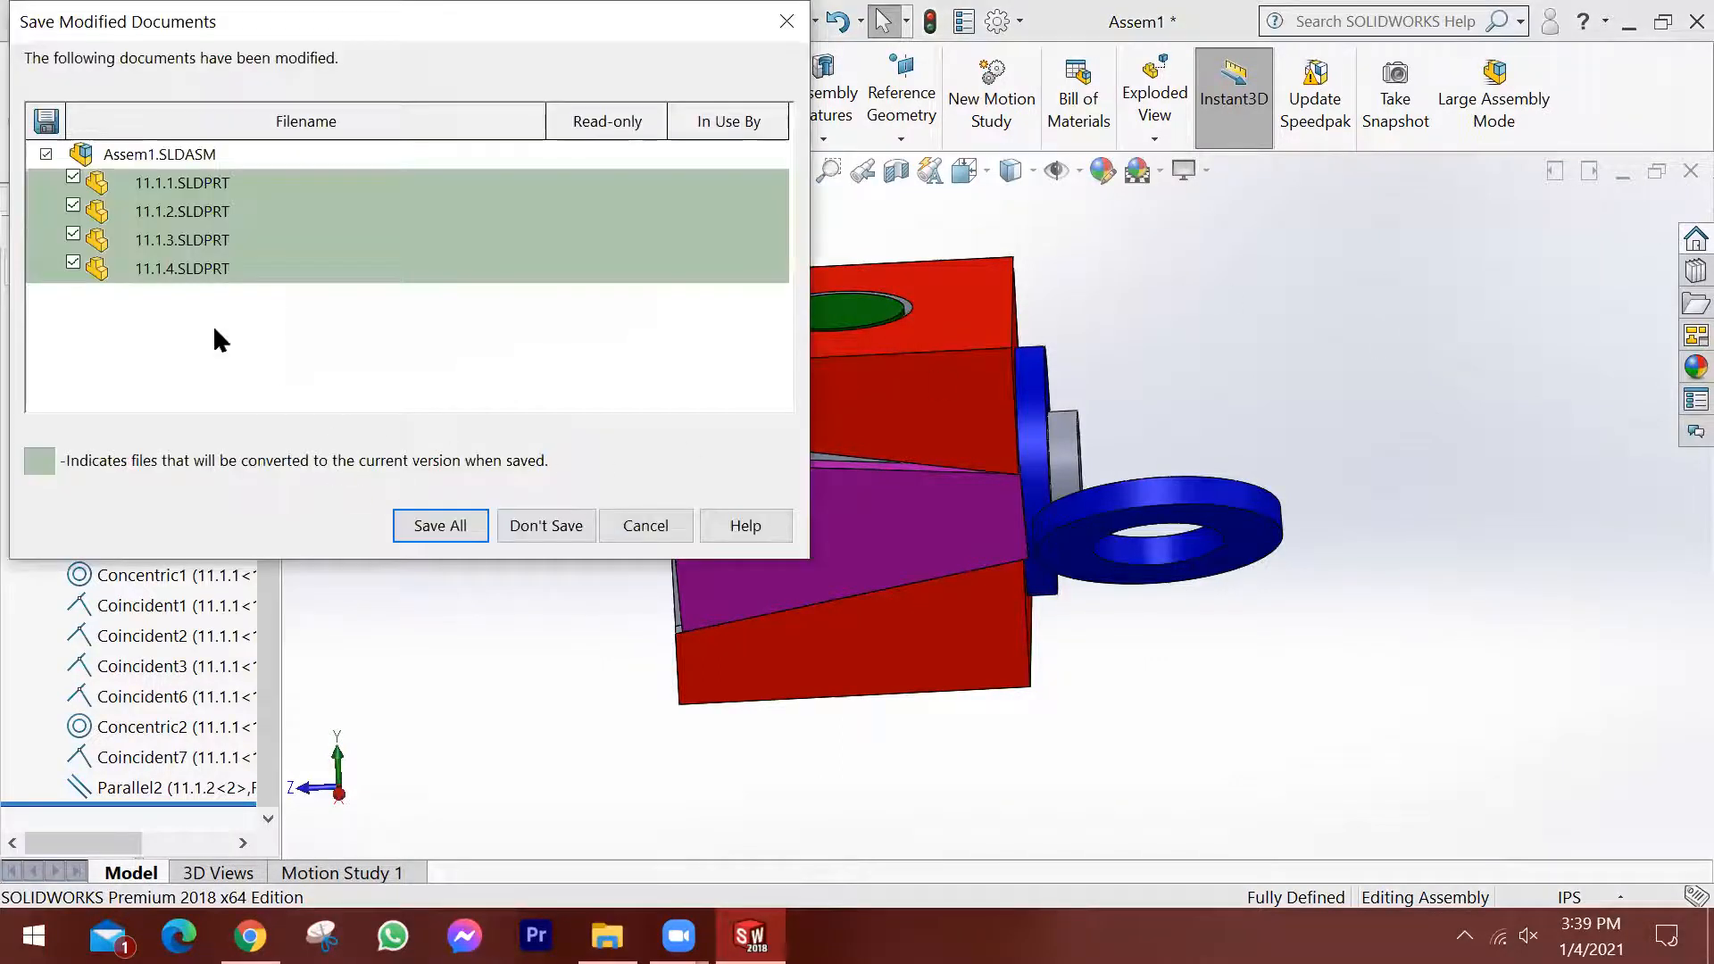
{"action": "left_click", "coordinate": [561, 525]}
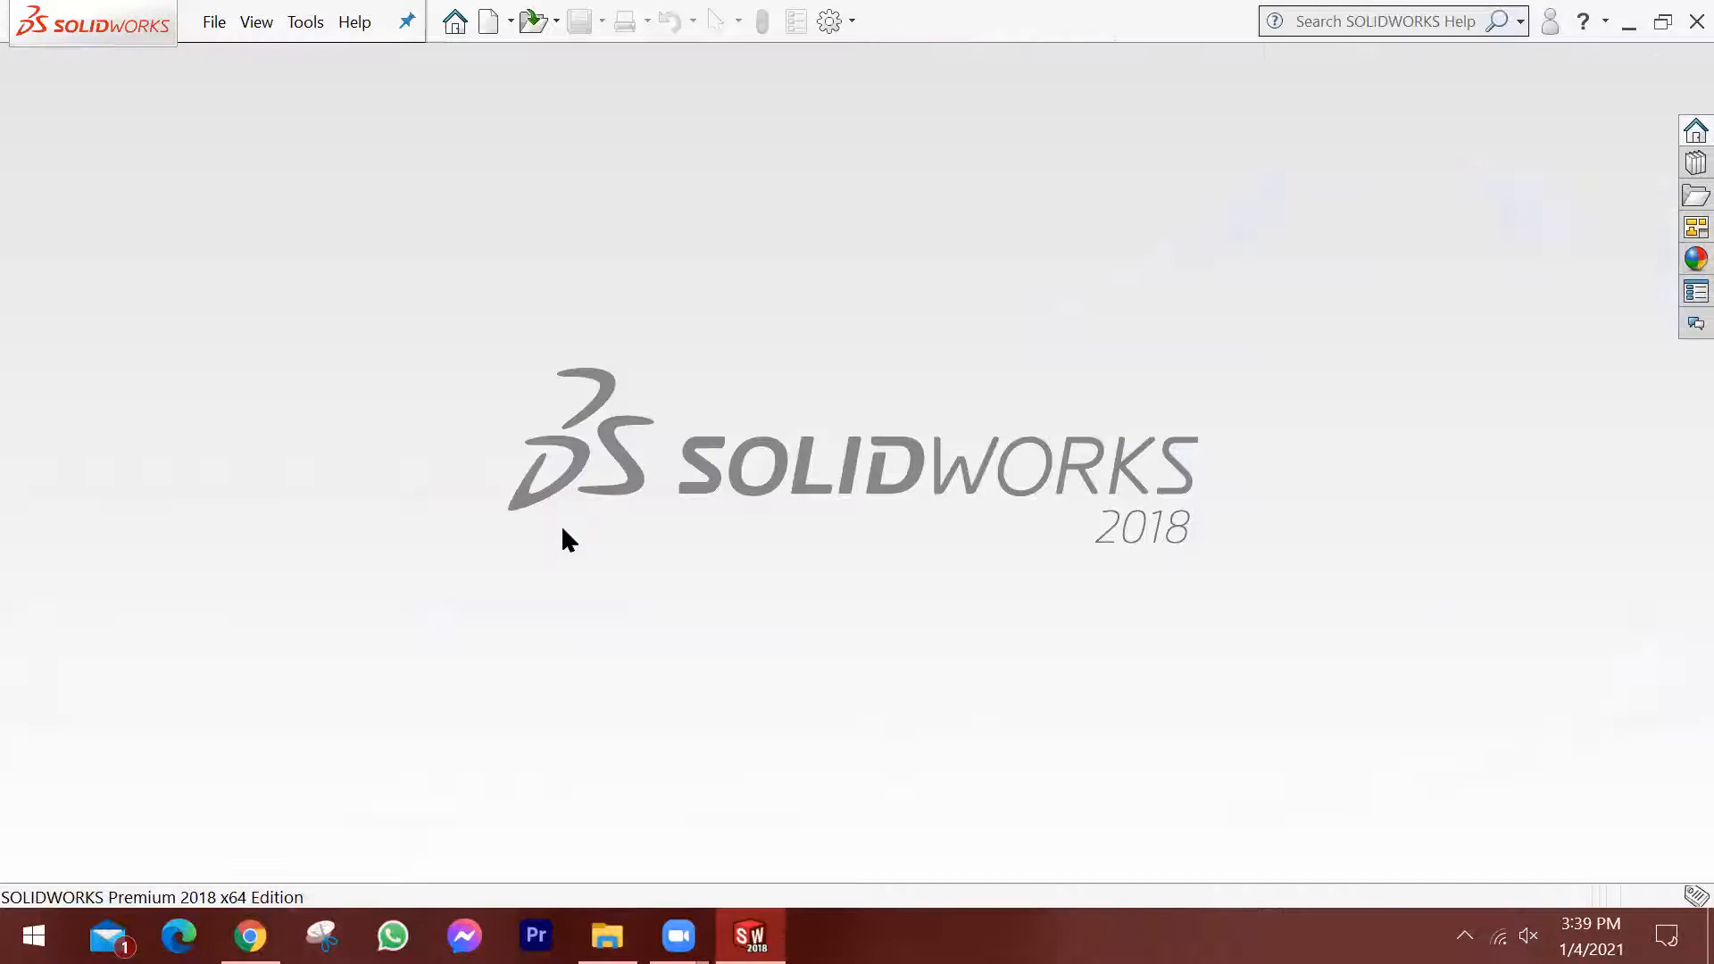
Create a new assembly and place parts 11.6.1 and 11.6.2 from the Assembly 2 folder, with the screw beside the plate.
{"action": "left_click", "coordinate": [488, 21]}
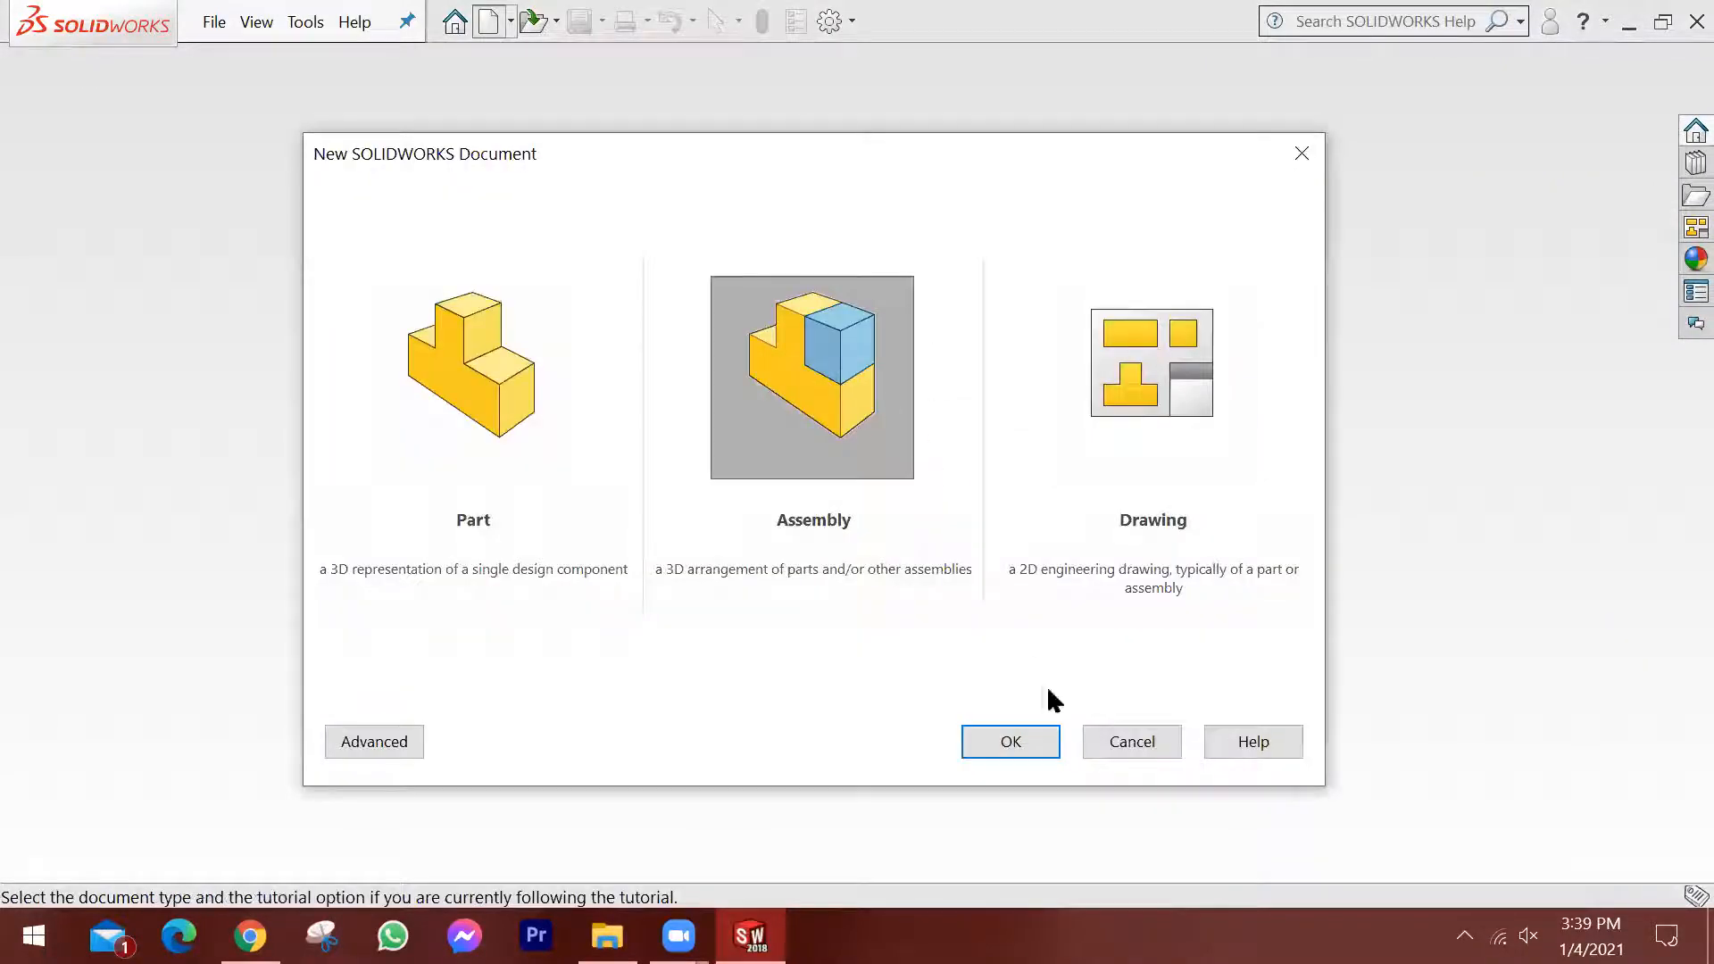
{"action": "left_click", "coordinate": [1023, 741]}
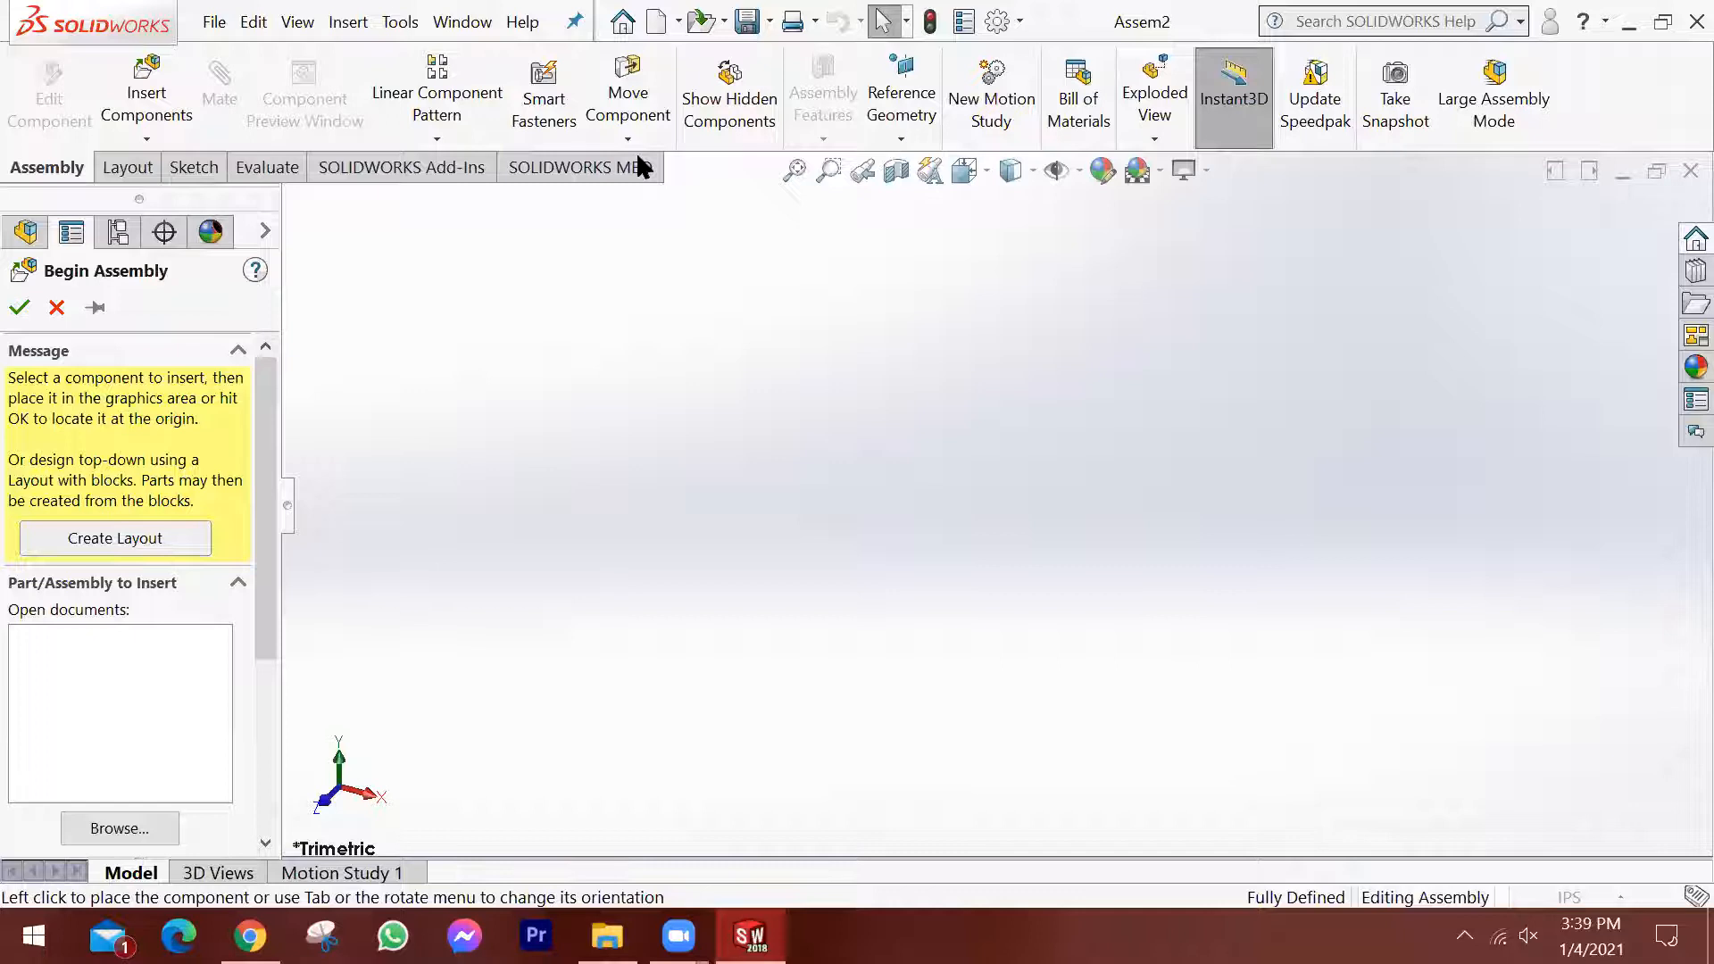
{"action": "left_click", "coordinate": [512, 104]}
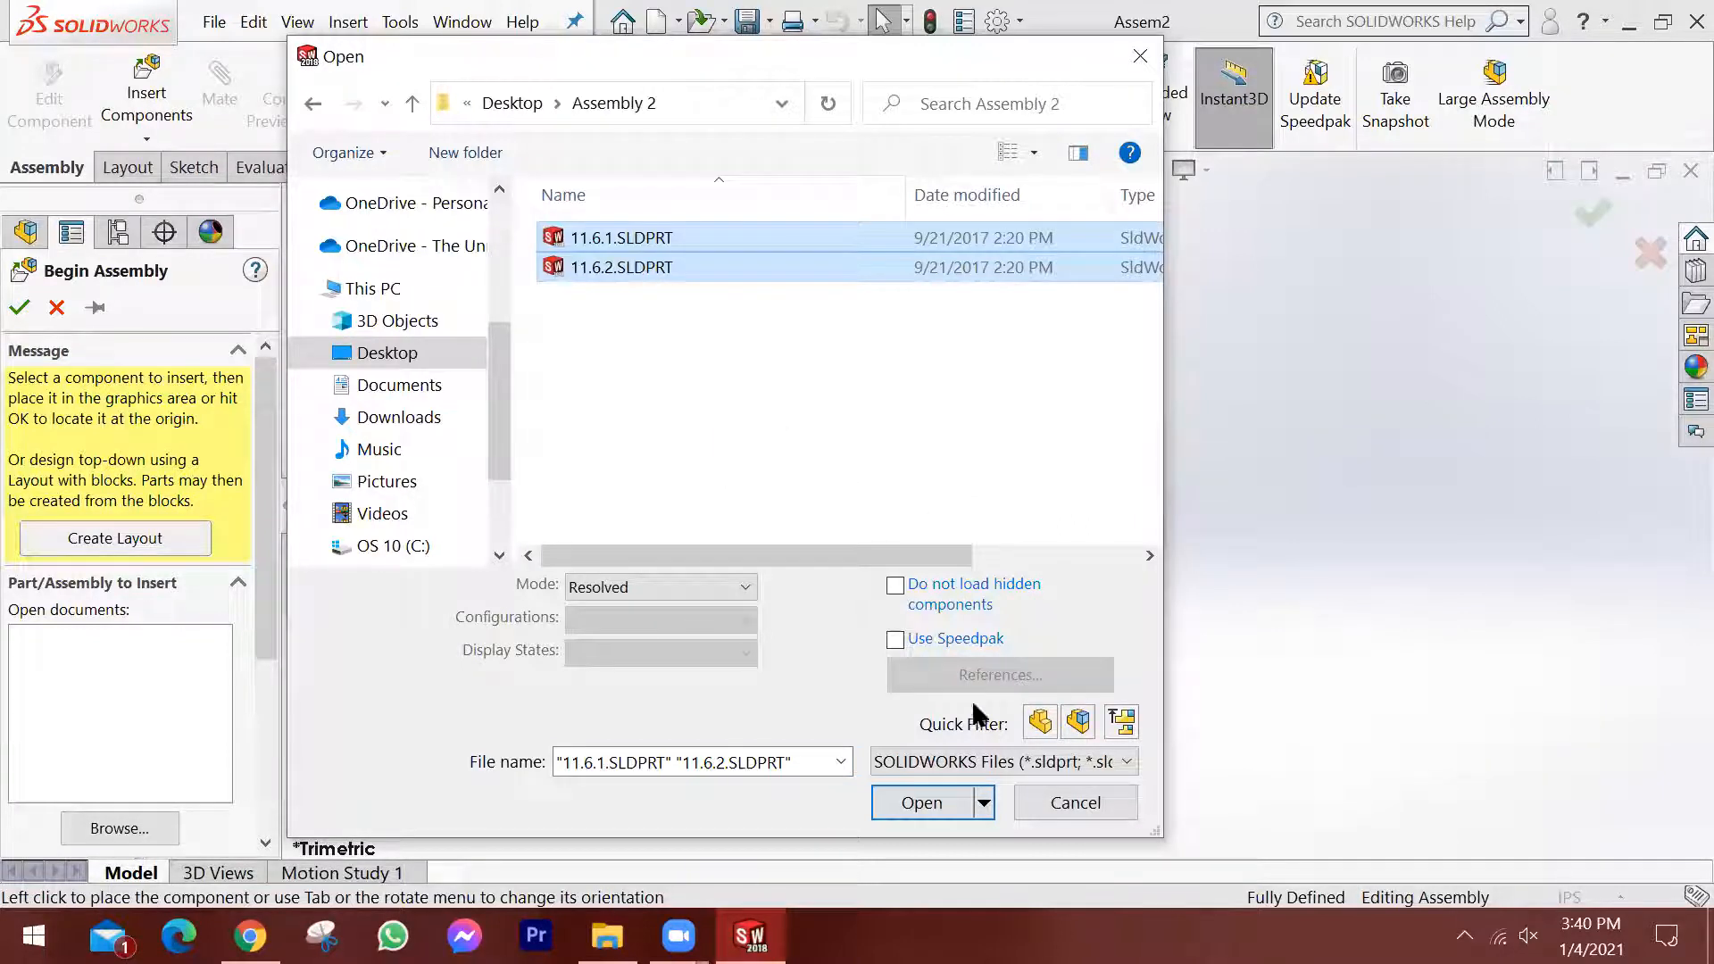
{"action": "left_click", "coordinate": [924, 803]}
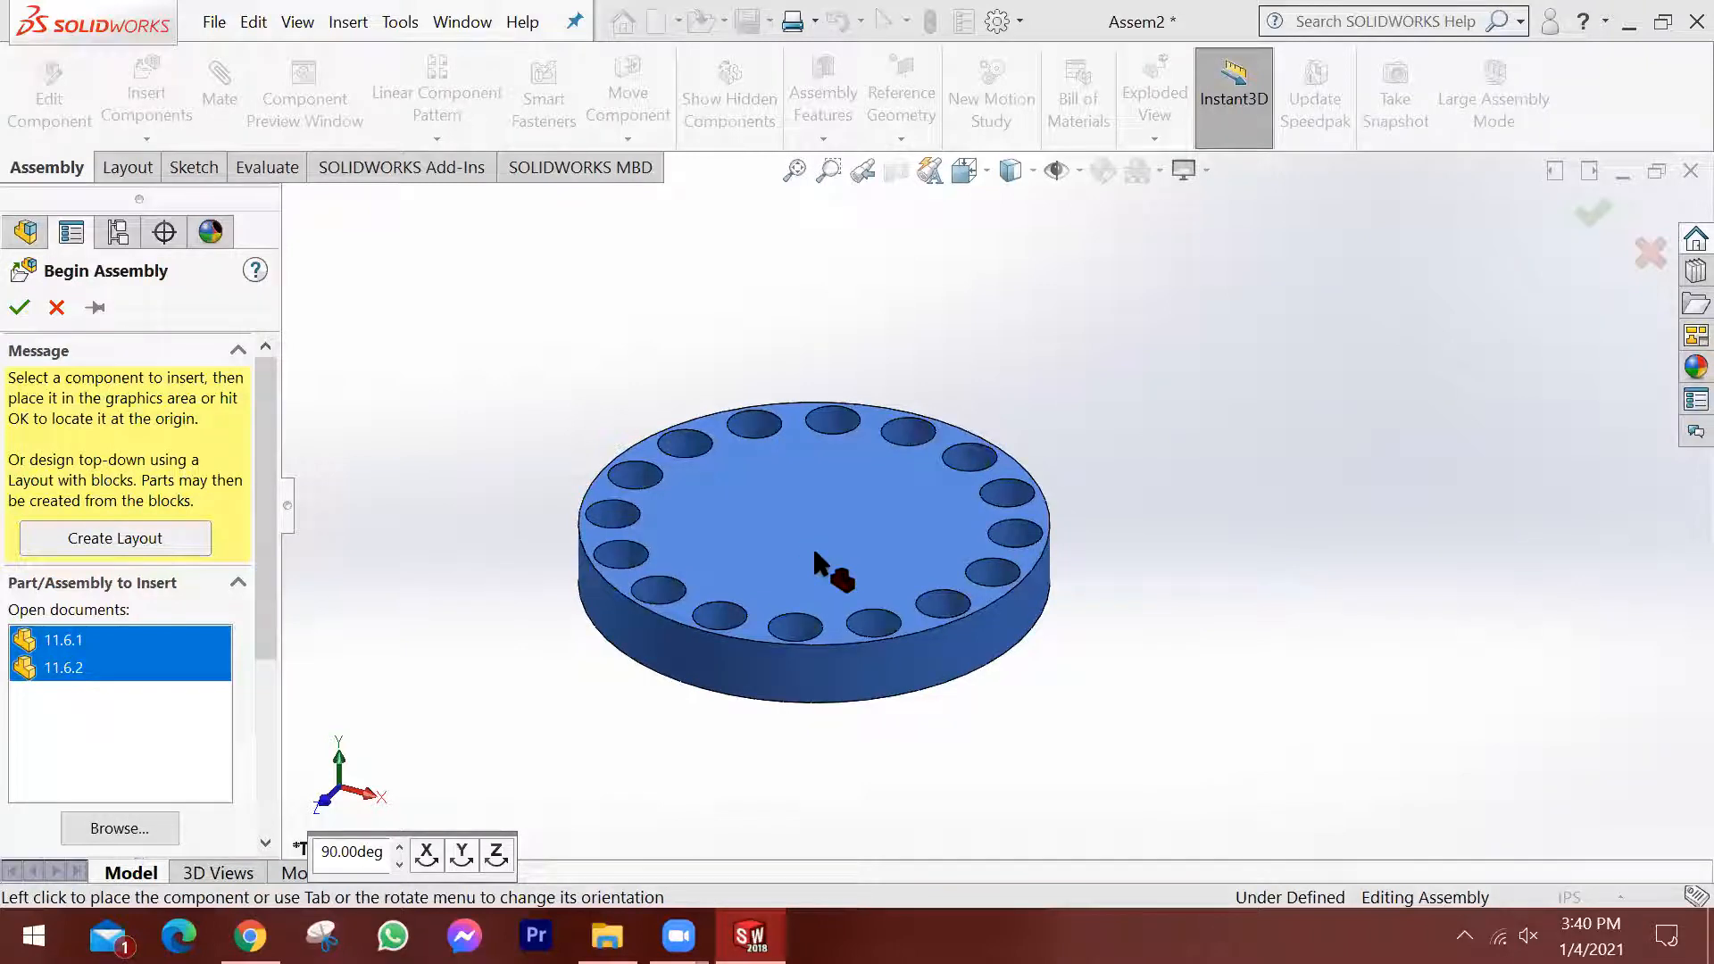
{"action": "left_click", "coordinate": [982, 538]}
{"action": "left_click", "coordinate": [792, 479]}
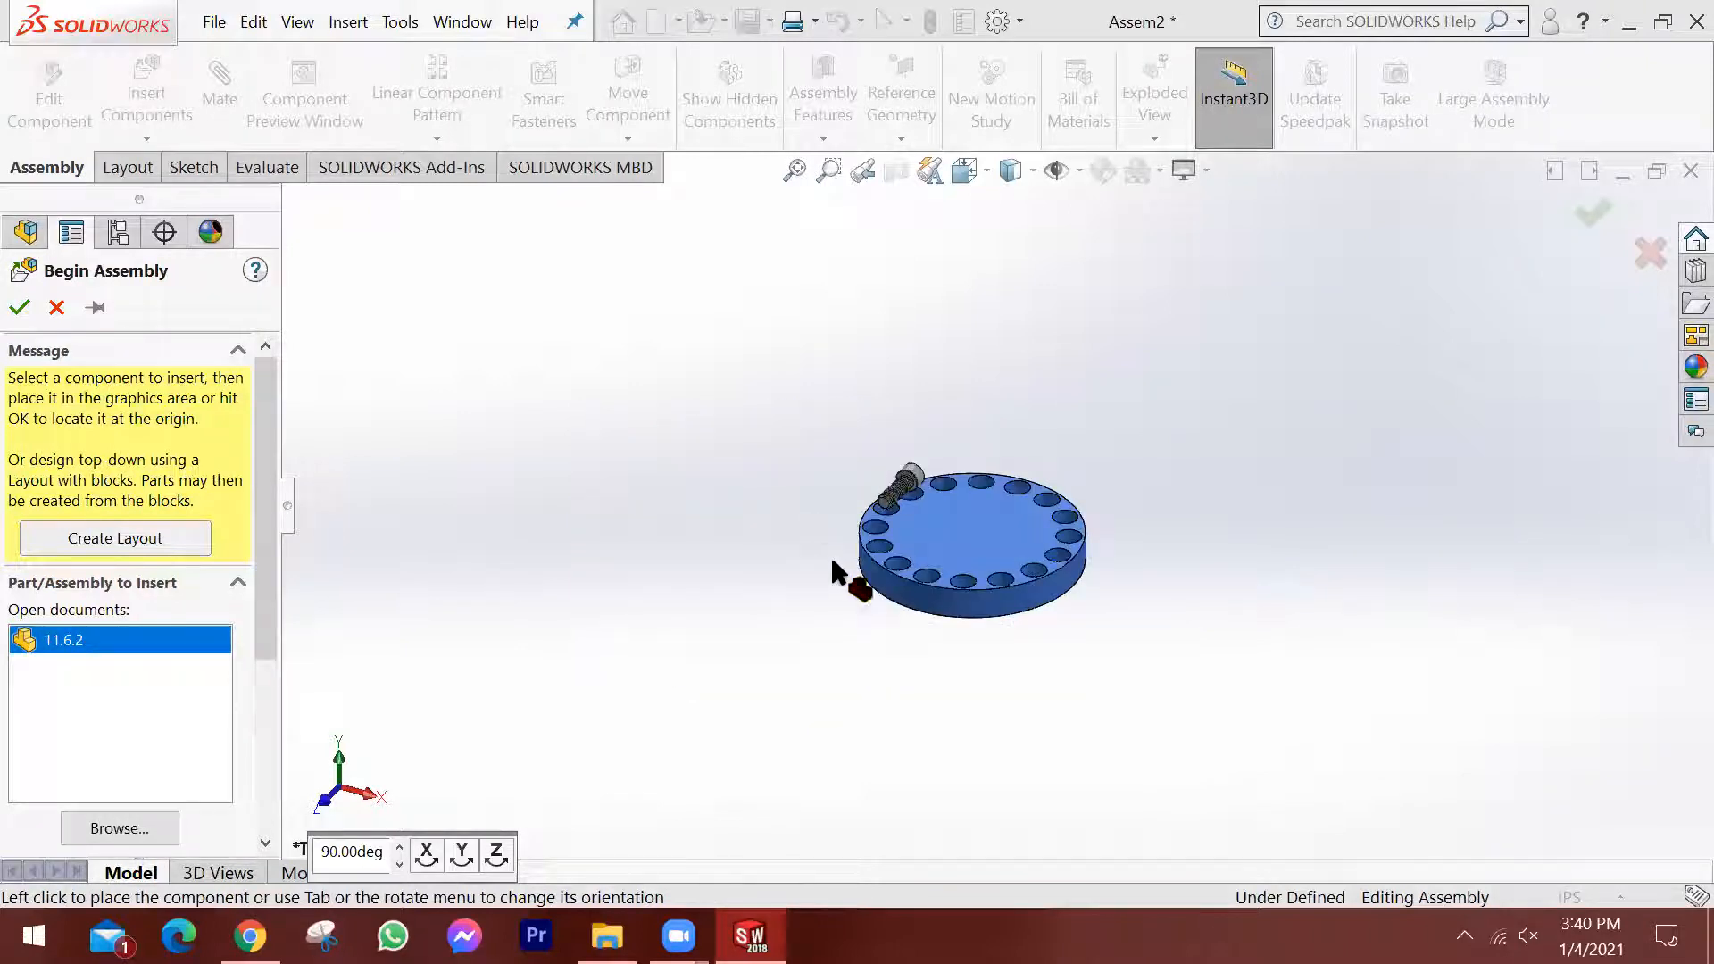
Rotate the 11.6.2 screw roughly upright, head up, beside the plate.
{"action": "scroll", "coordinate": [928, 544], "scroll_direction": "down", "scroll_amount": 3}
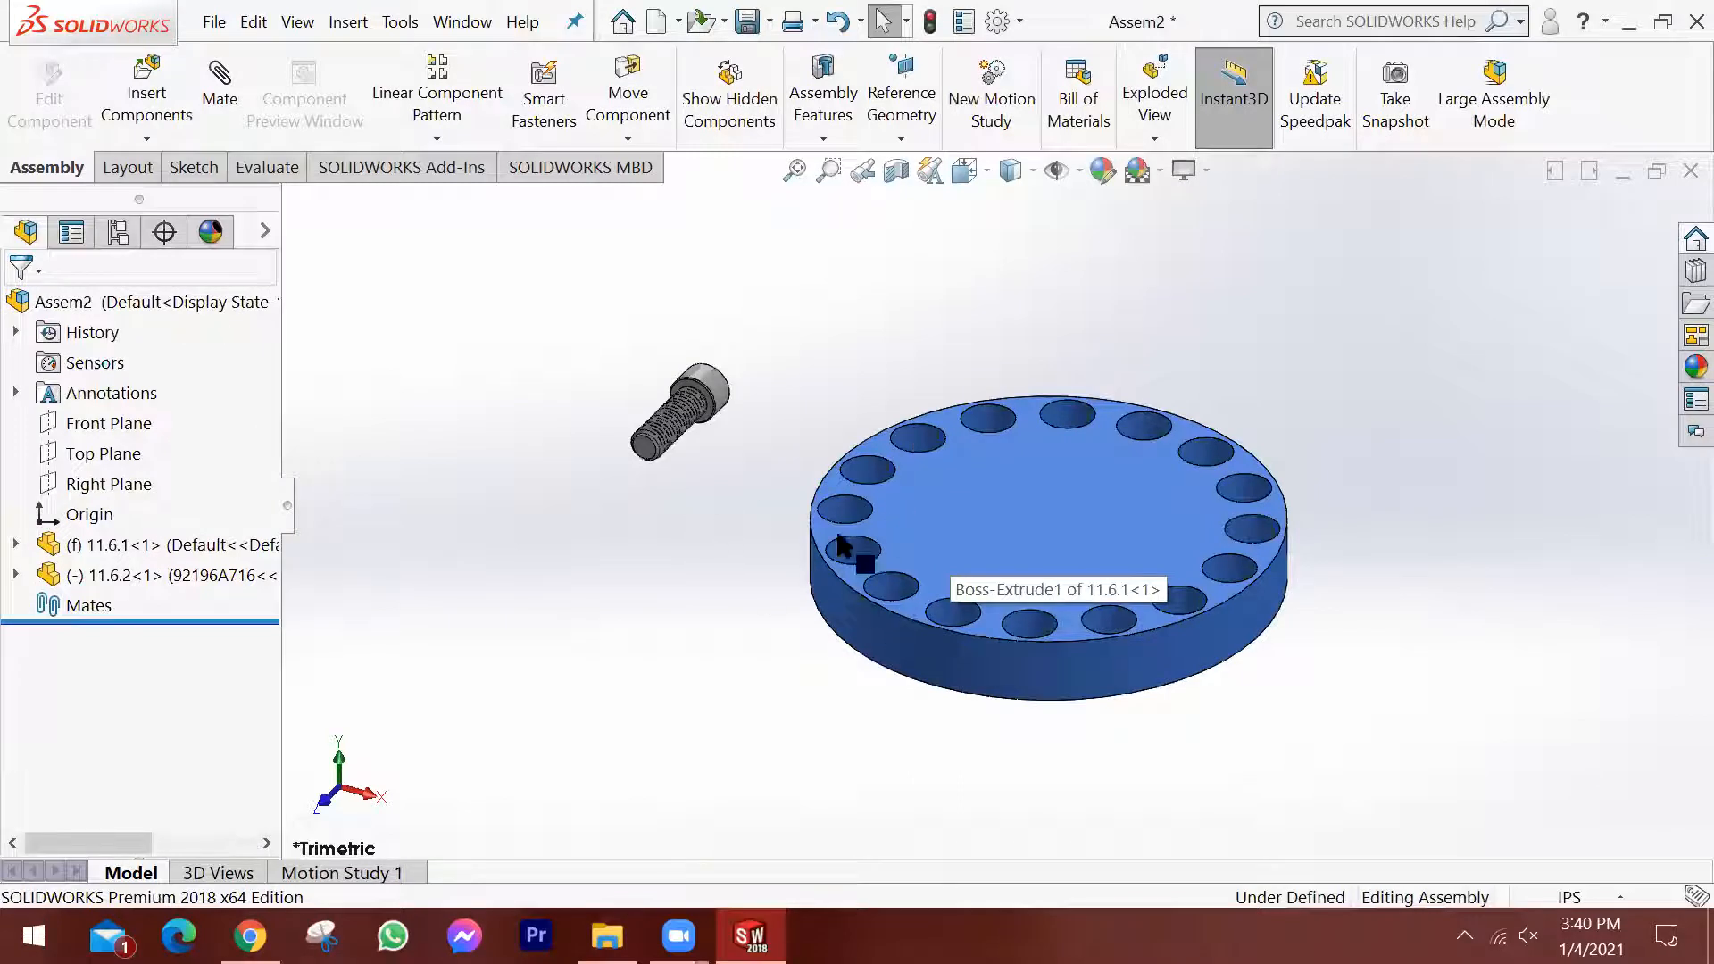
{"action": "key", "text": "f"}
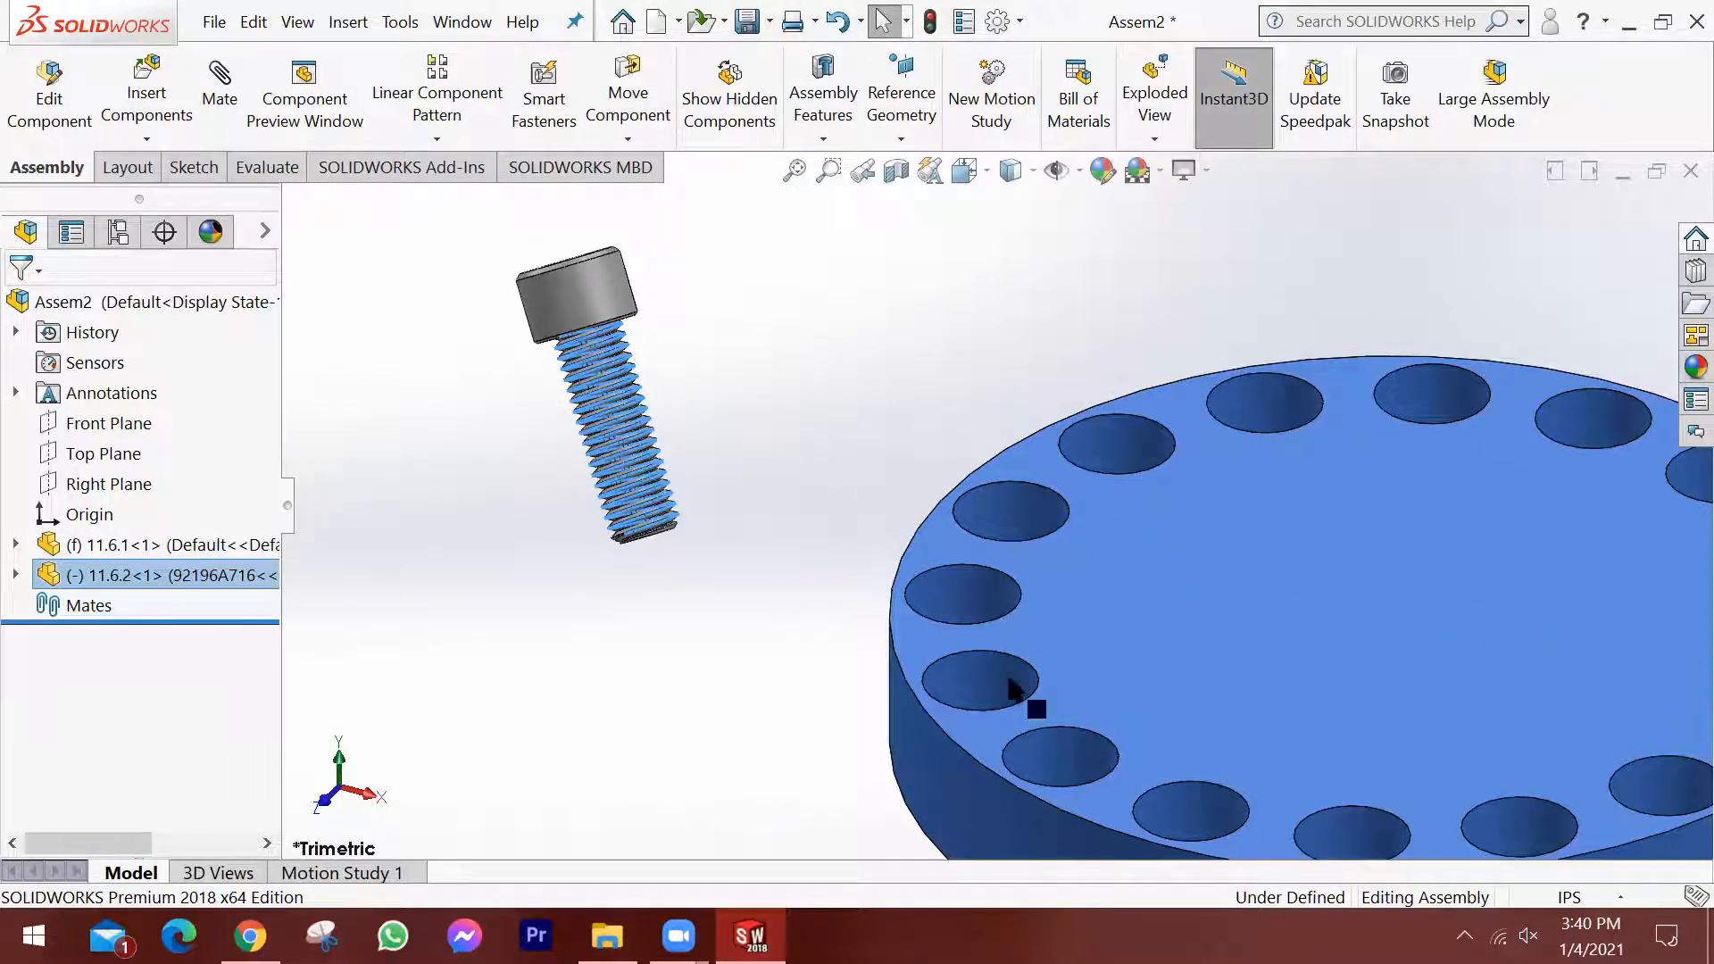
{"action": "left_click", "coordinate": [682, 547]}
{"action": "key", "text": "f"}
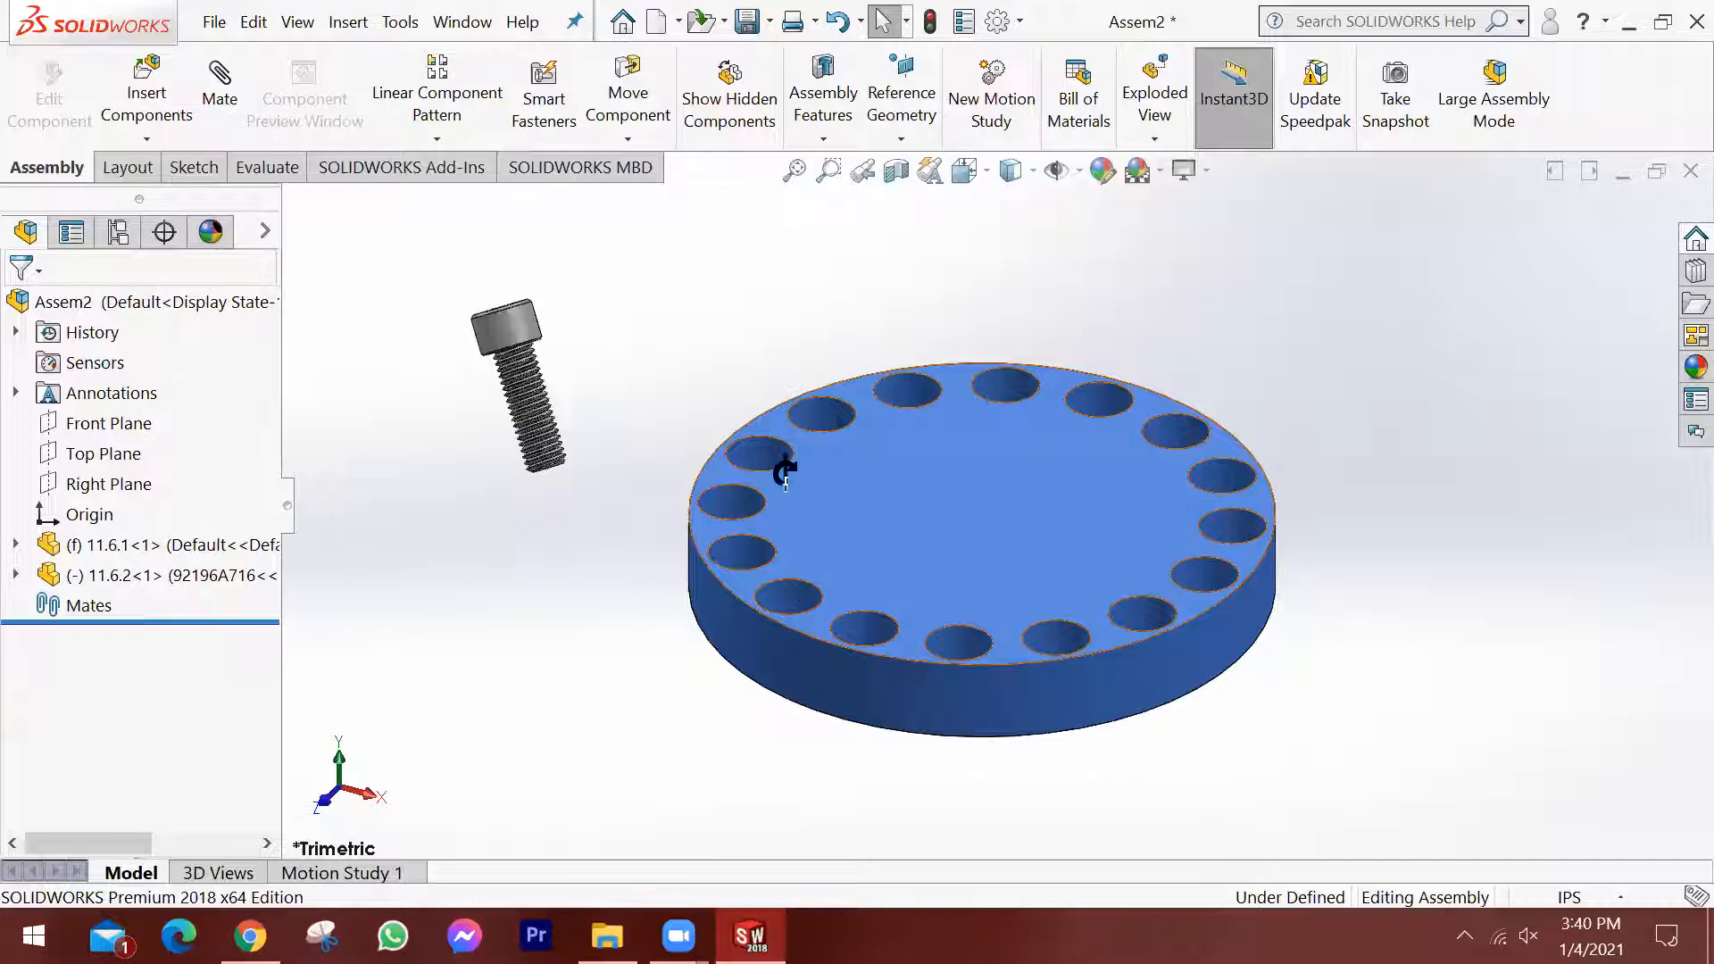
Add a concentric mate between the screw head's cylindrical face and the wall of one counterbored hole near the plate's edge.
{"action": "middle_click_drag", "start_coordinate": [784, 471], "coordinate": [590, 600]}
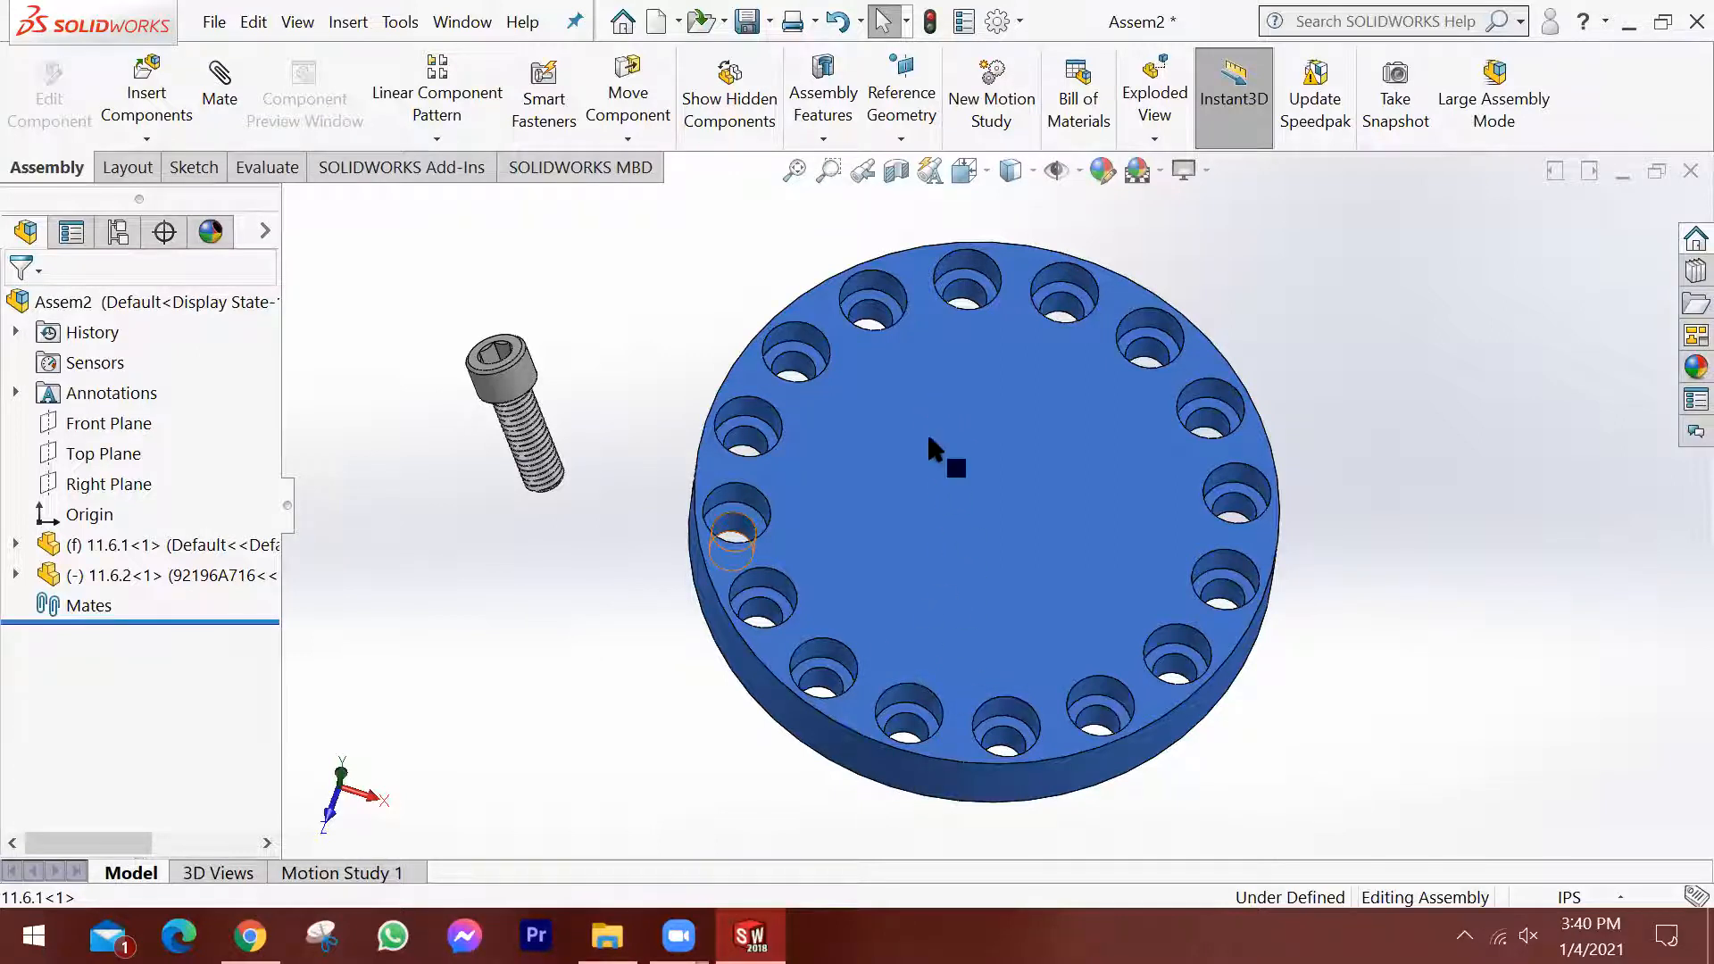
{"action": "middle_click_drag", "start_coordinate": [1082, 701], "coordinate": [1156, 326]}
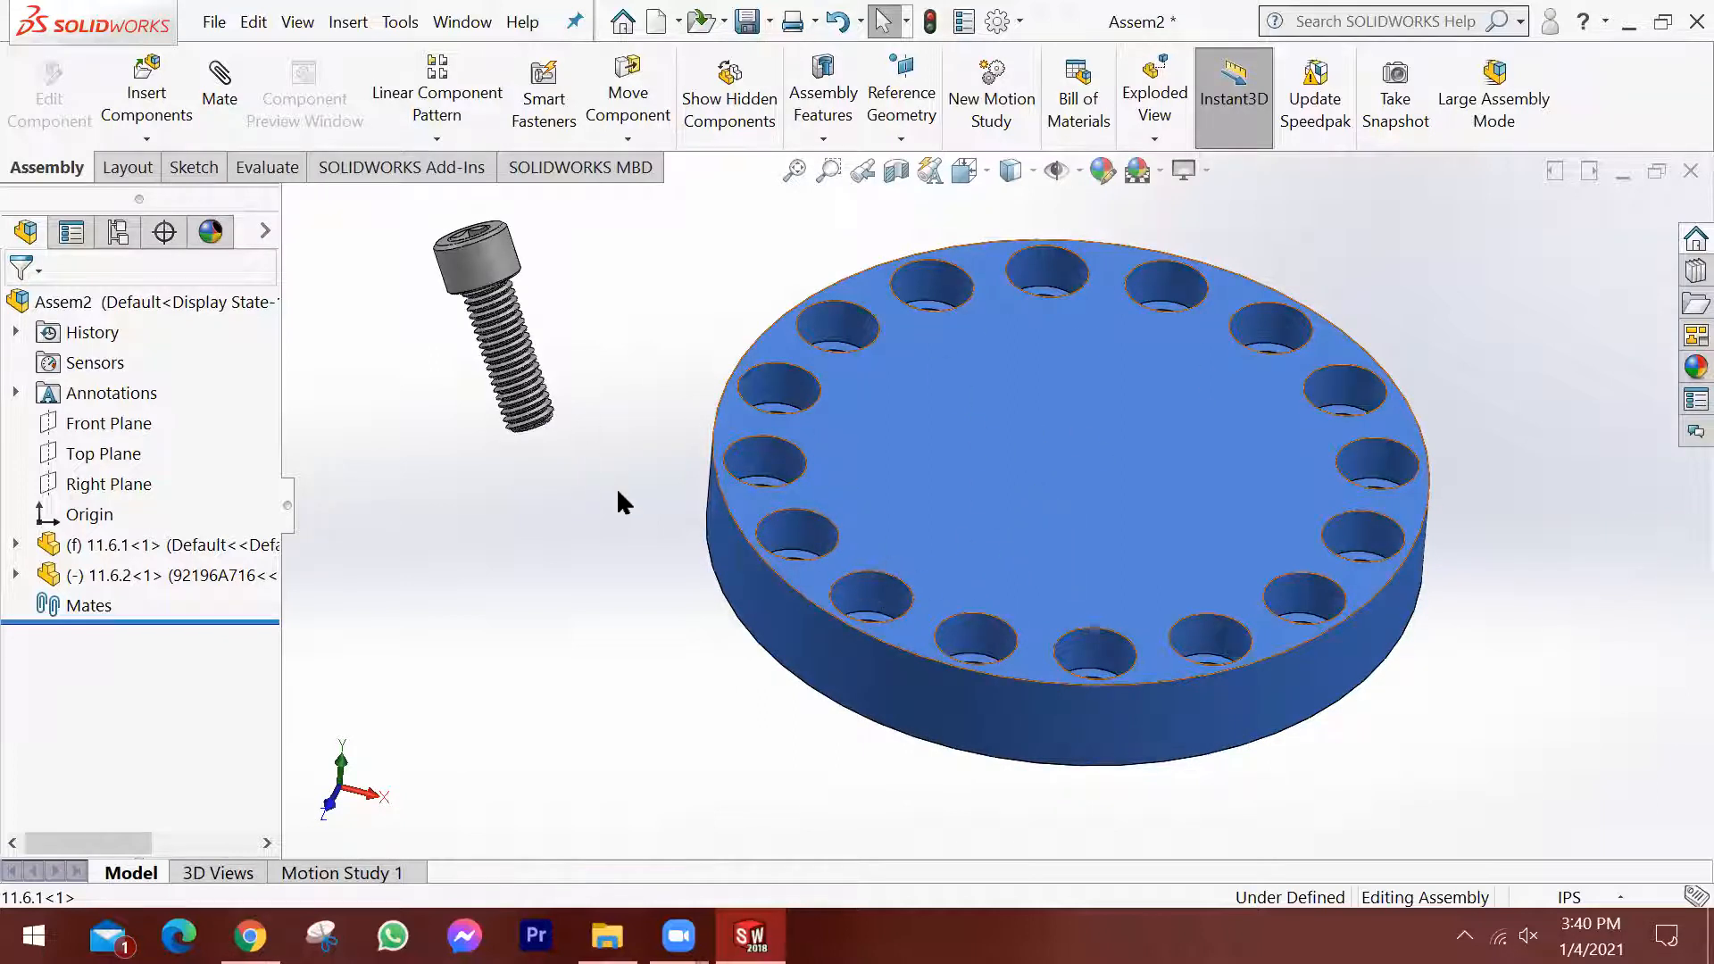
{"action": "middle_click_drag", "start_coordinate": [663, 479], "coordinate": [628, 462]}
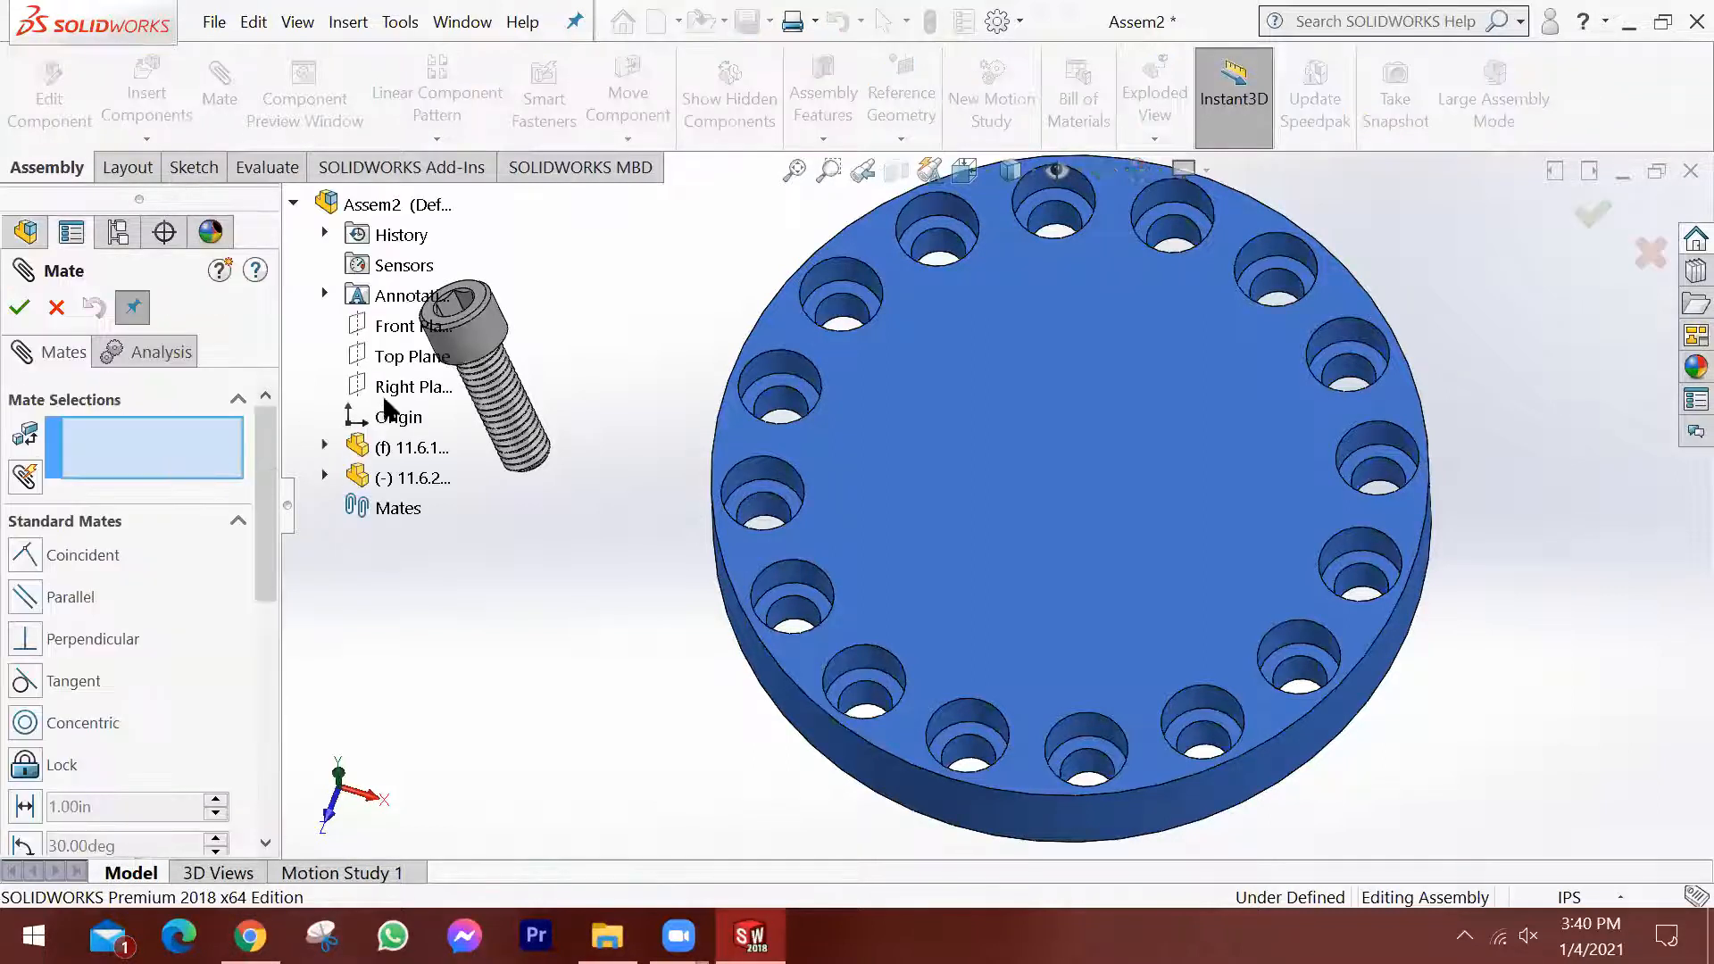
{"action": "left_click", "coordinate": [496, 338]}
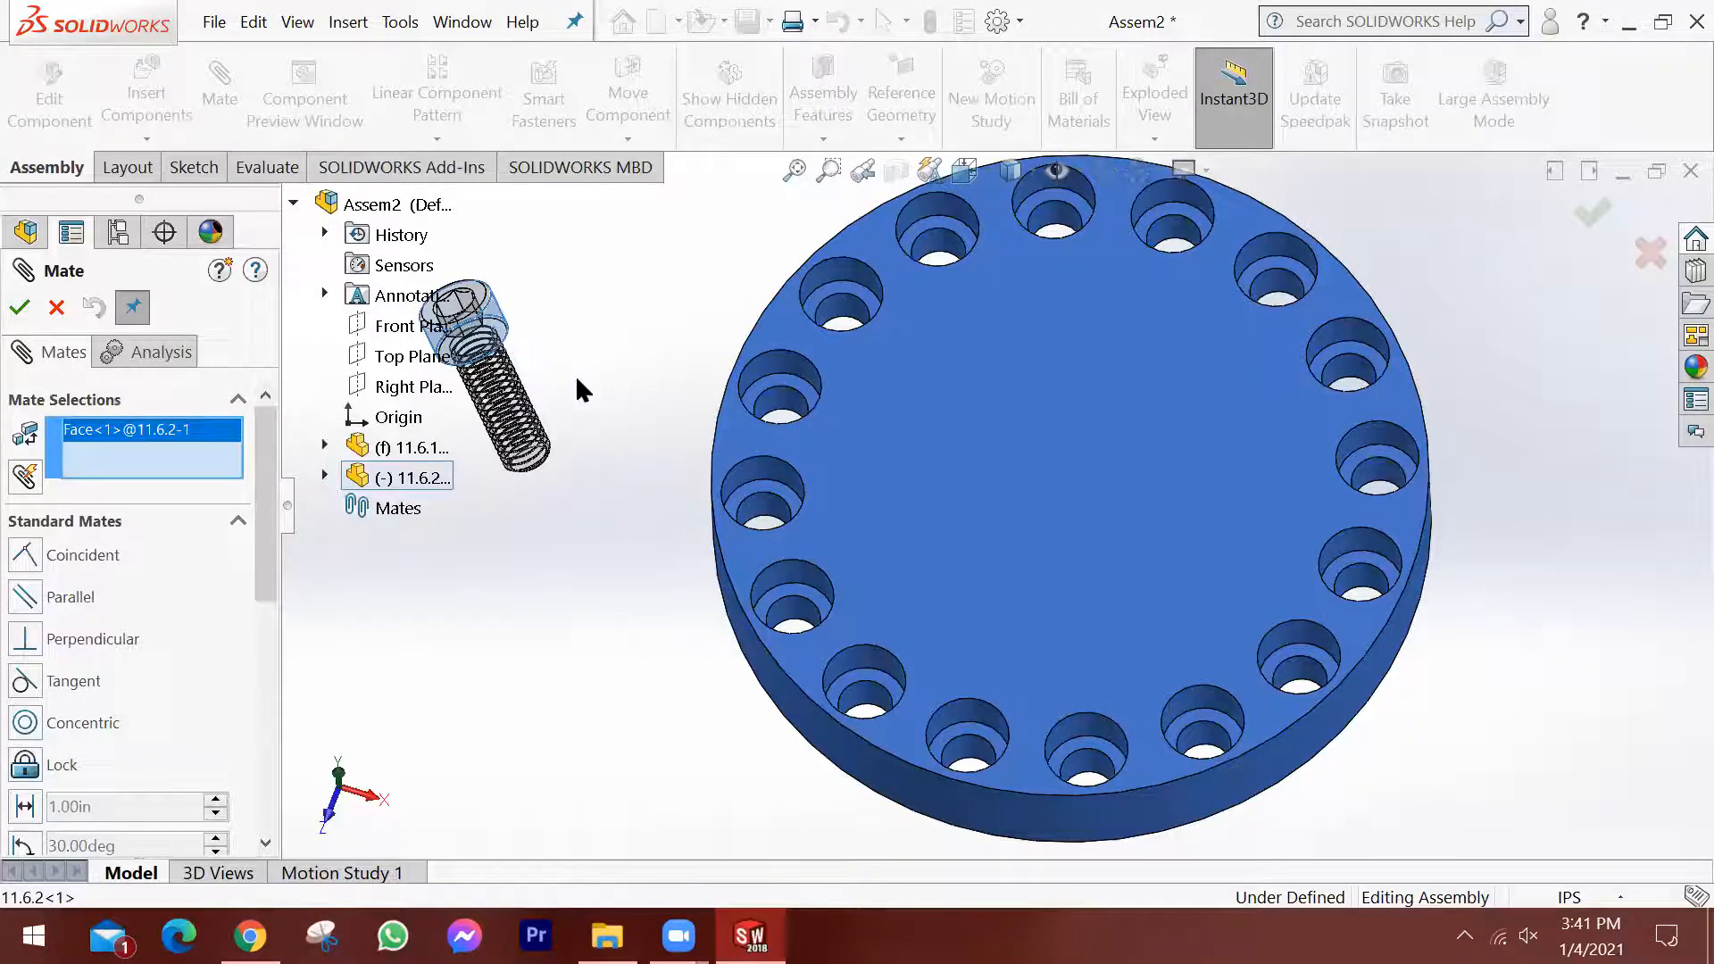
{"action": "left_click", "coordinate": [786, 465]}
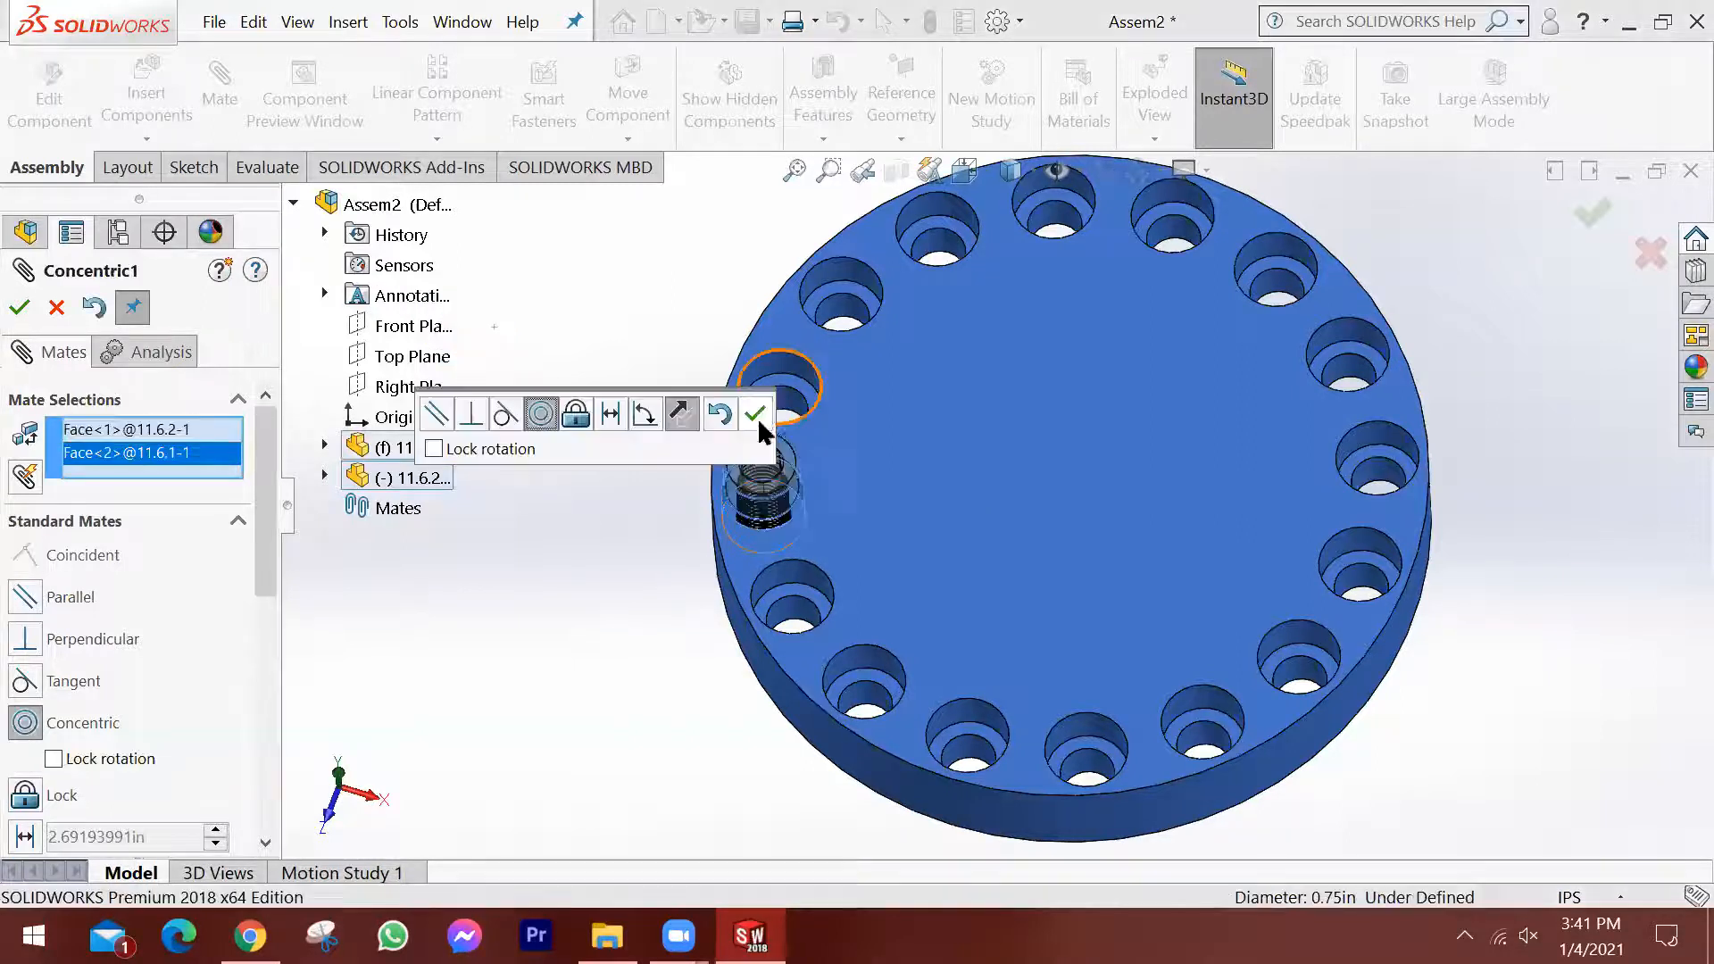
{"action": "left_click", "coordinate": [755, 414]}
Slide the screw along the hole's axis to test its movement, and leave it raised above the plate.
{"action": "scroll", "coordinate": [804, 513], "scroll_direction": "down", "scroll_amount": 3}
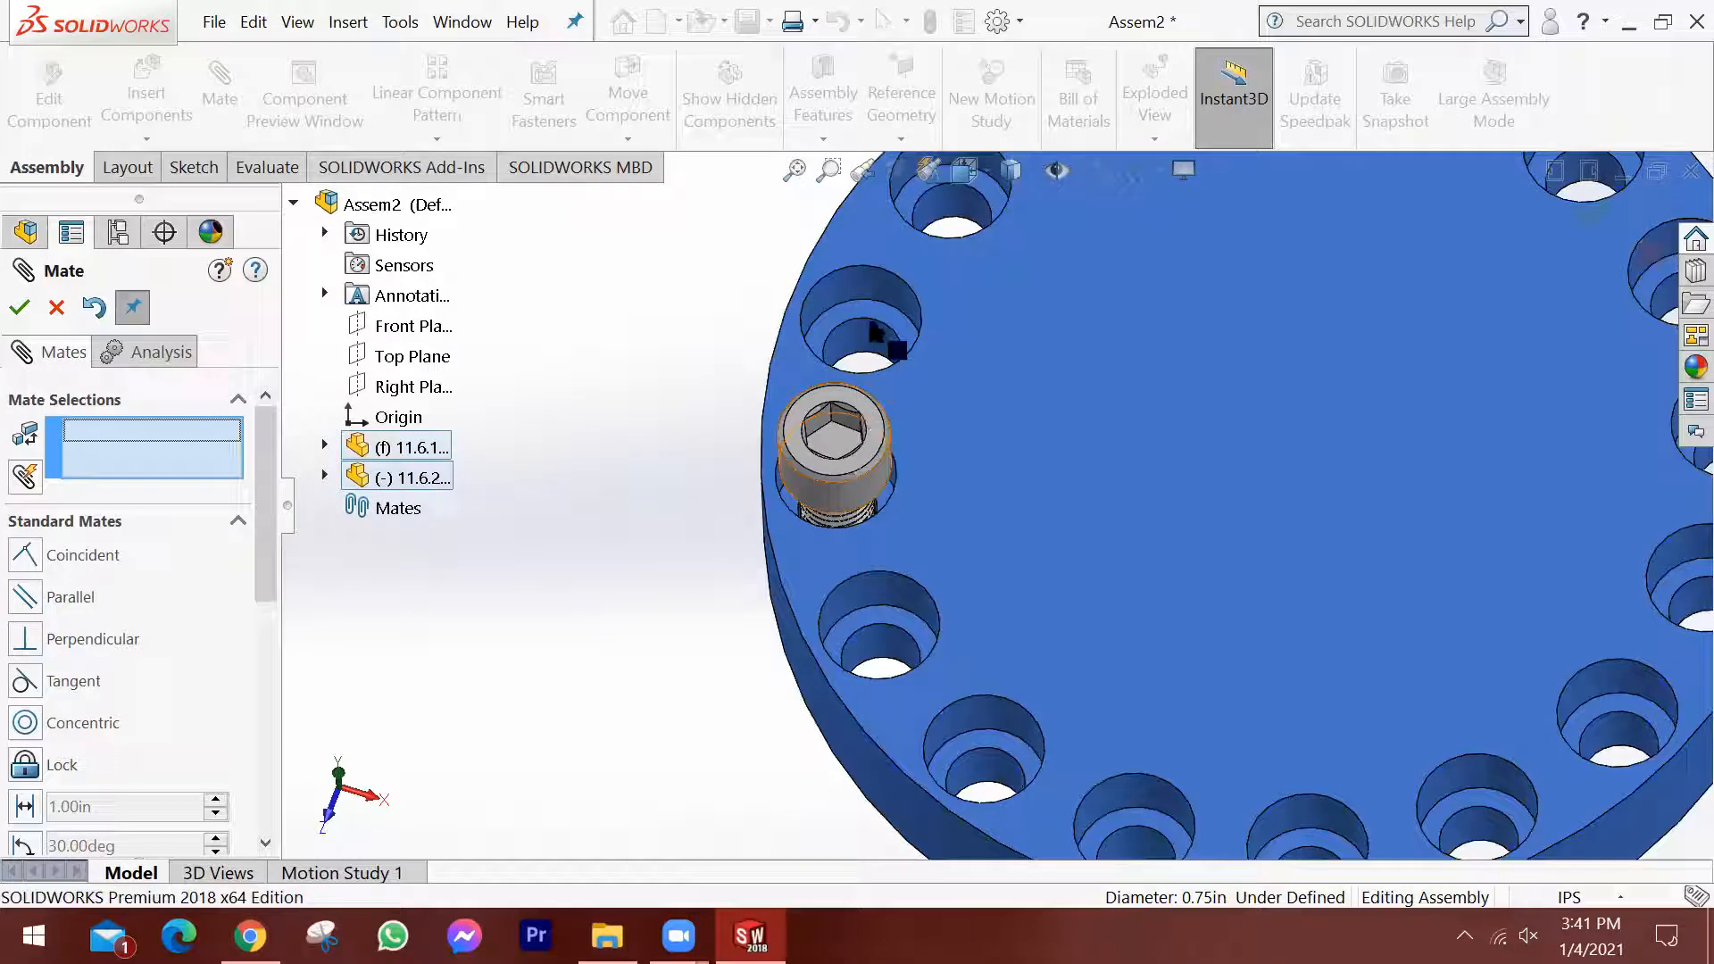
{"action": "mouse_move", "coordinate": [870, 462]}
{"action": "left_mouse_down"}
{"action": "mouse_move", "coordinate": [868, 347]}
{"action": "mouse_move", "coordinate": [887, 528]}
{"action": "mouse_move", "coordinate": [887, 482]}
{"action": "left_mouse_up"}
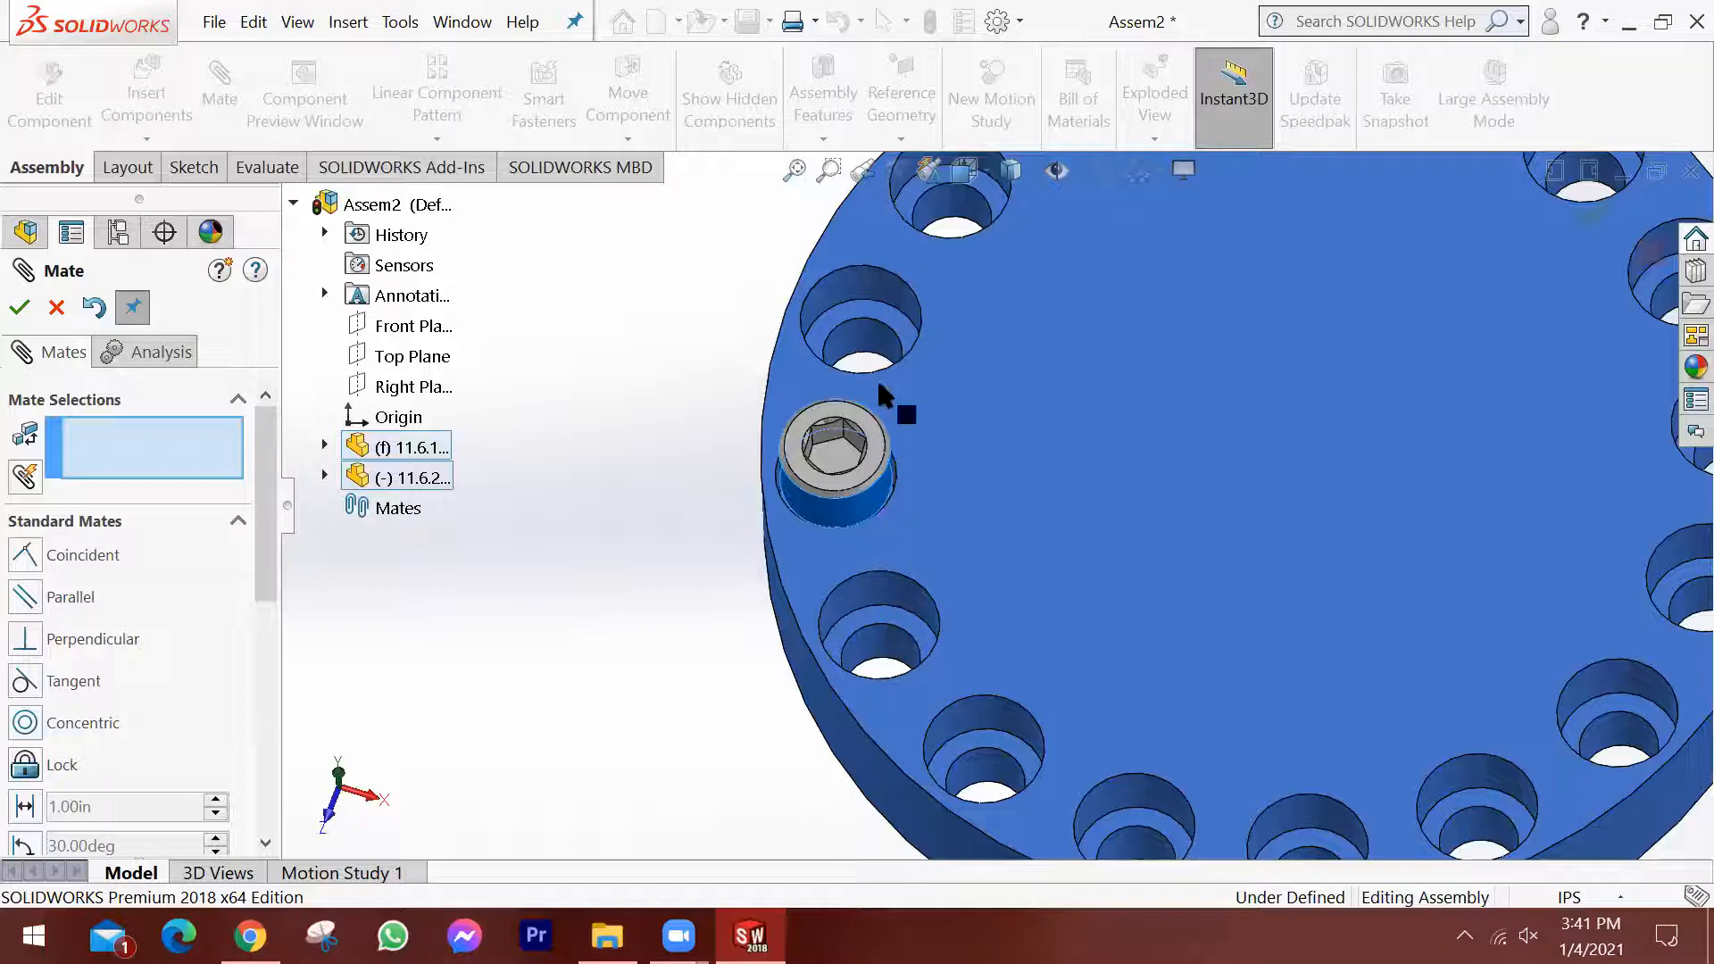
{"action": "left_click_drag", "start_coordinate": [871, 407], "coordinate": [757, 402]}
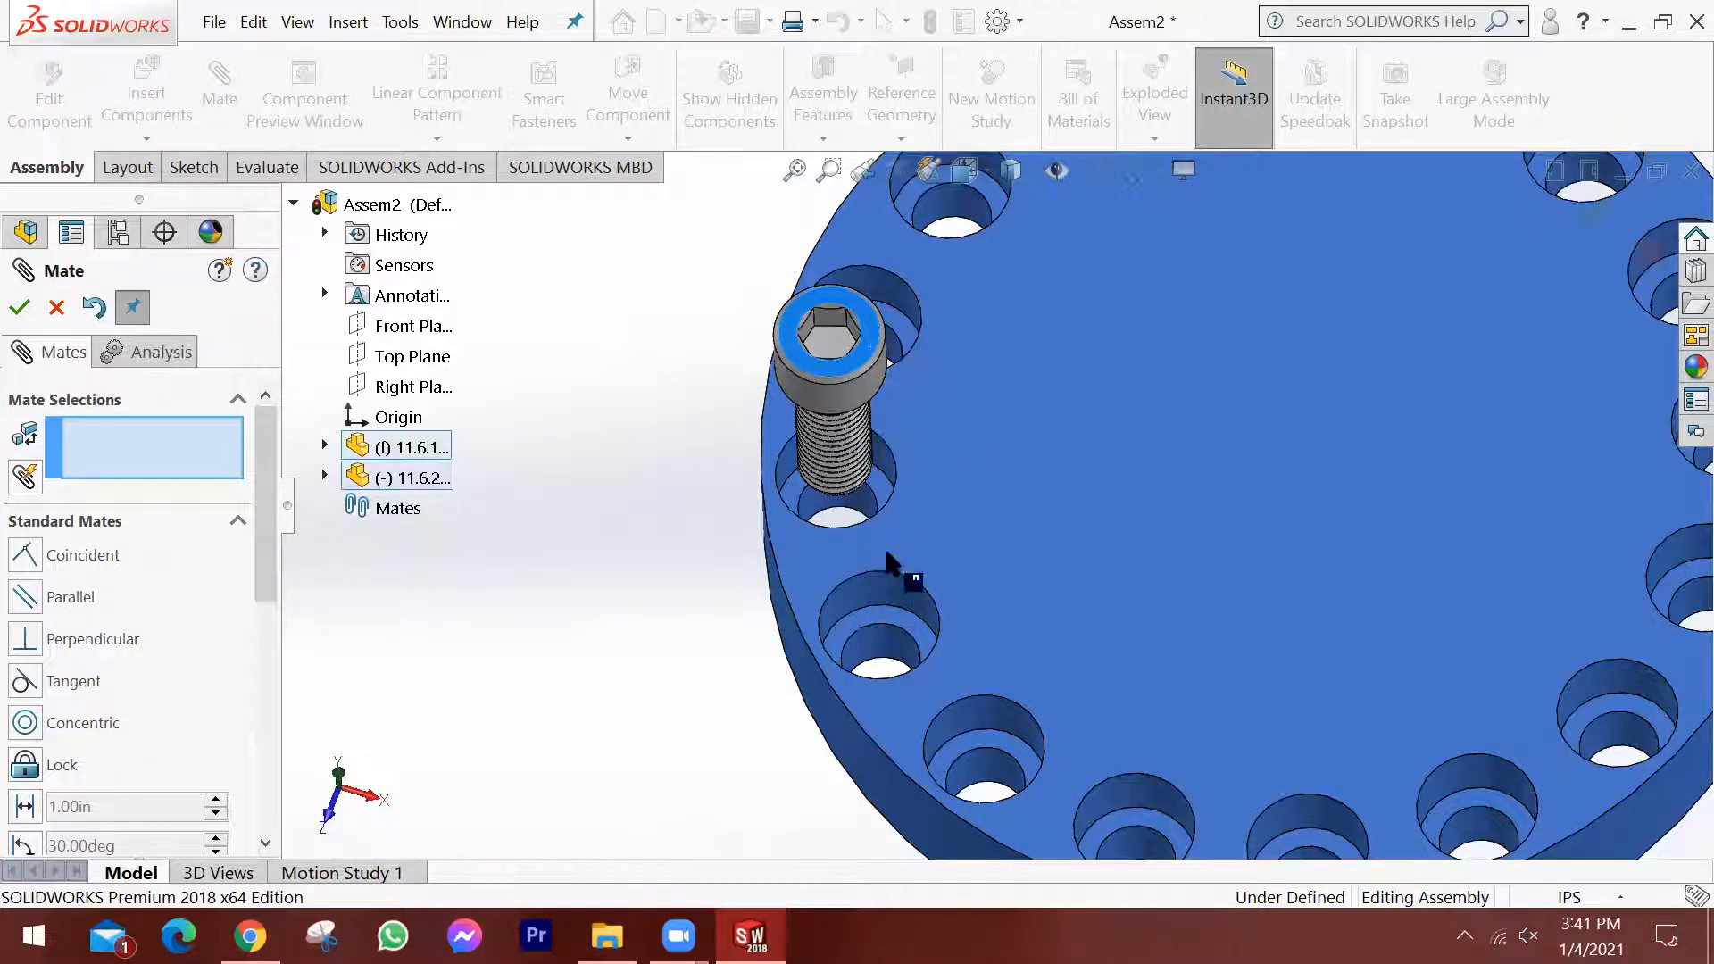
{"action": "scroll", "coordinate": [813, 587], "scroll_direction": "up", "scroll_amount": 3}
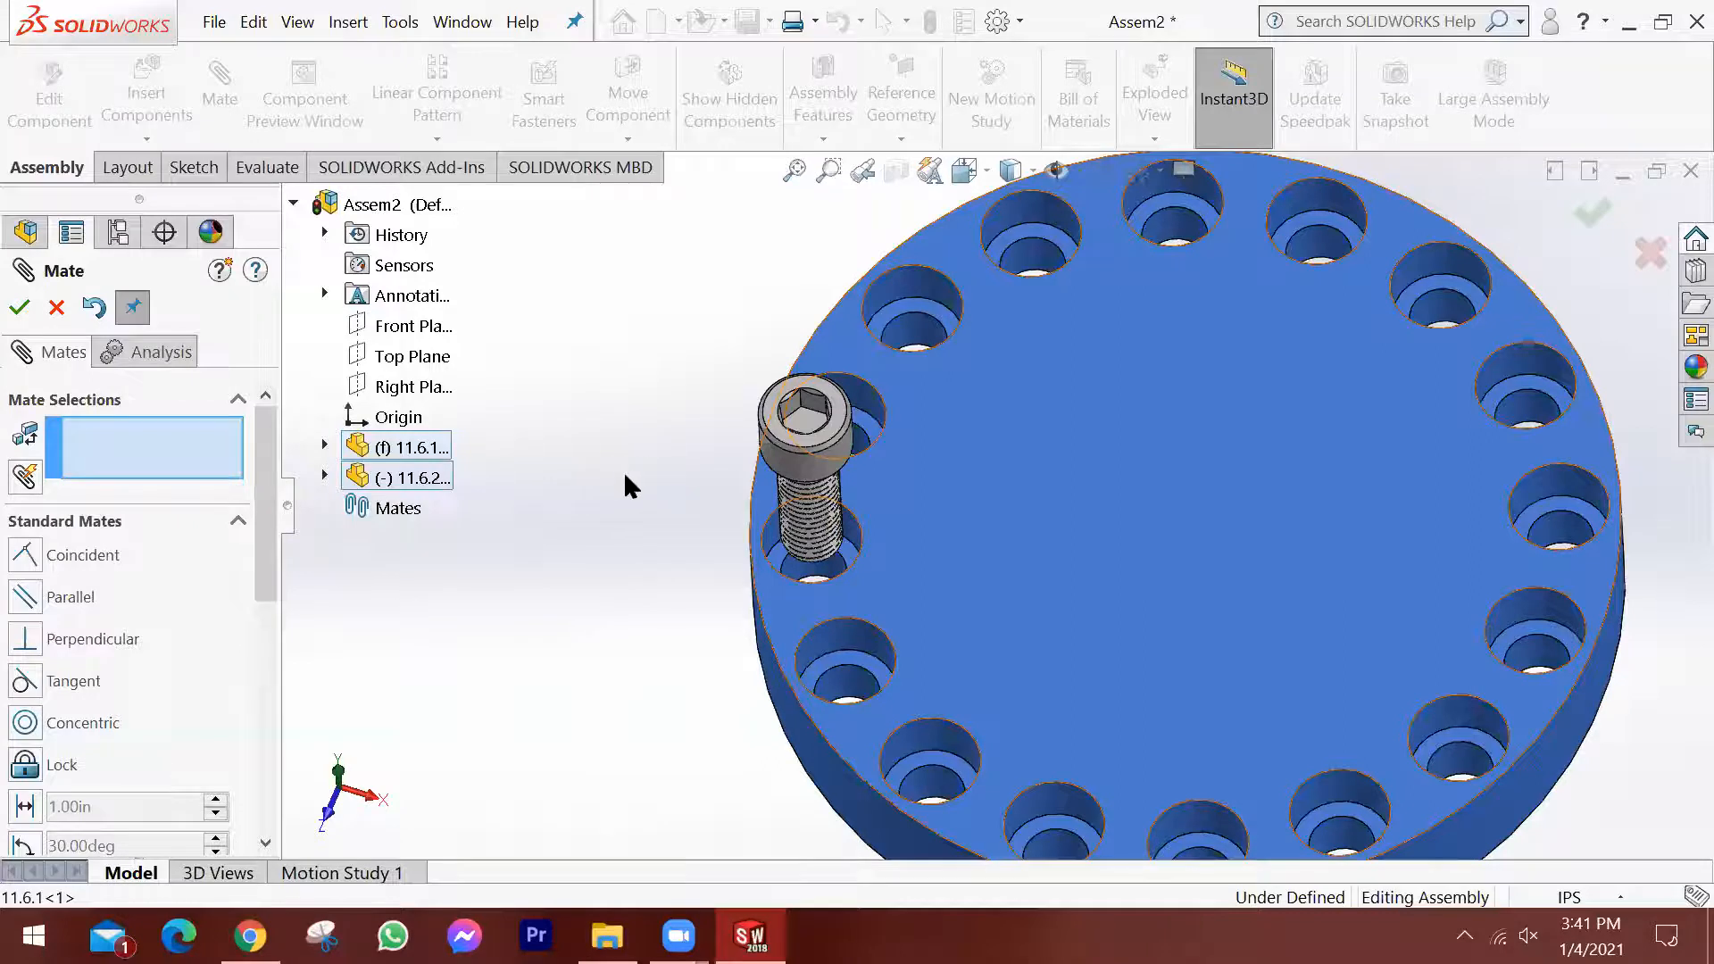
{"action": "scroll", "coordinate": [625, 476], "scroll_direction": "down", "scroll_amount": 3}
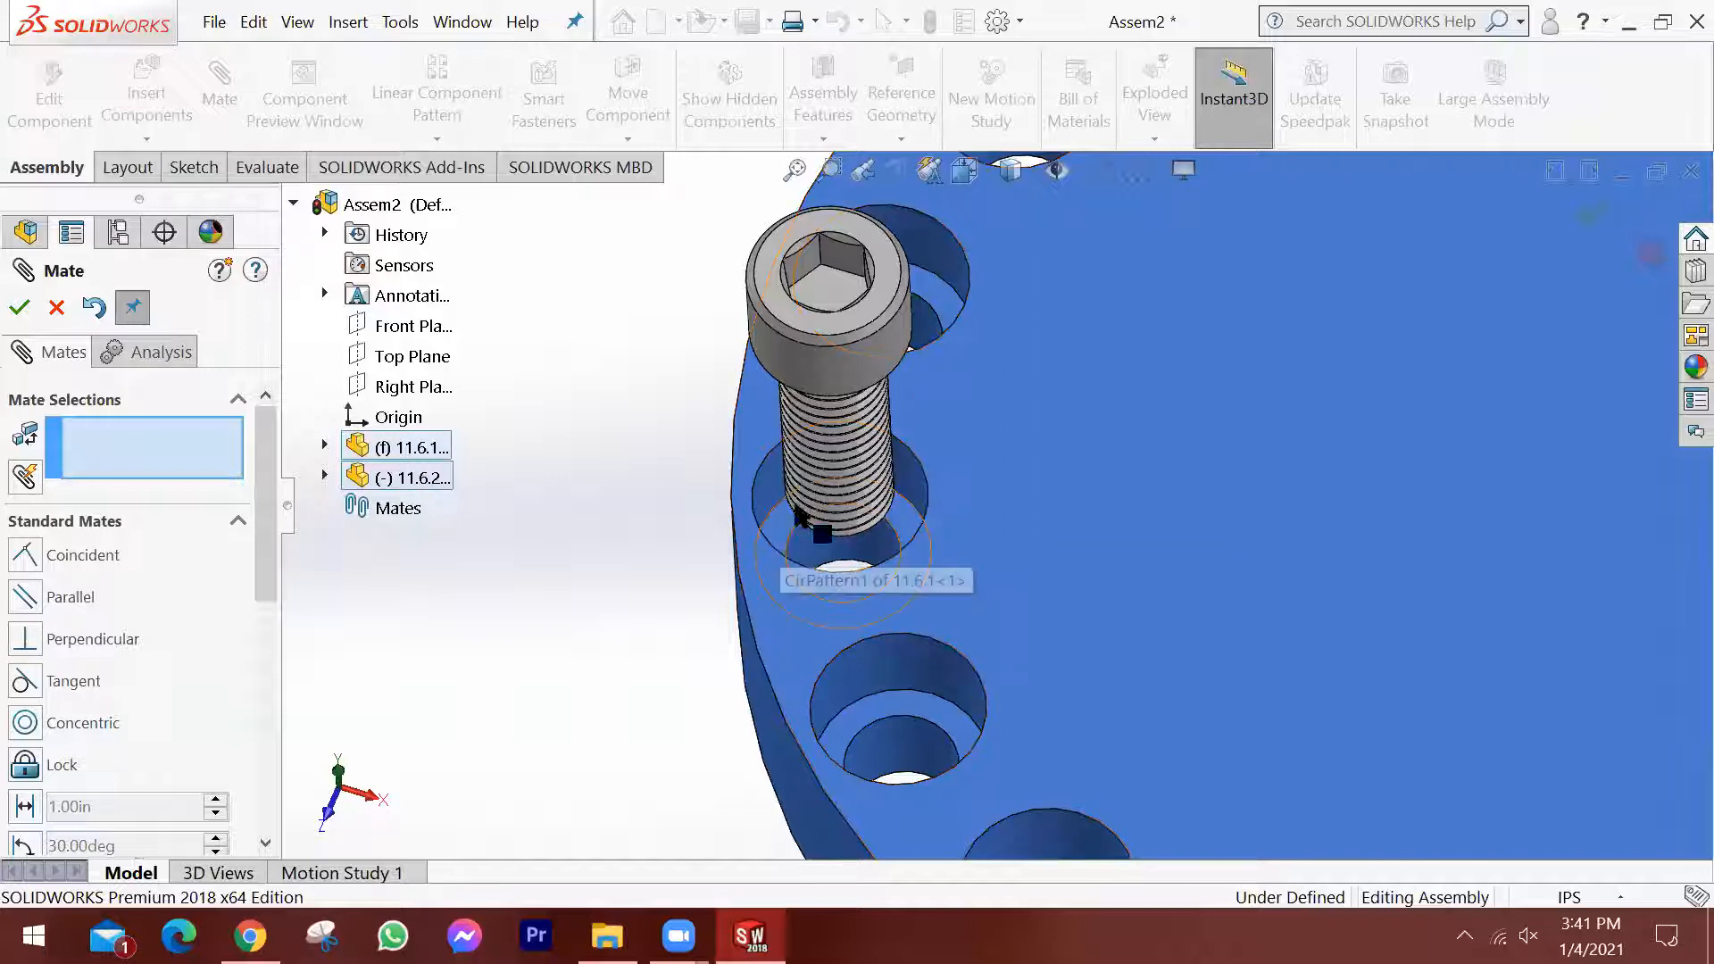
Add a coincident mate between the underside of the screw head and the counterbore's floor in the plate.
{"action": "middle_click_drag", "start_coordinate": [886, 387], "coordinate": [1041, 248]}
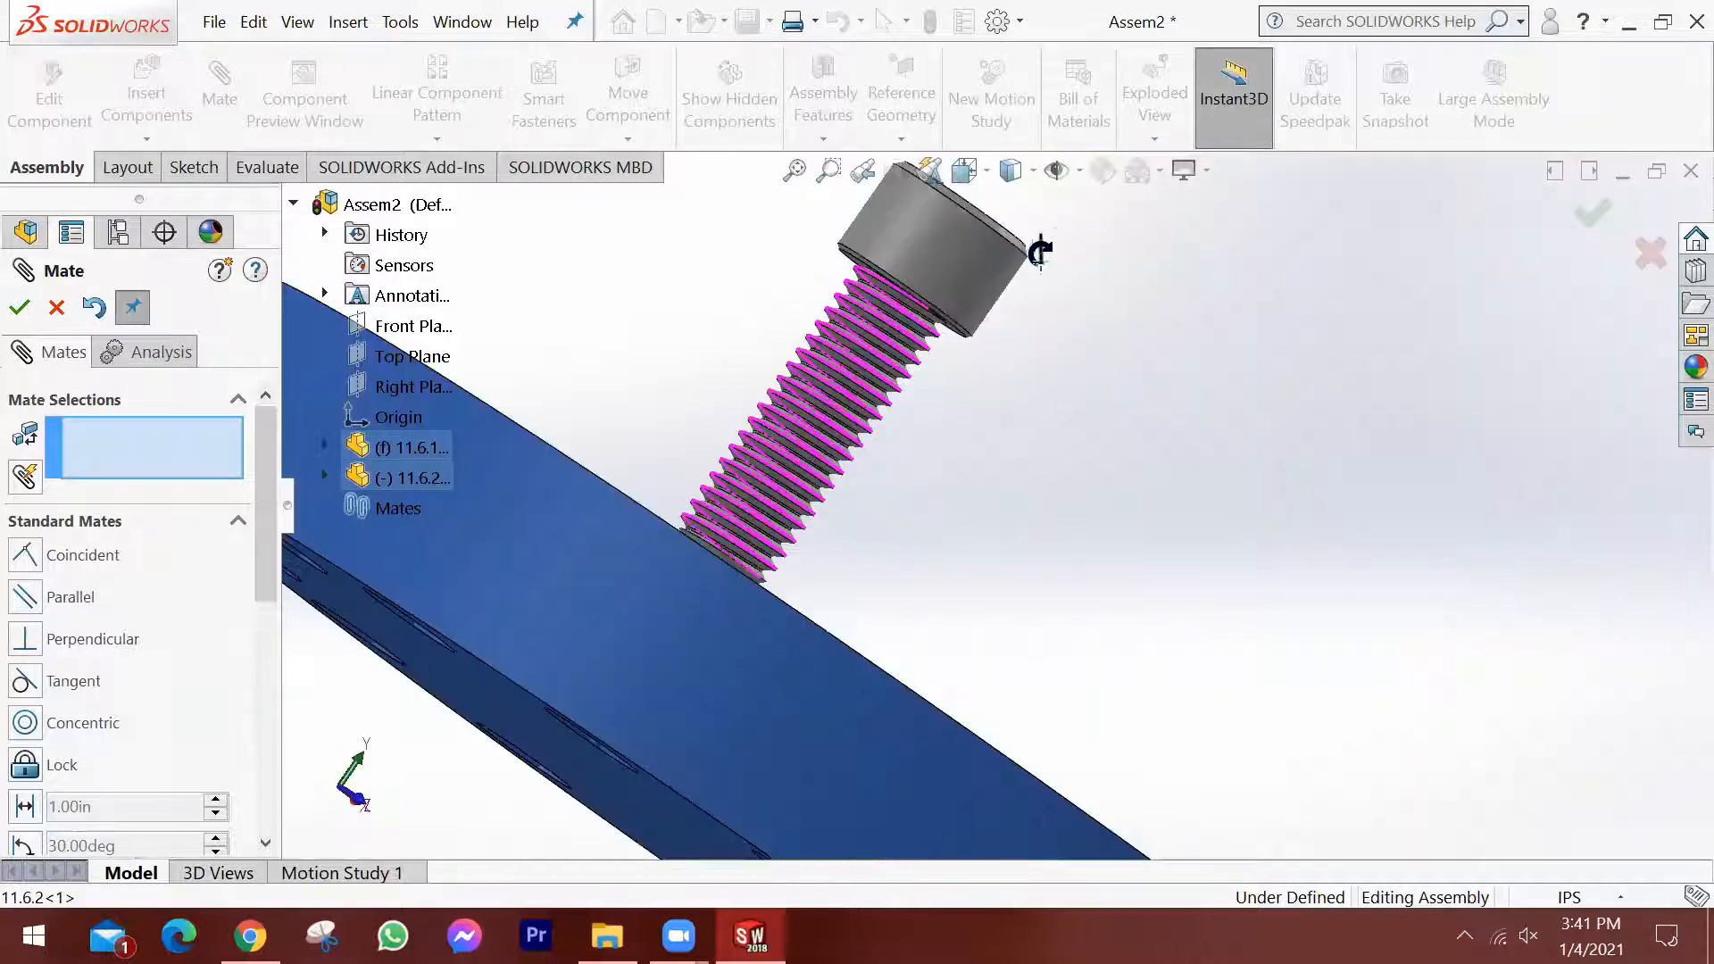
{"action": "middle_click_drag", "start_coordinate": [650, 306], "coordinate": [203, 152]}
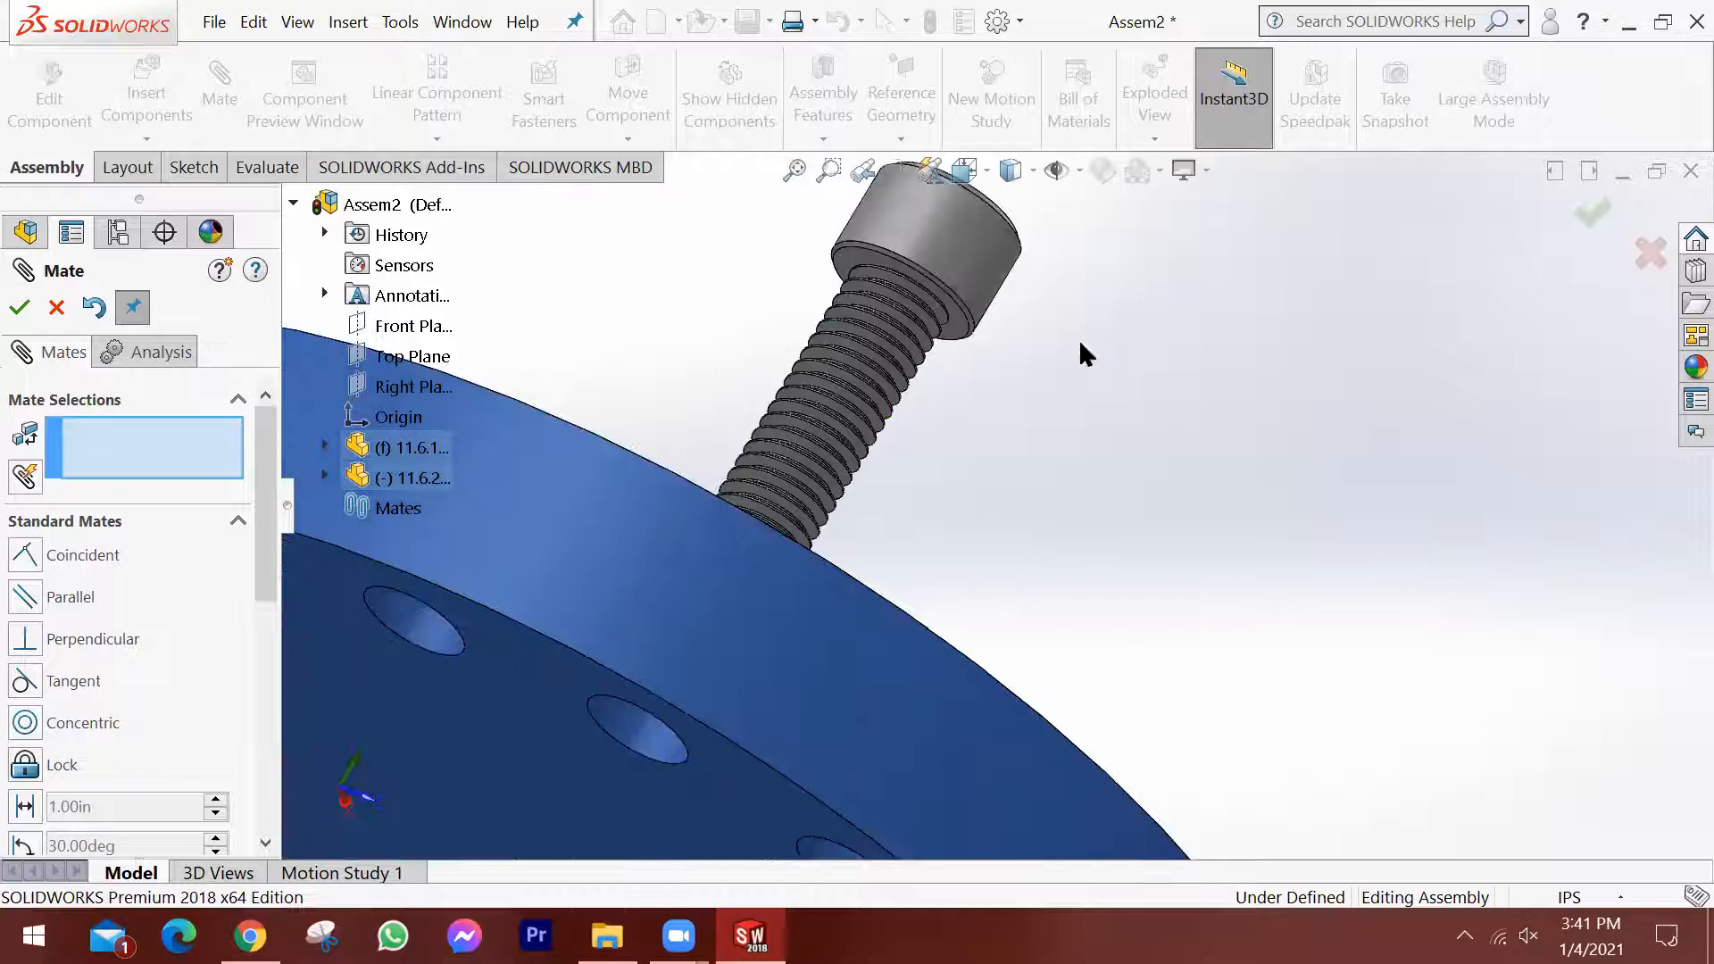
{"action": "scroll", "coordinate": [980, 324], "scroll_direction": "down", "scroll_amount": 3}
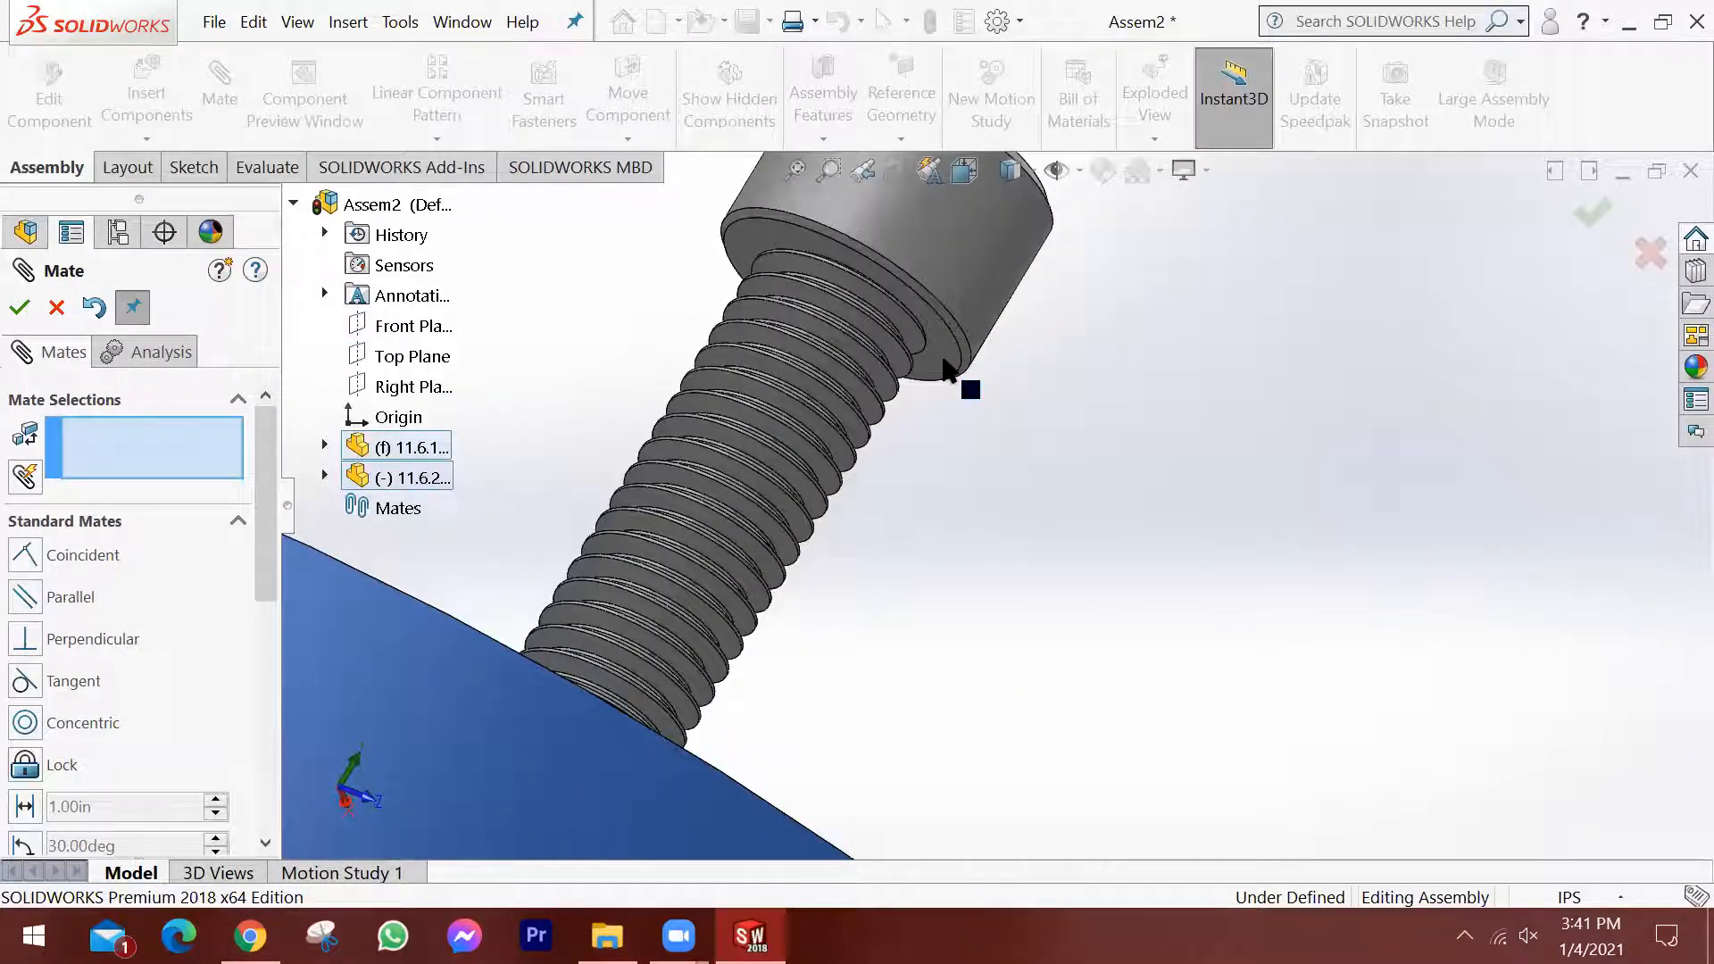
{"action": "left_click", "coordinate": [944, 366]}
{"action": "middle_click_drag", "start_coordinate": [918, 535], "coordinate": [721, 719]}
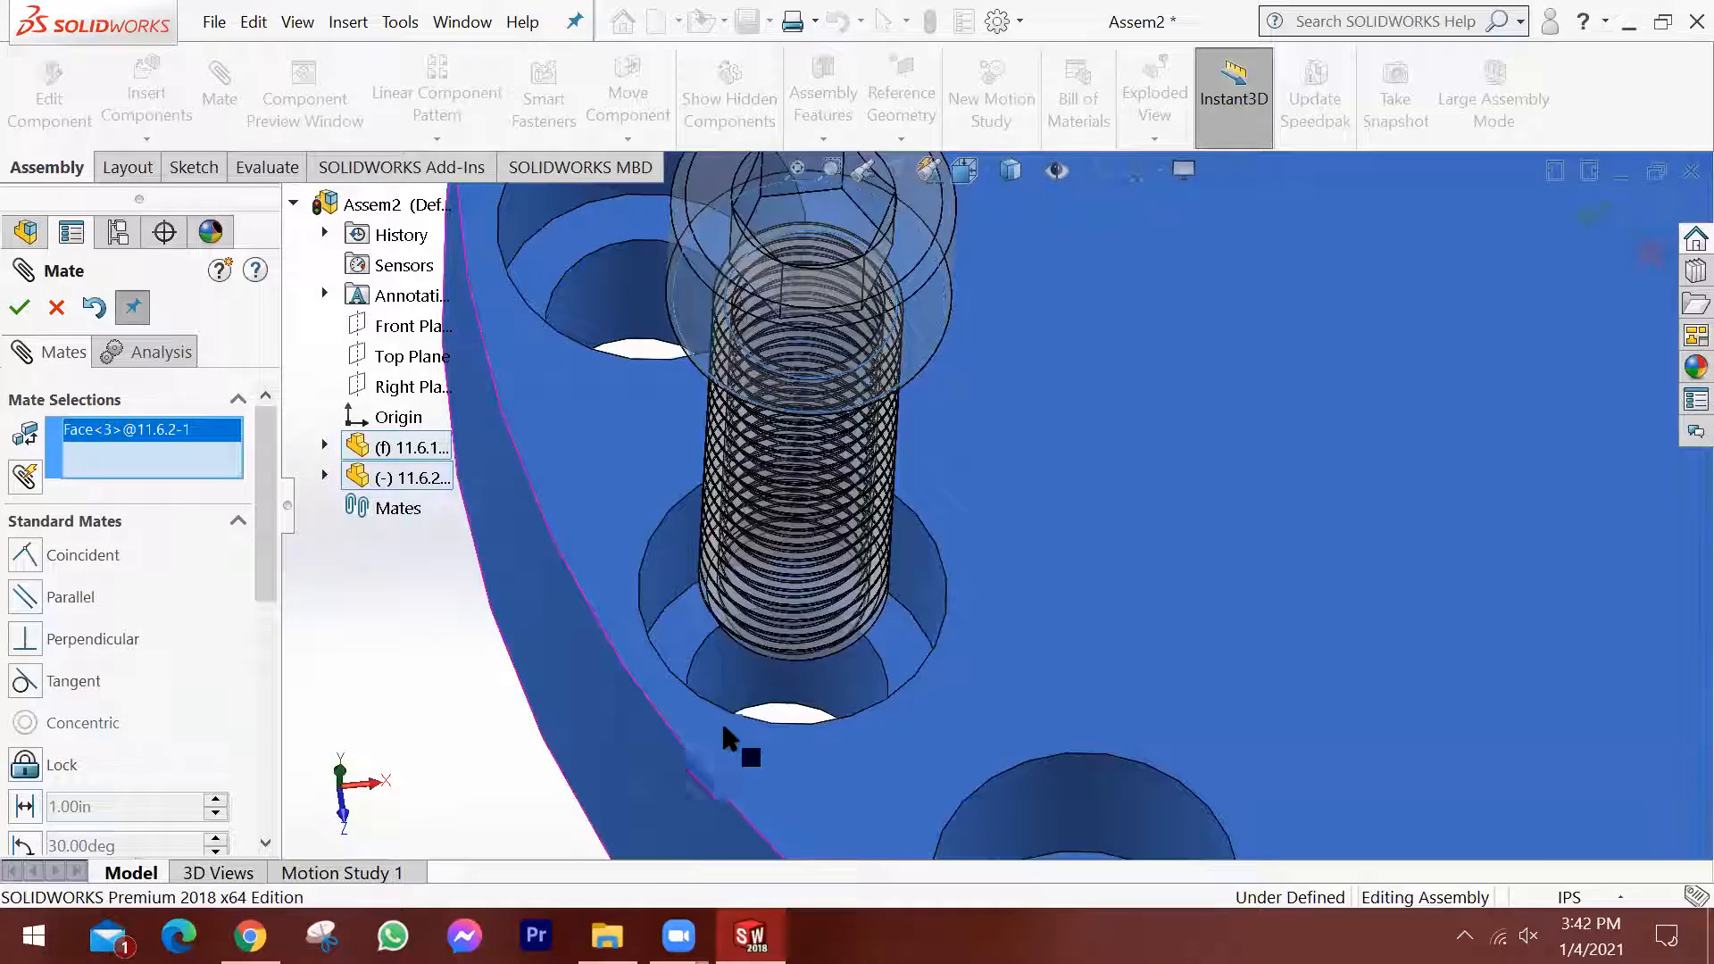
{"action": "left_click", "coordinate": [694, 646]}
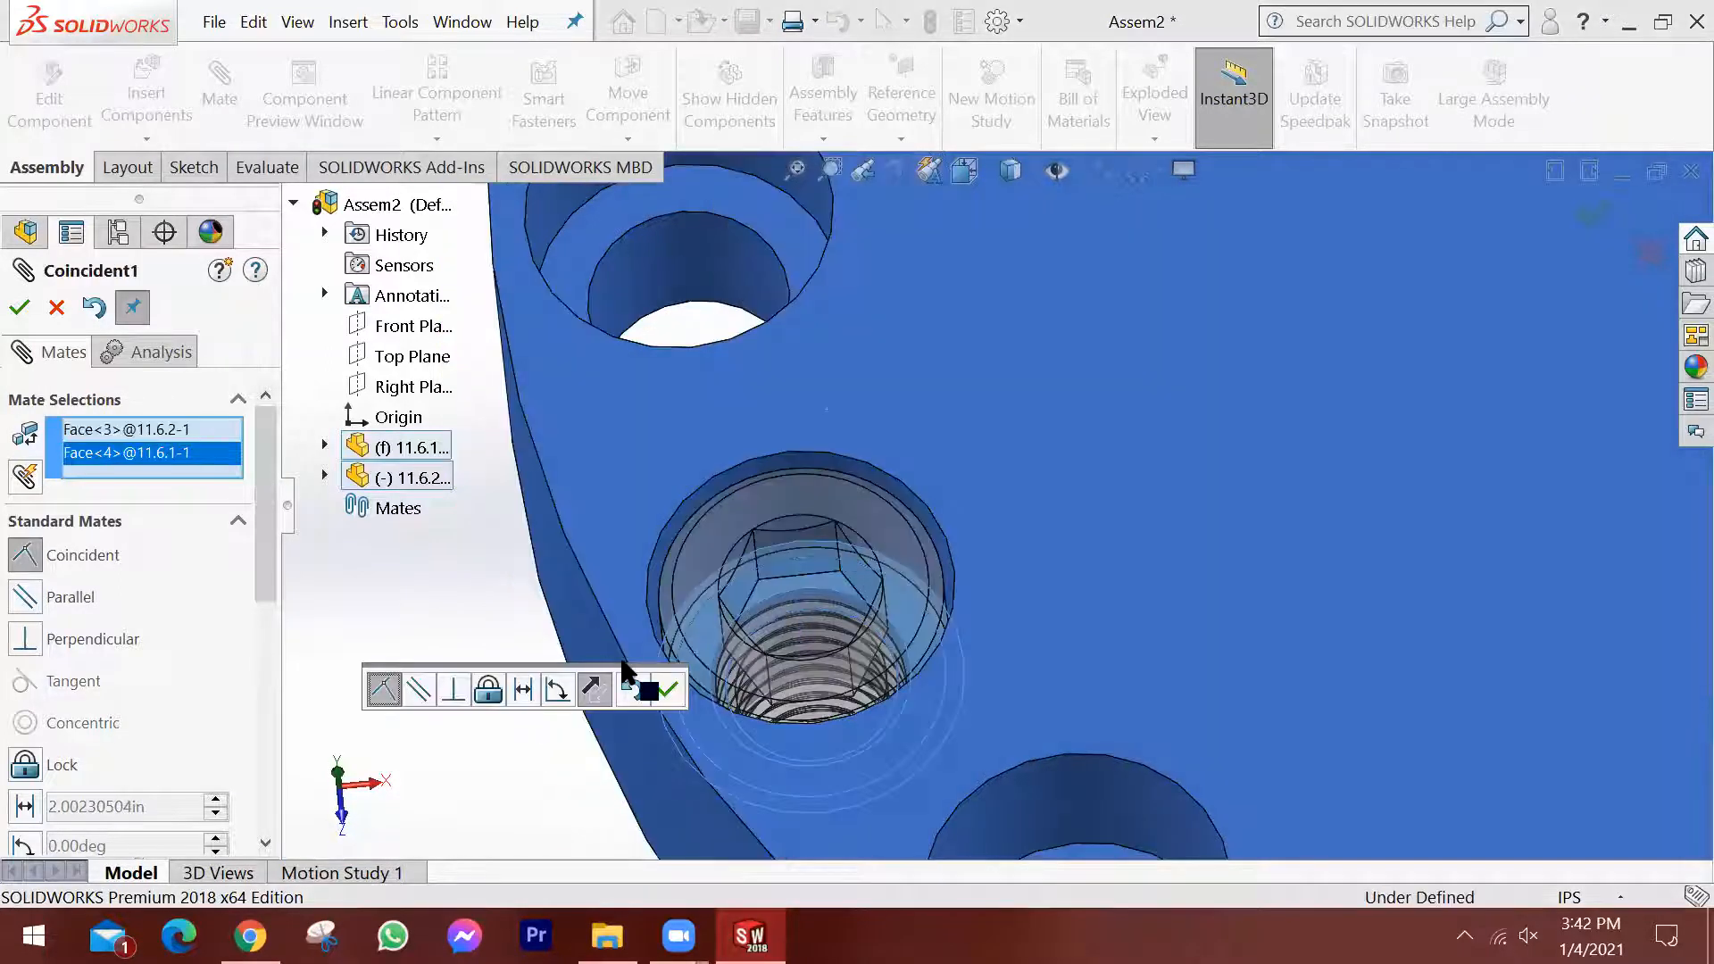
{"action": "left_click", "coordinate": [669, 690]}
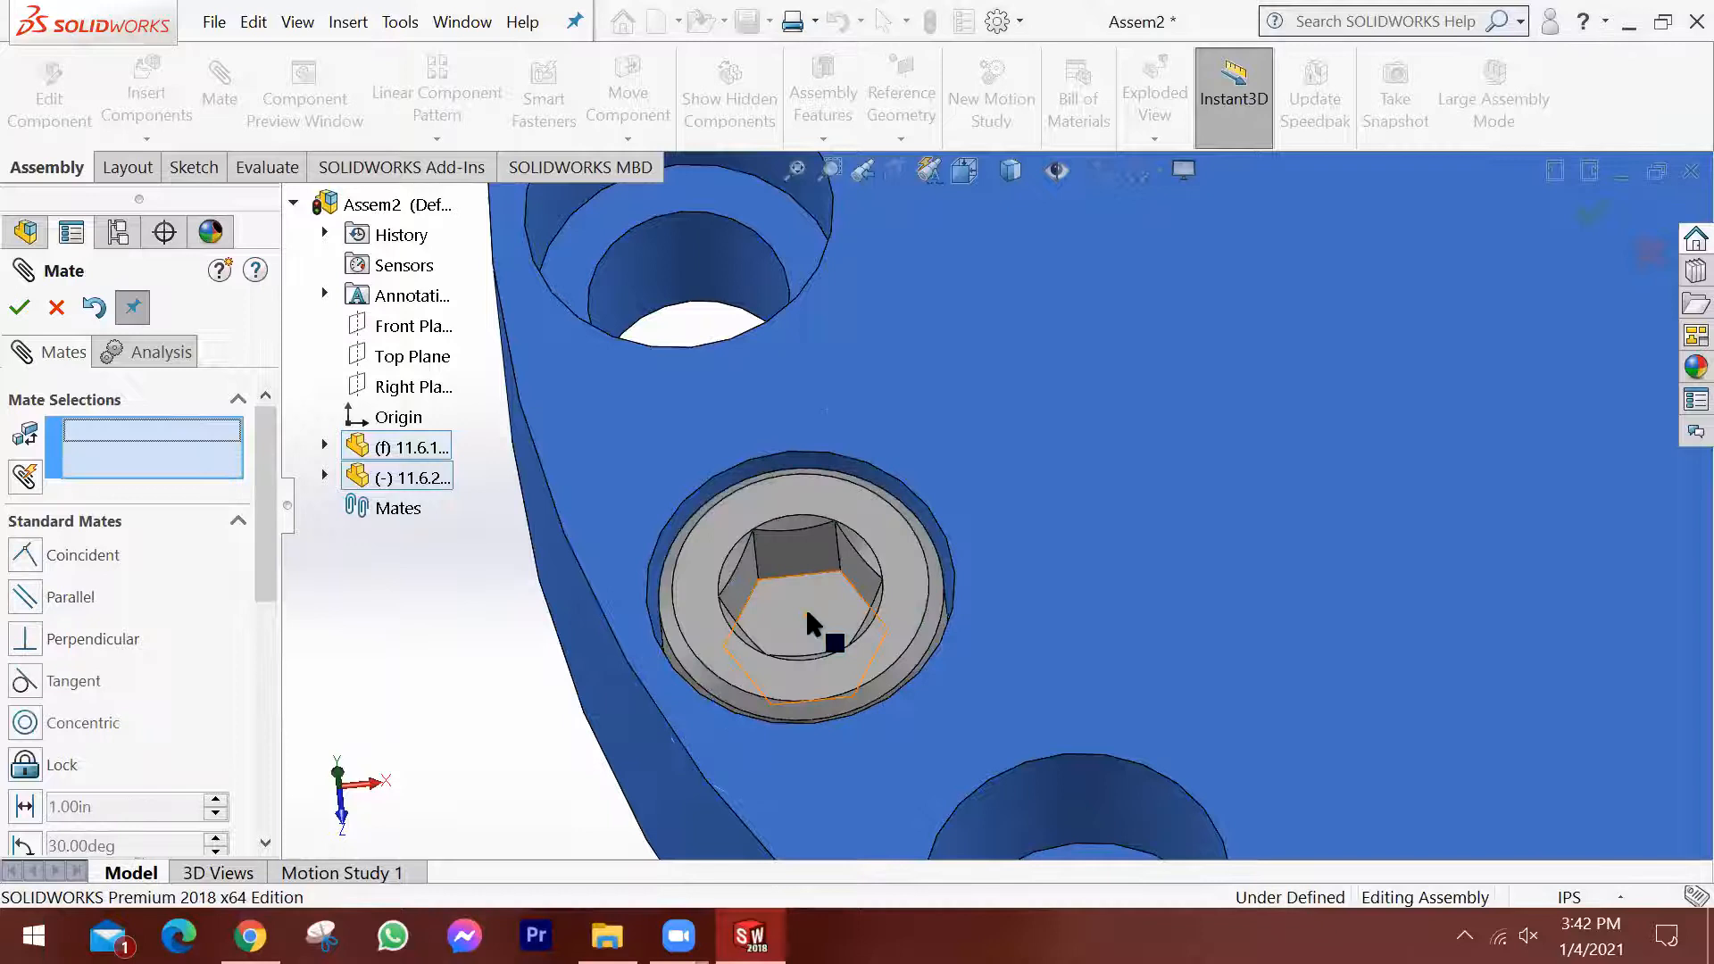
Test the seated screw's remaining rotation in its hole and exit the Mate command.
{"action": "scroll", "coordinate": [1007, 593], "scroll_direction": "up", "scroll_amount": 5}
{"action": "scroll", "coordinate": [1275, 480], "scroll_direction": "down", "scroll_amount": 1}
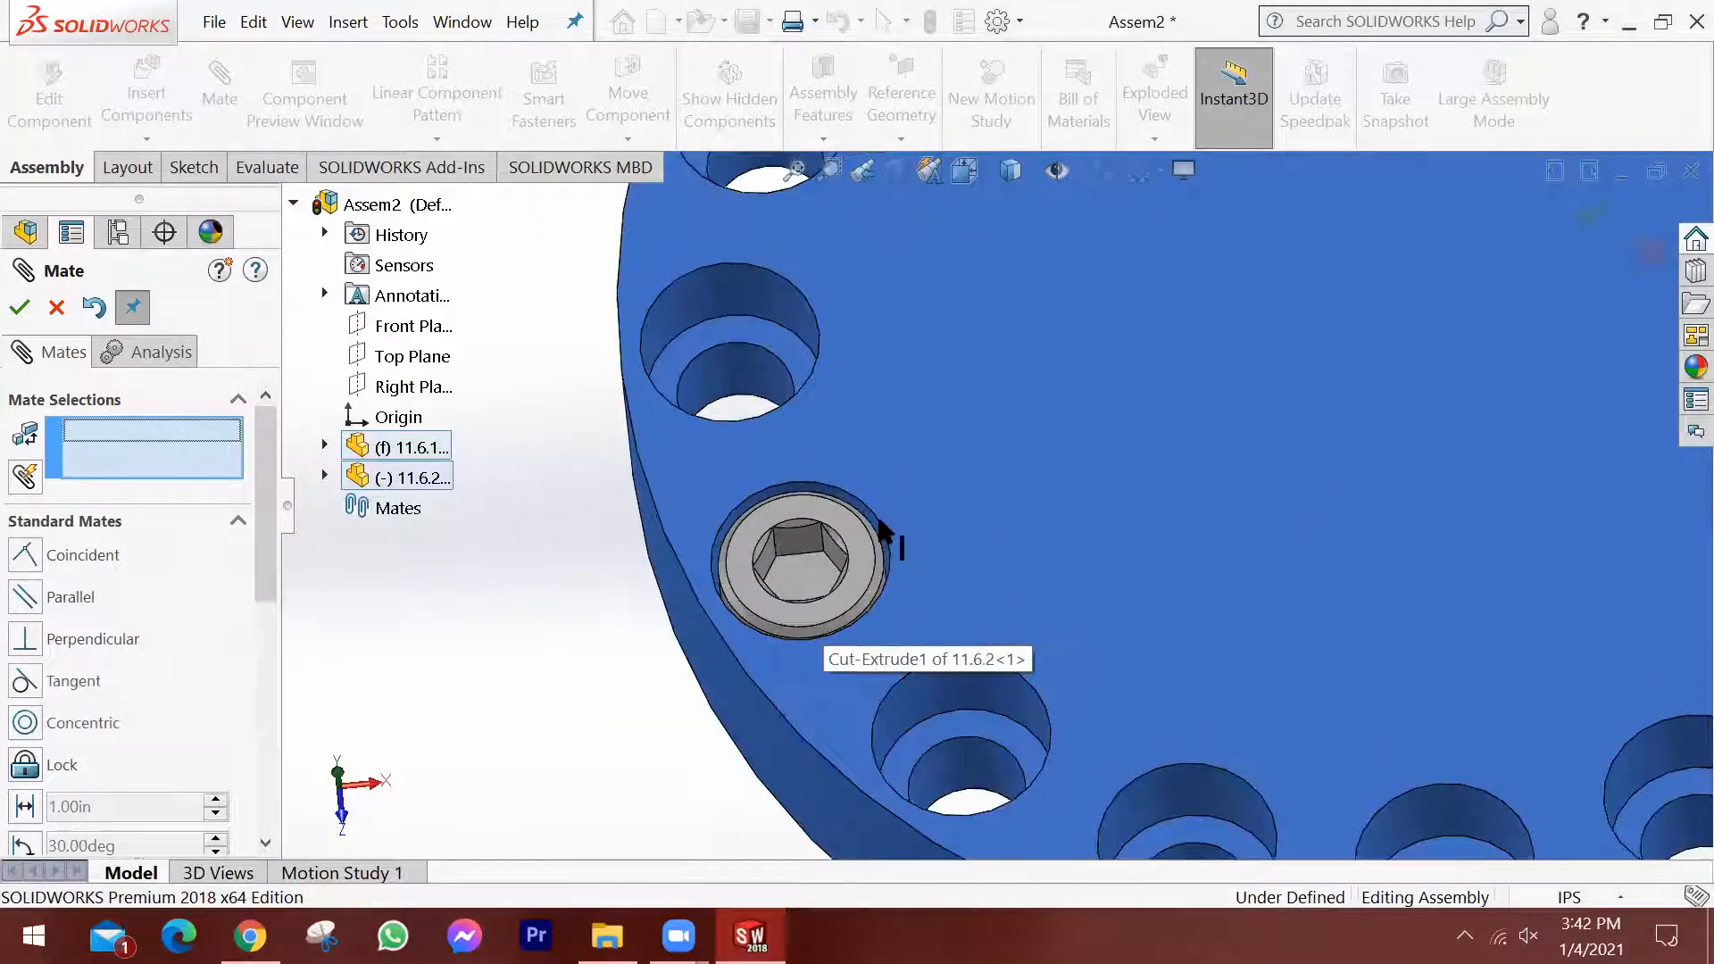
{"action": "scroll", "coordinate": [882, 525], "scroll_direction": "up", "scroll_amount": 1}
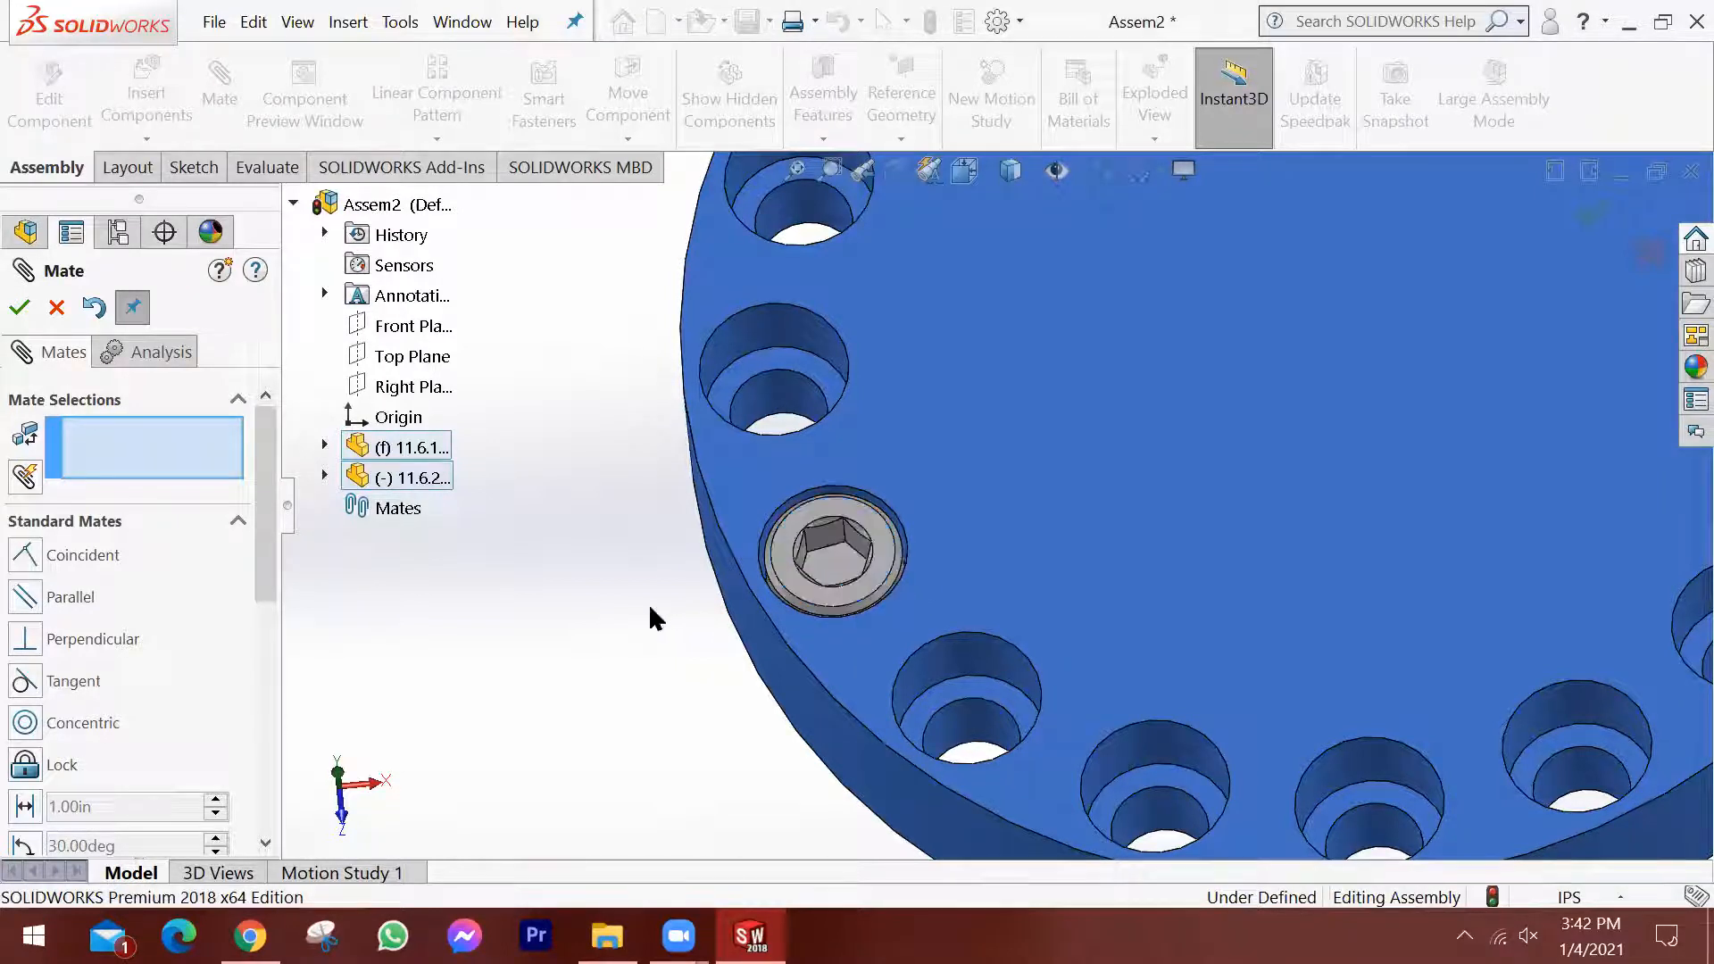
{"action": "middle_click_drag", "start_coordinate": [884, 552], "coordinate": [790, 560]}
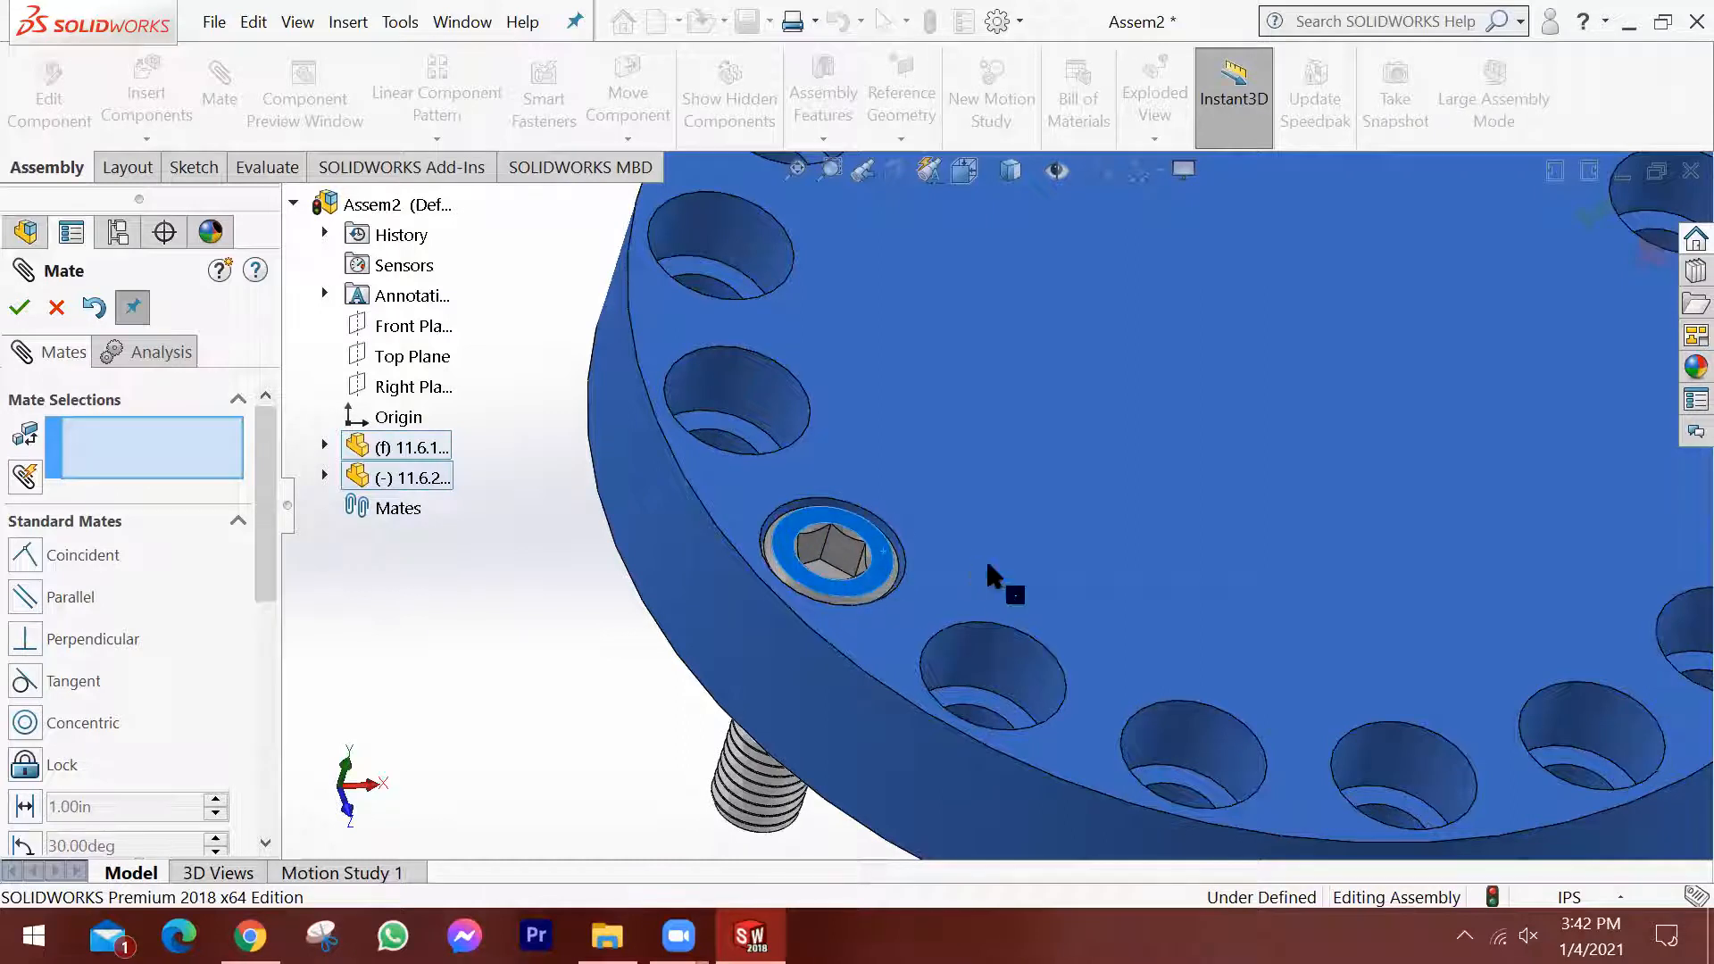
{"action": "scroll", "coordinate": [999, 562], "scroll_direction": "up", "scroll_amount": 4}
{"action": "scroll", "coordinate": [1187, 535], "scroll_direction": "up", "scroll_amount": 2}
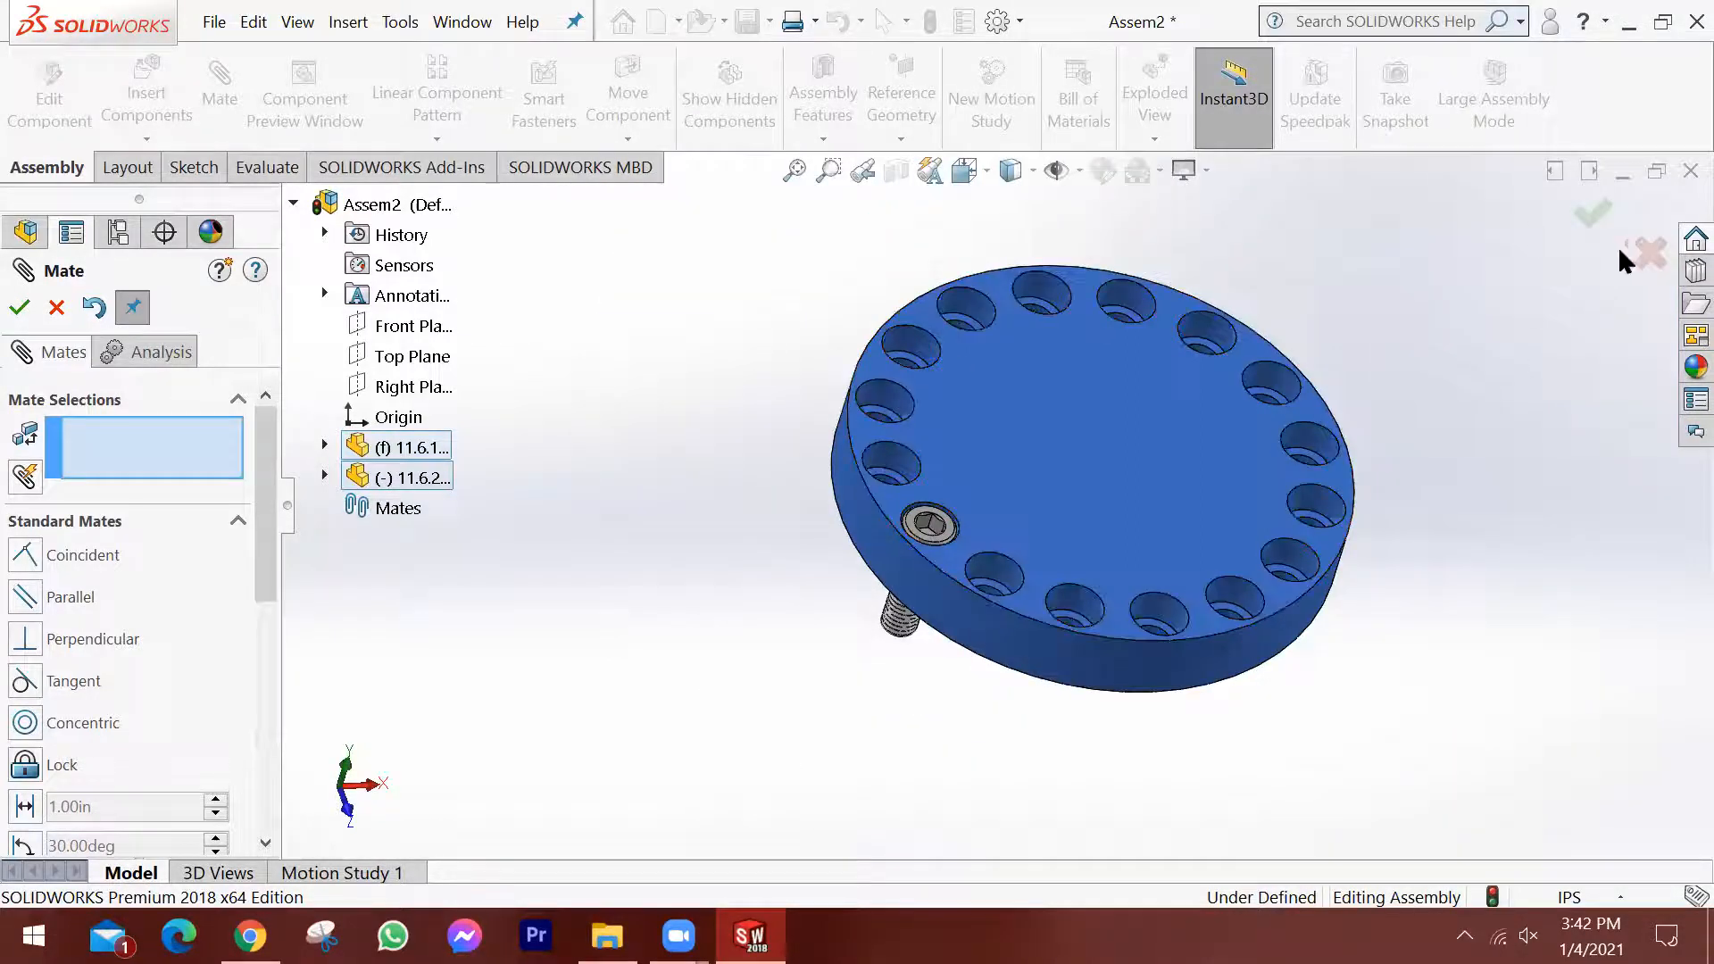
{"action": "left_click", "coordinate": [1648, 257]}
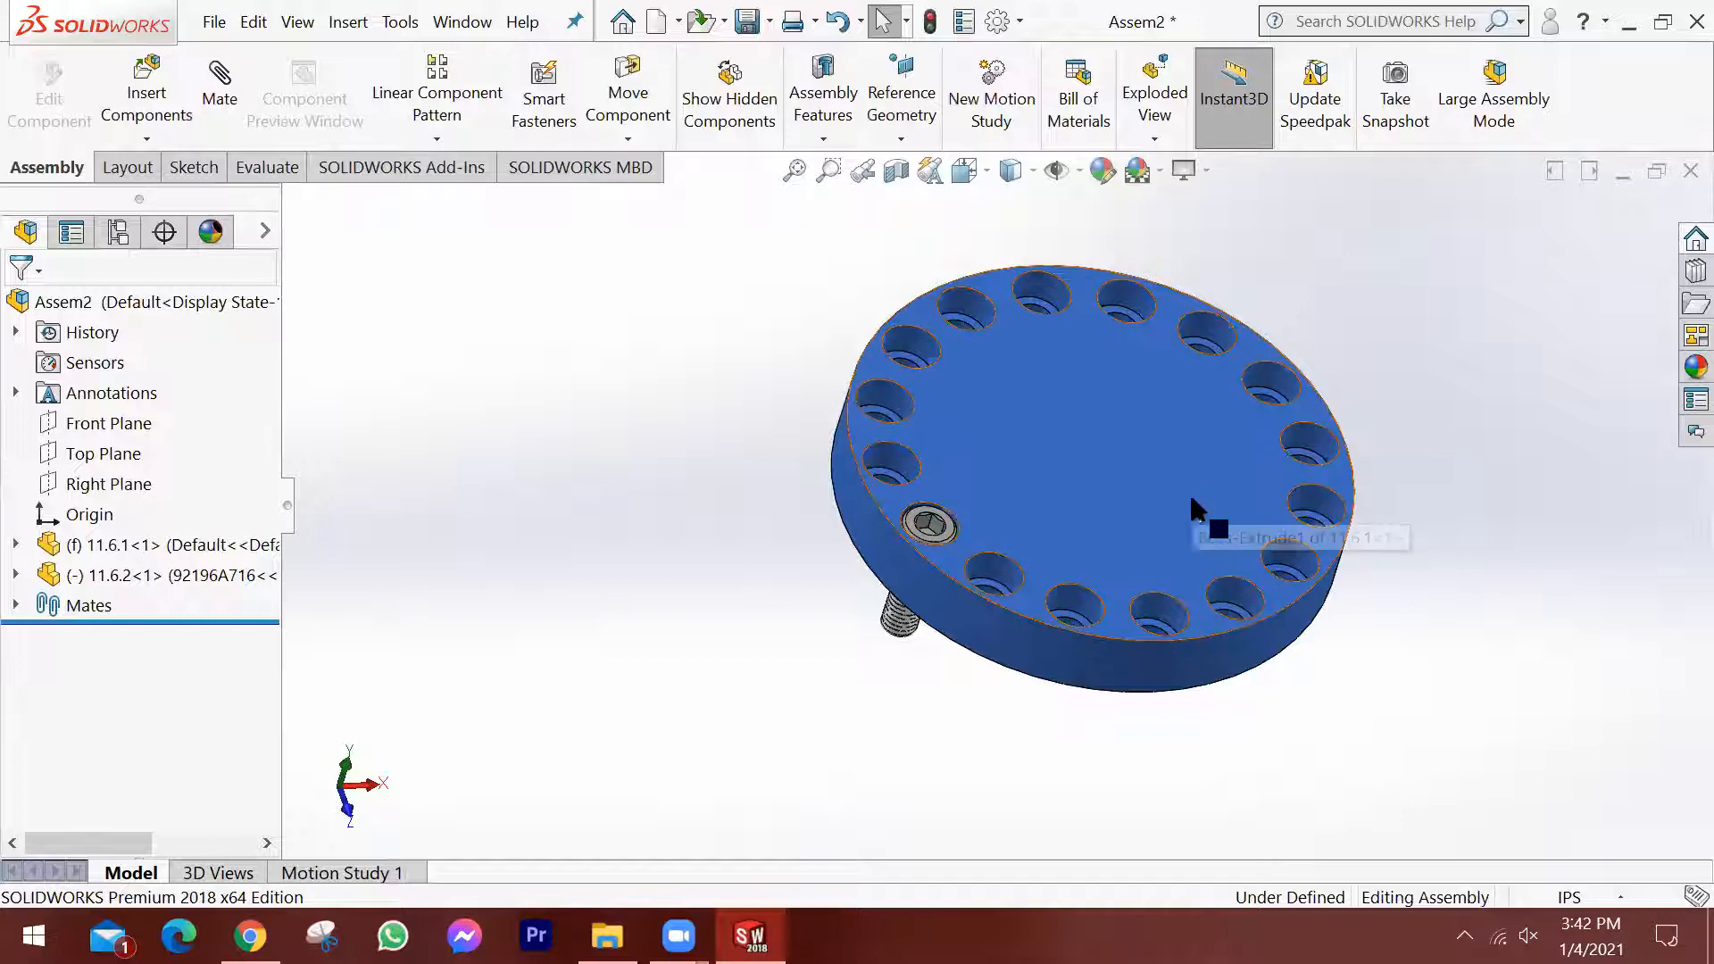
Start a circular component pattern and use the plate's outer cylindrical face as the pattern axis.
{"action": "middle_click_drag", "start_coordinate": [1162, 510], "coordinate": [1077, 509]}
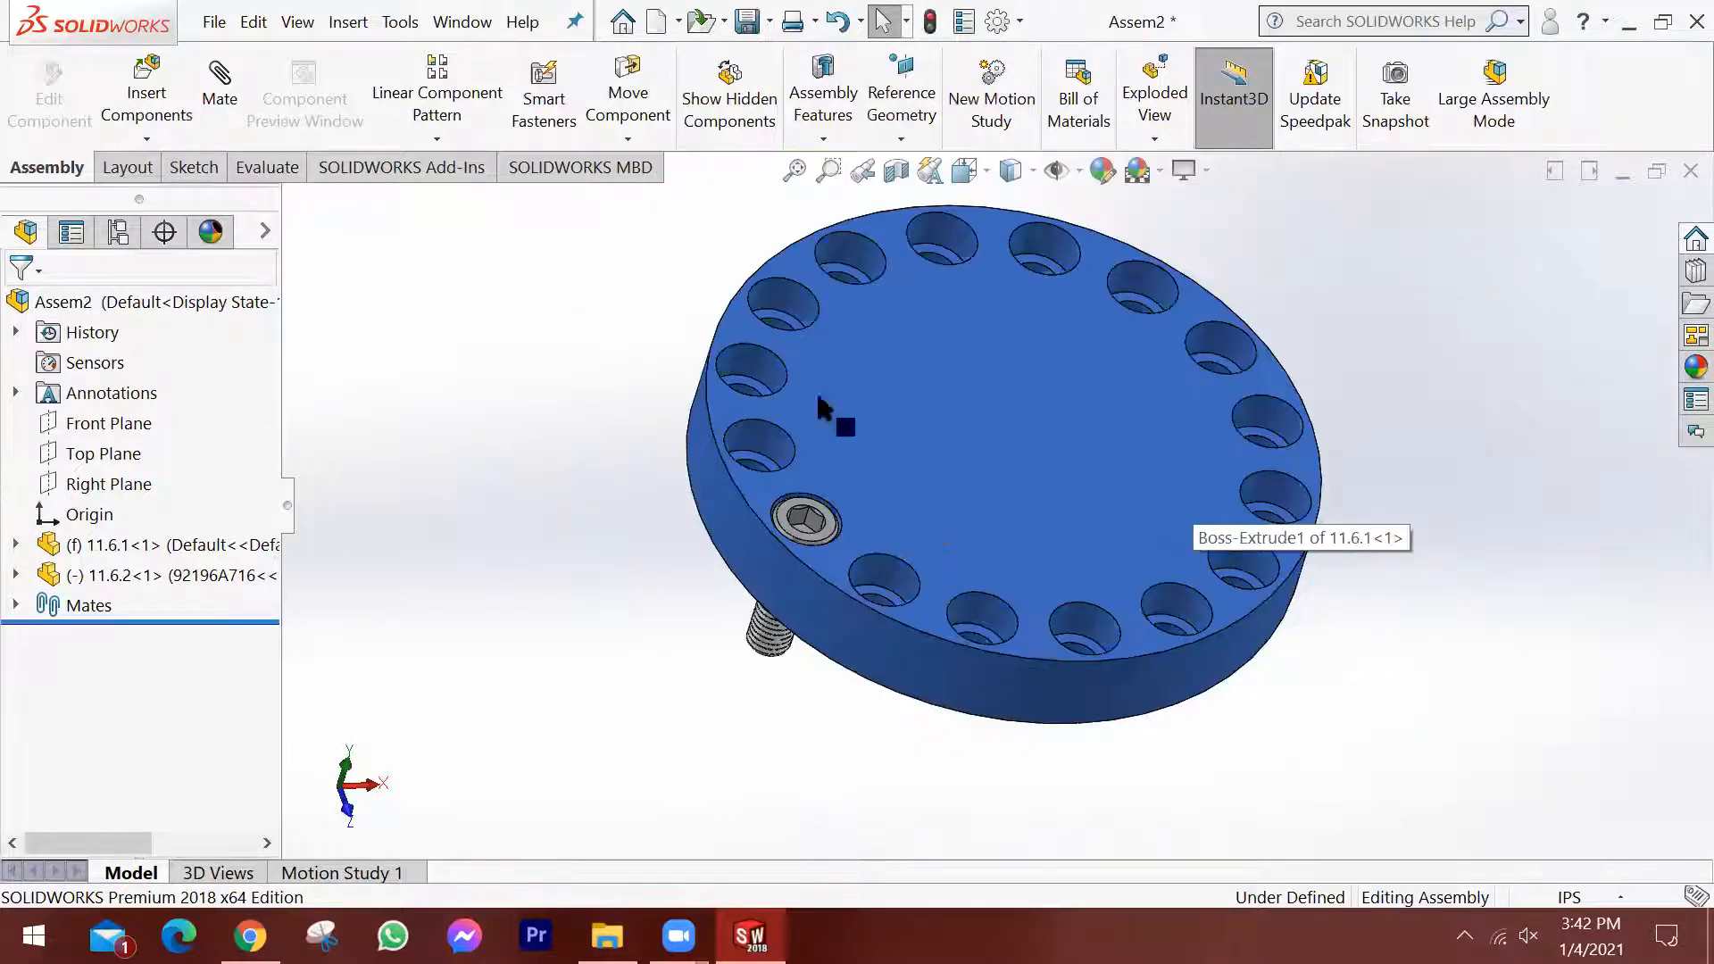
{"action": "middle_click_drag", "start_coordinate": [819, 407], "coordinate": [857, 612]}
{"action": "middle_click_drag", "start_coordinate": [1090, 459], "coordinate": [924, 308]}
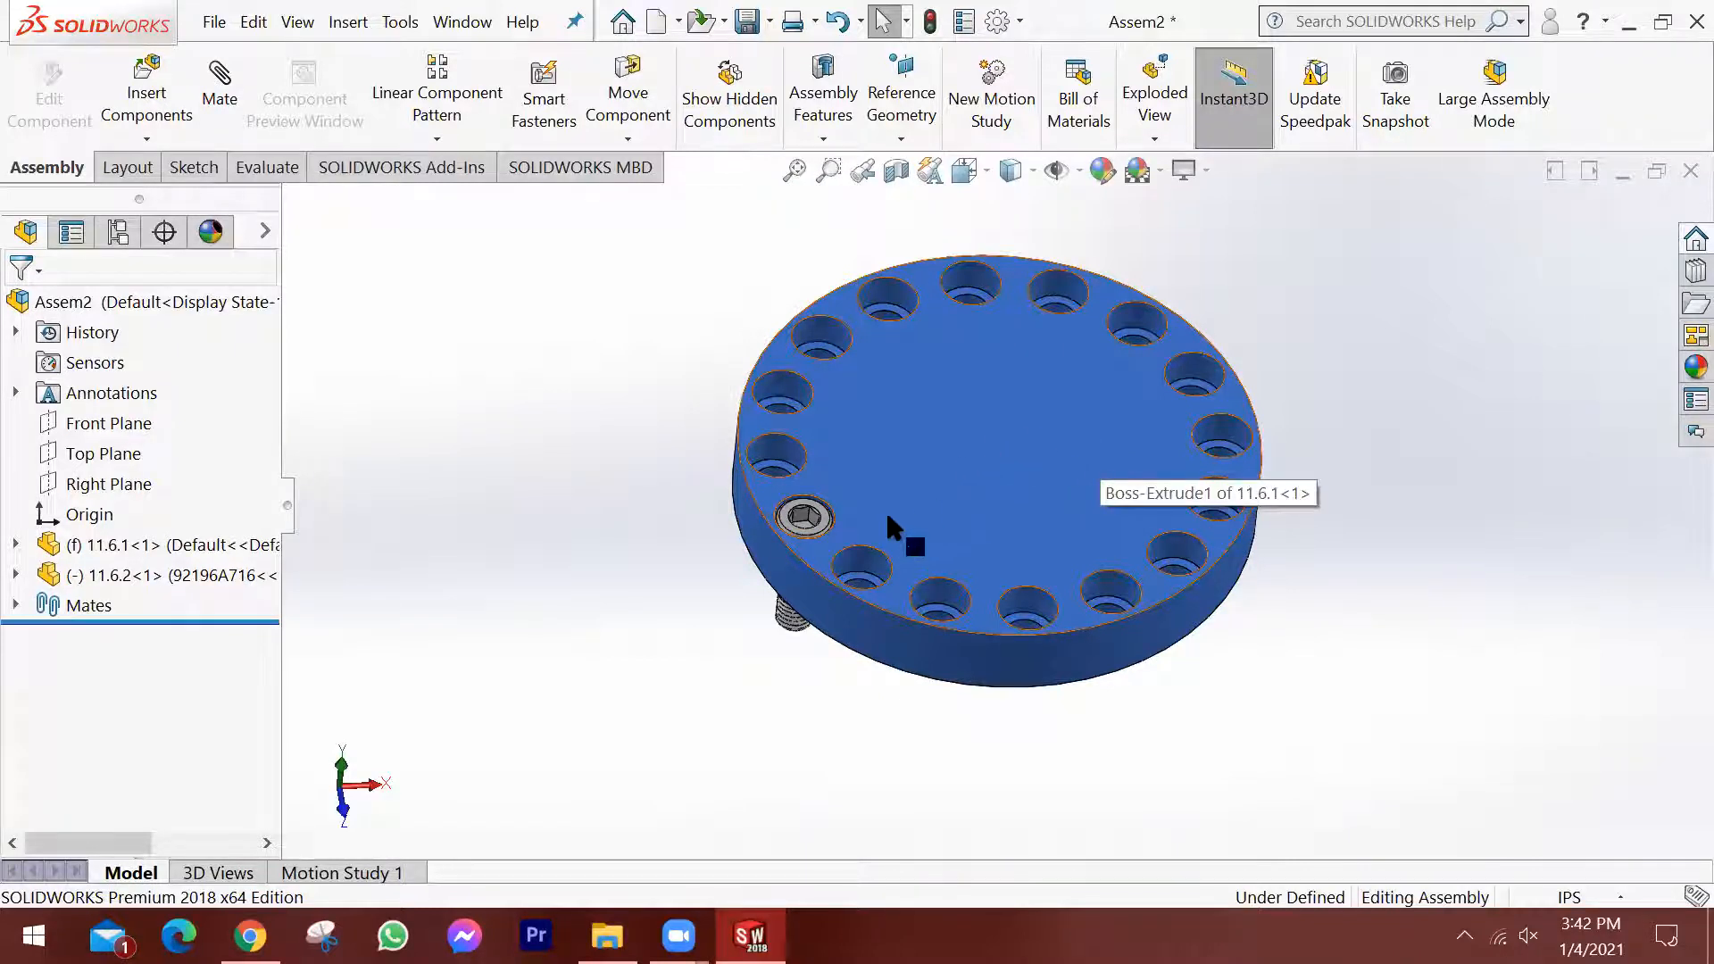
{"action": "scroll", "coordinate": [941, 490], "scroll_direction": "down", "scroll_amount": 4}
{"action": "scroll", "coordinate": [1475, 523], "scroll_direction": "up", "scroll_amount": 2}
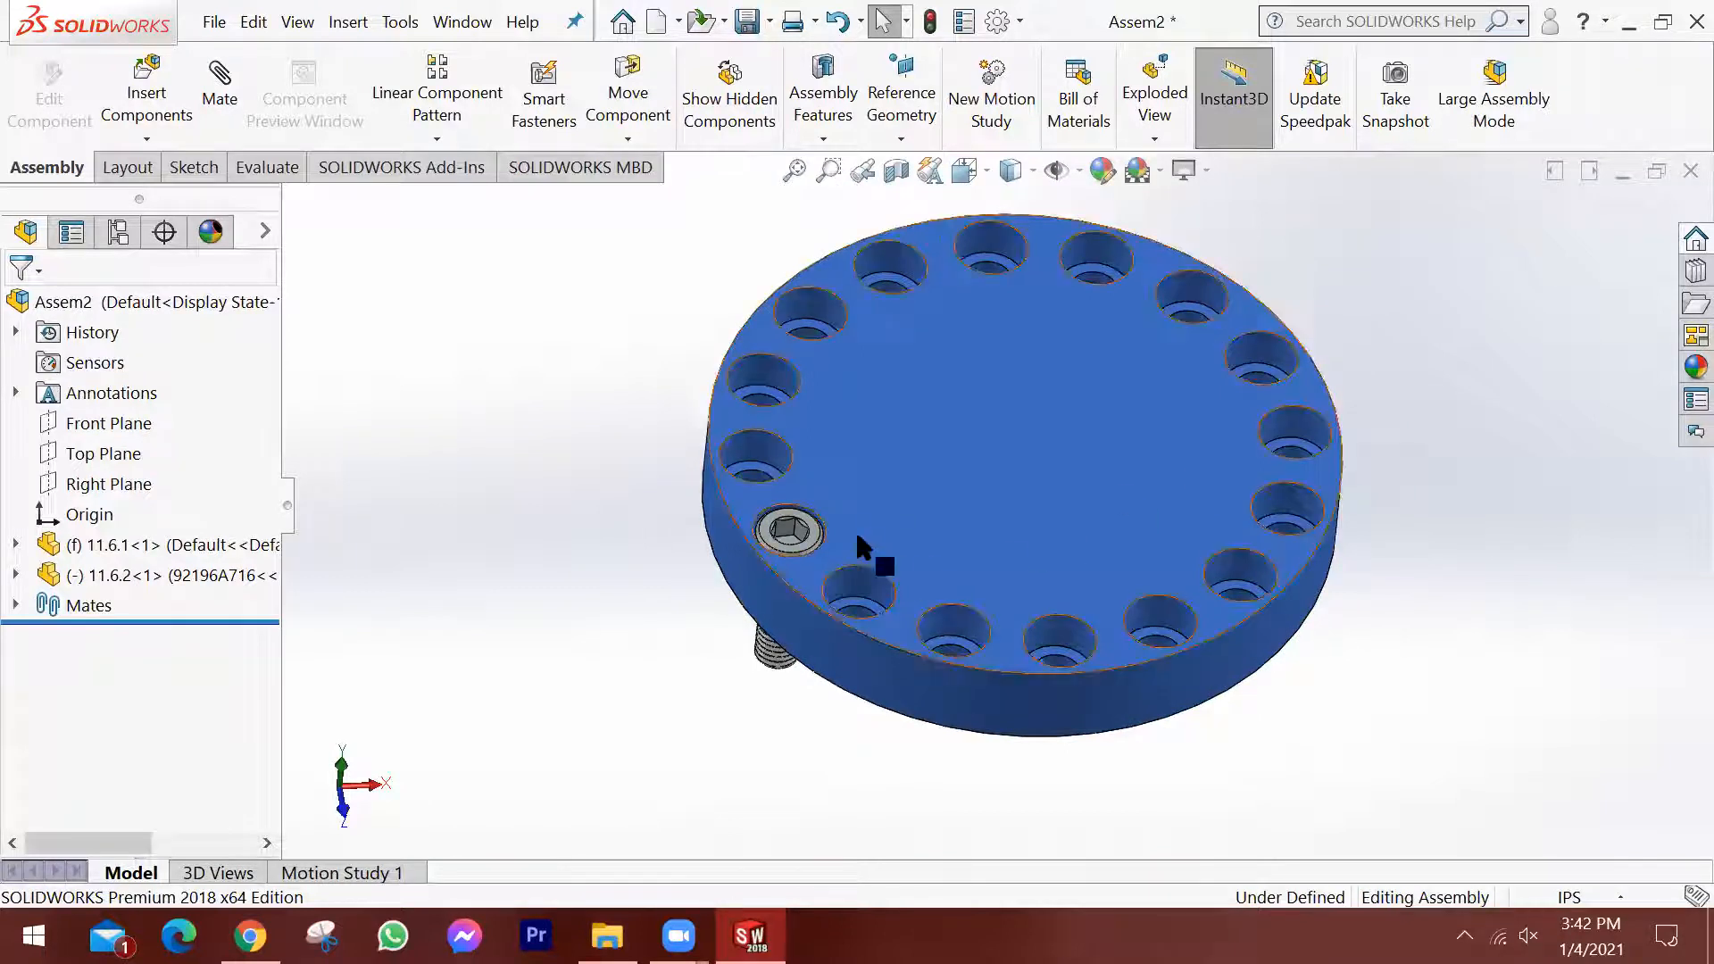
{"action": "scroll", "coordinate": [1201, 473], "scroll_direction": "down", "scroll_amount": 2}
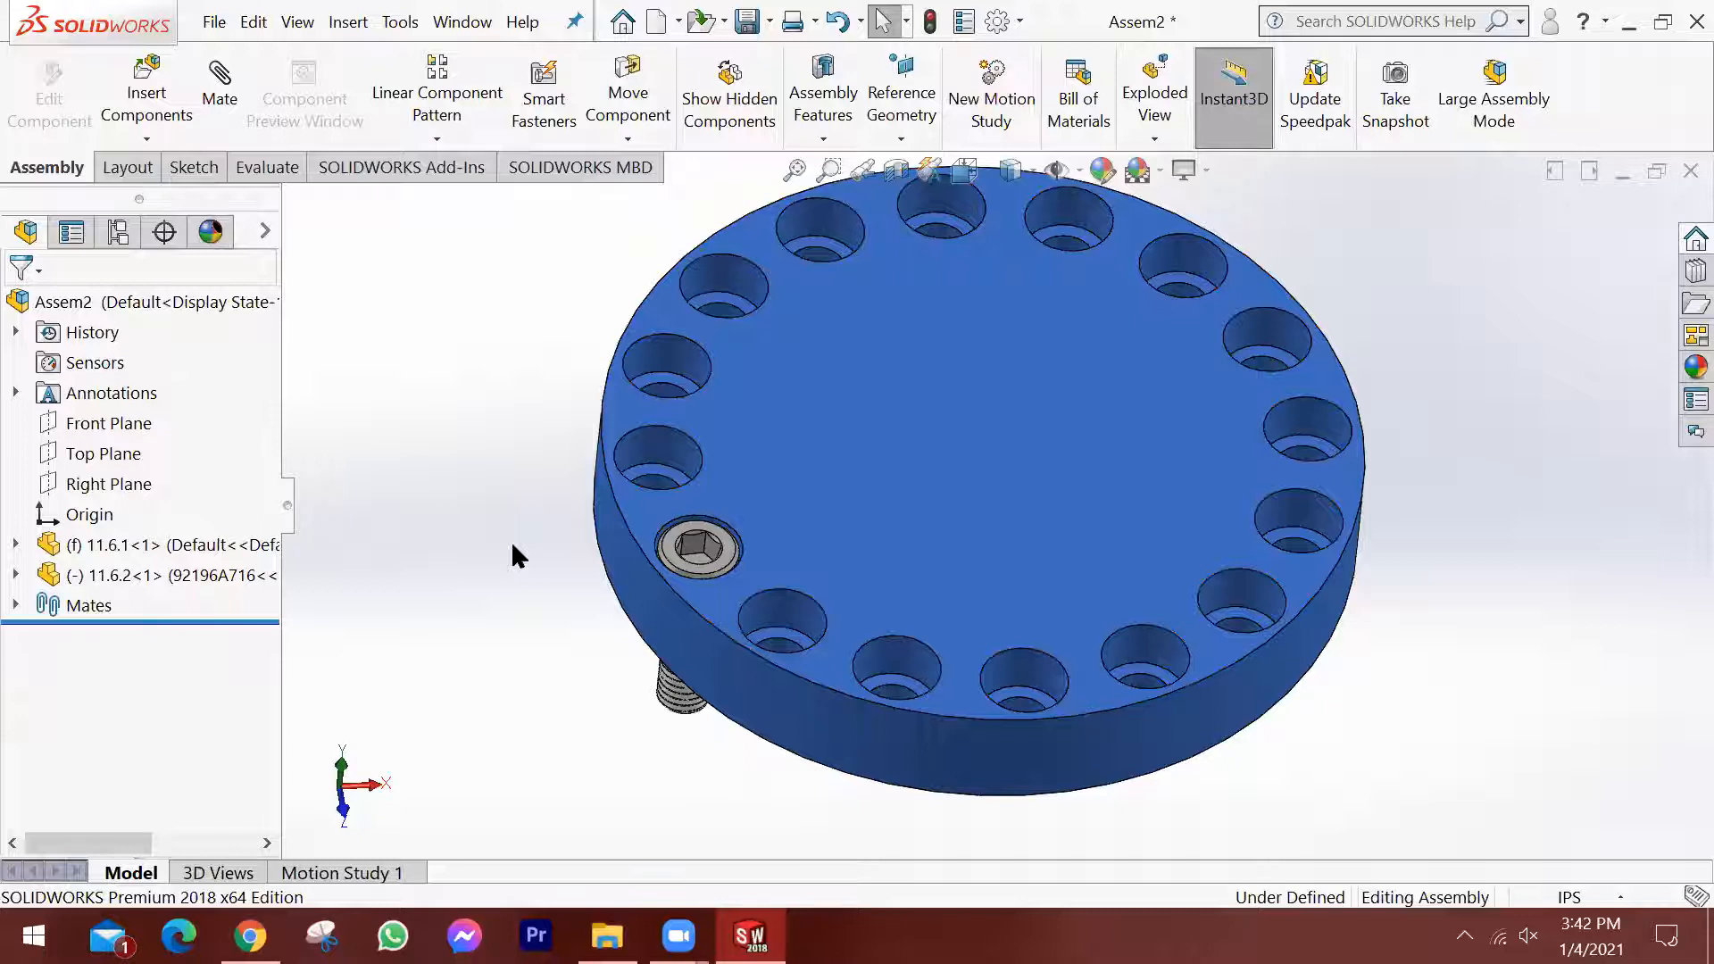
{"action": "left_click", "coordinate": [436, 139]}
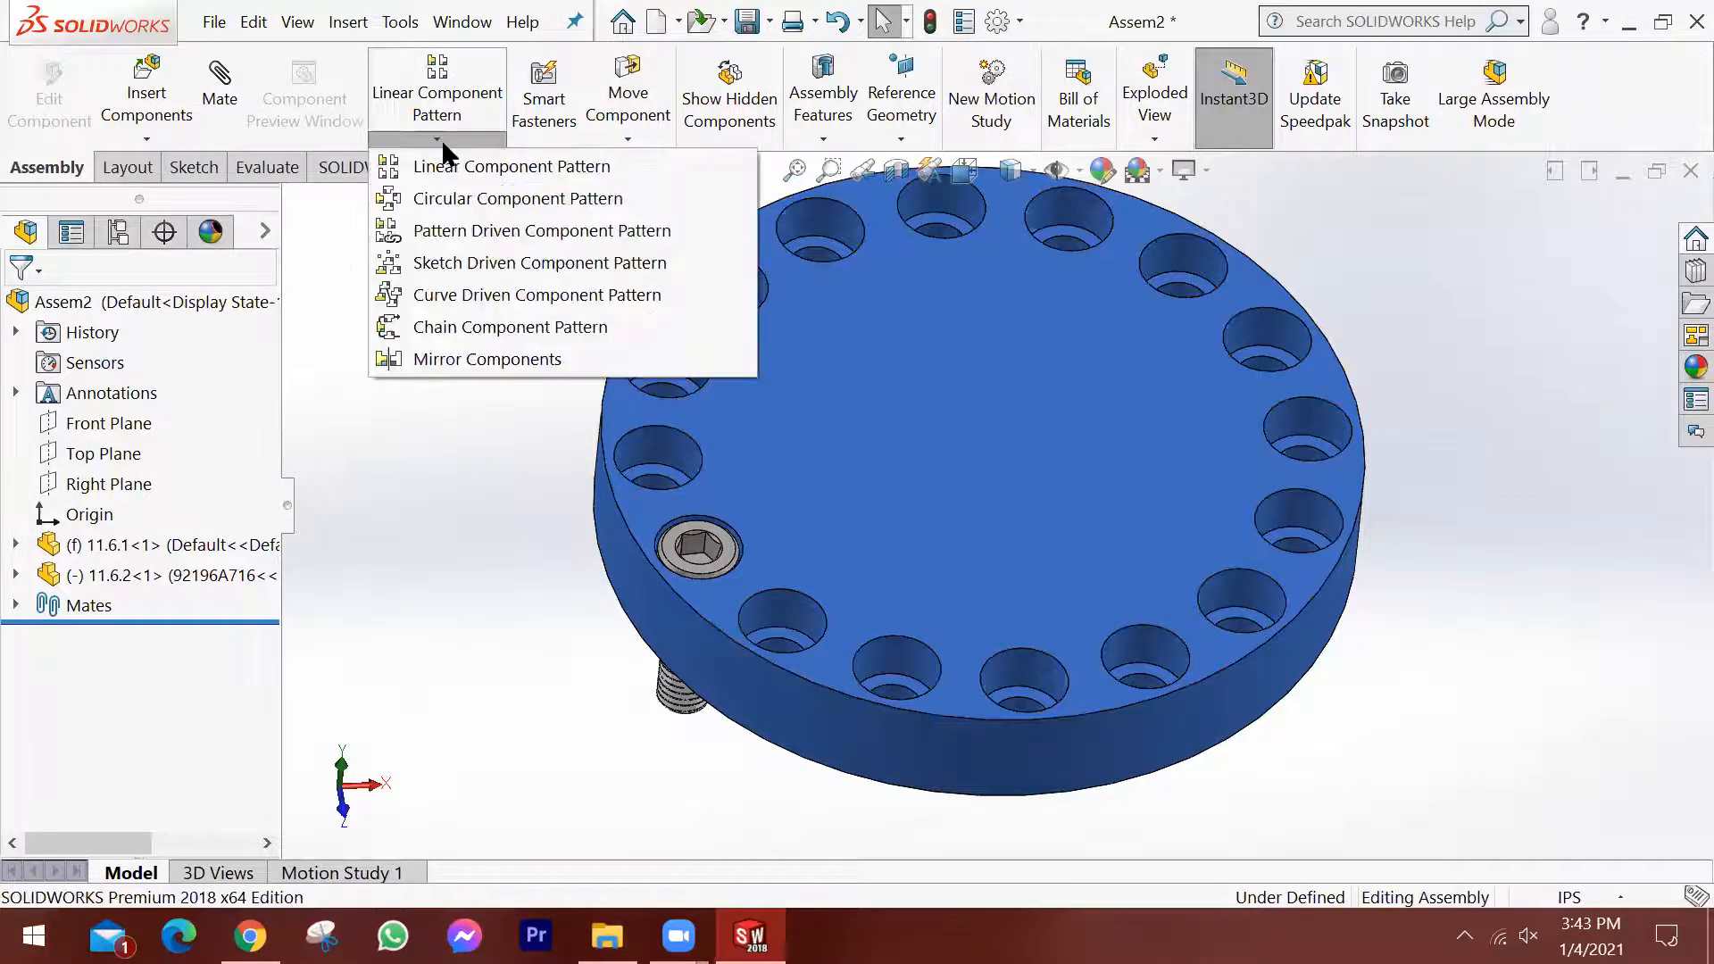
{"action": "left_click", "coordinate": [480, 200]}
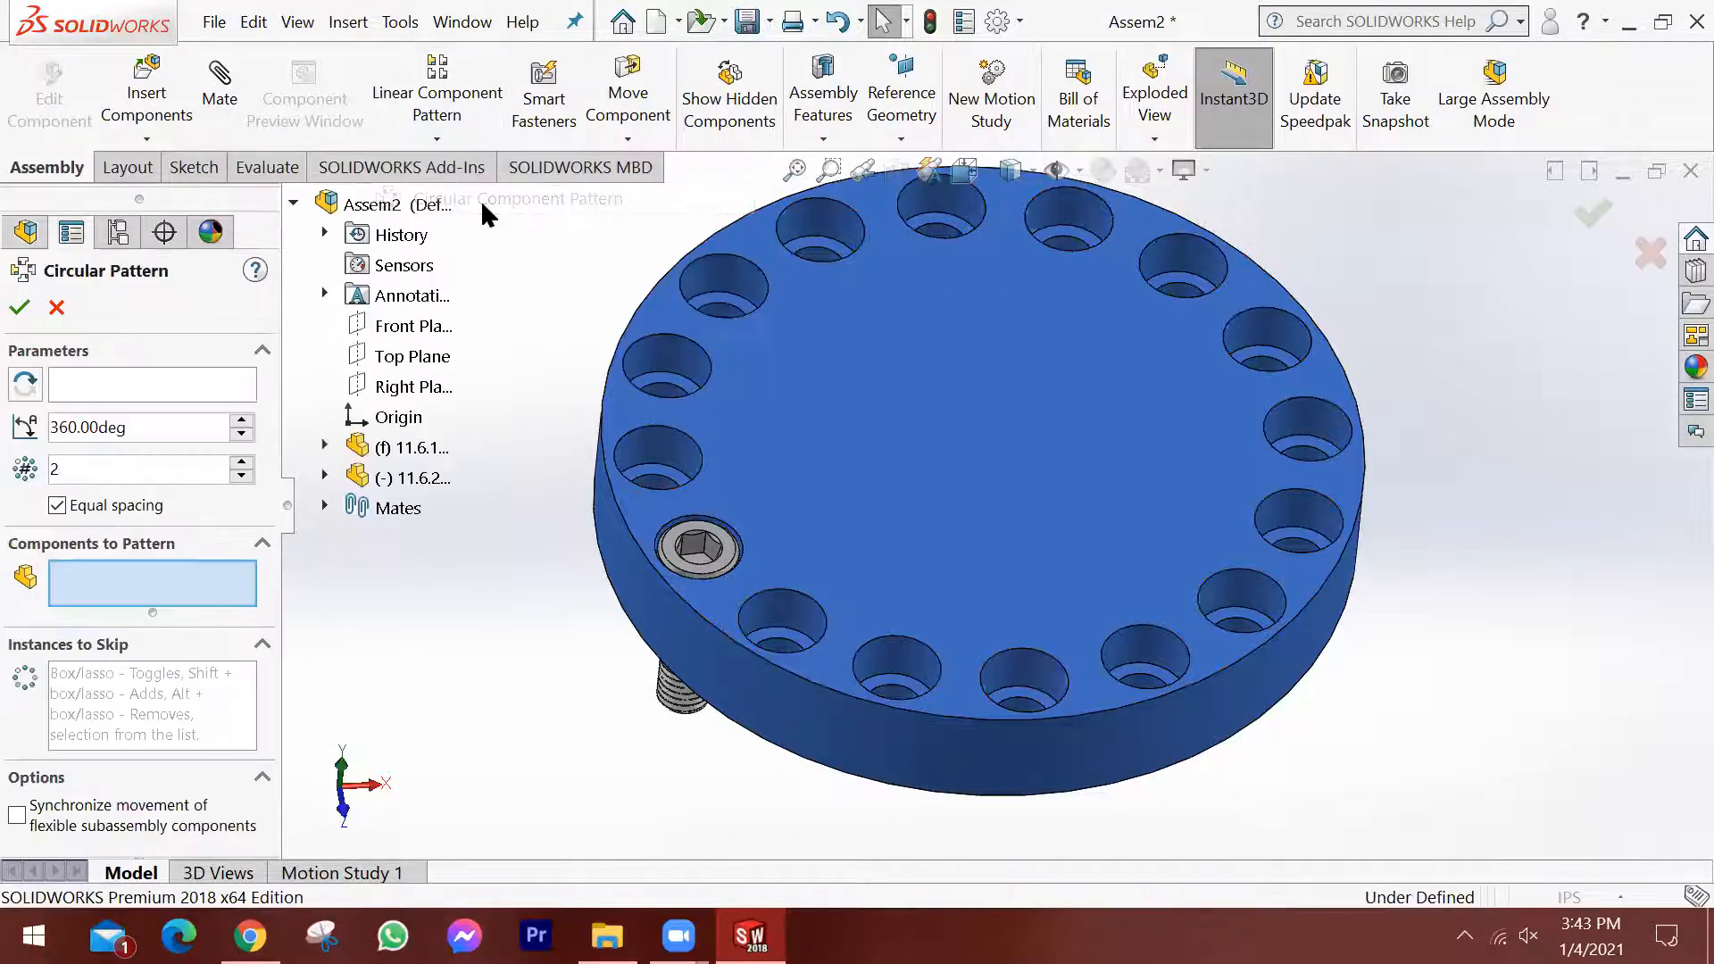
{"action": "left_click", "coordinate": [112, 382]}
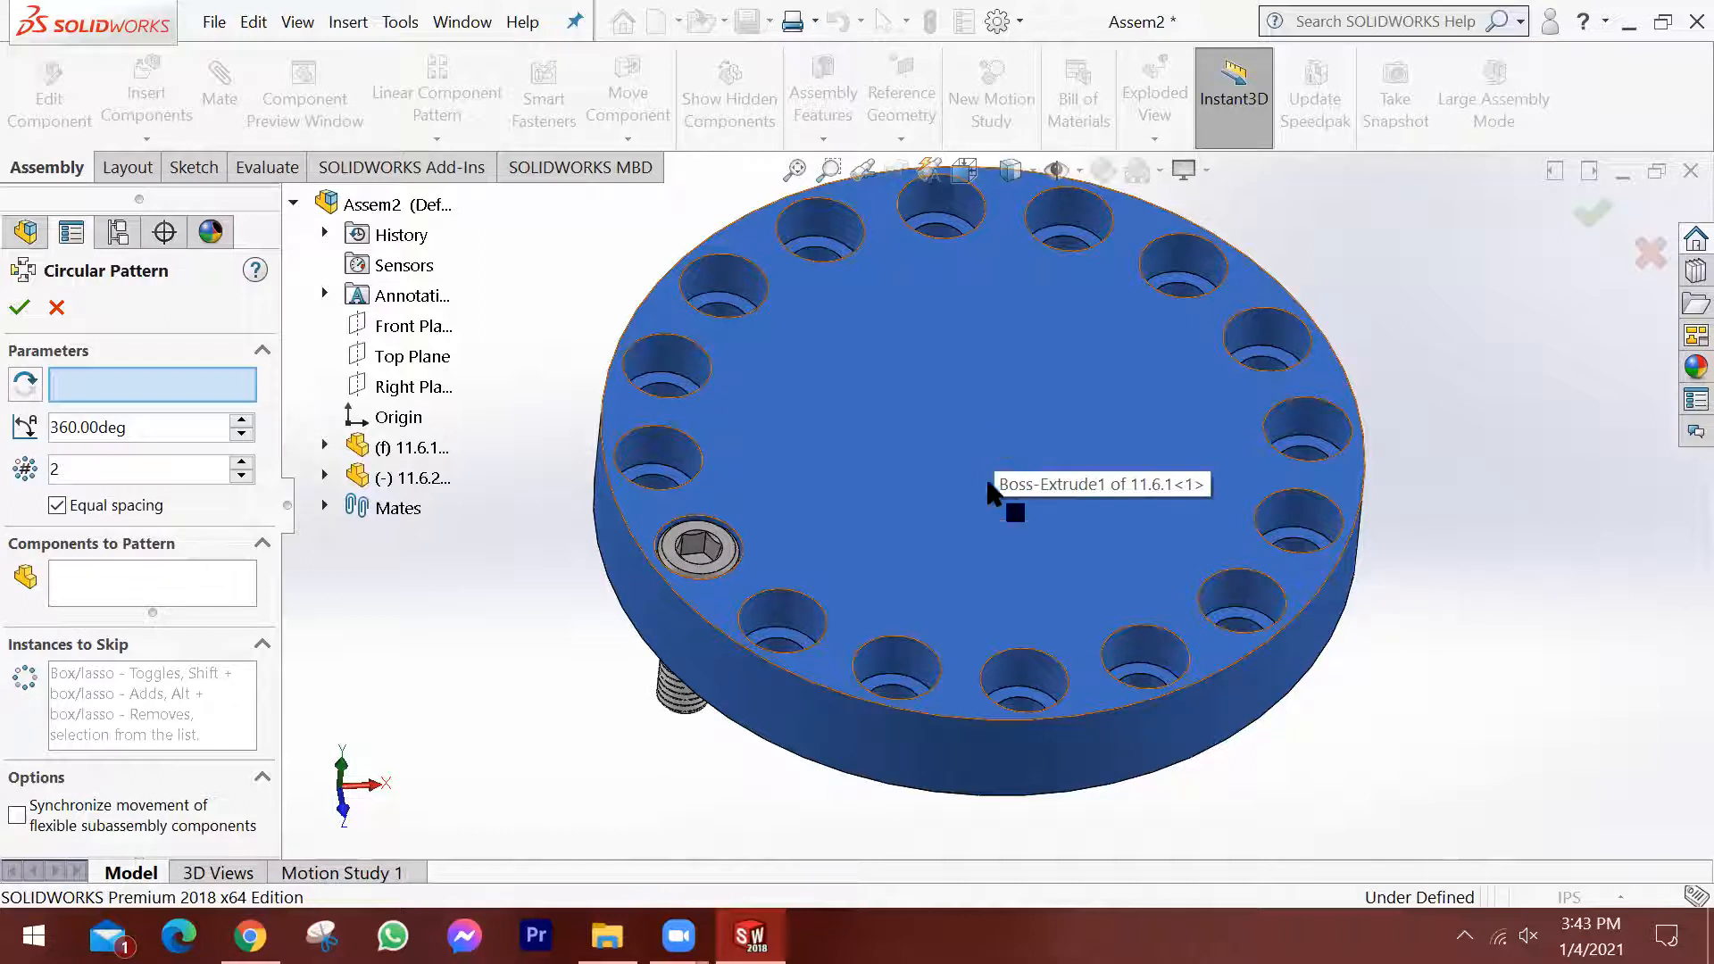
{"action": "left_click", "coordinate": [882, 737]}
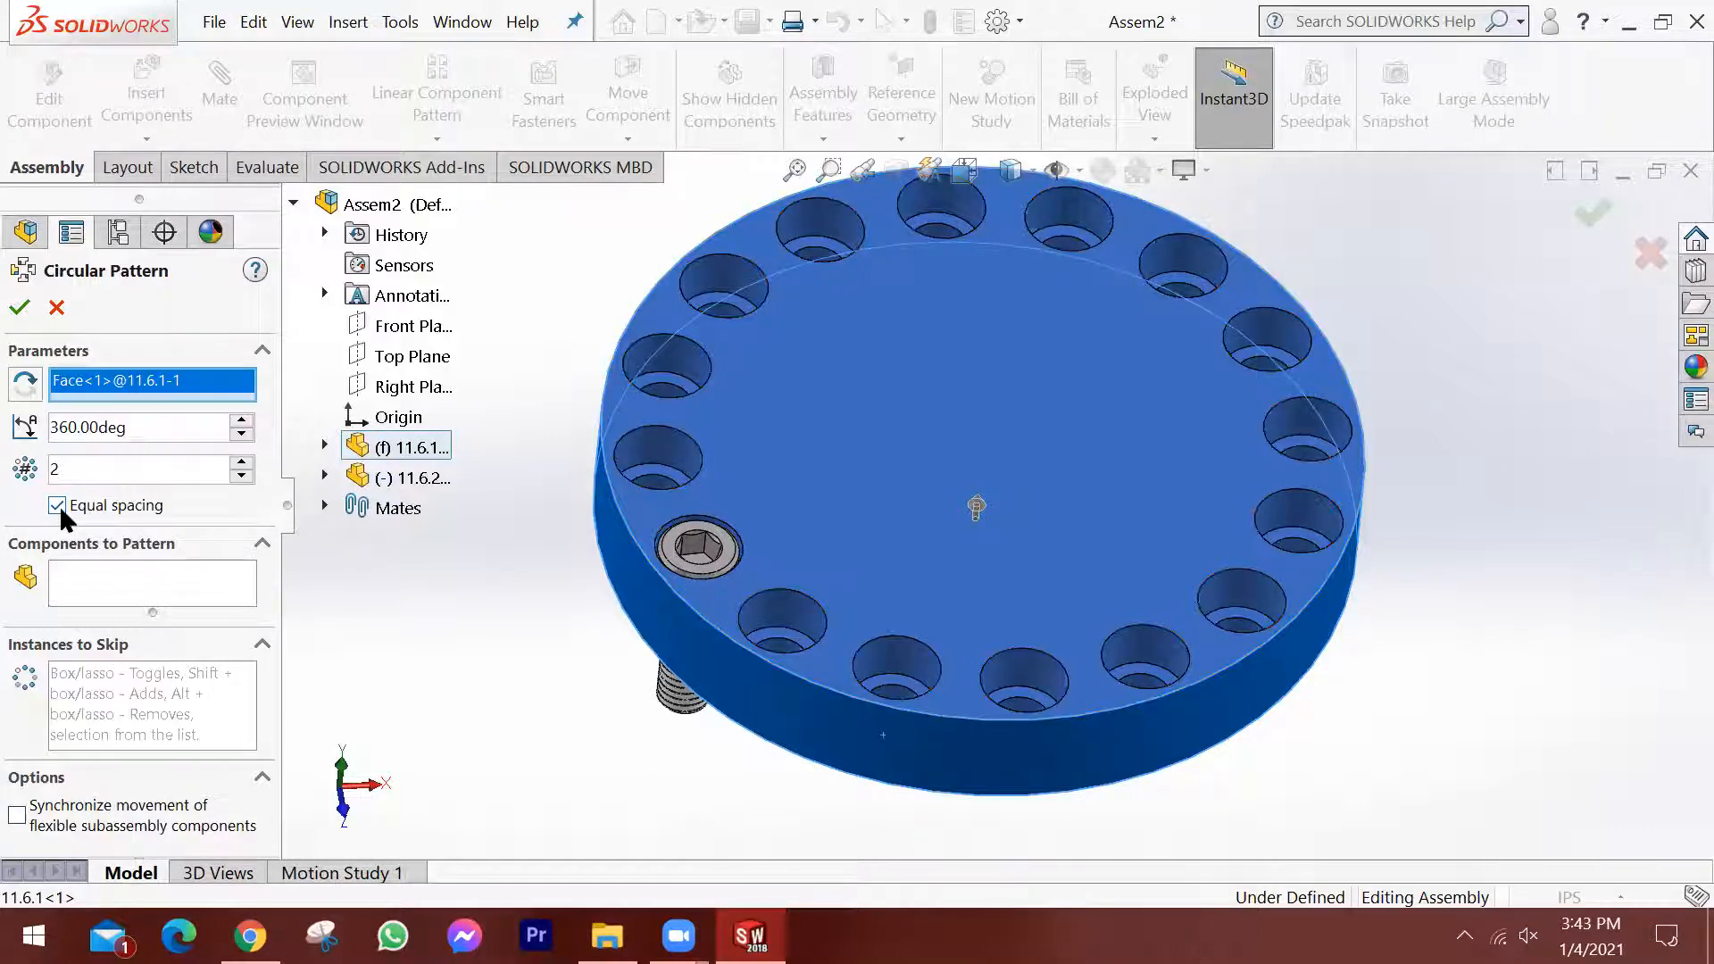
Pattern screw 11.6.2 as 16 equally spaced instances over 360 degrees, filling the plate's counterbored holes.
{"action": "scroll", "coordinate": [849, 535], "scroll_direction": "up", "scroll_amount": 3}
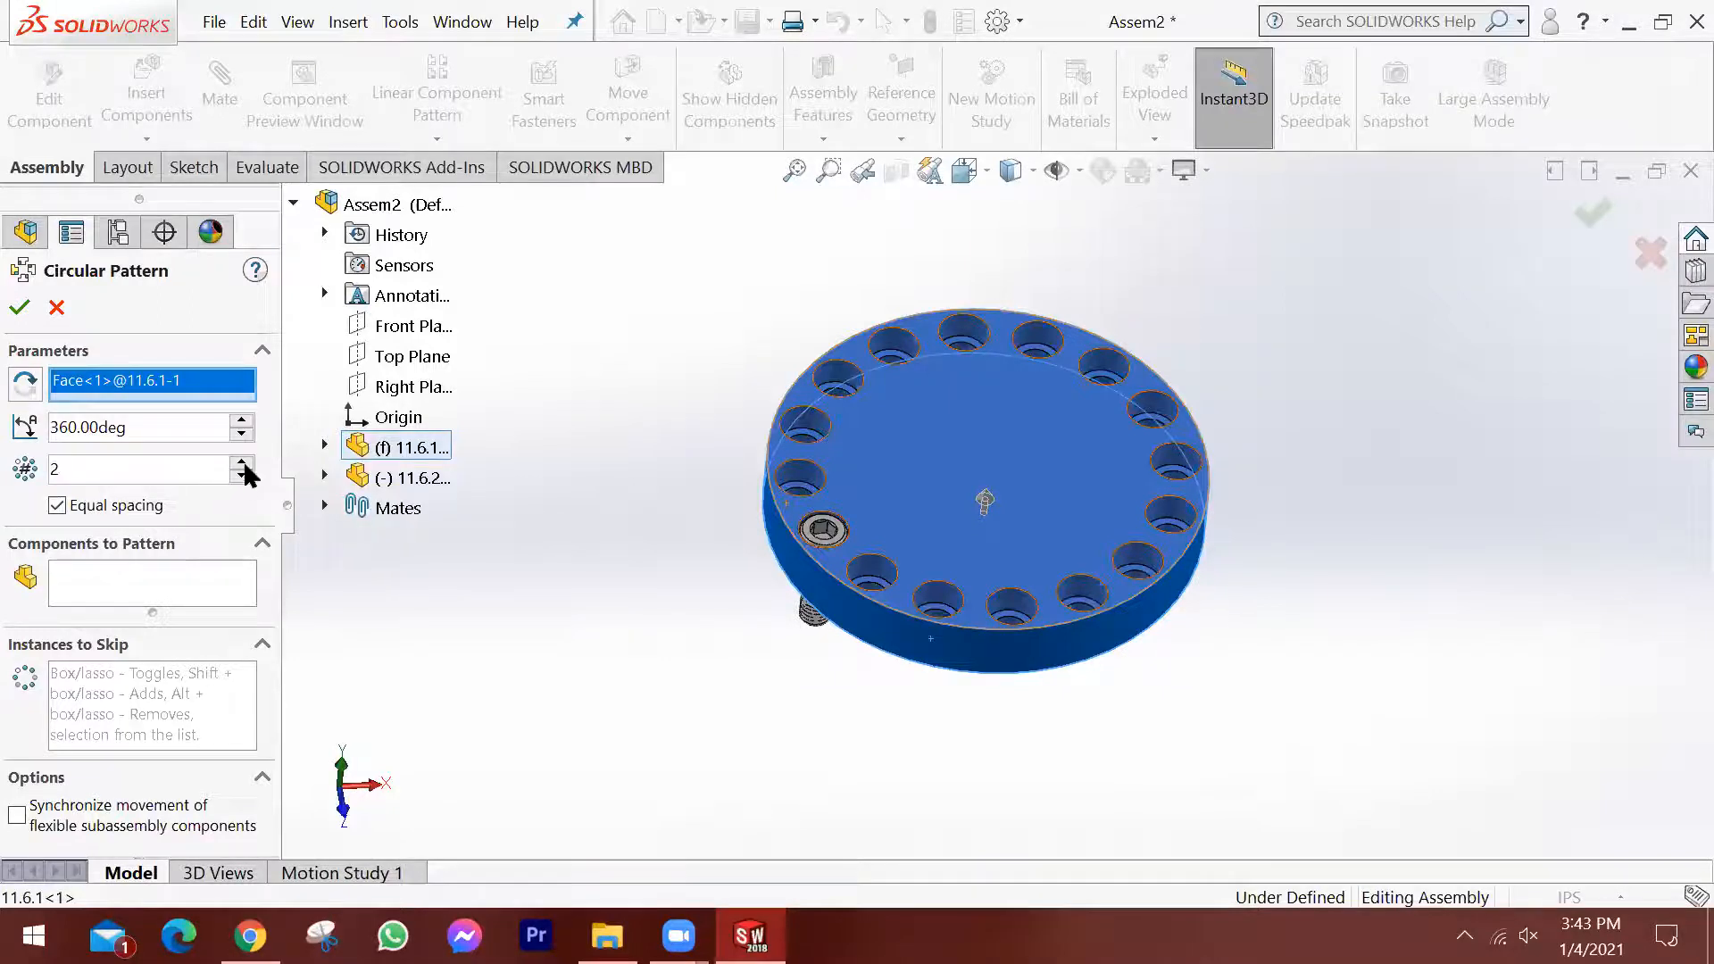
{"action": "scroll", "coordinate": [243, 474], "scroll_direction": "down", "scroll_amount": 2}
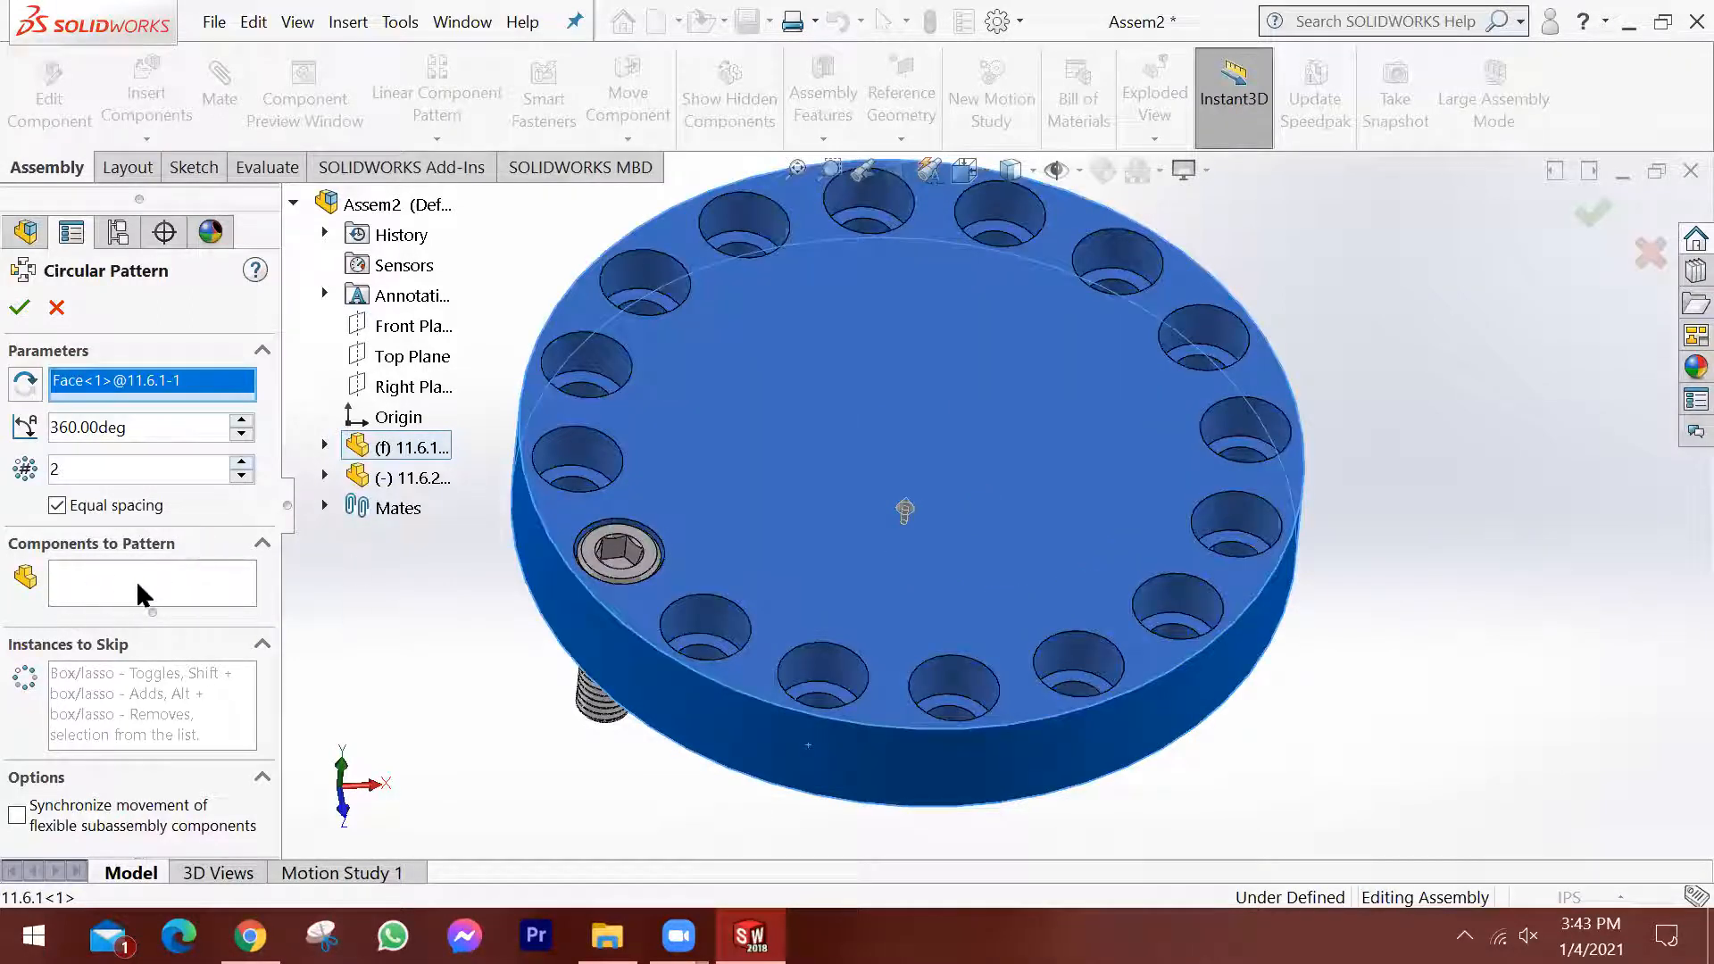
{"action": "left_click", "coordinate": [134, 575]}
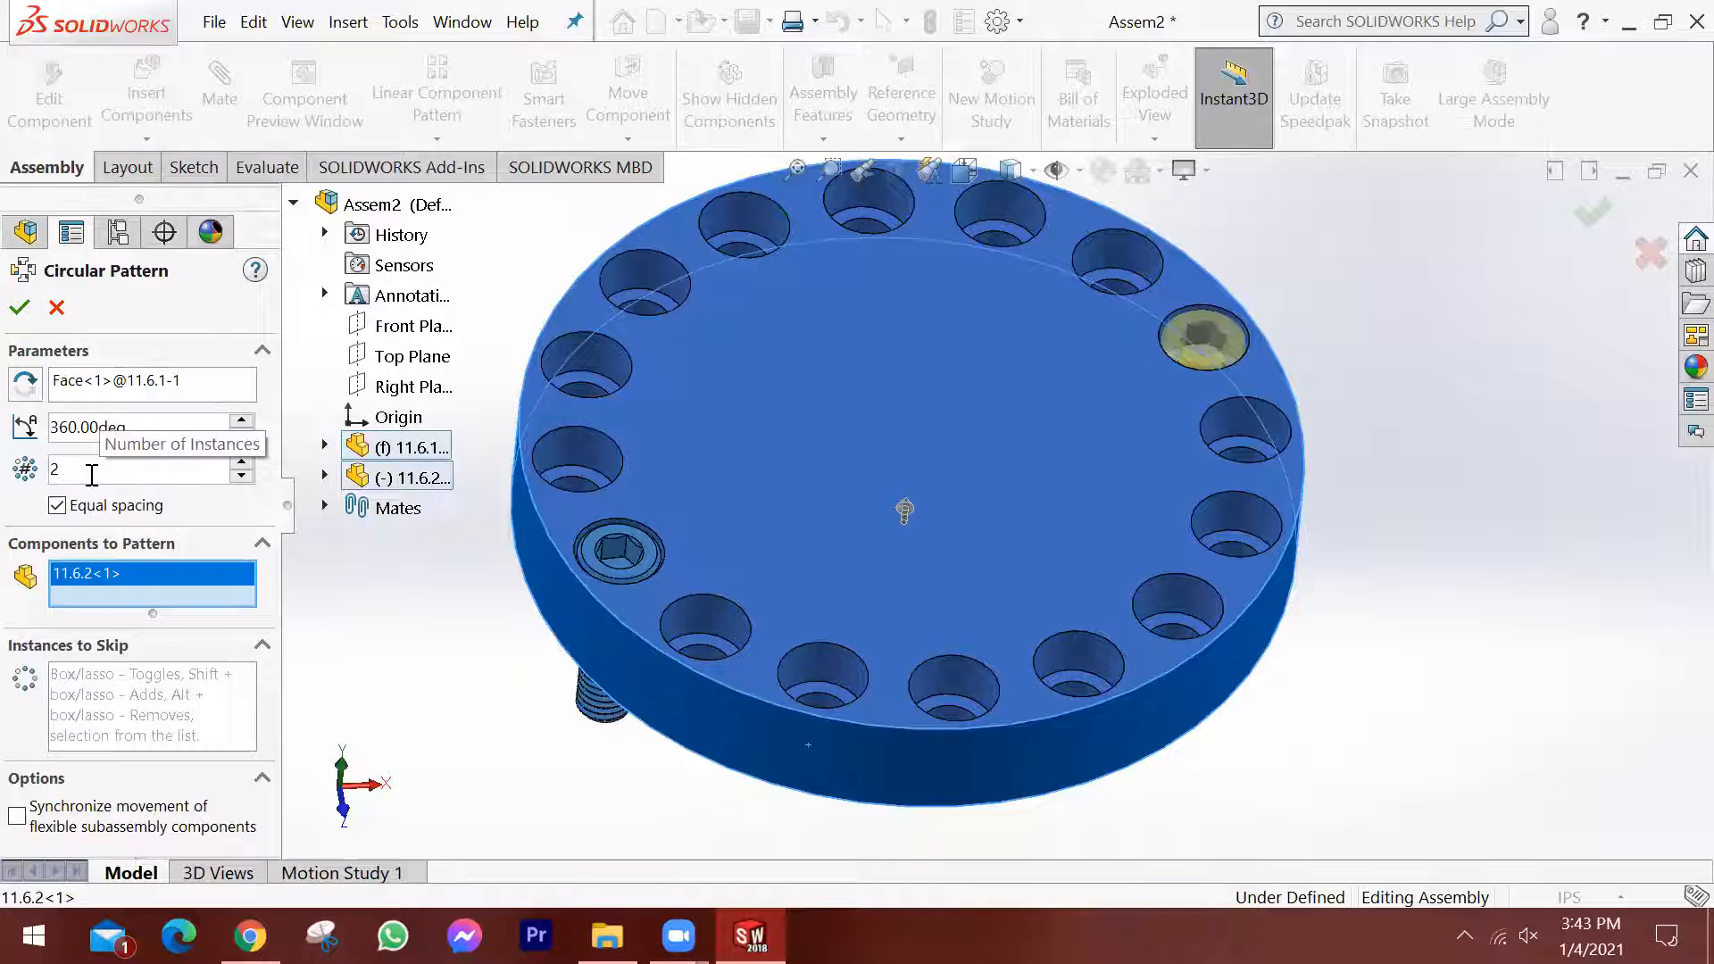
{"action": "left_click", "coordinate": [242, 461]}
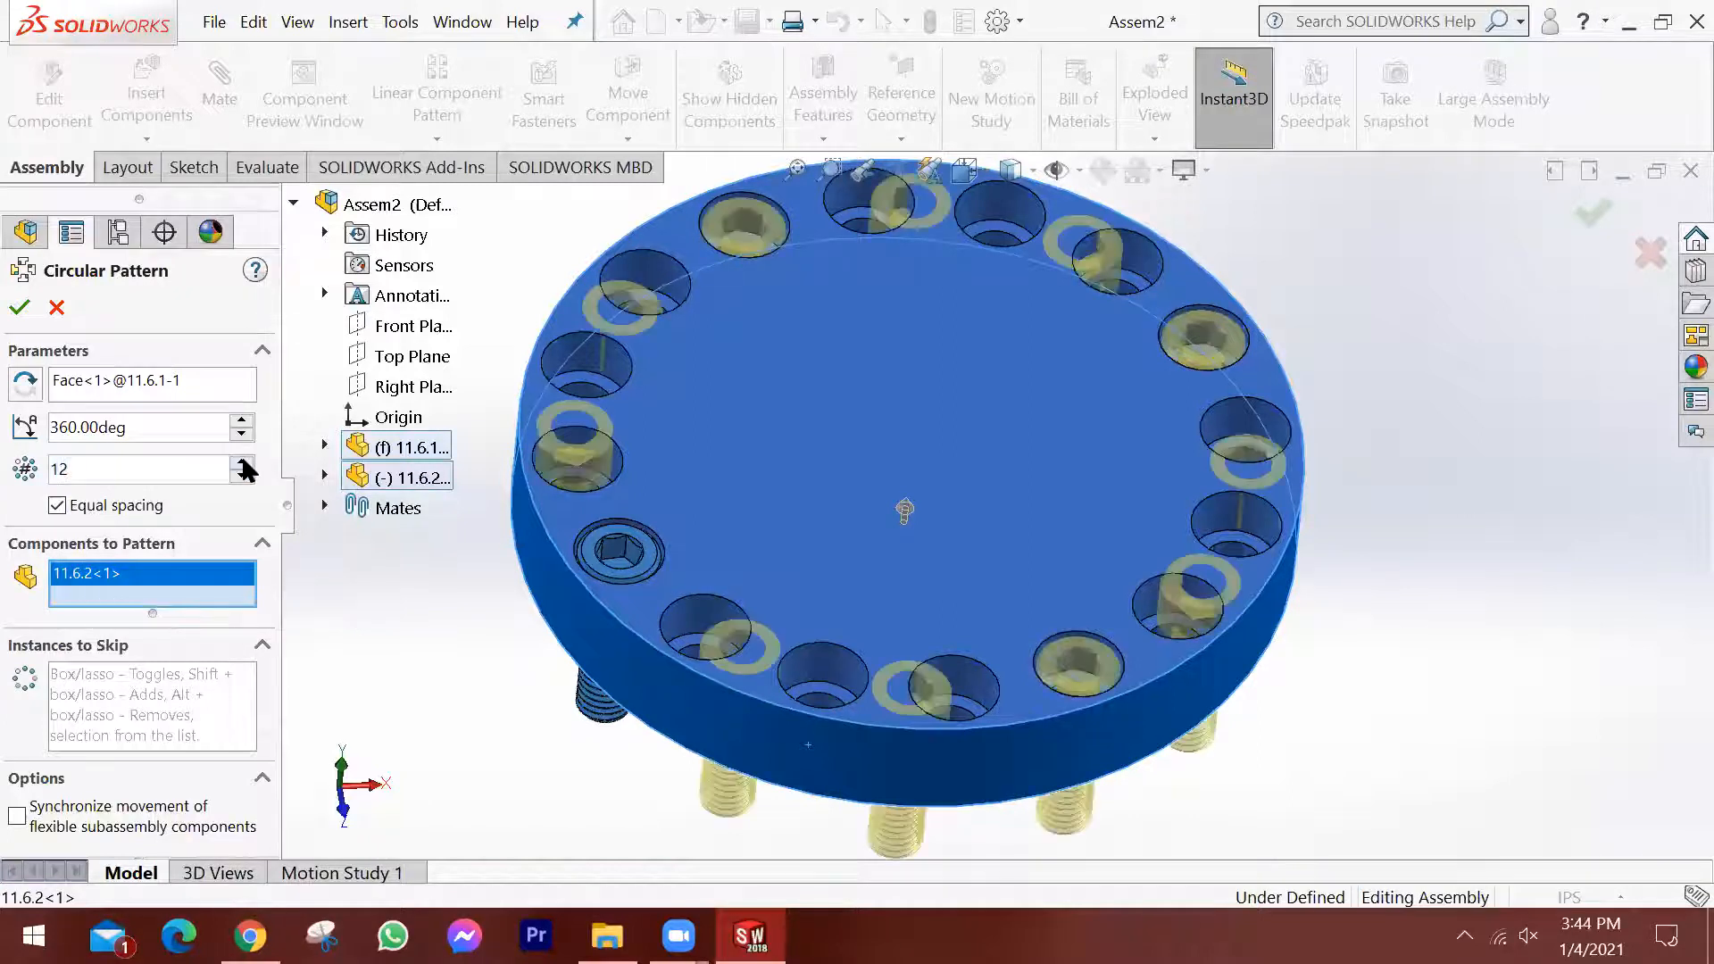
{"action": "left_click", "coordinate": [242, 462]}
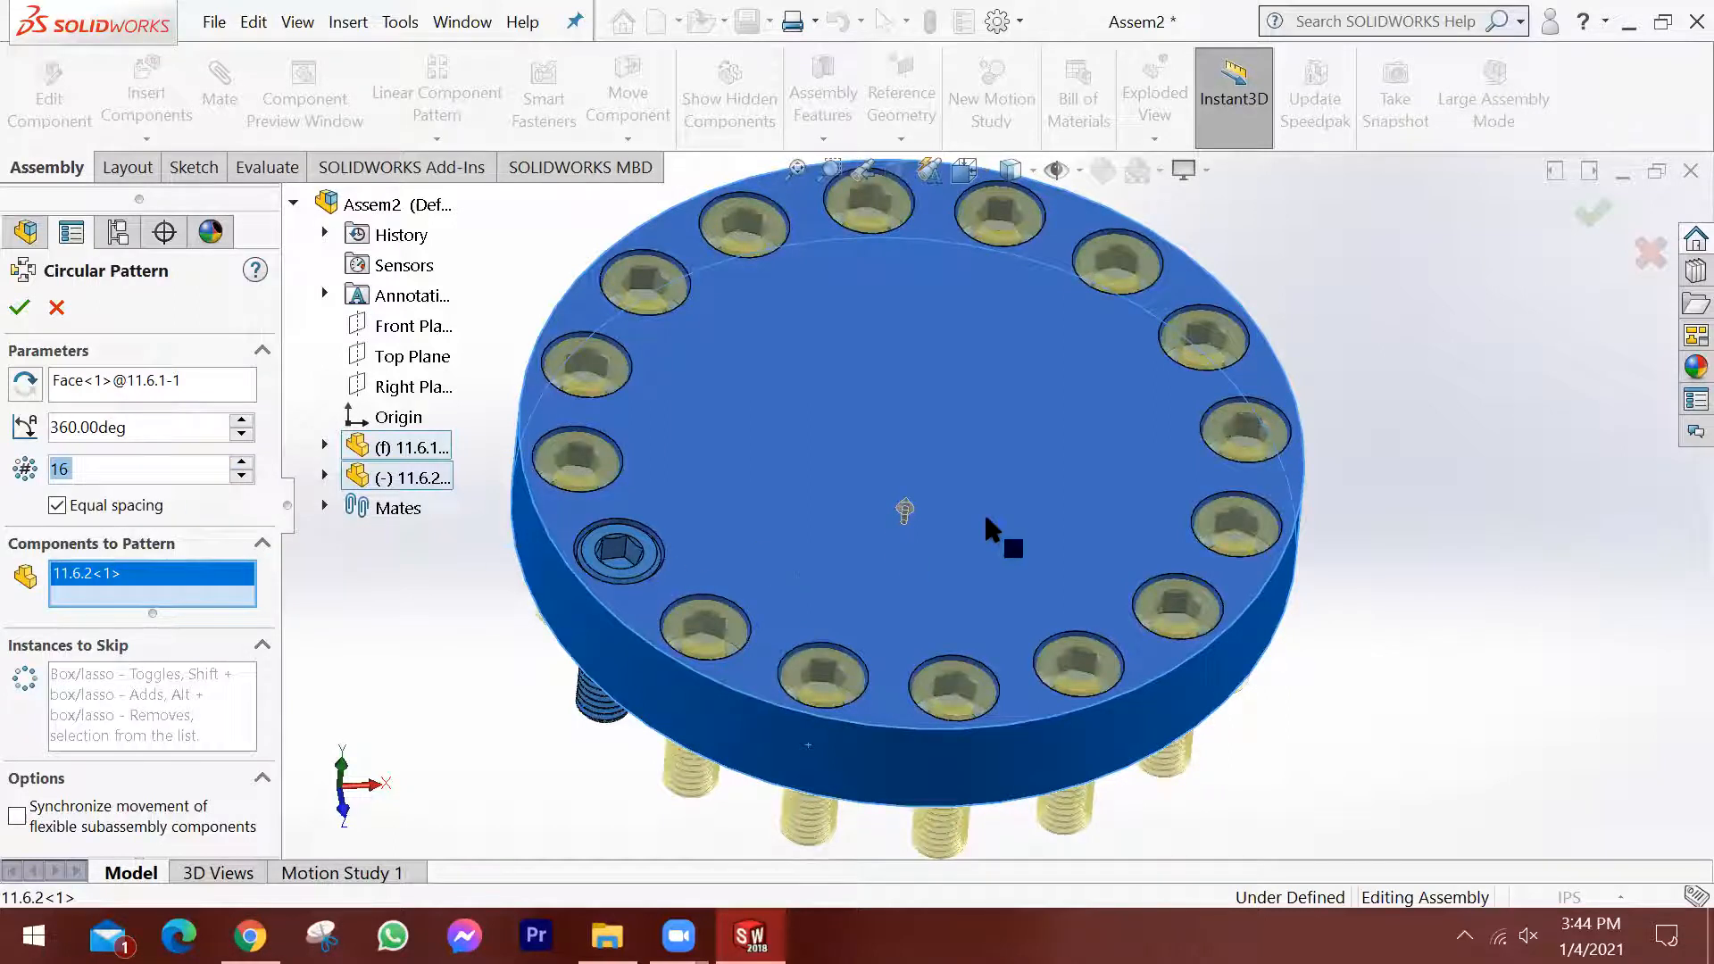
{"action": "middle_click_drag", "start_coordinate": [1002, 536], "coordinate": [1021, 542]}
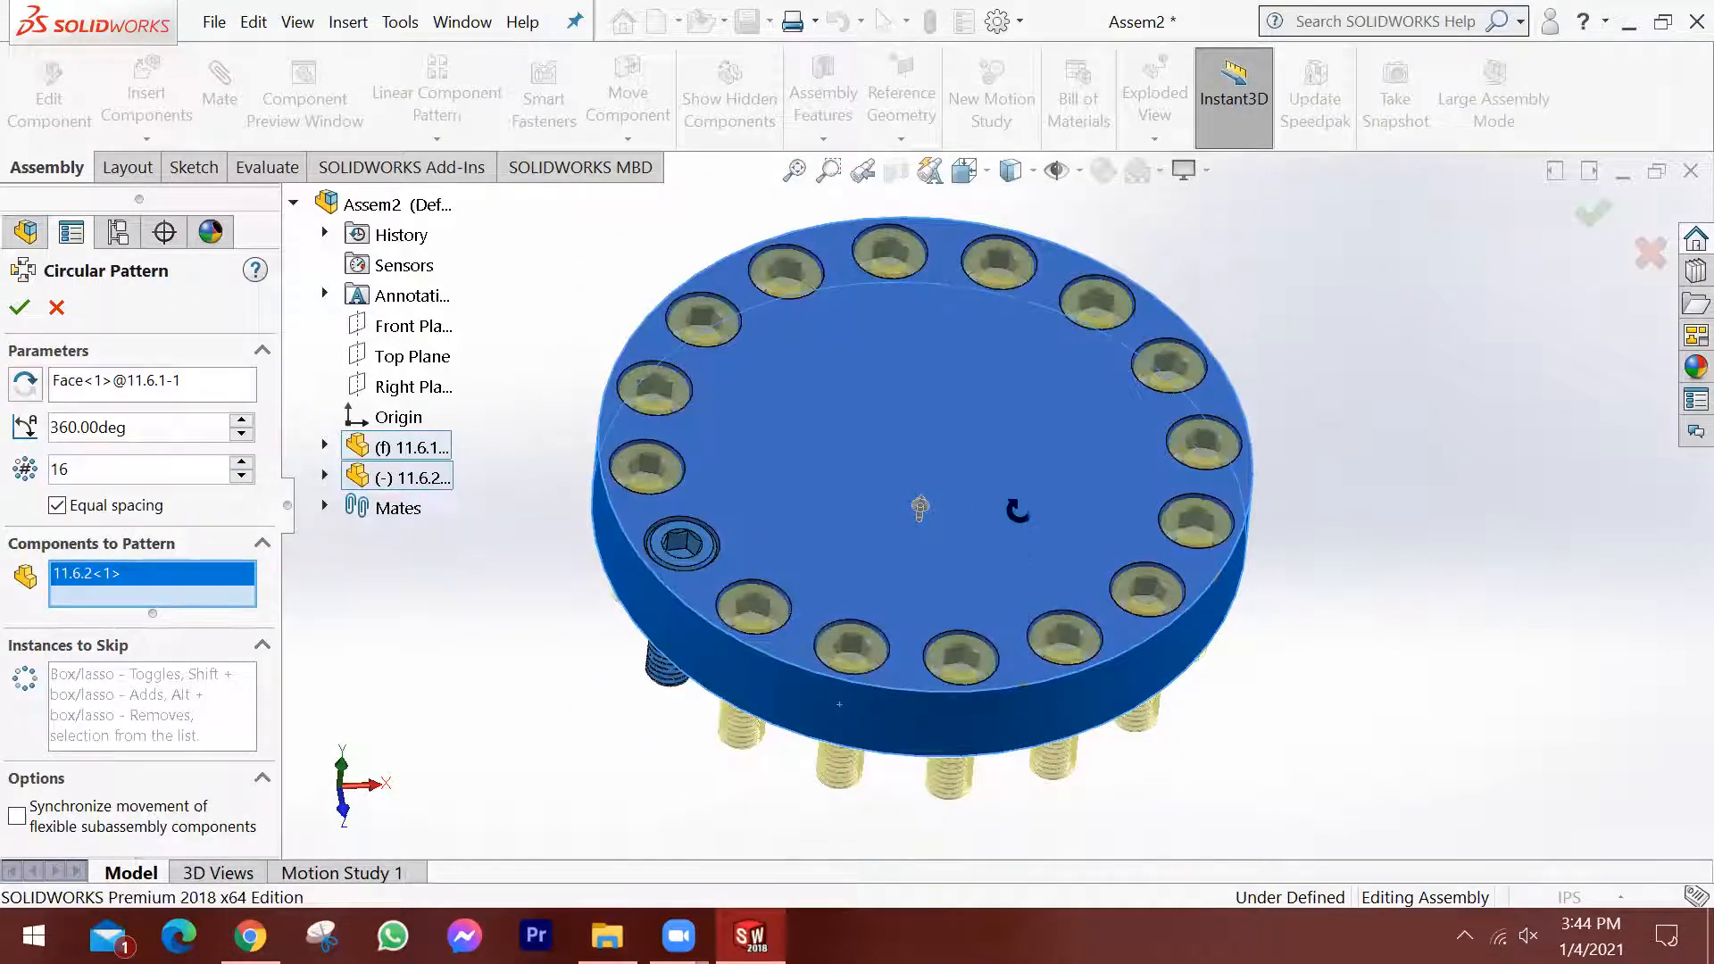
{"action": "middle_click_drag", "start_coordinate": [1019, 514], "coordinate": [1000, 575]}
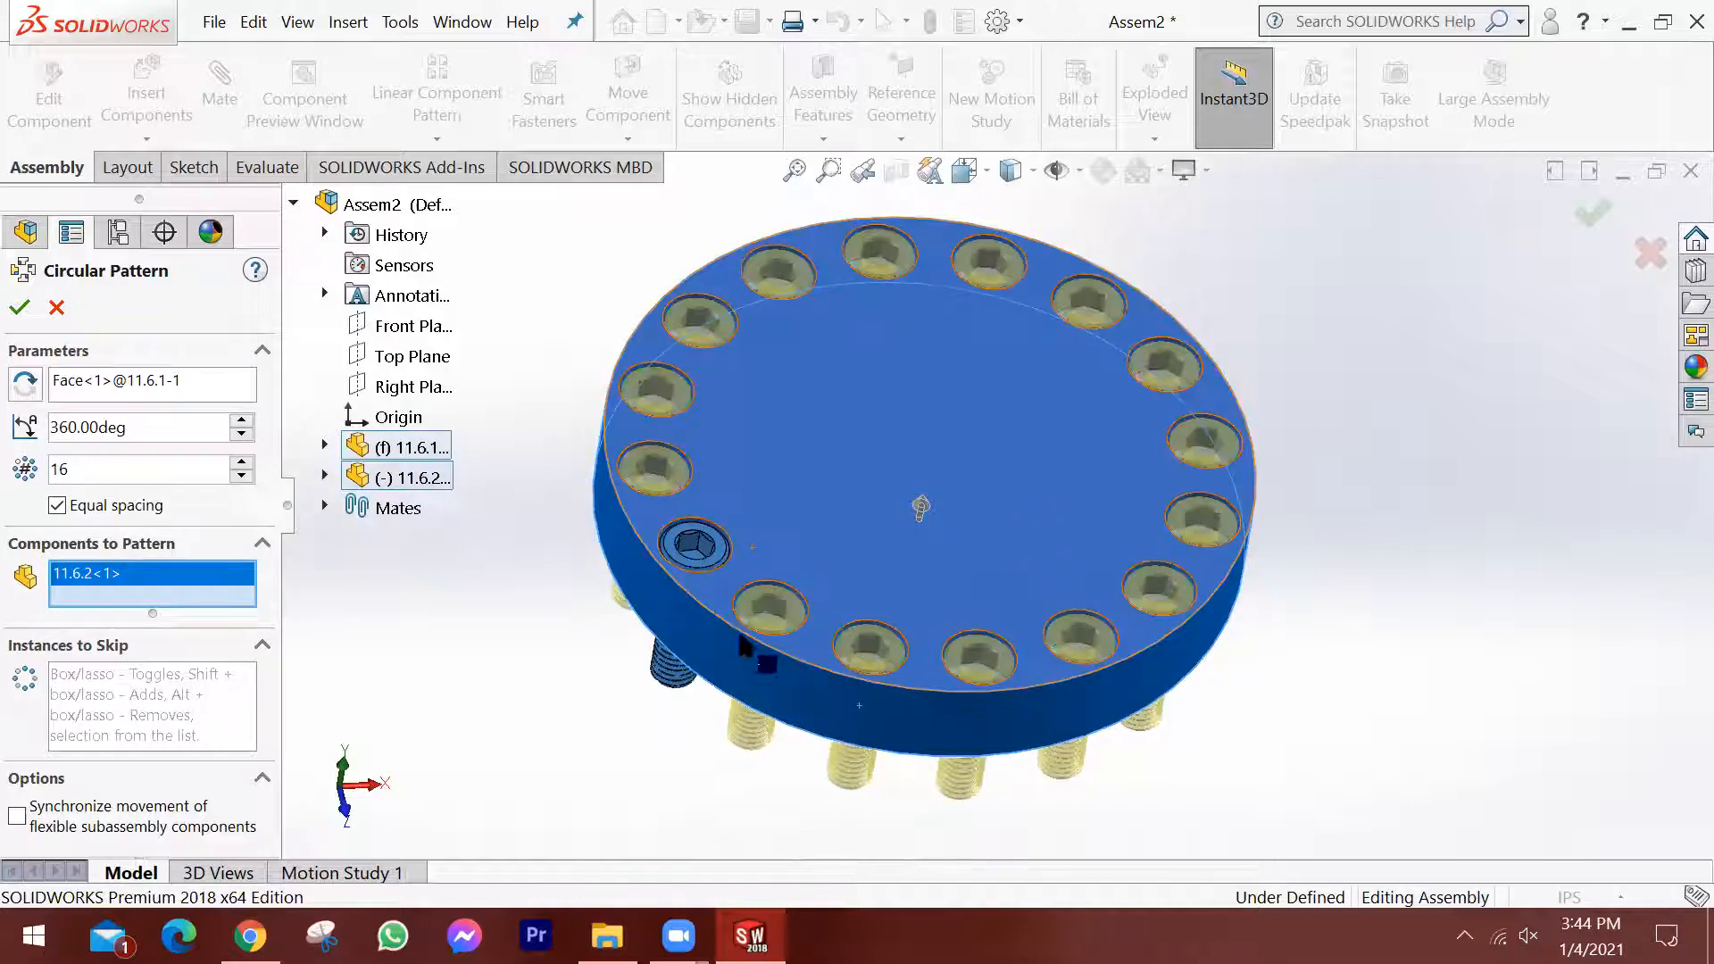
{"action": "left_click", "coordinate": [19, 311]}
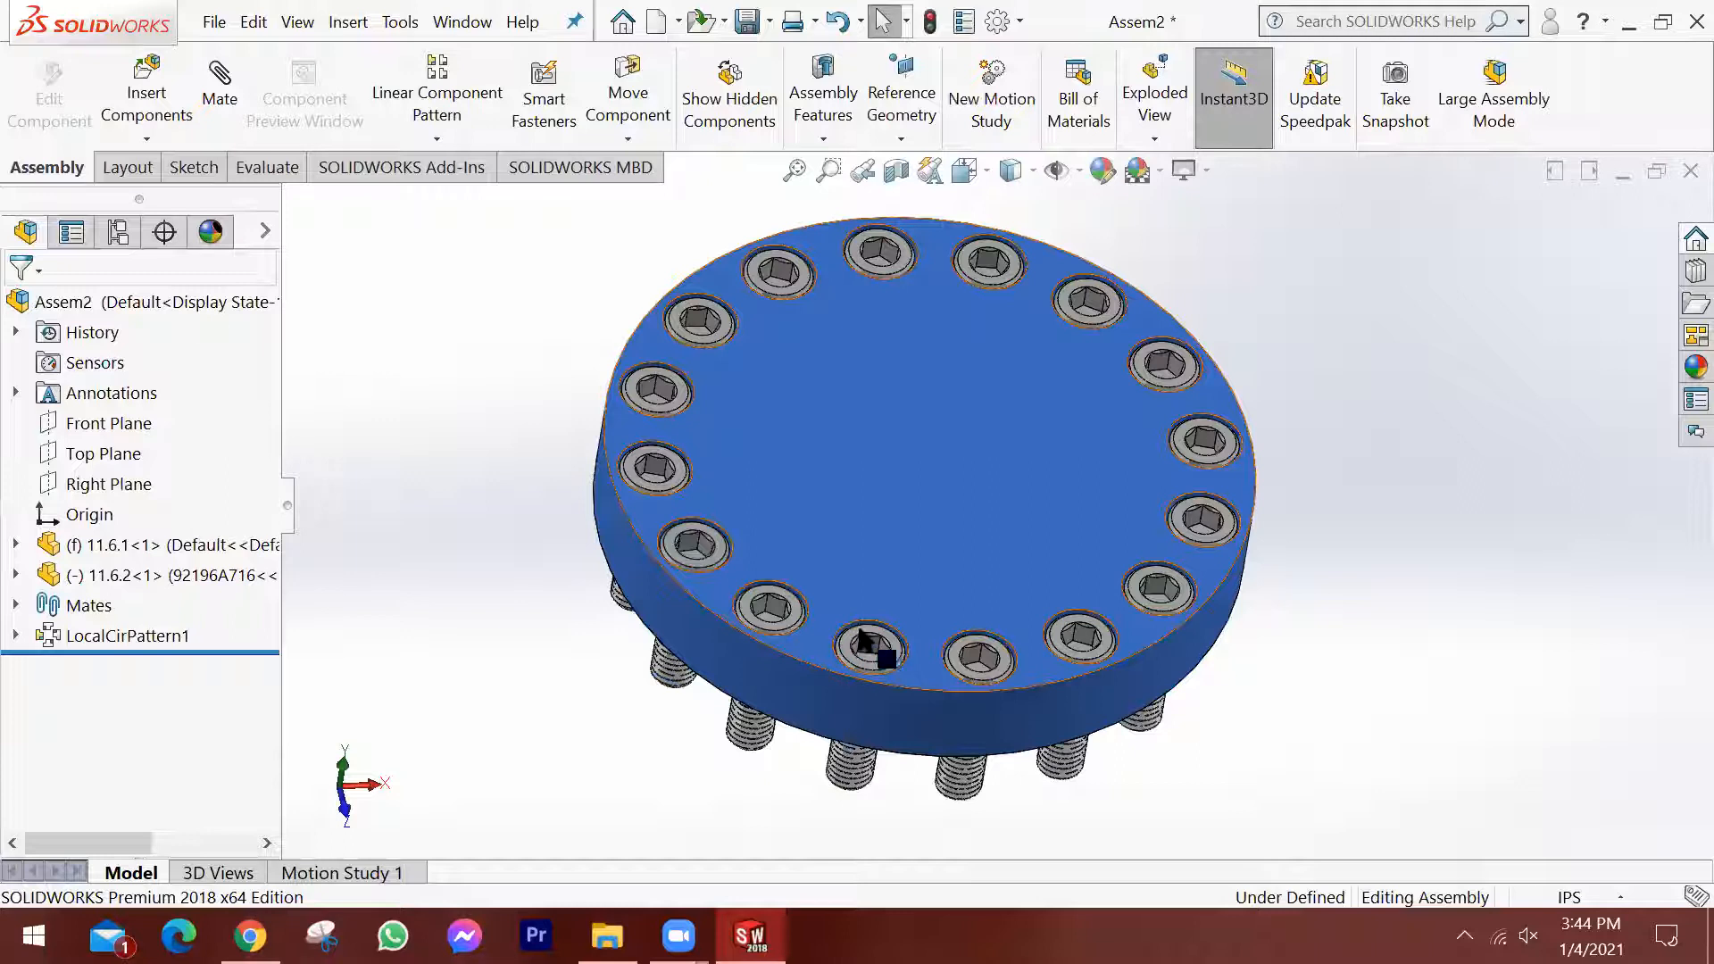
Examine the patterned screws from above, from the side and from the plate's underside, checking their fit in the holes.
{"action": "left_click", "coordinate": [789, 606]}
{"action": "scroll", "coordinate": [795, 616], "scroll_direction": "down", "scroll_amount": 2}
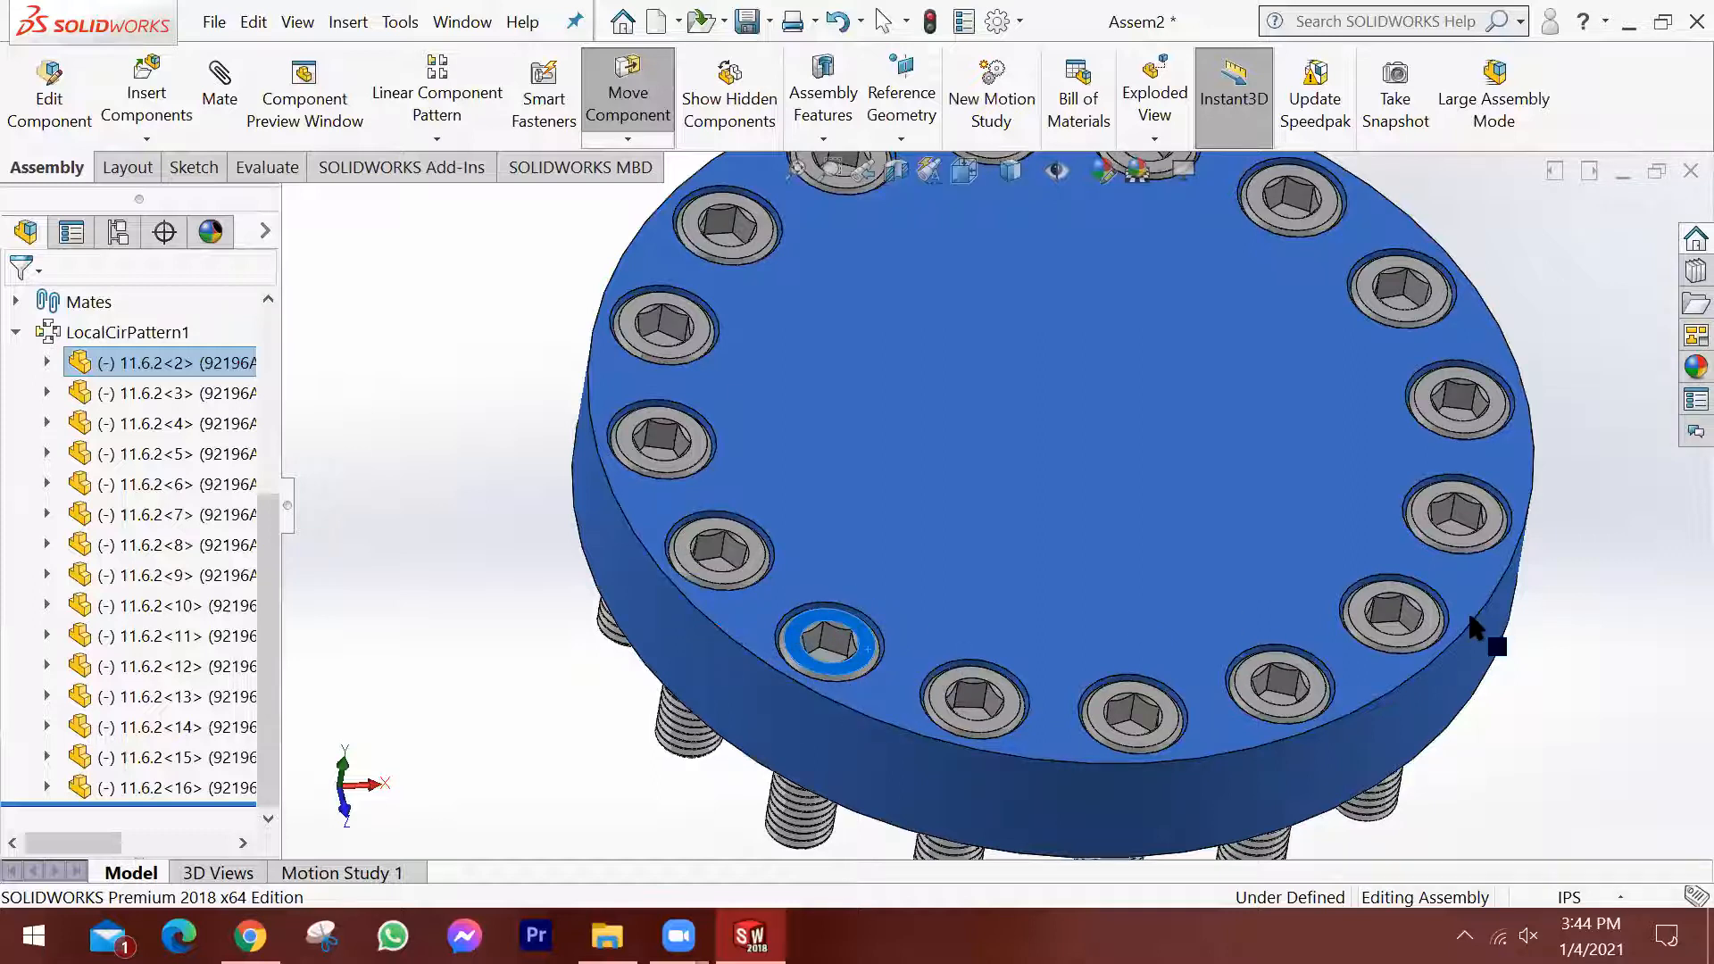
{"action": "key", "text": "Escape"}
{"action": "scroll", "coordinate": [1243, 648], "scroll_direction": "up", "scroll_amount": 2}
{"action": "middle_click_drag", "start_coordinate": [1238, 715], "coordinate": [1260, 368]}
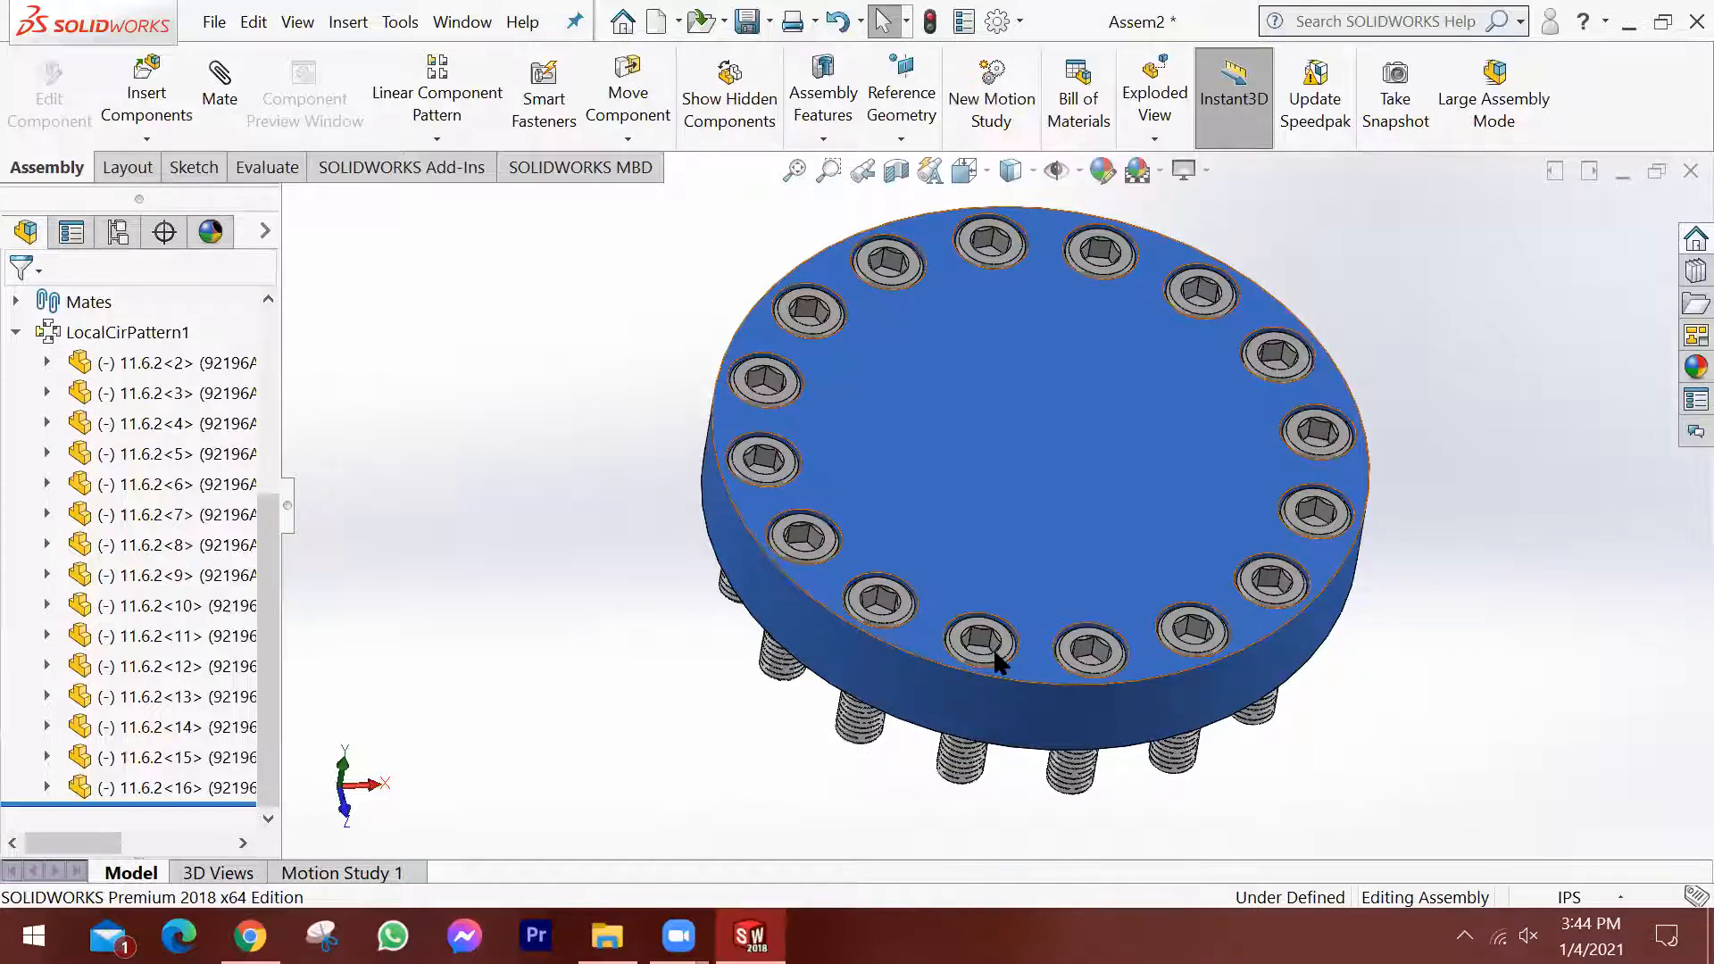
{"action": "middle_click_drag", "start_coordinate": [1098, 566], "coordinate": [973, 663]}
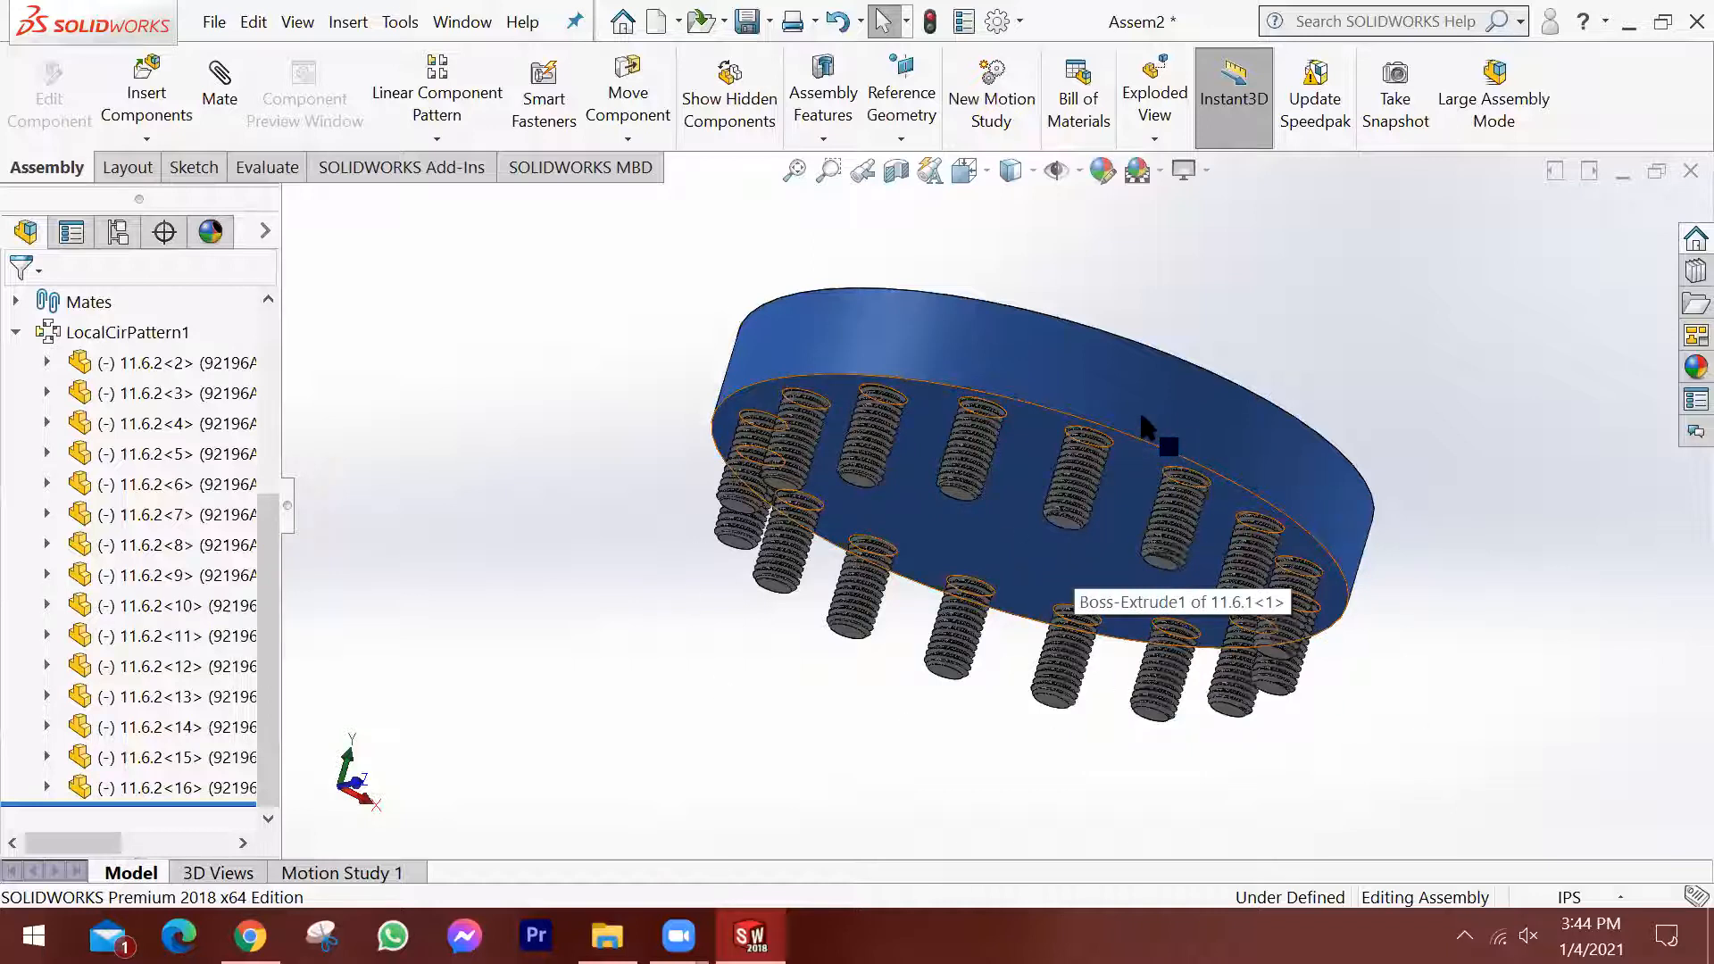
{"action": "middle_click_drag", "start_coordinate": [1123, 463], "coordinate": [1049, 620]}
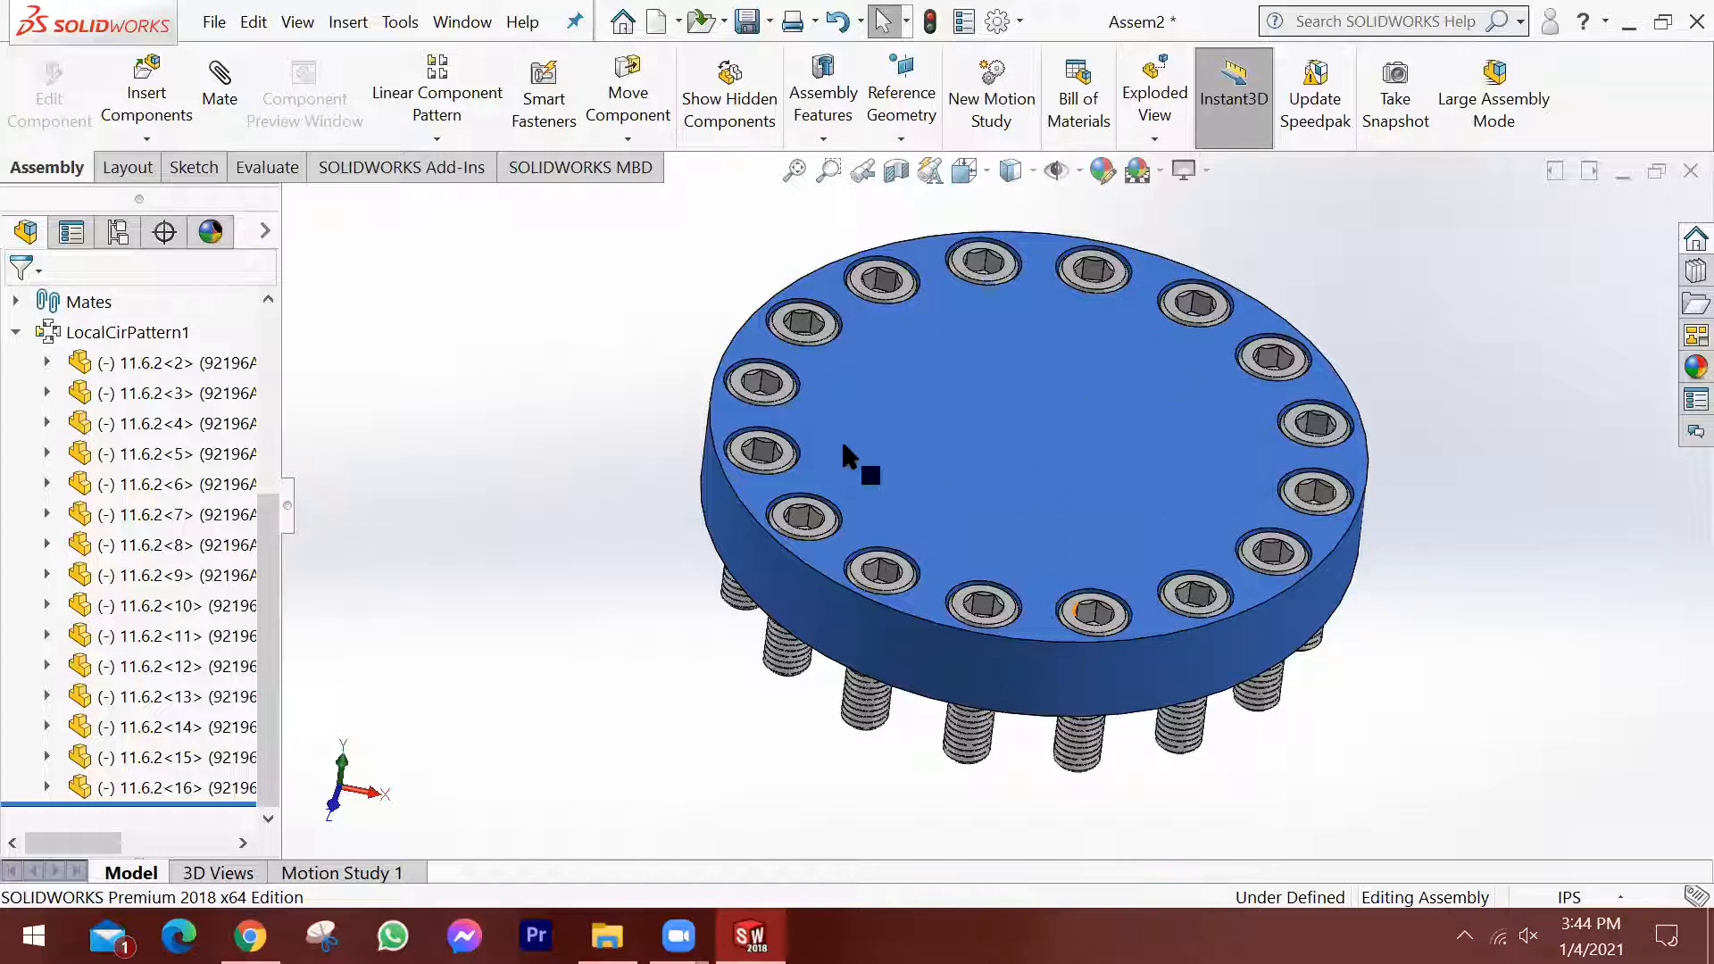
{"action": "middle_click_drag", "start_coordinate": [843, 445], "coordinate": [575, 493]}
{"action": "middle_click_drag", "start_coordinate": [865, 432], "coordinate": [862, 375]}
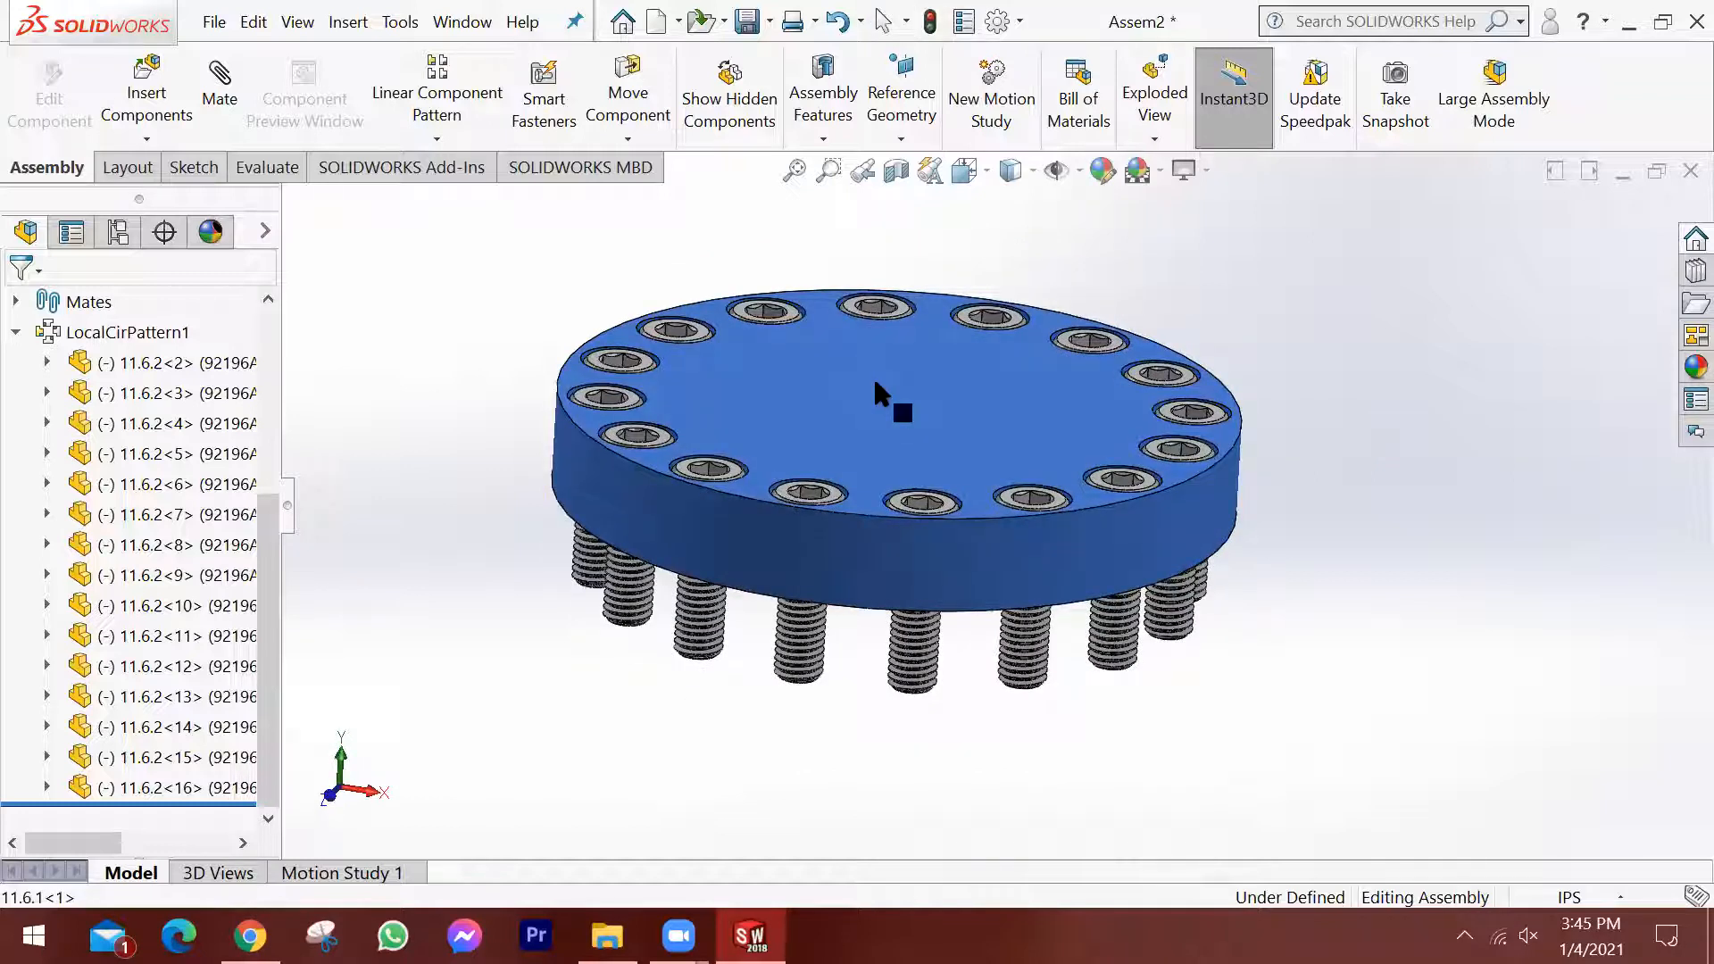
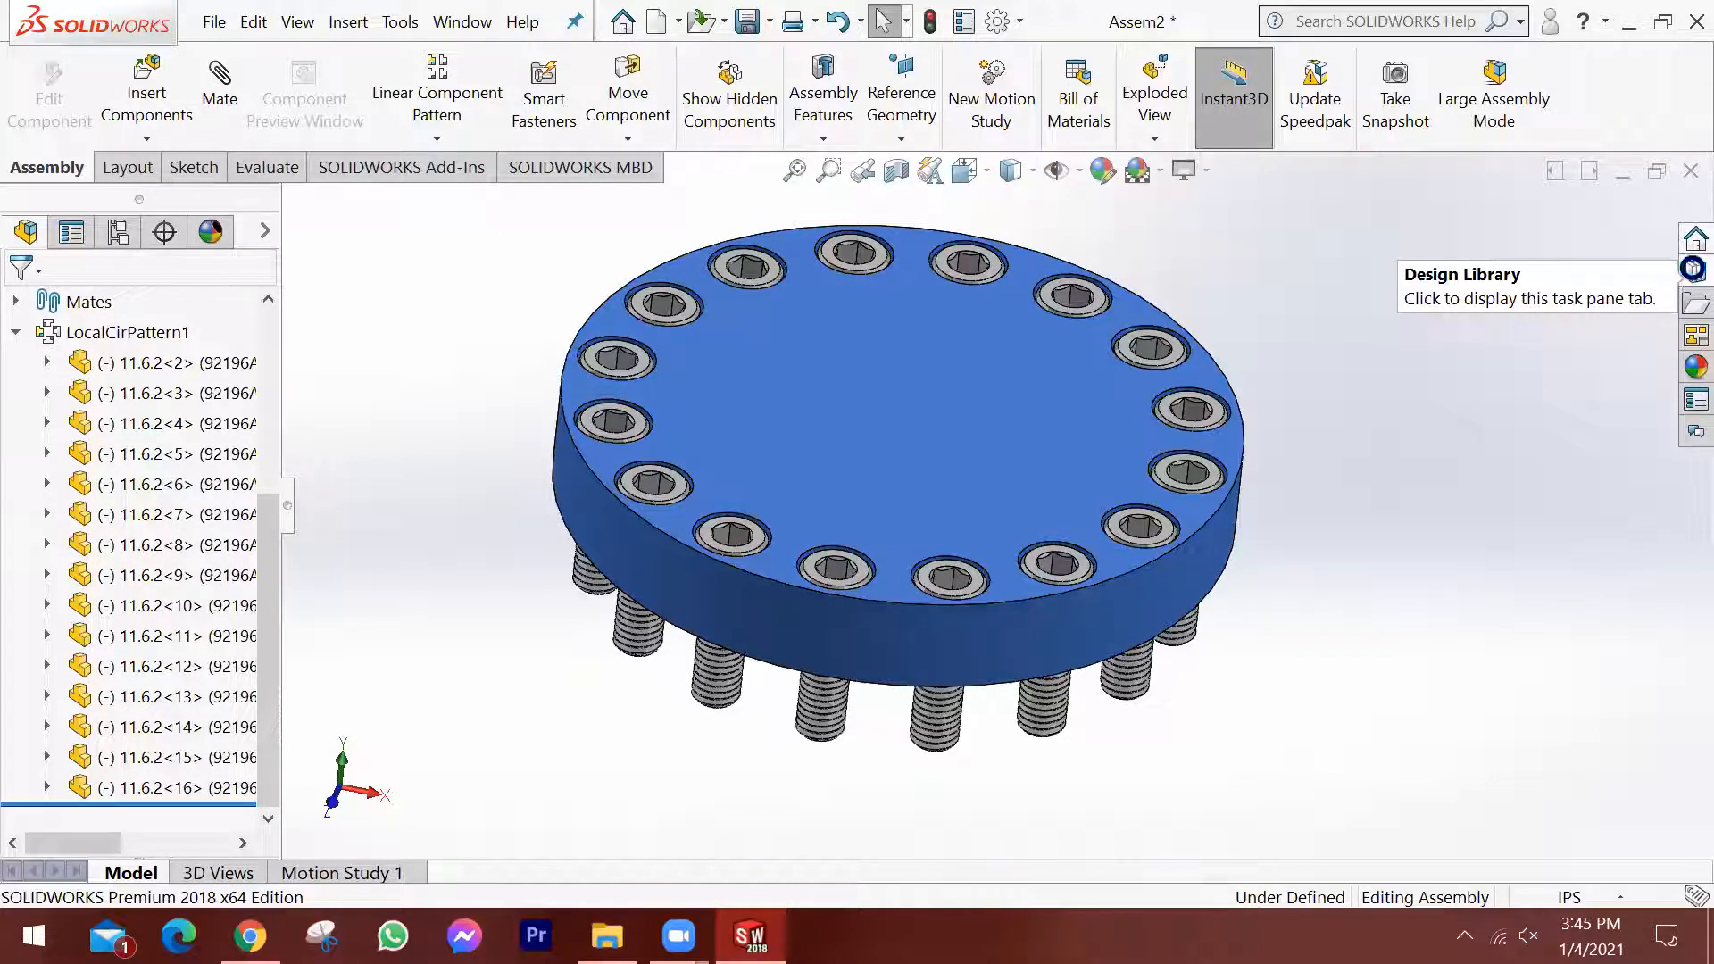
Open the Design Library and activate the Toolbox add-in.
{"action": "left_click", "coordinate": [1671, 267]}
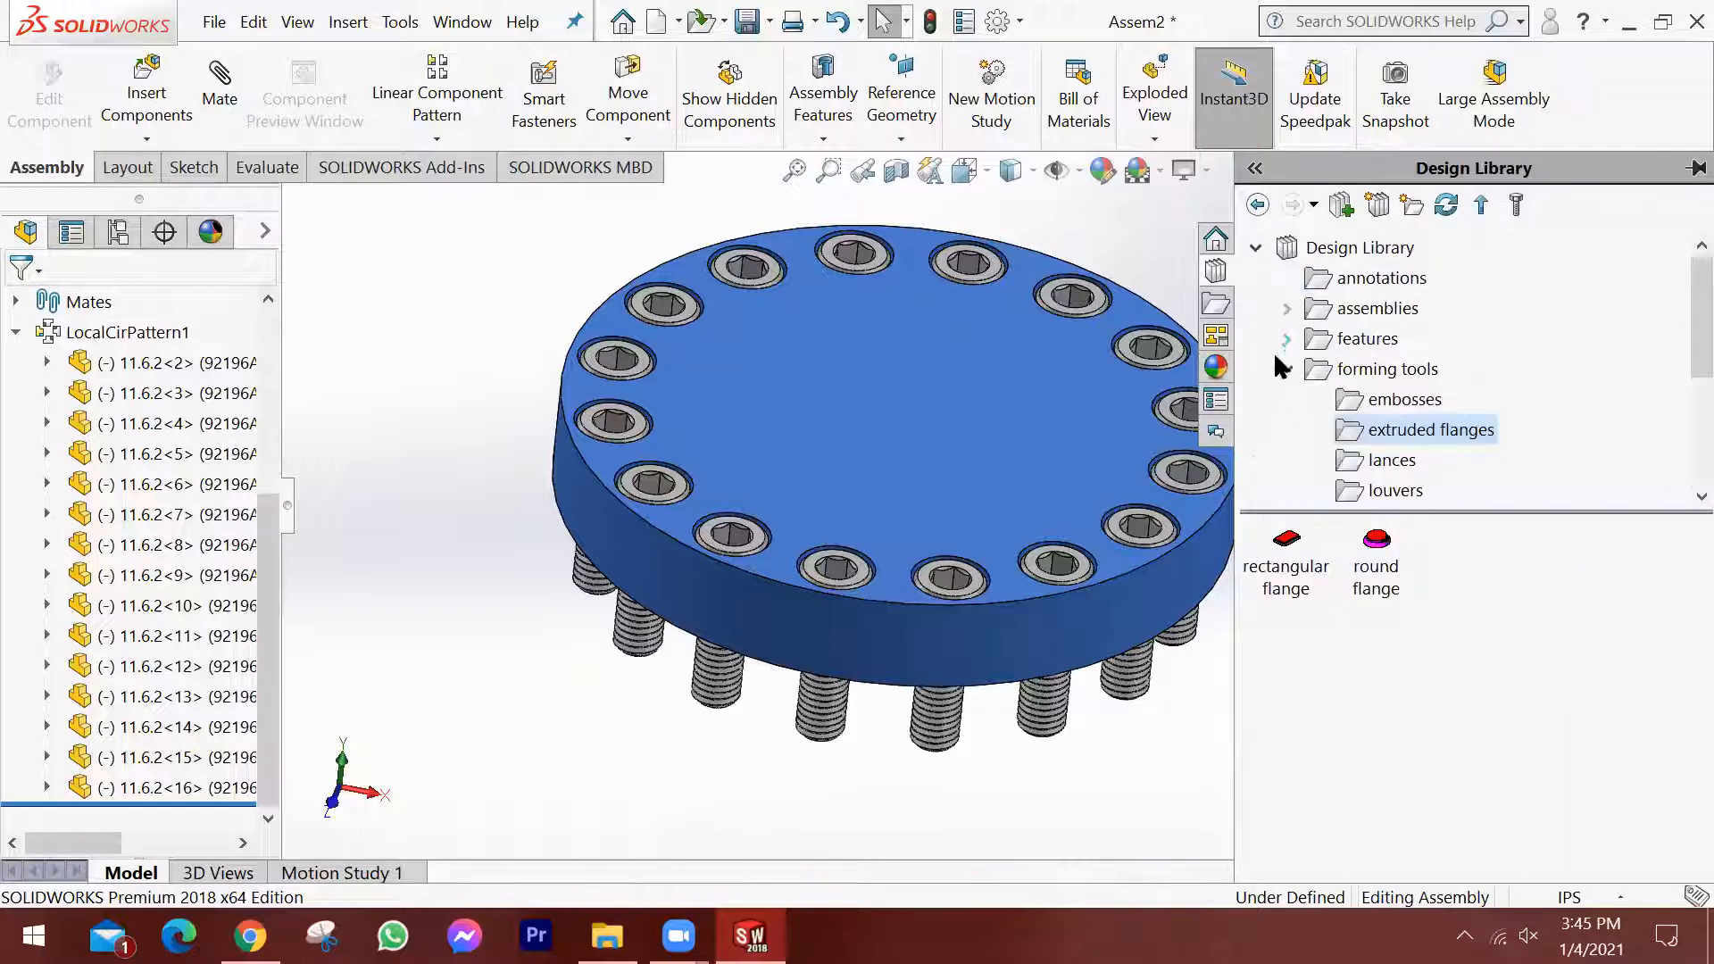
{"action": "left_click", "coordinate": [1286, 368]}
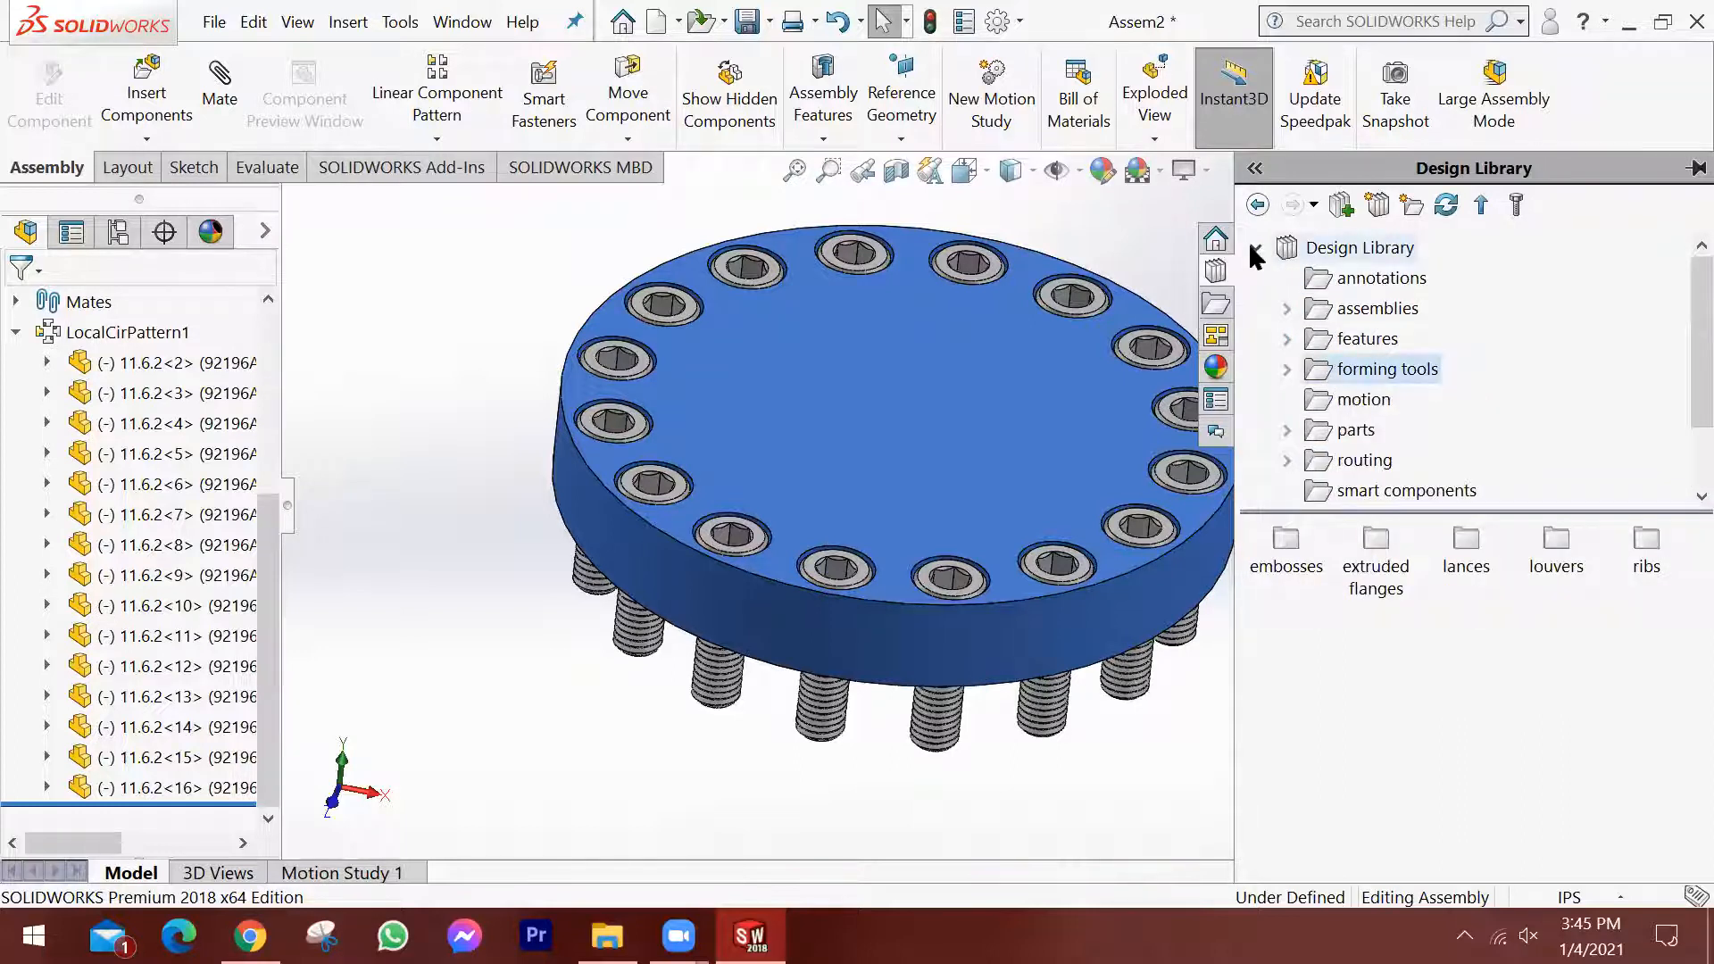
{"action": "left_click", "coordinate": [1253, 251]}
{"action": "left_click", "coordinate": [1326, 286]}
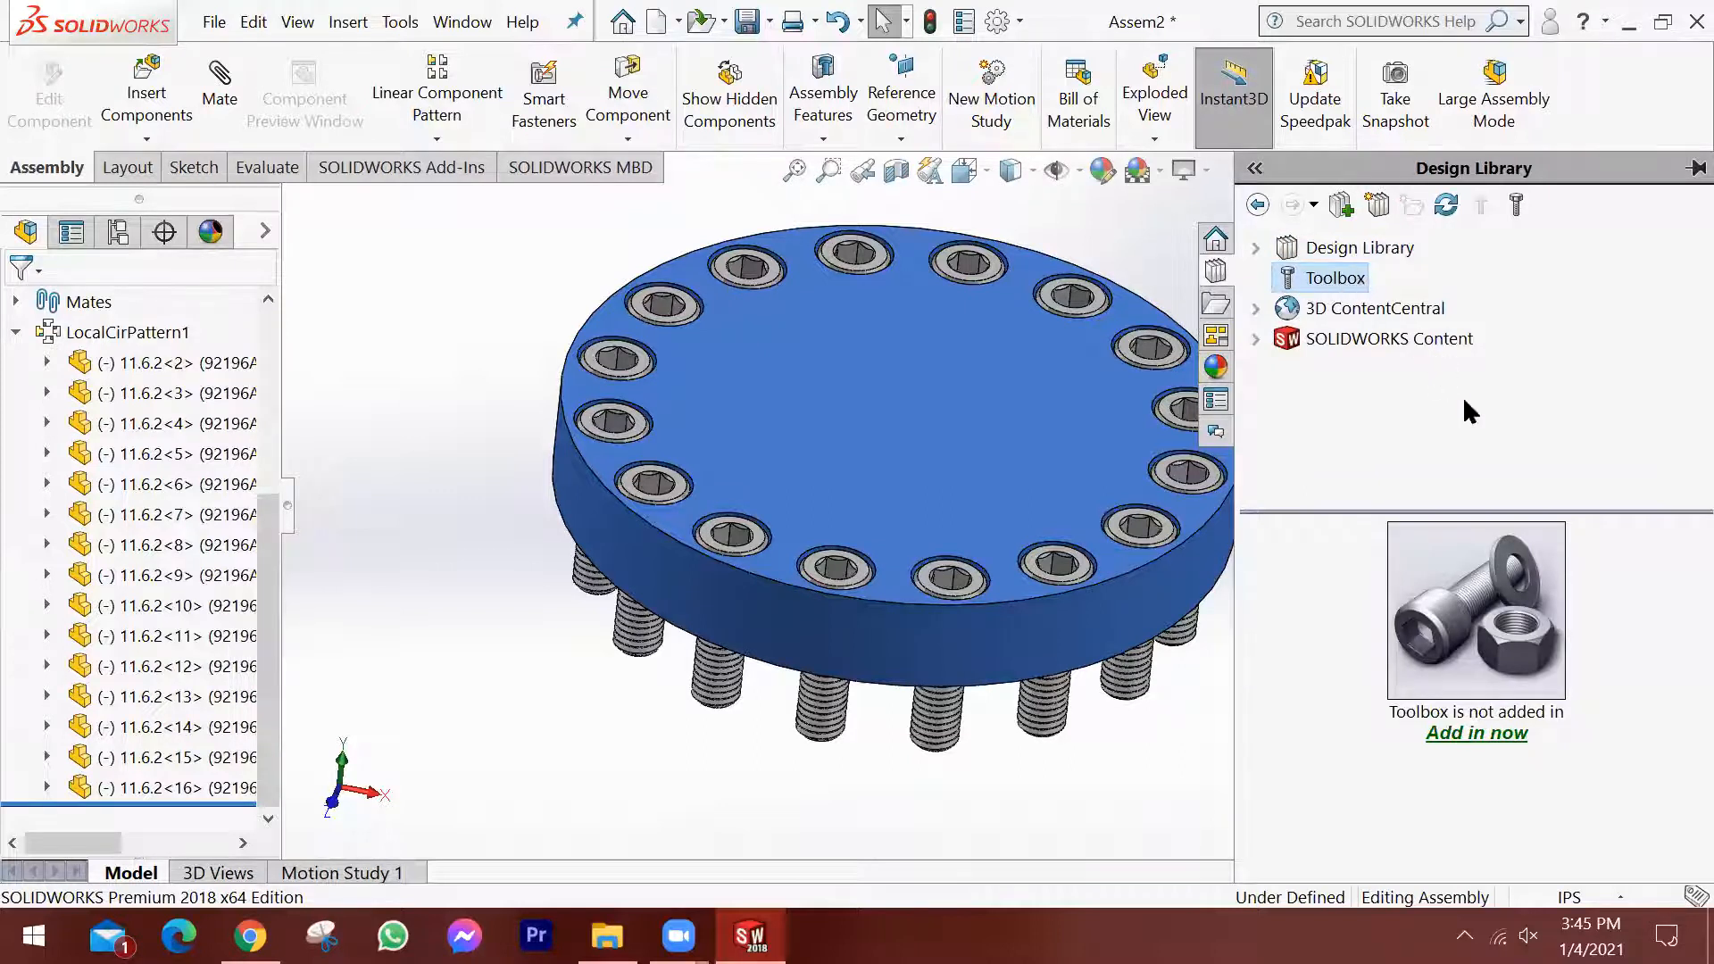
{"action": "left_click", "coordinate": [1479, 737]}
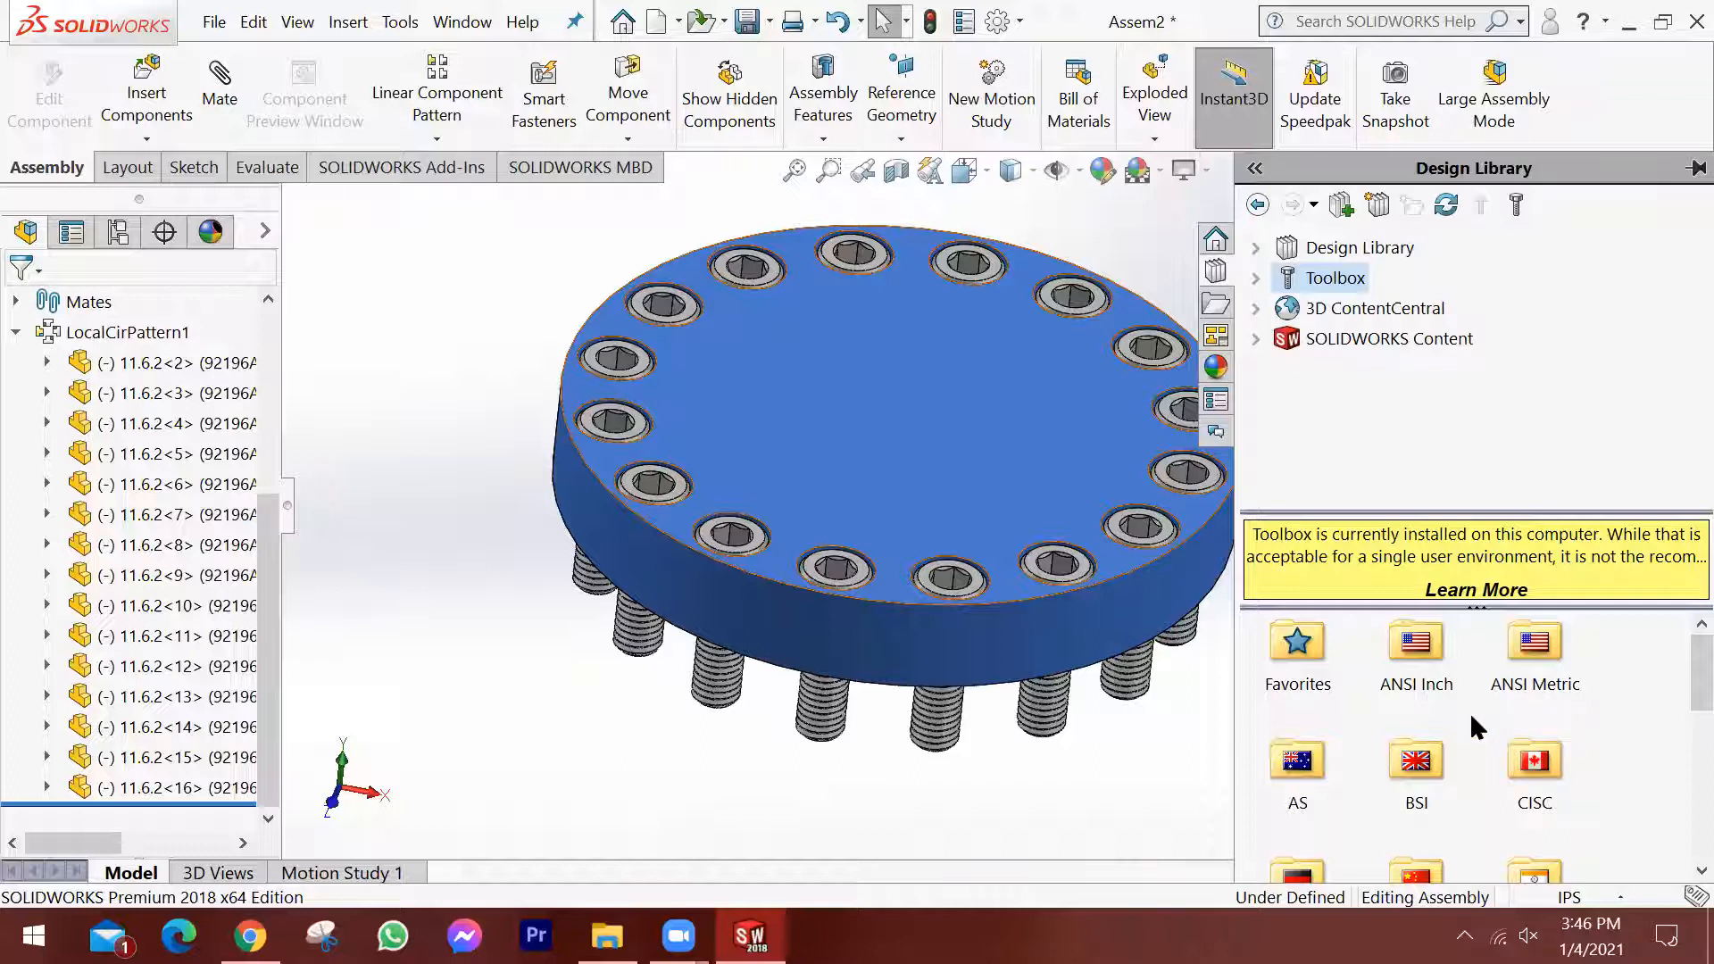
Browse the Toolbox standards to the ANSI Metric hex head bolts and screws.
{"action": "scroll", "coordinate": [1471, 719], "scroll_direction": "down", "scroll_amount": 3}
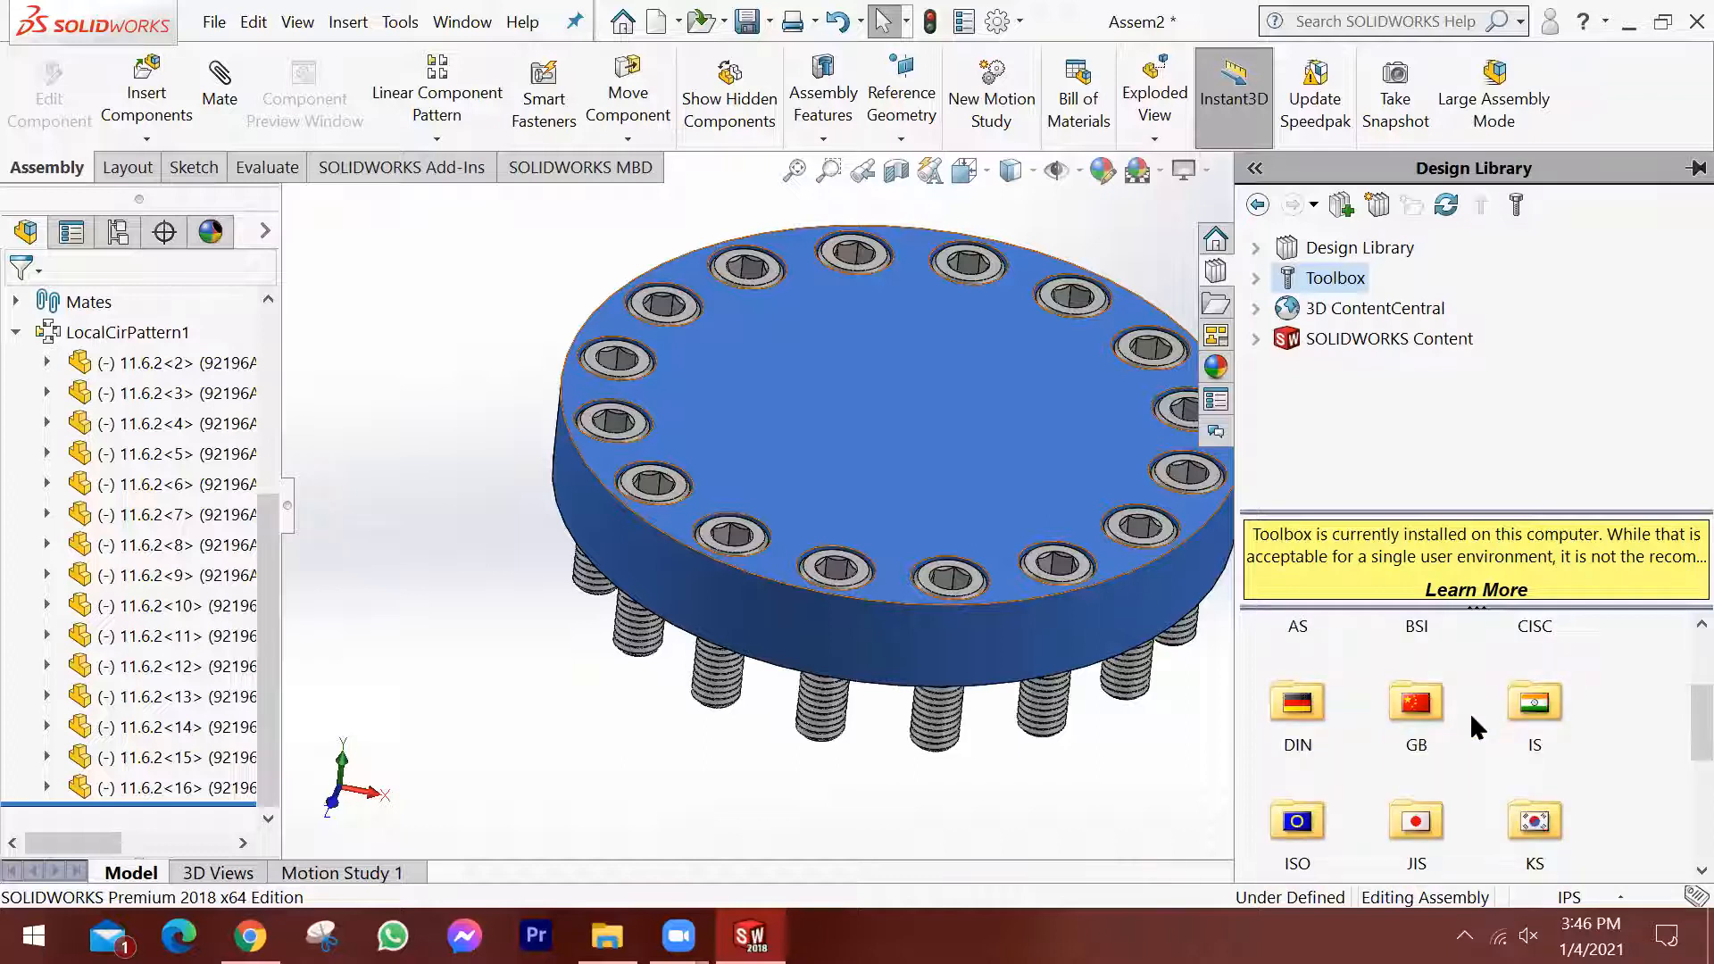
{"action": "scroll", "coordinate": [1535, 636], "scroll_direction": "up", "scroll_amount": 3}
{"action": "left_click", "coordinate": [1537, 647]}
{"action": "double_click", "coordinate": [1537, 647]}
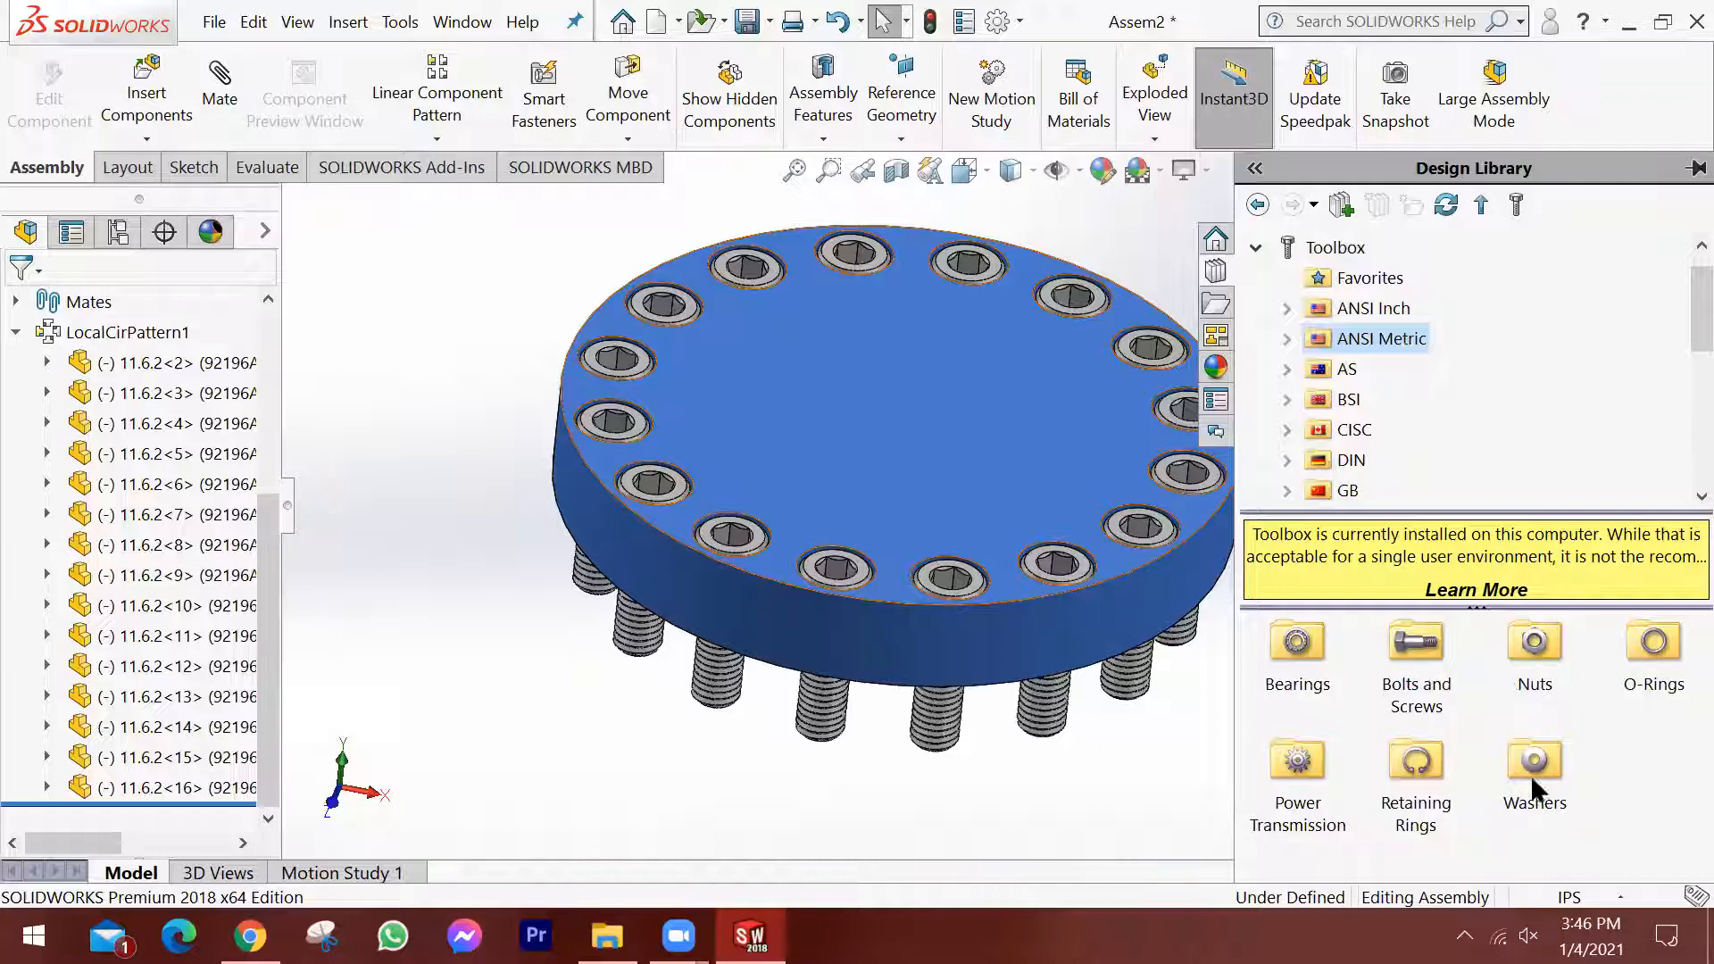
{"action": "double_click", "coordinate": [1419, 645]}
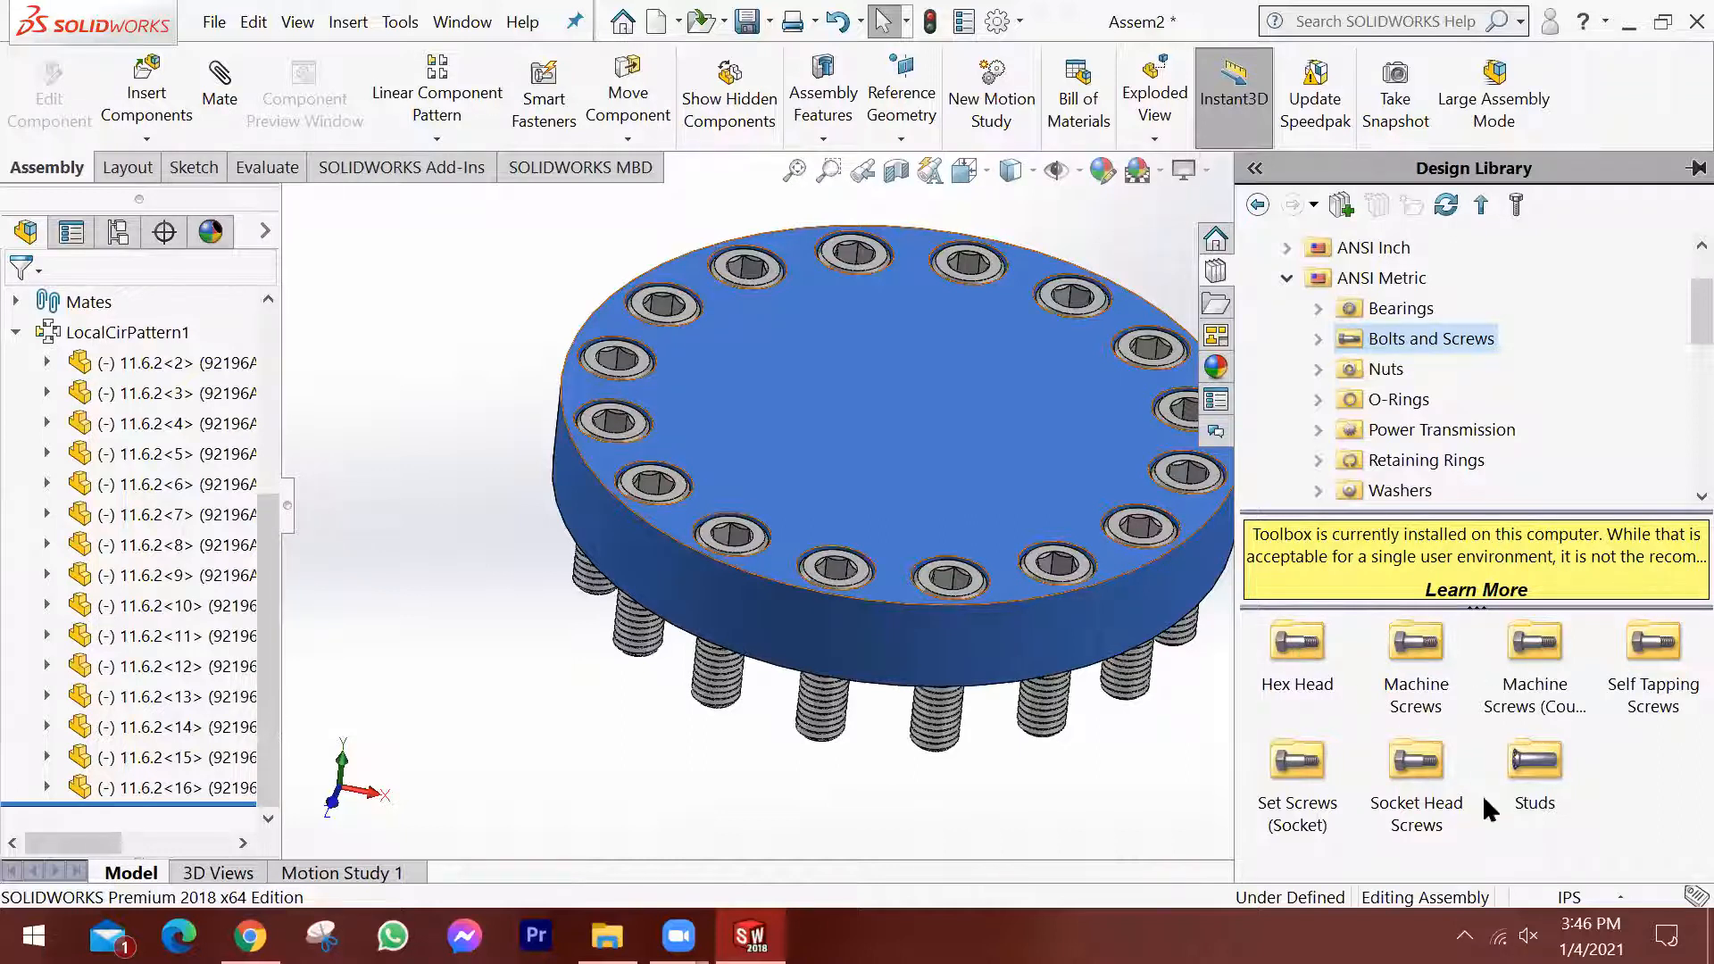
{"action": "double_click", "coordinate": [1295, 643]}
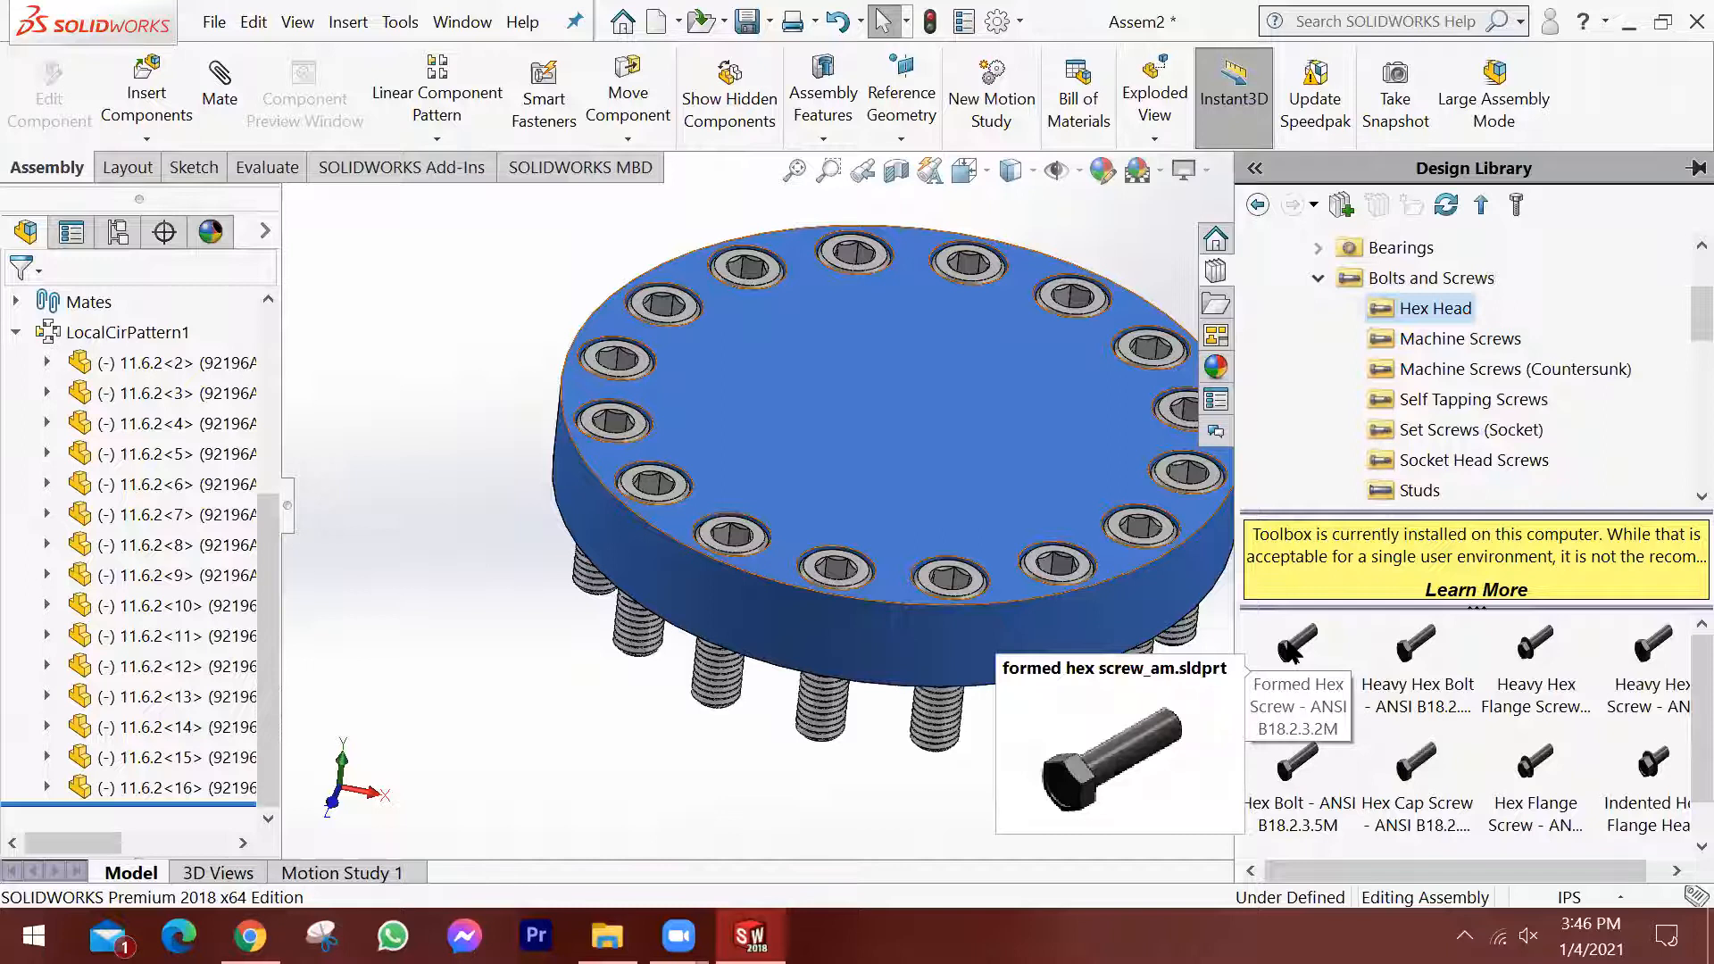
Insert a Formed Hex Screw - ANSI B18.2.3.2M from the Toolbox into empty space beside the plate.
{"action": "left_click_drag", "start_coordinate": [1291, 645], "coordinate": [459, 473]}
{"action": "left_click_drag", "start_coordinate": [312, 283], "coordinate": [1672, 702]}
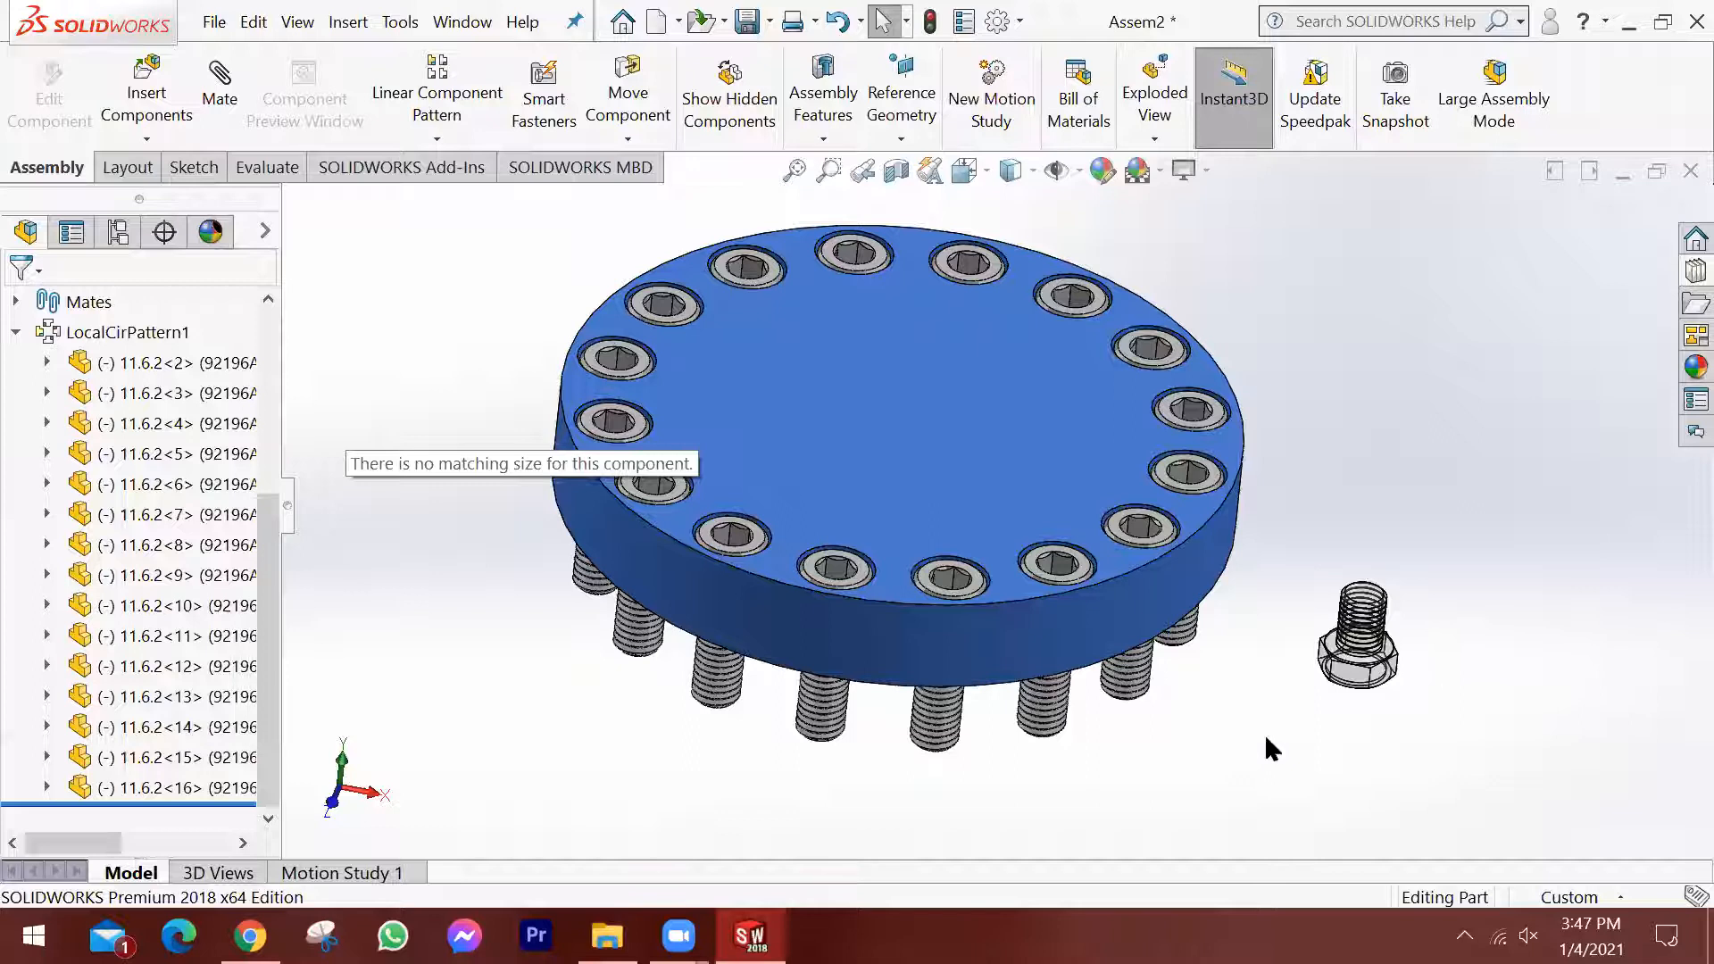
{"action": "double_click", "coordinate": [1363, 634]}
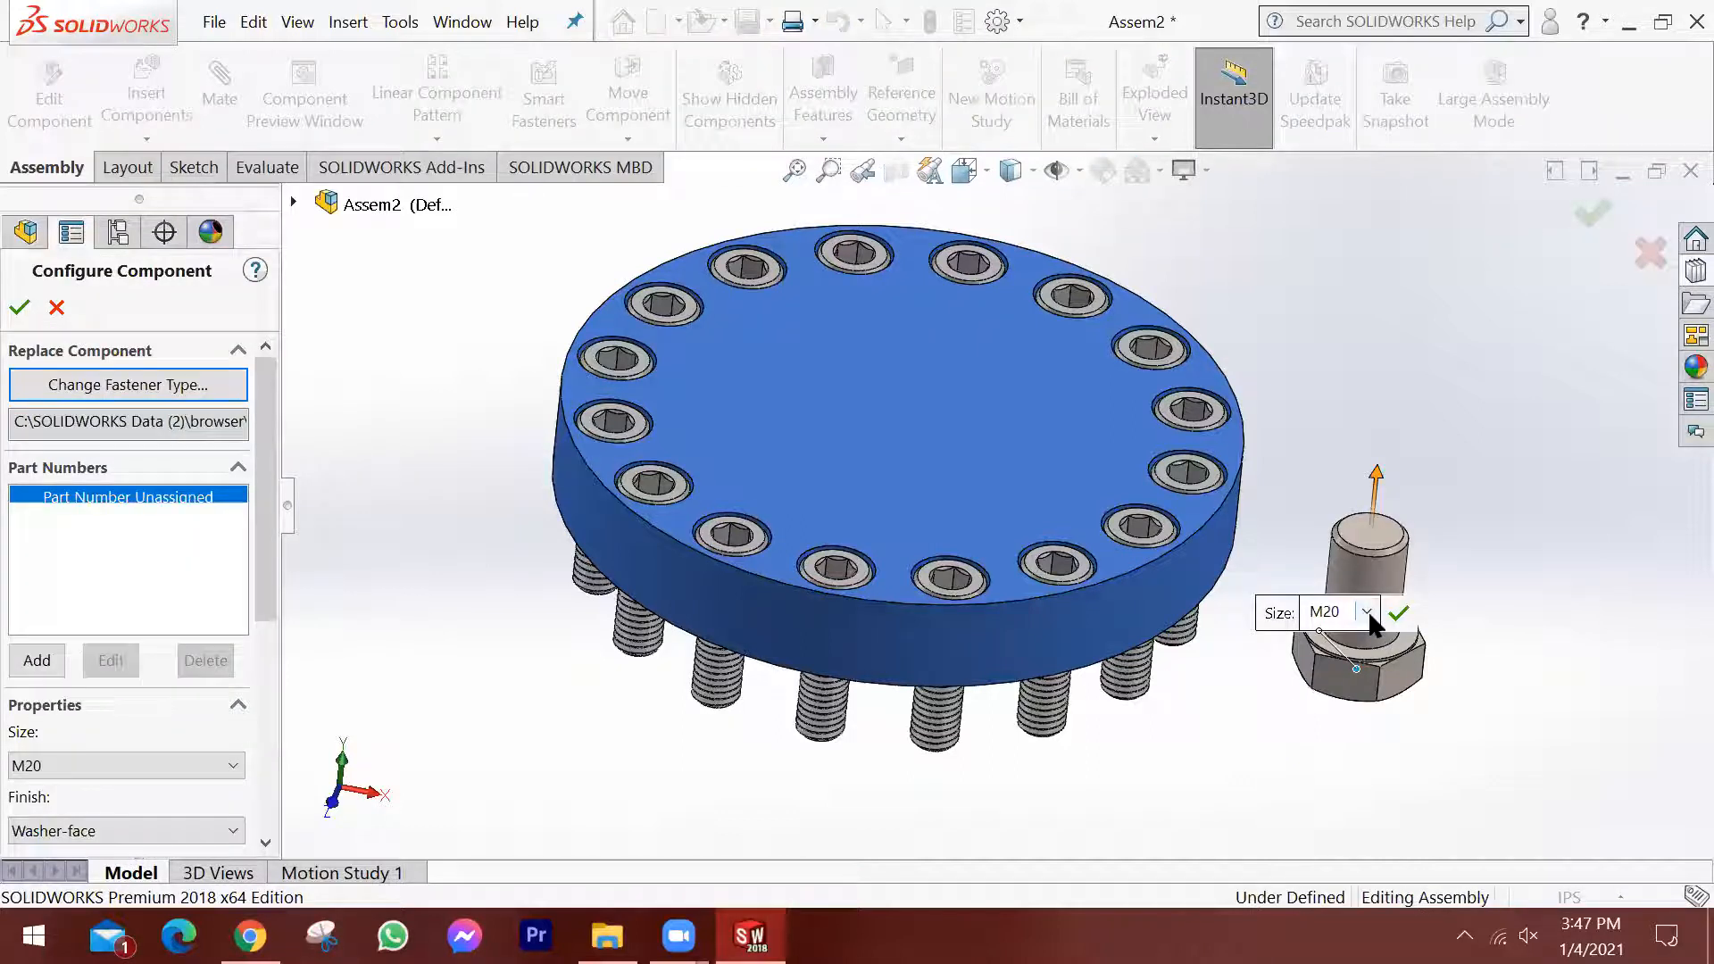
Review the sizes available for the inserted hex screw, leaving M20 selected.
{"action": "scroll", "coordinate": [1368, 611], "scroll_direction": "down", "scroll_amount": 2}
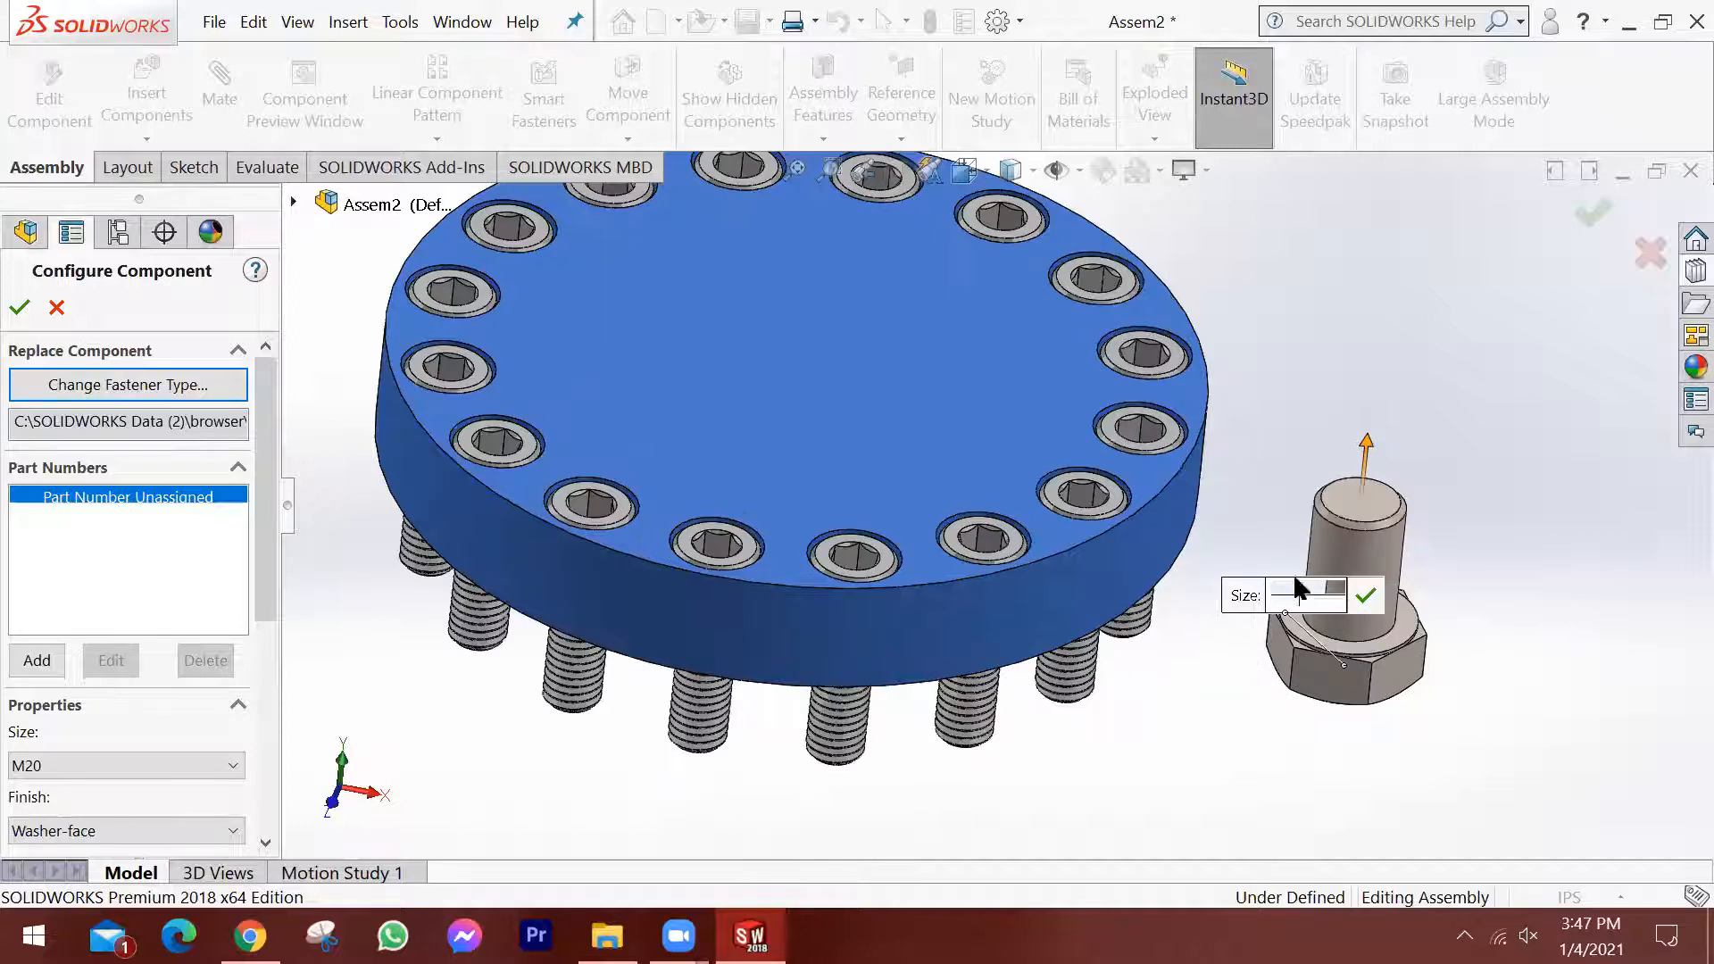
{"action": "scroll", "coordinate": [1168, 638], "scroll_direction": "down", "scroll_amount": 3}
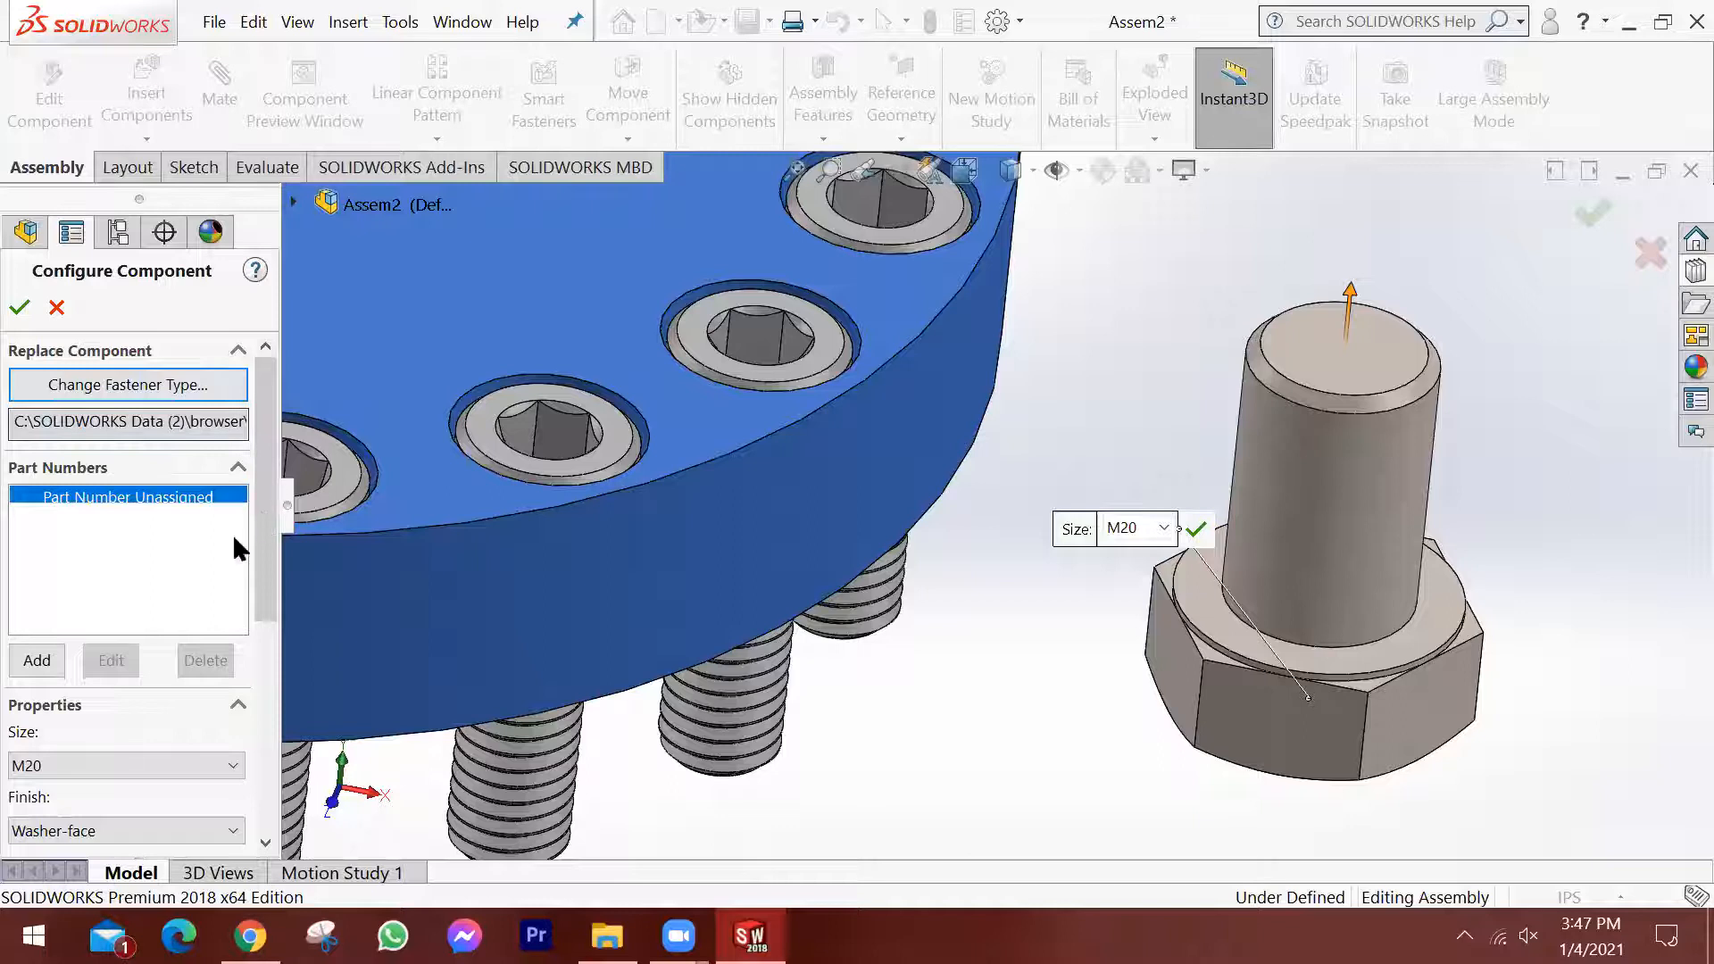
{"action": "scroll", "coordinate": [77, 620], "scroll_direction": "down", "scroll_amount": 2}
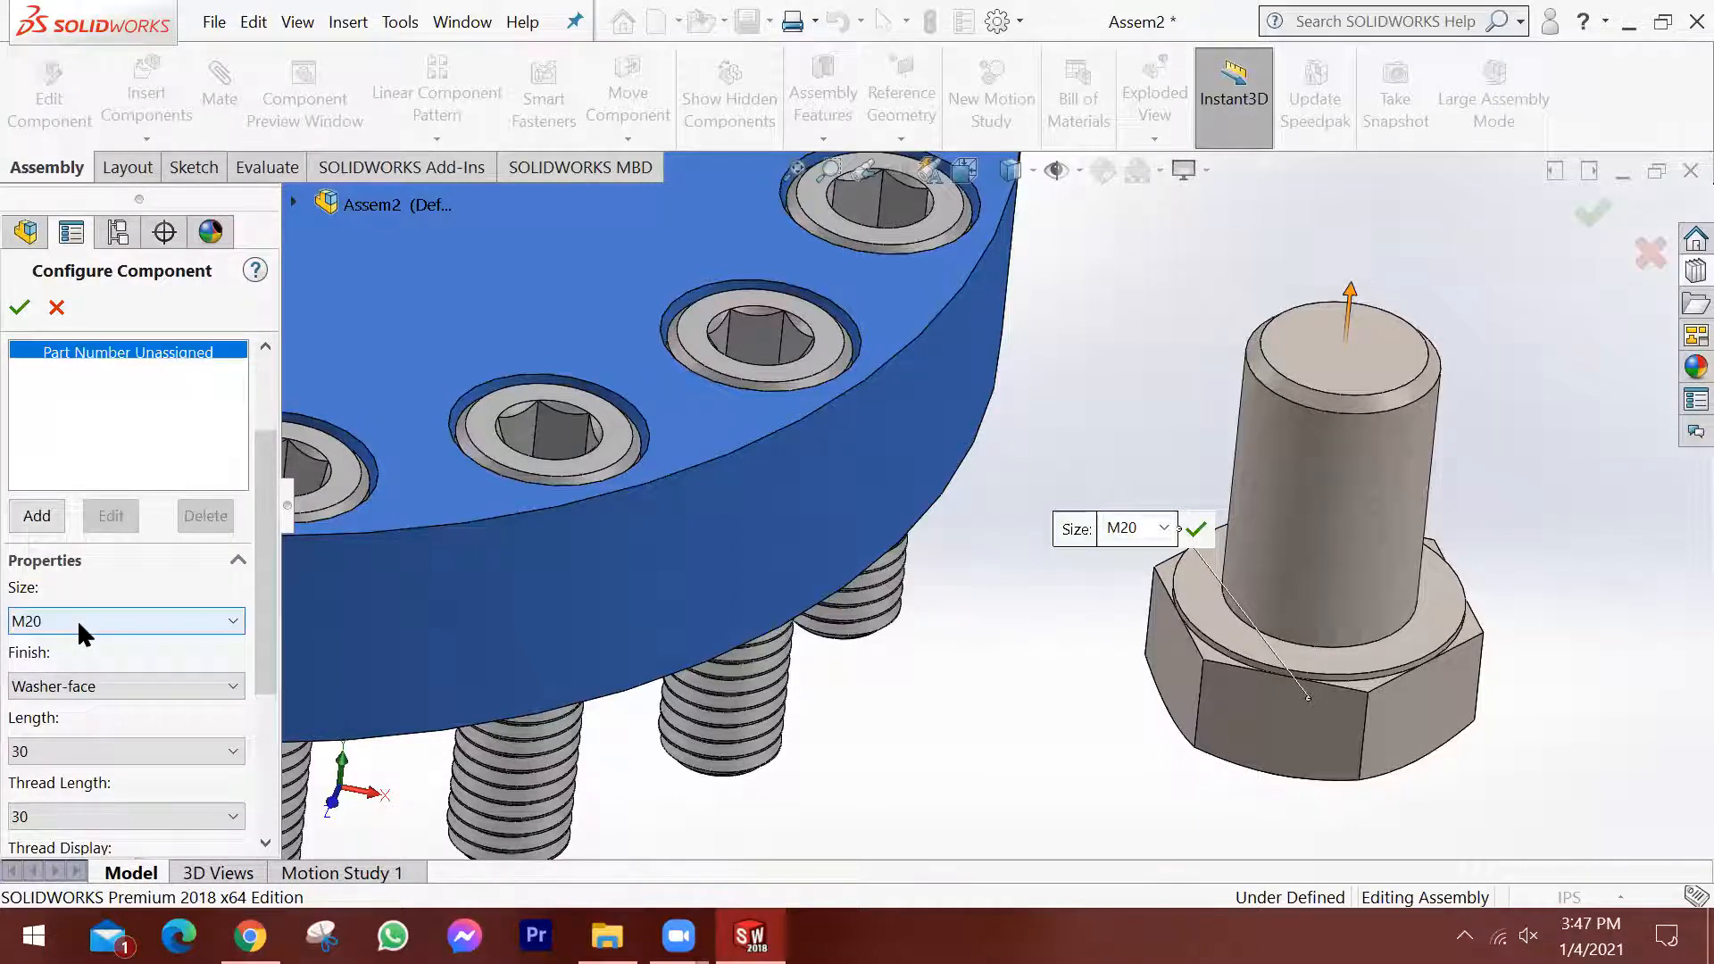
{"action": "left_click", "coordinate": [77, 622]}
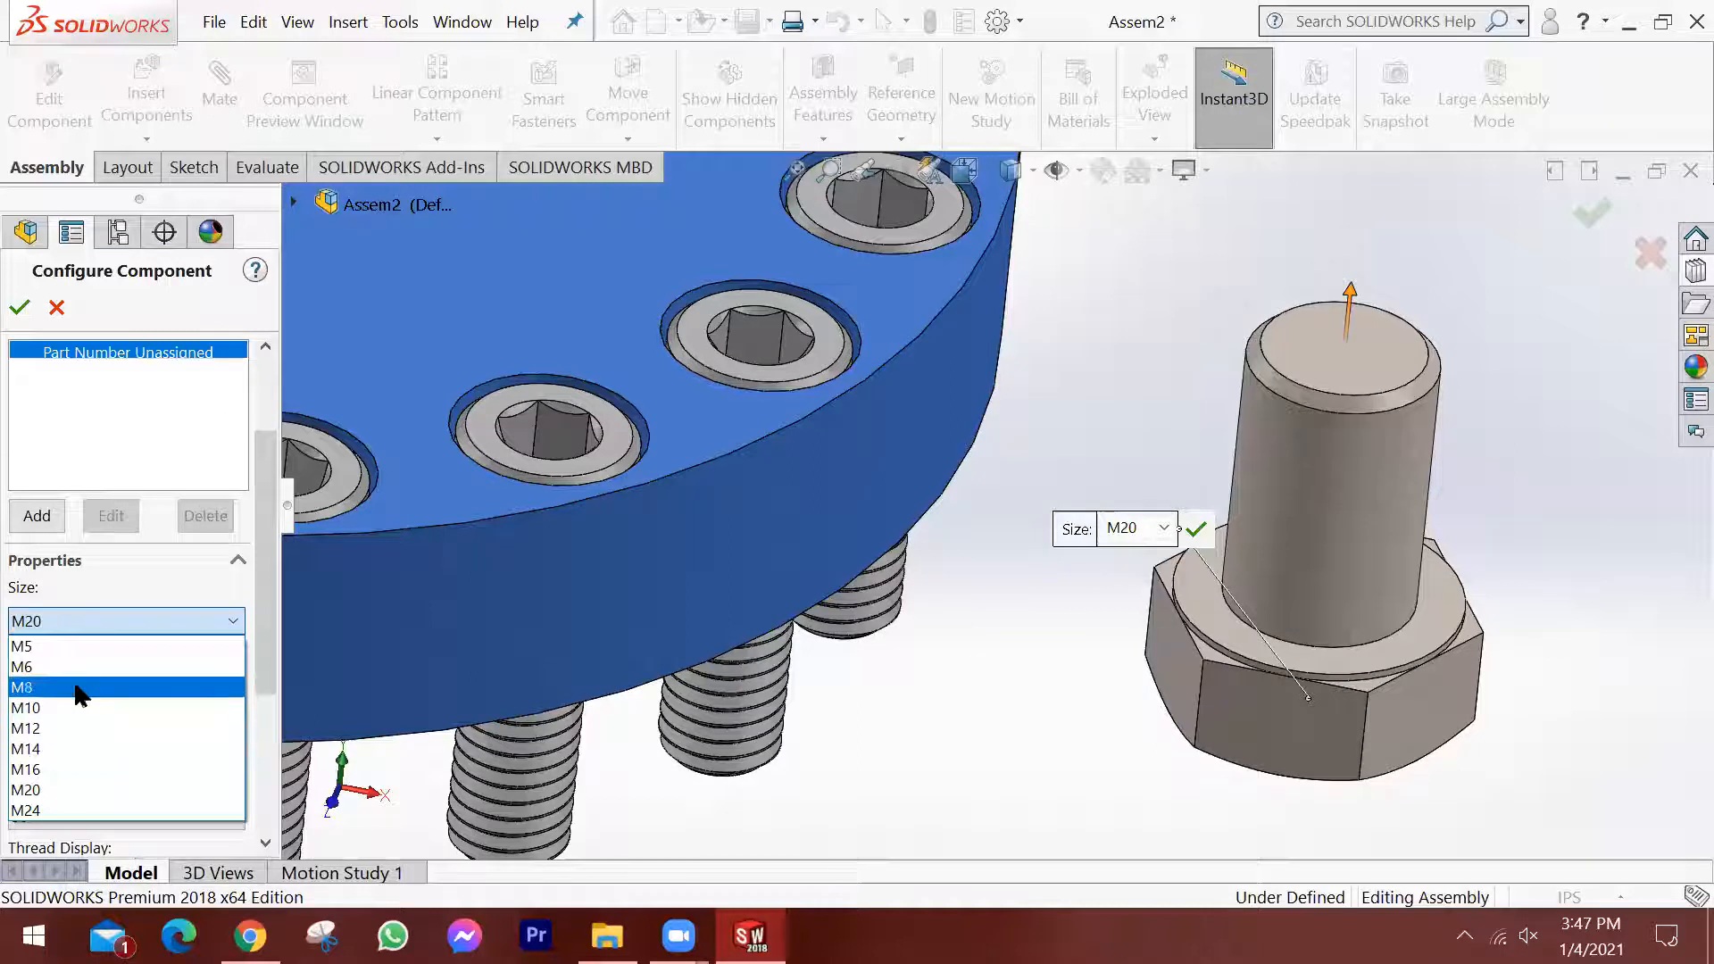
{"action": "left_click", "coordinate": [104, 614]}
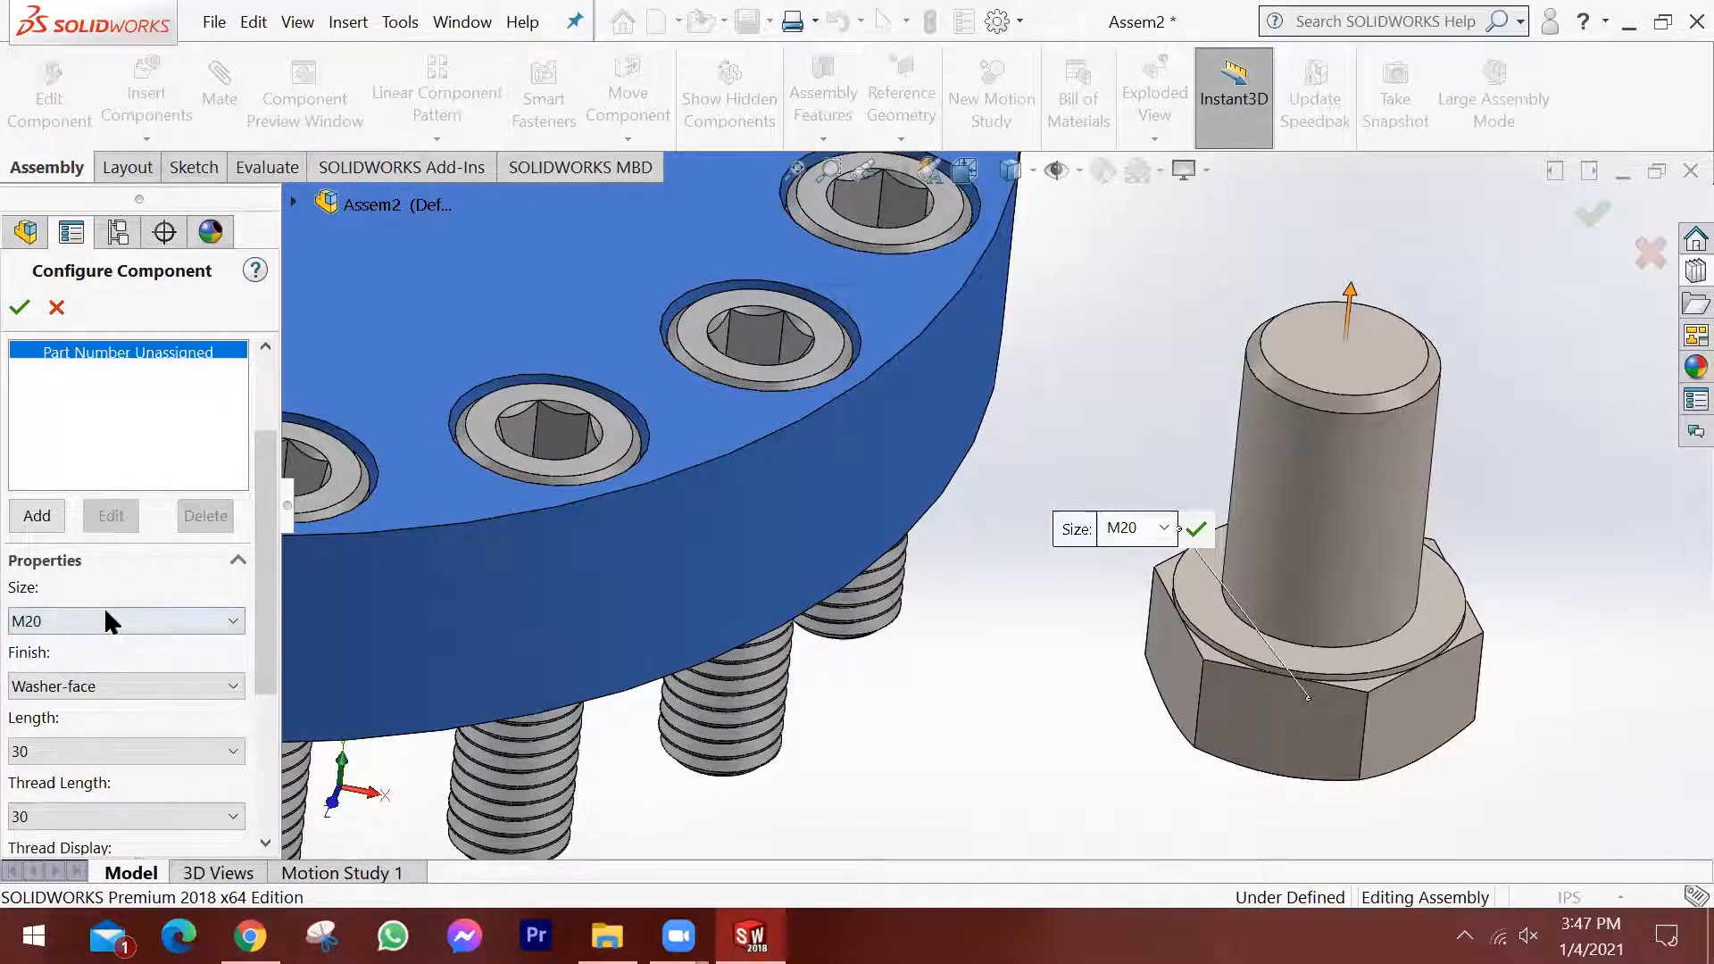
{"action": "left_click", "coordinate": [96, 620]}
{"action": "left_click", "coordinate": [106, 597]}
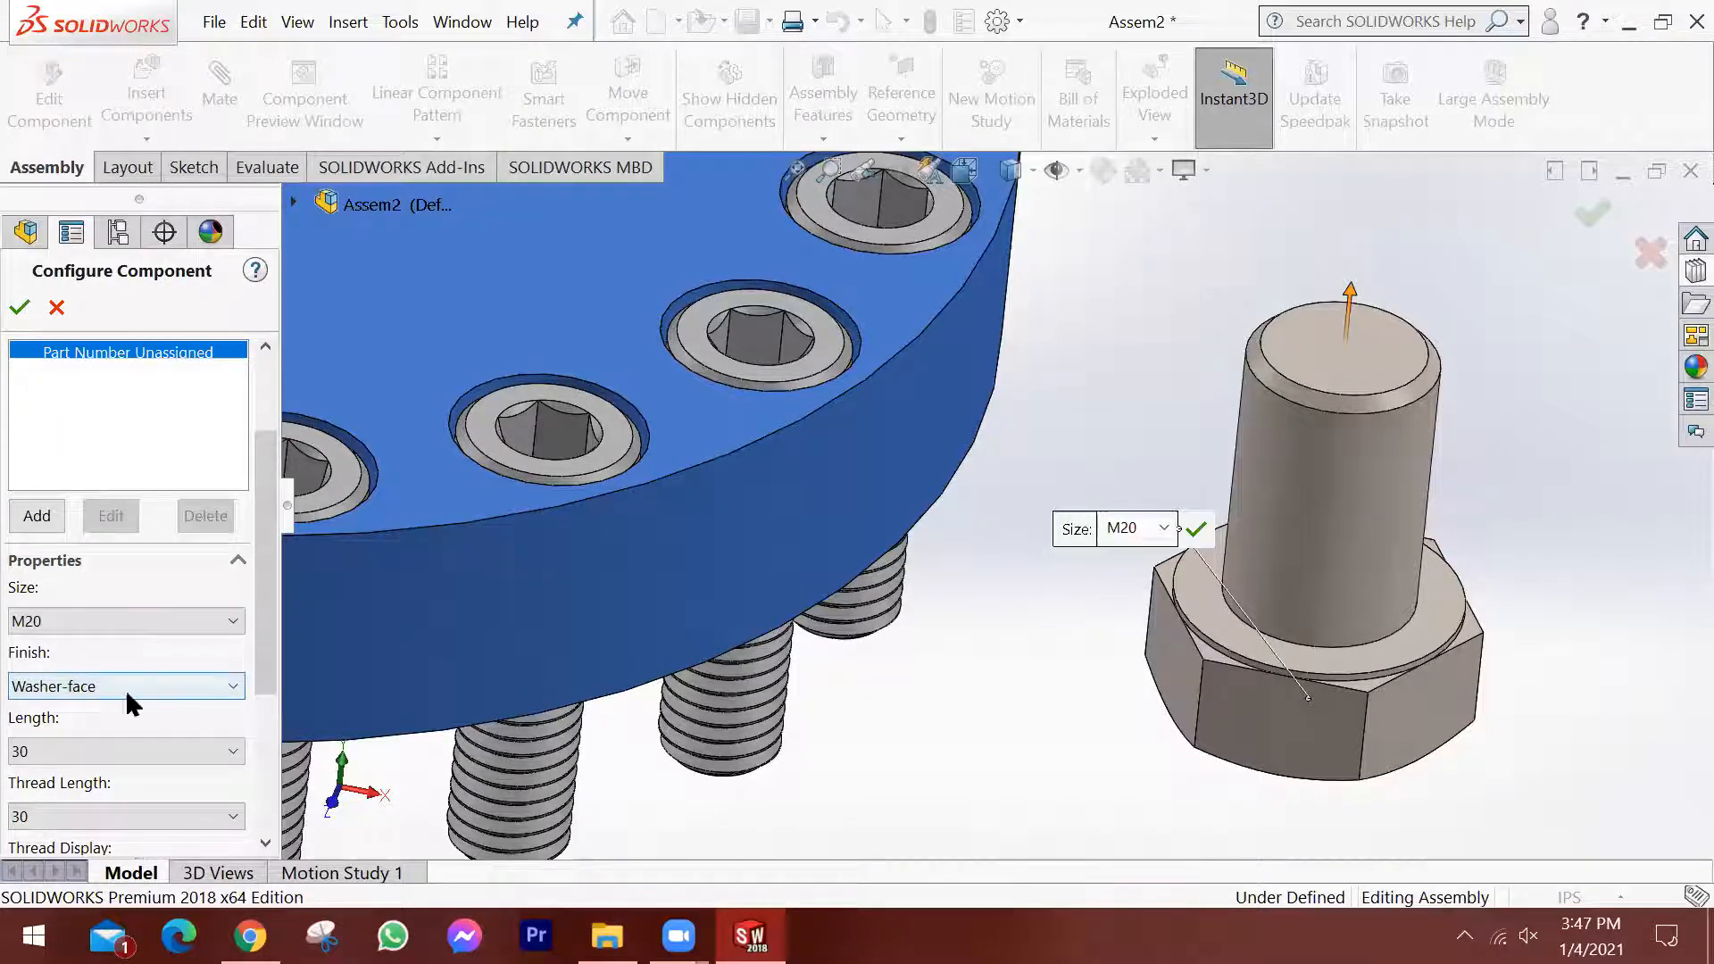
Set the M20 hex screw's thread display to Schematic and accept the component configuration.
{"action": "left_click_drag", "start_coordinate": [259, 639], "coordinate": [242, 731]}
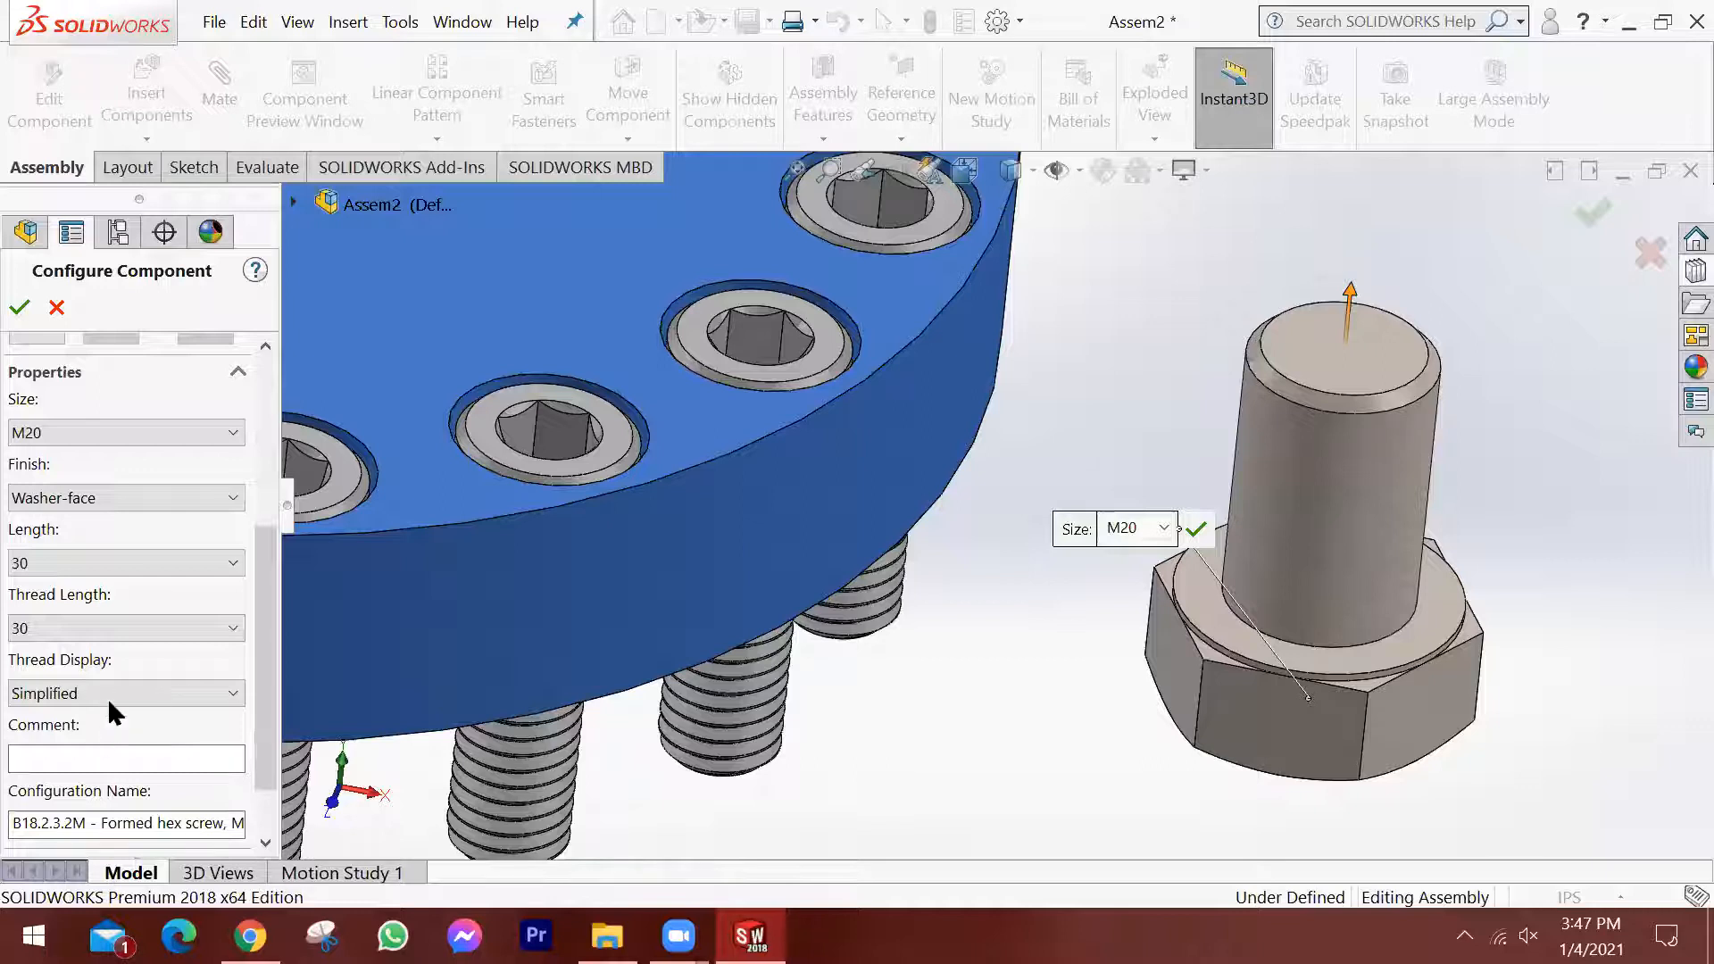
{"action": "left_click", "coordinate": [134, 693]}
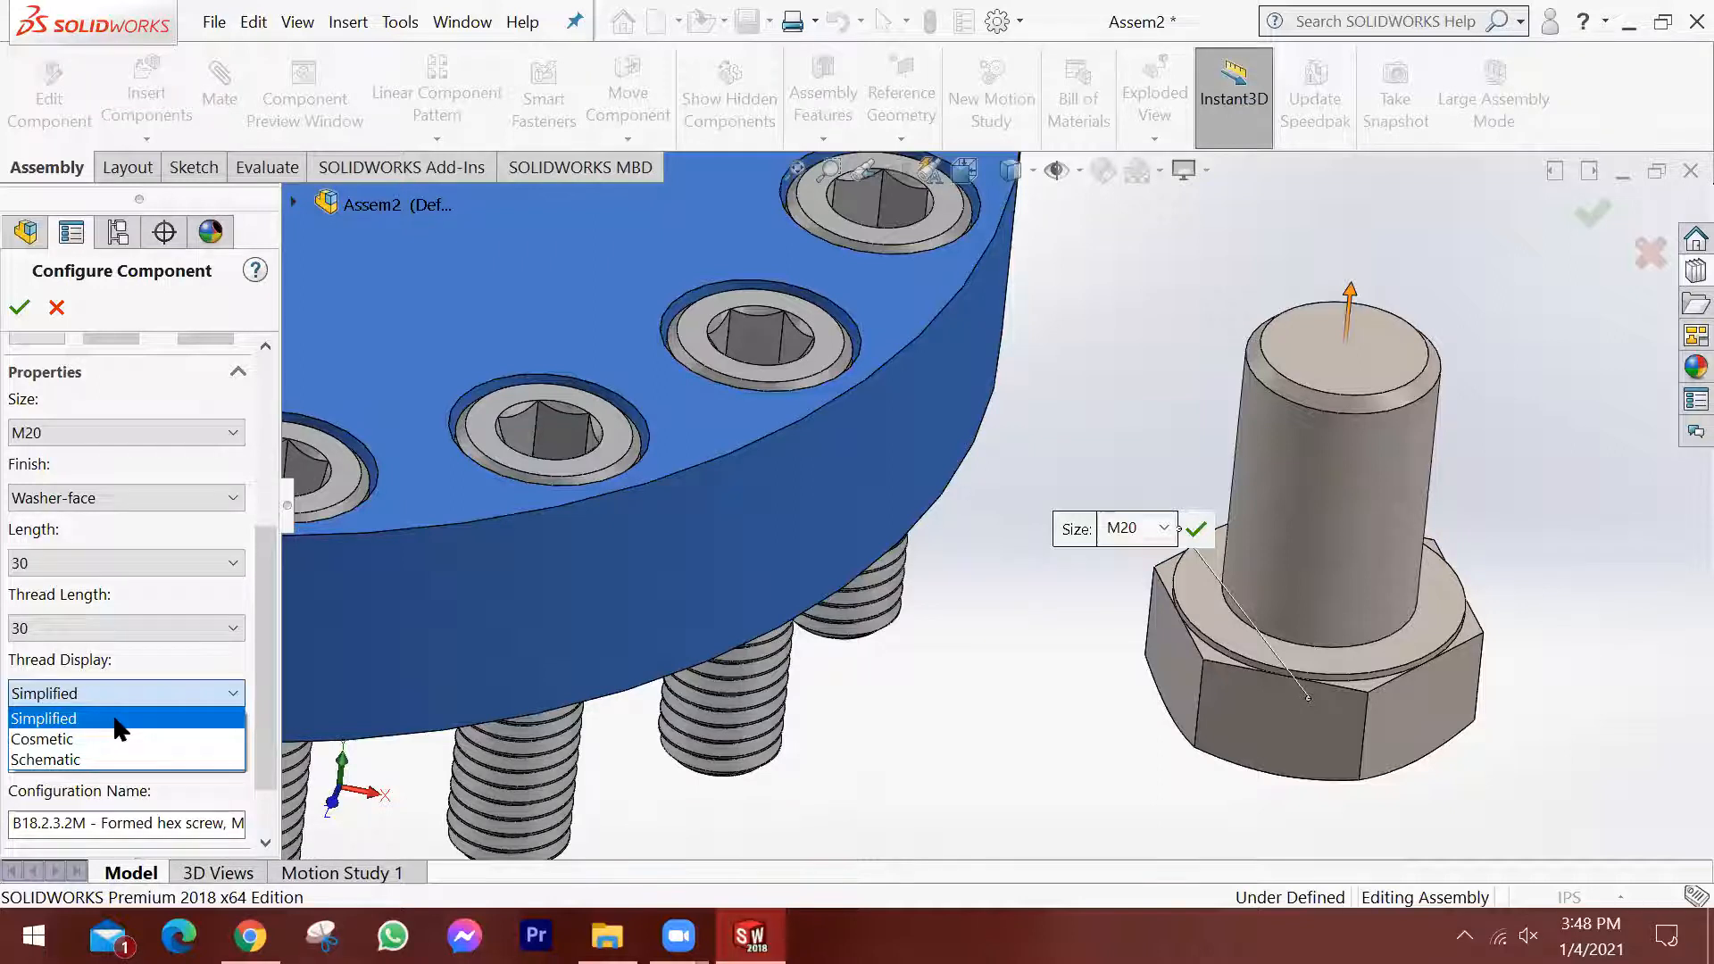
{"action": "left_click", "coordinate": [65, 763]}
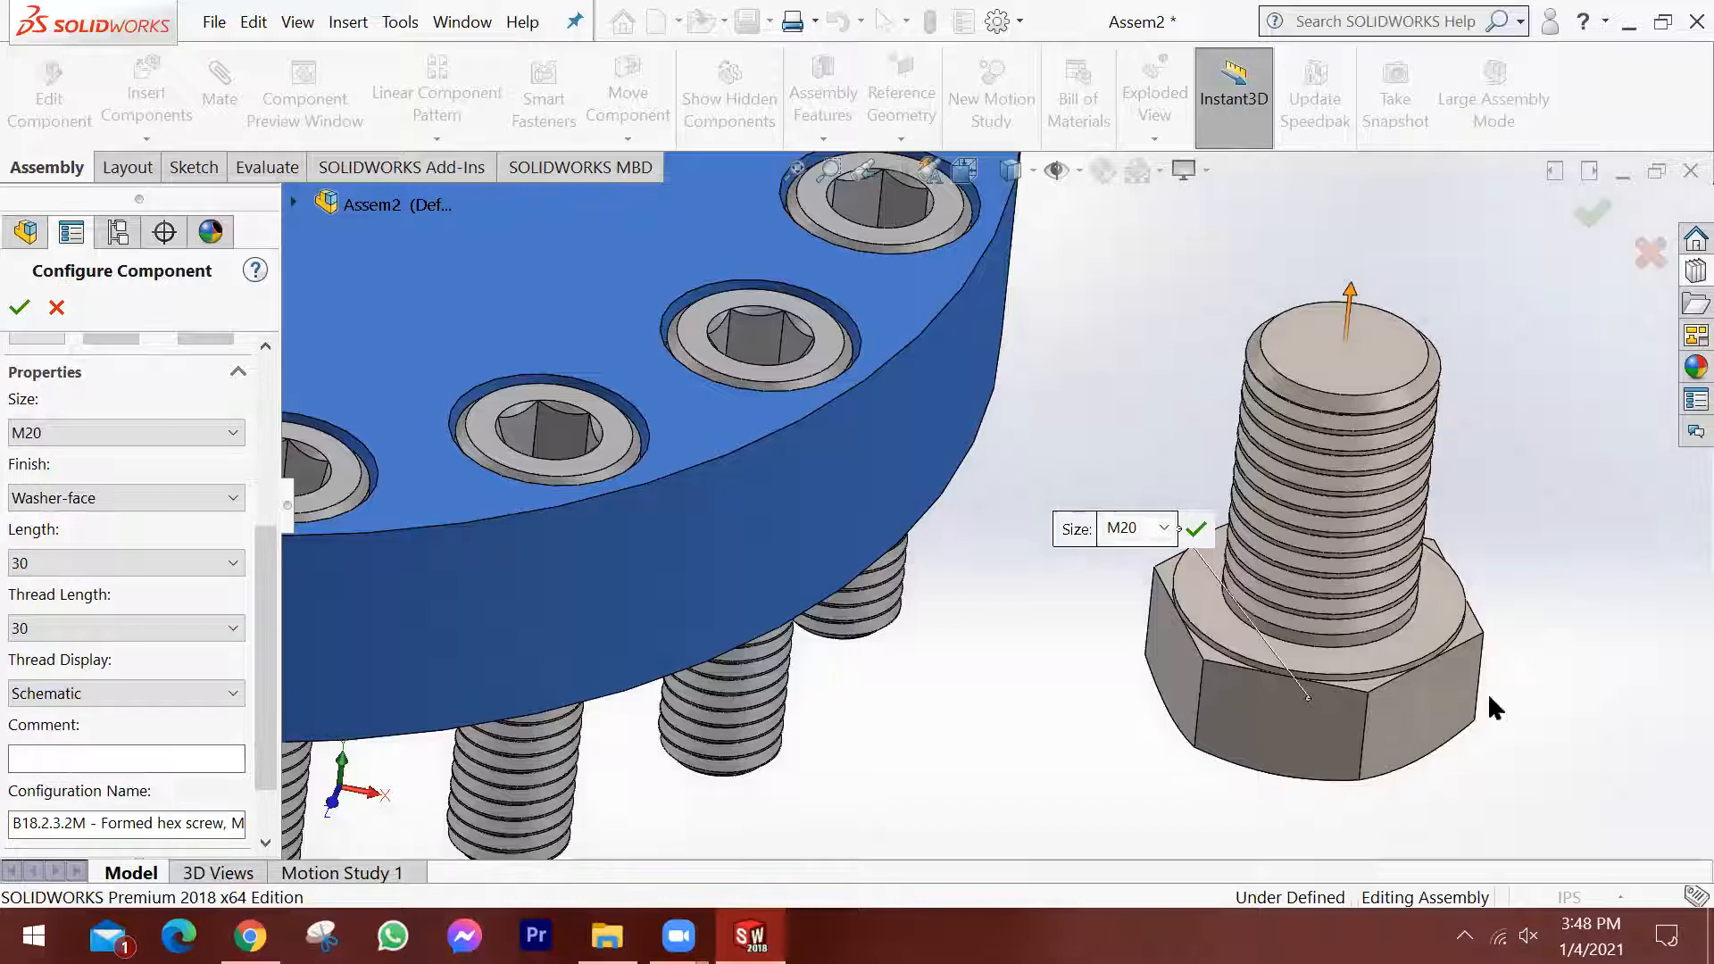
{"action": "mouse_move", "coordinate": [1354, 632]}
{"action": "middle_mouse_down"}
{"action": "mouse_move", "coordinate": [1382, 492]}
{"action": "mouse_move", "coordinate": [1347, 603]}
{"action": "middle_mouse_up"}
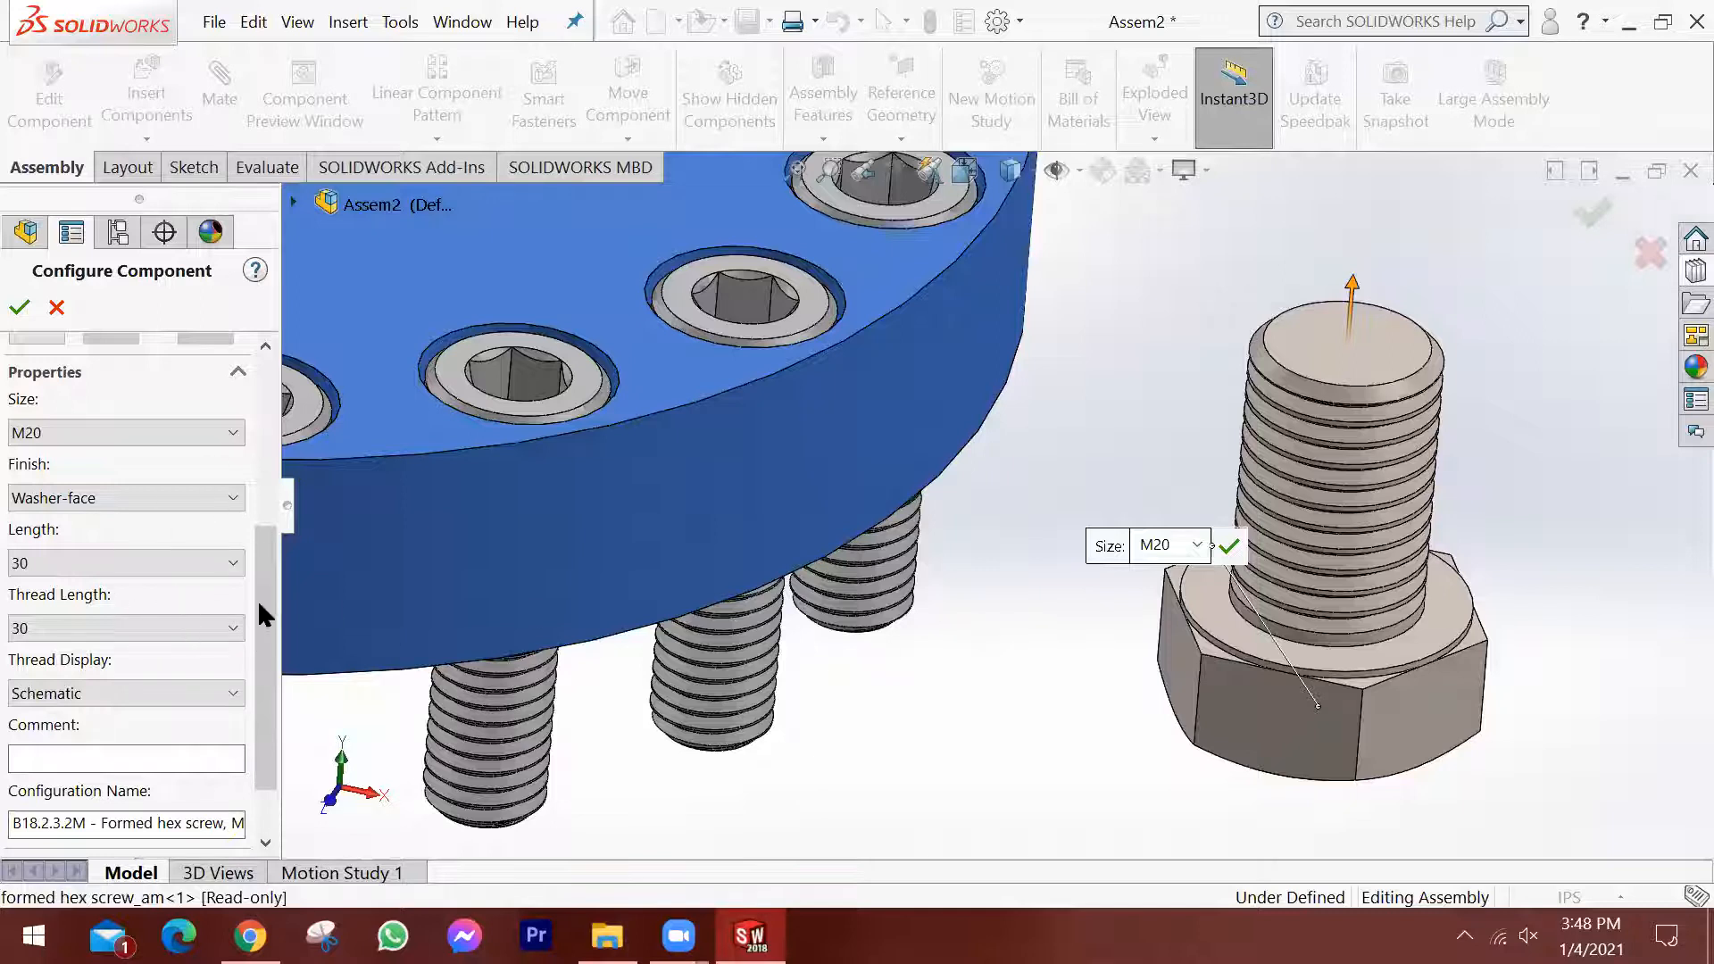
{"action": "scroll", "coordinate": [257, 566], "scroll_direction": "up", "scroll_amount": 3}
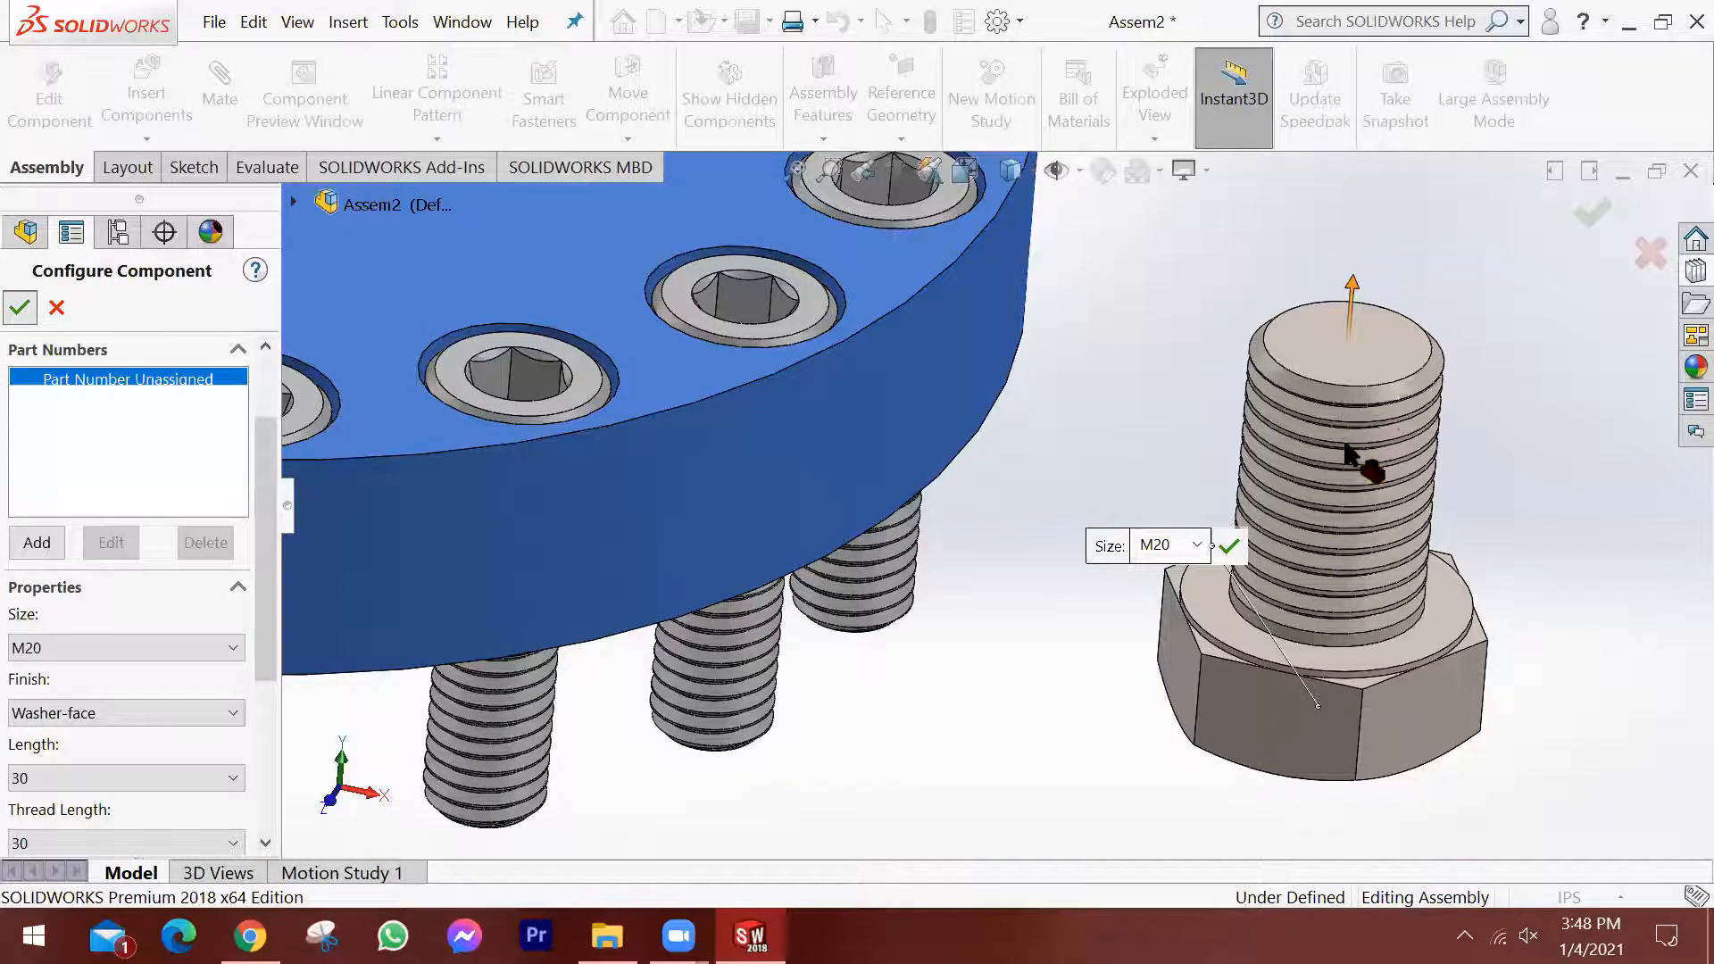
Place a second copy of the hex screw next to the first, with its head up, and end the insertion.
{"action": "scroll", "coordinate": [1344, 445], "scroll_direction": "up", "scroll_amount": 2}
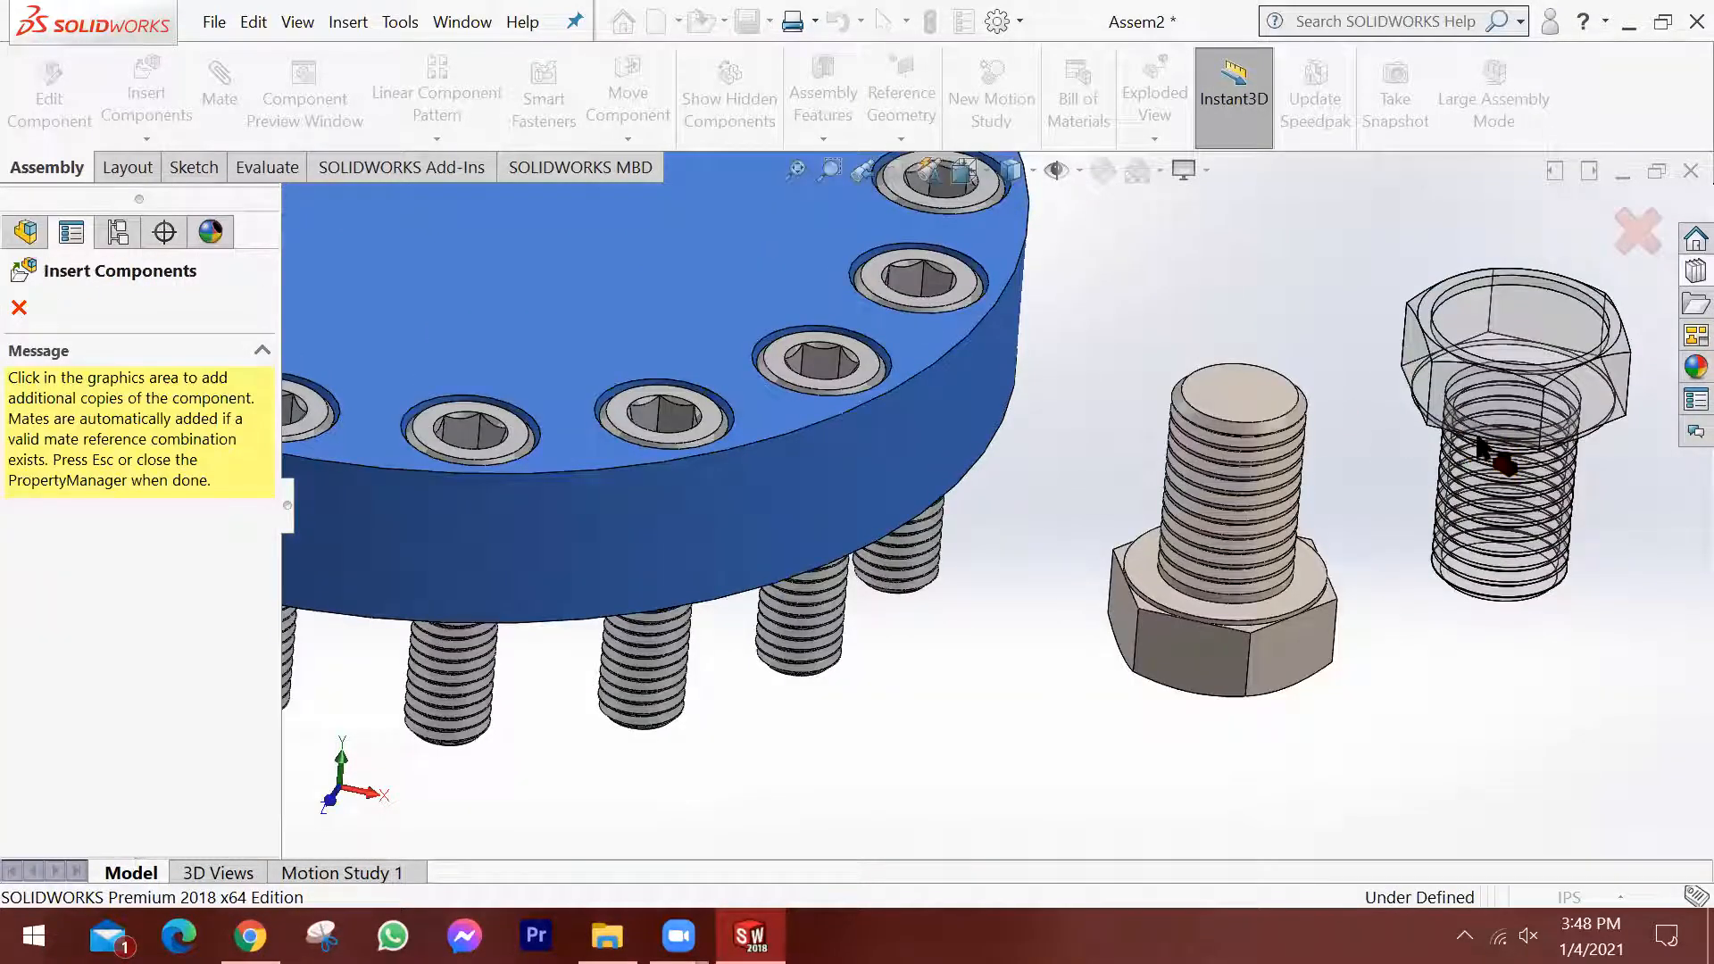
{"action": "scroll", "coordinate": [1477, 447], "scroll_direction": "up", "scroll_amount": 2}
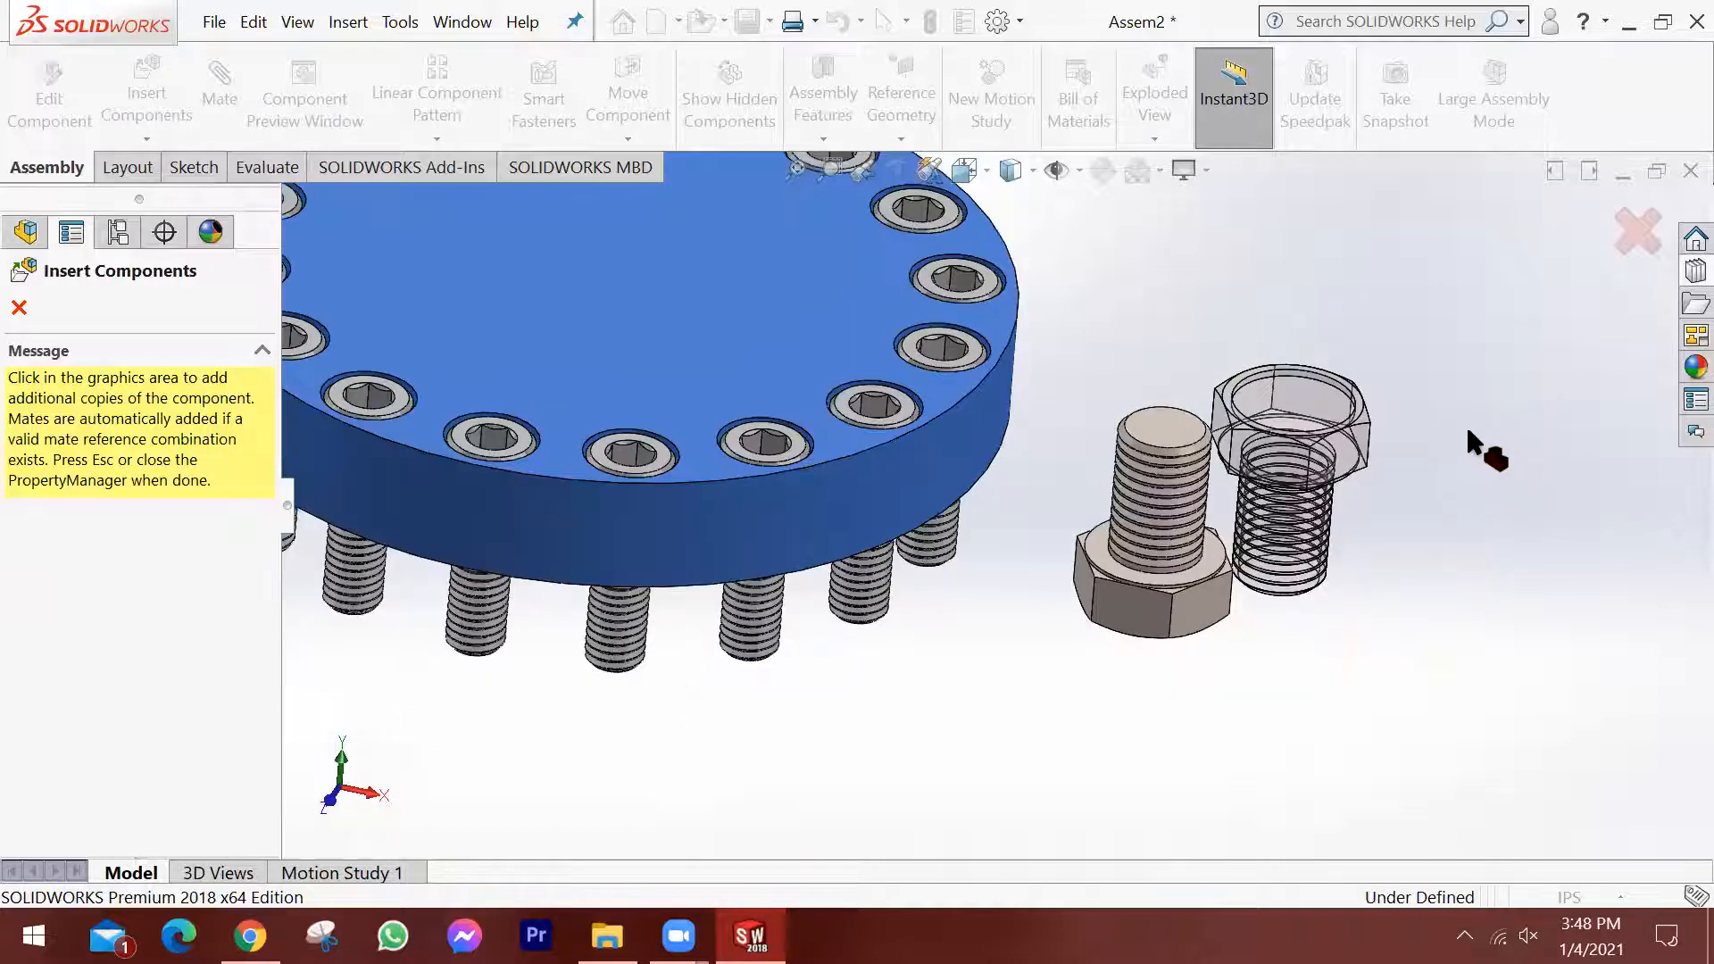
{"action": "scroll", "coordinate": [1466, 425], "scroll_direction": "up", "scroll_amount": 2}
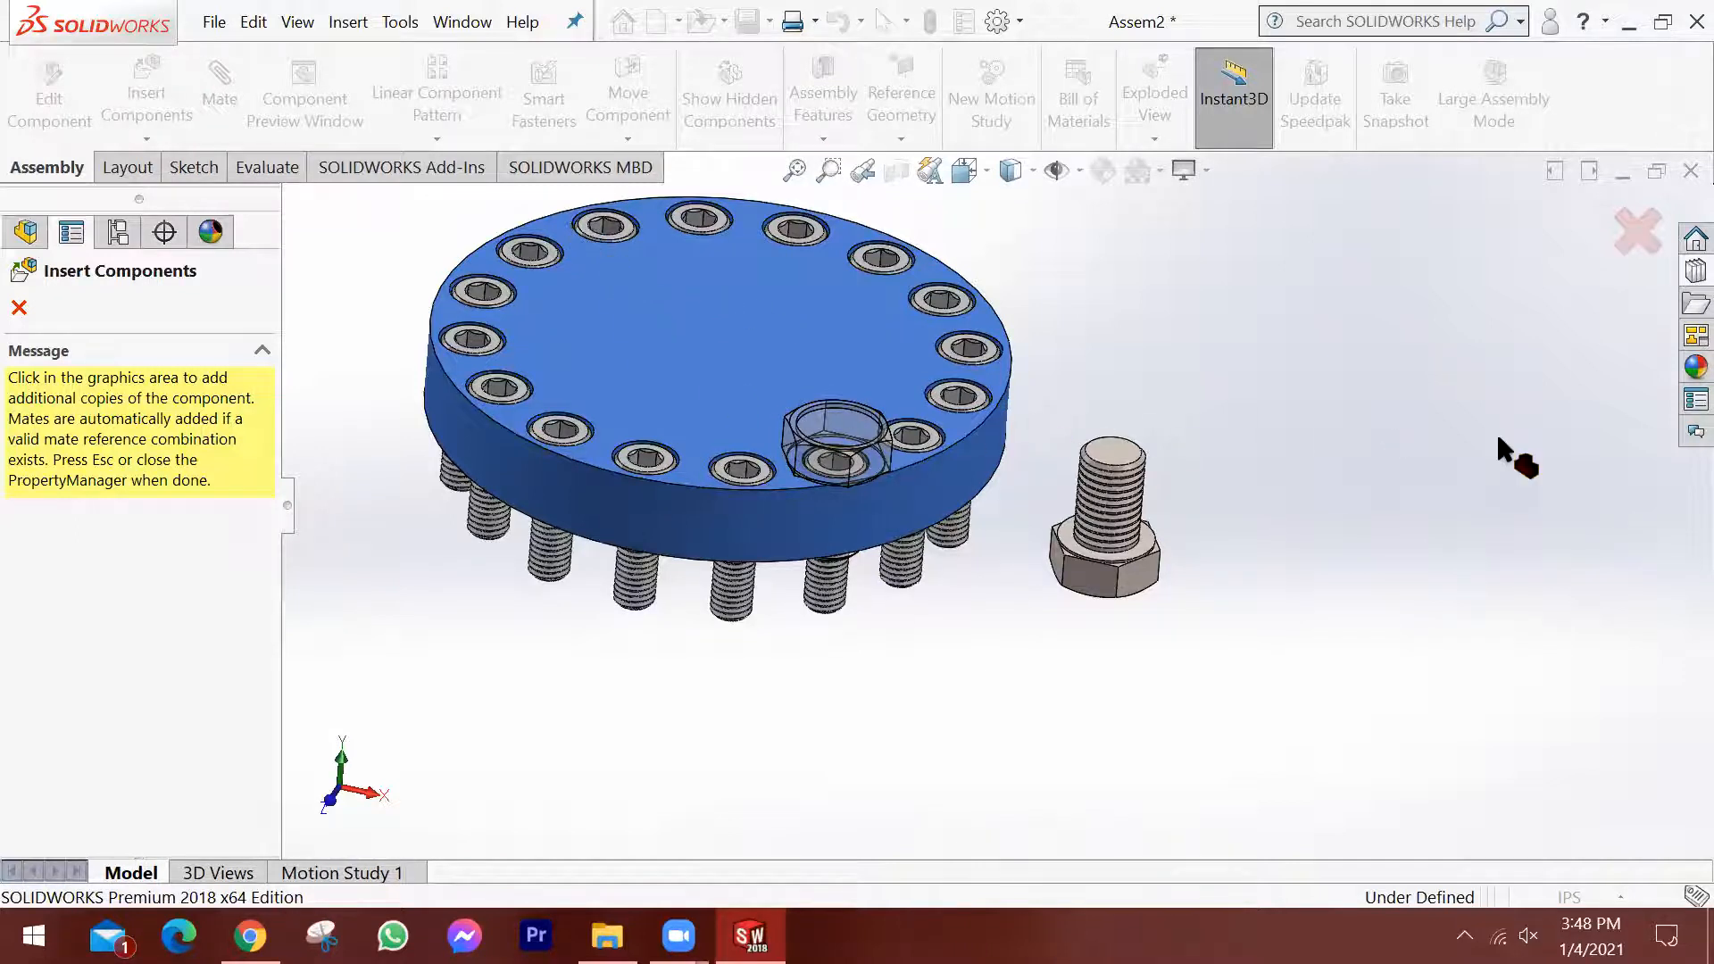
{"action": "left_click", "coordinate": [1392, 531]}
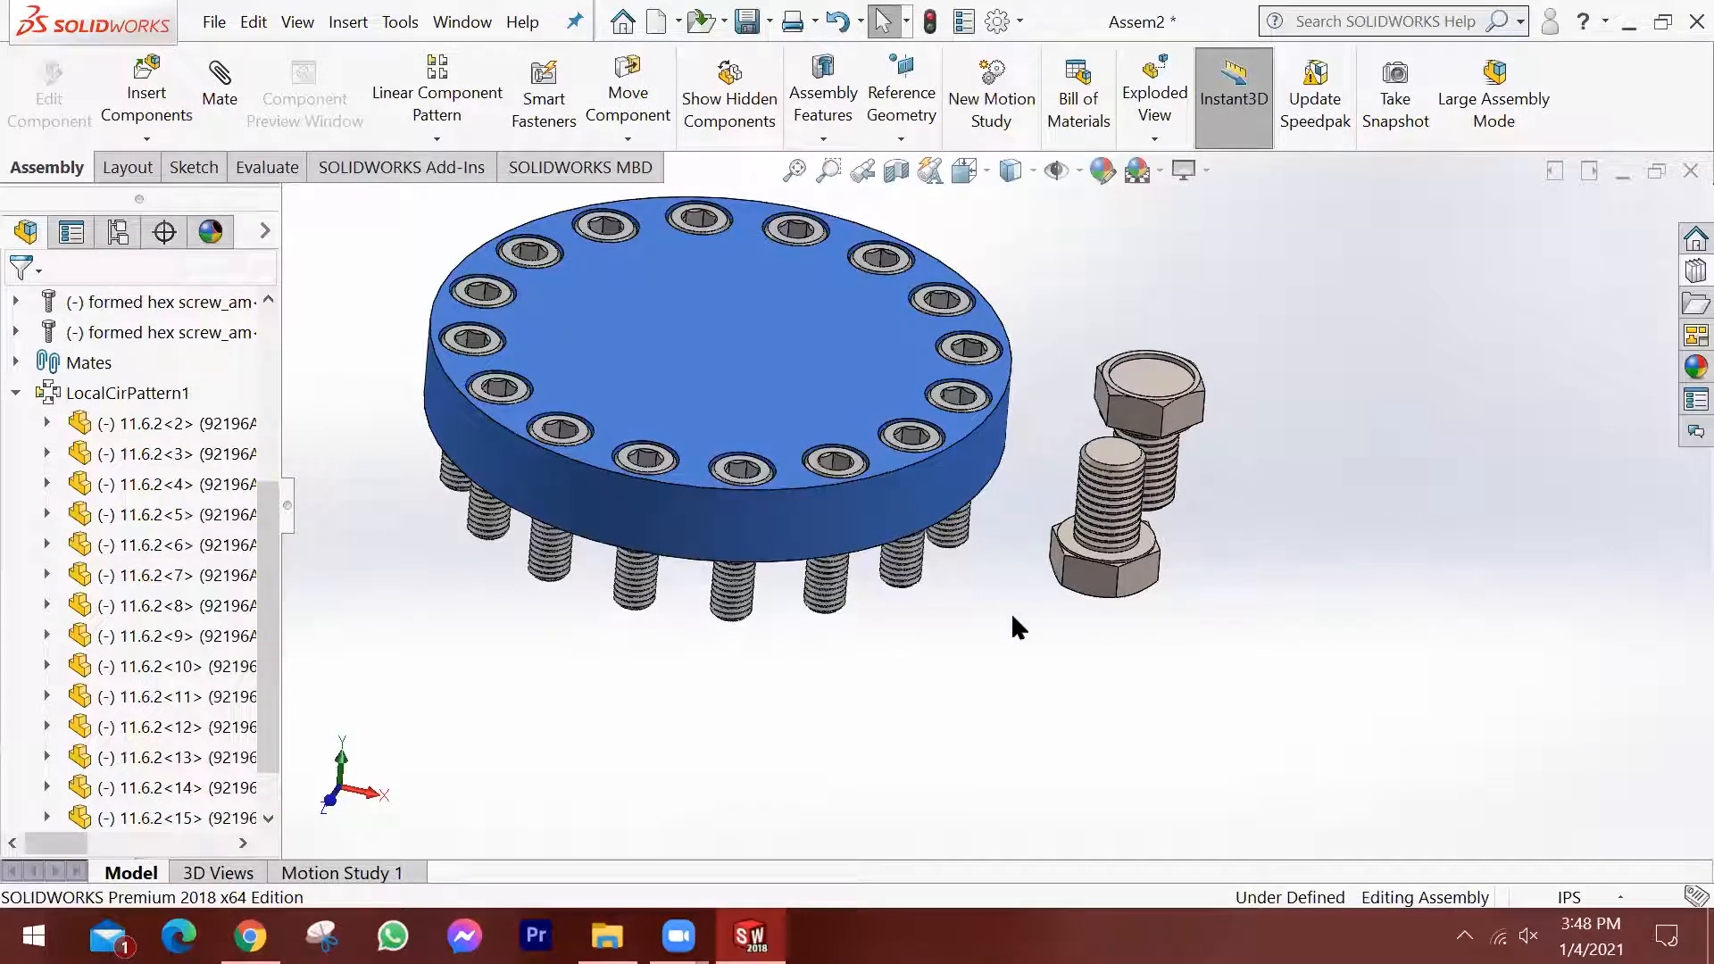
{"action": "scroll", "coordinate": [991, 576], "scroll_direction": "down", "scroll_amount": 2}
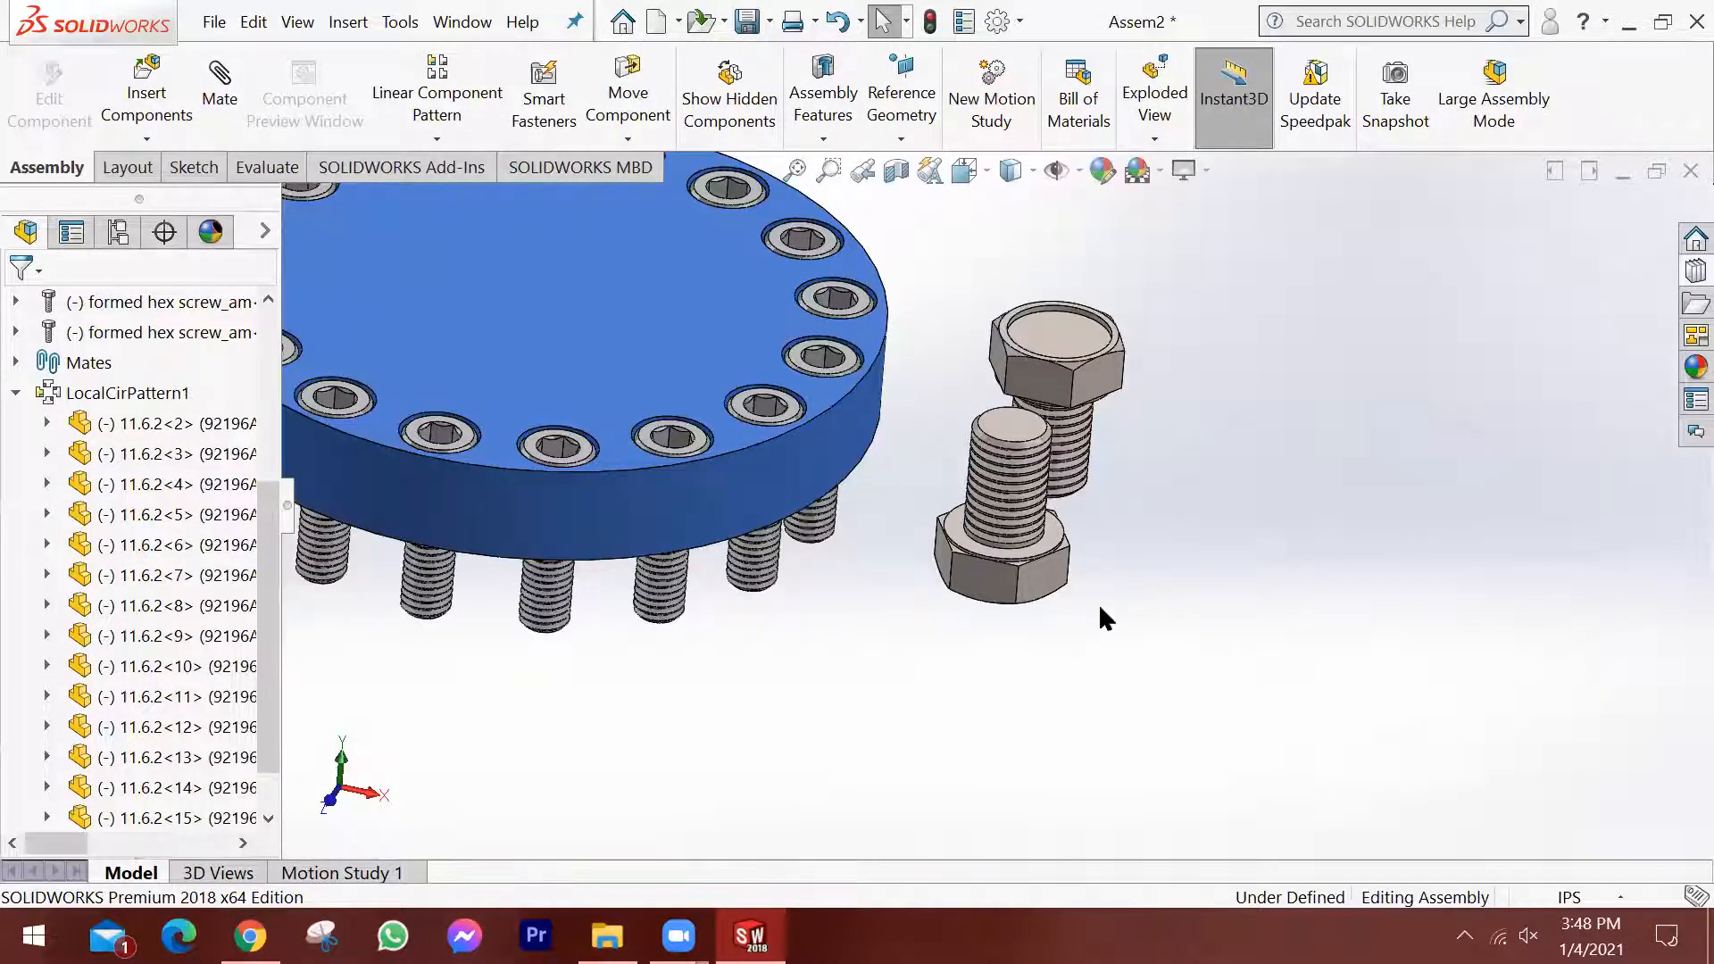
{"action": "scroll", "coordinate": [828, 416], "scroll_direction": "up", "scroll_amount": 3}
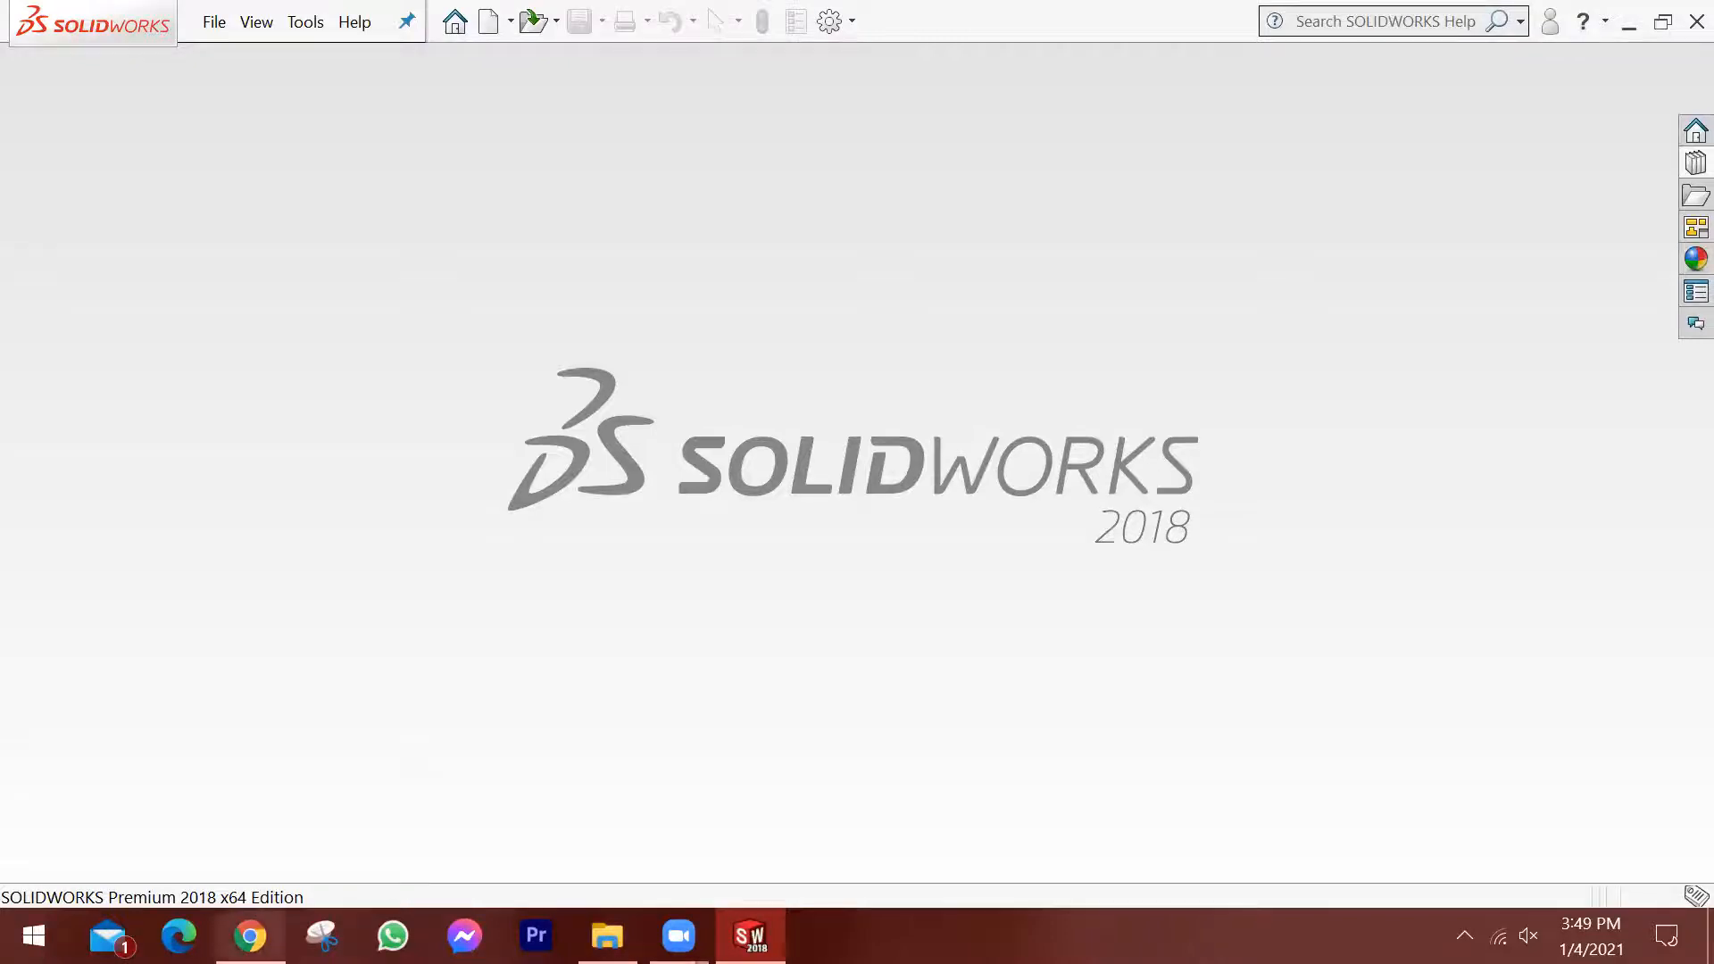
Switch to Chrome and look over the 3D ContentCentral home page, including its model search and supplier list.
{"action": "left_click", "coordinate": [249, 936]}
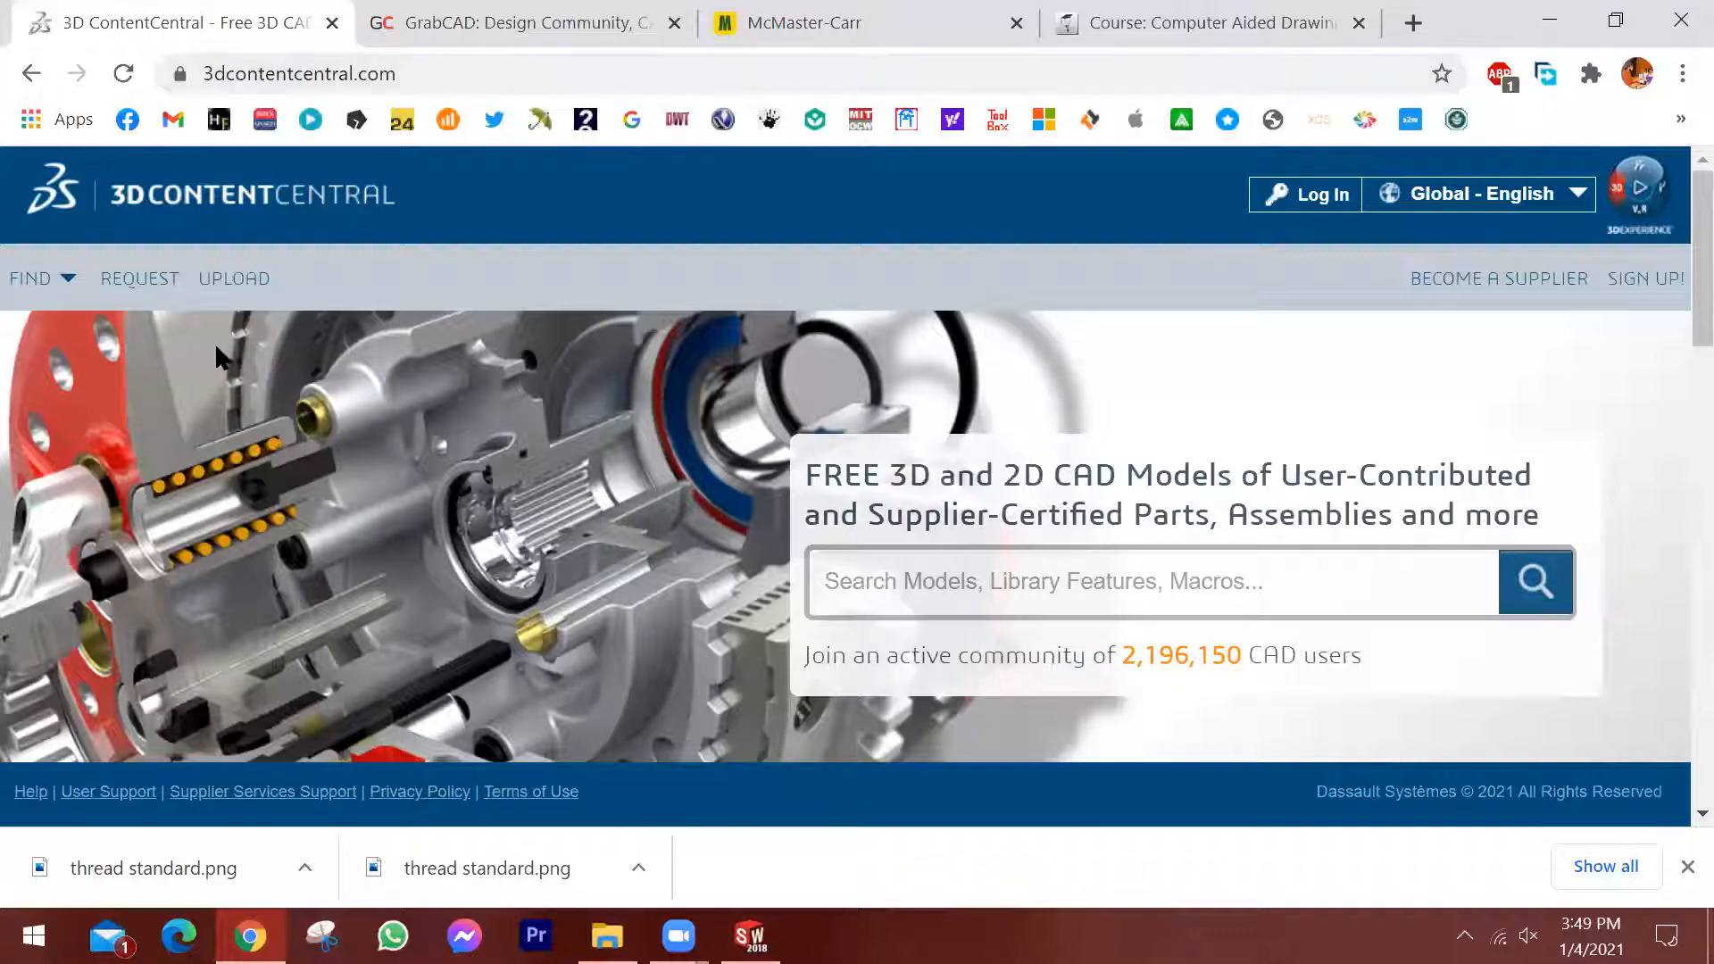
{"action": "scroll", "coordinate": [385, 386], "scroll_direction": "down", "scroll_amount": 2}
{"action": "scroll", "coordinate": [87, 500], "scroll_direction": "down", "scroll_amount": 4}
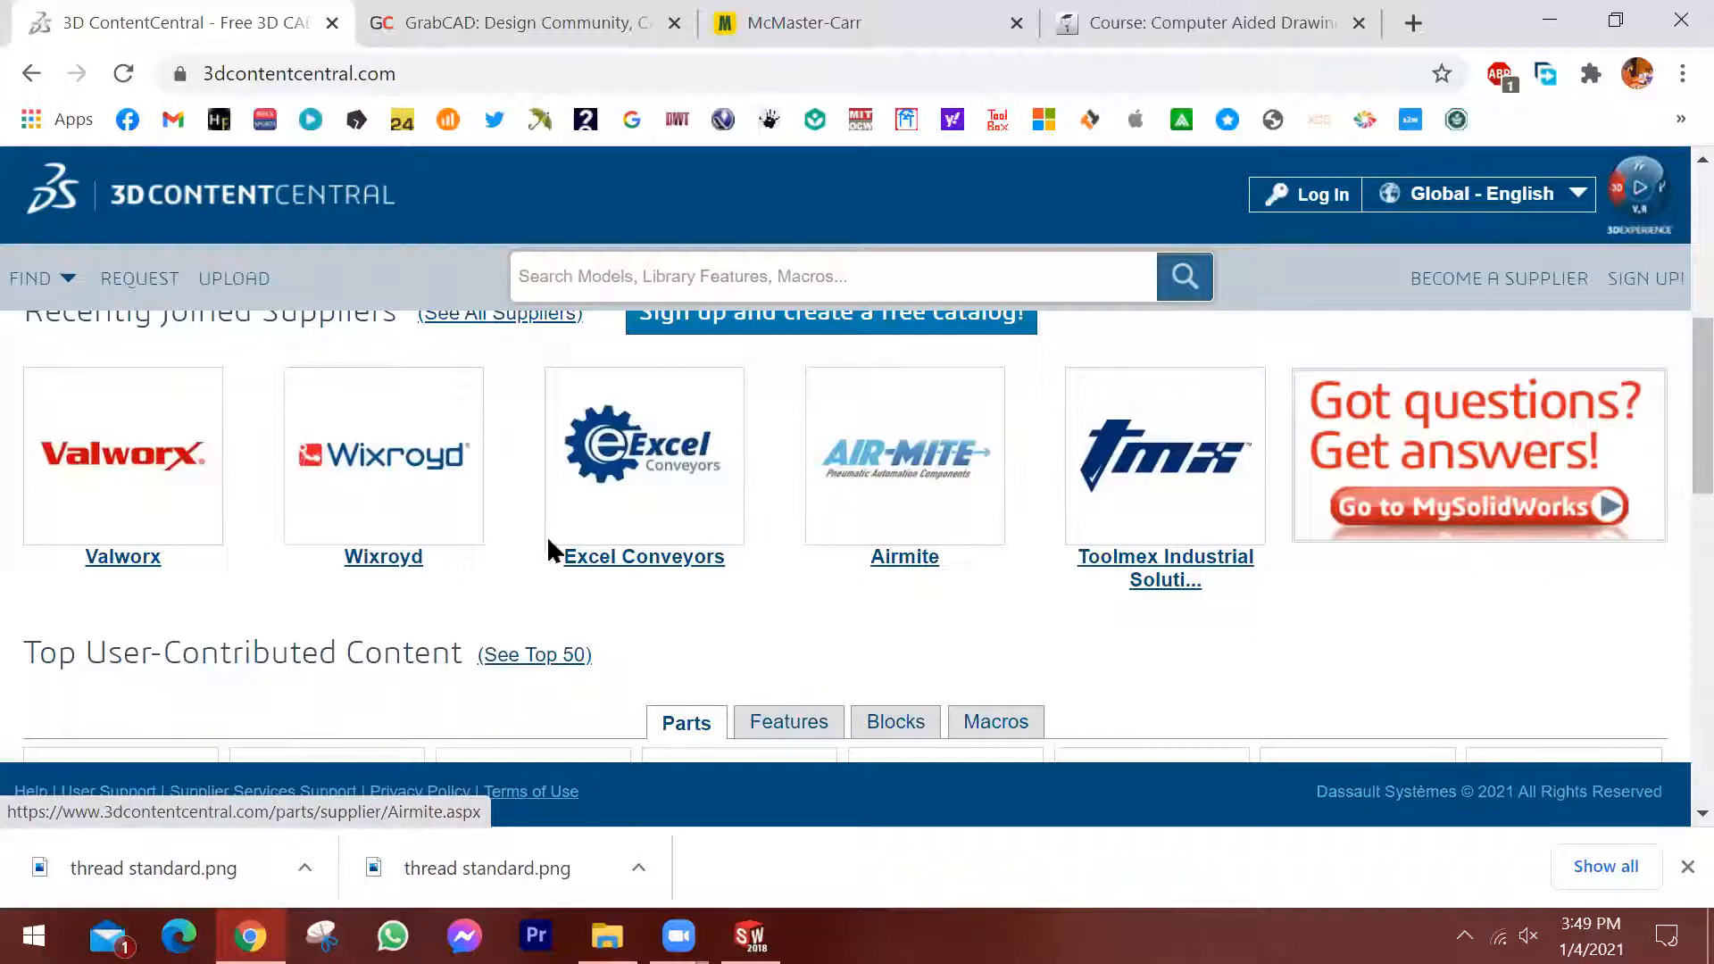
{"action": "scroll", "coordinate": [546, 535], "scroll_direction": "up", "scroll_amount": 4}
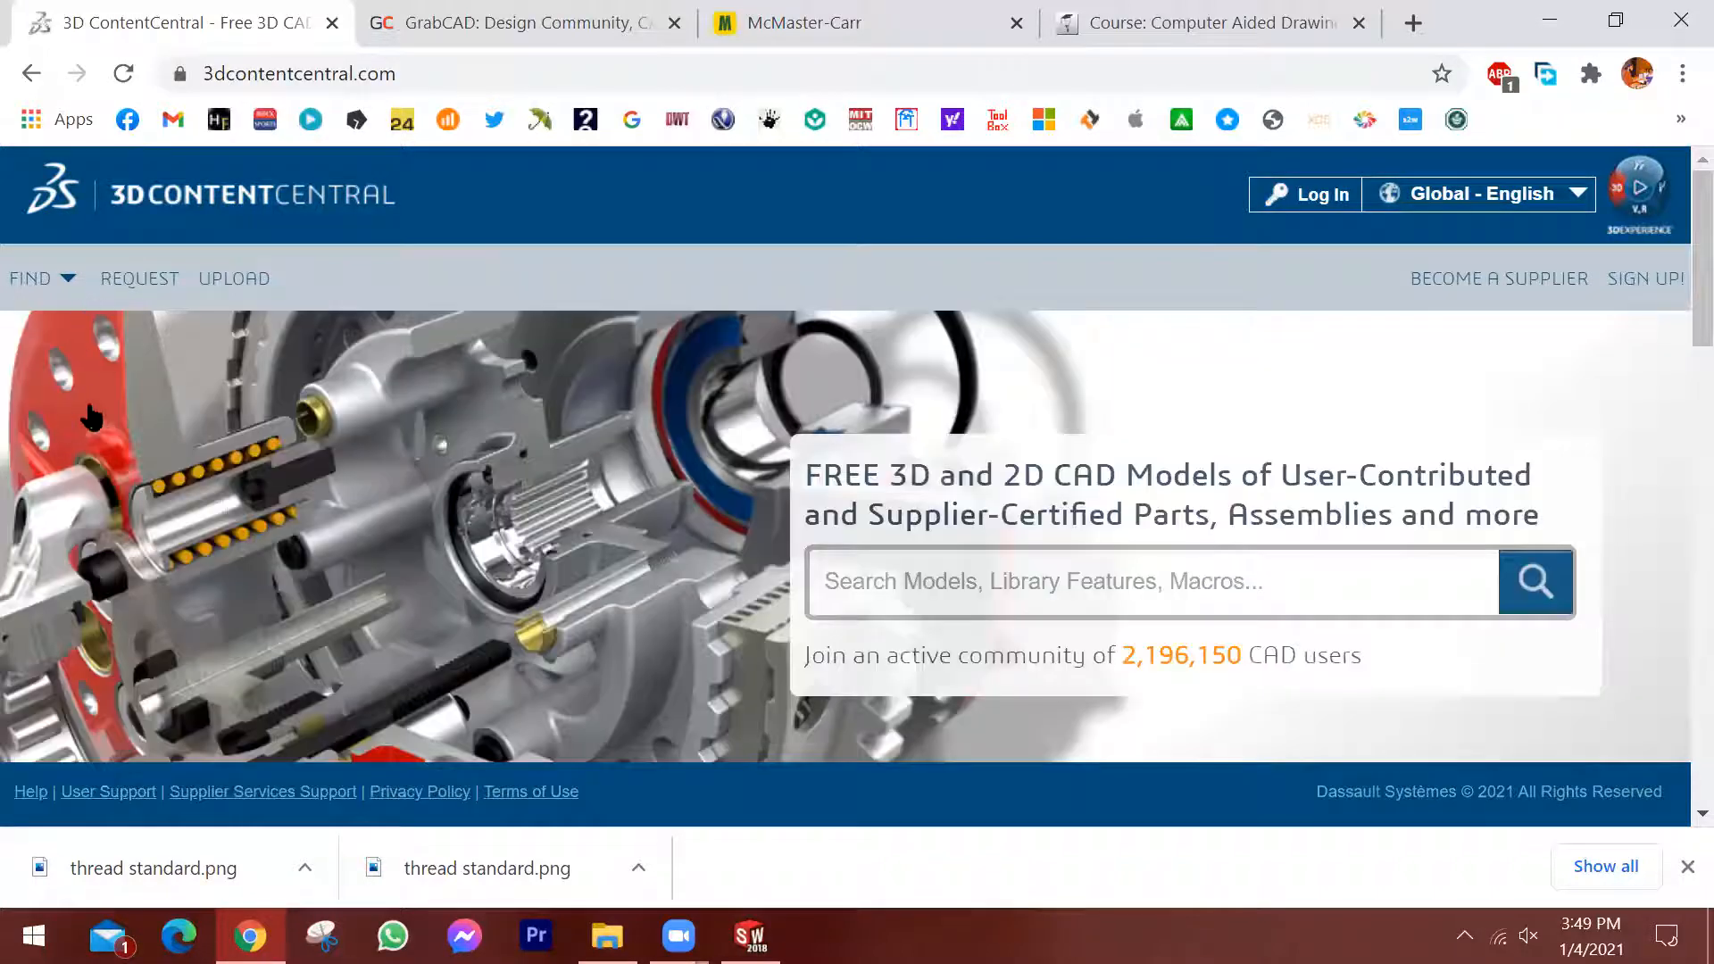
{"action": "mouse_move", "coordinate": [78, 293]}
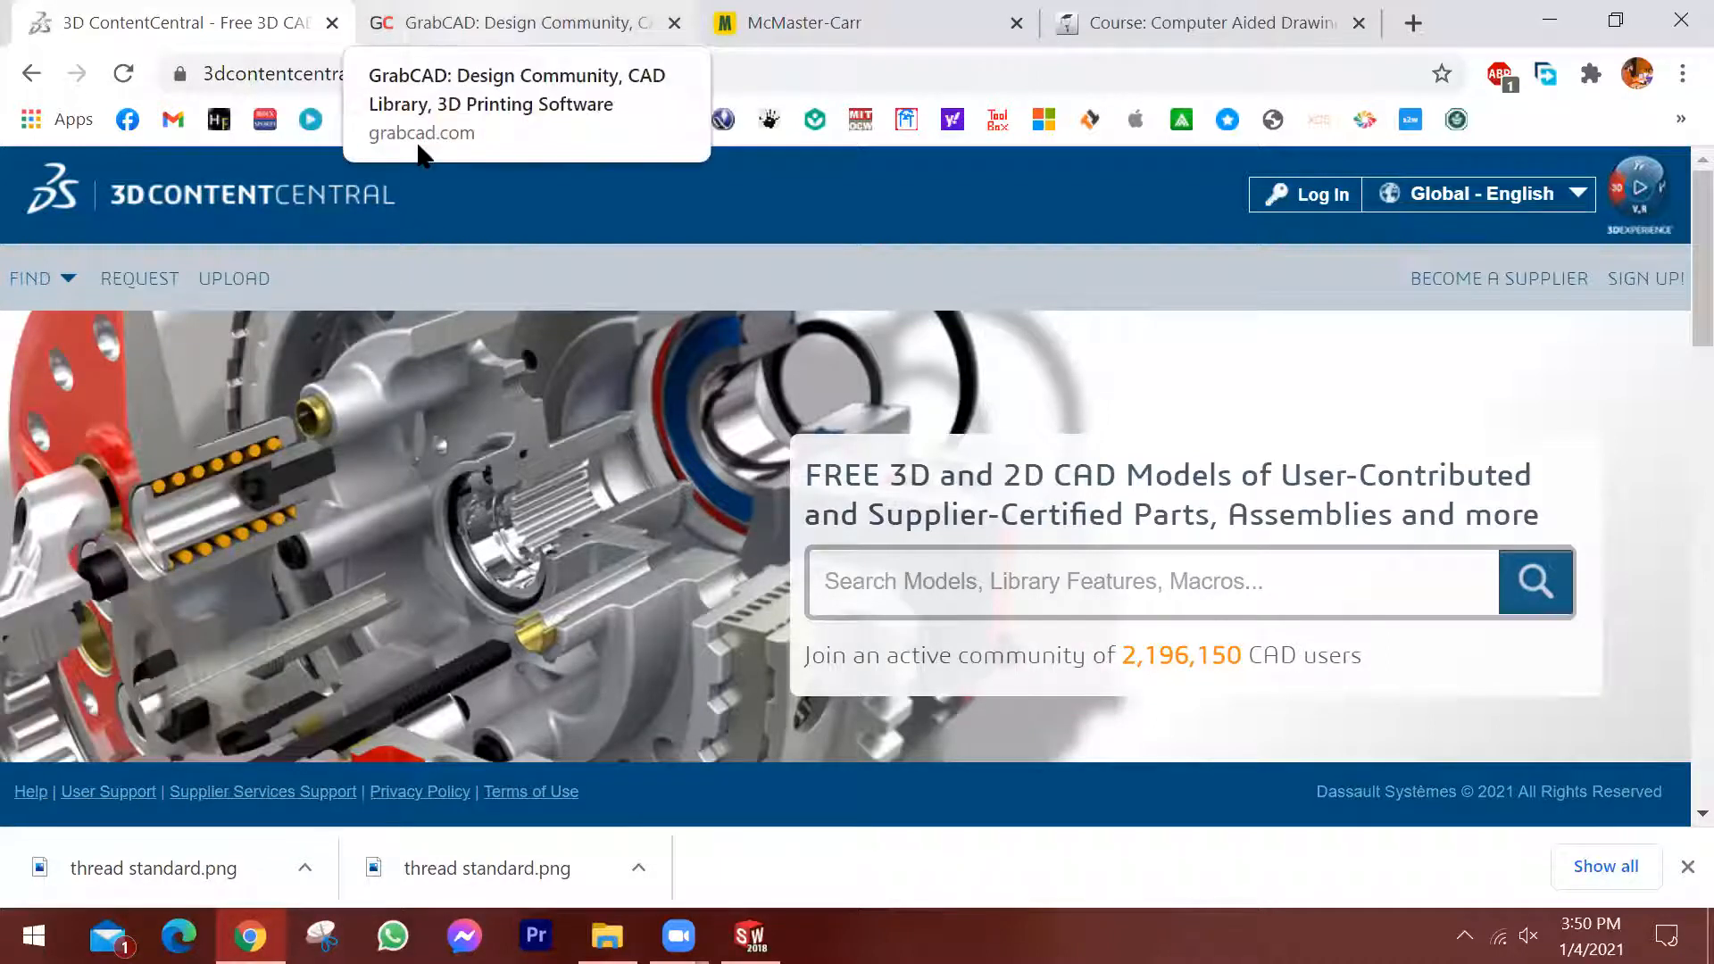
Switch to the GrabCAD site, open its CAD library and look through the popular models.
{"action": "left_click", "coordinate": [518, 22]}
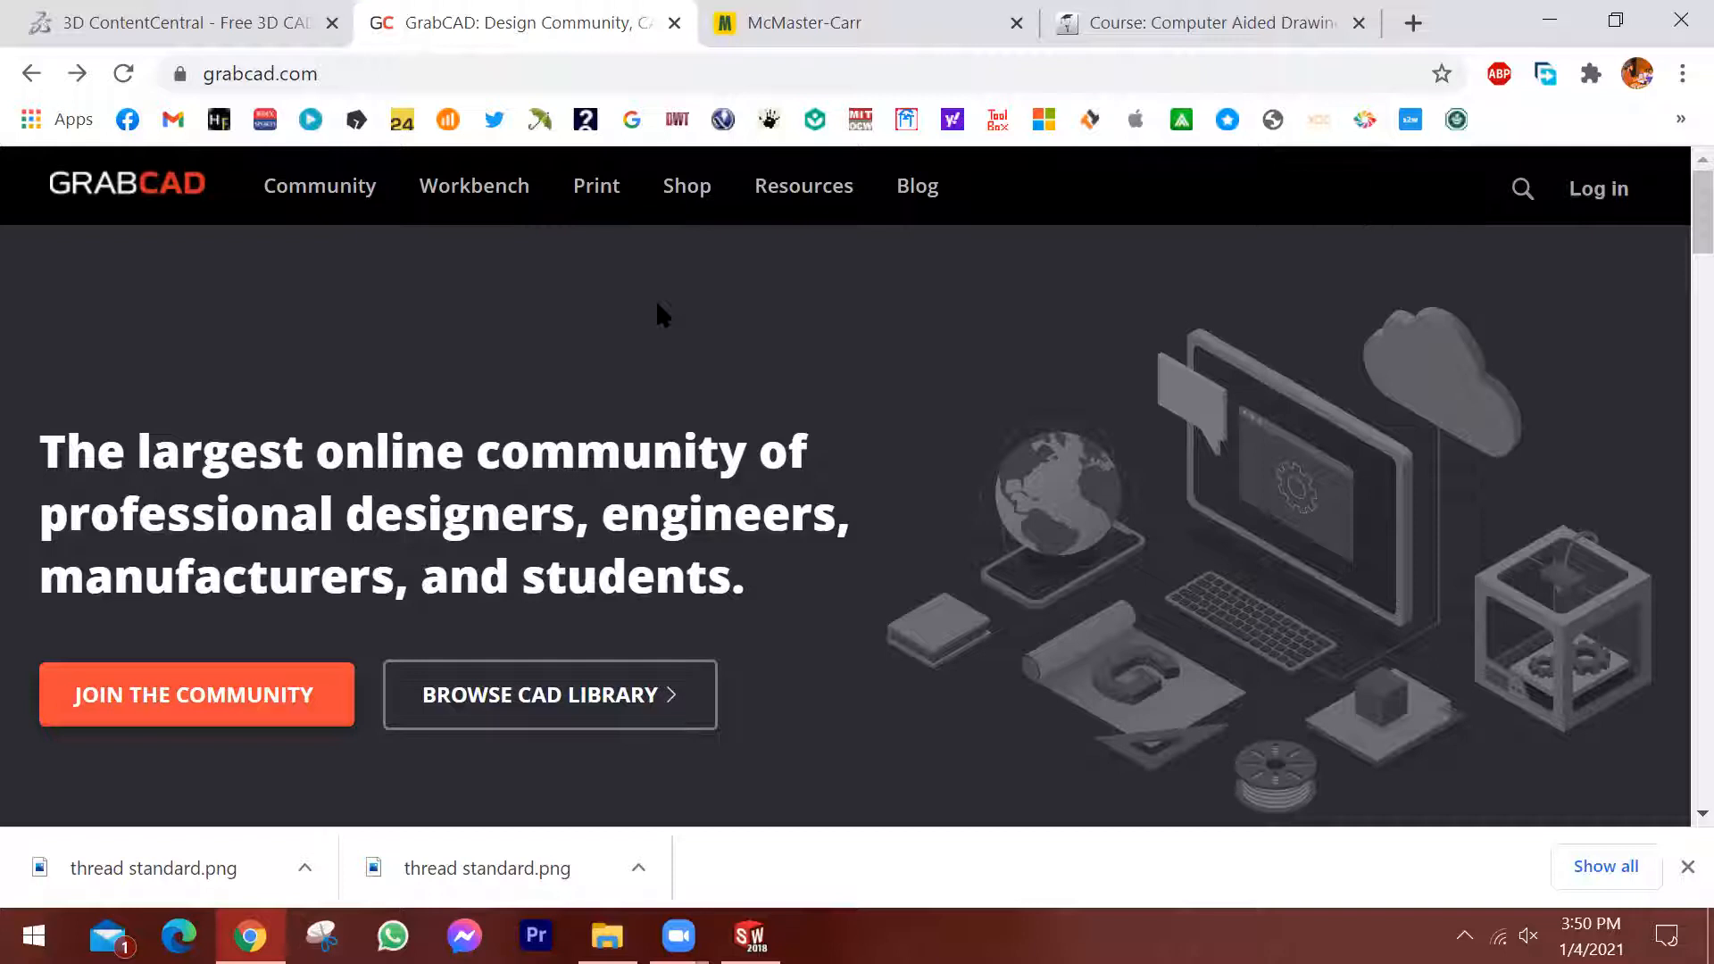
{"action": "left_click", "coordinate": [1683, 866]}
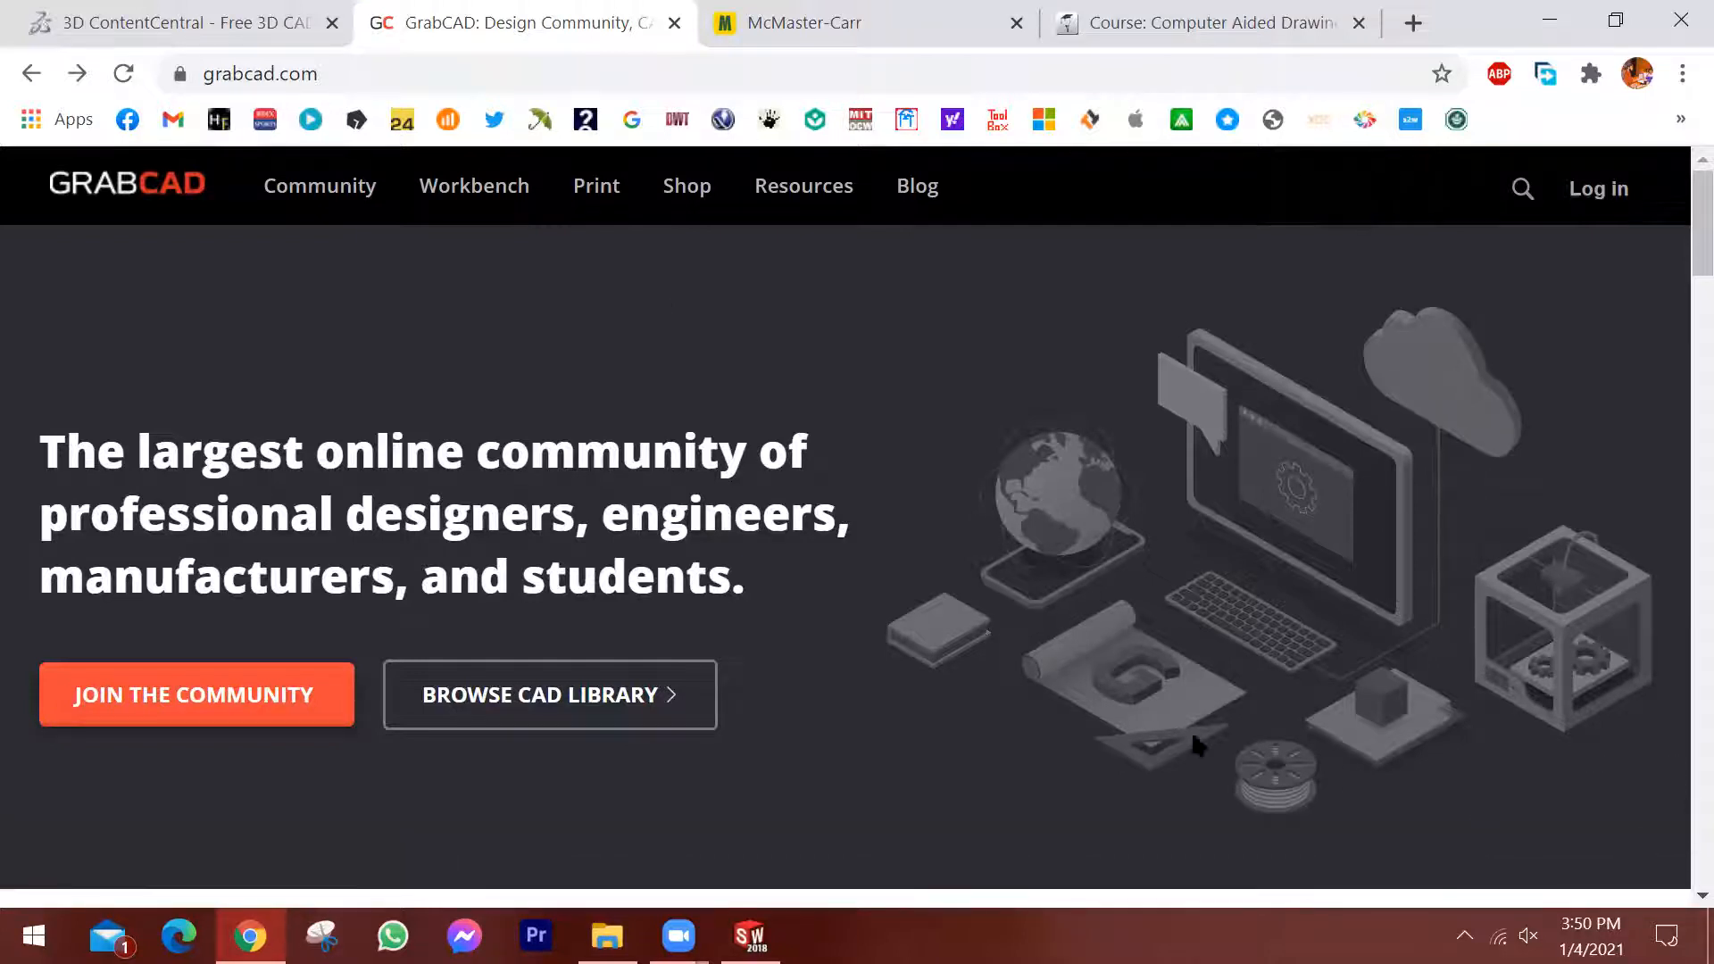
{"action": "left_click", "coordinate": [548, 696]}
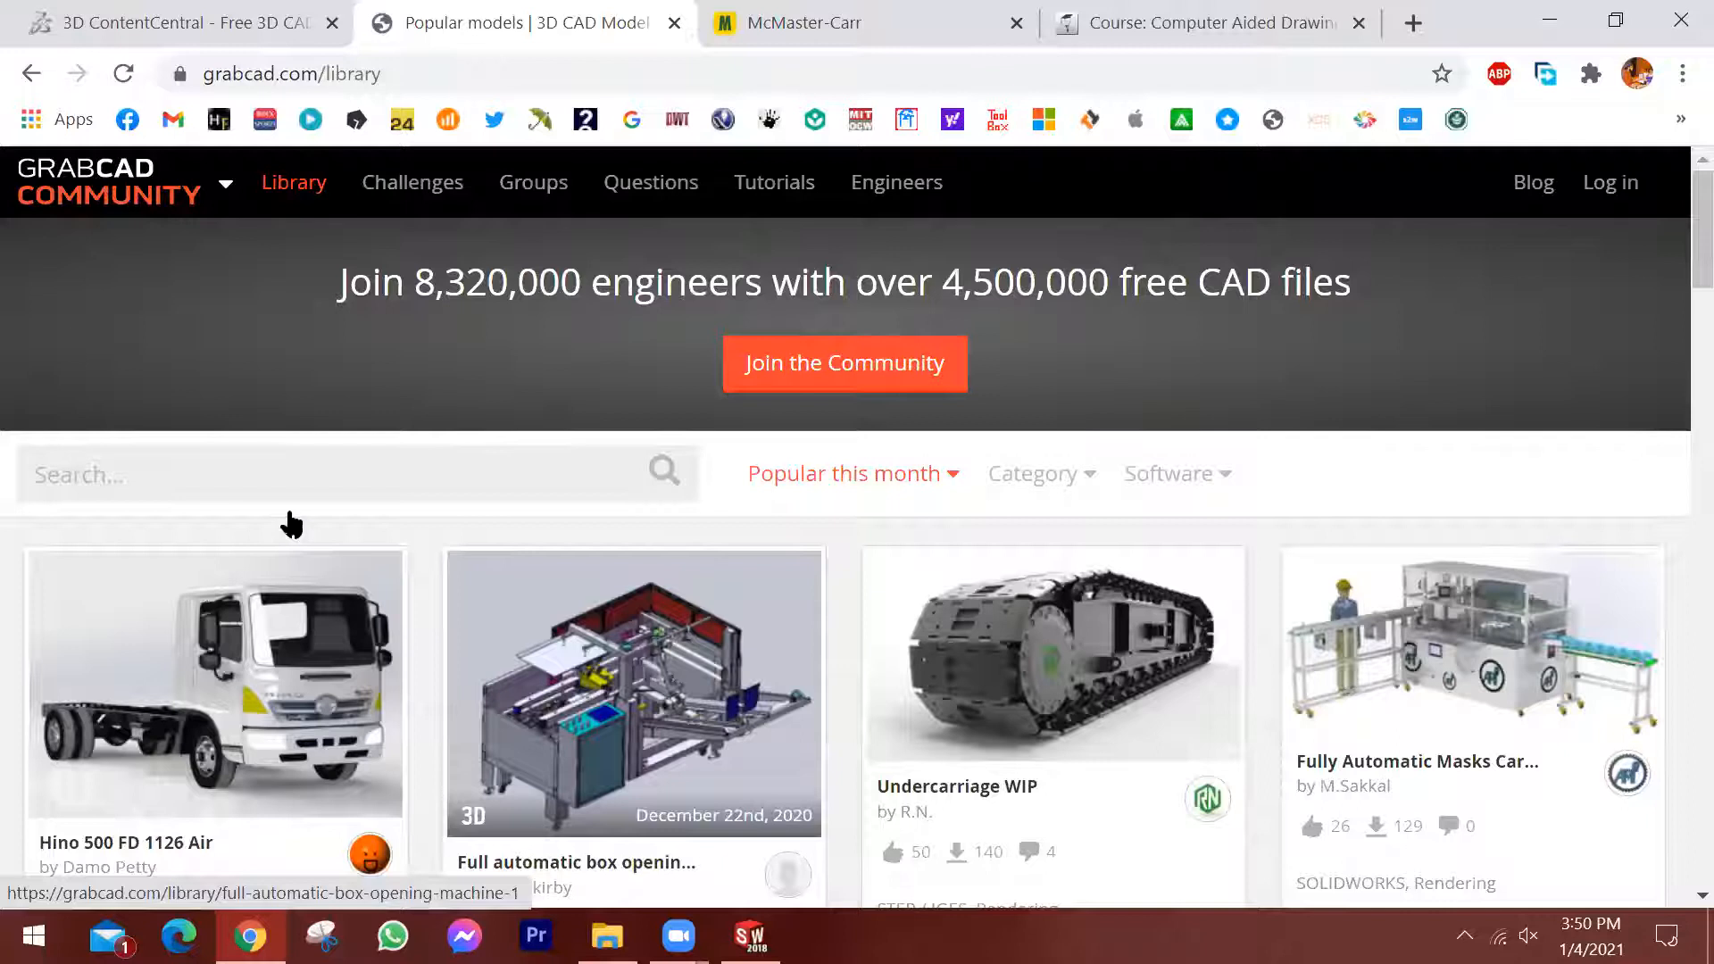
{"action": "scroll", "coordinate": [291, 525], "scroll_direction": "down", "scroll_amount": 2}
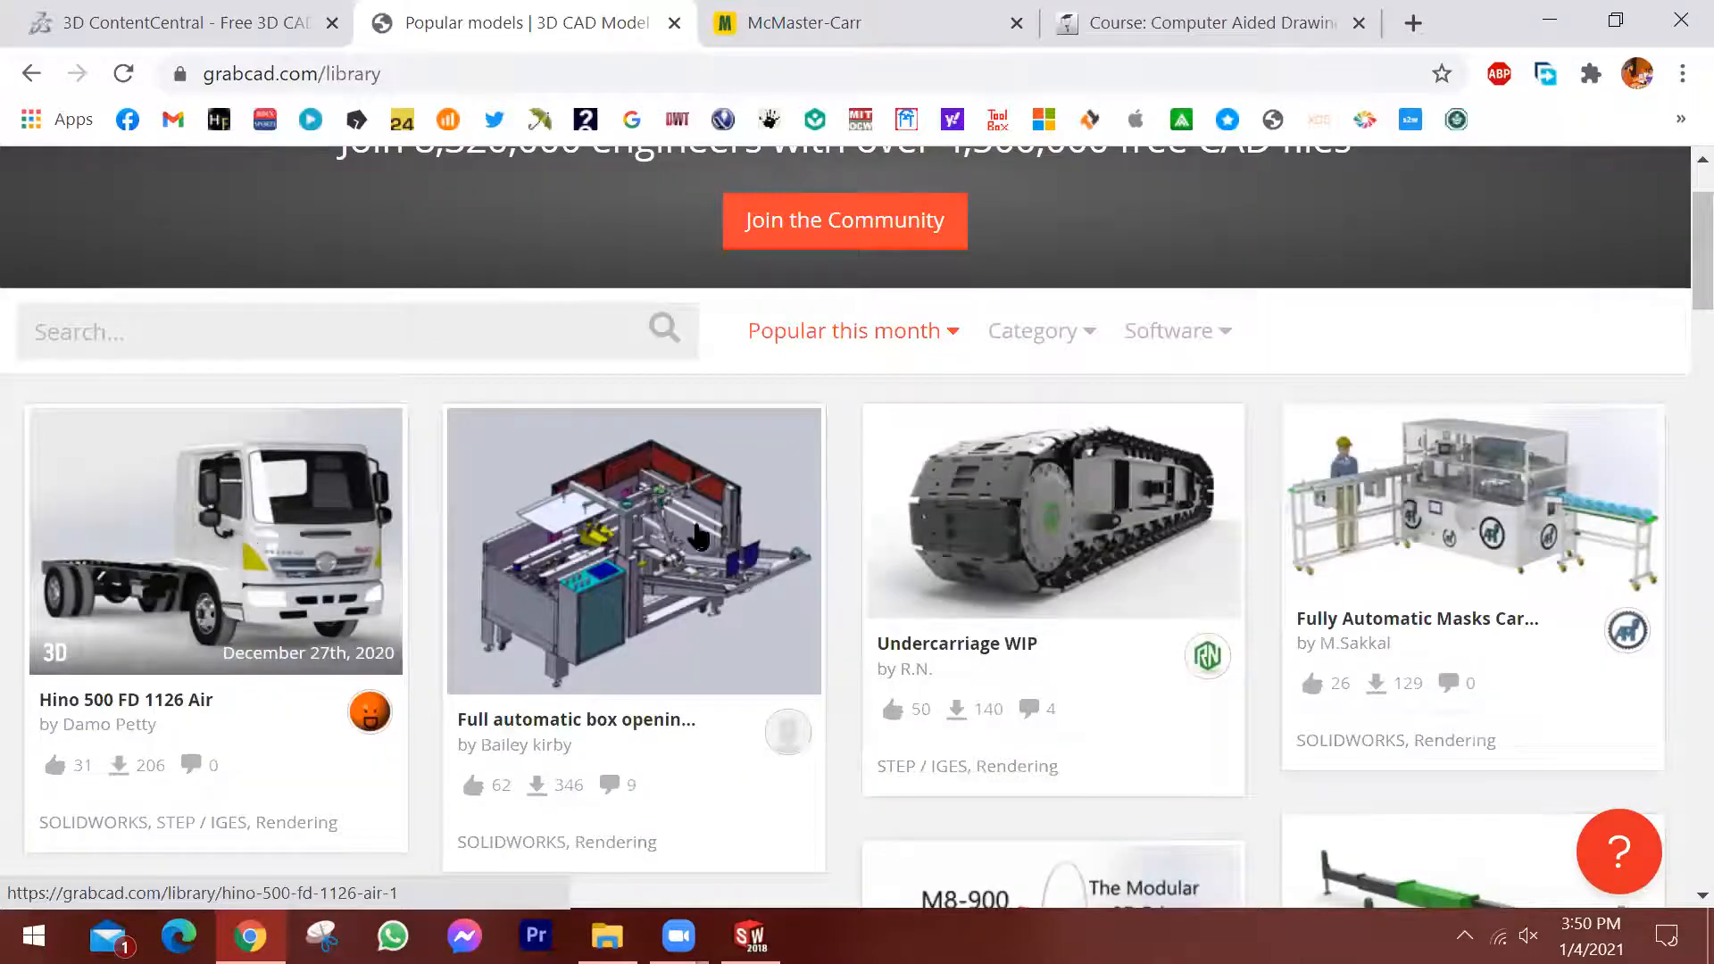
Browse further through this month's popular models in the GrabCAD library.
{"action": "scroll", "coordinate": [719, 574], "scroll_direction": "down", "scroll_amount": 5}
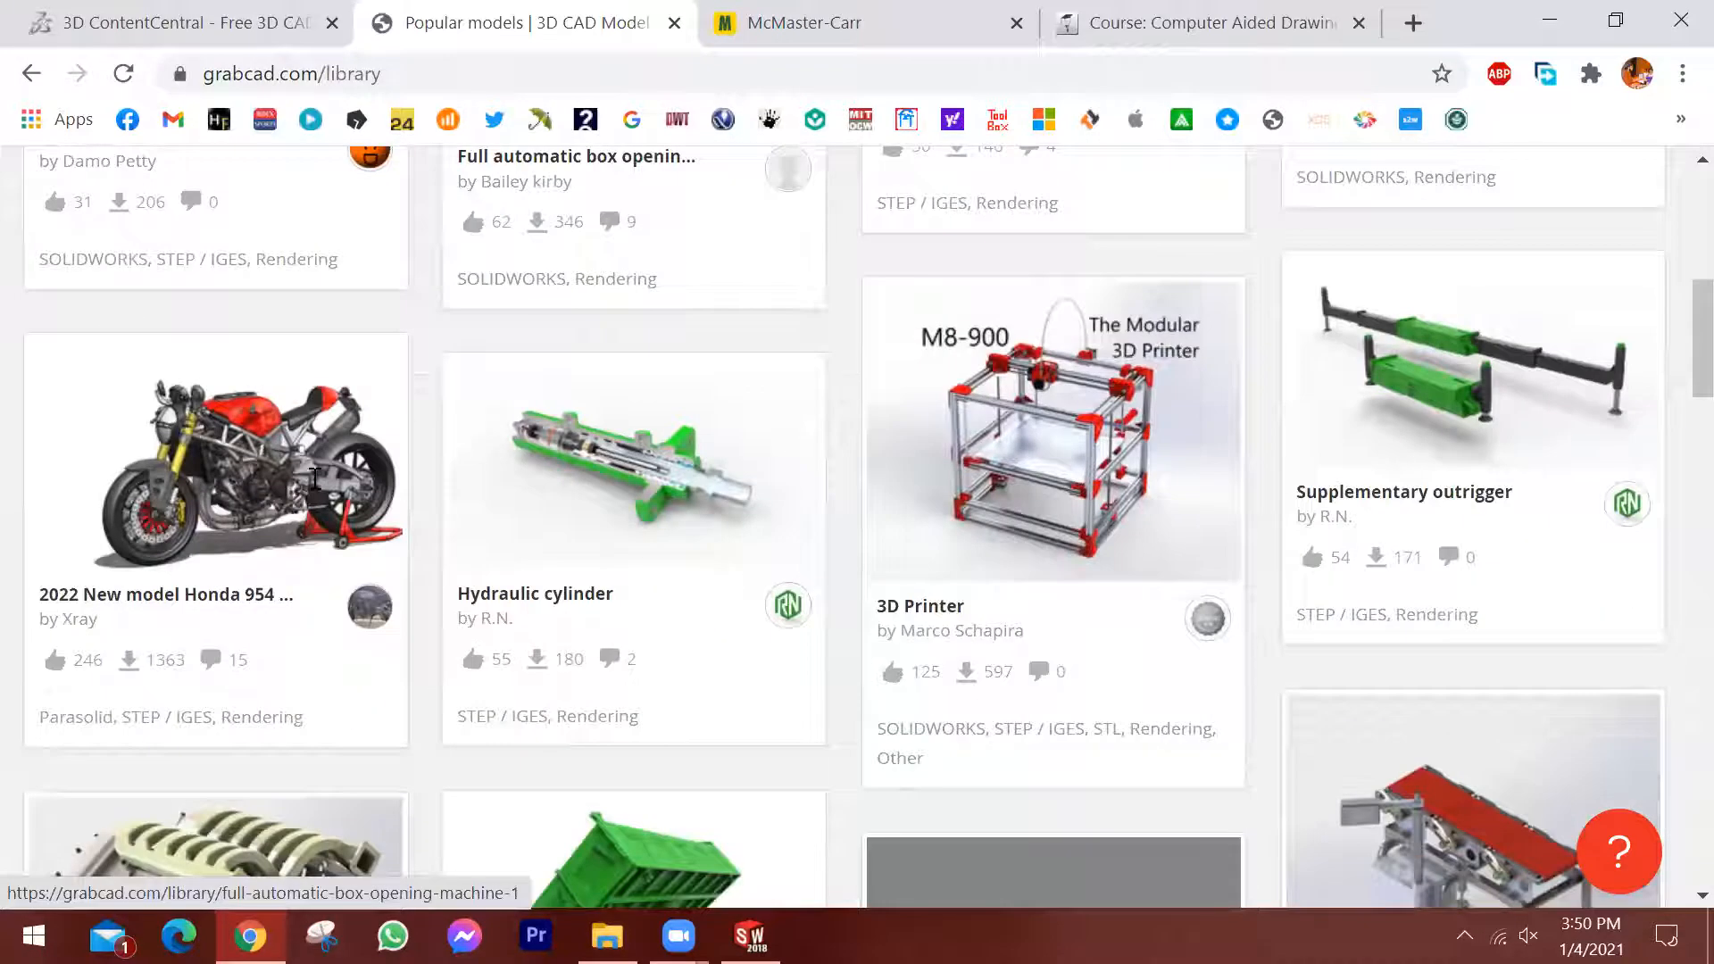
{"action": "scroll", "coordinate": [296, 468], "scroll_direction": "up", "scroll_amount": 6}
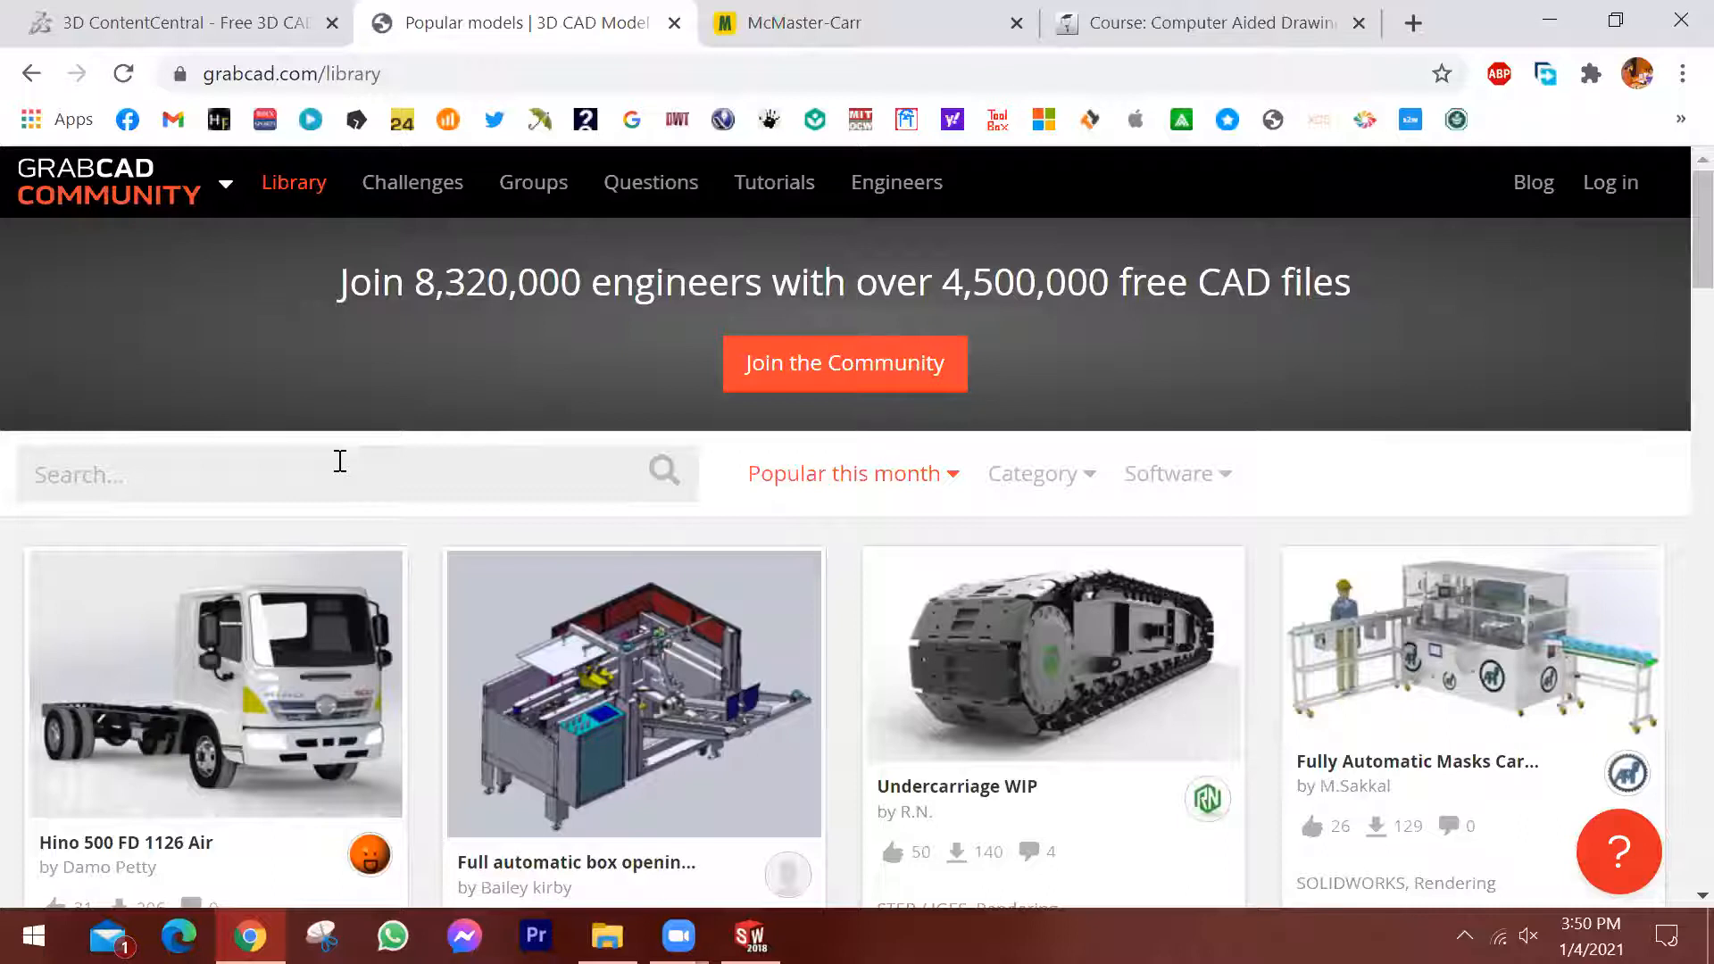
{"action": "scroll", "coordinate": [741, 209], "scroll_direction": "down", "scroll_amount": 5}
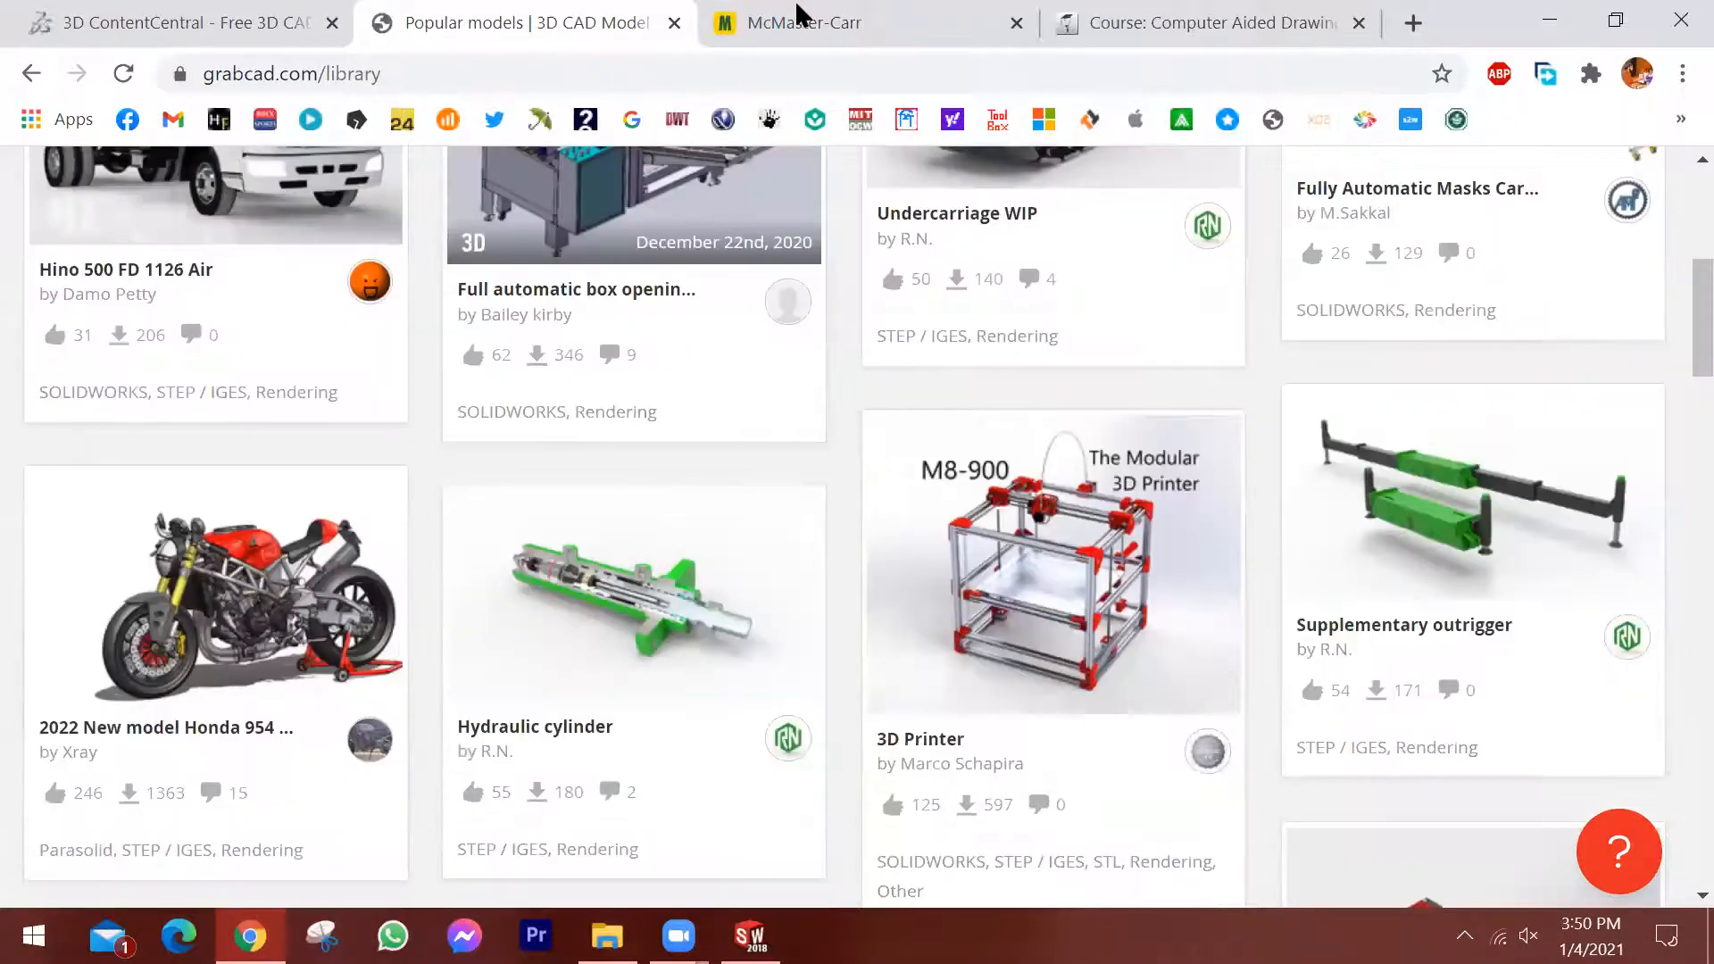
Switch to the McMaster-Carr site and open the Socket Head Screws category within Screws & Bolts.
{"action": "left_click", "coordinate": [799, 14]}
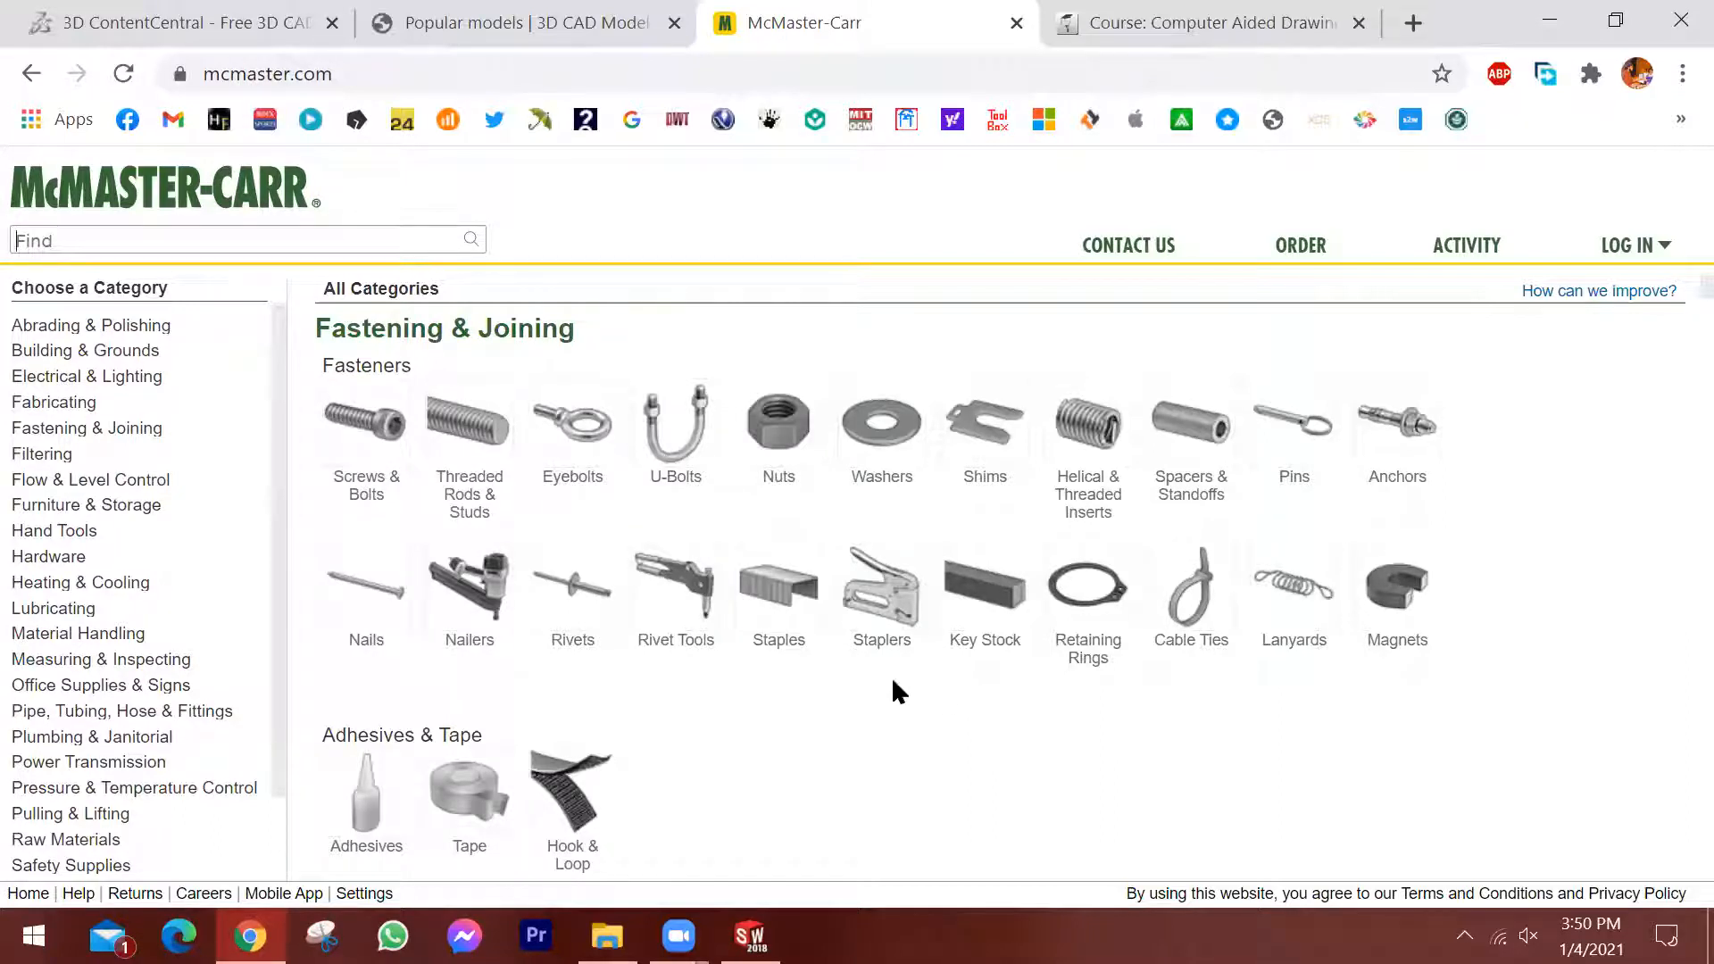
{"action": "left_click", "coordinate": [374, 453]}
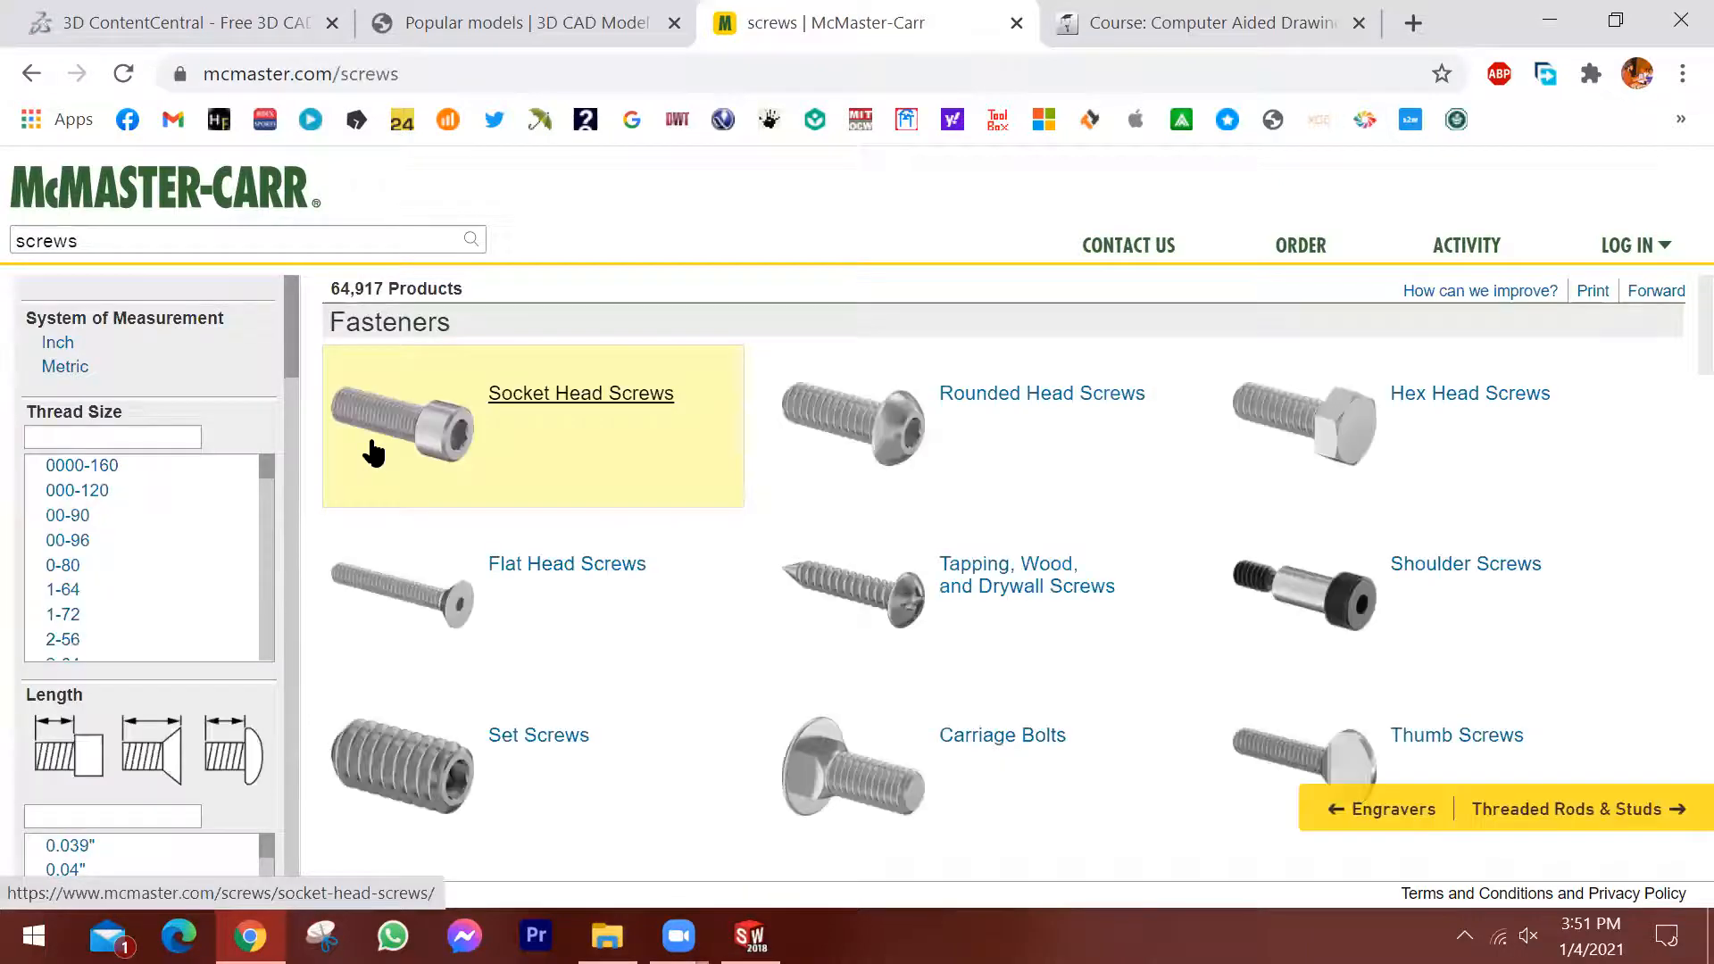
{"action": "left_click", "coordinate": [625, 399]}
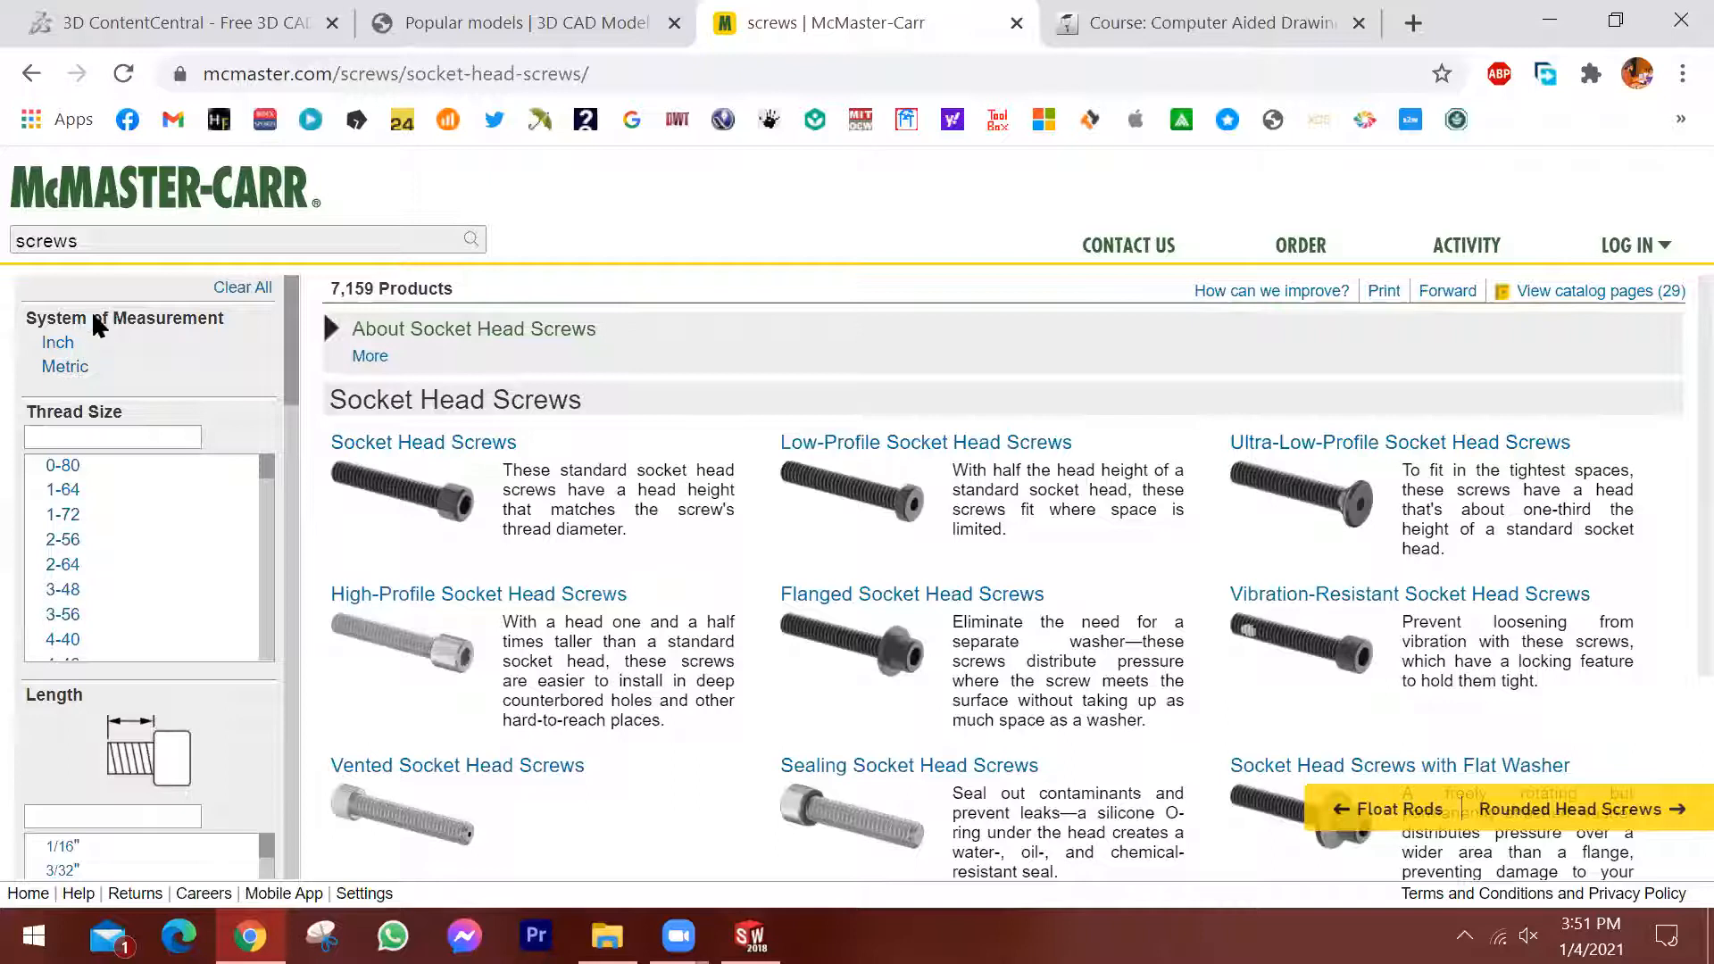
Filter the socket head screws to the Metric system, thread size M14 and length 80 mm.
{"action": "left_click", "coordinate": [67, 366]}
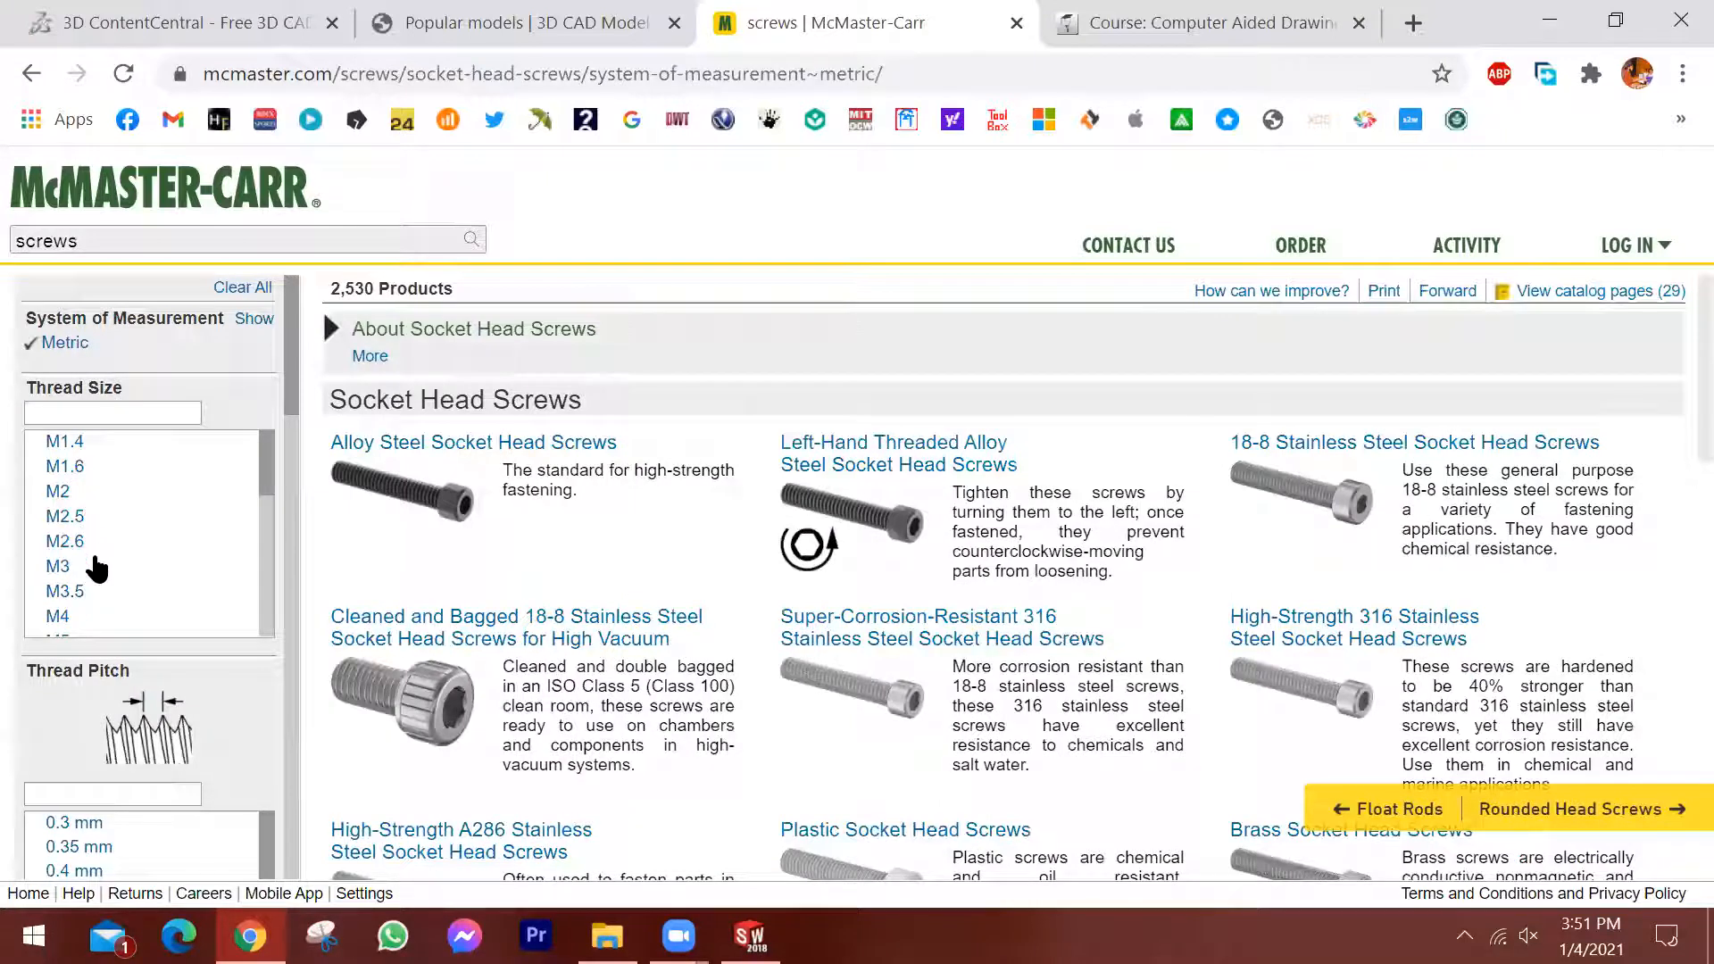
{"action": "scroll", "coordinate": [105, 491], "scroll_direction": "down", "scroll_amount": 3}
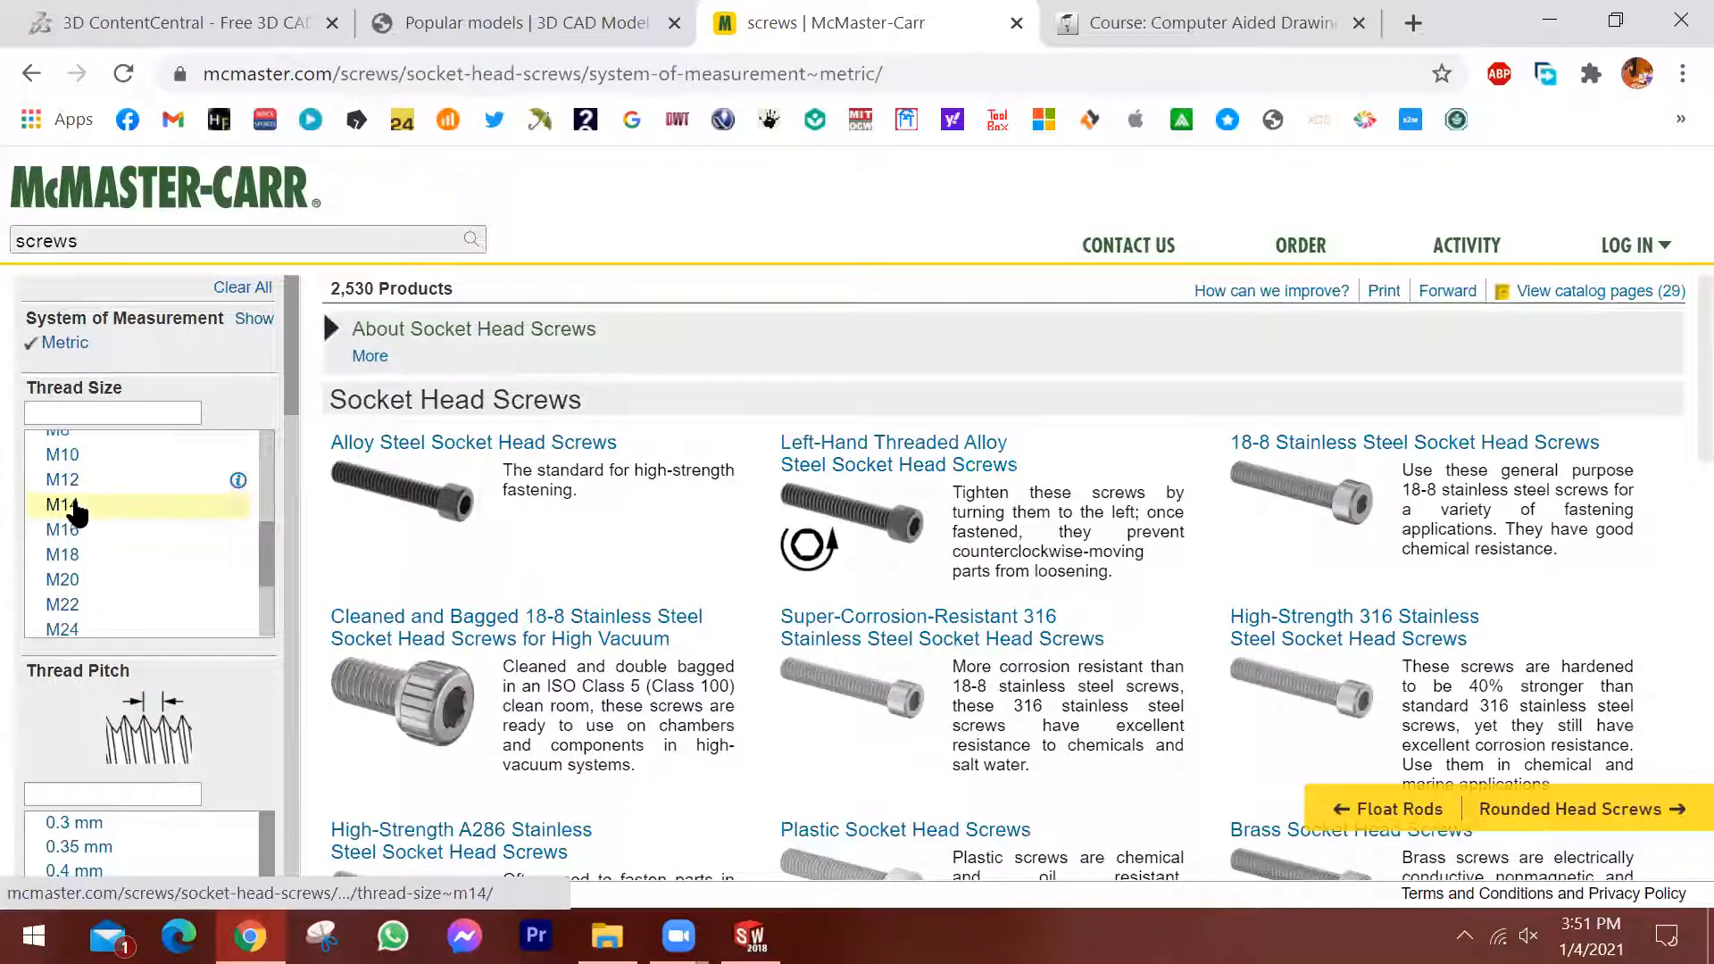
{"action": "left_click", "coordinate": [121, 514]}
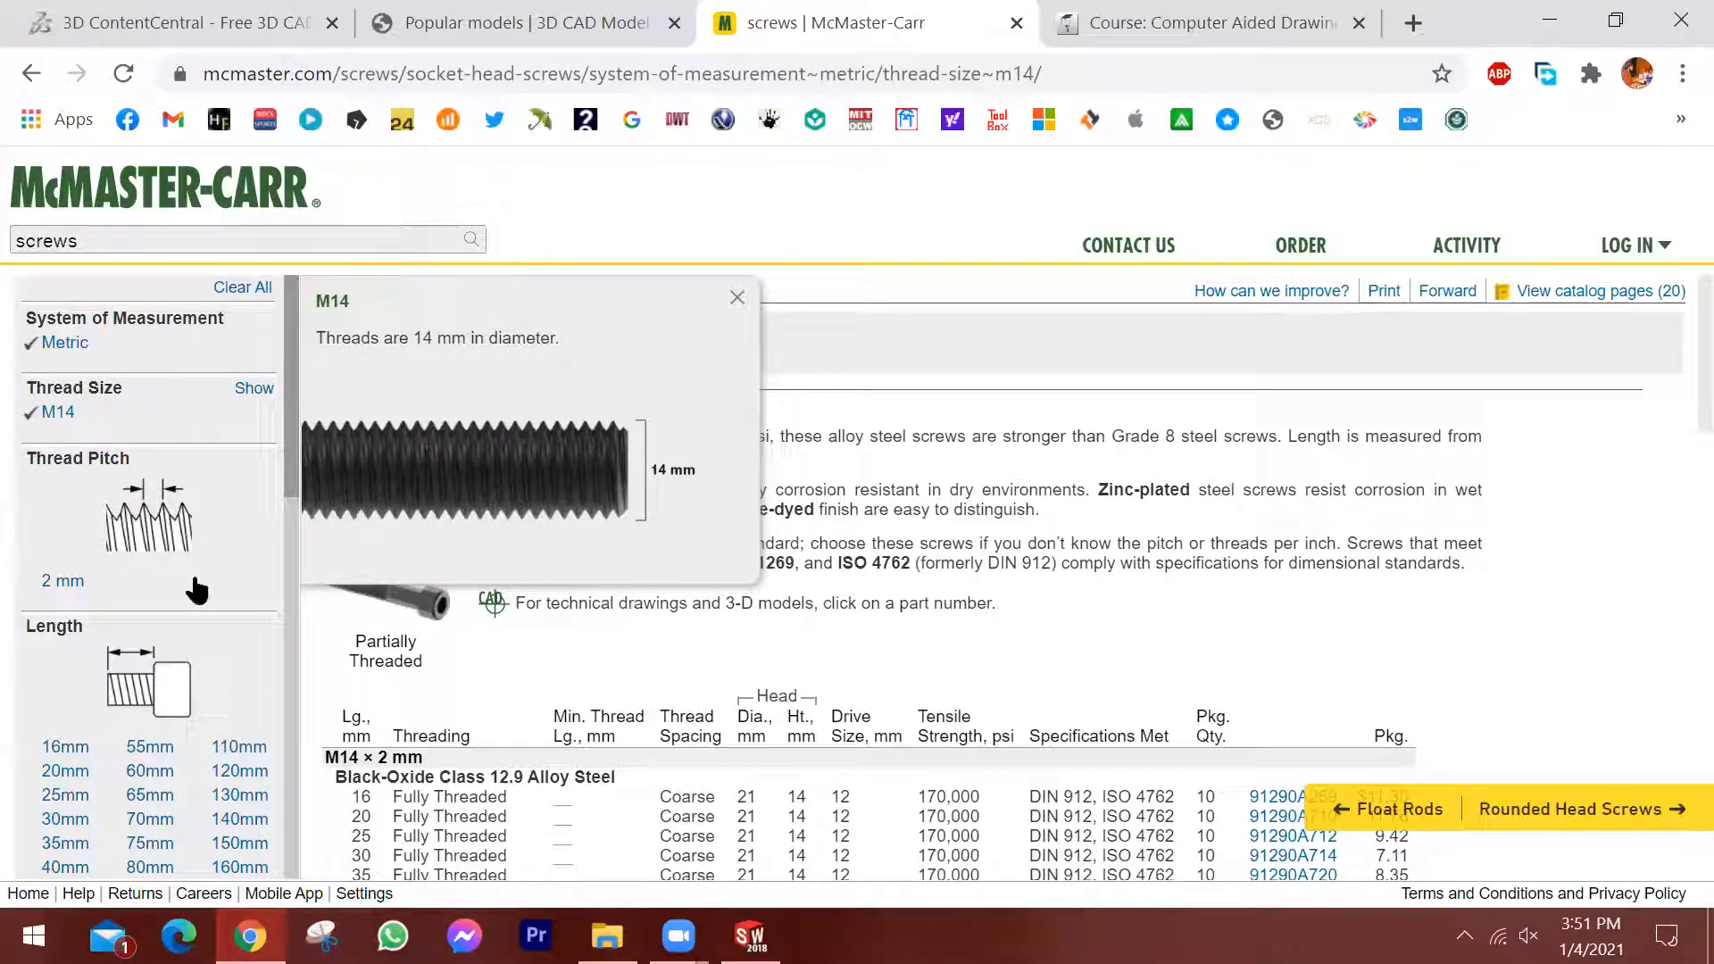
{"action": "scroll", "coordinate": [127, 473], "scroll_direction": "down", "scroll_amount": 2}
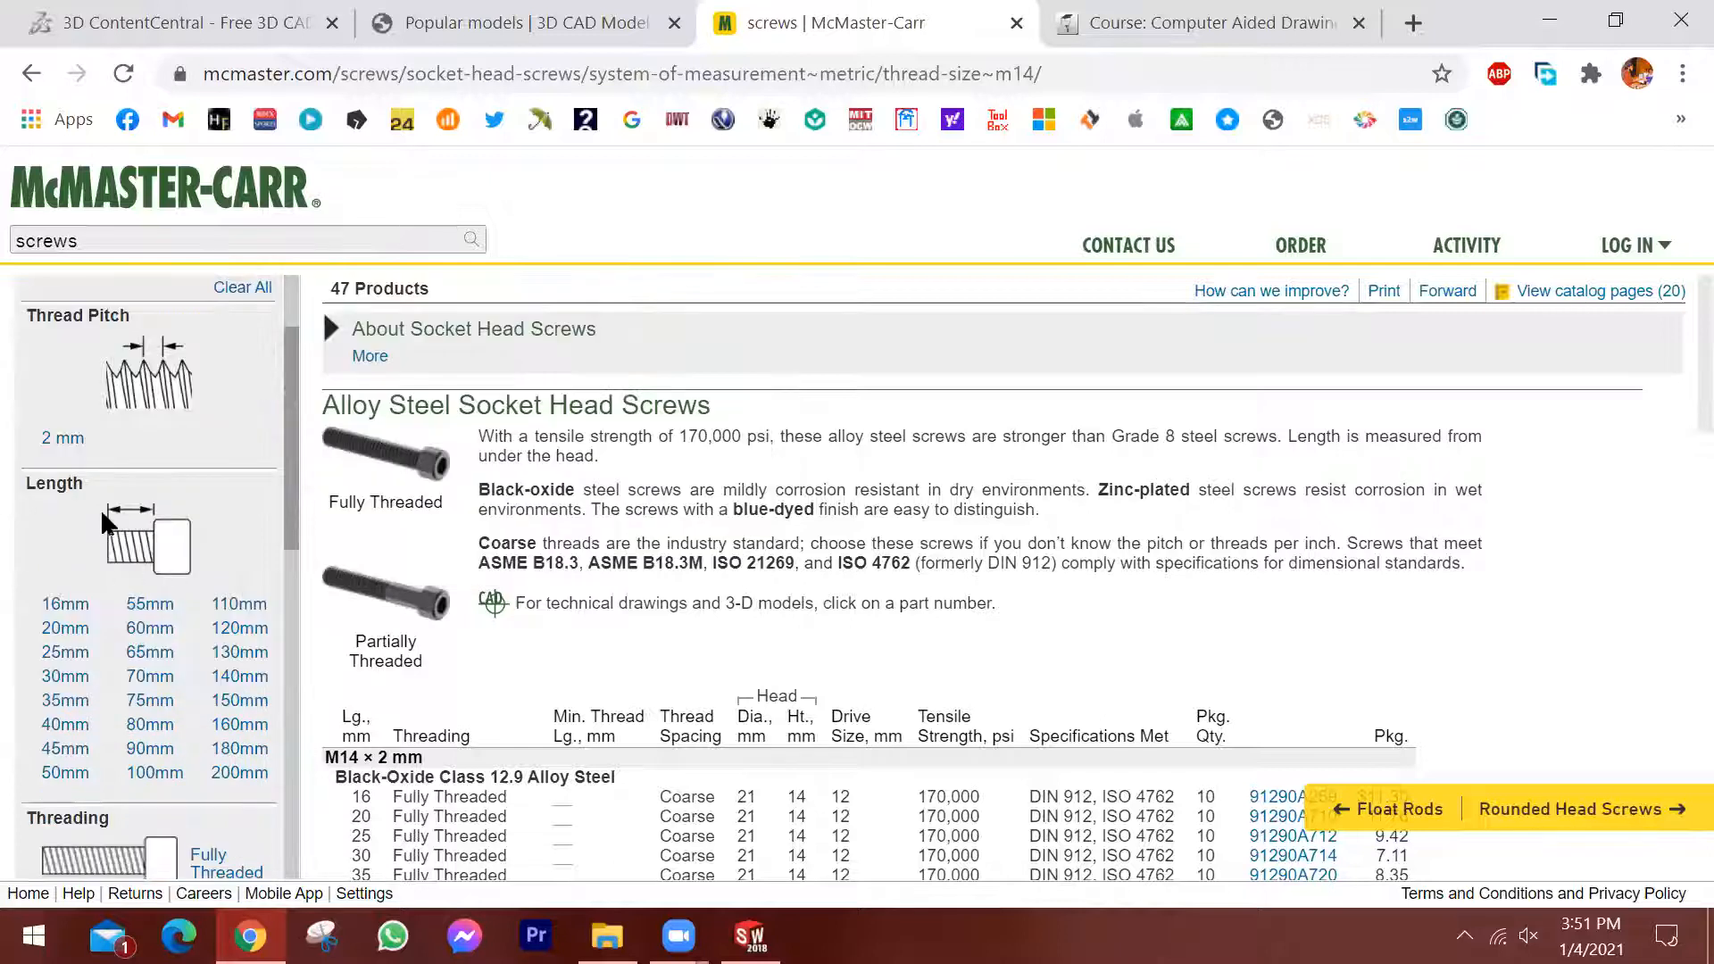
{"action": "left_click", "coordinate": [159, 729]}
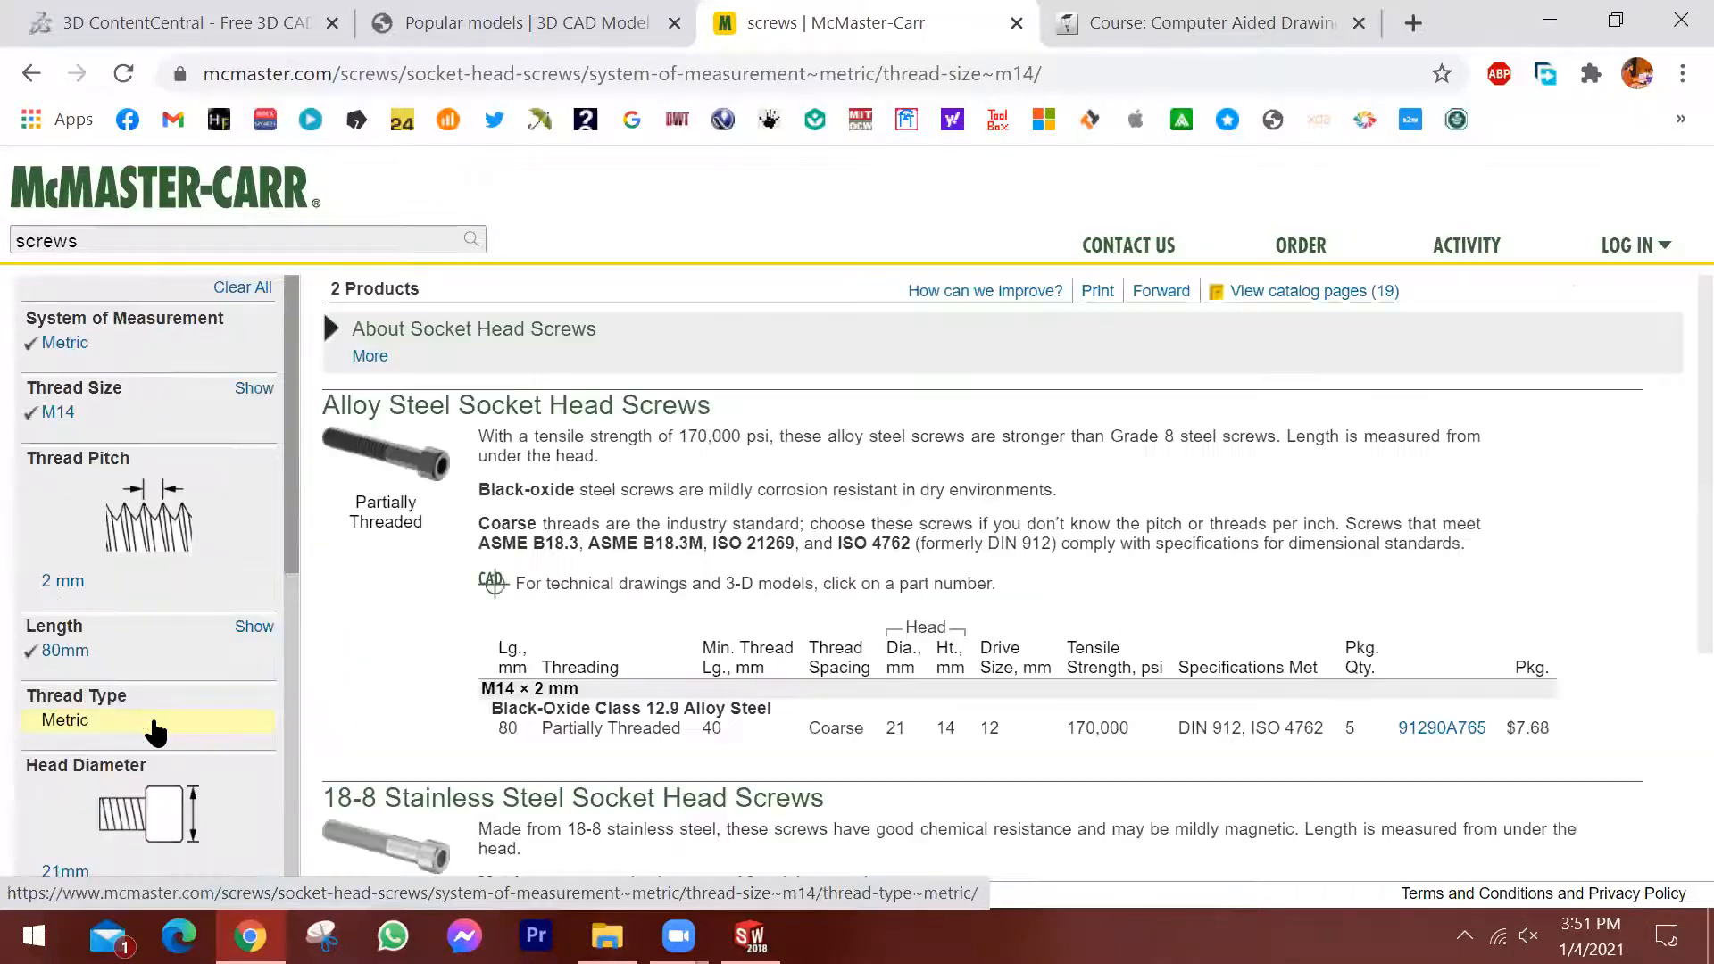
Review the filtered results and open the product detail page of the black-oxide alloy steel screw 91290A765.
{"action": "scroll", "coordinate": [211, 704], "scroll_direction": "down", "scroll_amount": 4}
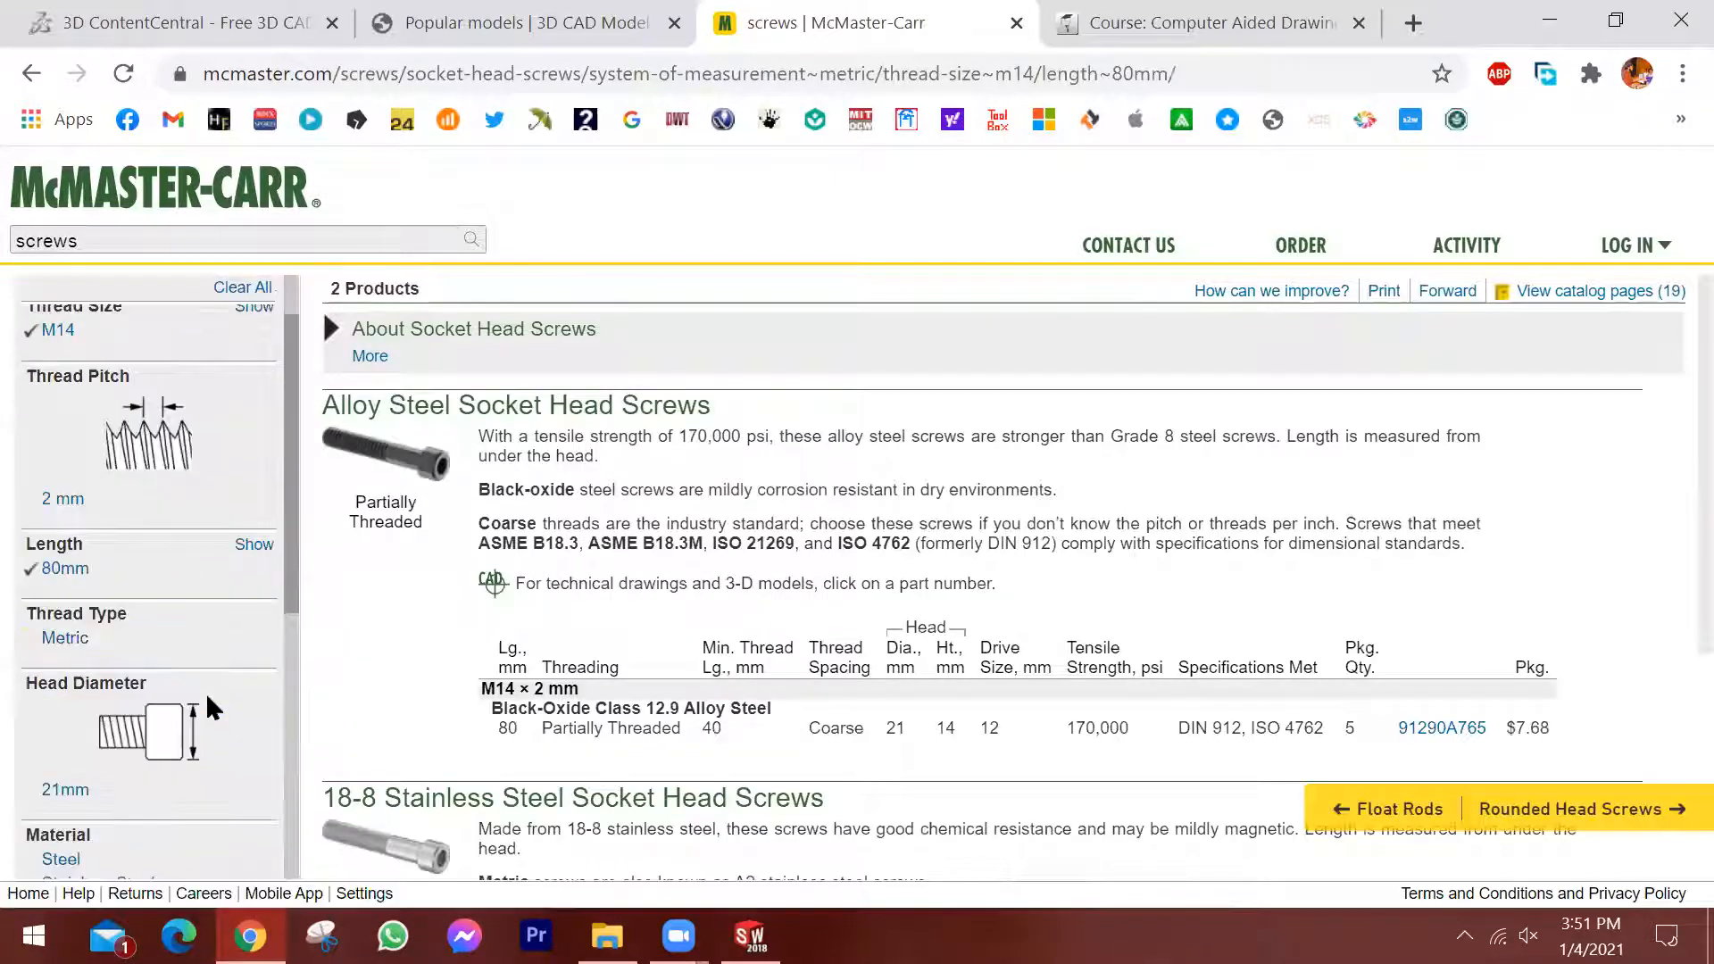
{"action": "scroll", "coordinate": [211, 705], "scroll_direction": "up", "scroll_amount": 4}
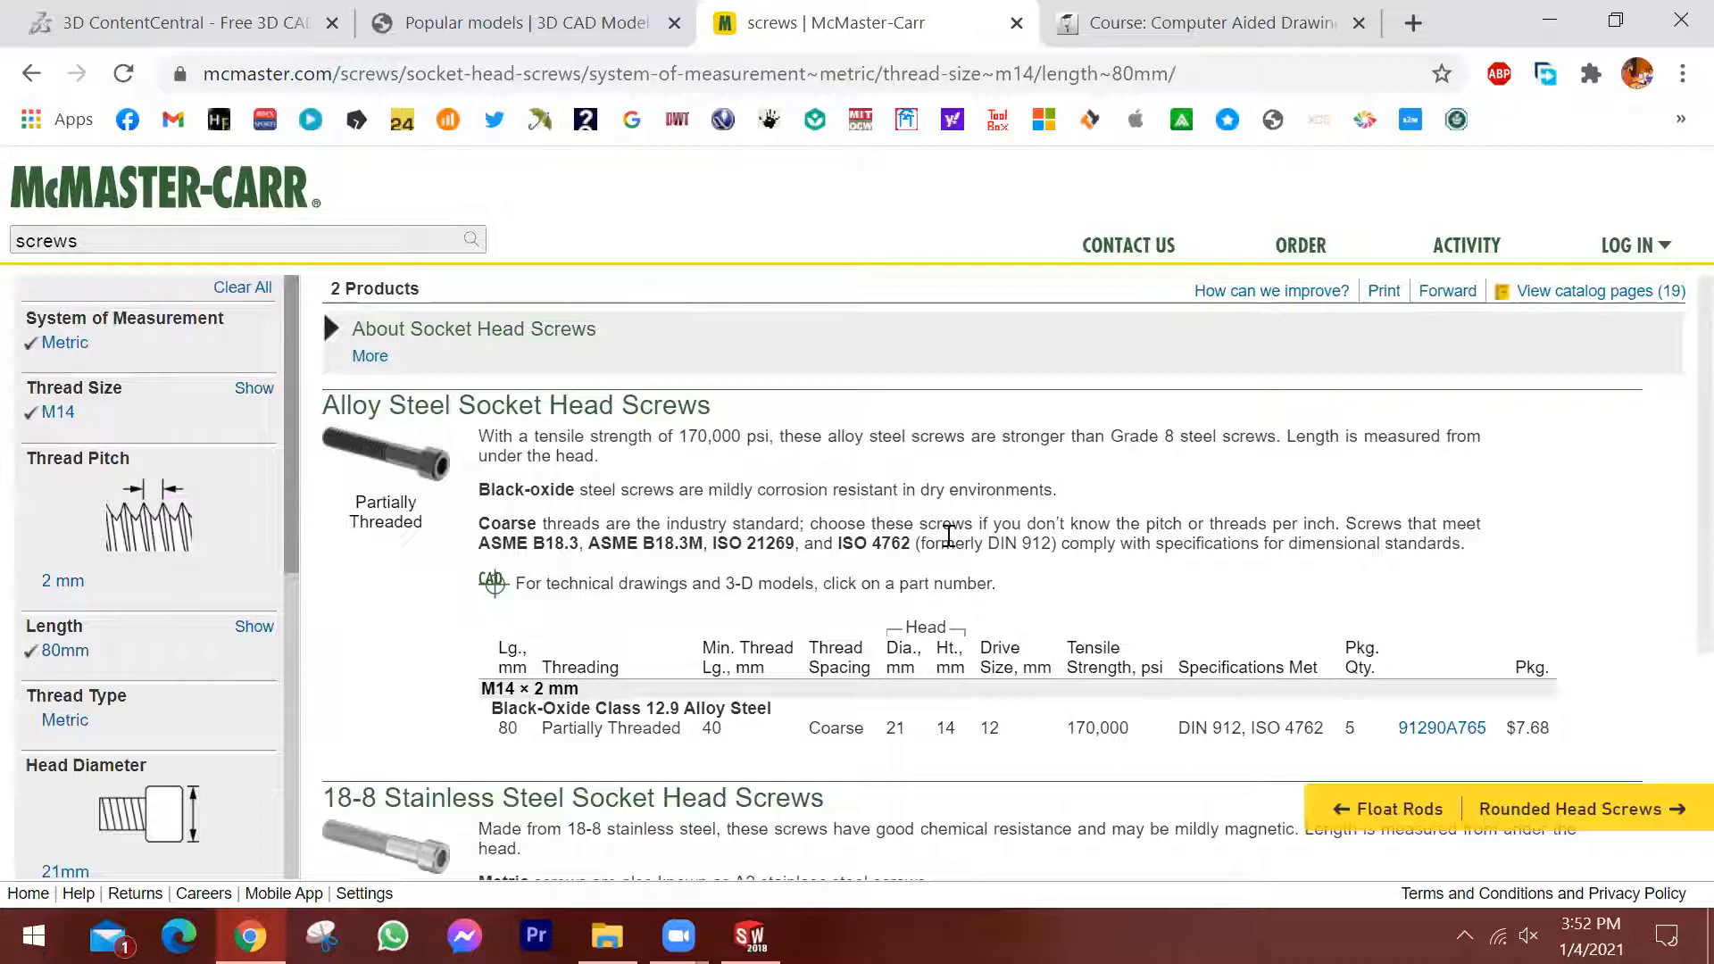
{"action": "scroll", "coordinate": [949, 535], "scroll_direction": "down", "scroll_amount": 1}
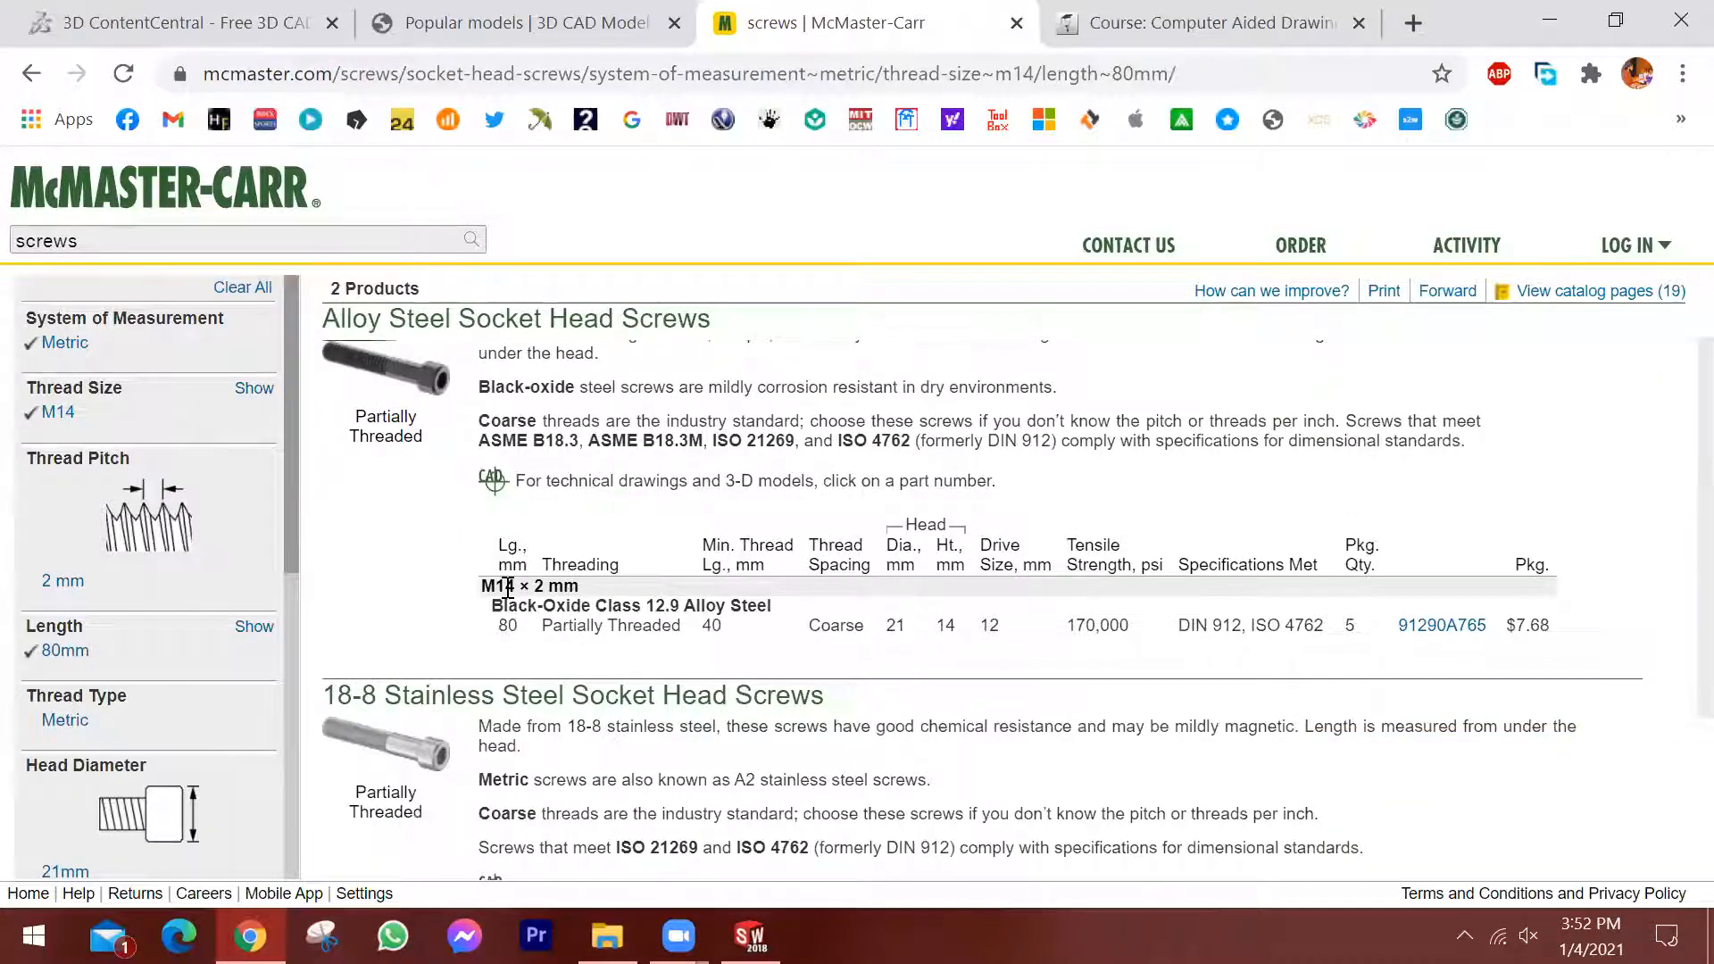
{"action": "scroll", "coordinate": [553, 584], "scroll_direction": "down", "scroll_amount": 1}
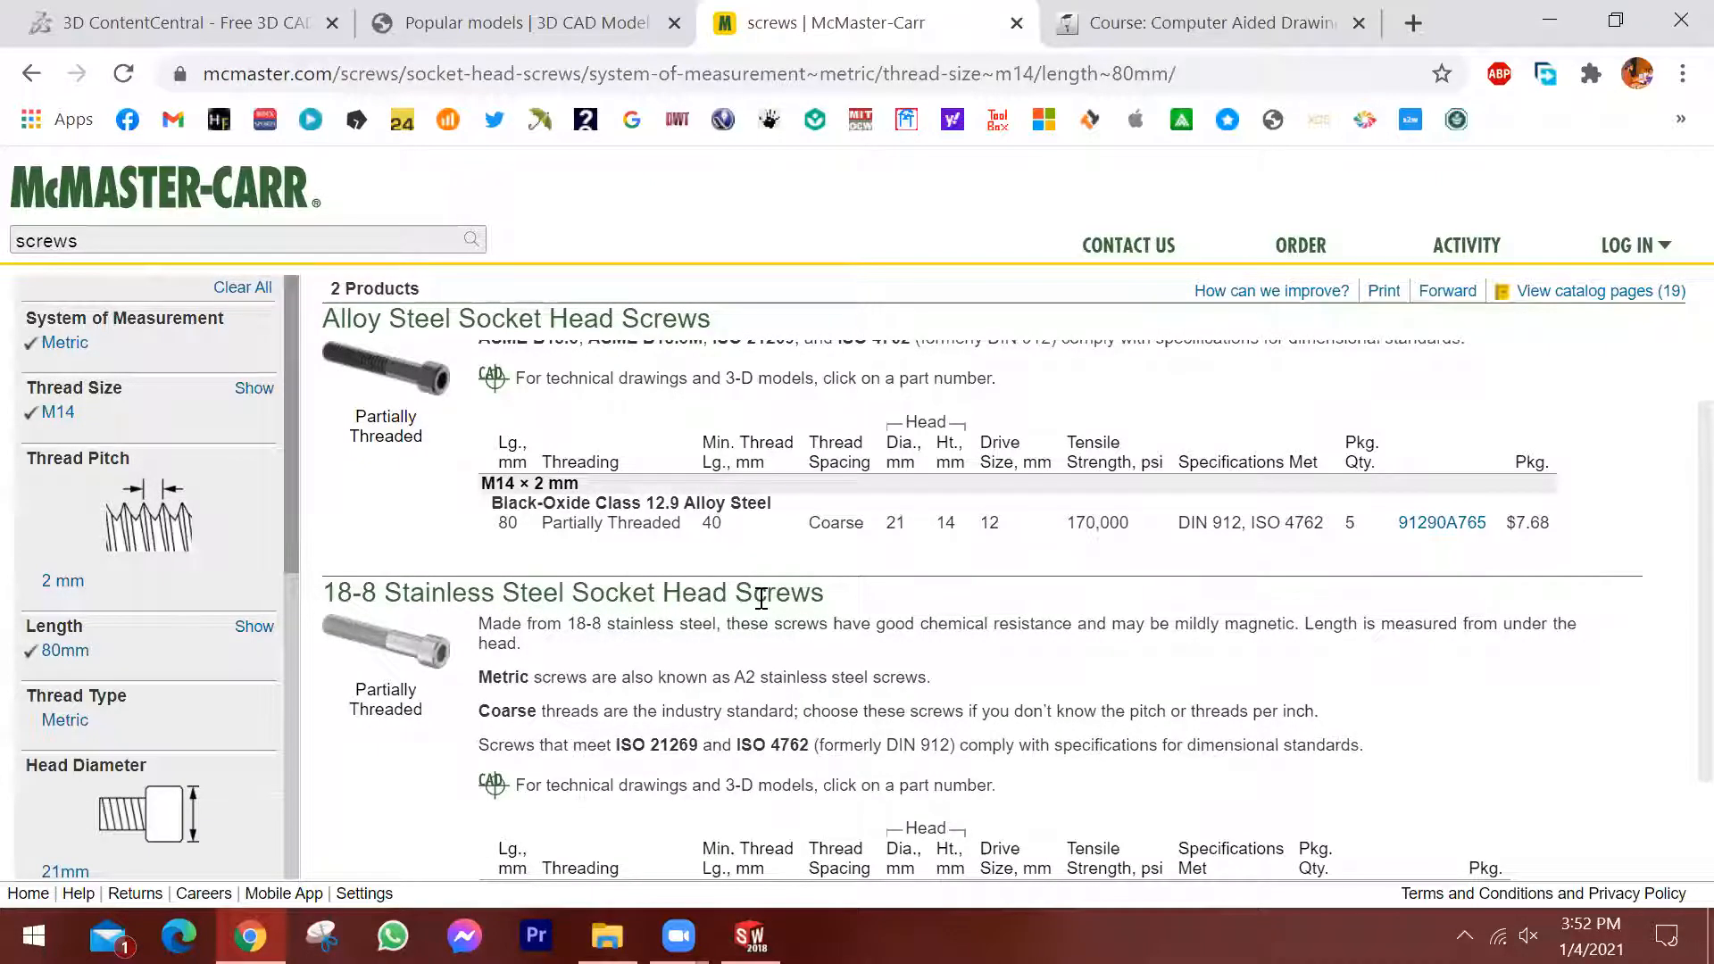
{"action": "scroll", "coordinate": [565, 423], "scroll_direction": "up", "scroll_amount": 1}
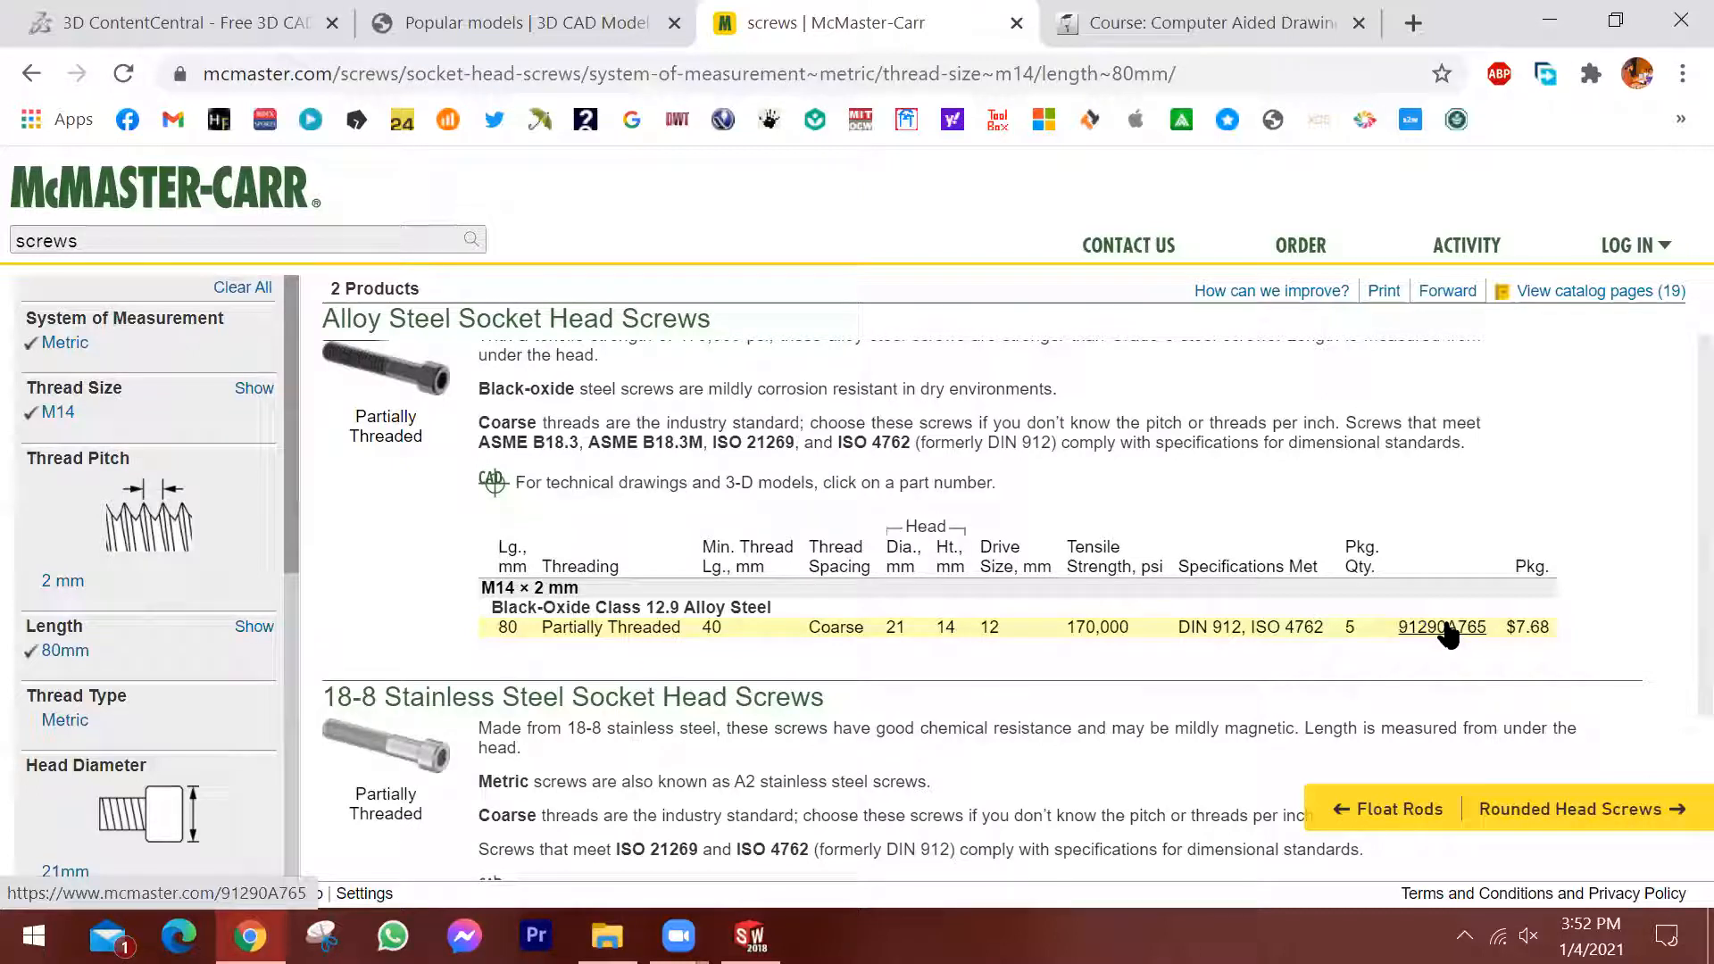
{"action": "left_click", "coordinate": [1448, 629]}
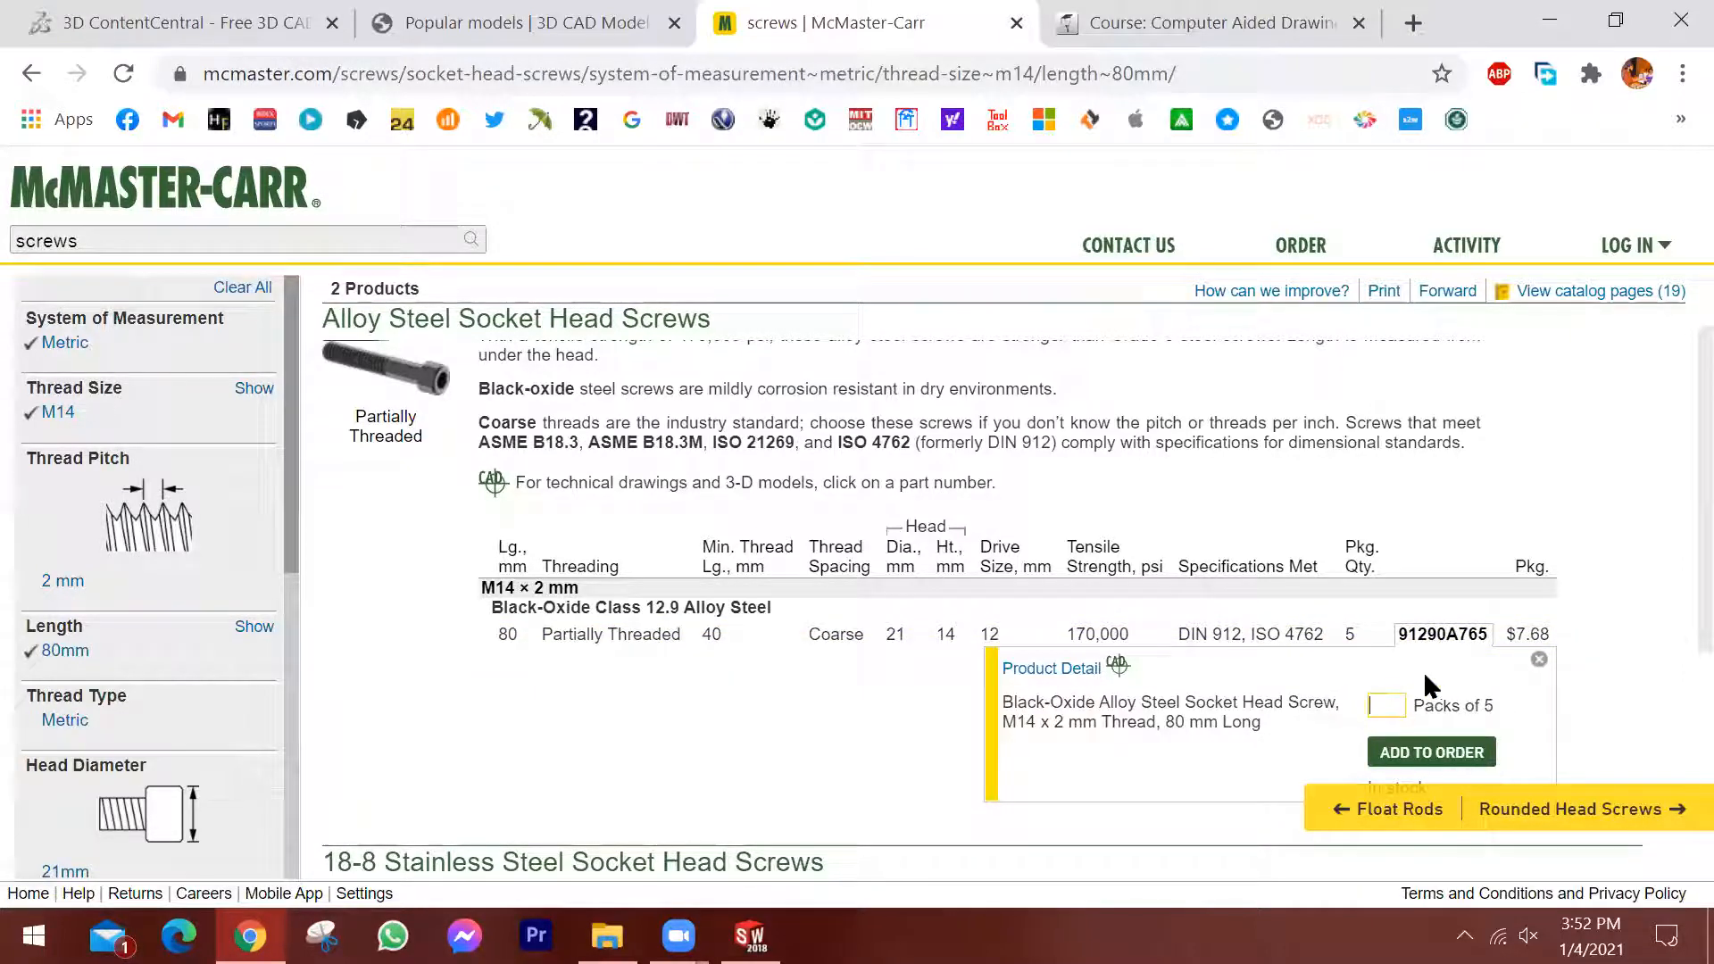
{"action": "left_click", "coordinate": [1072, 670]}
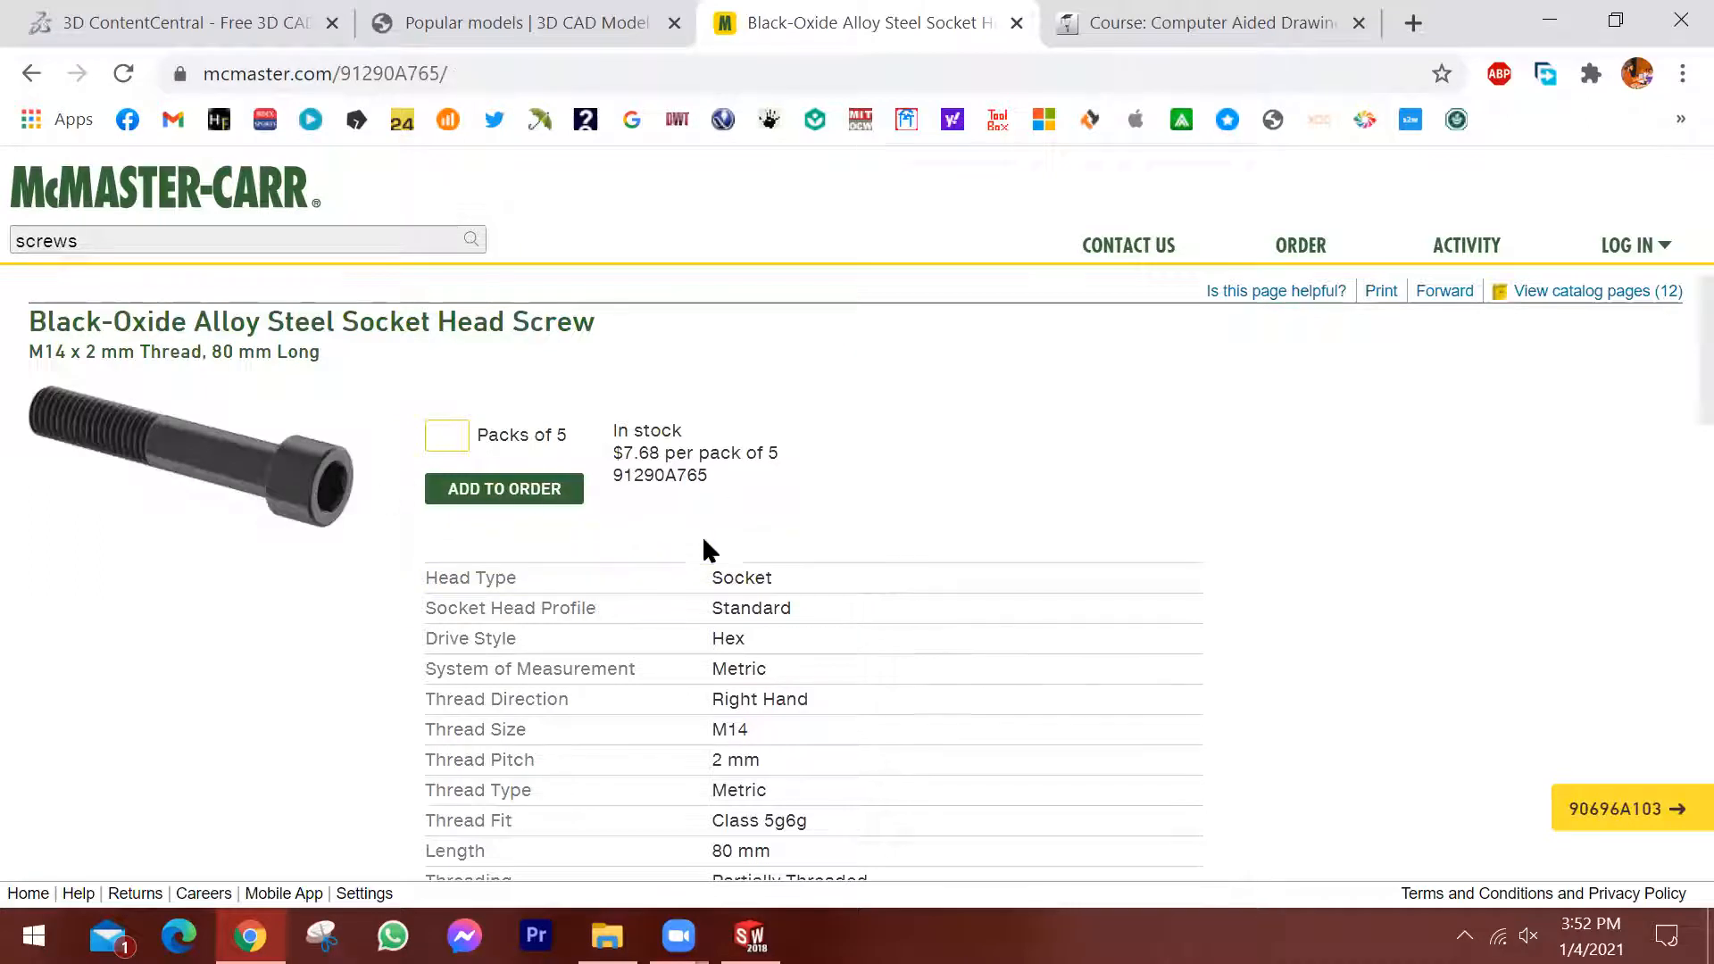
Examine the screw's specification table and its dimensioned drawing on the product page.
{"action": "scroll", "coordinate": [770, 526], "scroll_direction": "down", "scroll_amount": 3}
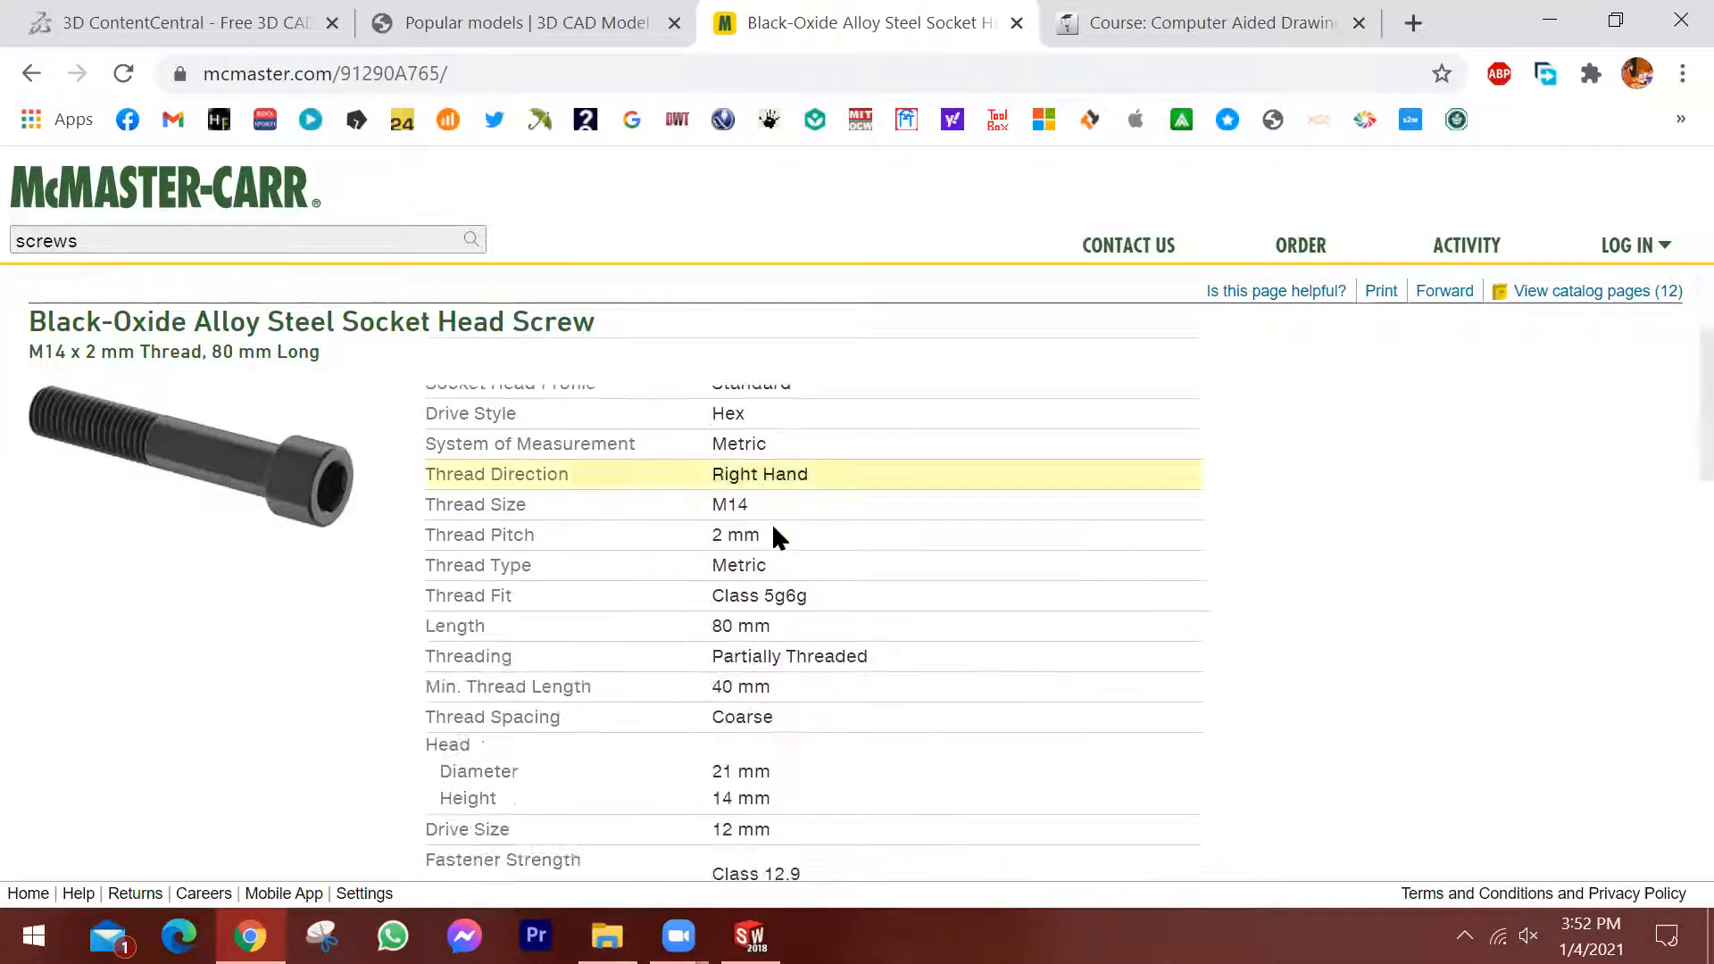
{"action": "scroll", "coordinate": [803, 553], "scroll_direction": "down", "scroll_amount": 2}
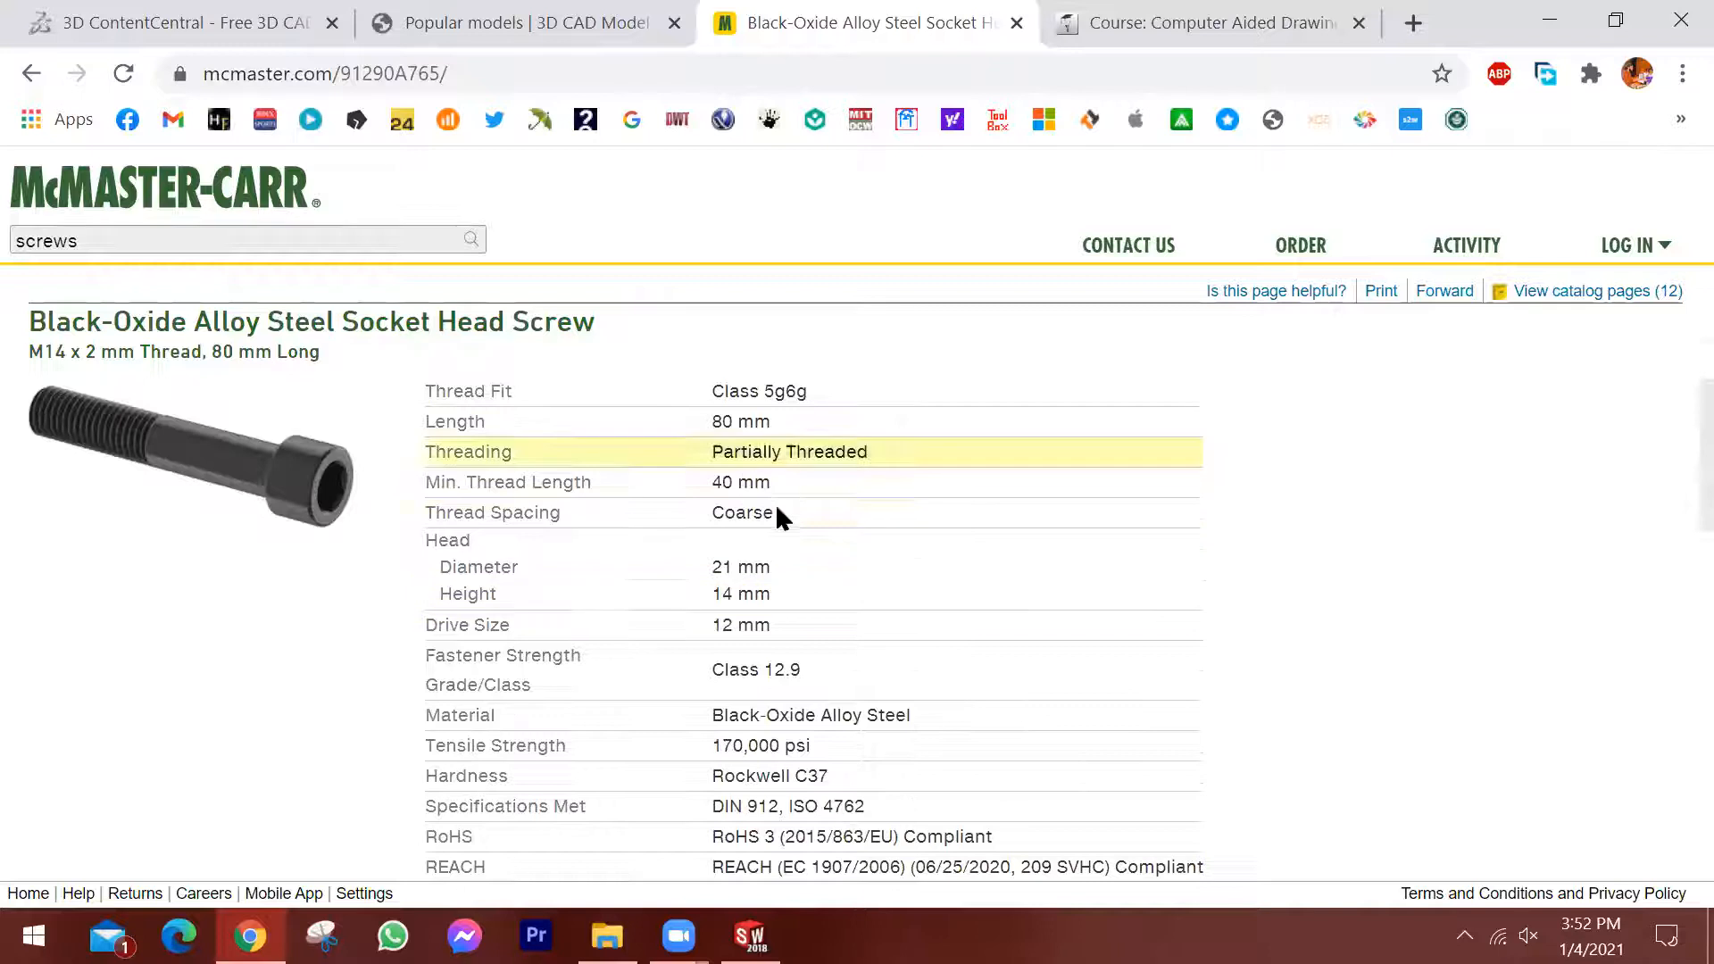
{"action": "scroll", "coordinate": [973, 633], "scroll_direction": "down", "scroll_amount": 3}
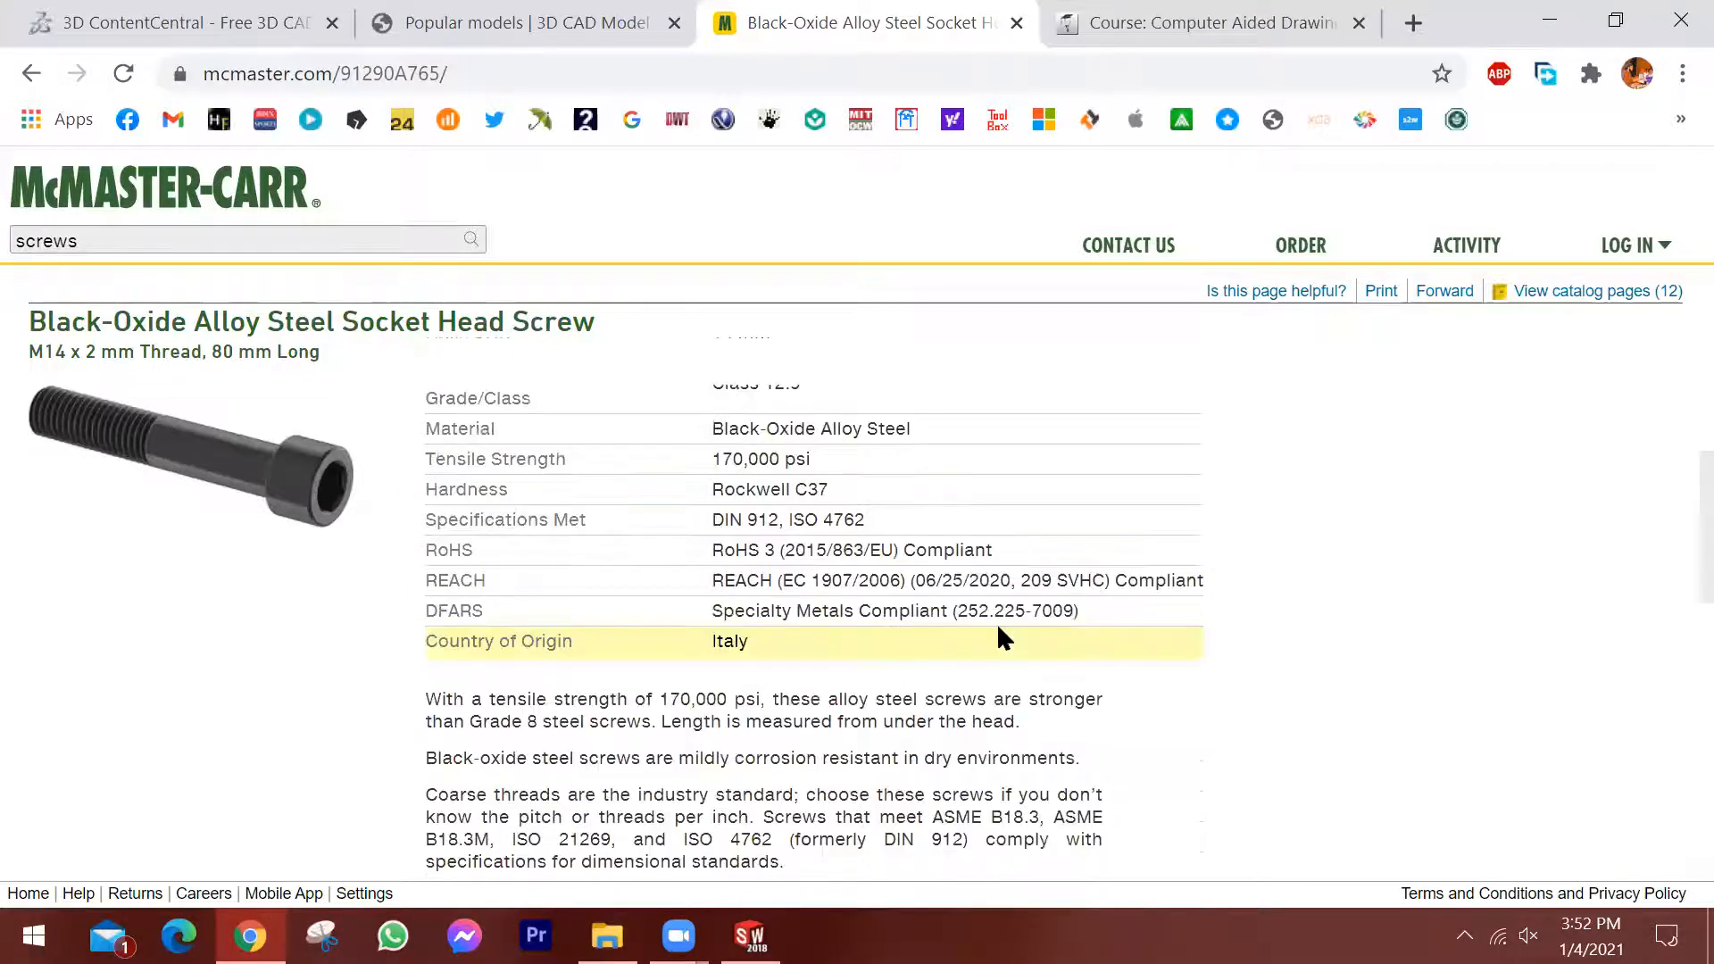
{"action": "scroll", "coordinate": [1009, 598], "scroll_direction": "down", "scroll_amount": 5}
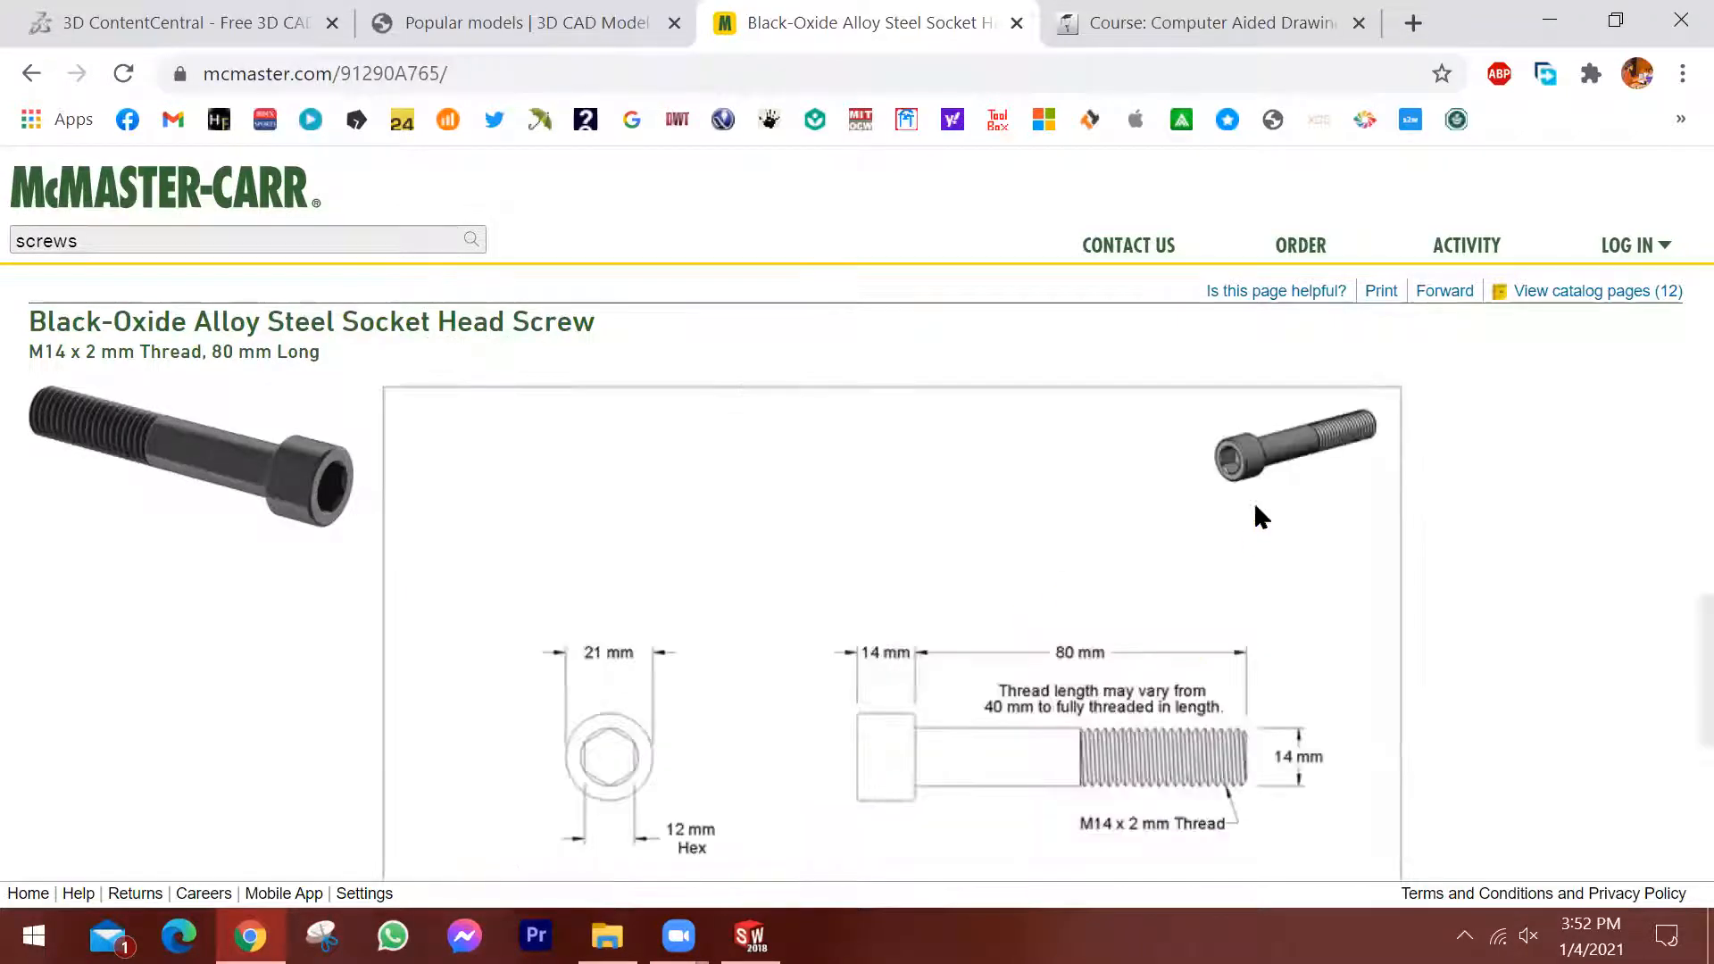
{"action": "scroll", "coordinate": [1272, 518], "scroll_direction": "down", "scroll_amount": 2}
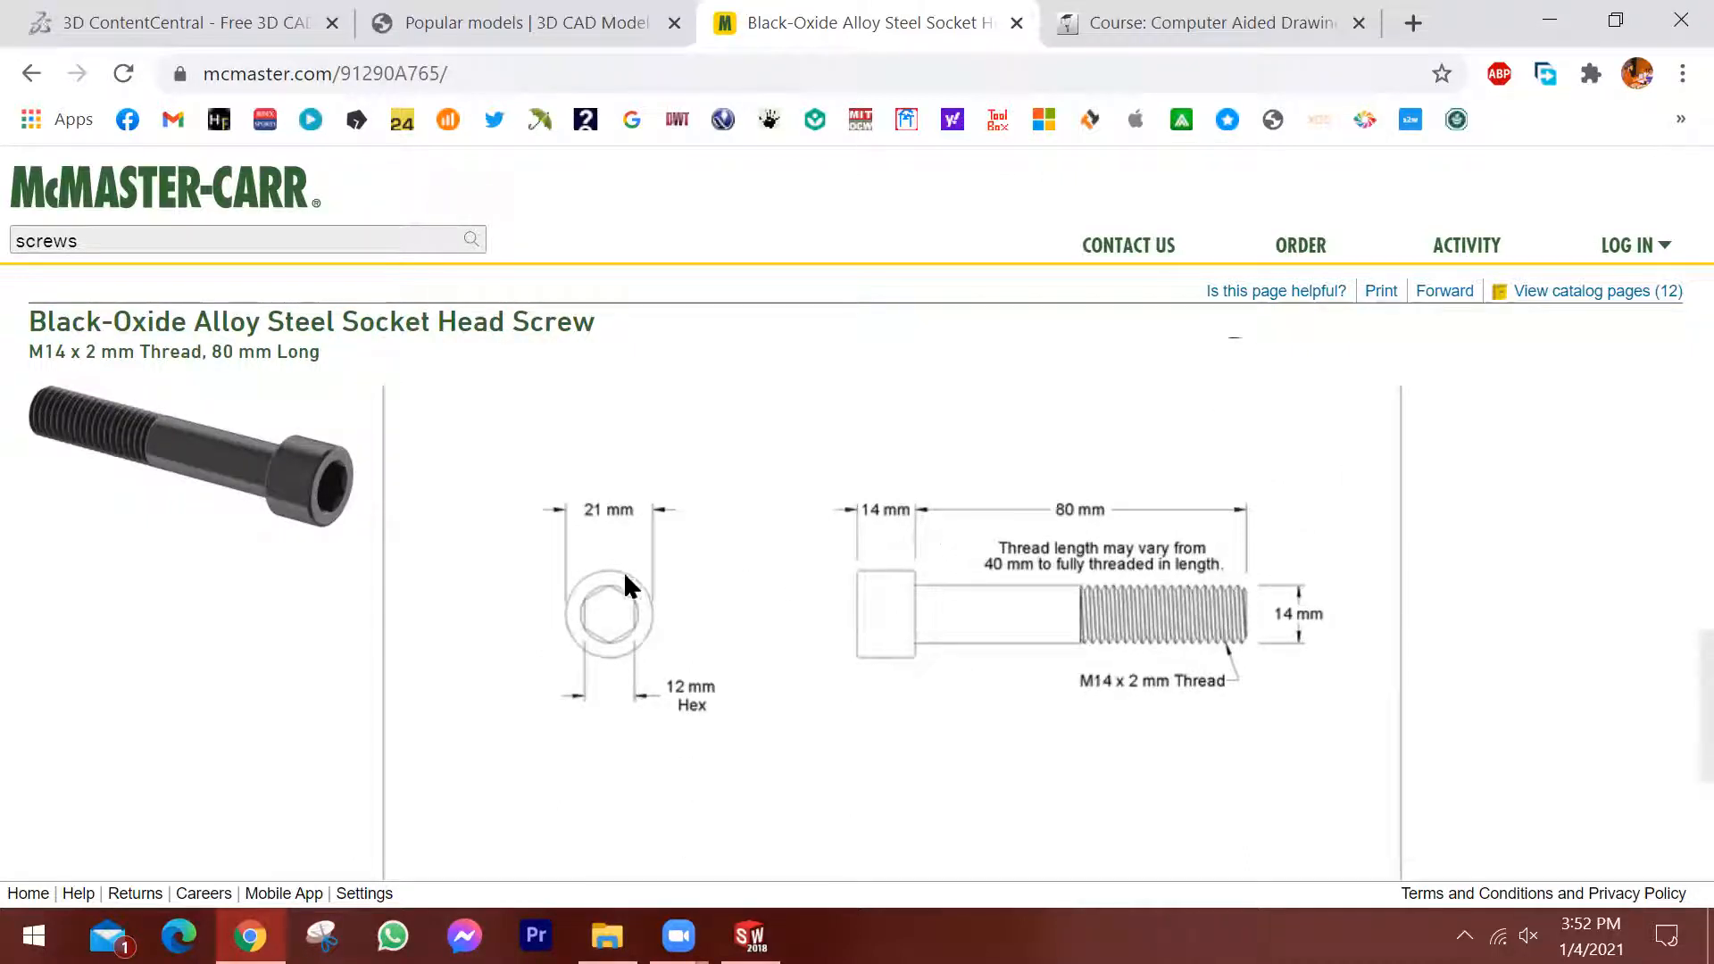
{"action": "scroll", "coordinate": [1241, 553], "scroll_direction": "up", "scroll_amount": 4}
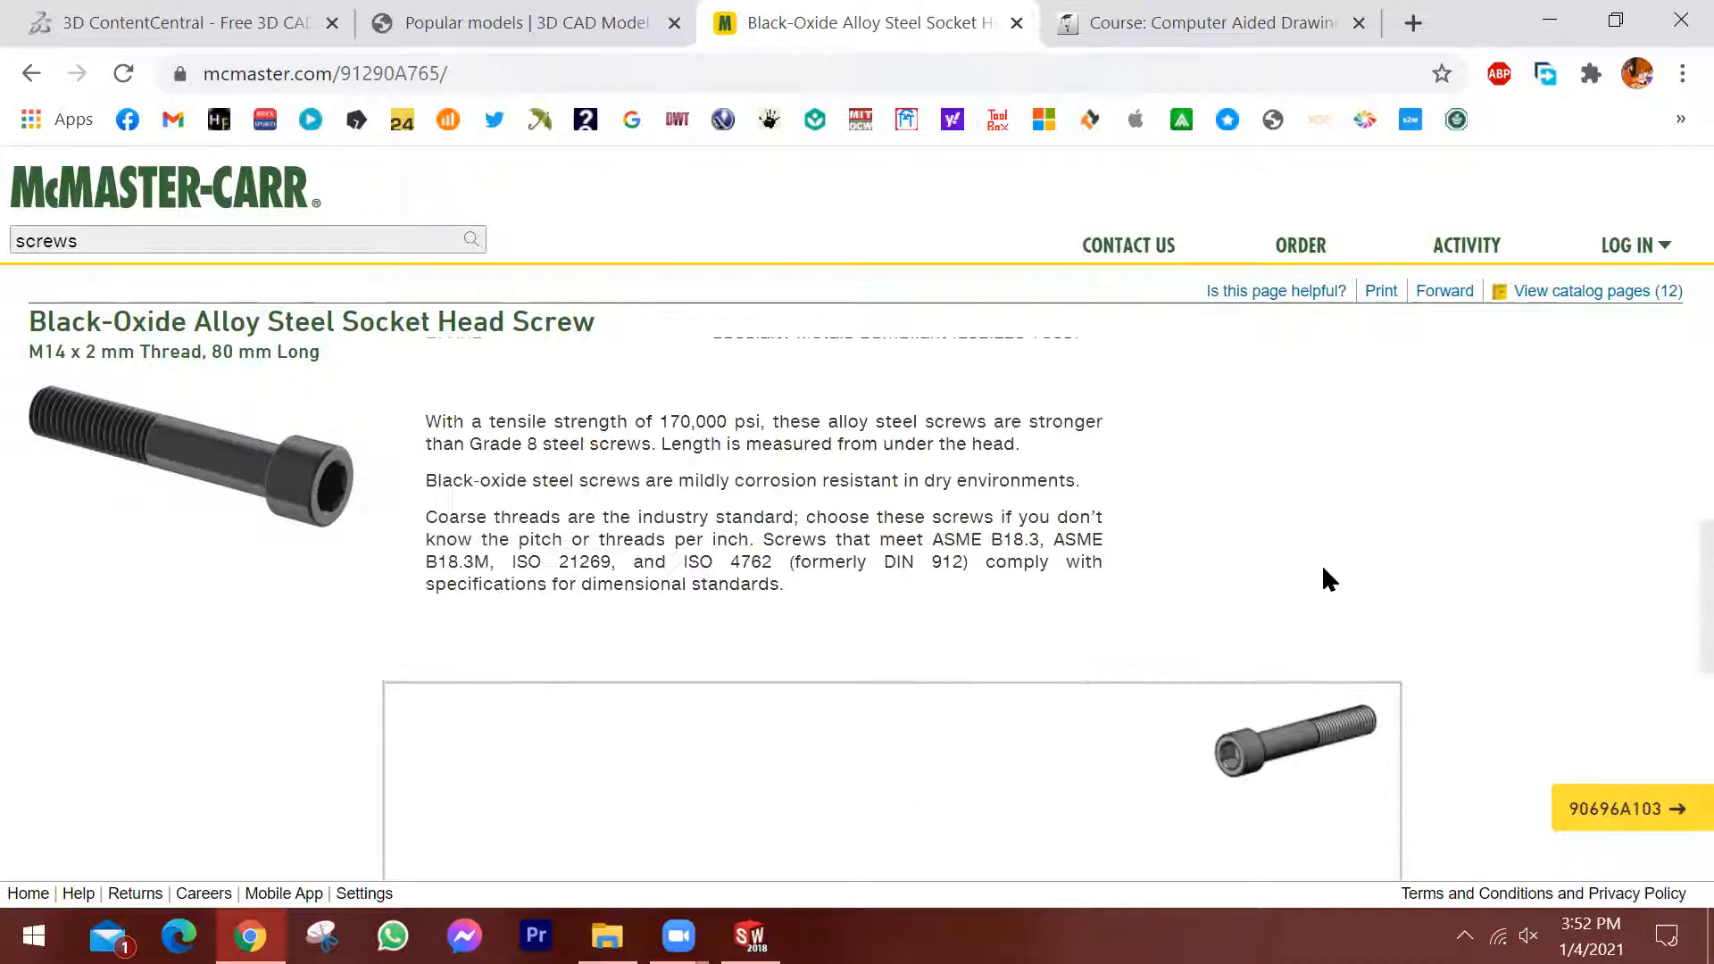
Download the screw model in 3-D Solidworks format and try to open the downloaded SLDPRT file.
{"action": "scroll", "coordinate": [1324, 569], "scroll_direction": "down", "scroll_amount": 5}
{"action": "scroll", "coordinate": [1324, 571], "scroll_direction": "down", "scroll_amount": 3}
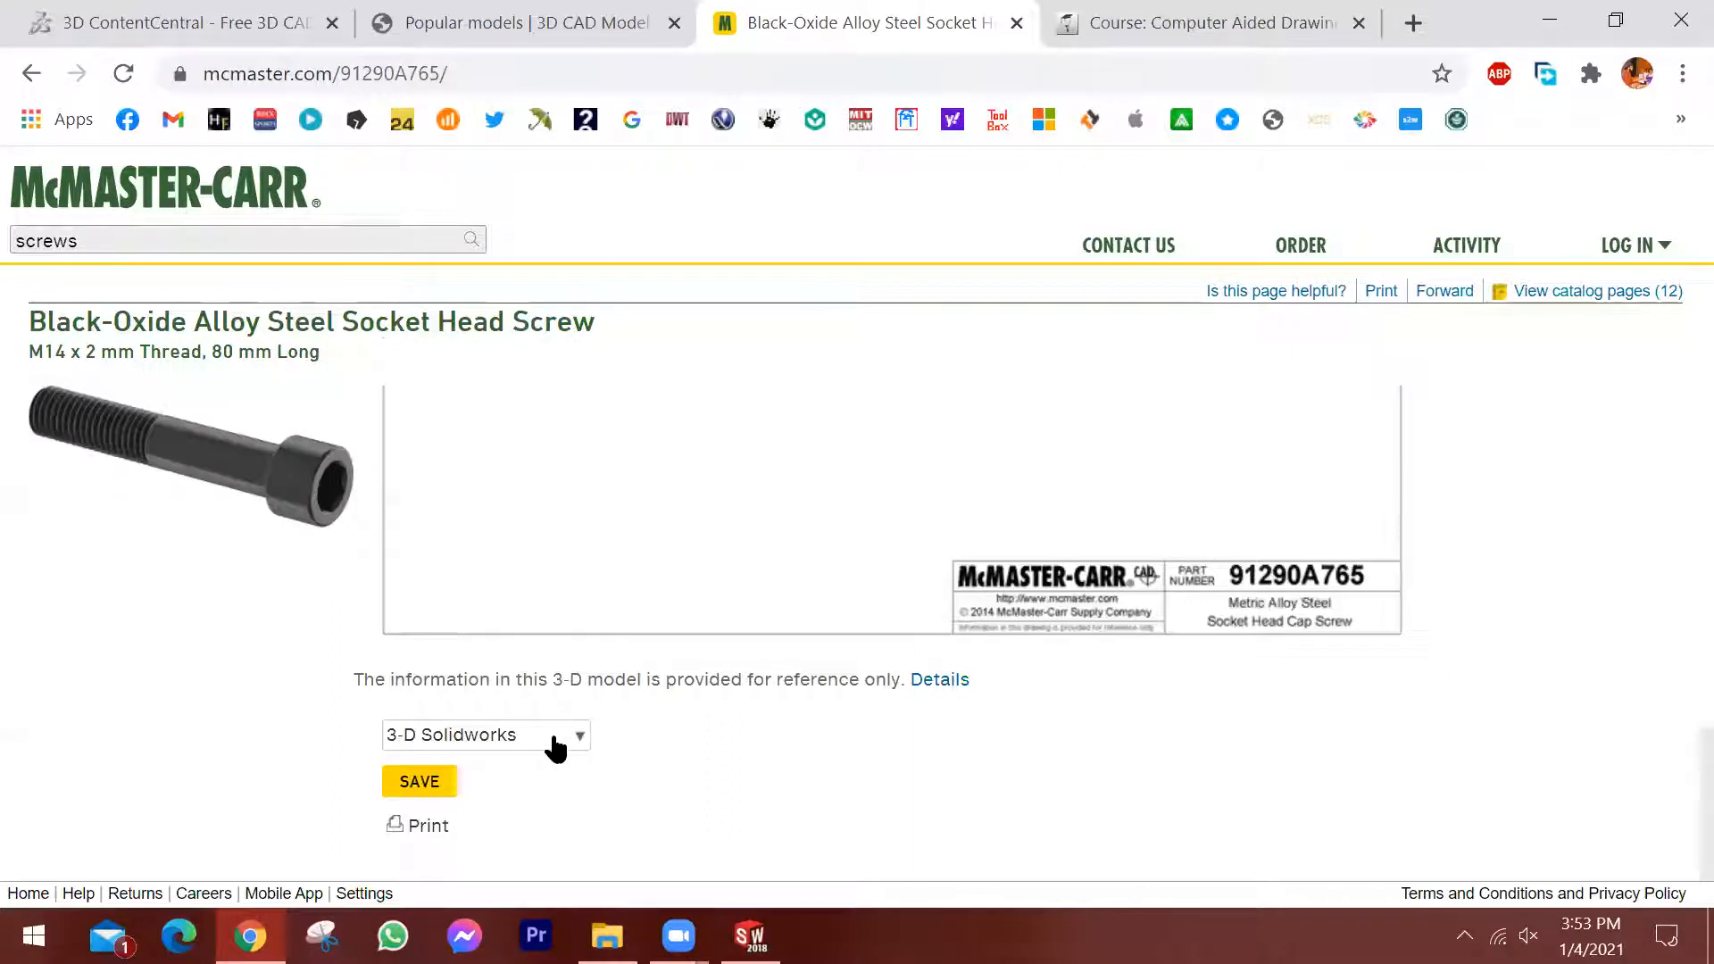
{"action": "left_click", "coordinate": [419, 782]}
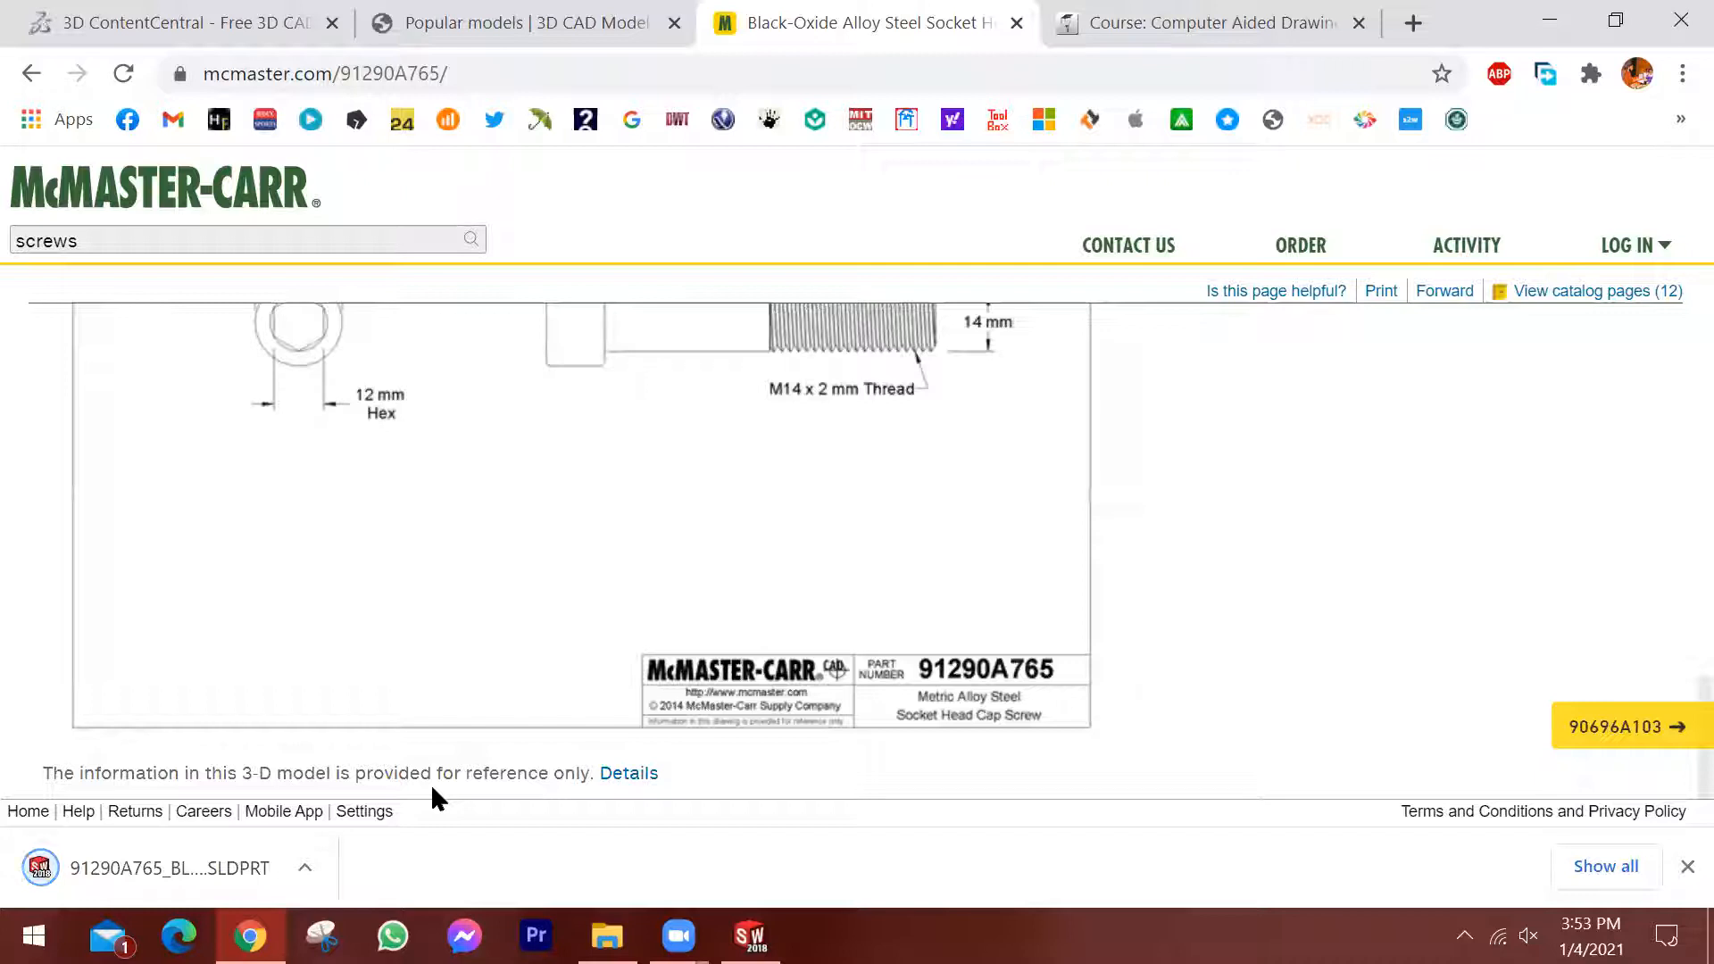
{"action": "left_click", "coordinate": [177, 859]}
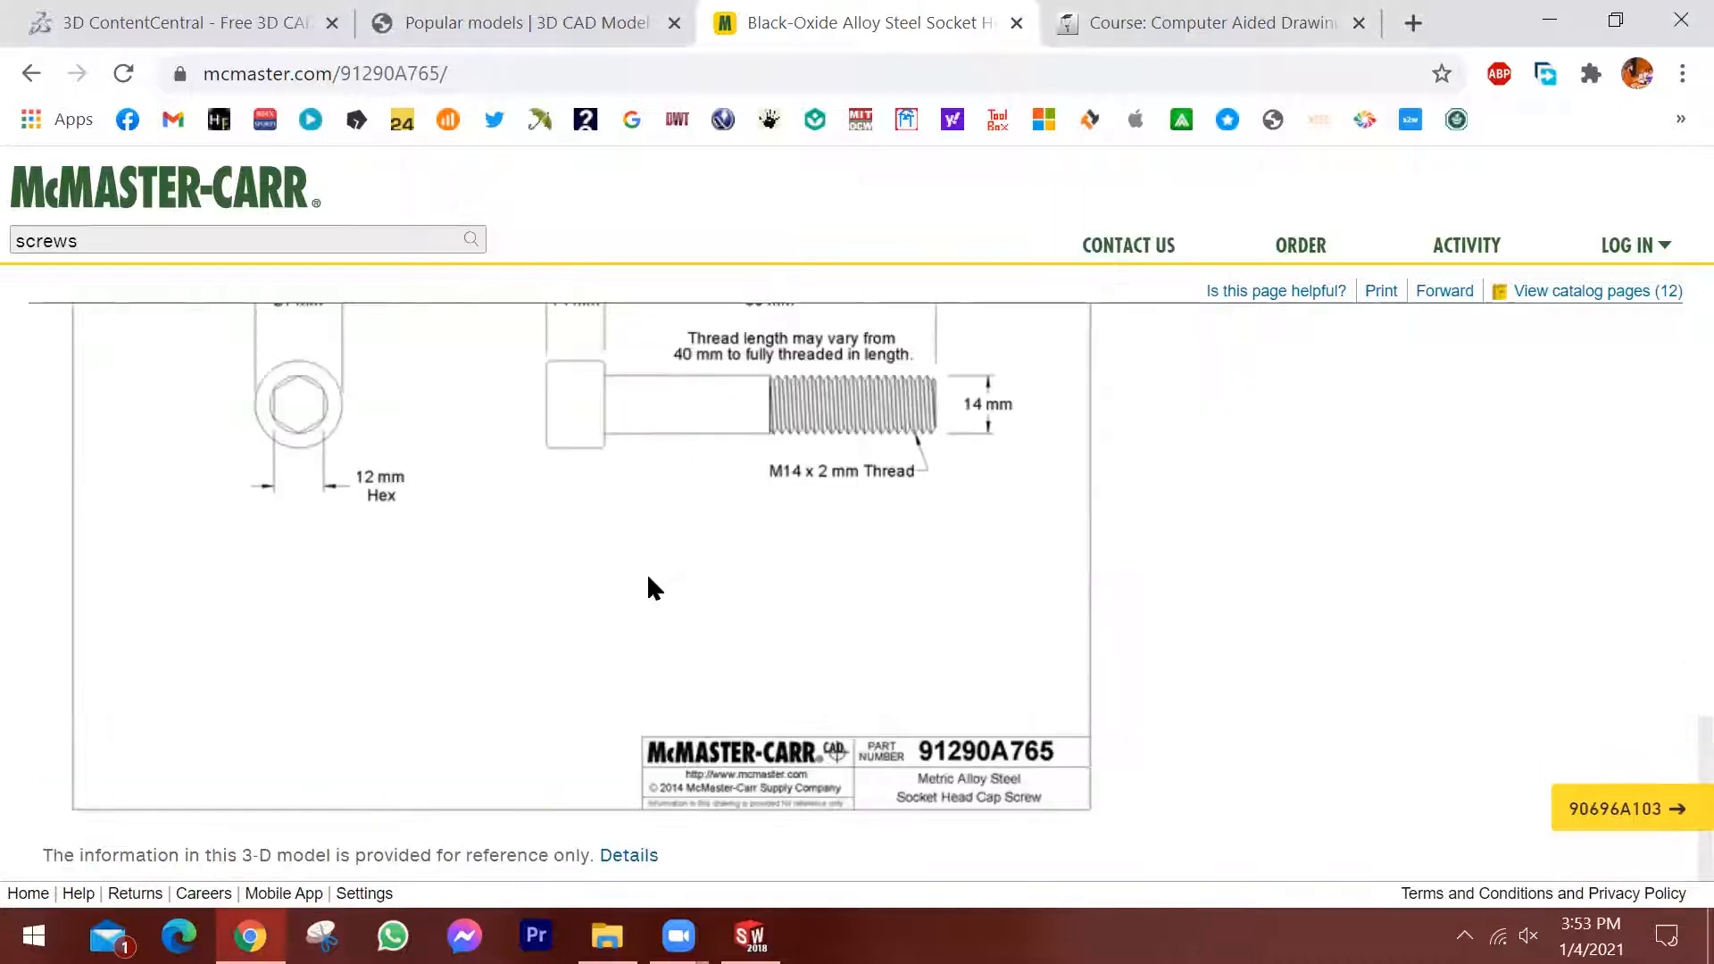
Switch to SOLIDWORKS and exit the program.
{"action": "left_click", "coordinate": [750, 935]}
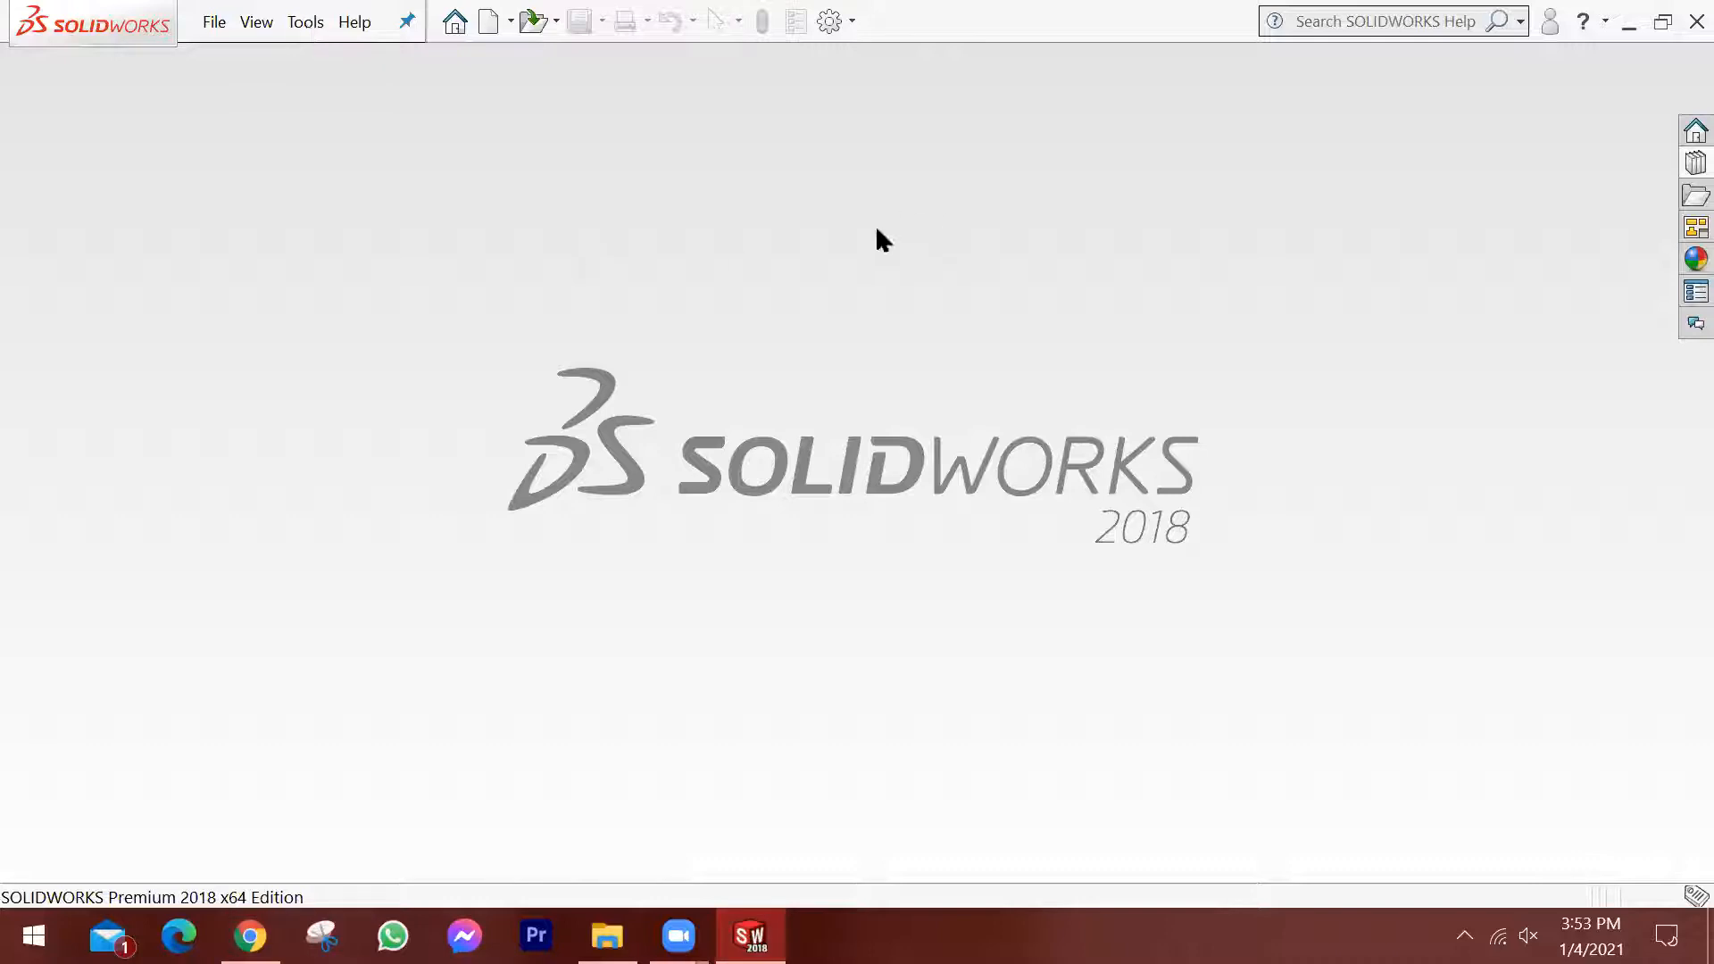
{"action": "left_click", "coordinate": [355, 22]}
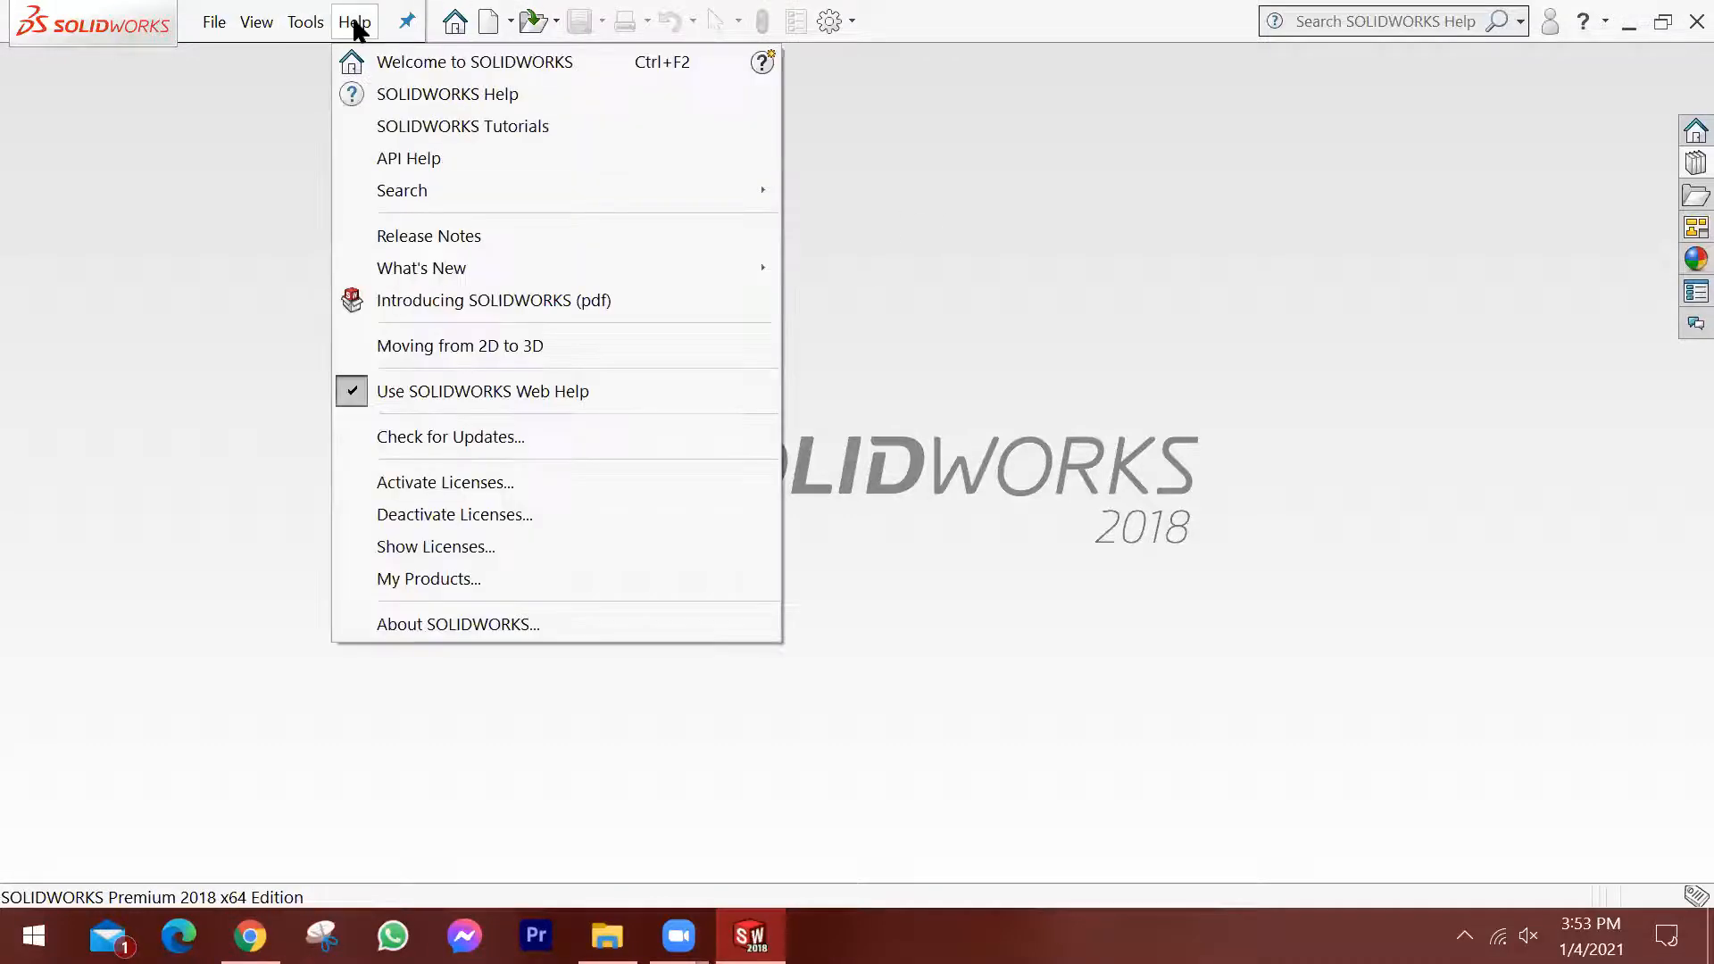
{"action": "left_click", "coordinate": [282, 144]}
{"action": "left_click", "coordinate": [1697, 21]}
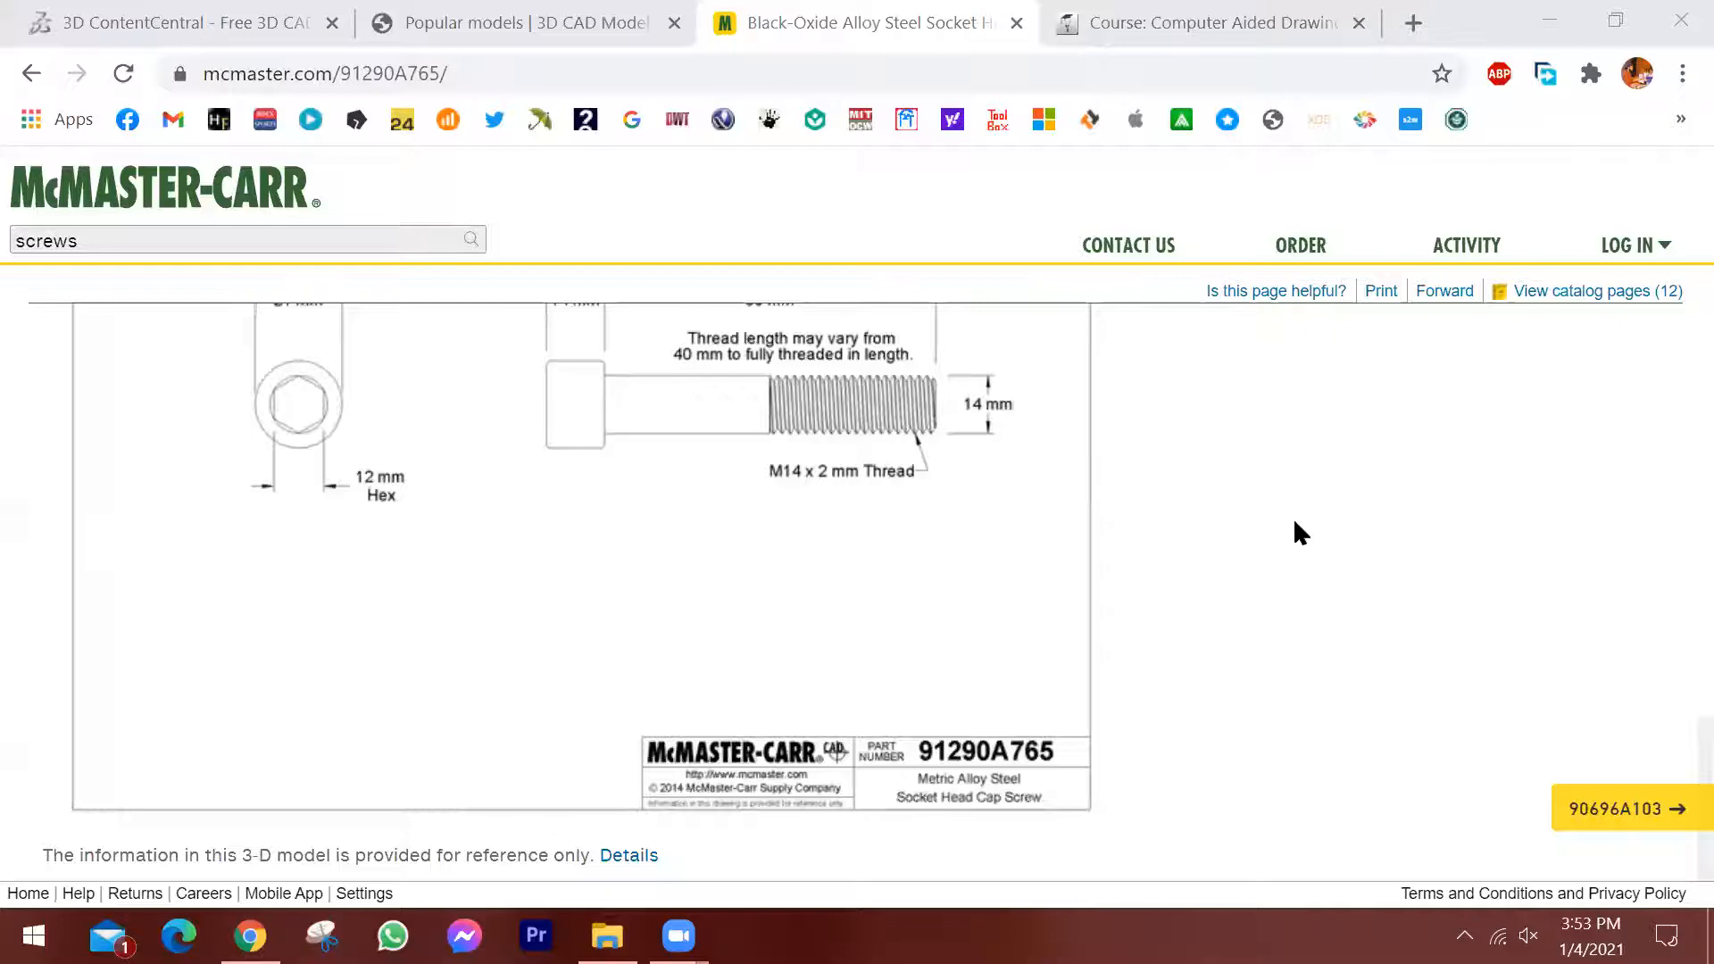
Open the downloaded 91290A765 socket head cap screw part from Chrome's download list, and close that list.
{"action": "key", "text": "ctrl+j"}
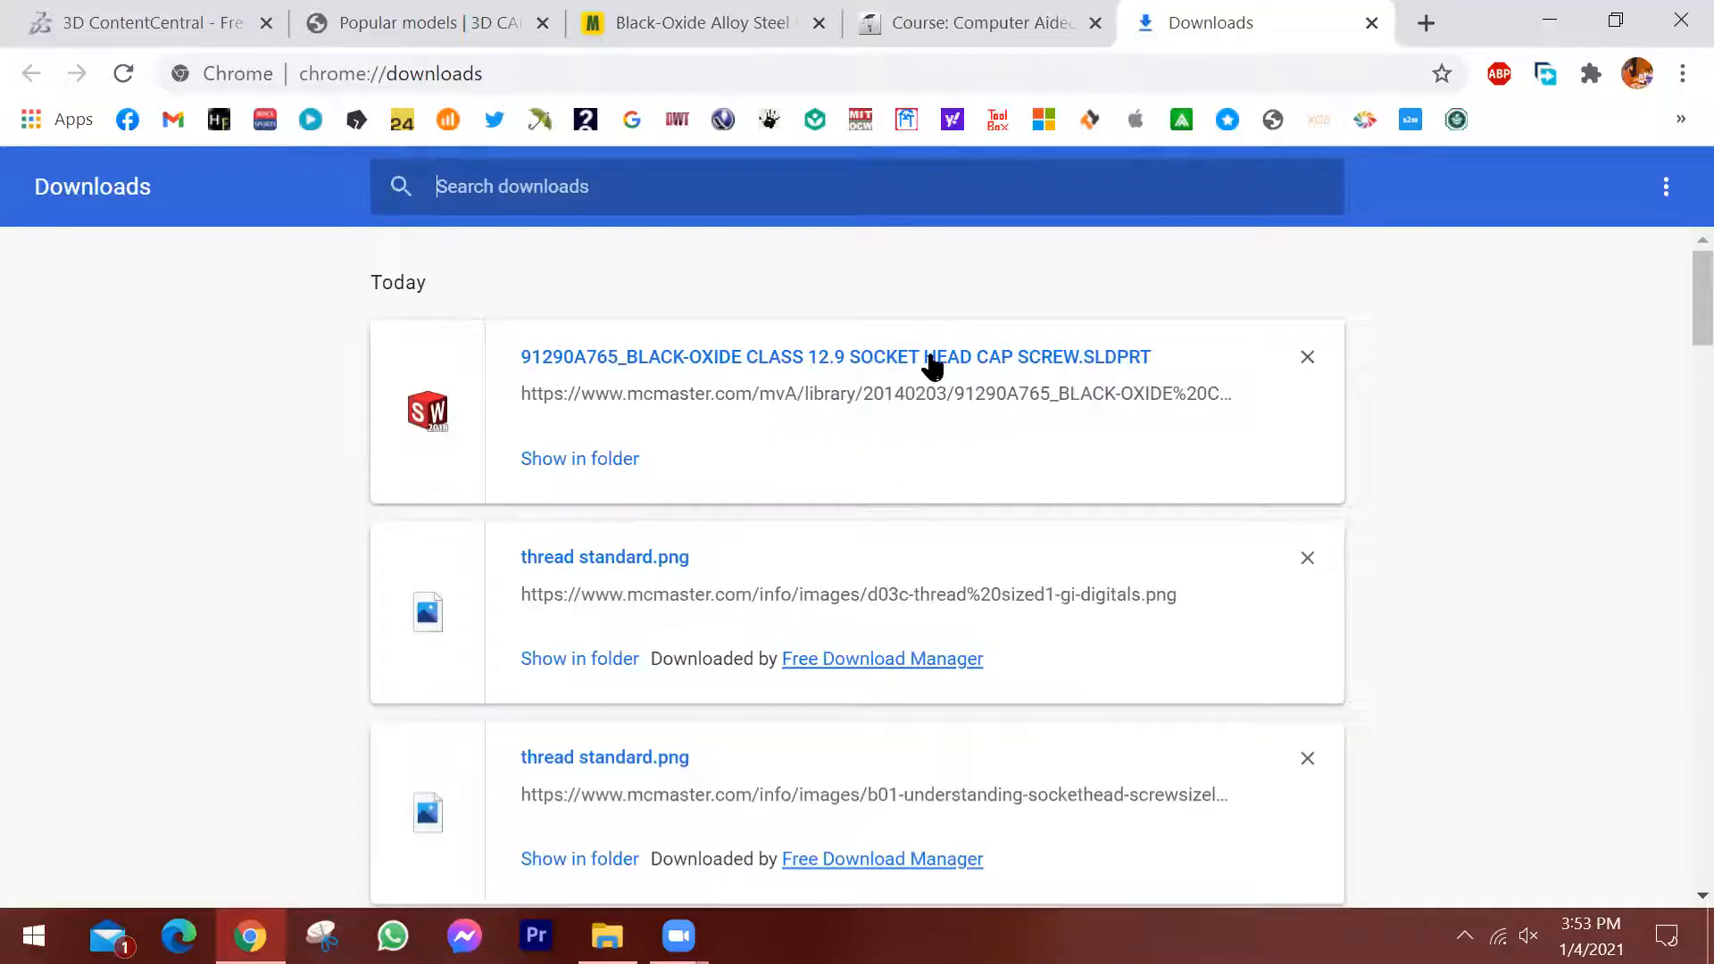
{"action": "left_click", "coordinate": [671, 15]}
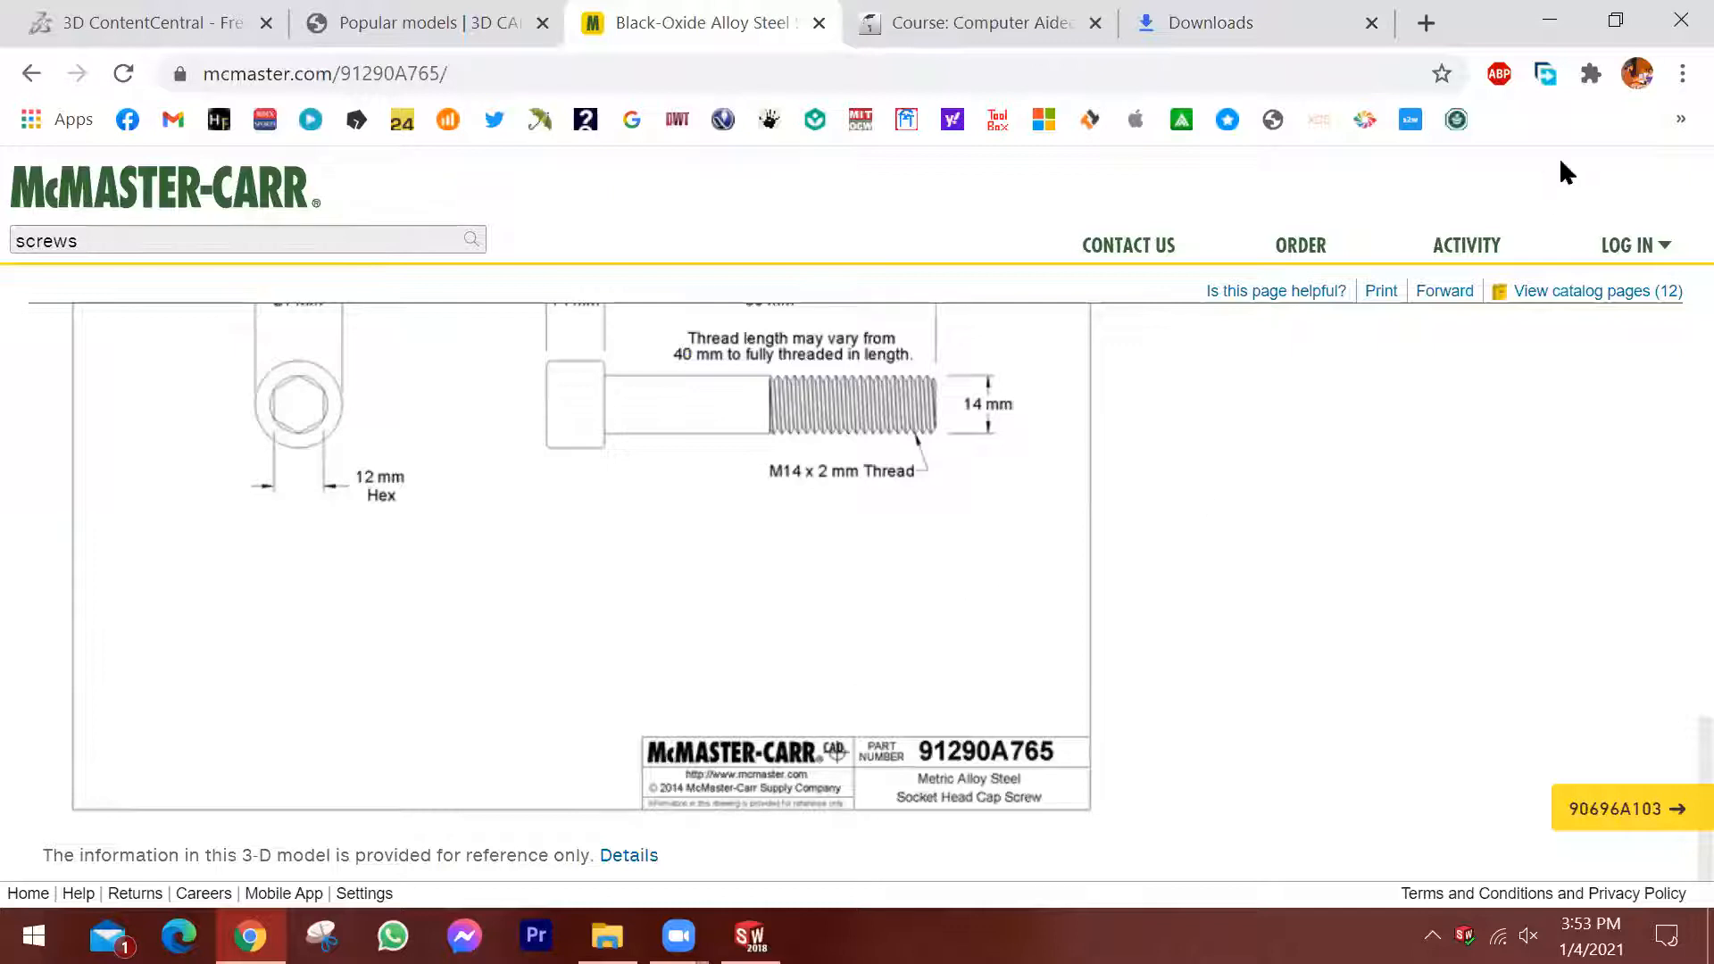
{"action": "left_click", "coordinate": [1303, 23]}
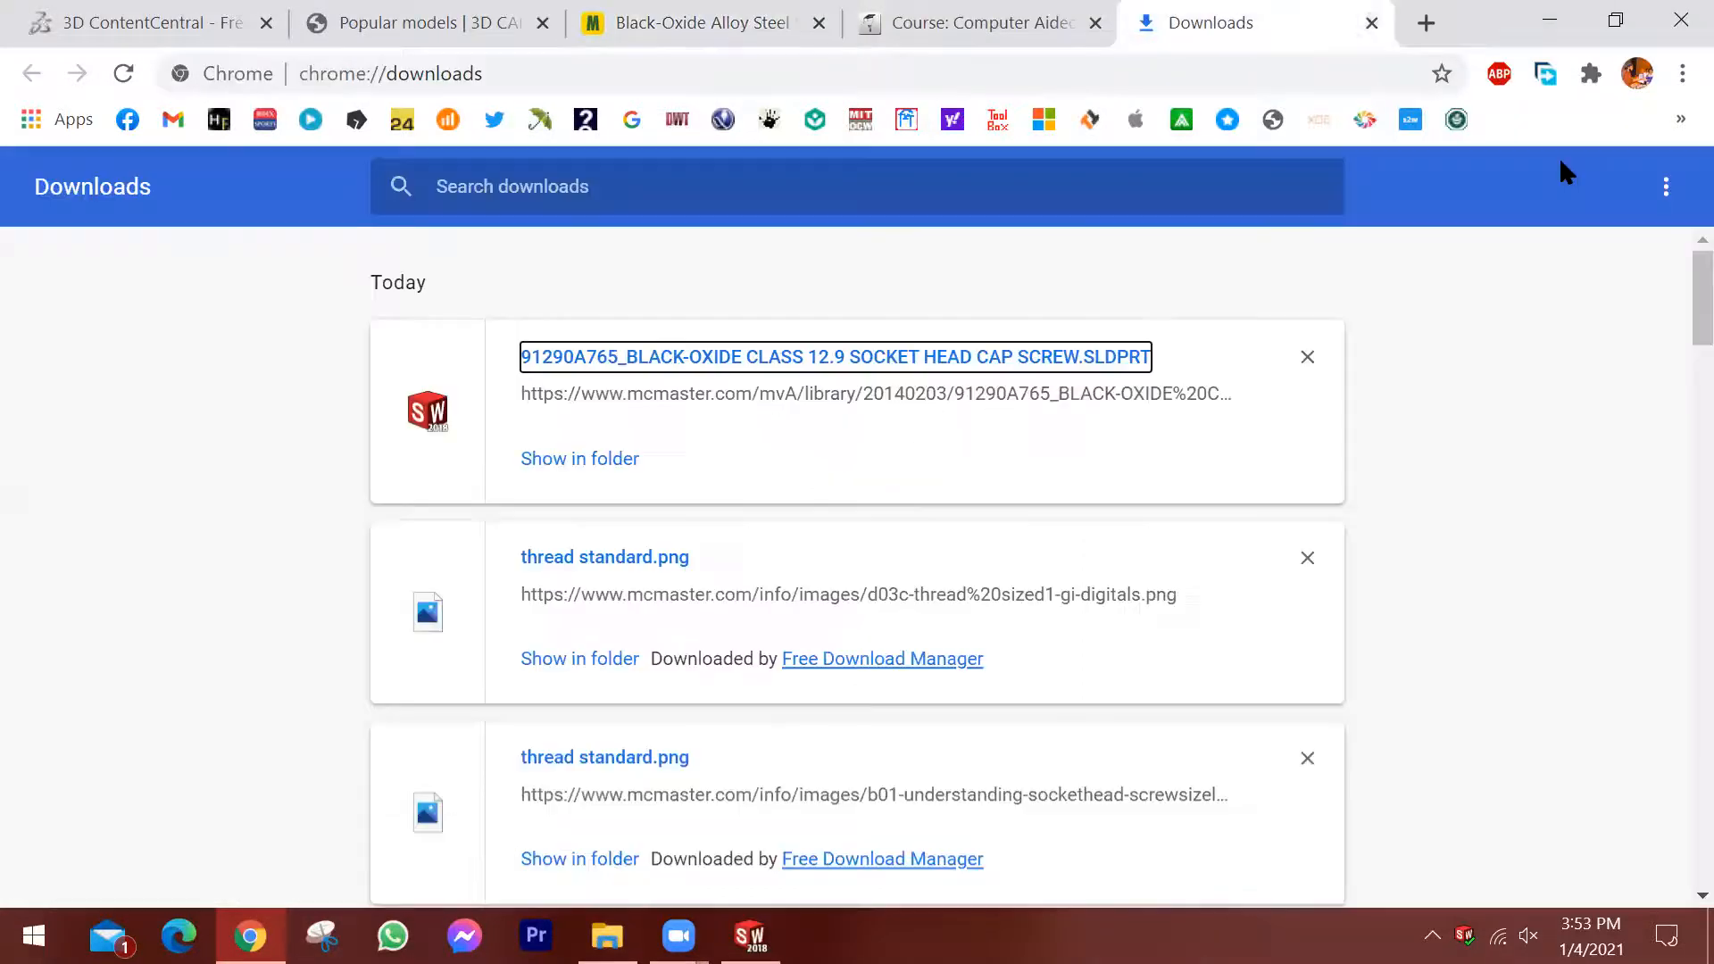
{"action": "left_click", "coordinate": [1372, 23]}
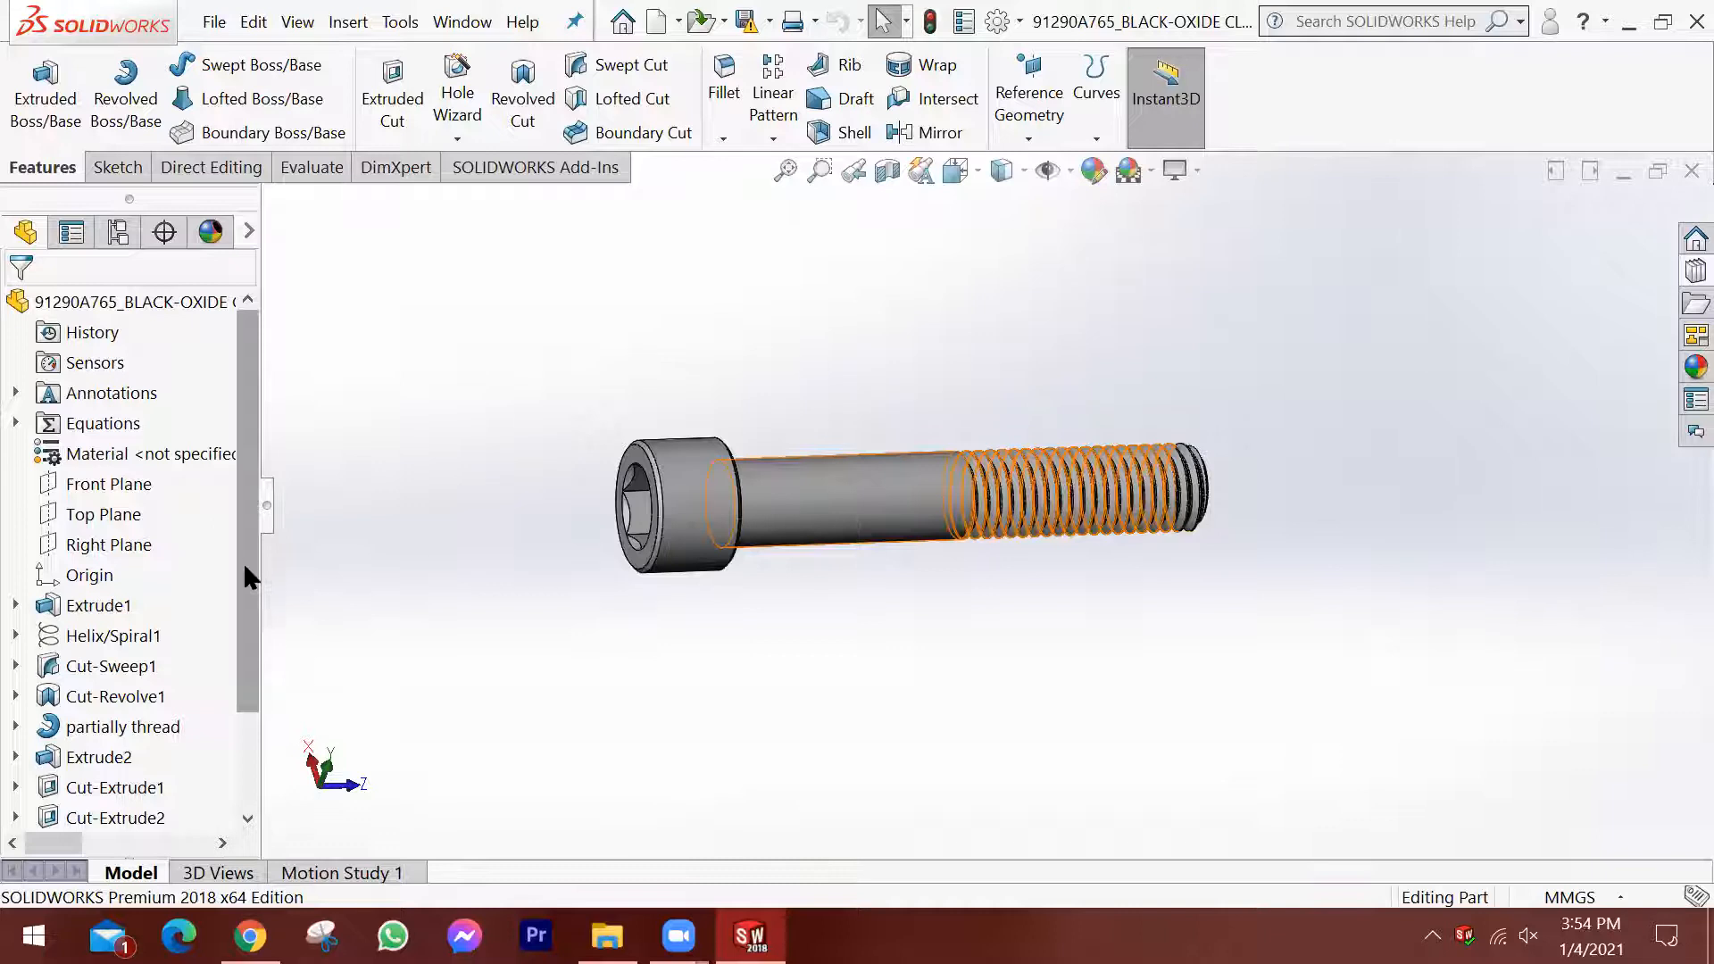
Roll the screw's feature history back to just before Extrude1.
{"action": "scroll", "coordinate": [241, 616], "scroll_direction": "down", "scroll_amount": 1}
{"action": "scroll", "coordinate": [241, 706], "scroll_direction": "down", "scroll_amount": 1}
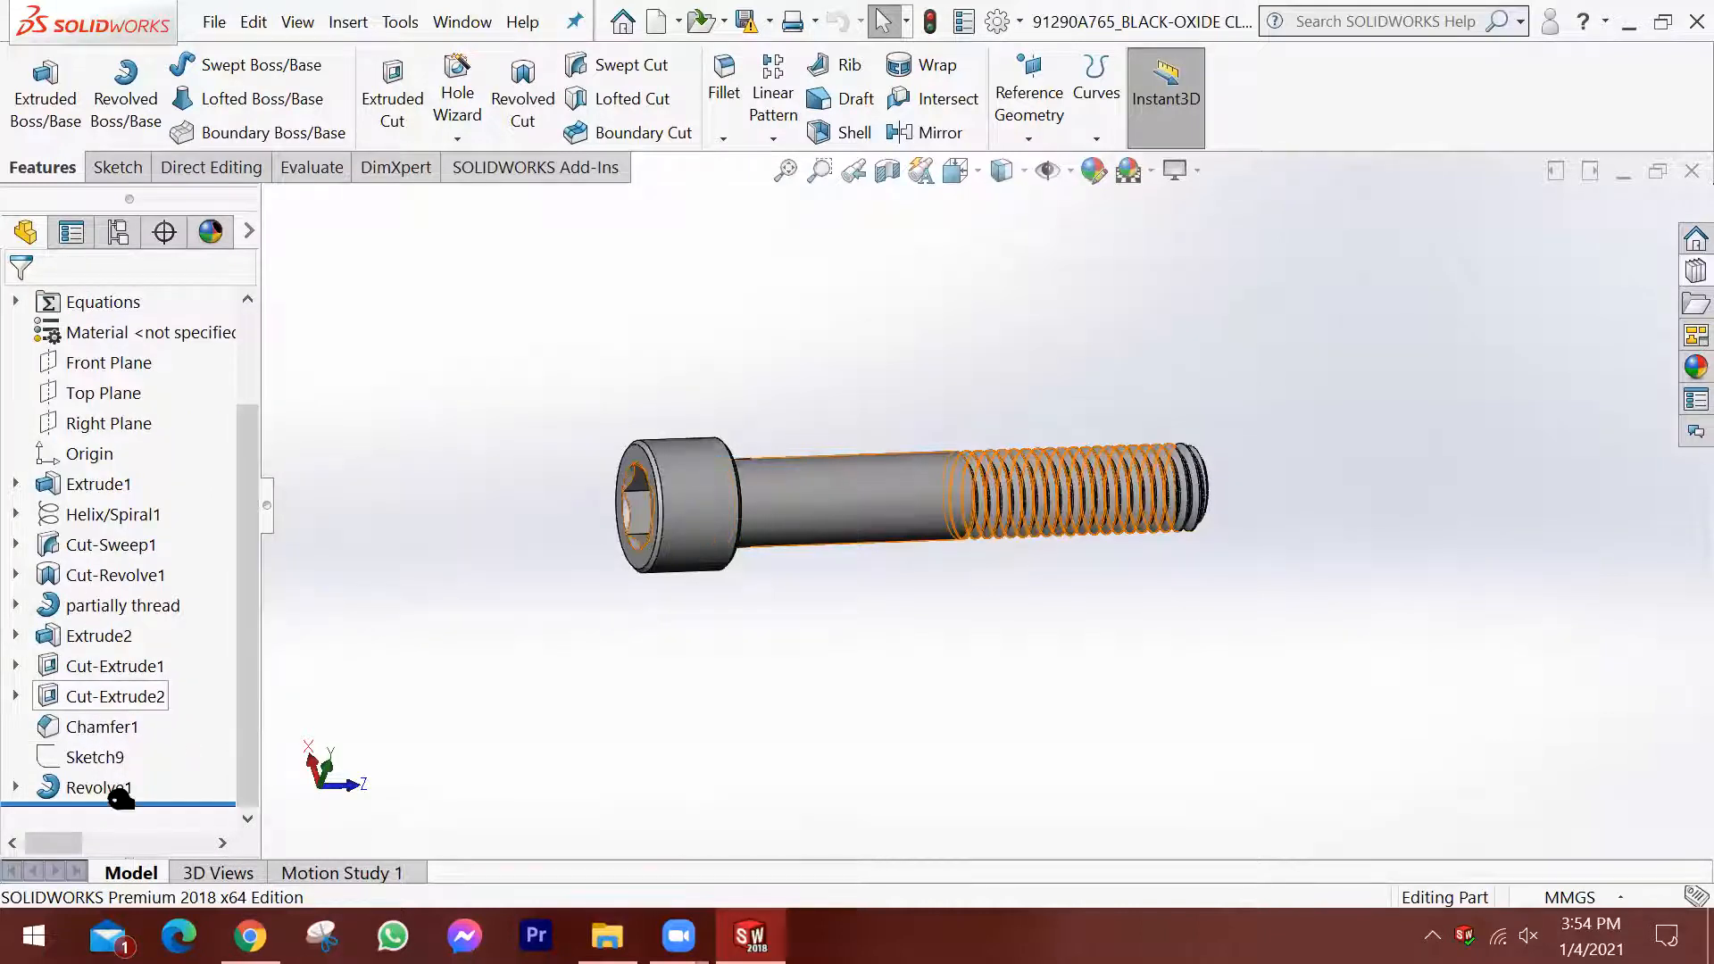
{"action": "left_click_drag", "start_coordinate": [120, 803], "coordinate": [134, 656]}
{"action": "left_click_drag", "start_coordinate": [159, 488], "coordinate": [154, 487]}
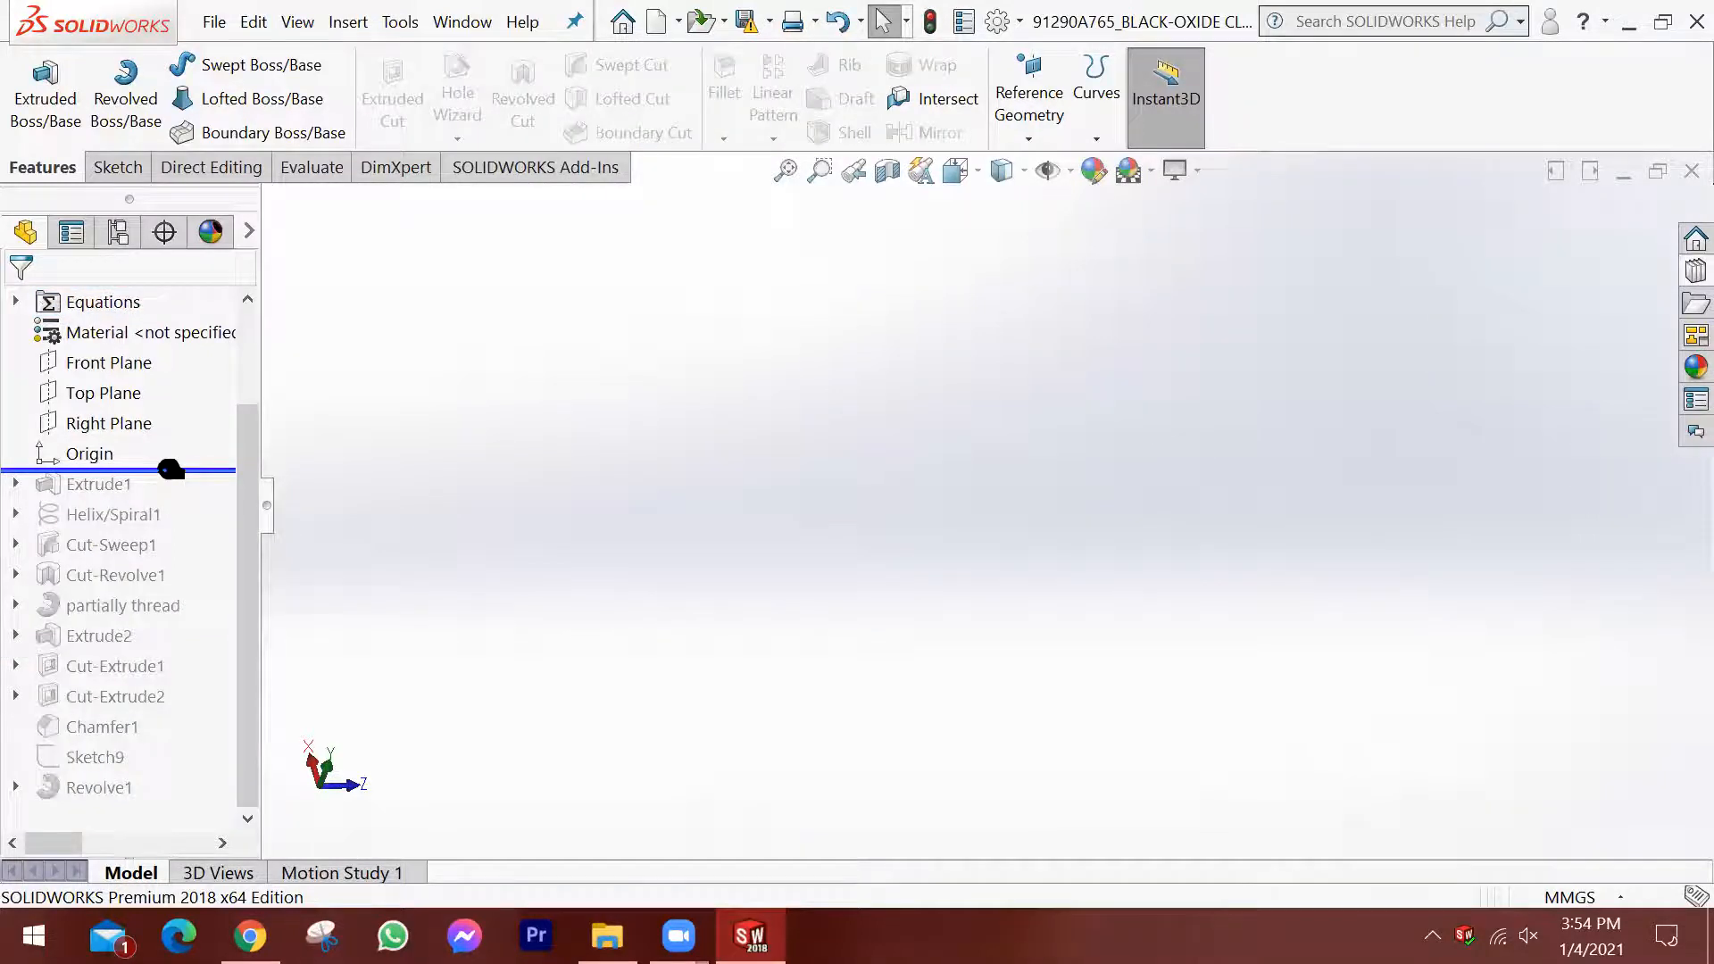
Roll the history forward past Extrude1 and expand that feature to inspect Sketch1.
{"action": "left_click_drag", "start_coordinate": [170, 470], "coordinate": [170, 496]}
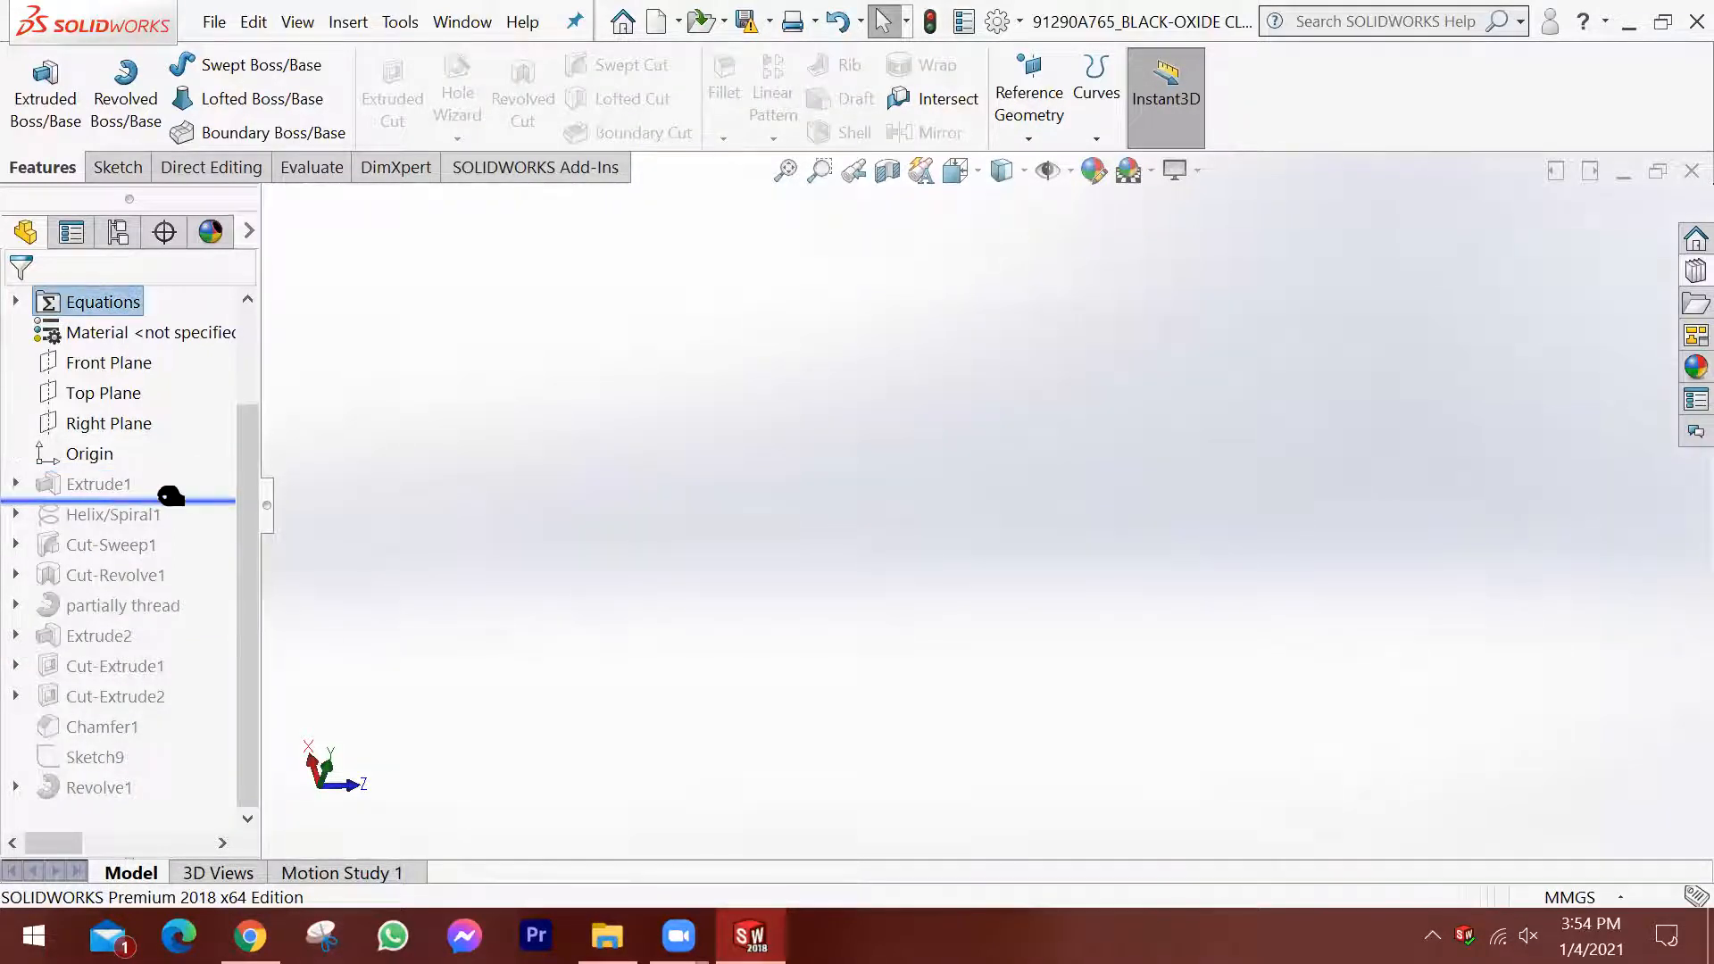
{"action": "left_click", "coordinate": [15, 483]}
{"action": "left_click", "coordinate": [84, 522]}
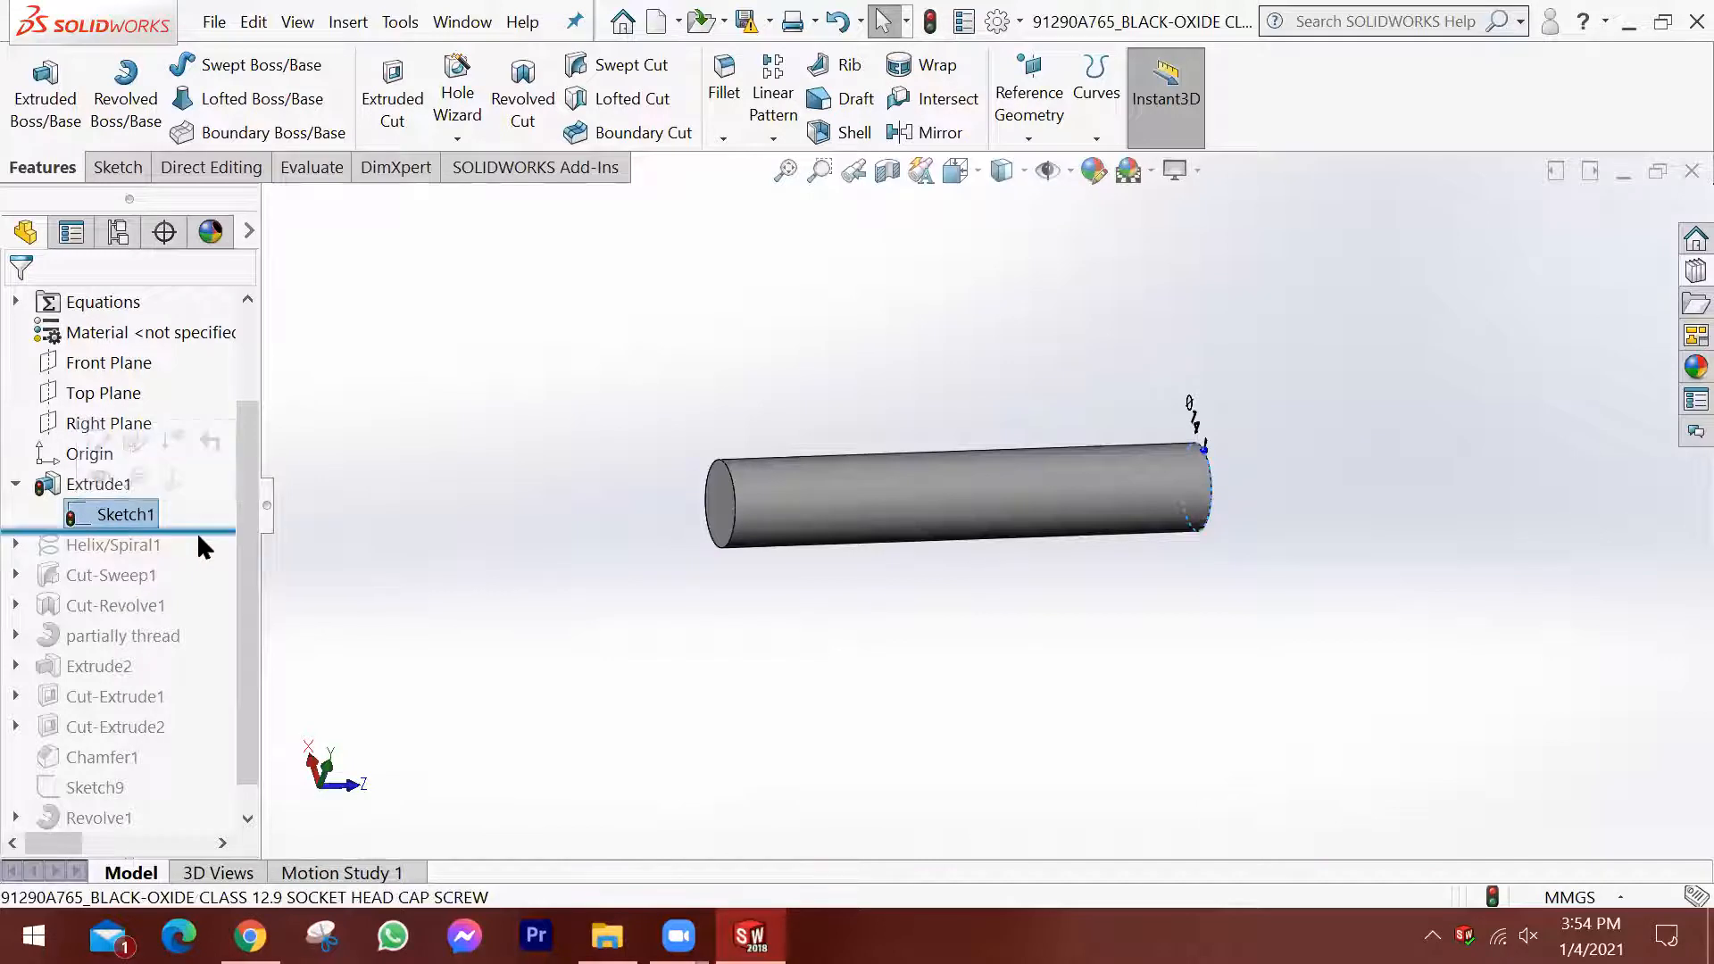
Roll the history forward in stages through the thread, head and socket features to past Revolve1, and inspect the complete screw.
{"action": "mouse_move", "coordinate": [112, 532]}
{"action": "left_mouse_down"}
{"action": "mouse_move", "coordinate": [197, 566]}
{"action": "mouse_move", "coordinate": [180, 620]}
{"action": "left_mouse_up"}
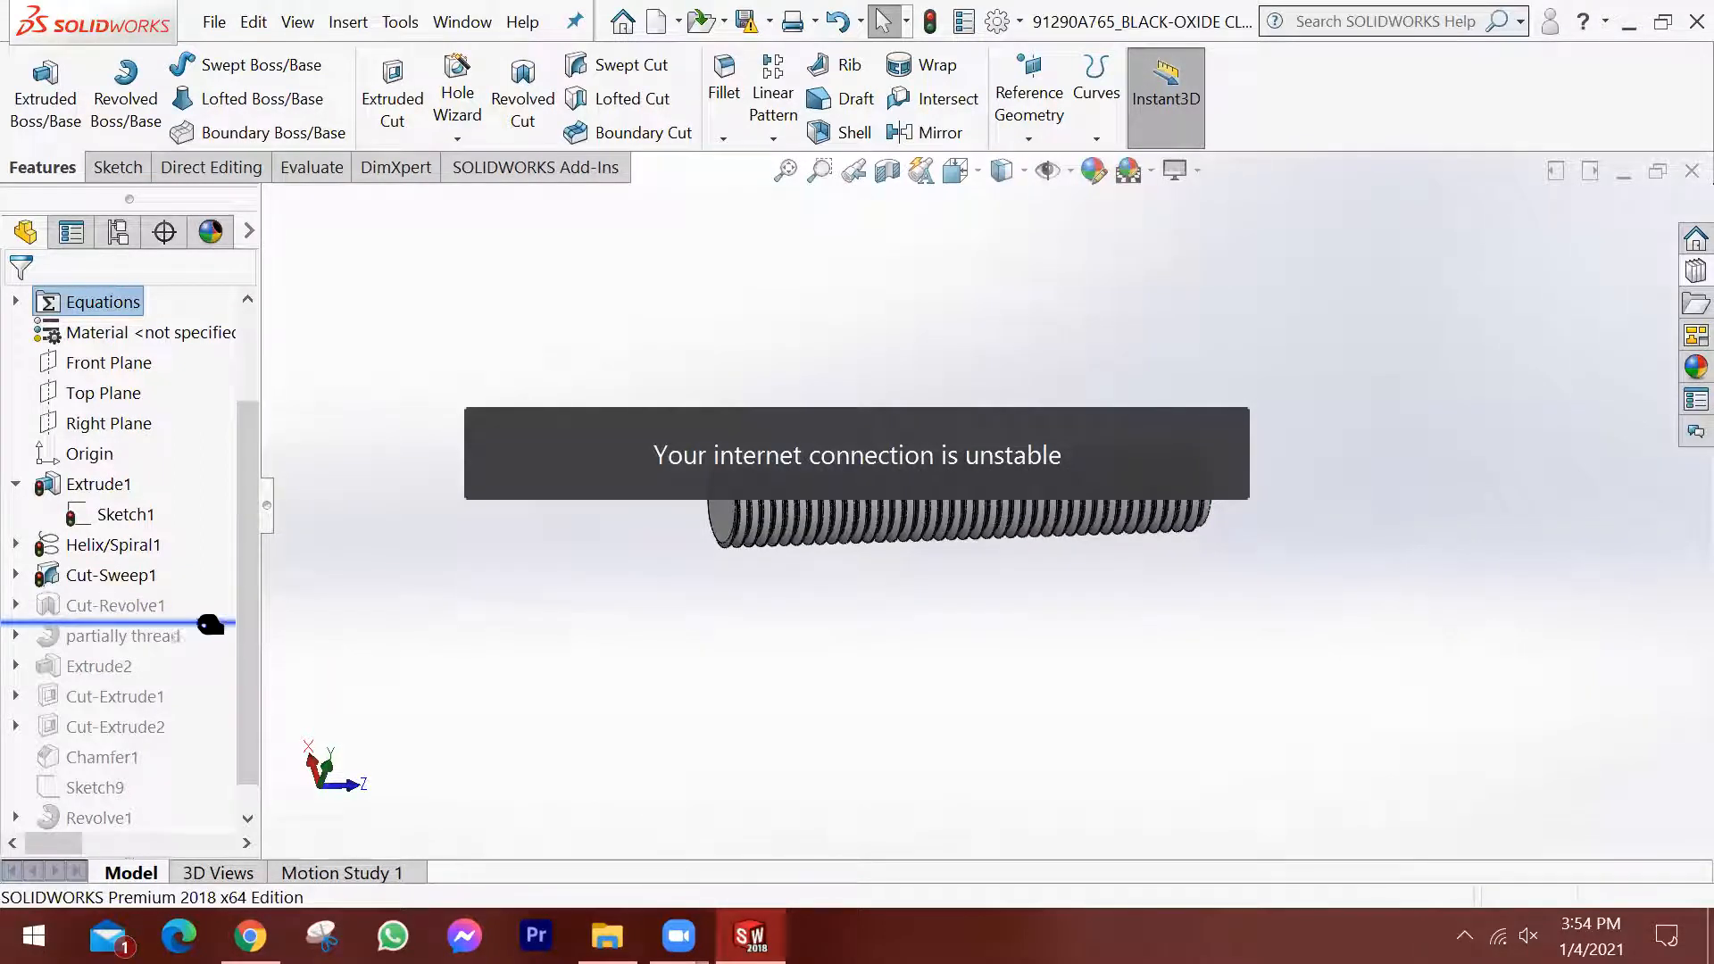
{"action": "left_click_drag", "start_coordinate": [208, 643], "coordinate": [195, 689]}
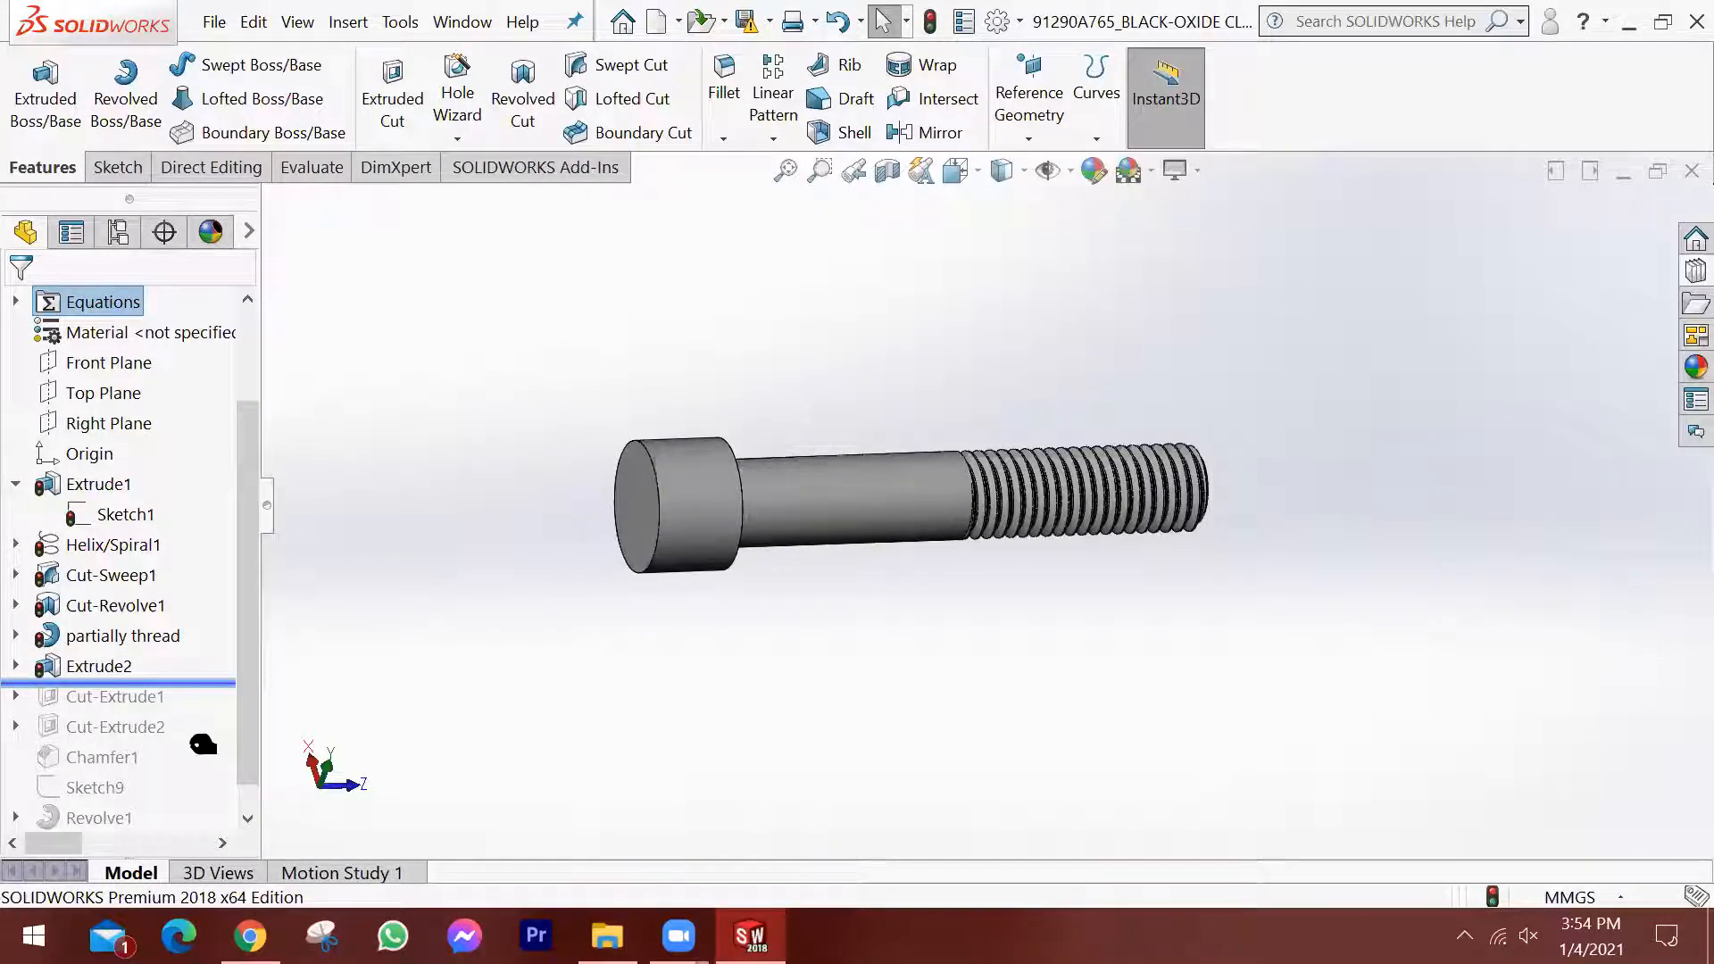
{"action": "left_click_drag", "start_coordinate": [199, 782], "coordinate": [183, 832]}
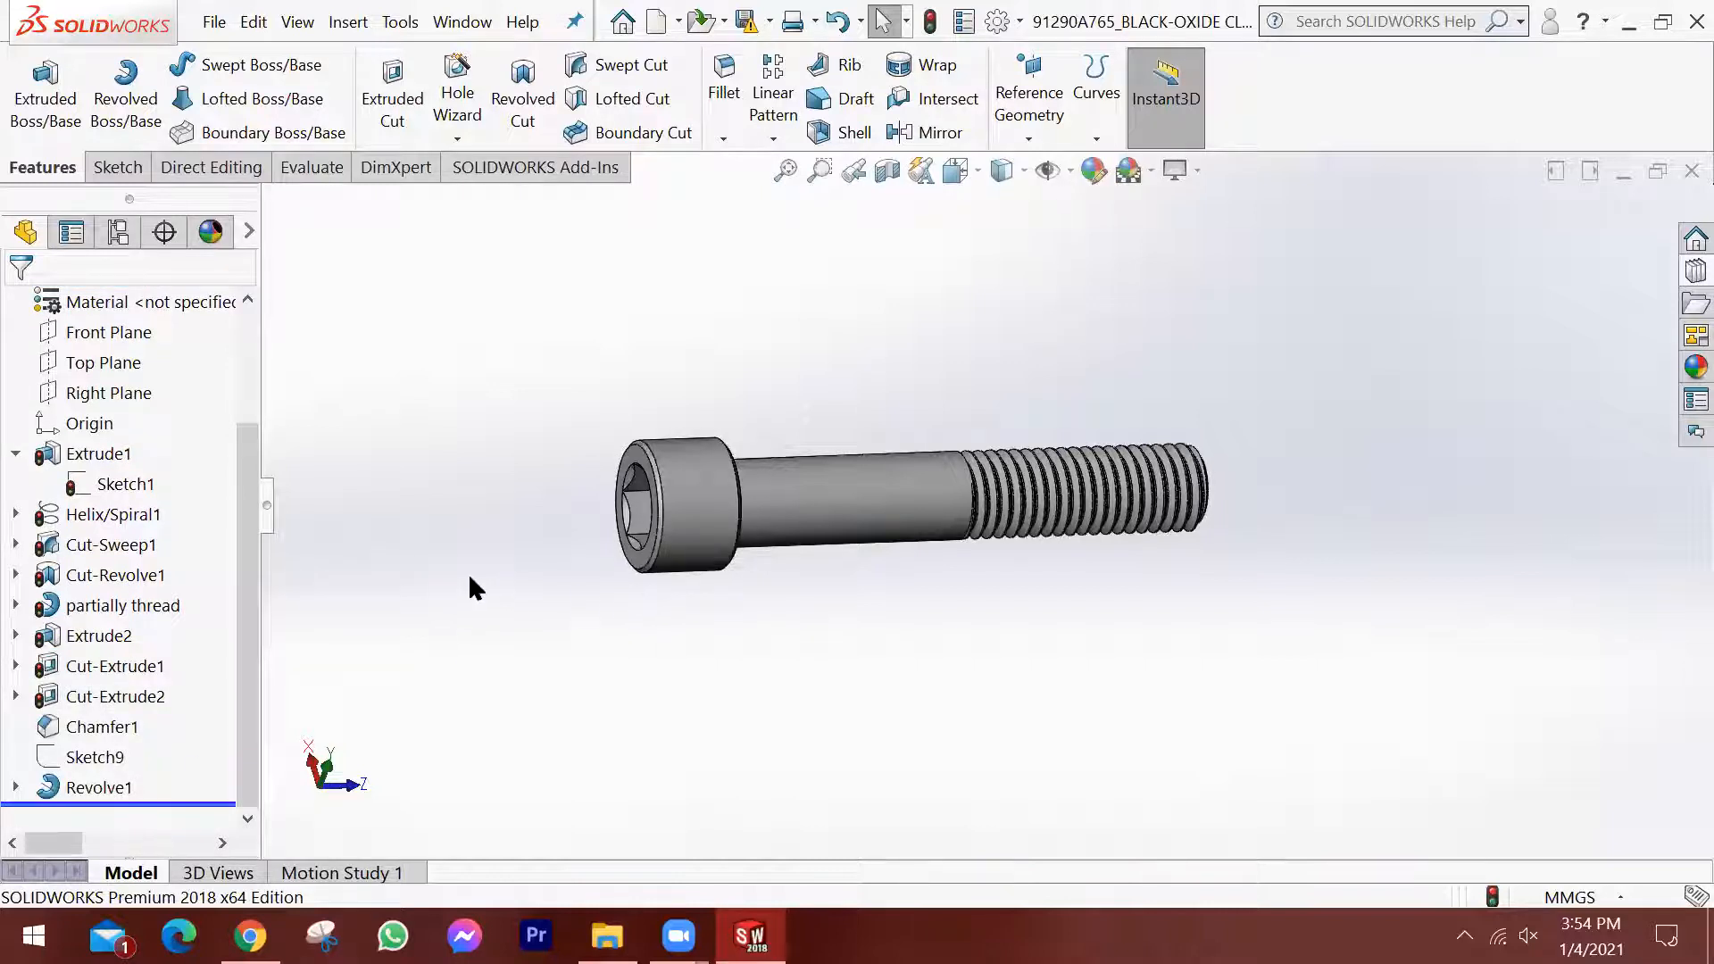
{"action": "scroll", "coordinate": [880, 550], "scroll_direction": "up", "scroll_amount": 3}
{"action": "scroll", "coordinate": [879, 550], "scroll_direction": "down", "scroll_amount": 3}
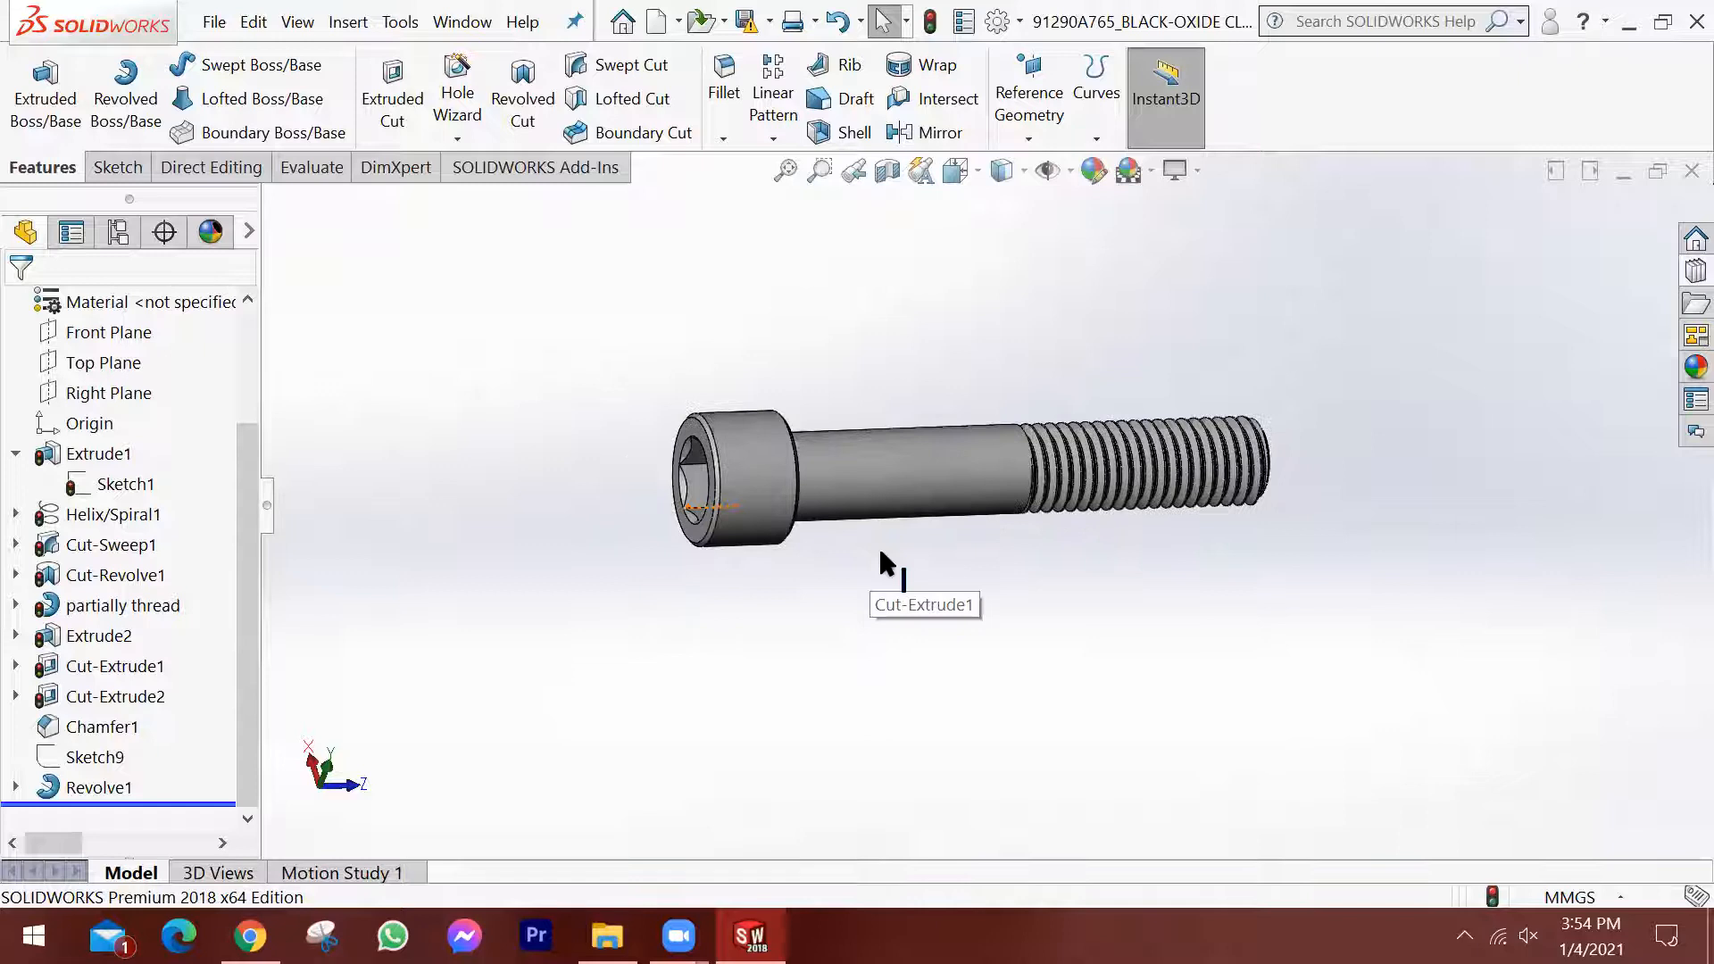
{"action": "scroll", "coordinate": [880, 551], "scroll_direction": "down", "scroll_amount": 1}
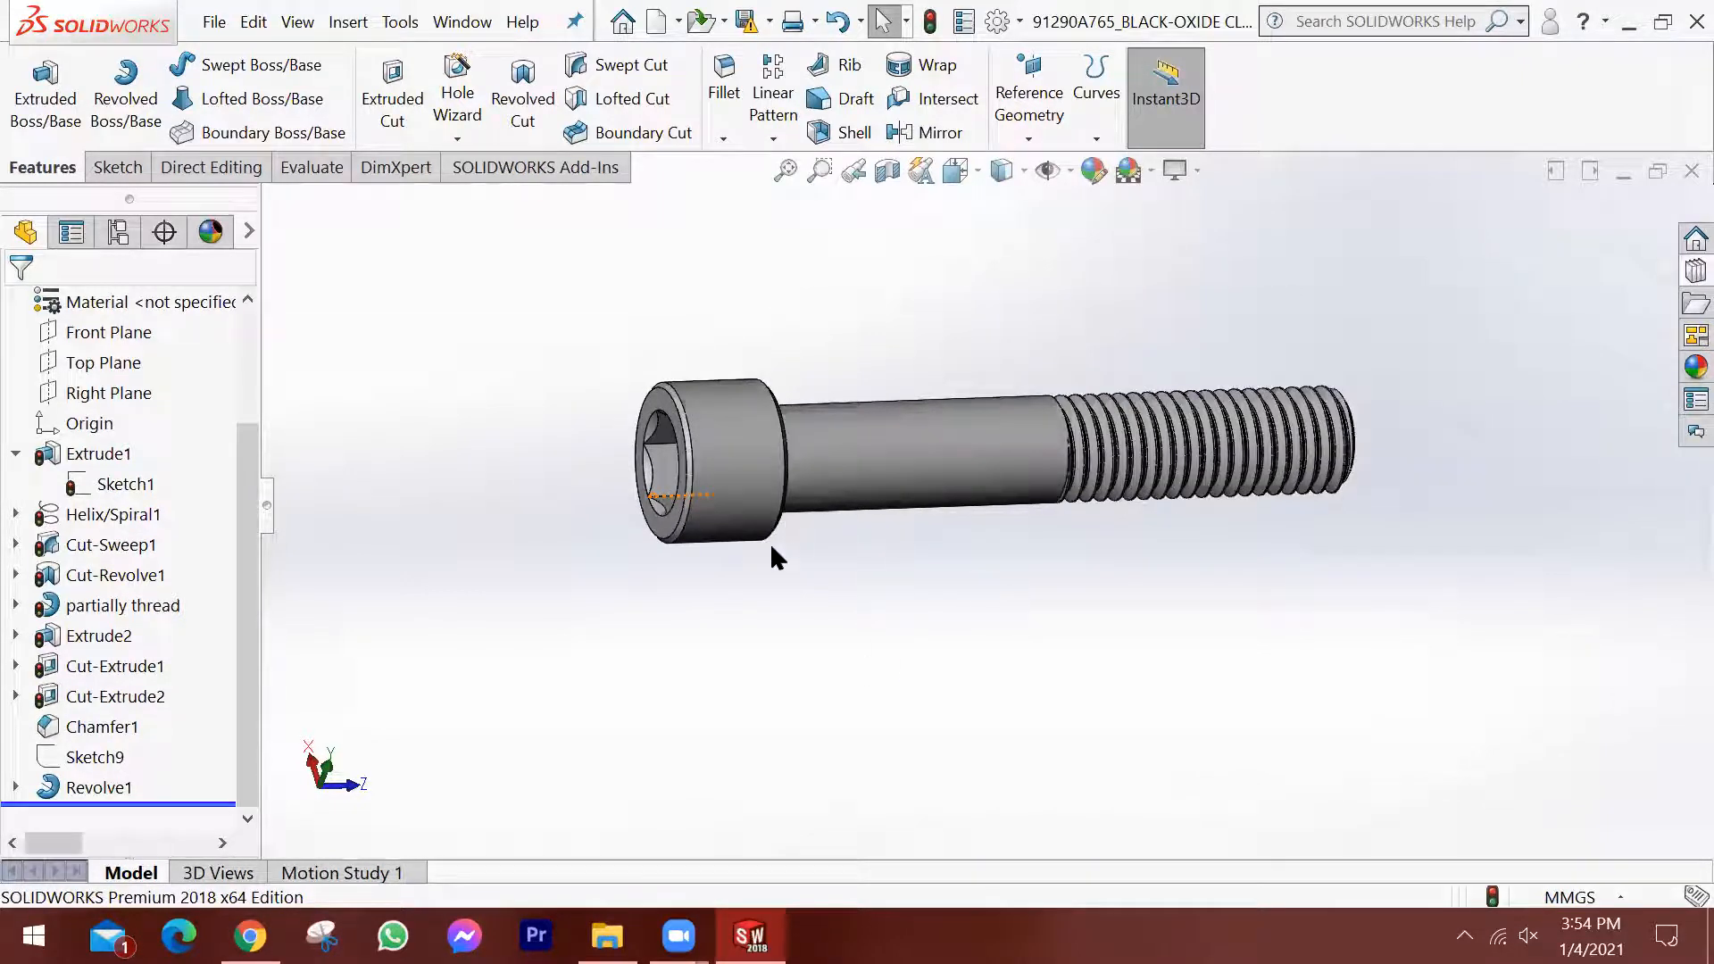
{"action": "scroll", "coordinate": [987, 566], "scroll_direction": "up", "scroll_amount": 2}
{"action": "middle_click_drag", "start_coordinate": [987, 567], "coordinate": [971, 584]}
{"action": "scroll", "coordinate": [982, 579], "scroll_direction": "down", "scroll_amount": 2}
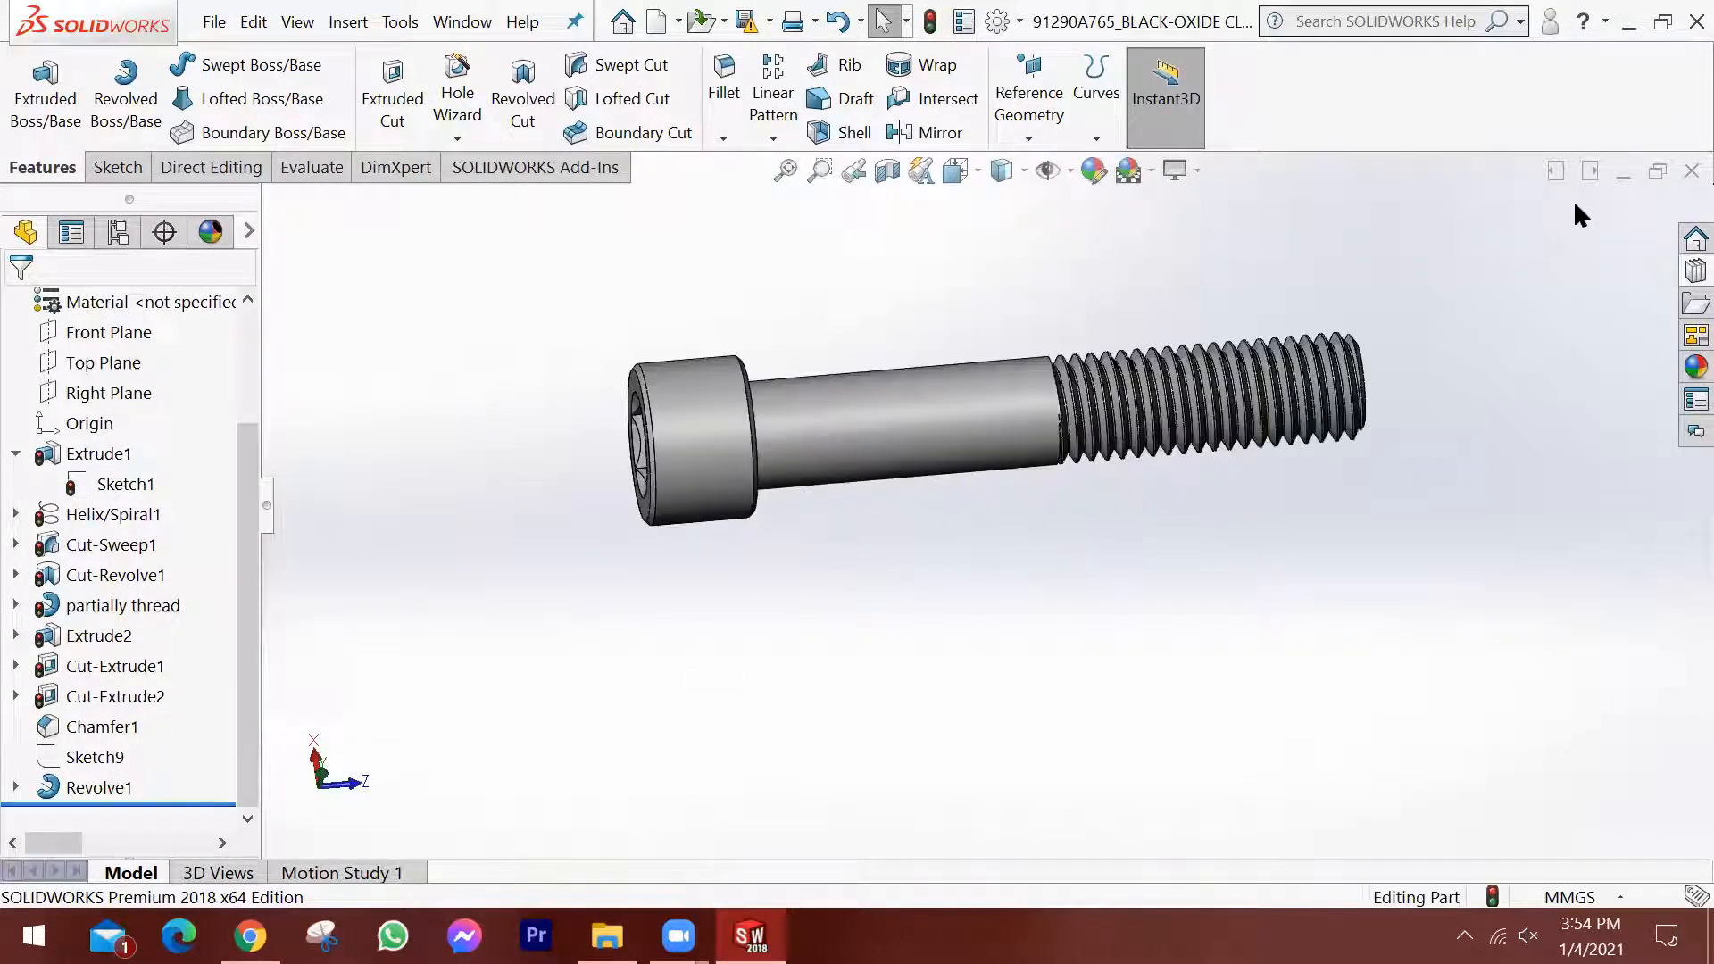
Close the socket head cap screw part and create a new part document.
{"action": "left_click", "coordinate": [1671, 174]}
{"action": "left_click", "coordinate": [661, 496]}
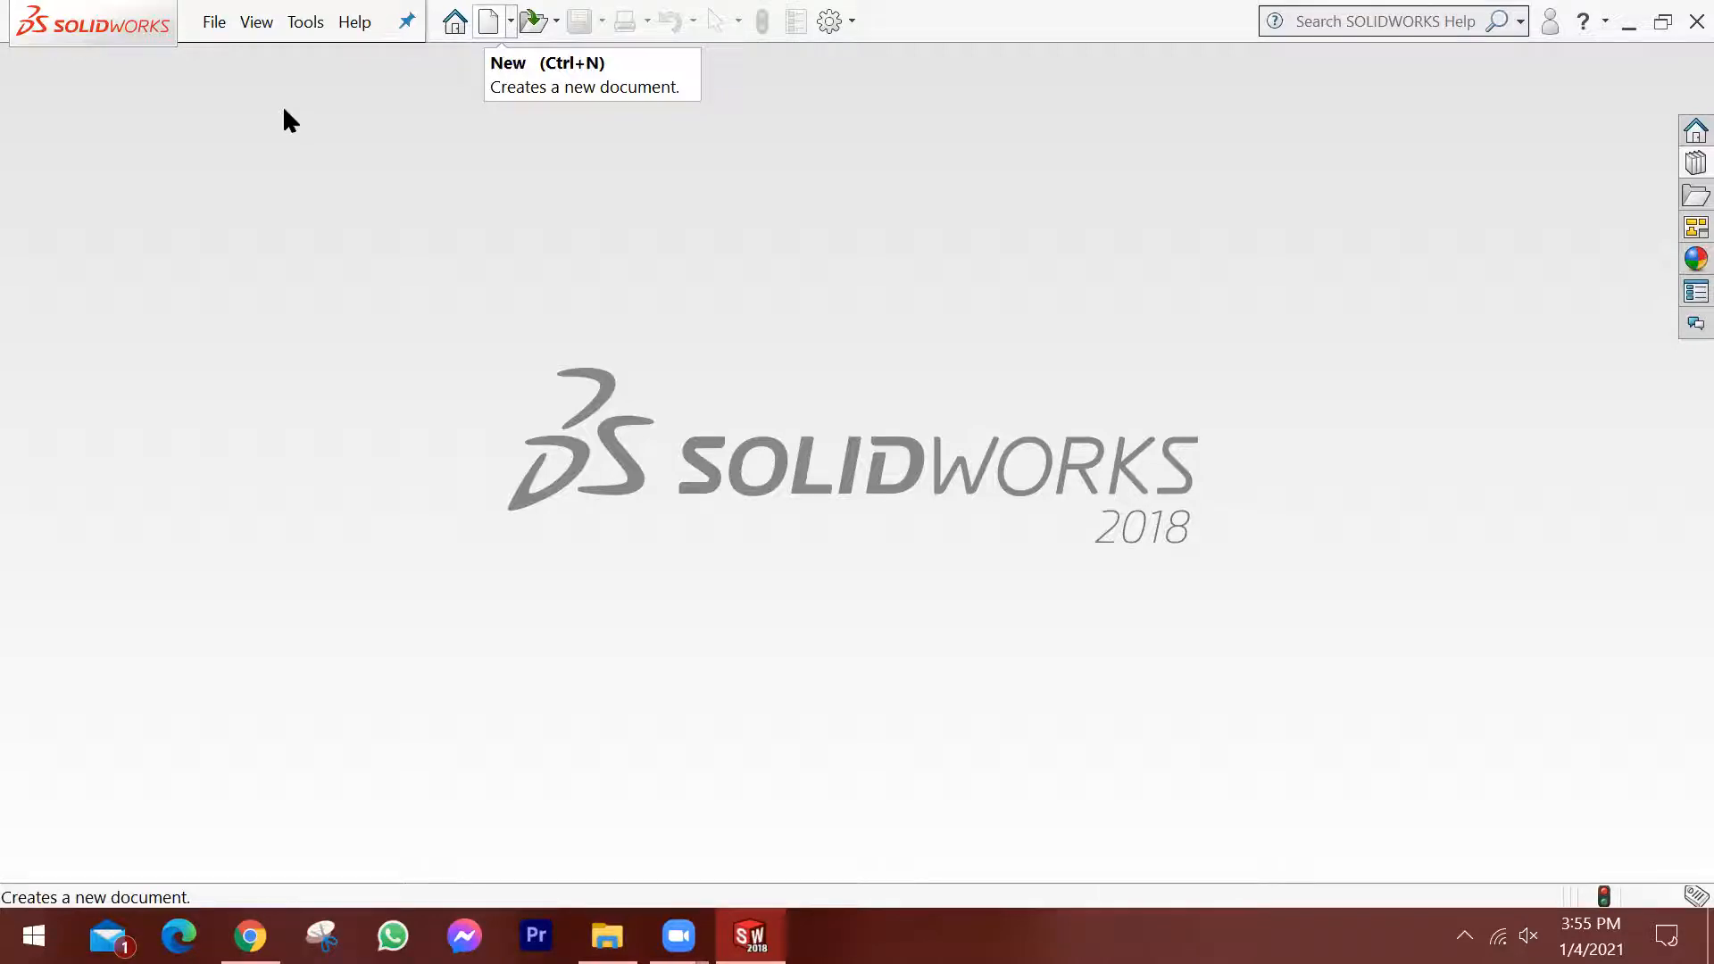
{"action": "key", "text": "ctrl+n"}
{"action": "left_click", "coordinate": [454, 399]}
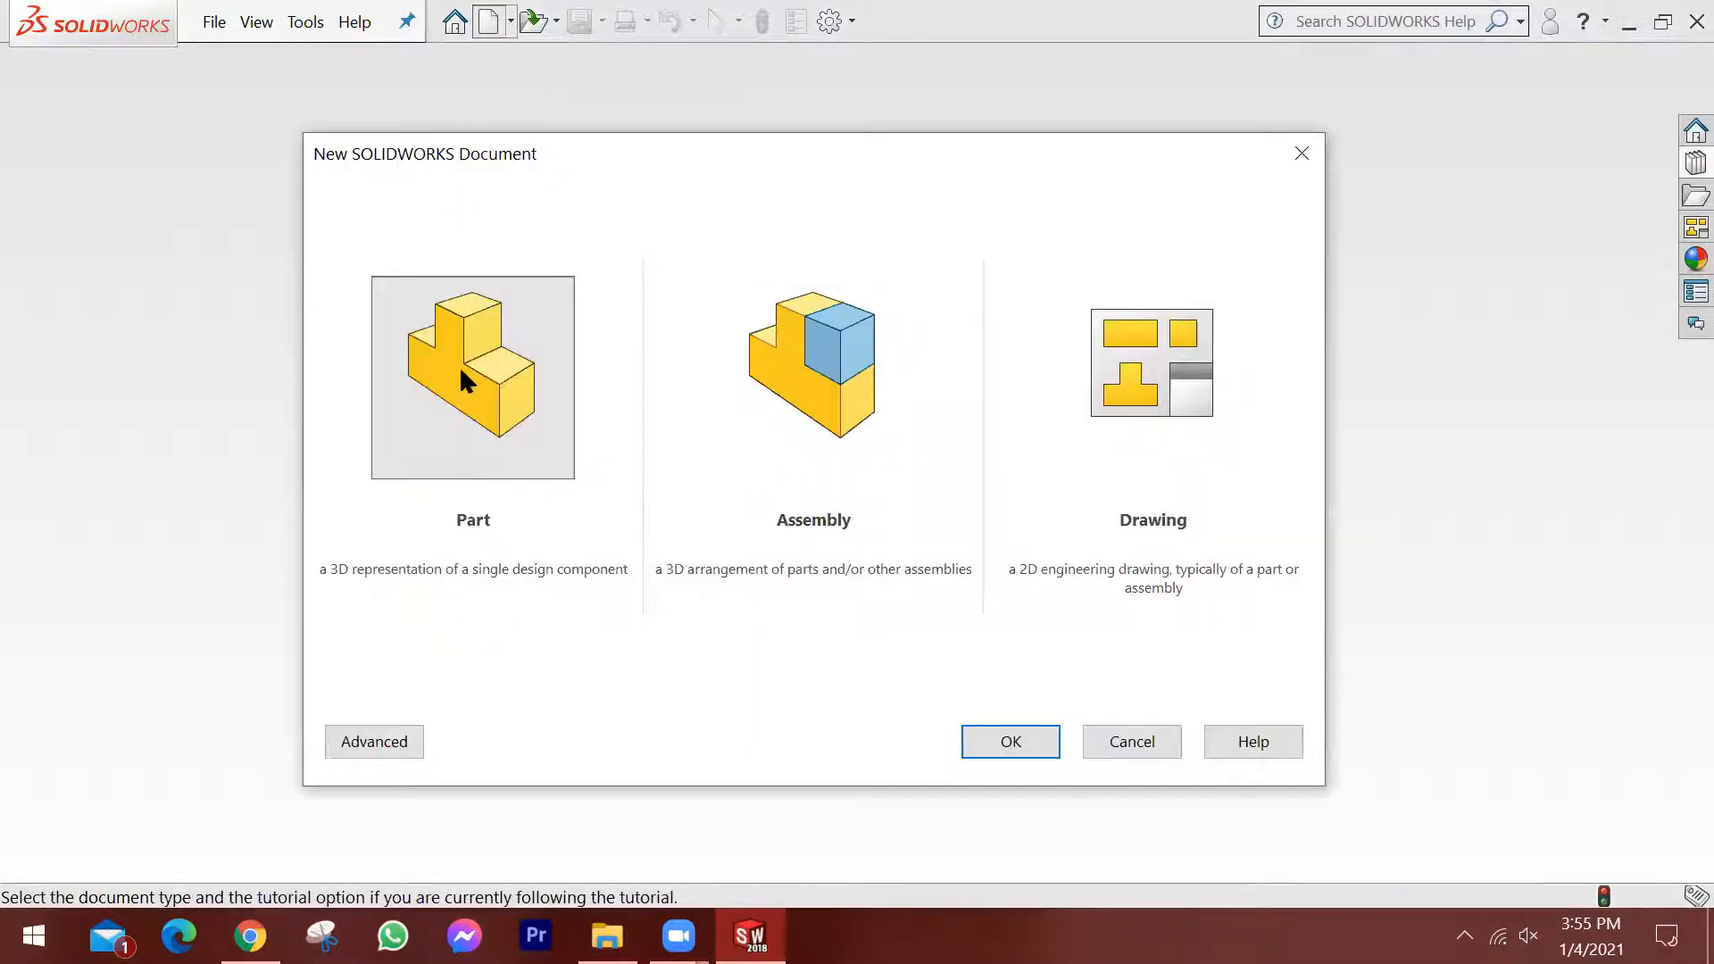
{"action": "left_click", "coordinate": [1036, 740]}
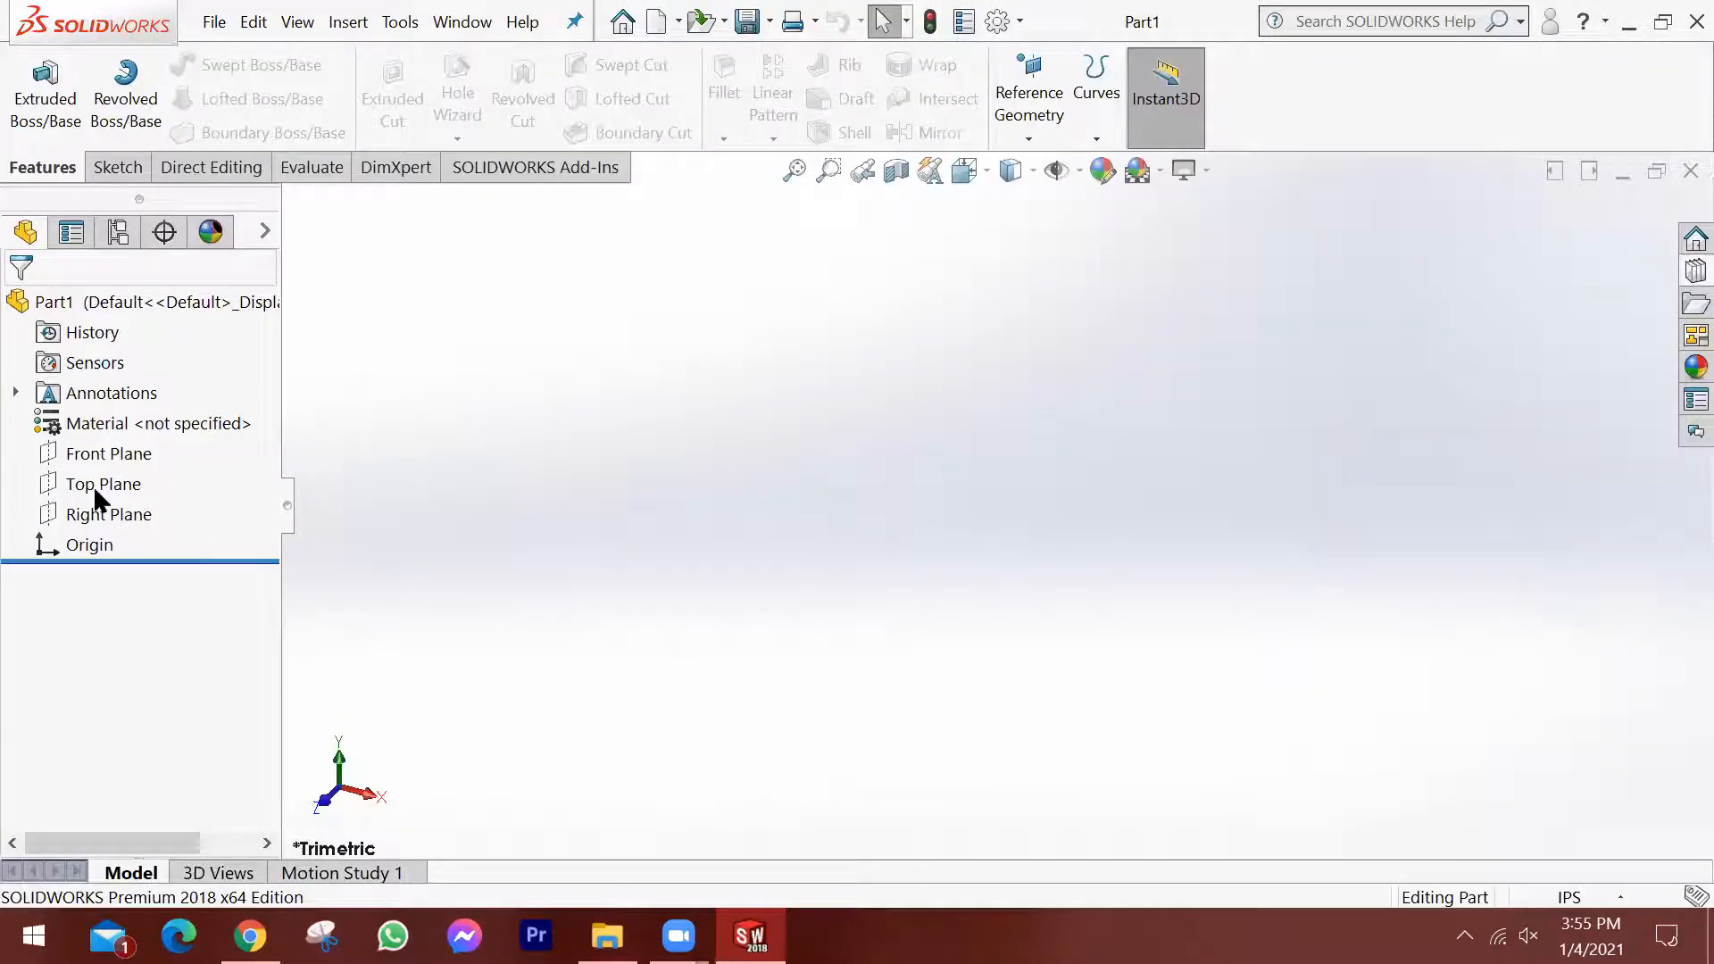
Start a sketch on the Front Plane of the new part.
{"action": "left_click", "coordinate": [100, 484]}
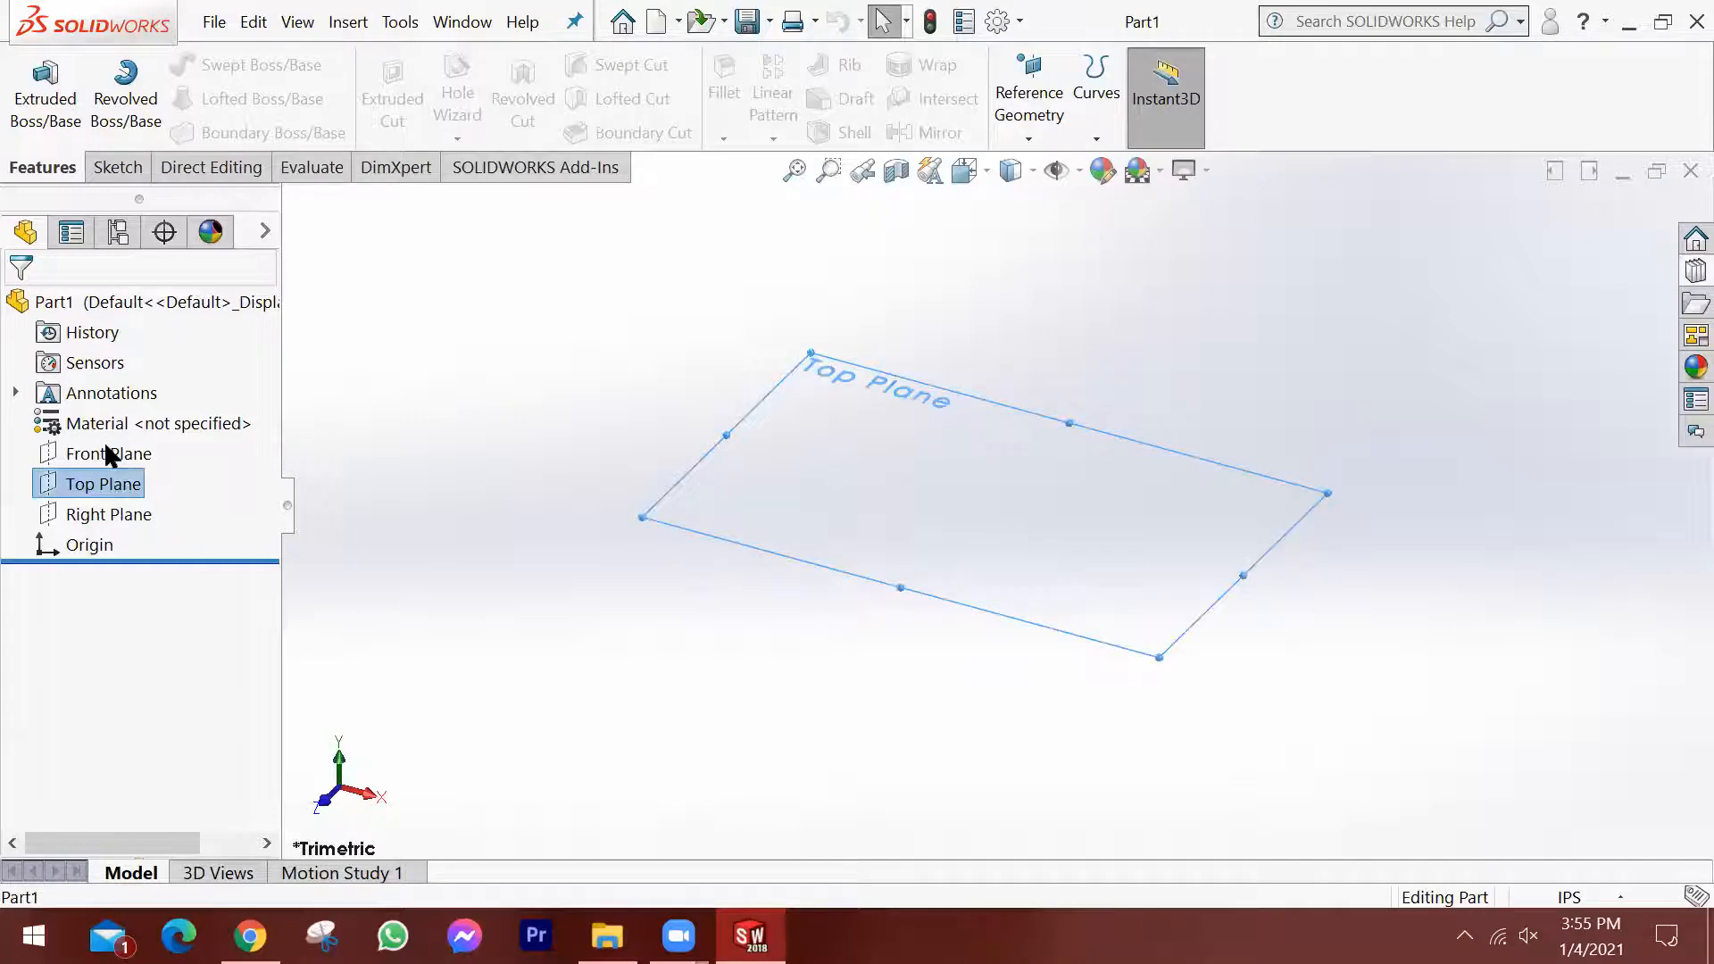
{"action": "left_click", "coordinate": [106, 446]}
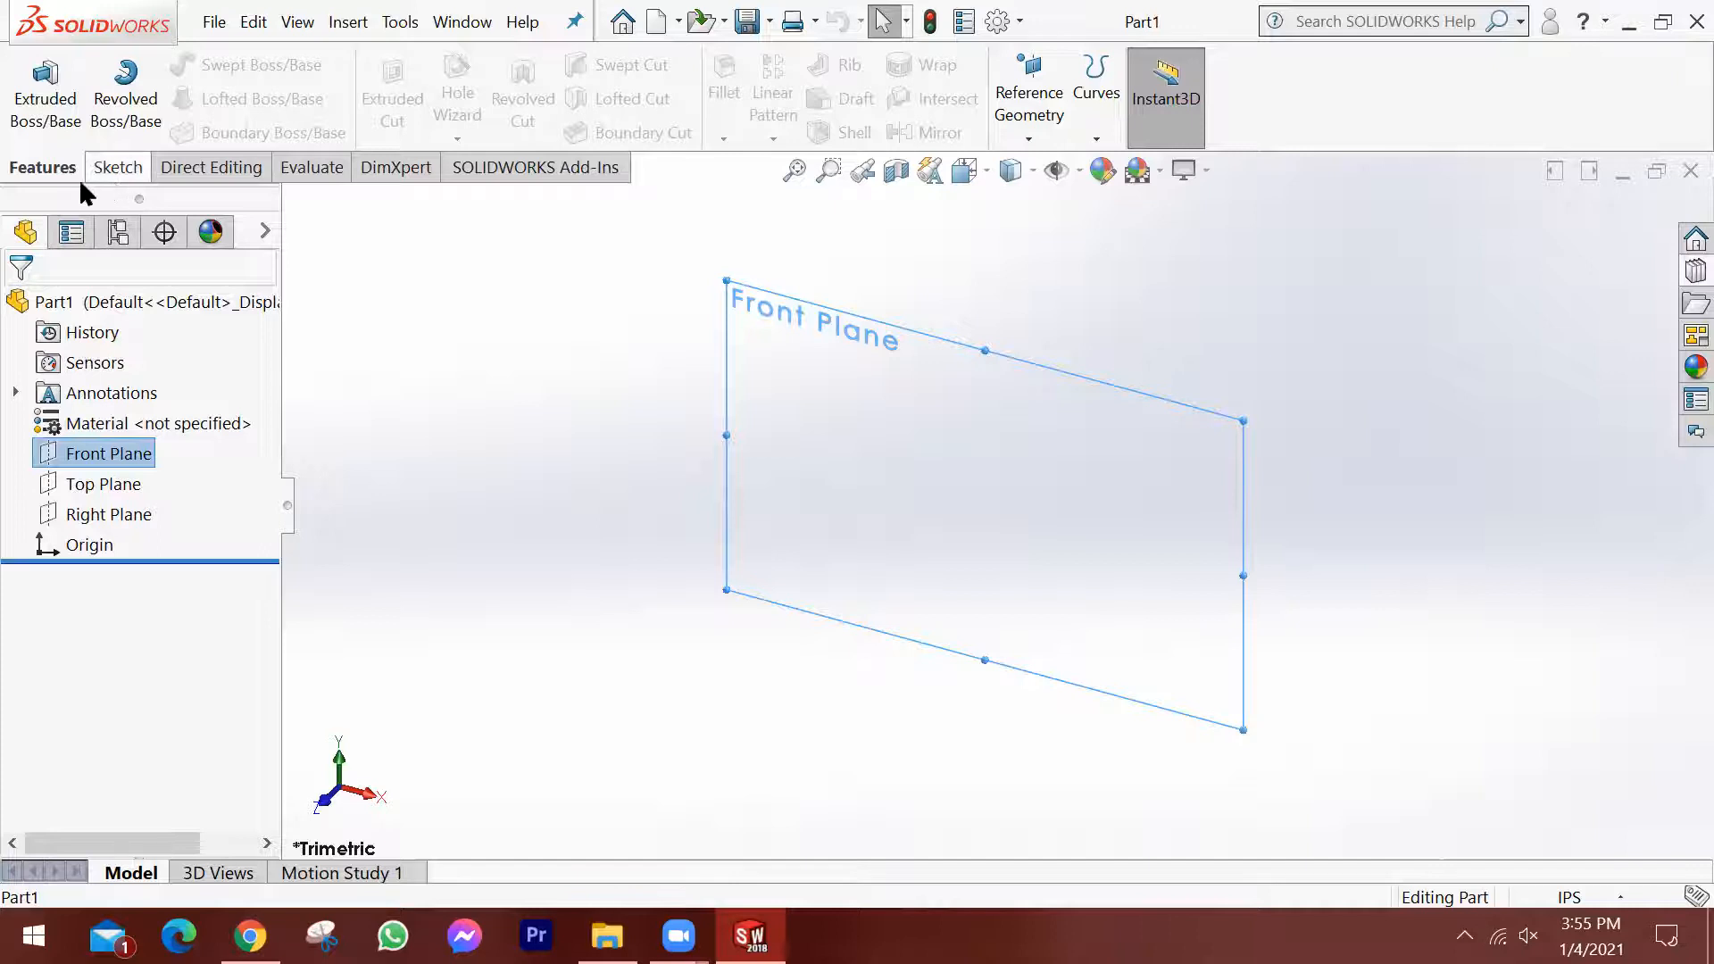
{"action": "left_click", "coordinate": [118, 167]}
{"action": "left_click", "coordinate": [46, 79]}
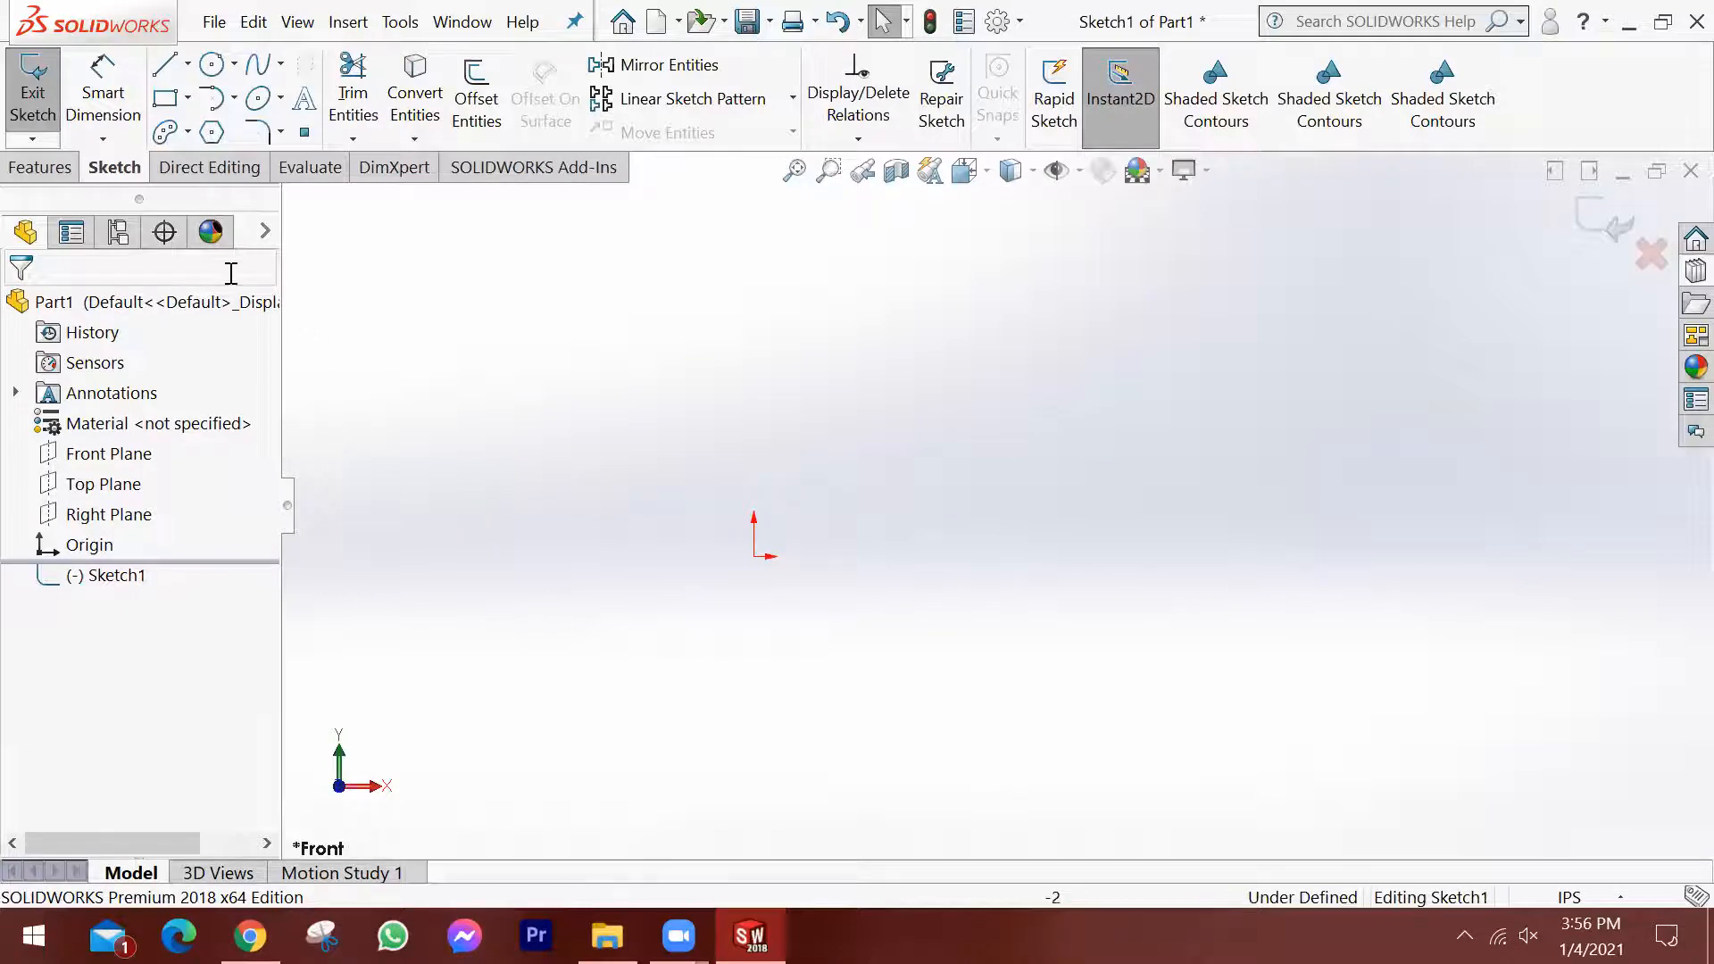
{"action": "left_click", "coordinate": [211, 132]}
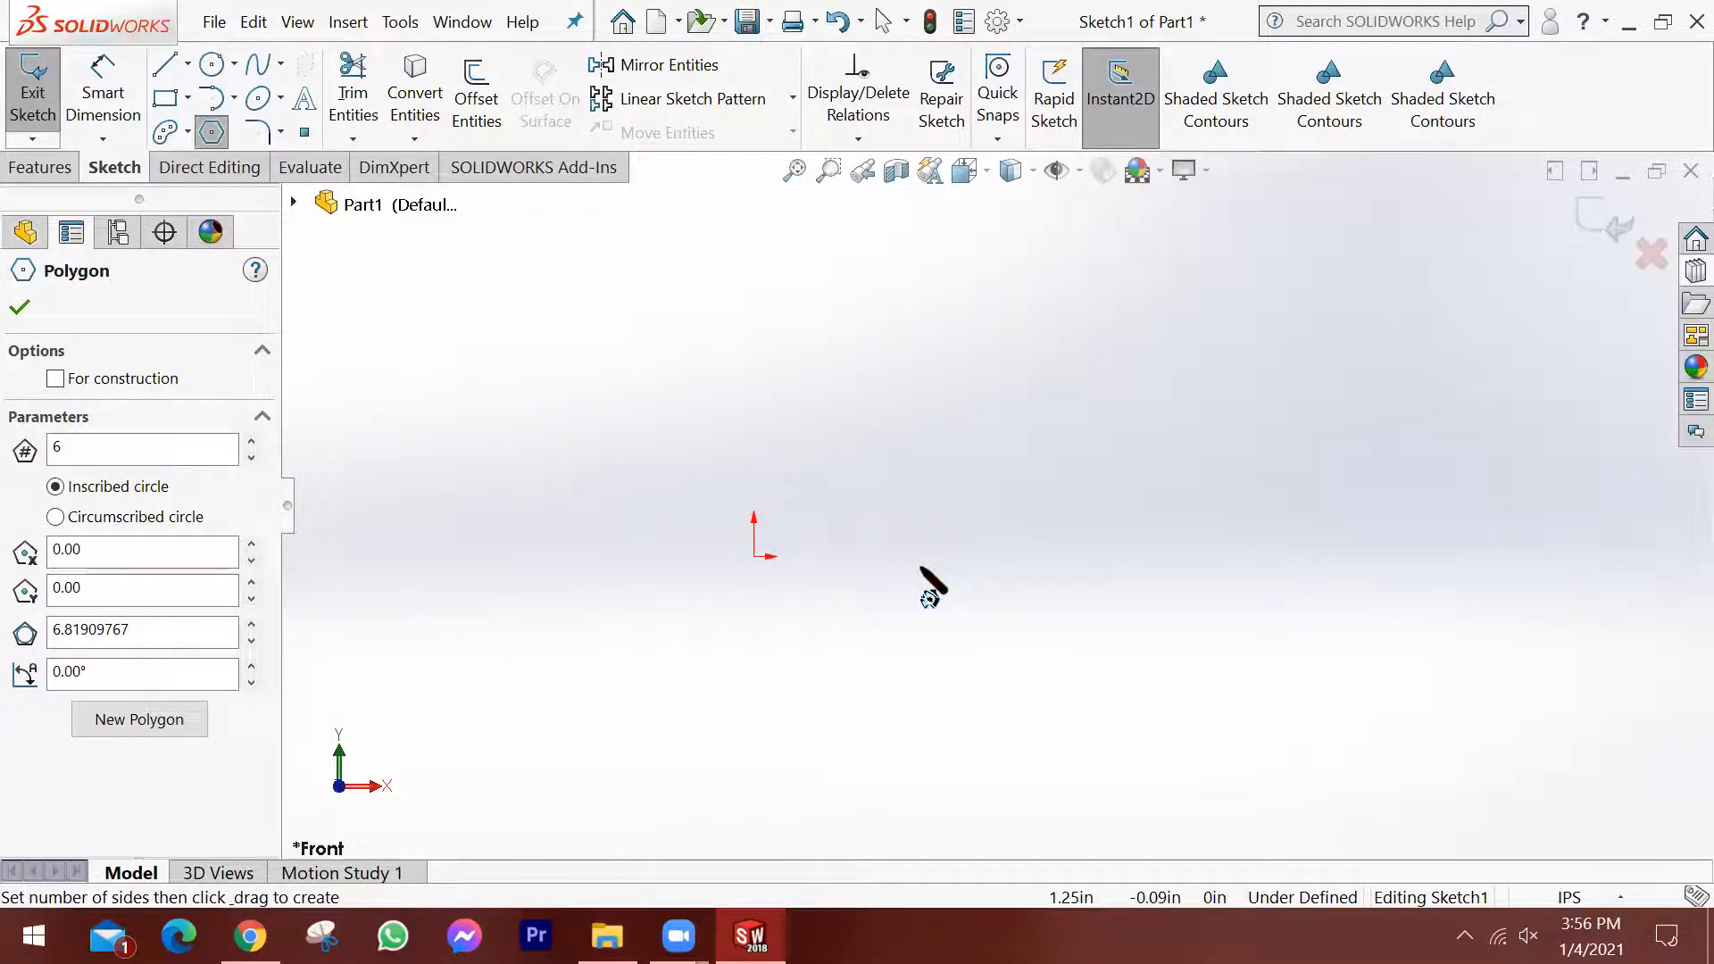
{"action": "key", "text": "Escape"}
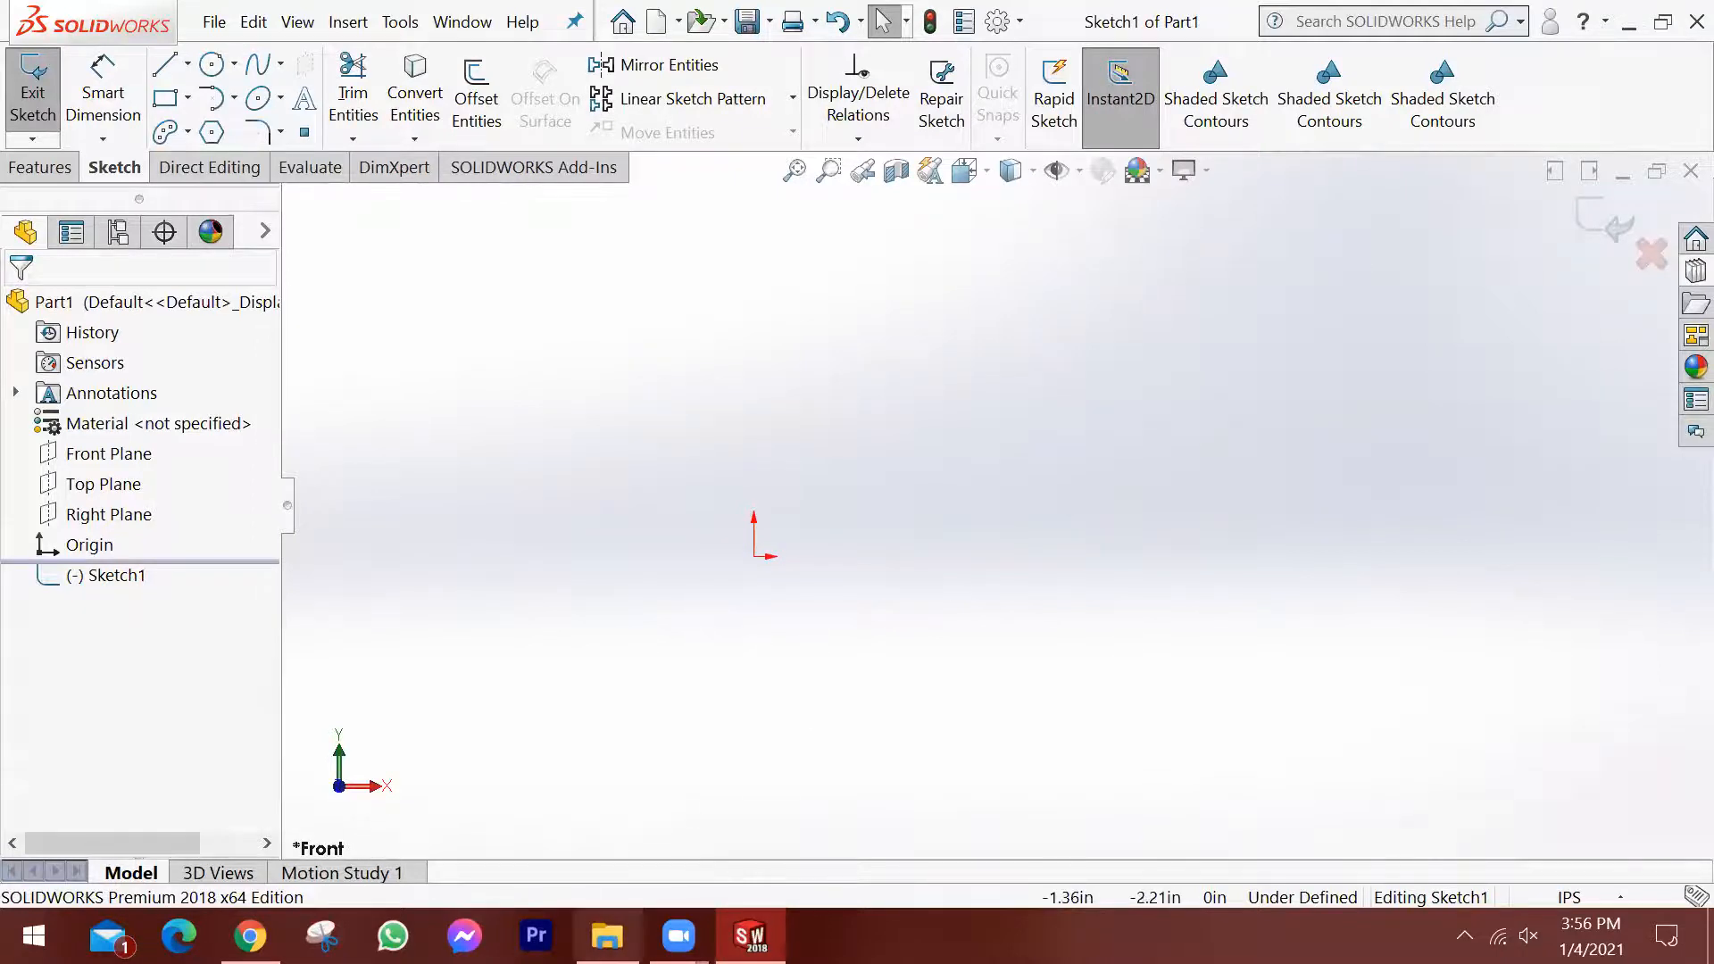
Switch to File Explorer, open Thread-Theory-Diagram.jpg from the Drawing Practice folder on the Desktop, and enlarge the diagram to zoom level 15.
{"action": "left_click", "coordinate": [607, 936]}
{"action": "left_click", "coordinate": [123, 93]}
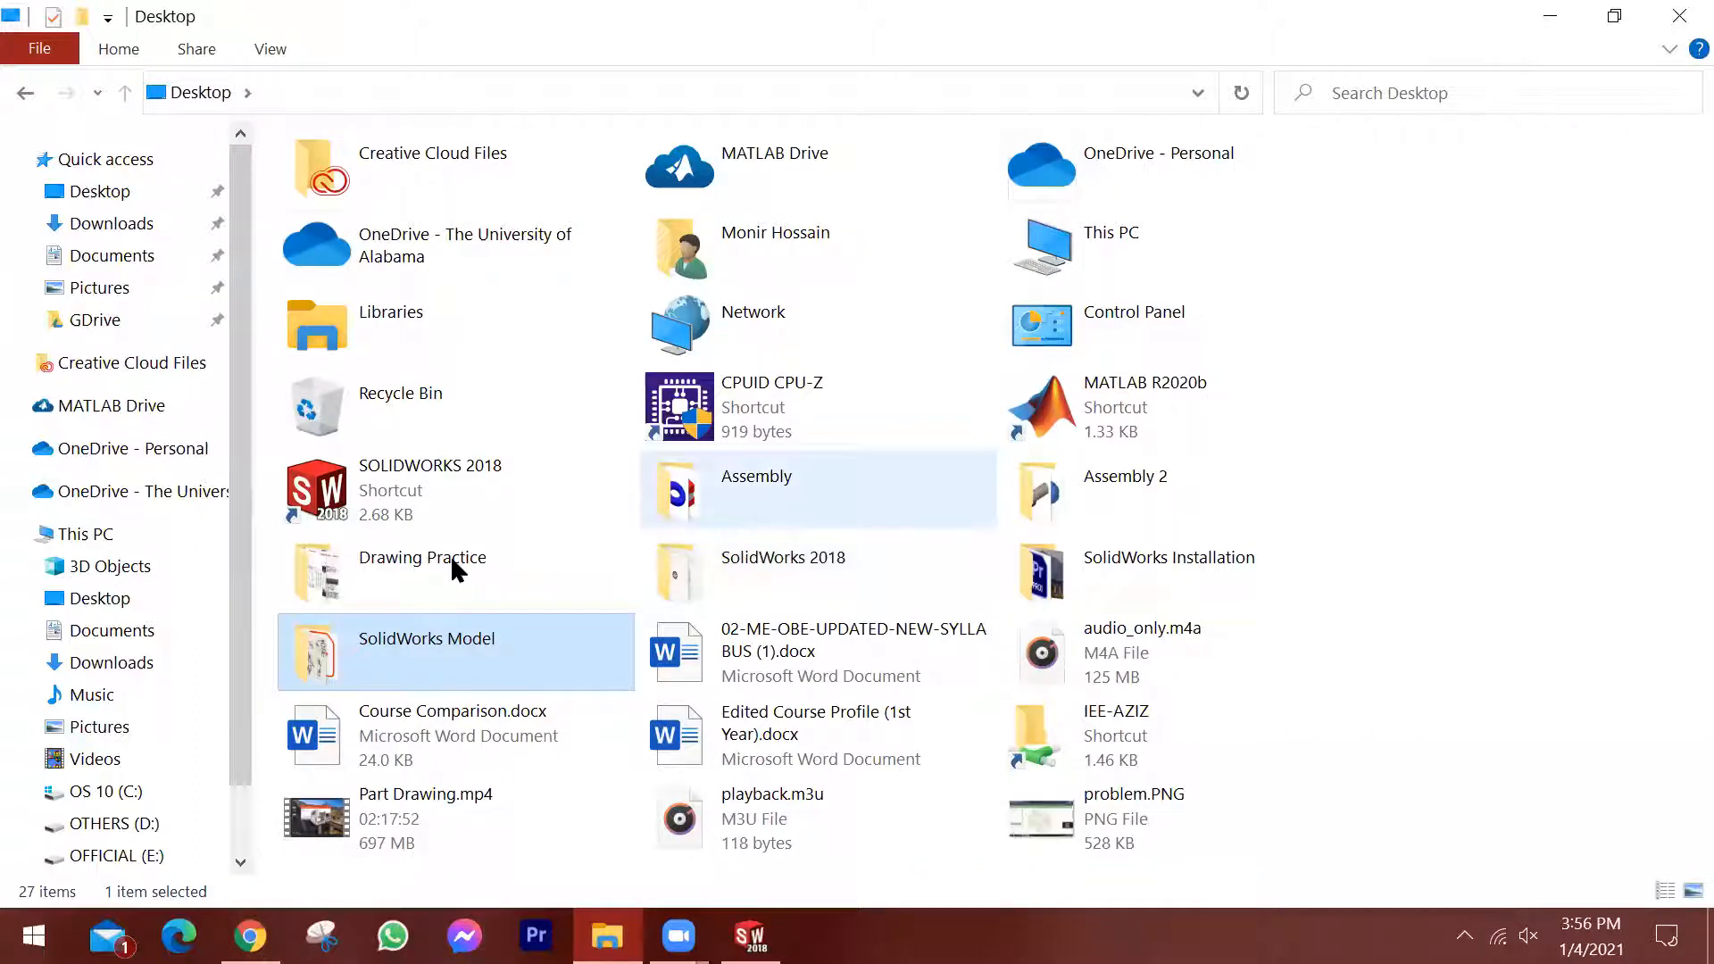
{"action": "left_click", "coordinate": [1191, 686]}
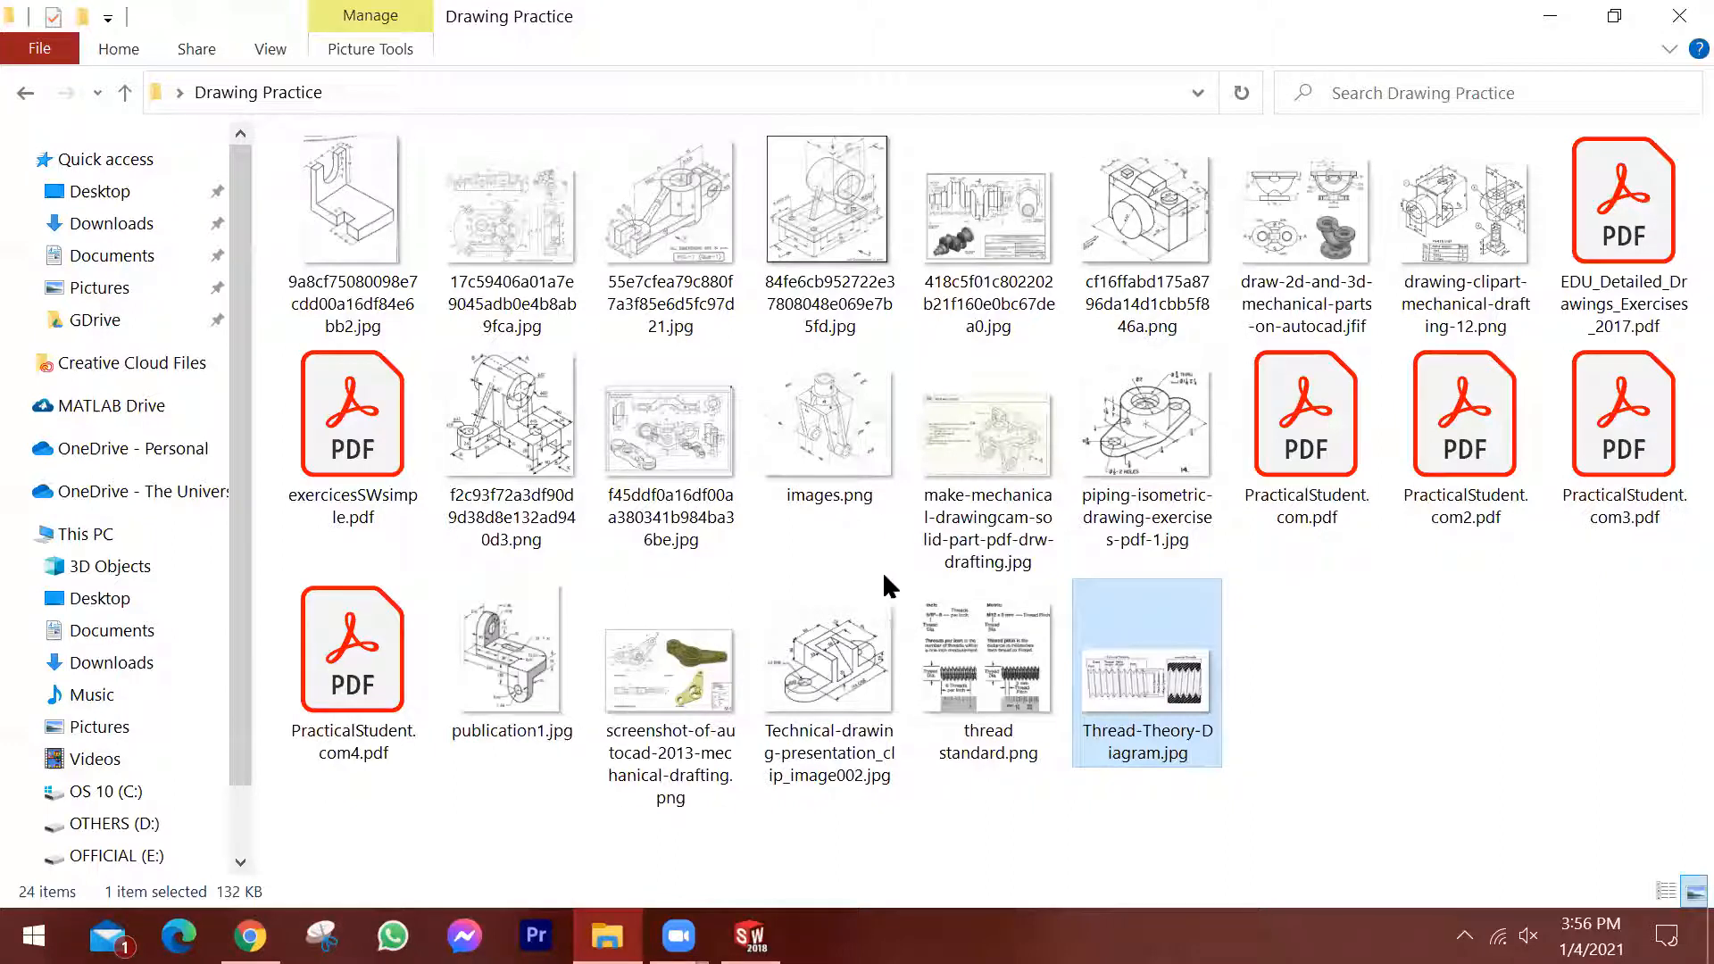
{"action": "key", "text": "Return"}
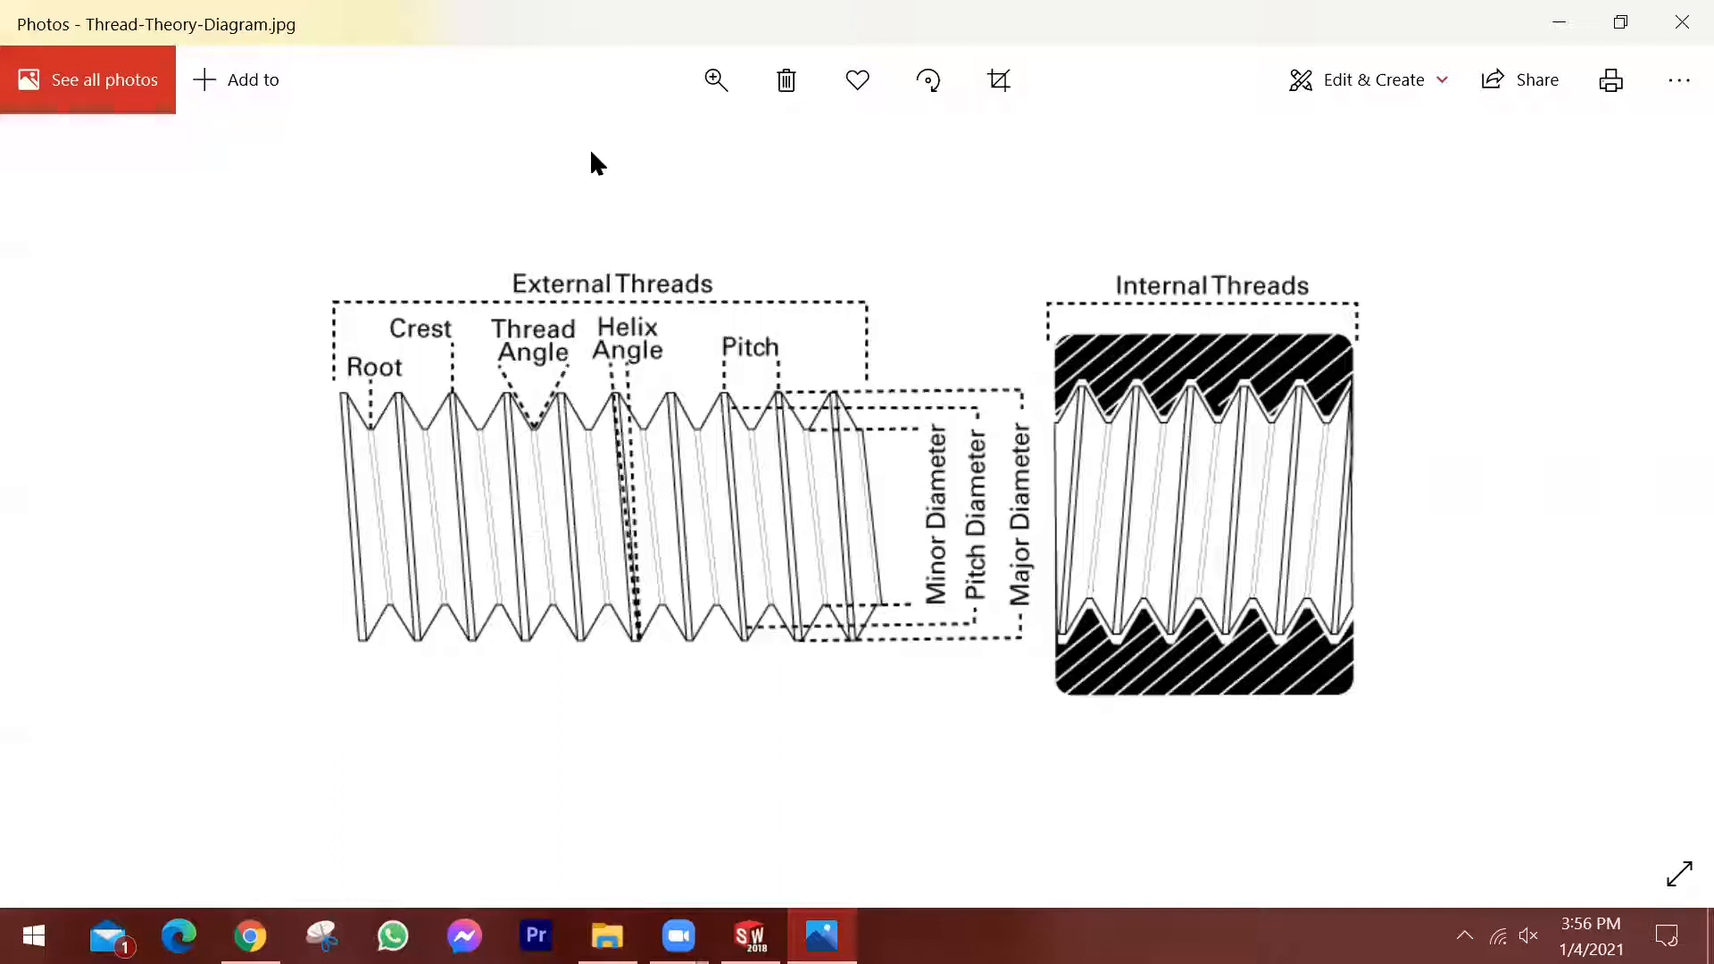
{"action": "left_click", "coordinate": [623, 153]}
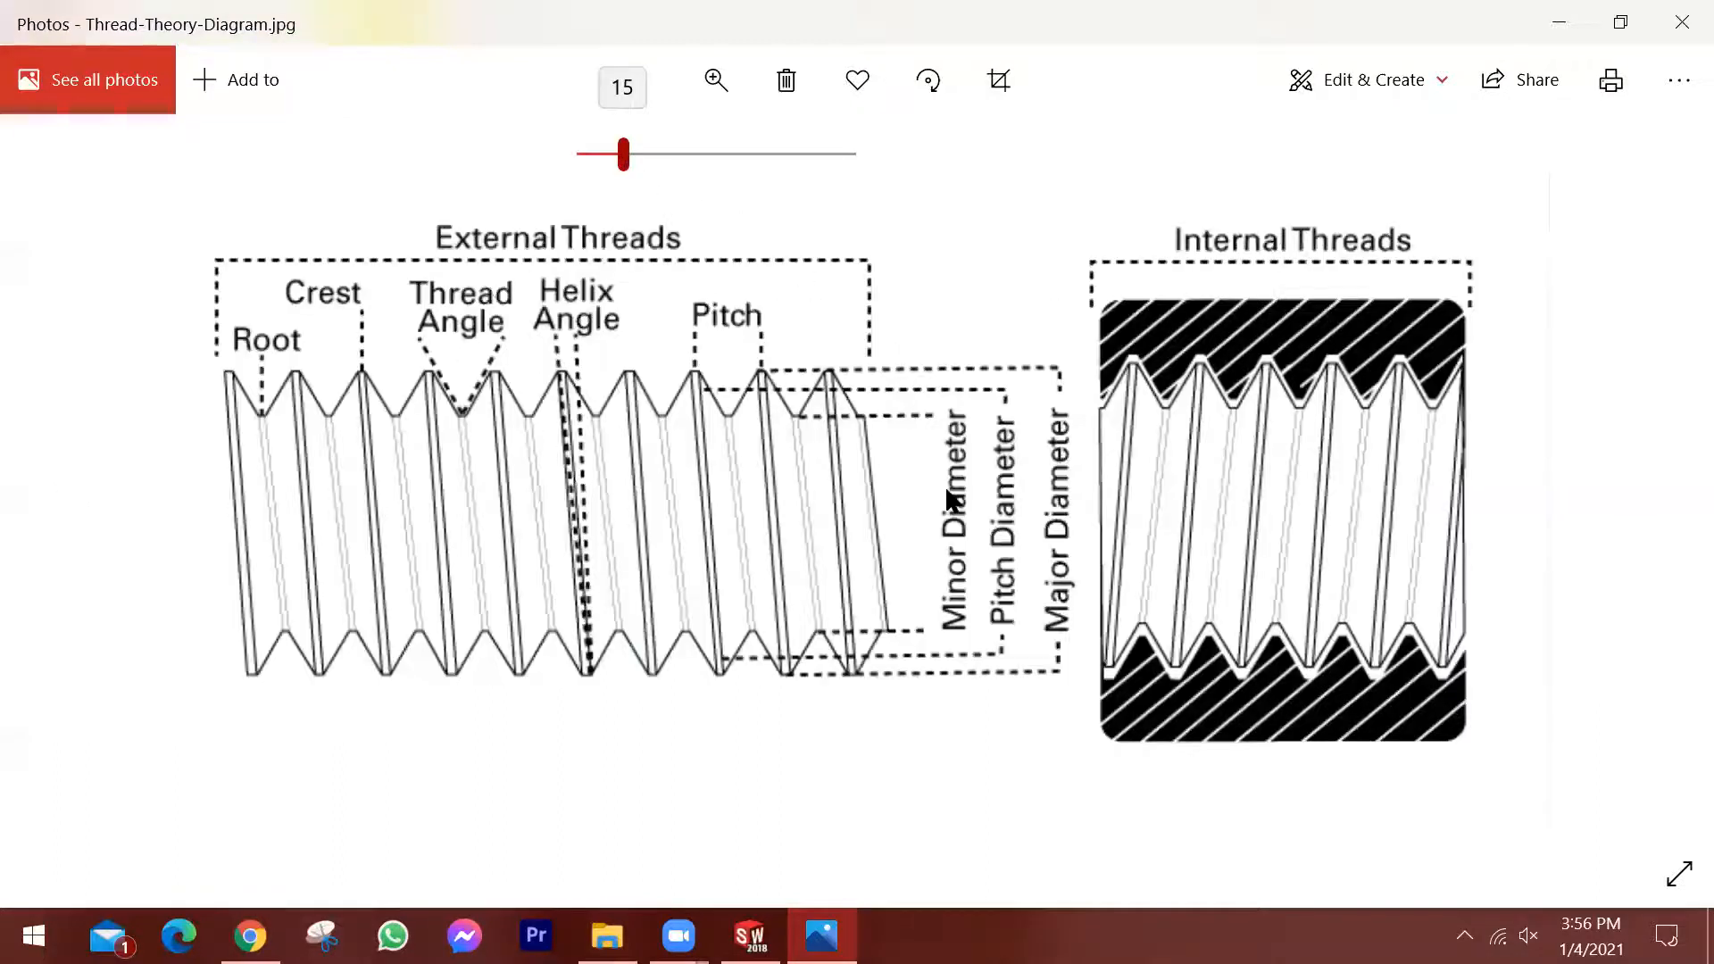
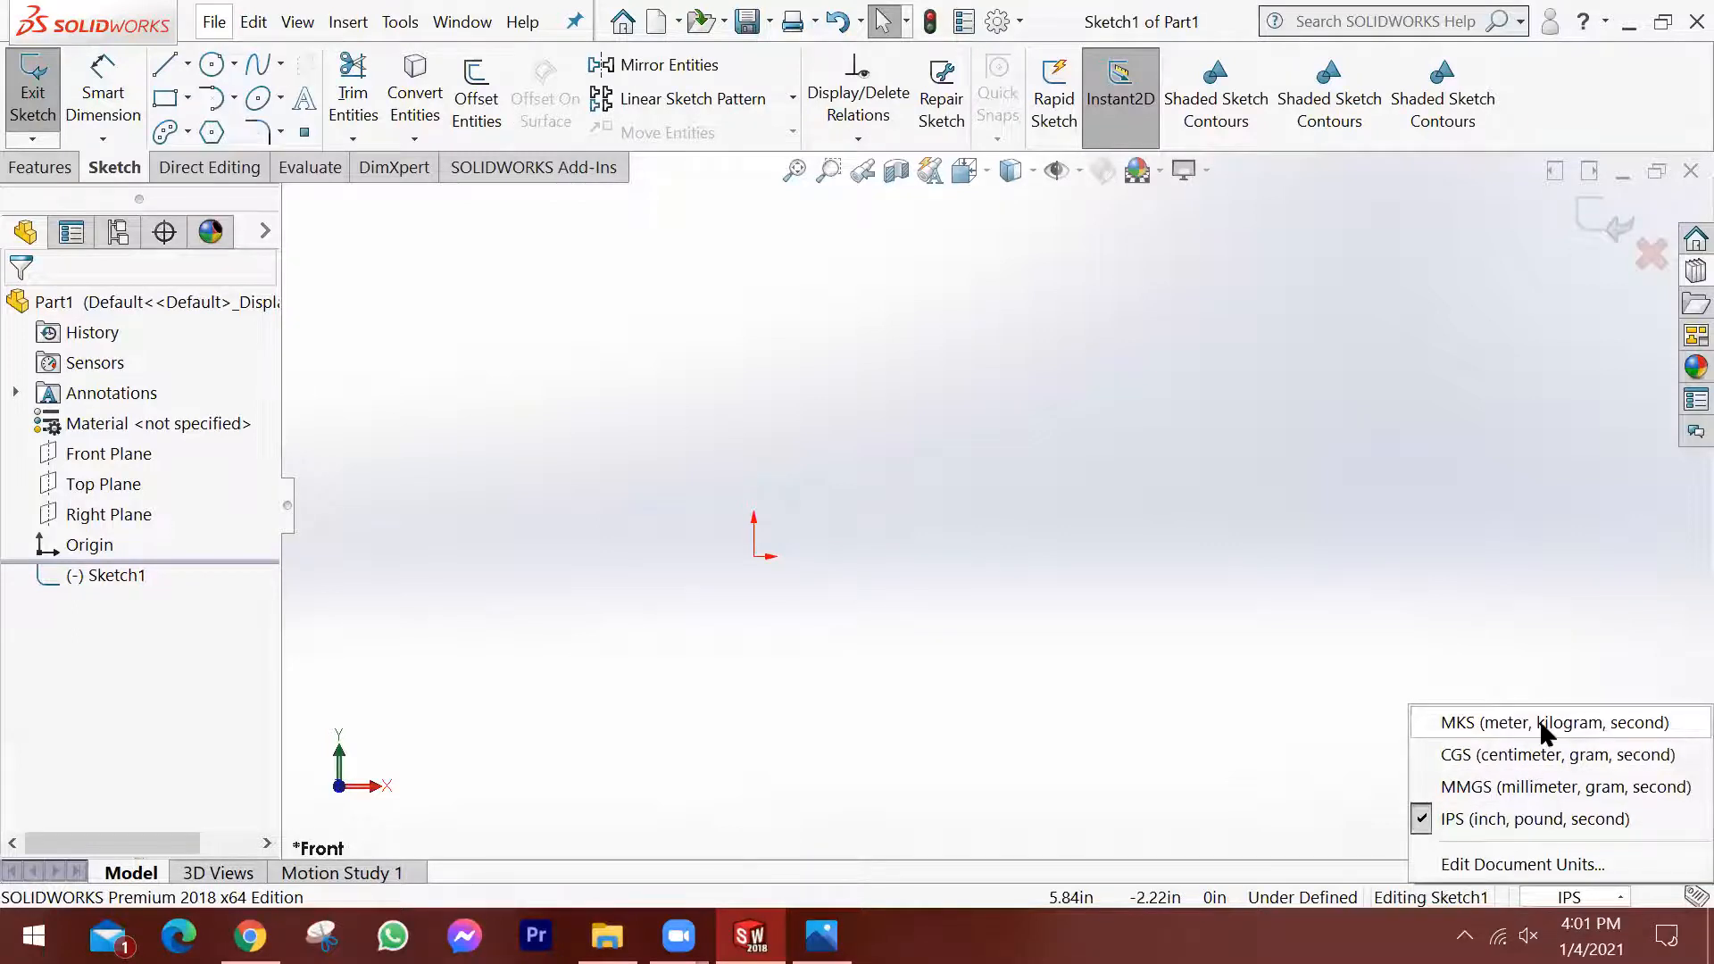
Set the document units to MMGS and sketch a hexagon on the Front Plane, centred on the origin, with an inscribed circle about 113 mm across.
{"action": "left_click", "coordinate": [1539, 783]}
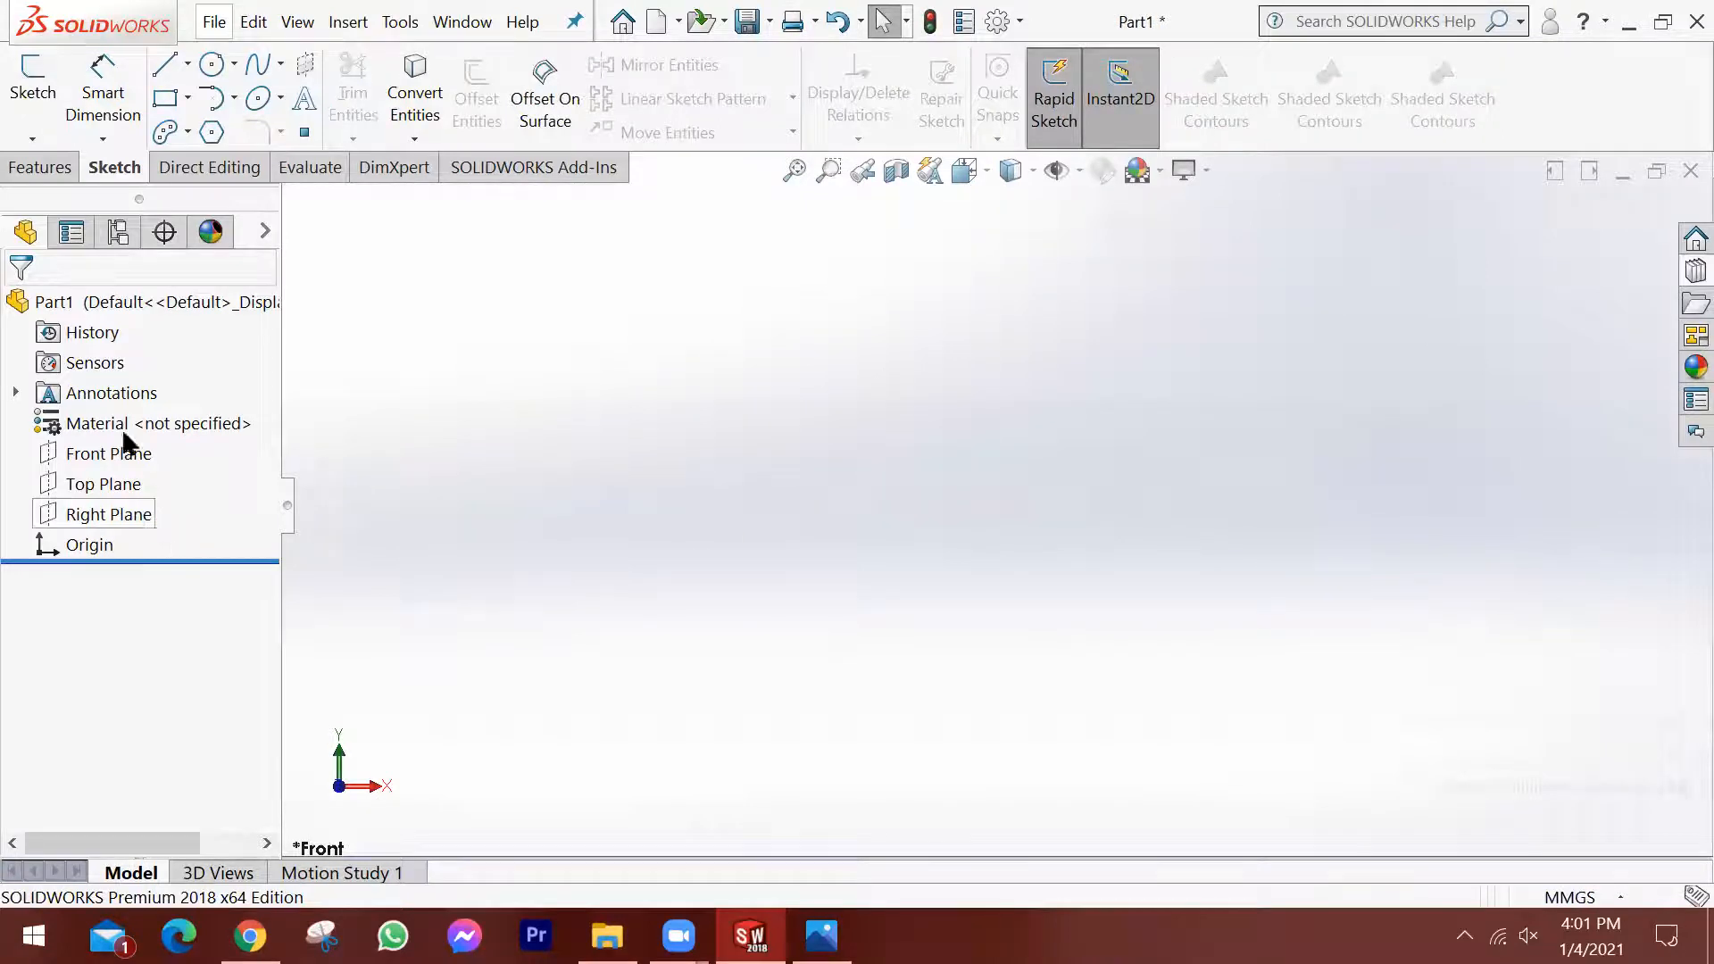
{"action": "left_click", "coordinate": [85, 456]}
{"action": "left_click", "coordinate": [32, 76]}
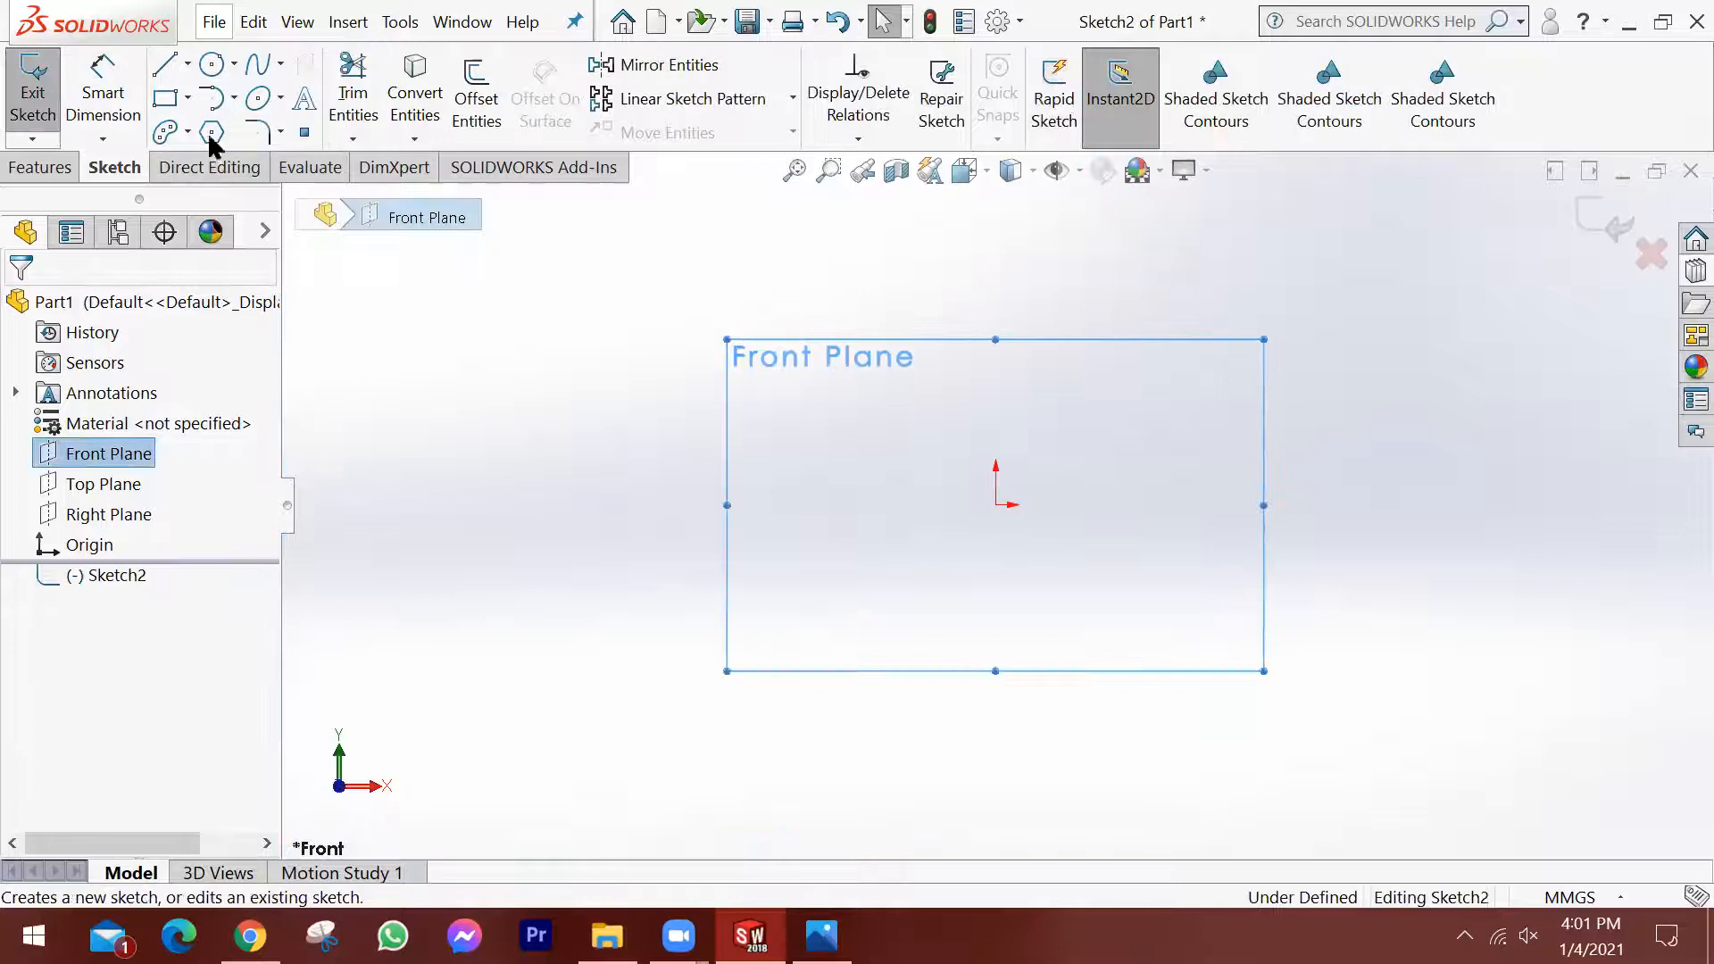
{"action": "left_click", "coordinate": [212, 132]}
{"action": "left_click", "coordinate": [995, 504]}
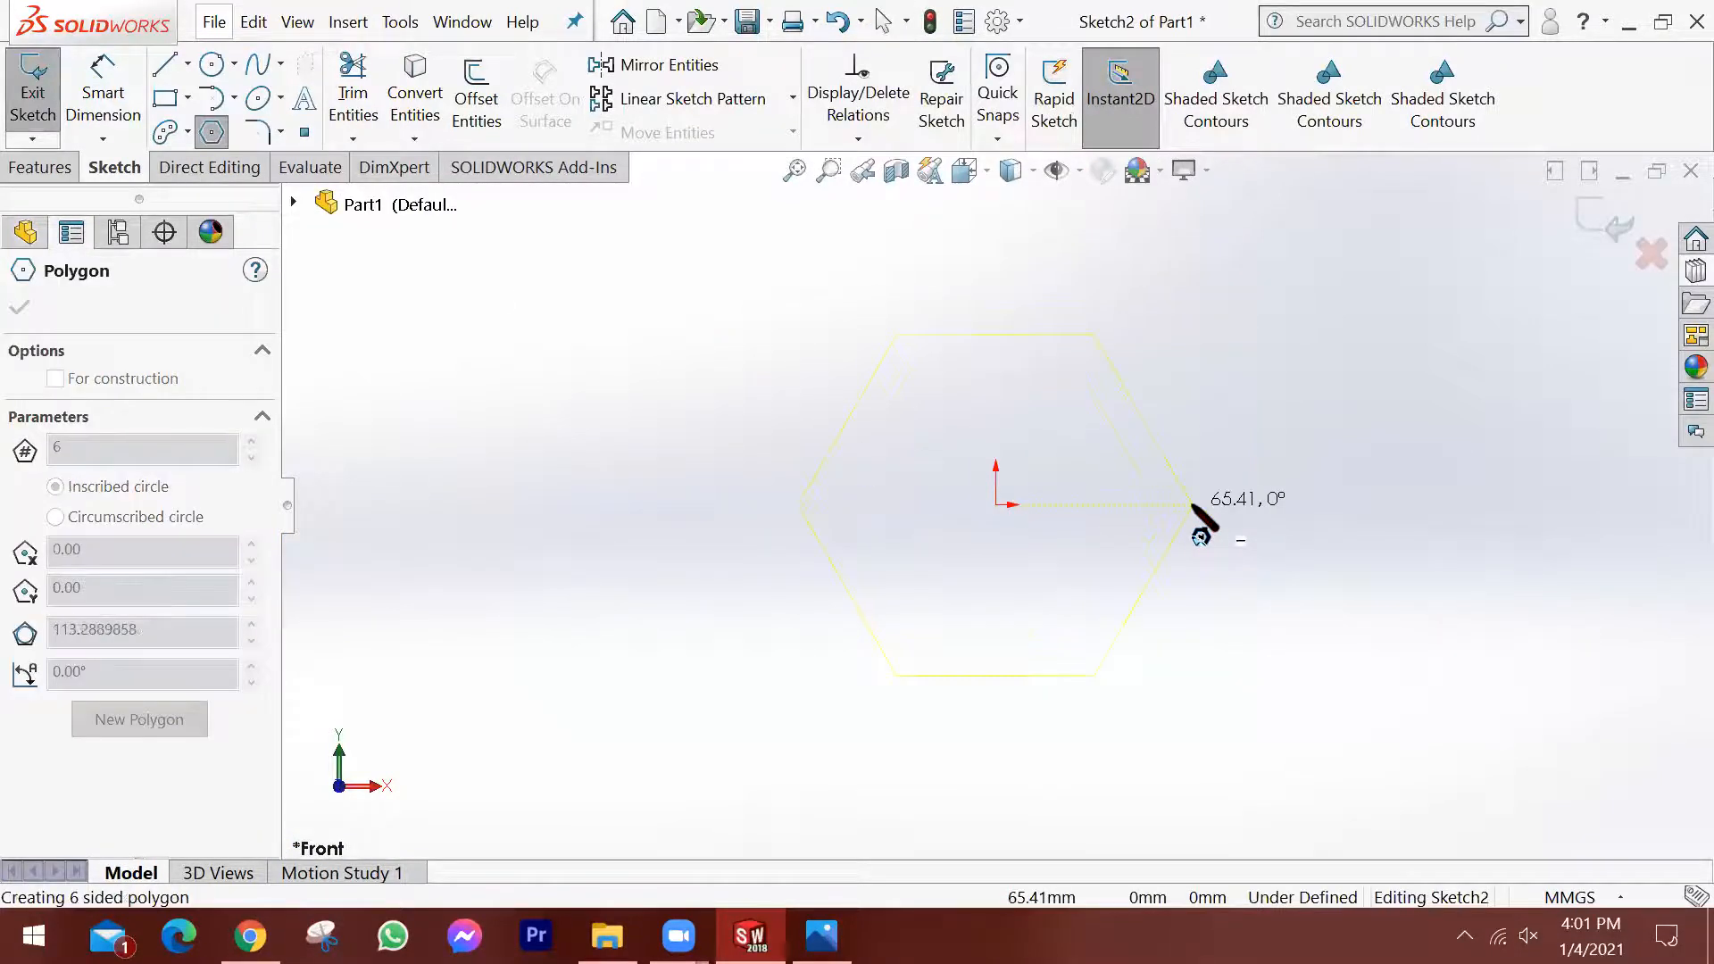
{"action": "left_click", "coordinate": [1195, 505]}
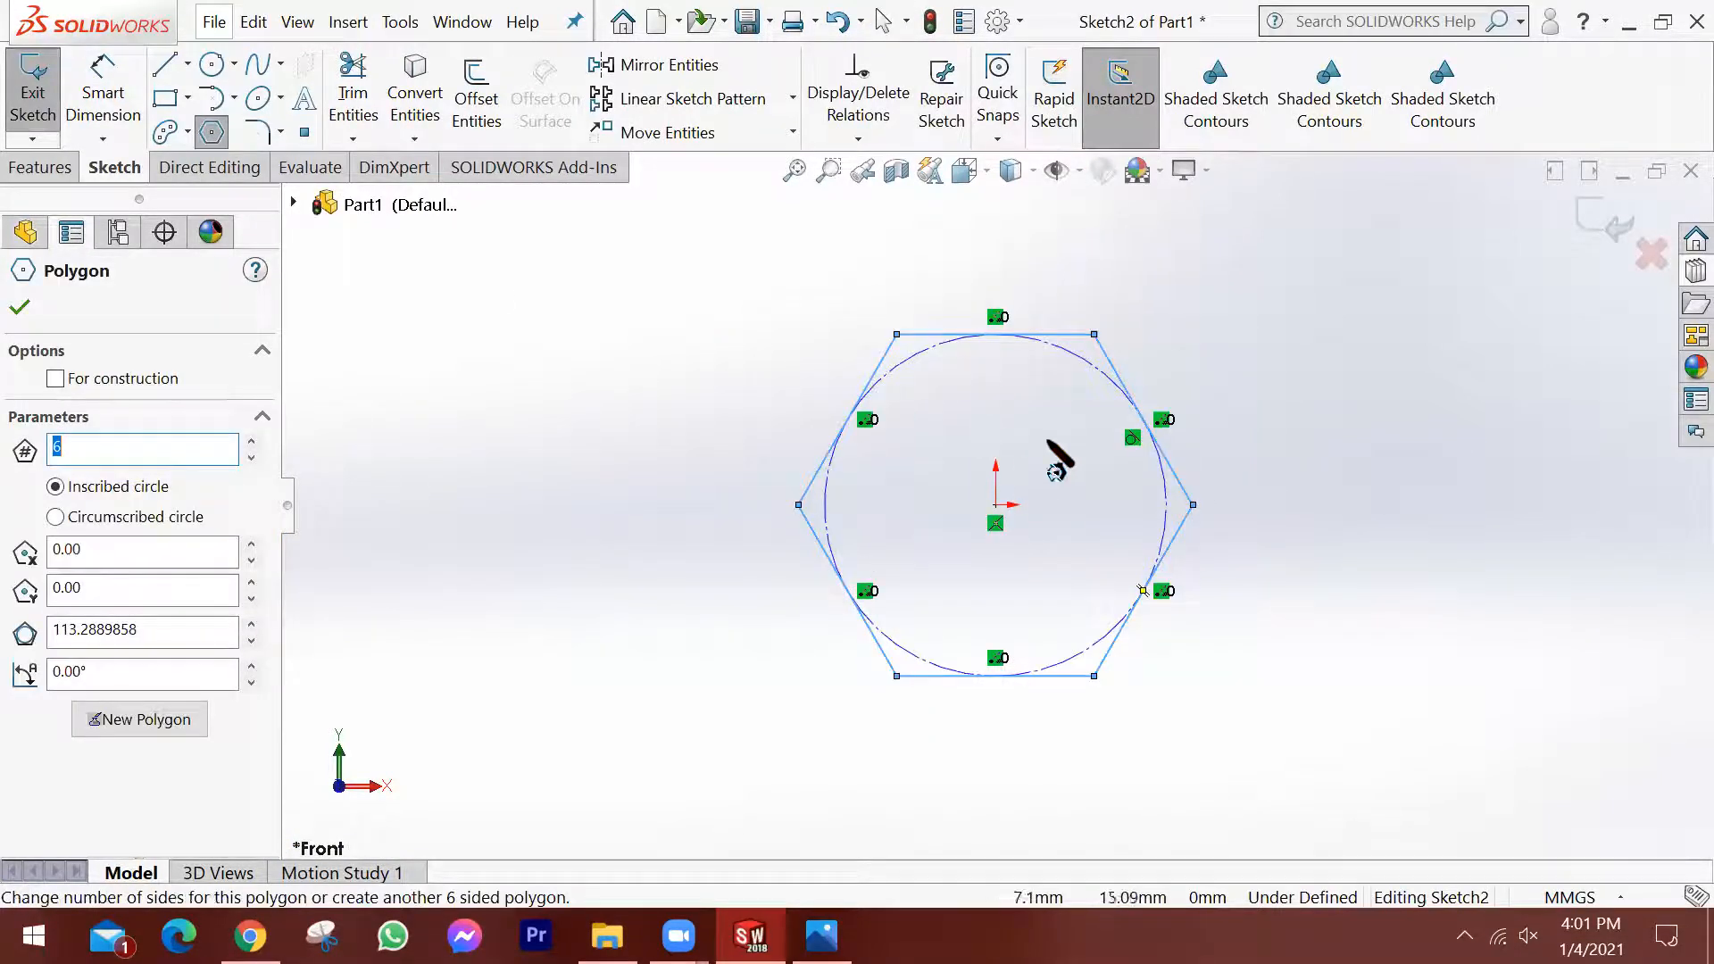
Dimension the hexagon's inscribed construction circle to a diameter of 20 mm.
{"action": "scroll", "coordinate": [1059, 441], "scroll_direction": "up", "scroll_amount": 2}
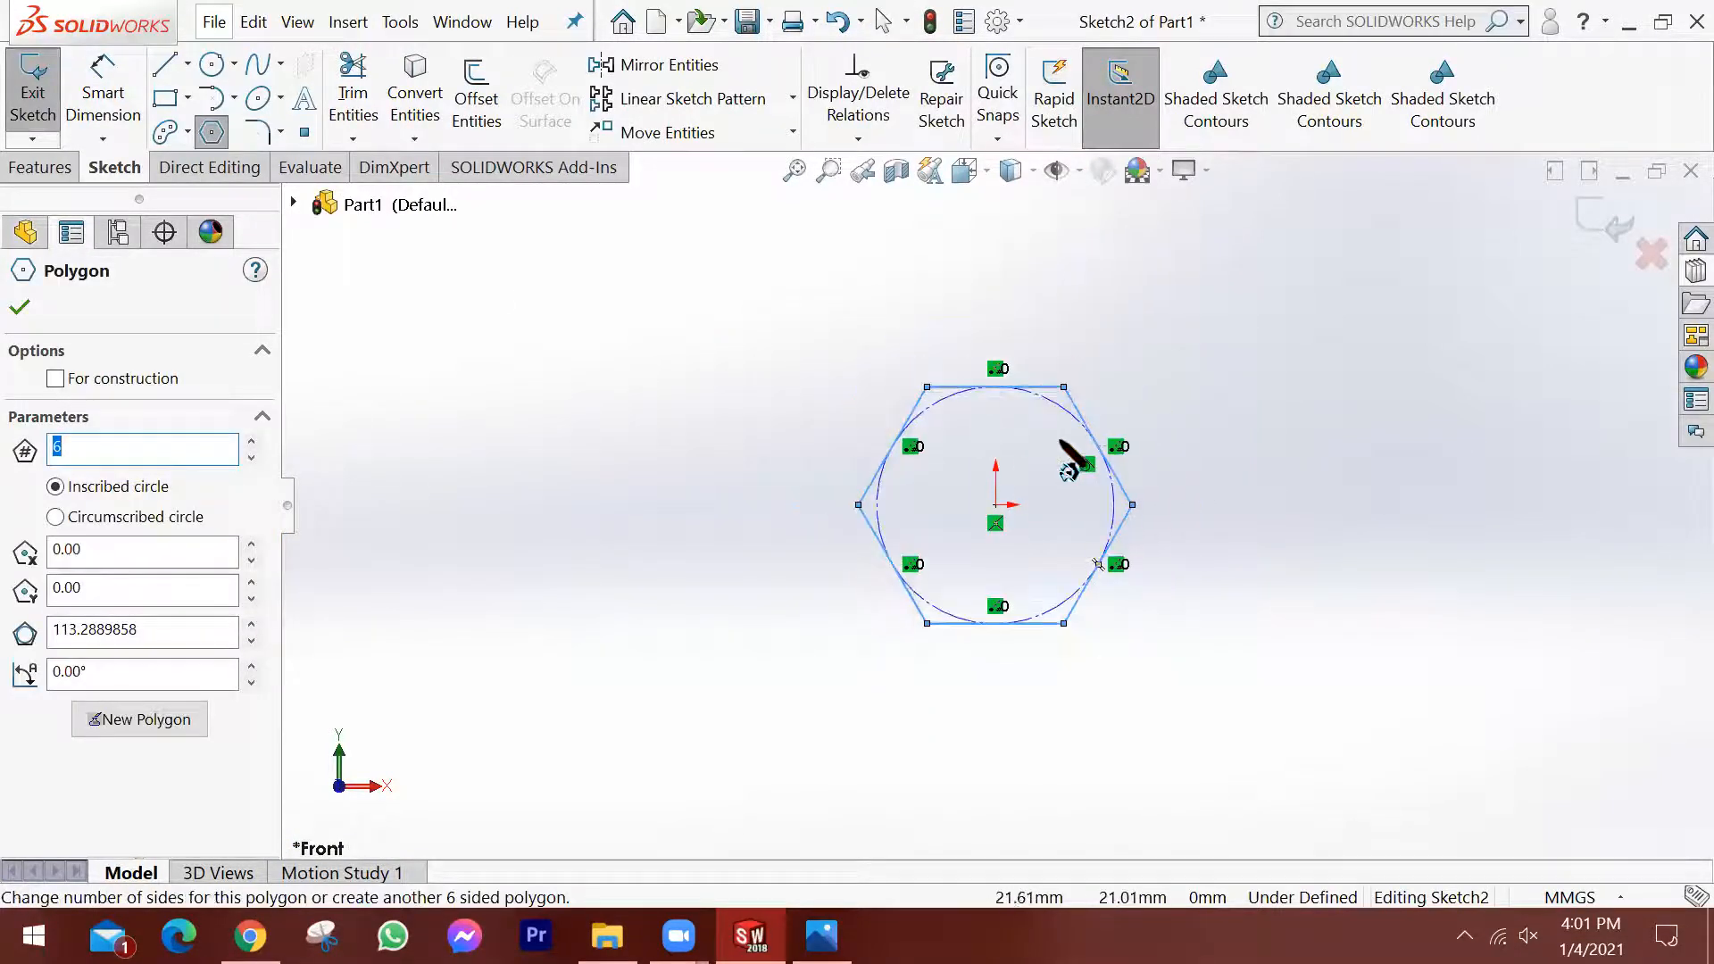
{"action": "left_click", "coordinate": [119, 86]}
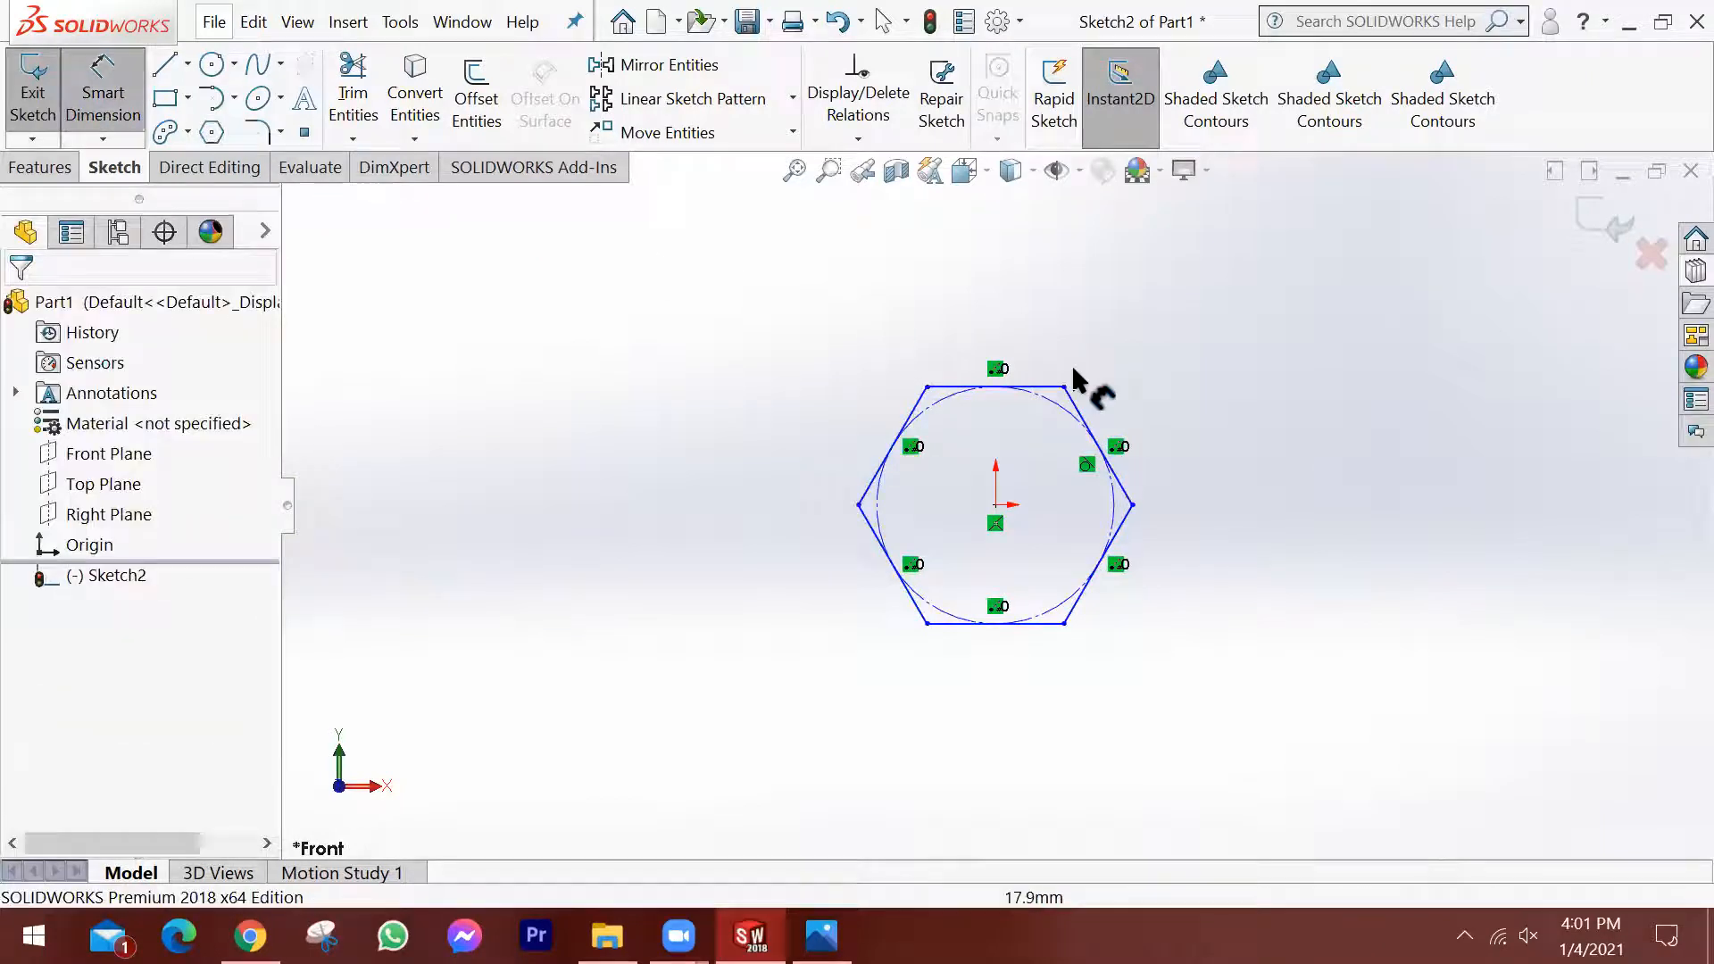
{"action": "left_click", "coordinate": [1083, 432]}
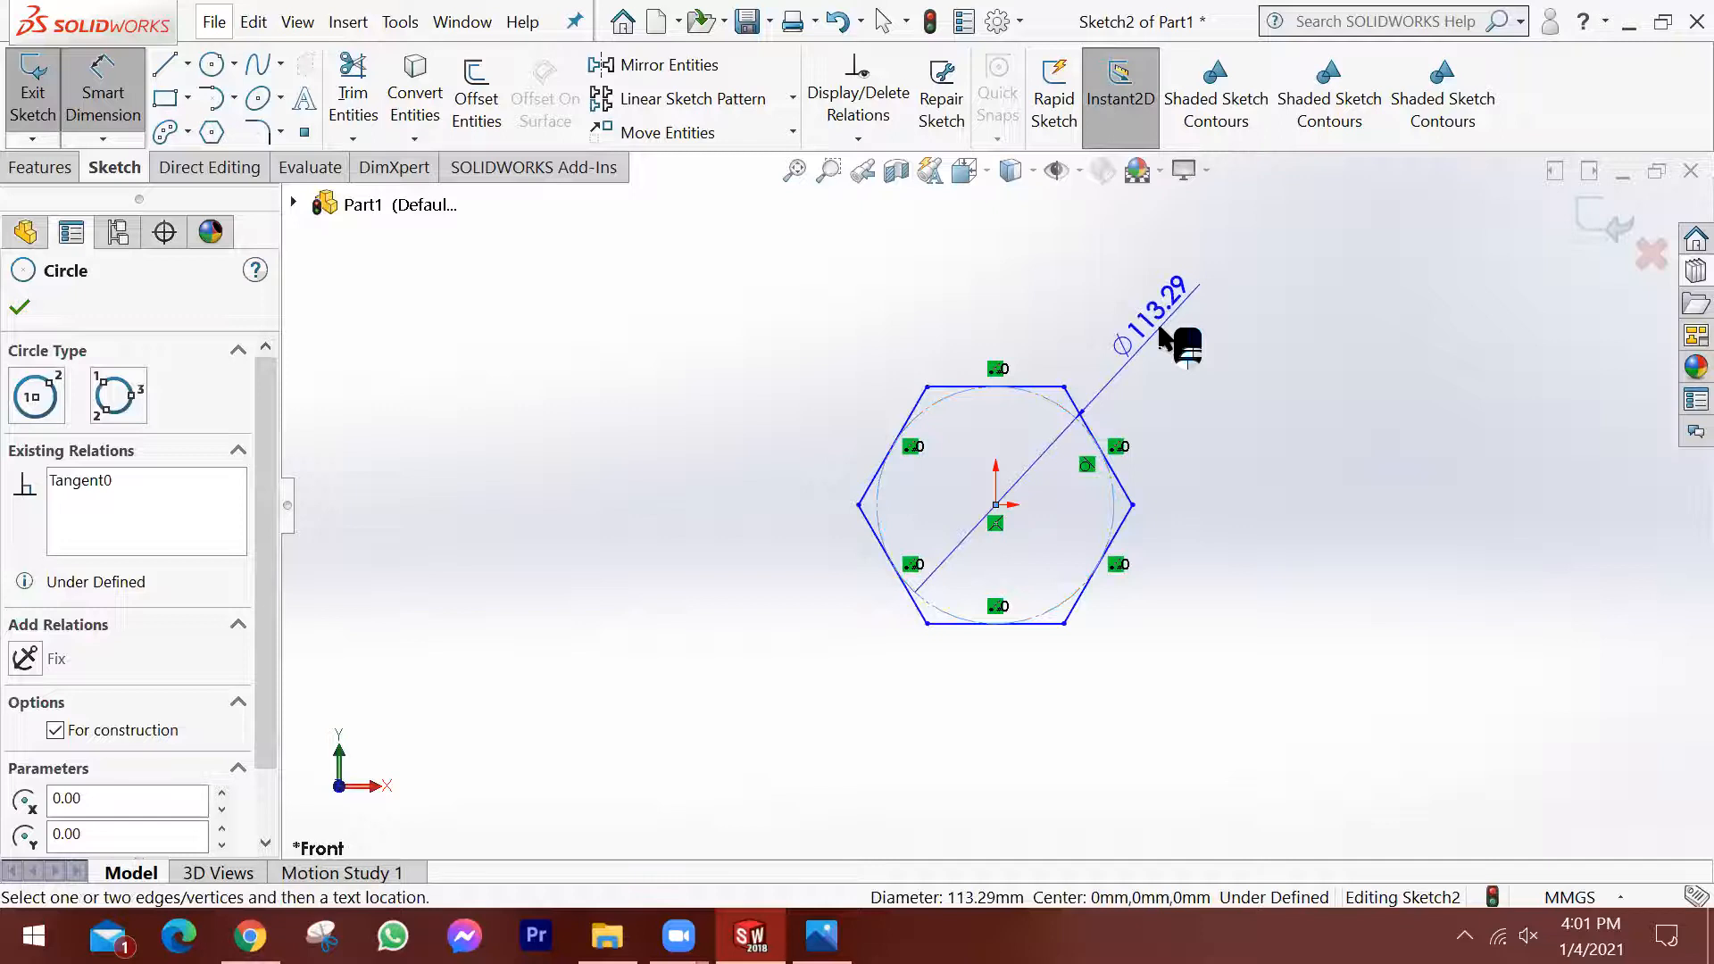
{"action": "left_click", "coordinate": [1170, 338]}
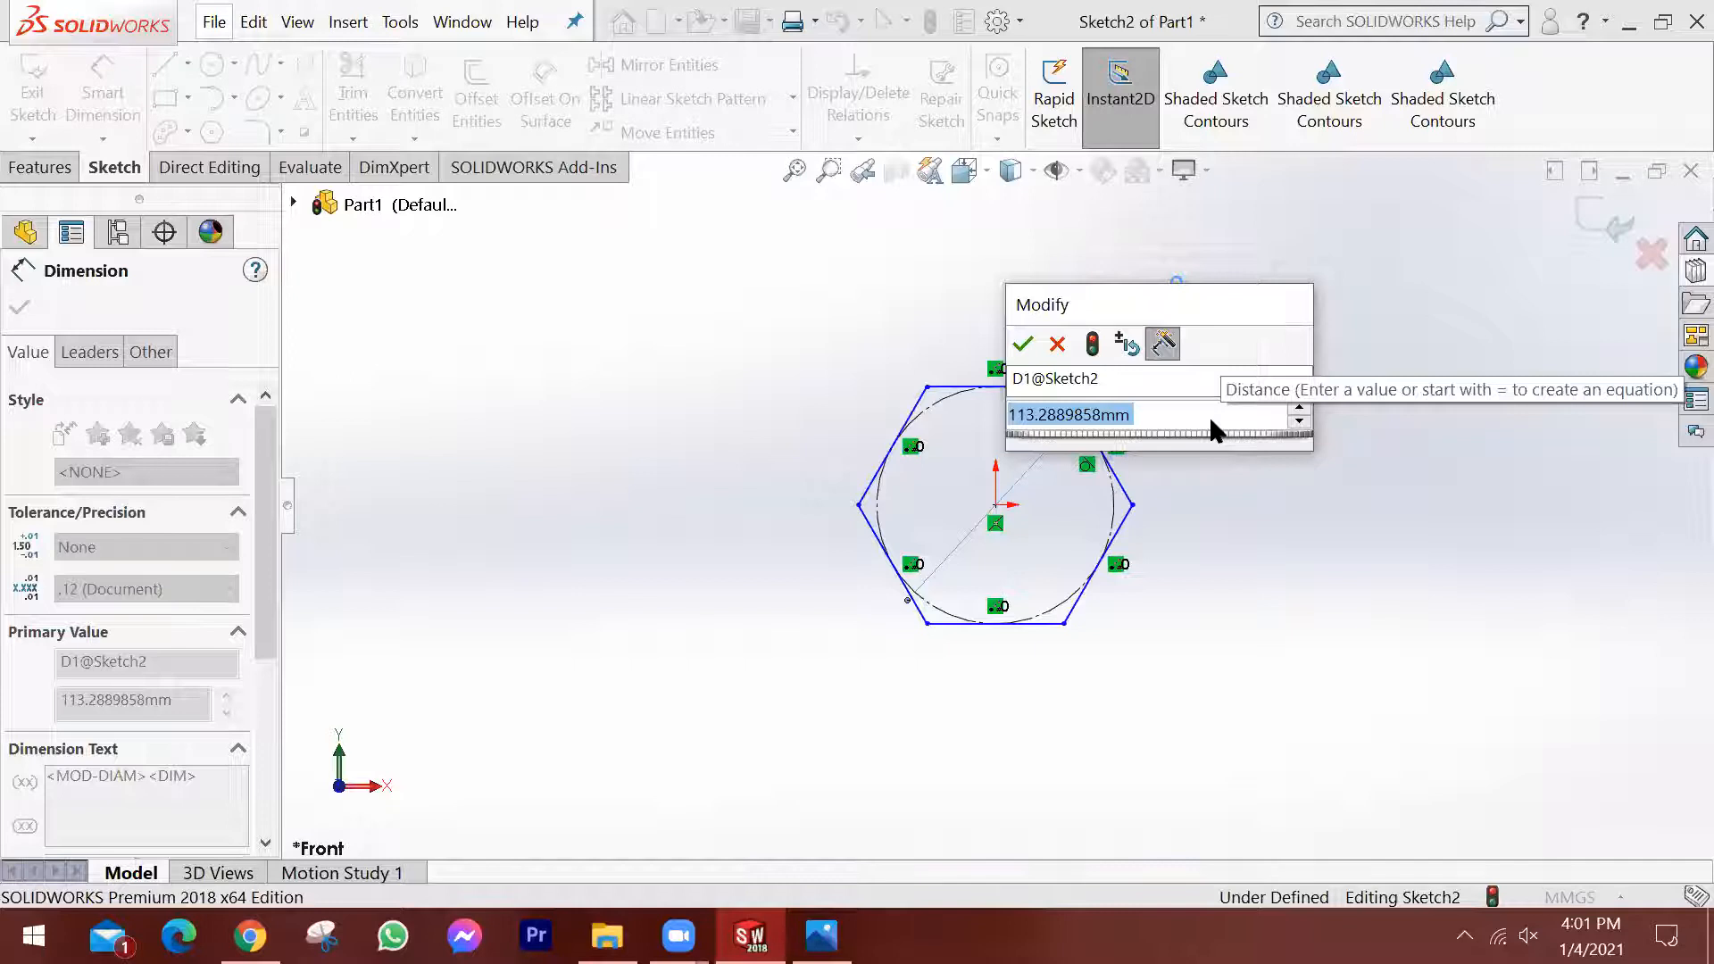
{"action": "type", "text": "20mm"}
{"action": "key", "text": "Return"}
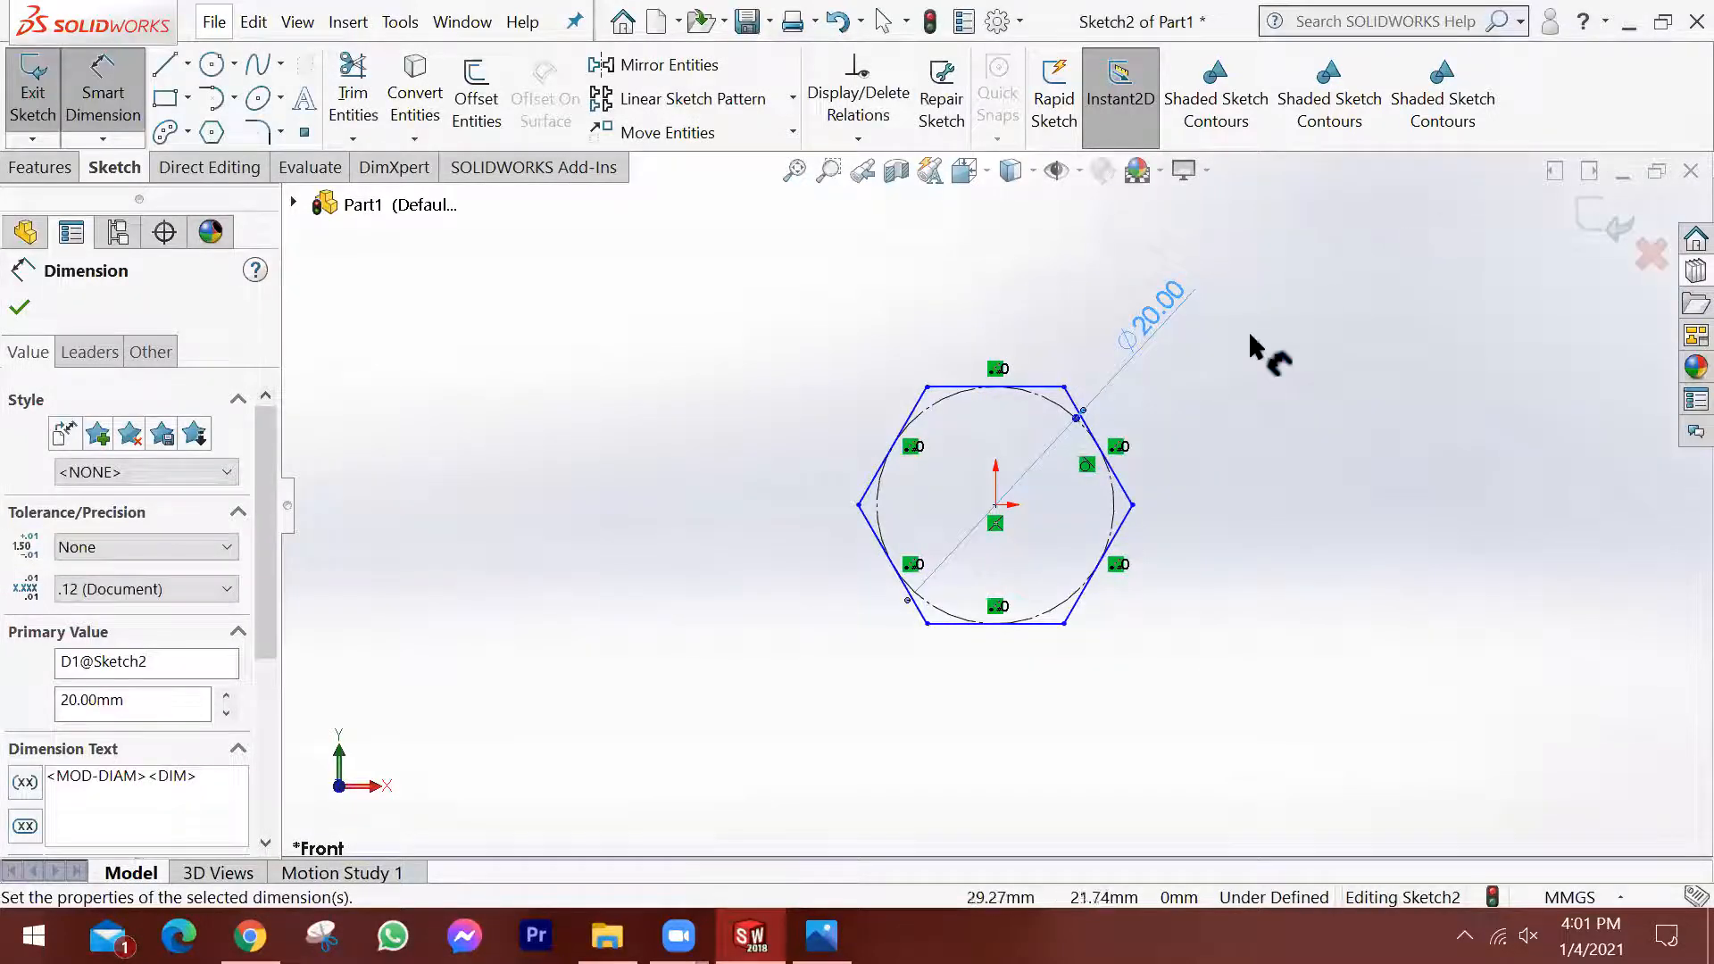
{"action": "mouse_move", "coordinate": [1224, 498]}
{"action": "middle_mouse_down"}
{"action": "mouse_move", "coordinate": [1228, 448]}
{"action": "mouse_move", "coordinate": [1290, 457]}
{"action": "middle_mouse_up"}
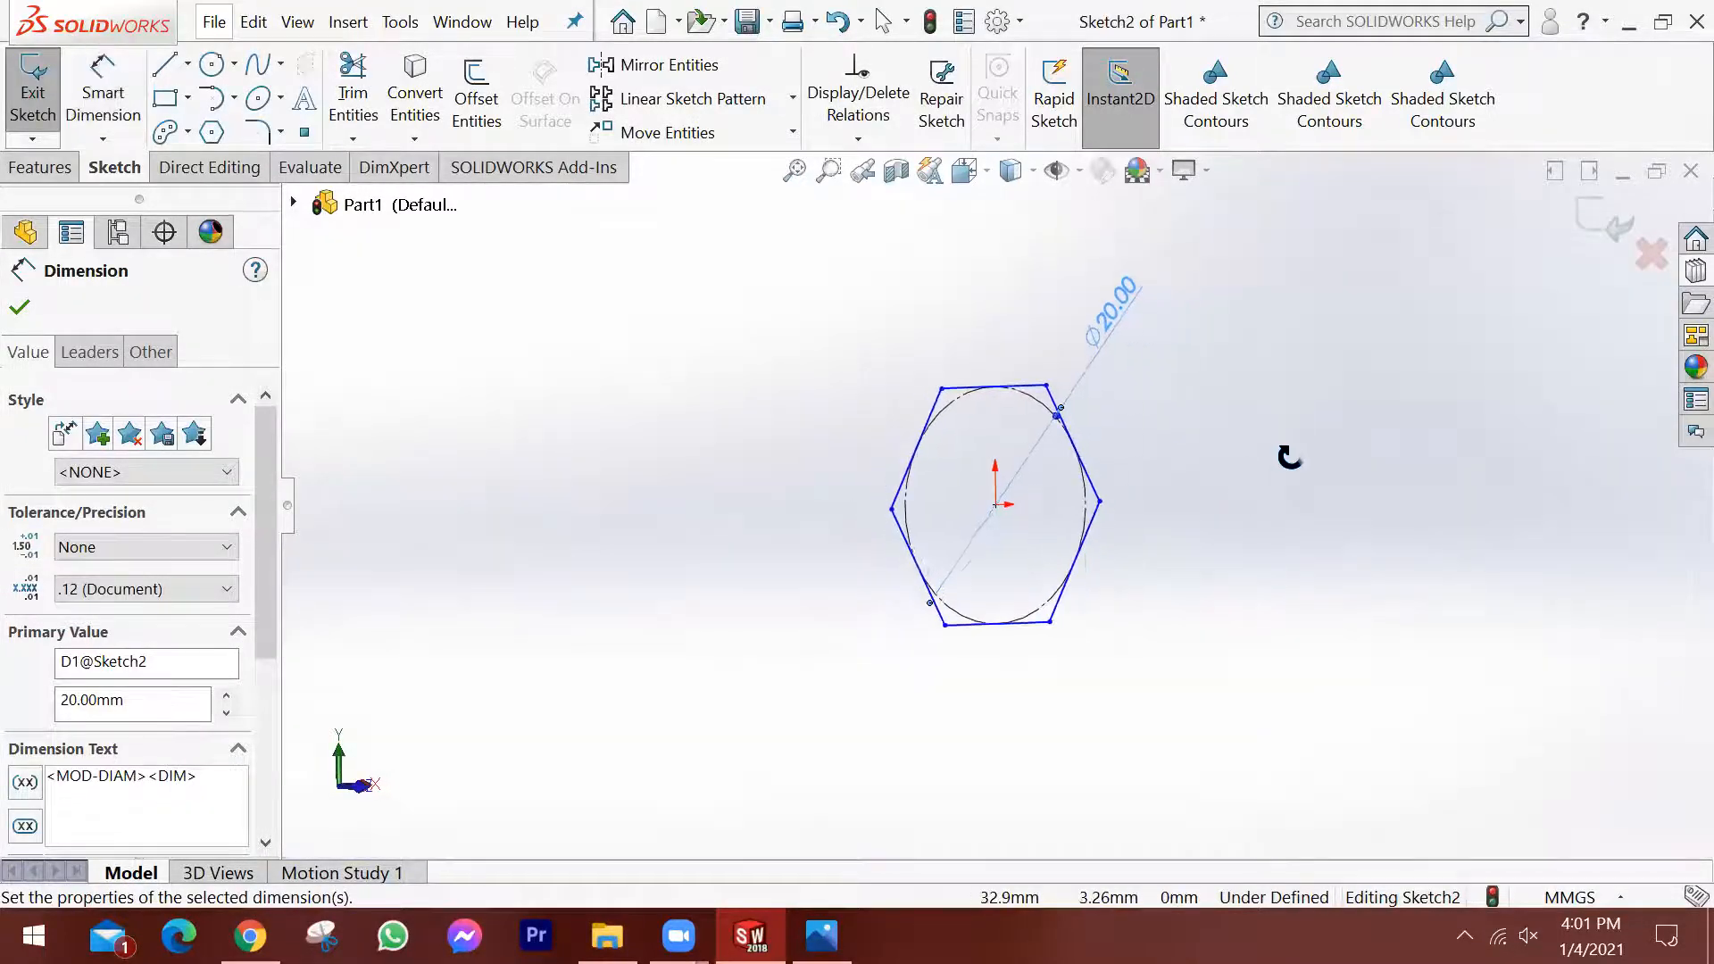
{"action": "left_click", "coordinate": [19, 307]}
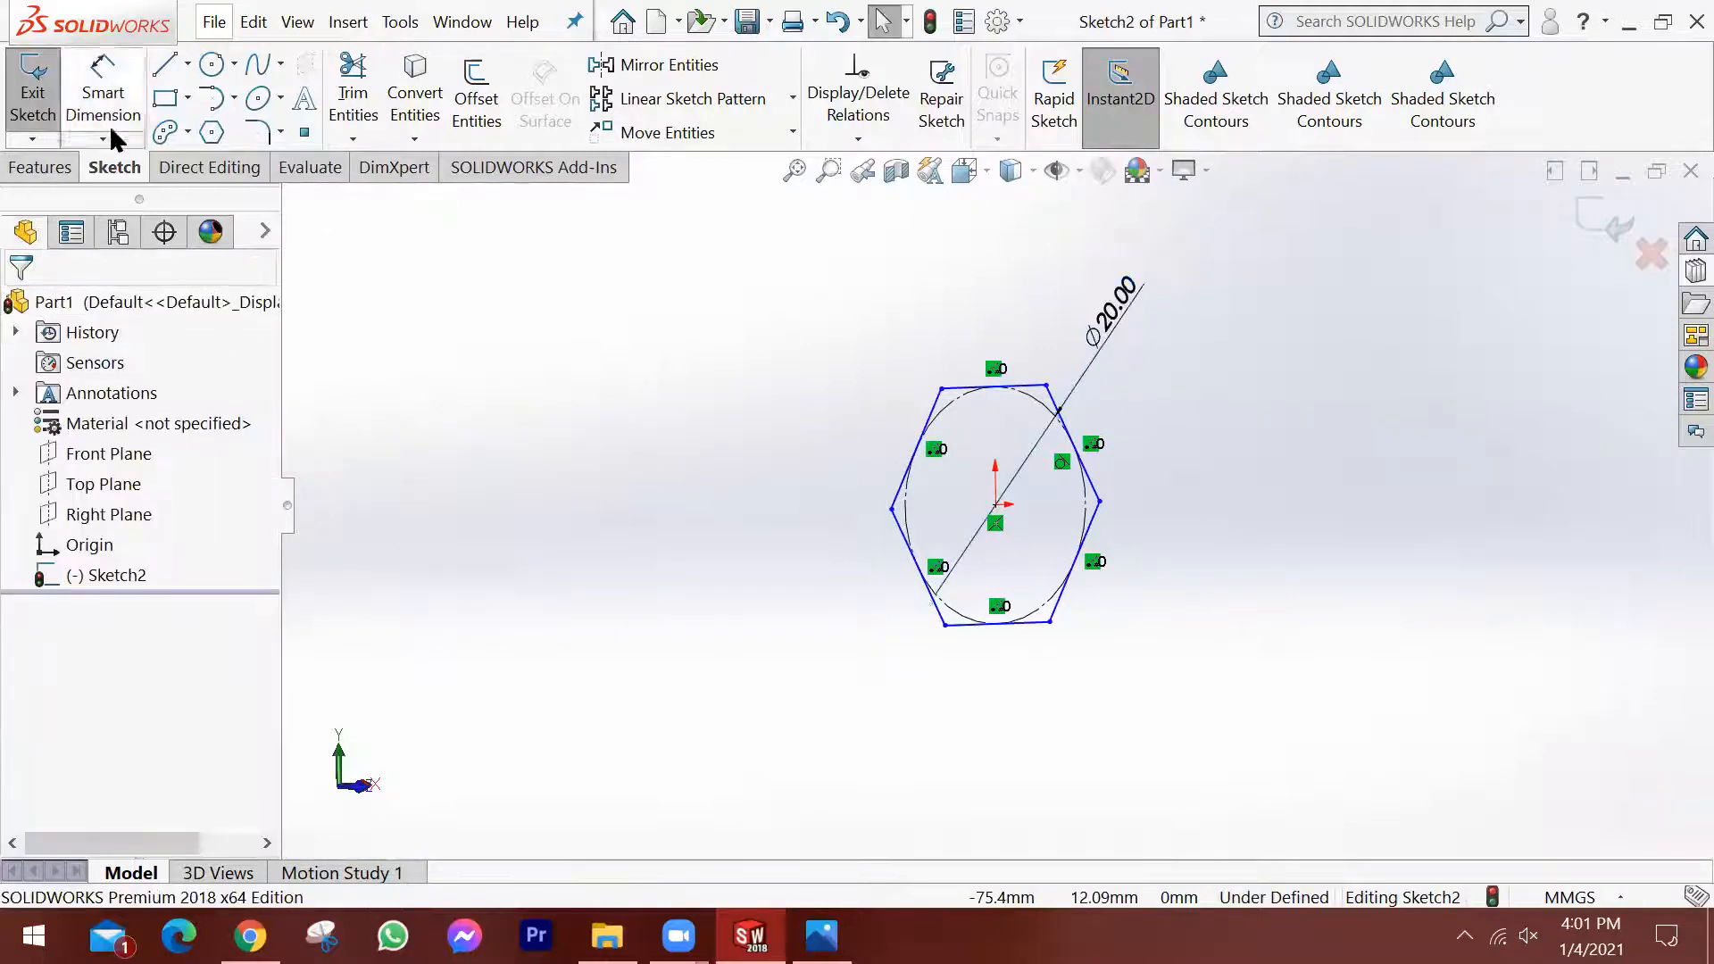
Extrude the hexagon sketch as a blind boss 10 mm deep to form the bolt head.
{"action": "left_click", "coordinate": [57, 165]}
{"action": "left_click", "coordinate": [57, 89]}
{"action": "middle_click_drag", "start_coordinate": [1213, 505], "coordinate": [1328, 448]}
{"action": "left_click", "coordinate": [1592, 213]}
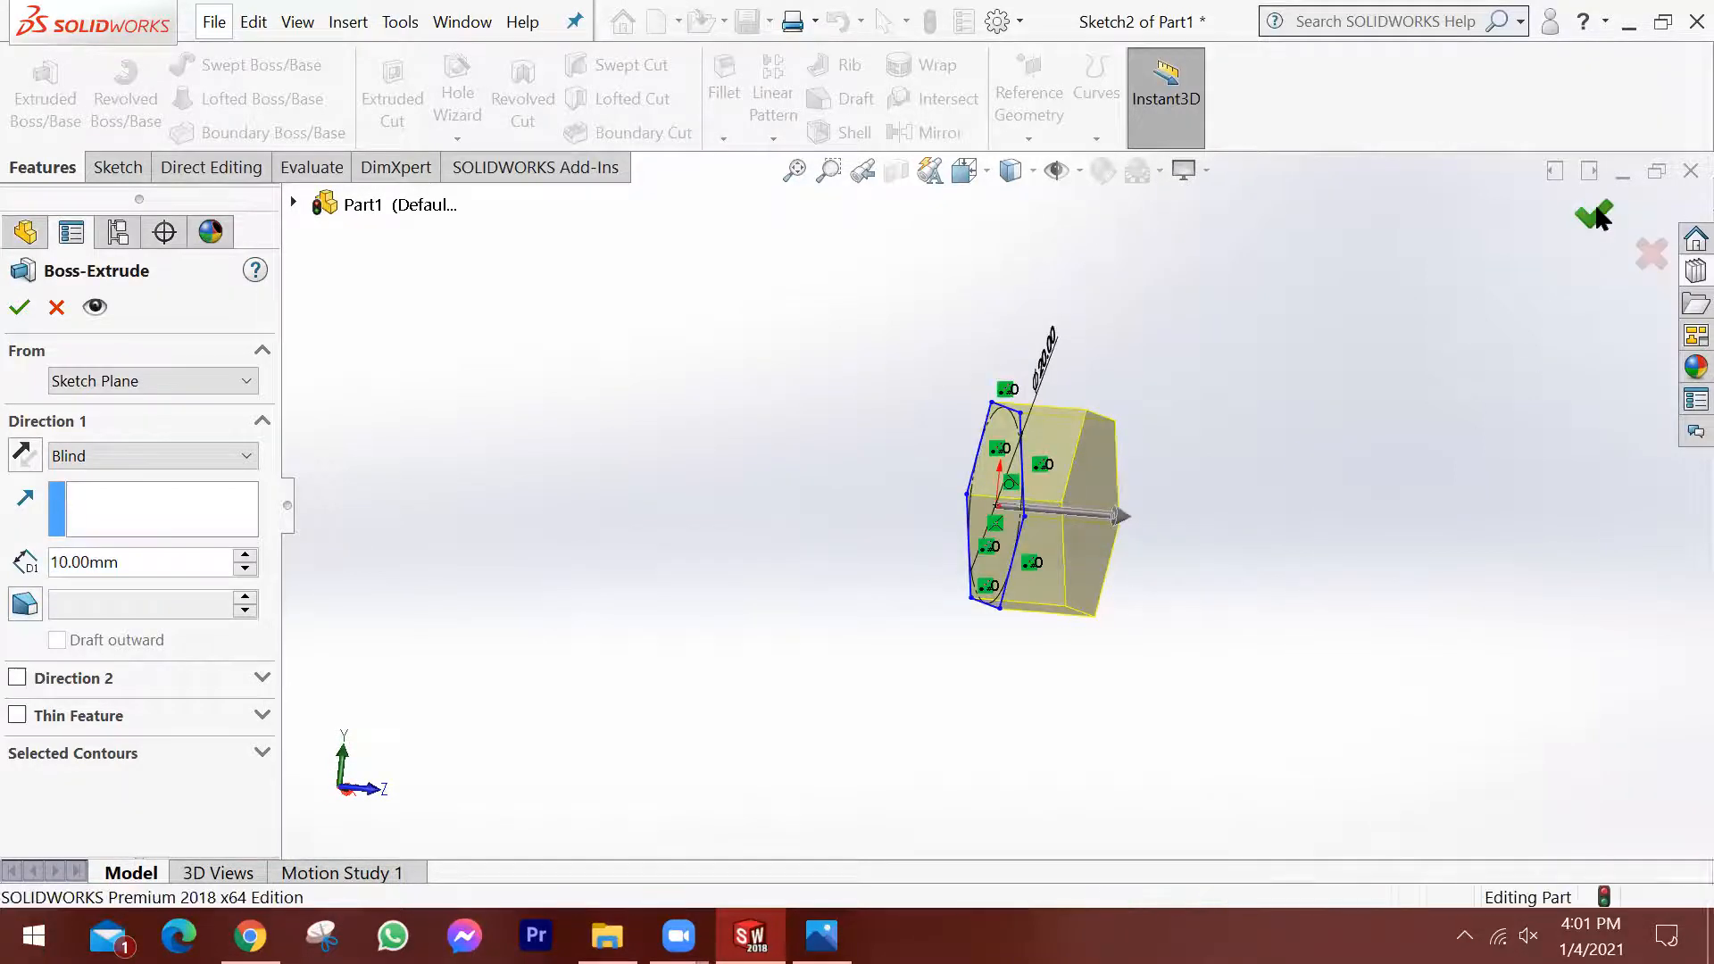
Start a sketch on the front hexagonal face of the head and draw a circle of about 7.2 mm radius centred on the origin.
{"action": "middle_click_drag", "start_coordinate": [1223, 483], "coordinate": [964, 432]}
{"action": "scroll", "coordinate": [1134, 510], "scroll_direction": "down", "scroll_amount": 3}
{"action": "middle_click_drag", "start_coordinate": [902, 487], "coordinate": [898, 459]}
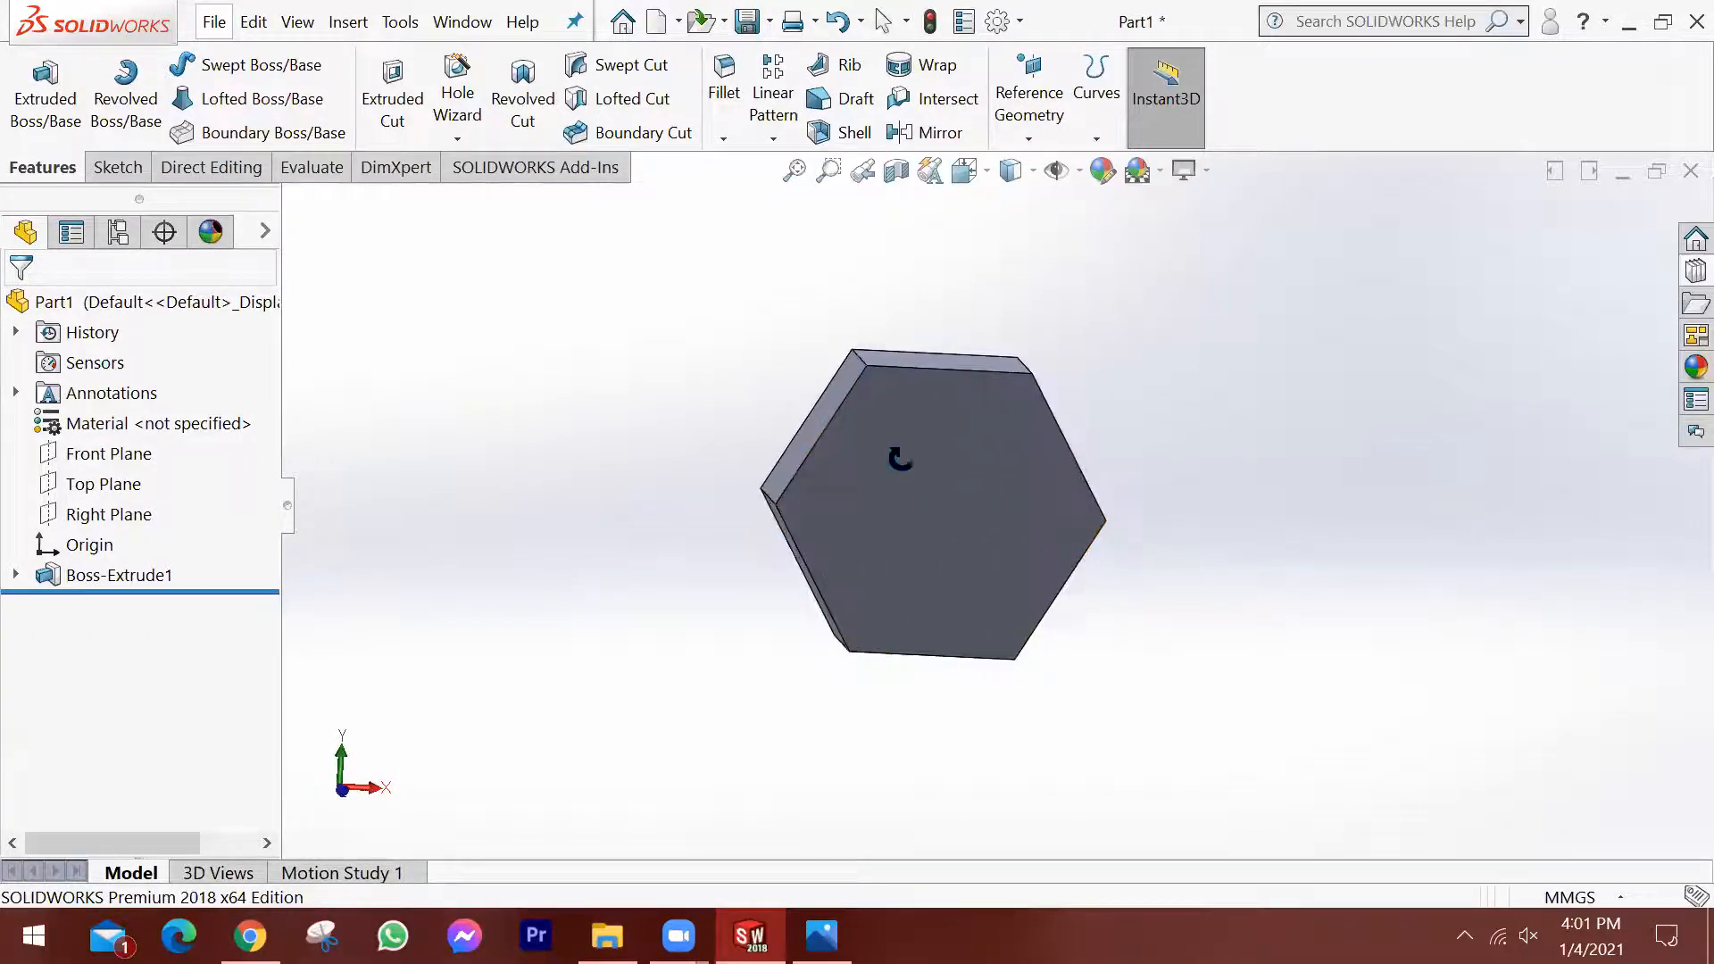
{"action": "middle_click_drag", "start_coordinate": [1031, 461], "coordinate": [1090, 542]}
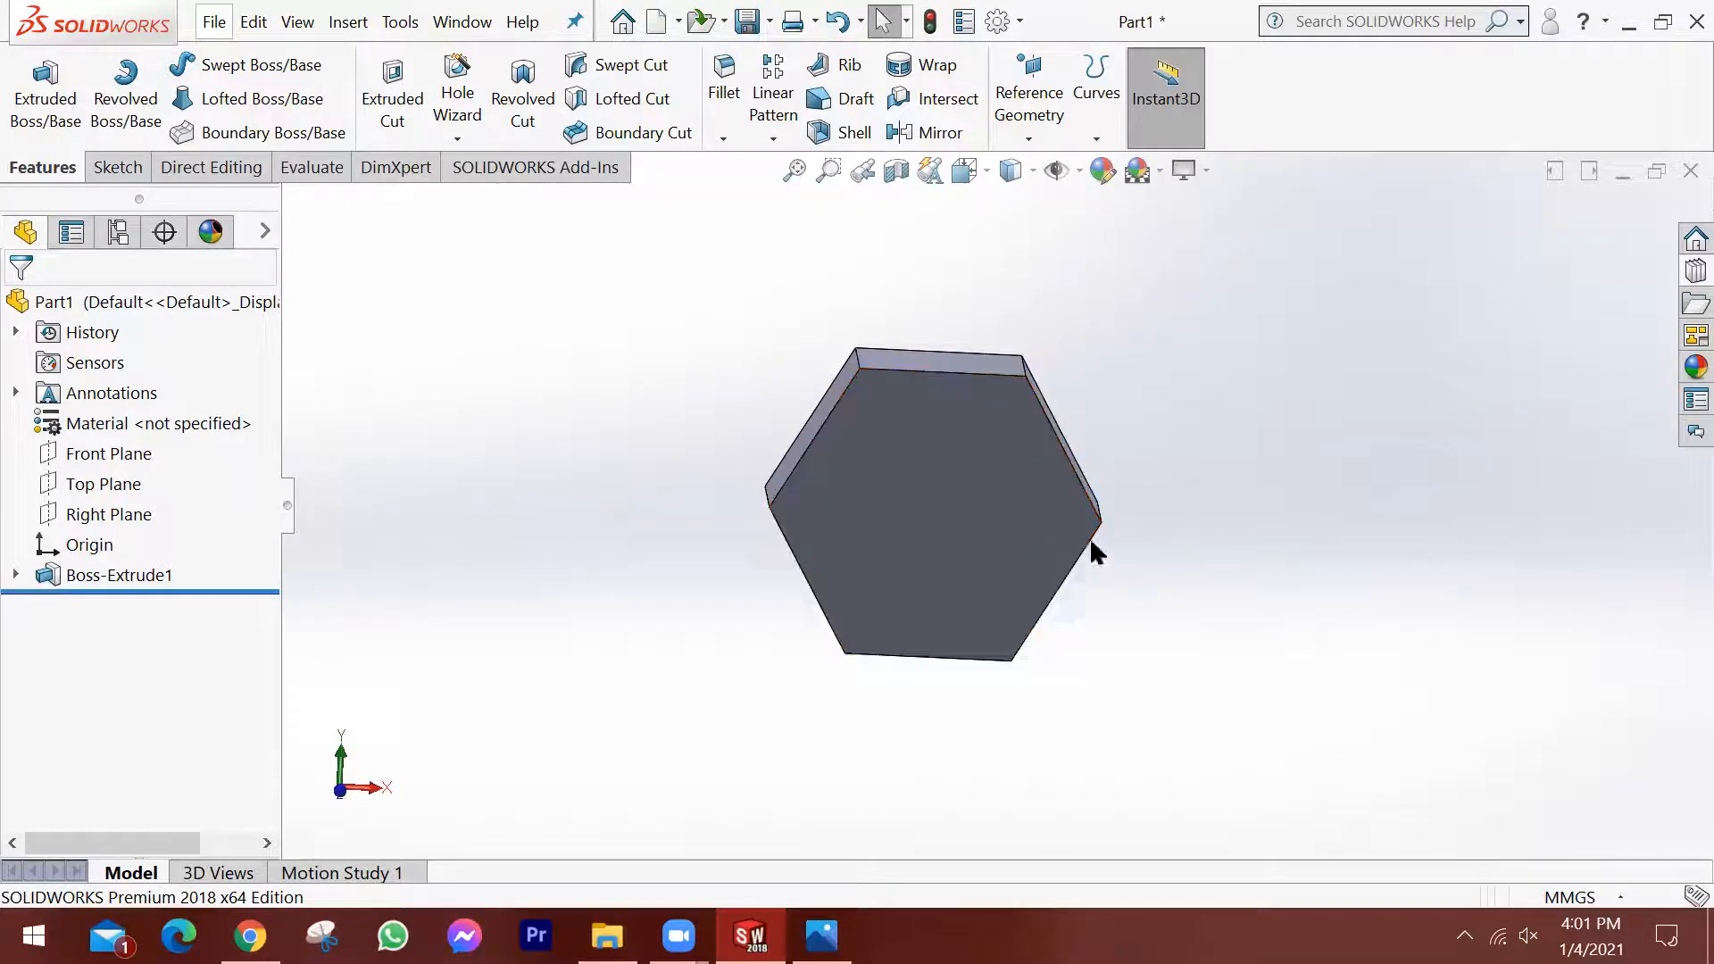
{"action": "left_click", "coordinate": [969, 489]}
{"action": "left_click", "coordinate": [1067, 435]}
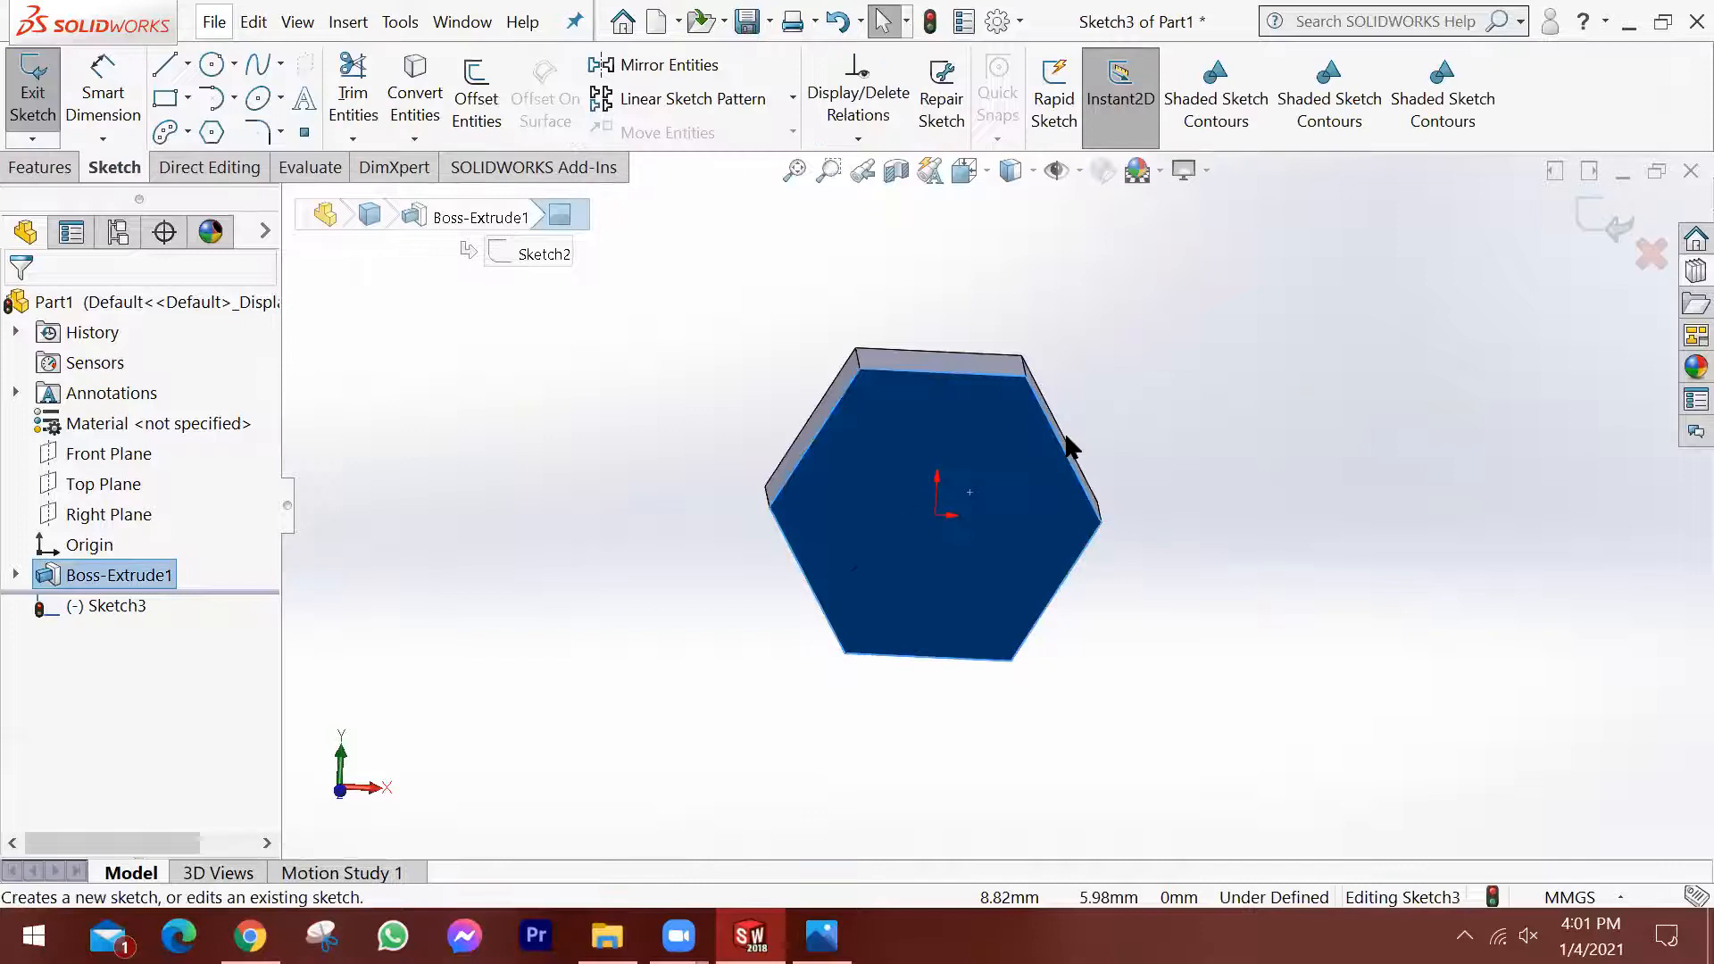
{"action": "key", "text": "space"}
{"action": "left_click", "coordinate": [848, 554]}
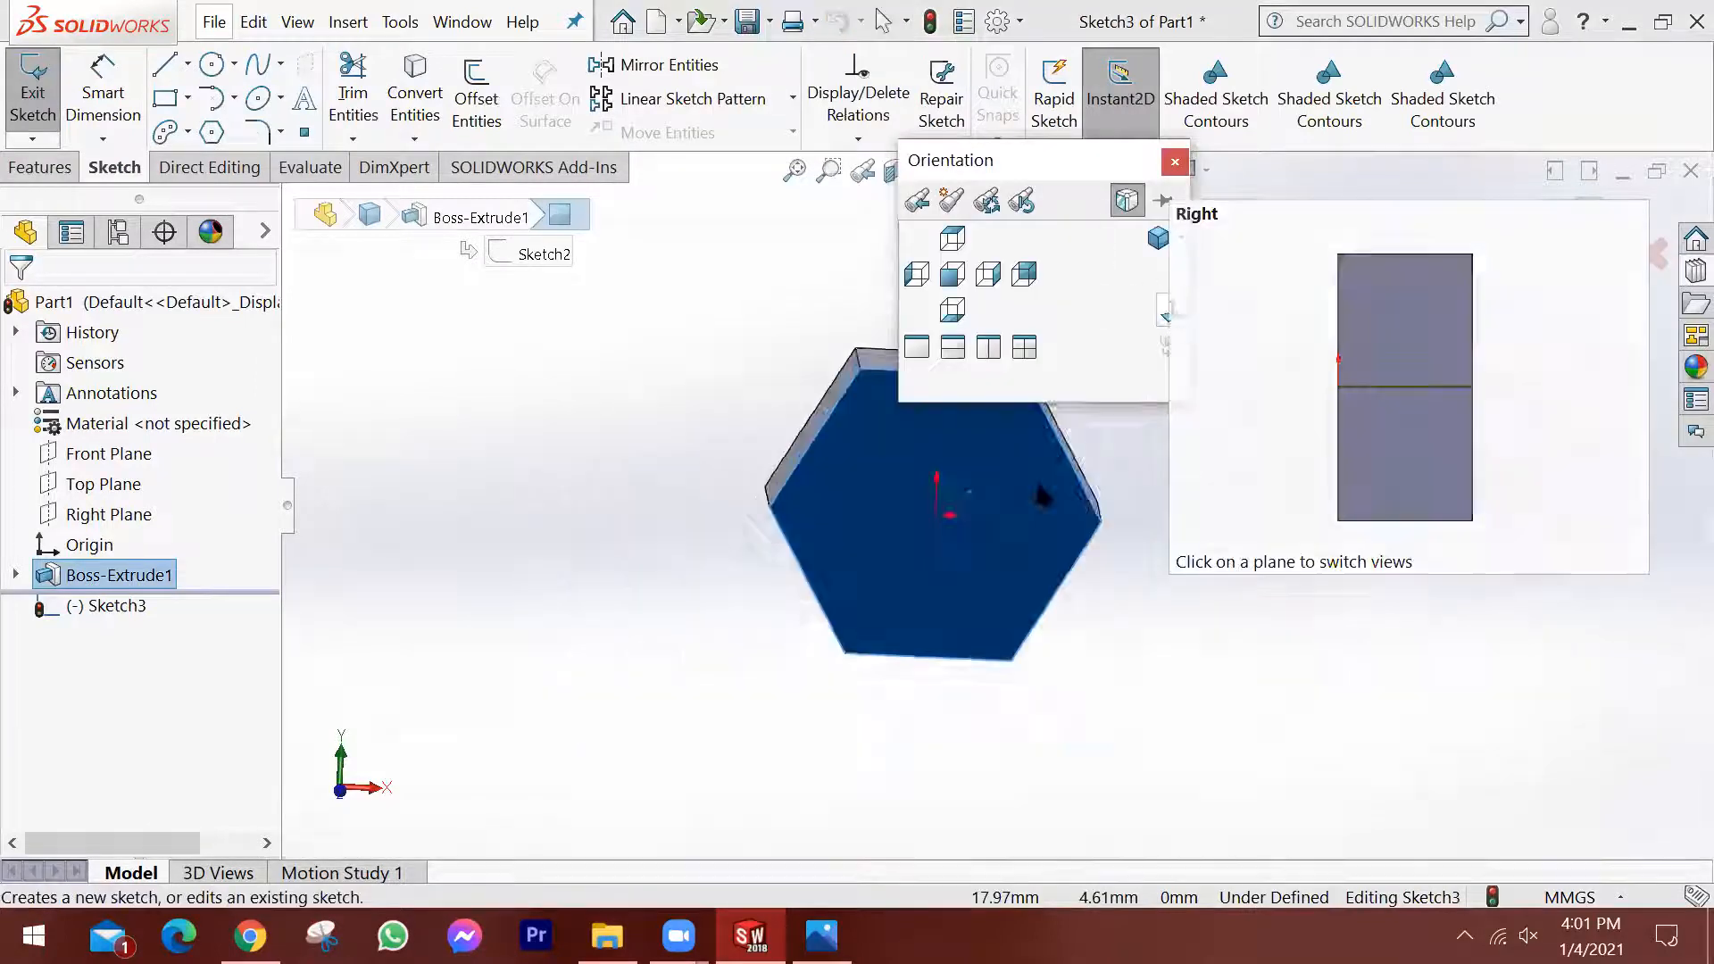
{"action": "left_click", "coordinate": [1382, 491]}
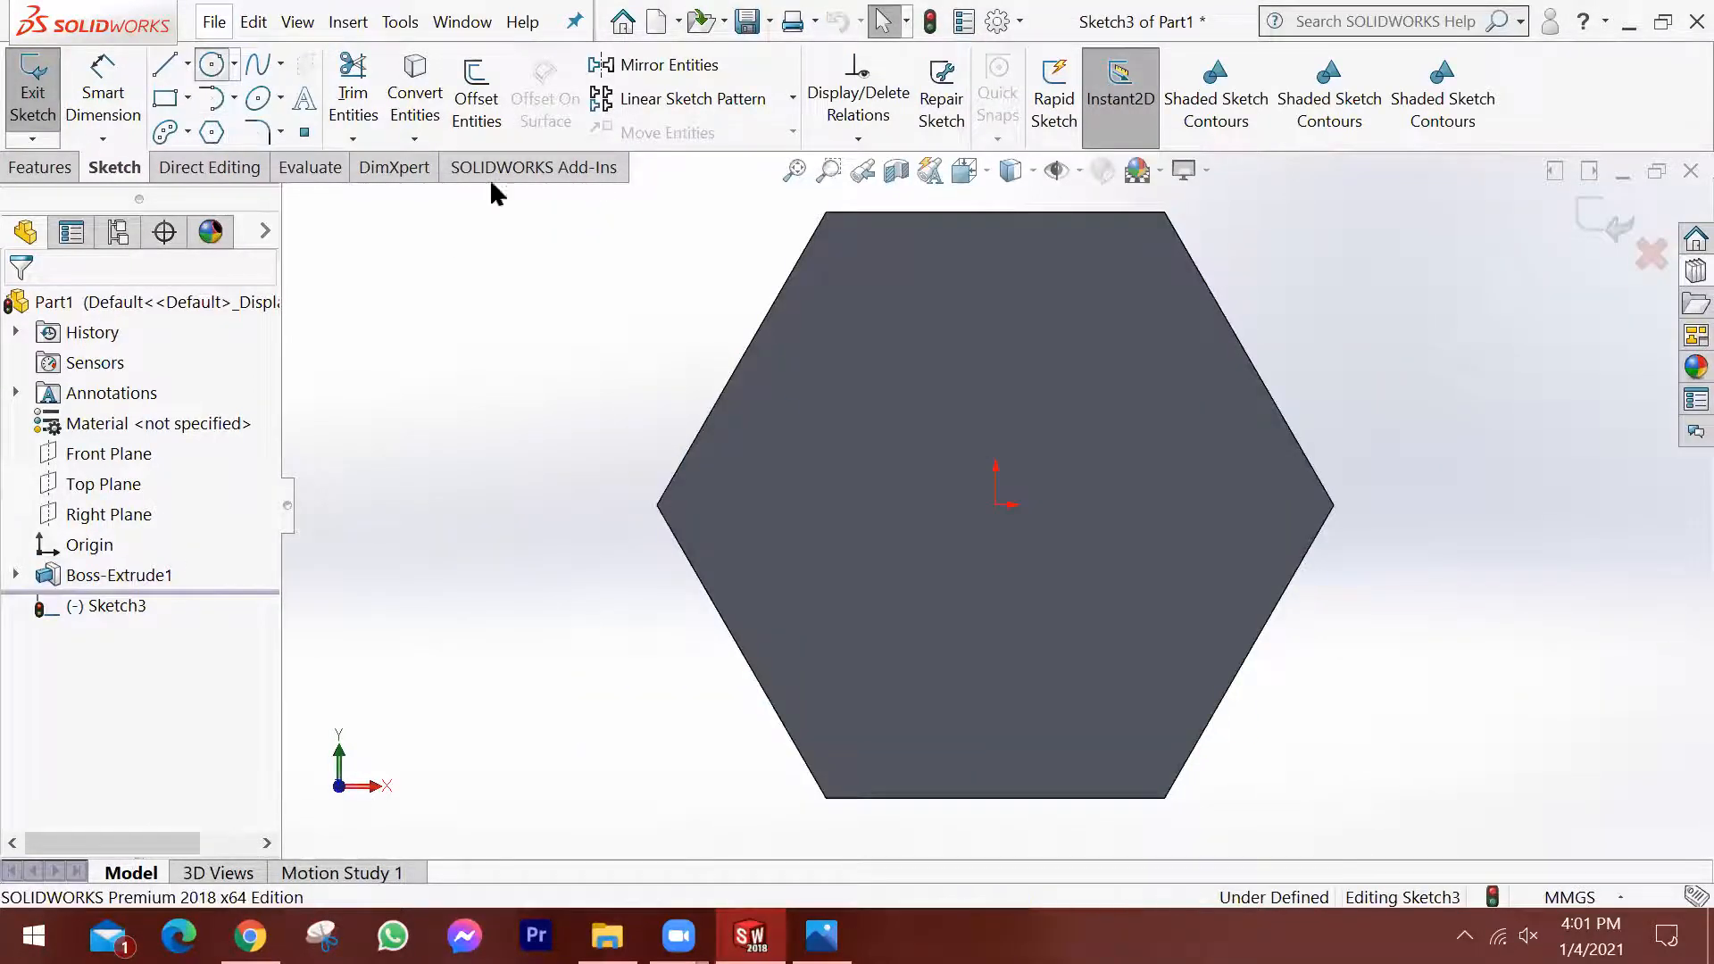
{"action": "left_click", "coordinate": [211, 63]}
{"action": "left_click", "coordinate": [996, 504]}
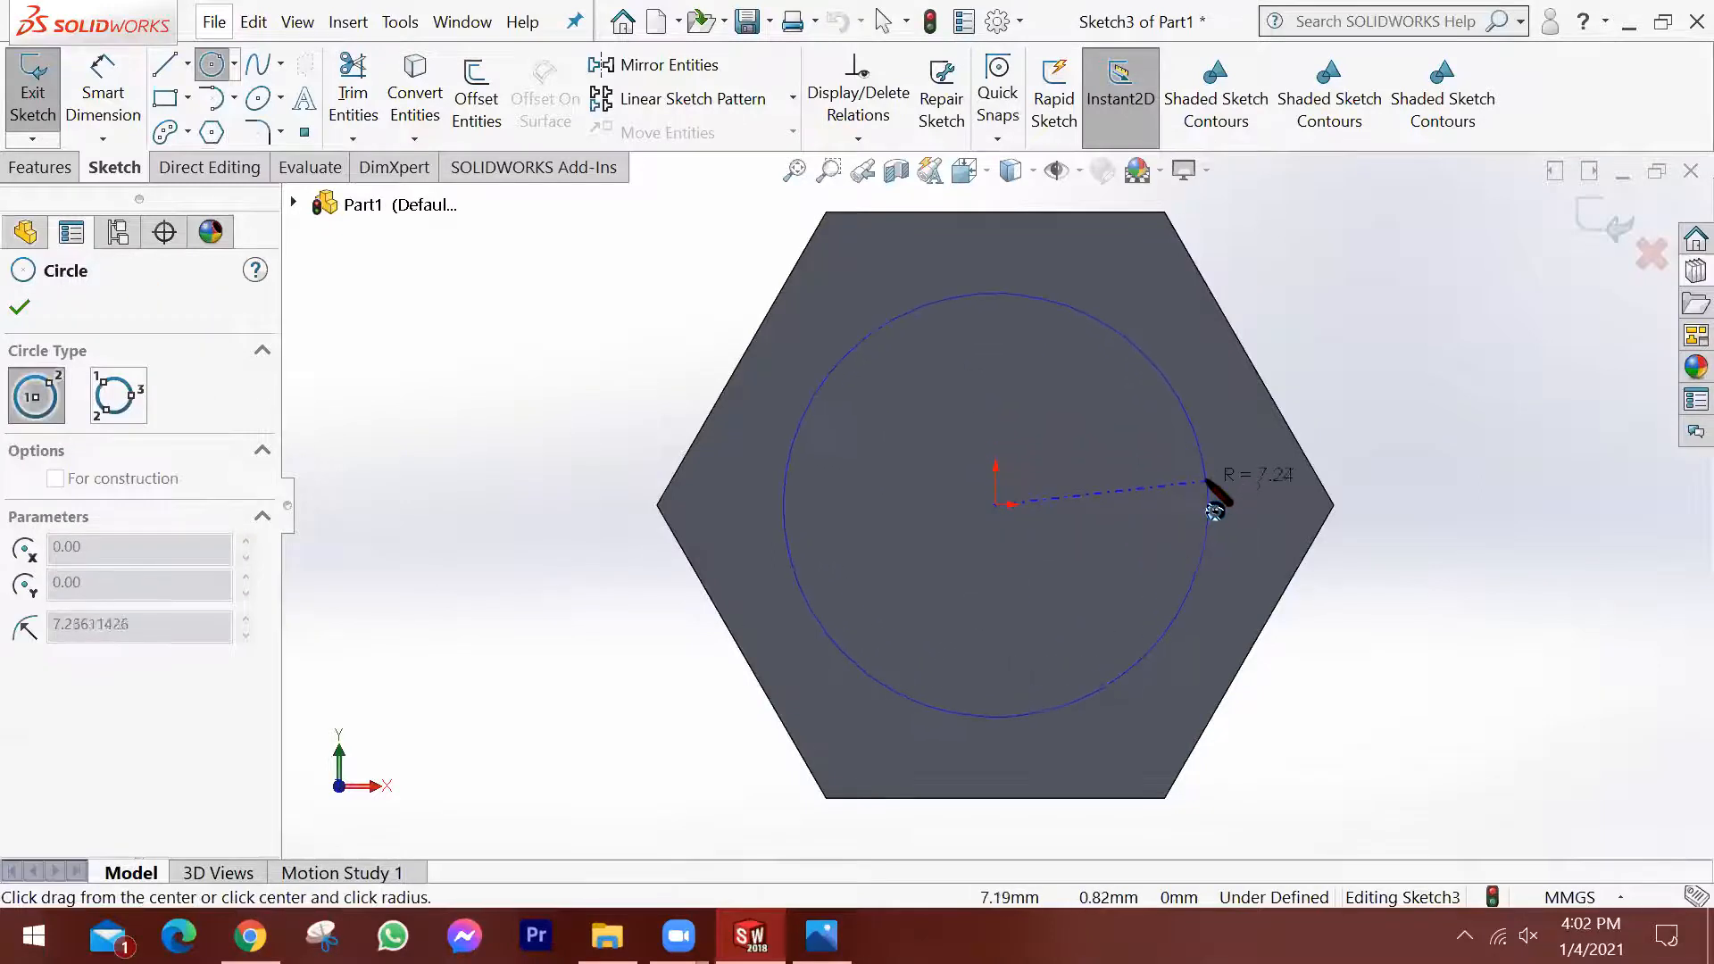
{"action": "left_click", "coordinate": [1206, 481]}
Dimension the circle on the head's face to a diameter of 12 mm.
{"action": "left_click", "coordinate": [112, 75]}
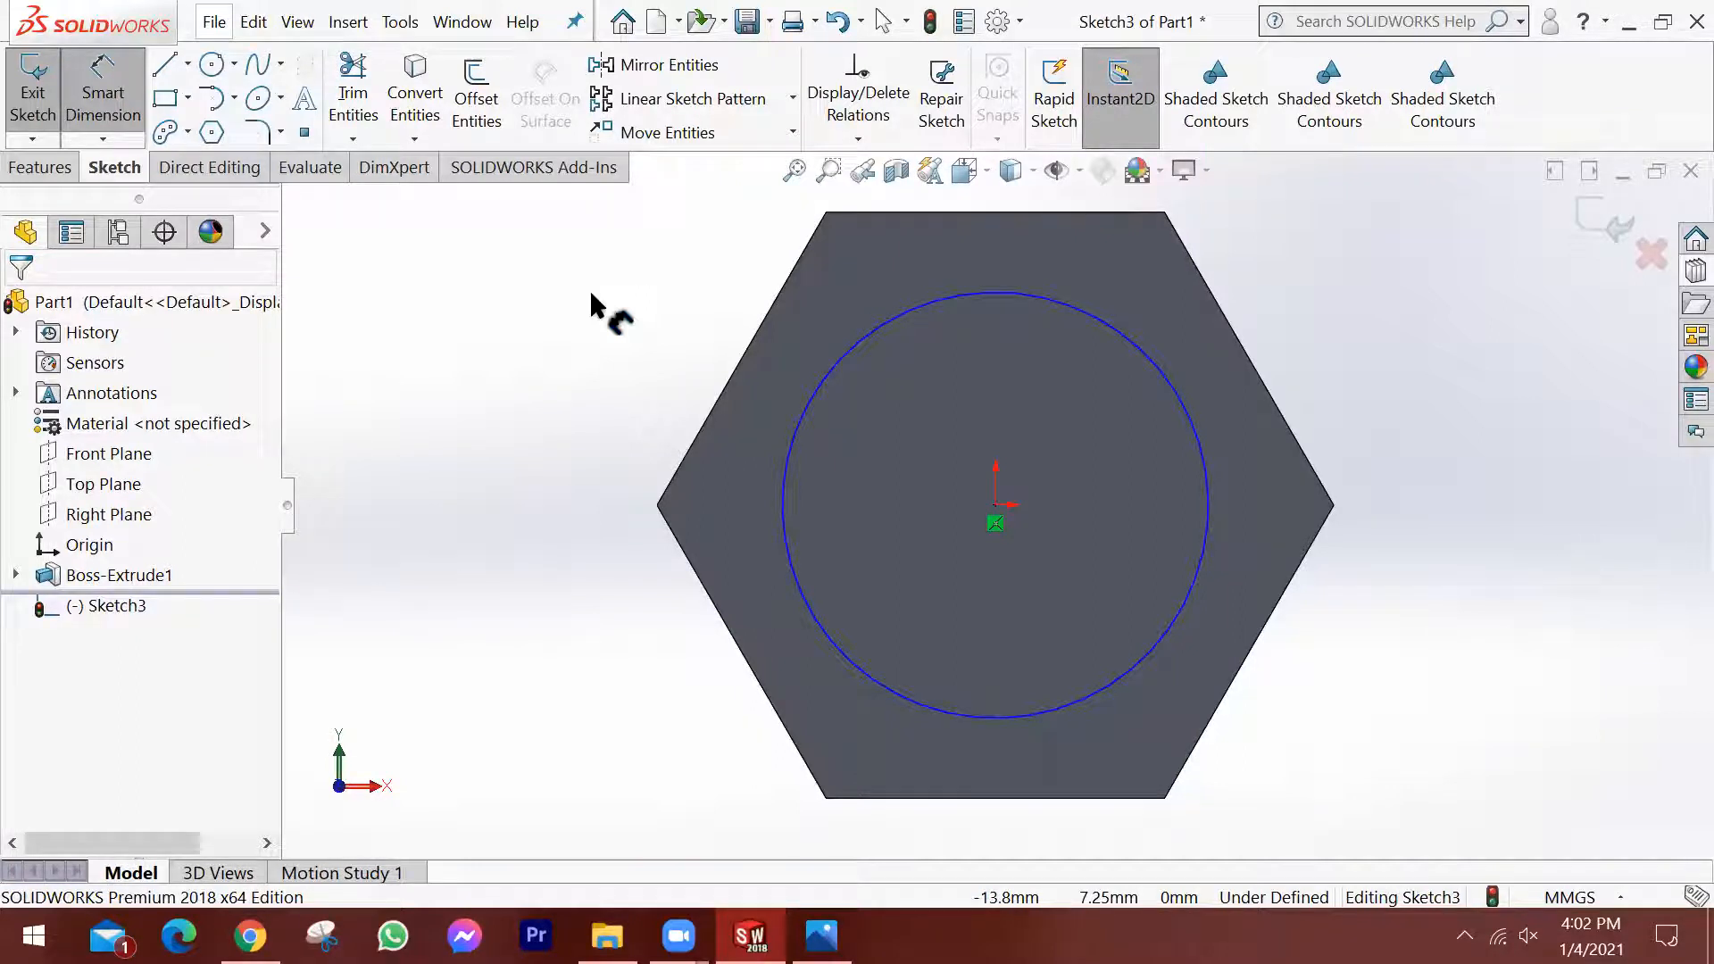
{"action": "left_click", "coordinate": [1108, 330]}
{"action": "left_click", "coordinate": [1363, 271]}
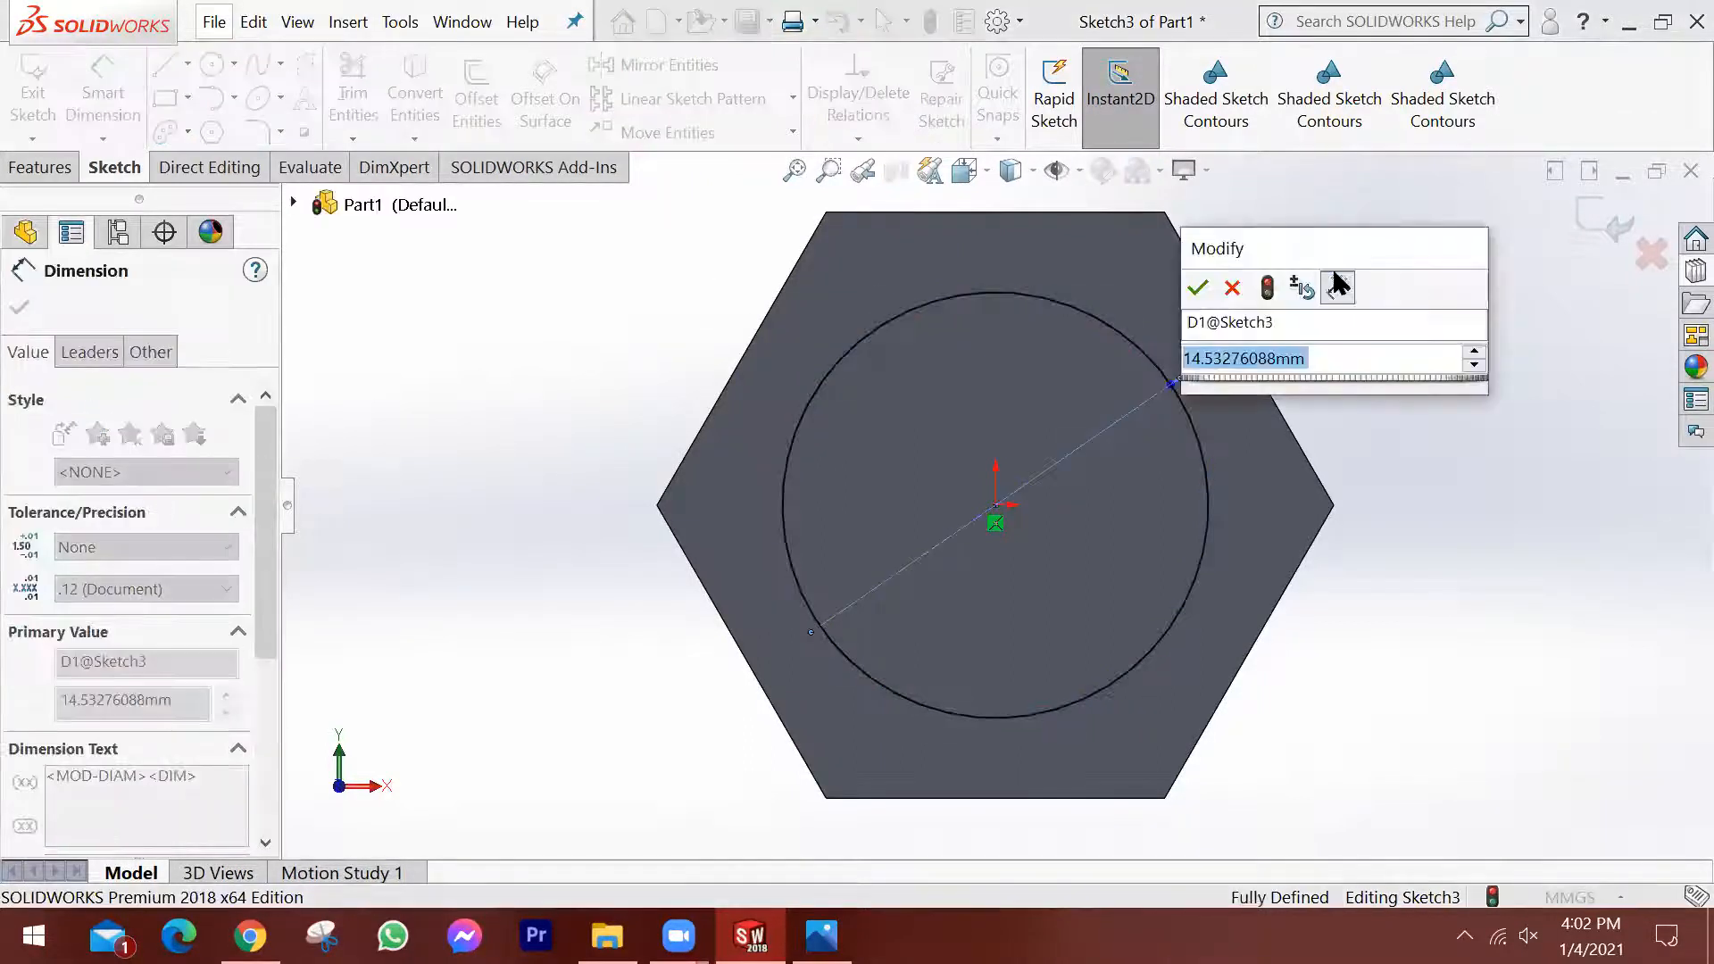
{"action": "type", "text": "12"}
{"action": "key", "text": "Return"}
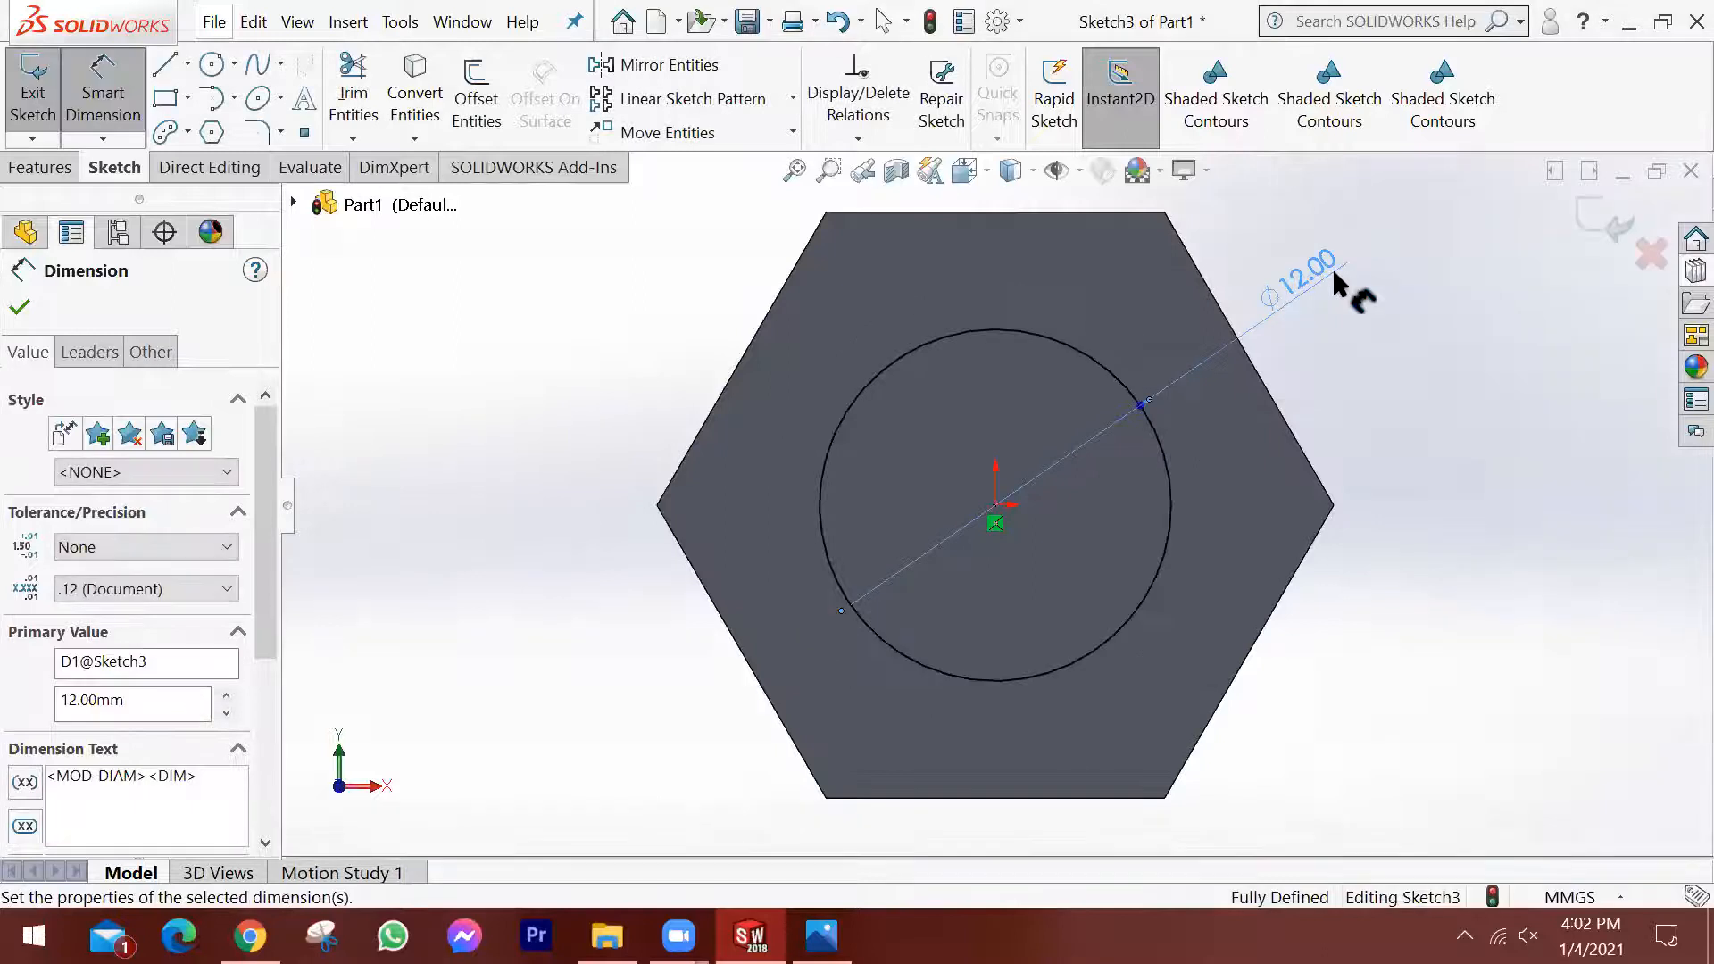
{"action": "middle_click_drag", "start_coordinate": [1245, 394], "coordinate": [1368, 522]}
{"action": "left_click", "coordinate": [20, 307]}
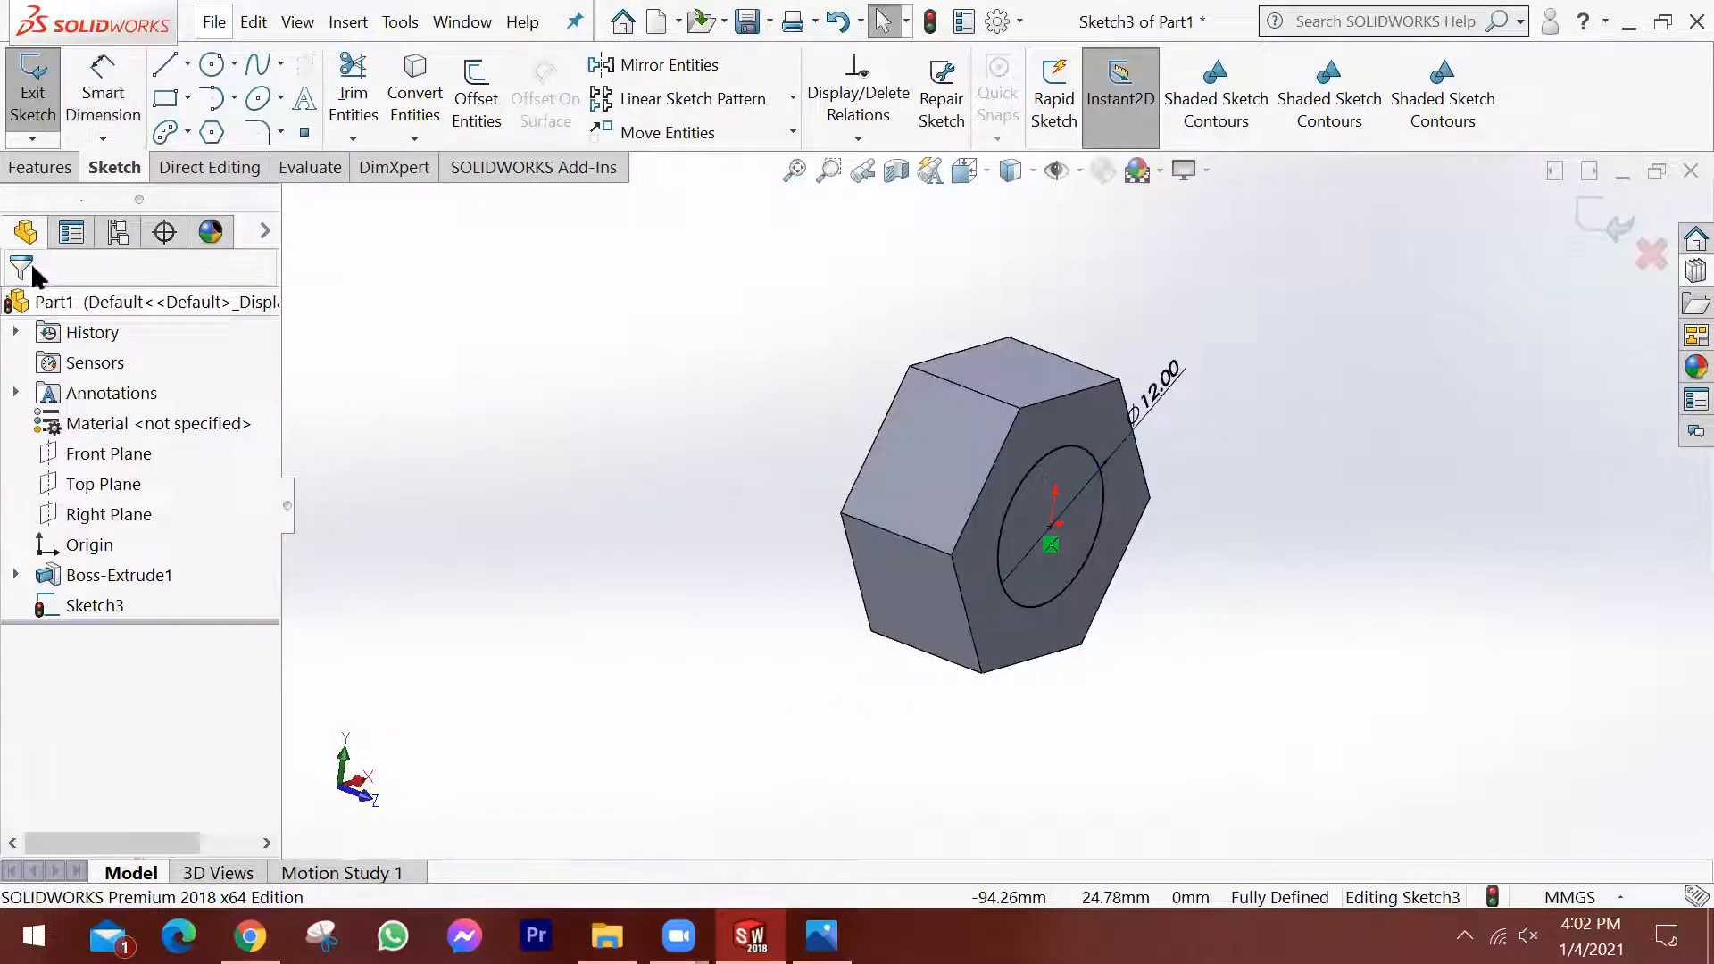
Extrude the 12 mm circle as a blind boss 50 mm long, merged with the head, to form the shank.
{"action": "left_click", "coordinate": [46, 168]}
{"action": "left_click", "coordinate": [43, 90]}
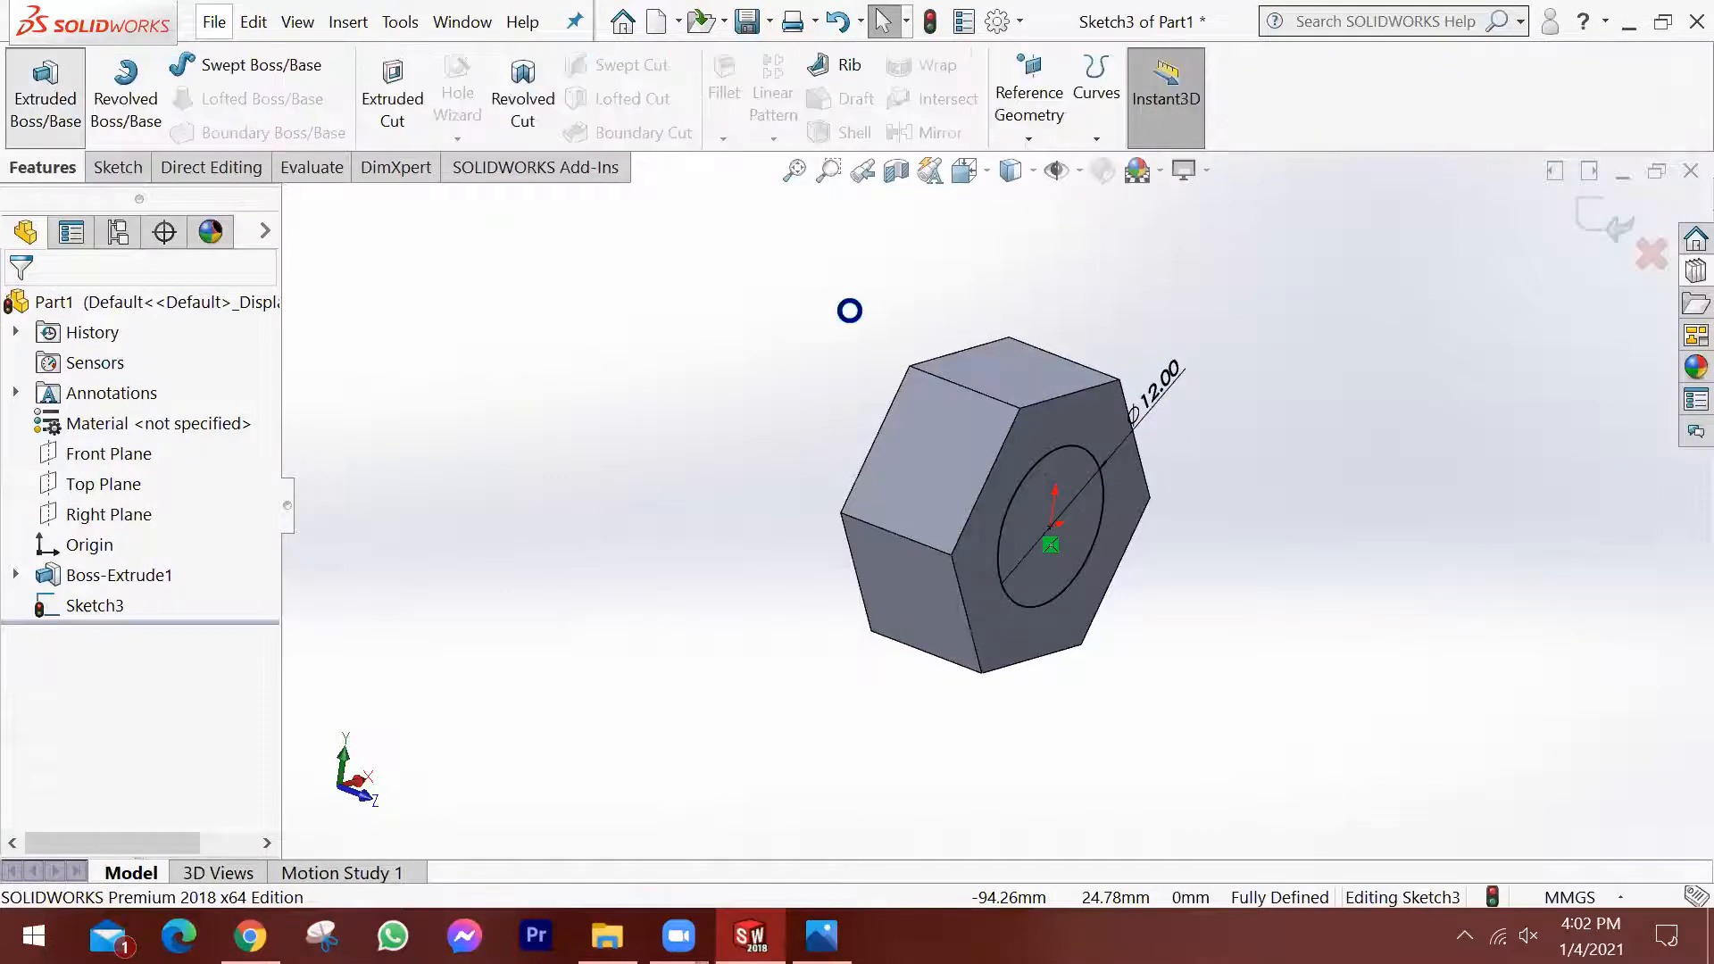
{"action": "scroll", "coordinate": [1260, 507], "scroll_direction": "up", "scroll_amount": 1}
{"action": "left_click_drag", "start_coordinate": [194, 551], "coordinate": [15, 524]}
{"action": "type", "text": "100"}
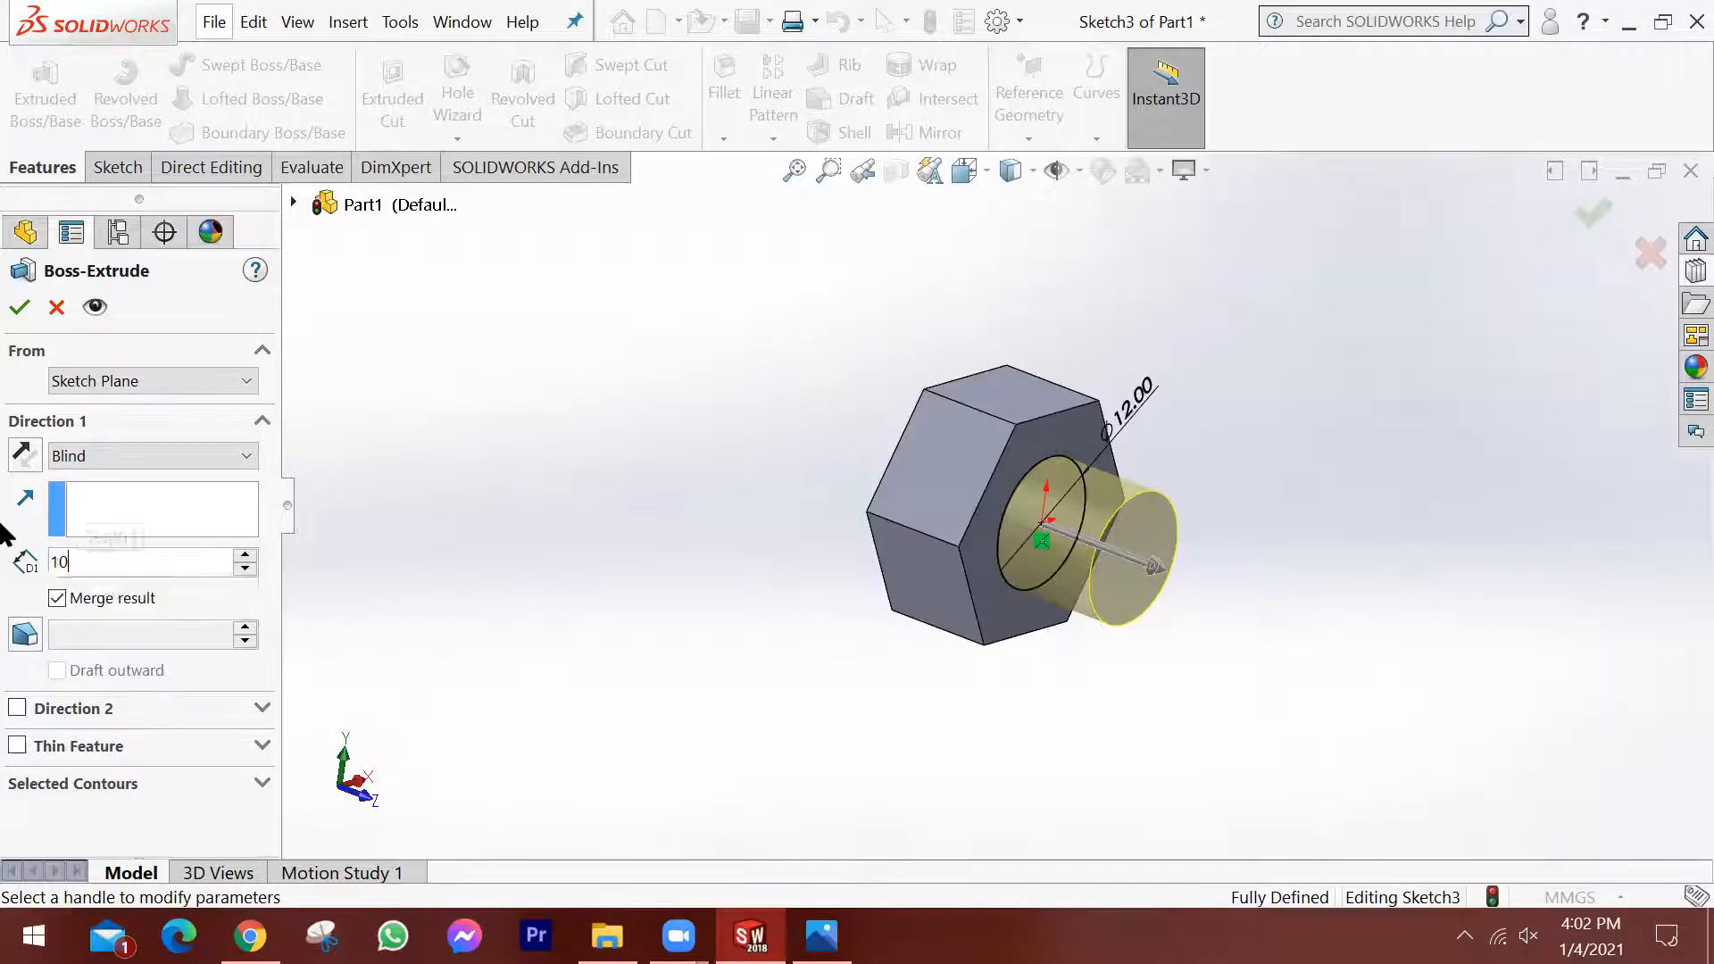
{"action": "key", "text": "Tab"}
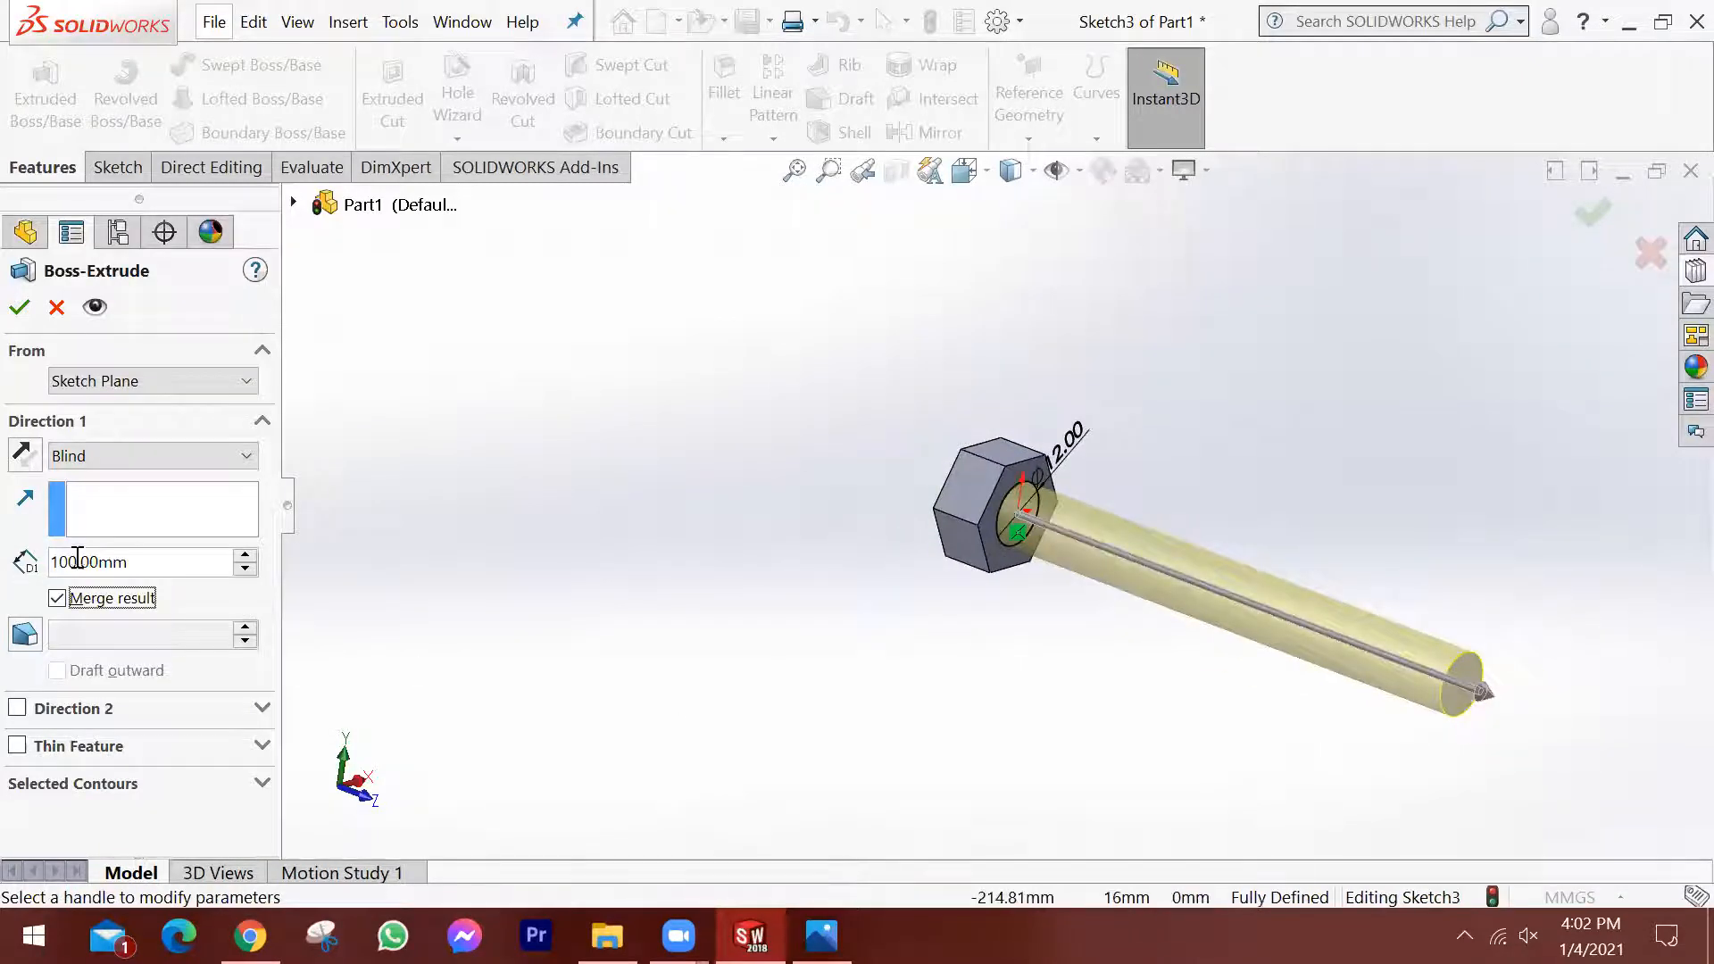
{"action": "left_click_drag", "start_coordinate": [160, 562], "coordinate": [3, 550]}
{"action": "type", "text": "50"}
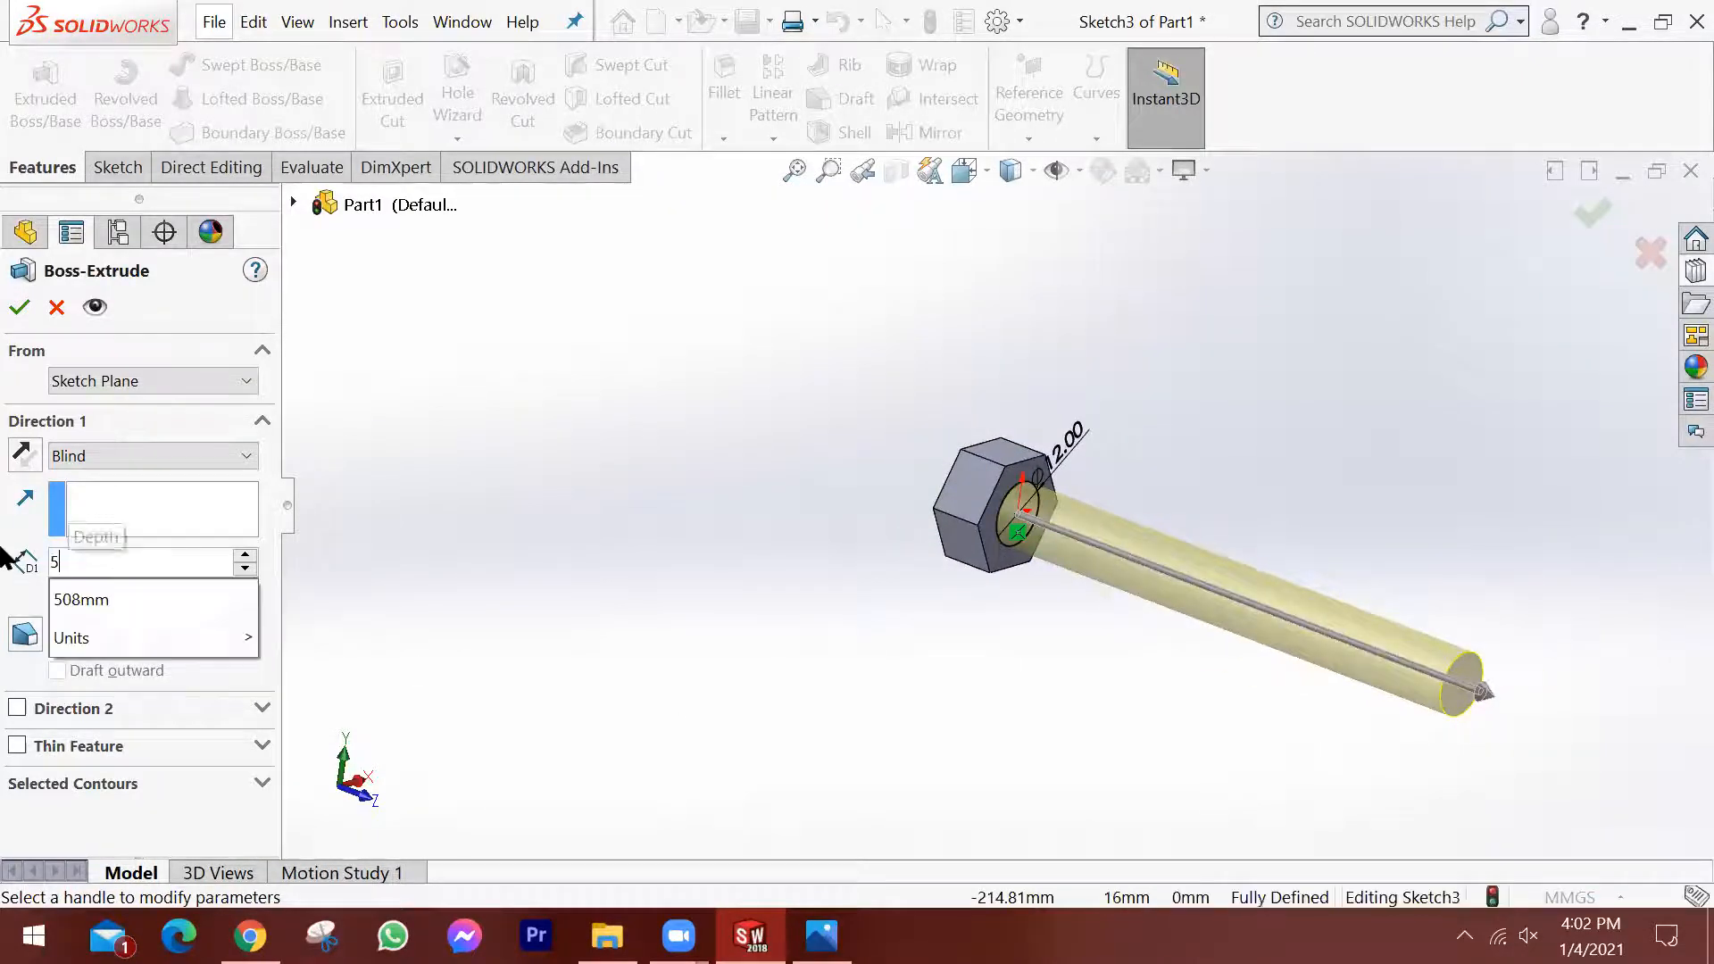
{"action": "key", "text": "Tab"}
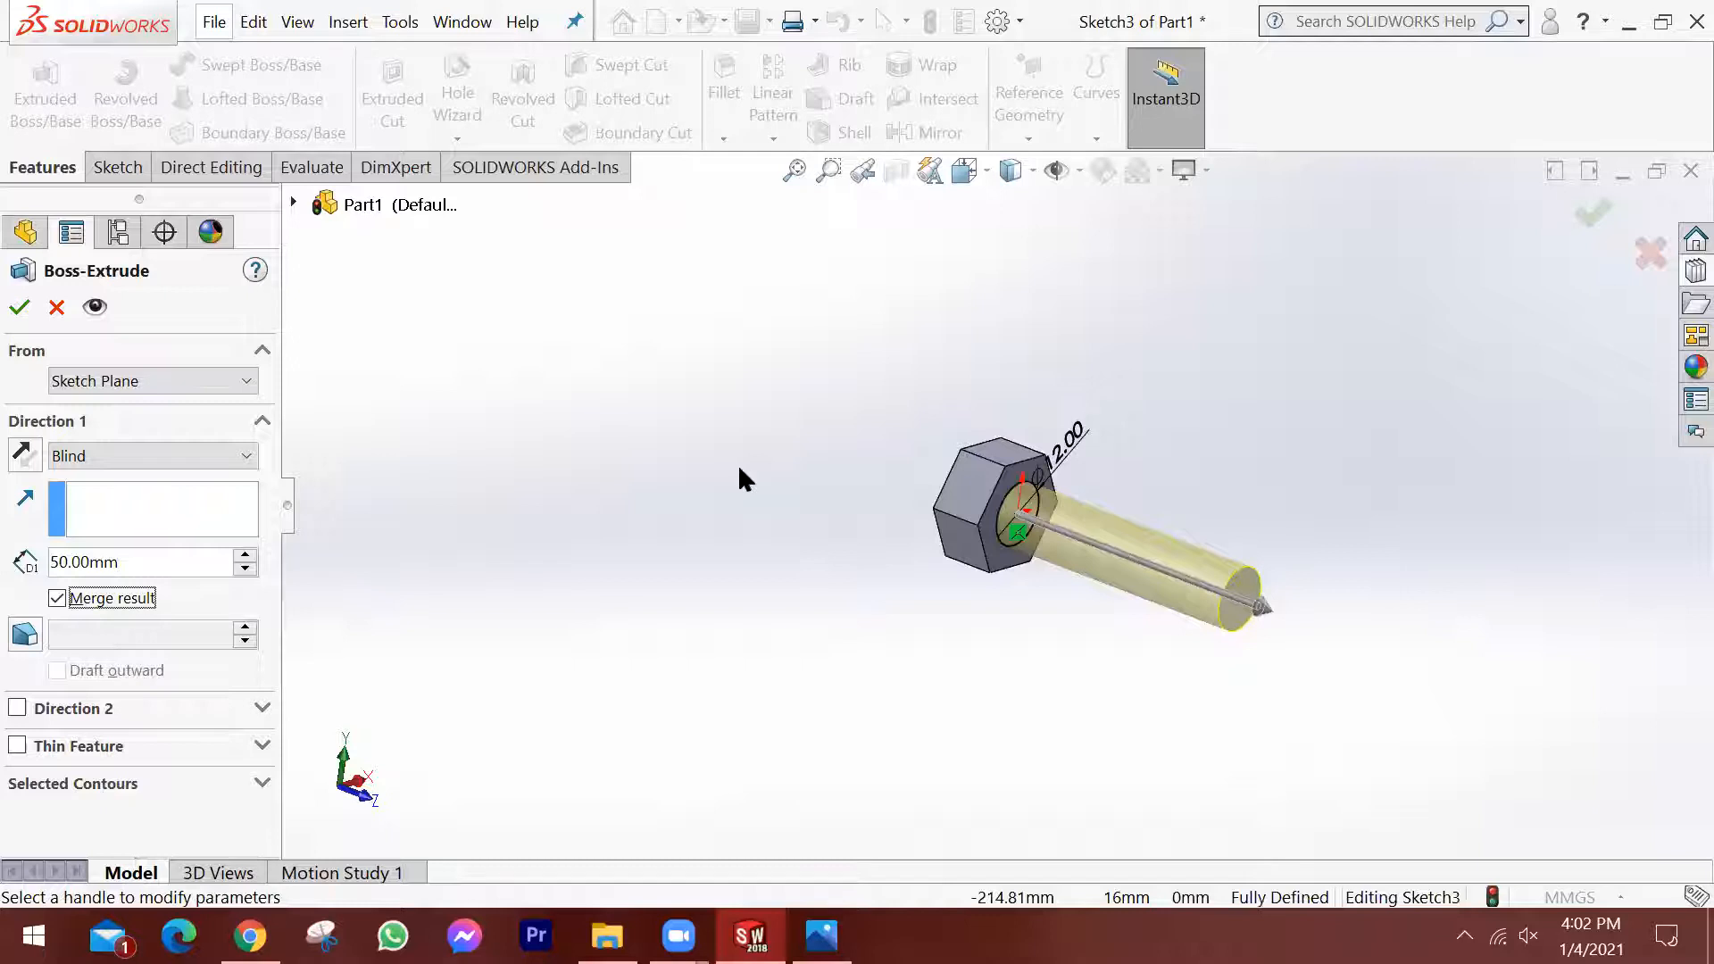
{"action": "left_click", "coordinate": [1591, 214]}
{"action": "scroll", "coordinate": [1064, 588], "scroll_direction": "down", "scroll_amount": 6}
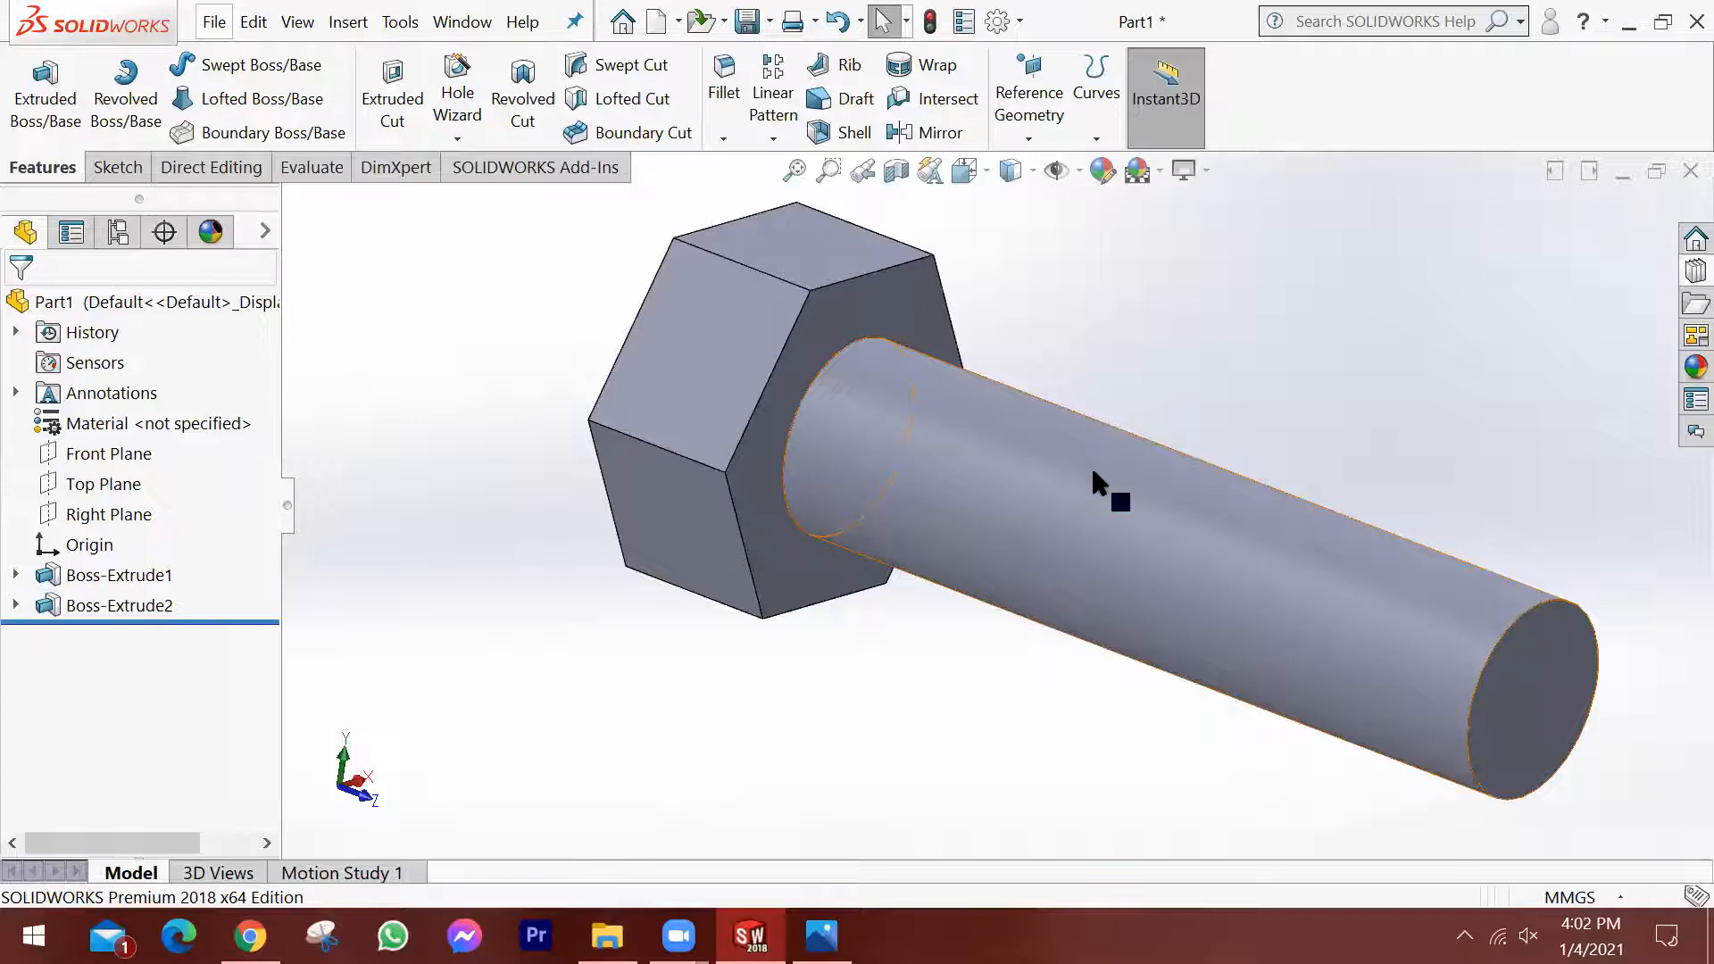
{"action": "scroll", "coordinate": [1093, 464], "scroll_direction": "up", "scroll_amount": 3}
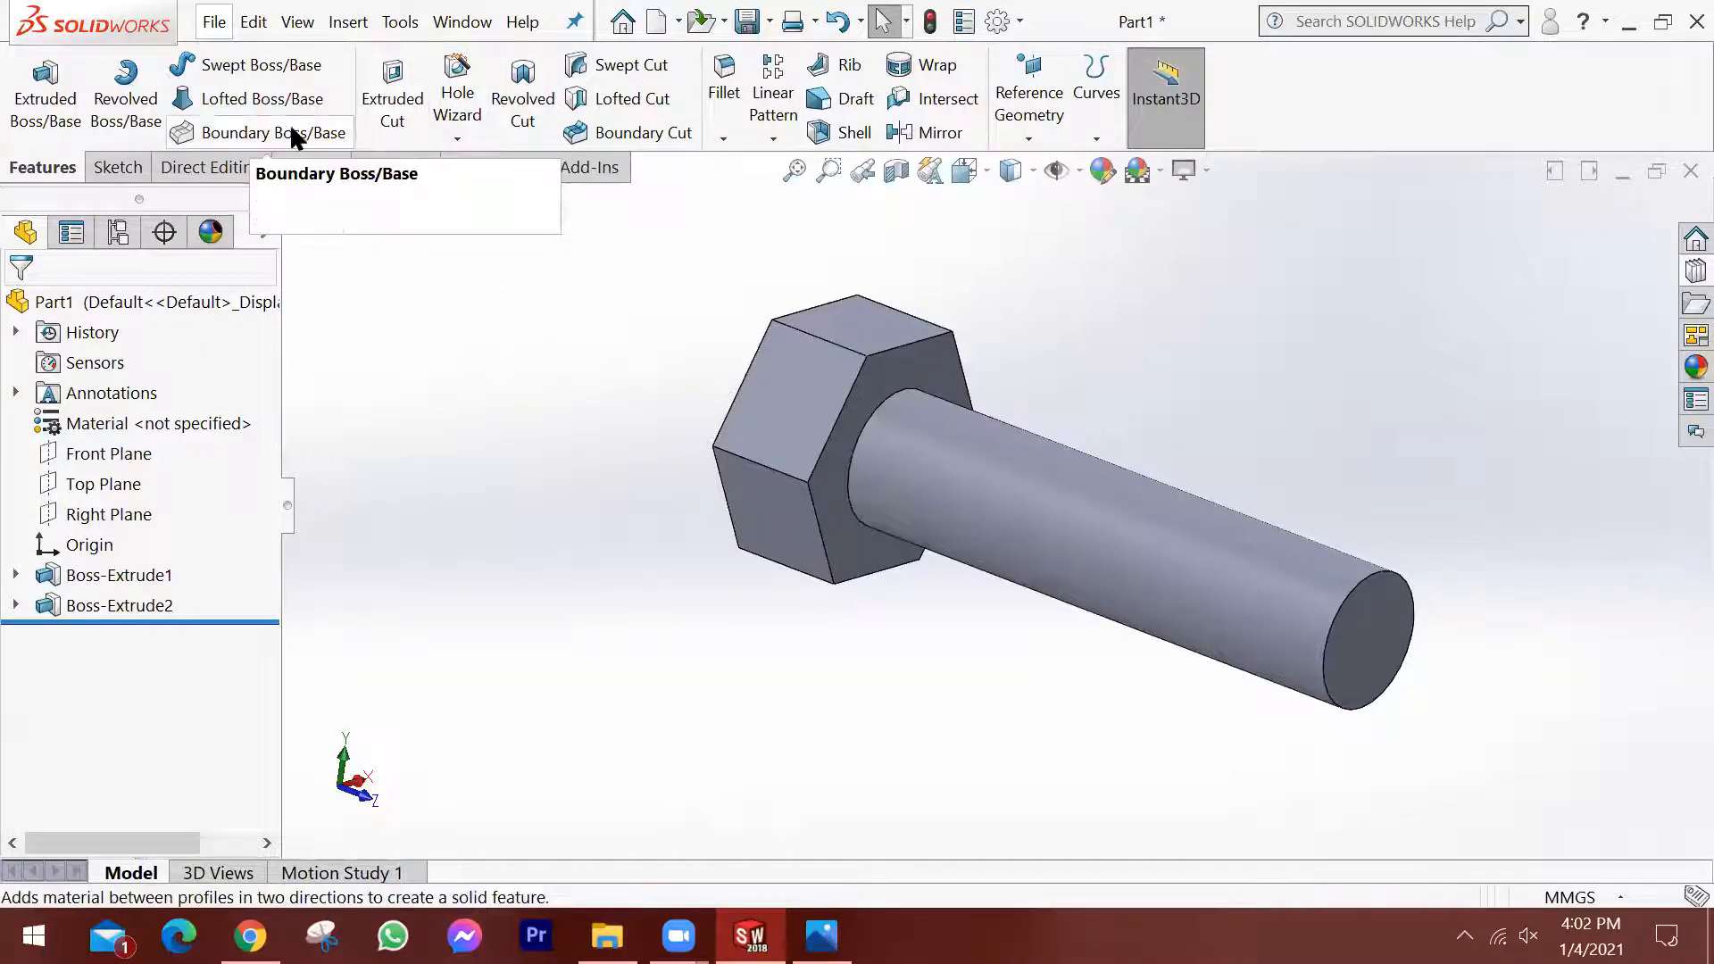
Chamfer the circular edge at the shank's free end with a distance of 1 mm at 45 degrees.
{"action": "left_click", "coordinate": [731, 143]}
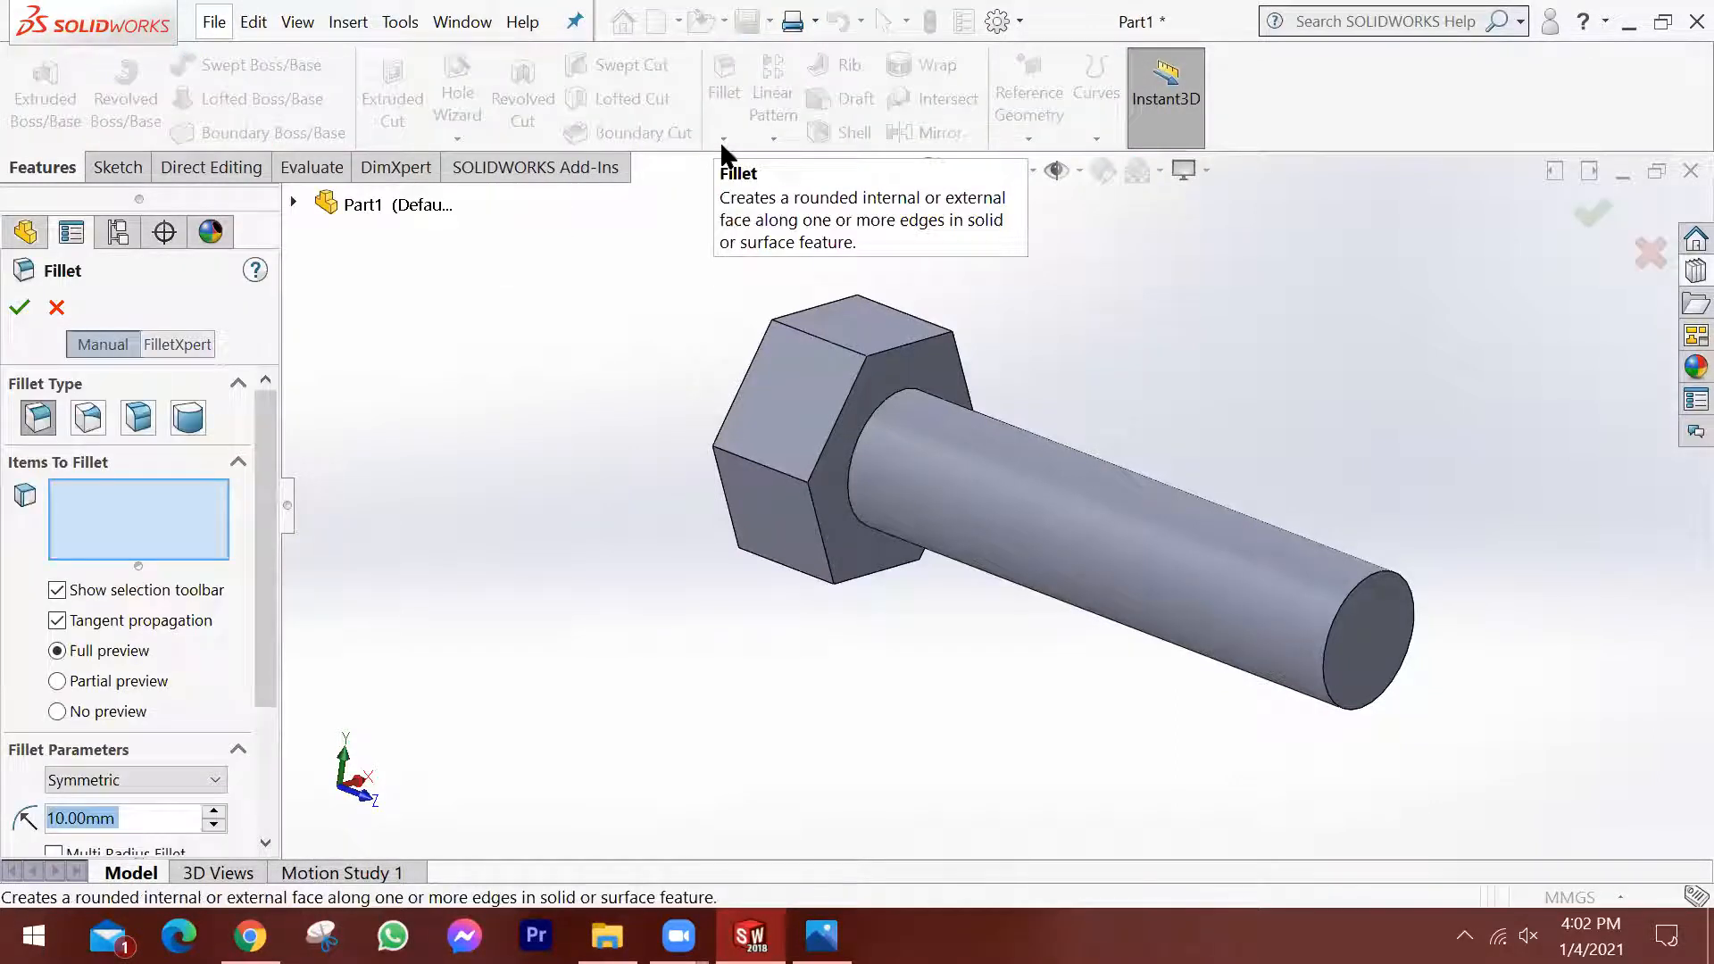
{"action": "left_click", "coordinate": [722, 139]}
{"action": "left_click", "coordinate": [725, 140]}
{"action": "left_click", "coordinate": [741, 193]}
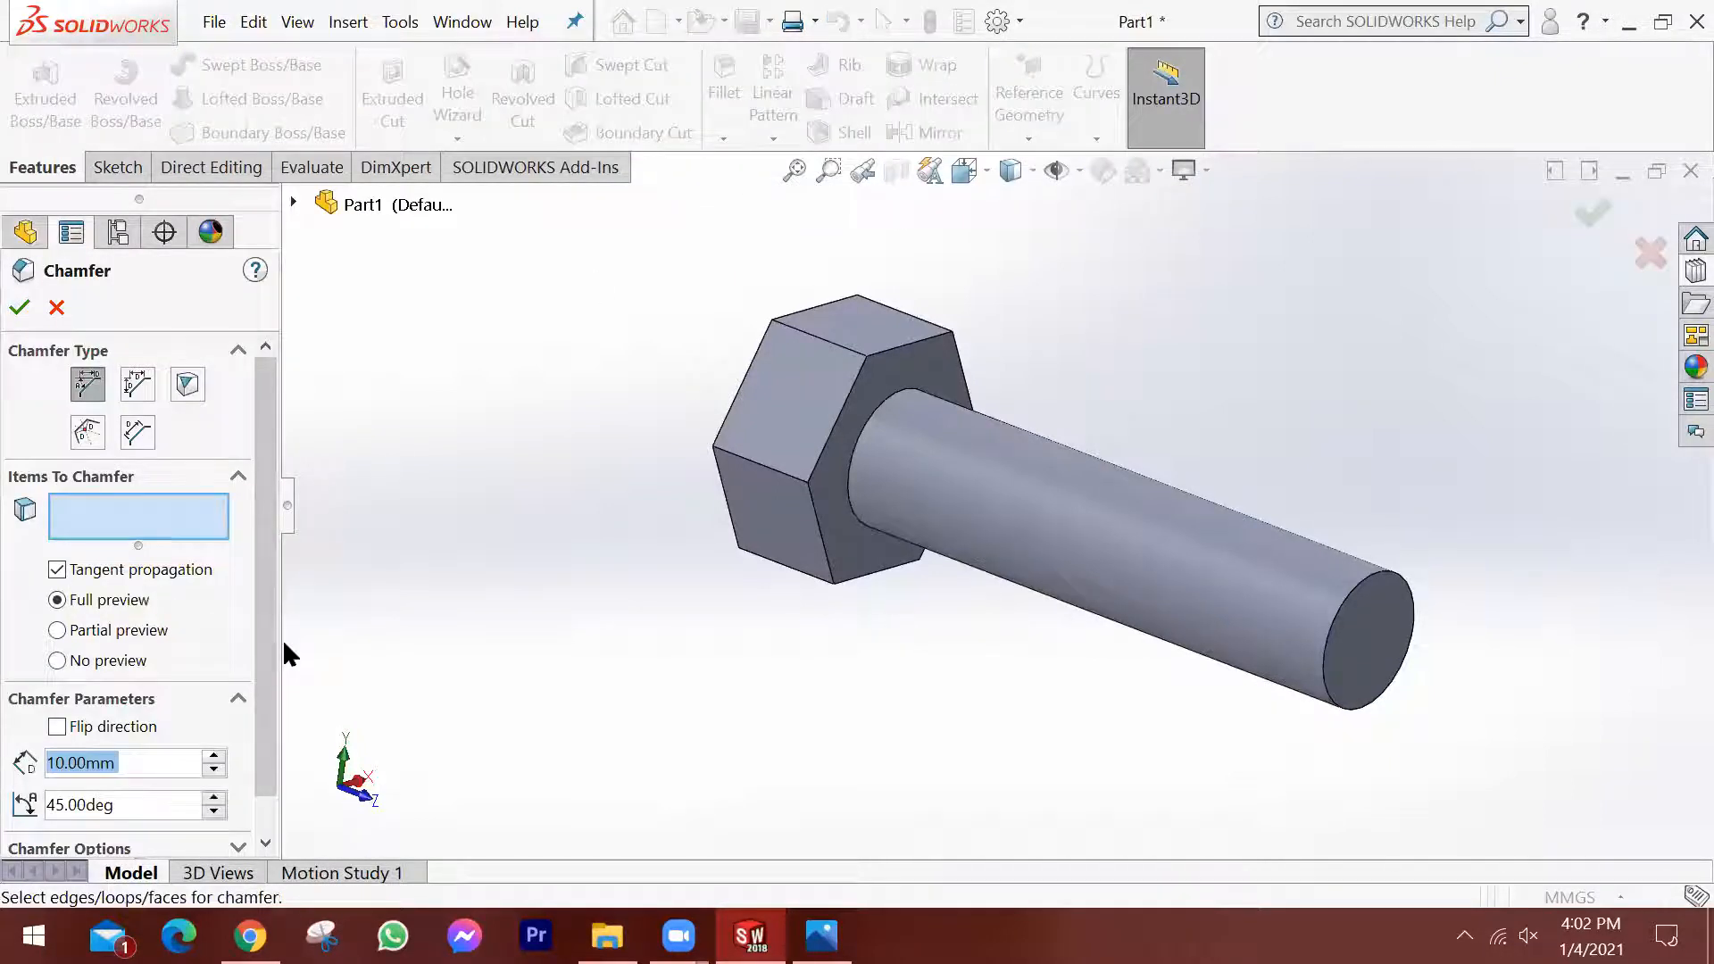
{"action": "left_click", "coordinate": [1340, 625]}
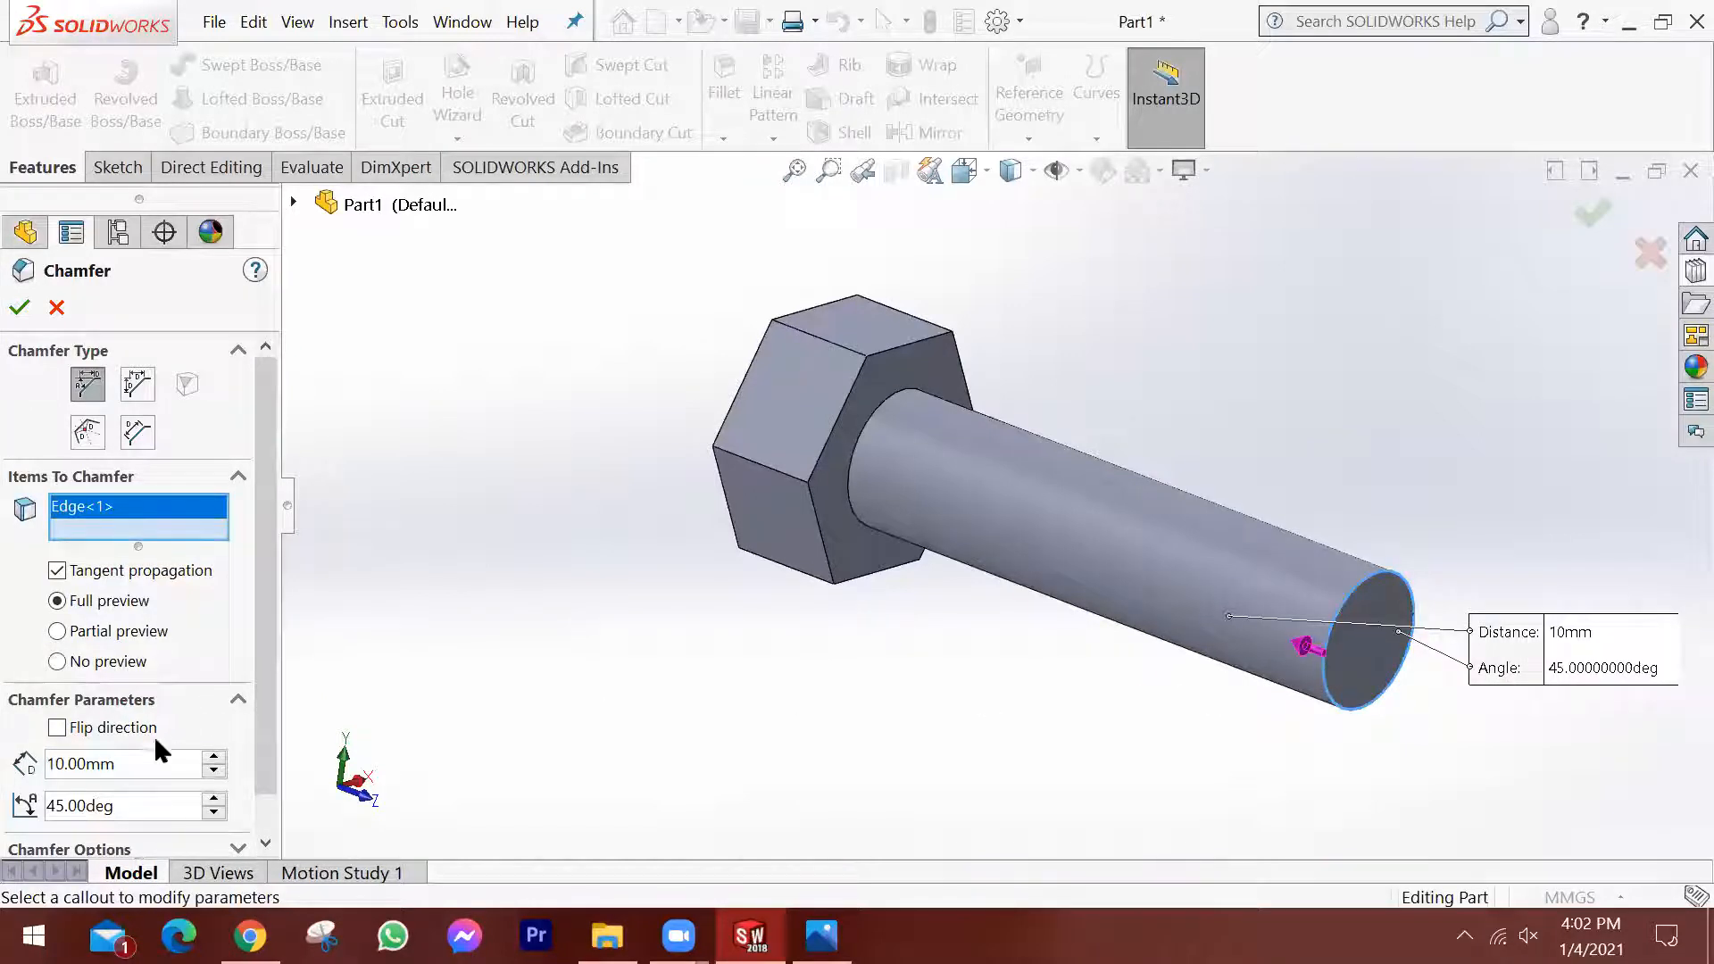
{"action": "left_click_drag", "start_coordinate": [145, 761], "coordinate": [20, 740]}
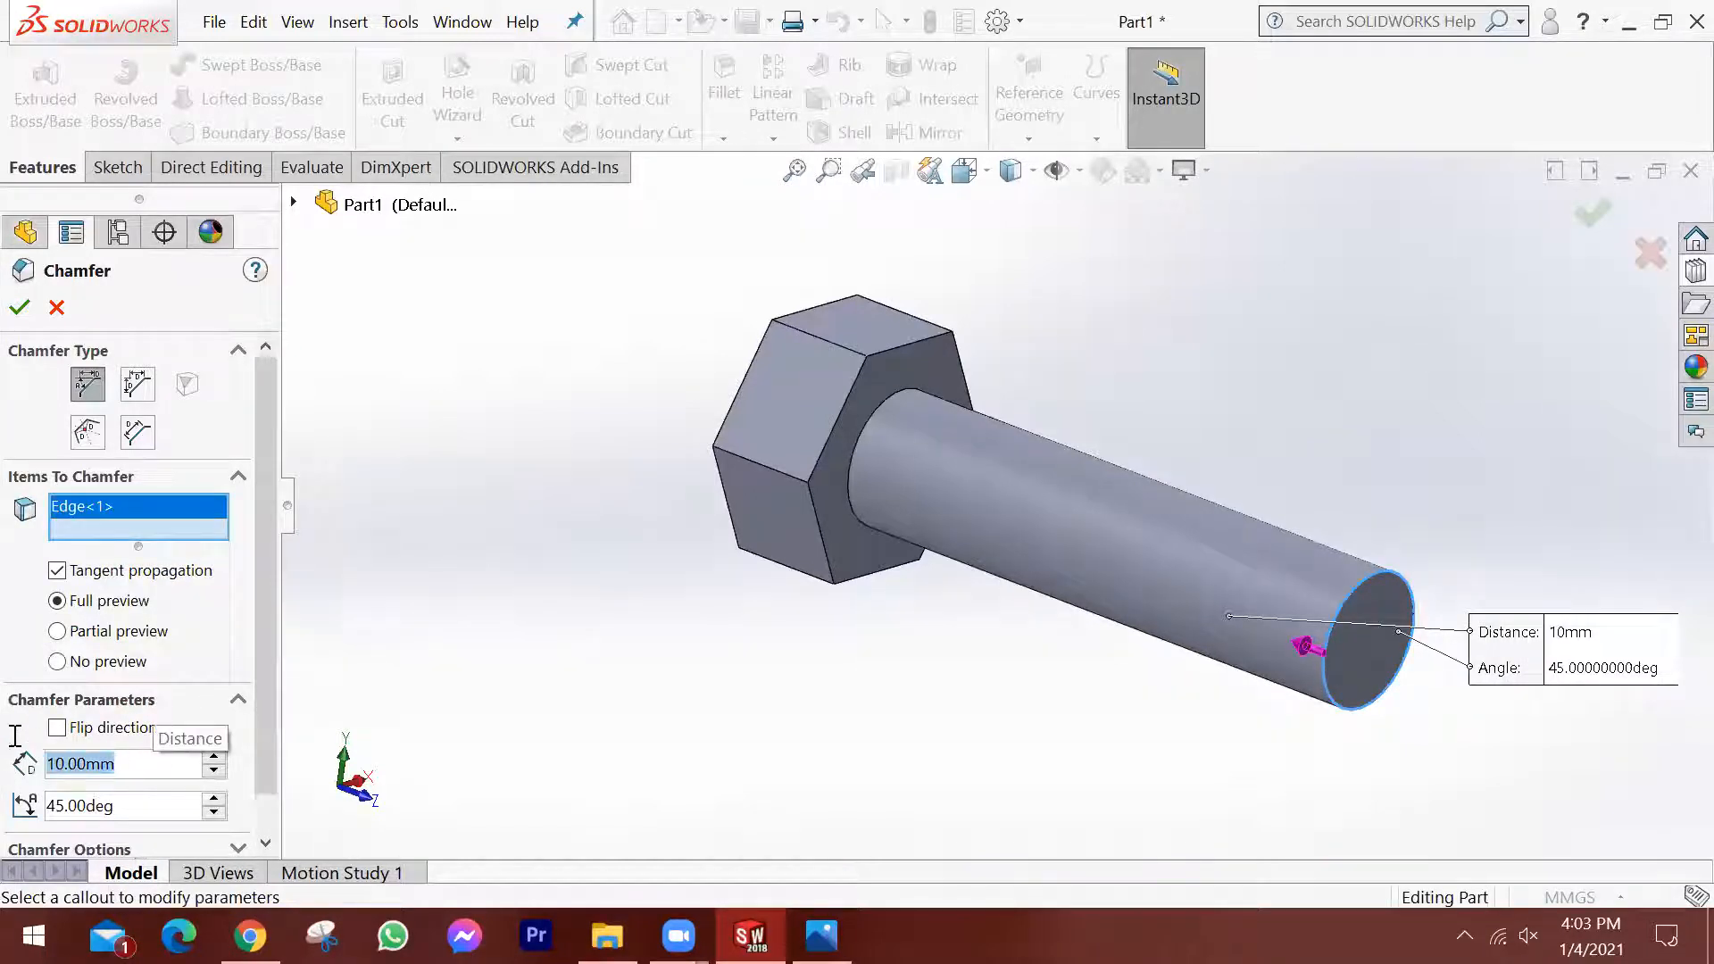
{"action": "type", "text": "1"}
{"action": "key", "text": "BackSpace"}
{"action": "type", "text": "1"}
{"action": "key", "text": "Tab"}
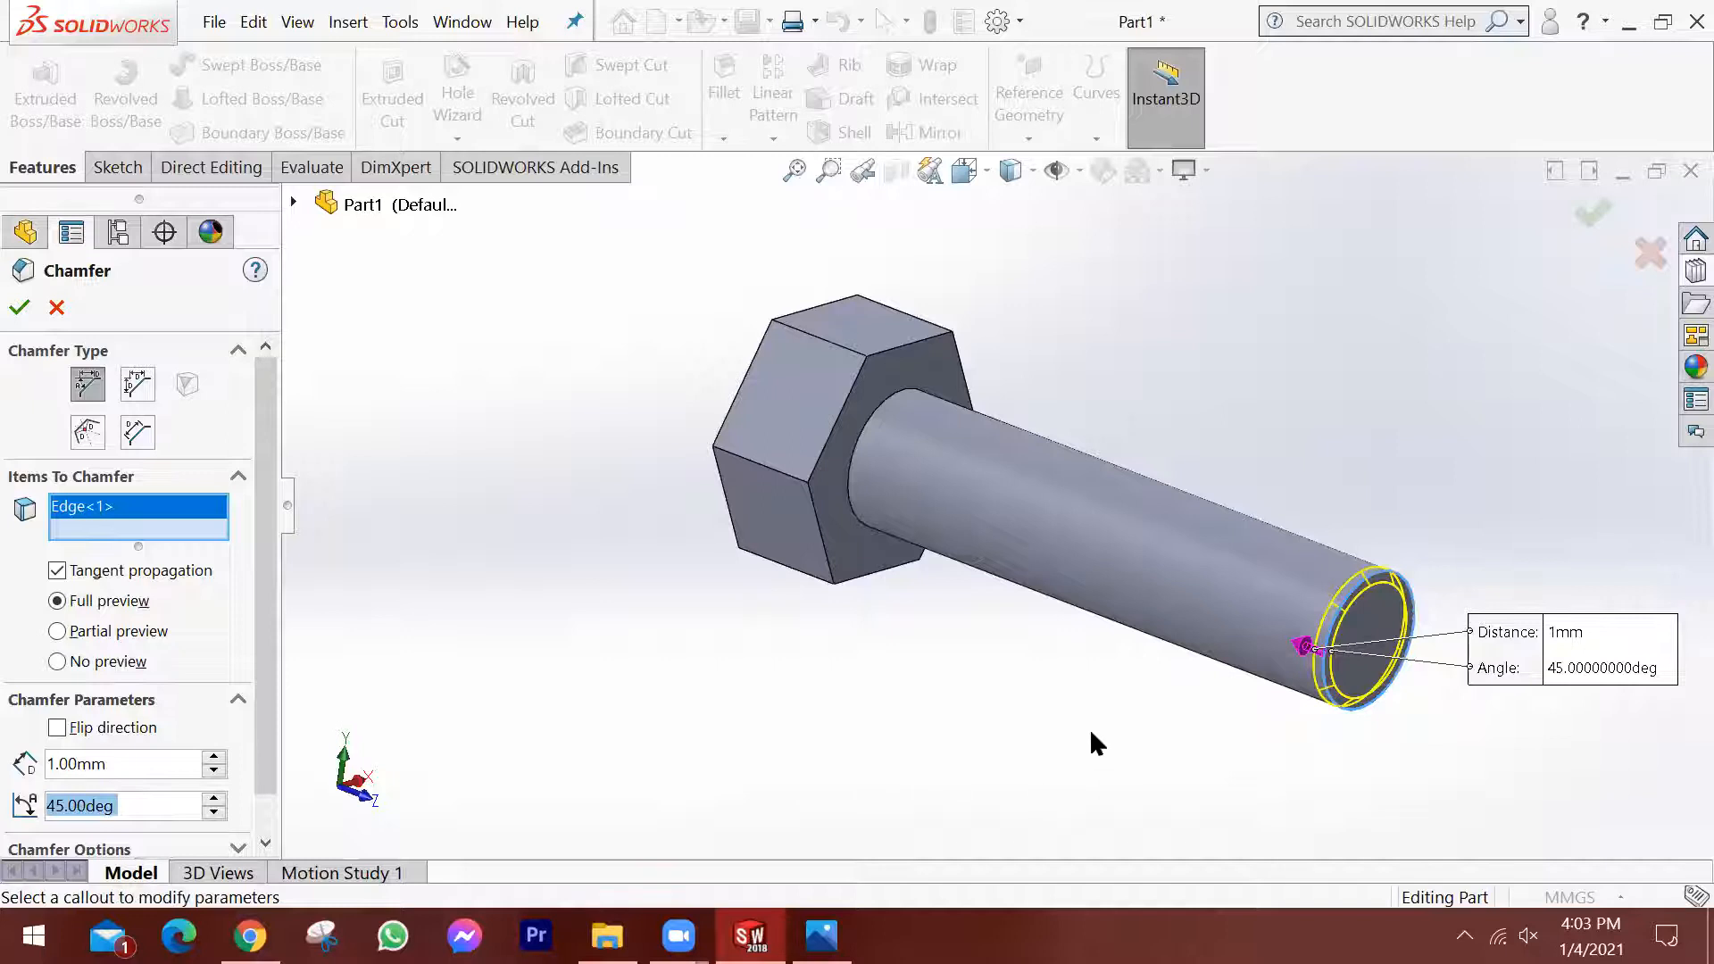
{"action": "left_click", "coordinate": [1593, 213]}
{"action": "scroll", "coordinate": [1372, 665], "scroll_direction": "down", "scroll_amount": 2}
{"action": "middle_click_drag", "start_coordinate": [1372, 665], "coordinate": [1382, 554]}
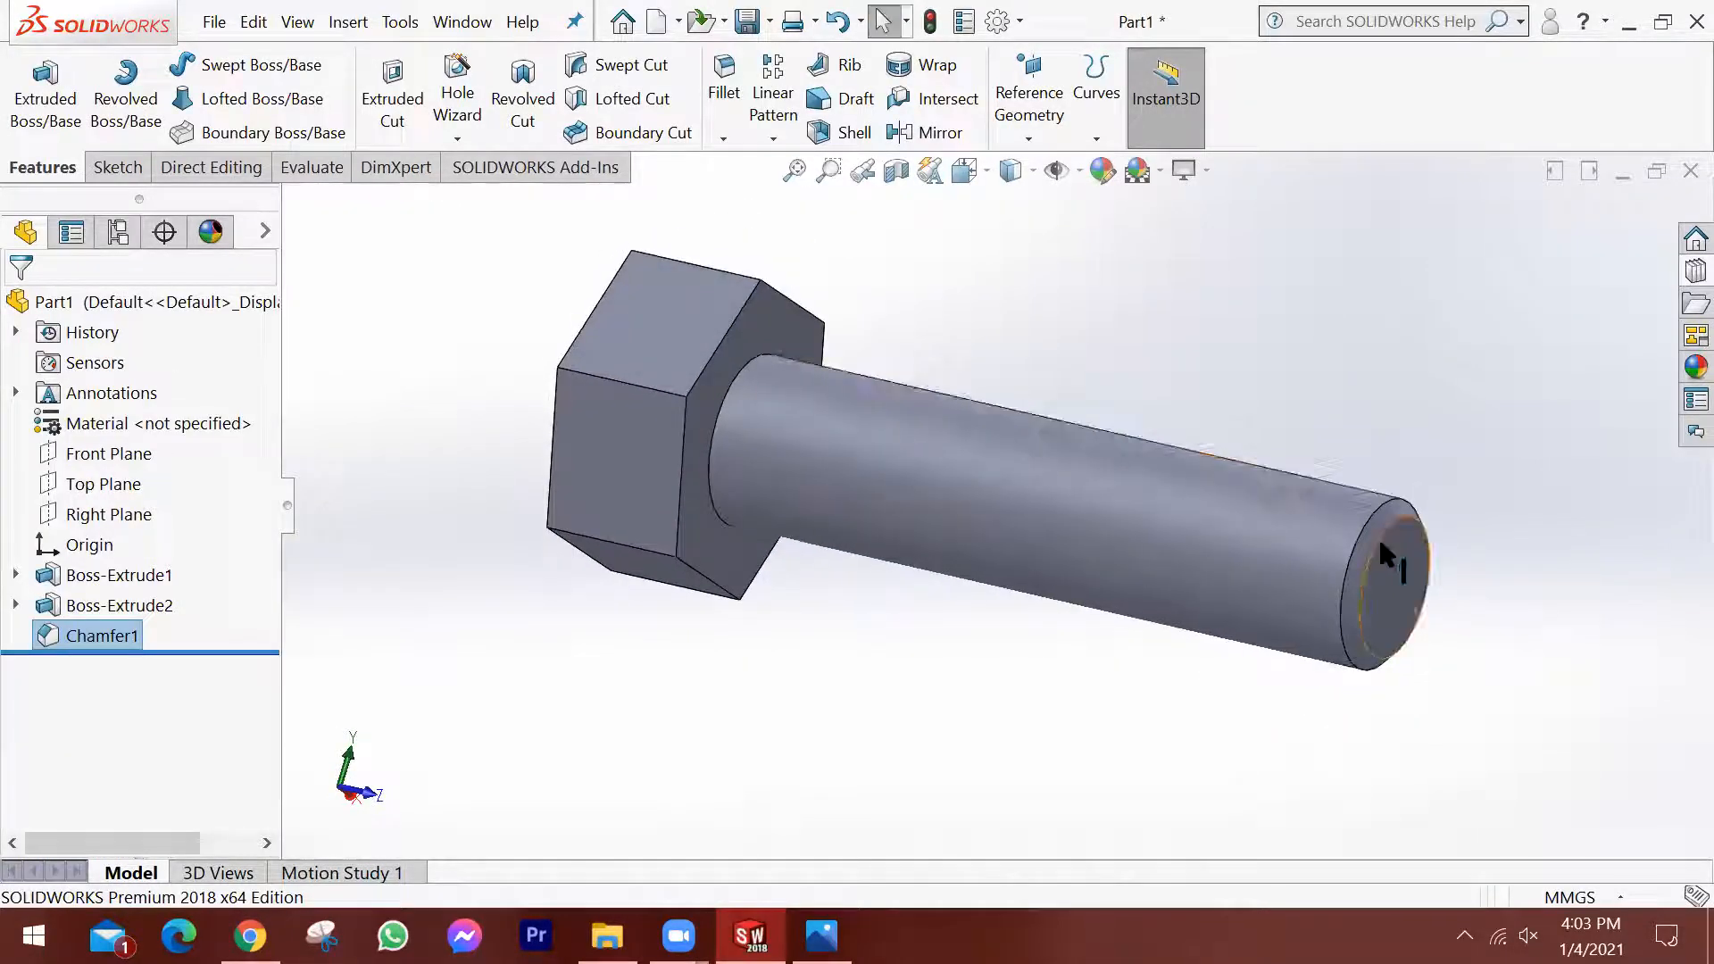
Start a sketch on the head's outer hexagonal face and draw a circle centred on the origin, touching the hexagon's sides.
{"action": "scroll", "coordinate": [1382, 553], "scroll_direction": "up", "scroll_amount": 3}
{"action": "middle_click_drag", "start_coordinate": [1218, 536], "coordinate": [923, 491]}
{"action": "scroll", "coordinate": [923, 491], "scroll_direction": "down", "scroll_amount": 5}
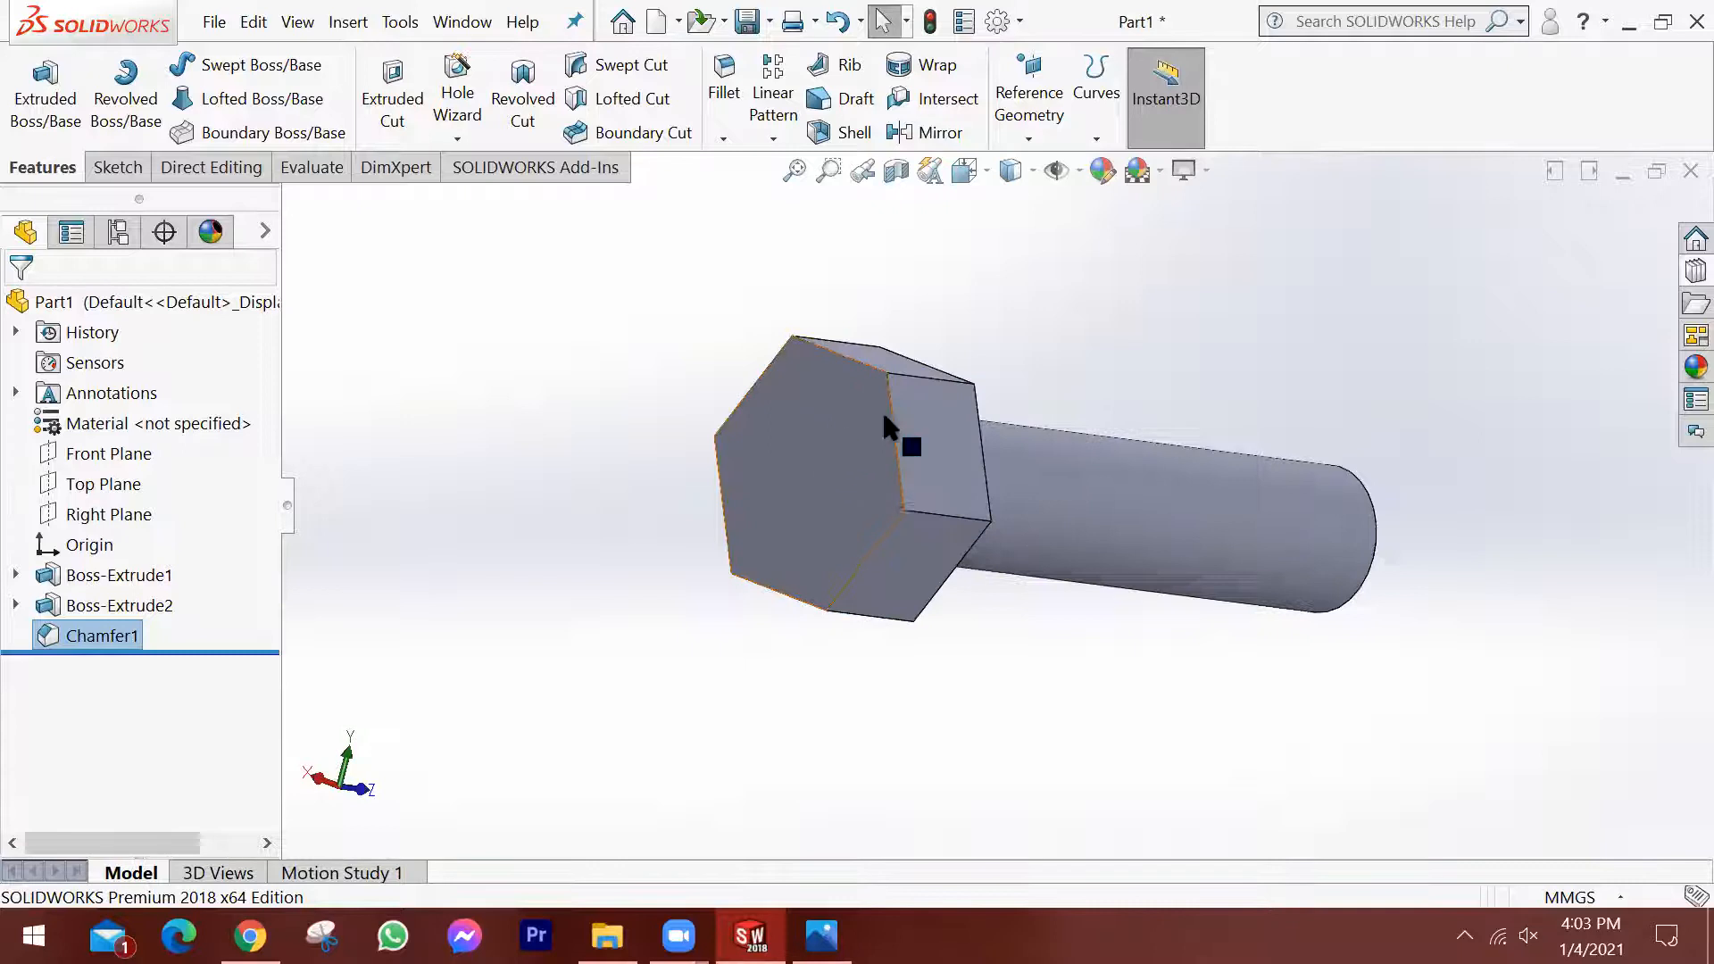
{"action": "middle_click_drag", "start_coordinate": [934, 402], "coordinate": [818, 420]}
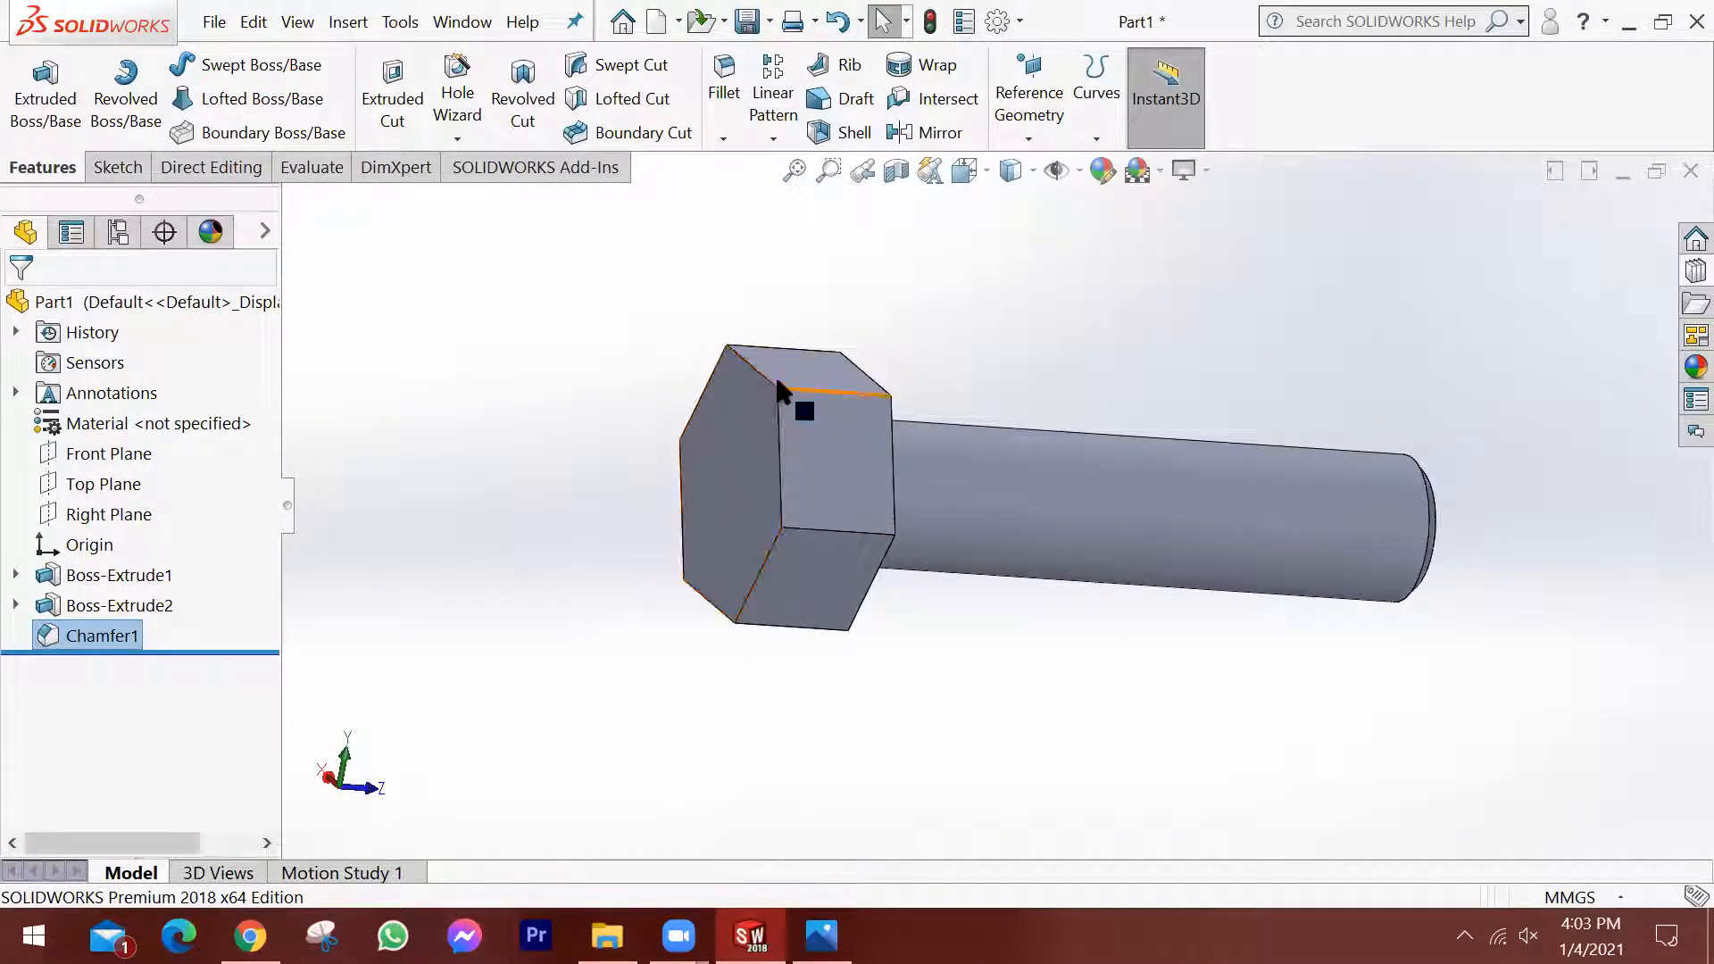
{"action": "middle_click_drag", "start_coordinate": [941, 458], "coordinate": [1175, 441]}
{"action": "left_click", "coordinate": [903, 471]}
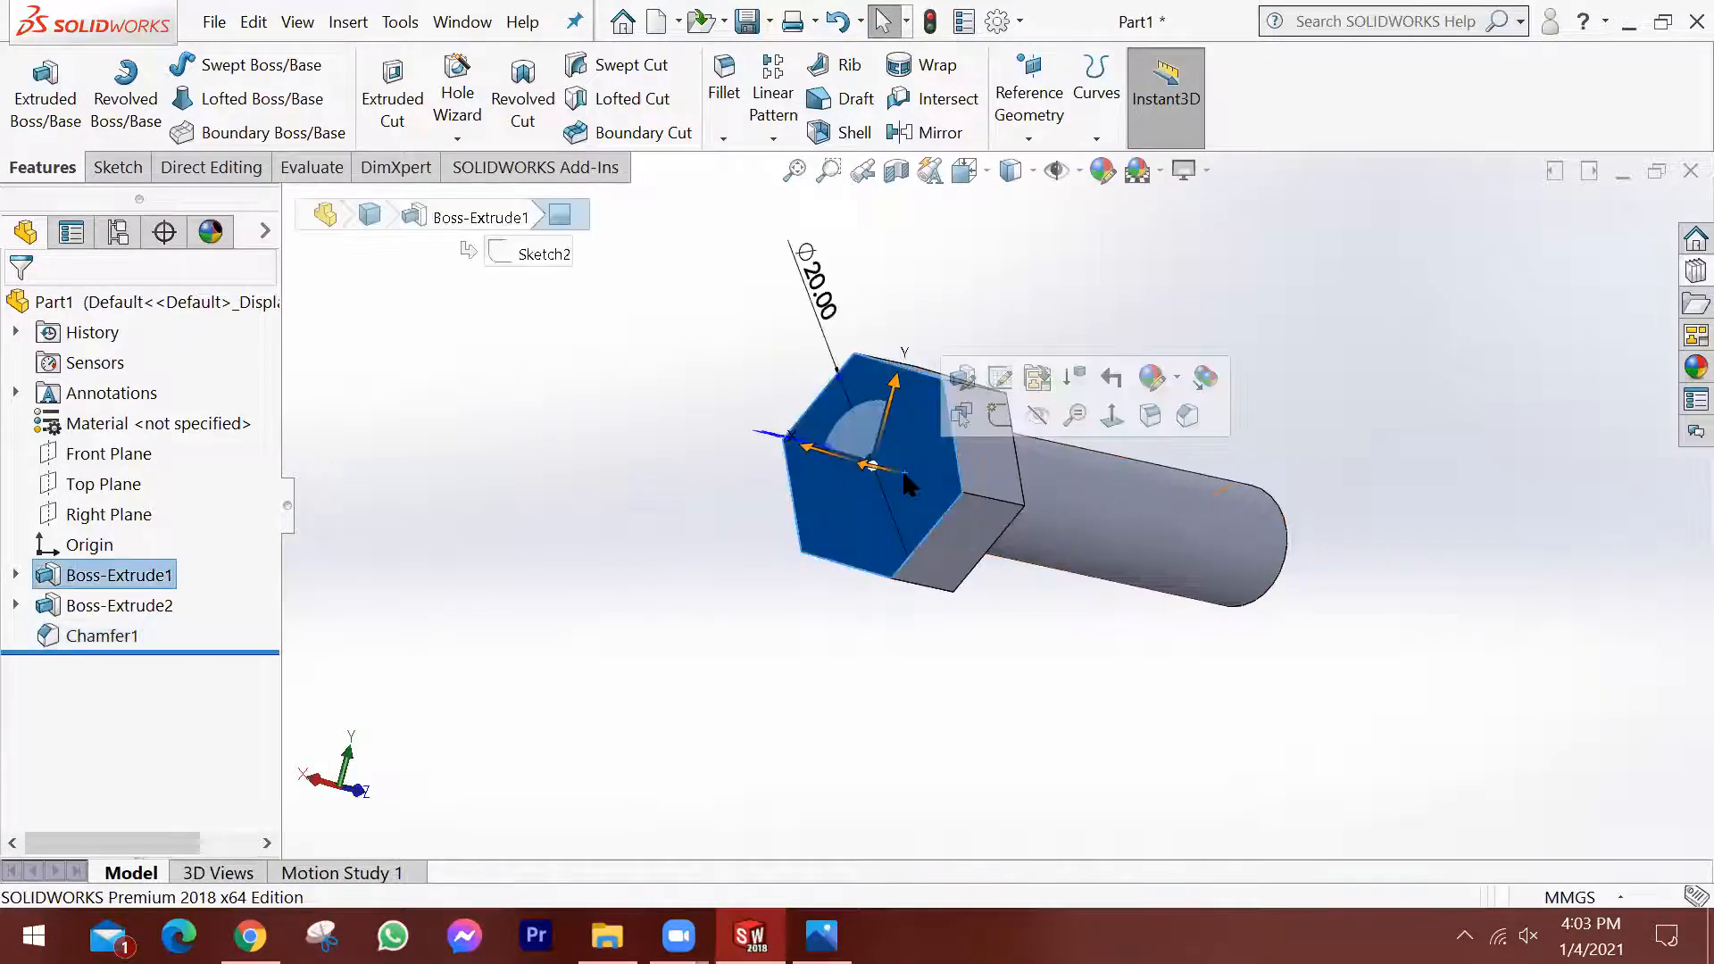
{"action": "left_click", "coordinate": [989, 420]}
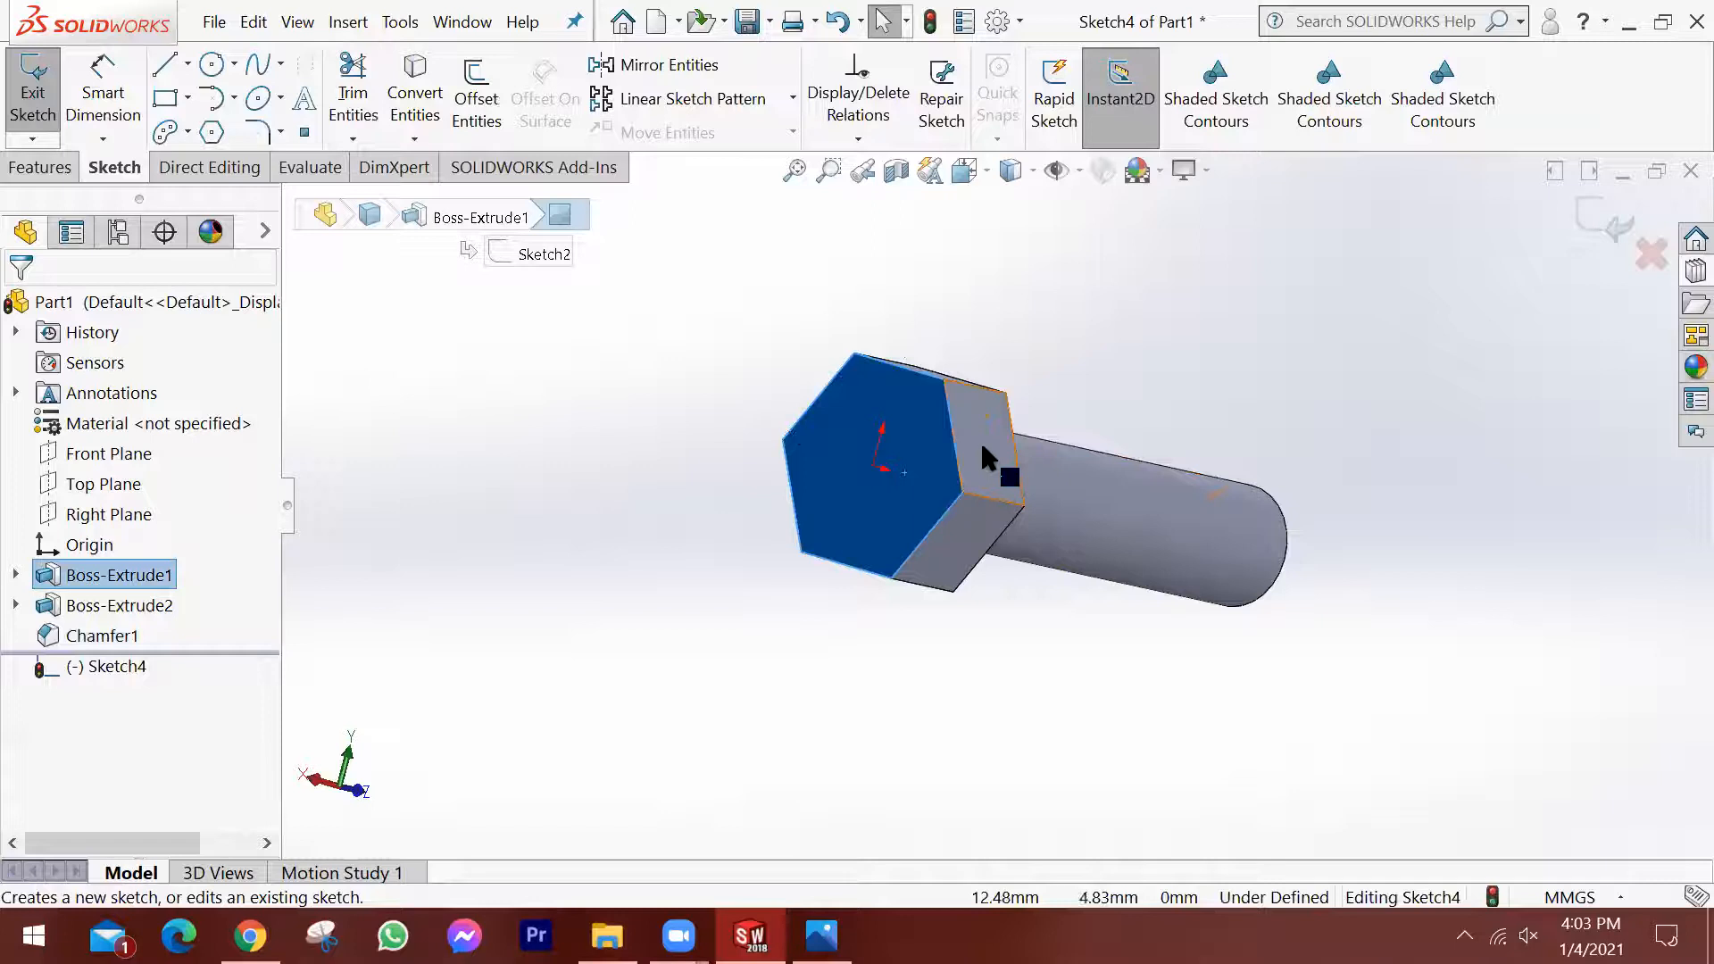
{"action": "left_click", "coordinate": [213, 62]}
{"action": "left_click", "coordinate": [879, 466]}
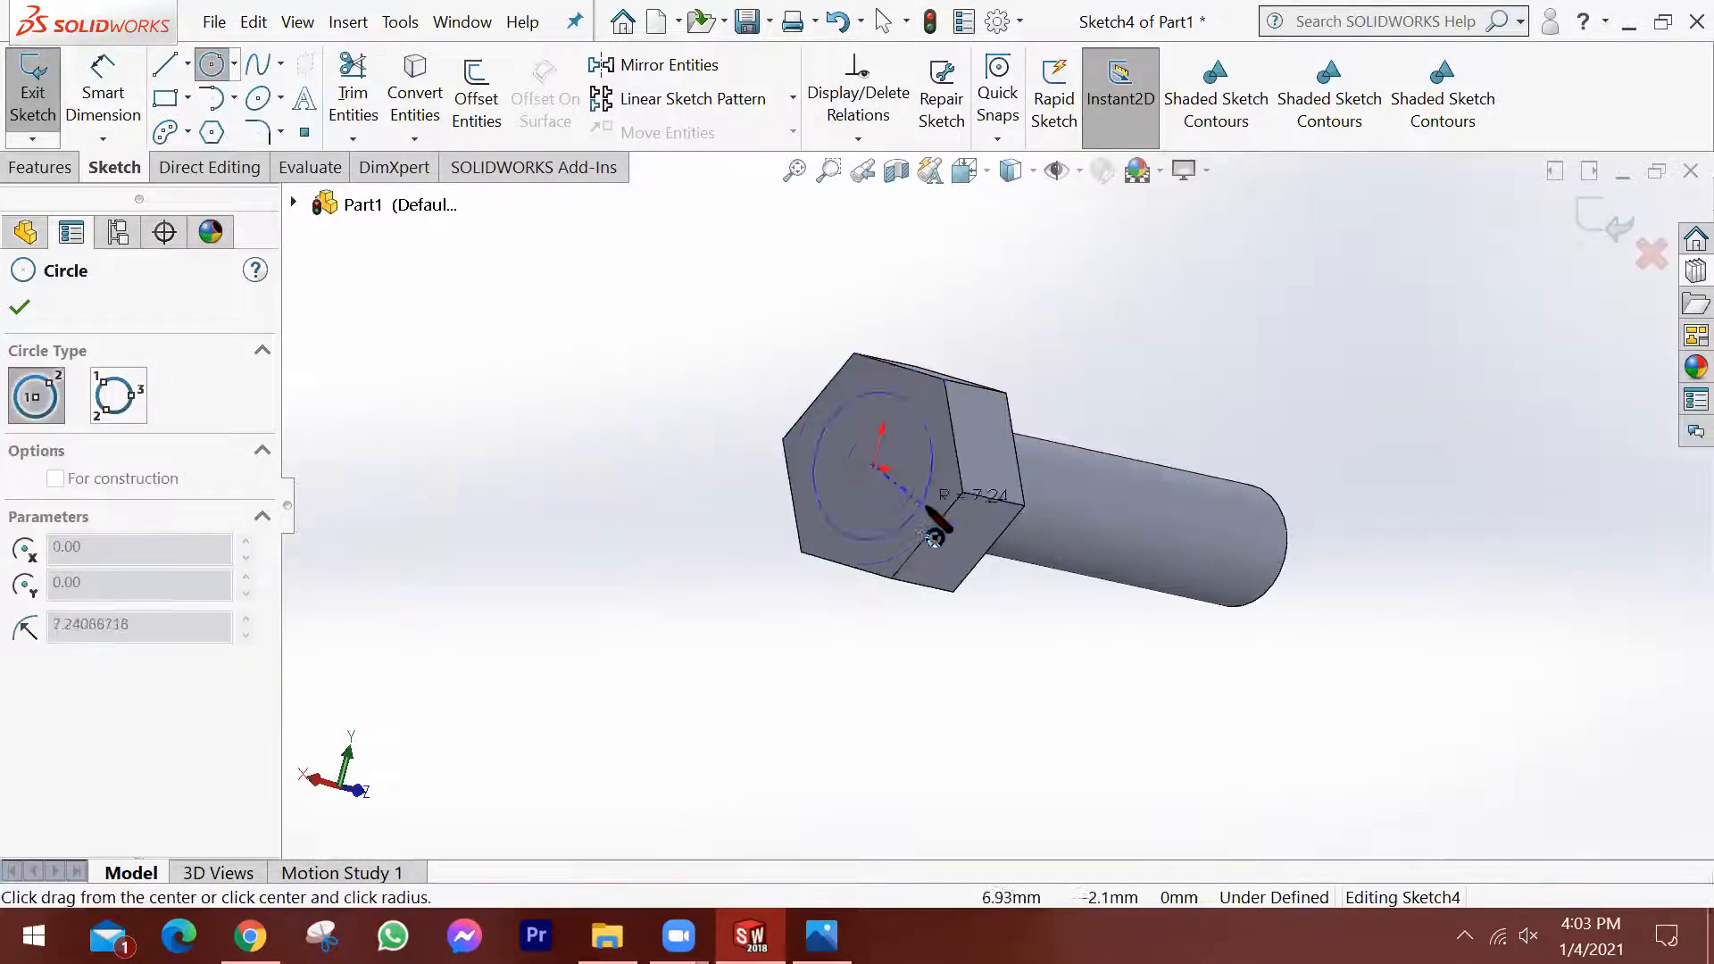
{"action": "left_click", "coordinate": [935, 526]}
{"action": "scroll", "coordinate": [995, 502], "scroll_direction": "up", "scroll_amount": 1}
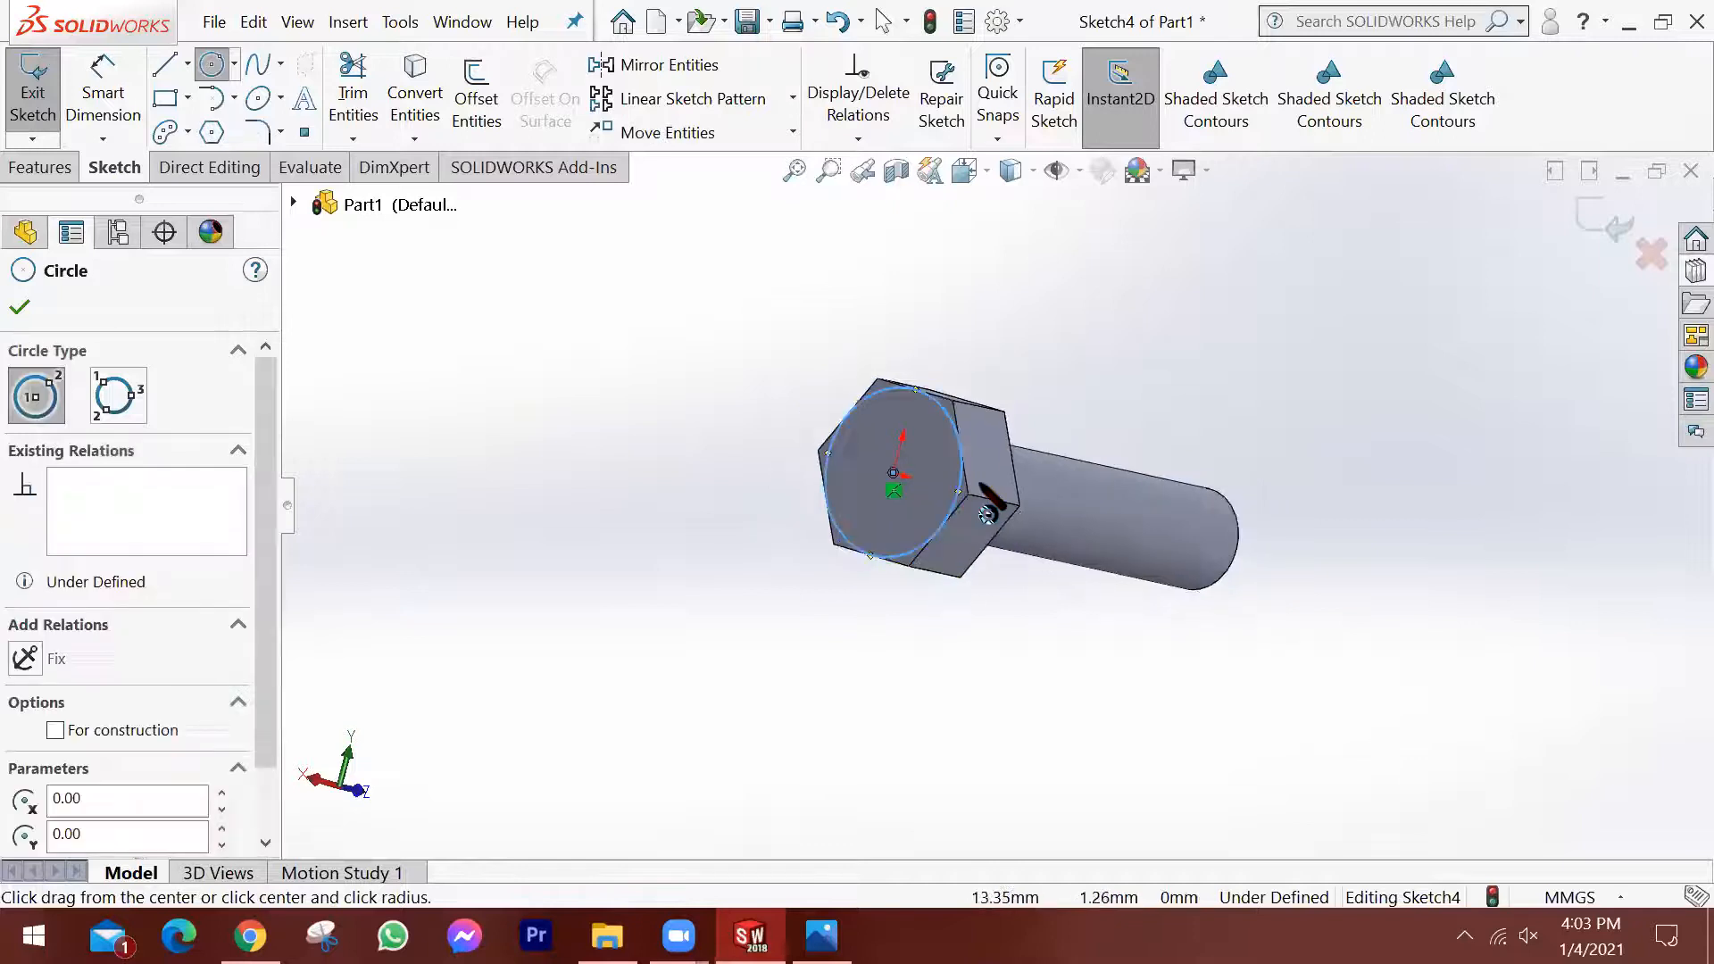
{"action": "left_click", "coordinate": [19, 308]}
{"action": "key", "text": "Escape"}
{"action": "scroll", "coordinate": [977, 463], "scroll_direction": "down", "scroll_amount": 3}
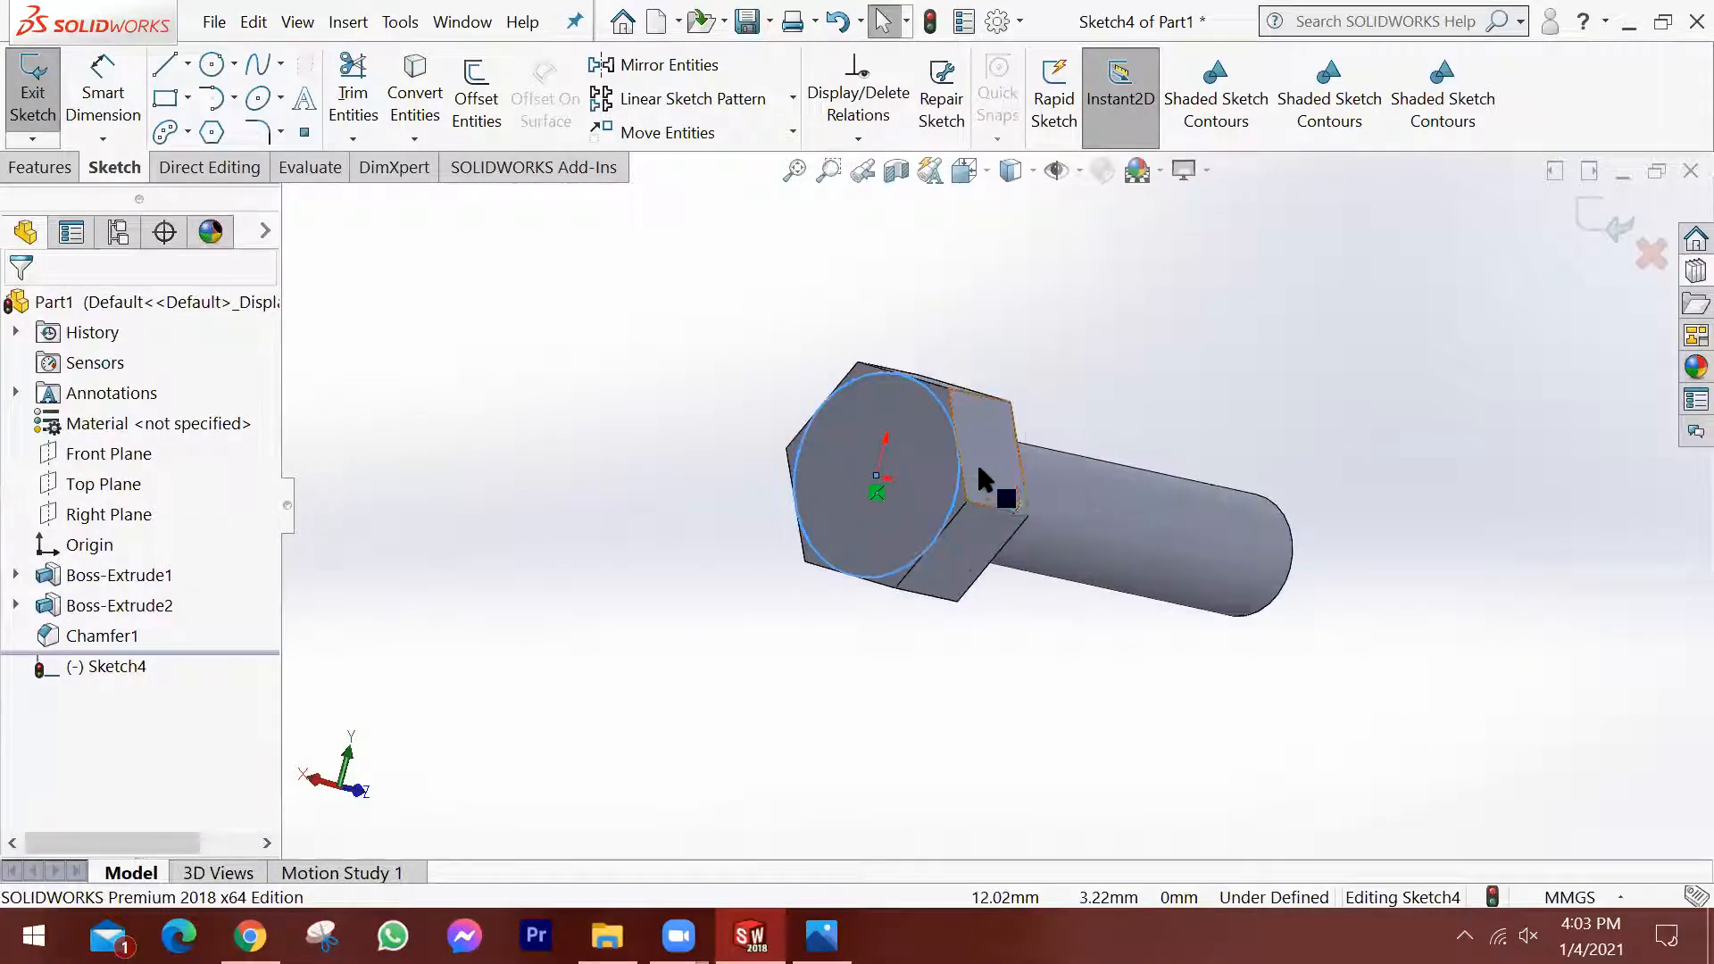
{"action": "scroll", "coordinate": [1032, 454], "scroll_direction": "down", "scroll_amount": 1}
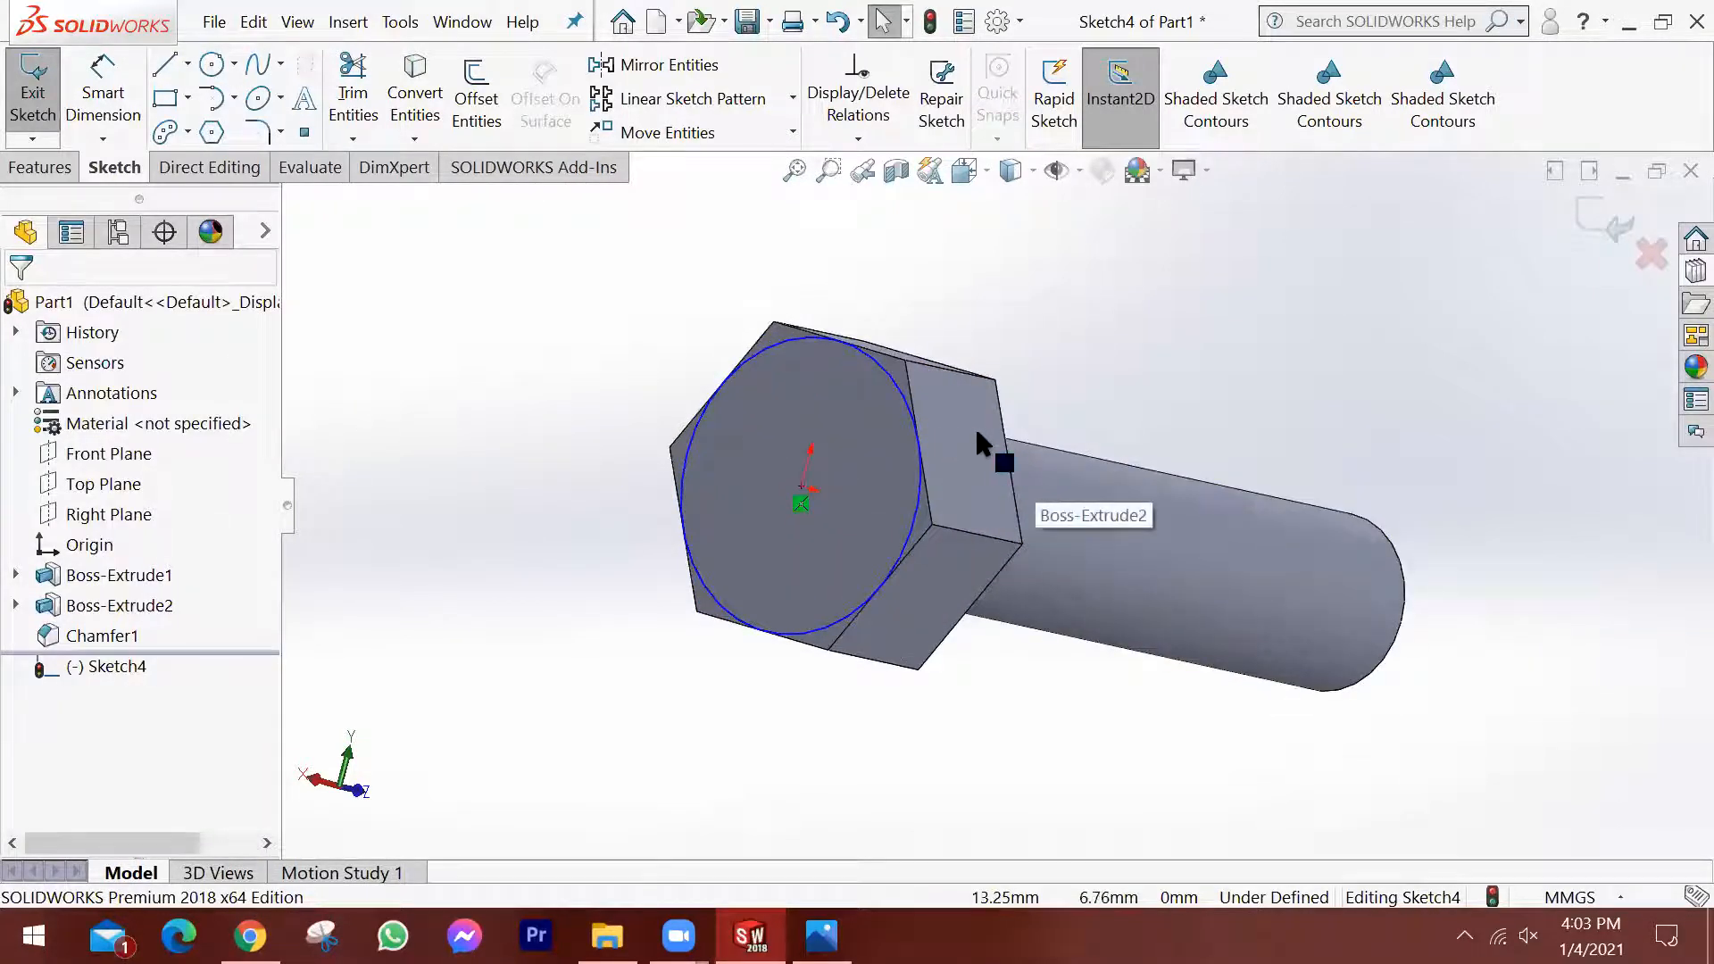
{"action": "middle_click_drag", "start_coordinate": [1109, 388], "coordinate": [1014, 441]}
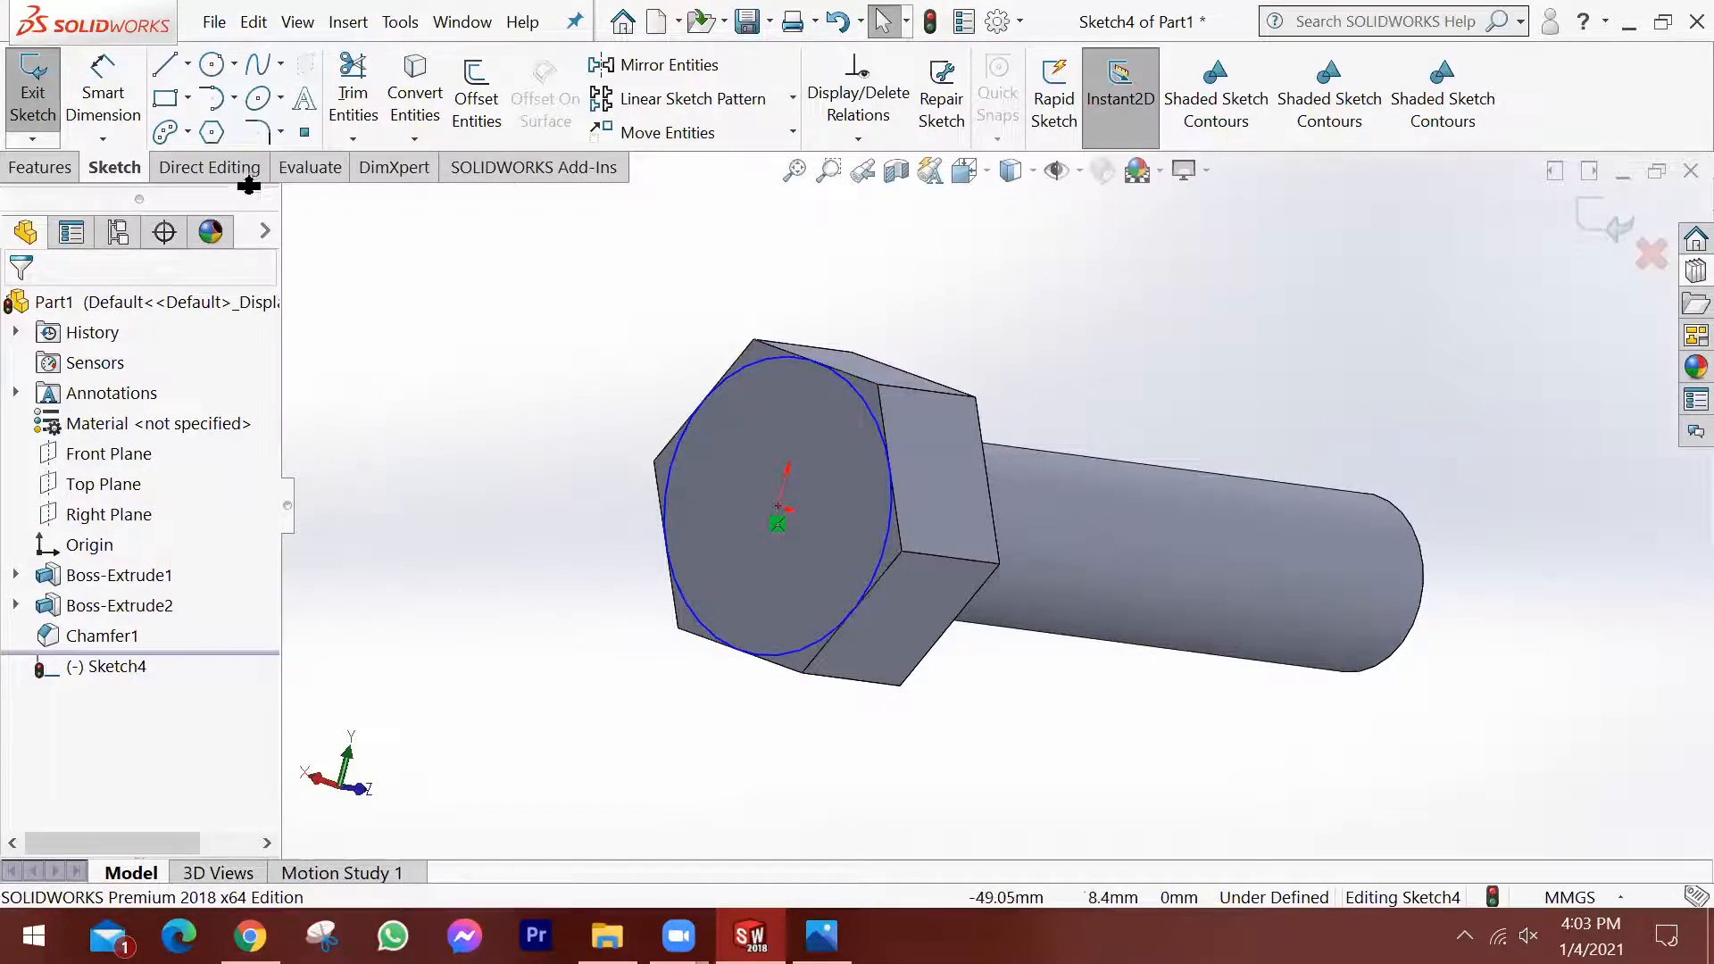
Make a blind 50 mm extruded cut from the circle with the side to cut flipped, removing the material outside the circle.
{"action": "left_click", "coordinate": [34, 168]}
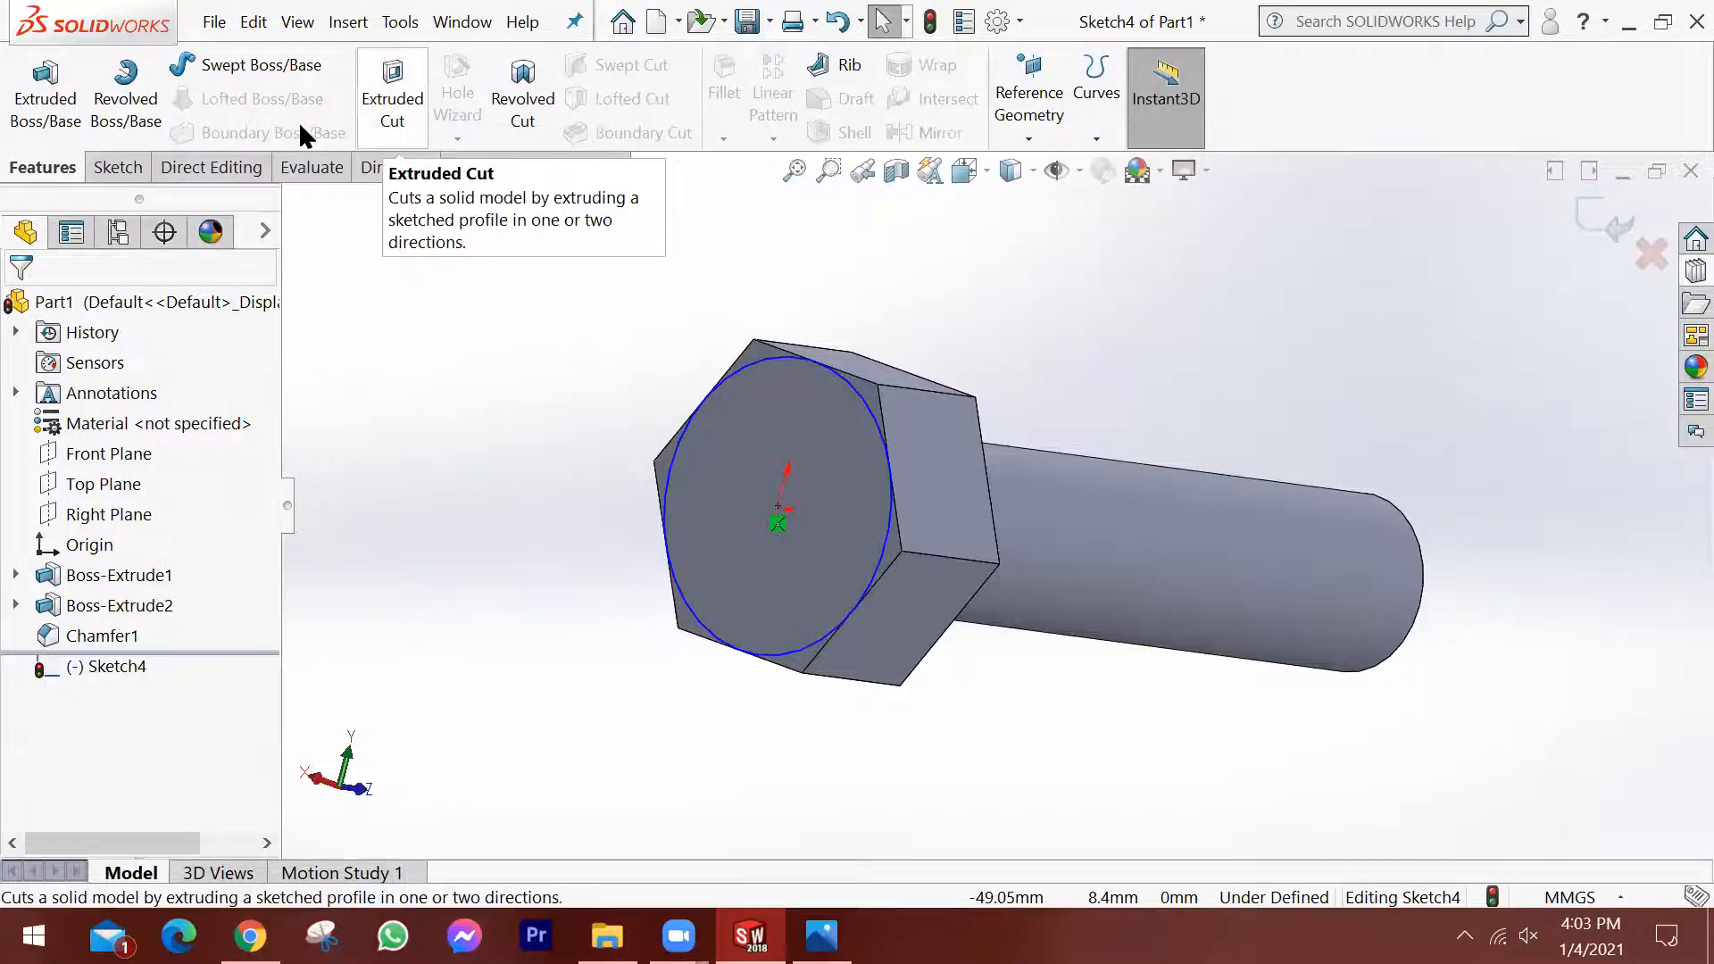
{"action": "left_click", "coordinate": [393, 99]}
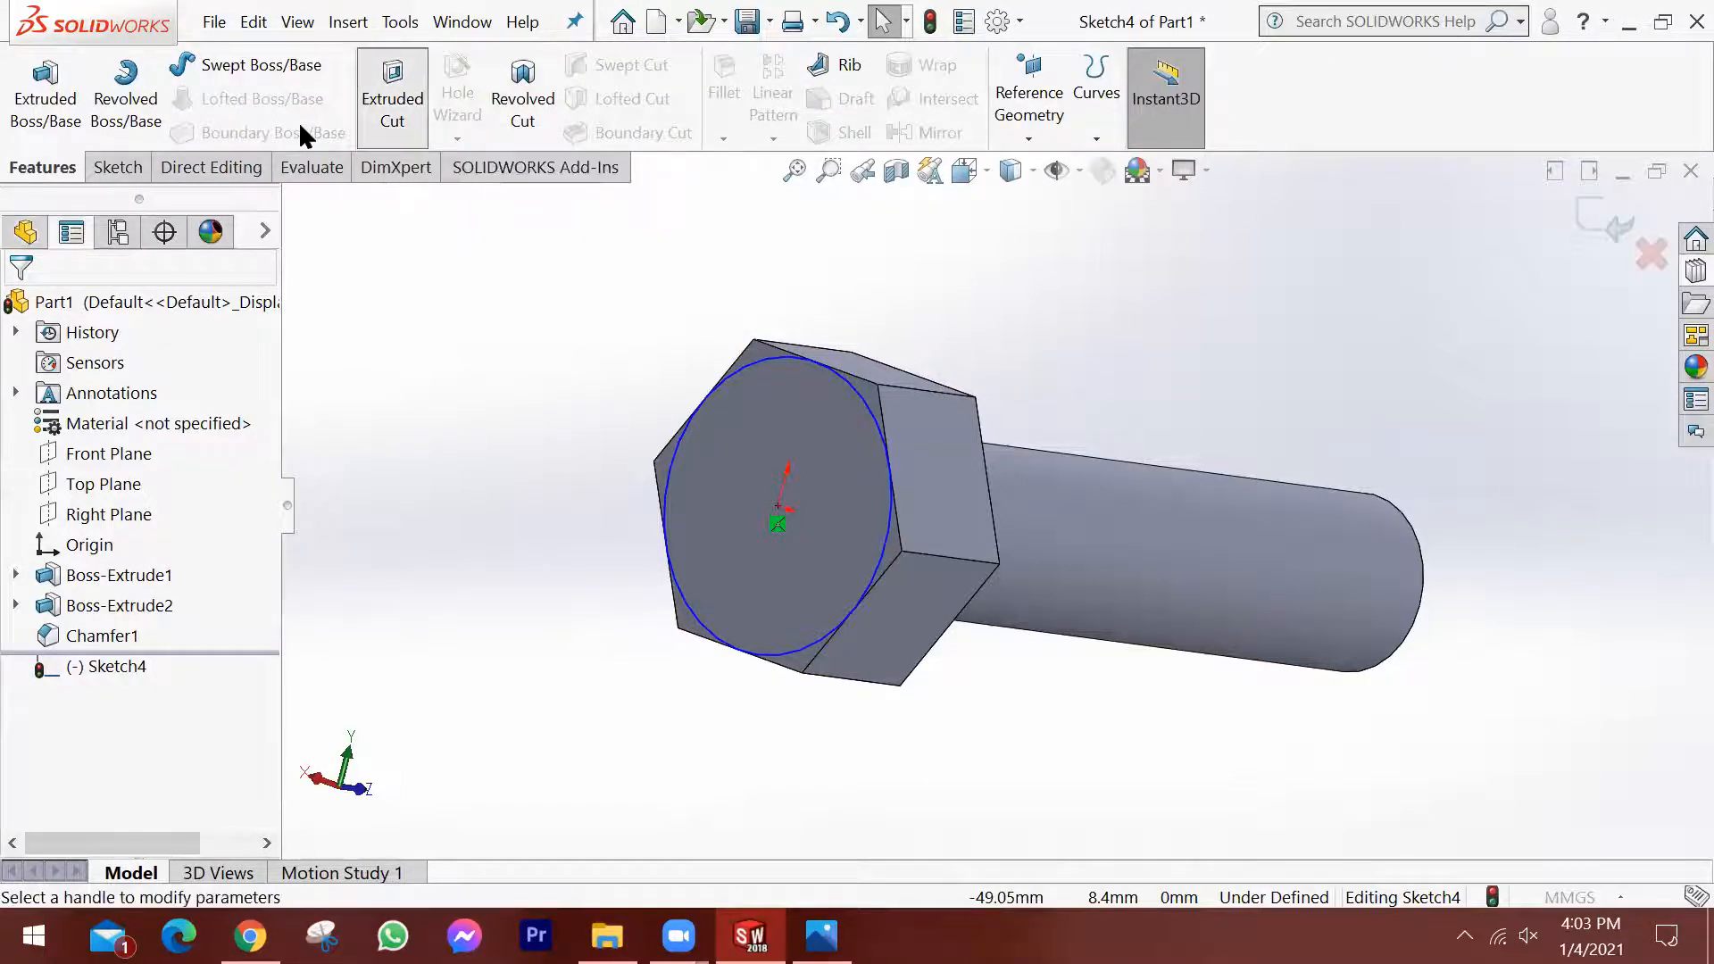
{"action": "middle_click_drag", "start_coordinate": [898, 441], "coordinate": [750, 489]}
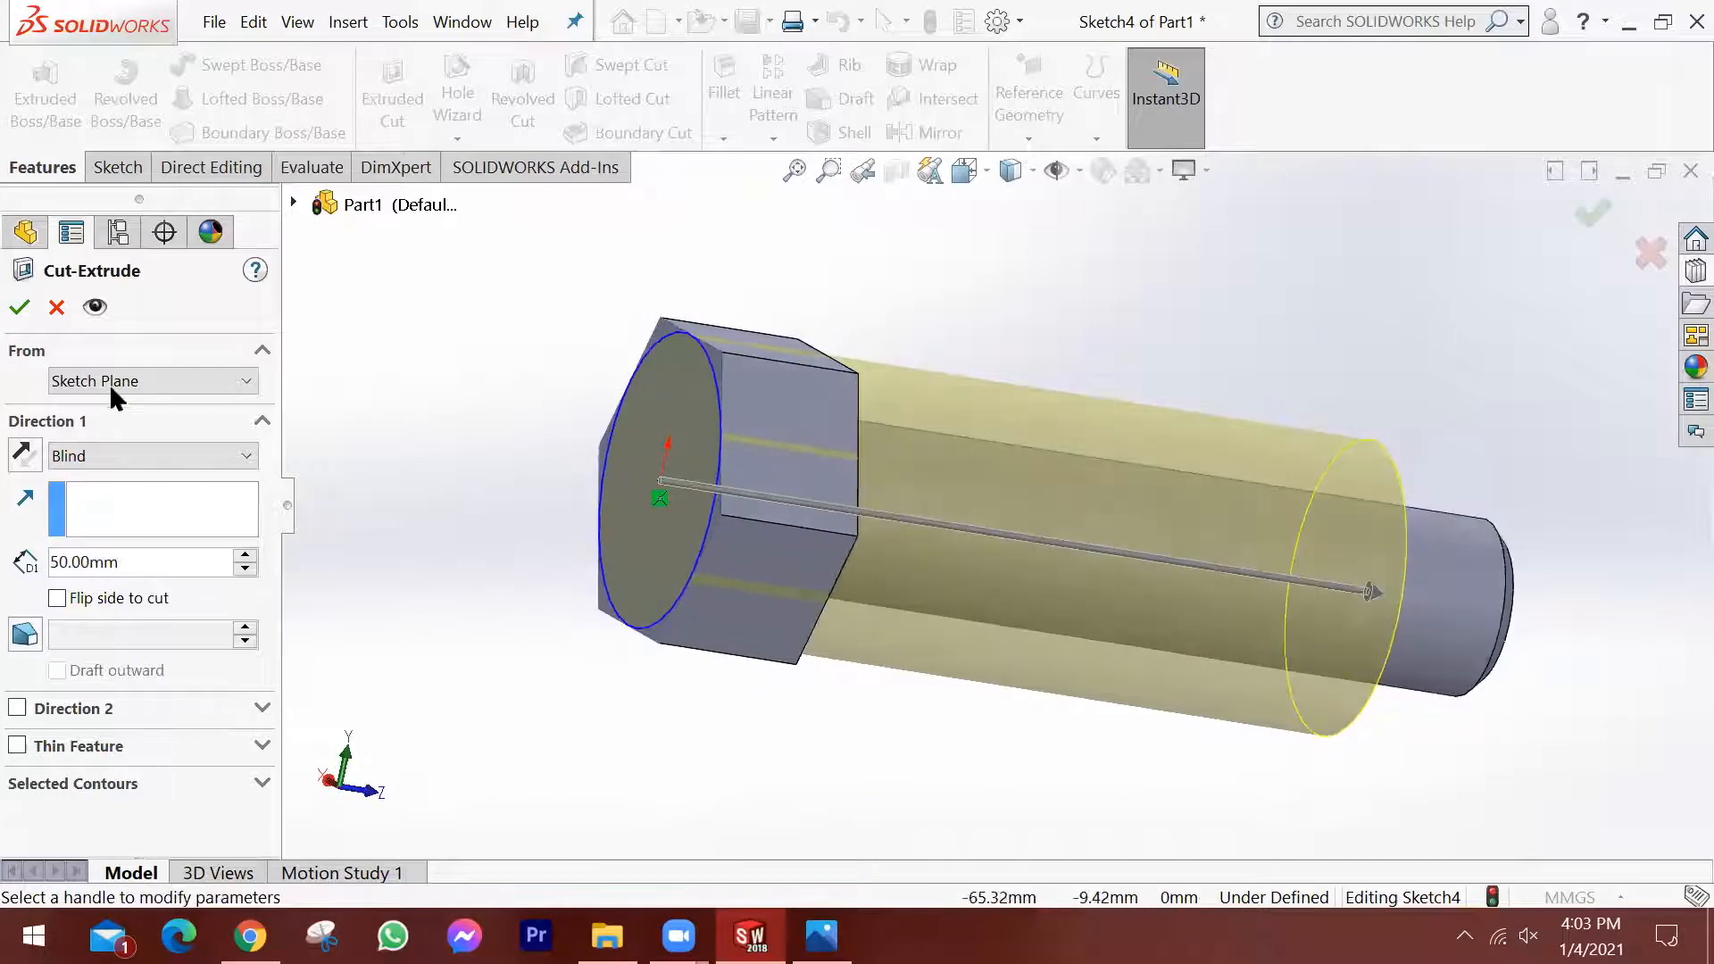
{"action": "left_click", "coordinate": [20, 306]}
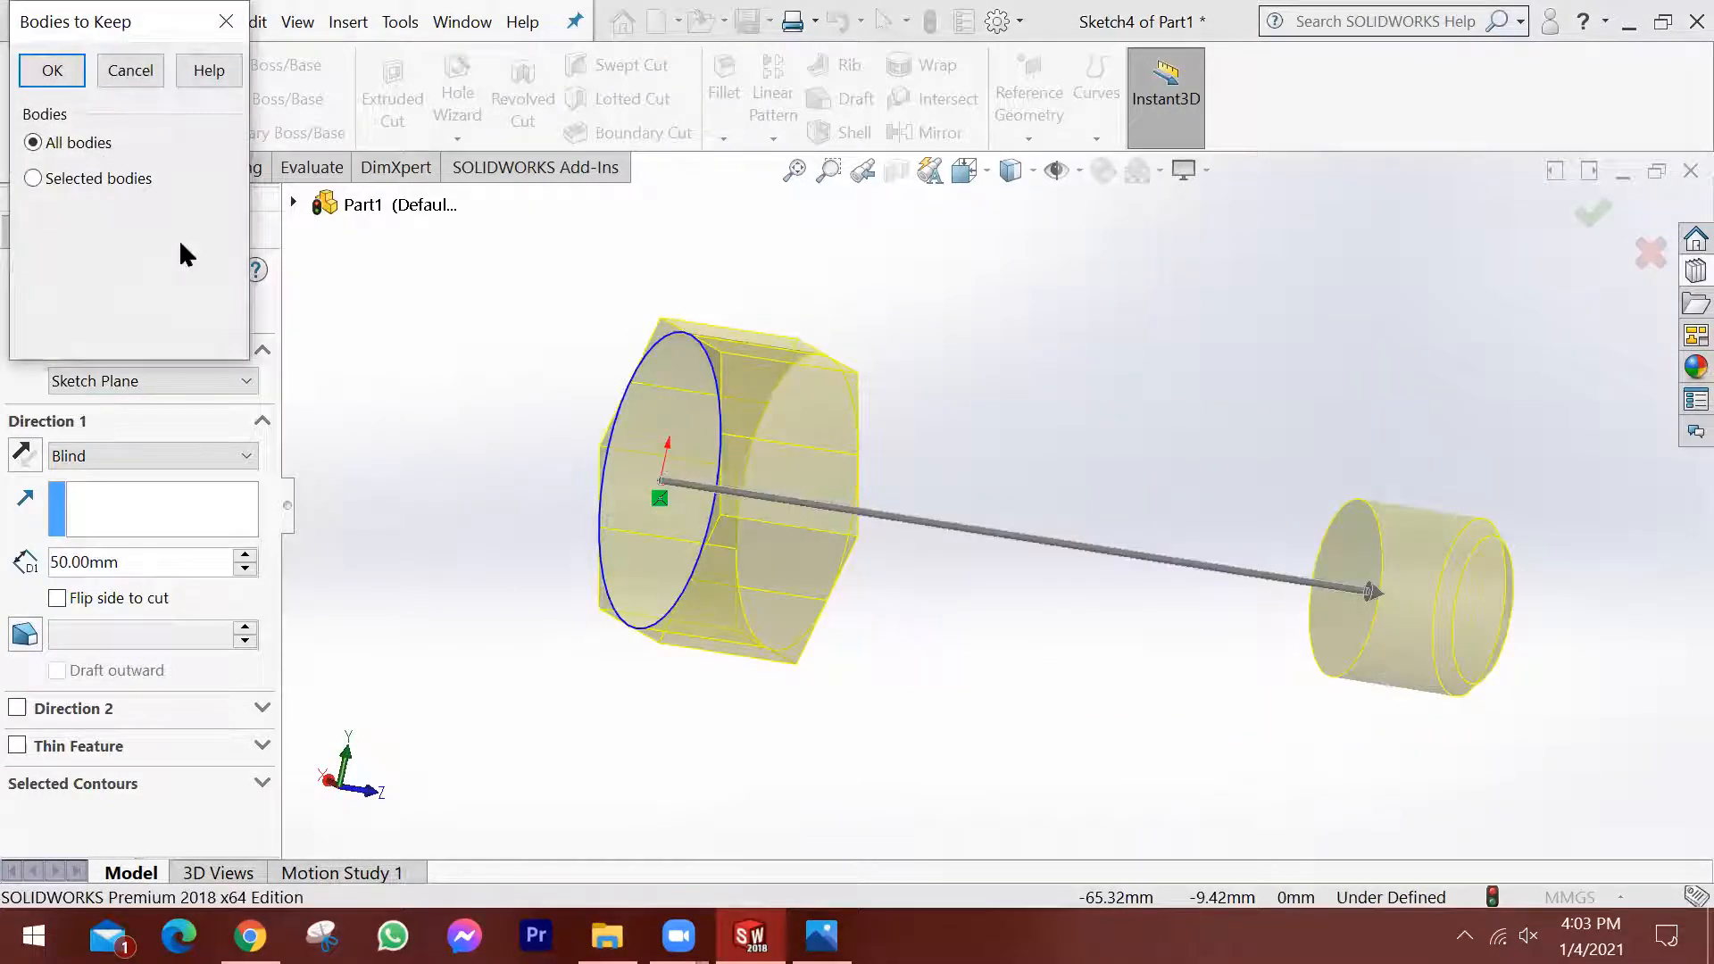
{"action": "left_click", "coordinate": [141, 67]}
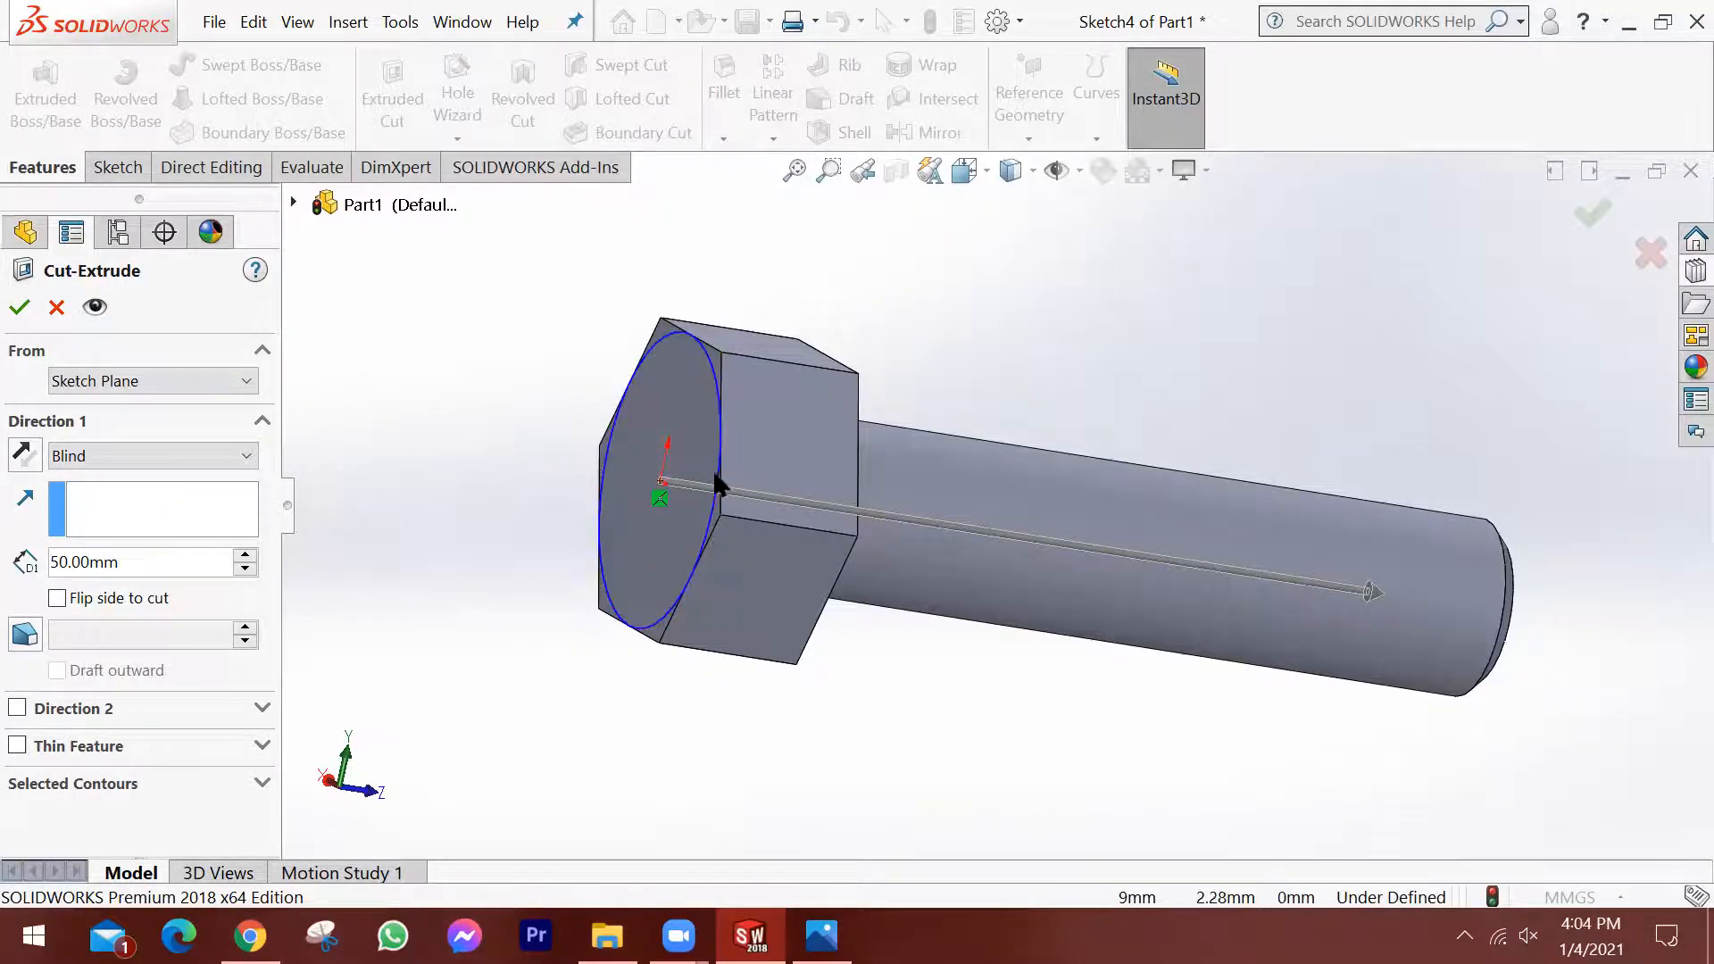
{"action": "left_click", "coordinate": [715, 516]}
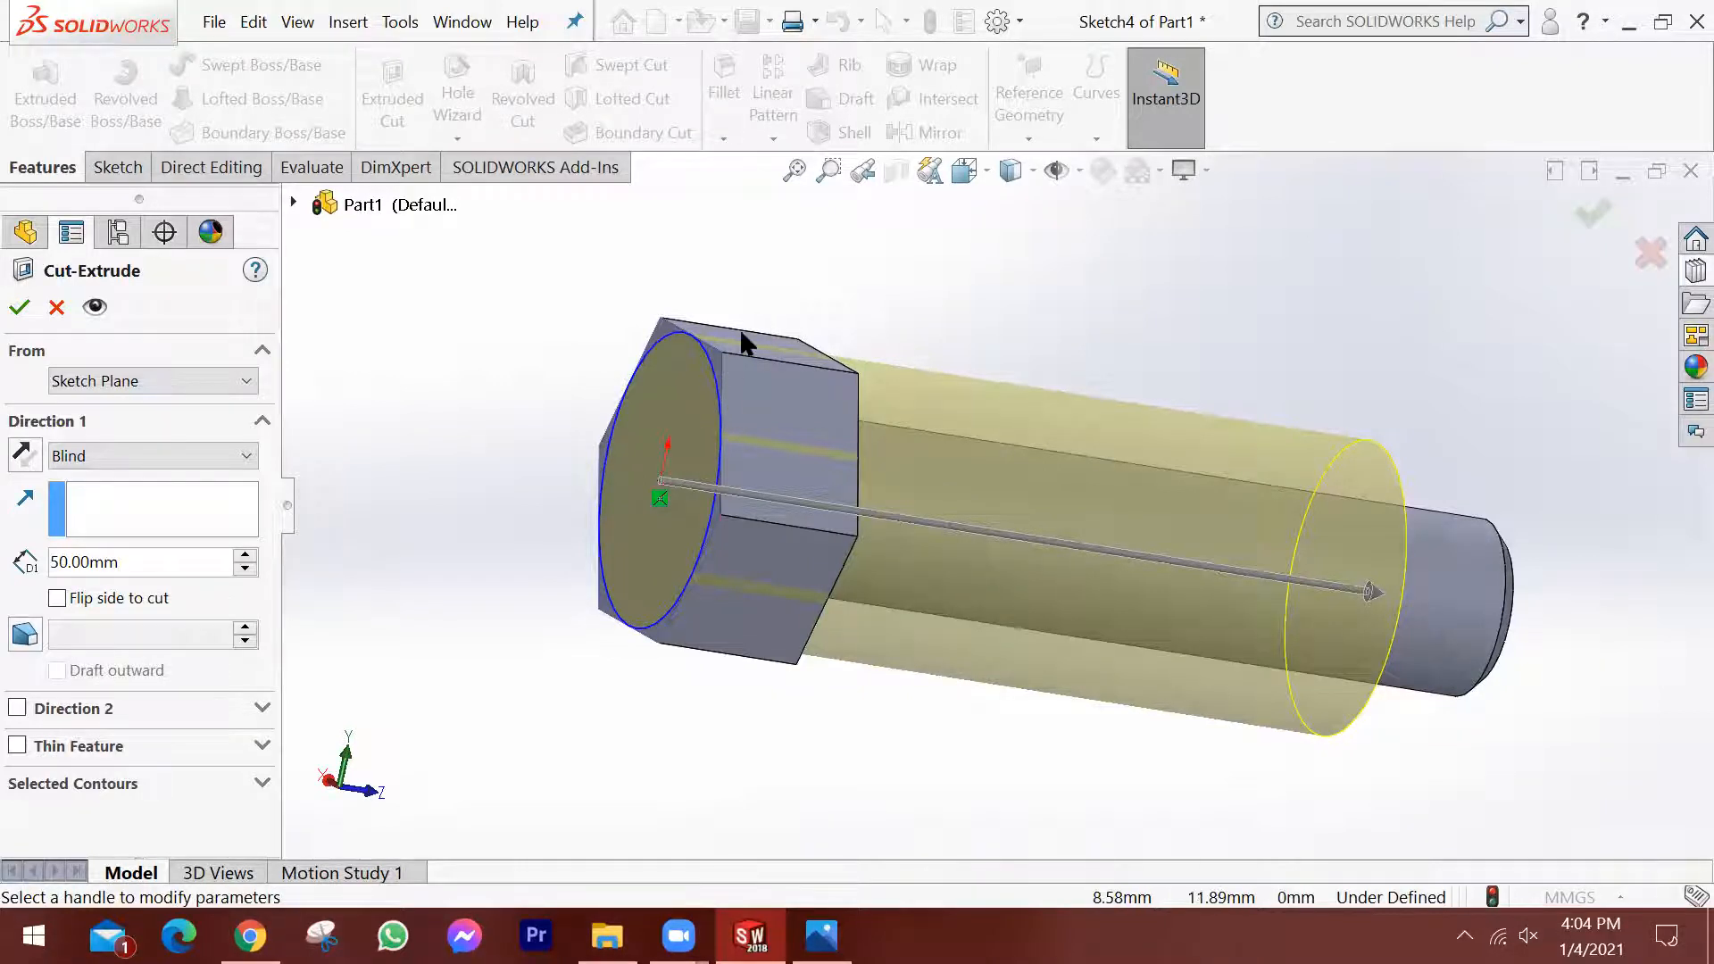
{"action": "left_click", "coordinate": [56, 598]}
{"action": "middle_click_drag", "start_coordinate": [444, 613], "coordinate": [803, 516]}
{"action": "scroll", "coordinate": [806, 520], "scroll_direction": "down", "scroll_amount": 4}
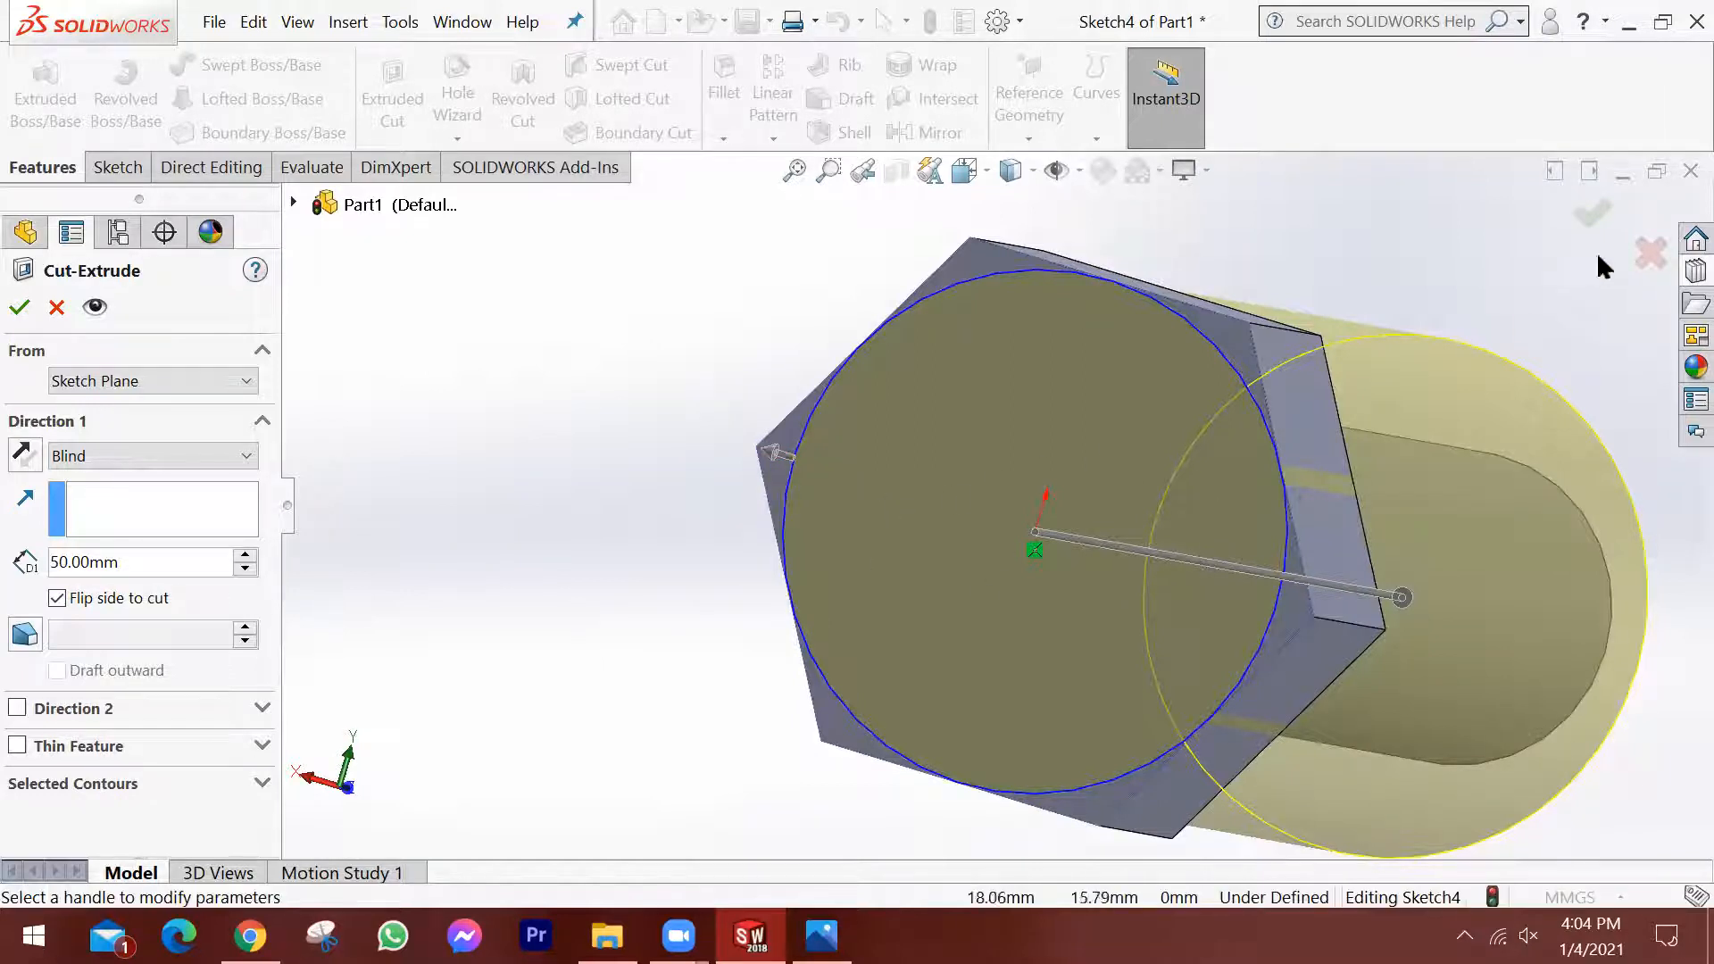
{"action": "left_click", "coordinate": [1598, 217]}
{"action": "scroll", "coordinate": [1429, 536], "scroll_direction": "up", "scroll_amount": 3}
{"action": "middle_click_drag", "start_coordinate": [1408, 604], "coordinate": [1260, 616]}
{"action": "middle_click_drag", "start_coordinate": [944, 538], "coordinate": [877, 563]}
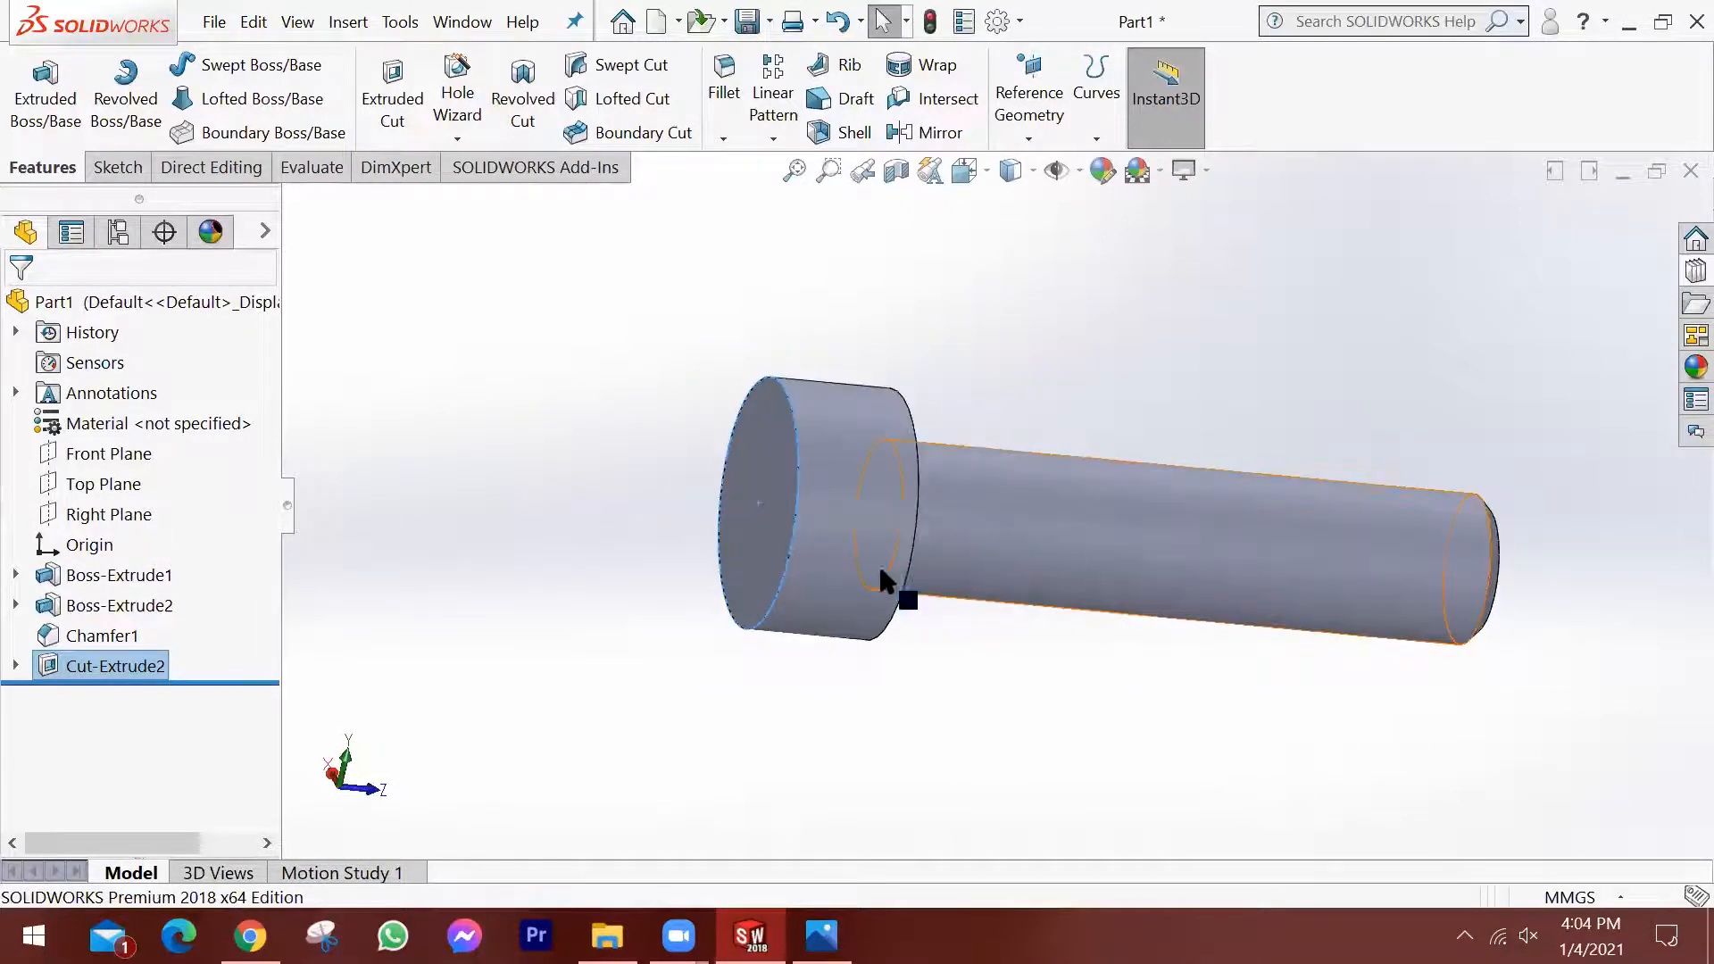
Edit the head's extruded cut and add a draft angle of 45 degrees.
{"action": "left_click", "coordinate": [47, 667]}
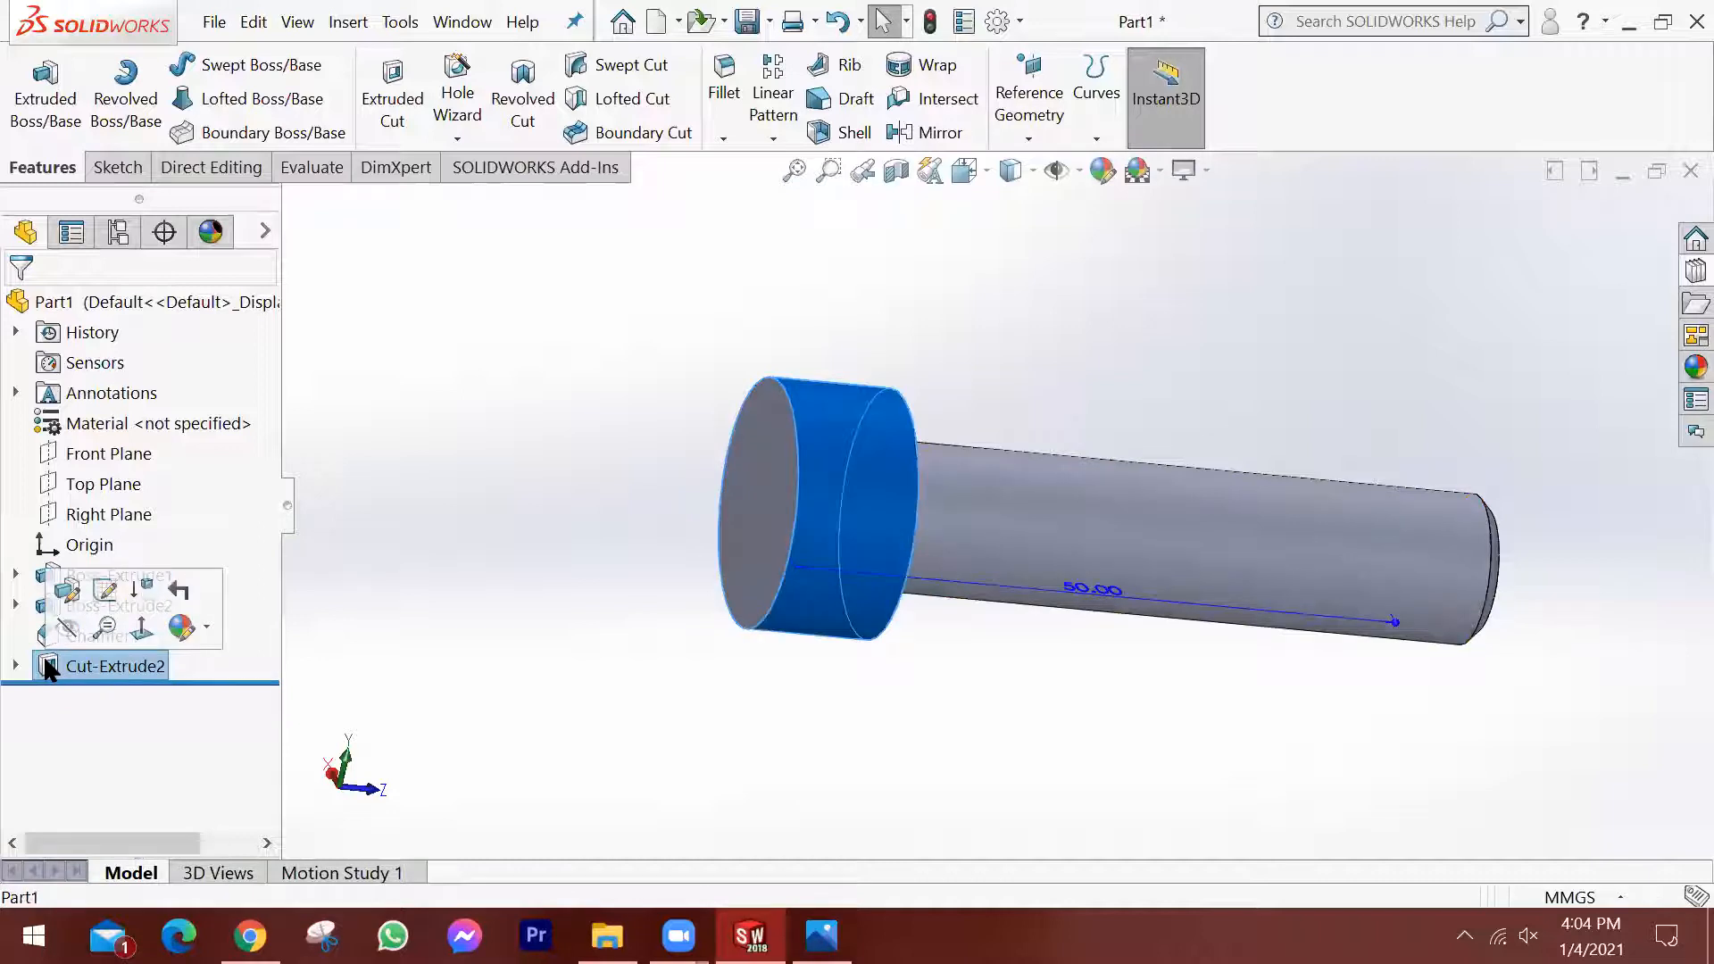
{"action": "left_click", "coordinate": [66, 591]}
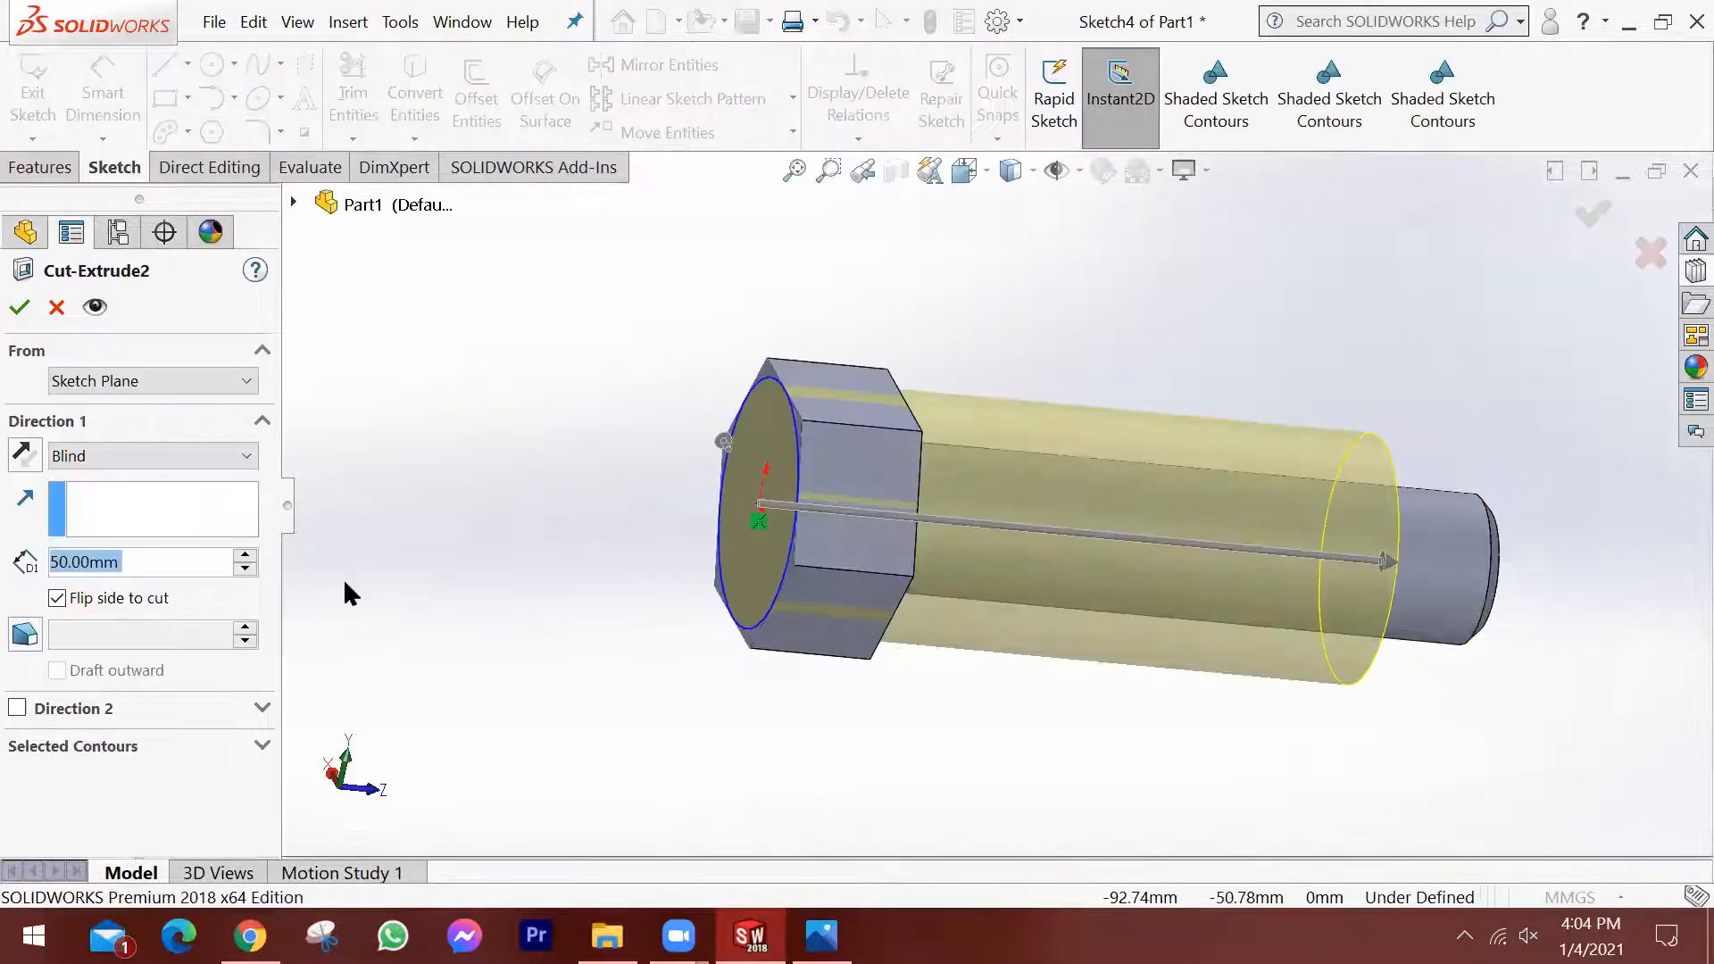
{"action": "middle_click_drag", "start_coordinate": [539, 640], "coordinate": [605, 604]}
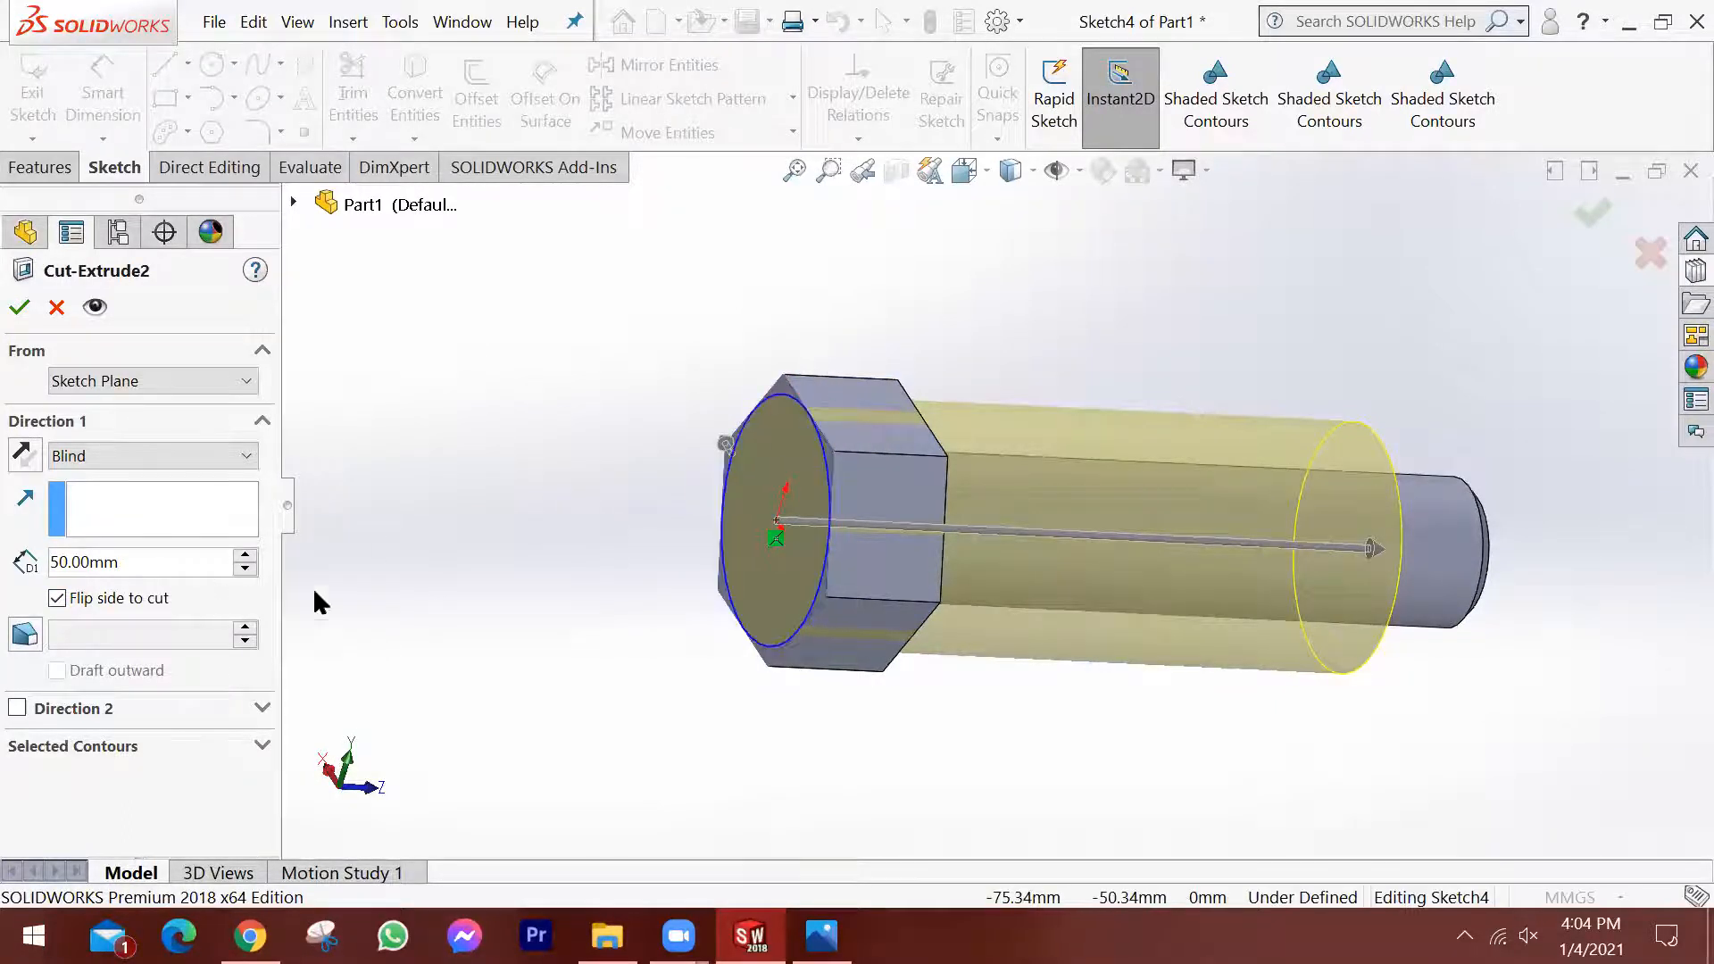
{"action": "scroll", "coordinate": [765, 649], "scroll_direction": "down", "scroll_amount": 1}
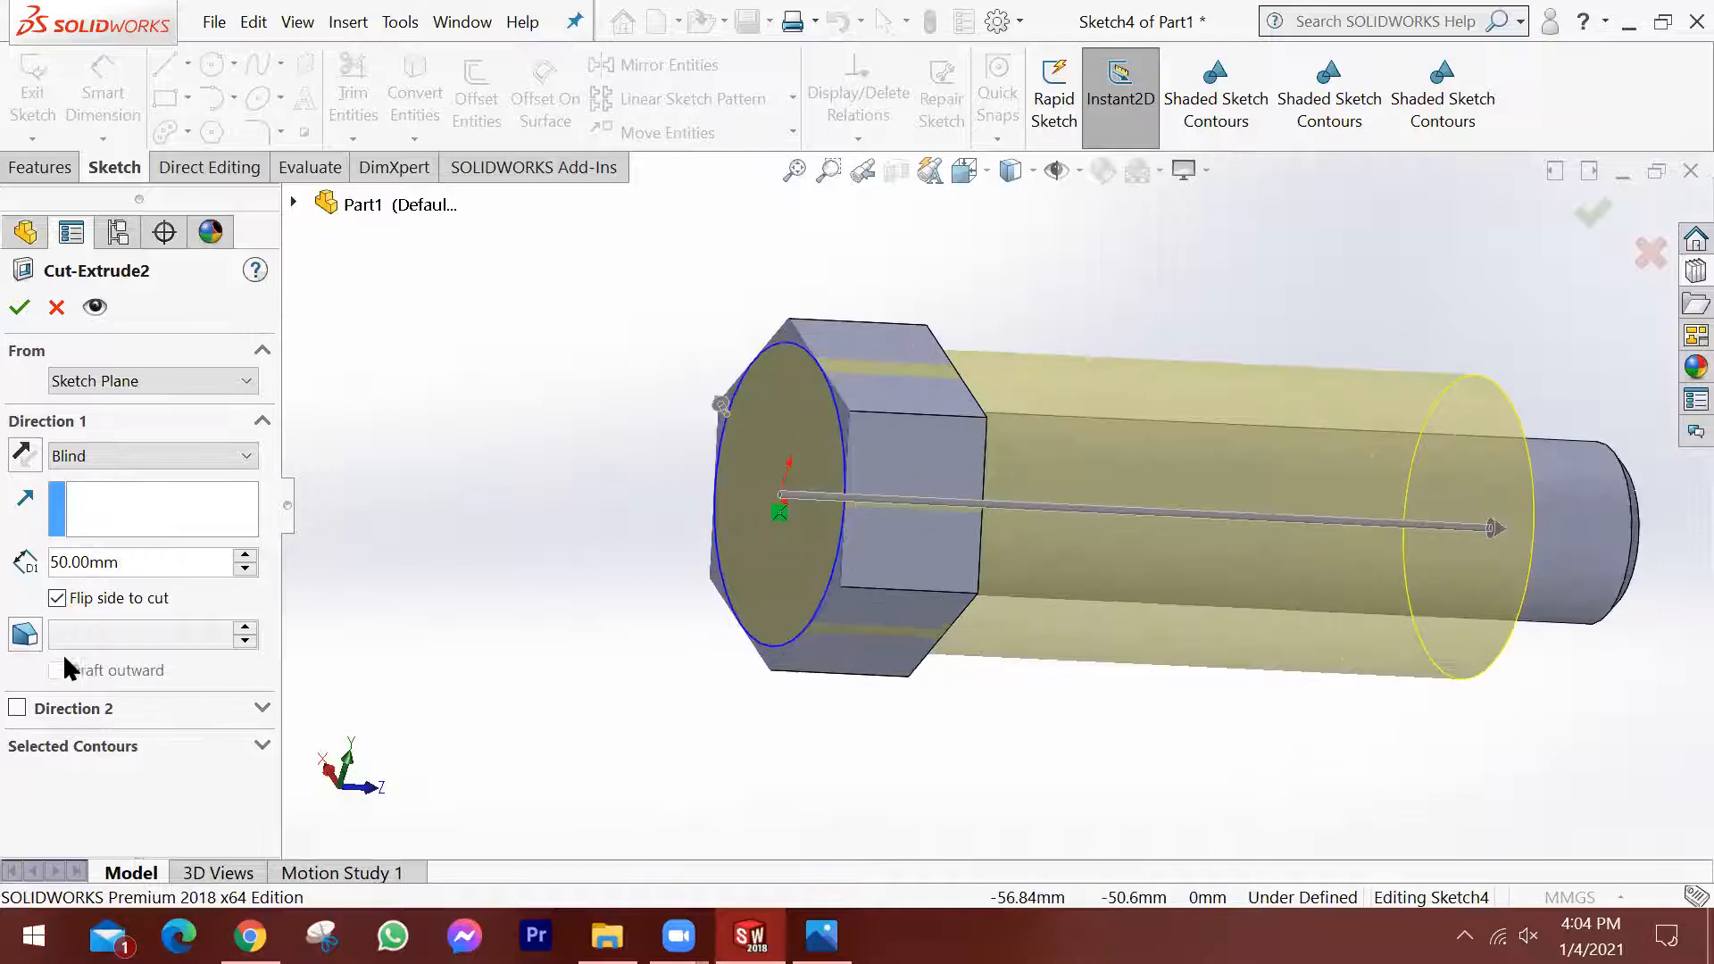
{"action": "left_click", "coordinate": [27, 636]}
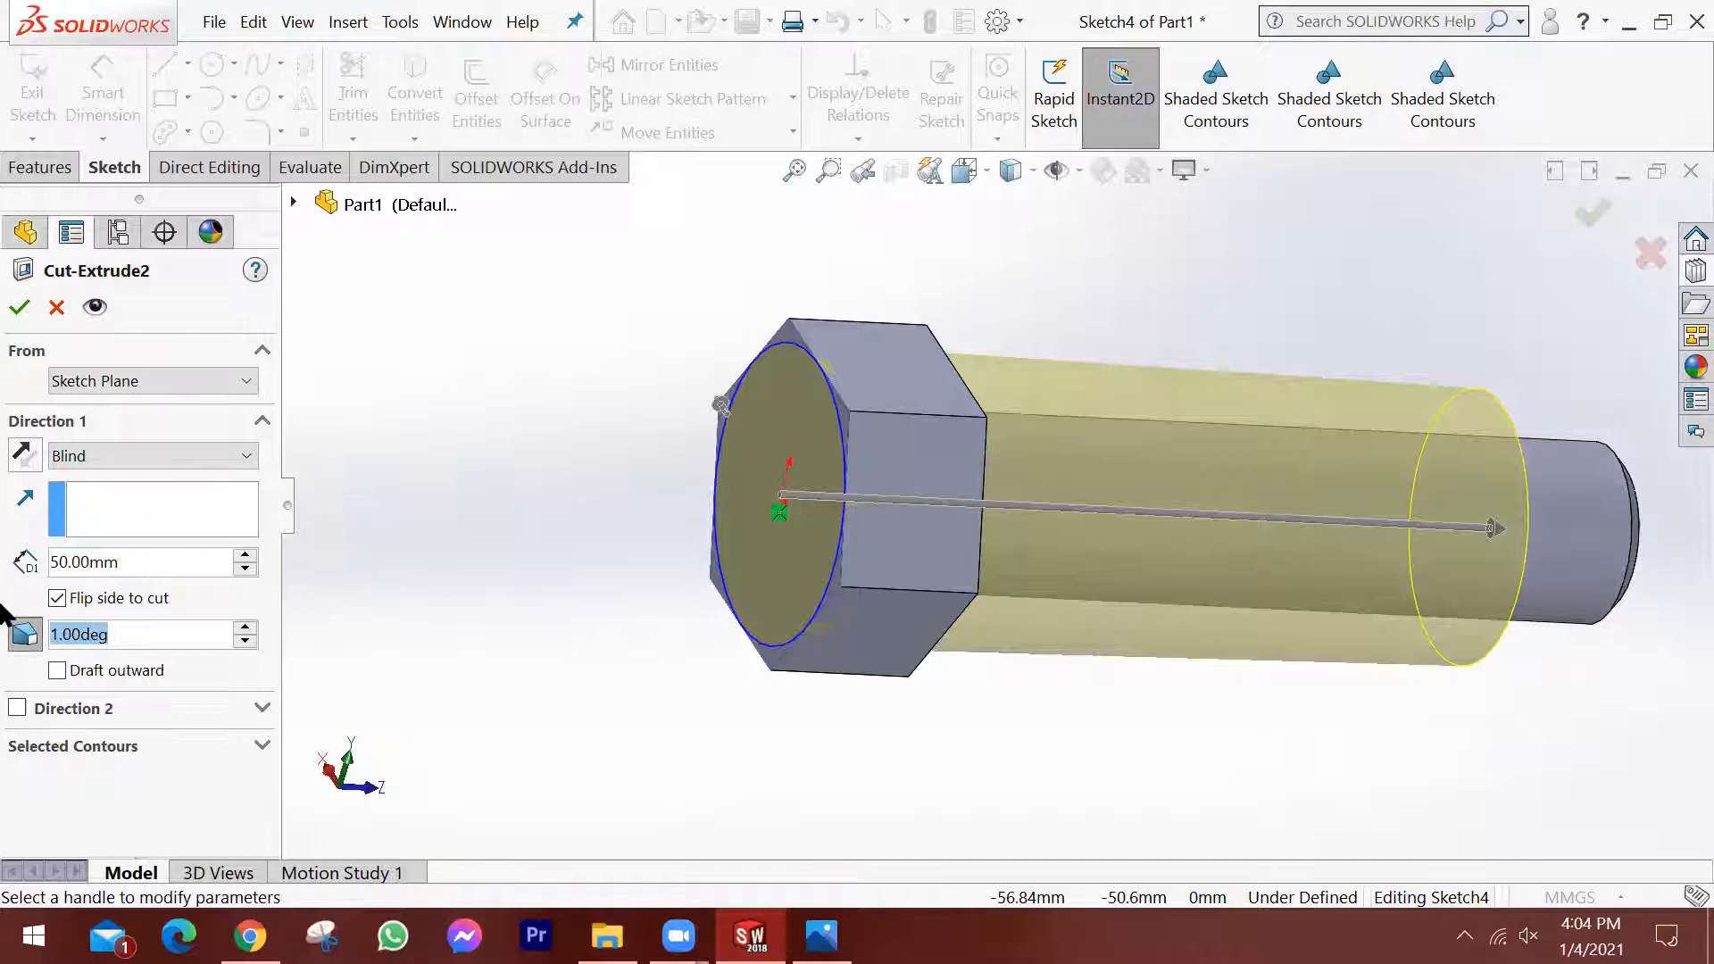
{"action": "key", "text": "BackSpace"}
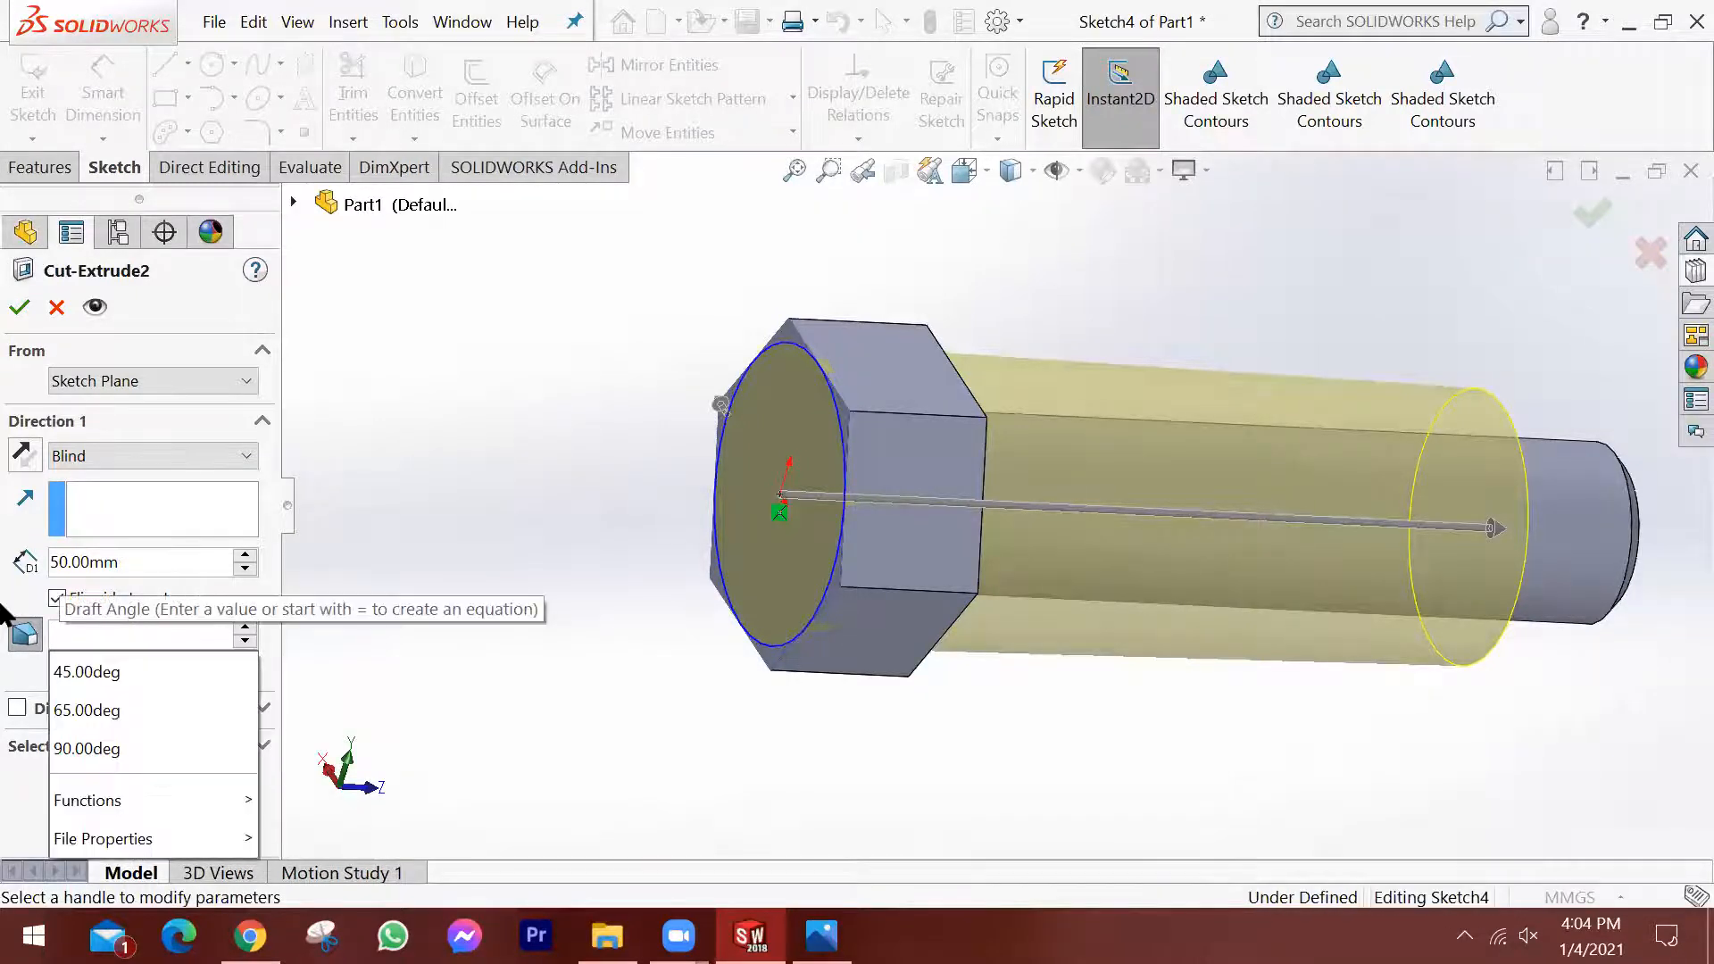
{"action": "type", "text": "45"}
{"action": "key", "text": "Return"}
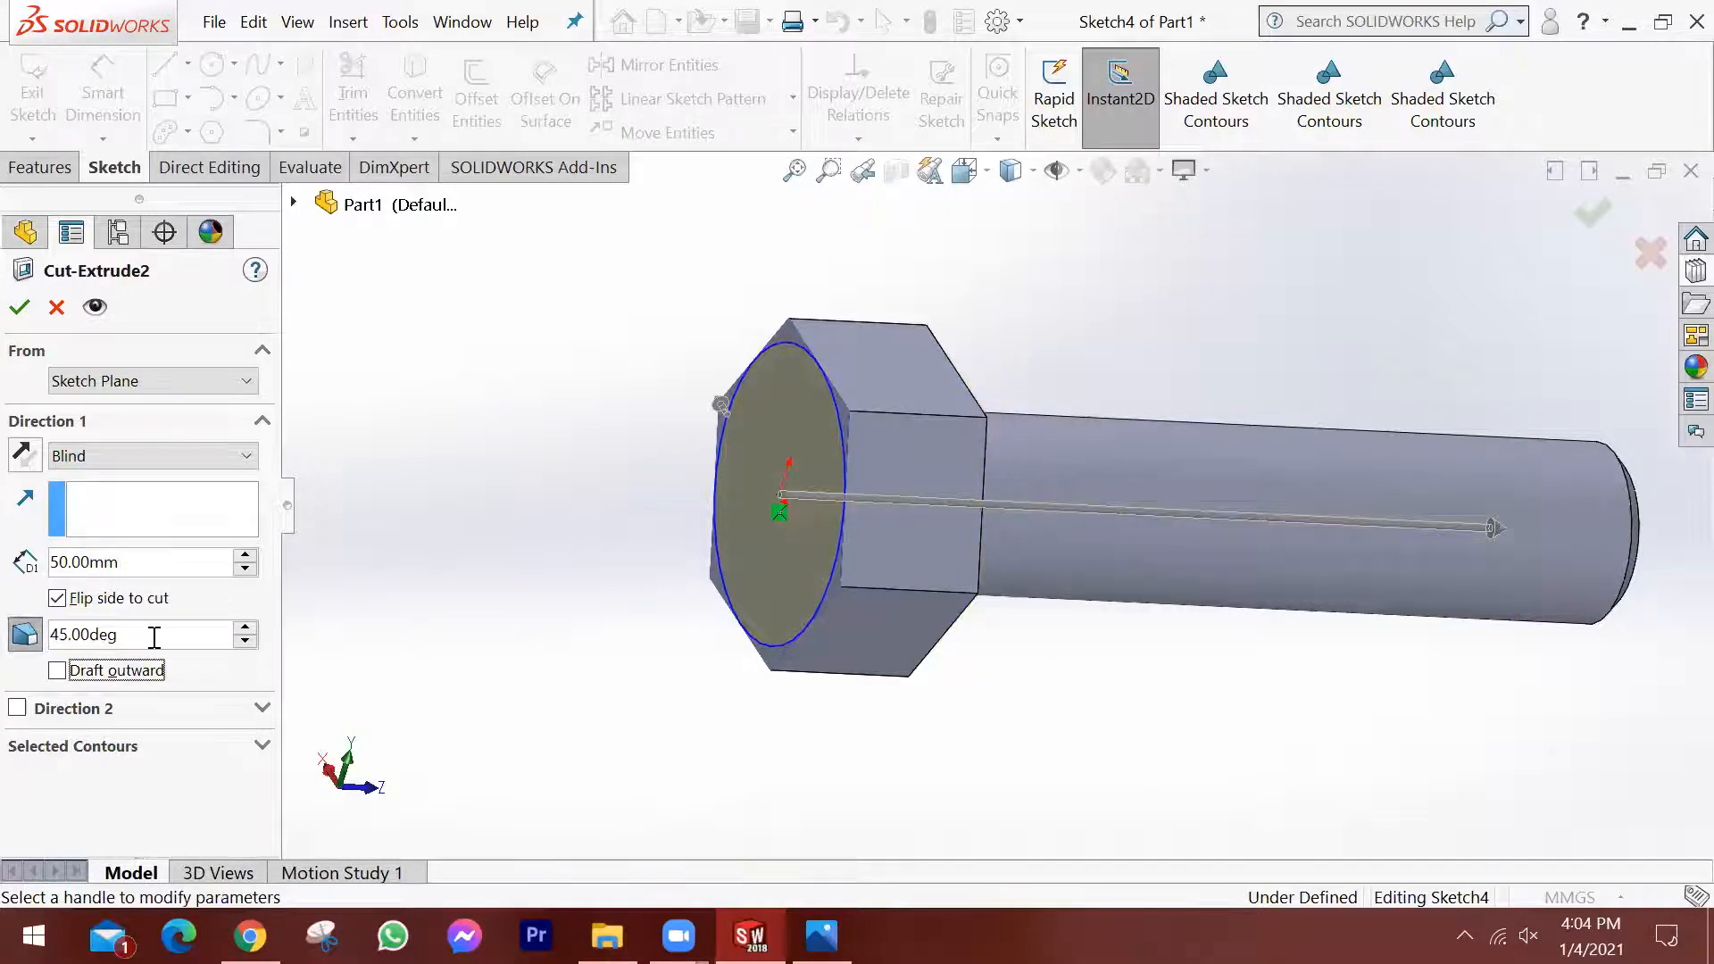
{"action": "middle_click_drag", "start_coordinate": [723, 527], "coordinate": [758, 598]}
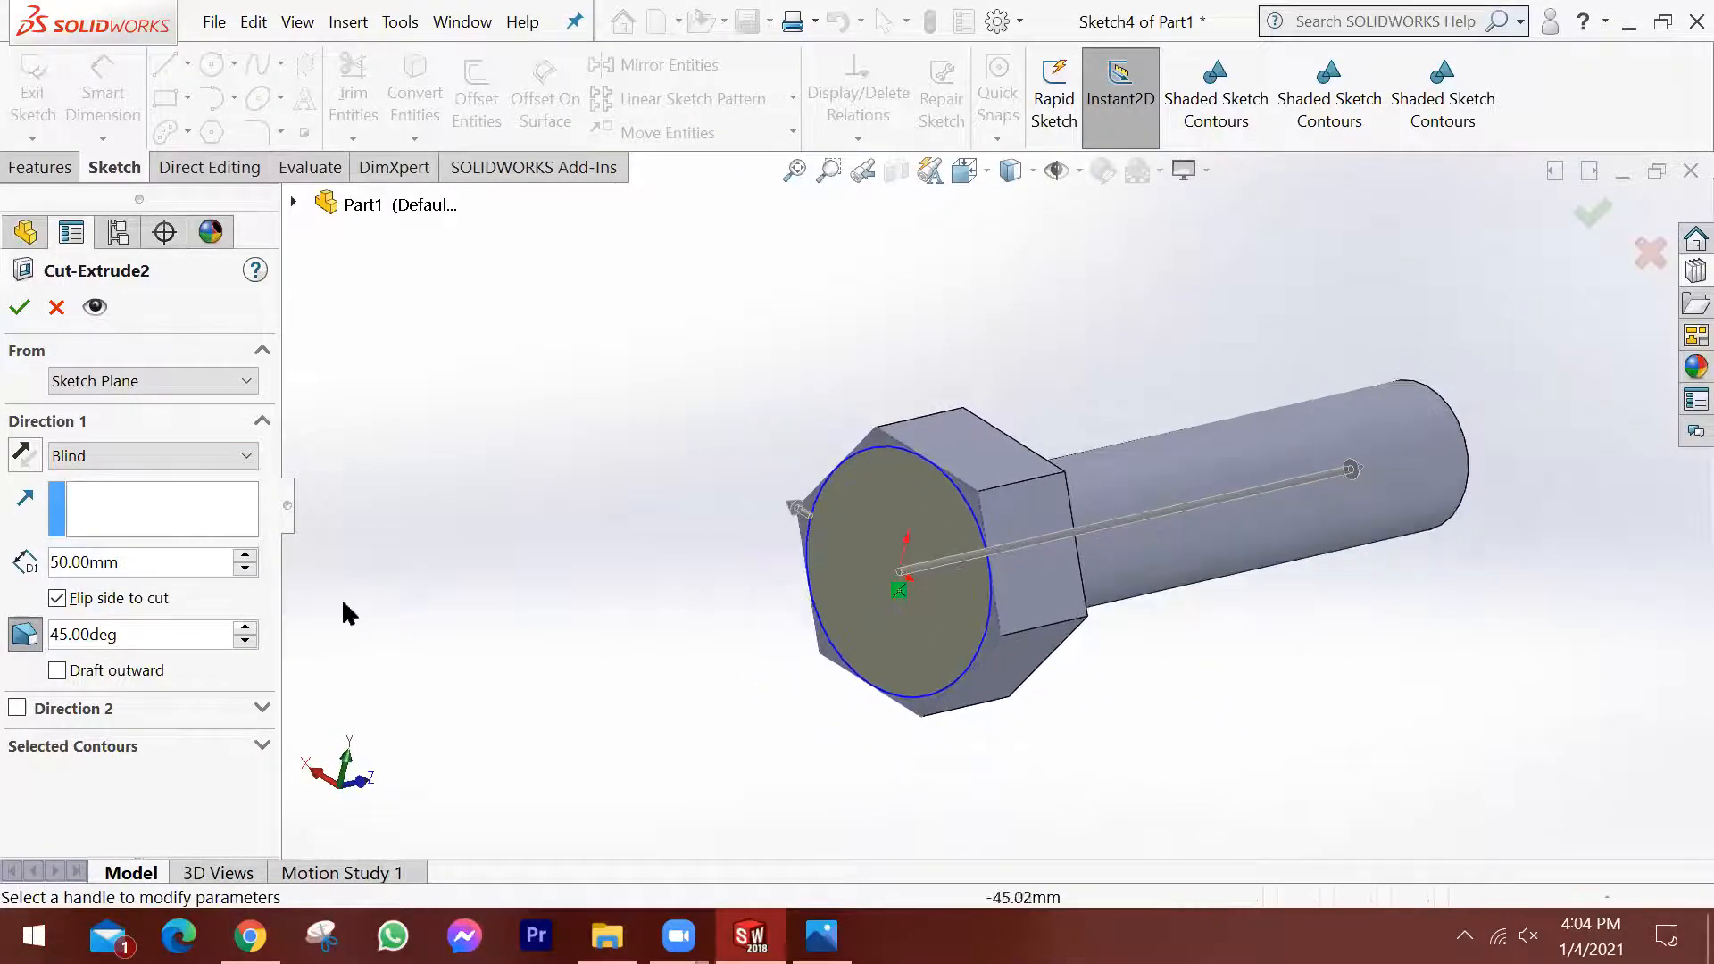
Change the end condition of the drafted head cut to Through All and apply the edit.
{"action": "left_click", "coordinate": [175, 457]}
{"action": "left_click", "coordinate": [107, 494]}
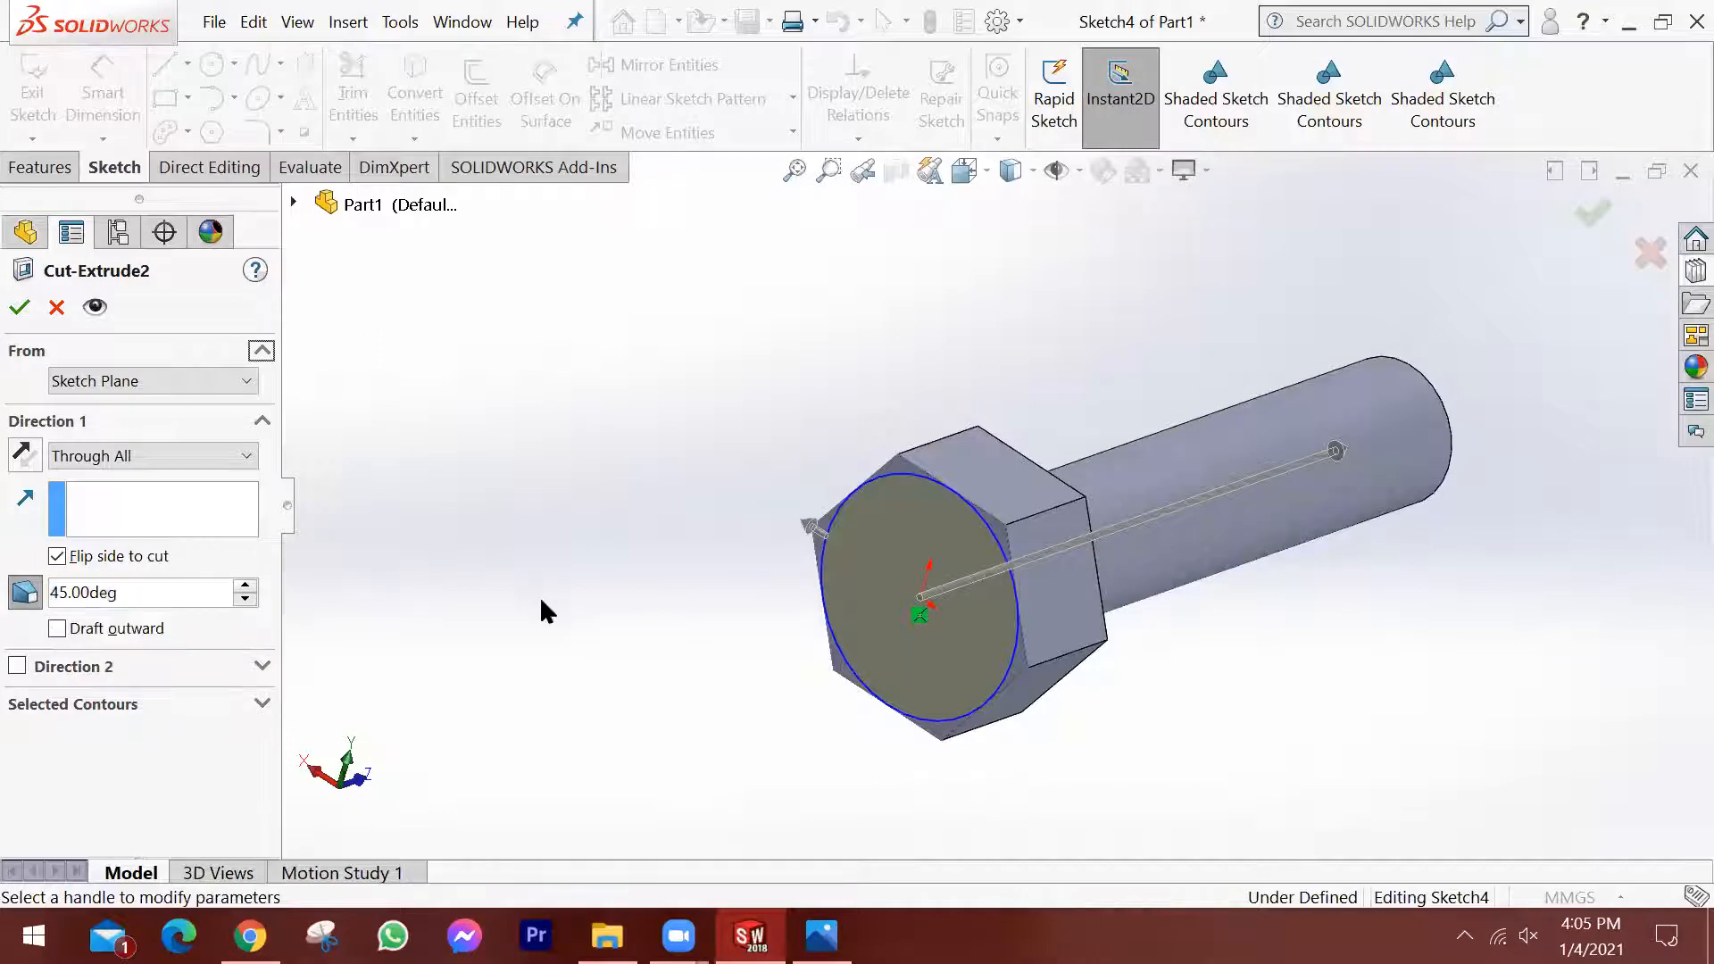
{"action": "scroll", "coordinate": [893, 599], "scroll_direction": "down", "scroll_amount": 4}
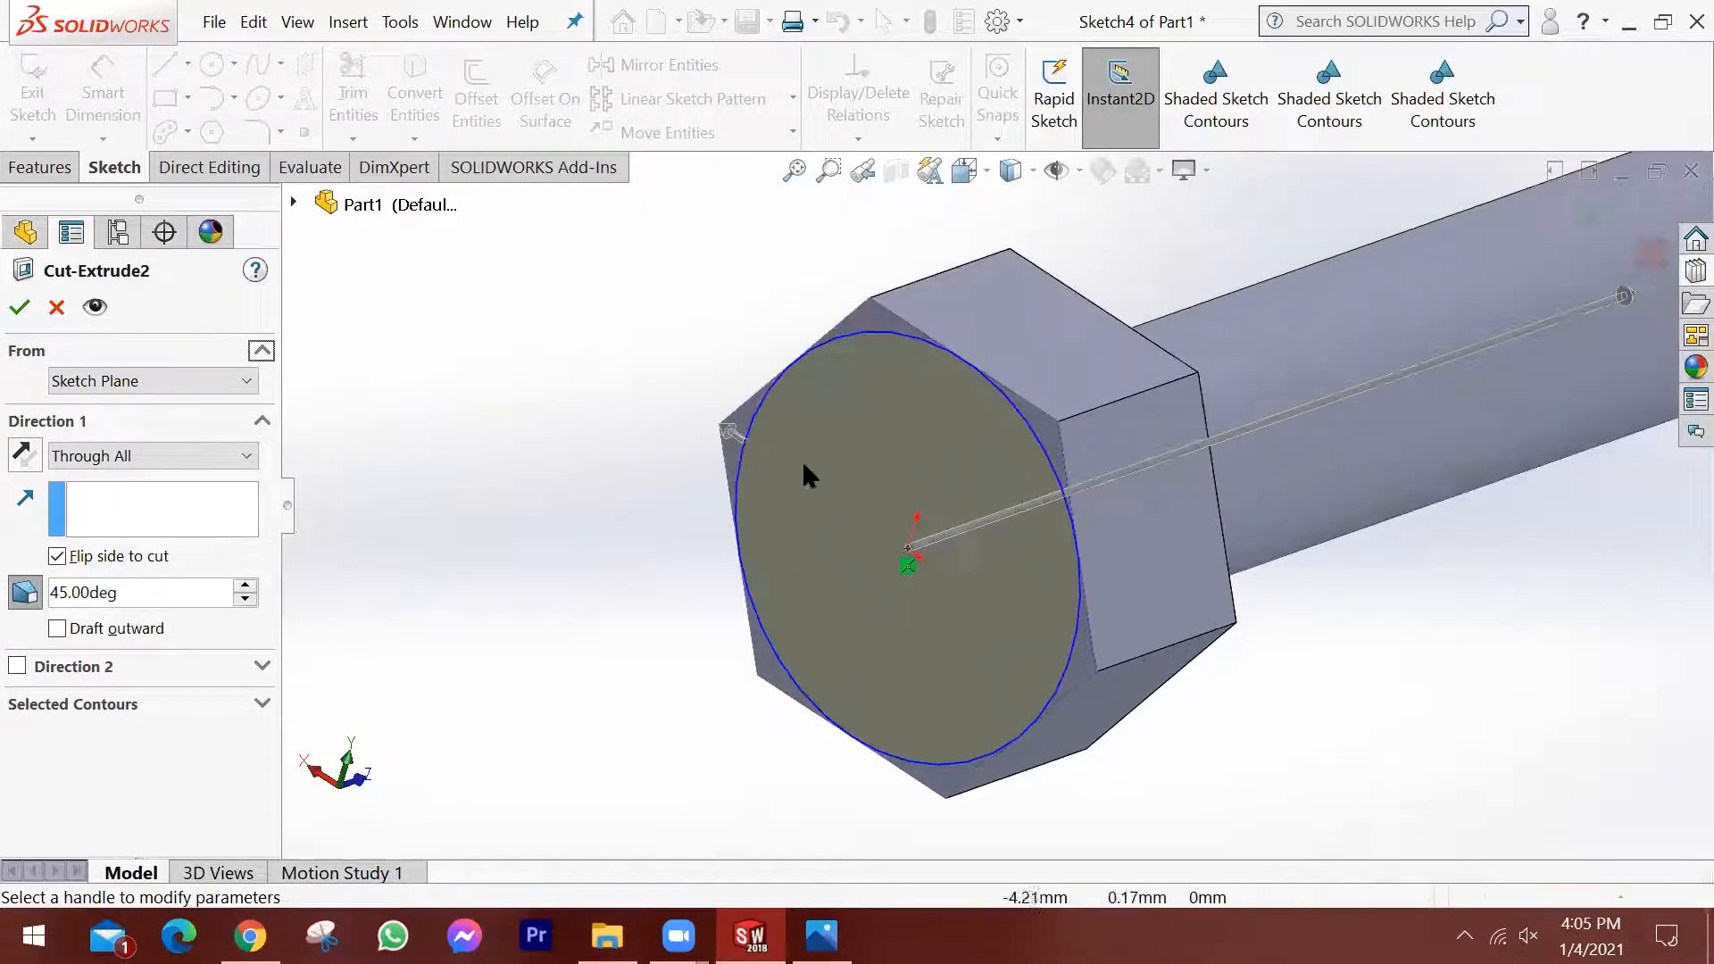
{"action": "scroll", "coordinate": [846, 430], "scroll_direction": "down", "scroll_amount": 2}
{"action": "middle_click_drag", "start_coordinate": [846, 430], "coordinate": [864, 510]}
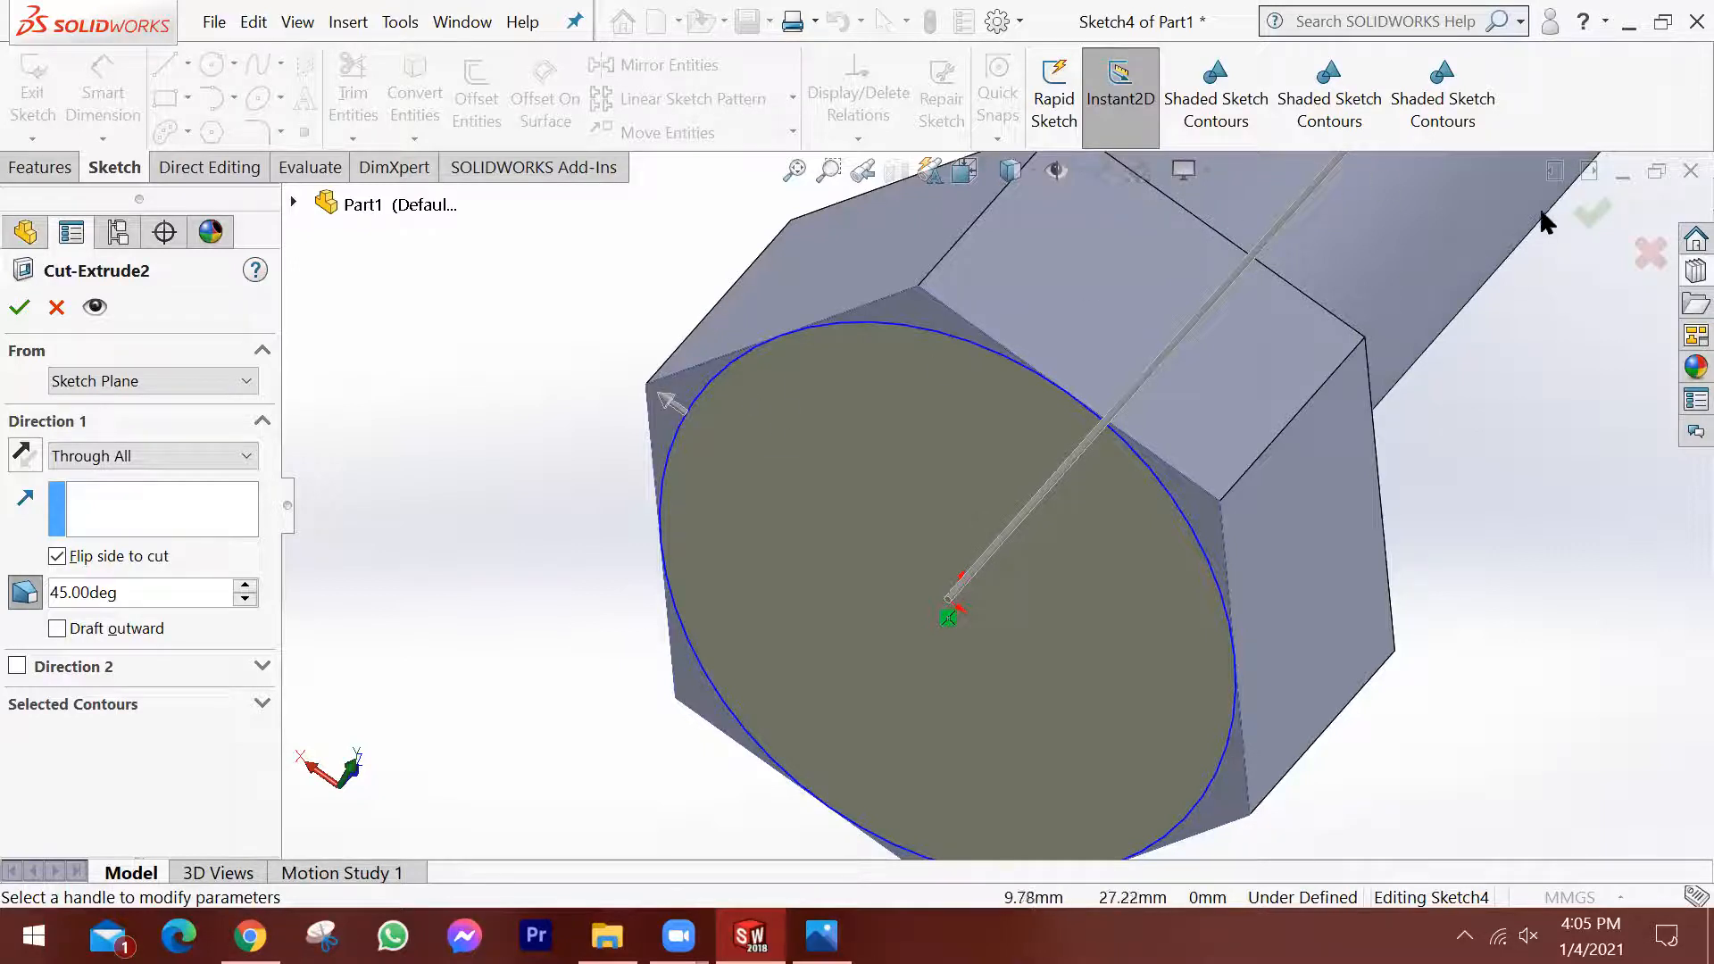
{"action": "left_click", "coordinate": [1589, 212]}
Examine the finished bolt, including the chamfered head corners, the junction of head and shank, and the chamfered end.
{"action": "mouse_move", "coordinate": [994, 506]}
{"action": "middle_mouse_down"}
{"action": "mouse_move", "coordinate": [1101, 351]}
{"action": "mouse_move", "coordinate": [1175, 666]}
{"action": "mouse_move", "coordinate": [1162, 732]}
{"action": "mouse_move", "coordinate": [1187, 616]}
{"action": "mouse_move", "coordinate": [1323, 520]}
{"action": "mouse_move", "coordinate": [1160, 501]}
{"action": "mouse_move", "coordinate": [1193, 410]}
{"action": "mouse_move", "coordinate": [1137, 539]}
{"action": "mouse_move", "coordinate": [1220, 586]}
{"action": "mouse_move", "coordinate": [1235, 531]}
{"action": "middle_mouse_up"}
{"action": "left_click", "coordinate": [1219, 536]}
{"action": "scroll", "coordinate": [1221, 537], "scroll_direction": "down", "scroll_amount": 3}
{"action": "scroll", "coordinate": [1224, 527], "scroll_direction": "up", "scroll_amount": 3}
{"action": "scroll", "coordinate": [1221, 584], "scroll_direction": "up", "scroll_amount": 2}
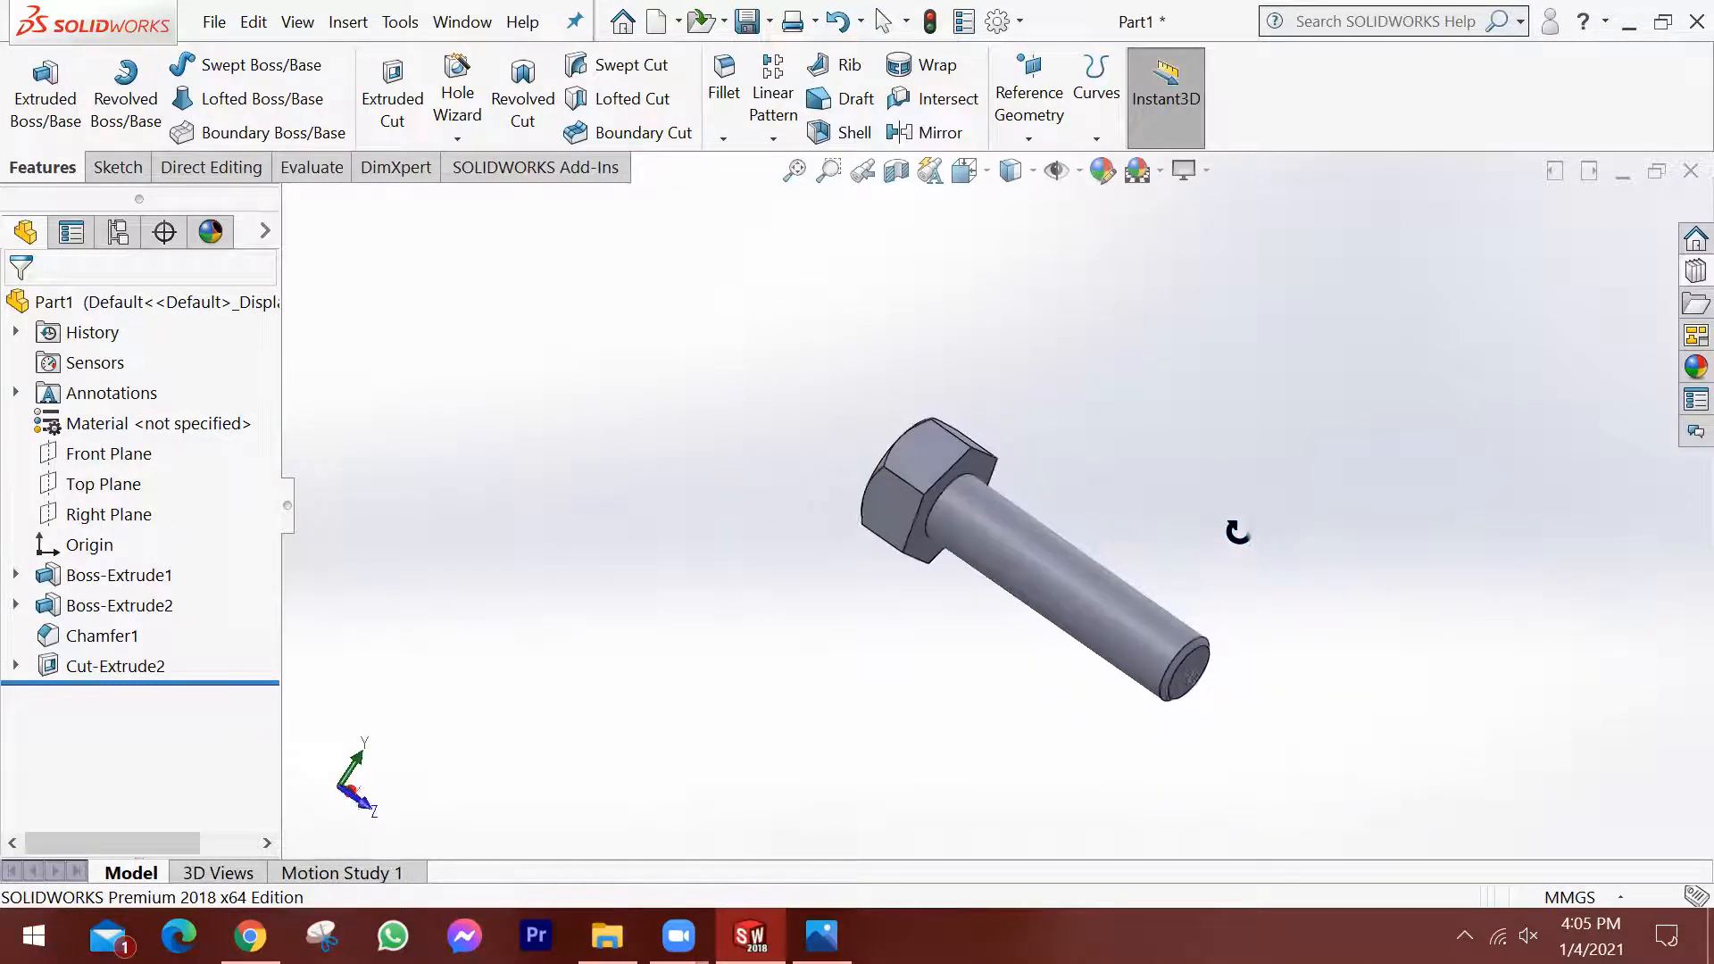
{"action": "scroll", "coordinate": [1019, 512], "scroll_direction": "down", "scroll_amount": 3}
{"action": "scroll", "coordinate": [915, 529], "scroll_direction": "down", "scroll_amount": 2}
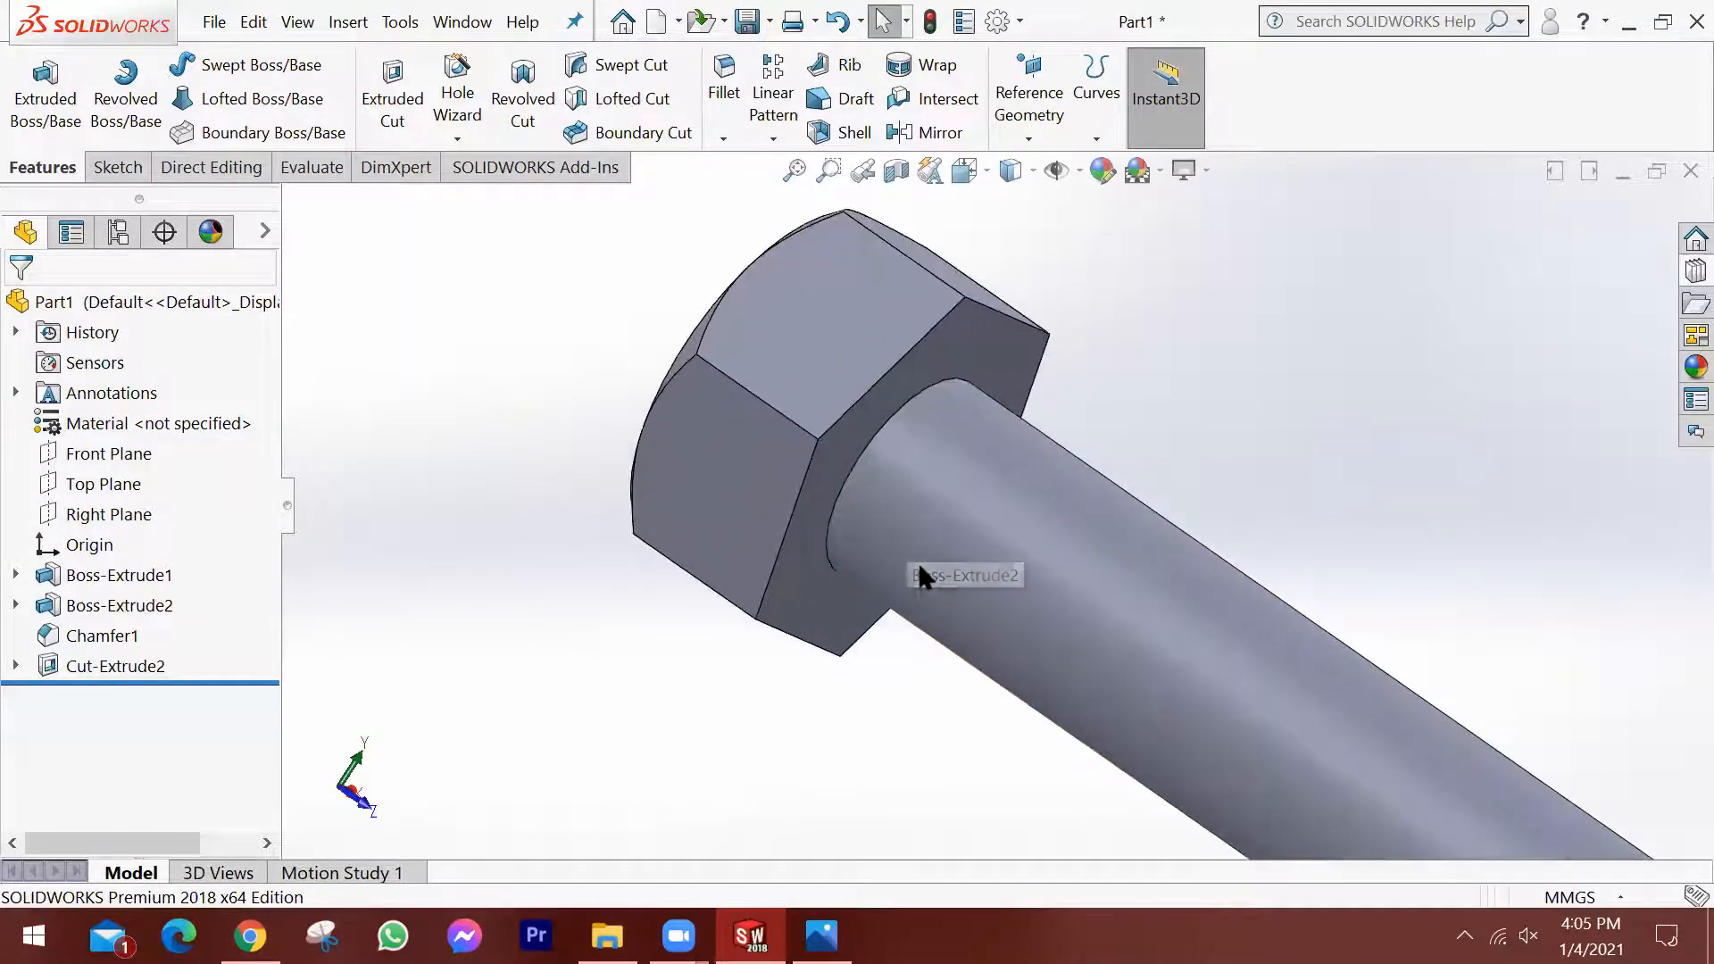
{"action": "scroll", "coordinate": [929, 446], "scroll_direction": "down", "scroll_amount": 2}
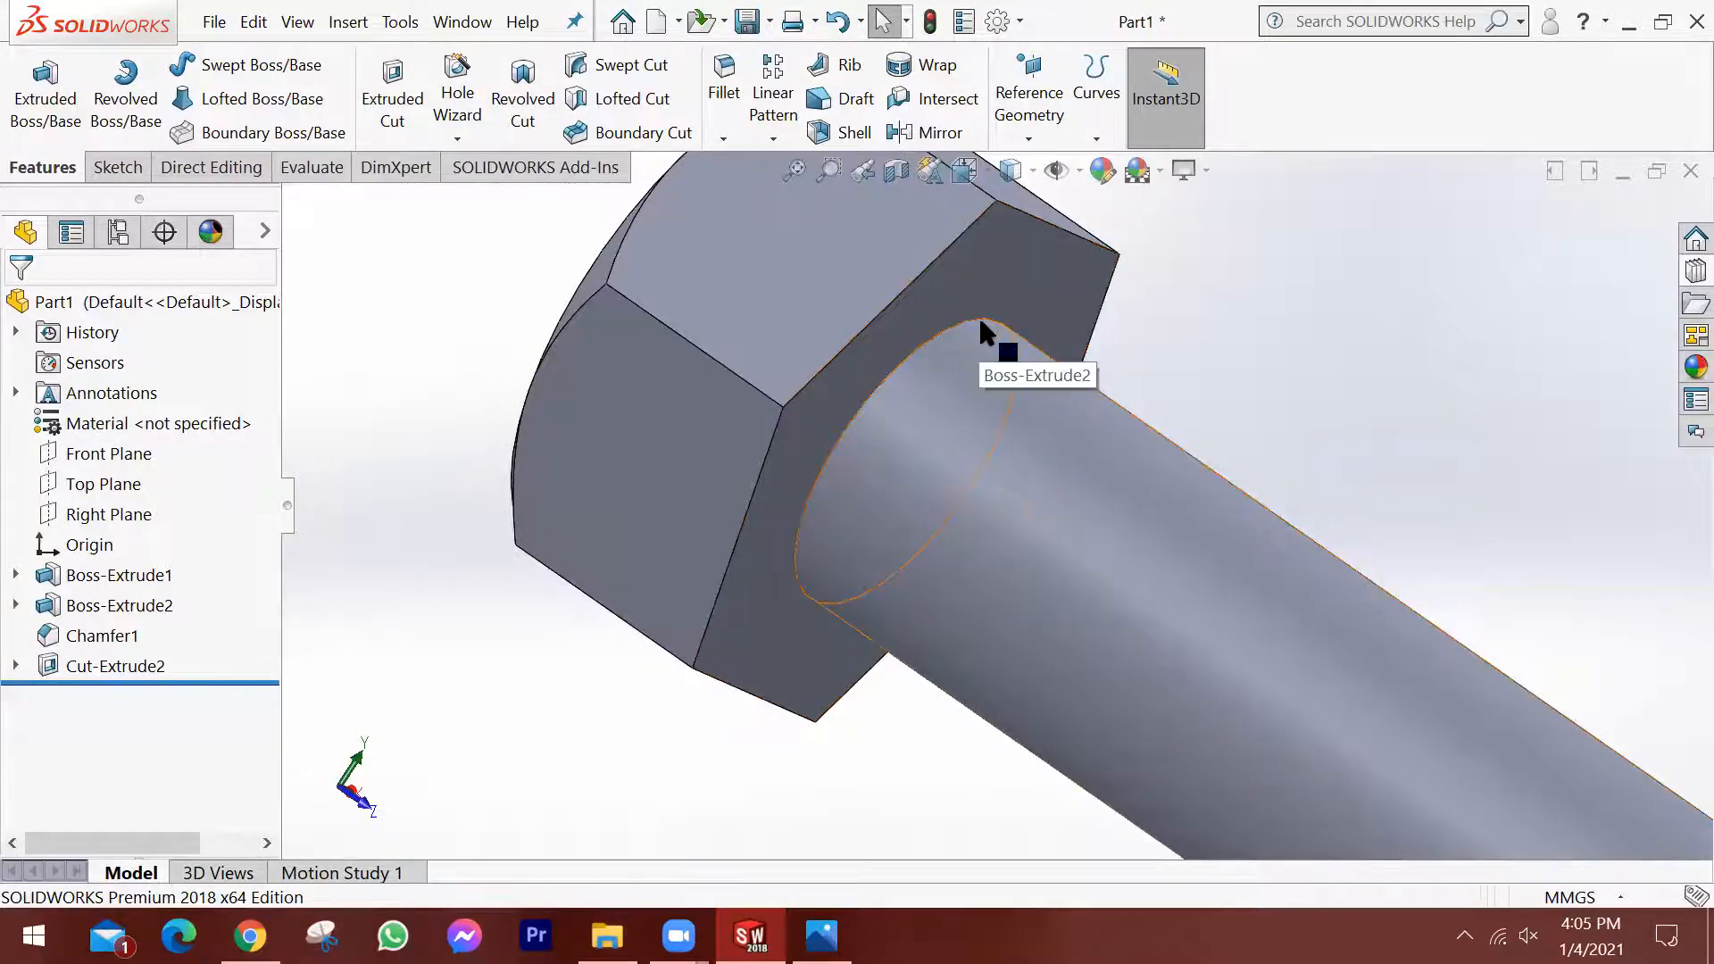
{"action": "scroll", "coordinate": [1094, 500], "scroll_direction": "up", "scroll_amount": 1}
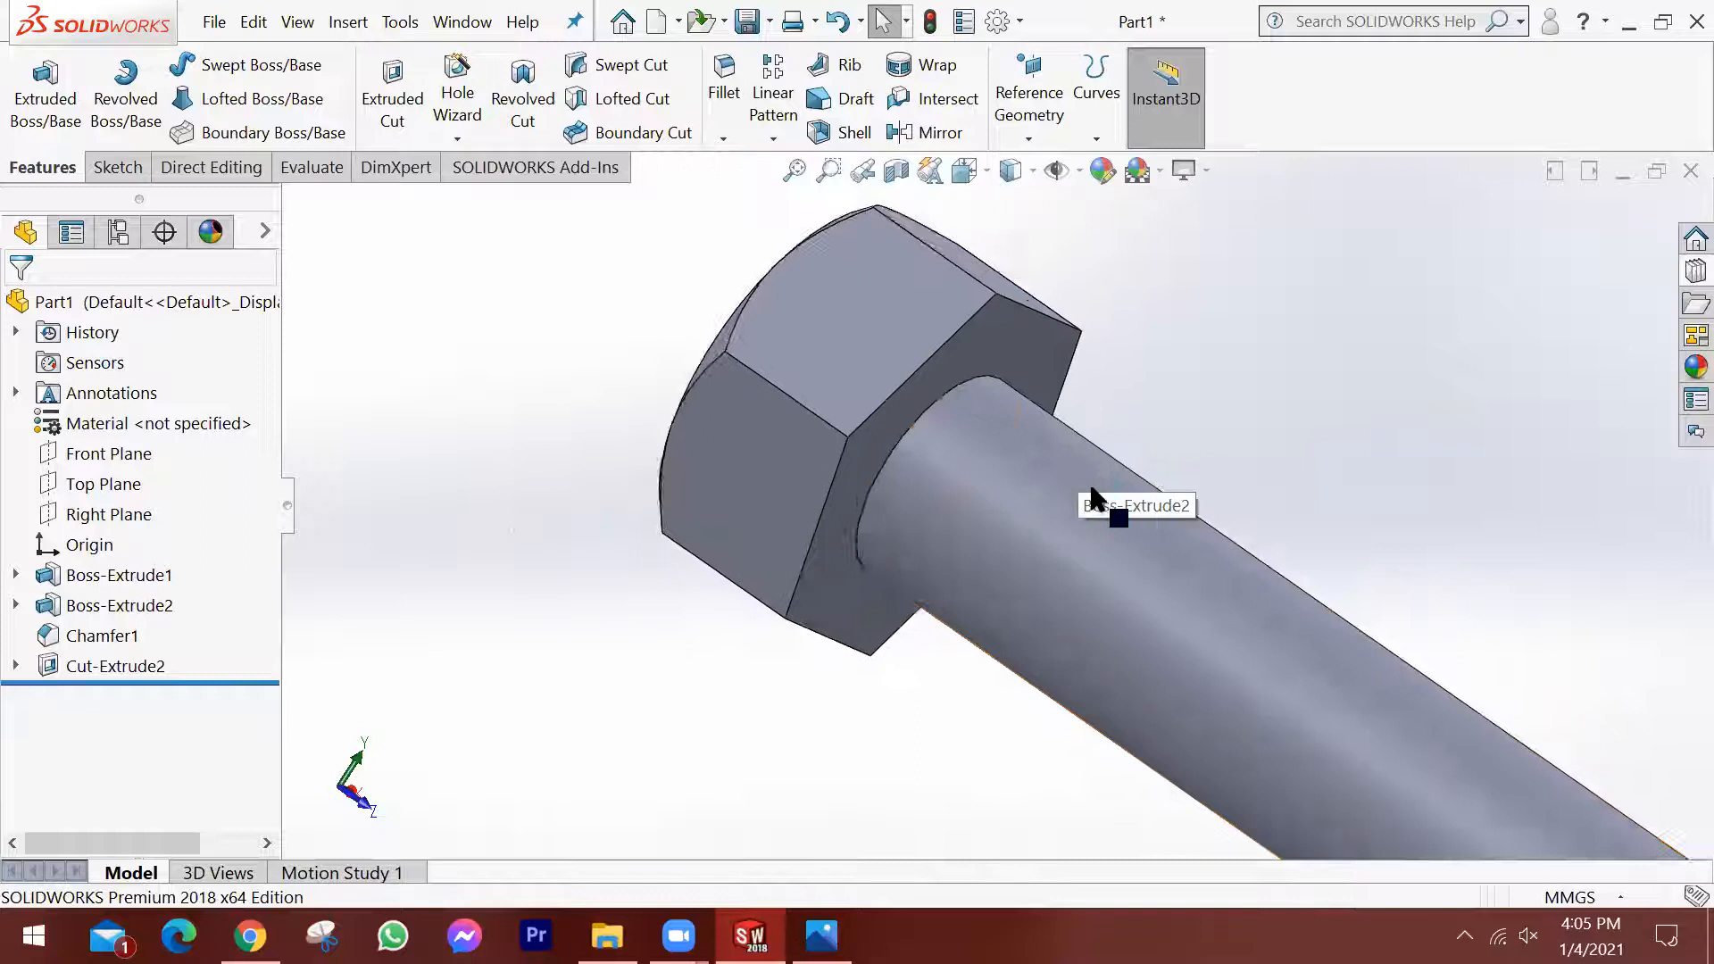
{"action": "scroll", "coordinate": [1143, 544], "scroll_direction": "up", "scroll_amount": 3}
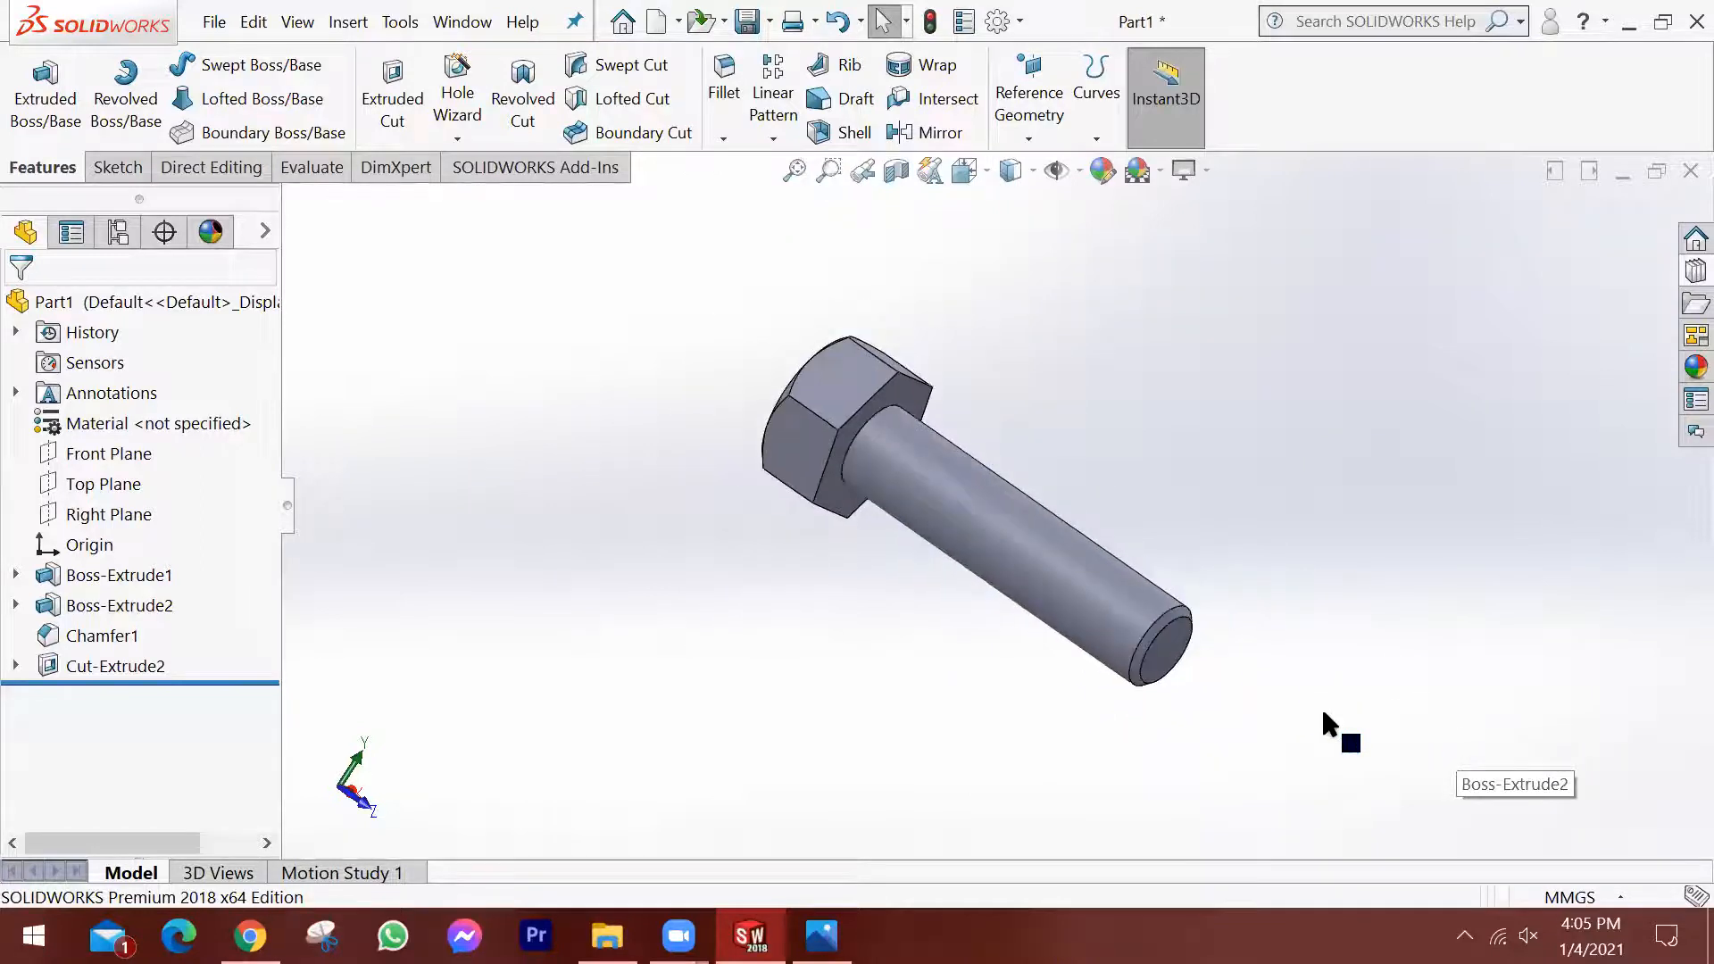
{"action": "scroll", "coordinate": [1323, 713], "scroll_direction": "down", "scroll_amount": 2}
{"action": "scroll", "coordinate": [823, 522], "scroll_direction": "up", "scroll_amount": 1}
{"action": "scroll", "coordinate": [813, 290], "scroll_direction": "down", "scroll_amount": 1}
{"action": "scroll", "coordinate": [759, 353], "scroll_direction": "up", "scroll_amount": 1}
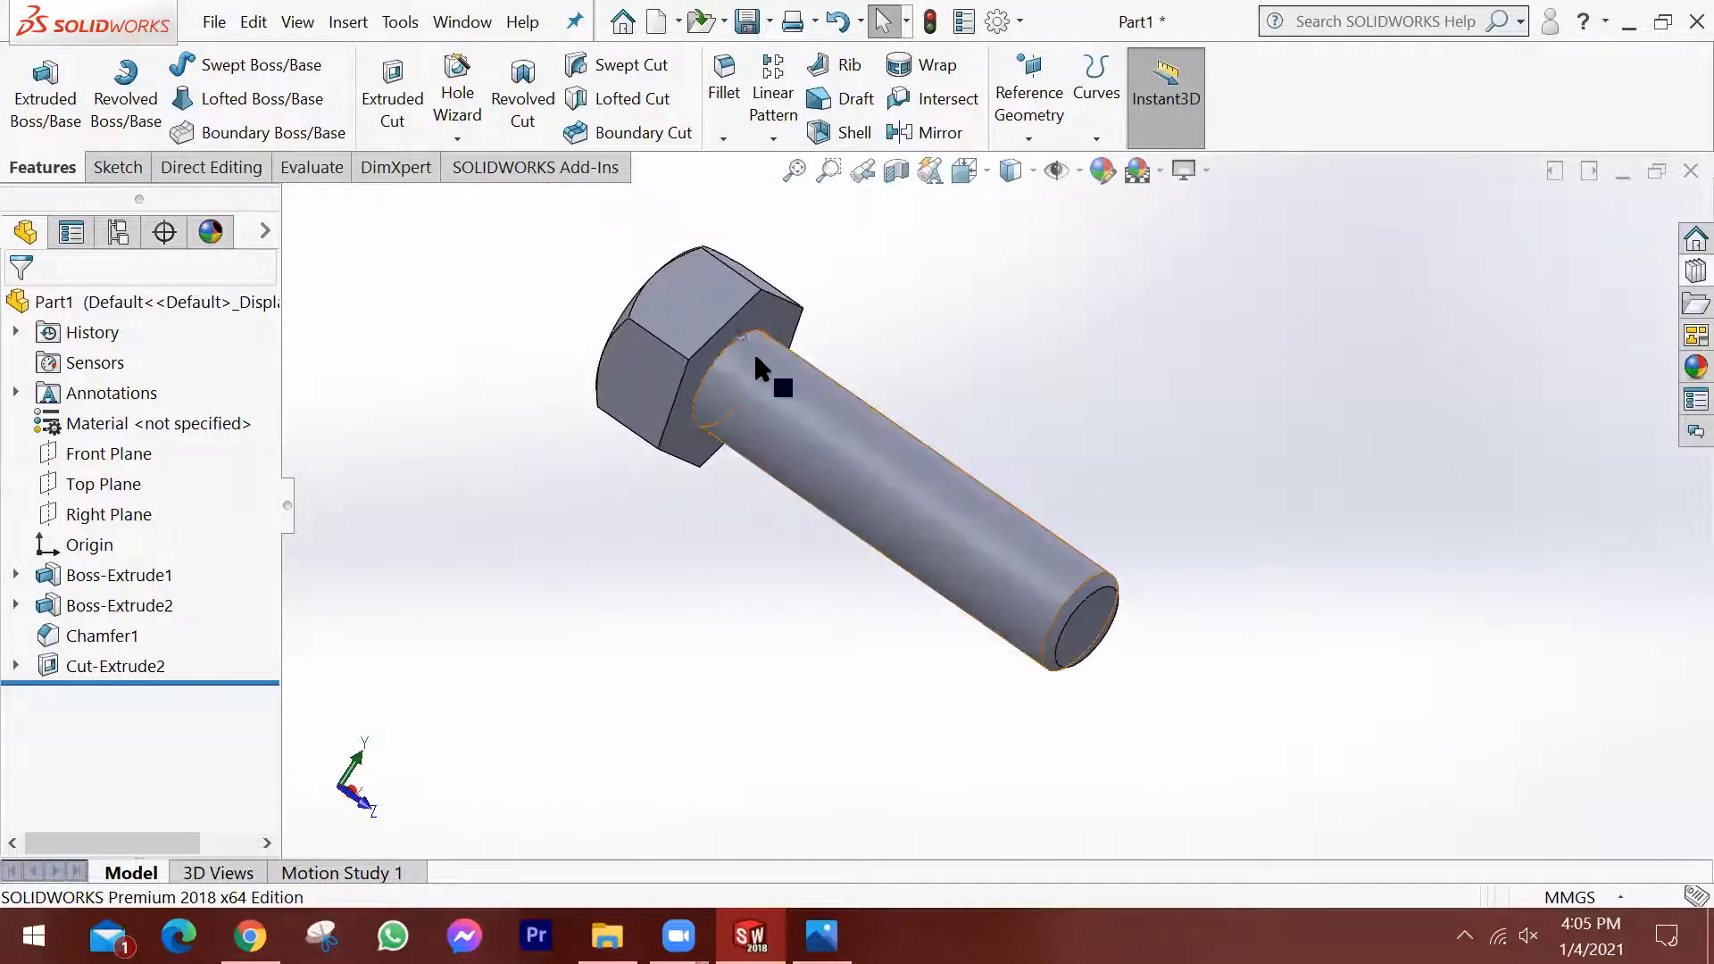
{"action": "scroll", "coordinate": [755, 357], "scroll_direction": "up", "scroll_amount": 1}
{"action": "scroll", "coordinate": [777, 384], "scroll_direction": "down", "scroll_amount": 1}
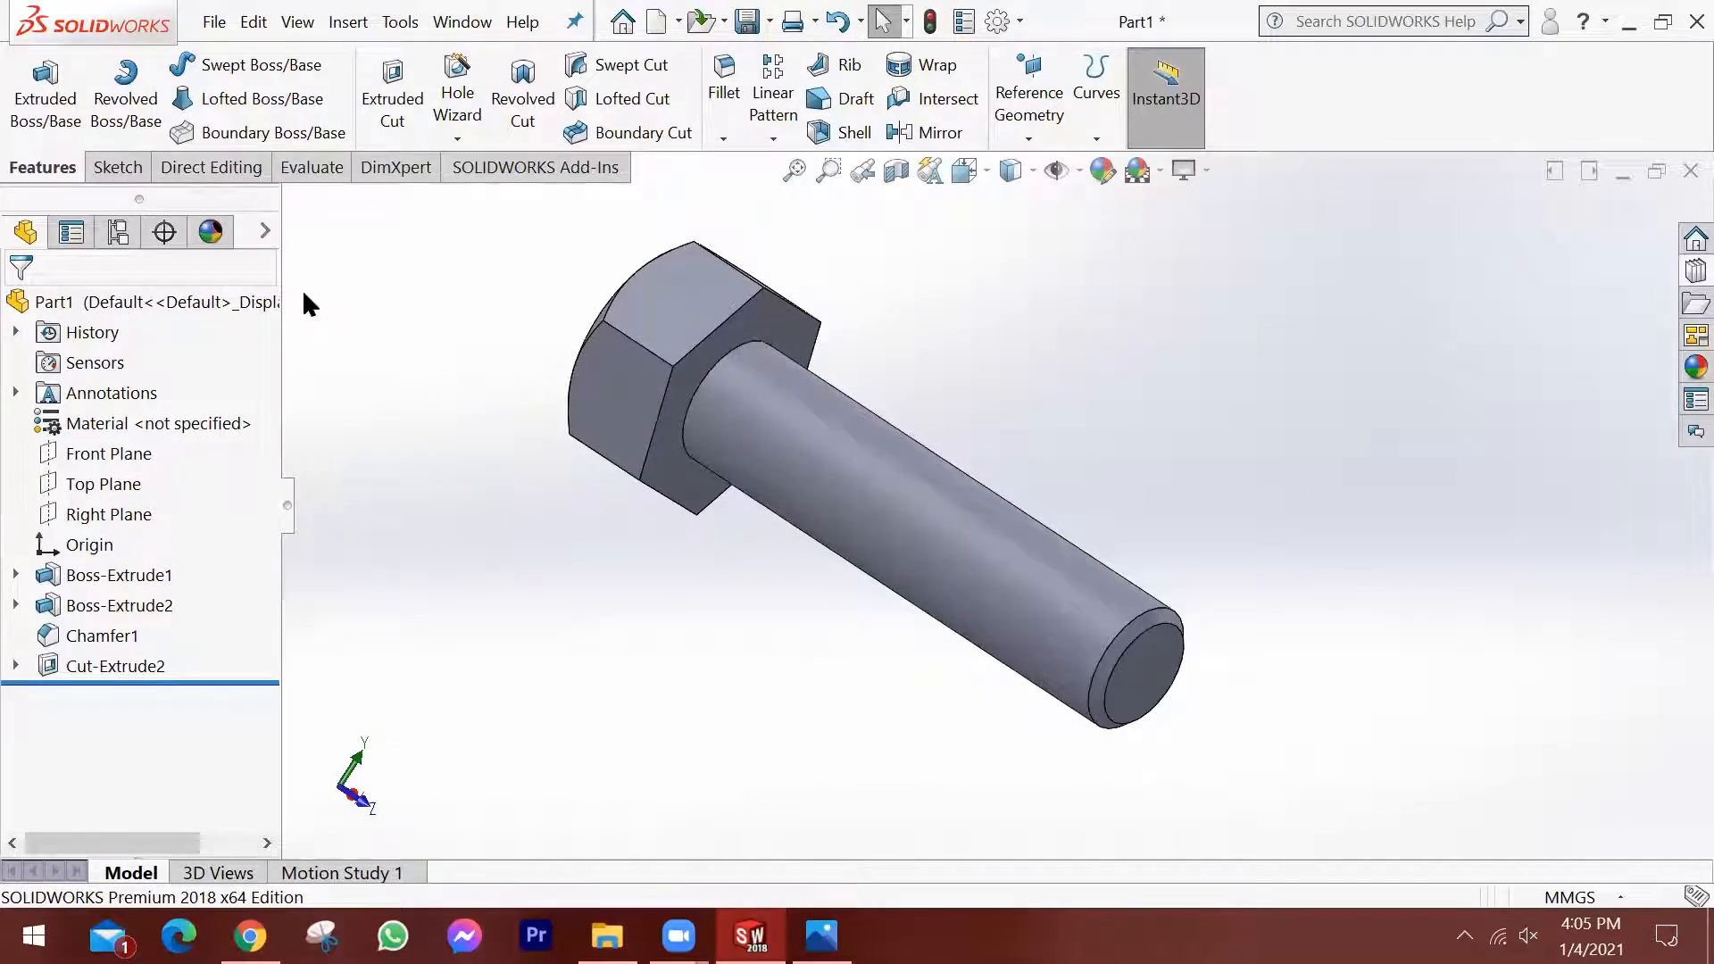
Switch to Chrome, search Google Images for "tap and die" in a new tab, and enlarge the first image.
{"action": "mouse_move", "coordinate": [250, 935]}
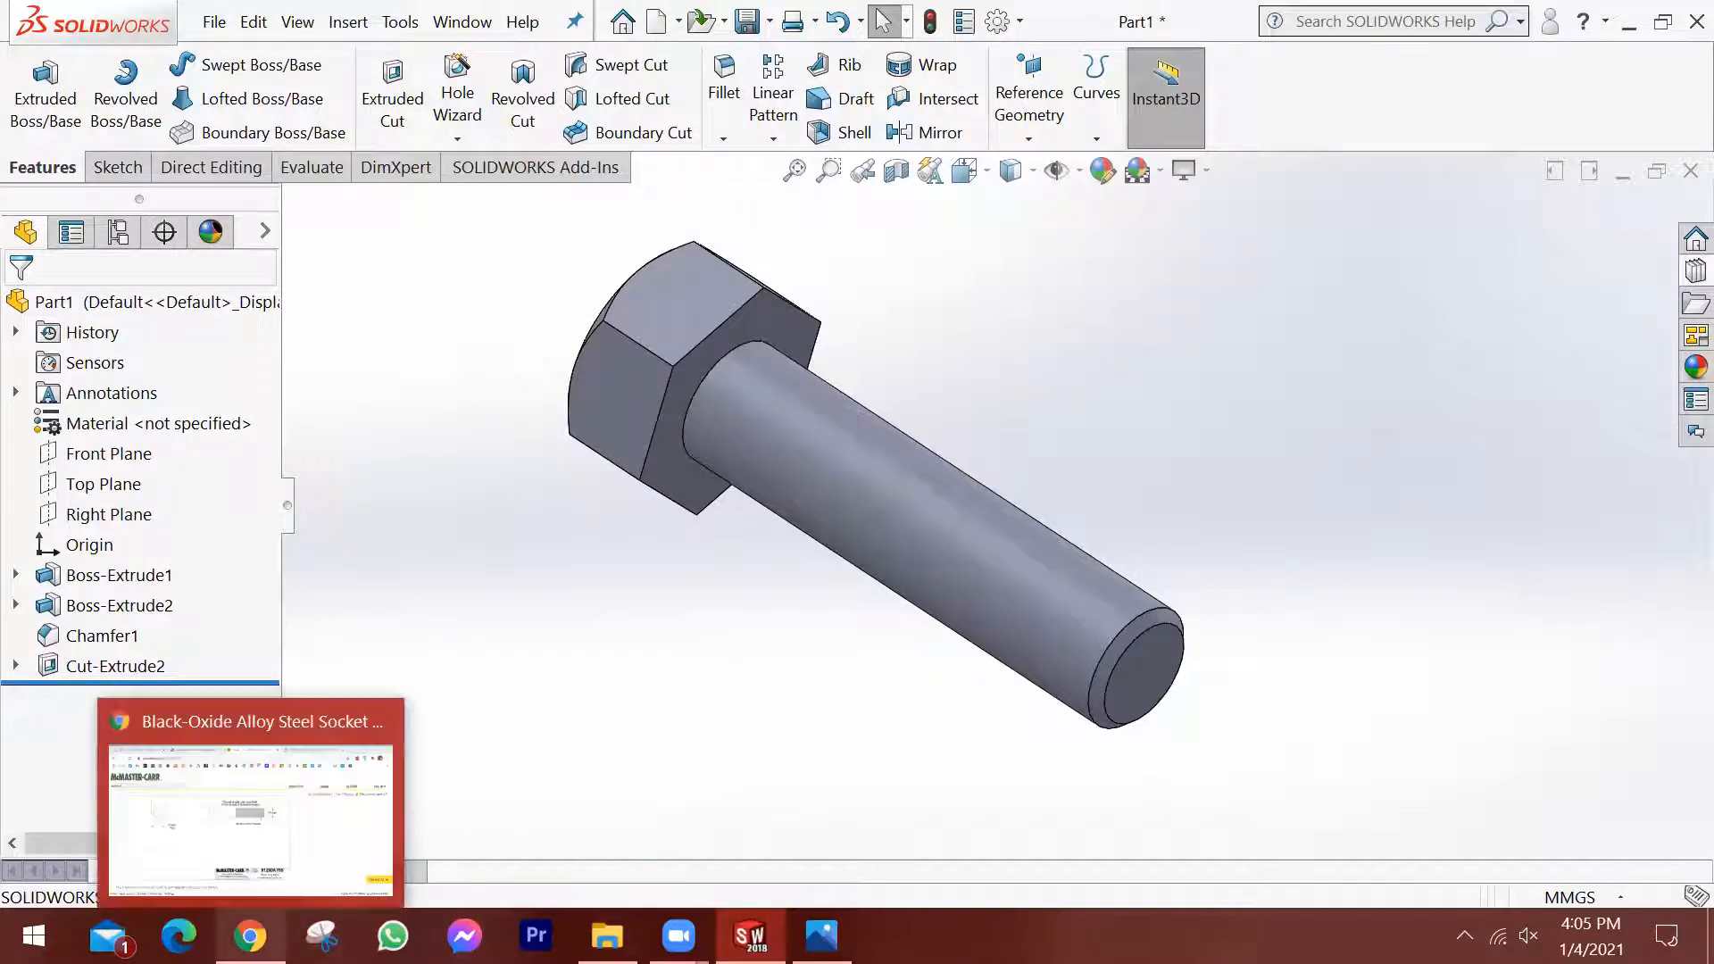
{"action": "left_click", "coordinate": [246, 808]}
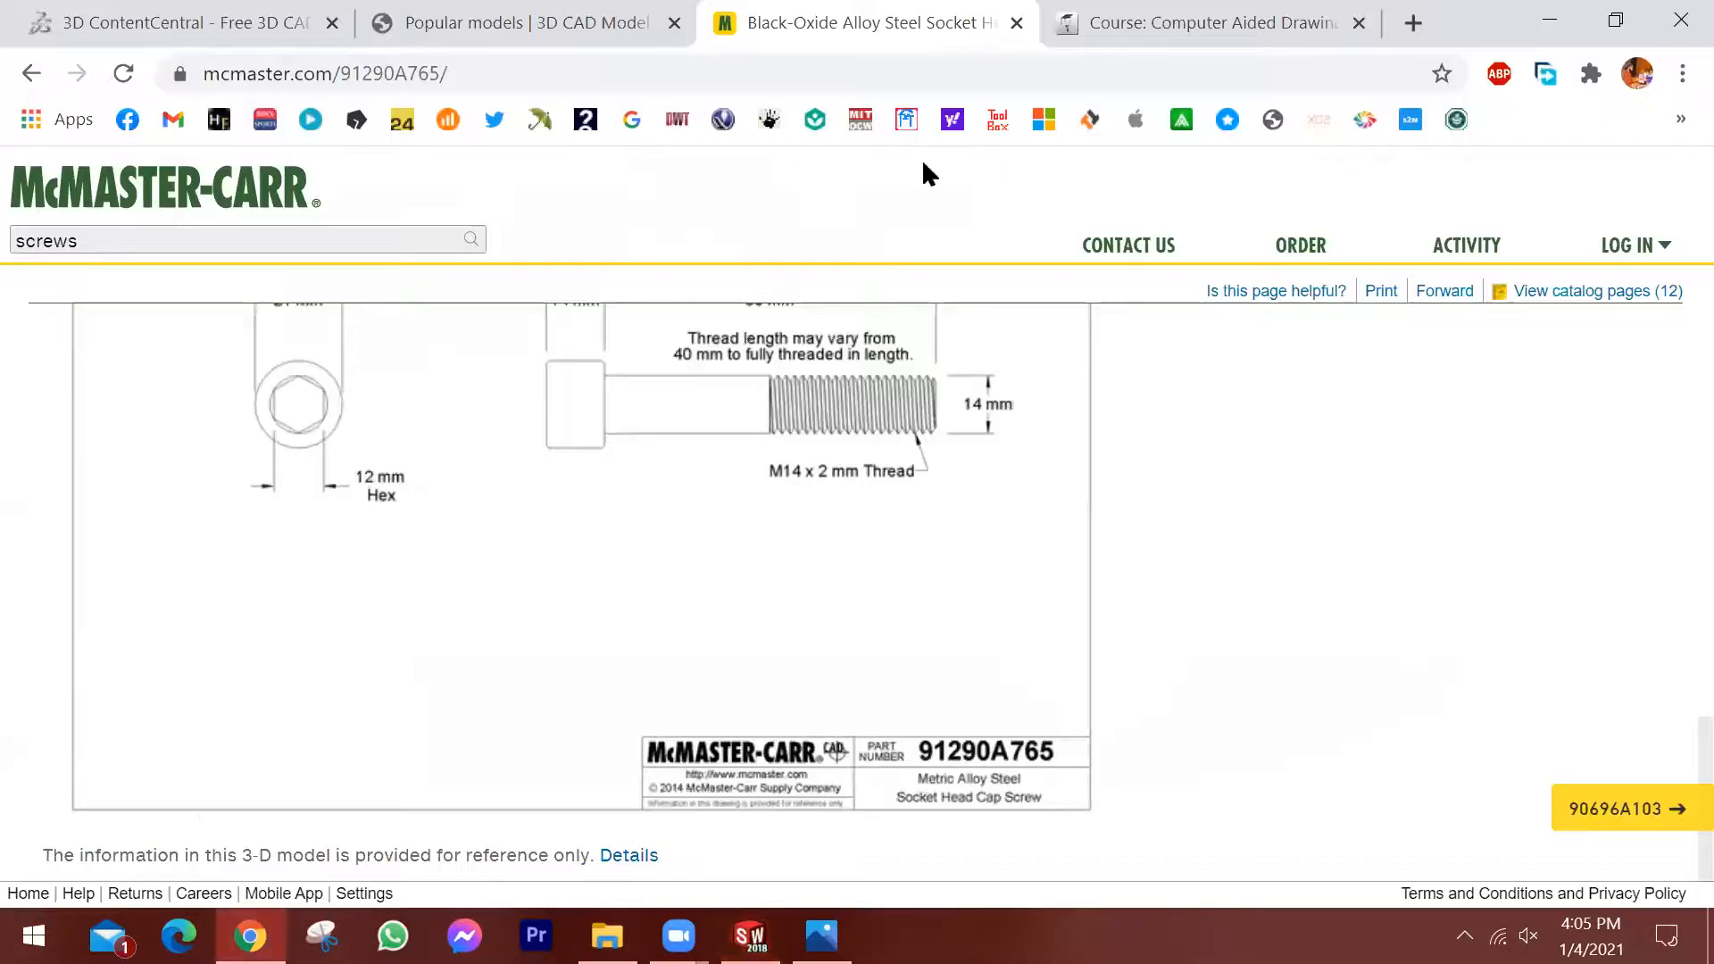
{"action": "key", "text": "ctrl+t"}
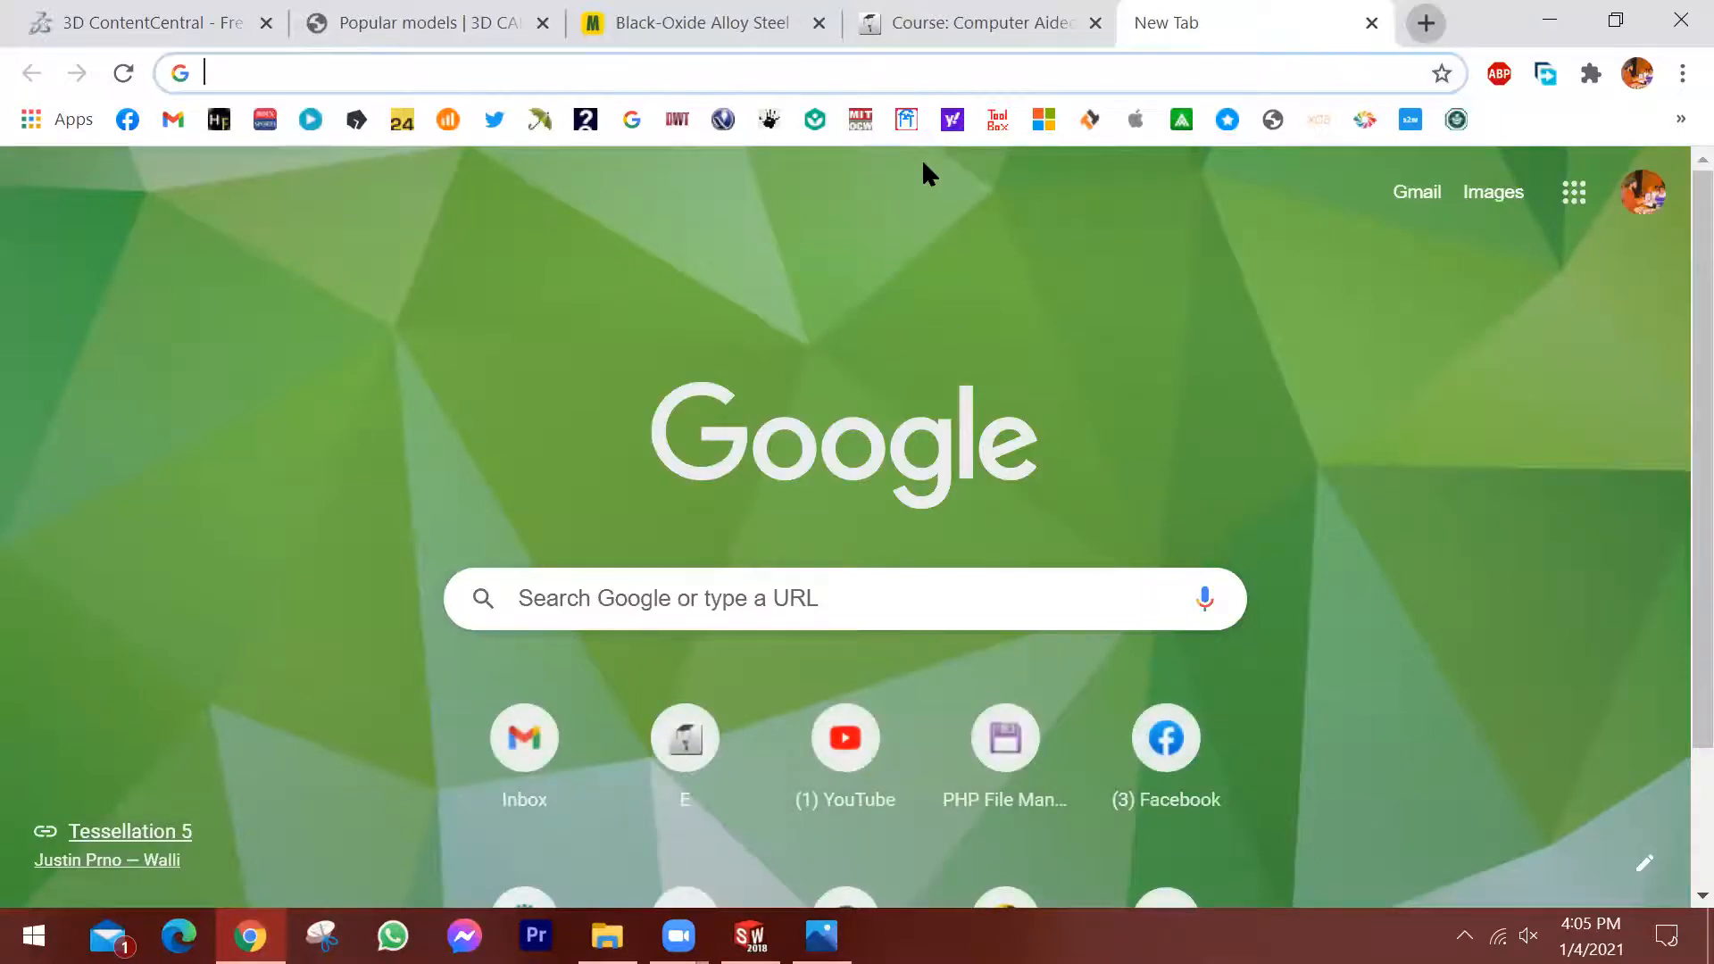
{"action": "left_click", "coordinate": [231, 71]}
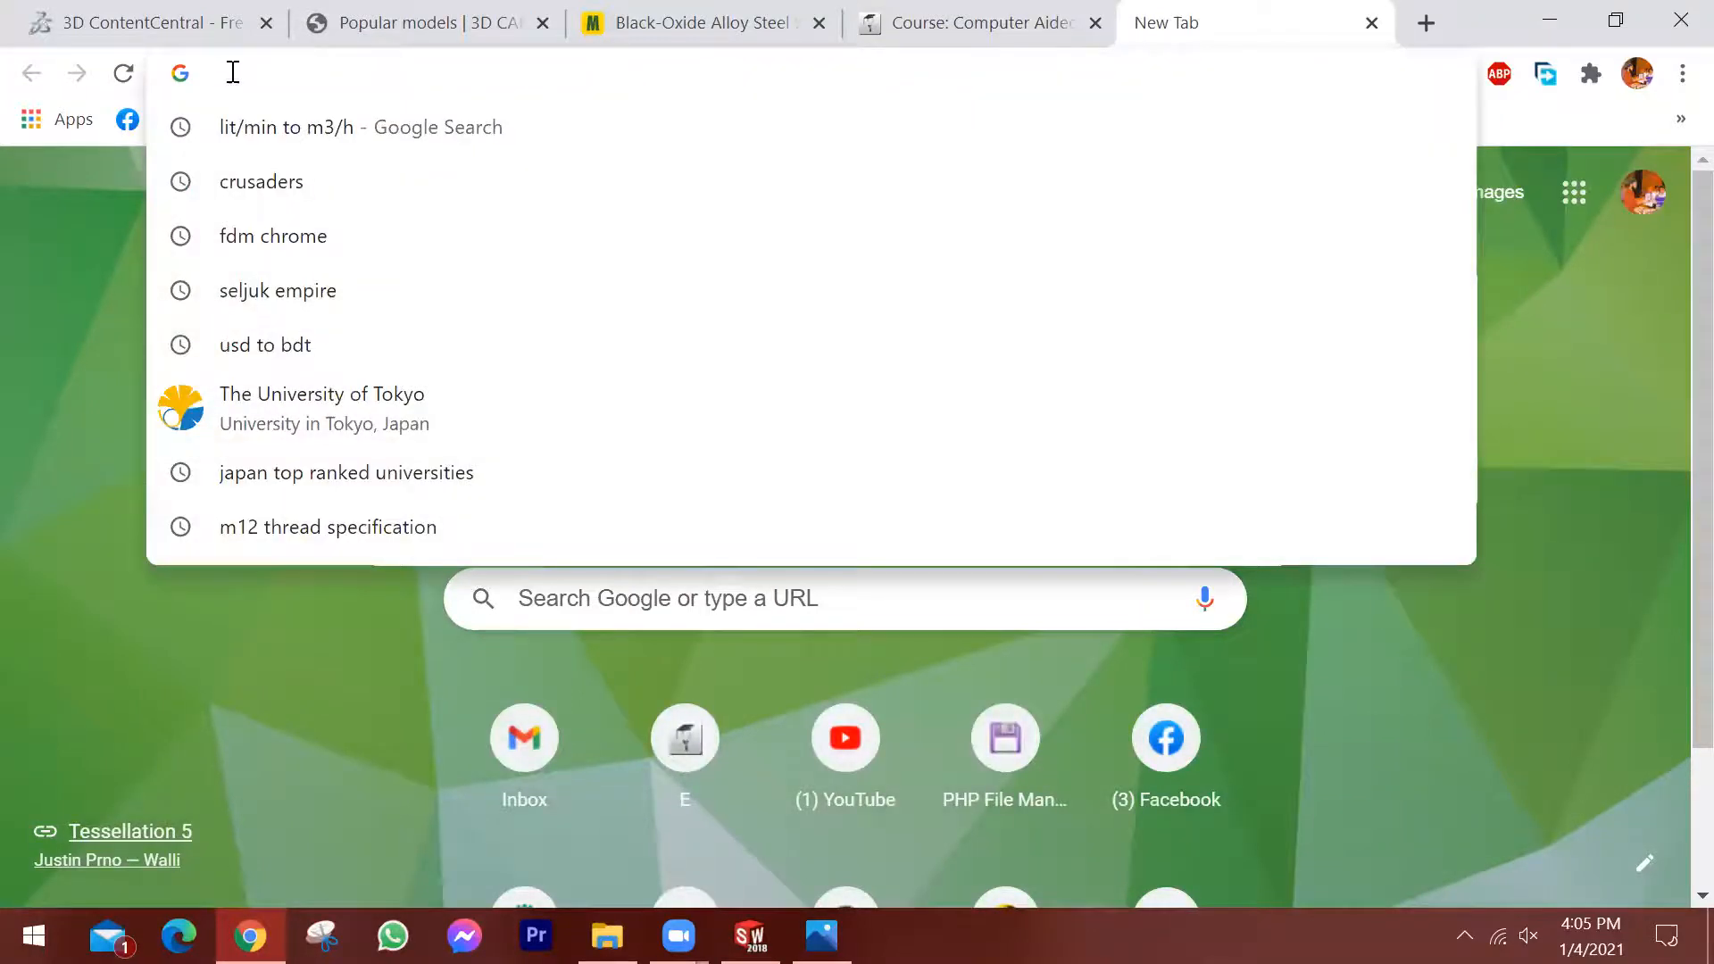
{"action": "type", "text": "tap and die"}
{"action": "key", "text": "Return"}
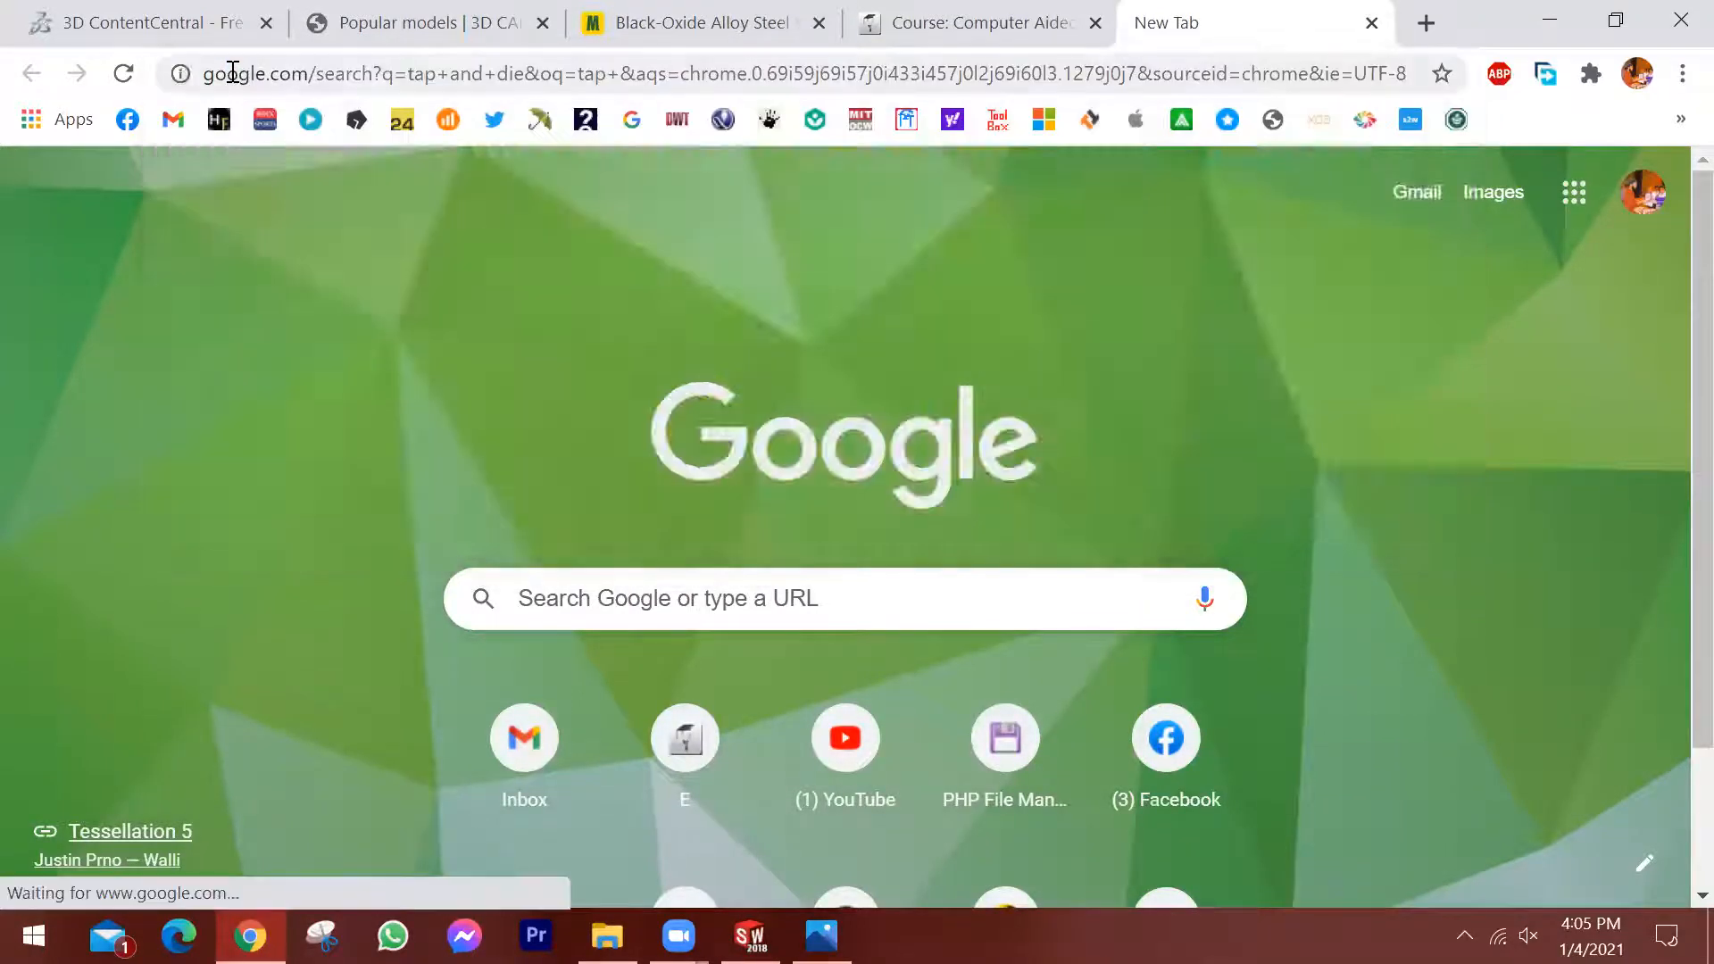
{"action": "left_click", "coordinate": [407, 289]}
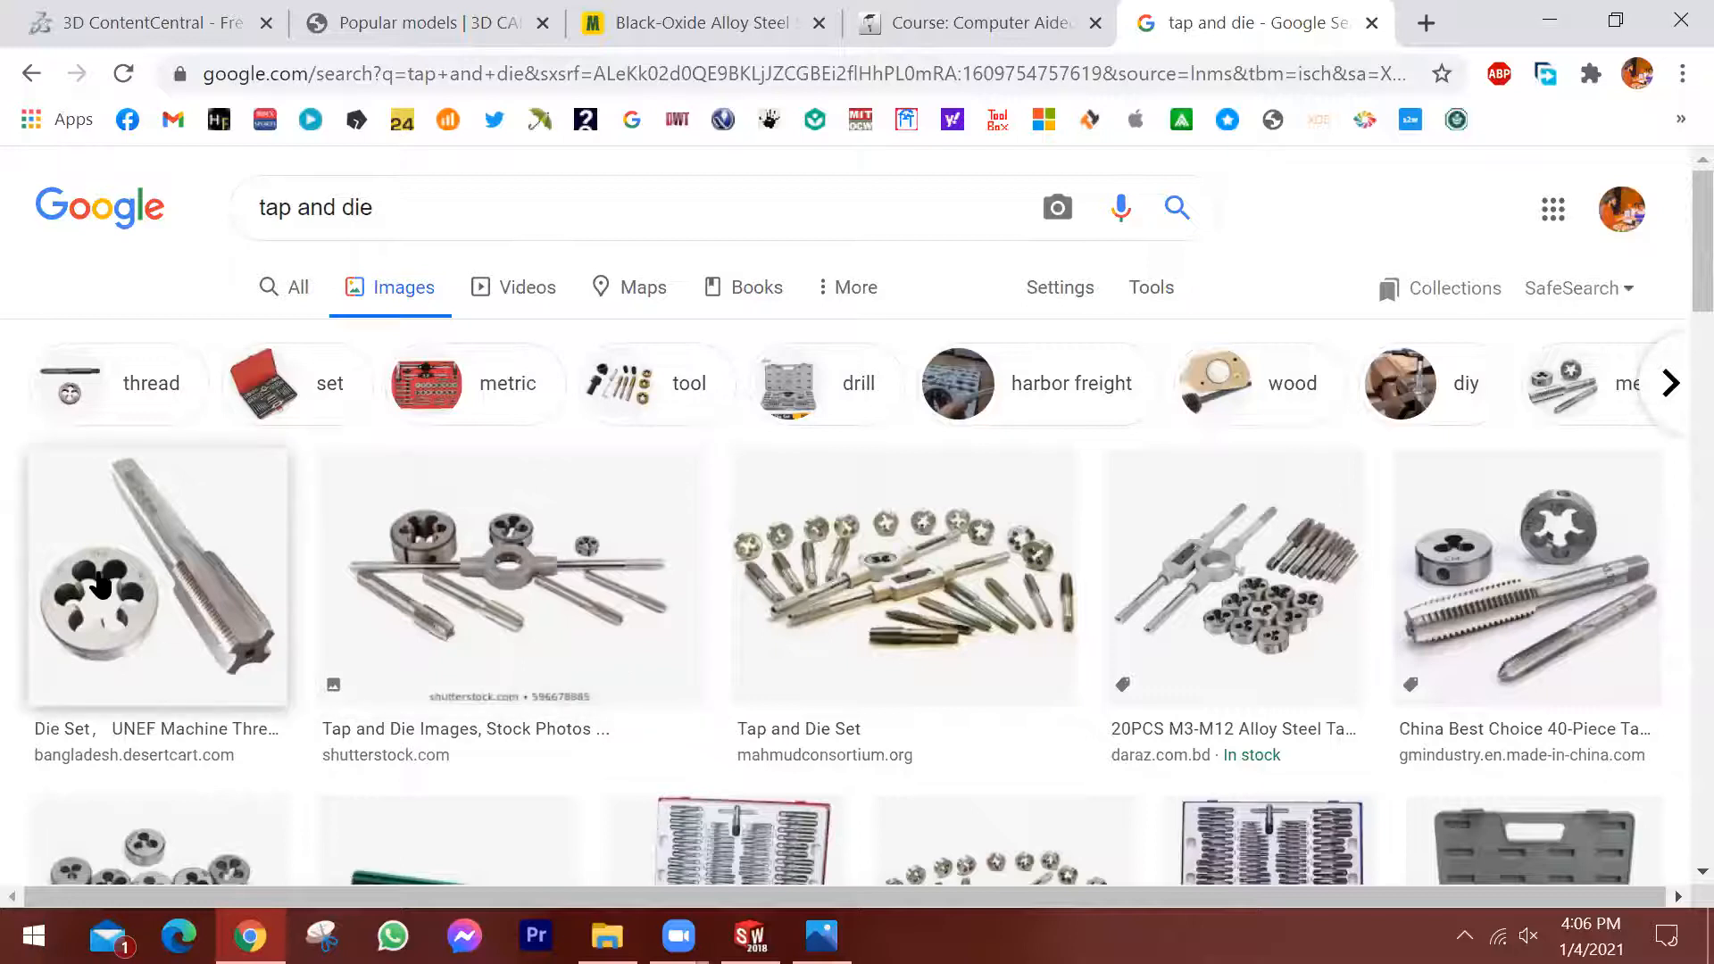
{"action": "left_click", "coordinate": [259, 665]}
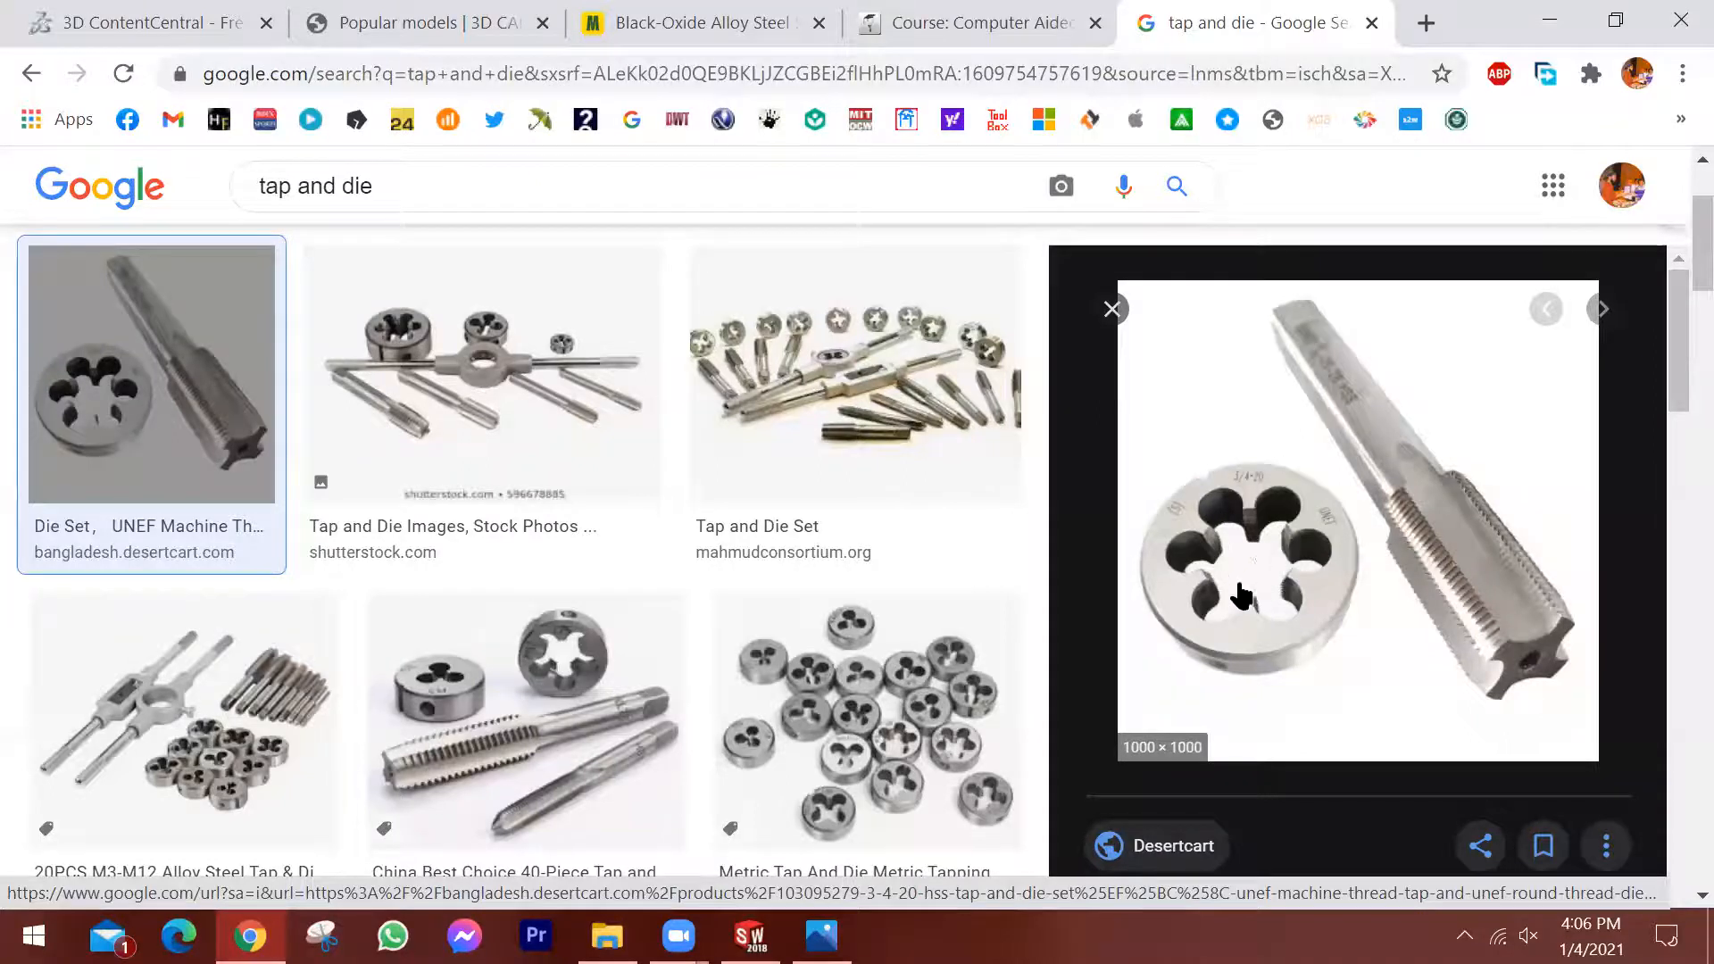
Consult the thread standard image for metric thread diameter and pitch, and return to the bolt model in SOLIDWORKS.
{"action": "left_click", "coordinate": [749, 936]}
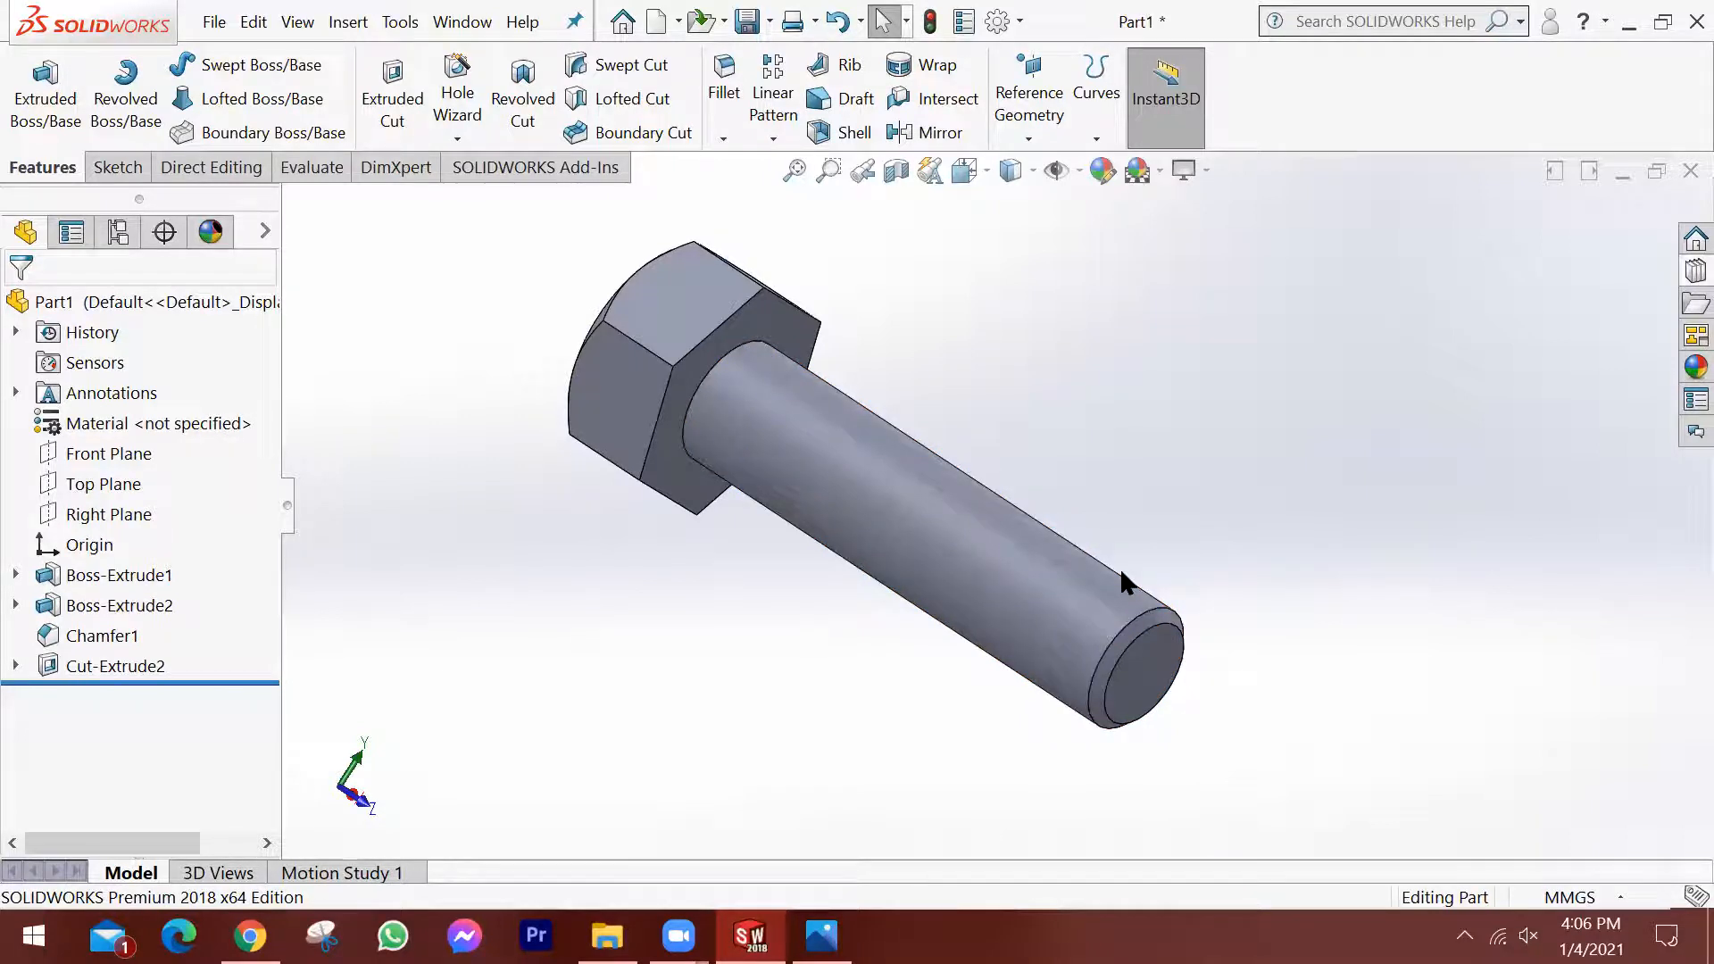
{"action": "left_click", "coordinate": [821, 935]}
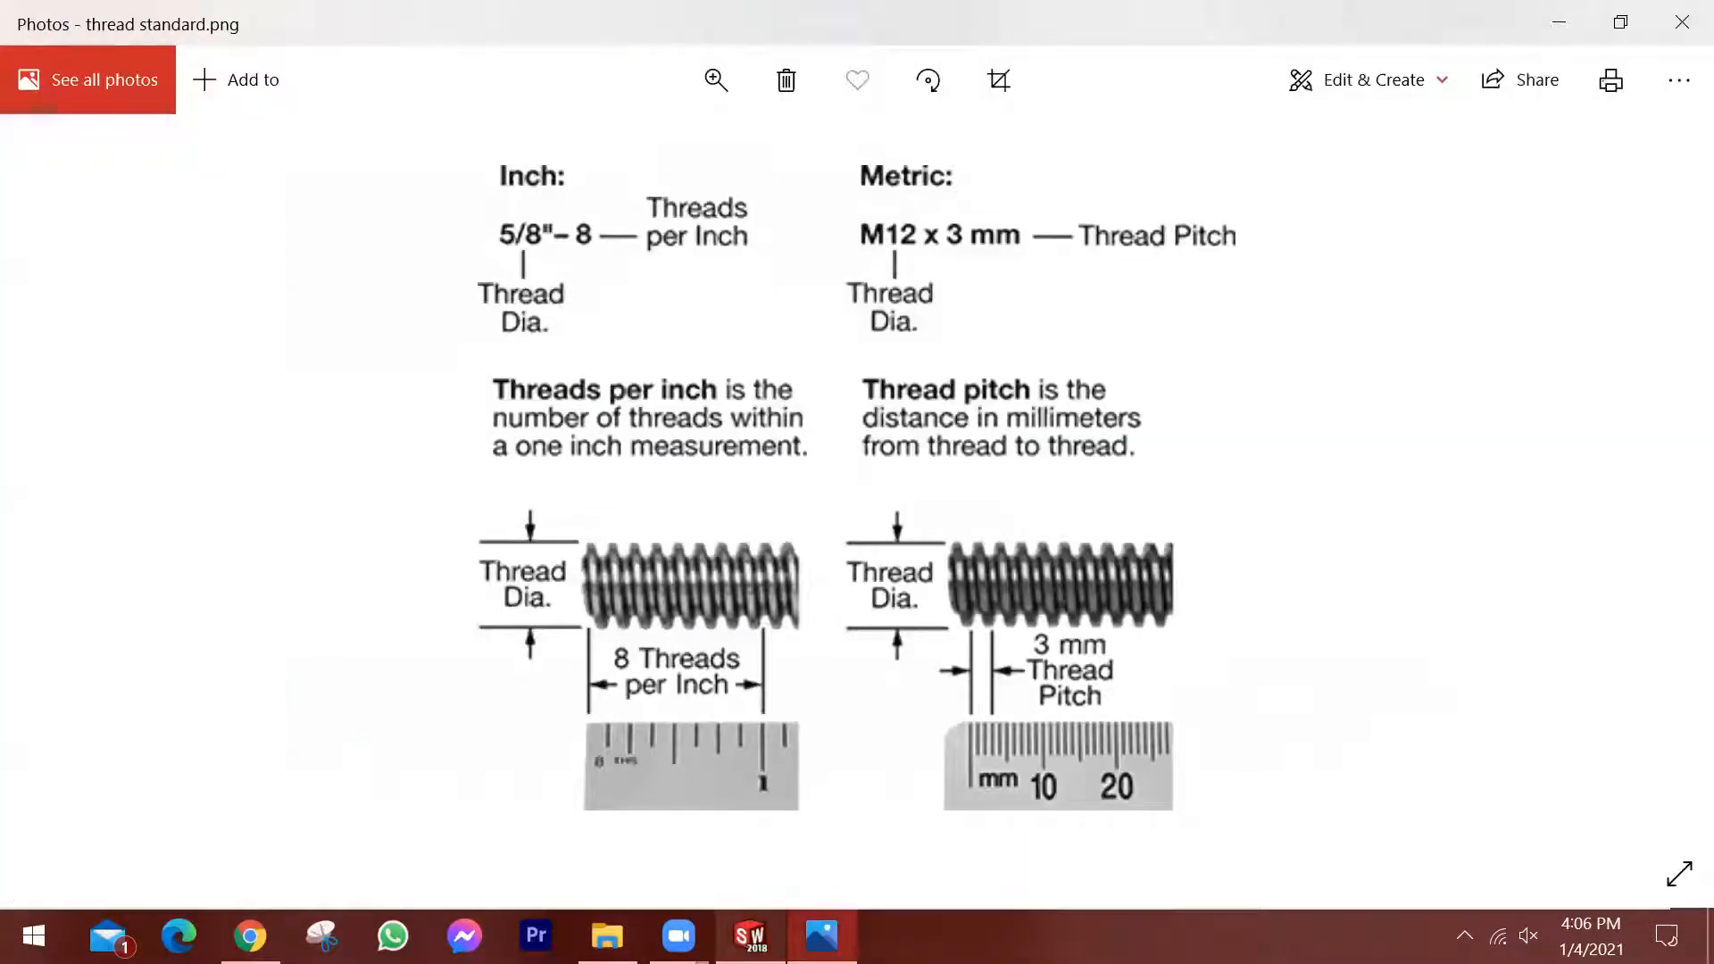
{"action": "left_click", "coordinate": [749, 935]}
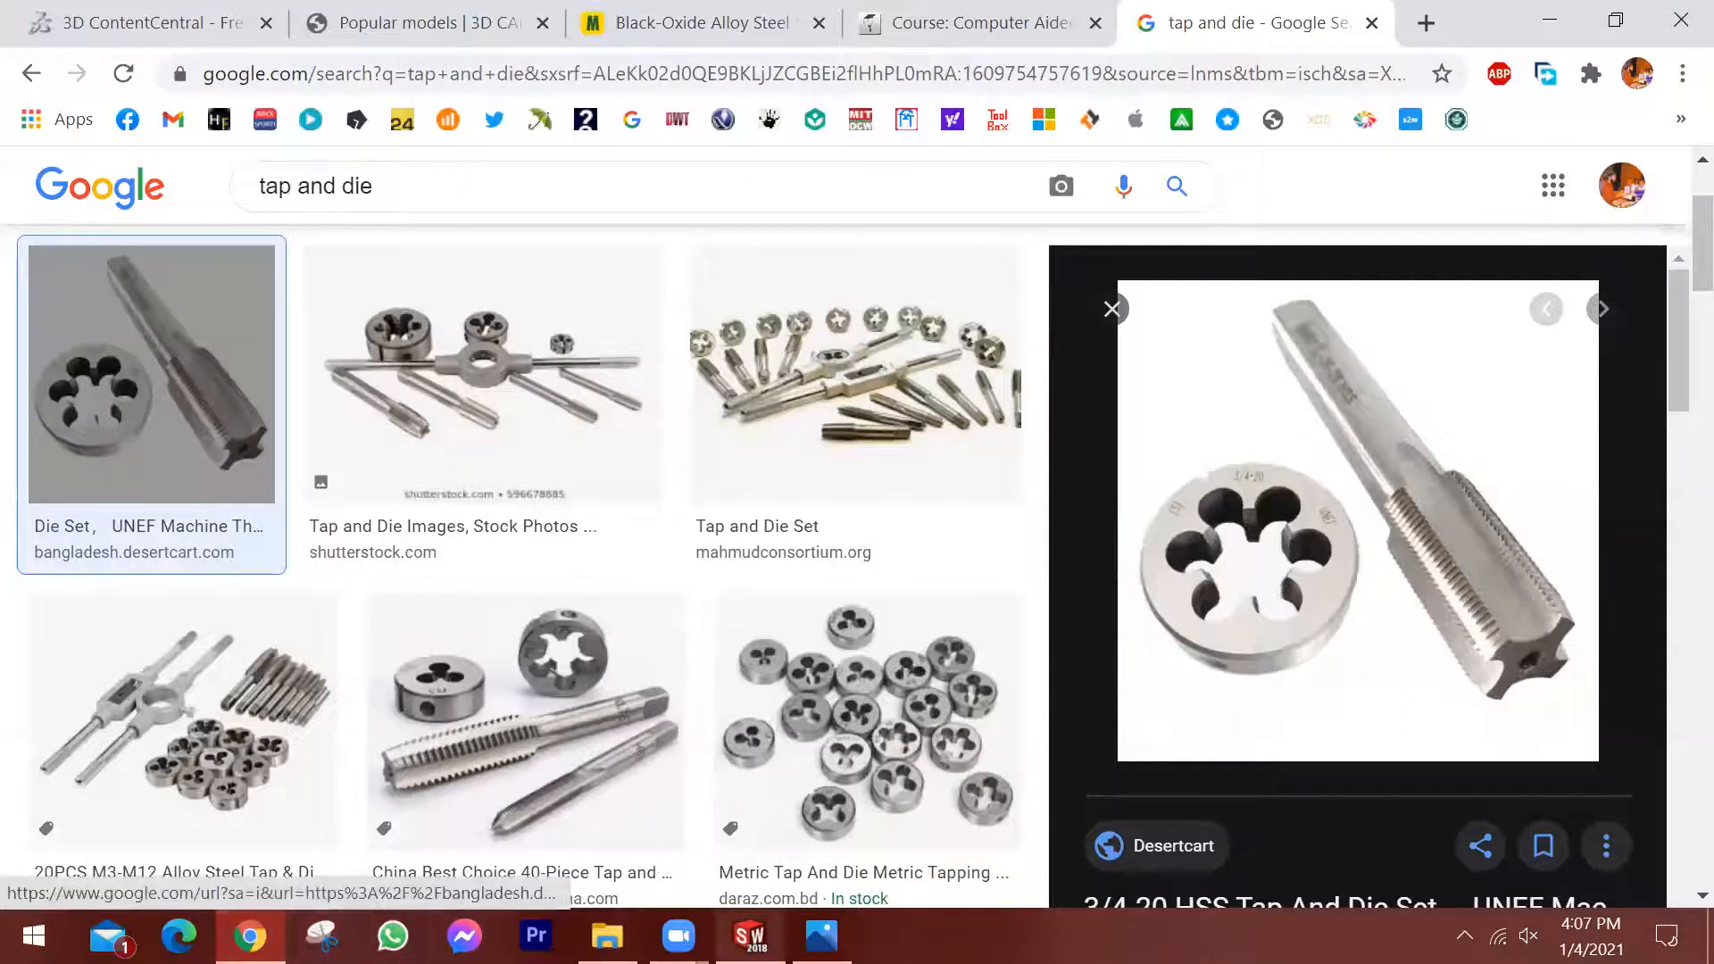
{"action": "left_click", "coordinate": [750, 935]}
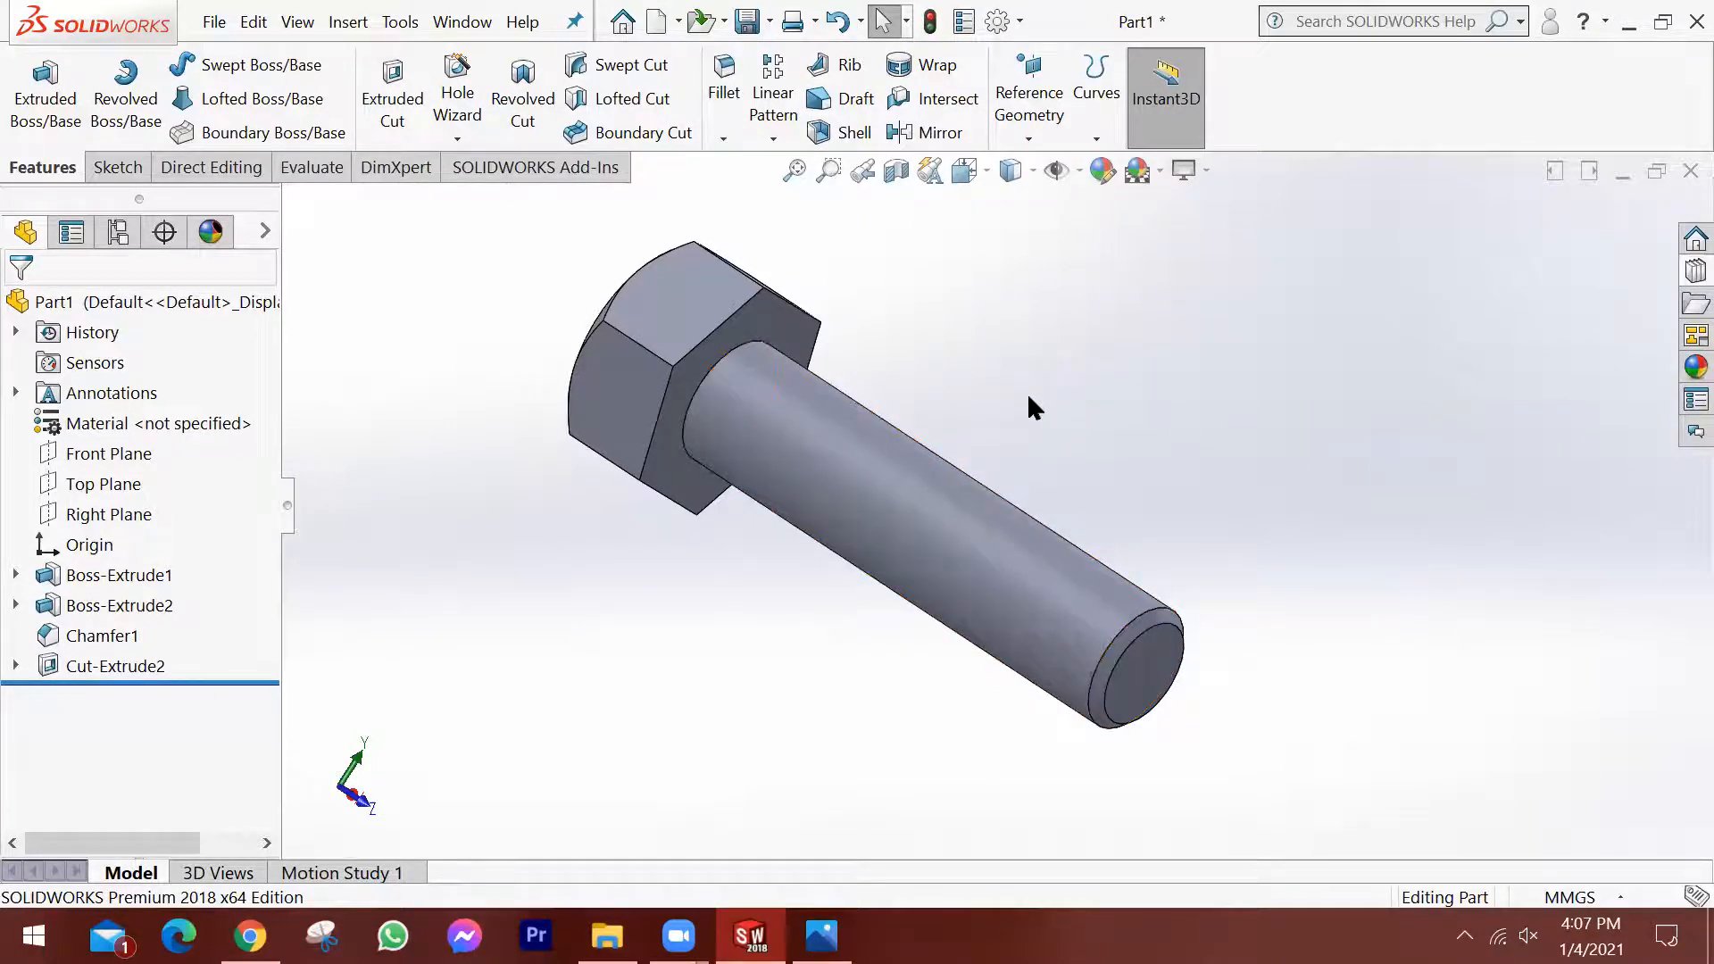
Start a Thread feature on the outer circular edge of the chamfer at the shank's free end.
{"action": "middle_click_drag", "start_coordinate": [998, 411], "coordinate": [979, 371]}
{"action": "middle_click_drag", "start_coordinate": [961, 465], "coordinate": [982, 467]}
{"action": "scroll", "coordinate": [934, 494], "scroll_direction": "down", "scroll_amount": 2}
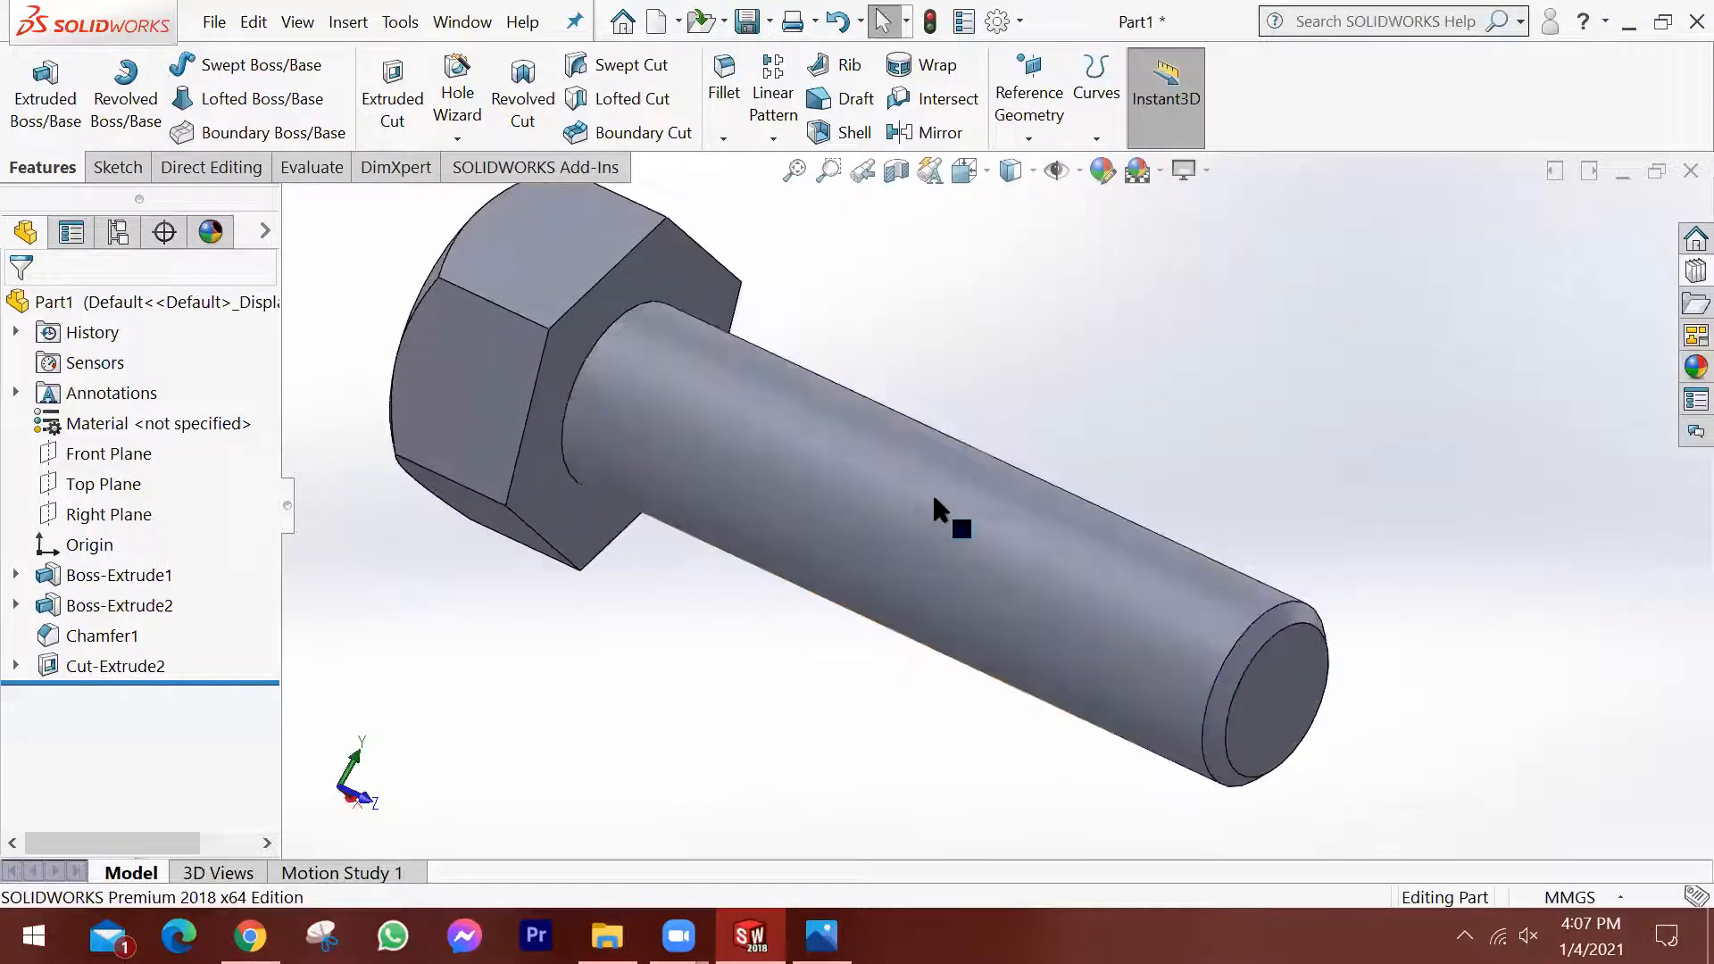
{"action": "scroll", "coordinate": [1057, 436], "scroll_direction": "up", "scroll_amount": 1}
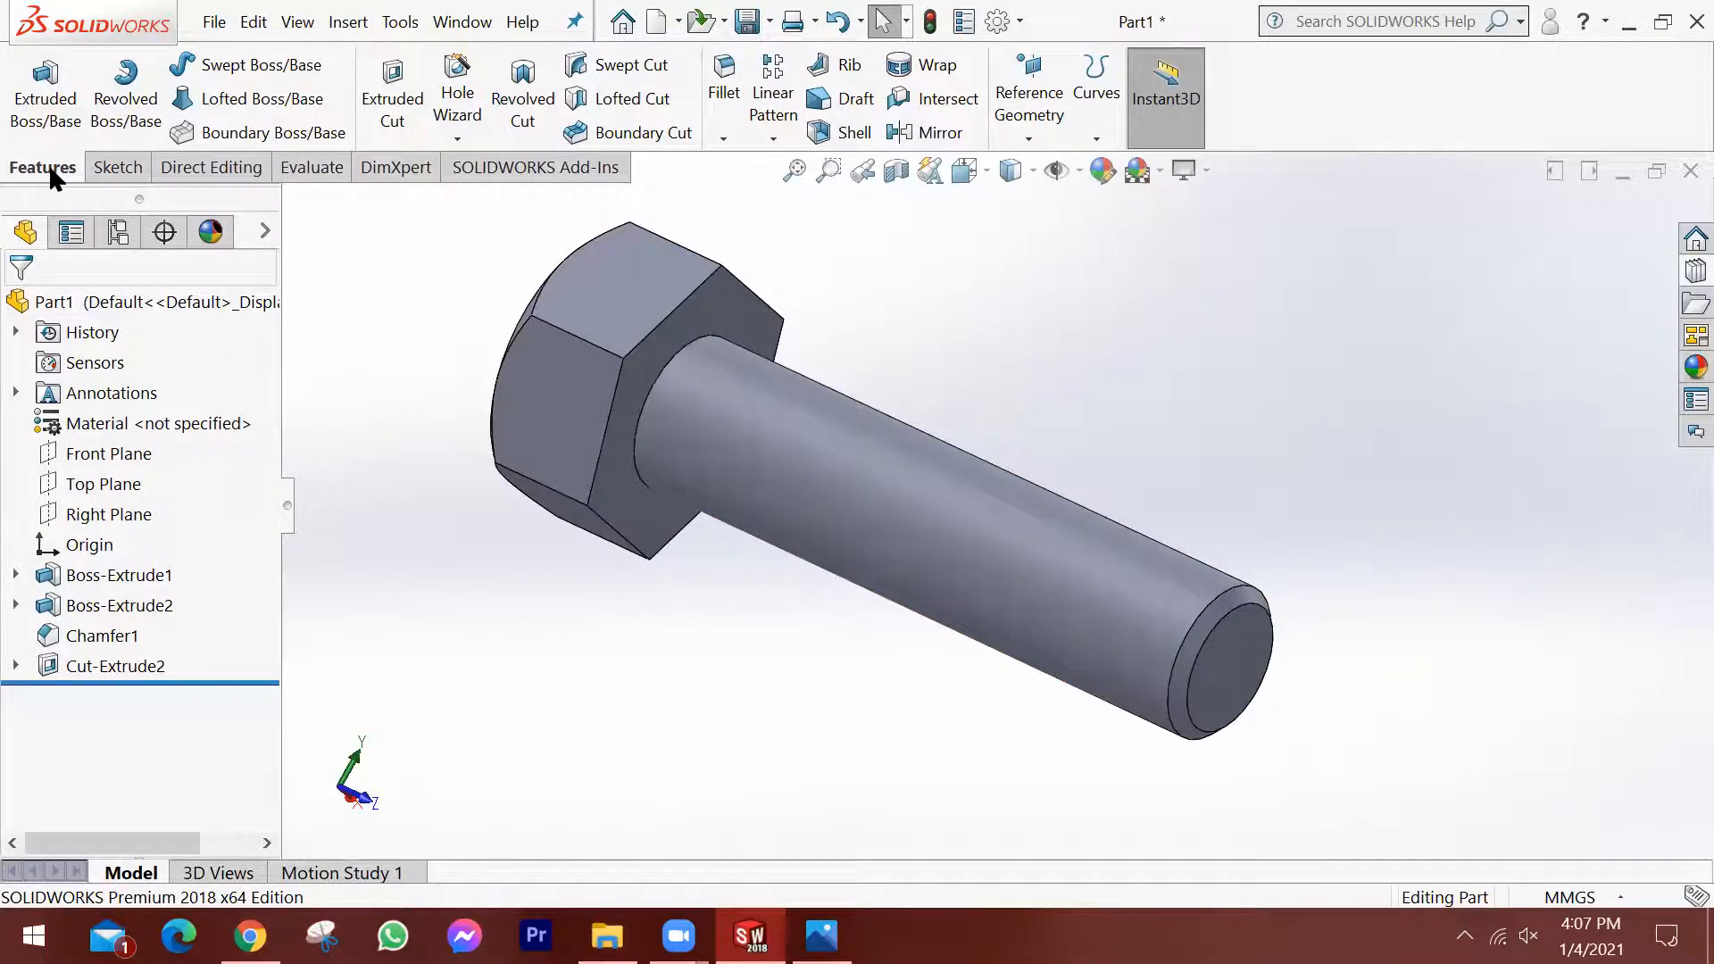
{"action": "left_click", "coordinate": [466, 139]}
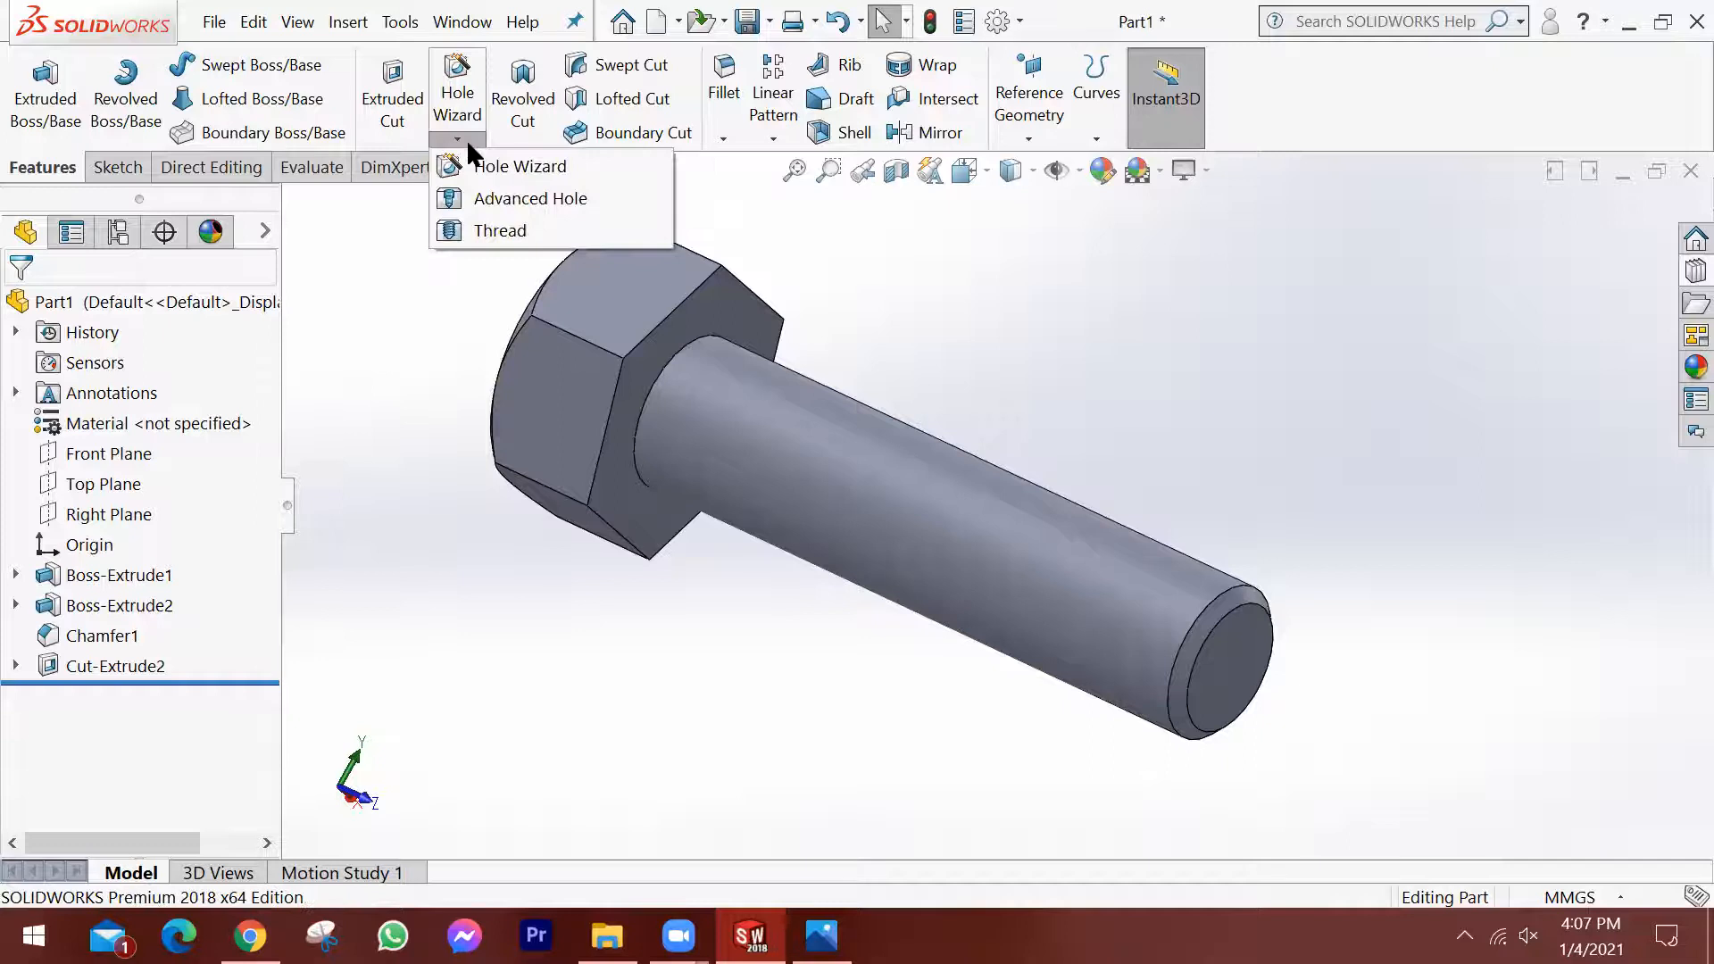
{"action": "left_click", "coordinate": [501, 232]}
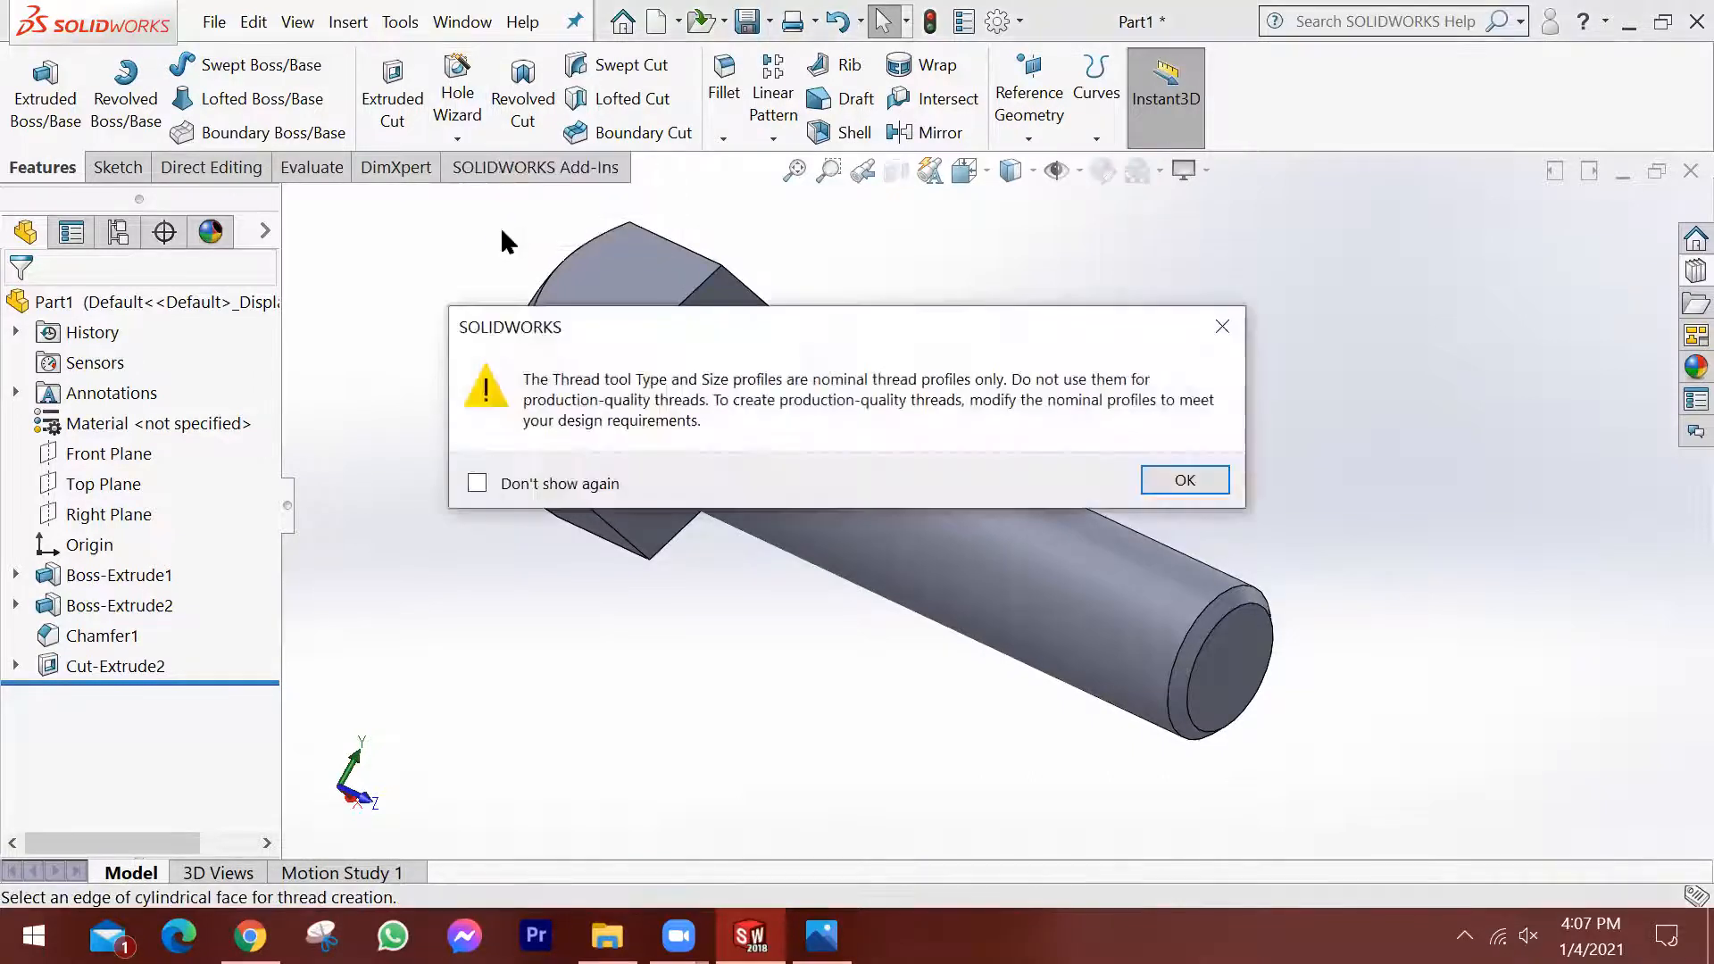
{"action": "left_click", "coordinate": [1187, 481]}
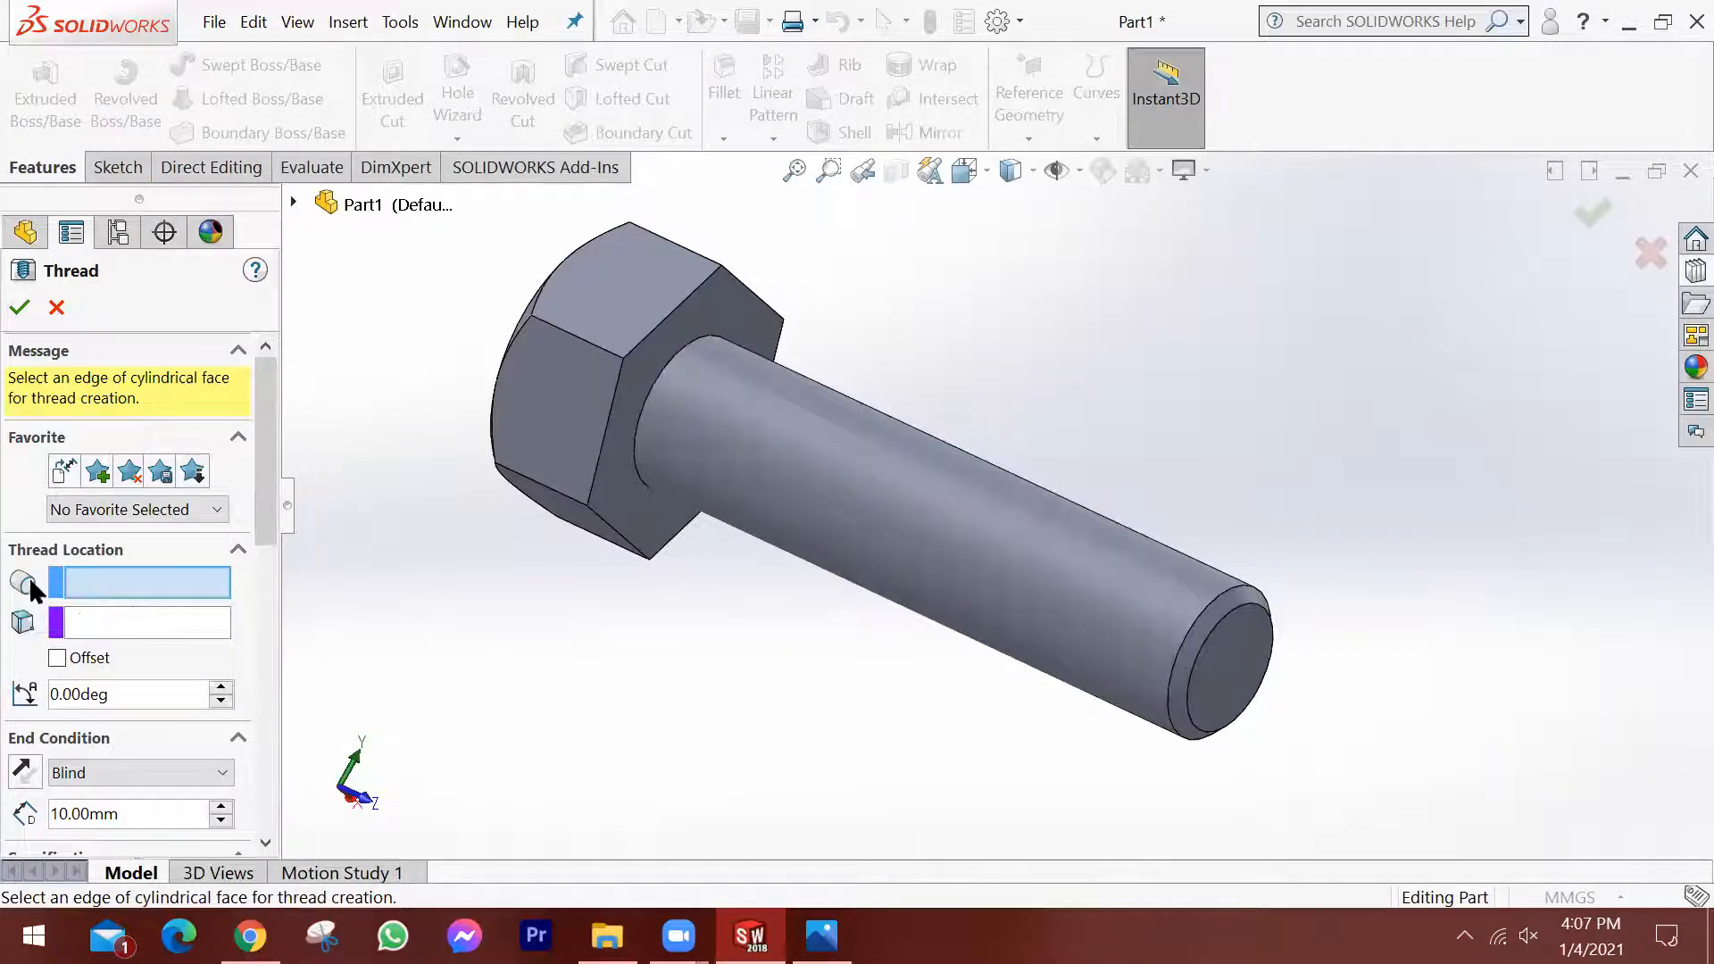
{"action": "left_click", "coordinate": [1189, 614]}
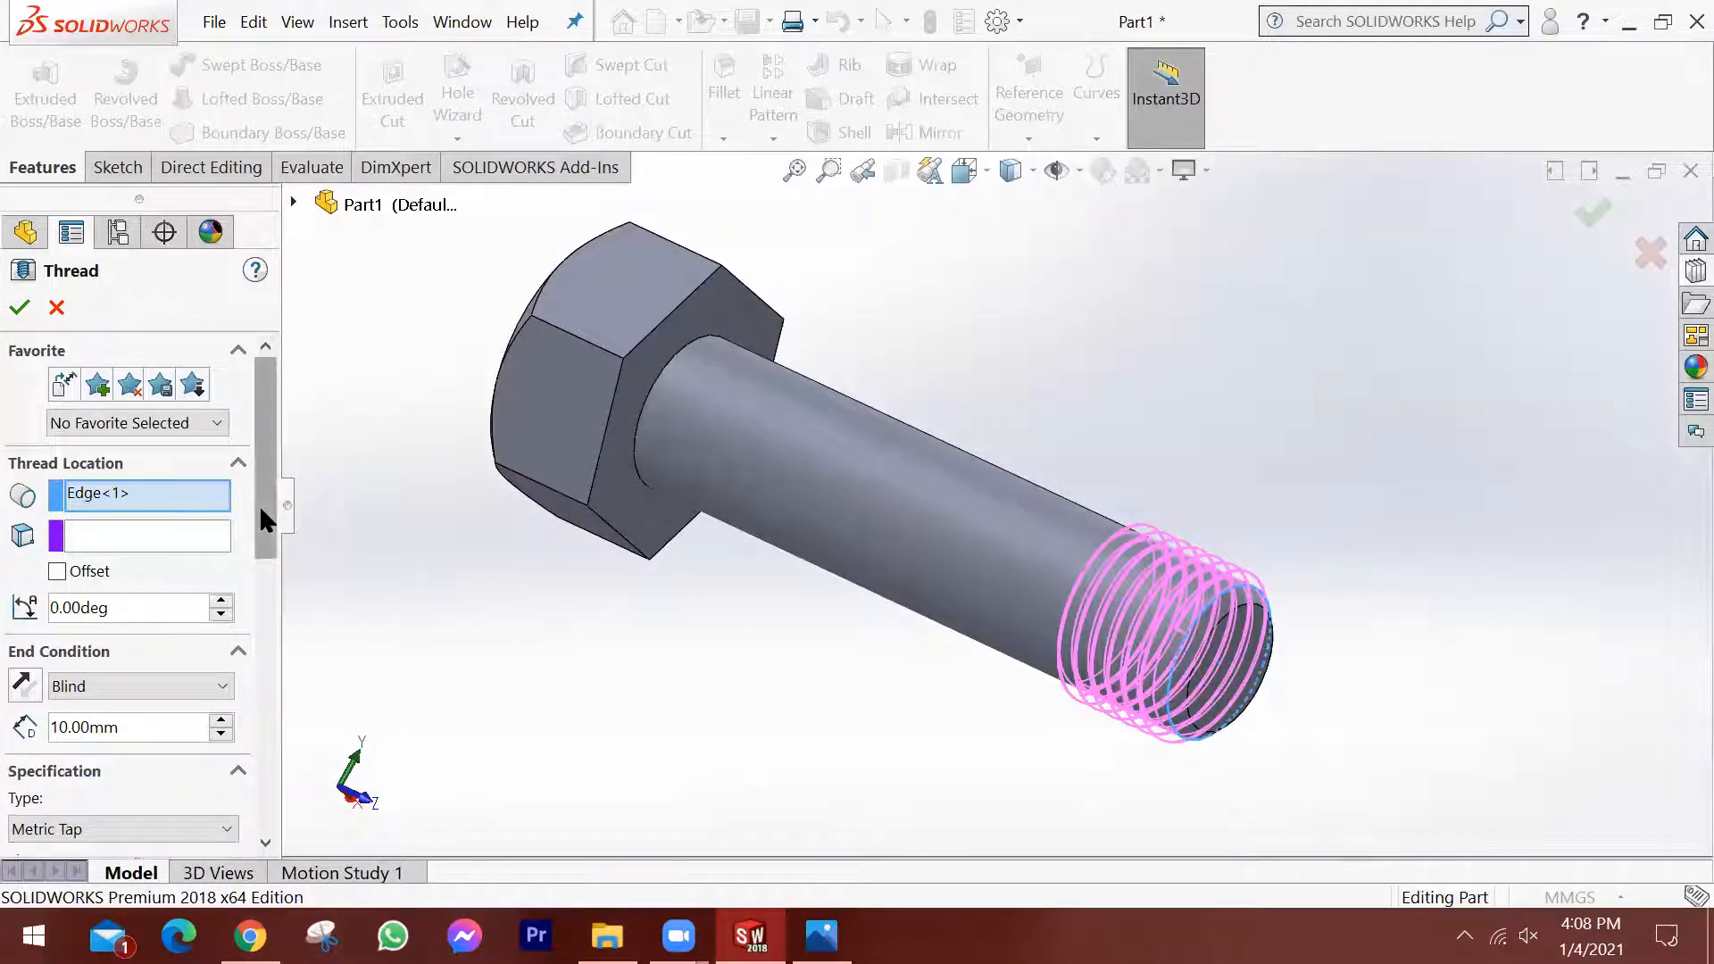
Enable an offset for the thread's start location and set it to 3 mm.
{"action": "scroll", "coordinate": [265, 520], "scroll_direction": "down", "scroll_amount": 2}
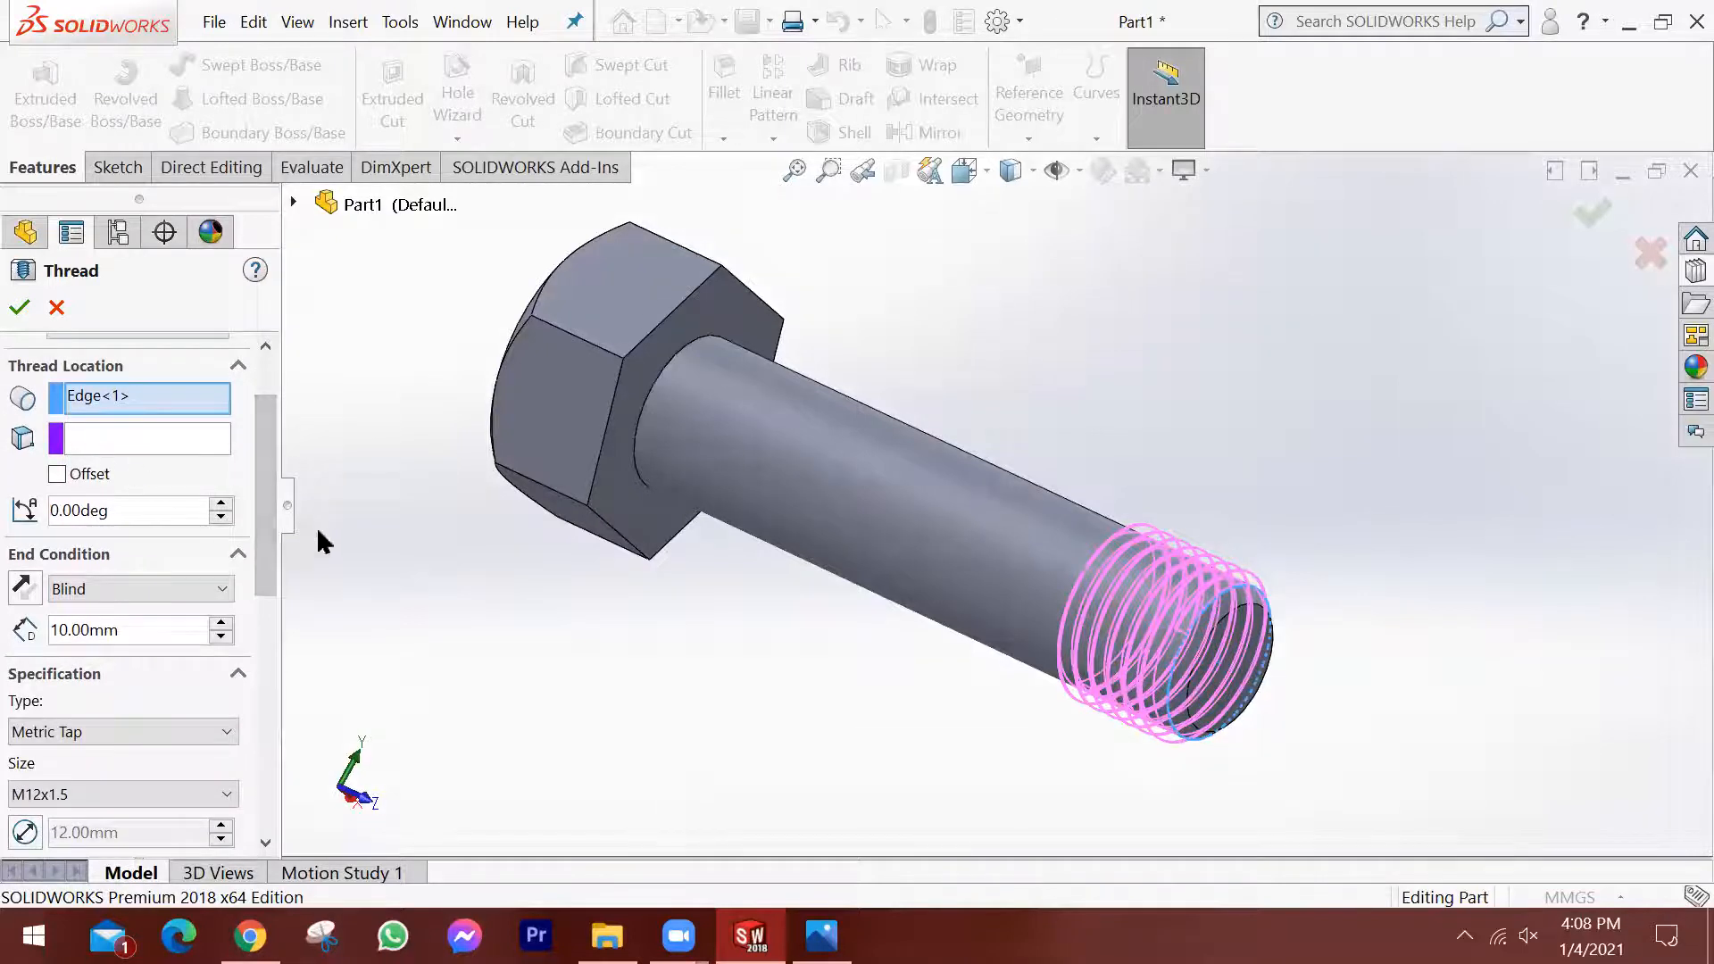
{"action": "scroll", "coordinate": [268, 516], "scroll_direction": "up", "scroll_amount": 2}
{"action": "middle_click_drag", "start_coordinate": [592, 536], "coordinate": [870, 554]}
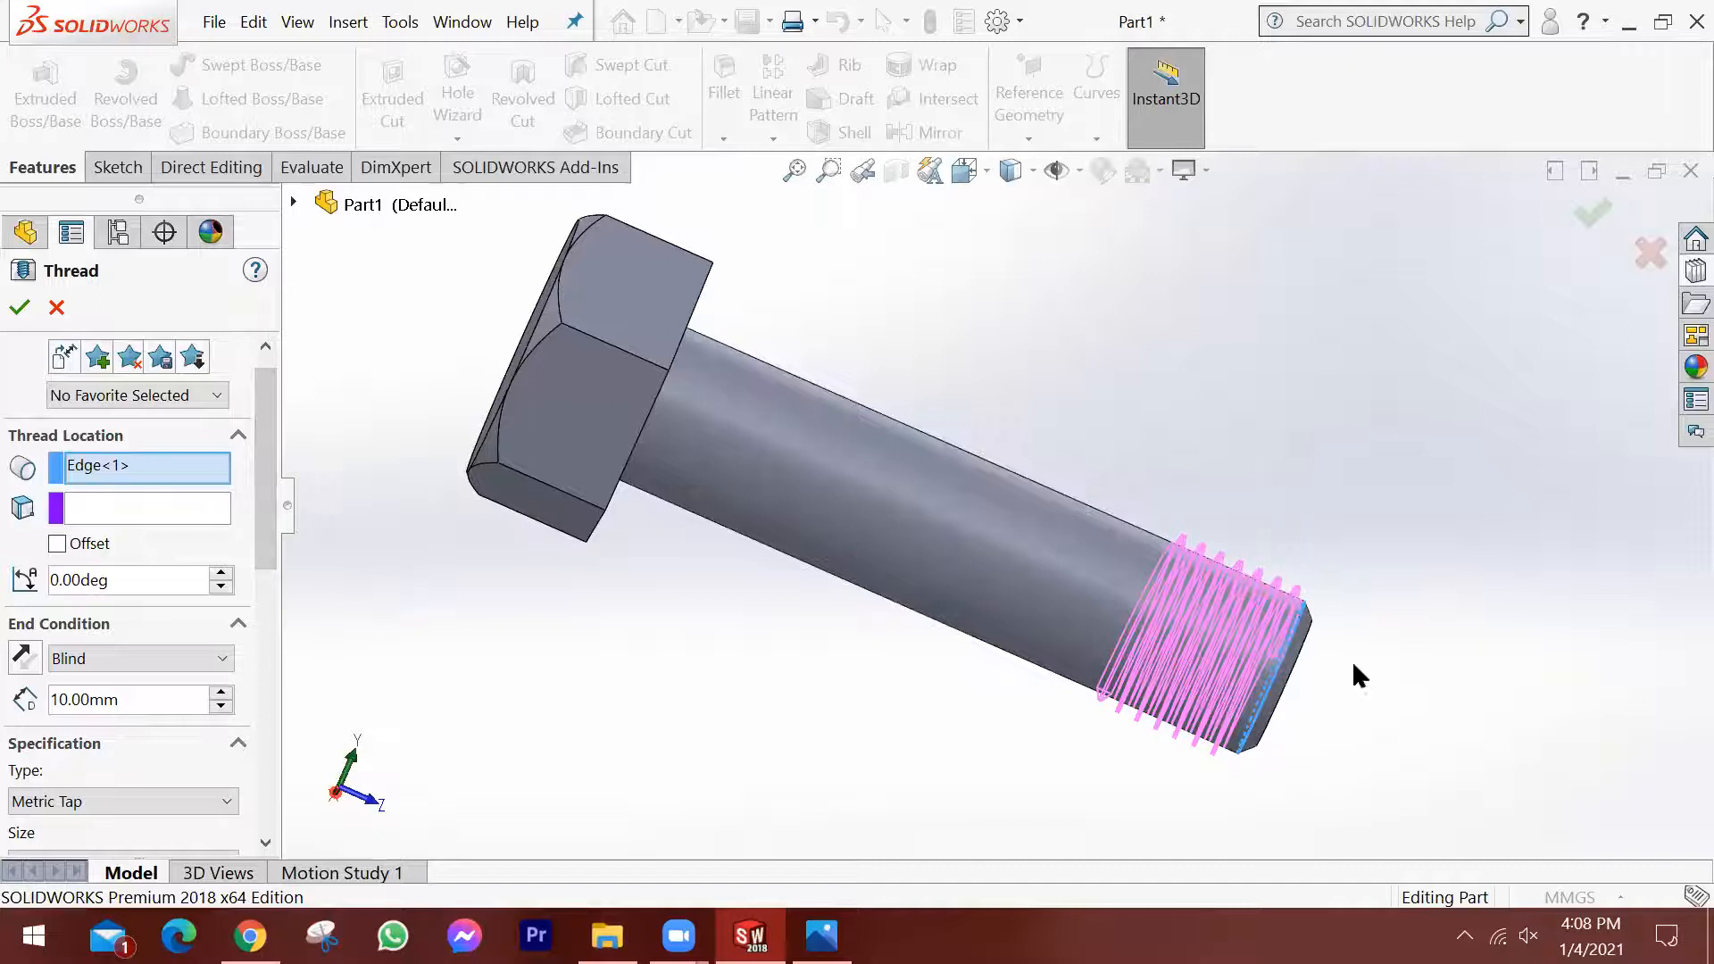
{"action": "scroll", "coordinate": [1330, 666], "scroll_direction": "down", "scroll_amount": 3}
{"action": "scroll", "coordinate": [1179, 629], "scroll_direction": "down", "scroll_amount": 2}
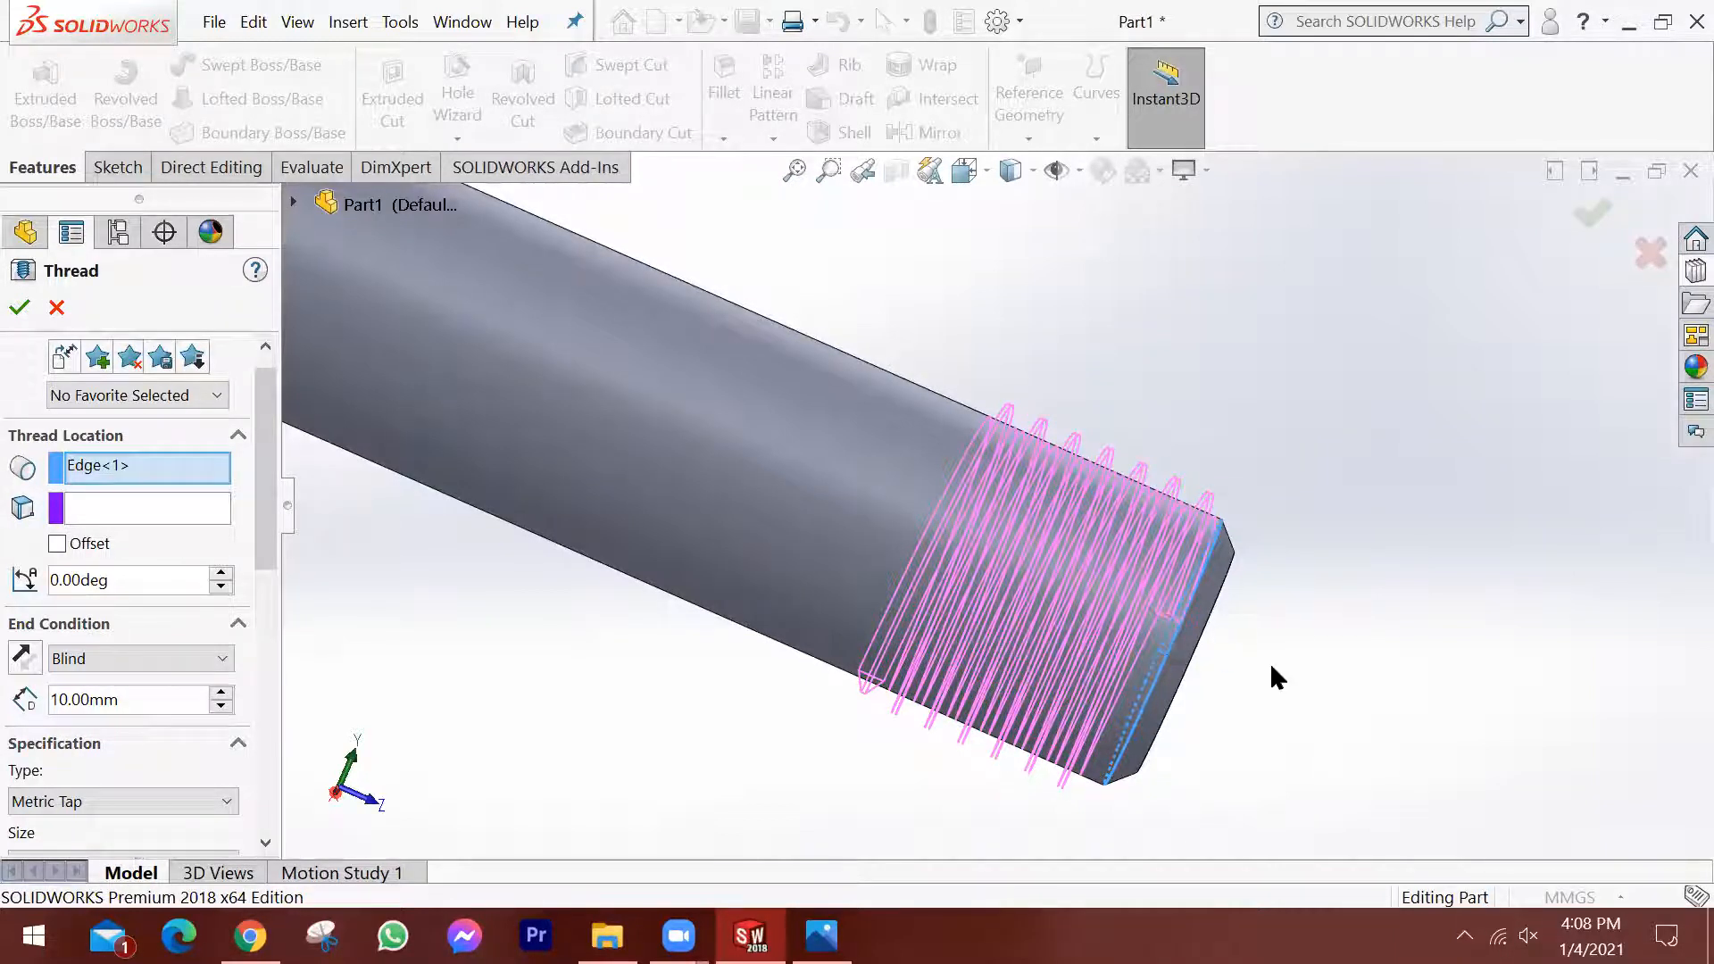
{"action": "middle_click_drag", "start_coordinate": [943, 594], "coordinate": [859, 600]}
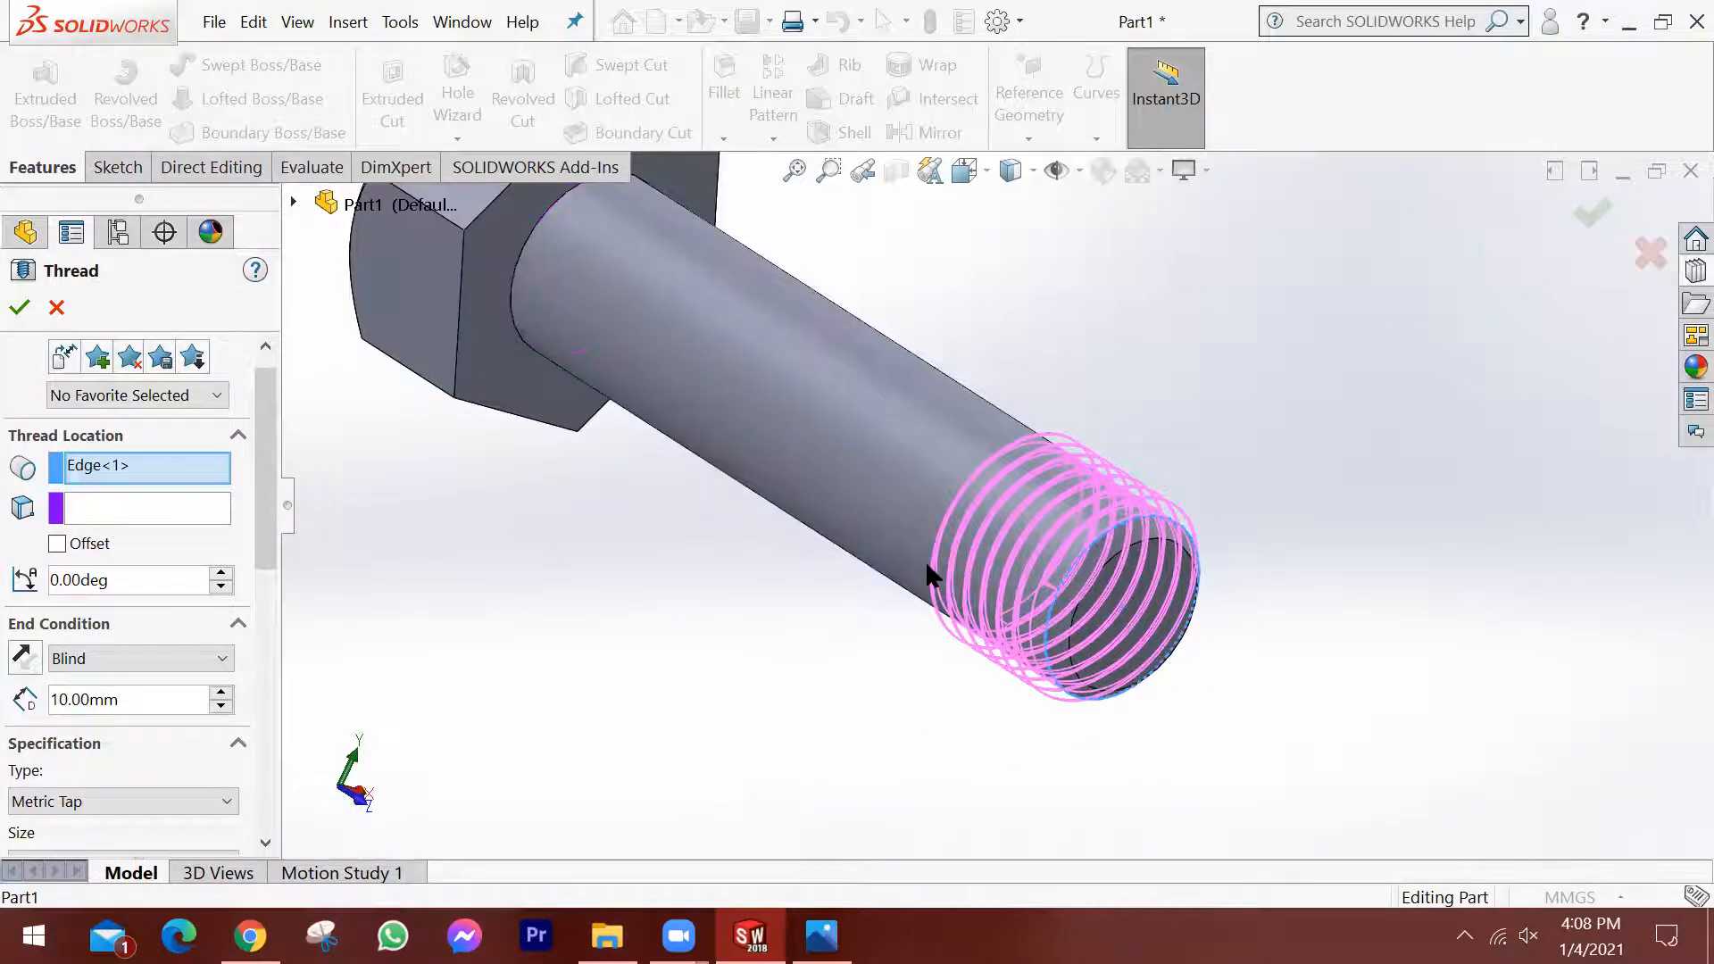
{"action": "left_click", "coordinate": [57, 543]}
{"action": "middle_click_drag", "start_coordinate": [893, 608], "coordinate": [991, 629]}
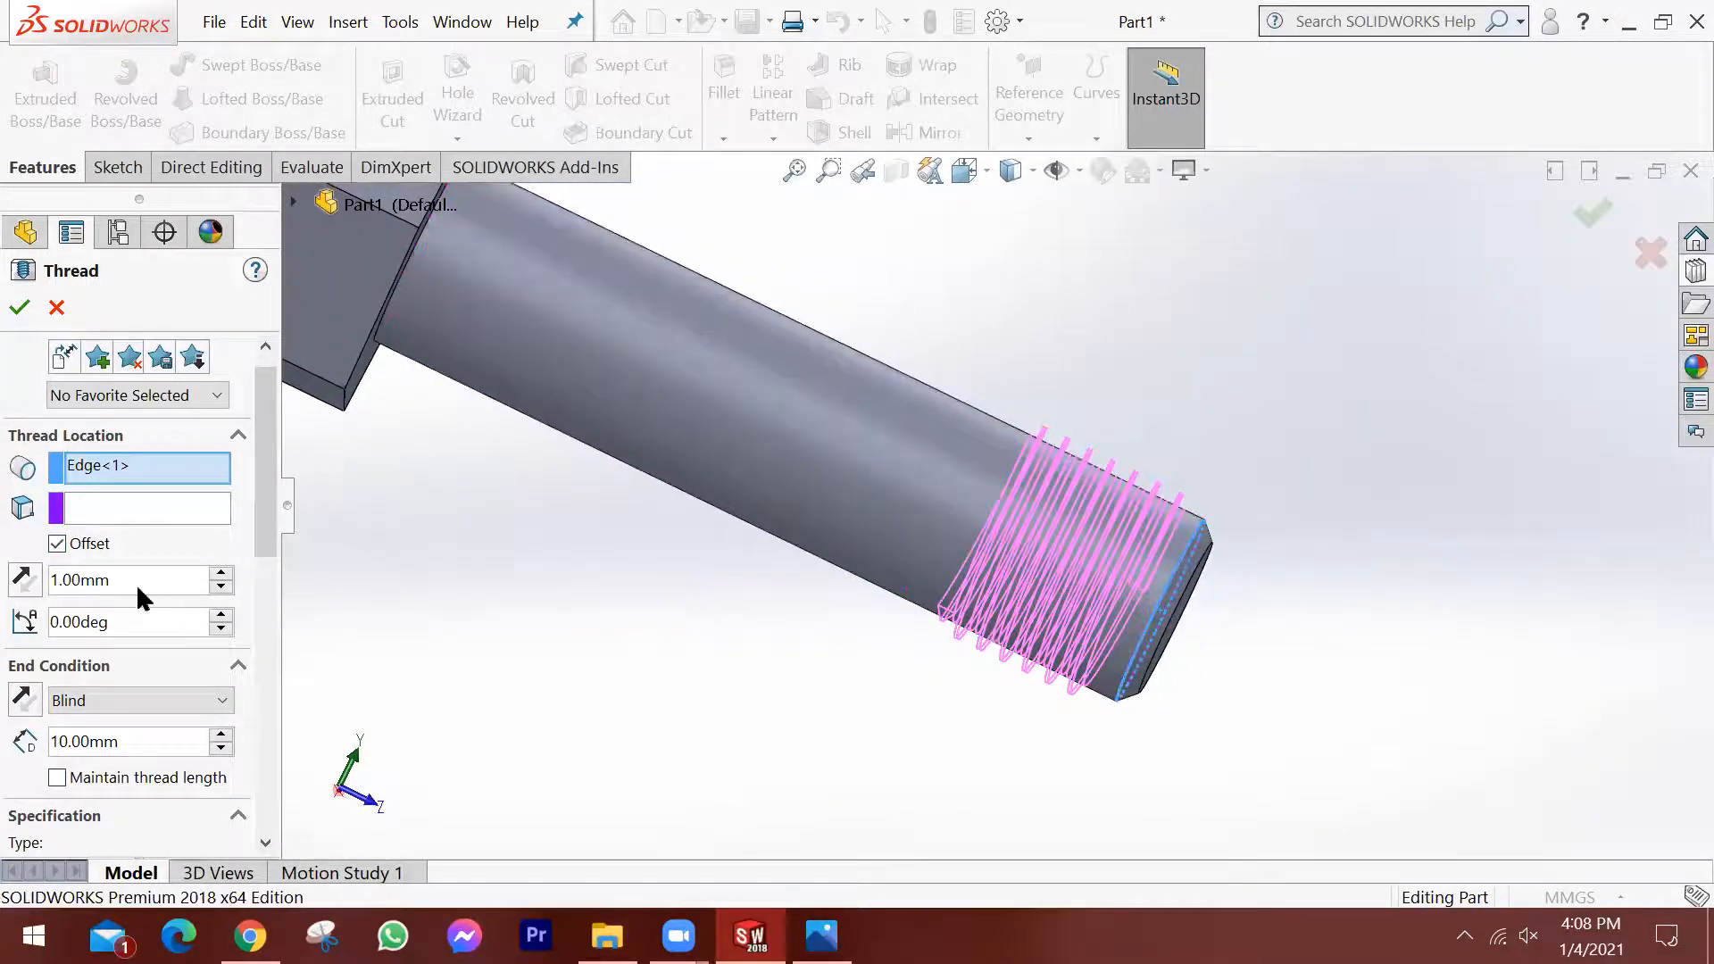
{"action": "left_click_drag", "start_coordinate": [136, 584], "coordinate": [1, 566]}
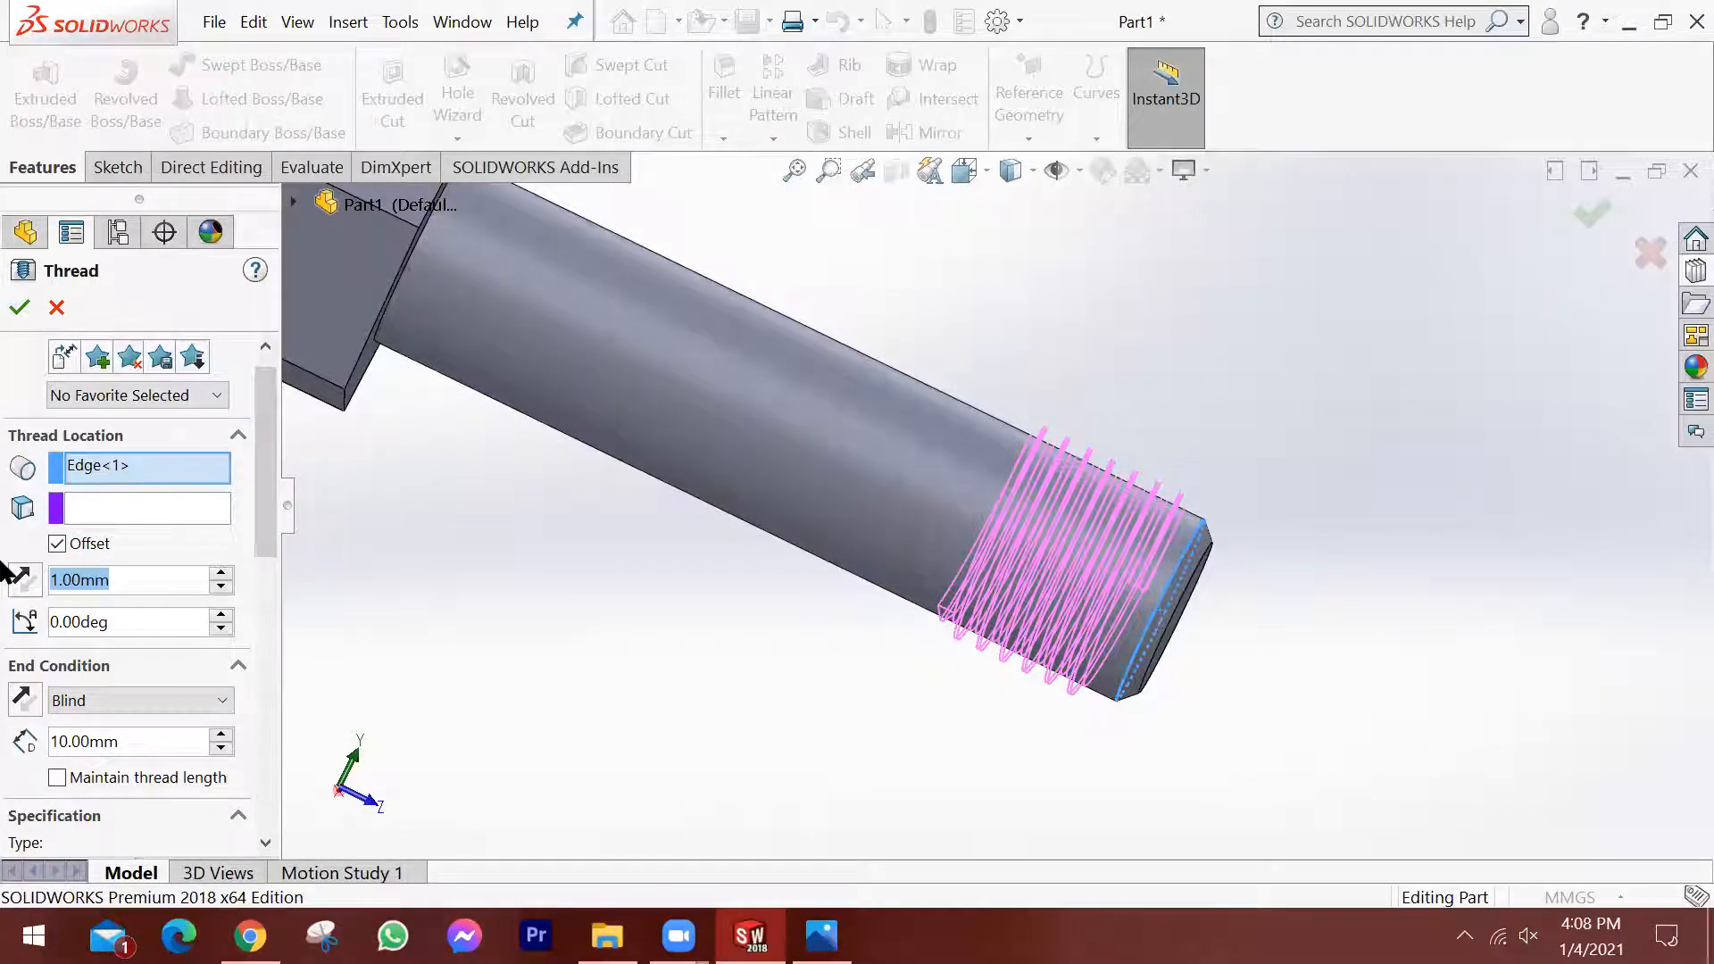
{"action": "type", "text": "3"}
{"action": "key", "text": "Tab"}
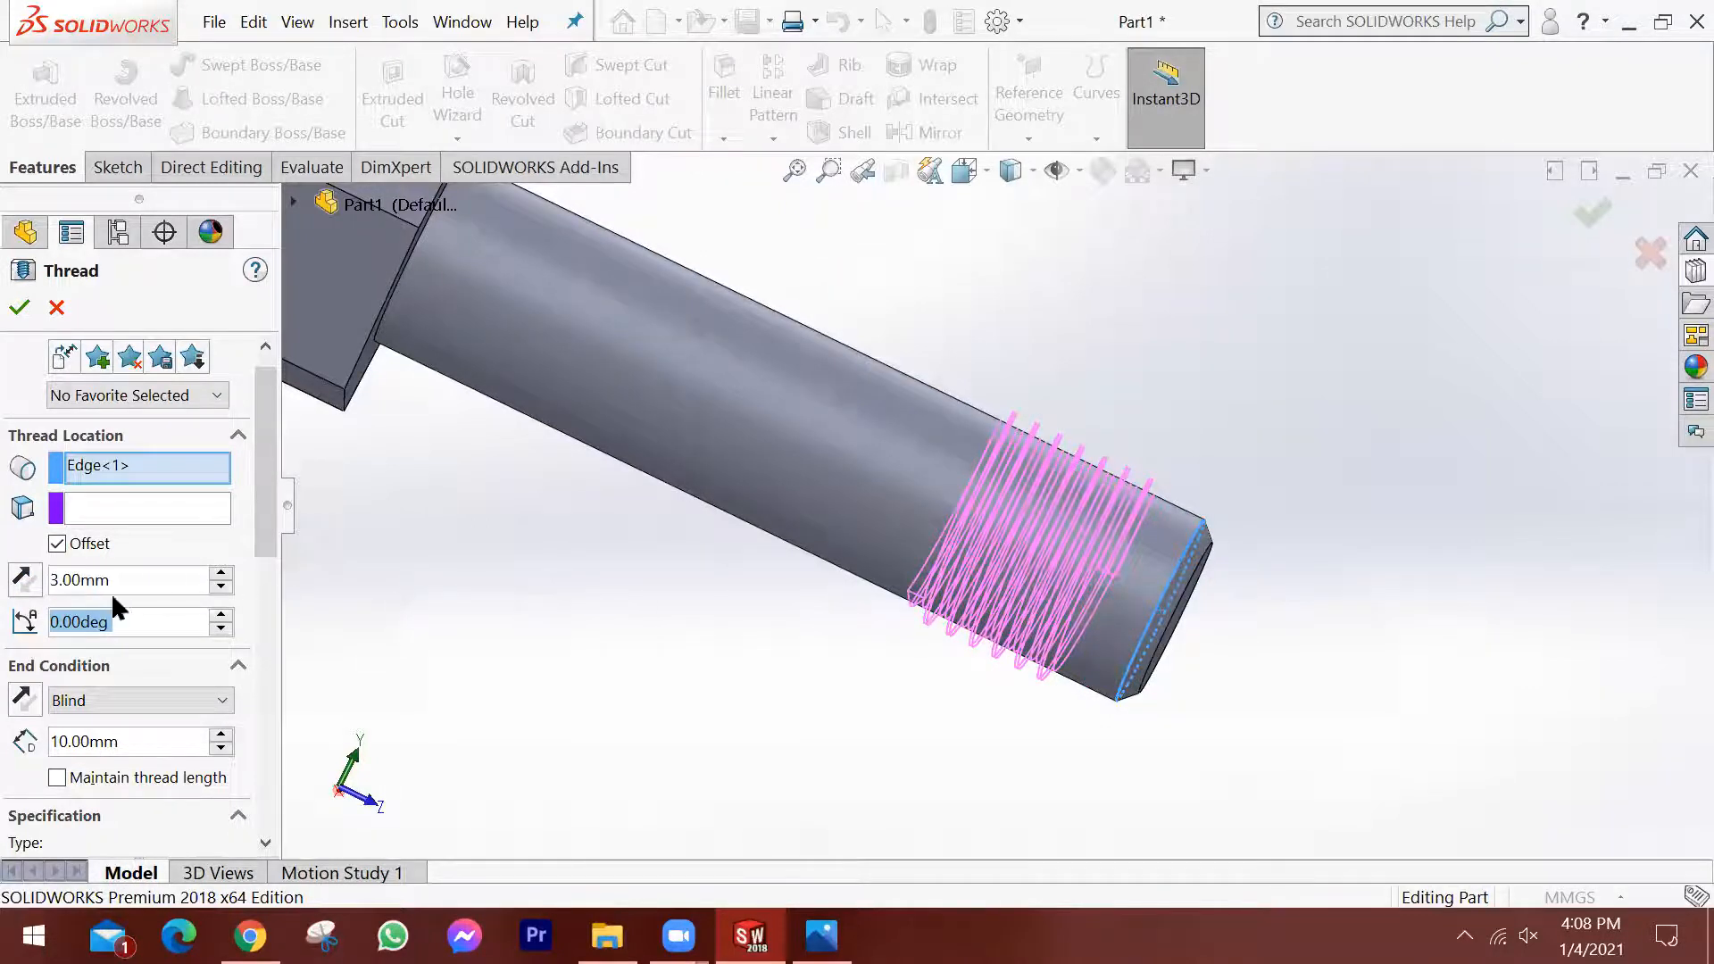
Reverse the start offset's direction so the thread begins beyond the shank's chamfered end.
{"action": "left_click", "coordinate": [27, 588]}
{"action": "middle_click_drag", "start_coordinate": [1228, 661], "coordinate": [1184, 511]}
{"action": "scroll", "coordinate": [1129, 580], "scroll_direction": "down", "scroll_amount": 3}
{"action": "middle_click_drag", "start_coordinate": [1132, 582], "coordinate": [1209, 661]}
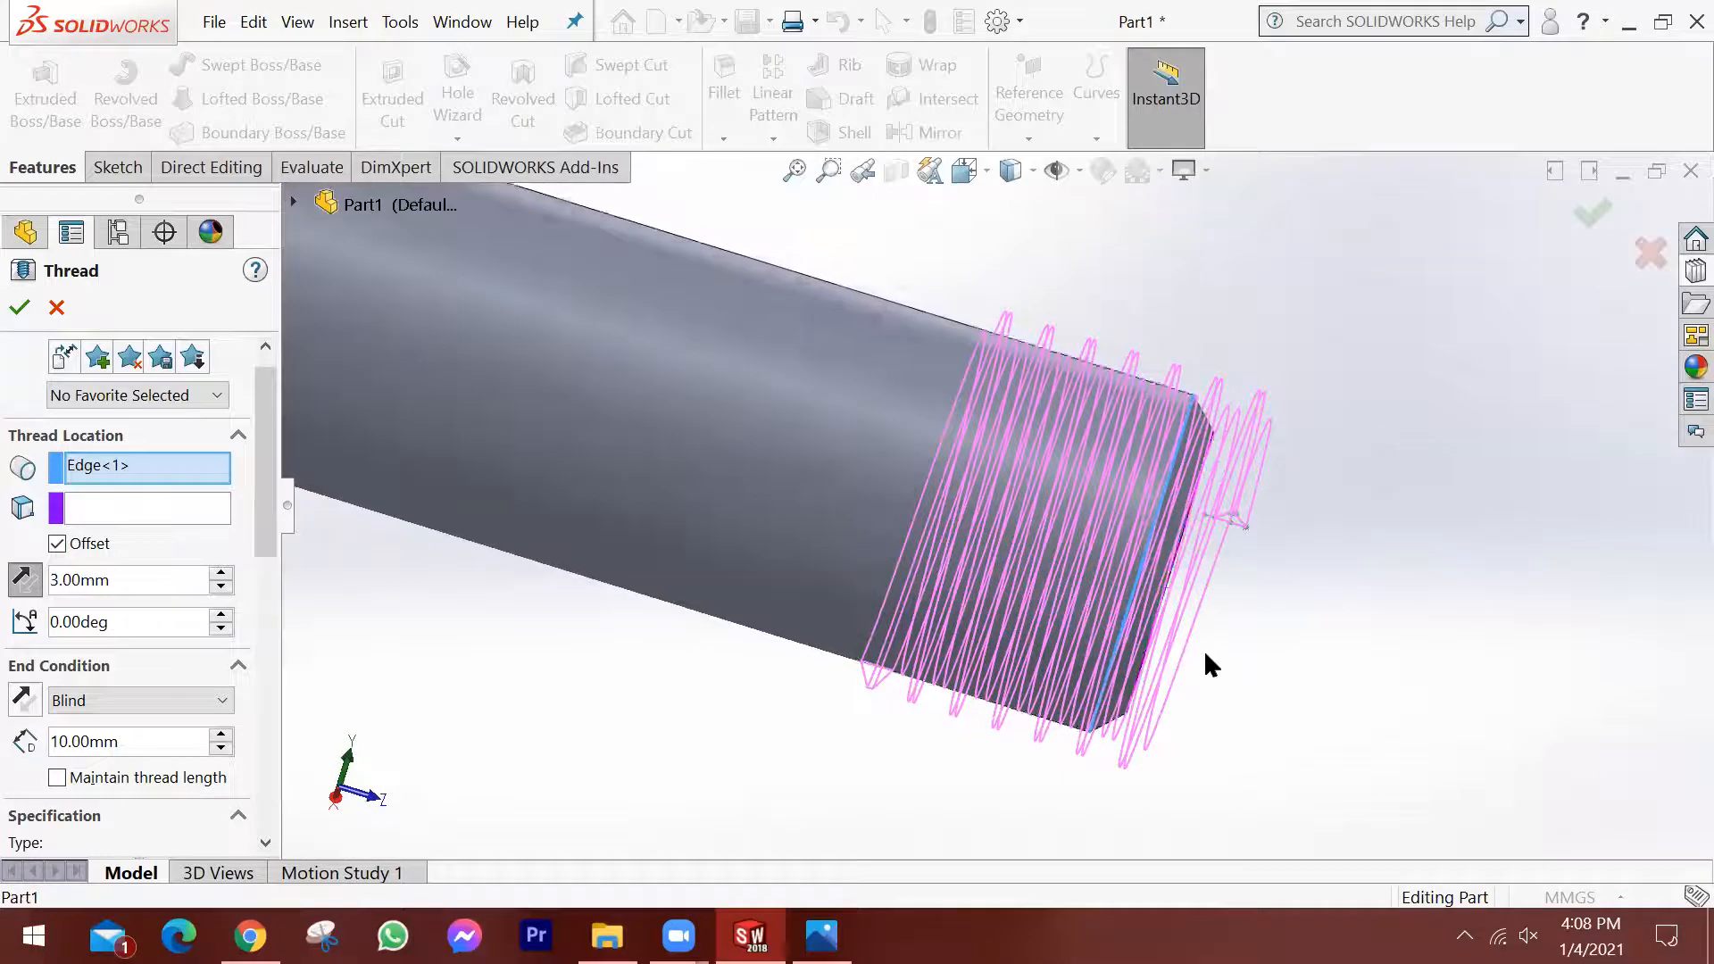
{"action": "scroll", "coordinate": [1209, 662], "scroll_direction": "up", "scroll_amount": 2}
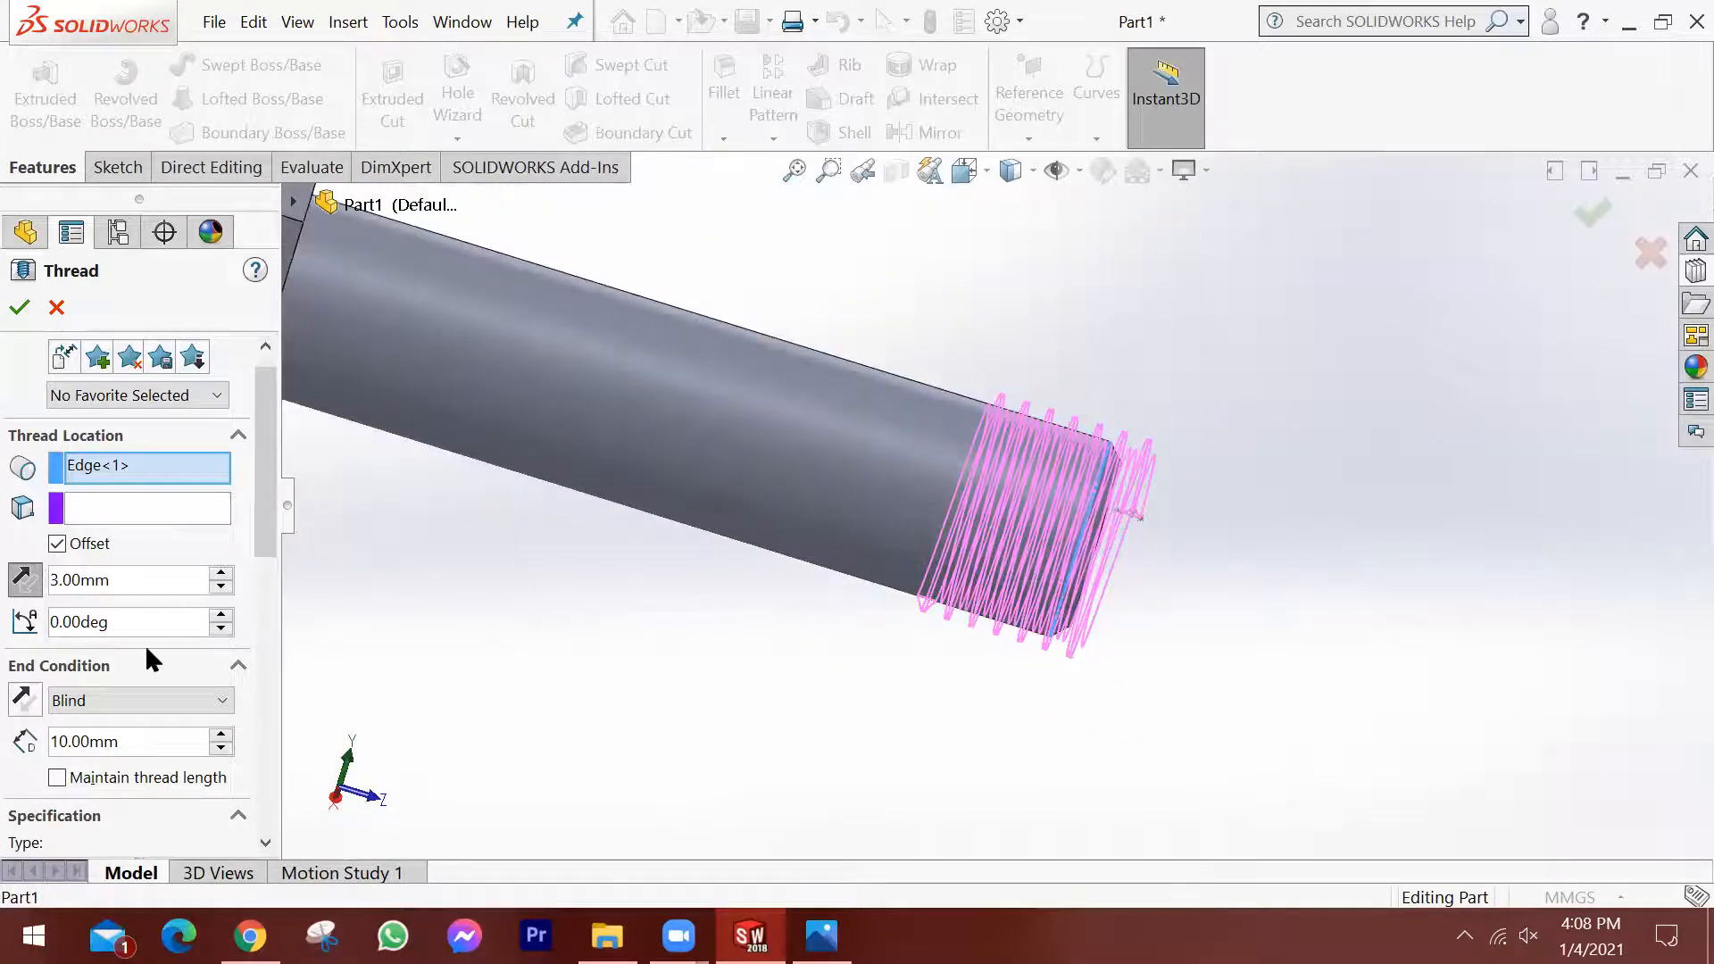
Set the thread's end condition to Up To Selection and pick the underside face of the hexagonal head.
{"action": "scroll", "coordinate": [441, 628], "scroll_direction": "up", "scroll_amount": 1}
{"action": "middle_click_drag", "start_coordinate": [439, 623], "coordinate": [586, 576]}
{"action": "left_click", "coordinate": [141, 699]}
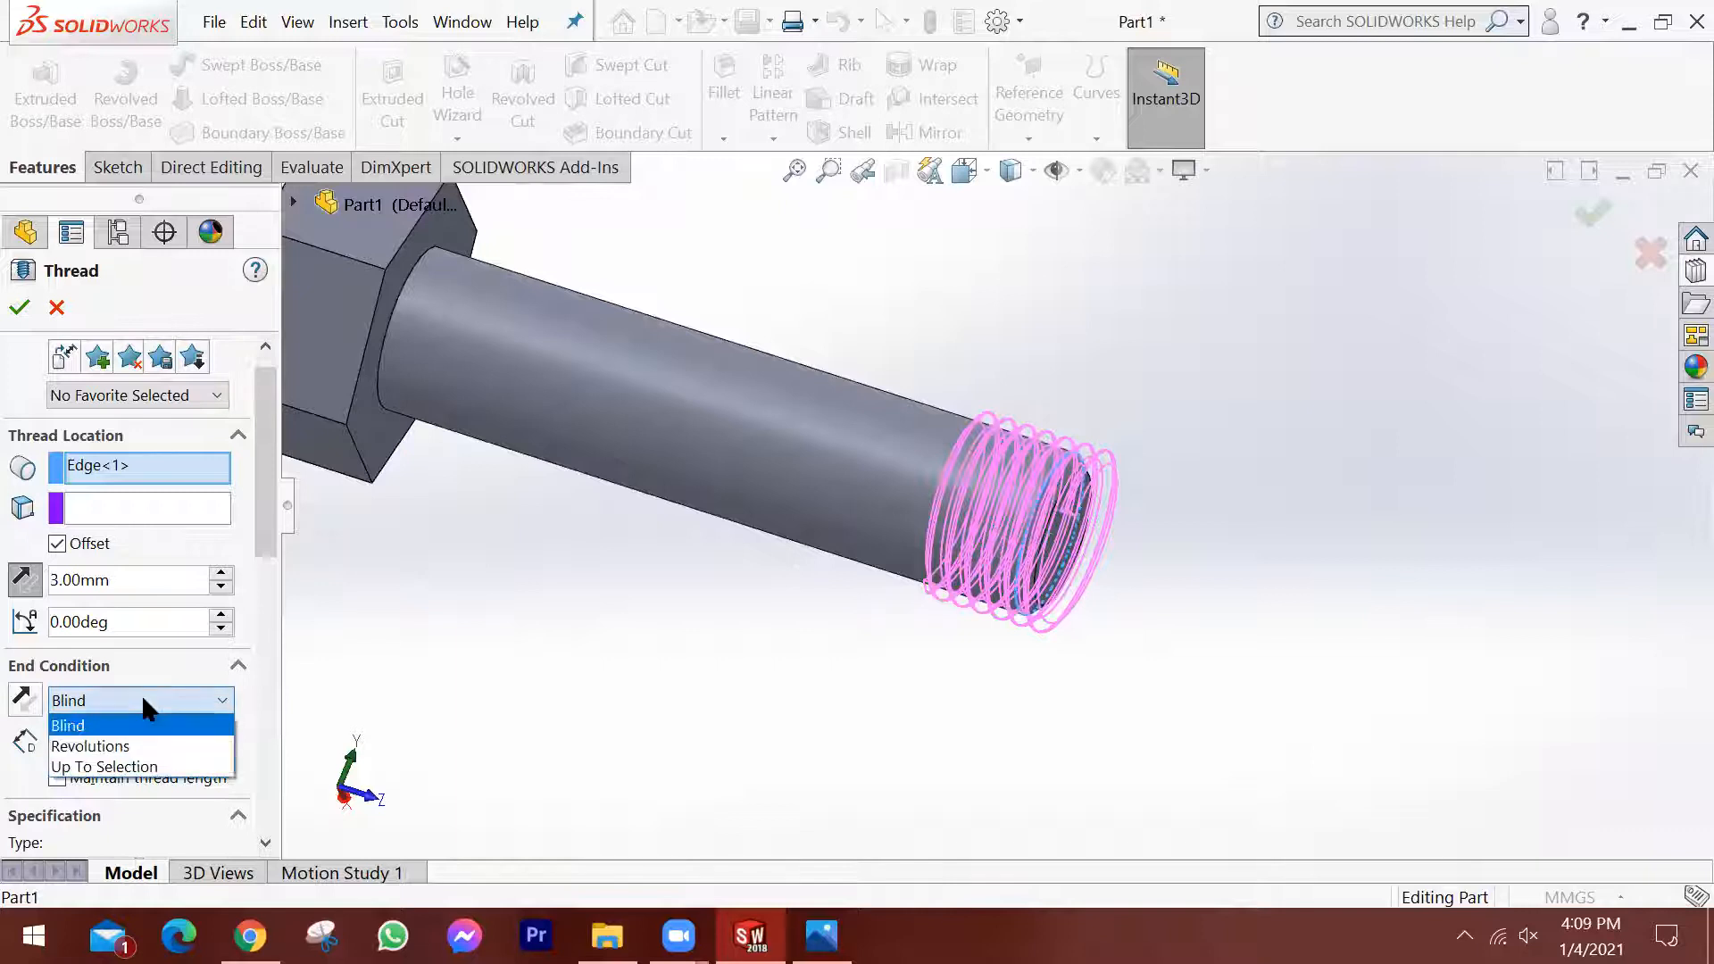
{"action": "left_click", "coordinate": [127, 767]}
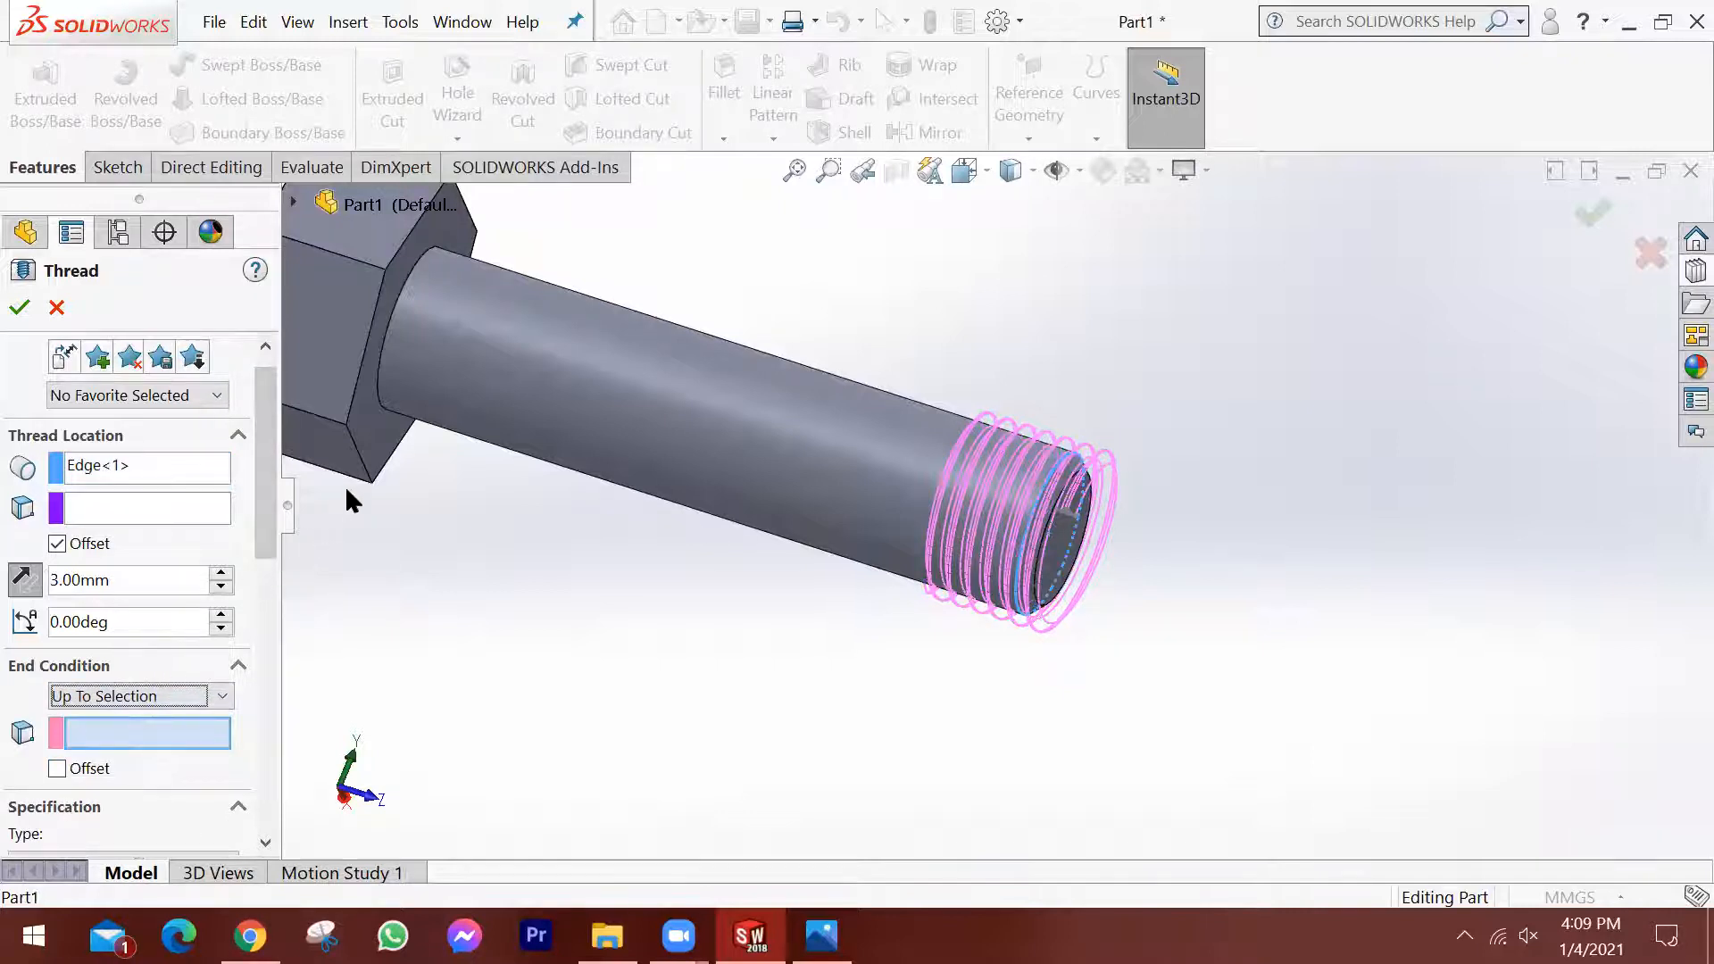
{"action": "left_click", "coordinate": [383, 430]}
{"action": "middle_click_drag", "start_coordinate": [383, 430], "coordinate": [433, 404]}
{"action": "scroll", "coordinate": [432, 393], "scroll_direction": "down", "scroll_amount": 3}
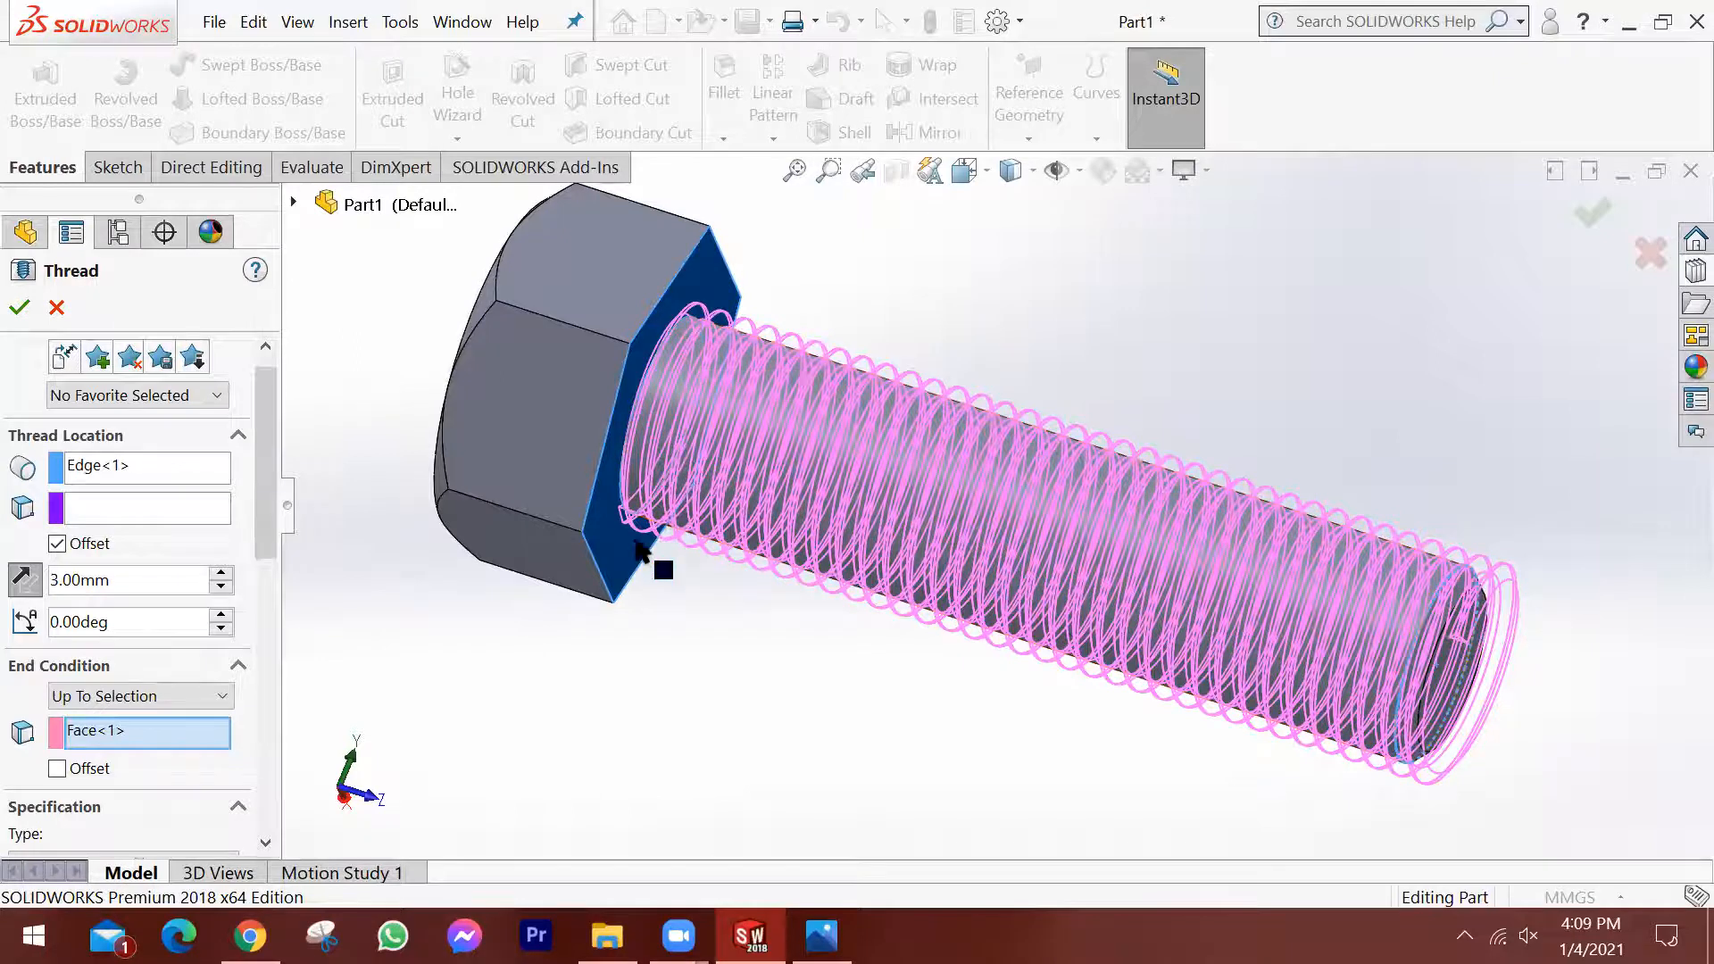
{"action": "scroll", "coordinate": [675, 454], "scroll_direction": "down", "scroll_amount": 1}
{"action": "scroll", "coordinate": [678, 455], "scroll_direction": "up", "scroll_amount": 2}
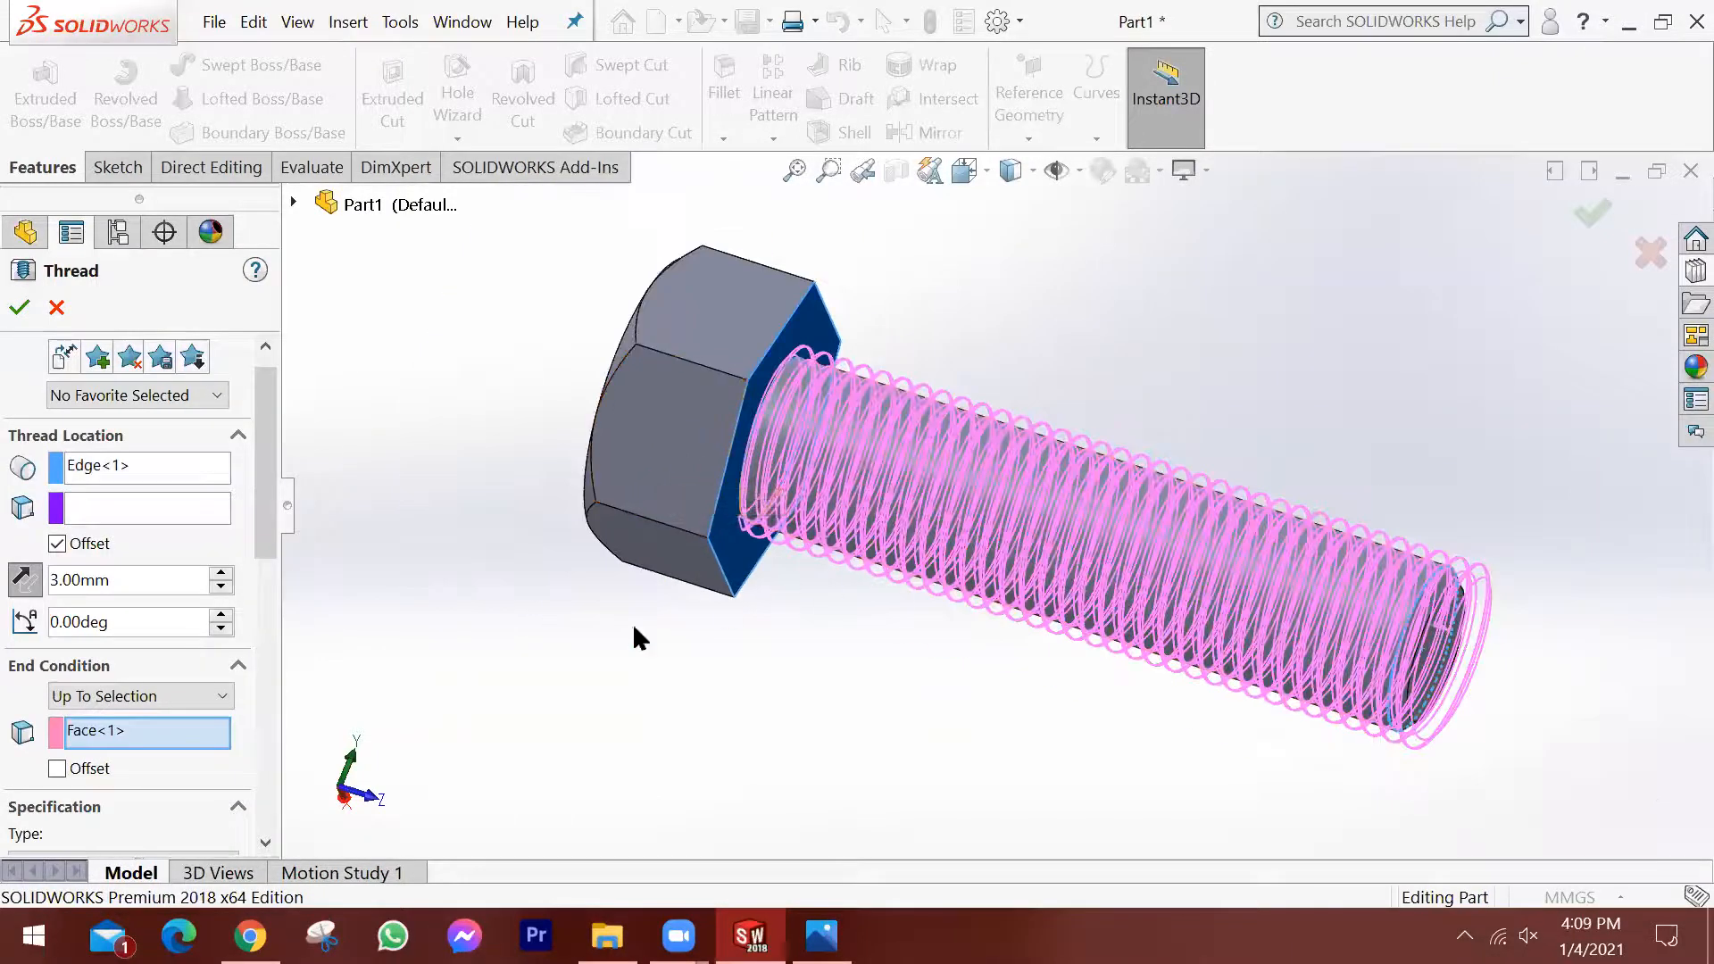
{"action": "scroll", "coordinate": [1117, 605], "scroll_direction": "down", "scroll_amount": 2}
Consult the thread standard picture in Photos and the tap and die images in Chrome, ending back in SOLIDWORKS.
{"action": "left_click_drag", "start_coordinate": [260, 518], "coordinate": [267, 634]}
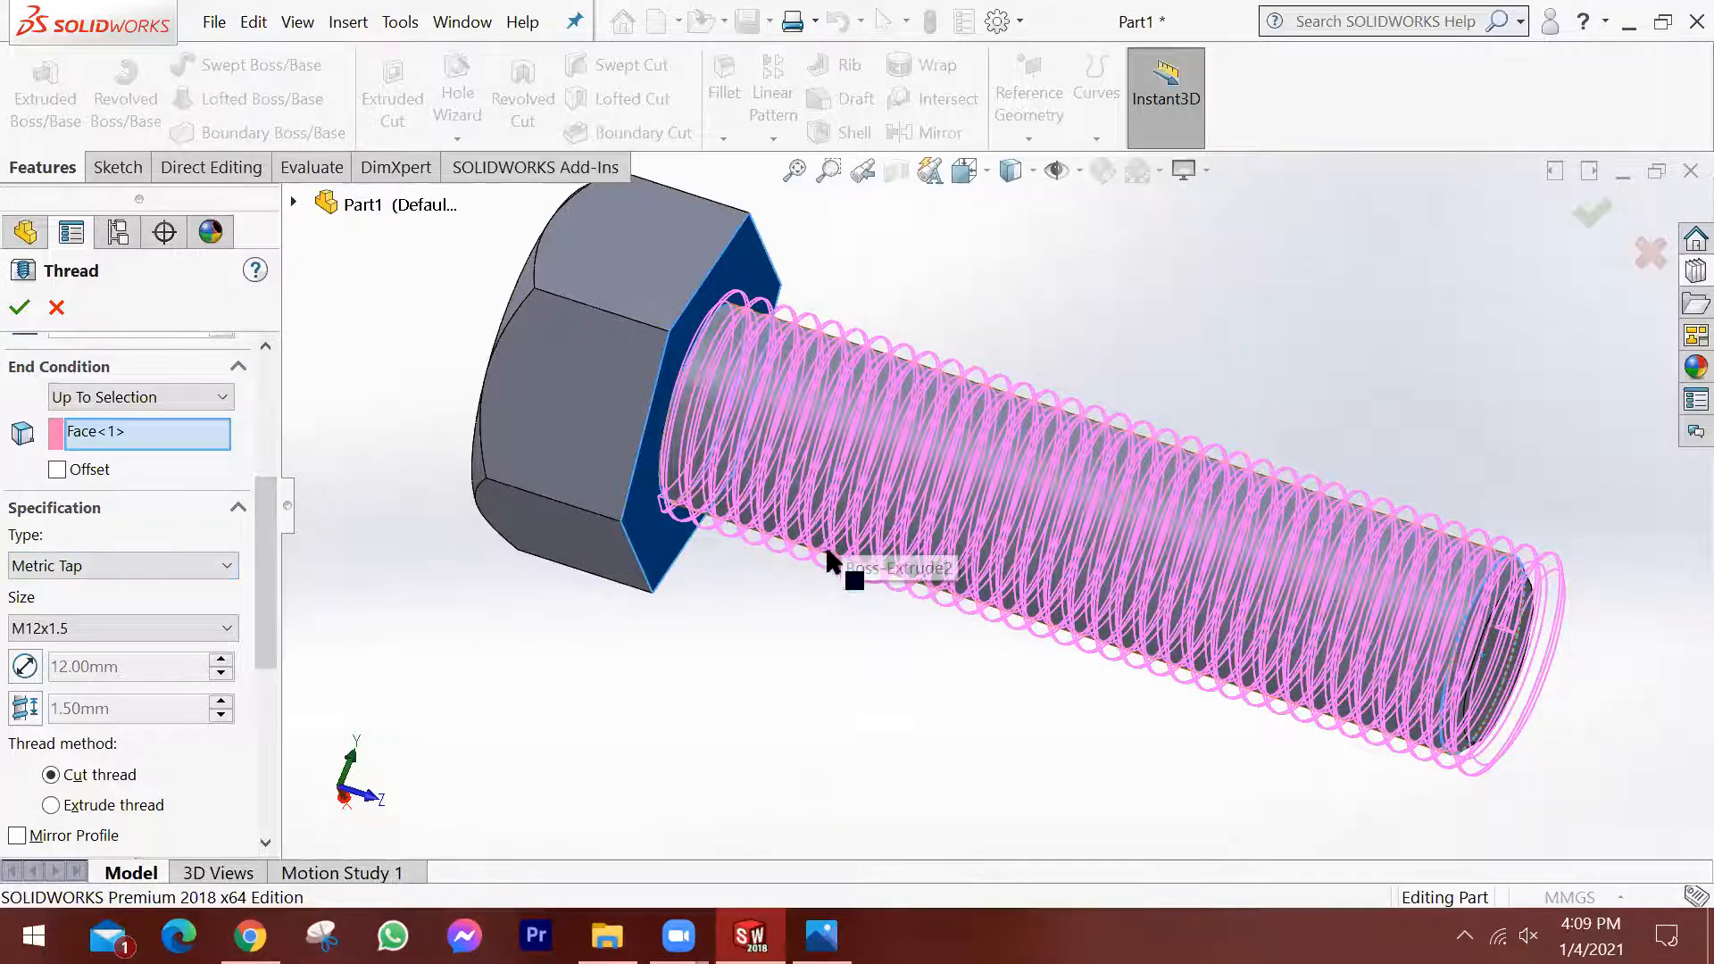
{"action": "left_click", "coordinate": [822, 935]}
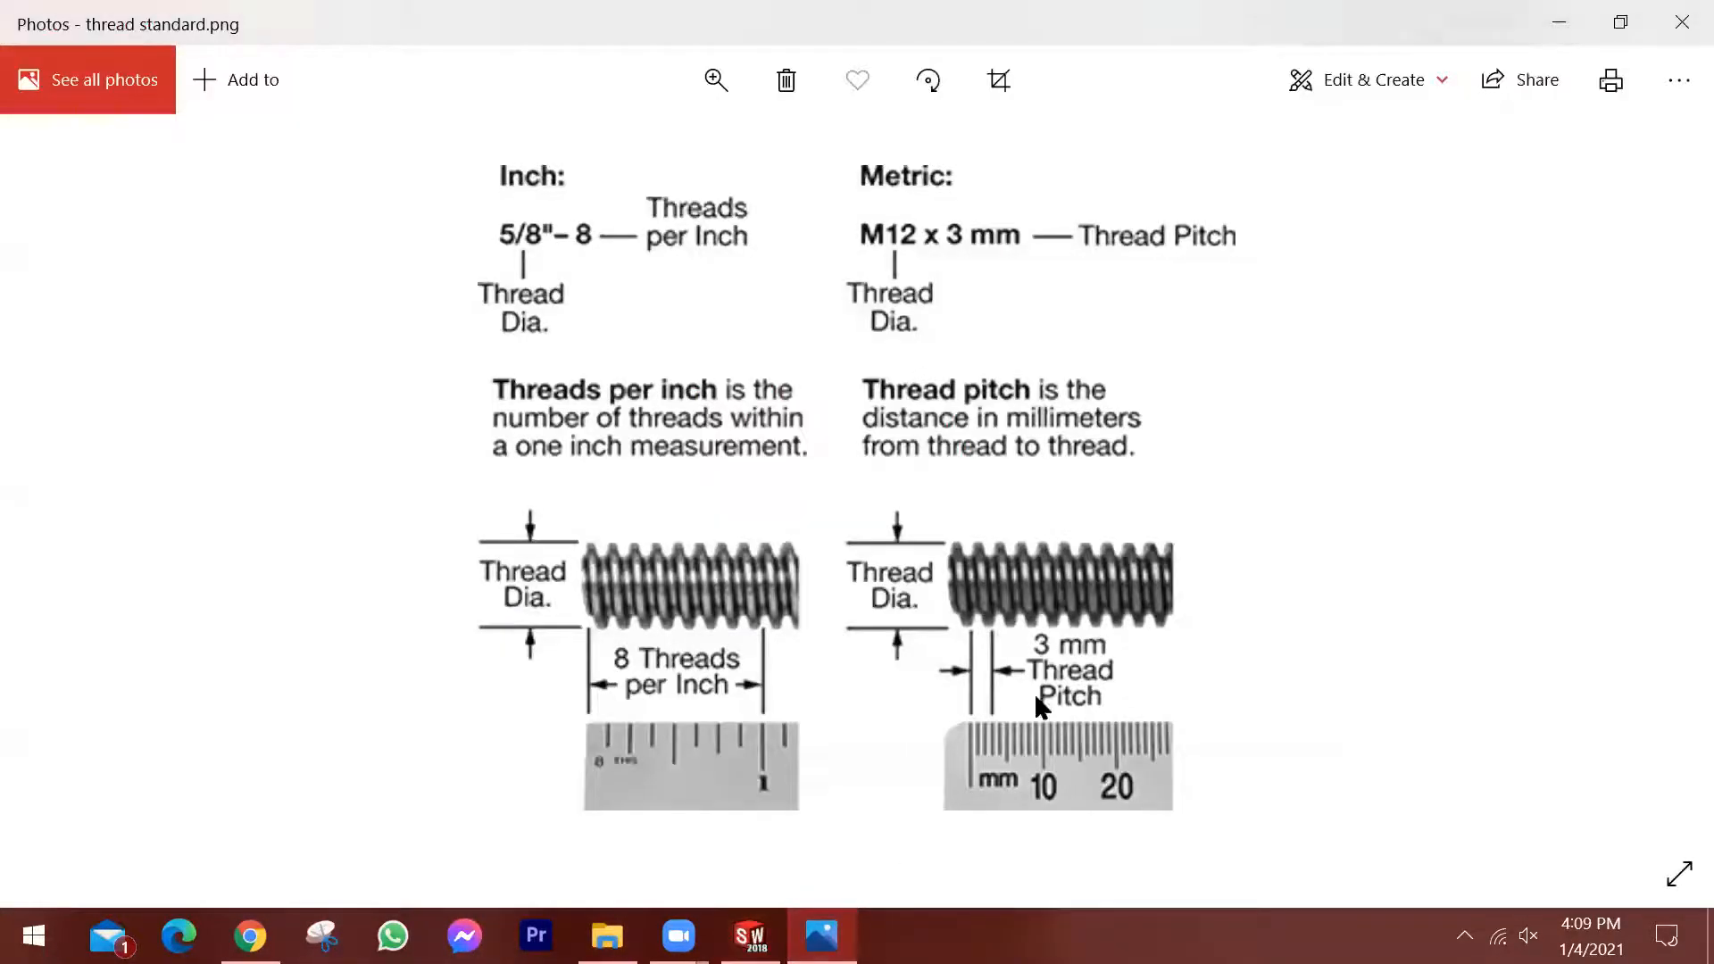
{"action": "left_click", "coordinate": [252, 935]}
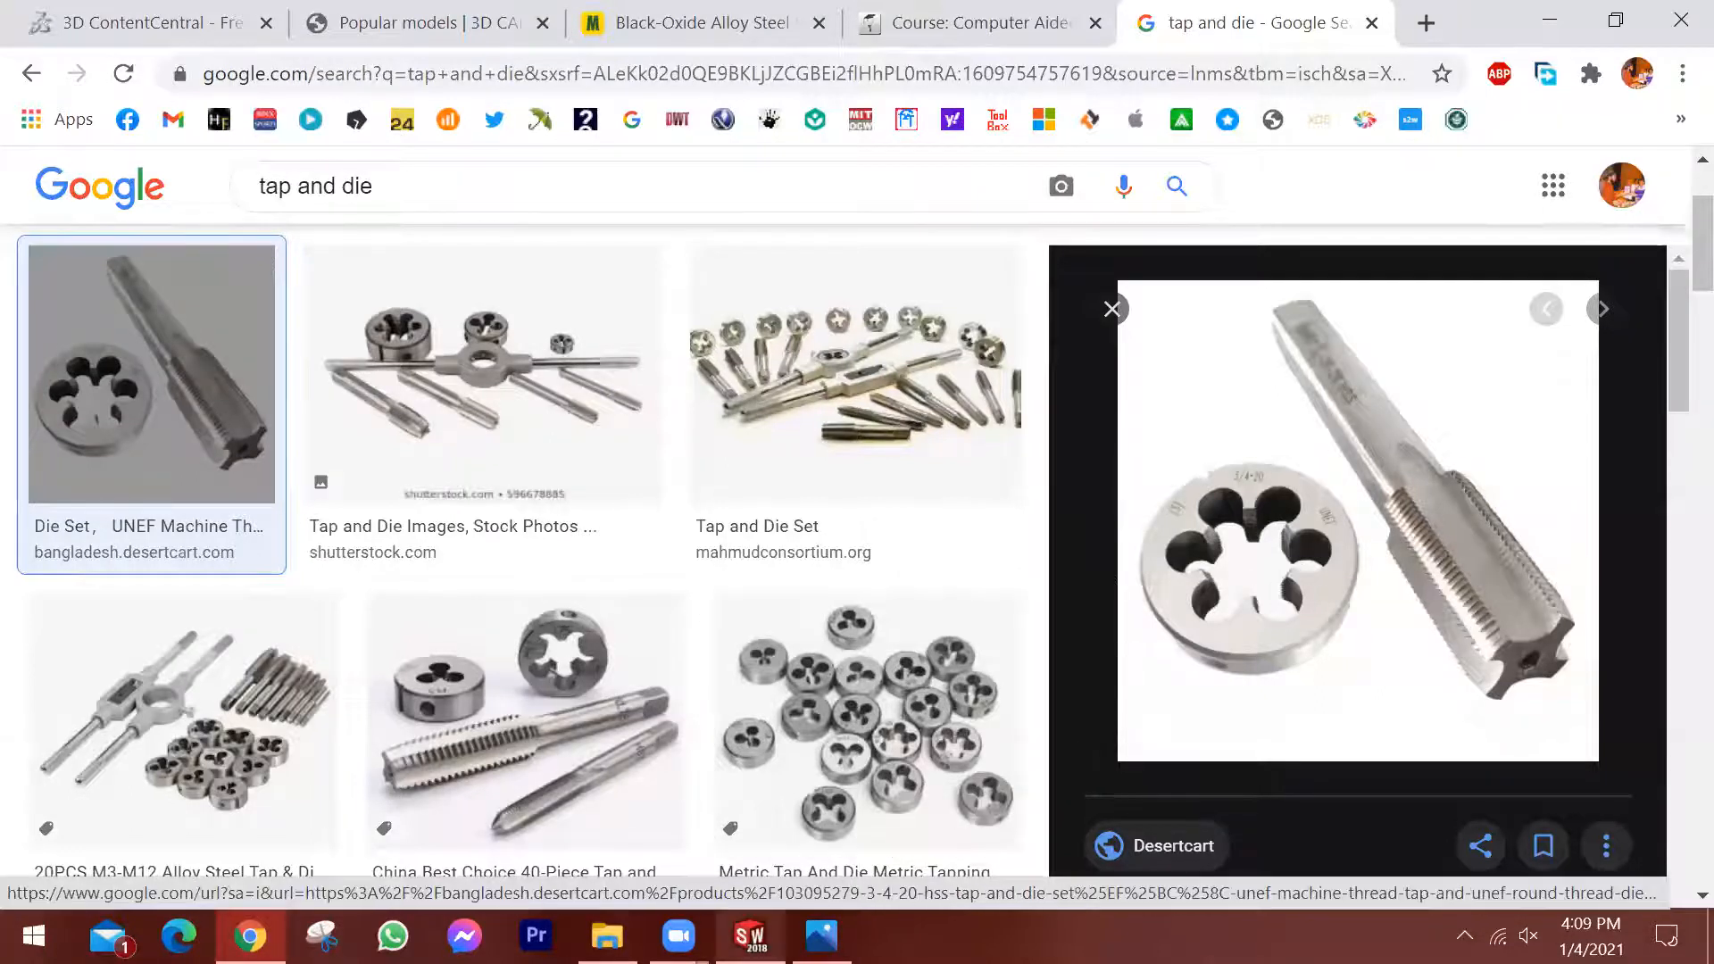
{"action": "left_click", "coordinate": [751, 935]}
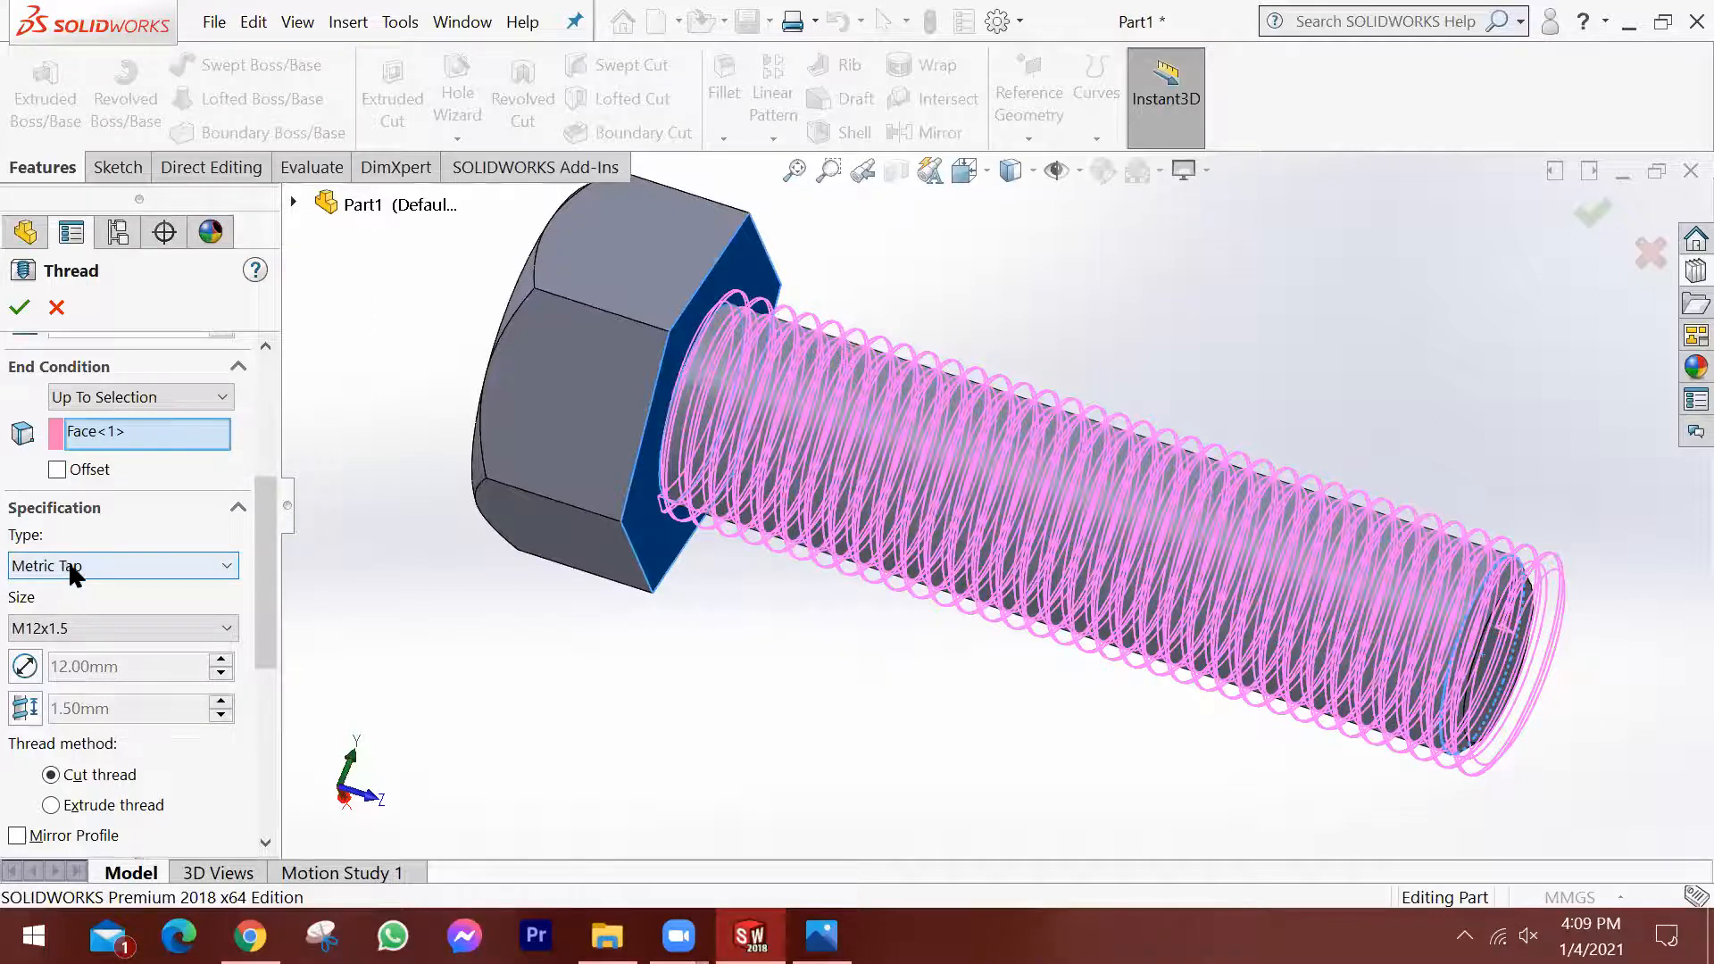
Set the thread type to Metric Die and the size to M12x1.25, and create the cut thread.
{"action": "left_click", "coordinate": [111, 565]}
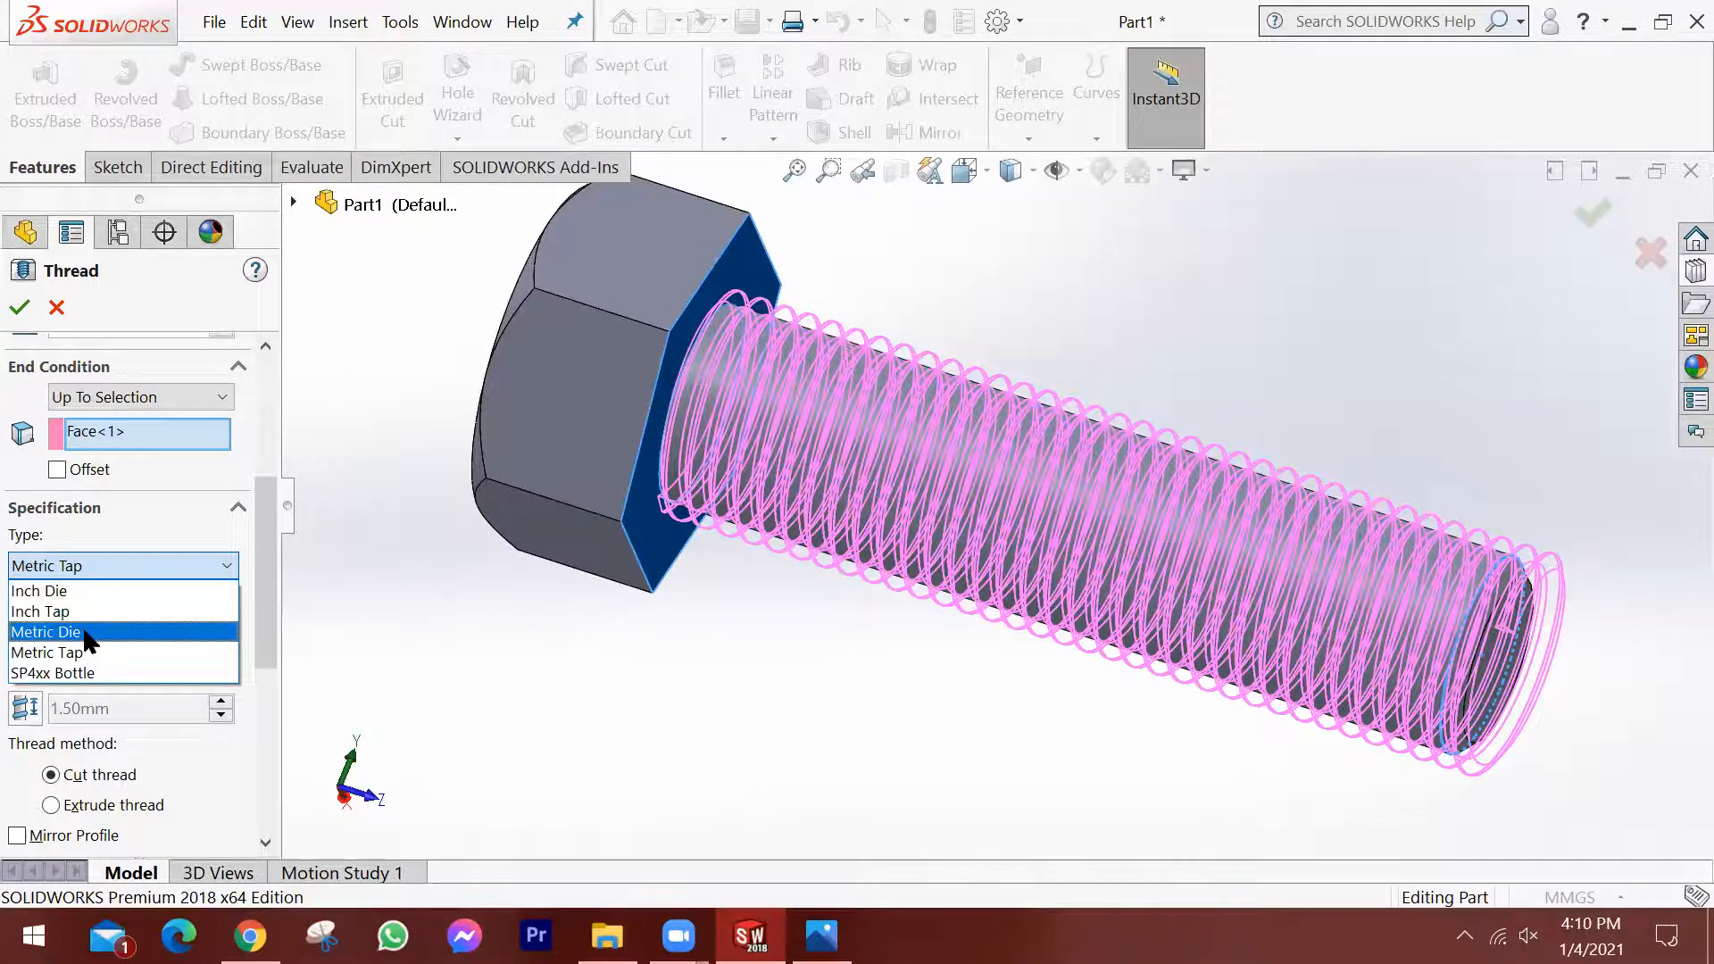
{"action": "left_click", "coordinate": [85, 632]}
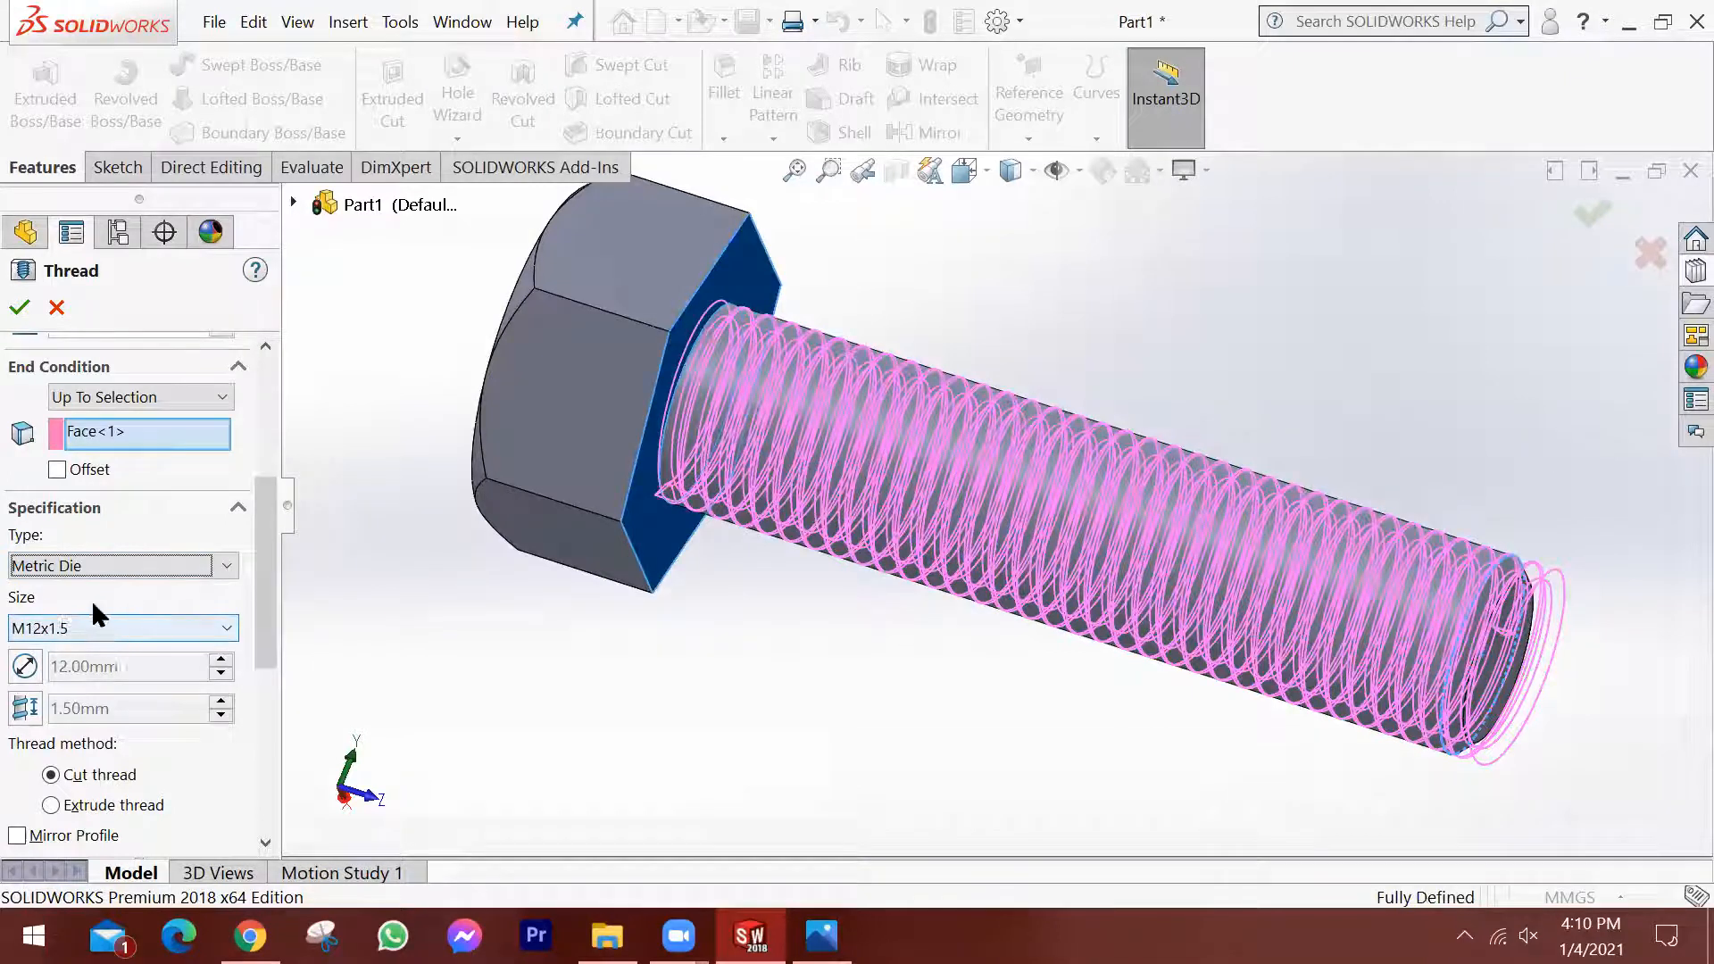
{"action": "left_click", "coordinate": [141, 623]}
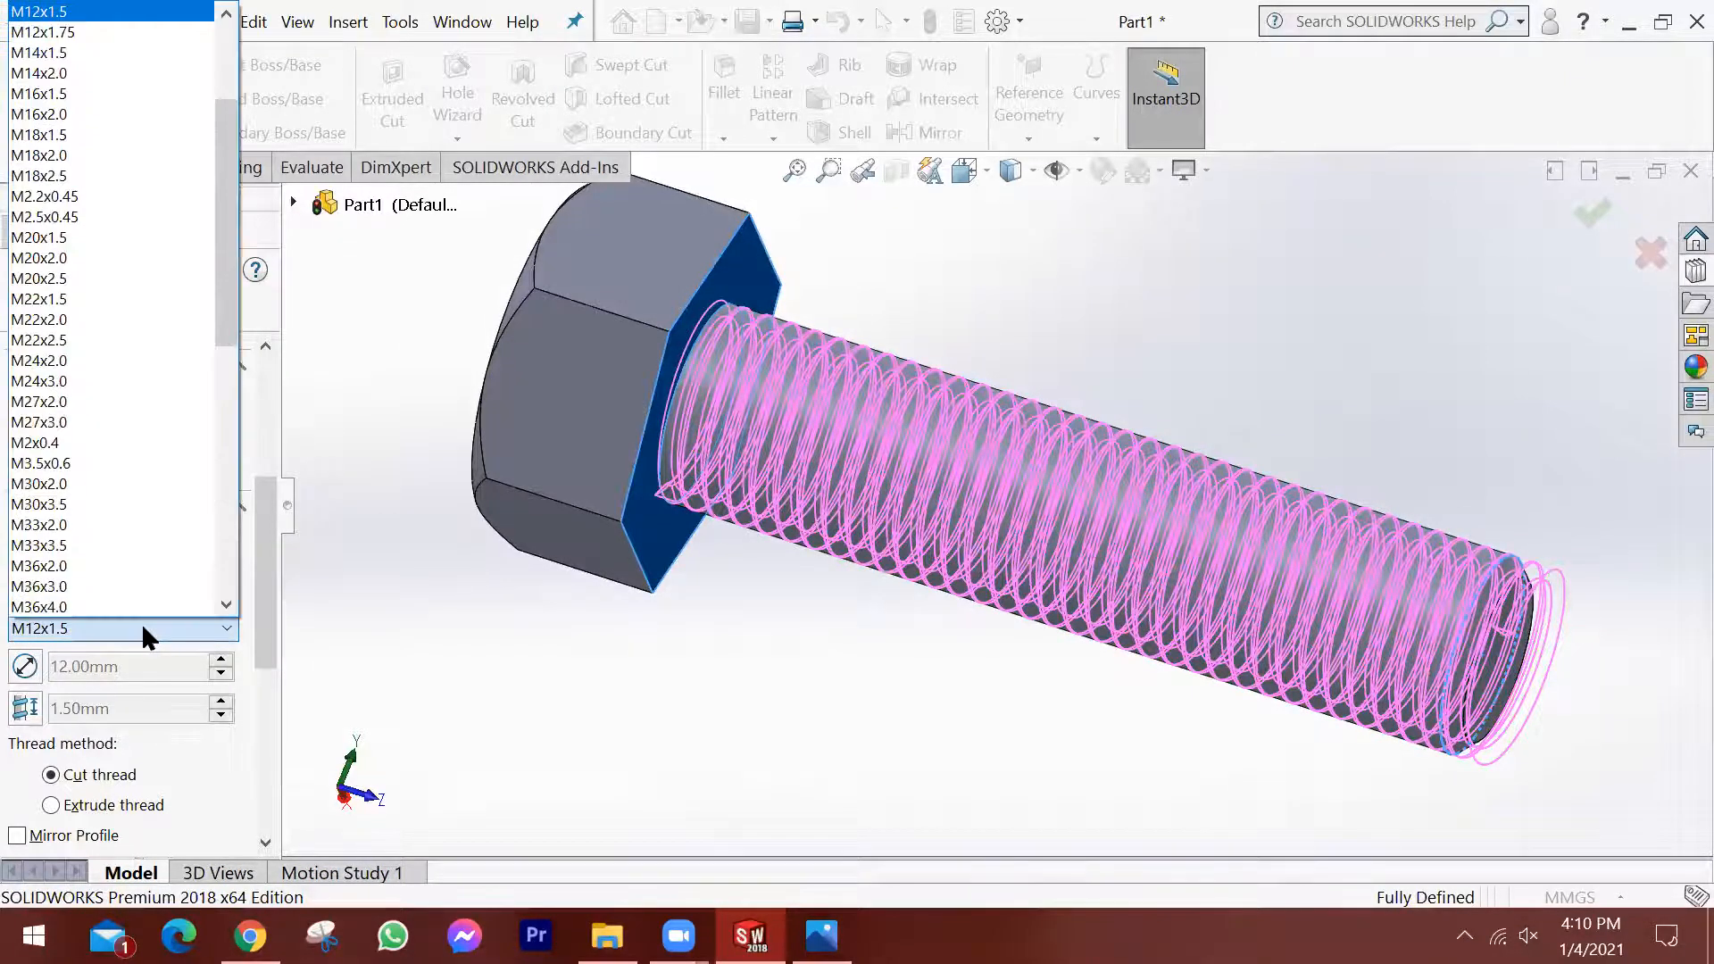
{"action": "scroll", "coordinate": [109, 170], "scroll_direction": "up", "scroll_amount": 1}
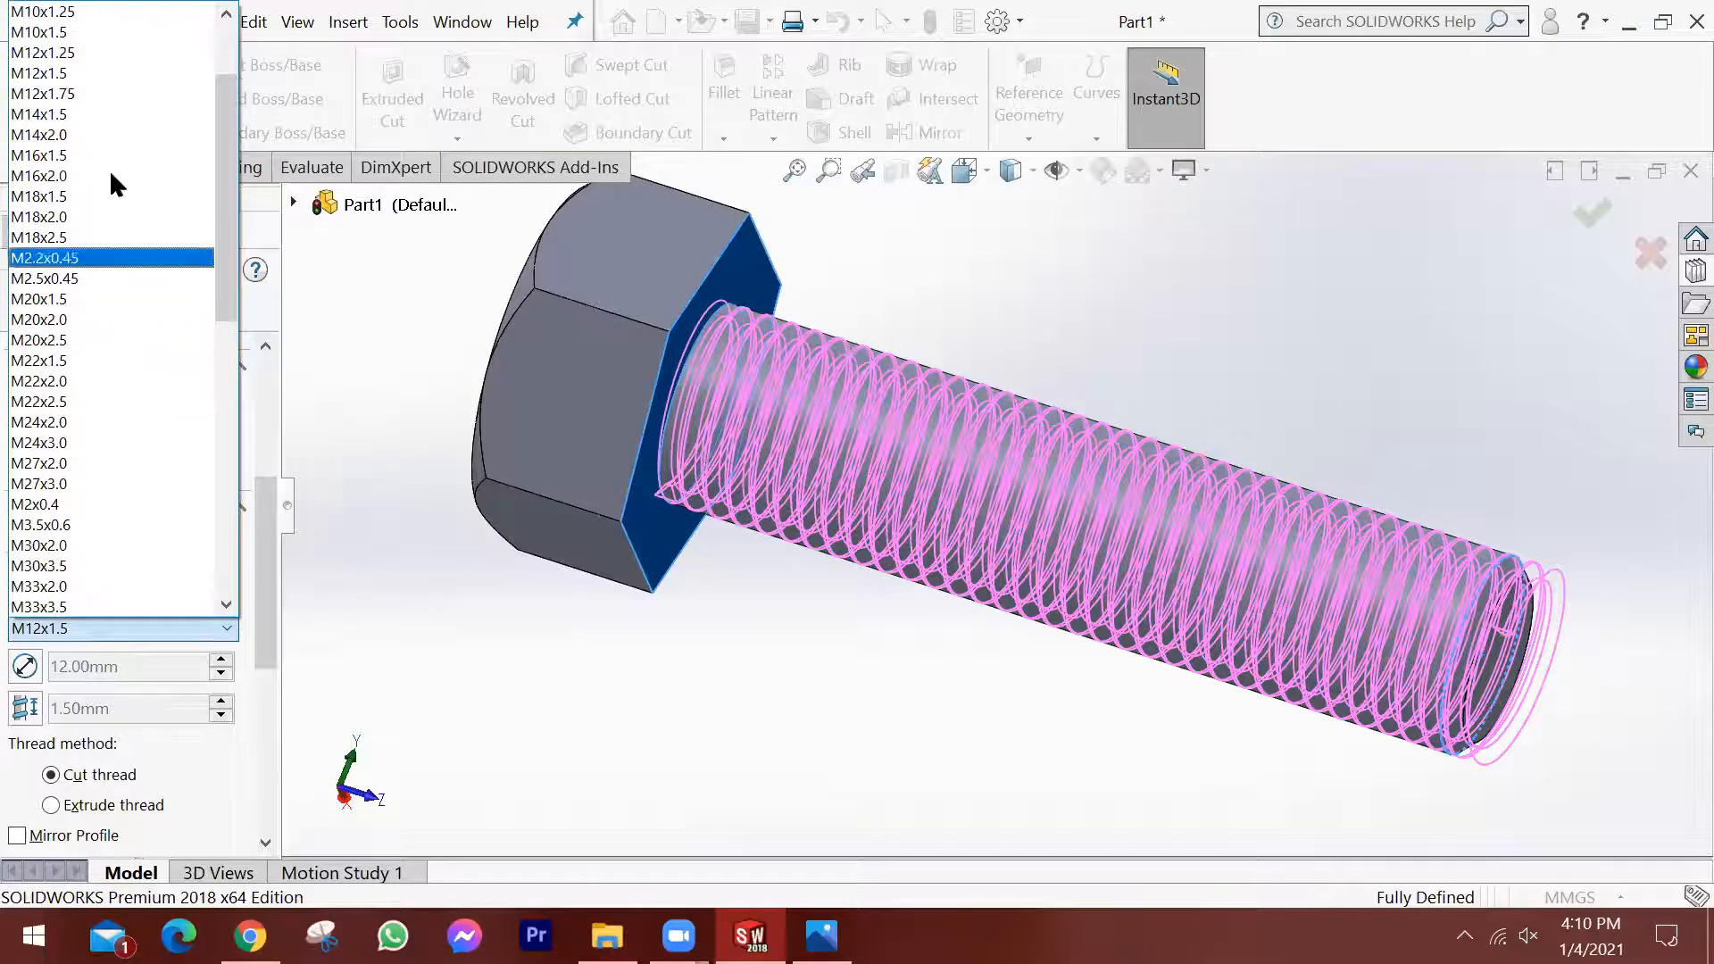
{"action": "left_click", "coordinate": [100, 55]}
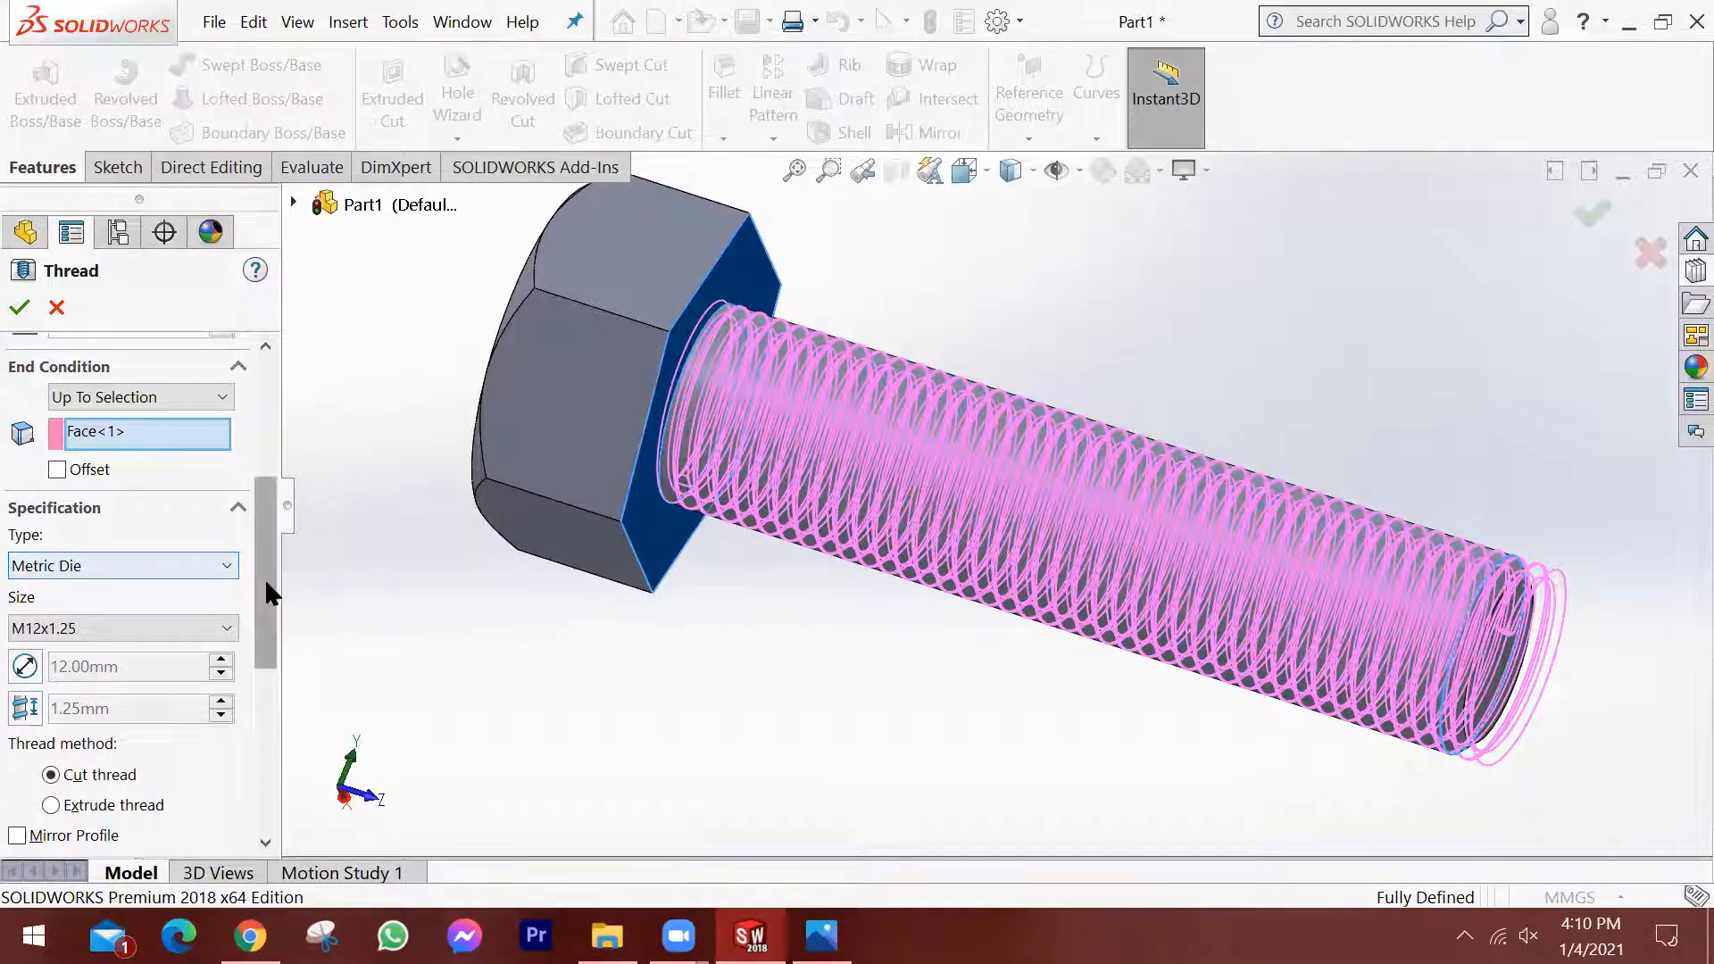
{"action": "left_click_drag", "start_coordinate": [260, 577], "coordinate": [257, 781]}
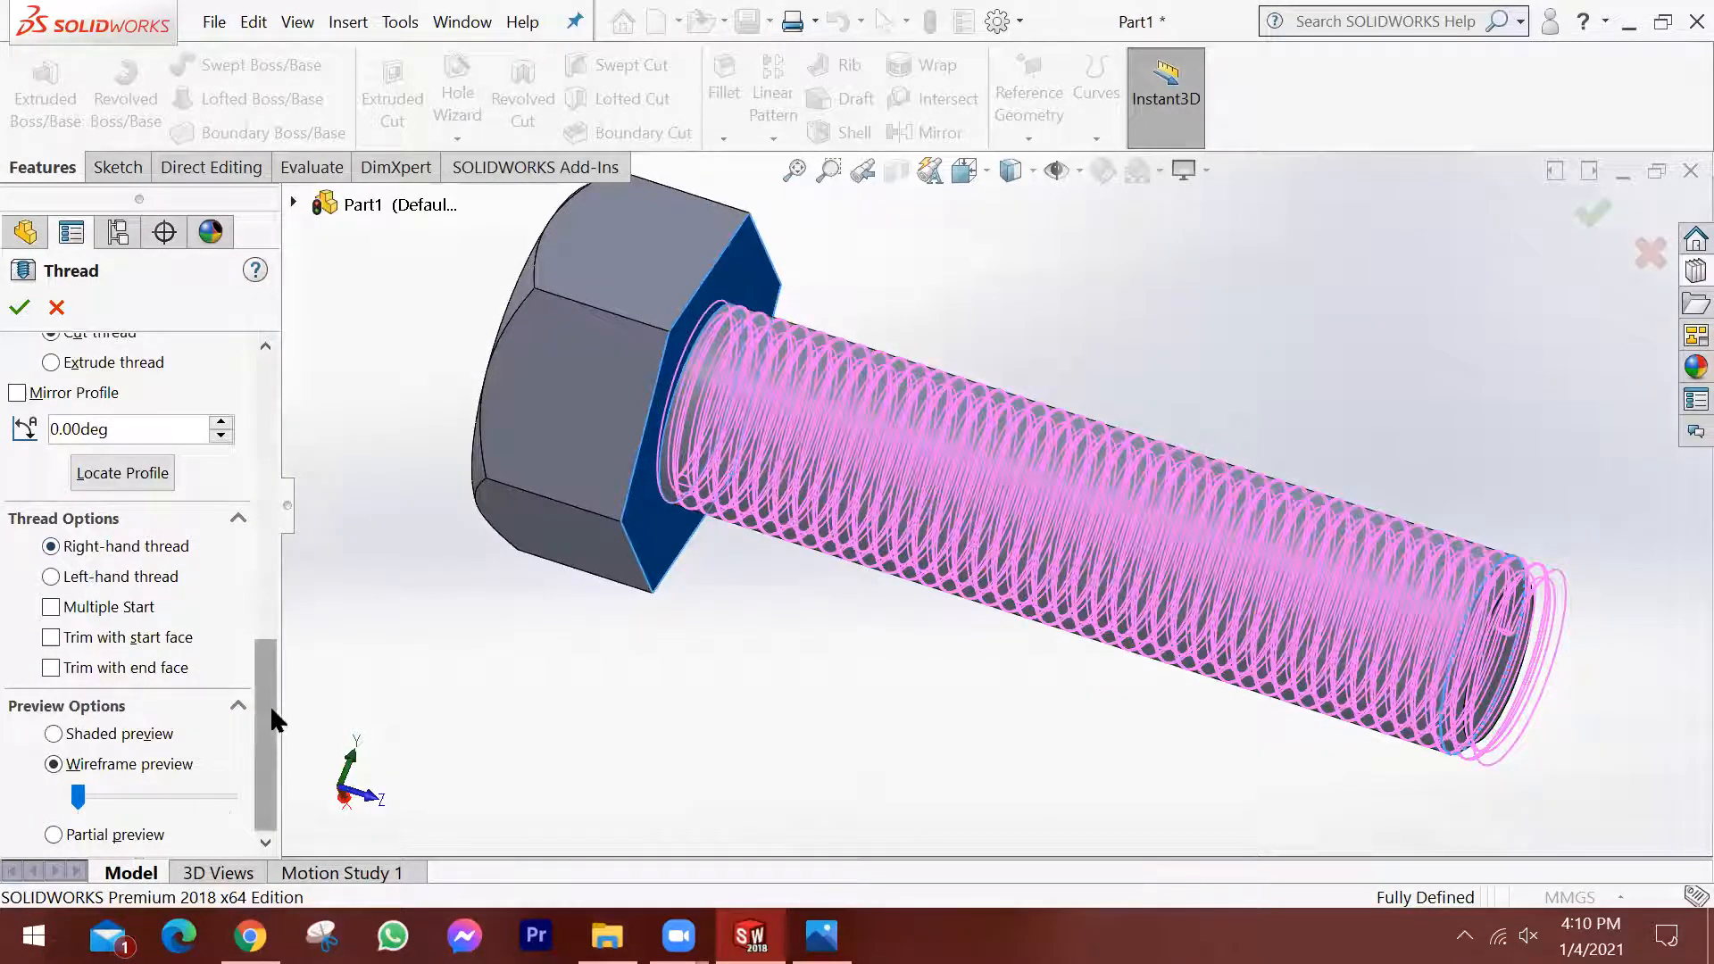
{"action": "scroll", "coordinate": [260, 715], "scroll_direction": "up", "scroll_amount": 1}
{"action": "scroll", "coordinate": [260, 715], "scroll_direction": "up", "scroll_amount": 15}
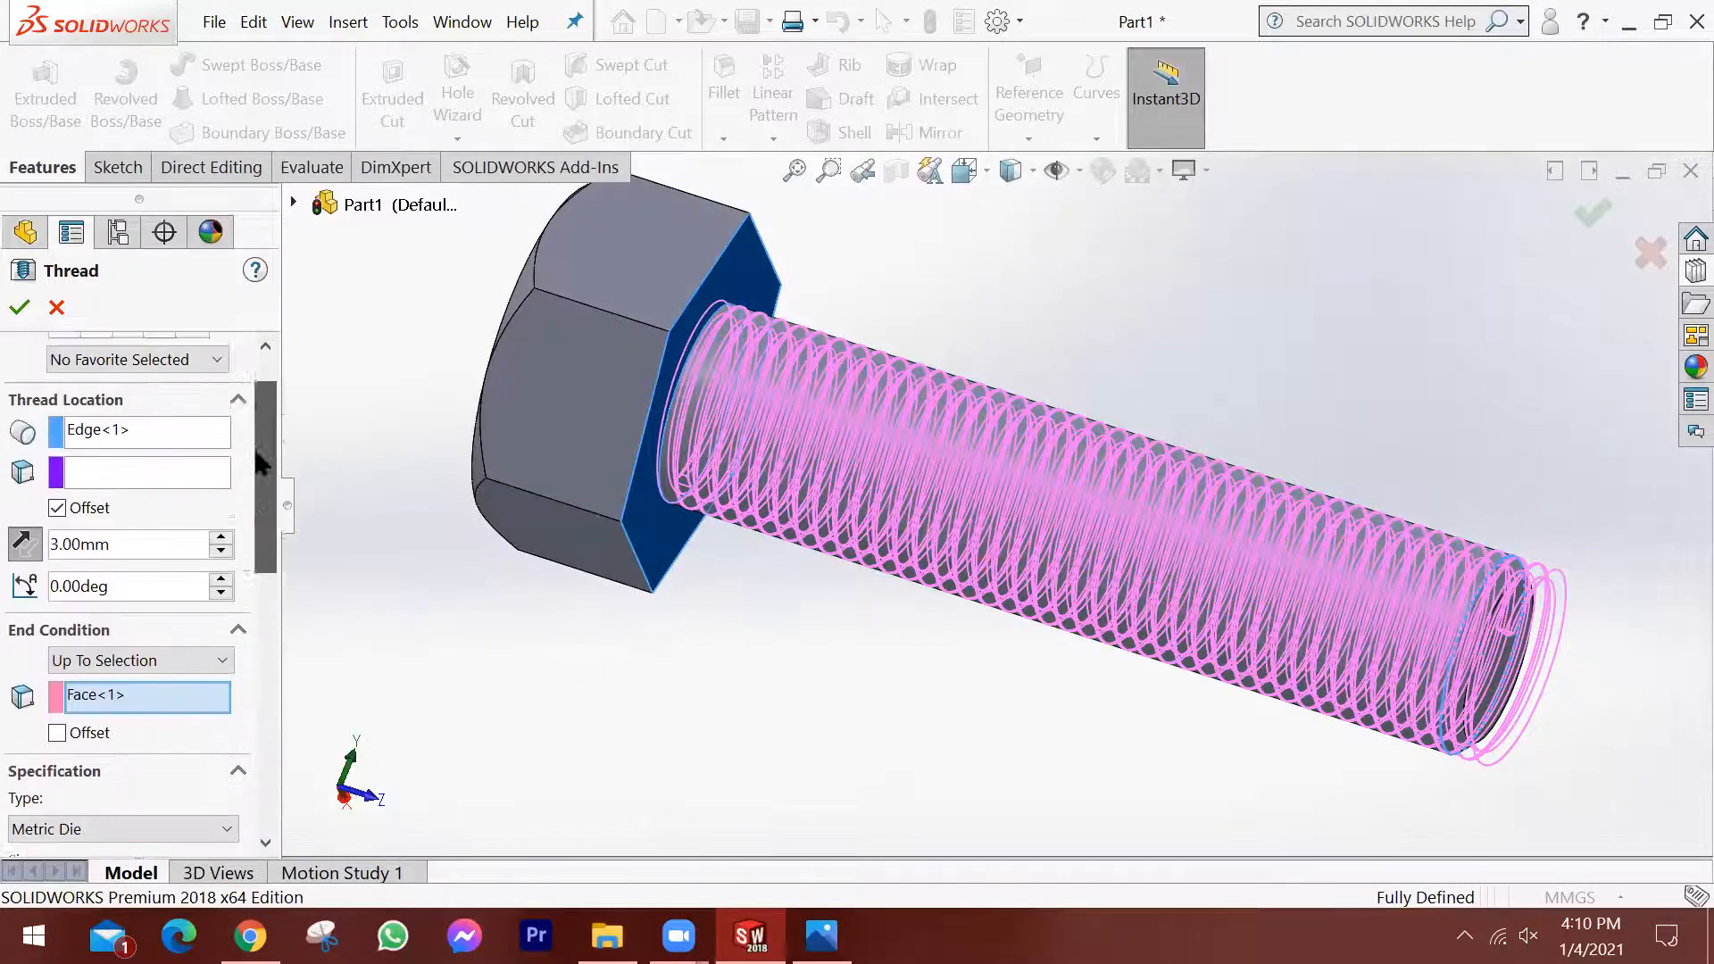
{"action": "left_click", "coordinate": [17, 311]}
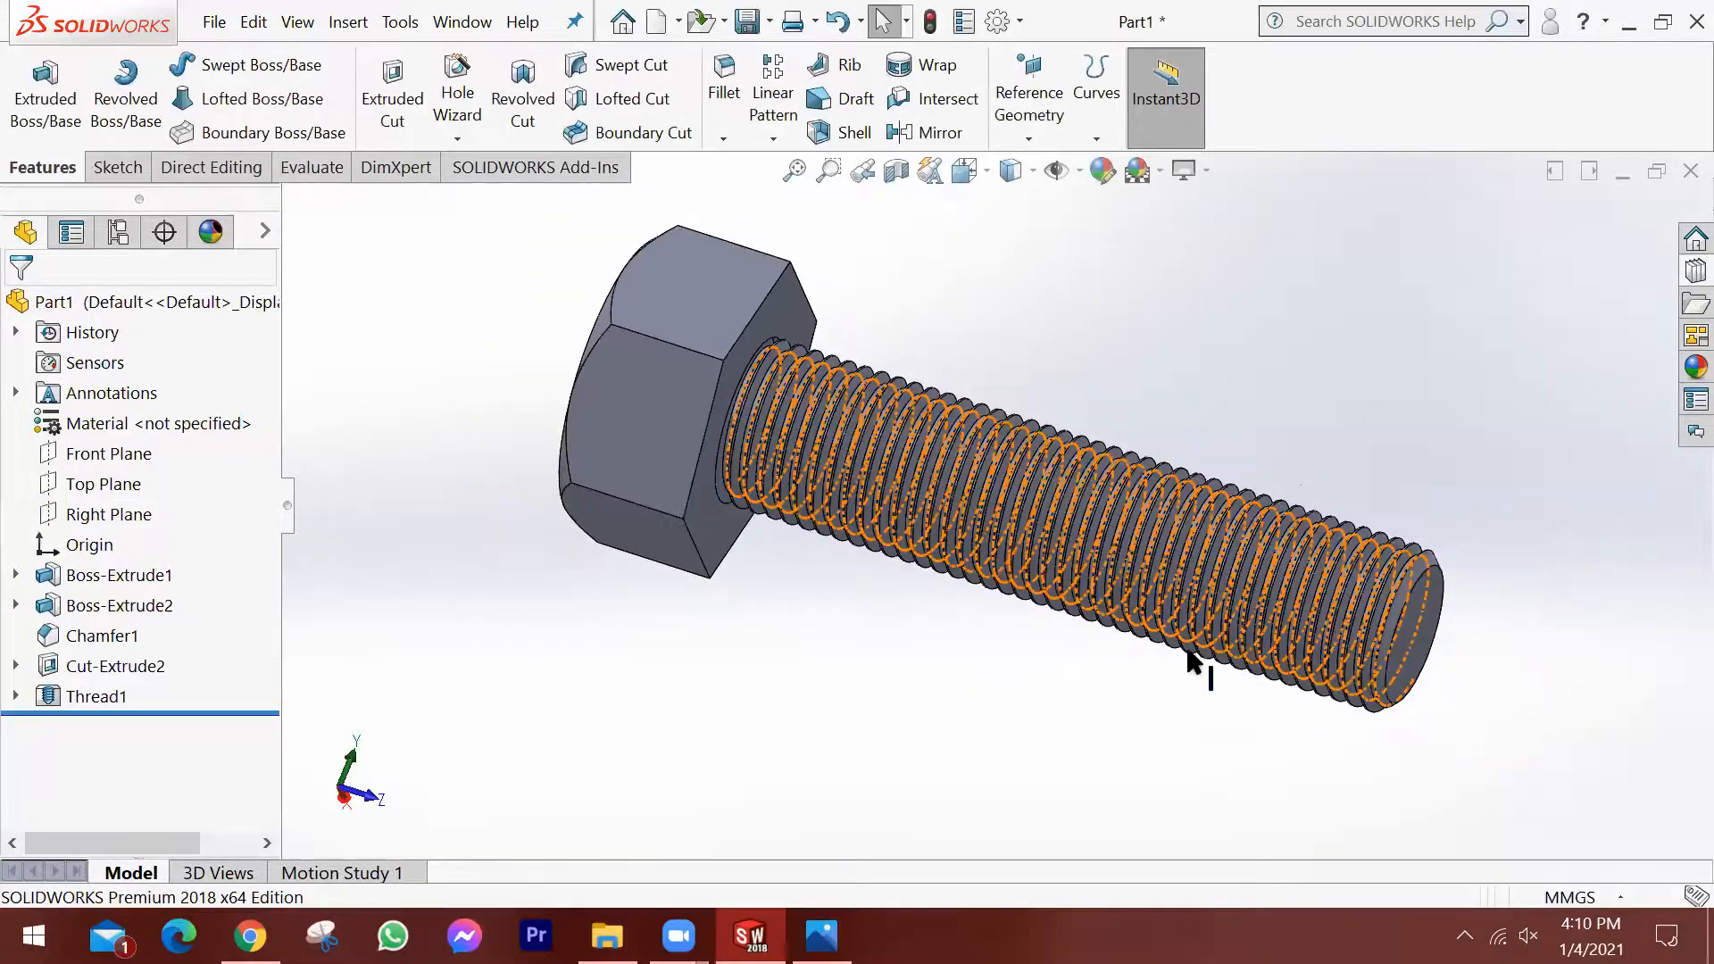
Examine the finished thread along the shank and at its chamfered free end from several angles.
{"action": "middle_click_drag", "start_coordinate": [1147, 605], "coordinate": [1149, 511]}
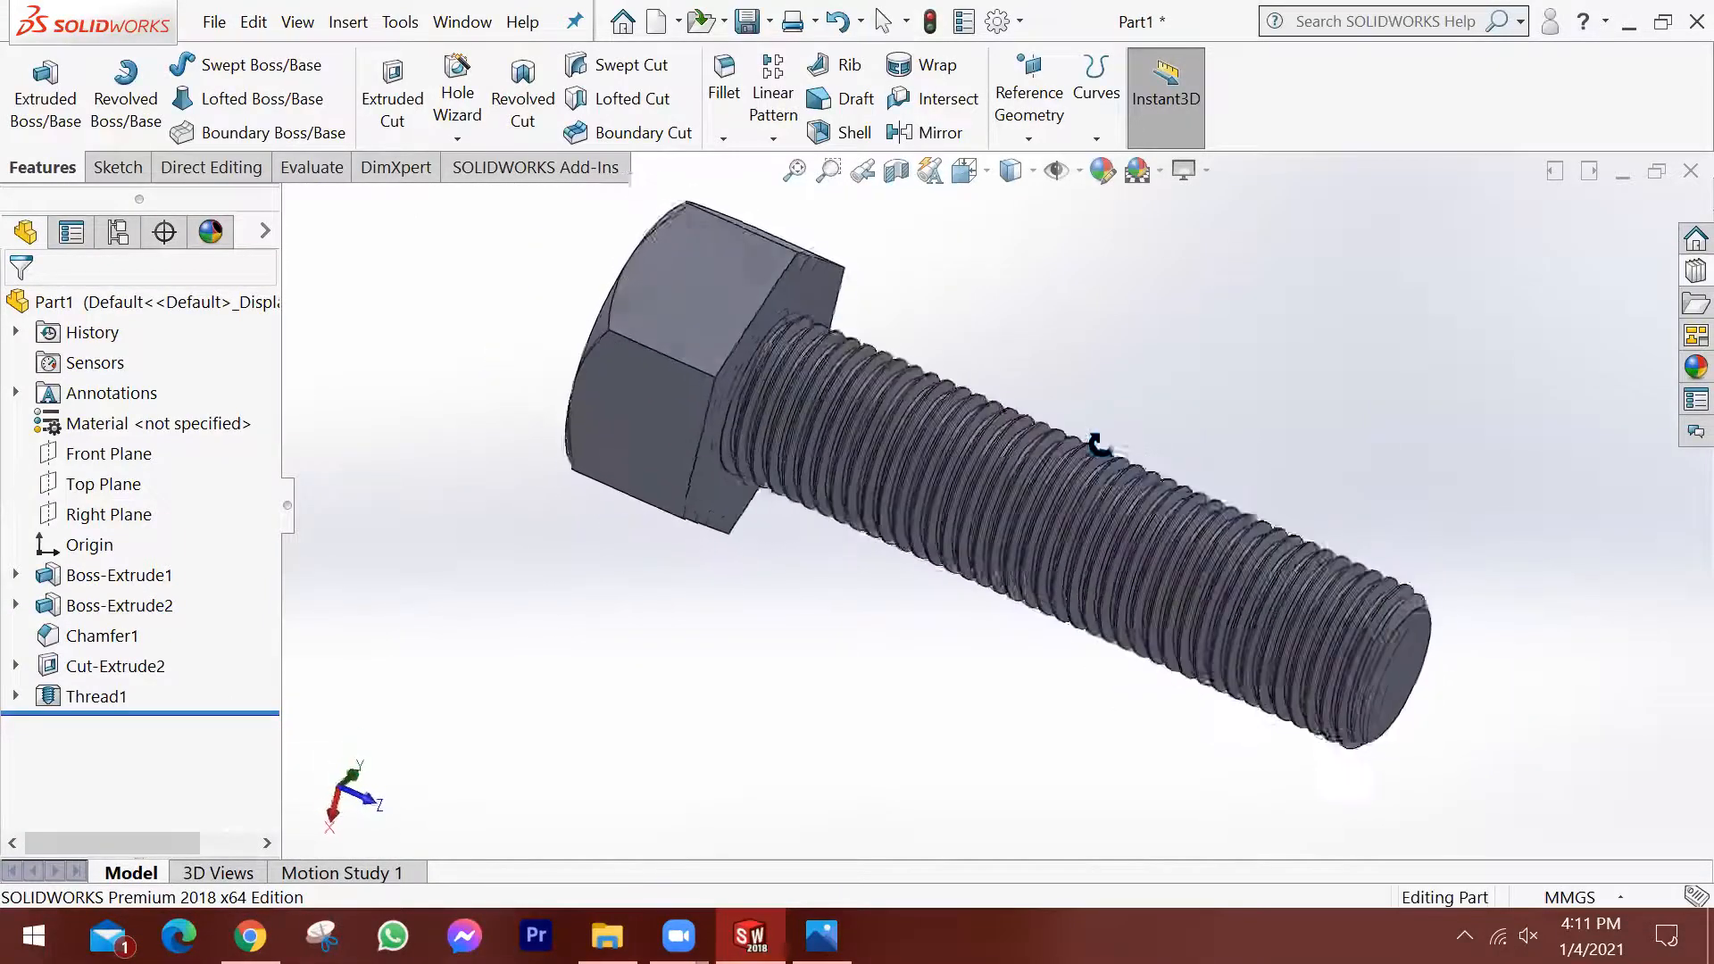
{"action": "scroll", "coordinate": [1268, 705], "scroll_direction": "down", "scroll_amount": 5}
{"action": "scroll", "coordinate": [1328, 757], "scroll_direction": "down", "scroll_amount": 1}
{"action": "mouse_move", "coordinate": [1220, 633]}
{"action": "middle_mouse_down"}
{"action": "mouse_move", "coordinate": [1251, 673]}
{"action": "mouse_move", "coordinate": [1243, 633]}
{"action": "middle_mouse_up"}
{"action": "scroll", "coordinate": [1232, 627], "scroll_direction": "up", "scroll_amount": 2}
{"action": "middle_click_drag", "start_coordinate": [1107, 555], "coordinate": [1097, 555]}
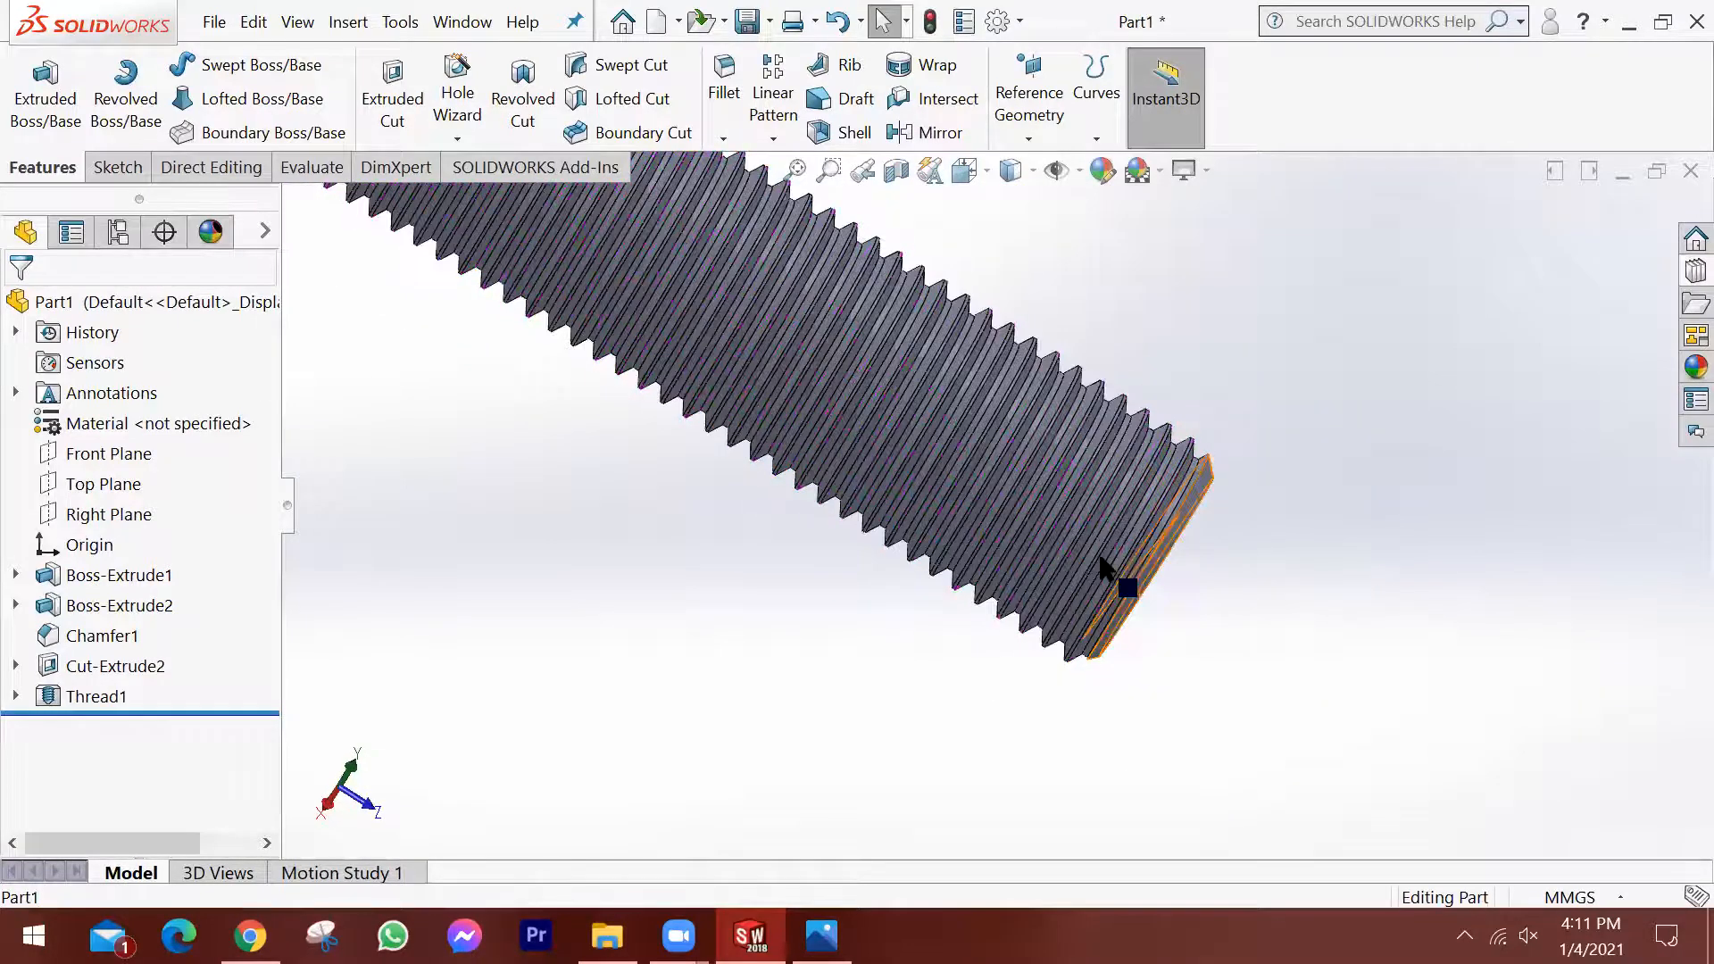
{"action": "scroll", "coordinate": [988, 505], "scroll_direction": "up", "scroll_amount": 6}
{"action": "scroll", "coordinate": [773, 404], "scroll_direction": "down", "scroll_amount": 3}
{"action": "middle_click_drag", "start_coordinate": [849, 379], "coordinate": [804, 326]}
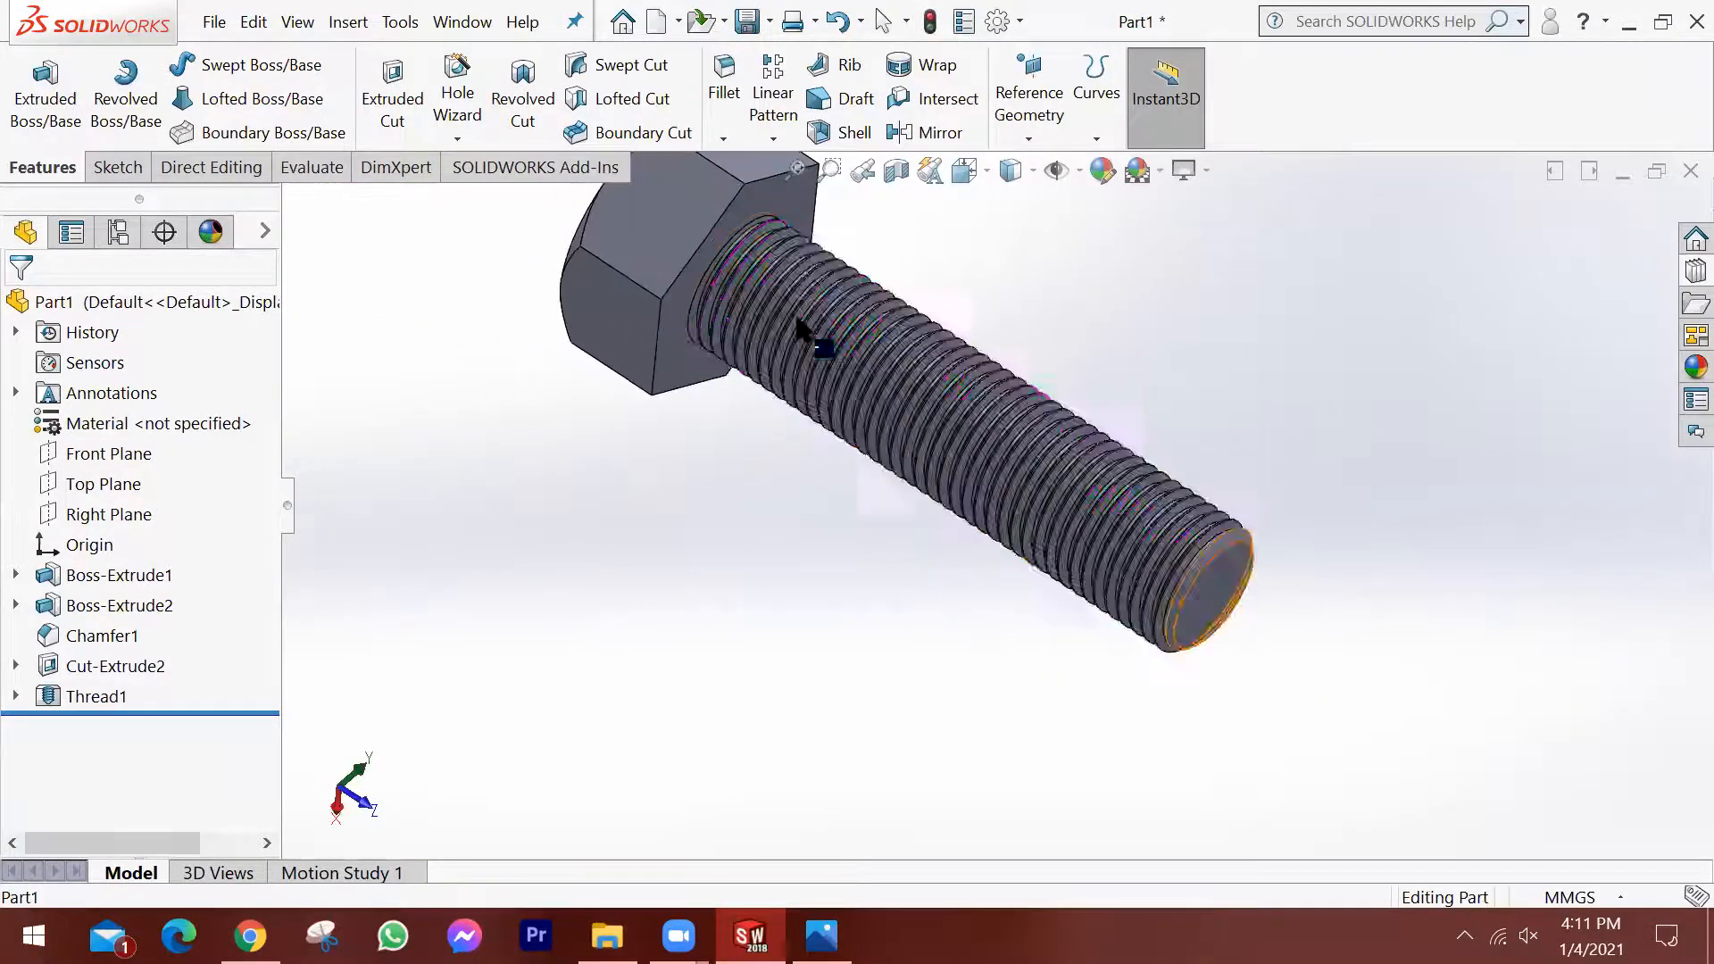
{"action": "scroll", "coordinate": [775, 256], "scroll_direction": "down", "scroll_amount": 3}
{"action": "scroll", "coordinate": [854, 327], "scroll_direction": "up", "scroll_amount": 3}
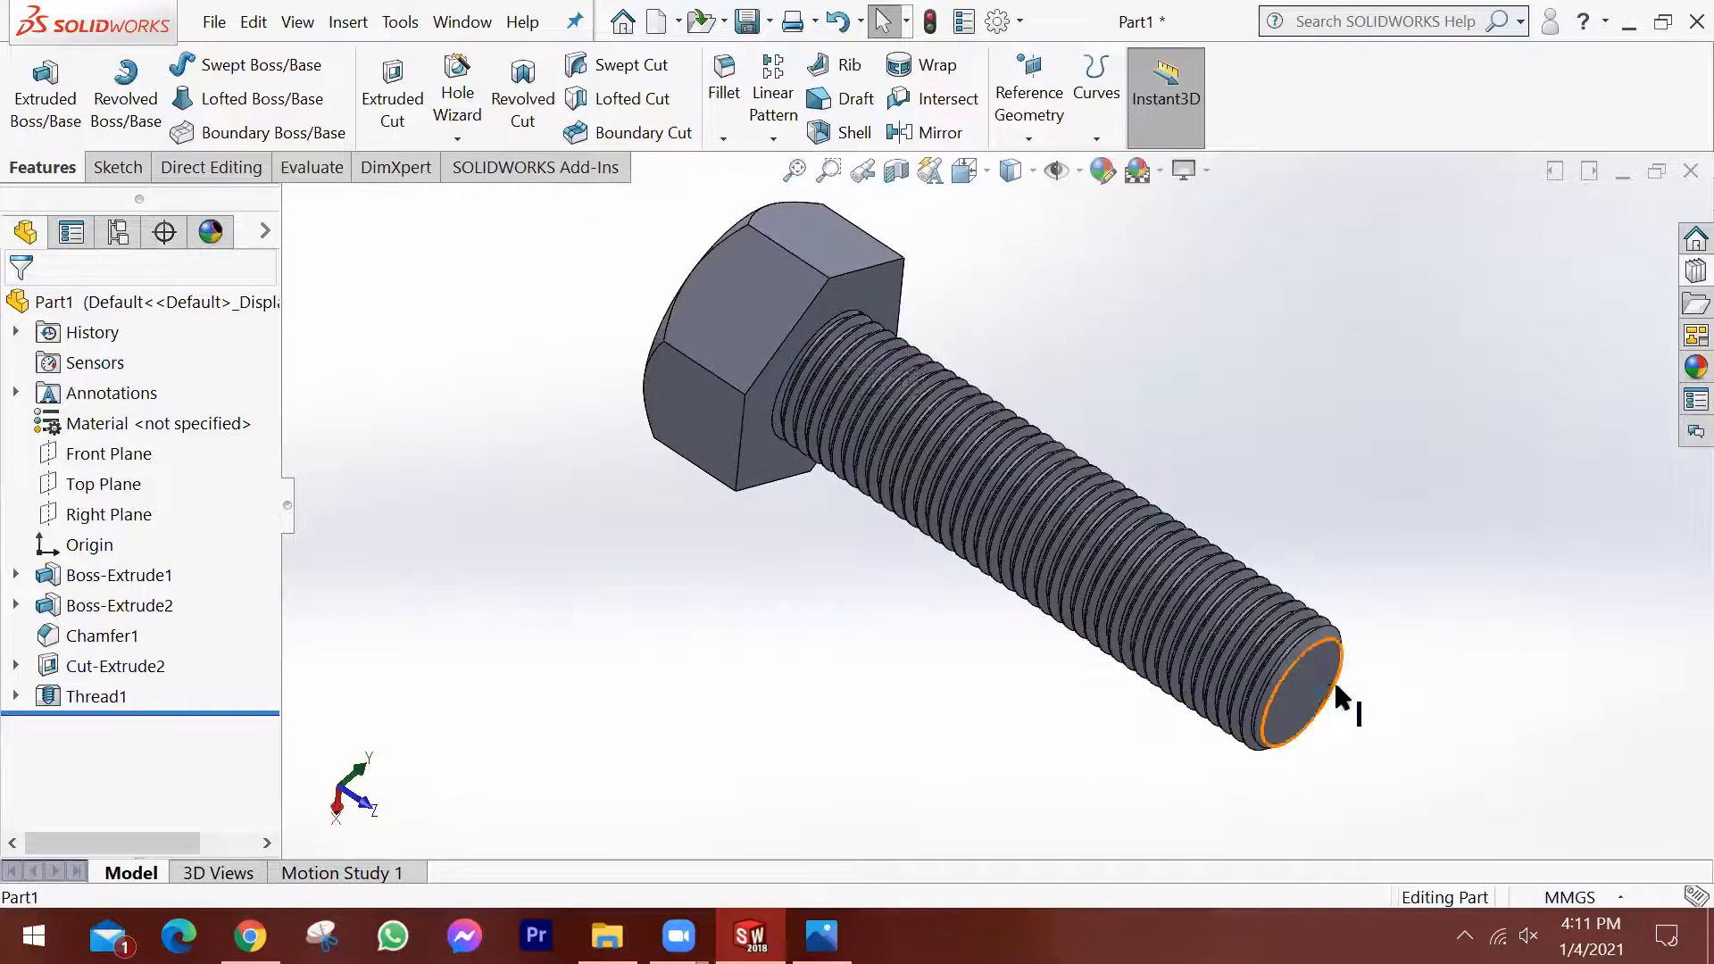
{"action": "scroll", "coordinate": [1301, 682], "scroll_direction": "down", "scroll_amount": 3}
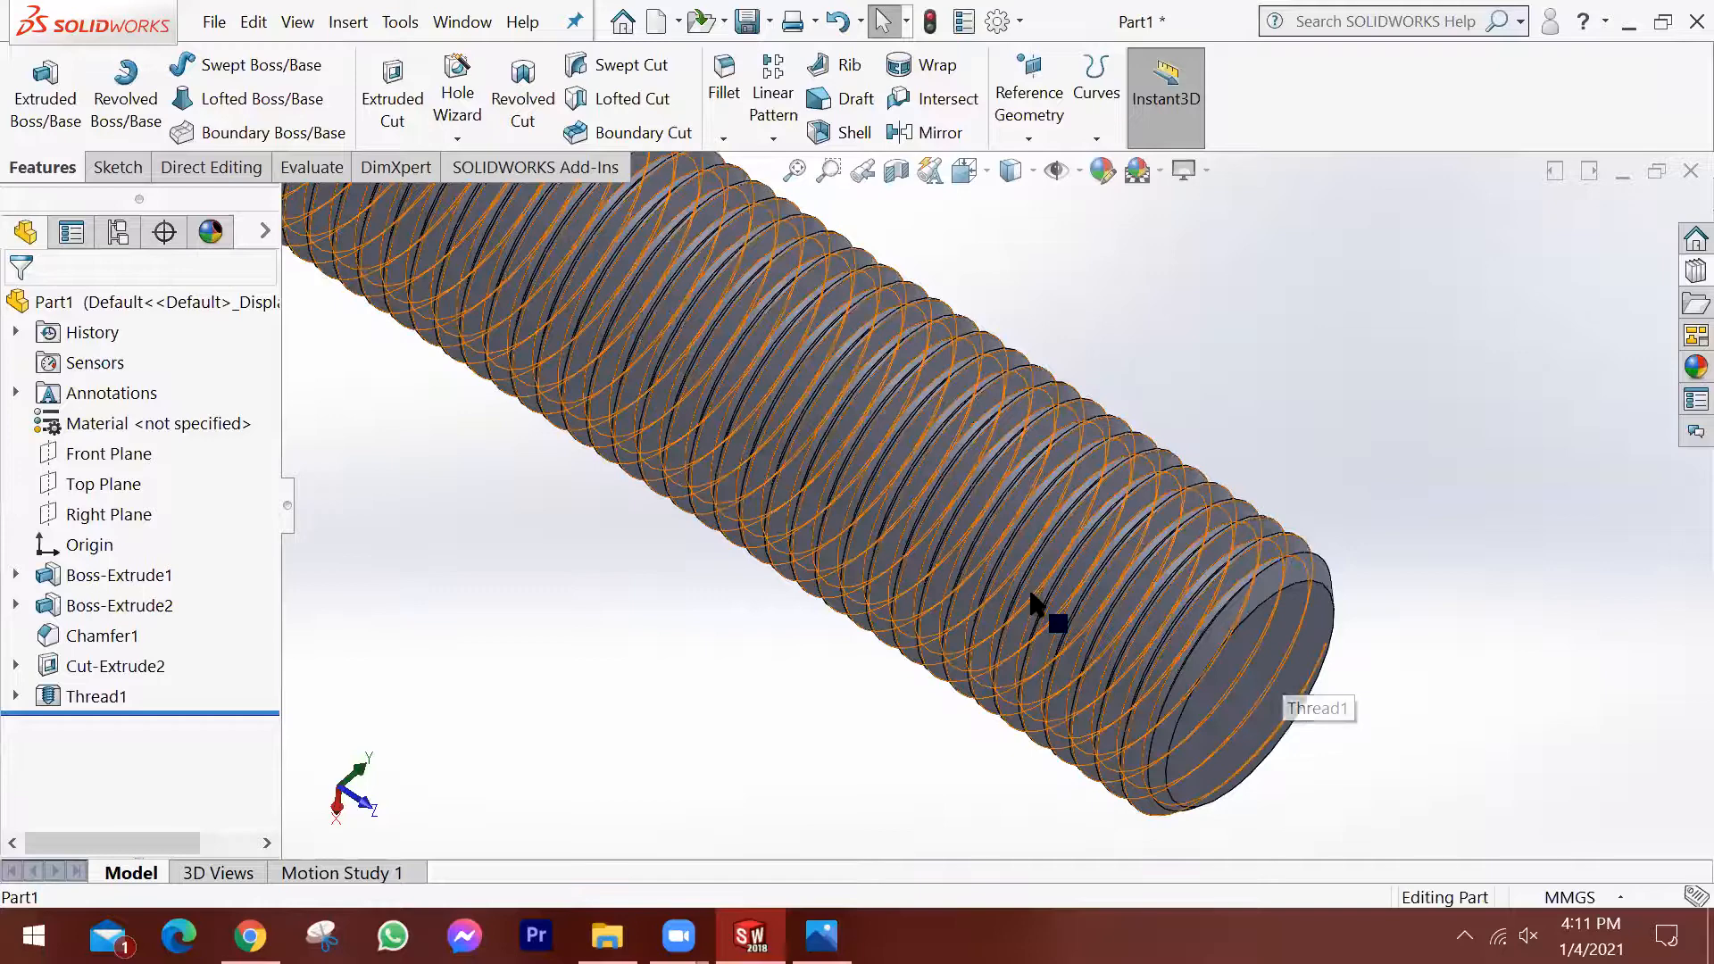
{"action": "scroll", "coordinate": [937, 594], "scroll_direction": "up", "scroll_amount": 3}
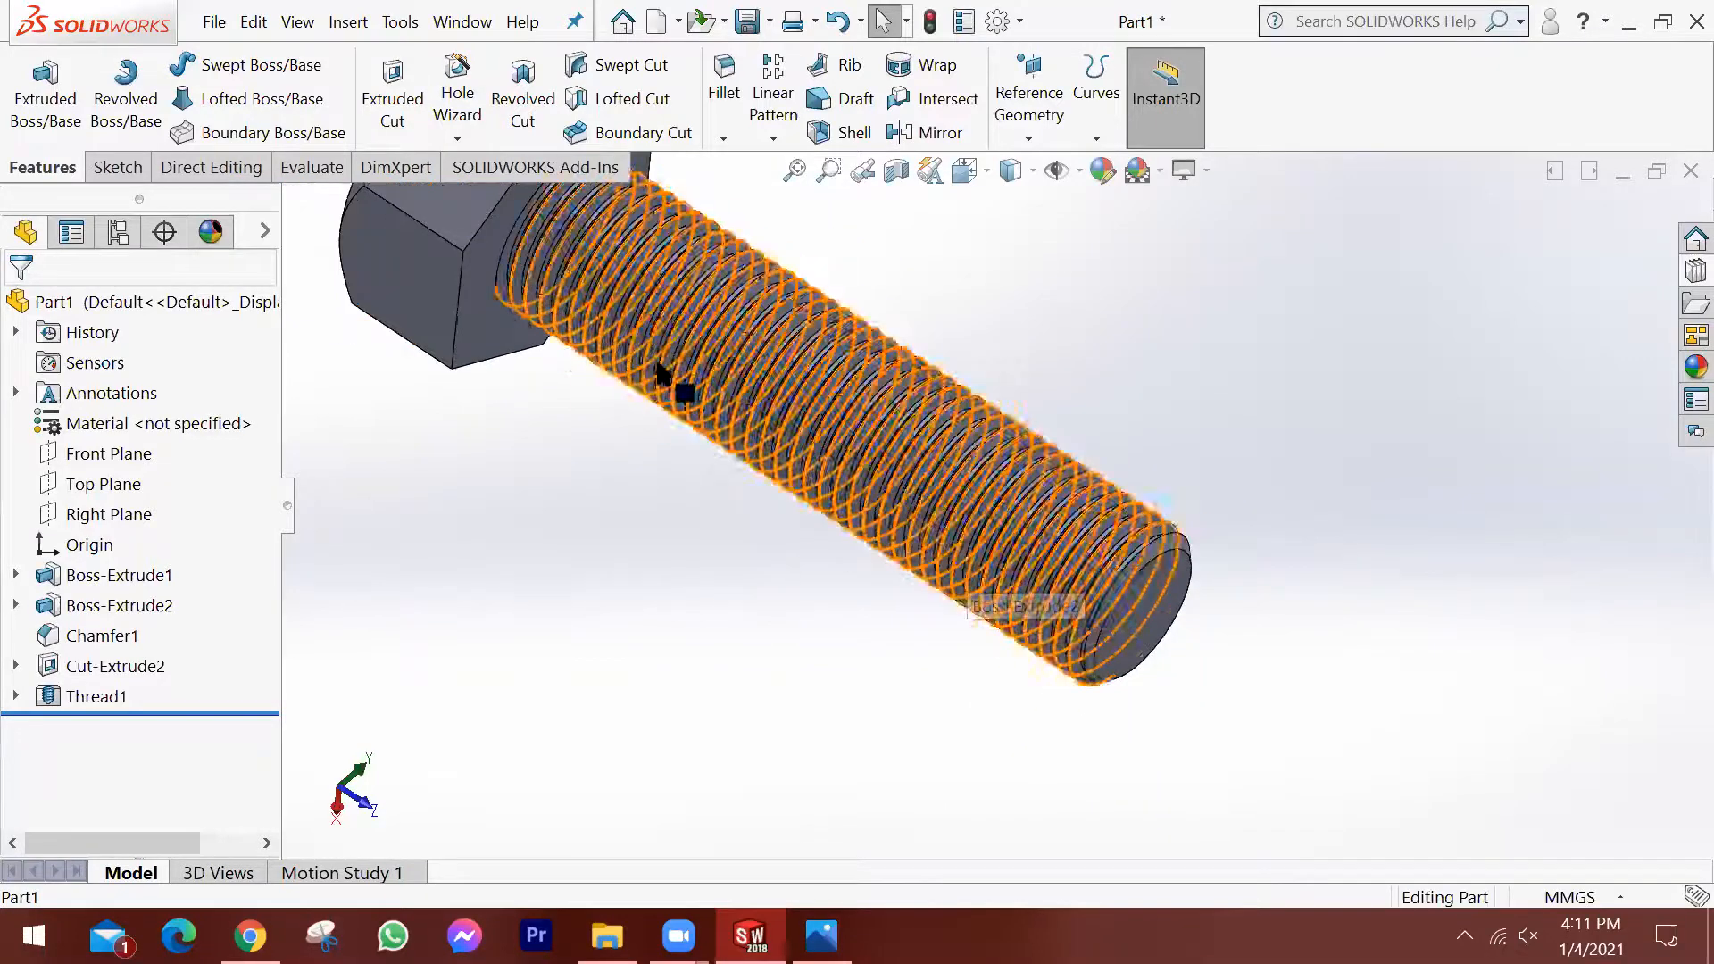
{"action": "scroll", "coordinate": [811, 515], "scroll_direction": "up", "scroll_amount": 1}
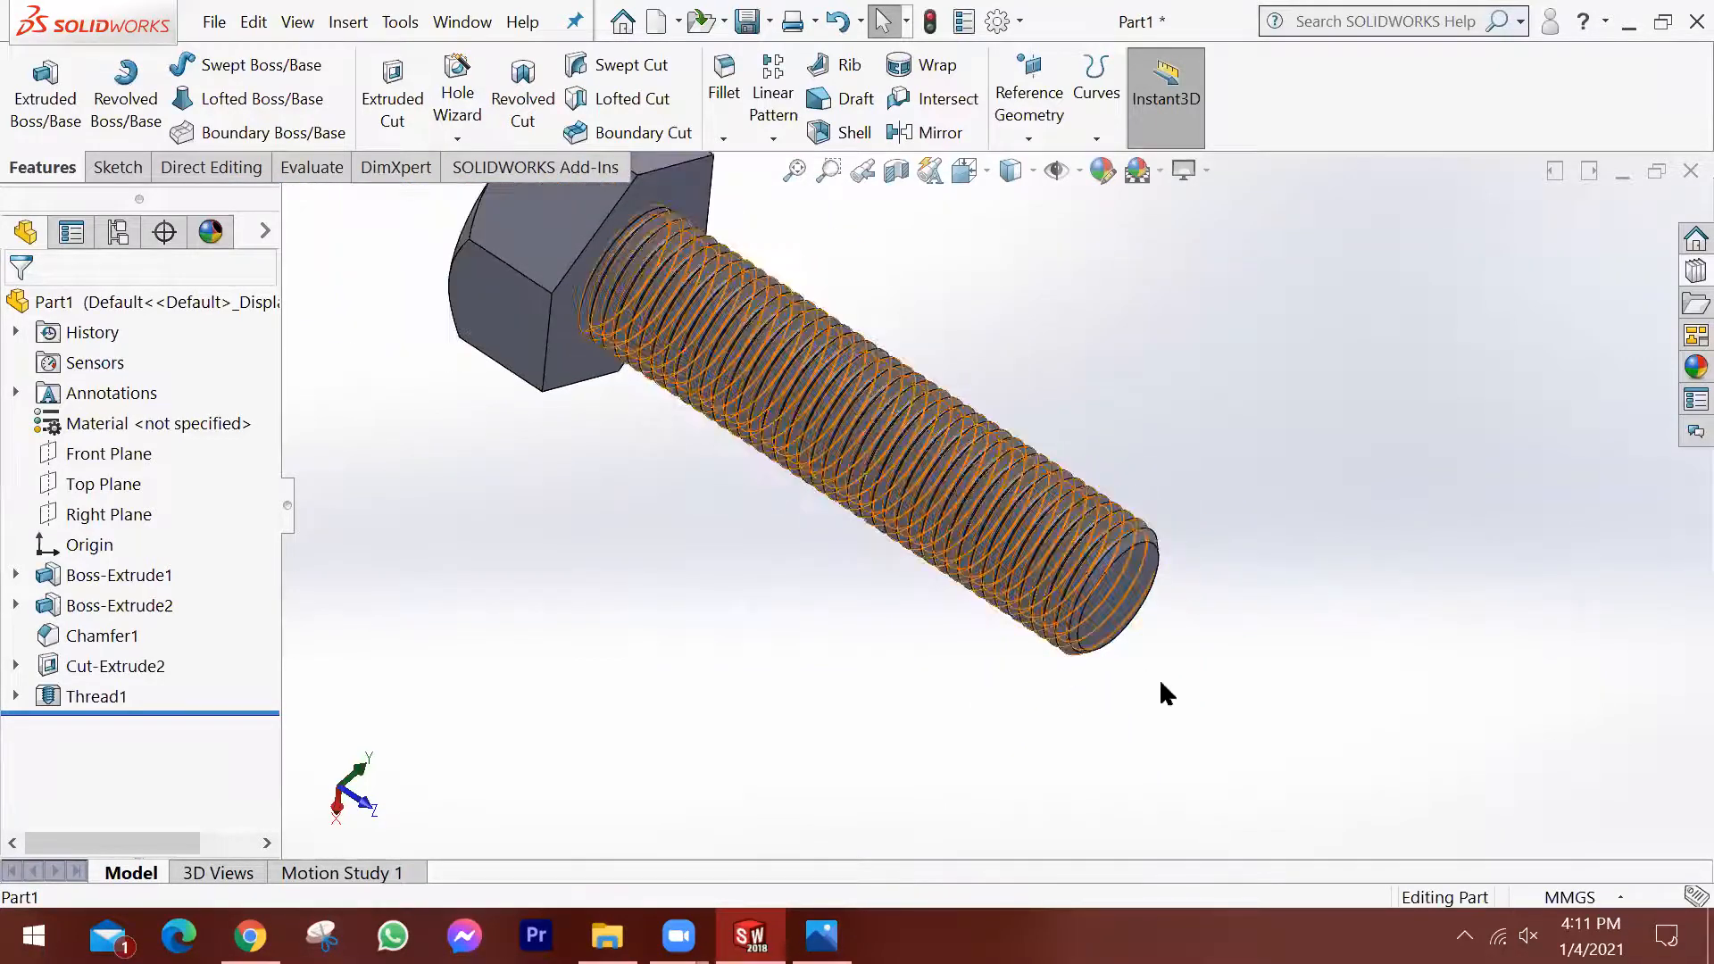
{"action": "scroll", "coordinate": [784, 564], "scroll_direction": "up", "scroll_amount": 2}
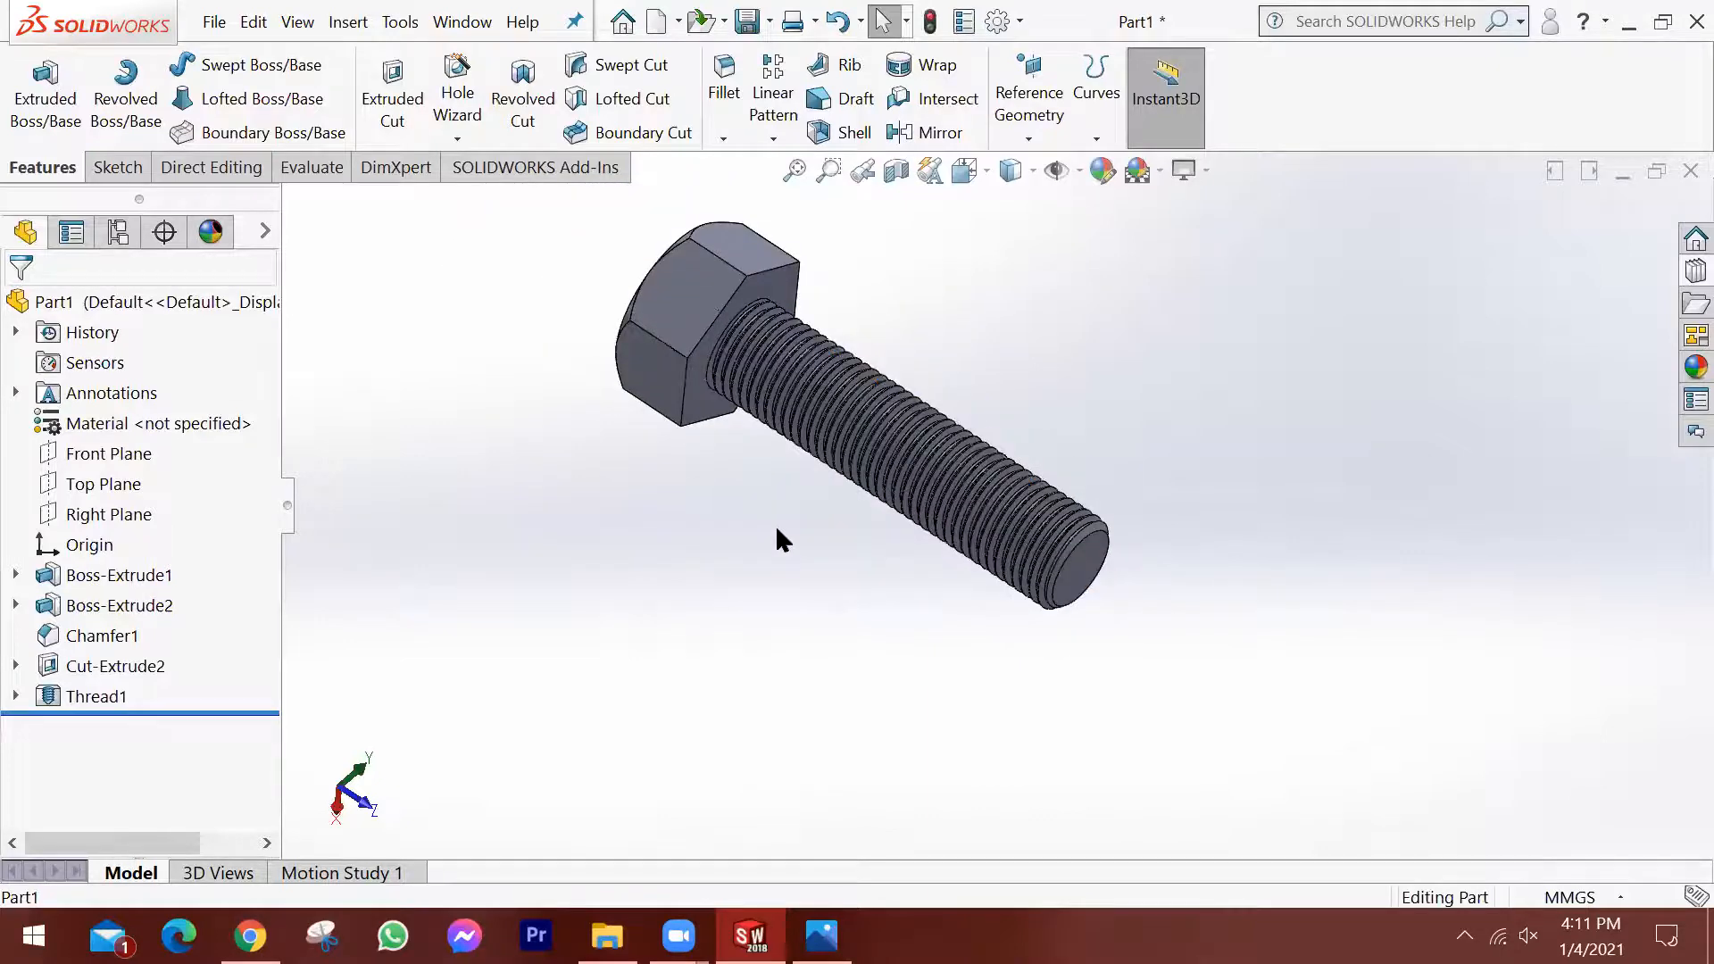
{"action": "scroll", "coordinate": [734, 308], "scroll_direction": "down", "scroll_amount": 1}
{"action": "scroll", "coordinate": [734, 317], "scroll_direction": "down", "scroll_amount": 5}
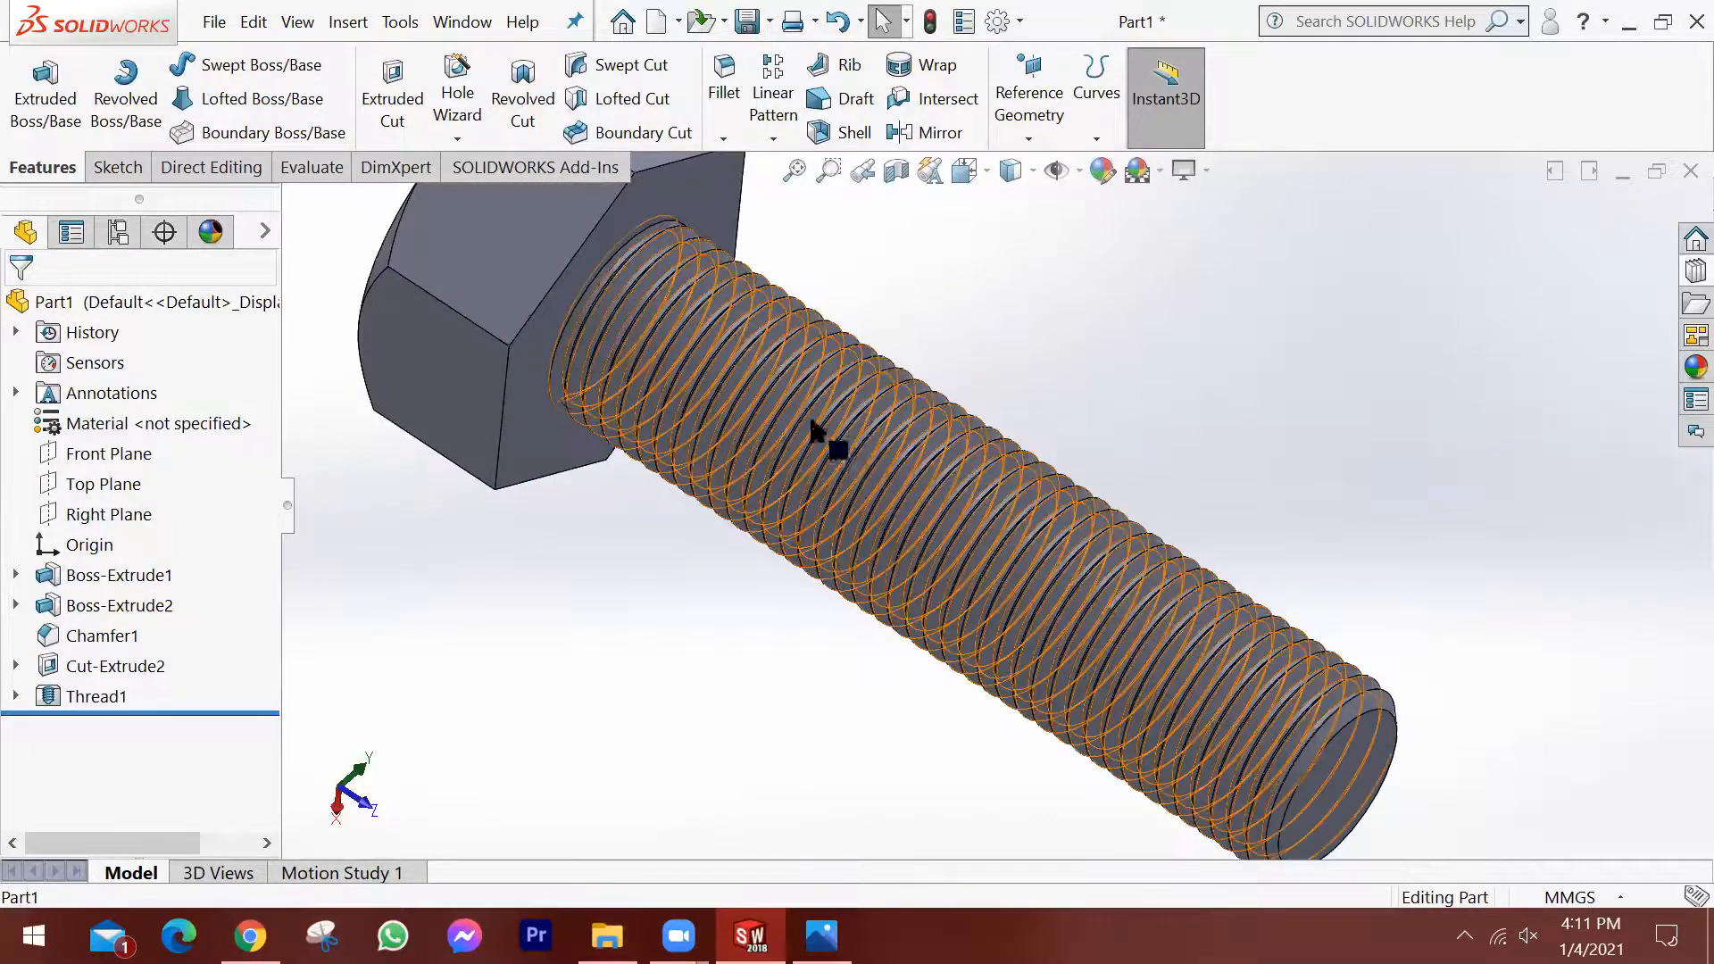
{"action": "middle_click_drag", "start_coordinate": [843, 478], "coordinate": [708, 467]}
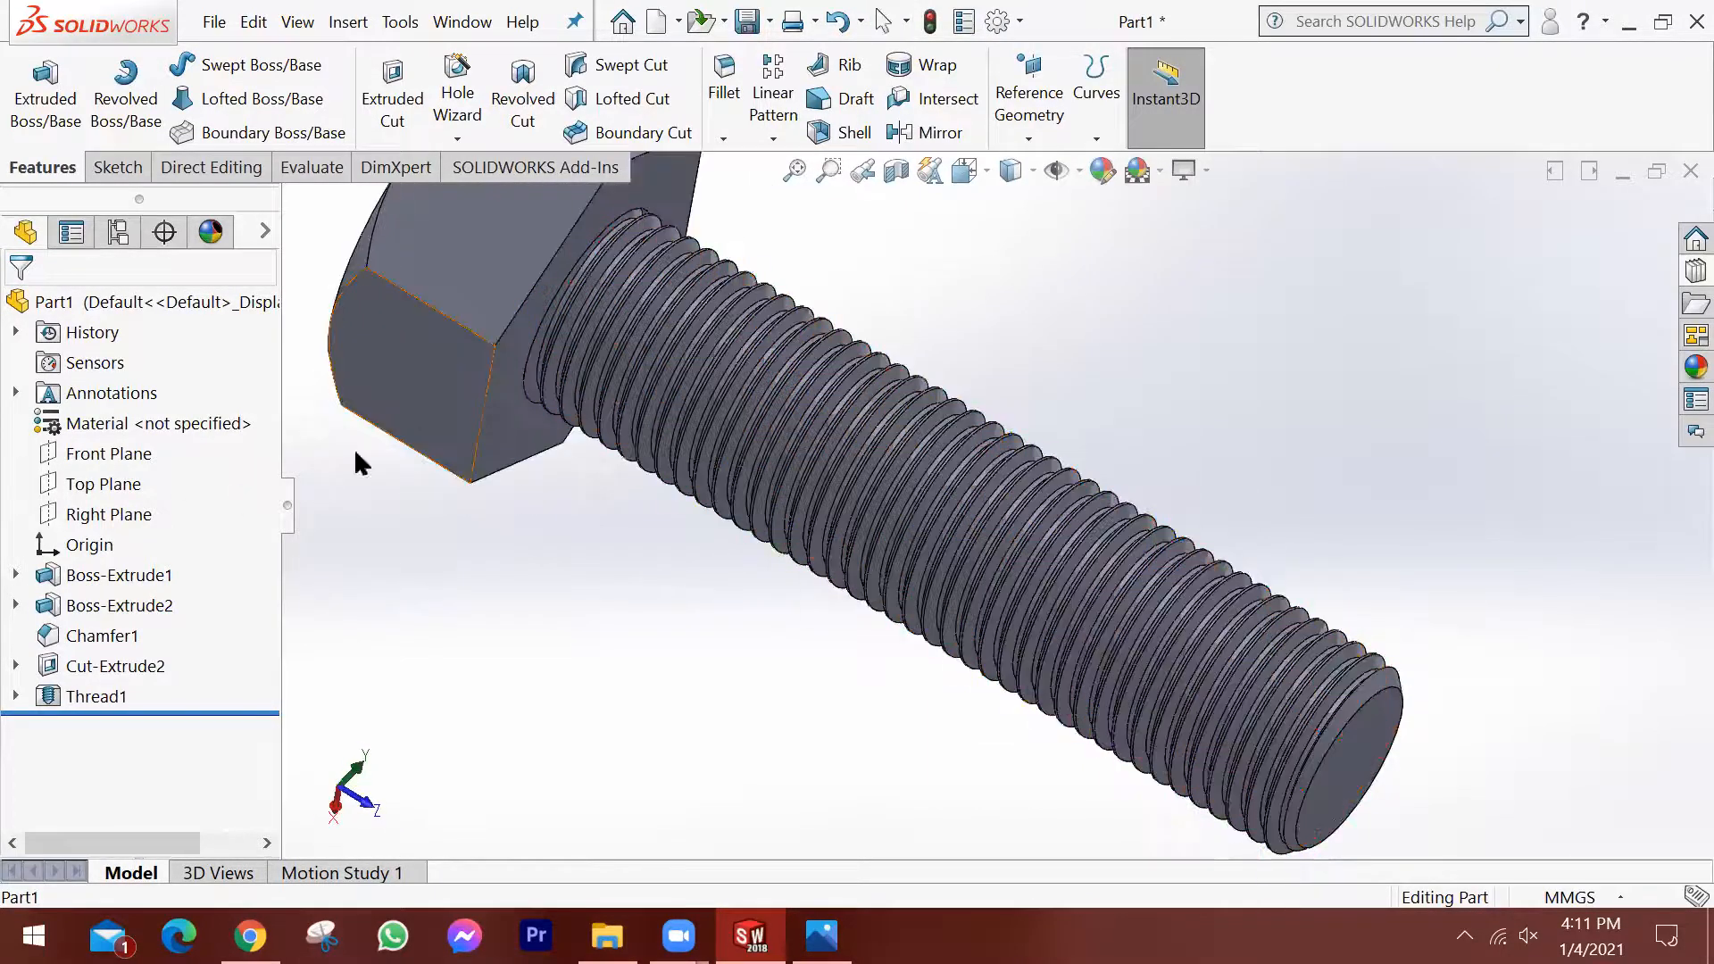
Inspect closely where the thread runs out against the underside of the hex head, ending on the whole bolt.
{"action": "scroll", "coordinate": [727, 463], "scroll_direction": "up", "scroll_amount": 3}
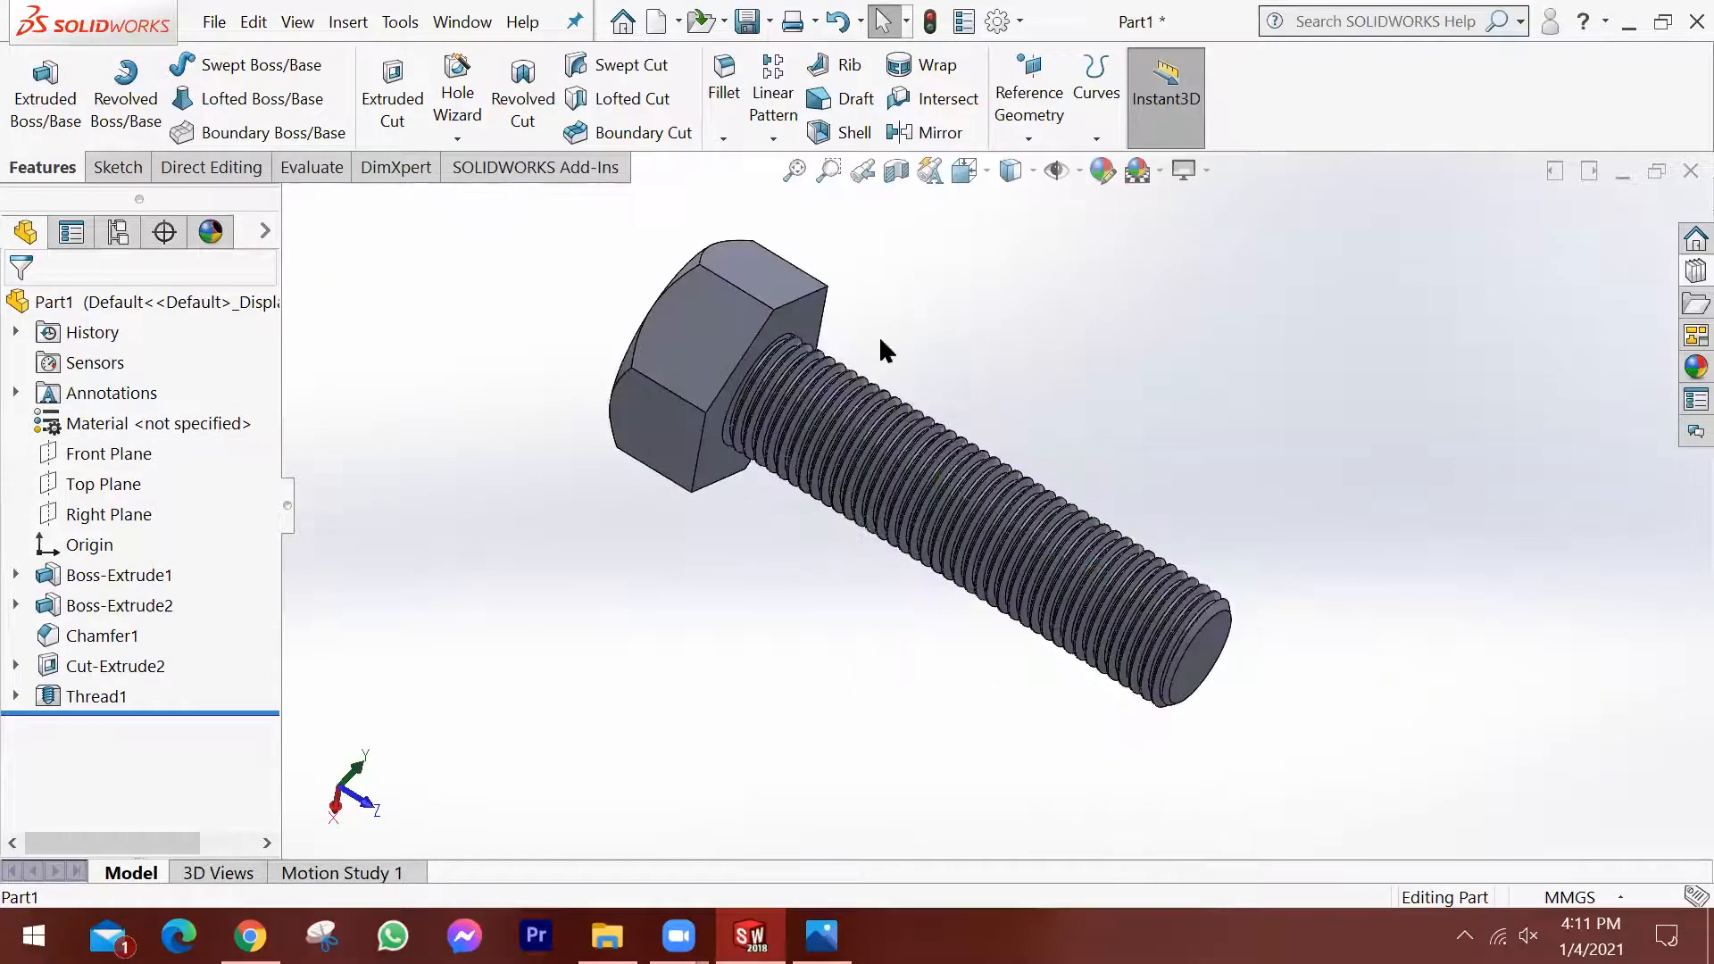
{"action": "scroll", "coordinate": [821, 343], "scroll_direction": "down", "scroll_amount": 5}
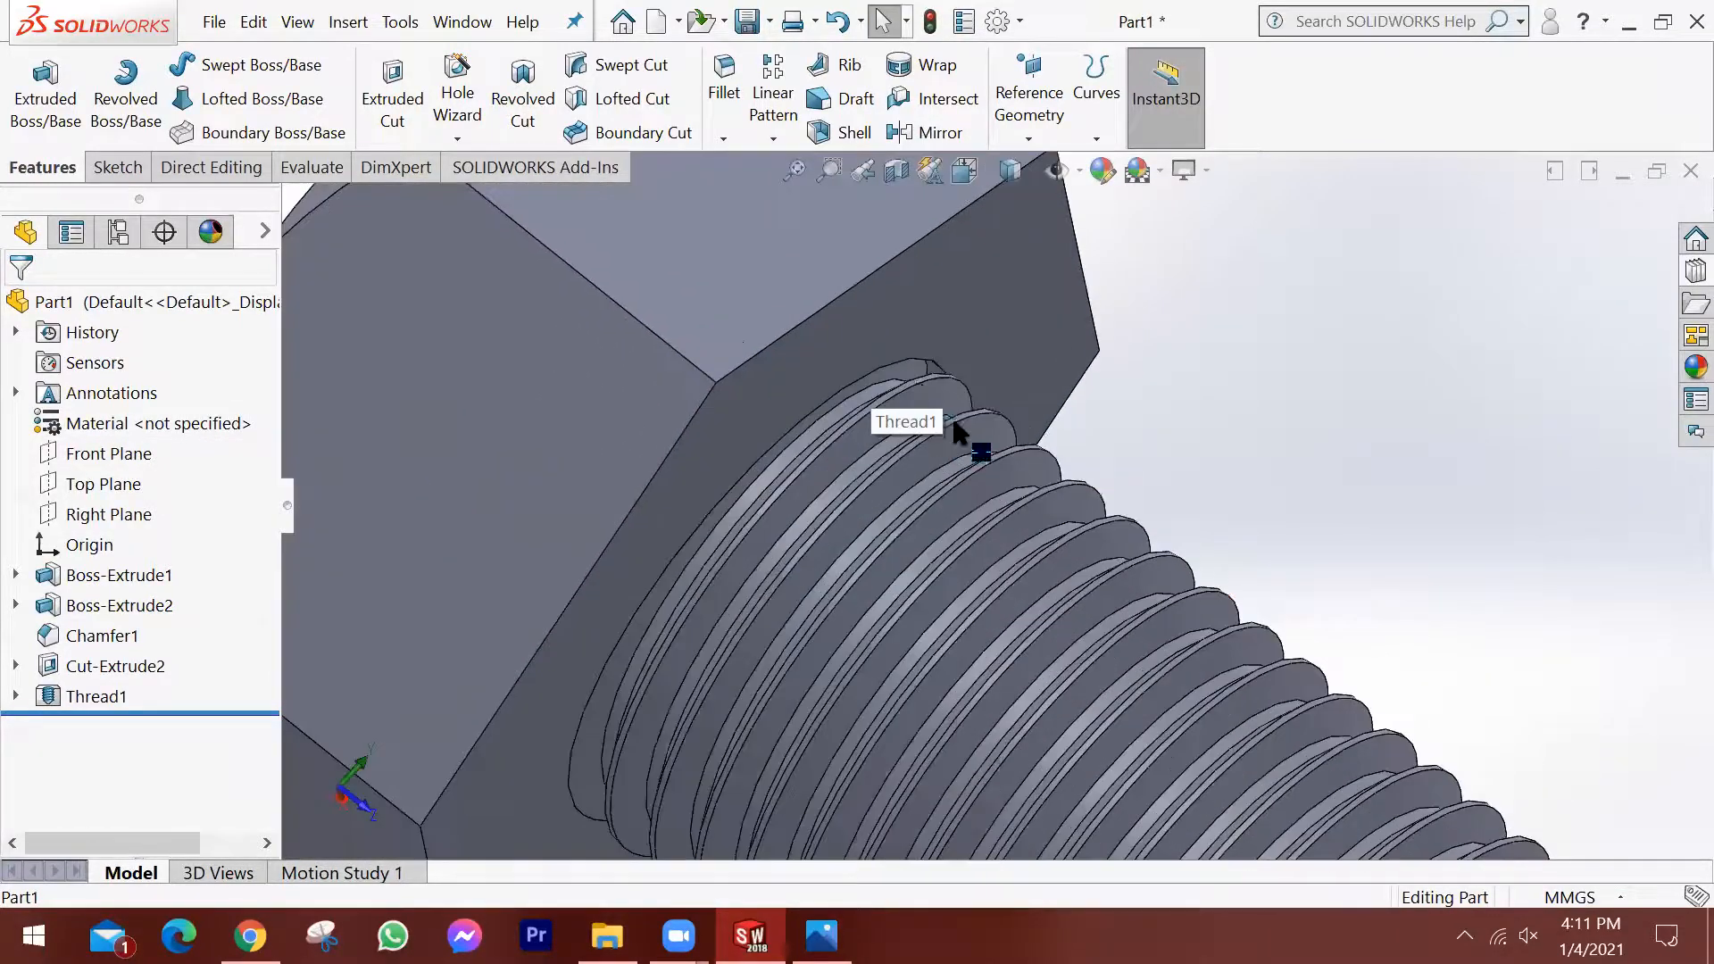
{"action": "scroll", "coordinate": [902, 382], "scroll_direction": "up", "scroll_amount": 2}
{"action": "scroll", "coordinate": [929, 429], "scroll_direction": "down", "scroll_amount": 5}
{"action": "middle_click_drag", "start_coordinate": [889, 437], "coordinate": [899, 417]}
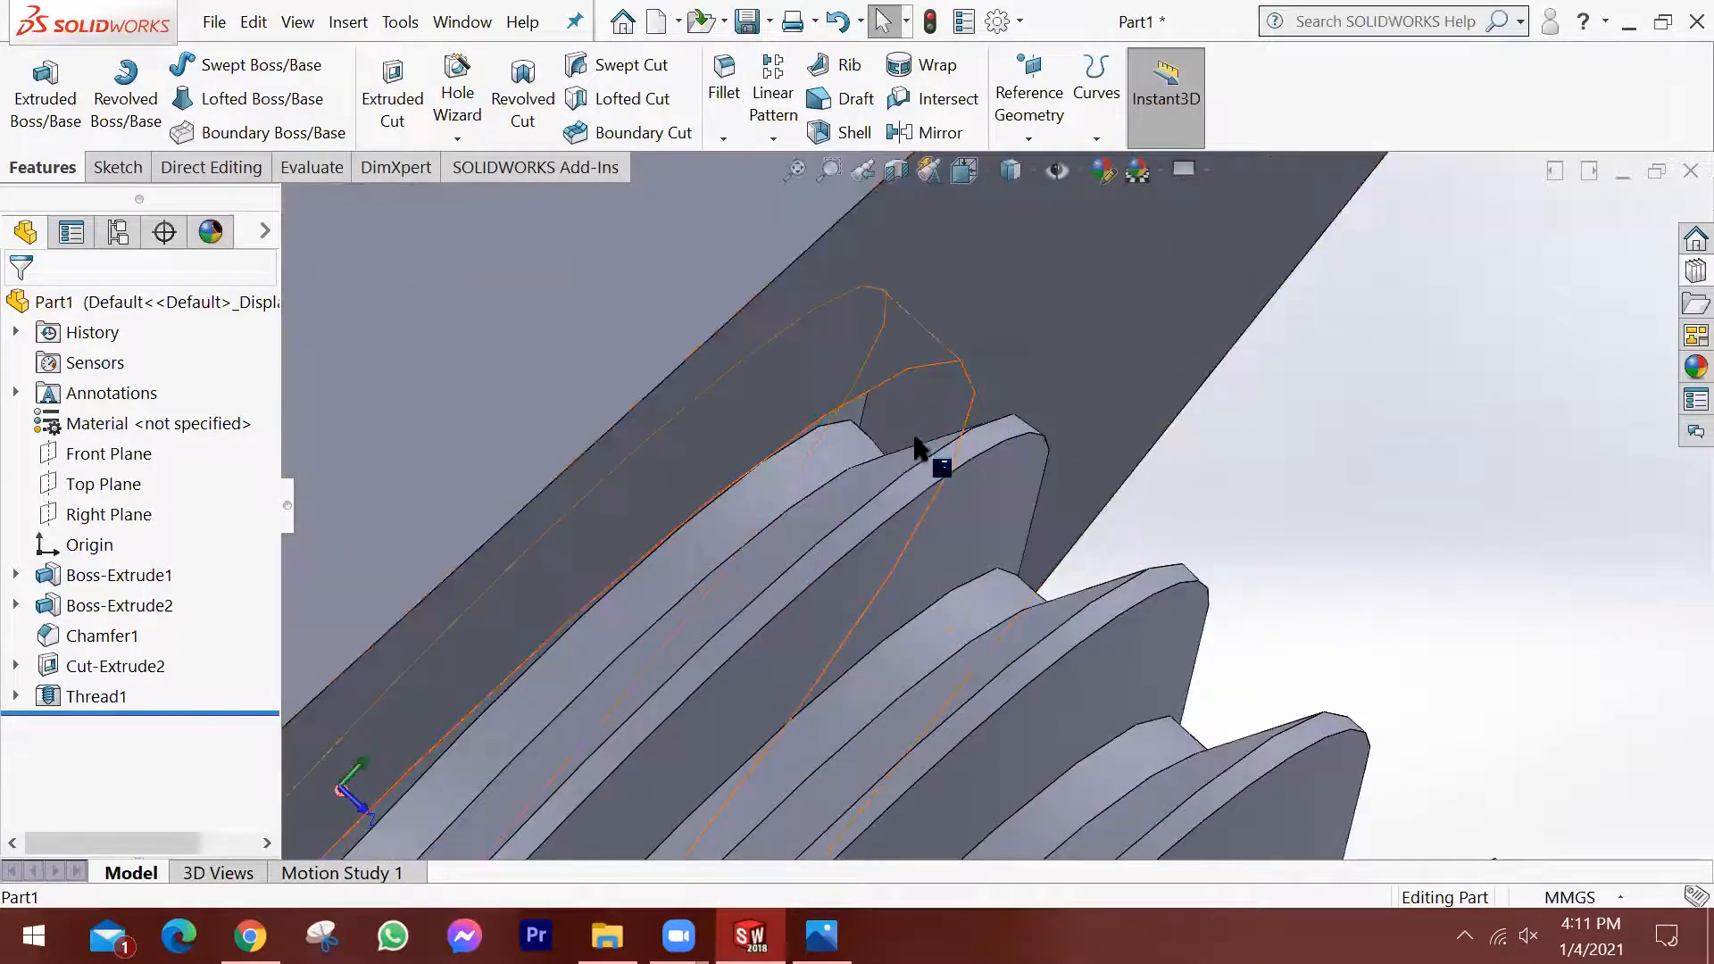
{"action": "scroll", "coordinate": [928, 476], "scroll_direction": "up", "scroll_amount": 4}
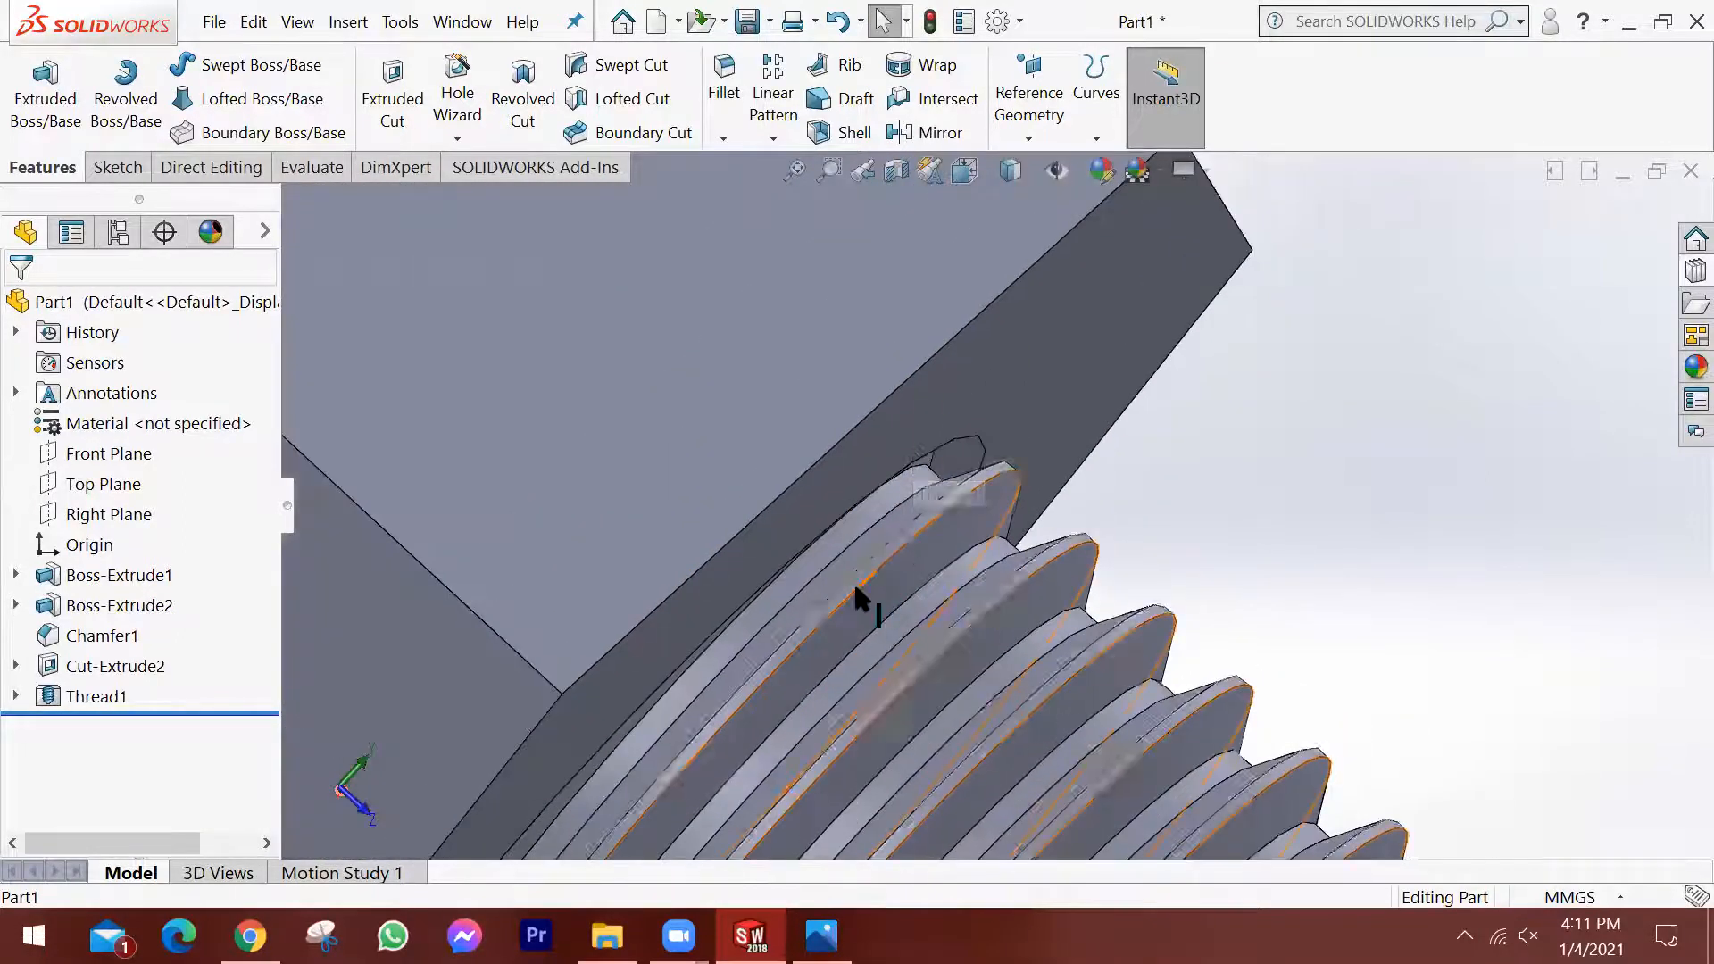
{"action": "scroll", "coordinate": [855, 597], "scroll_direction": "up", "scroll_amount": 10}
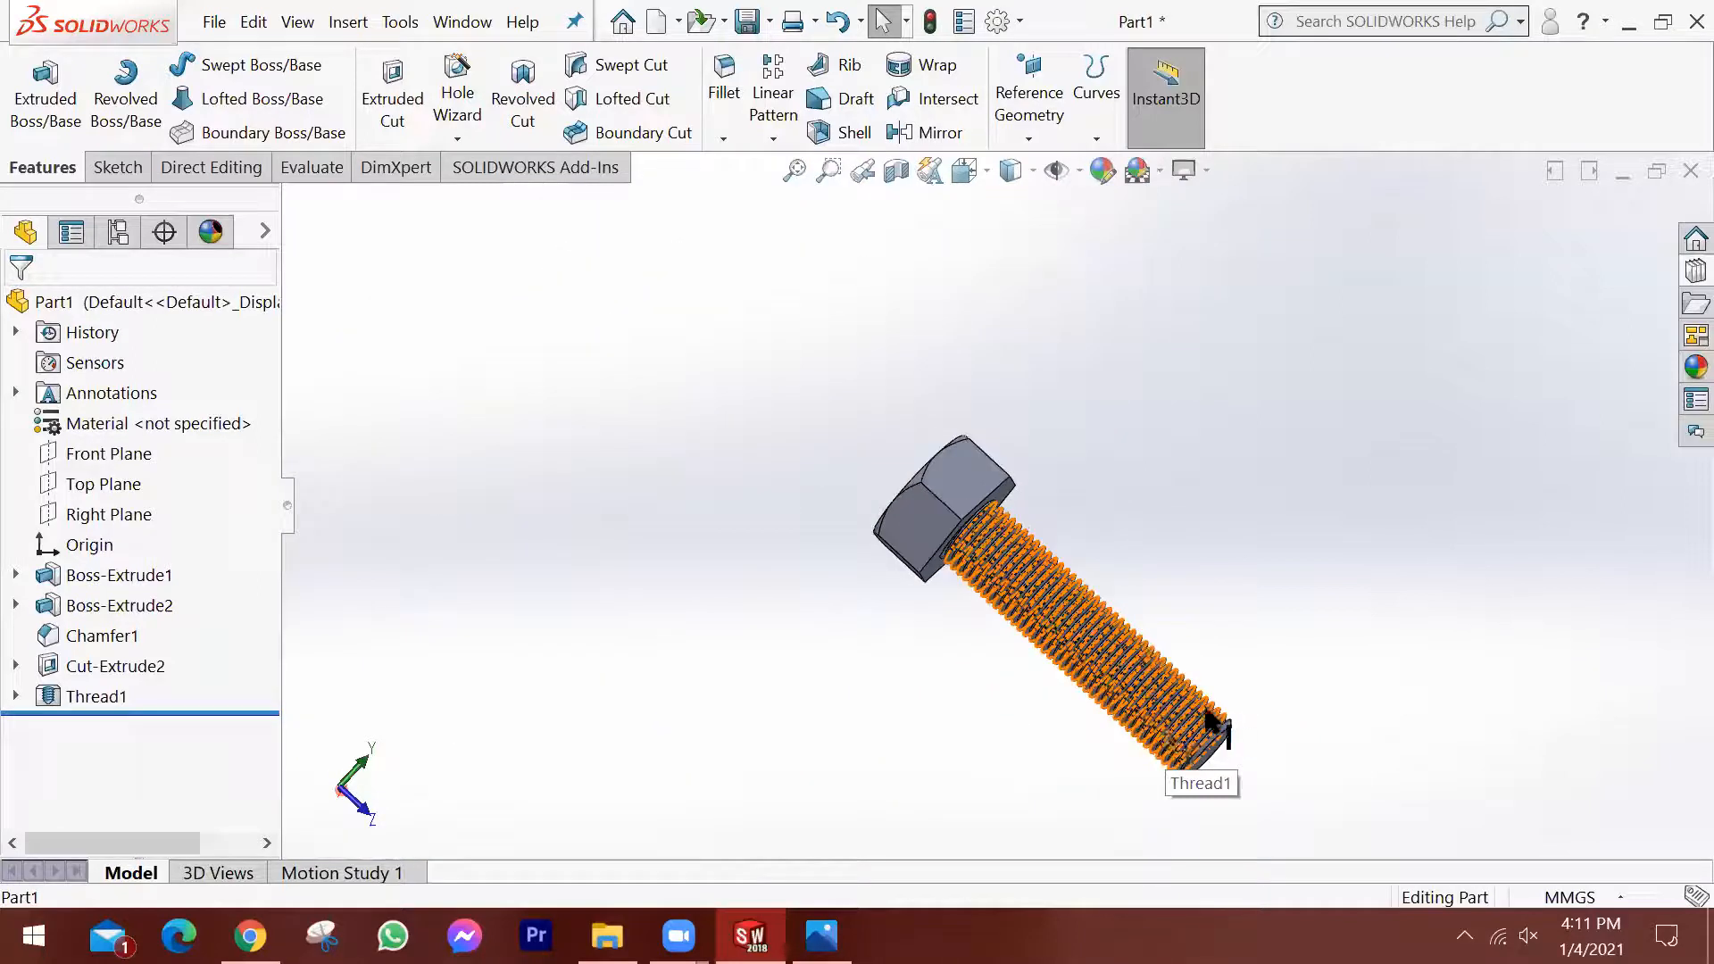
{"action": "scroll", "coordinate": [1160, 709], "scroll_direction": "down", "scroll_amount": 5}
{"action": "scroll", "coordinate": [761, 306], "scroll_direction": "up", "scroll_amount": 3}
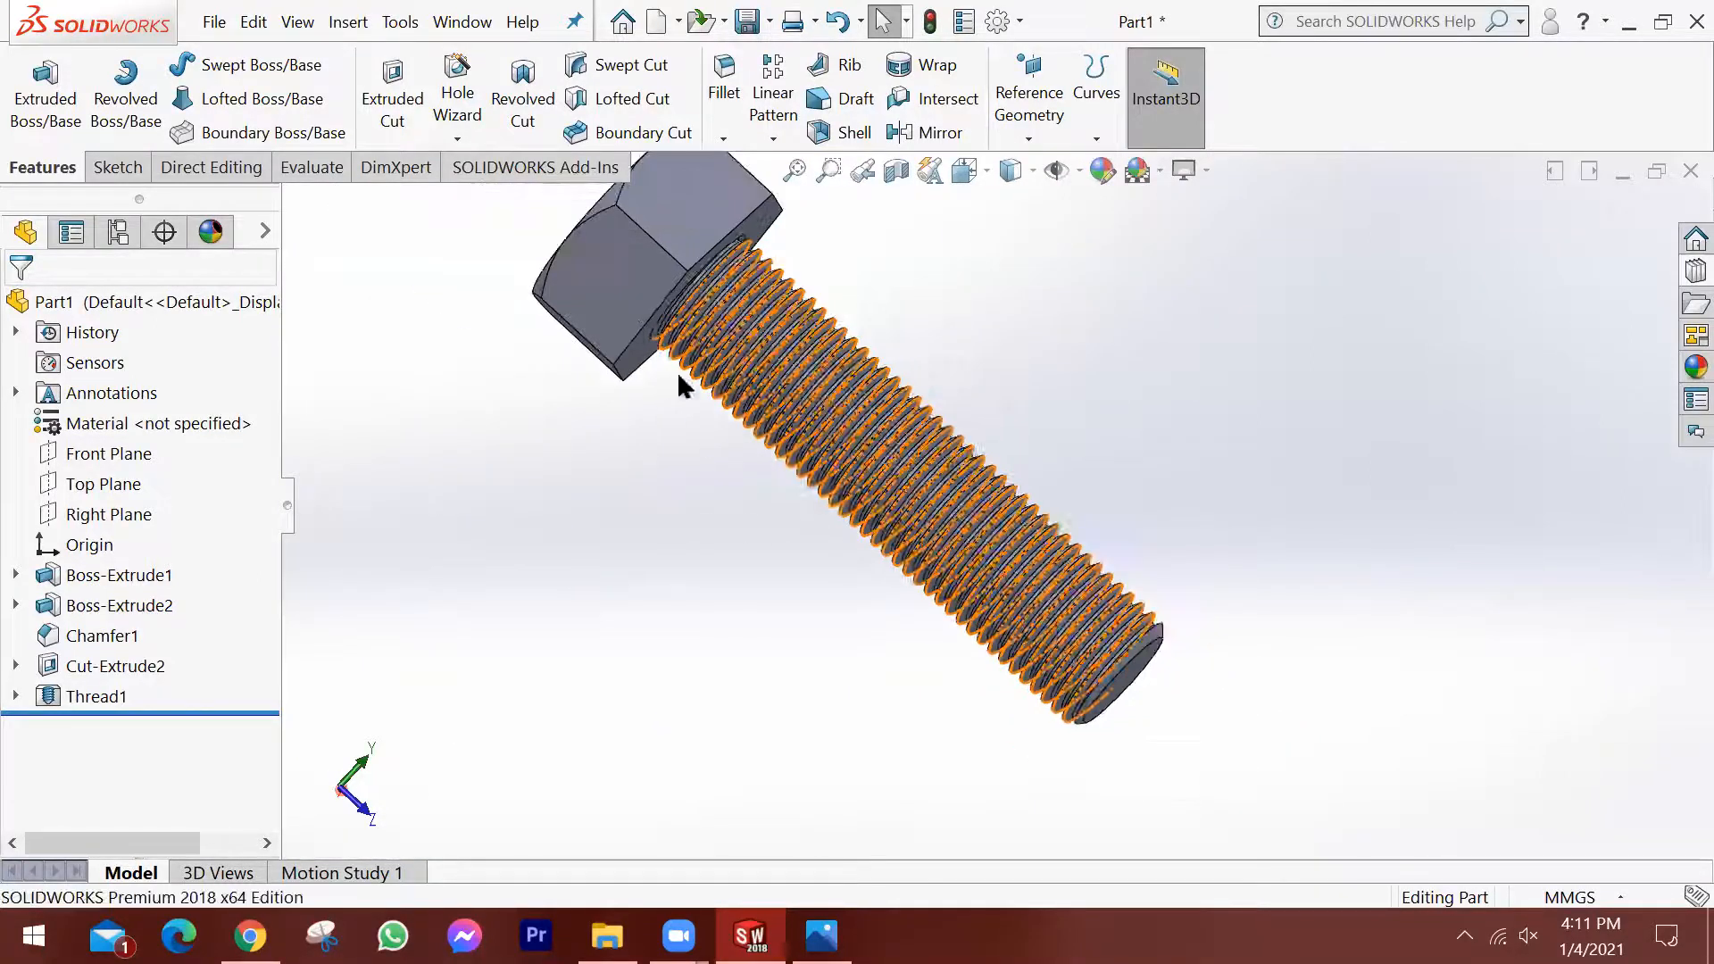
{"action": "scroll", "coordinate": [756, 402], "scroll_direction": "up", "scroll_amount": 1}
{"action": "middle_click_drag", "start_coordinate": [756, 384], "coordinate": [753, 316]}
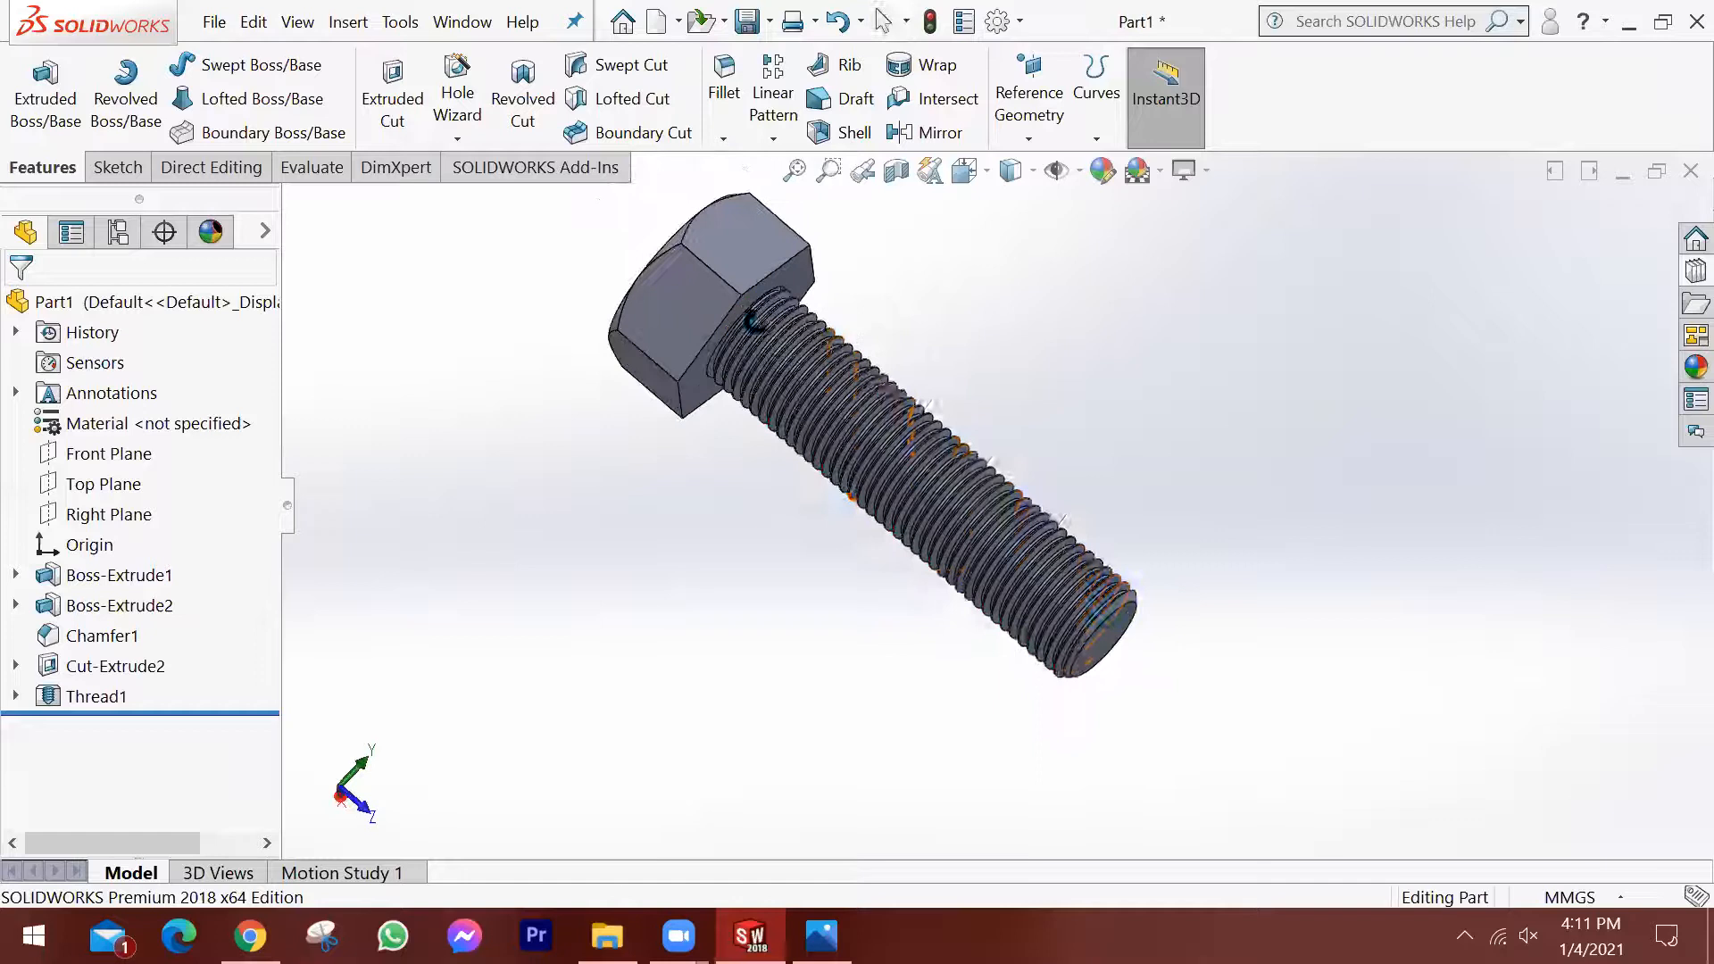
Assign the material 1023 Carbon Steel Sheet (SS) from the Steel category to the bolt.
{"action": "right_click", "coordinate": [78, 428]}
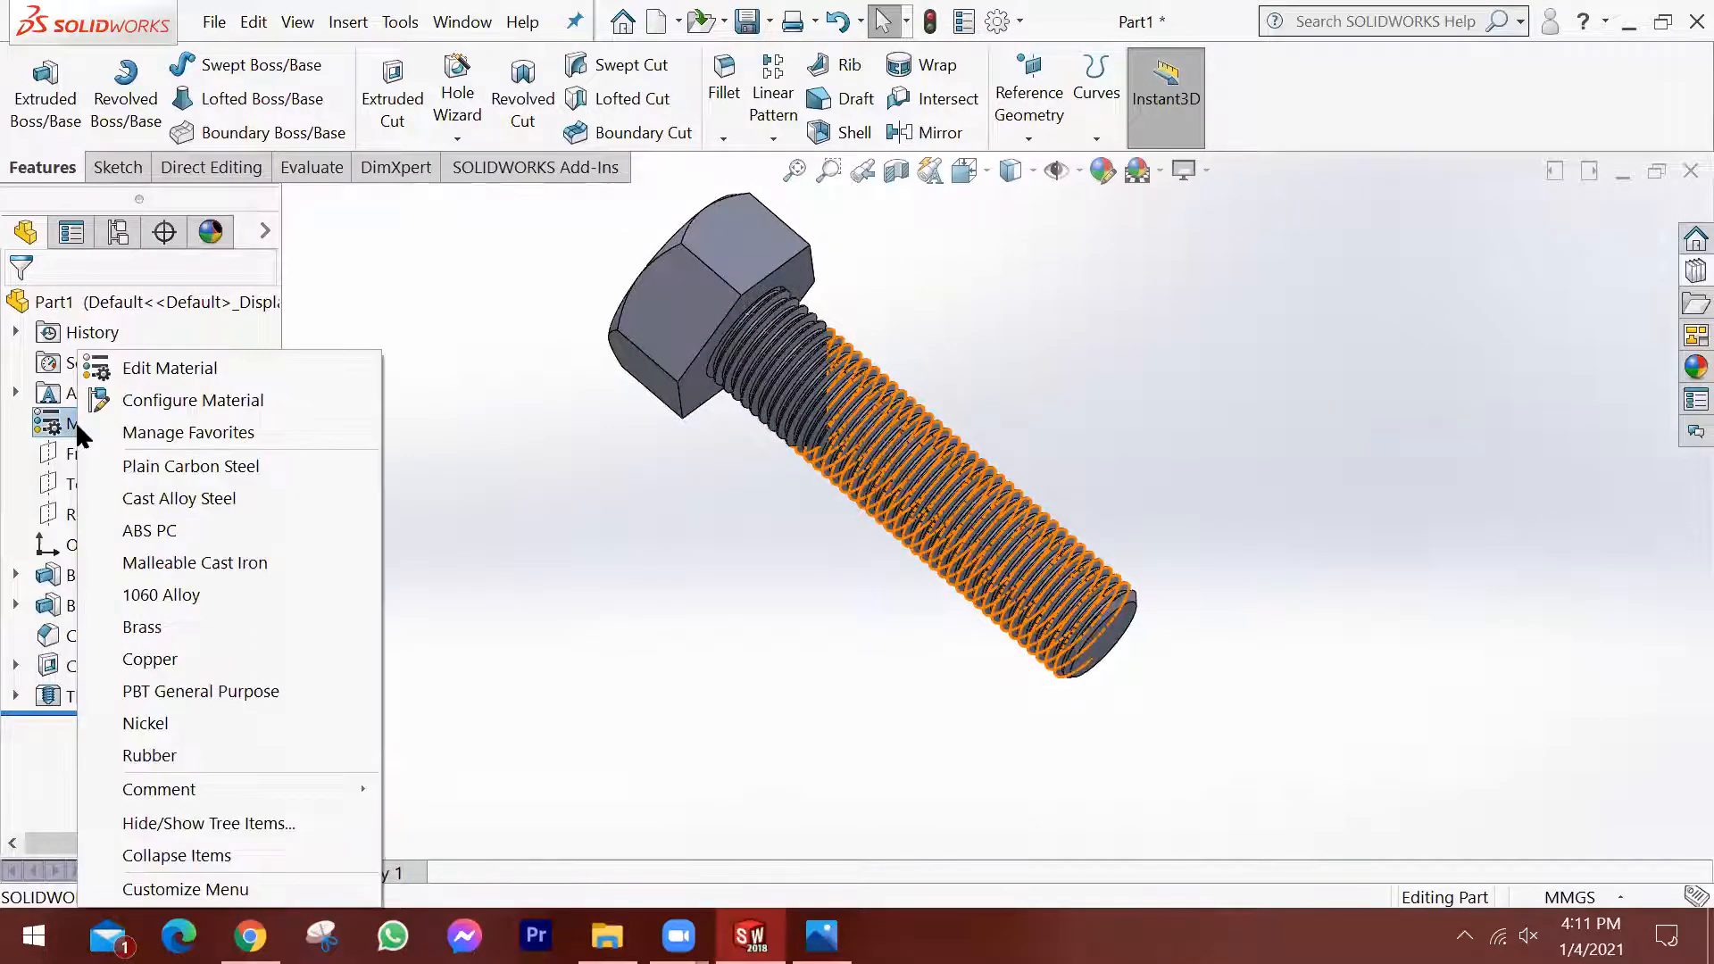
{"action": "left_click", "coordinate": [186, 364]}
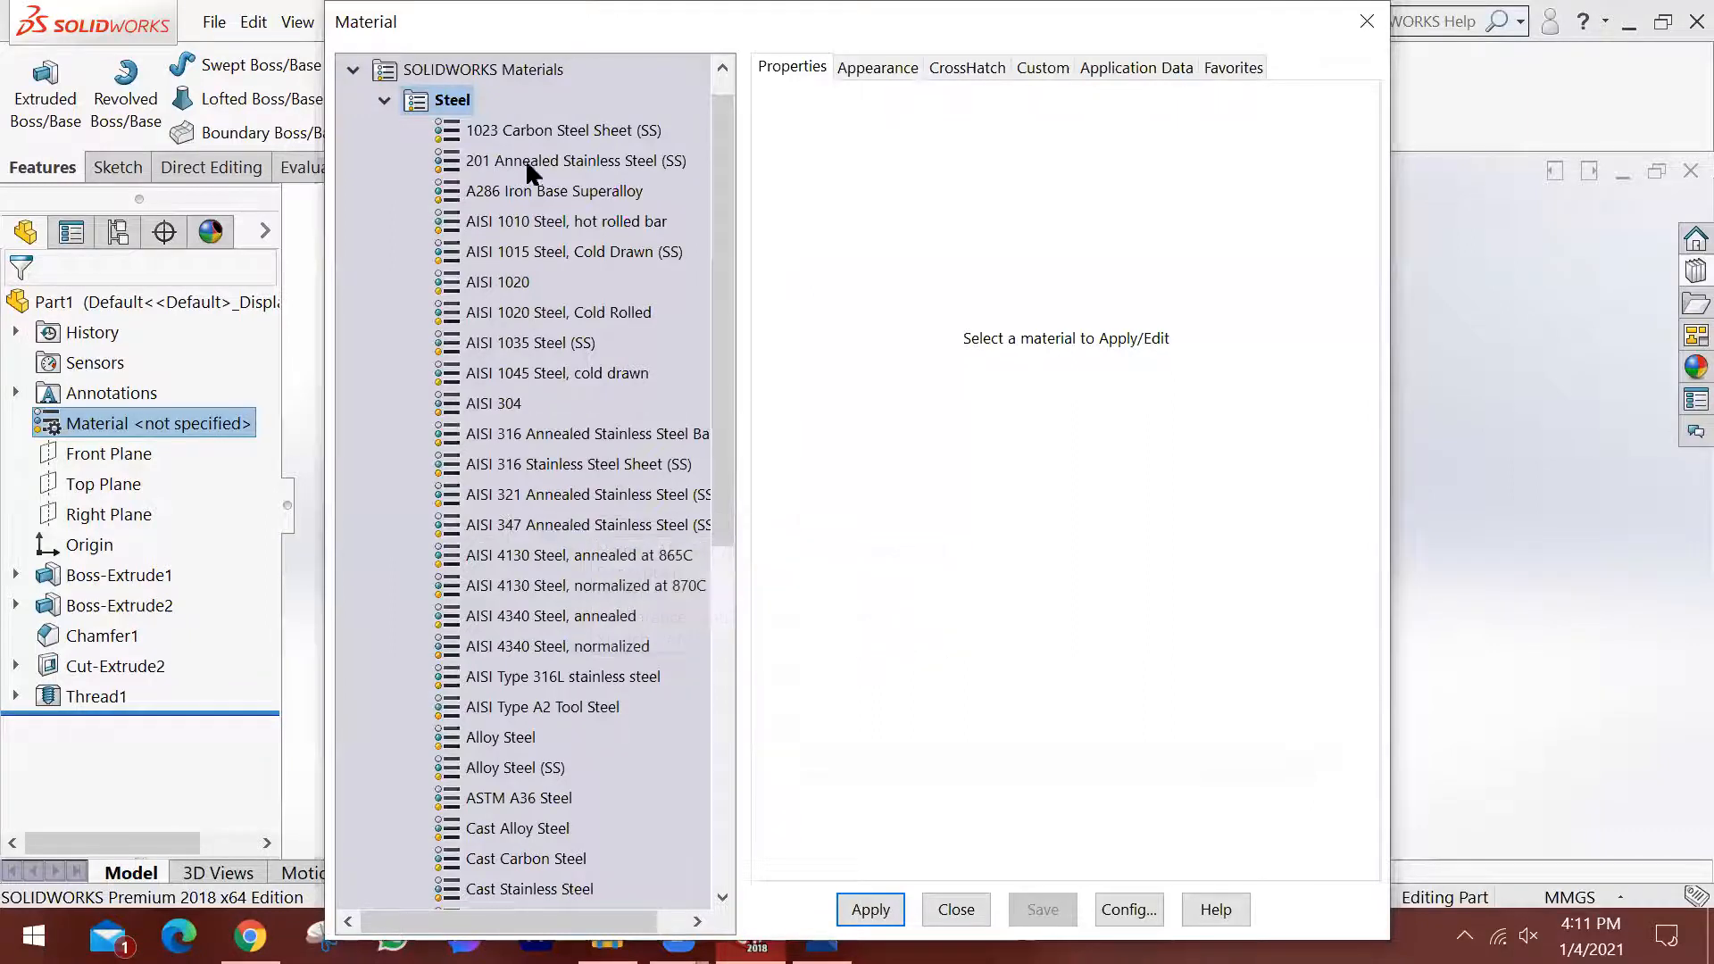
{"action": "left_click", "coordinate": [547, 134]}
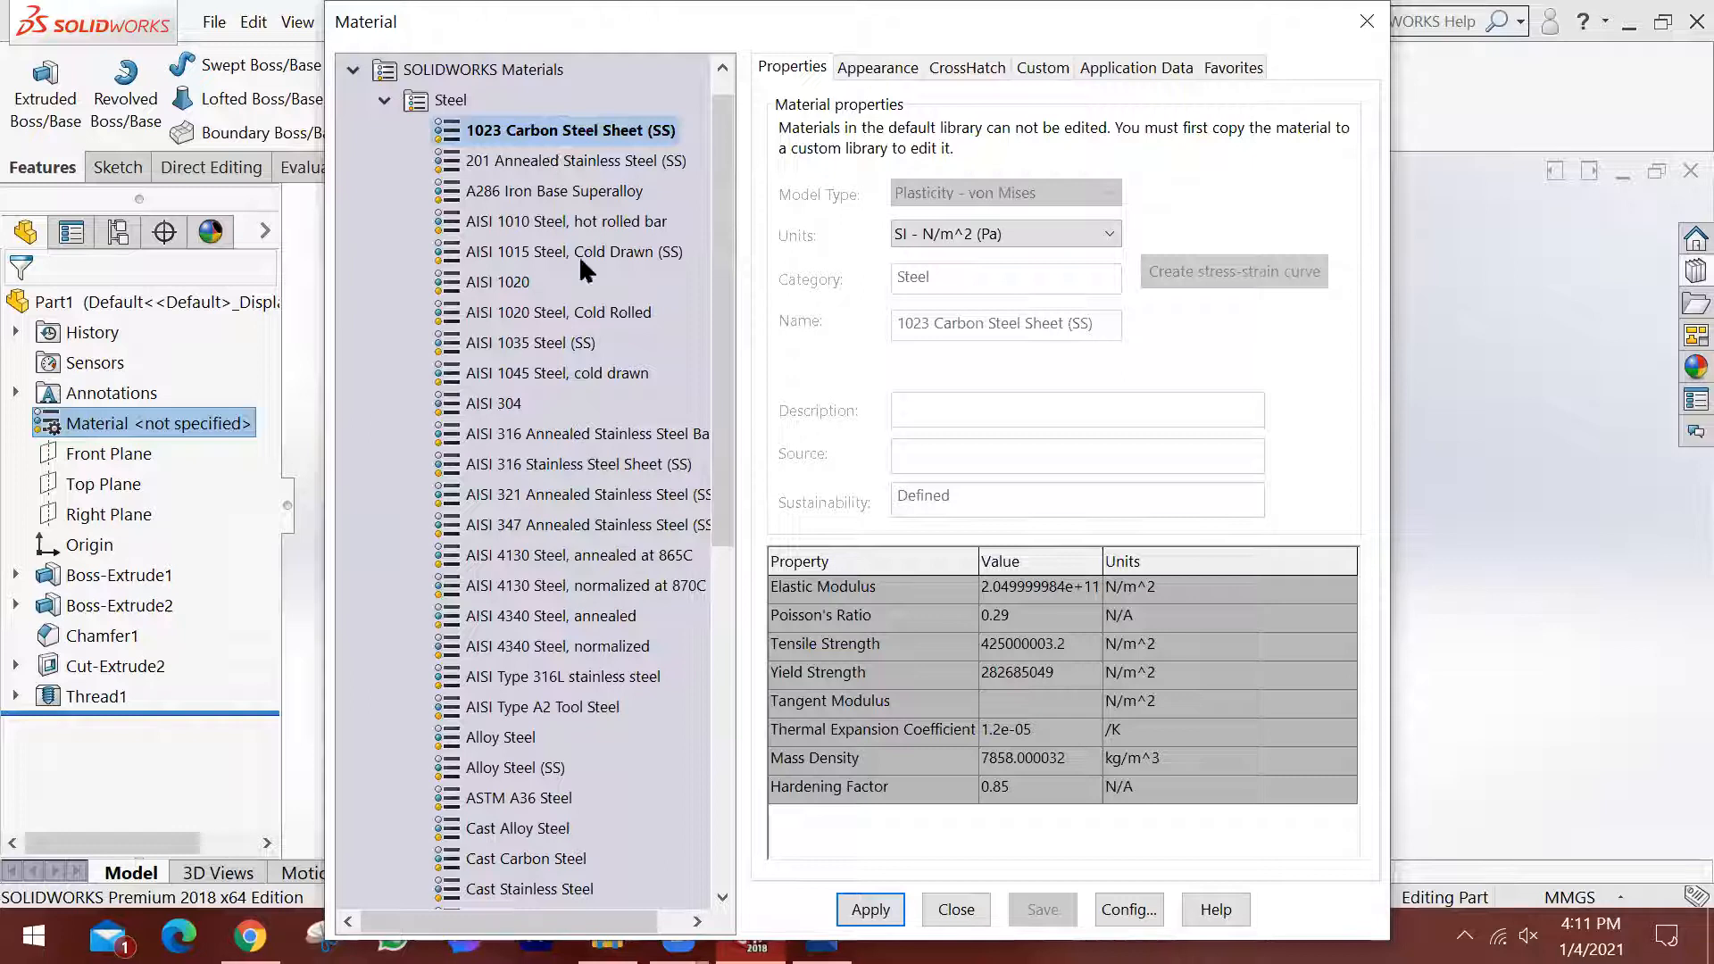
{"action": "left_click", "coordinate": [864, 903]}
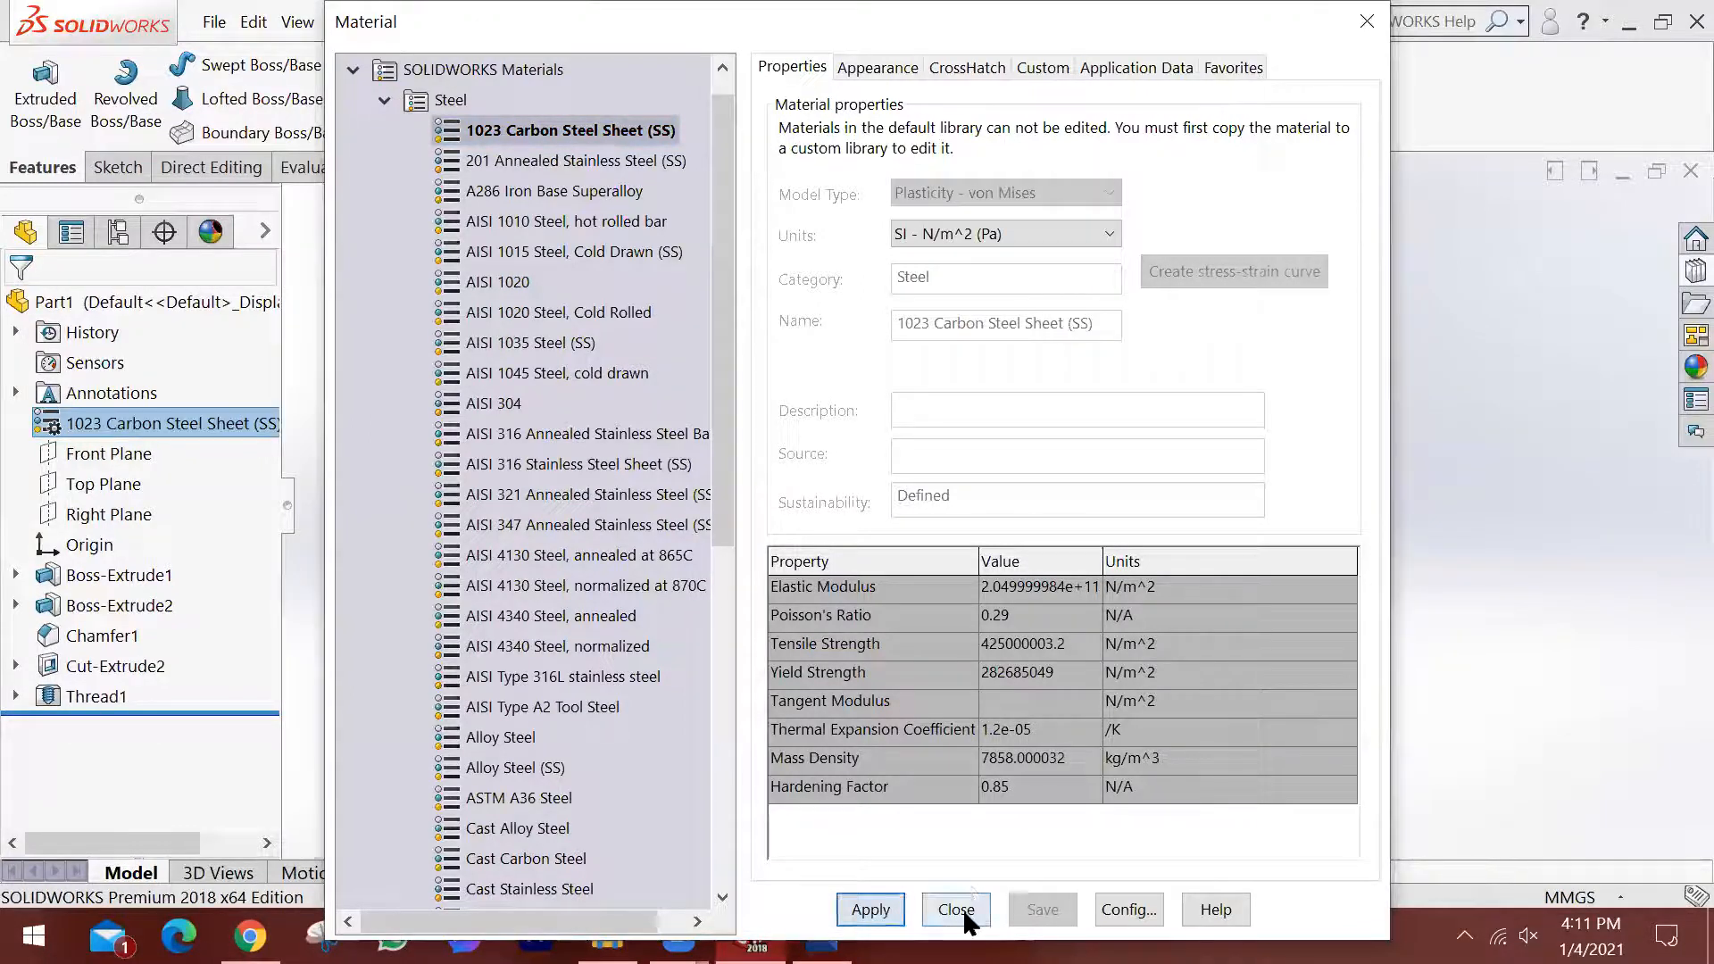
{"action": "left_click", "coordinate": [956, 909]}
{"action": "scroll", "coordinate": [673, 283], "scroll_direction": "down", "scroll_amount": 3}
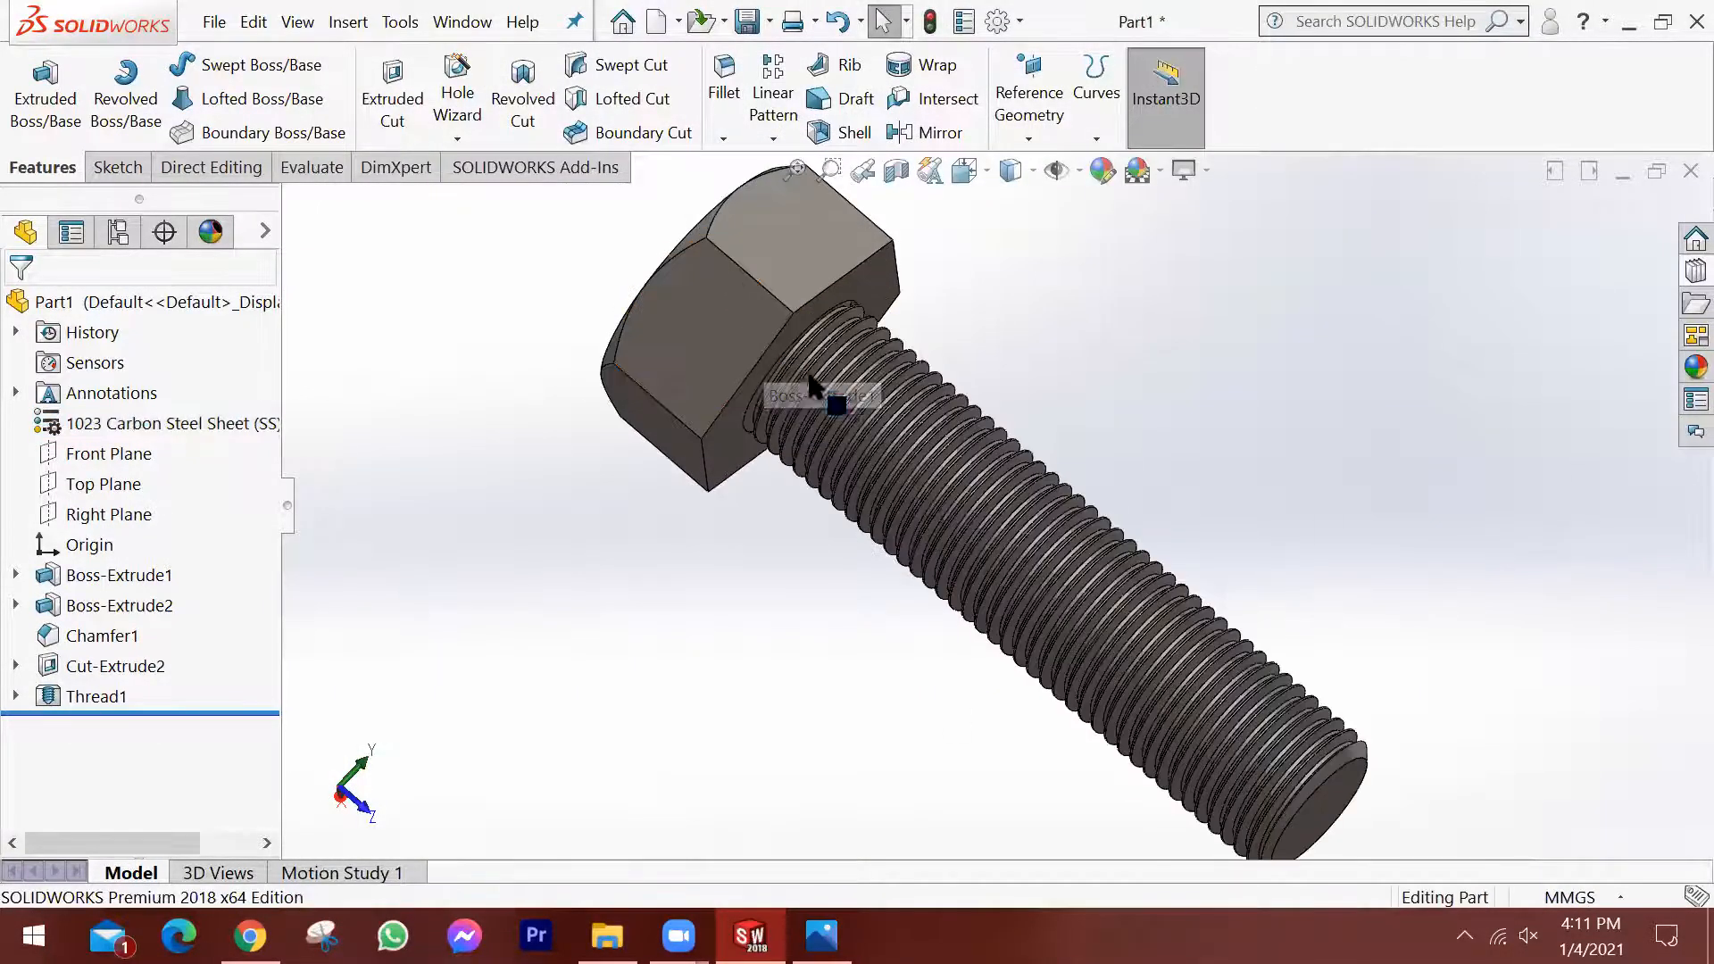
{"action": "middle_click_drag", "start_coordinate": [938, 447], "coordinate": [982, 384]}
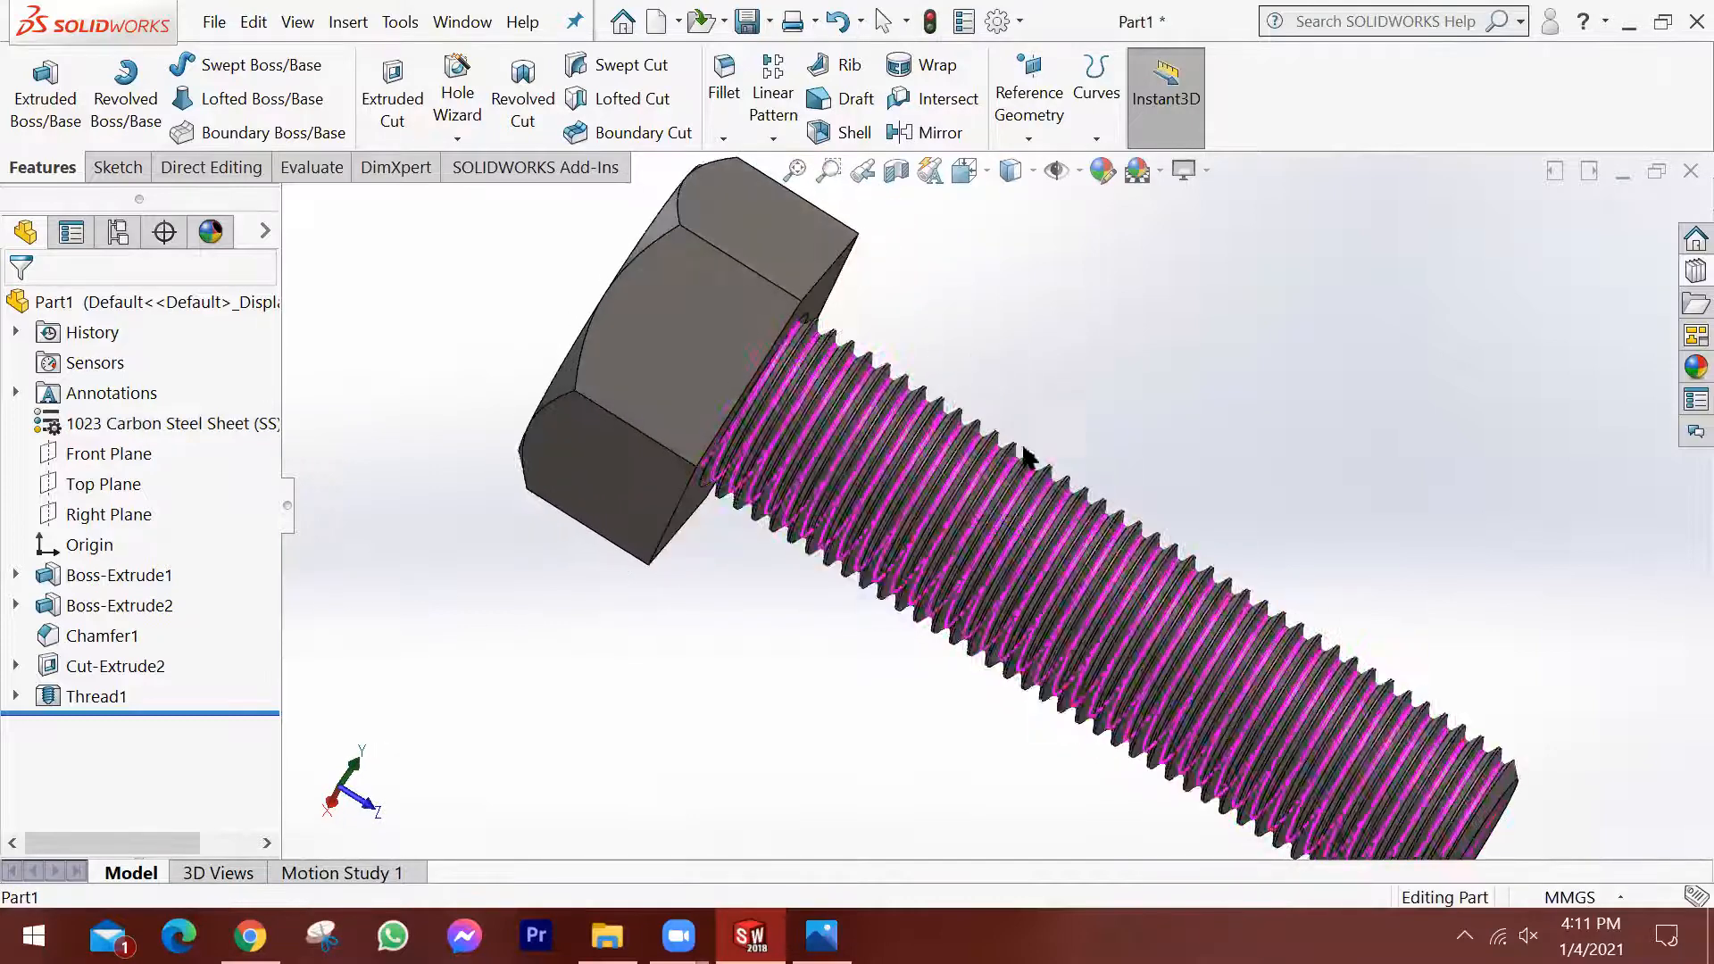
Close the bolt part without saving it and create a new part document.
{"action": "mouse_move", "coordinate": [1125, 469]}
{"action": "middle_mouse_down"}
{"action": "mouse_move", "coordinate": [1091, 458]}
{"action": "mouse_move", "coordinate": [1147, 466]}
{"action": "middle_mouse_up"}
{"action": "scroll", "coordinate": [1089, 435], "scroll_direction": "up", "scroll_amount": 2}
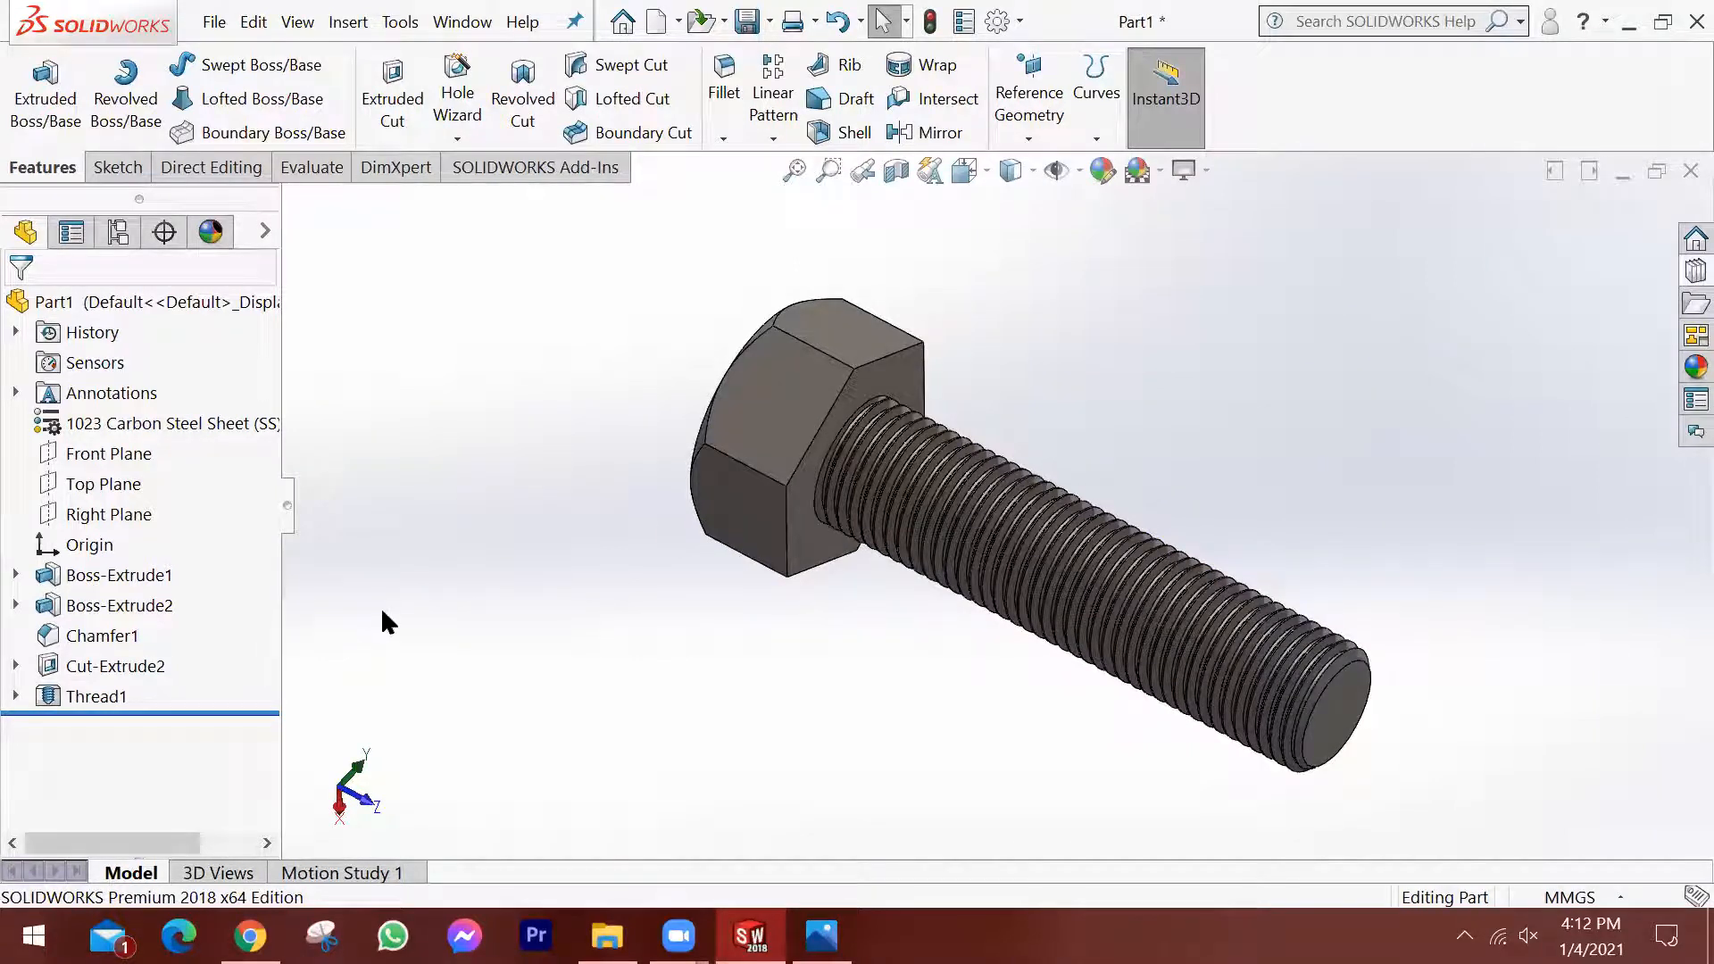
{"action": "left_click", "coordinate": [1671, 166]}
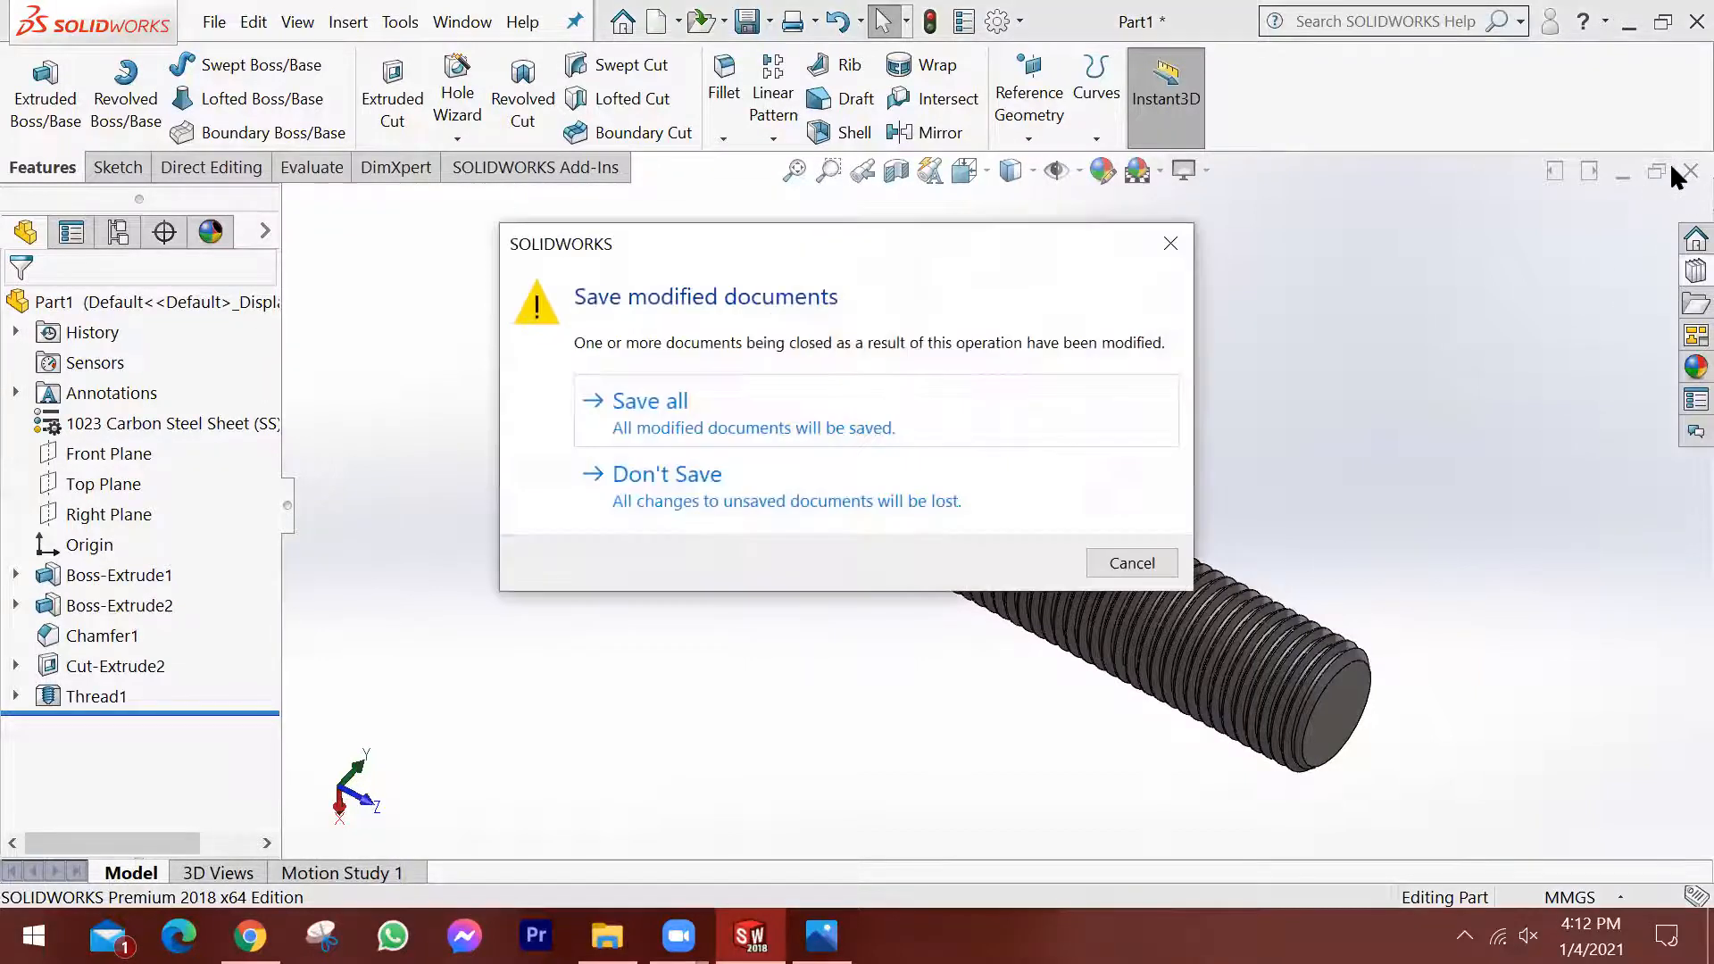
{"action": "left_click", "coordinate": [664, 477]}
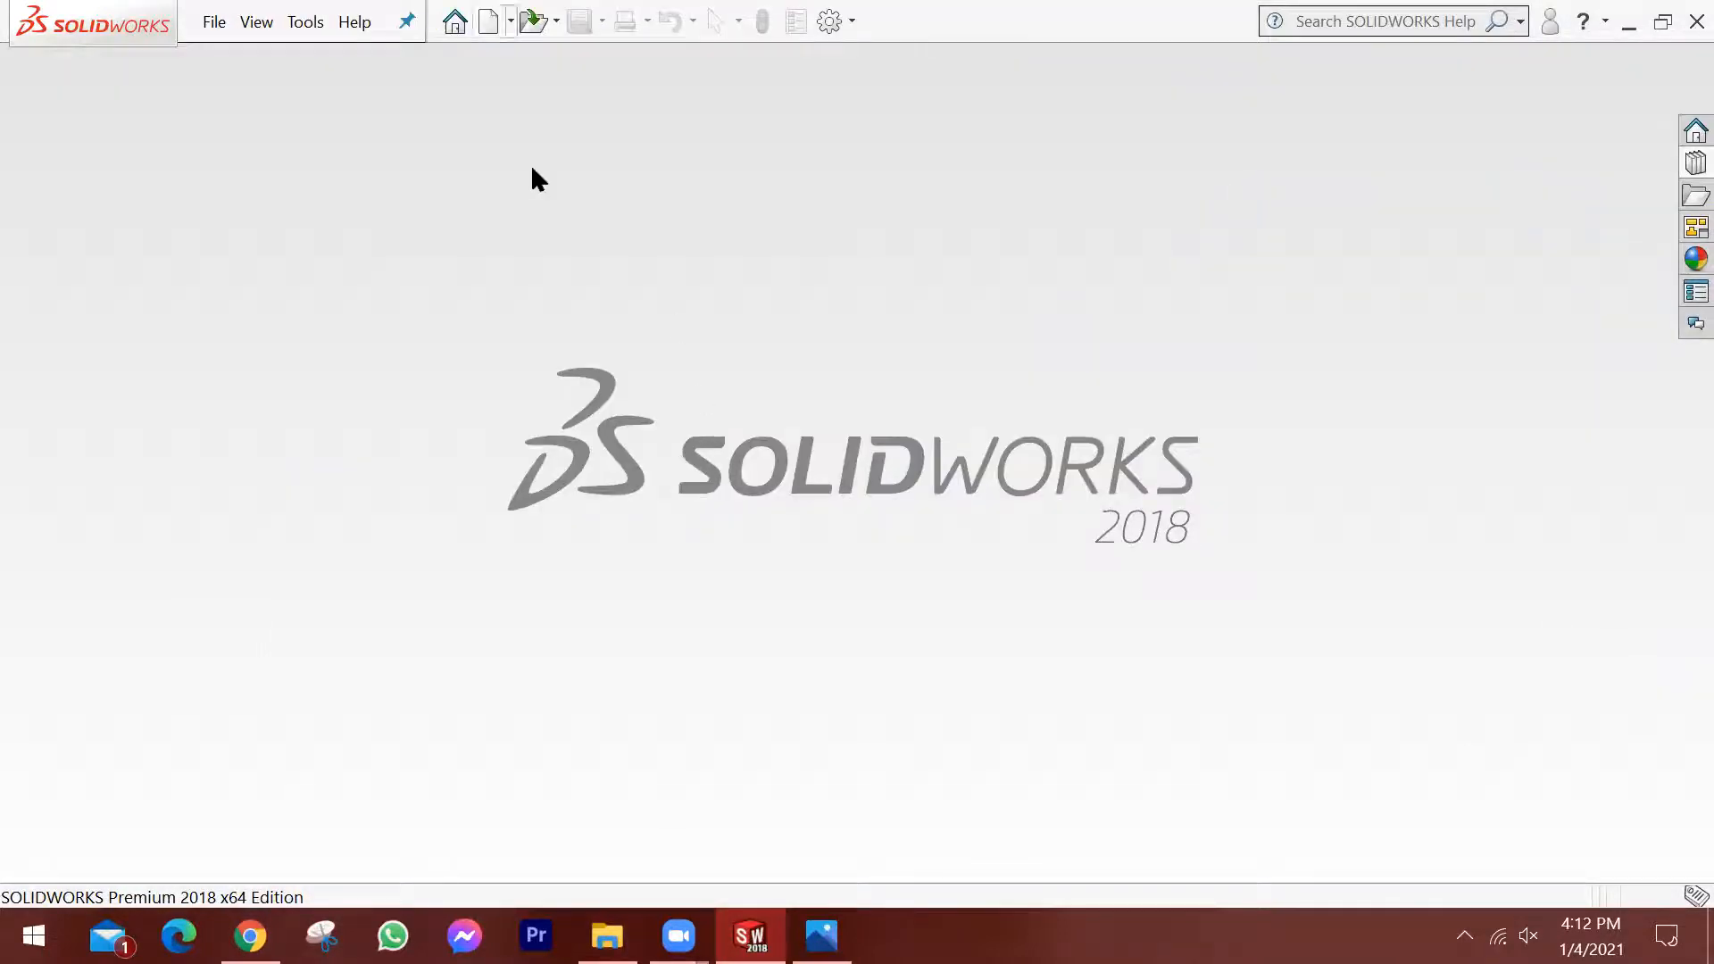
{"action": "key", "text": "ctrl+n"}
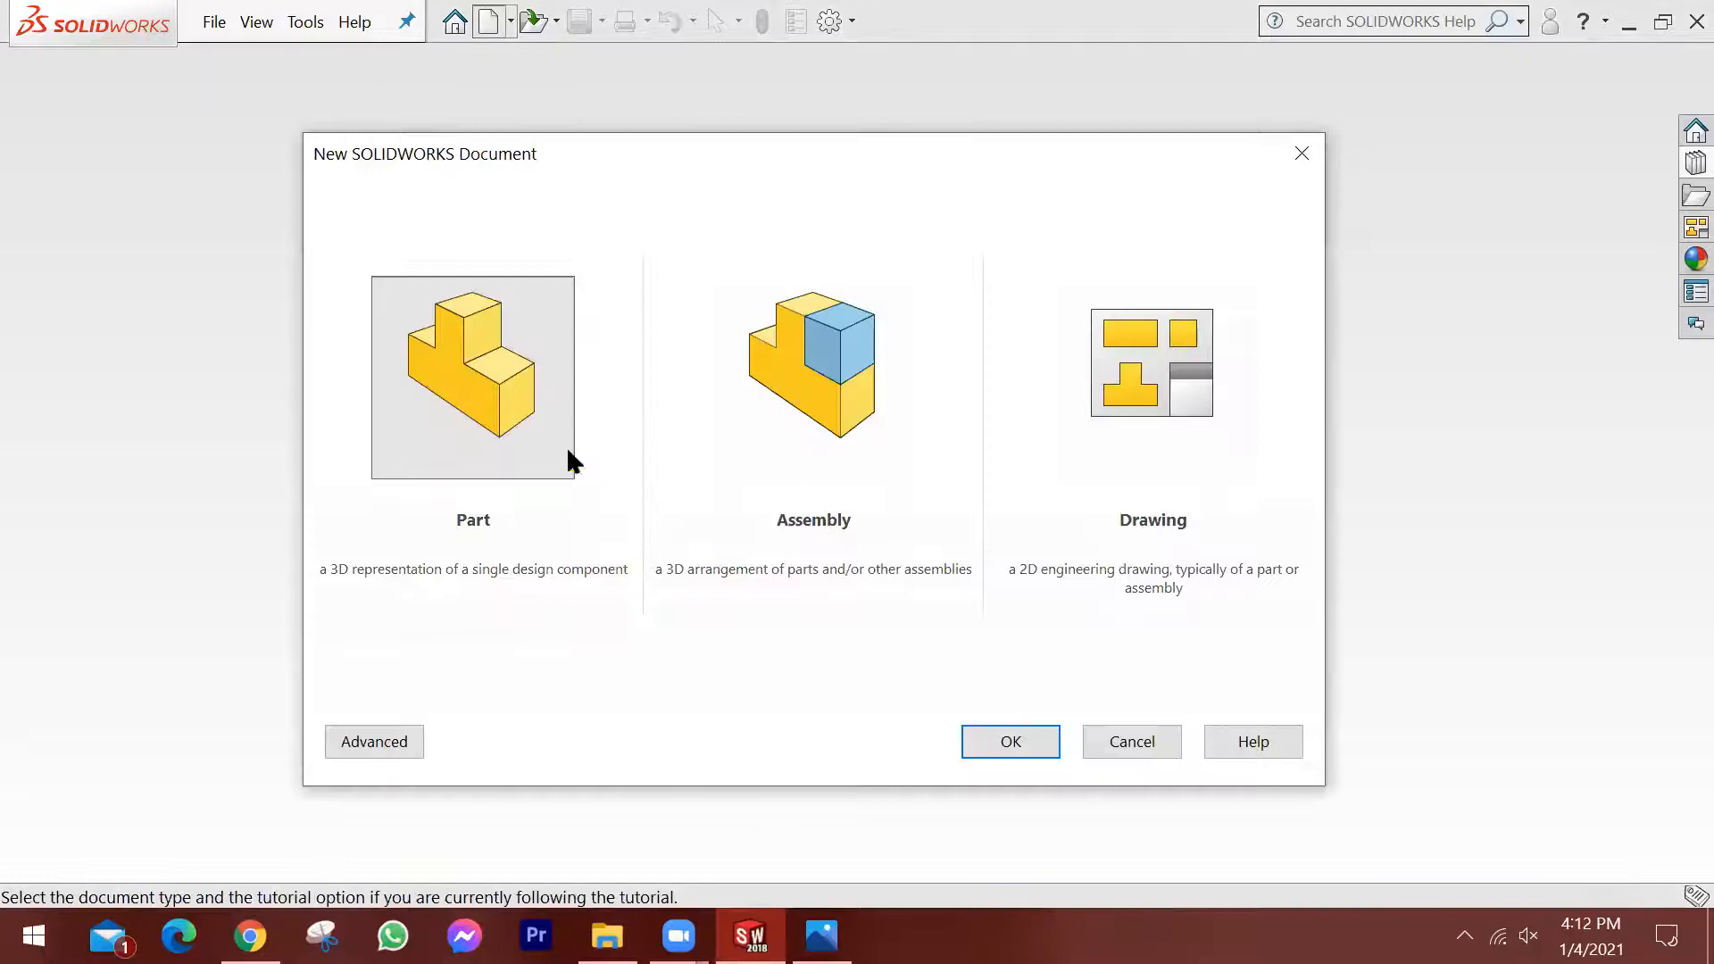
{"action": "left_click", "coordinate": [1027, 744]}
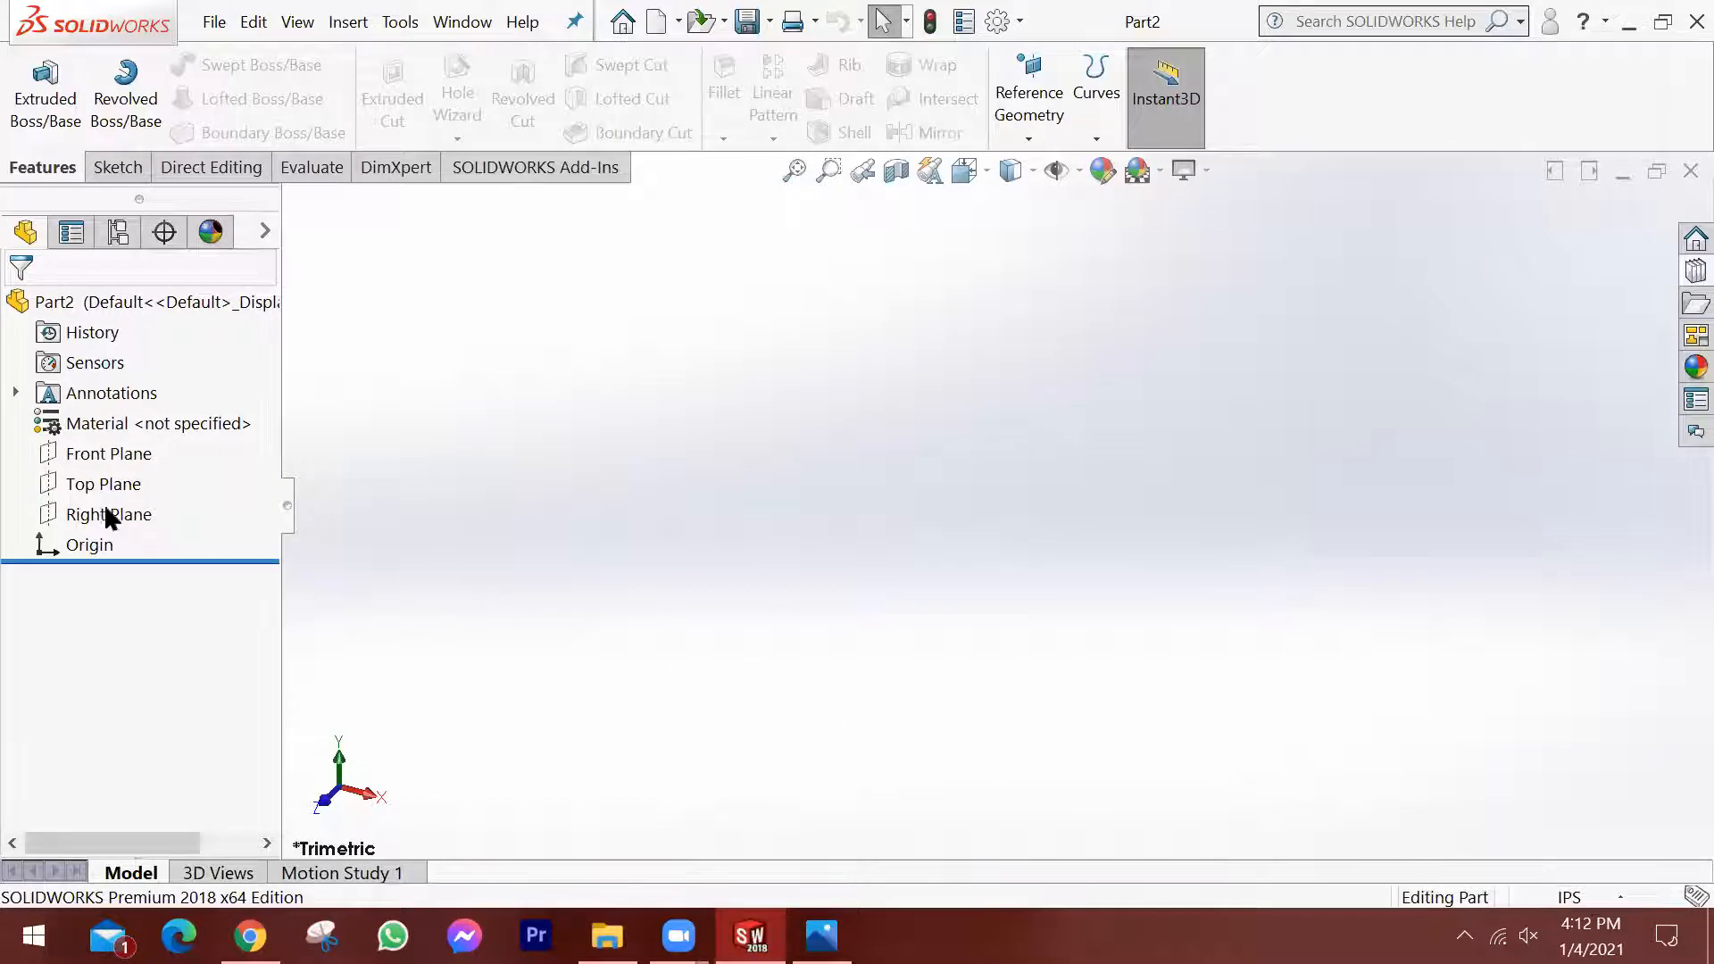
Sketch a six-sided polygon with an inscribed circle about 4.38 in across on the Front Plane, centred on the origin.
{"action": "left_click", "coordinate": [86, 451]}
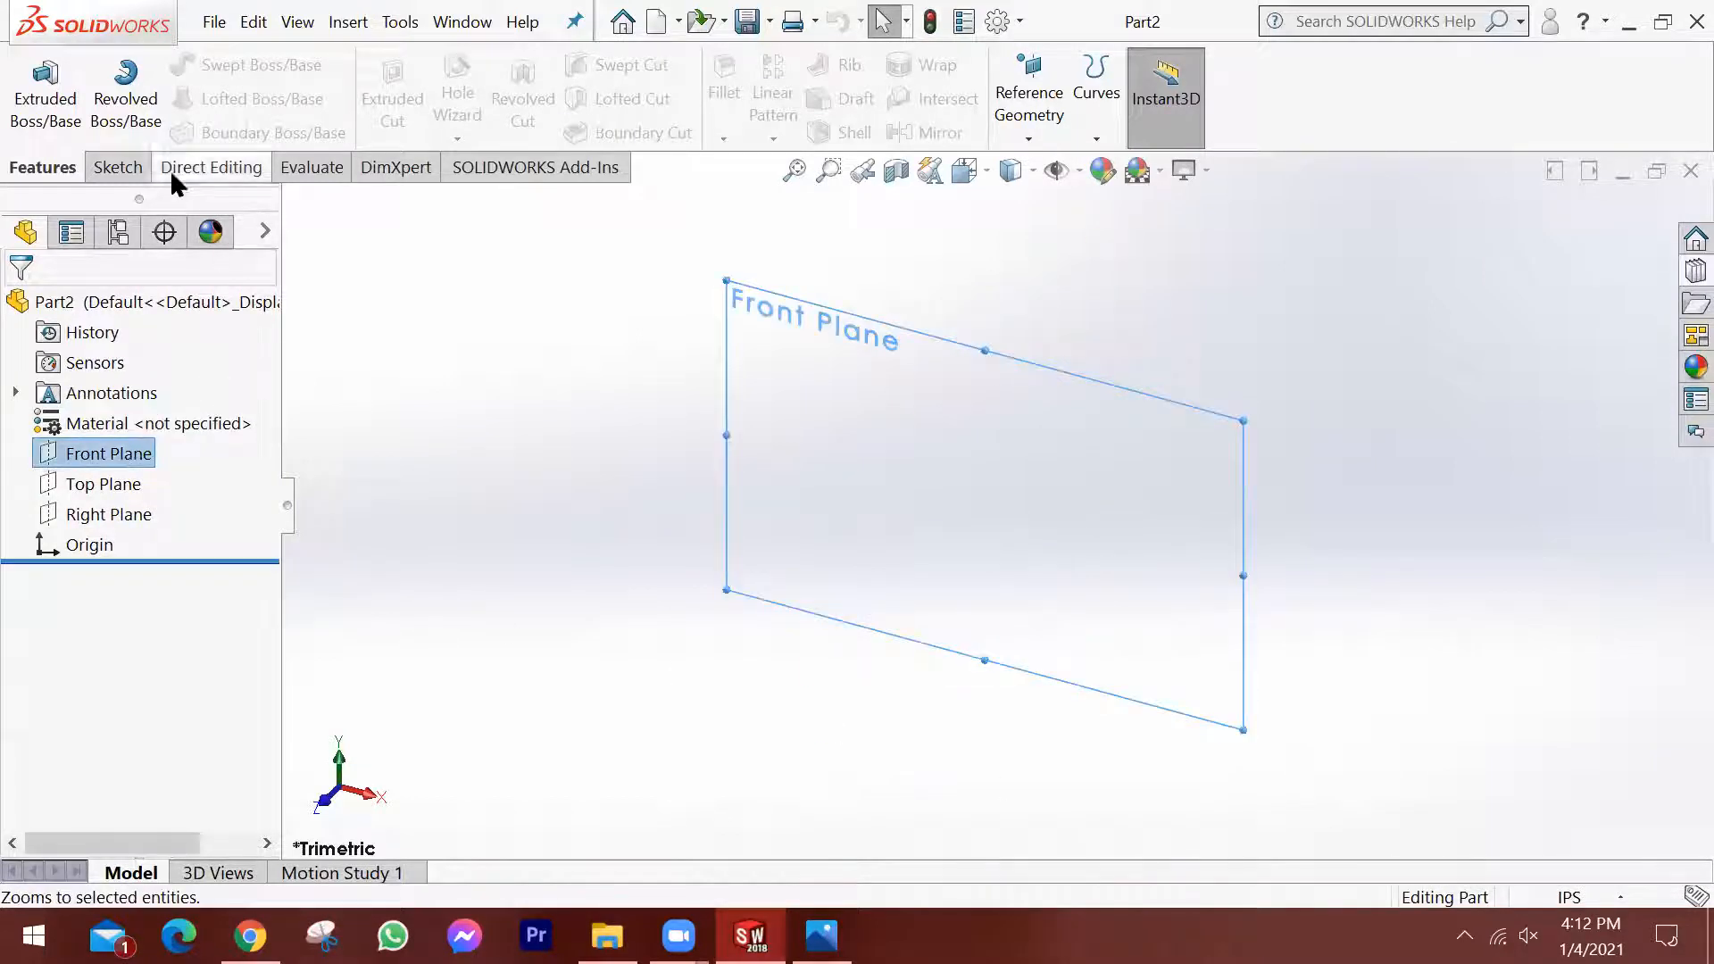
{"action": "left_click", "coordinate": [123, 166]}
{"action": "left_click", "coordinate": [36, 73]}
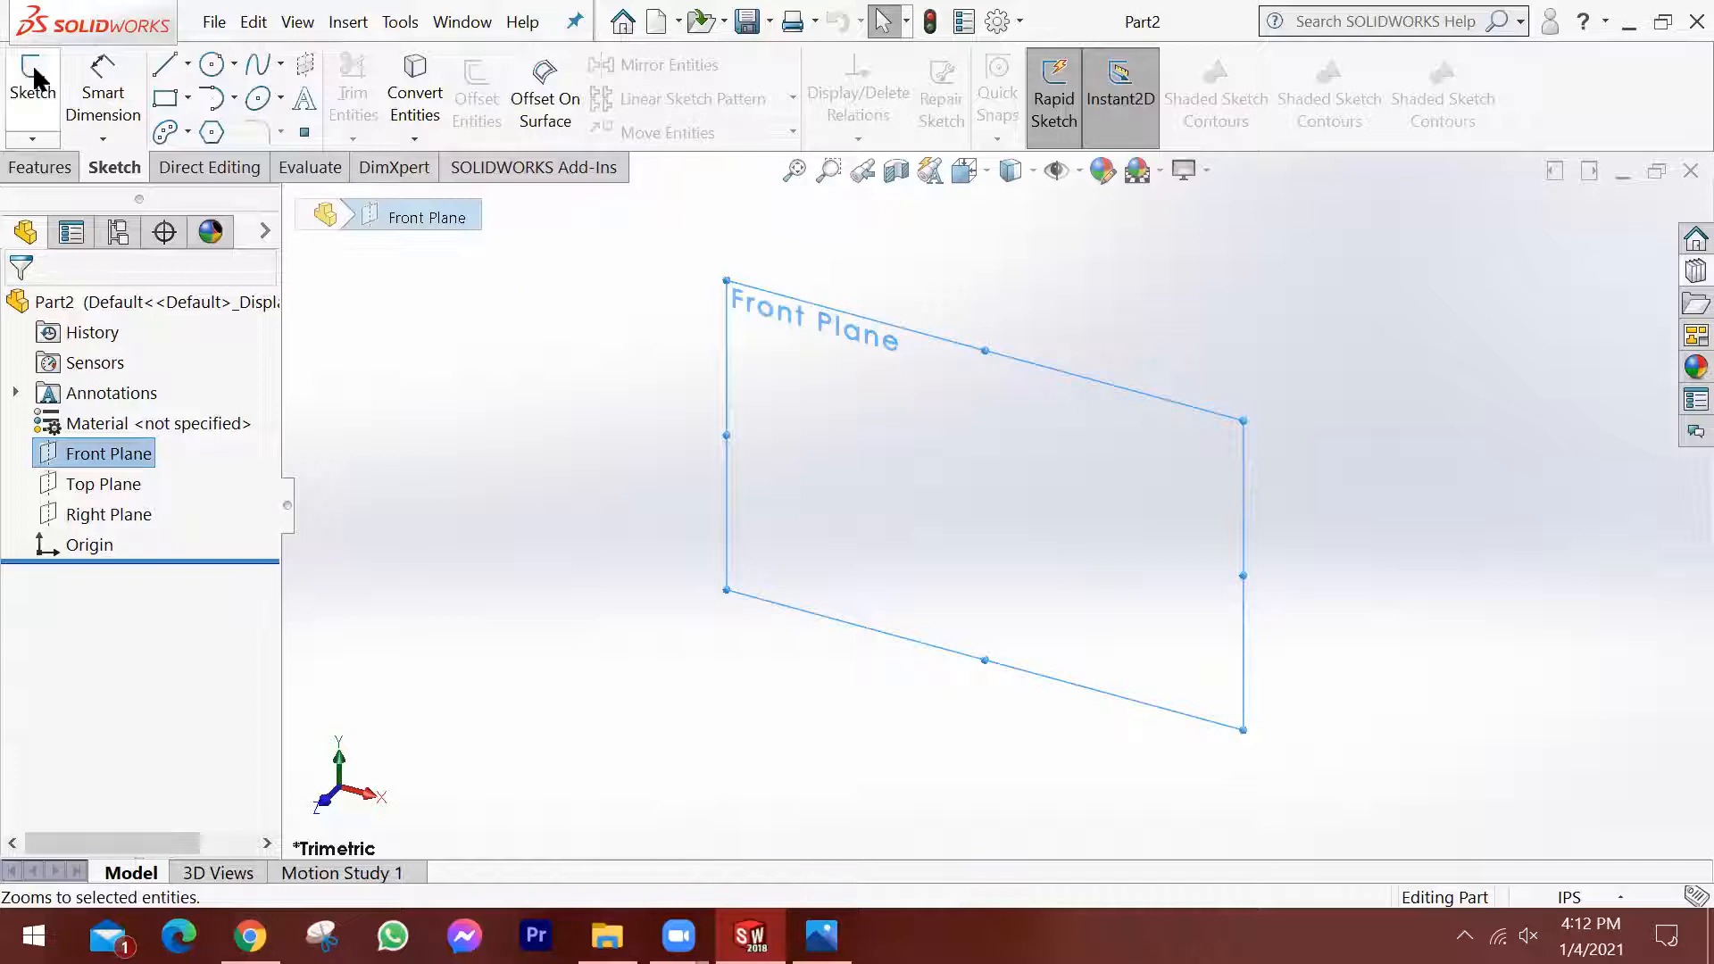
{"action": "left_click", "coordinate": [211, 132]}
{"action": "left_click_drag", "start_coordinate": [995, 505], "coordinate": [1190, 506]}
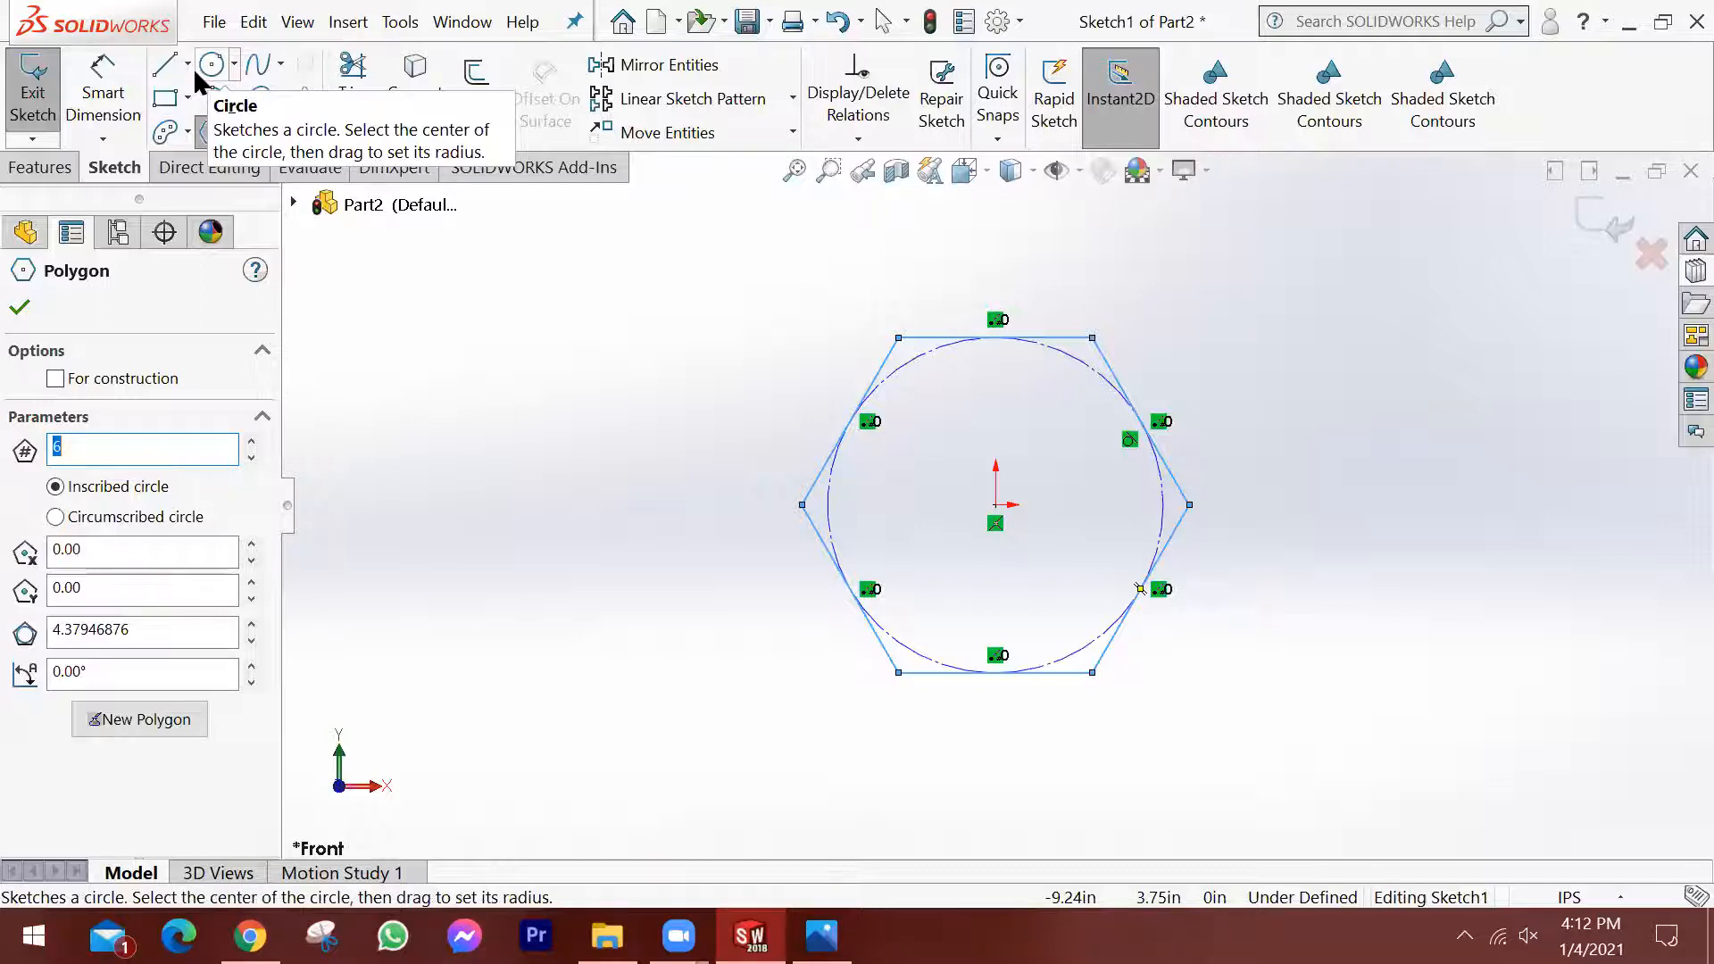
Check the inch thread designation in the thread standard image, and dimension the hexagon's inscribed circle to 1.2 in diameter.
{"action": "left_click", "coordinate": [821, 935]}
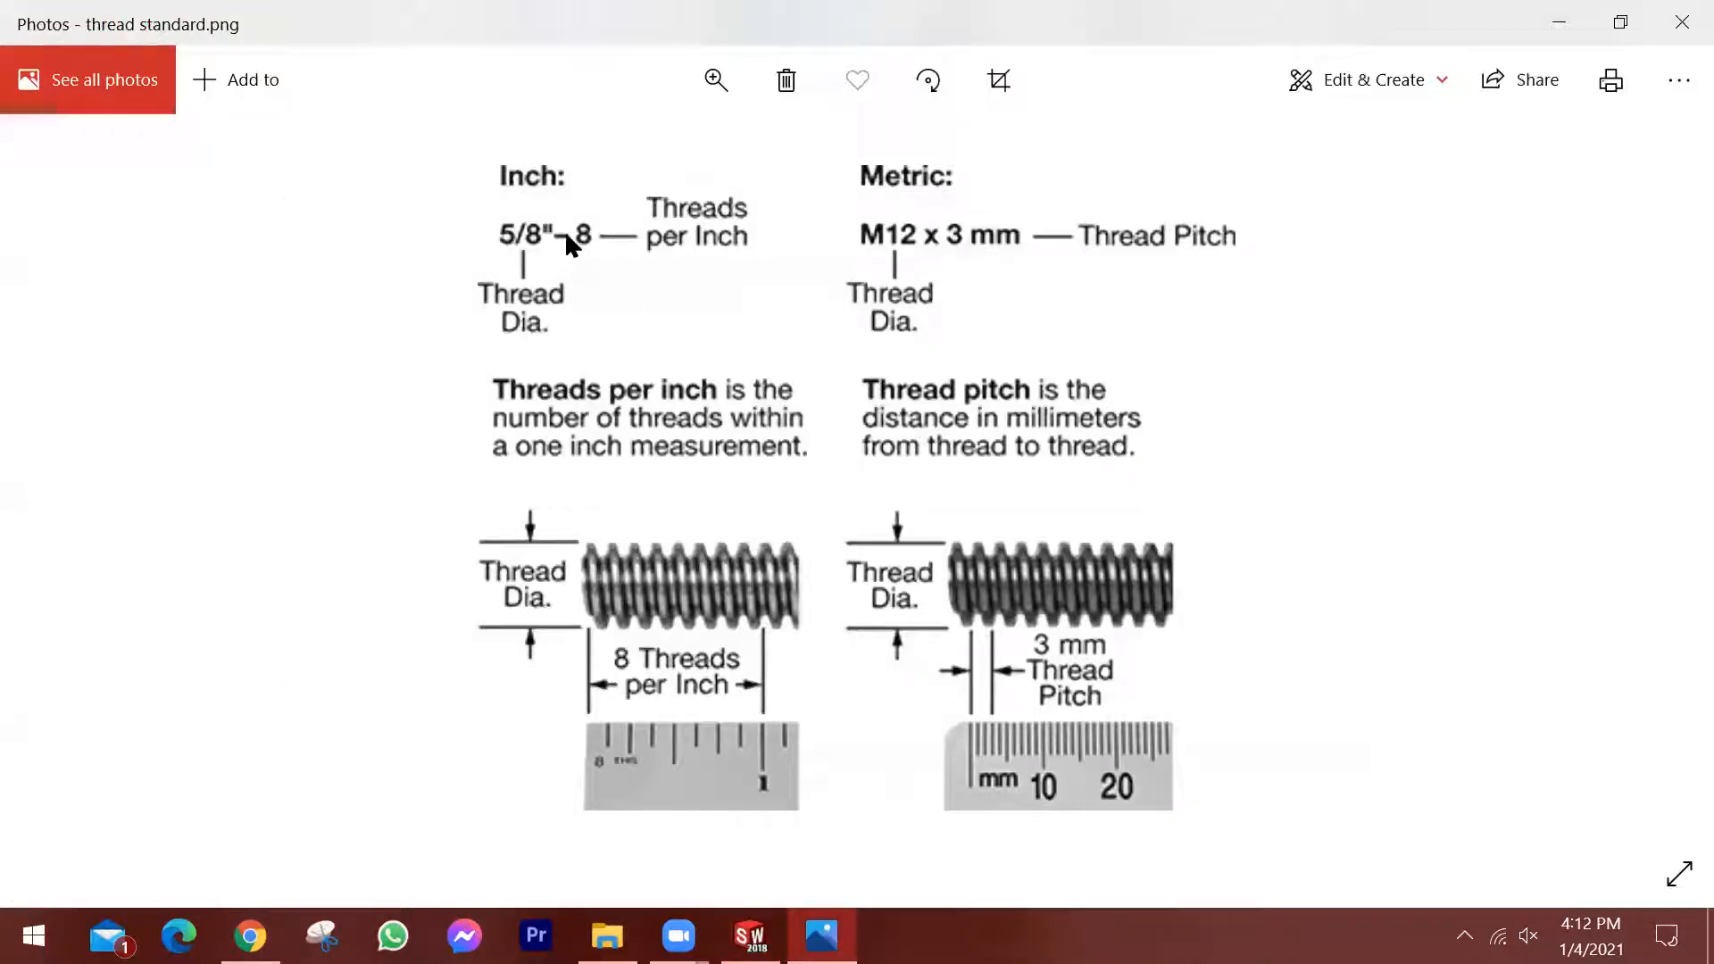
{"action": "left_click", "coordinate": [749, 935]}
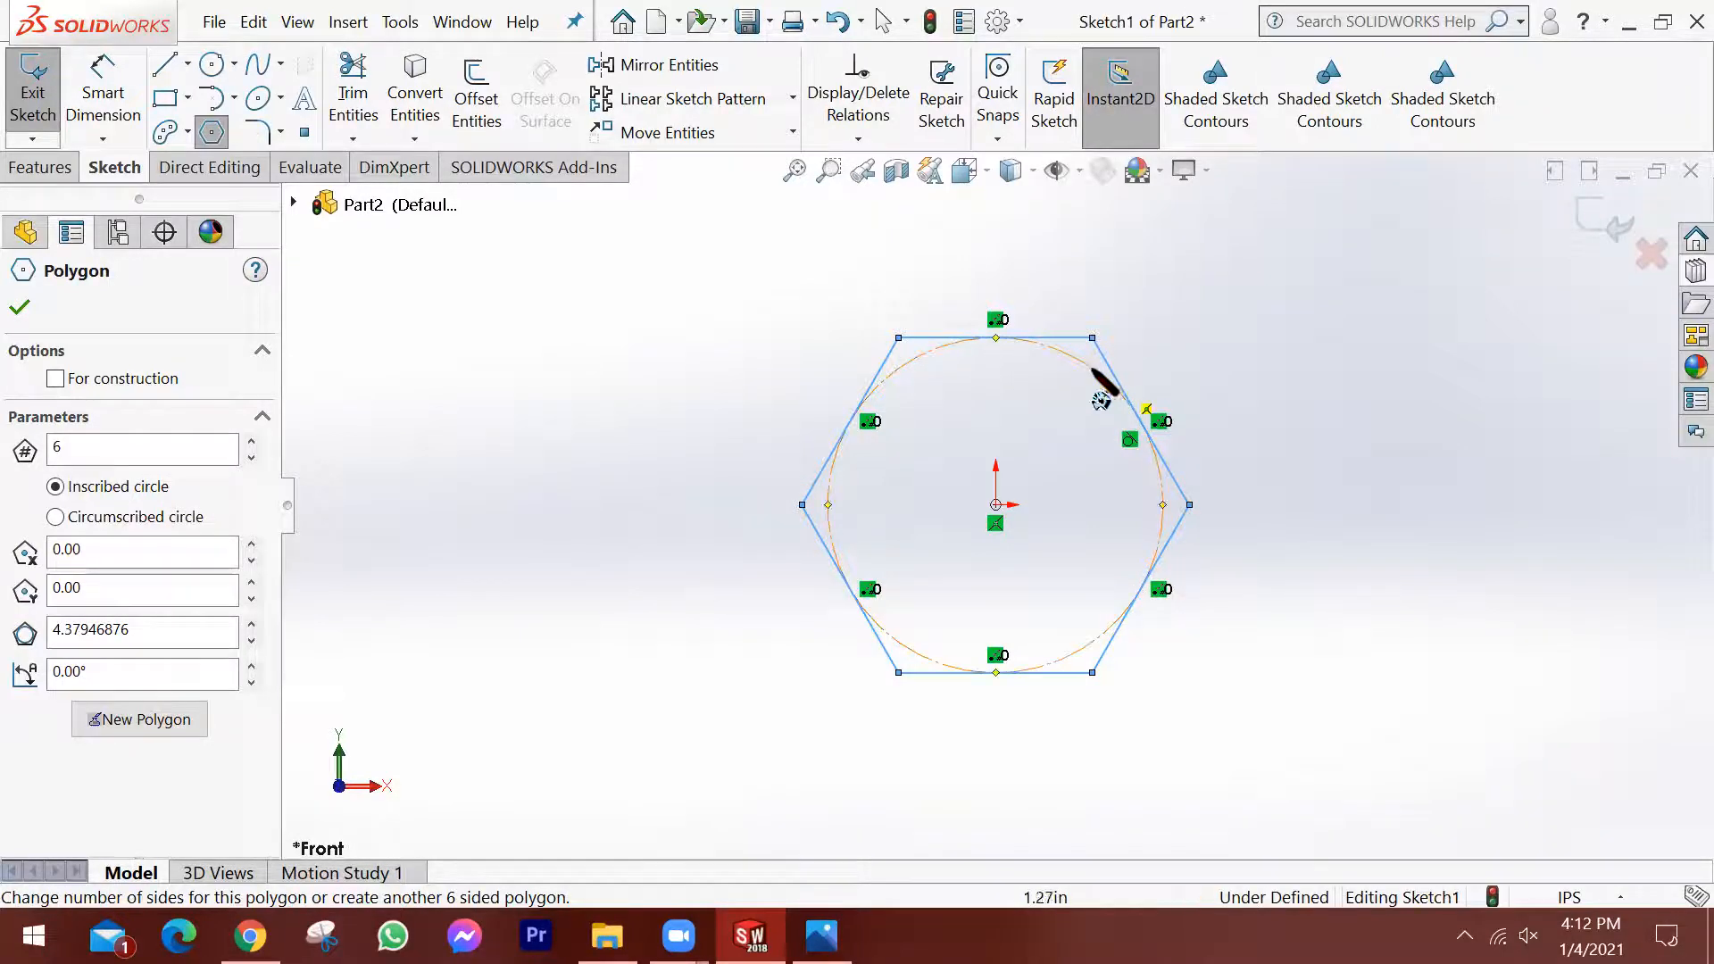
{"action": "left_click", "coordinate": [91, 61]}
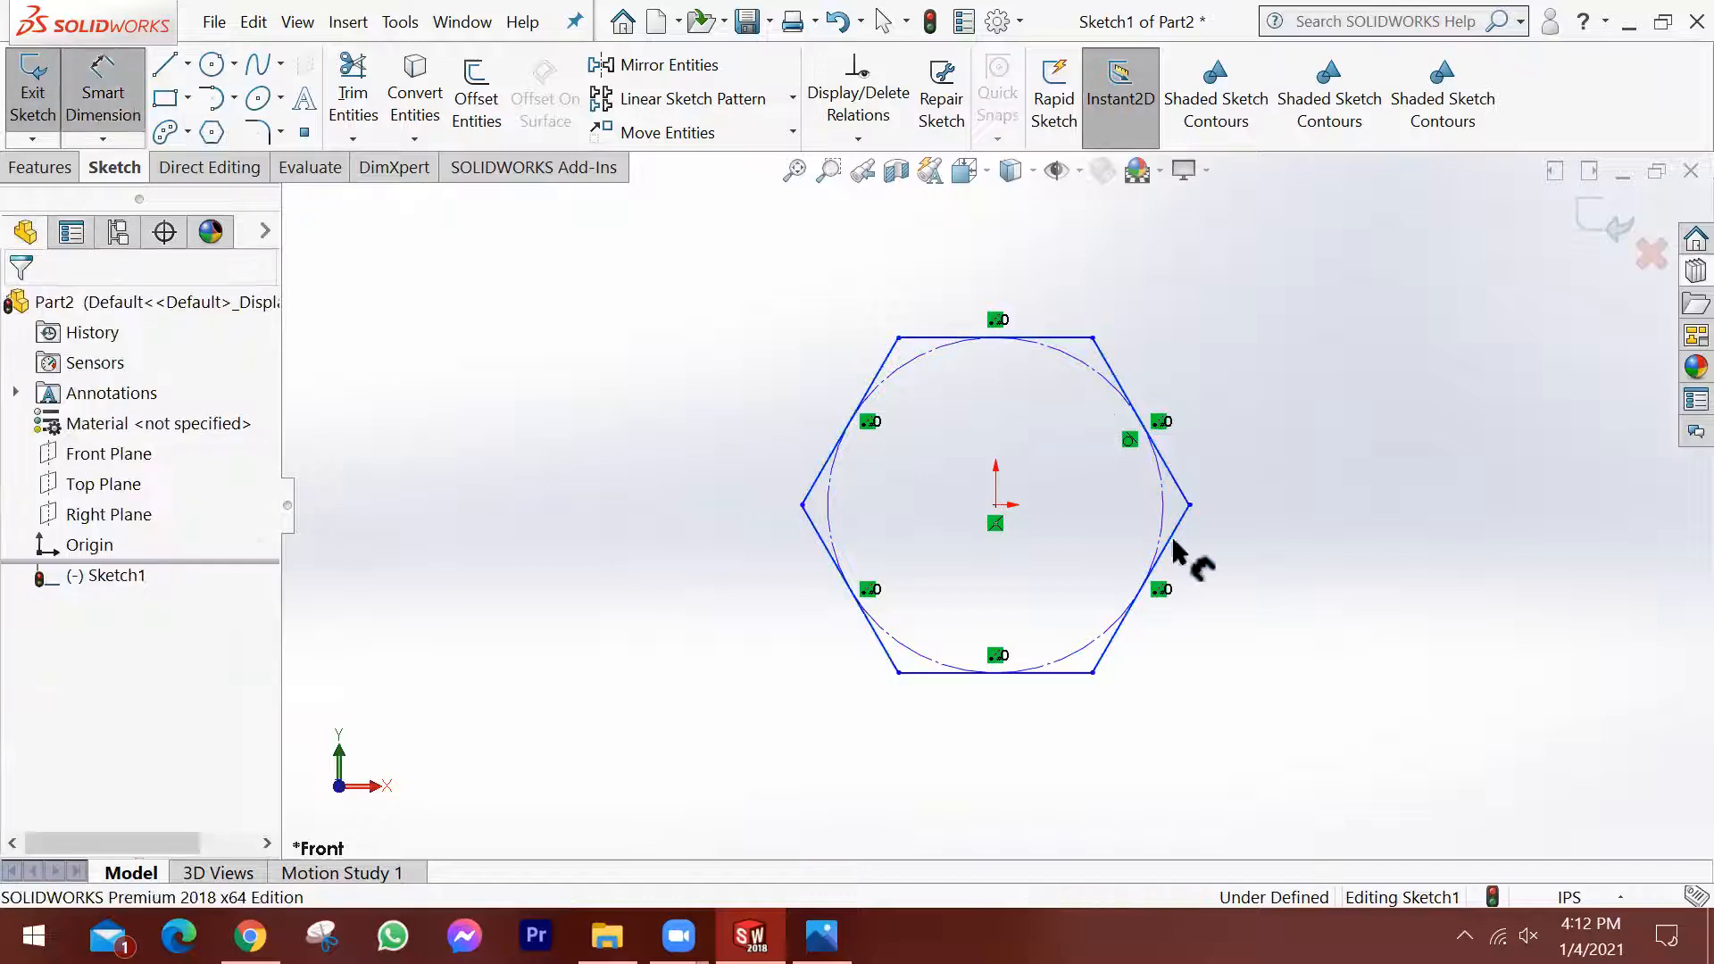
{"action": "left_click", "coordinate": [1092, 367]}
{"action": "left_click", "coordinate": [1263, 315]}
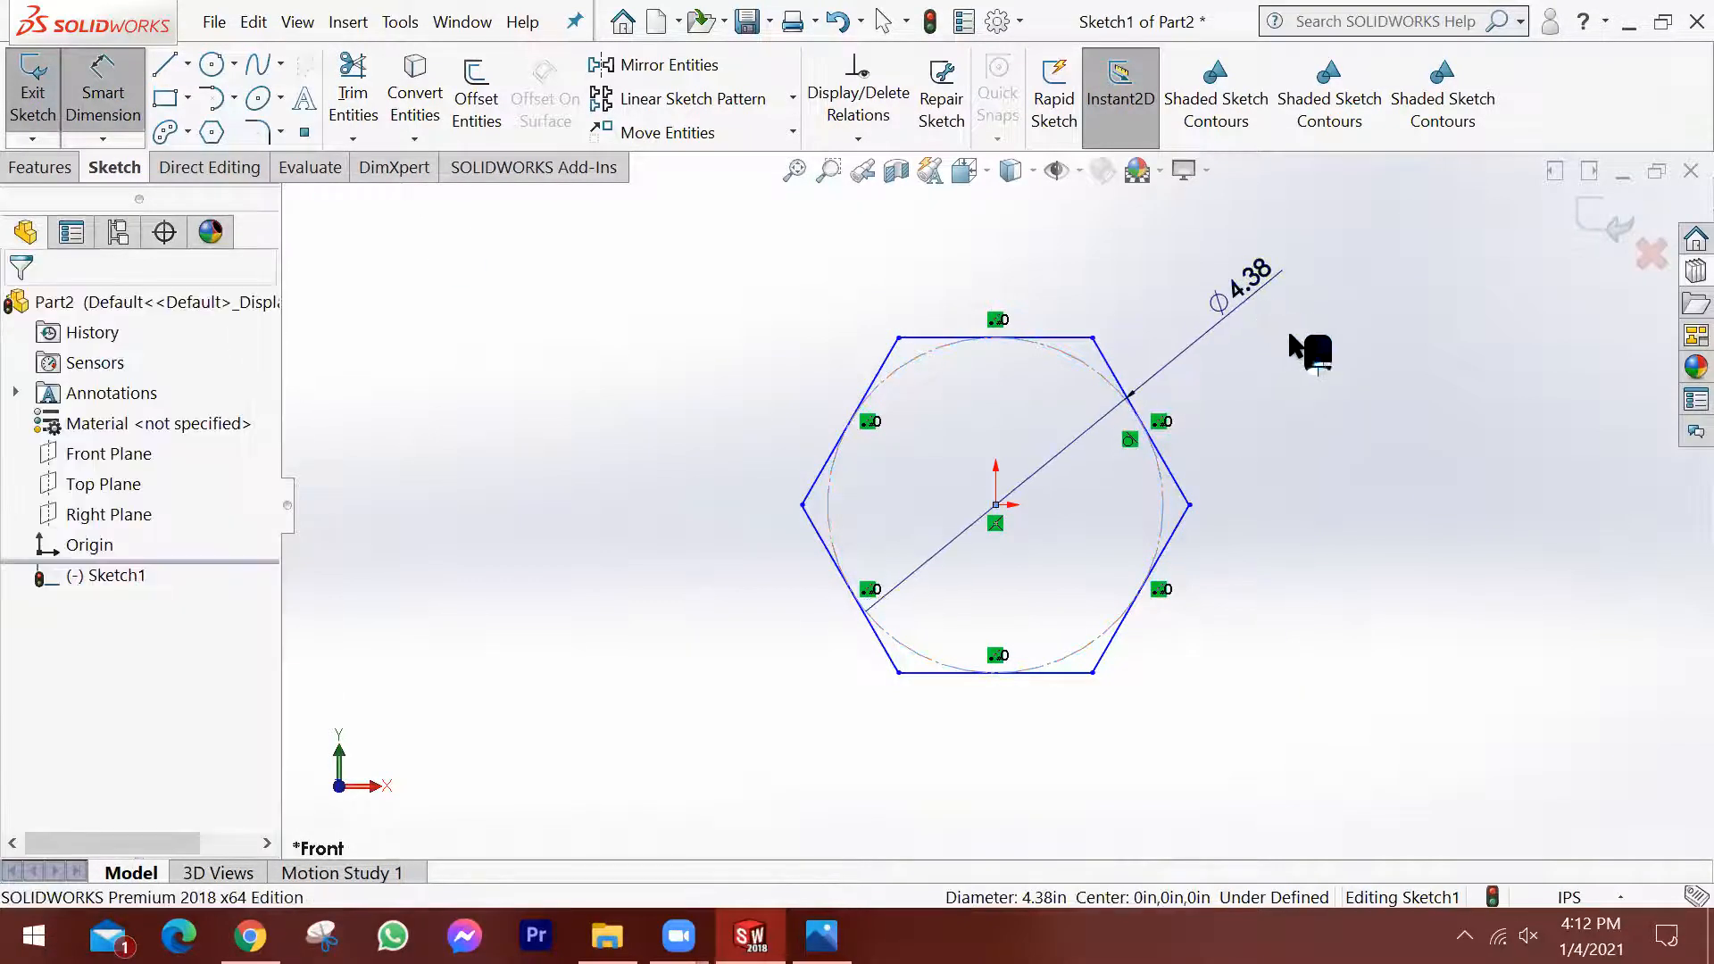
{"action": "type", "text": "1.2"}
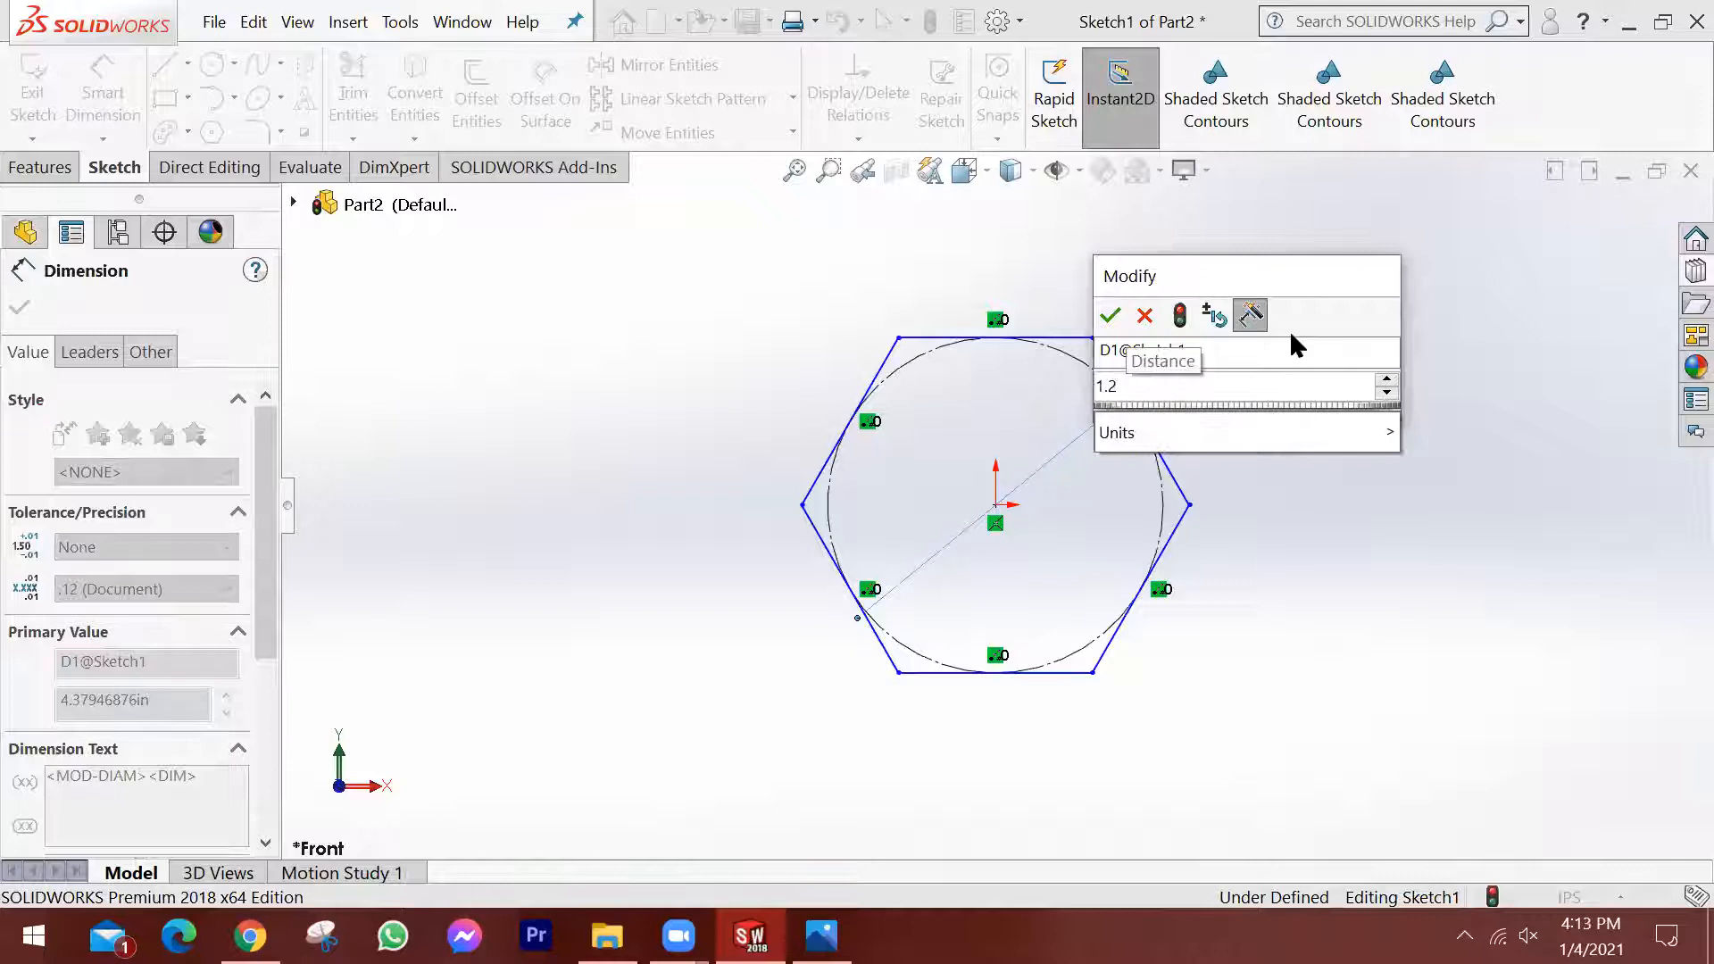
{"action": "key", "text": "Return"}
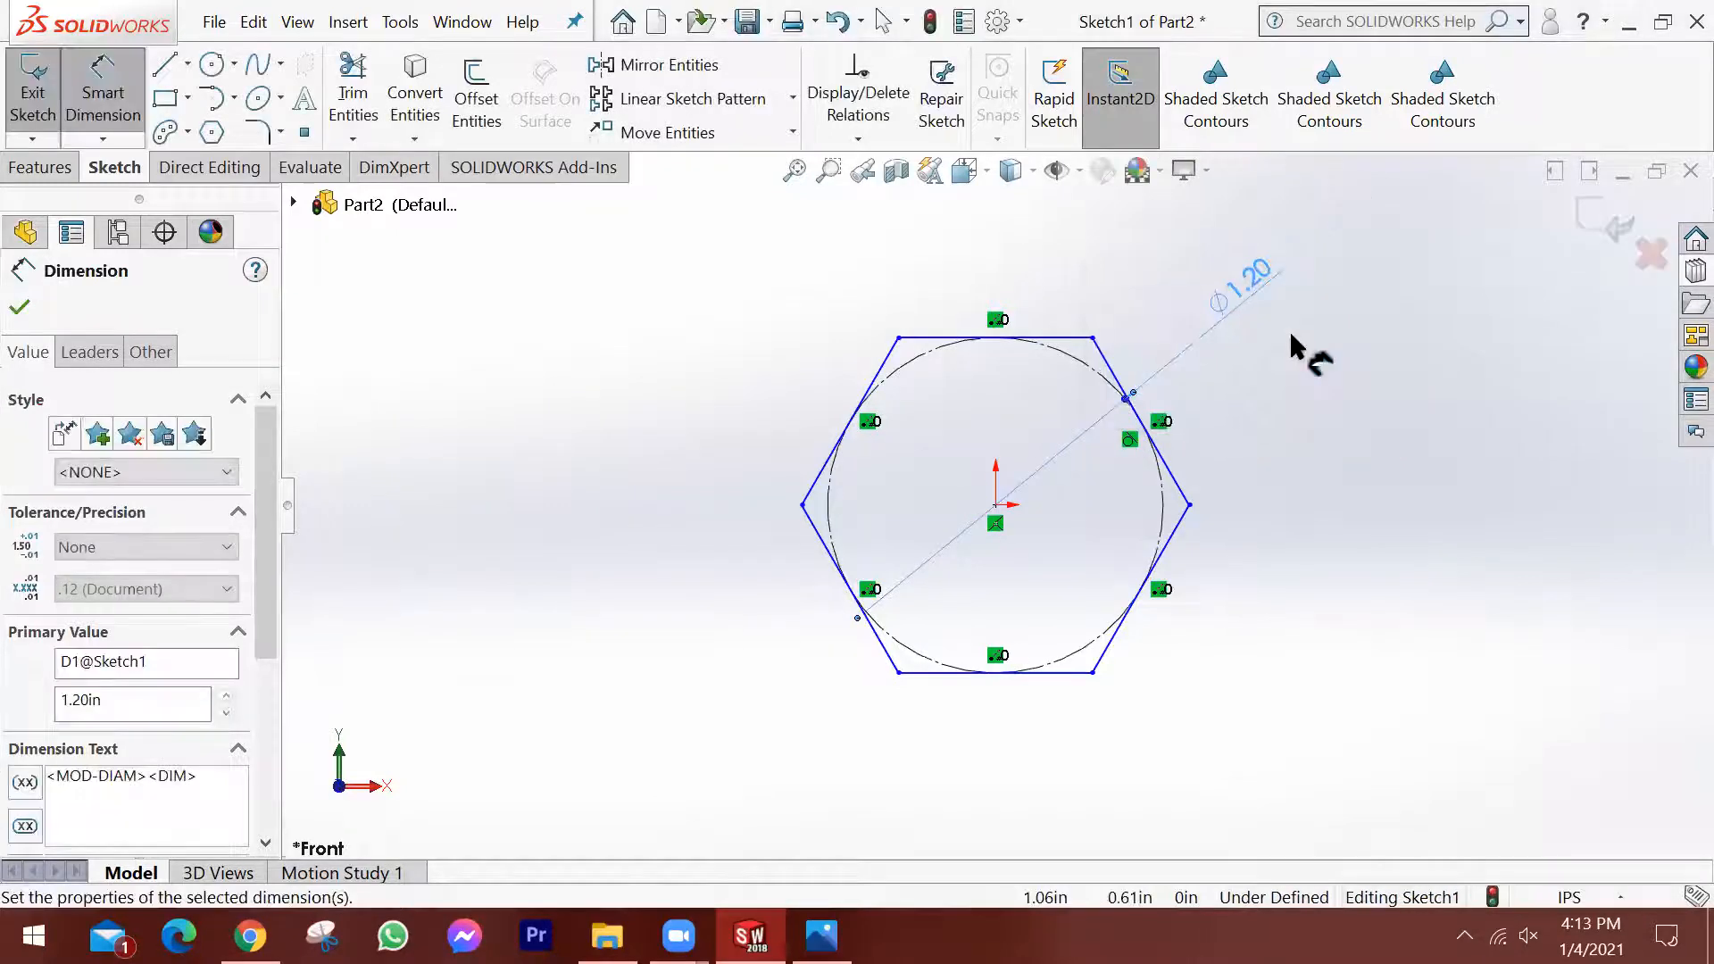
Draw a circle centred on the origin inside the hexagon and set its diameter to 5/8 in.
{"action": "mouse_move", "coordinate": [750, 425]}
{"action": "middle_mouse_down"}
{"action": "mouse_move", "coordinate": [812, 471]}
{"action": "mouse_move", "coordinate": [784, 458]}
{"action": "middle_mouse_up"}
{"action": "middle_click_drag", "start_coordinate": [1250, 551], "coordinate": [1224, 555]}
{"action": "left_click", "coordinate": [215, 68]}
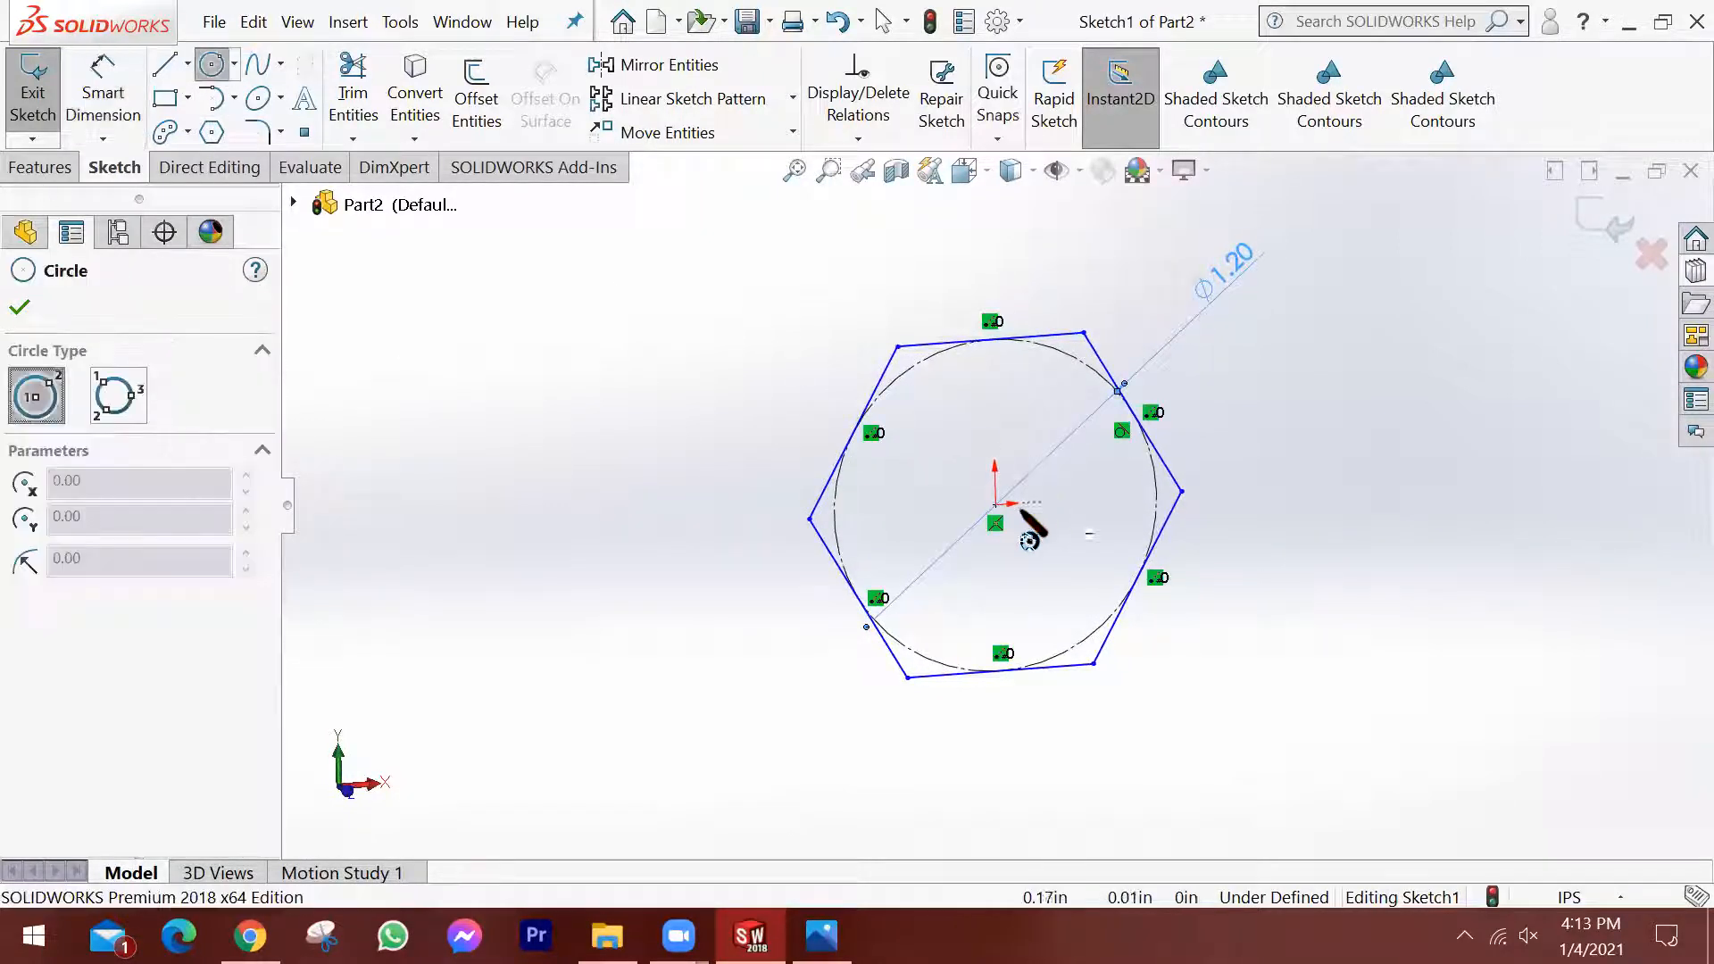
{"action": "left_click", "coordinate": [996, 504]}
{"action": "left_click", "coordinate": [1107, 490]}
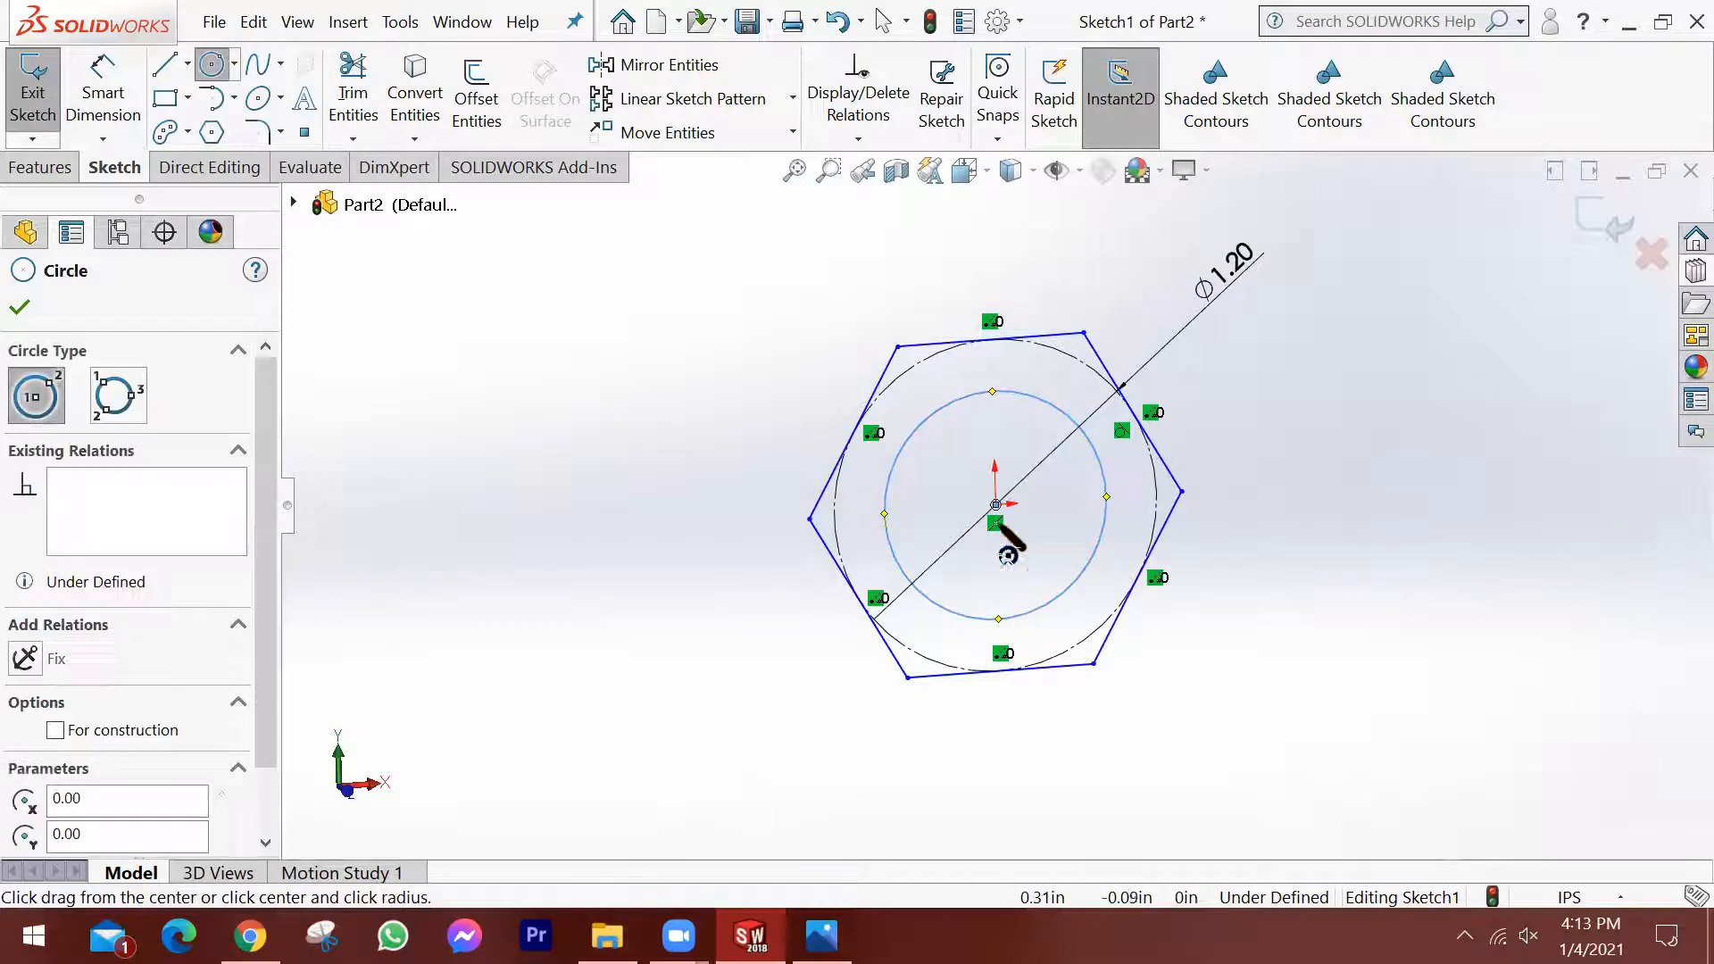
{"action": "left_click", "coordinate": [103, 93]}
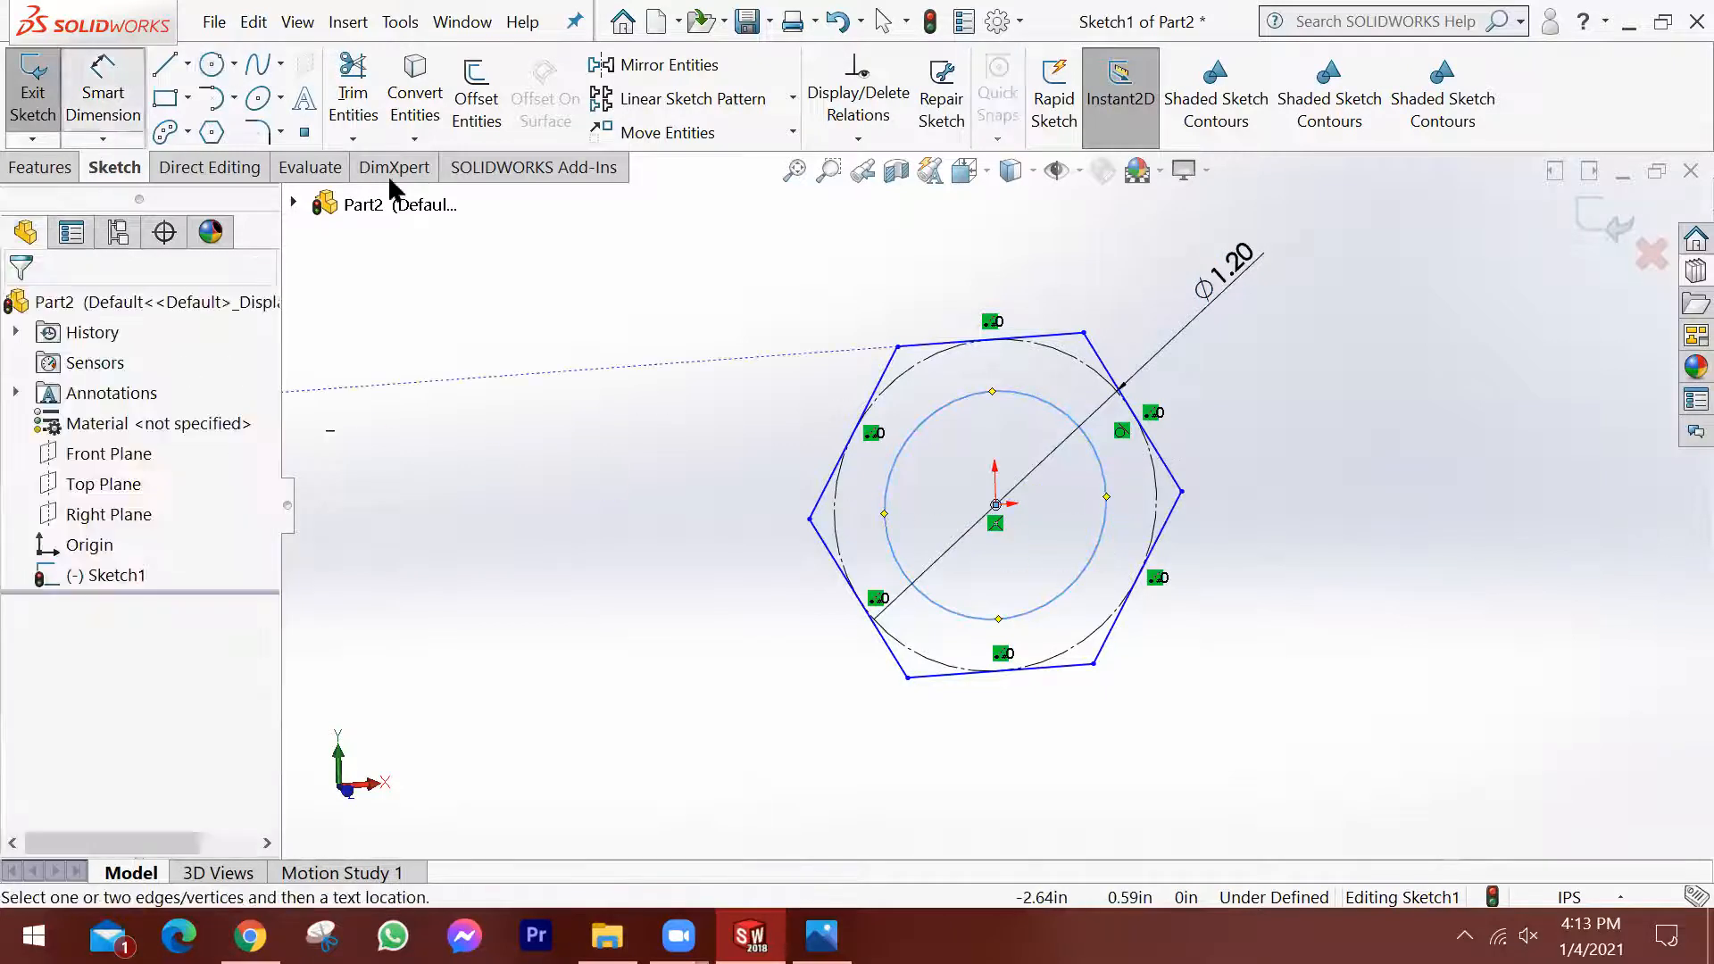
{"action": "left_click", "coordinate": [1103, 446]}
{"action": "left_click", "coordinate": [1305, 358]}
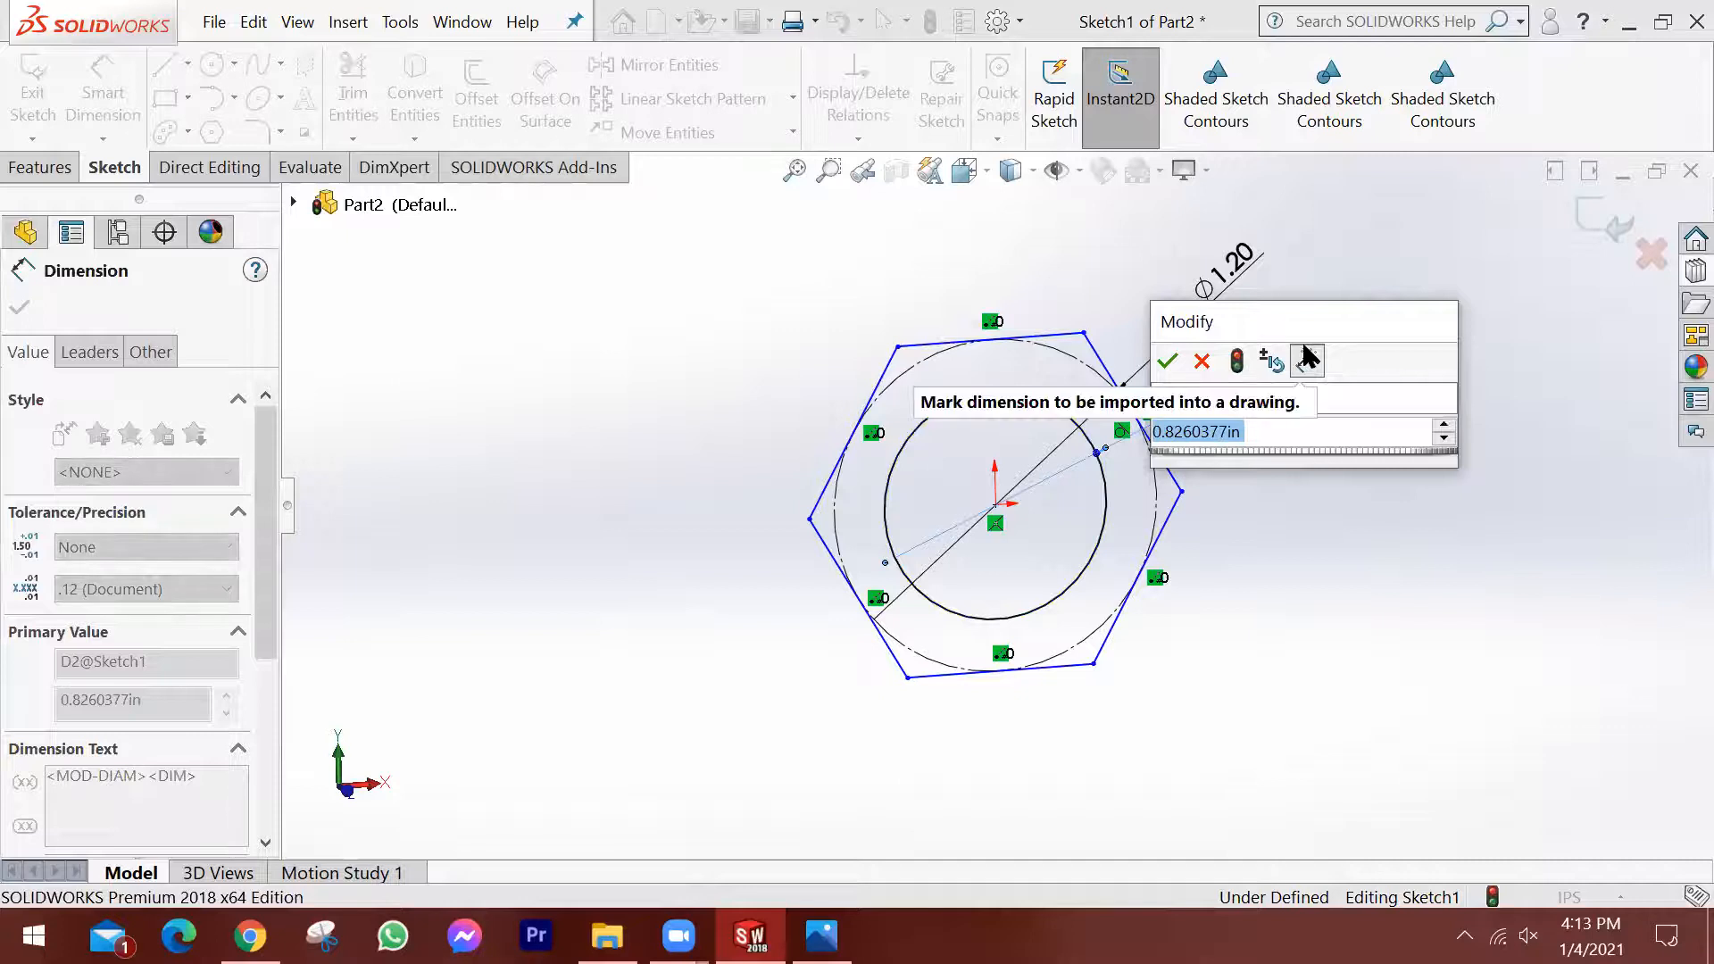
{"action": "type", "text": "5/8"}
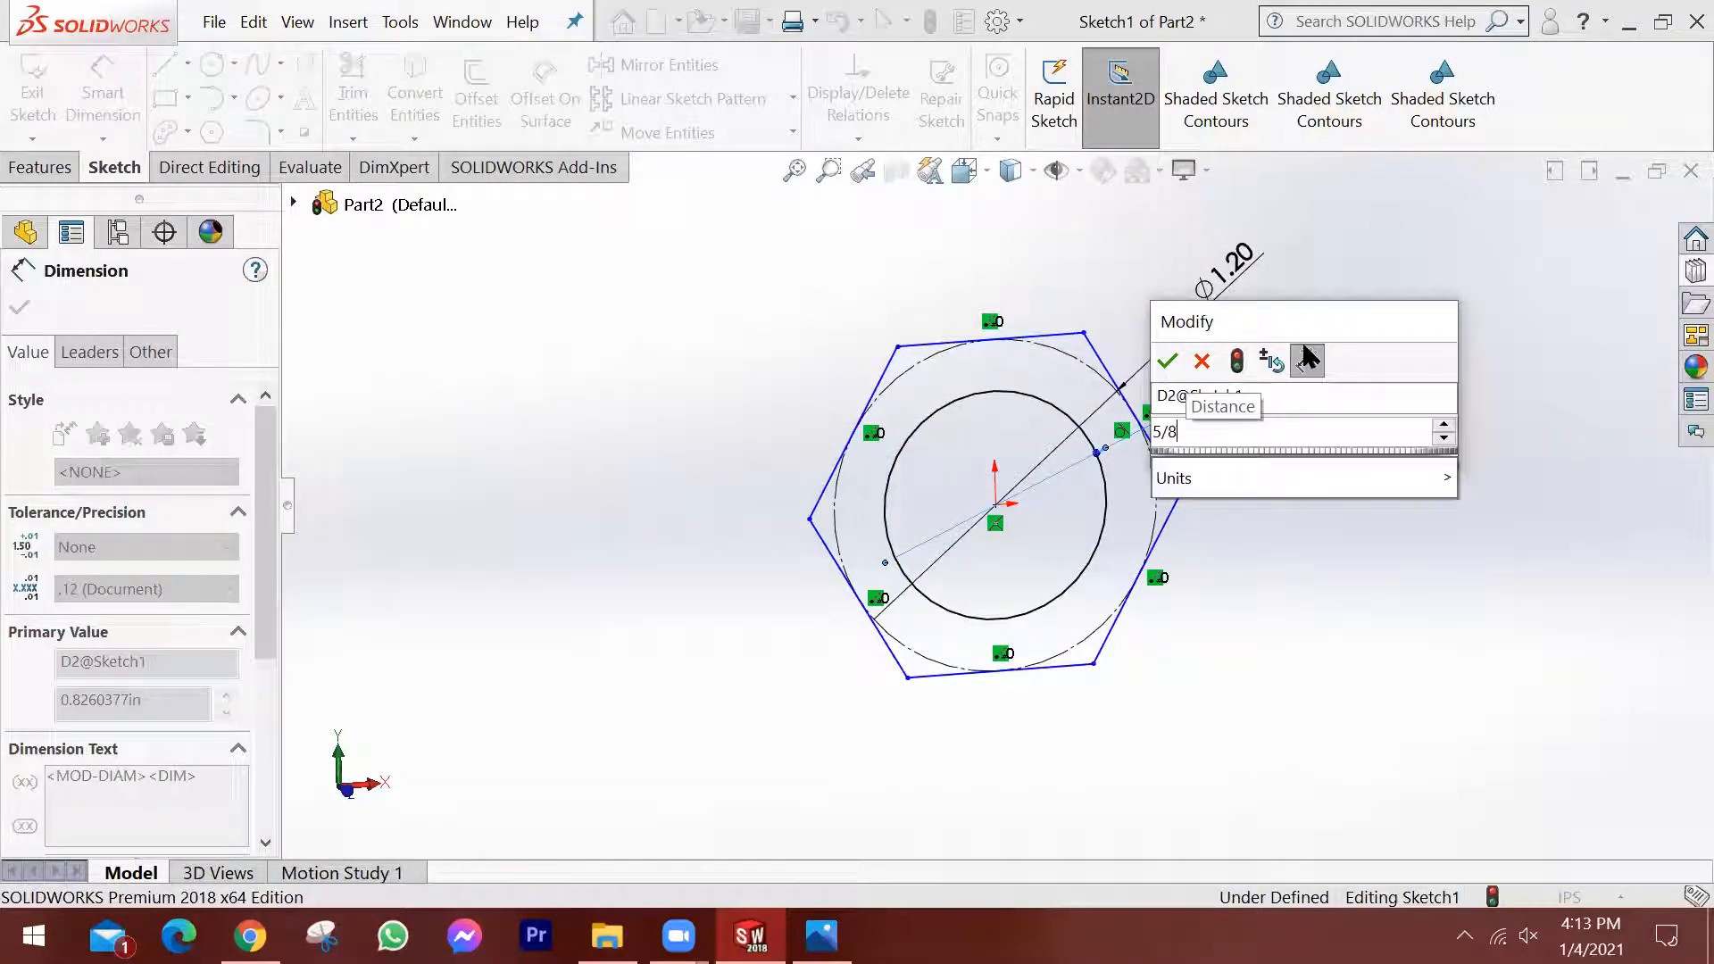
{"action": "key", "text": "Return"}
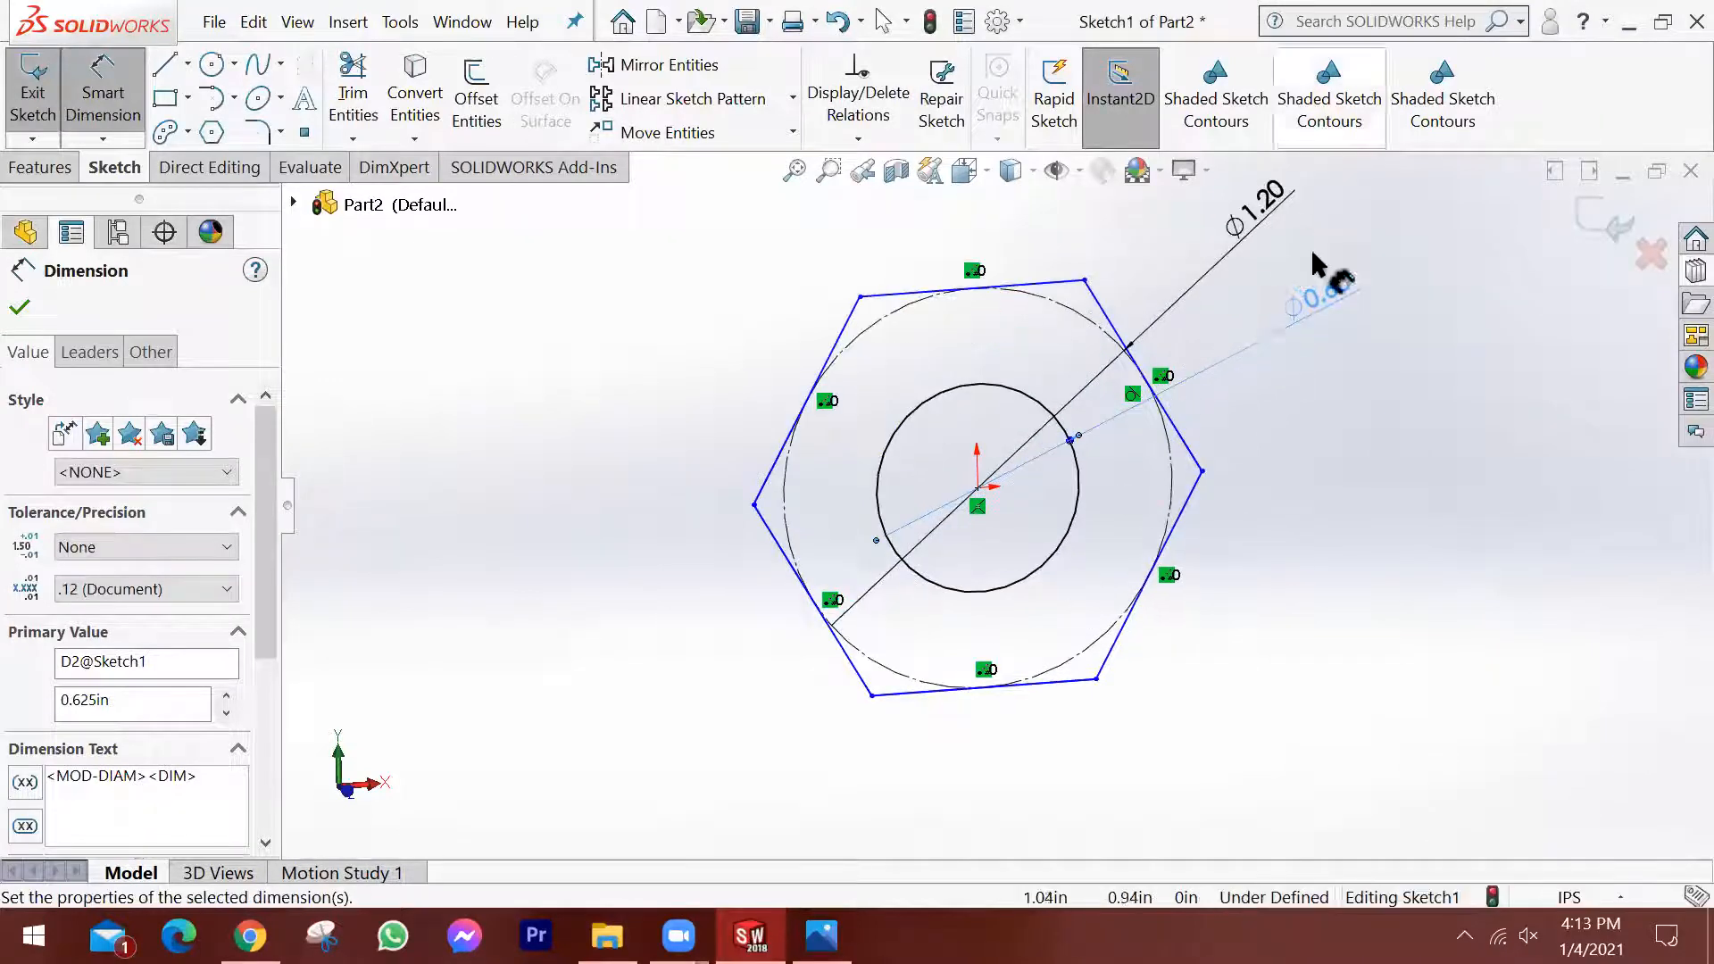
Extrude the hexagon with its central hole 0.48 in using the Mid Plane end condition.
{"action": "middle_click_drag", "start_coordinate": [1273, 303], "coordinate": [1145, 360]}
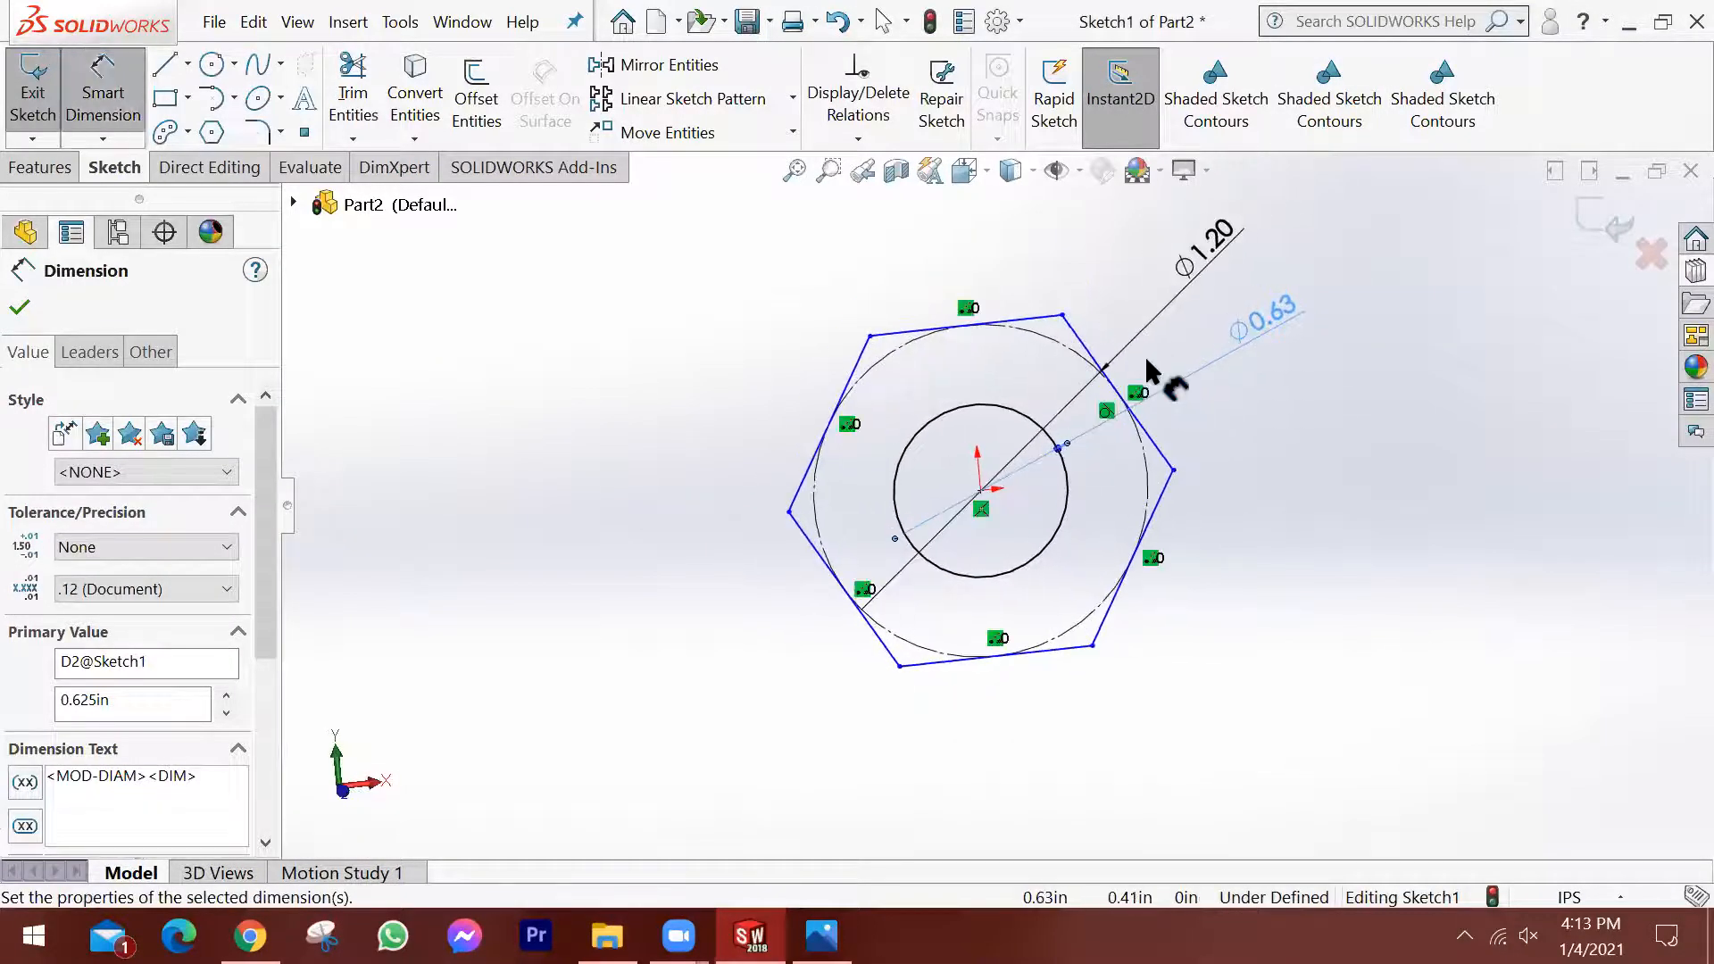
{"action": "middle_click_drag", "start_coordinate": [1296, 386], "coordinate": [1320, 394]}
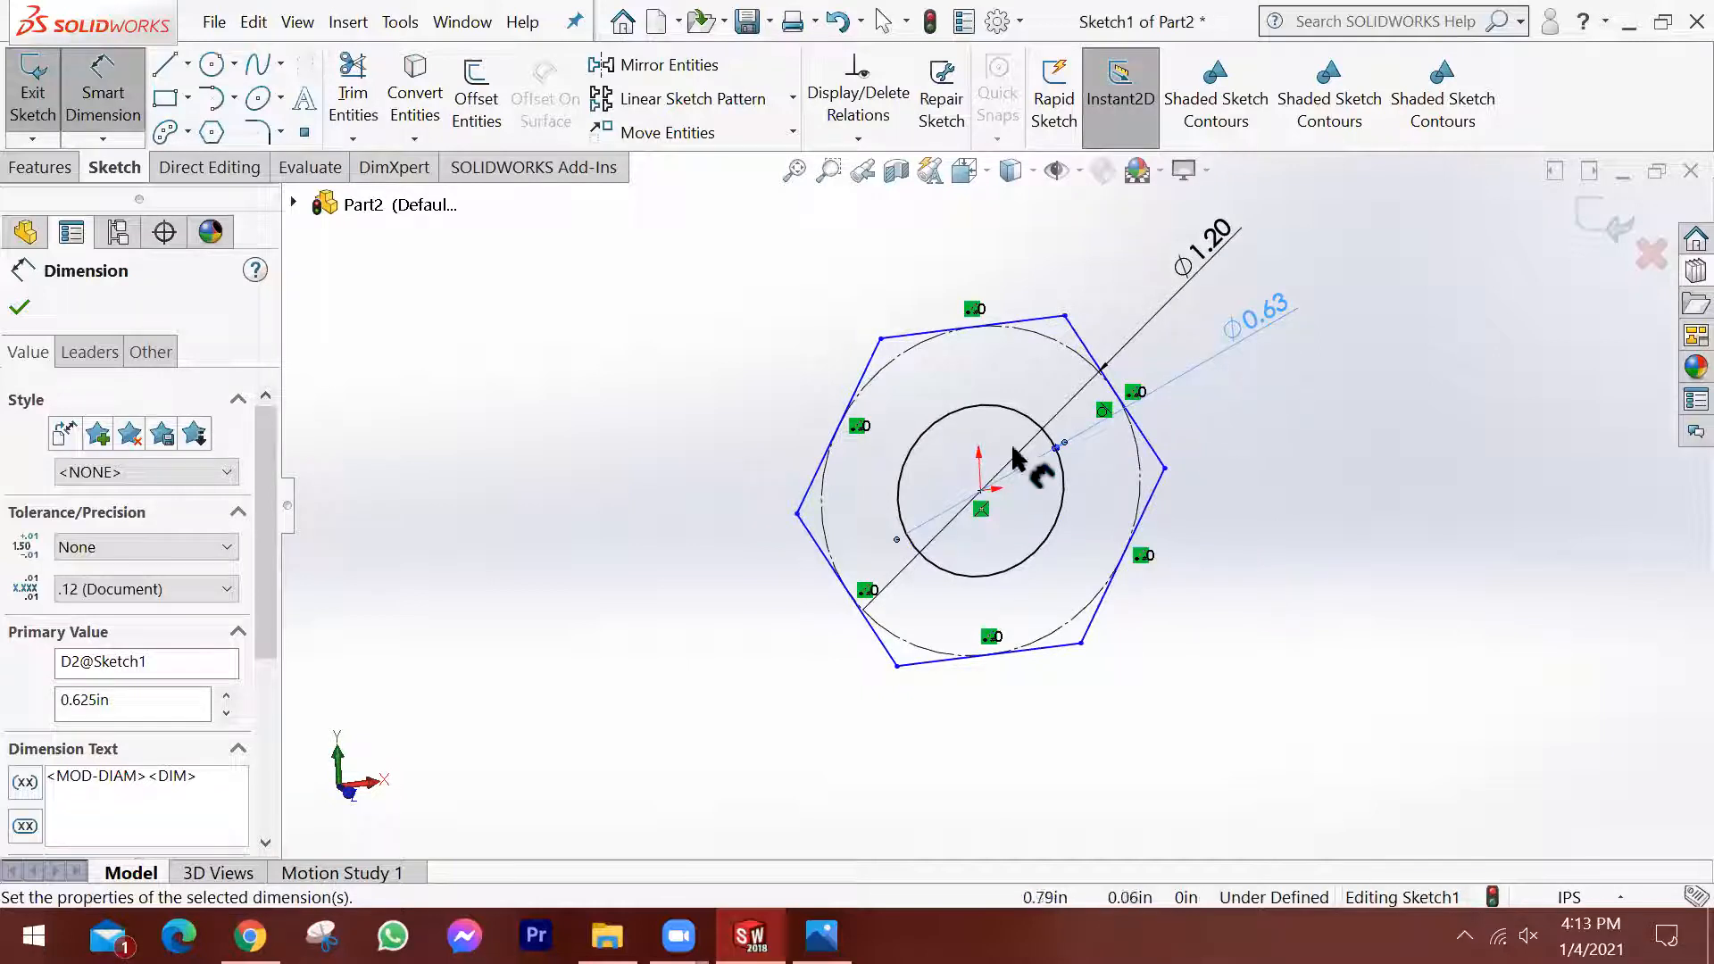
{"action": "left_click", "coordinate": [40, 168]}
{"action": "left_click", "coordinate": [44, 98]}
{"action": "middle_click_drag", "start_coordinate": [892, 462], "coordinate": [988, 490]}
{"action": "left_click_drag", "start_coordinate": [1028, 516], "coordinate": [1100, 536]}
{"action": "middle_click_drag", "start_coordinate": [1221, 489], "coordinate": [1101, 528]}
{"action": "mouse_move", "coordinate": [1082, 539]}
{"action": "left_mouse_down"}
{"action": "mouse_move", "coordinate": [1108, 554]}
{"action": "mouse_move", "coordinate": [1062, 533]}
{"action": "left_mouse_up"}
{"action": "left_click", "coordinate": [200, 469]}
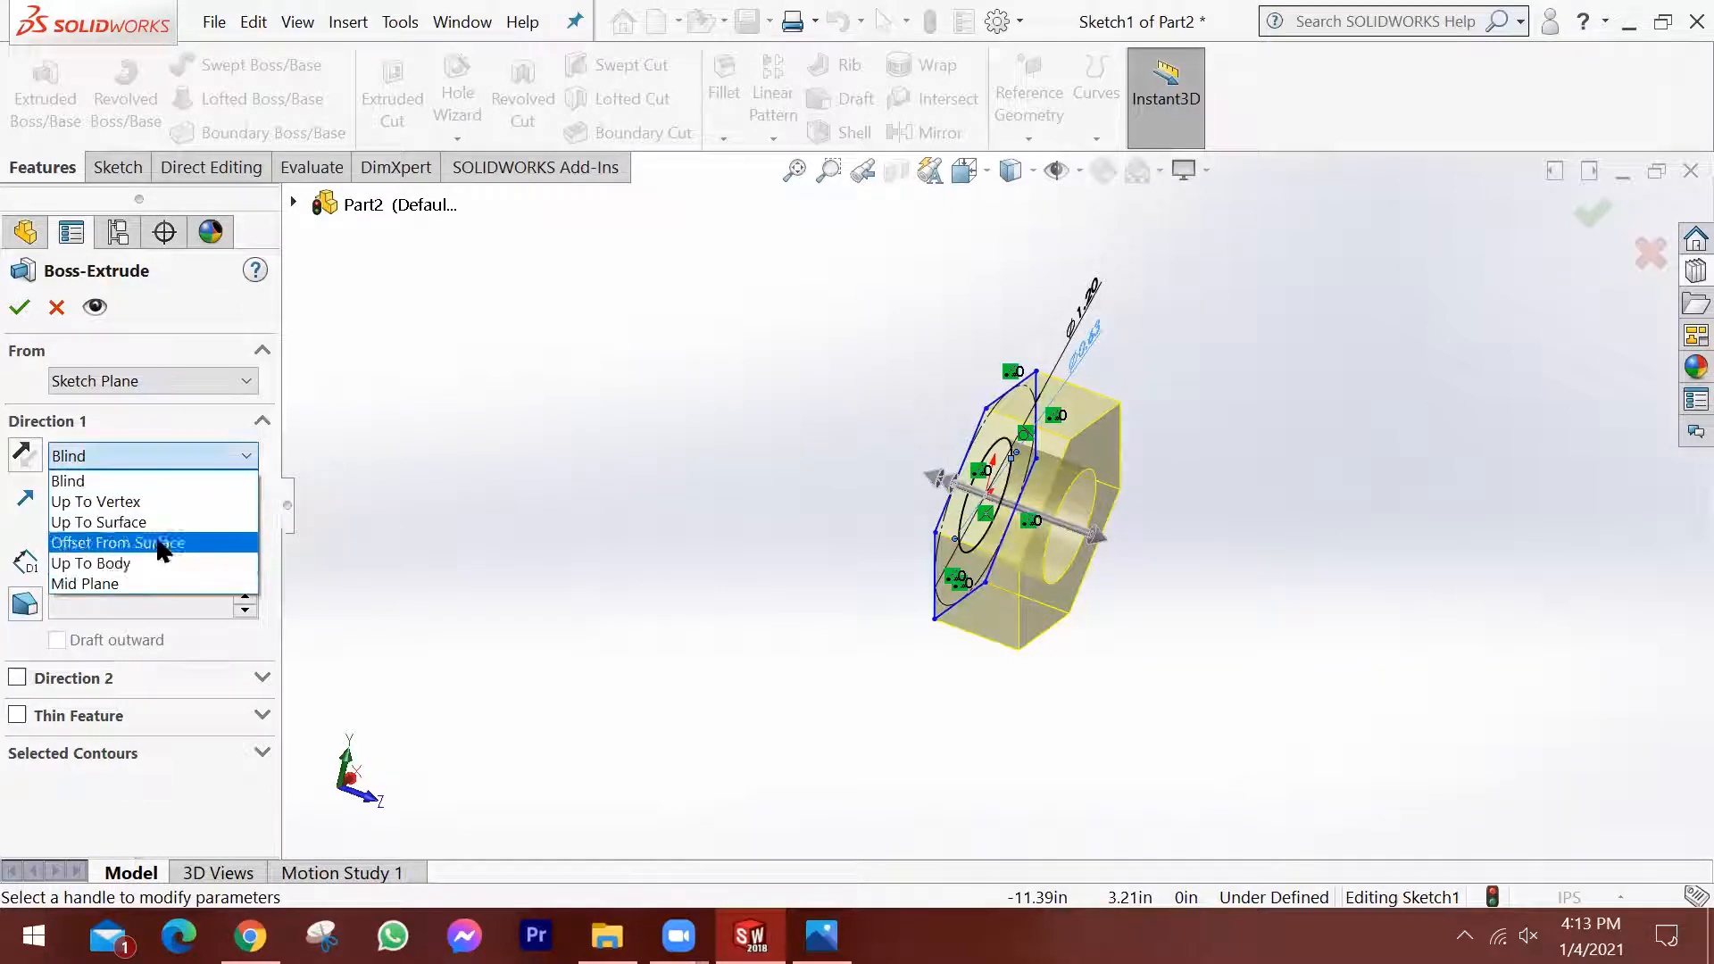
{"action": "left_click", "coordinate": [152, 585]}
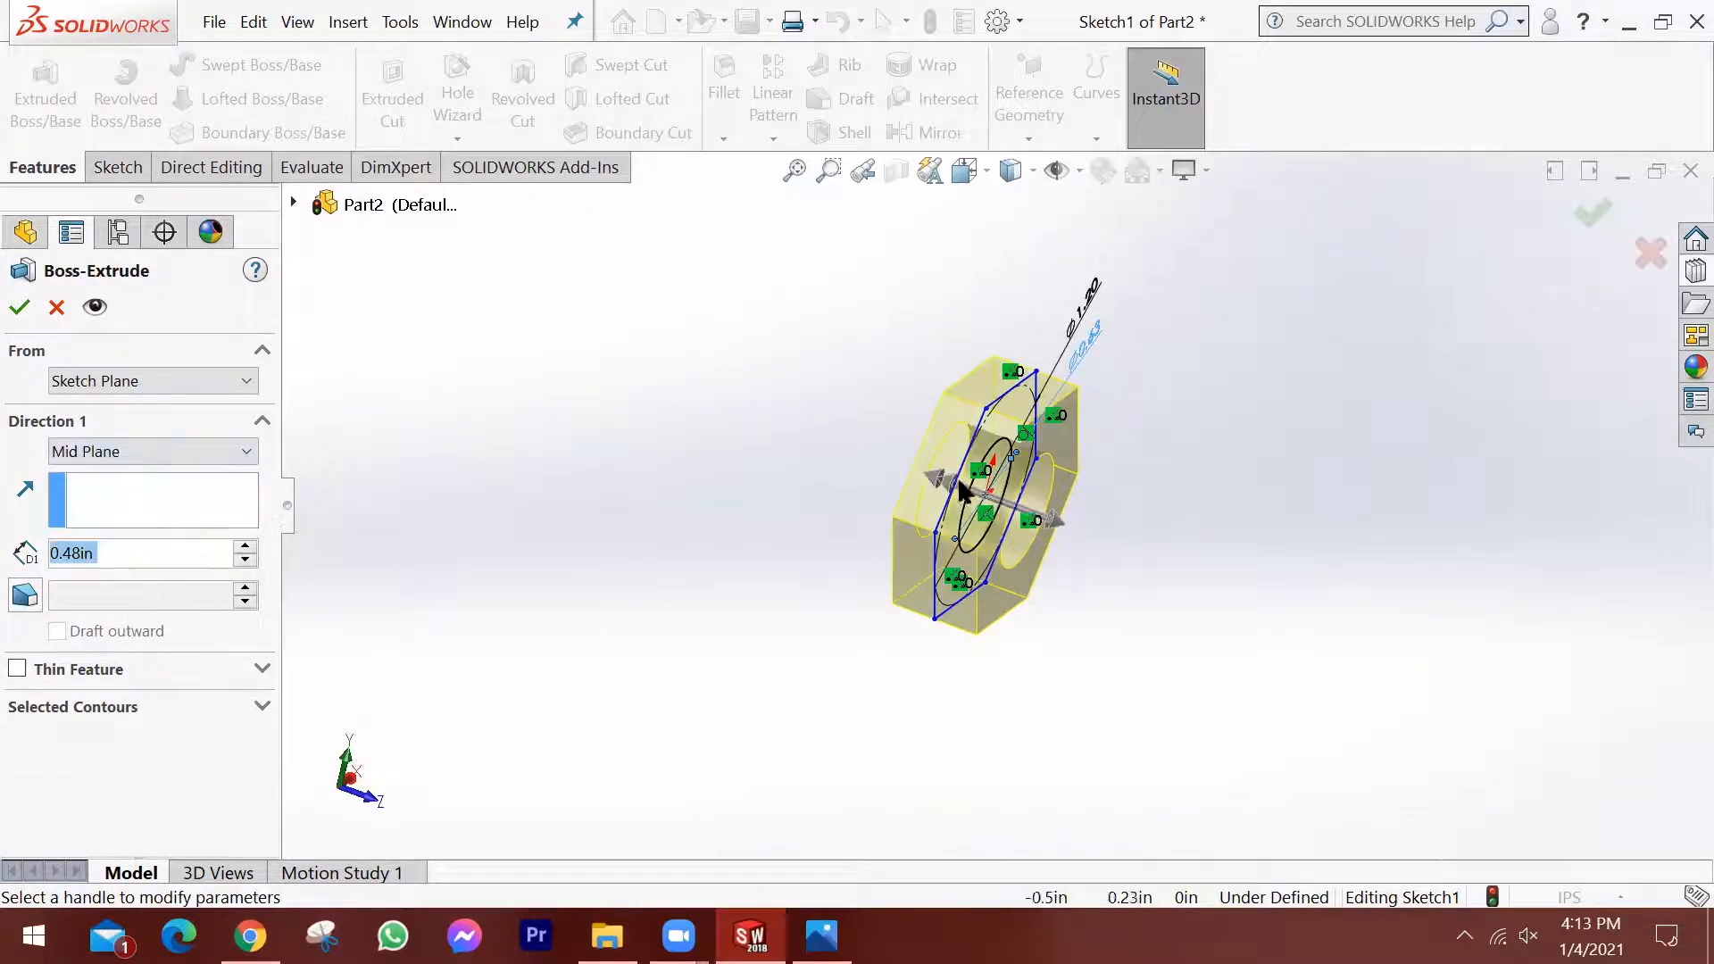
{"action": "middle_click_drag", "start_coordinate": [1075, 527], "coordinate": [1042, 506]}
{"action": "left_click", "coordinate": [1592, 212]}
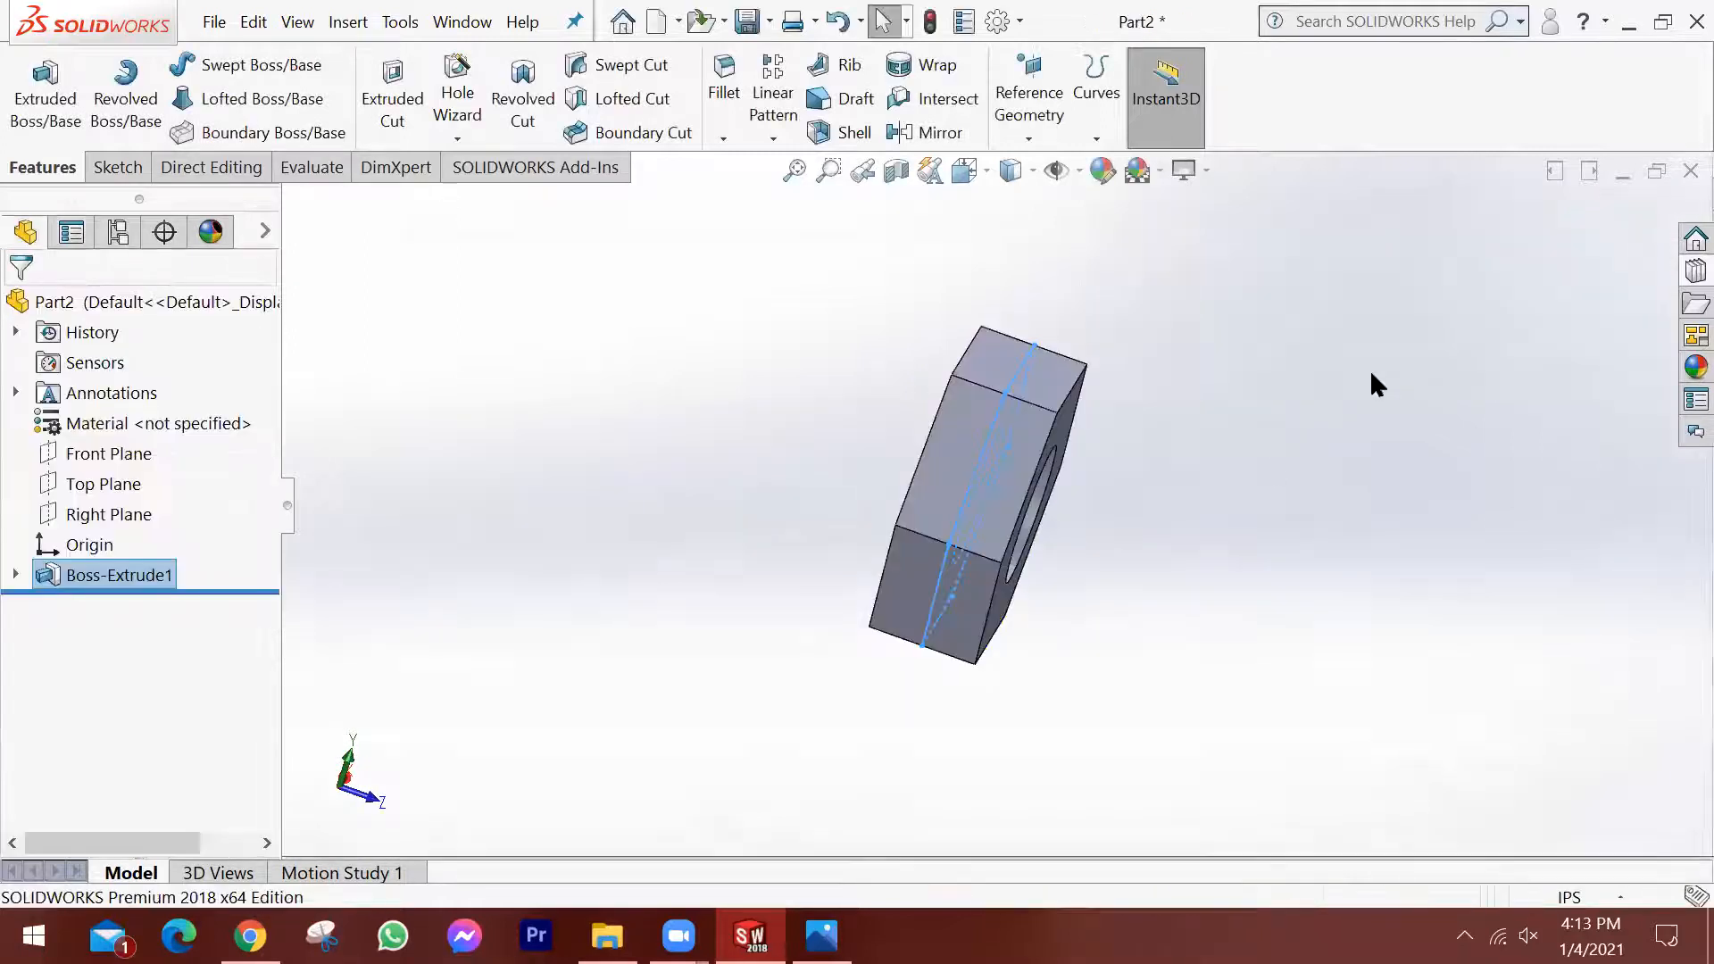
Start a sketch on the nut's front hexagonal face and draw a circle from the origin out to about the hexagon's flats.
{"action": "middle_click_drag", "start_coordinate": [1018, 528], "coordinate": [1217, 490]}
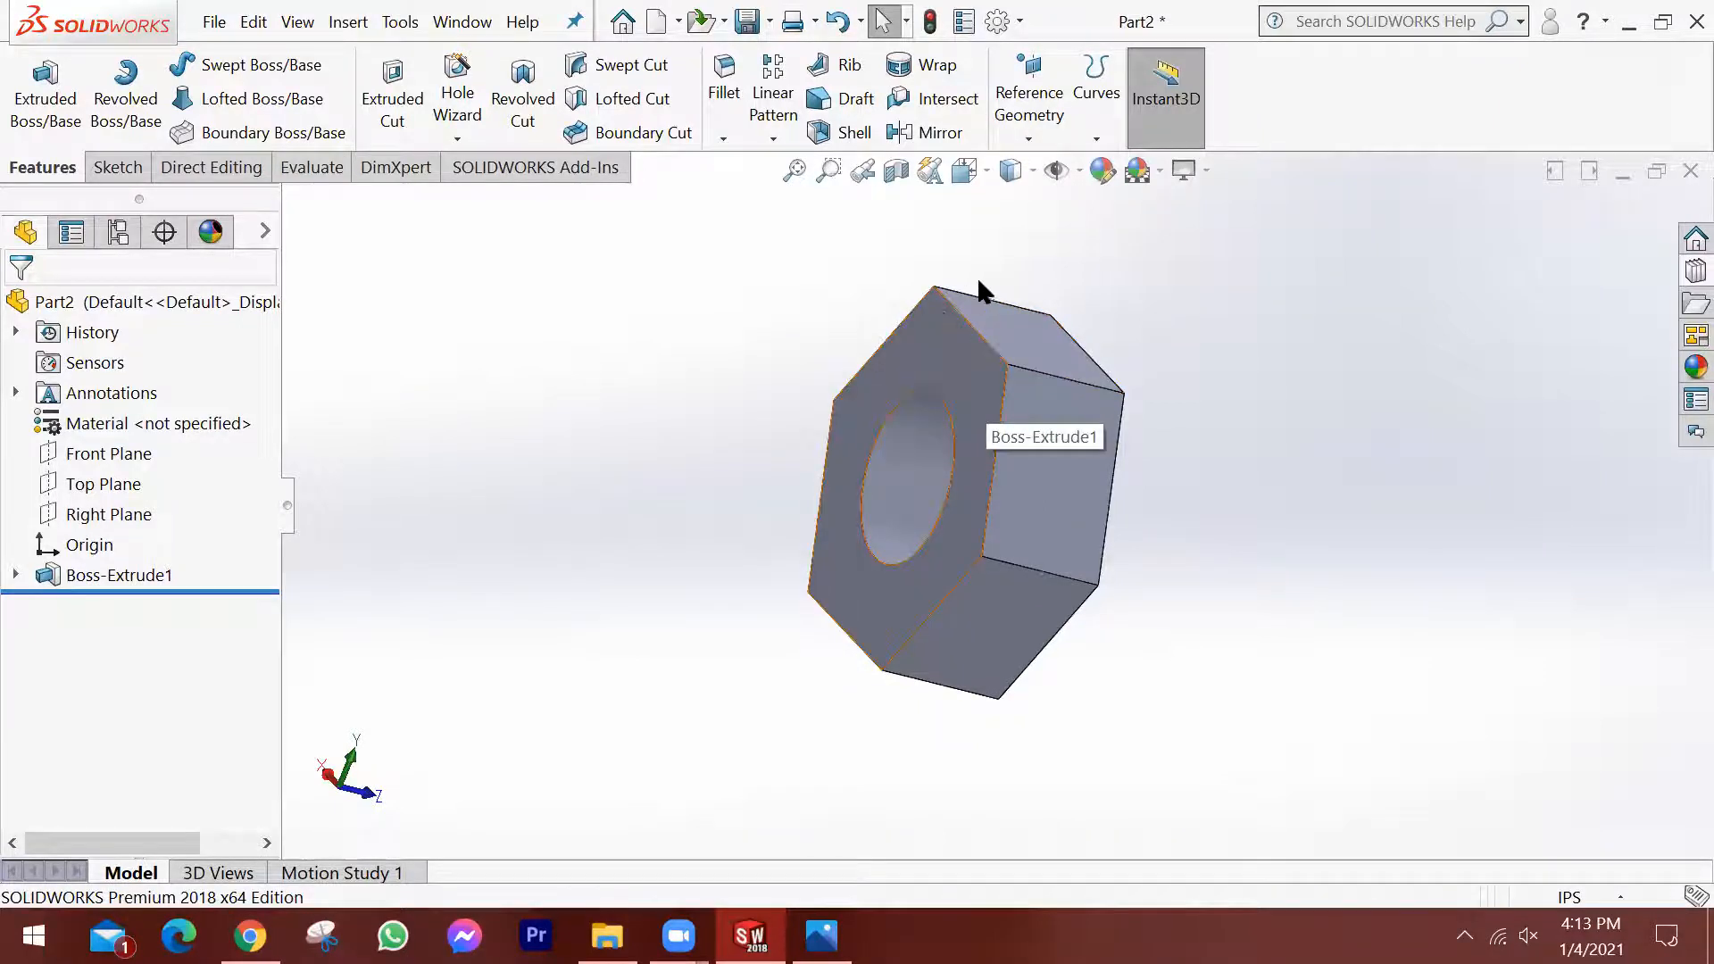
{"action": "scroll", "coordinate": [1098, 438], "scroll_direction": "up", "scroll_amount": 2}
{"action": "middle_click_drag", "start_coordinate": [1111, 439], "coordinate": [892, 393]}
{"action": "left_click", "coordinate": [1071, 511]}
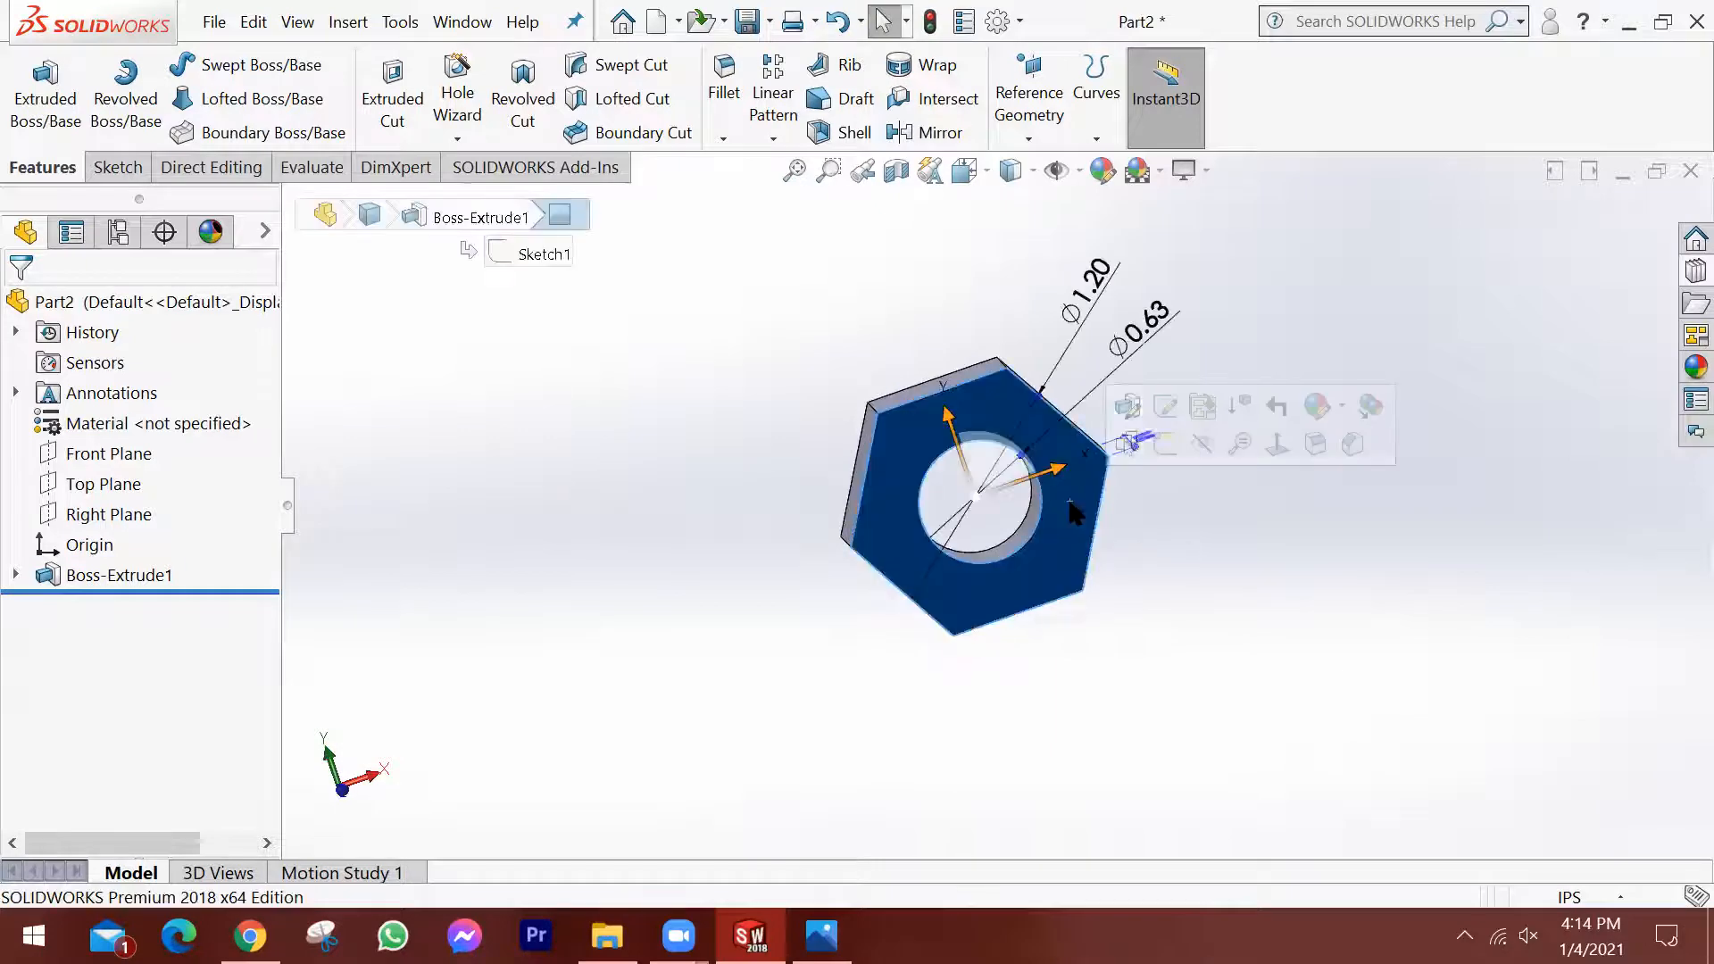
{"action": "left_click", "coordinate": [1165, 446]}
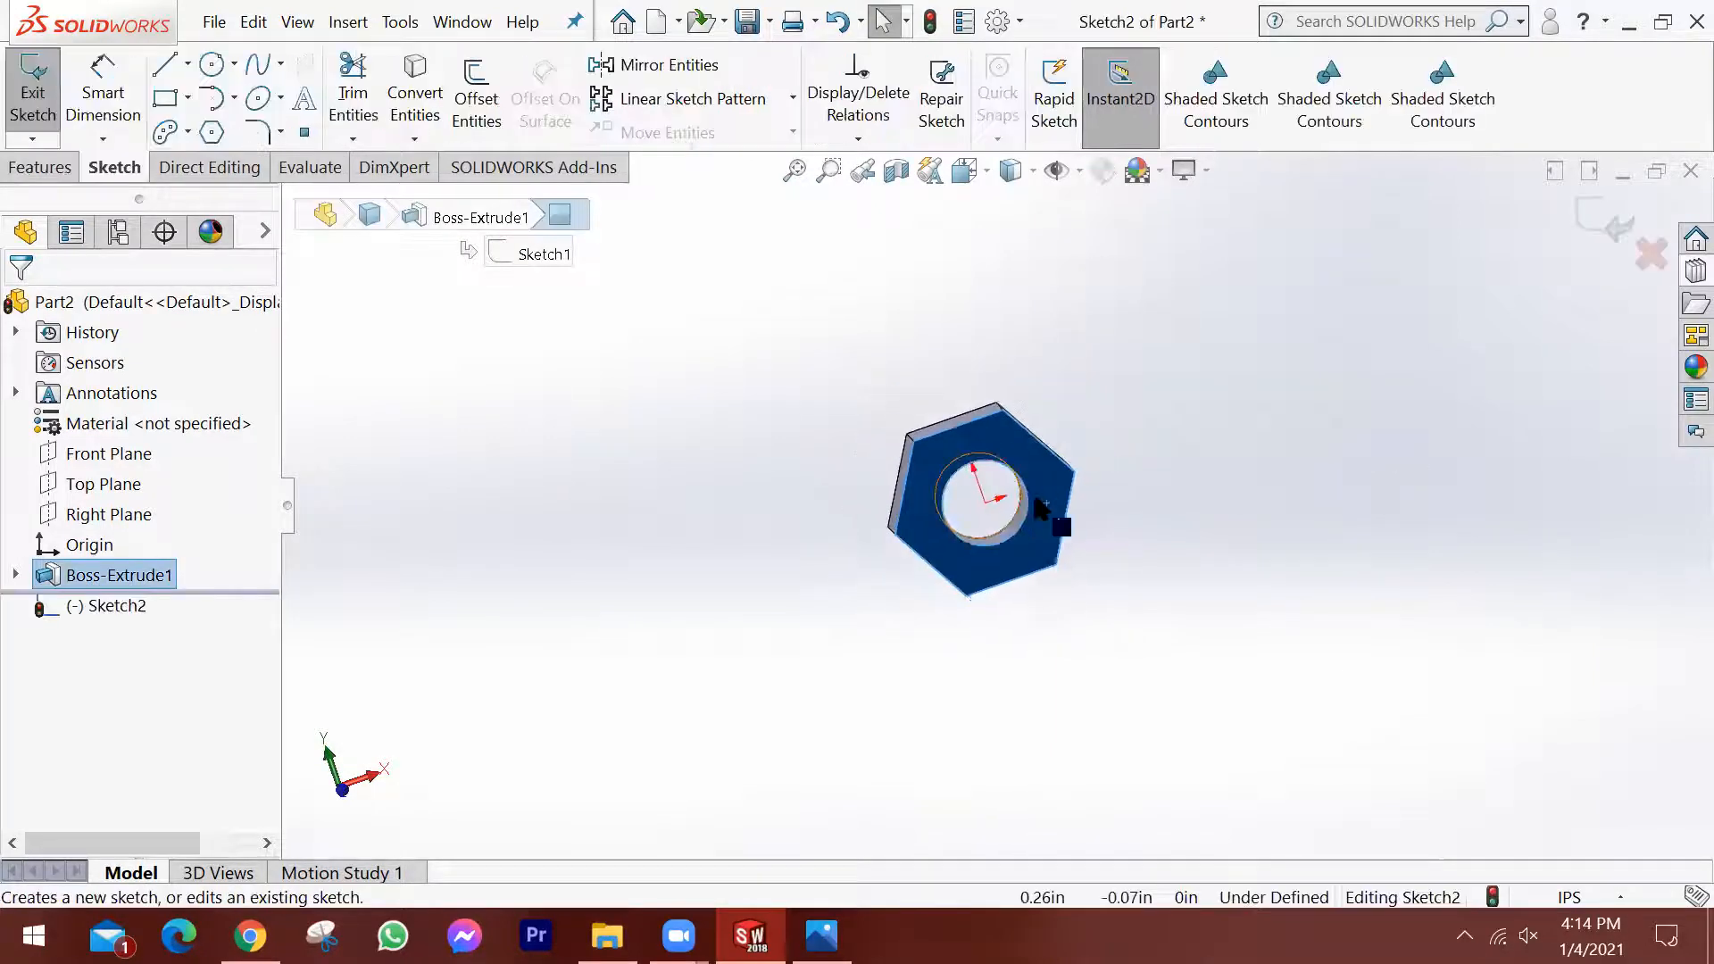
{"action": "key", "text": "space"}
{"action": "left_click", "coordinate": [1165, 318]}
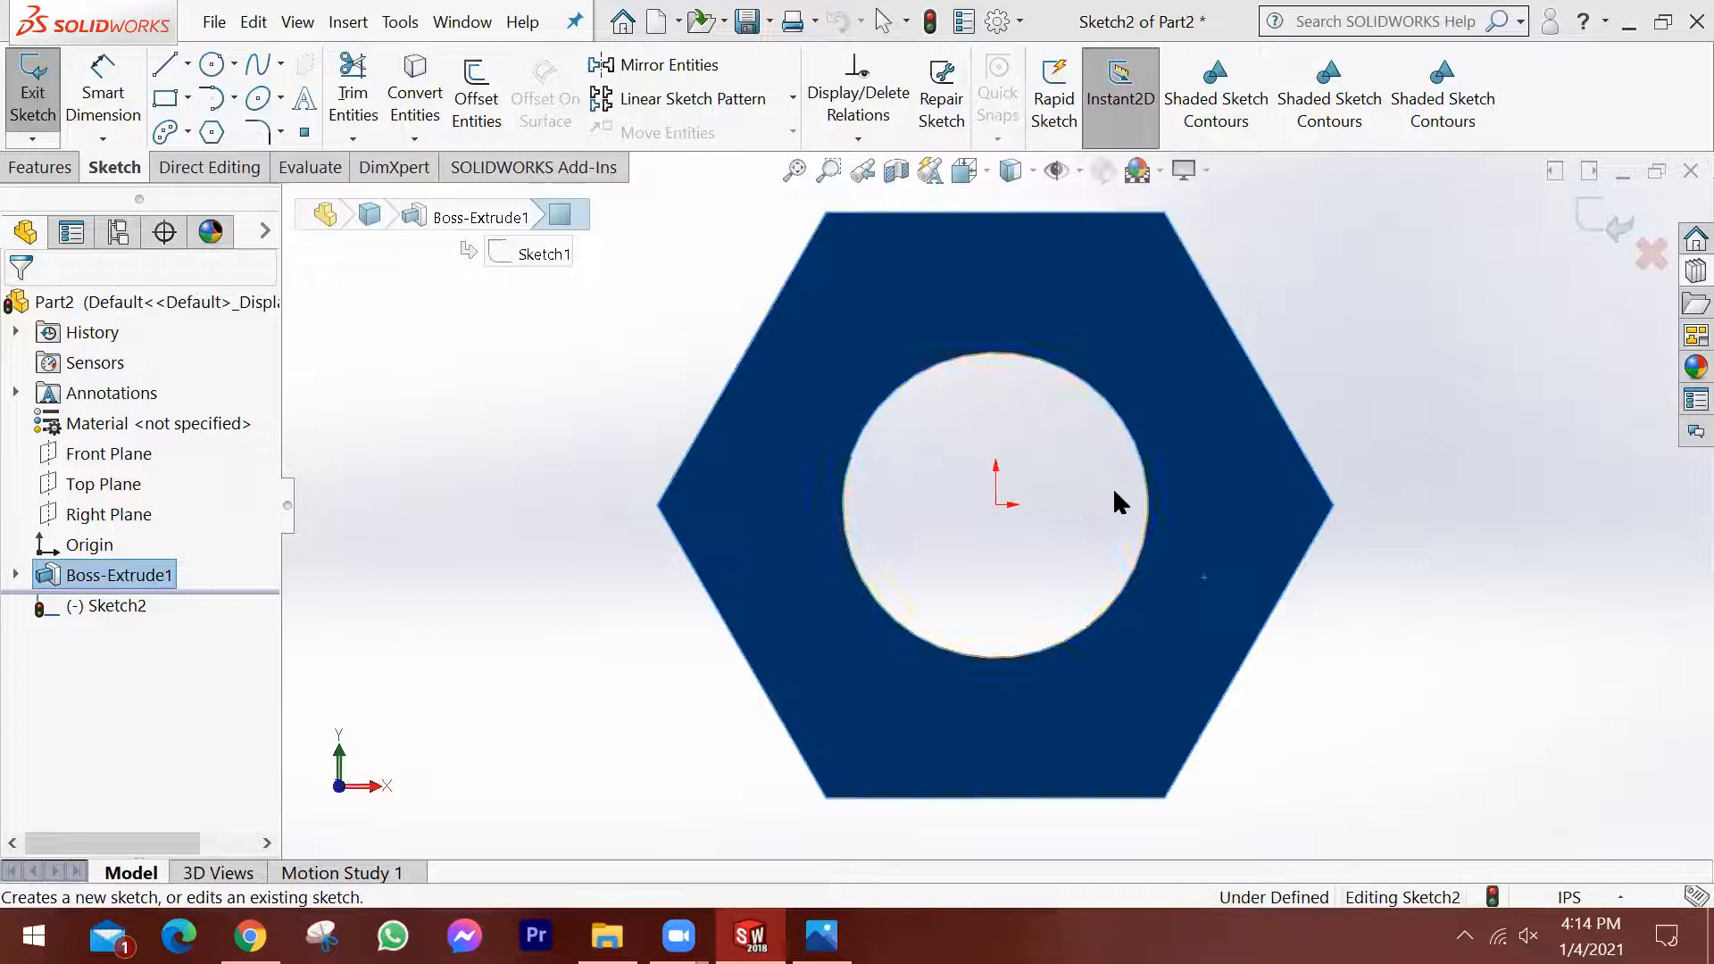
{"action": "left_click", "coordinate": [211, 64]}
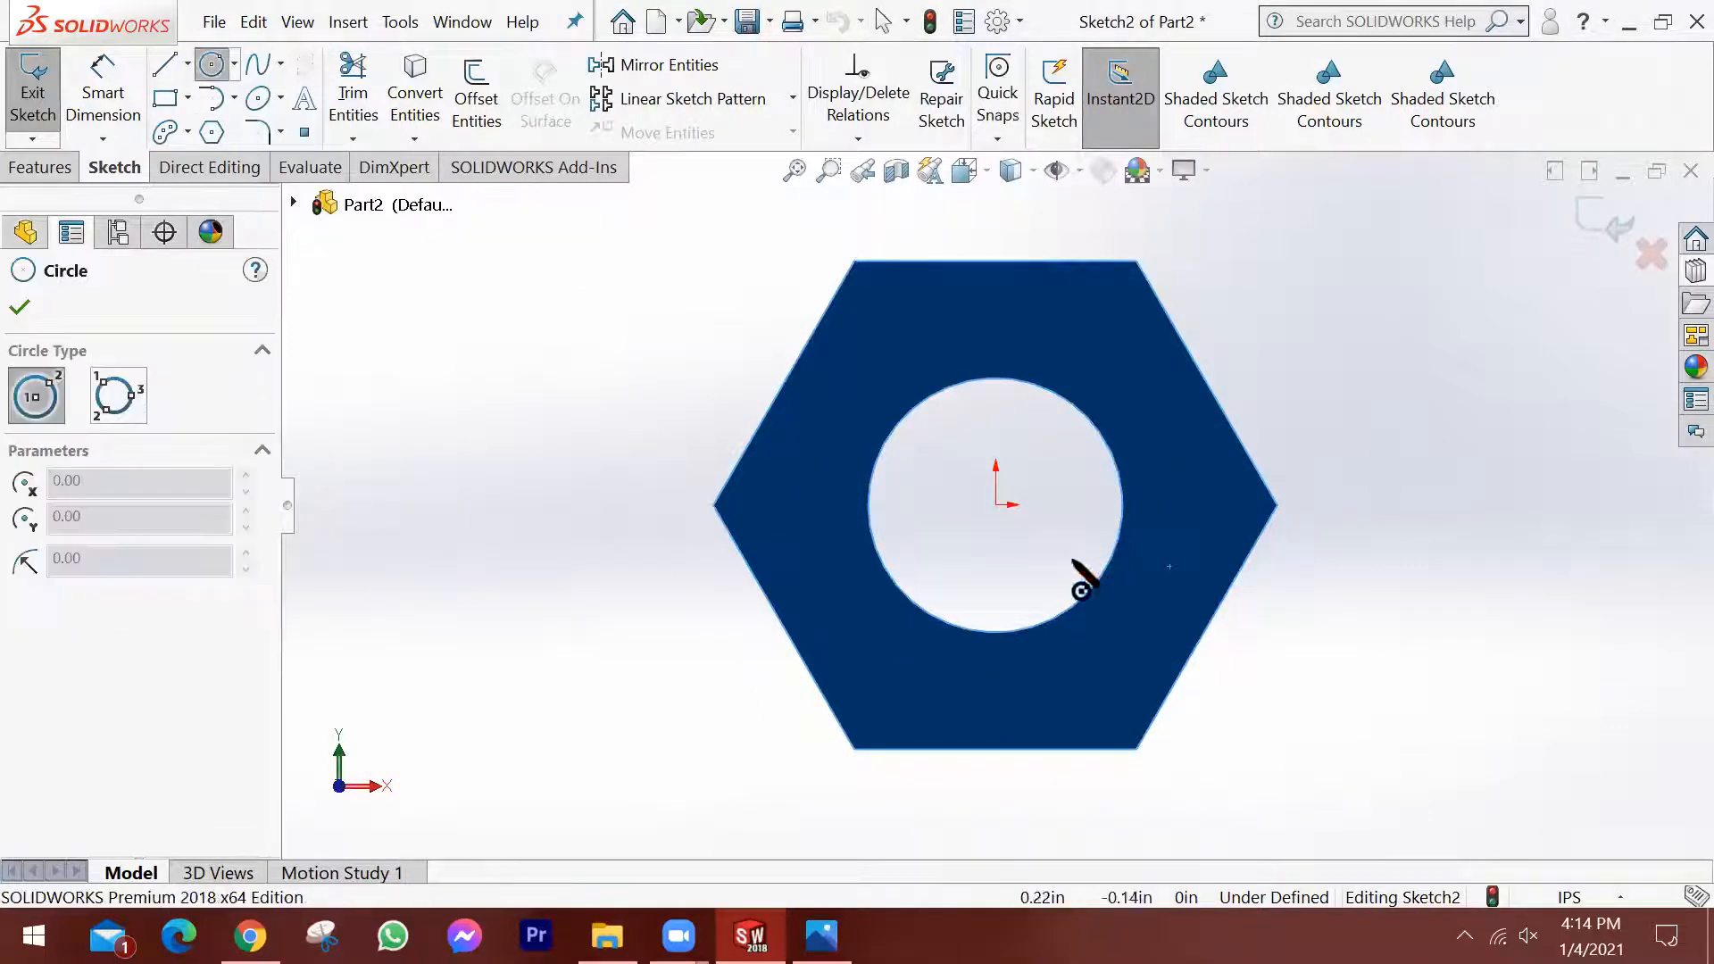
{"action": "mouse_move", "coordinate": [996, 504]}
{"action": "left_mouse_down"}
{"action": "mouse_move", "coordinate": [1217, 390]}
{"action": "mouse_move", "coordinate": [1205, 409]}
{"action": "left_mouse_up"}
{"action": "key", "text": "z"}
{"action": "middle_click_drag", "start_coordinate": [1141, 530], "coordinate": [1217, 566]}
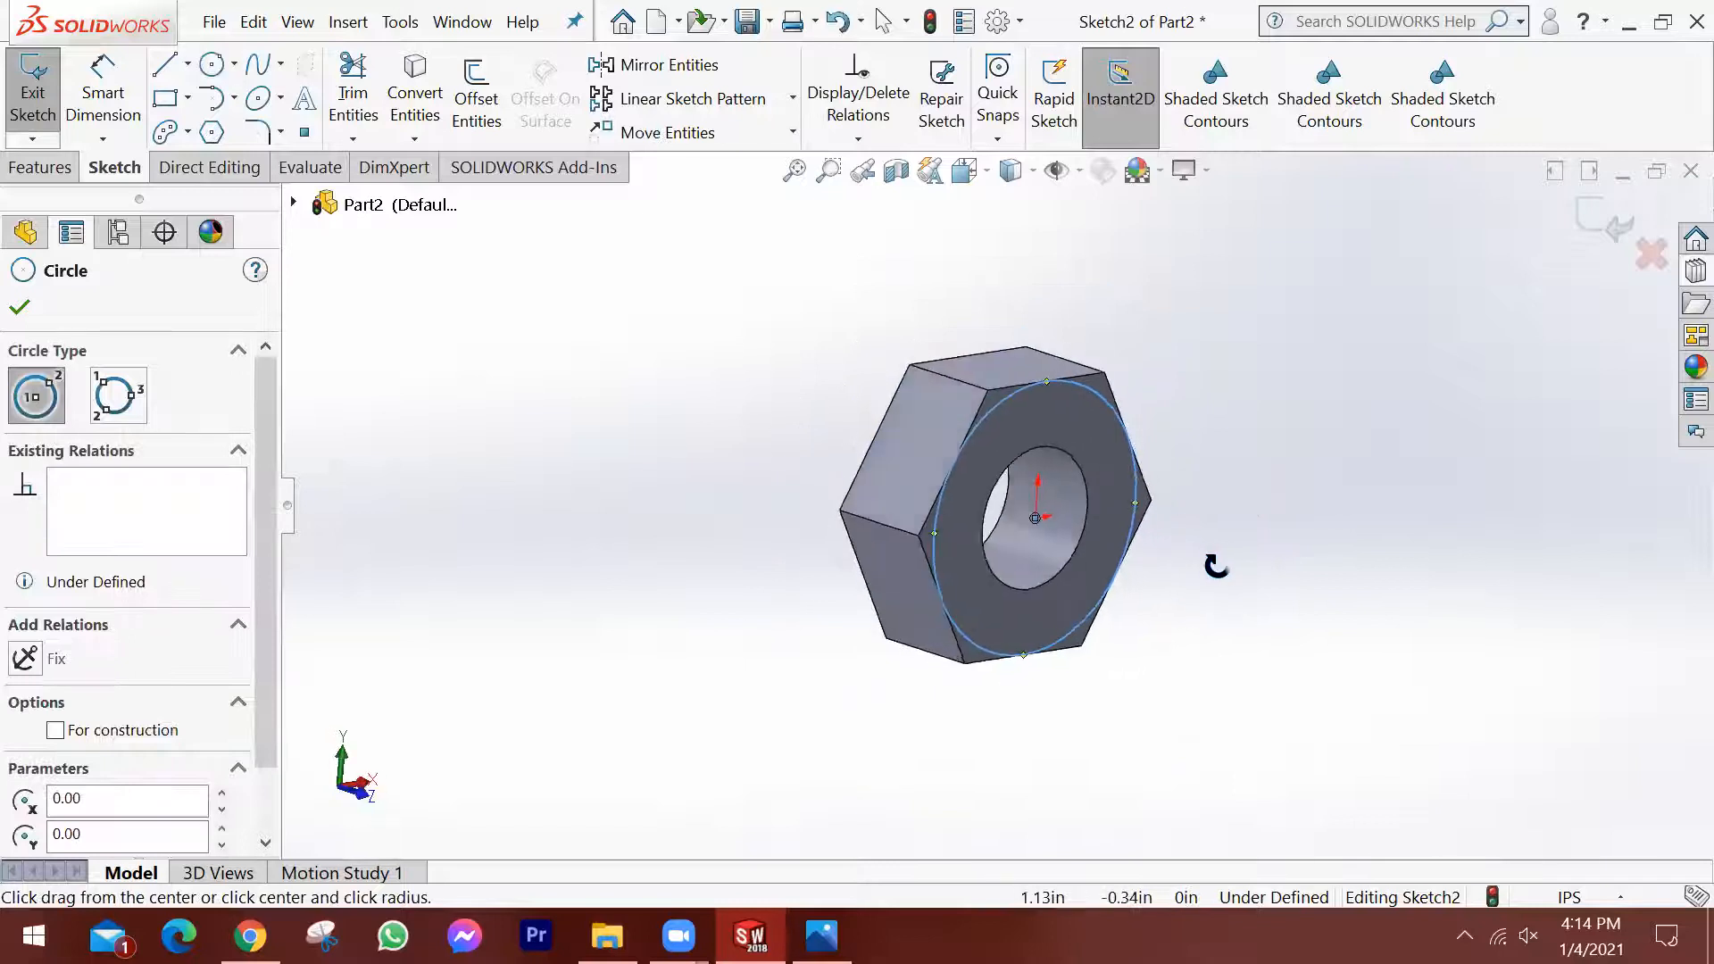
{"action": "left_click", "coordinate": [19, 306]}
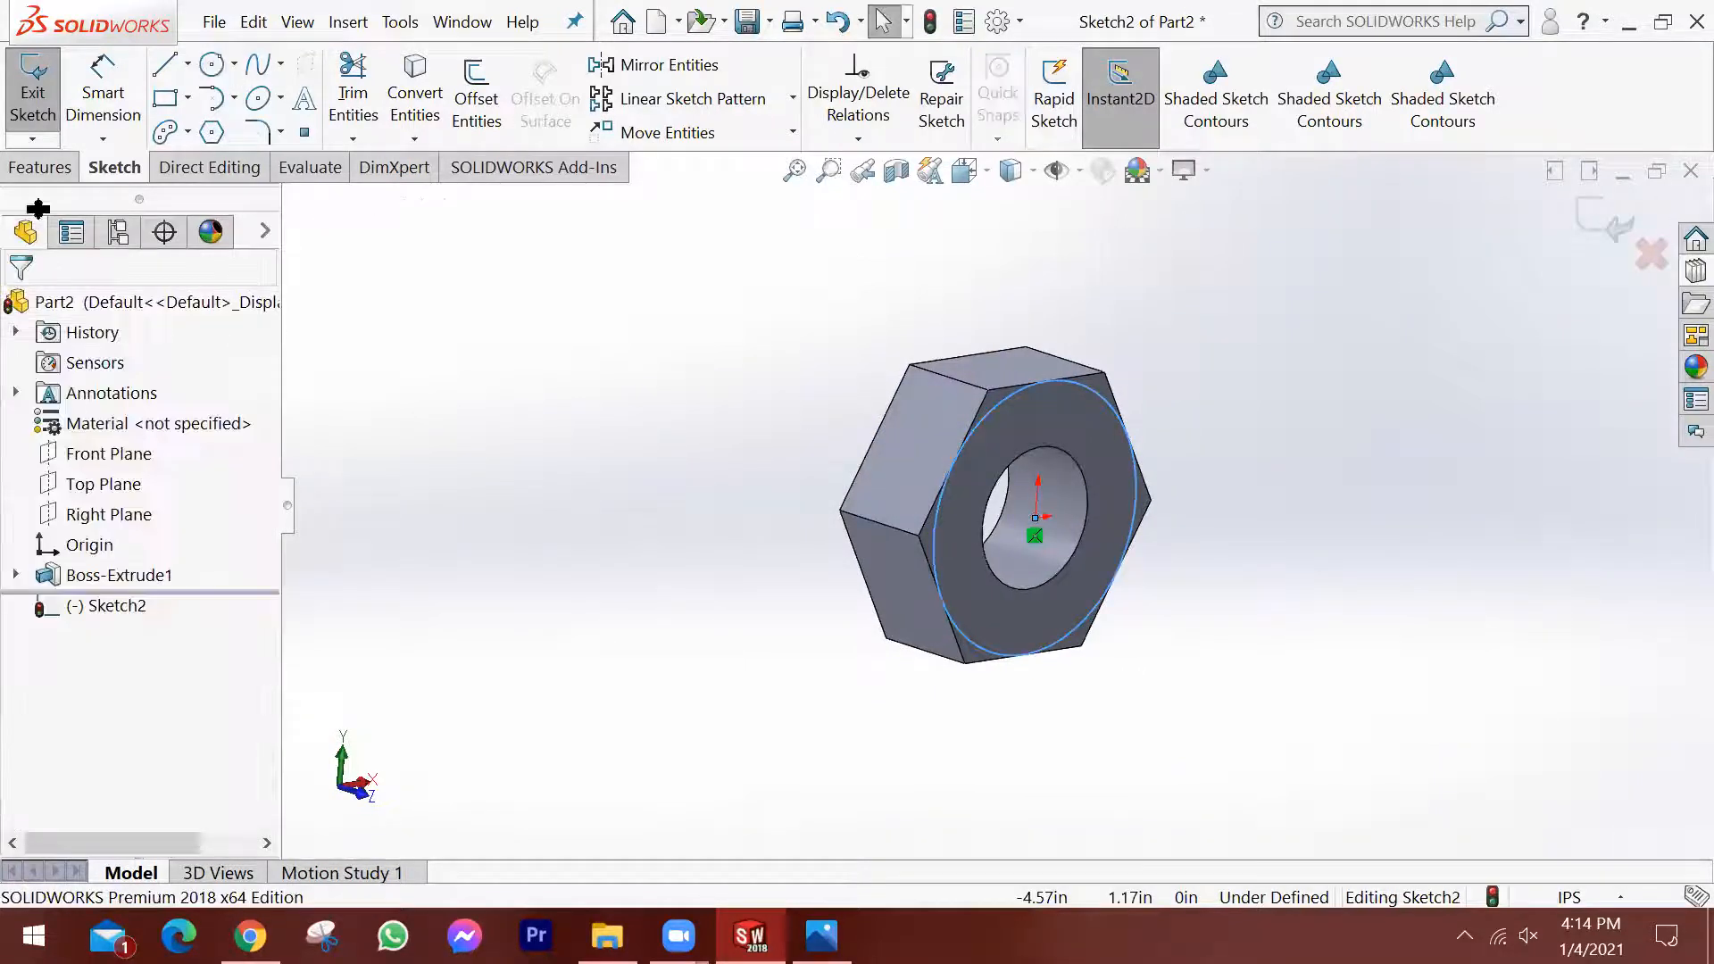
Cut away the material outside the circle with a Through All extruded cut, side to cut flipped and a 45° outward draft.
{"action": "left_click", "coordinate": [49, 172]}
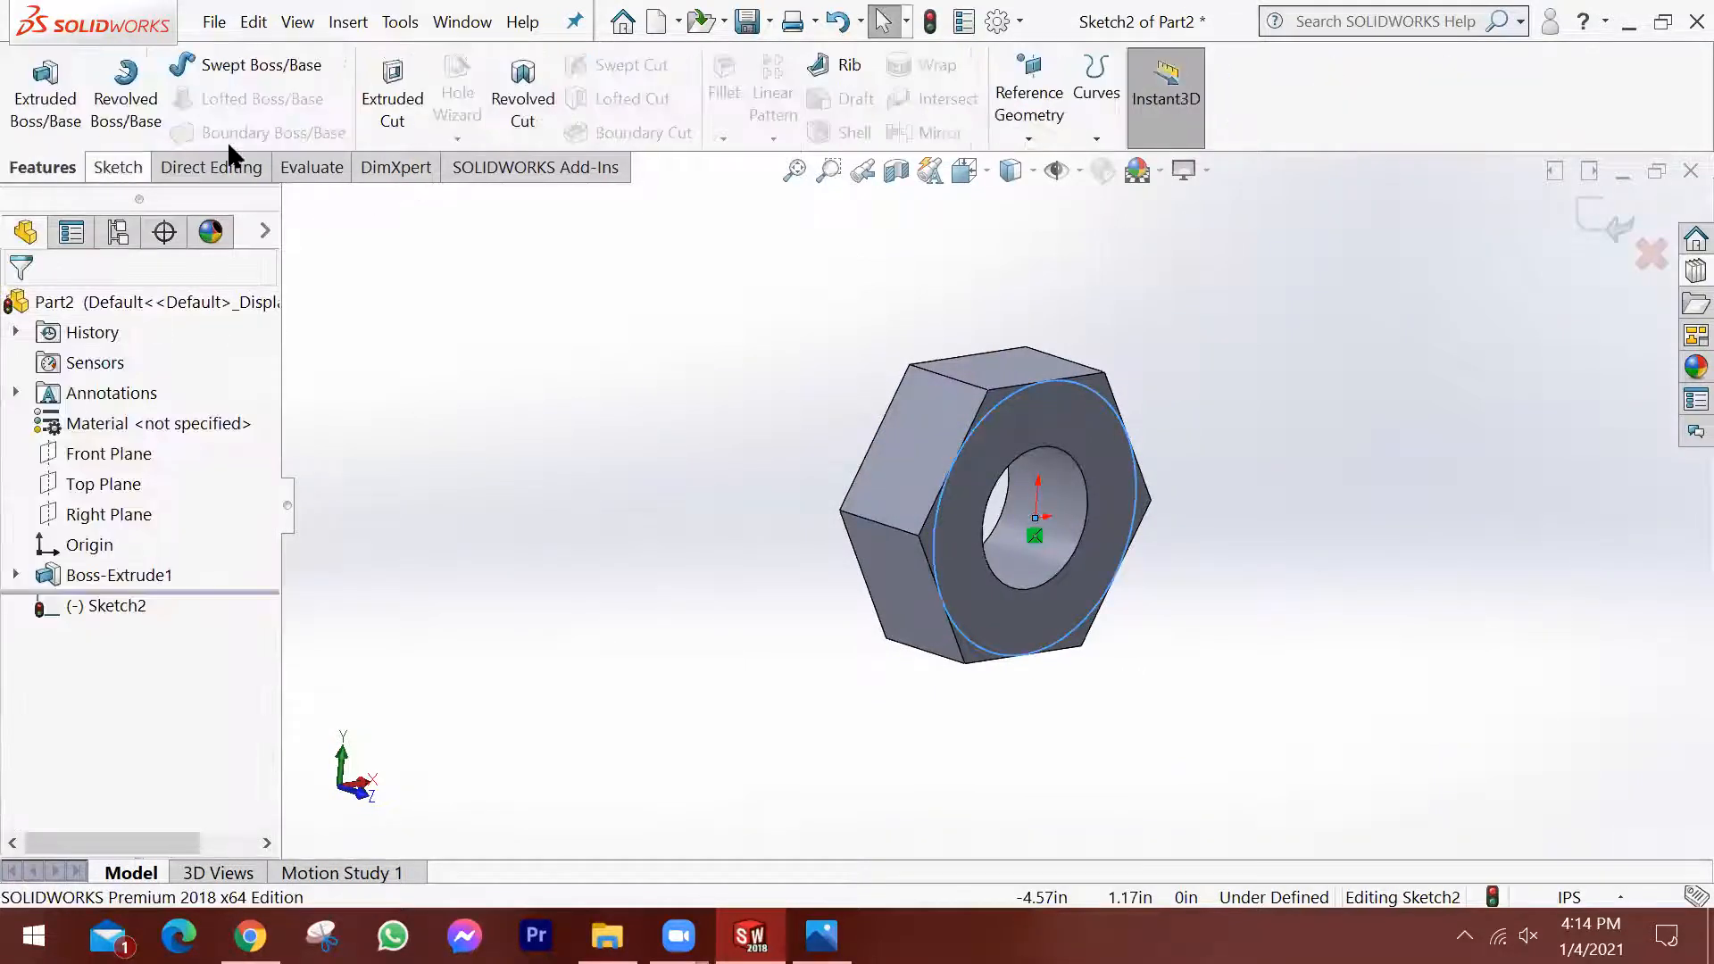
{"action": "left_click", "coordinate": [357, 90]}
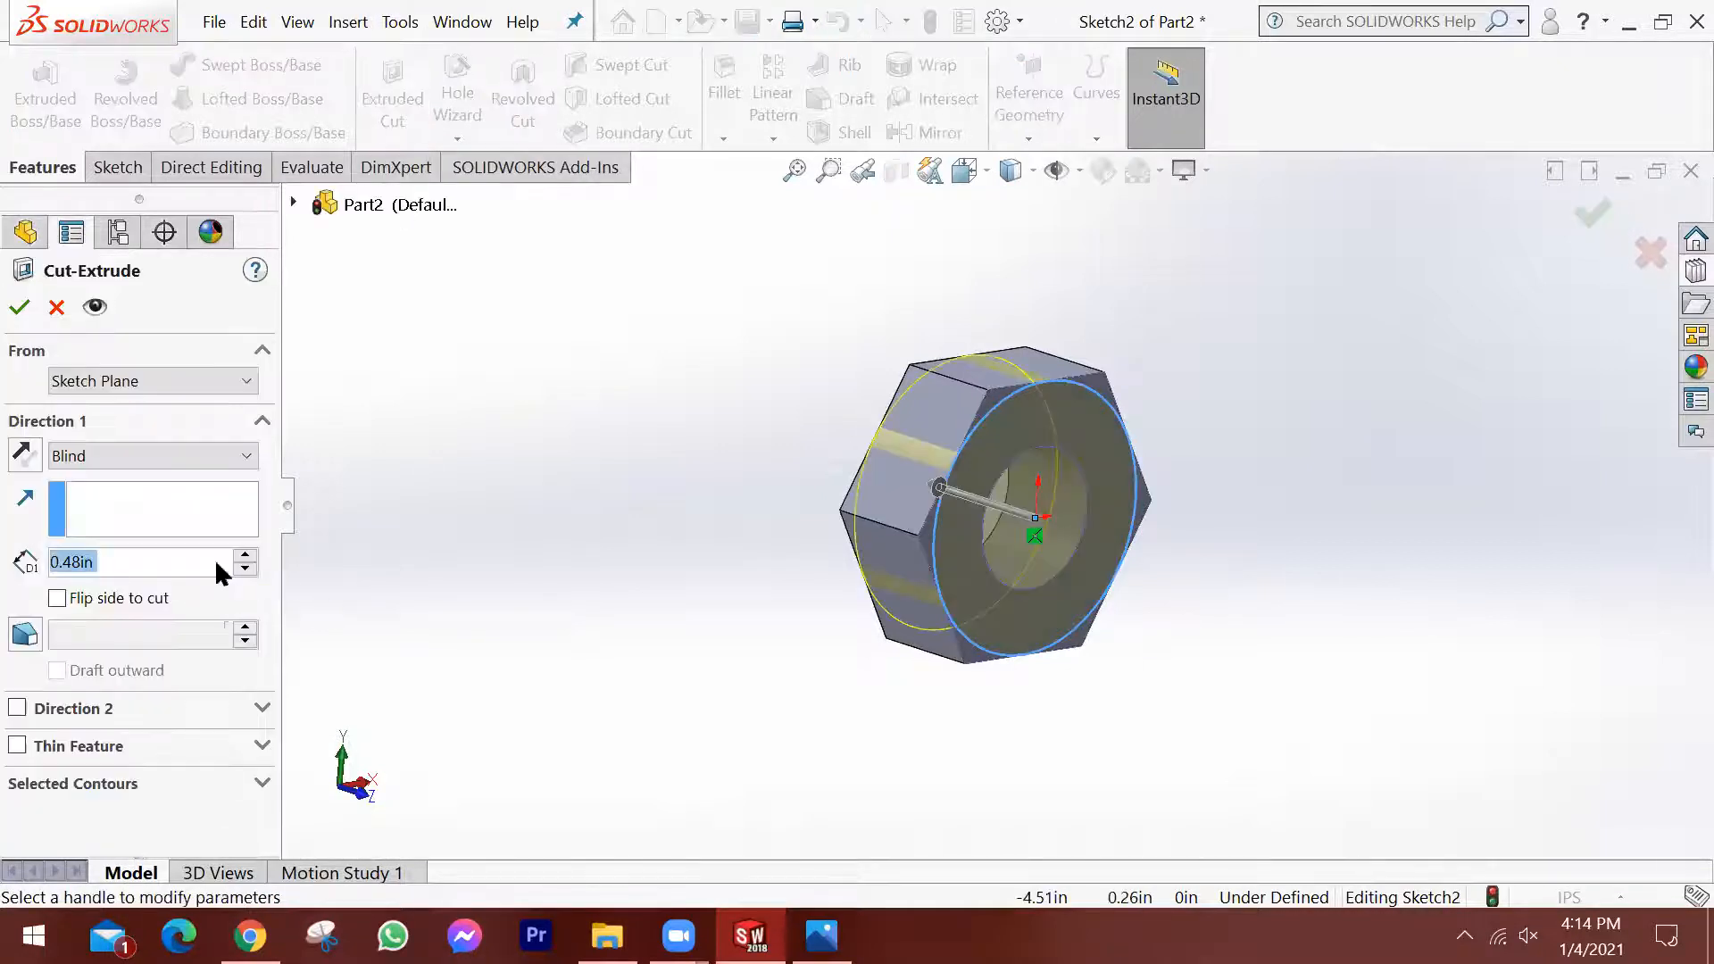
{"action": "left_click", "coordinate": [57, 597]}
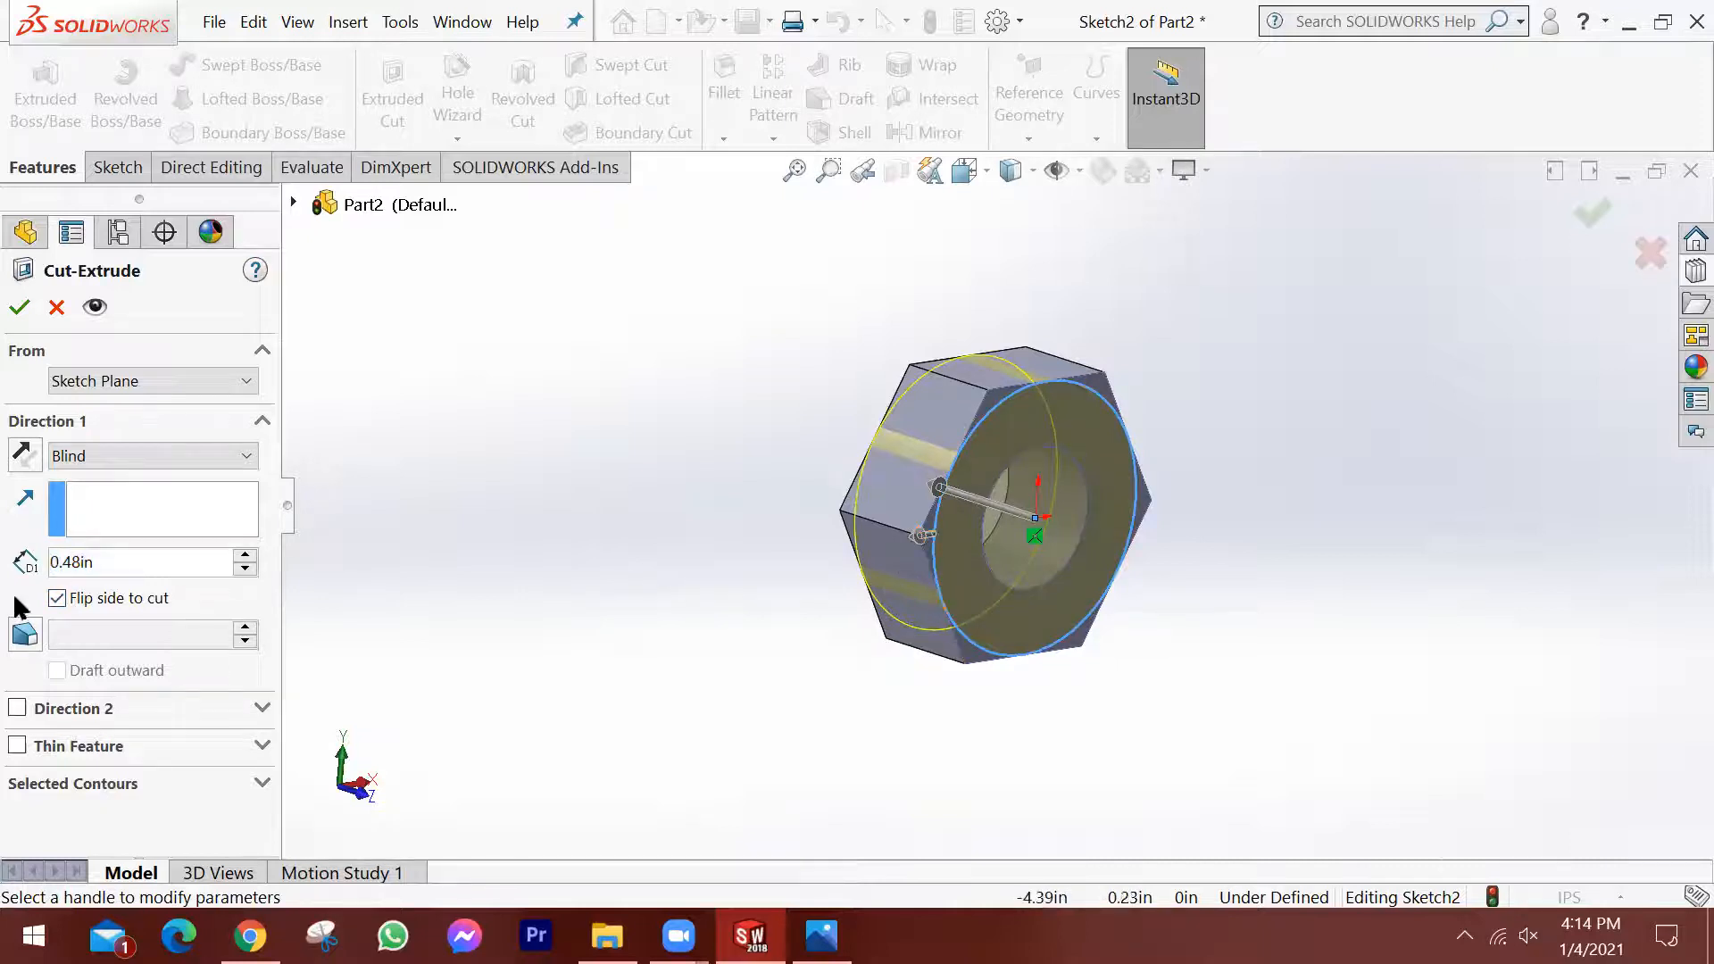
{"action": "left_click", "coordinate": [239, 465]}
{"action": "left_click", "coordinate": [150, 503]}
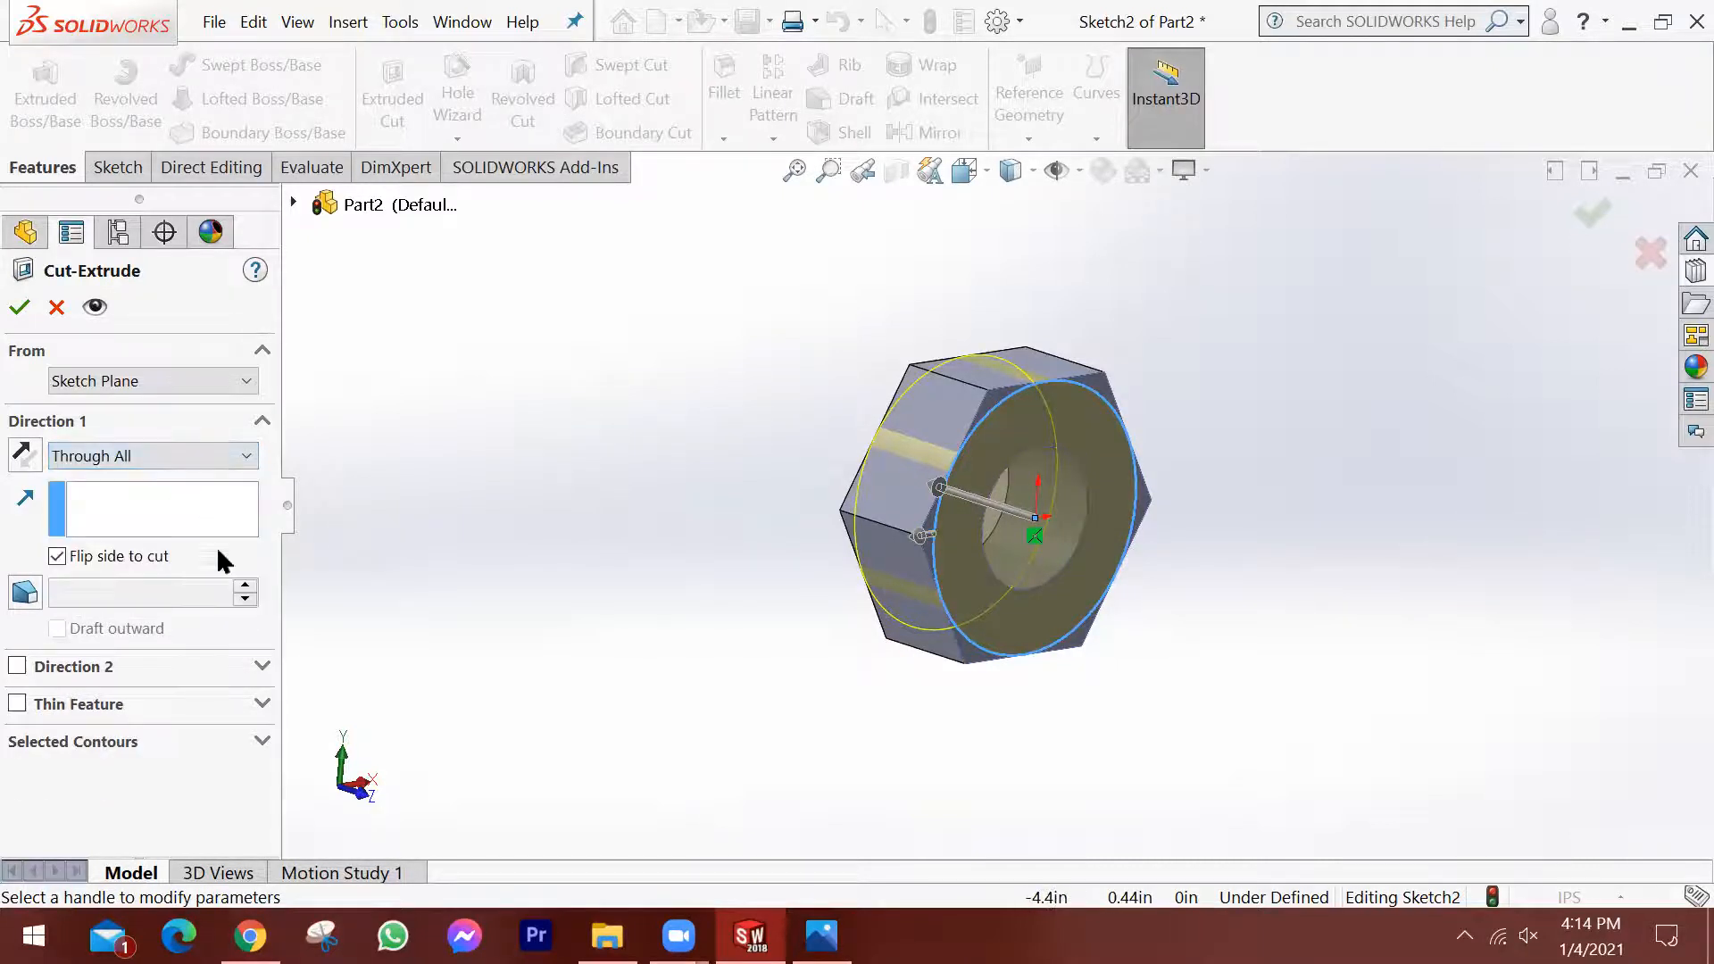
{"action": "left_click", "coordinate": [32, 595]}
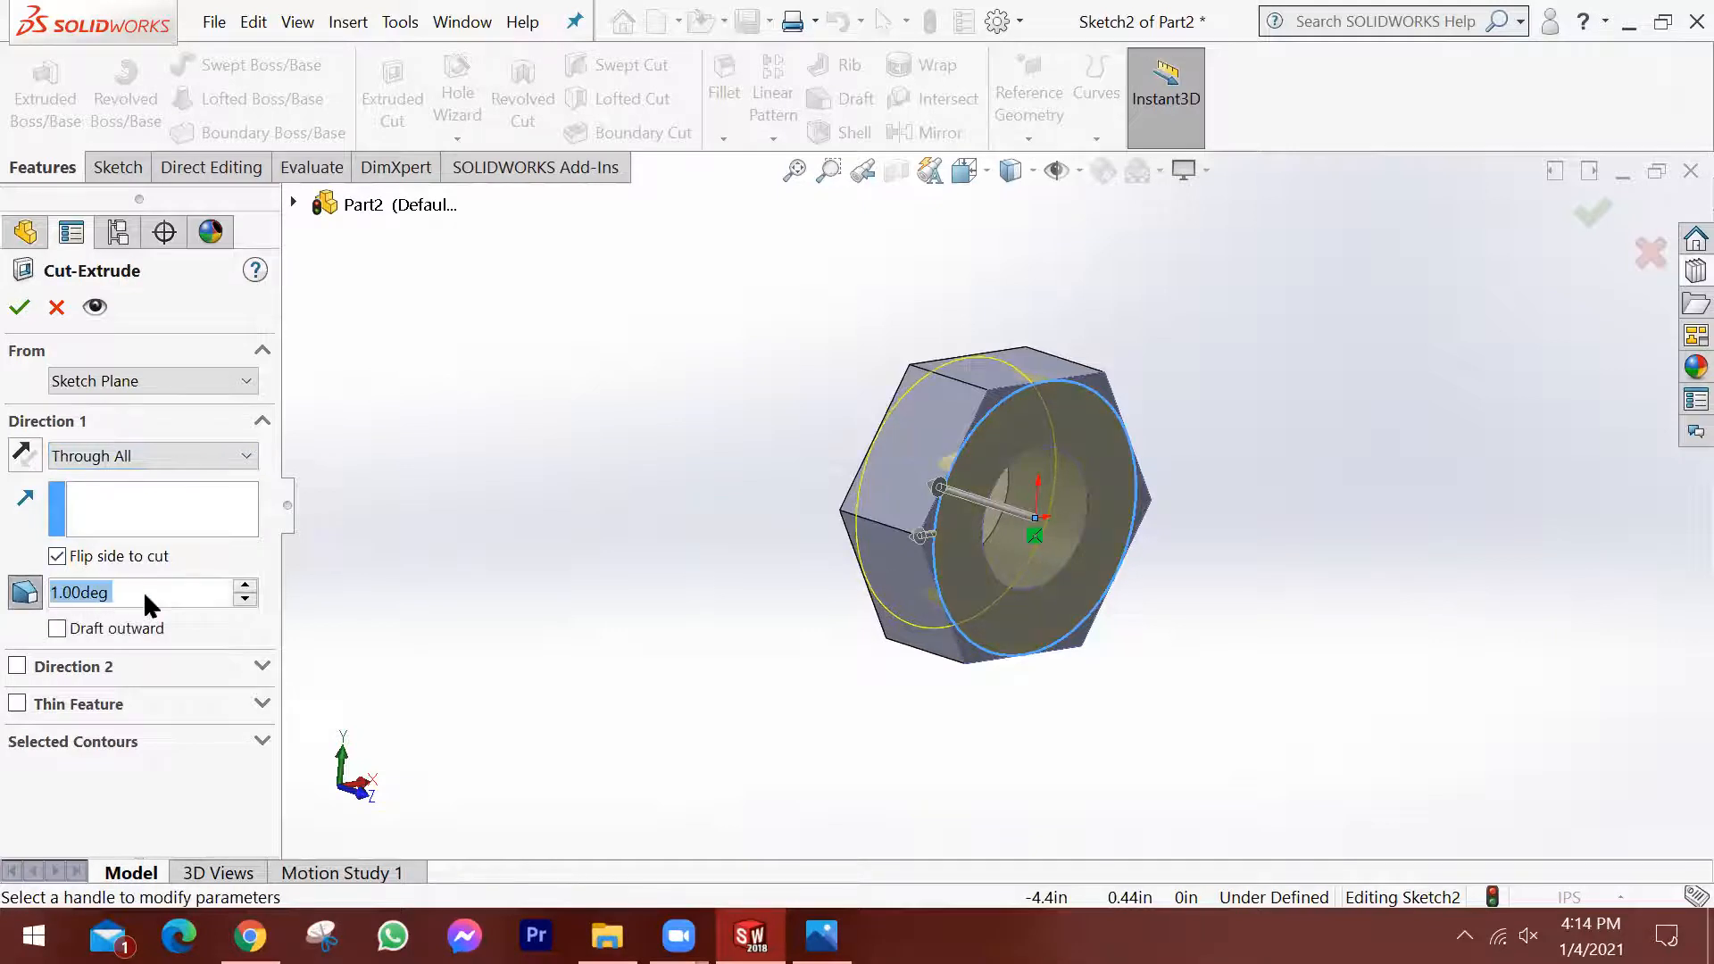
{"action": "type", "text": "45"}
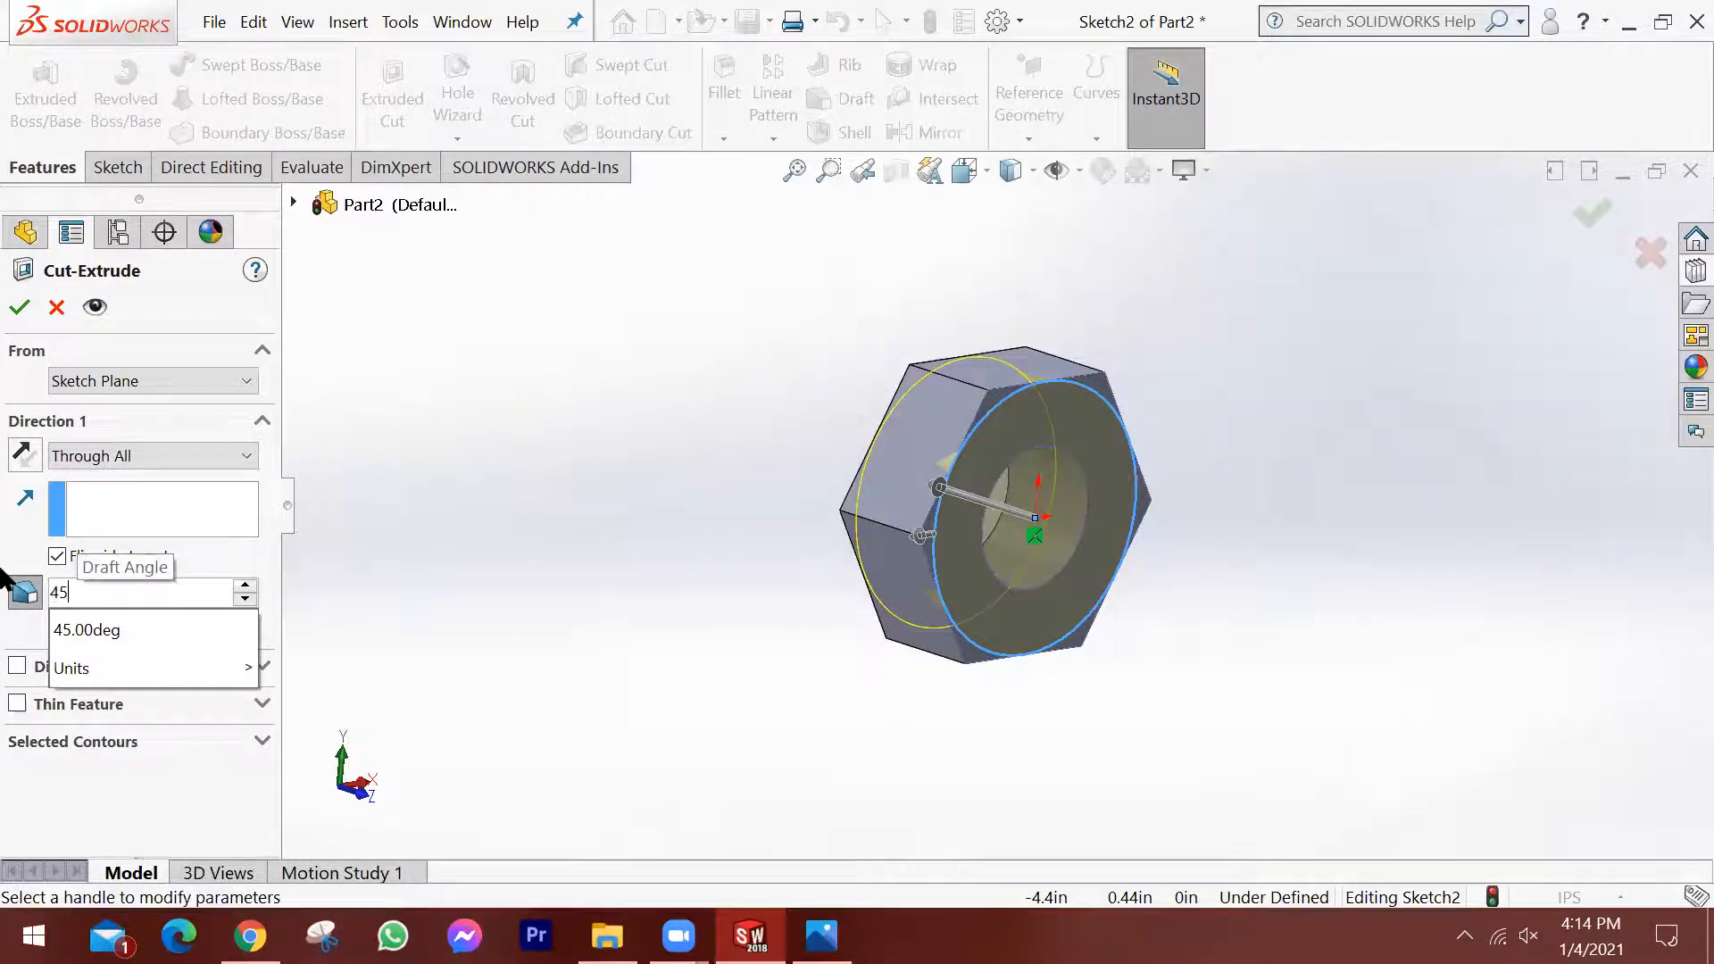
{"action": "key", "text": "Tab"}
{"action": "middle_click_drag", "start_coordinate": [757, 555], "coordinate": [994, 449]}
{"action": "scroll", "coordinate": [1000, 437], "scroll_direction": "down", "scroll_amount": 3}
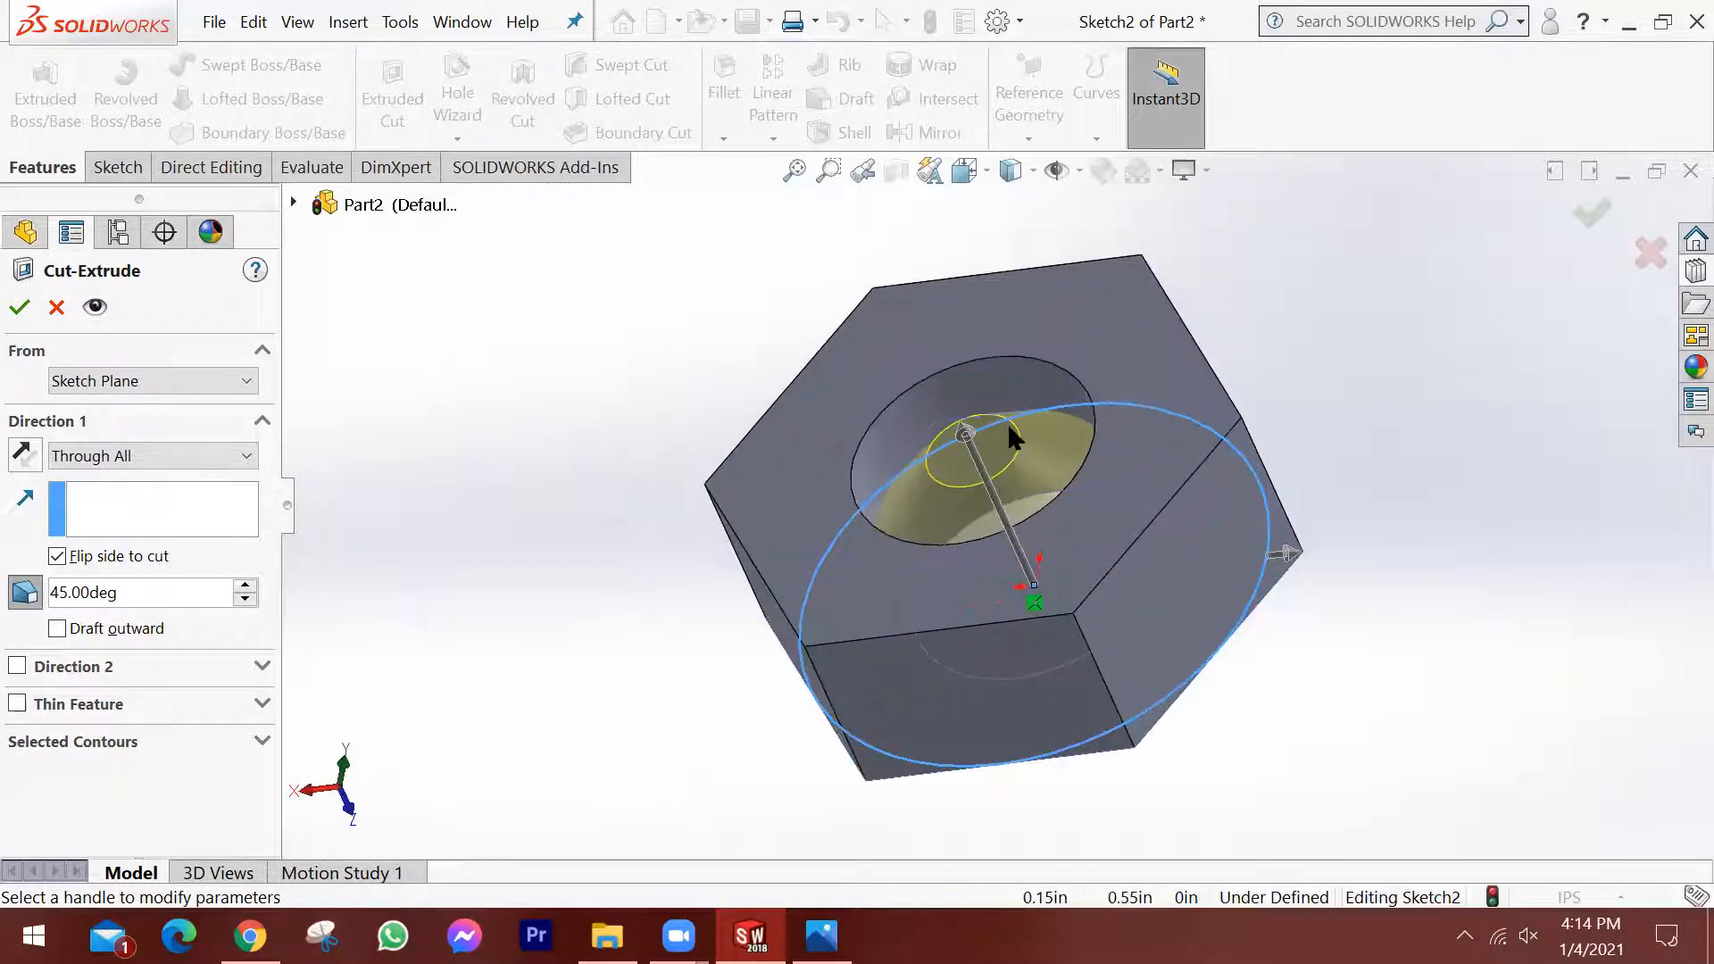
{"action": "middle_click_drag", "start_coordinate": [1123, 505], "coordinate": [809, 605]}
{"action": "scroll", "coordinate": [1016, 564], "scroll_direction": "up", "scroll_amount": 1}
{"action": "middle_click_drag", "start_coordinate": [1015, 564], "coordinate": [1169, 557]}
{"action": "mouse_move", "coordinate": [1275, 487]}
{"action": "middle_mouse_down"}
{"action": "mouse_move", "coordinate": [1320, 478]}
{"action": "mouse_move", "coordinate": [1262, 512]}
{"action": "middle_mouse_up"}
{"action": "left_click", "coordinate": [1596, 215]}
{"action": "middle_click_drag", "start_coordinate": [1489, 361], "coordinate": [1157, 466]}
{"action": "scroll", "coordinate": [1130, 493], "scroll_direction": "down", "scroll_amount": 3}
{"action": "scroll", "coordinate": [1130, 493], "scroll_direction": "up", "scroll_amount": 3}
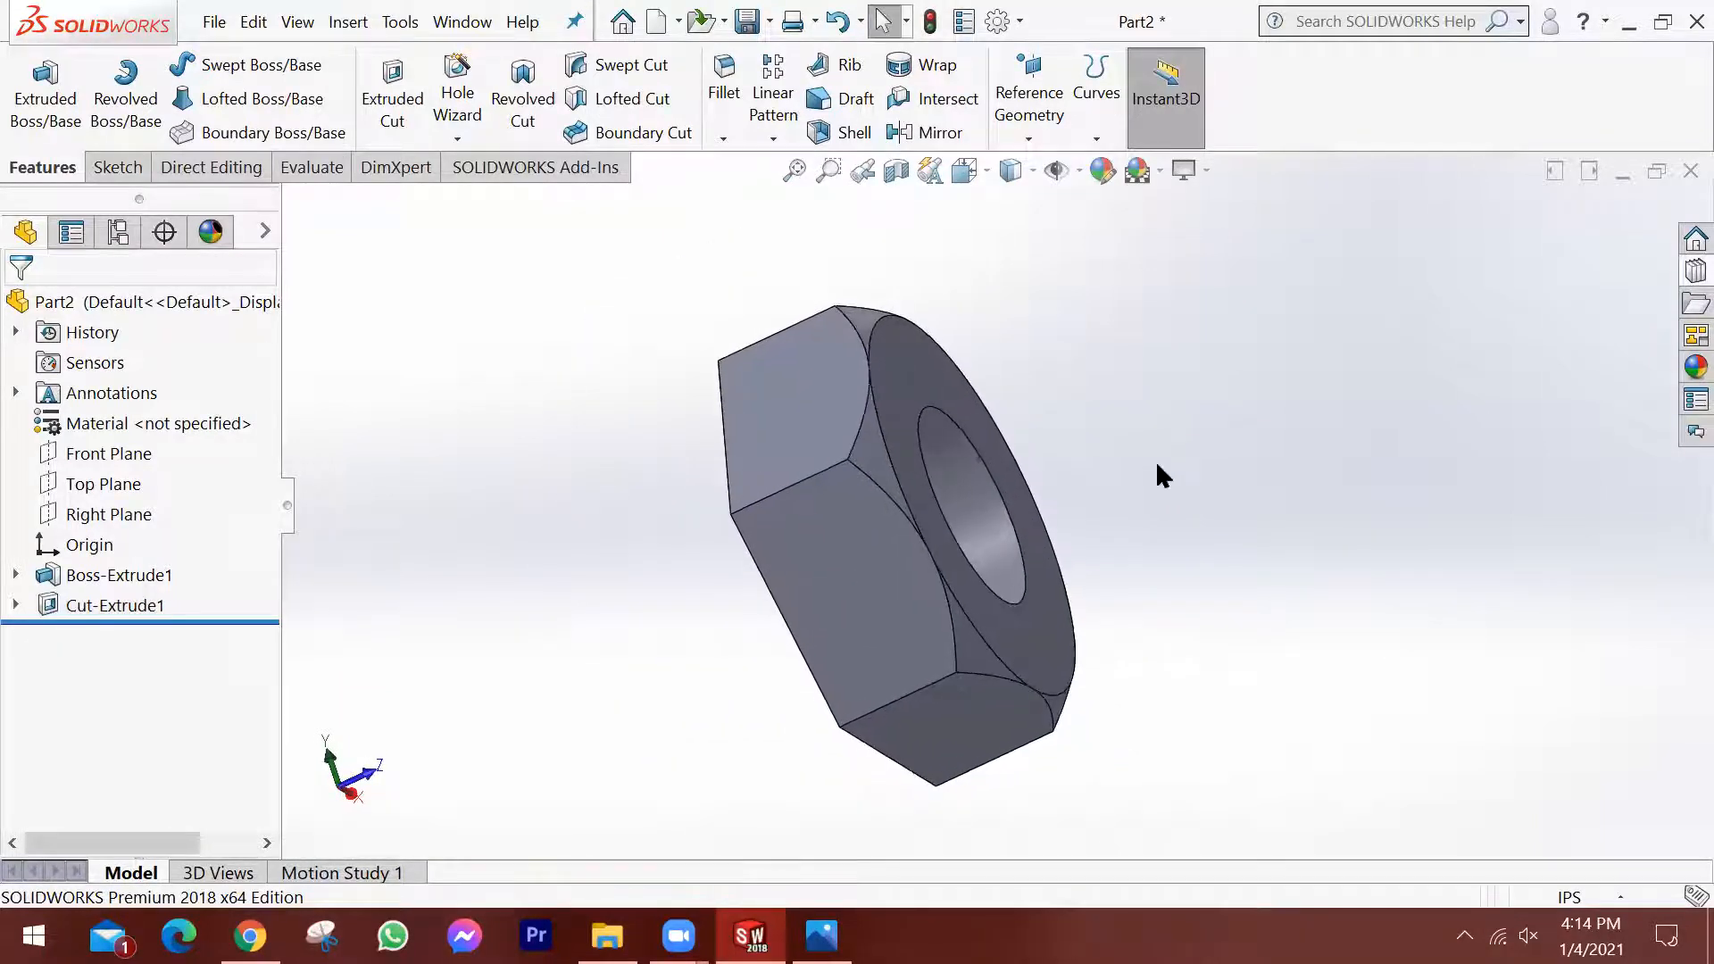
Mirror the corner-chamfering cut about the Front Plane onto the nut's opposite face.
{"action": "middle_click_drag", "start_coordinate": [1153, 531], "coordinate": [1098, 540]}
{"action": "scroll", "coordinate": [1141, 527], "scroll_direction": "up", "scroll_amount": 3}
{"action": "scroll", "coordinate": [990, 527], "scroll_direction": "down", "scroll_amount": 2}
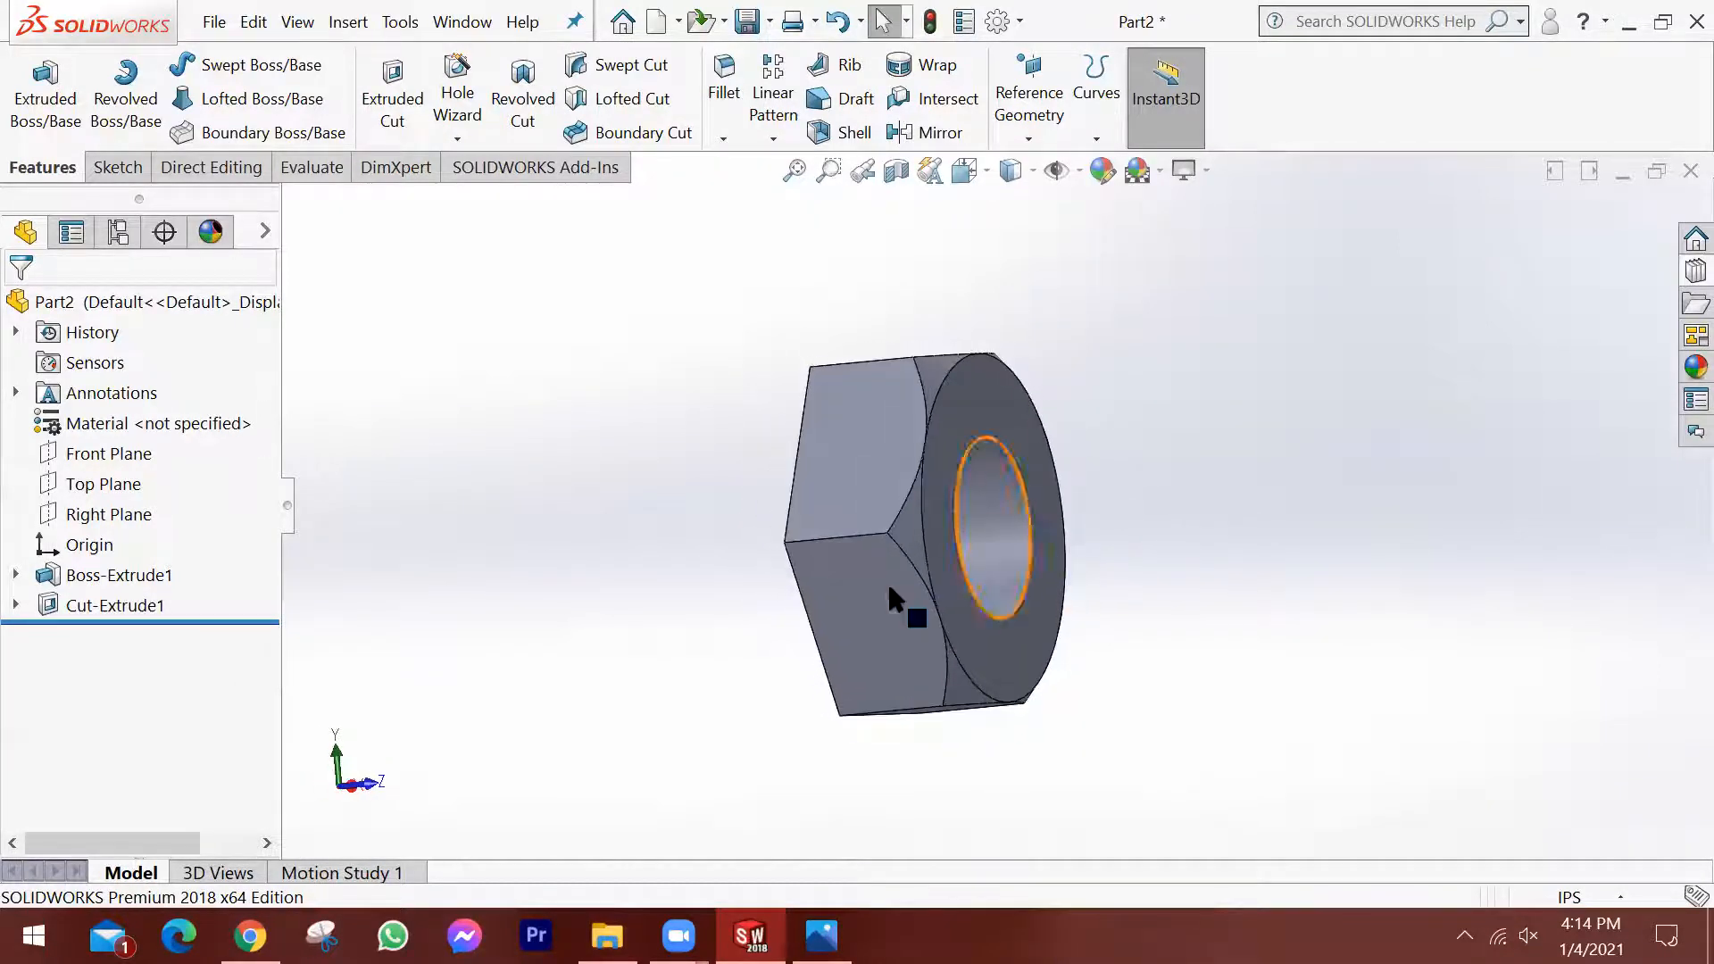
{"action": "middle_click_drag", "start_coordinate": [919, 511], "coordinate": [1075, 548]}
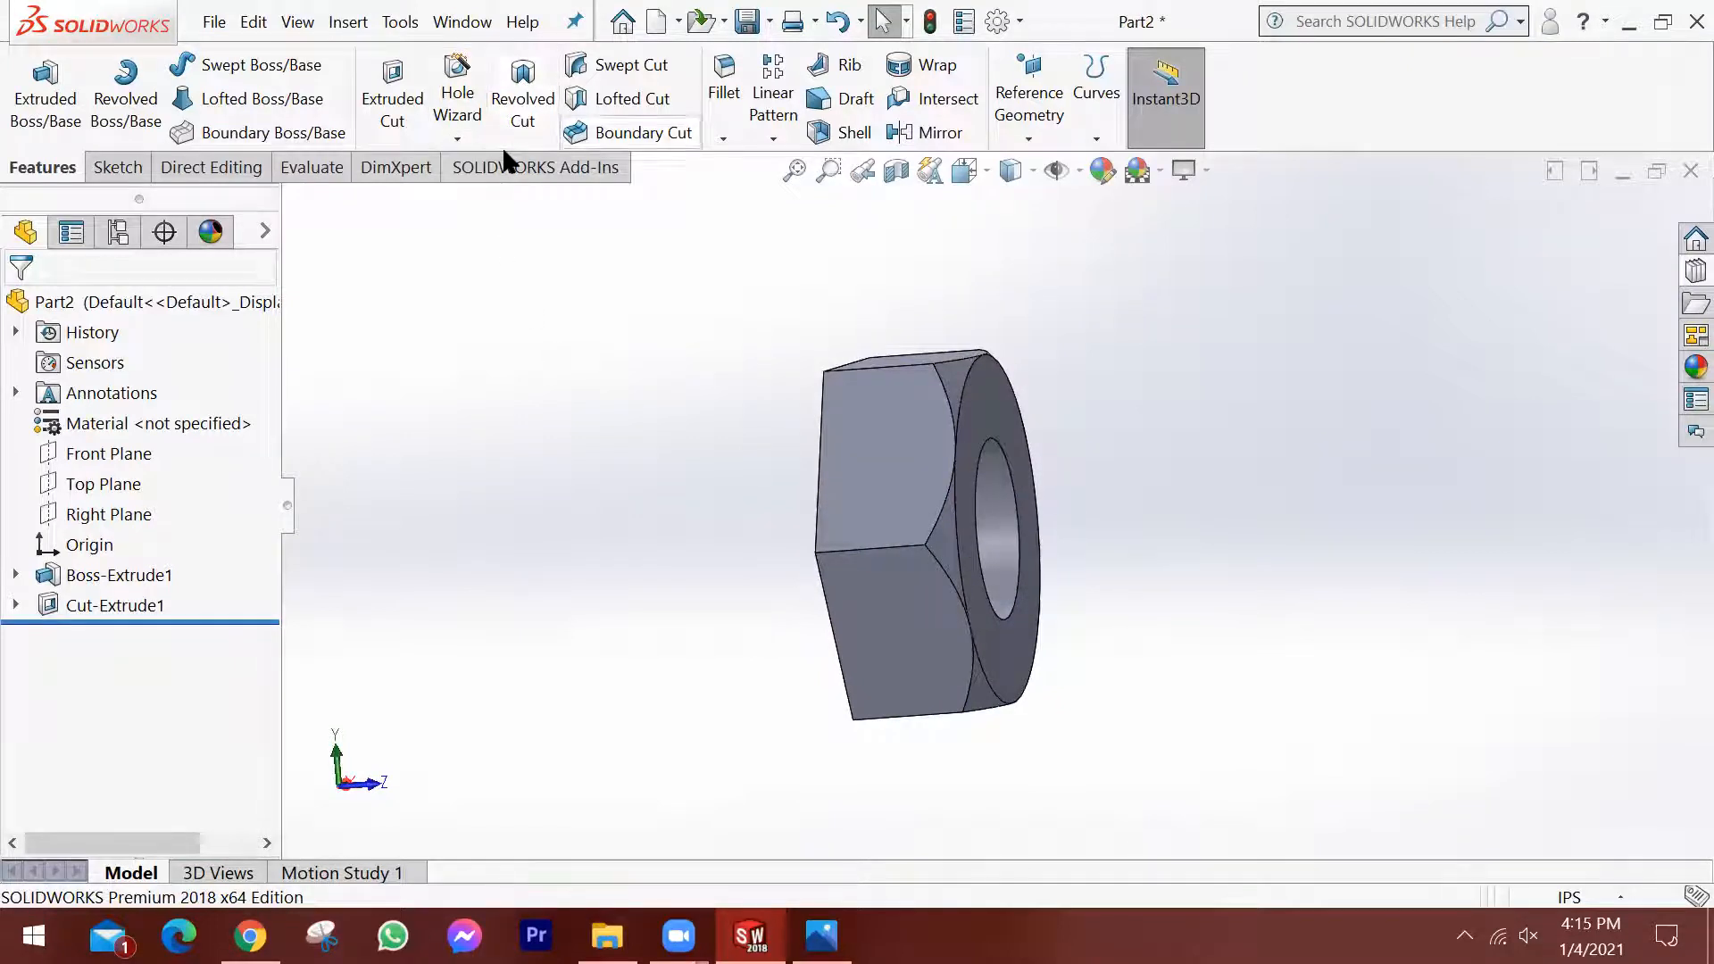
{"action": "left_click", "coordinate": [773, 139]}
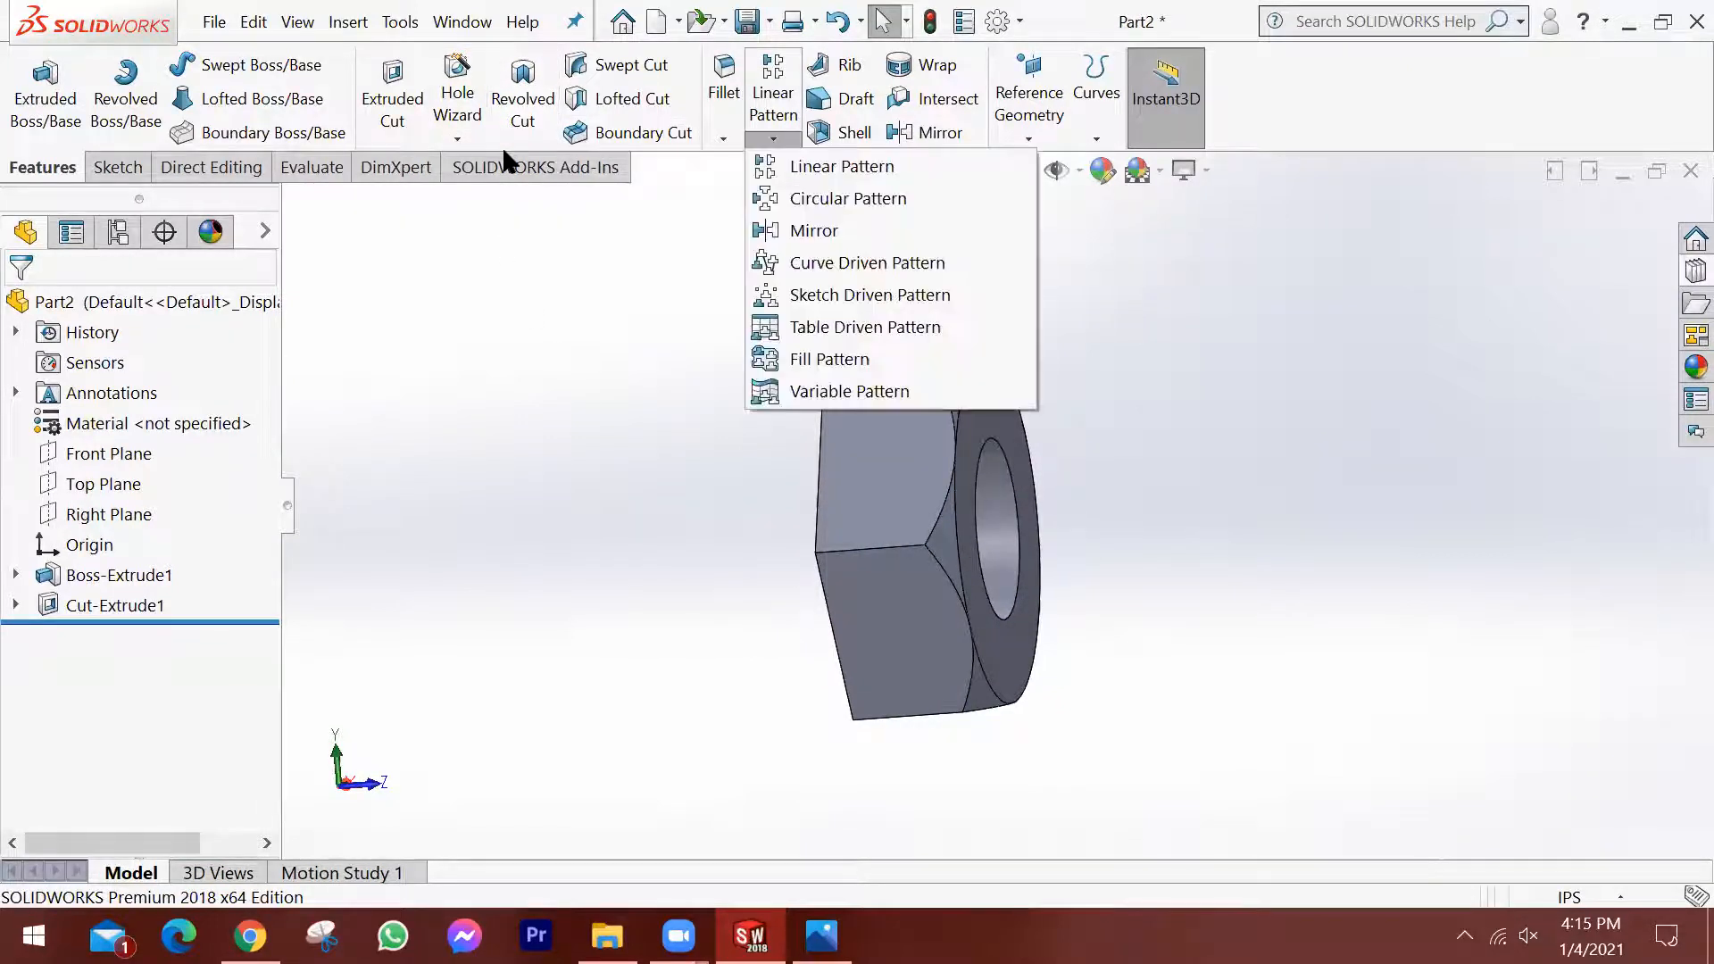
{"action": "left_click", "coordinate": [802, 232]}
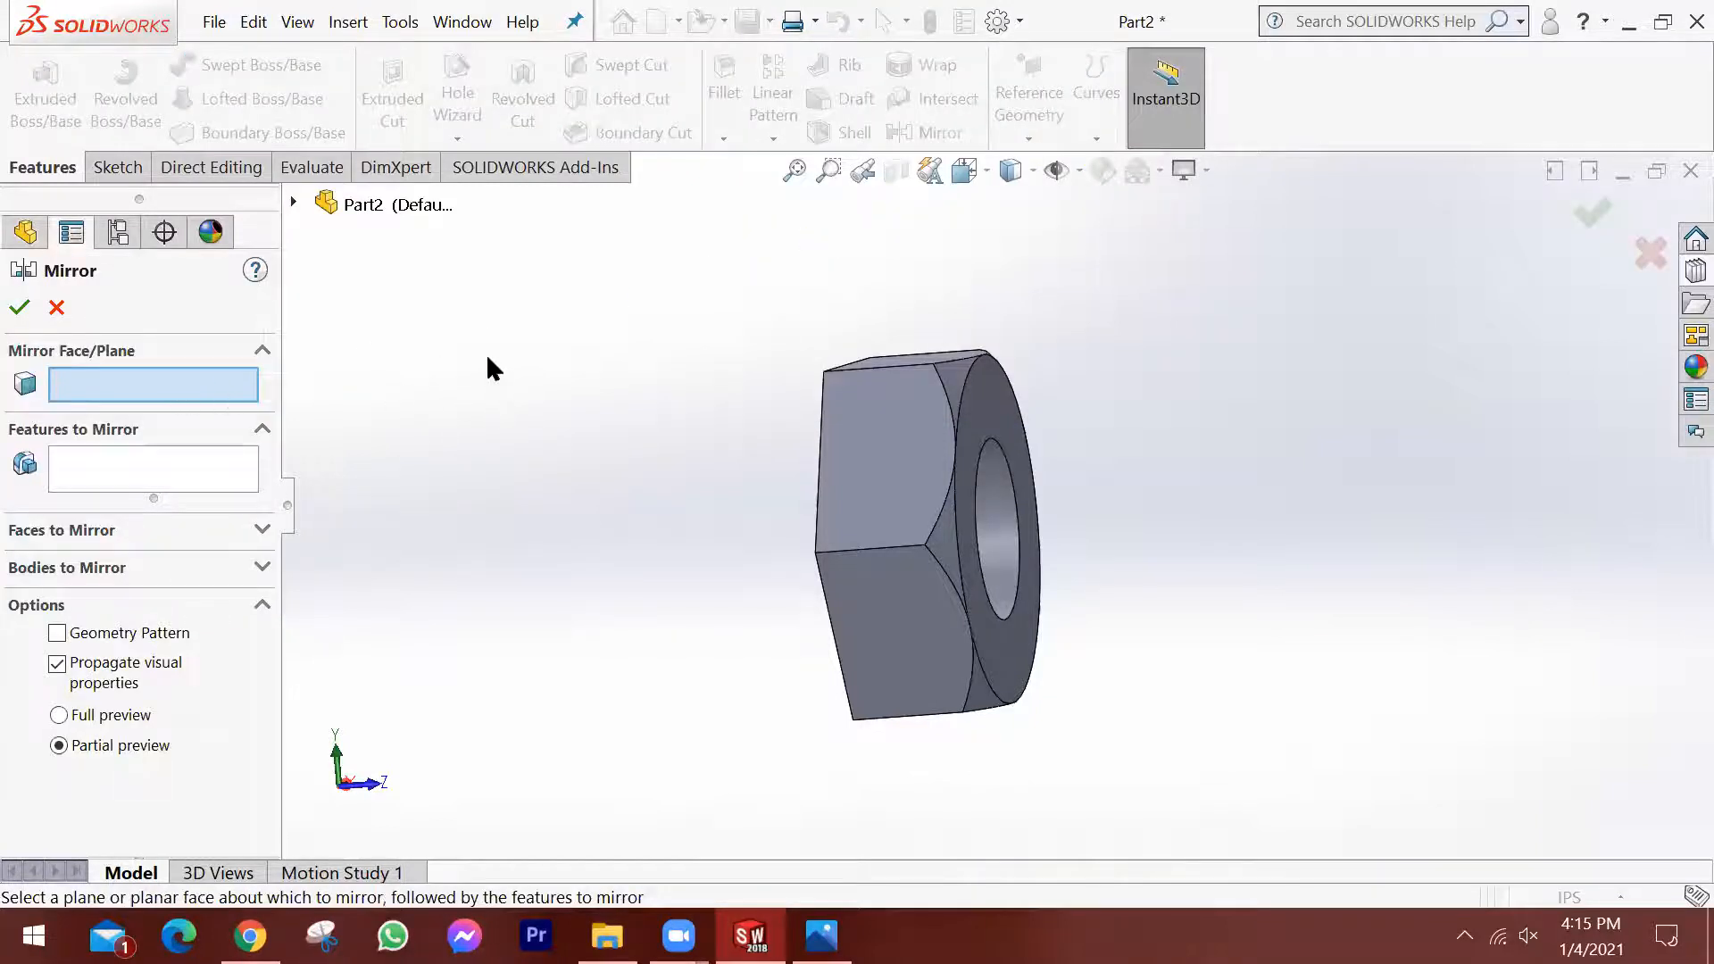
{"action": "middle_click_drag", "start_coordinate": [700, 443], "coordinate": [848, 430]}
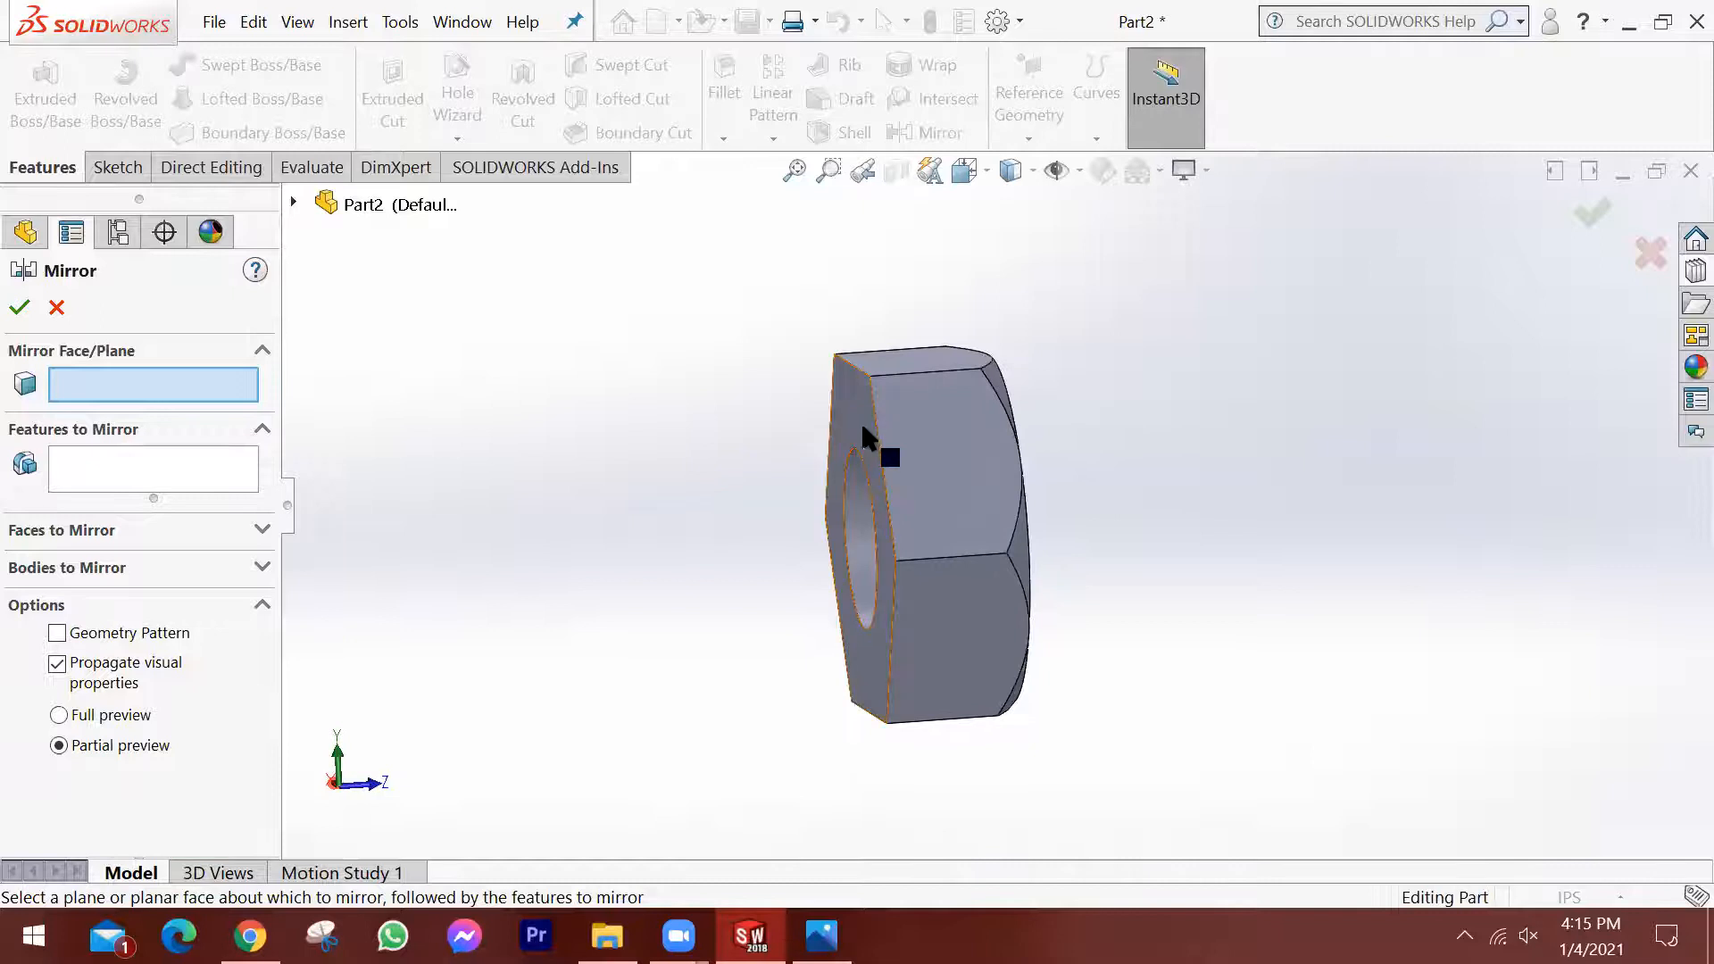
{"action": "left_click", "coordinate": [293, 203]}
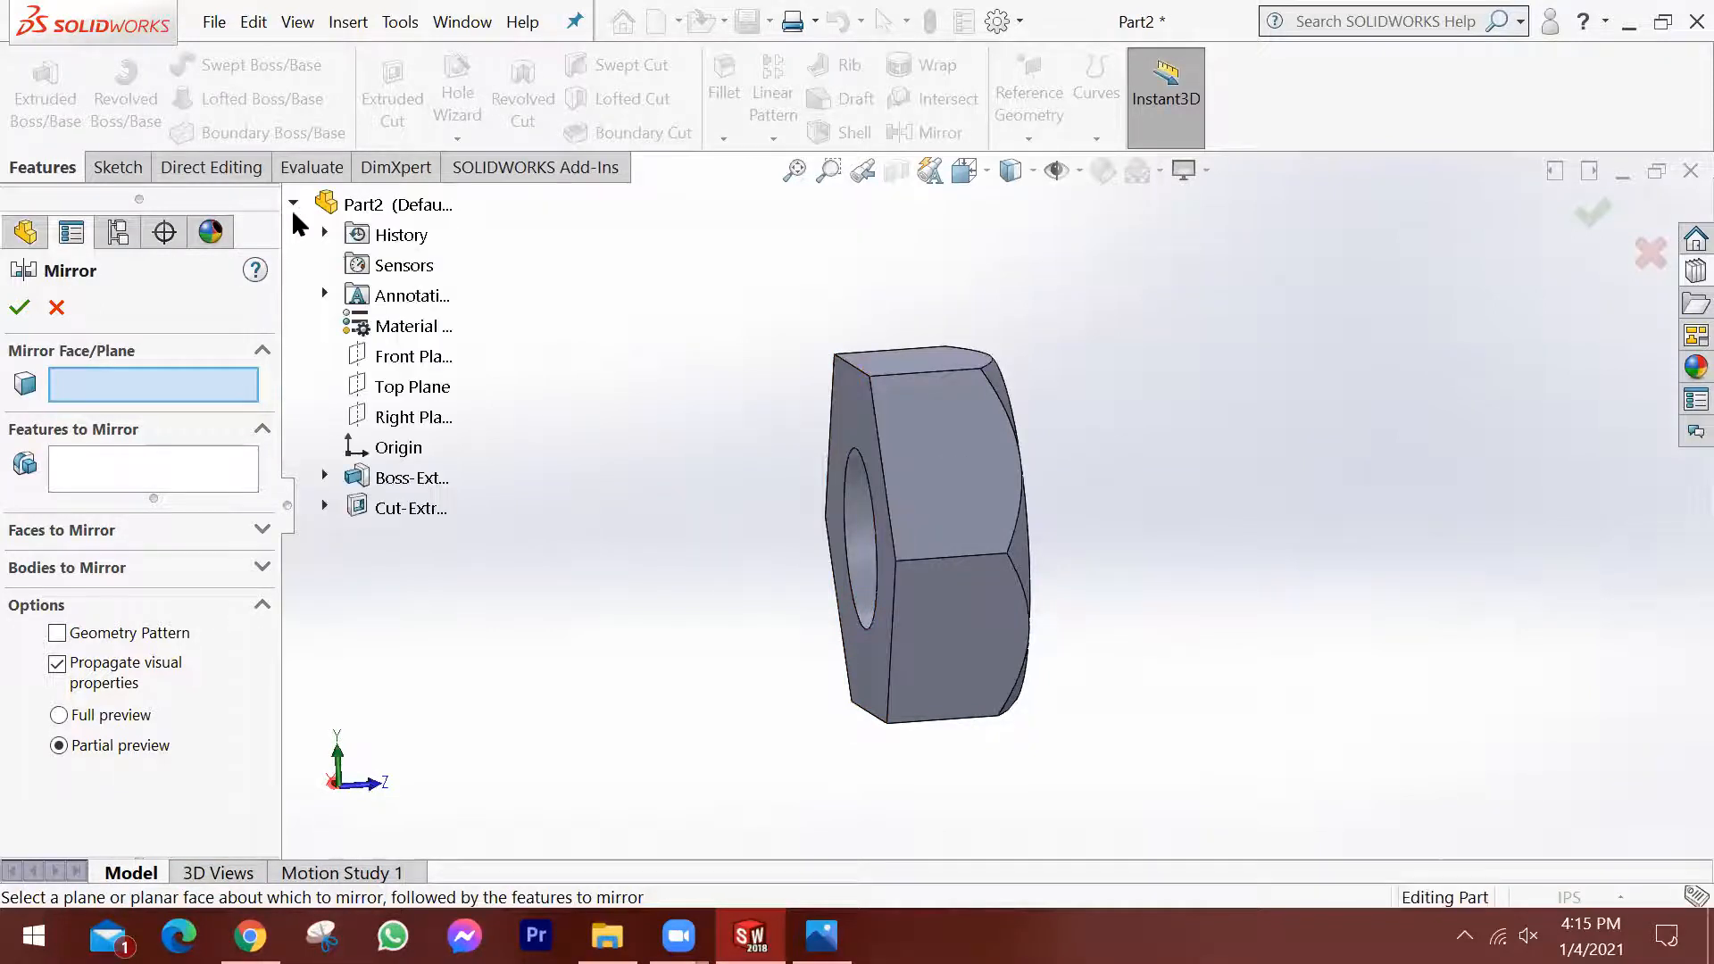
{"action": "left_click", "coordinate": [399, 362]}
{"action": "middle_click_drag", "start_coordinate": [651, 420], "coordinate": [636, 453]}
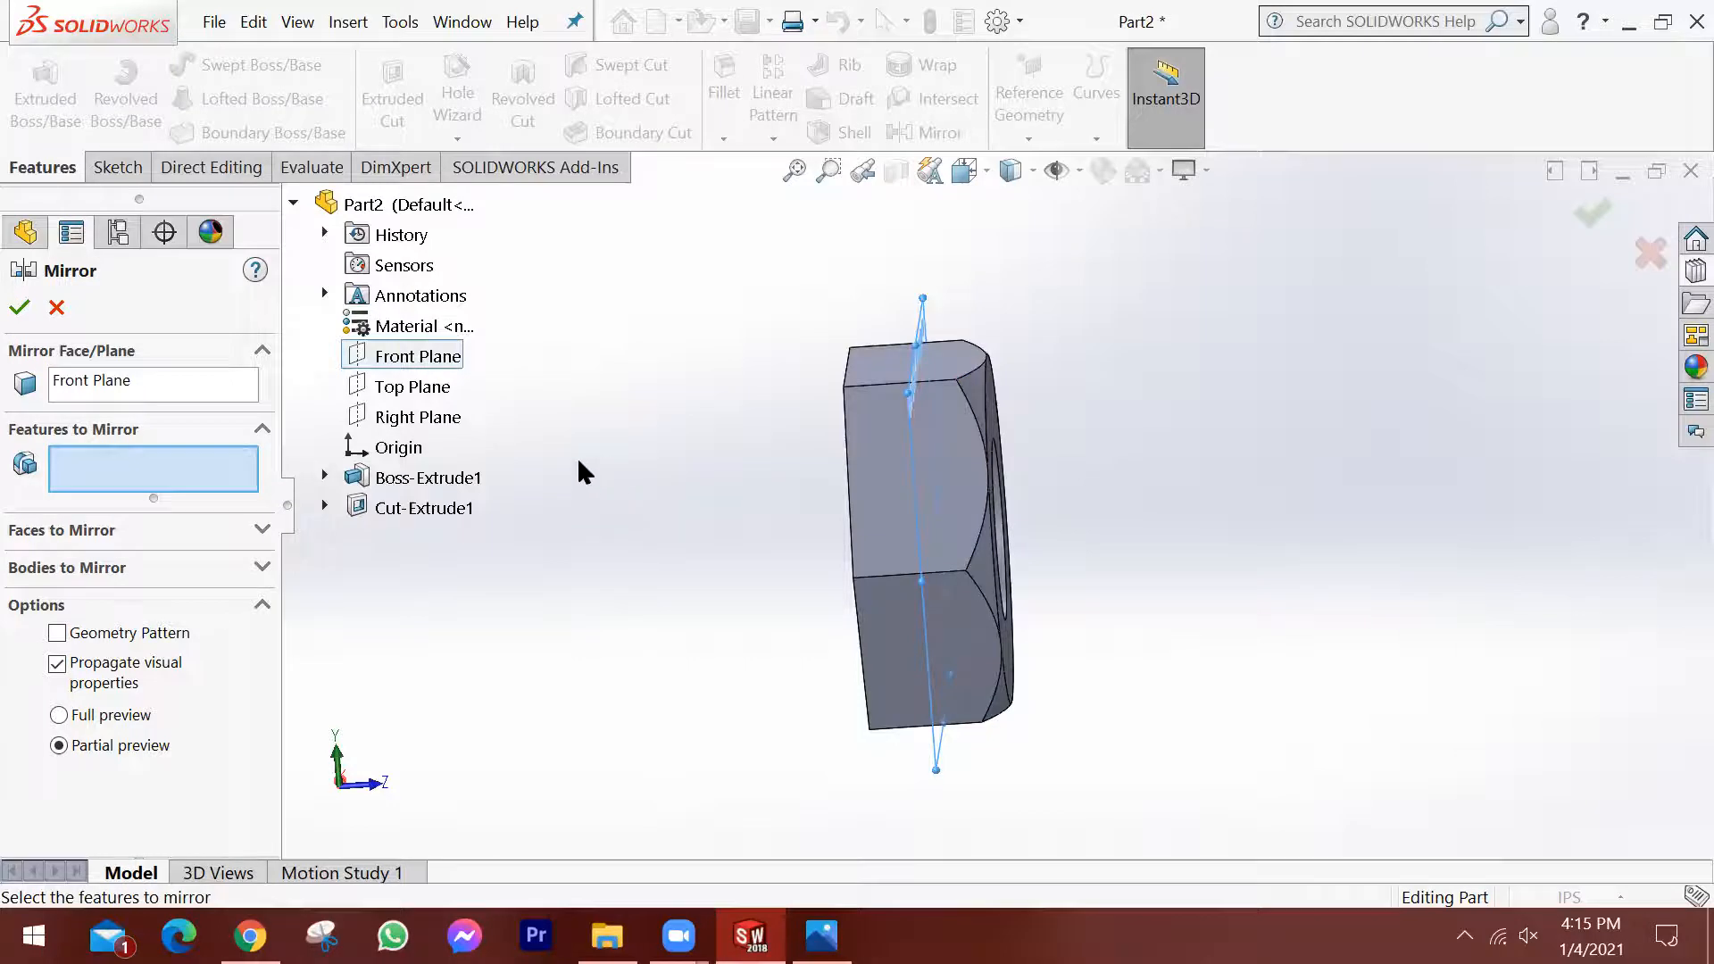
{"action": "middle_click_drag", "start_coordinate": [837, 430], "coordinate": [939, 454]}
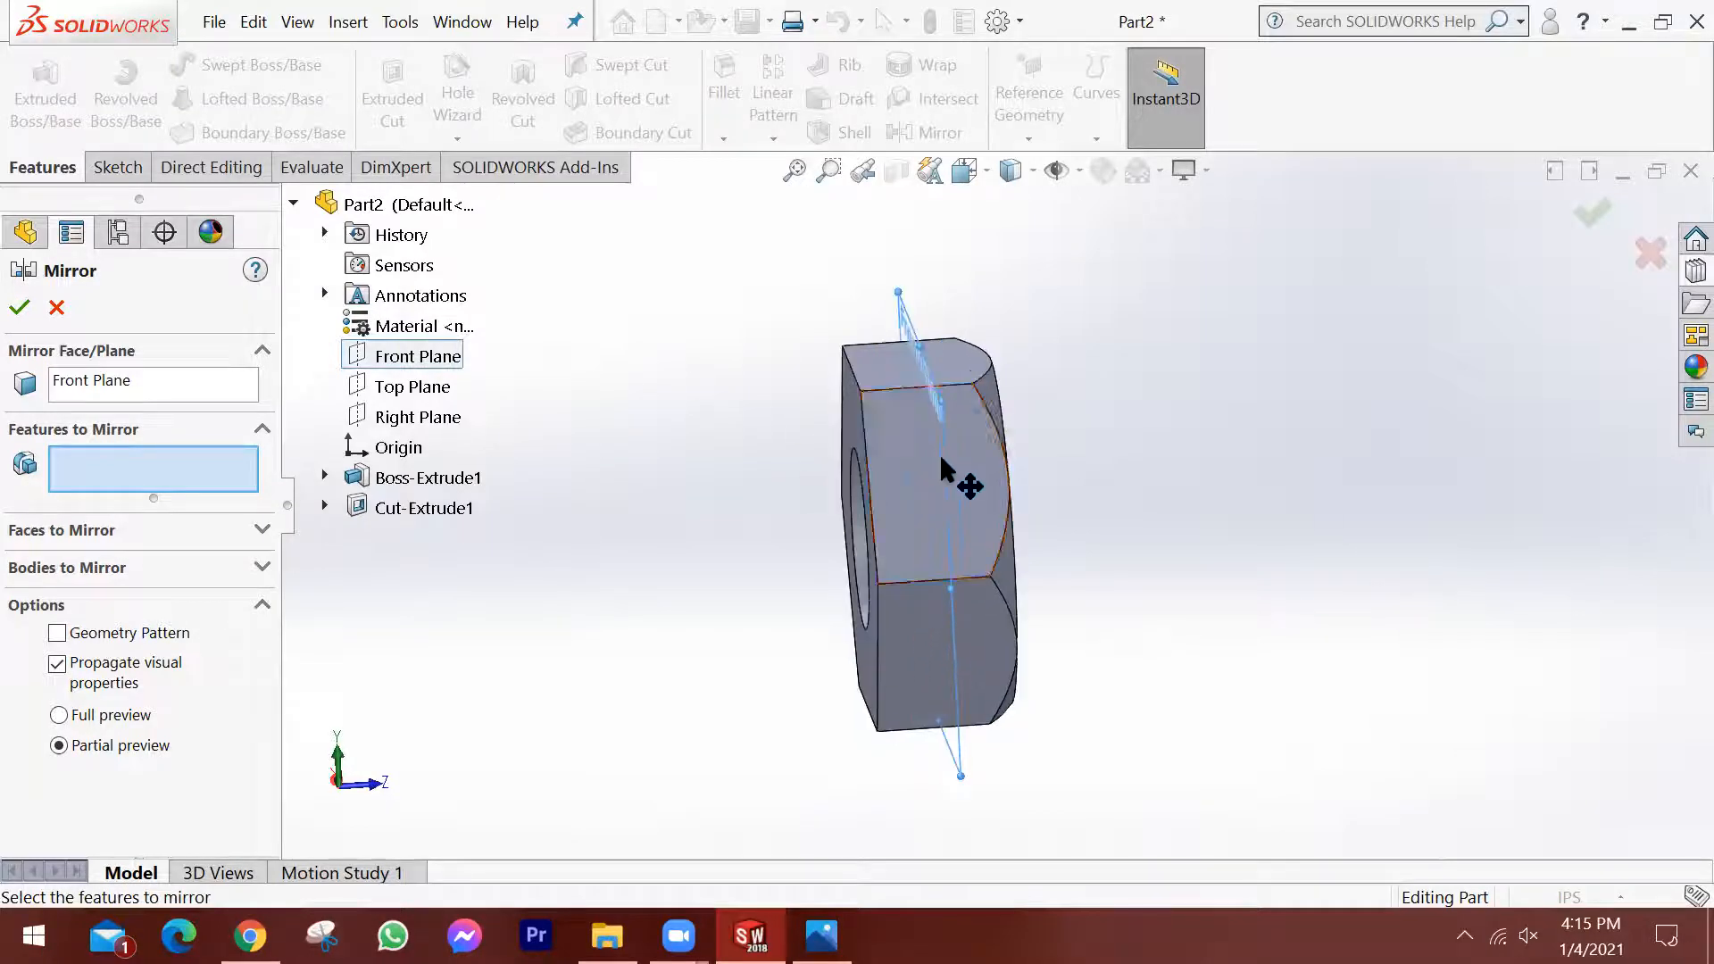
{"action": "scroll", "coordinate": [939, 454], "scroll_direction": "down", "scroll_amount": 3}
{"action": "scroll", "coordinate": [939, 454], "scroll_direction": "up", "scroll_amount": 3}
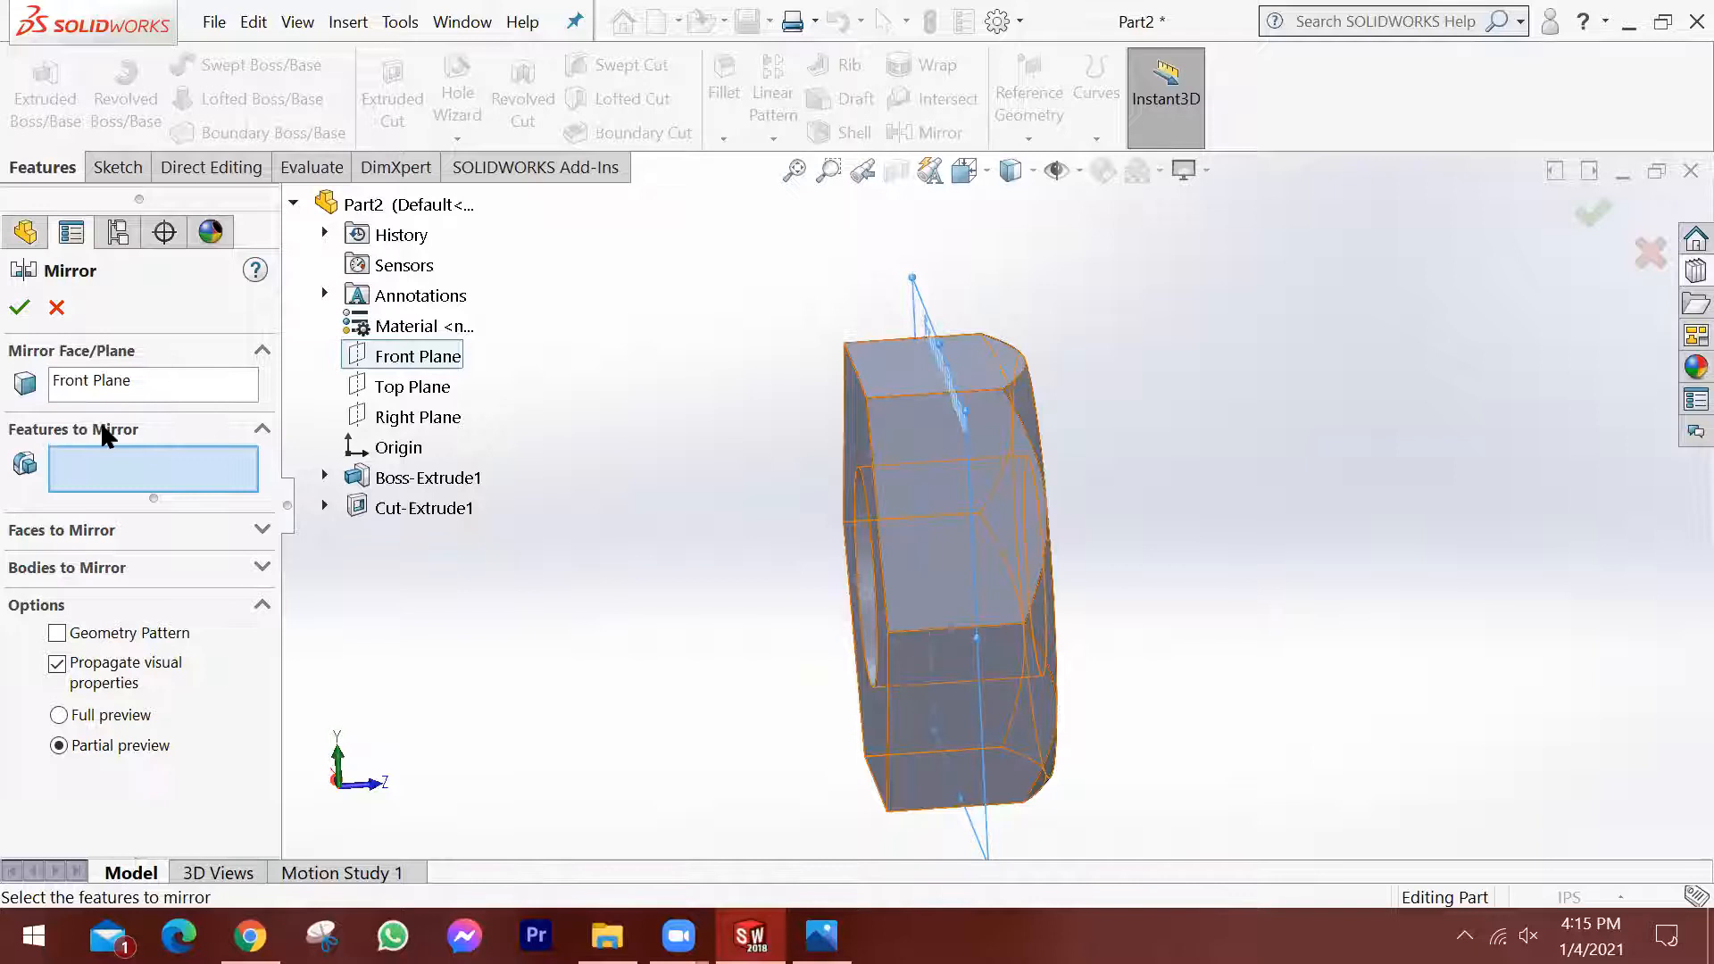
{"action": "left_click", "coordinate": [401, 507]}
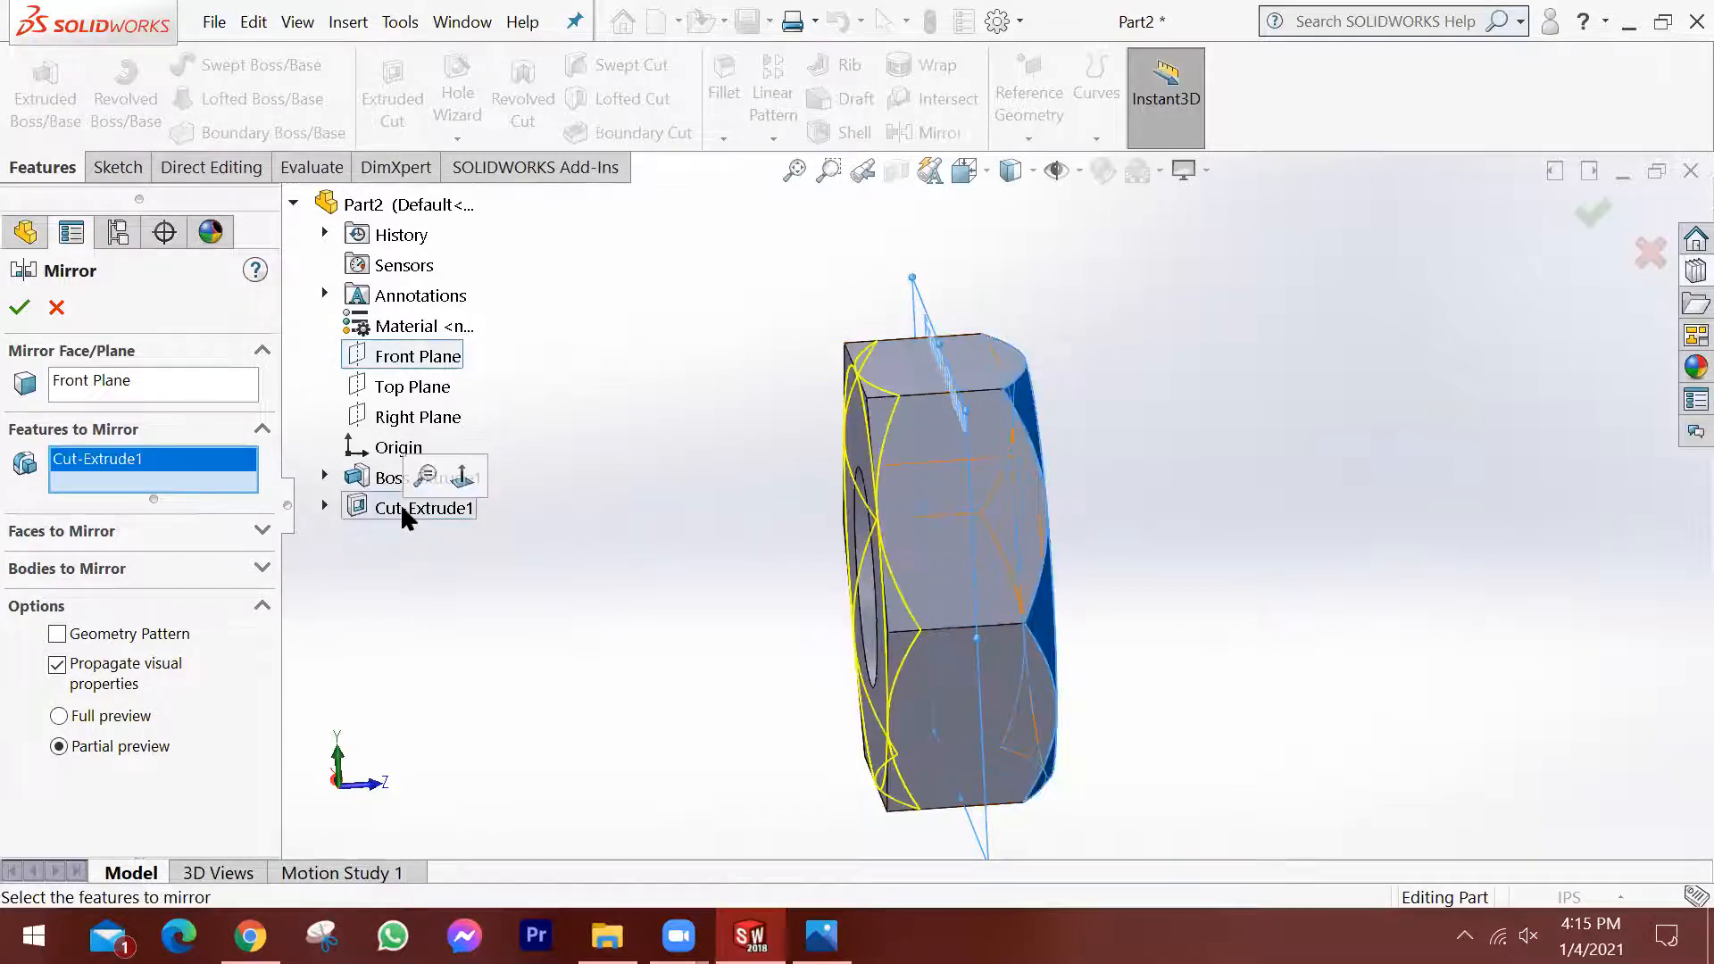
{"action": "left_click", "coordinate": [19, 307]}
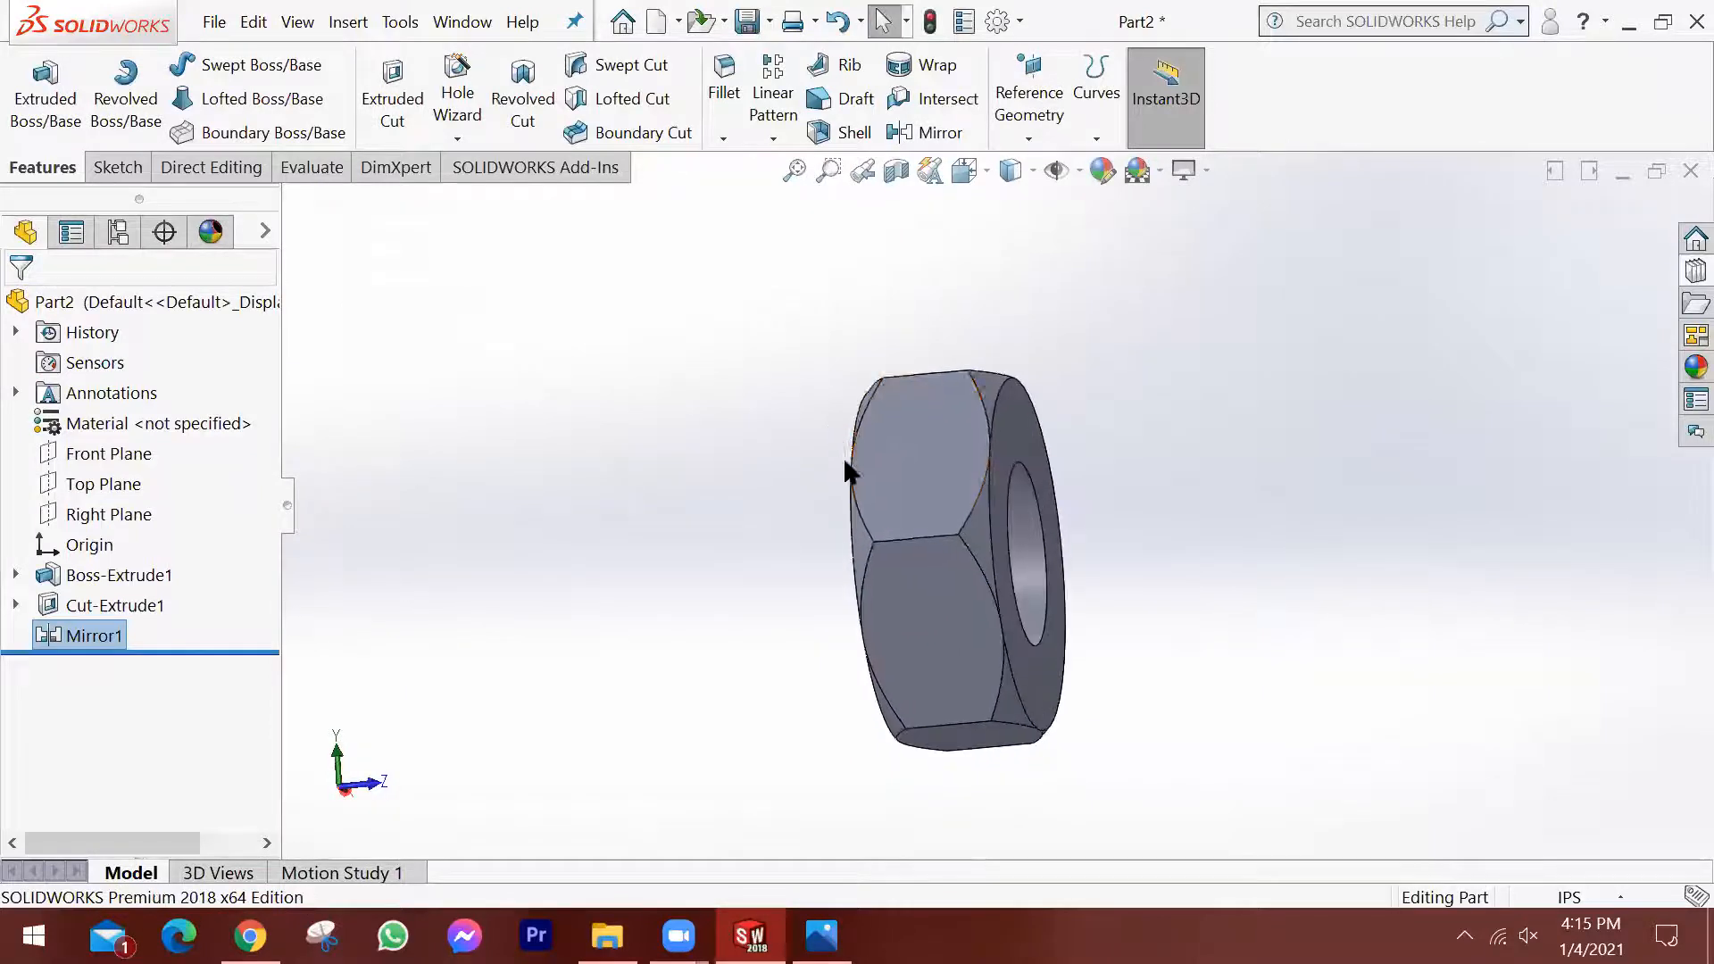
Inspect the nut from several sides and check the inch thread designation in the thread standard image.
{"action": "scroll", "coordinate": [929, 500], "scroll_direction": "down", "scroll_amount": 3}
{"action": "scroll", "coordinate": [1114, 531], "scroll_direction": "up", "scroll_amount": 4}
{"action": "middle_click_drag", "start_coordinate": [1142, 546], "coordinate": [1026, 547]}
{"action": "middle_click_drag", "start_coordinate": [1187, 539], "coordinate": [1217, 600]}
{"action": "scroll", "coordinate": [1229, 570], "scroll_direction": "down", "scroll_amount": 1}
{"action": "scroll", "coordinate": [1230, 573], "scroll_direction": "up", "scroll_amount": 2}
{"action": "scroll", "coordinate": [1130, 553], "scroll_direction": "down", "scroll_amount": 2}
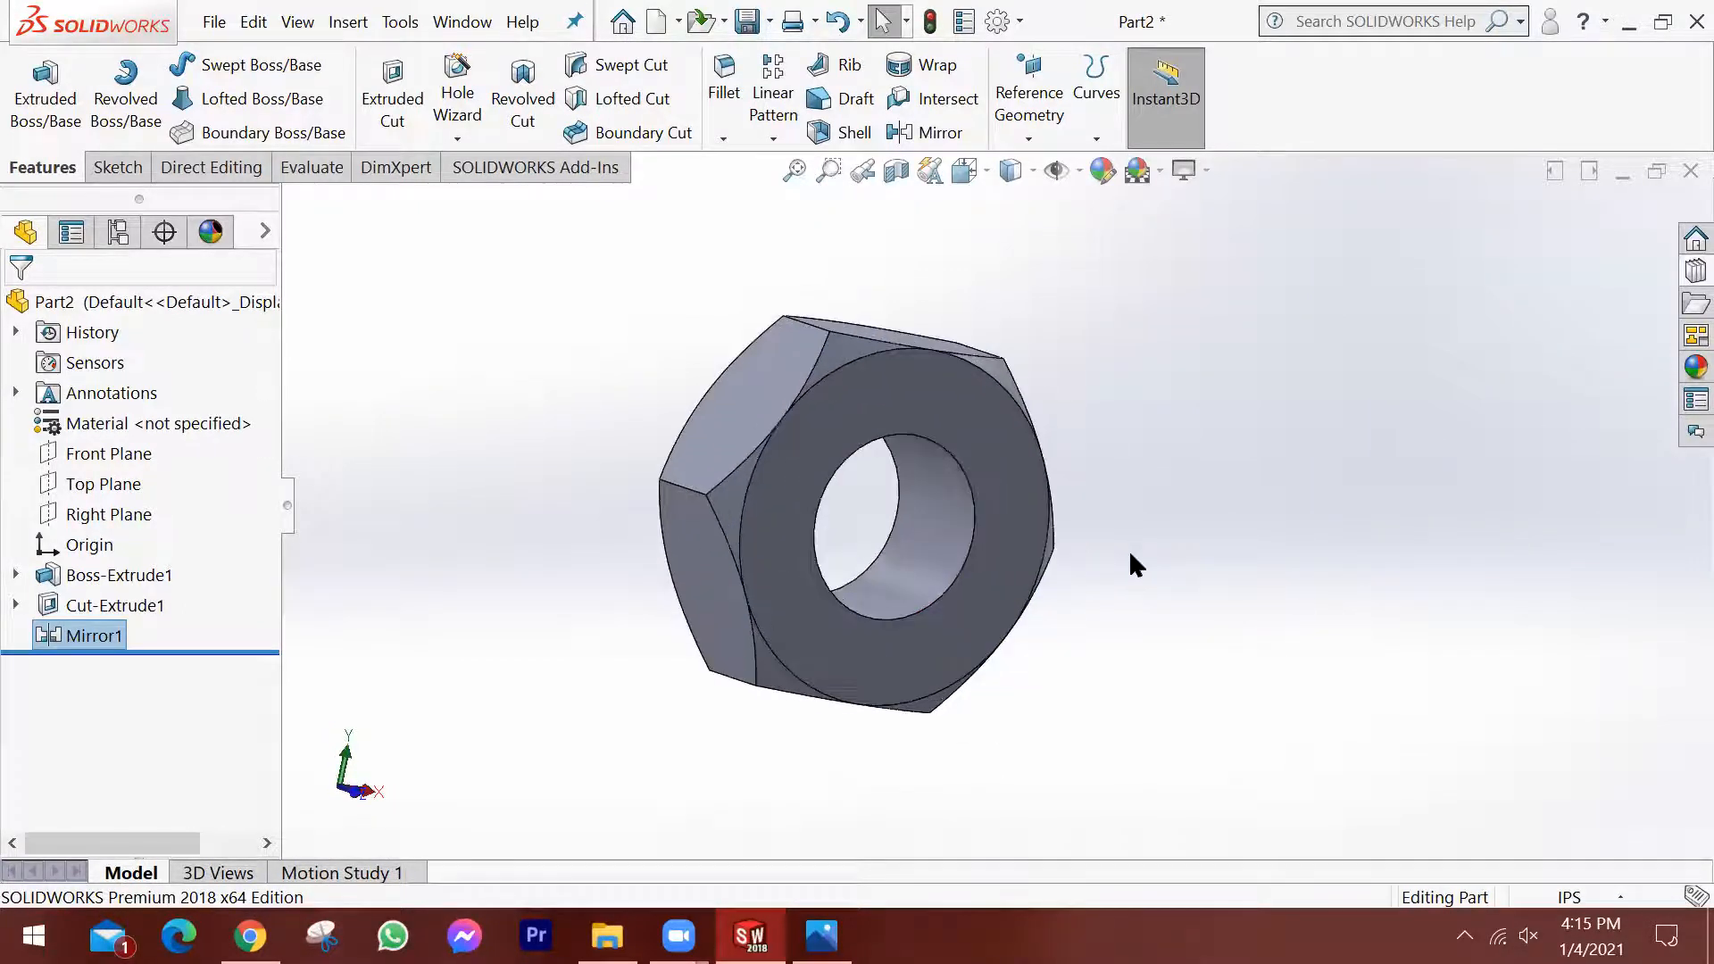
{"action": "left_click", "coordinate": [821, 936]}
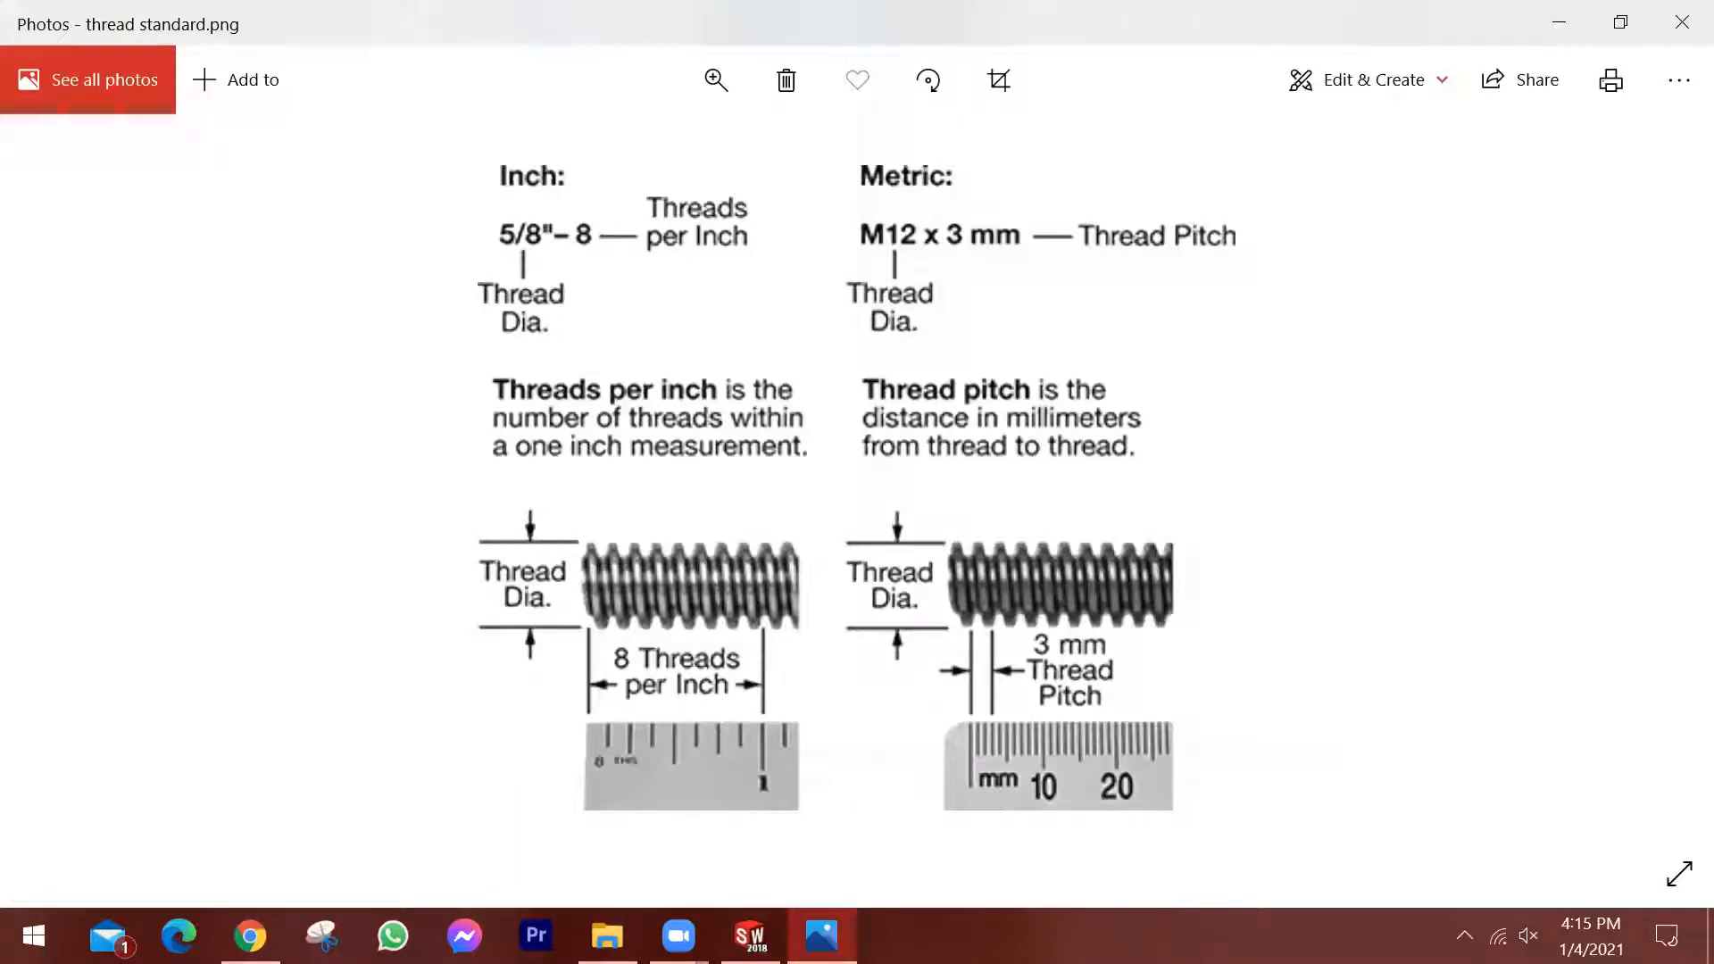
{"action": "left_click", "coordinate": [750, 936]}
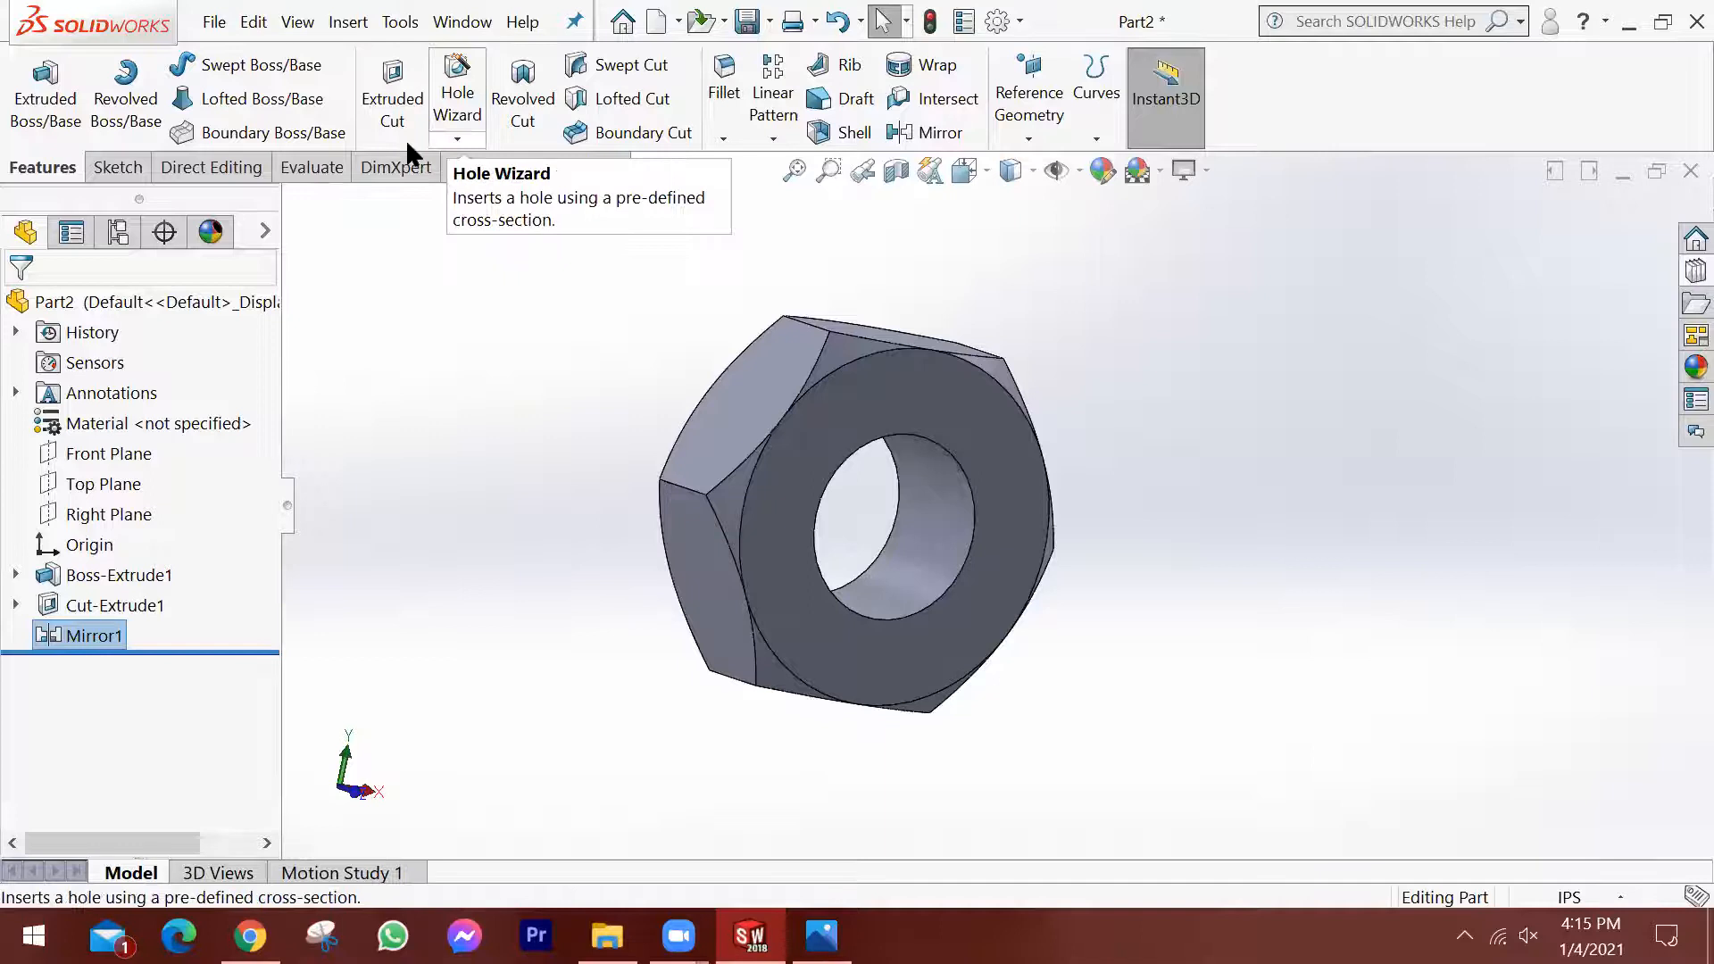
Start a Thread feature and select the circular front edge of the nut's central hole as the thread location.
{"action": "left_click", "coordinate": [457, 139]}
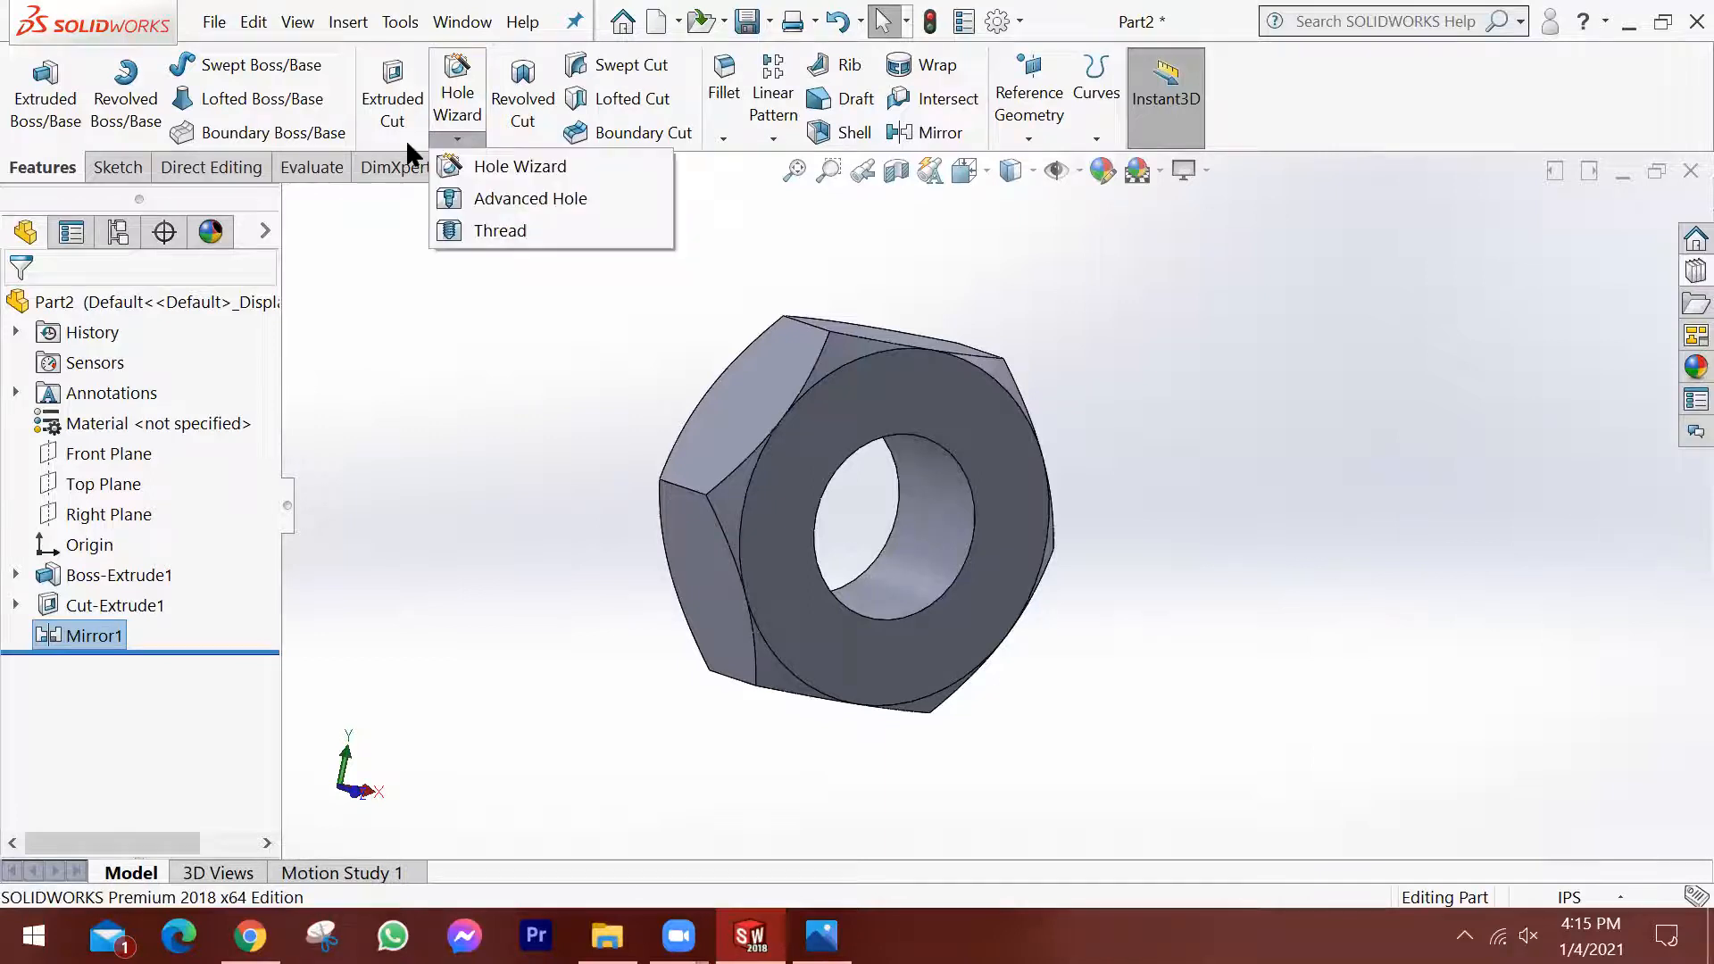
{"action": "left_click", "coordinate": [486, 230]}
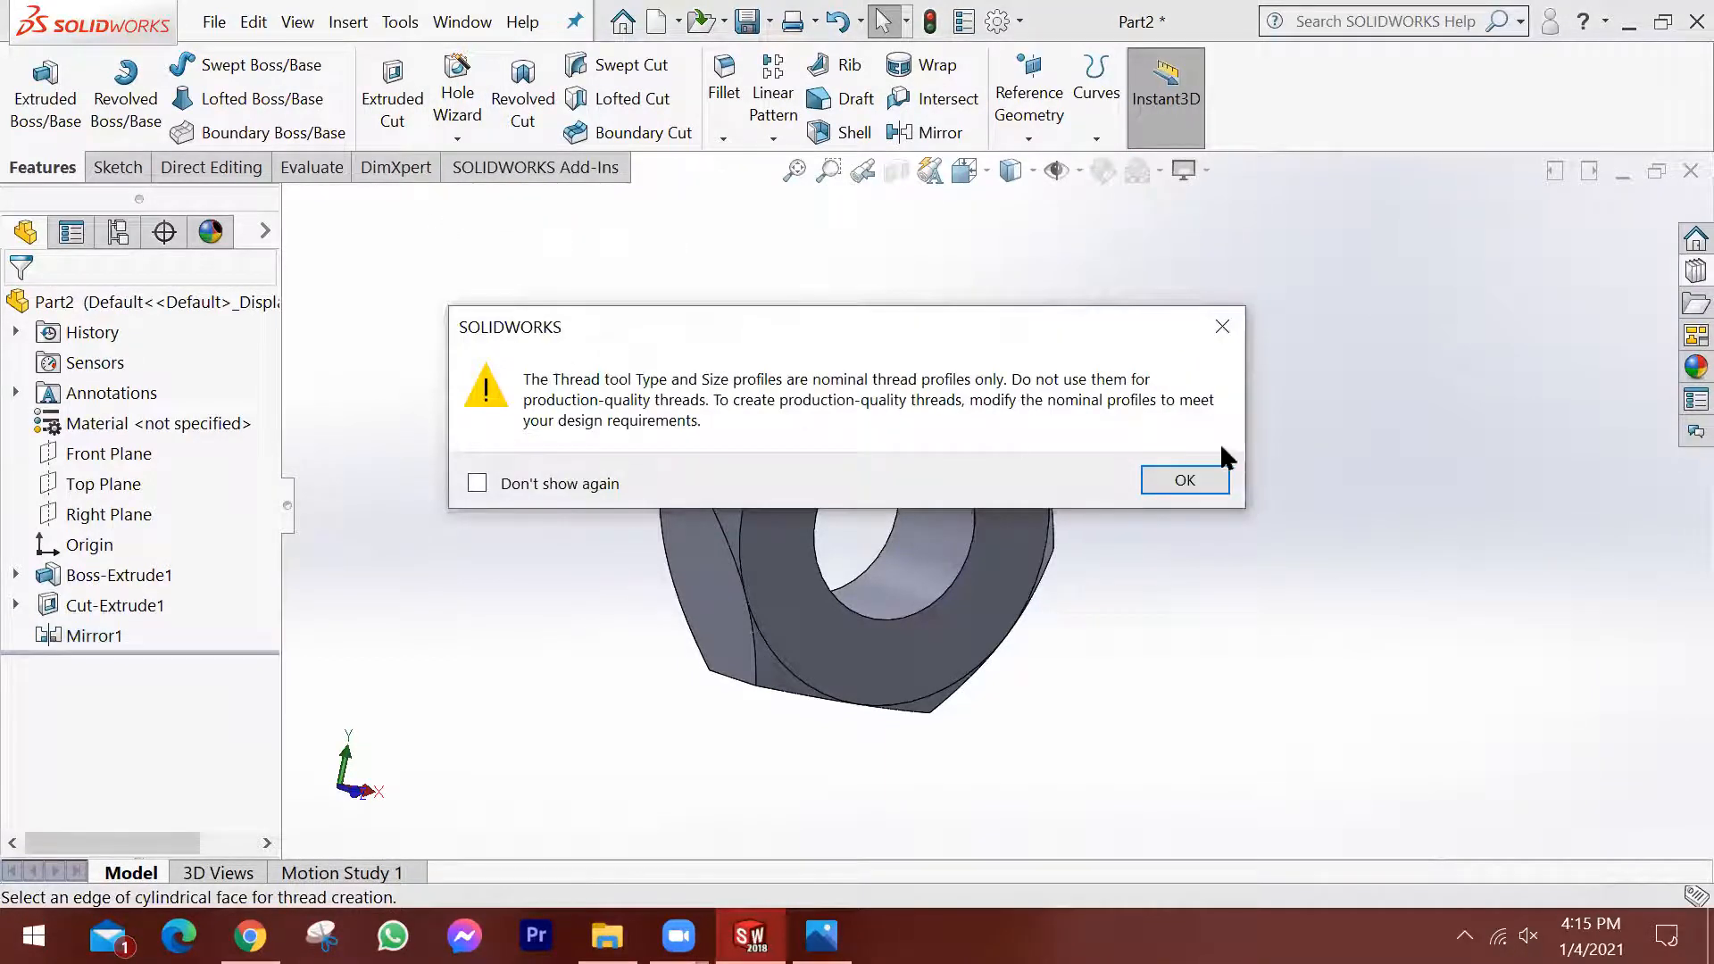
{"action": "left_click", "coordinate": [1205, 475]}
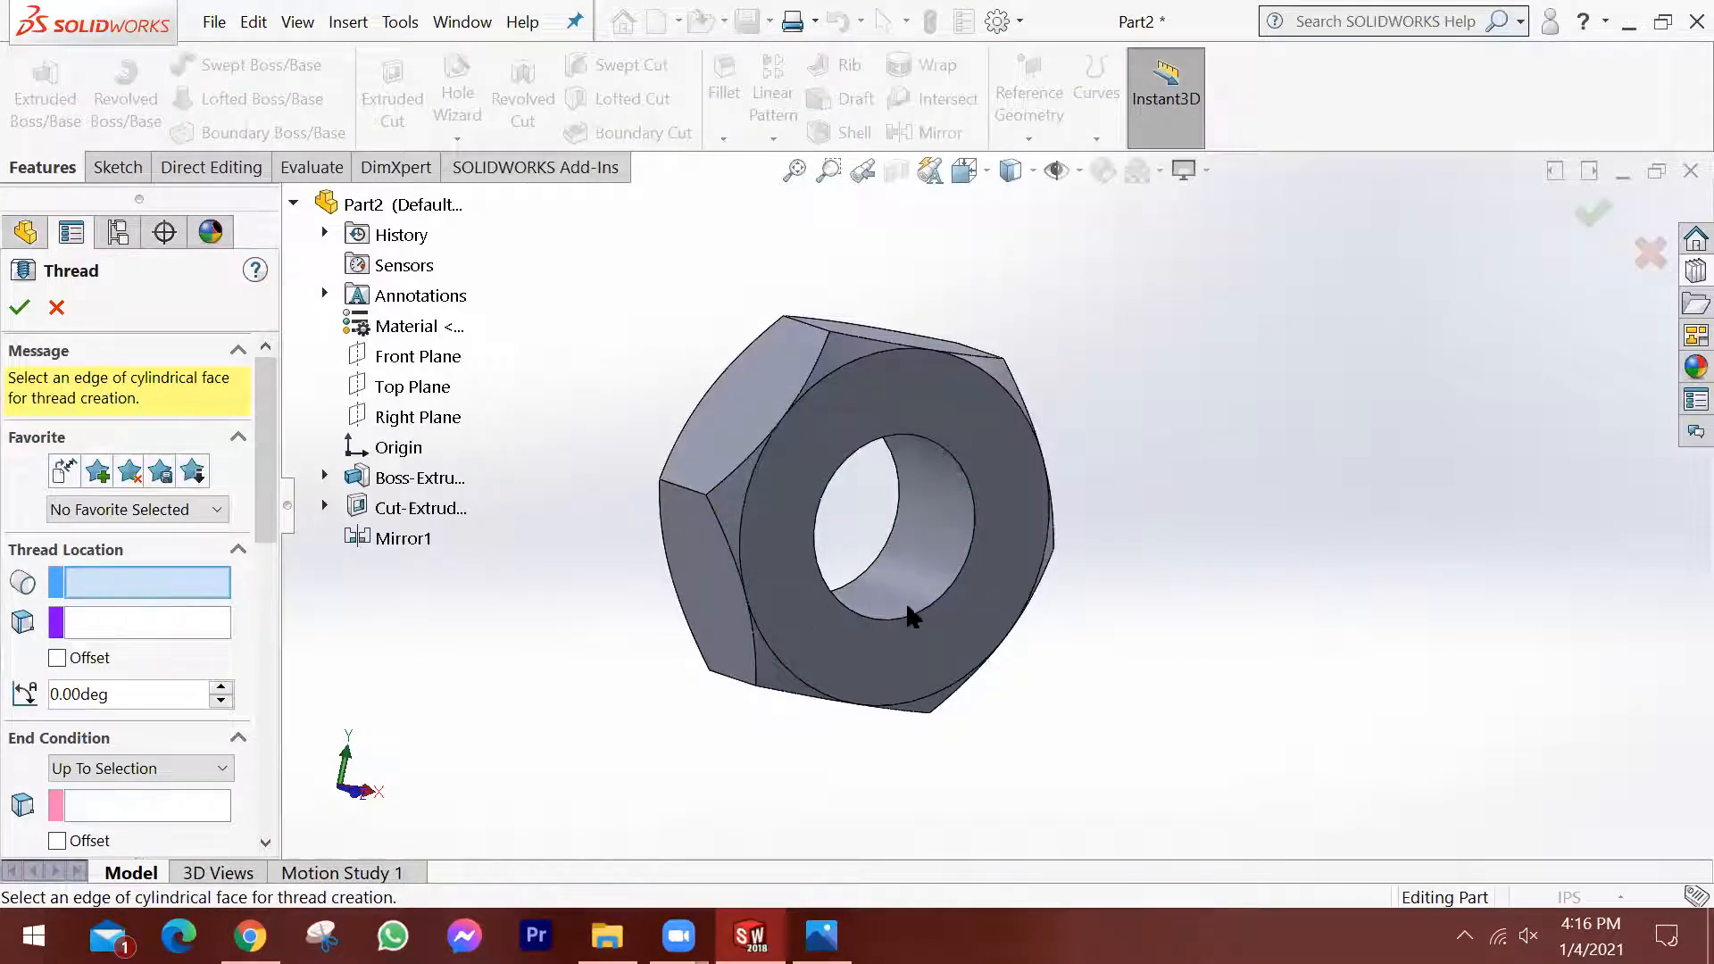
{"action": "left_click", "coordinate": [935, 604]}
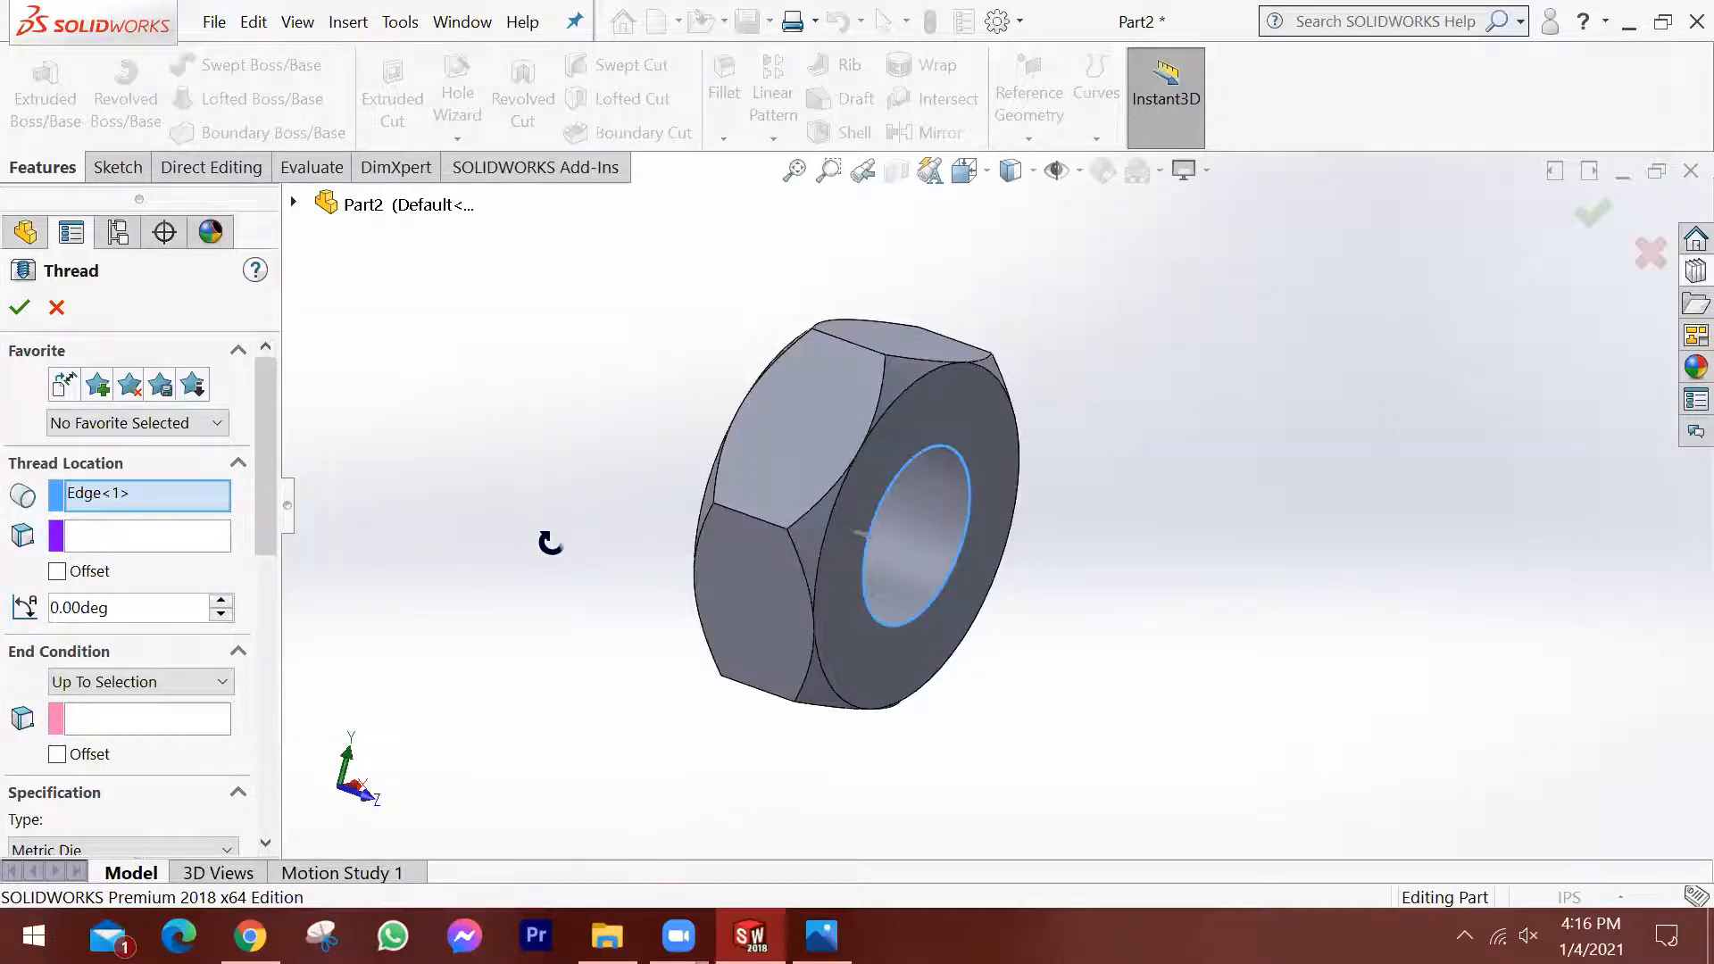
{"action": "scroll", "coordinate": [587, 604], "scroll_direction": "down", "scroll_amount": 1}
{"action": "scroll", "coordinate": [703, 618], "scroll_direction": "up", "scroll_amount": 1}
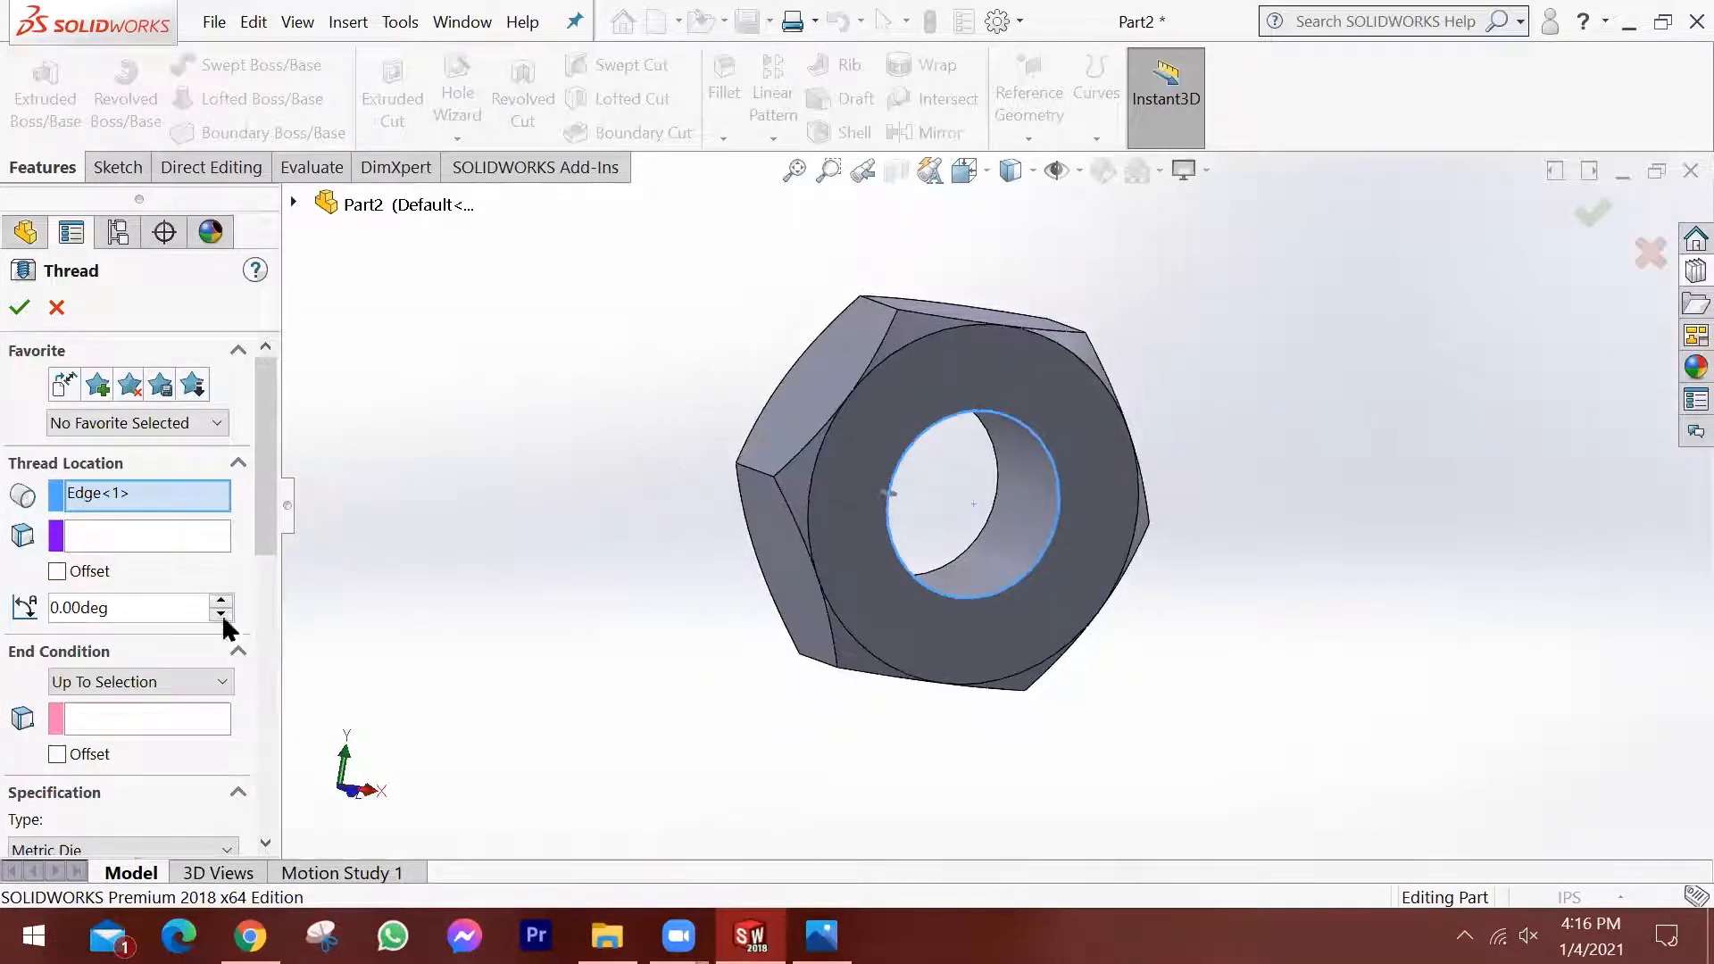
{"action": "middle_click_drag", "start_coordinate": [428, 543], "coordinate": [473, 561]}
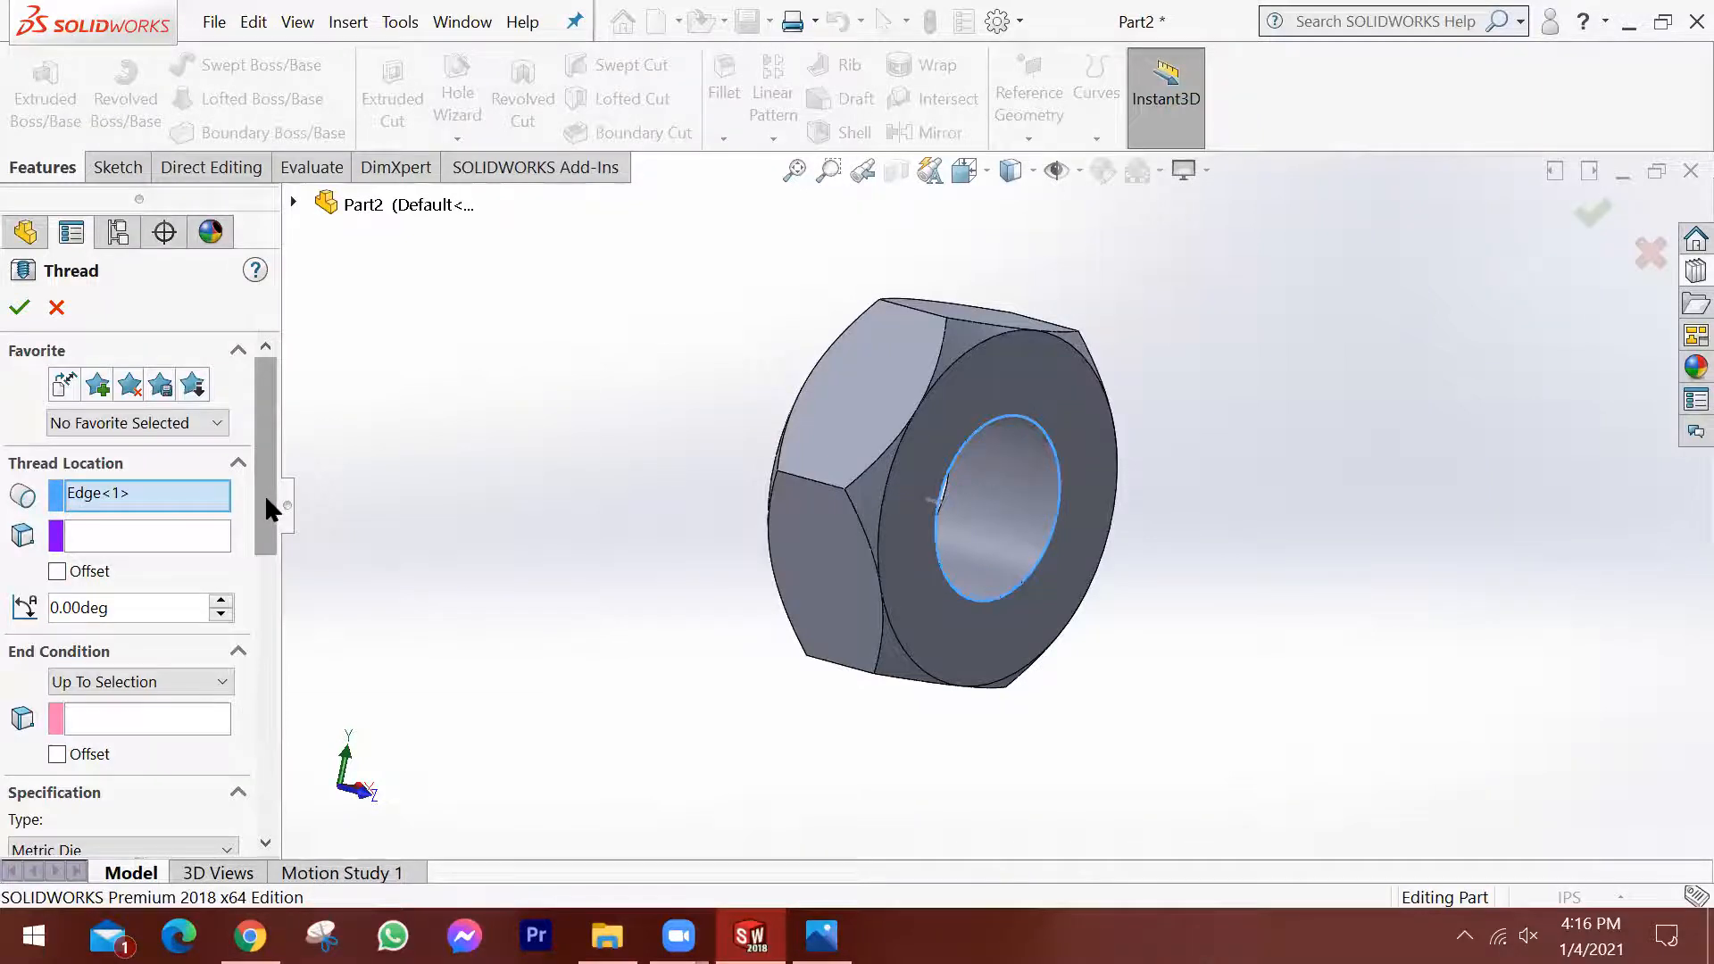
Change the thread's end condition to Blind and inspect the thread preview inside the hole.
{"action": "left_click", "coordinate": [180, 680]}
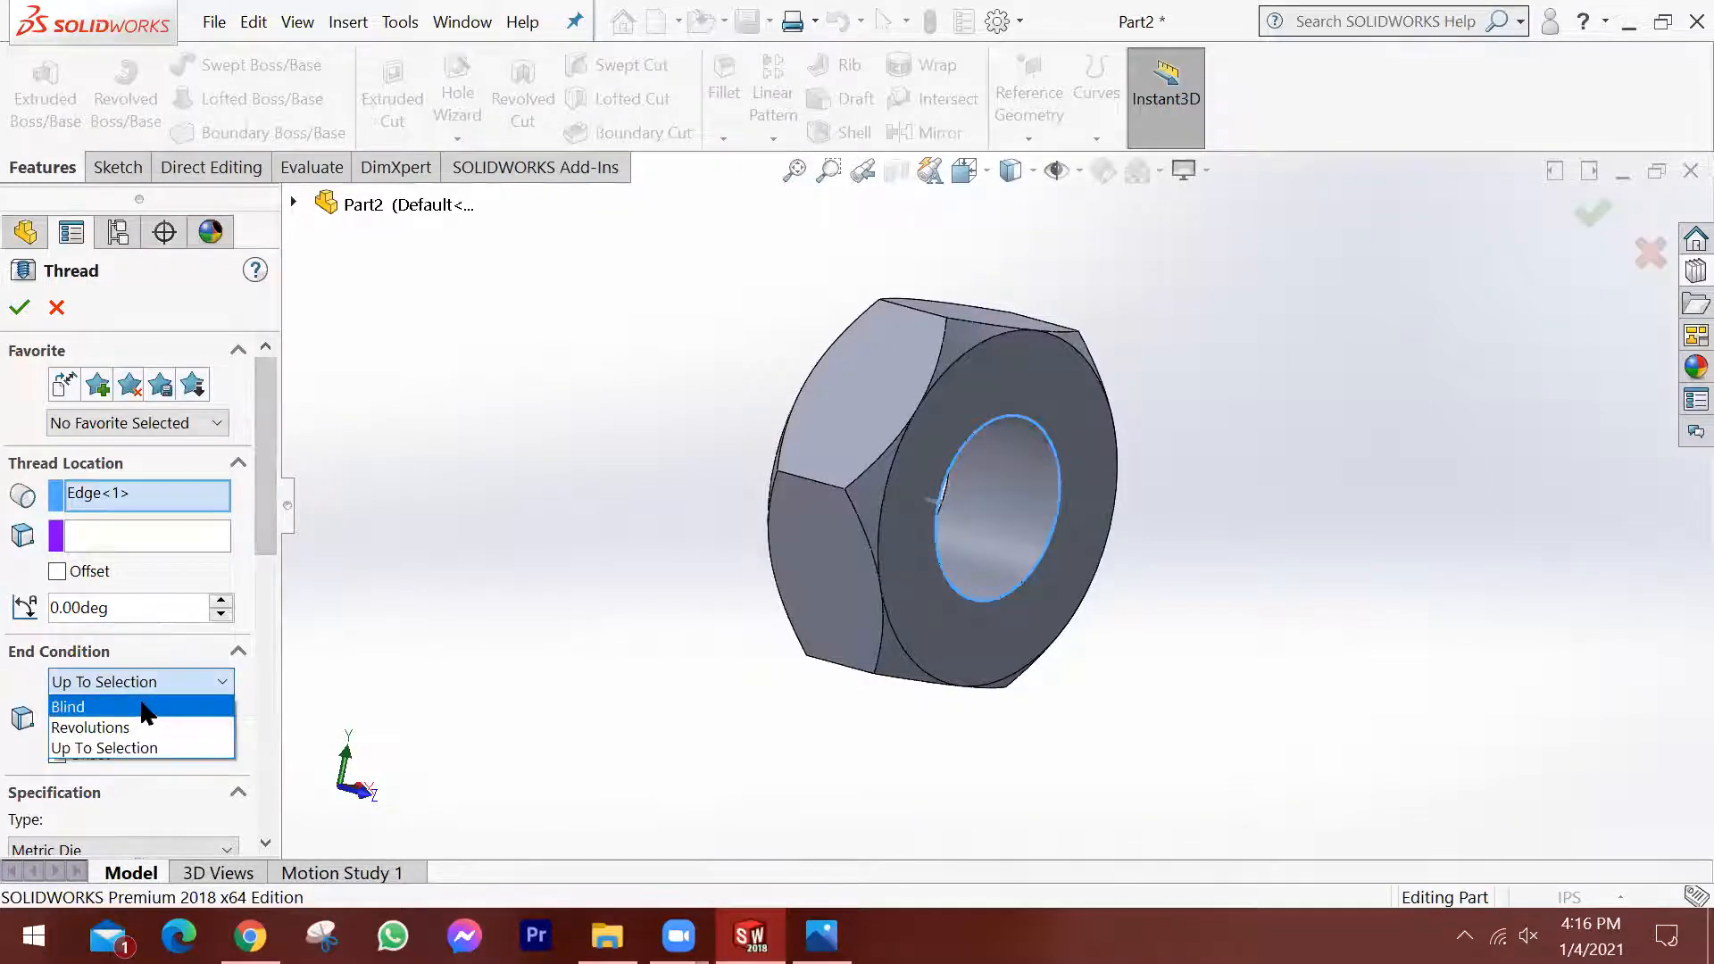
{"action": "left_click", "coordinate": [90, 704]}
{"action": "middle_click_drag", "start_coordinate": [541, 534], "coordinate": [601, 574]}
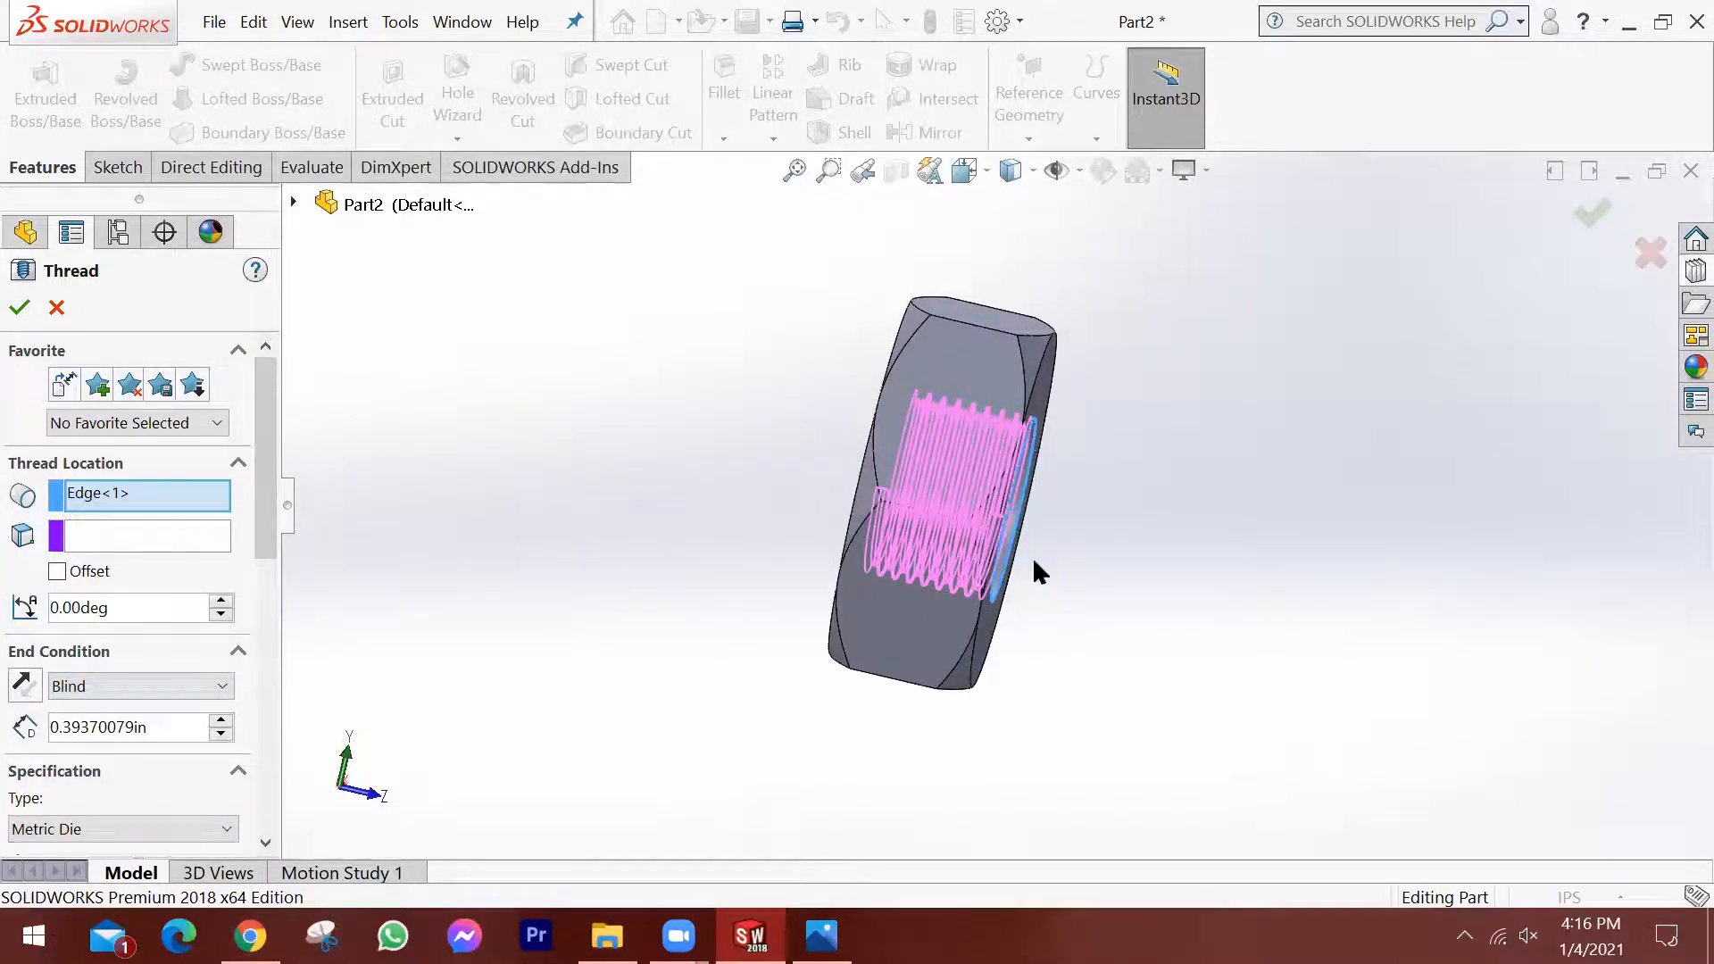
{"action": "scroll", "coordinate": [1033, 561], "scroll_direction": "down", "scroll_amount": 3}
{"action": "middle_click_drag", "start_coordinate": [1018, 561], "coordinate": [960, 542]}
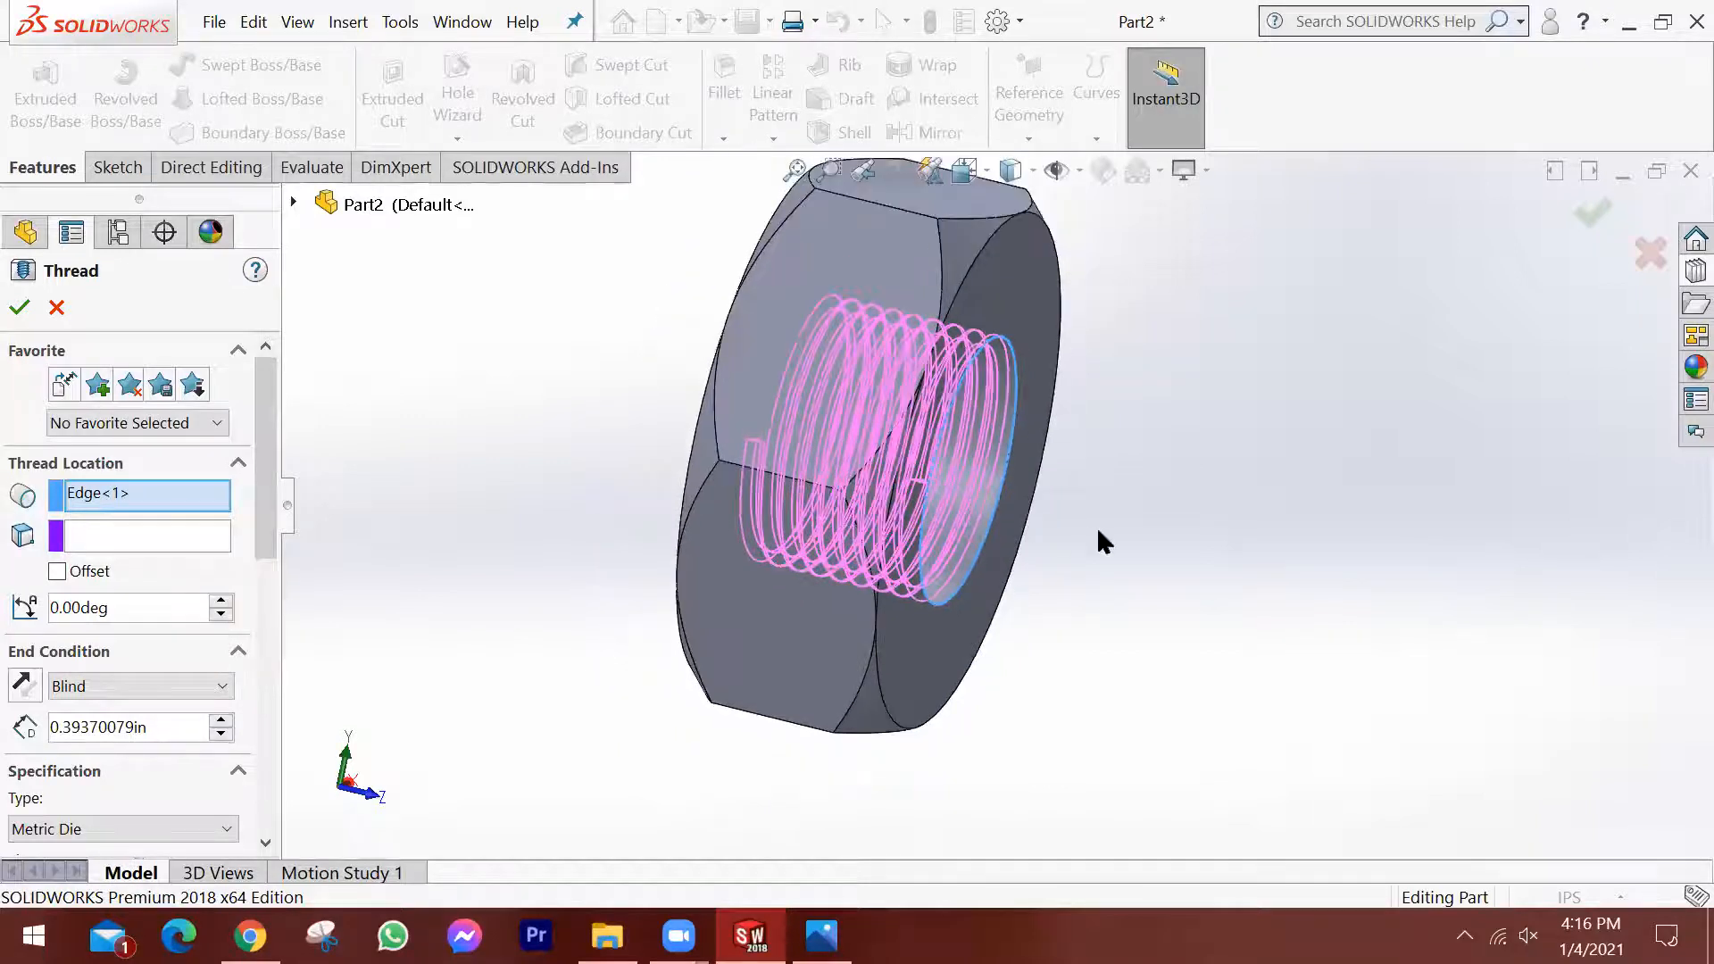
{"action": "scroll", "coordinate": [1097, 528], "scroll_direction": "up", "scroll_amount": 2}
{"action": "middle_click_drag", "start_coordinate": [1072, 534], "coordinate": [1050, 539]}
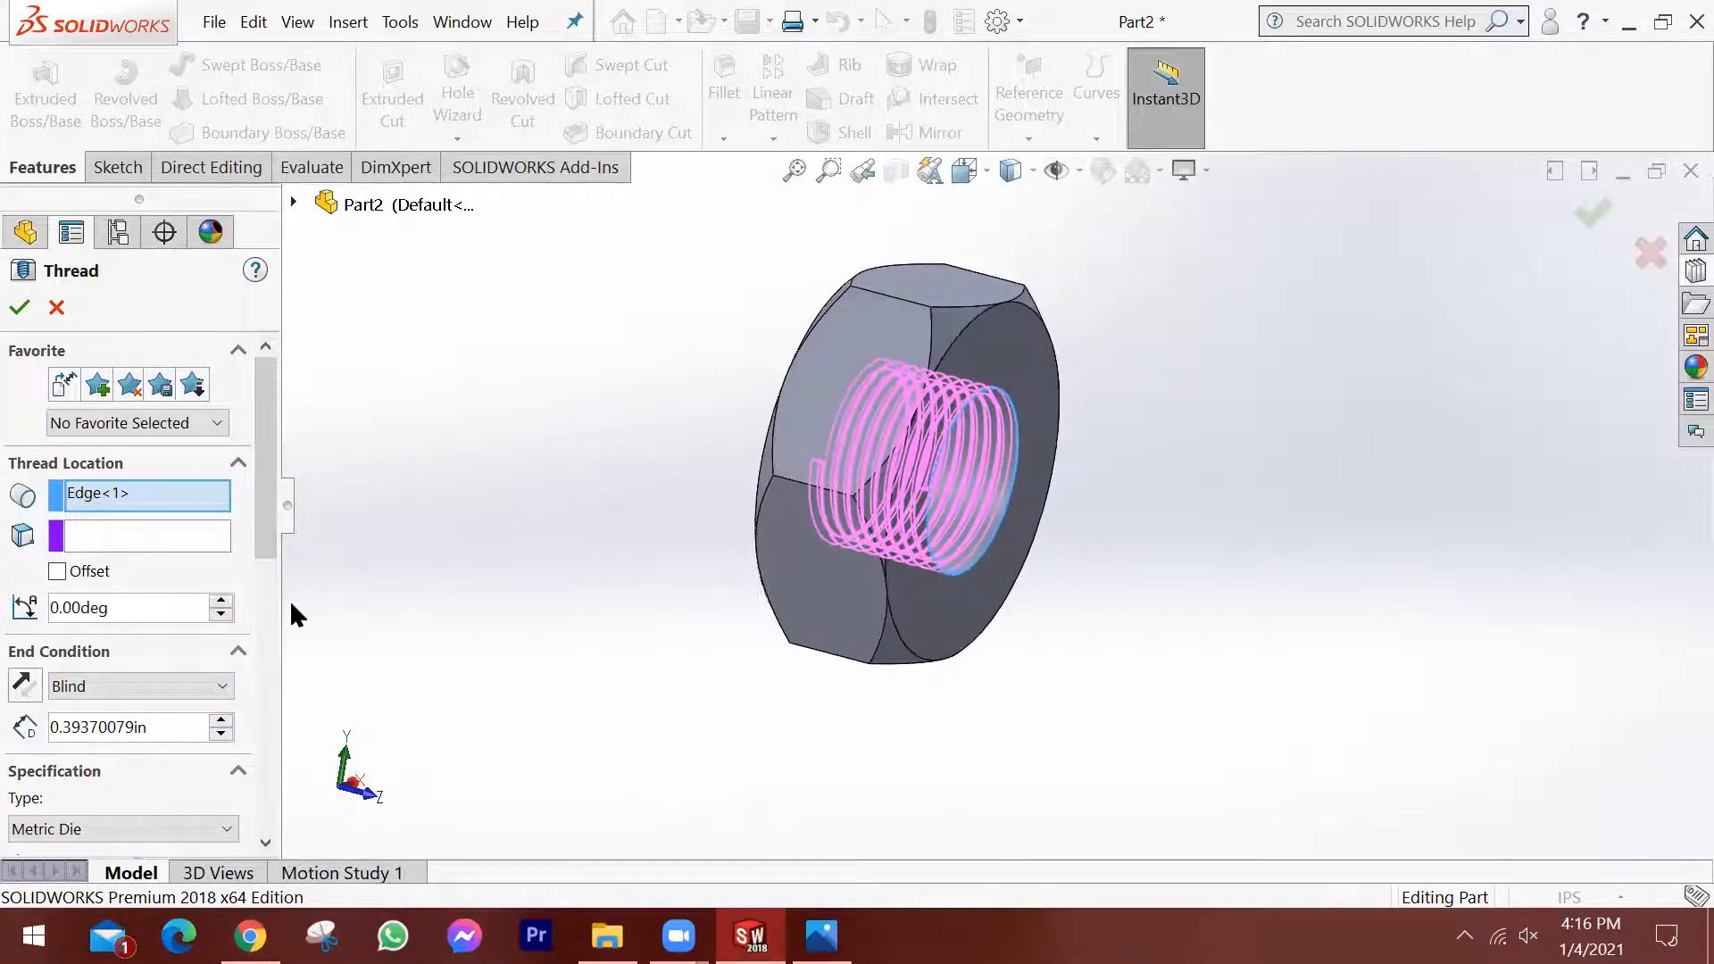
Enable the thread's start offset and reverse its direction so the thread starts outside the nut's front face.
{"action": "left_click", "coordinate": [56, 572]}
{"action": "left_click_drag", "start_coordinate": [169, 606], "coordinate": [24, 587]}
{"action": "middle_click_drag", "start_coordinate": [679, 534], "coordinate": [728, 541]}
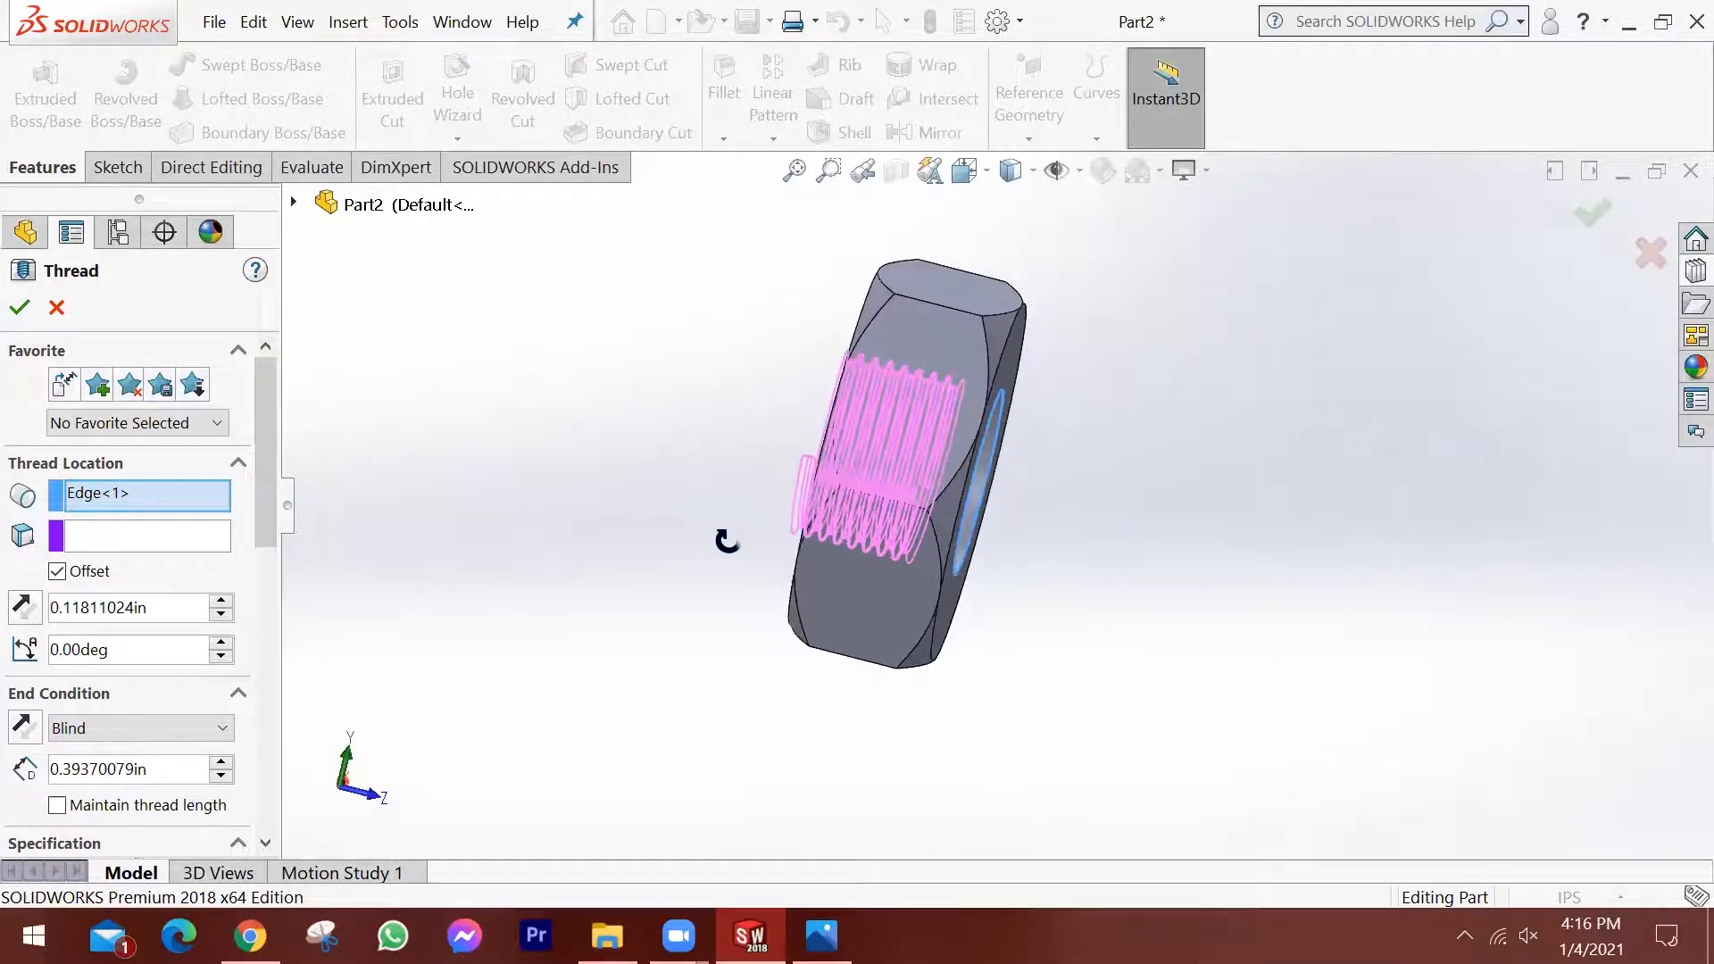
{"action": "left_click", "coordinate": [24, 607]}
{"action": "middle_click_drag", "start_coordinate": [490, 524], "coordinate": [849, 414]}
{"action": "scroll", "coordinate": [969, 444], "scroll_direction": "down", "scroll_amount": 3}
{"action": "middle_click_drag", "start_coordinate": [1026, 437], "coordinate": [868, 526]}
{"action": "scroll", "coordinate": [883, 565], "scroll_direction": "up", "scroll_amount": 3}
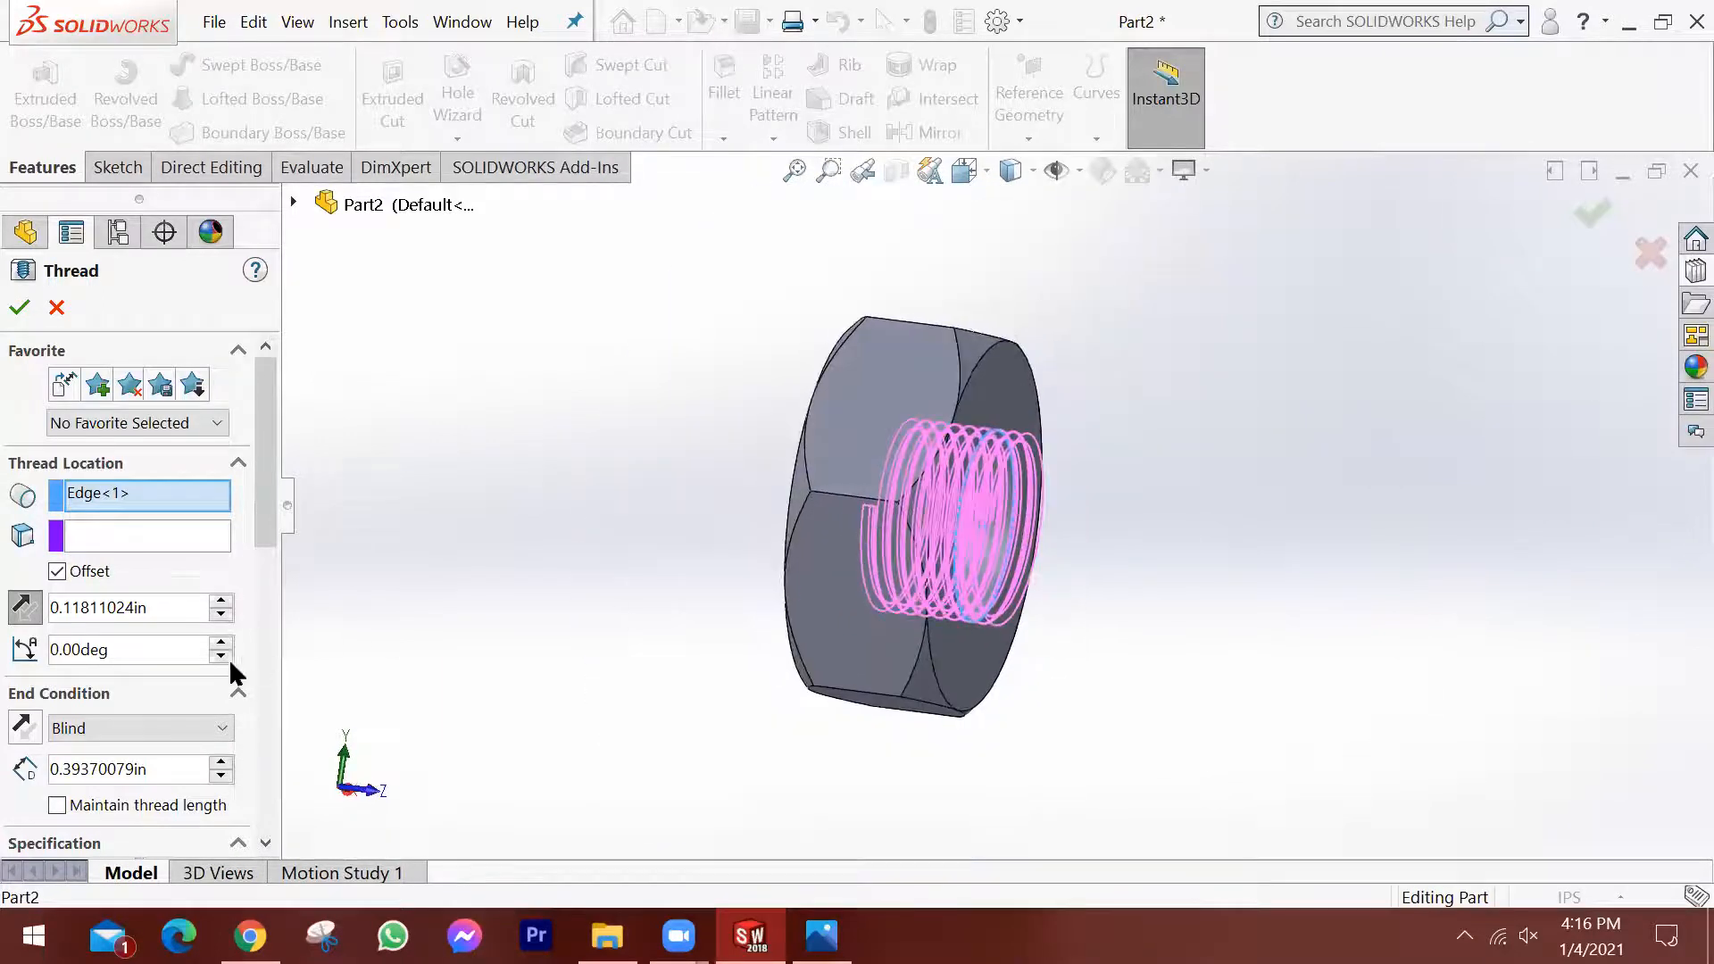
Increase the blind thread's length to 0.69370079 in so it runs through the nut's full thickness.
{"action": "left_click", "coordinate": [204, 730]}
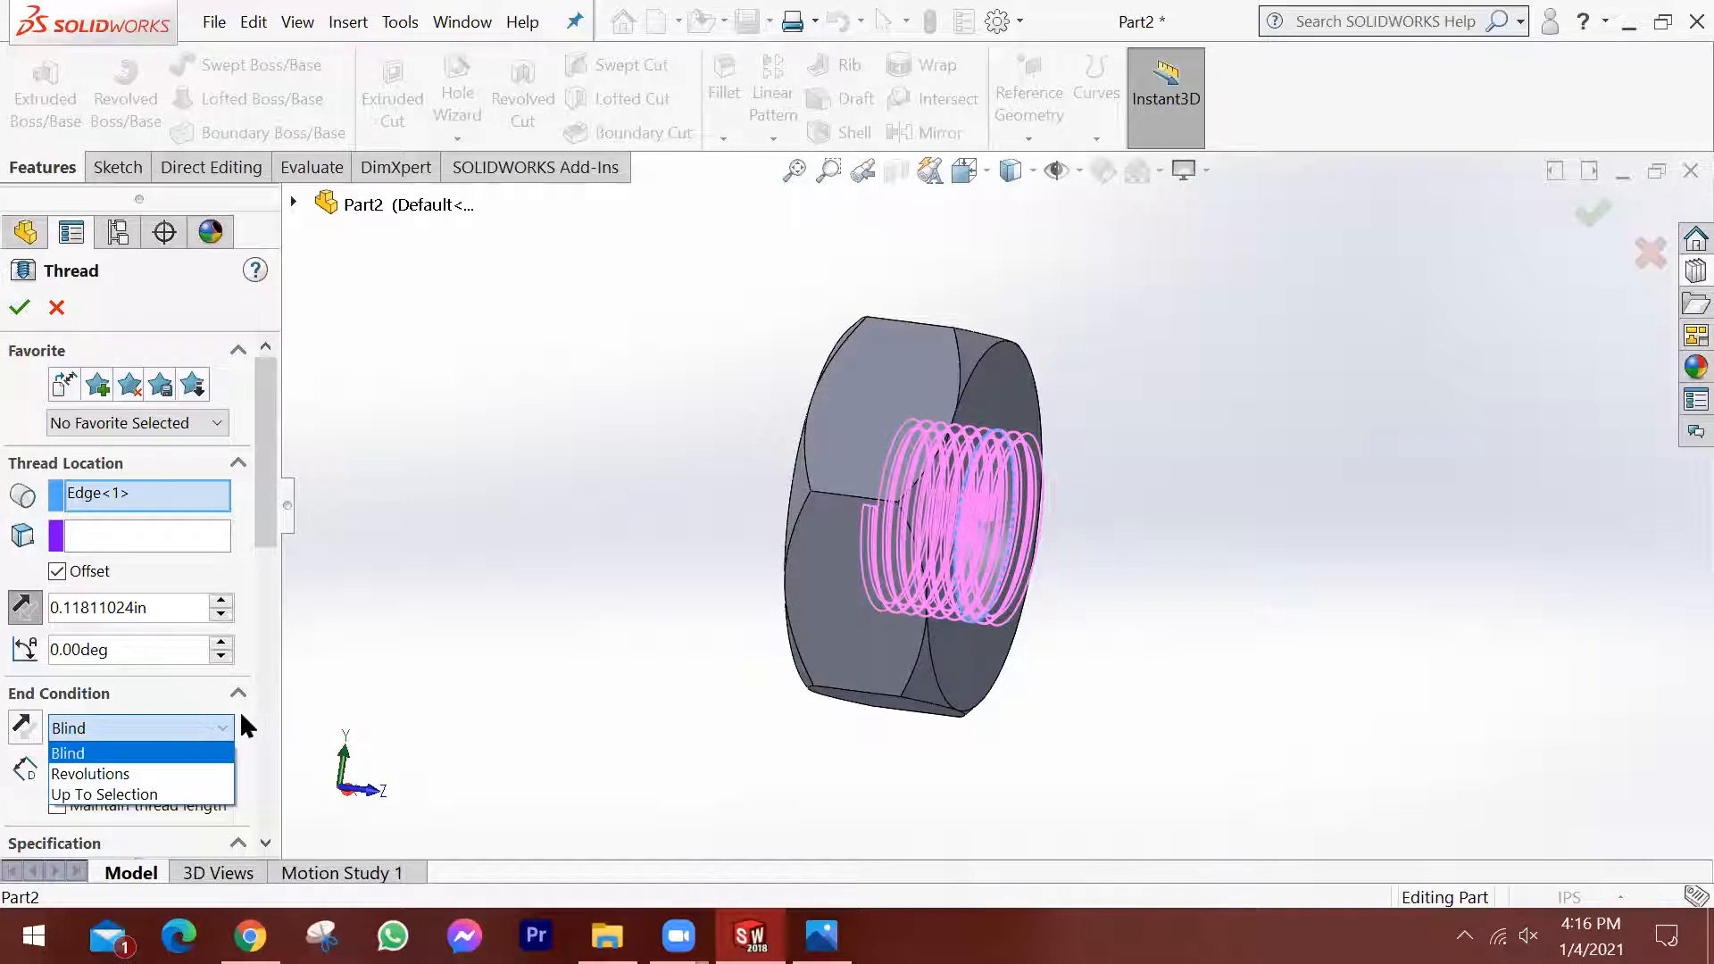
{"action": "left_click", "coordinate": [241, 710]}
{"action": "middle_click_drag", "start_coordinate": [868, 585], "coordinate": [809, 555]}
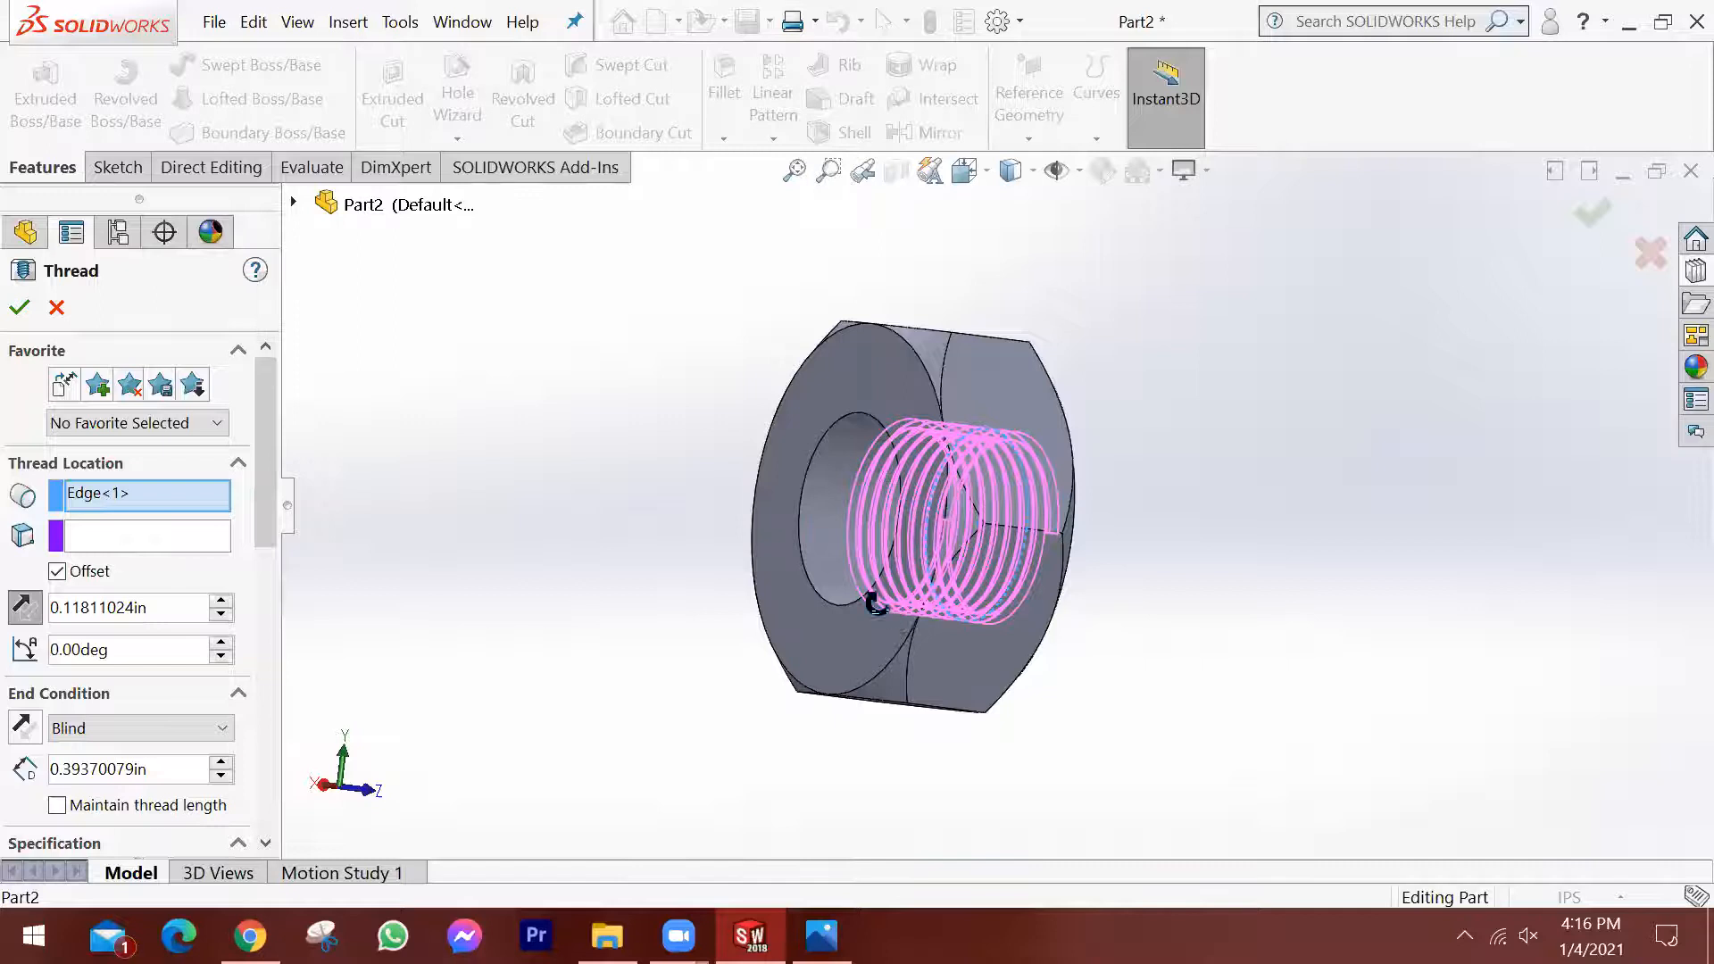
{"action": "middle_click_drag", "start_coordinate": [875, 603], "coordinate": [824, 608]}
{"action": "left_click", "coordinate": [221, 761]}
{"action": "left_click", "coordinate": [221, 760]}
{"action": "left_click", "coordinate": [221, 760]}
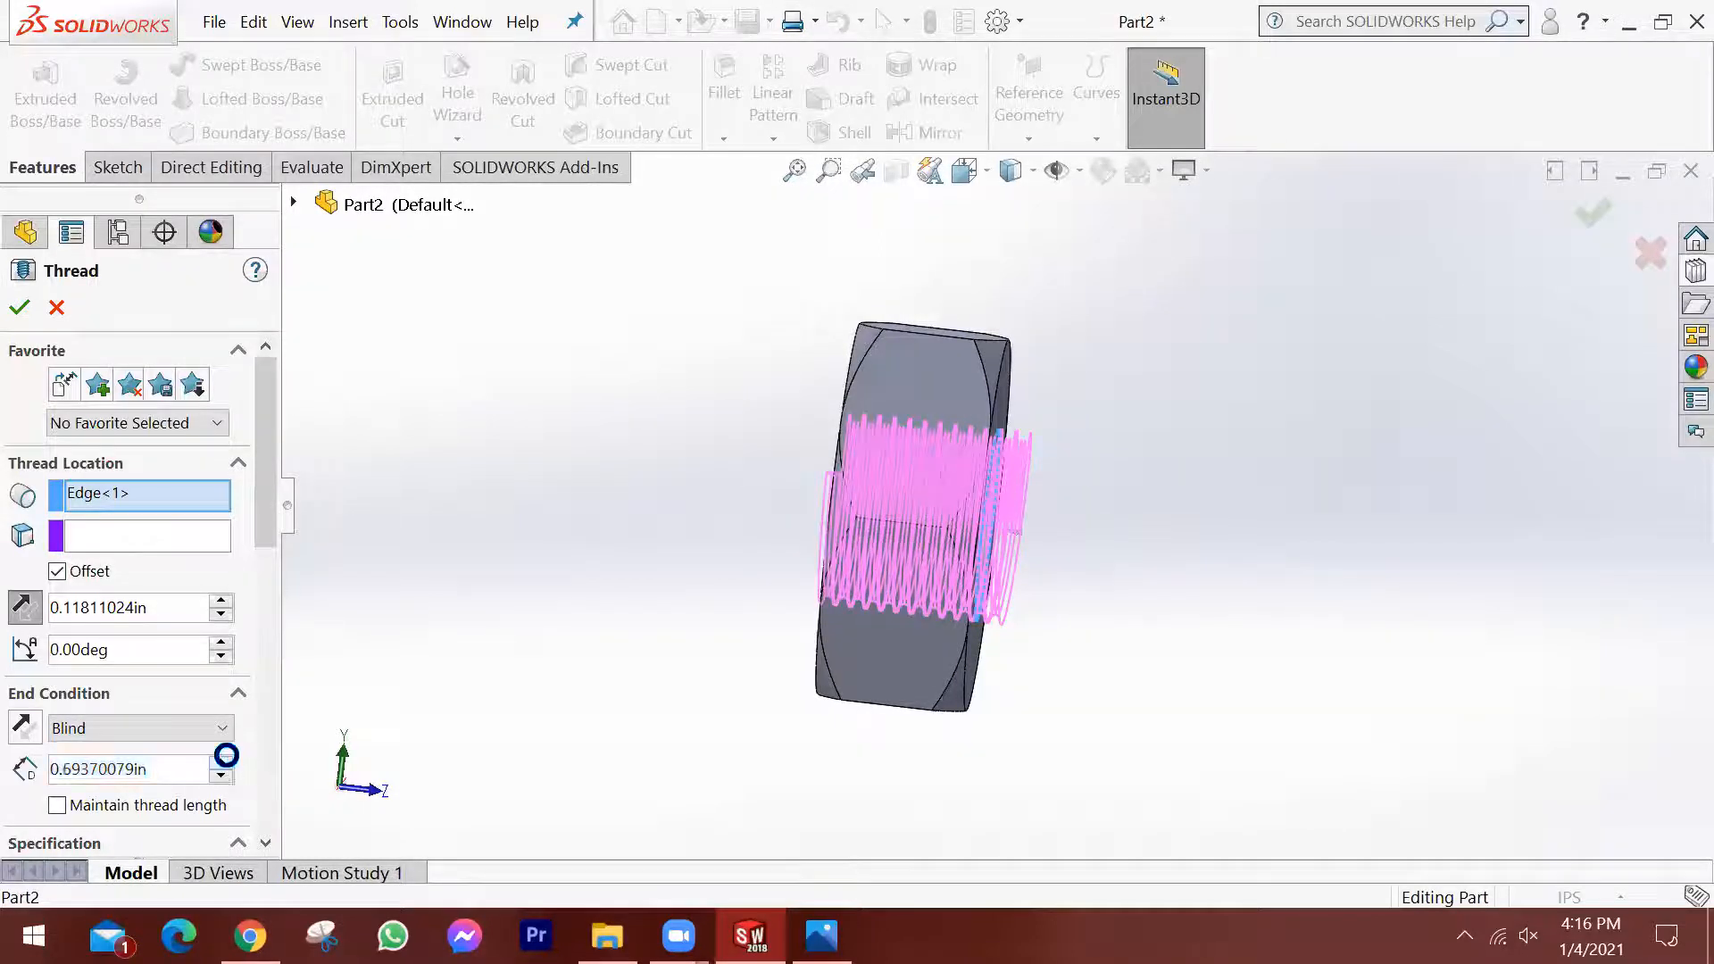
{"action": "mouse_move", "coordinate": [786, 565]}
{"action": "middle_mouse_down"}
{"action": "mouse_move", "coordinate": [788, 643]}
{"action": "mouse_move", "coordinate": [814, 667]}
{"action": "mouse_move", "coordinate": [785, 597]}
{"action": "mouse_move", "coordinate": [711, 574]}
{"action": "mouse_move", "coordinate": [788, 576]}
{"action": "mouse_move", "coordinate": [757, 581]}
{"action": "middle_mouse_up"}
Switch to Chrome to view the tap and die reference photo, and return to the thread specification in SOLIDWORKS.
{"action": "left_click_drag", "start_coordinate": [272, 506], "coordinate": [270, 659]}
{"action": "middle_click_drag", "start_coordinate": [902, 558], "coordinate": [897, 607]}
{"action": "left_click", "coordinate": [250, 936]}
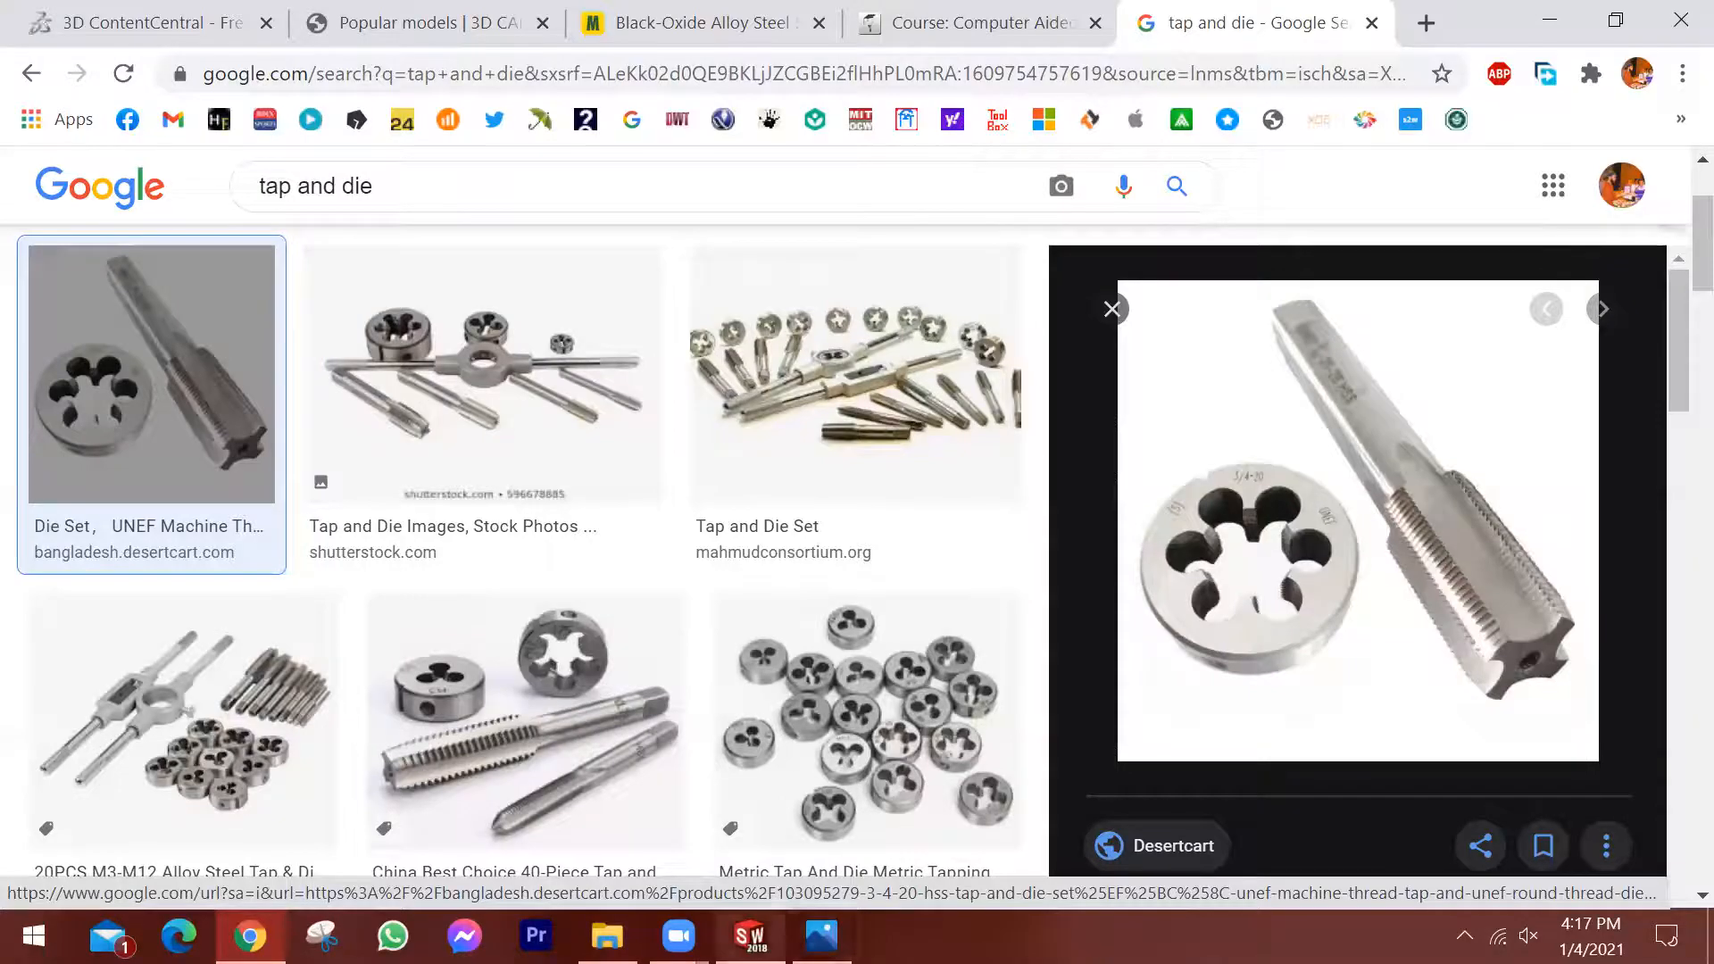
{"action": "left_click", "coordinate": [750, 935]}
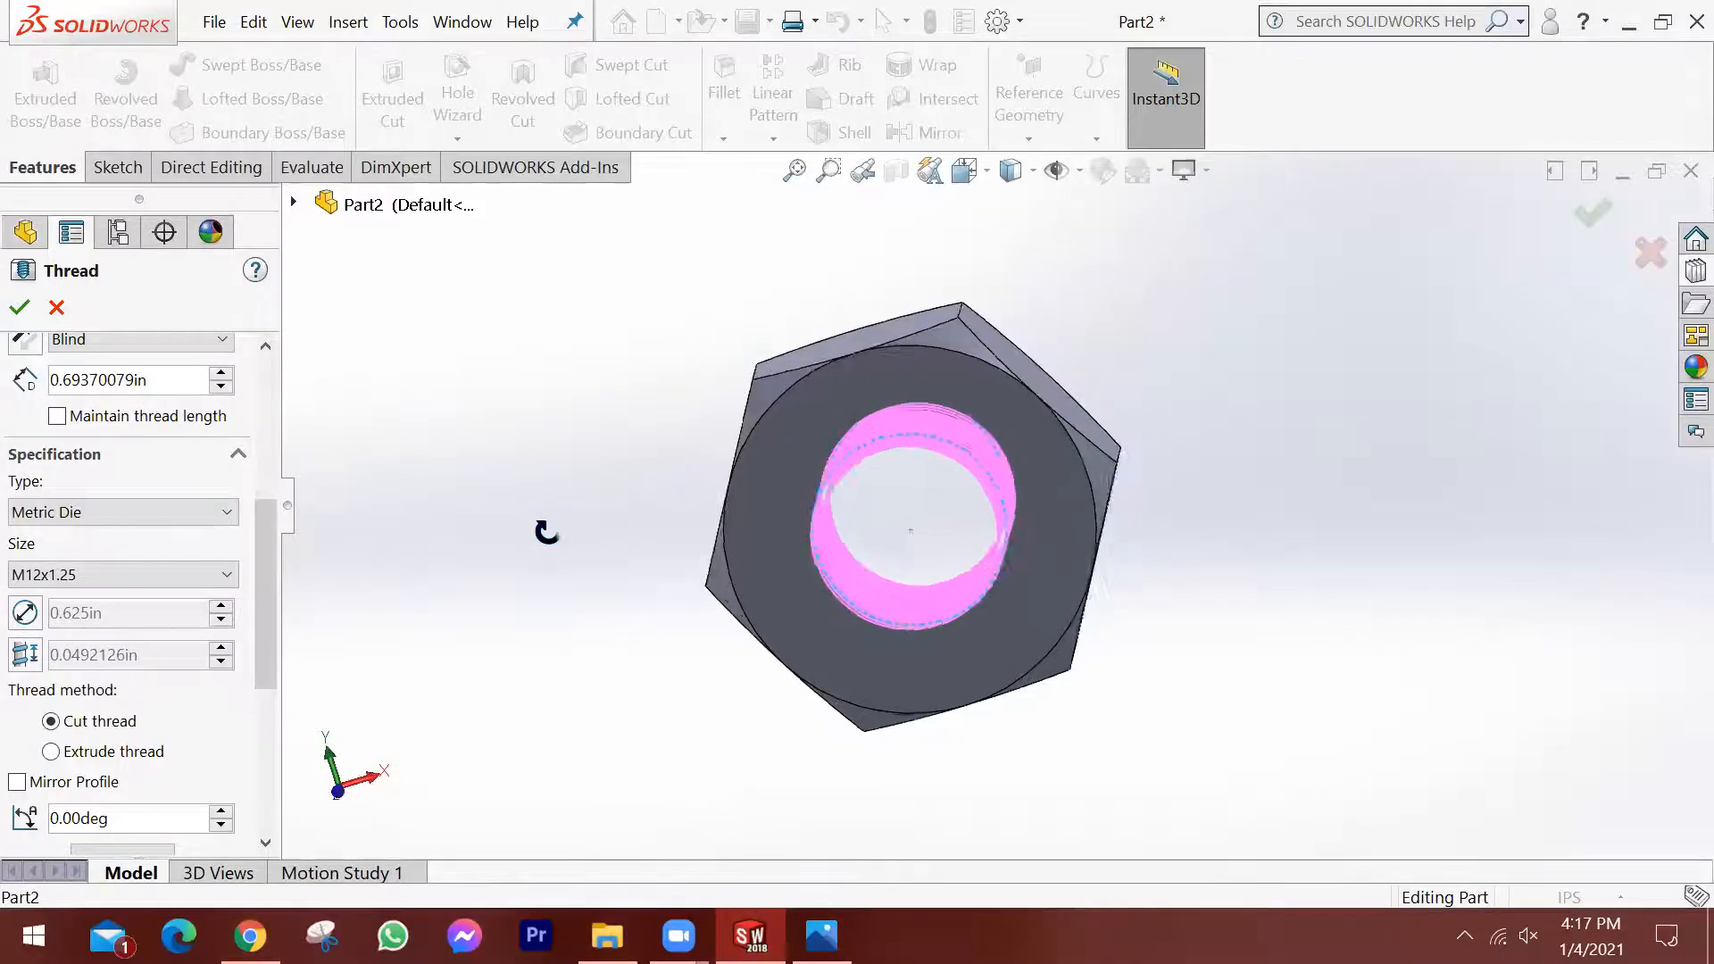
Set the thread specification type to Inch Tap for the nut's internal thread.
{"action": "left_click", "coordinate": [123, 511]}
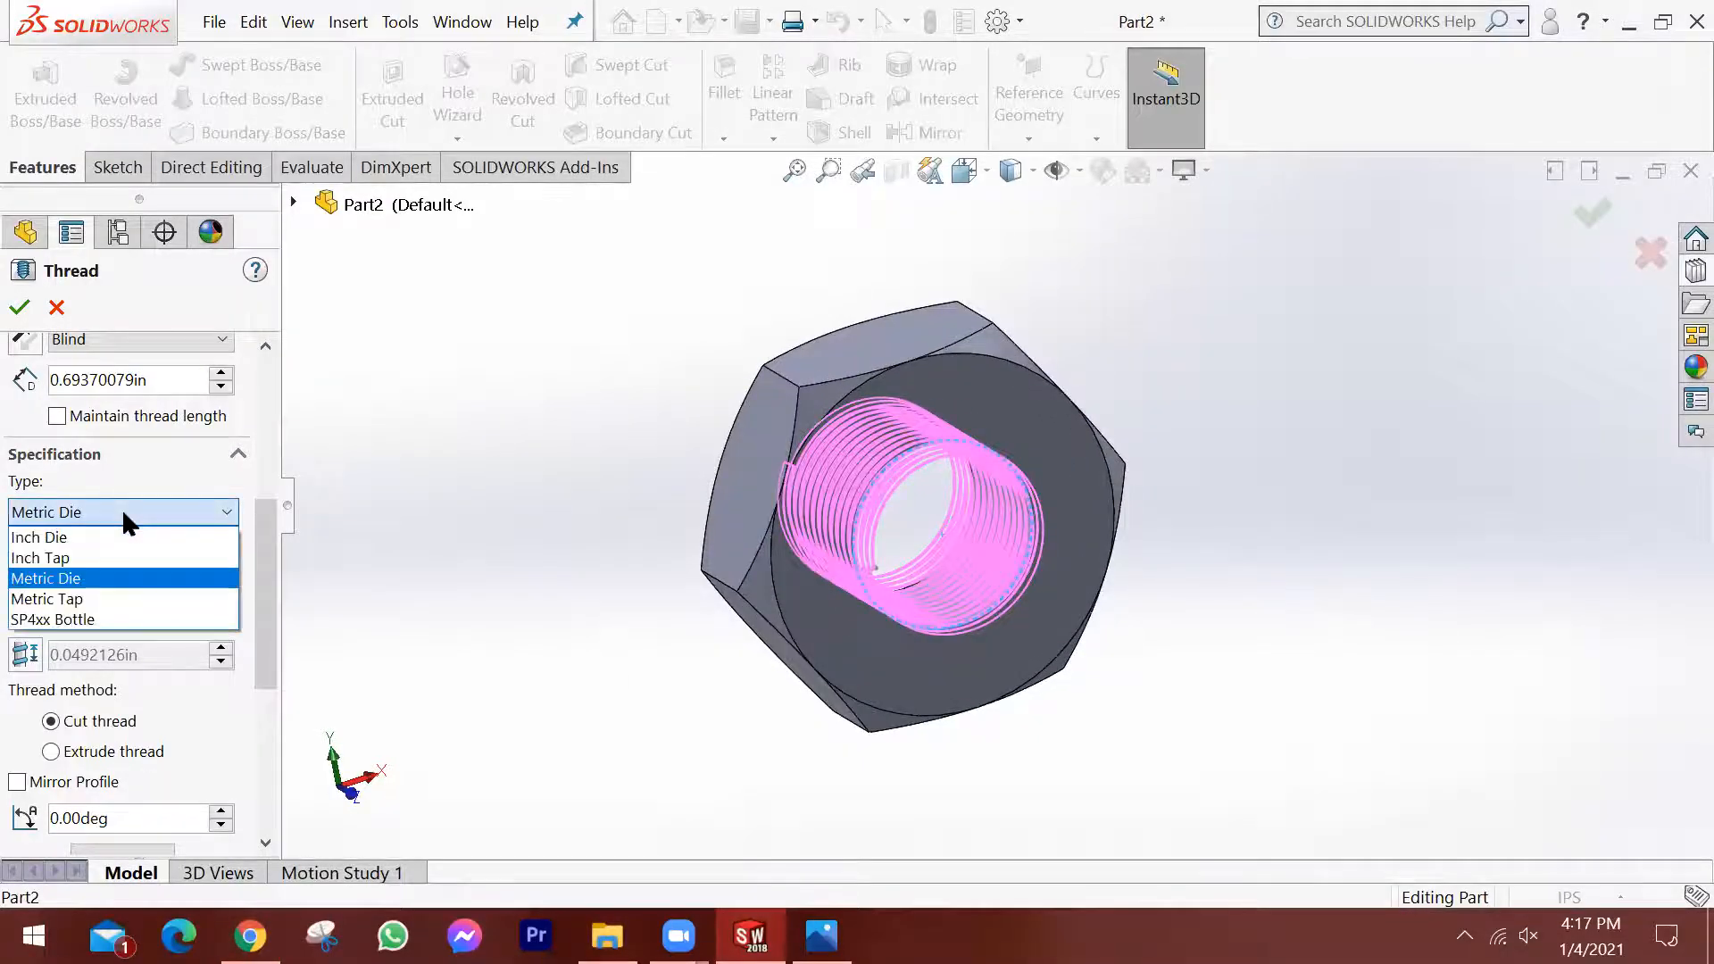
{"action": "left_click", "coordinate": [109, 559]}
{"action": "middle_click_drag", "start_coordinate": [482, 470], "coordinate": [705, 567]}
{"action": "middle_click_drag", "start_coordinate": [667, 560], "coordinate": [585, 551]}
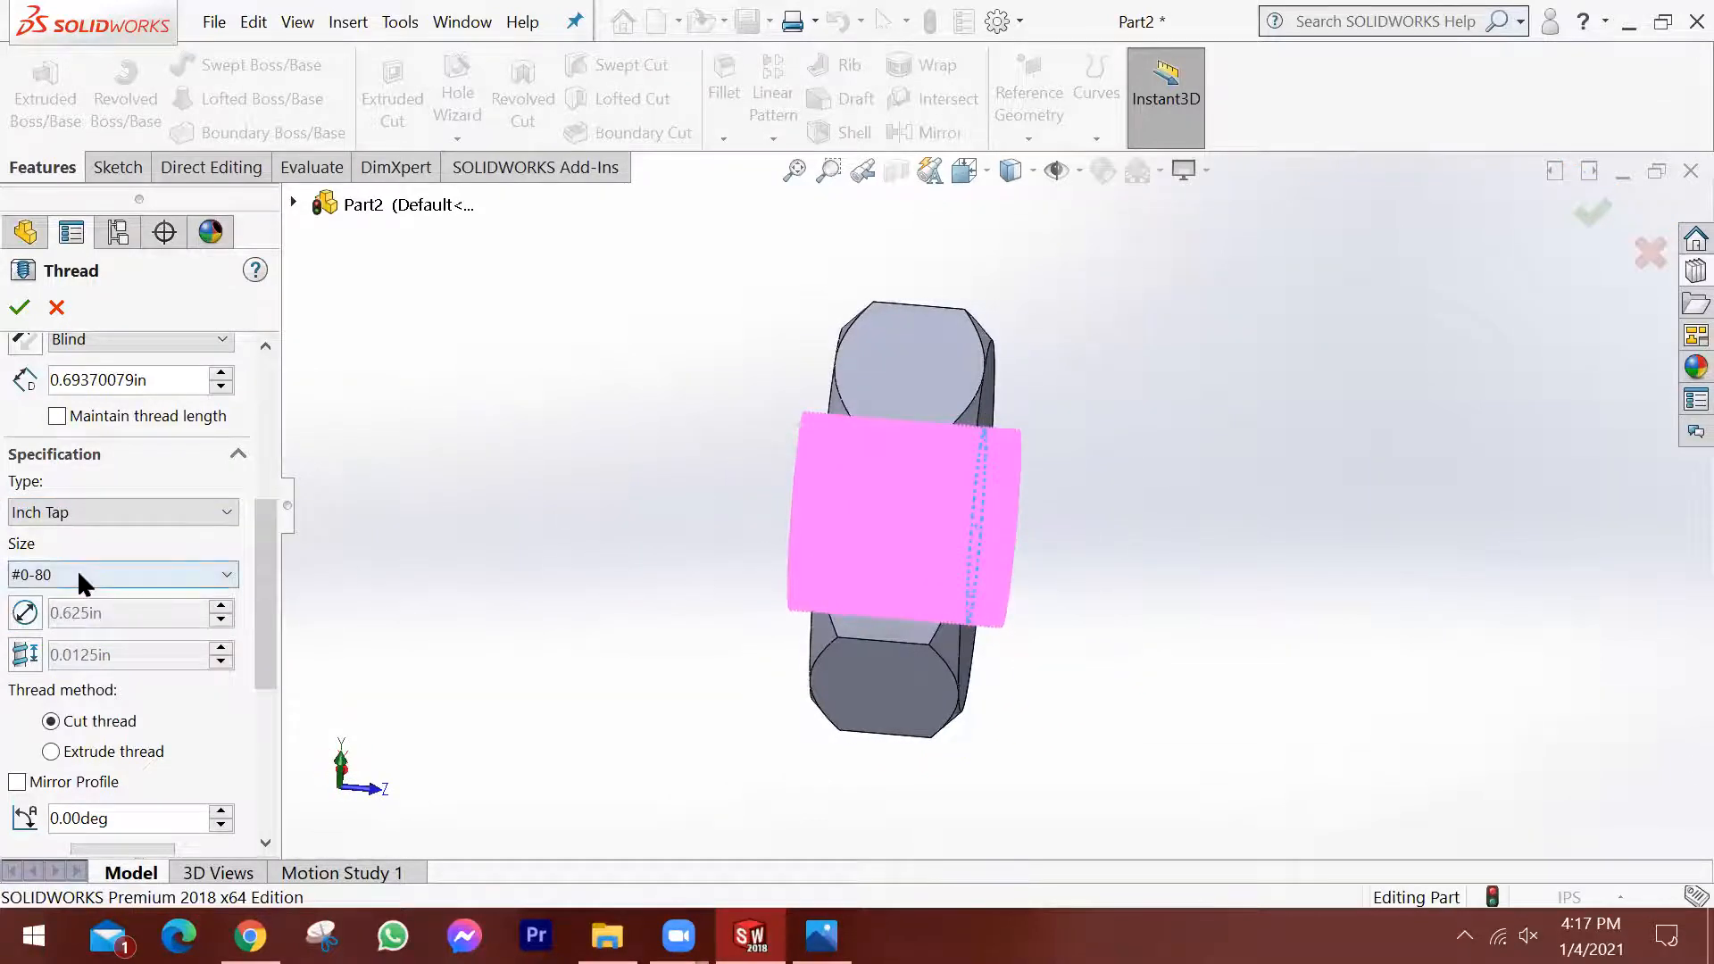
Set the thread size to 0.6250-11 and create the cut thread in the nut's hole.
{"action": "left_click", "coordinate": [122, 577]}
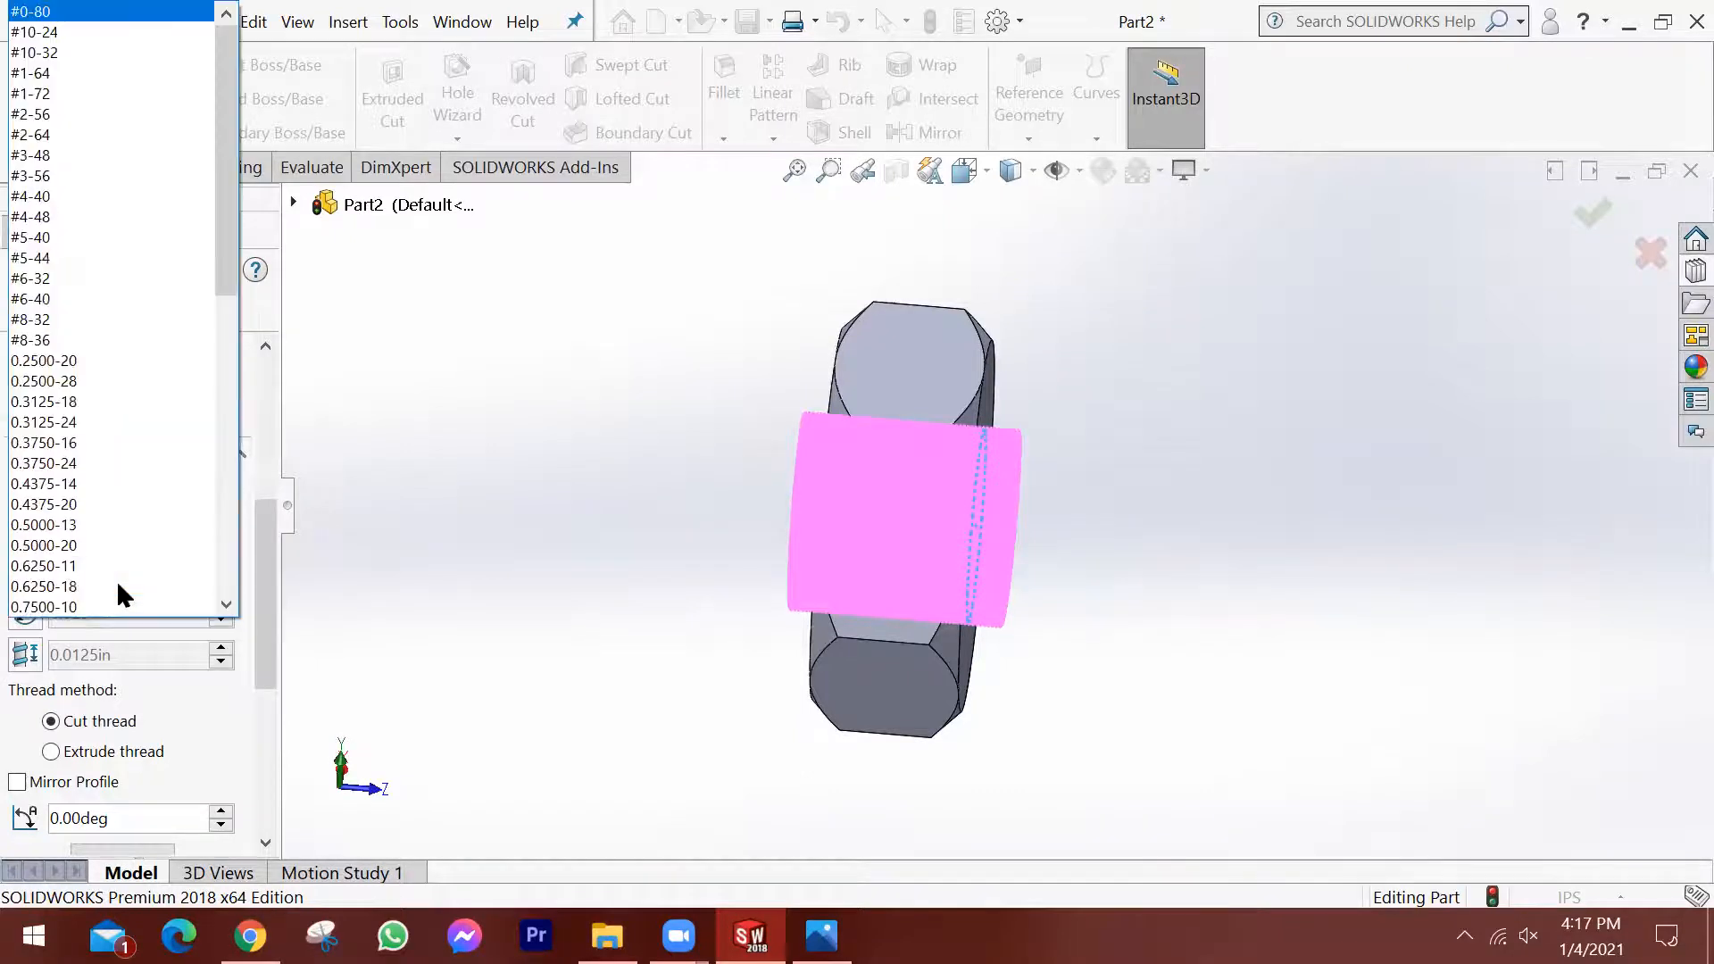
{"action": "scroll", "coordinate": [94, 348], "scroll_direction": "down", "scroll_amount": 1}
{"action": "scroll", "coordinate": [90, 357], "scroll_direction": "down", "scroll_amount": 1}
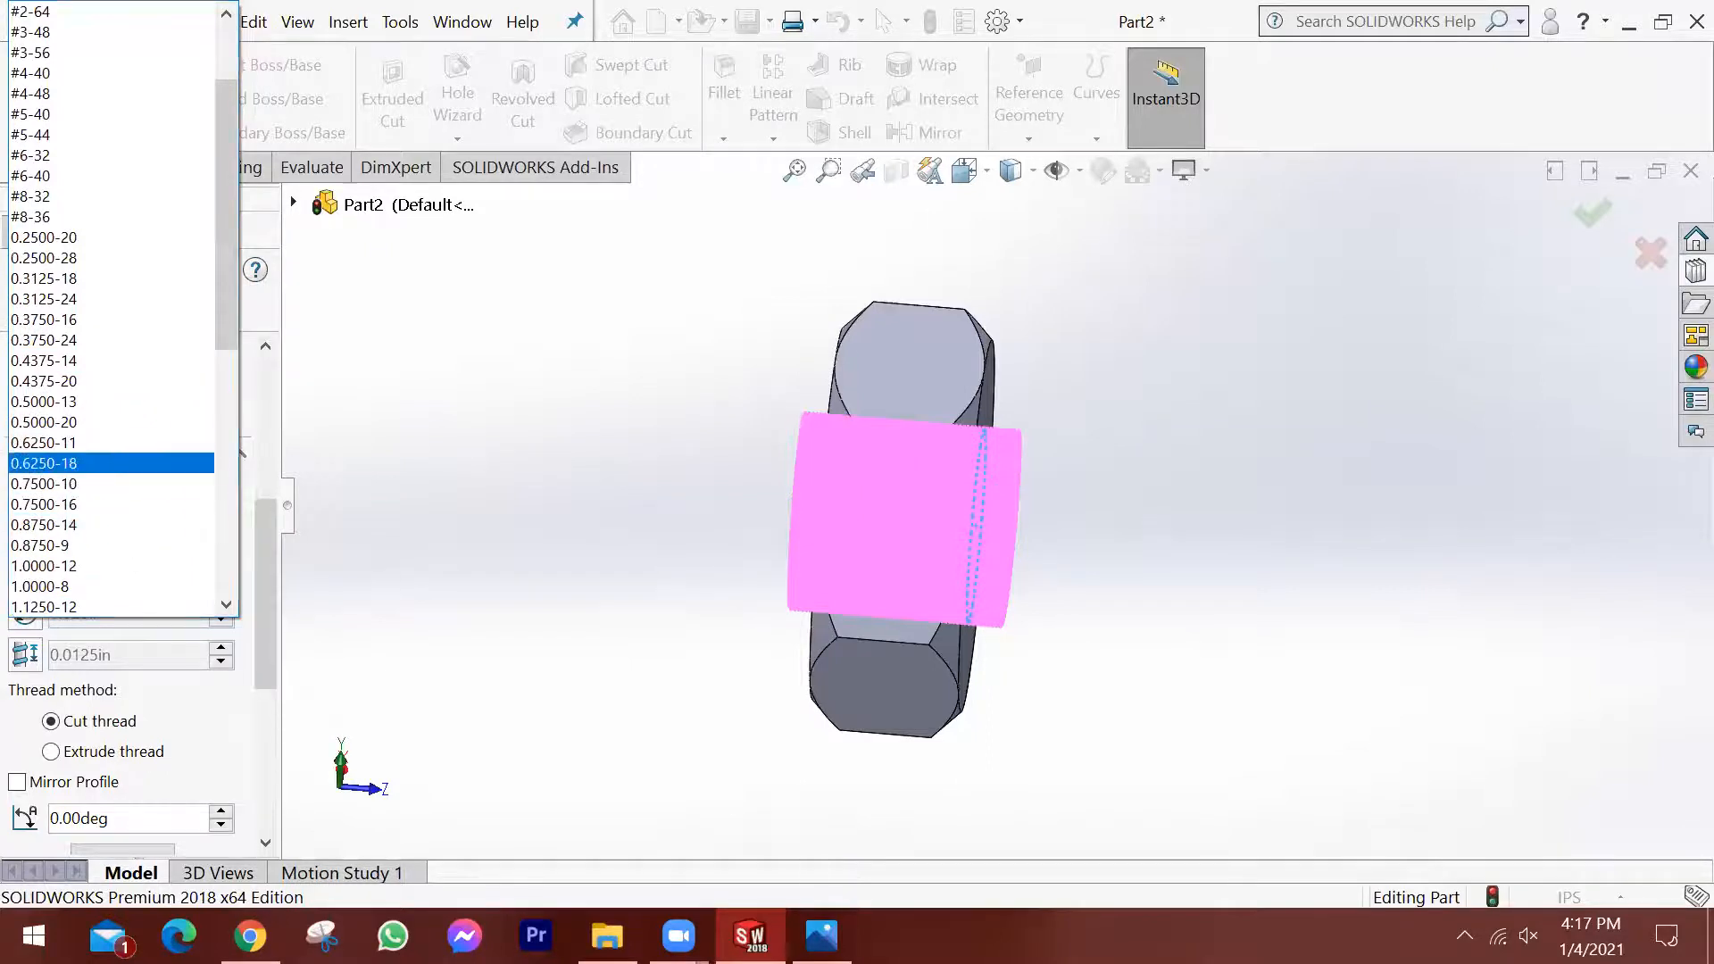
{"action": "left_click", "coordinate": [77, 444]}
{"action": "mouse_move", "coordinate": [674, 462]}
{"action": "middle_mouse_down"}
{"action": "mouse_move", "coordinate": [597, 467]}
{"action": "mouse_move", "coordinate": [681, 489]}
{"action": "middle_mouse_up"}
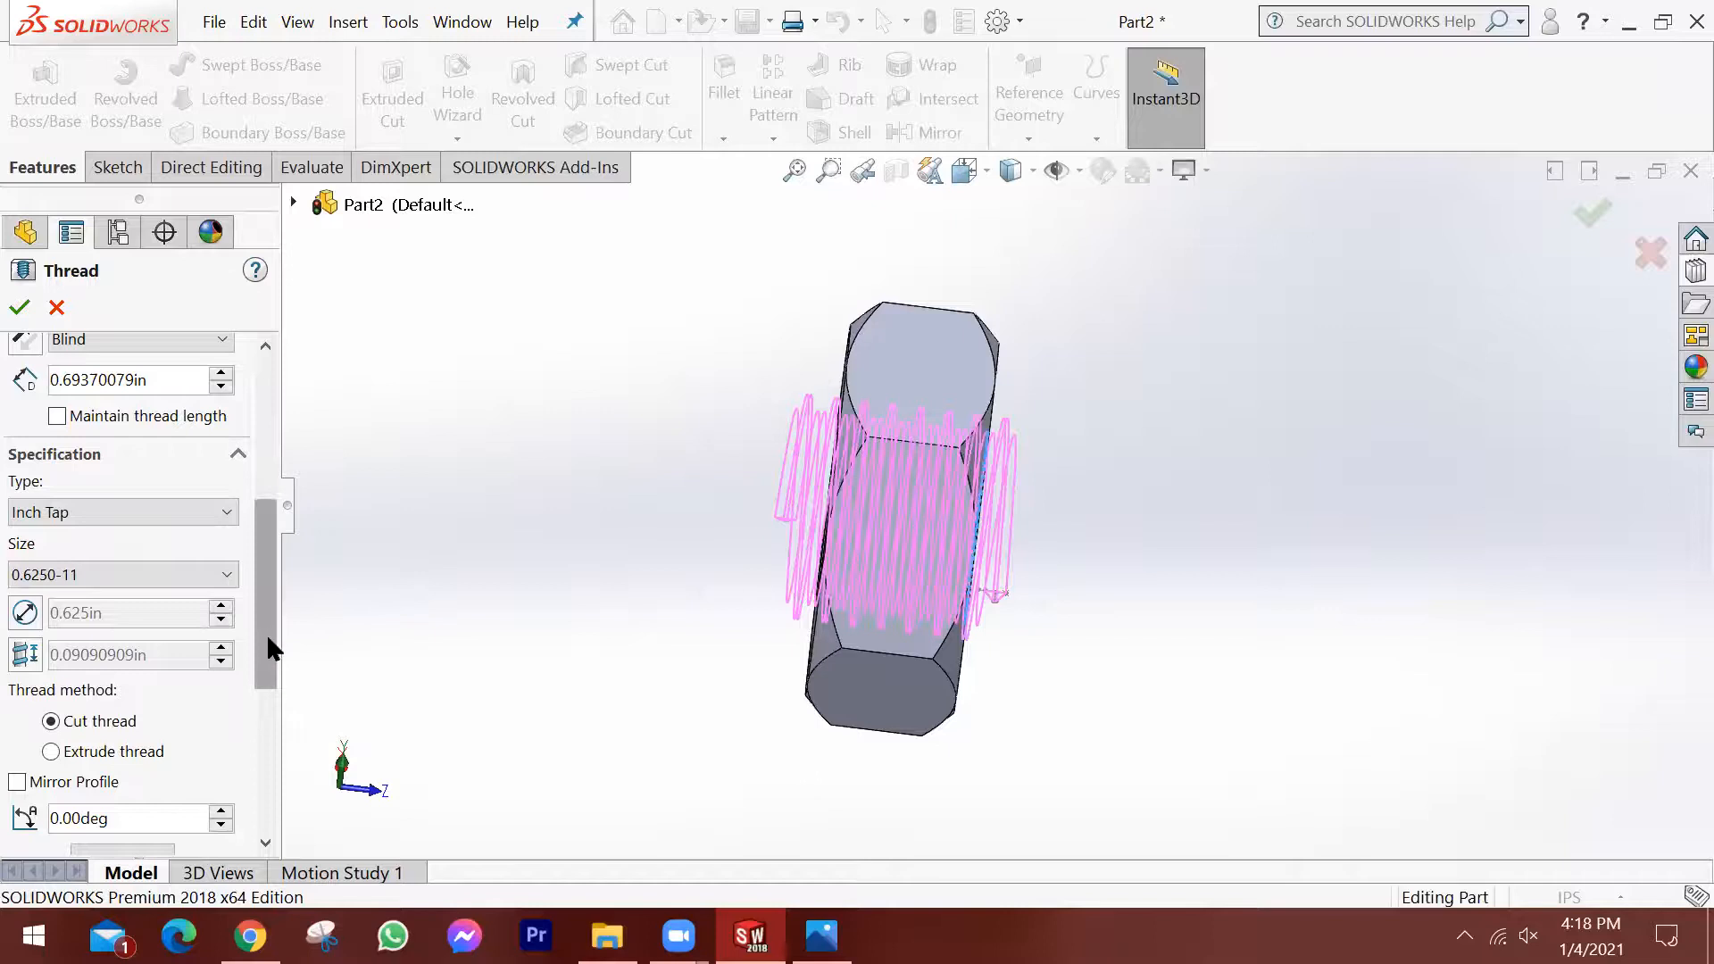
{"action": "middle_click_drag", "start_coordinate": [726, 551], "coordinate": [666, 560]}
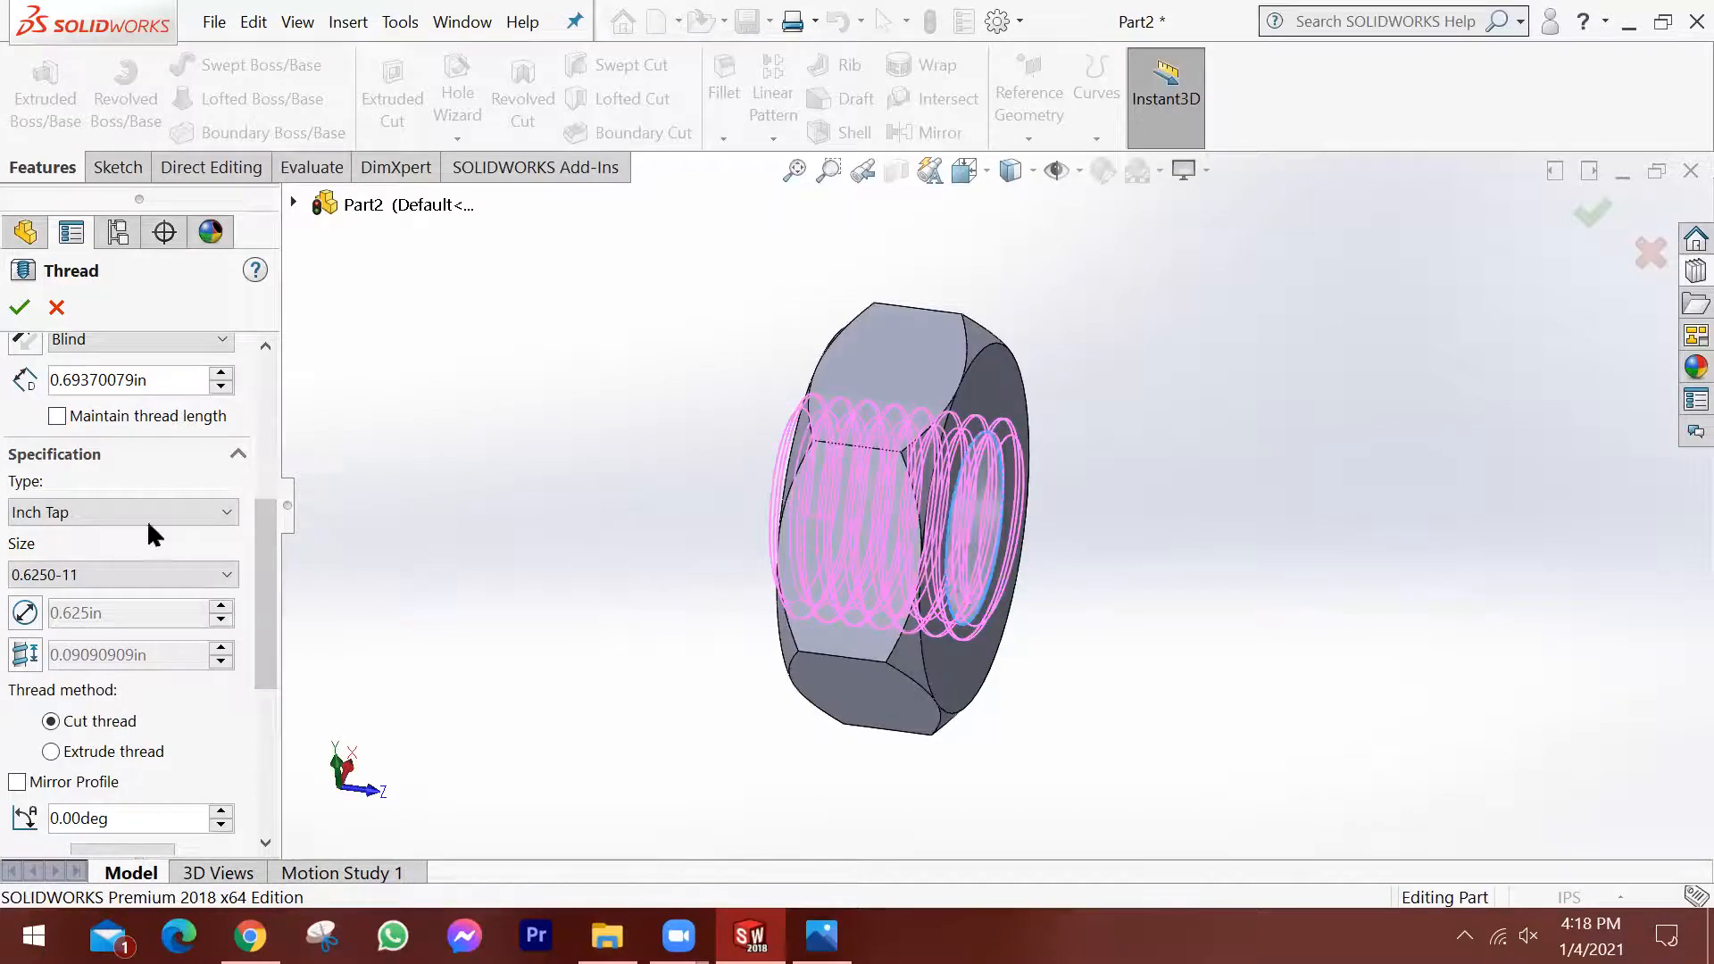
{"action": "left_click", "coordinate": [20, 307]}
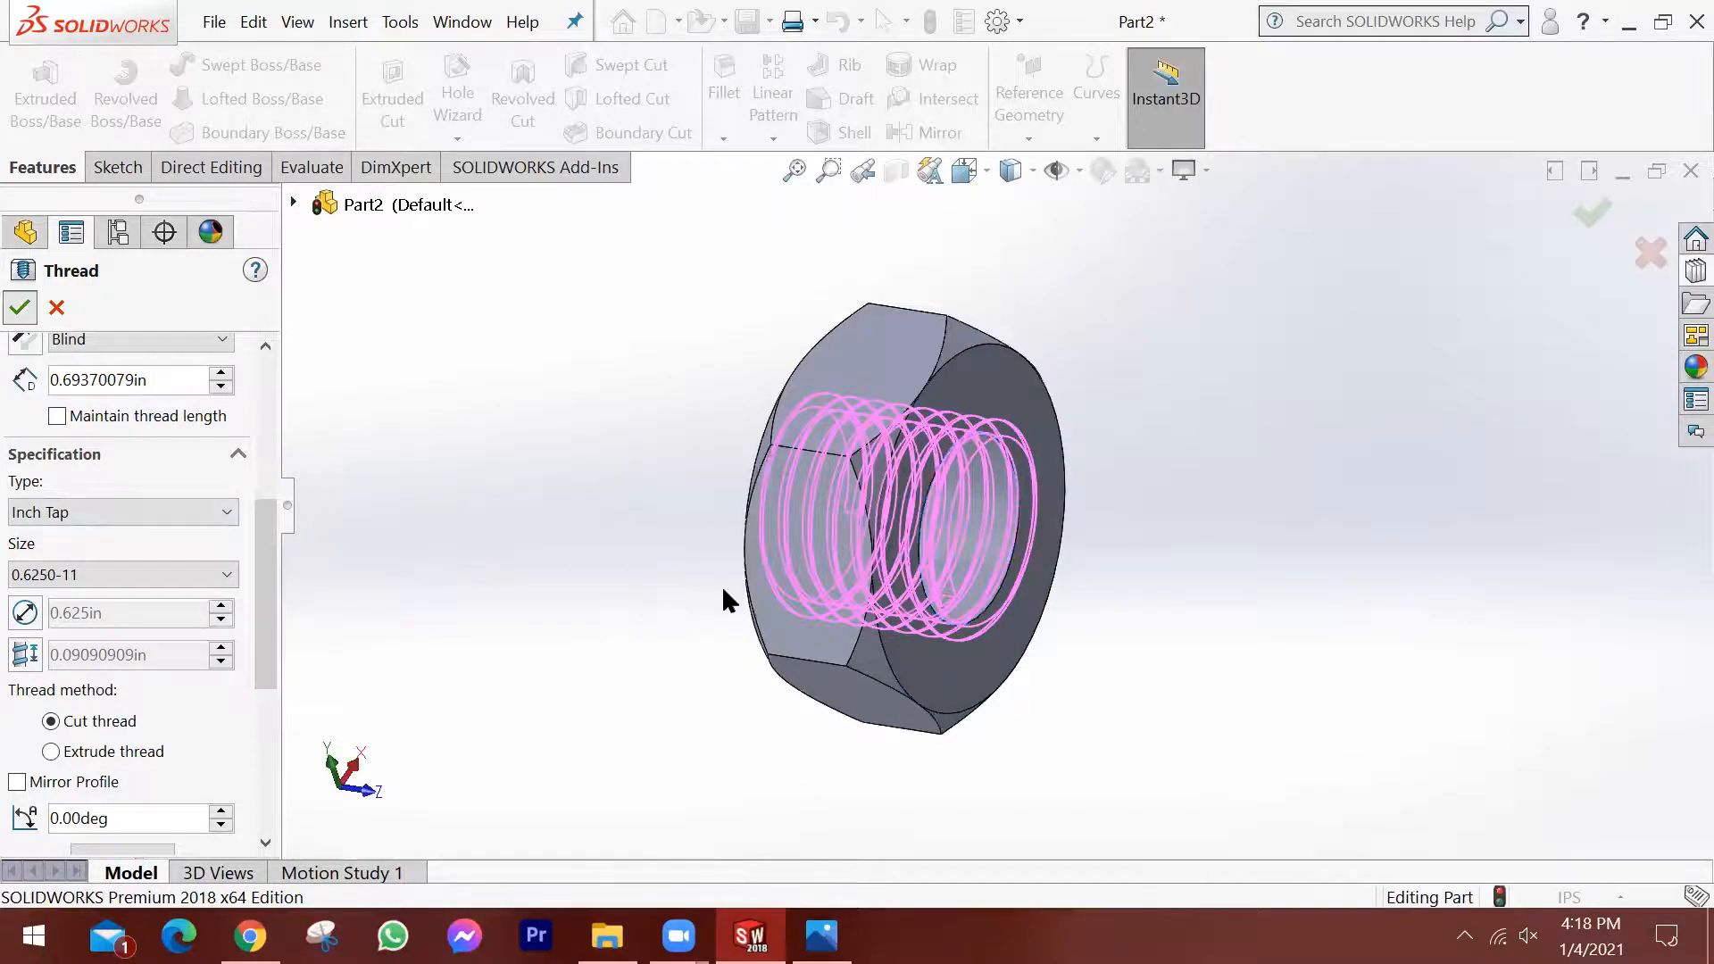
Examine the threaded hole from both sides and section the nut along the Top Plane to expose the thread profile.
{"action": "scroll", "coordinate": [1053, 607], "scroll_direction": "down", "scroll_amount": 2}
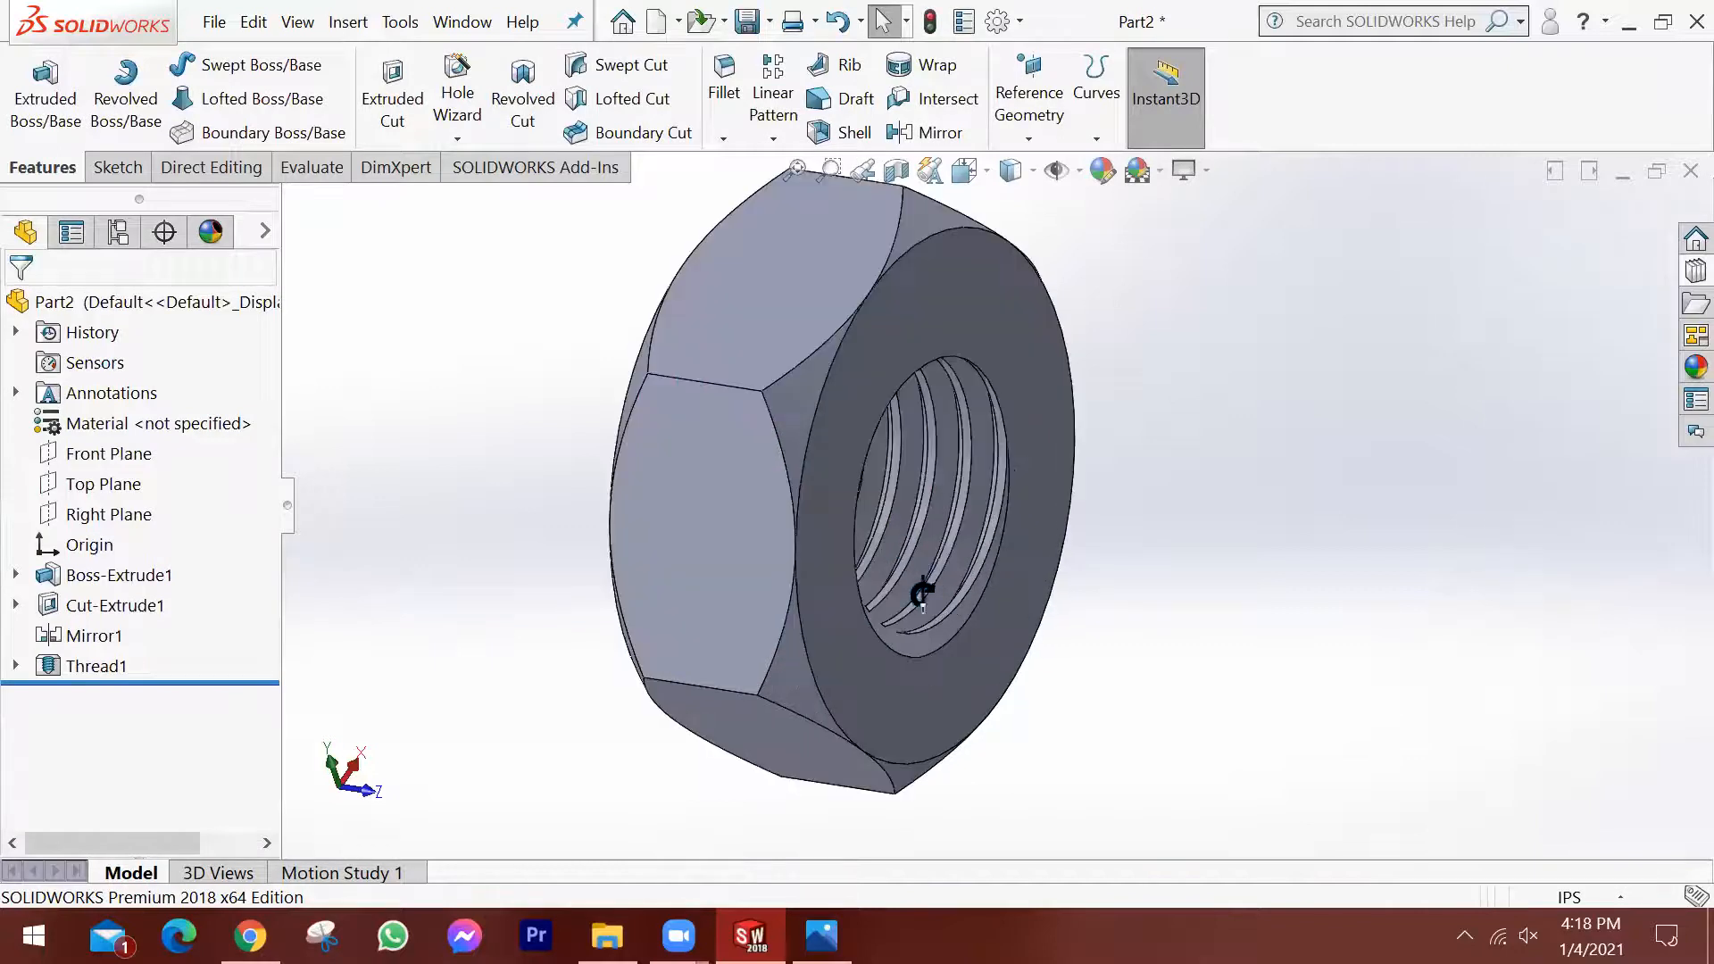
{"action": "middle_click_drag", "start_coordinate": [981, 622], "coordinate": [944, 545]}
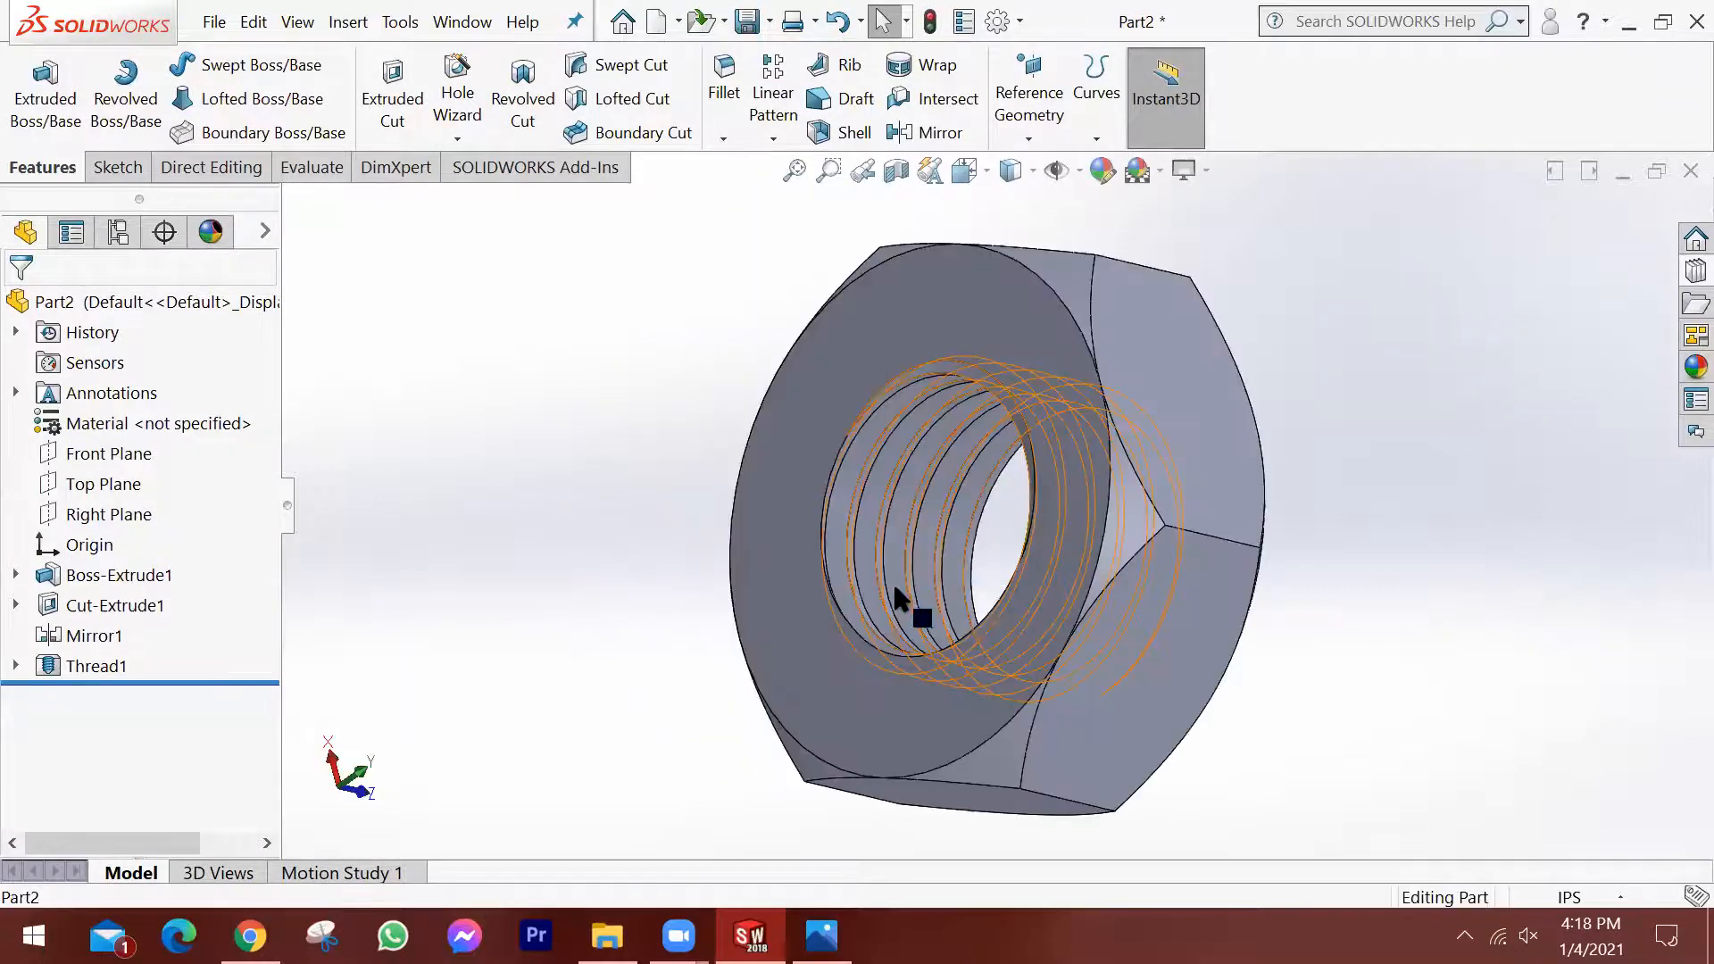
{"action": "middle_click_drag", "start_coordinate": [973, 641], "coordinate": [978, 683]}
{"action": "scroll", "coordinate": [1163, 611], "scroll_direction": "up", "scroll_amount": 2}
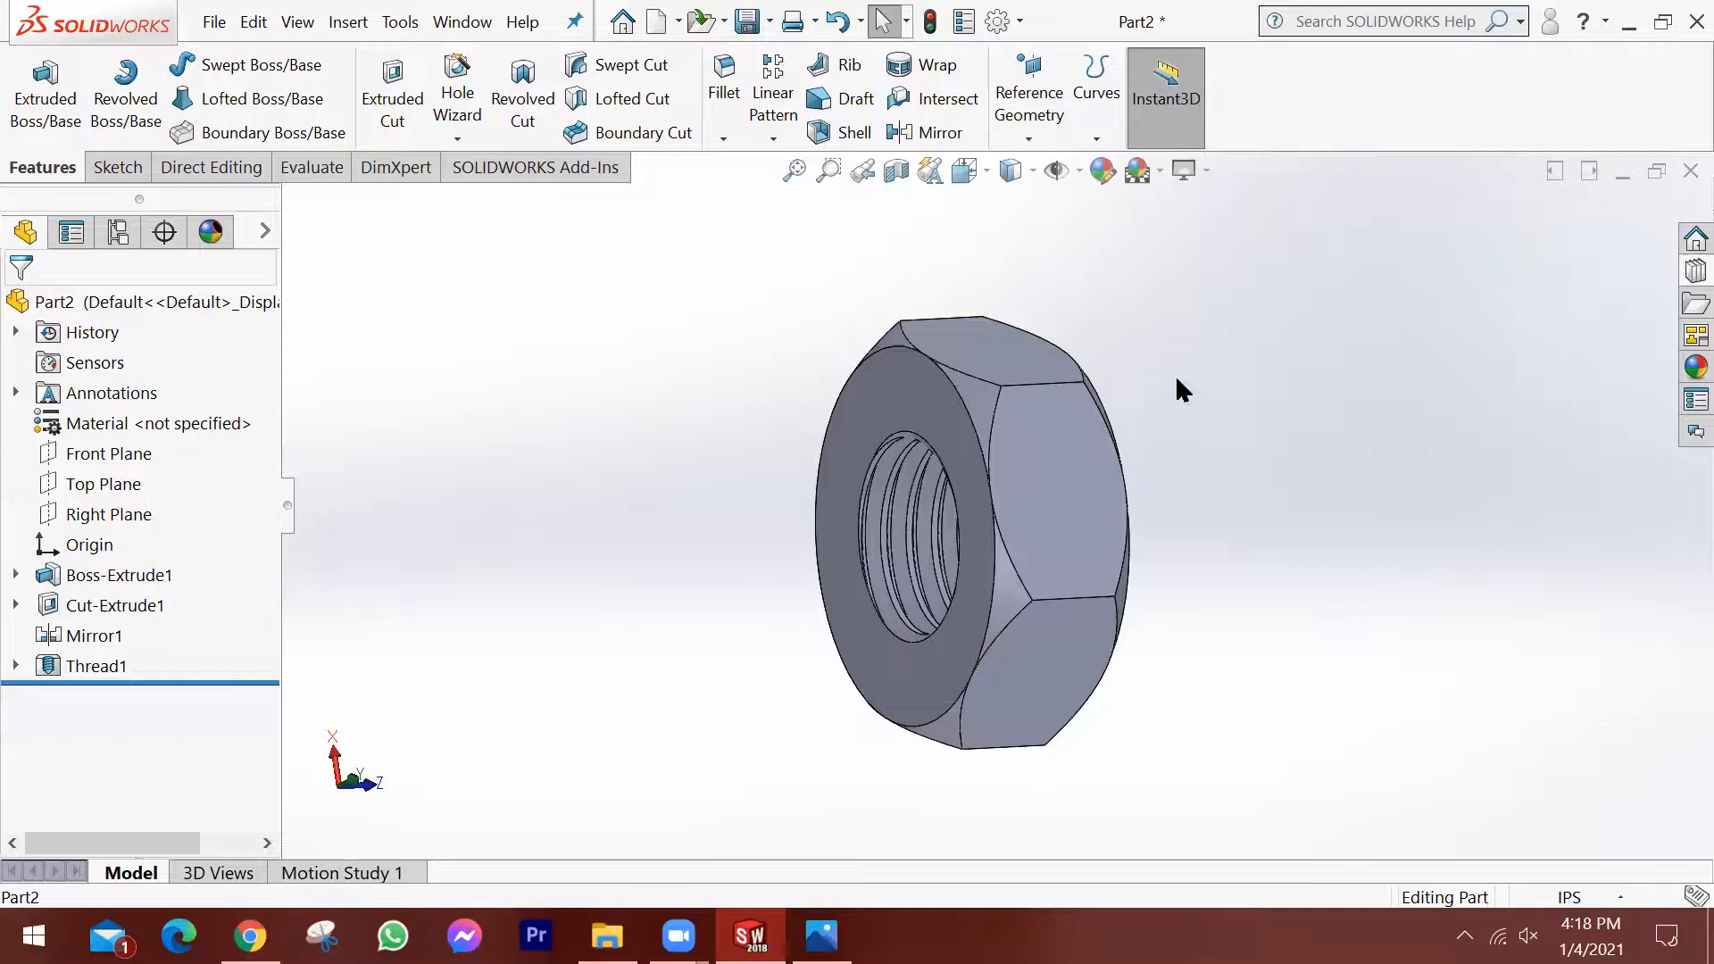
{"action": "left_click", "coordinate": [895, 171]}
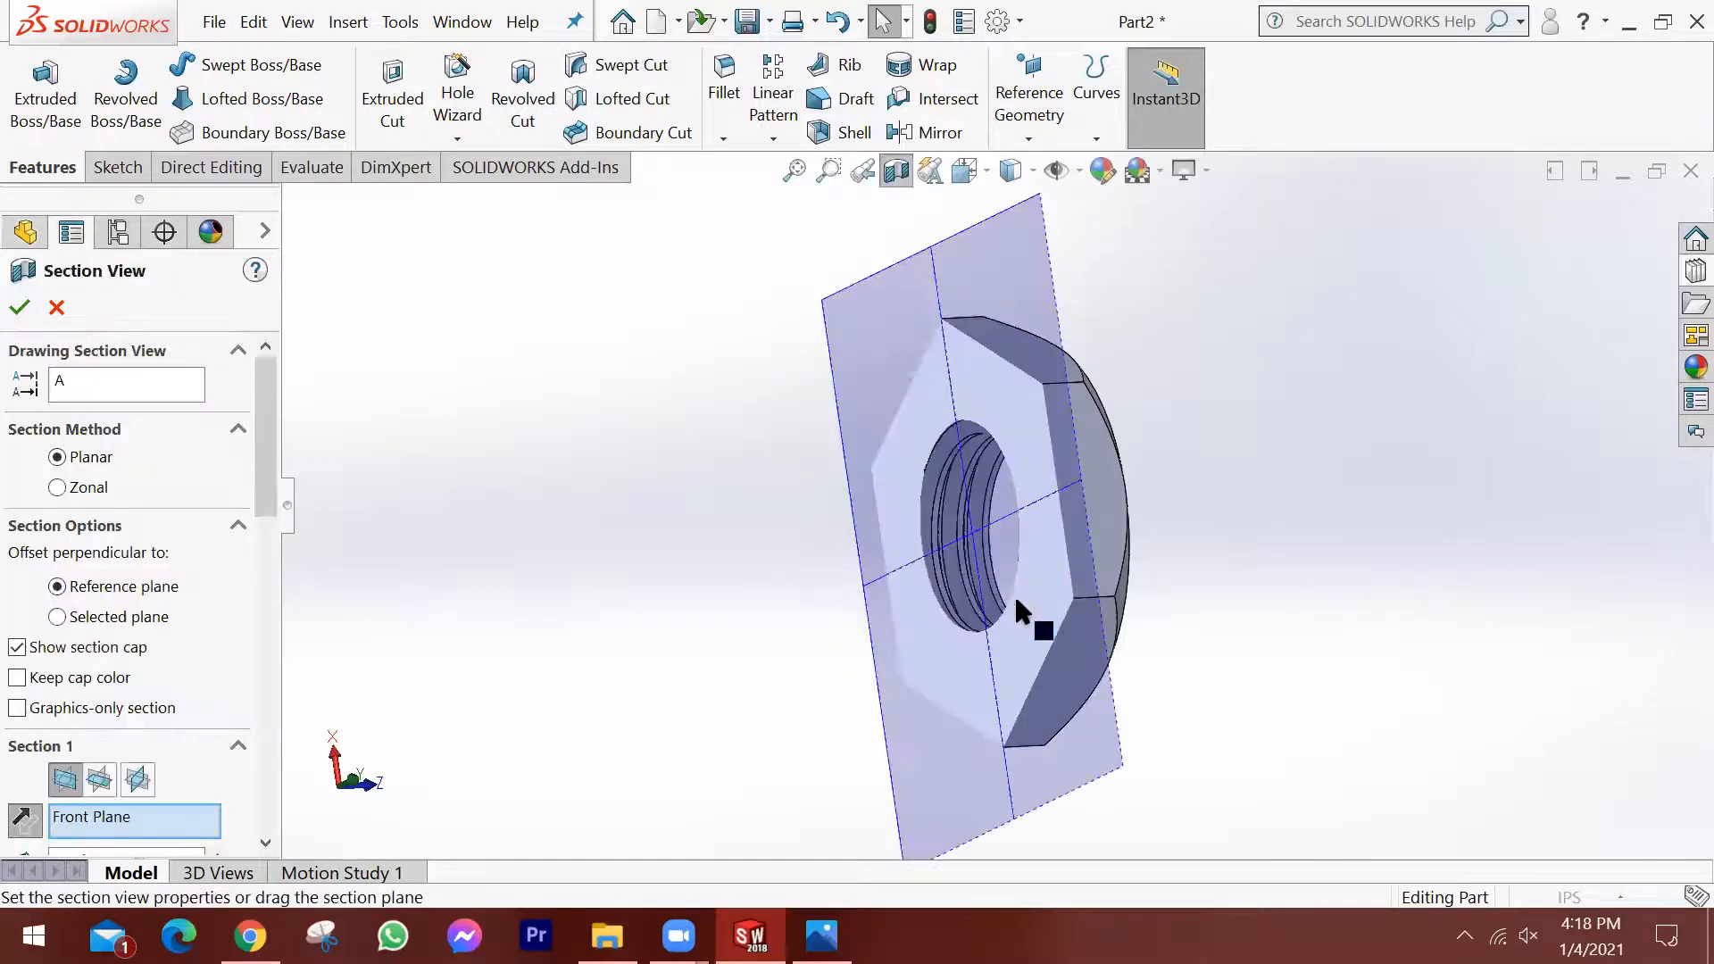
{"action": "left_click", "coordinate": [100, 780]}
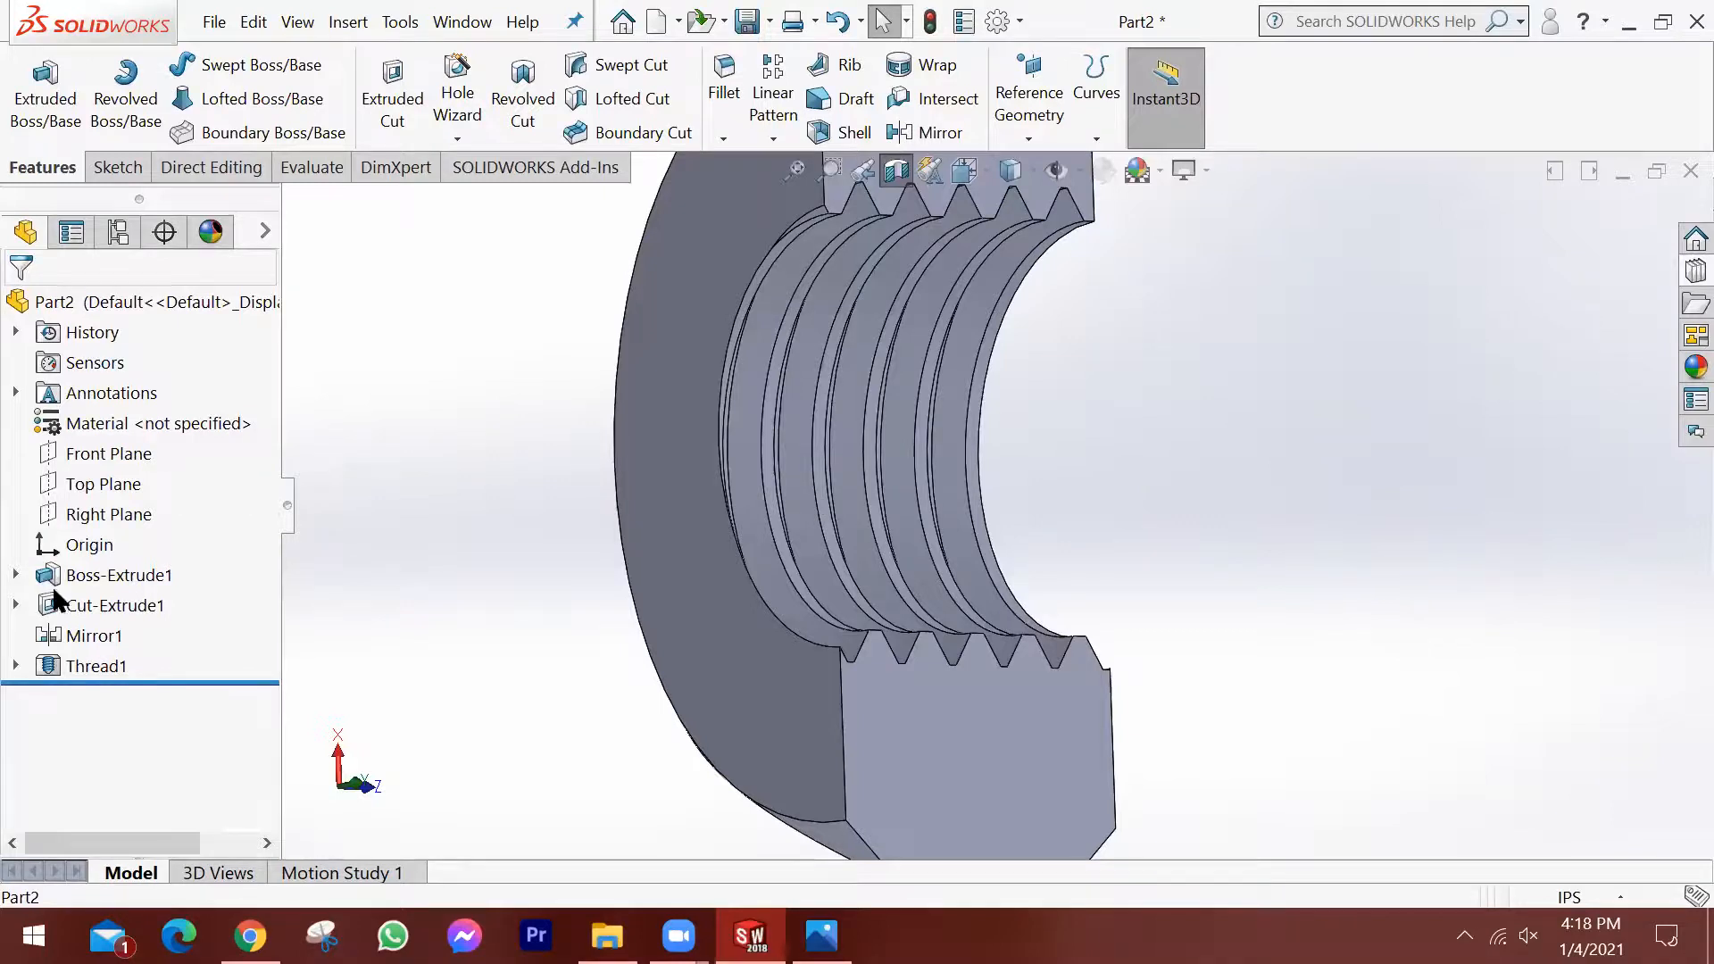
Assign 1023 Carbon Steel Sheet (SS) as the nut's material and view the whole sectioned part.
{"action": "right_click", "coordinate": [99, 416]}
{"action": "left_click", "coordinate": [165, 368]}
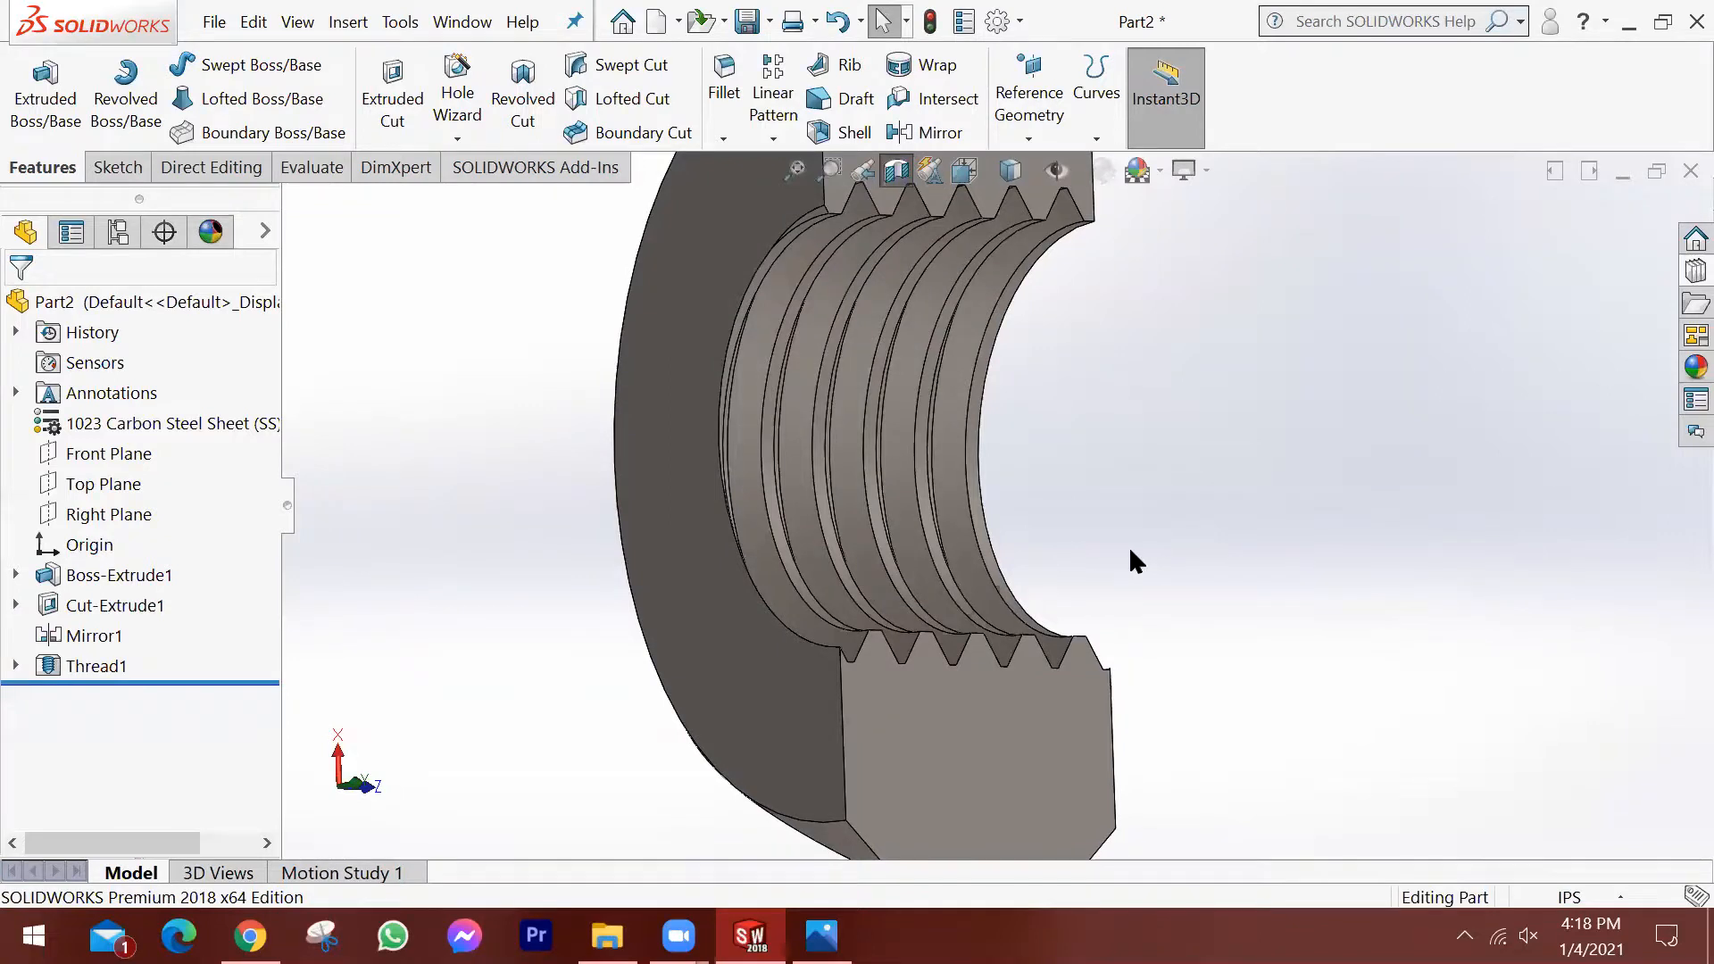
{"action": "scroll", "coordinate": [1131, 551], "scroll_direction": "up", "scroll_amount": 3}
{"action": "middle_click_drag", "start_coordinate": [1070, 595], "coordinate": [1049, 522]}
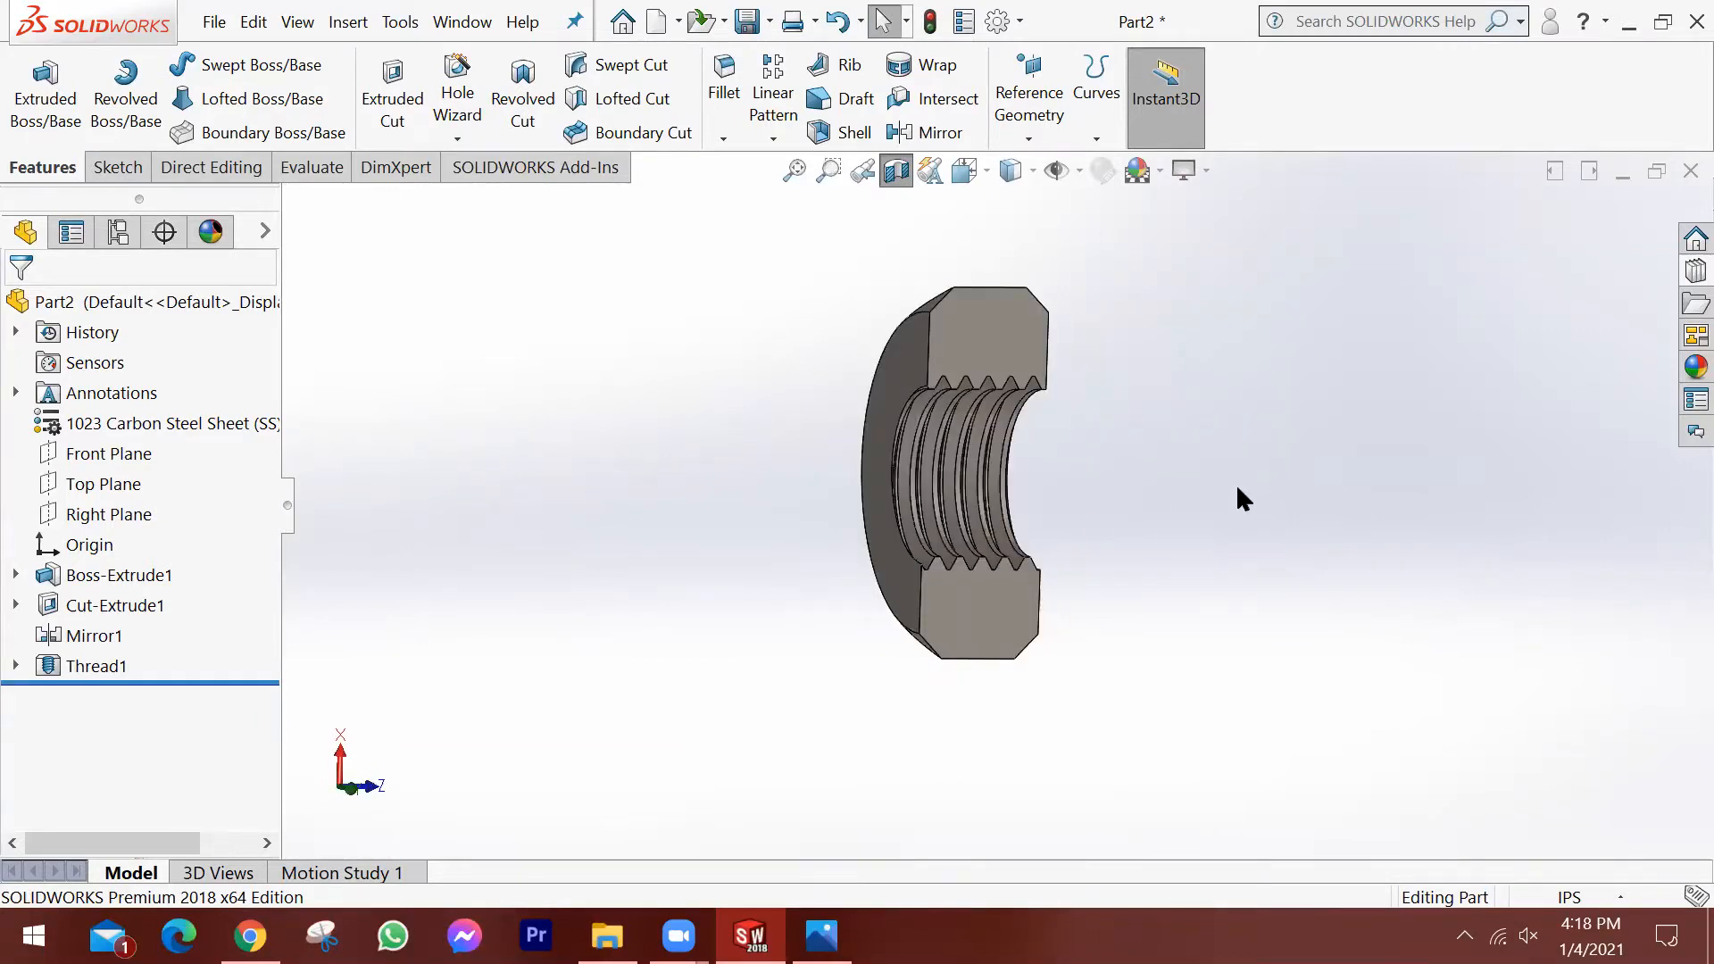